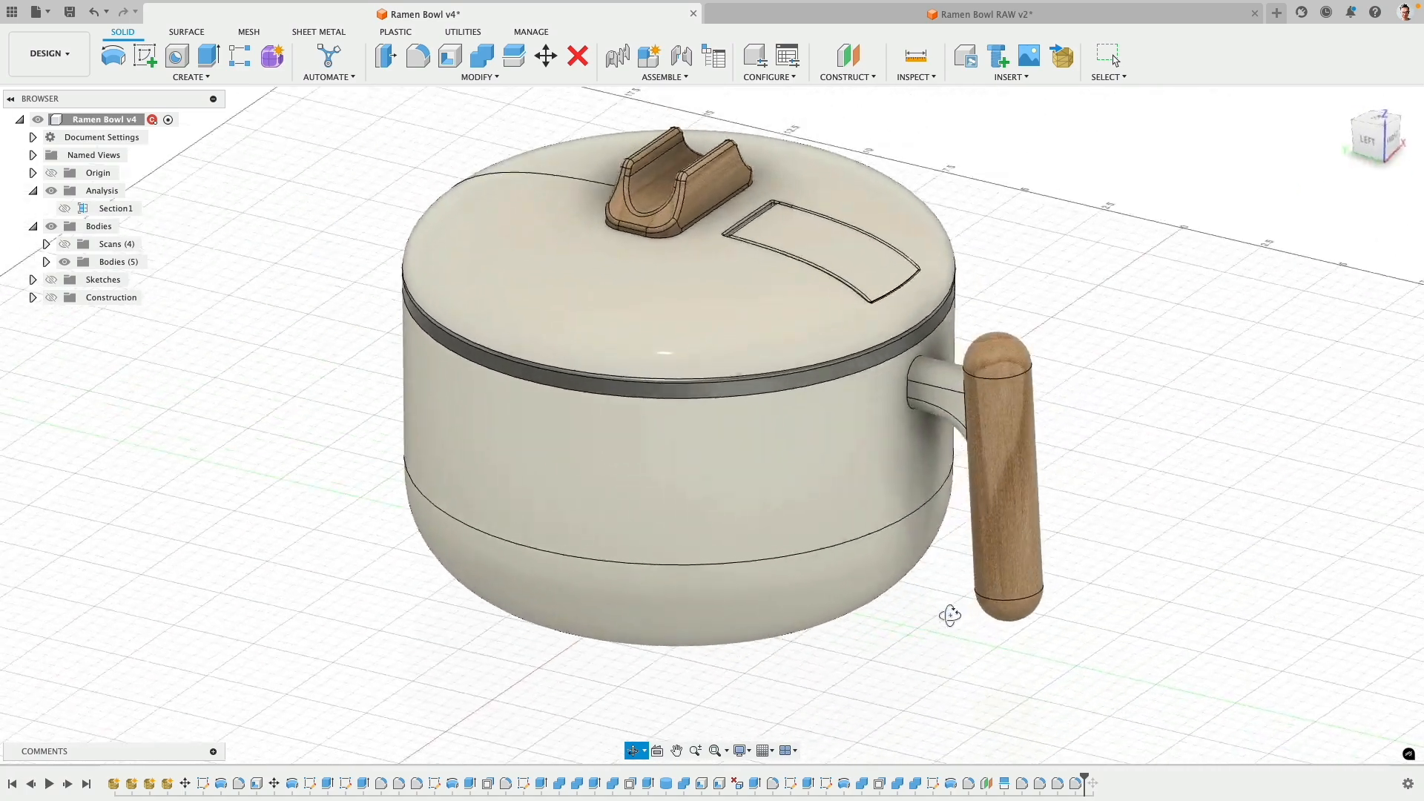
# - Hide the solid bodies group and show the Scans group to inspect the pot's raw scan meshes from the side
pyautogui.press('Escape')
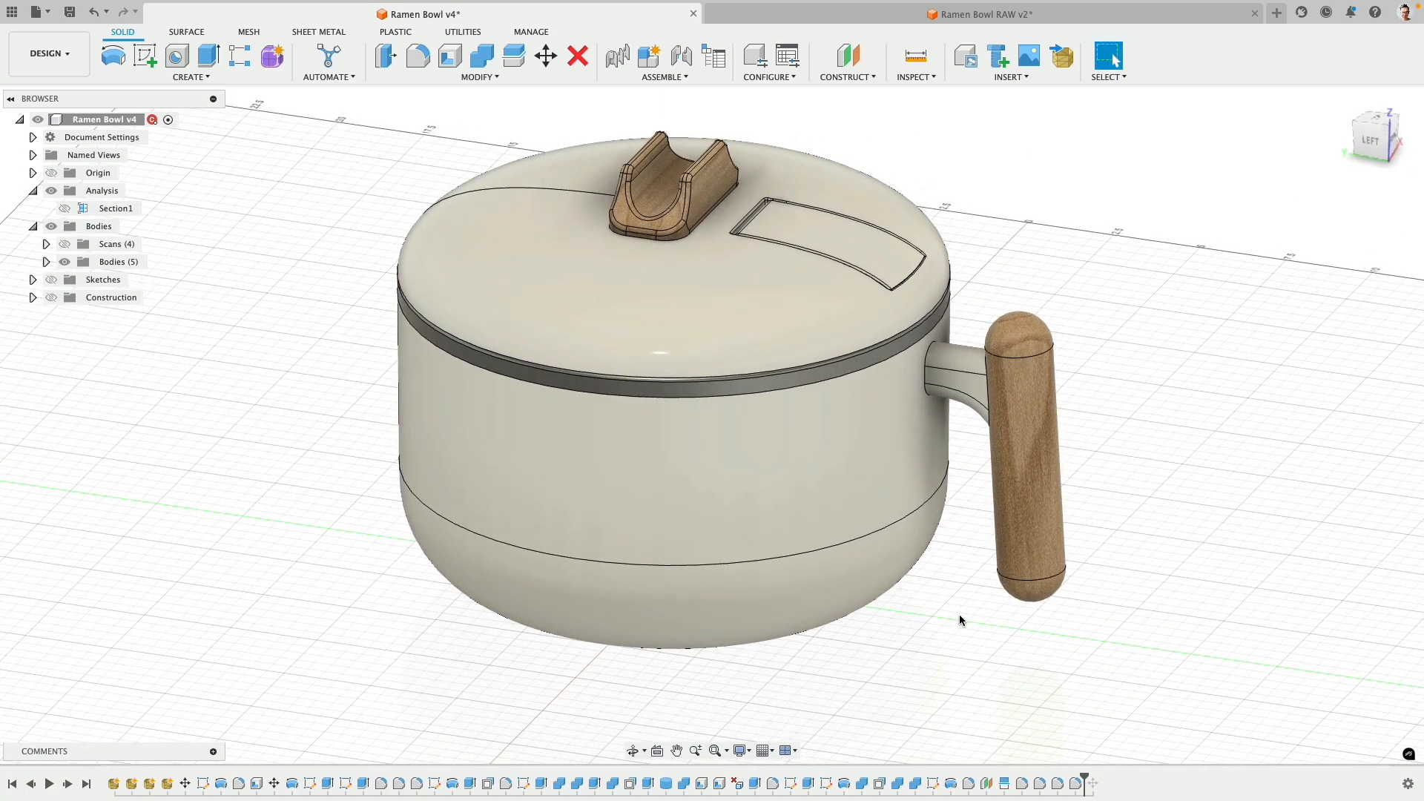
pyautogui.click(65, 262)
pyautogui.click(64, 244)
pyautogui.keyDown('shift'); pyautogui.moveTo(271, 443); pyautogui.dragTo(305, 407, button='middle'); pyautogui.keyUp('shift')
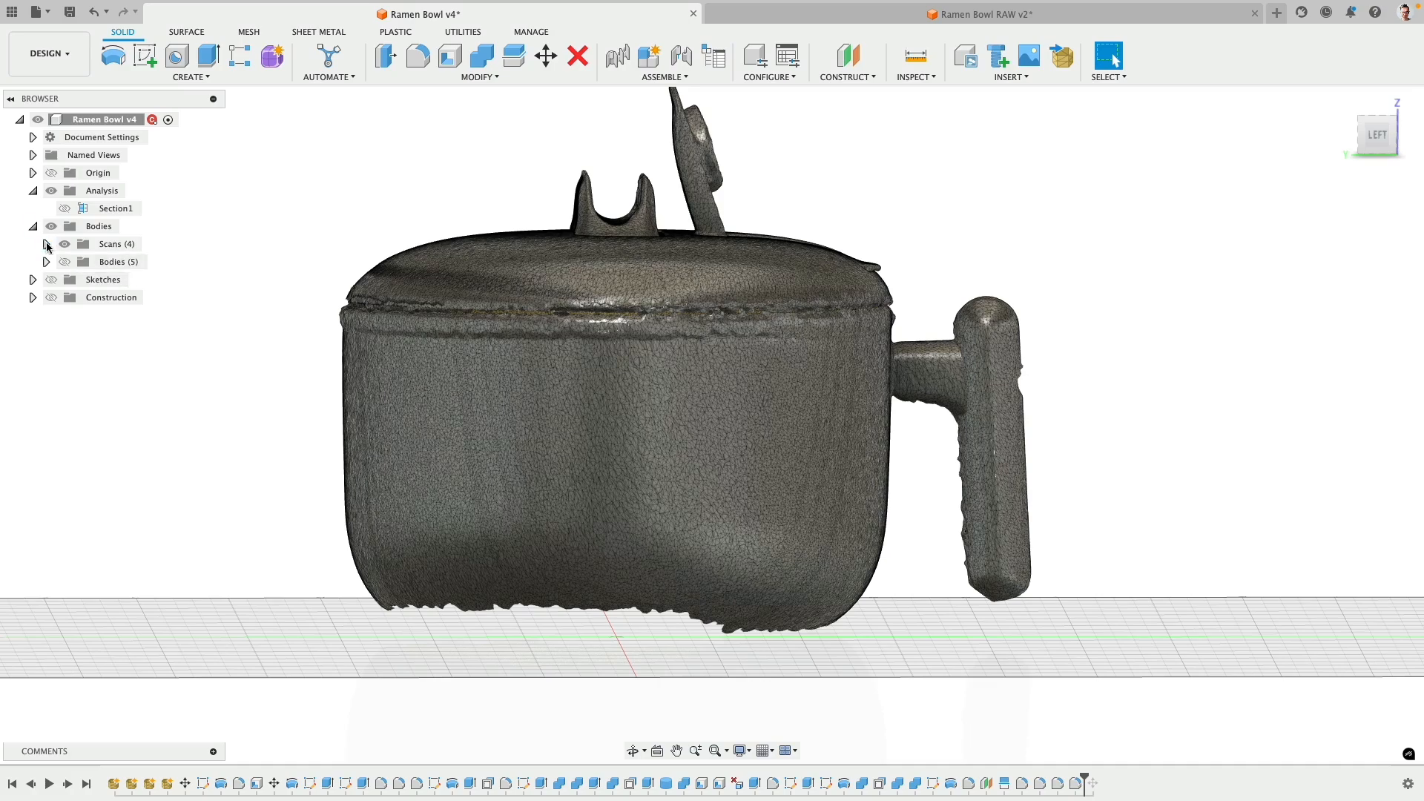
pyautogui.click(46, 244)
pyautogui.click(46, 244)
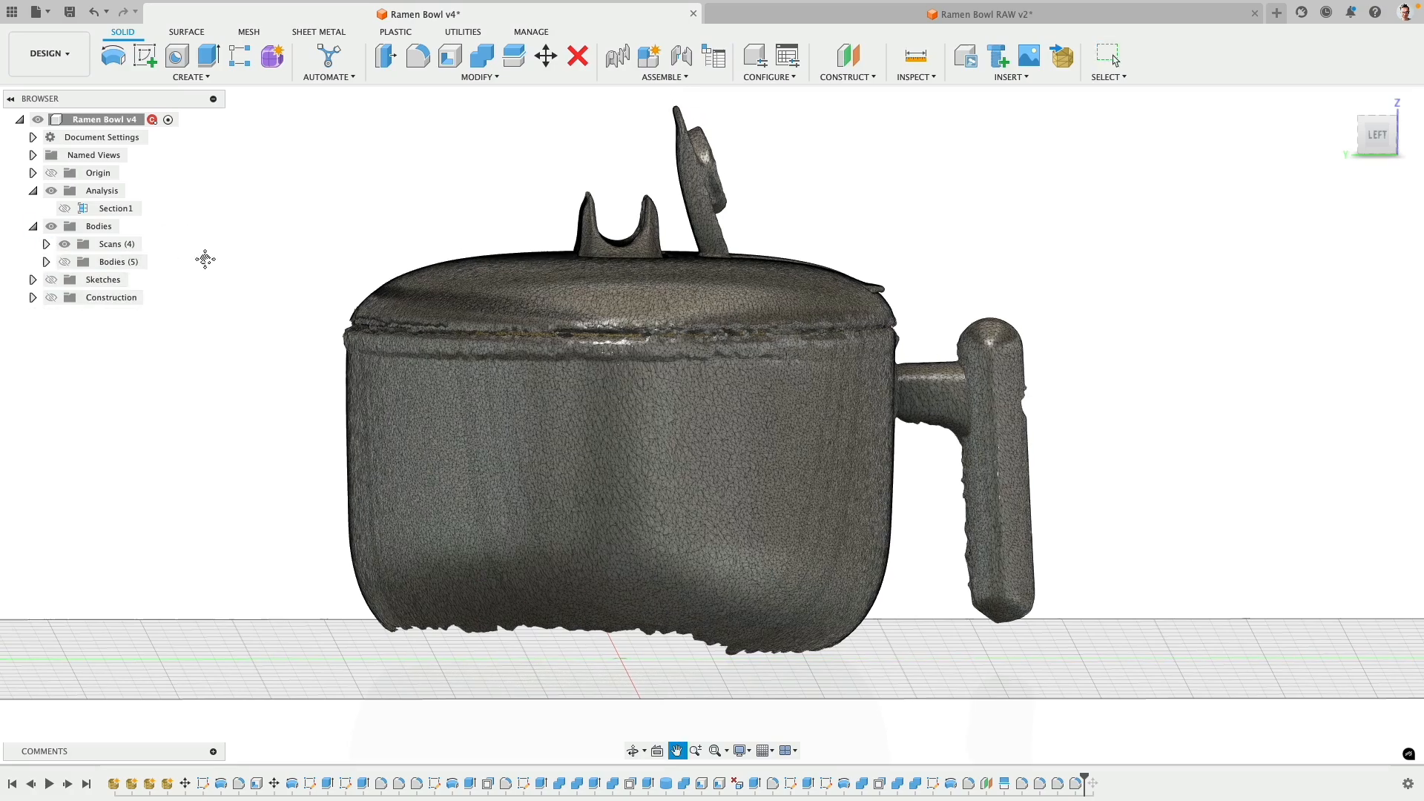
# - Turn on the Section1 analysis to inspect the scans in cross-section, then swap them for the solid bodies
pyautogui.click(64, 208)
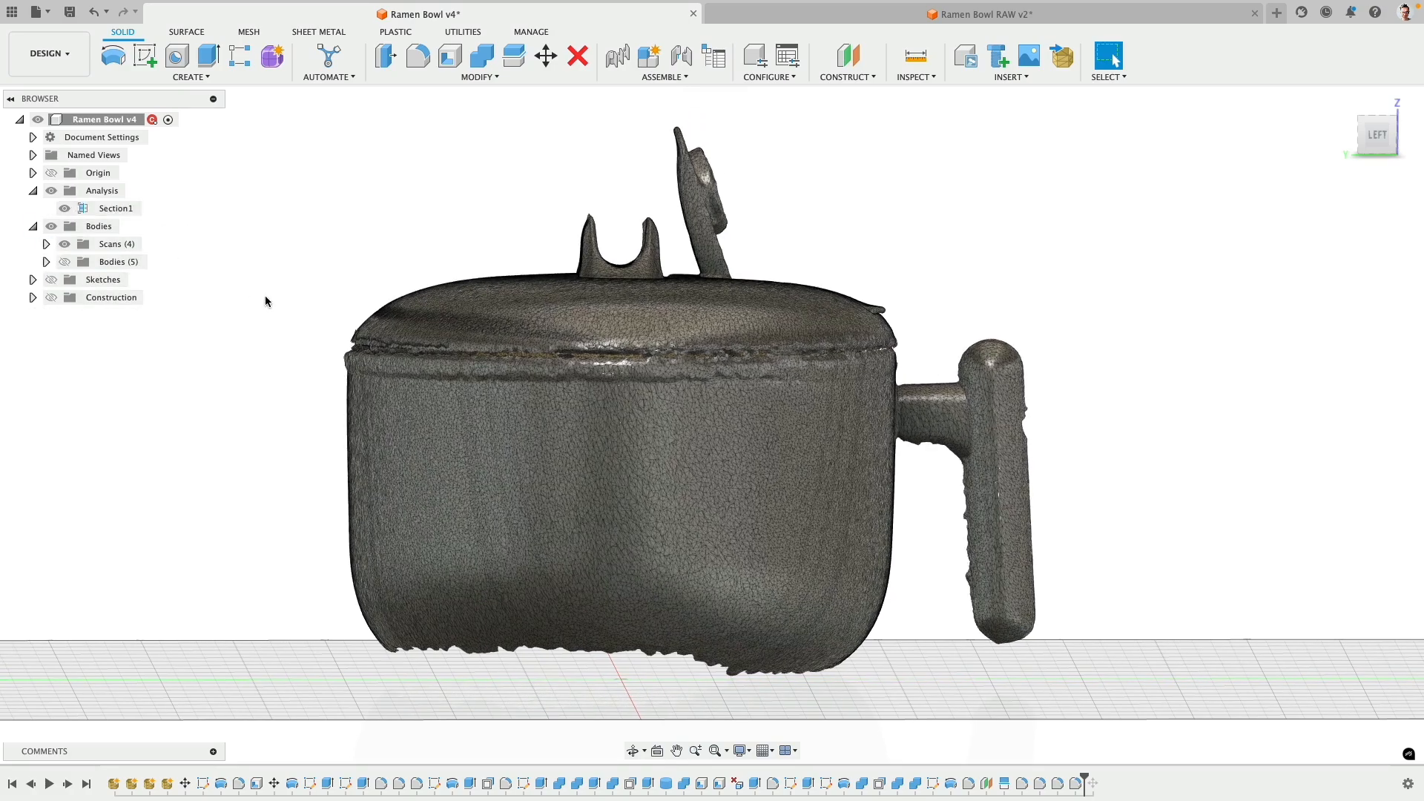
pyautogui.keyDown('shift'); pyautogui.moveTo(267, 302); pyautogui.dragTo(517, 303, button='middle'); pyautogui.keyUp('shift')
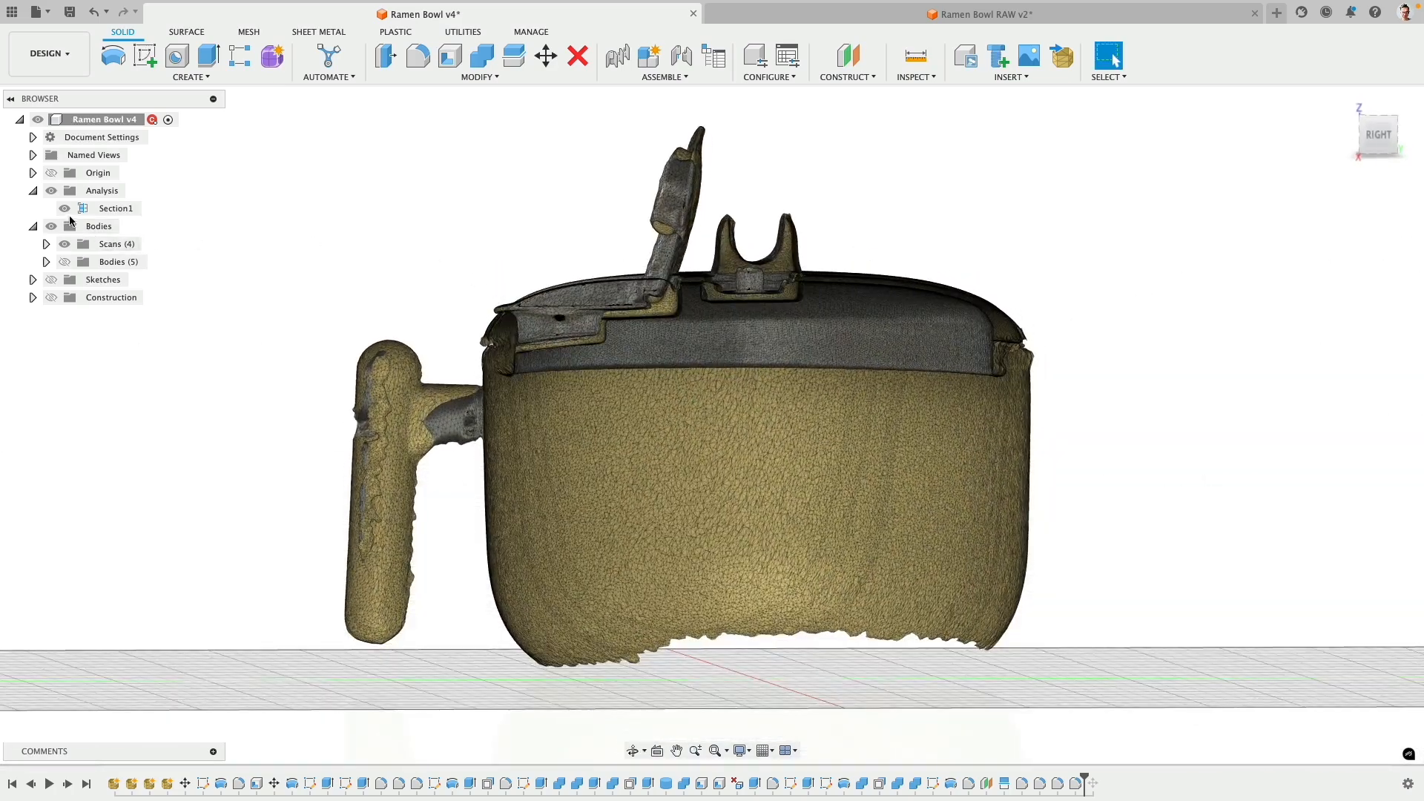
pyautogui.click(64, 245)
pyautogui.click(64, 262)
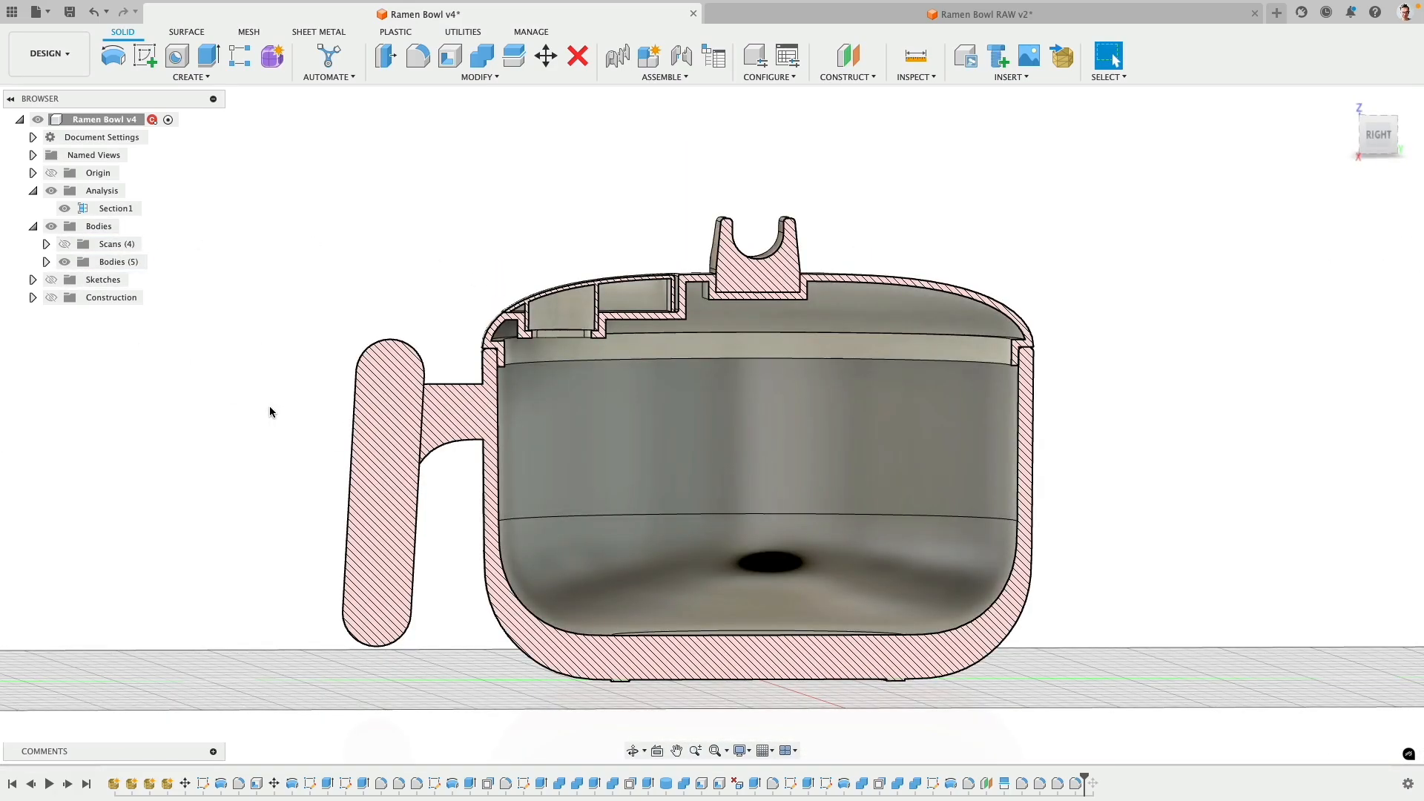
# - Turn off the Section1 analysis and examine the complete solid pot and its lid from above
pyautogui.keyDown('shift'); pyautogui.moveTo(343, 300); pyautogui.dragTo(374, 294, button='middle'); pyautogui.keyUp('shift')
pyautogui.click(65, 208)
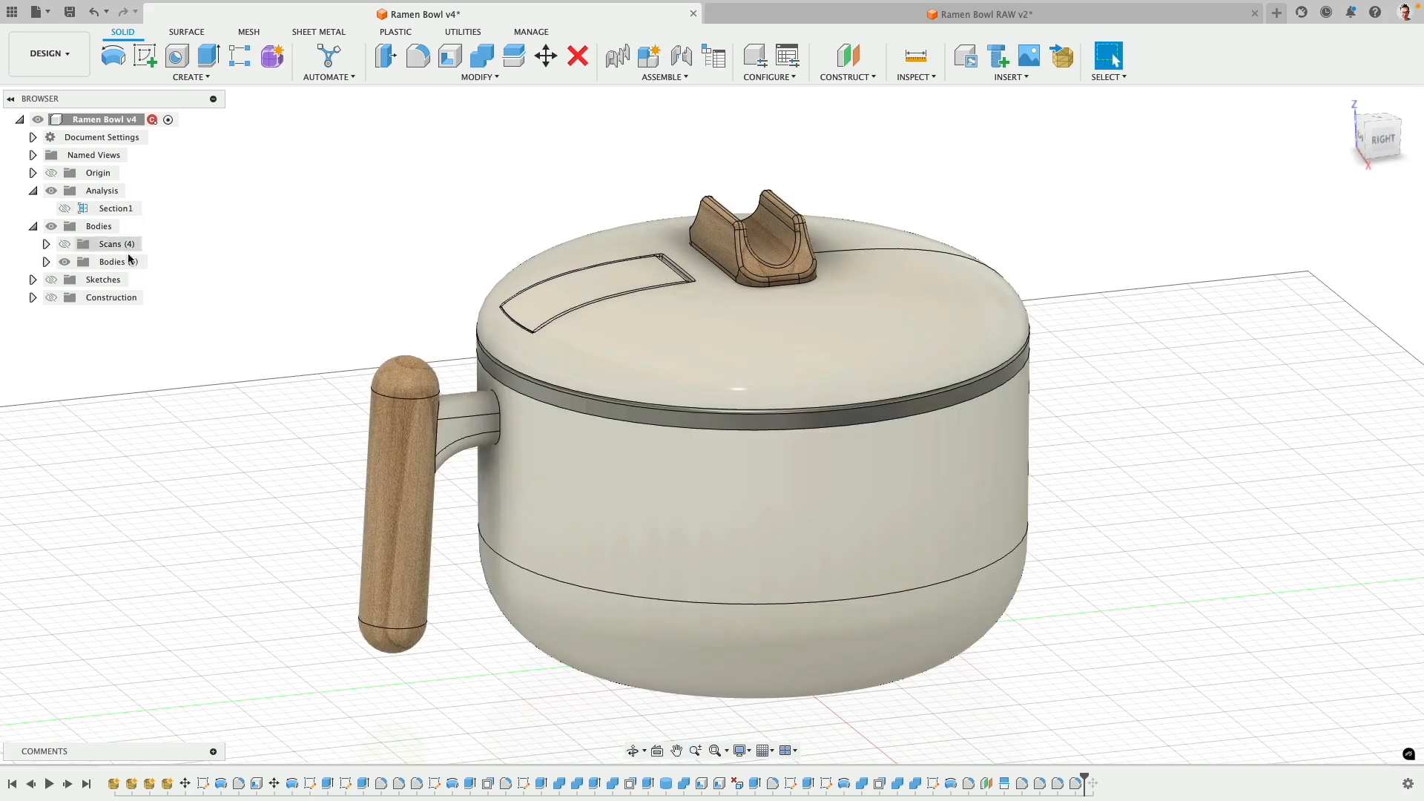
pyautogui.keyDown('shift'); pyautogui.moveTo(392, 371); pyautogui.dragTo(366, 472, button='middle'); pyautogui.keyUp('shift')
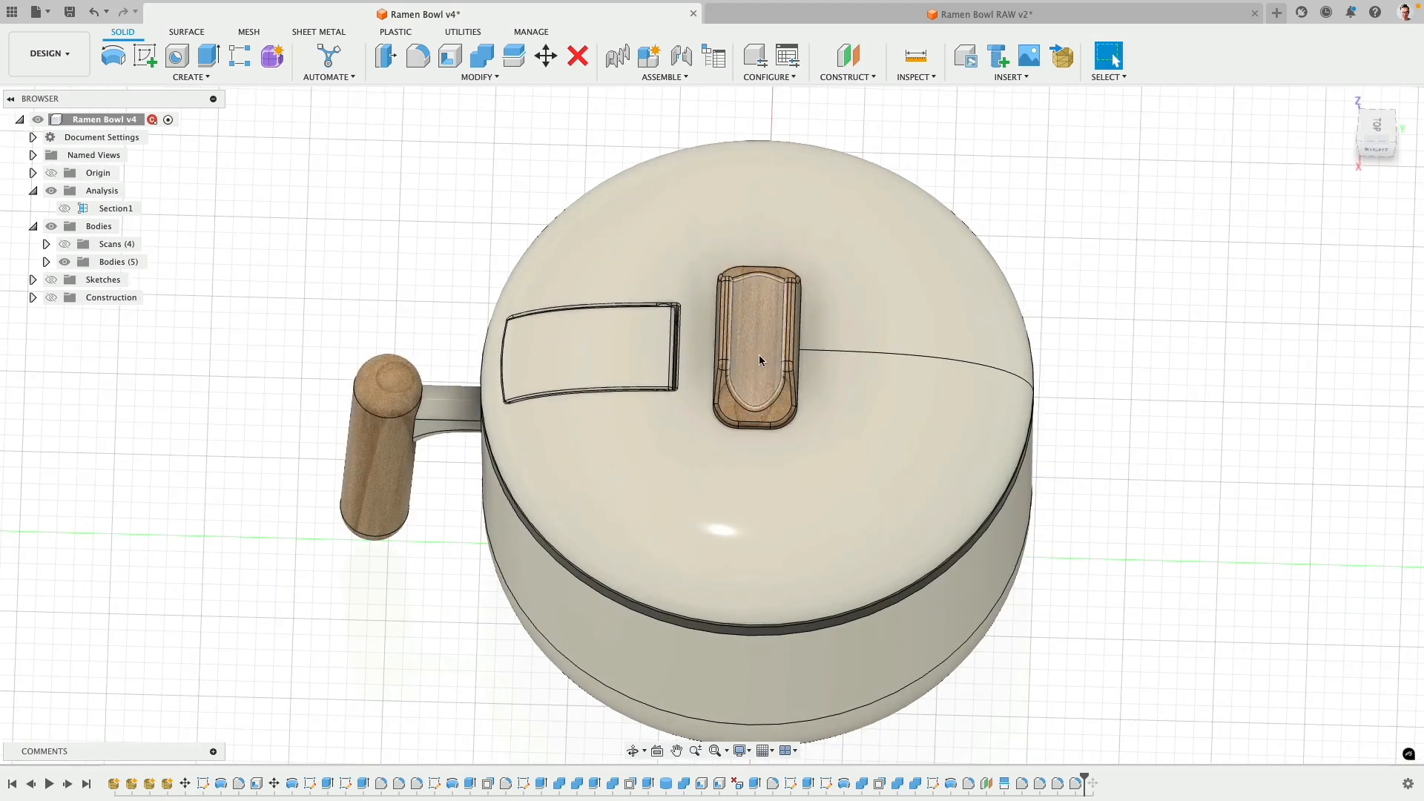
pyautogui.keyDown('shift'); pyautogui.moveTo(687, 436); pyautogui.dragTo(790, 345, button='middle'); pyautogui.keyUp('shift')
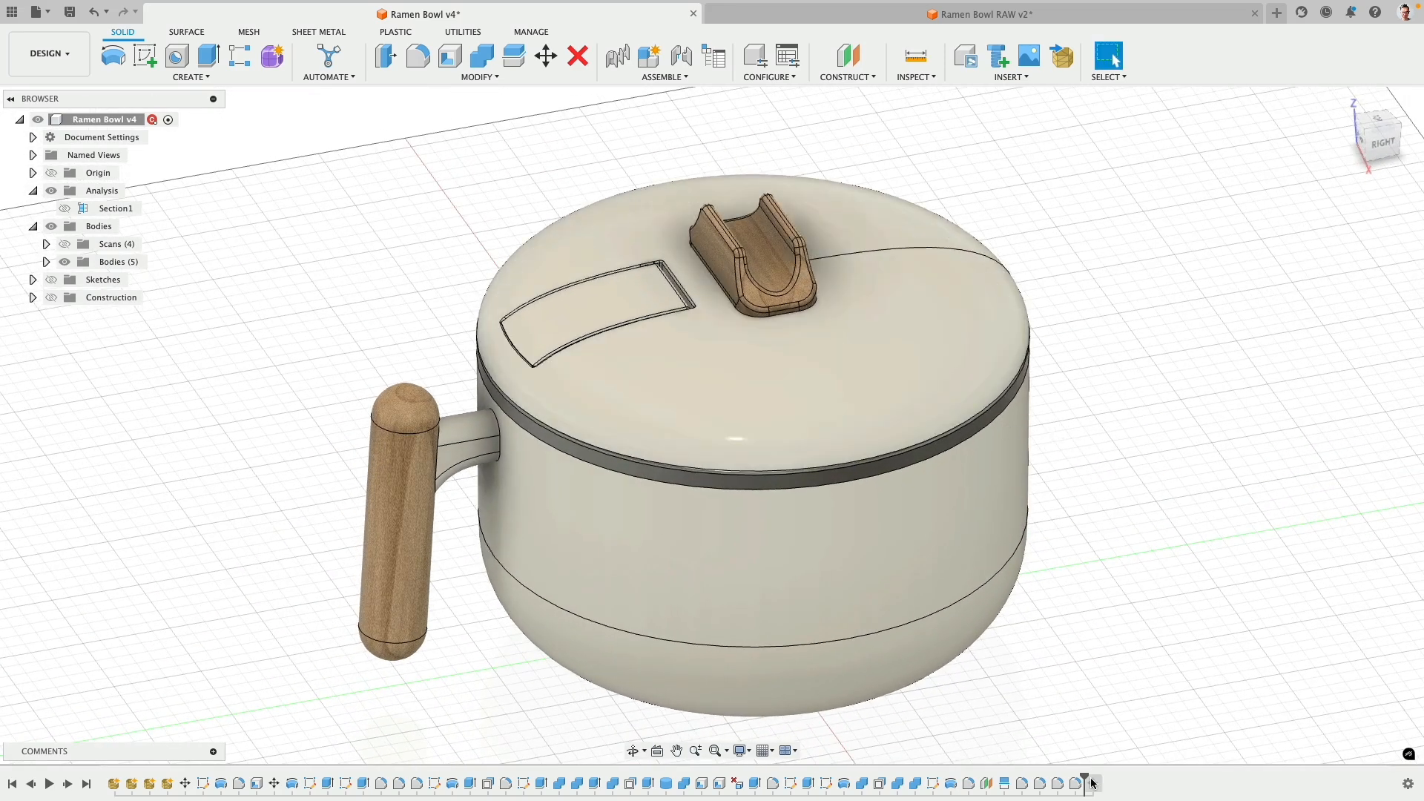
# - Roll the timeline forward past the final Move feature and examine the lid's flap
pyautogui.moveTo(1085, 775); pyautogui.dragTo(1089, 775)
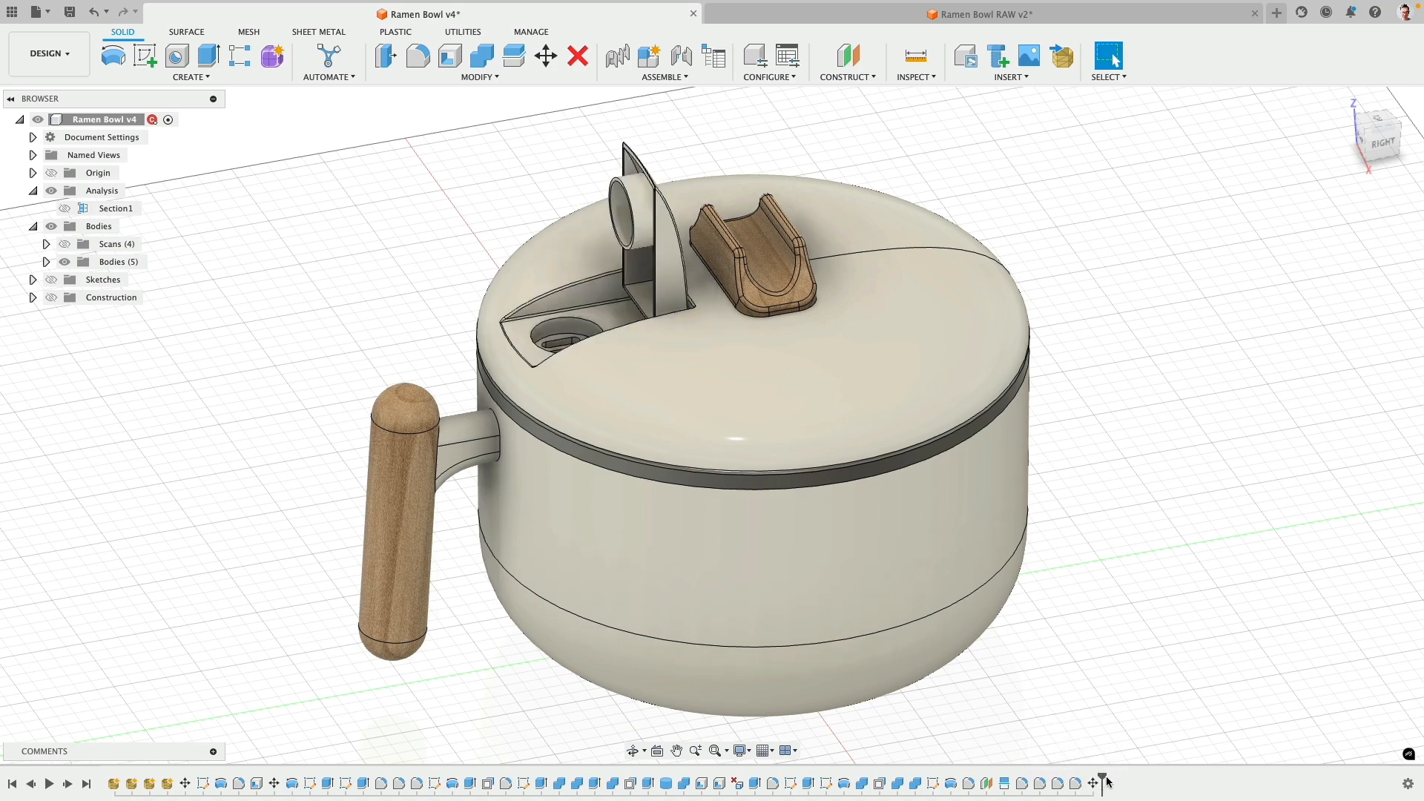
pyautogui.moveTo(1104, 776); pyautogui.dragTo(1104, 776)
pyautogui.moveTo(816, 416)
pyautogui.keyDown('shift'); pyautogui.mouseDown(button='middle')
pyautogui.moveTo(1046, 416)
pyautogui.moveTo(1052, 361)
pyautogui.moveTo(1112, 340)
pyautogui.mouseUp(button='middle'); pyautogui.keyUp('shift')
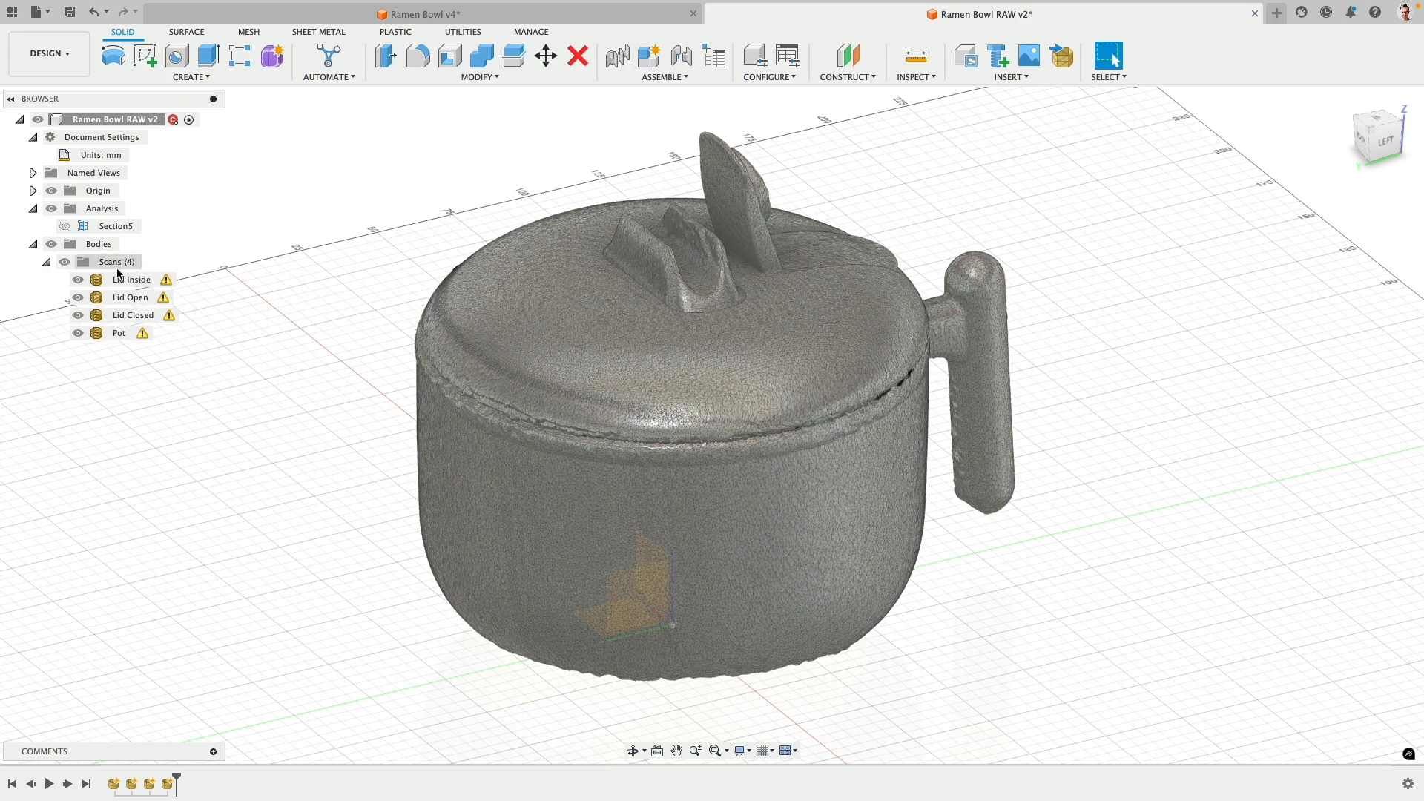
# - Hide the Lid Closed, Lid Open, Lid Inside and Pot scans in the Ramen Bowl RAW v2 document
pyautogui.click(78, 315)
pyautogui.click(78, 298)
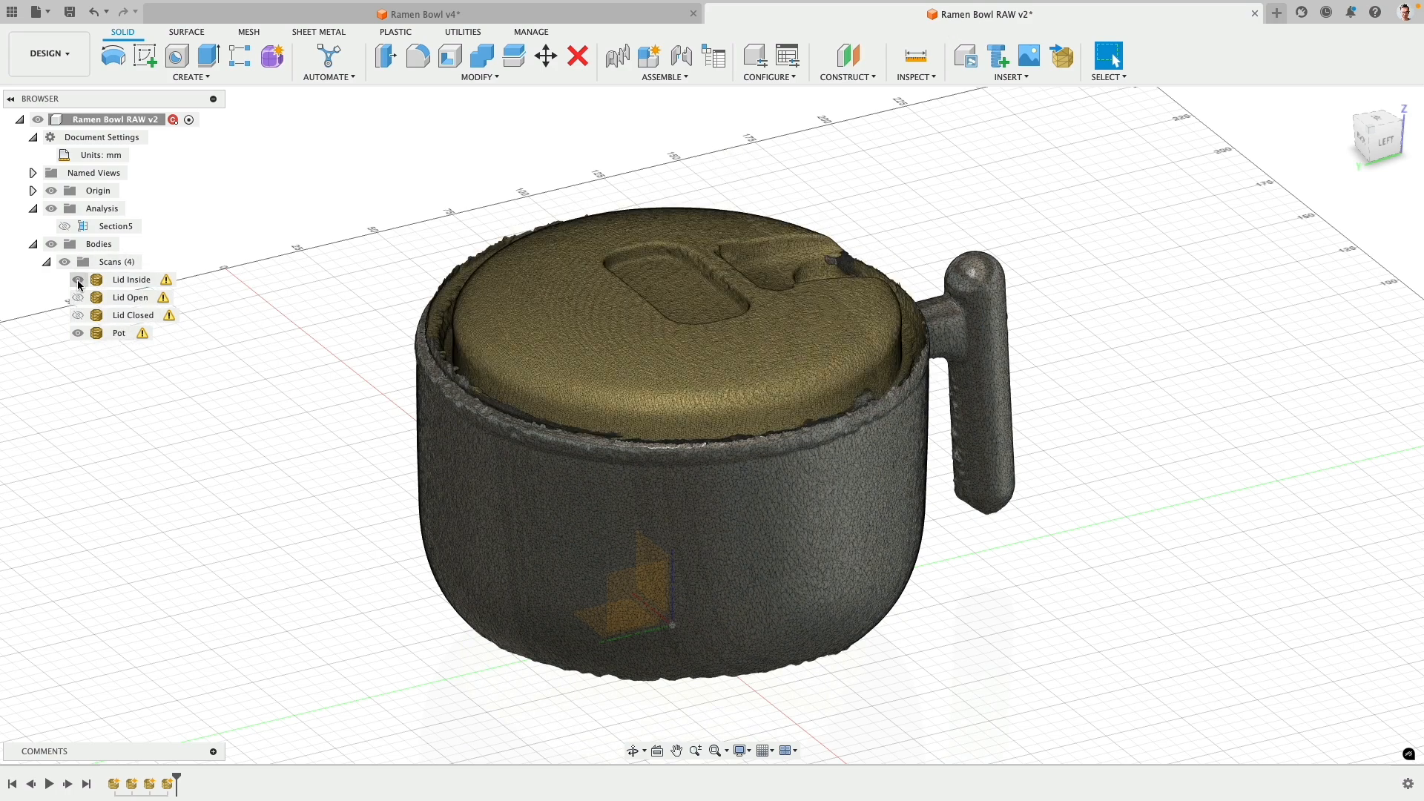
pyautogui.click(78, 280)
pyautogui.keyDown('shift'); pyautogui.moveTo(400, 291); pyautogui.dragTo(368, 295, button='middle'); pyautogui.keyUp('shift')
pyautogui.click(77, 334)
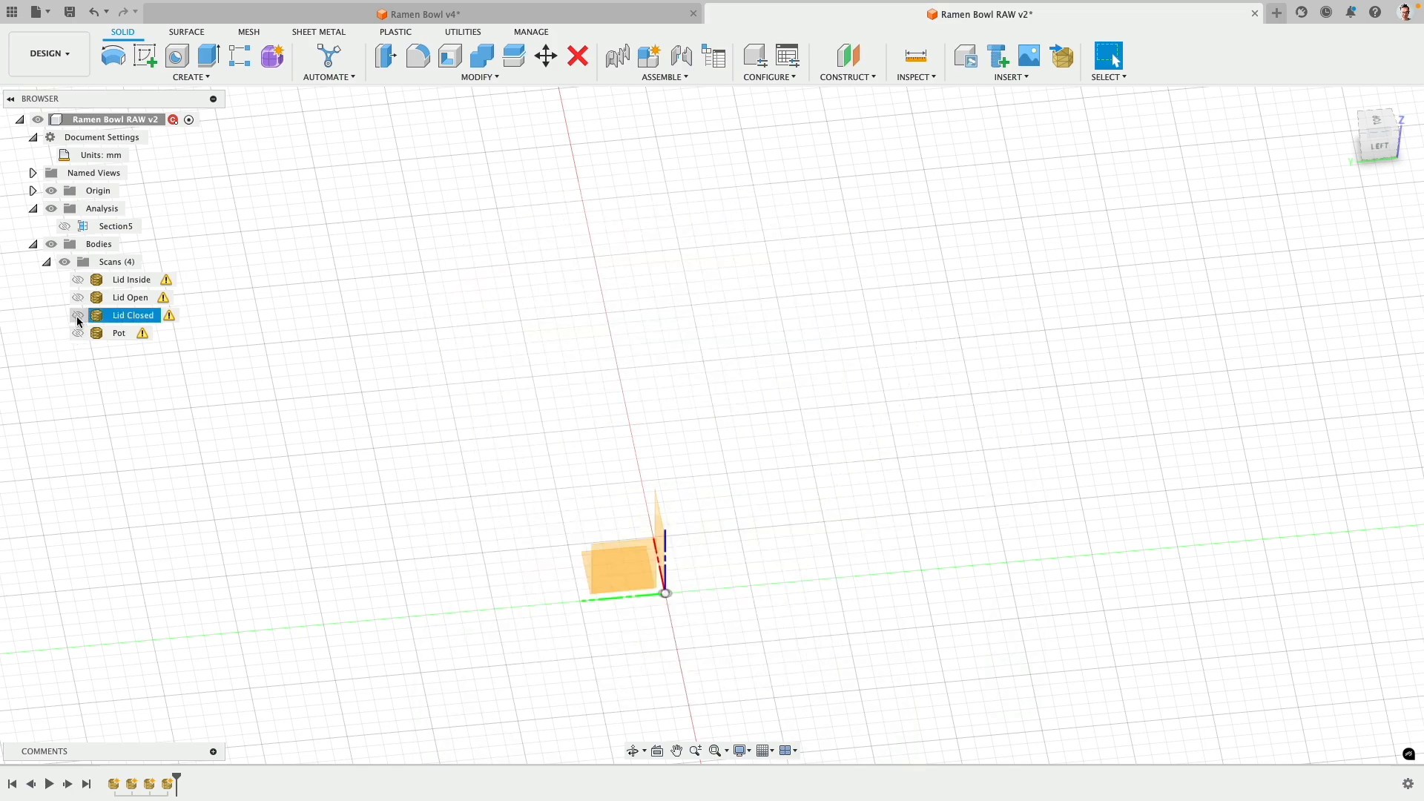
# - Show the Lid Closed scan alone, then replace it with the Lid Open scan and inspect it from above
pyautogui.click(77, 316)
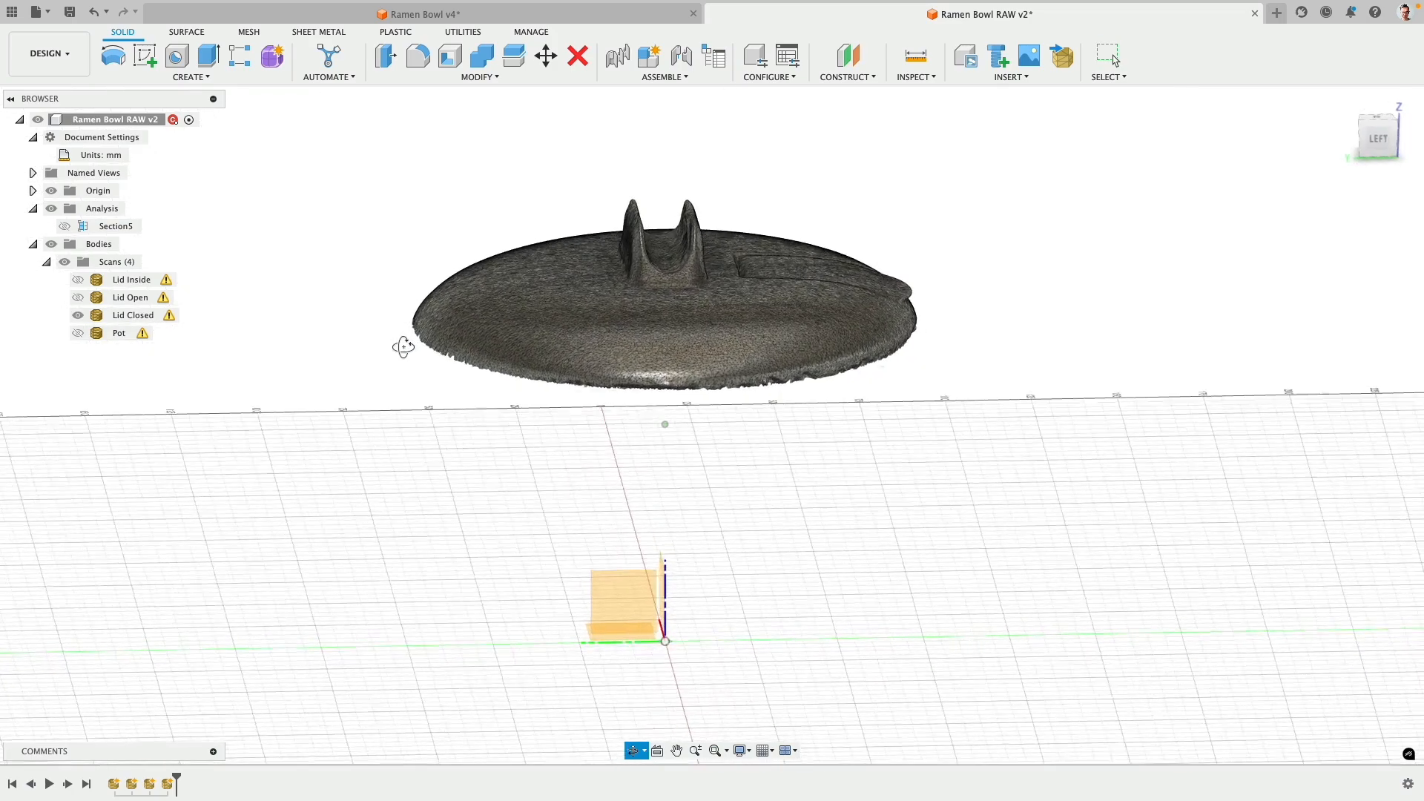
pyautogui.click(78, 316)
pyautogui.click(78, 299)
pyautogui.keyDown('shift'); pyautogui.moveTo(287, 286); pyautogui.dragTo(341, 307, button='middle'); pyautogui.keyUp('shift')
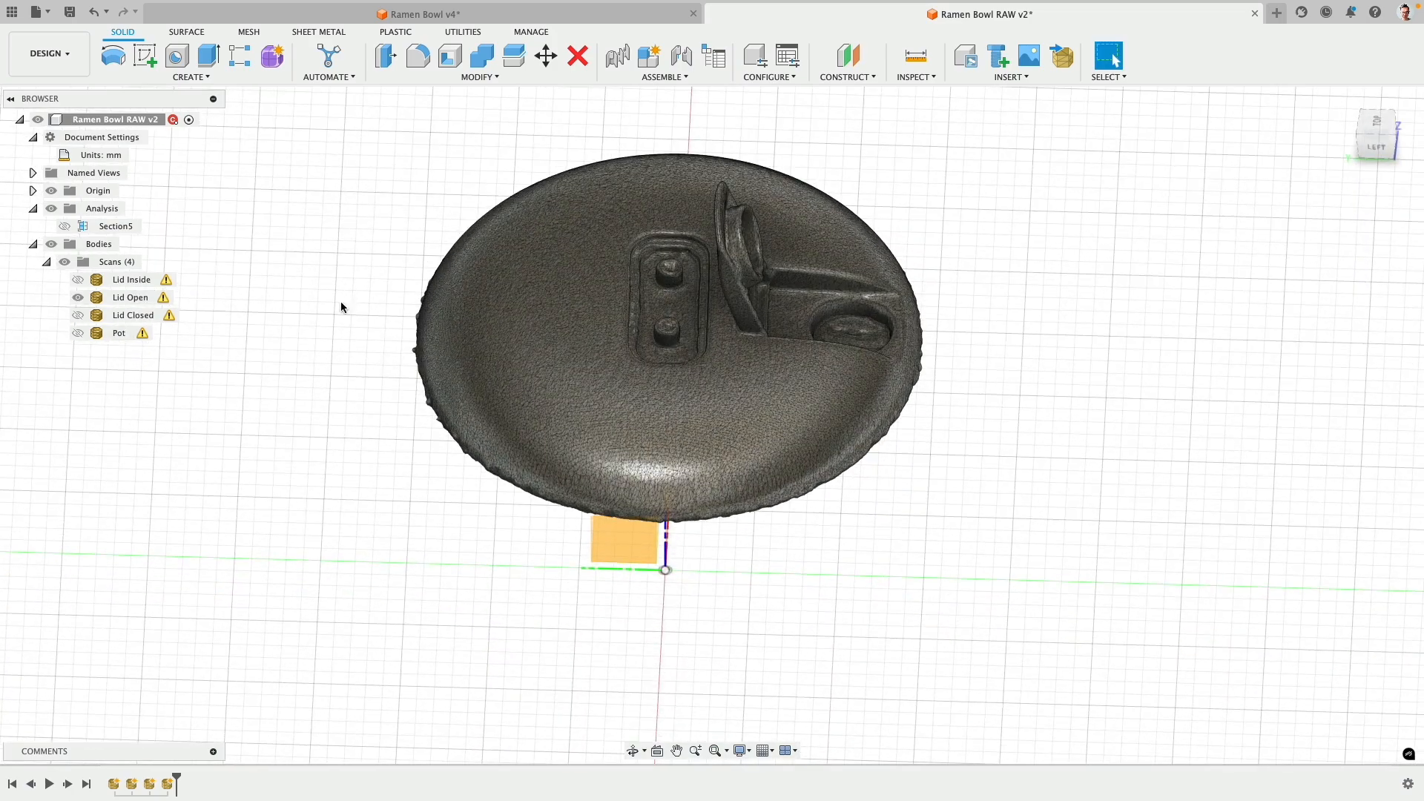
# - Compare the Lid Closed and Lid Open scans separately and overlaid, leaving only Lid Open displayed
pyautogui.click(78, 316)
pyautogui.click(78, 298)
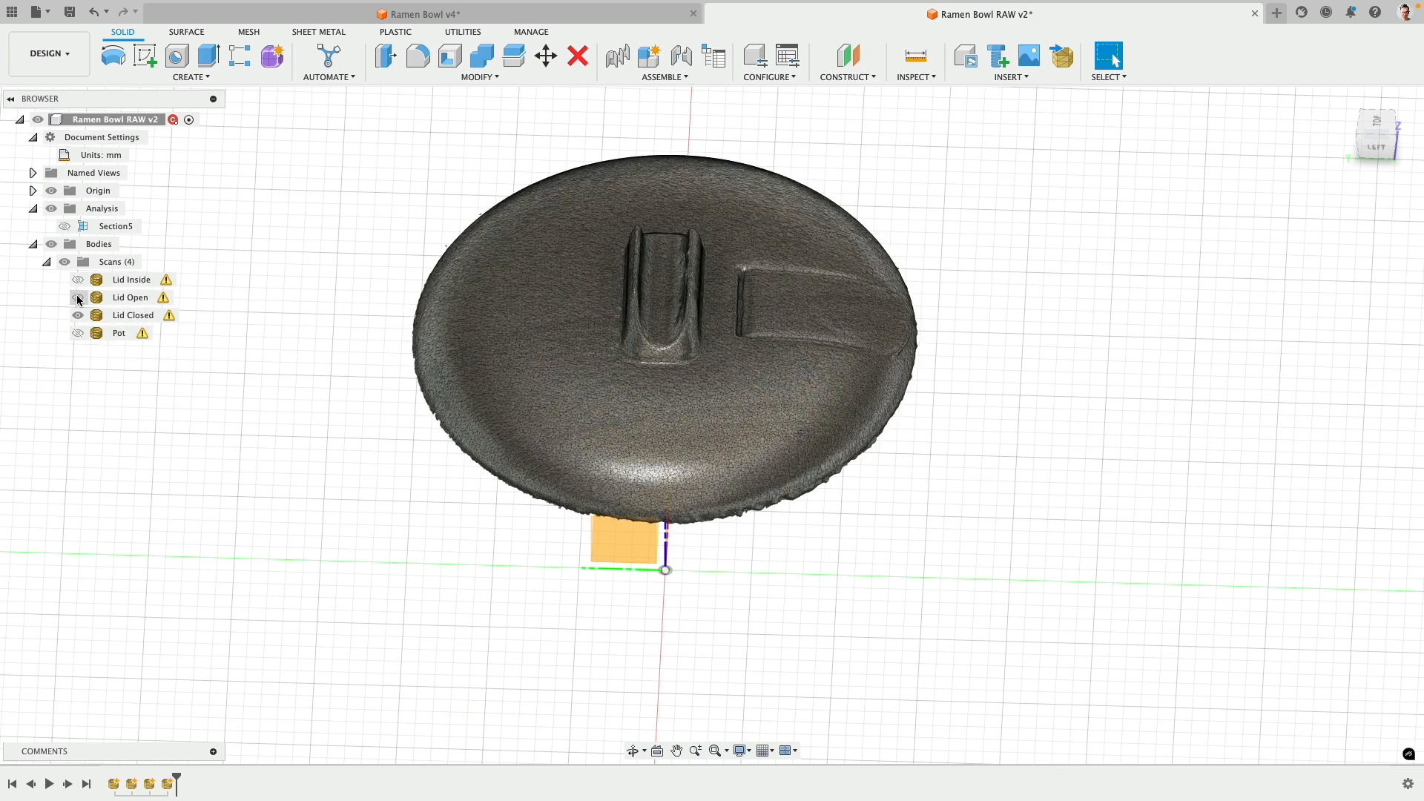
pyautogui.click(78, 298)
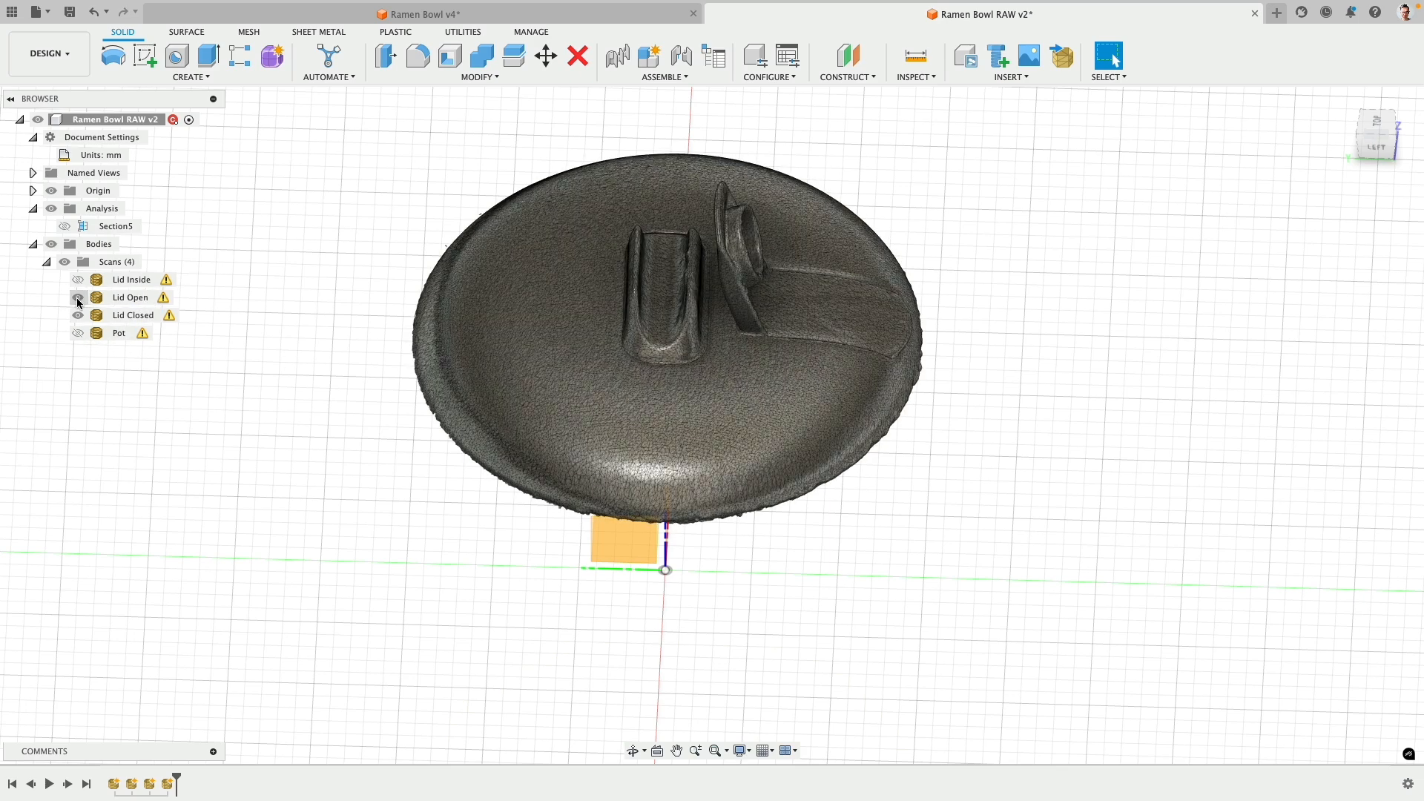
pyautogui.click(78, 316)
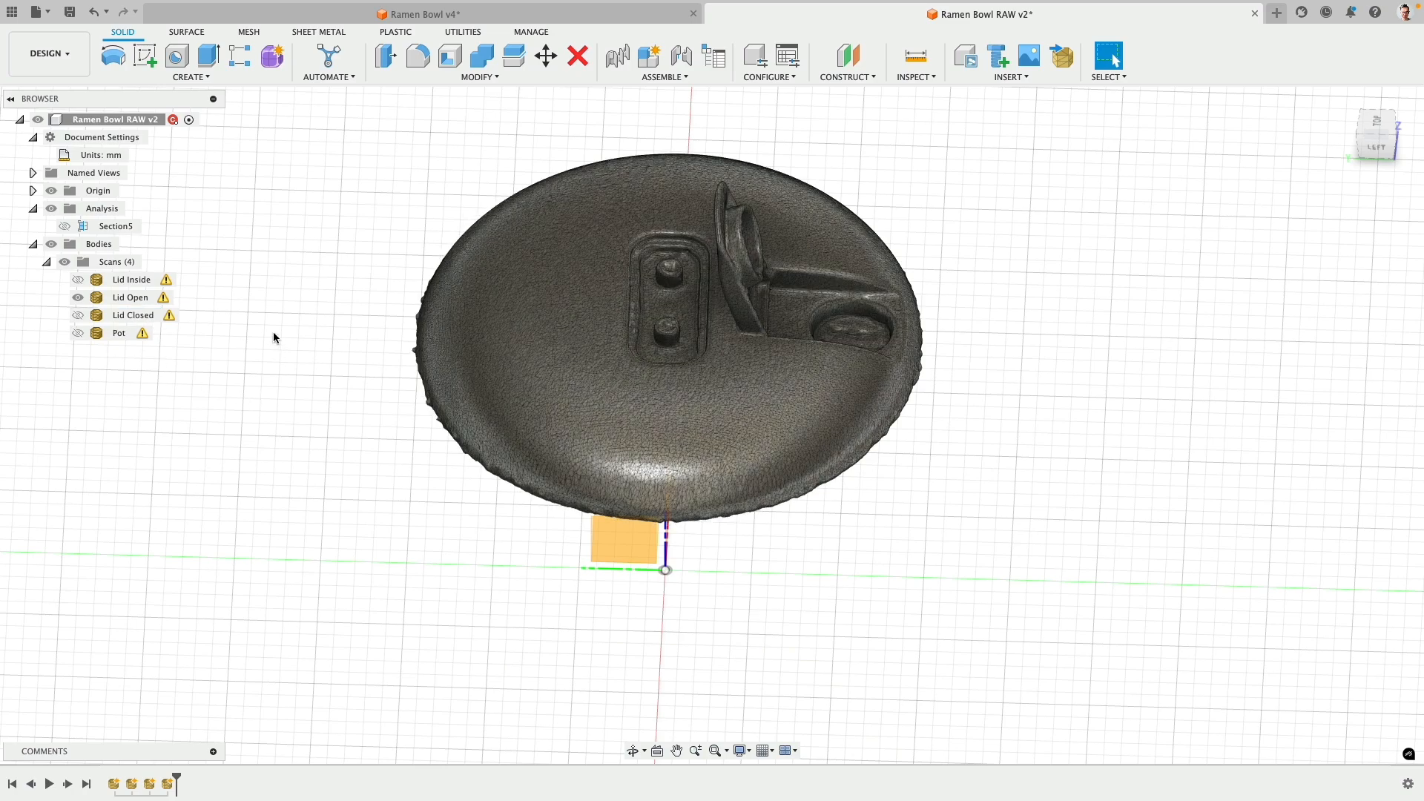
# - Show the Lid Inside, Lid Closed and Pot scans together with the Lid Open scan
pyautogui.keyDown('shift'); pyautogui.moveTo(273, 334); pyautogui.dragTo(79, 289, button='middle'); pyautogui.keyUp('shift')
pyautogui.click(77, 280)
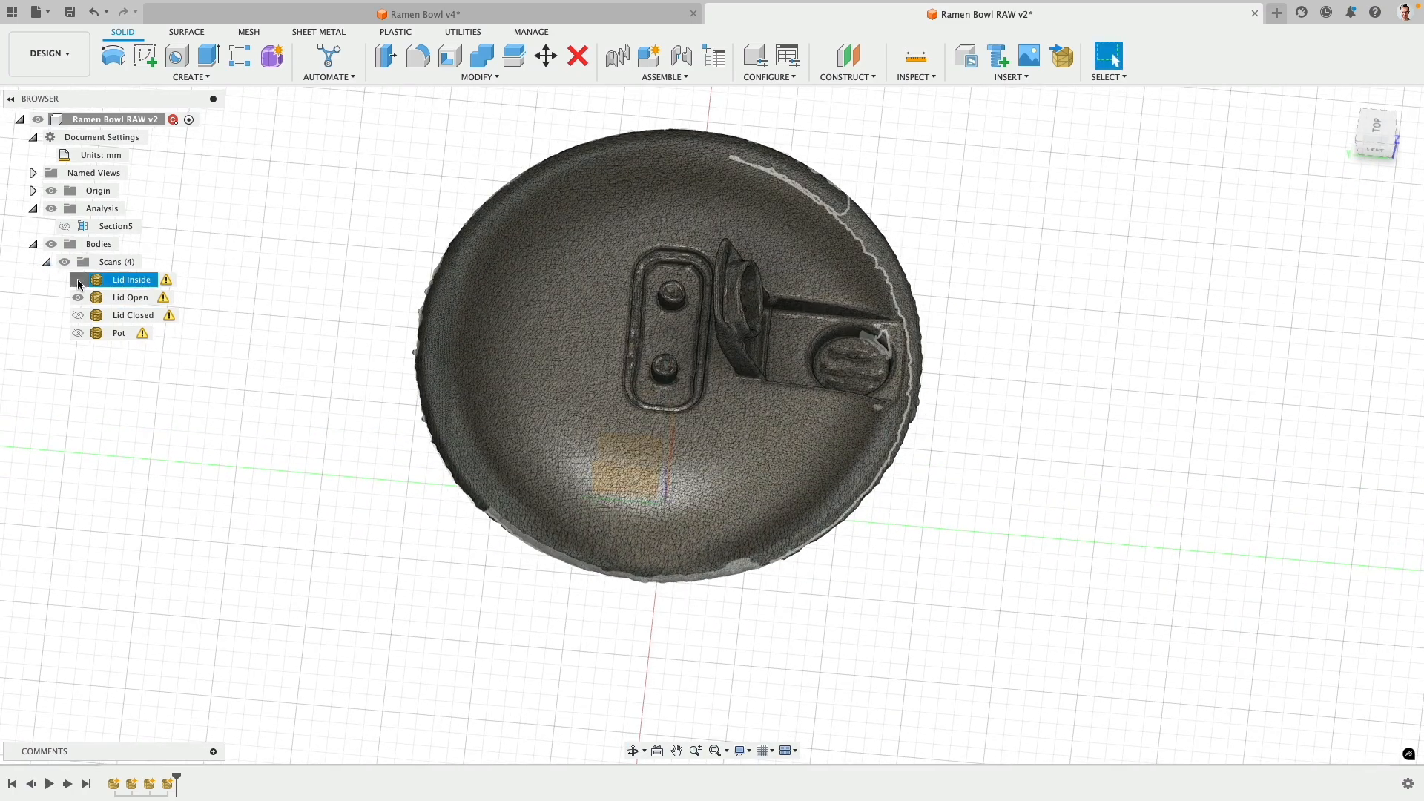
pyautogui.keyDown('shift'); pyautogui.moveTo(267, 454); pyautogui.dragTo(267, 359, button='middle'); pyautogui.keyUp('shift')
pyautogui.click(78, 316)
pyautogui.click(78, 333)
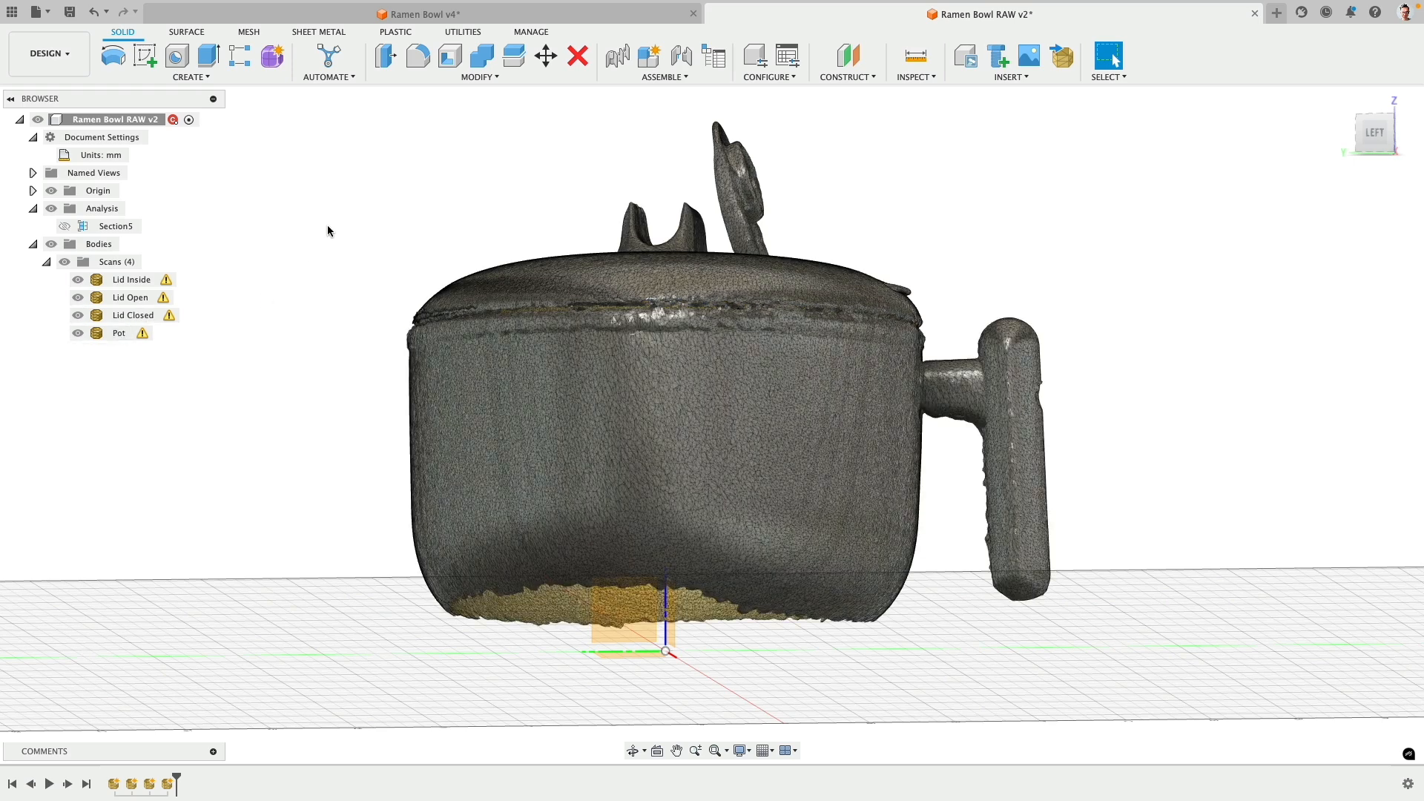
# - Set the straight left view of the pot and hide the Lid Open scan
pyautogui.keyDown('shift'); pyautogui.moveTo(328, 230); pyautogui.dragTo(343, 242, button='middle'); pyautogui.keyUp('shift')
pyautogui.click(1374, 138)
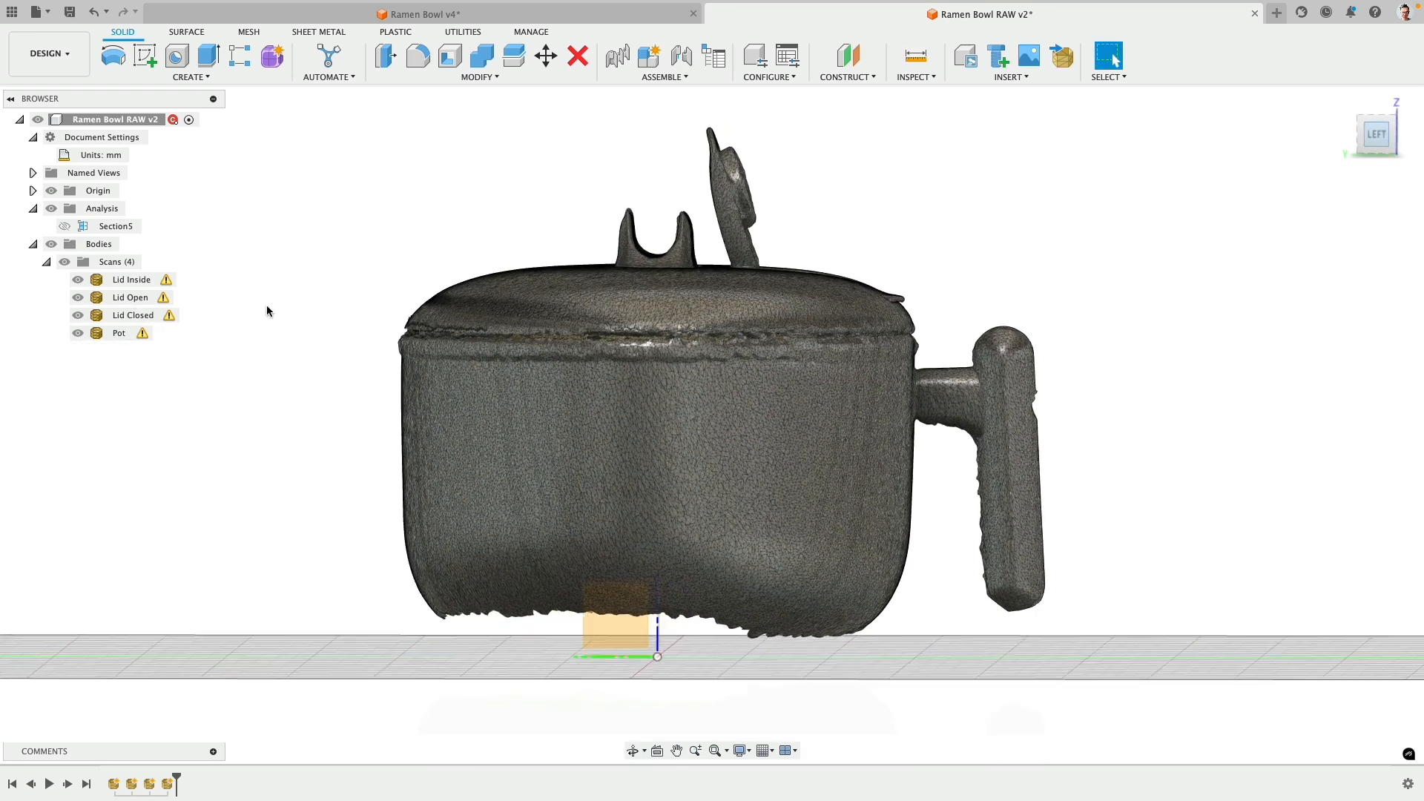
pyautogui.click(78, 297)
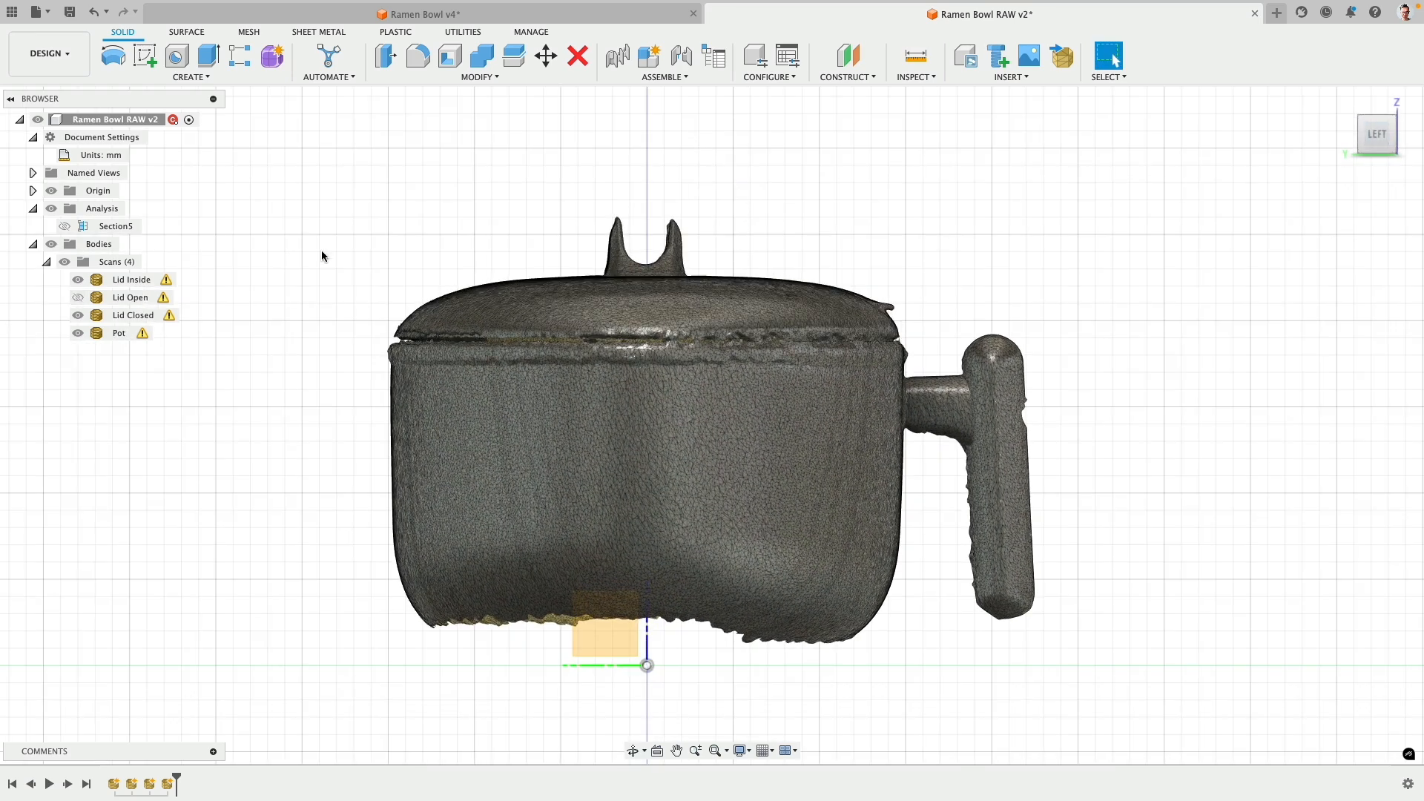
pyautogui.moveTo(383, 210); pyautogui.dragTo(432, 245, button='middle')
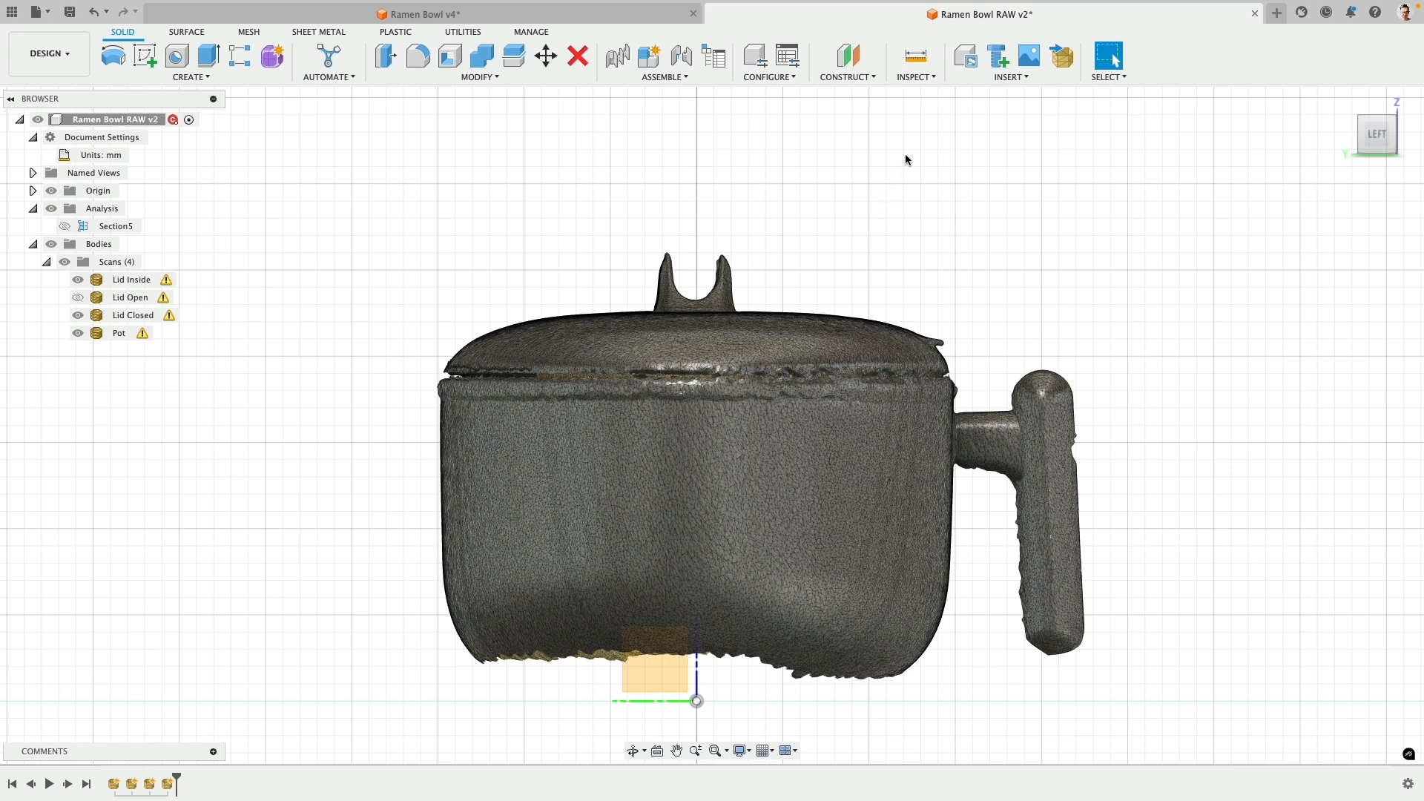
# - Create a section analysis on the YZ plane with the cut direction flipped, and delete the old Section5 analysis
pyautogui.click(936, 80)
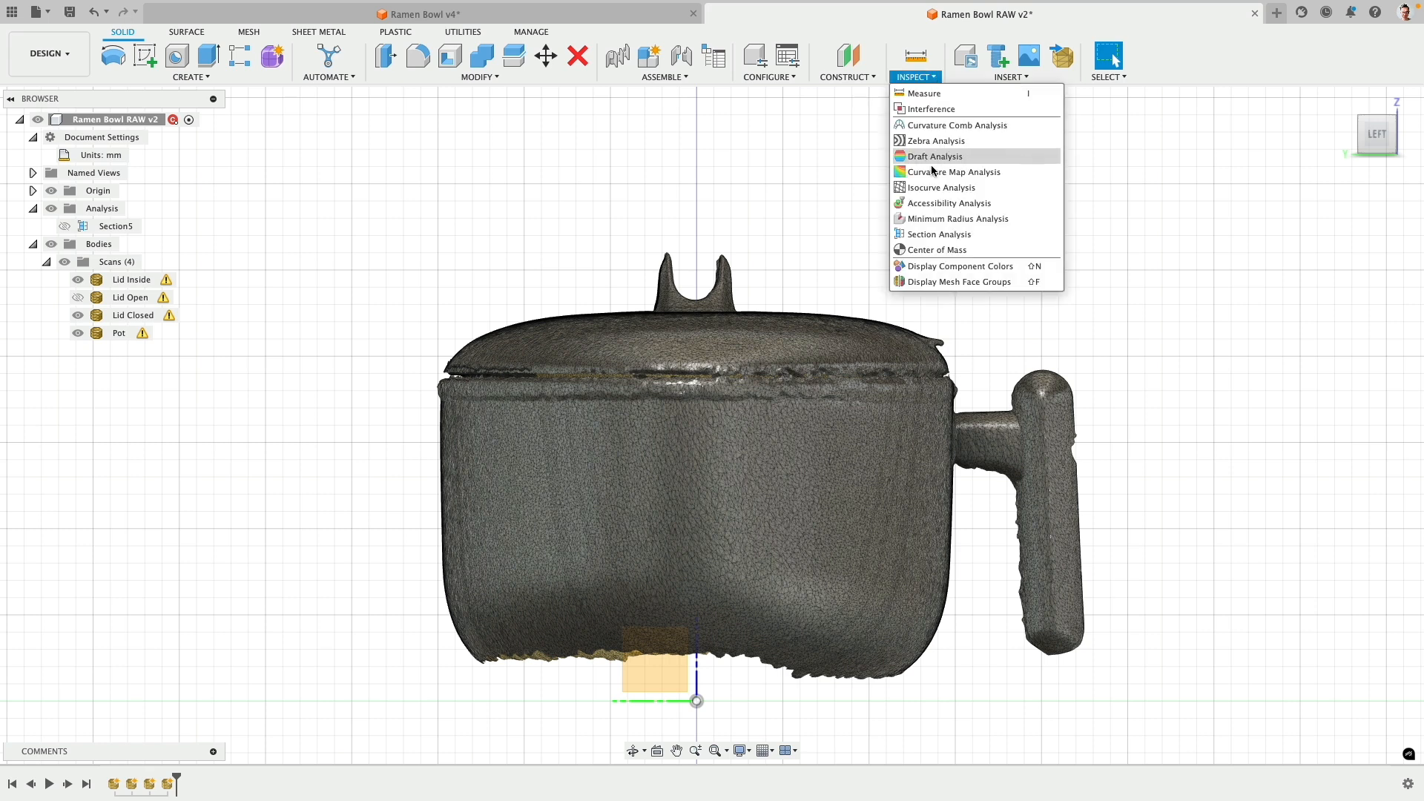
pyautogui.click(939, 235)
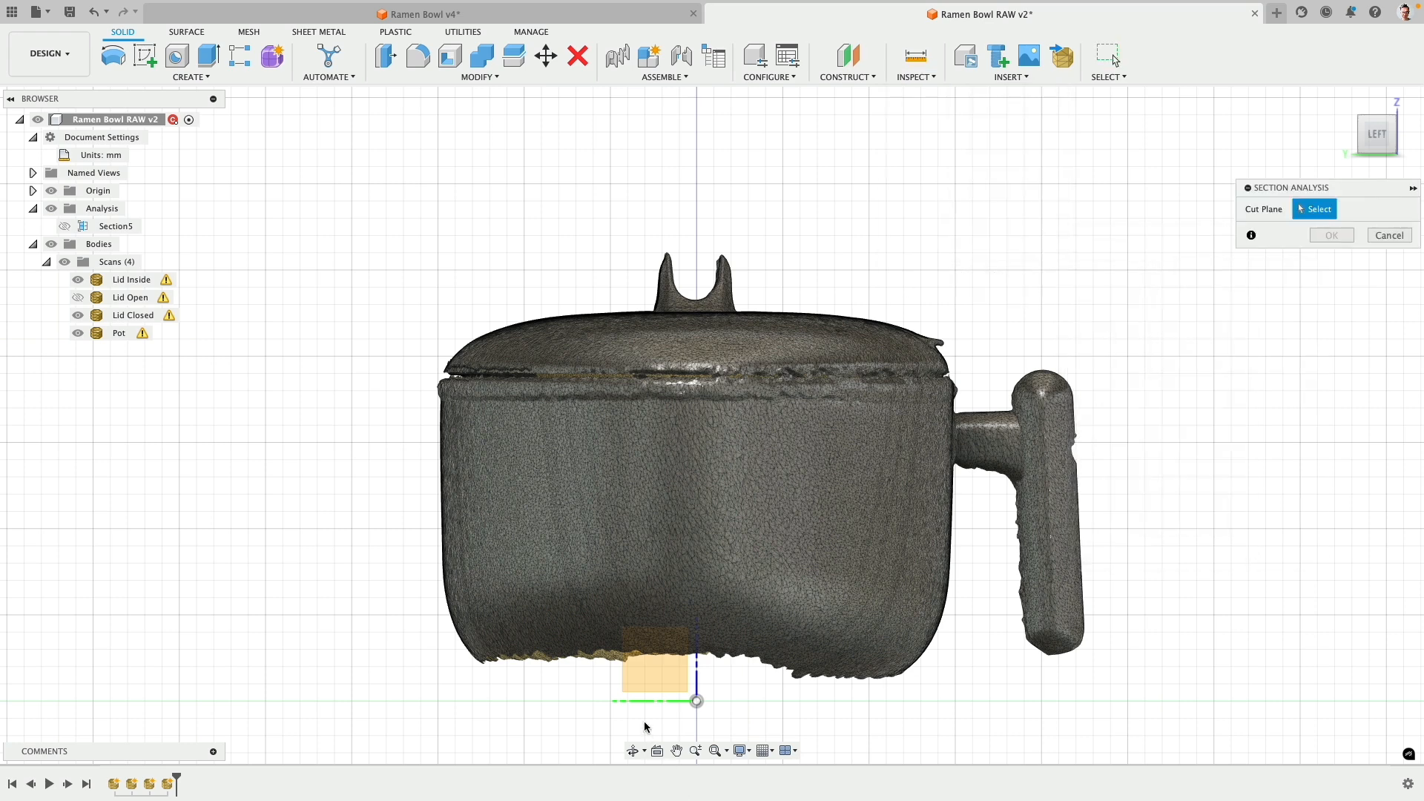
pyautogui.click(645, 680)
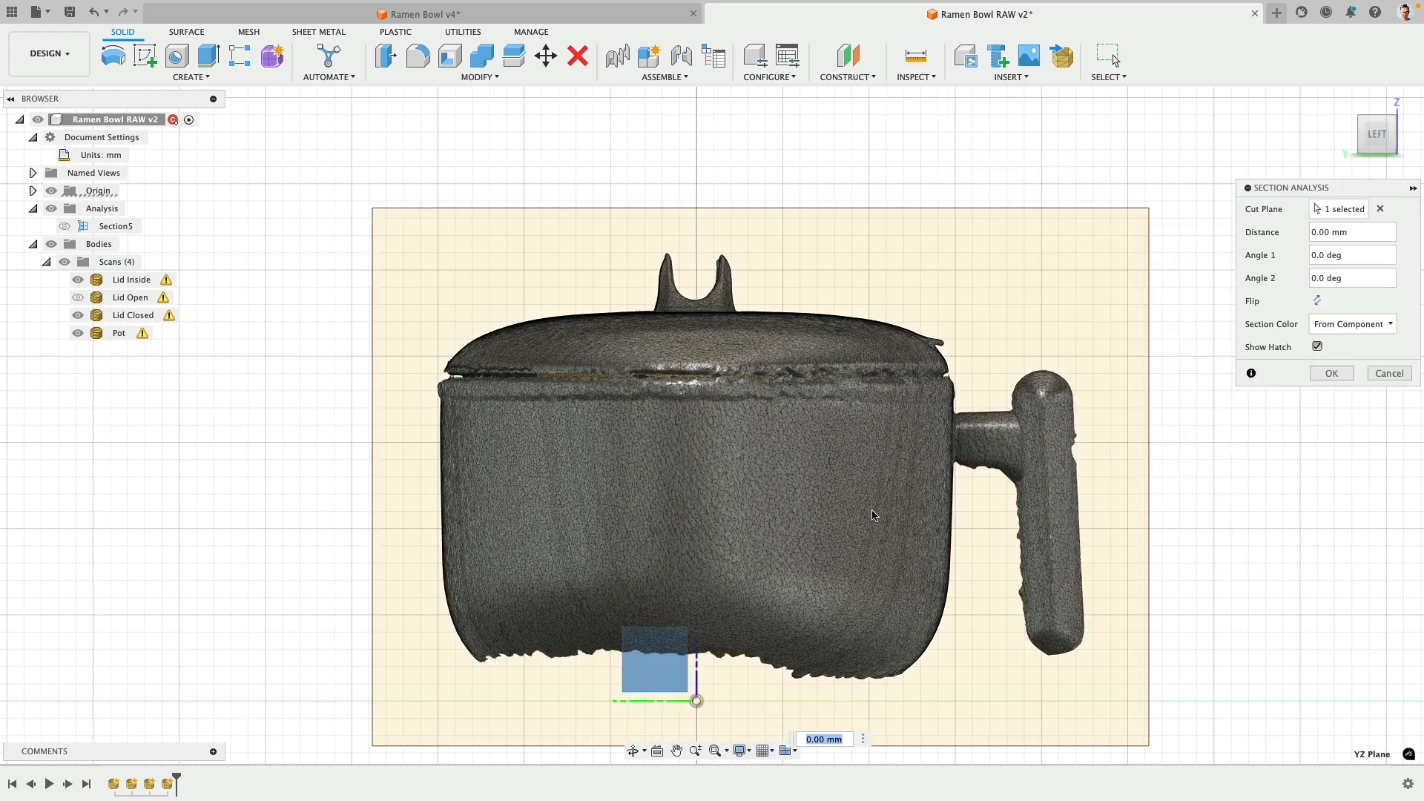
pyautogui.click(1313, 303)
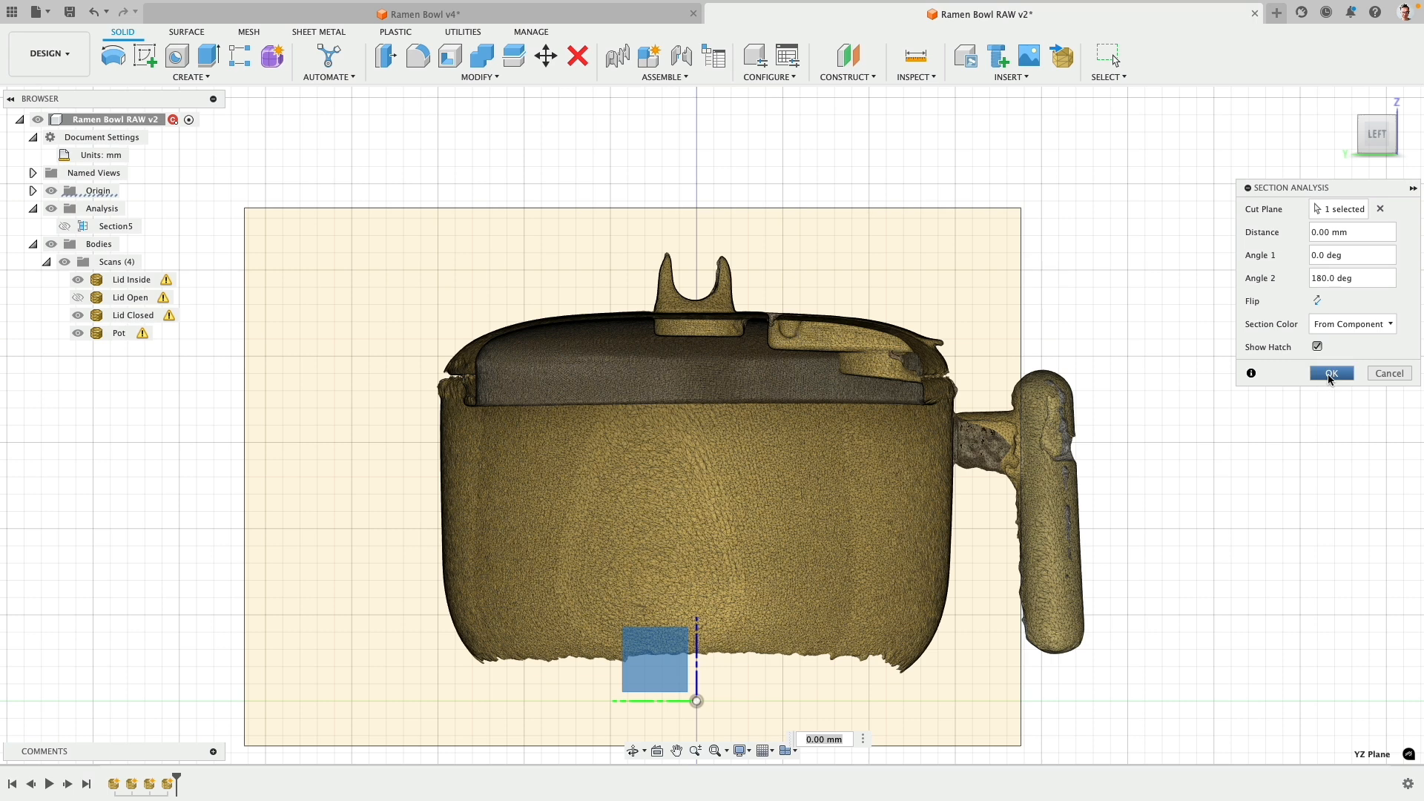
pyautogui.click(1330, 373)
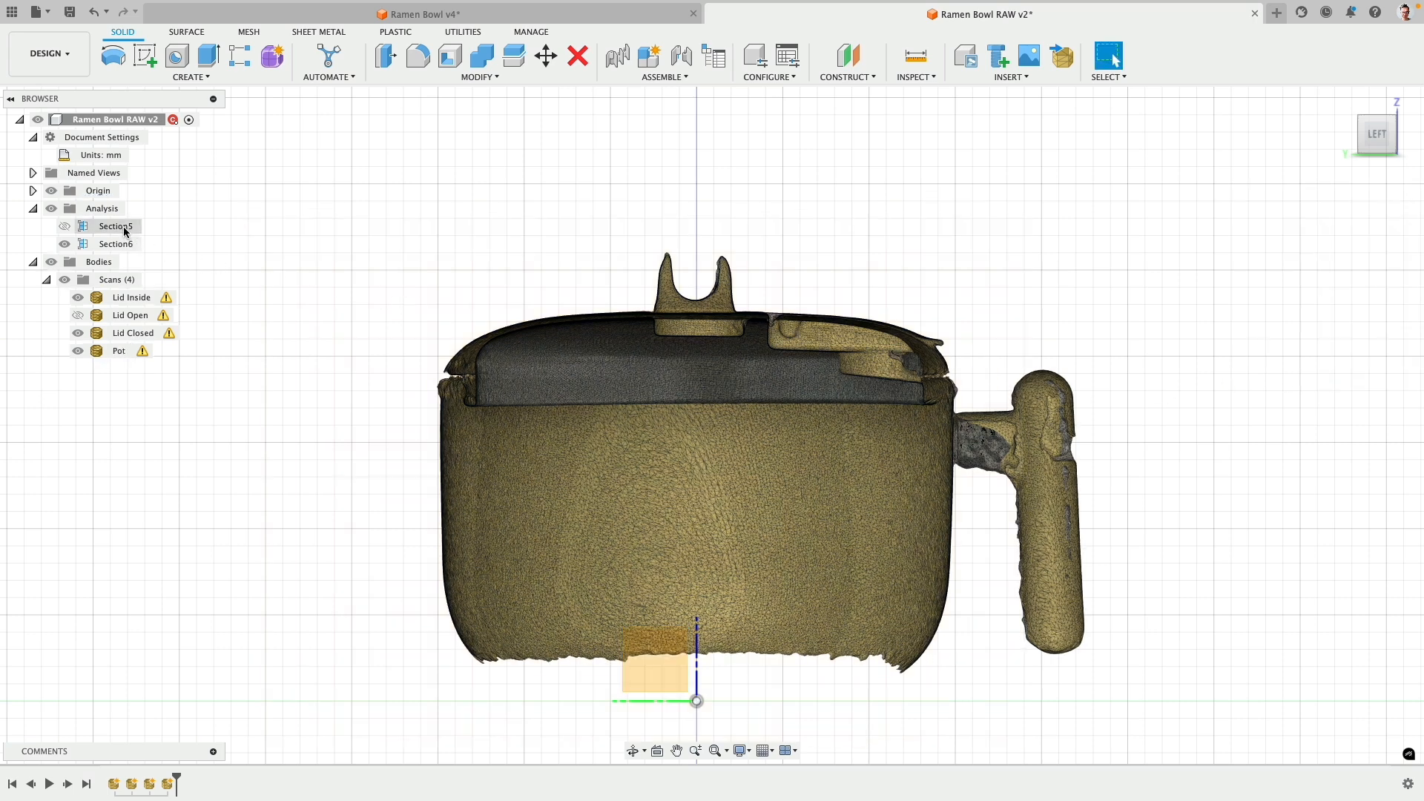
pyautogui.rightClick(126, 229)
pyautogui.click(158, 277)
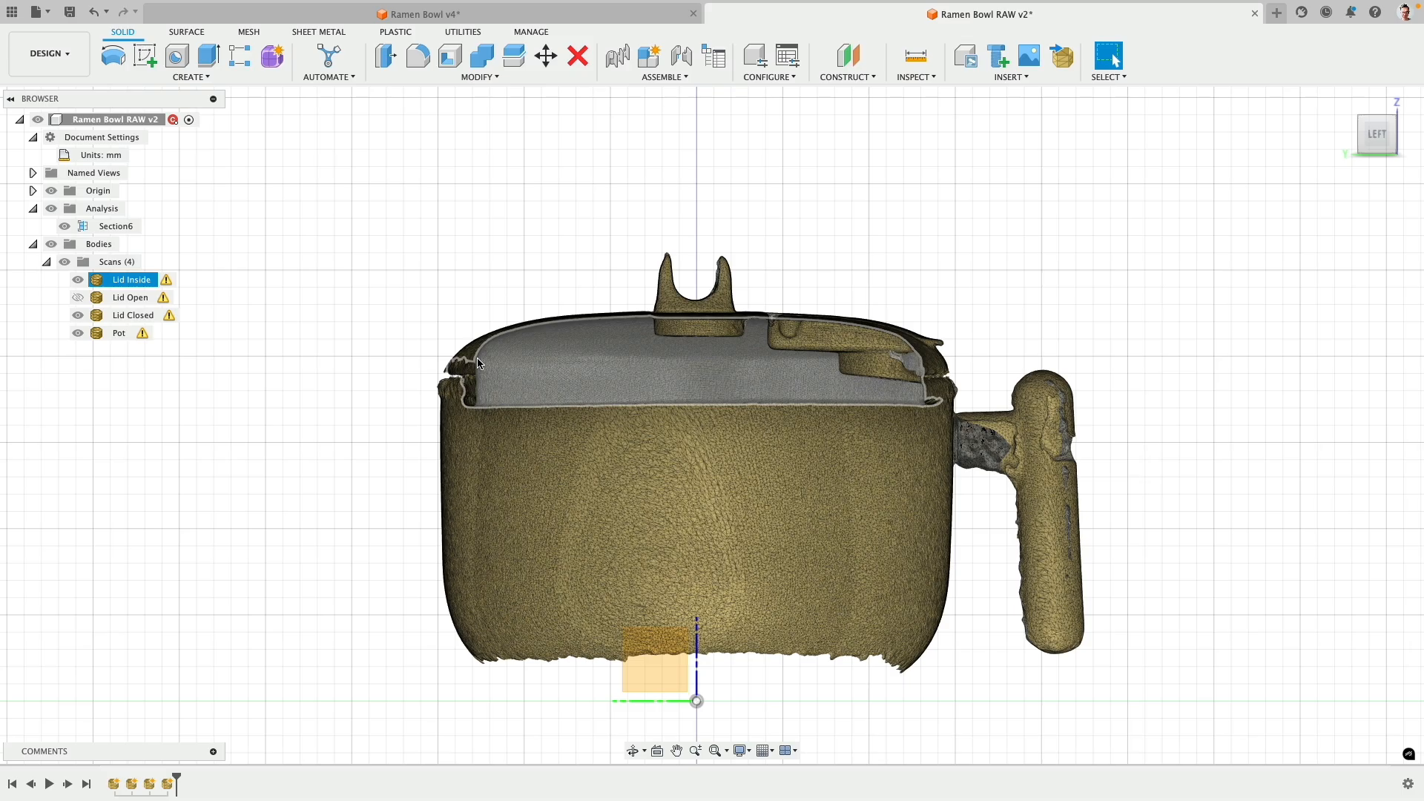
# - Start a new sketch on the YZ origin plane through the sectioned pot and lid scans
pyautogui.scroll(8, 786, 351)
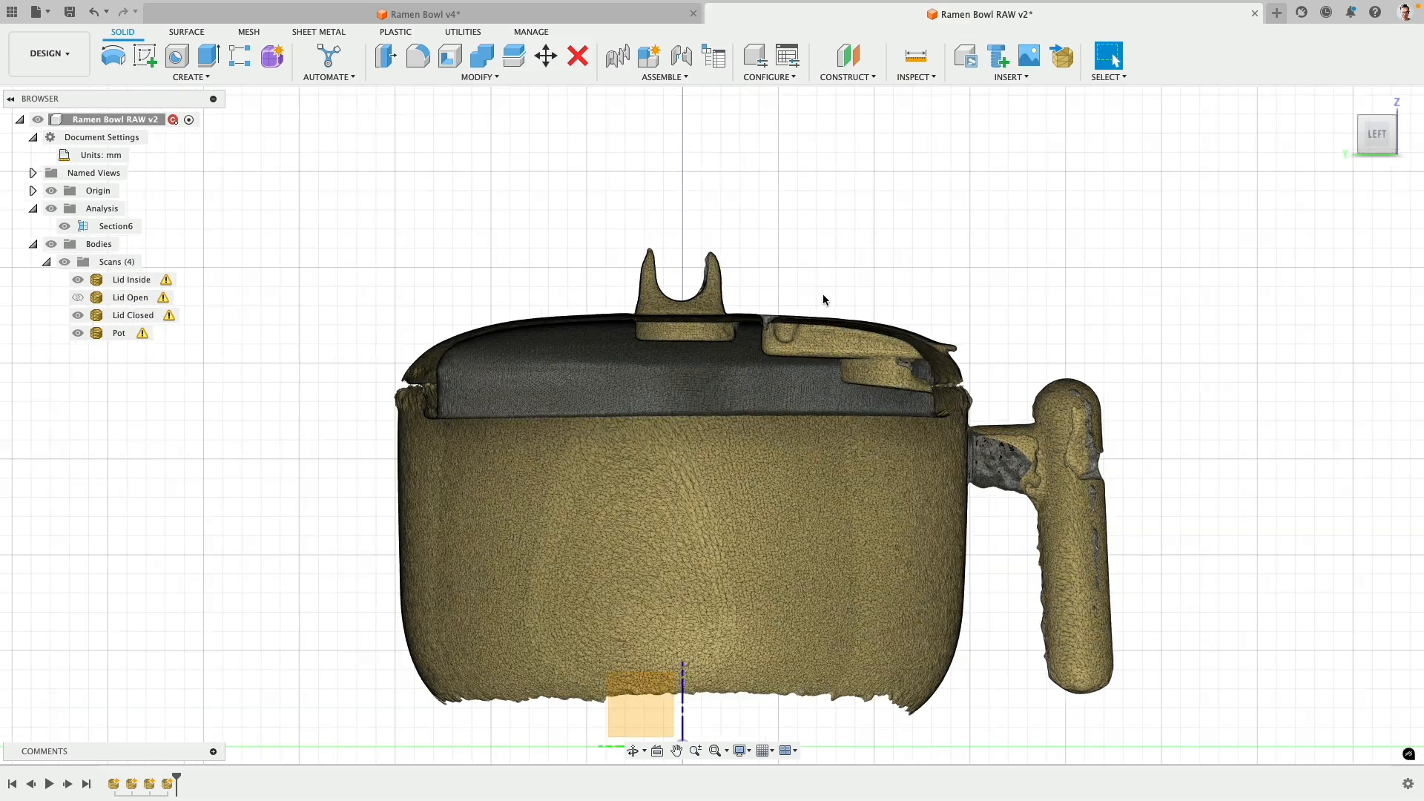
pyautogui.scroll(-5, 749, 375)
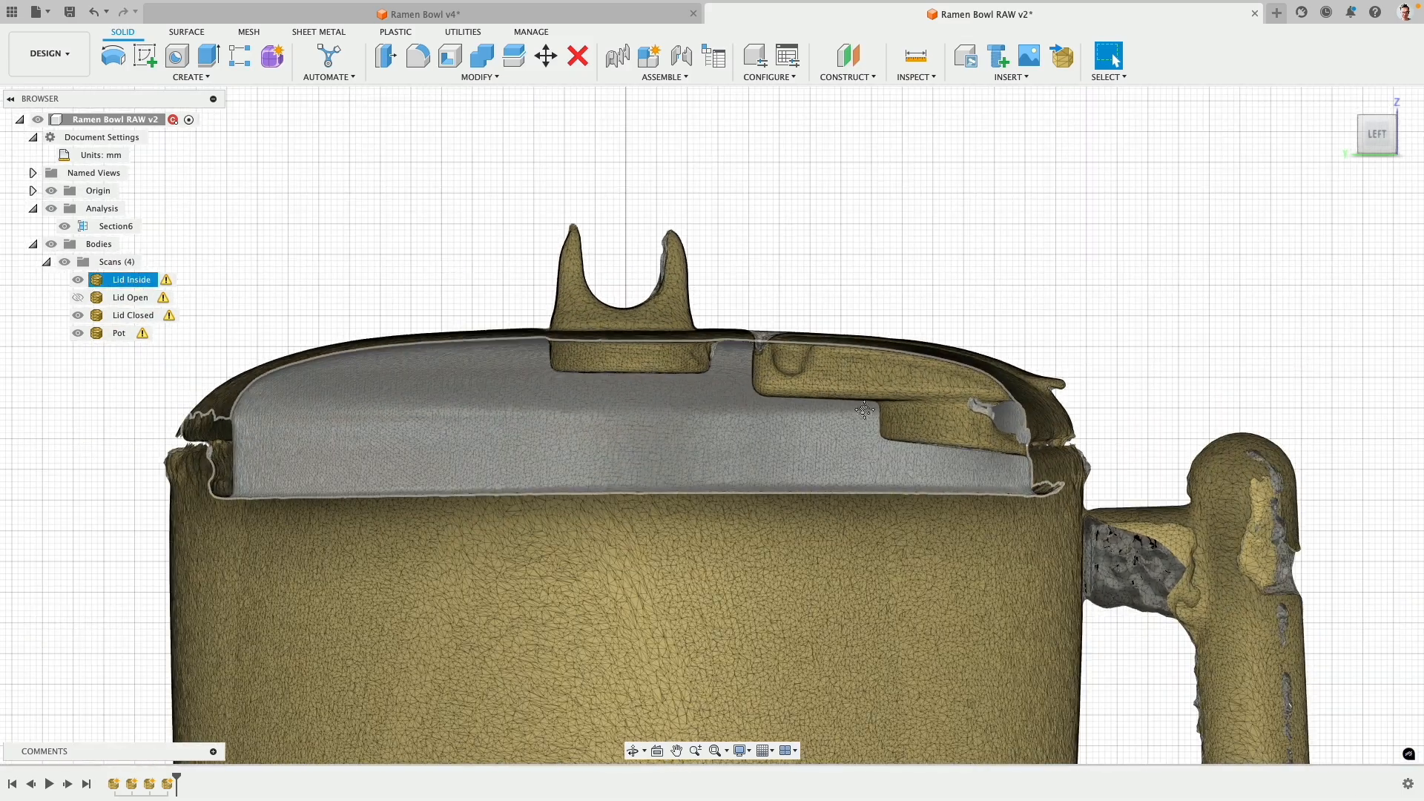
pyautogui.moveTo(1070, 469); pyautogui.dragTo(792, 298, button='middle')
pyautogui.scroll(-4, 698, 419)
pyautogui.moveTo(602, 488); pyautogui.dragTo(852, 451, button='middle')
pyautogui.click(301, 445)
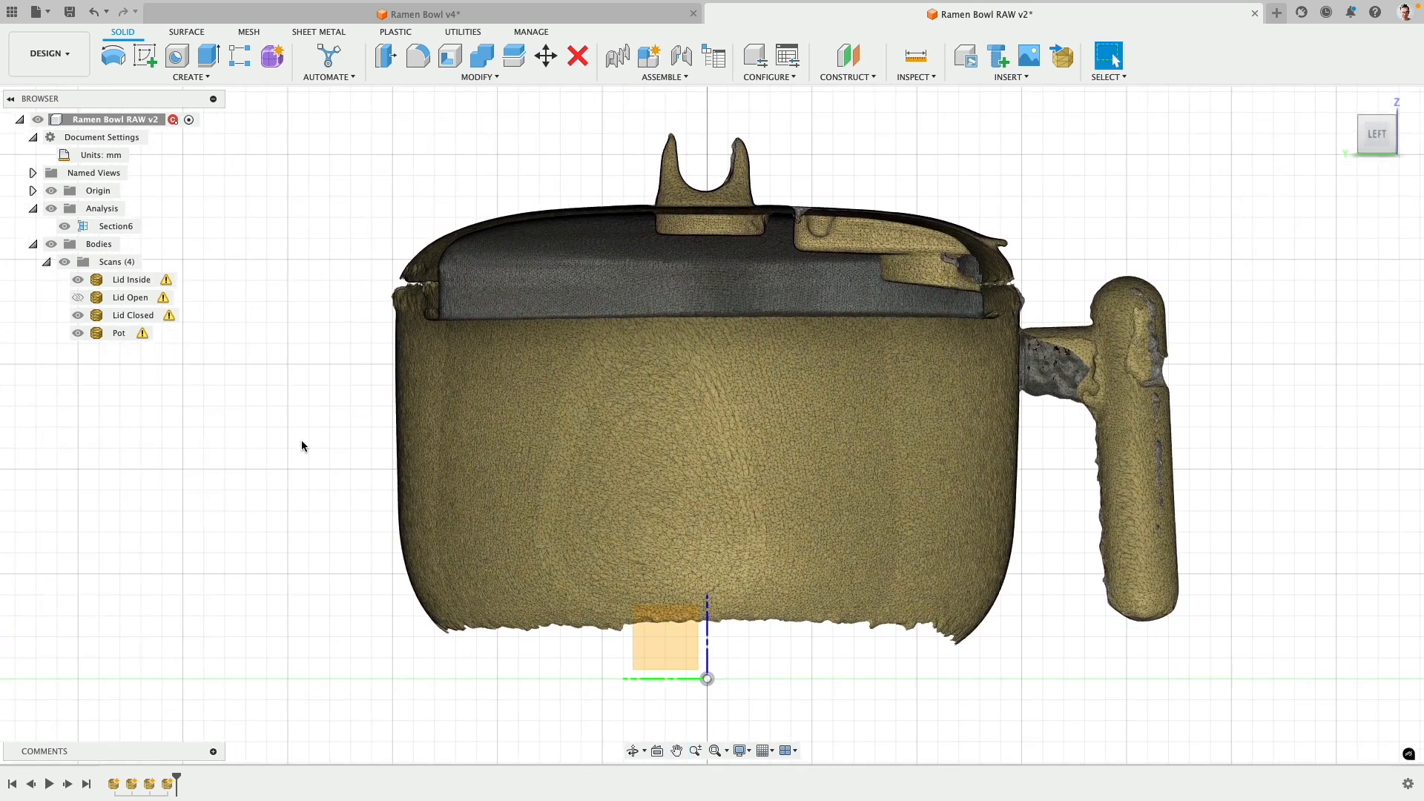
pyautogui.click(144, 59)
pyautogui.click(673, 644)
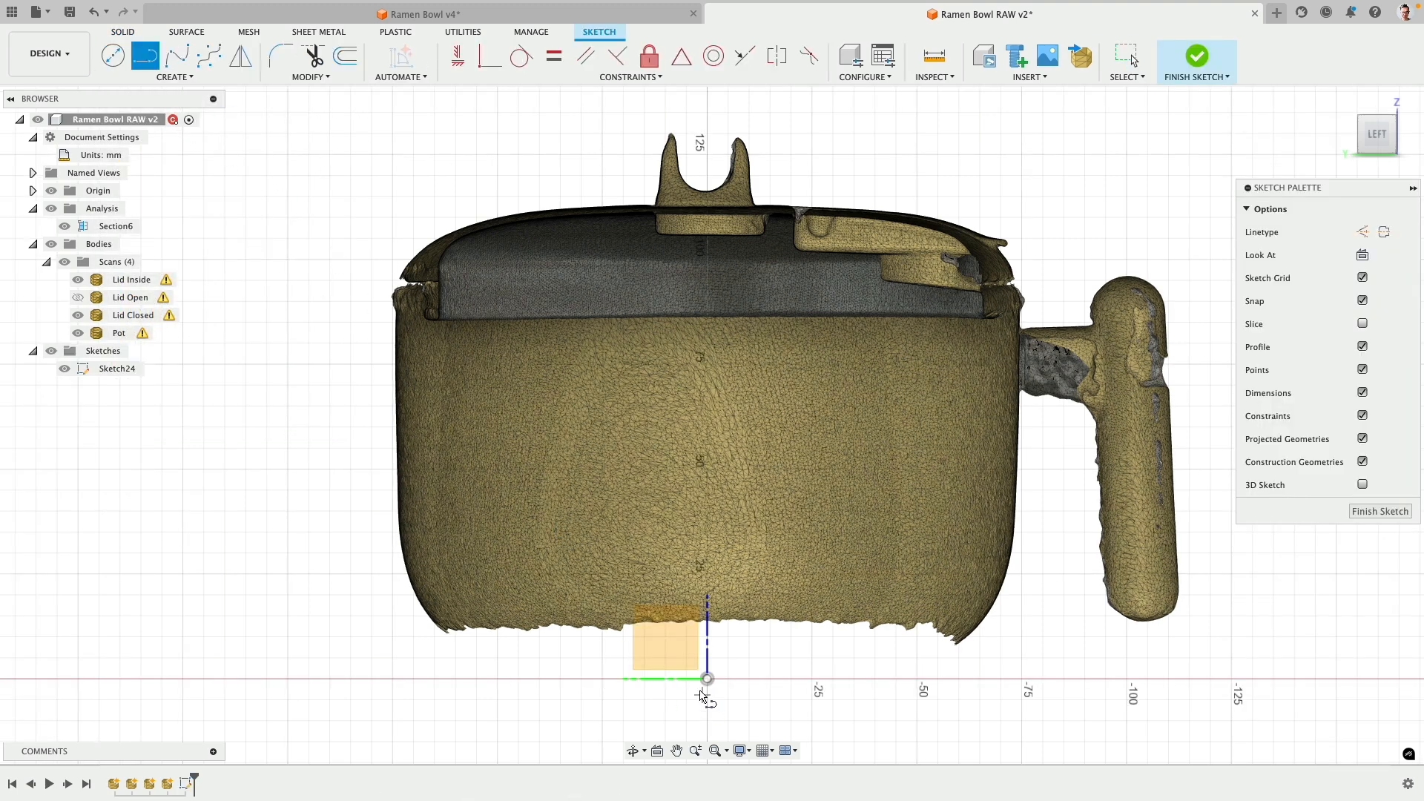
# - Draw a closed rectangle of lines from the origin, 95 mm up the vertical axis and out past the pot's side wall
pyautogui.click(707, 679)
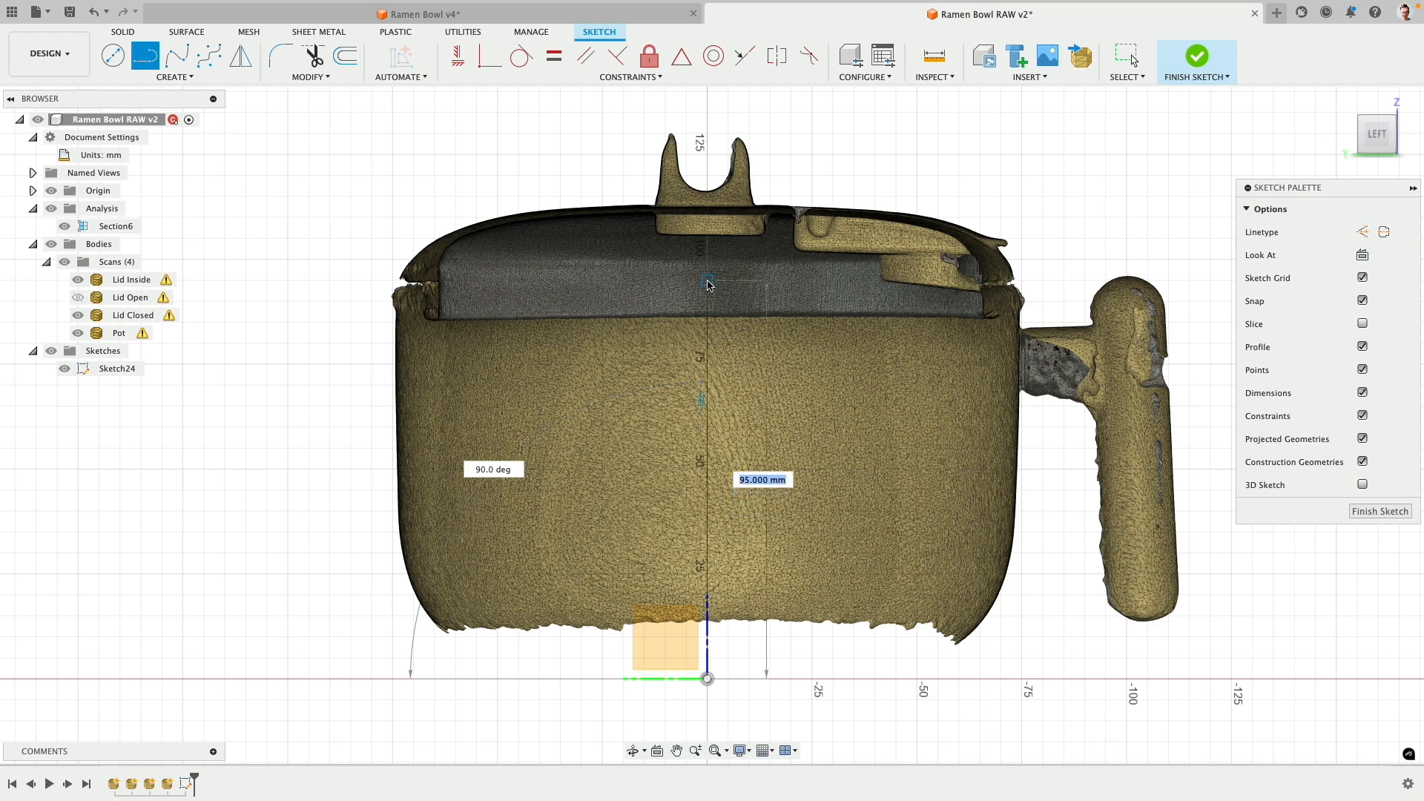
pyautogui.click(707, 280)
pyautogui.click(362, 282)
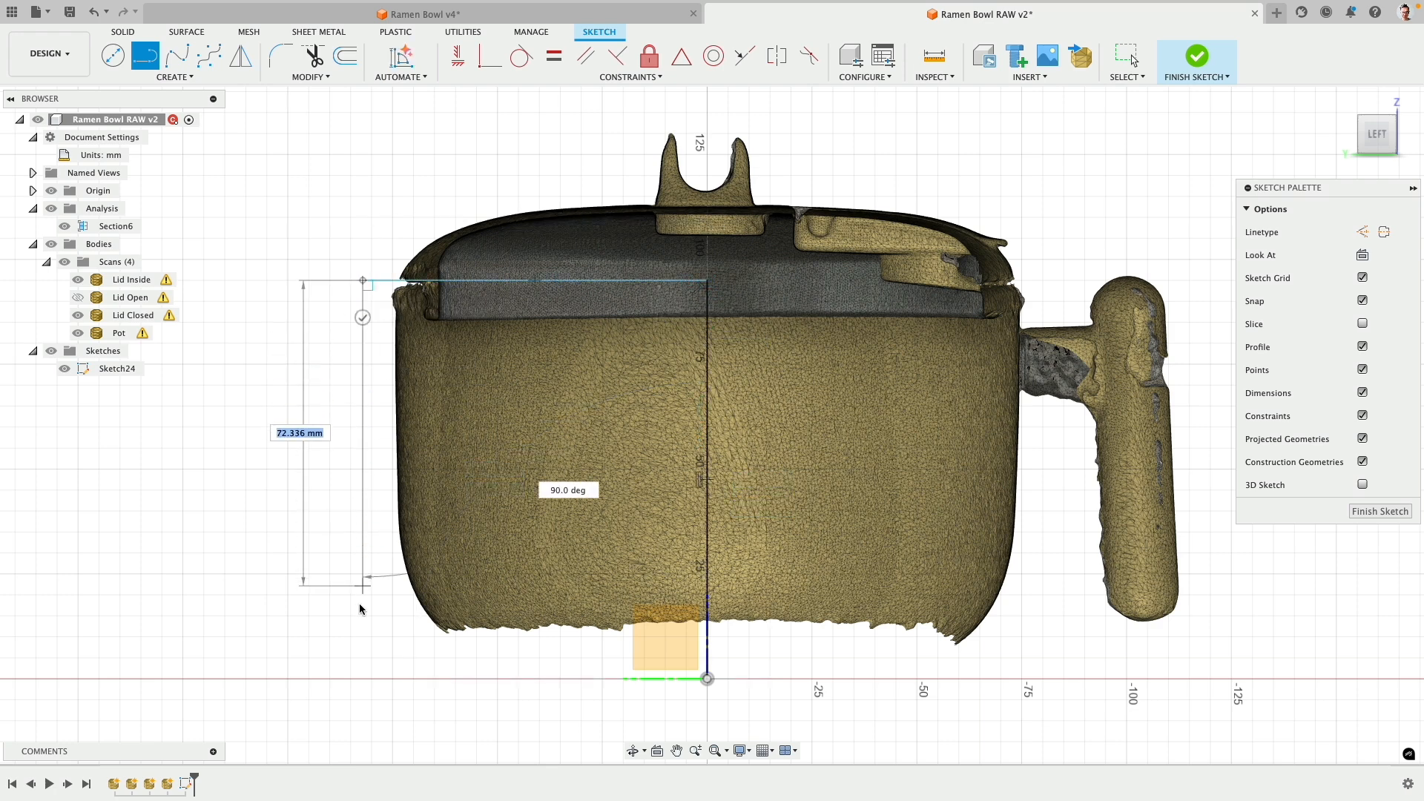
pyautogui.click(363, 679)
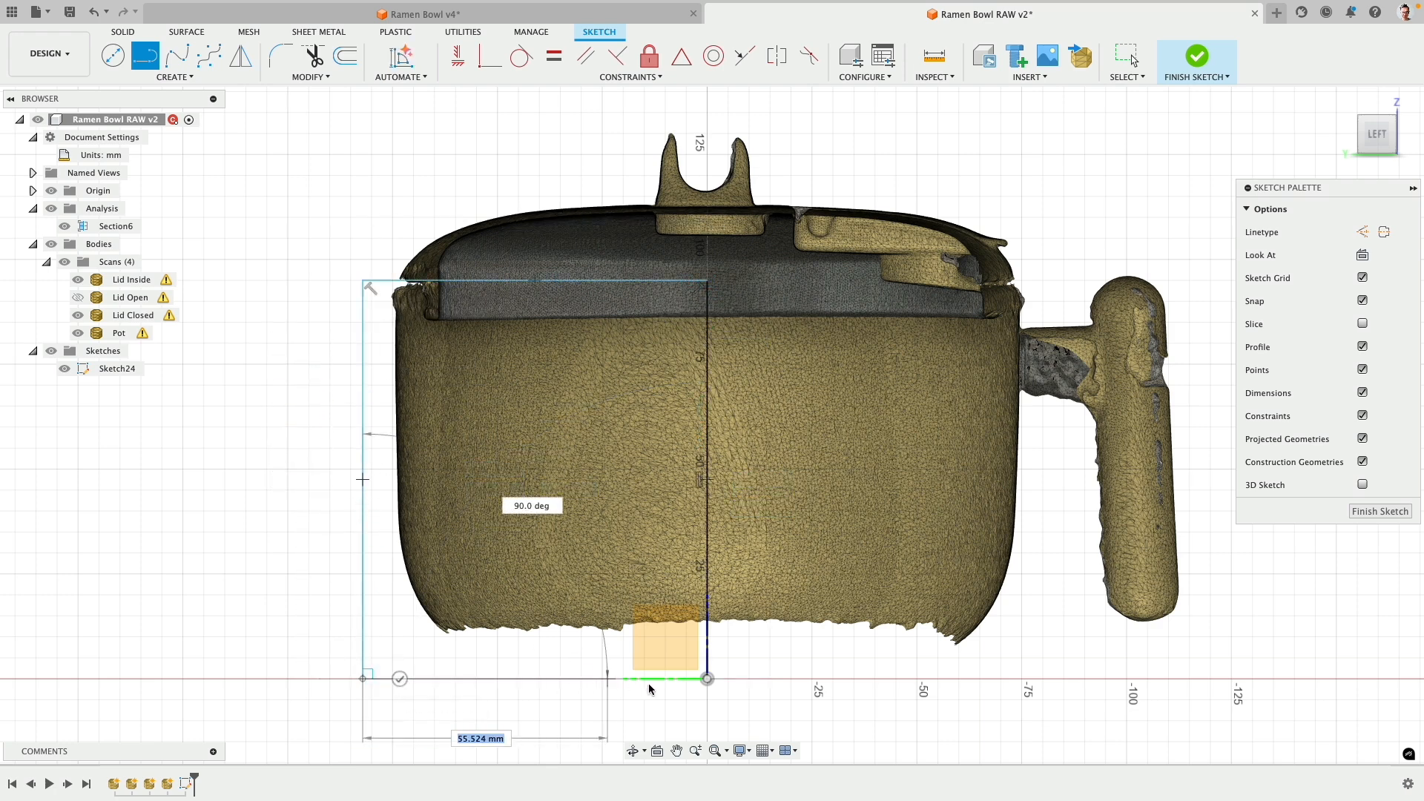
pyautogui.click(707, 679)
pyautogui.click(65, 263)
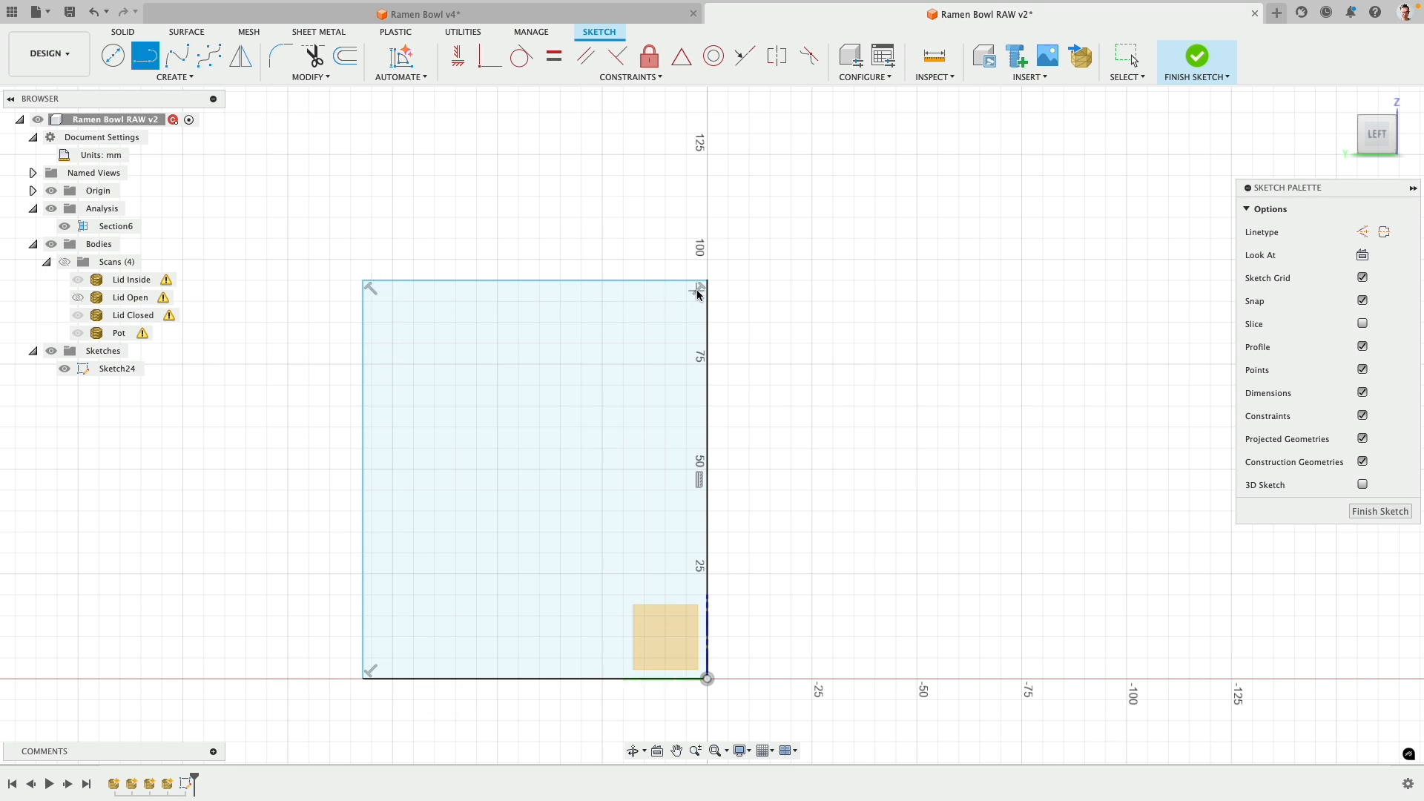
pyautogui.click(64, 262)
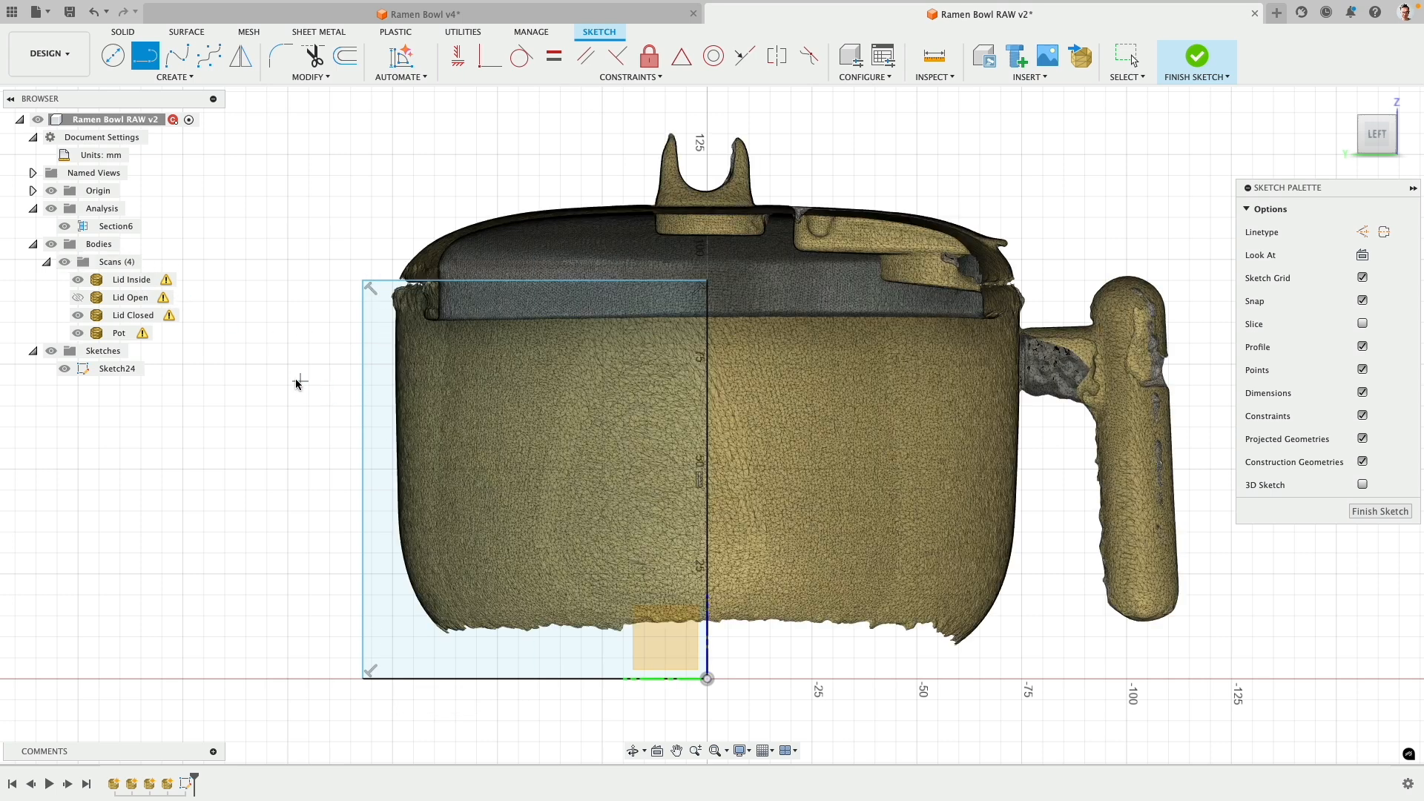
pyautogui.rightClick(297, 382)
pyautogui.click(349, 378)
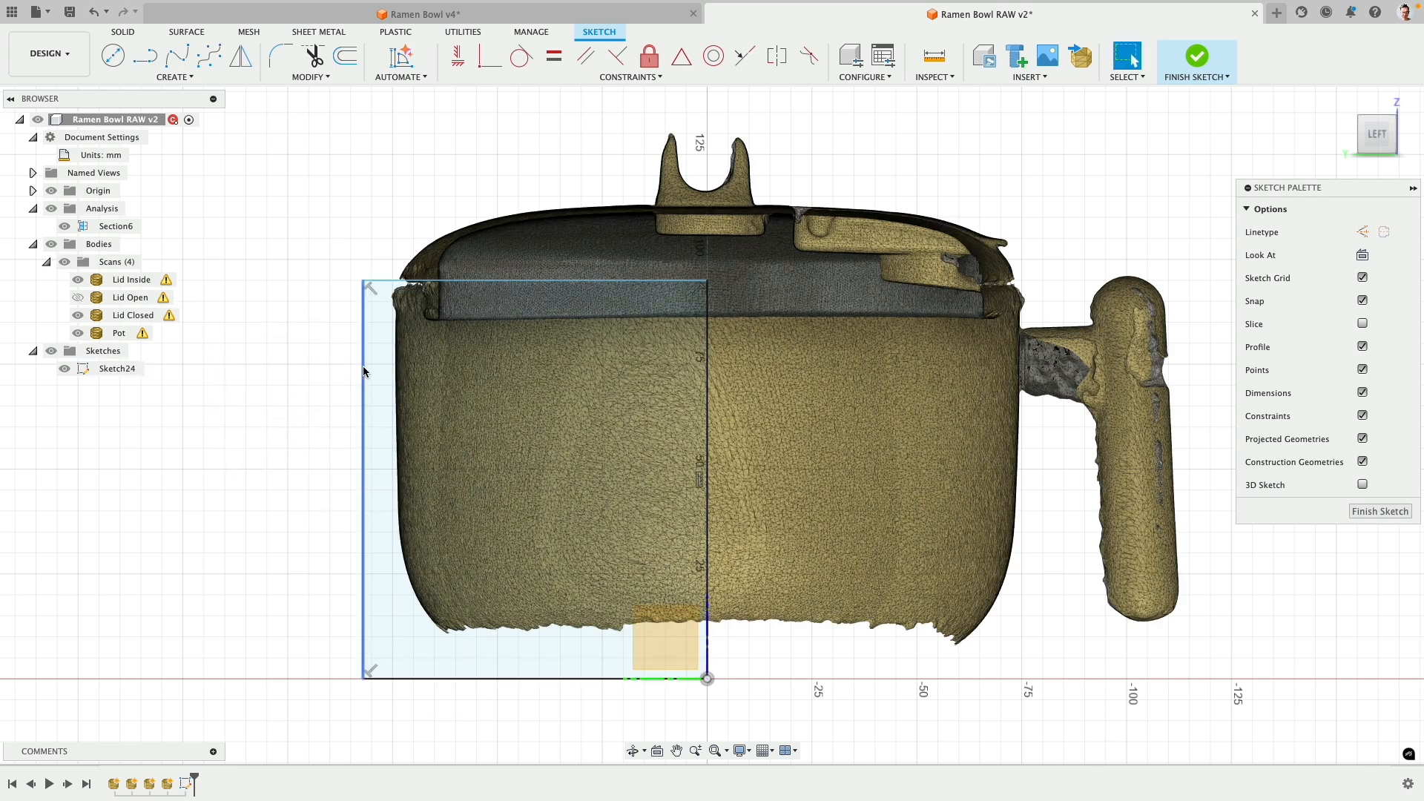
# - Move the rectangle's outer vertical line and upper line to match the pot scan's side wall and rim
pyautogui.moveTo(363, 371); pyautogui.dragTo(394, 371)
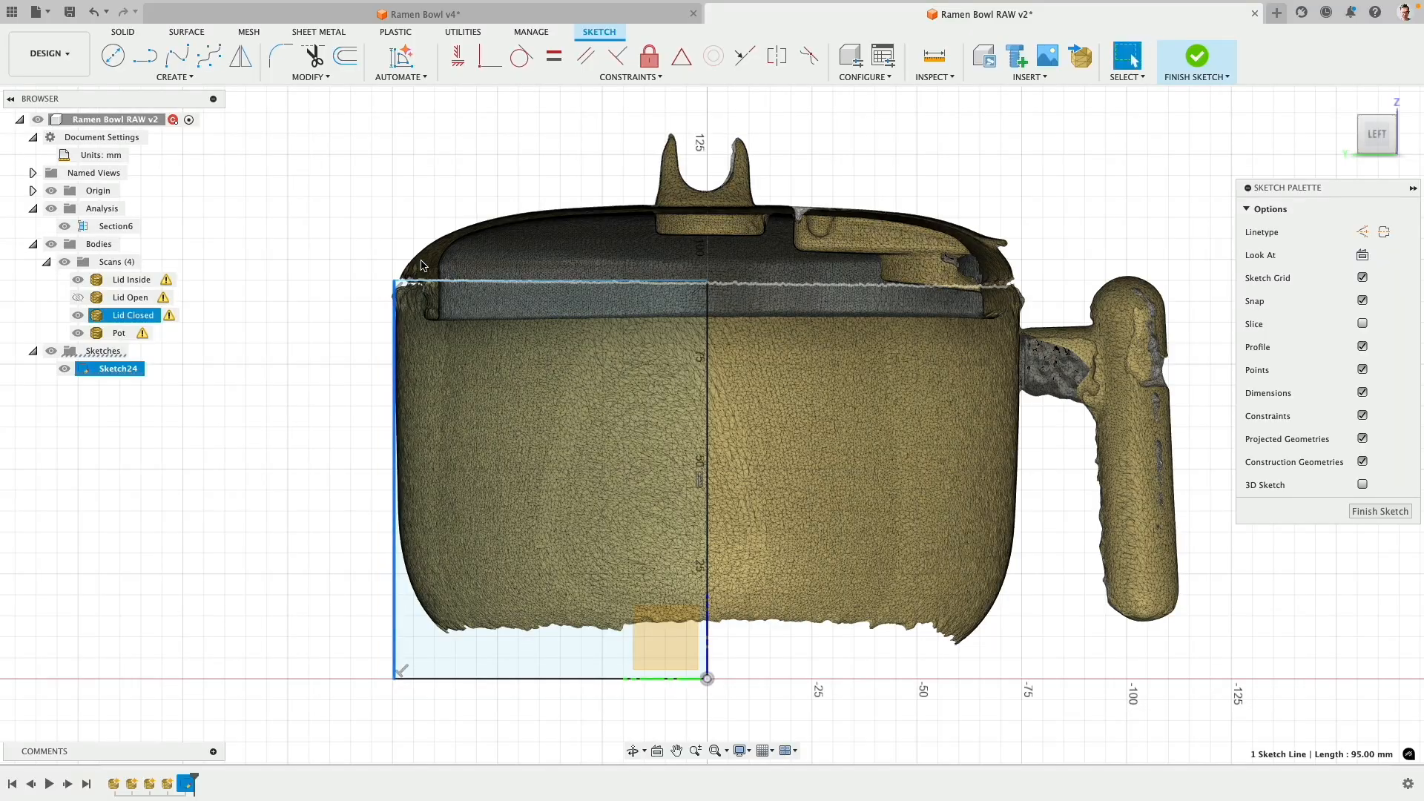
pyautogui.scroll(5, 421, 265)
pyautogui.scroll(-4, 420, 301)
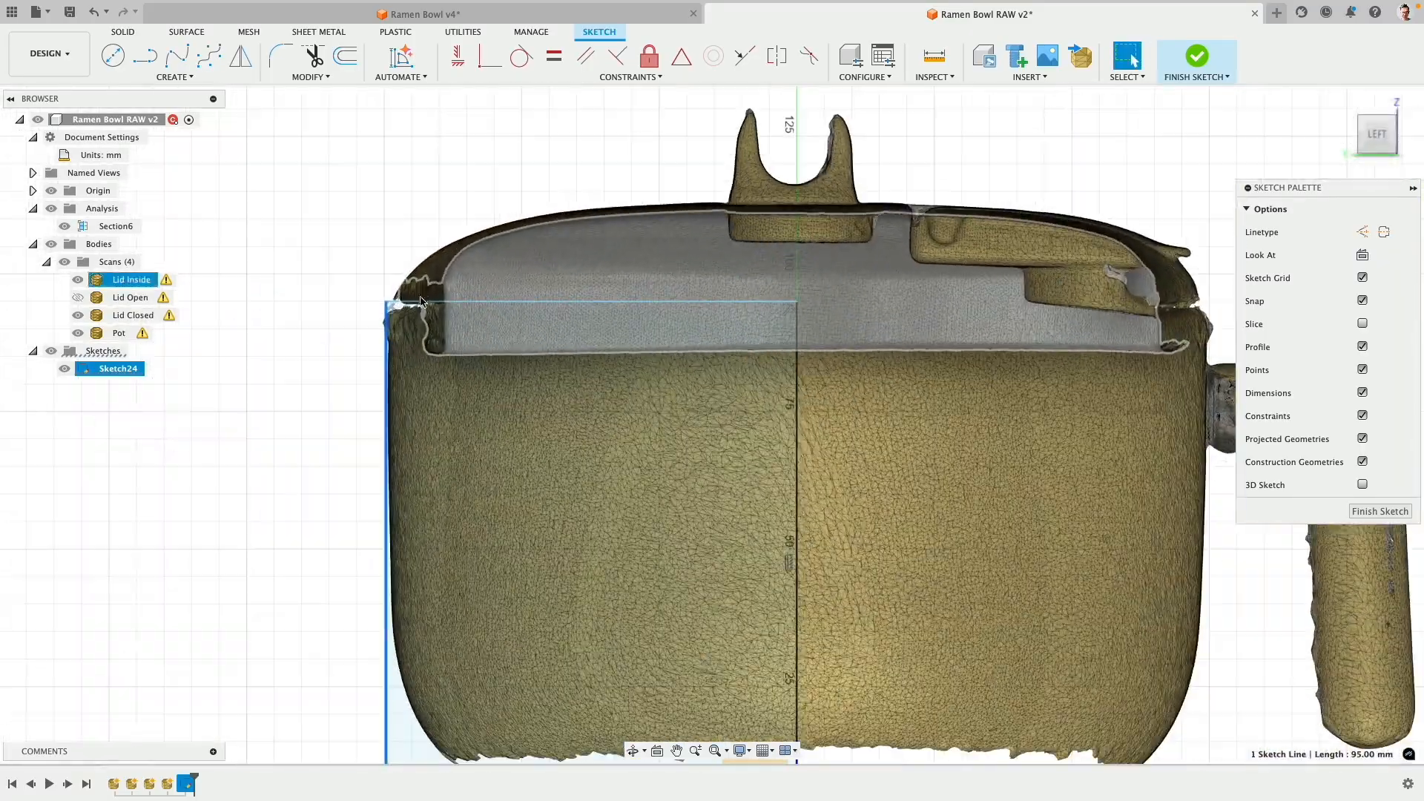
pyautogui.scroll(3, 421, 300)
pyautogui.click(424, 314)
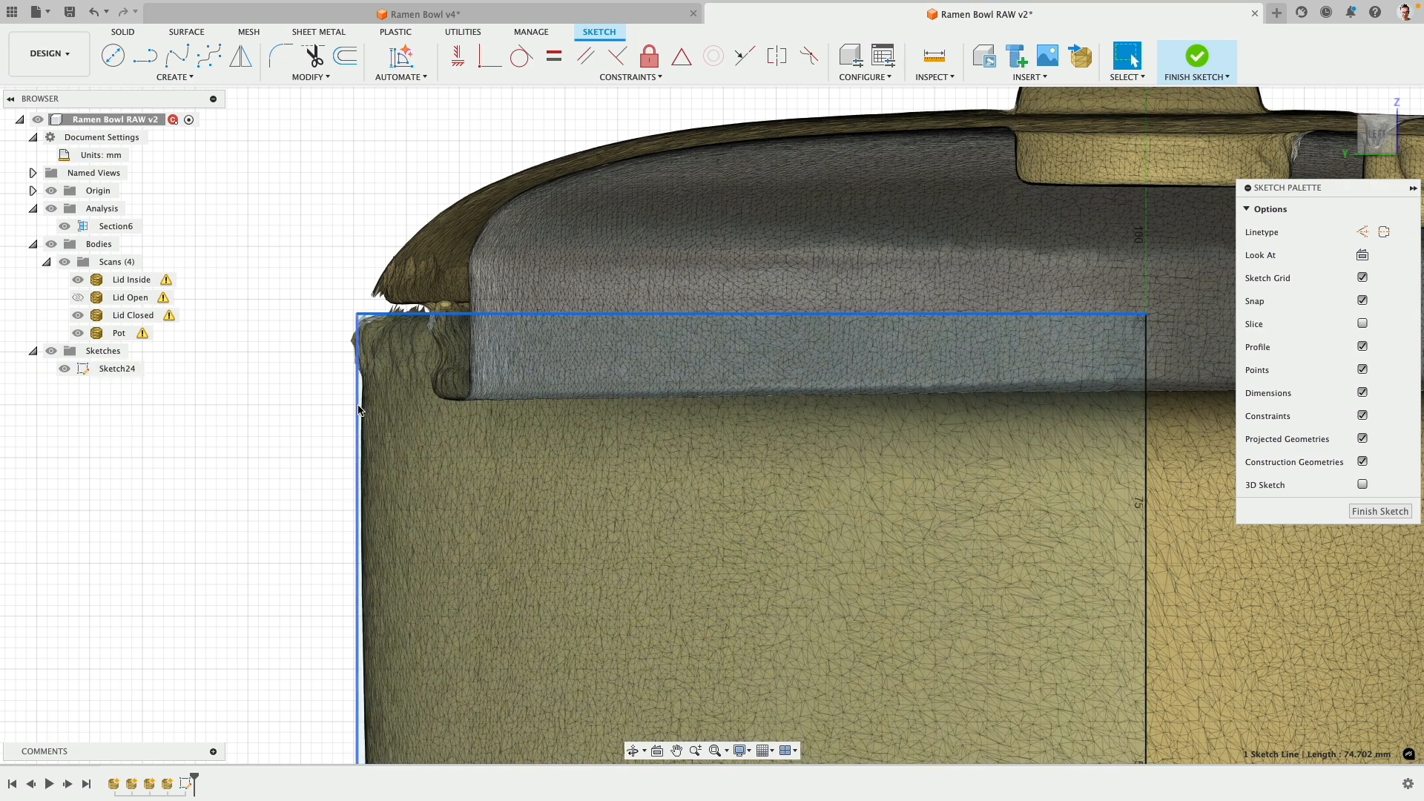
pyautogui.click(363, 390)
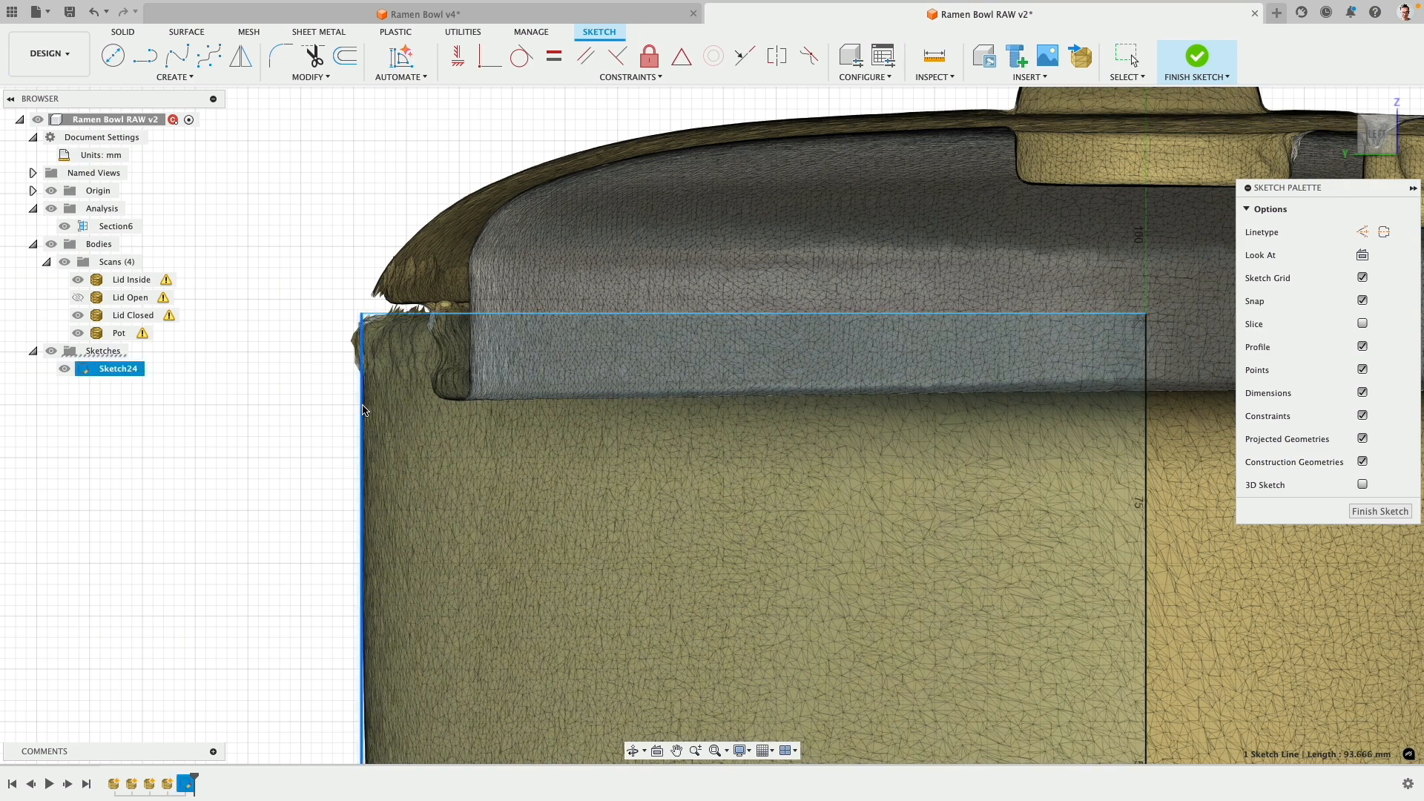
pyautogui.scroll(-5, 324, 397)
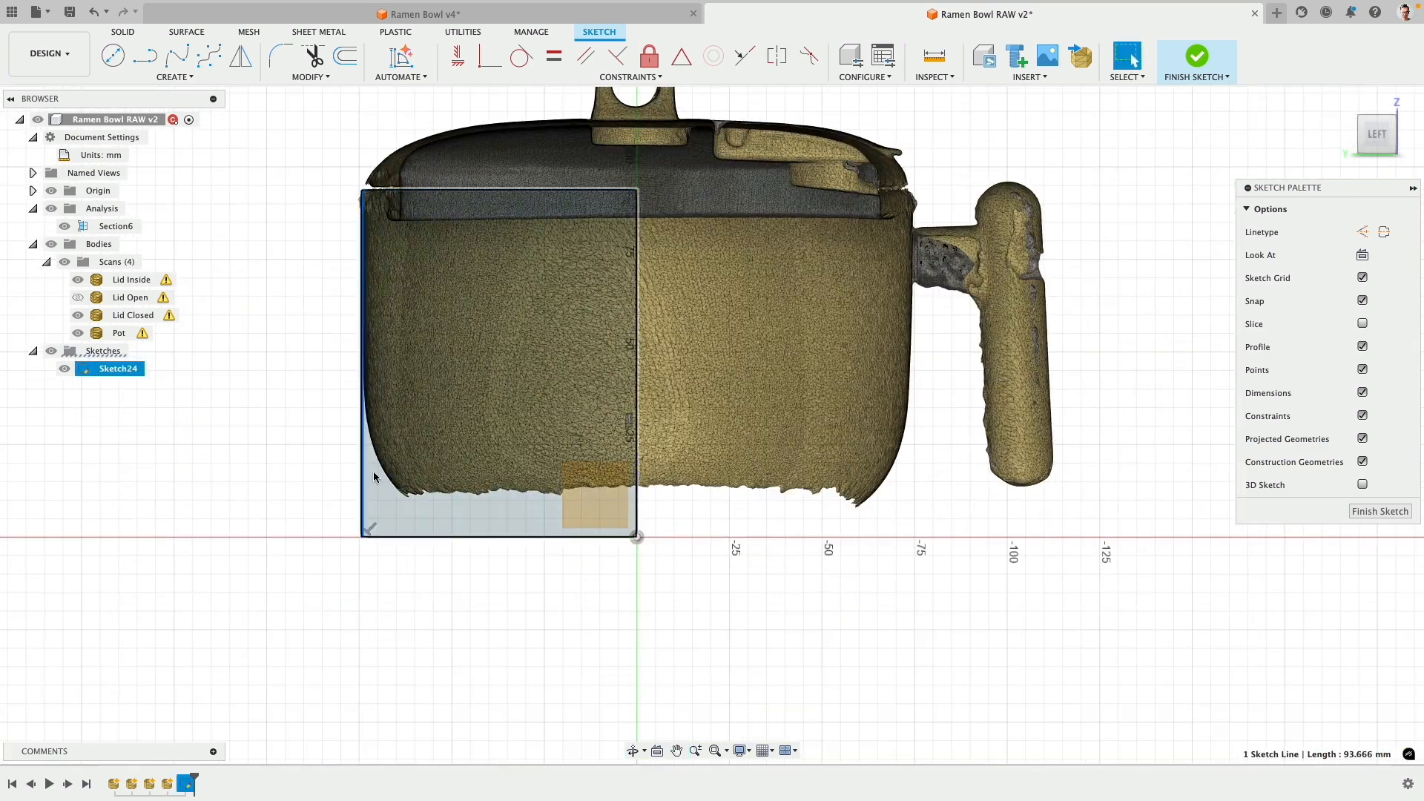
# - Dimension the rectangle's outer vertical line to 94 mm and its base line to 74 mm
pyautogui.press('d')
pyautogui.click(288, 446)
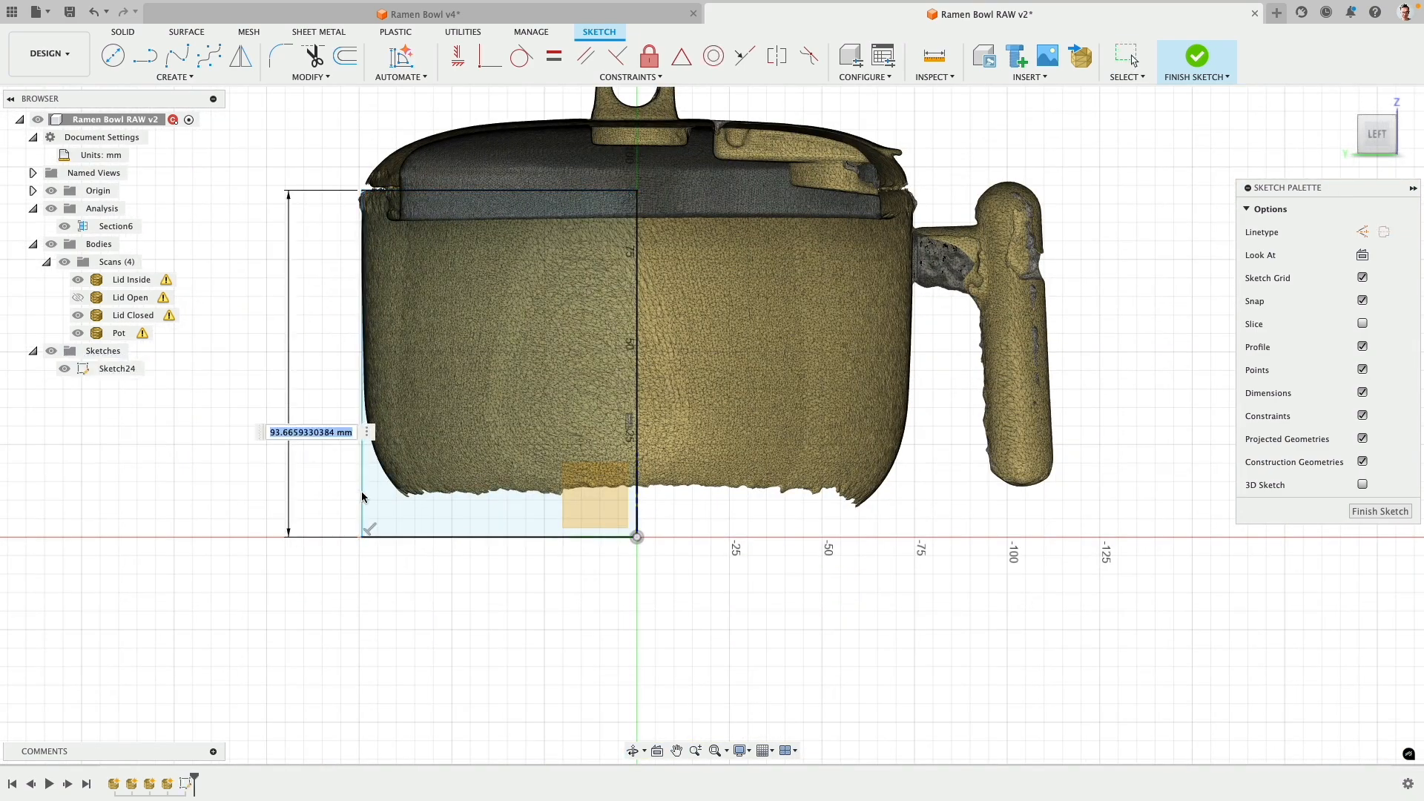
pyautogui.write('94')
pyautogui.press('Return')
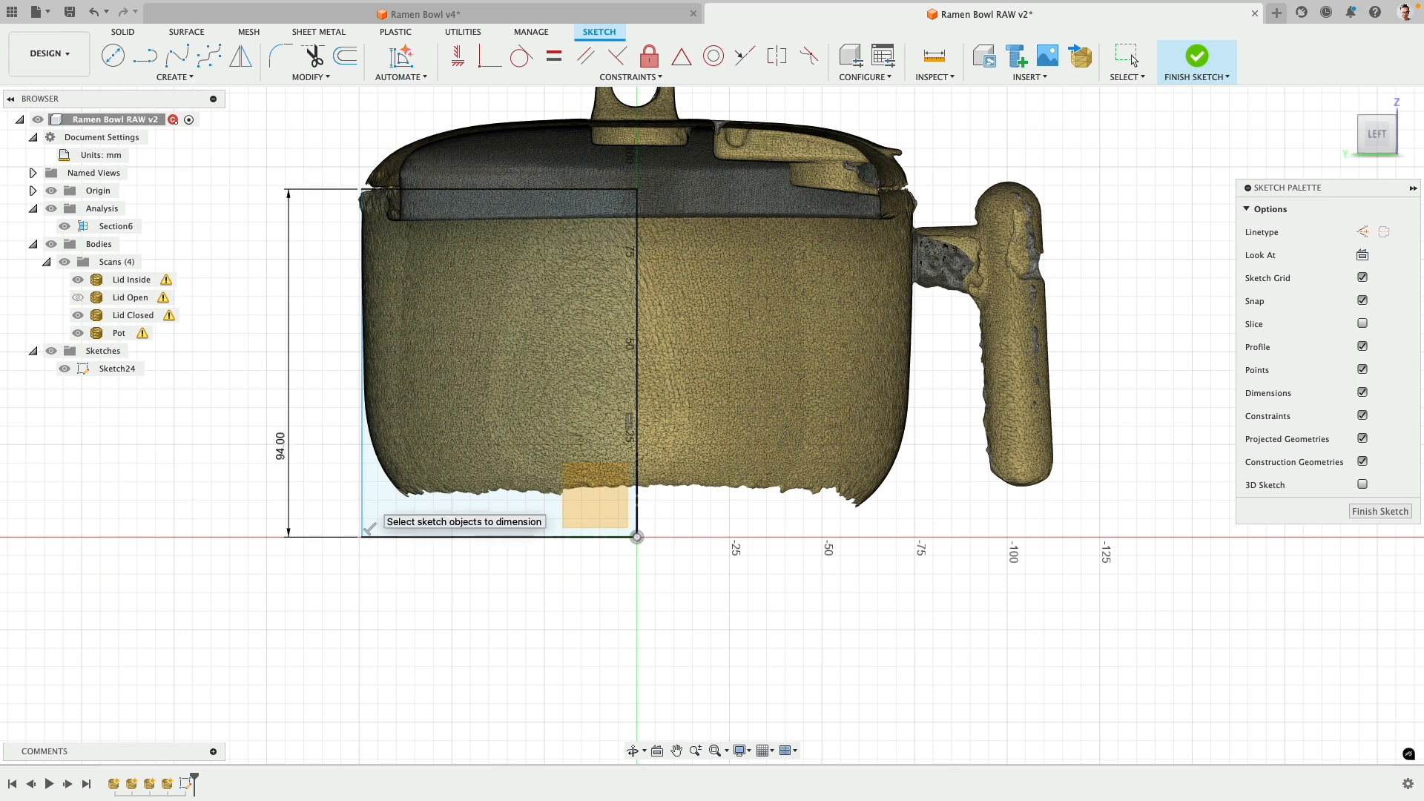
pyautogui.click(445, 537)
pyautogui.click(461, 632)
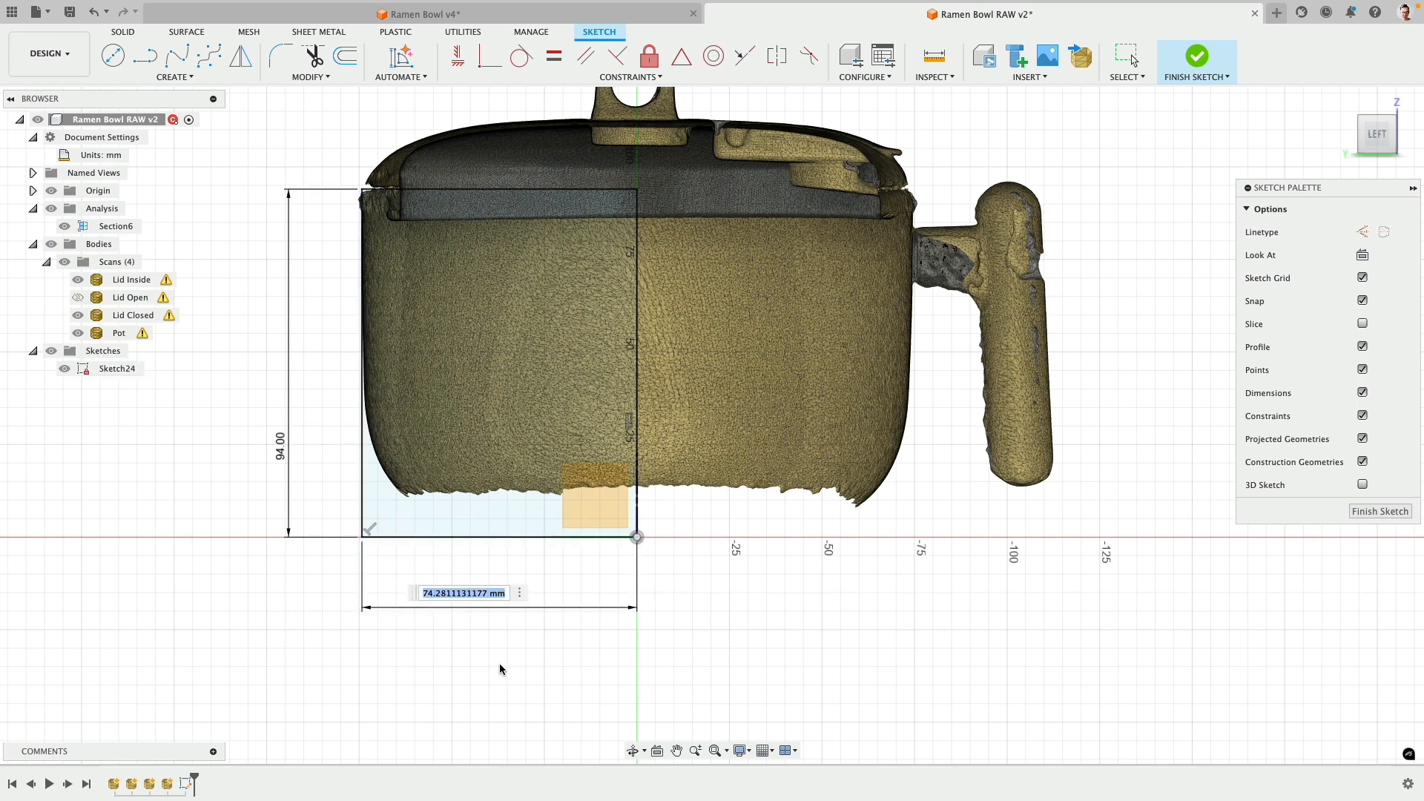
pyautogui.write('74')
pyautogui.press('Return')
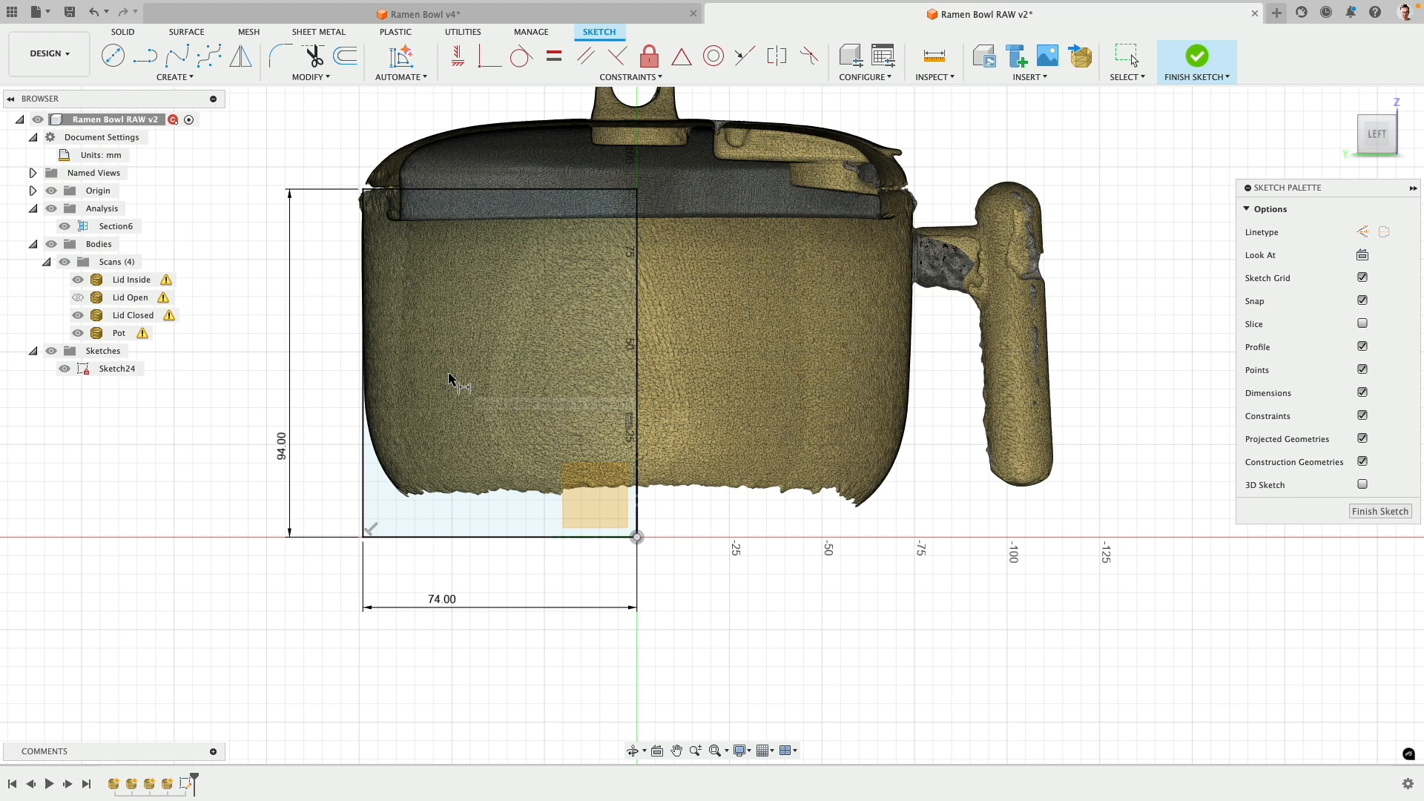
pyautogui.moveTo(490, 307); pyautogui.dragTo(493, 423, button='middle')
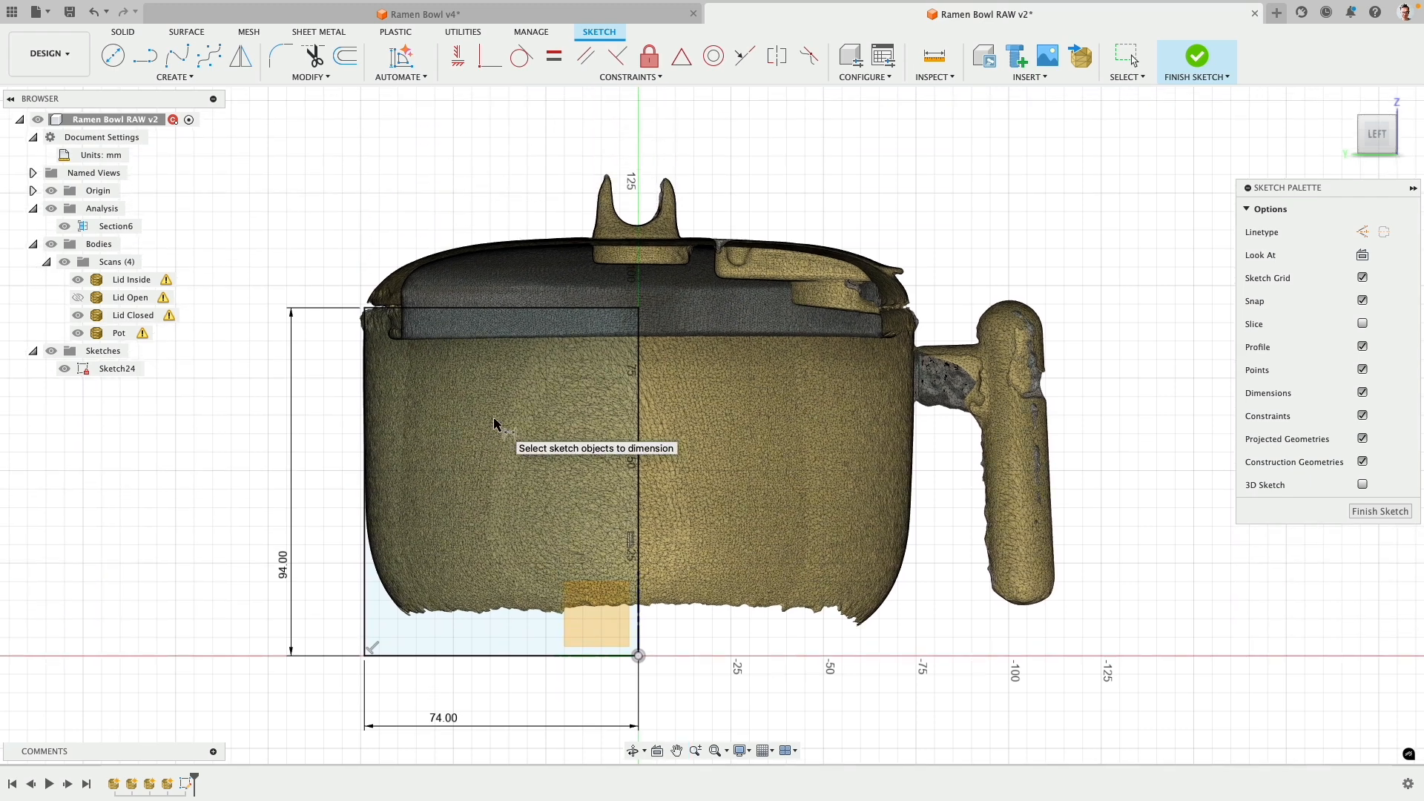
pyautogui.press('Escape')
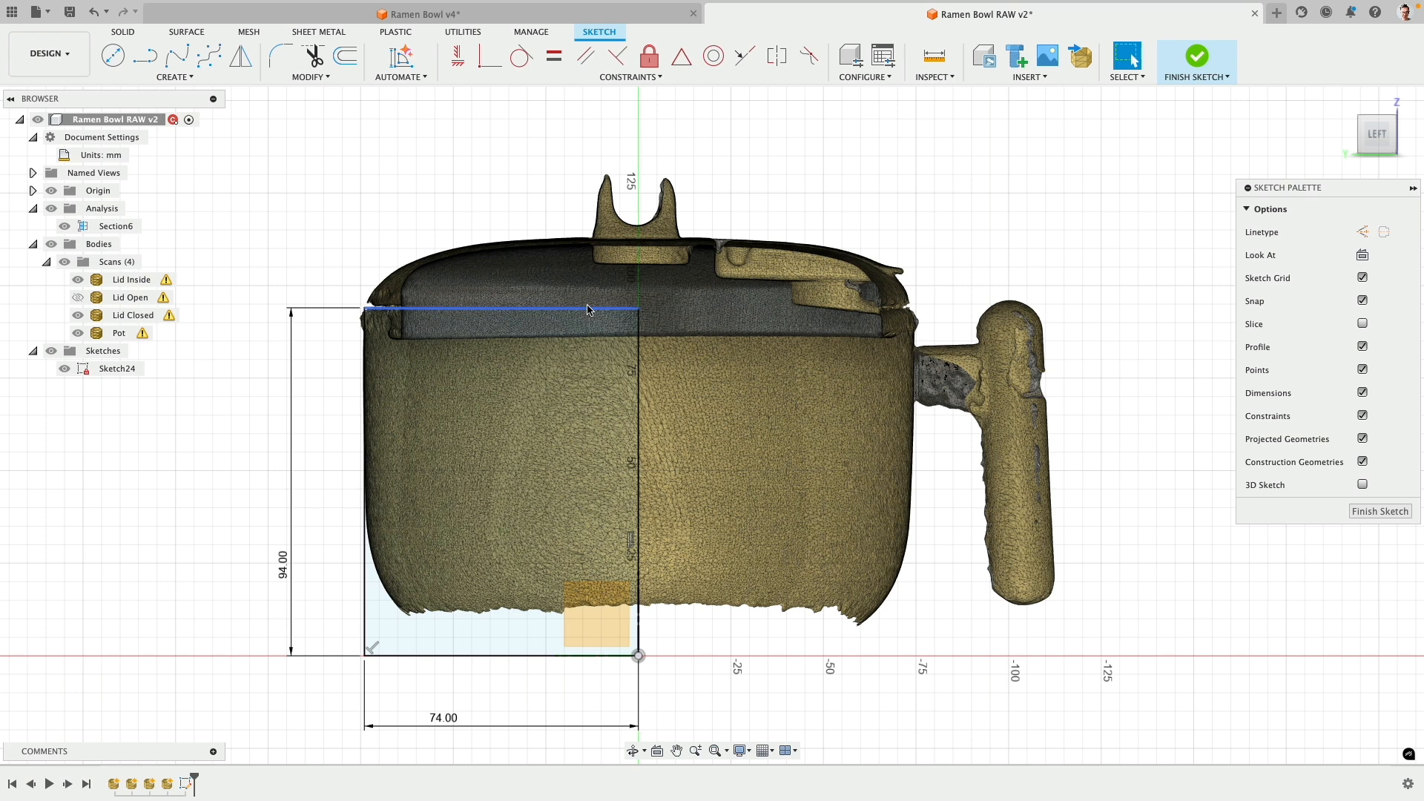
# - Convert the rectangle's upper line and its centre axis line to construction lines
pyautogui.click(568, 309)
pyautogui.keyDown('shift'); pyautogui.click(639, 338); pyautogui.keyUp('shift')
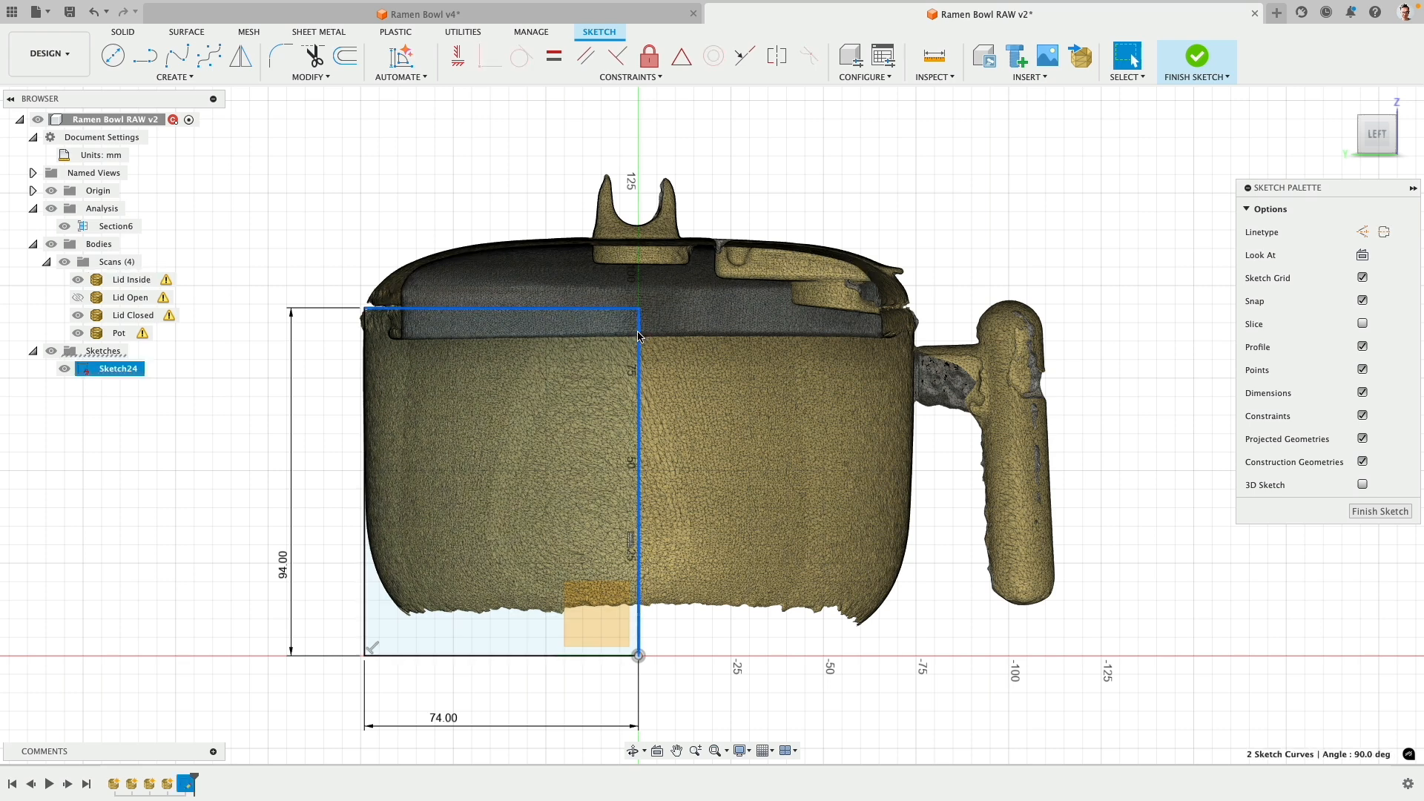
pyautogui.click(1363, 234)
pyautogui.click(453, 191)
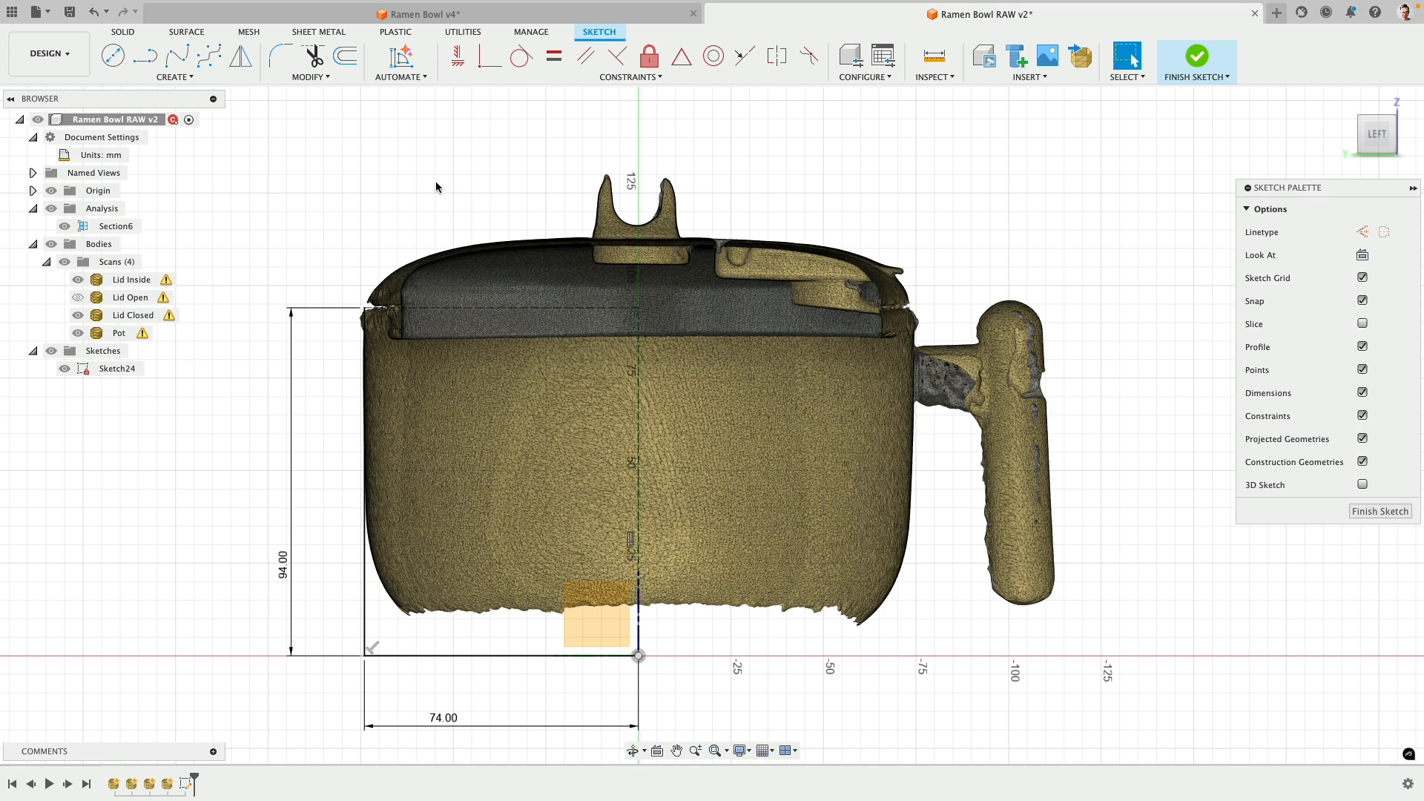
# - Revolve the outer wall and base lines 360 degrees around the vertical centre line as a new surface body
pyautogui.keyDown('shift'); pyautogui.moveTo(437, 184); pyautogui.dragTo(408, 204, button='middle'); pyautogui.keyUp('shift')
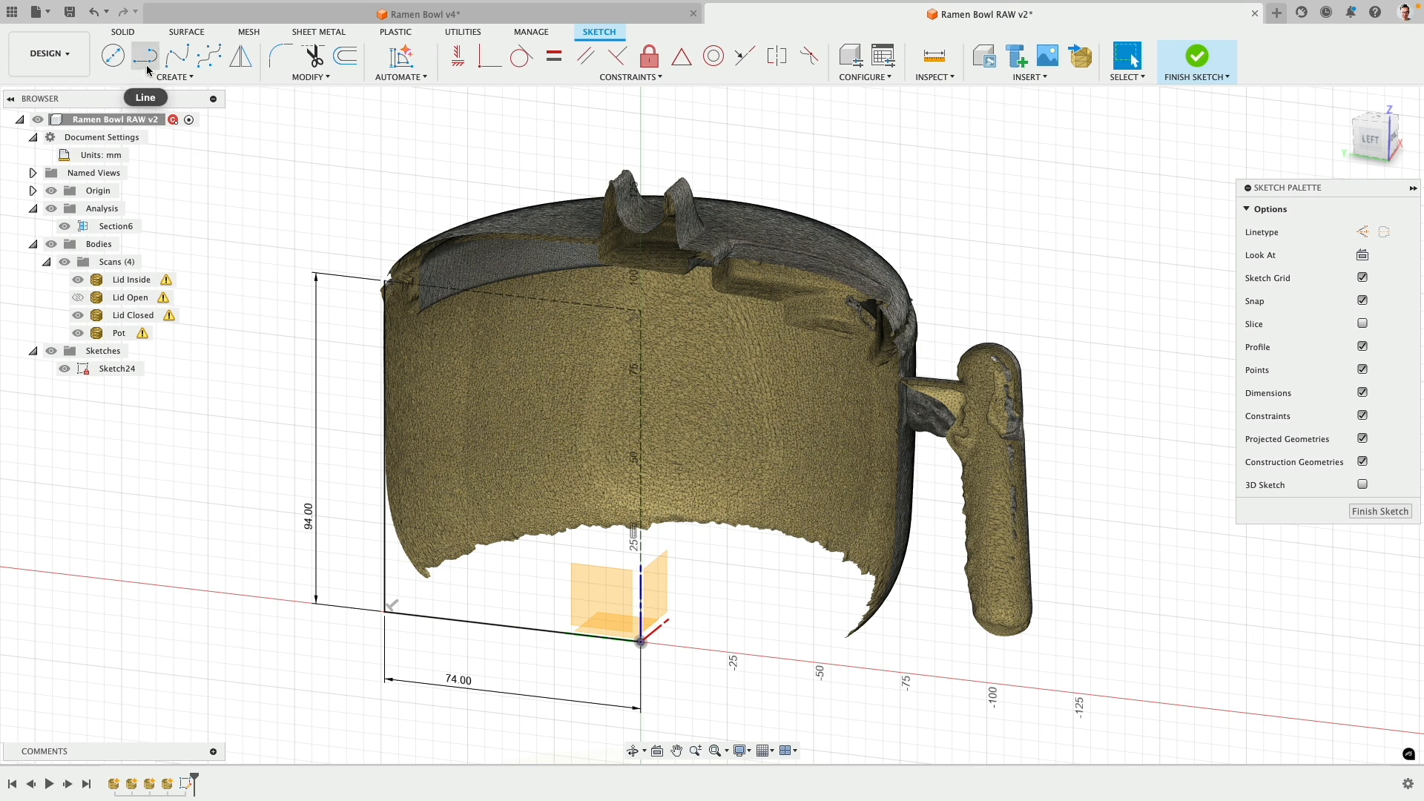
pyautogui.click(192, 32)
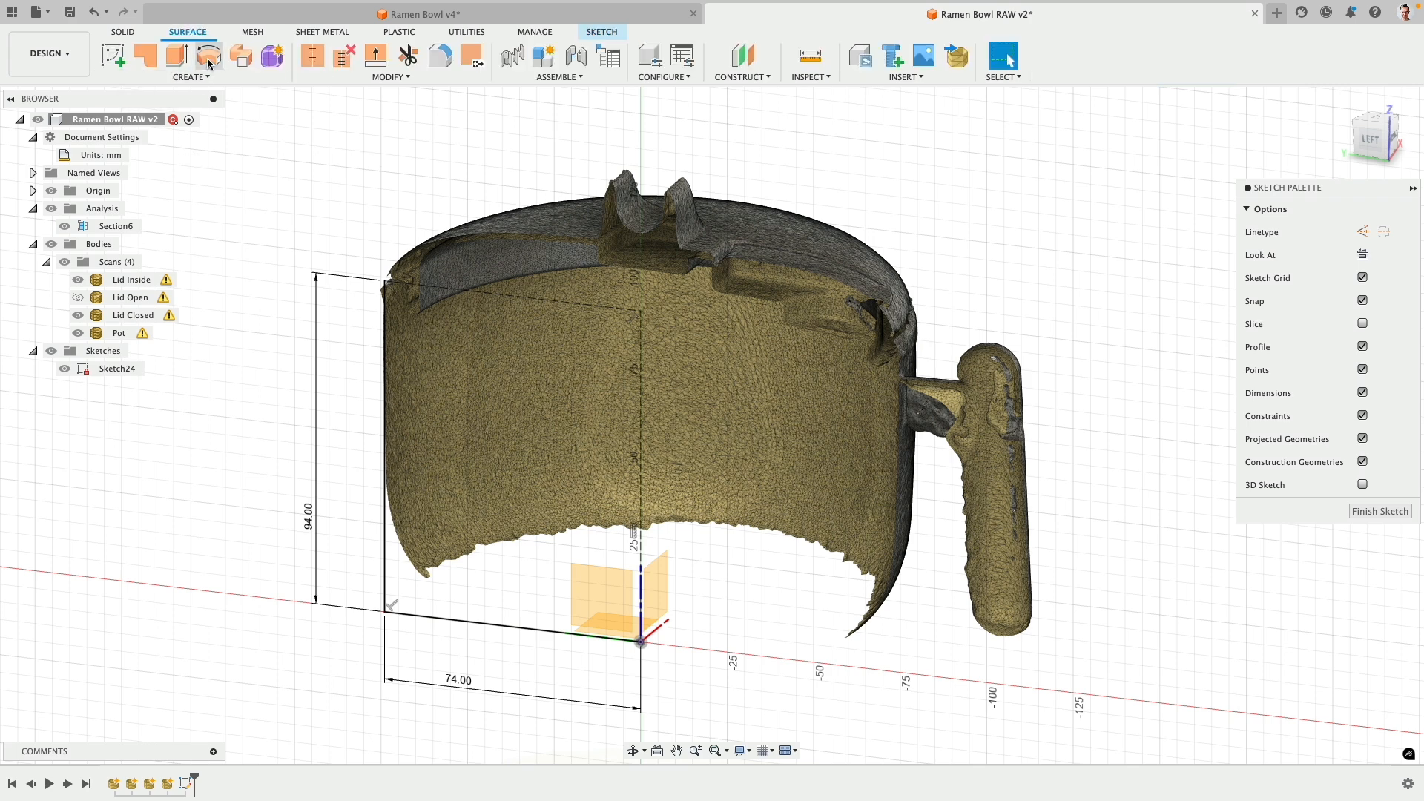
pyautogui.click(209, 62)
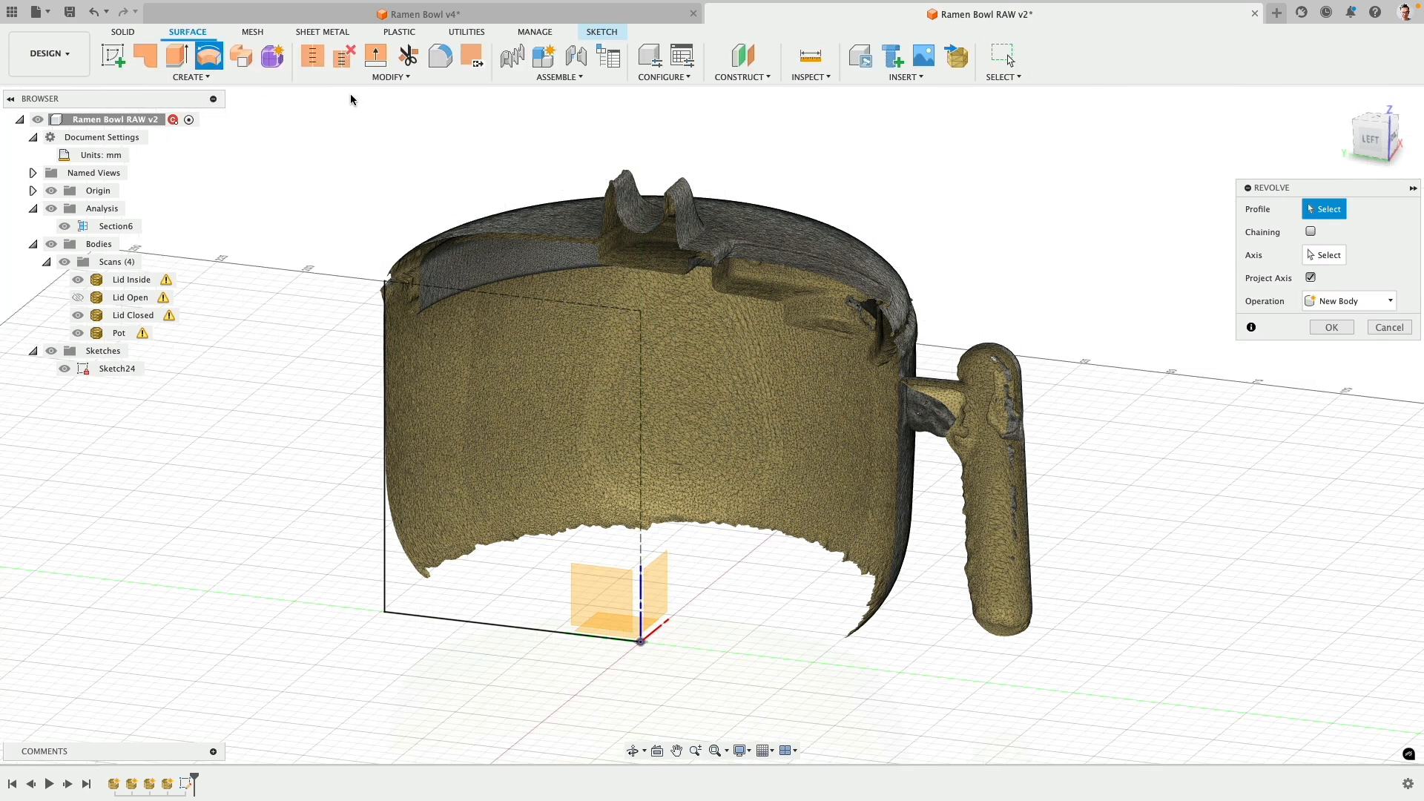
pyautogui.click(389, 387)
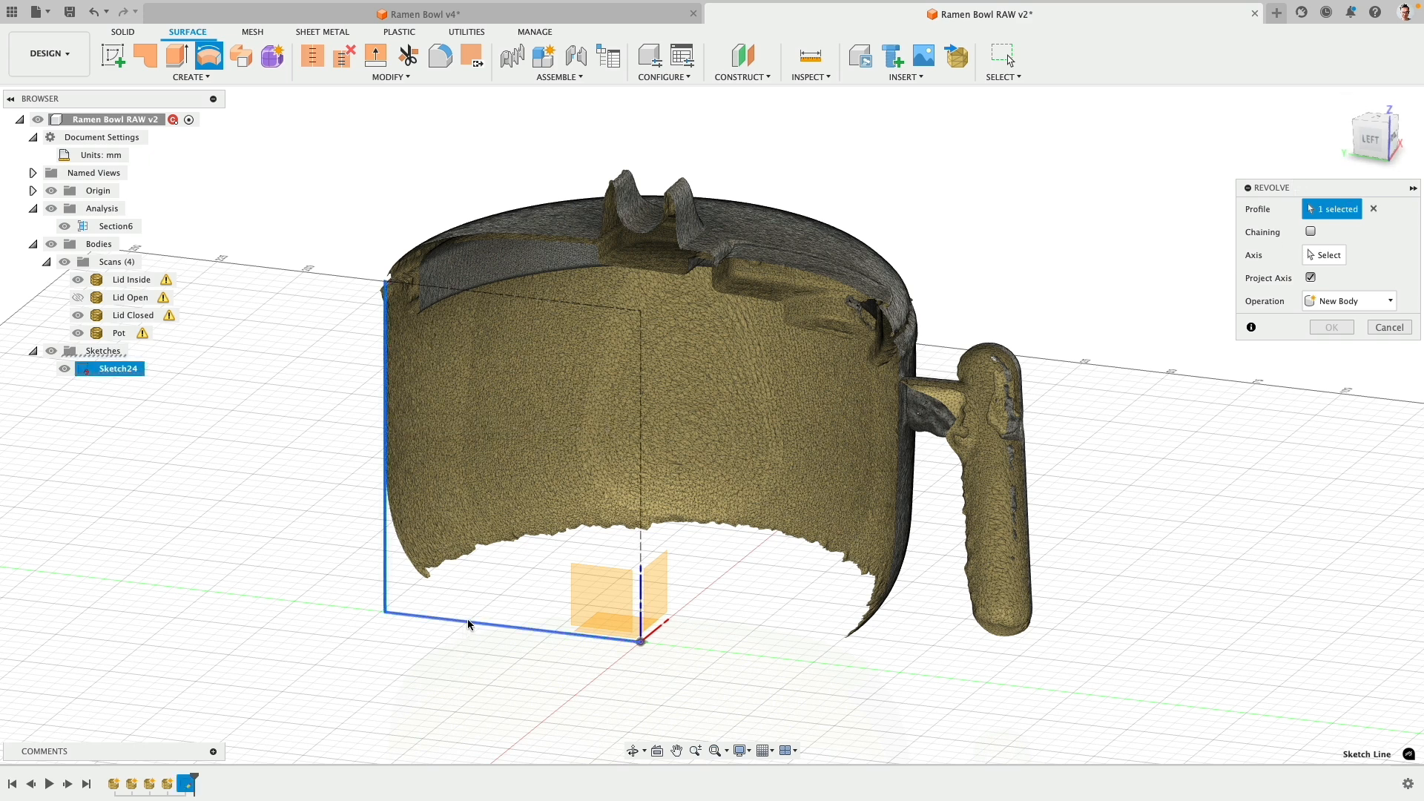
pyautogui.click(1324, 256)
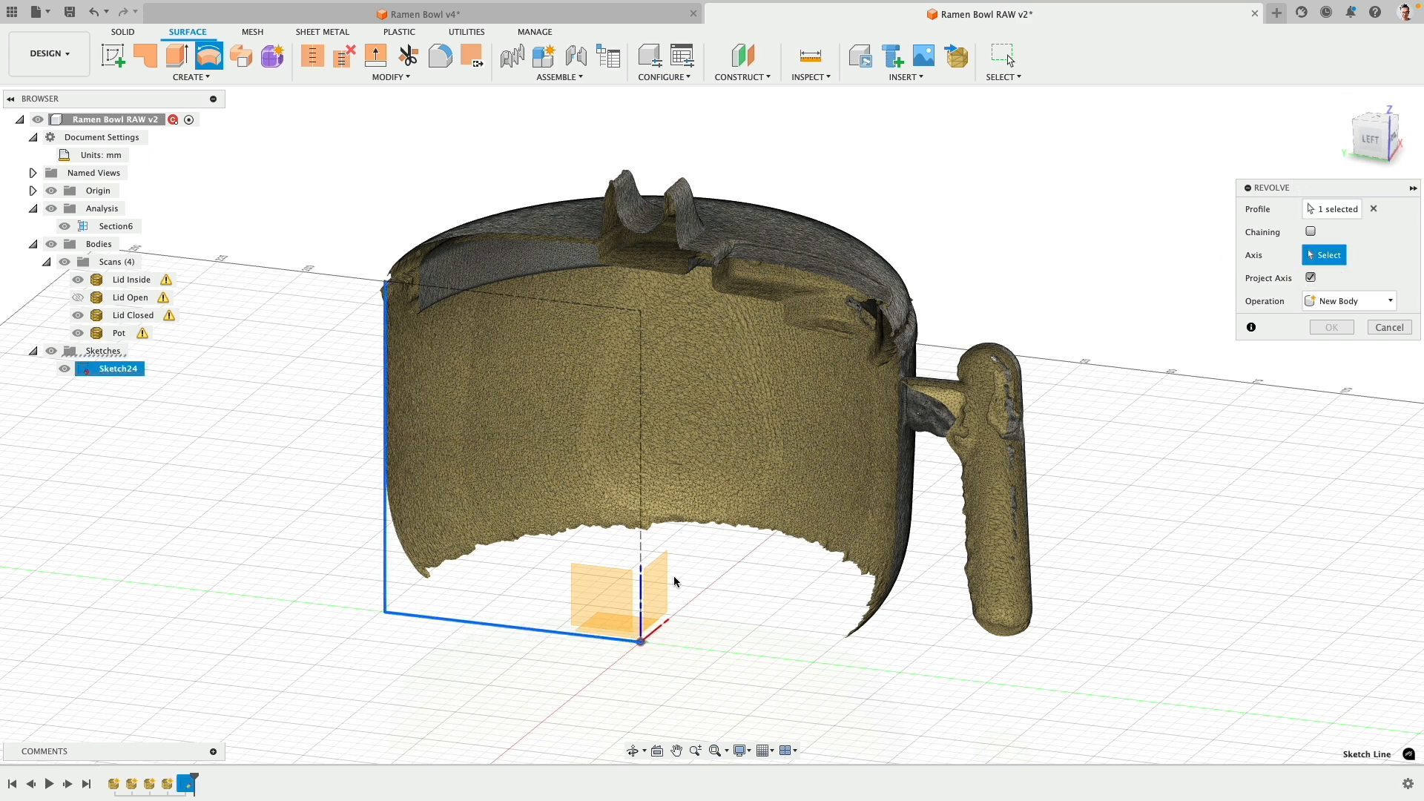
pyautogui.click(638, 543)
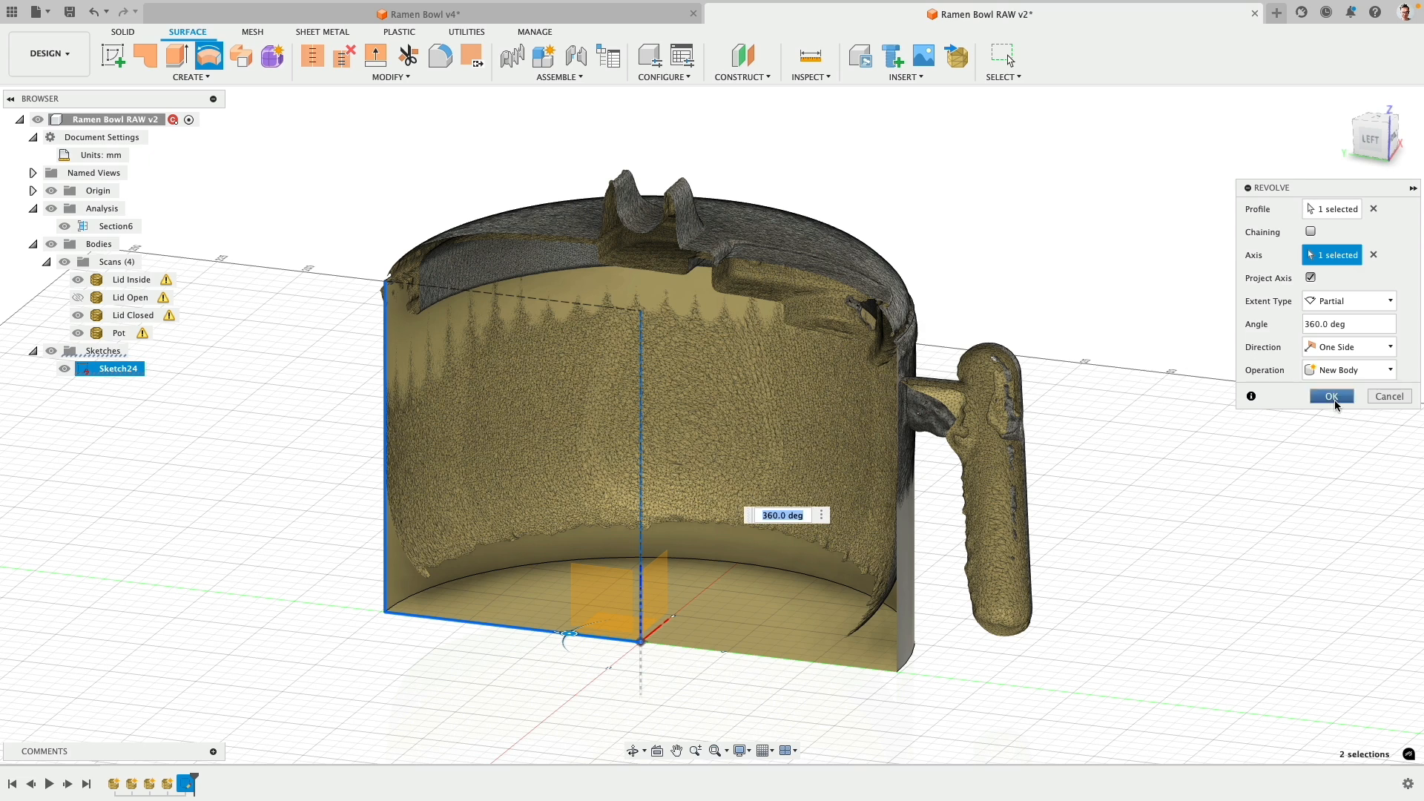
pyautogui.click(1335, 398)
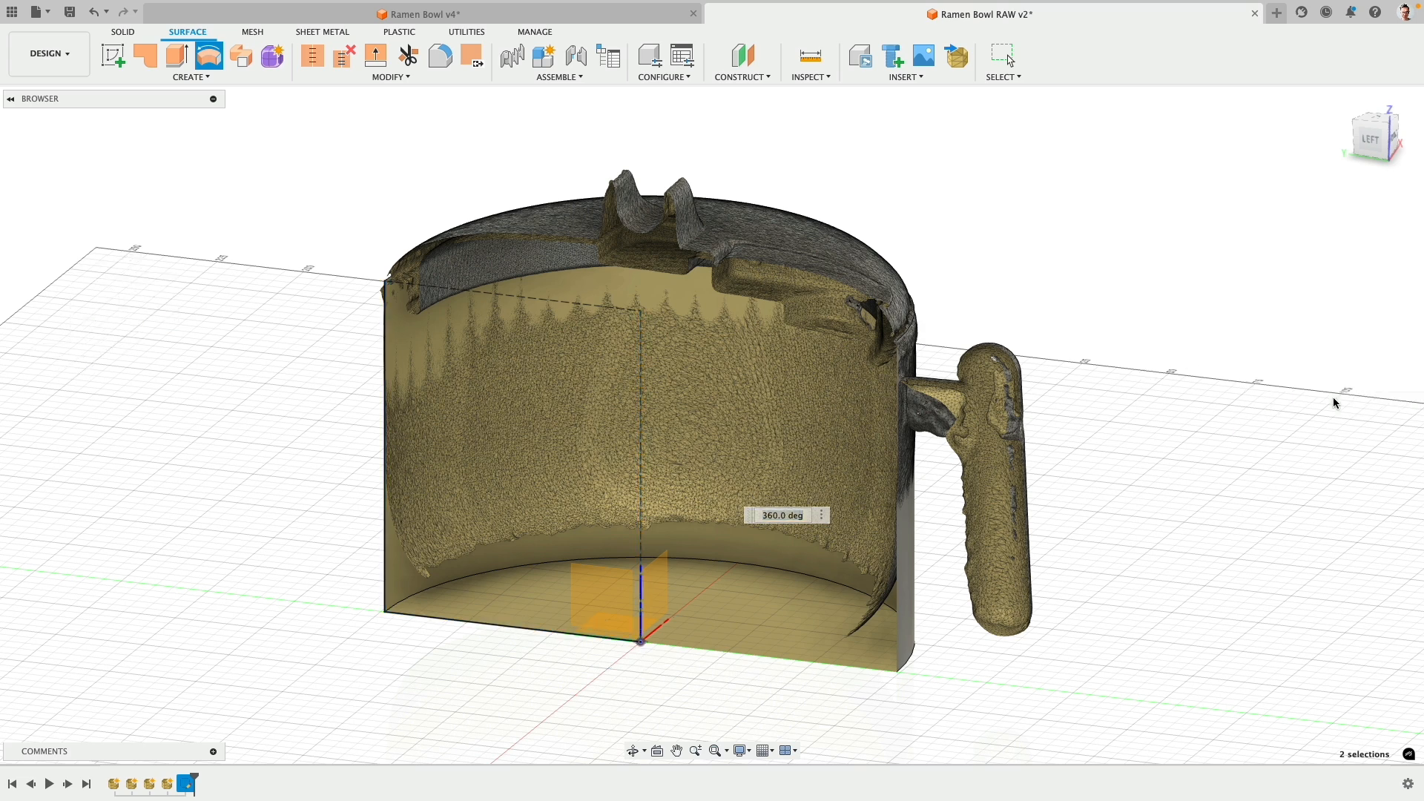
# - Fillet the outer surface's circular bottom edge with Curvature (G2) continuity and a radius of about 41.2 mm to match the pot scan
pyautogui.click(912, 669)
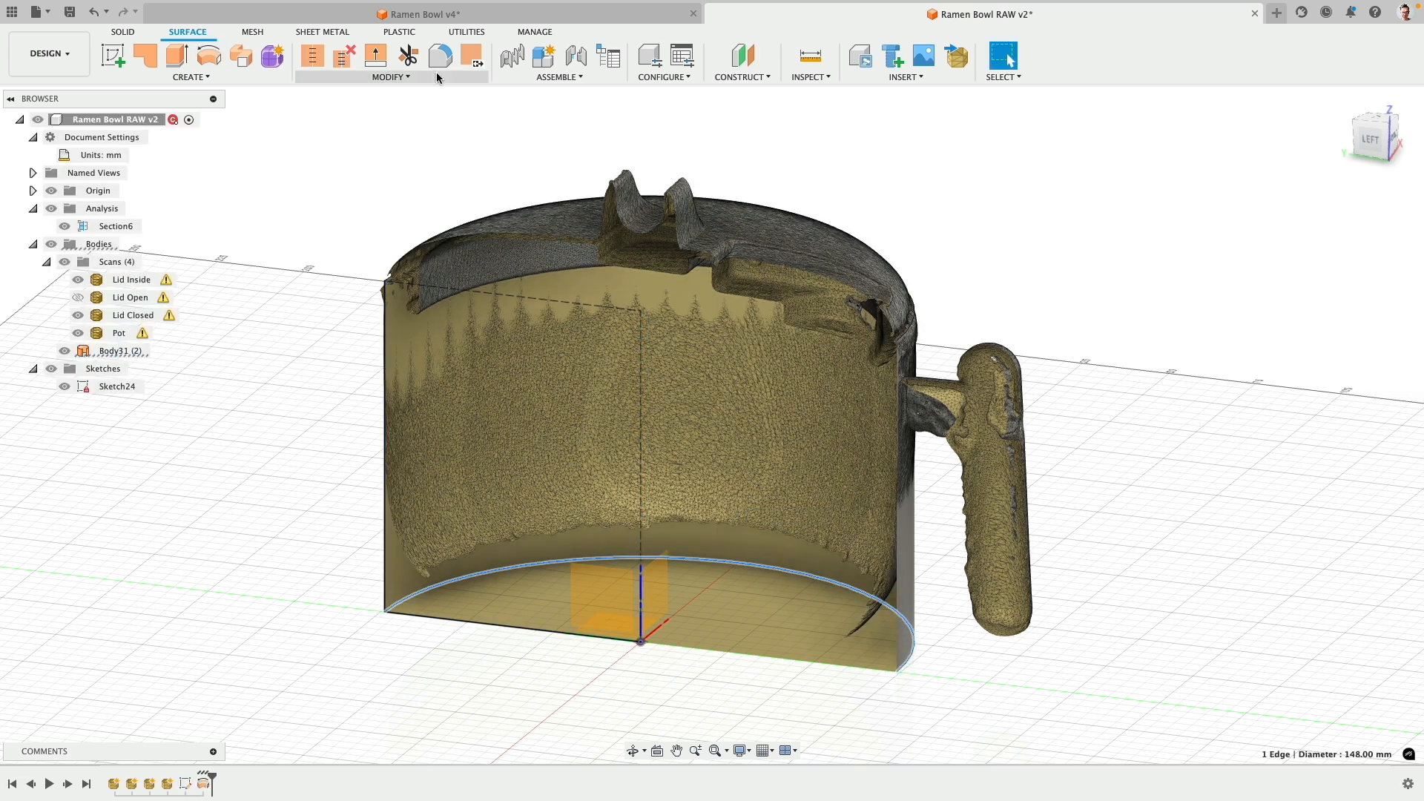
pyautogui.click(443, 67)
pyautogui.moveTo(922, 649); pyautogui.dragTo(882, 610)
pyautogui.keyDown('shift'); pyautogui.moveTo(750, 592); pyautogui.dragTo(754, 406, button='middle'); pyautogui.keyUp('shift')
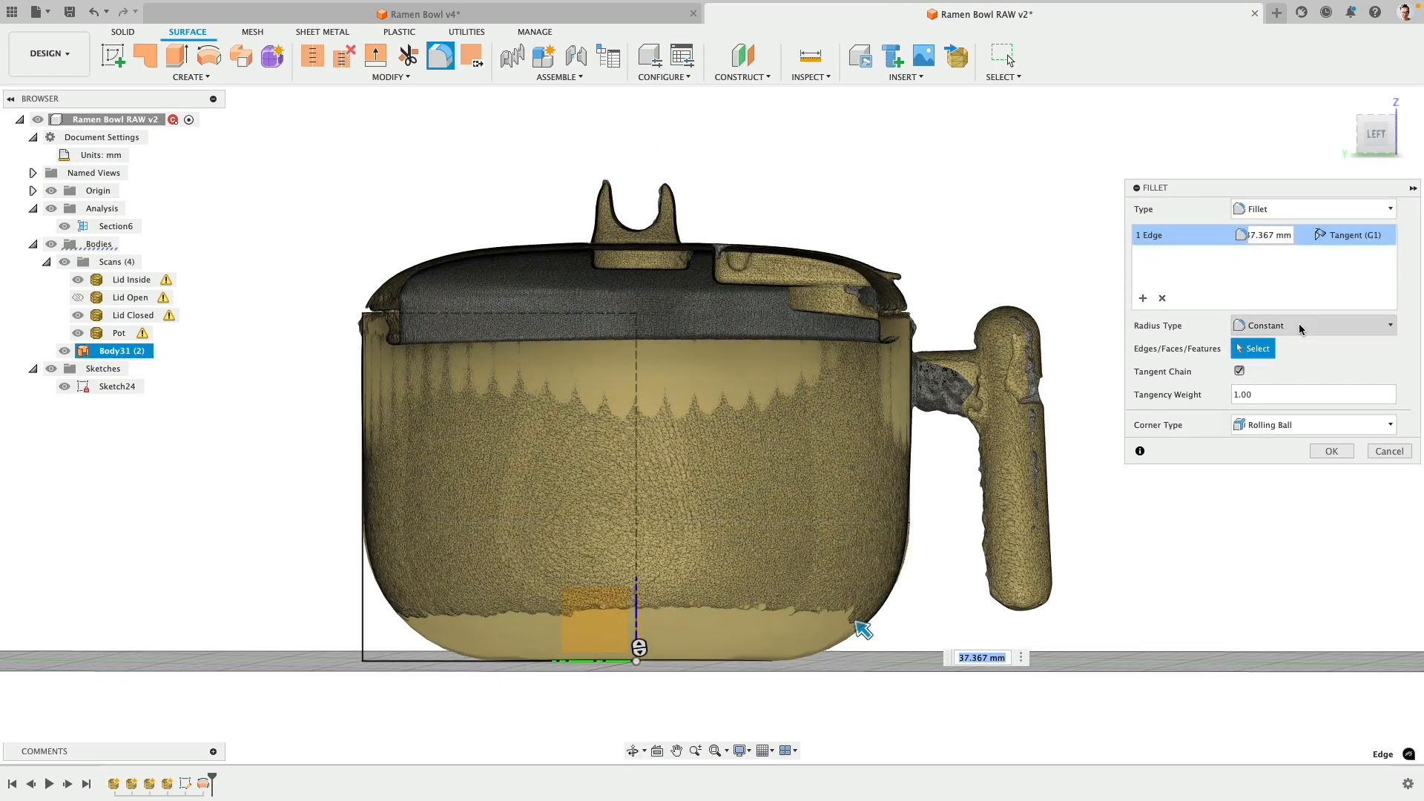
pyautogui.click(1325, 235)
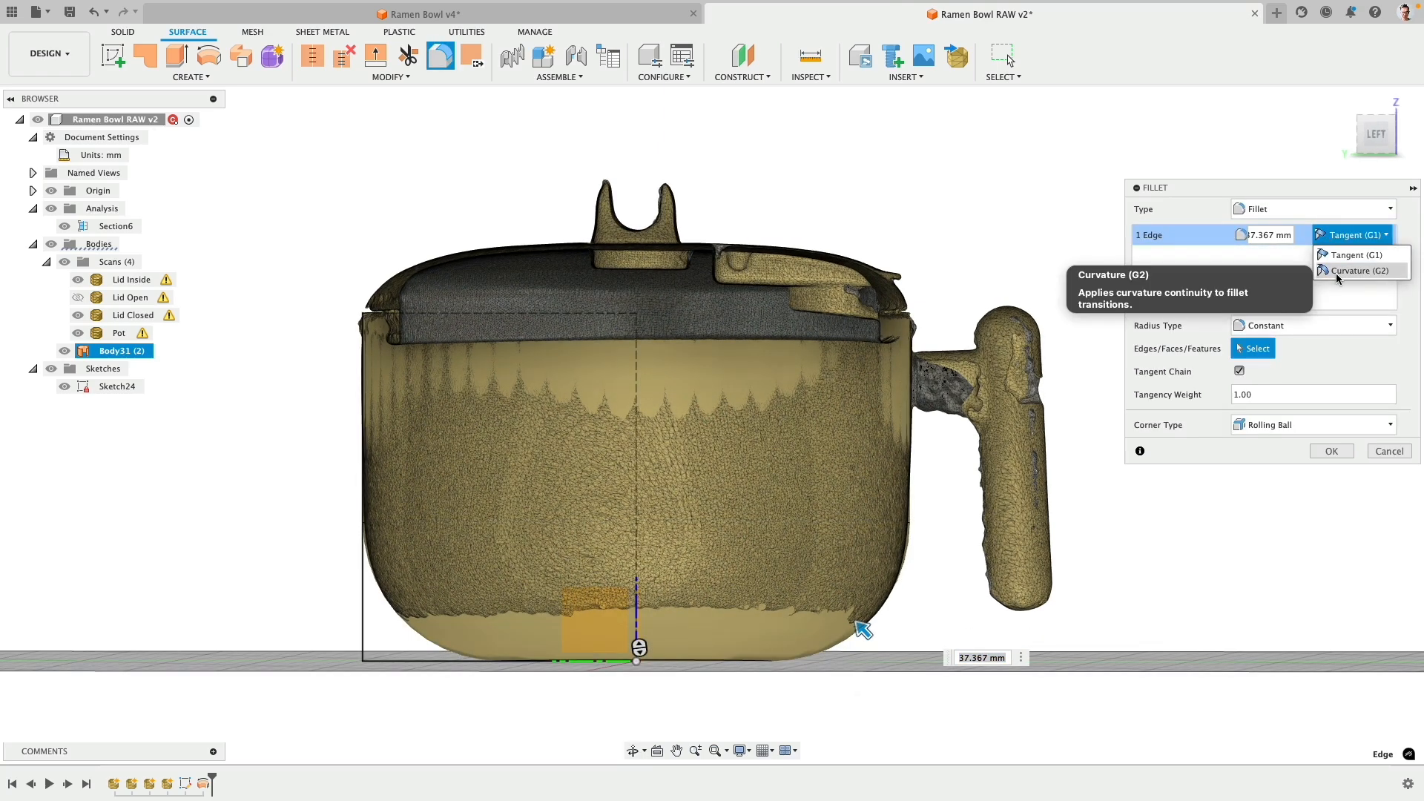
pyautogui.click(1338, 271)
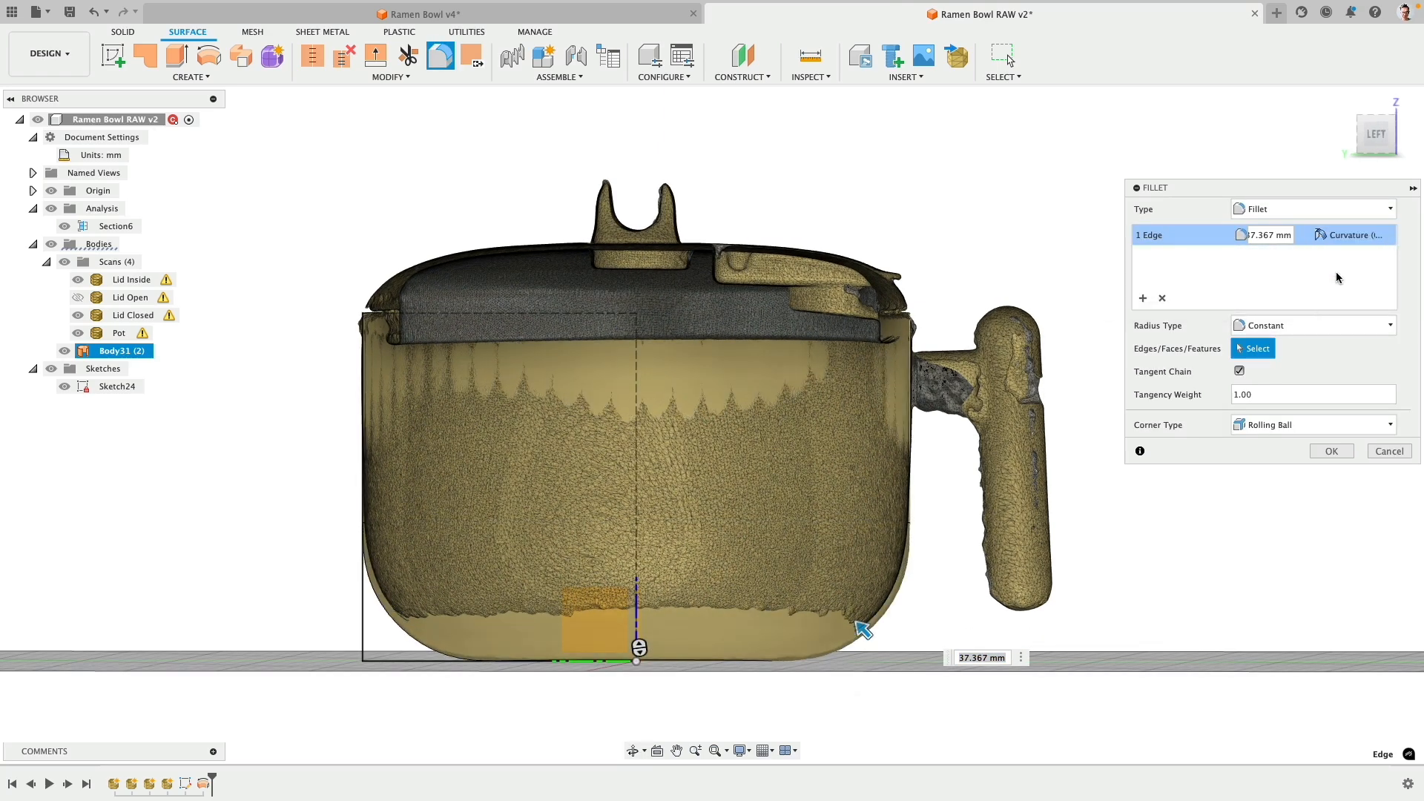
pyautogui.moveTo(863, 629); pyautogui.dragTo(859, 625)
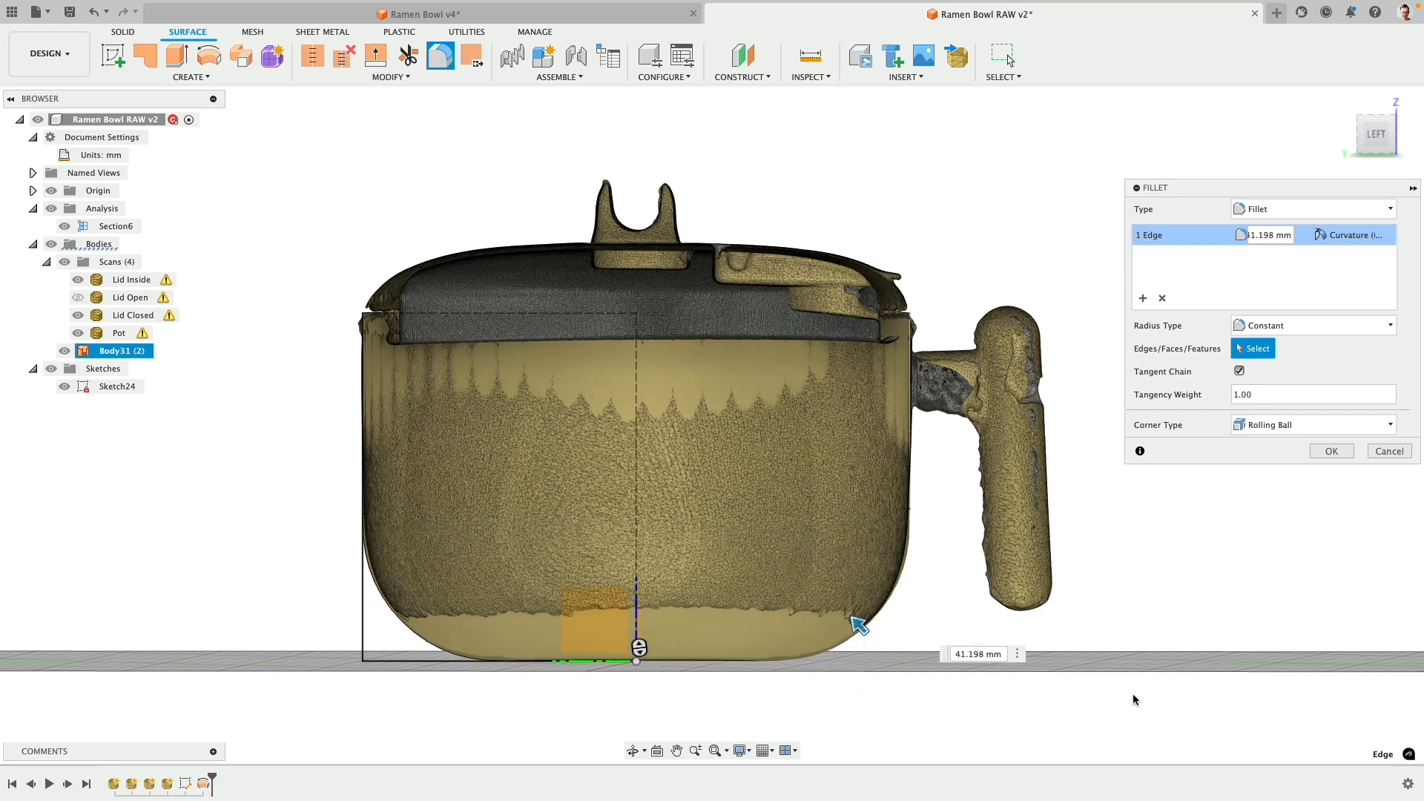
pyautogui.click(1331, 451)
pyautogui.keyDown('shift'); pyautogui.moveTo(852, 437); pyautogui.dragTo(920, 444, button='middle'); pyautogui.keyUp('shift')
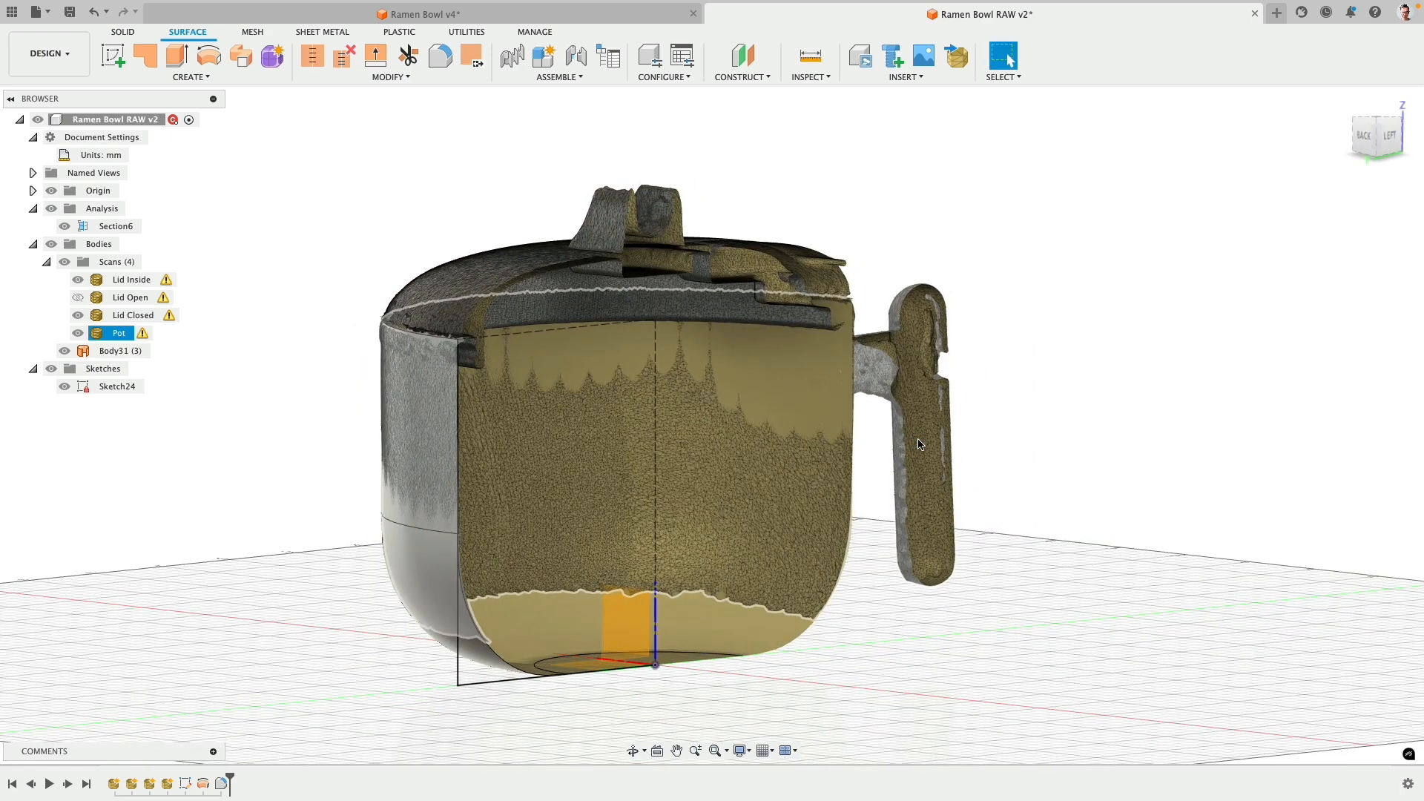
pyautogui.press('Escape')
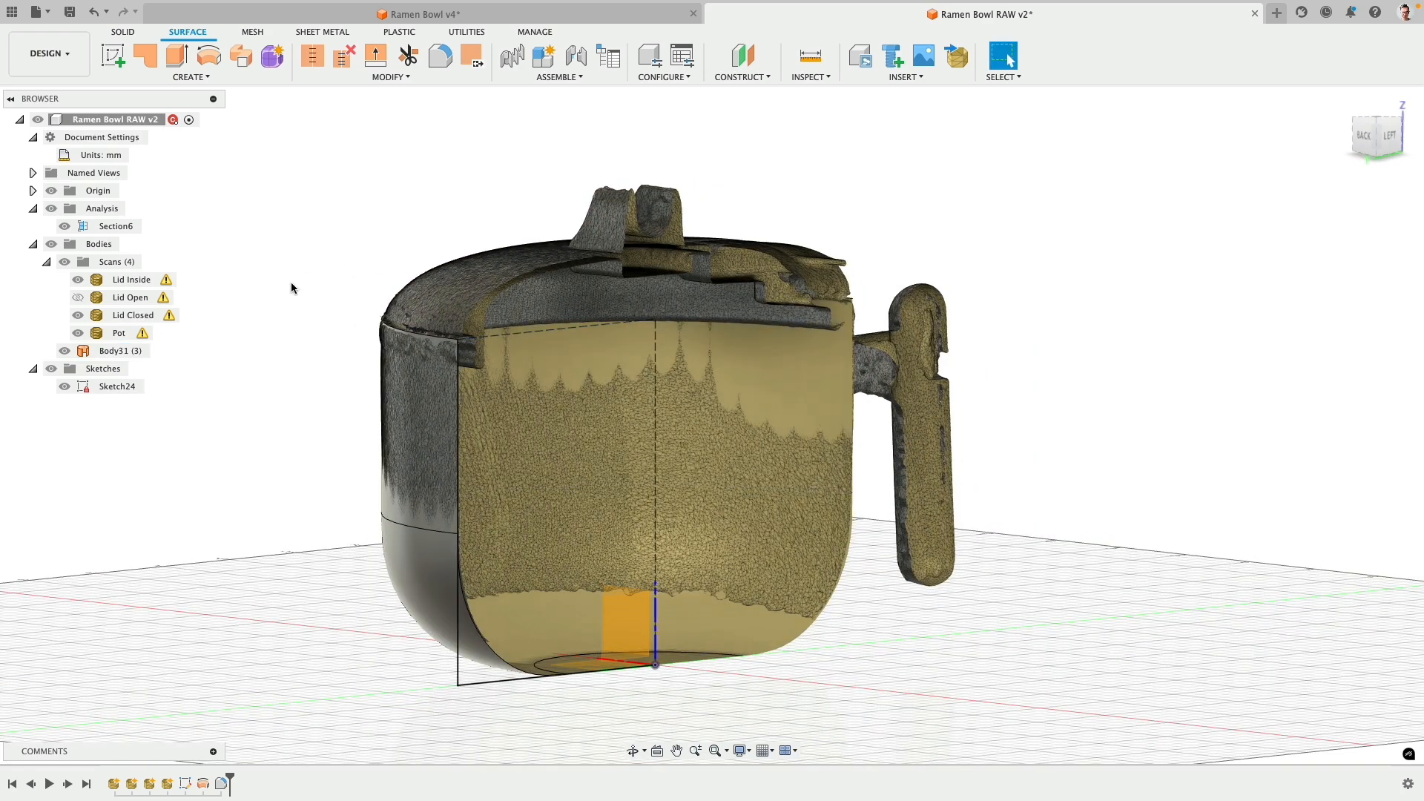
# - In the existing bowl profile sketch, draw an L-shaped line about 44 mm down from the upper construction line and 53 mm across to the centre axis
pyautogui.rightClick(119, 387)
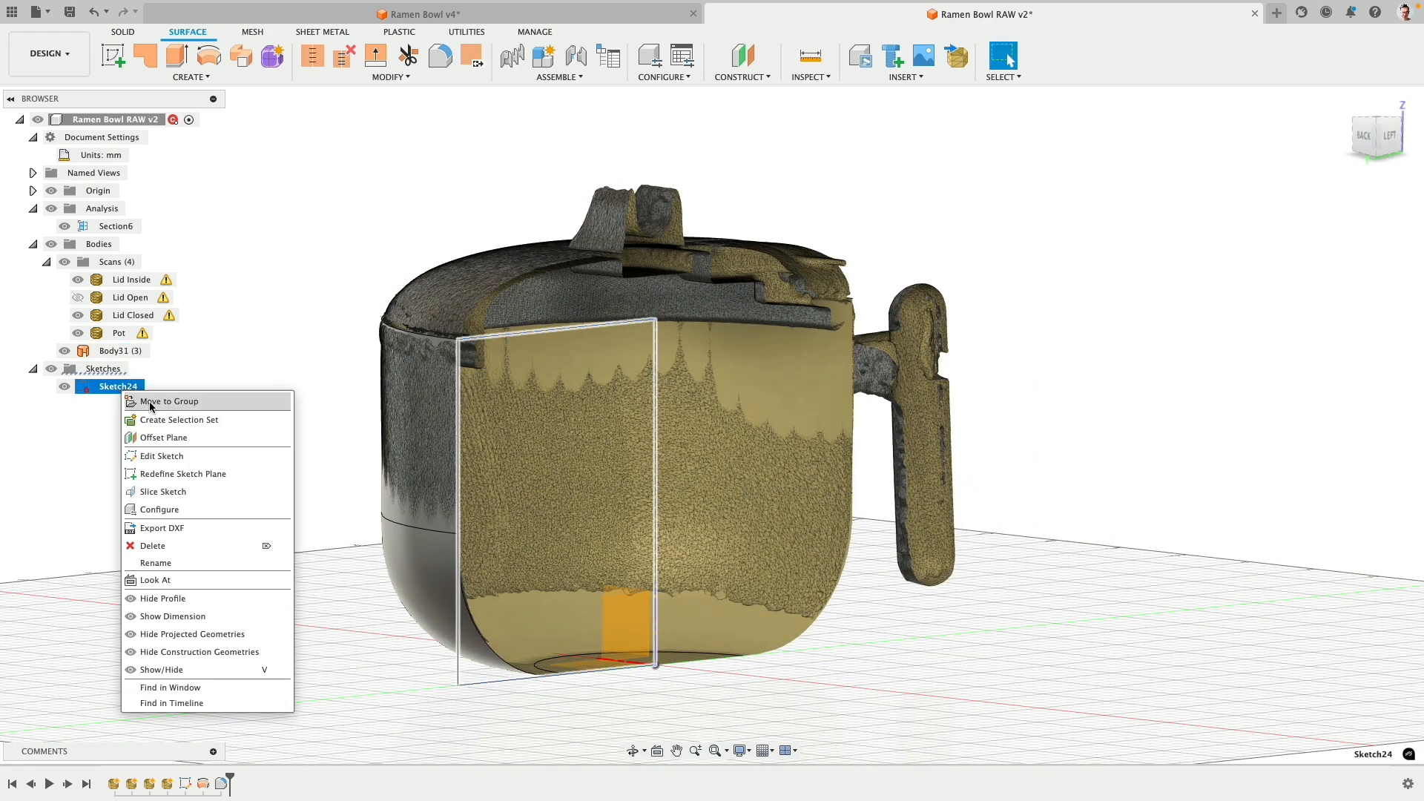
pyautogui.click(173, 463)
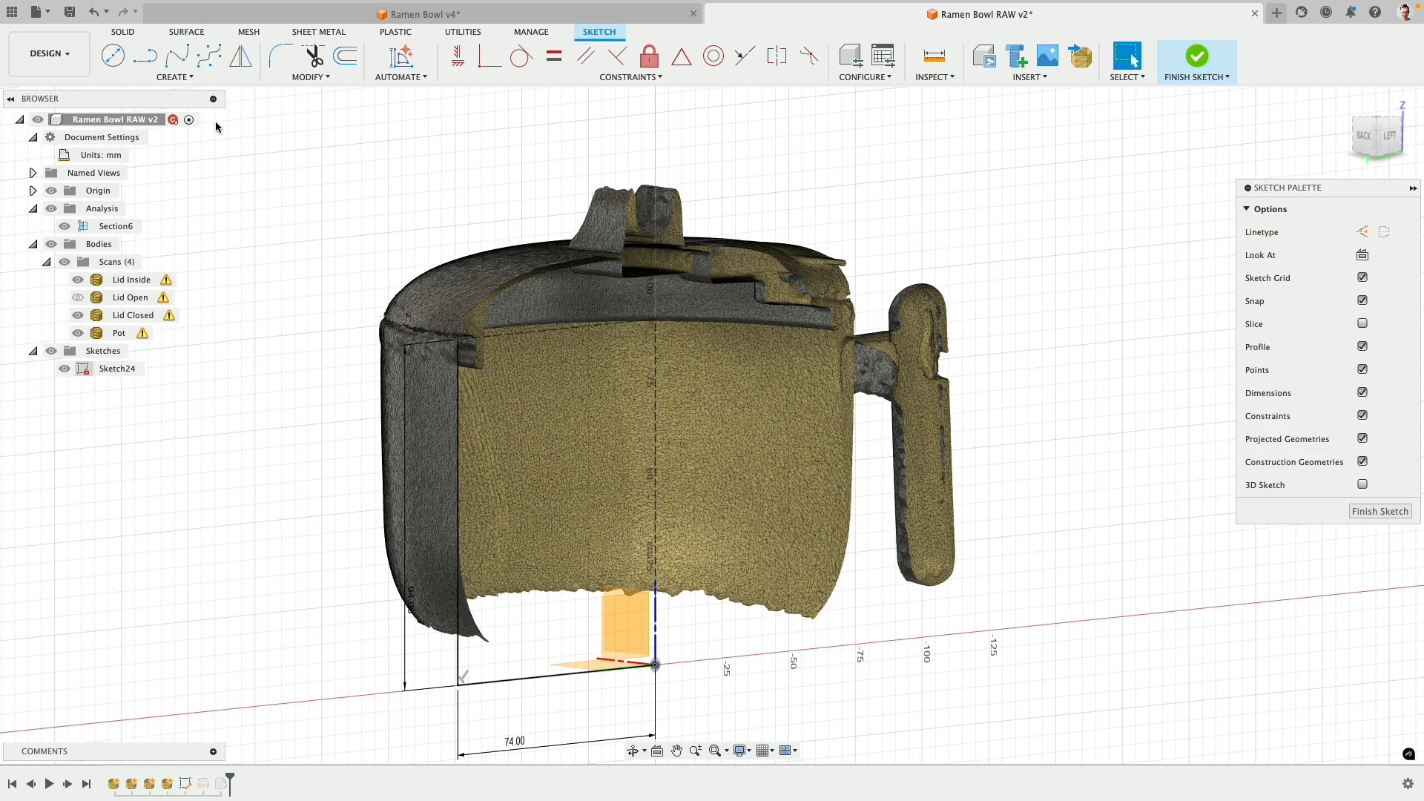
pyautogui.click(515, 337)
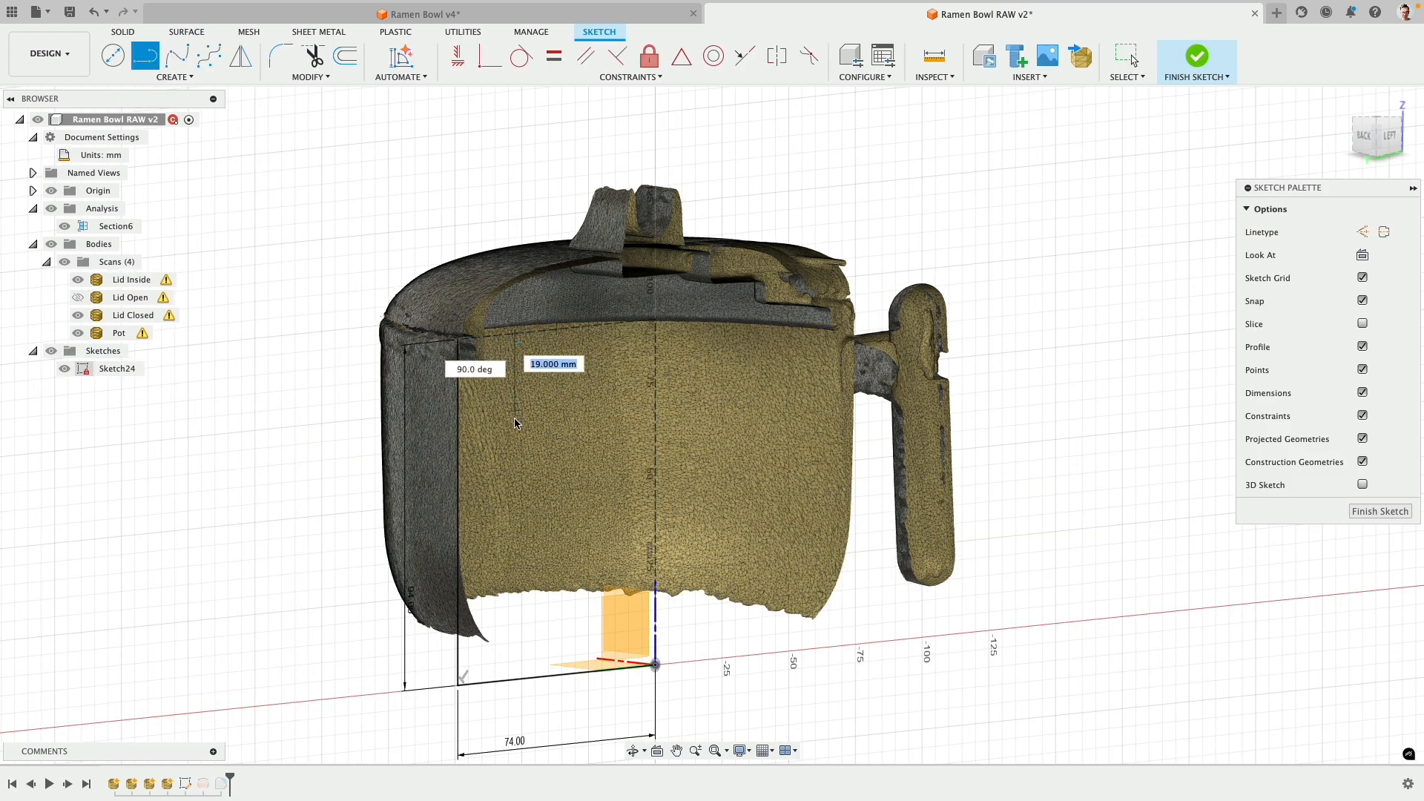
pyautogui.click(515, 494)
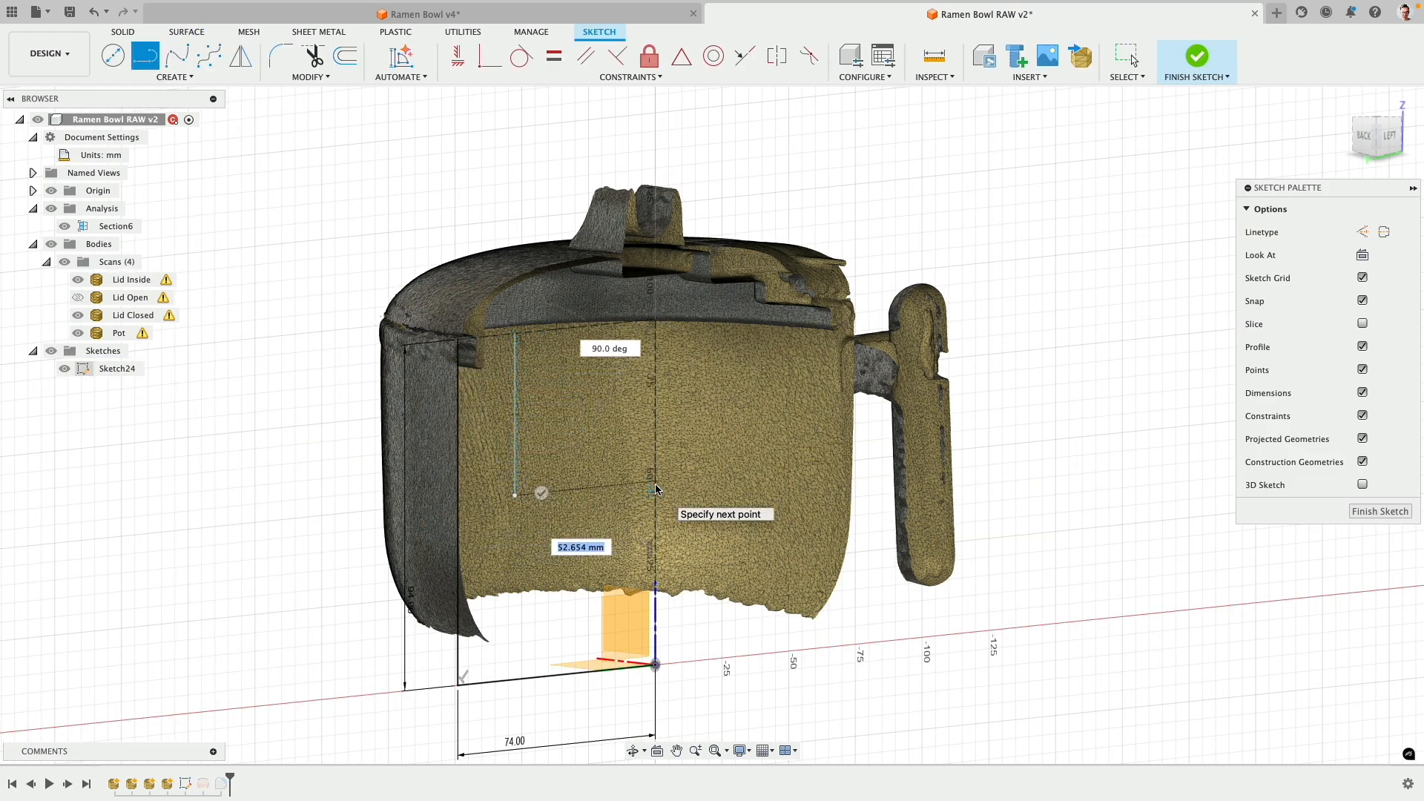
pyautogui.click(655, 483)
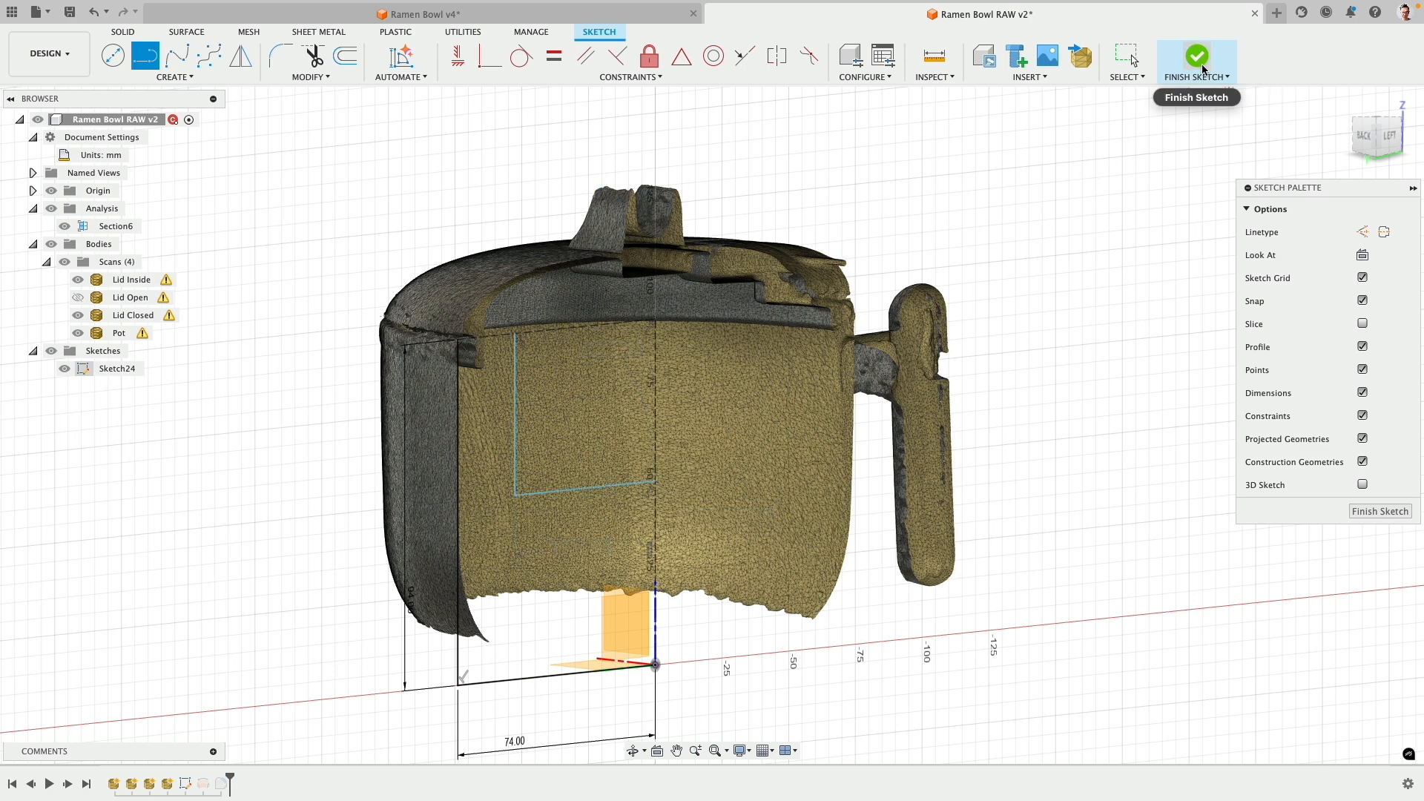
pyautogui.rightClick(333, 225)
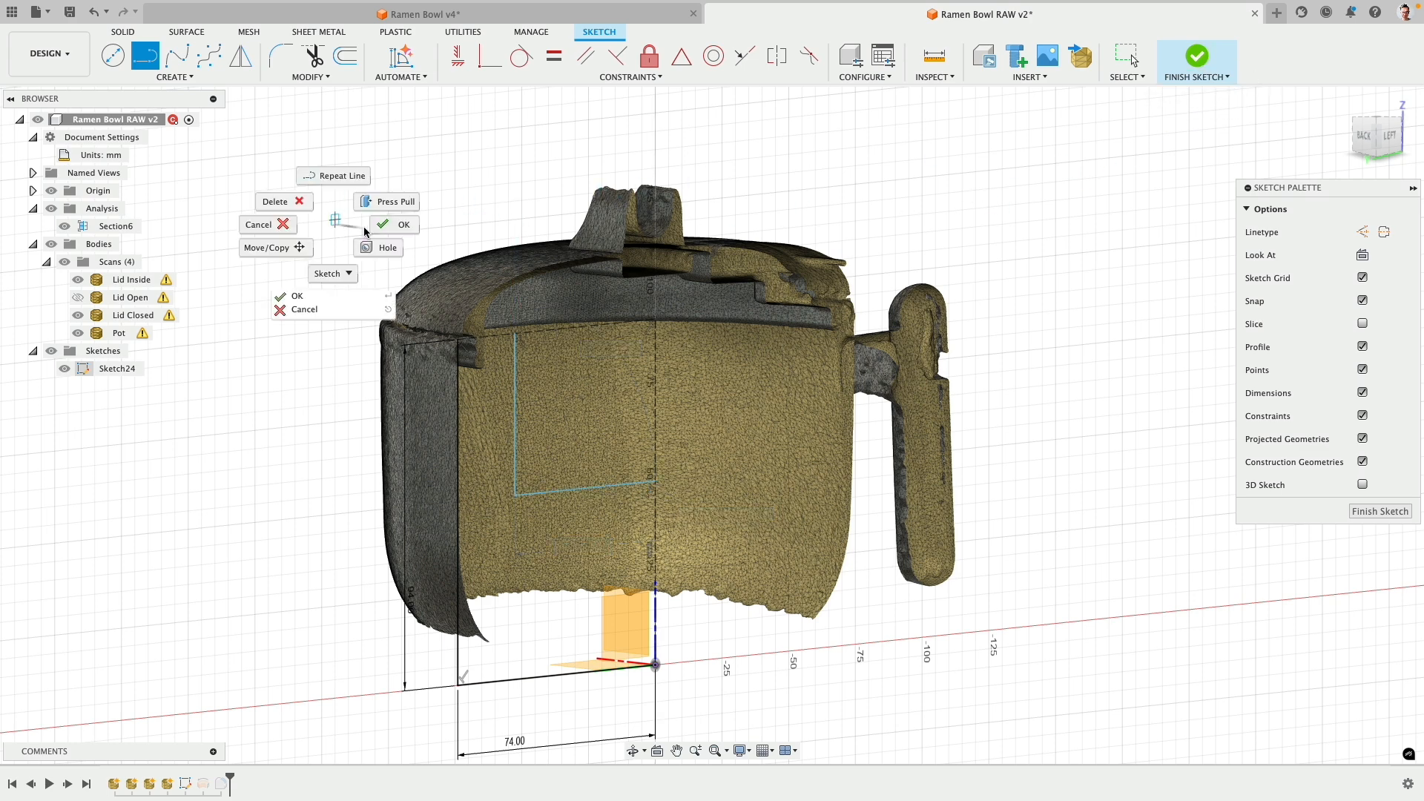
pyautogui.click(400, 226)
# - Move the new vertical line to about 7 mm inside the outer wall line and the new horizontal line to about 16 mm above the base
pyautogui.keyDown('shift'); pyautogui.moveTo(439, 226); pyautogui.dragTo(405, 216, button='middle'); pyautogui.keyUp('shift')
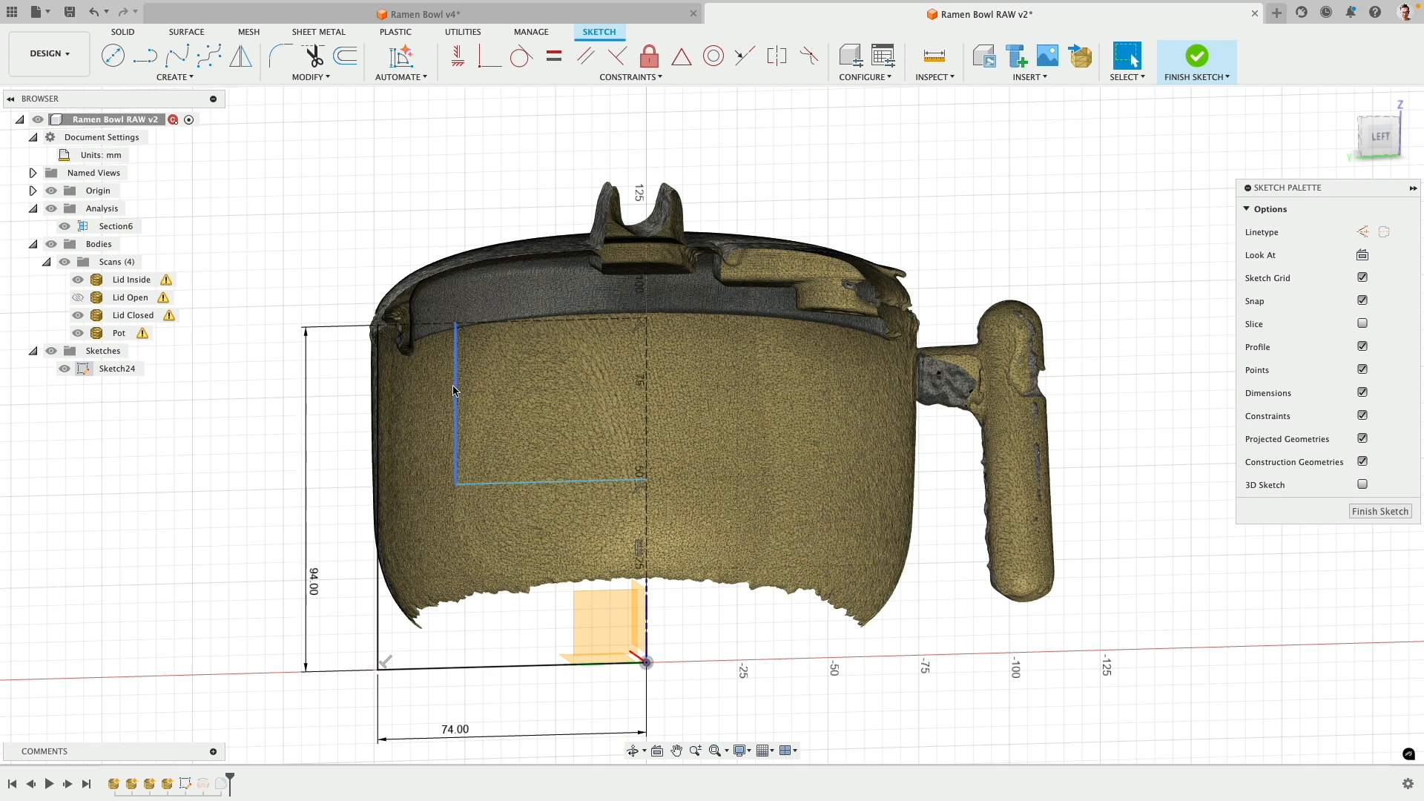
pyautogui.moveTo(455, 391); pyautogui.dragTo(404, 392)
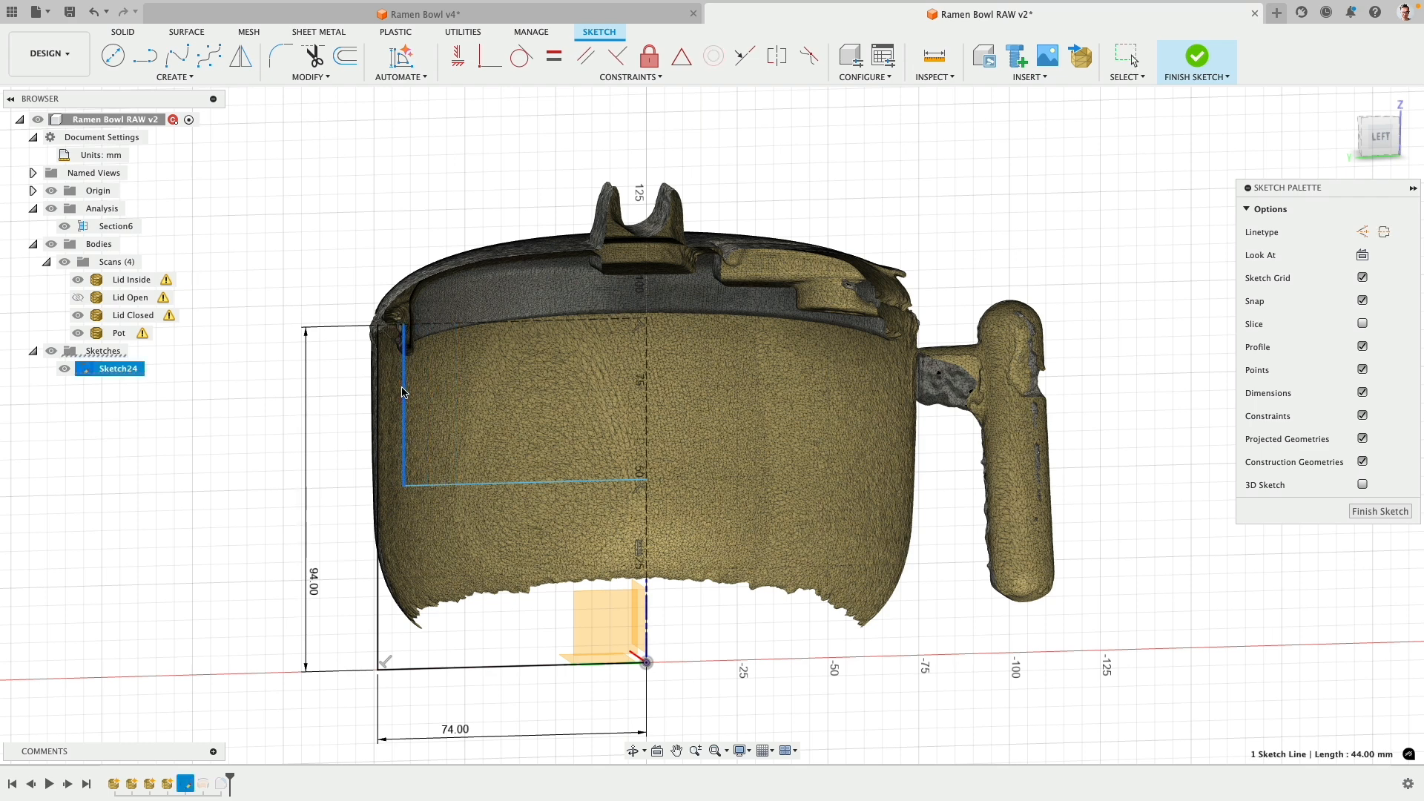
pyautogui.moveTo(468, 489); pyautogui.dragTo(483, 608)
# - Dimension the inner profile 15 mm above the outer base line and 7 mm in from the outer wall line
pyautogui.keyDown('shift'); pyautogui.click(484, 667); pyautogui.keyUp('shift')
pyautogui.press('d')
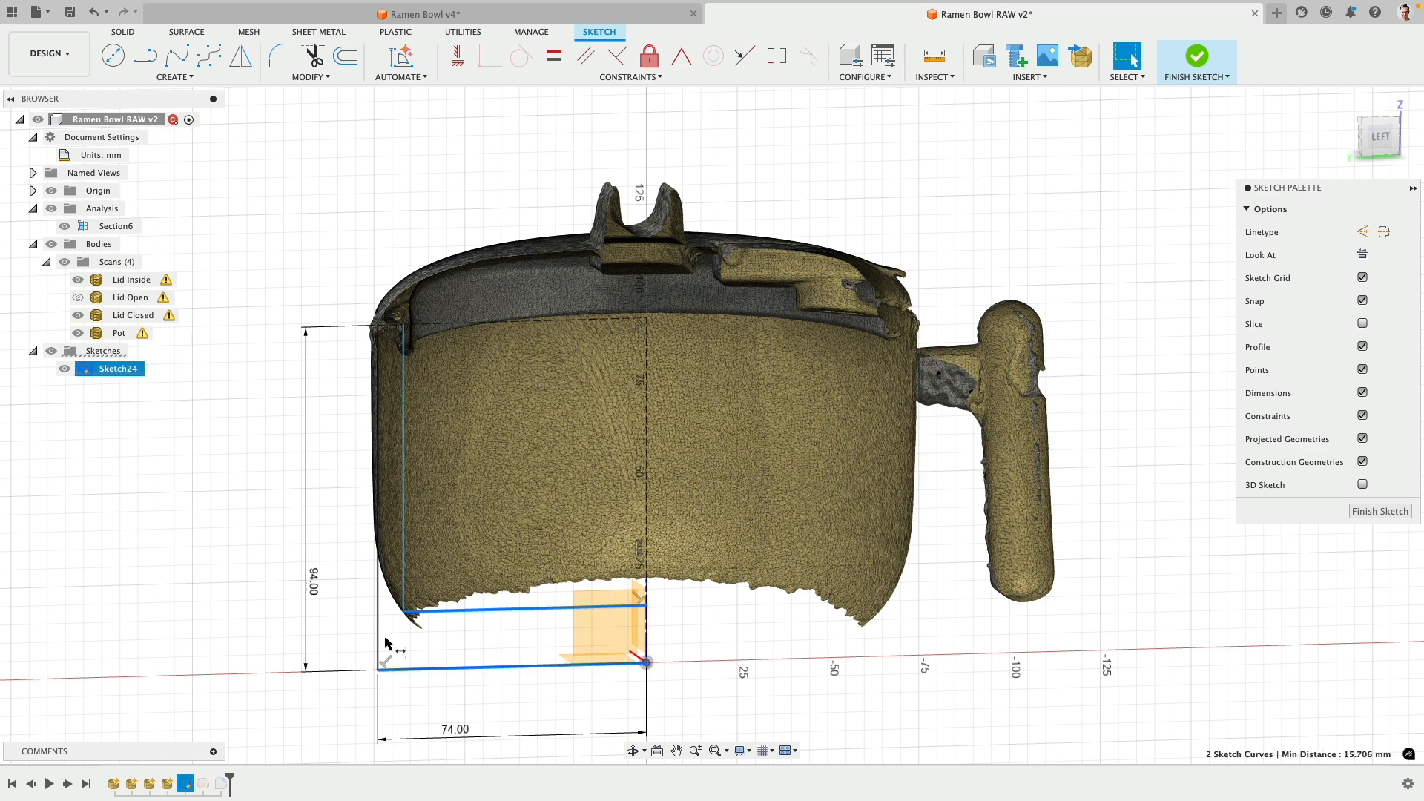
pyautogui.click(330, 638)
pyautogui.write('15')
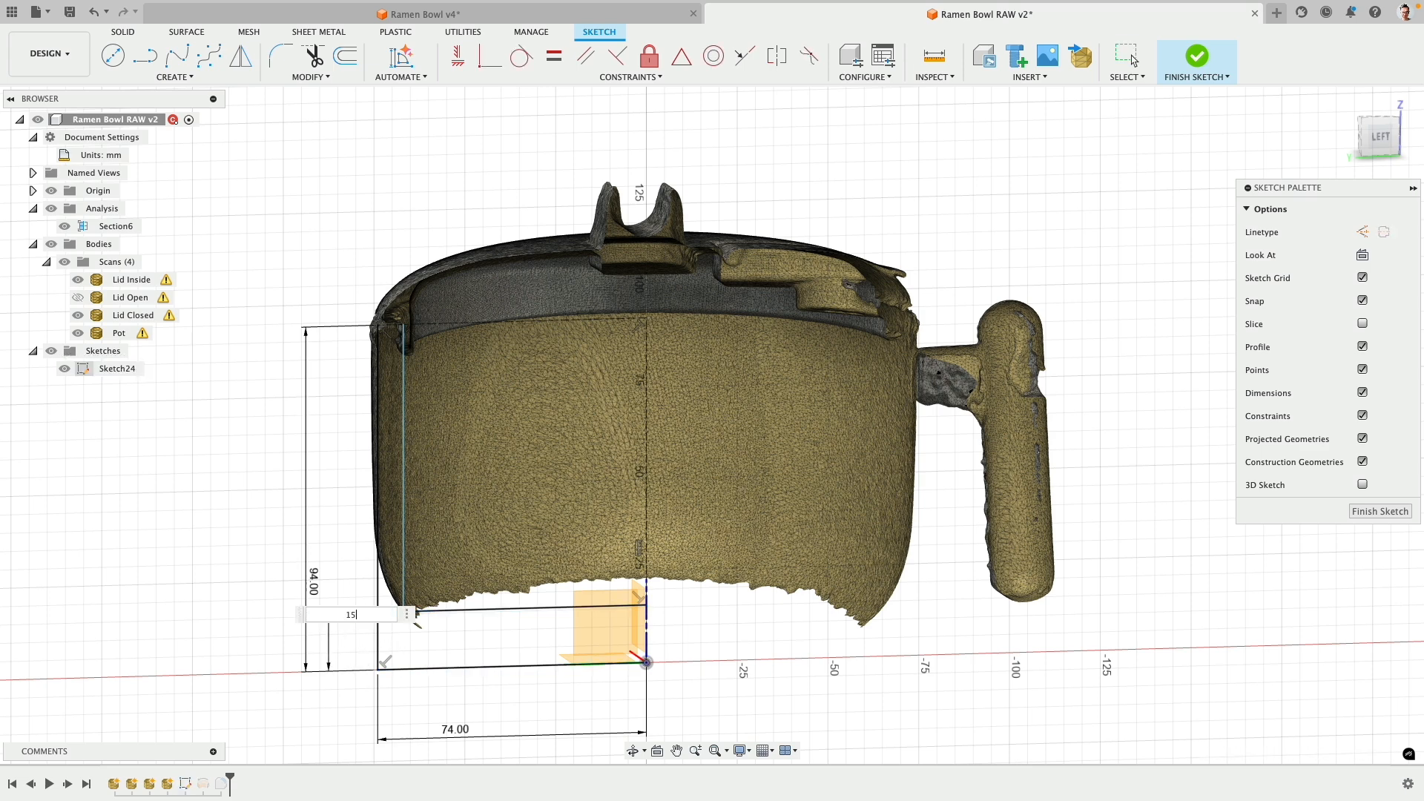
pyautogui.press('Return')
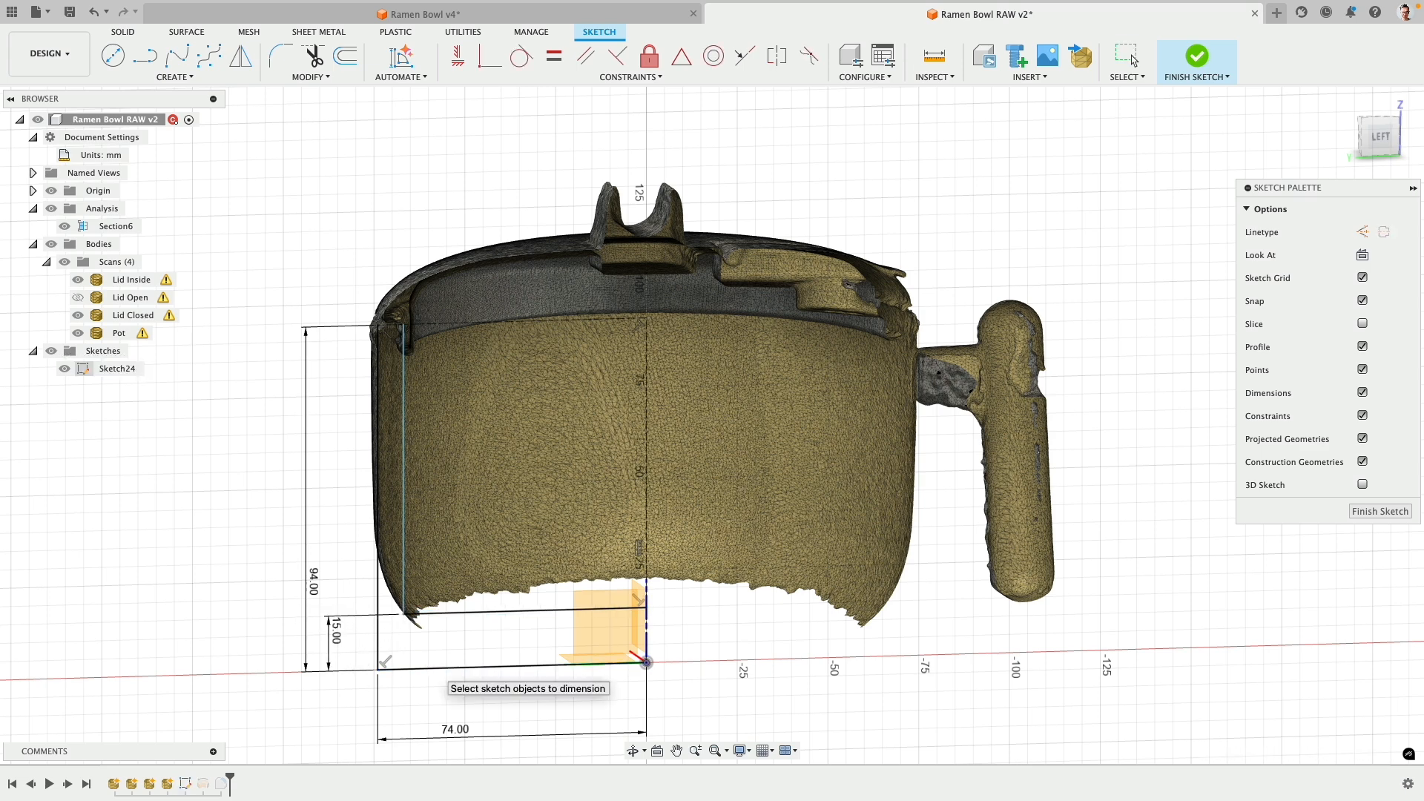
pyautogui.click(404, 497)
pyautogui.click(380, 512)
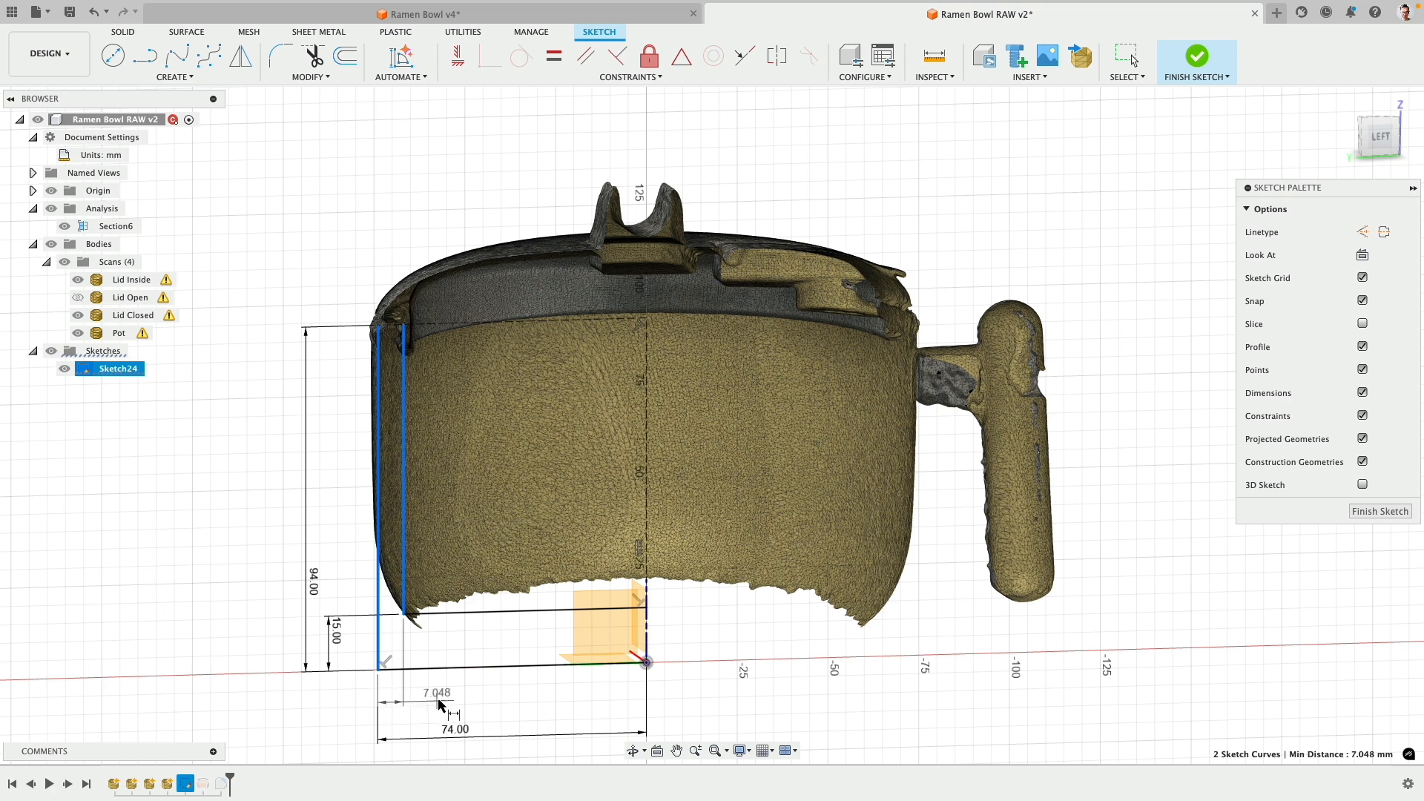
pyautogui.click(445, 699)
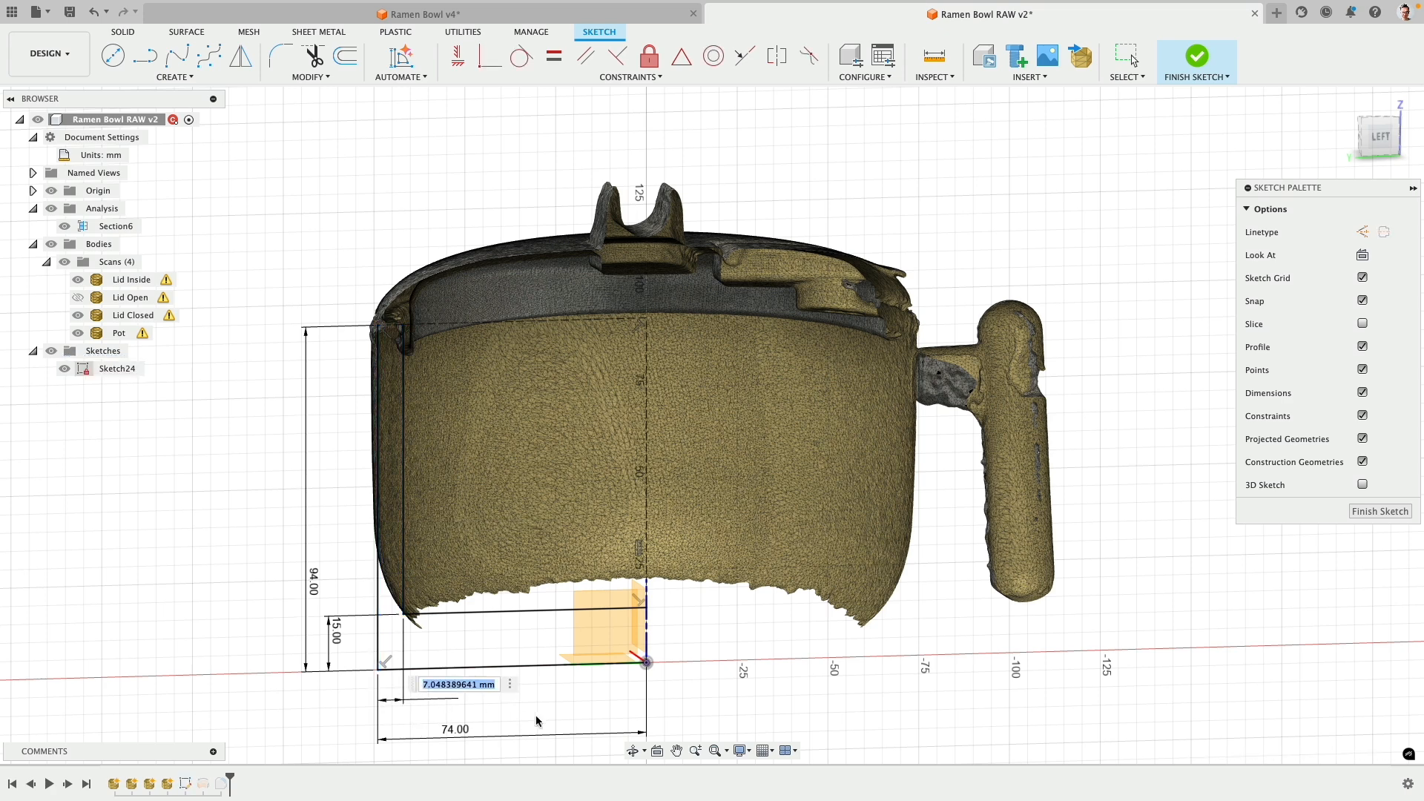
pyautogui.write('7')
pyautogui.press('Return')
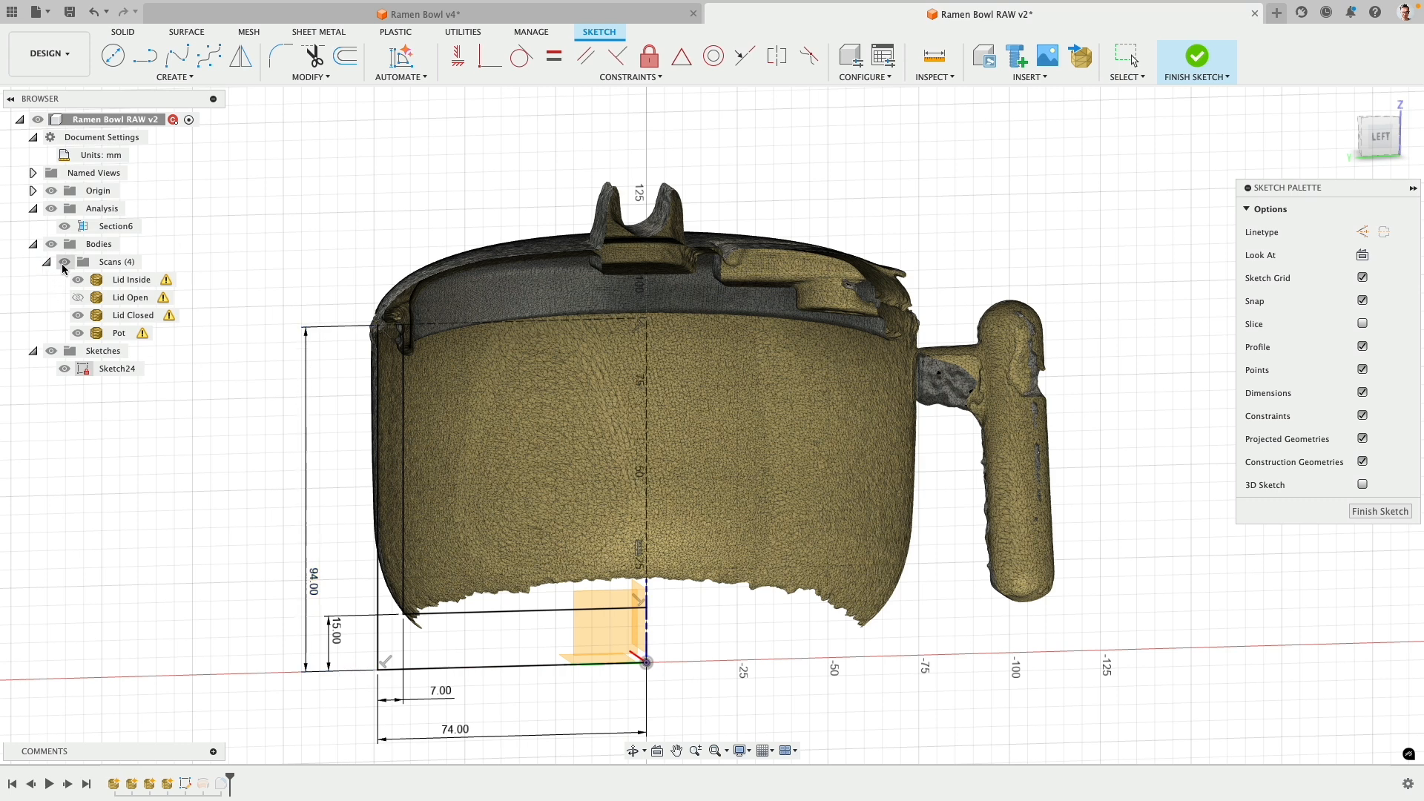
# - Hide the Scans group and finish the sketch
pyautogui.click(65, 264)
pyautogui.keyDown('shift'); pyautogui.moveTo(321, 301); pyautogui.dragTo(276, 318, button='middle'); pyautogui.keyUp('shift')
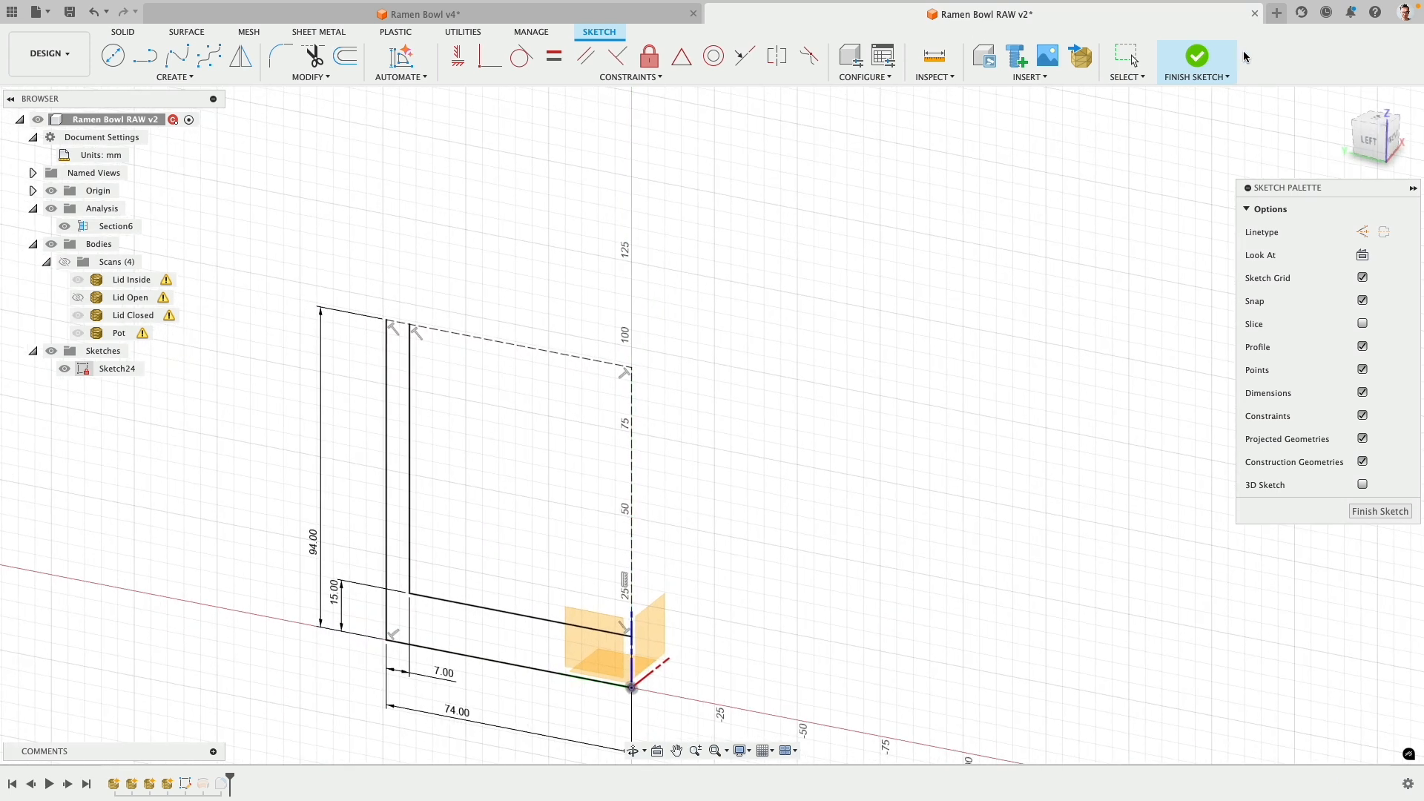
pyautogui.click(1191, 65)
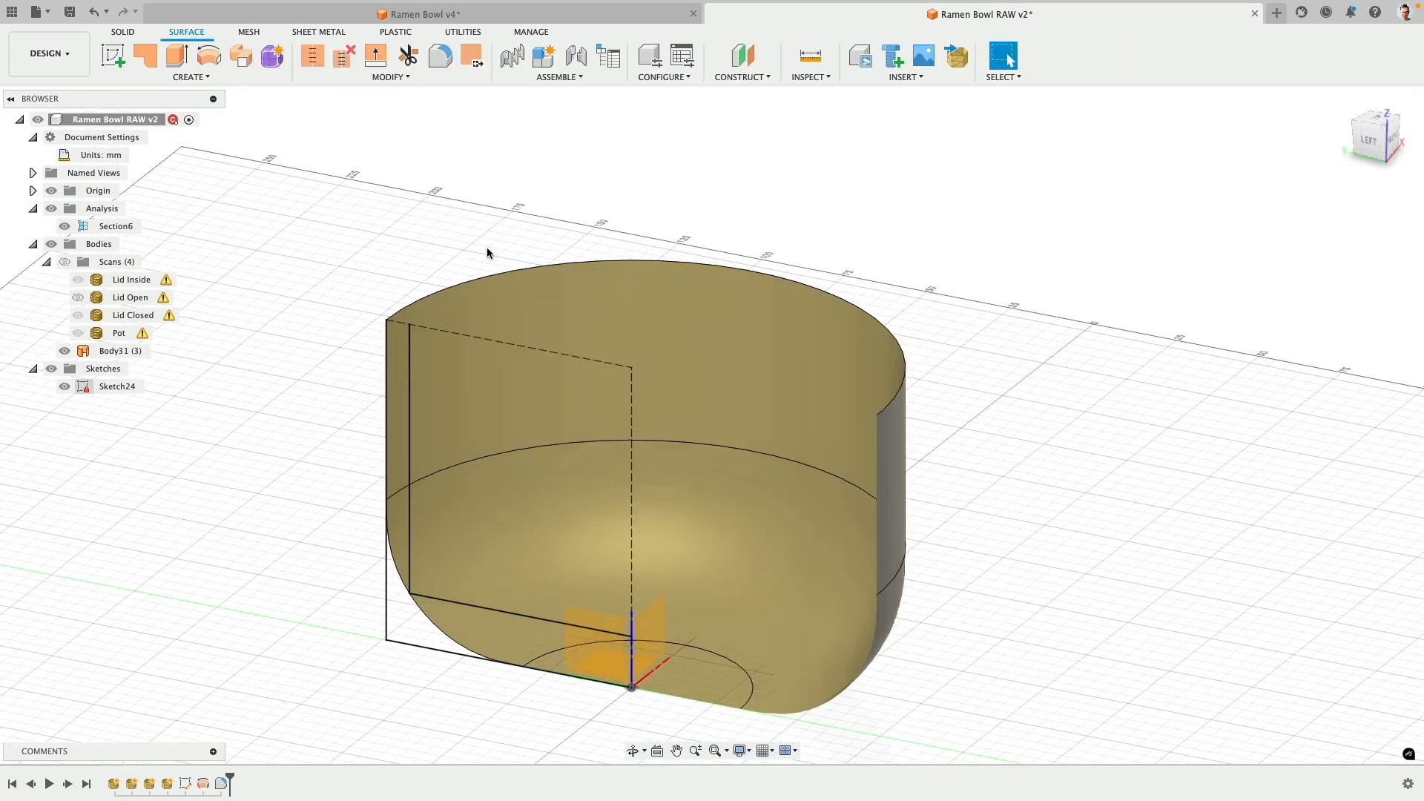
# - Revolve the inner wall and inner base lines 360 degrees around the vertical centre line as a new surface body
pyautogui.click(208, 56)
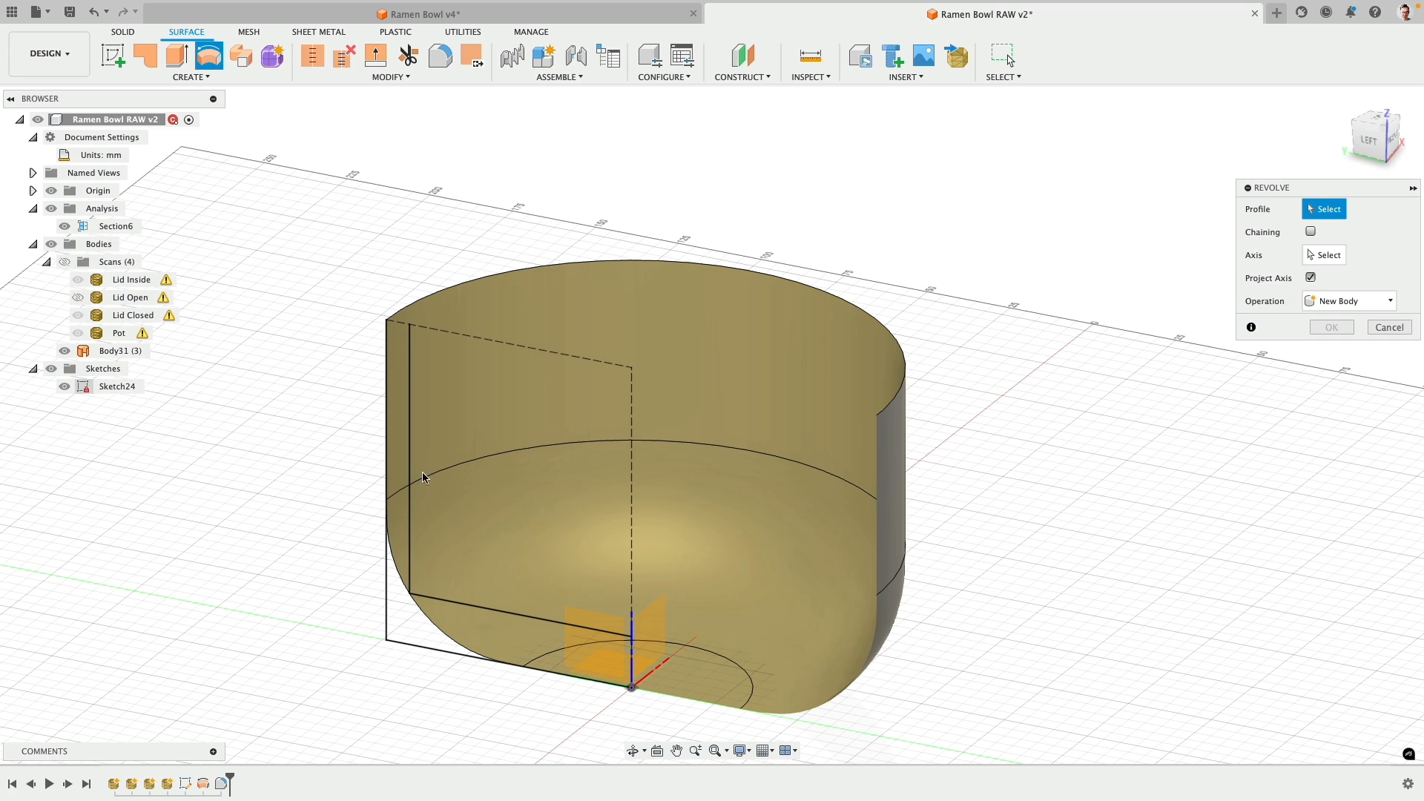
pyautogui.click(410, 499)
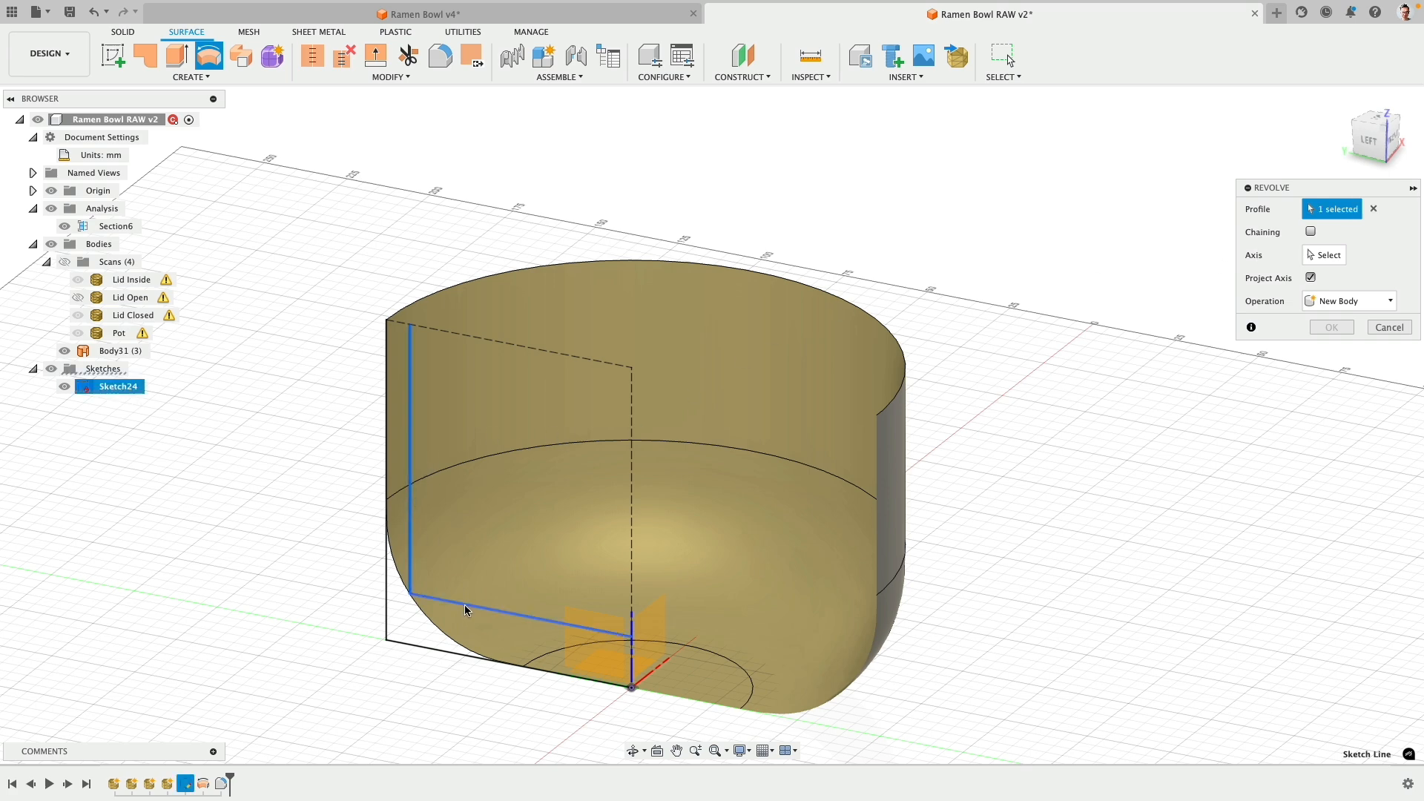
pyautogui.click(1324, 254)
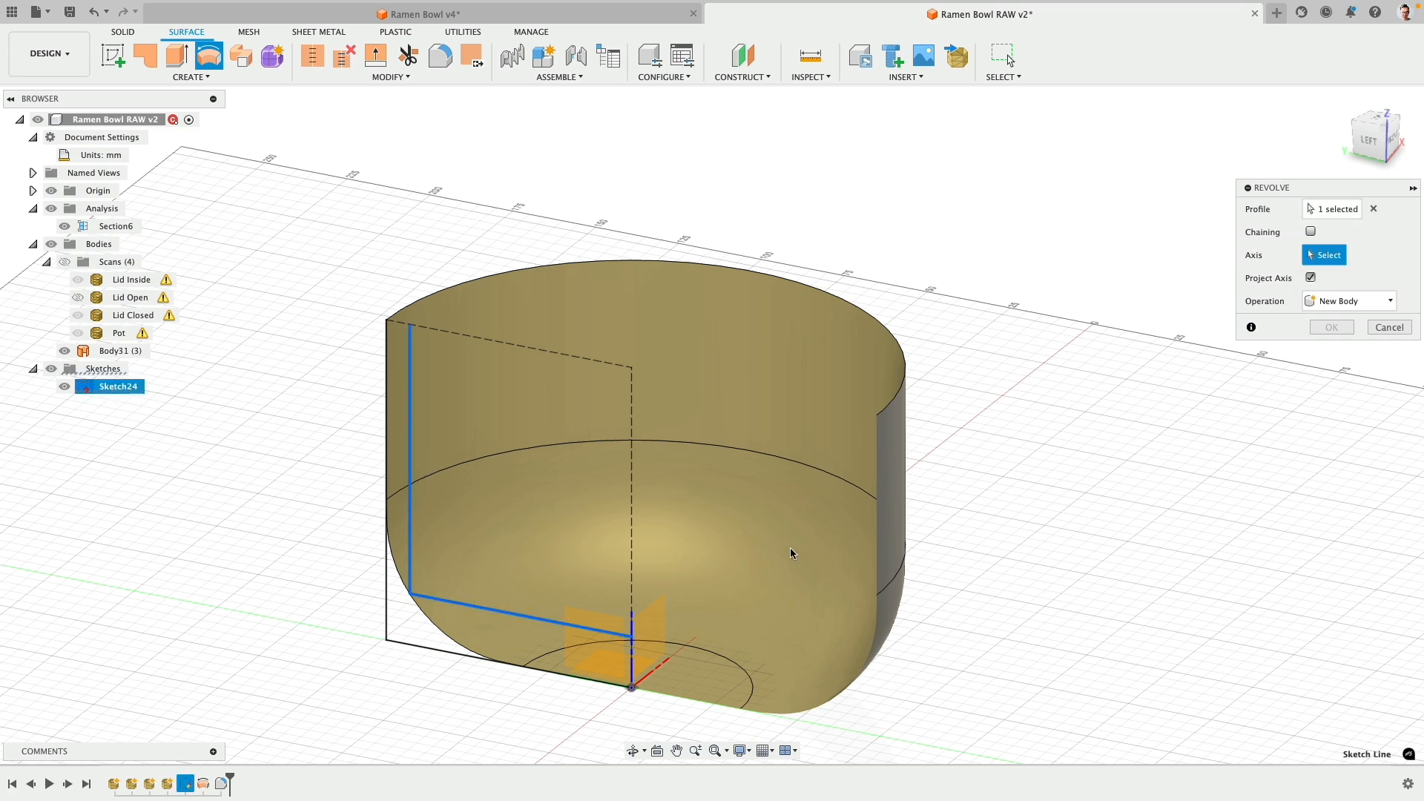
pyautogui.click(632, 497)
pyautogui.click(1333, 398)
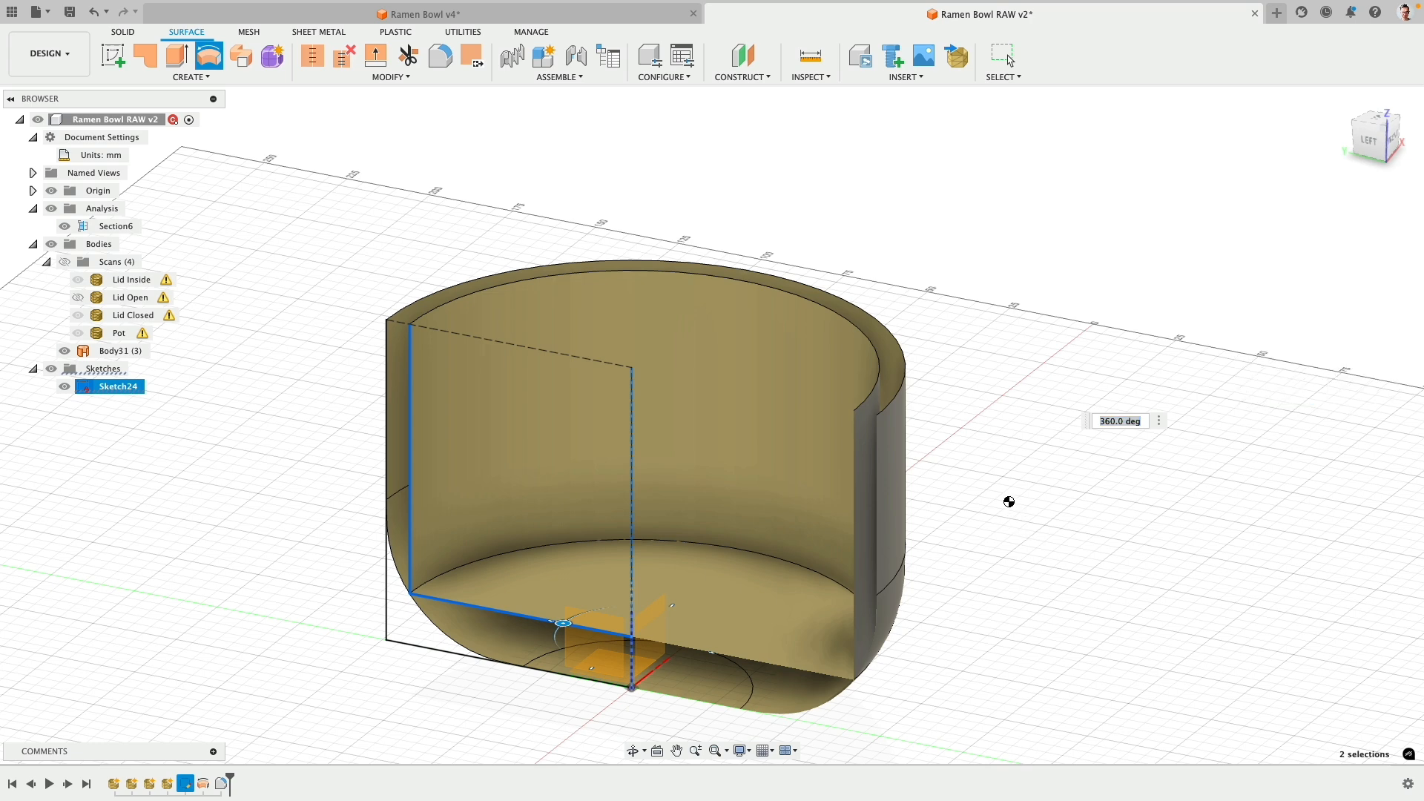
# - Fillet the bottom edge of the inner revolved surface with a radius of about 14.2 mm
pyautogui.keyDown('shift'); pyautogui.moveTo(869, 574); pyautogui.dragTo(825, 528, button='middle'); pyautogui.keyUp('shift')
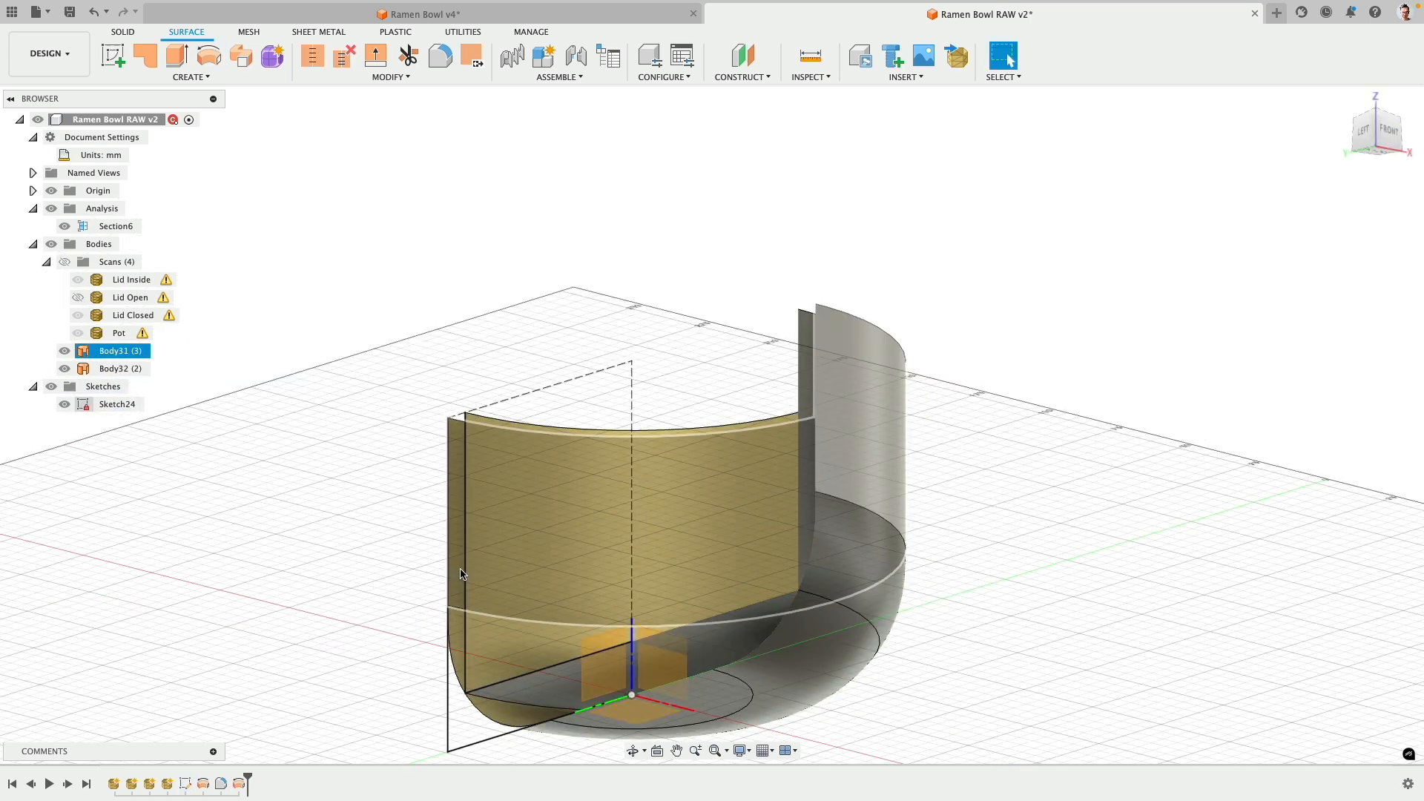
pyautogui.keyDown('shift'); pyautogui.moveTo(439, 603); pyautogui.dragTo(447, 571, button='middle'); pyautogui.keyUp('shift')
pyautogui.click(445, 565)
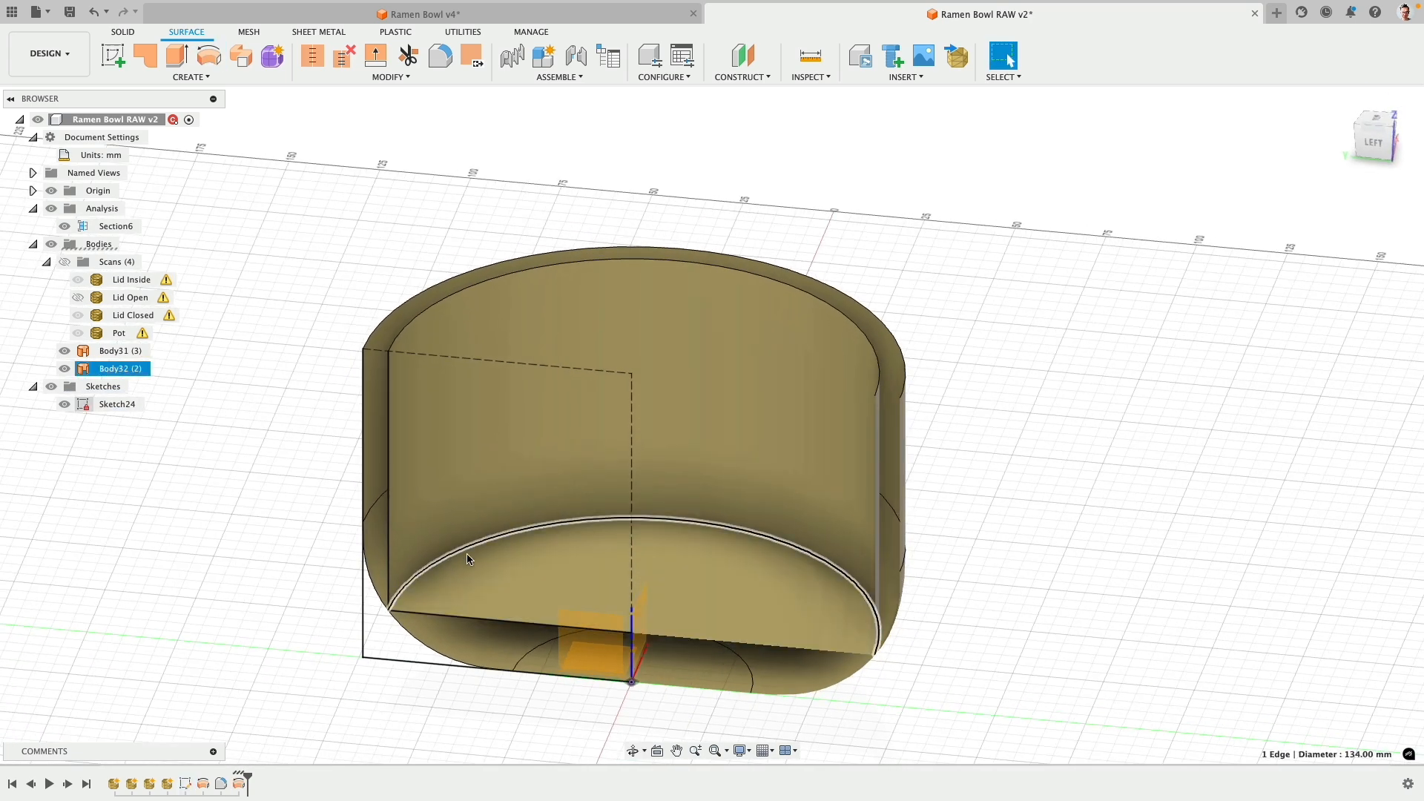
pyautogui.click(1382, 144)
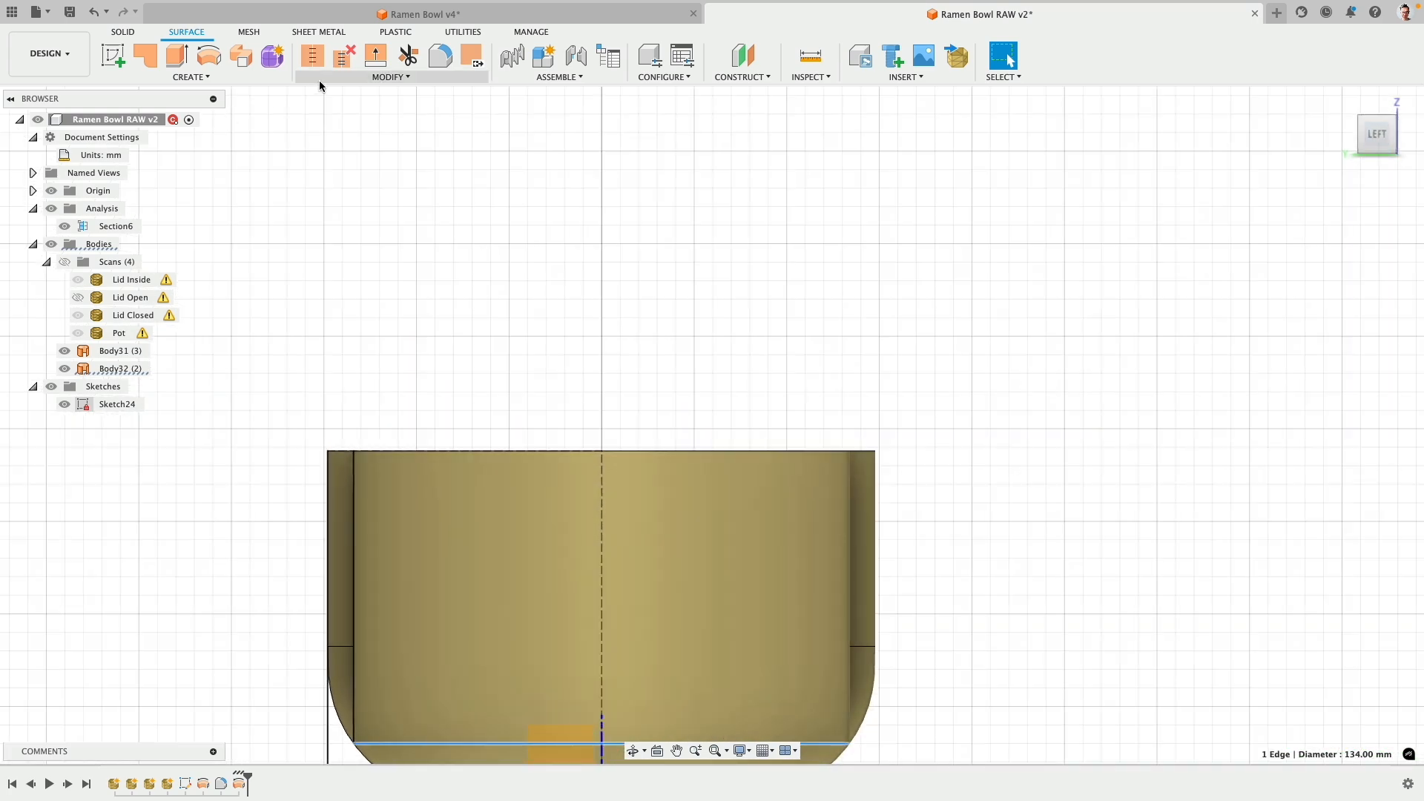
pyautogui.click(440, 55)
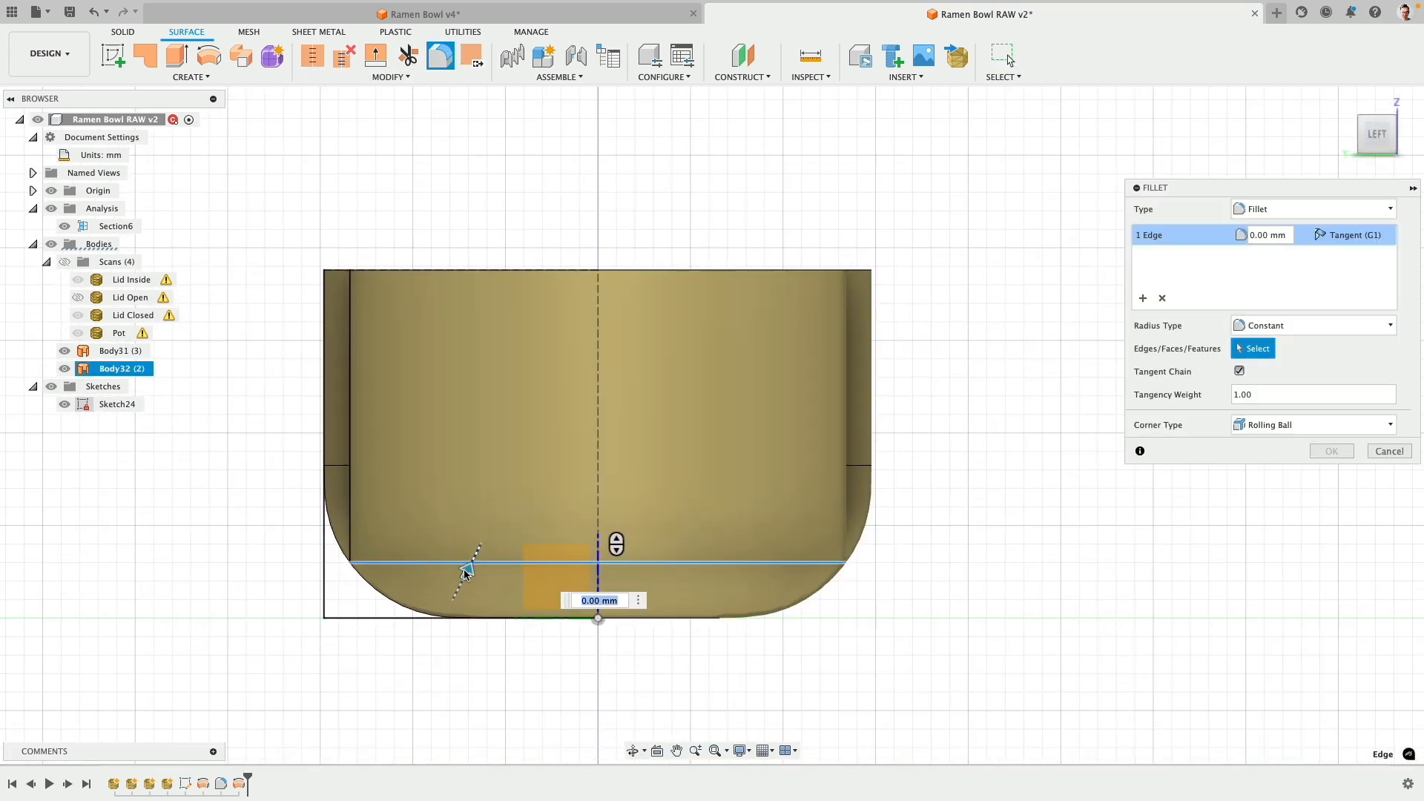
pyautogui.moveTo(467, 571); pyautogui.dragTo(474, 557)
# - Enlarge the inner bottom fillet to a radius of about 26.8 mm, following the outer curve, and finish it
pyautogui.scroll(5, 891, 553)
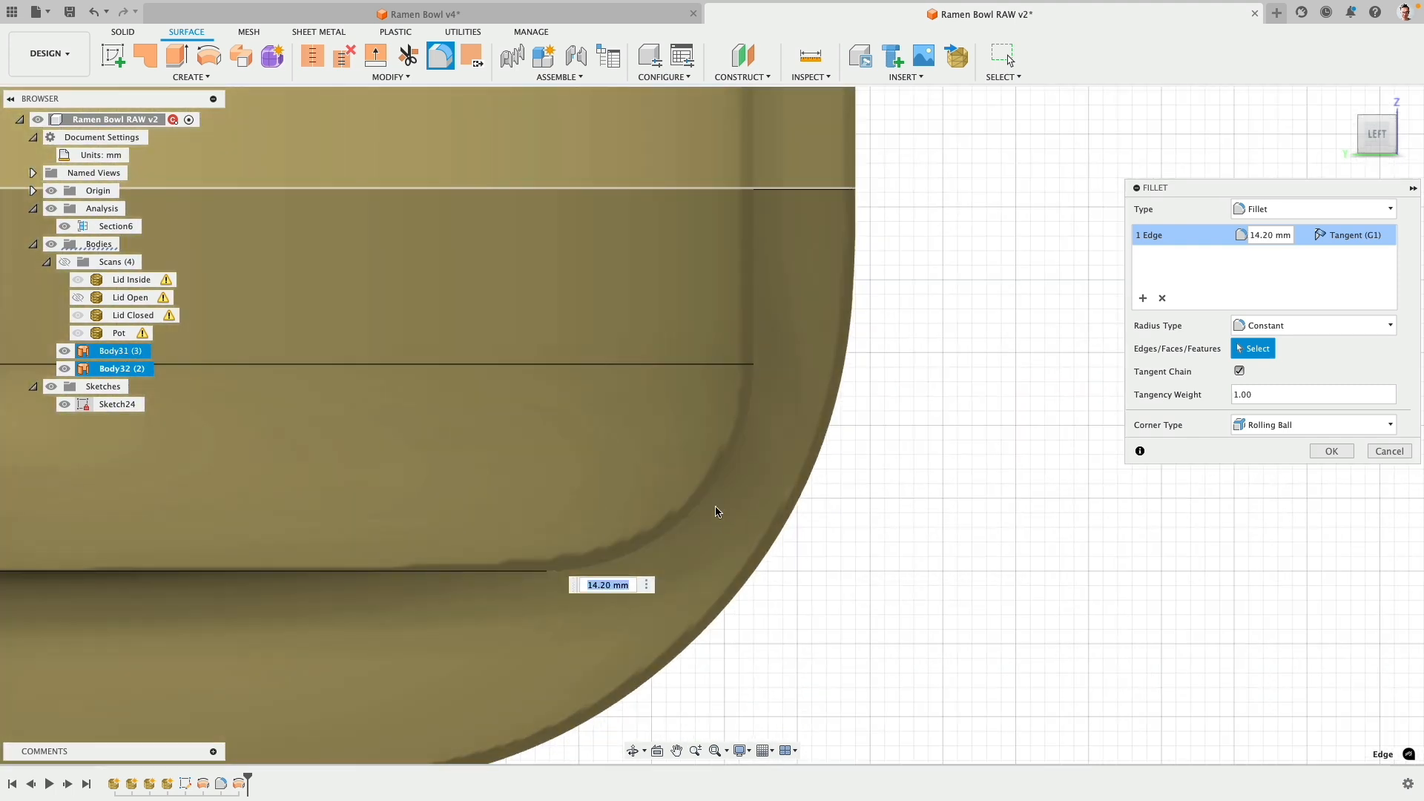
pyautogui.scroll(-3, 776, 391)
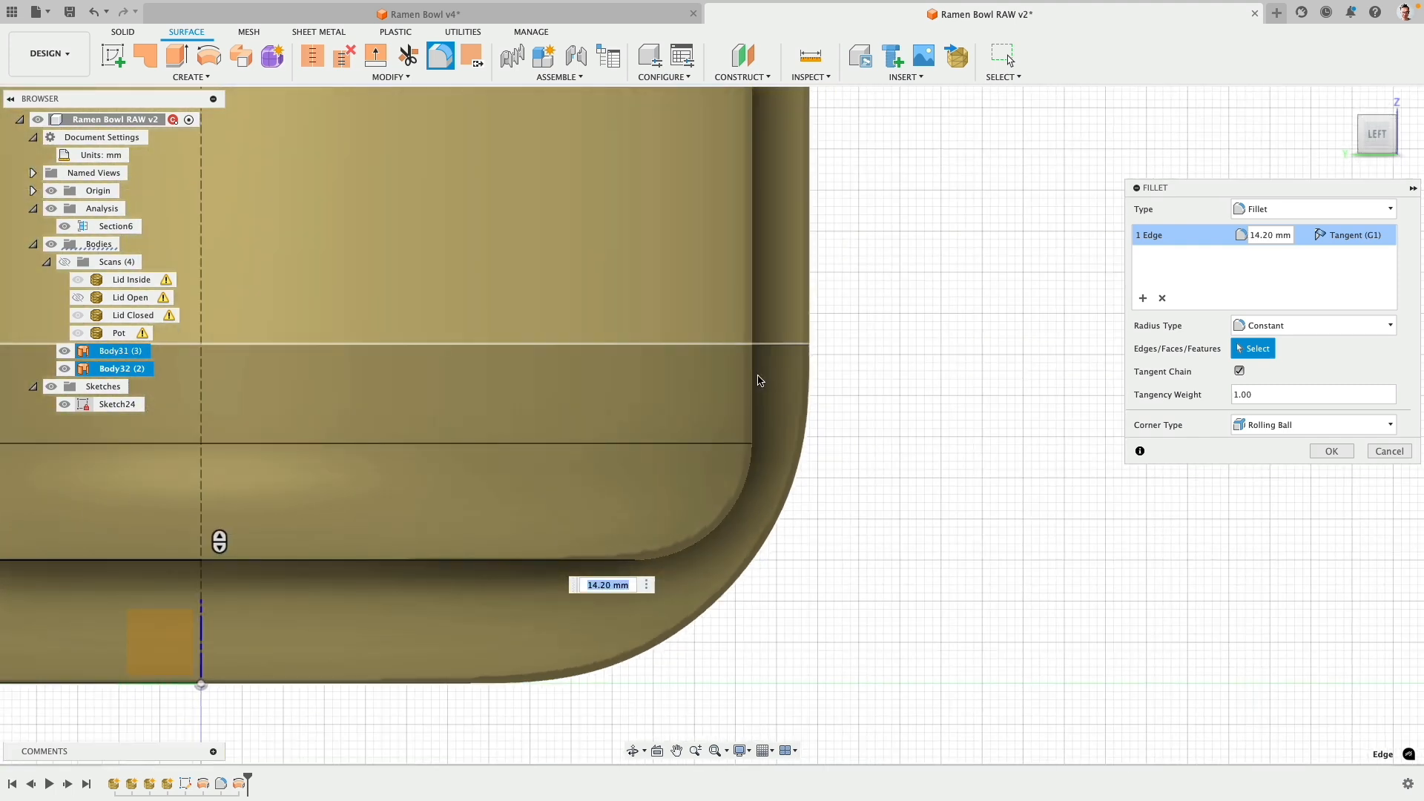
pyautogui.scroll(-3, 341, 491)
pyautogui.moveTo(449, 493); pyautogui.dragTo(1008, 496, button='middle')
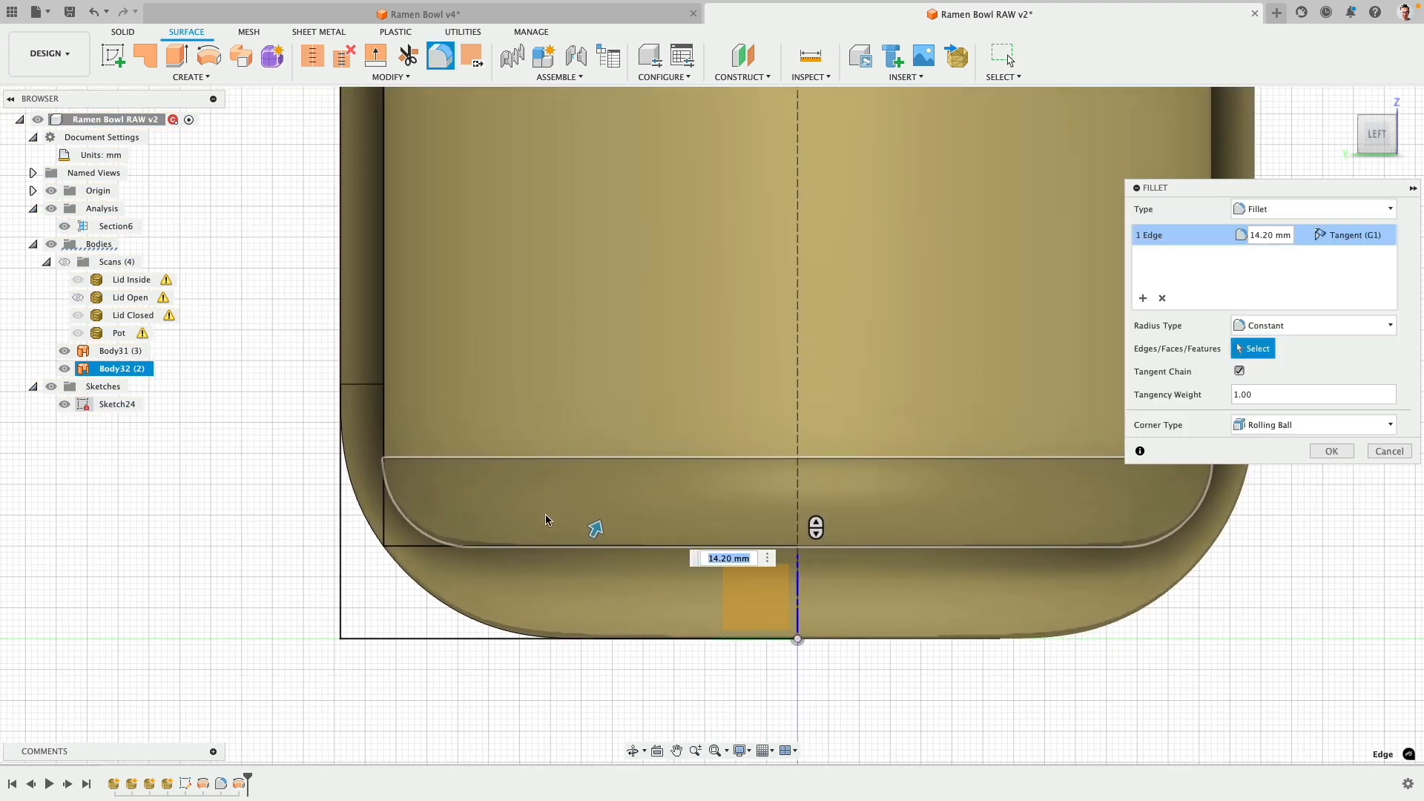
pyautogui.moveTo(597, 530); pyautogui.dragTo(609, 508)
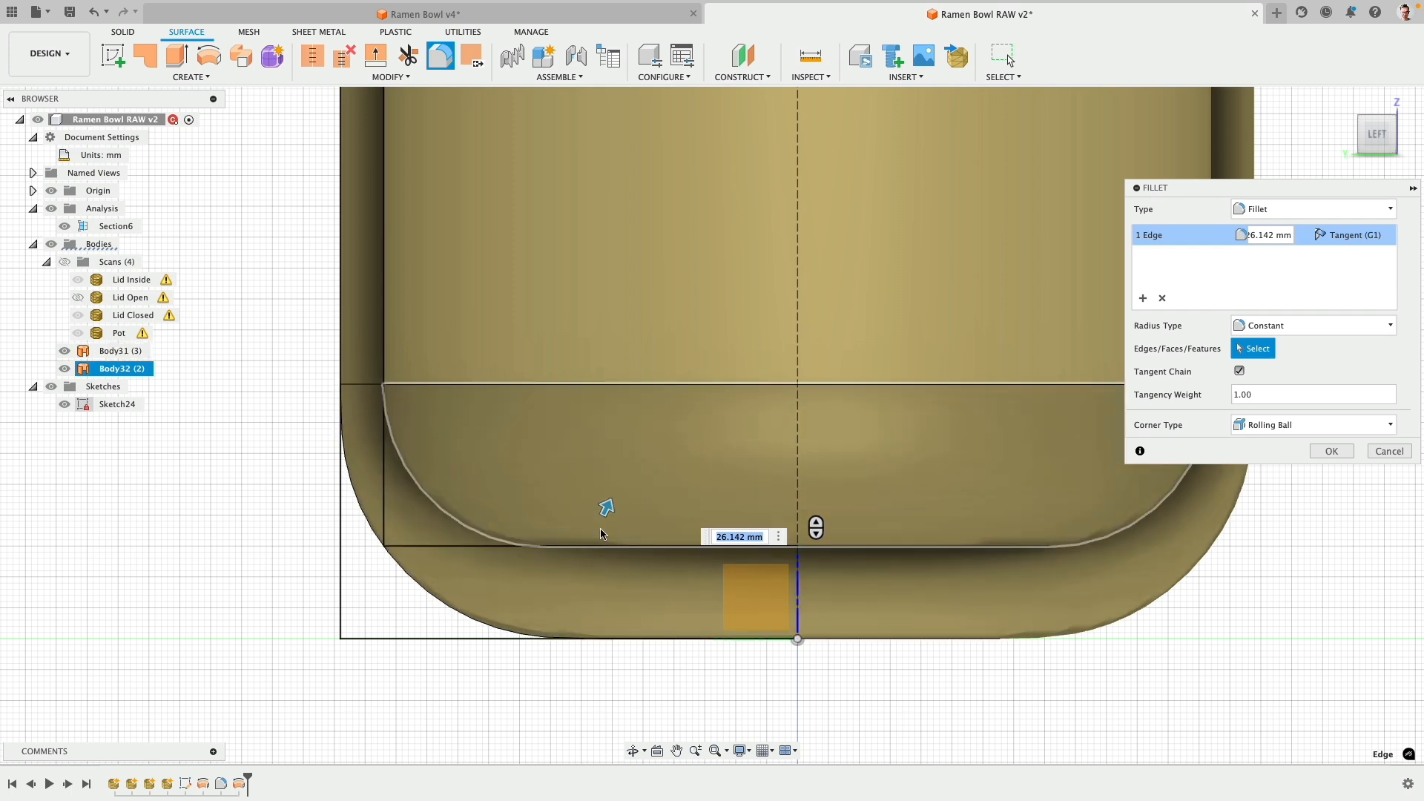
pyautogui.moveTo(607, 508)
pyautogui.mouseDown()
pyautogui.moveTo(612, 494)
pyautogui.moveTo(606, 506)
pyautogui.mouseUp()
pyautogui.click(1339, 448)
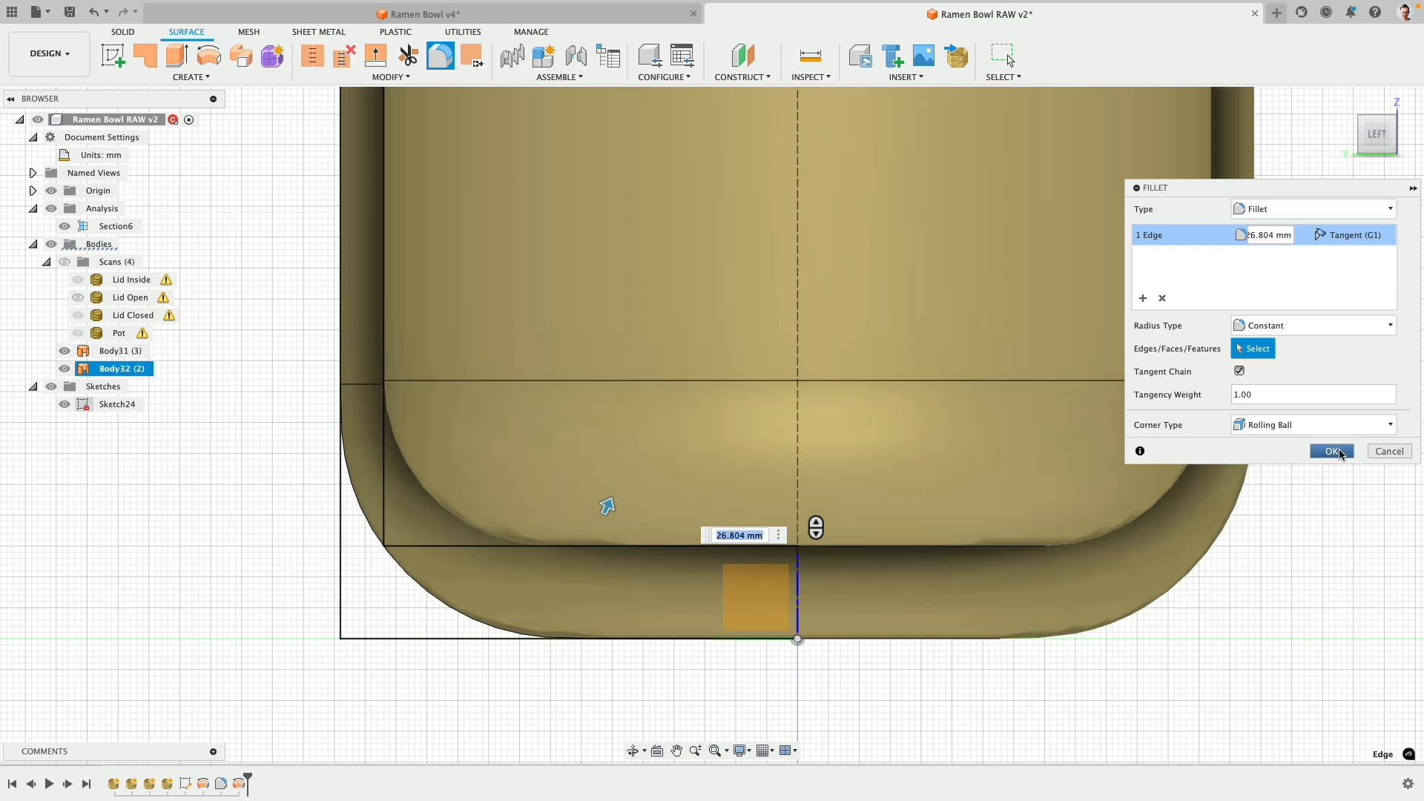
# - Turn off the section analysis and loft a new surface between the outer and inner rim edges of the pot
pyautogui.scroll(-5, 398, 413)
pyautogui.keyDown('shift'); pyautogui.moveTo(398, 414); pyautogui.dragTo(310, 421, button='middle'); pyautogui.keyUp('shift')
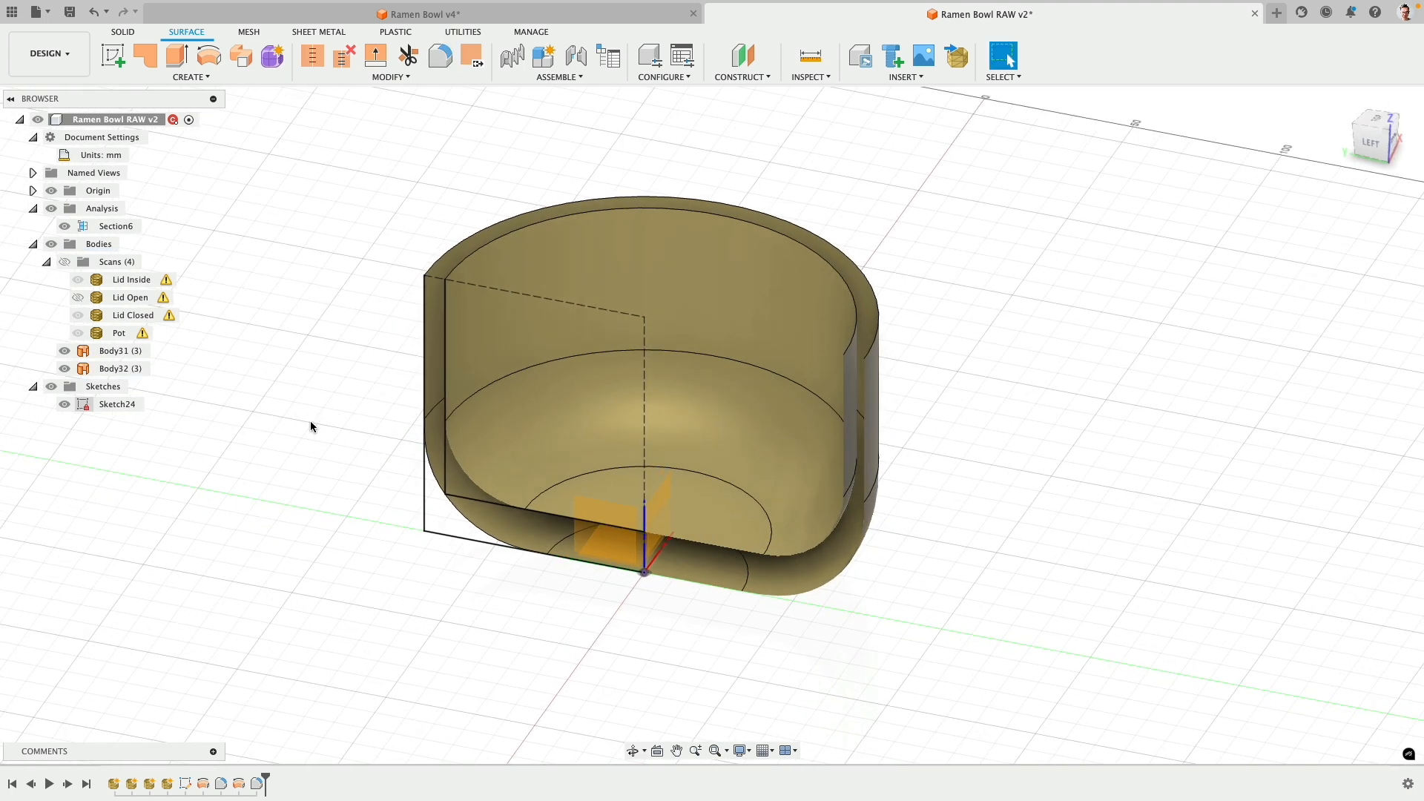
pyautogui.click(66, 230)
pyautogui.click(66, 227)
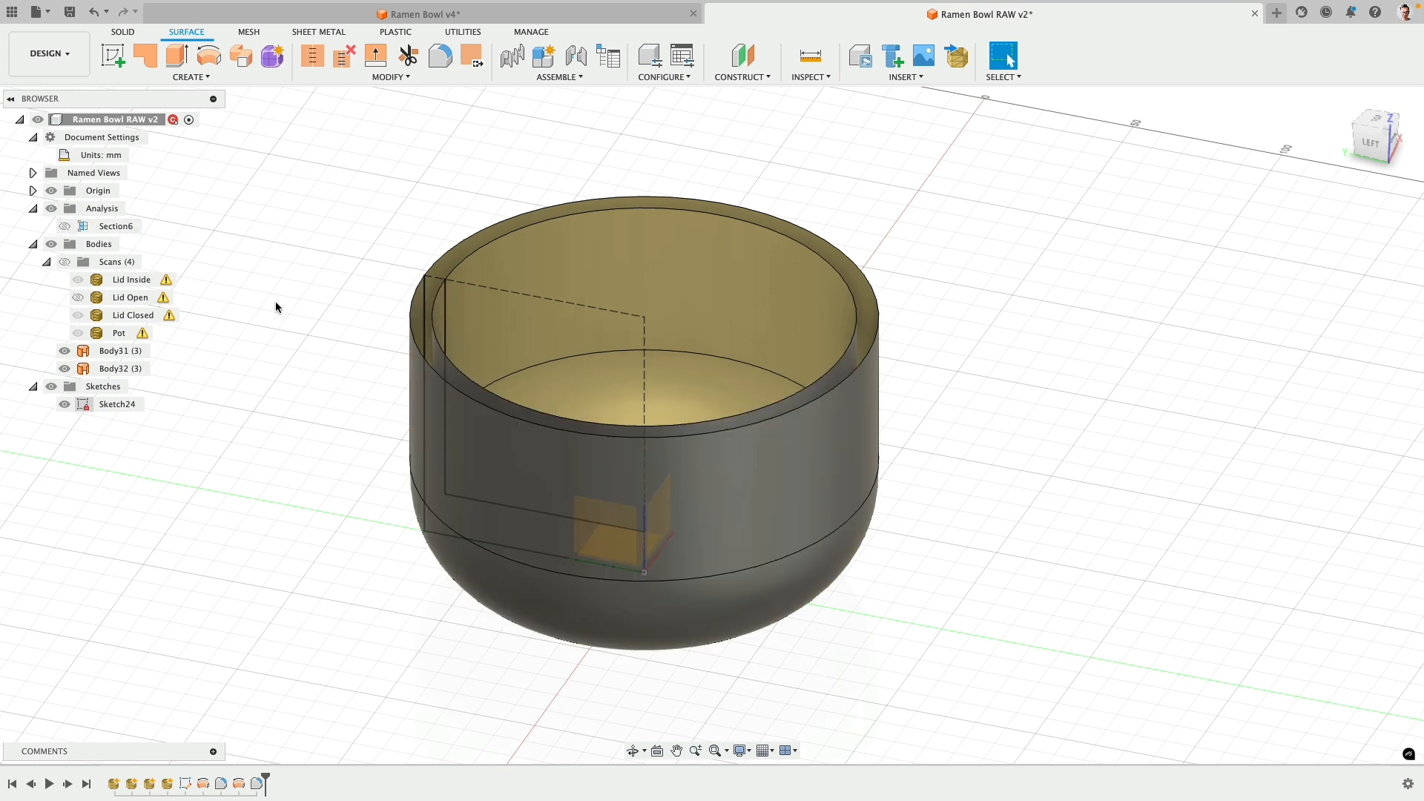
pyautogui.click(191, 77)
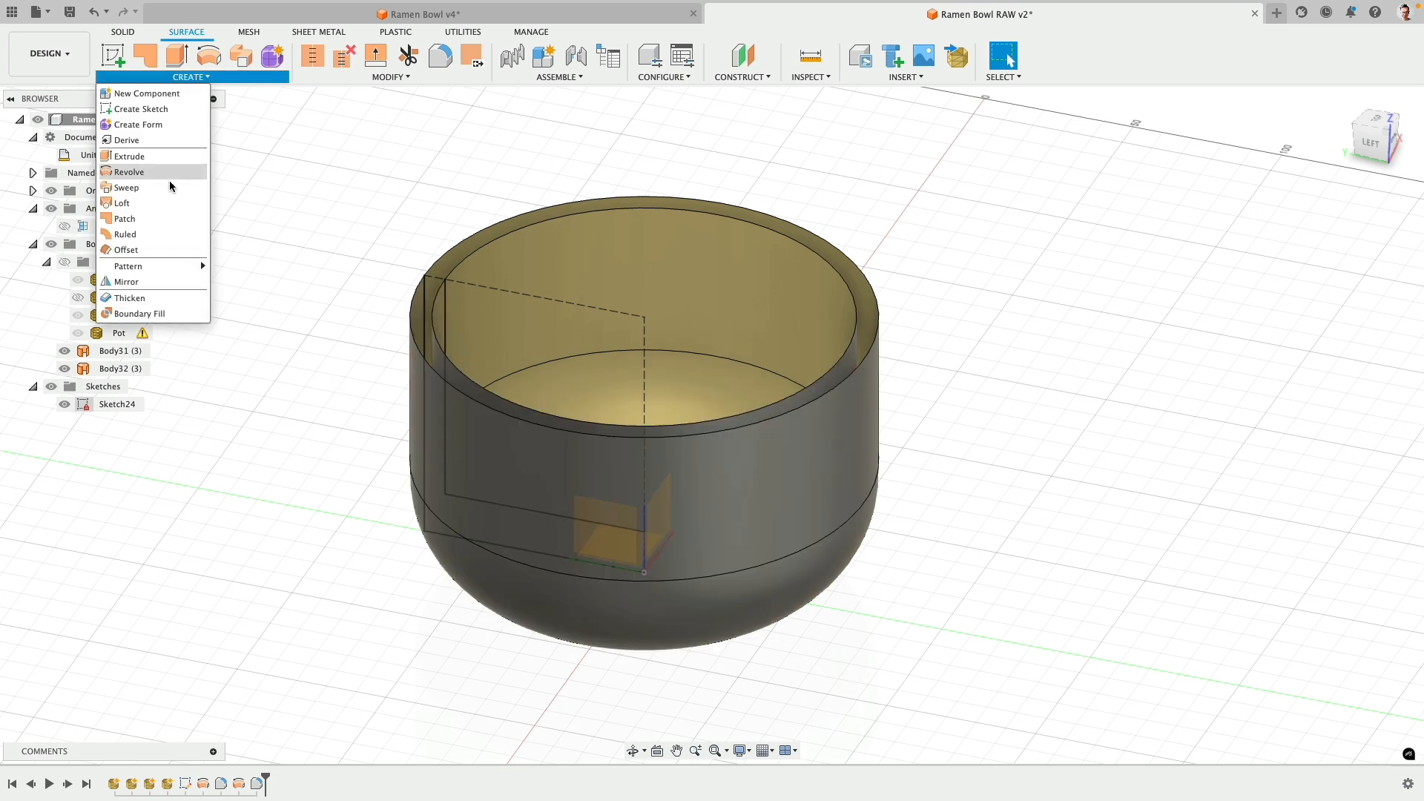
pyautogui.click(141, 203)
pyautogui.click(491, 233)
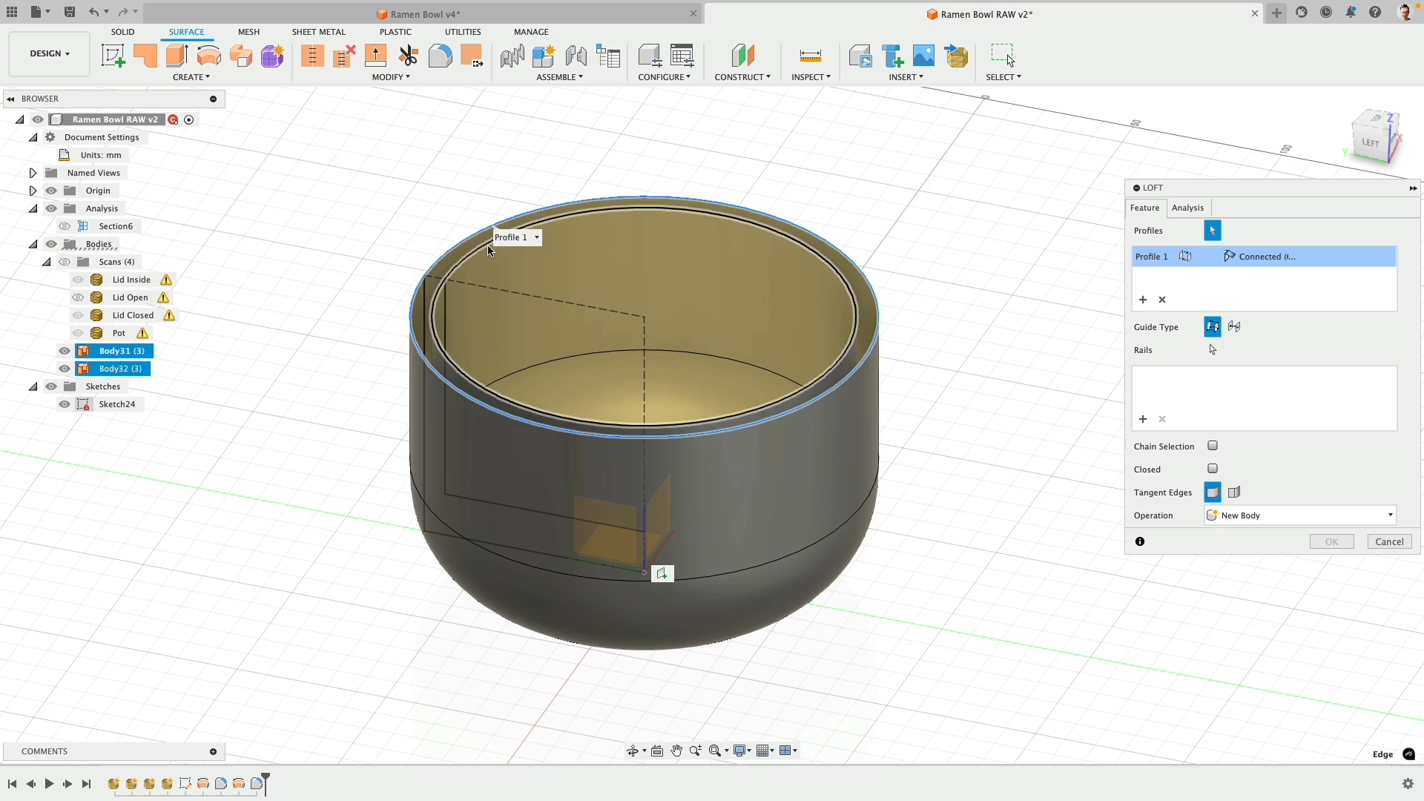
pyautogui.click(488, 249)
pyautogui.click(1332, 542)
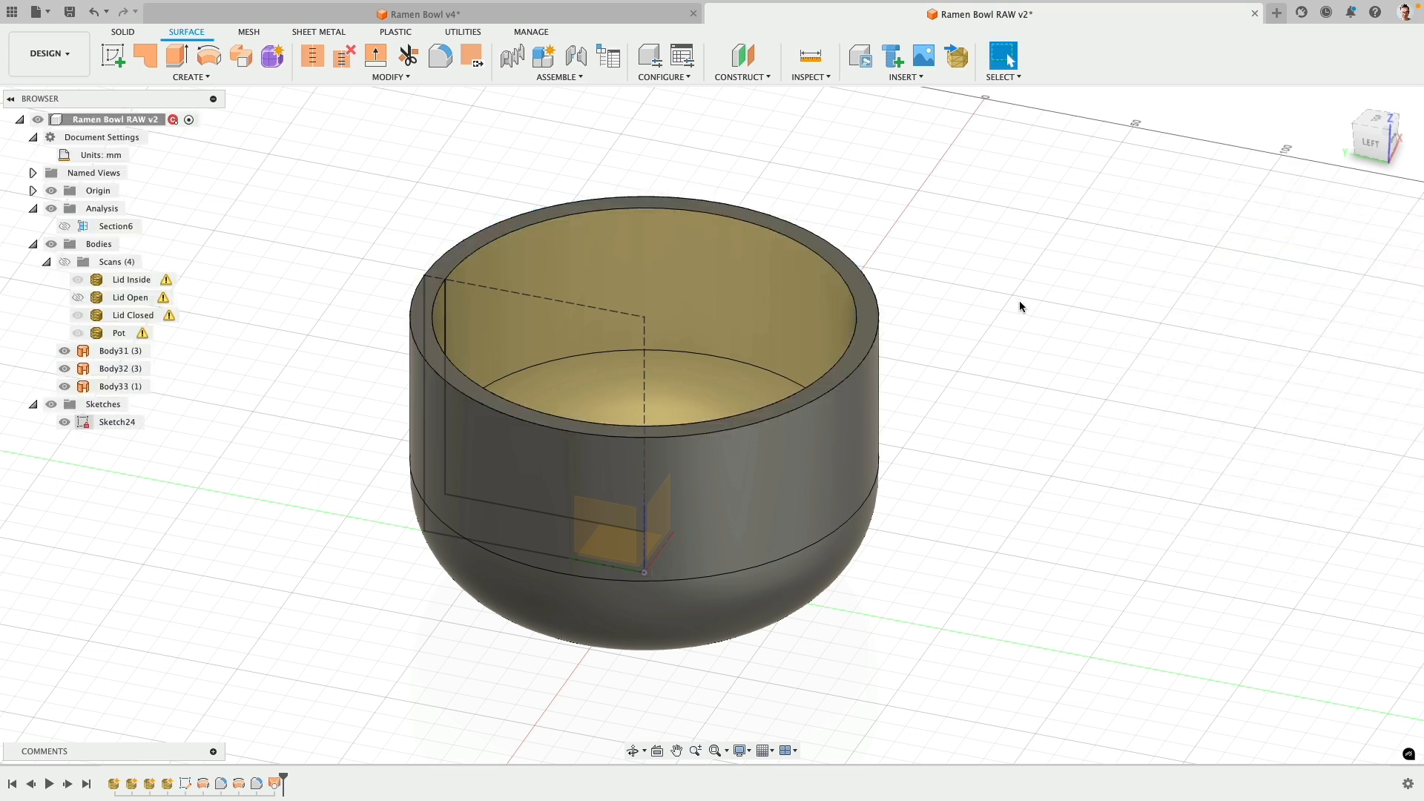
pyautogui.keyDown('shift'); pyautogui.moveTo(905, 238); pyautogui.dragTo(957, 243, button='middle'); pyautogui.keyUp('shift')
pyautogui.press('ctrl+super+space')
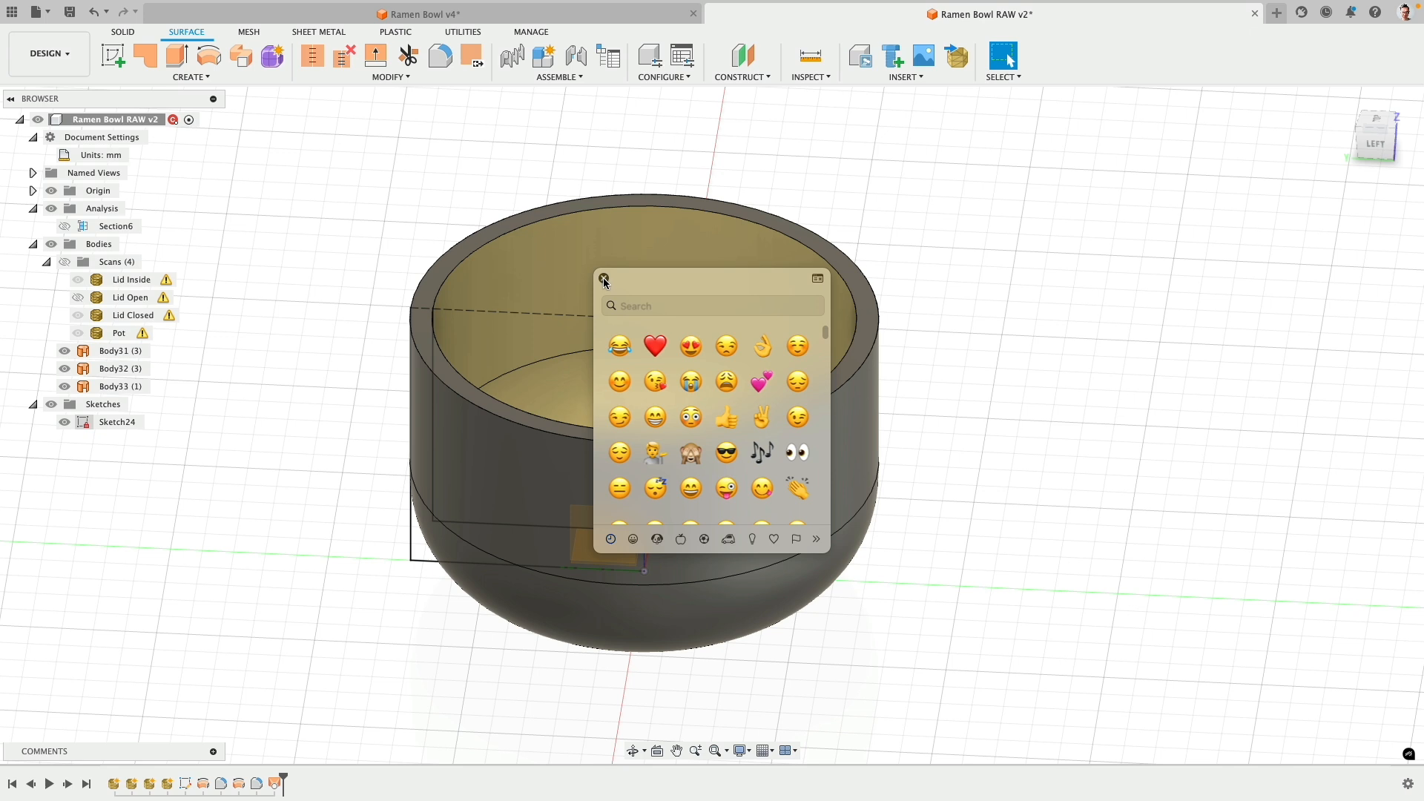
pyautogui.click(603, 278)
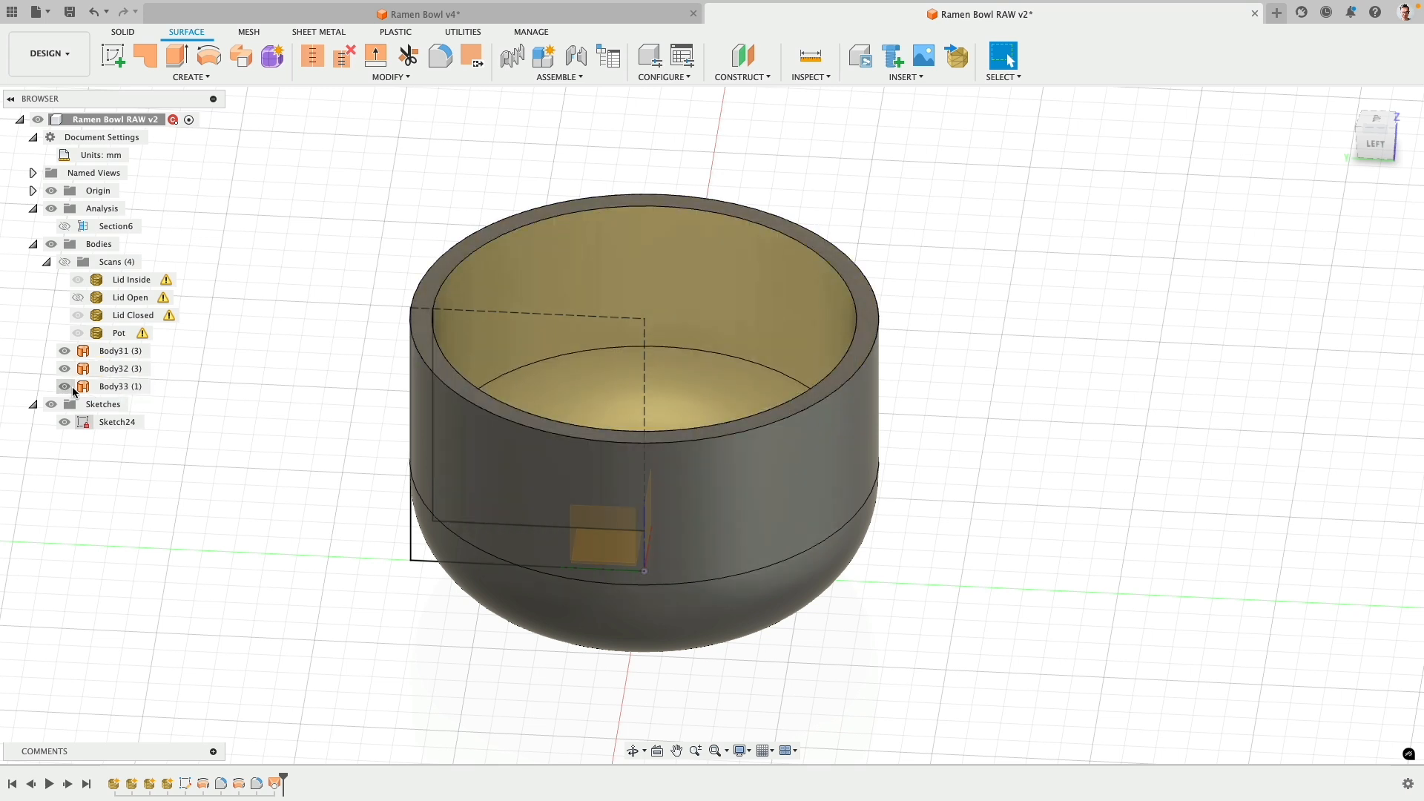
# - Stitch the rim, inner and outer surfaces into one new body with a 0.10 mm tolerance
pyautogui.click(312, 55)
pyautogui.click(475, 234)
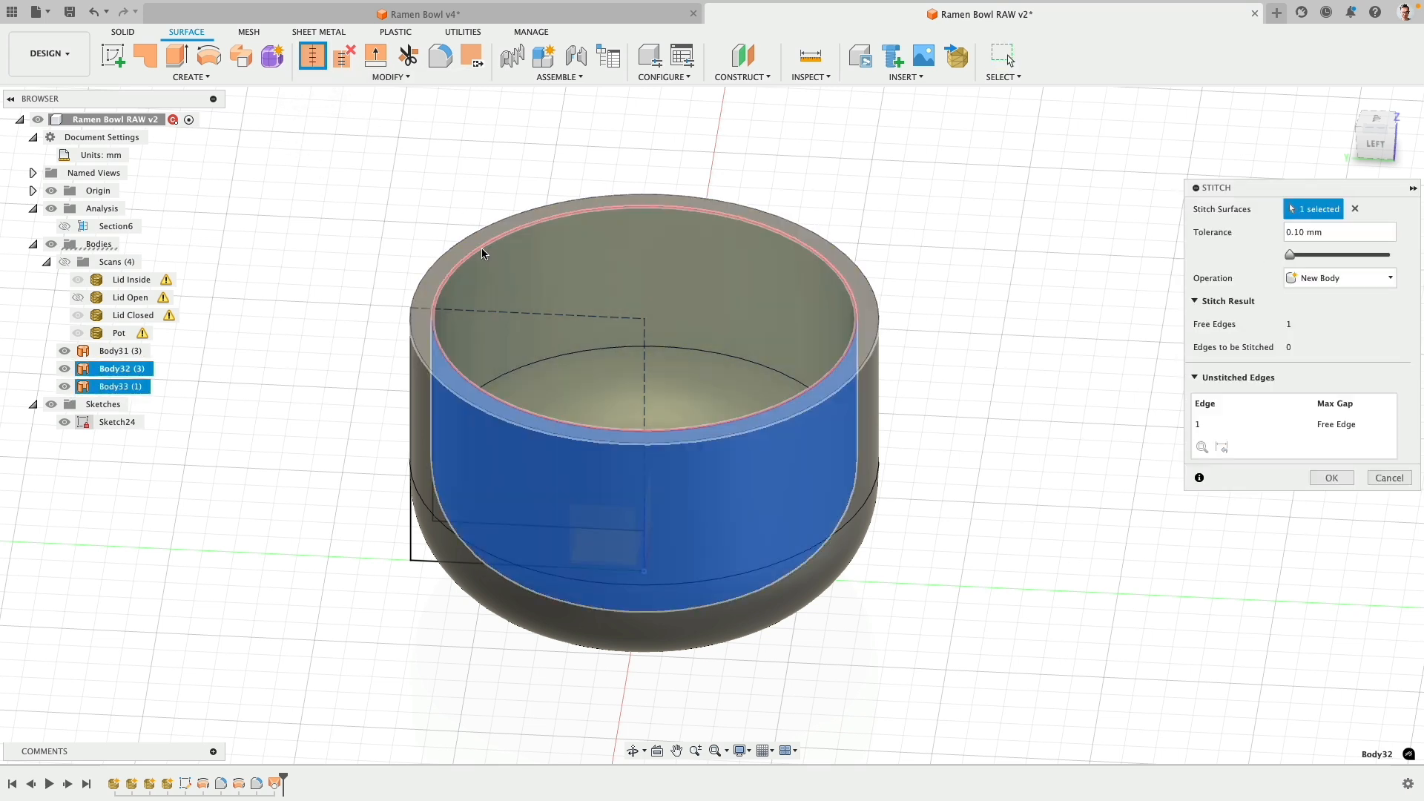
pyautogui.click(457, 256)
pyautogui.click(436, 441)
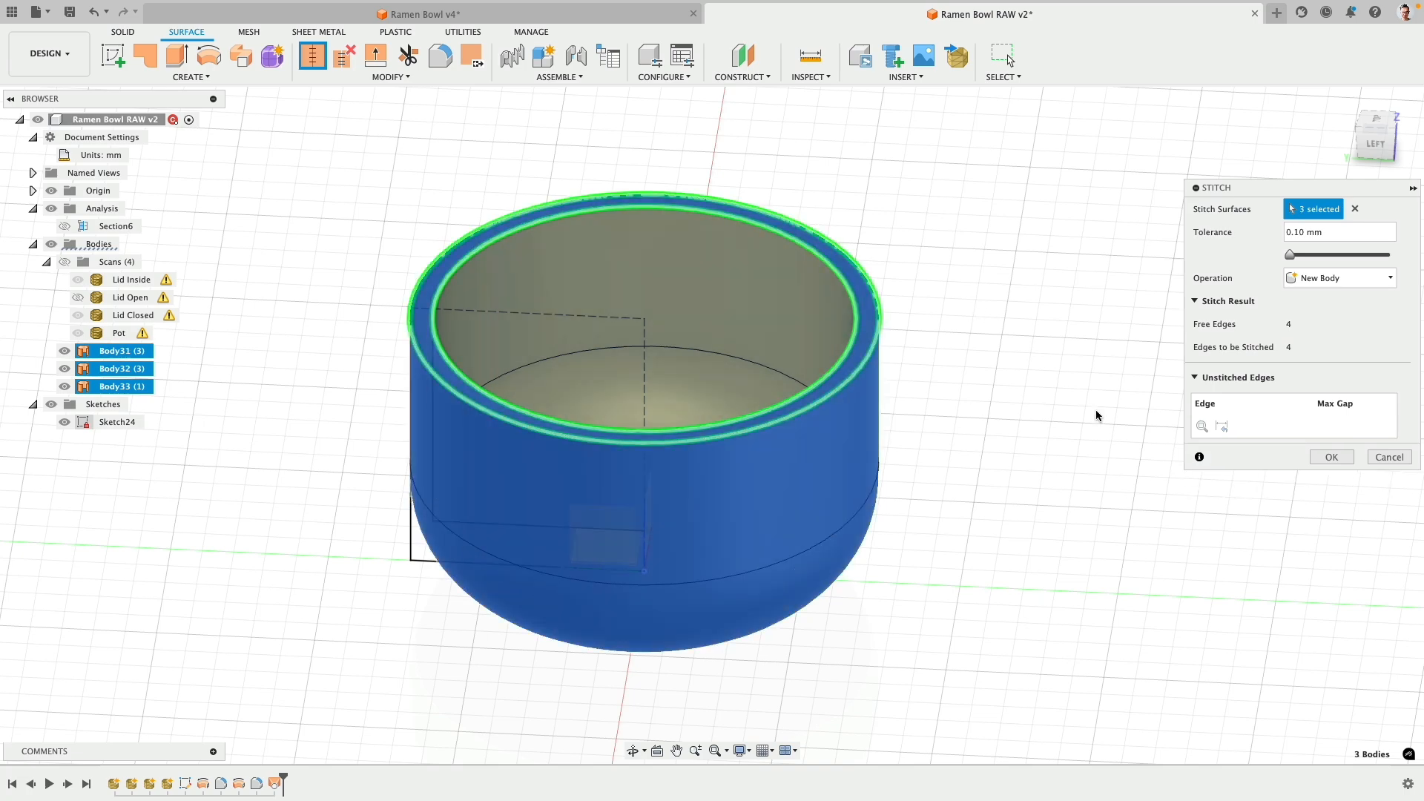
pyautogui.click(1332, 457)
pyautogui.moveTo(1083, 329)
pyautogui.keyDown('shift'); pyautogui.mouseDown(button='middle')
pyautogui.moveTo(1075, 376)
pyautogui.moveTo(1075, 320)
pyautogui.mouseUp(button='middle'); pyautogui.keyUp('shift')
pyautogui.click(1320, 459)
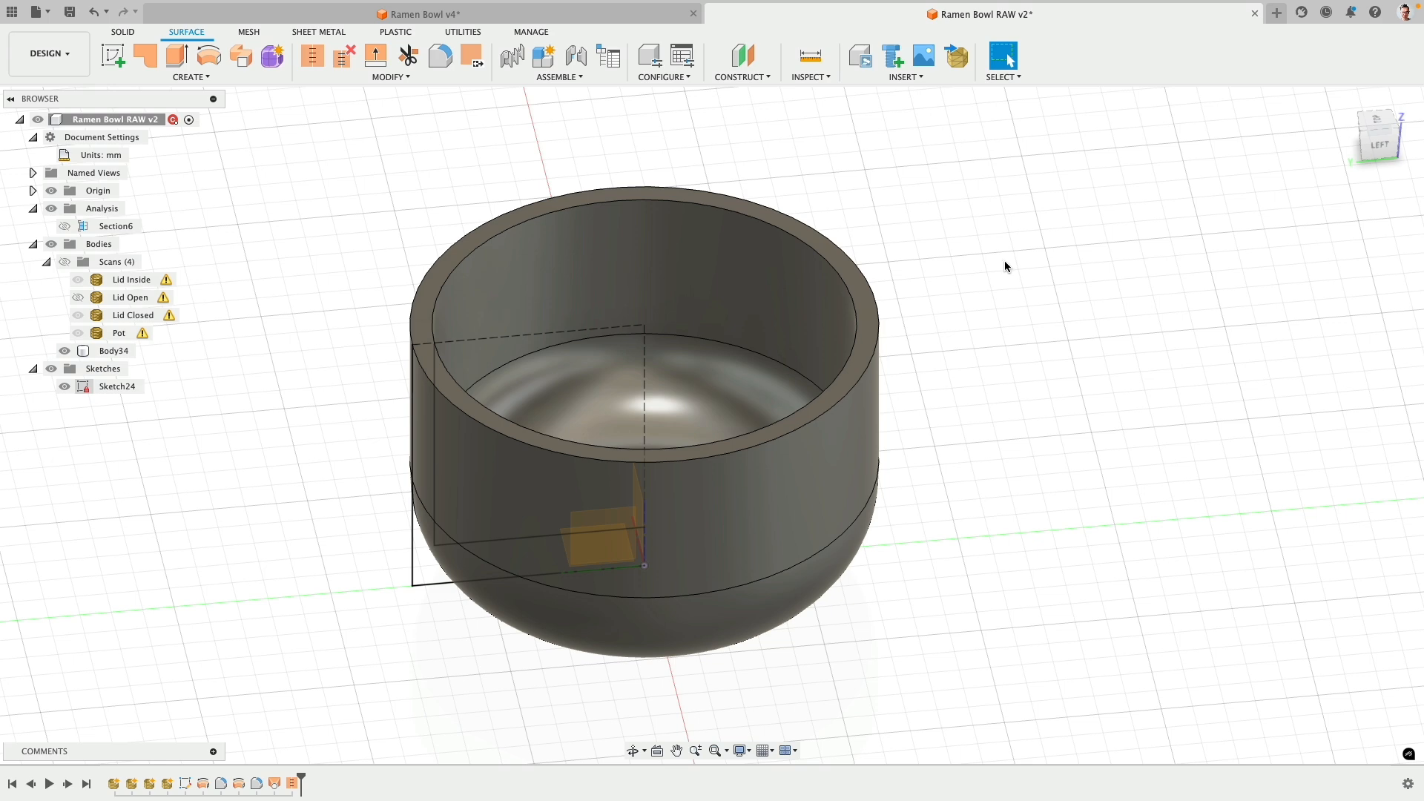
# - Reopen the pot's profile sketch in the left view and show the Scans group
pyautogui.click(1381, 150)
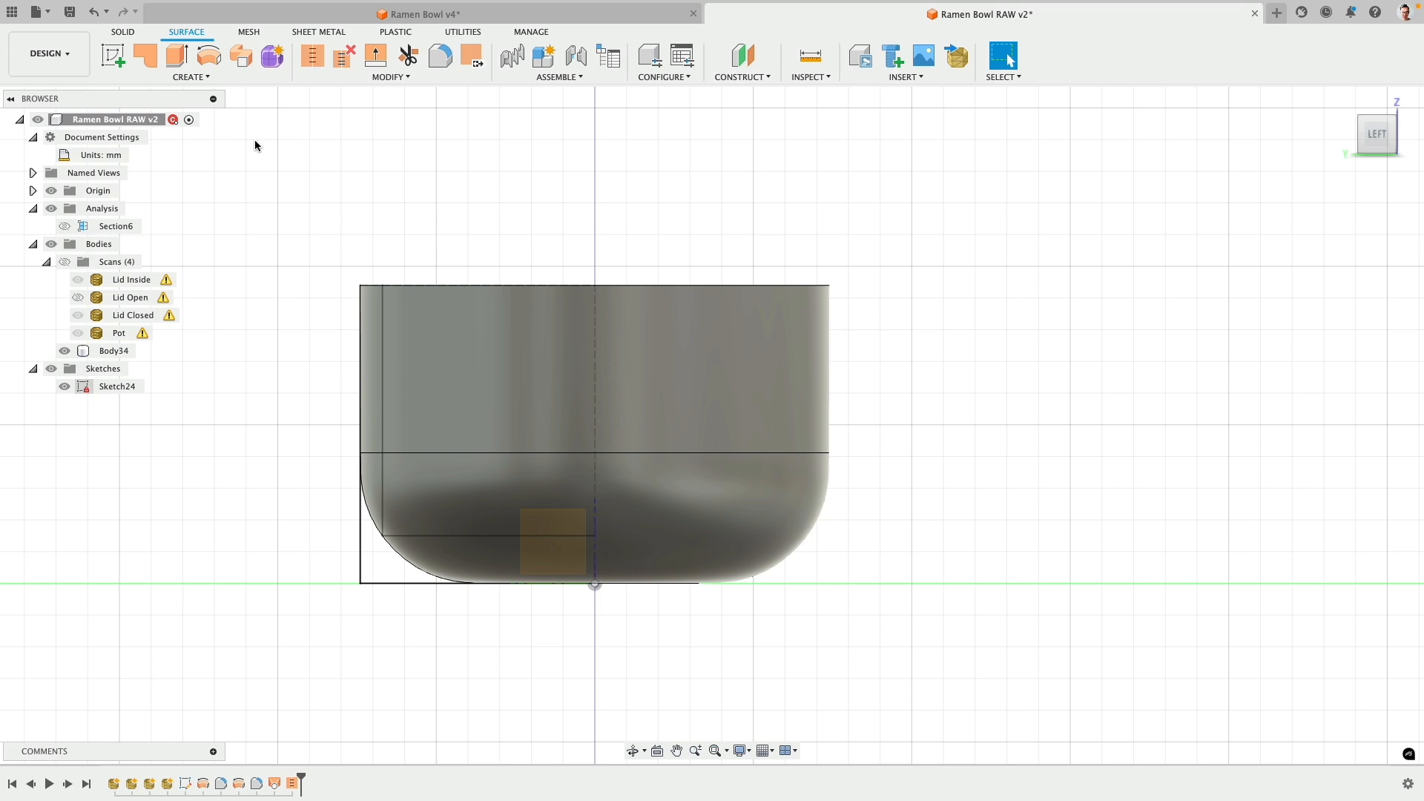
pyautogui.keyDown('shift'); pyautogui.moveTo(342, 166); pyautogui.dragTo(336, 192, button='middle'); pyautogui.keyUp('shift')
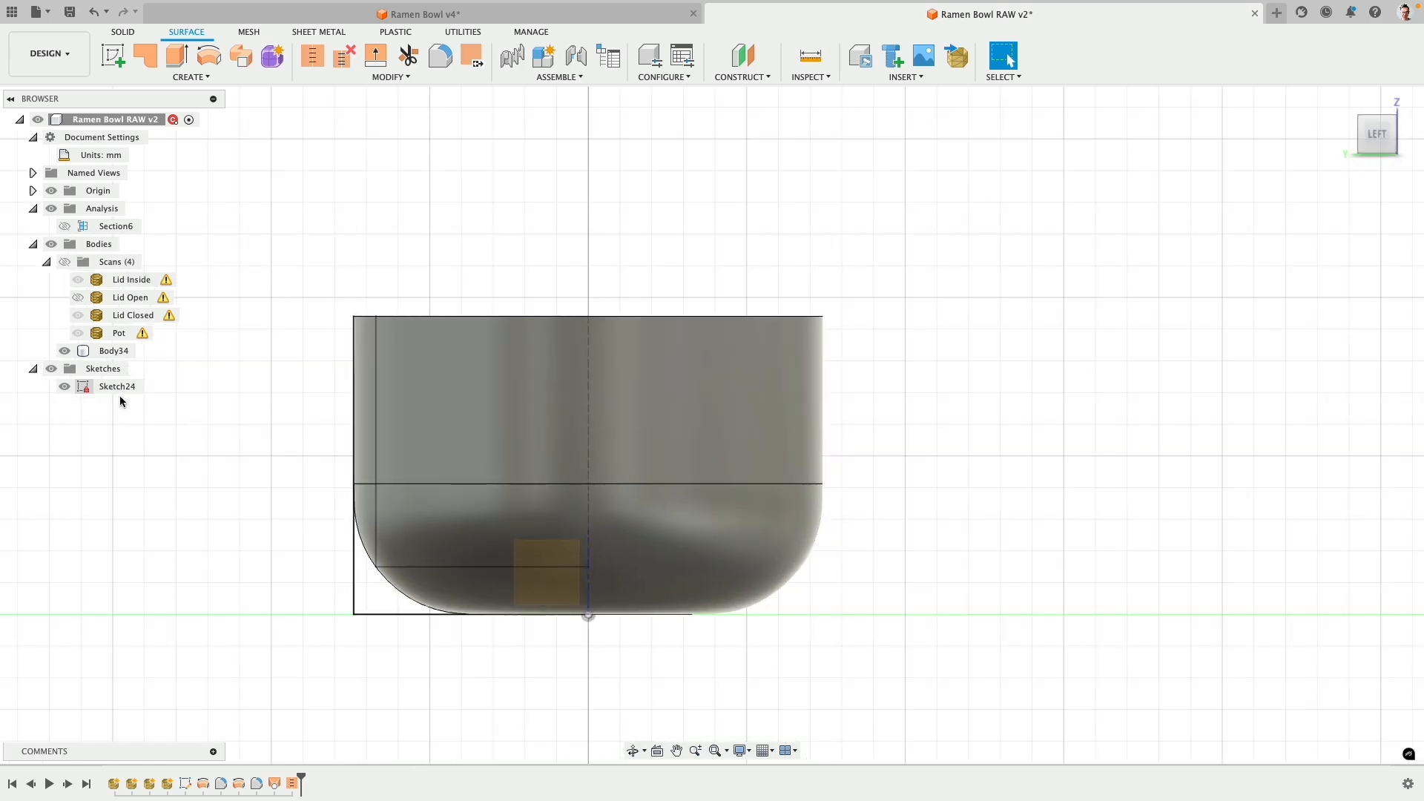
pyautogui.rightClick(119, 388)
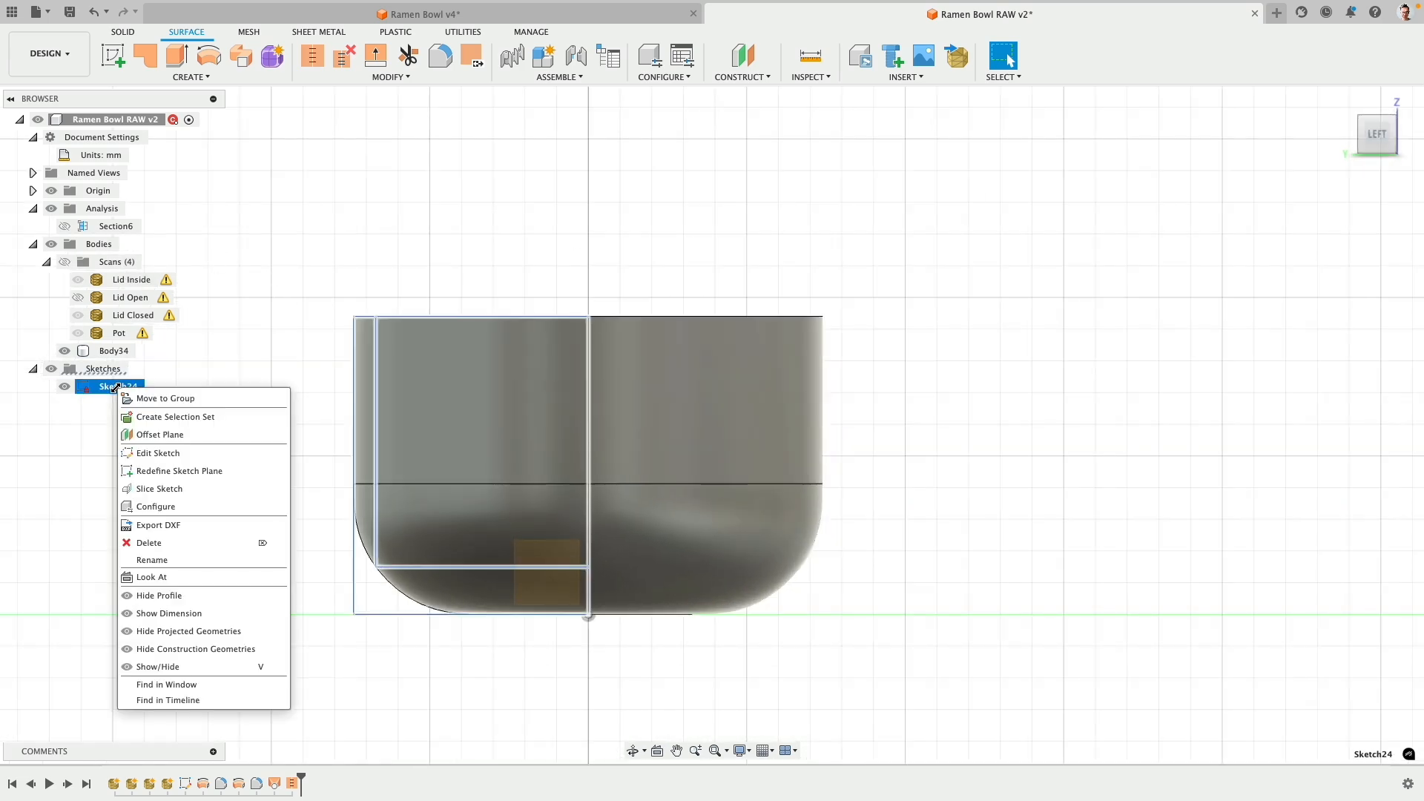
pyautogui.click(158, 453)
pyautogui.click(66, 263)
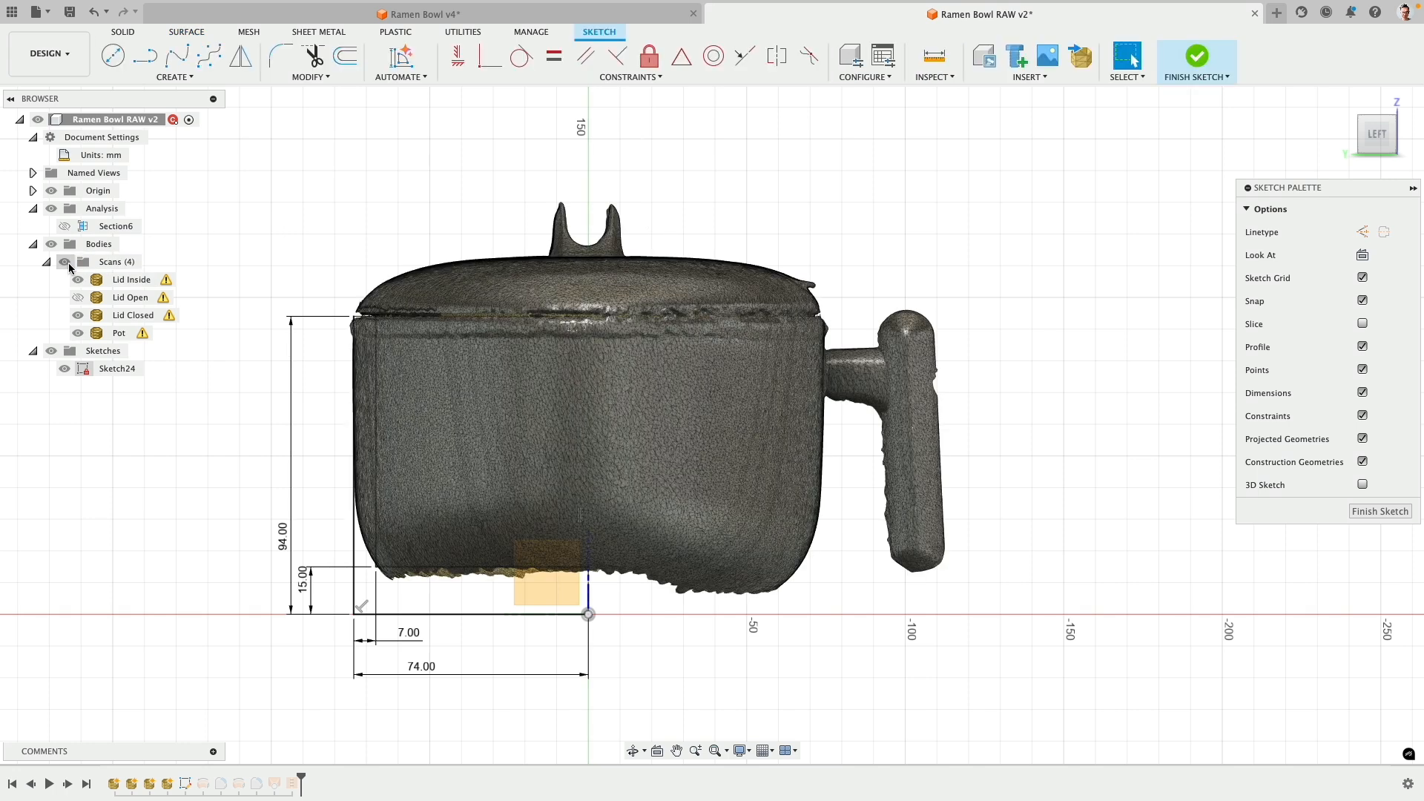
# - Draw a horizontal line across the full pot scan and past the handle, about 7.6 mm below the rim line
pyautogui.click(370, 340)
pyautogui.press('Escape')
pyautogui.press('l')
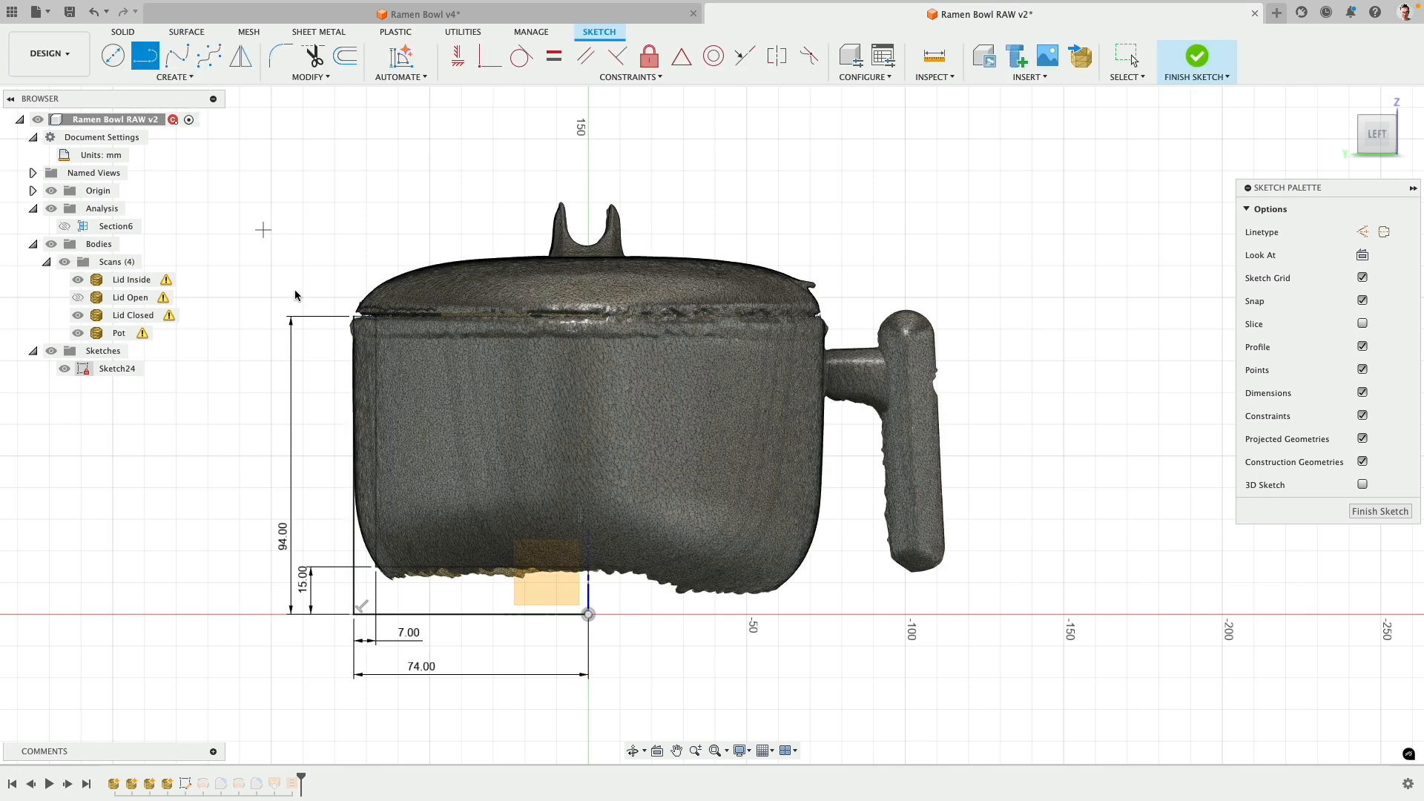
pyautogui.click(317, 340)
pyautogui.click(956, 340)
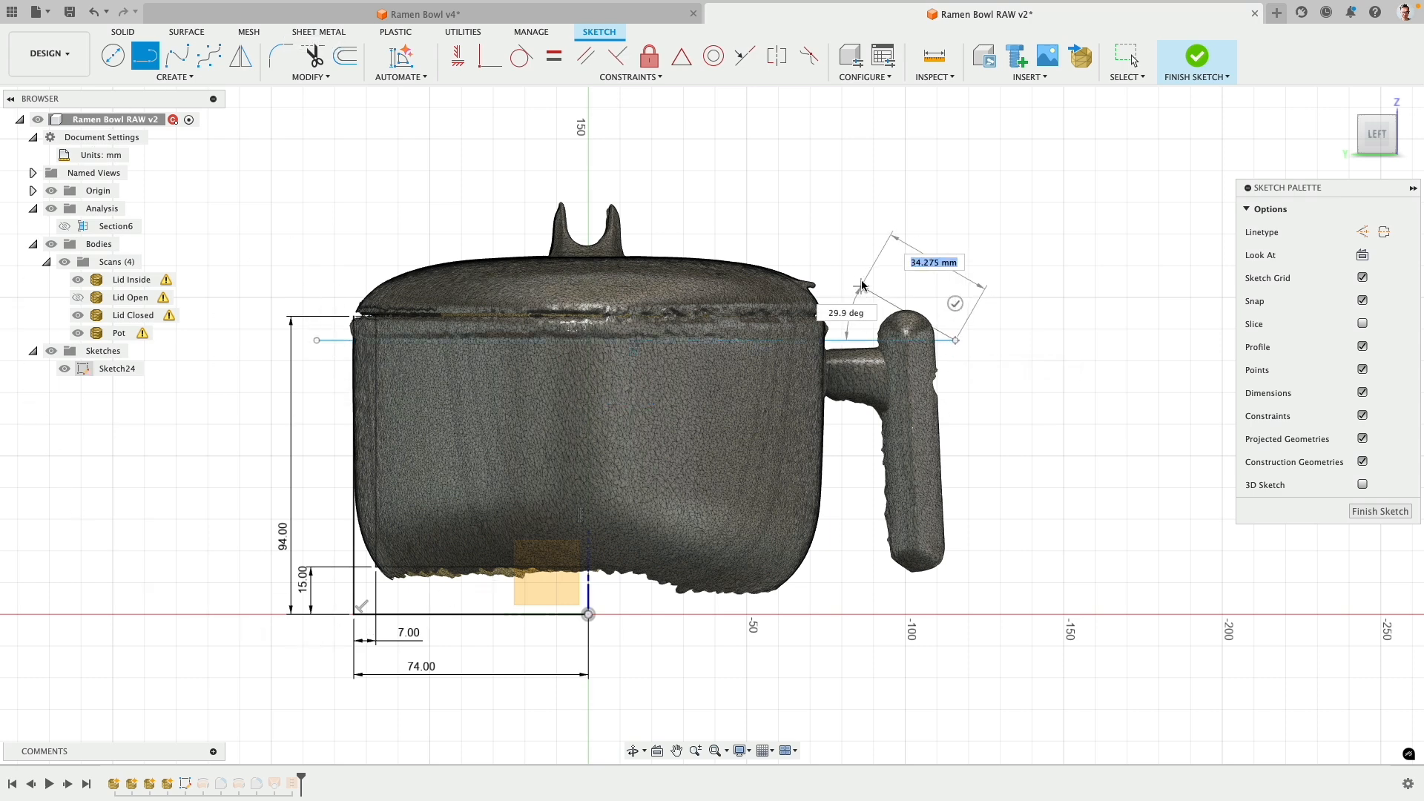
pyautogui.rightClick(862, 281)
pyautogui.click(871, 278)
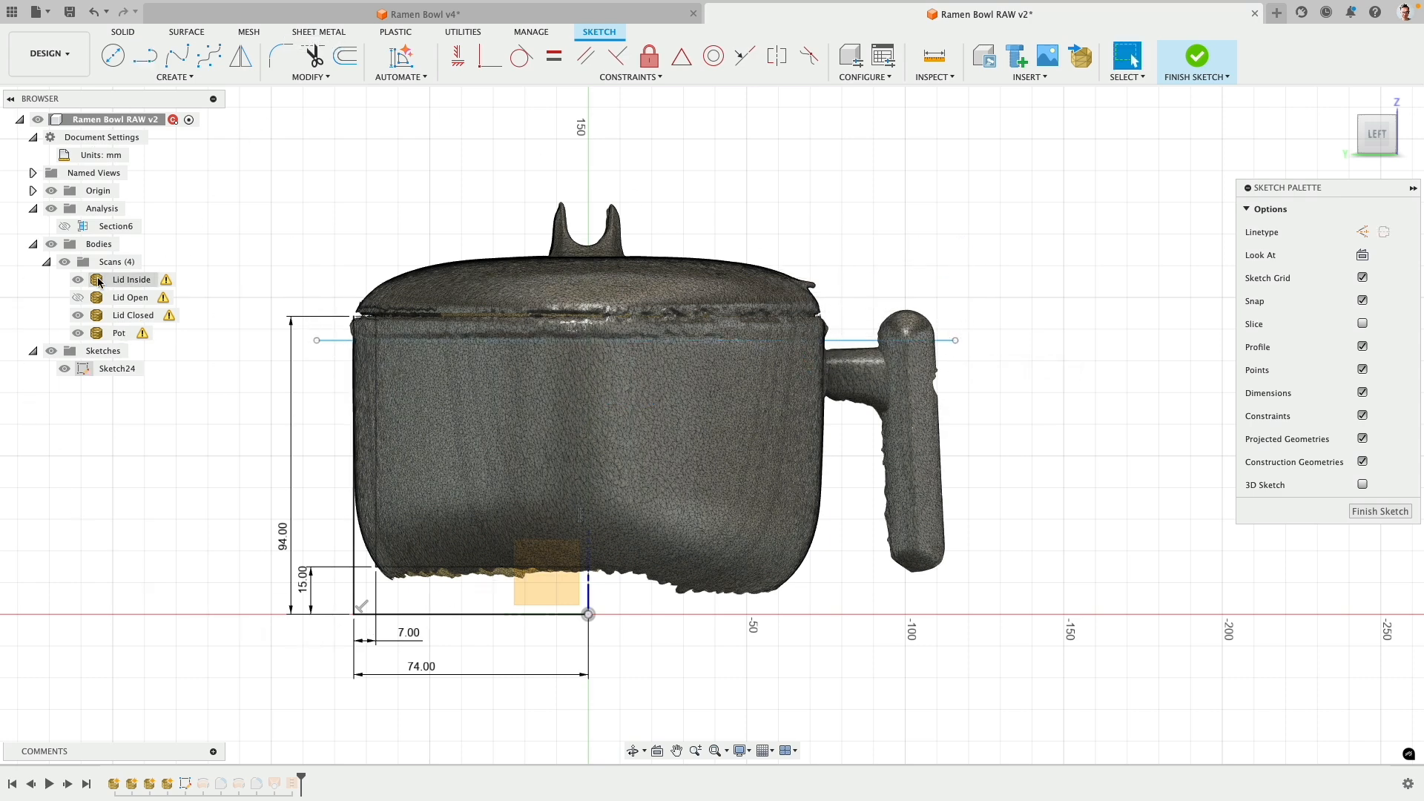
# - Hide the Scans group and dimension the new horizontal line 5 mm below the dashed rim line
pyautogui.click(64, 262)
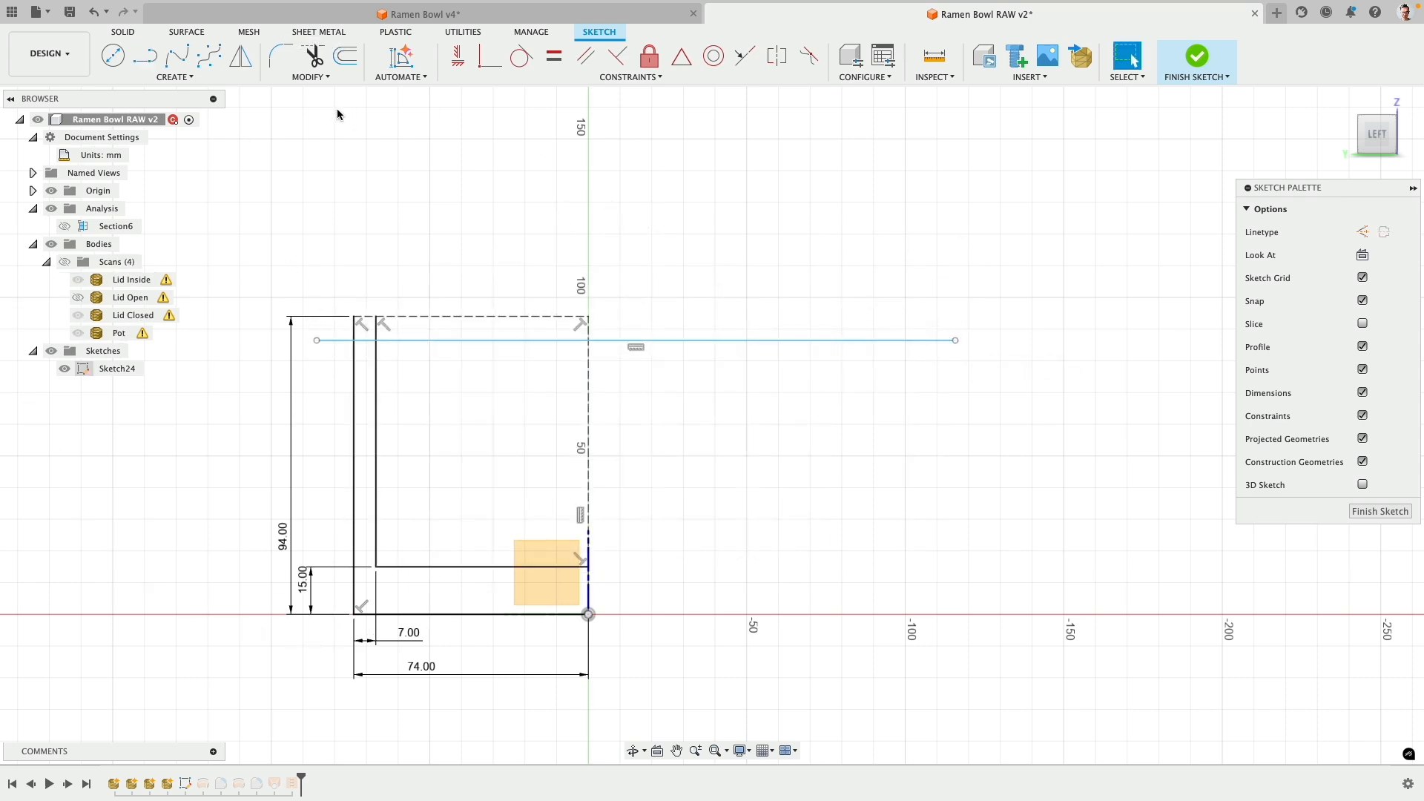
pyautogui.click(194, 80)
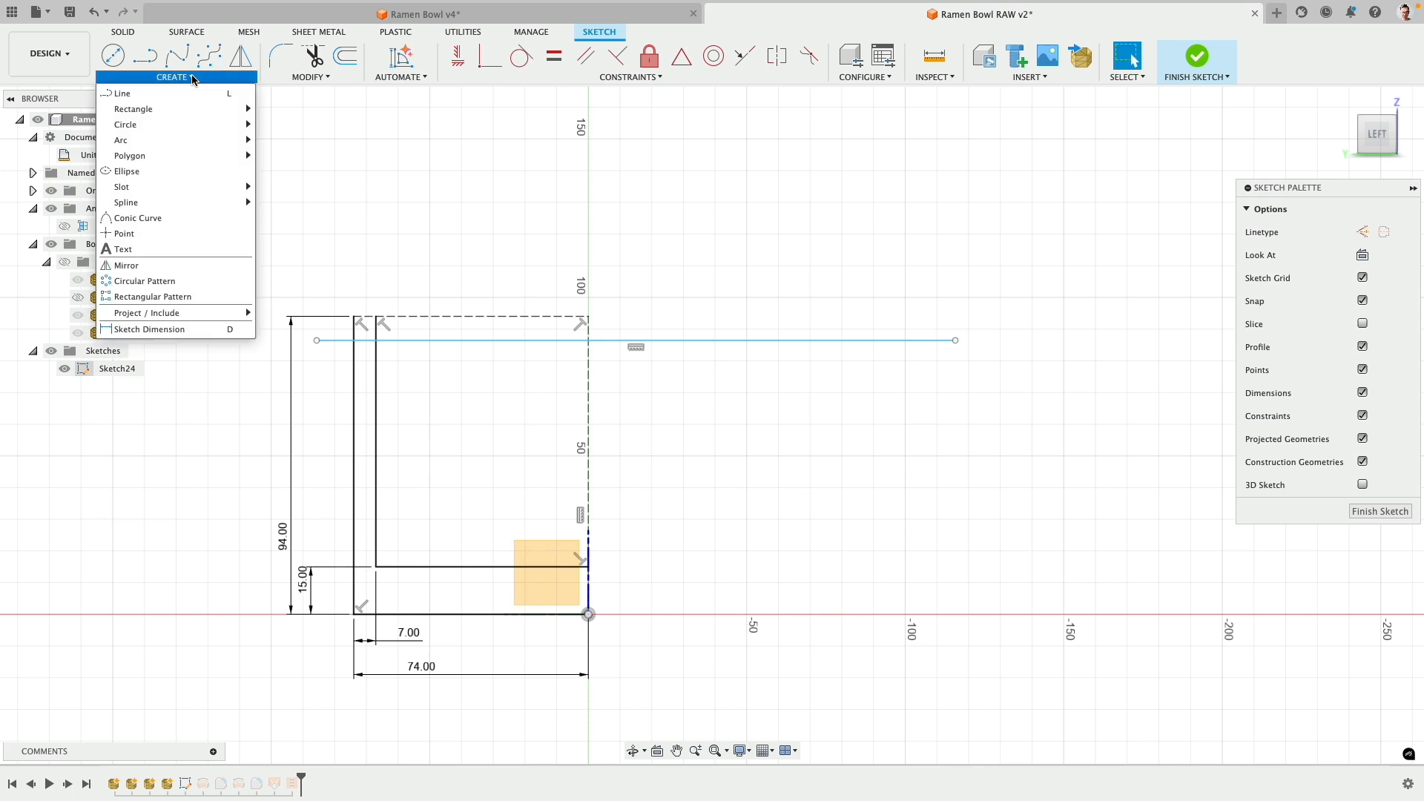
pyautogui.click(170, 331)
pyautogui.click(431, 340)
pyautogui.click(436, 317)
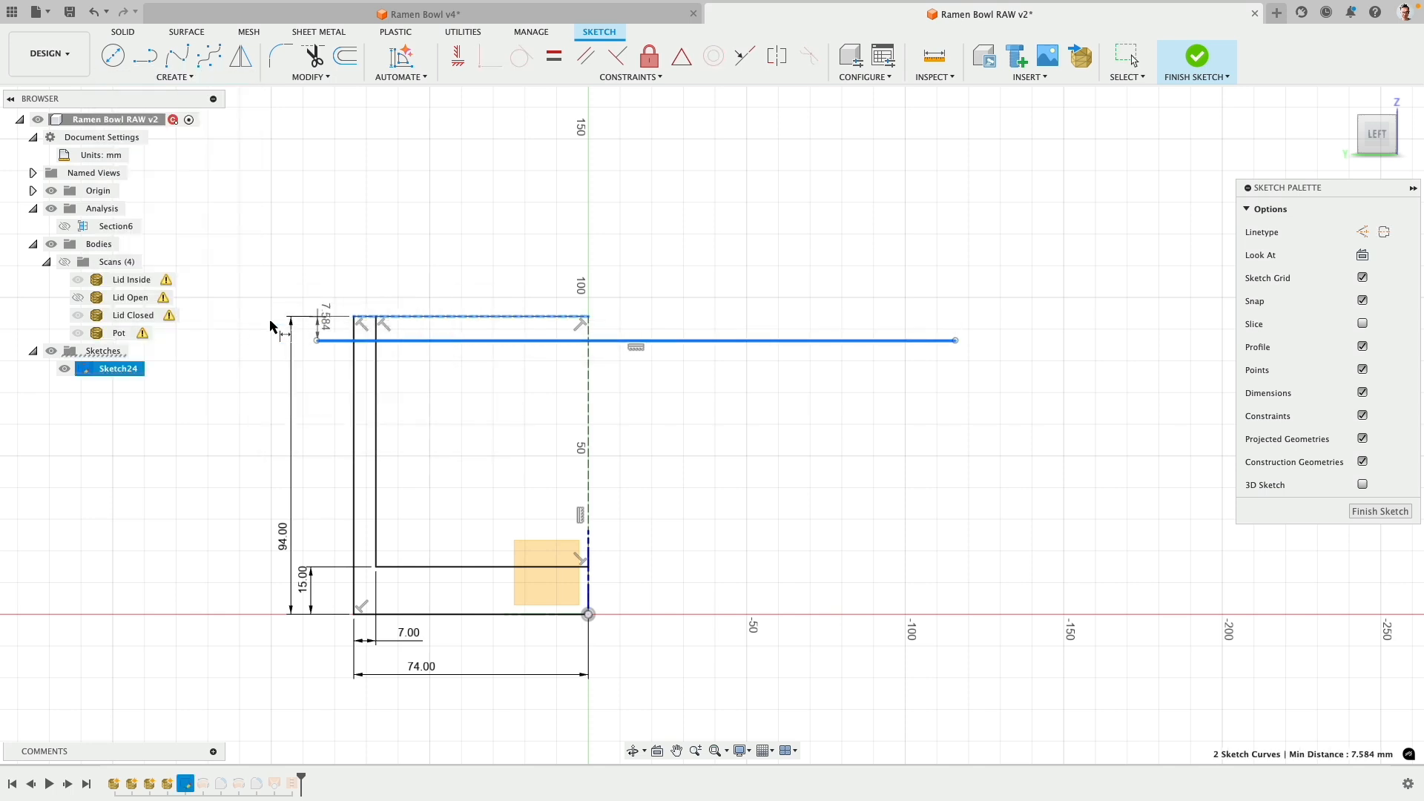
pyautogui.click(243, 323)
pyautogui.write('5')
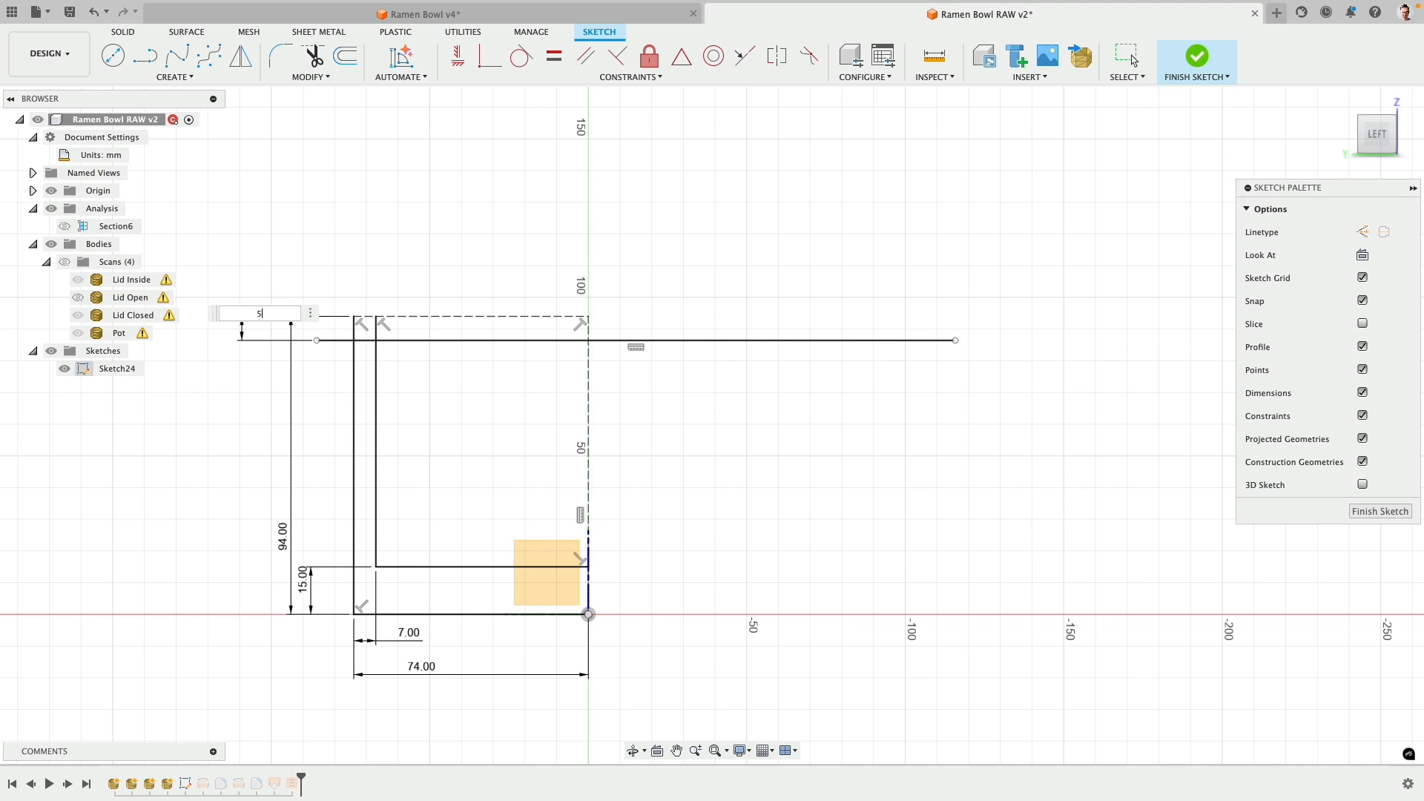
pyautogui.press('Return')
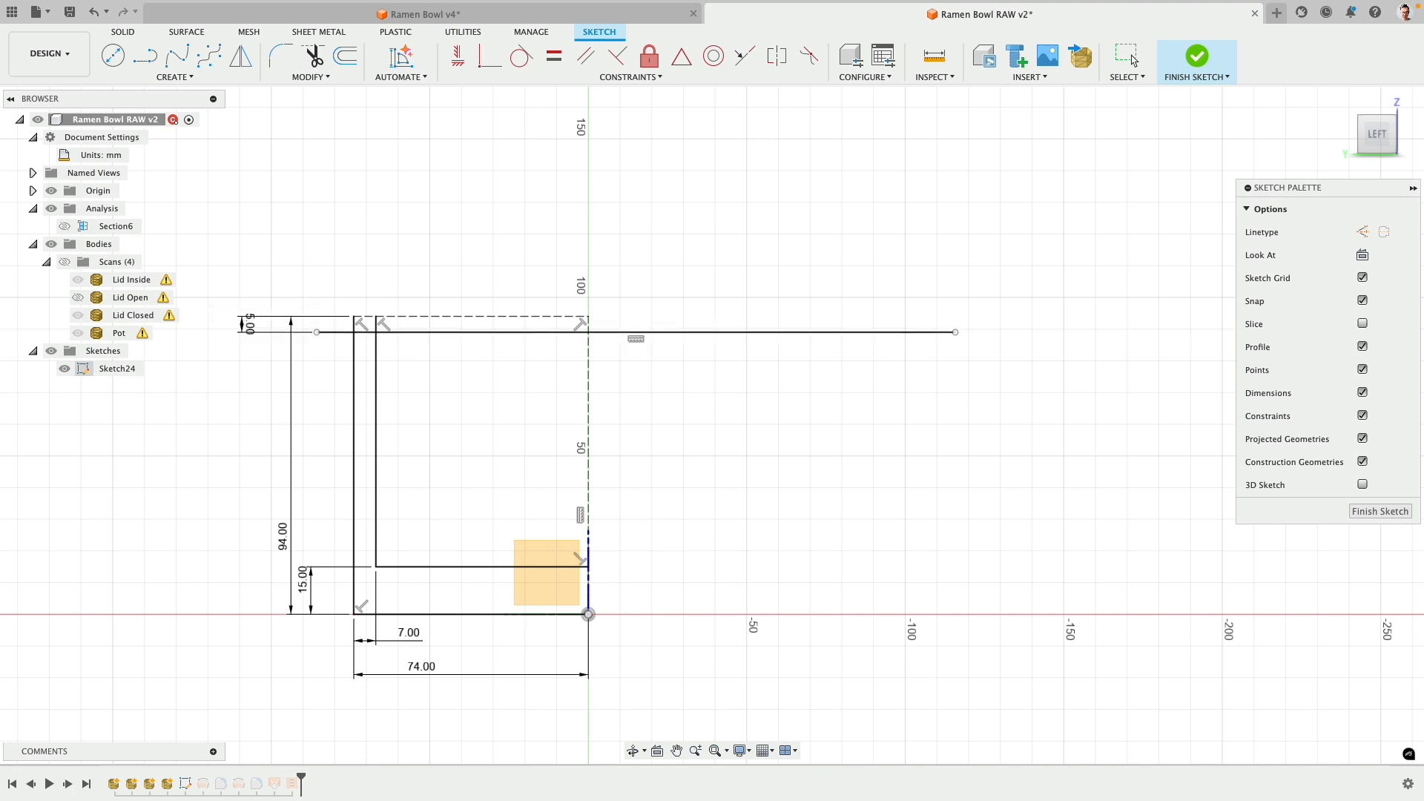
# - Check the horizontal line against the scans, set its distance below the rim line to 6 mm and finish the sketch
pyautogui.click(65, 263)
pyautogui.click(64, 263)
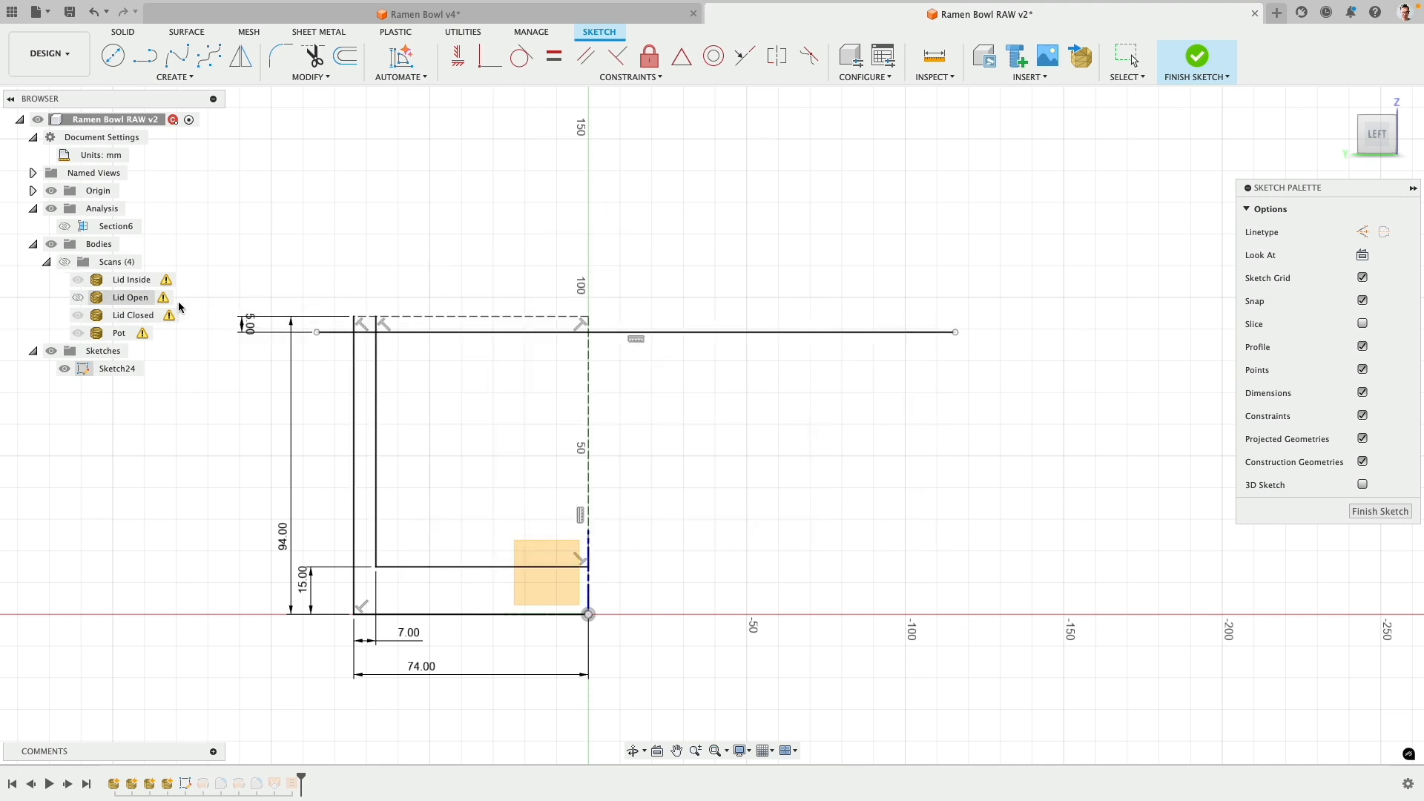
pyautogui.doubleClick(250, 325)
pyautogui.press('Return')
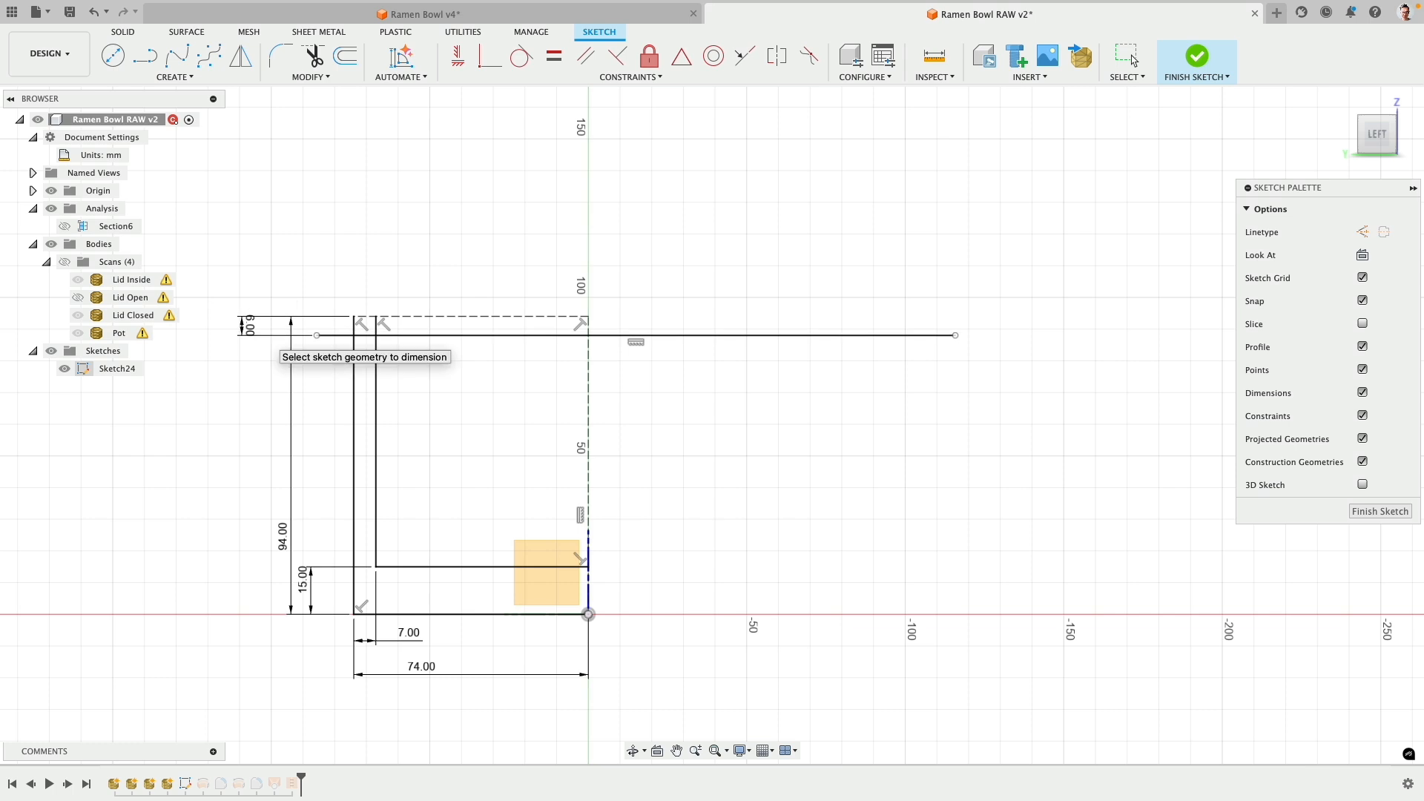
pyautogui.click(1194, 54)
pyautogui.click(588, 264)
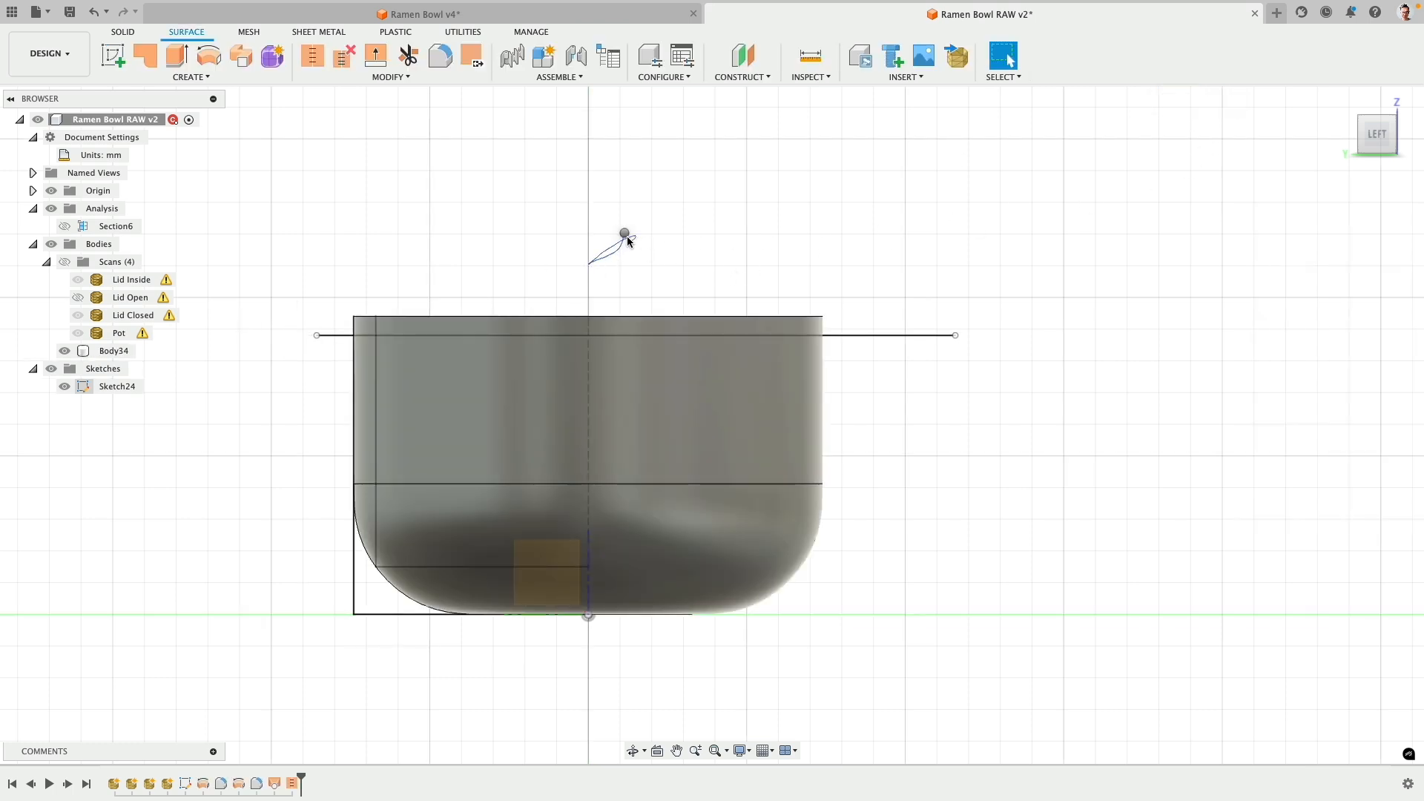
pyautogui.rightClick(626, 238)
pyautogui.click(623, 161)
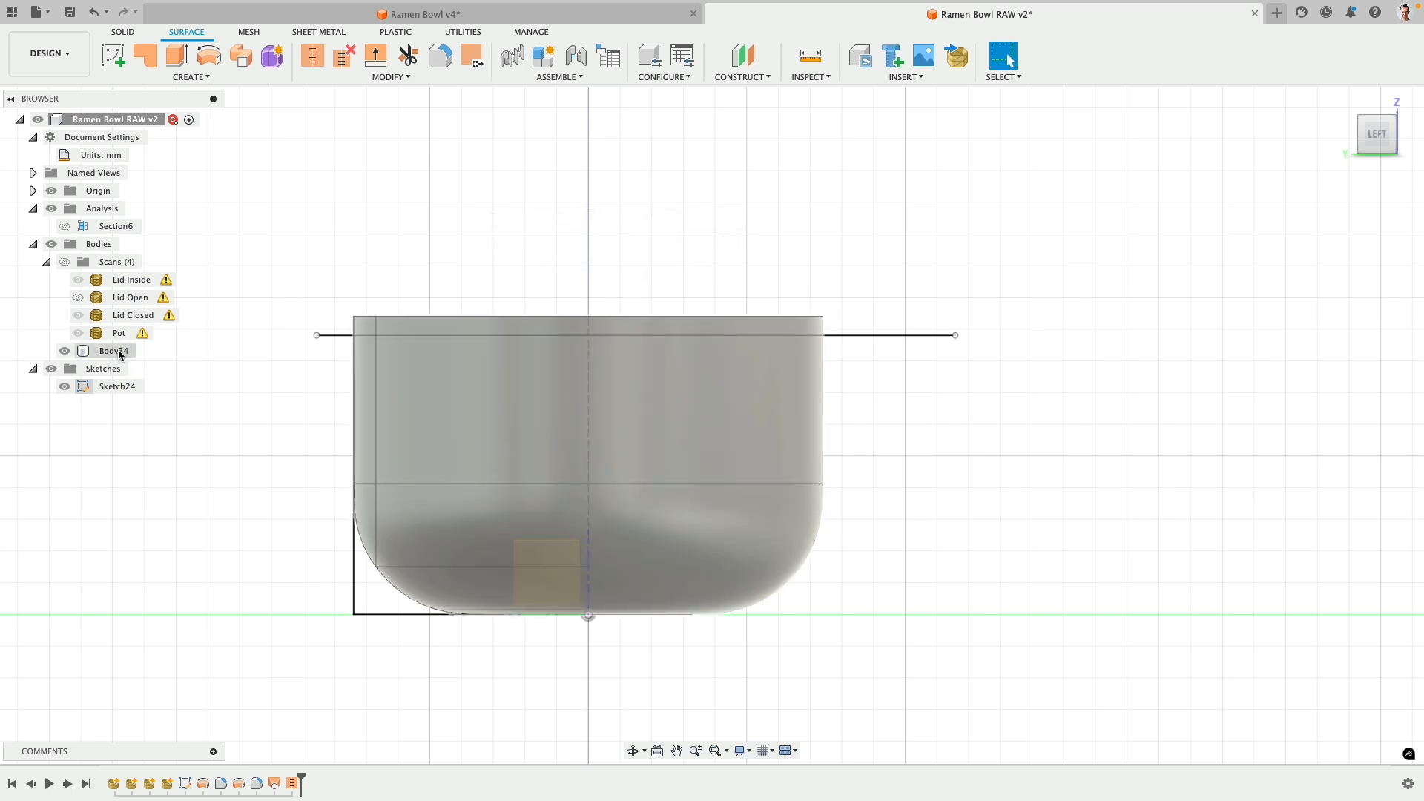
# - Split the pot's upper outer wall face with the horizontal sketch line below the rim
pyautogui.click(407, 77)
pyautogui.click(365, 249)
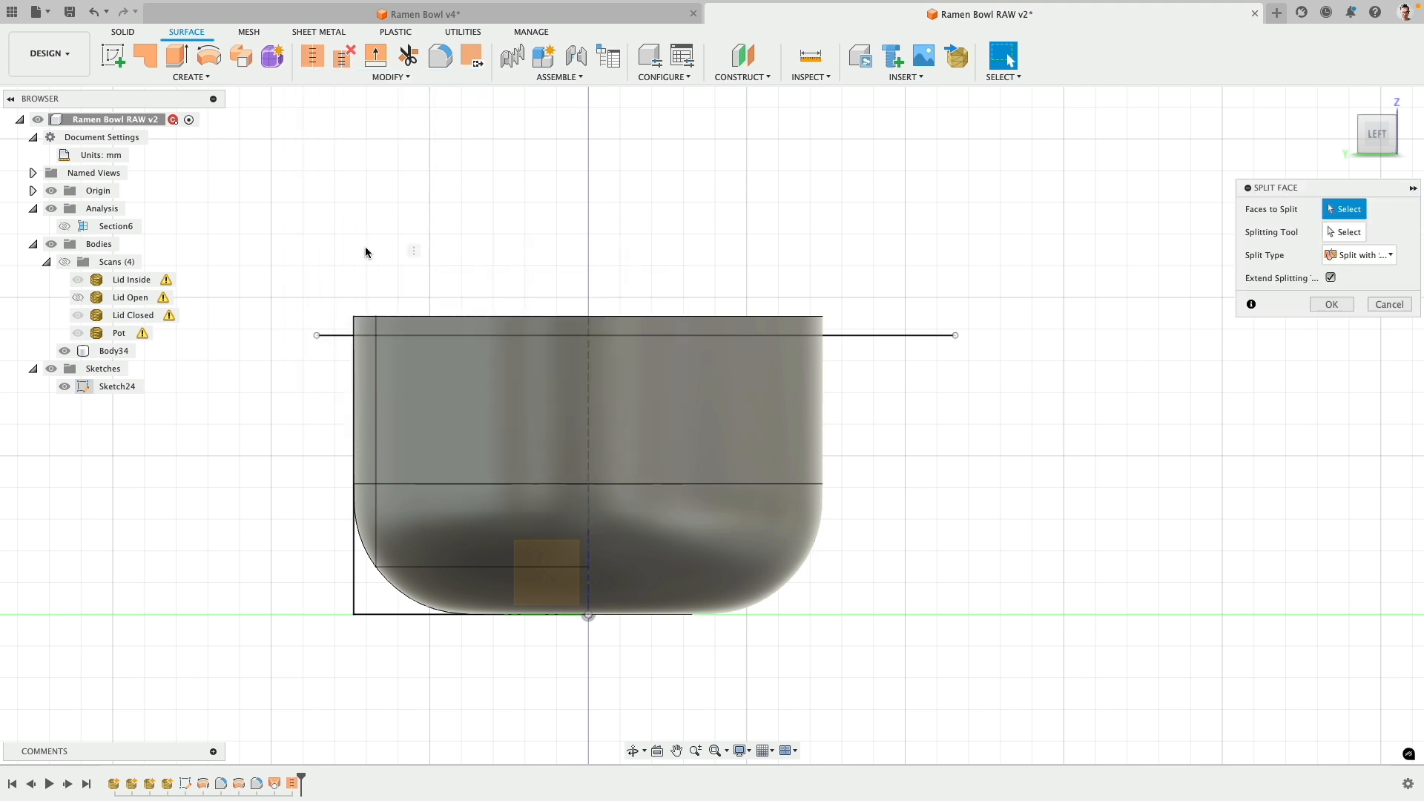
pyautogui.click(706, 390)
pyautogui.click(872, 340)
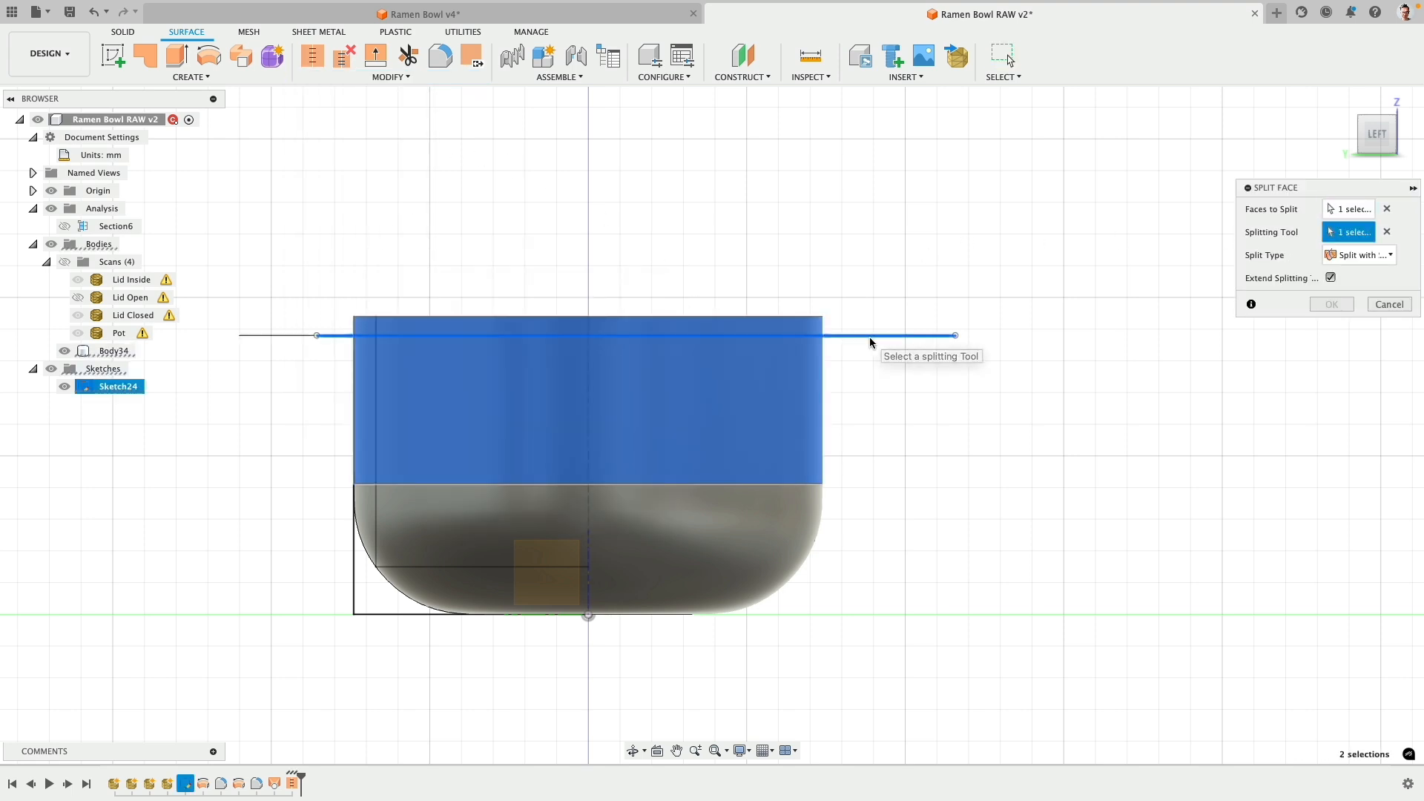
pyautogui.keyDown('shift'); pyautogui.moveTo(1328, 305); pyautogui.dragTo(1056, 285, button='middle'); pyautogui.keyUp('shift')
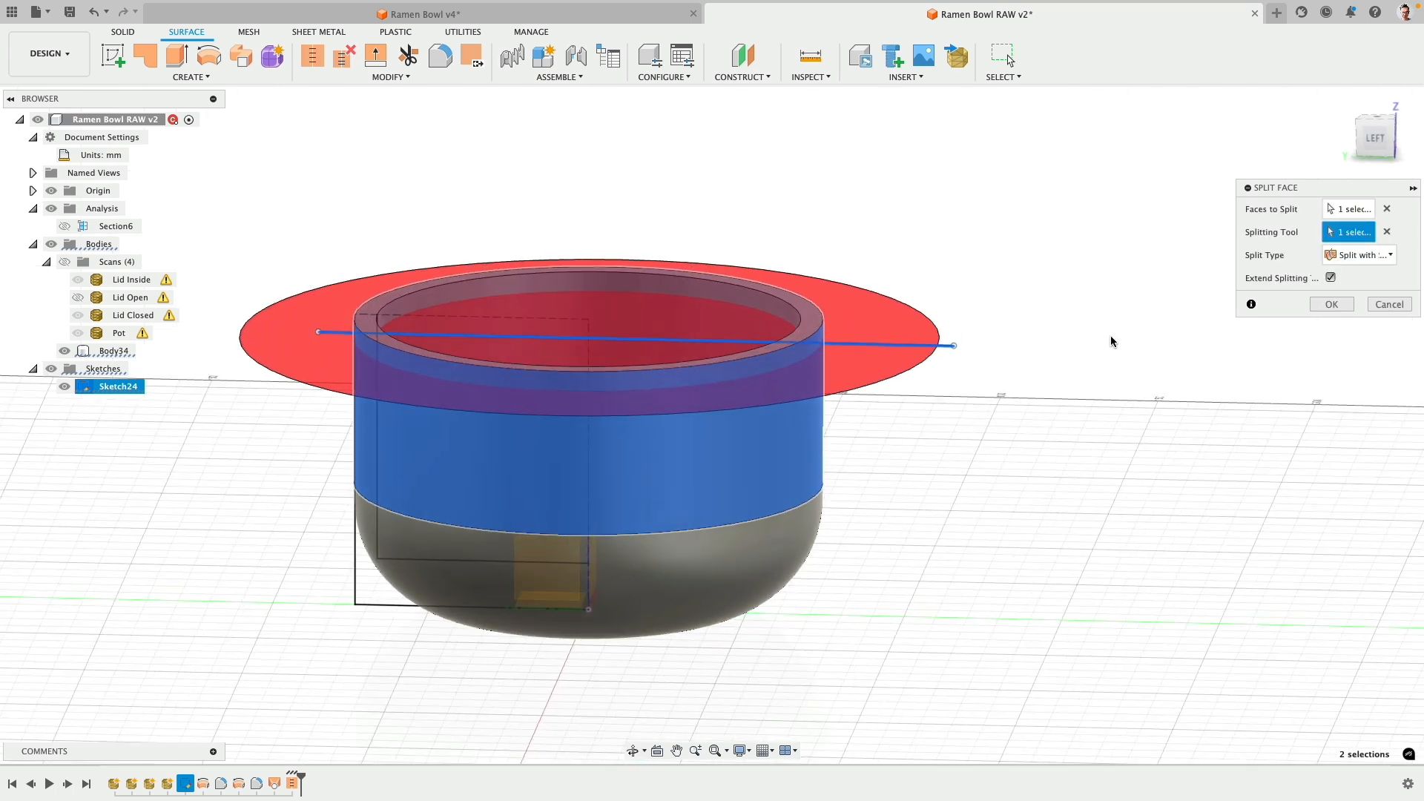
pyautogui.click(1332, 304)
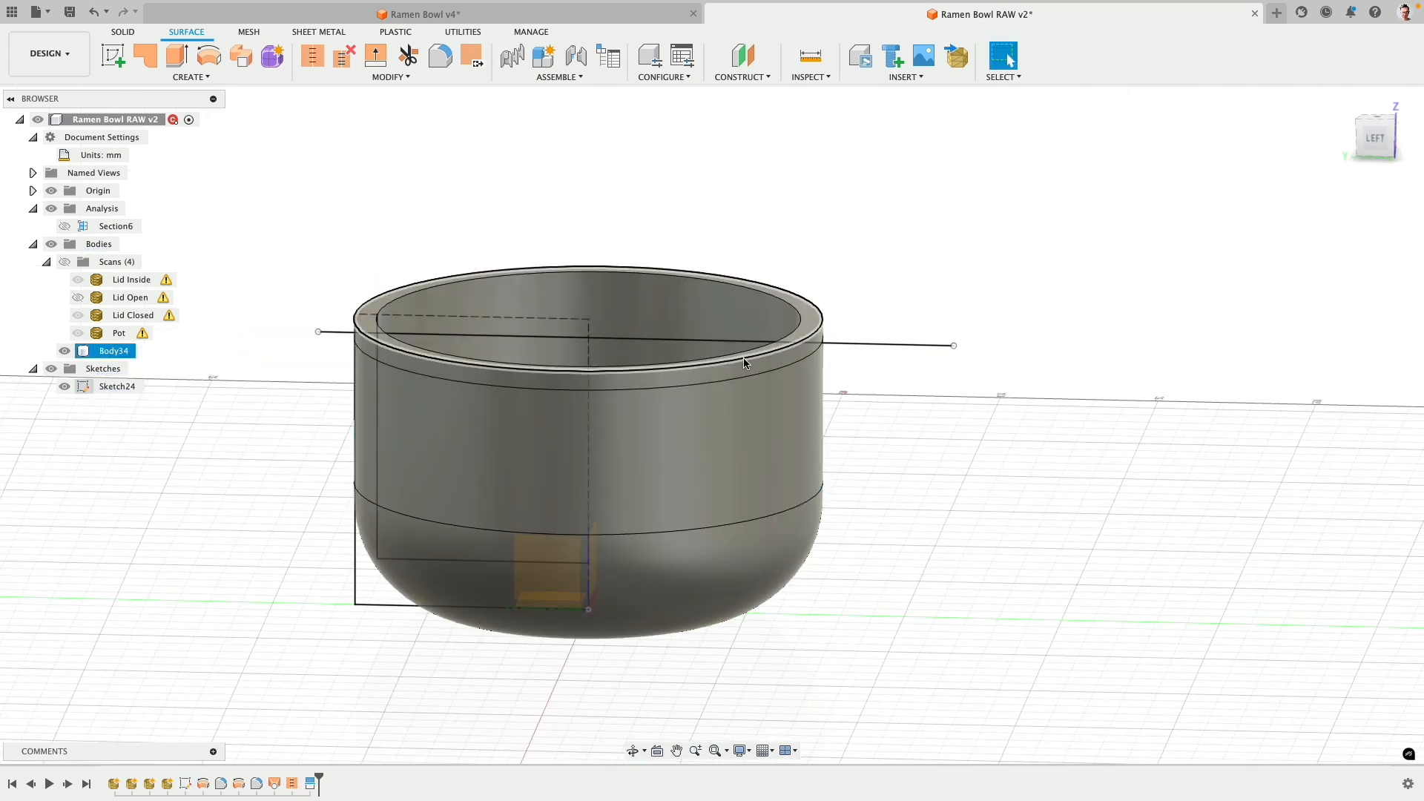
# - Fillet the inner and outer top edges of the pot's rim with a 2.5 mm radius
pyautogui.click(745, 361)
pyautogui.keyDown('shift'); pyautogui.click(797, 321); pyautogui.keyUp('shift')
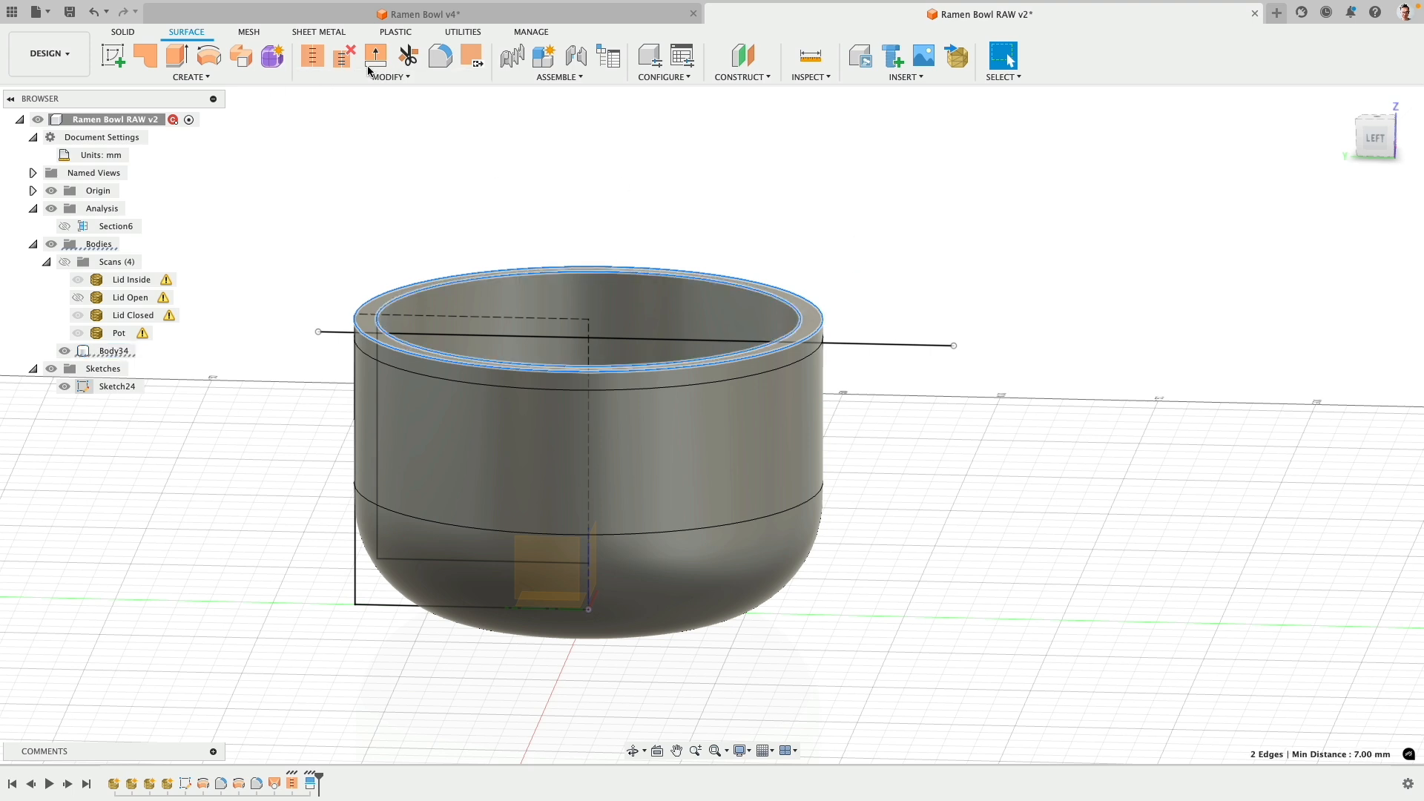
pyautogui.click(440, 56)
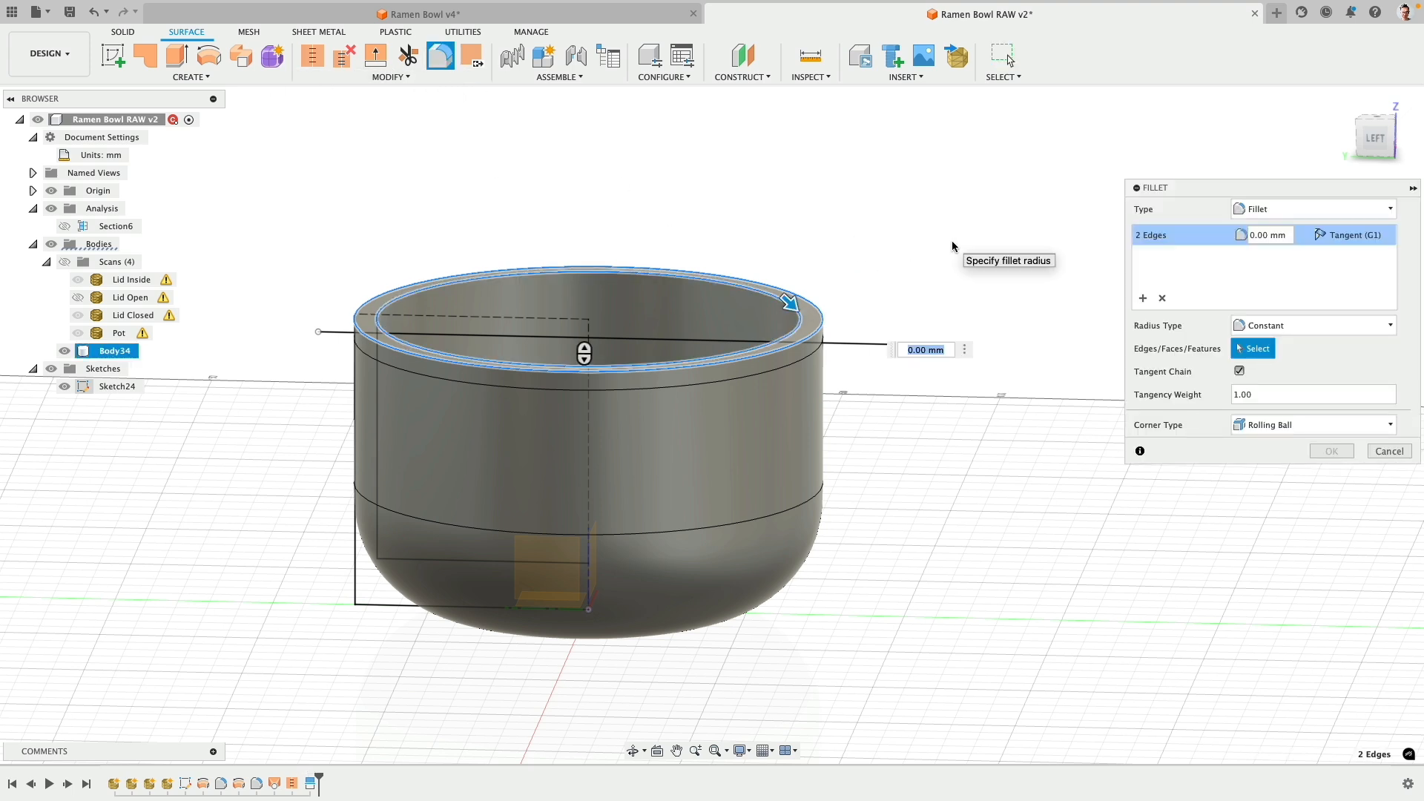
pyautogui.write('2.5')
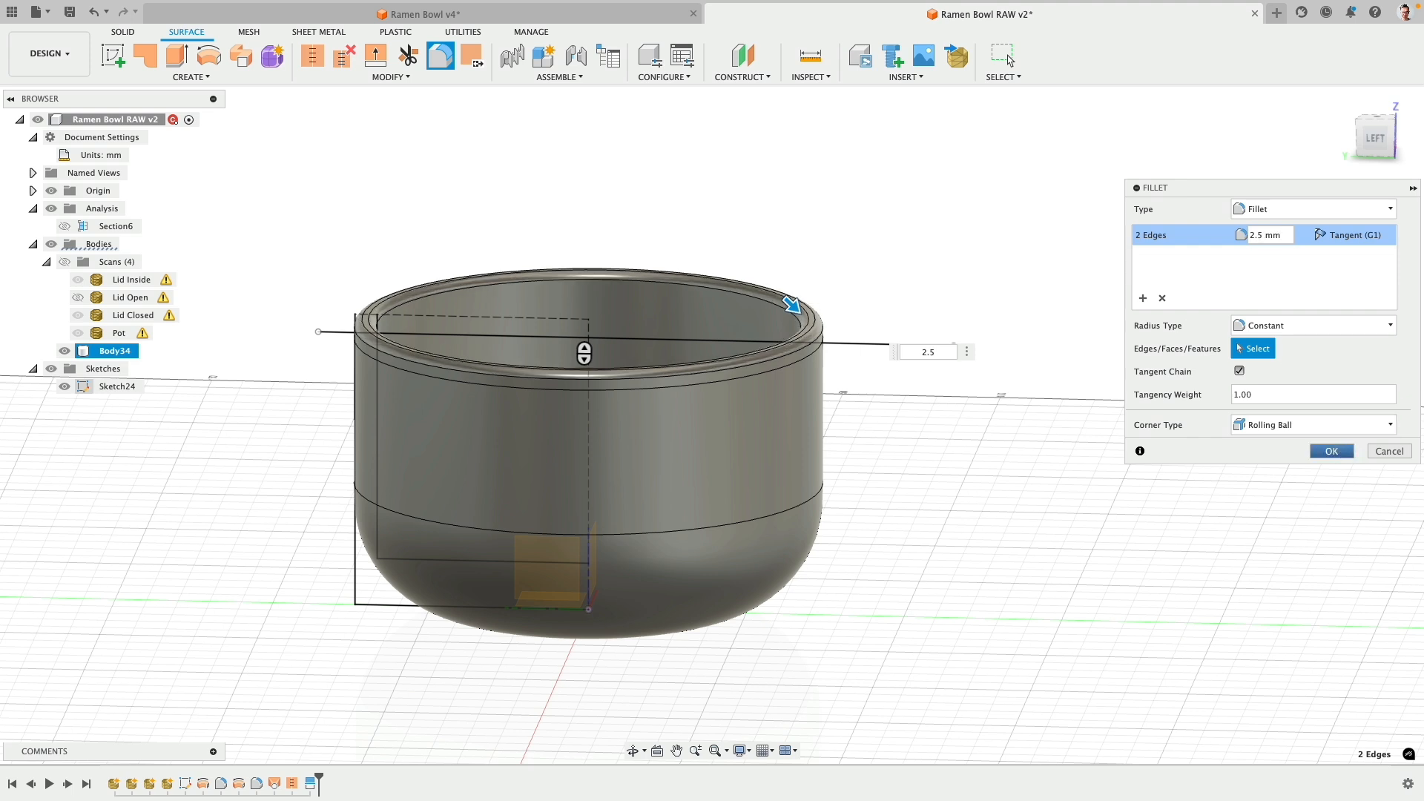
pyautogui.press('Return')
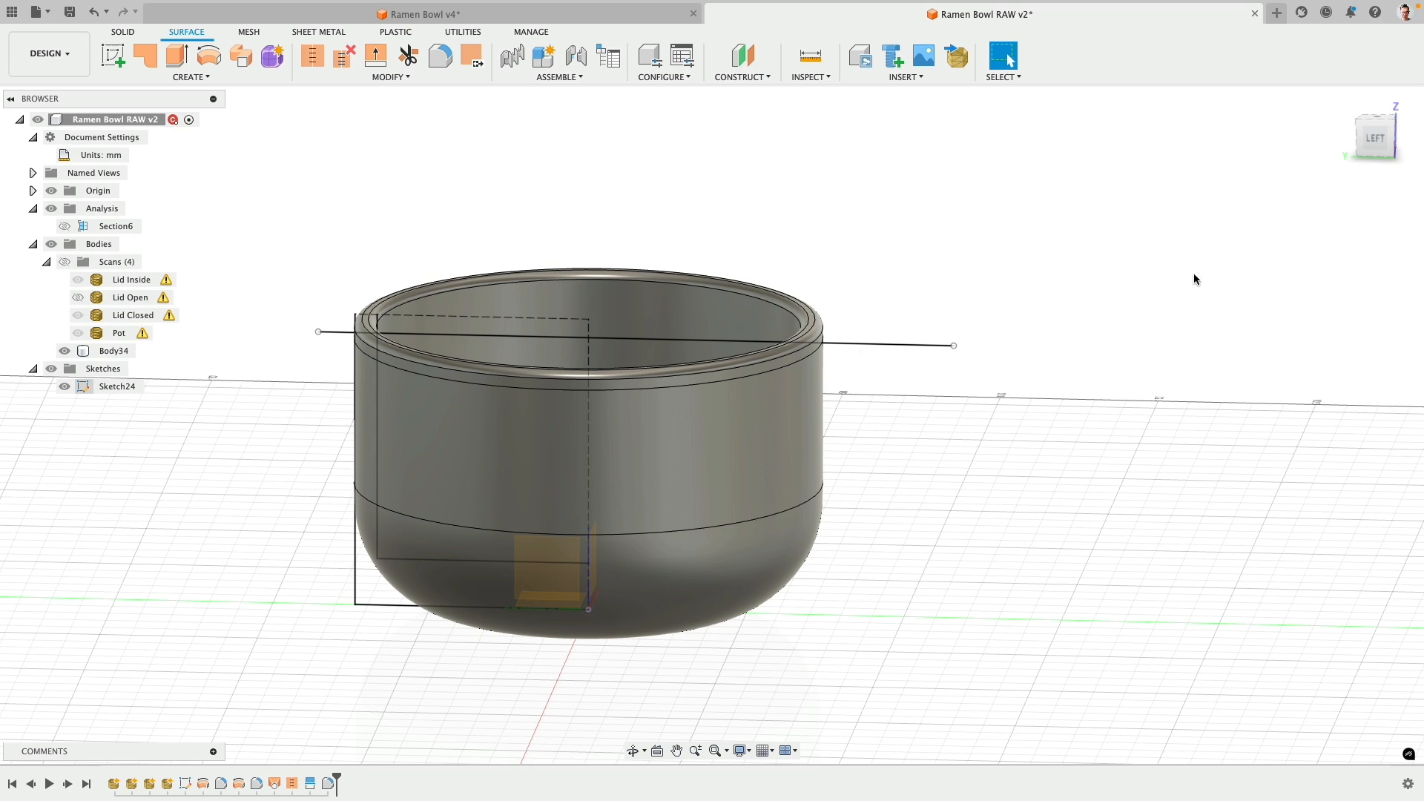
# - Hide the pot's profile sketch and apply the Steel - Satin appearance to the whole pot body
pyautogui.click(1377, 138)
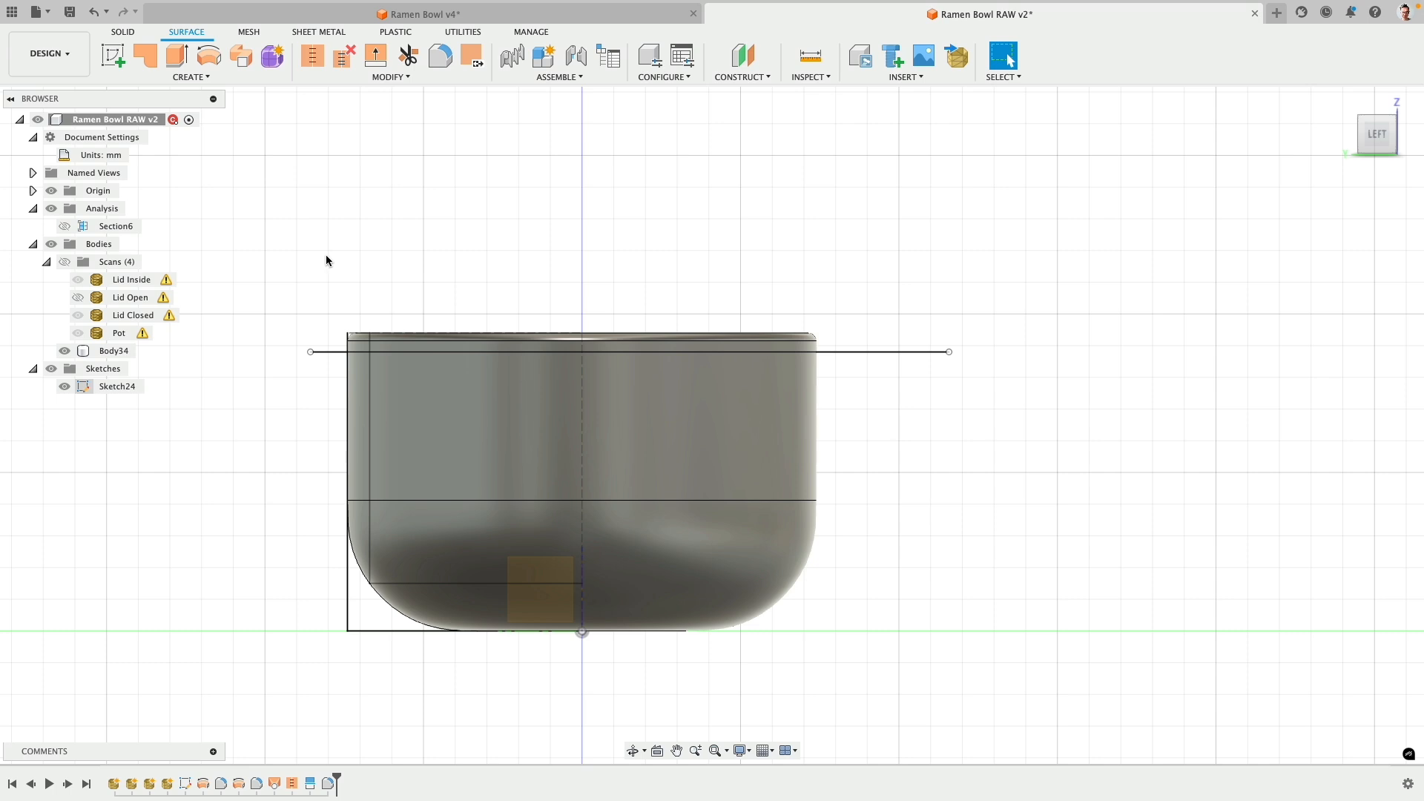
pyautogui.click(65, 386)
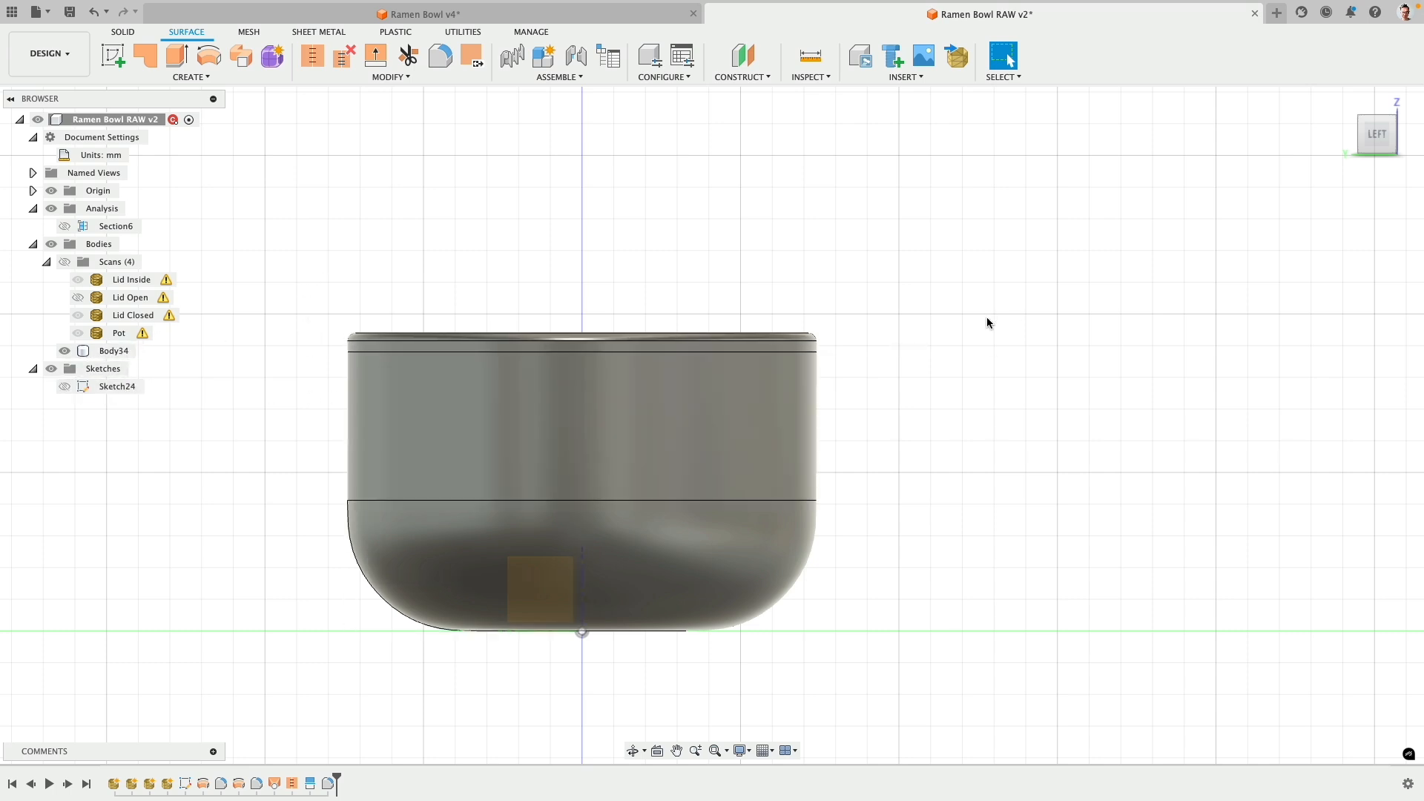
pyautogui.press('a')
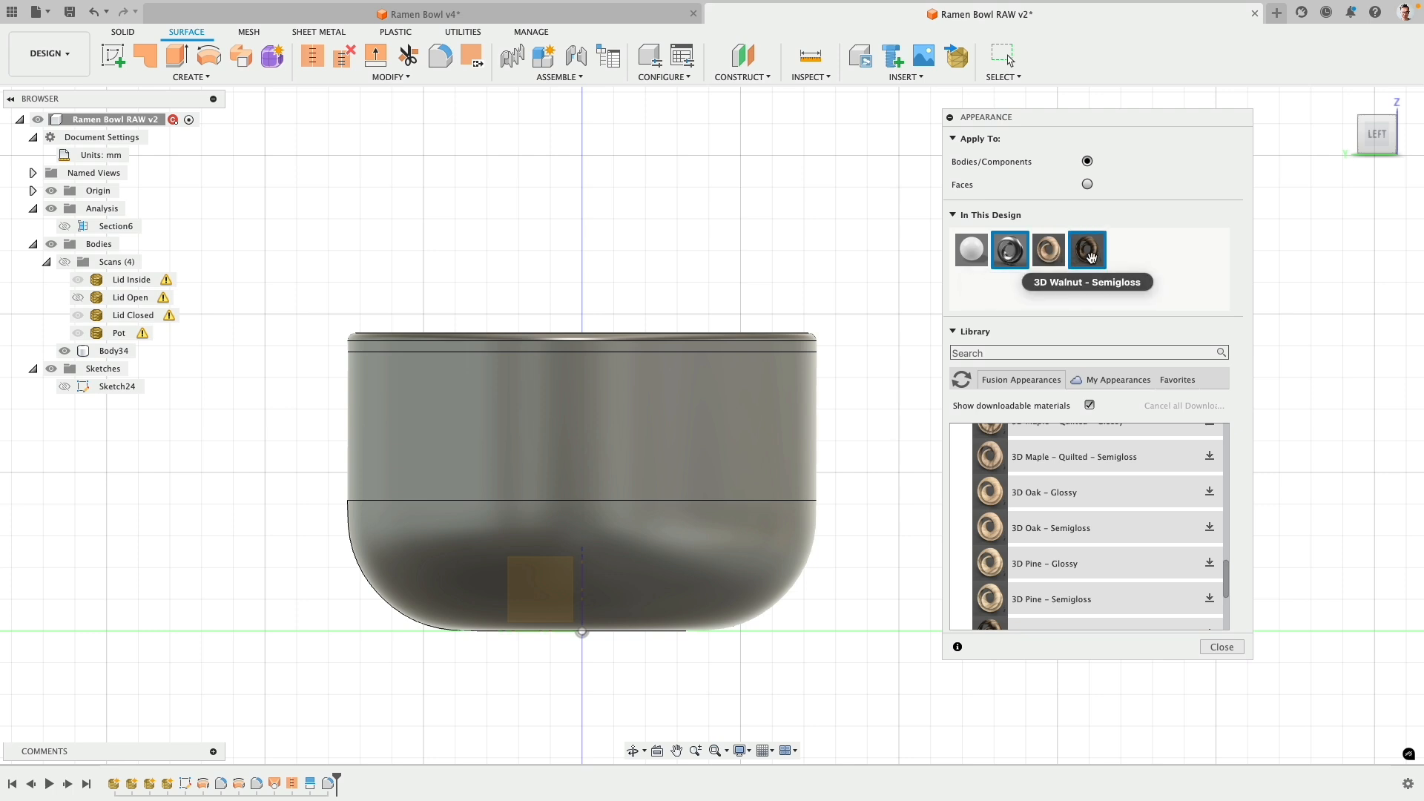
pyautogui.keyDown('shift'); pyautogui.moveTo(841, 278); pyautogui.dragTo(827, 261, button='middle'); pyautogui.keyUp('shift')
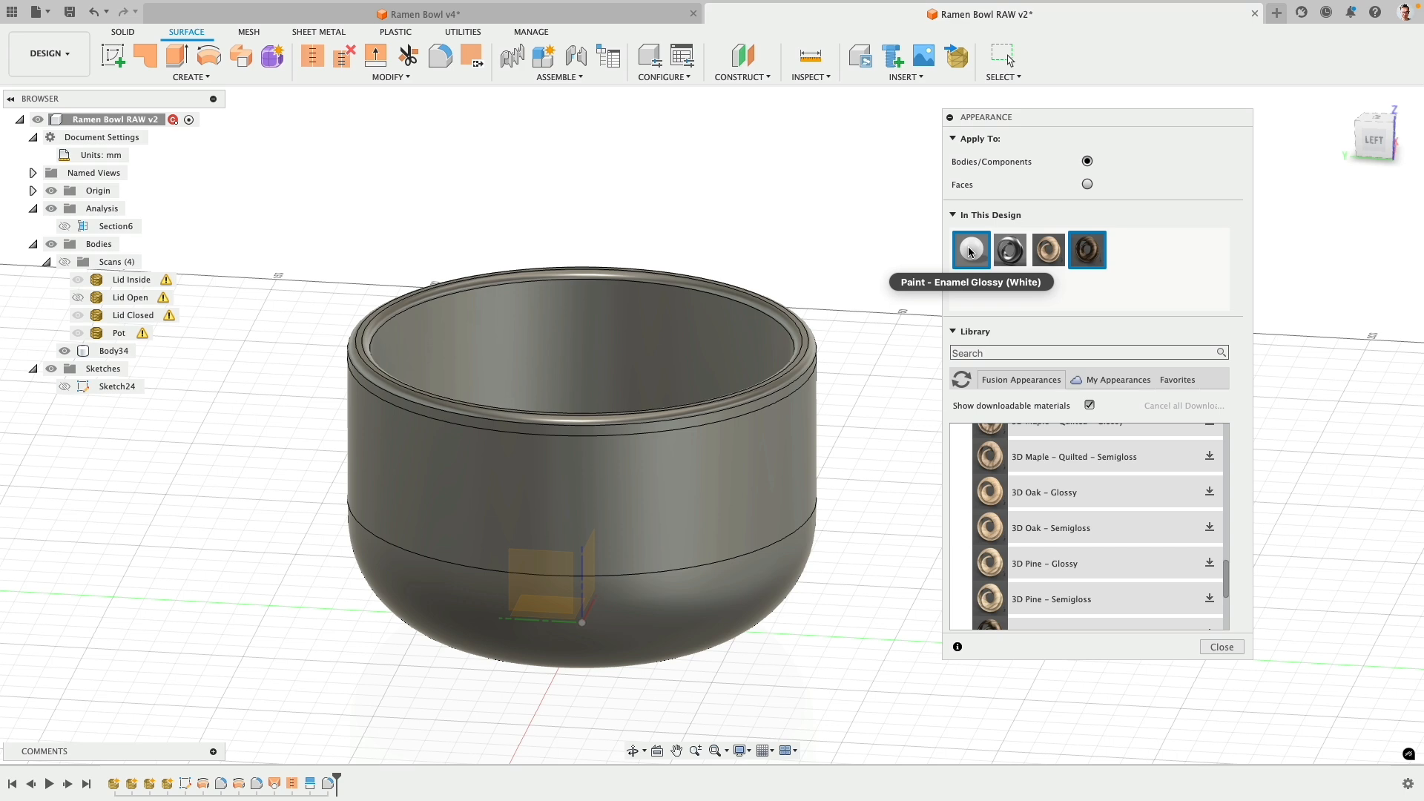
pyautogui.moveTo(1010, 250); pyautogui.dragTo(751, 309)
# - Try Paint - Enamel Glossy (White) on the whole pot body and restore the Steel - Satin appearance
pyautogui.moveTo(971, 250); pyautogui.dragTo(805, 197)
pyautogui.keyDown('shift'); pyautogui.moveTo(806, 200); pyautogui.dragTo(806, 233, button='middle'); pyautogui.keyUp('shift')
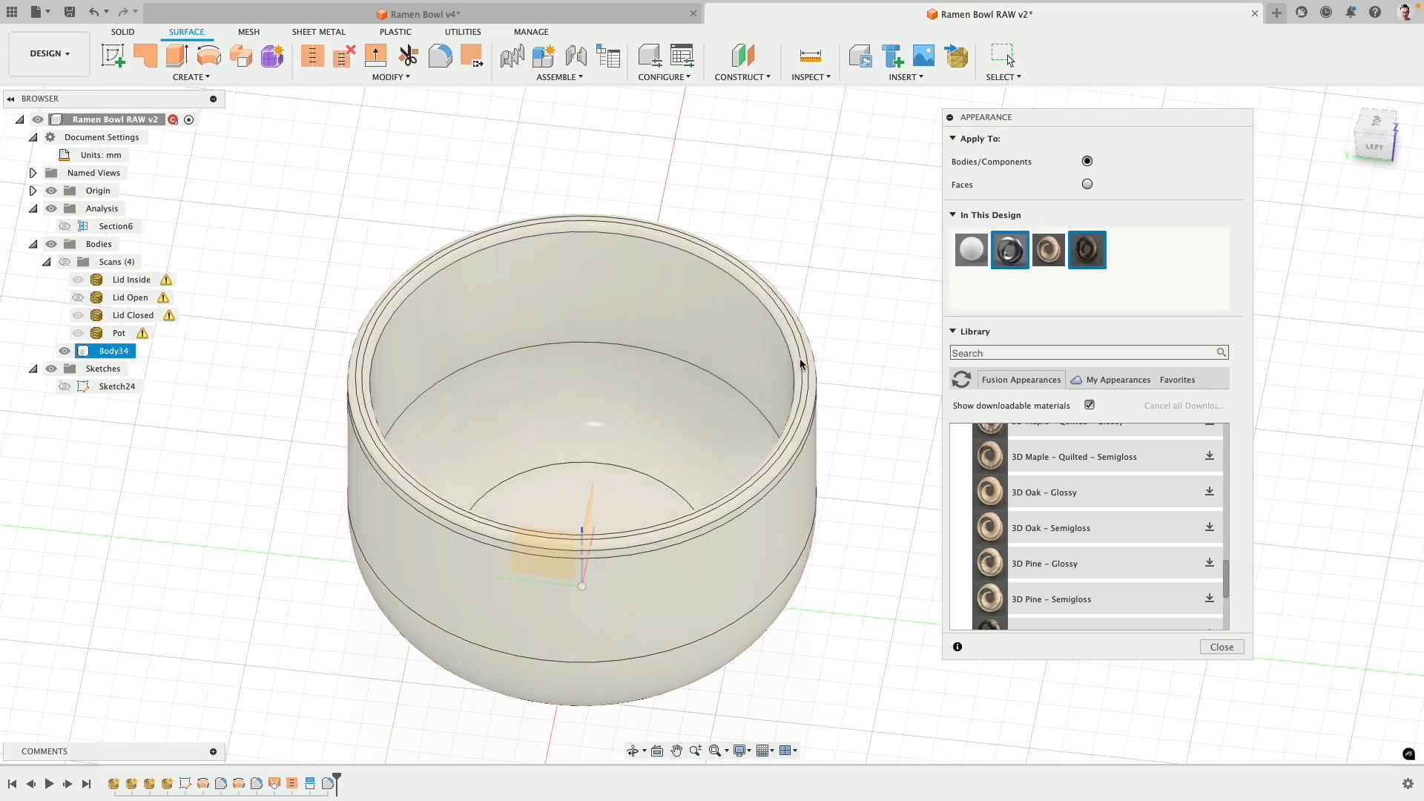
pyautogui.keyDown('shift'); pyautogui.moveTo(843, 311); pyautogui.dragTo(846, 254, button='middle'); pyautogui.keyUp('shift')
pyautogui.moveTo(1002, 259); pyautogui.dragTo(794, 404)
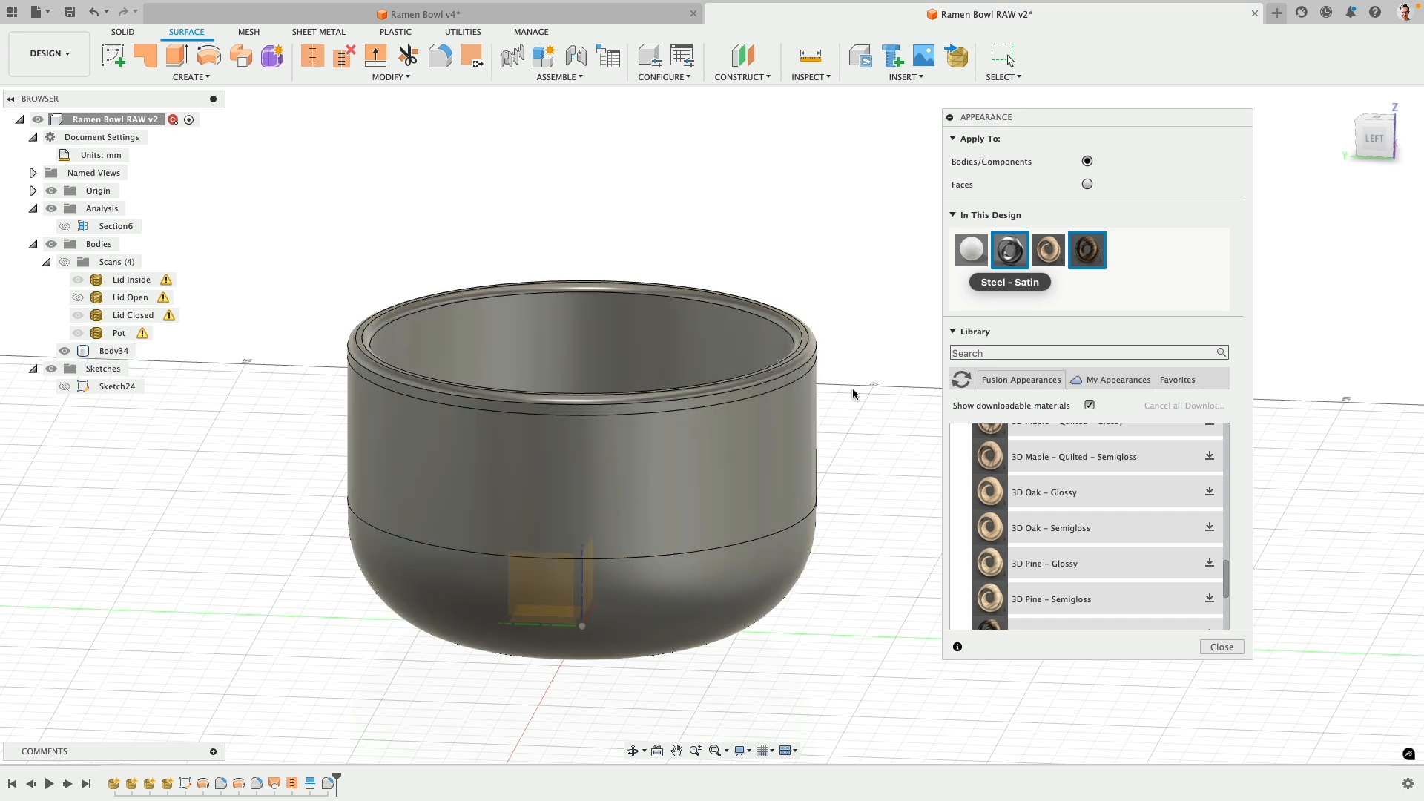
# - Apply Paint - Enamel Glossy (White) only to the pot's outer wall below the rim band, its lower curved face and its underside
pyautogui.click(1088, 184)
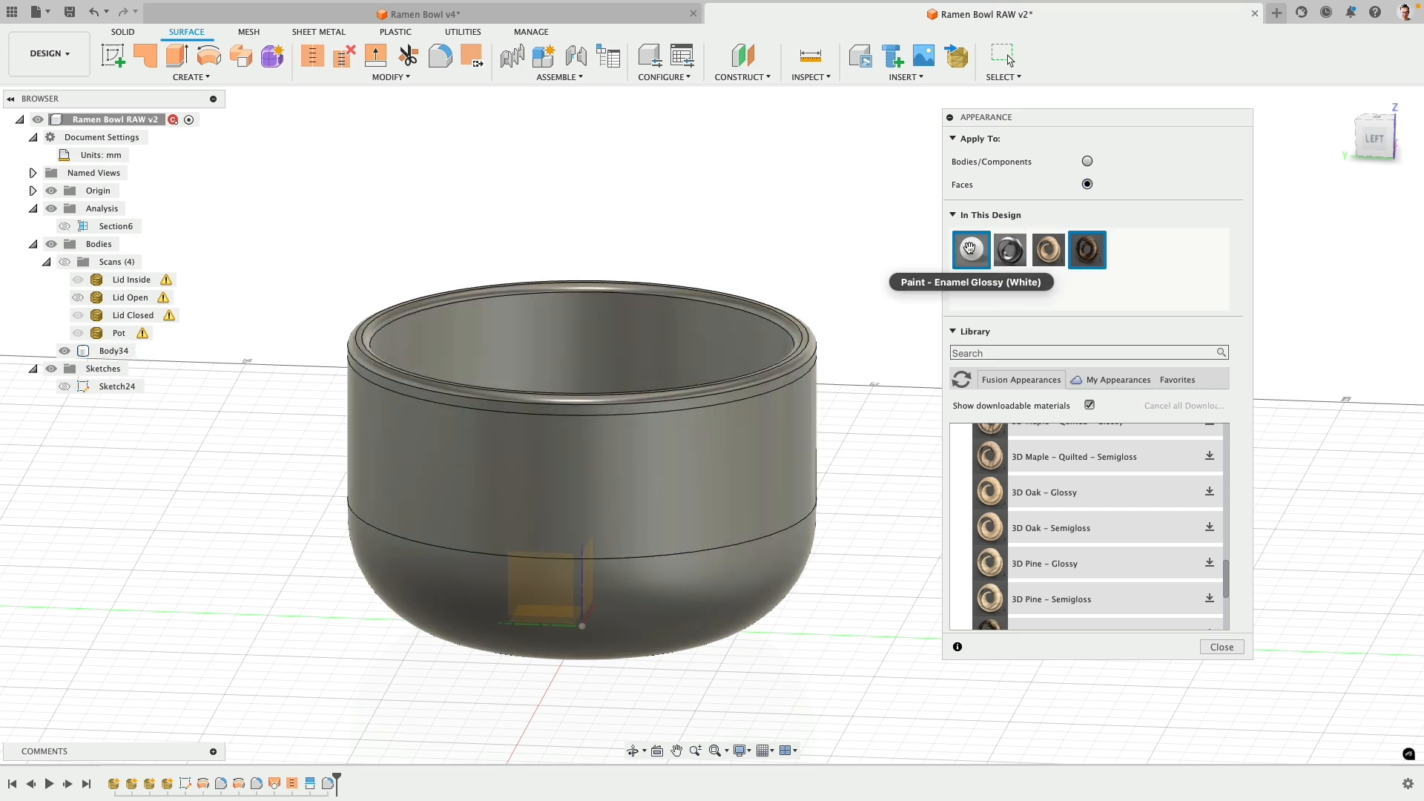
pyautogui.moveTo(970, 247); pyautogui.dragTo(797, 480)
pyautogui.keyDown('shift'); pyautogui.moveTo(798, 482); pyautogui.dragTo(839, 444, button='middle'); pyautogui.keyUp('shift')
pyautogui.moveTo(966, 258); pyautogui.dragTo(750, 461)
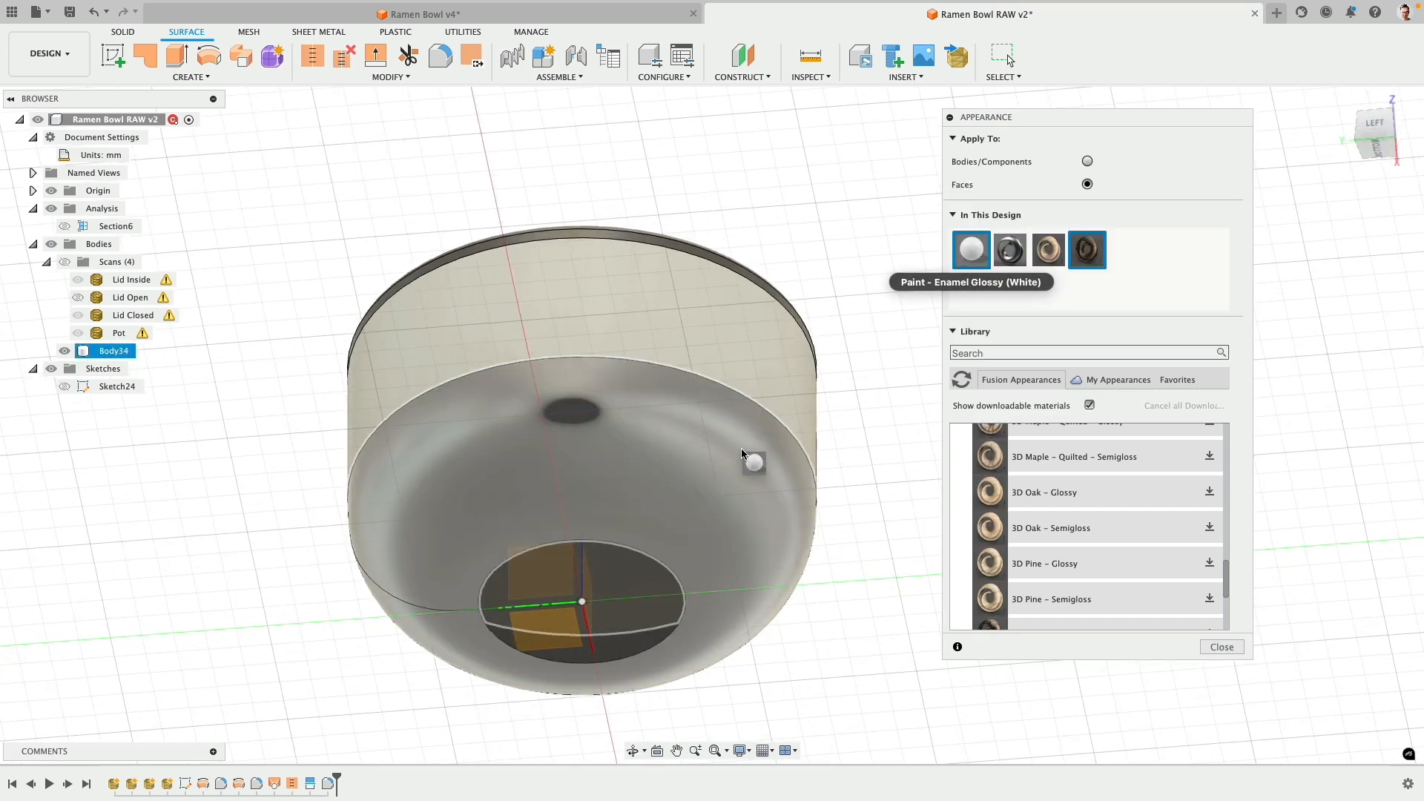
pyautogui.moveTo(971, 256); pyautogui.dragTo(638, 571)
pyautogui.keyDown('shift'); pyautogui.moveTo(772, 205); pyautogui.dragTo(767, 270, button='middle'); pyautogui.keyUp('shift')
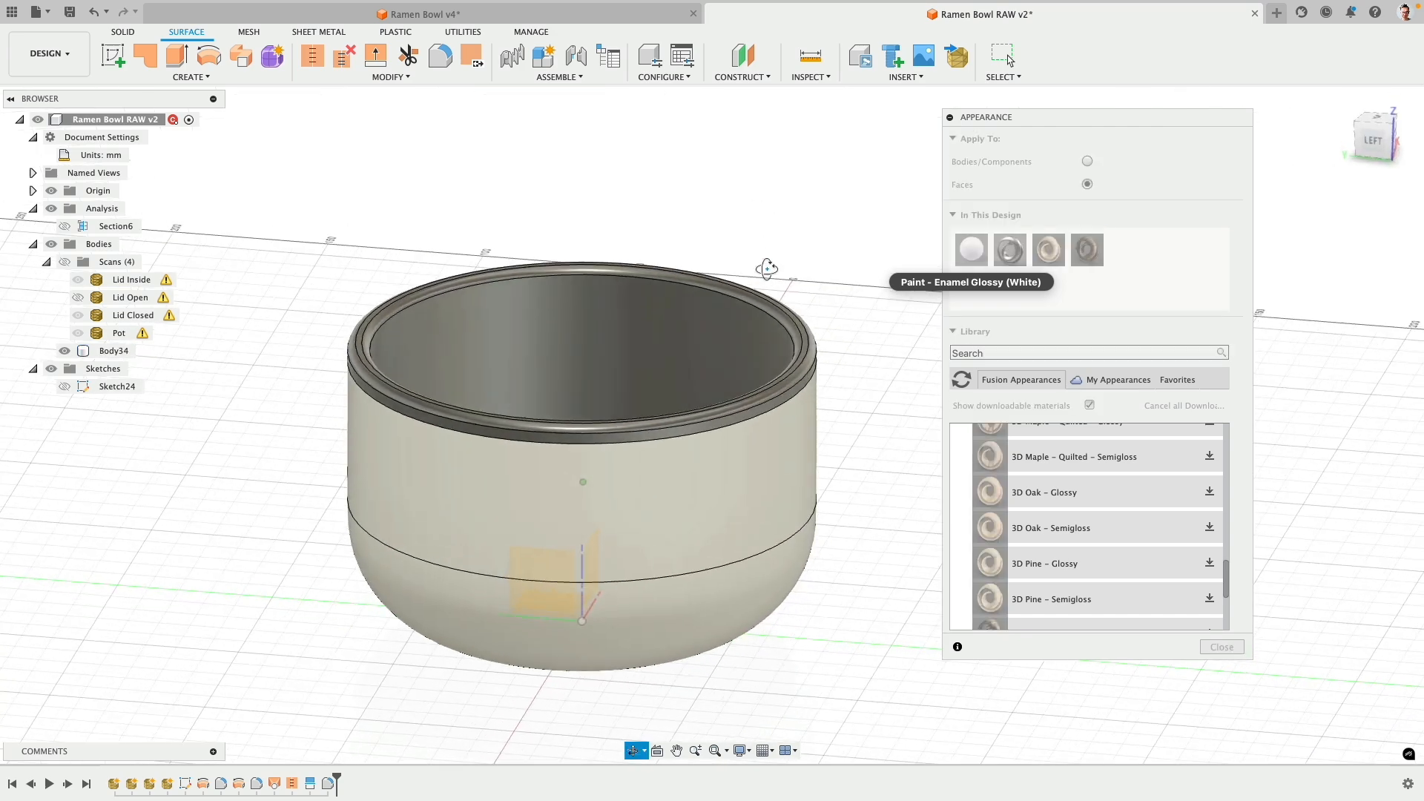
pyautogui.click(1222, 647)
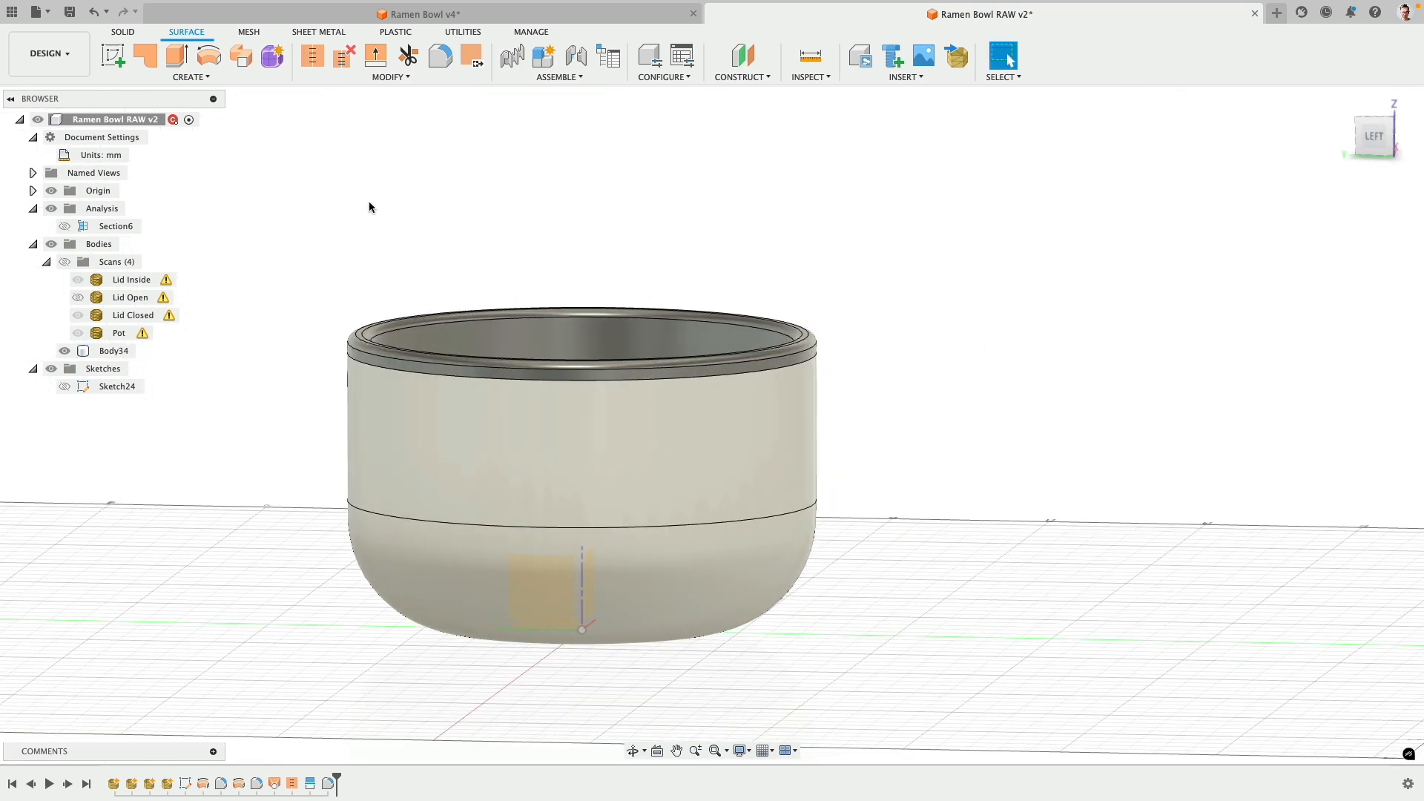
# - Examine the pot's wall and base in cross-section from the left view and hide the section analysis
pyautogui.click(1374, 136)
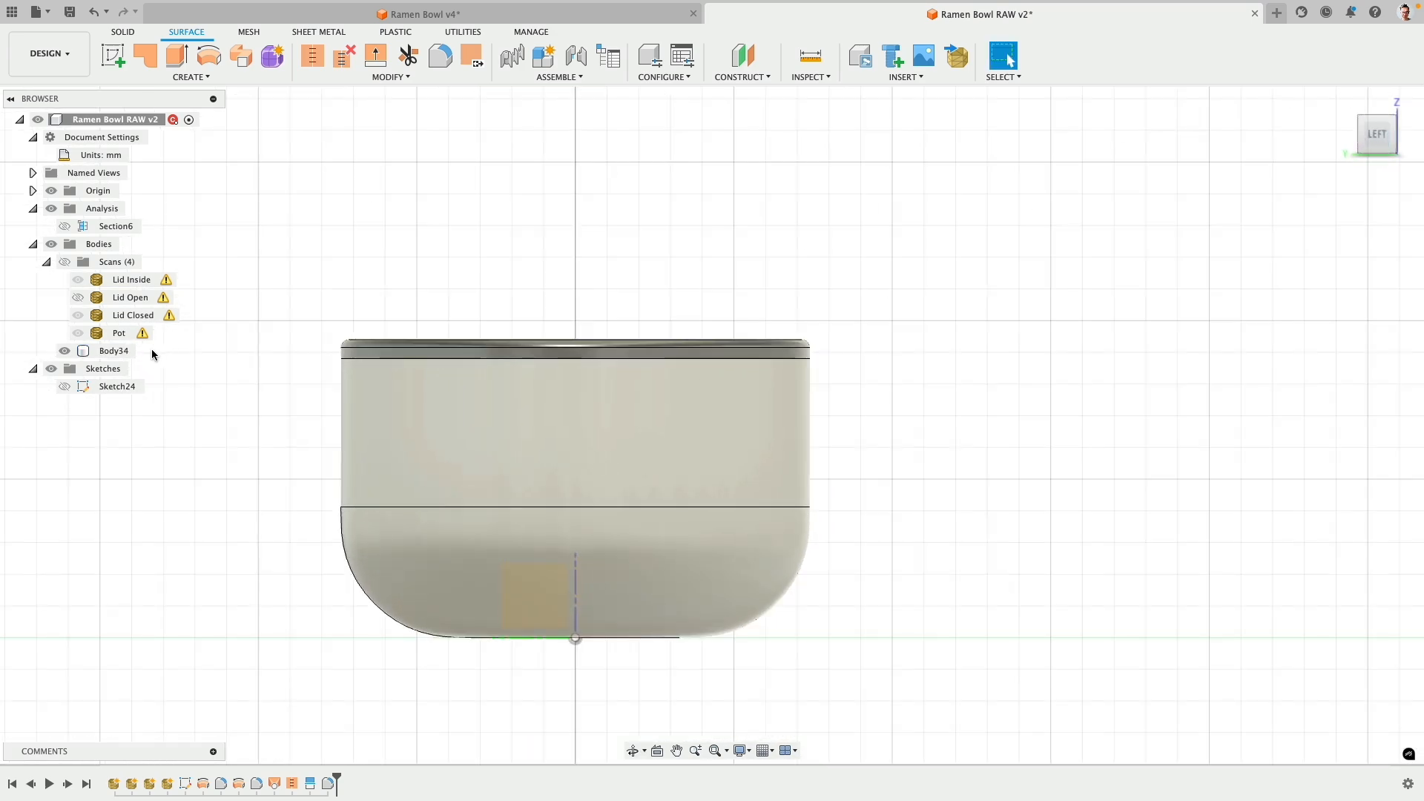
pyautogui.click(65, 226)
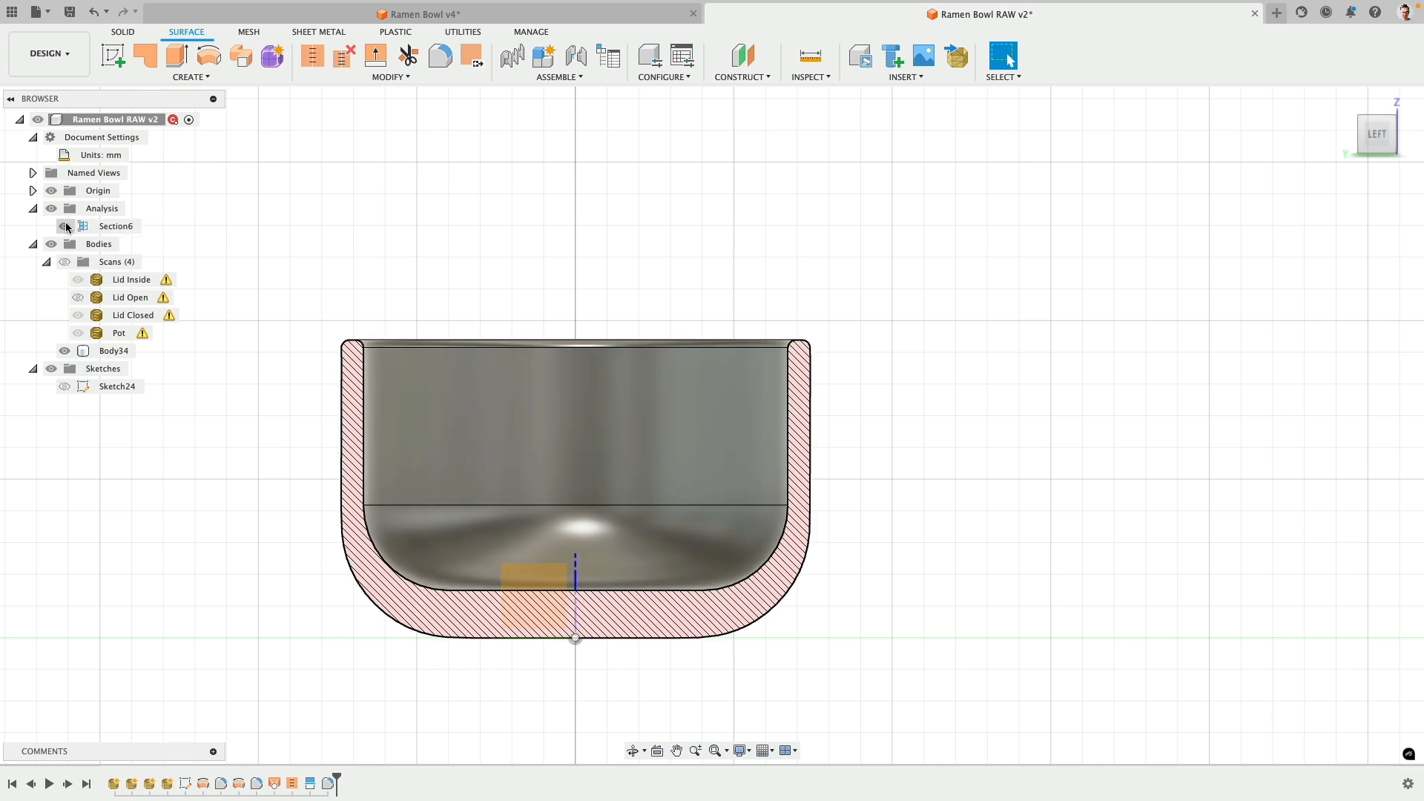
pyautogui.click(474, 602)
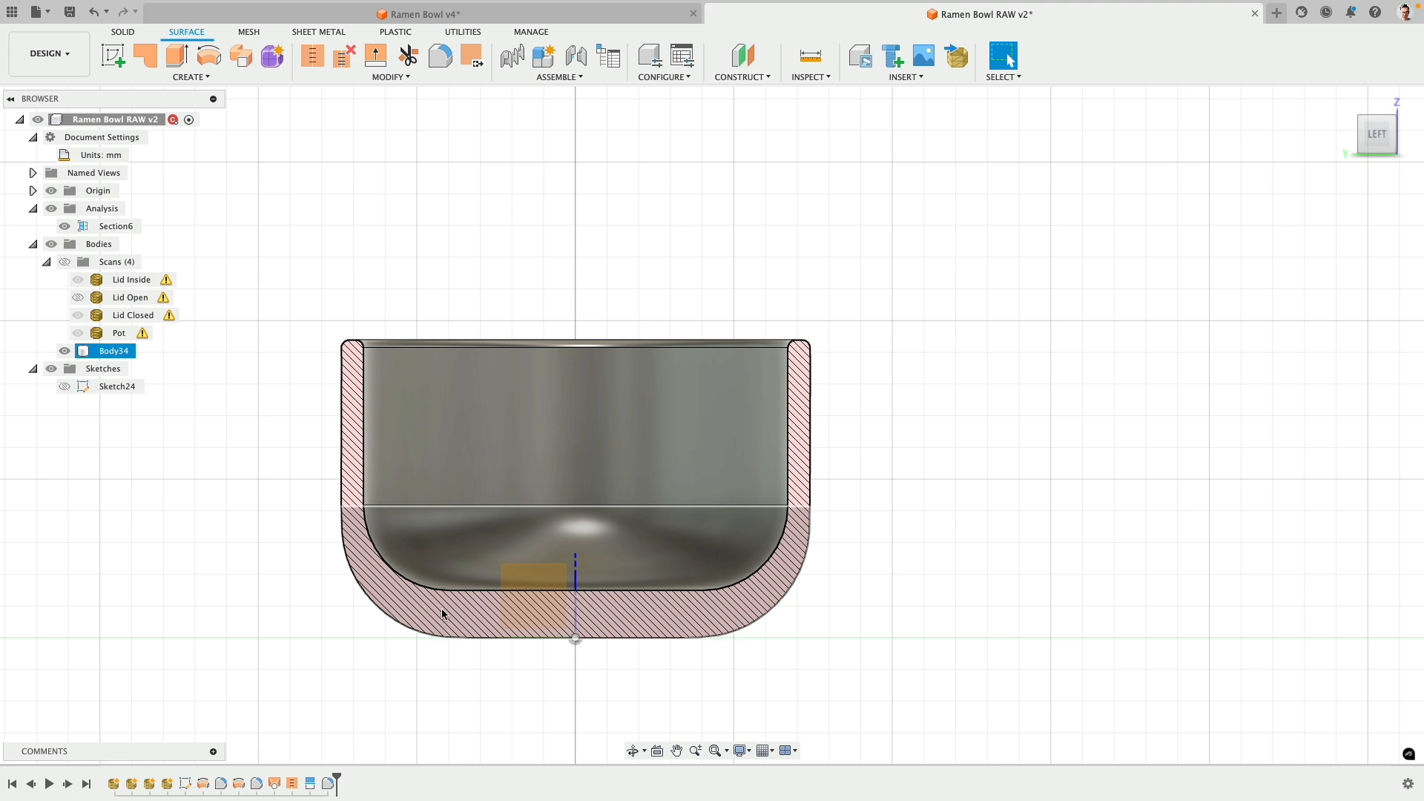
pyautogui.click(67, 228)
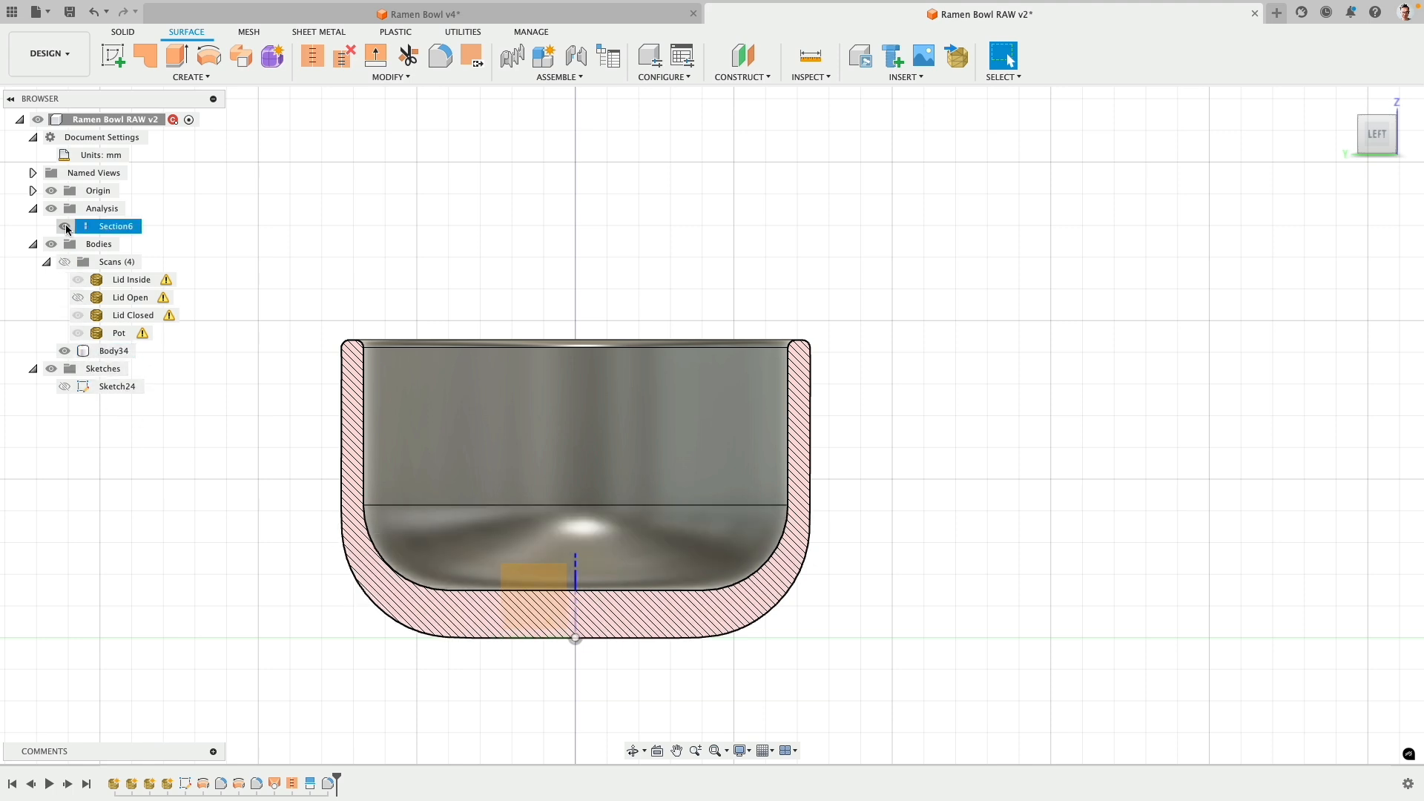
pyautogui.click(66, 226)
pyautogui.keyDown('shift'); pyautogui.moveTo(302, 256); pyautogui.dragTo(327, 272, button='middle'); pyautogui.keyUp('shift')
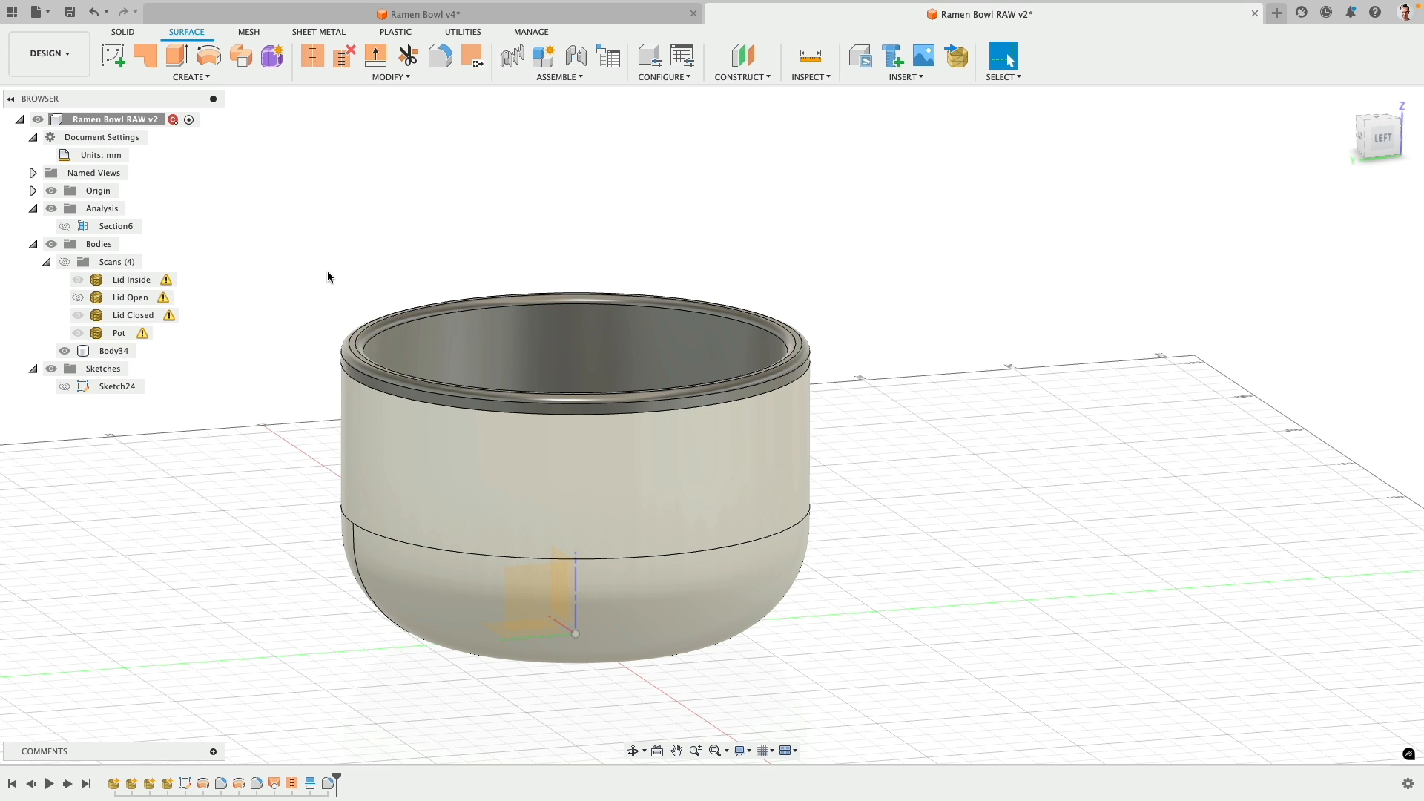
# - Show the section analysis and shell the whole pot body inward with a 1.5 mm thickness
pyautogui.click(64, 225)
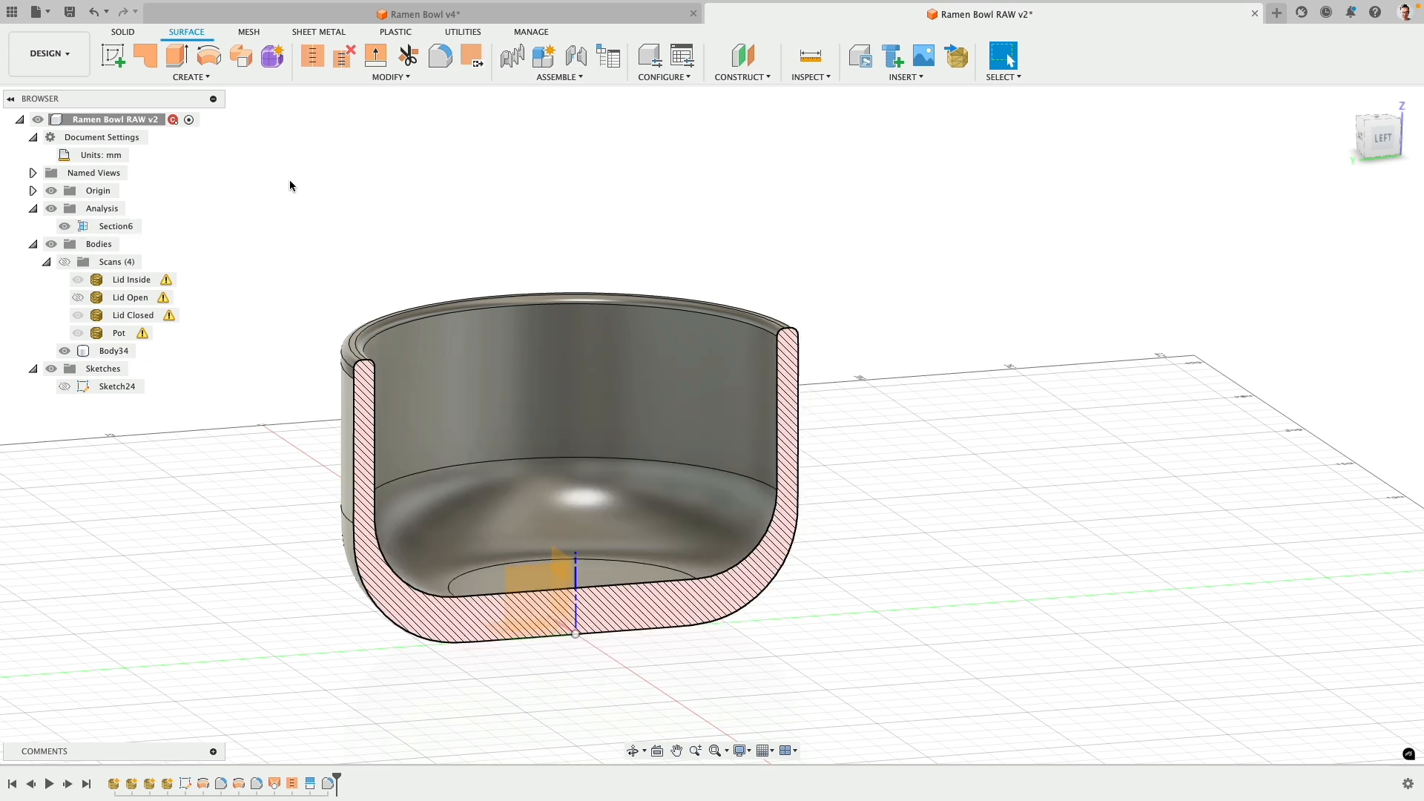
pyautogui.click(124, 32)
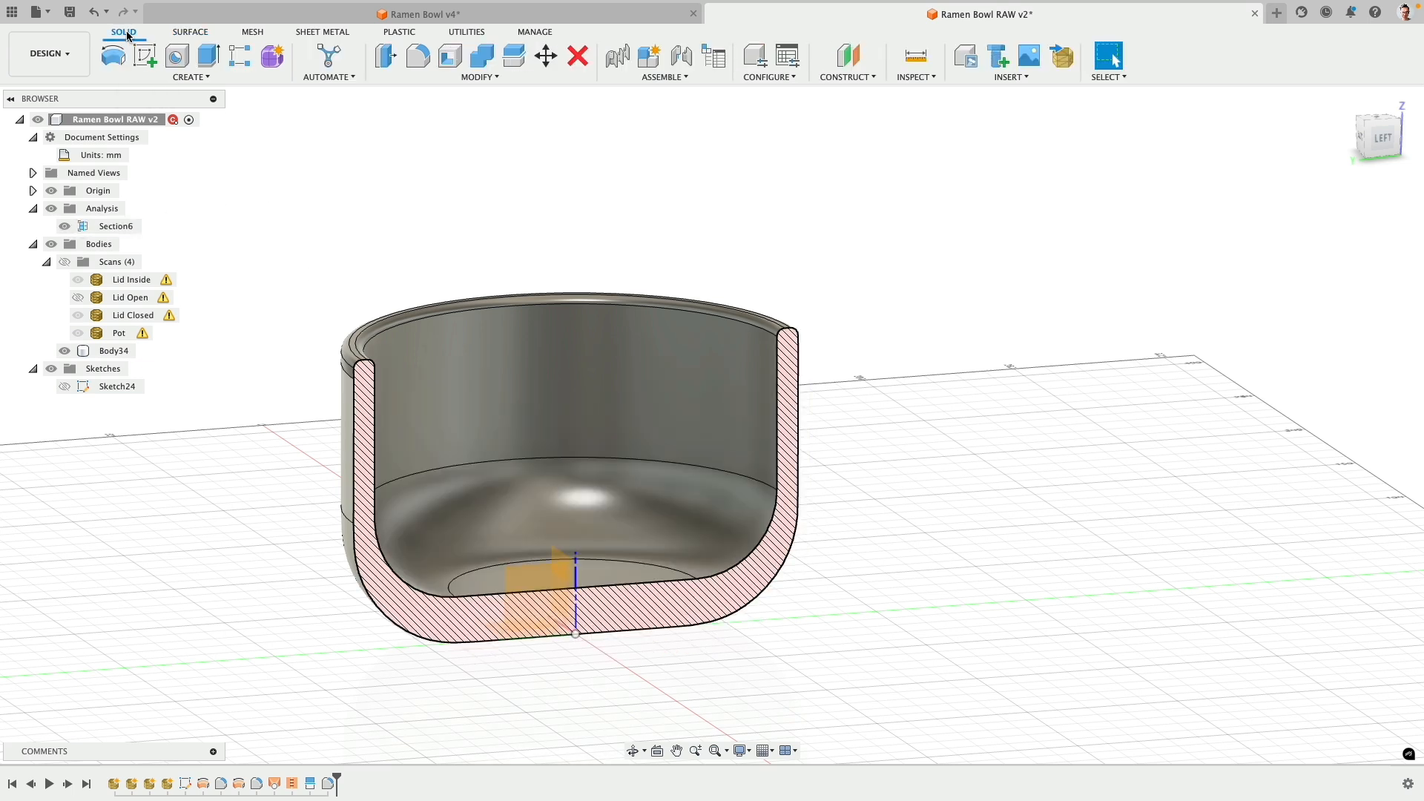
pyautogui.click(448, 66)
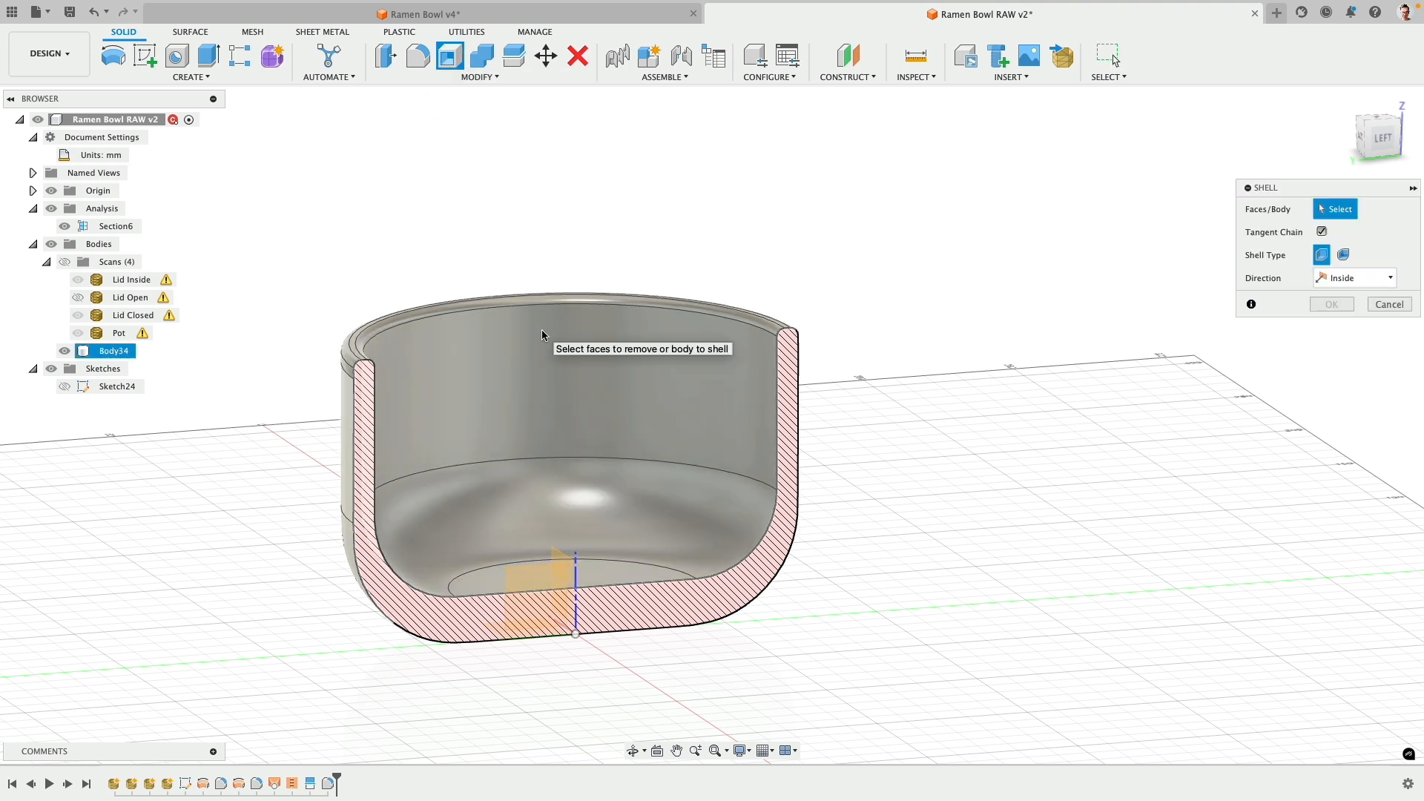
pyautogui.click(112, 351)
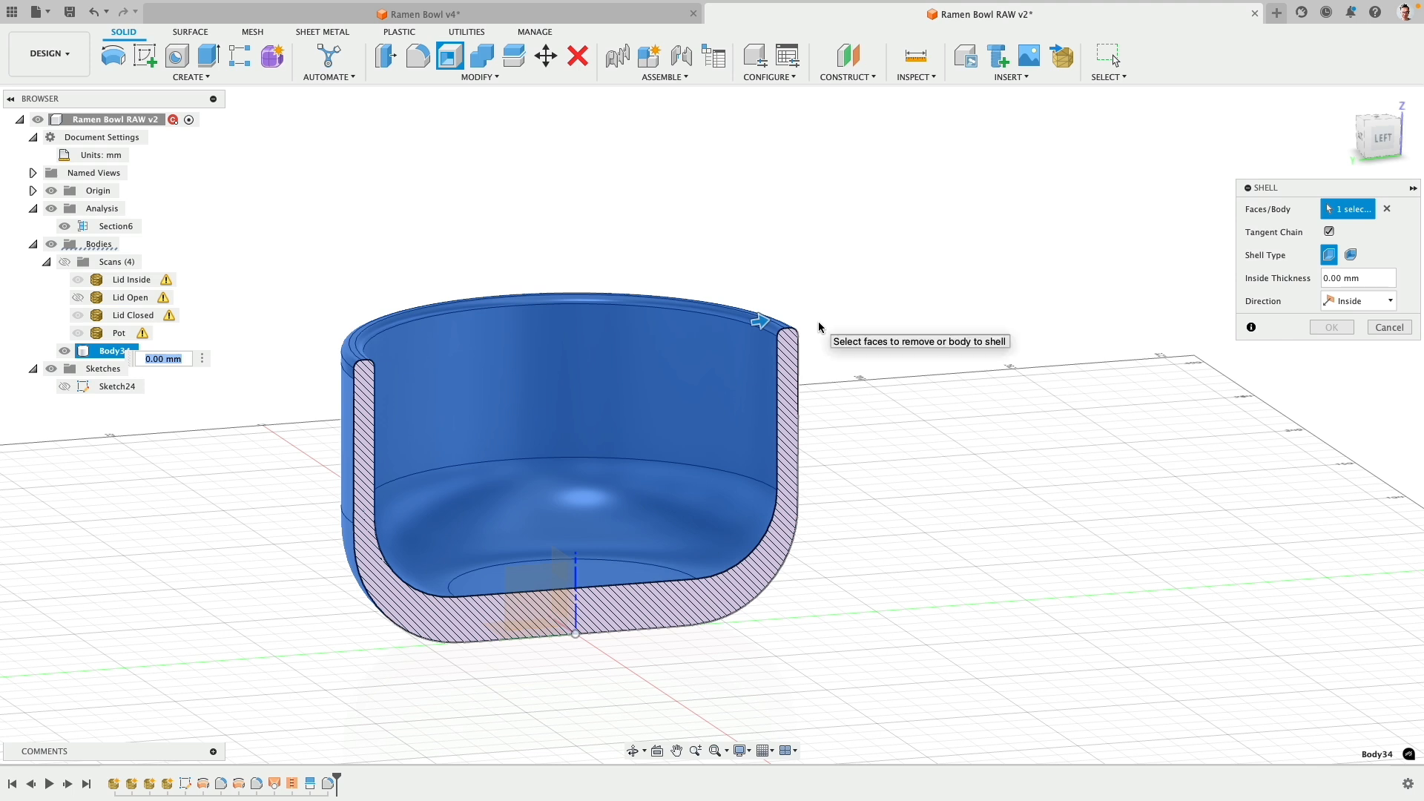
pyautogui.write('1.5')
pyautogui.press('Return')
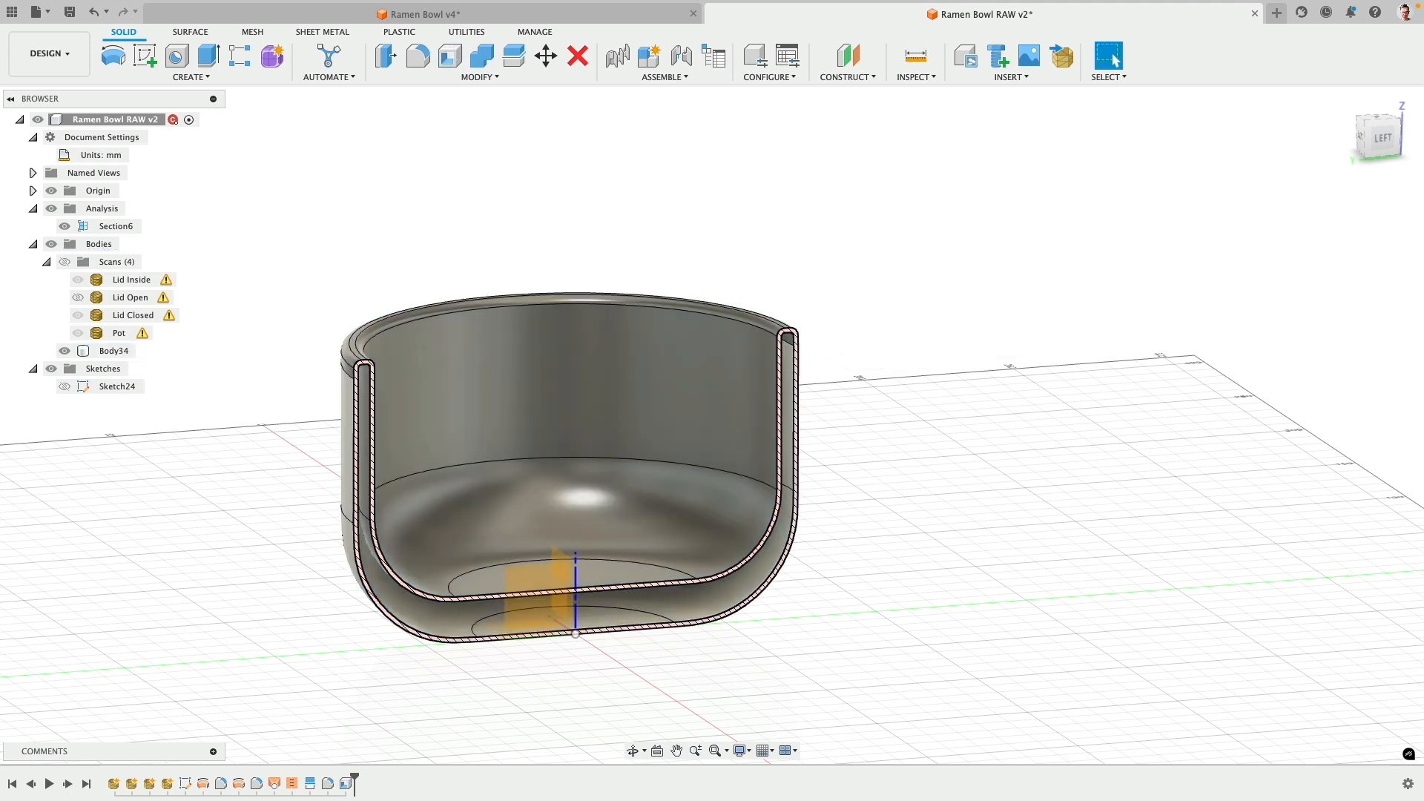
pyautogui.keyDown('shift'); pyautogui.moveTo(914, 475); pyautogui.dragTo(919, 512, button='middle'); pyautogui.keyUp('shift')
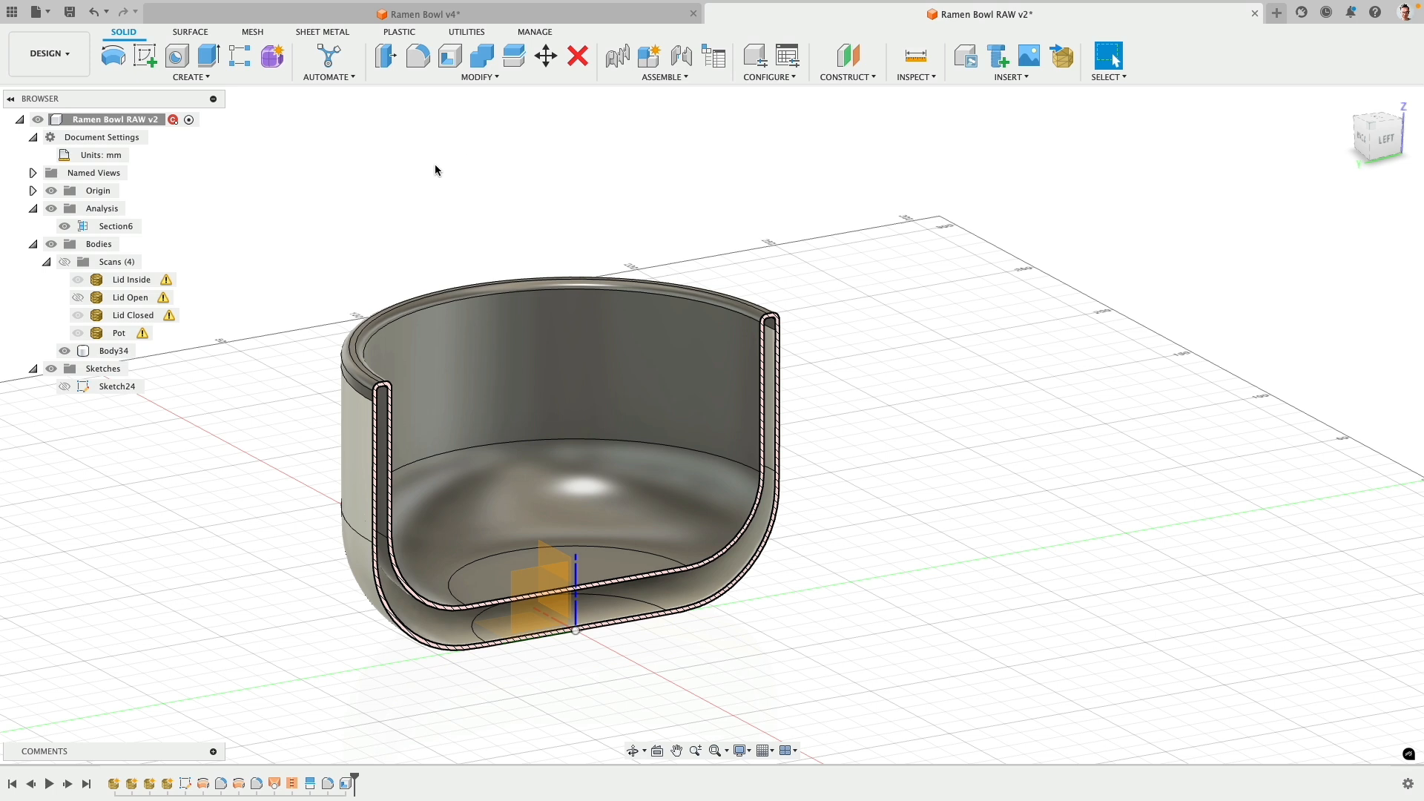
pyautogui.doubleClick(356, 412)
pyautogui.click(262, 425)
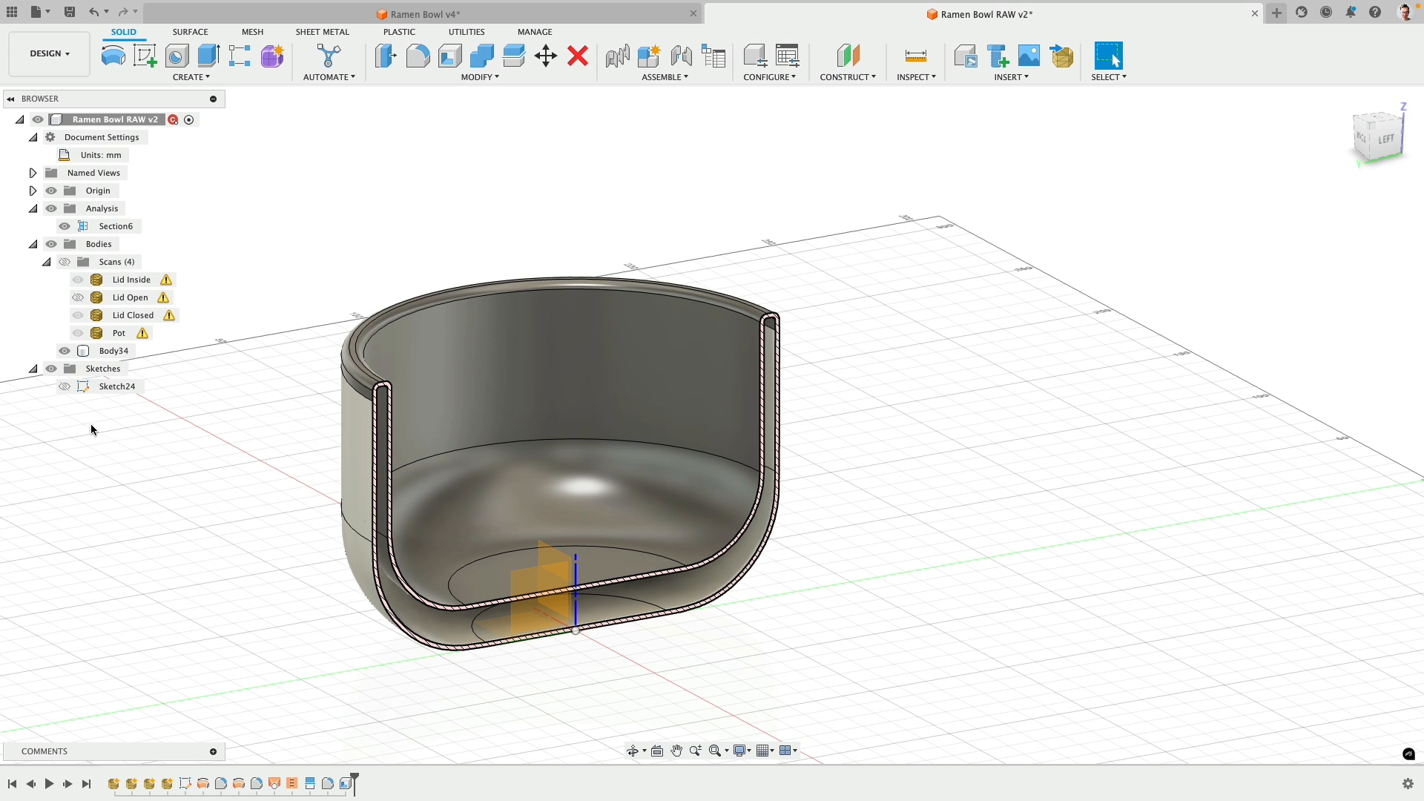
# - Show the profile sketch and split the shelled pot body with its horizontal line below the rim
pyautogui.click(64, 387)
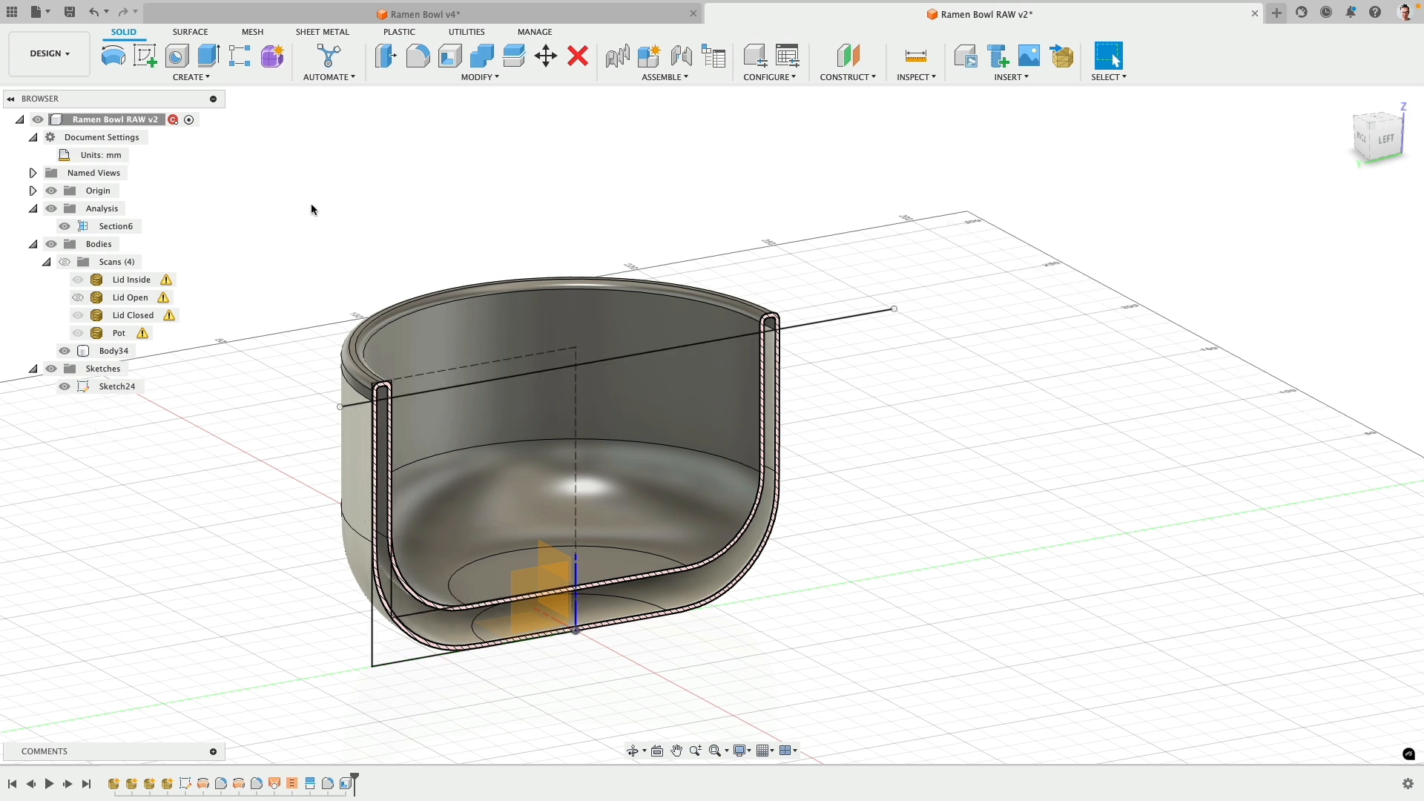
pyautogui.click(514, 56)
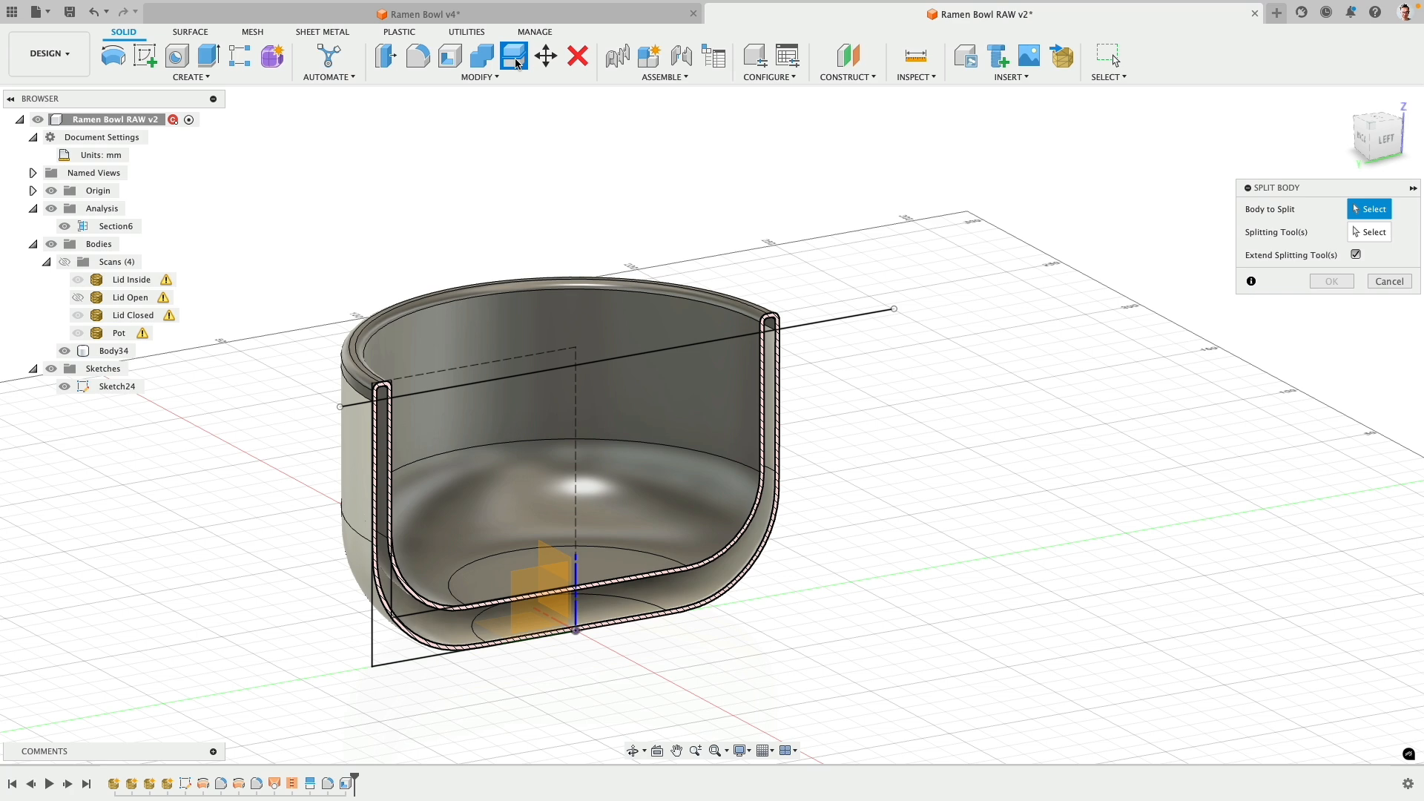
pyautogui.click(639, 293)
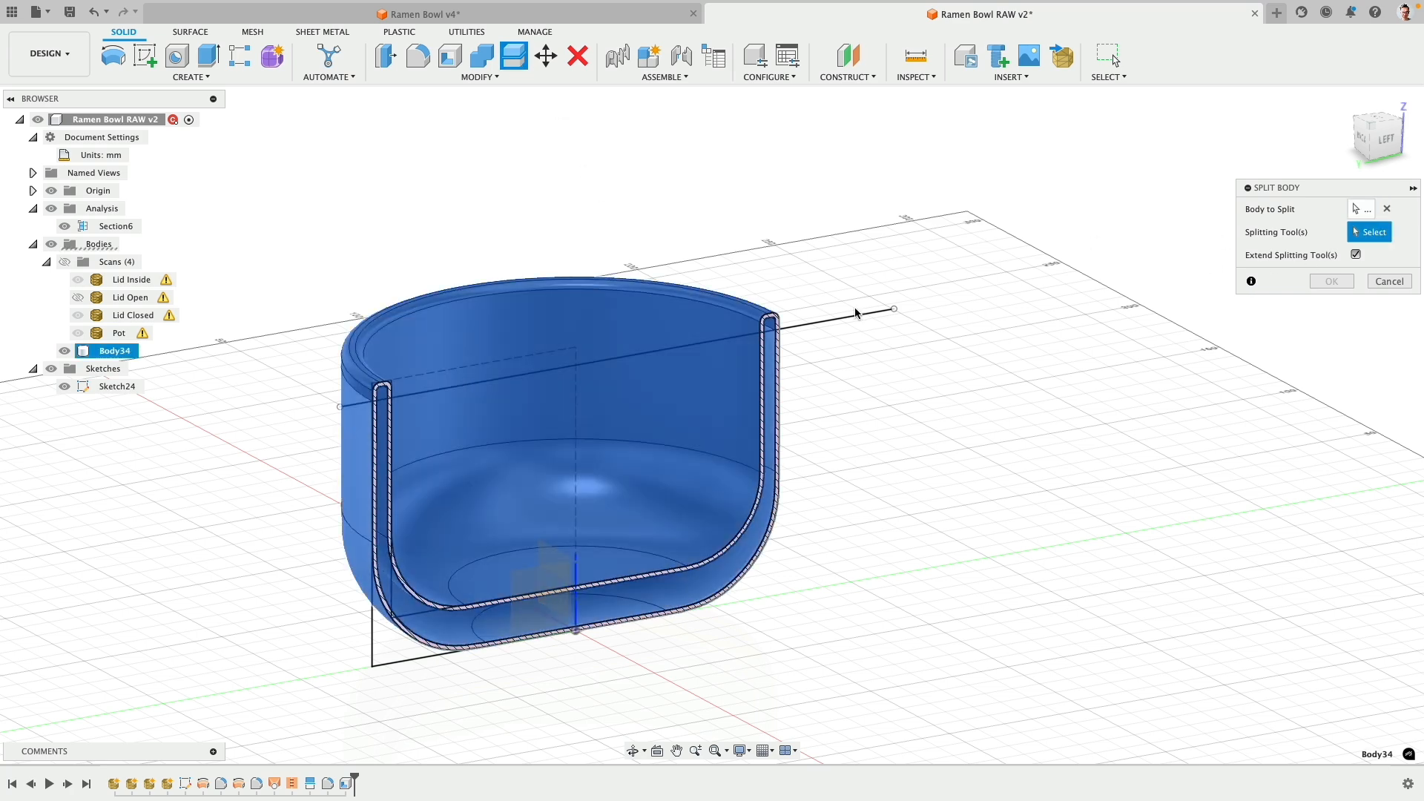
pyautogui.click(857, 313)
pyautogui.click(1331, 282)
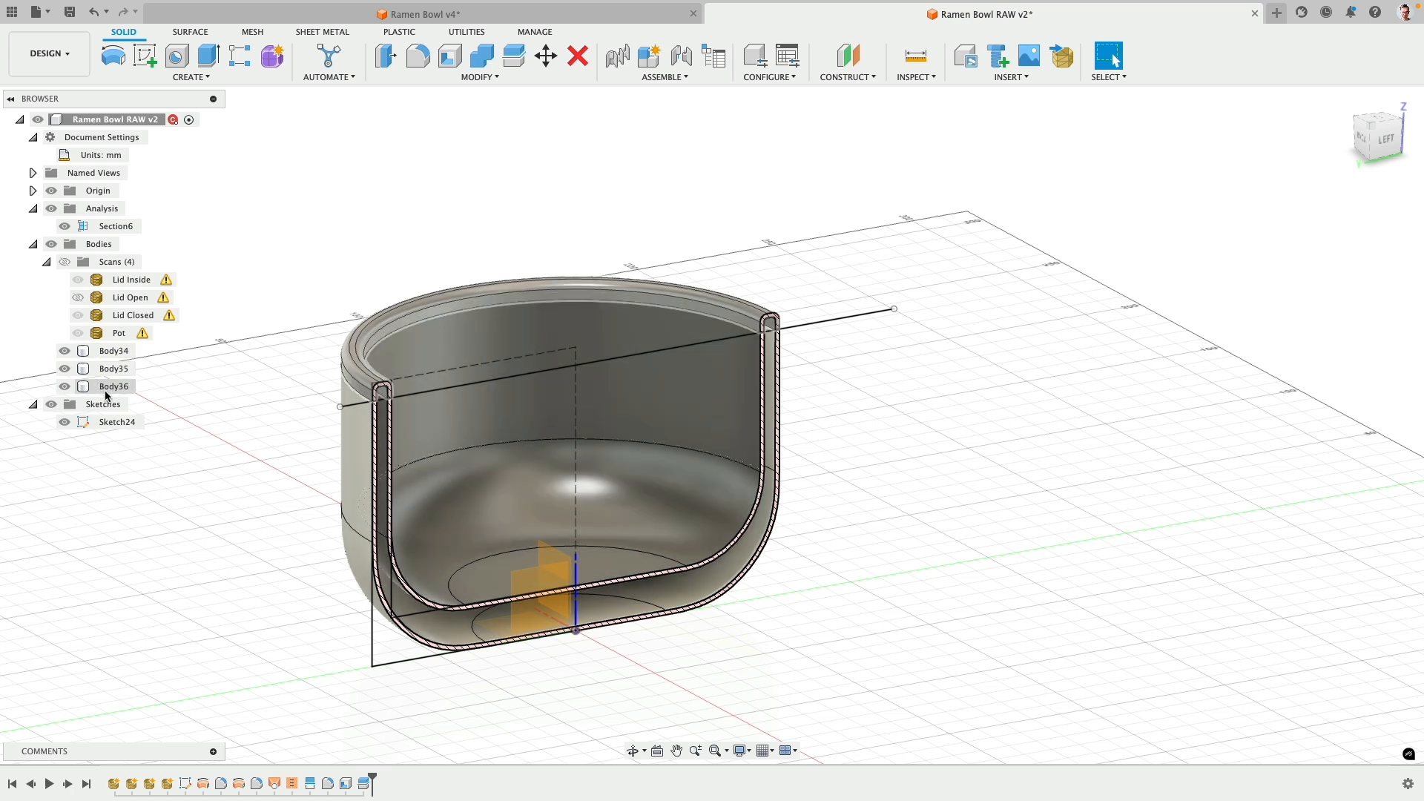
# - Join the split-off rim to the inner pot body without keeping the tool body, and check the result by toggling its visibility
pyautogui.click(482, 56)
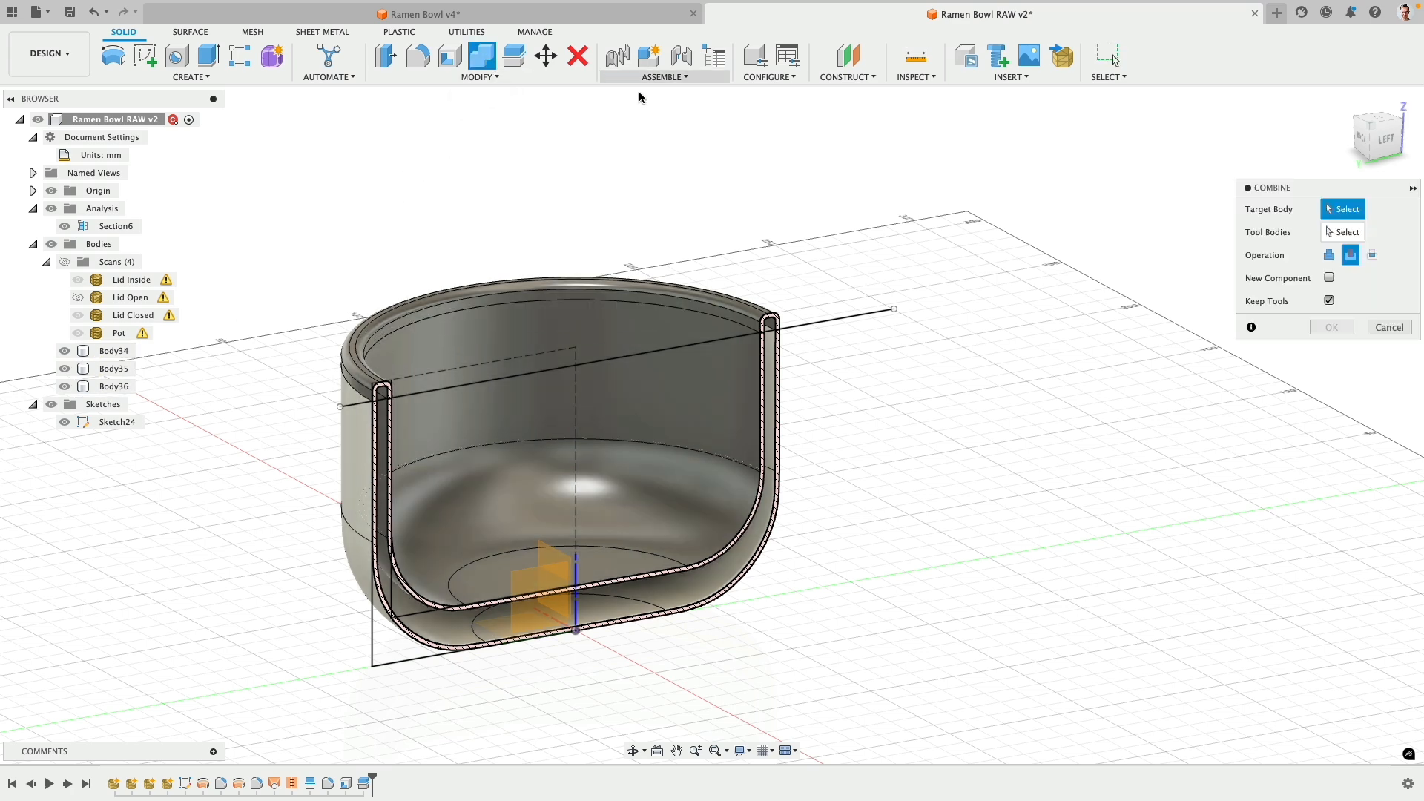
pyautogui.click(635, 322)
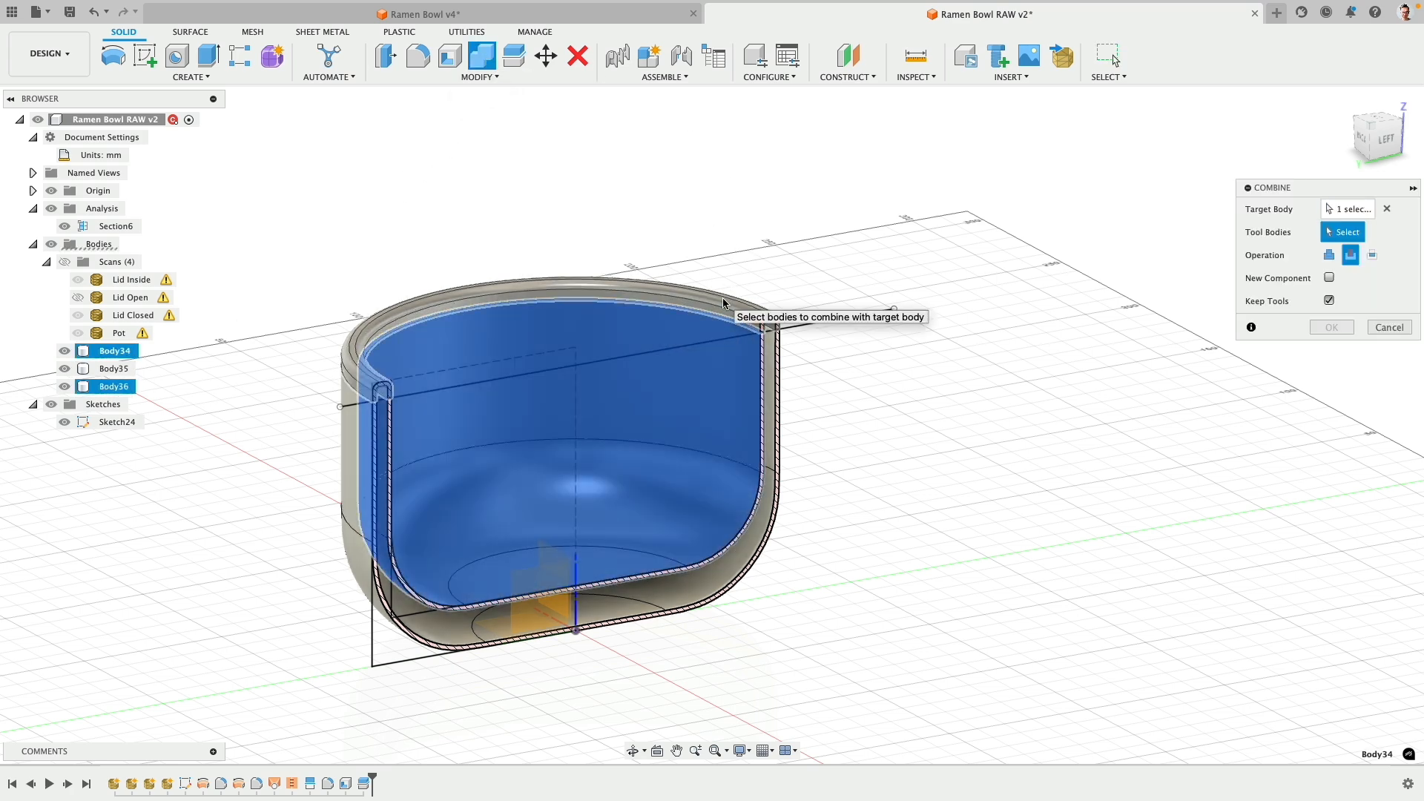
pyautogui.click(723, 297)
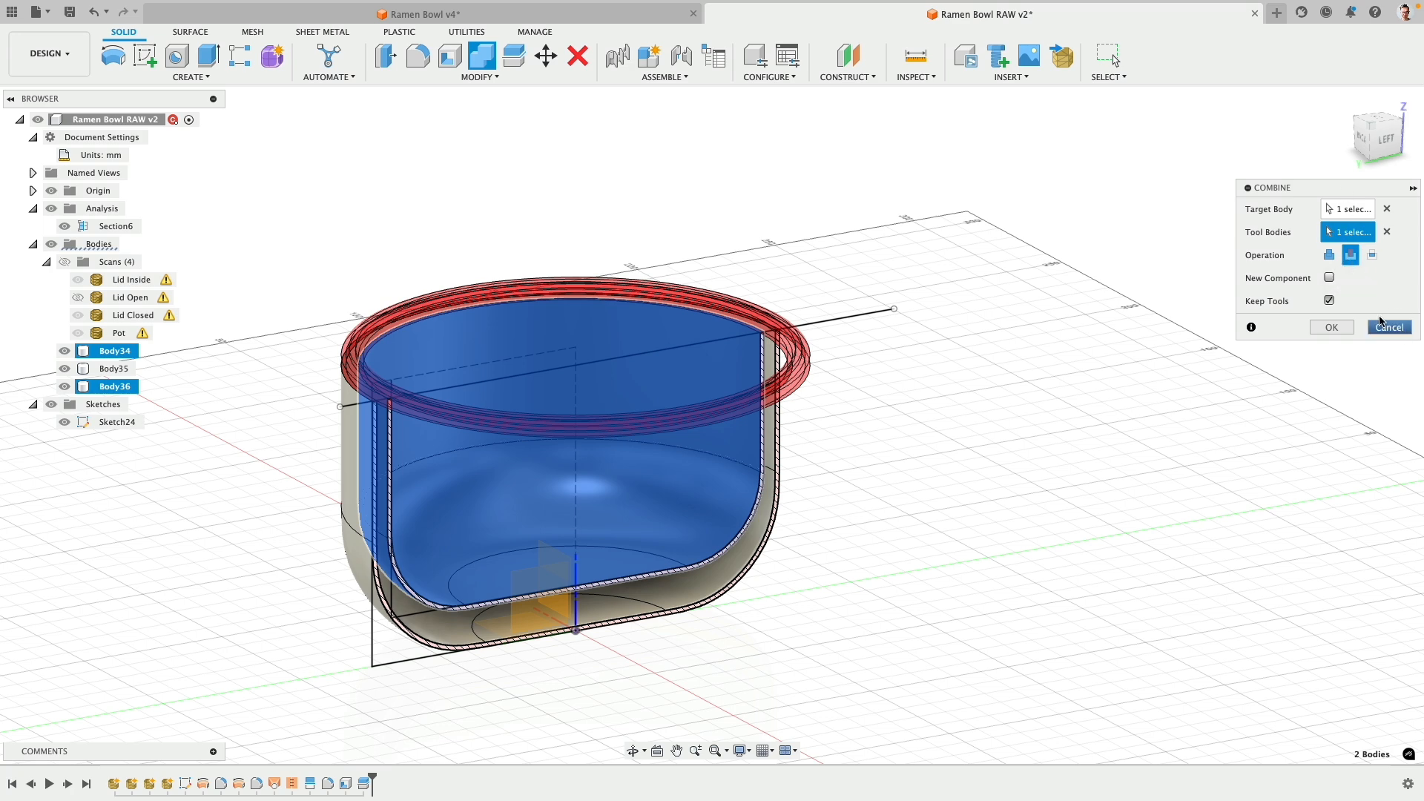
pyautogui.click(1330, 254)
pyautogui.click(1330, 301)
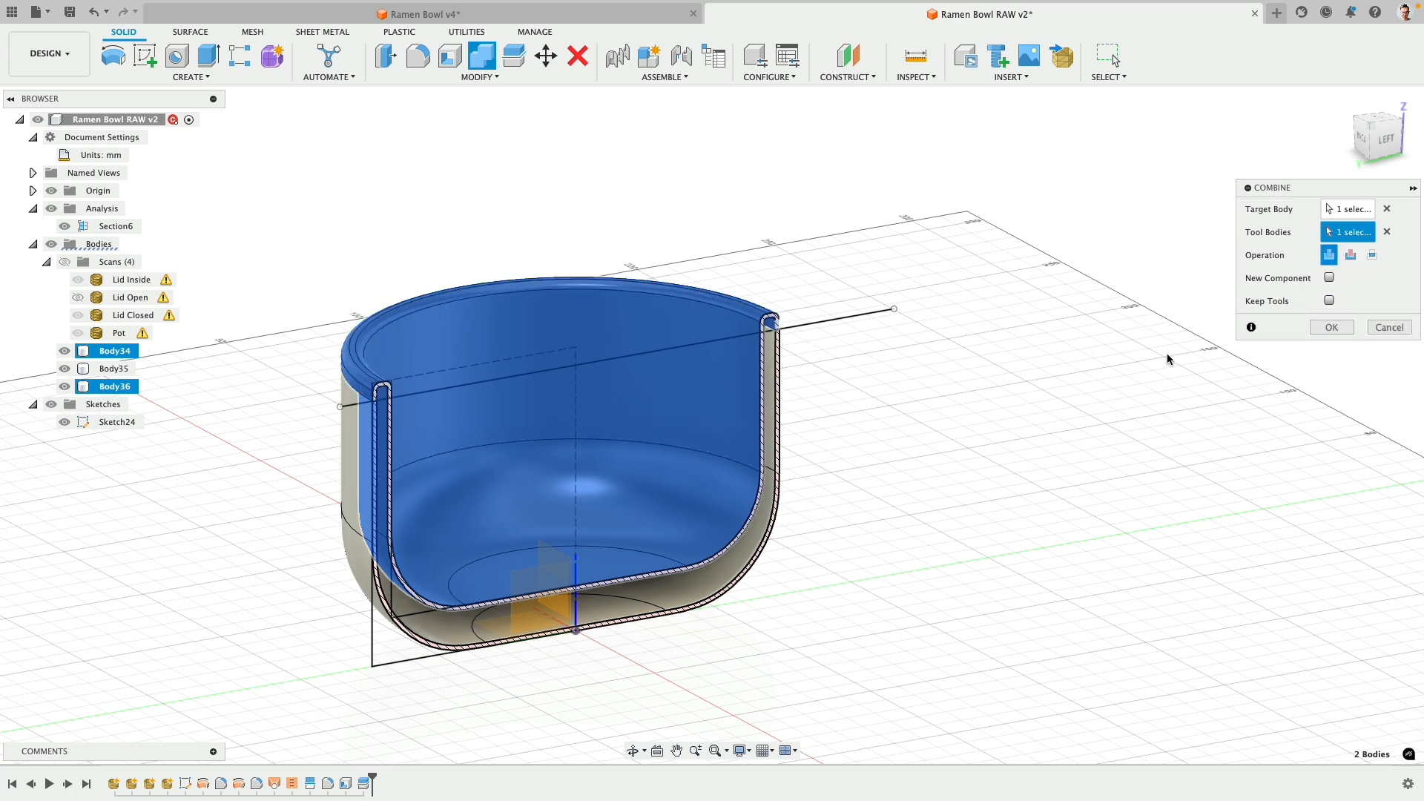
pyautogui.click(1331, 327)
pyautogui.click(65, 351)
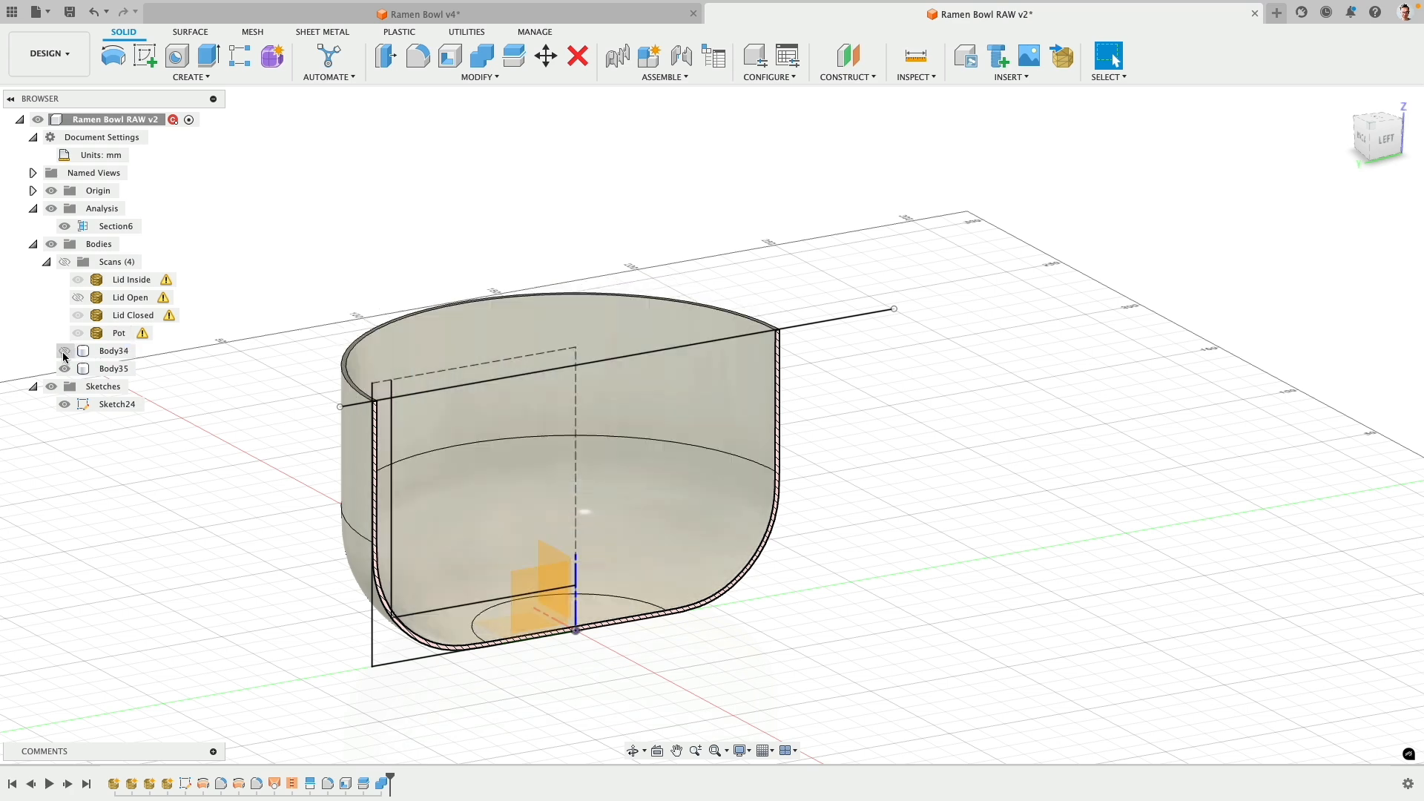
pyautogui.click(64, 350)
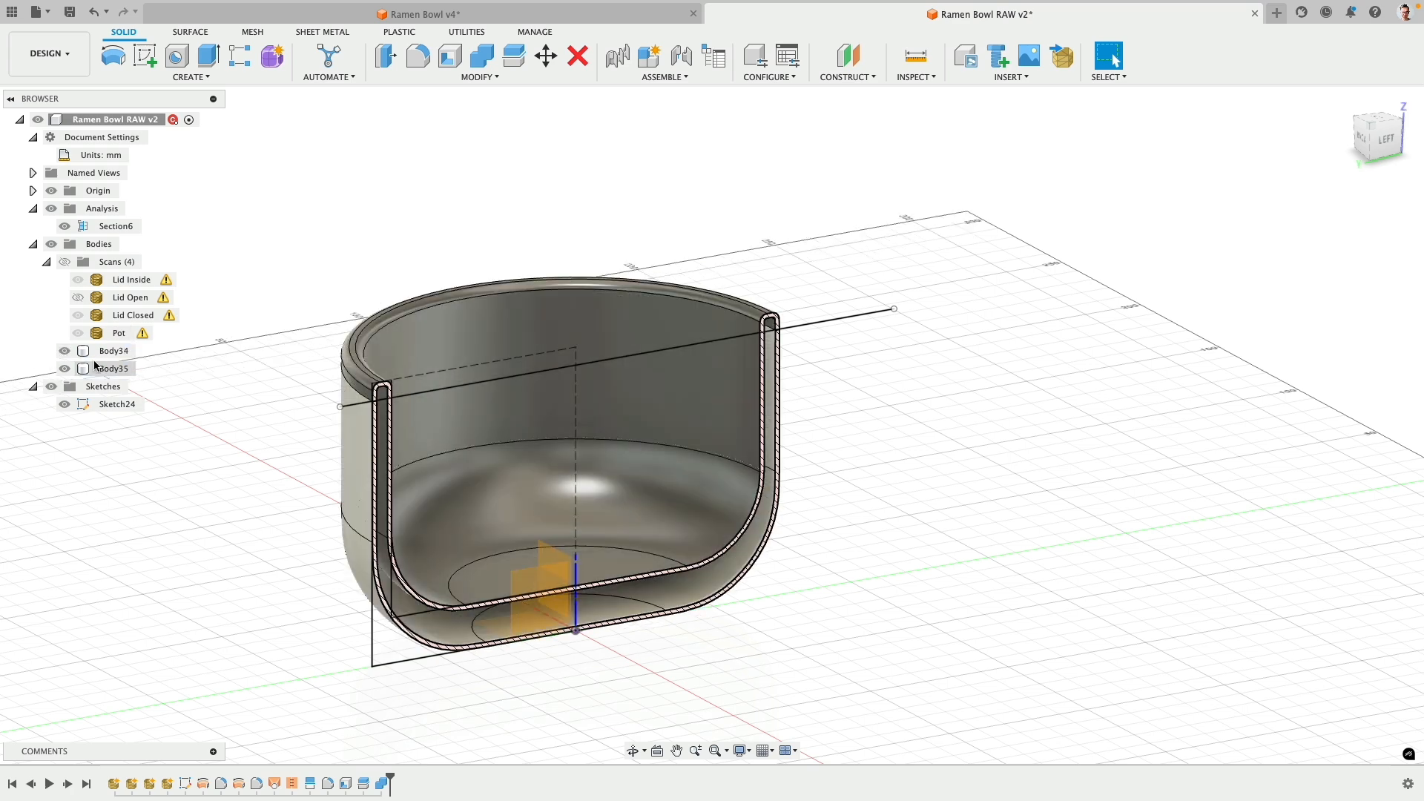
# - Hide the profile sketch, apply Steel - Satin to the inner body and Paint - Enamel Glossy (White) to the outer body, removing its face appearances
pyautogui.click(65, 404)
pyautogui.keyDown('shift'); pyautogui.moveTo(186, 430); pyautogui.dragTo(254, 452, button='middle'); pyautogui.keyUp('shift')
pyautogui.press('a')
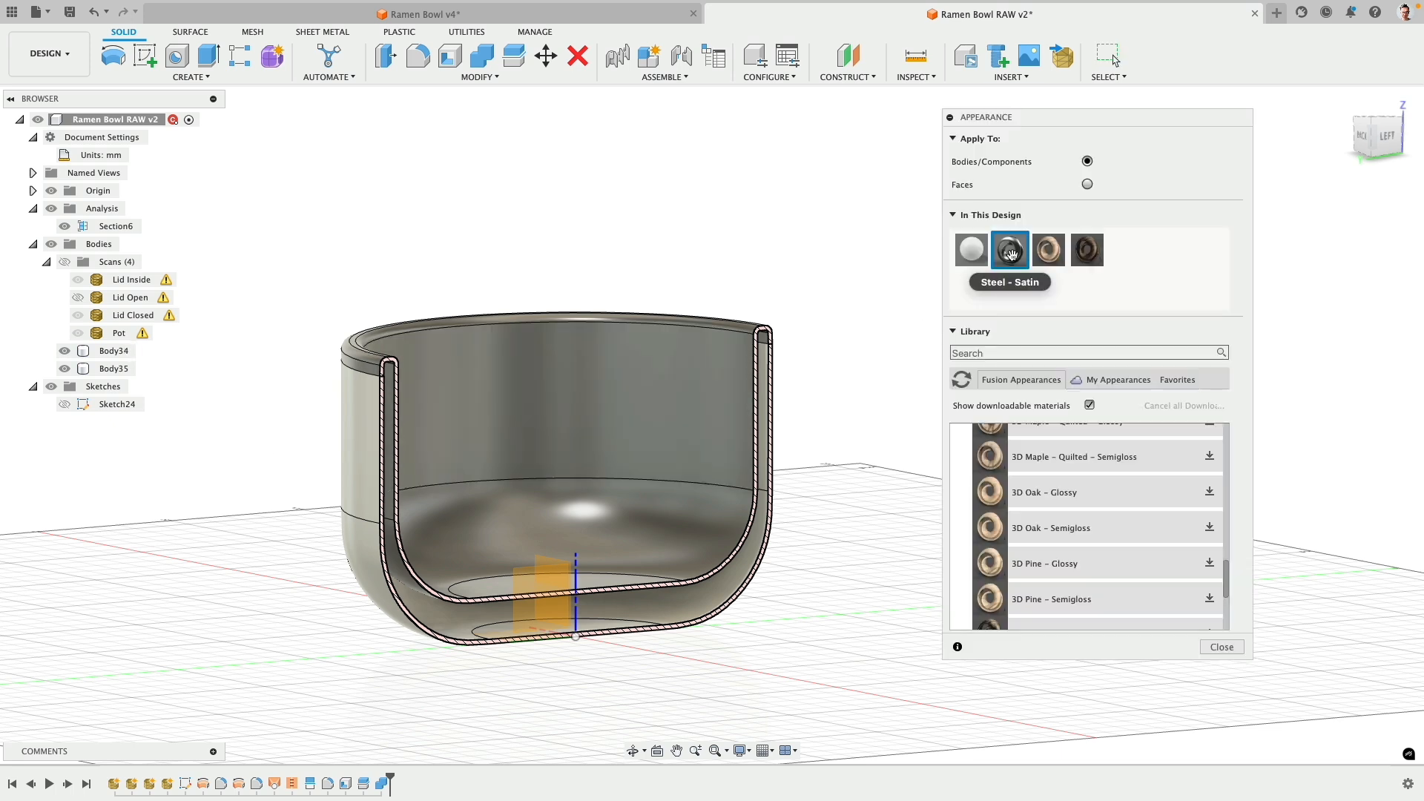
pyautogui.moveTo(1012, 254); pyautogui.dragTo(648, 339)
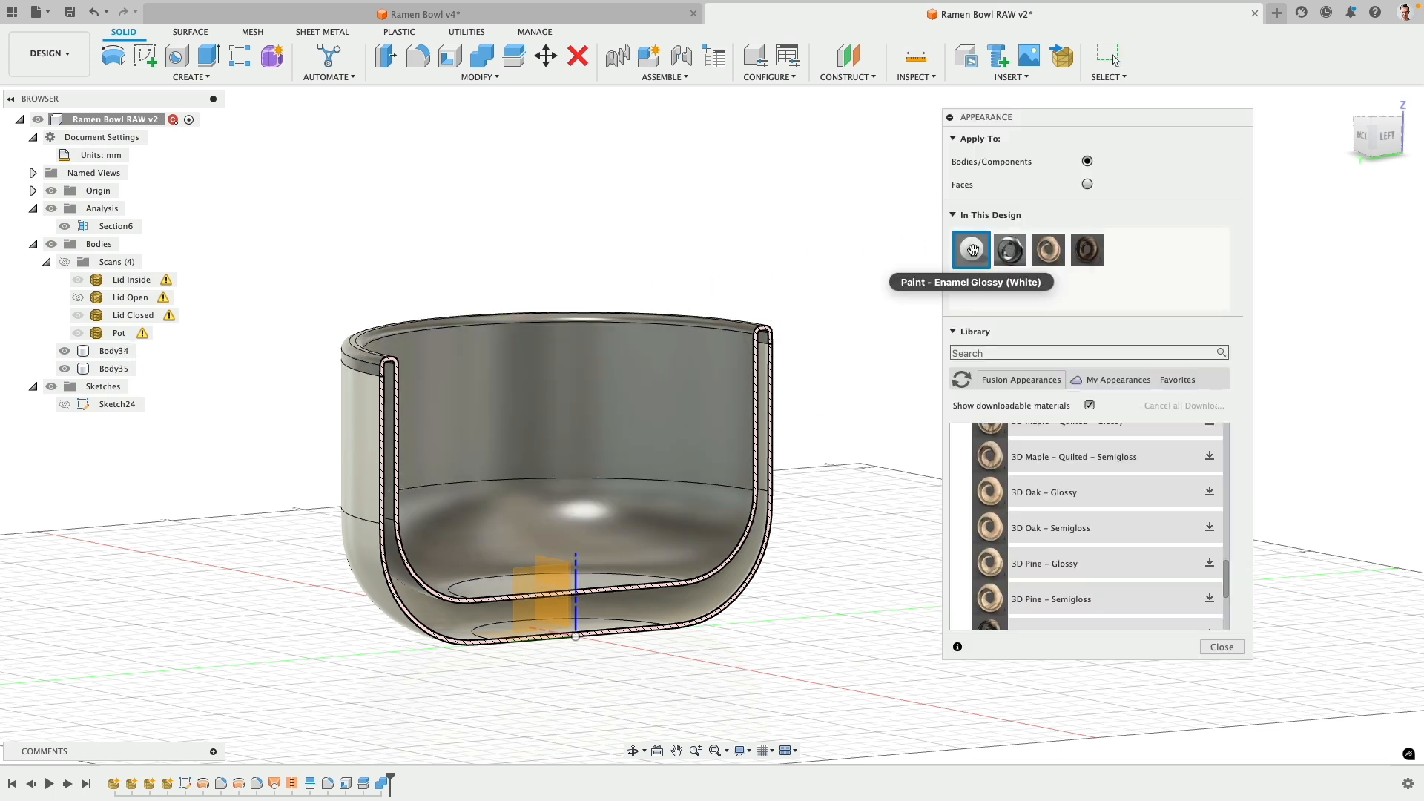
pyautogui.moveTo(781, 496); pyautogui.dragTo(768, 493)
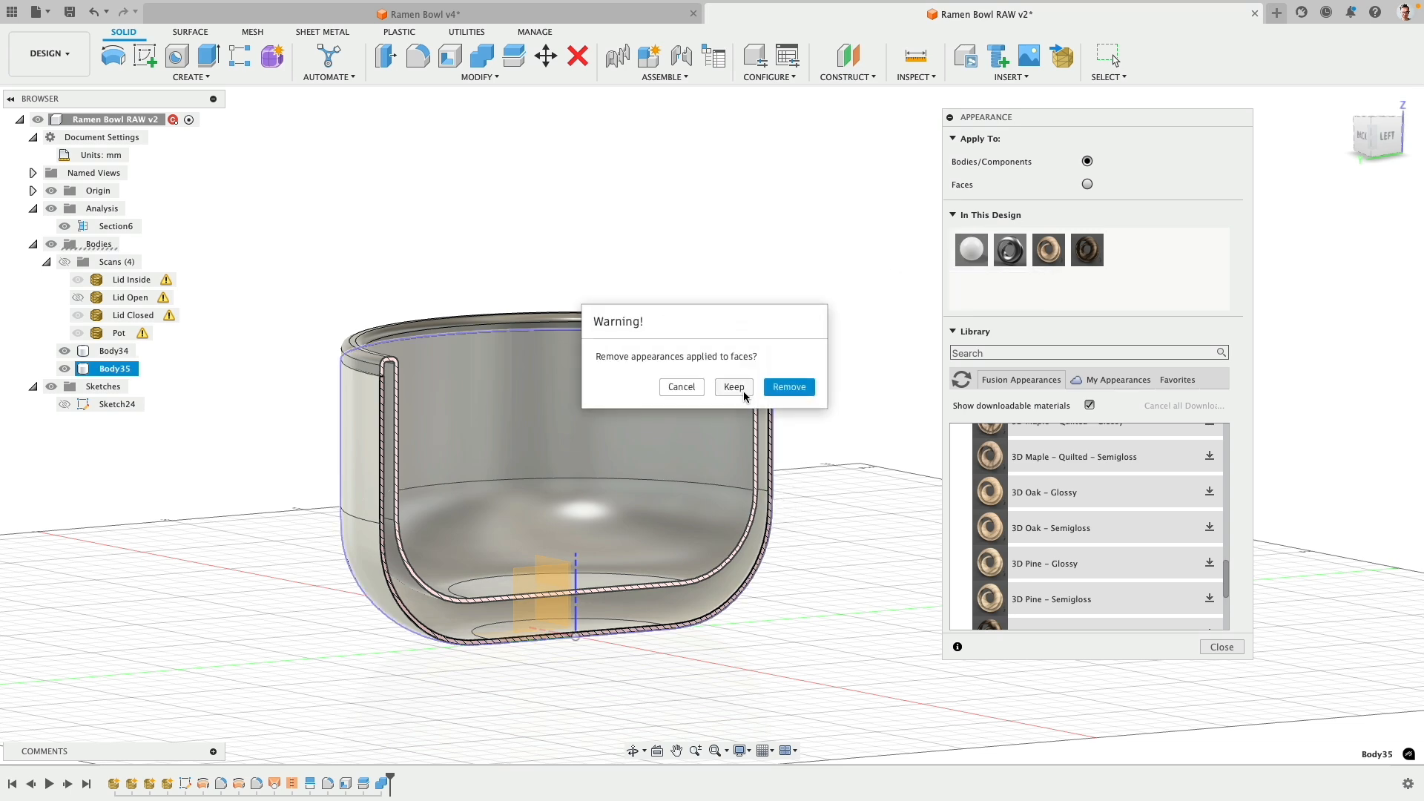
pyautogui.click(788, 387)
pyautogui.click(1222, 647)
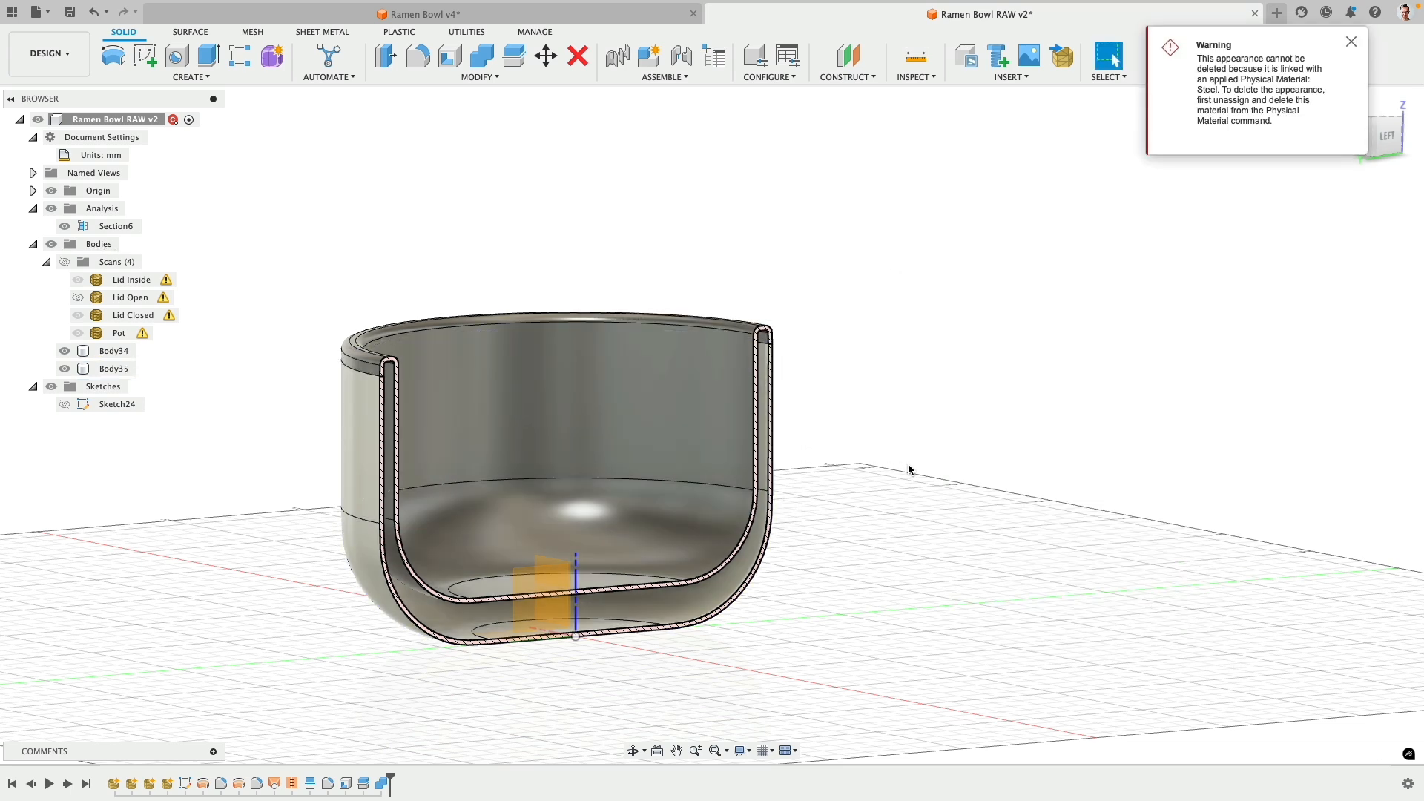
pyautogui.keyDown('shift'); pyautogui.moveTo(908, 465); pyautogui.dragTo(794, 473, button='middle'); pyautogui.keyUp('shift')
pyautogui.click(1353, 43)
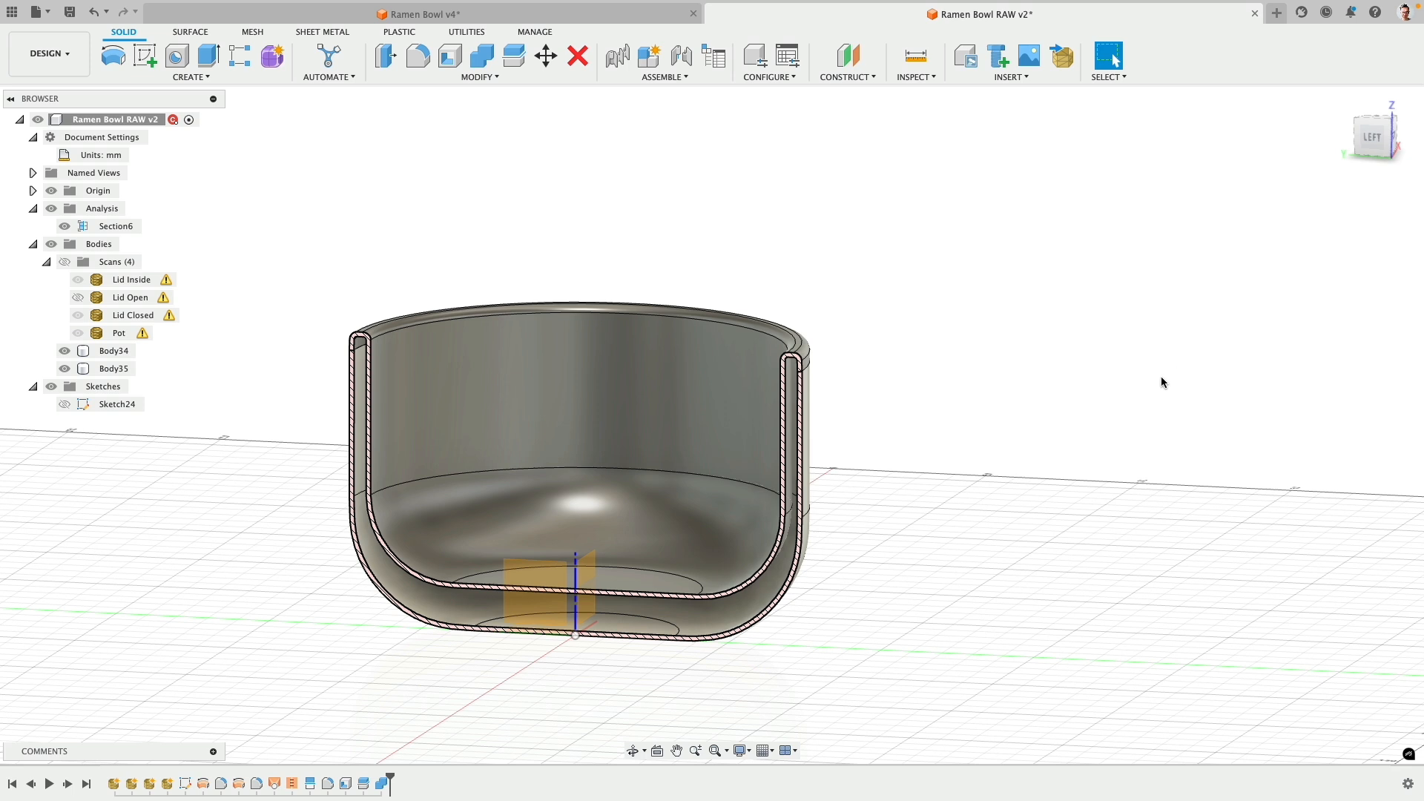
# - Edit the profile sketch and draw three lines forming a rectangle about 5 mm wide and 1 mm deep below the pot's base line
pyautogui.keyDown('shift'); pyautogui.moveTo(992, 547); pyautogui.dragTo(879, 601, button='middle'); pyautogui.keyUp('shift')
pyautogui.click(462, 650)
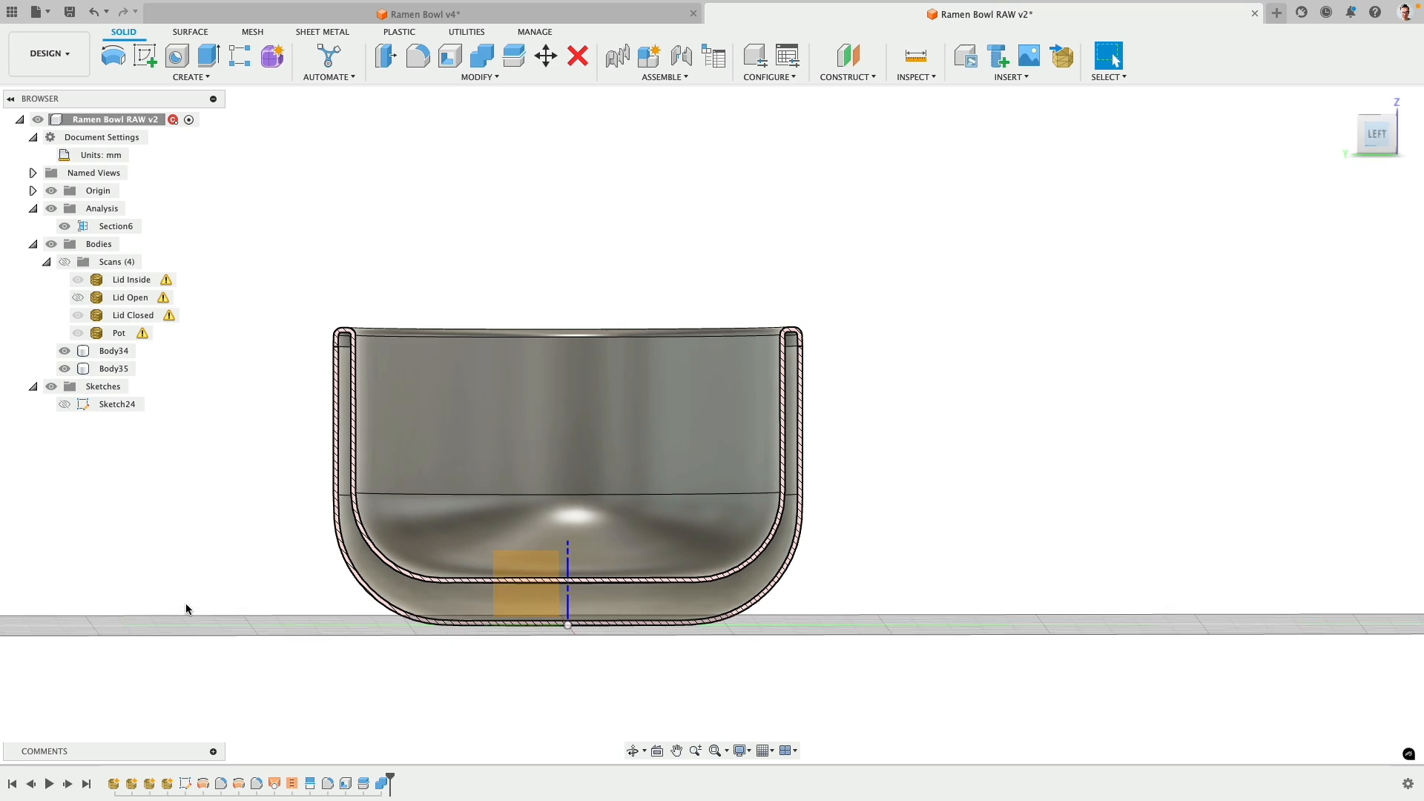
pyautogui.rightClick(186, 786)
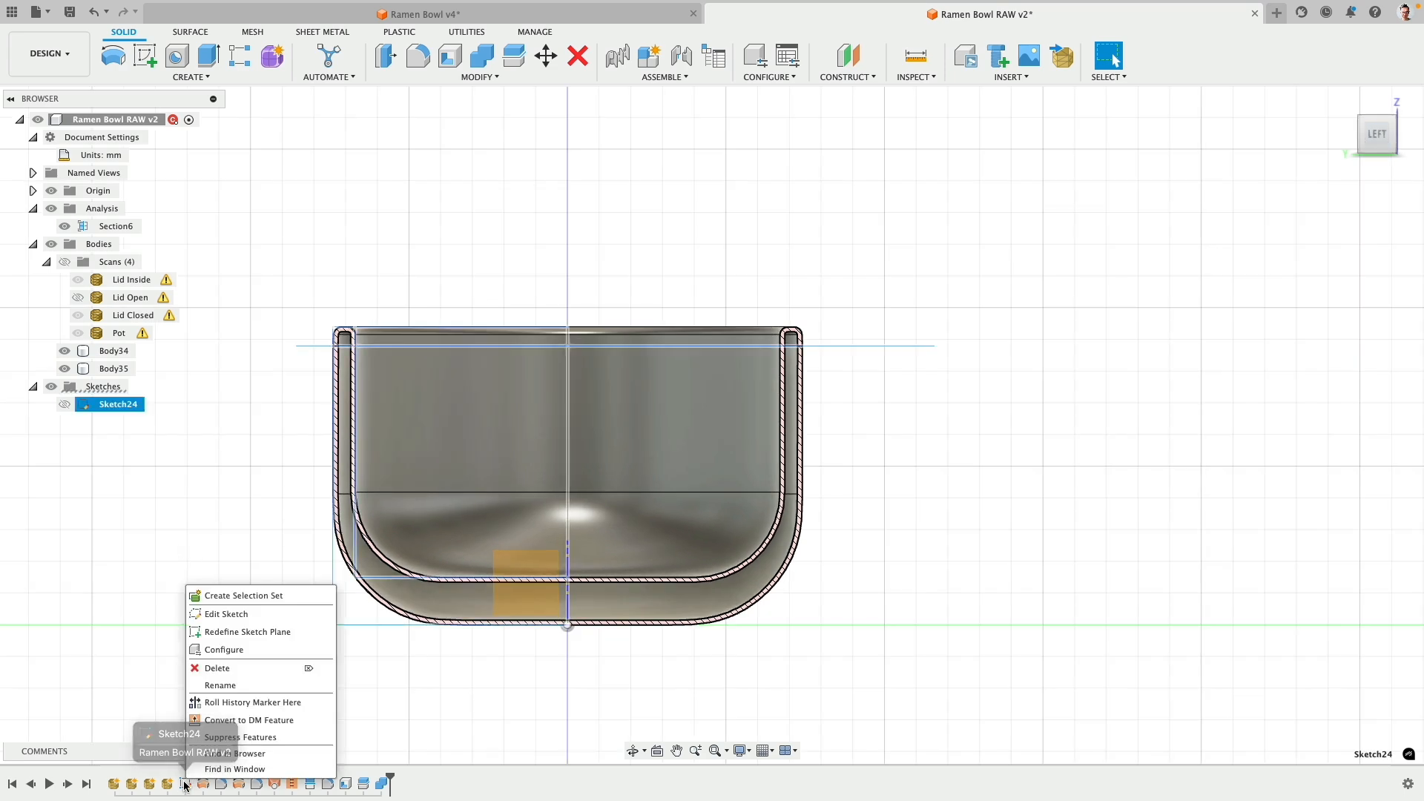
pyautogui.click(213, 616)
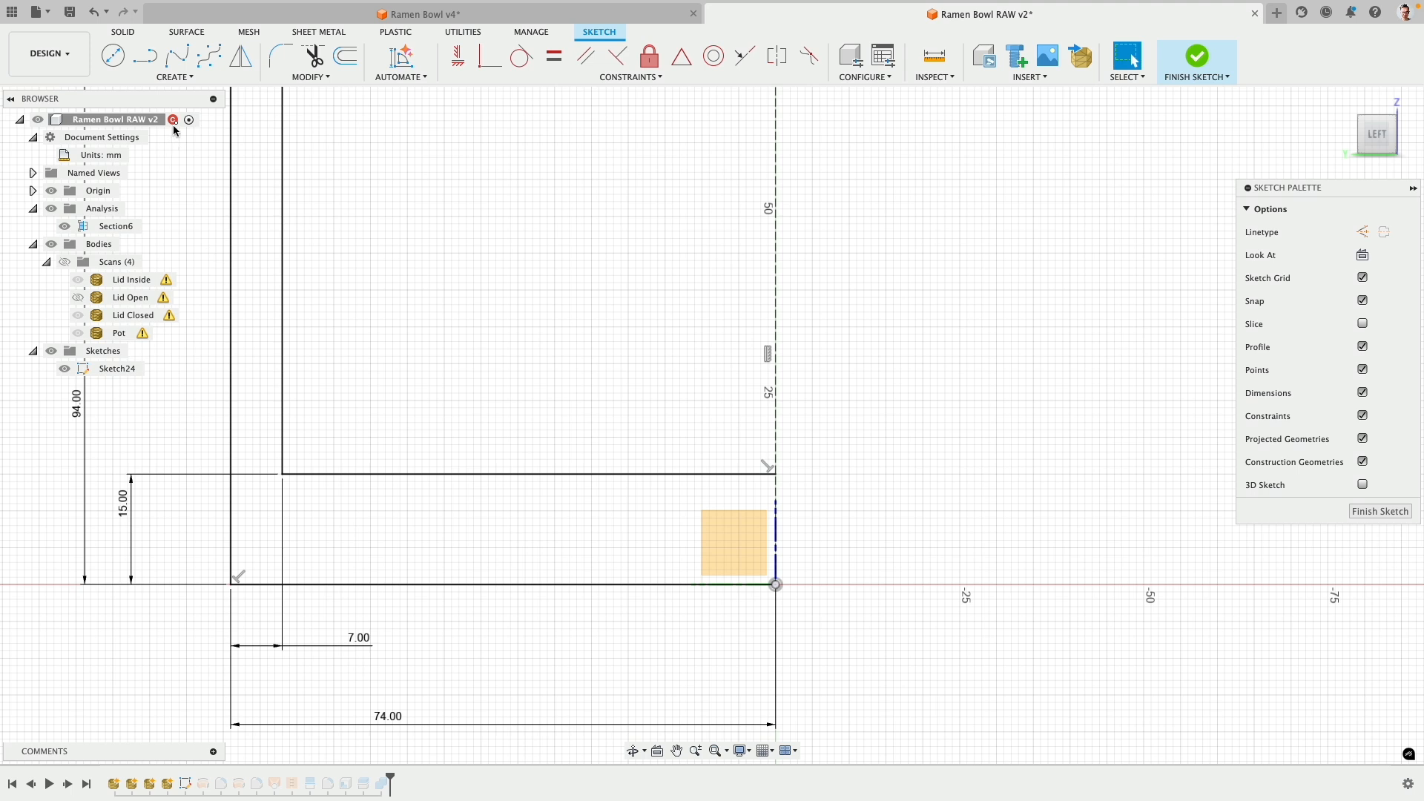
pyautogui.click(145, 55)
pyautogui.scroll(3, 453, 759)
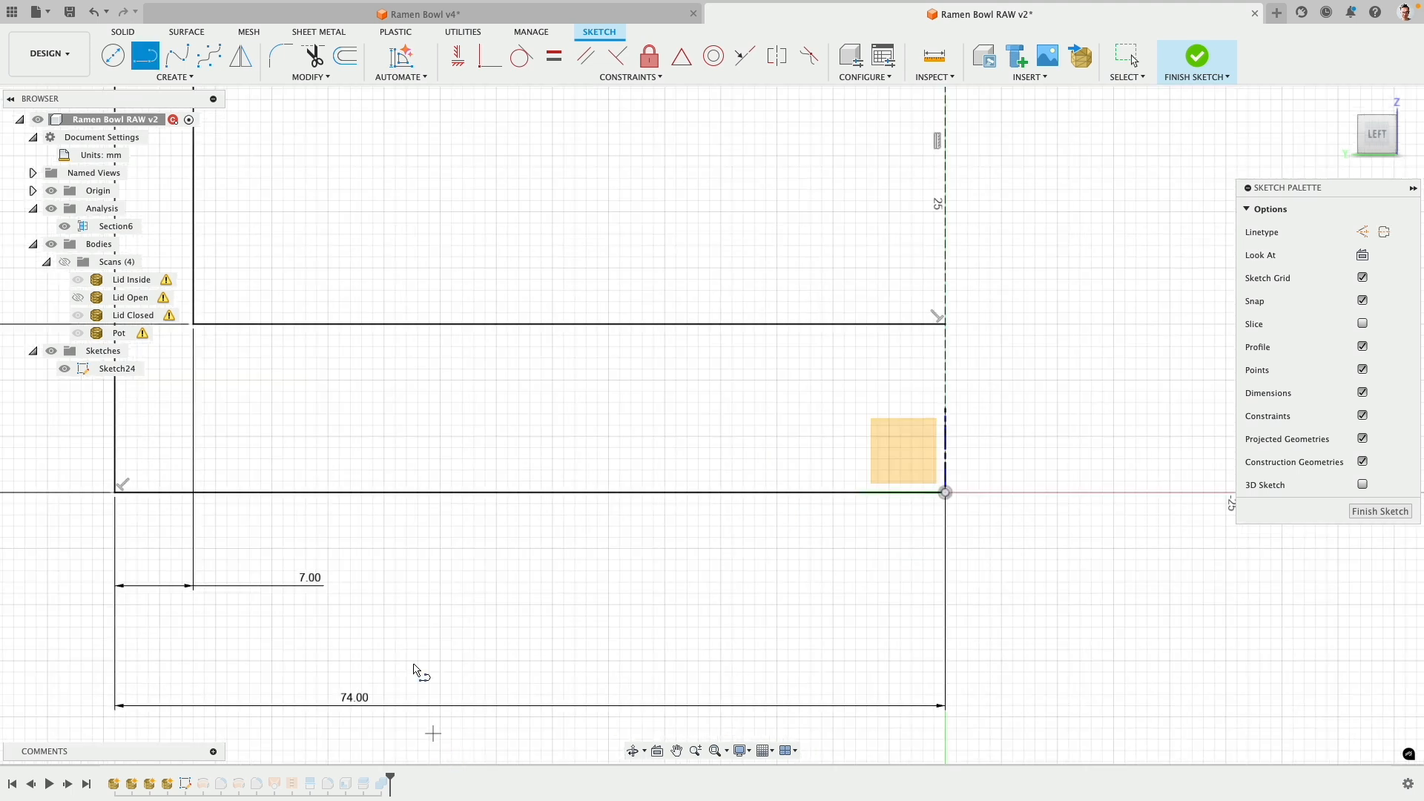
pyautogui.click(384, 493)
pyautogui.scroll(1, 384, 512)
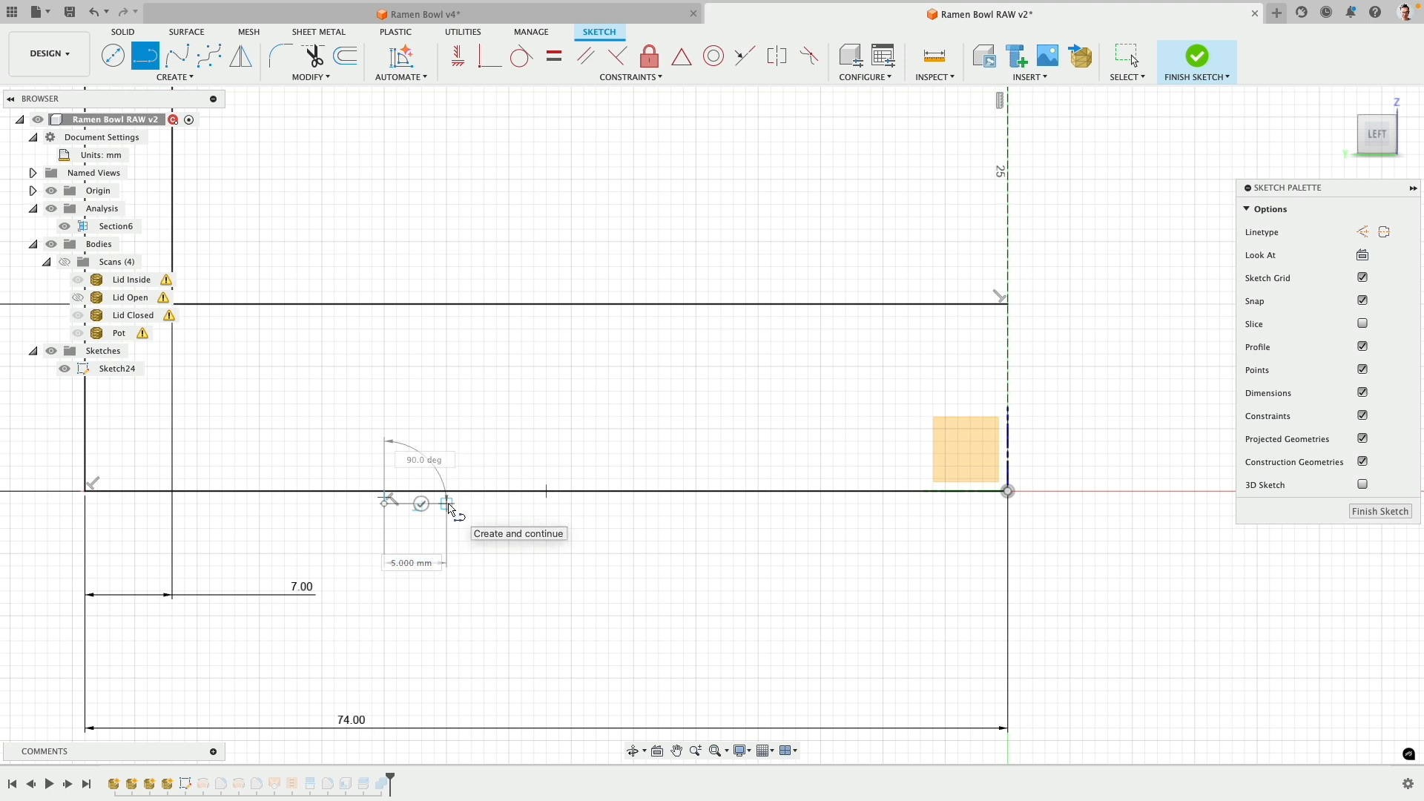
pyautogui.click(447, 503)
pyautogui.click(448, 492)
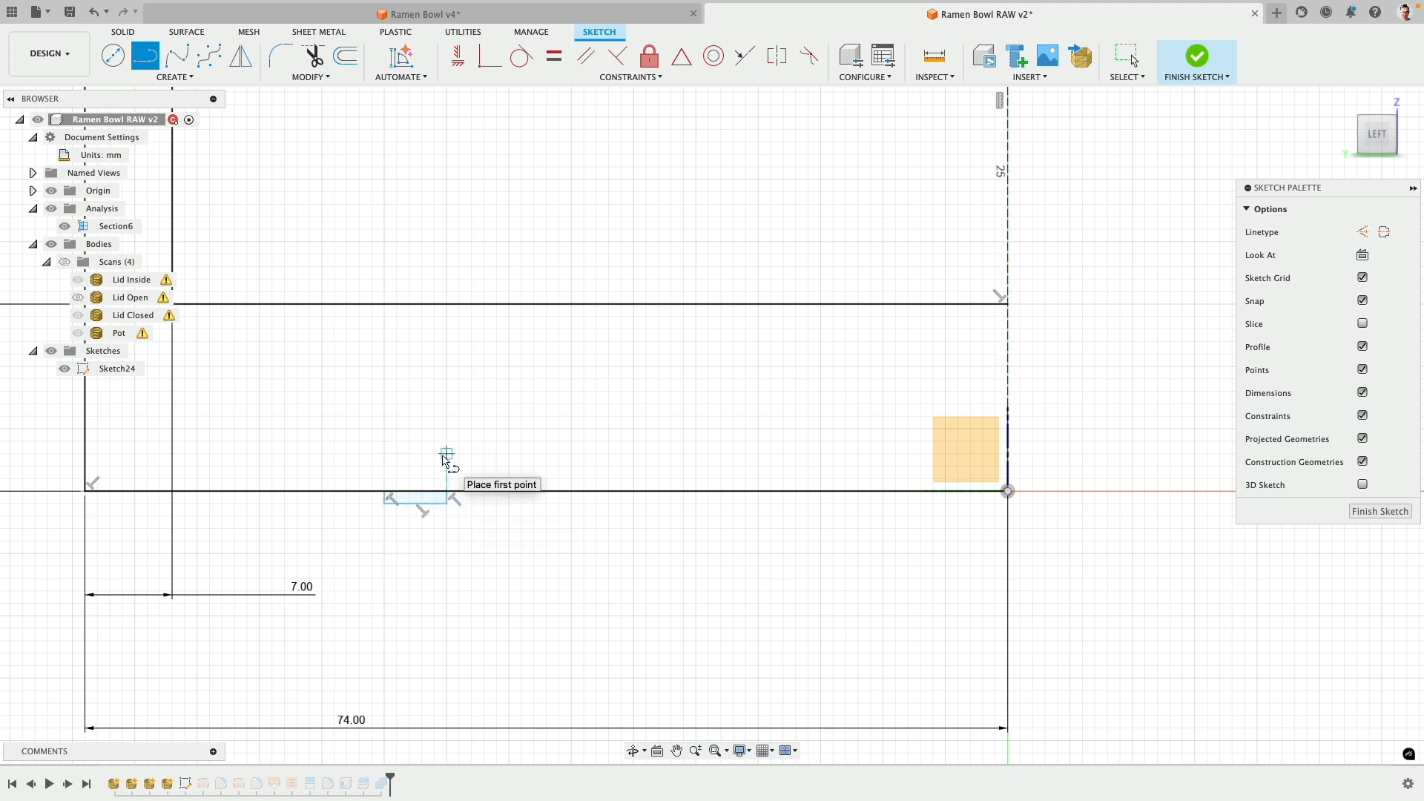
# - Dimension the small rectangle 1 mm high and 5 mm wide, and finish the sketch
pyautogui.scroll(5, 408, 509)
pyautogui.press('d')
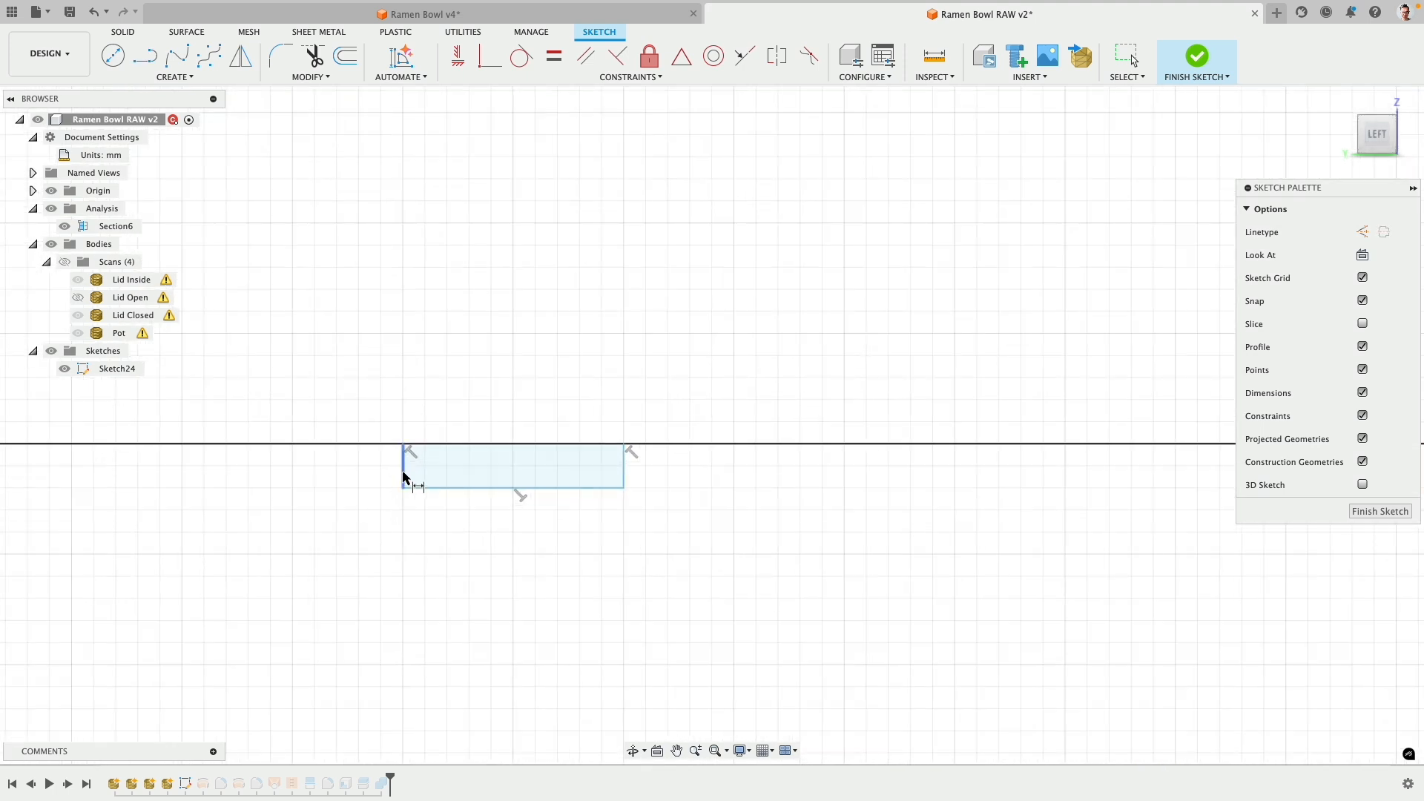
pyautogui.click(403, 468)
pyautogui.click(319, 475)
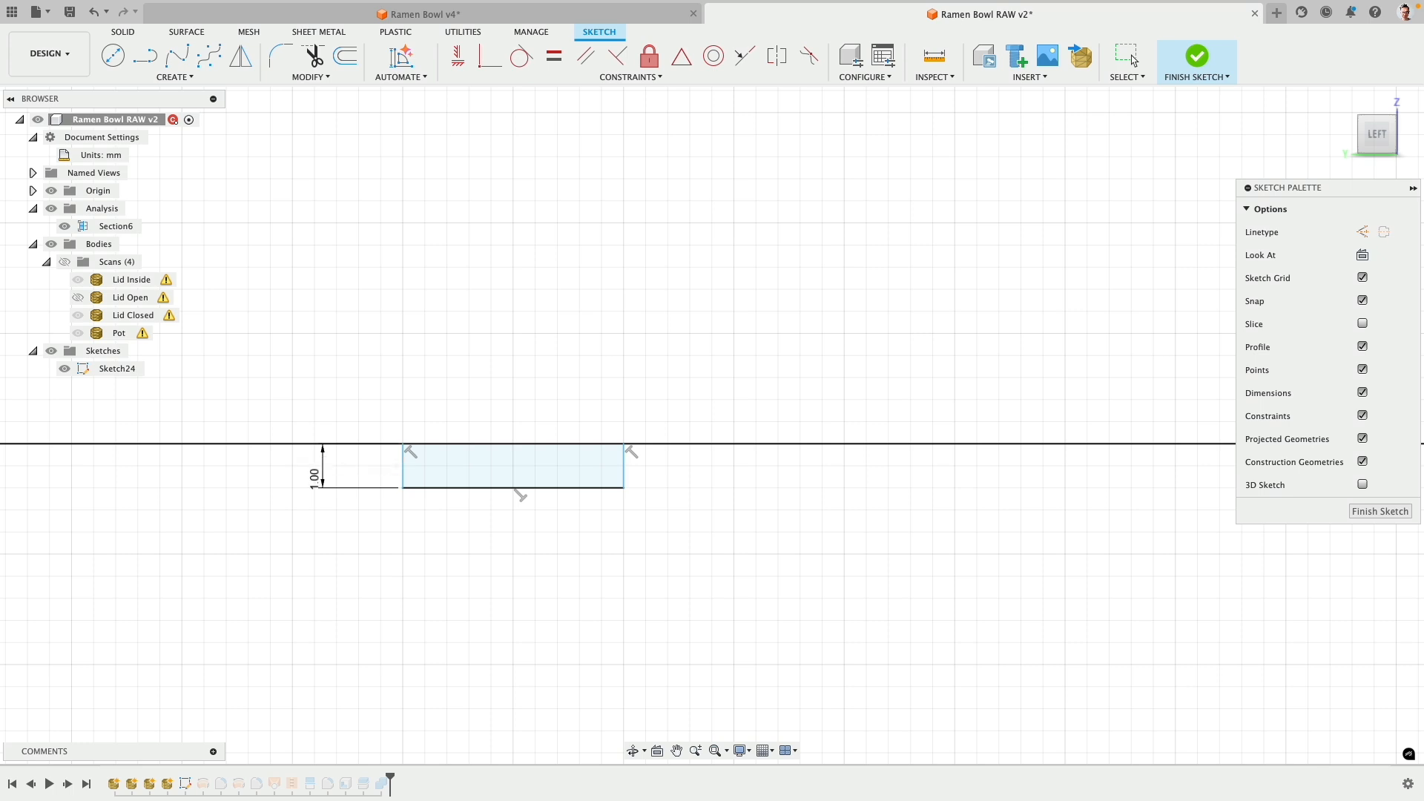
pyautogui.click(476, 496)
pyautogui.click(475, 549)
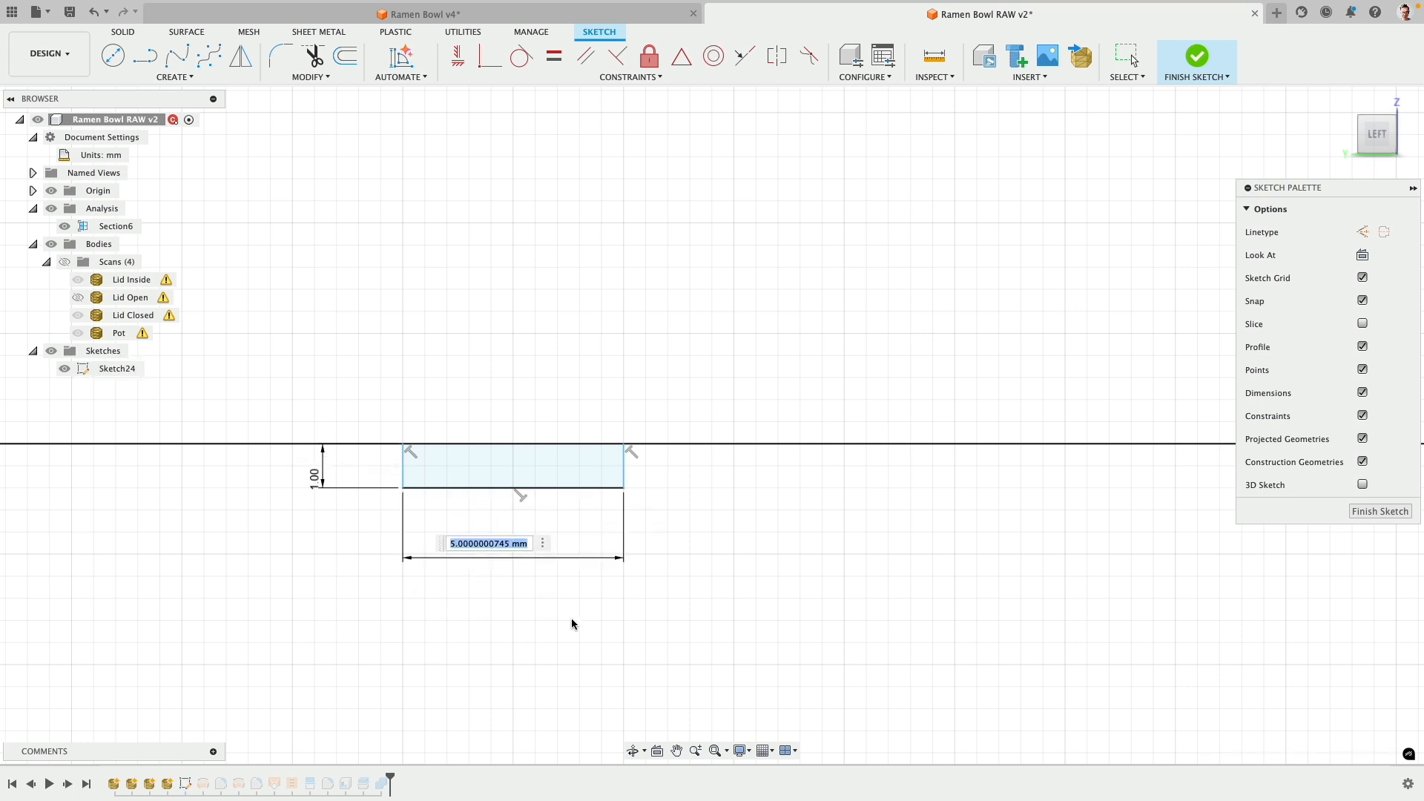
pyautogui.scroll(5, 572, 376)
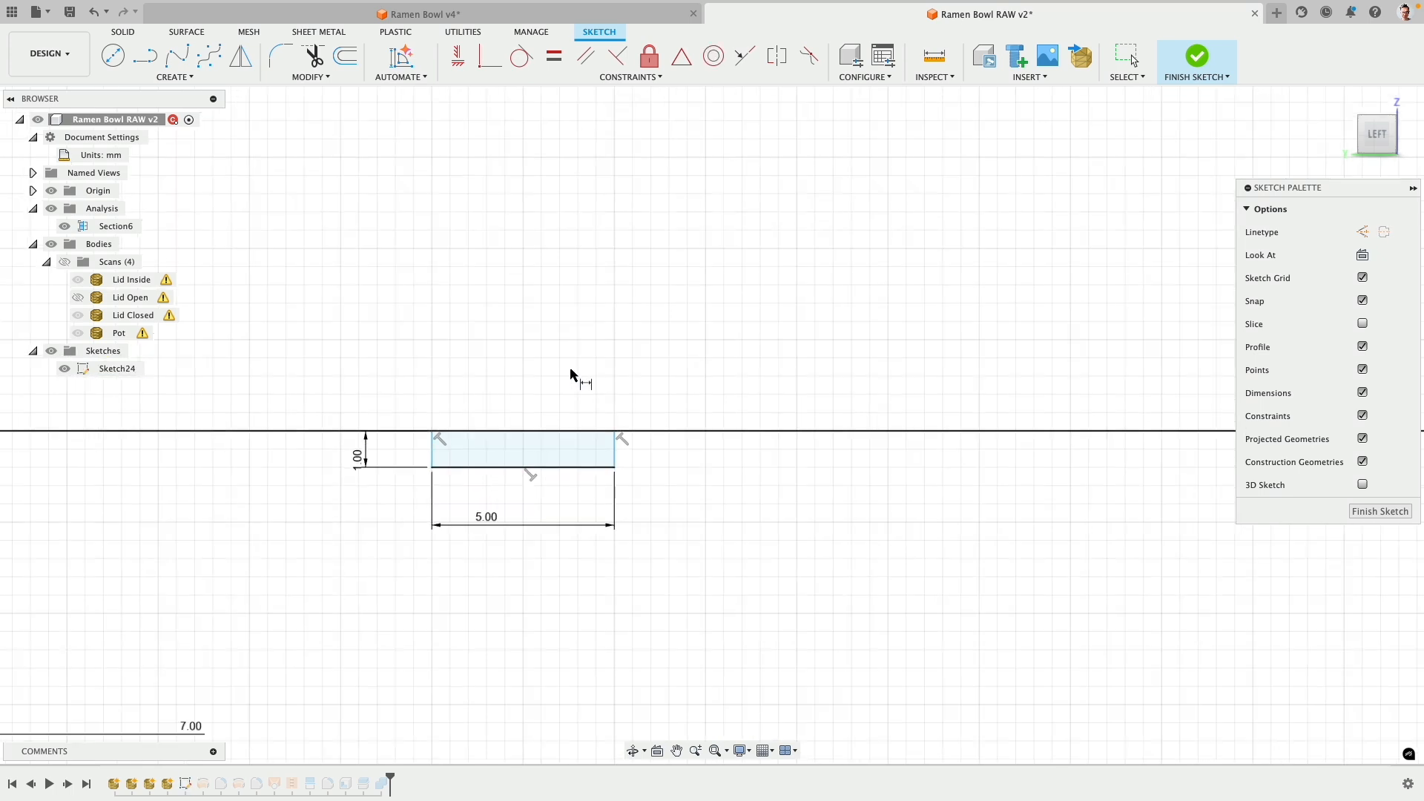
pyautogui.click(1197, 57)
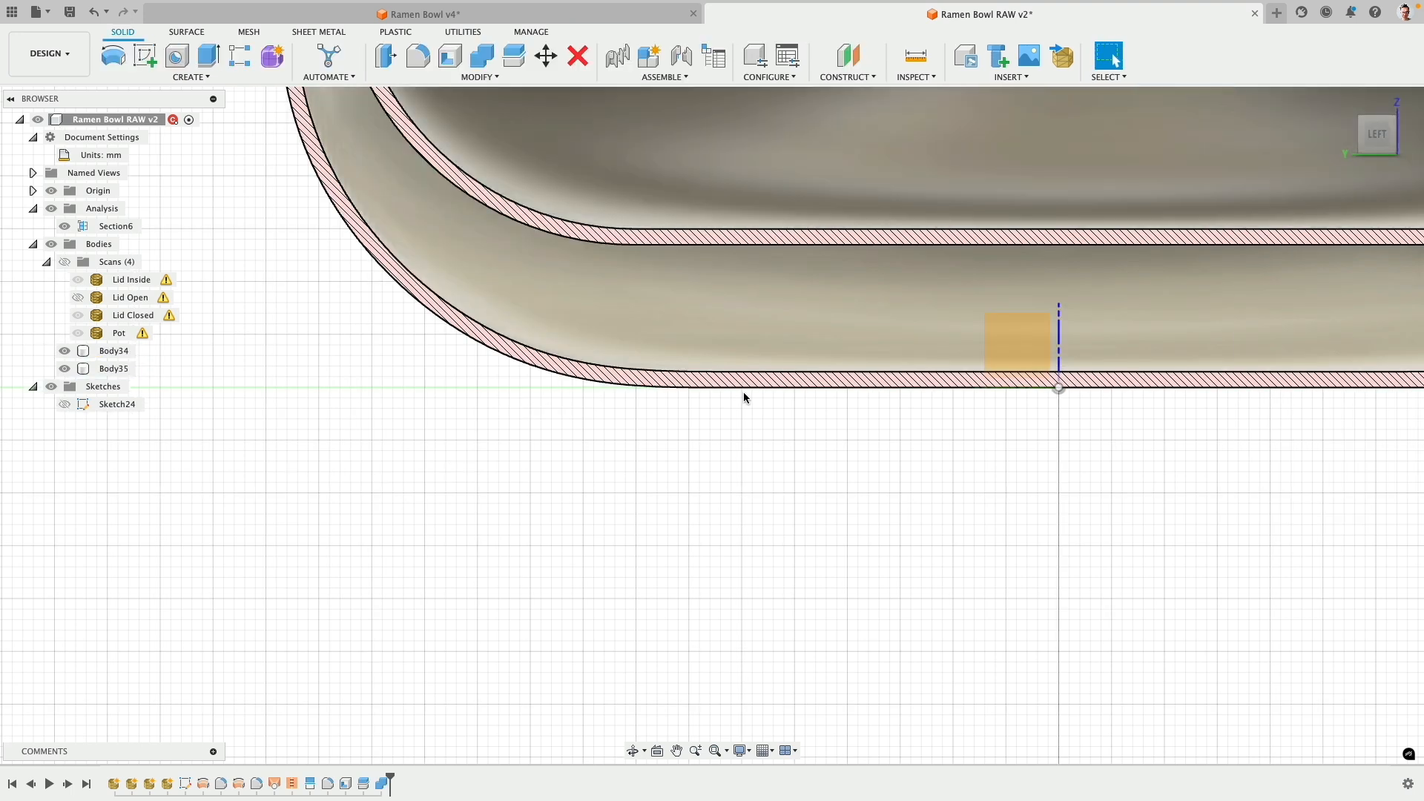
# - Show the profile sketch and slide the small rectangle inward beneath the flat part of the pot's base
pyautogui.click(65, 404)
pyautogui.scroll(-6, 567, 419)
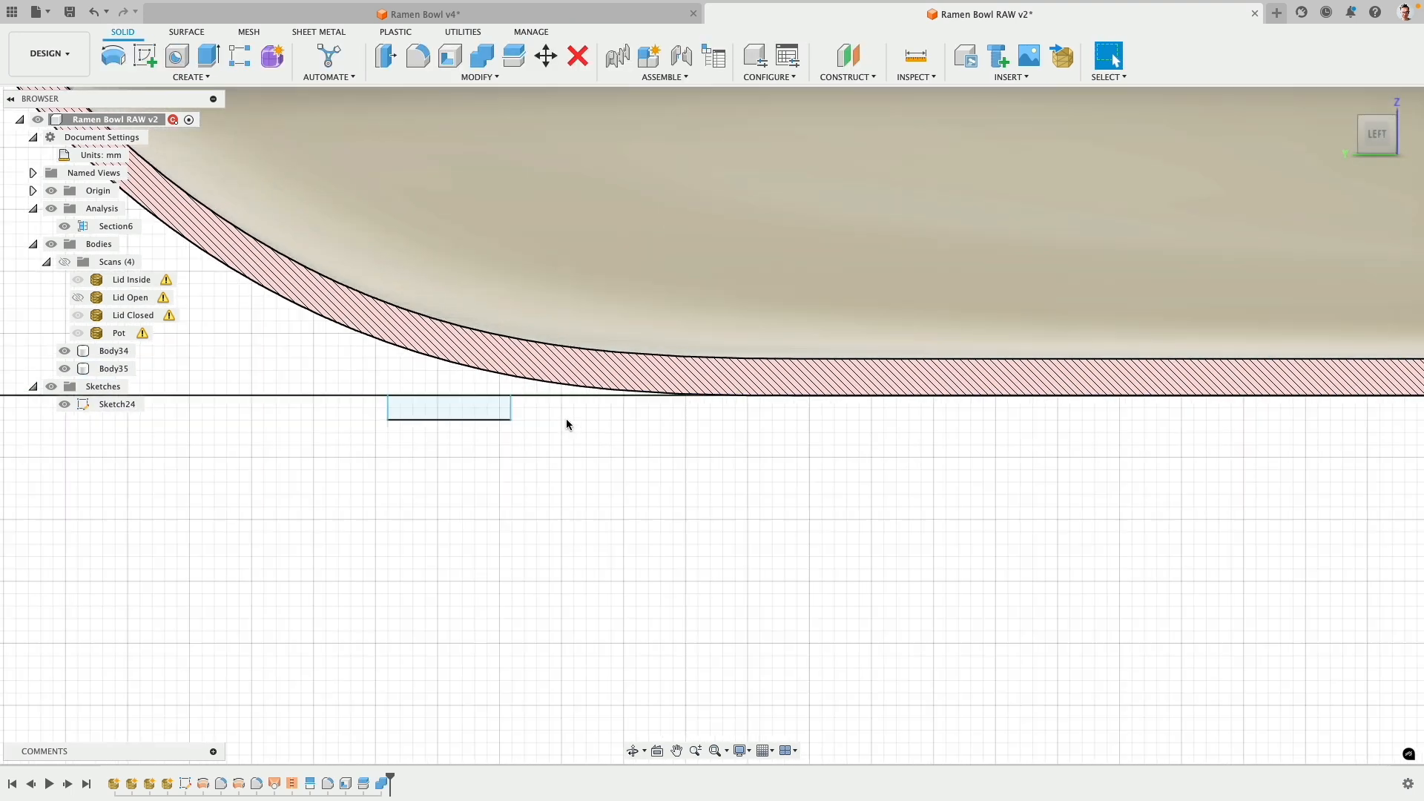
pyautogui.click(517, 407)
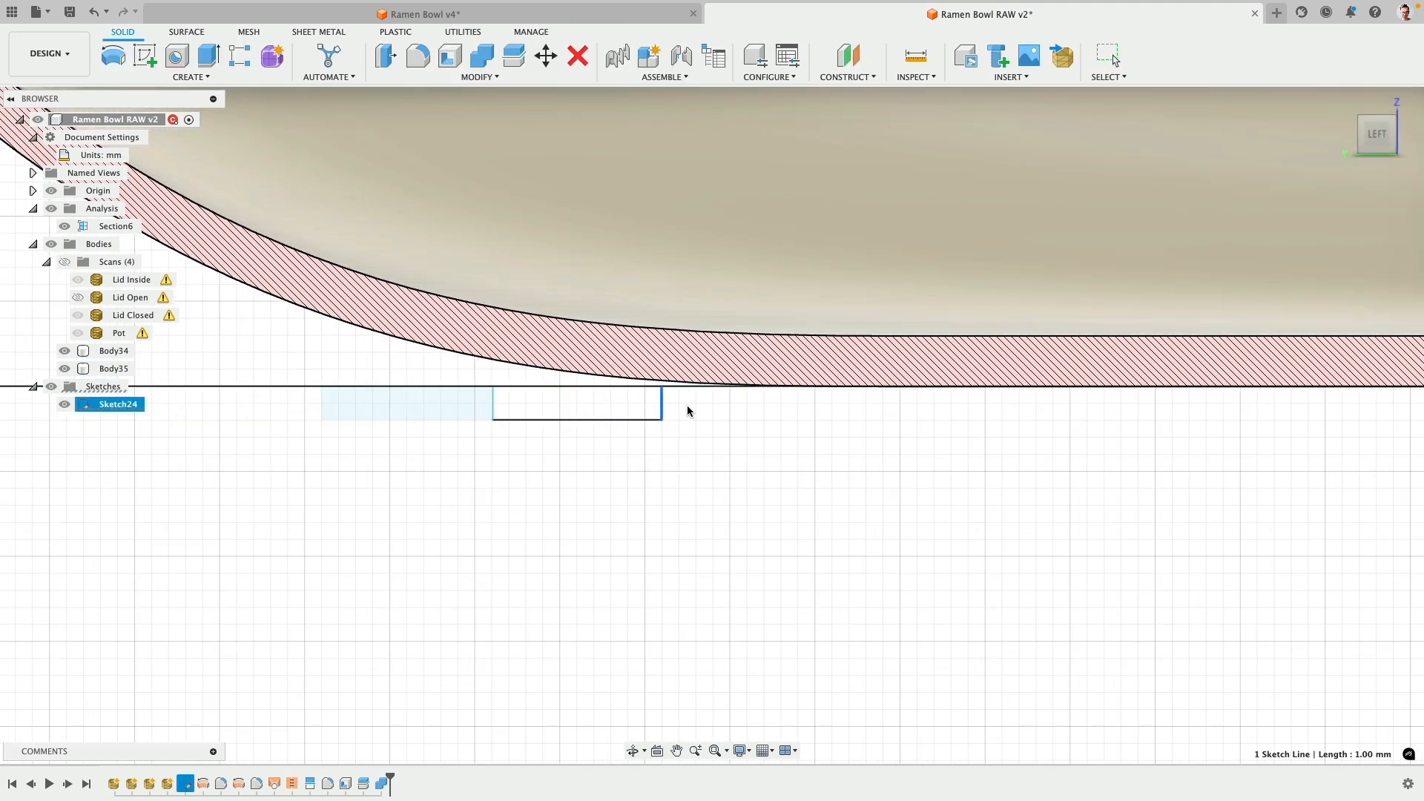
pyautogui.moveTo(688, 411); pyautogui.dragTo(966, 412)
pyautogui.scroll(5, 713, 559)
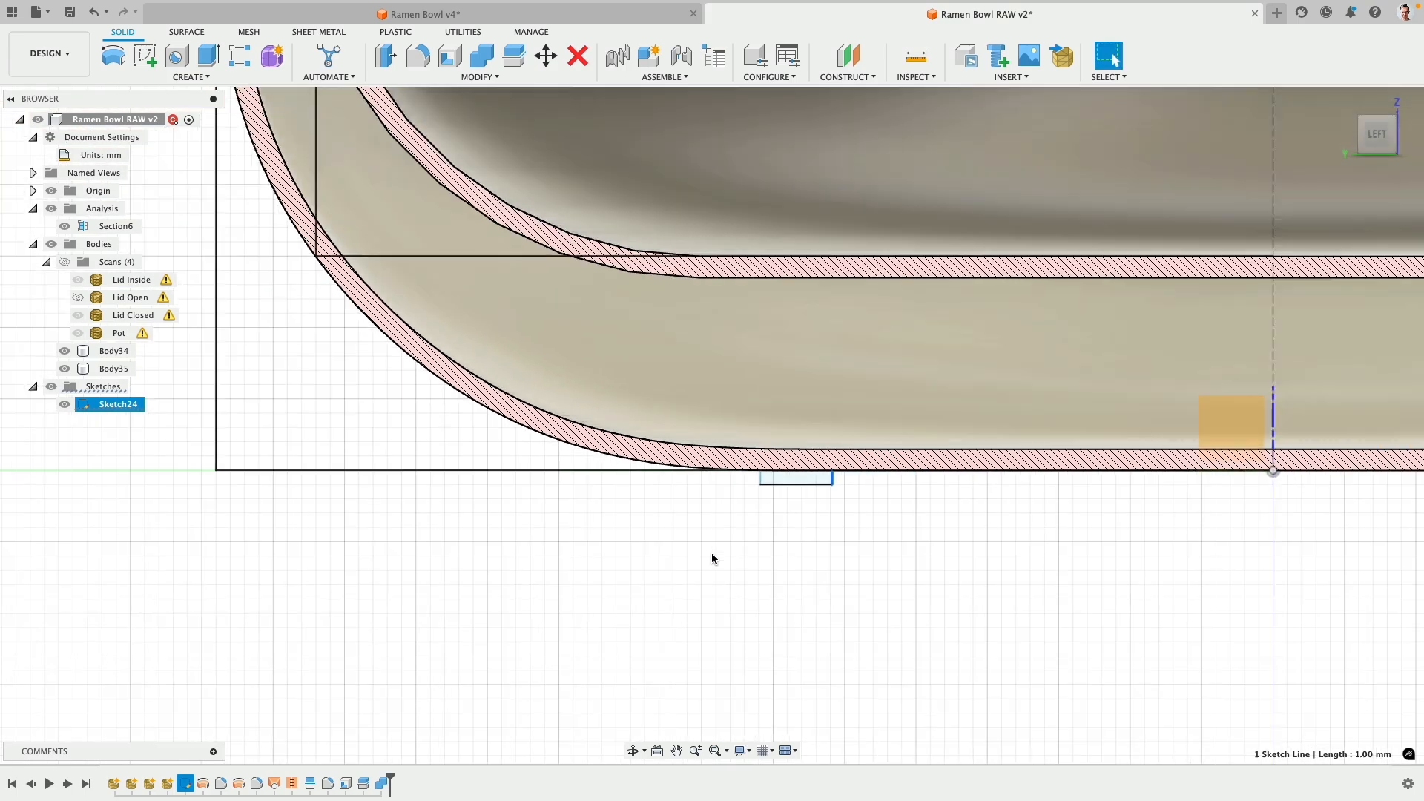
# - Inspect where the outer body's curve meets its flat base and slide the rectangle slightly further inward
pyautogui.scroll(-4, 712, 558)
pyautogui.moveTo(750, 572)
pyautogui.mouseDown(button='middle')
pyautogui.moveTo(403, 531)
pyautogui.moveTo(436, 535)
pyautogui.mouseUp(button='middle')
pyautogui.moveTo(435, 536)
pyautogui.keyDown('shift'); pyautogui.mouseDown(button='middle')
pyautogui.moveTo(438, 513)
pyautogui.moveTo(426, 572)
pyautogui.mouseUp(button='middle'); pyautogui.keyUp('shift')
pyautogui.scroll(-5, 407, 492)
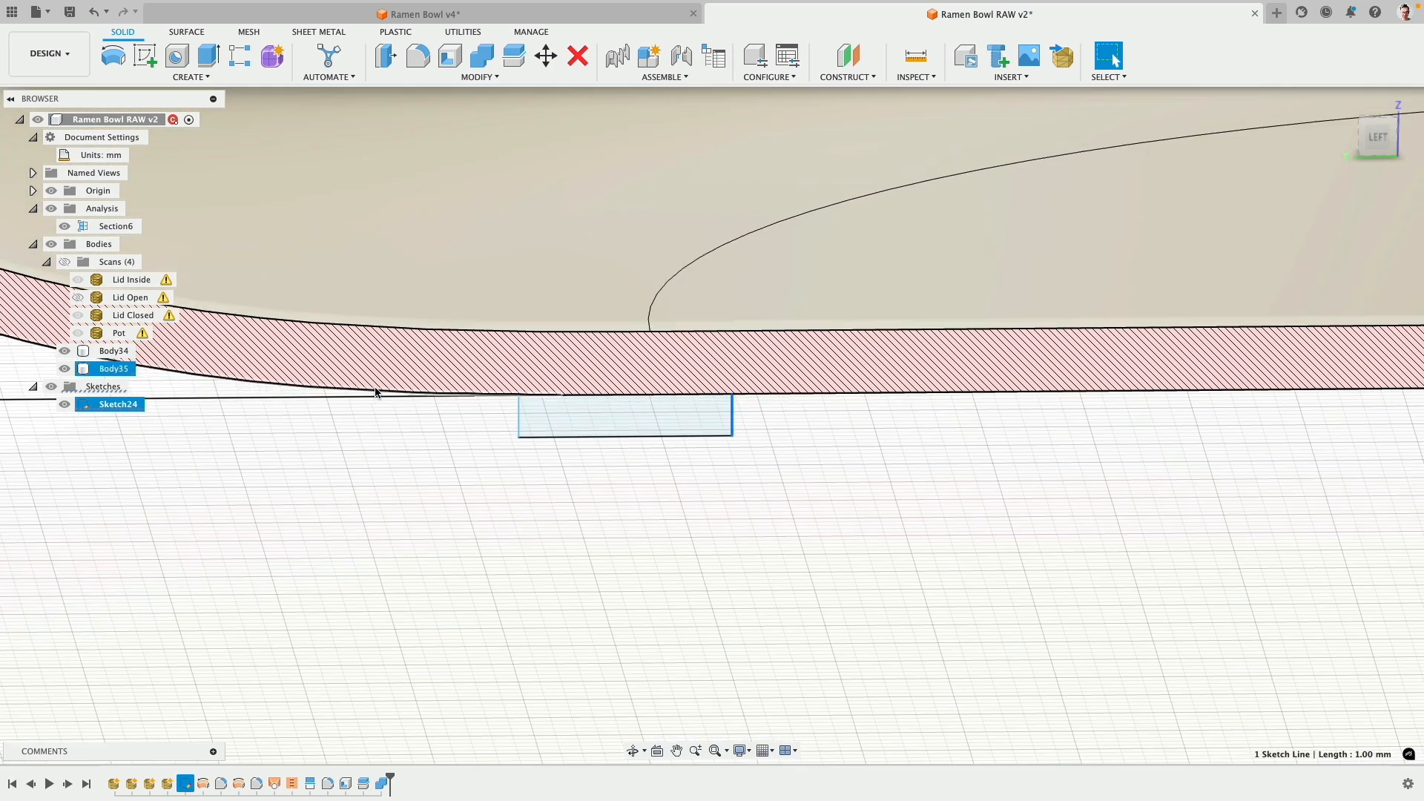
pyautogui.click(371, 393)
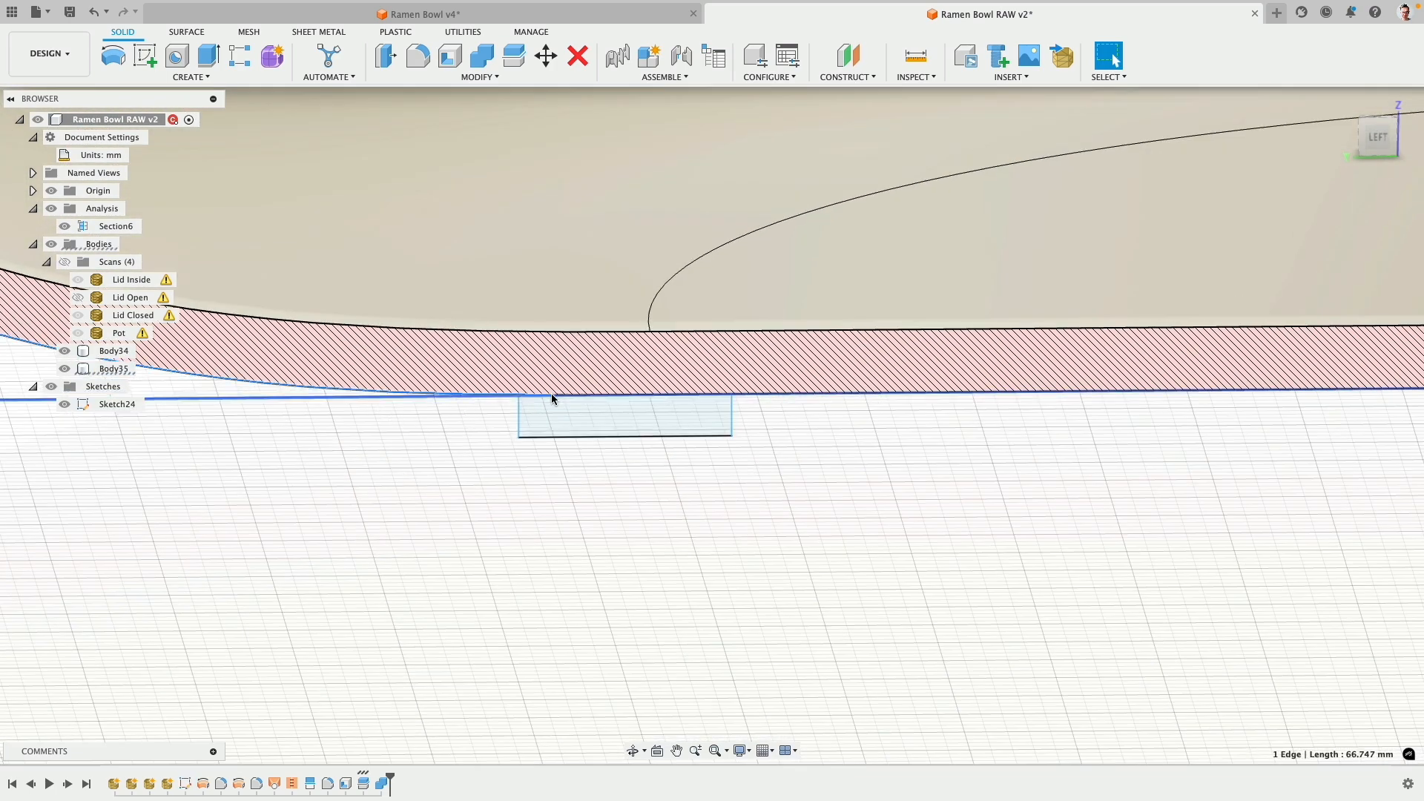
pyautogui.click(524, 462)
pyautogui.scroll(2, 524, 462)
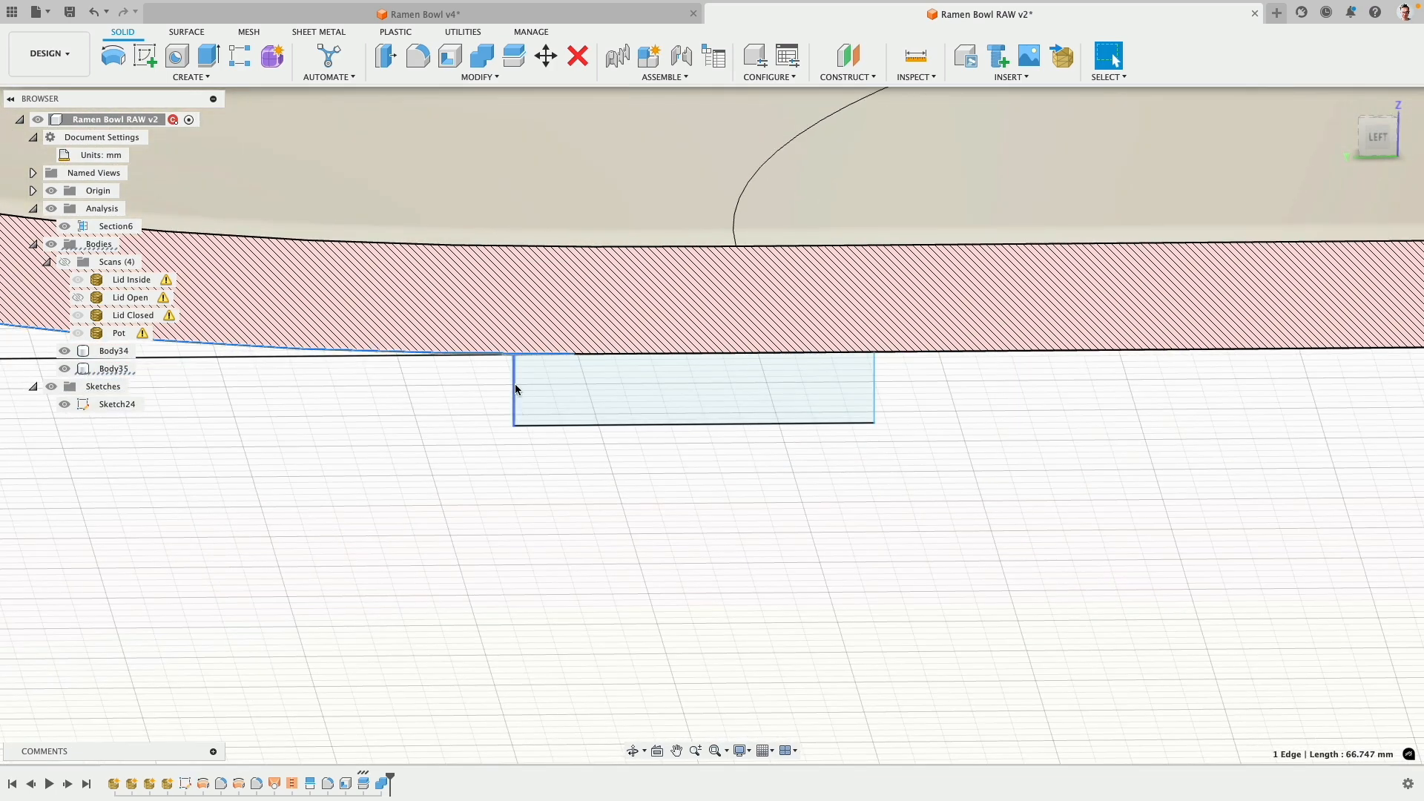
pyautogui.moveTo(515, 398); pyautogui.dragTo(583, 402)
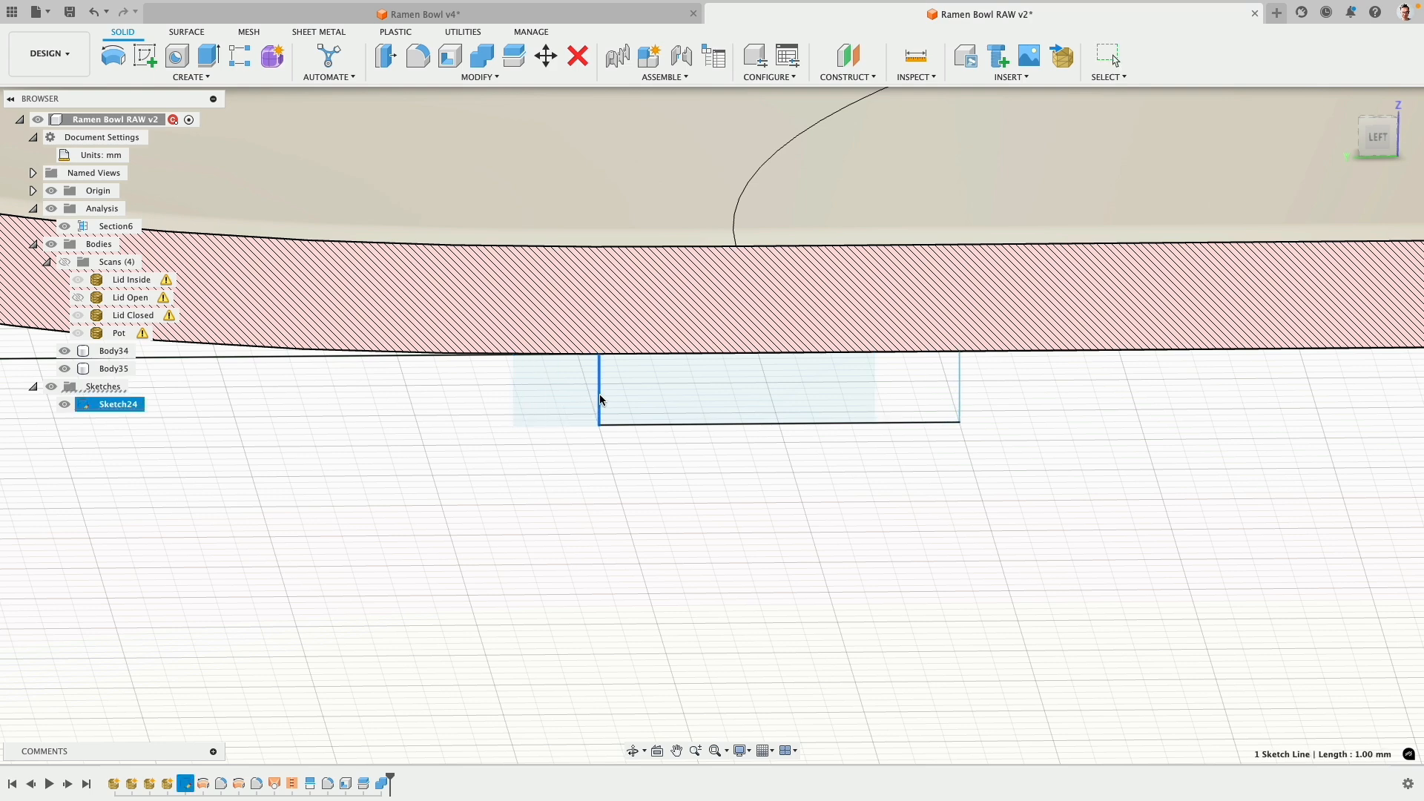
# - Slide the rectangle back outward until its inner end lies near where the curve meets the flat base
pyautogui.scroll(-10, 535, 573)
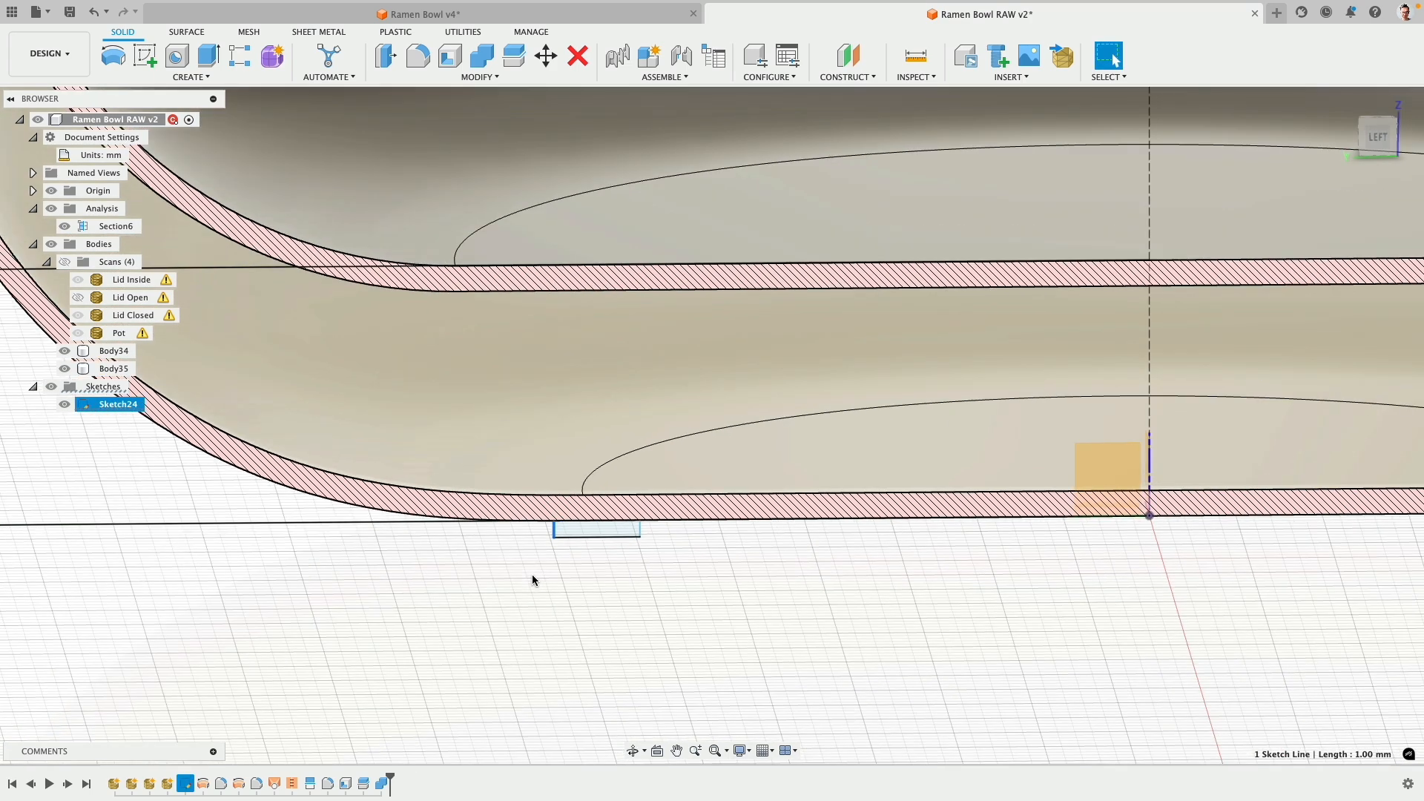
pyautogui.scroll(-4, 523, 584)
pyautogui.scroll(1, 506, 586)
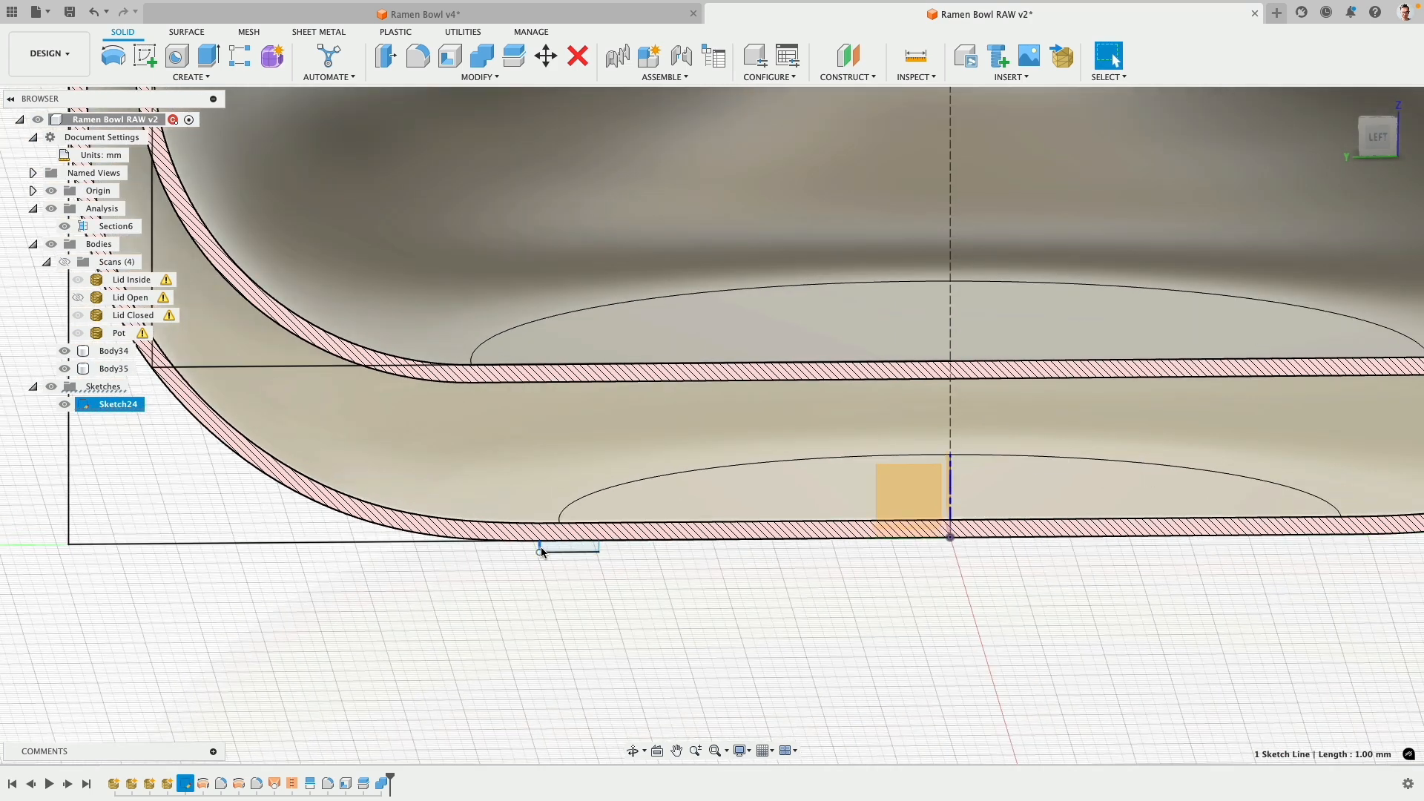
pyautogui.moveTo(541, 546); pyautogui.dragTo(460, 553)
pyautogui.scroll(3, 456, 576)
pyautogui.scroll(3, 474, 491)
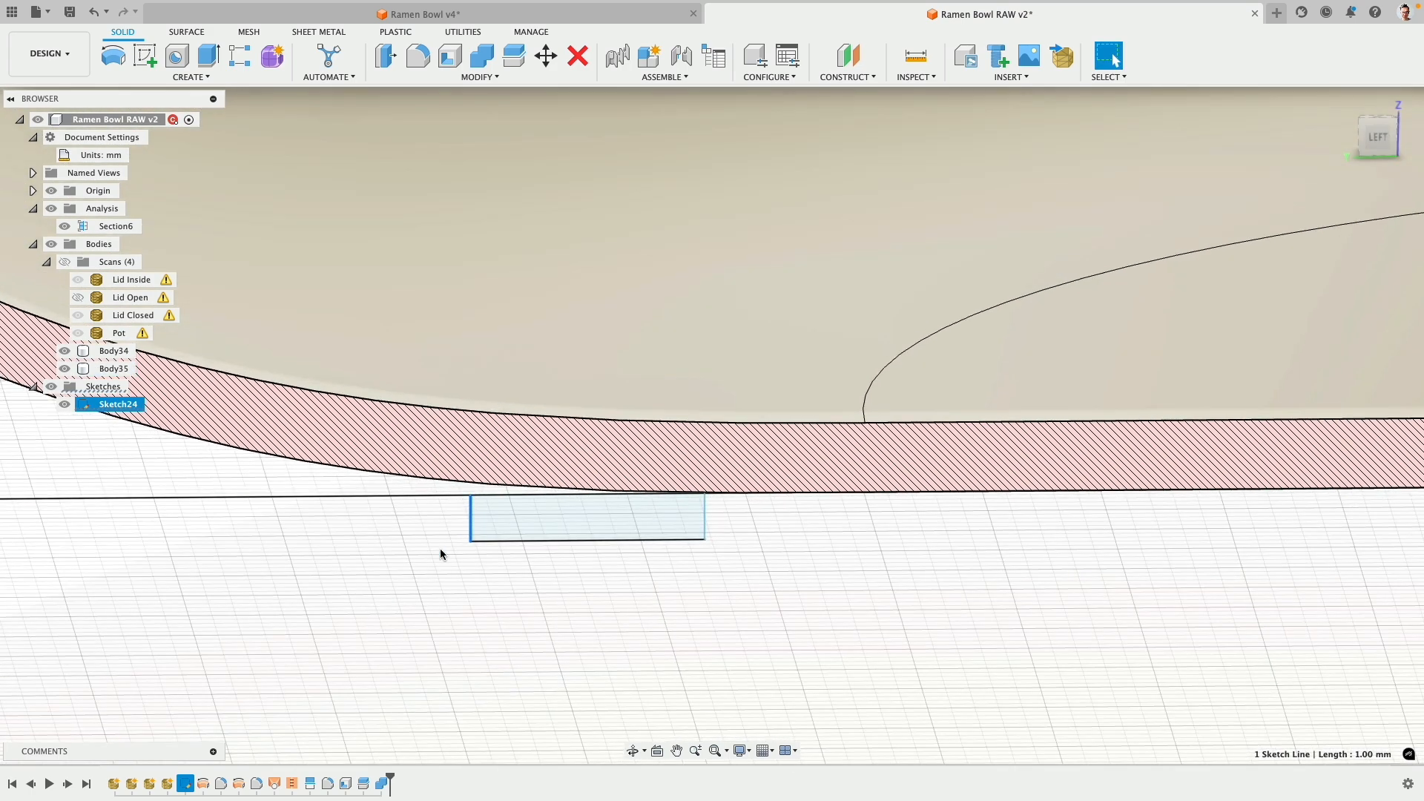
pyautogui.scroll(-3, 460, 563)
# - Revolve the small rectangle 360 degrees about the pot's vertical centre axis as a new body
pyautogui.click(496, 538)
pyautogui.scroll(-3, 332, 630)
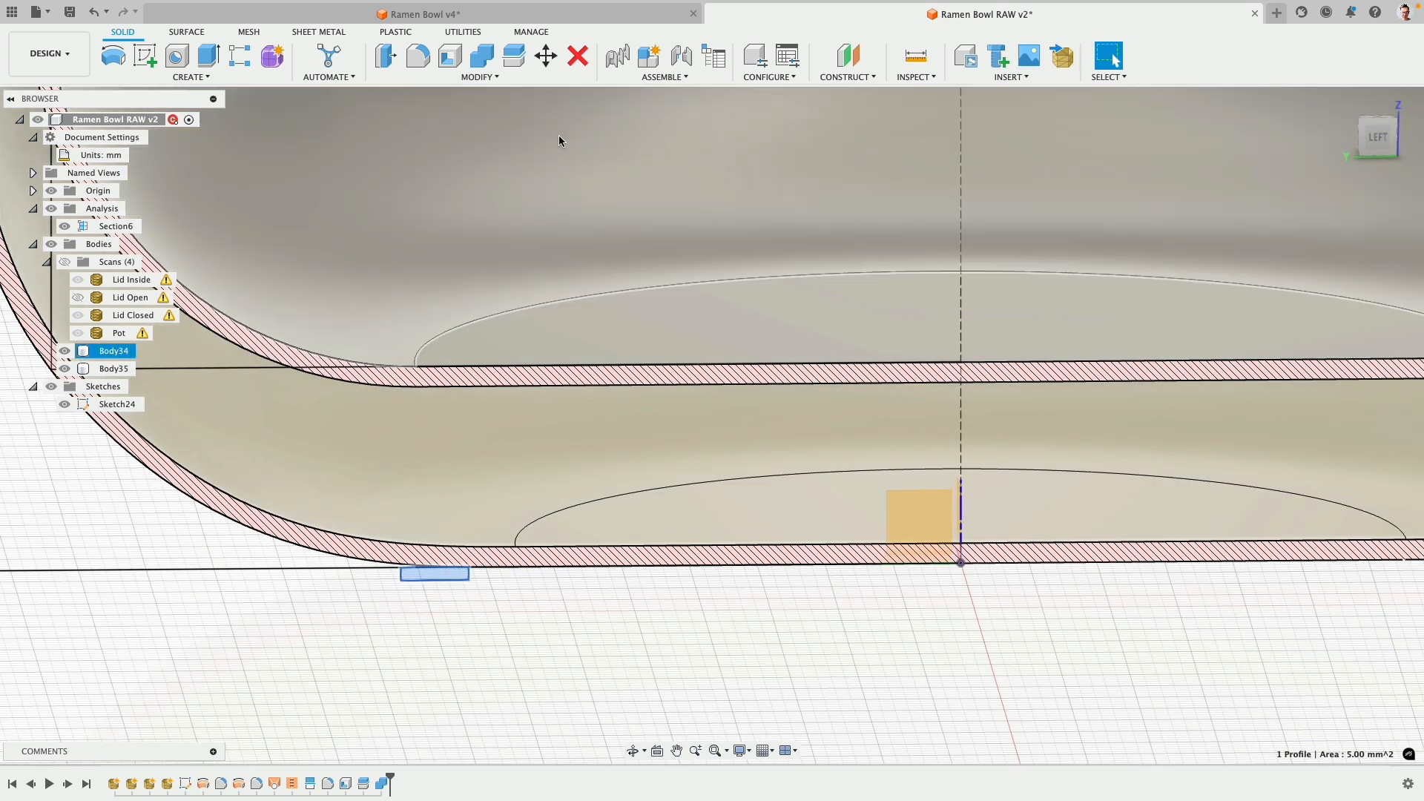
pyautogui.click(113, 59)
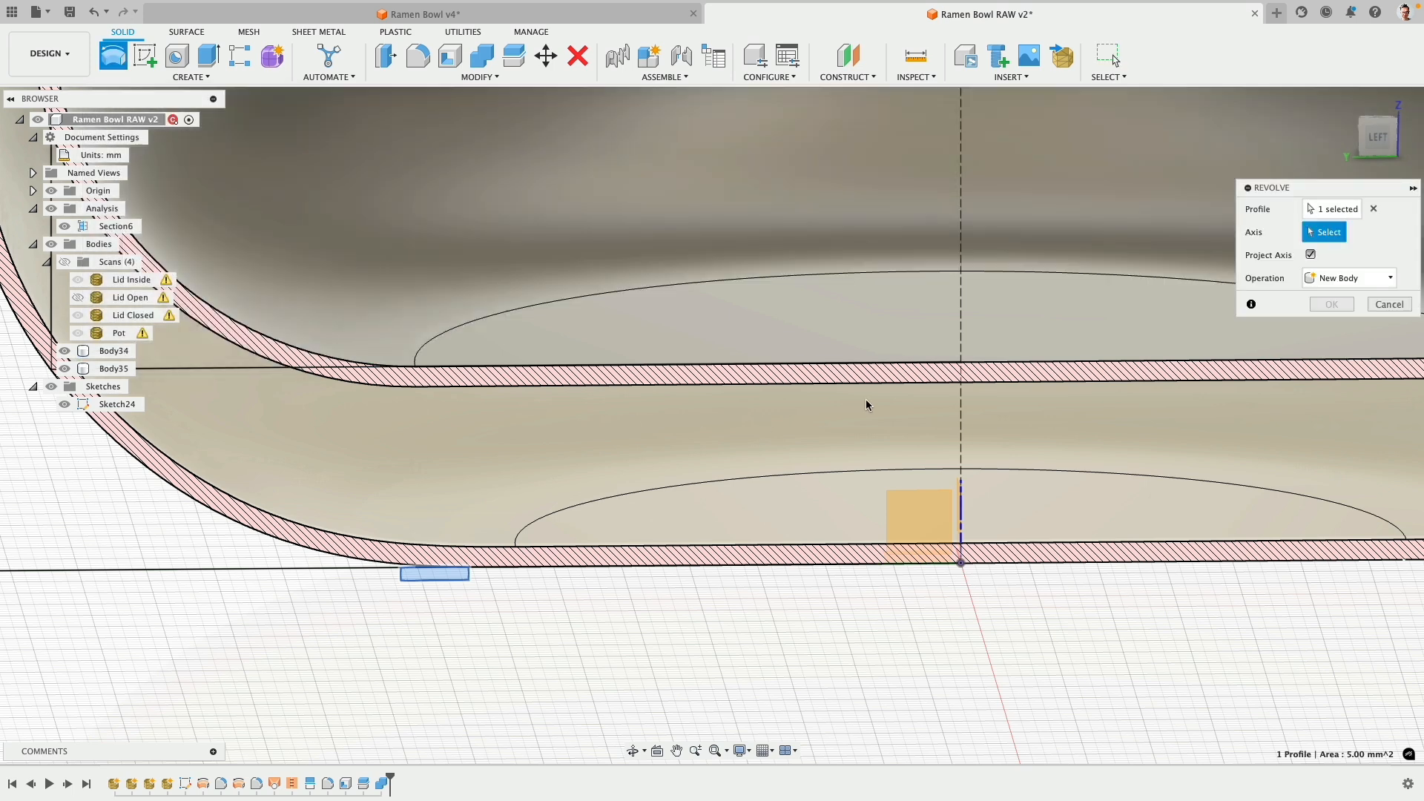
pyautogui.click(960, 419)
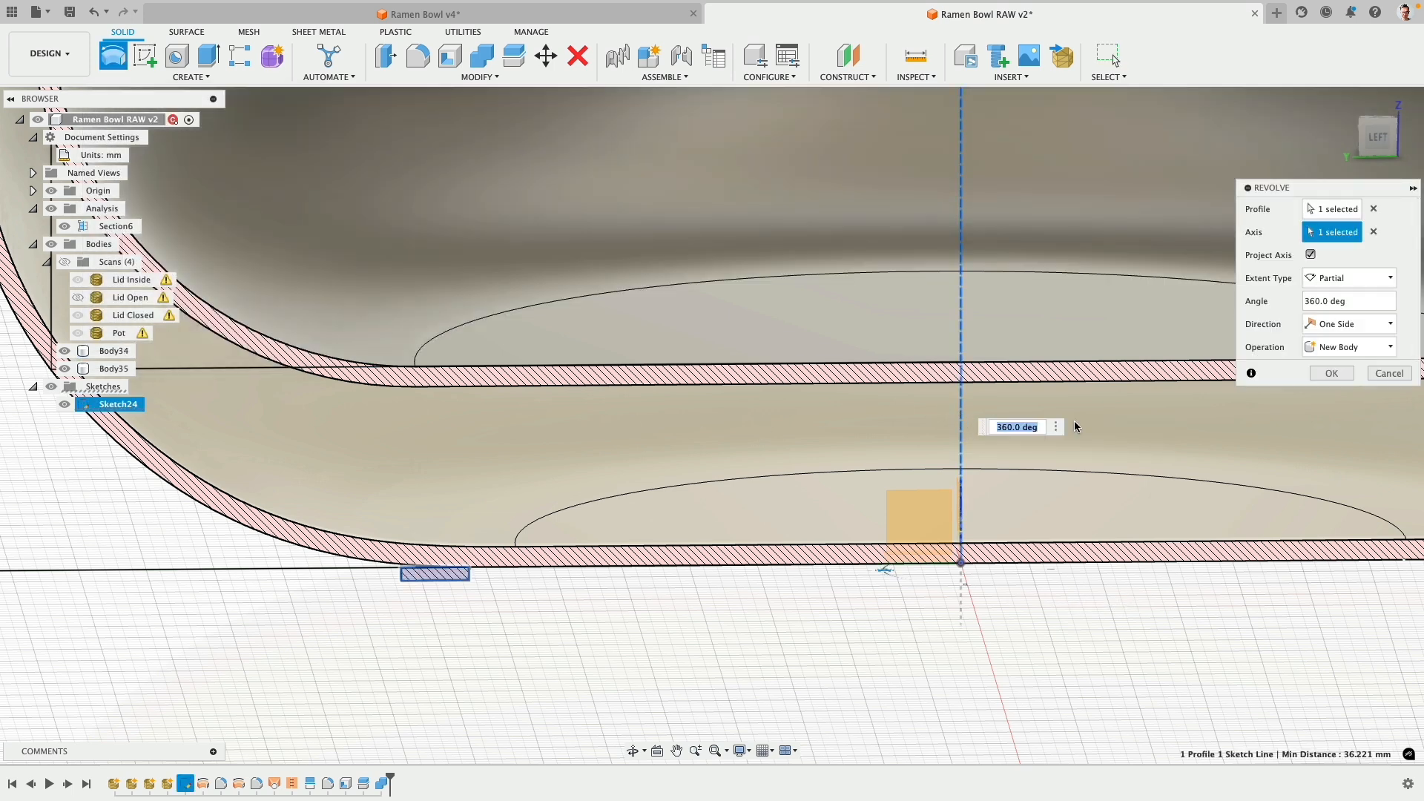
pyautogui.click(1332, 374)
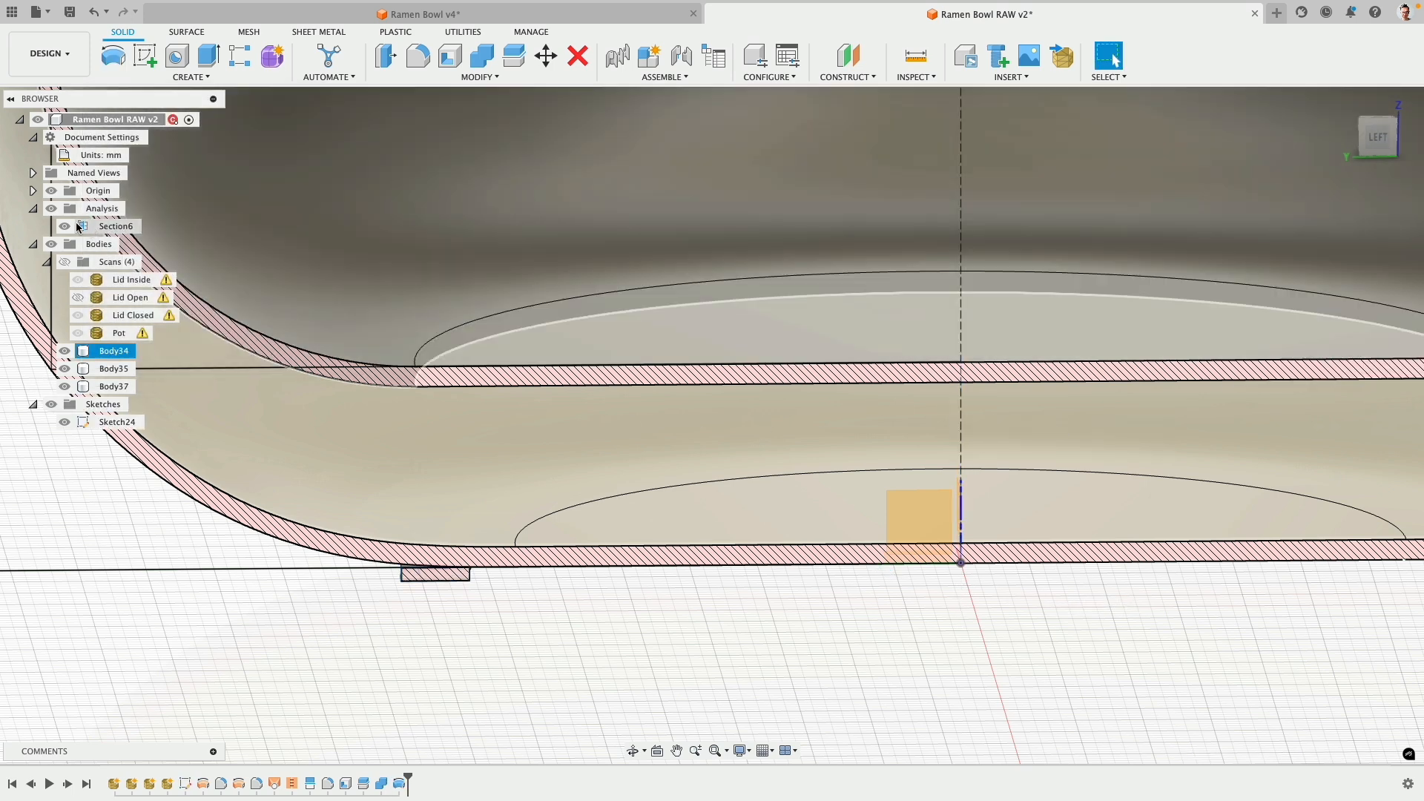
# - Hide the section analysis and extrude the foot ring's upper face 0.369 mm up toward the pot's base
pyautogui.click(65, 228)
pyautogui.keyDown('shift'); pyautogui.moveTo(244, 451); pyautogui.dragTo(267, 411, button='middle'); pyautogui.keyUp('shift')
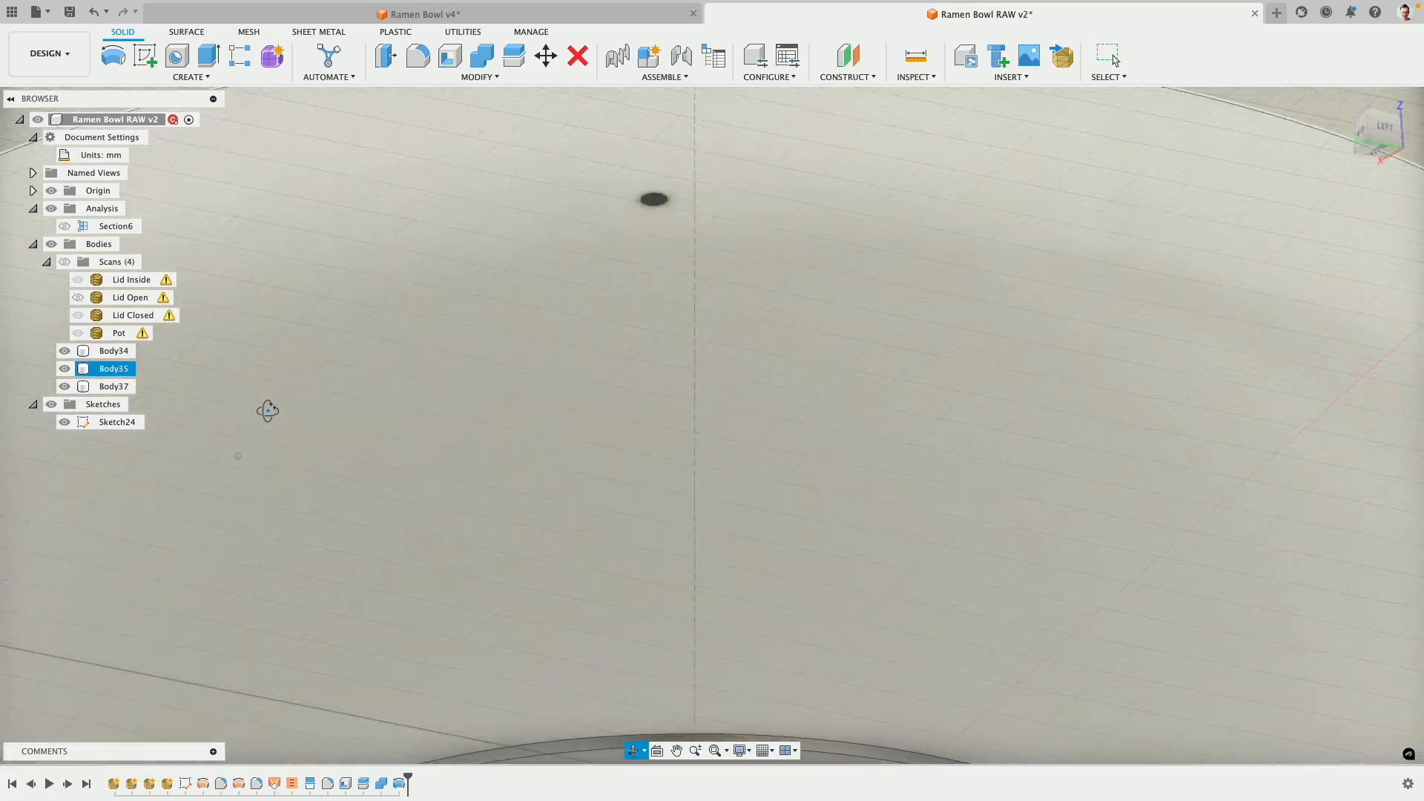
pyautogui.scroll(-5, 353, 582)
pyautogui.moveTo(385, 641); pyautogui.dragTo(344, 378, button='middle')
pyautogui.scroll(6, 460, 430)
pyautogui.scroll(2, 414, 445)
pyautogui.scroll(3, 393, 443)
pyautogui.click(344, 378)
pyautogui.scroll(-5, 286, 534)
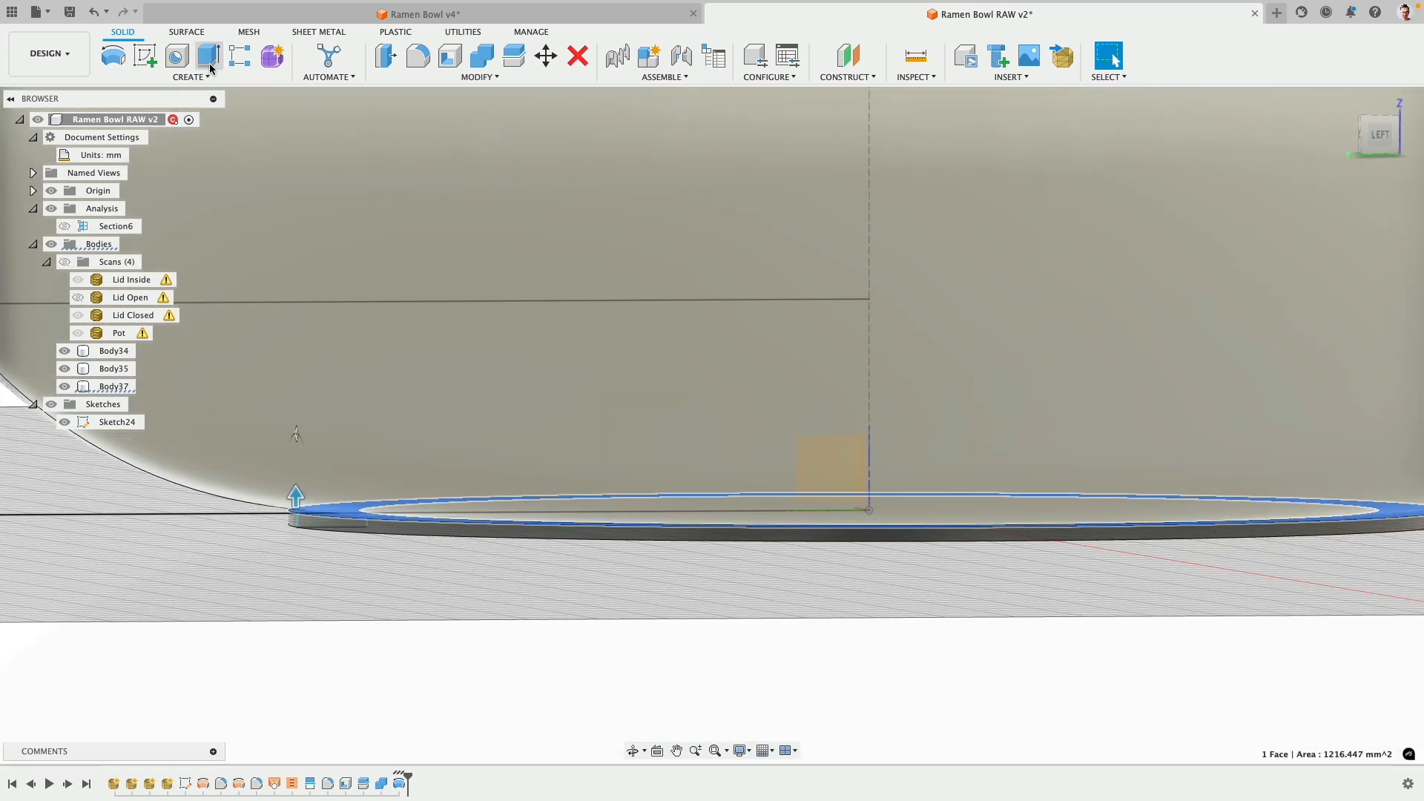
pyautogui.click(209, 55)
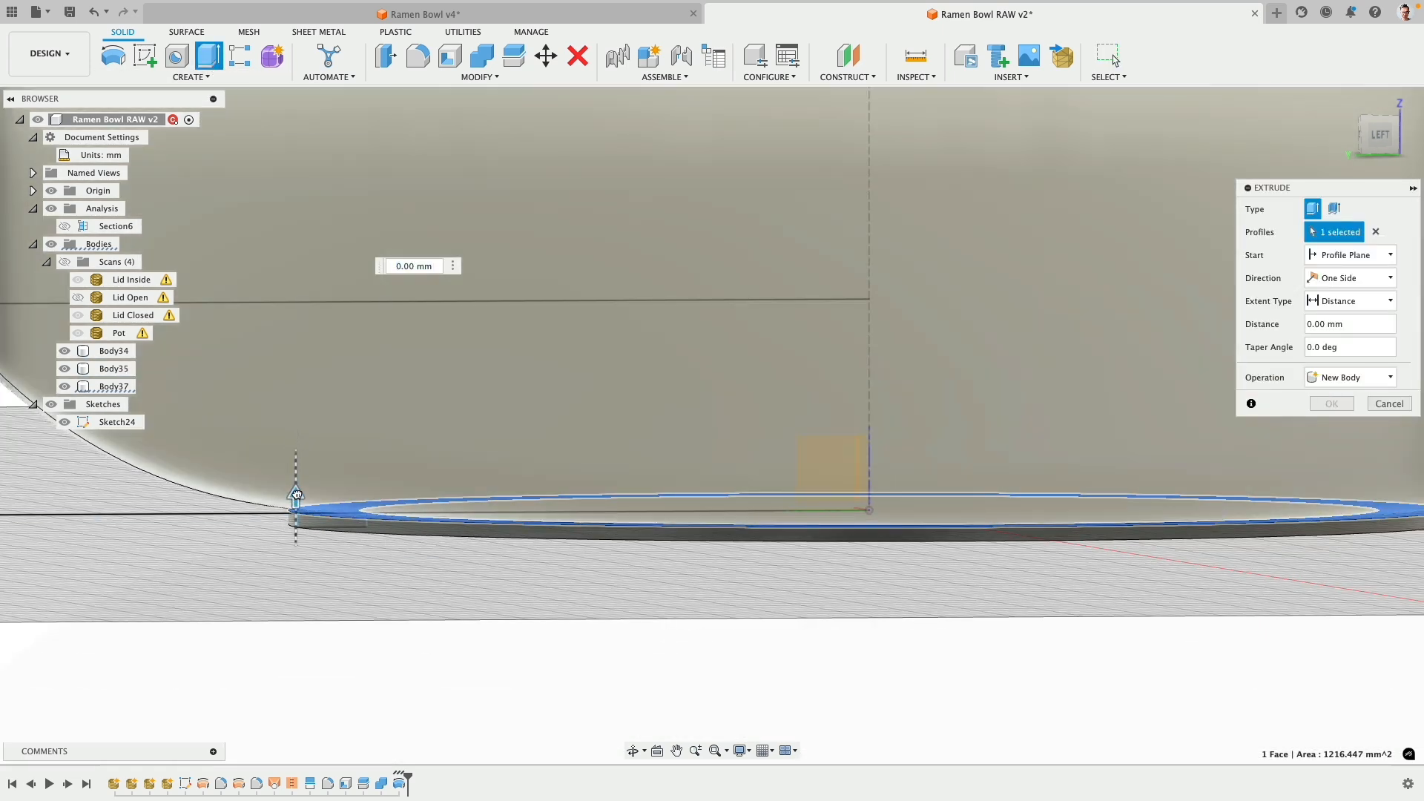
pyautogui.moveTo(296, 495); pyautogui.dragTo(296, 491)
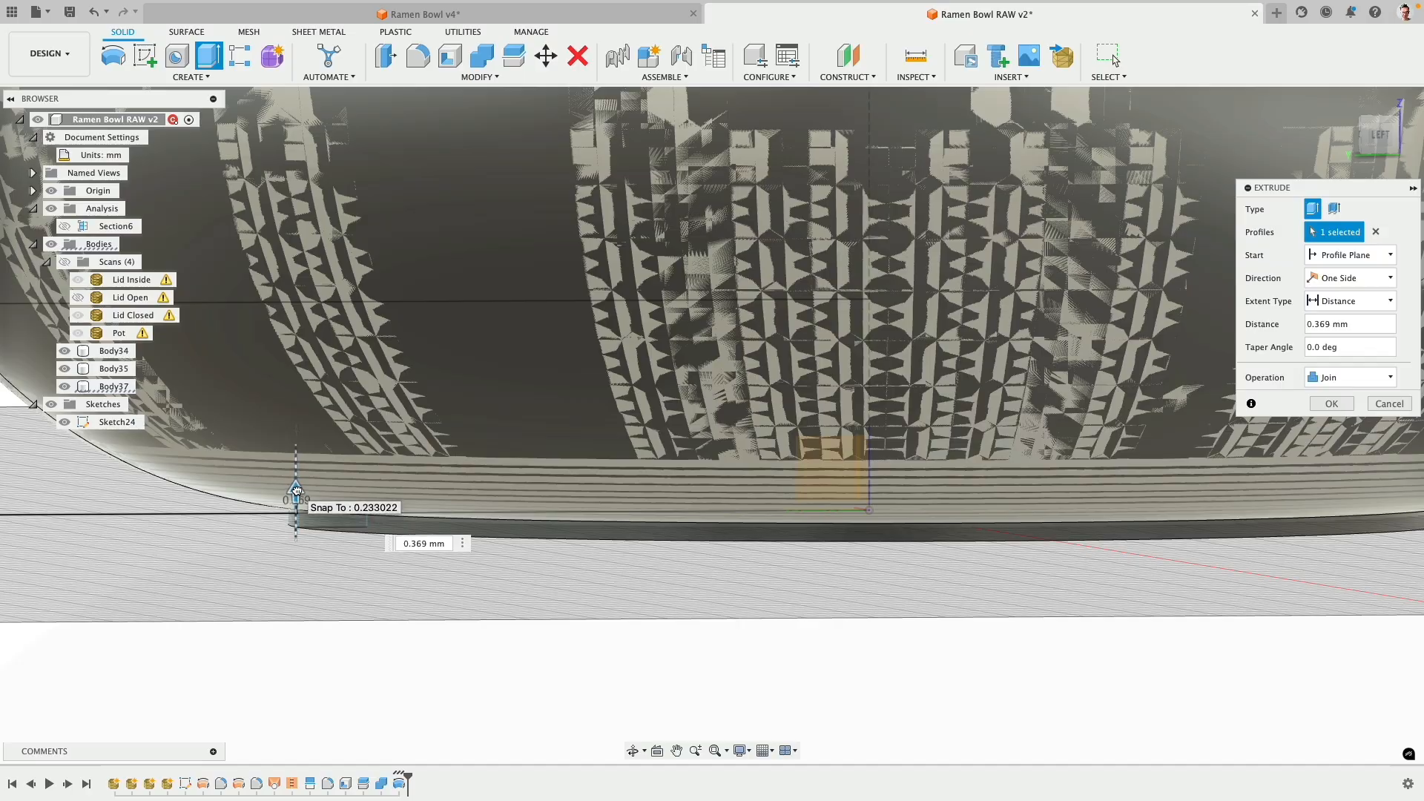
# - Show the section analysis and increase the ring face's extrusion distance to 0.458 mm, closing the gap under the curved base
pyautogui.moveTo(310, 584)
pyautogui.keyDown('shift'); pyautogui.mouseDown(button='middle')
pyautogui.moveTo(312, 571)
pyautogui.moveTo(334, 587)
pyautogui.moveTo(307, 592)
pyautogui.mouseUp(button='middle'); pyautogui.keyUp('shift')
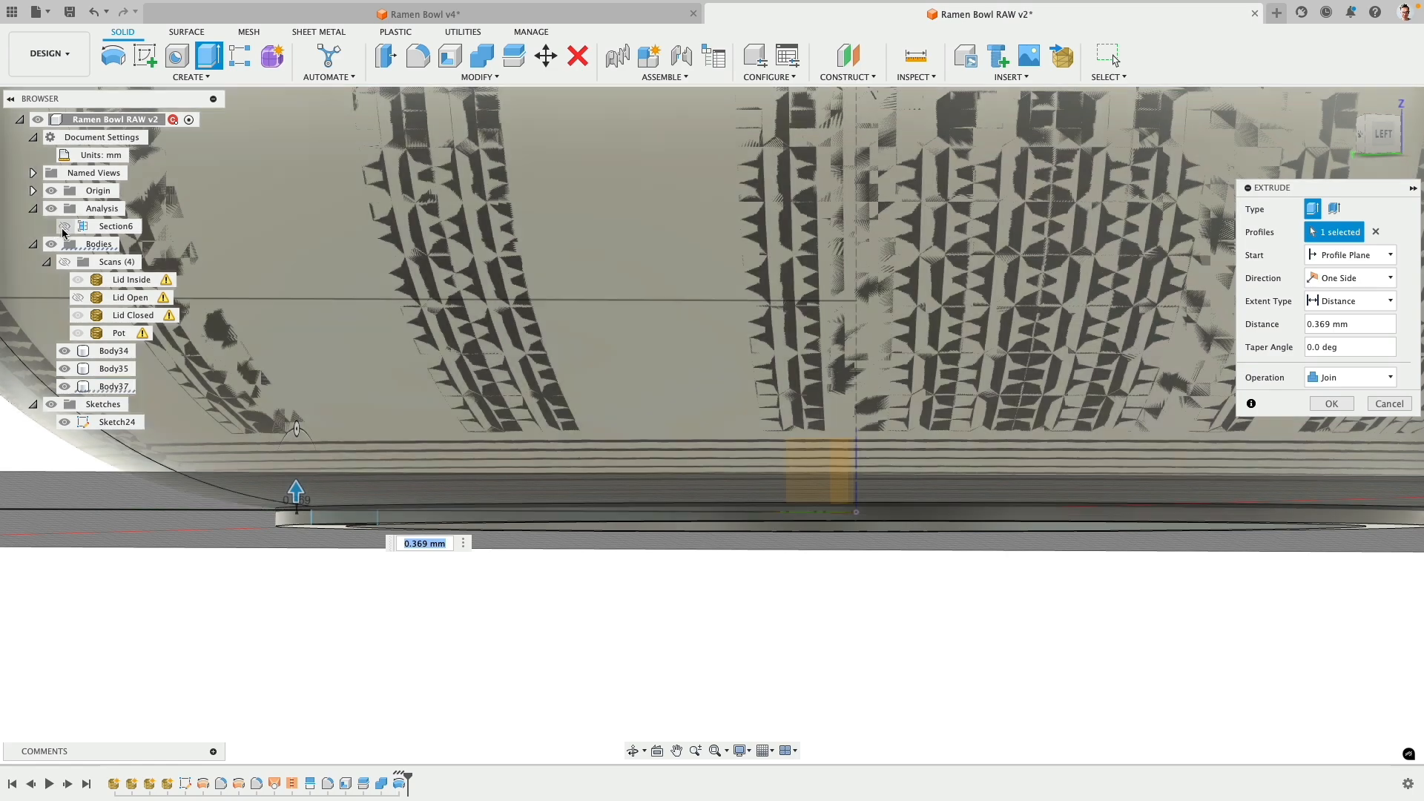
pyautogui.click(64, 229)
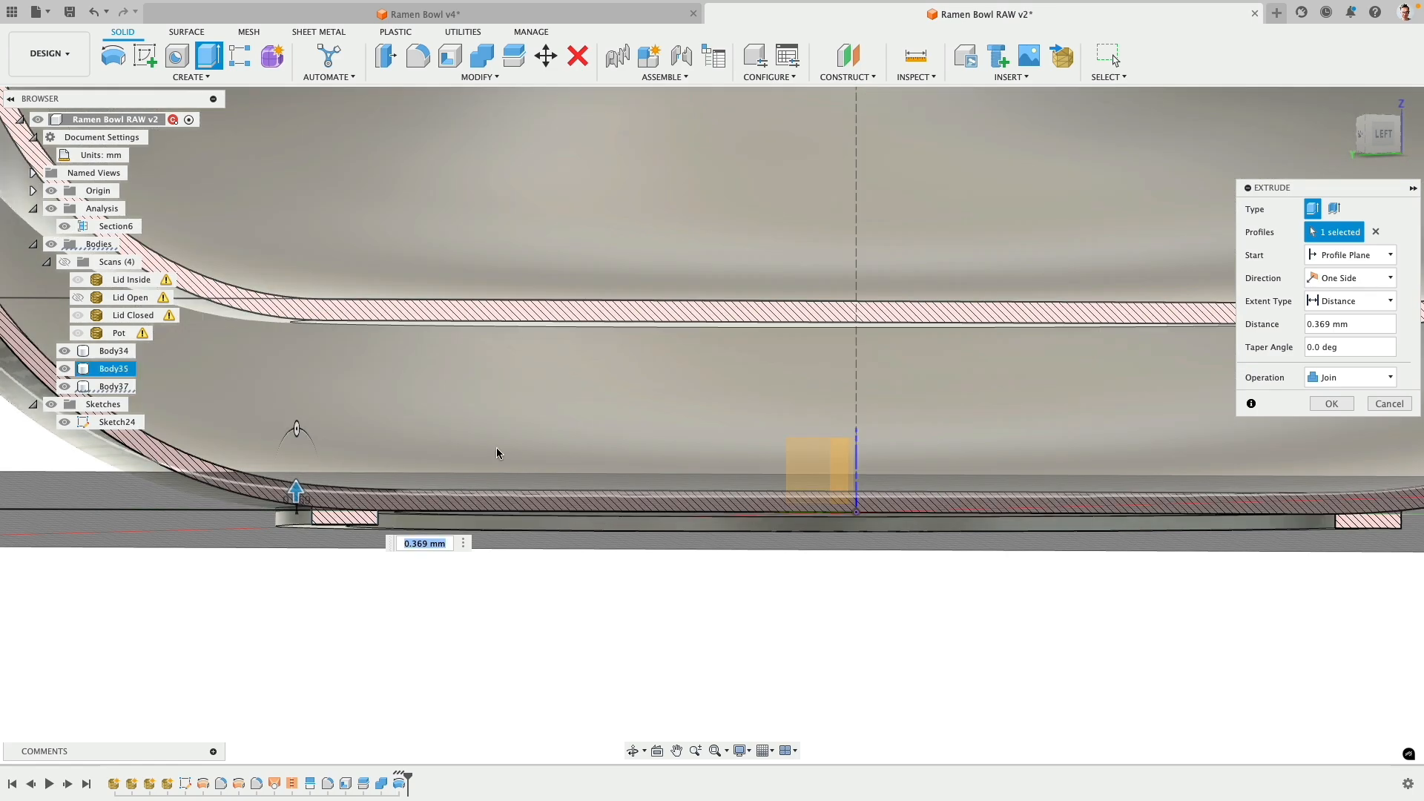
pyautogui.keyDown('shift'); pyautogui.moveTo(498, 453); pyautogui.dragTo(448, 451, button='middle'); pyautogui.keyUp('shift')
pyautogui.moveTo(256, 468); pyautogui.dragTo(504, 362, button='middle')
pyautogui.scroll(8, 392, 448)
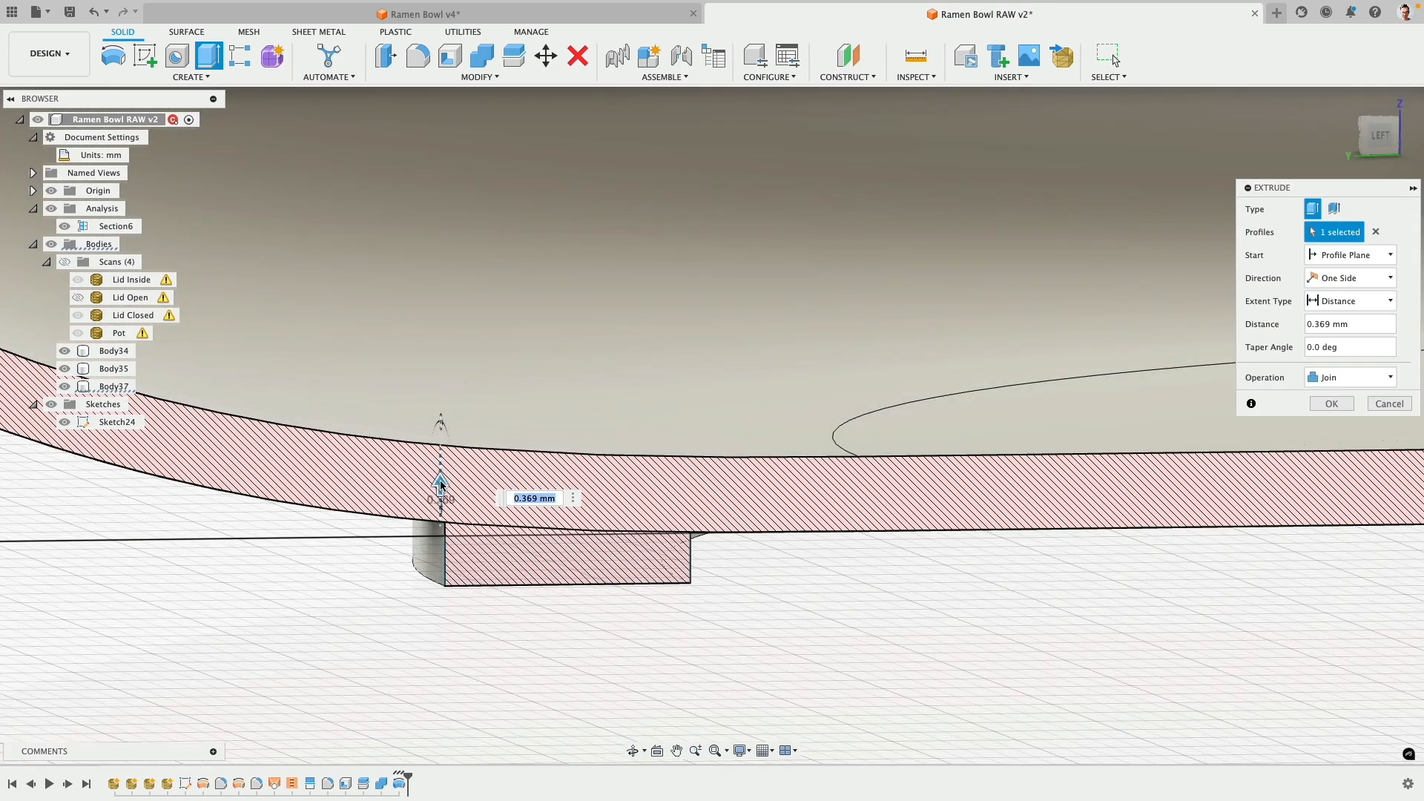
pyautogui.moveTo(441, 490)
pyautogui.mouseDown()
pyautogui.moveTo(441, 511)
pyautogui.moveTo(441, 484)
pyautogui.mouseUp()
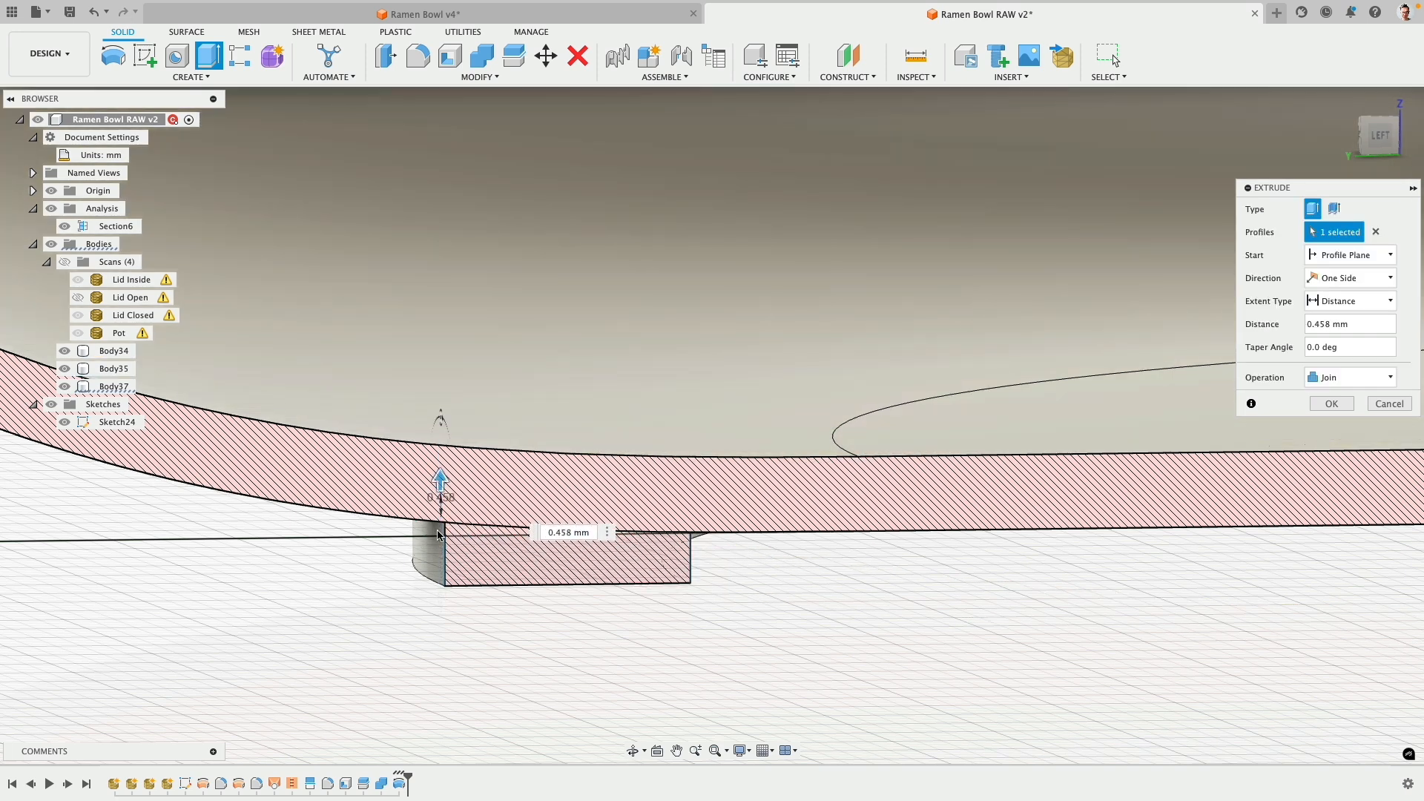
# - Try New Body as the extrusion's operation, switch back to Join, and merge the foot ring with the outer pot
pyautogui.click(1352, 378)
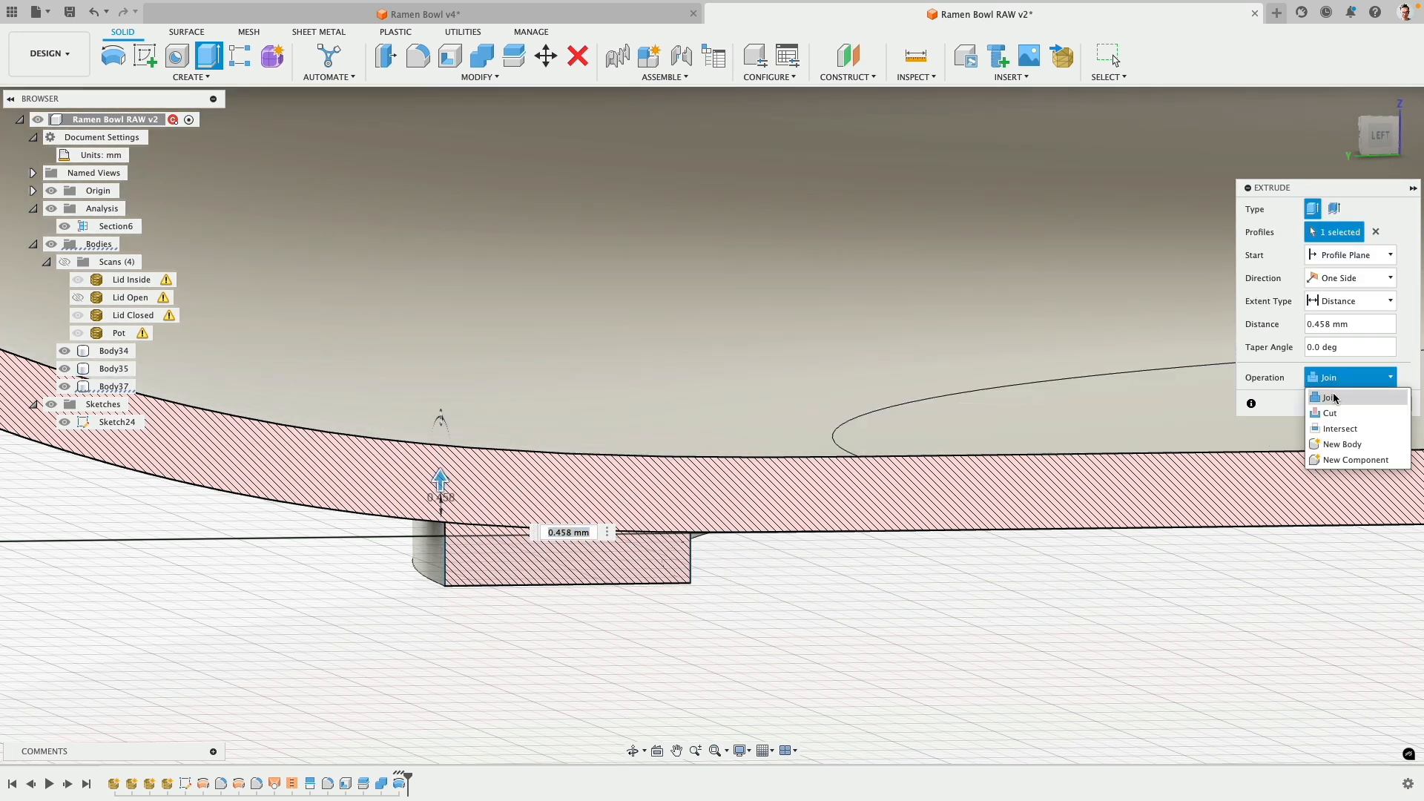
pyautogui.click(1343, 444)
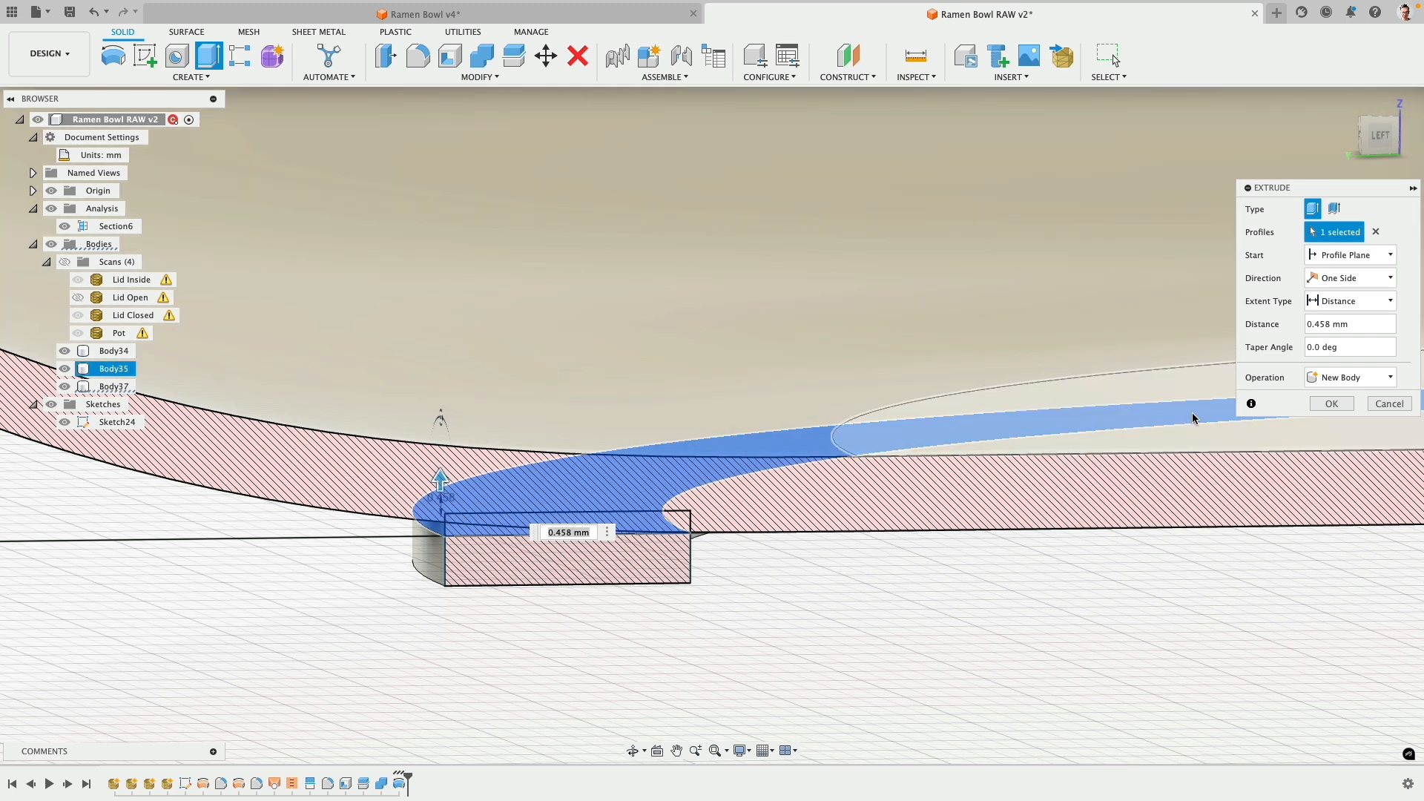
pyautogui.click(1335, 378)
pyautogui.click(1331, 398)
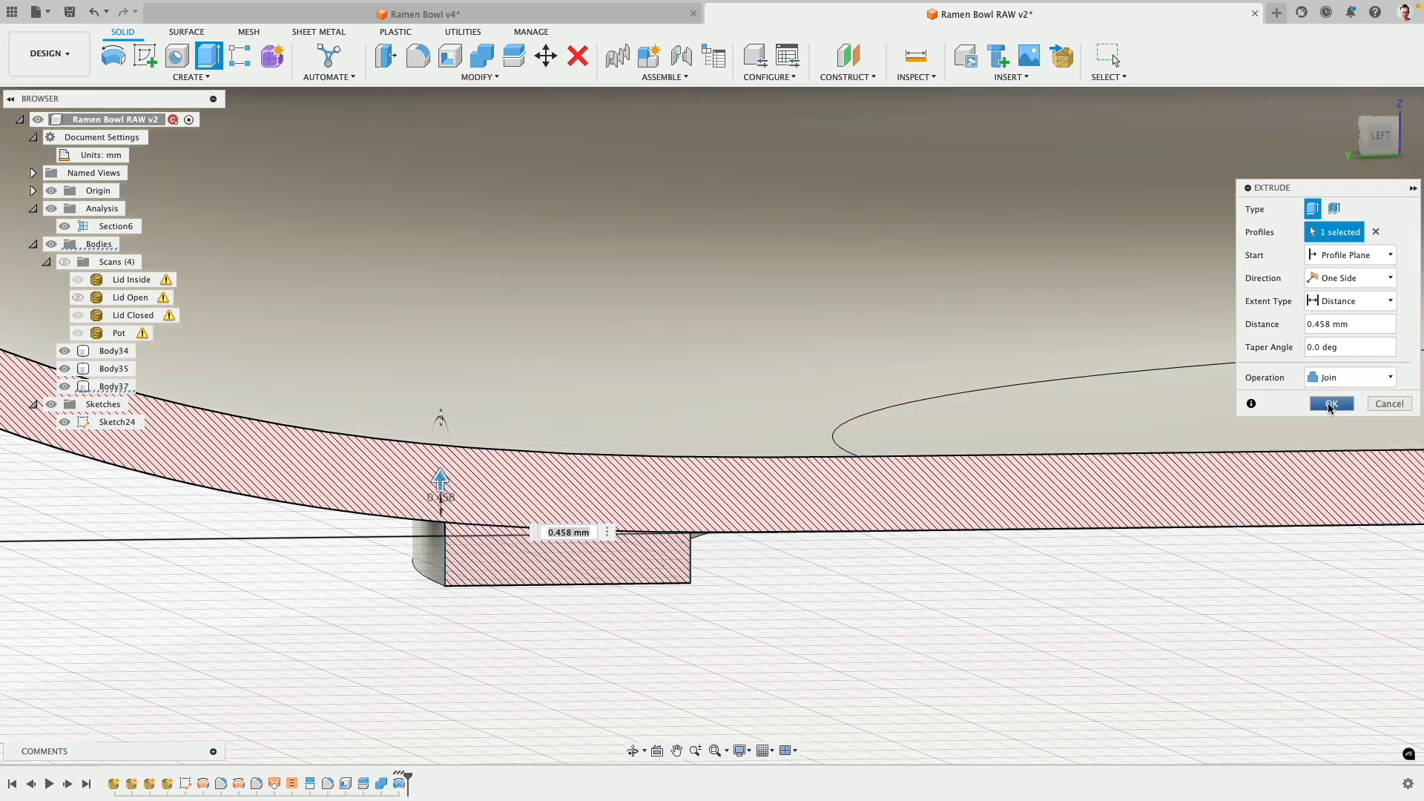
pyautogui.click(1330, 405)
# - Examine the joined foot ring in section by hiding and reshowing the two pot bodies
pyautogui.keyDown('shift'); pyautogui.moveTo(742, 655); pyautogui.dragTo(324, 685, button='middle'); pyautogui.keyUp('shift')
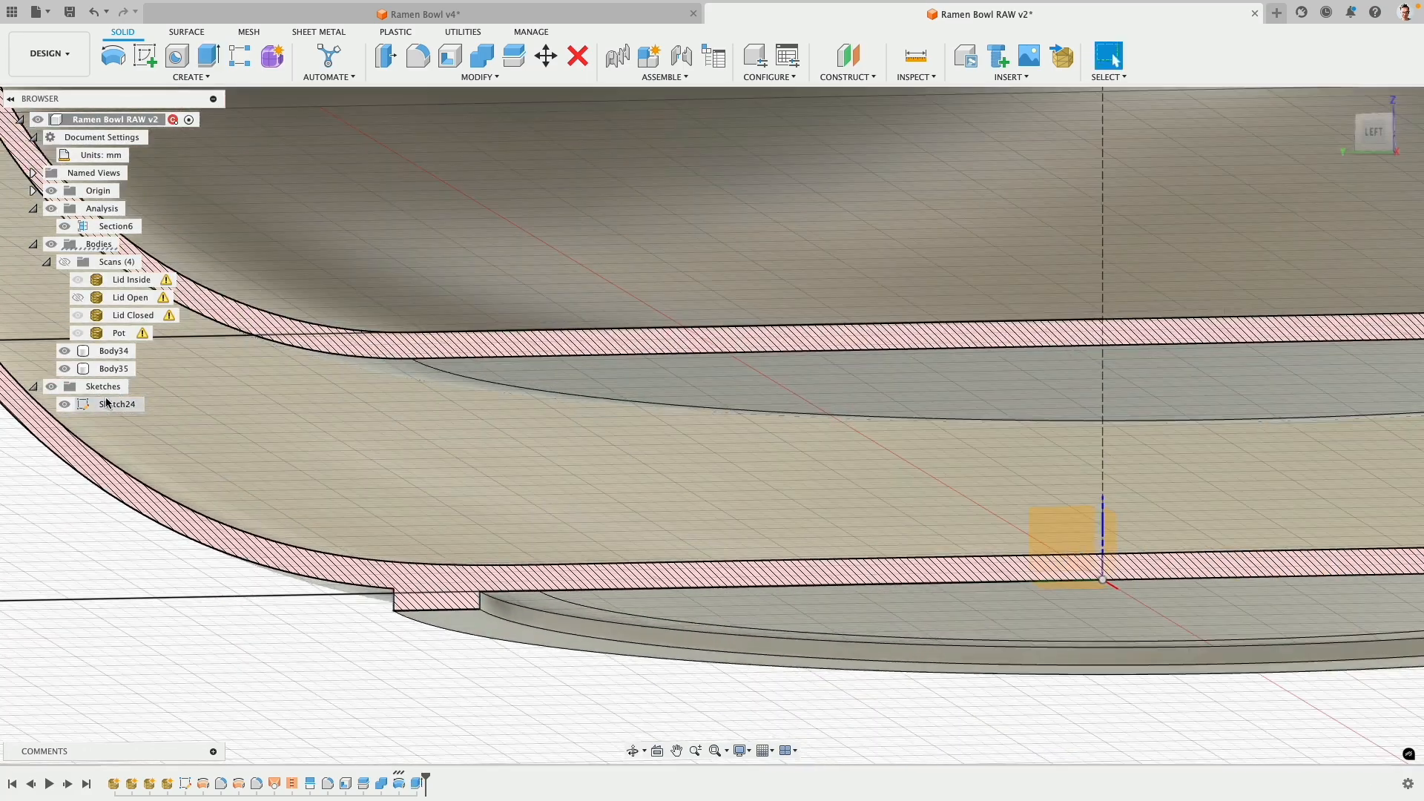
pyautogui.click(65, 351)
pyautogui.click(65, 369)
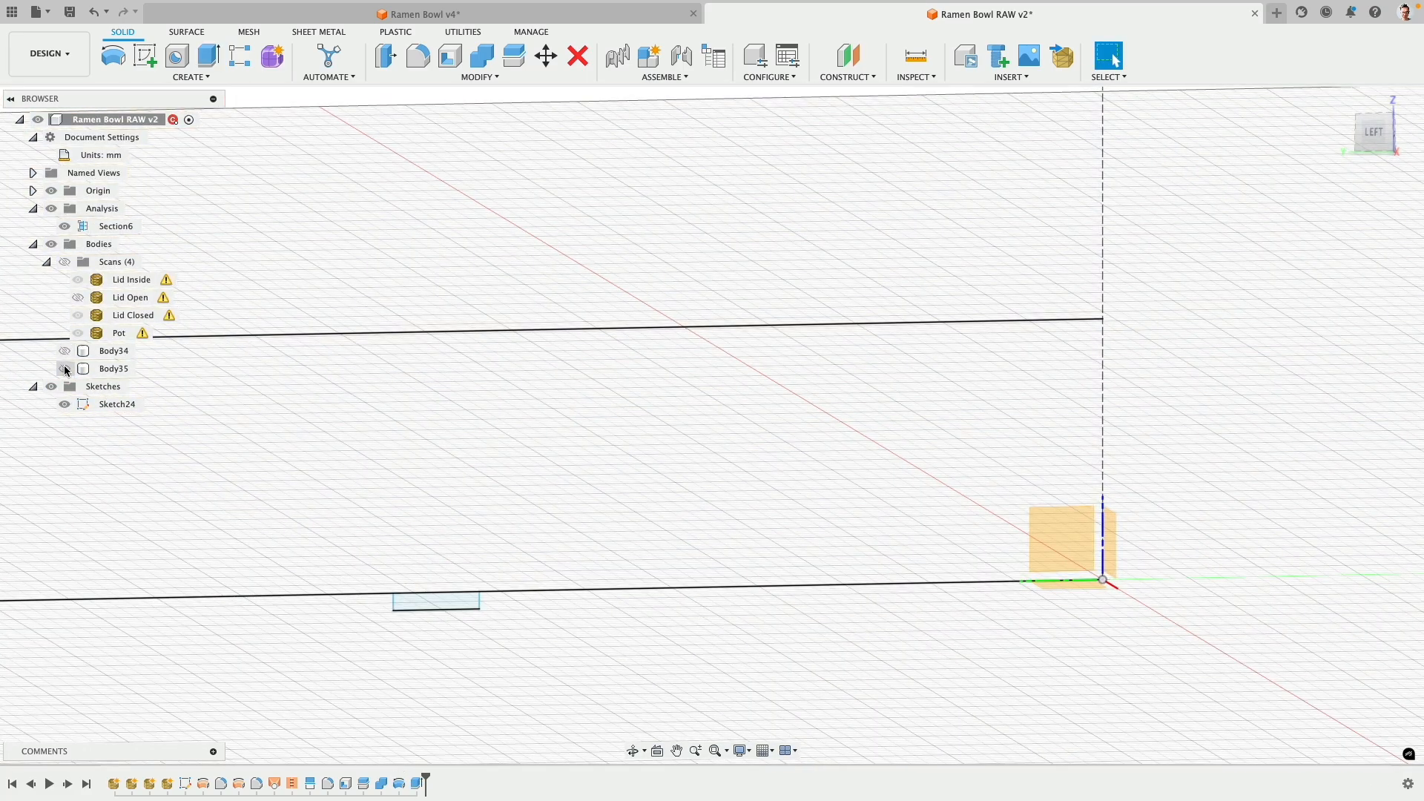
pyautogui.click(64, 369)
pyautogui.click(65, 351)
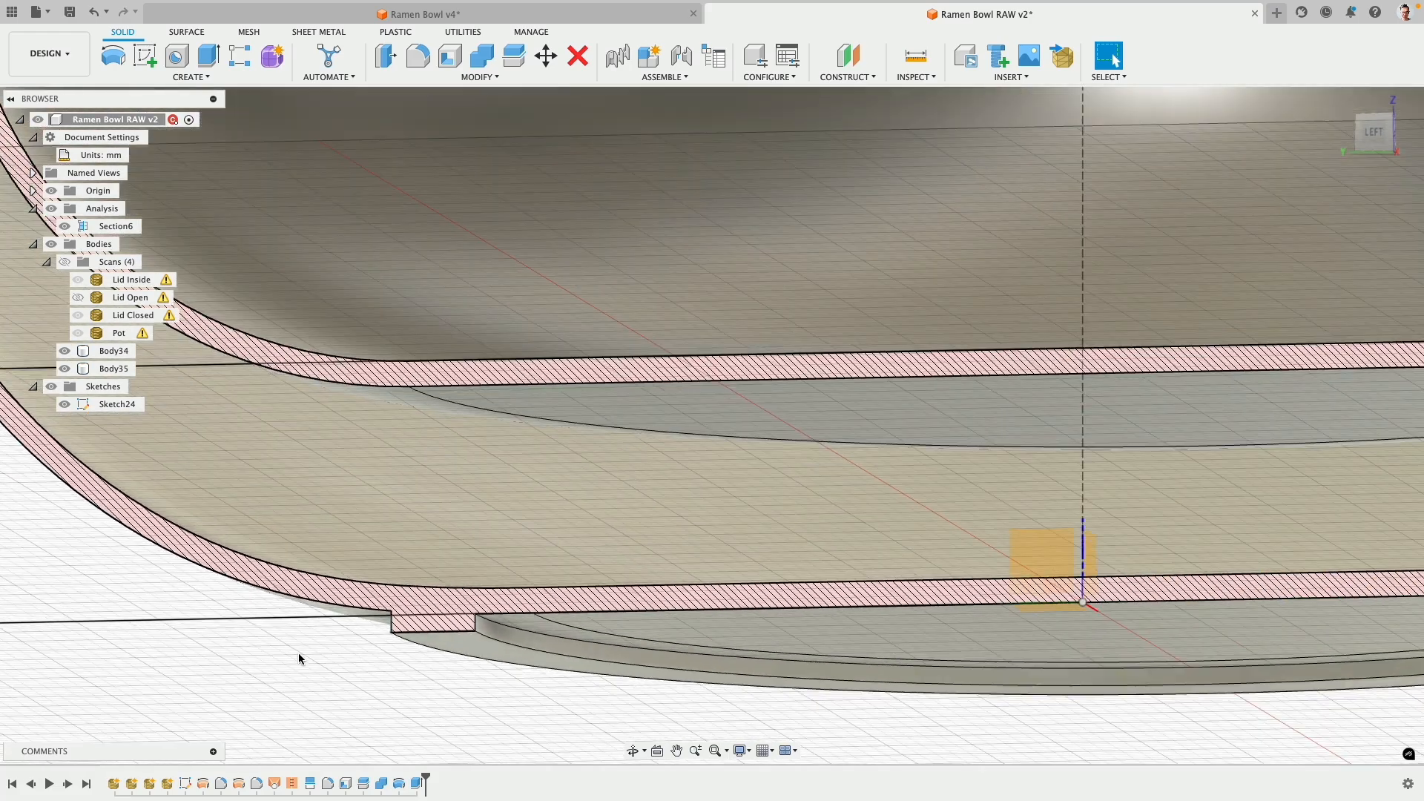
pyautogui.scroll(-10, 299, 659)
pyautogui.moveTo(775, 415)
pyautogui.keyDown('shift'); pyautogui.mouseDown(button='middle')
pyautogui.moveTo(817, 344)
pyautogui.moveTo(807, 473)
pyautogui.moveTo(857, 447)
pyautogui.mouseUp(button='middle'); pyautogui.keyUp('shift')
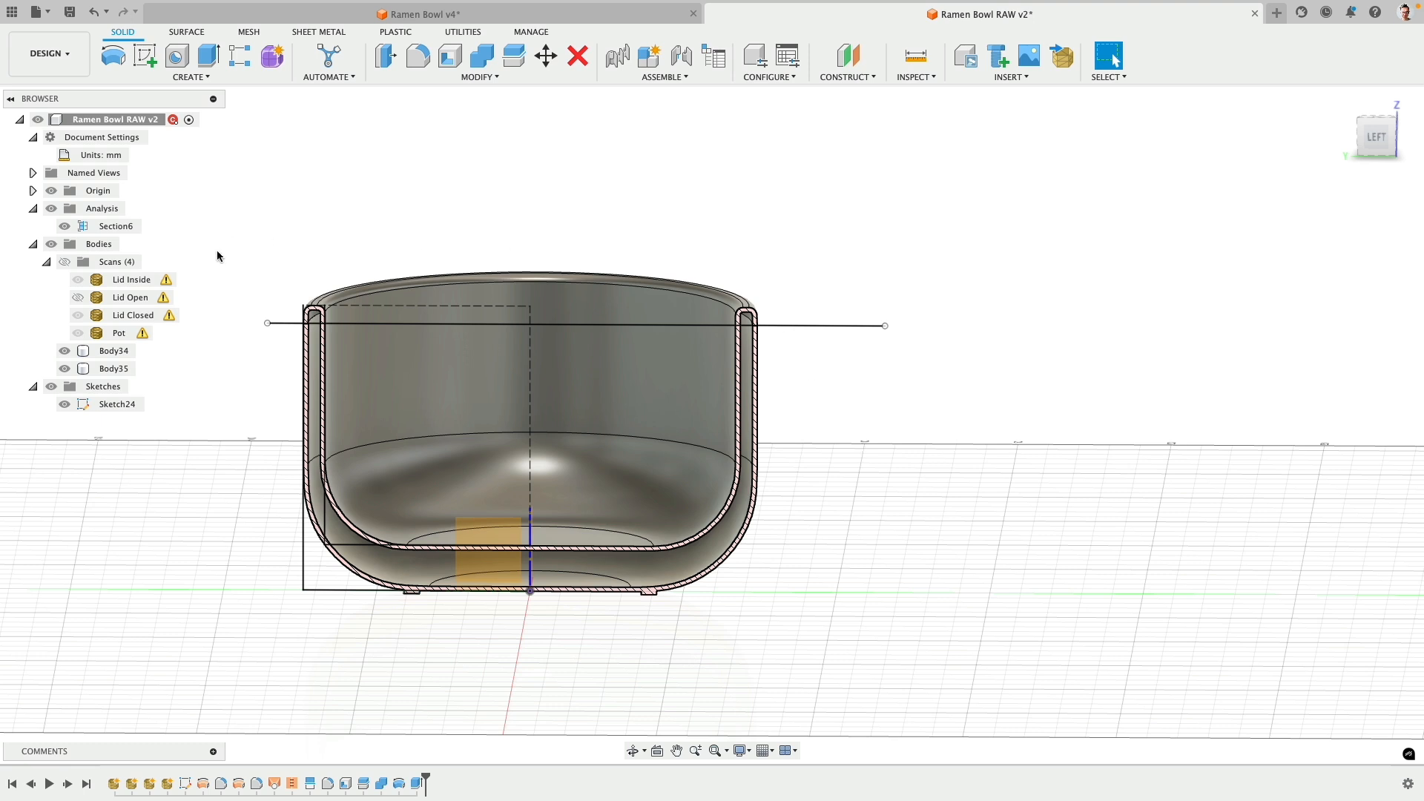
# - Show the scans, view the handle squarely from the left, and start a sketch on the section's vertical origin plane
pyautogui.click(63, 262)
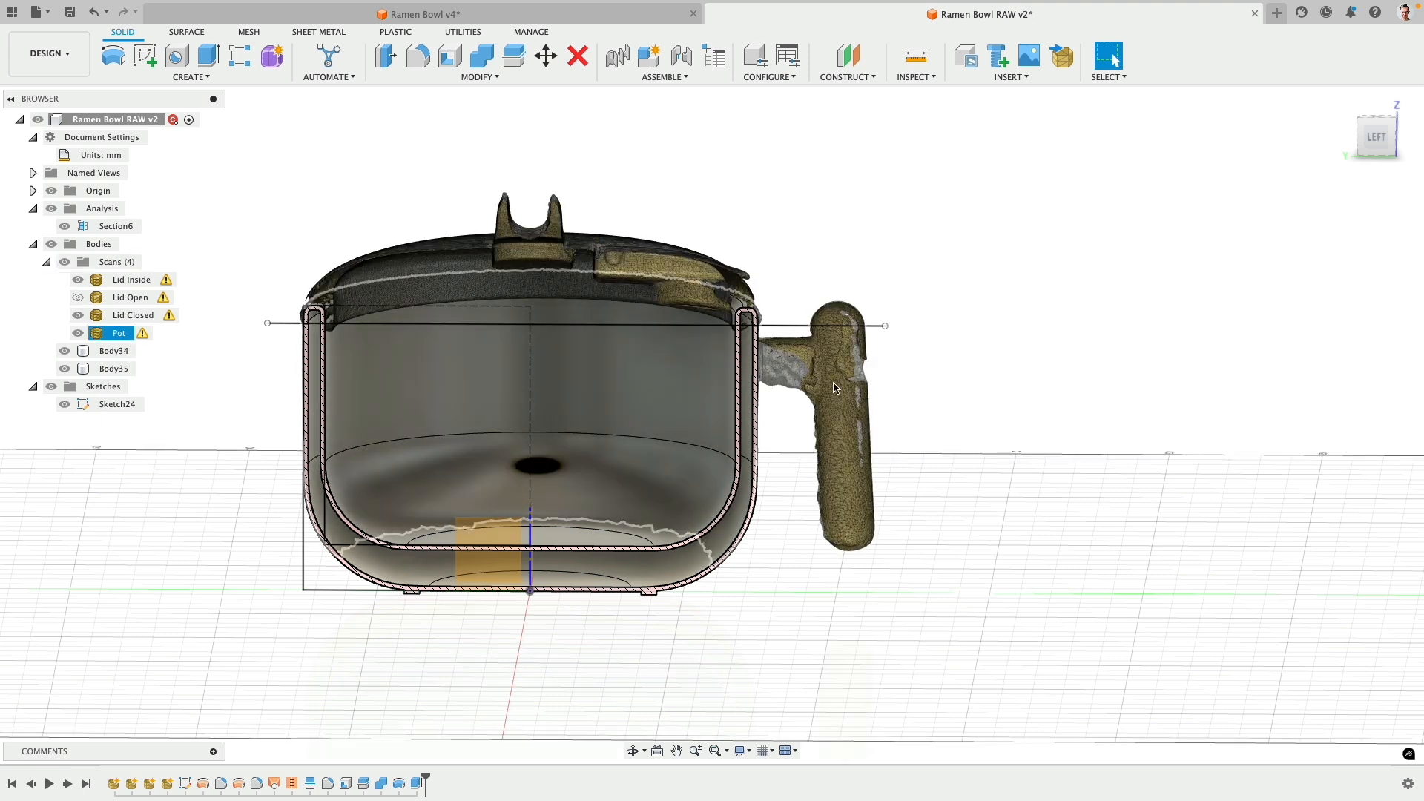
pyautogui.click(1360, 139)
pyautogui.scroll(6, 786, 277)
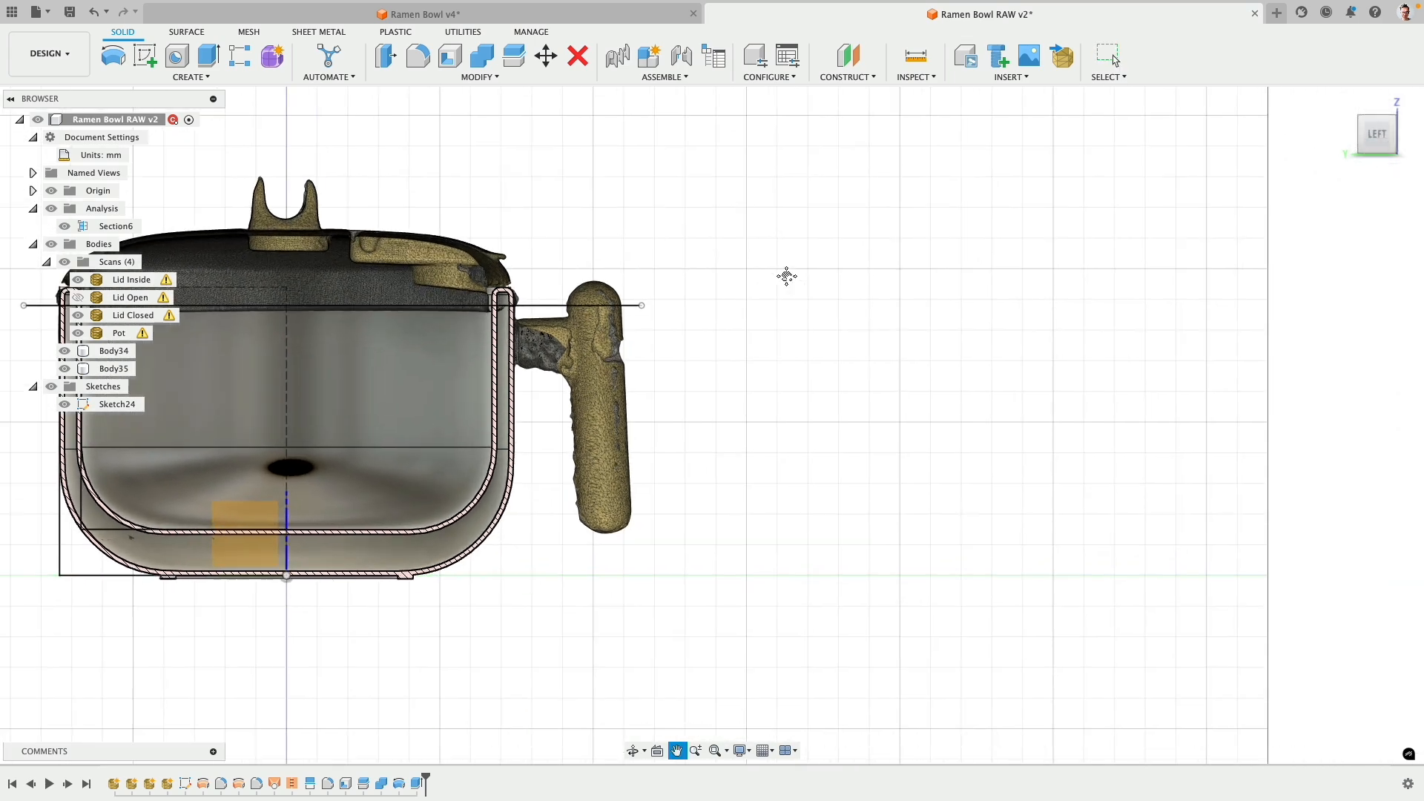
pyautogui.moveTo(654, 314); pyautogui.dragTo(814, 241, button='middle')
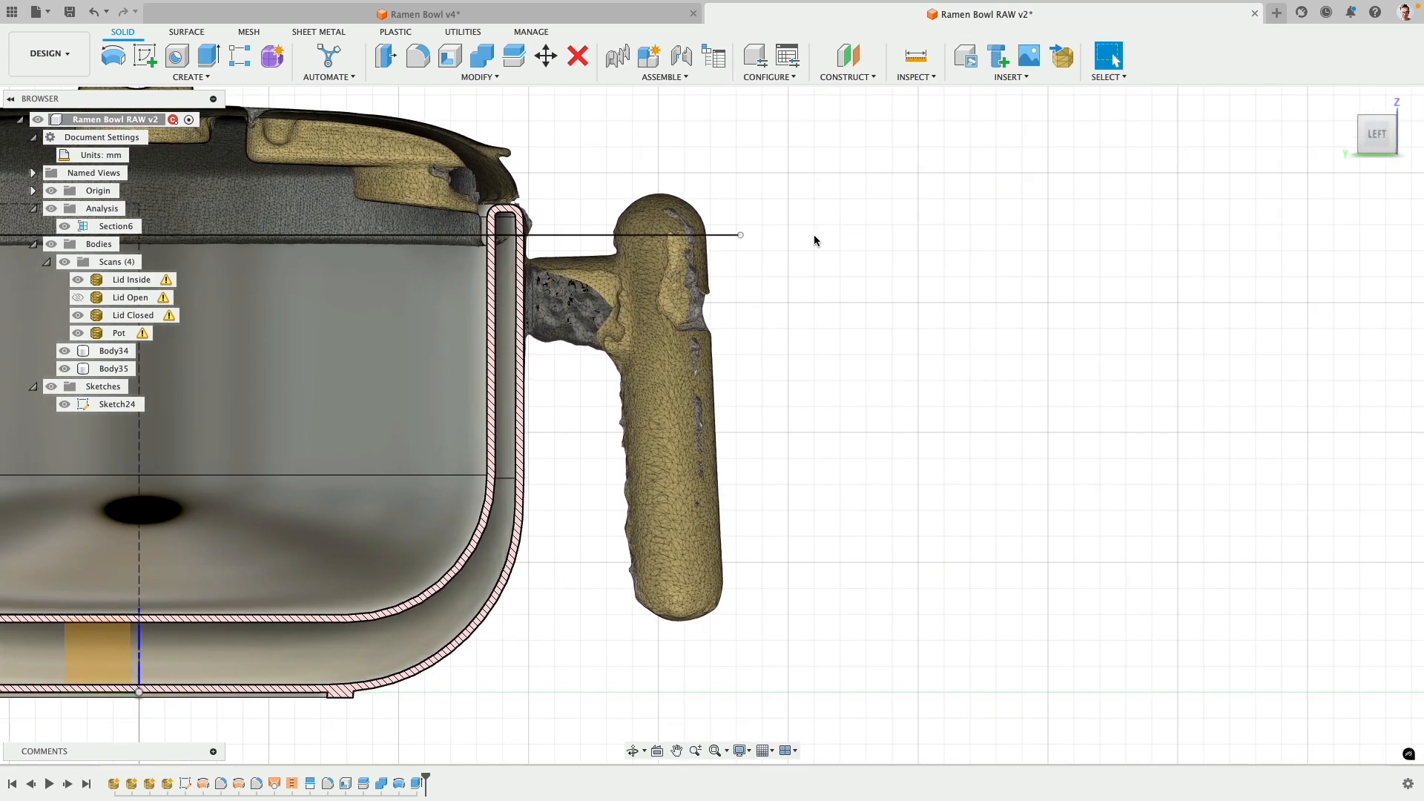
pyautogui.click(143, 57)
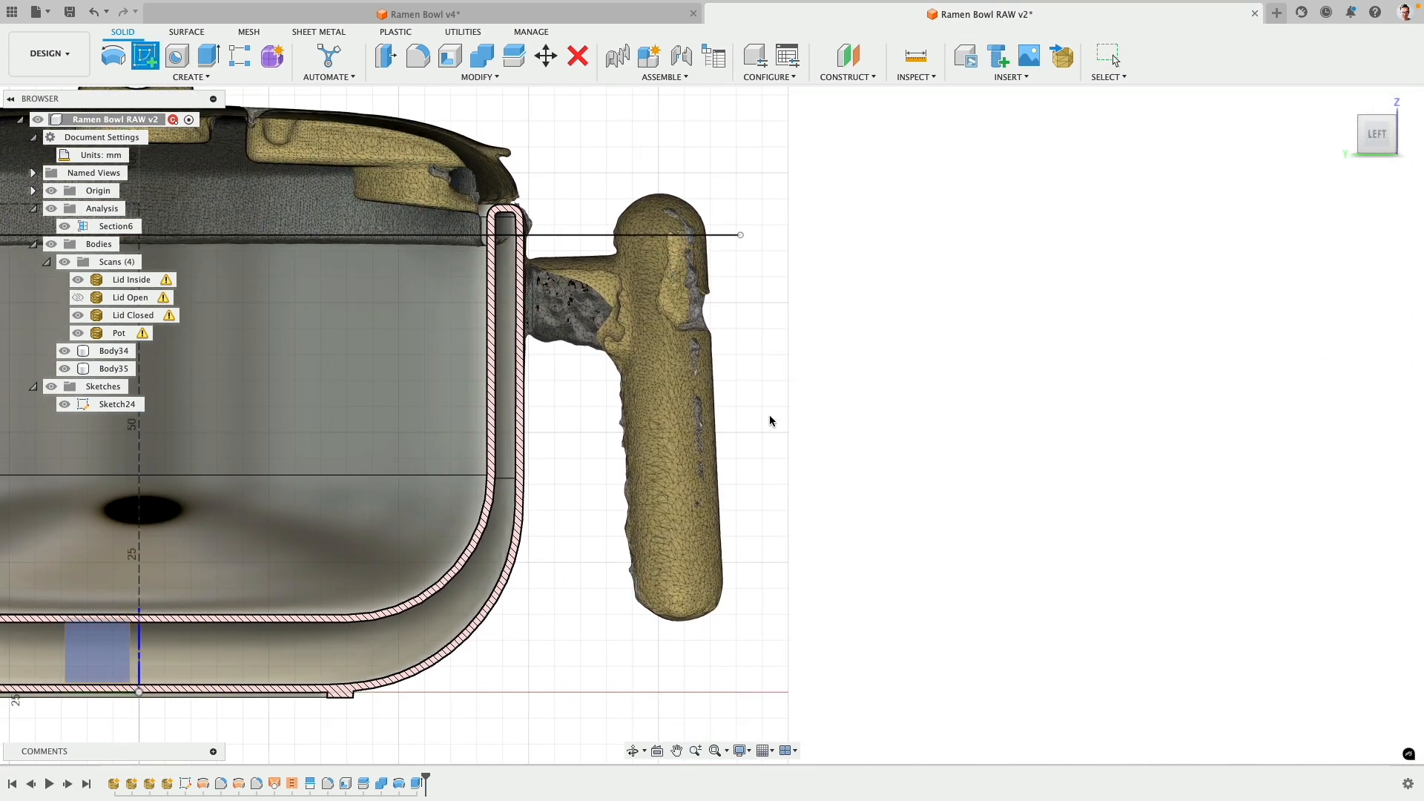
pyautogui.click(88, 666)
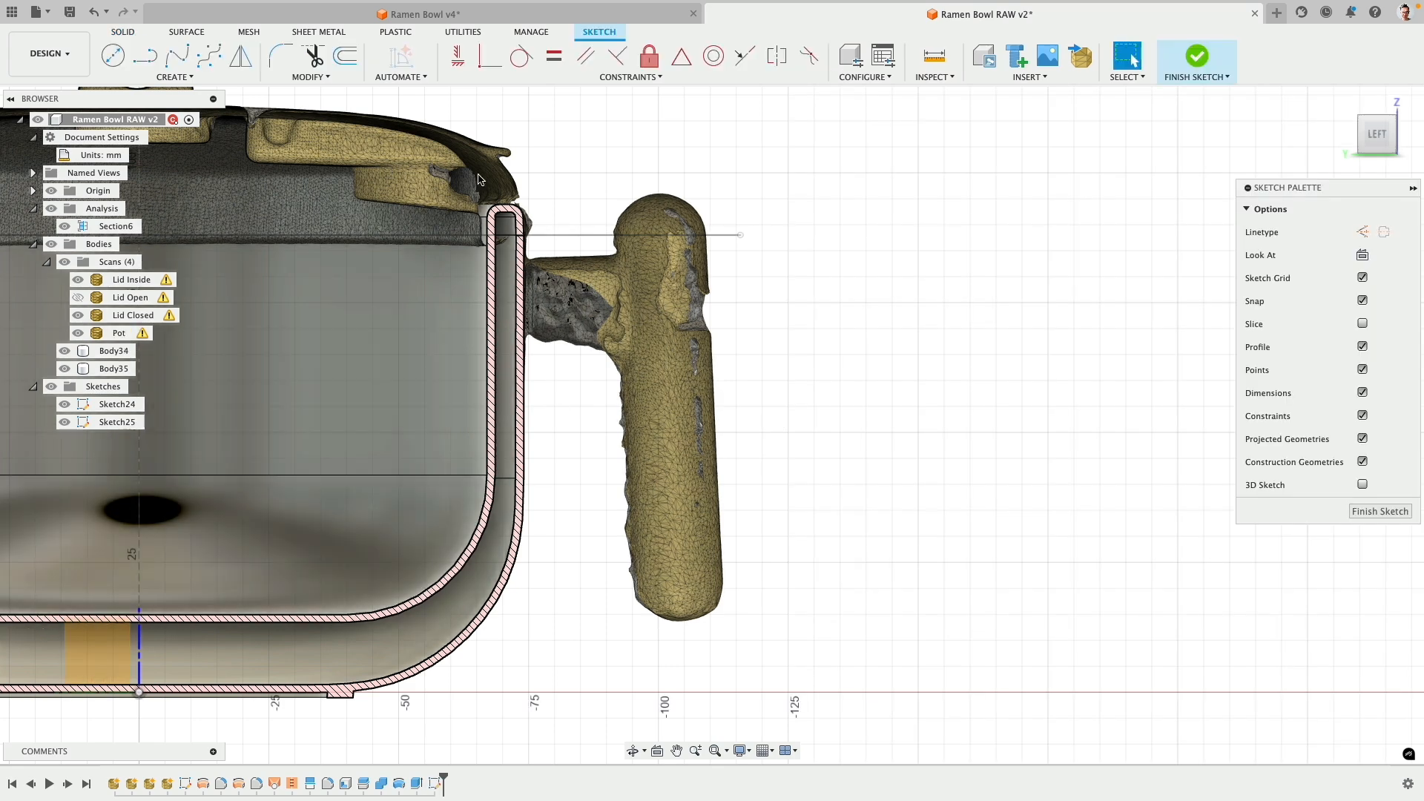
# - Draw a two-point rectangle that tightly encloses the scanned vertical handle grip
pyautogui.click(171, 78)
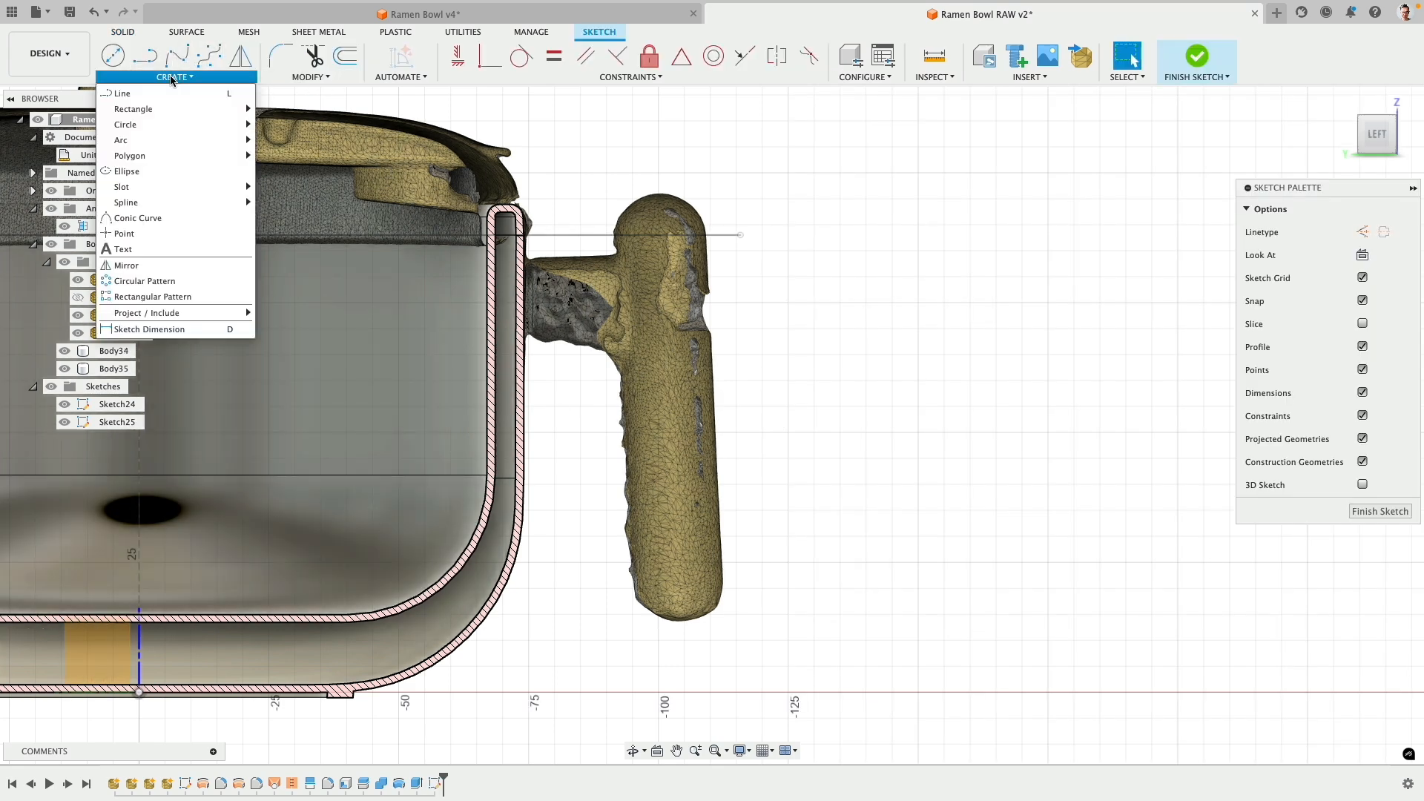
pyautogui.moveTo(154, 155)
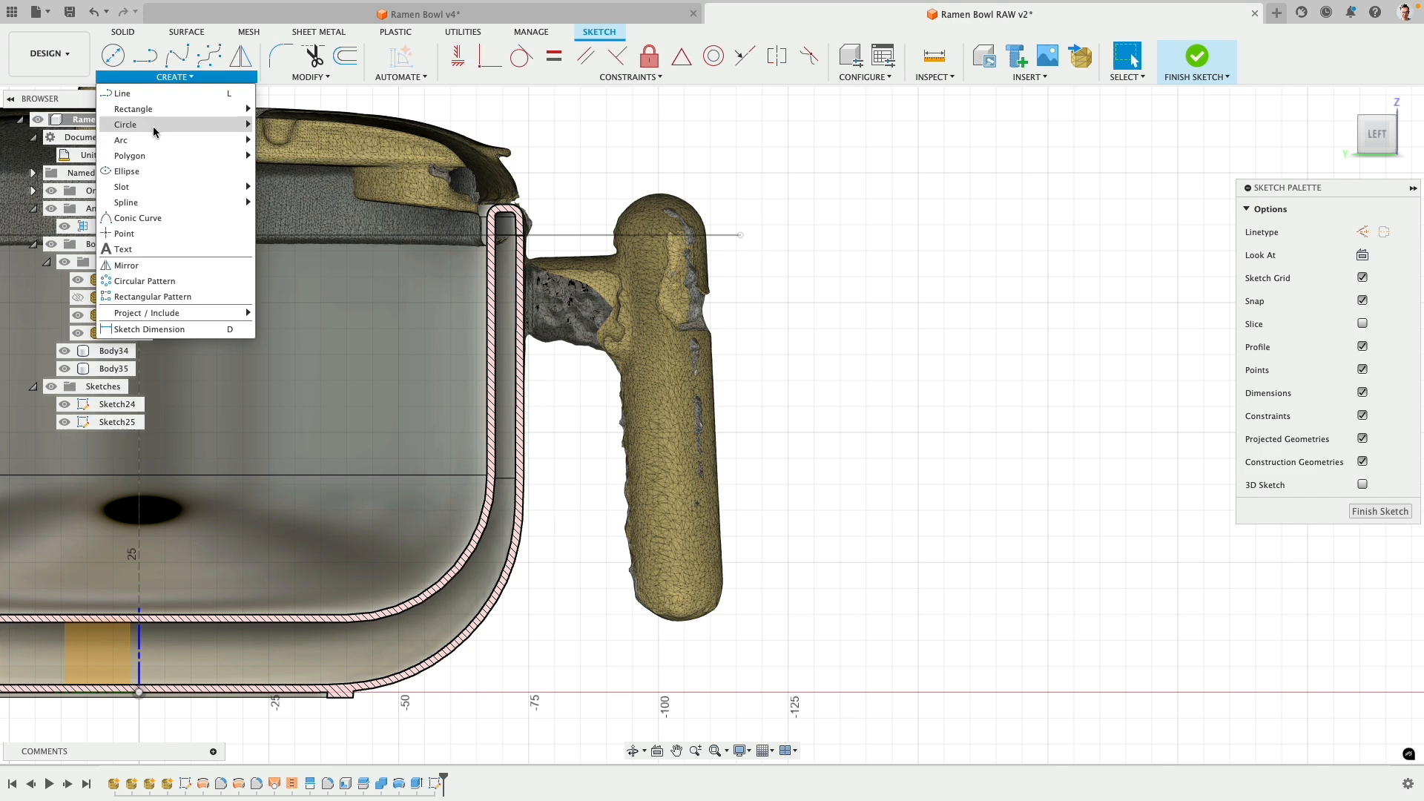
pyautogui.moveTo(150, 109)
pyautogui.click(261, 110)
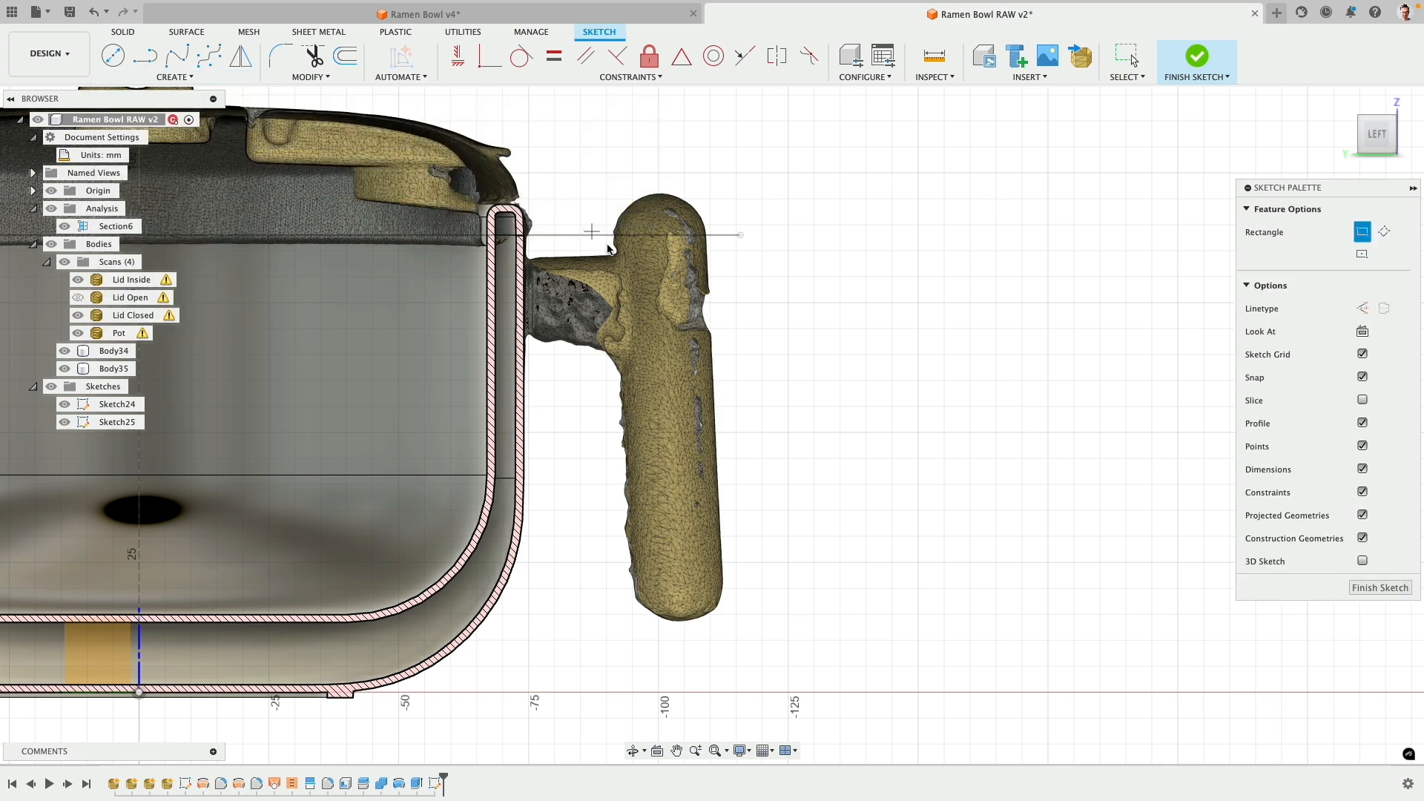
pyautogui.click(621, 193)
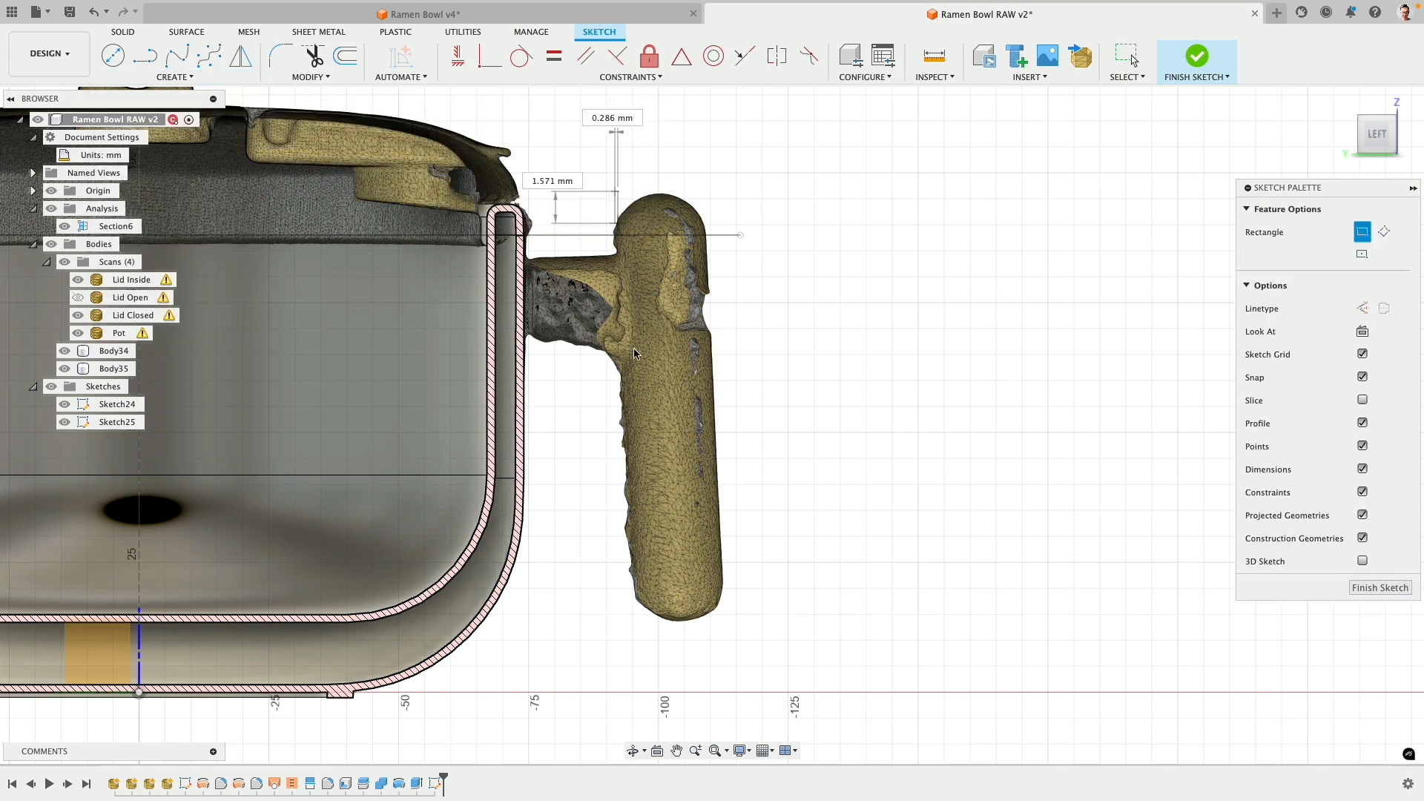
pyautogui.click(725, 623)
# - Fix the rectangle's upper corner nearest the pot and test how its lower corner moves
pyautogui.click(649, 55)
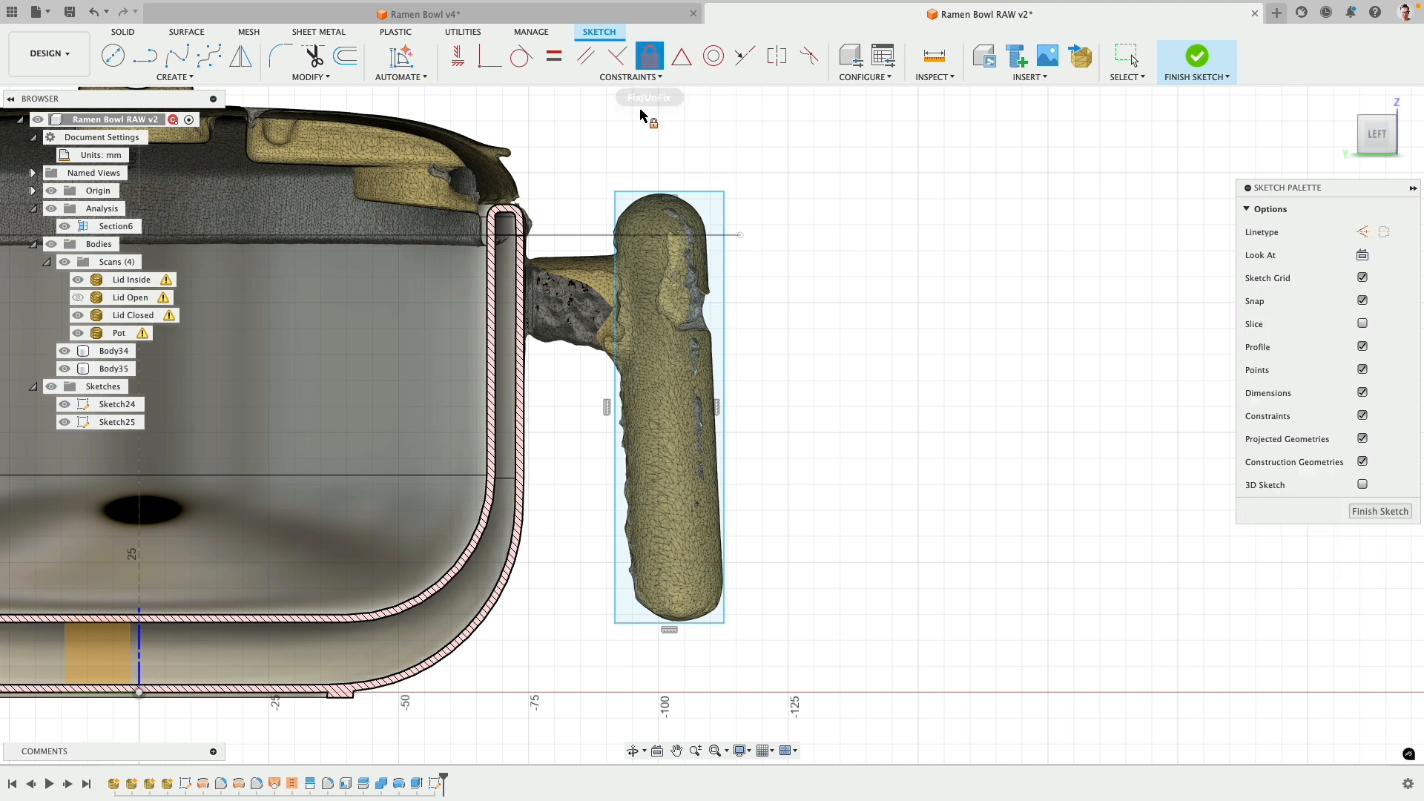
pyautogui.click(616, 194)
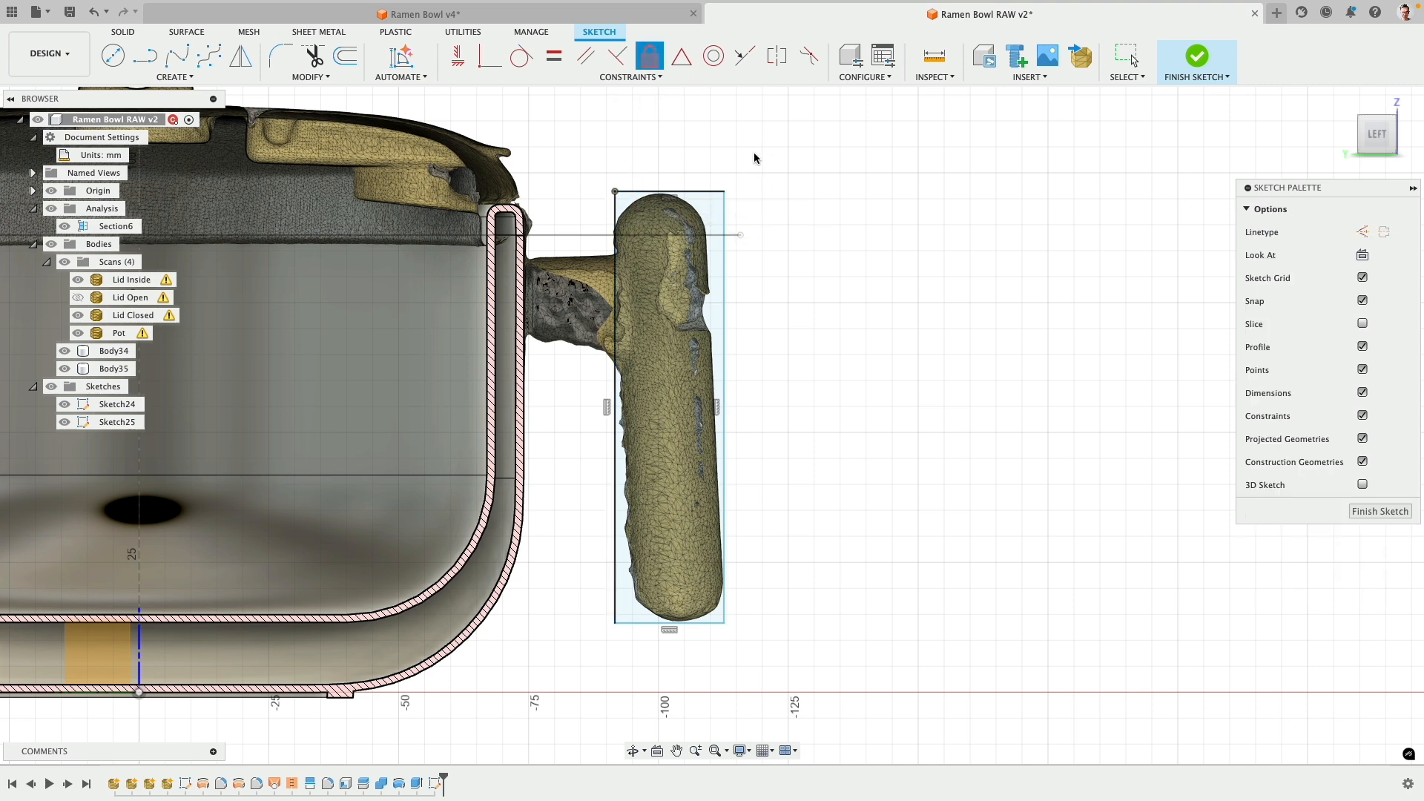
pyautogui.rightClick(754, 153)
pyautogui.click(816, 149)
pyautogui.click(615, 623)
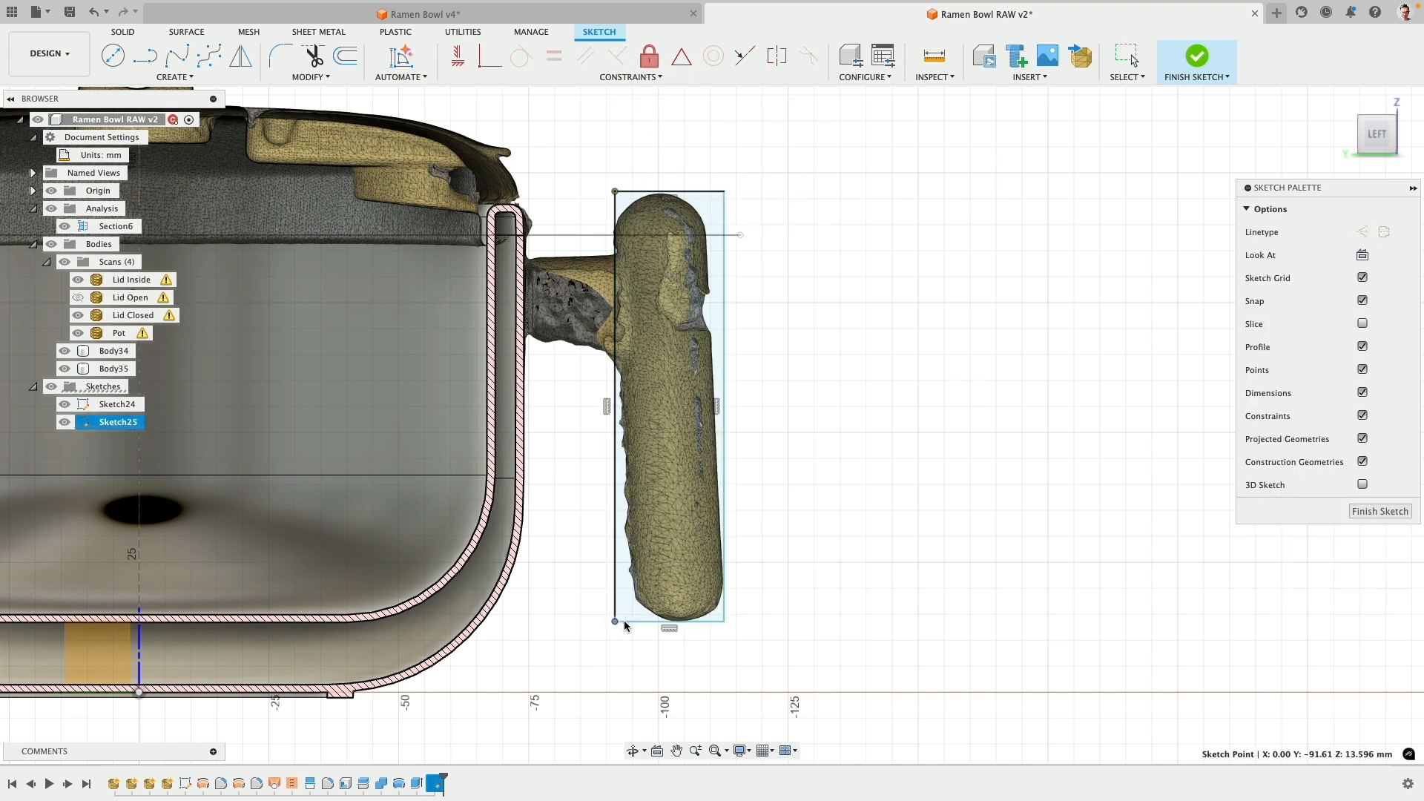
pyautogui.moveTo(635, 628); pyautogui.dragTo(636, 628)
# - Delete the vertical constraints on the rectangle's long sides and the horizontal constraint on its lower edge
pyautogui.click(608, 409)
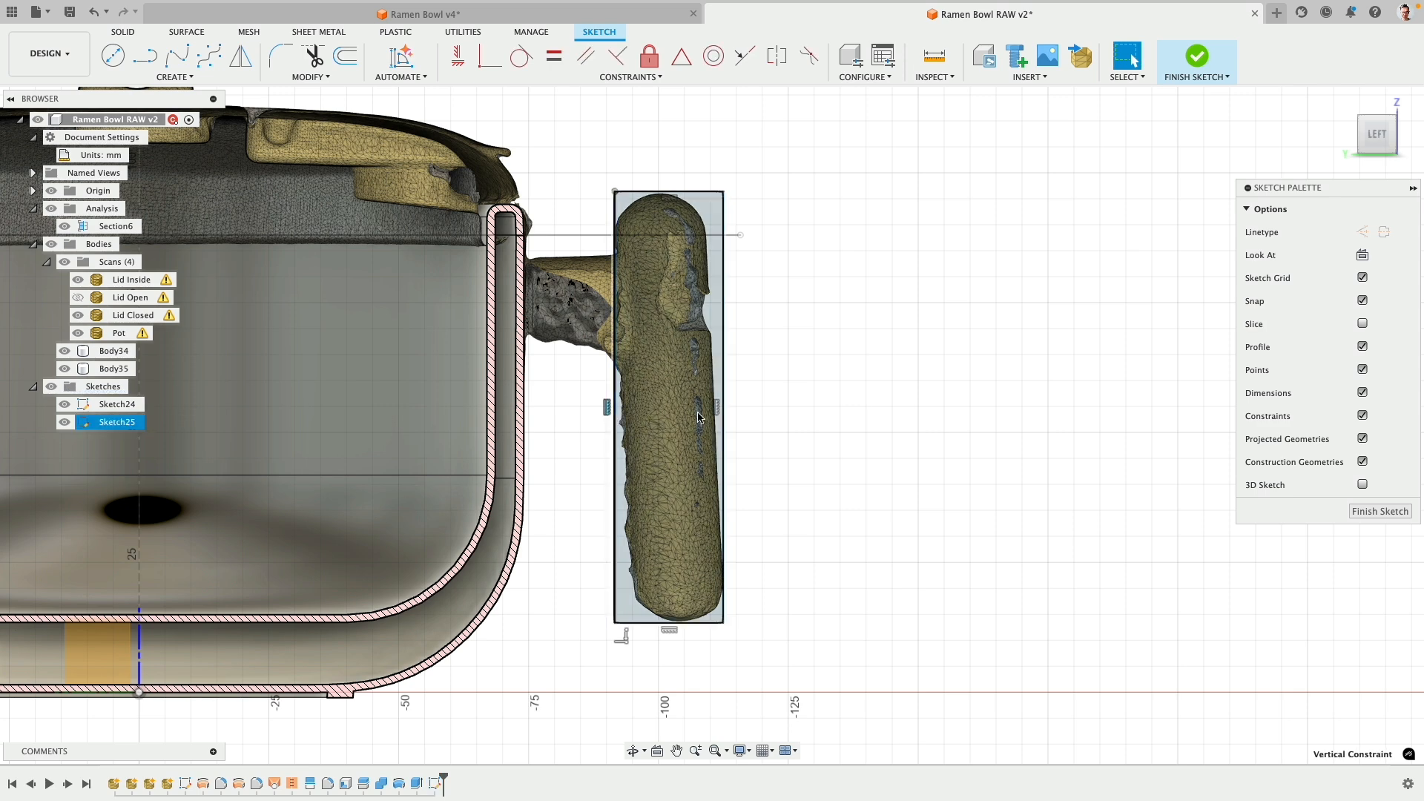
pyautogui.press('Delete')
pyautogui.click(716, 408)
pyautogui.press('Delete')
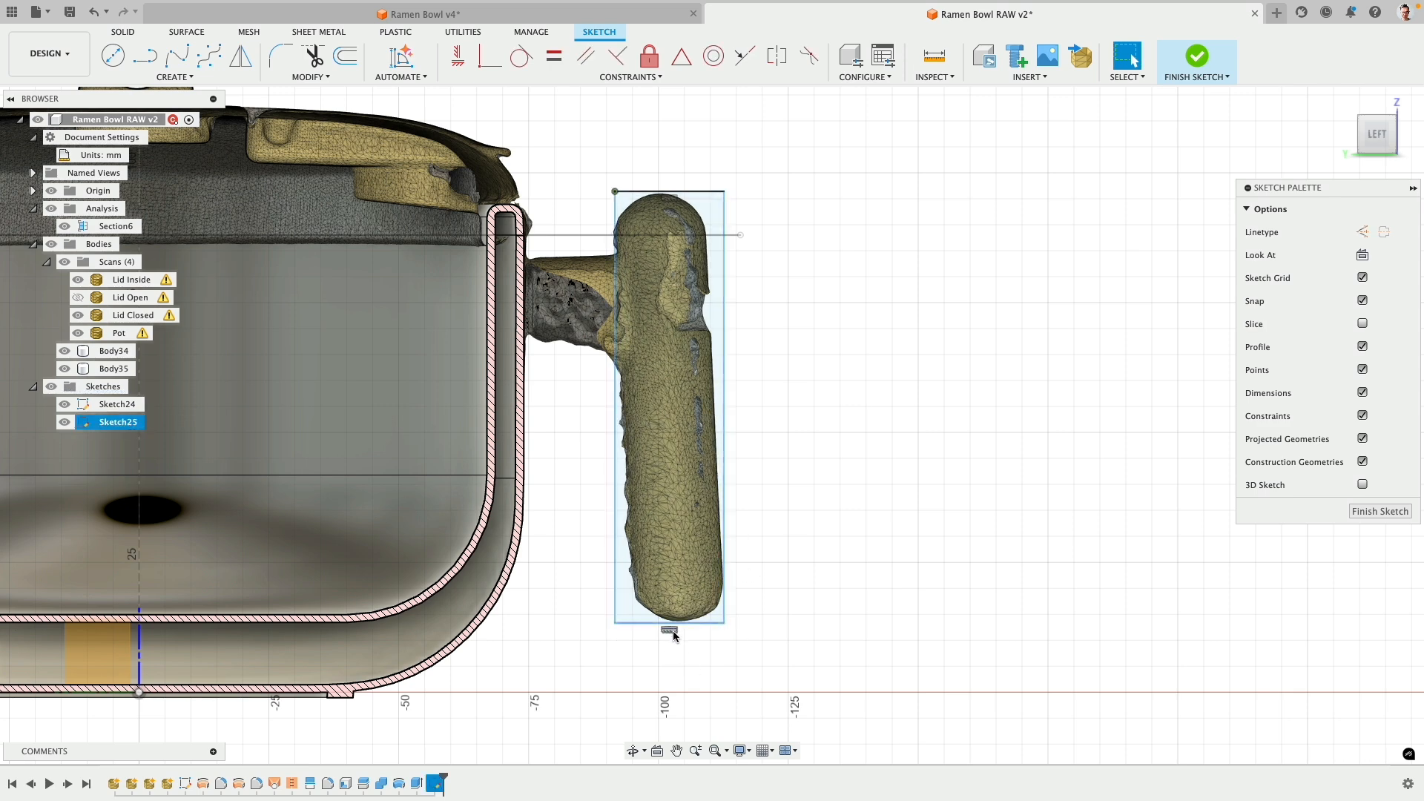
pyautogui.click(671, 632)
pyautogui.press('Delete')
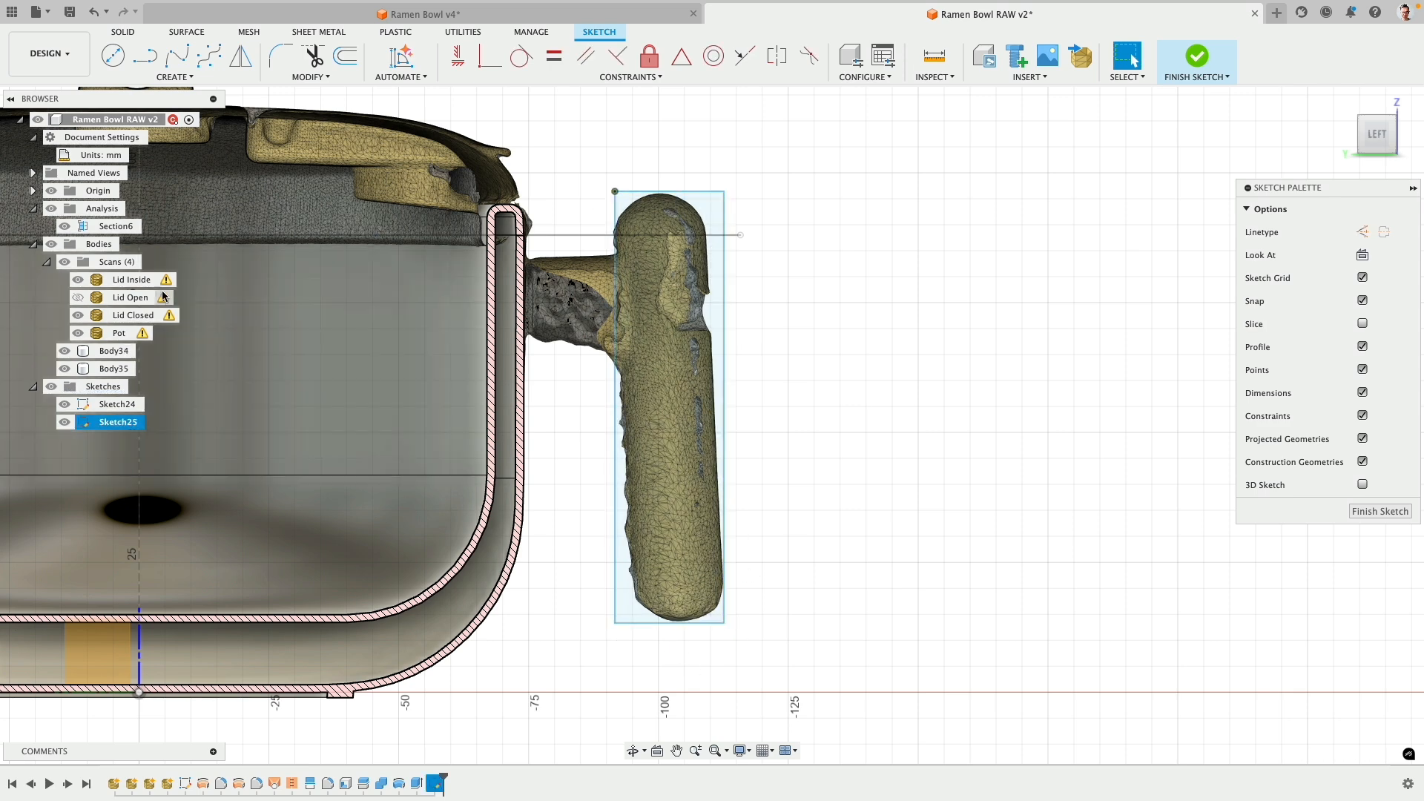
# - Hide the scans and make three of the rectangle's corners square with perpendicular constraints: both upper corners and the lower outer one
pyautogui.click(65, 262)
pyautogui.click(617, 56)
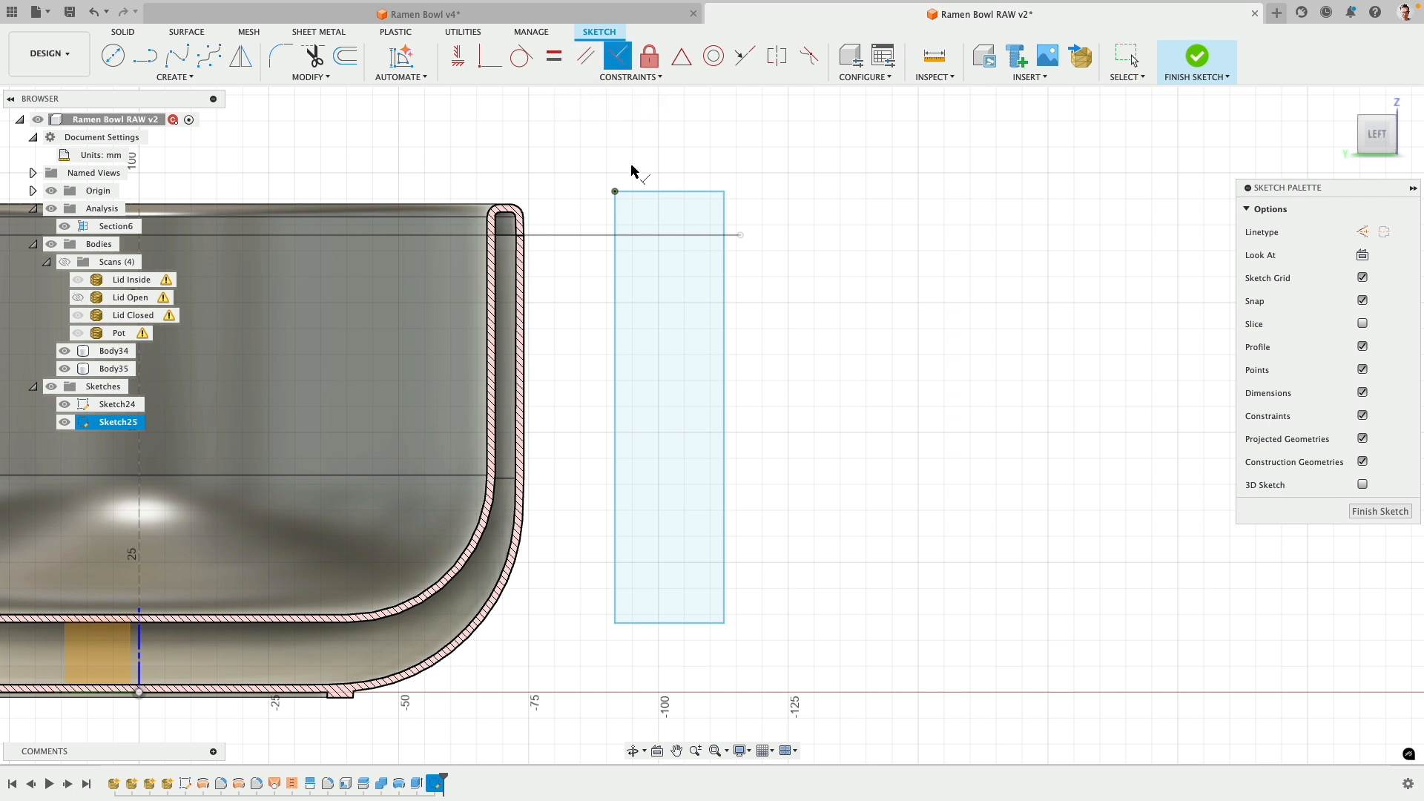
pyautogui.click(633, 193)
pyautogui.click(617, 203)
pyautogui.click(702, 193)
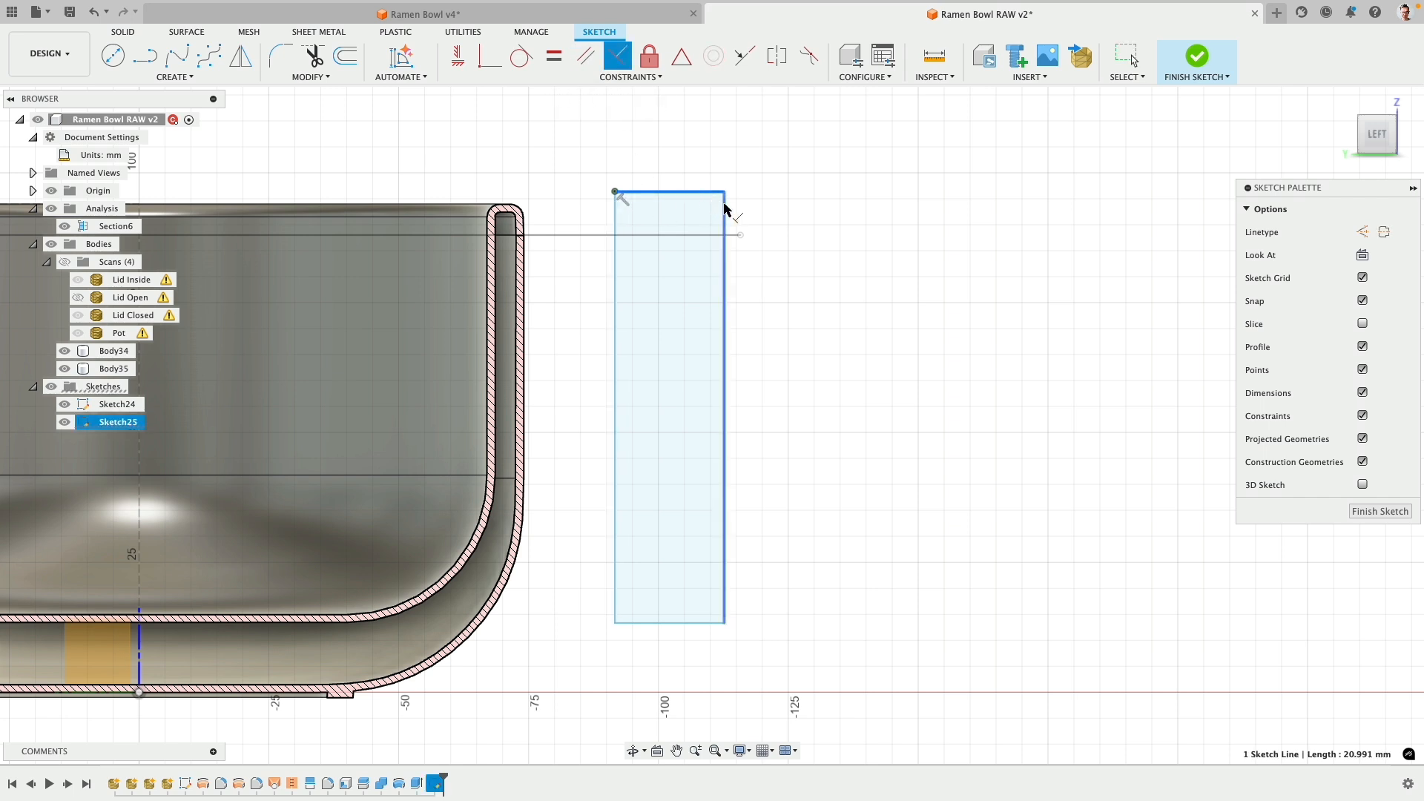
pyautogui.click(725, 209)
pyautogui.click(726, 594)
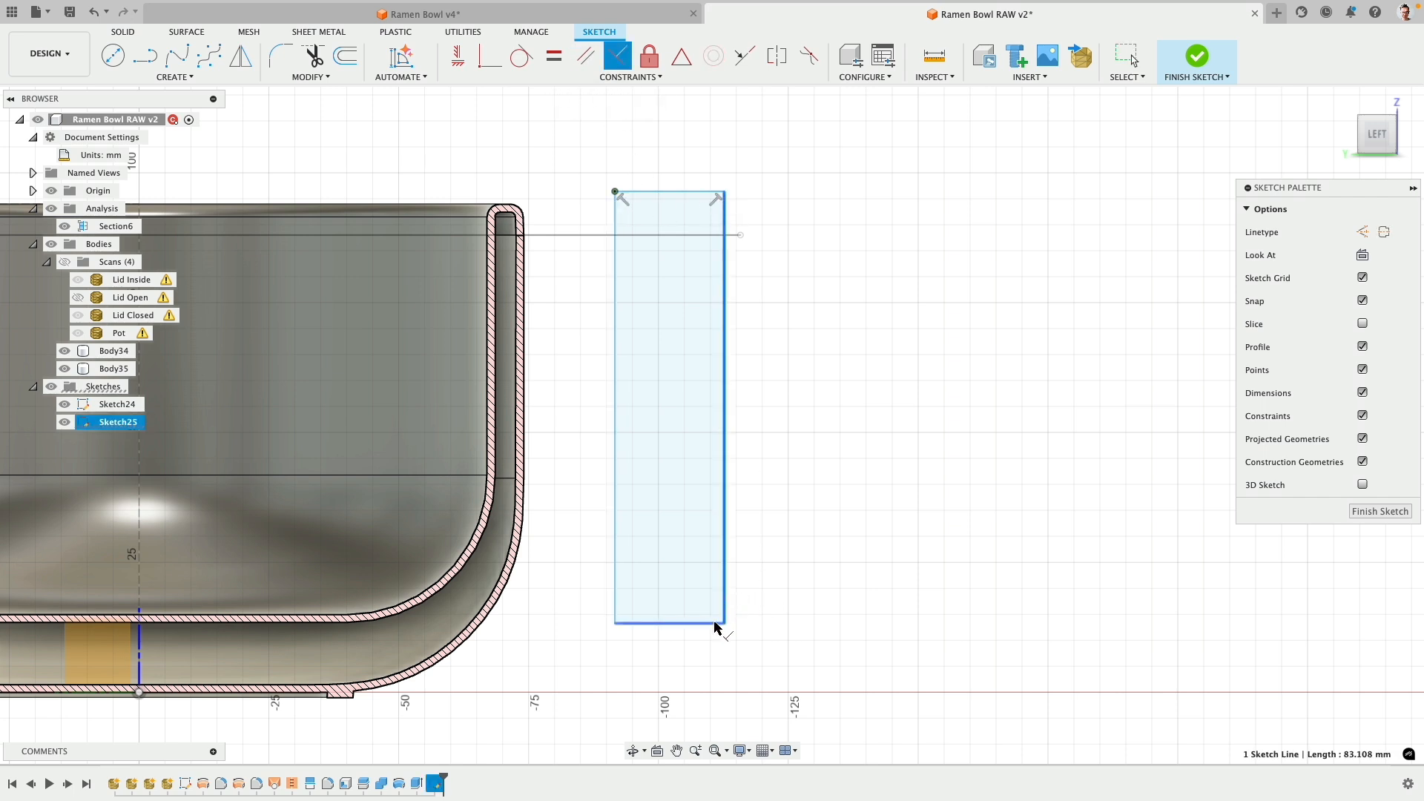
pyautogui.click(716, 625)
pyautogui.rightClick(623, 185)
pyautogui.click(673, 214)
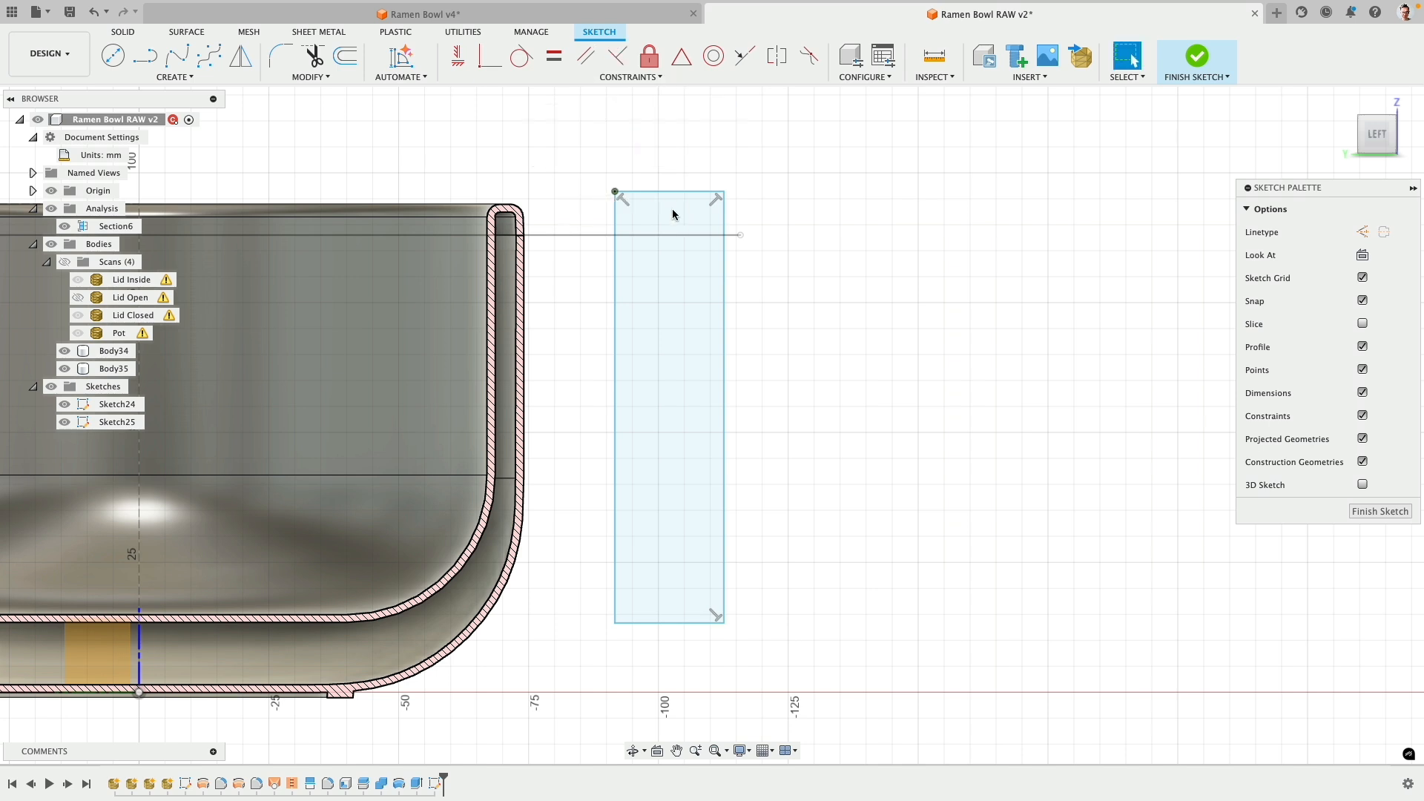
# - Tilt the rectangle to follow the lean of the scanned grip, showing the scans for reference, and pull its outer long side in
pyautogui.moveTo(616, 623); pyautogui.dragTo(642, 623)
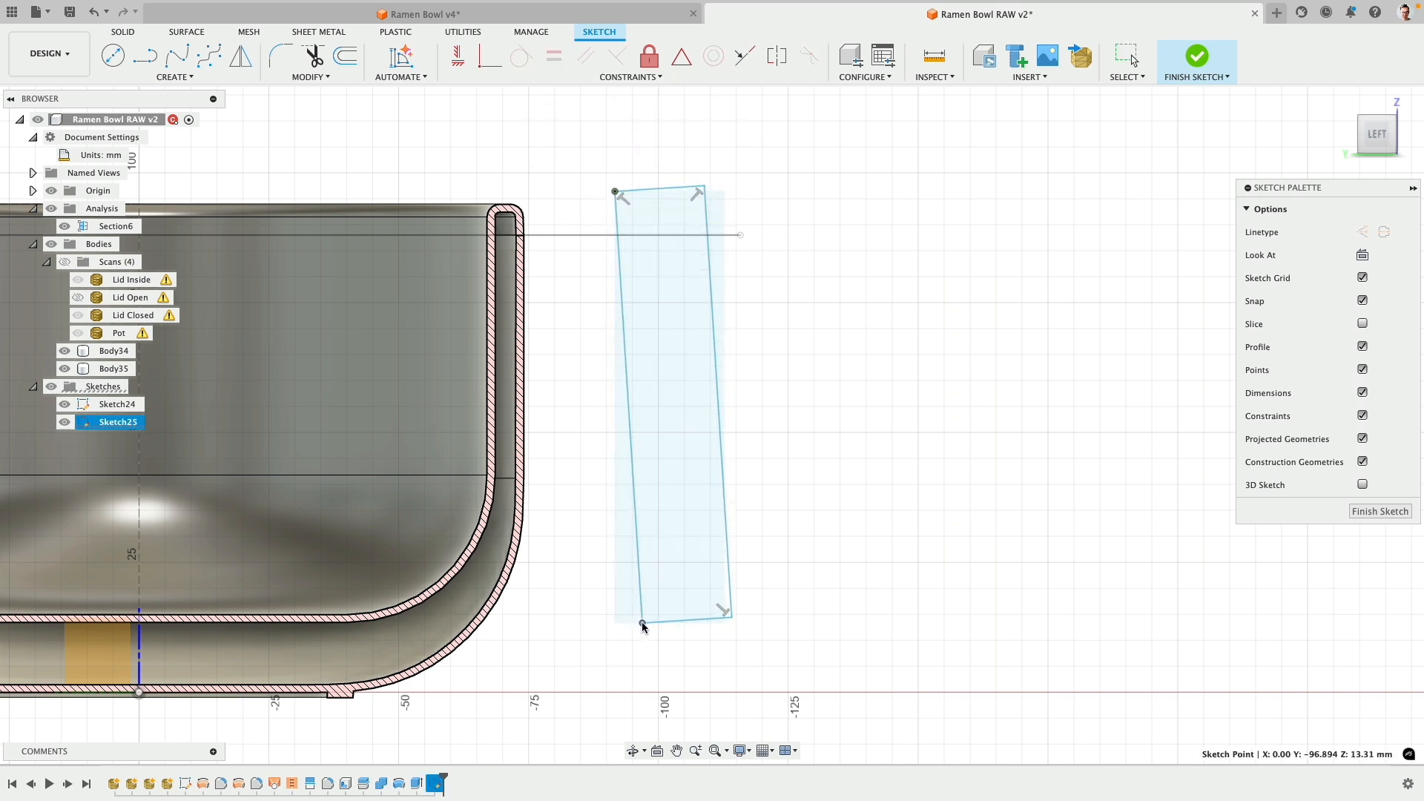
pyautogui.click(64, 262)
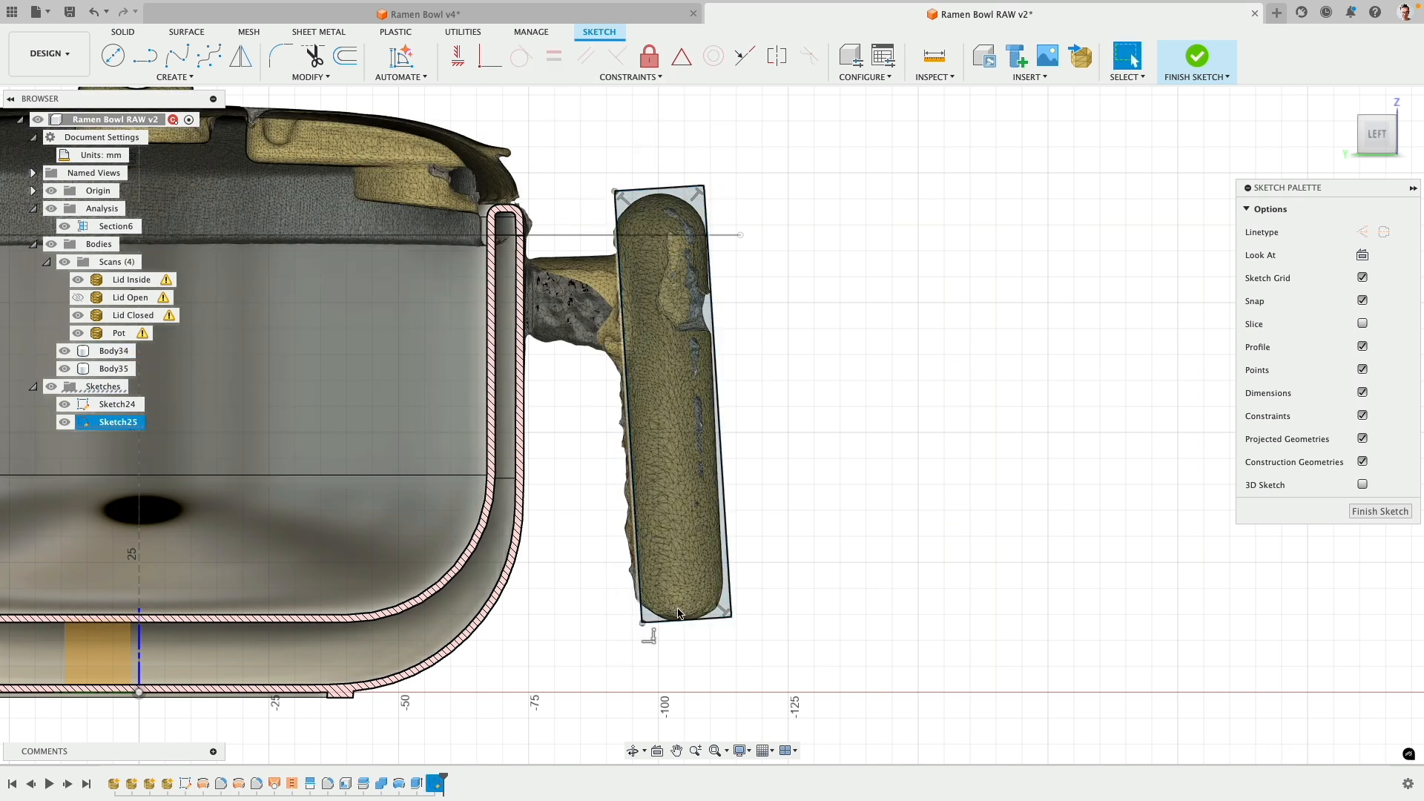
pyautogui.moveTo(643, 624); pyautogui.dragTo(637, 625)
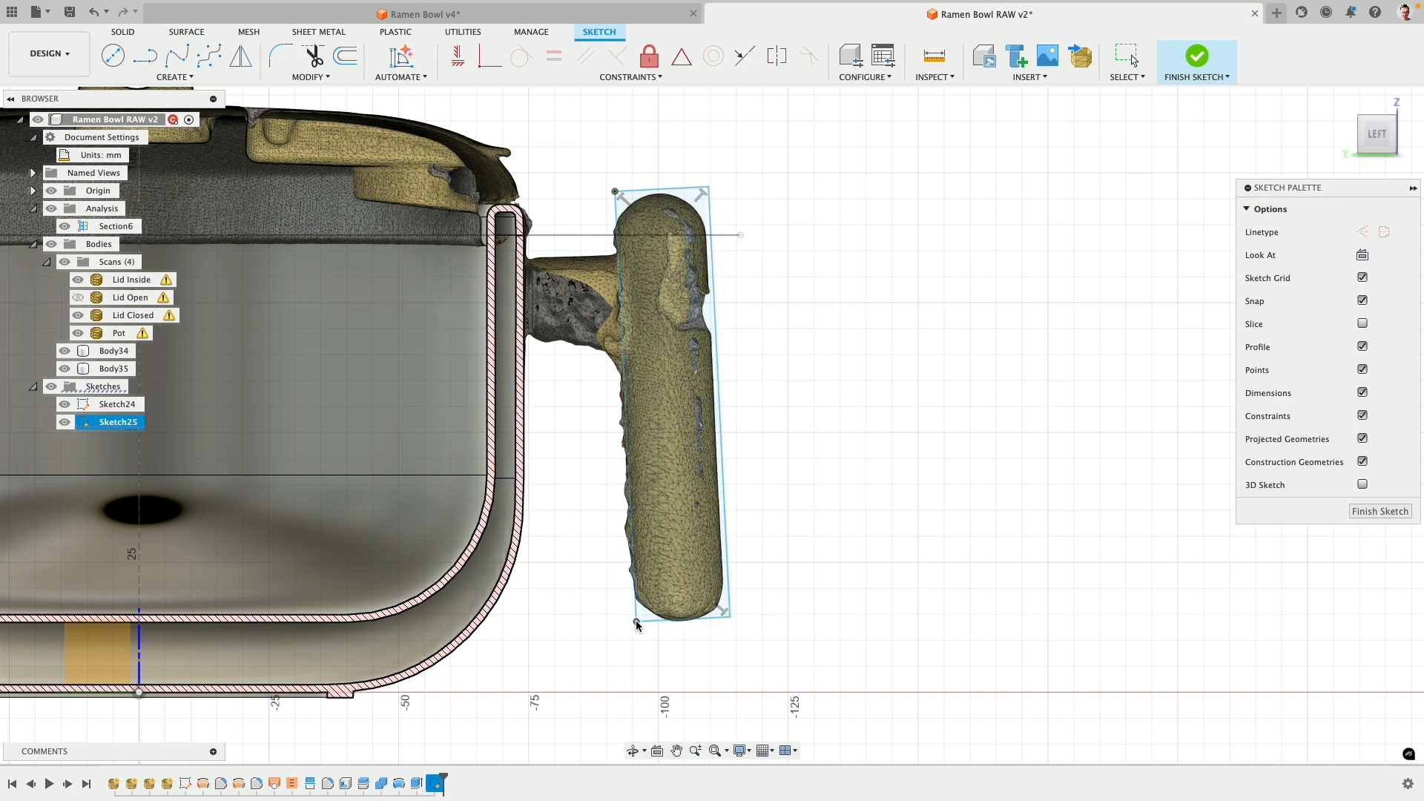
pyautogui.moveTo(727, 434); pyautogui.dragTo(718, 441)
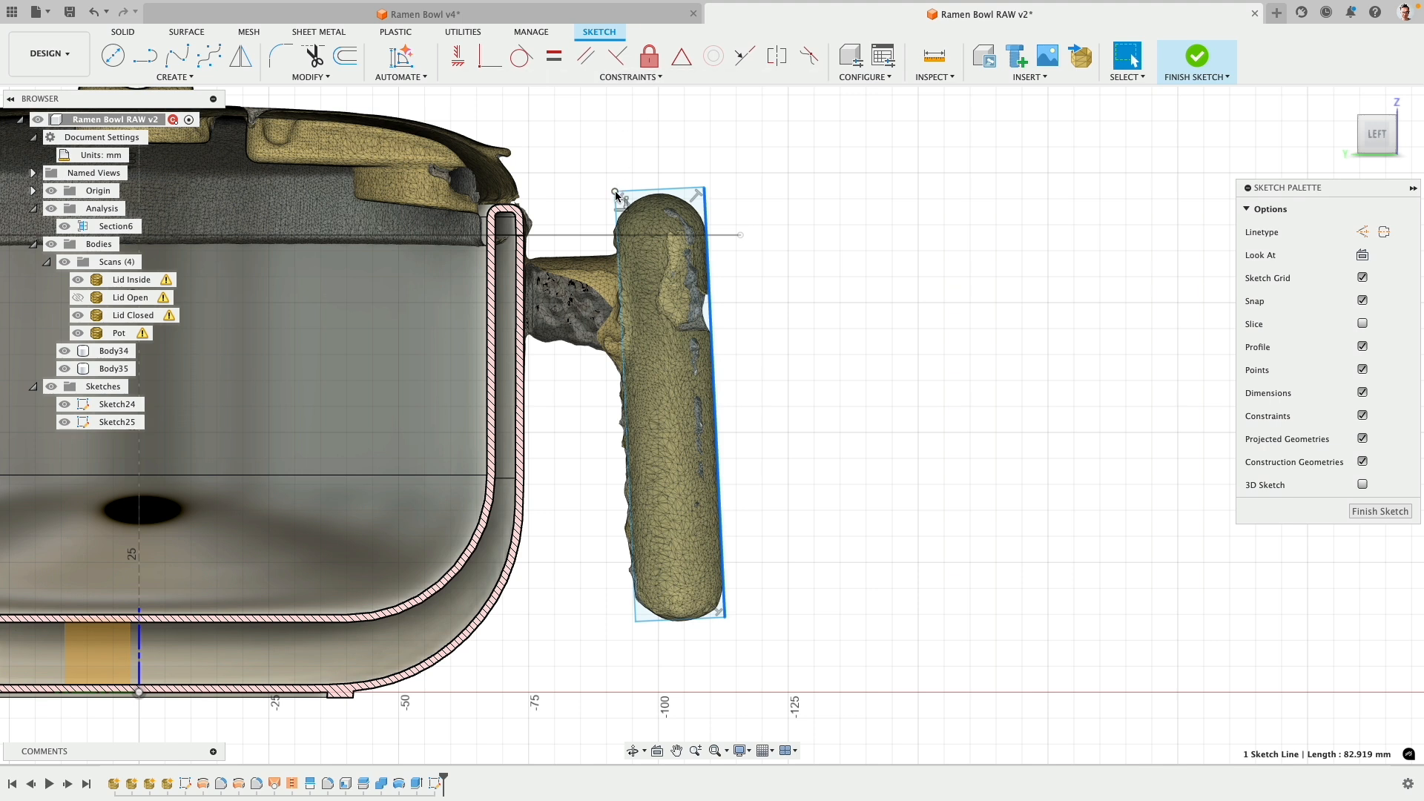
# - Unfix the rectangle's upper corner and shift its pot-side long edge slightly towards the pot to enclose the scanned grip
pyautogui.click(649, 56)
pyautogui.rightClick(676, 146)
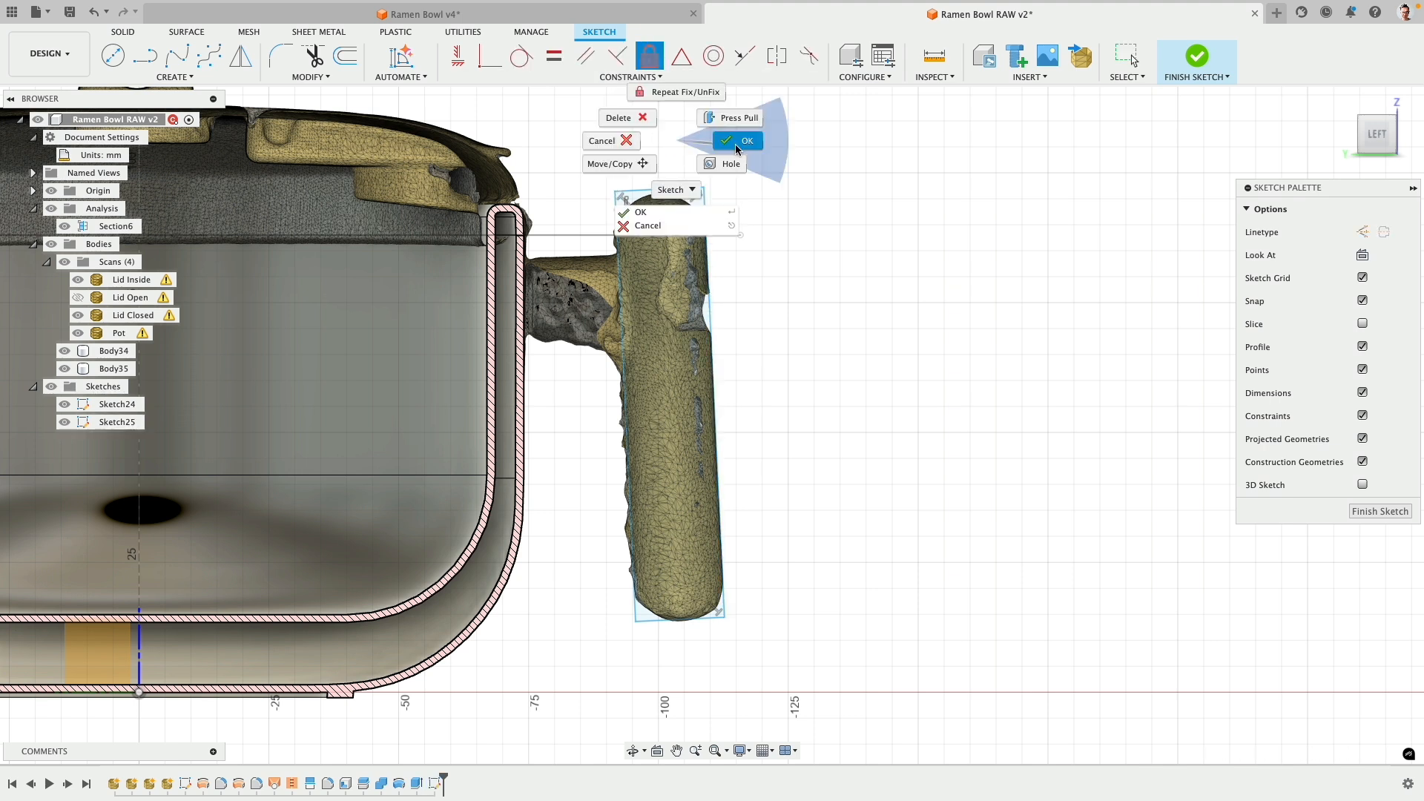
pyautogui.click(739, 143)
pyautogui.moveTo(614, 205); pyautogui.dragTo(611, 207)
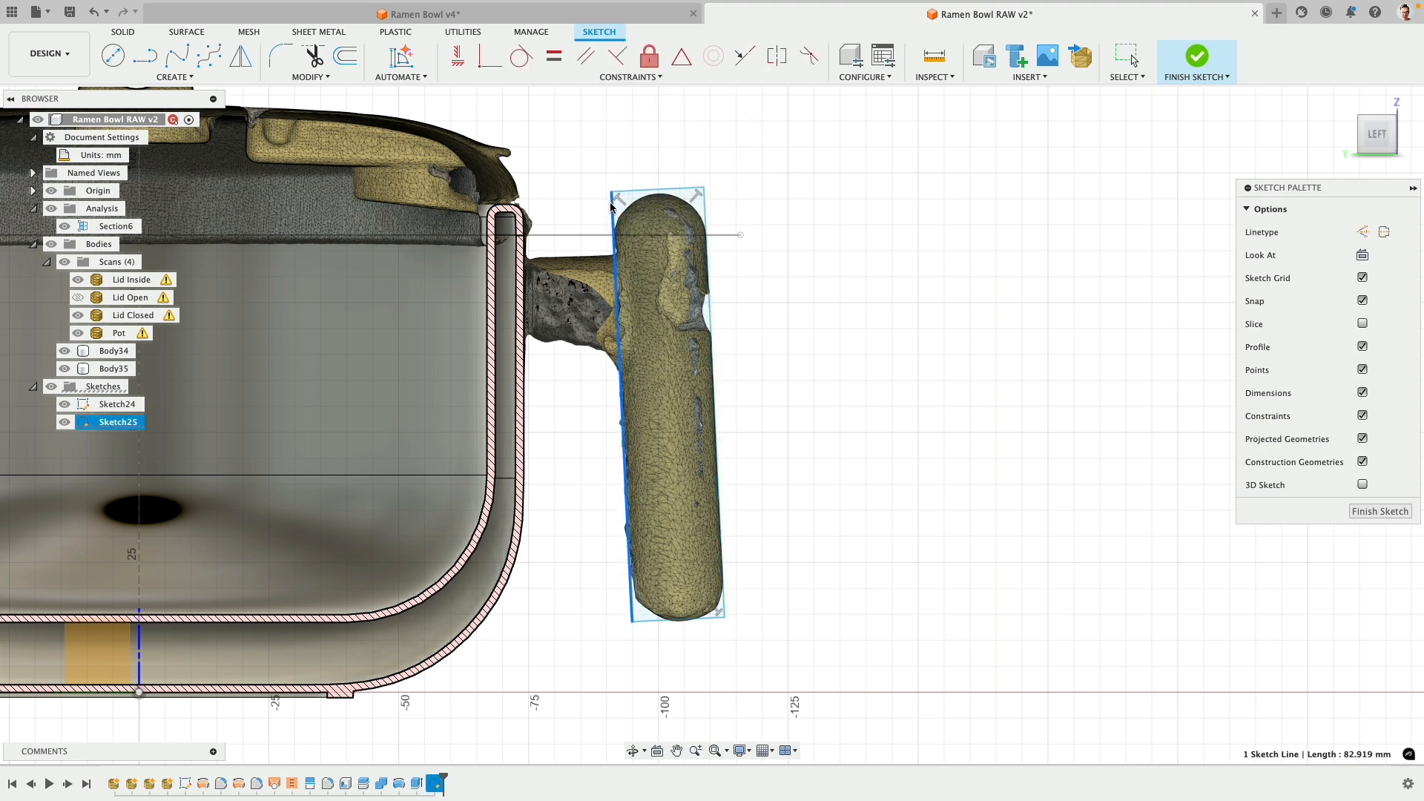
# - Dimension the tilted rectangle 18 mm wide and 83 mm long, and place the width dimension beyond its outer side
pyautogui.click(657, 190)
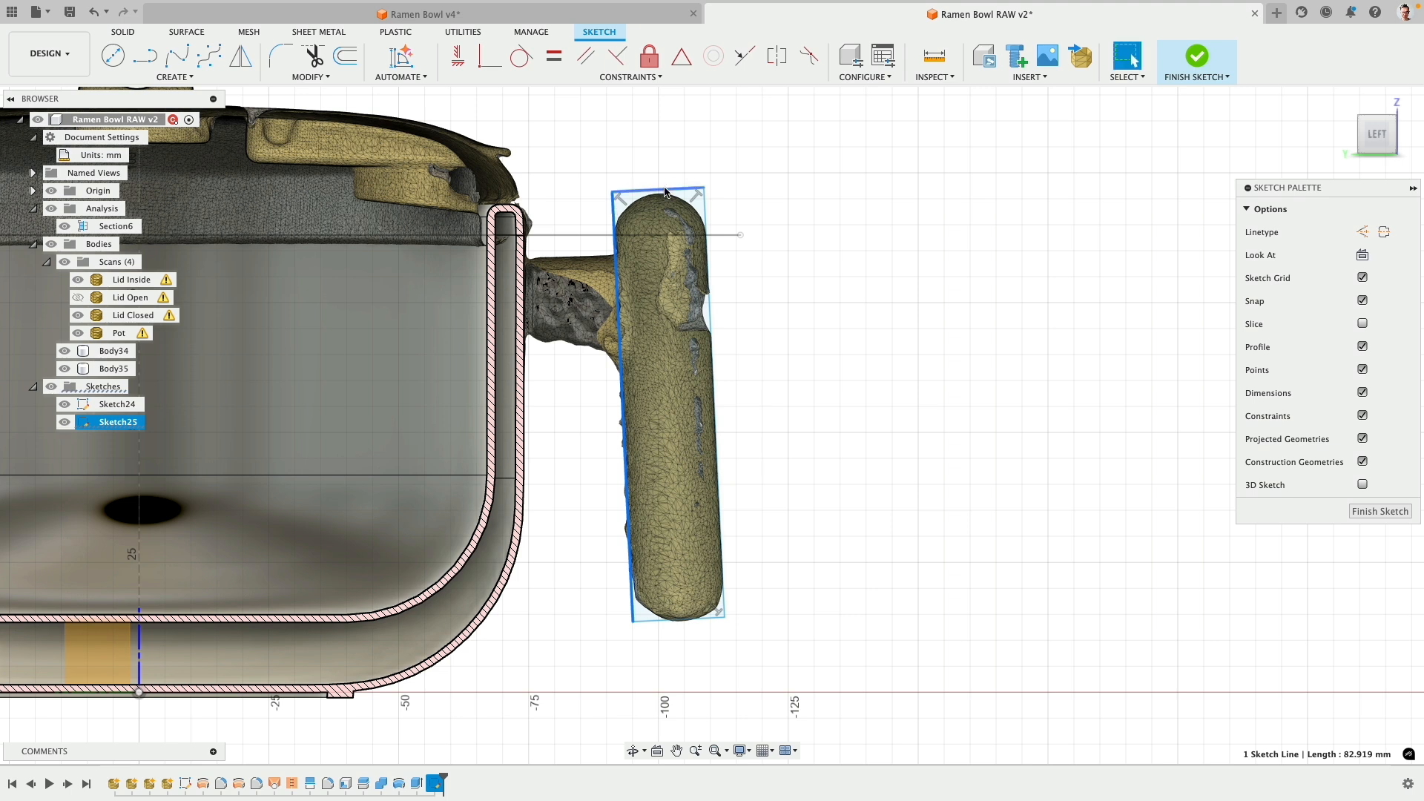
pyautogui.press('d')
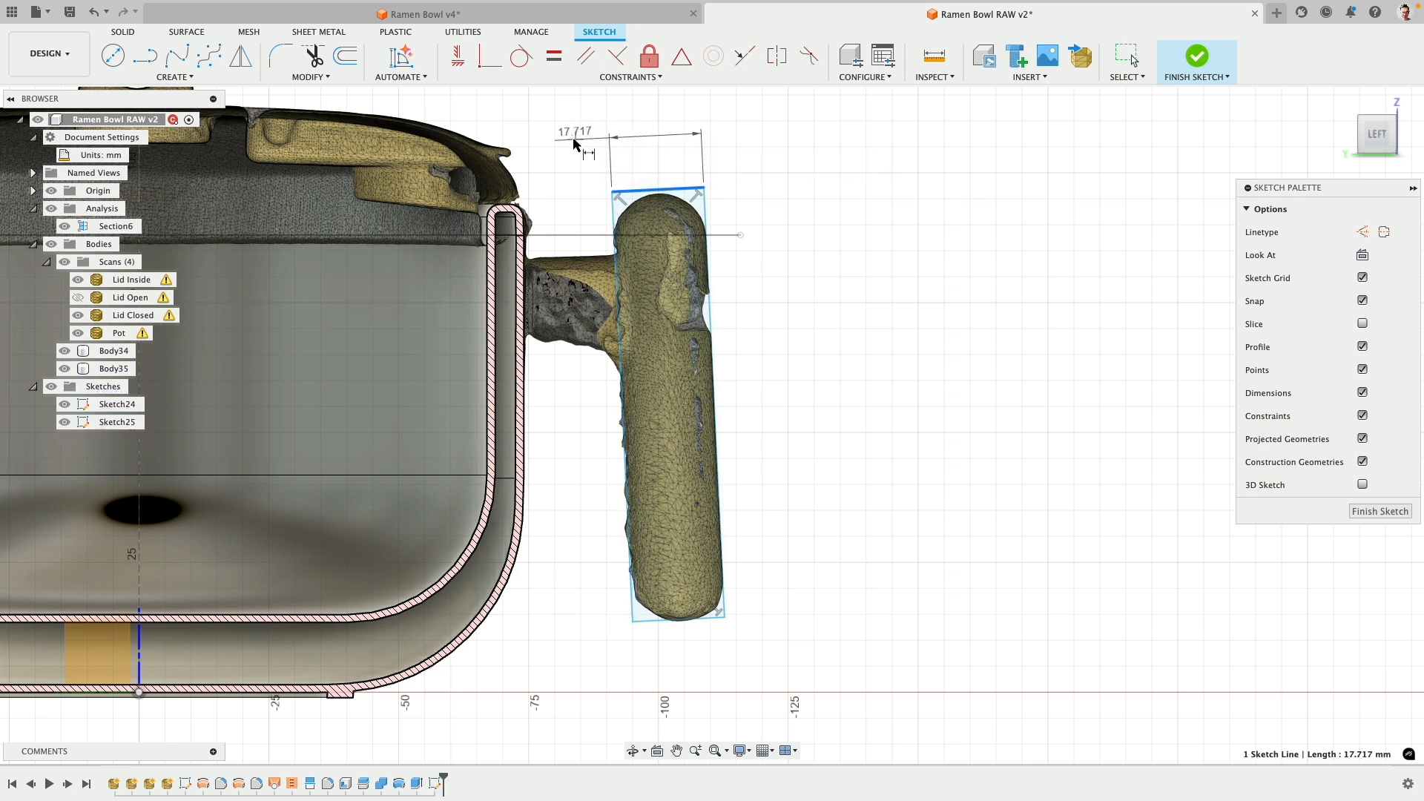
pyautogui.click(558, 153)
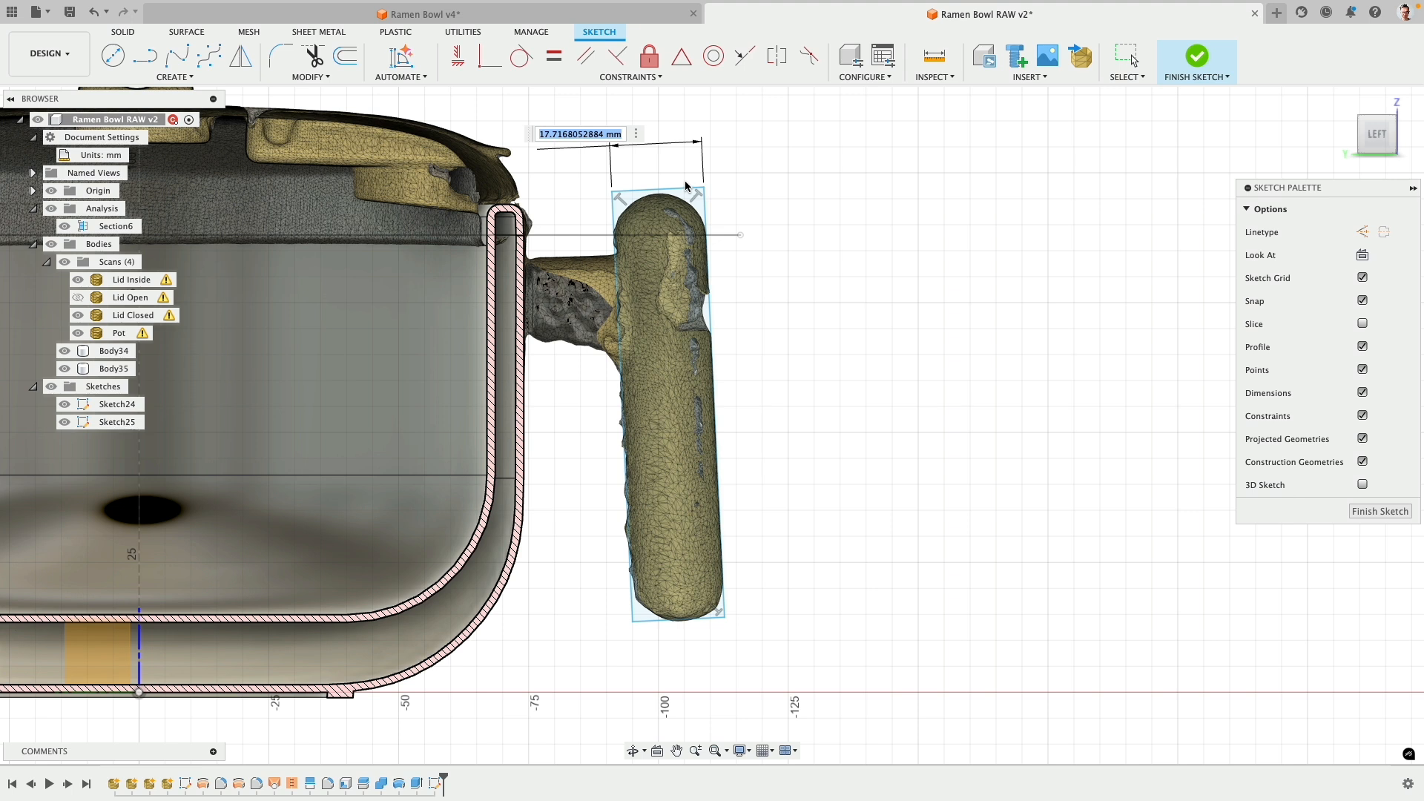
pyautogui.press('Return')
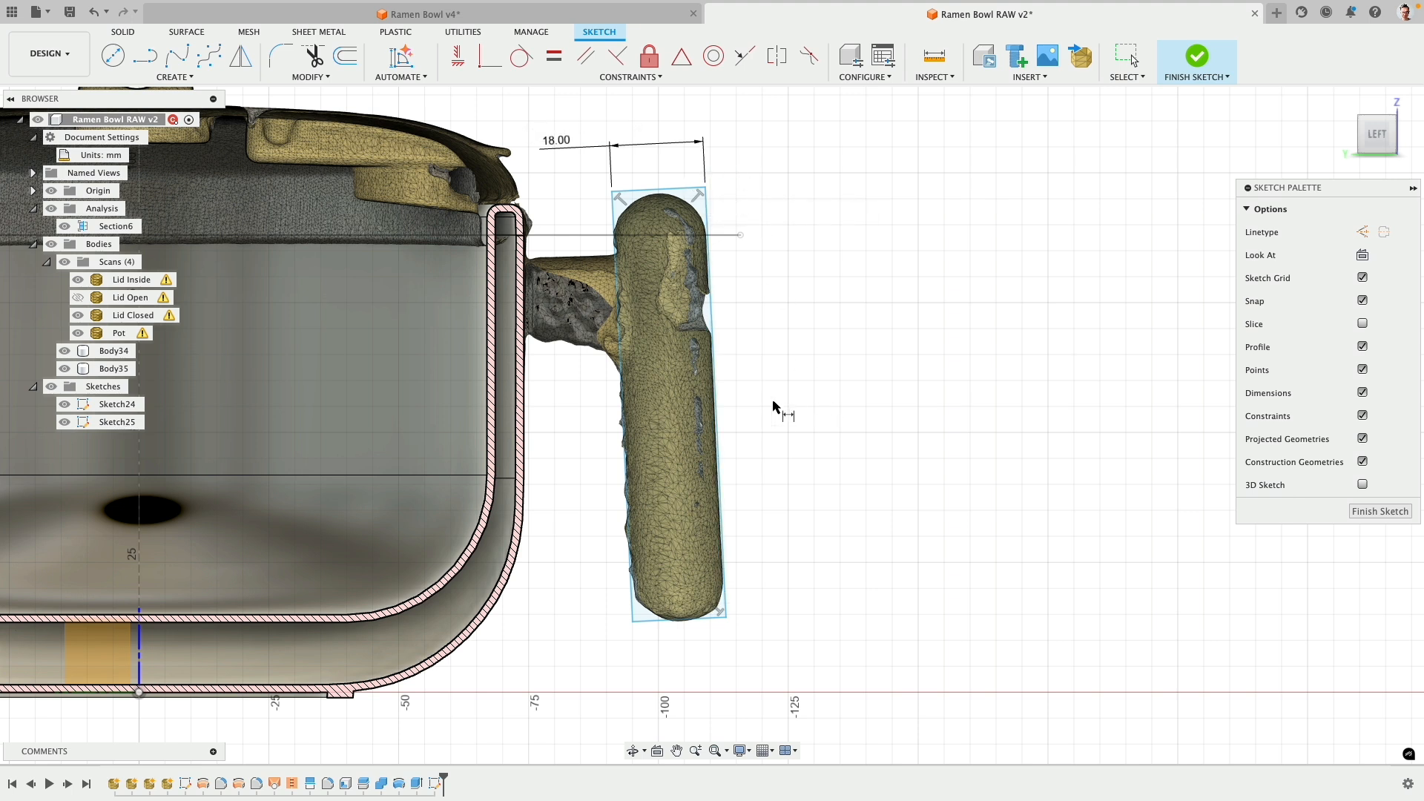
pyautogui.click(709, 326)
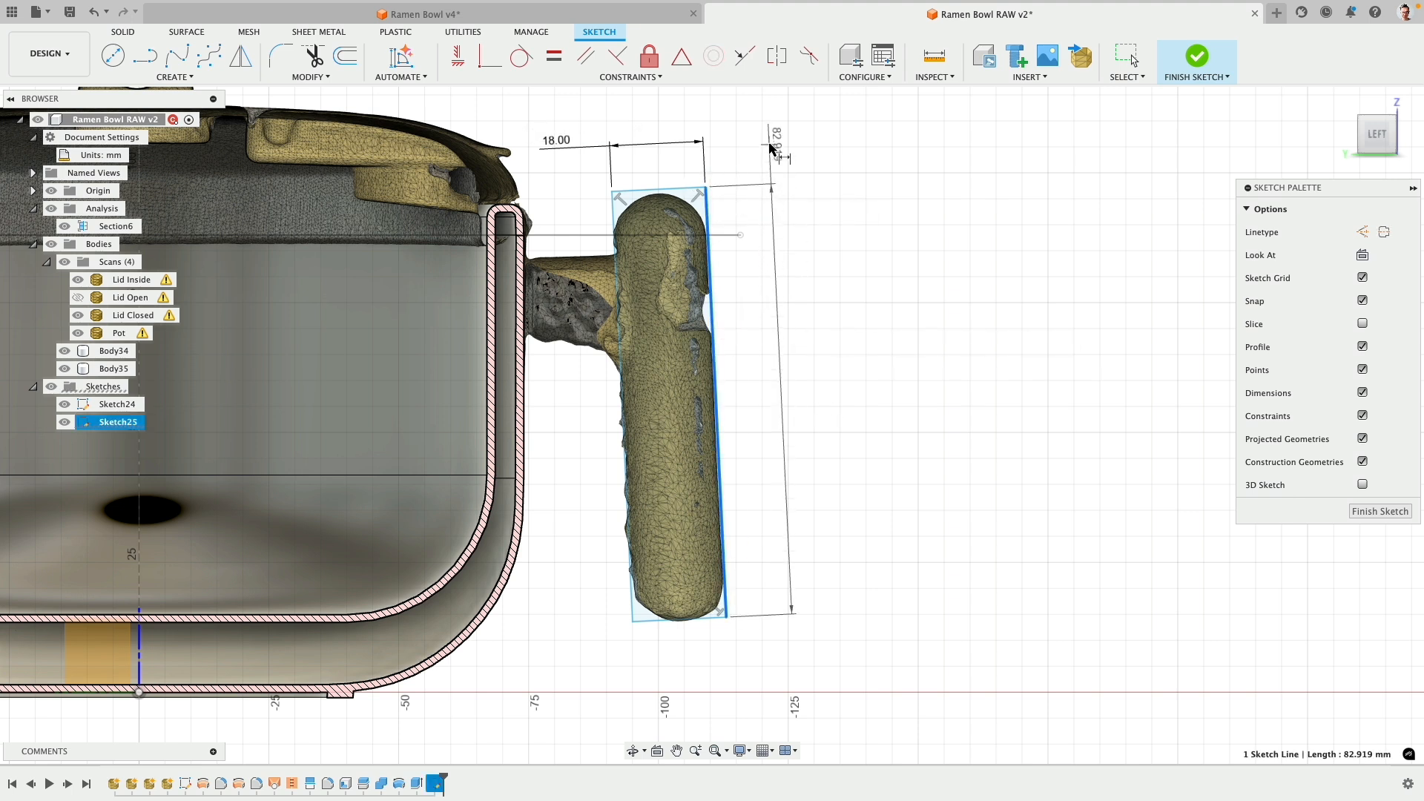
pyautogui.click(778, 142)
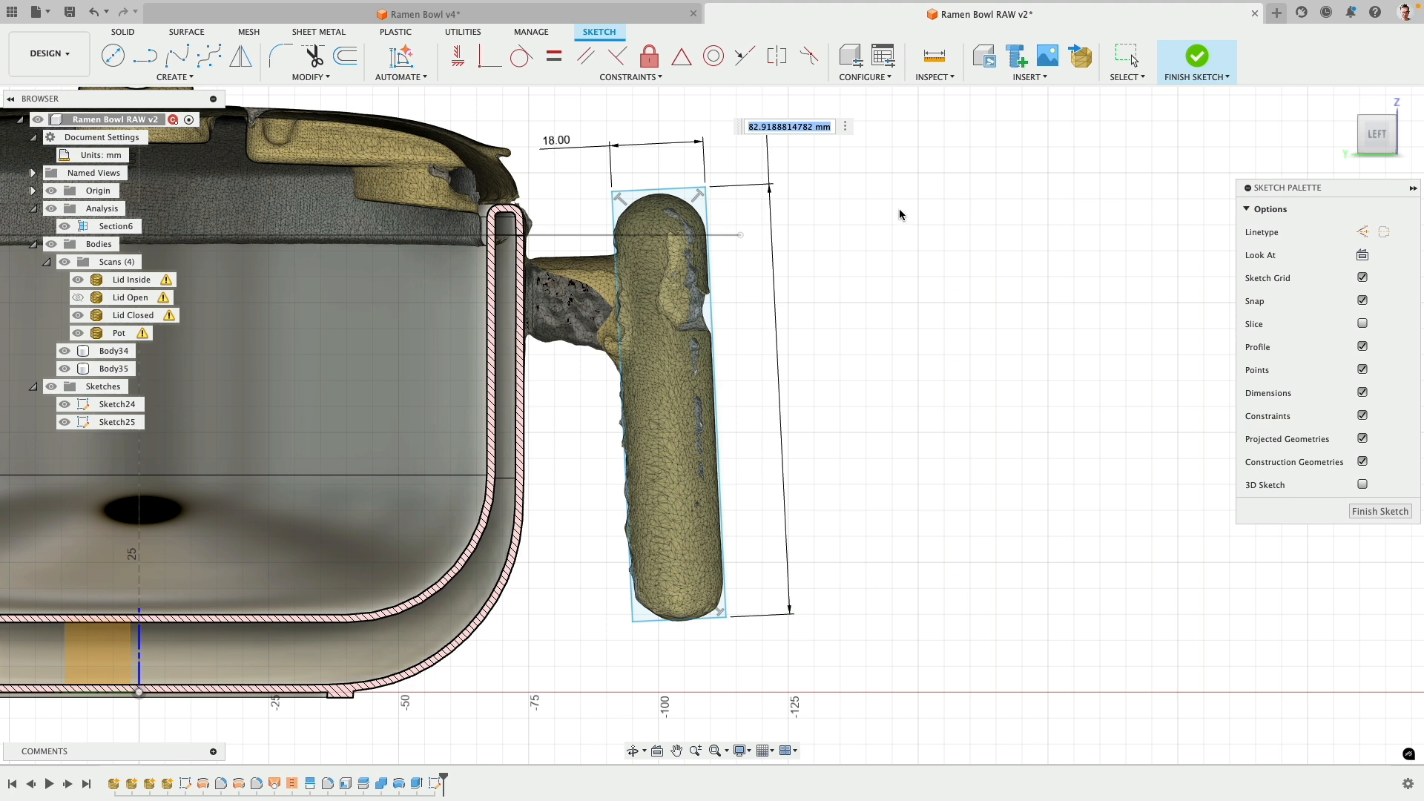
pyautogui.write('83')
pyautogui.press('Return')
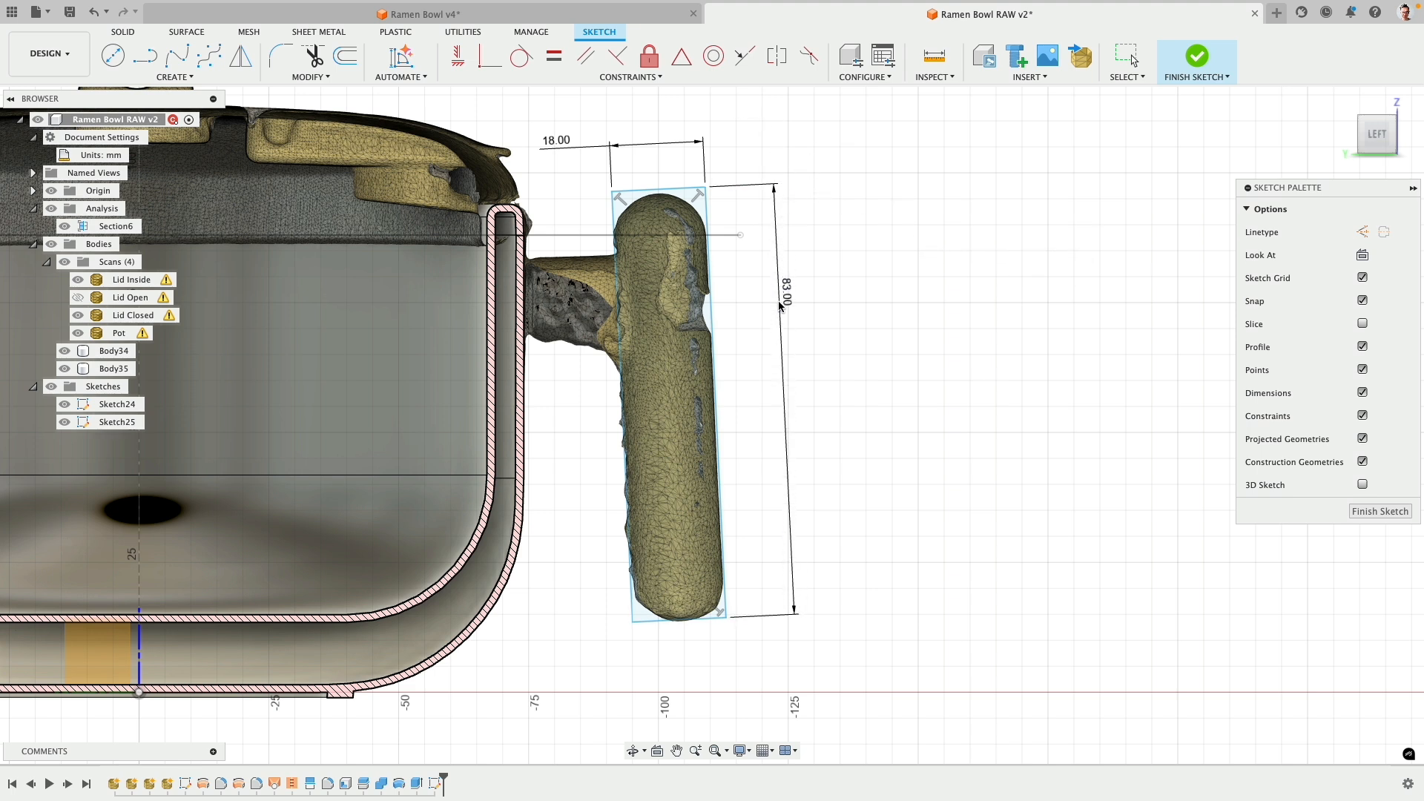
pyautogui.moveTo(561, 145); pyautogui.dragTo(742, 148)
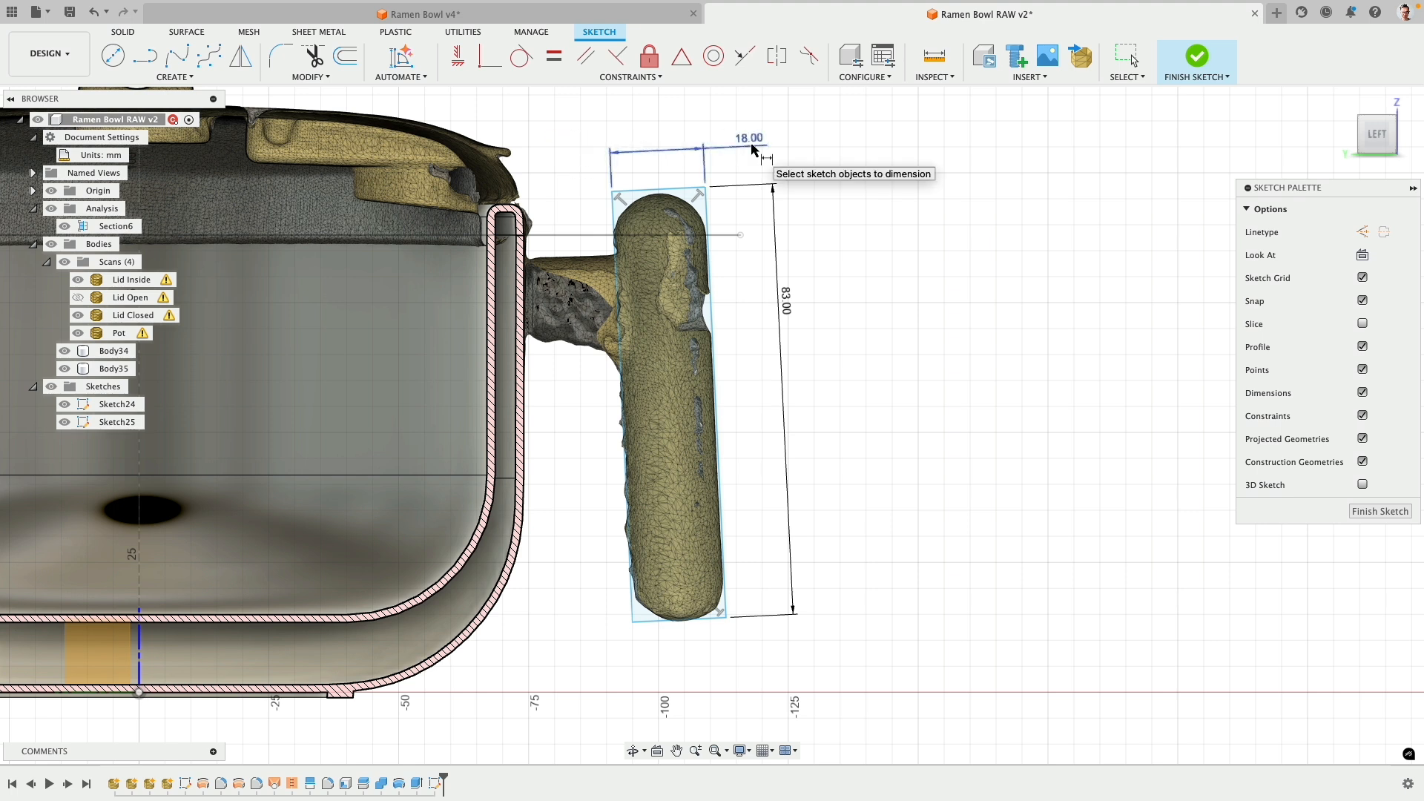
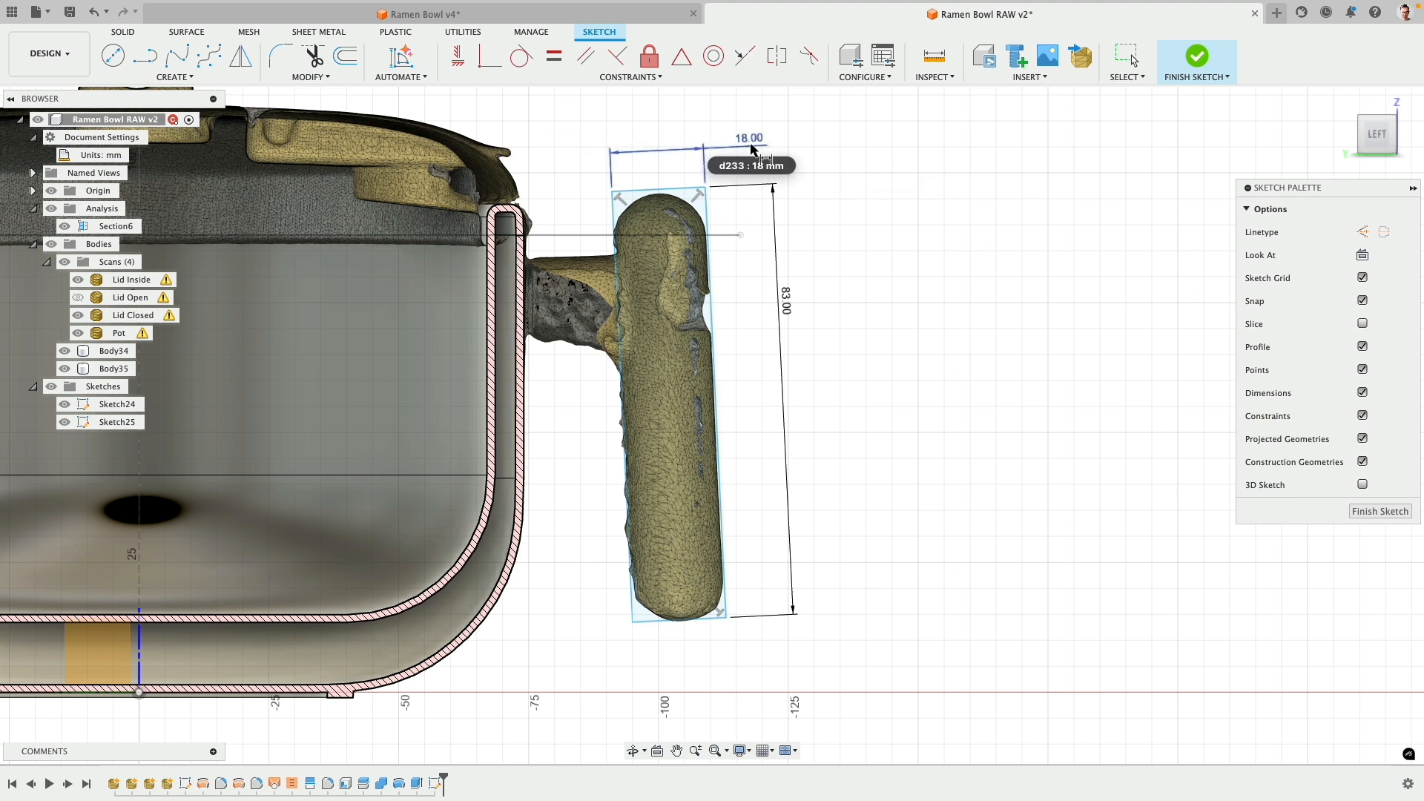
# - Hide the scans, draw a centreline between the midpoints of the rectangle's short sides, and finish the sketch
pyautogui.scroll(5, 579, 223)
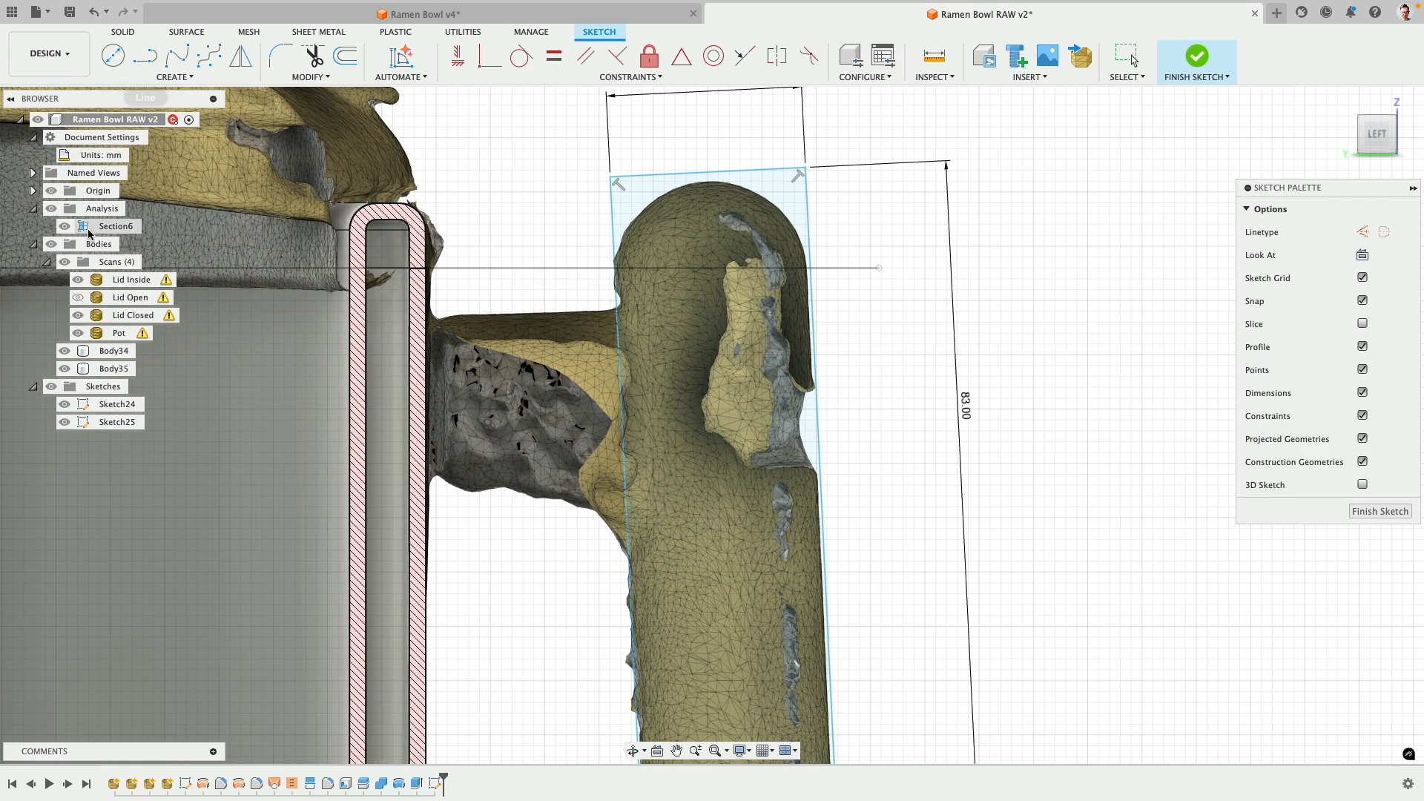
pyautogui.click(64, 262)
pyautogui.scroll(-5, 519, 292)
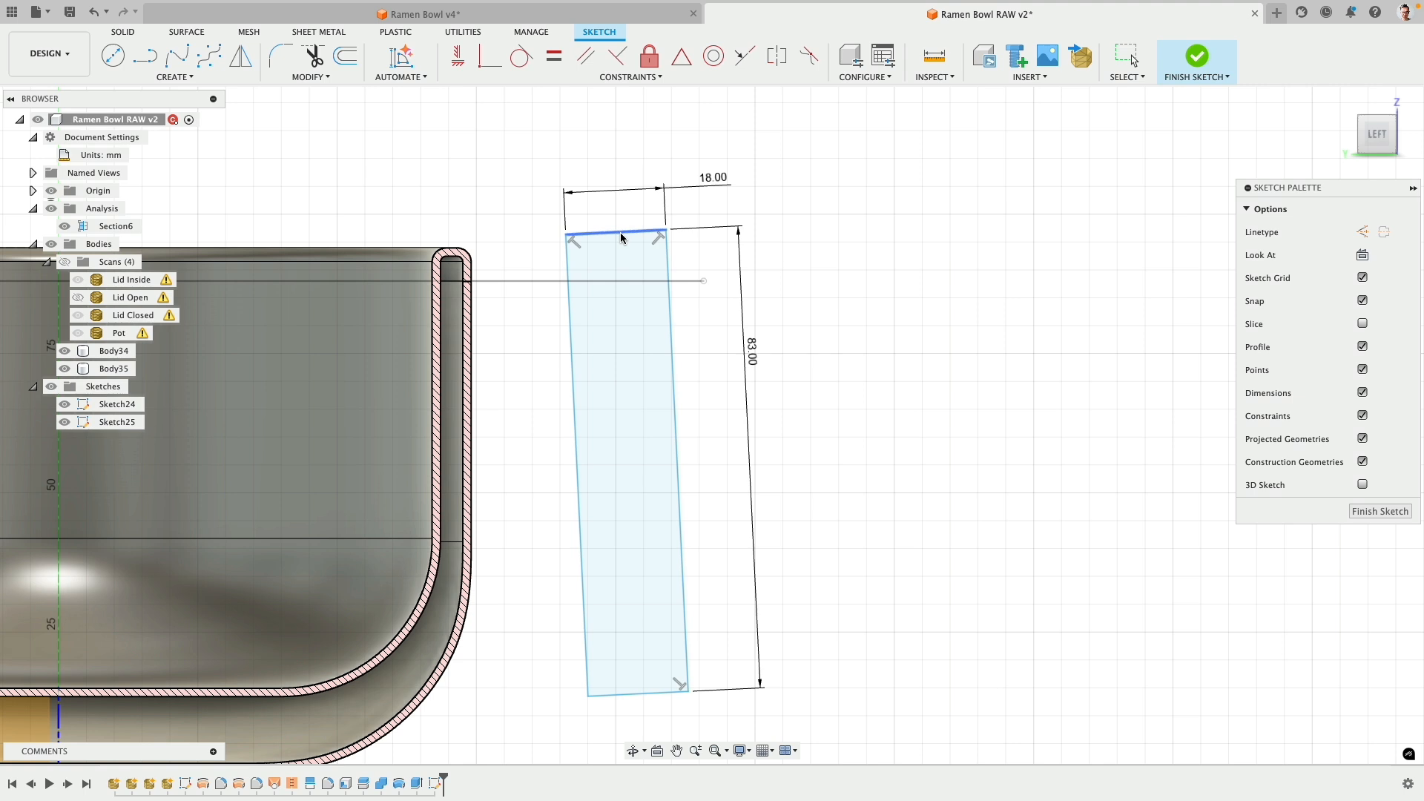
pyautogui.click(145, 55)
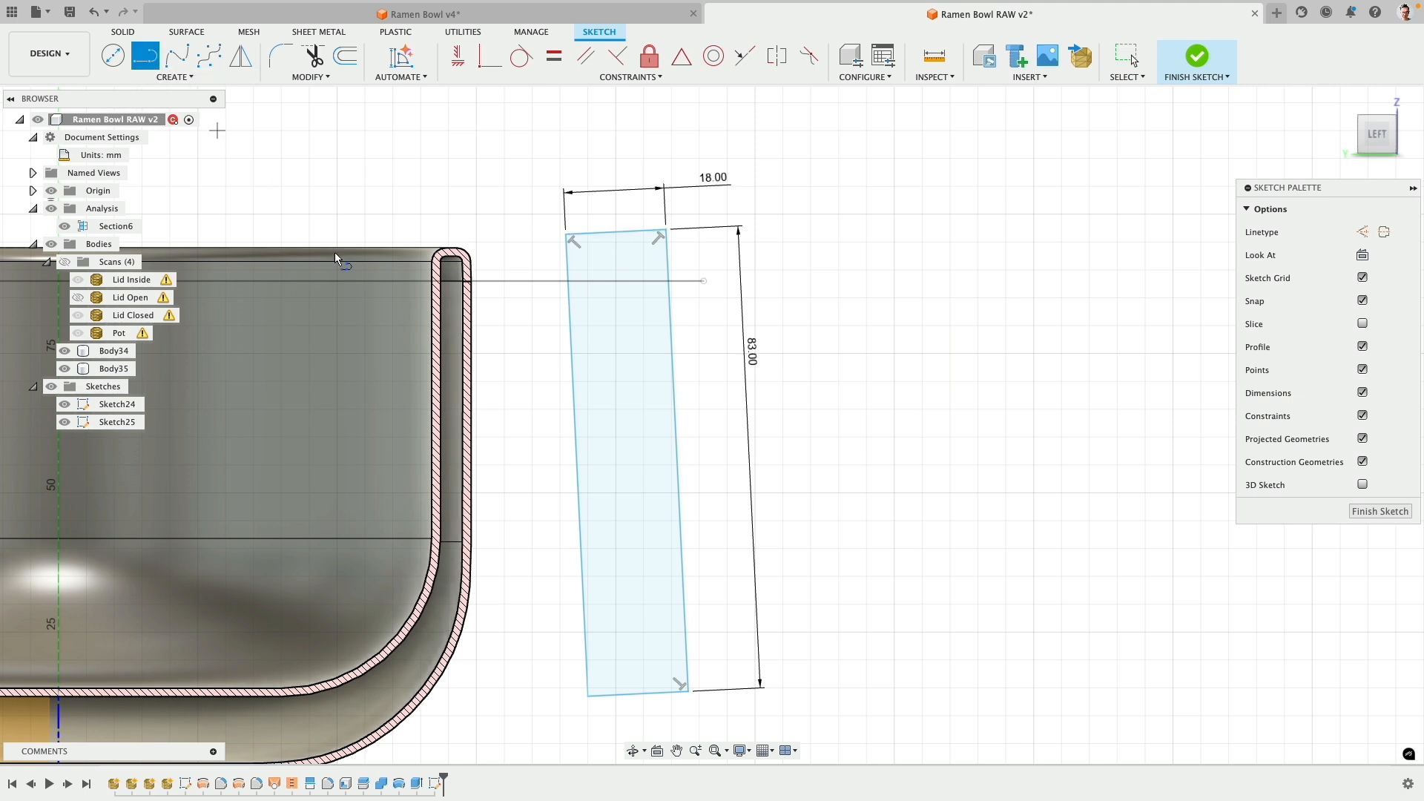
pyautogui.click(620, 236)
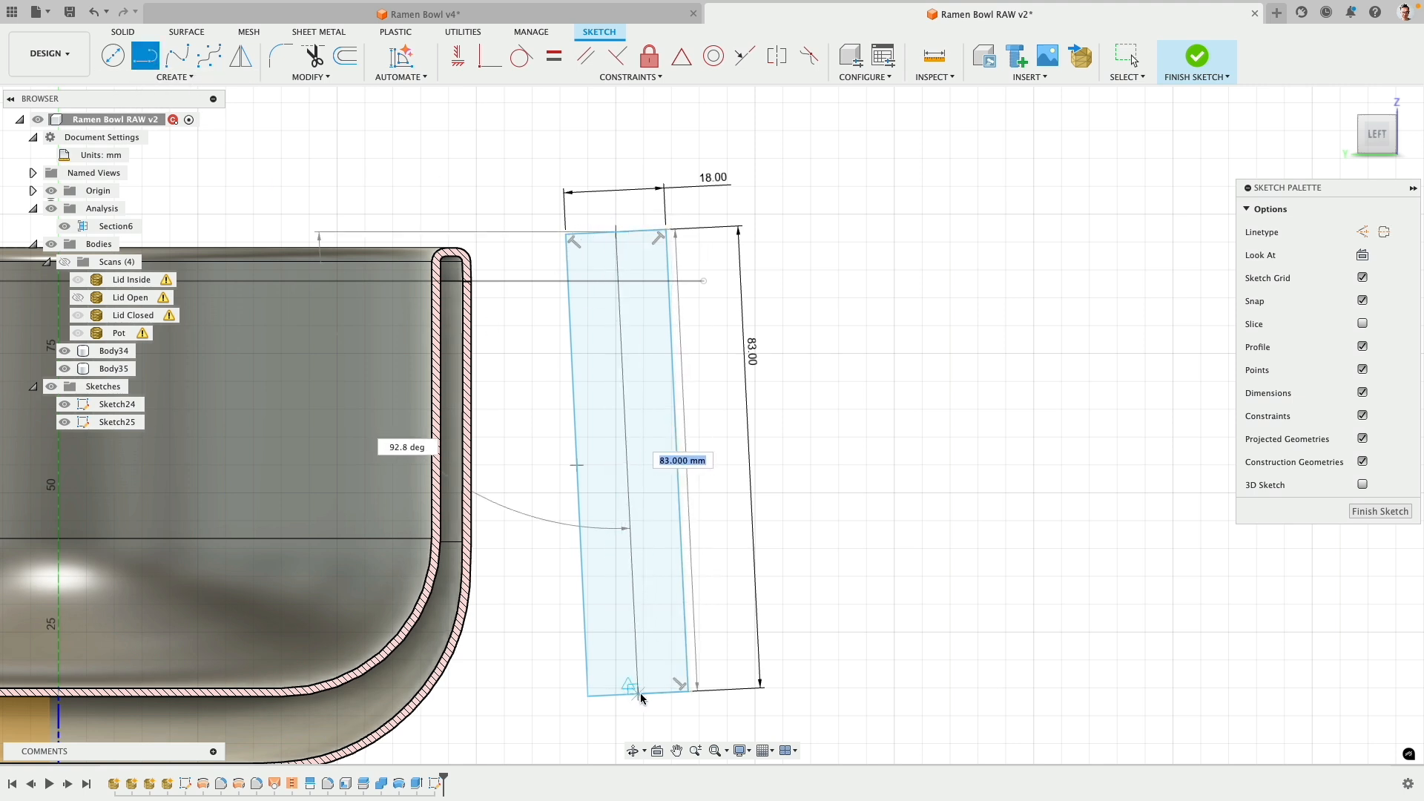
pyautogui.click(1197, 55)
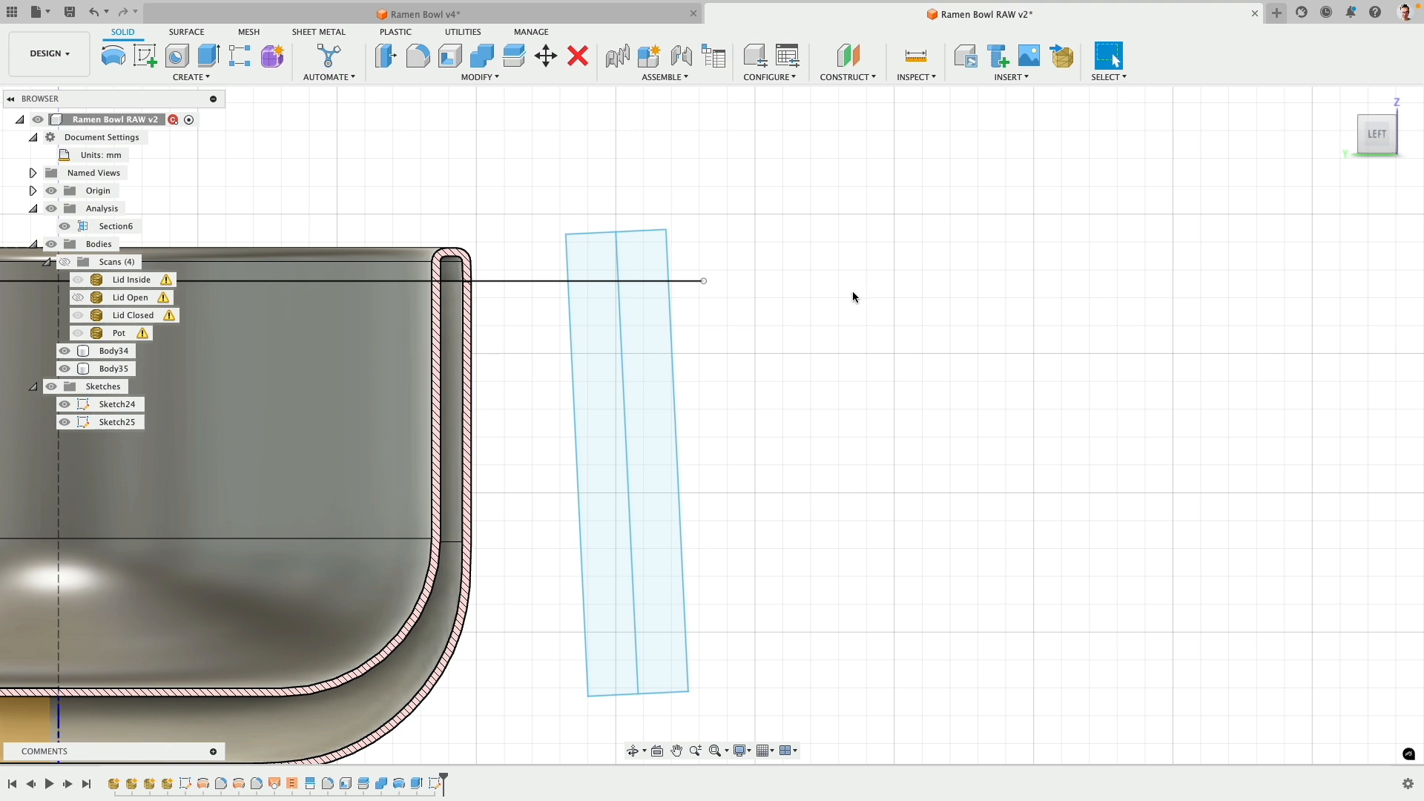
# - Revolve the pot-side half of the rectangle 360° around the centreline as a new body
pyautogui.moveTo(852, 296)
pyautogui.keyDown('shift'); pyautogui.mouseDown(button='middle')
pyautogui.moveTo(785, 371)
pyautogui.moveTo(638, 333)
pyautogui.mouseUp(button='middle'); pyautogui.keyUp('shift')
pyautogui.click(630, 331)
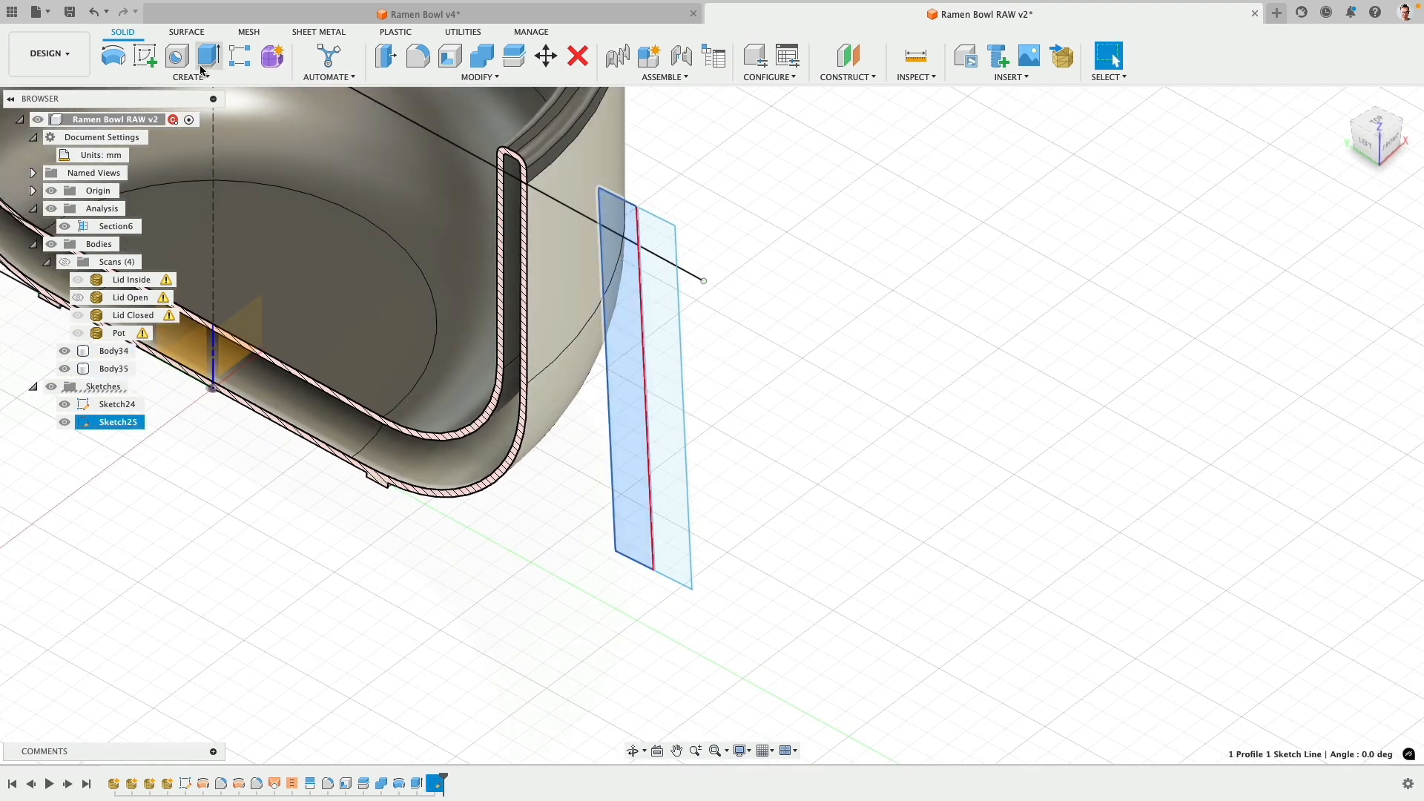
pyautogui.click(115, 59)
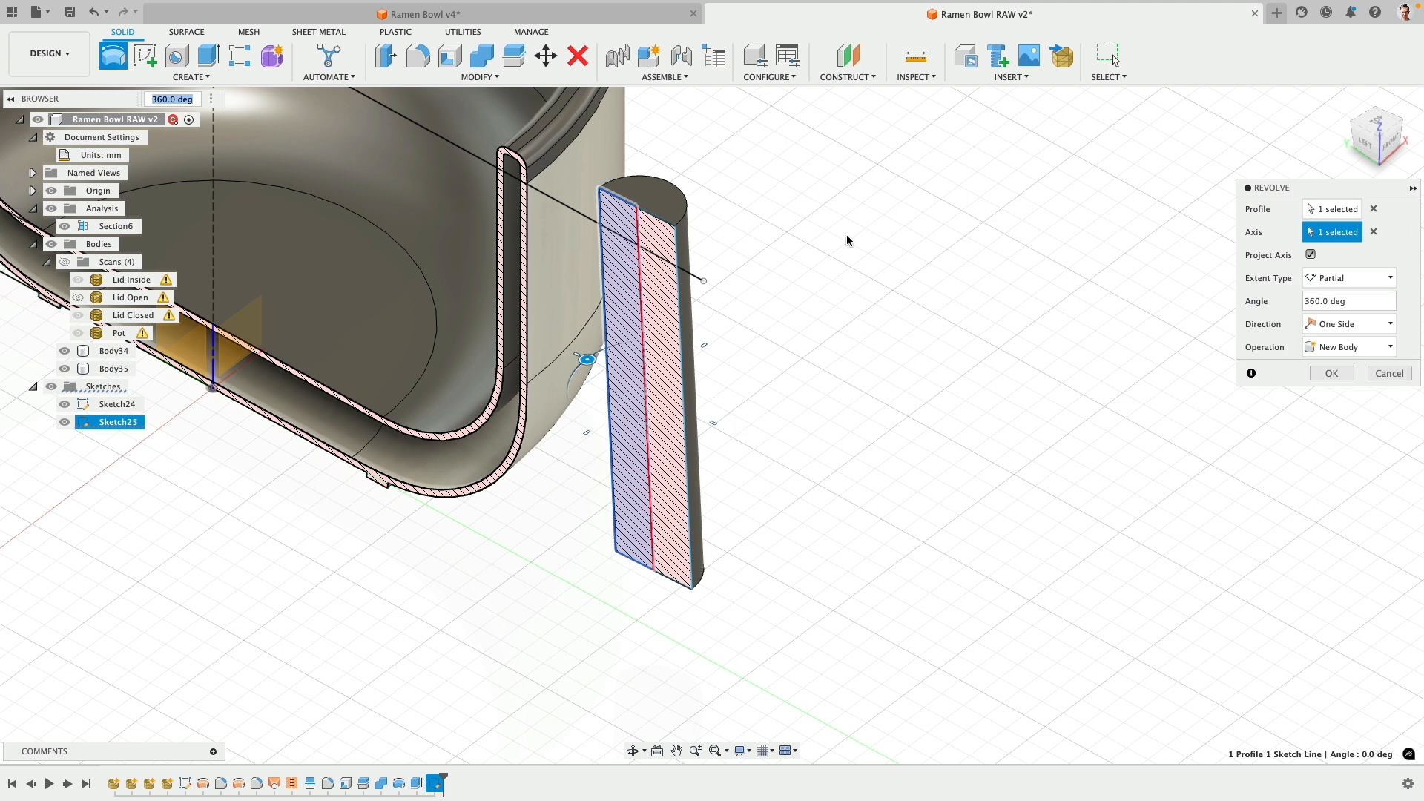
pyautogui.click(1317, 377)
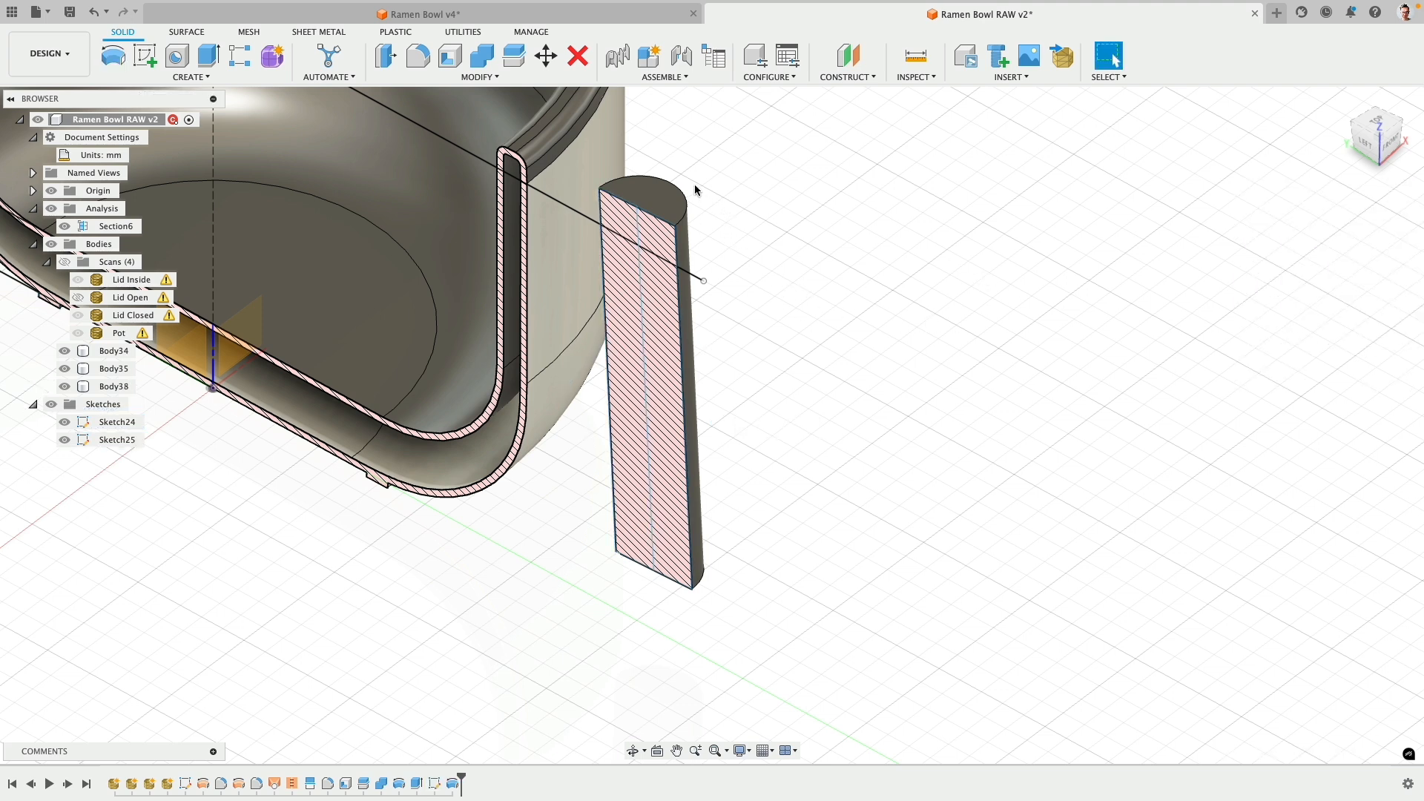
# - Round both circular end edges of the revolved handle grip with a 9 mm fillet
pyautogui.click(649, 219)
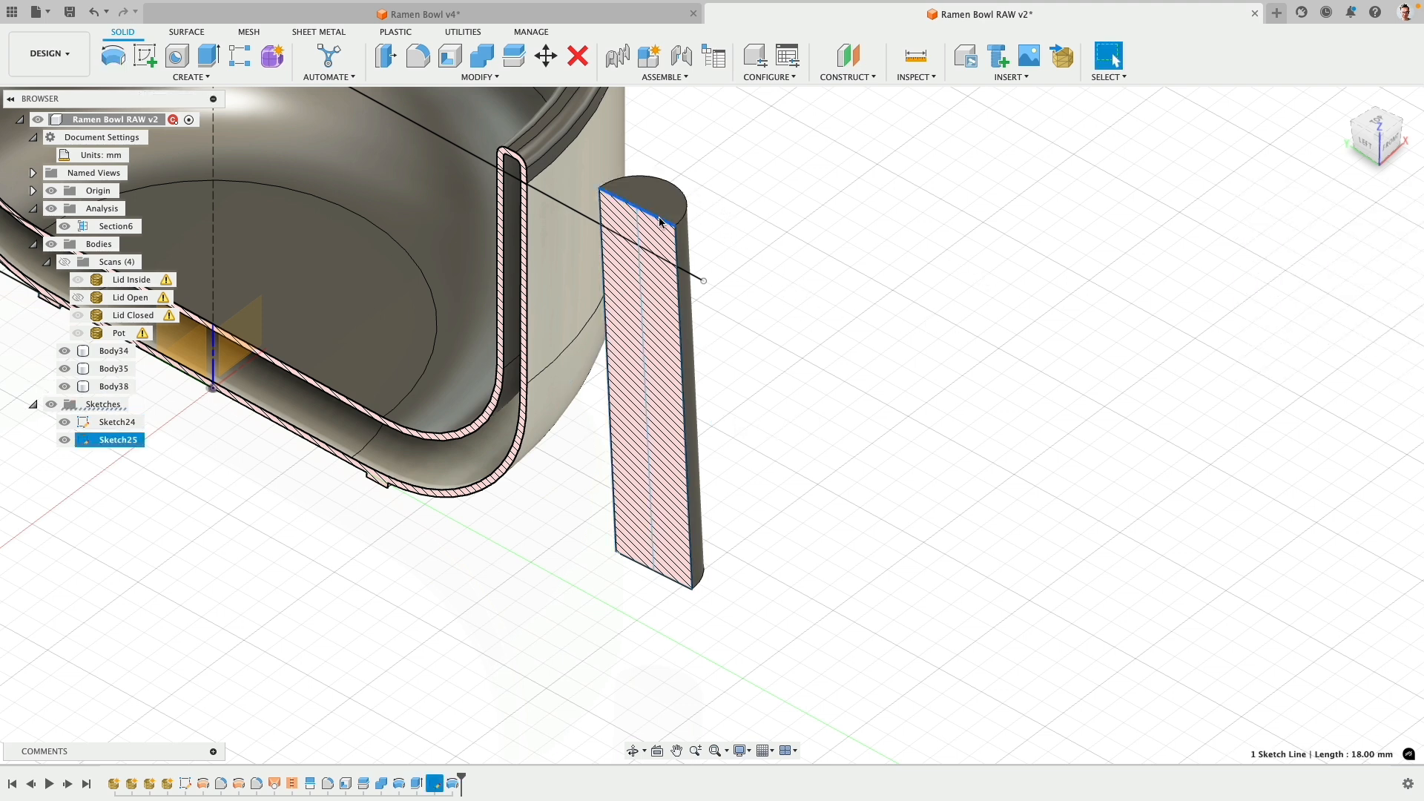
pyautogui.keyDown('shift'); pyautogui.moveTo(690, 210); pyautogui.dragTo(690, 384, button='middle'); pyautogui.keyUp('shift')
pyautogui.click(767, 625)
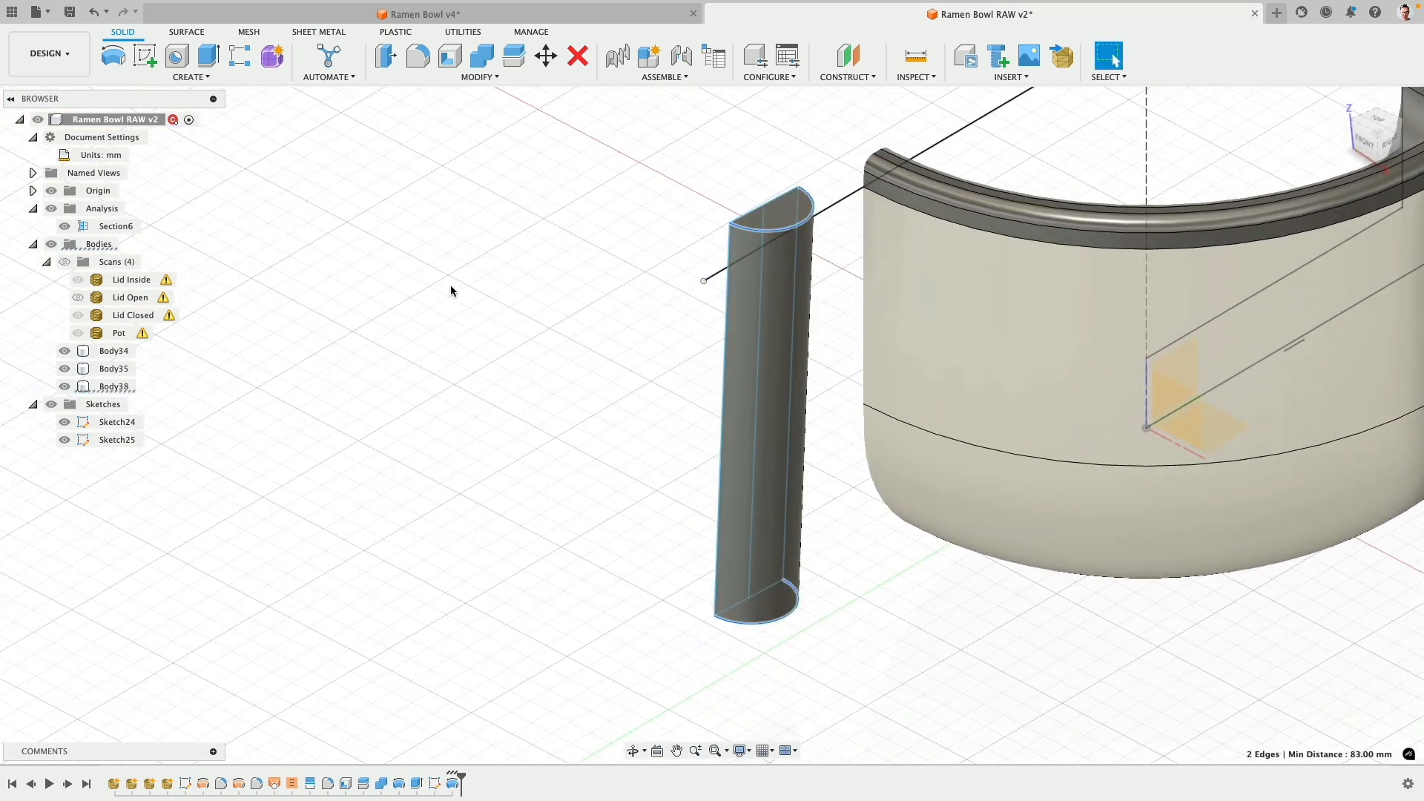
pyautogui.click(417, 58)
pyautogui.write('1')
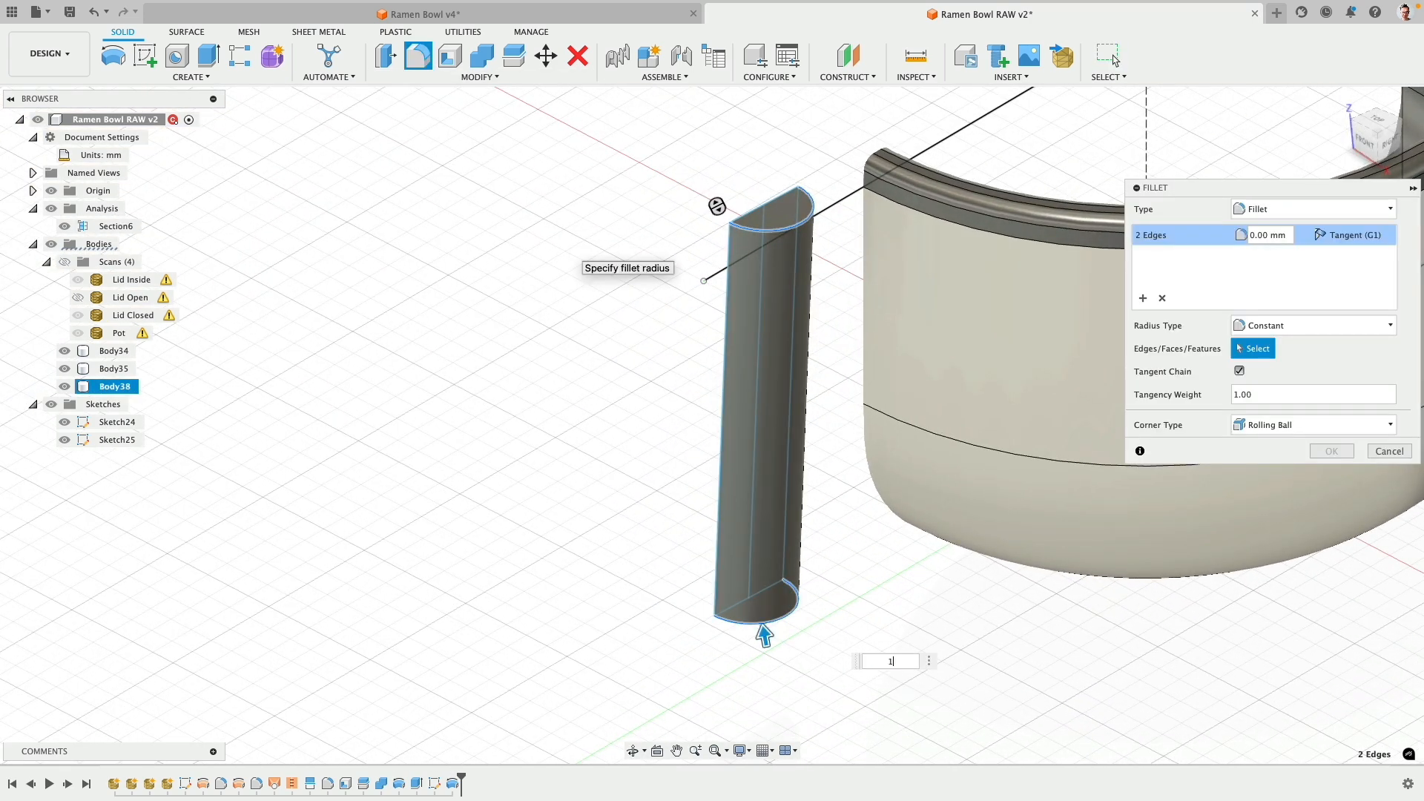
pyautogui.write('8')
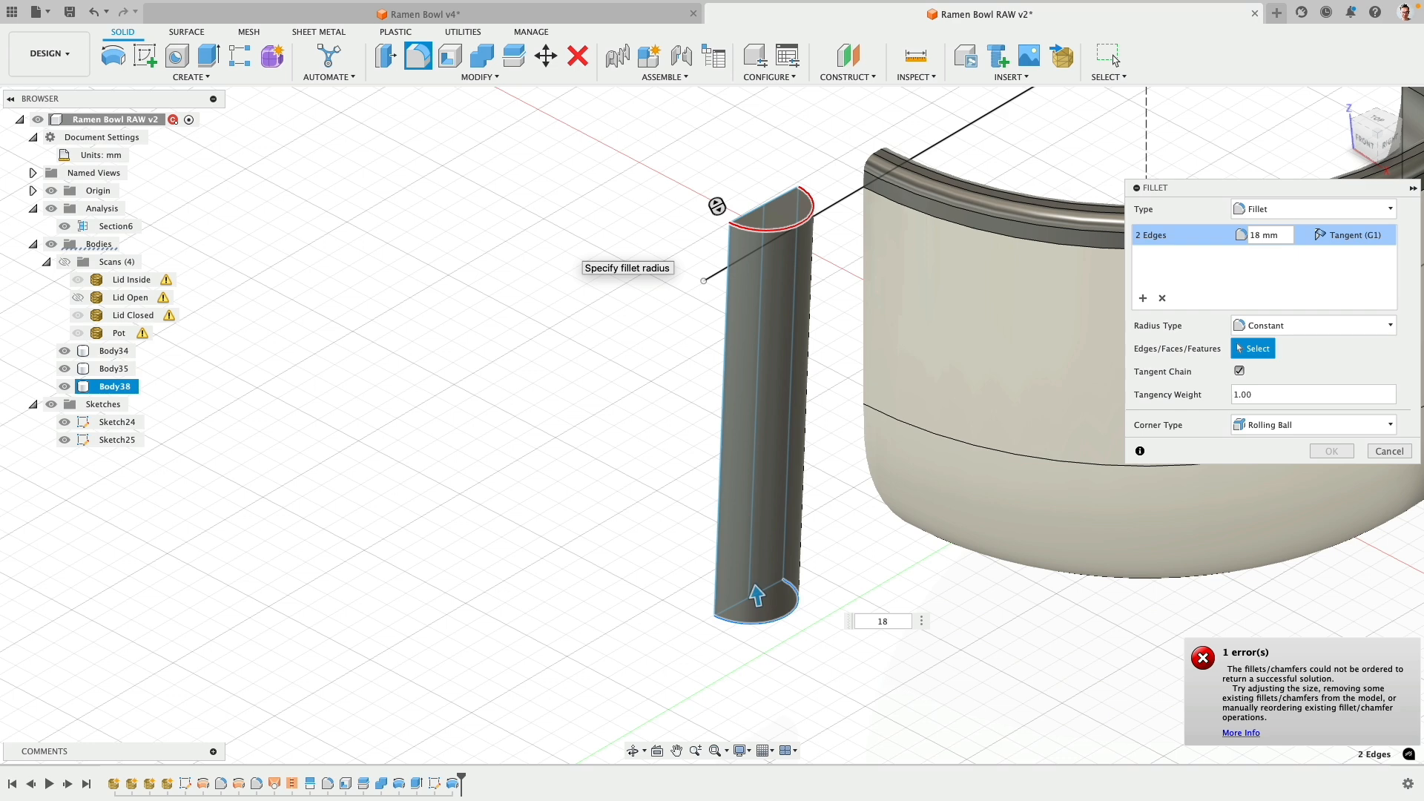
pyautogui.write('/2')
pyautogui.press('Return')
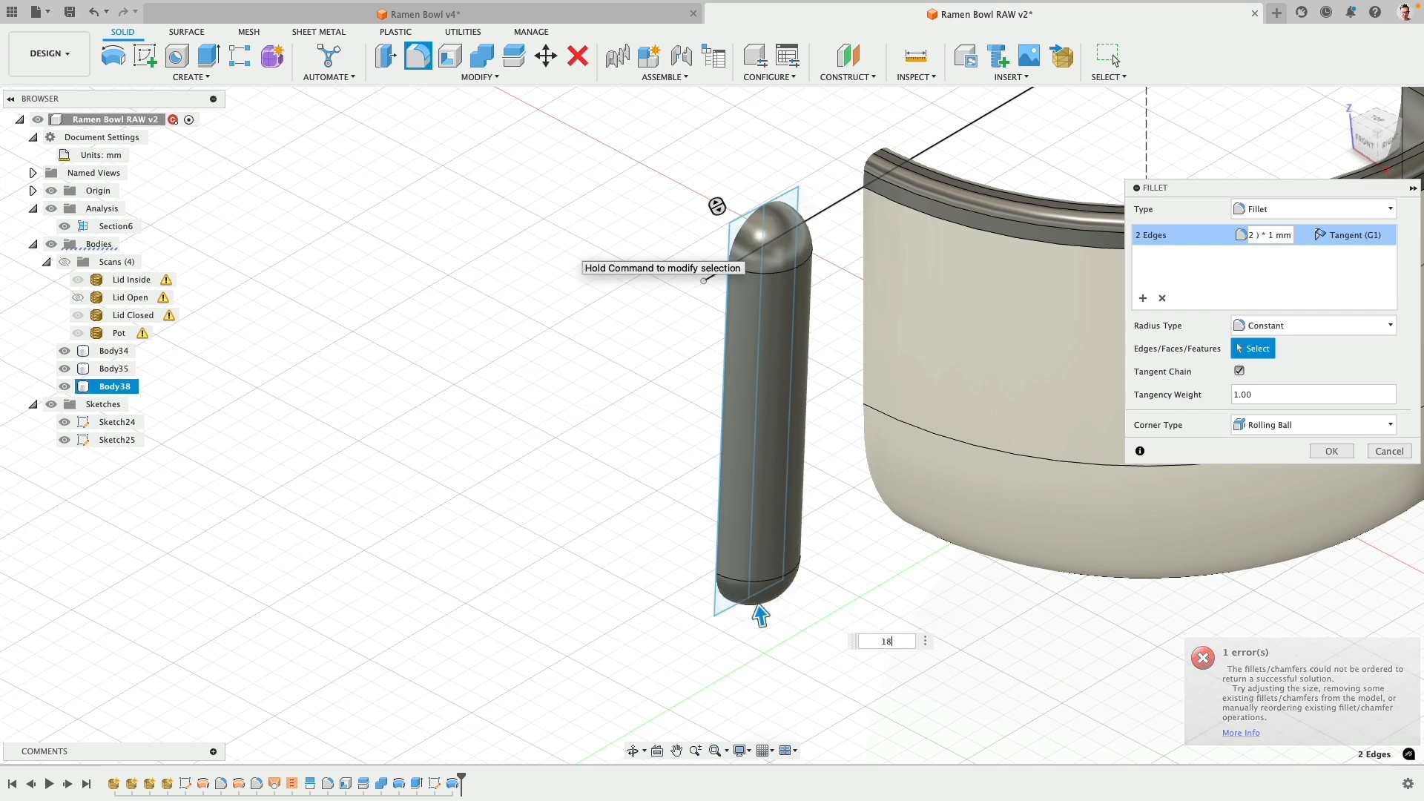
pyautogui.write('9')
pyautogui.press('Return')
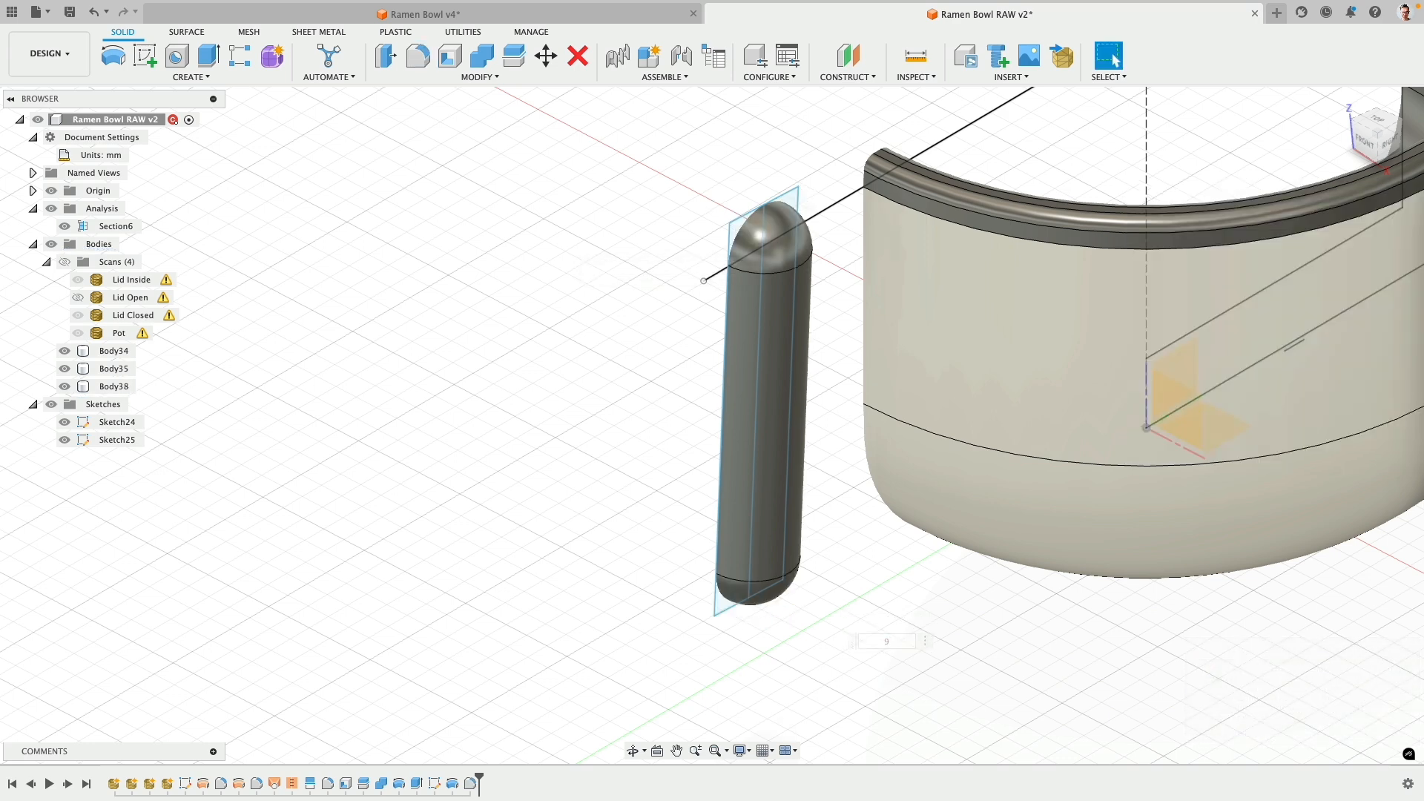
# - Show the scans and sketch a closed four-sided profile on the handle's vertical mid-plane, tracing the scanned bridge between pot wall and grip
pyautogui.moveTo(602, 341)
pyautogui.keyDown('shift'); pyautogui.mouseDown(button='middle')
pyautogui.moveTo(725, 327)
pyautogui.moveTo(772, 358)
pyautogui.moveTo(604, 312)
pyautogui.moveTo(830, 319)
pyautogui.mouseUp(button='middle'); pyautogui.keyUp('shift')
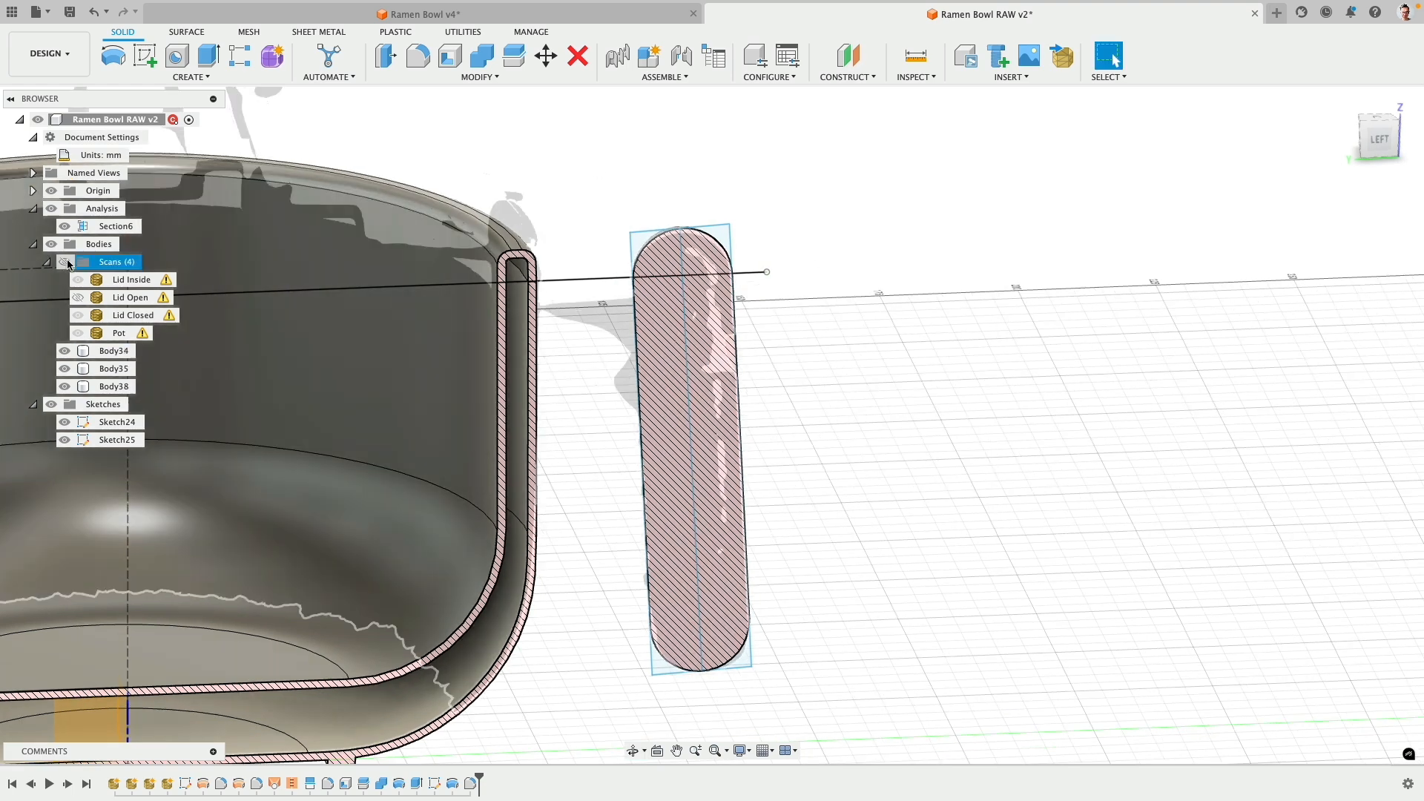
pyautogui.click(65, 261)
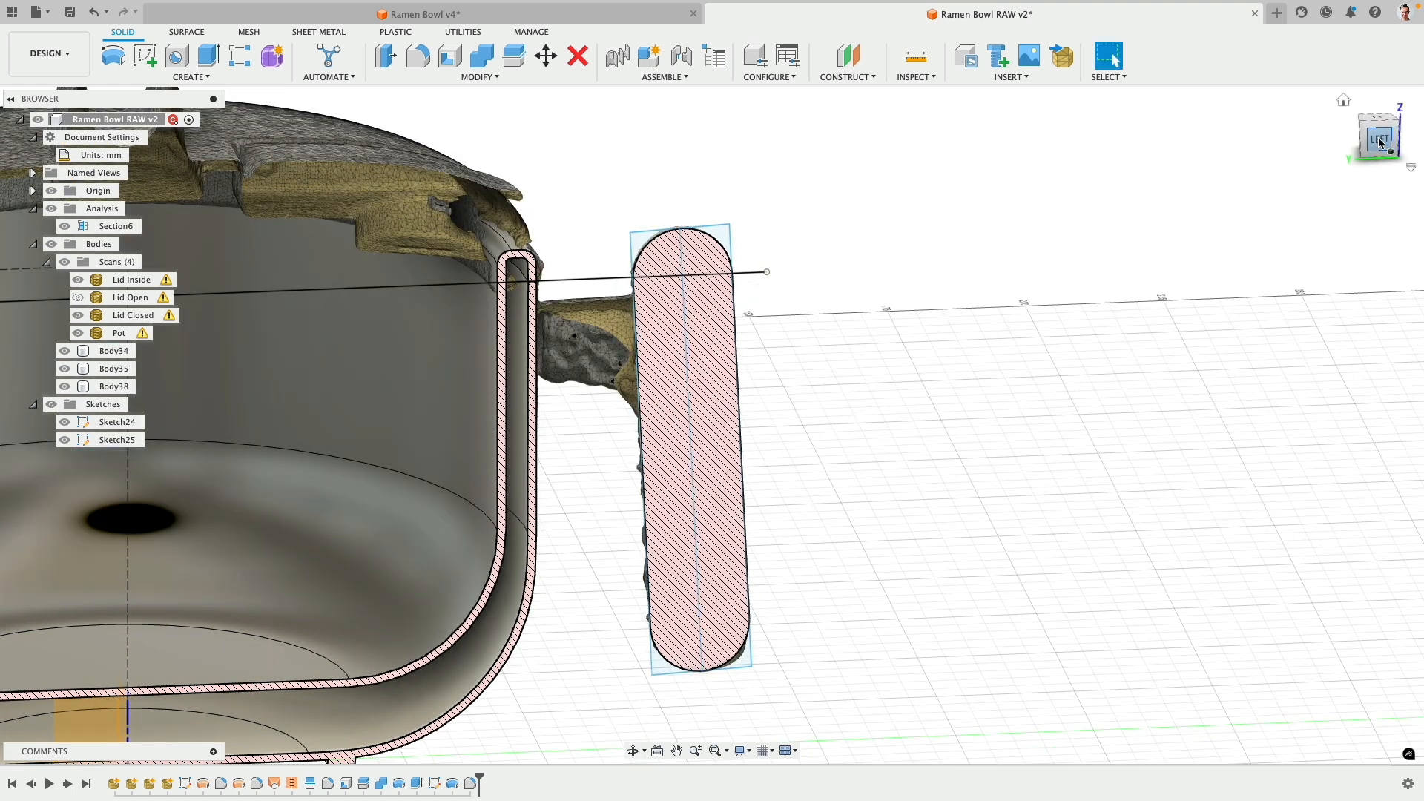
pyautogui.click(1380, 141)
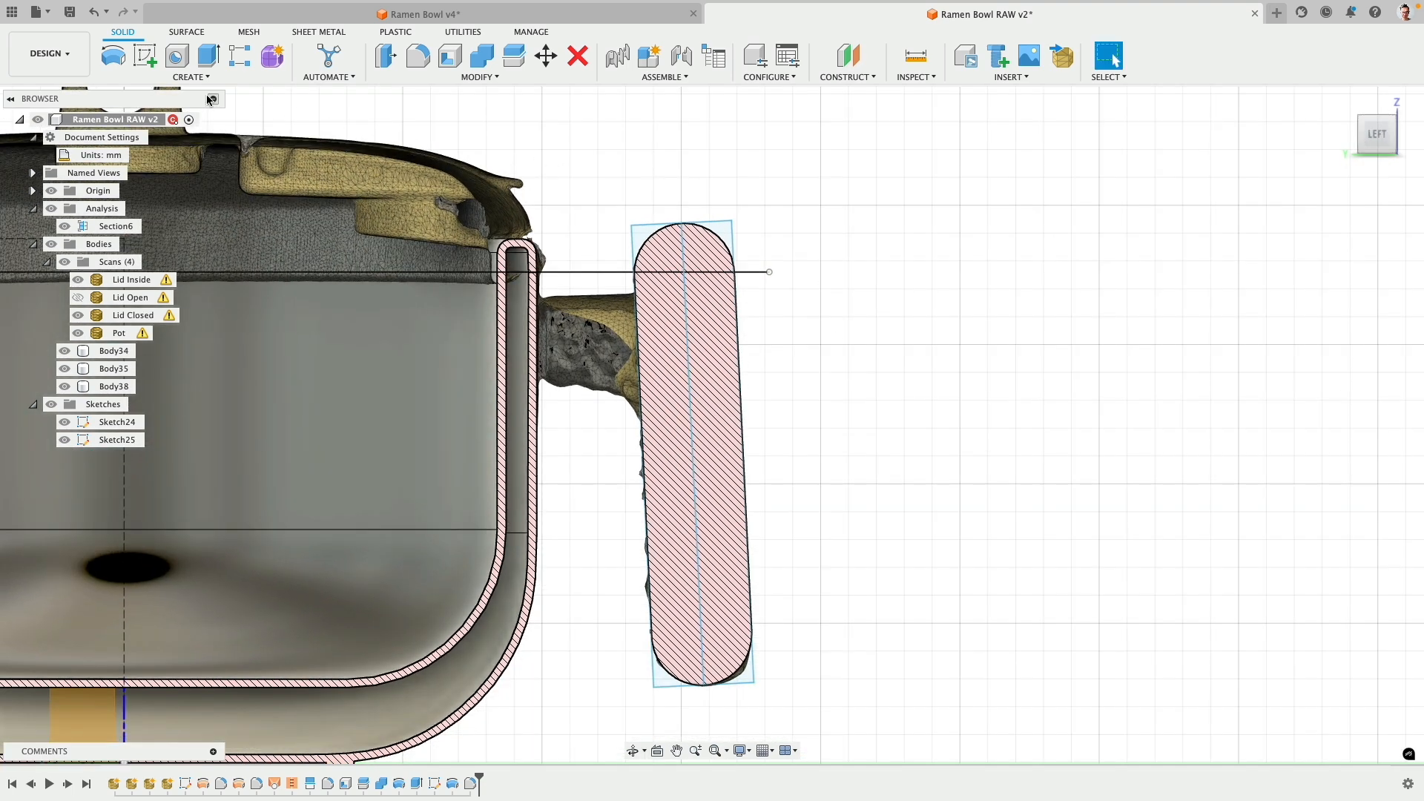
pyautogui.click(146, 55)
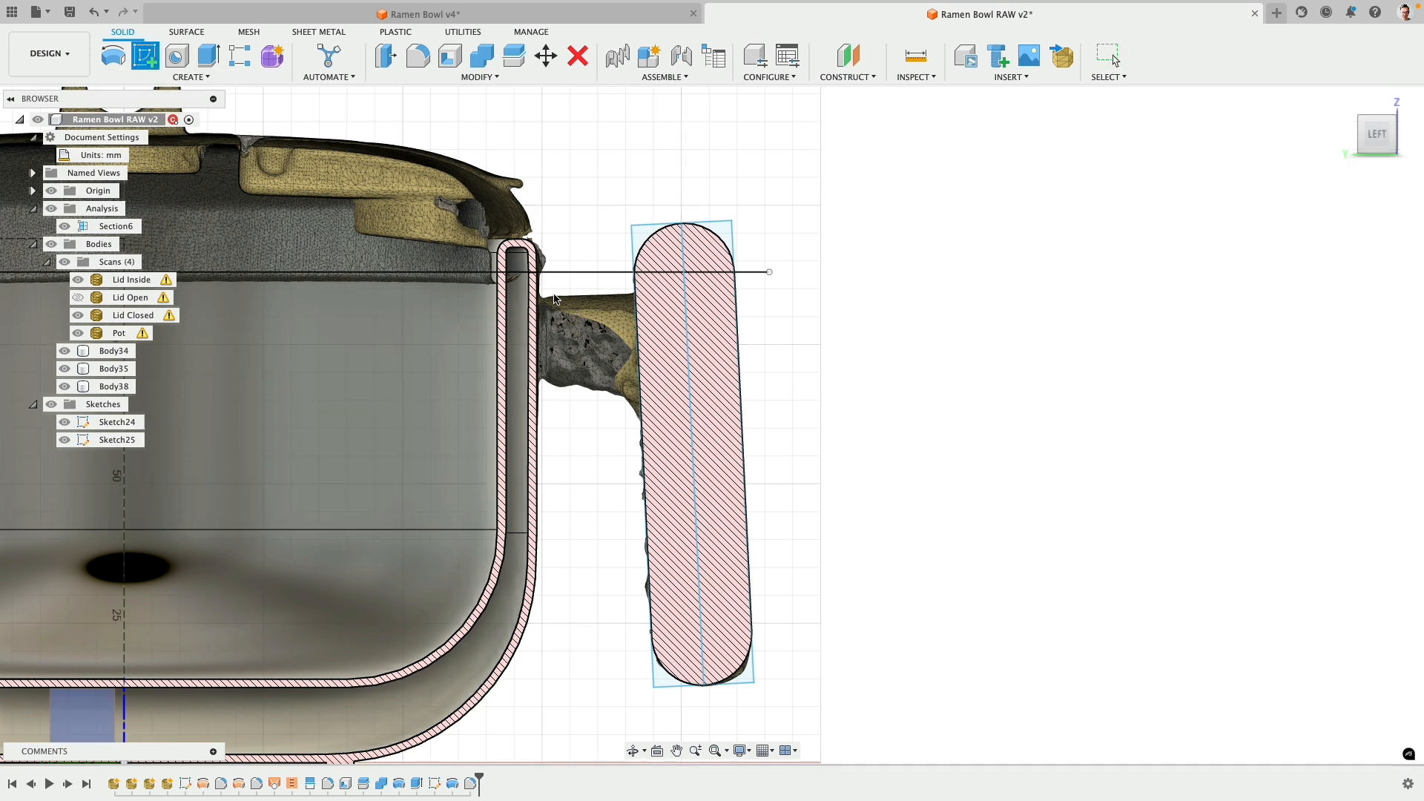
pyautogui.click(596, 533)
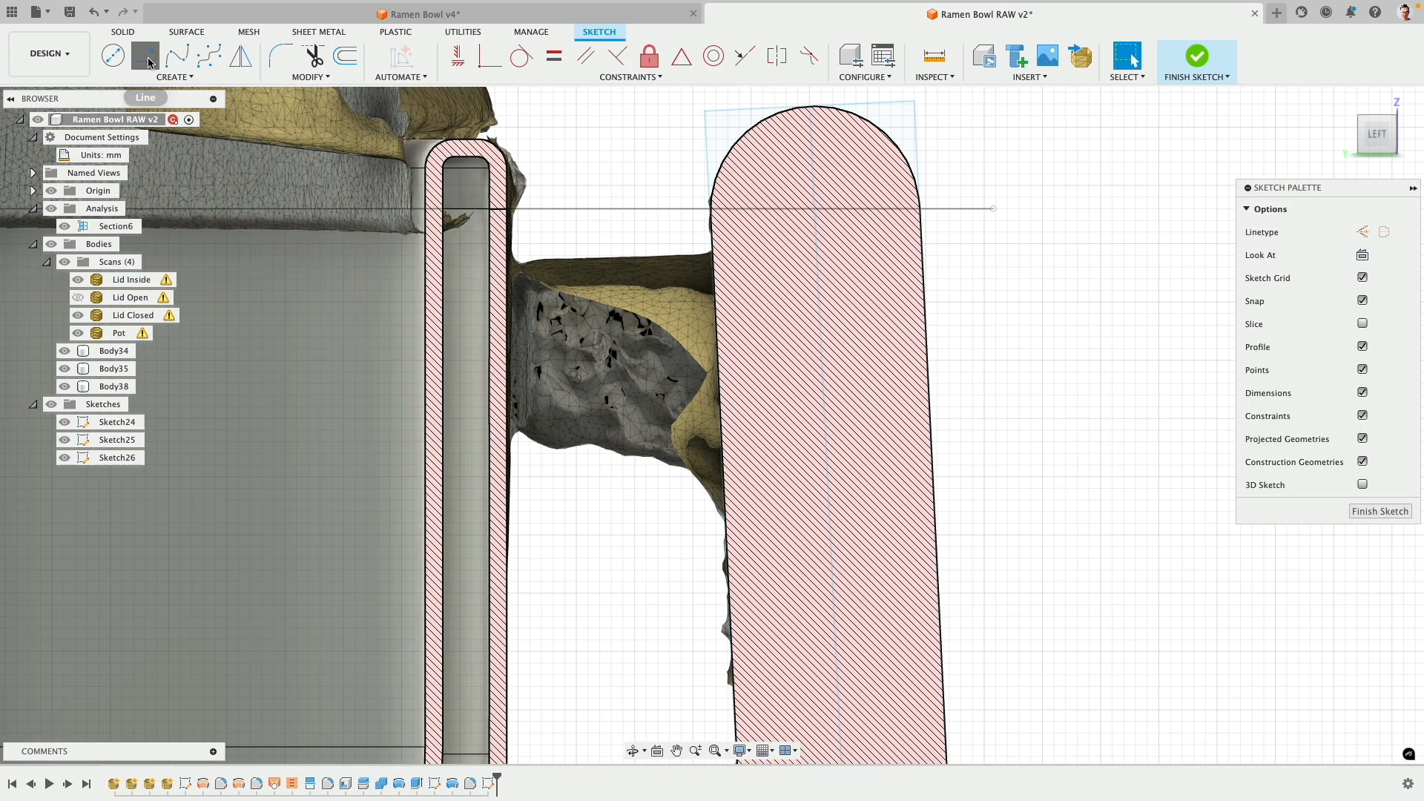
pyautogui.click(519, 256)
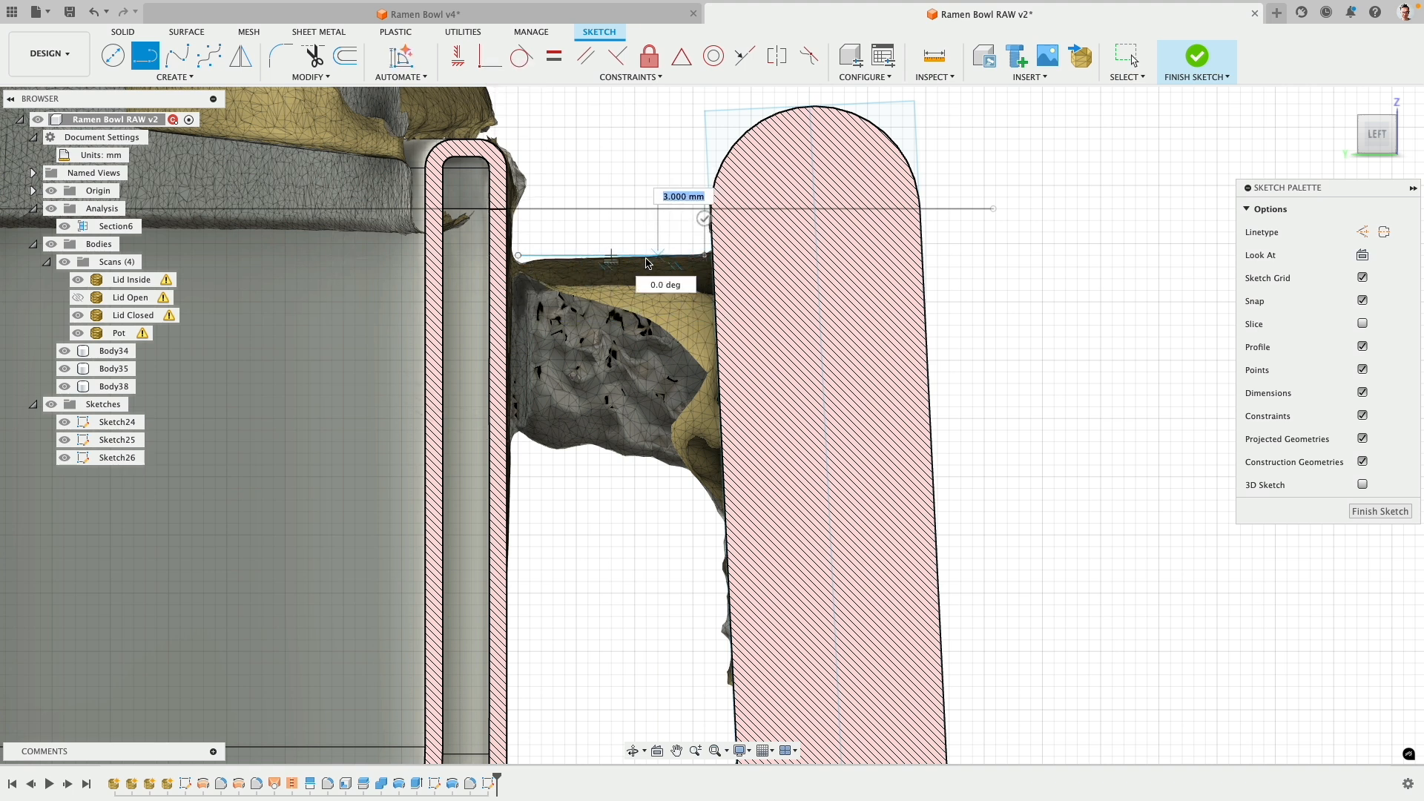
pyautogui.click(706, 476)
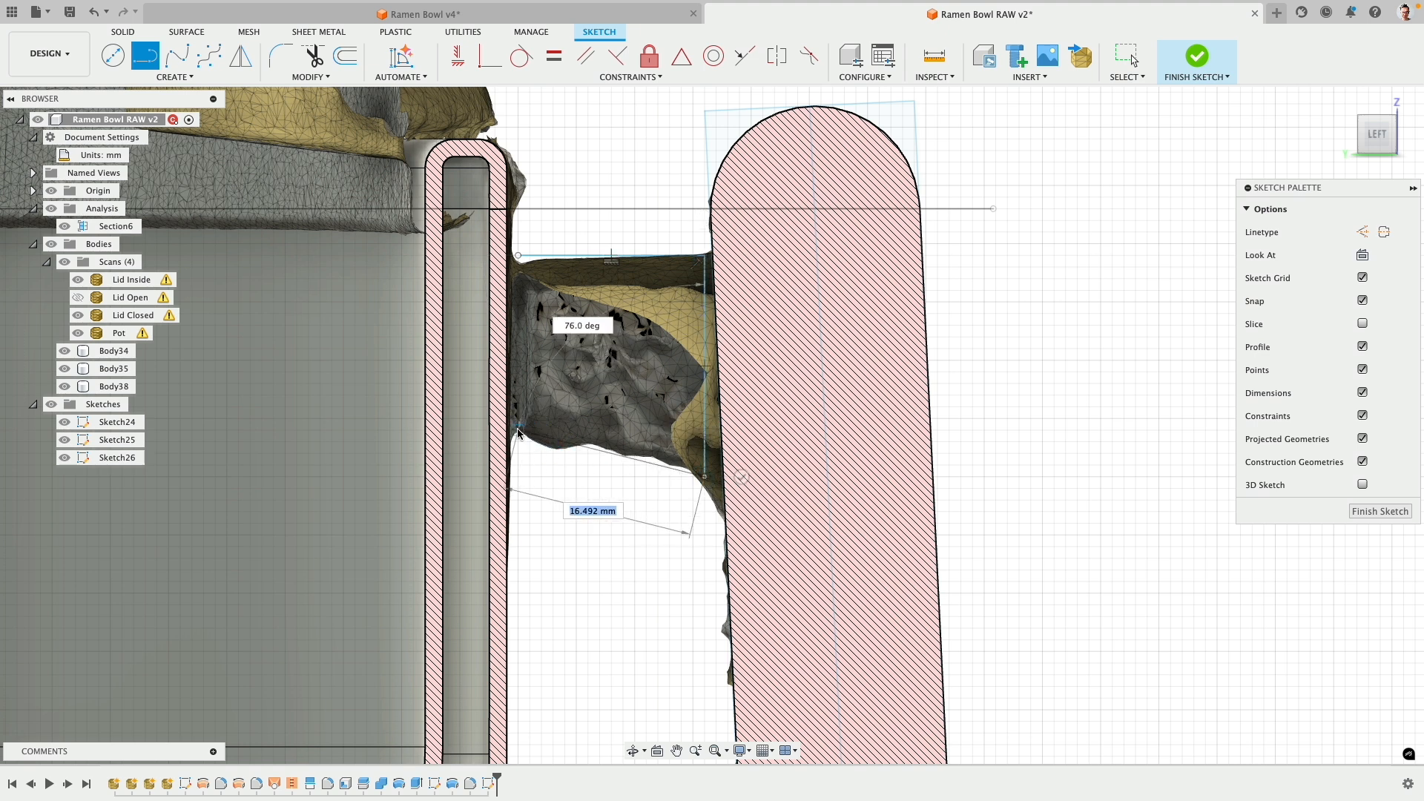
pyautogui.click(518, 430)
pyautogui.click(519, 256)
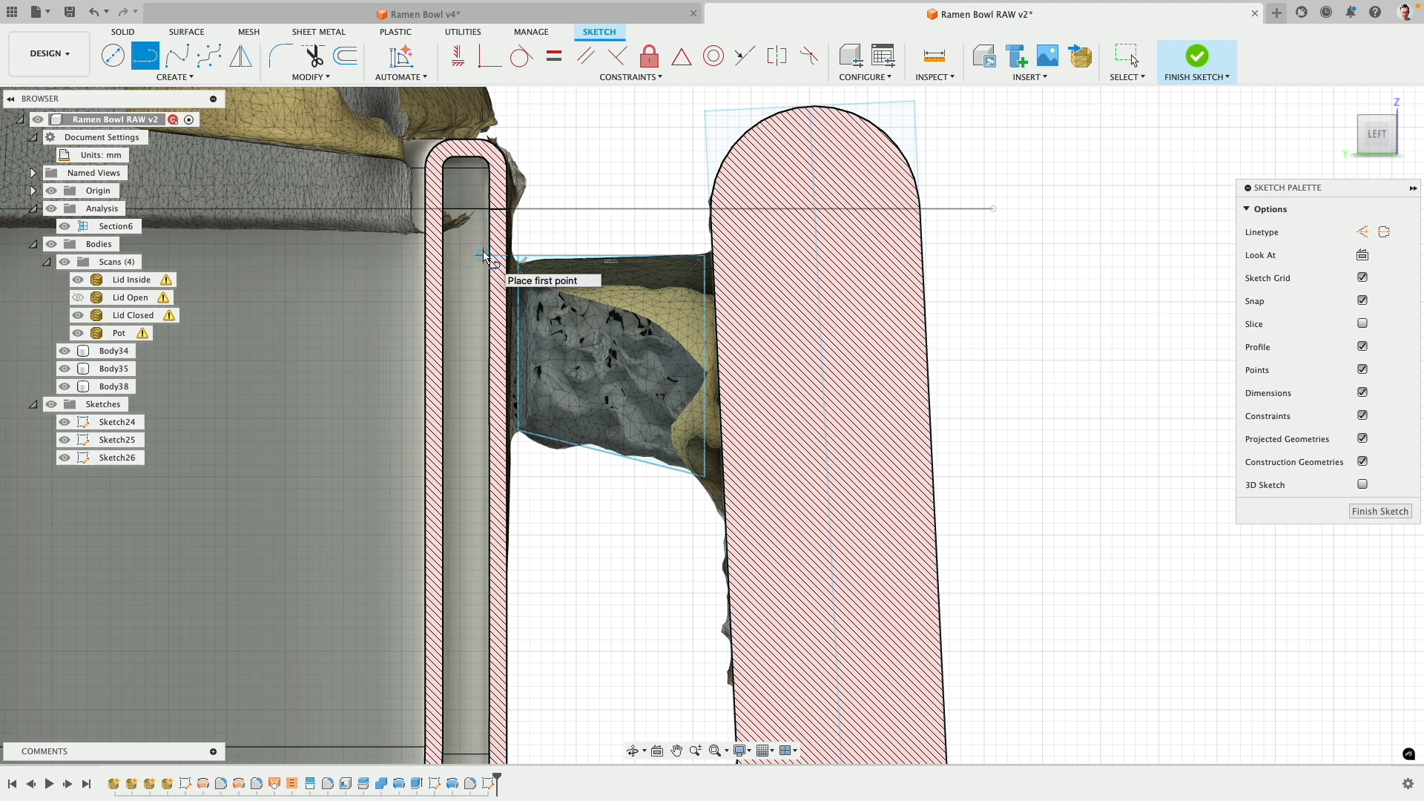
# - Extrude the bridge profile symmetrically by 6 mm per side as a new body, and hide the section analysis
pyautogui.scroll(-3, 595, 504)
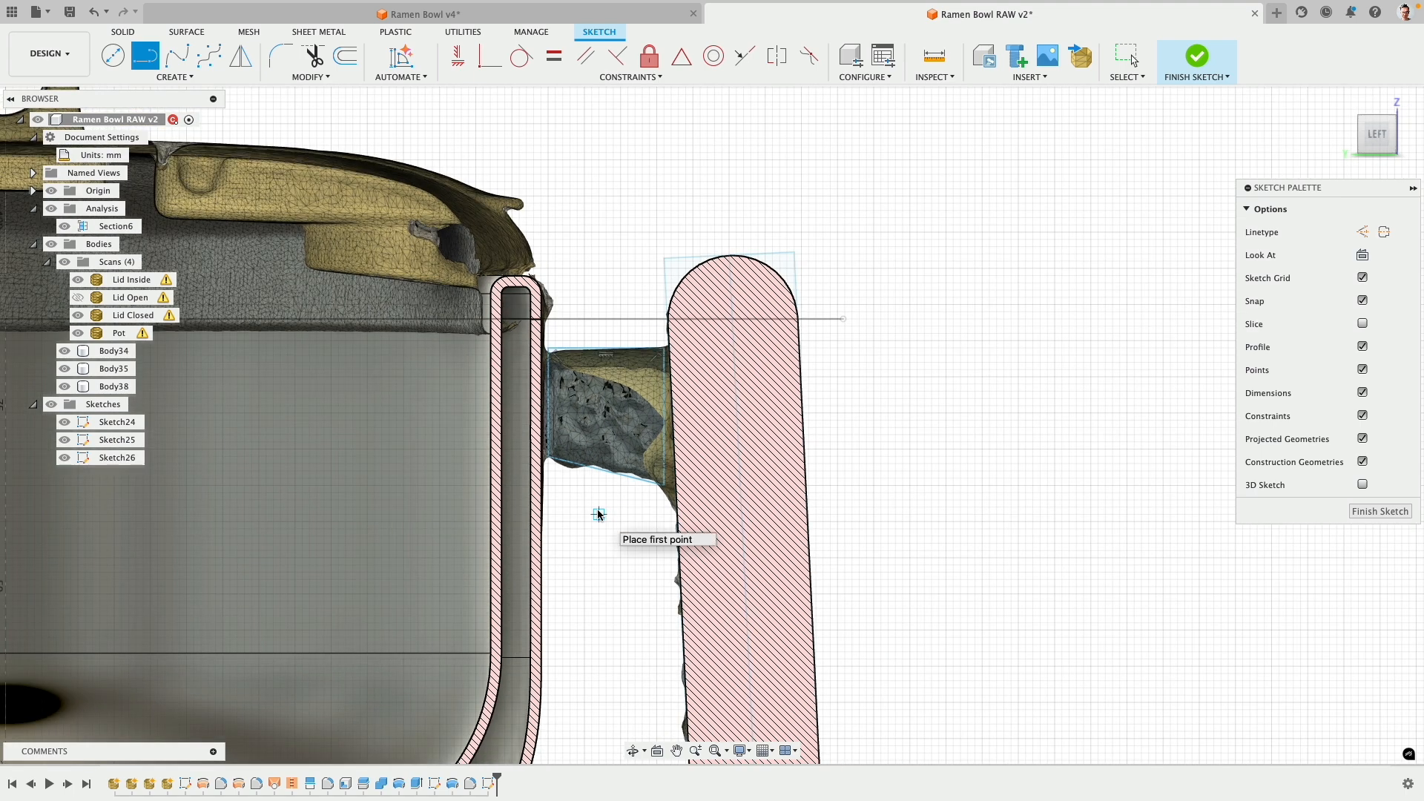
pyautogui.scroll(1, 598, 513)
pyautogui.moveTo(598, 514)
pyautogui.keyDown('shift'); pyautogui.mouseDown(button='middle')
pyautogui.moveTo(610, 456)
pyautogui.moveTo(413, 357)
pyautogui.moveTo(398, 307)
pyautogui.moveTo(433, 365)
pyautogui.mouseUp(button='middle'); pyautogui.keyUp('shift')
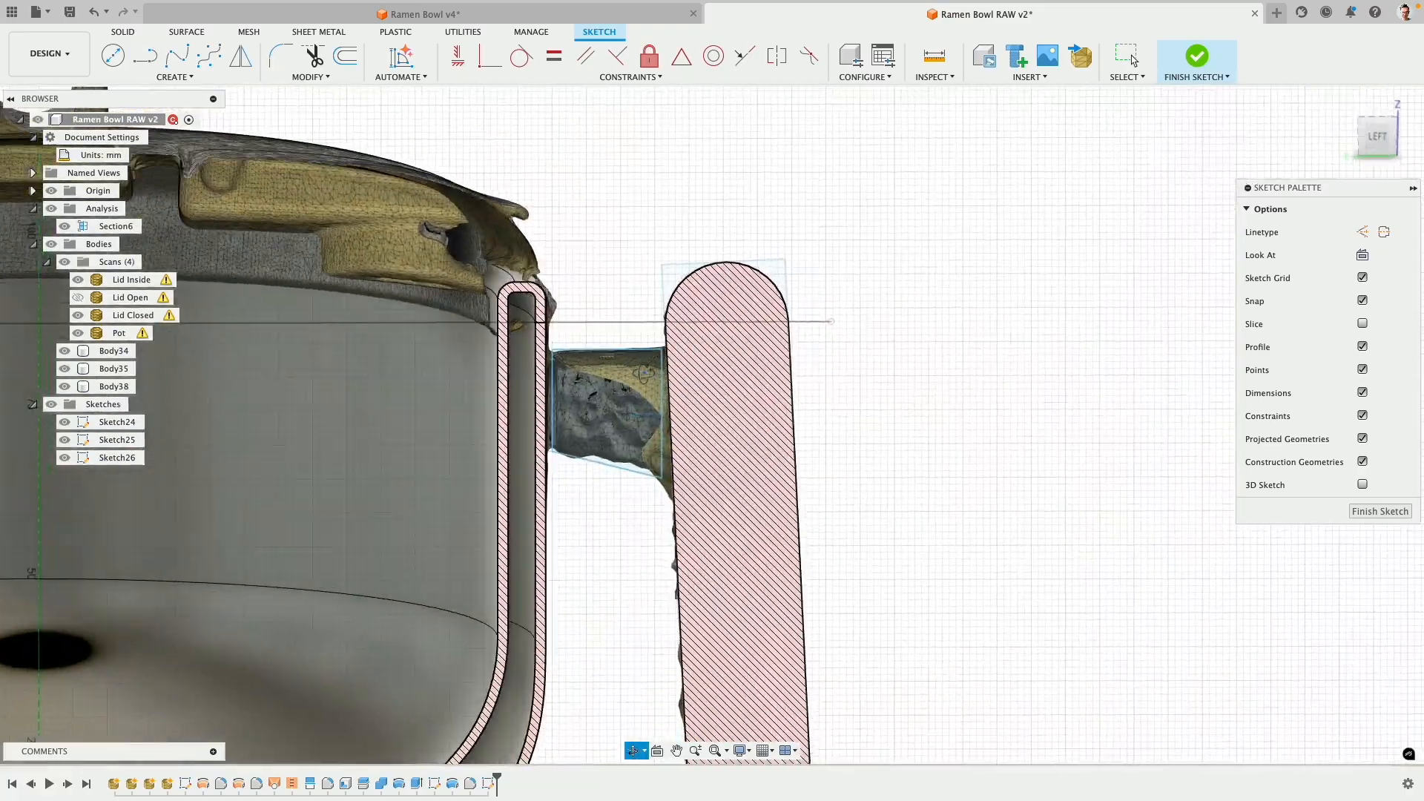
pyautogui.click(125, 32)
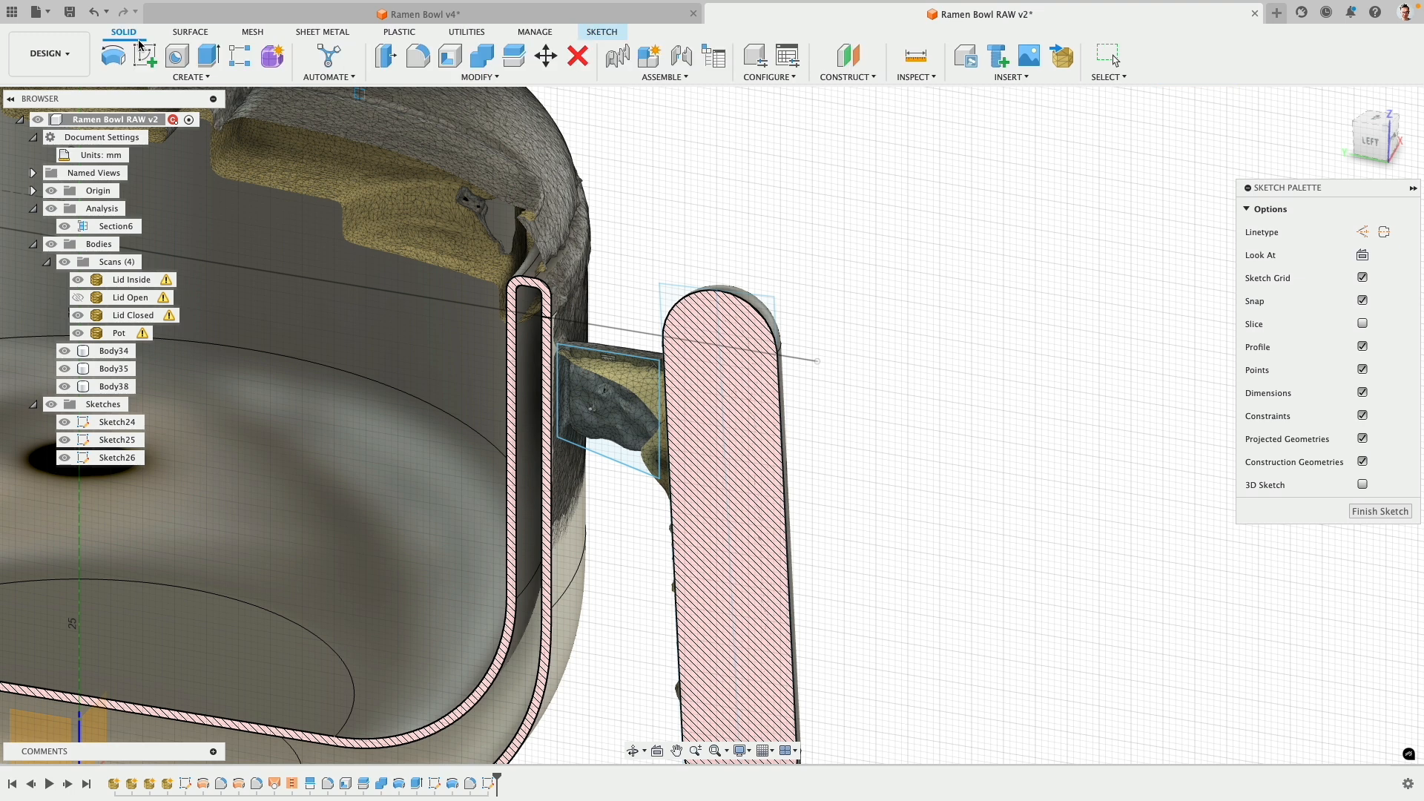
pyautogui.click(209, 59)
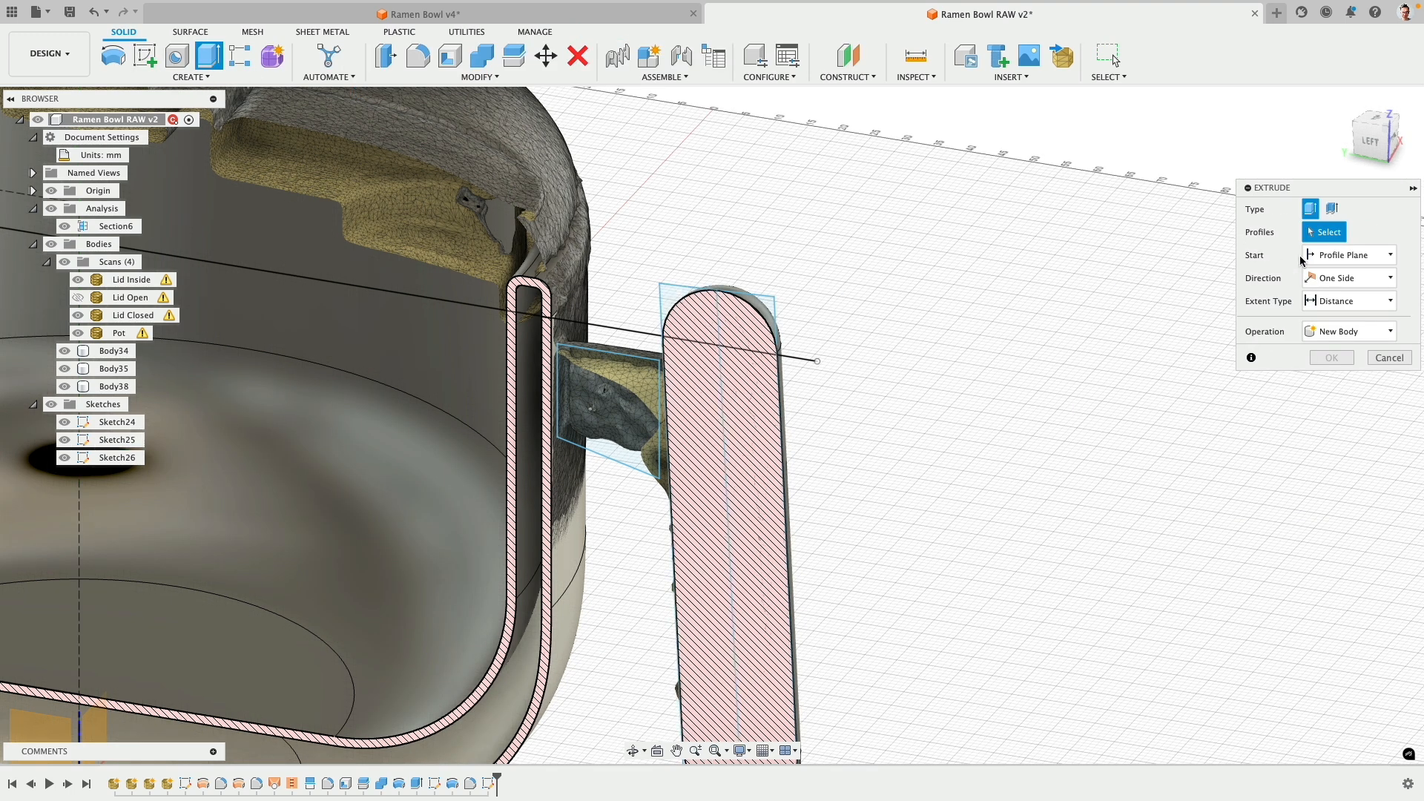
pyautogui.click(1355, 278)
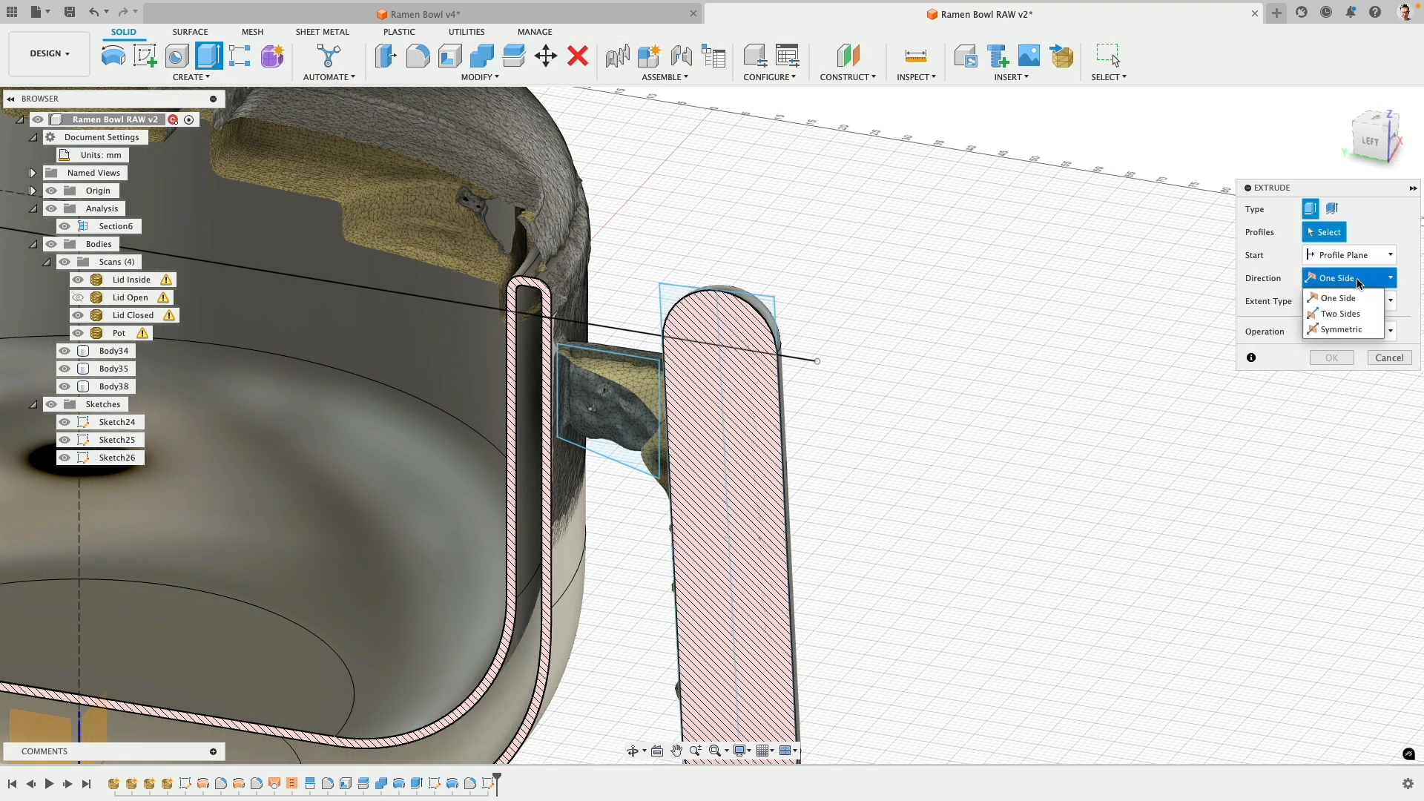
pyautogui.click(1341, 330)
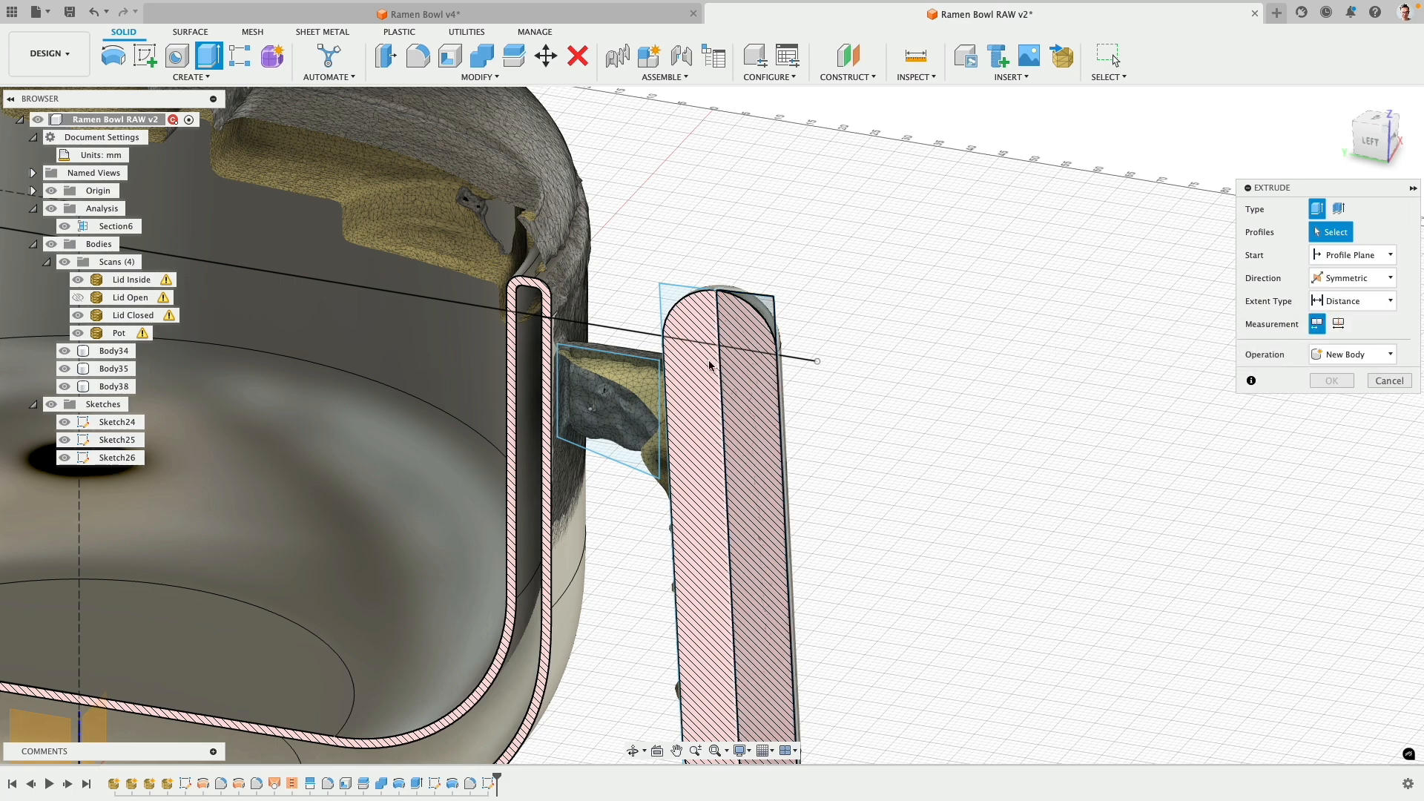
pyautogui.click(602, 388)
pyautogui.keyDown('shift'); pyautogui.moveTo(602, 388); pyautogui.dragTo(601, 341, button='middle'); pyautogui.keyUp('shift')
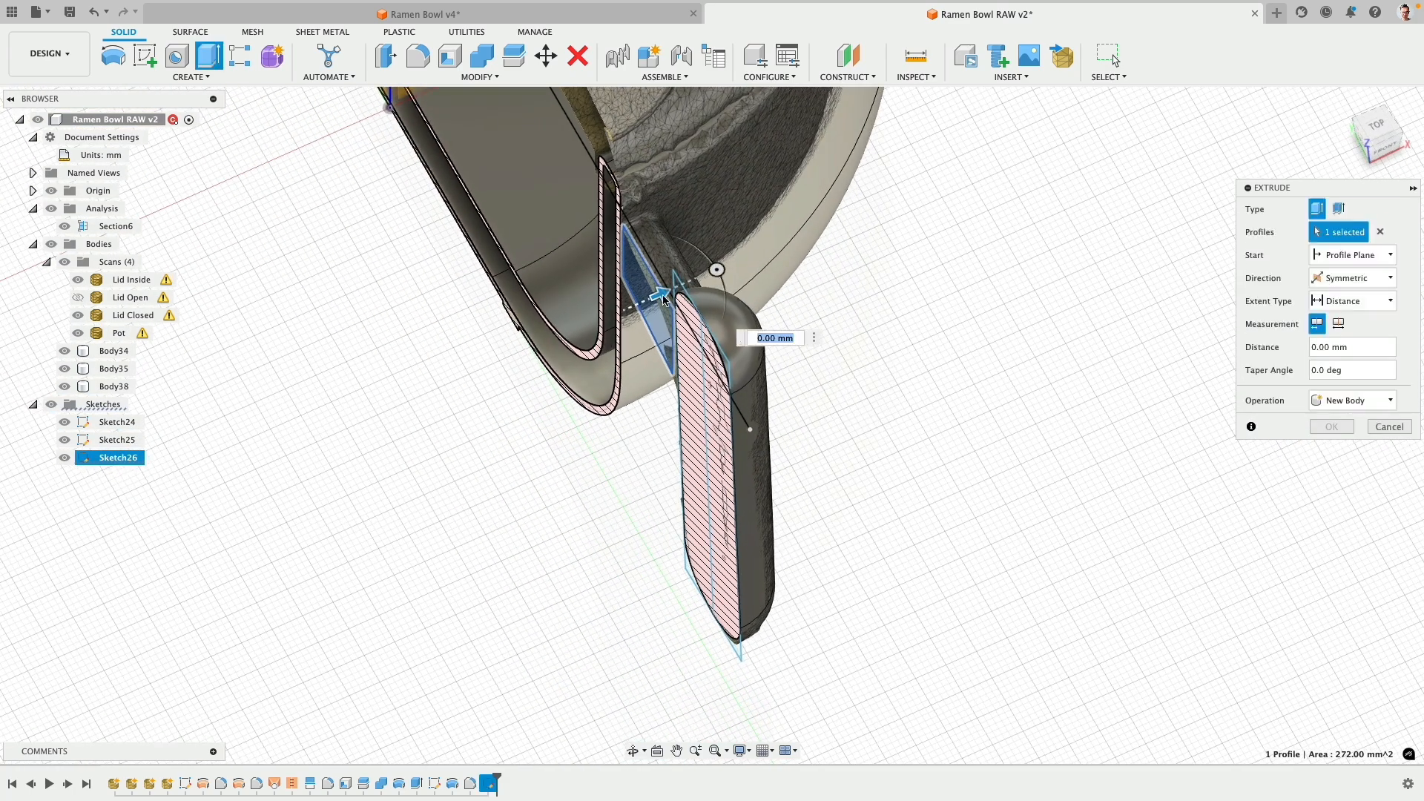
pyautogui.moveTo(699, 260); pyautogui.dragTo(504, 275, button='middle')
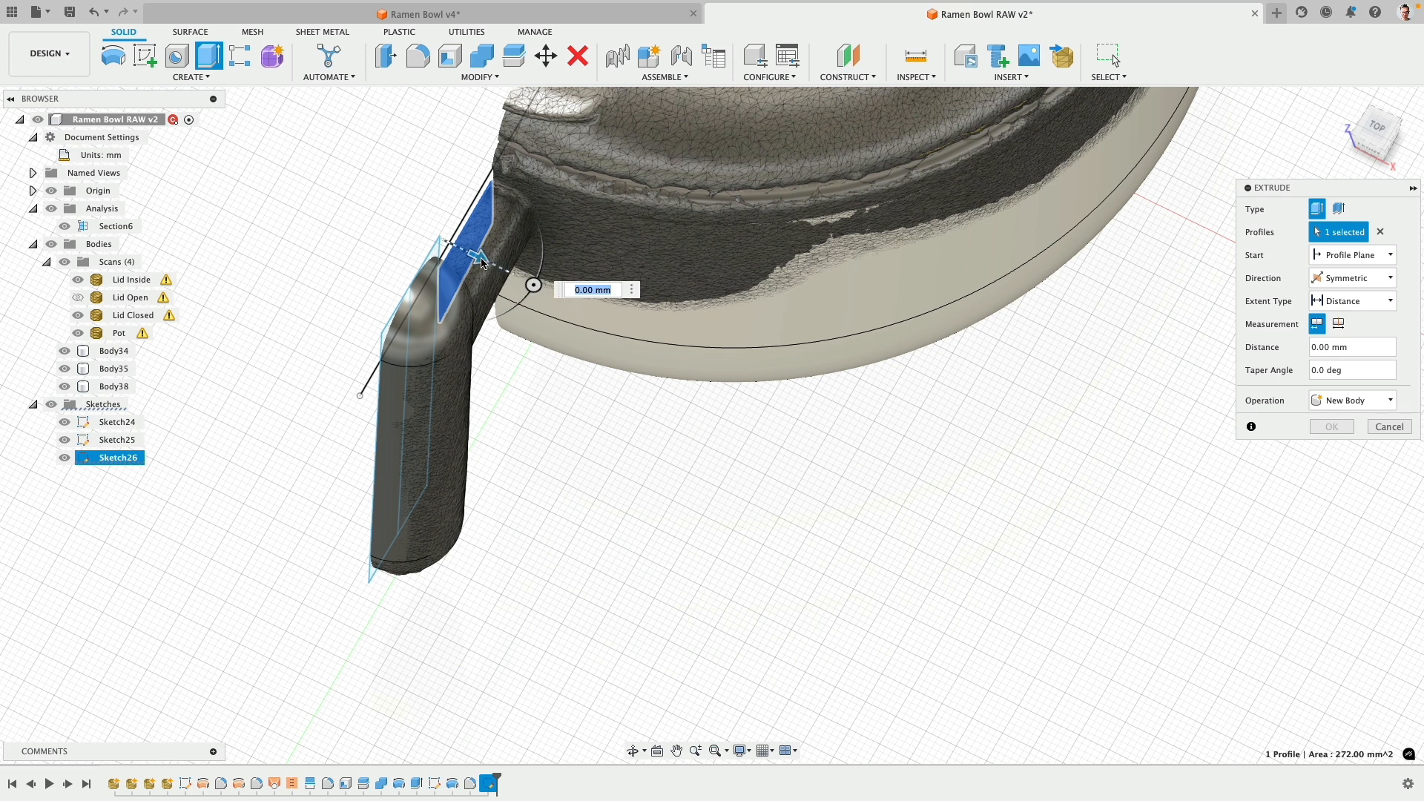
pyautogui.moveTo(481, 260); pyautogui.dragTo(516, 282)
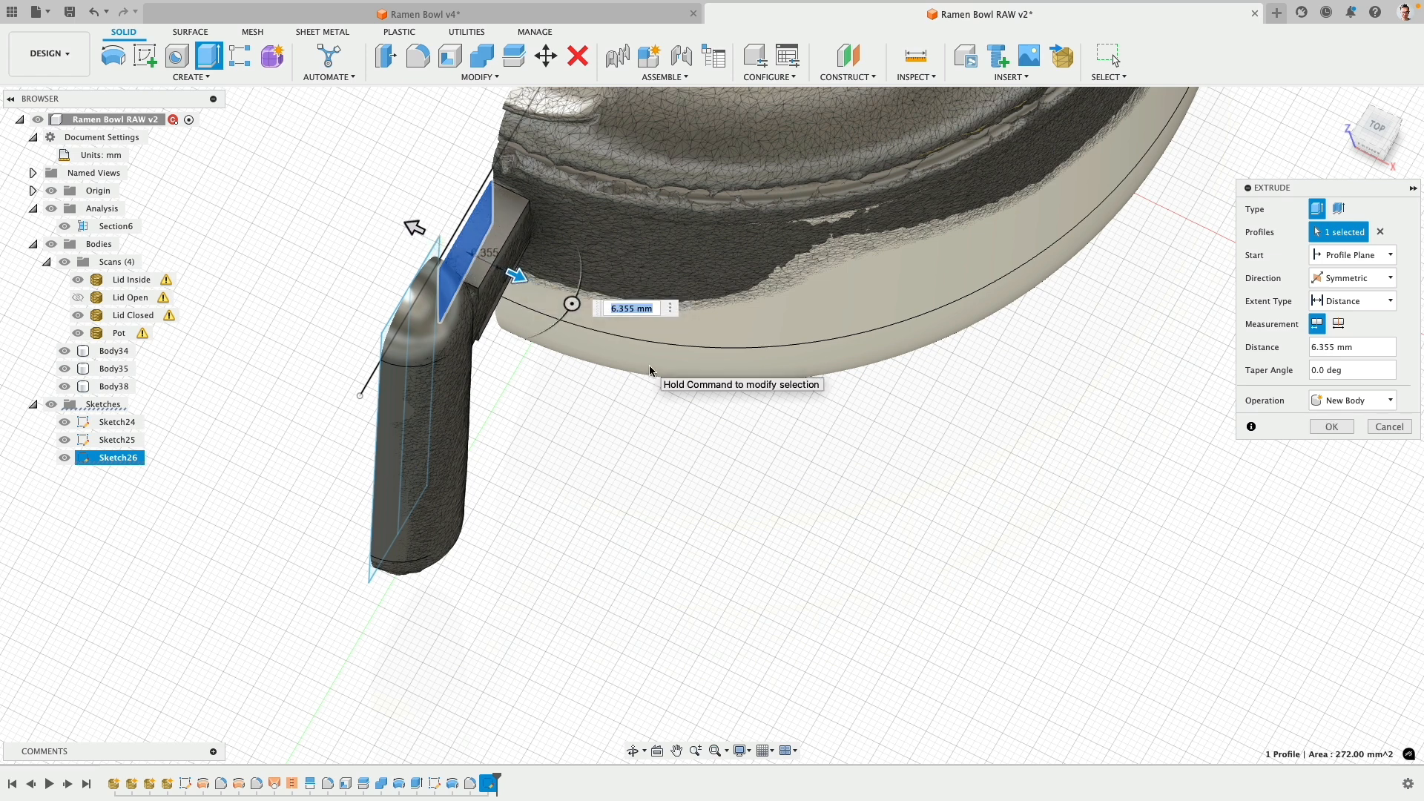
pyautogui.write('6')
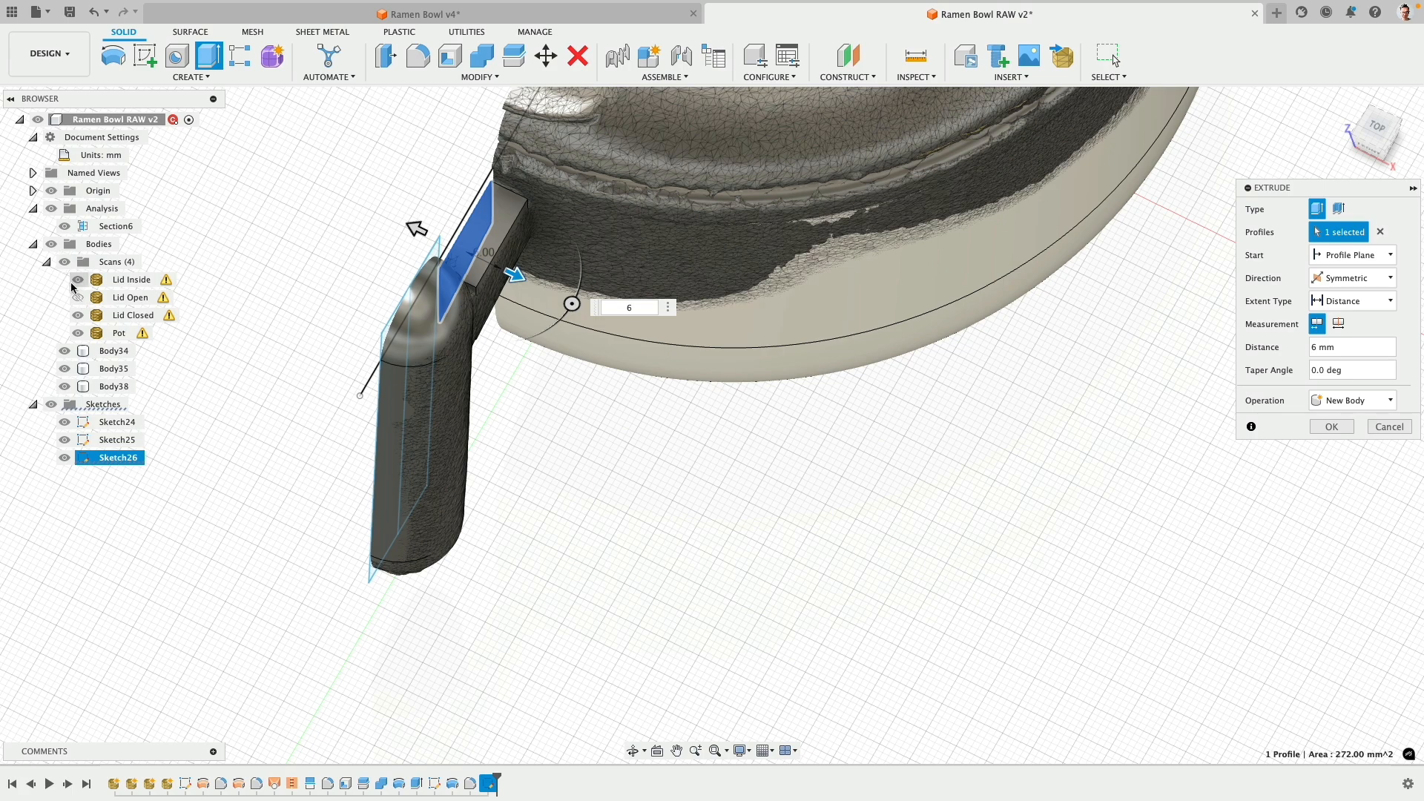
pyautogui.click(64, 225)
pyautogui.keyDown('shift'); pyautogui.moveTo(343, 257); pyautogui.dragTo(466, 297, button='middle'); pyautogui.keyUp('shift')
pyautogui.scroll(5, 500, 354)
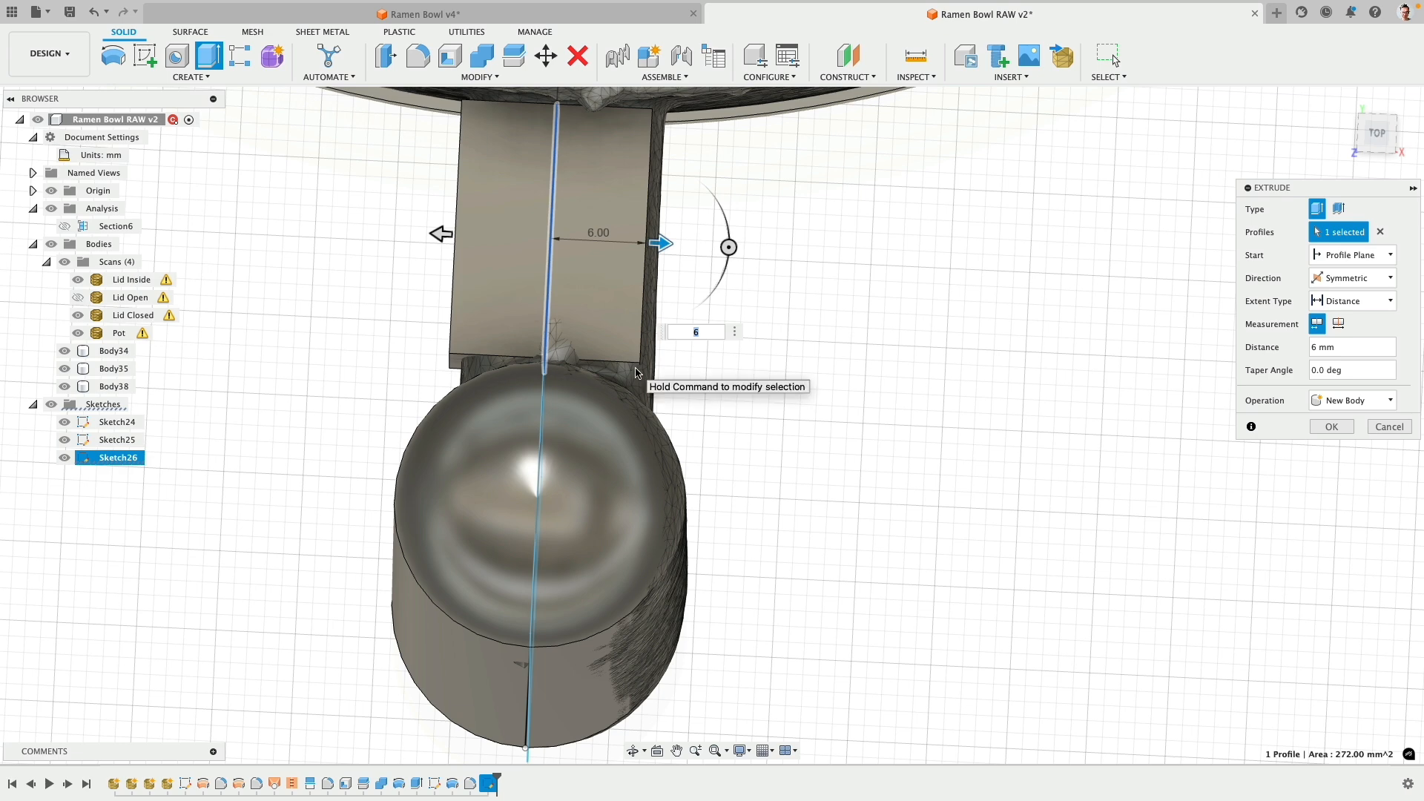
pyautogui.click(1333, 427)
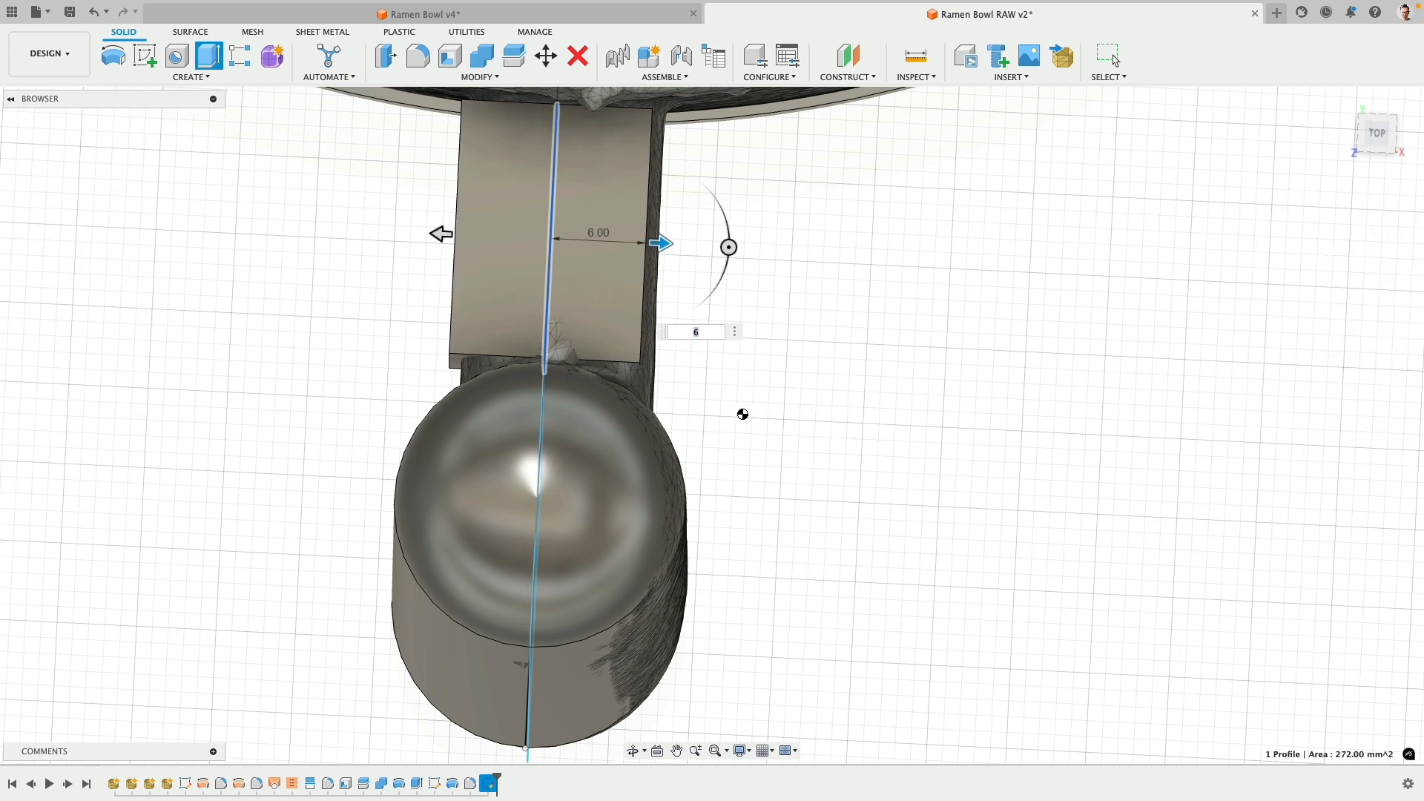
# - Round the four long edges of the extruded bridge between pot and grip with a 6 mm fillet
pyautogui.scroll(-5, 736, 407)
pyautogui.keyDown('shift'); pyautogui.moveTo(744, 411); pyautogui.dragTo(647, 342, button='middle'); pyautogui.keyUp('shift')
pyautogui.scroll(5, 806, 428)
pyautogui.click(805, 439)
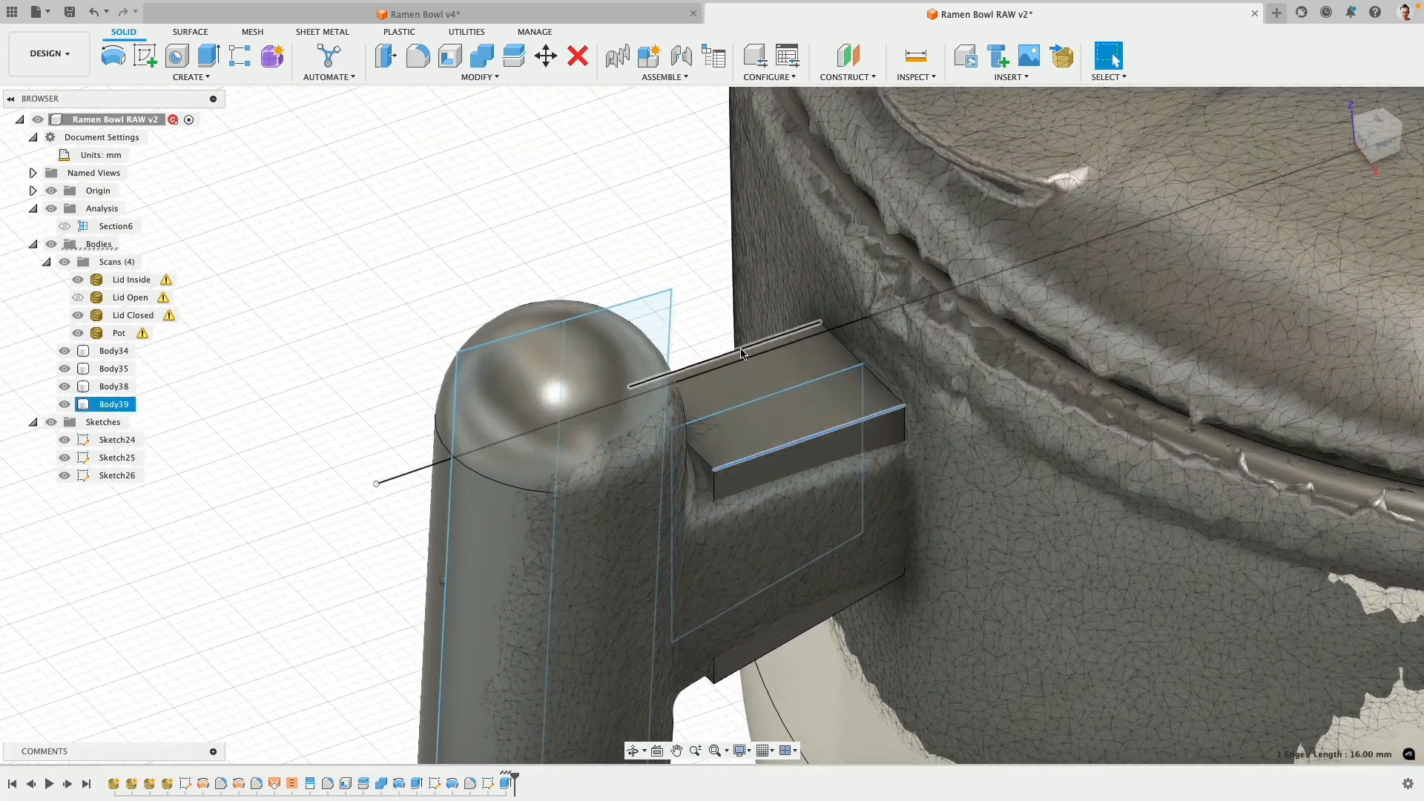
pyautogui.keyDown('shift'); pyautogui.click(741, 349); pyautogui.keyUp('shift')
pyautogui.keyDown('shift'); pyautogui.click(831, 617); pyautogui.keyUp('shift')
pyautogui.keyDown('shift'); pyautogui.moveTo(617, 558); pyautogui.dragTo(581, 386, button='middle'); pyautogui.keyUp('shift')
pyautogui.keyDown('shift'); pyautogui.click(580, 371); pyautogui.keyUp('shift')
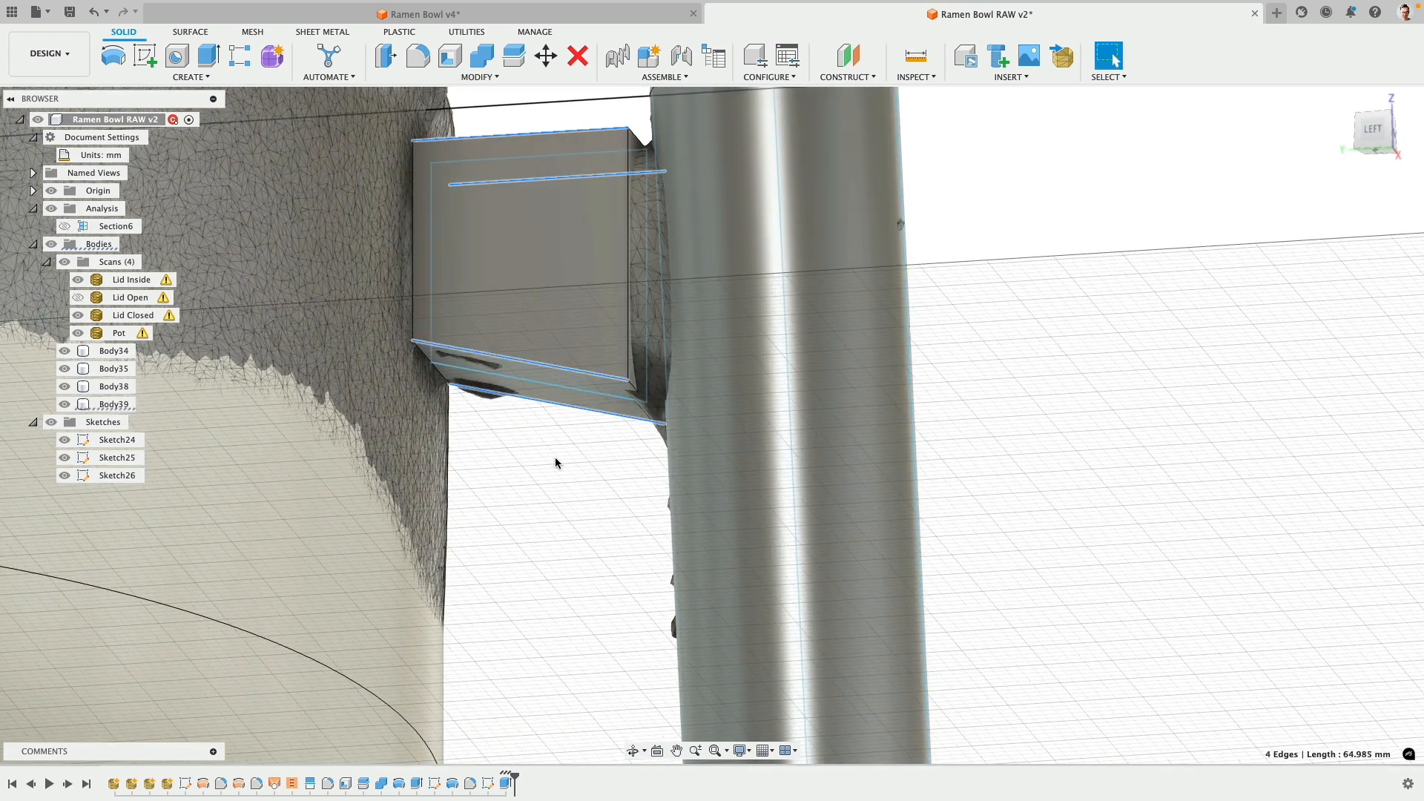
pyautogui.keyDown('shift'); pyautogui.moveTo(555, 457); pyautogui.dragTo(547, 449, button='middle'); pyautogui.keyUp('shift')
pyautogui.click(417, 55)
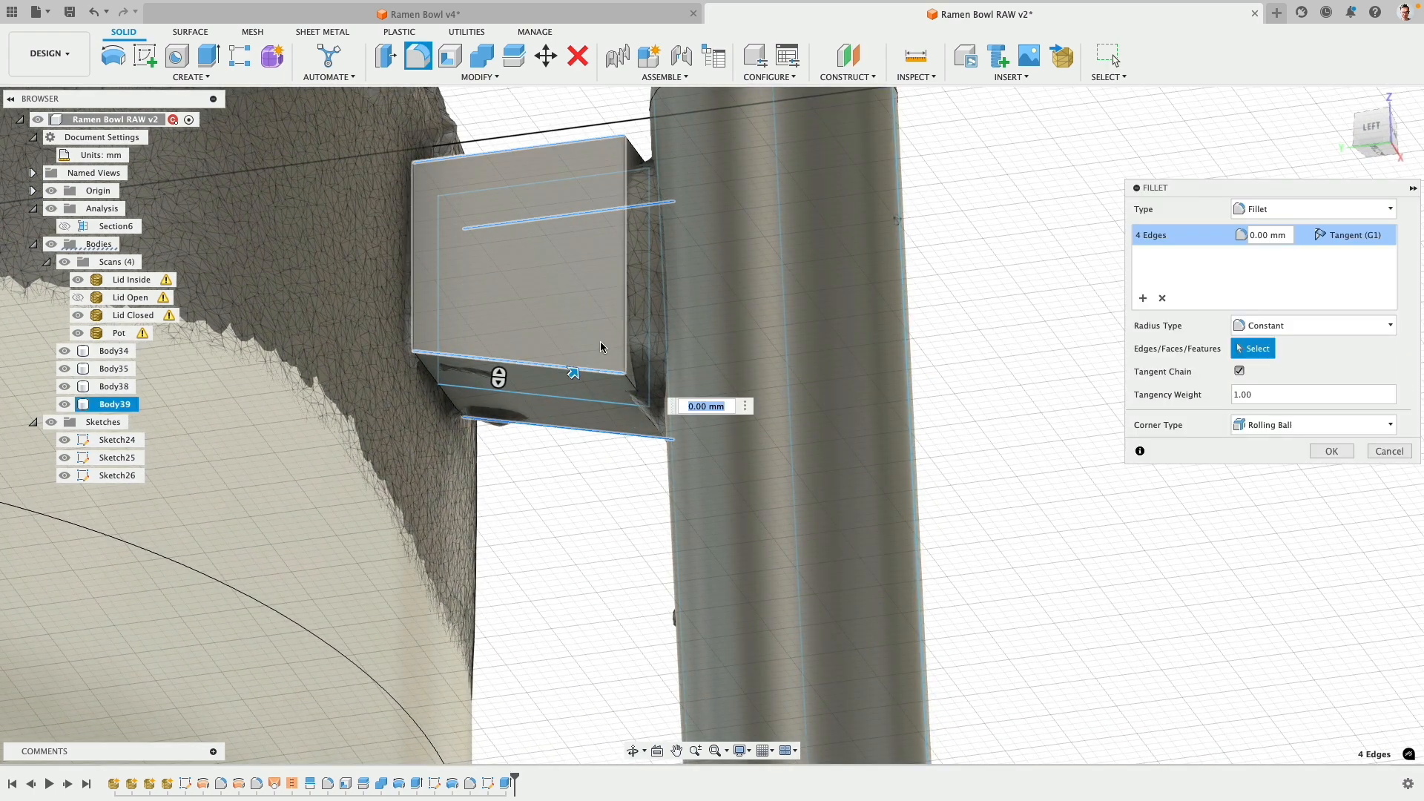
pyautogui.moveTo(573, 376); pyautogui.dragTo(584, 363)
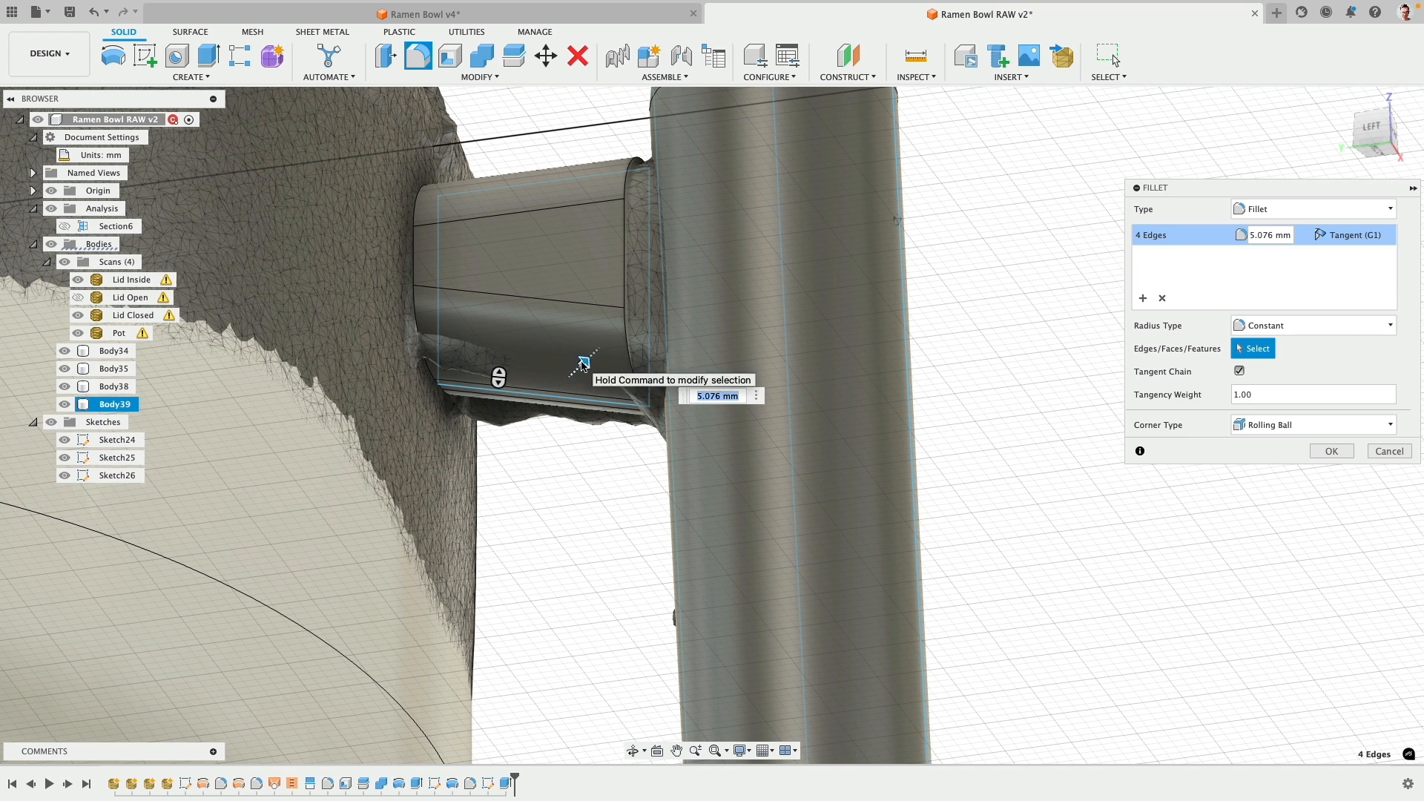
pyautogui.write('6')
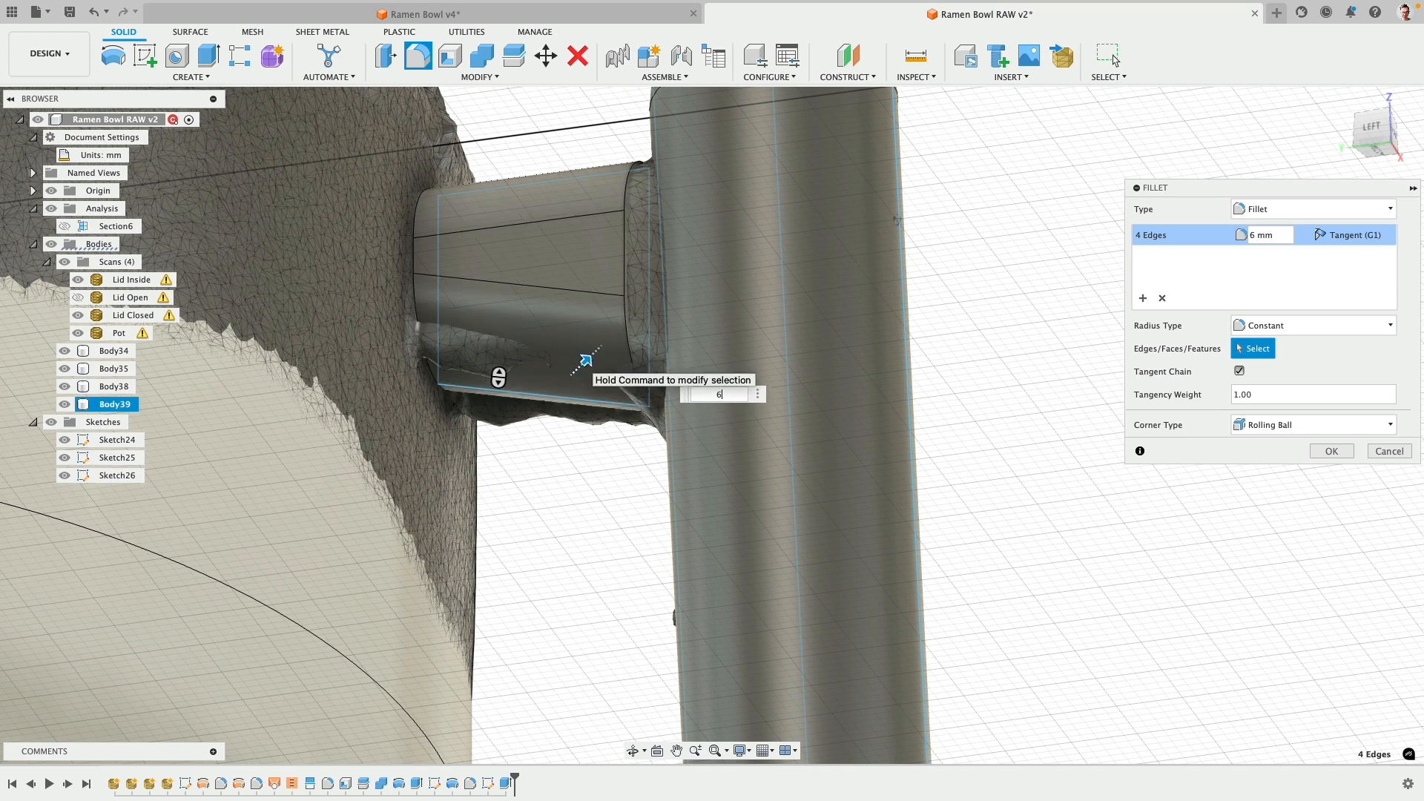
pyautogui.click(1333, 452)
# - Hide the scans and use Replace Face to extend the bridge's pot-side end face onto the pot's outer wall
pyautogui.moveTo(1026, 295); pyautogui.dragTo(970, 545, button='middle')
pyautogui.keyDown('shift'); pyautogui.moveTo(983, 323); pyautogui.dragTo(979, 352, button='middle'); pyautogui.keyUp('shift')
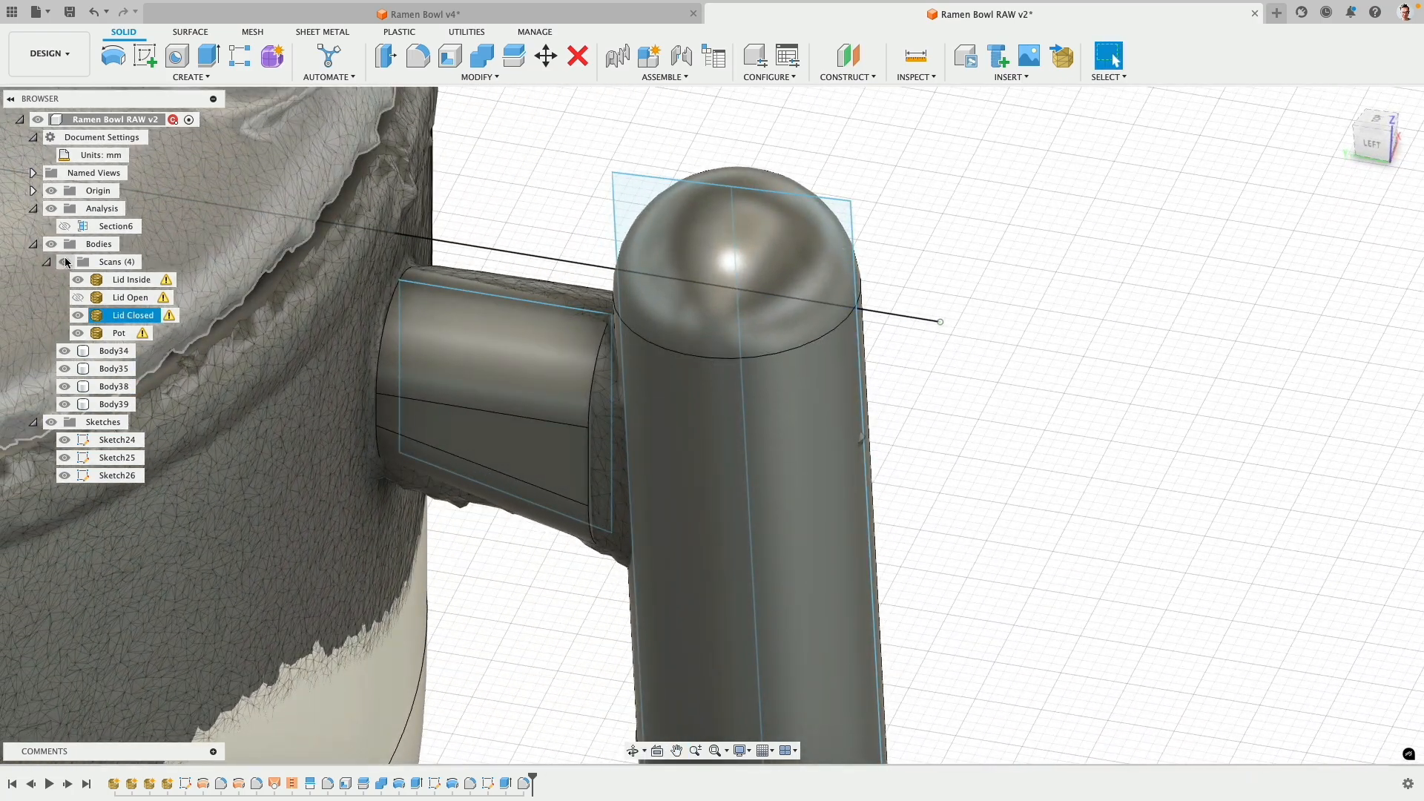
pyautogui.click(65, 262)
pyautogui.keyDown('shift'); pyautogui.moveTo(496, 548); pyautogui.dragTo(509, 510, button='middle'); pyautogui.keyUp('shift')
pyautogui.scroll(5, 353, 405)
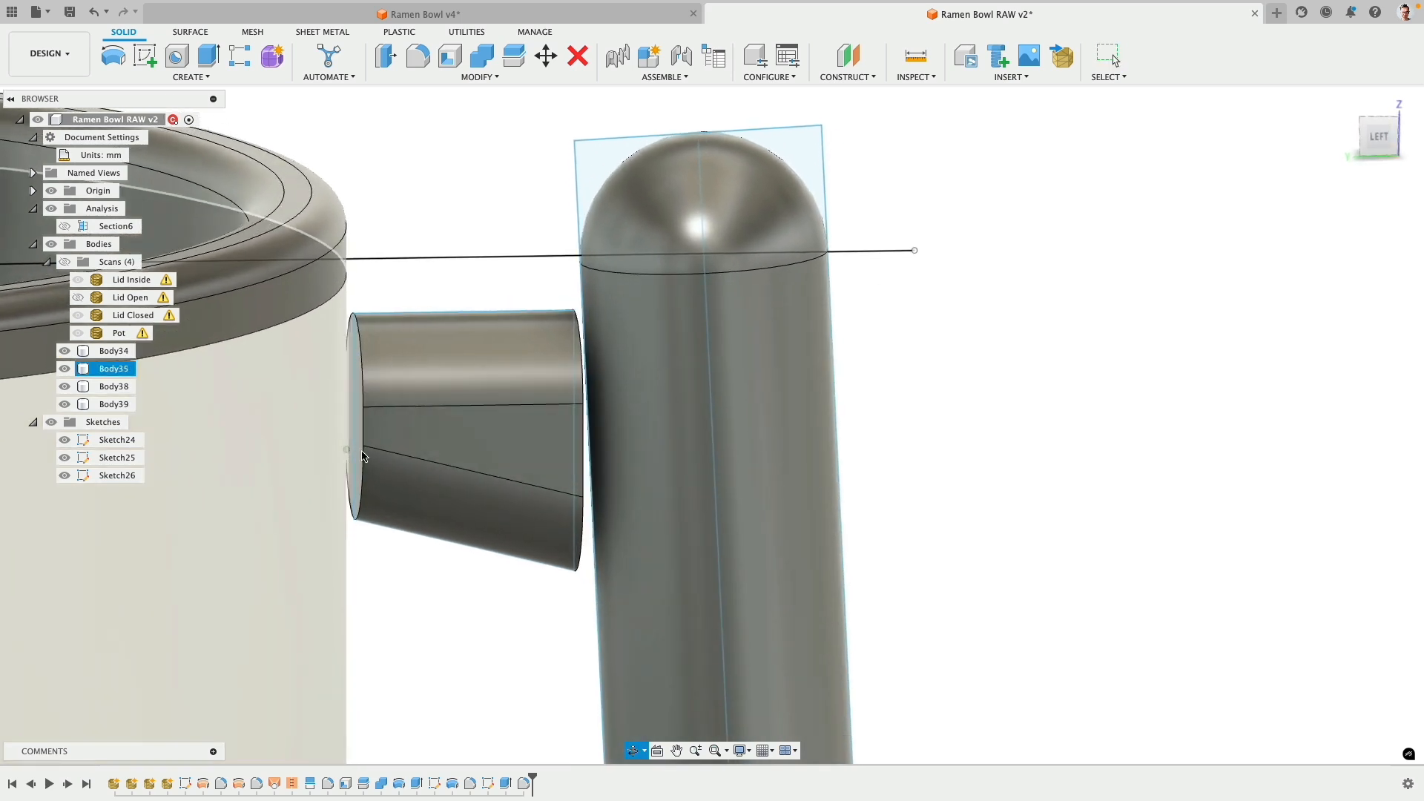
pyautogui.click(357, 399)
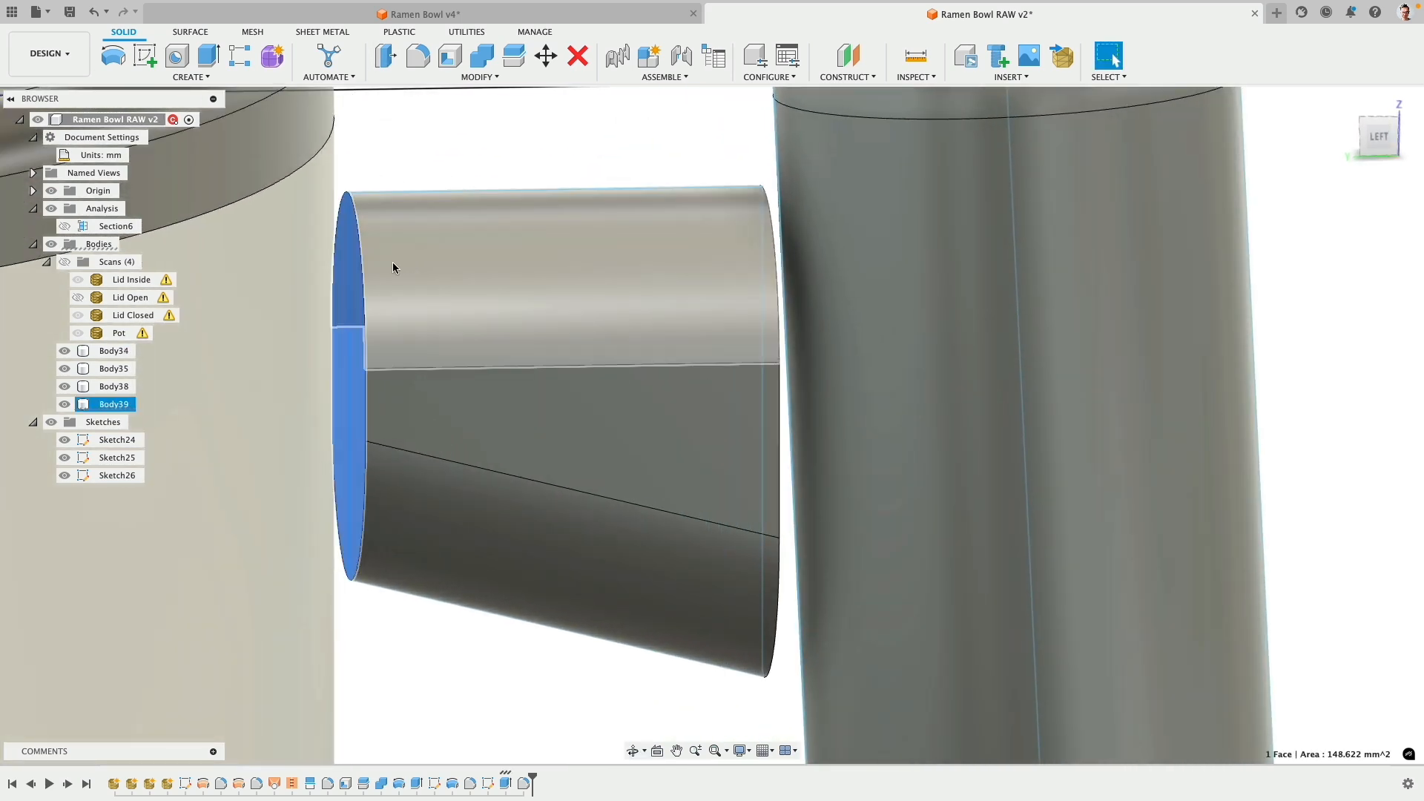
pyautogui.keyDown('shift'); pyautogui.click(323, 251); pyautogui.keyUp('shift')
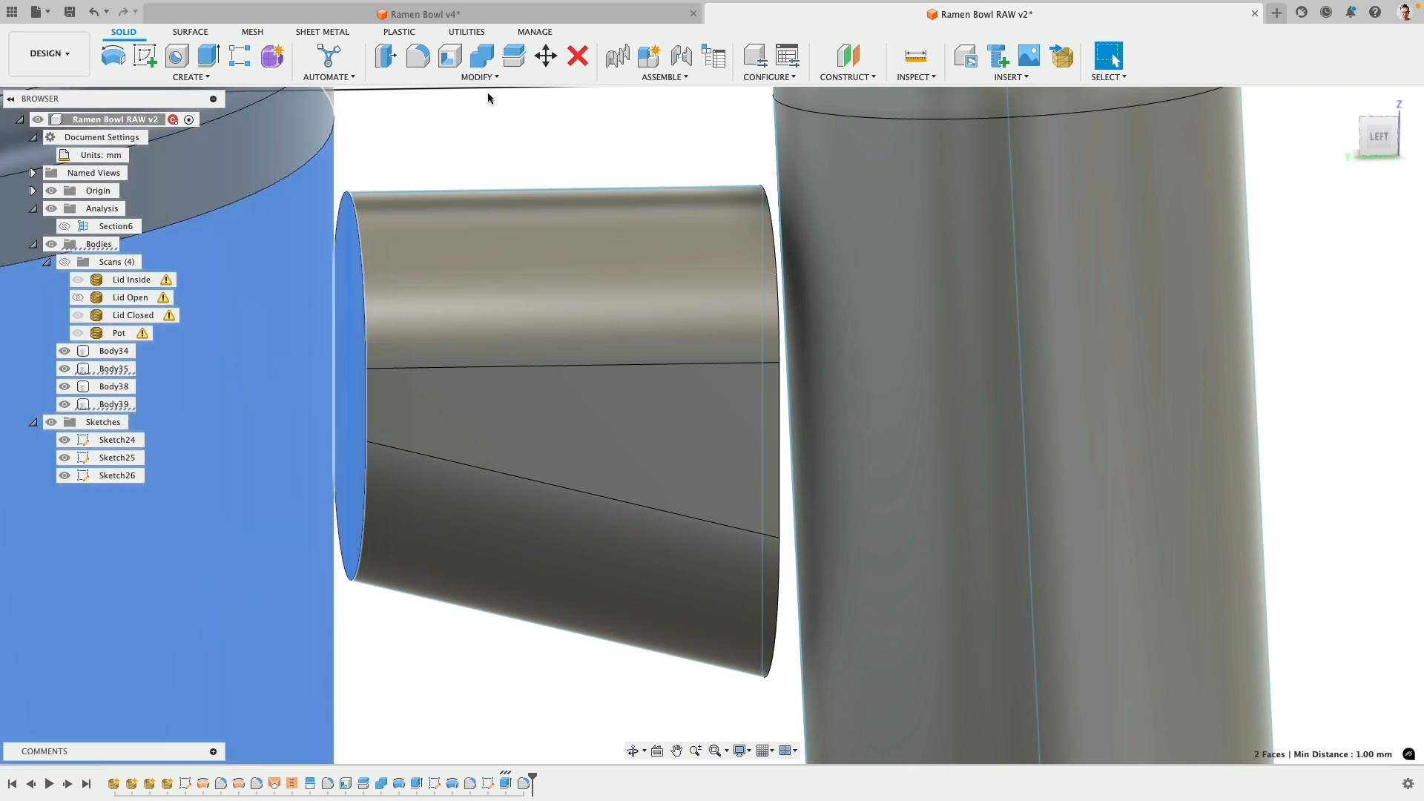
pyautogui.click(479, 76)
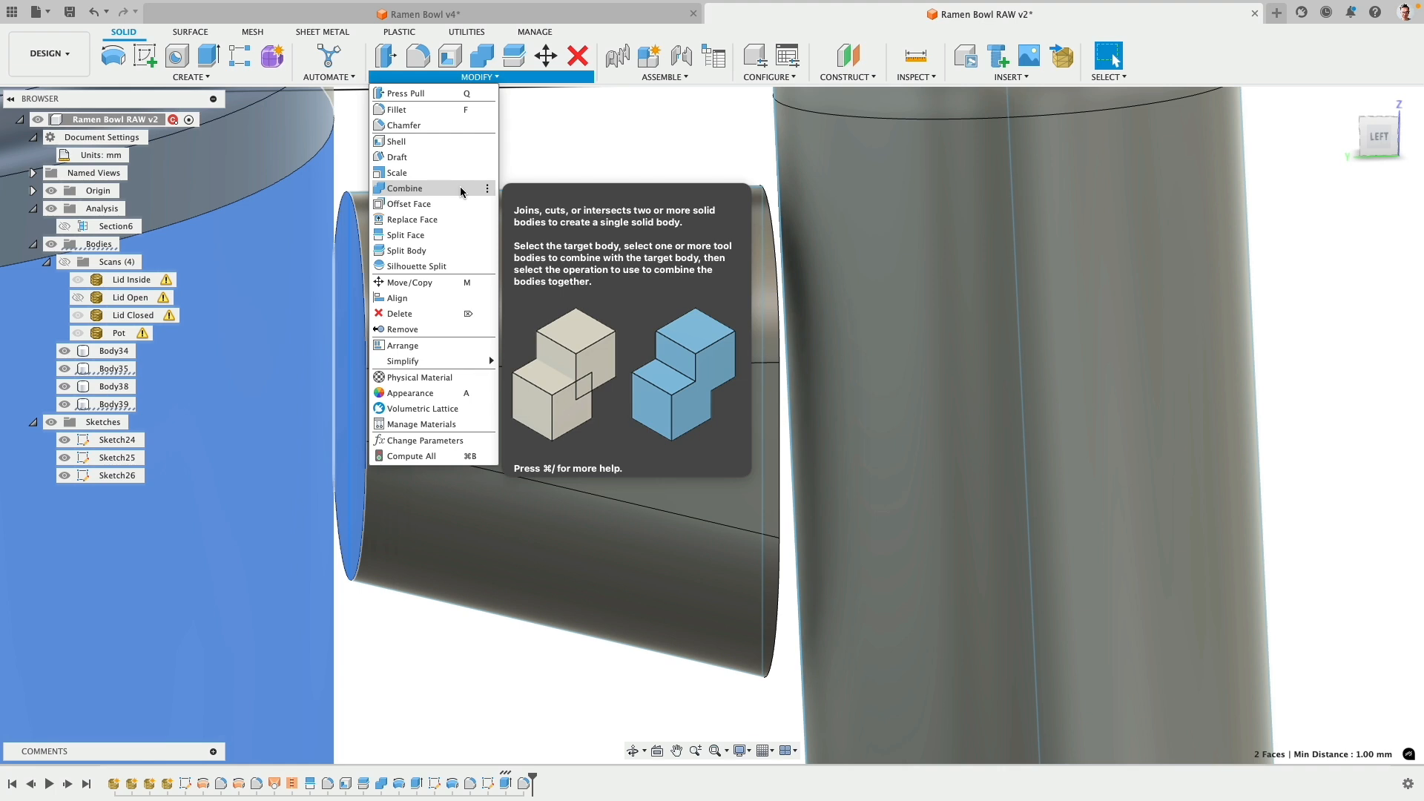
pyautogui.click(450, 220)
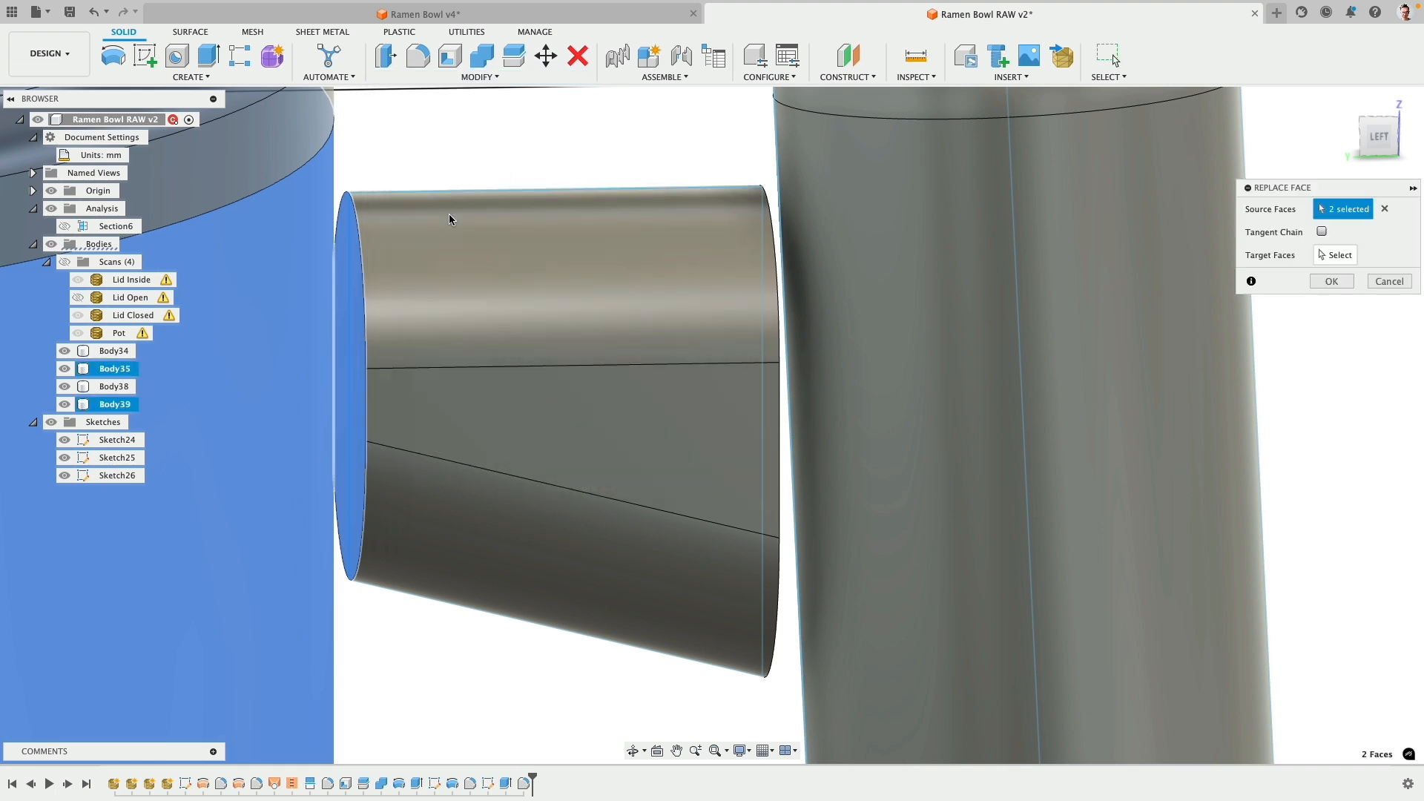
pyautogui.click(1384, 211)
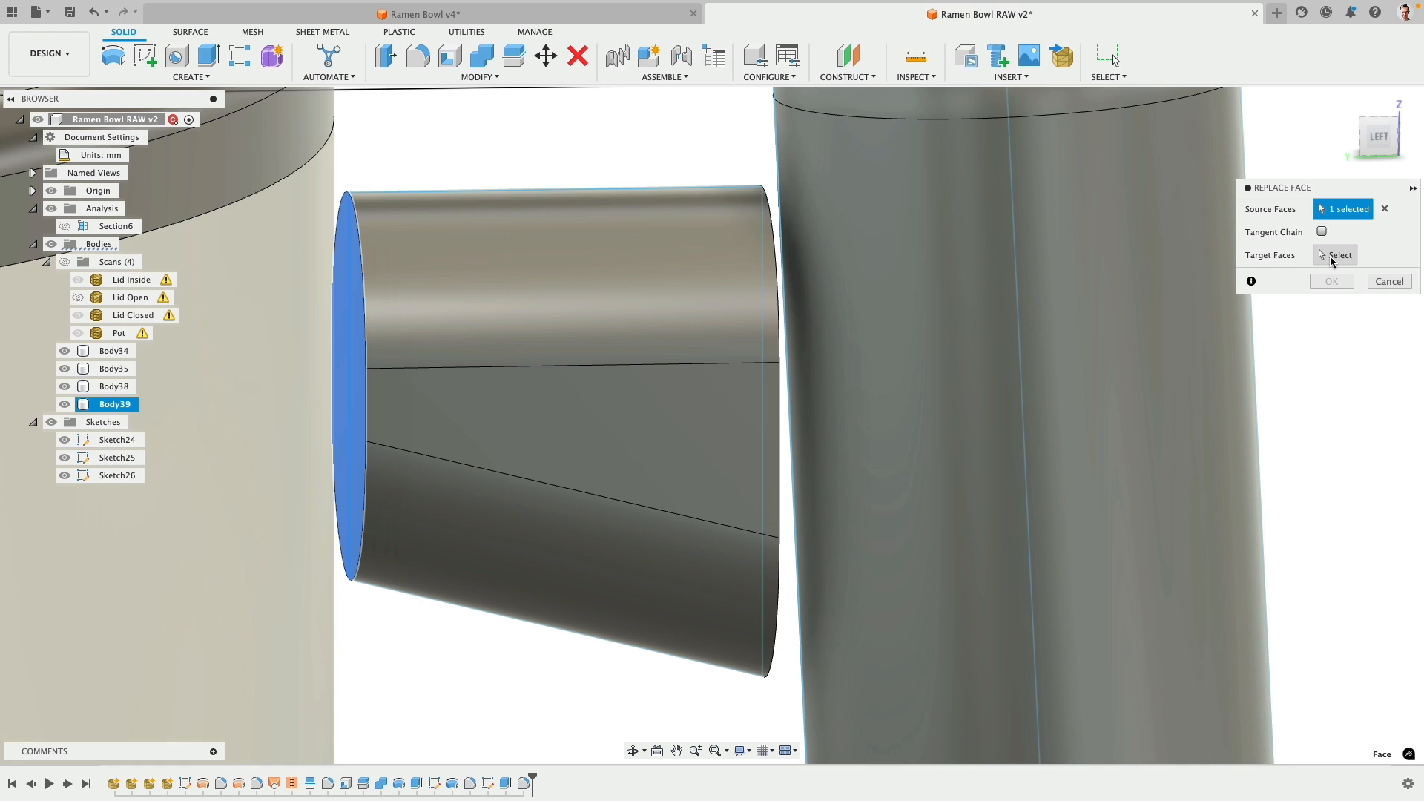
pyautogui.click(1332, 256)
pyautogui.click(277, 318)
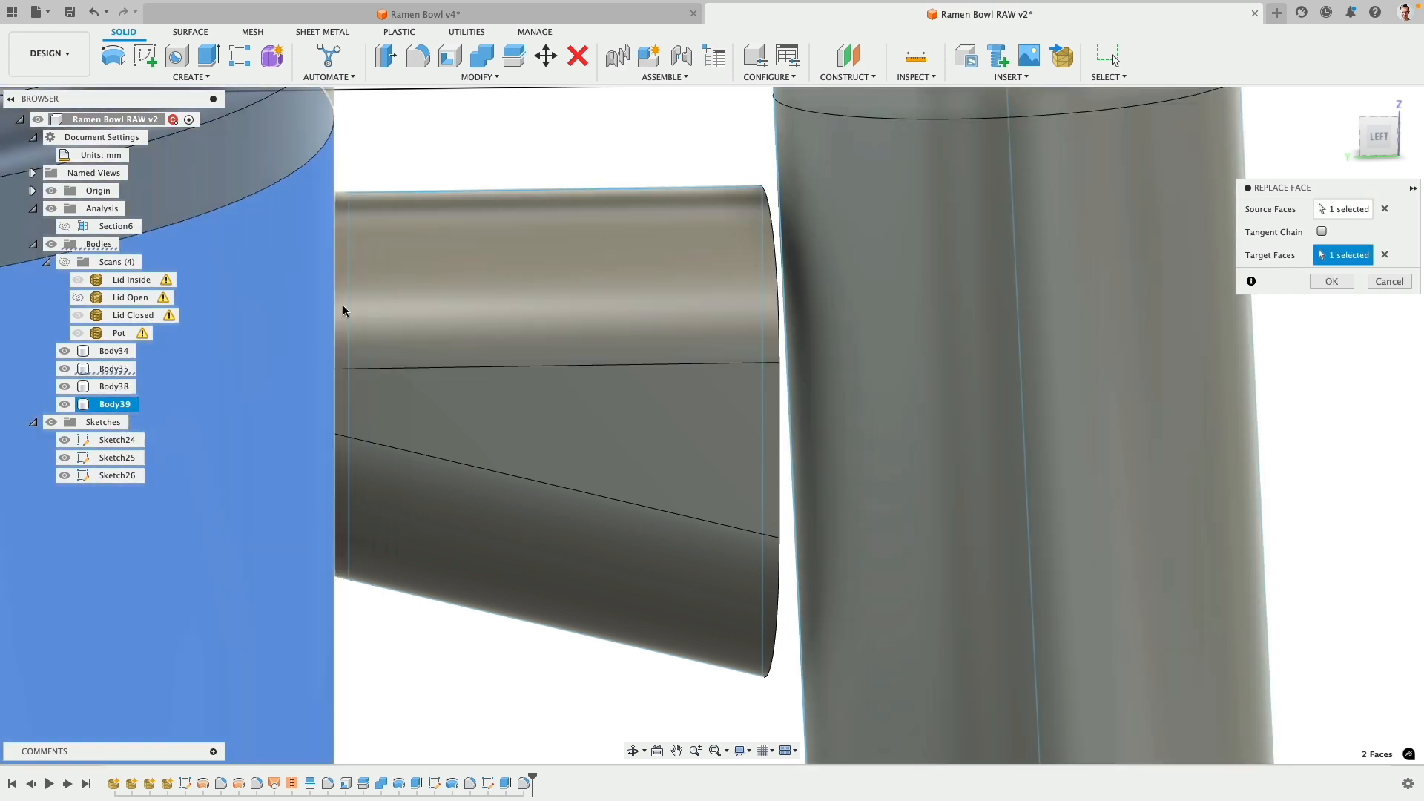
pyautogui.click(1327, 282)
# - Isolate the bridge body to examine its reshaped pot-side end, and restore the visibility of the other bodies
pyautogui.keyDown('shift'); pyautogui.moveTo(519, 230); pyautogui.dragTo(474, 308, button='middle'); pyautogui.keyUp('shift')
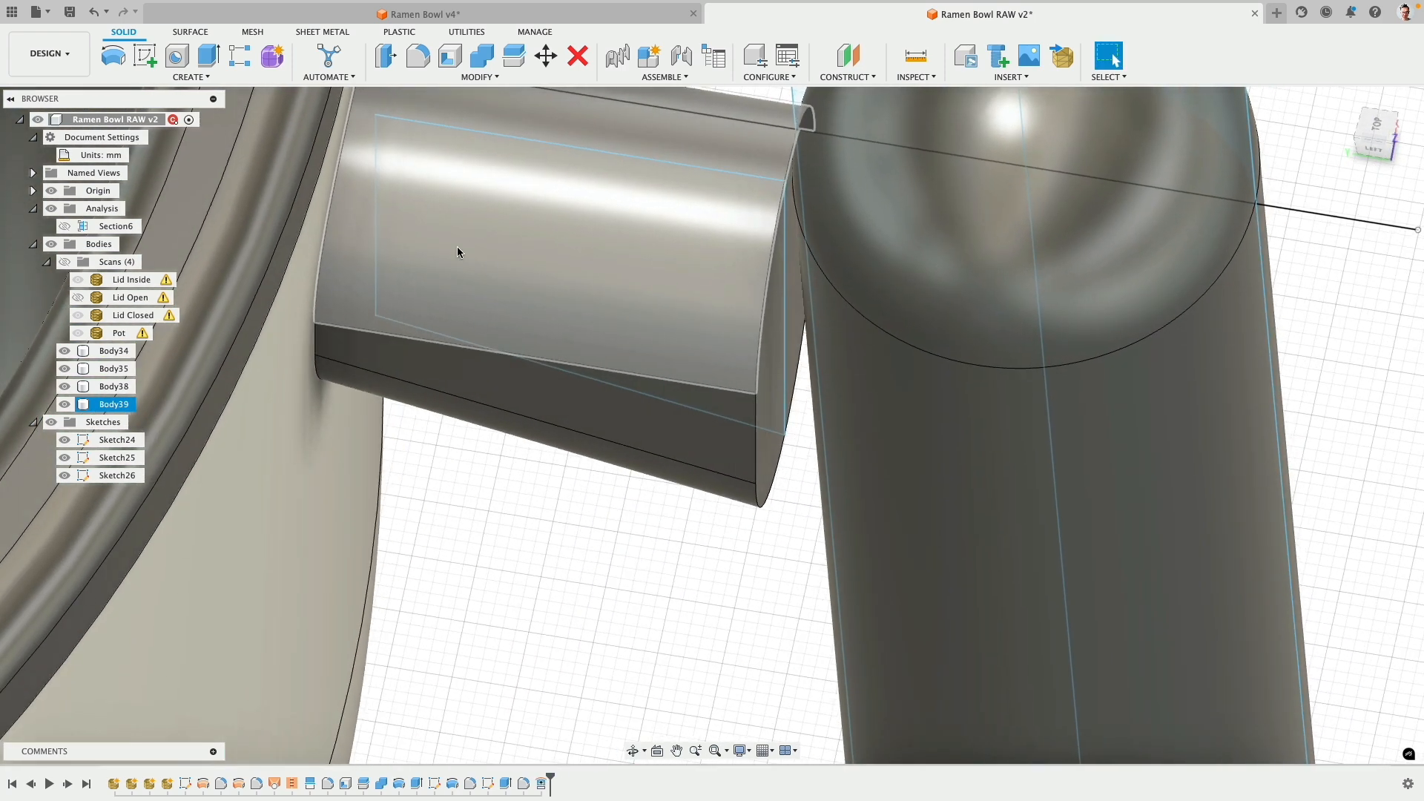
pyautogui.rightClick(110, 405)
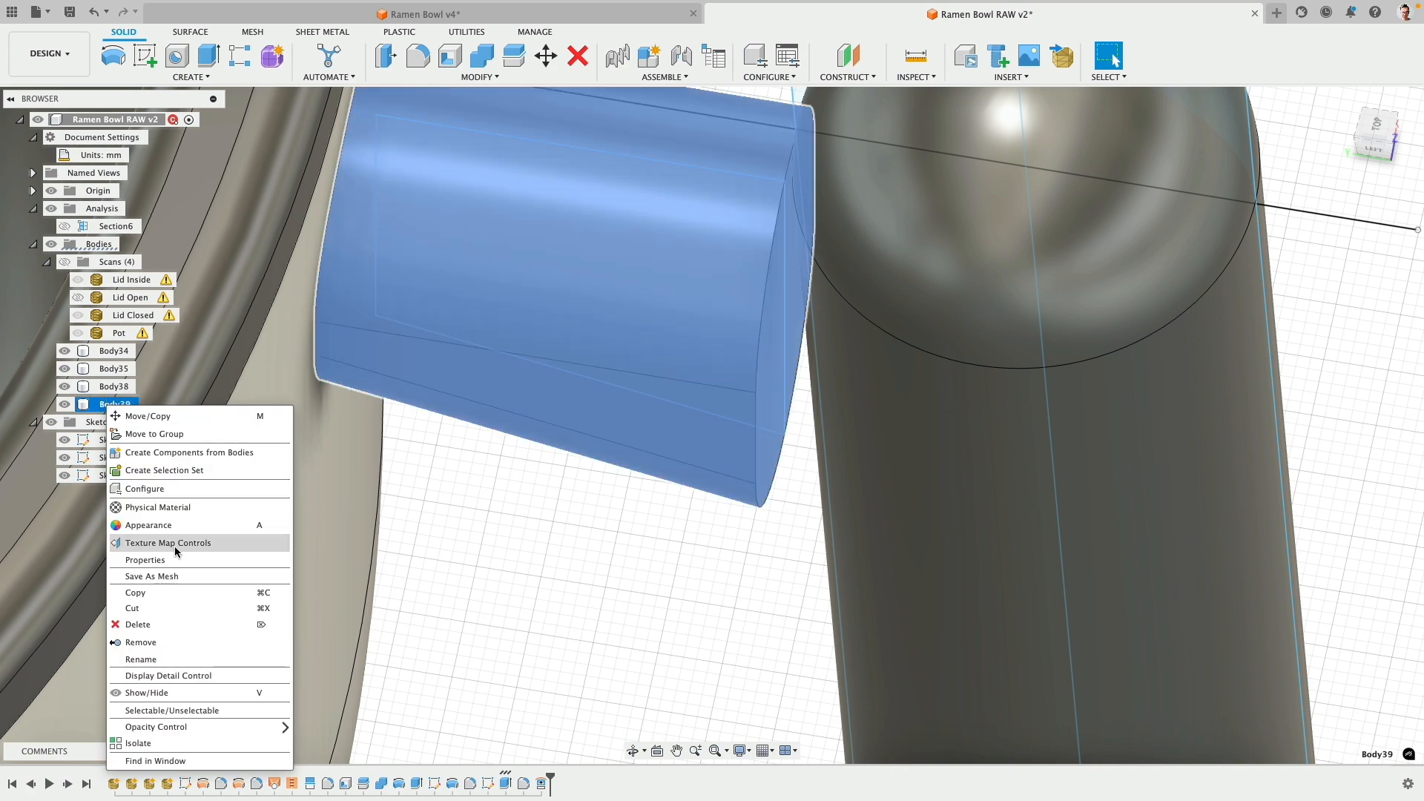
pyautogui.click(138, 742)
pyautogui.keyDown('shift'); pyautogui.moveTo(417, 532); pyautogui.dragTo(572, 546, button='middle'); pyautogui.keyUp('shift')
pyautogui.press('Escape')
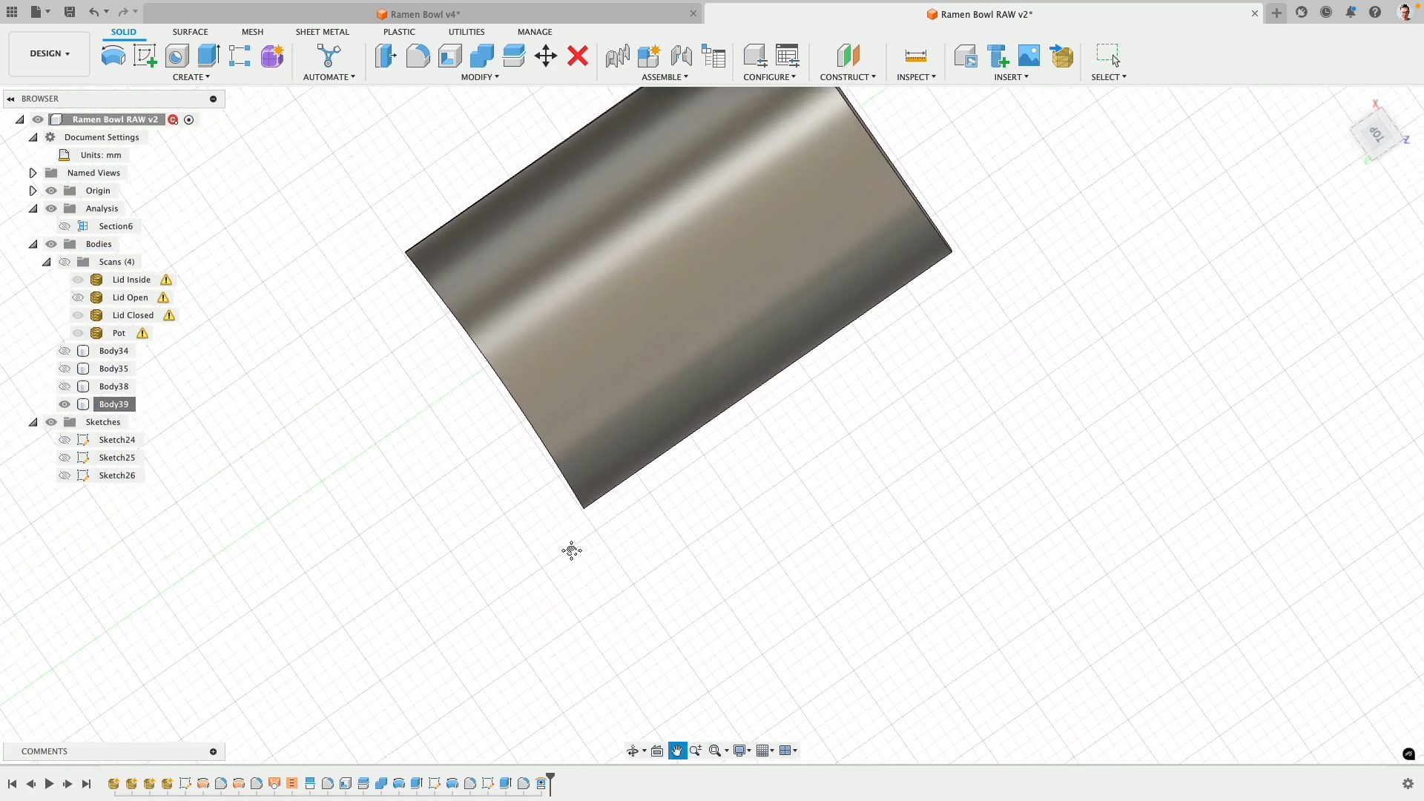
pyautogui.rightClick(119, 407)
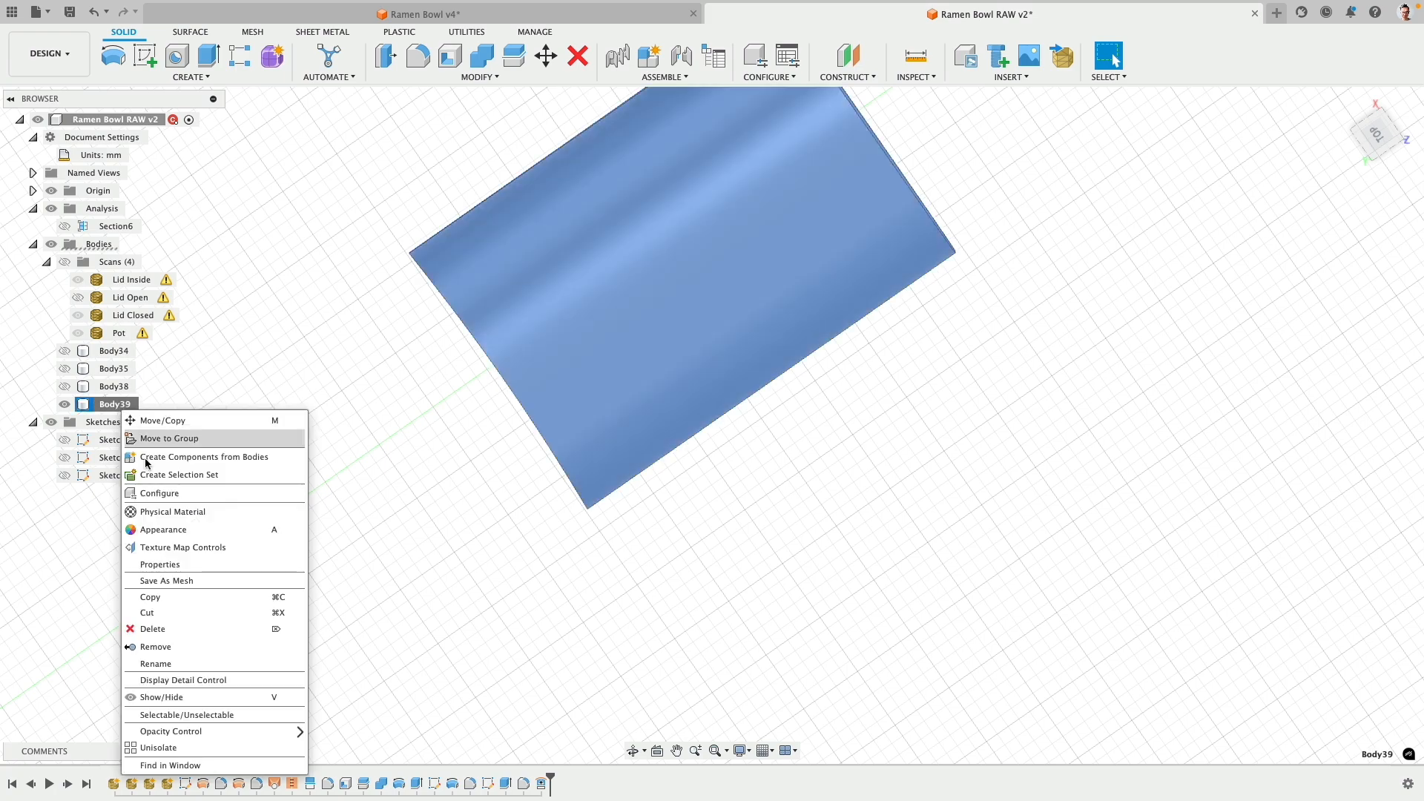
pyautogui.click(180, 748)
# - Offset the bridge's flat grip-side end face about 8.1 mm into the handle grip
pyautogui.moveTo(602, 627)
pyautogui.keyDown('shift'); pyautogui.mouseDown(button='middle')
pyautogui.moveTo(571, 593)
pyautogui.moveTo(571, 553)
pyautogui.mouseUp(button='middle'); pyautogui.keyUp('shift')
pyautogui.moveTo(664, 385); pyautogui.dragTo(416, 104, button='middle')
pyautogui.click(794, 595)
pyautogui.keyDown('shift'); pyautogui.moveTo(794, 594); pyautogui.dragTo(718, 527, button='middle'); pyautogui.keyUp('shift')
pyautogui.moveTo(727, 401)
pyautogui.mouseDown(button='middle')
pyautogui.moveTo(681, 654)
pyautogui.moveTo(719, 414)
pyautogui.mouseUp(button='middle')
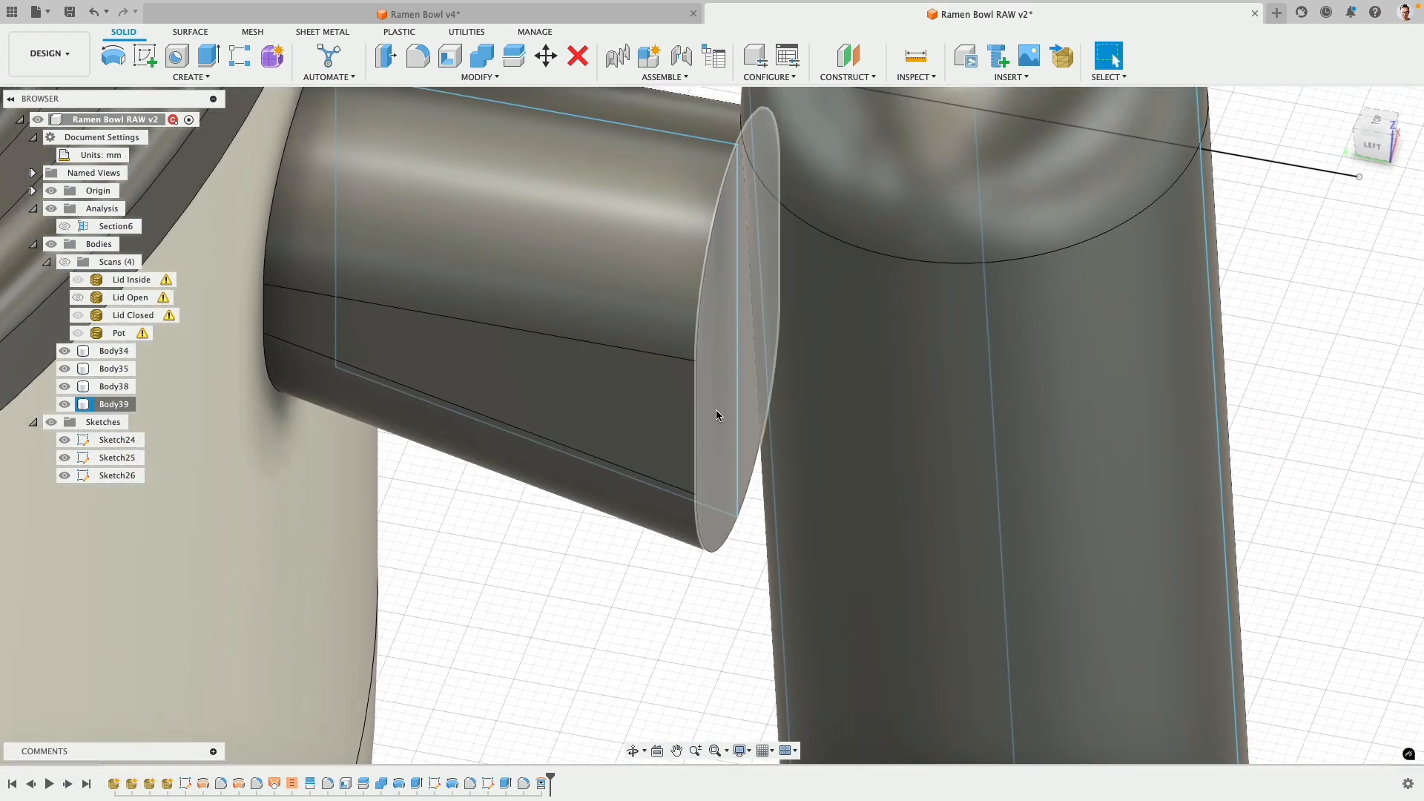
pyautogui.click(730, 402)
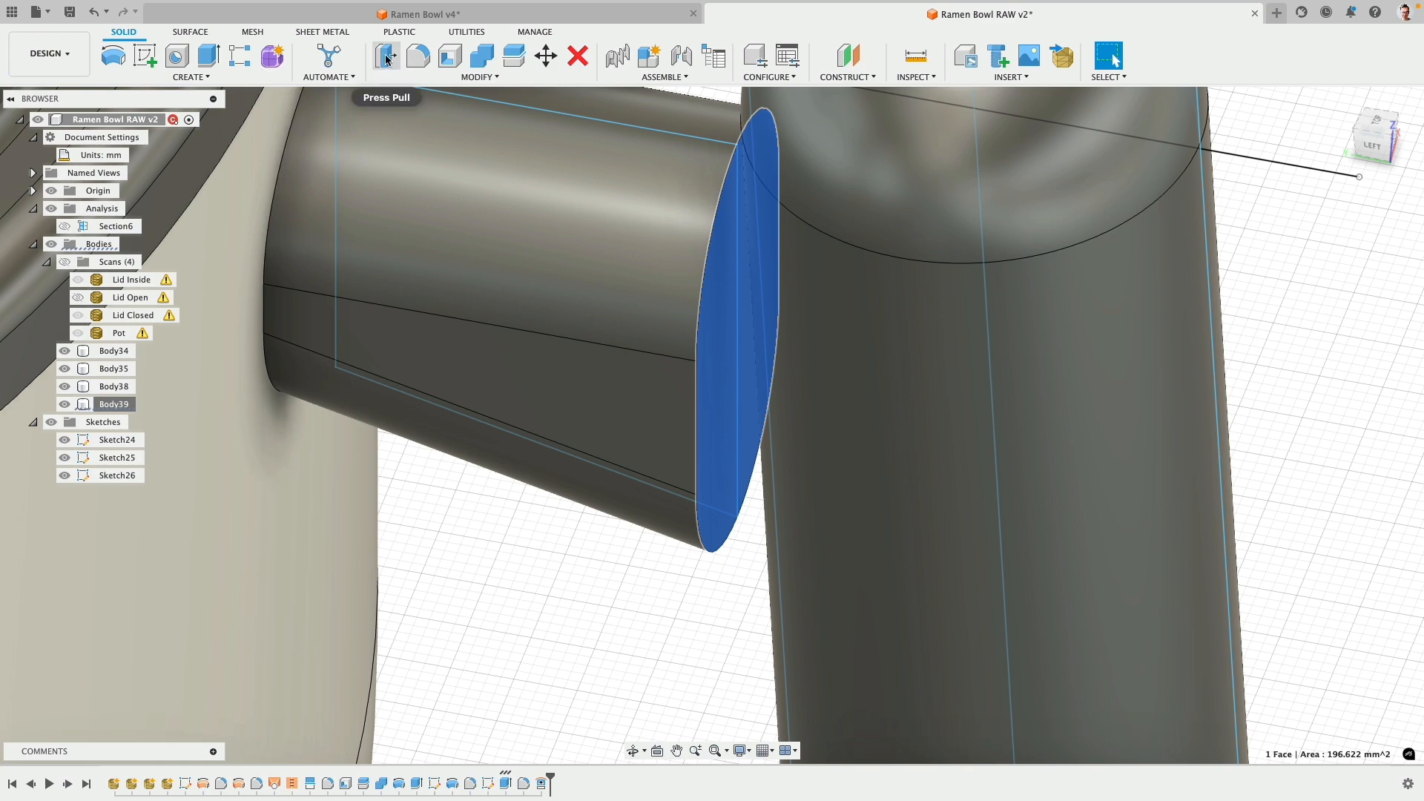
pyautogui.click(402, 61)
pyautogui.moveTo(728, 410); pyautogui.dragTo(753, 490)
pyautogui.keyDown('shift'); pyautogui.moveTo(753, 490); pyautogui.dragTo(736, 400, button='middle'); pyautogui.keyUp('shift')
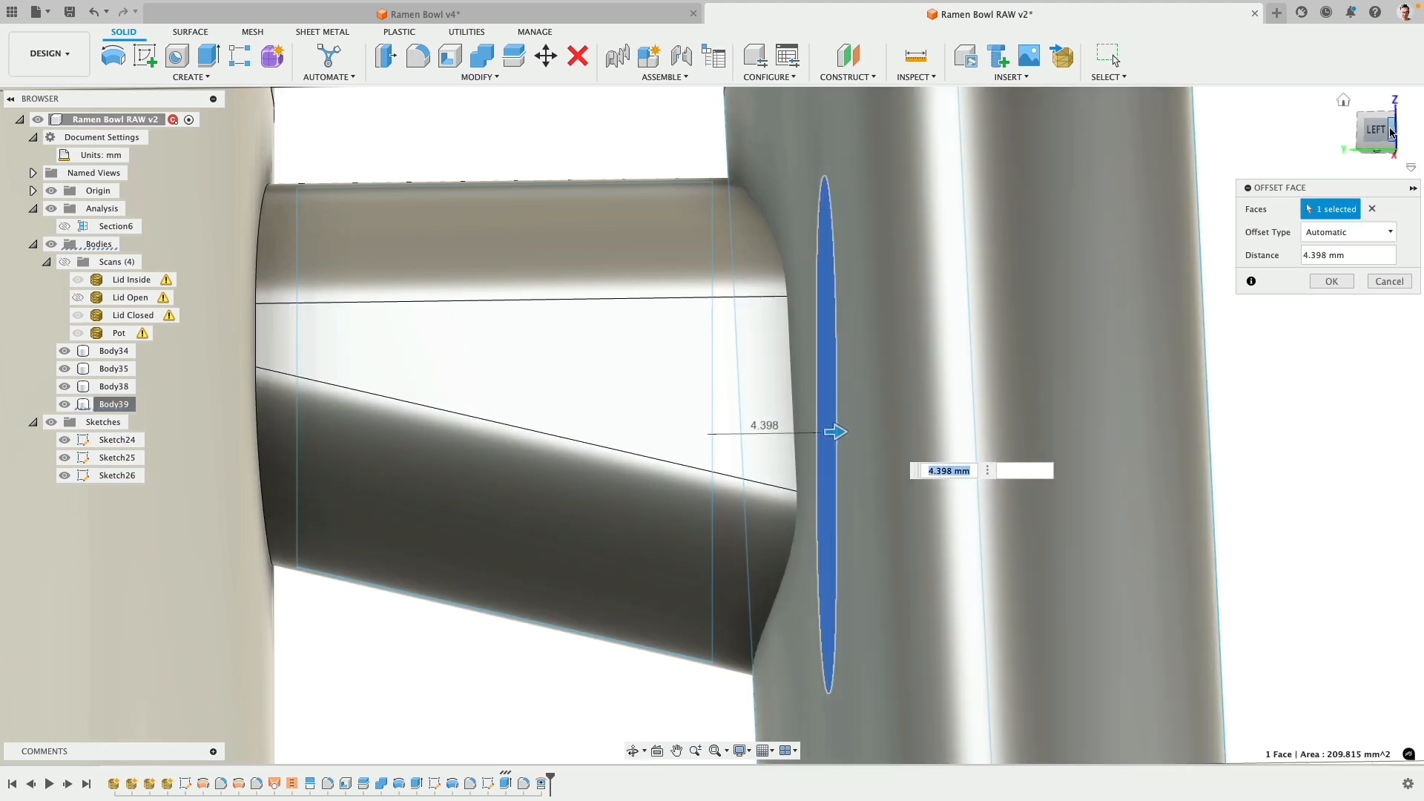
pyautogui.click(1377, 130)
pyautogui.moveTo(810, 527); pyautogui.dragTo(695, 528, button='middle')
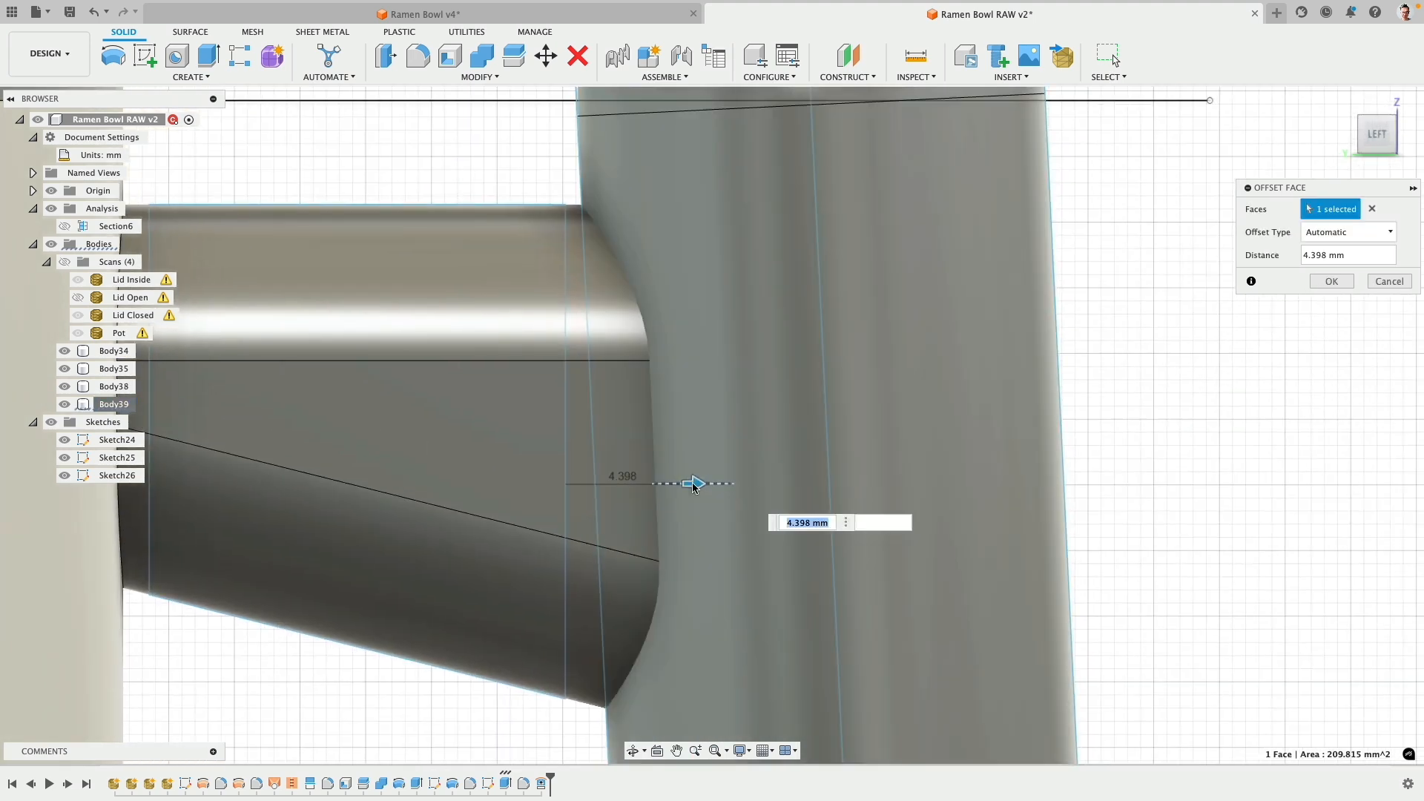
pyautogui.moveTo(693, 483); pyautogui.dragTo(791, 493)
pyautogui.scroll(-3, 659, 520)
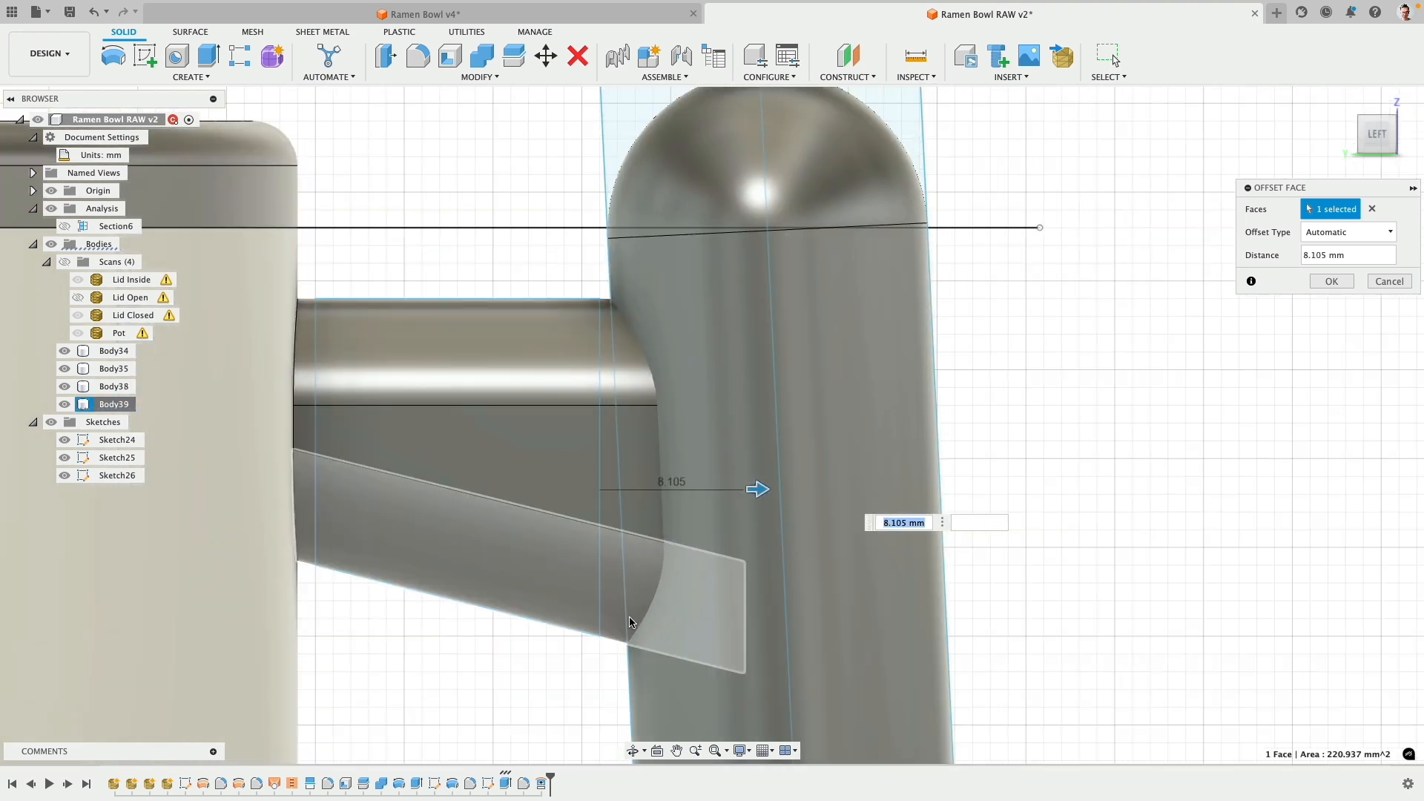
# - Set the visual style to Shaded with Hidden Edges and extend the end face's offset to about the grip's centre line
pyautogui.click(741, 751)
pyautogui.moveTo(816, 638)
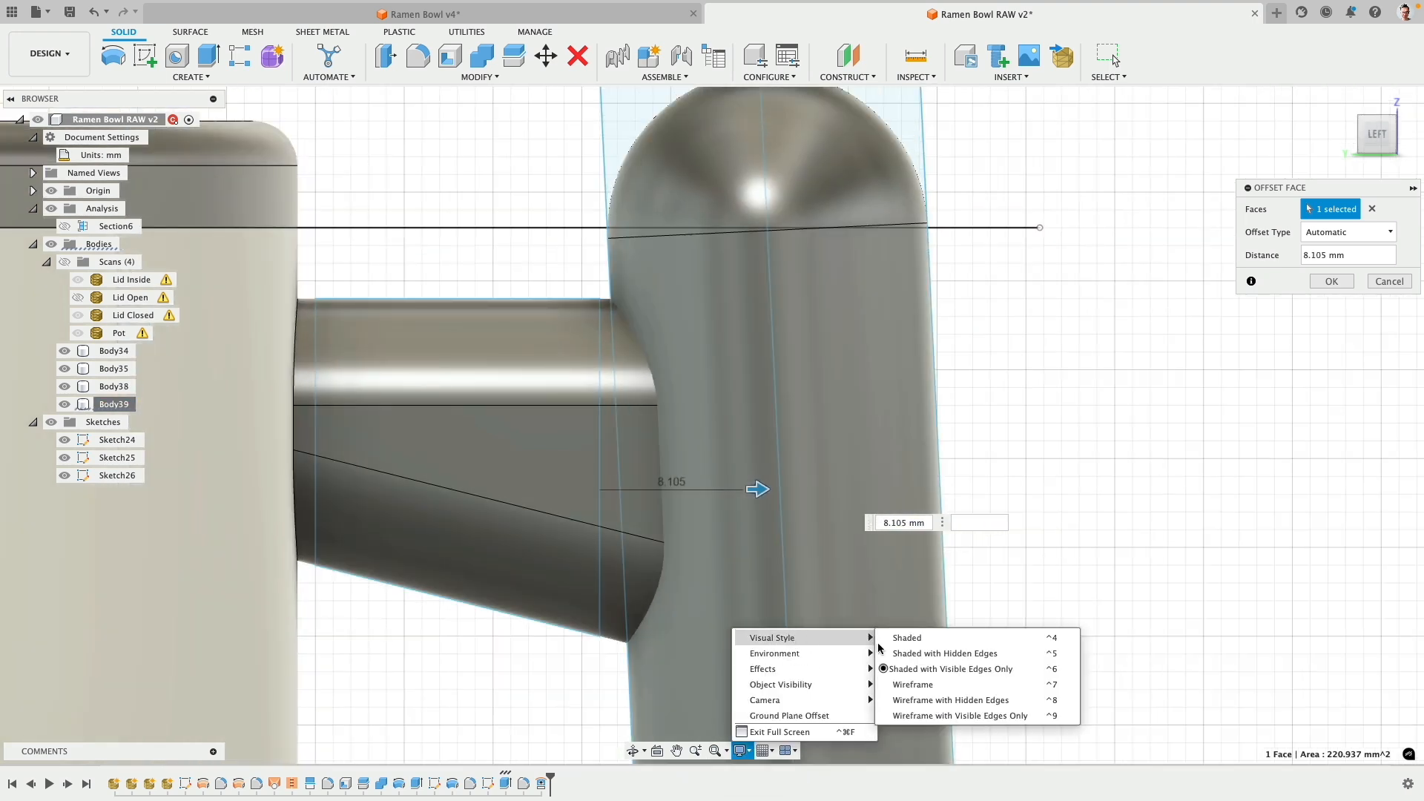
pyautogui.click(897, 651)
pyautogui.moveTo(761, 490); pyautogui.dragTo(785, 492)
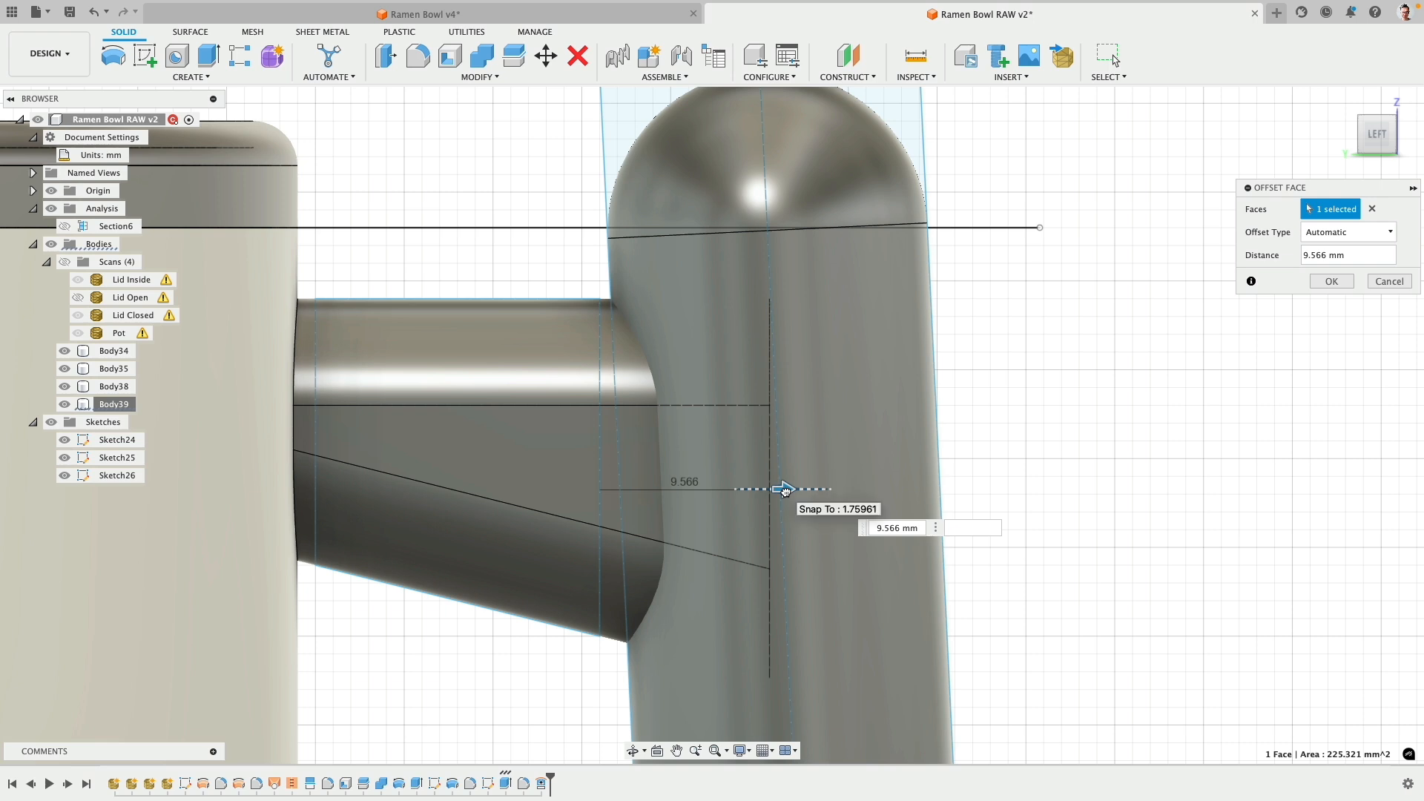
pyautogui.moveTo(785, 492); pyautogui.dragTo(785, 491)
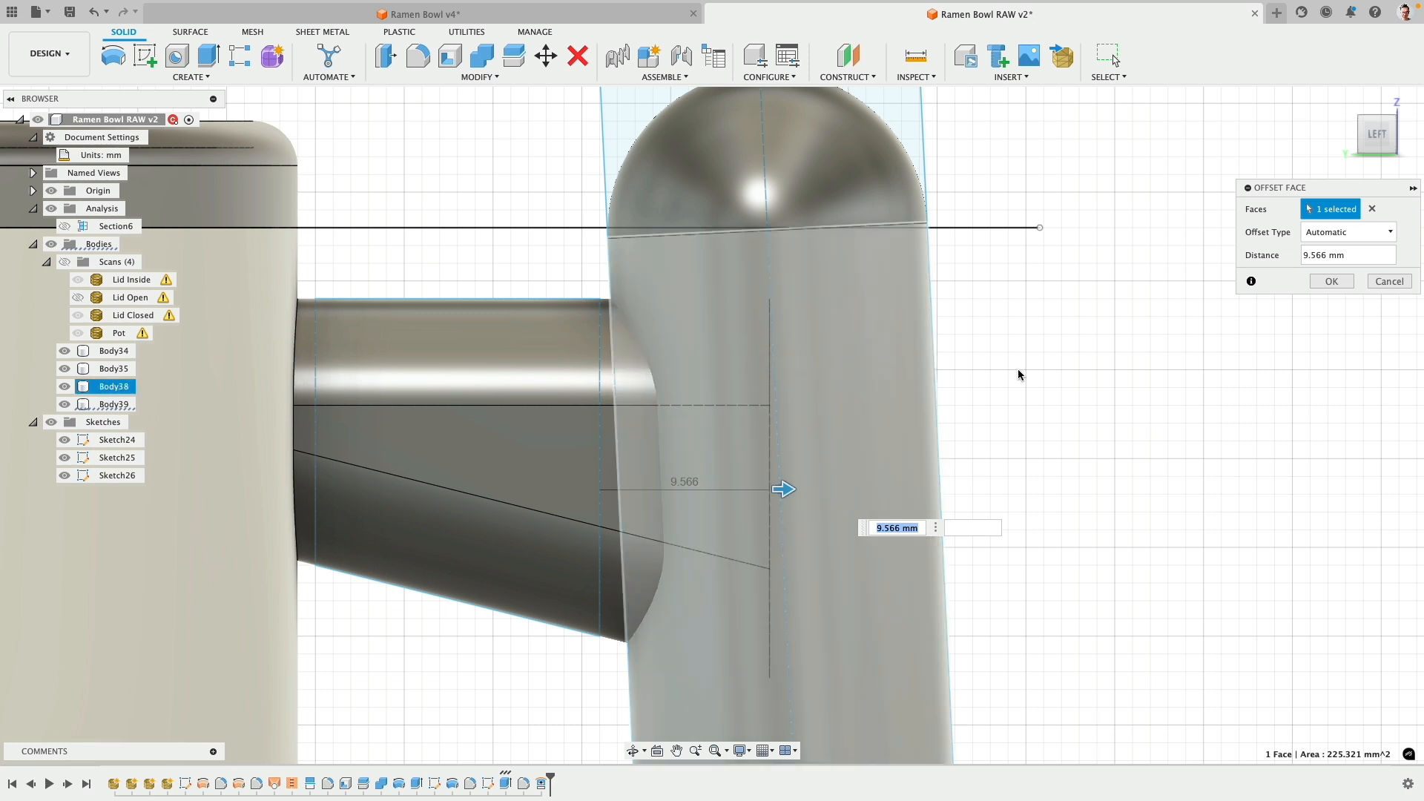
pyautogui.click(1356, 253)
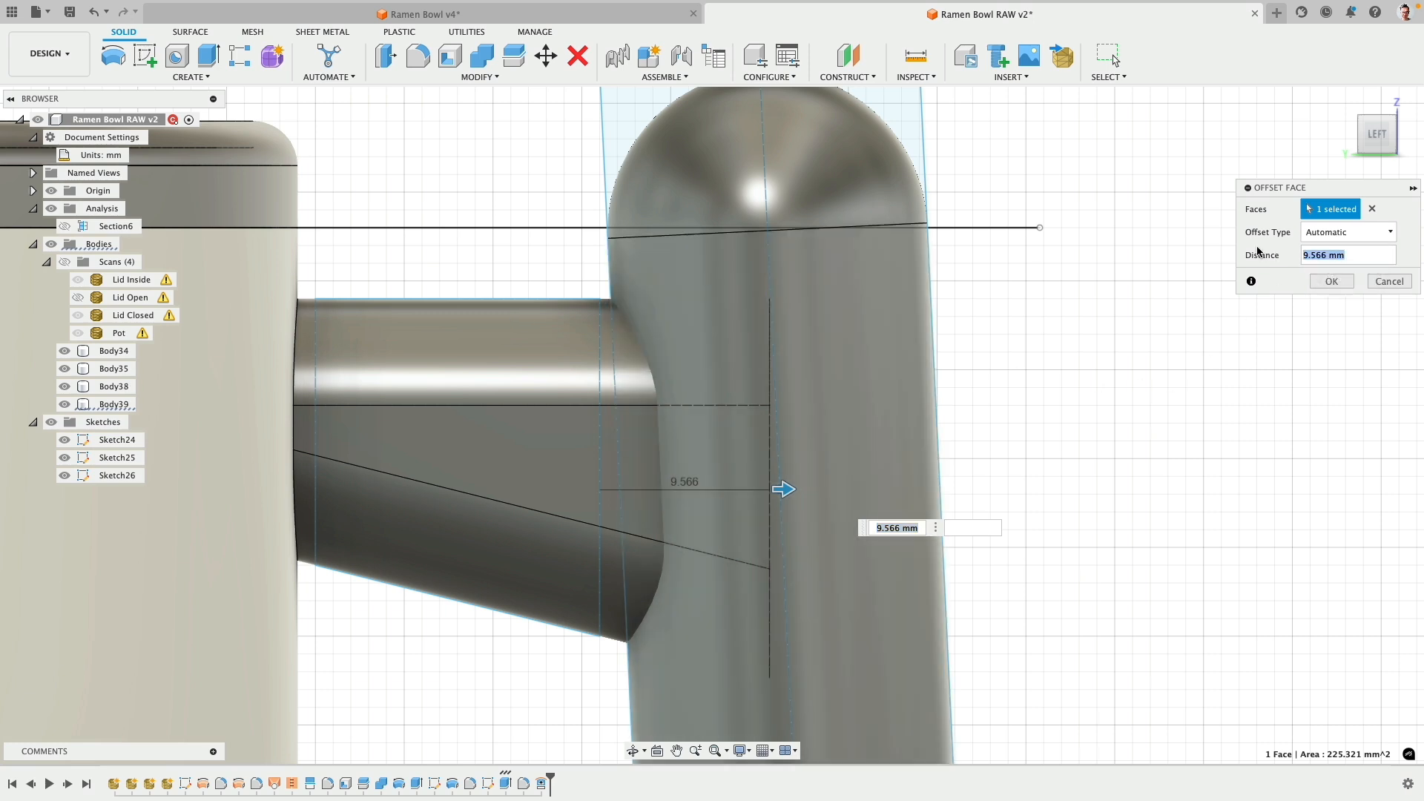
pyautogui.press('Return')
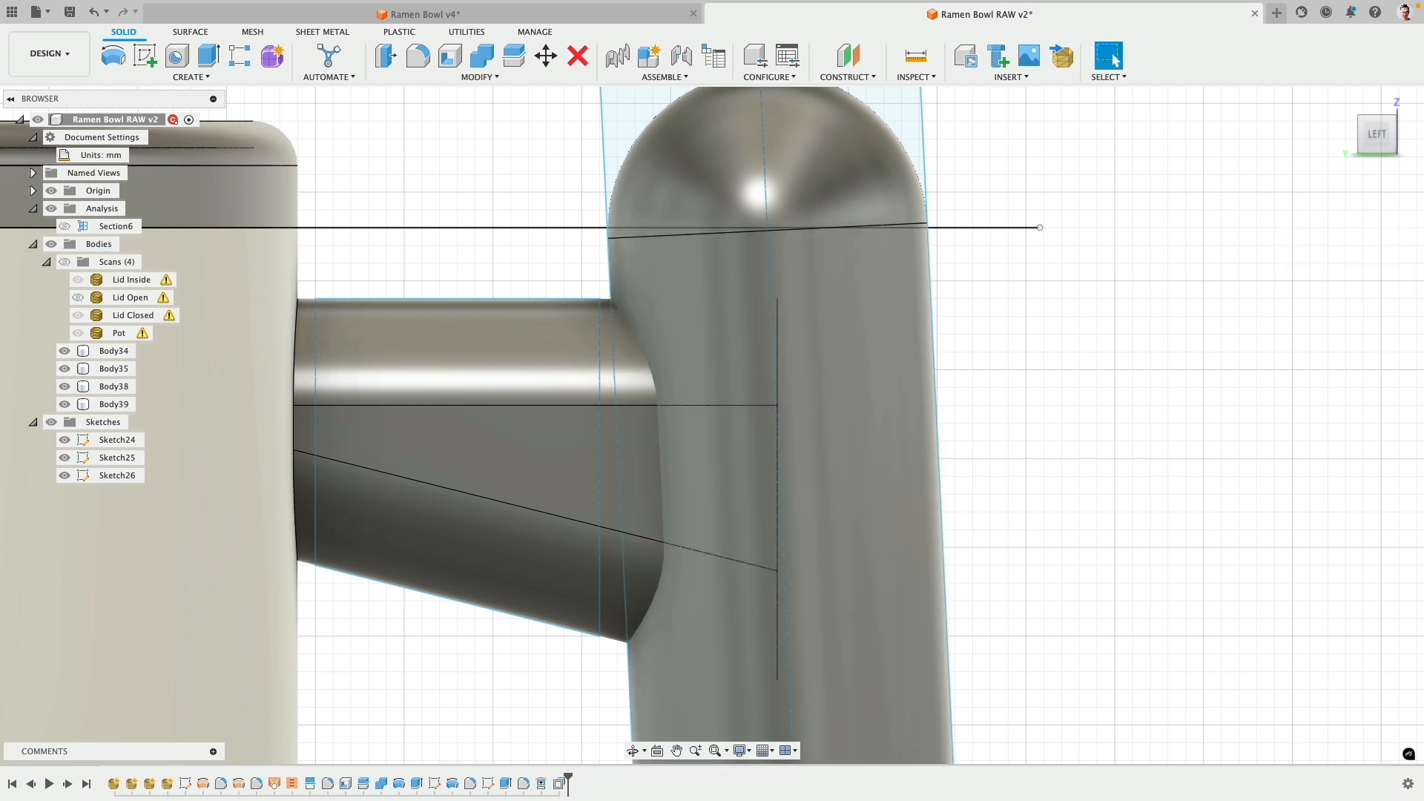
# - Combine with the Cut operation, using the grip as target and the bridge as tool body, keeping the tool
pyautogui.click(482, 55)
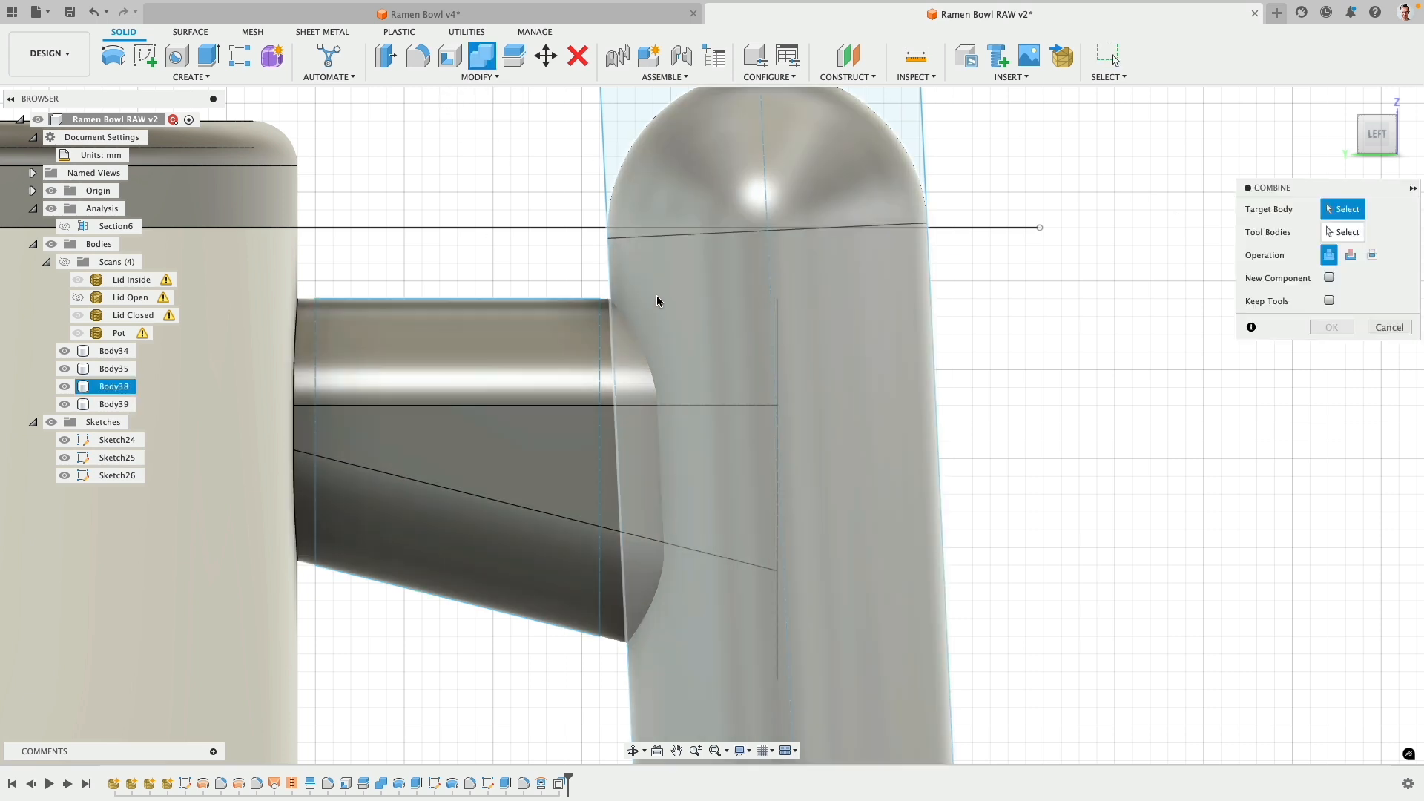
pyautogui.click(642, 264)
pyautogui.click(1350, 255)
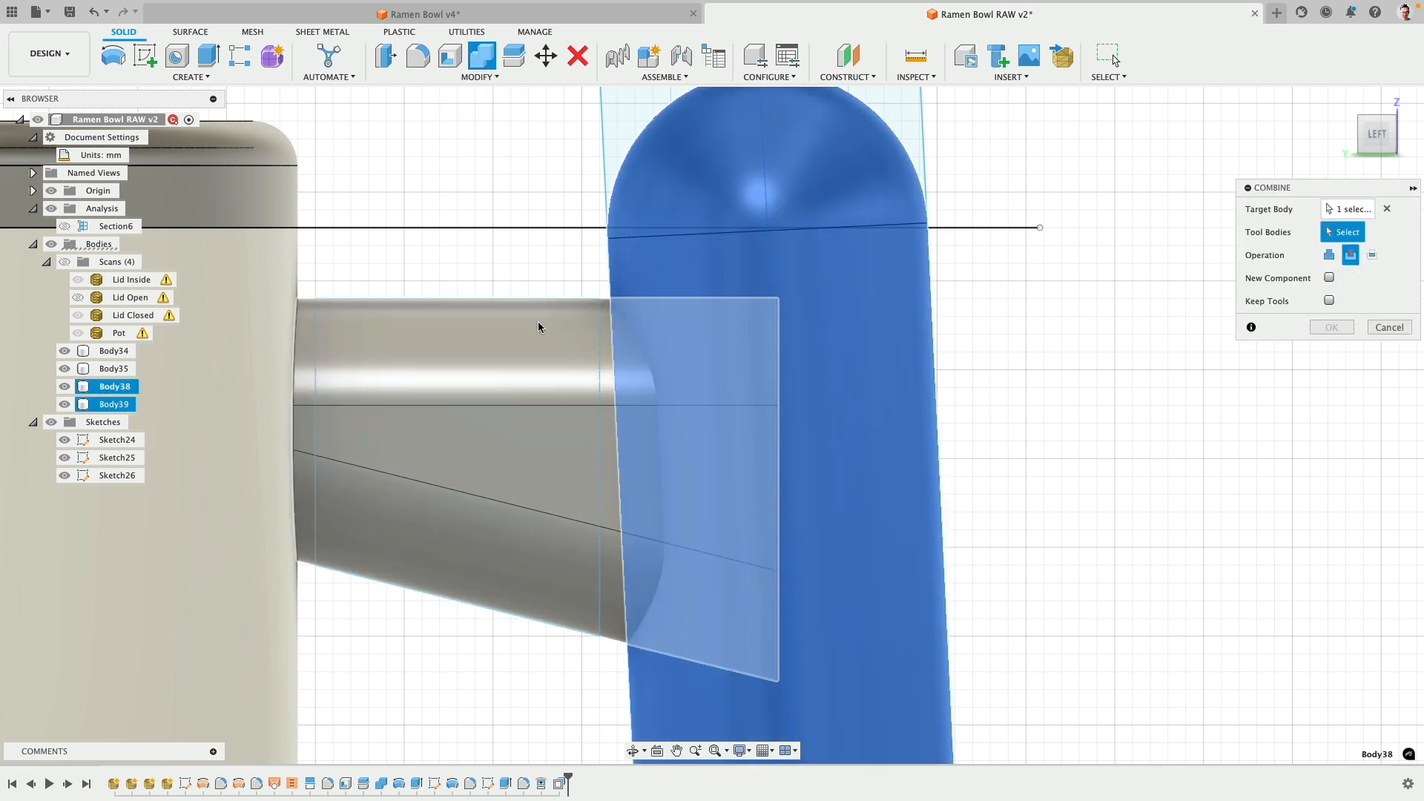
pyautogui.click(537, 326)
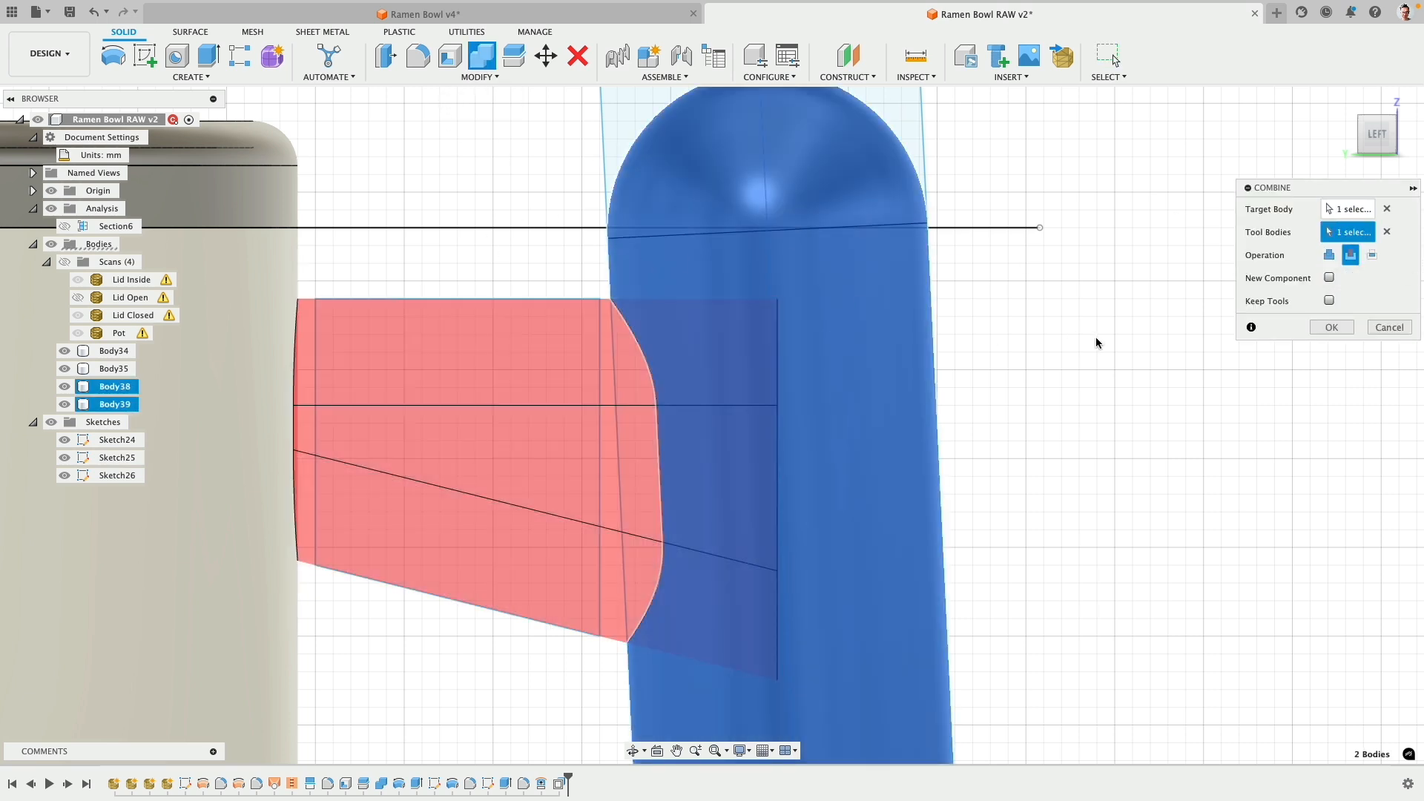
pyautogui.click(1330, 301)
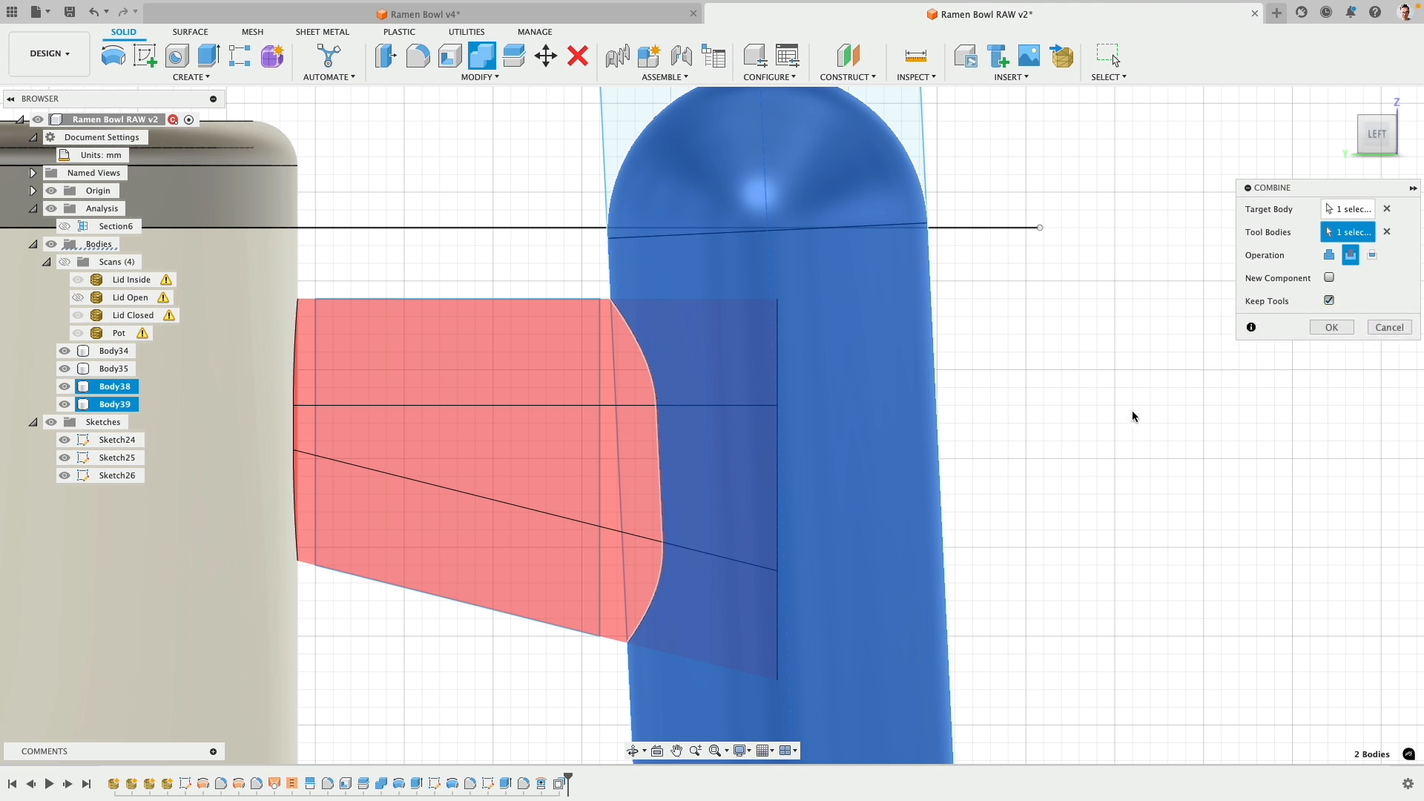
pyautogui.click(1333, 327)
# - Show only the grip body and examine the bridge-shaped pocket cut into it
pyautogui.scroll(-2, 1001, 469)
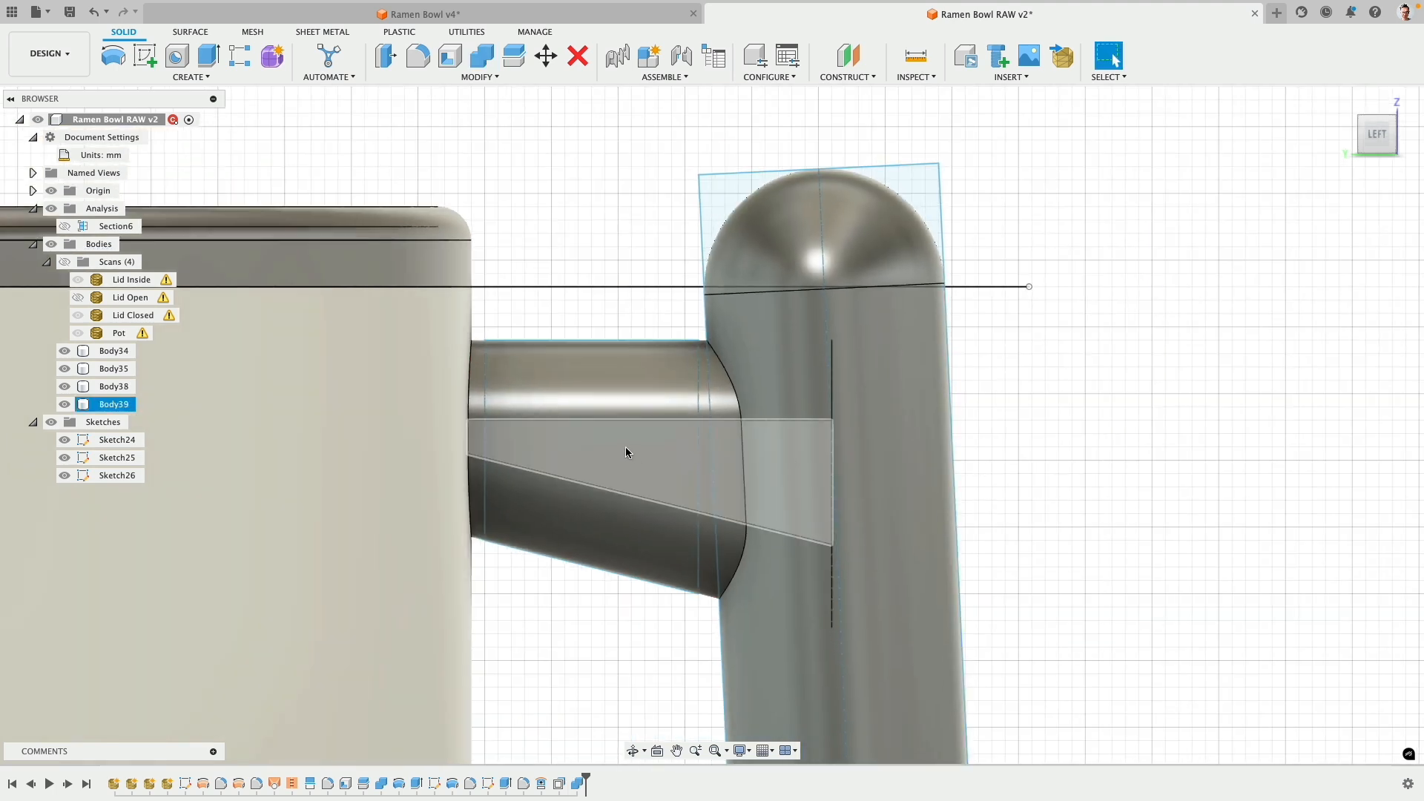
pyautogui.click(878, 360)
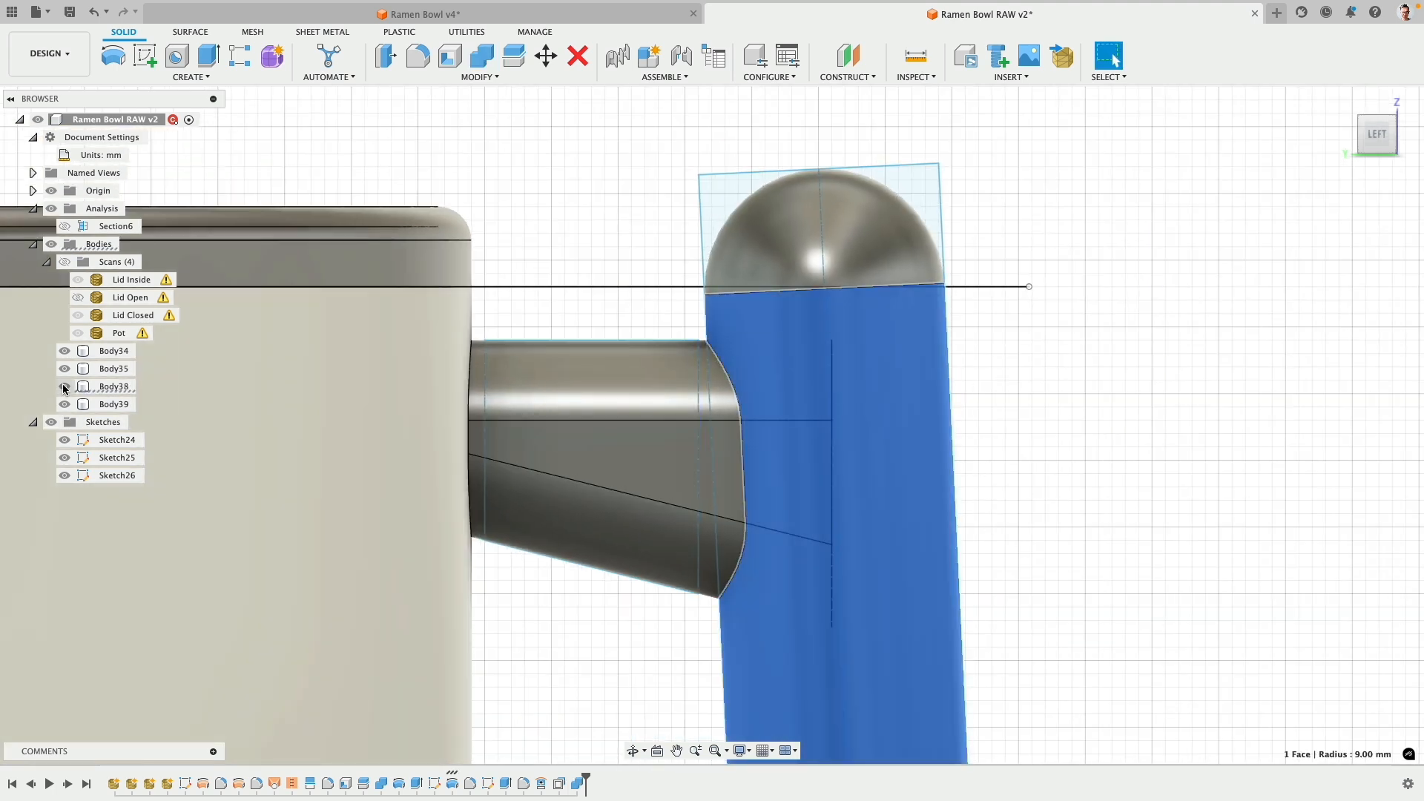
pyautogui.click(64, 387)
pyautogui.click(65, 386)
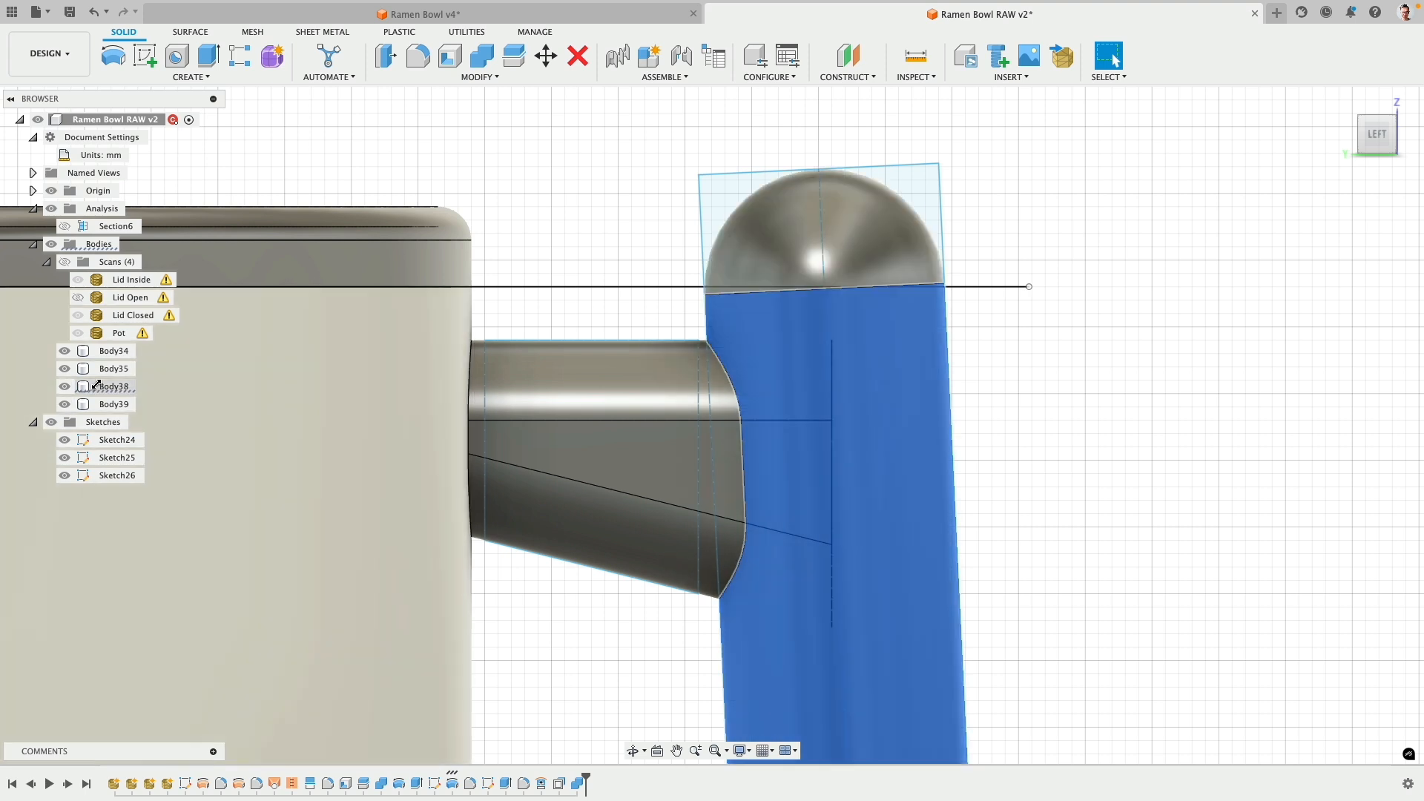
pyautogui.rightClick(106, 371)
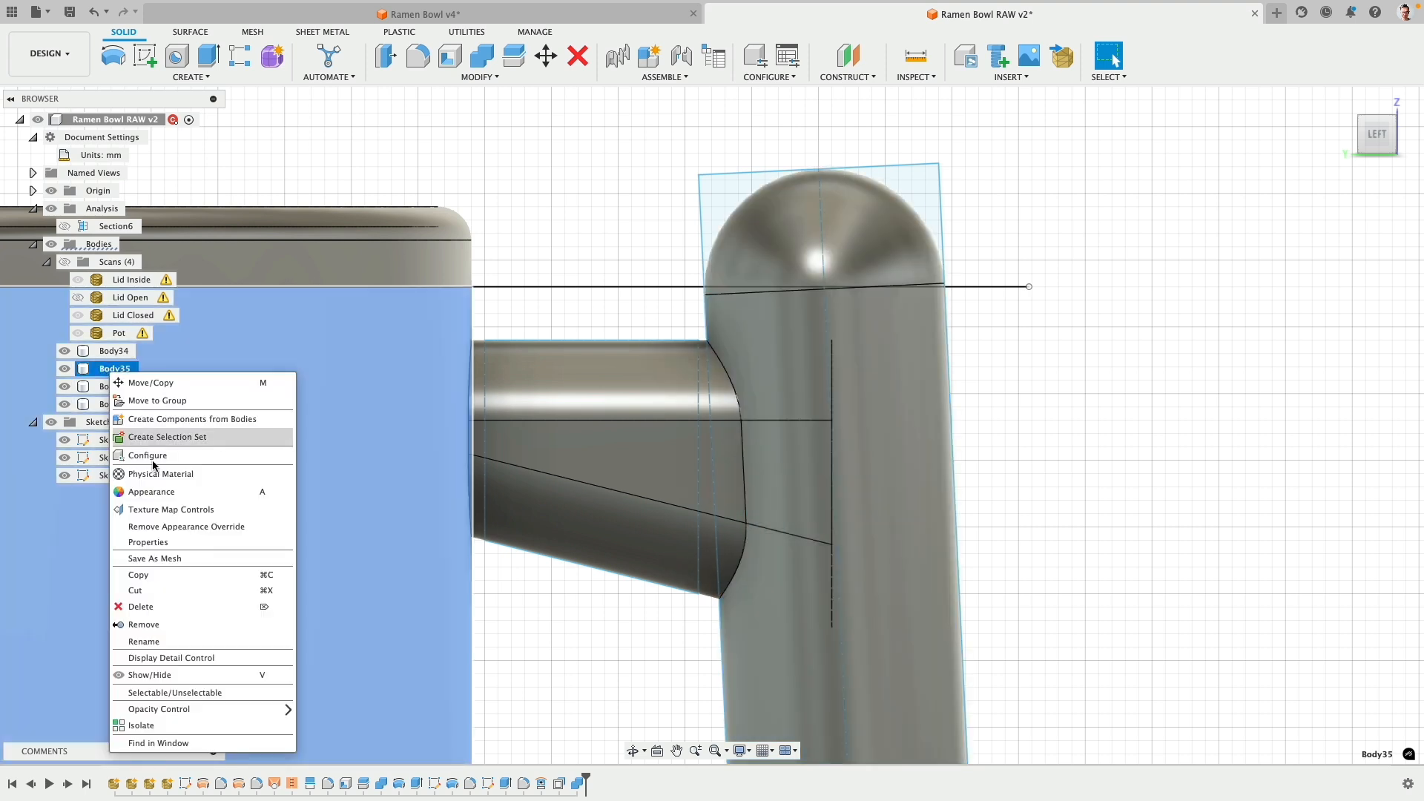
pyautogui.click(183, 724)
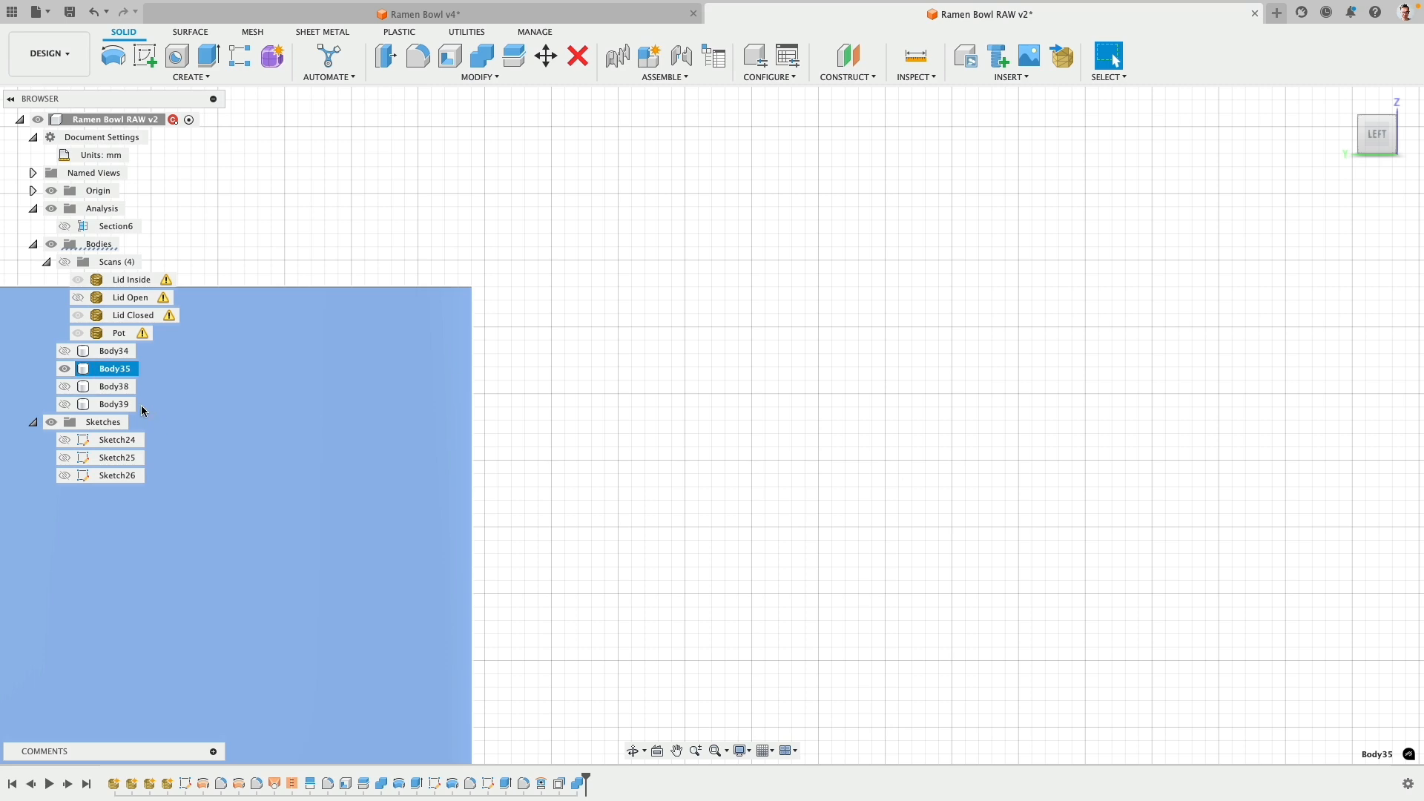
pyautogui.click(65, 369)
pyautogui.click(64, 387)
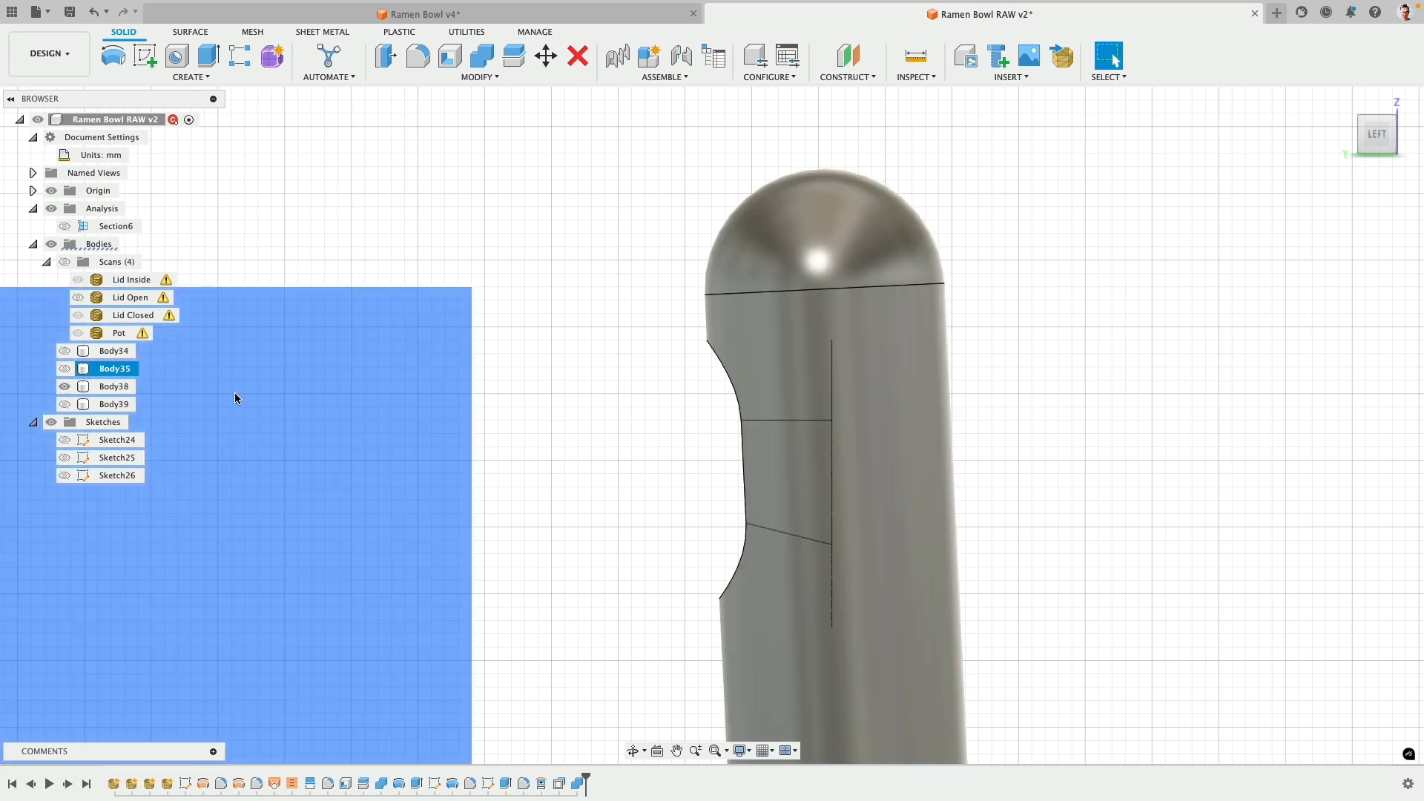
pyautogui.keyDown('shift'); pyautogui.moveTo(568, 415); pyautogui.dragTo(499, 391, button='middle'); pyautogui.keyUp('shift')
pyautogui.click(1383, 141)
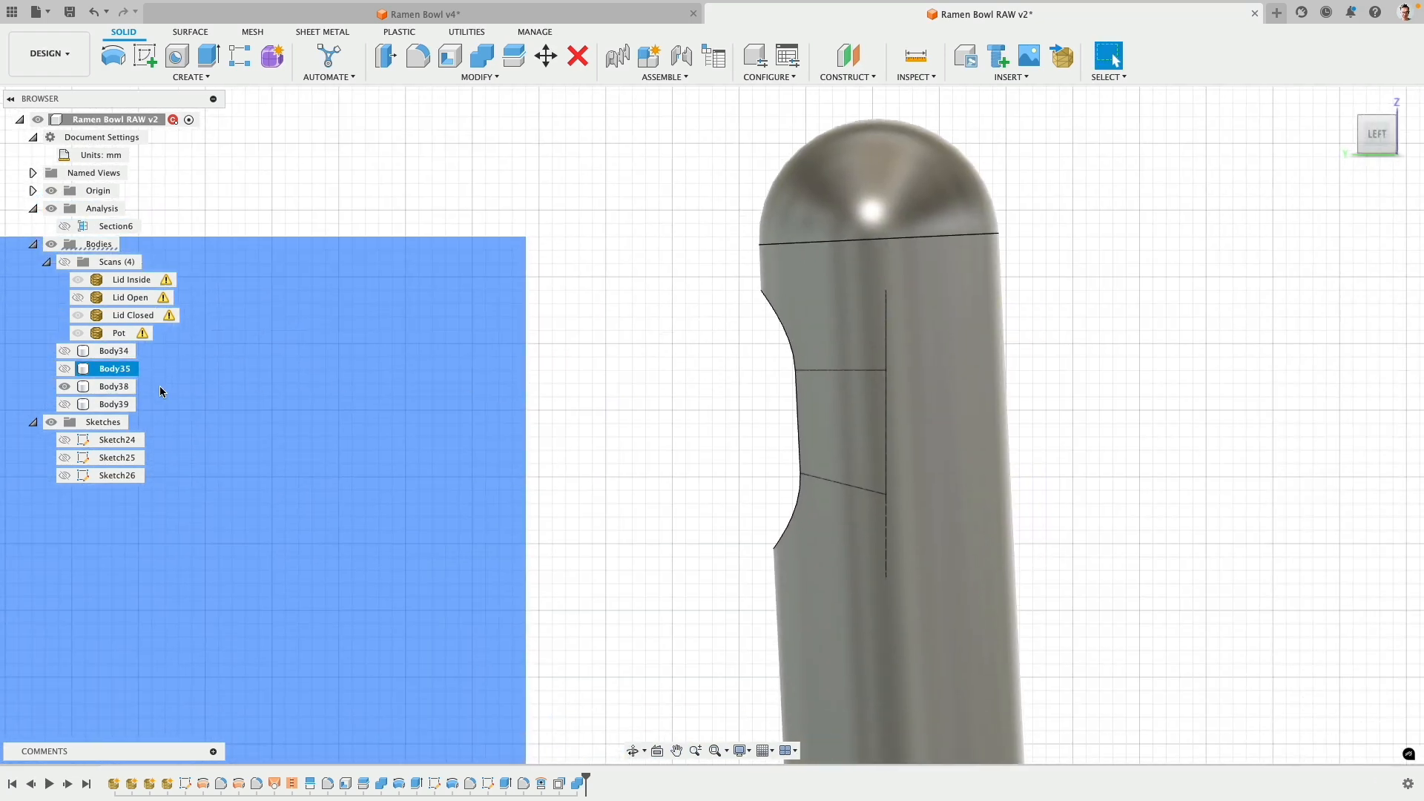
# - Show the pot, its upper body and the bridge again, and open the options of the latest Combine feature in the timeline
pyautogui.click(67, 369)
pyautogui.click(65, 352)
pyautogui.click(65, 405)
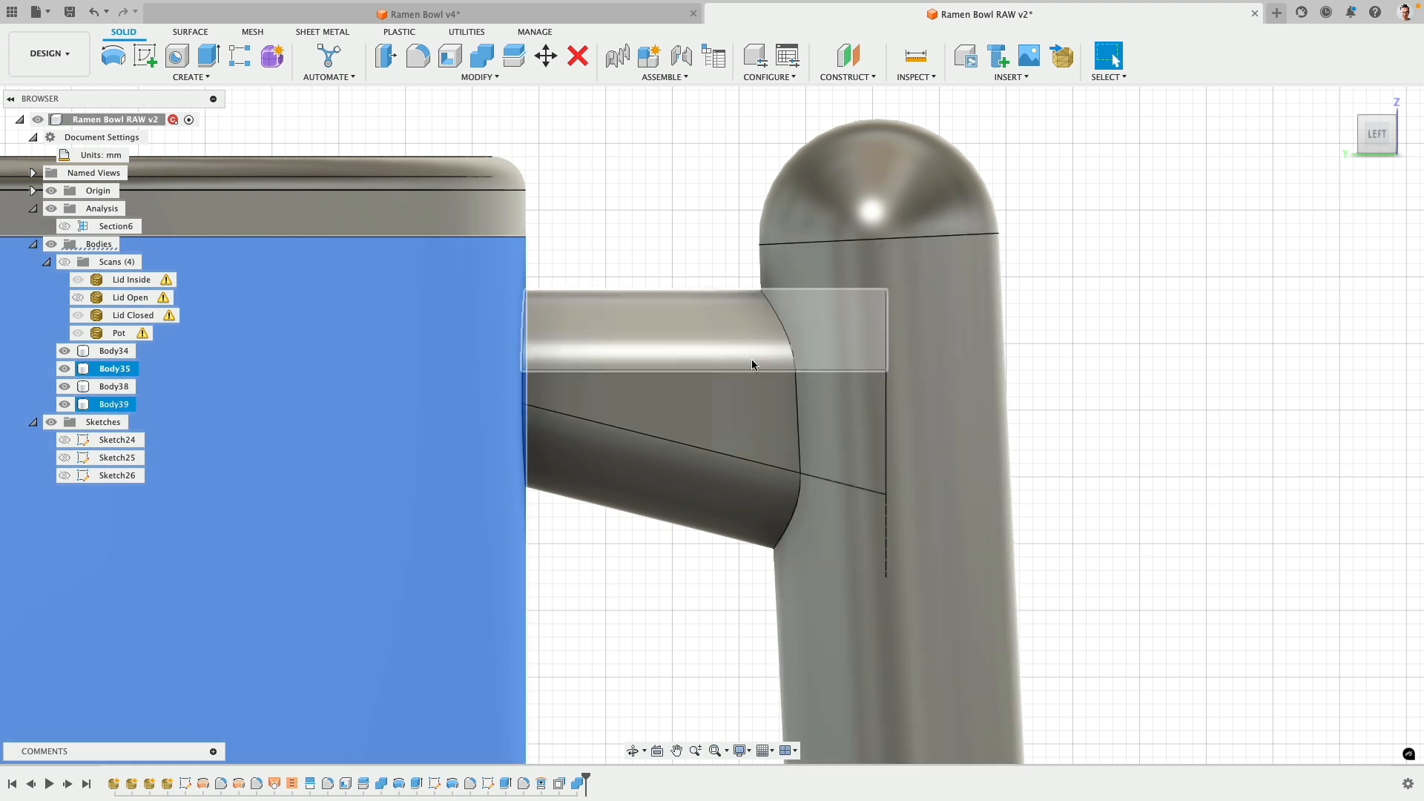
pyautogui.rightClick(578, 784)
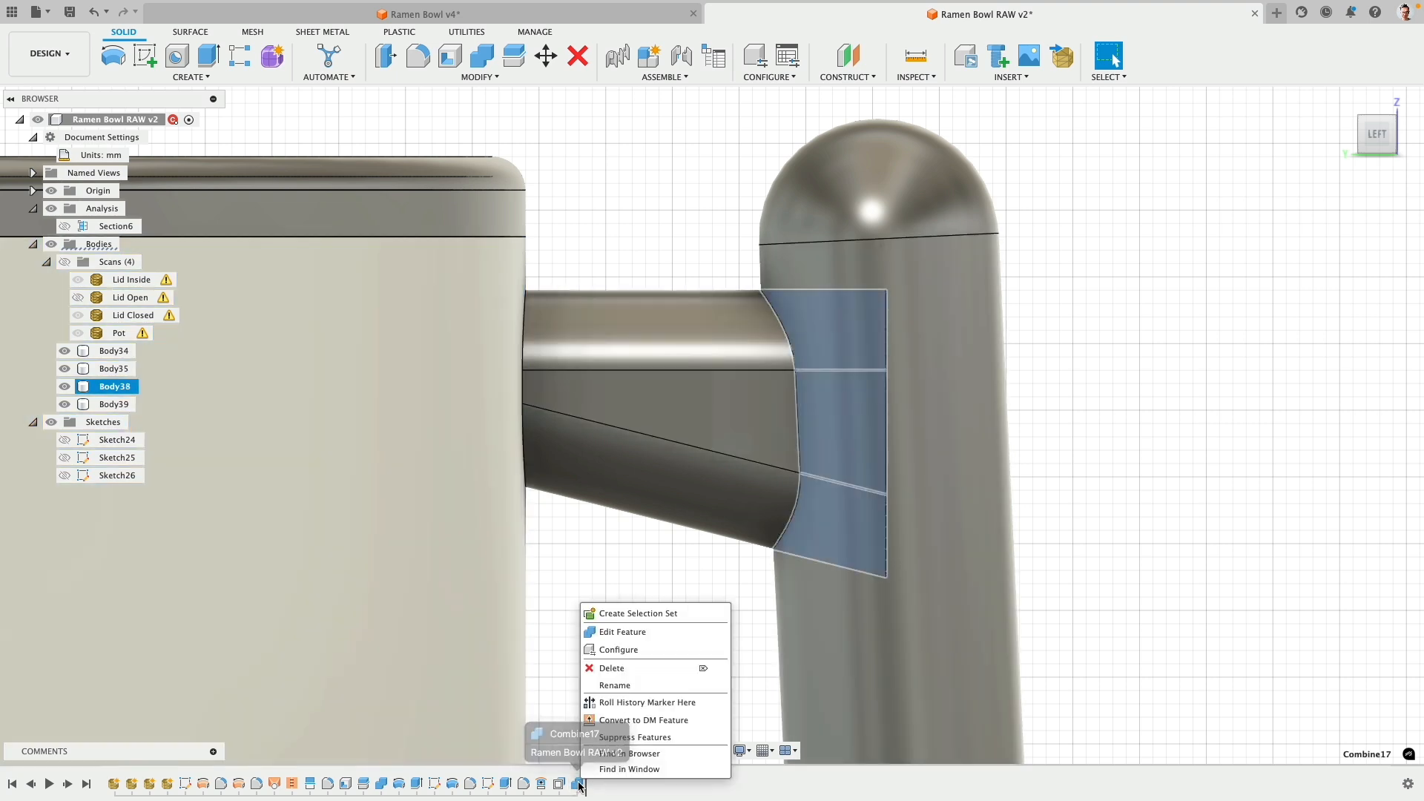
# - Delete the Combine17 and OffsetFaces7 features at the end of the timeline
pyautogui.click(642, 670)
pyautogui.rightClick(561, 785)
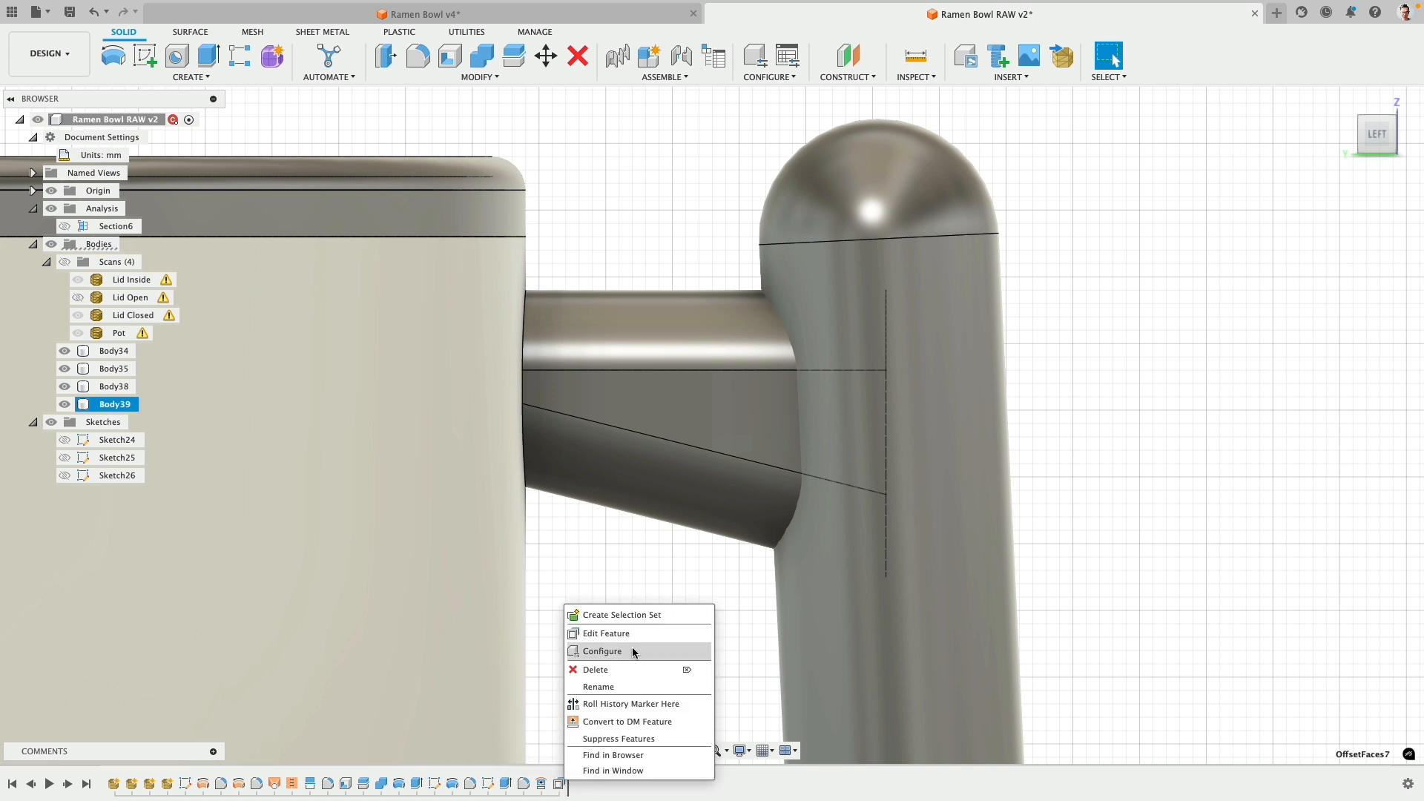
pyautogui.click(632, 675)
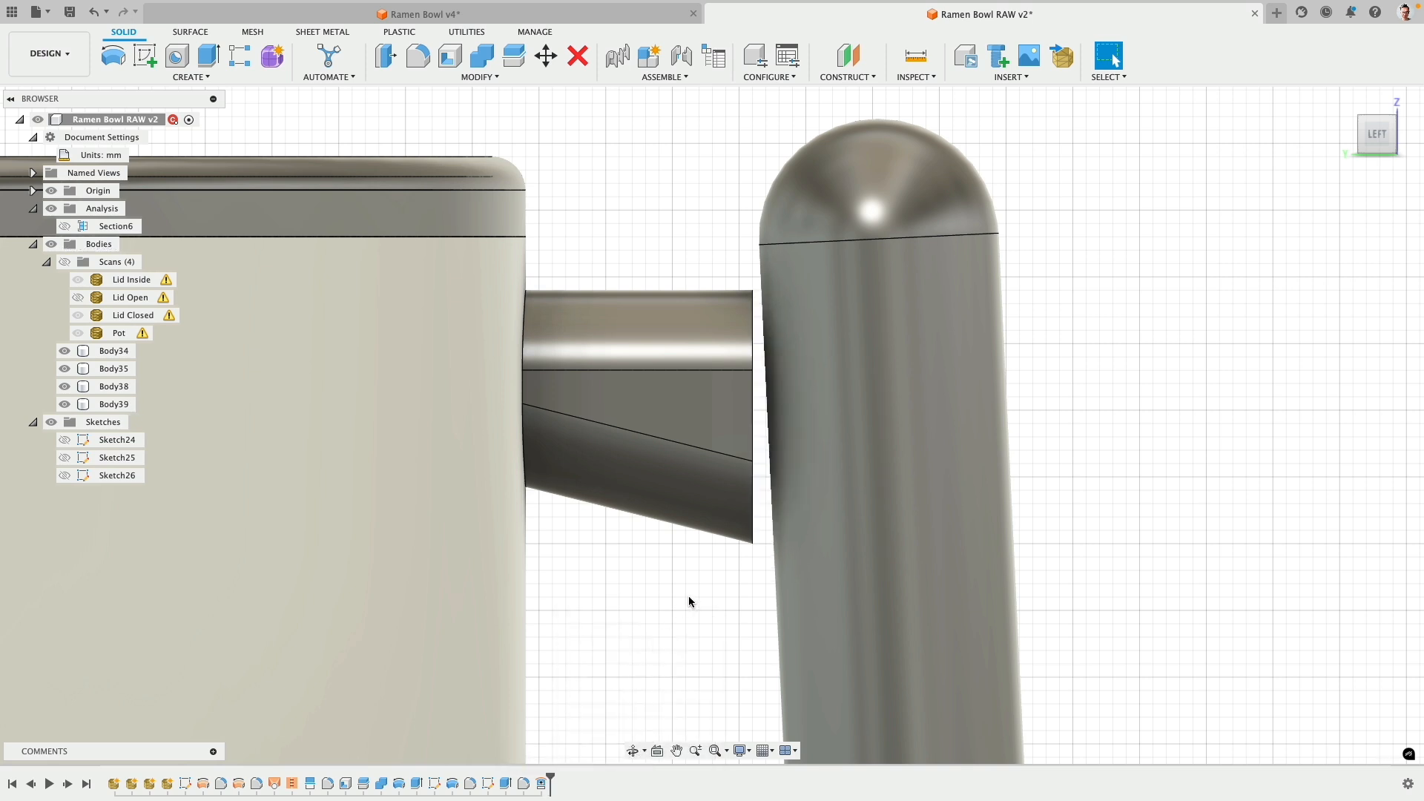
# - Replace the connector arm's flat end face with the handle's side face so the arm meets the handle
pyautogui.keyDown('shift'); pyautogui.moveTo(689, 595); pyautogui.dragTo(737, 537, button='middle'); pyautogui.keyUp('shift')
pyautogui.click(763, 465)
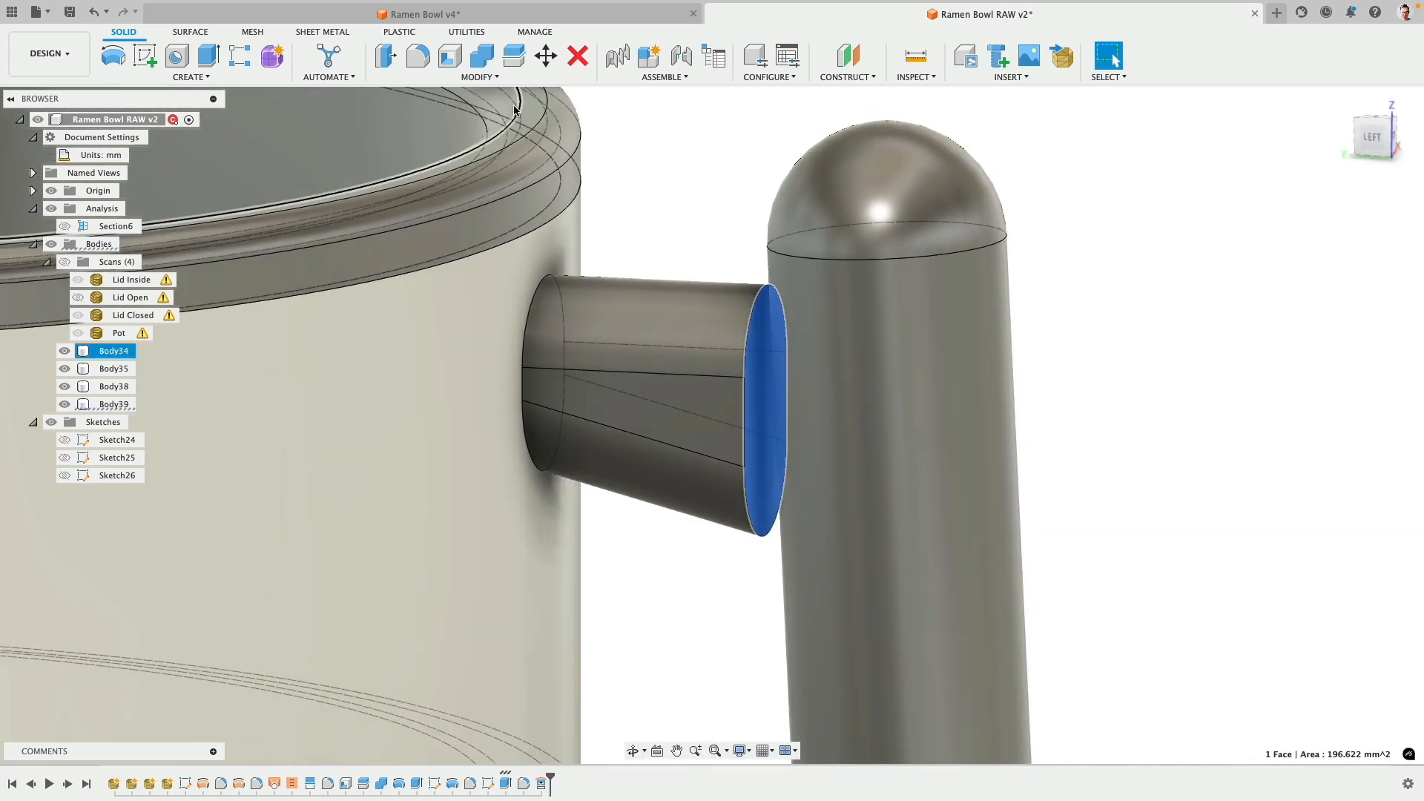
pyautogui.click(481, 77)
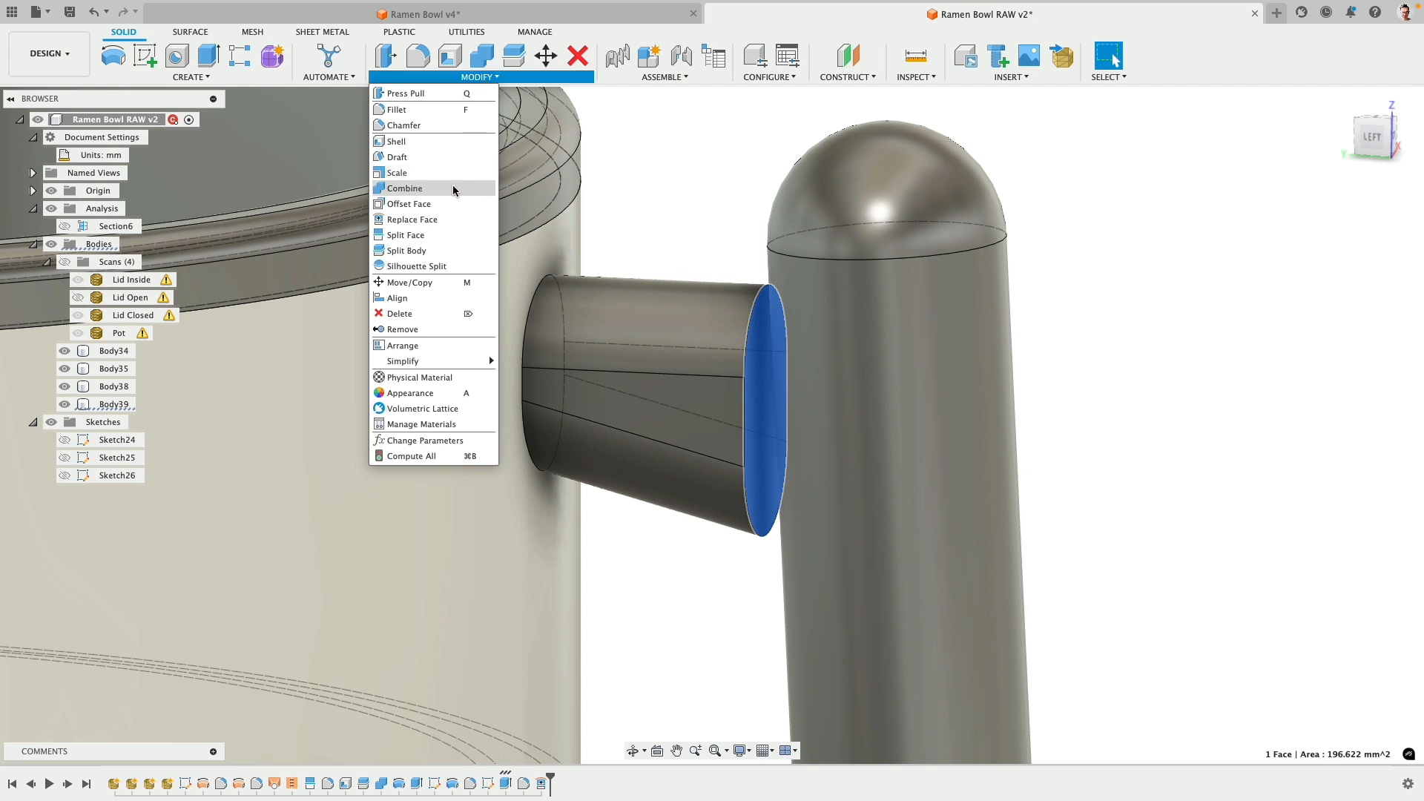
pyautogui.click(438, 218)
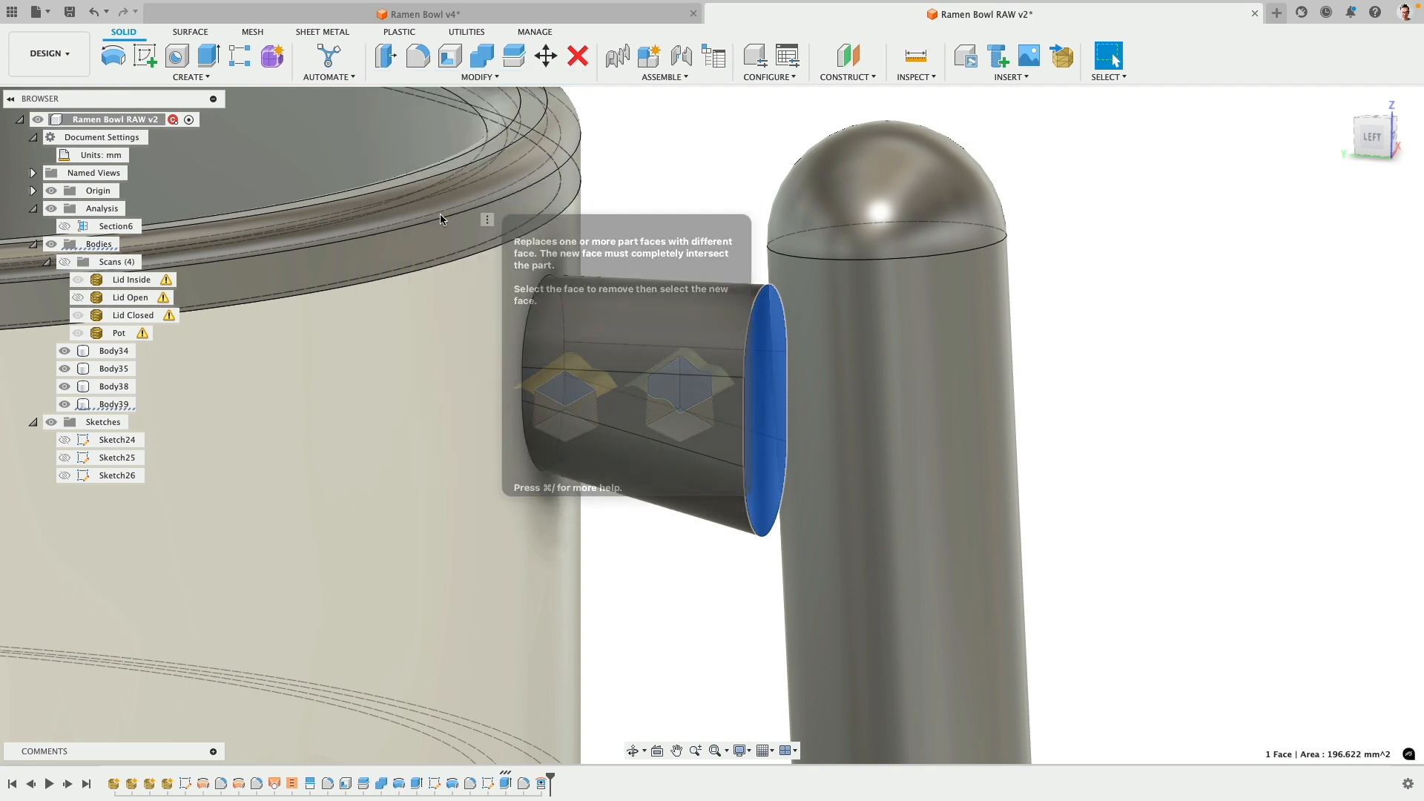
pyautogui.click(1328, 254)
pyautogui.click(888, 346)
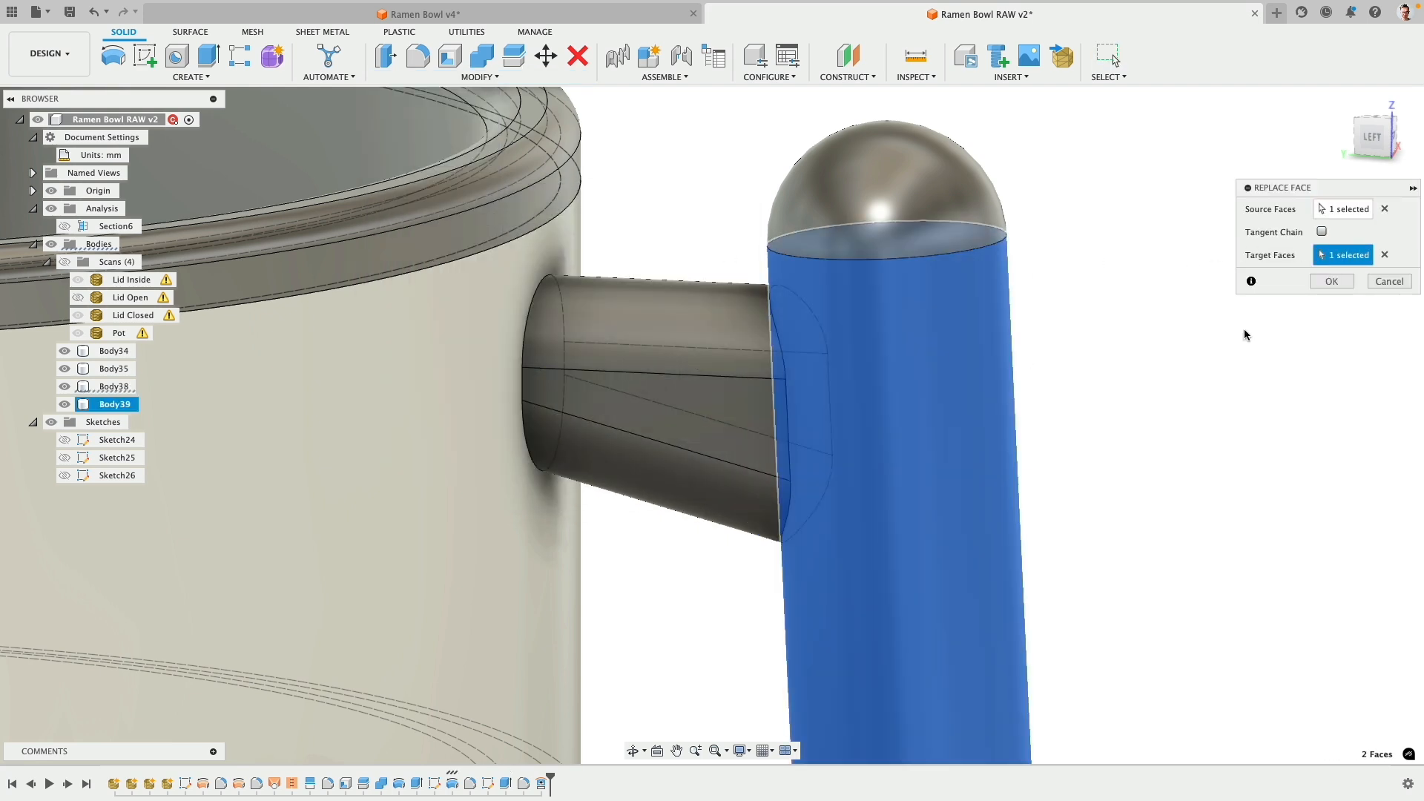
pyautogui.click(1330, 282)
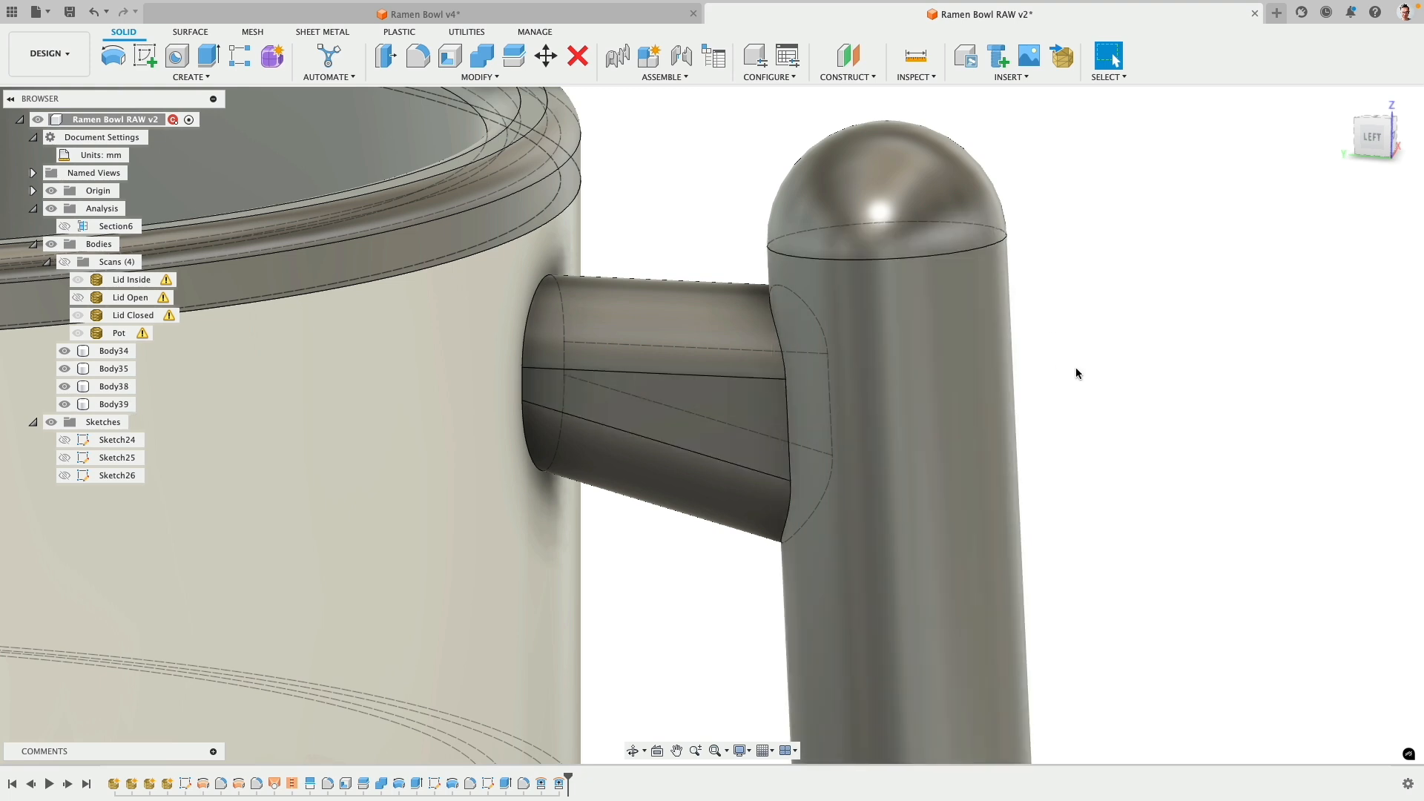
# - Edit Sketch26 and draw a closed rectangle of lines, about 12 by 3 mm, from the handle's middle past its outer side
pyautogui.moveTo(1136, 199)
pyautogui.mouseDown(button='middle')
pyautogui.moveTo(1071, 500)
pyautogui.moveTo(1087, 381)
pyautogui.mouseUp(button='middle')
pyautogui.click(489, 785)
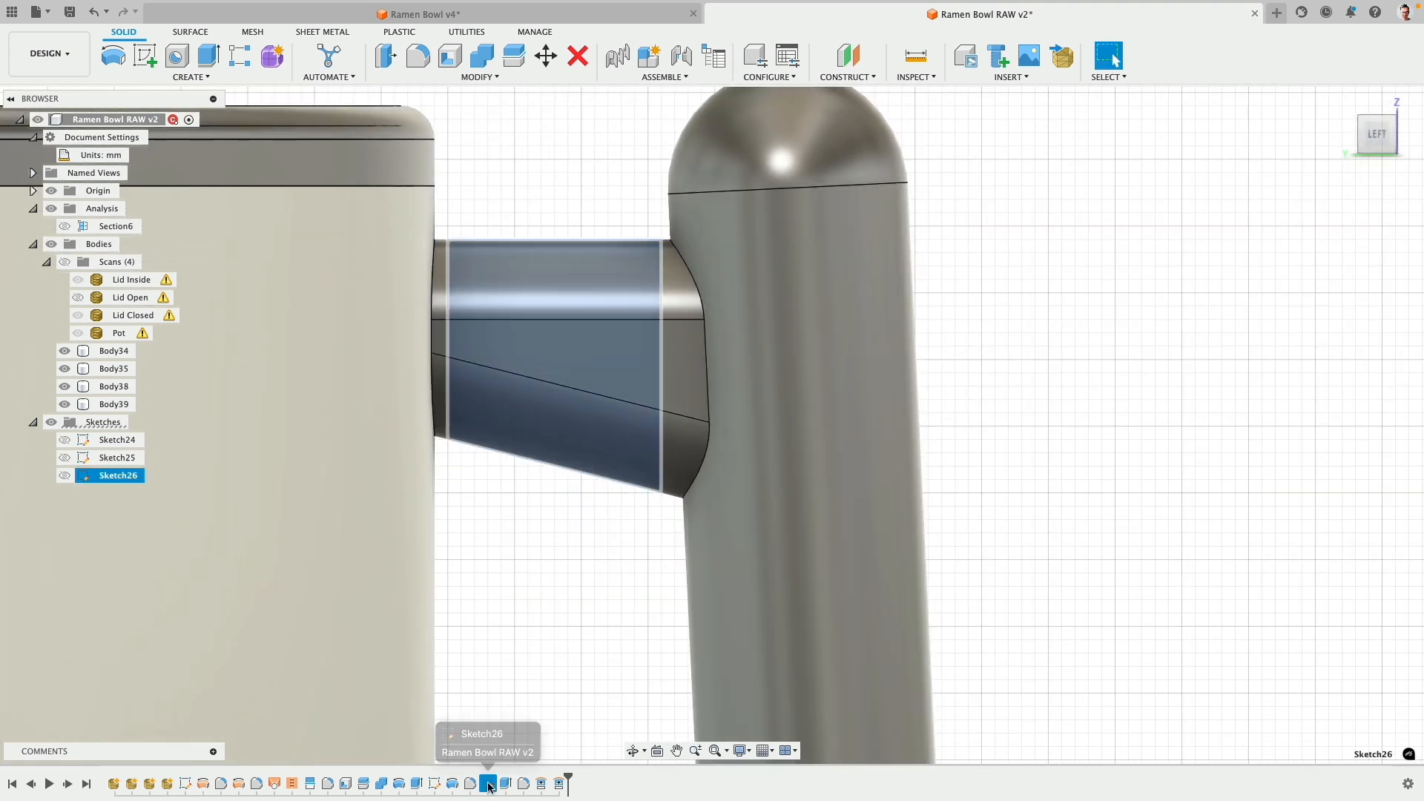
pyautogui.rightClick(489, 784)
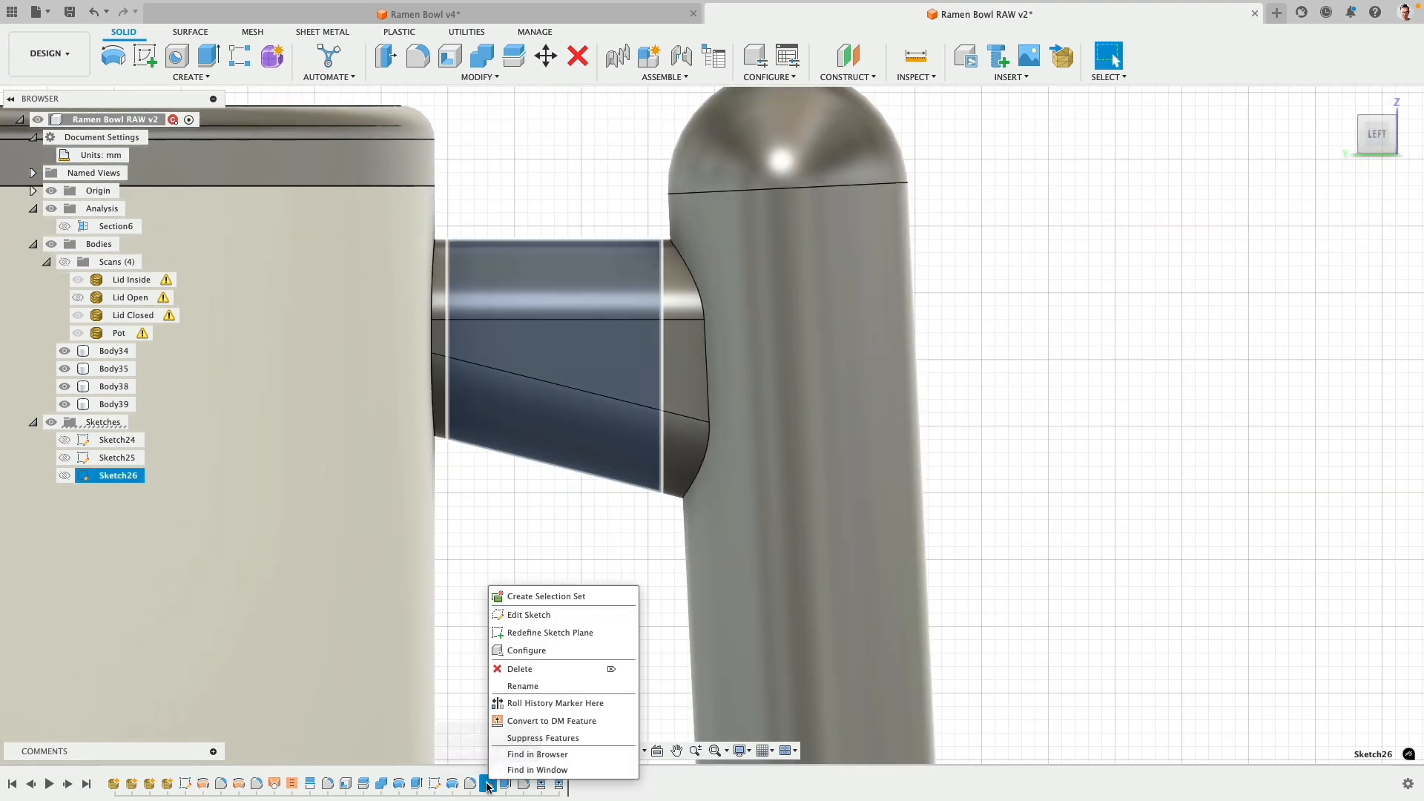
pyautogui.click(564, 615)
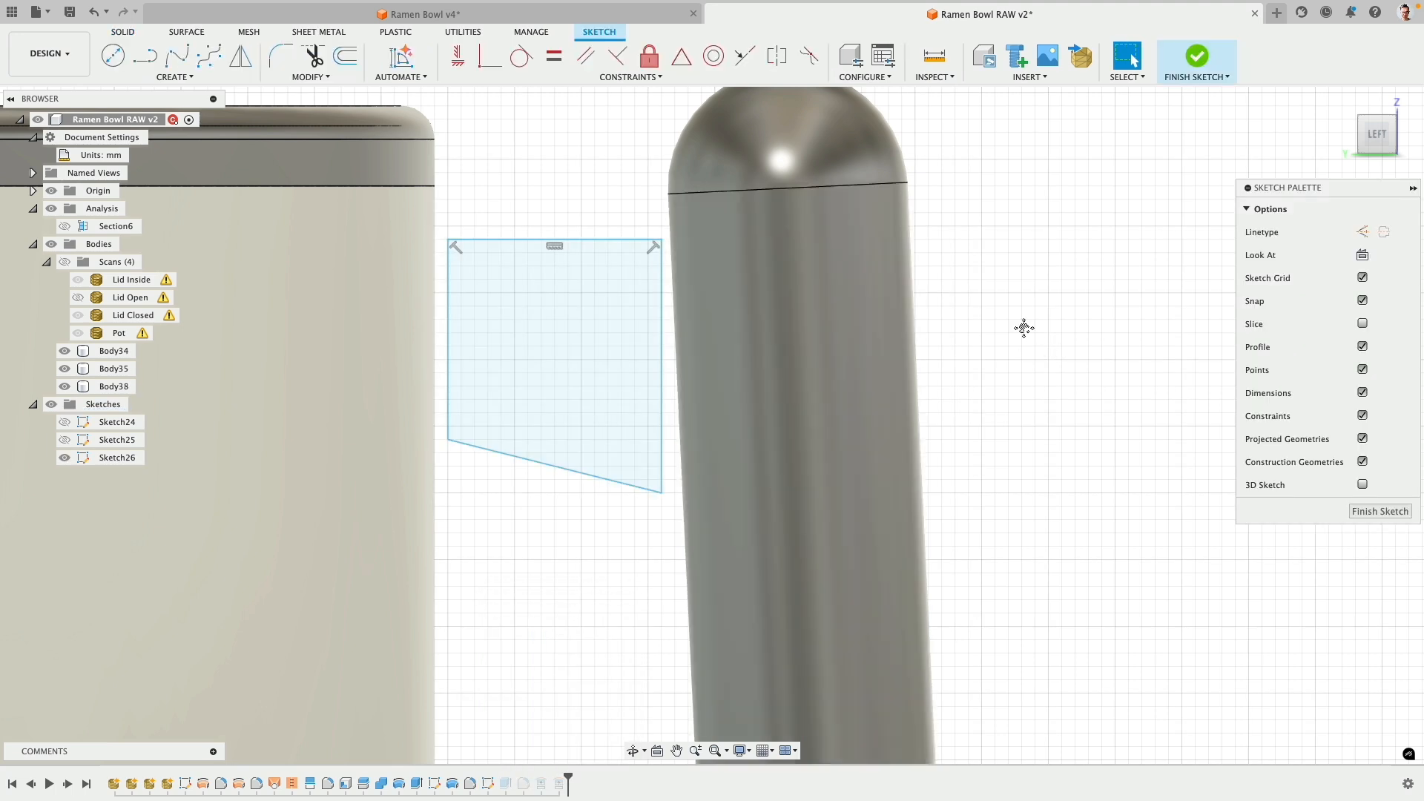
pyautogui.click(145, 55)
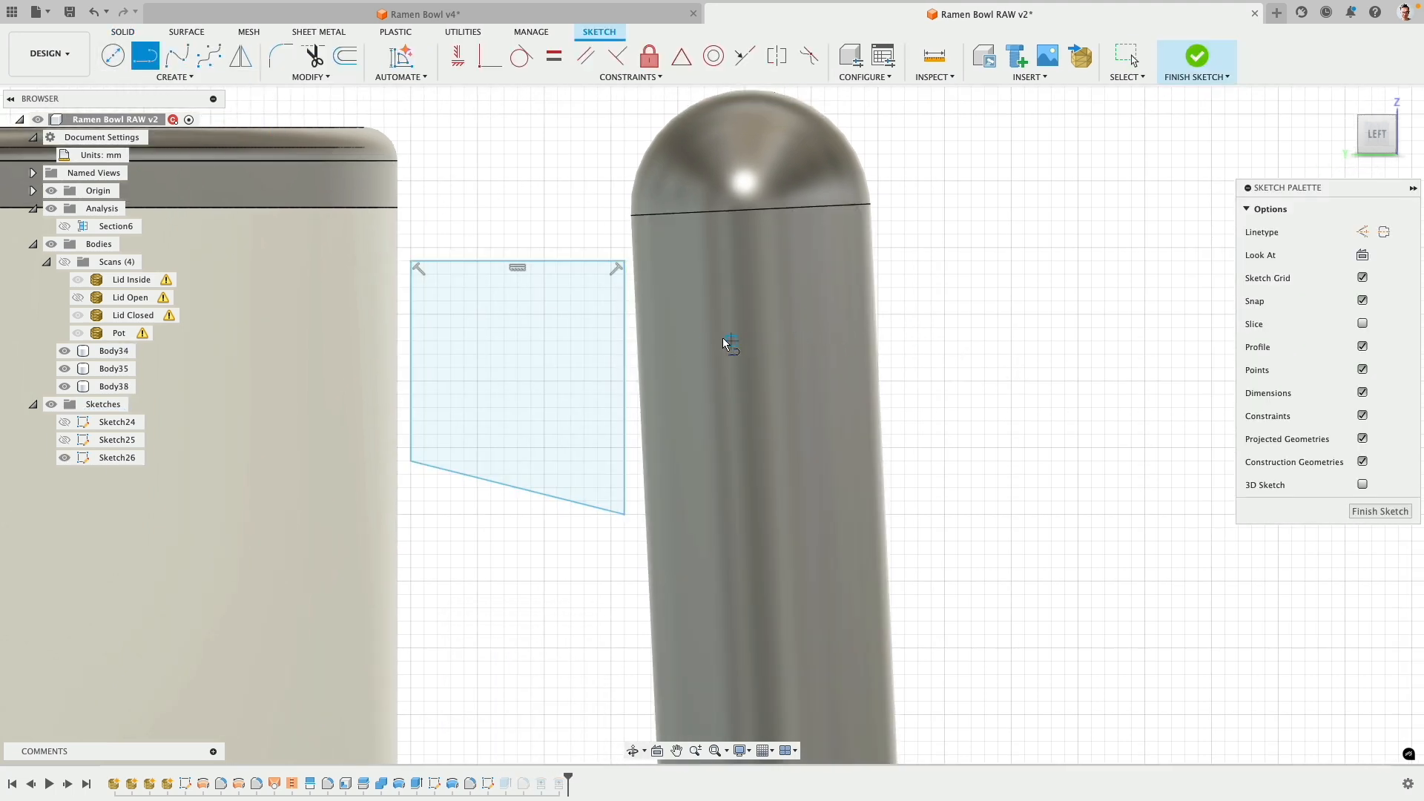
pyautogui.click(744, 341)
pyautogui.click(904, 341)
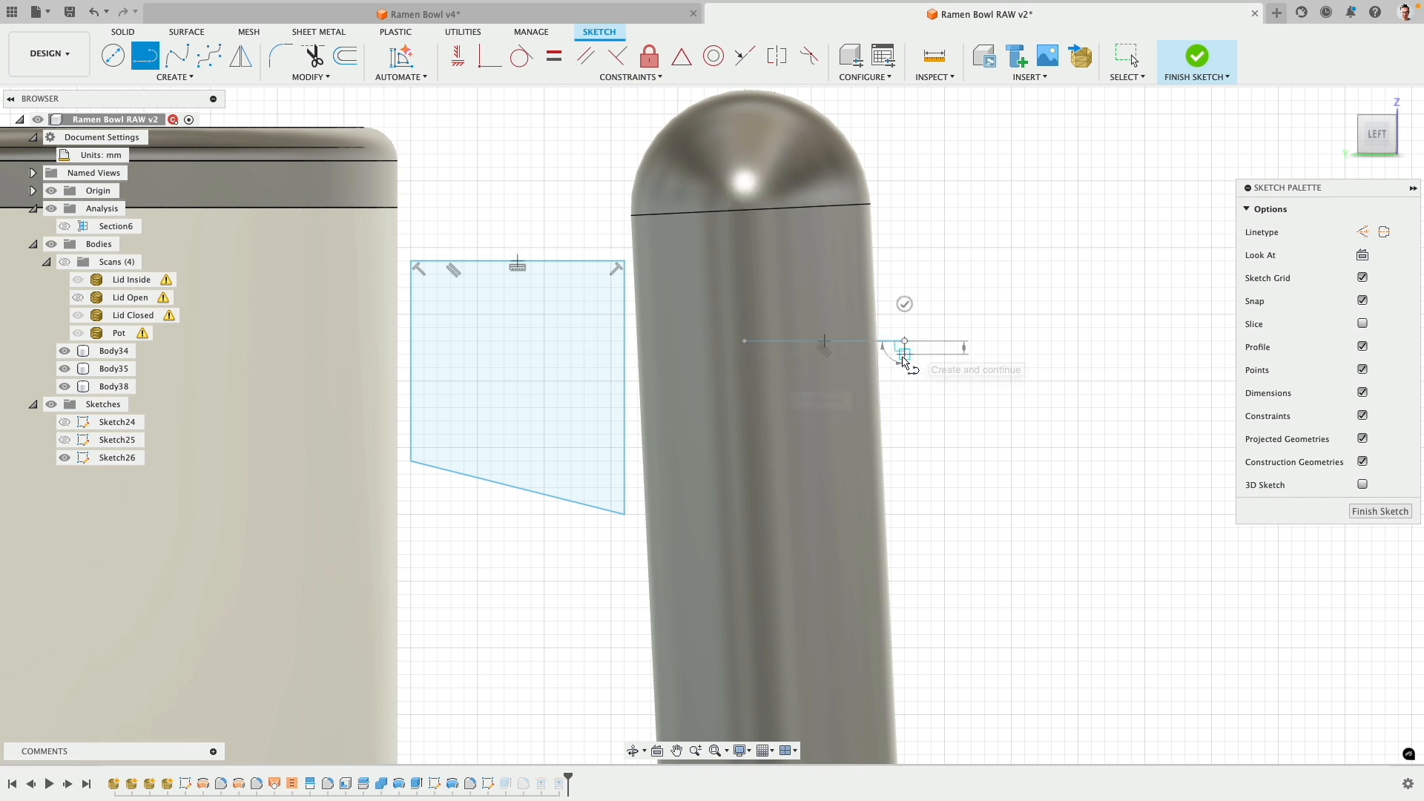
pyautogui.click(904, 381)
pyautogui.click(746, 381)
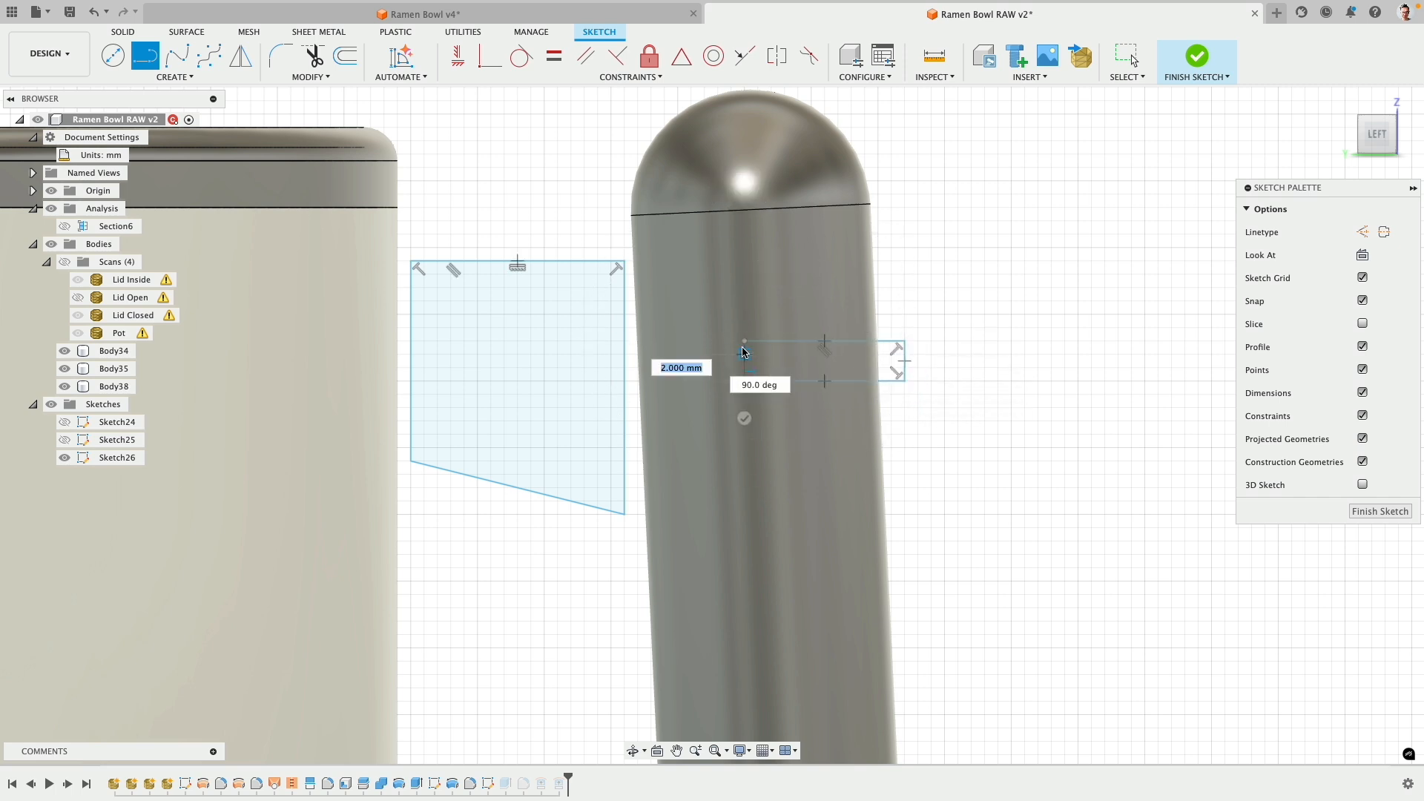
pyautogui.click(744, 341)
pyautogui.scroll(5, 932, 331)
pyautogui.press('Escape')
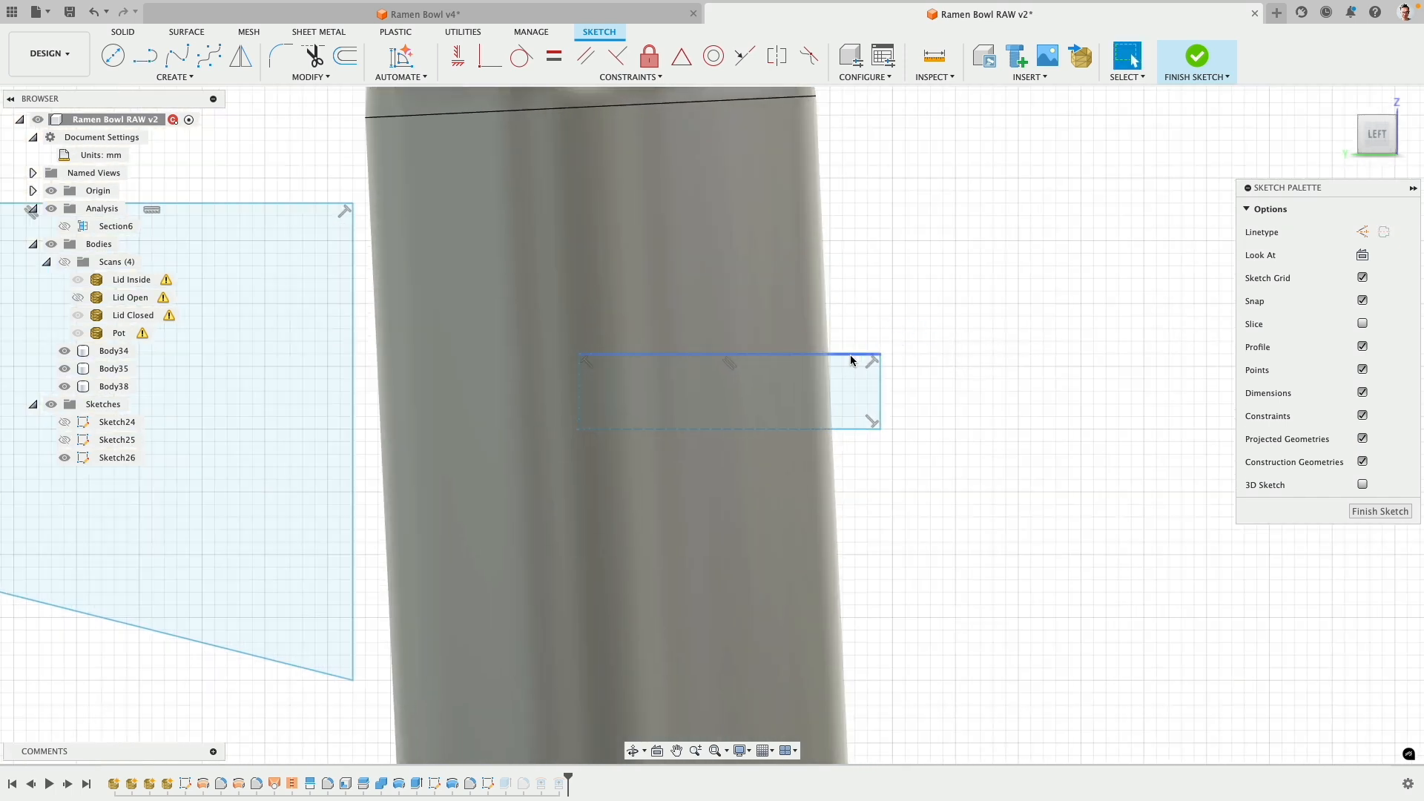
# - Try to constrain the small rectangle's upper line as horizontal, and hide the bodies to inspect its constraints
pyautogui.click(851, 354)
pyautogui.click(458, 56)
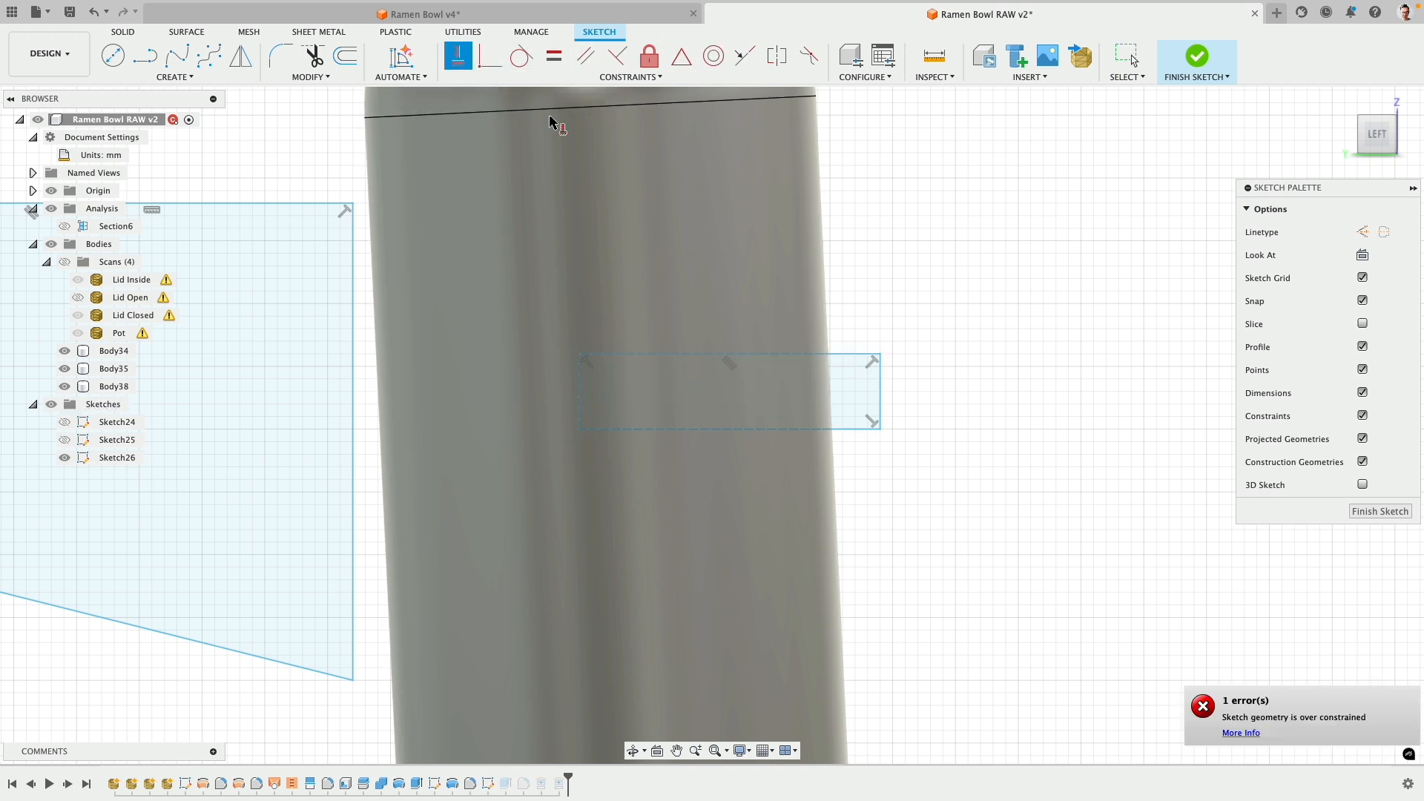
pyautogui.scroll(5, 782, 347)
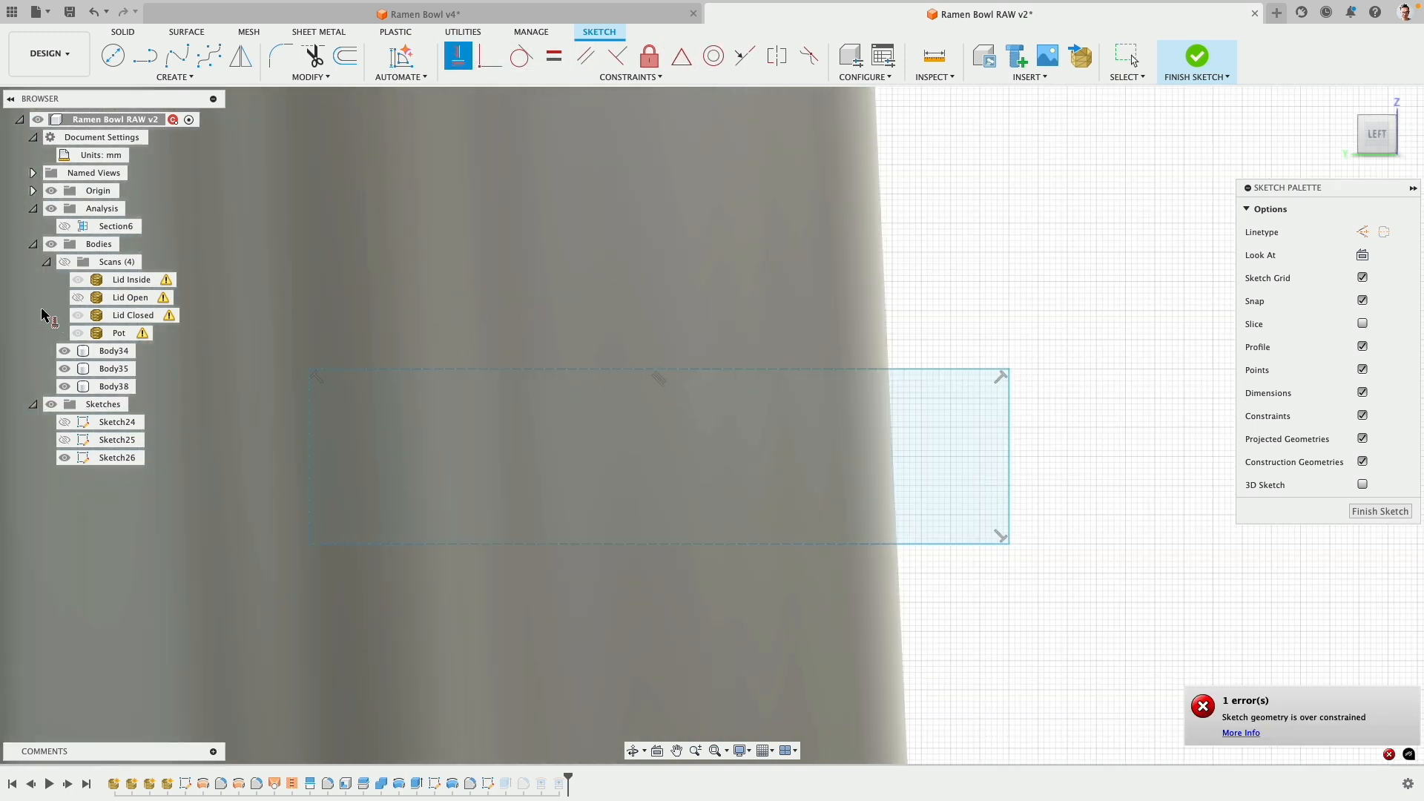
pyautogui.click(51, 244)
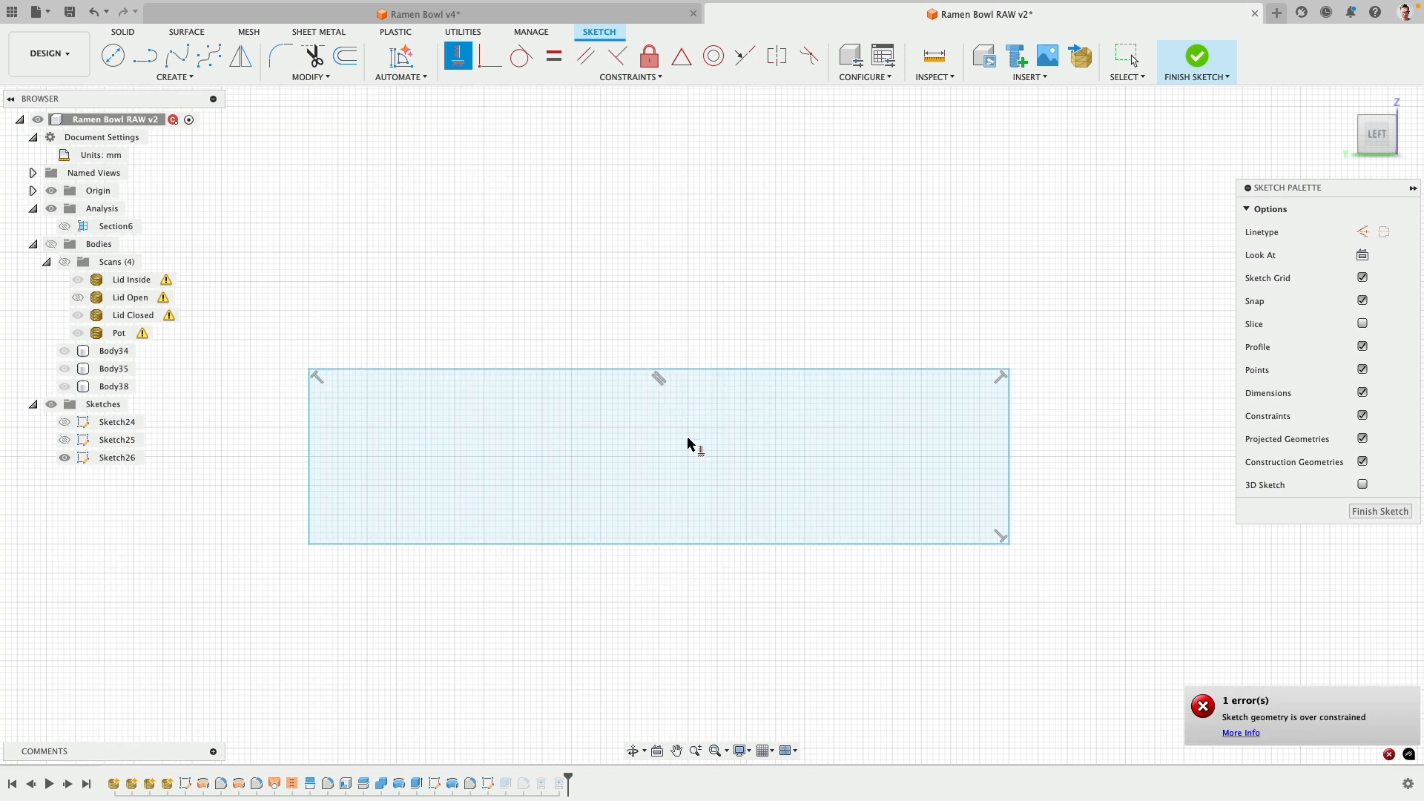
pyautogui.press('Escape')
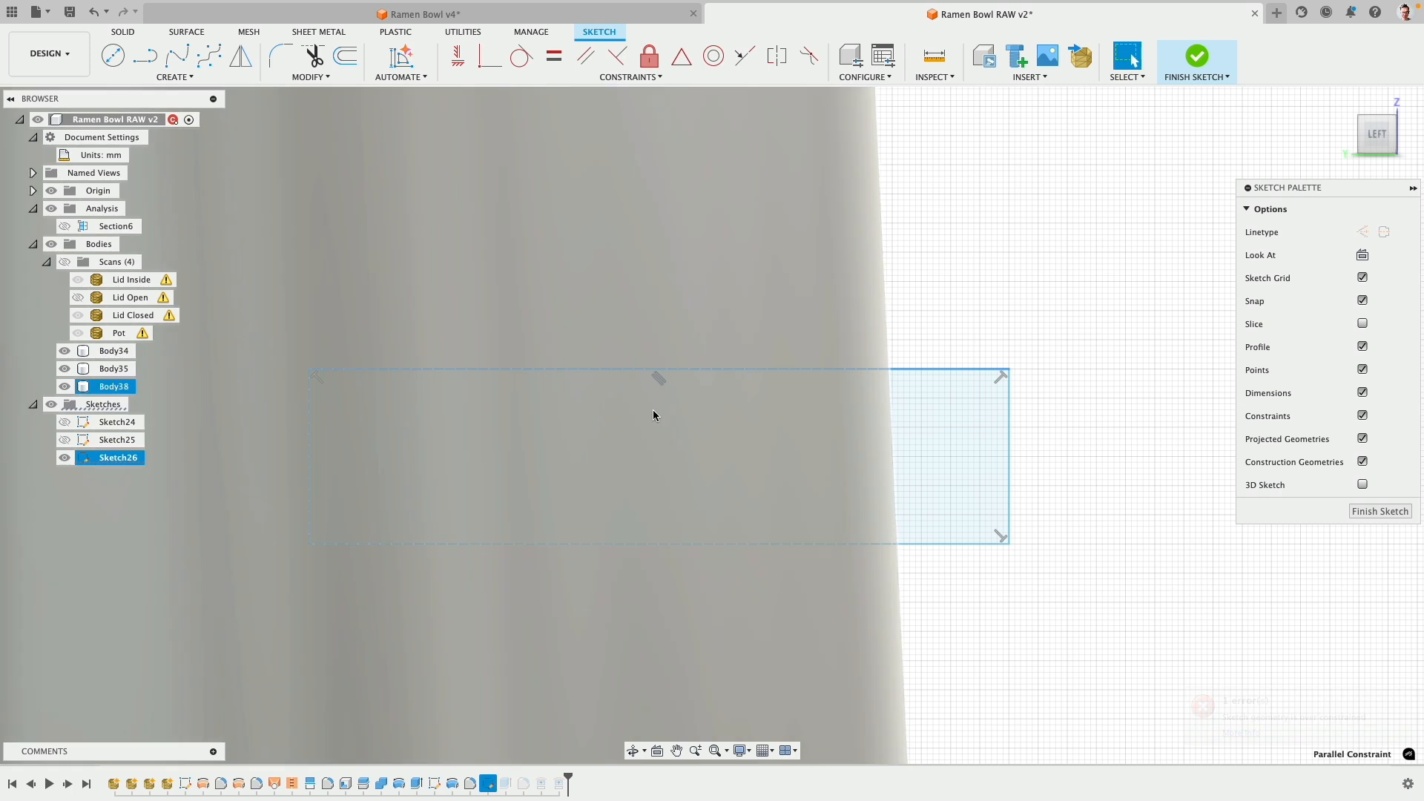
# - Remove the parallel constraint from the small rectangle's upper line and make that line horizontal
pyautogui.scroll(-6, 630, 451)
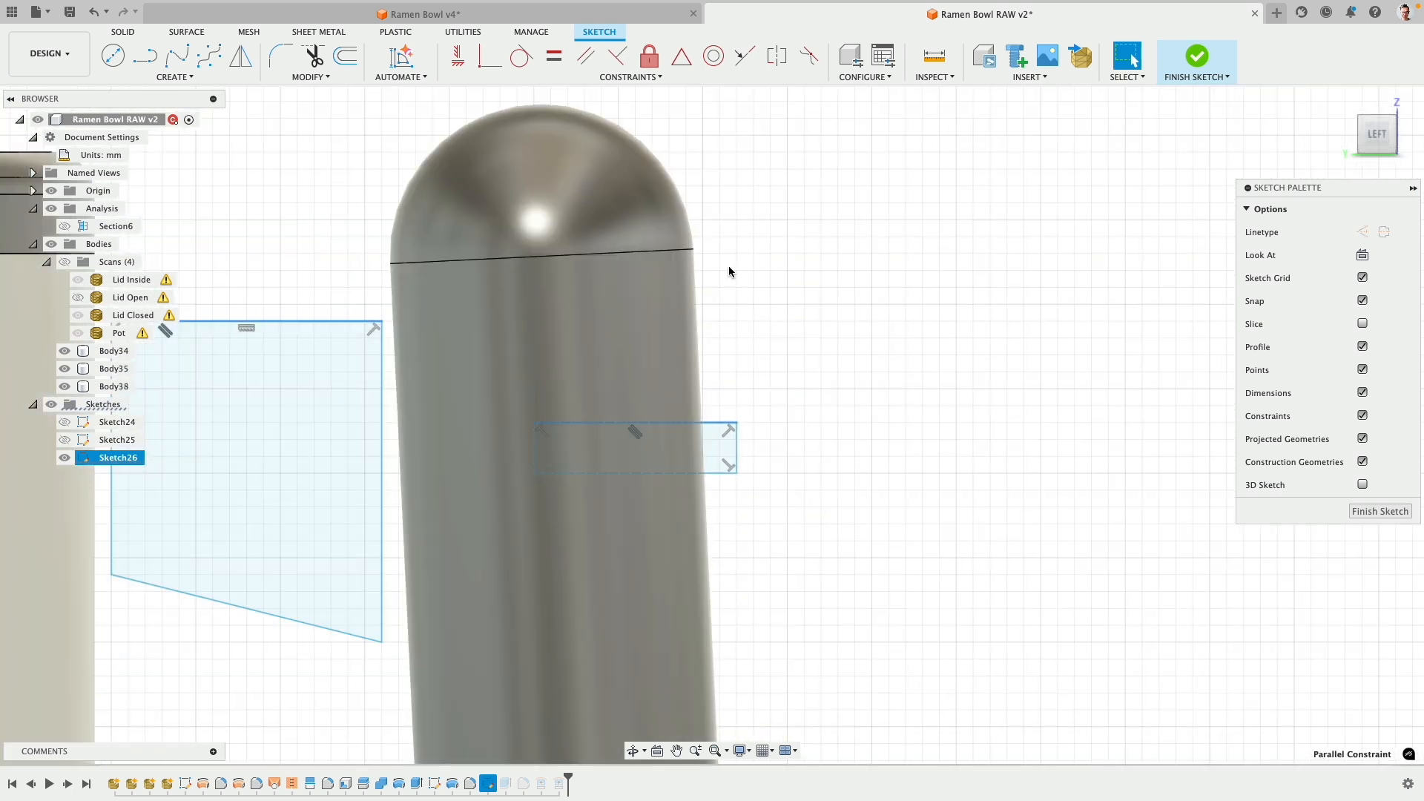
pyautogui.click(714, 427)
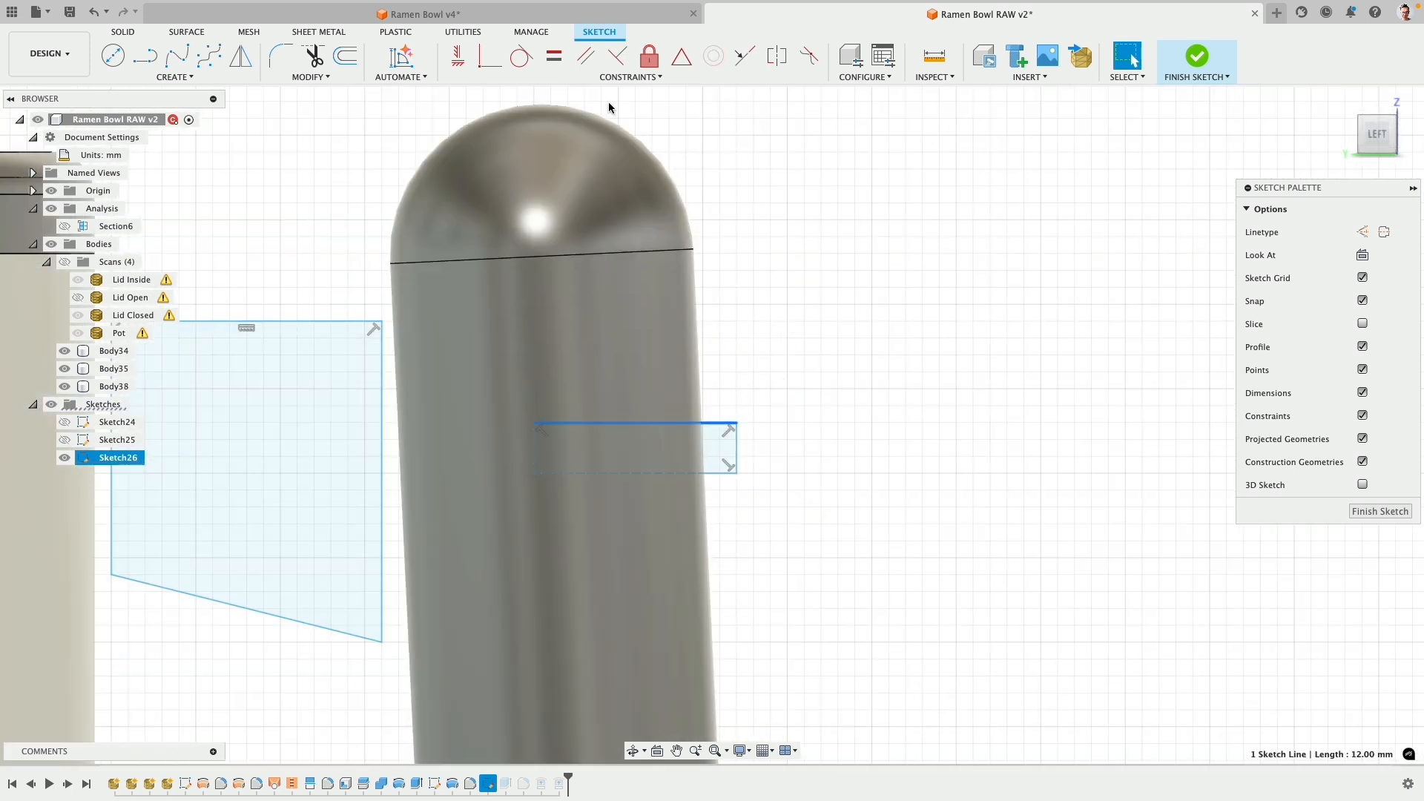
pyautogui.click(457, 55)
# - Dimension the small rectangle with a height of 3 mm and a length of 12 mm, and finish the sketch
pyautogui.scroll(-2, 730, 460)
pyautogui.scroll(3, 731, 460)
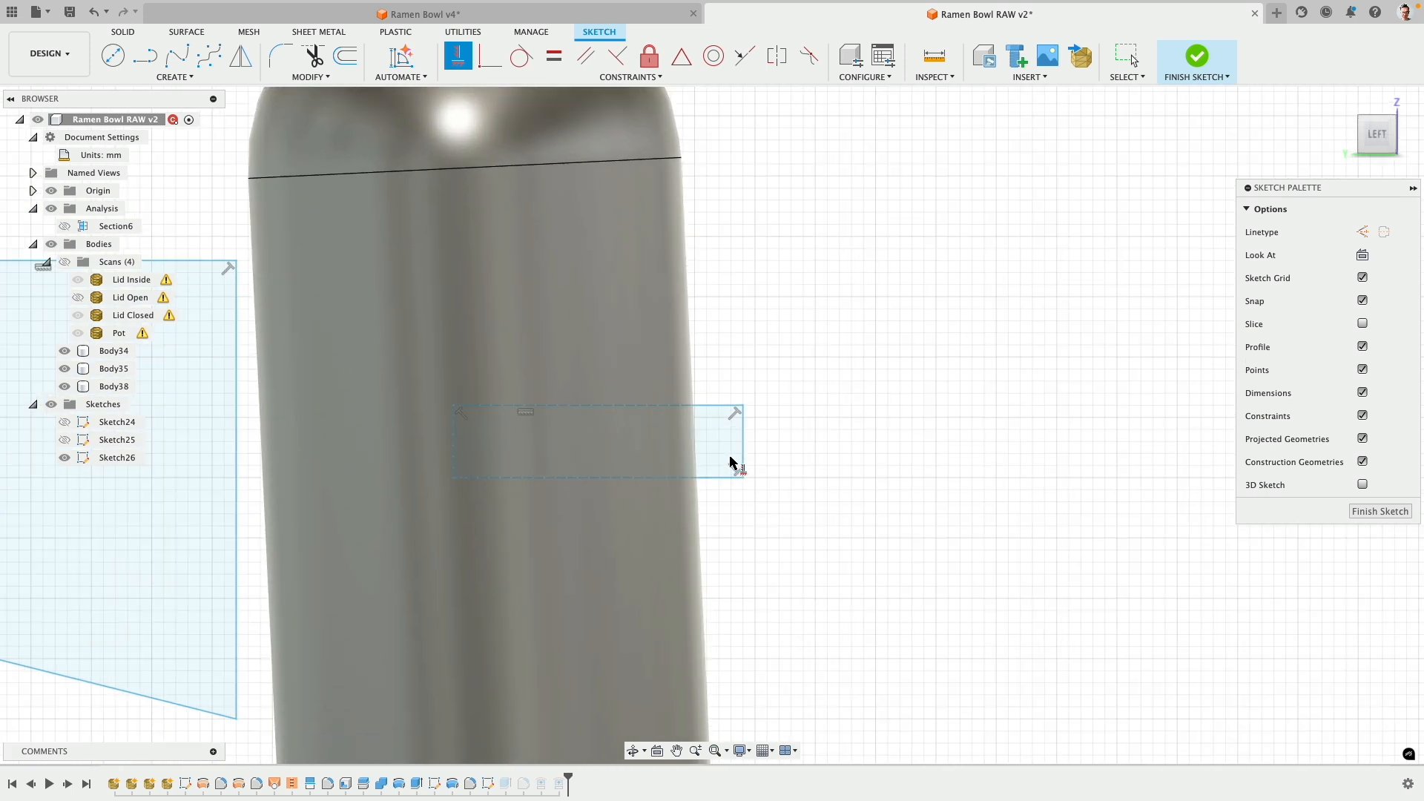
pyautogui.click(744, 440)
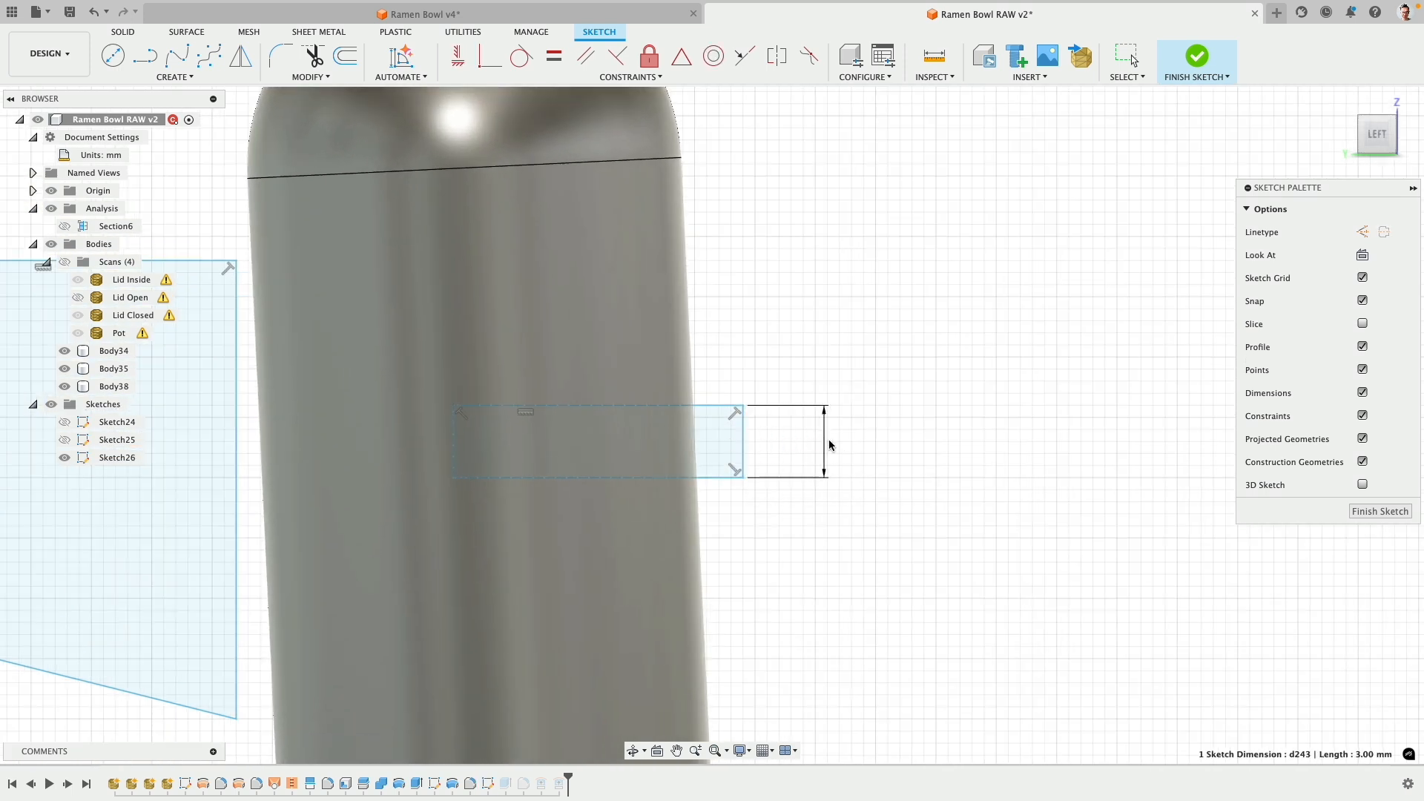
pyautogui.click(825, 442)
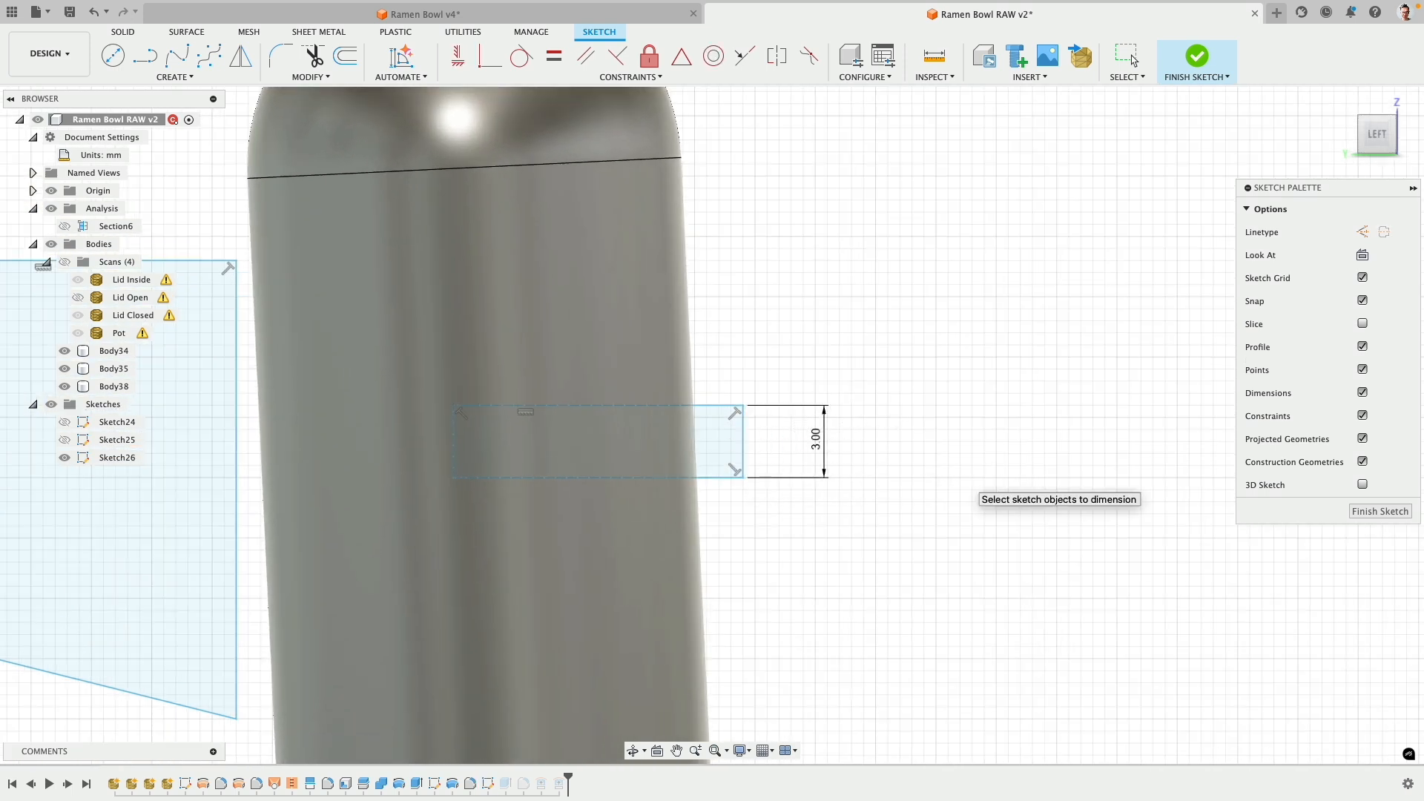
pyautogui.click(731, 405)
pyautogui.click(728, 318)
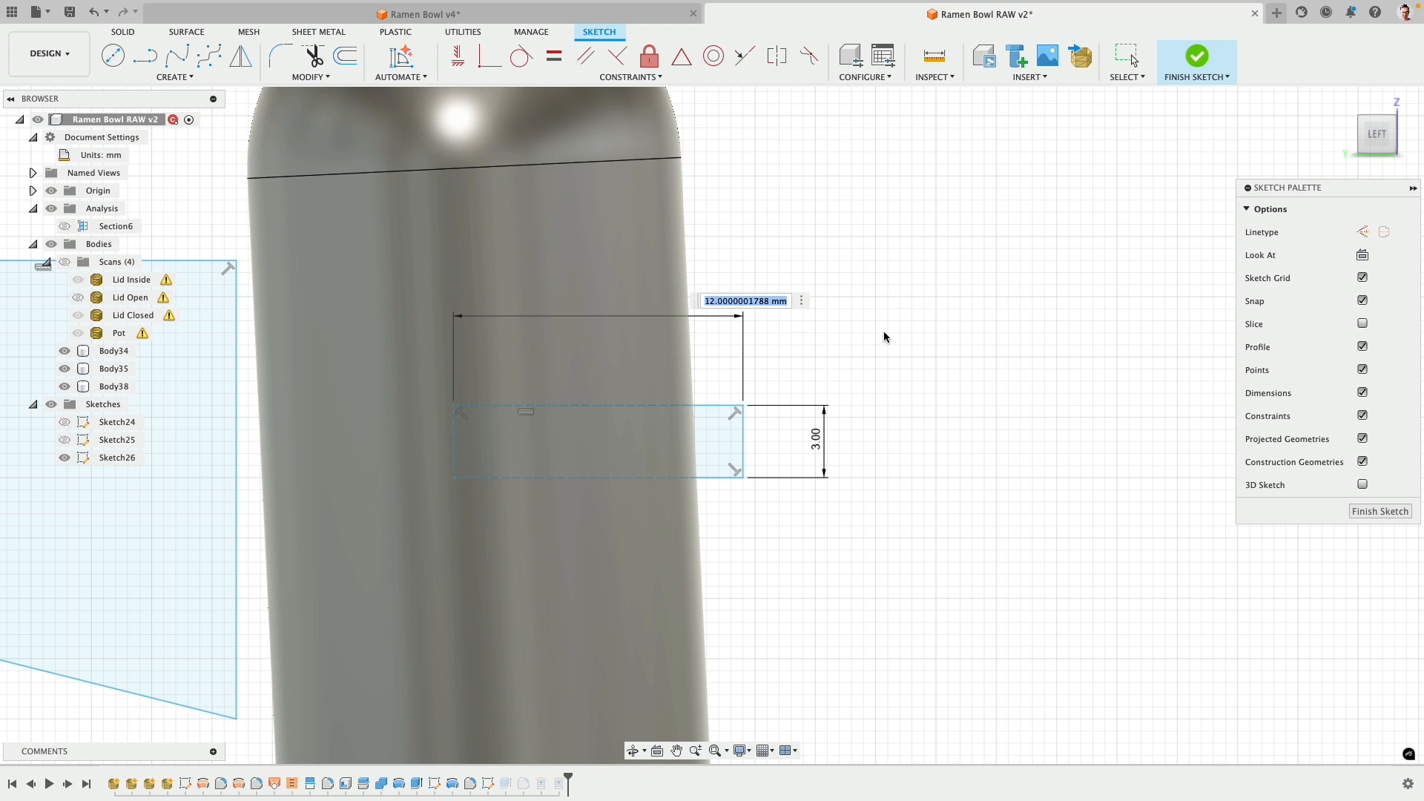
pyautogui.press('Return')
pyautogui.scroll(-4, 771, 401)
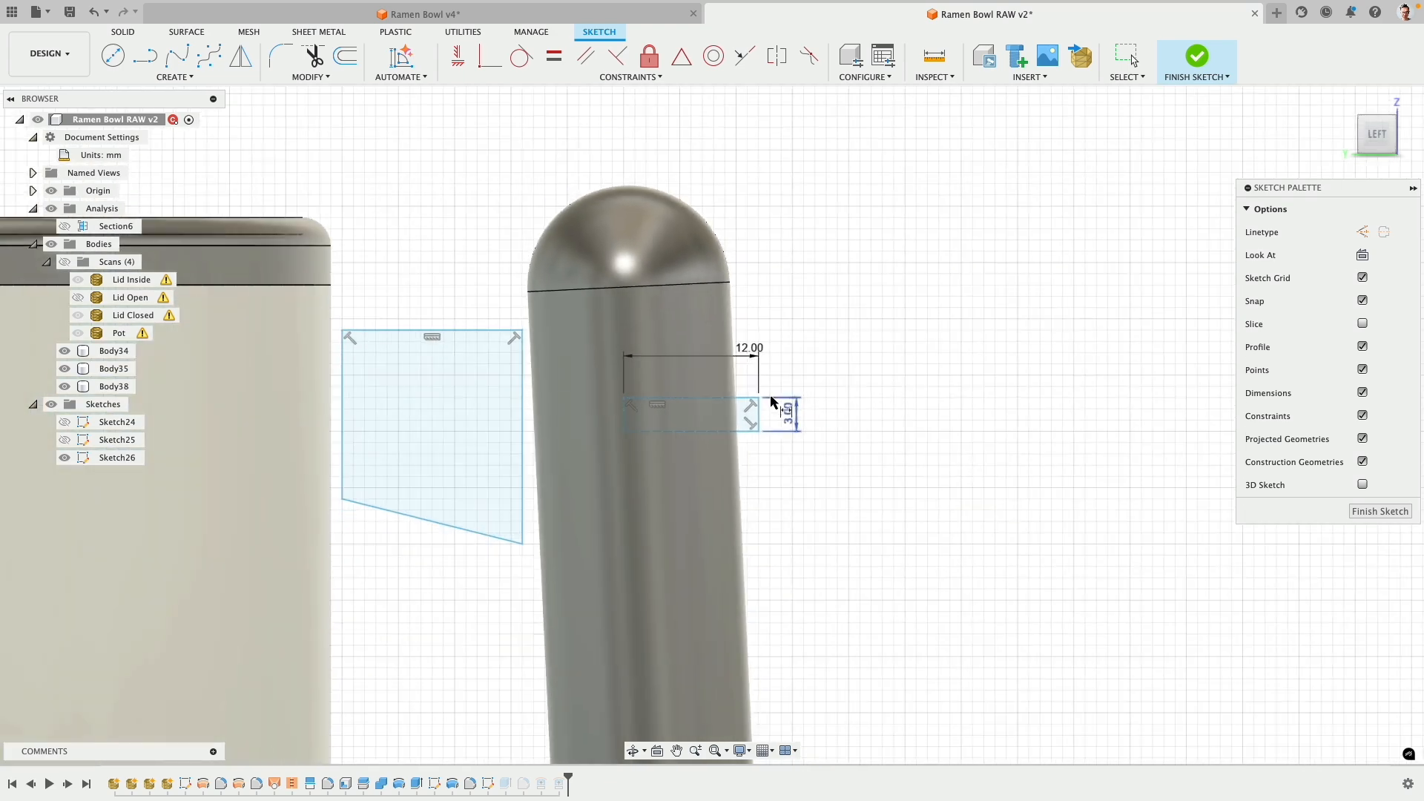
pyautogui.scroll(-3, 614, 423)
pyautogui.scroll(5, 671, 413)
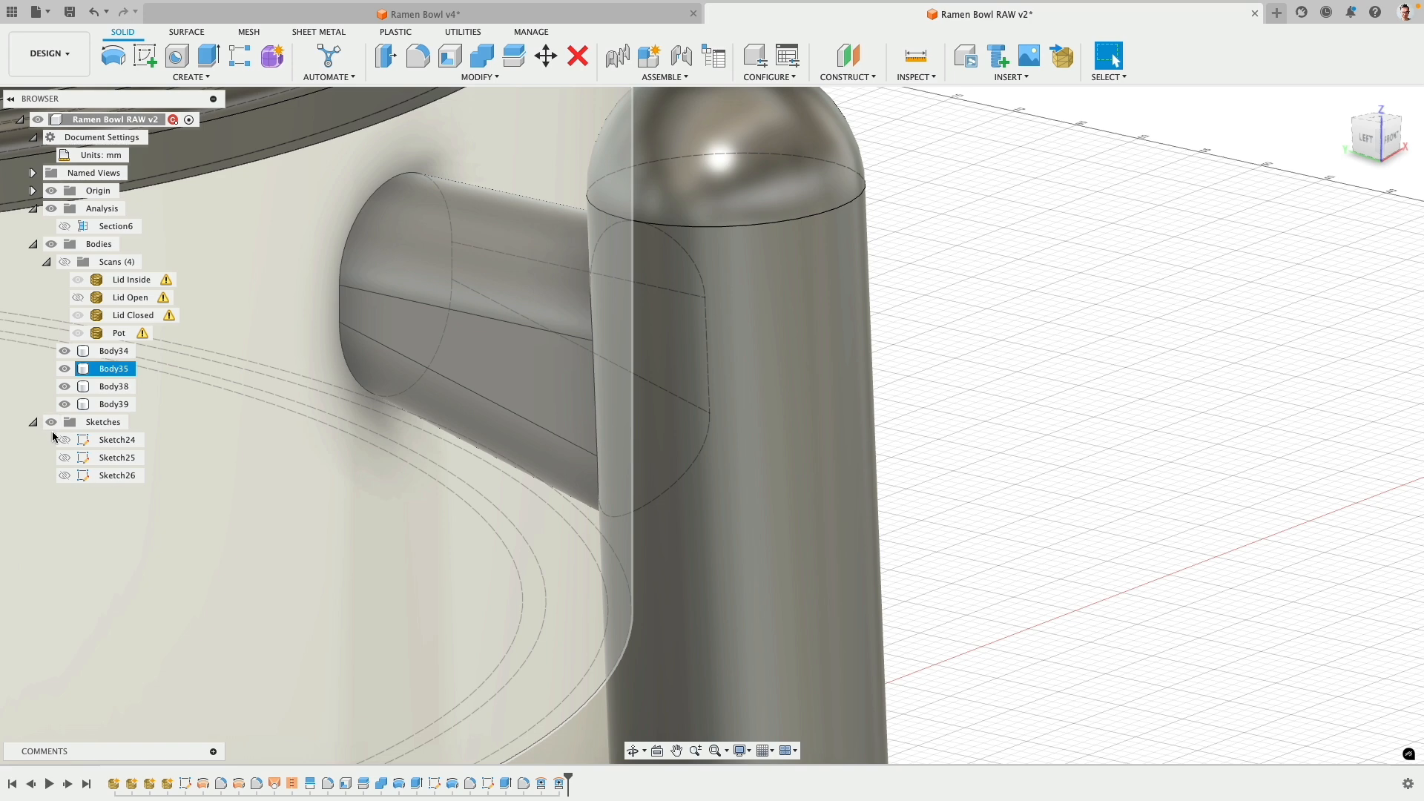
# - Show Sketch26 and revolve its small rectangle 360 degrees around its lower line as a cut into the handle
pyautogui.click(64, 475)
pyautogui.click(858, 386)
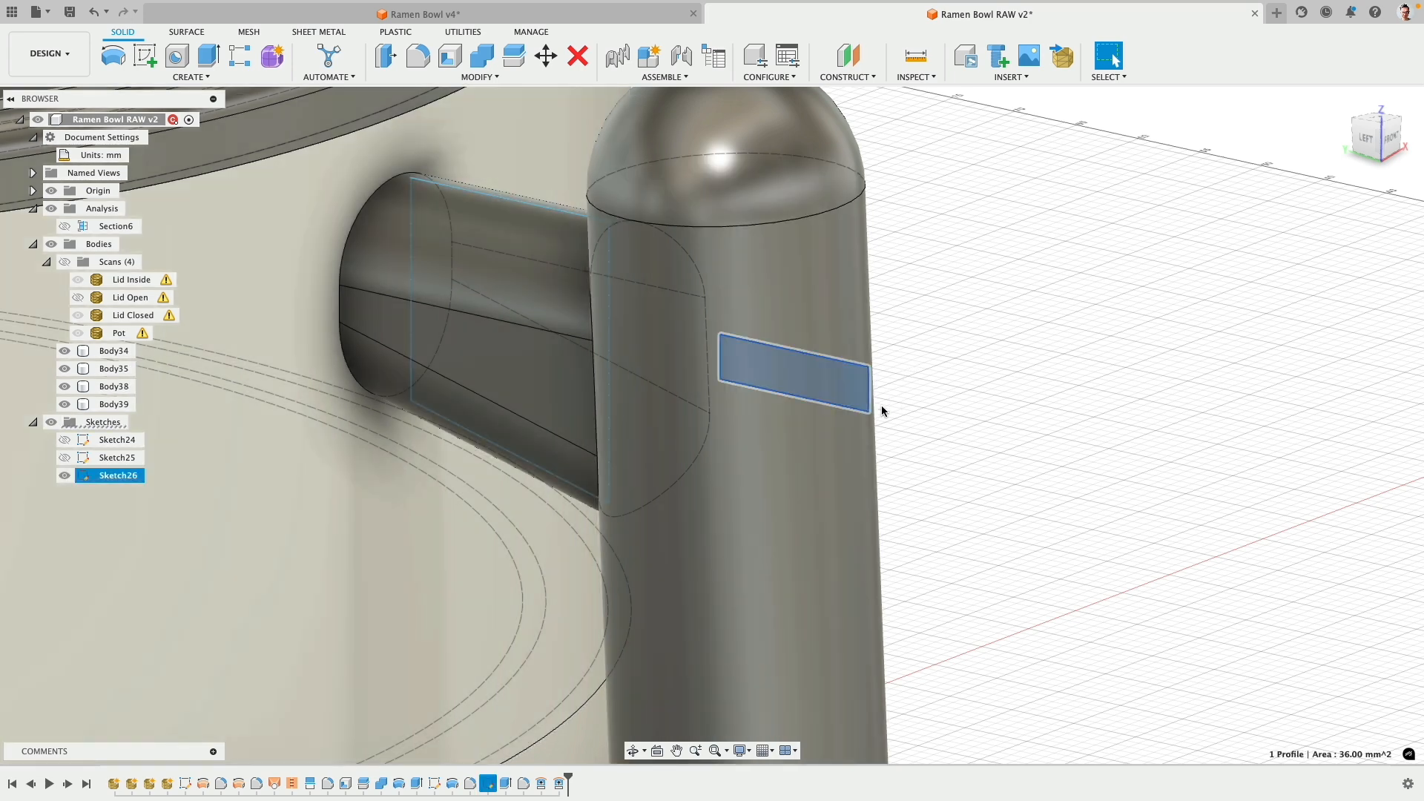
pyautogui.keyDown('shift'); pyautogui.click(858, 410); pyautogui.keyUp('shift')
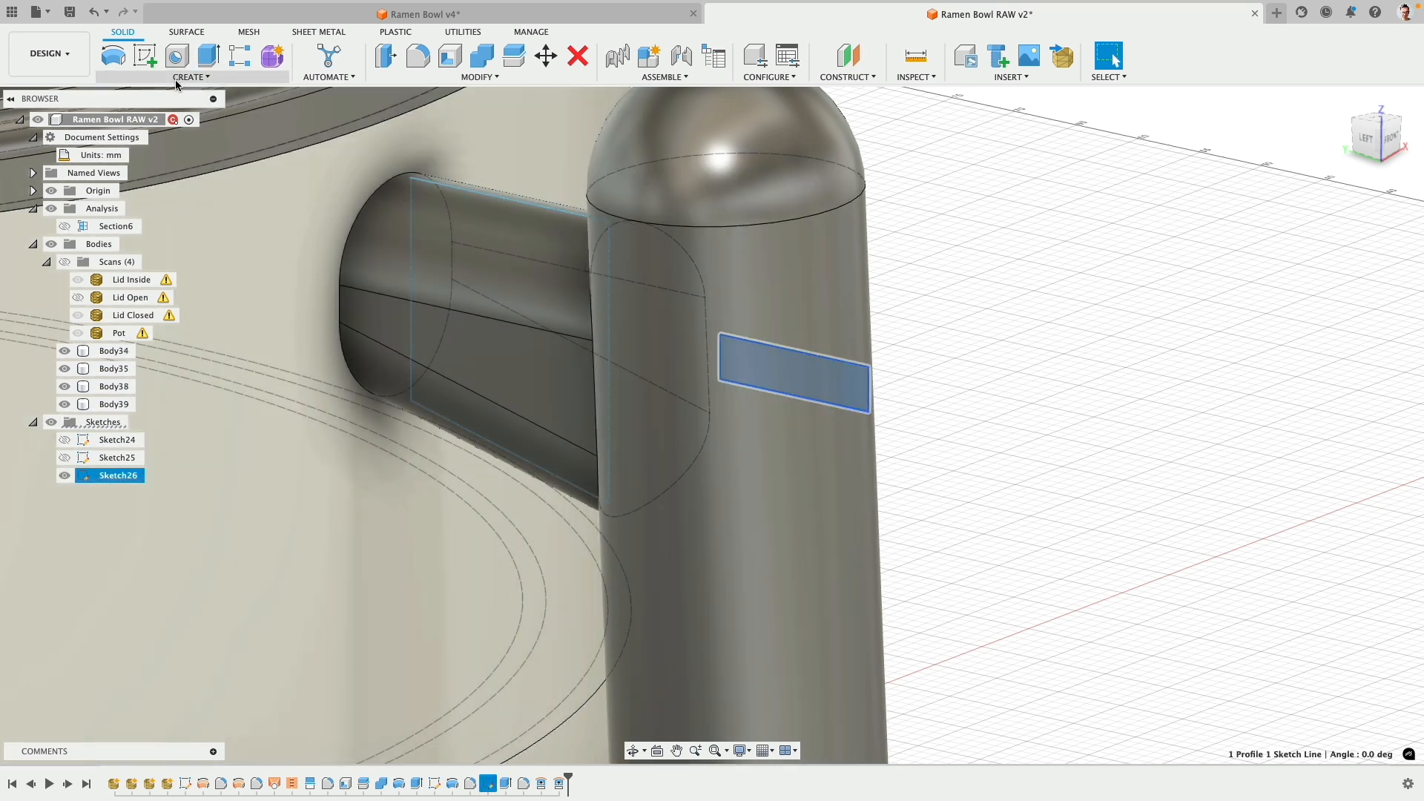
pyautogui.click(113, 56)
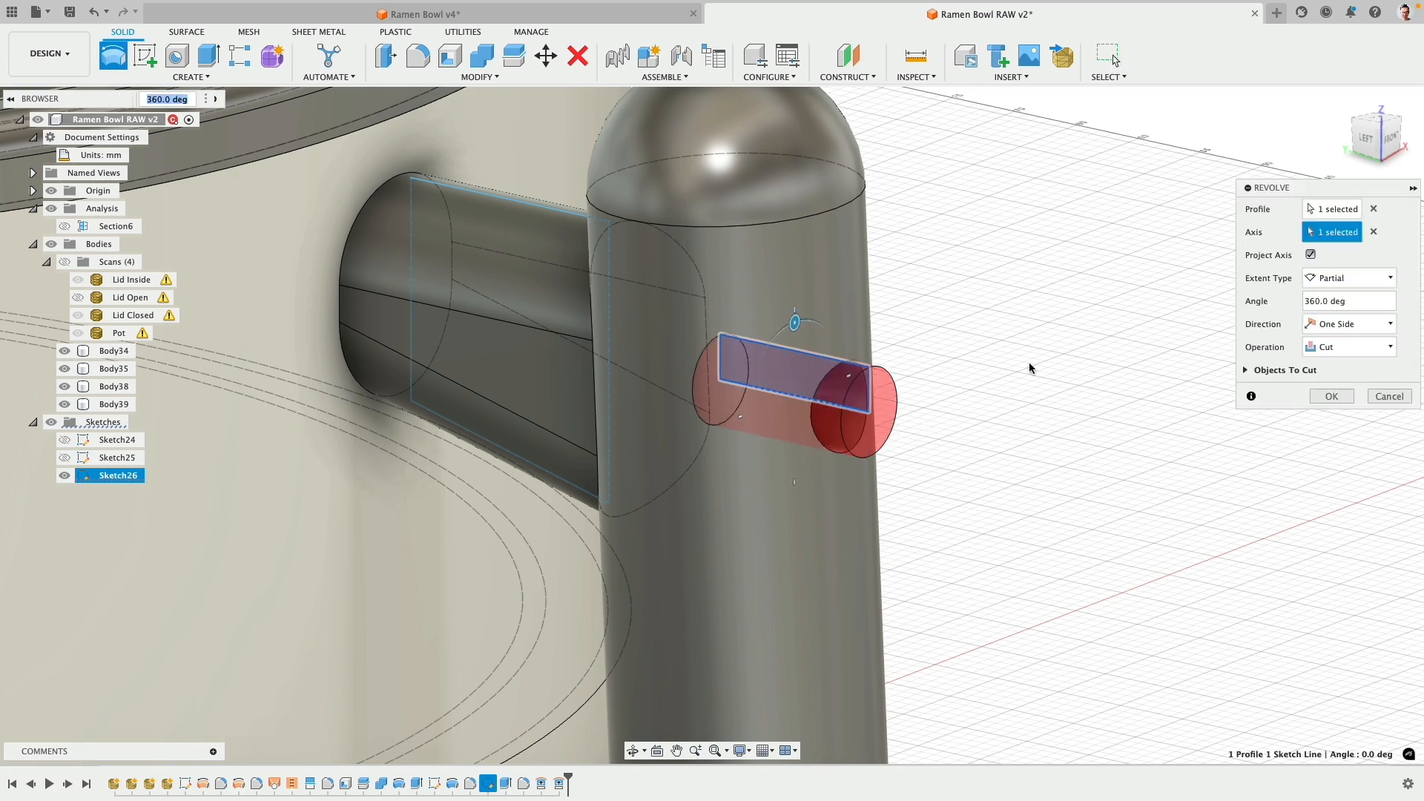
pyautogui.click(1331, 396)
# - Shift the small rectangle of Sketch26 through the handle until its inner end meets the connector arm
pyautogui.keyDown('shift'); pyautogui.moveTo(1083, 386); pyautogui.dragTo(1126, 380, button='middle'); pyautogui.keyUp('shift')
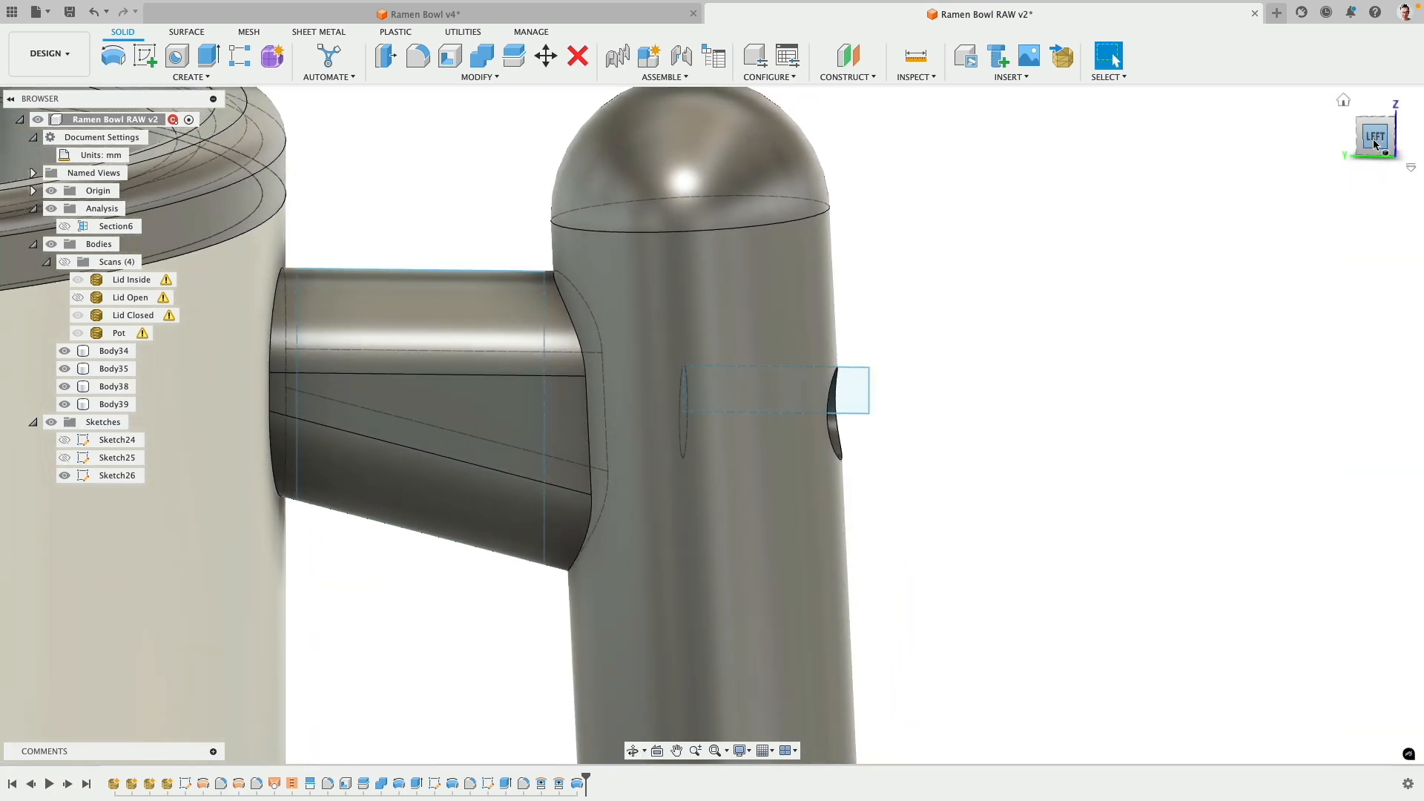
pyautogui.click(1375, 141)
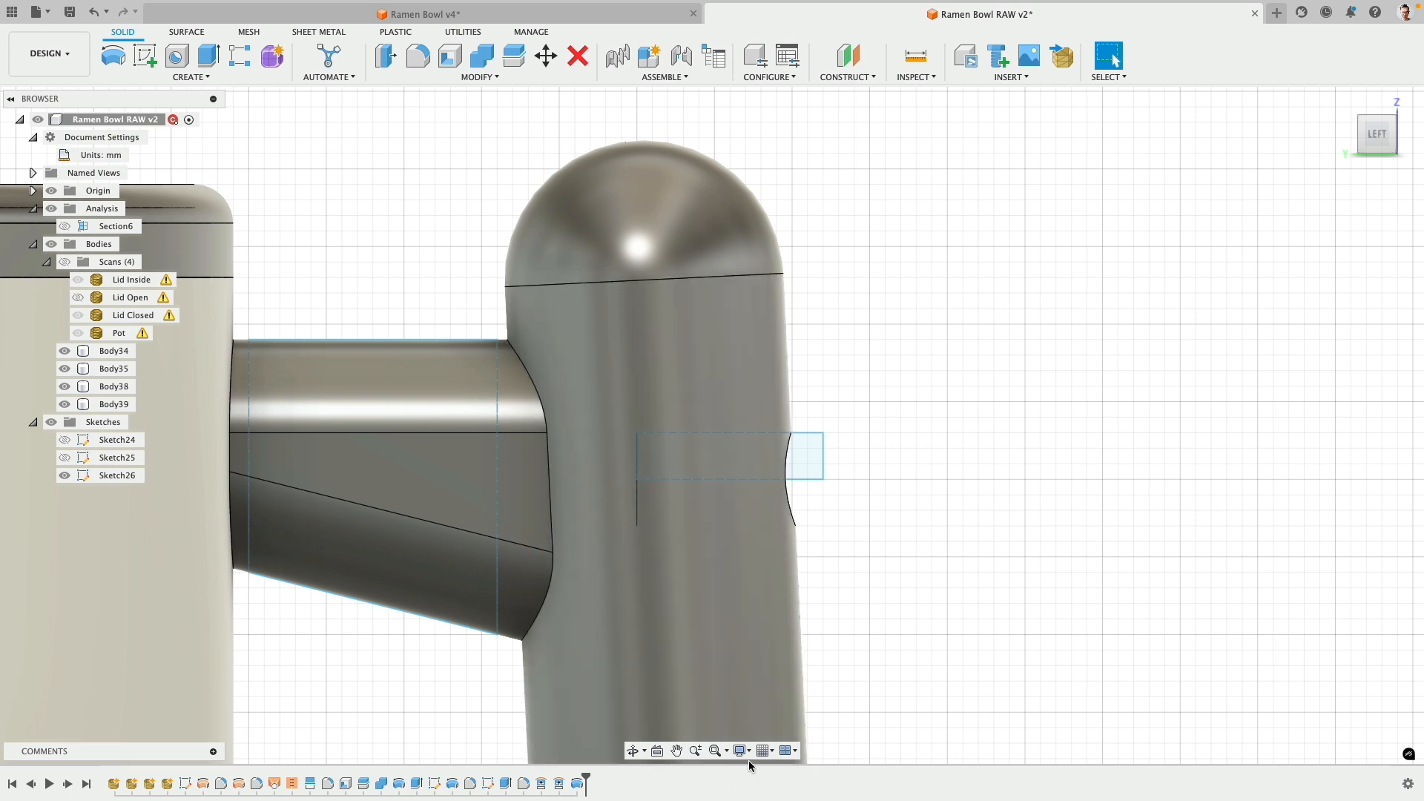
pyautogui.click(742, 751)
pyautogui.moveTo(785, 639)
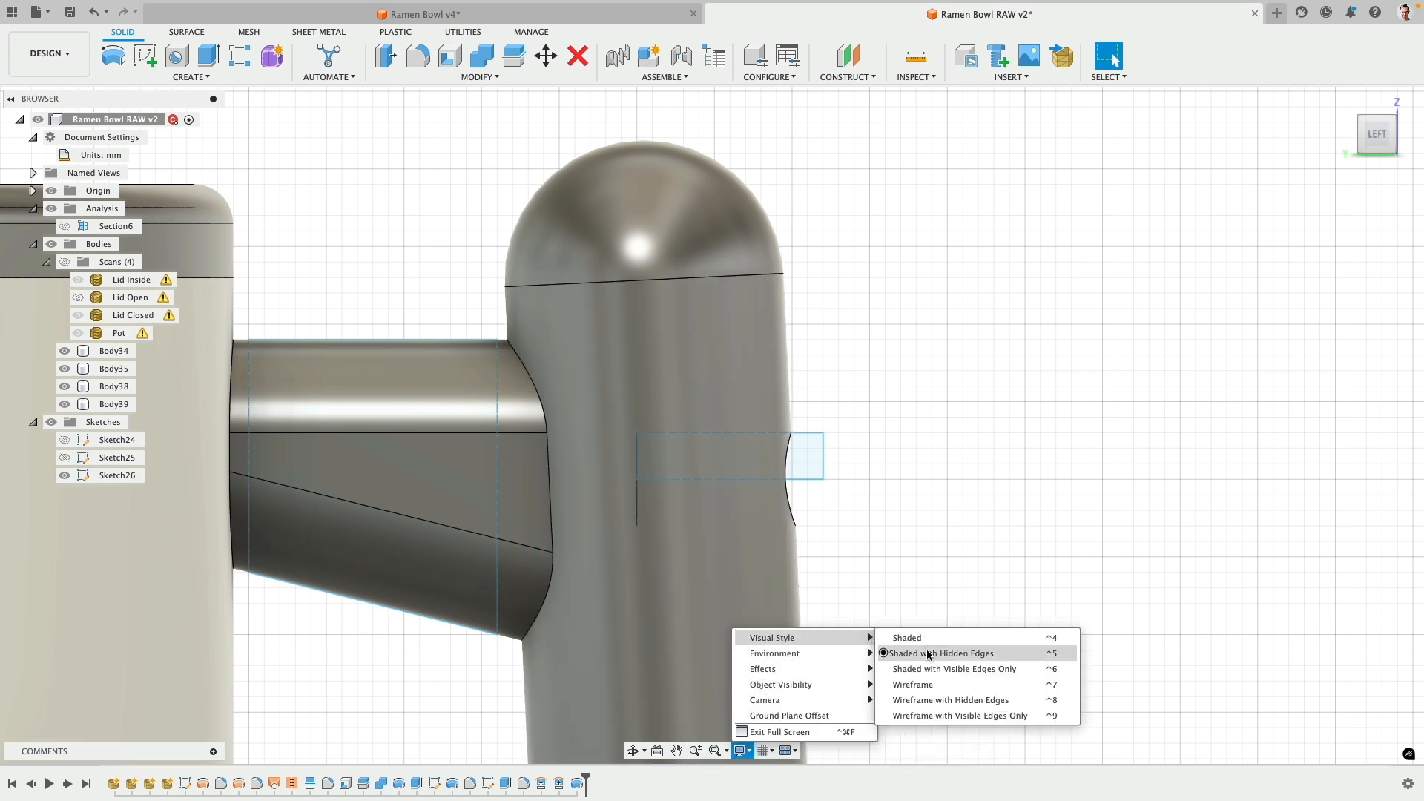
pyautogui.click(656, 457)
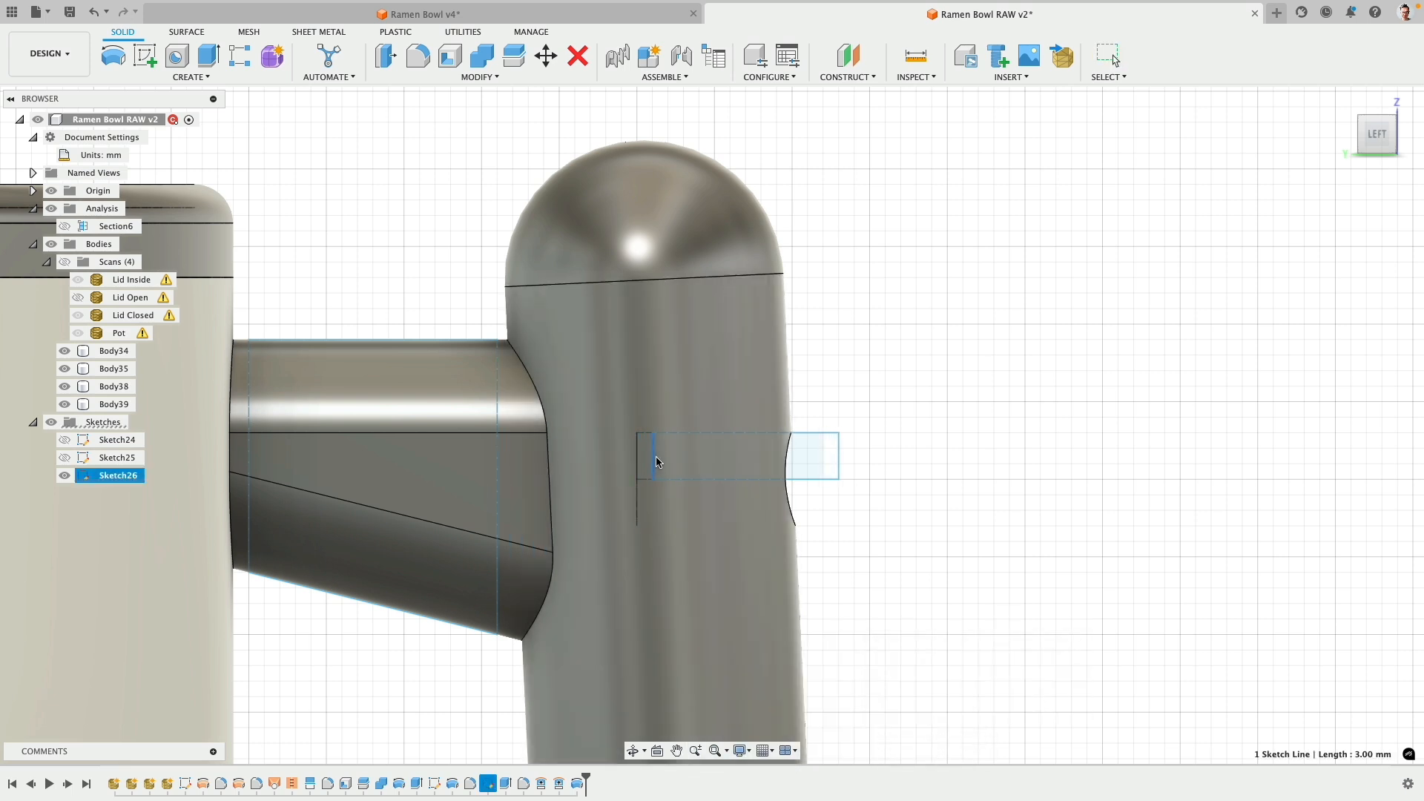
pyautogui.moveTo(673, 456); pyautogui.dragTo(551, 456)
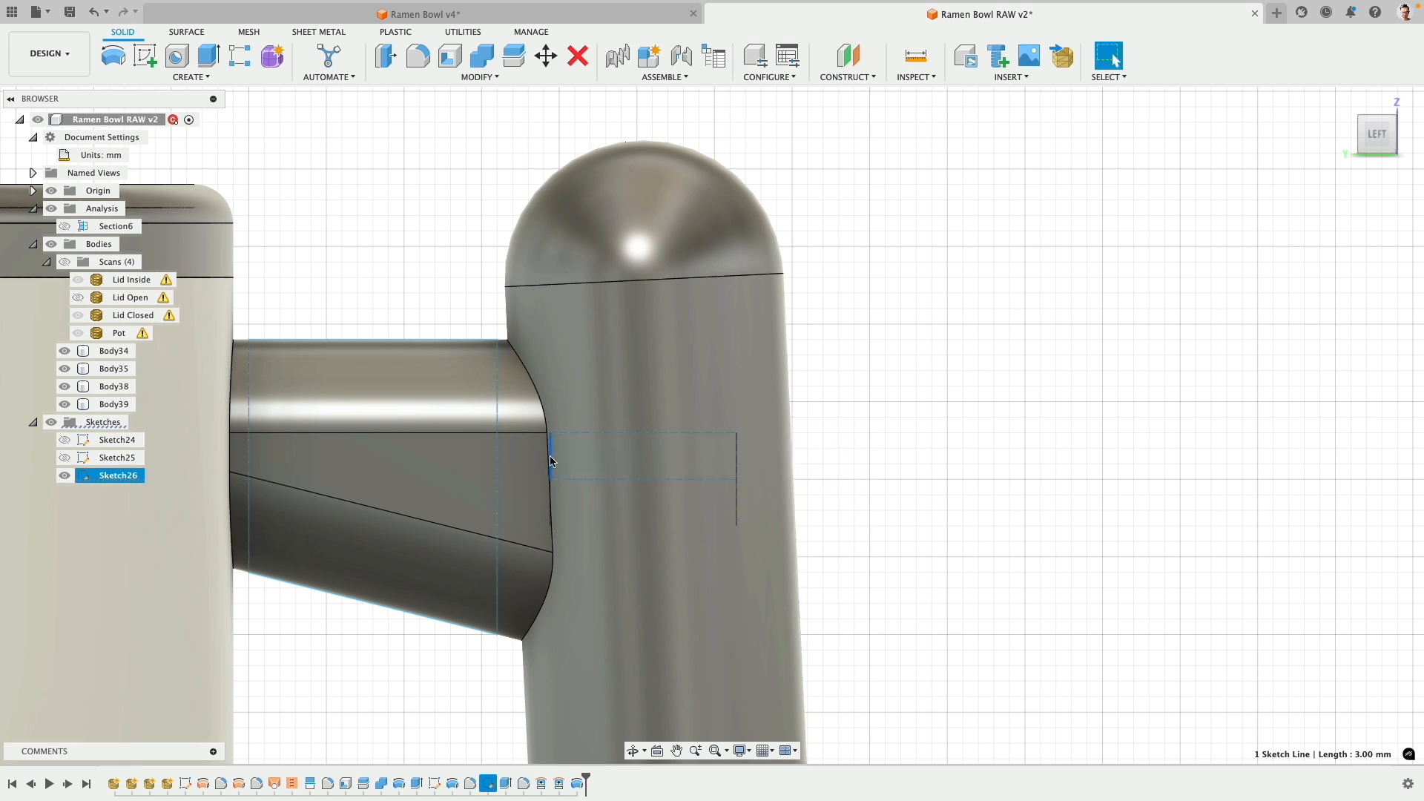
# - Move the small rectangle's inner end line by -6.833 mm in X, back toward the handle's outer side
pyautogui.press('m')
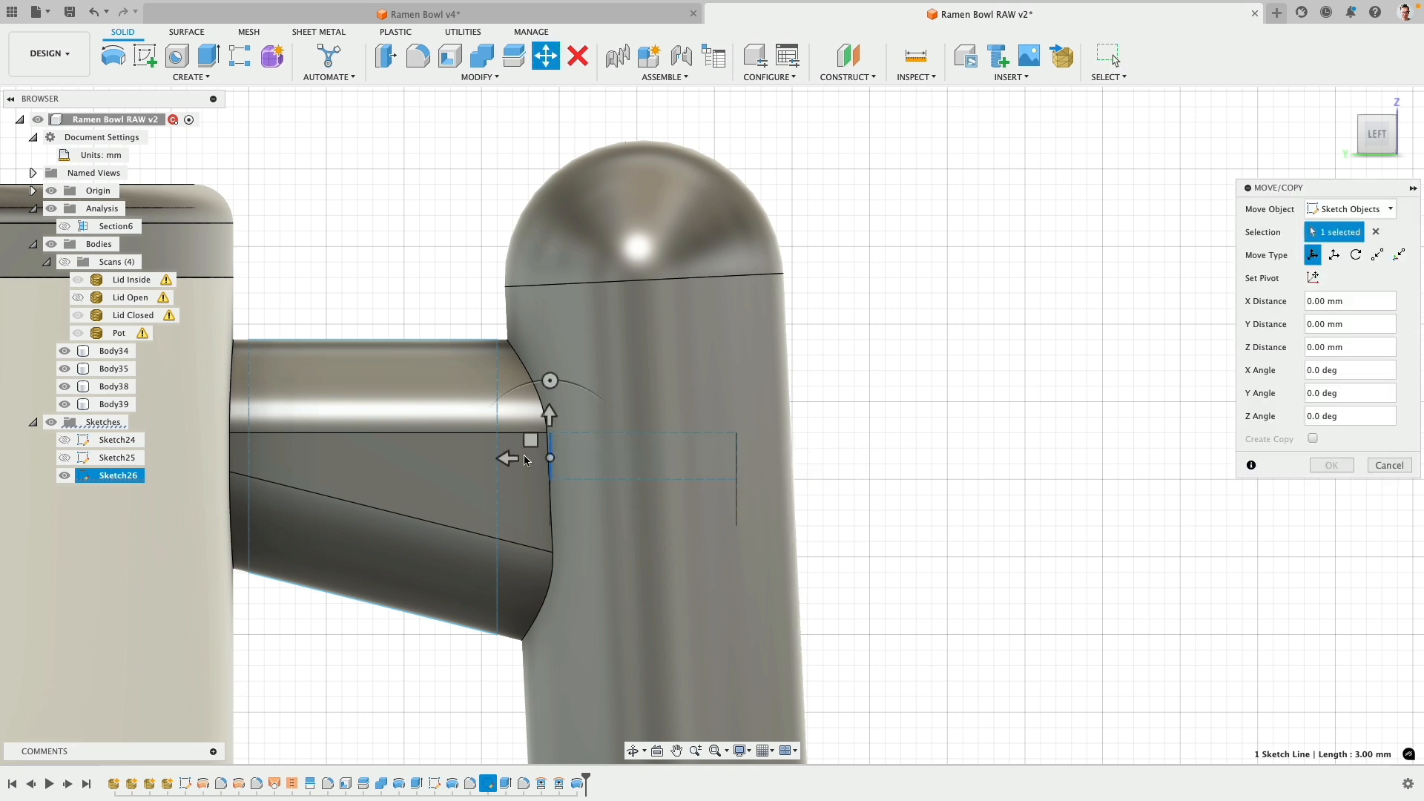
pyautogui.moveTo(520, 458); pyautogui.dragTo(745, 457)
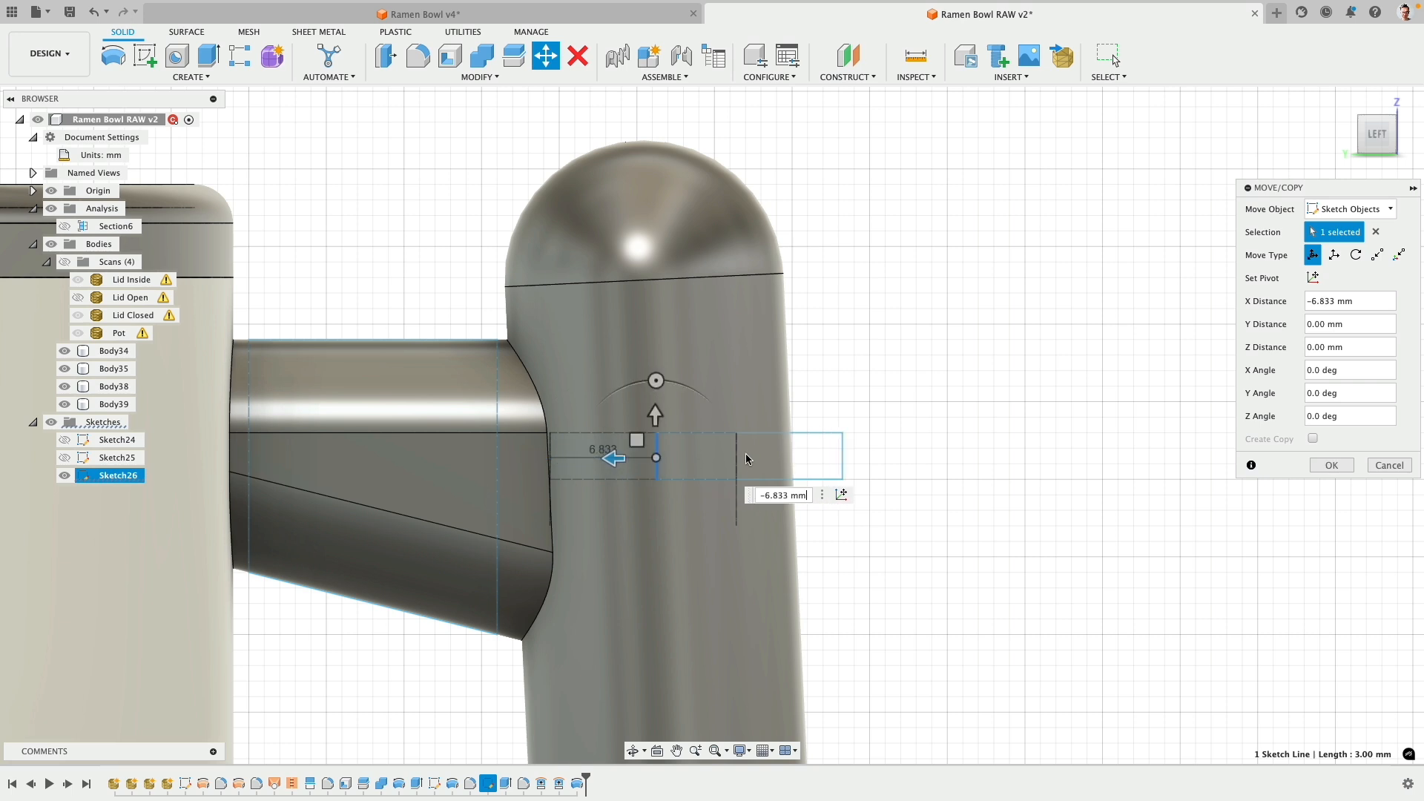
pyautogui.rightClick(920, 349)
pyautogui.click(923, 297)
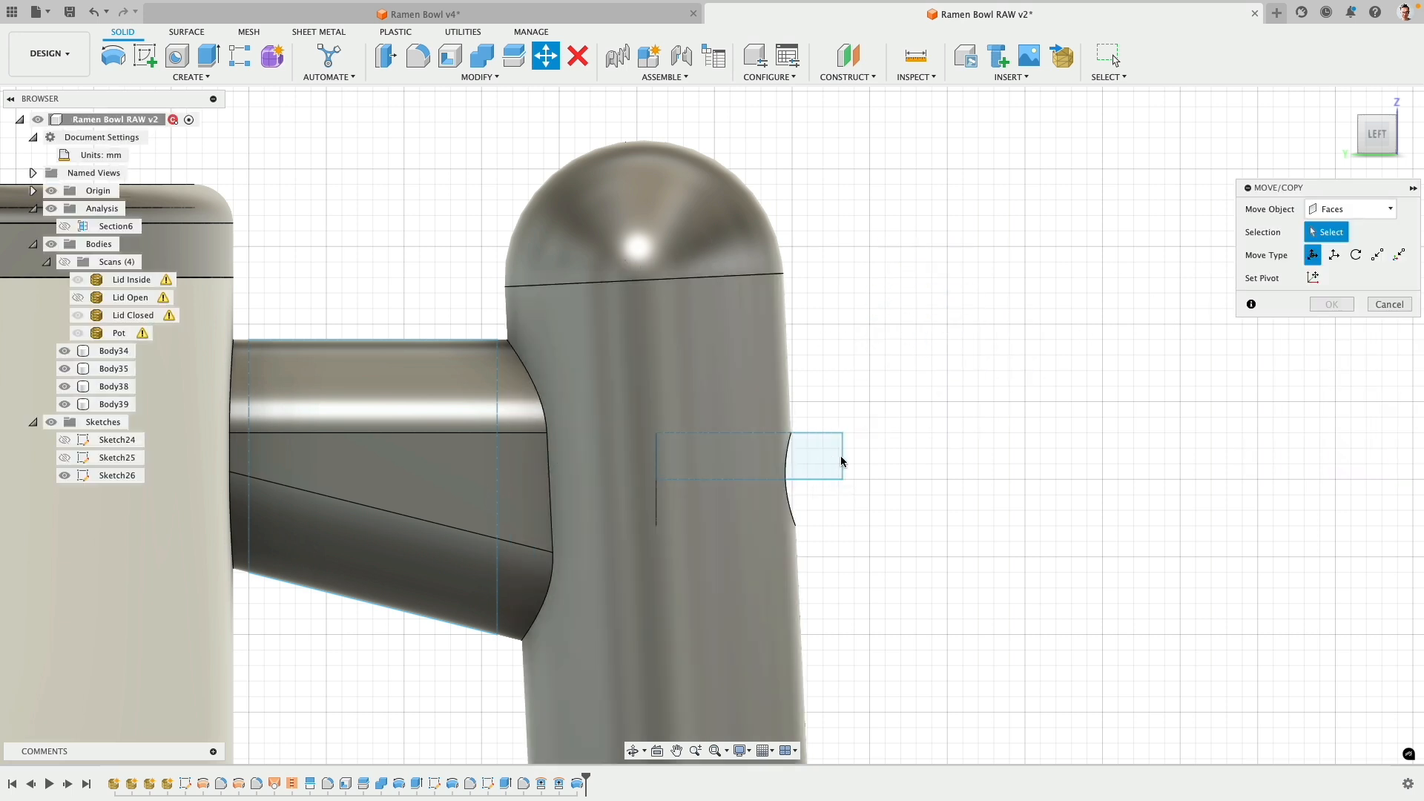
pyautogui.click(1409, 307)
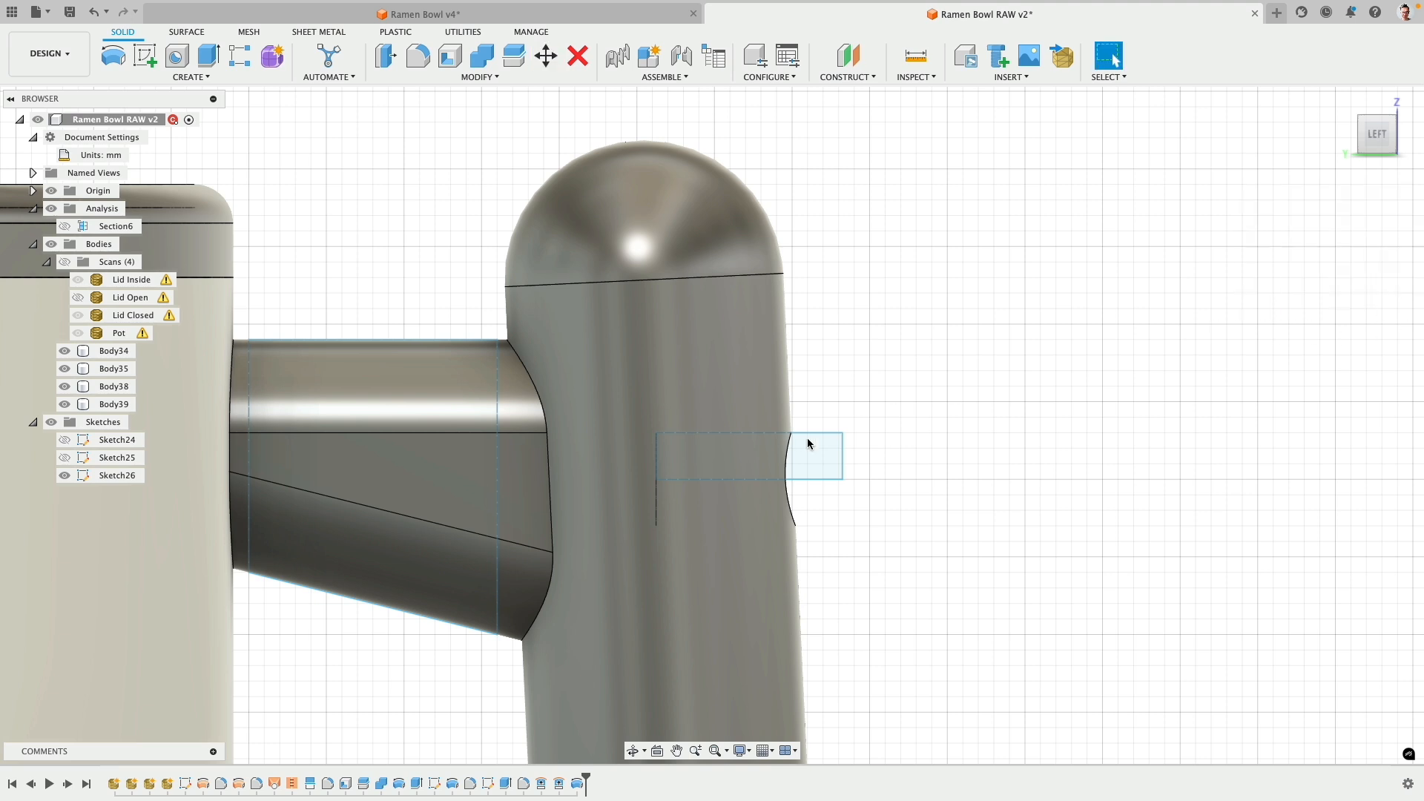
pyautogui.click(657, 456)
pyautogui.click(546, 55)
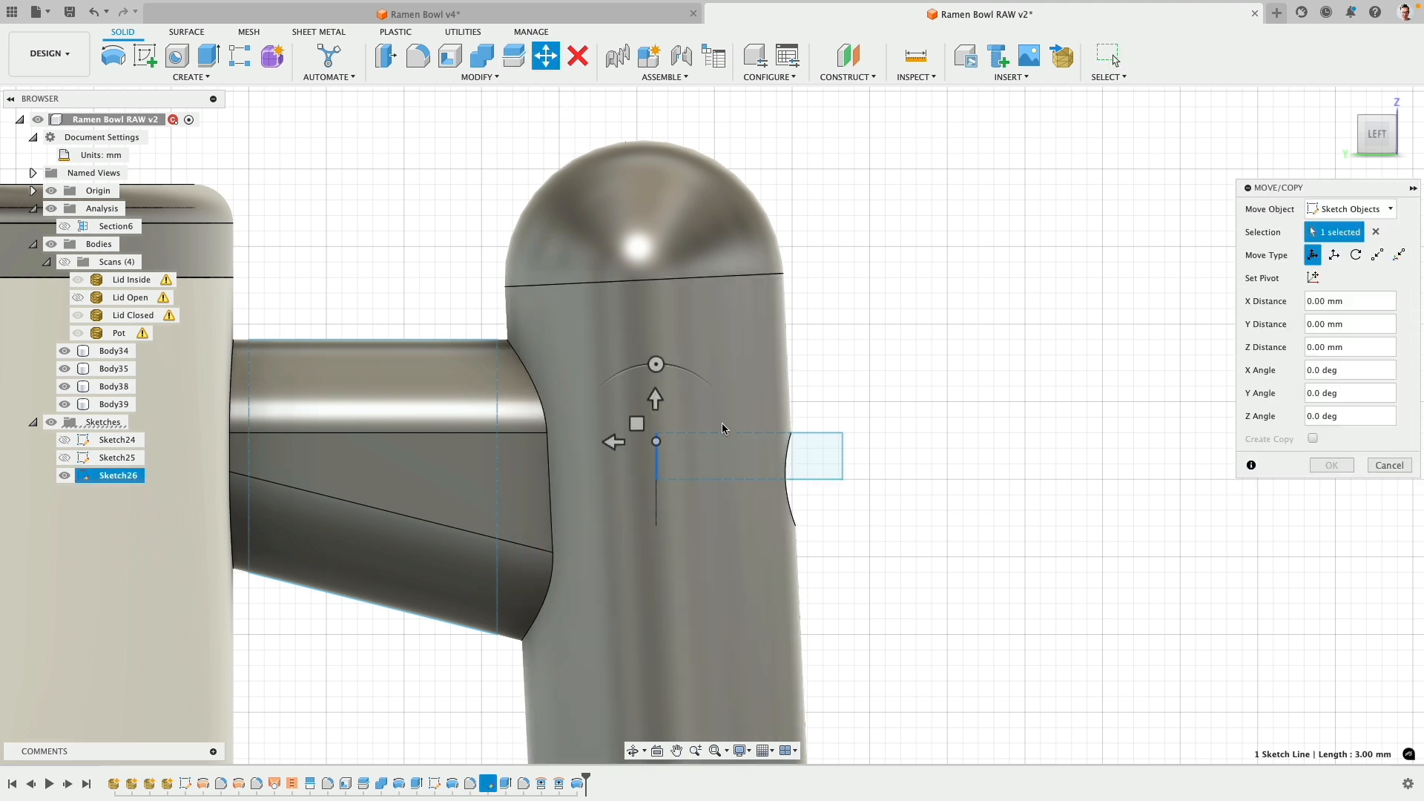
pyautogui.moveTo(607, 440); pyautogui.dragTo(584, 442)
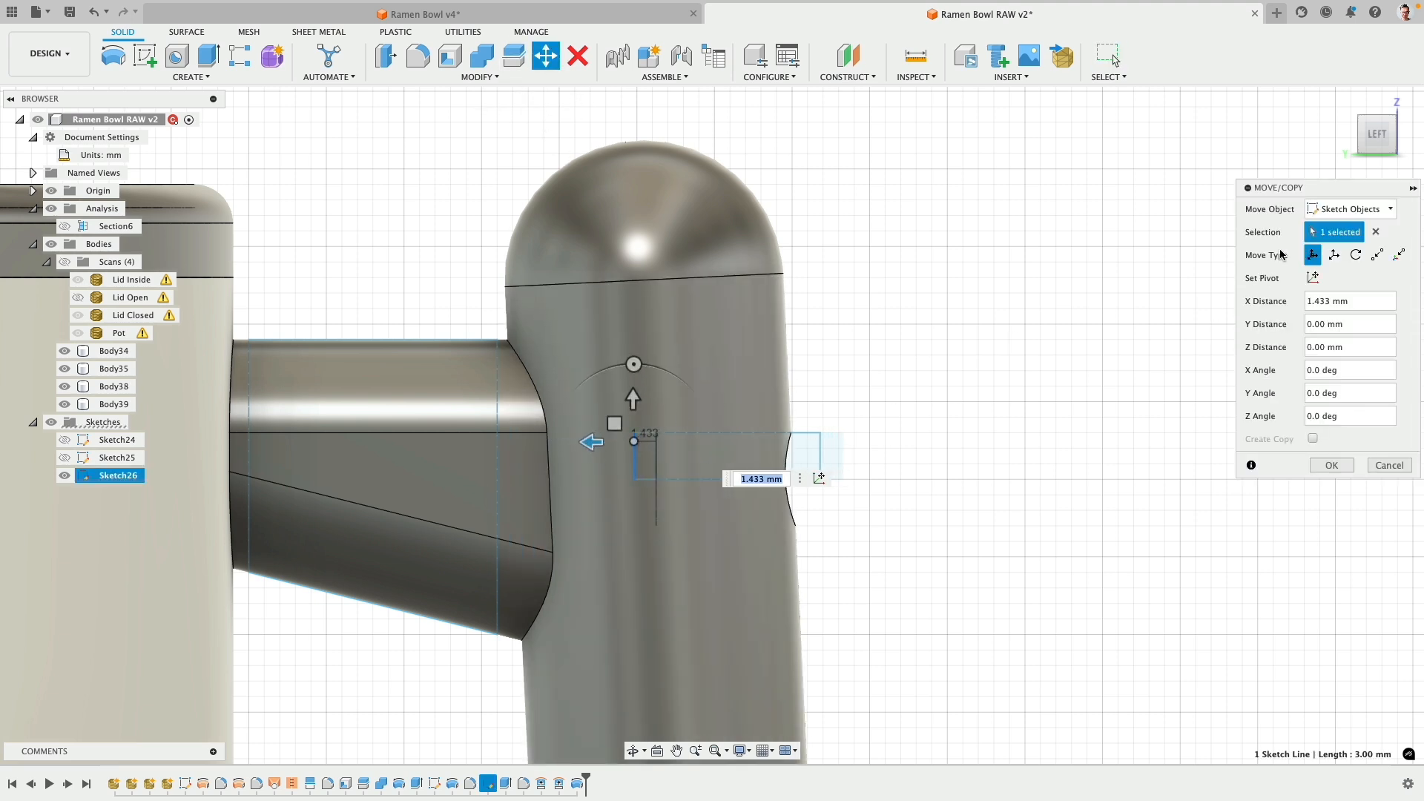
pyautogui.click(1329, 211)
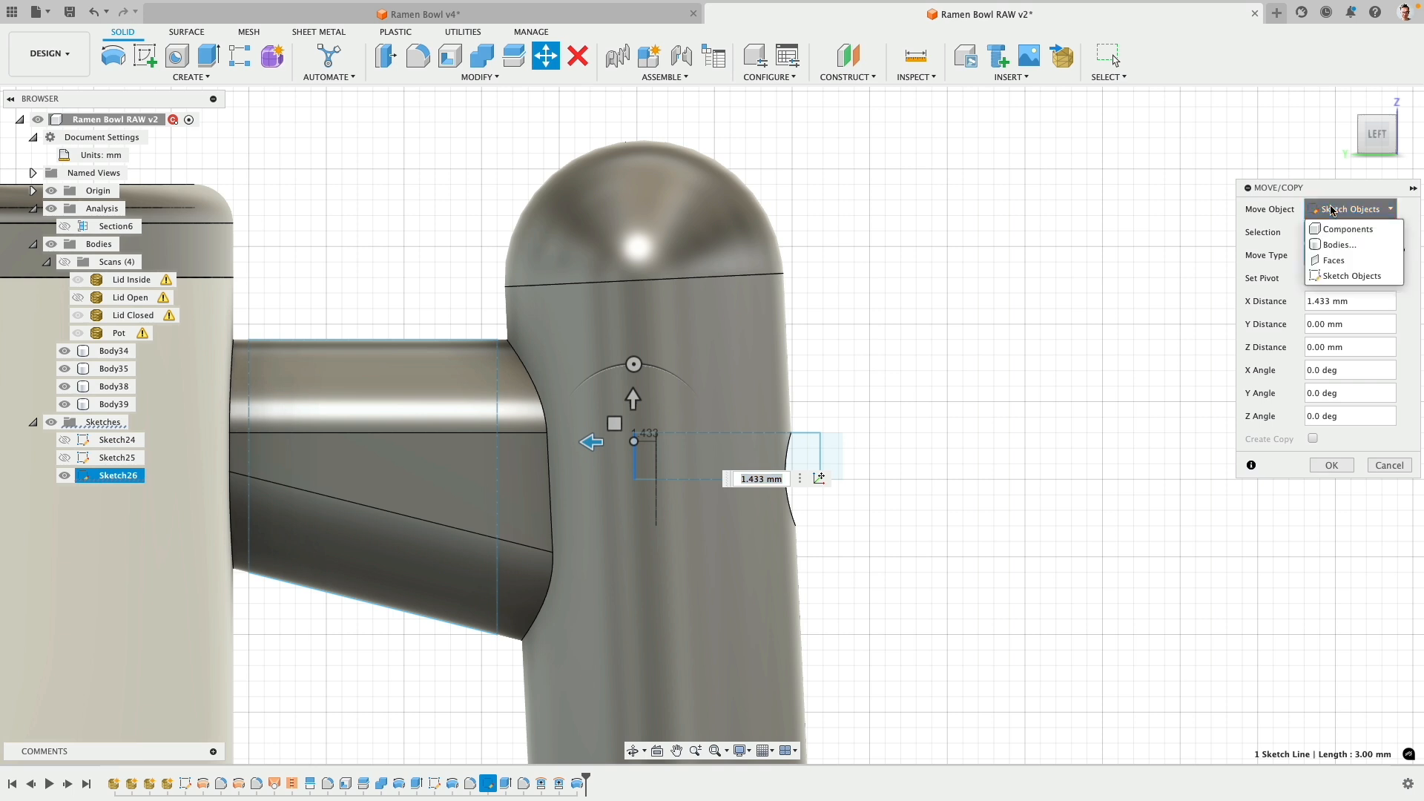
pyautogui.click(1390, 467)
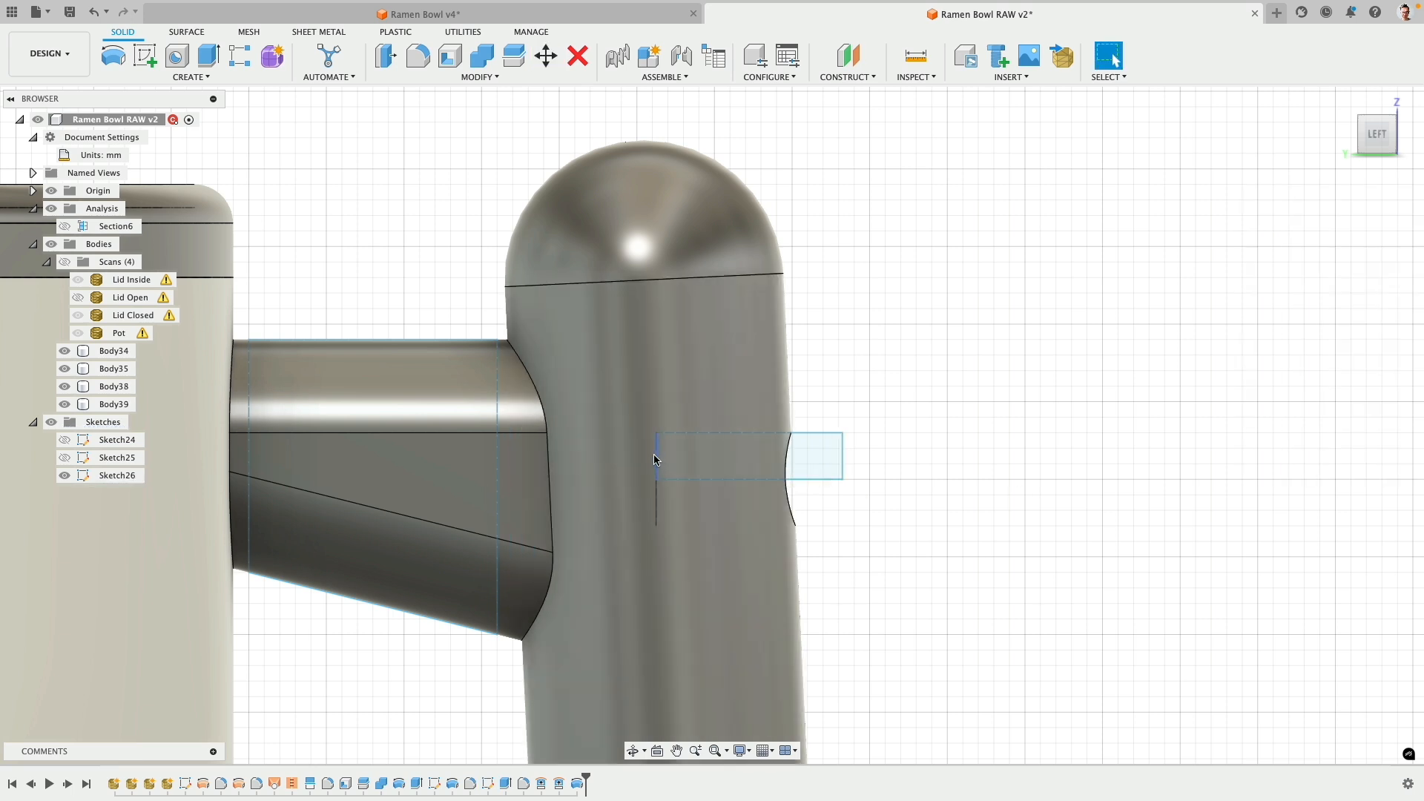
# - Reposition the small rectangle horizontally so its outer end extends slightly beyond the handle's outer face
pyautogui.moveTo(636, 459); pyautogui.dragTo(620, 460)
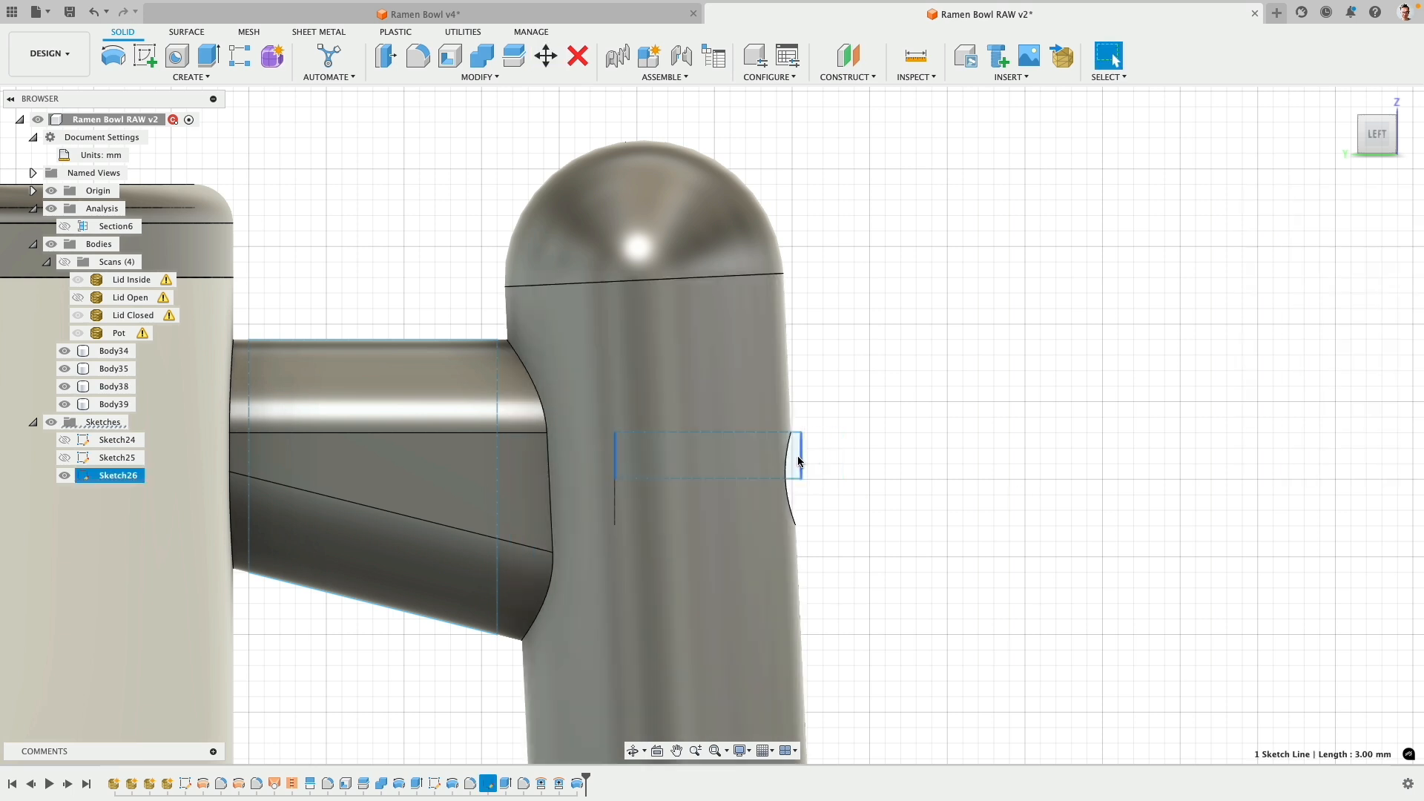
pyautogui.moveTo(800, 456); pyautogui.dragTo(828, 457)
# - Edit Sketch26 to delete the small rectangle's 12 mm length dimension and shorten it by moving its inner end line outward, finishing the sketch
pyautogui.rightClick(490, 784)
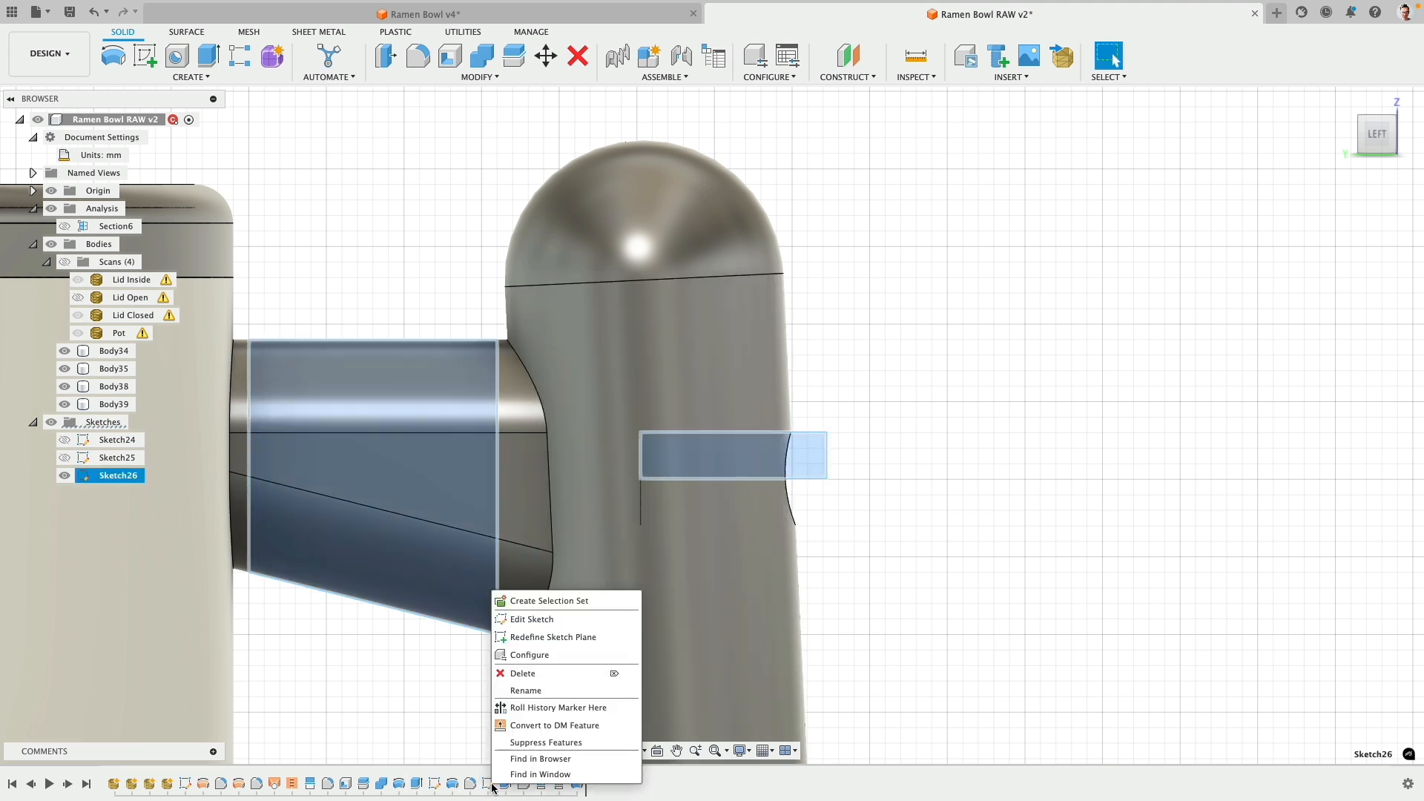
pyautogui.click(534, 620)
pyautogui.click(822, 371)
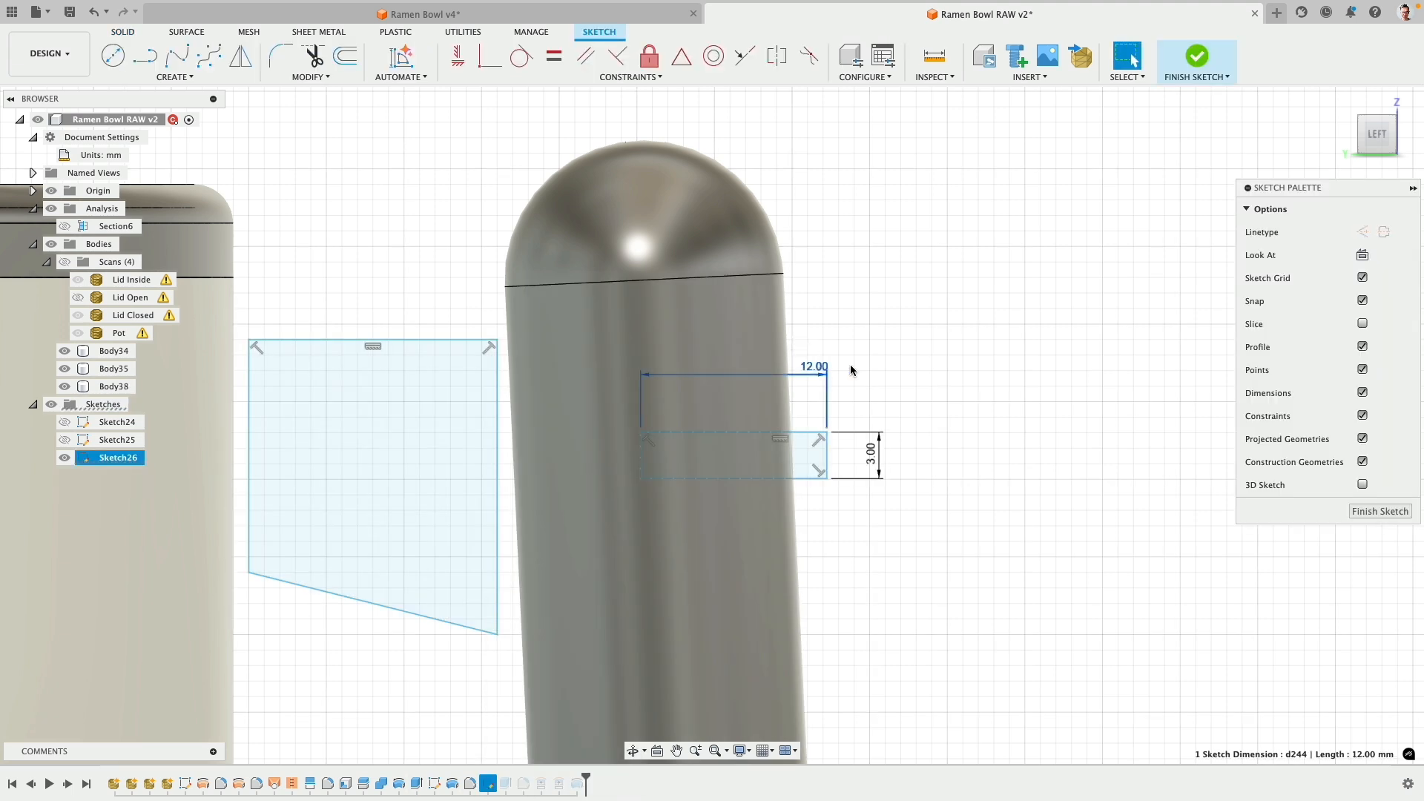
pyautogui.press('Delete')
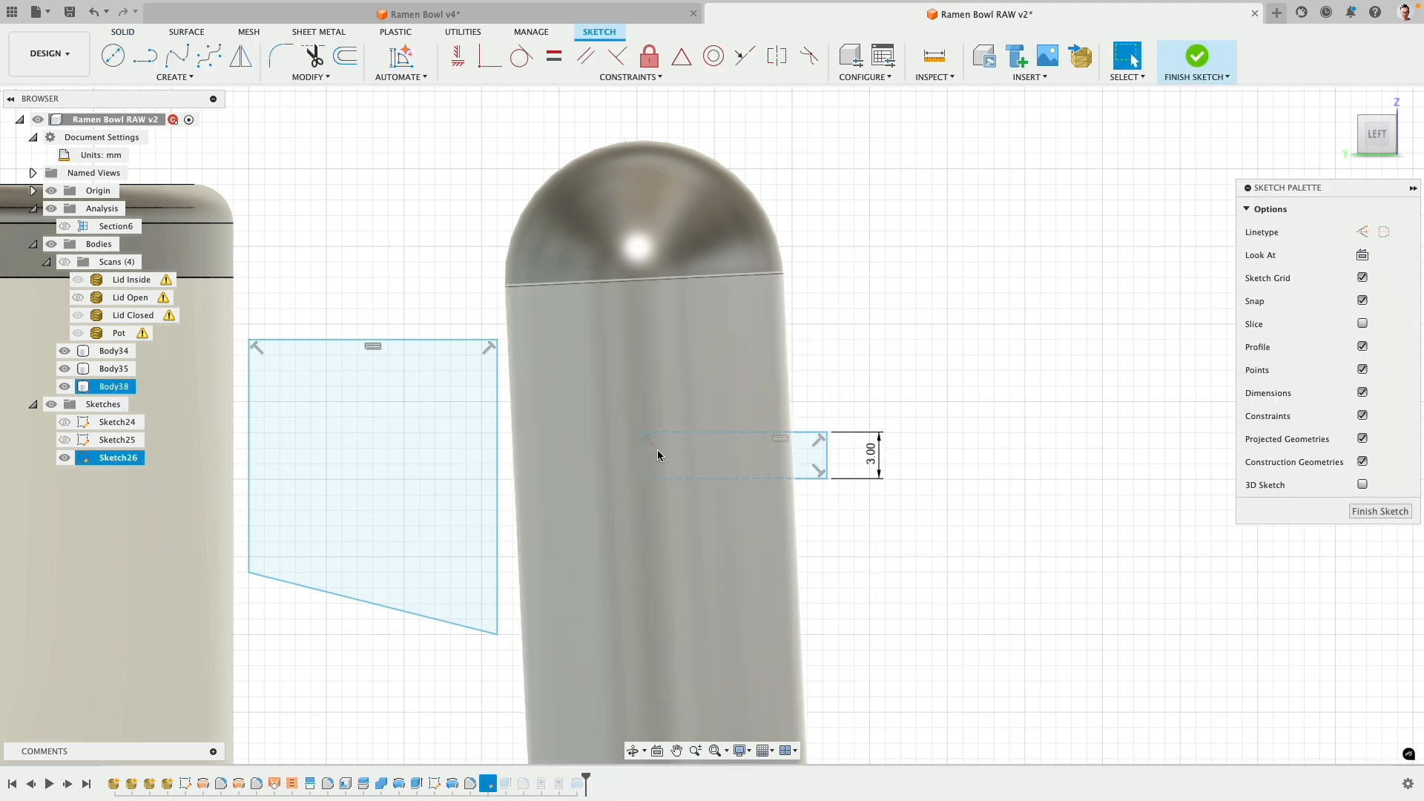
pyautogui.moveTo(642, 455); pyautogui.dragTo(611, 456)
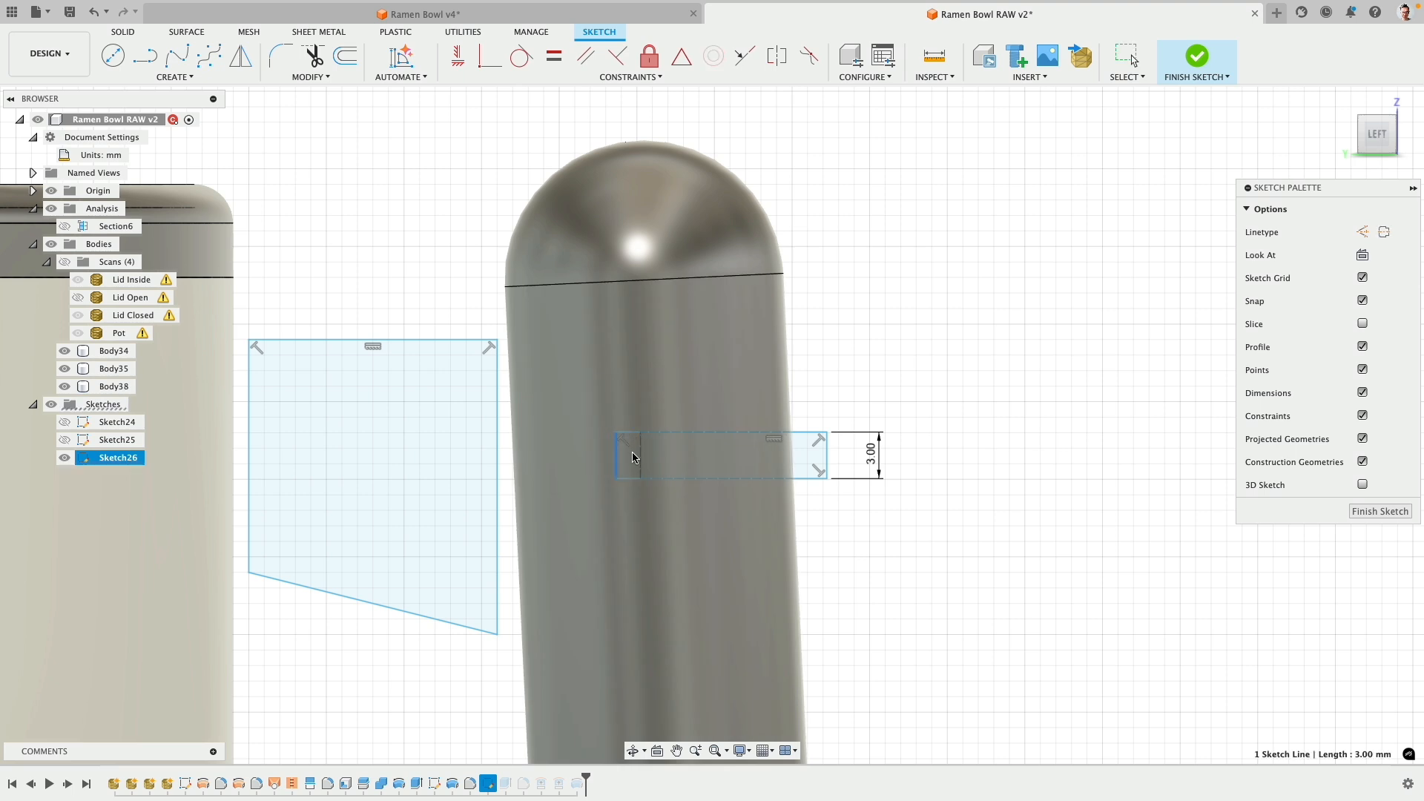
pyautogui.moveTo(726, 452); pyautogui.dragTo(724, 452)
pyautogui.click(1196, 57)
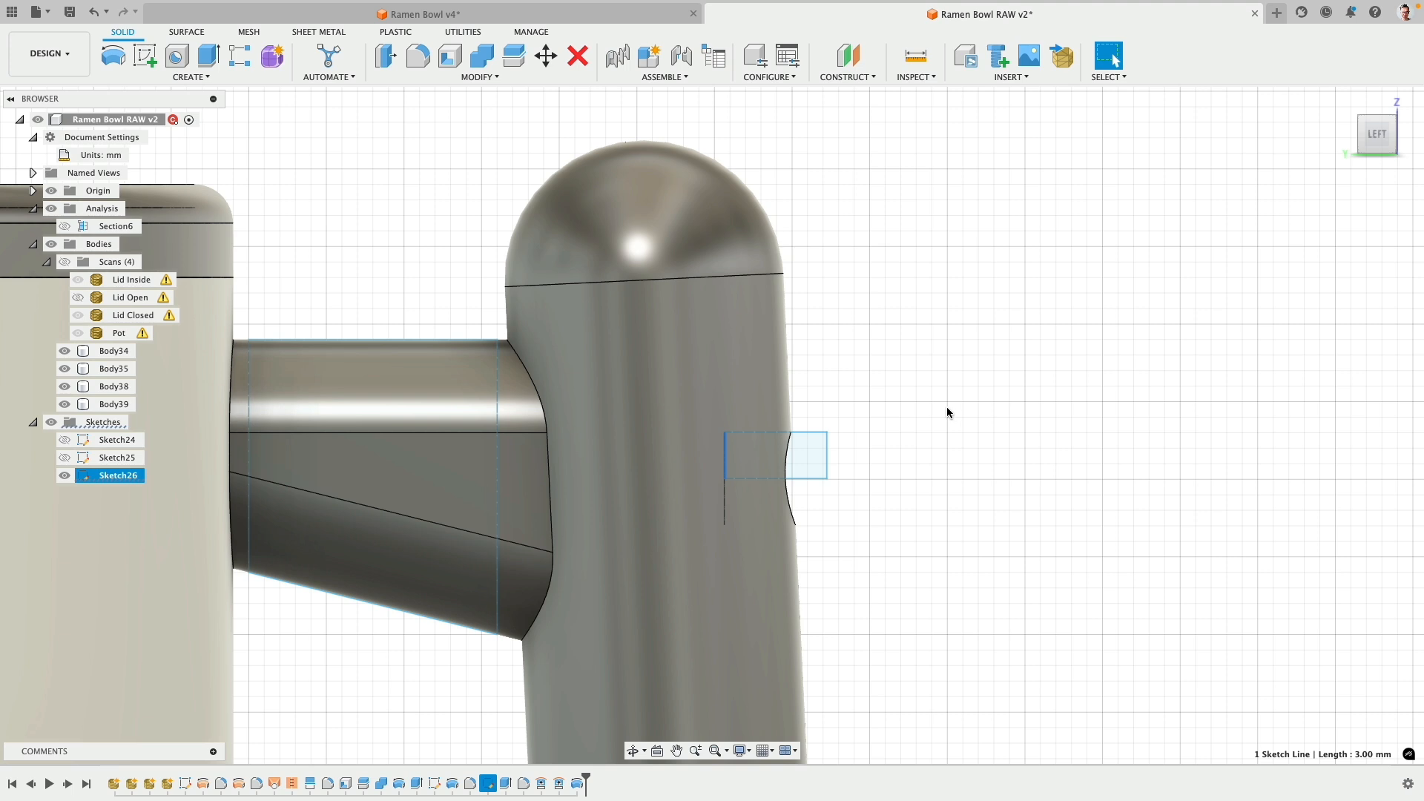
# - Apply the white appearance already used in the design to the connector arm body
pyautogui.keyDown('shift'); pyautogui.moveTo(947, 407); pyautogui.dragTo(883, 416, button='middle'); pyautogui.keyUp('shift')
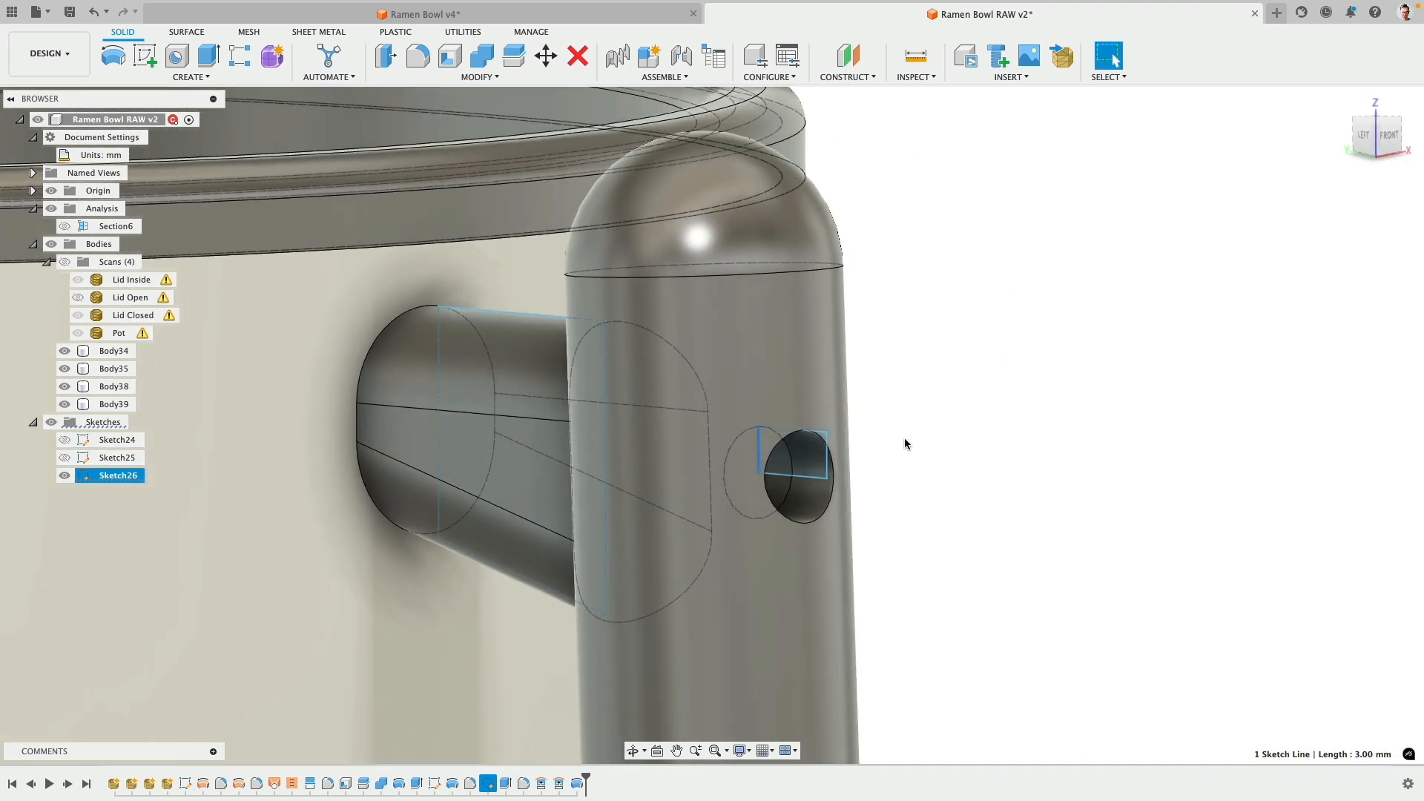
pyautogui.click(951, 508)
pyautogui.scroll(-4, 957, 534)
pyautogui.moveTo(959, 551); pyautogui.dragTo(957, 411, button='middle')
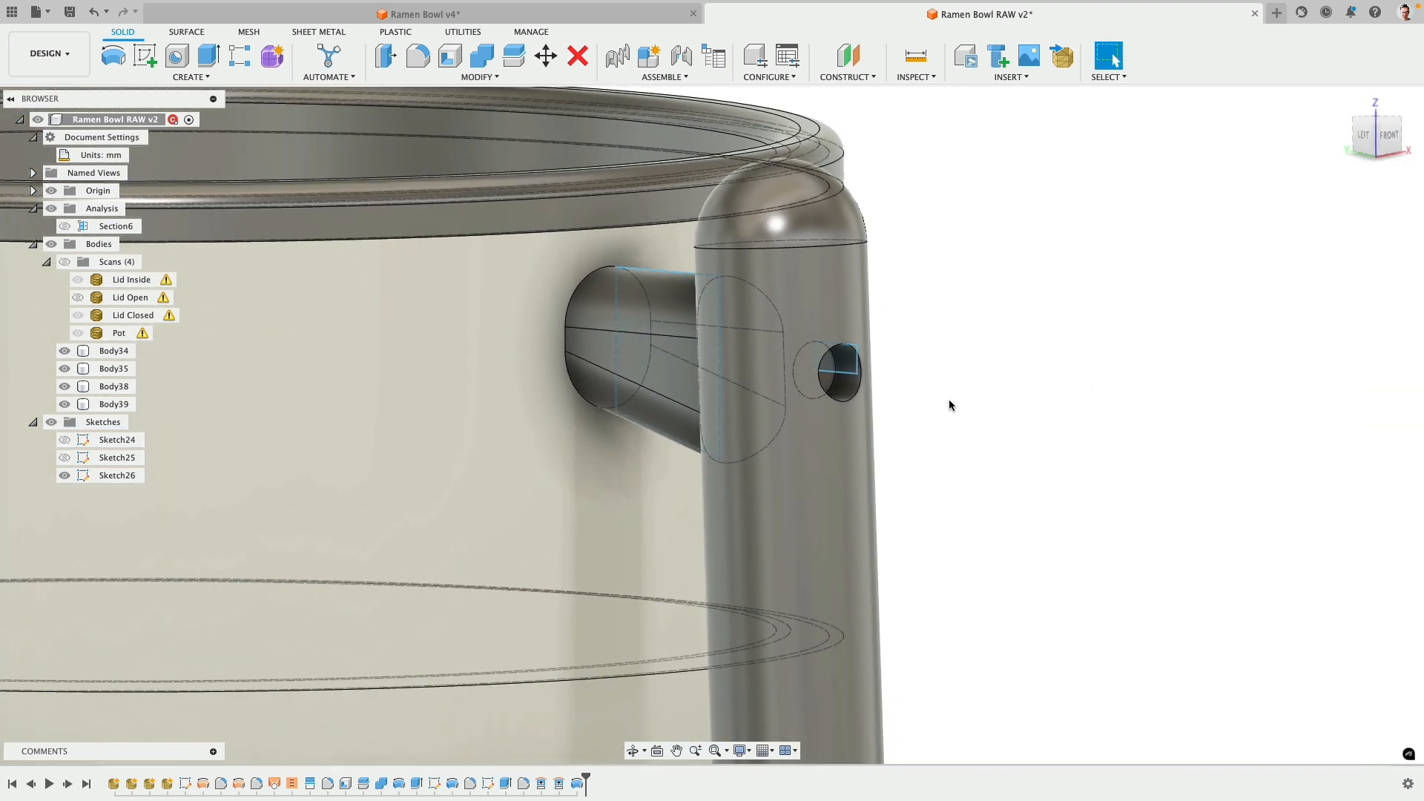
pyautogui.press('a')
pyautogui.moveTo(971, 249); pyautogui.dragTo(642, 324)
# - Check the finished Wood (Solid) appearances in the library and apply 3D Maple - Semigloss to the handle body
pyautogui.moveTo(1048, 250); pyautogui.dragTo(846, 321)
pyautogui.scroll(15, 1071, 521)
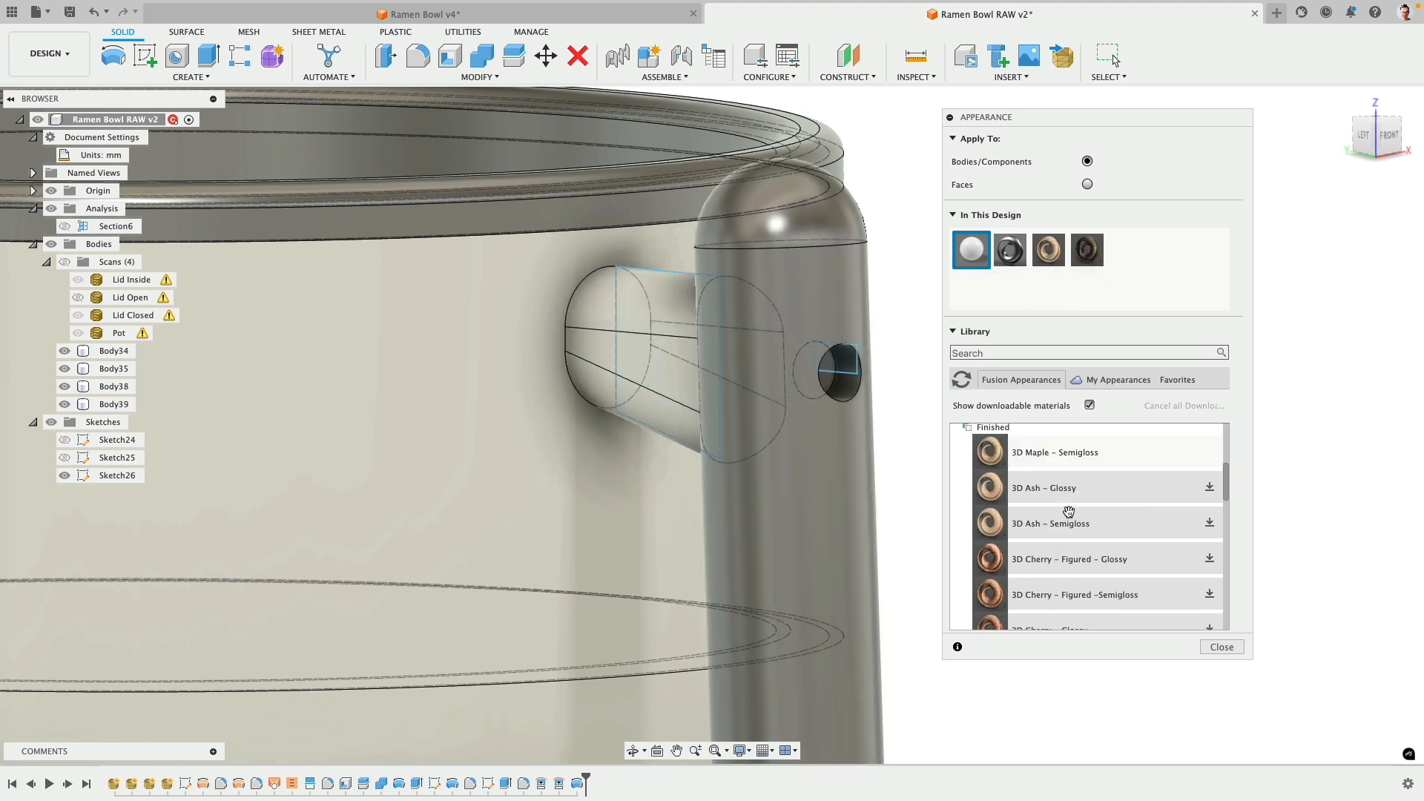
pyautogui.scroll(-8, 1070, 521)
pyautogui.scroll(3, 962, 496)
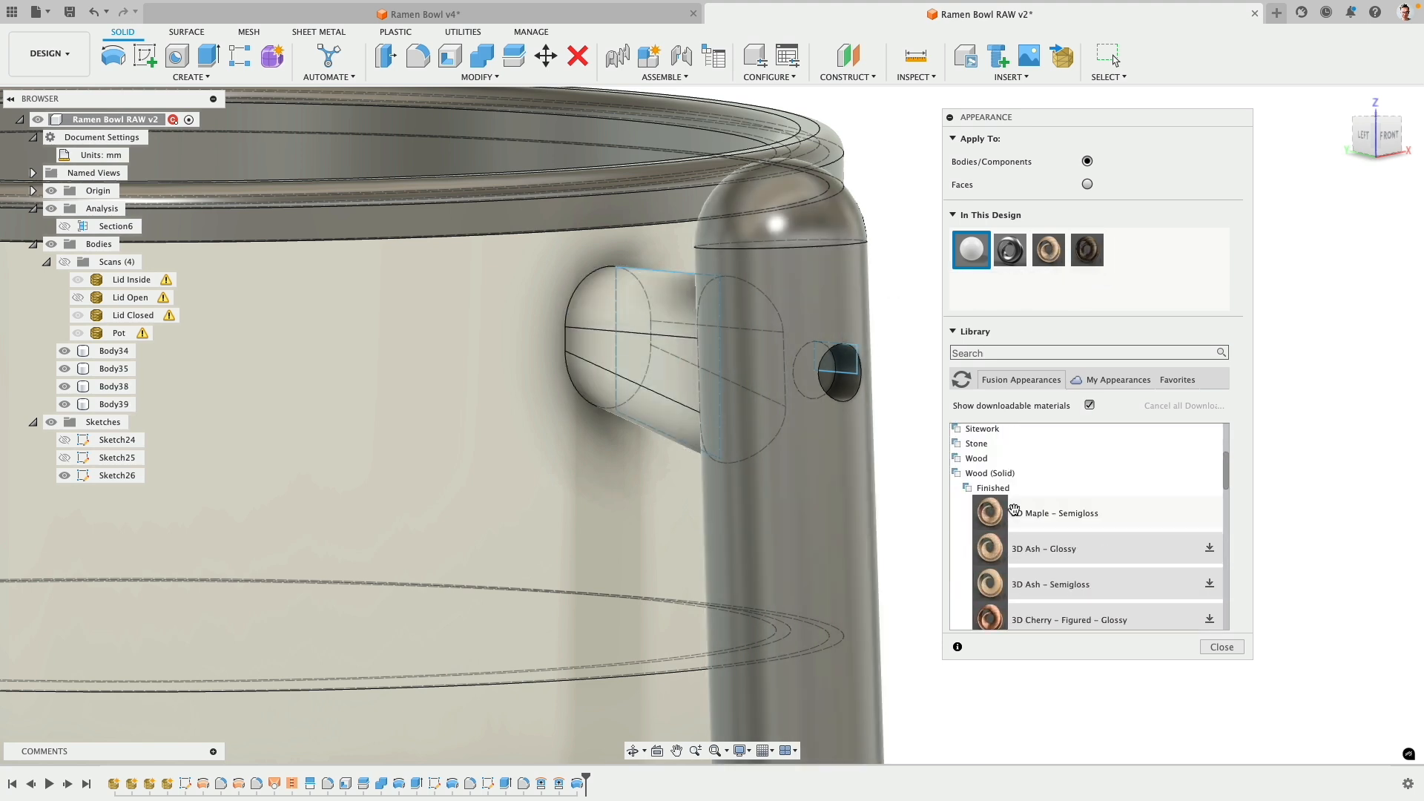
pyautogui.click(967, 490)
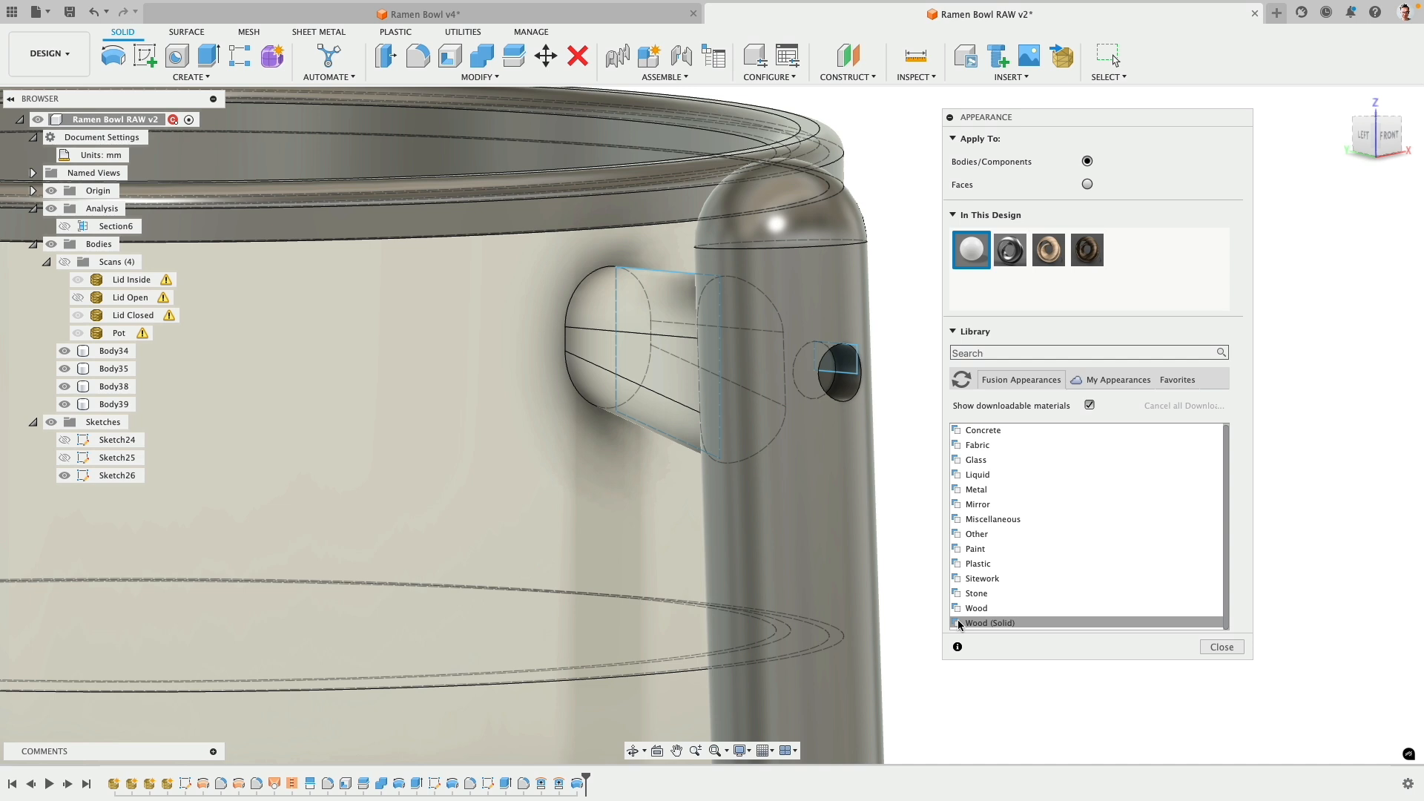
pyautogui.click(959, 624)
pyautogui.scroll(-6, 958, 625)
pyautogui.scroll(2, 959, 621)
pyautogui.click(966, 491)
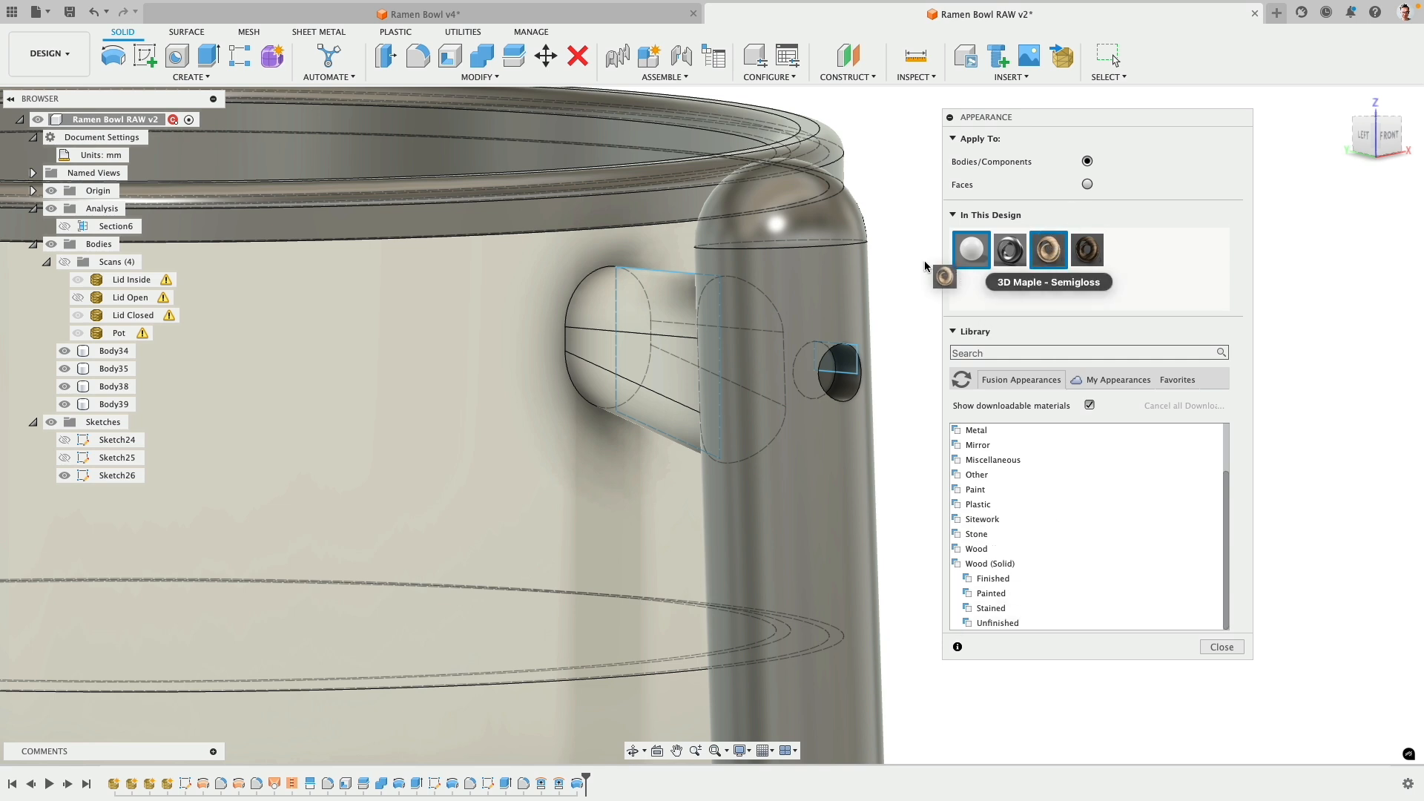
pyautogui.moveTo(925, 265); pyautogui.dragTo(827, 285)
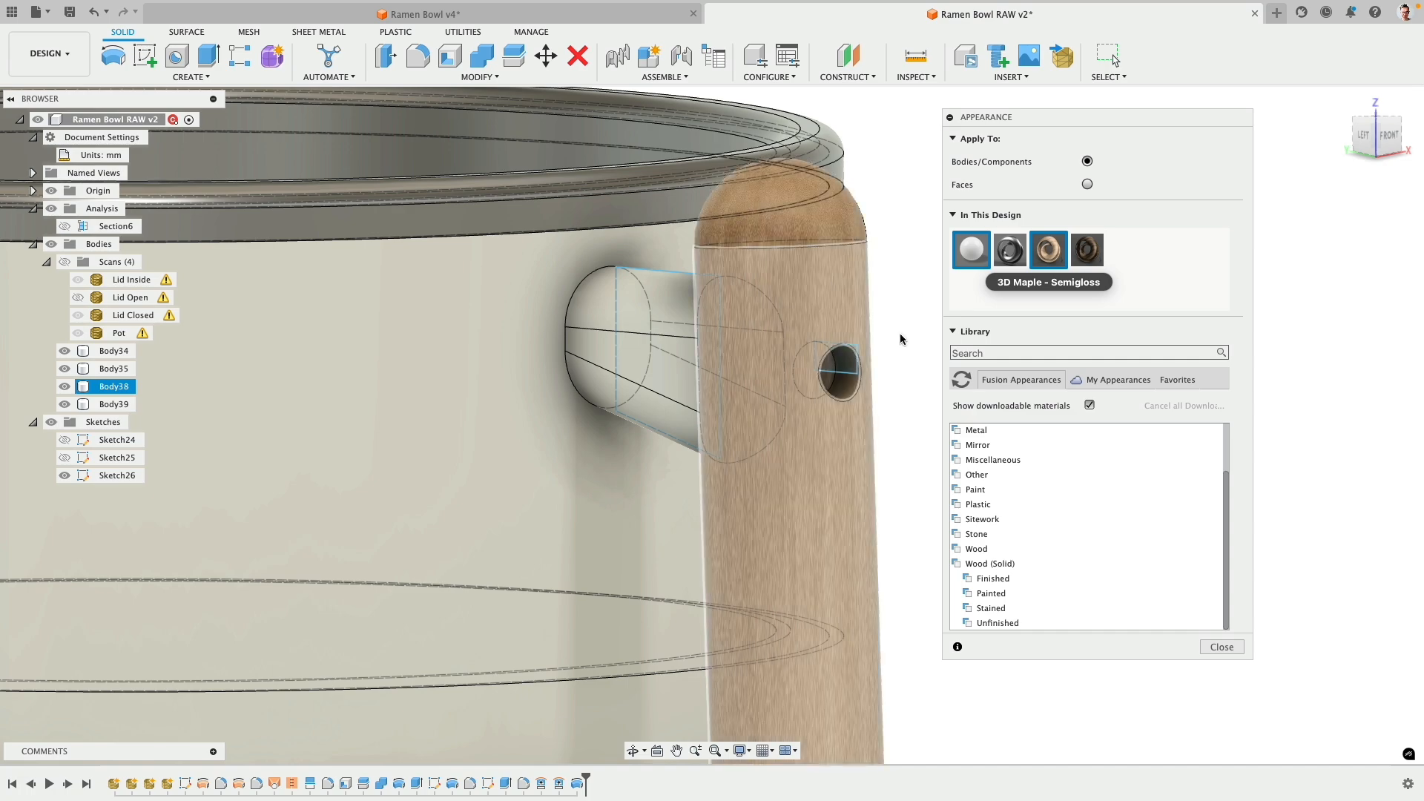
pyautogui.click(1222, 647)
# - Fillet the outer rim of the handle's fastener hole using the Chord Length radius type at 0.65 mm
pyautogui.keyDown('shift'); pyautogui.moveTo(939, 353); pyautogui.dragTo(827, 313, button='middle'); pyautogui.keyUp('shift')
pyautogui.keyDown('shift'); pyautogui.moveTo(903, 420); pyautogui.dragTo(849, 522, button='middle'); pyautogui.keyUp('shift')
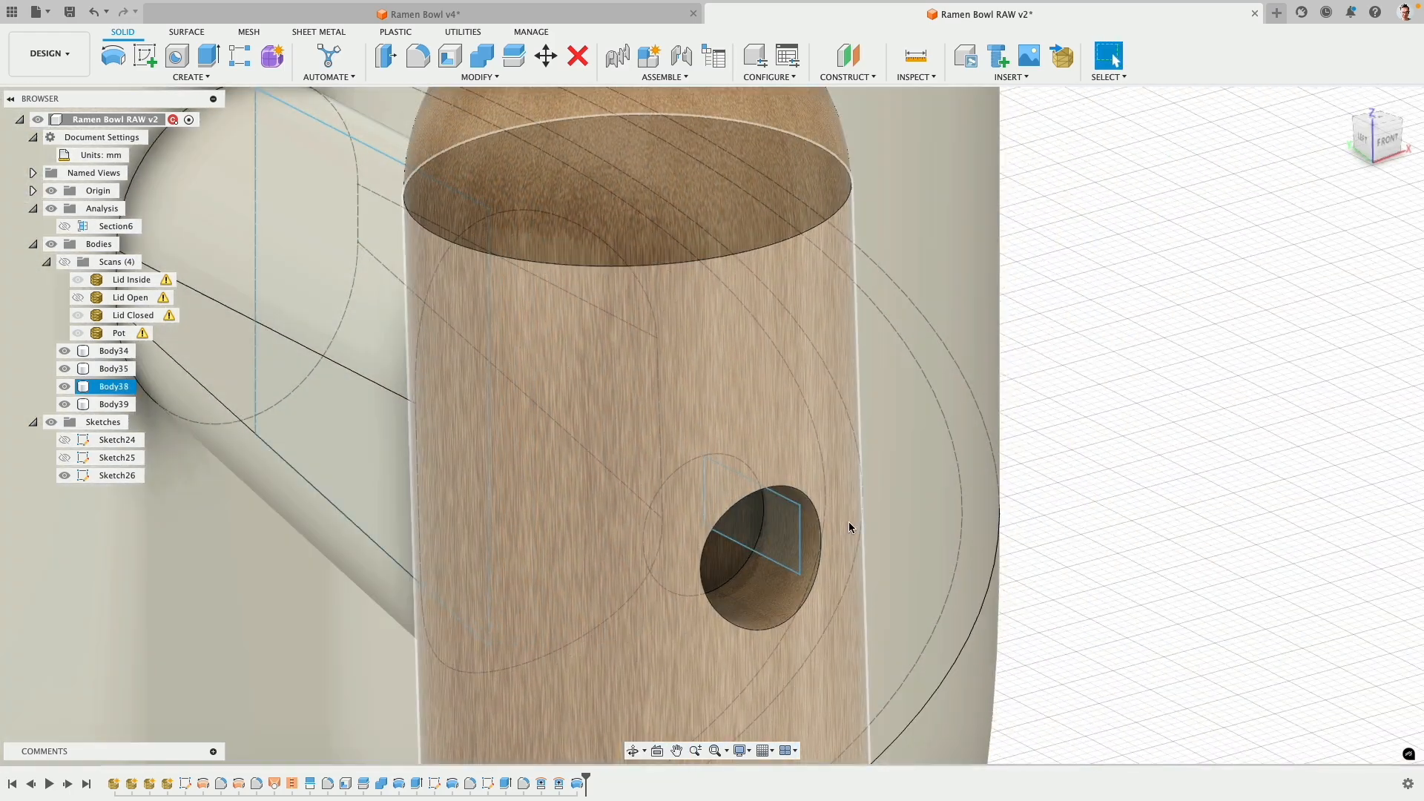
pyautogui.click(821, 522)
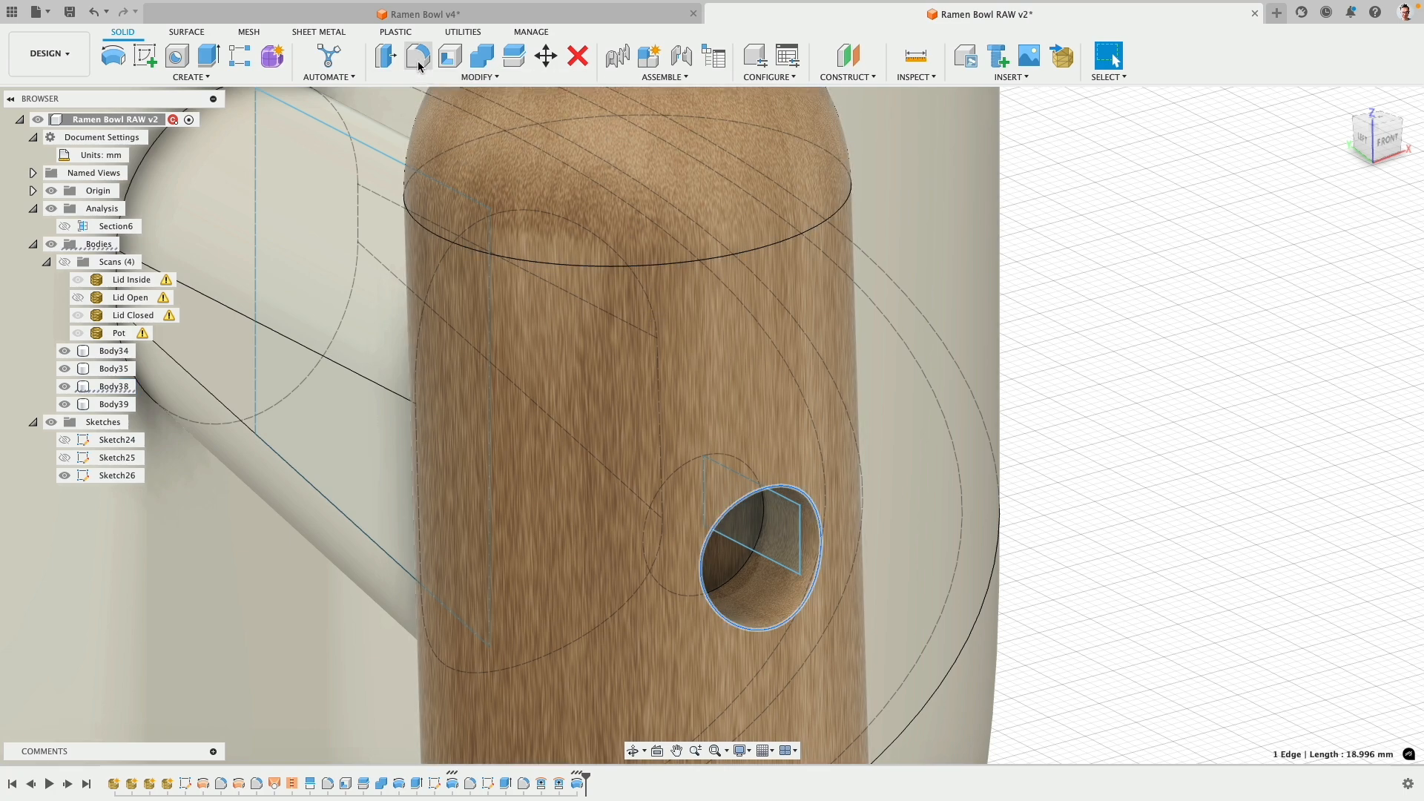
pyautogui.click(417, 55)
pyautogui.click(1274, 330)
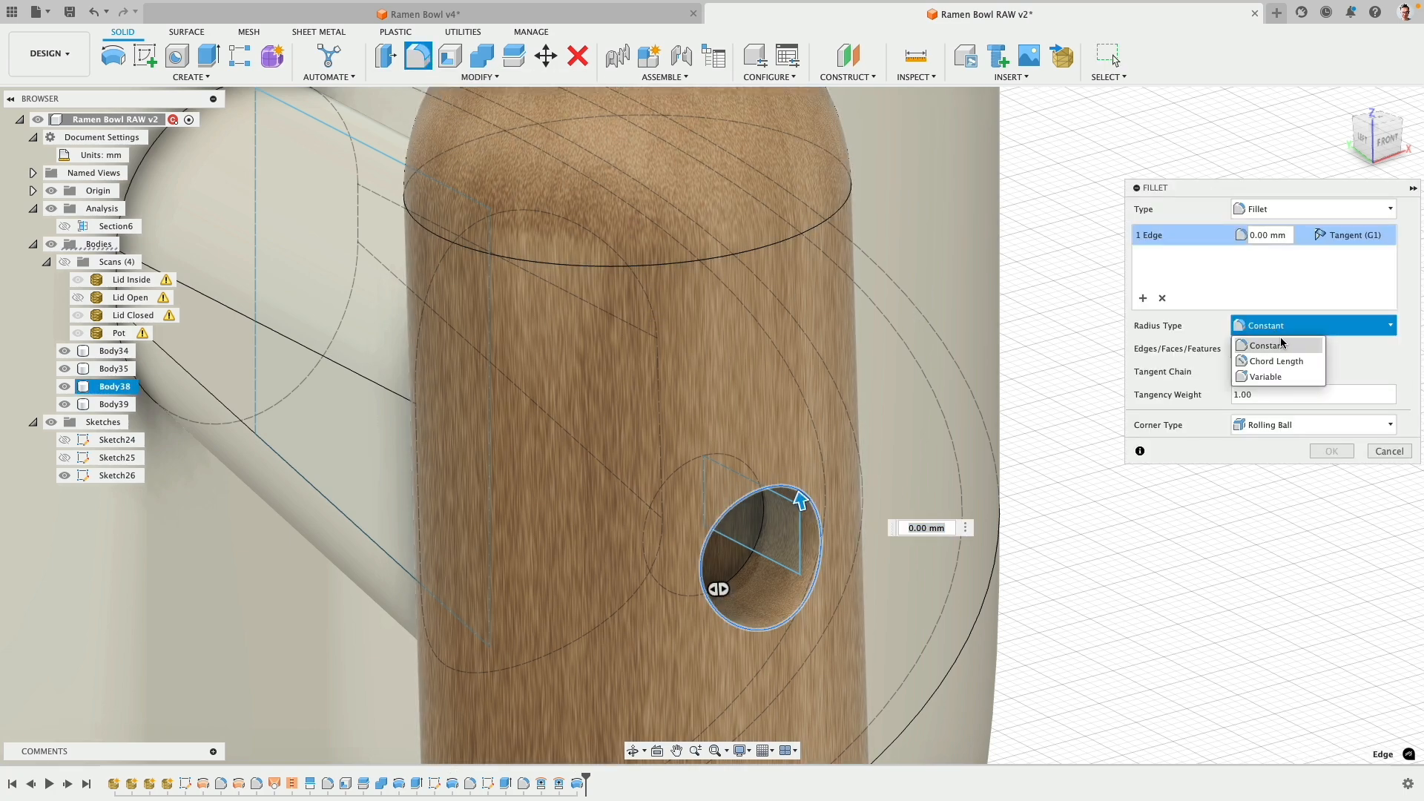
pyautogui.click(1271, 360)
pyautogui.scroll(5, 918, 529)
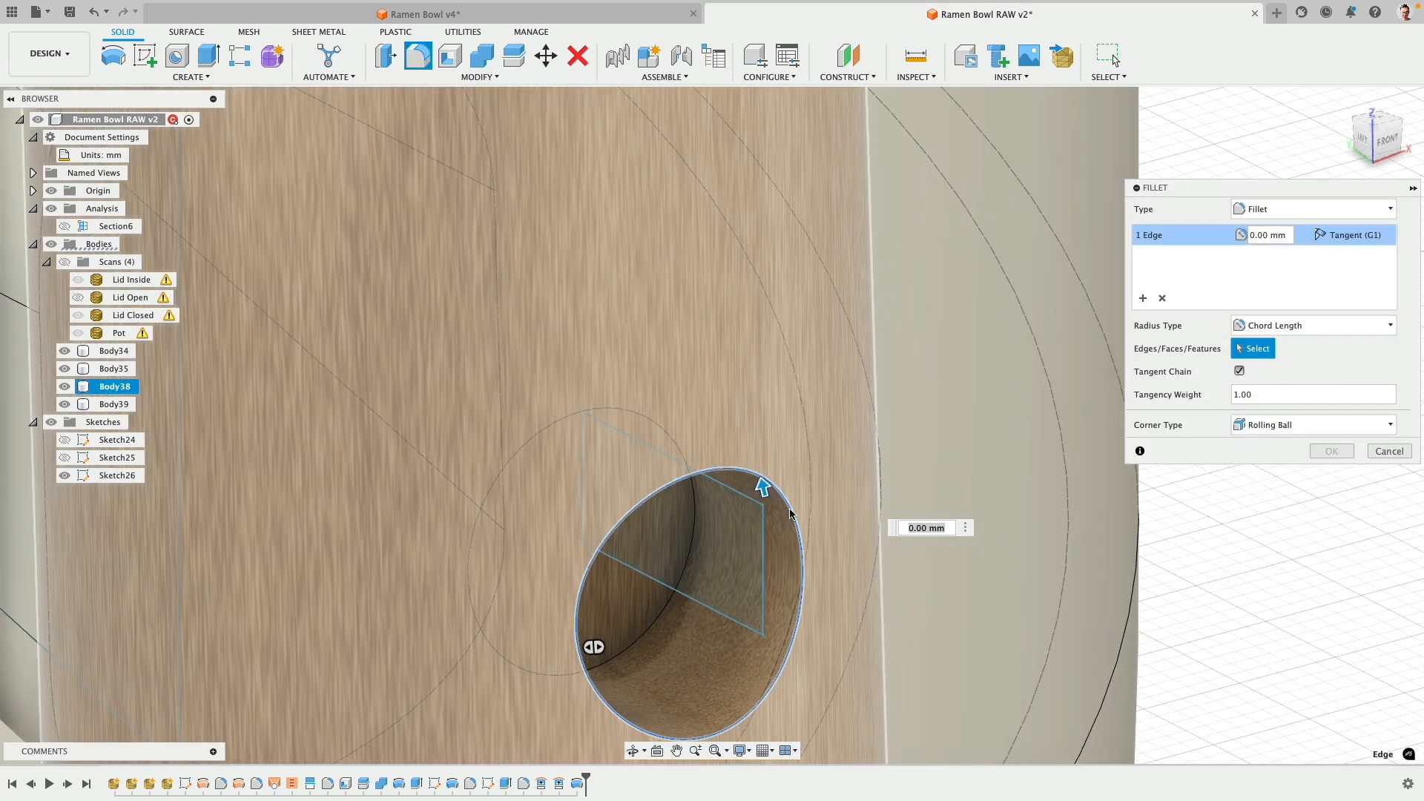
pyautogui.moveTo(763, 488)
pyautogui.mouseDown()
pyautogui.moveTo(747, 424)
pyautogui.moveTo(757, 466)
pyautogui.mouseUp()
pyautogui.moveTo(762, 473); pyautogui.dragTo(761, 475)
pyautogui.scroll(-5, 730, 531)
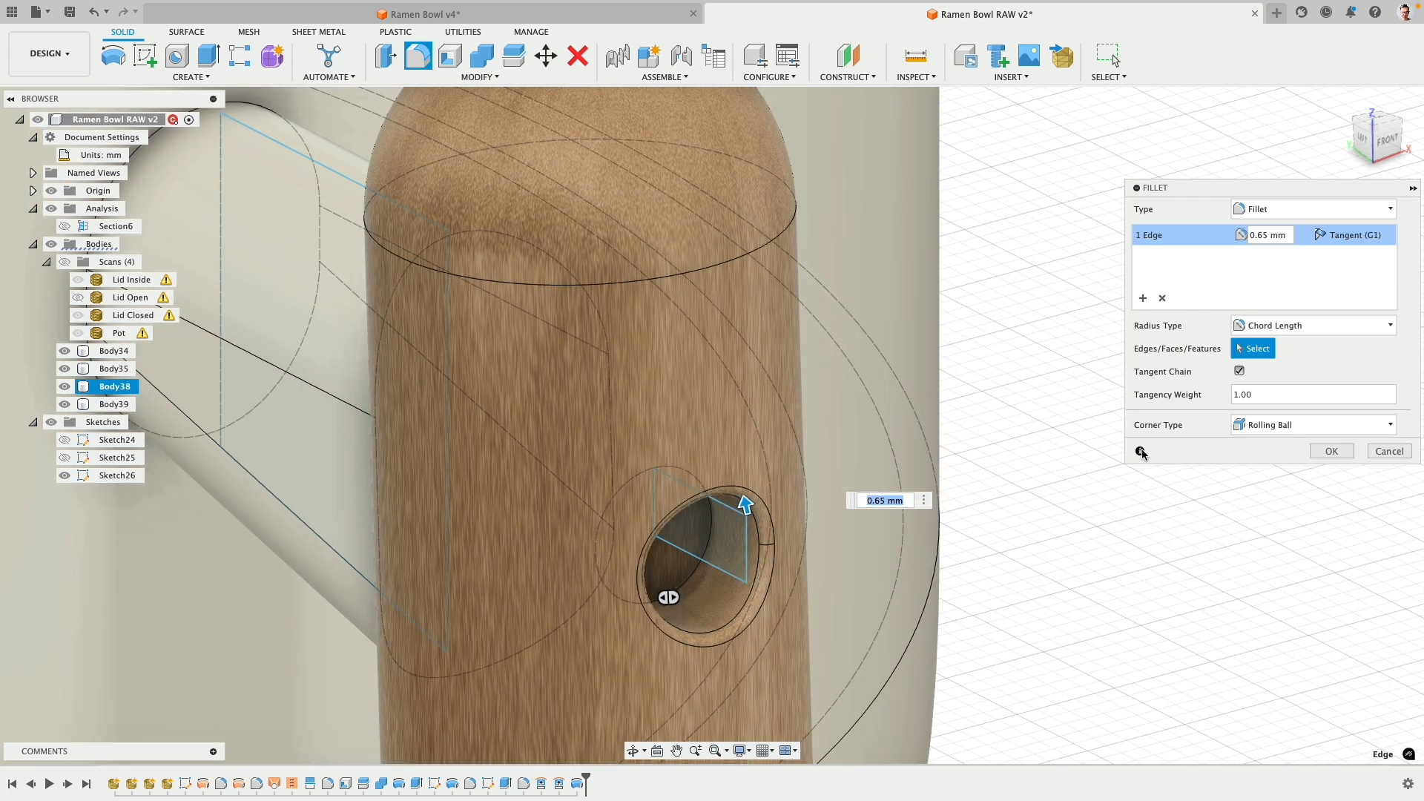
pyautogui.press('Return')
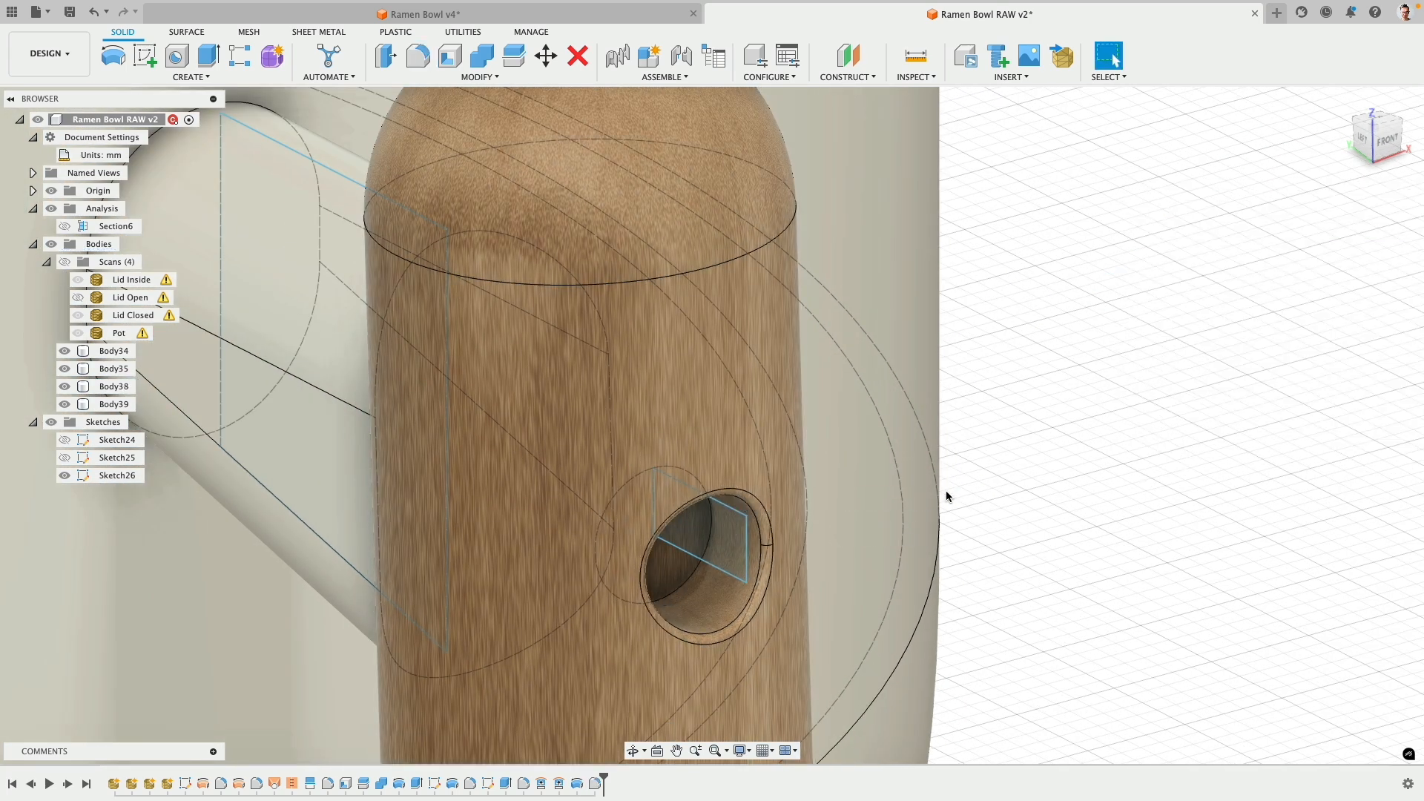
# - Look at the bowl from the left and hide all four solid bodies: Body34, Body35, Body38 and Body39
pyautogui.scroll(-5, 979, 481)
pyautogui.moveTo(1051, 462)
pyautogui.keyDown('shift'); pyautogui.mouseDown(button='middle')
pyautogui.moveTo(992, 423)
pyautogui.moveTo(1069, 443)
pyautogui.mouseUp(button='middle'); pyautogui.keyUp('shift')
pyautogui.scroll(-5, 1069, 439)
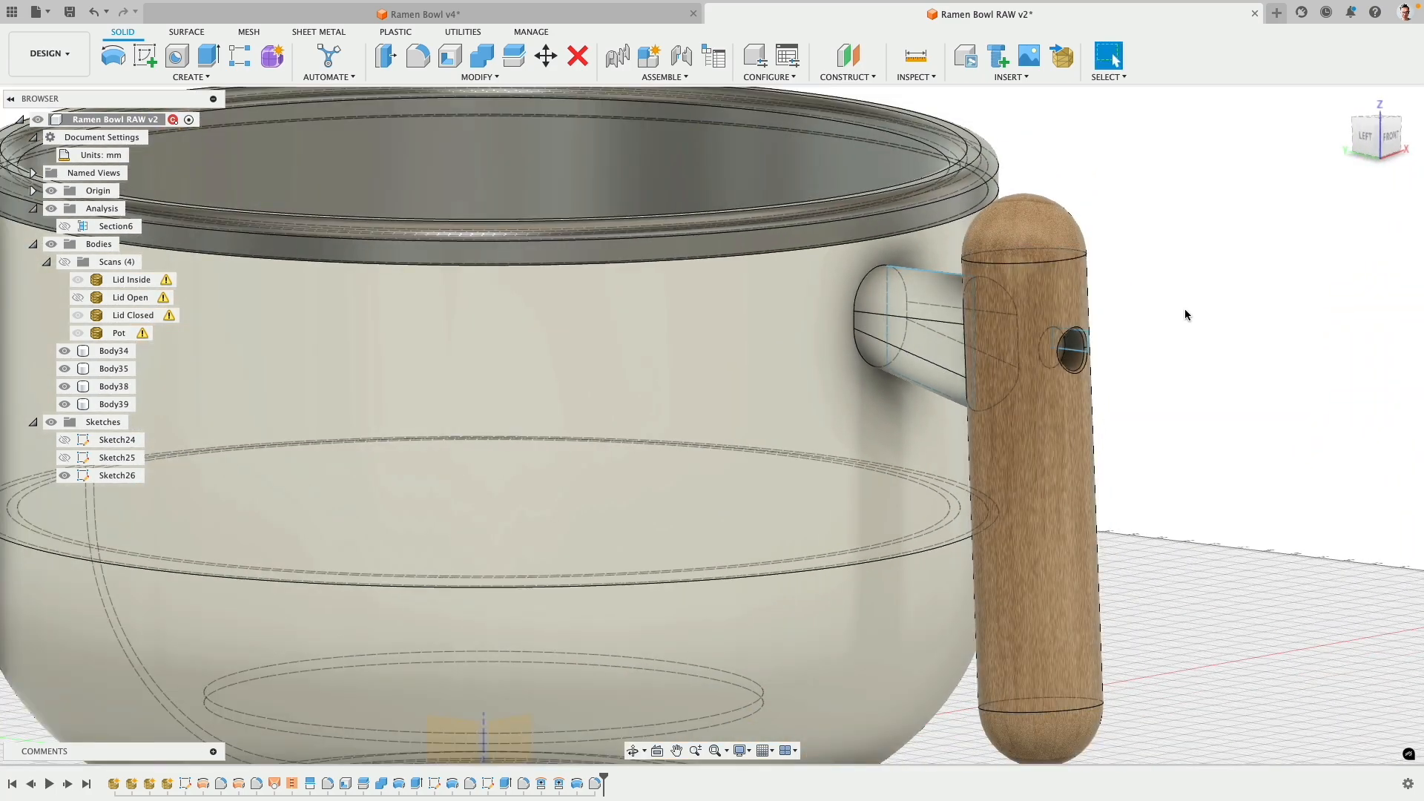
pyautogui.moveTo(1186, 309); pyautogui.dragTo(1046, 382, button='middle')
pyautogui.scroll(-4, 1047, 383)
pyautogui.click(1371, 135)
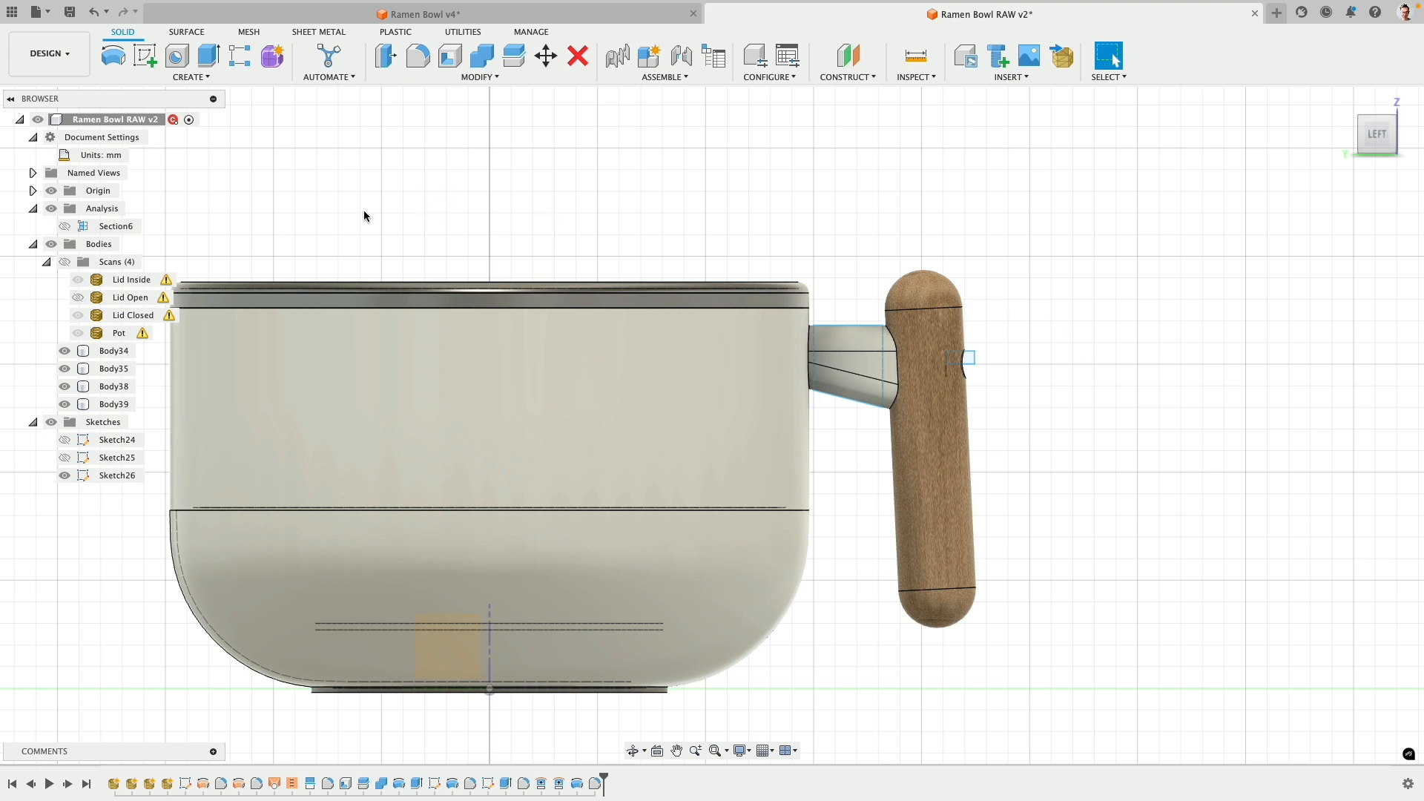
pyautogui.click(65, 352)
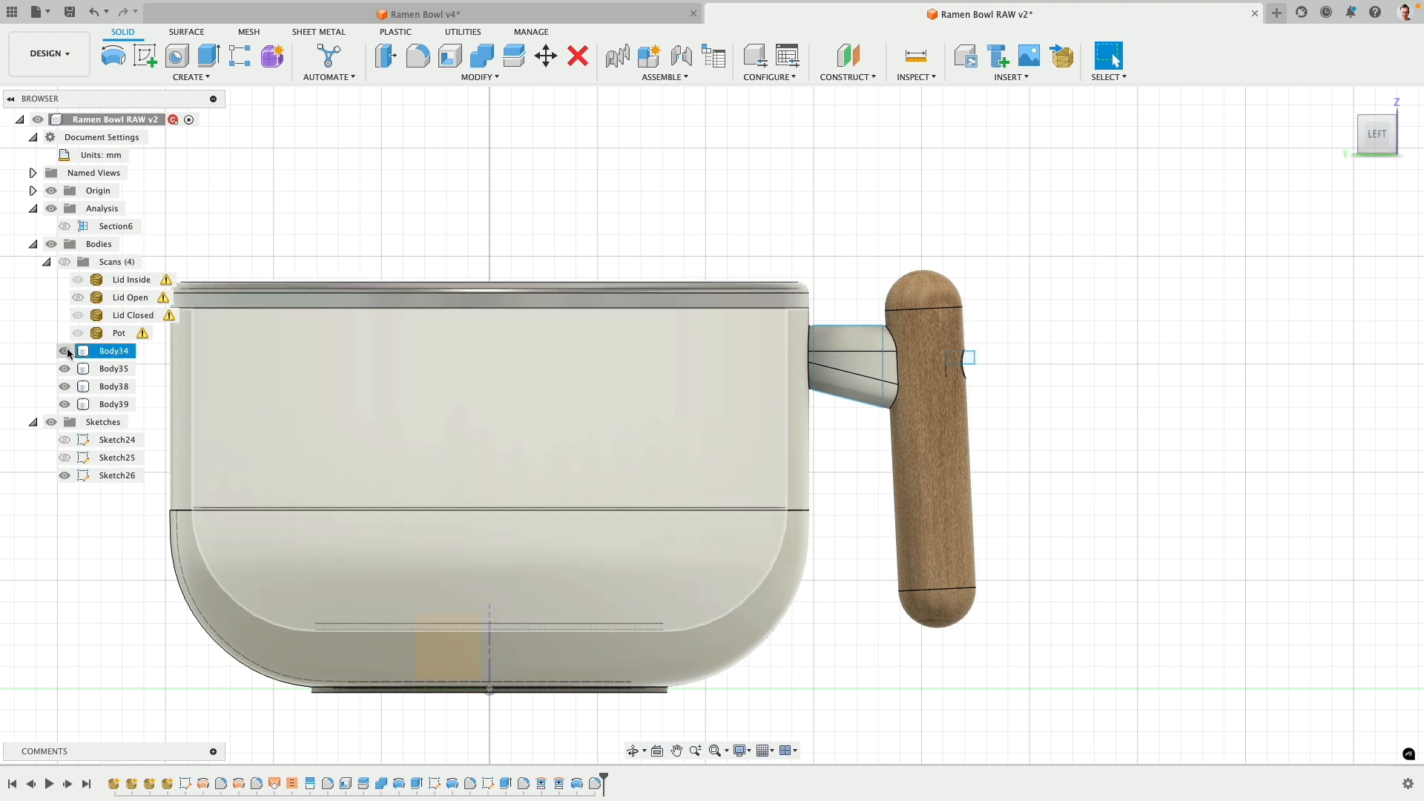
pyautogui.click(65, 404)
pyautogui.click(64, 387)
pyautogui.click(65, 368)
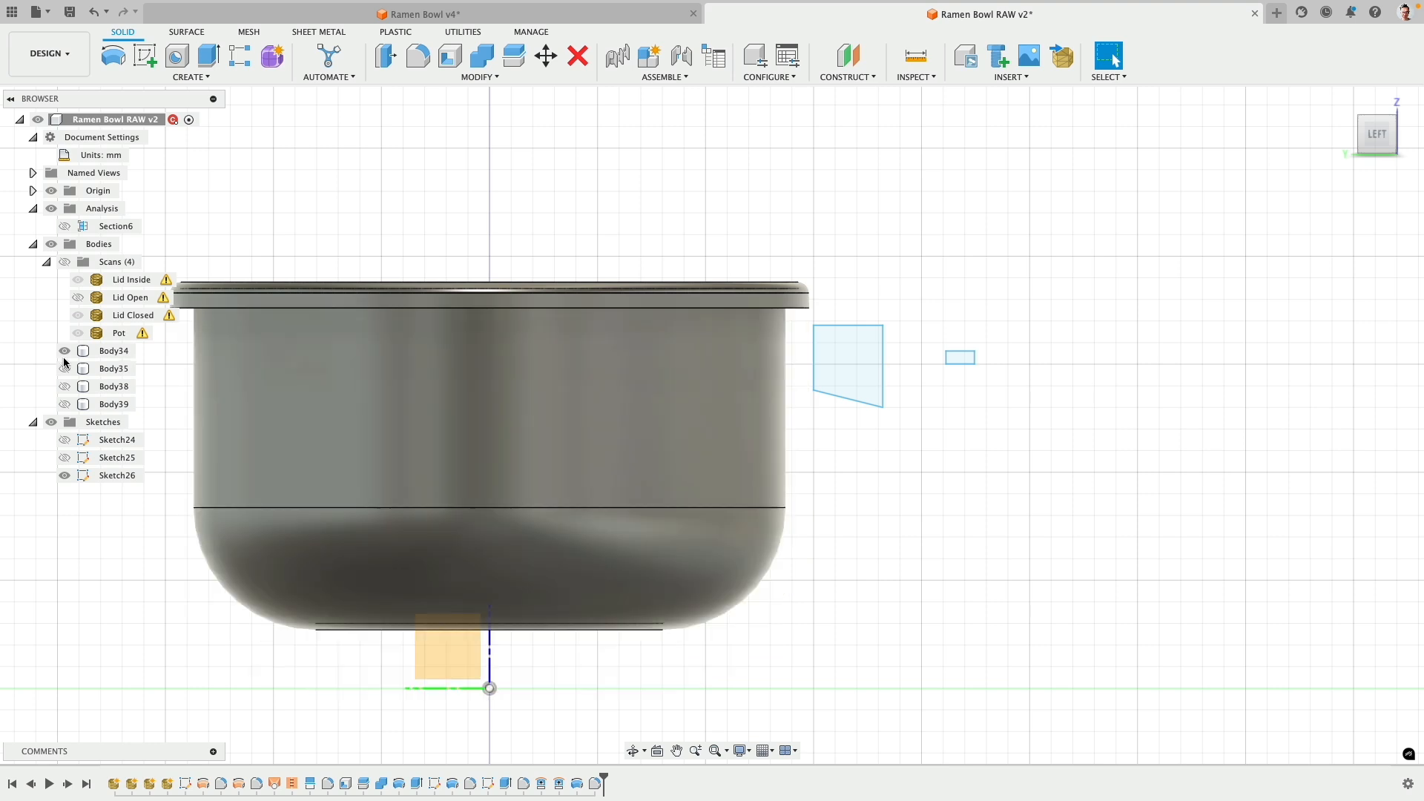
pyautogui.click(65, 351)
# - Show the Scans group, display Sketch24 instead of Sketch26, and turn on the Section6 analysis
pyautogui.click(64, 262)
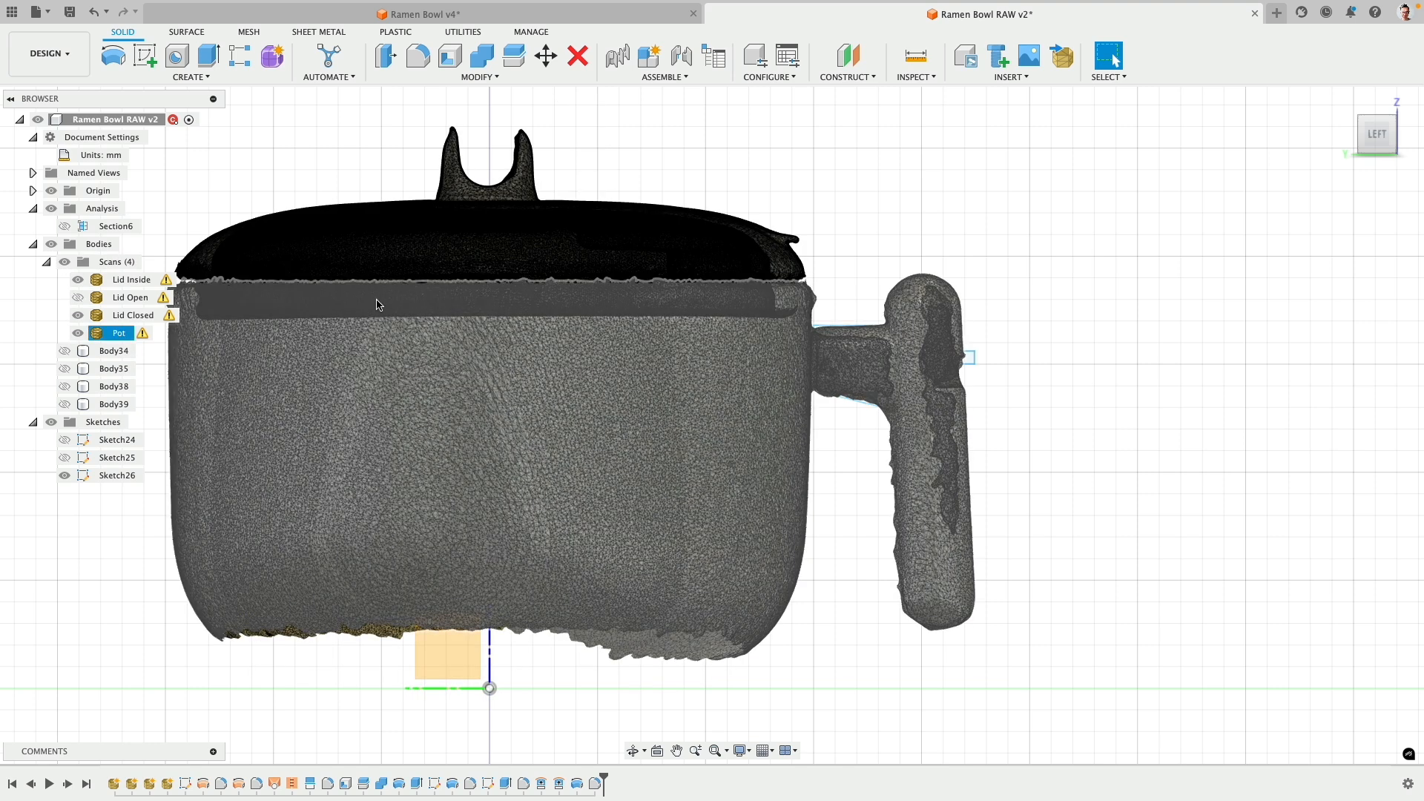
pyautogui.click(64, 476)
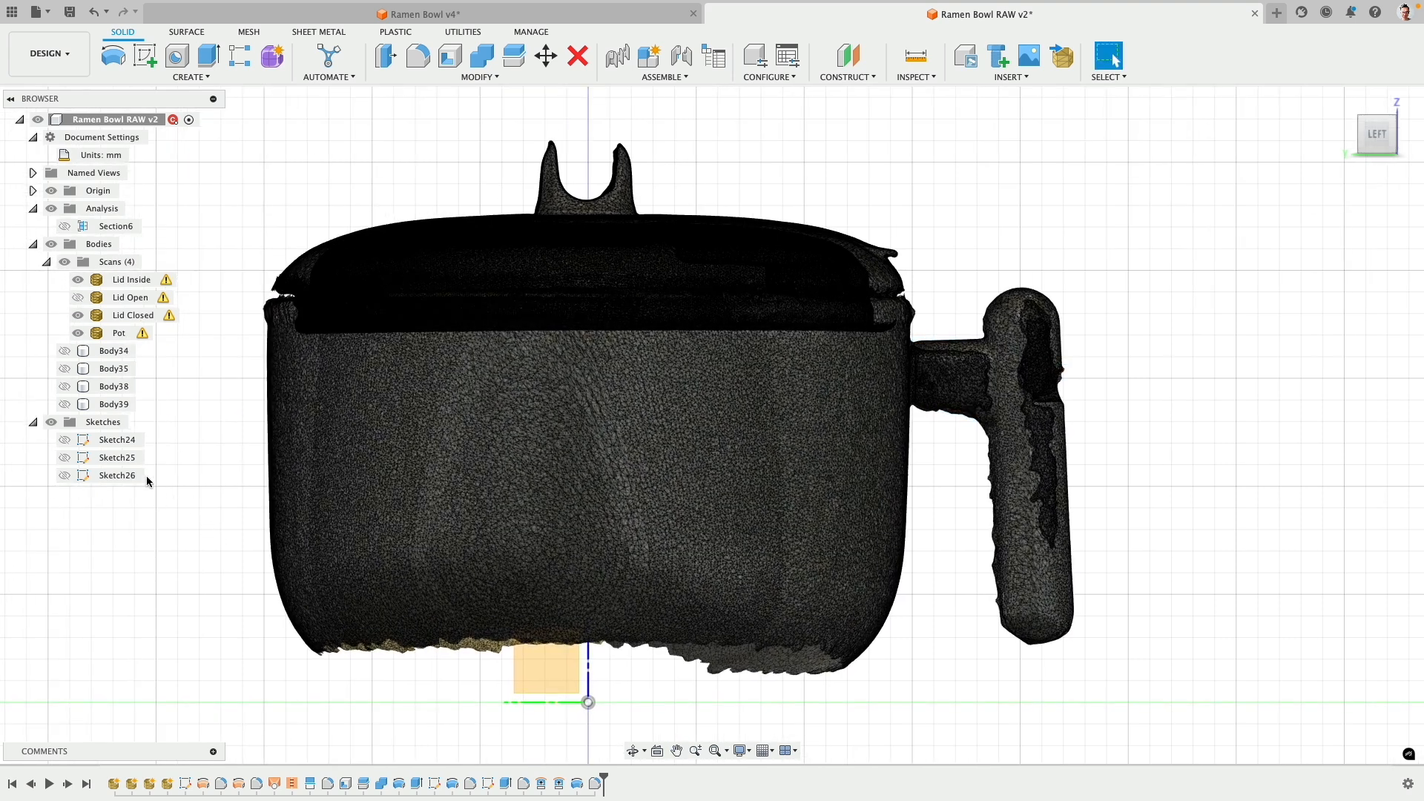
pyautogui.click(65, 440)
pyautogui.click(65, 441)
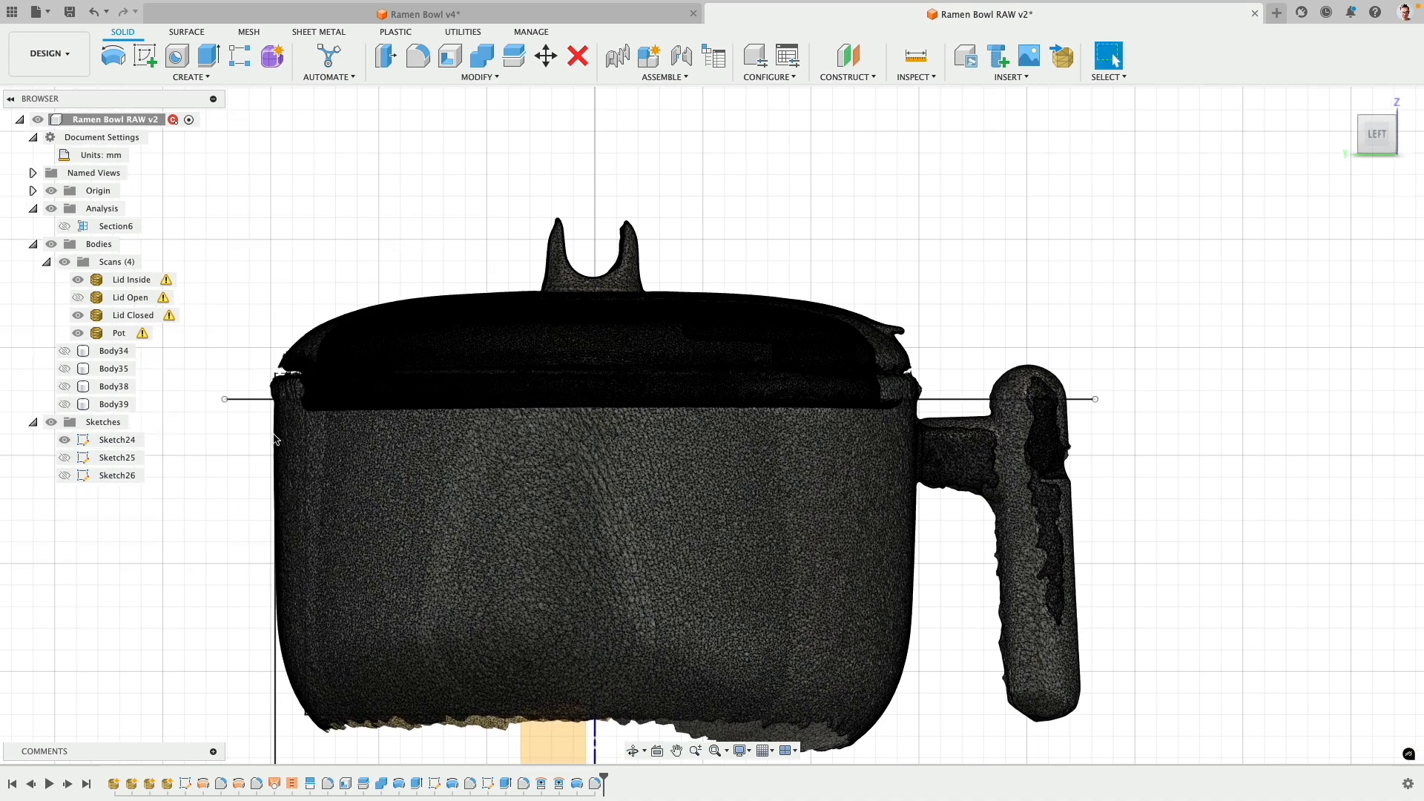
pyautogui.click(64, 226)
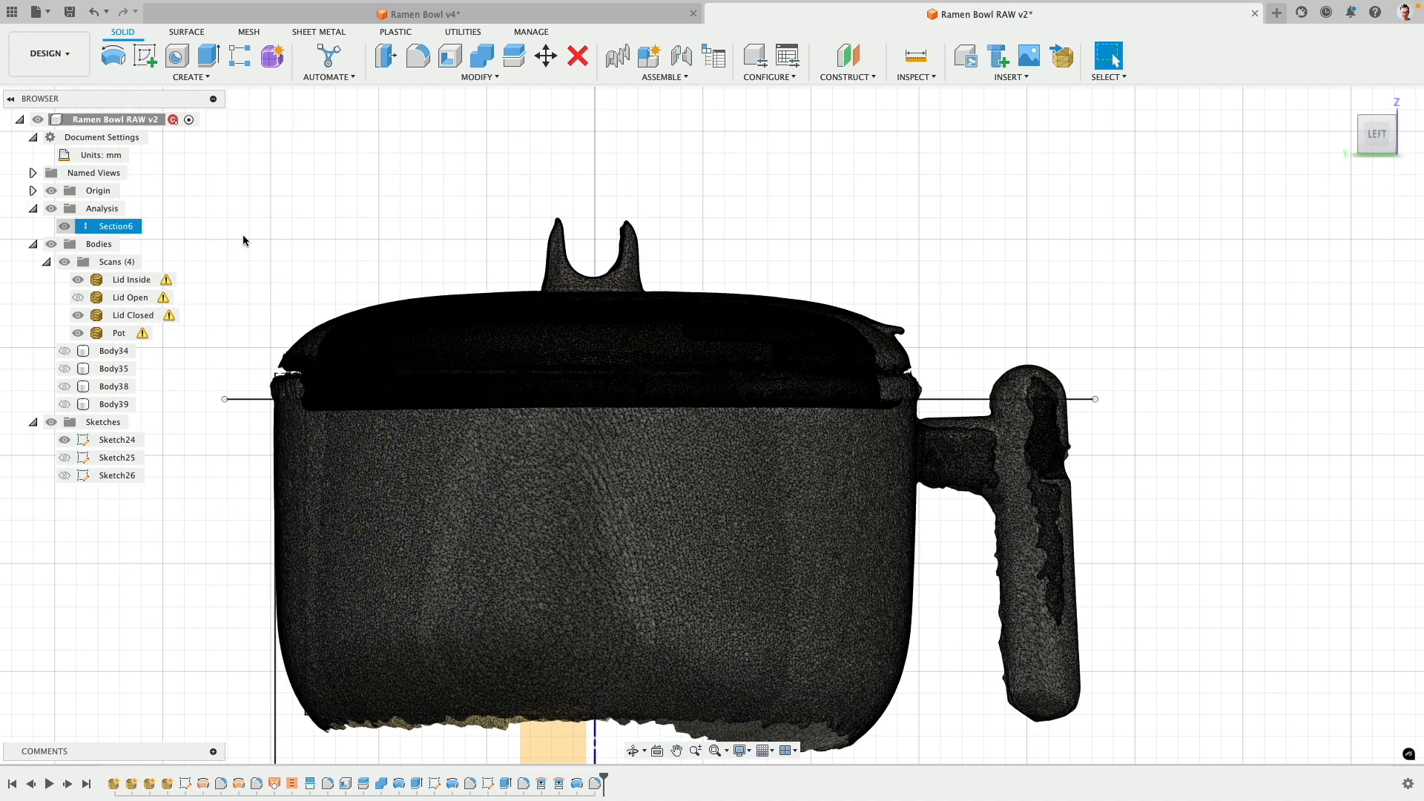
# - Set the visual style to Shaded with Visible Edges Only so the sectioned scans are easier to read
pyautogui.moveTo(347, 238)
pyautogui.keyDown('shift'); pyautogui.mouseDown(button='middle')
pyautogui.moveTo(331, 264)
pyautogui.moveTo(357, 255)
pyautogui.mouseUp(button='middle'); pyautogui.keyUp('shift')
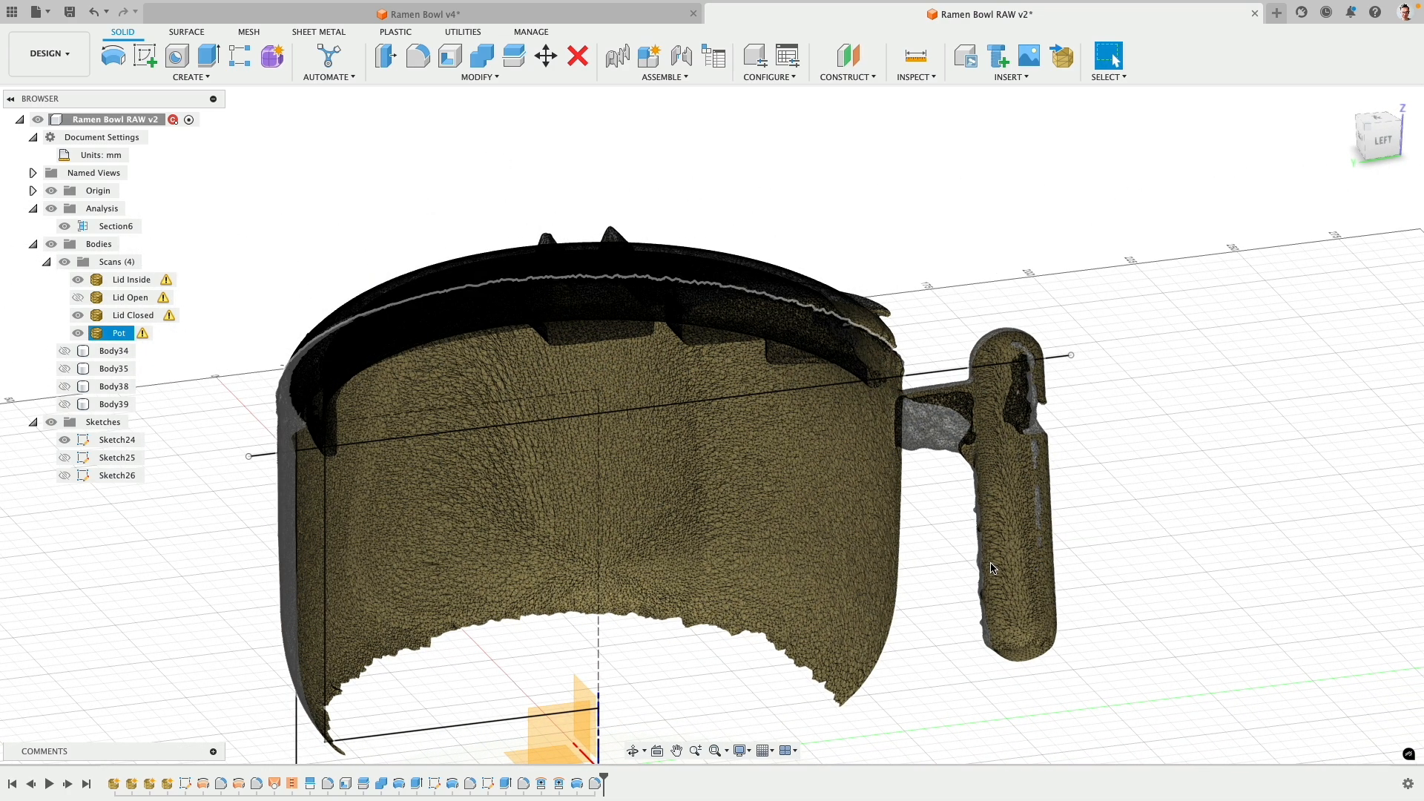
pyautogui.click(741, 750)
pyautogui.moveTo(783, 643)
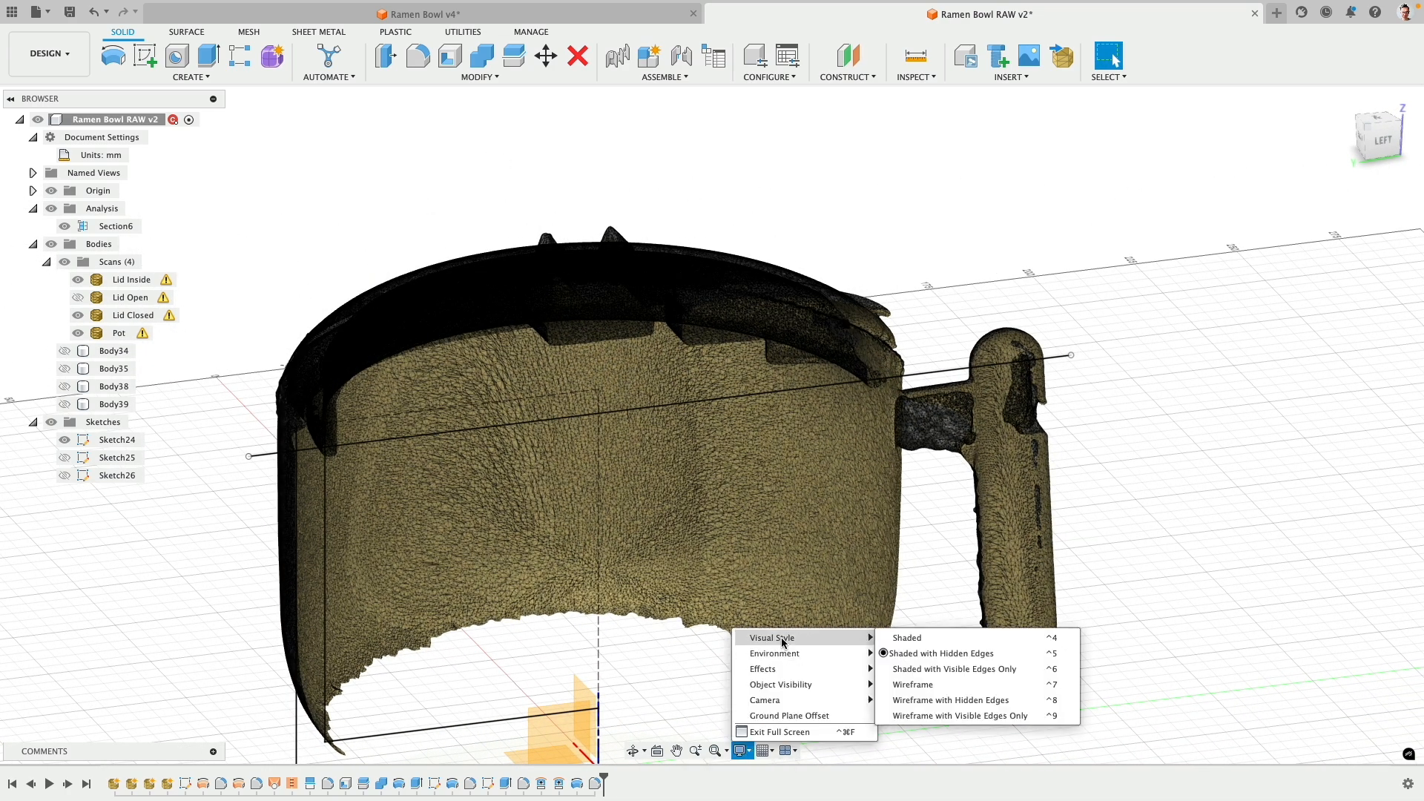
pyautogui.click(906, 670)
pyautogui.keyDown('shift'); pyautogui.moveTo(881, 518); pyautogui.dragTo(903, 505, button='middle'); pyautogui.keyUp('shift')
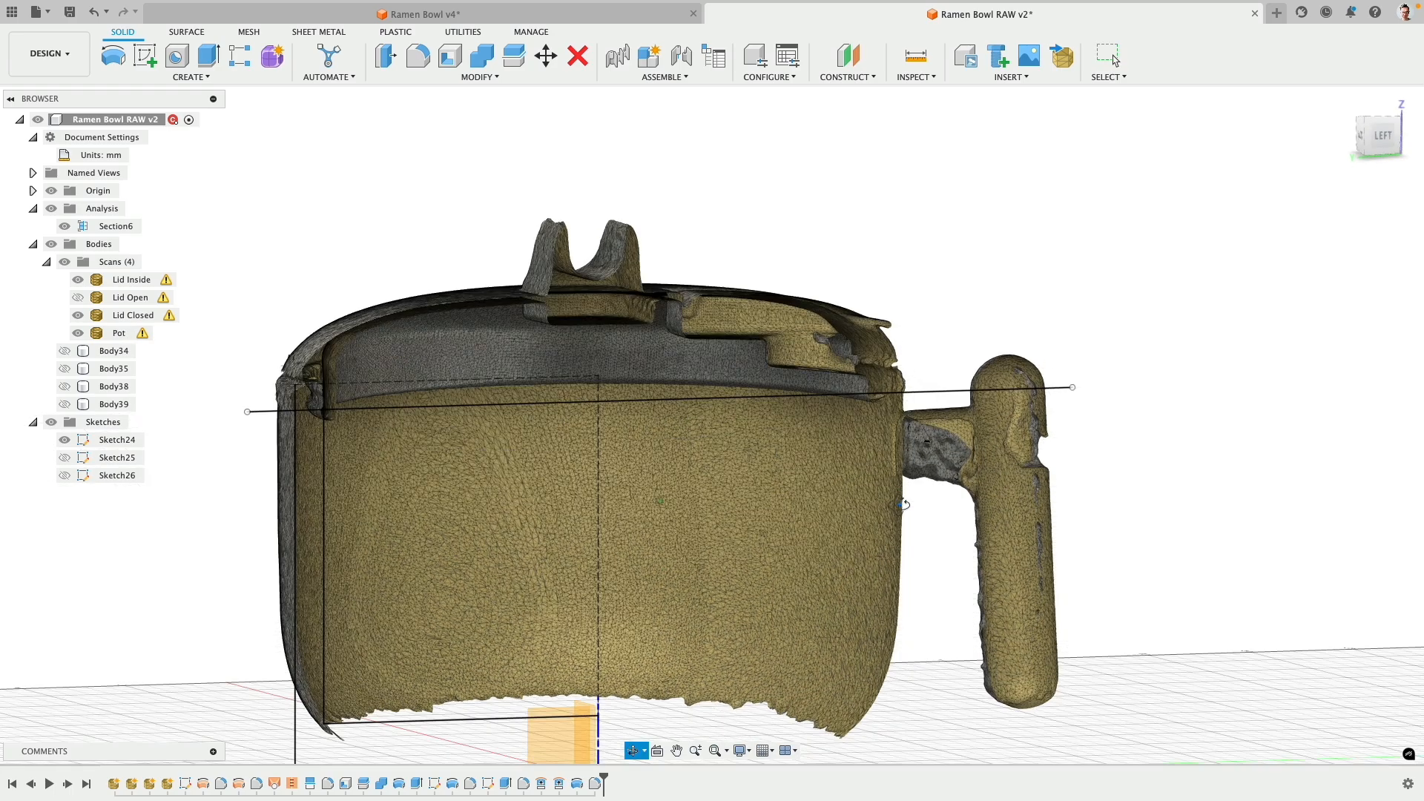
pyautogui.moveTo(904, 504)
pyautogui.mouseDown()
pyautogui.moveTo(816, 512)
pyautogui.moveTo(898, 508)
pyautogui.mouseUp()
pyautogui.press('Escape')
# - Examine from the left how the sectioned lid scans sit inside the pot rim relative to the Sketch24 lines
pyautogui.click(613, 515)
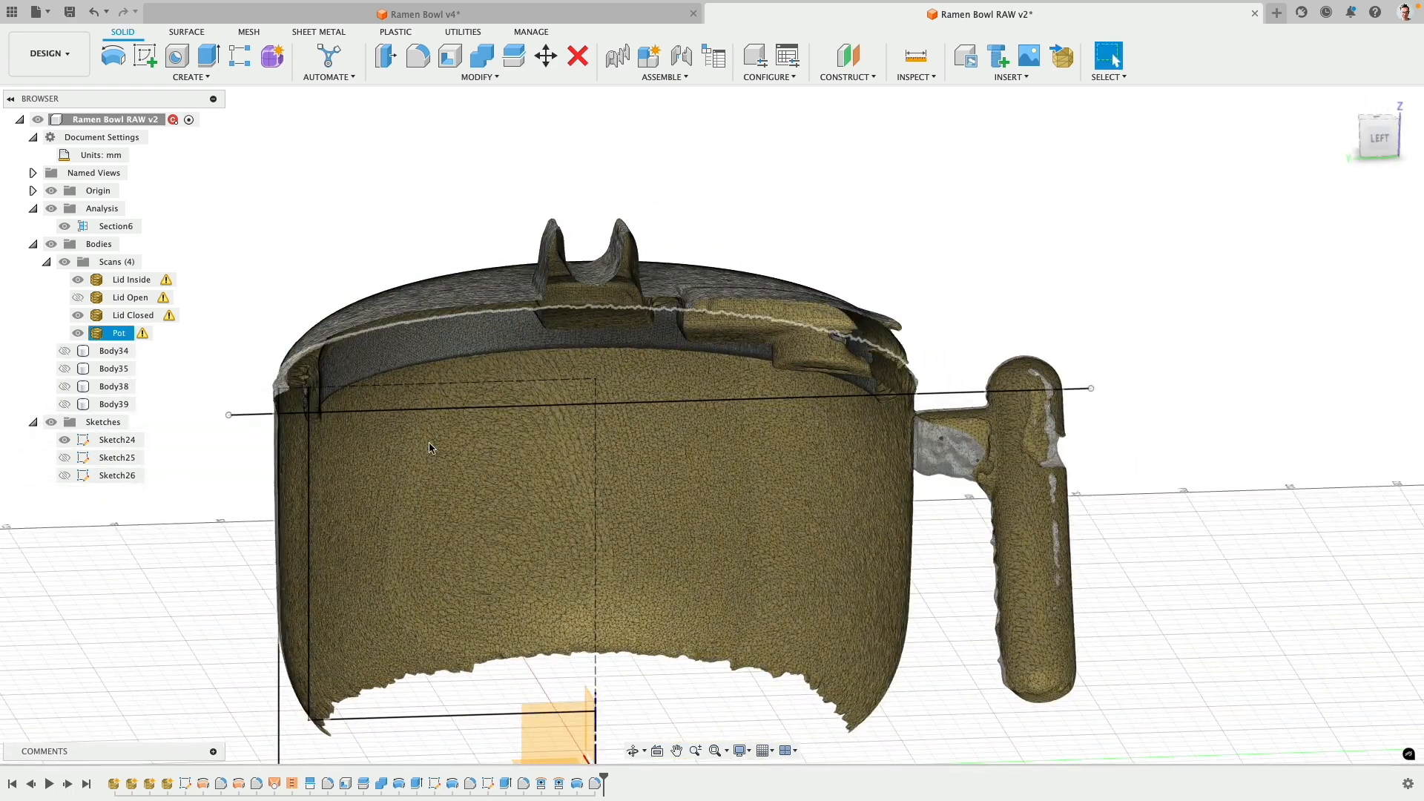
pyautogui.press('Escape')
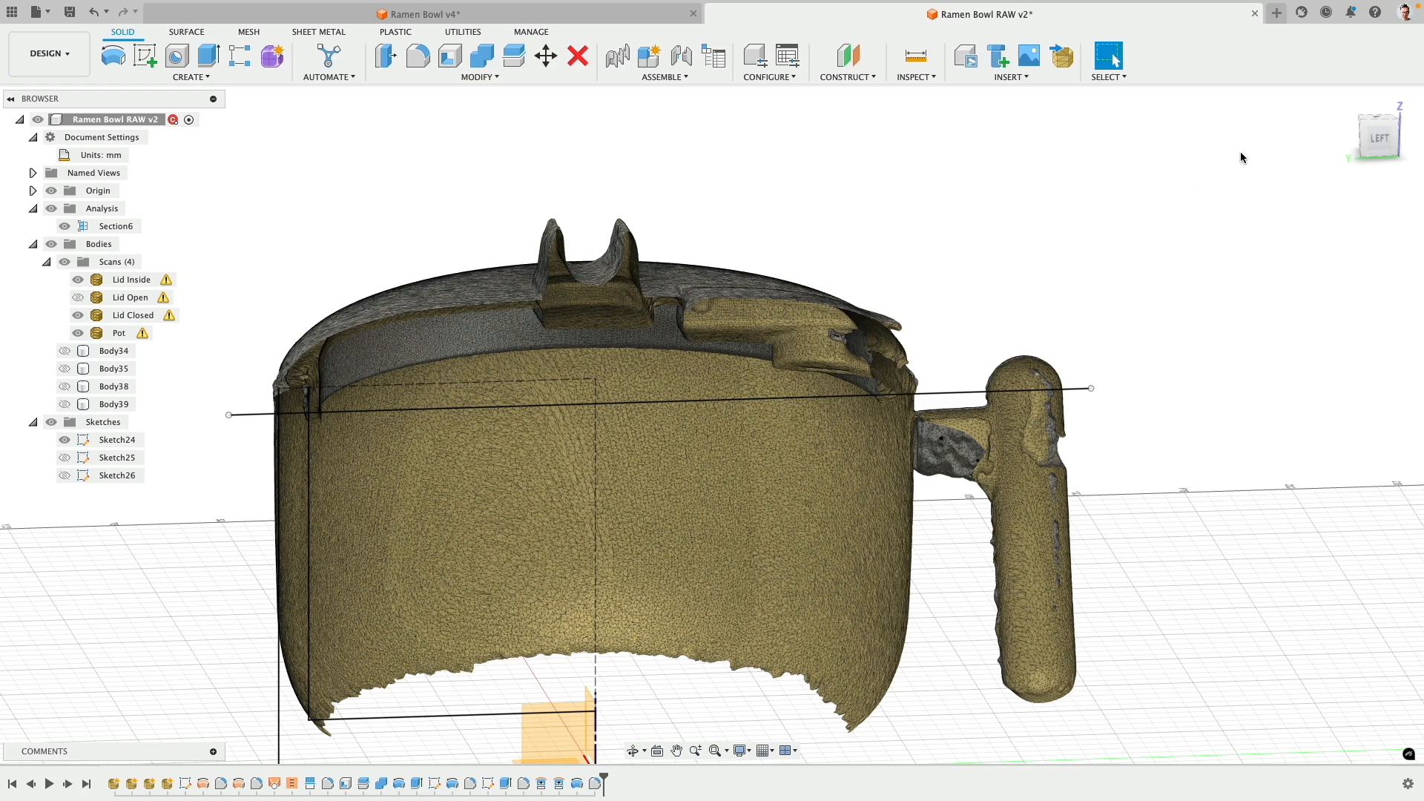
pyautogui.click(1378, 138)
pyautogui.scroll(8, 349, 463)
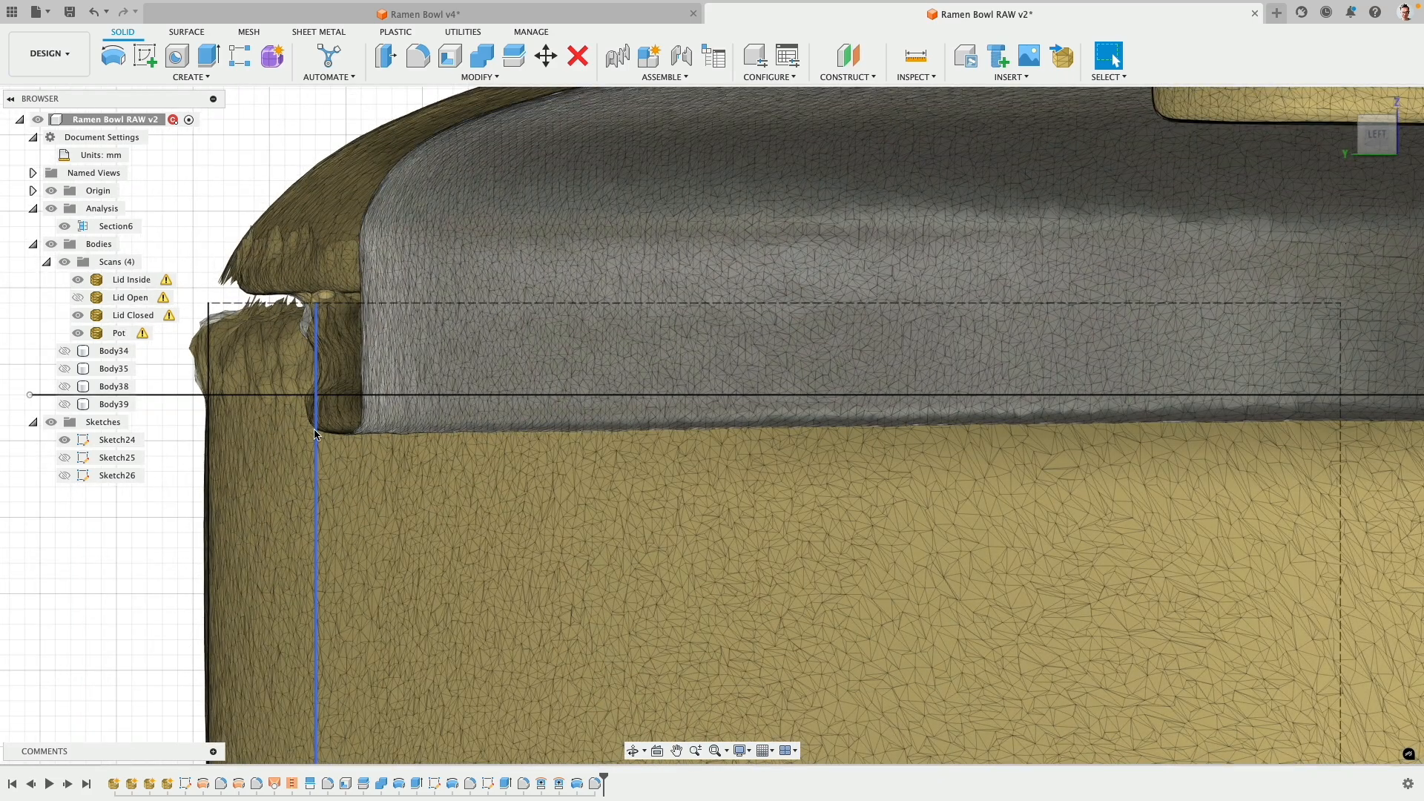
pyautogui.click(335, 432)
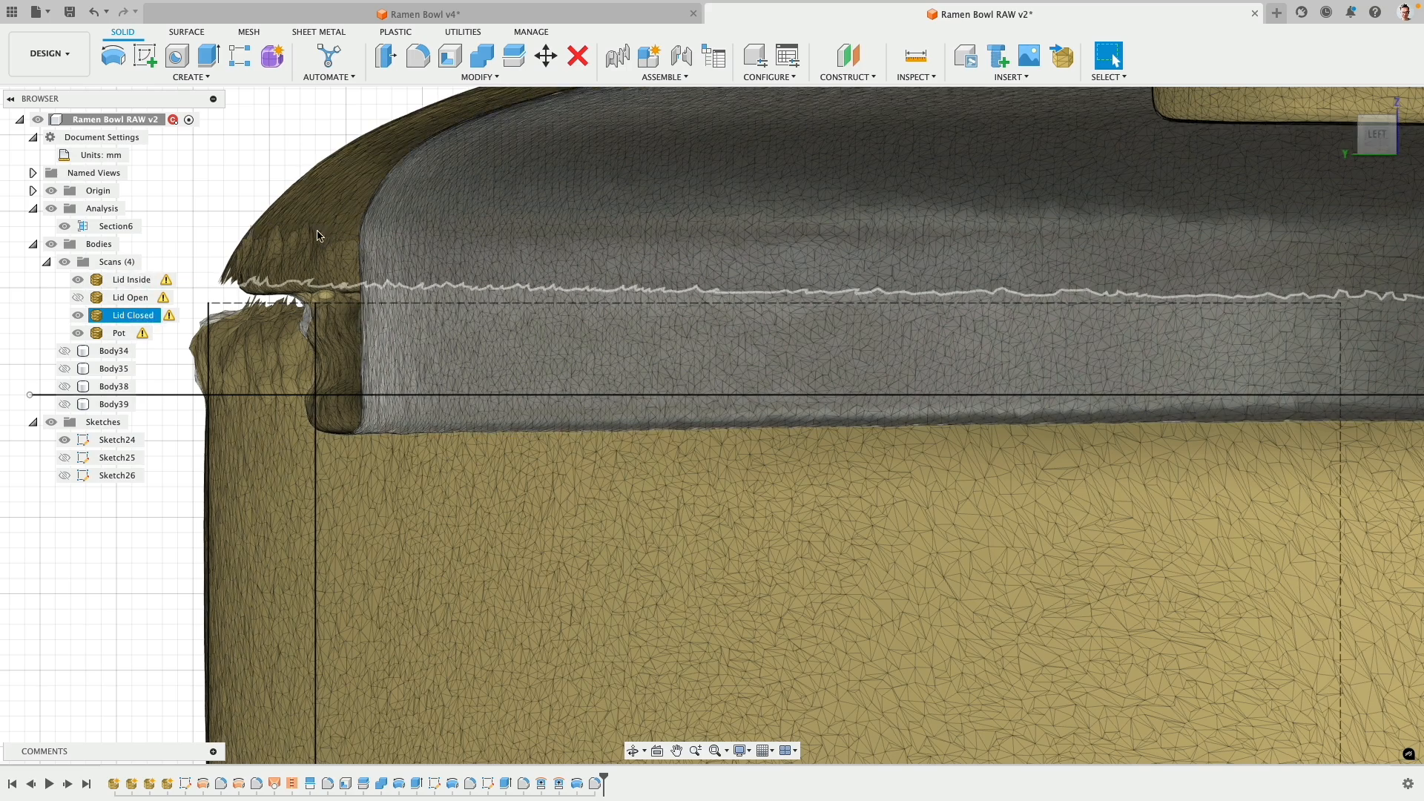
pyautogui.scroll(-4, 322, 252)
pyautogui.scroll(-3, 598, 157)
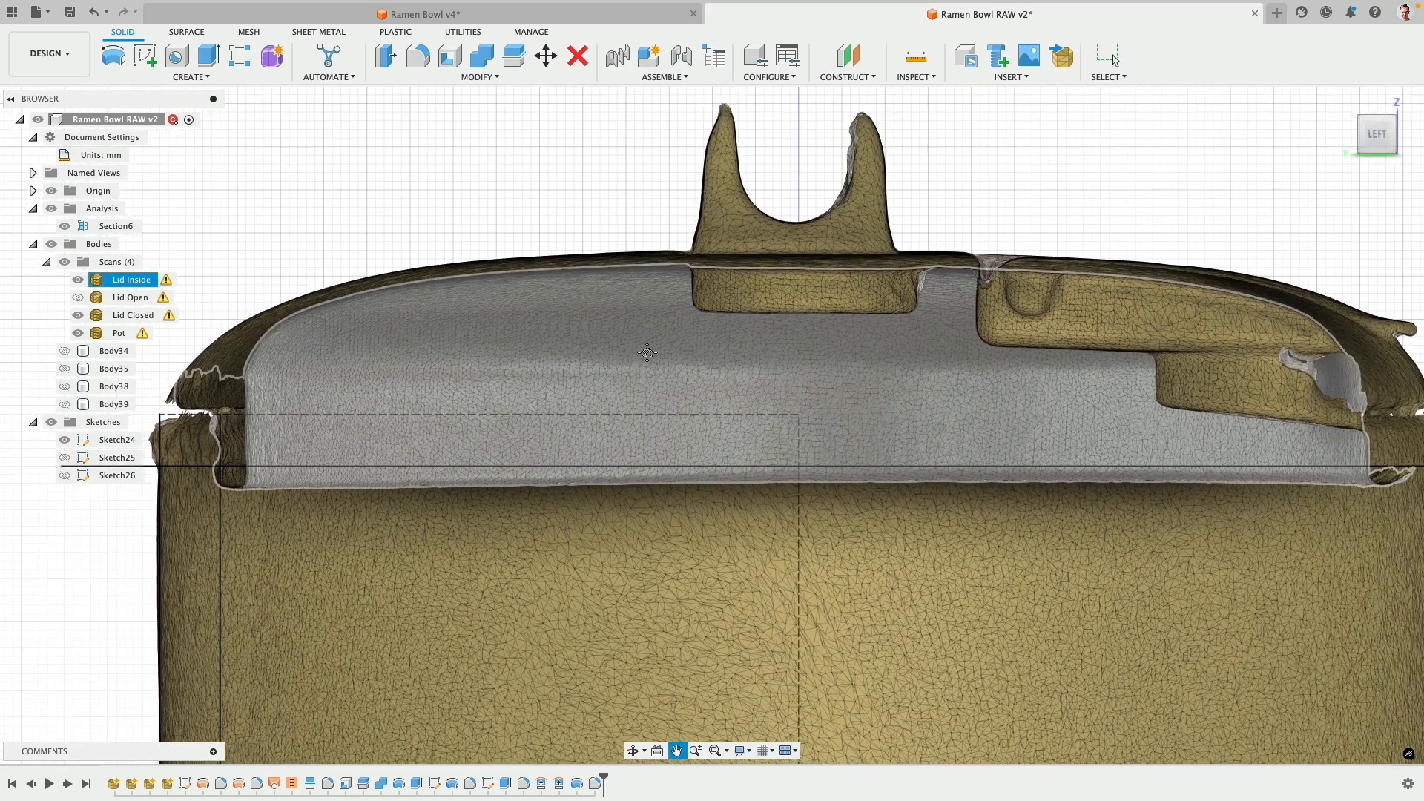
pyautogui.click(366, 252)
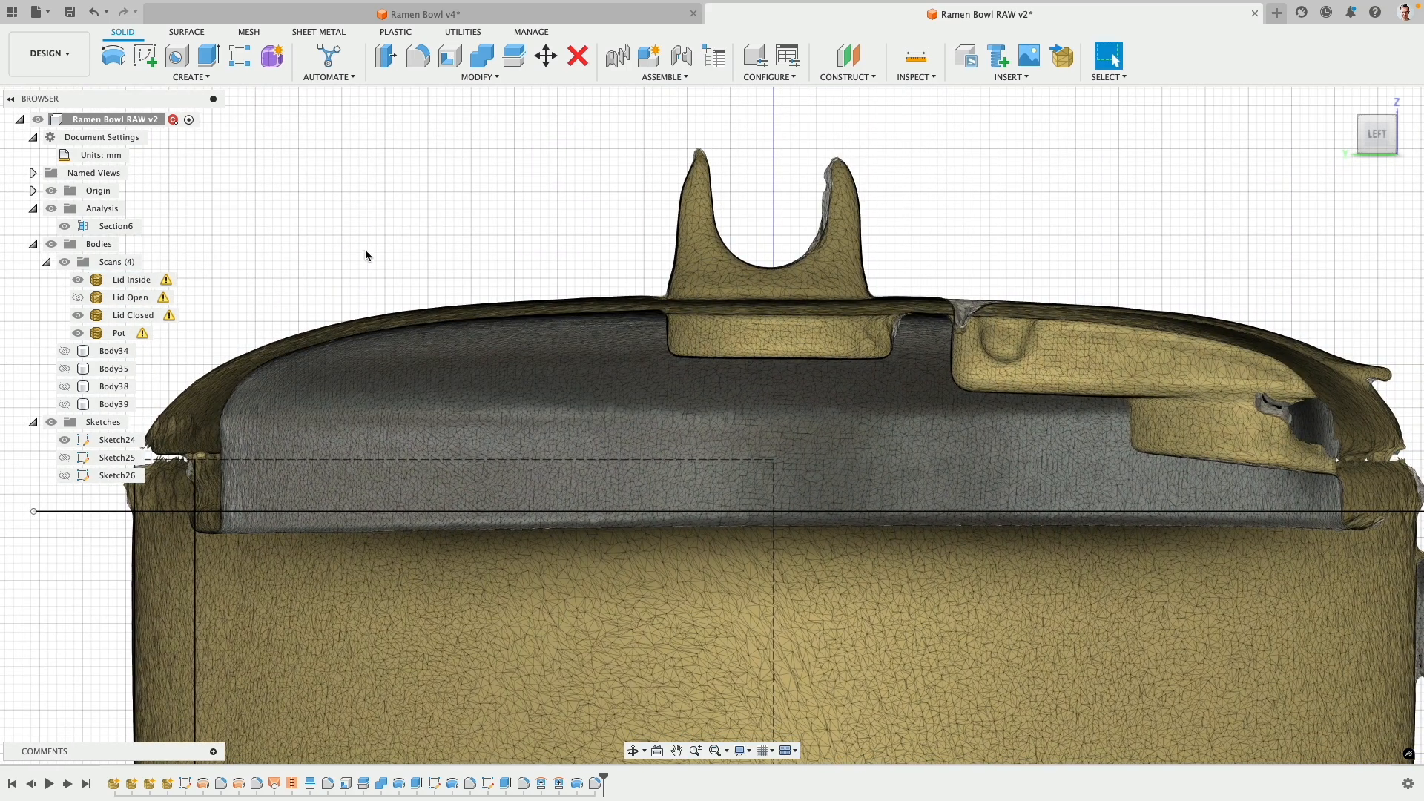
pyautogui.moveTo(365, 252); pyautogui.dragTo(577, 188, button='middle')
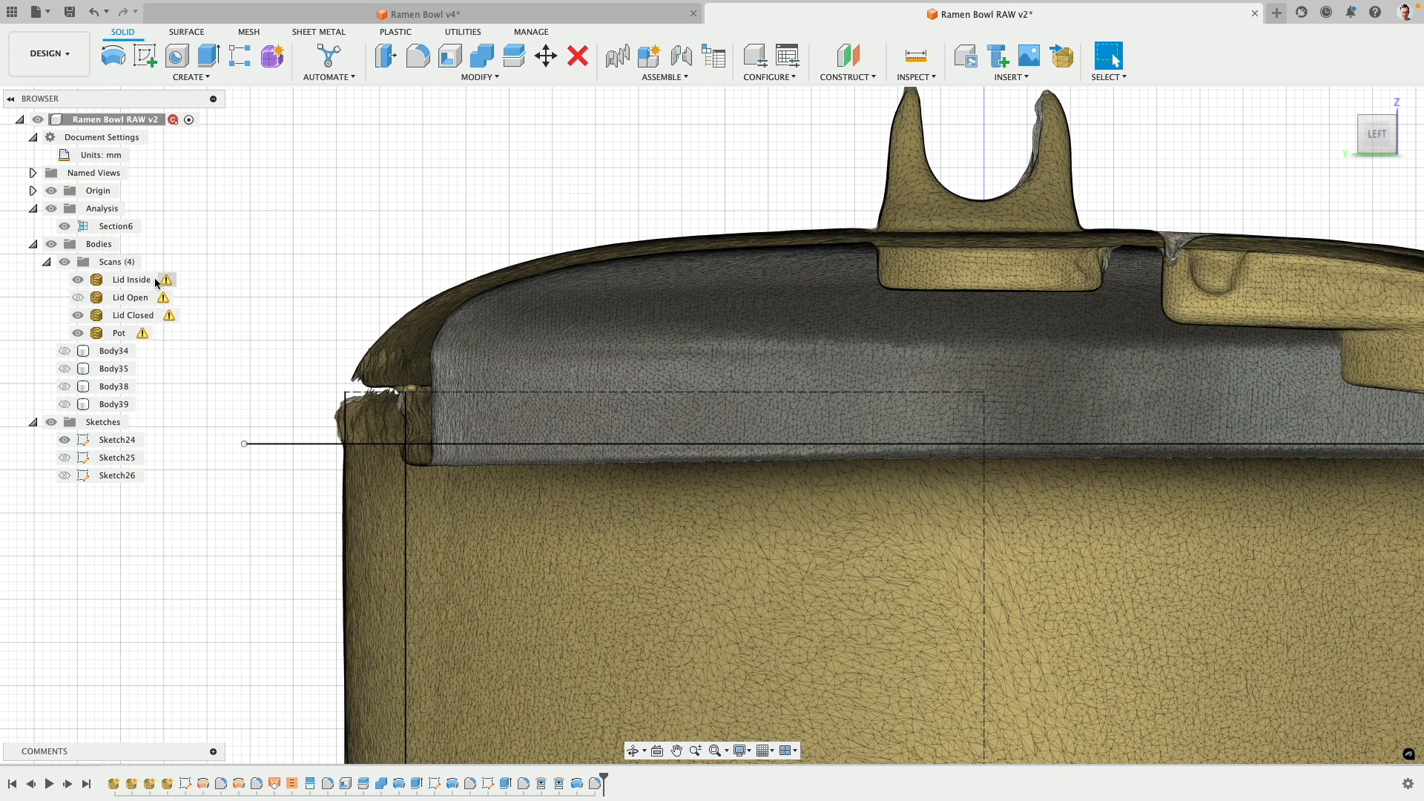
# - Hide the scans and start a new sketch on the vertical origin plane facing the left view
pyautogui.click(65, 262)
pyautogui.scroll(-2, 350, 297)
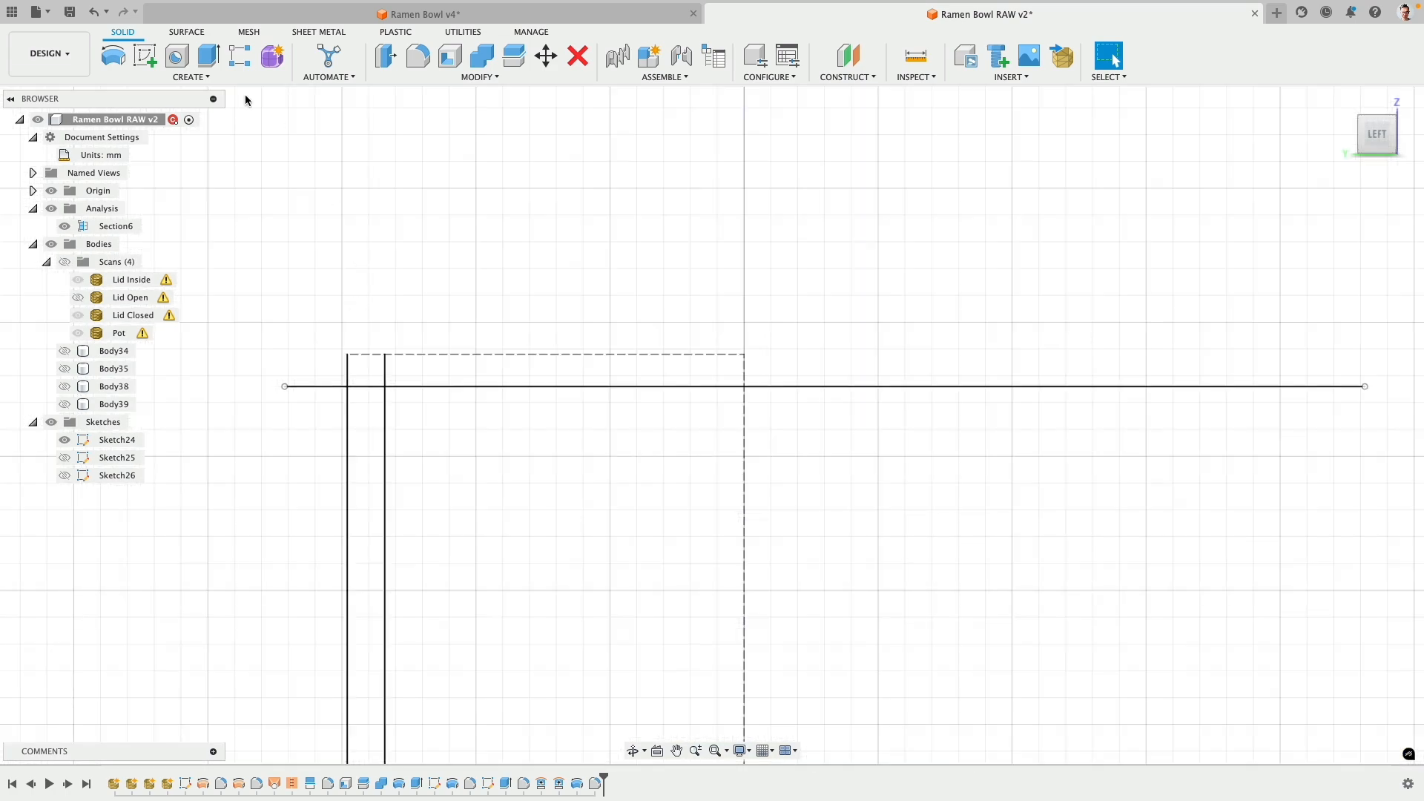
pyautogui.click(145, 56)
pyautogui.scroll(-4, 477, 417)
pyautogui.click(549, 548)
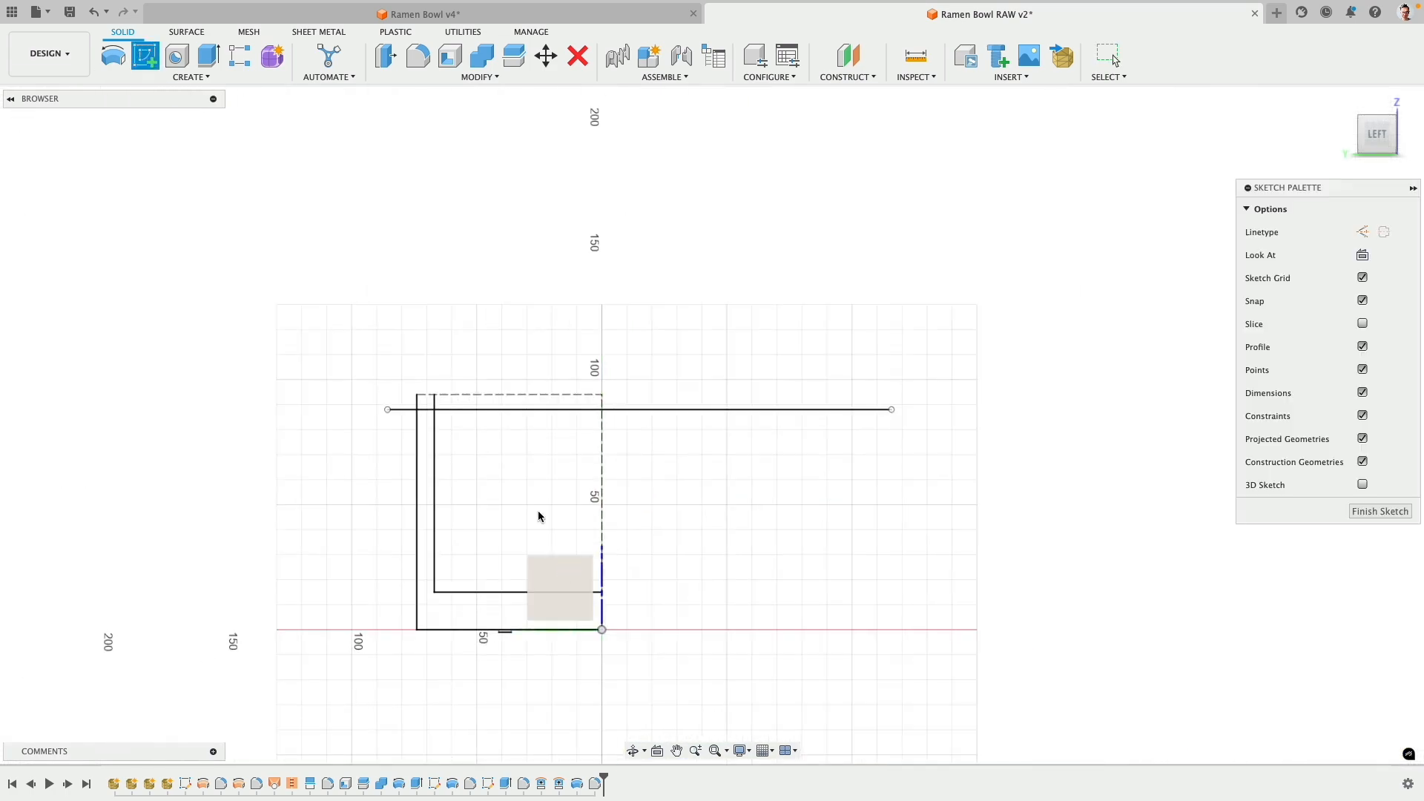
# - Project the upper endpoints of Sketch24's two vertical wall lines into the new sketch with a projection link, and hide Sketch24
pyautogui.click(191, 78)
pyautogui.moveTo(185, 312)
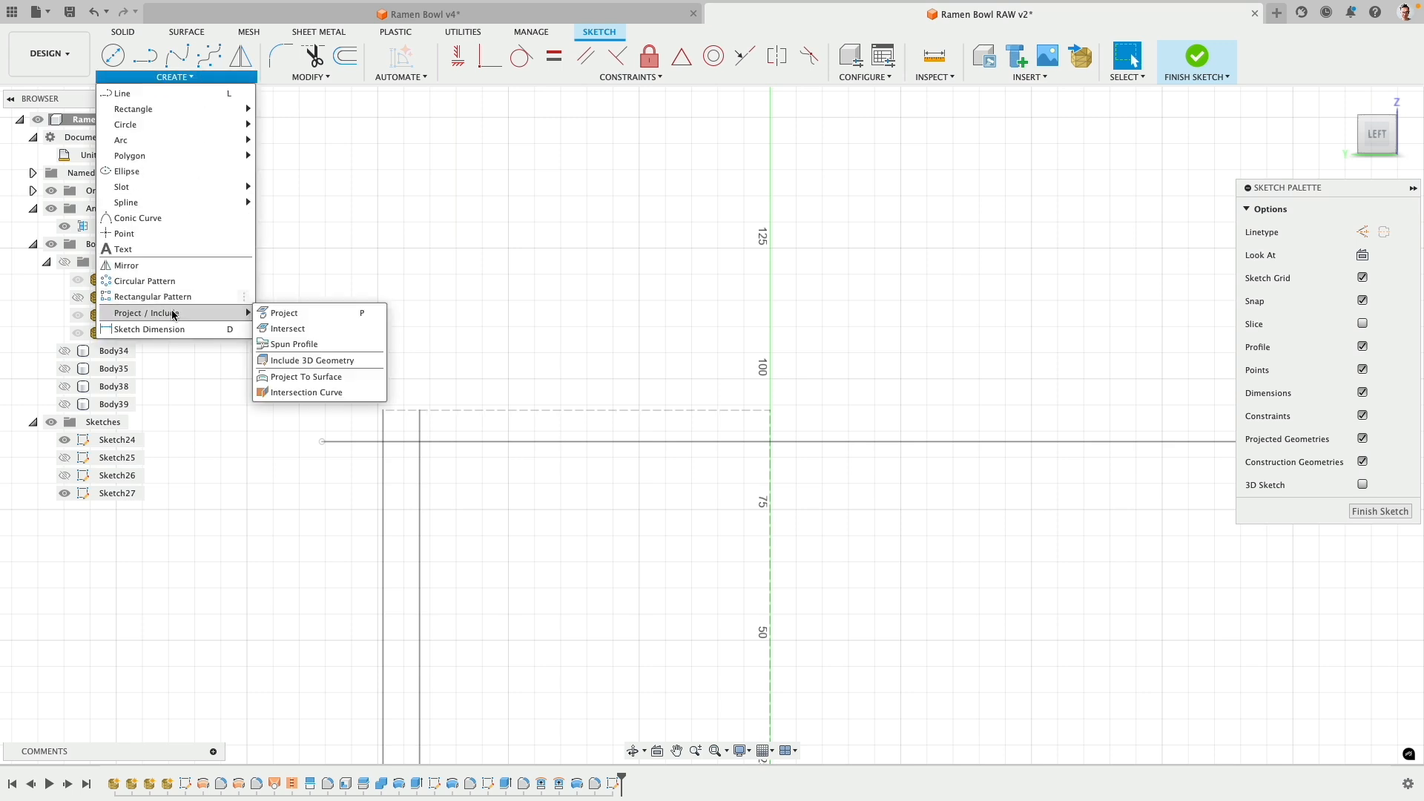
pyautogui.click(317, 313)
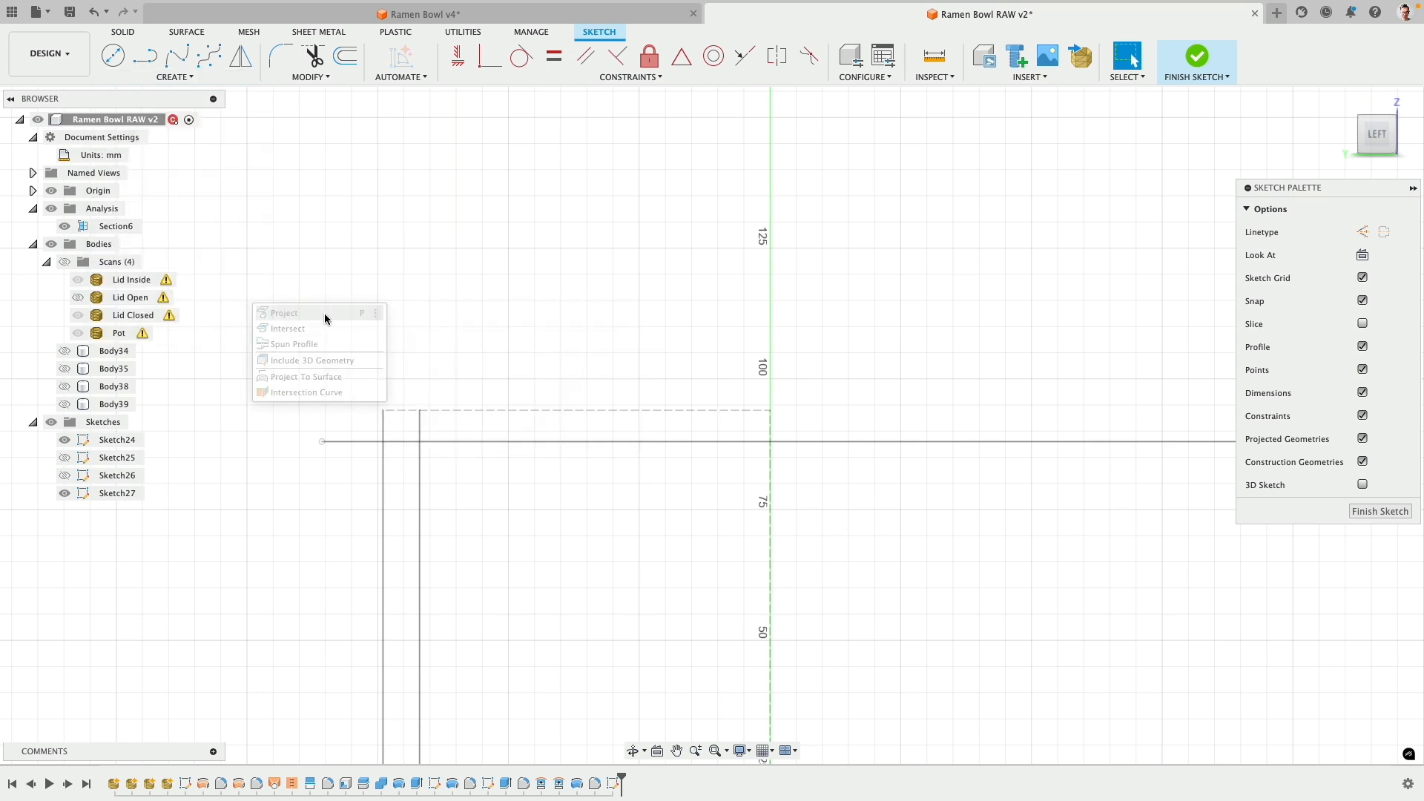
pyautogui.click(420, 411)
pyautogui.click(420, 412)
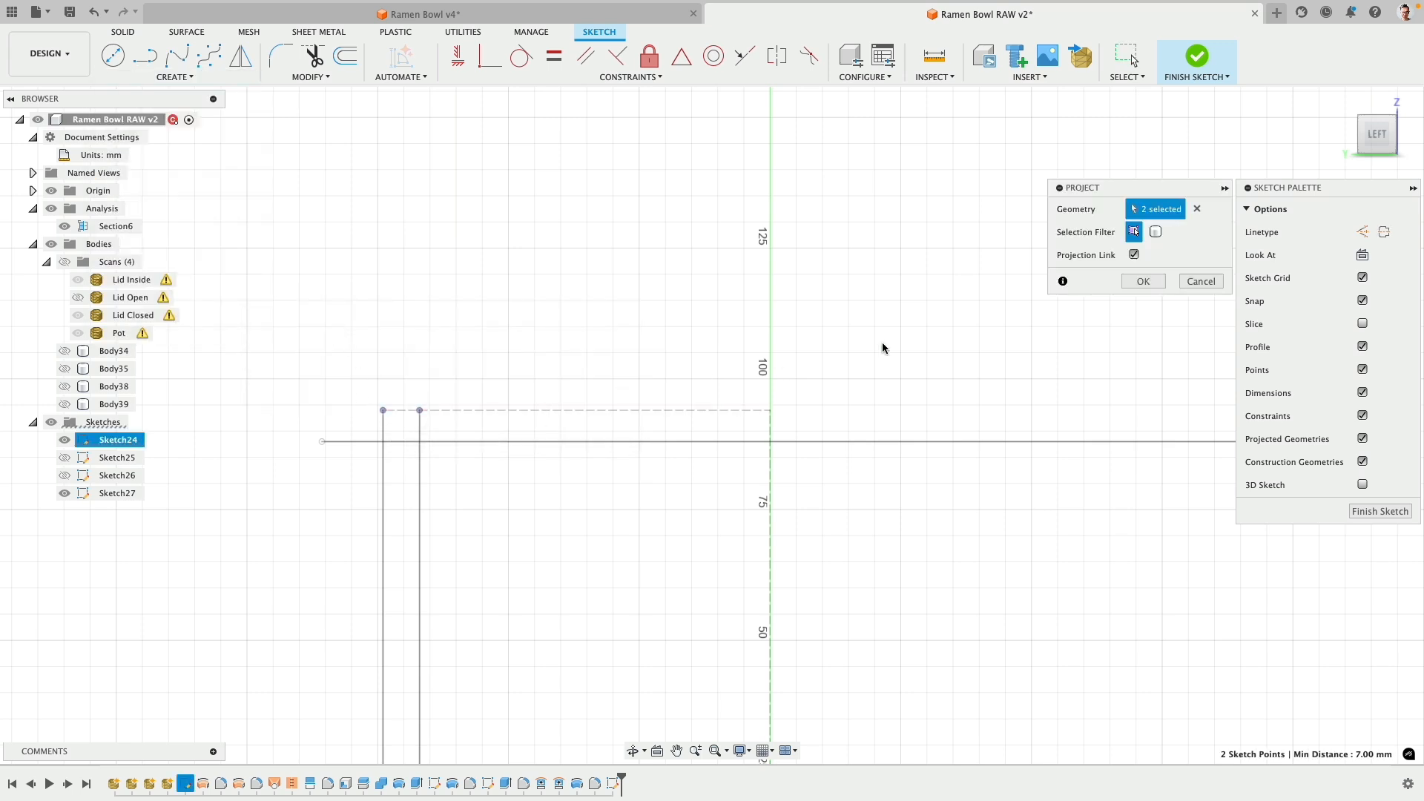
pyautogui.click(1143, 282)
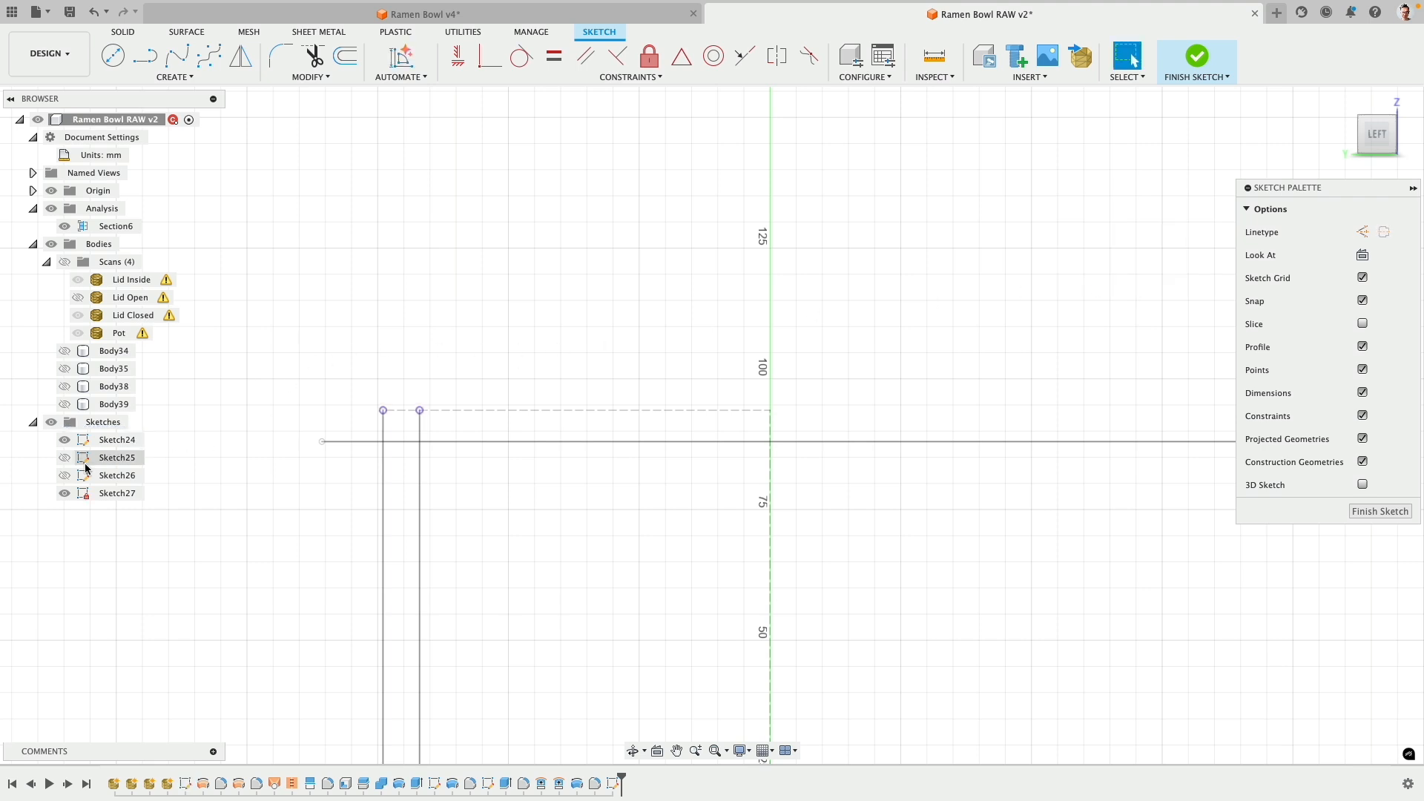
pyautogui.click(65, 440)
# - Draw connected lines: 7 mm between the projected points, straight down, 67 mm horizontally to the centre axis, and up along the axis
pyautogui.scroll(-3, 386, 331)
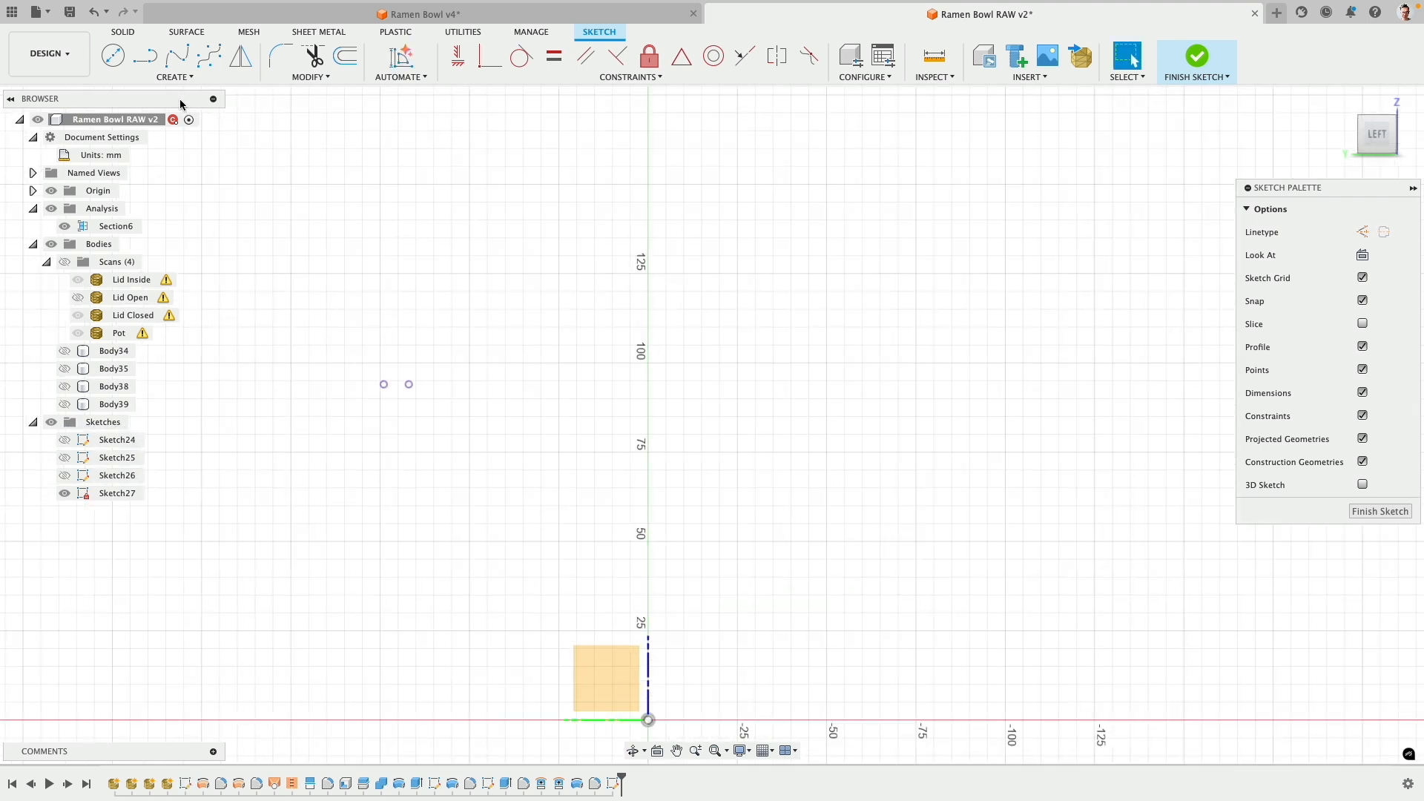
pyautogui.click(158, 67)
pyautogui.scroll(5, 393, 365)
pyautogui.click(362, 401)
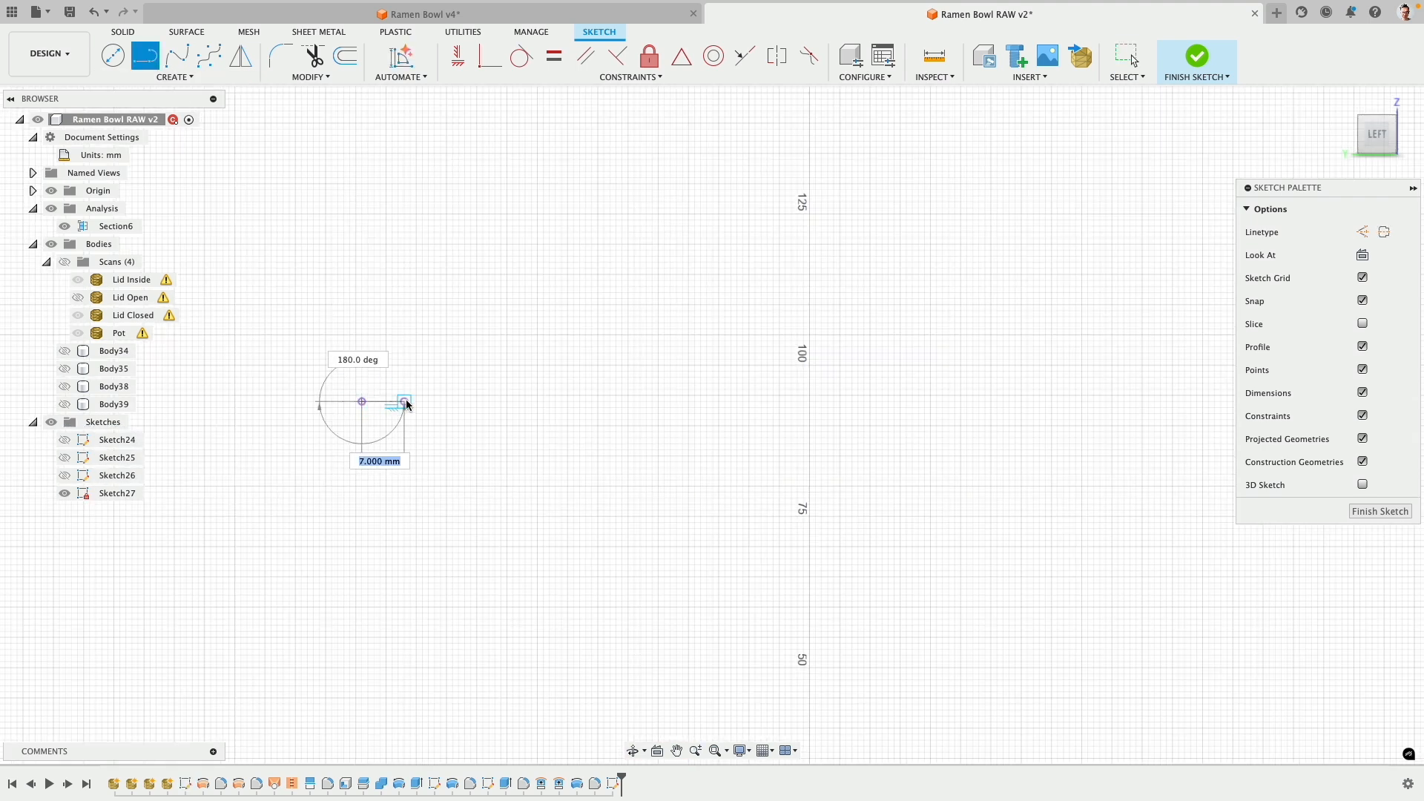
pyautogui.click(405, 401)
pyautogui.click(404, 467)
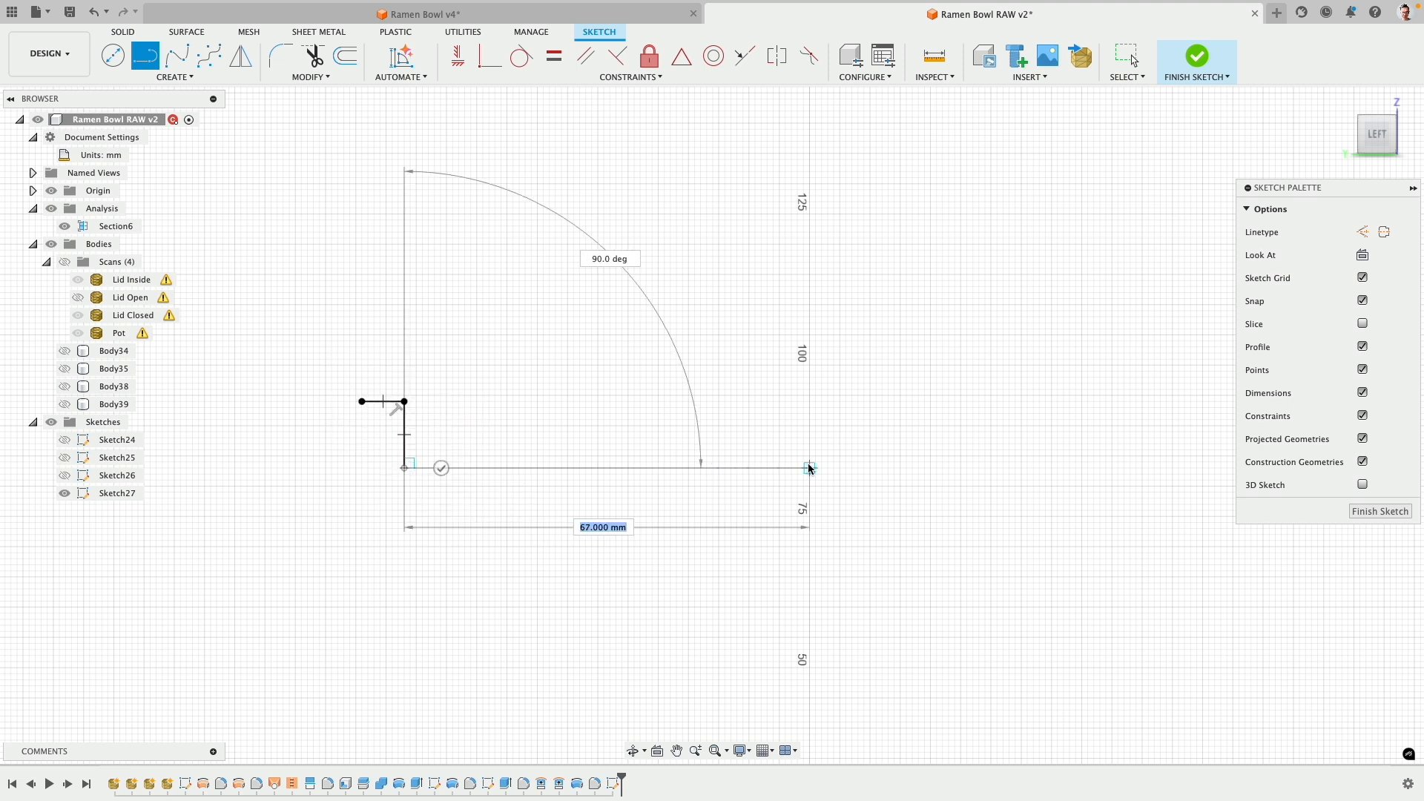
pyautogui.click(810, 468)
pyautogui.click(809, 178)
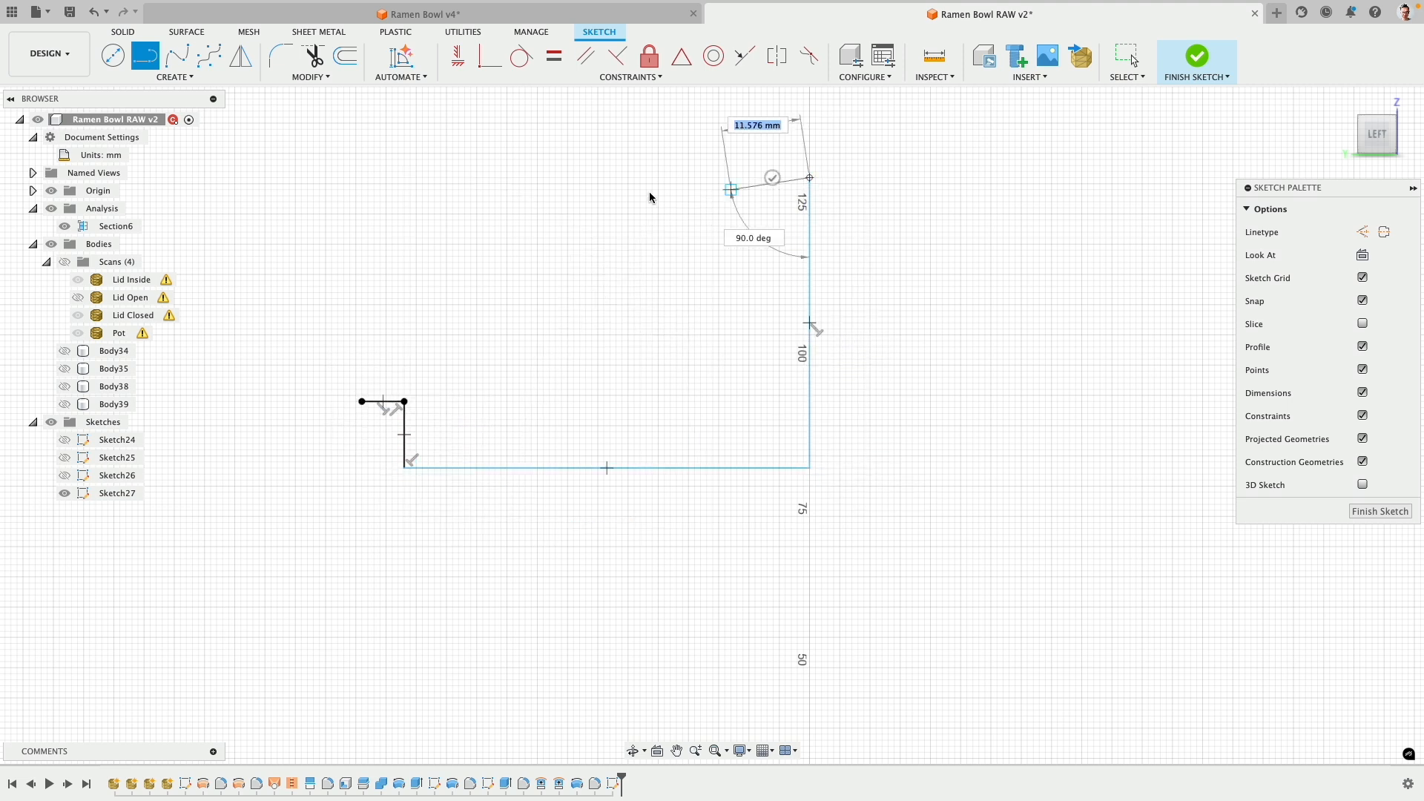
# - Show the scans, end the line chain, and move the centre line's upper endpoint down to about the top of the scanned lid
pyautogui.click(65, 262)
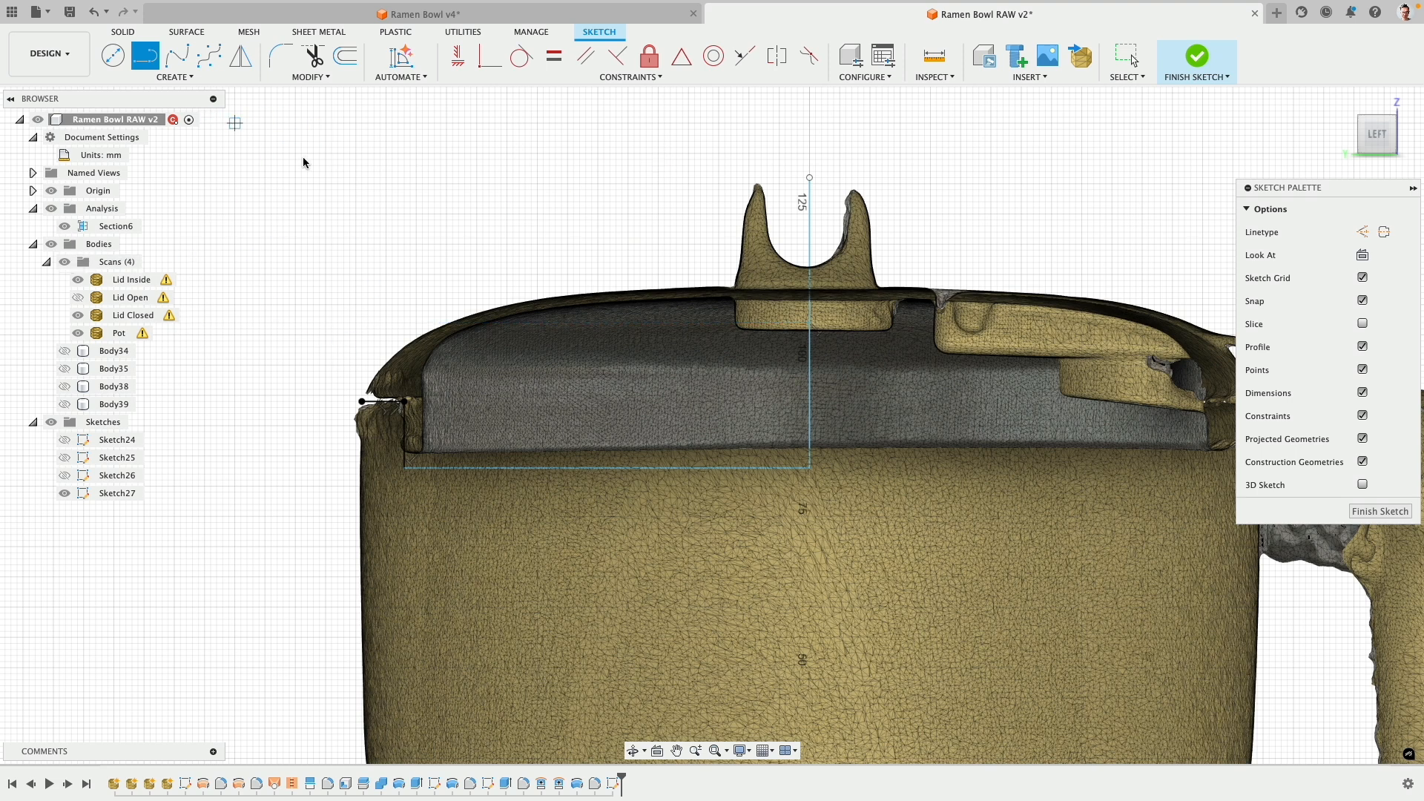
pyautogui.rightClick(428, 186)
pyautogui.click(497, 185)
pyautogui.moveTo(810, 180)
pyautogui.mouseDown()
pyautogui.moveTo(816, 280)
pyautogui.moveTo(802, 276)
pyautogui.mouseUp()
pyautogui.scroll(-4, 635, 290)
pyautogui.moveTo(508, 218); pyautogui.dragTo(471, 141, button='middle')
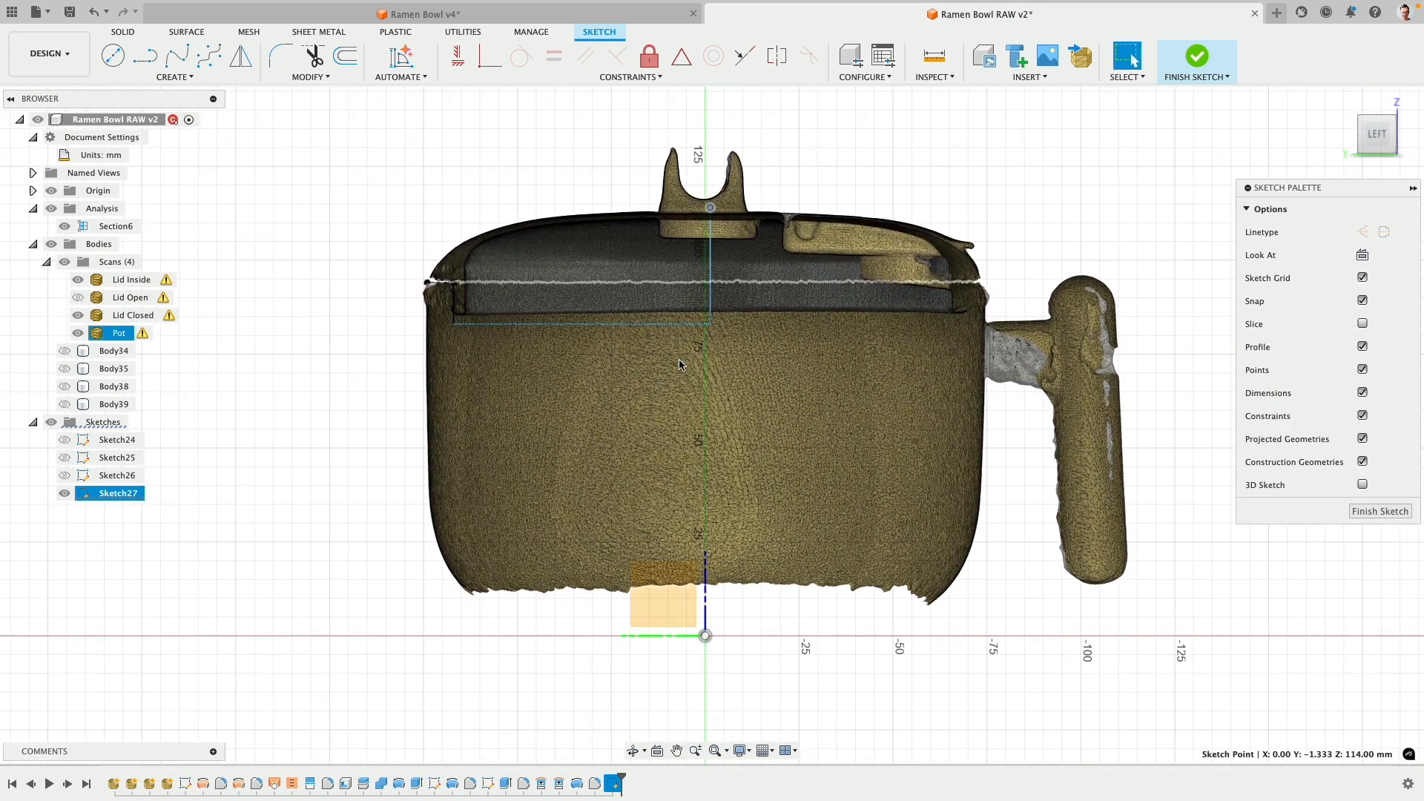
# - Align the centre line's lower endpoint vertically with the sketch origin using a Horizontal/Vertical constraint
pyautogui.click(710, 325)
pyautogui.keyDown('ctrl'); pyautogui.click(706, 637); pyautogui.keyUp('ctrl')
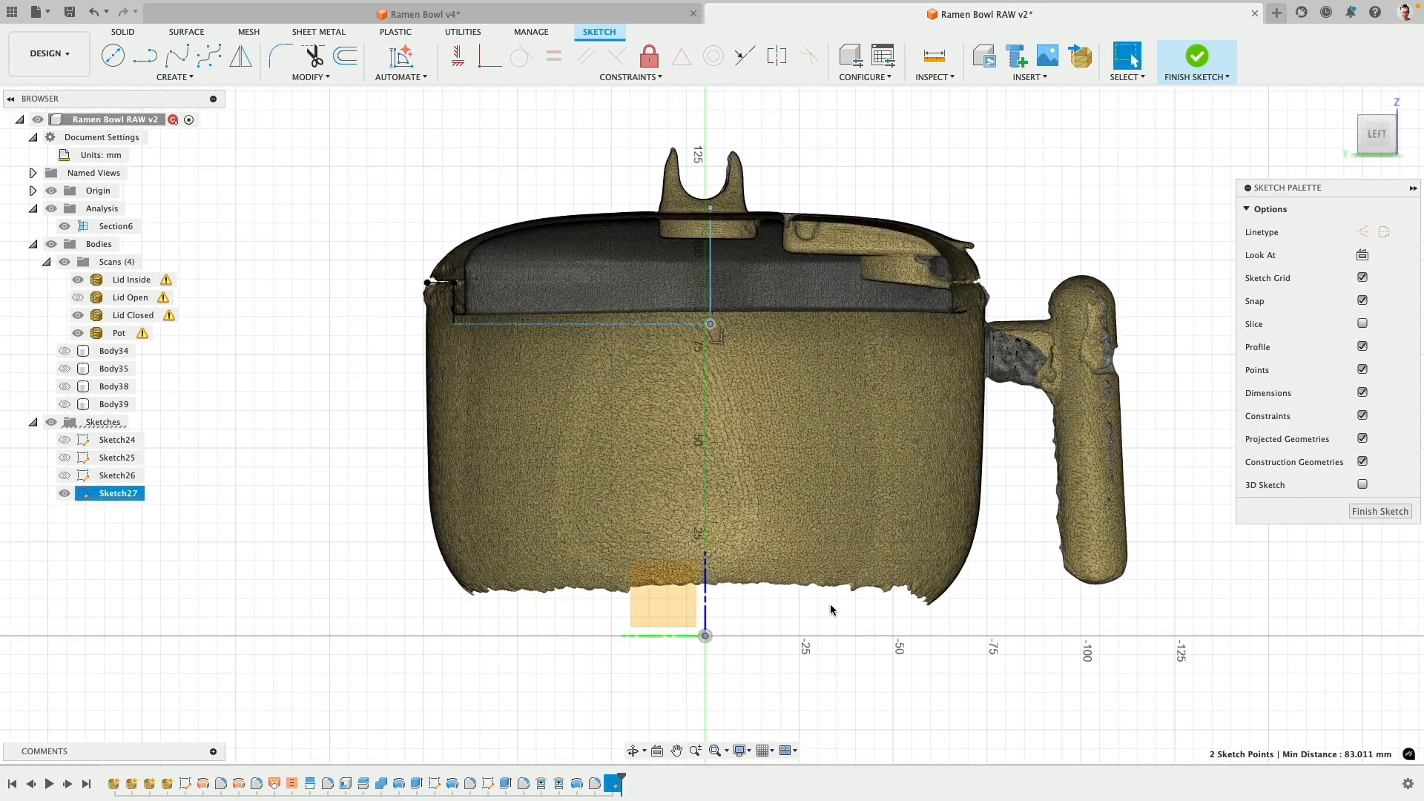
pyautogui.click(460, 64)
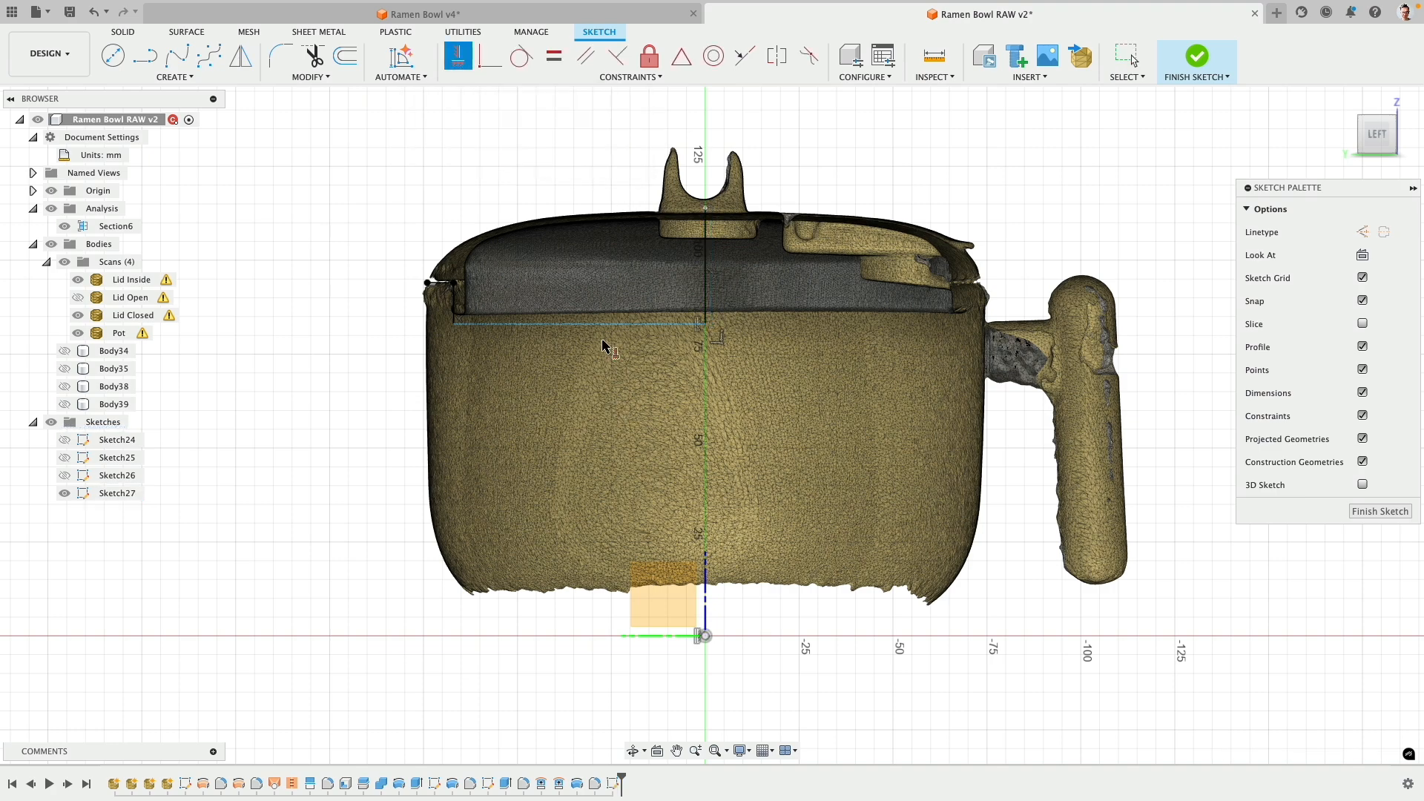
# - Try to apply a Horizontal/Vertical constraint to the long bottom line of the lid profile
pyautogui.scroll(5, 549, 326)
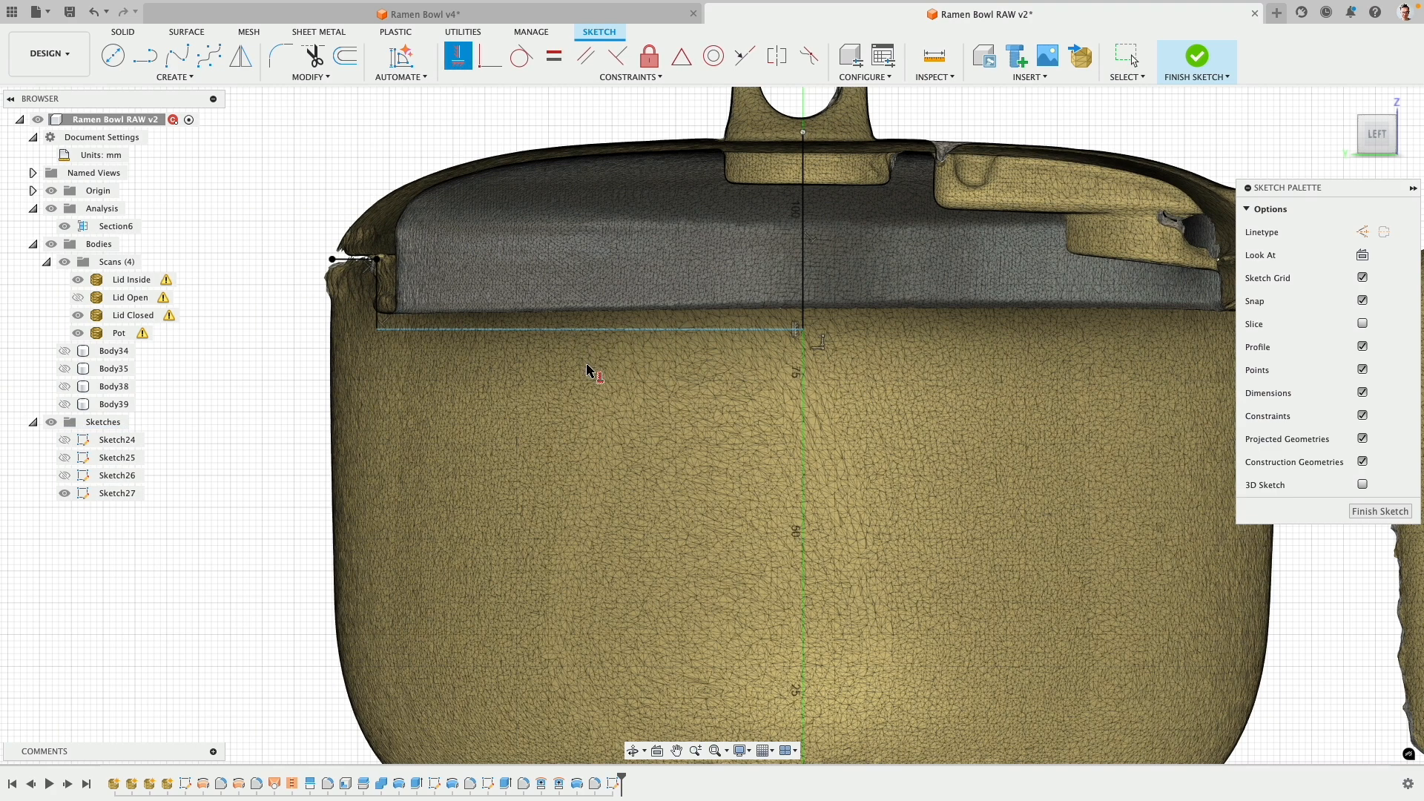
pyautogui.press('Escape')
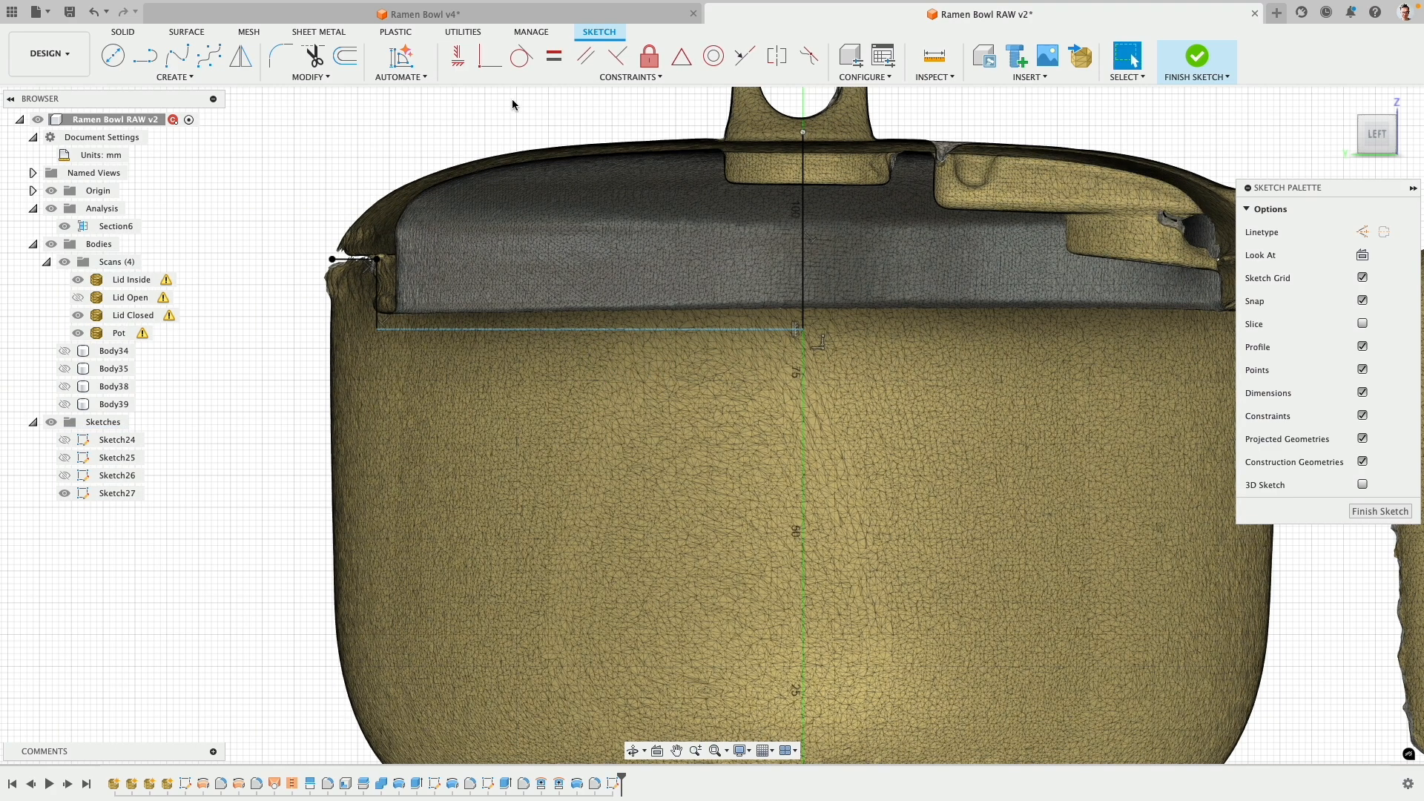
pyautogui.click(457, 58)
pyautogui.click(519, 330)
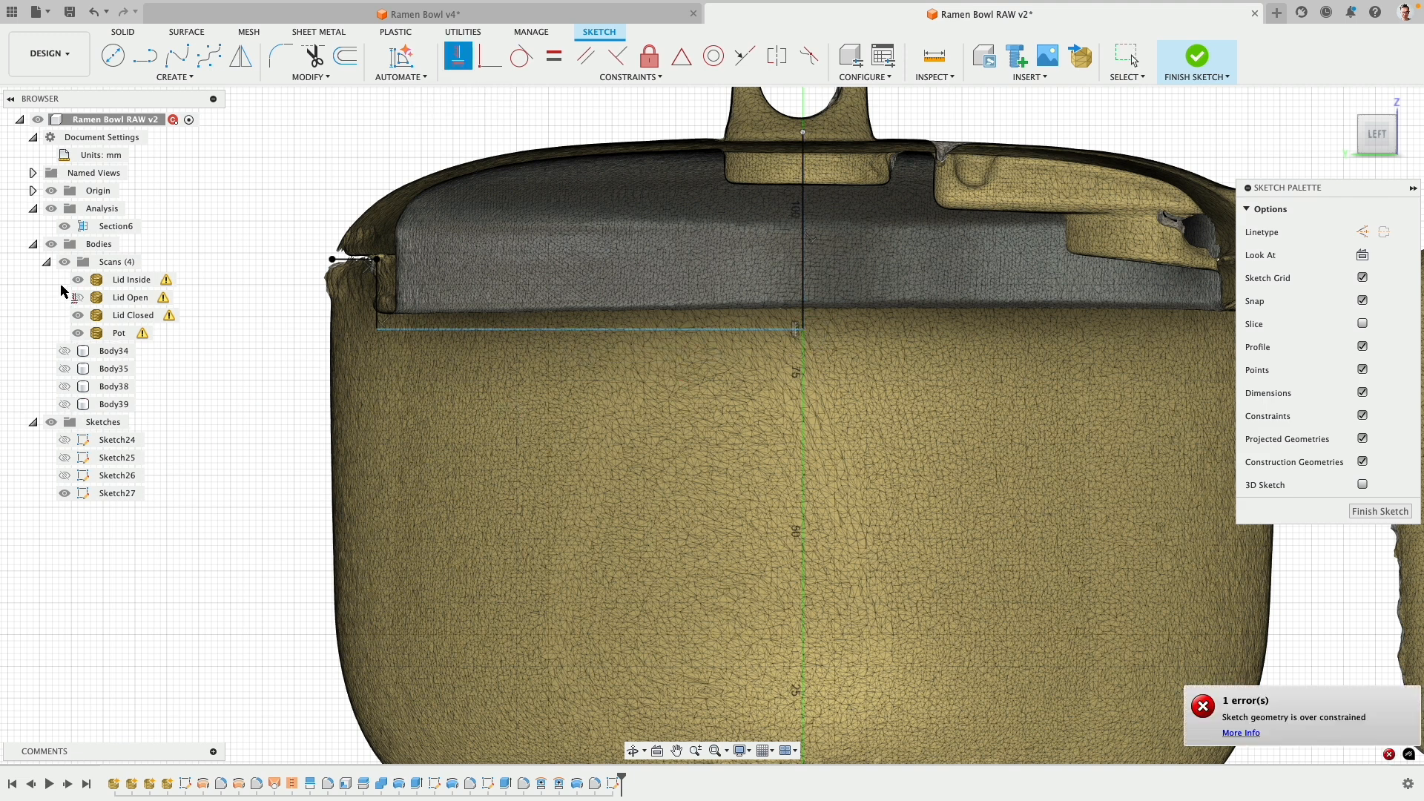
# - Replace the perpendicular constraint between the short vertical line and the lid profile's bottom line with a Horizontal/Vertical constraint on the bottom line
pyautogui.click(64, 262)
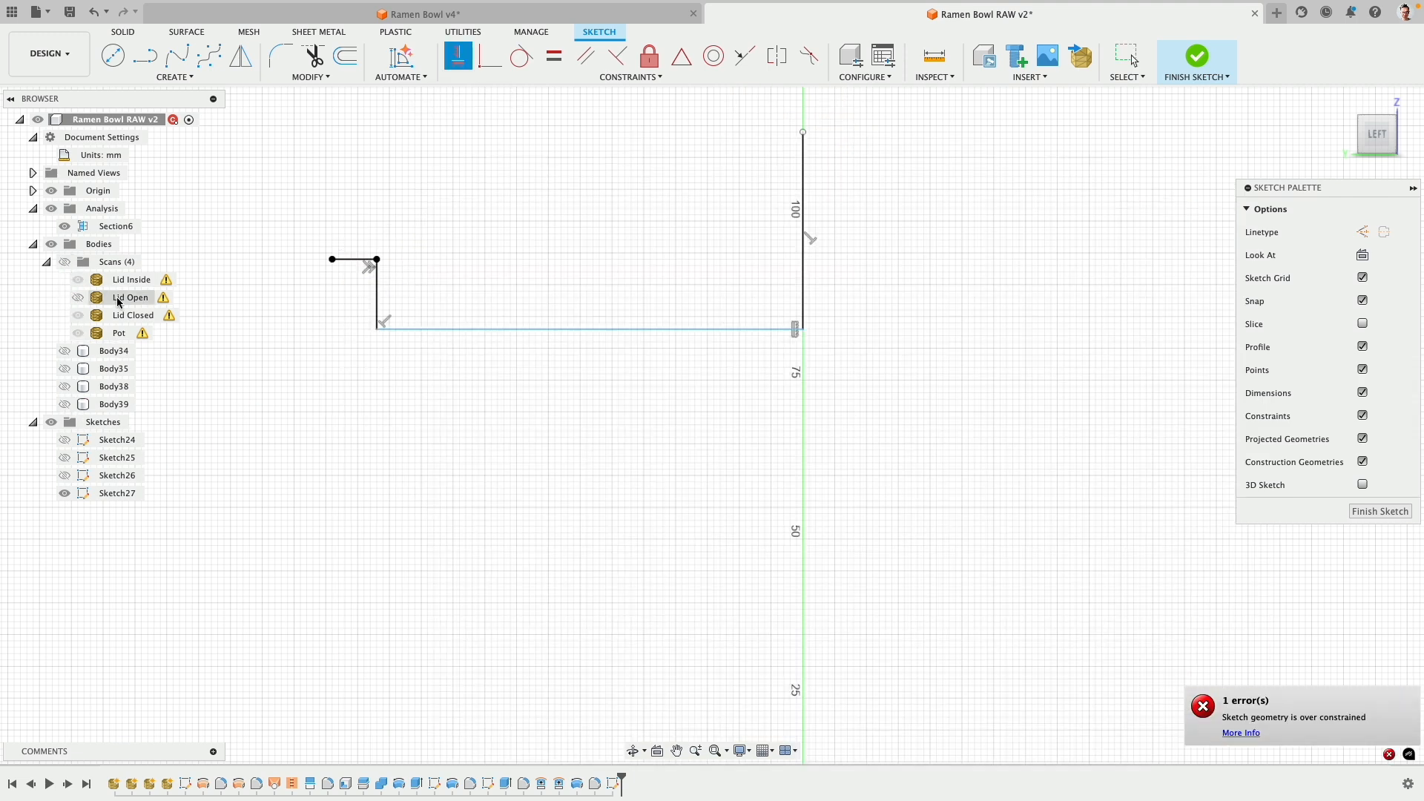
pyautogui.press('Escape')
pyautogui.click(385, 322)
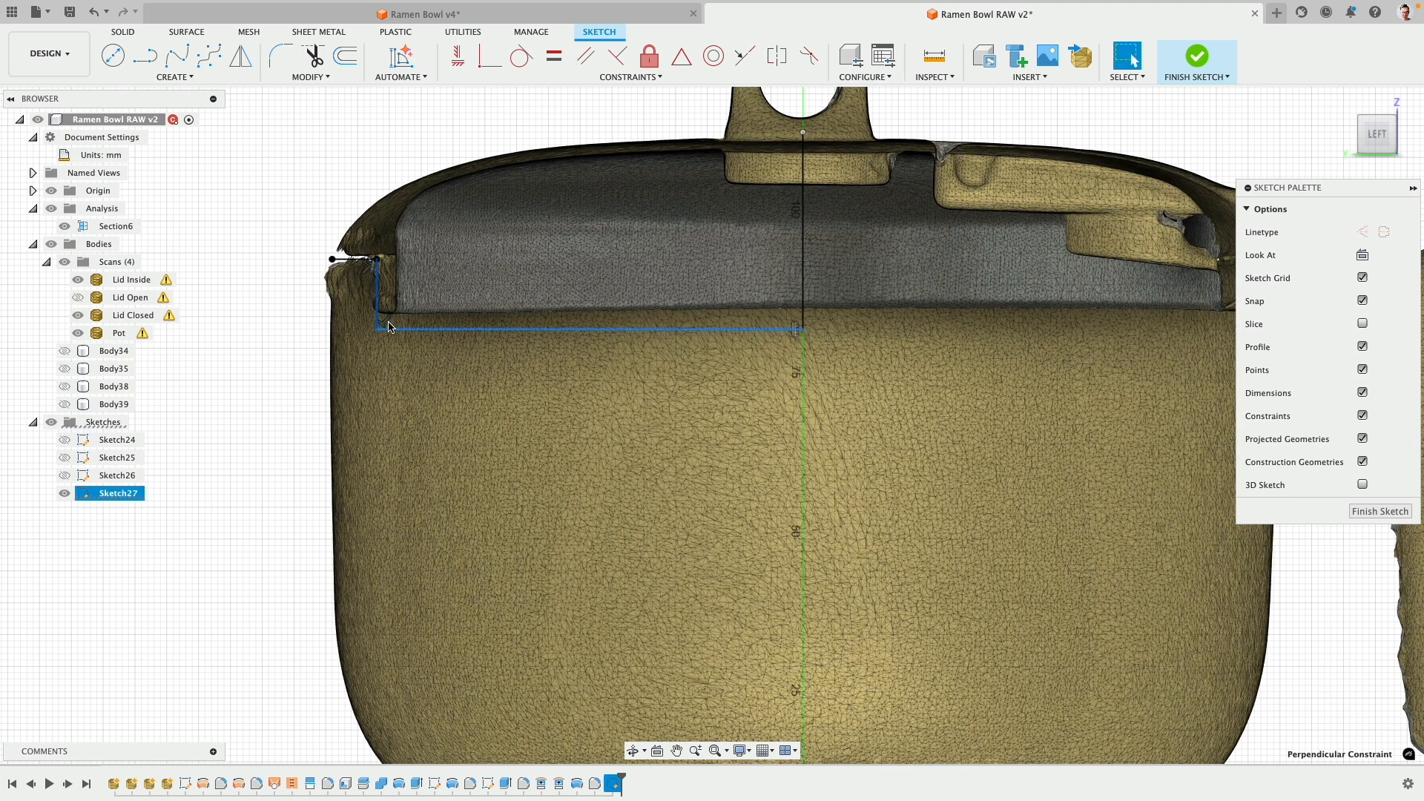
pyautogui.press('Delete')
pyautogui.click(458, 55)
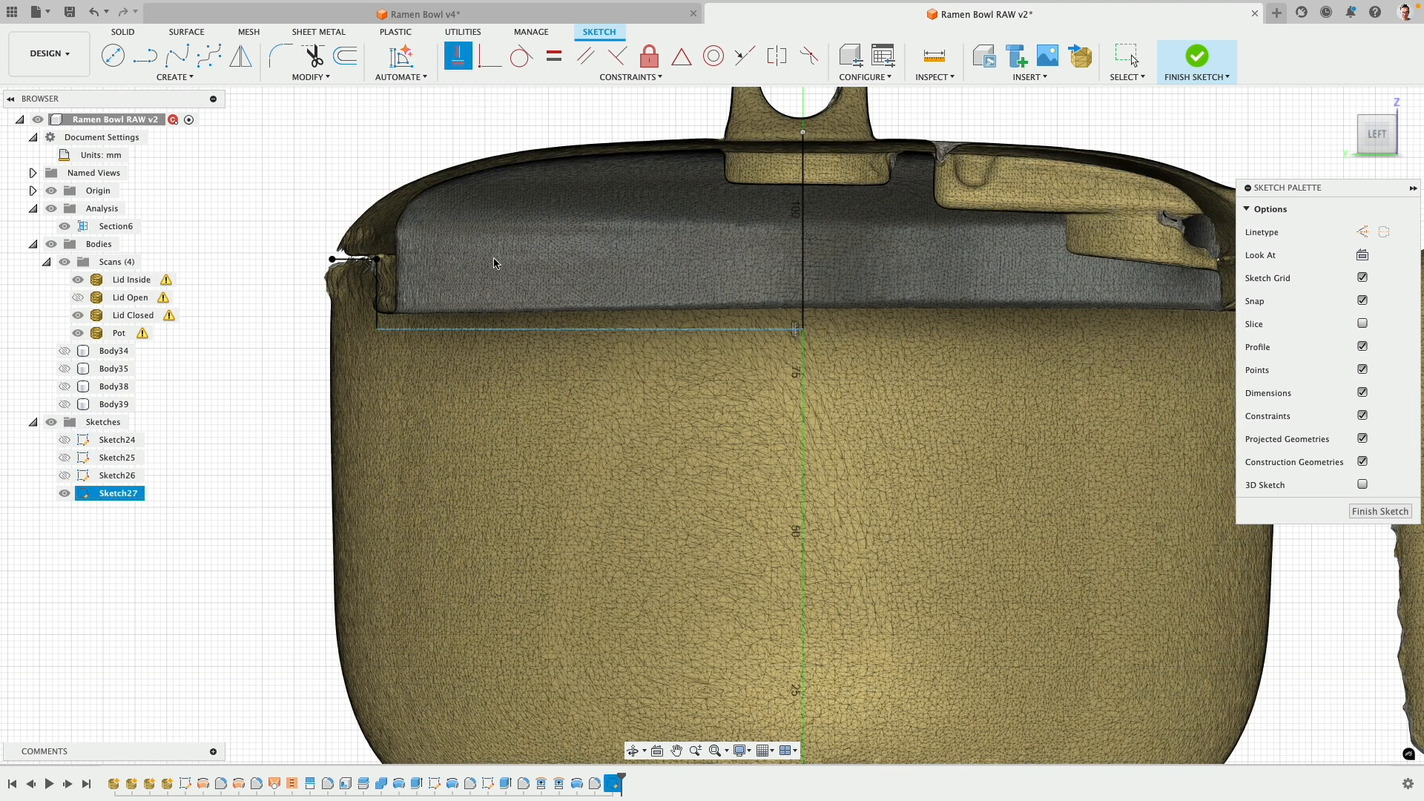
pyautogui.click(495, 332)
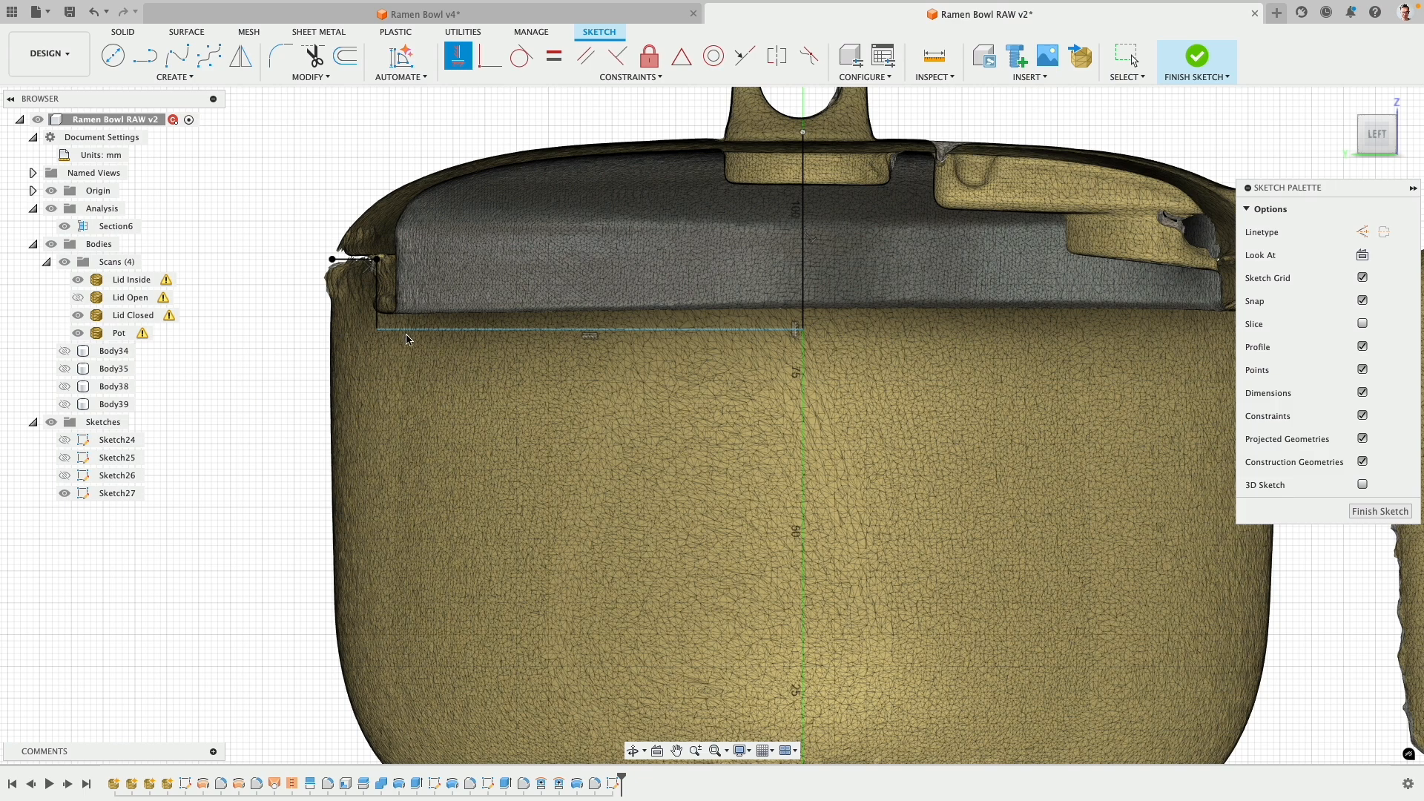
# - End the constraint command and move the bottom line up to the lower edge of the scanned lid's inner rim
pyautogui.scroll(5, 406, 334)
pyautogui.rightClick(416, 365)
pyautogui.click(496, 371)
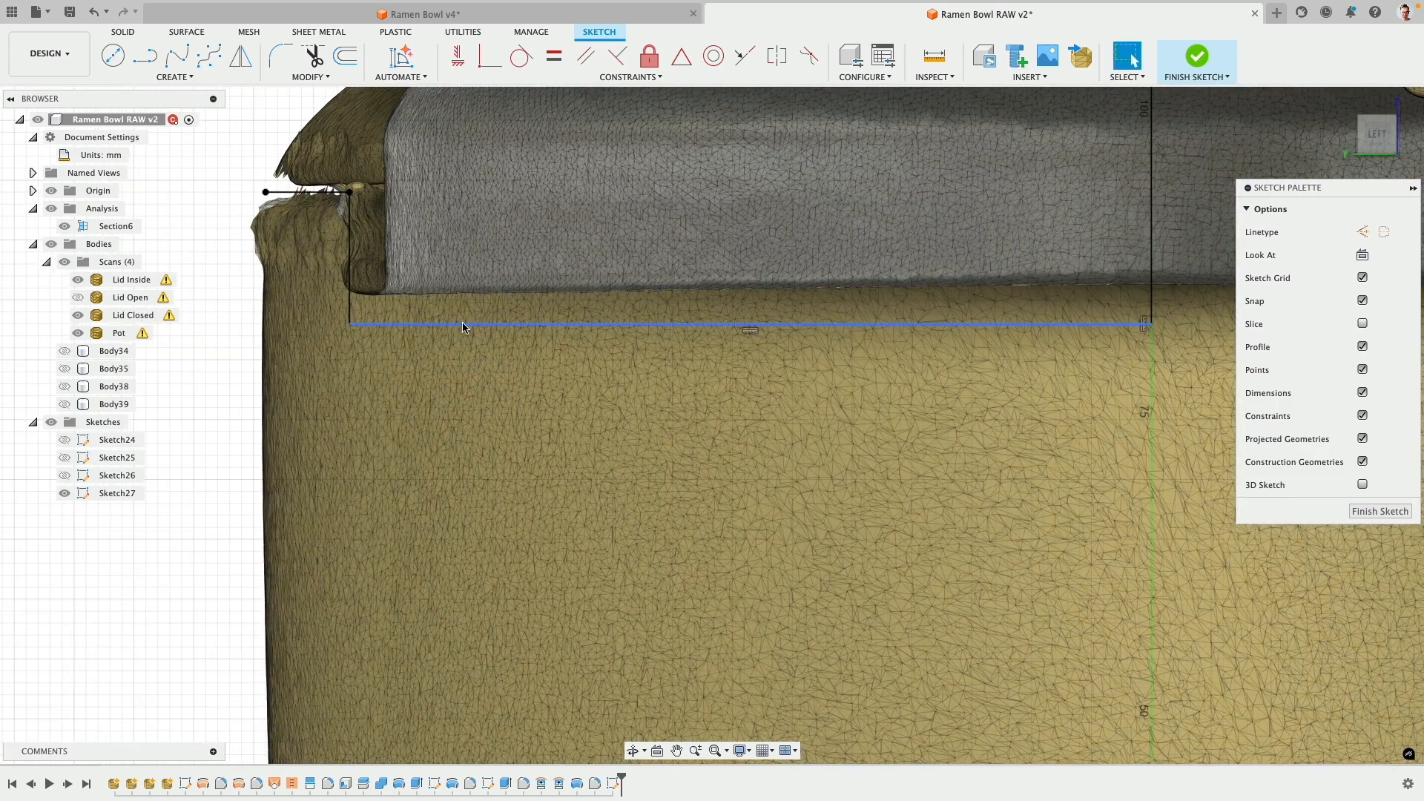
pyautogui.moveTo(463, 327); pyautogui.dragTo(467, 298)
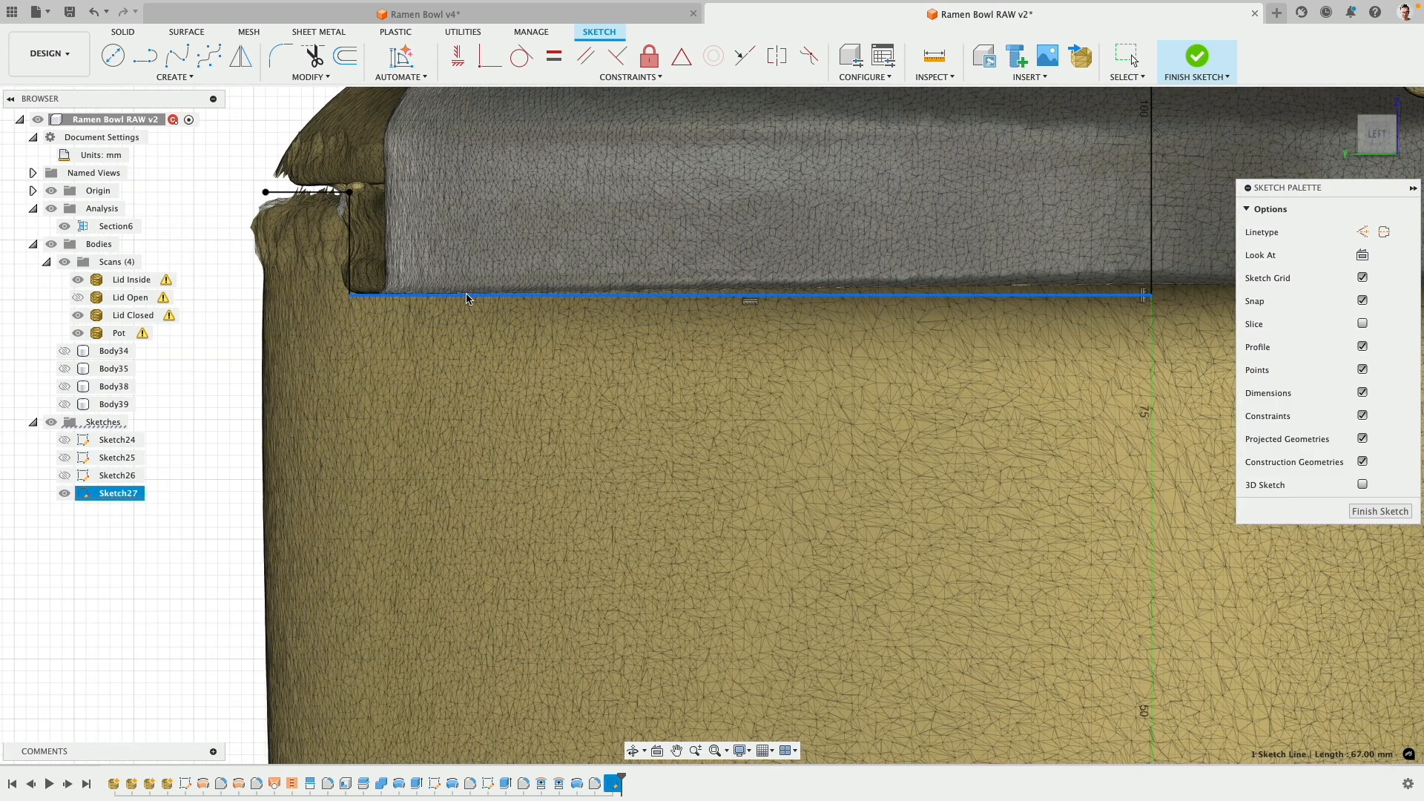
pyautogui.scroll(-4, 446, 405)
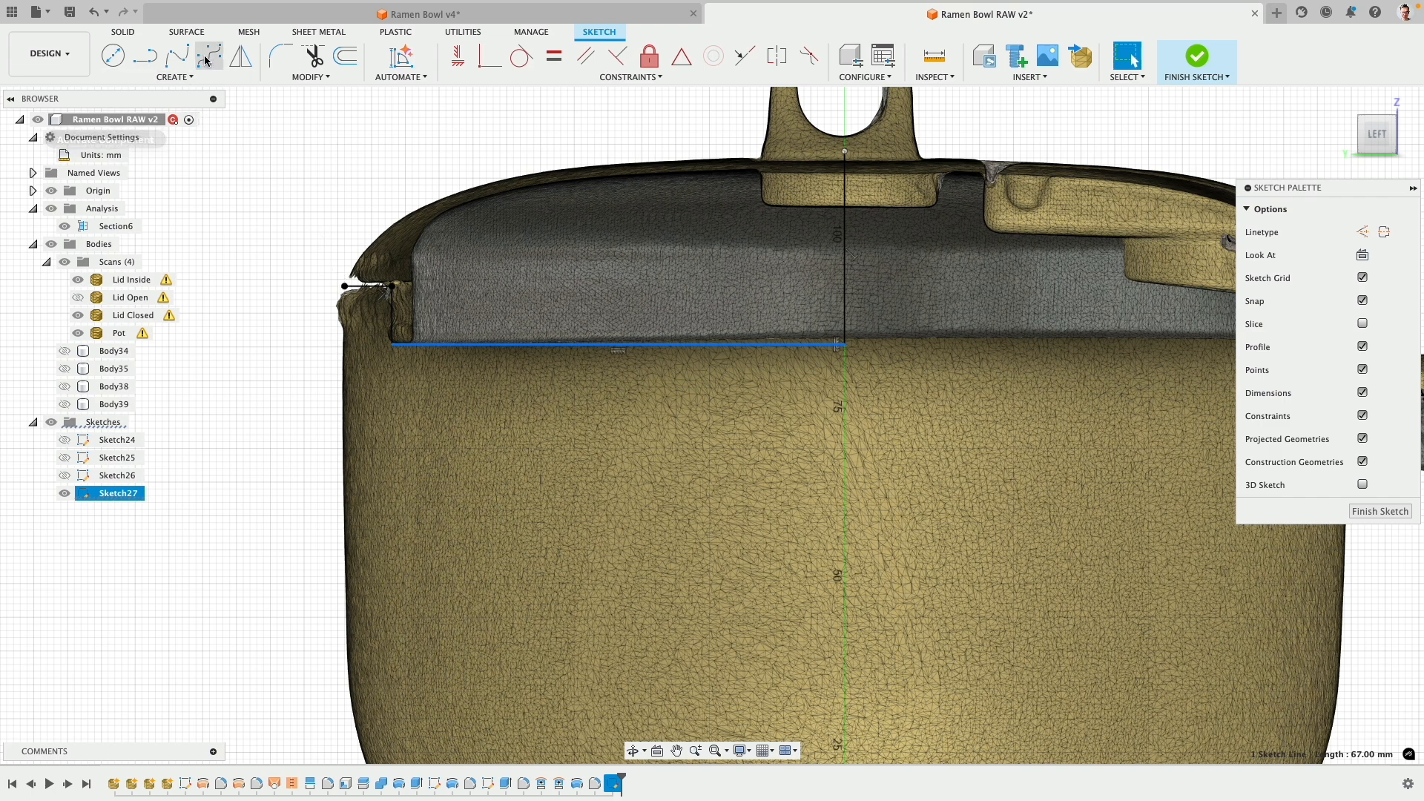
# - Dimension the height from the bottom line to the centre line's upper endpoint at 28 mm
pyautogui.click(846, 165)
pyautogui.scroll(2, 848, 191)
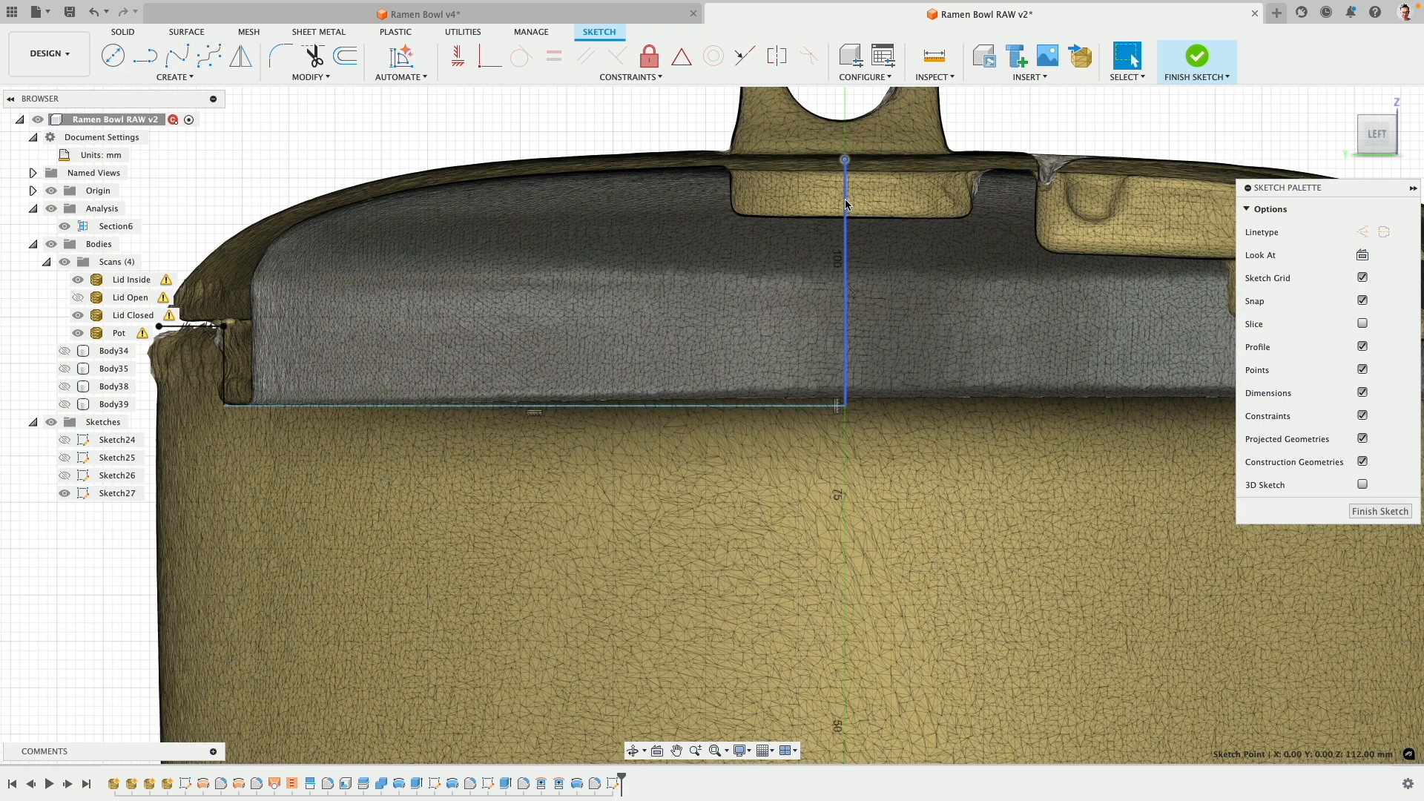
pyautogui.press('d')
pyautogui.click(198, 164)
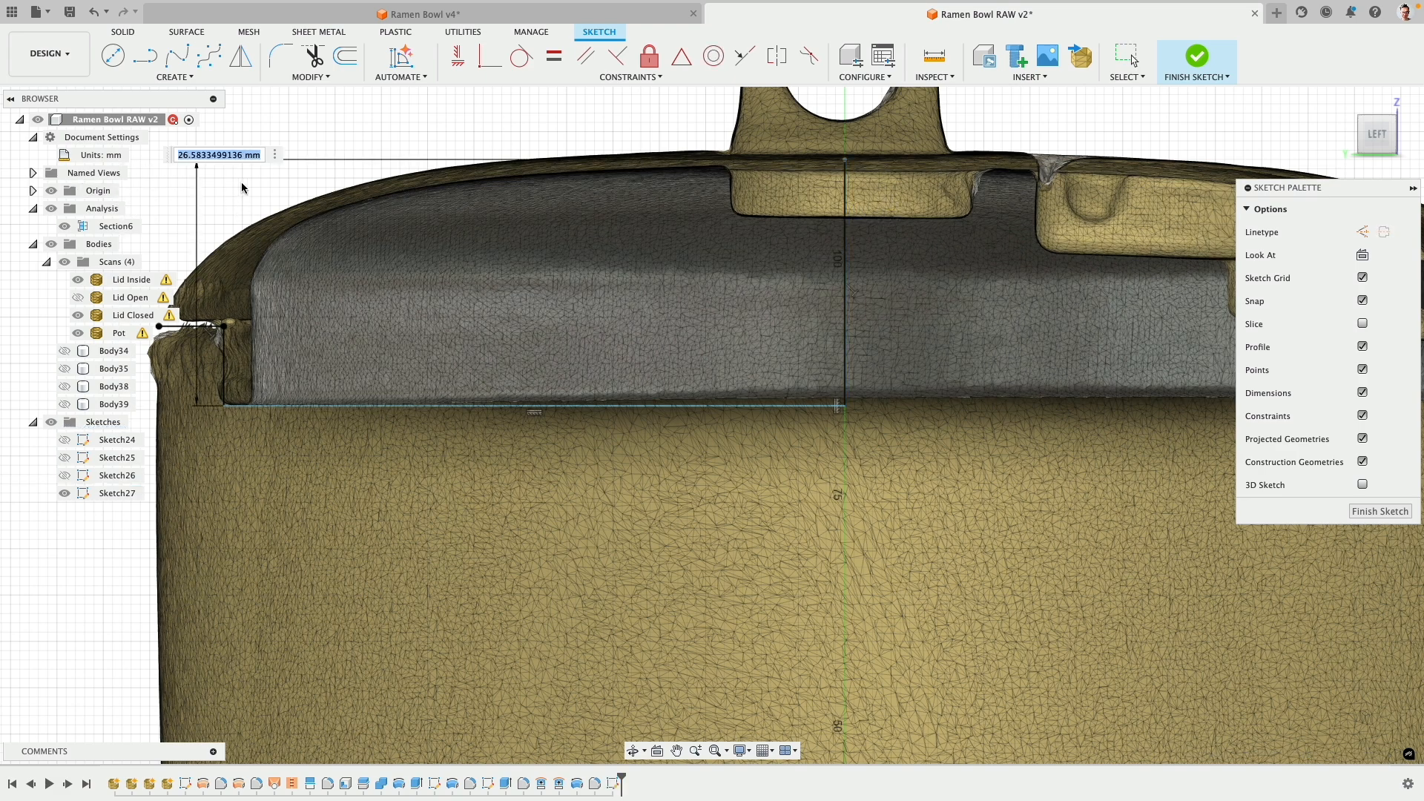
pyautogui.moveTo(242, 188); pyautogui.dragTo(375, 188, button='middle')
pyautogui.write('28')
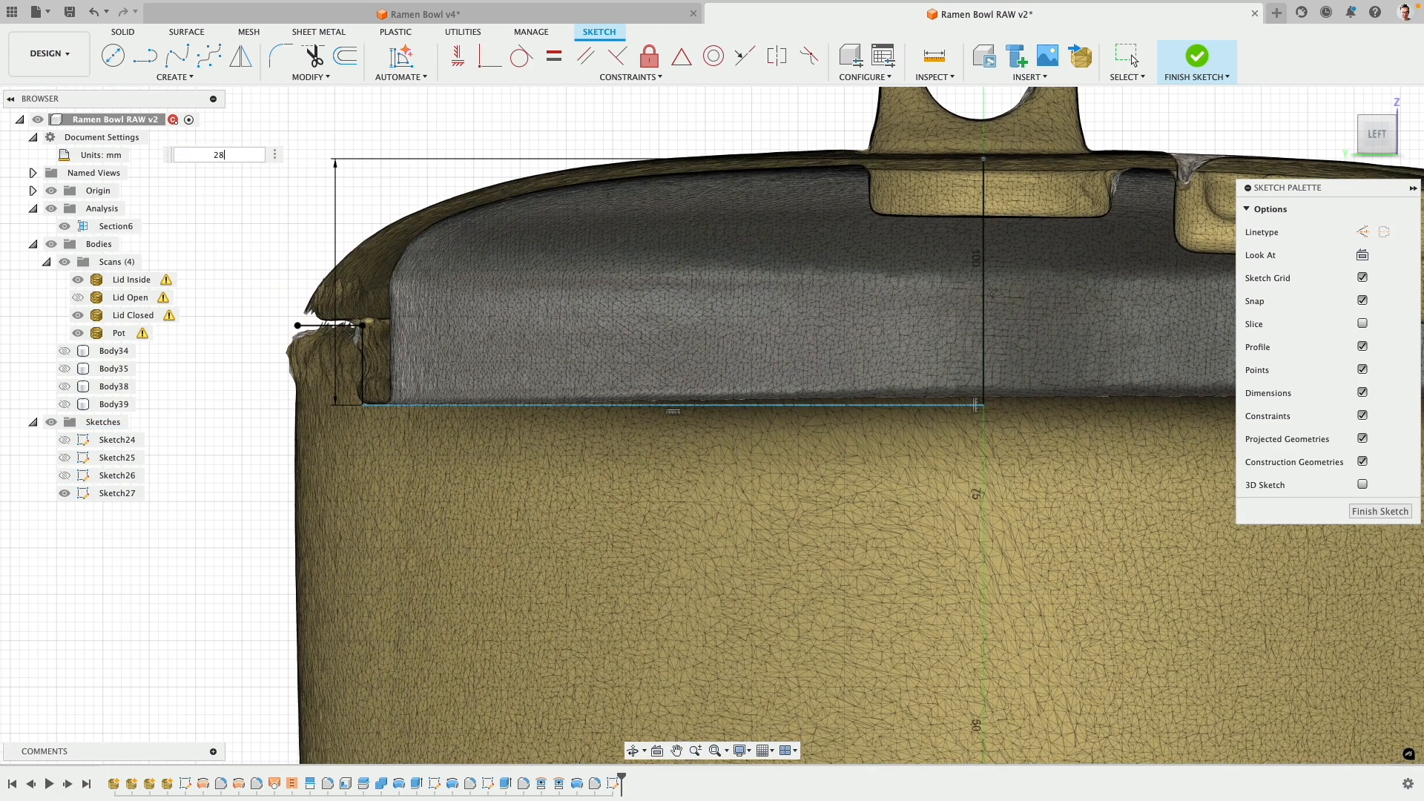
pyautogui.press('Return')
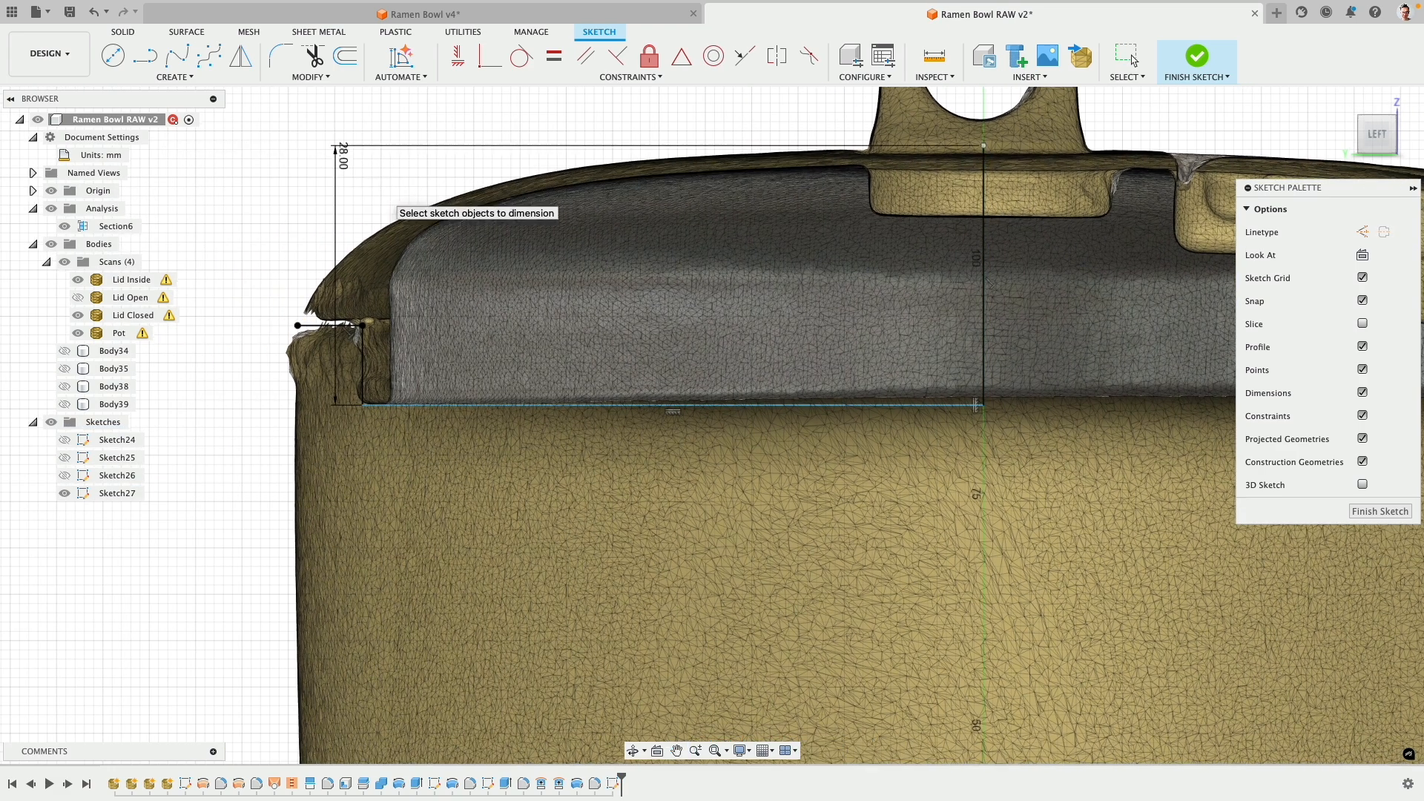
# - Set the lid profile's height dimension to 27 mm
pyautogui.doubleClick(342, 156)
pyautogui.write('27')
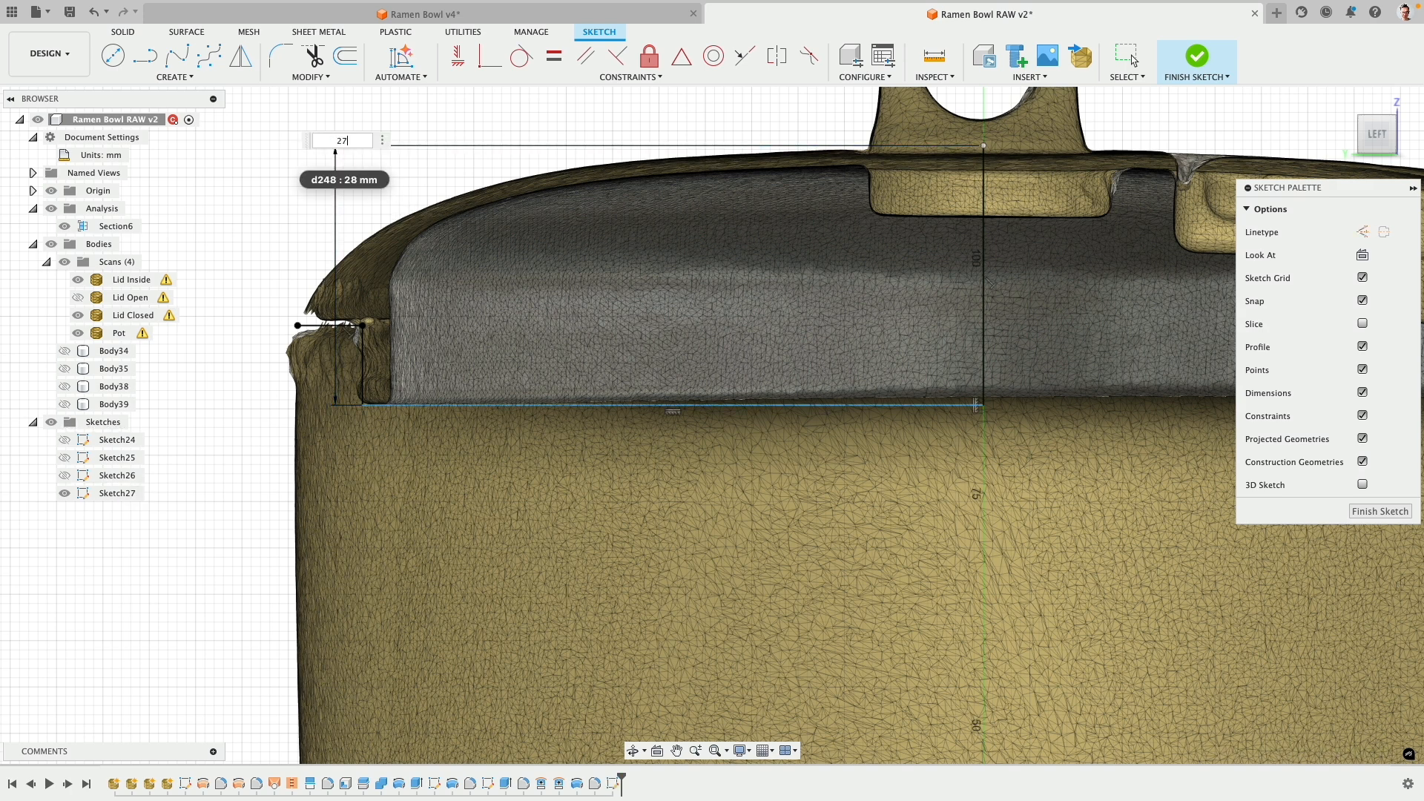
pyautogui.press('Return')
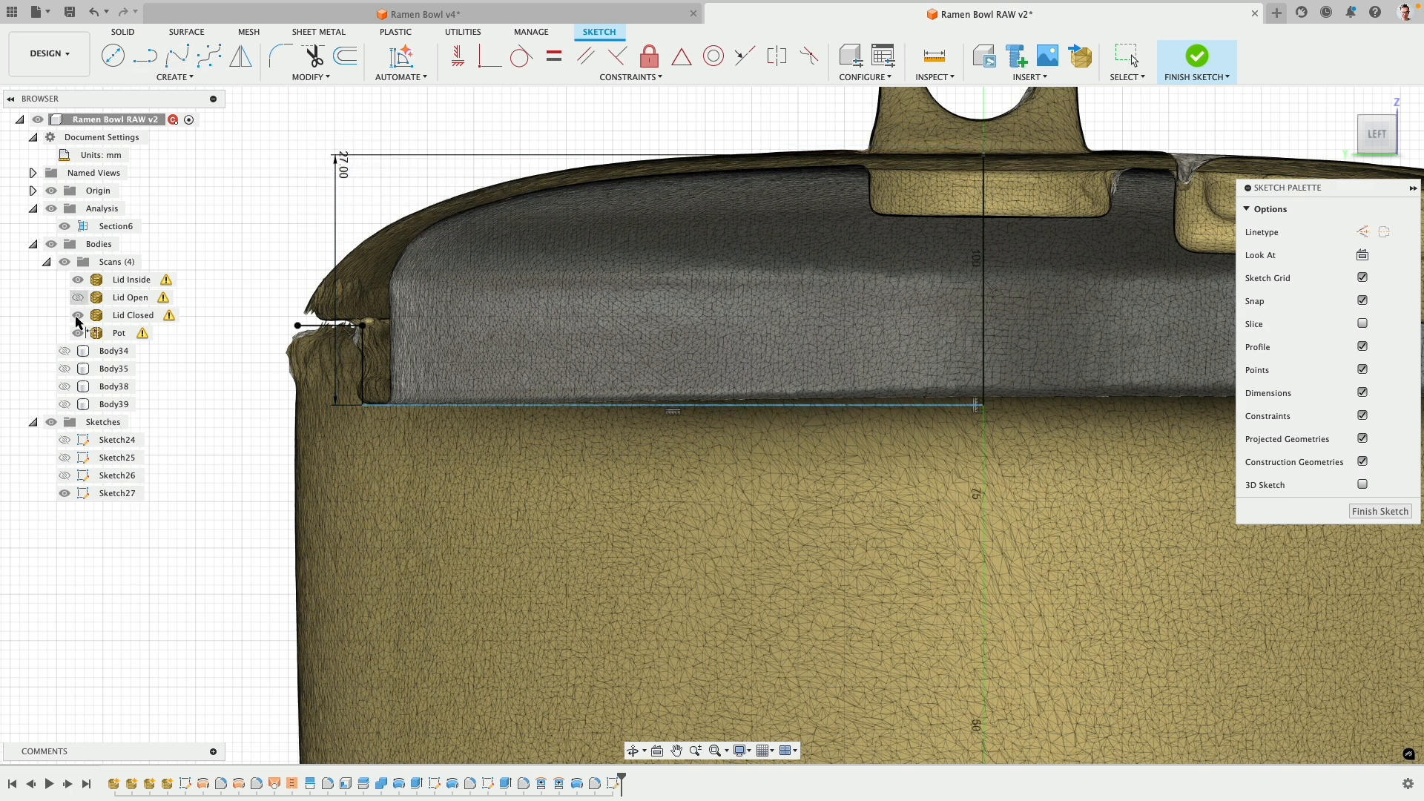
# - Hide the scans and relocate the 27 mm height dimension to the other side of the centre axis, outside the profile
pyautogui.click(65, 262)
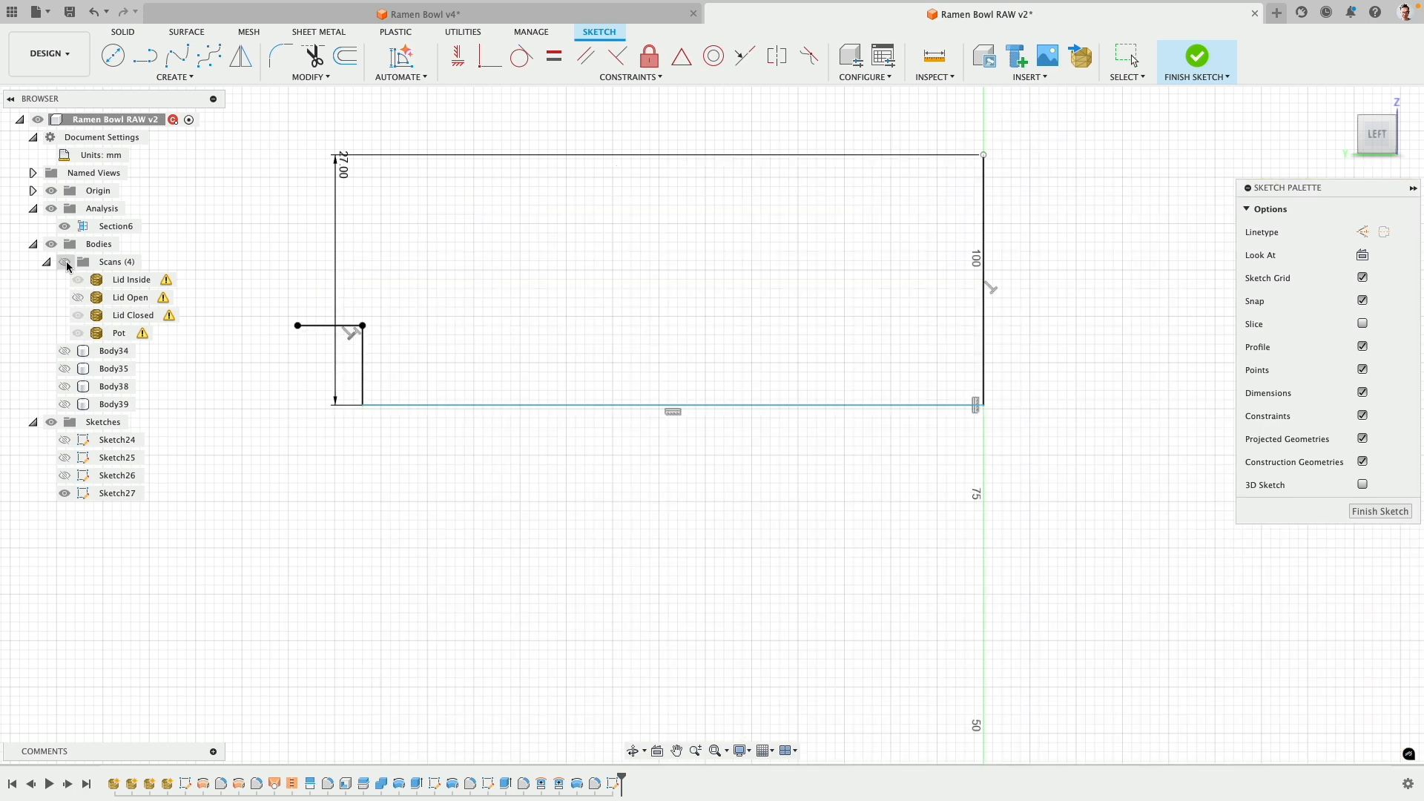
pyautogui.click(210, 64)
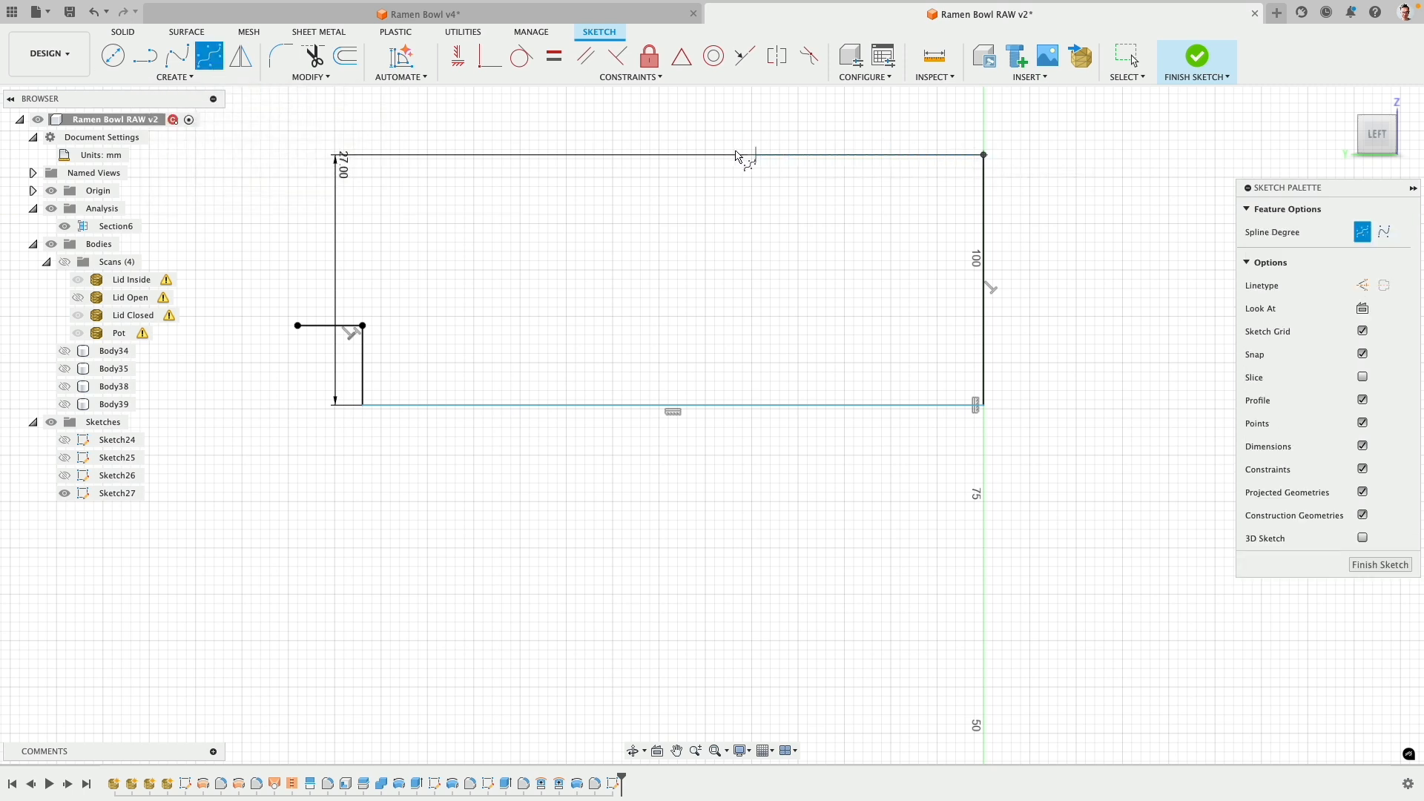
pyautogui.press('Escape')
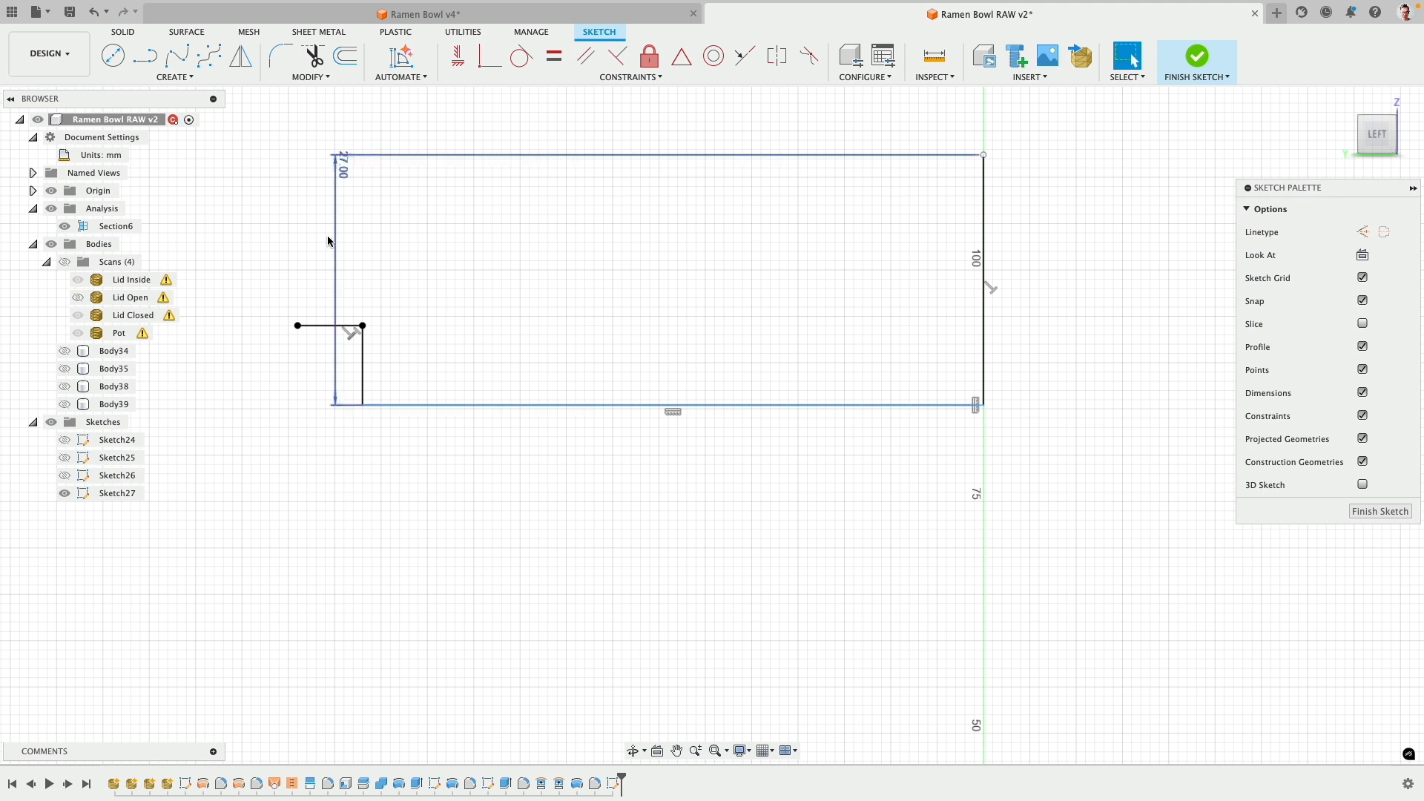
pyautogui.moveTo(342, 176); pyautogui.dragTo(1129, 195)
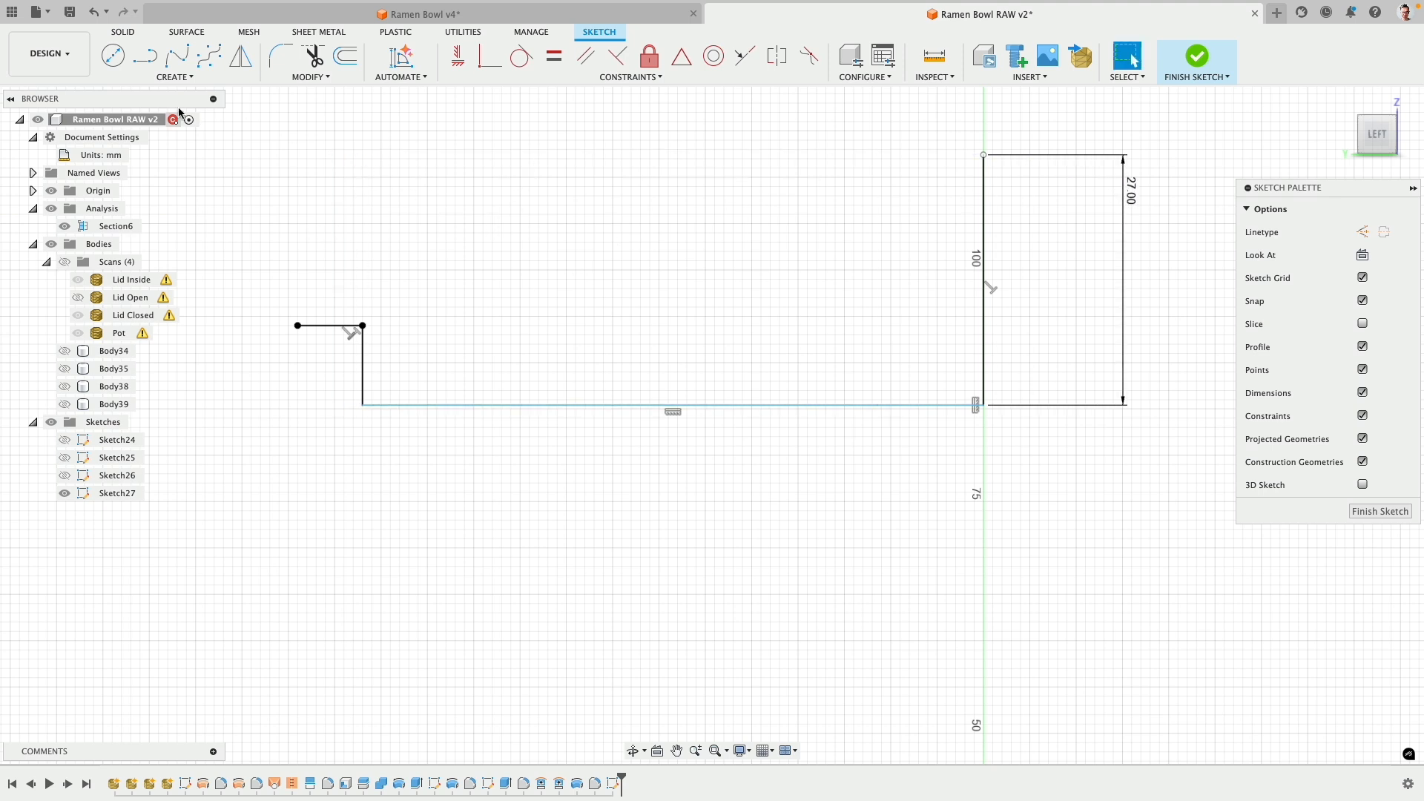
# - Draw a control point spline from the centre line's upper endpoint to the short ledge's outer endpoint, with three control points level and one above the ledge
pyautogui.click(211, 56)
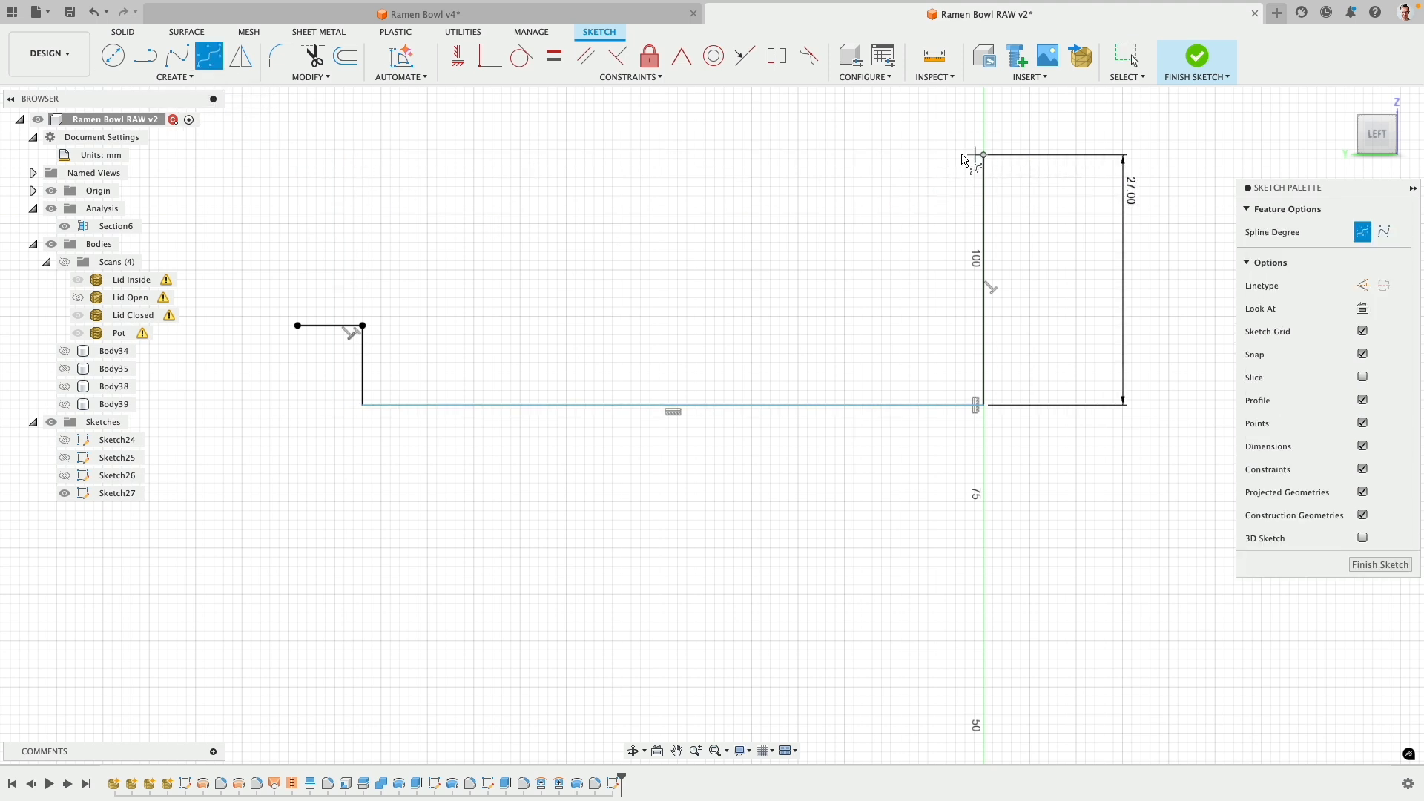
pyautogui.click(732, 155)
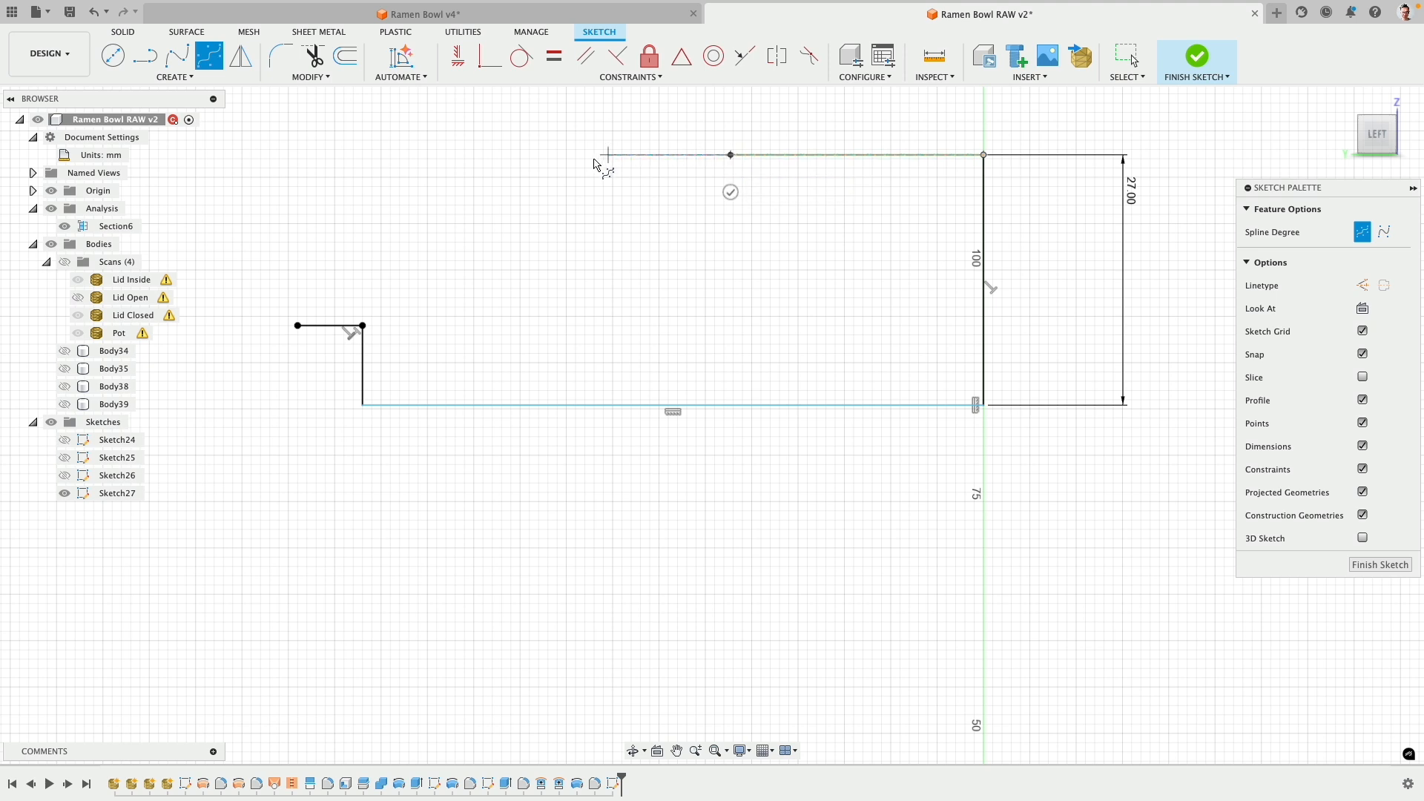
pyautogui.click(551, 155)
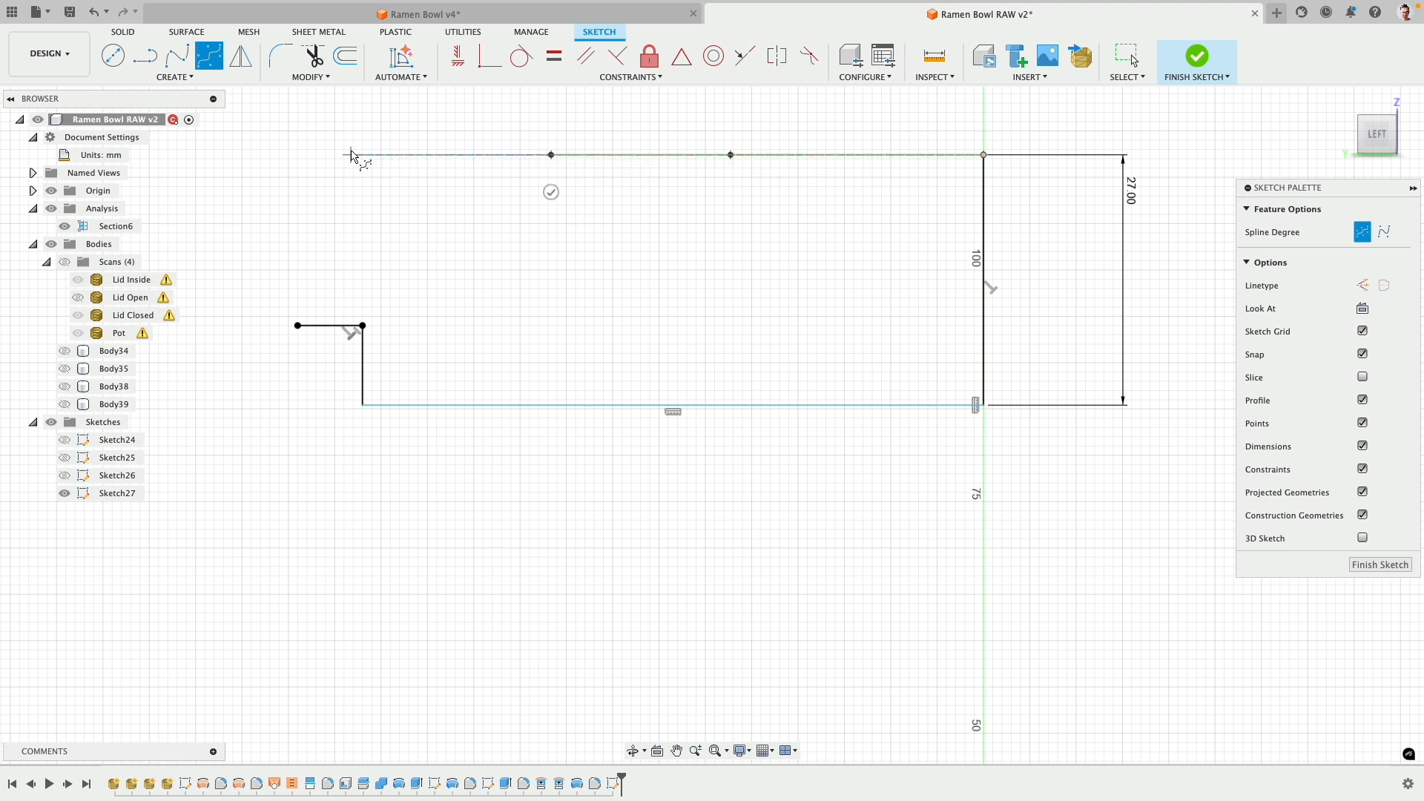
pyautogui.click(352, 155)
pyautogui.click(297, 260)
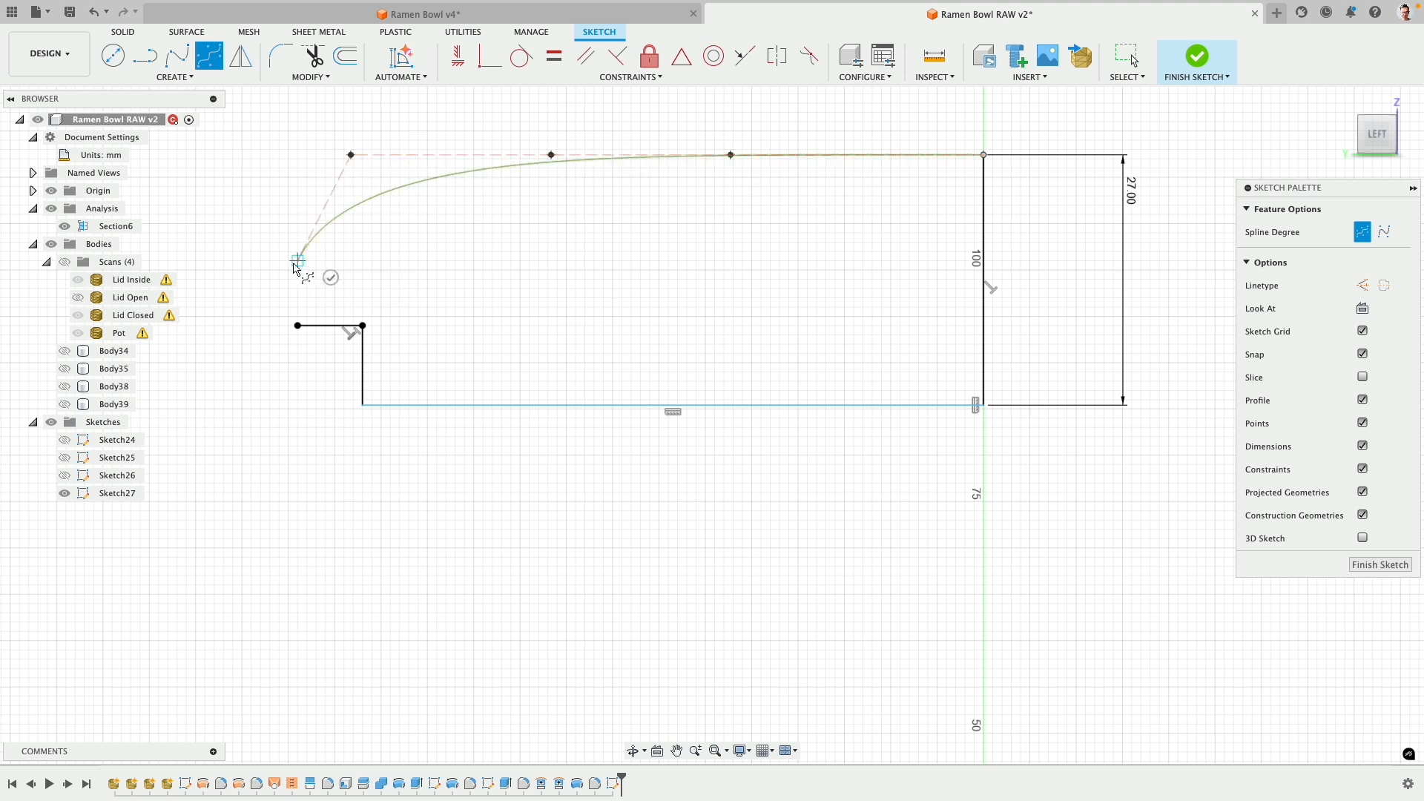
pyautogui.click(298, 325)
pyautogui.click(334, 325)
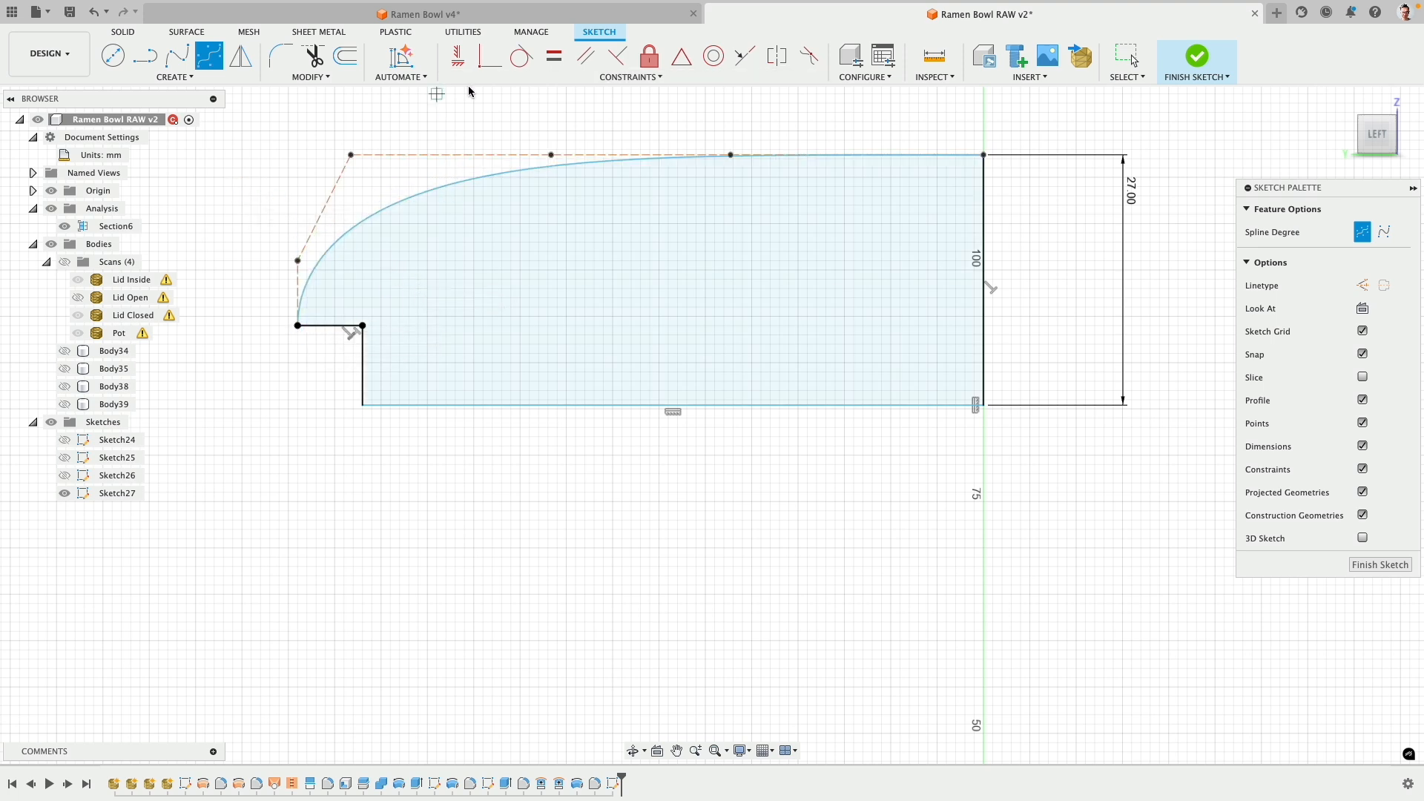
# - Apply Horizontal/Vertical constraints to the three upper segments of the spline's control polygon
pyautogui.click(458, 56)
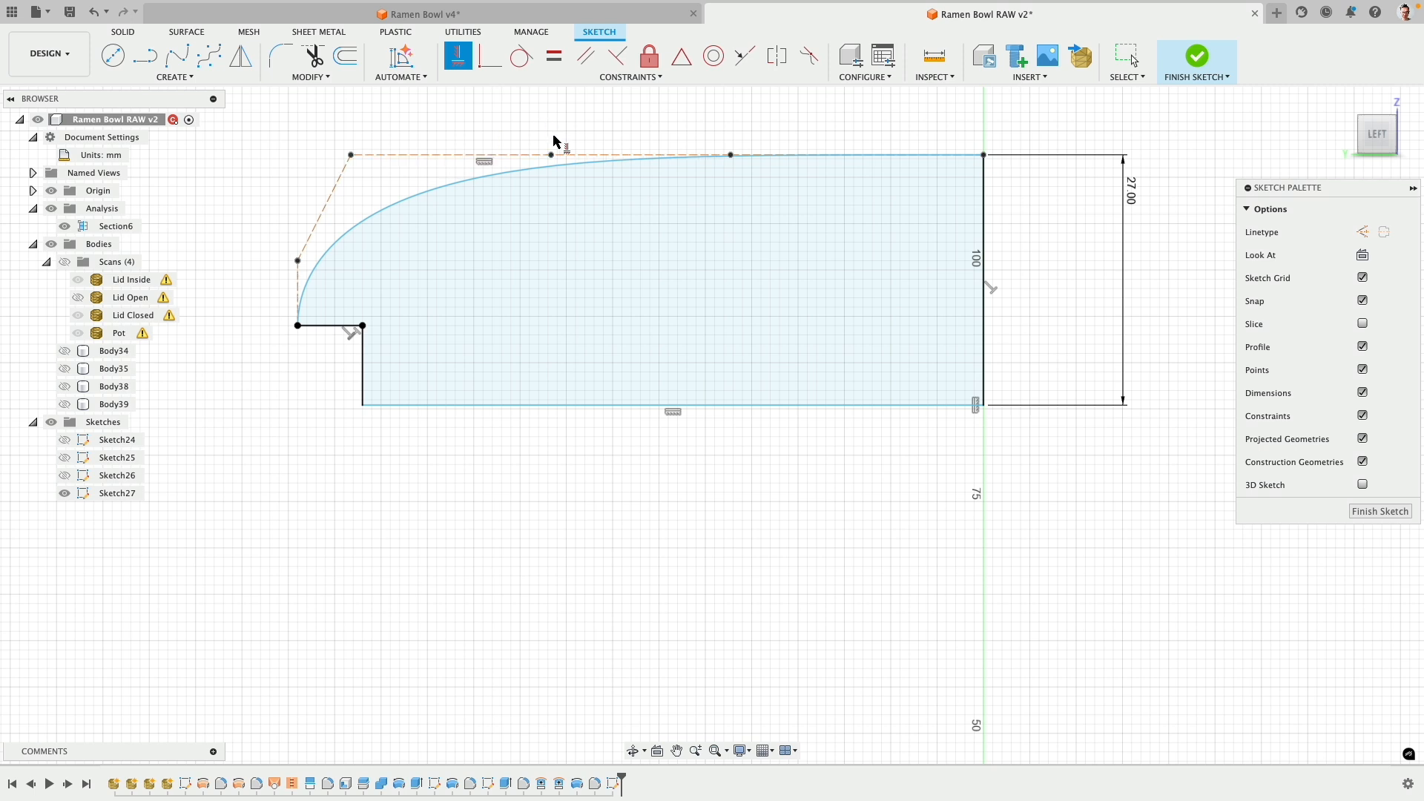
pyautogui.scroll(5, 768, 149)
pyautogui.scroll(1, 725, 164)
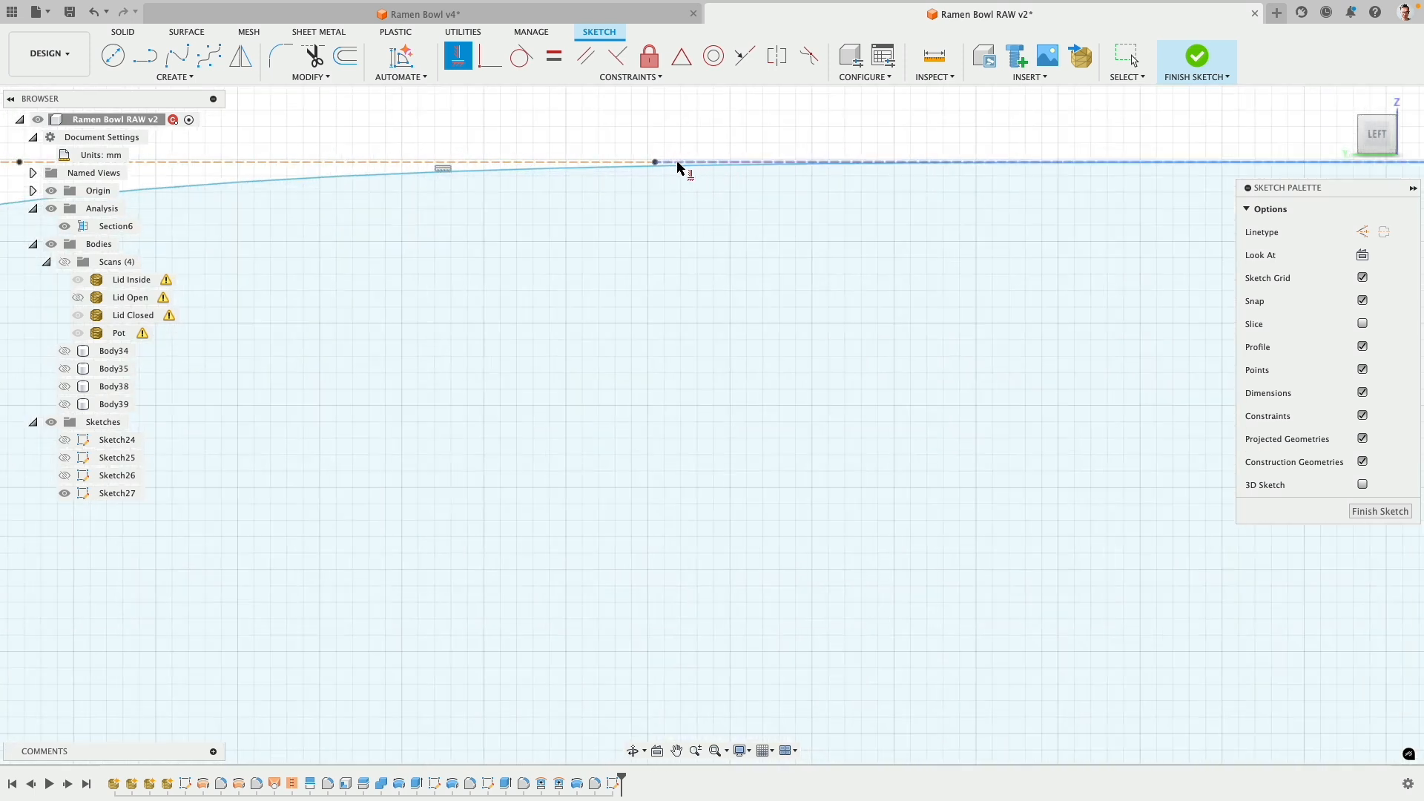
pyautogui.click(656, 164)
pyautogui.scroll(-4, 369, 178)
pyautogui.moveTo(424, 143); pyautogui.dragTo(733, 170, button='middle')
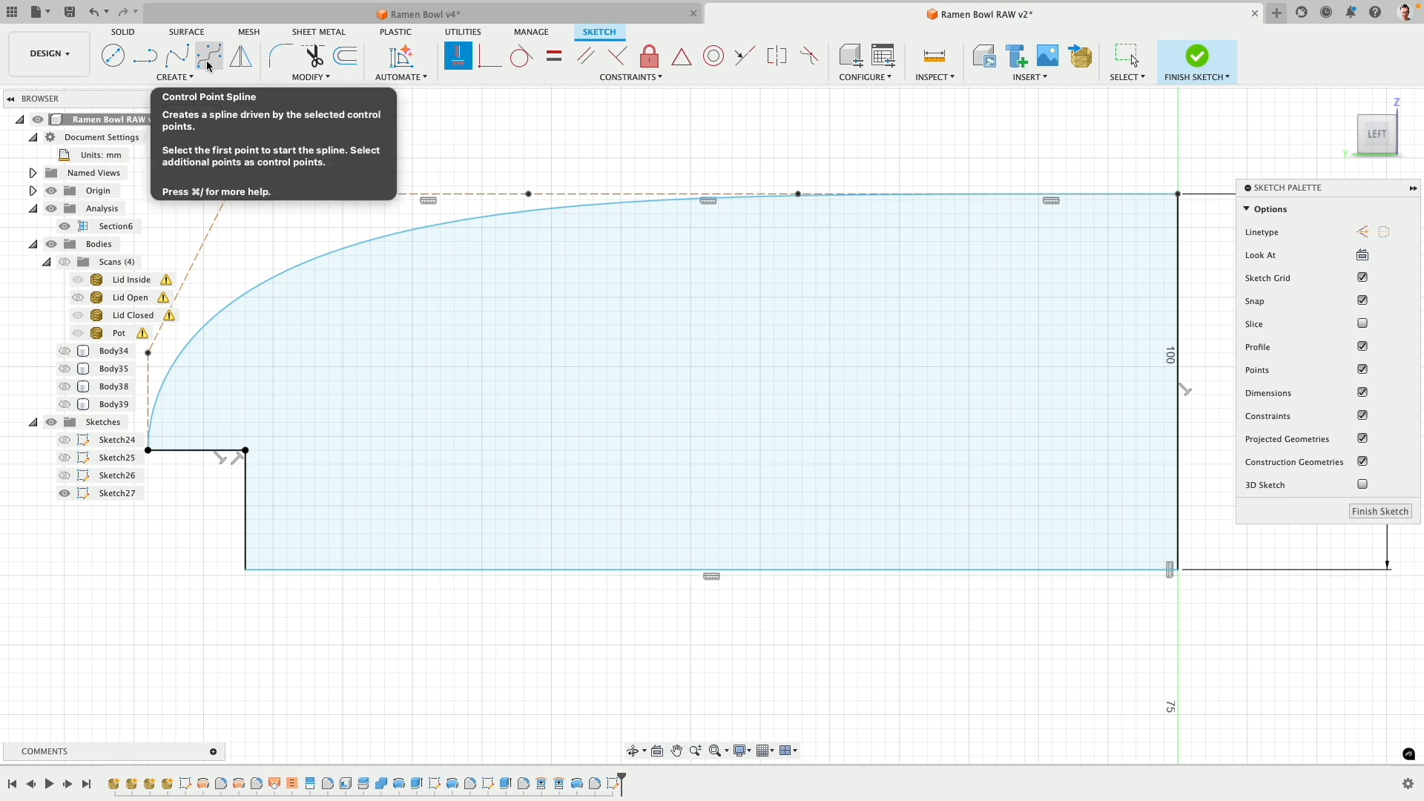
pyautogui.click(175, 77)
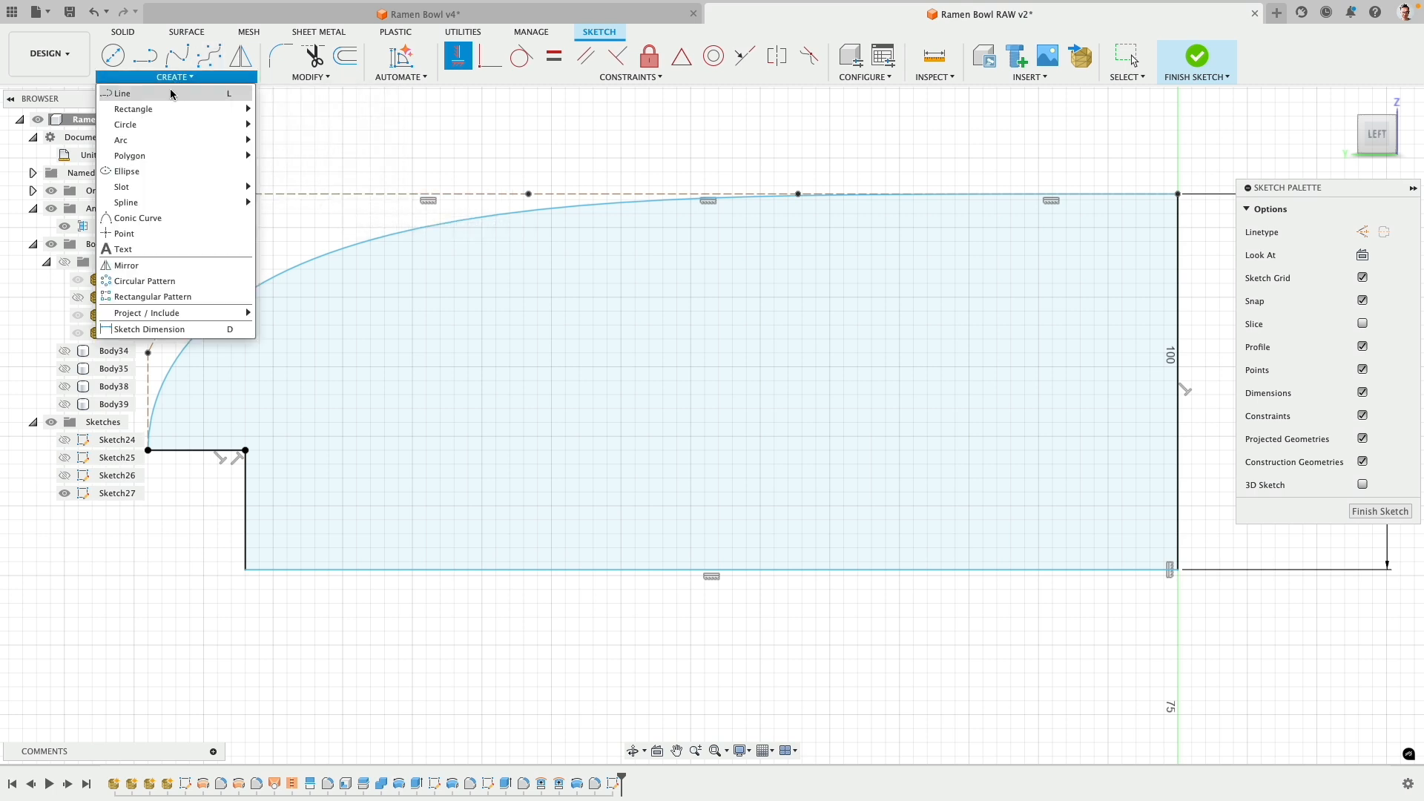
pyautogui.moveTo(159, 201)
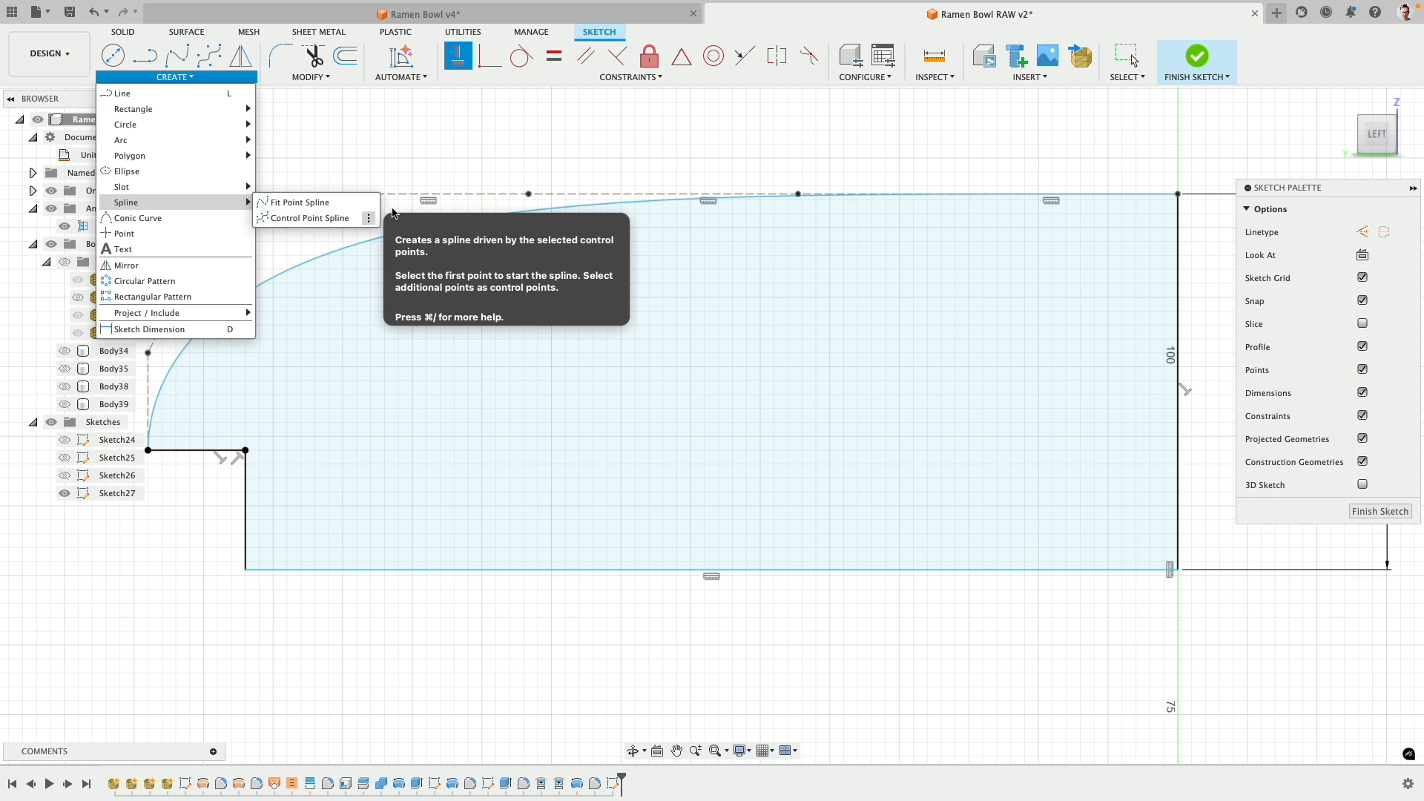
# - Constrain the control polygon segment rising from the ledge's outer endpoint to be vertical
pyautogui.scroll(-5, 524, 173)
pyautogui.moveTo(449, 142); pyautogui.dragTo(644, 148, button='middle')
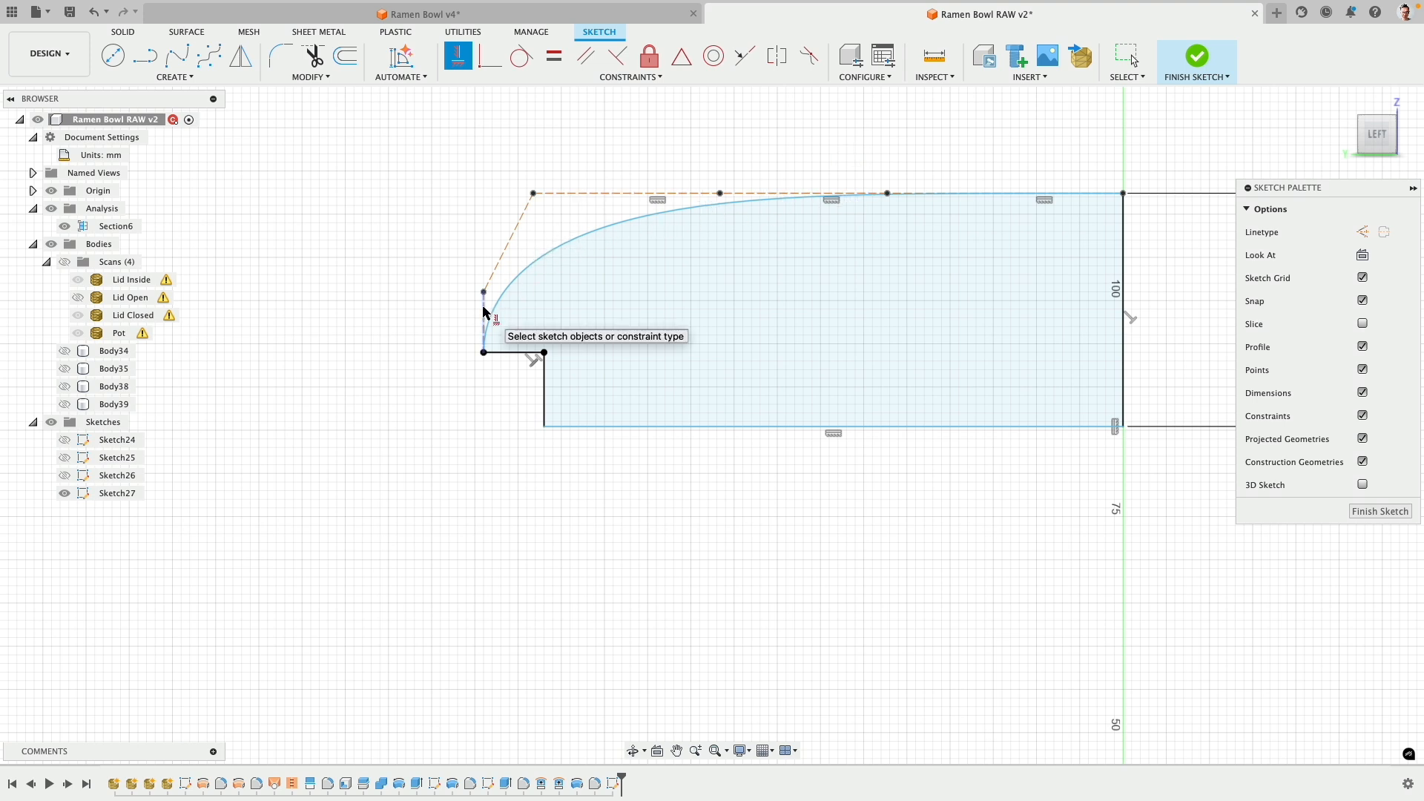
pyautogui.scroll(4, 491, 323)
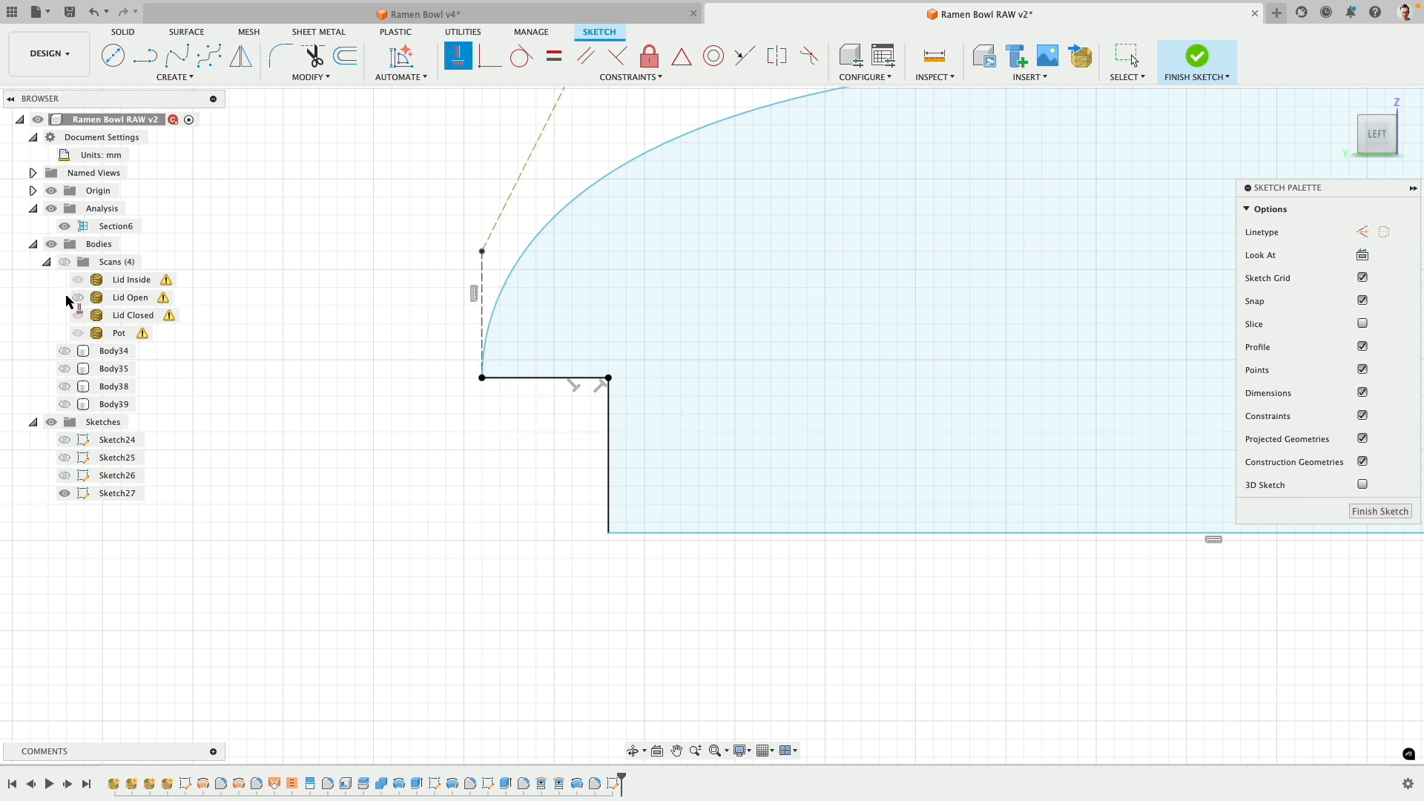
# - Show Body34, Body35 and the Scans folder to compare the spline with the pot rim and the scanned lid
pyautogui.click(65, 351)
pyautogui.click(65, 368)
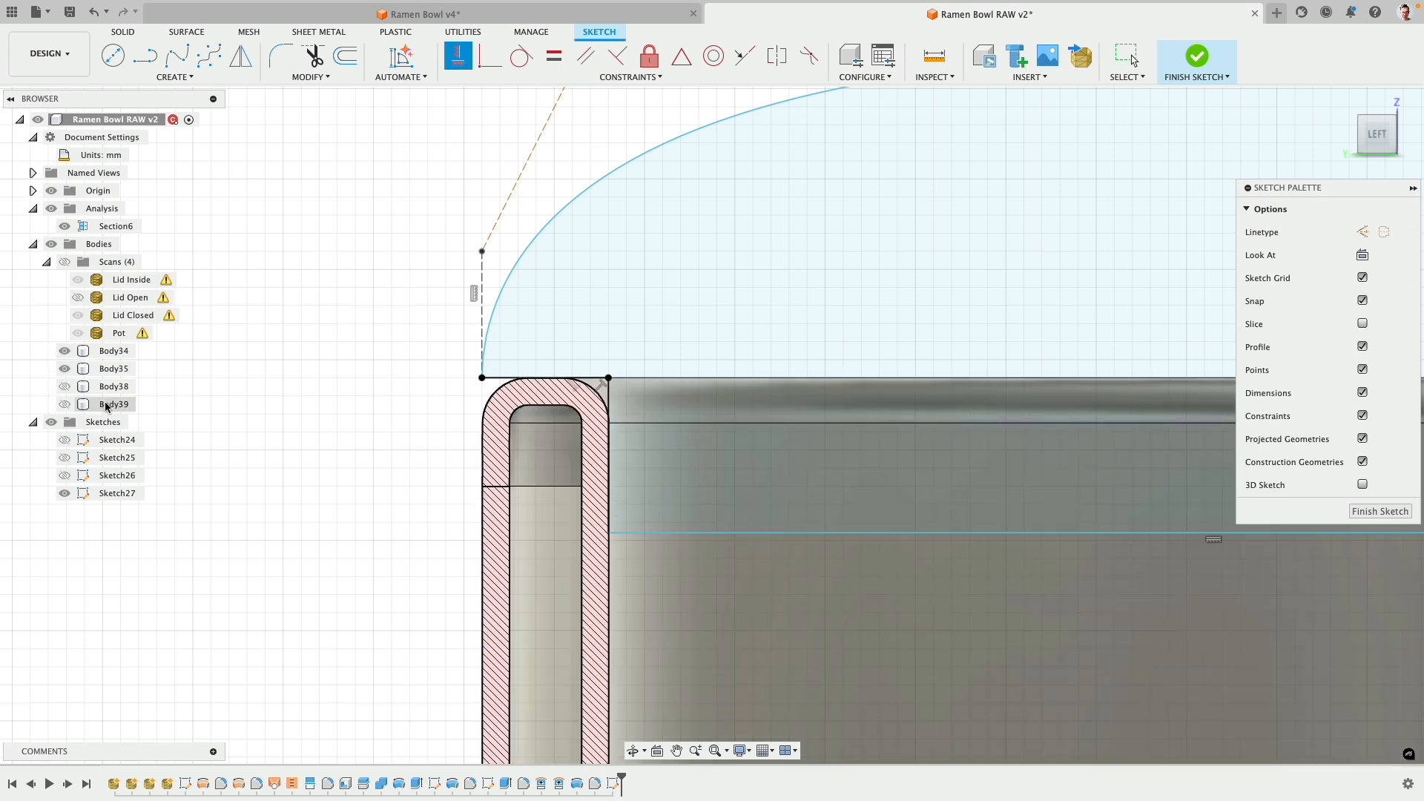
pyautogui.scroll(-3, 404, 418)
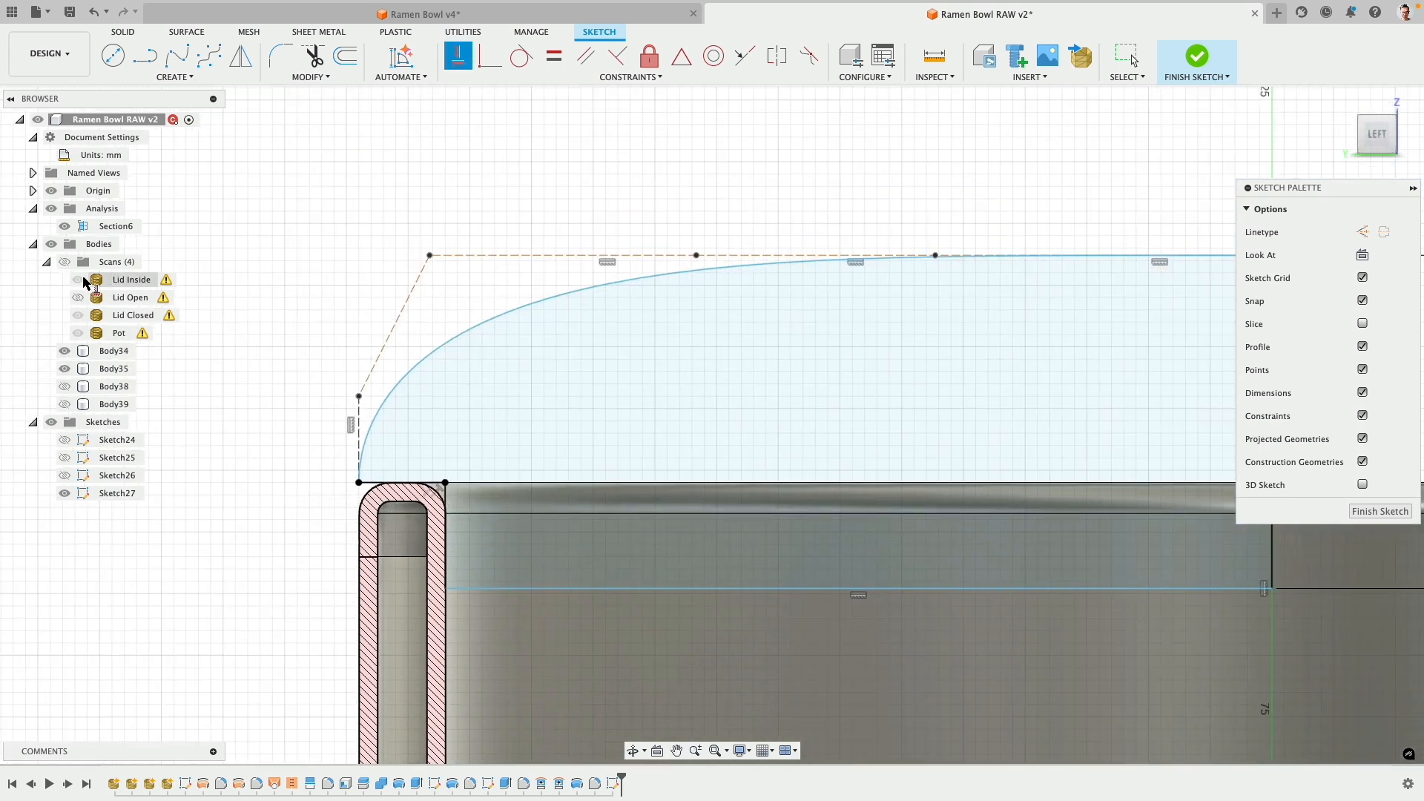
pyautogui.click(65, 262)
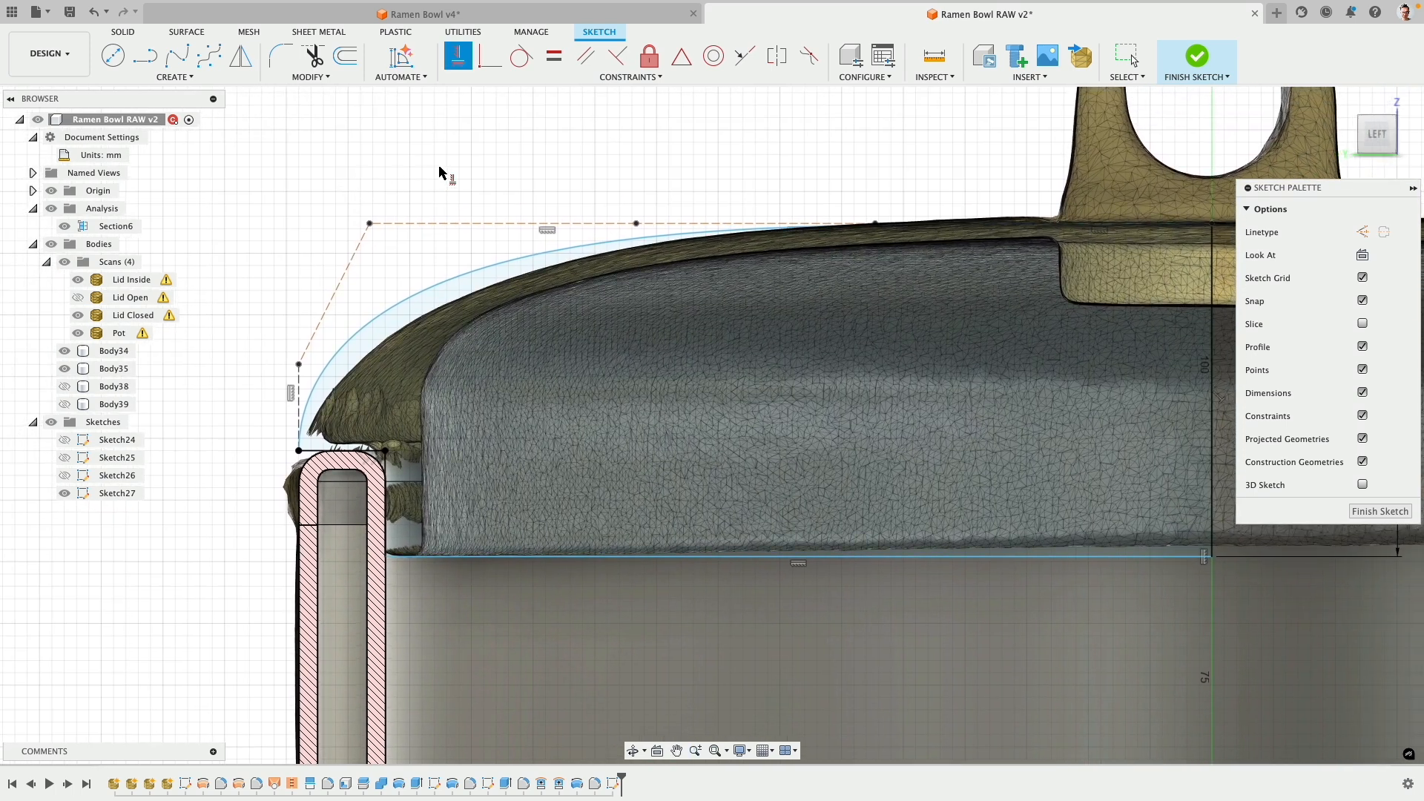
# - End the constraint command and move the middle upper spline control point inward to about 44 mm from the centre axis
pyautogui.rightClick(440, 172)
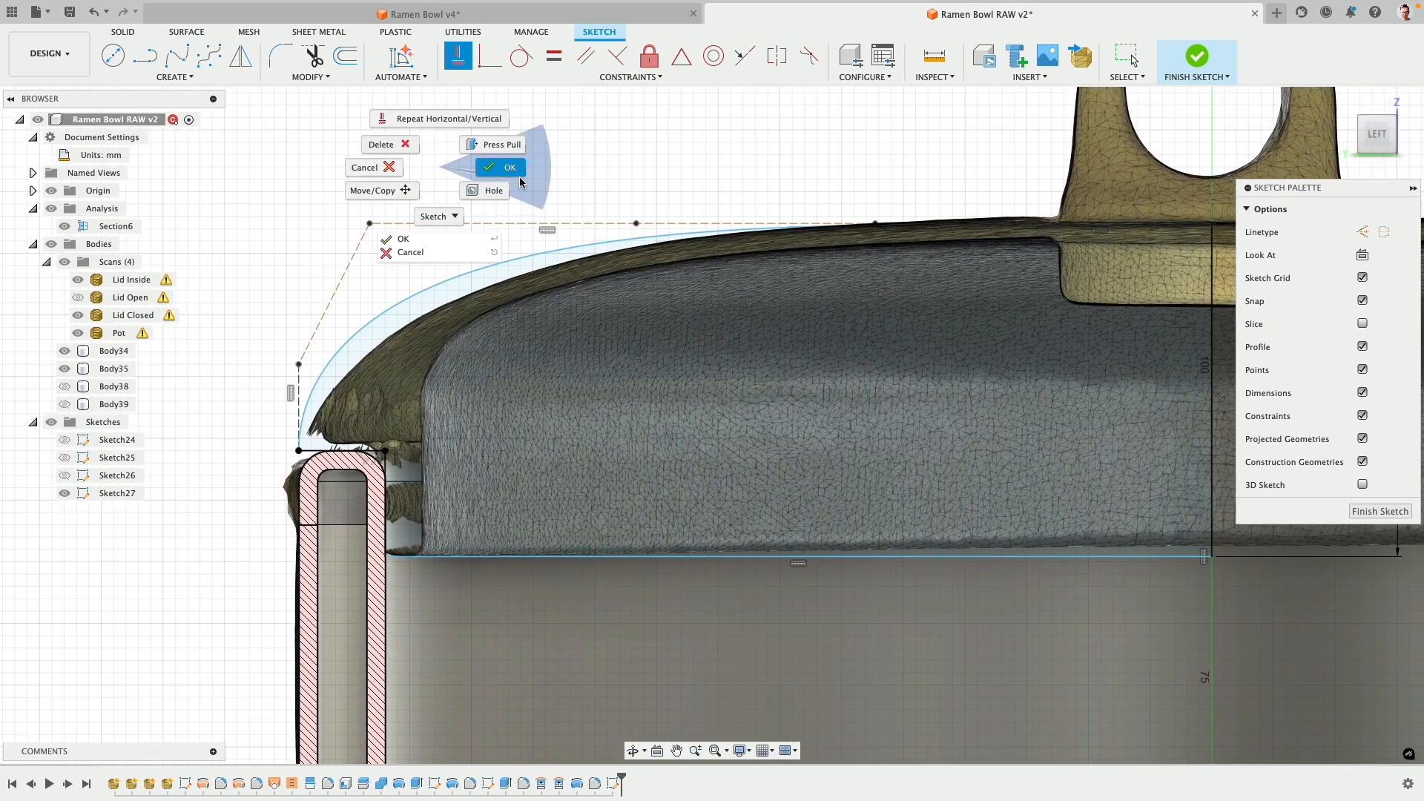
pyautogui.click(492, 149)
pyautogui.moveTo(636, 224); pyautogui.dragTo(666, 222)
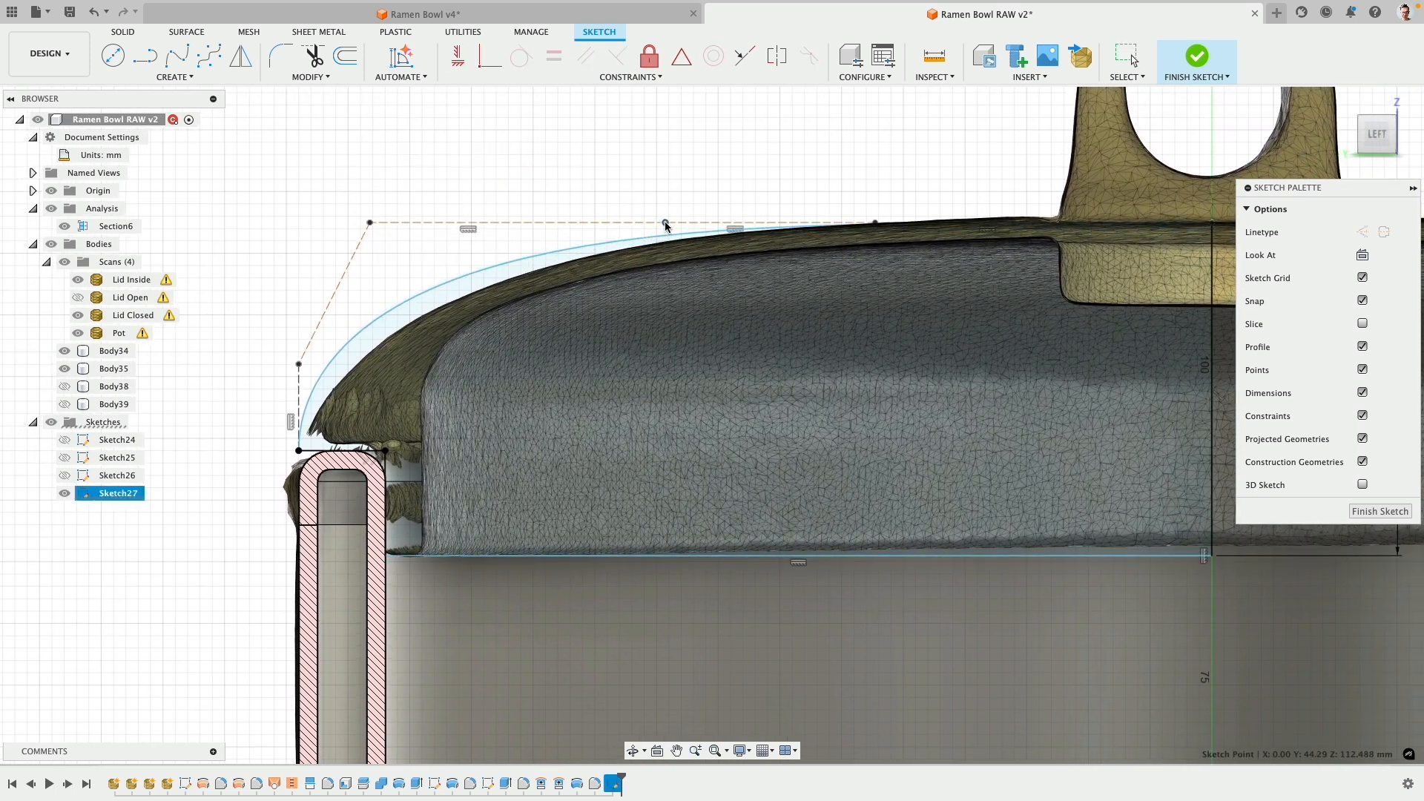
pyautogui.click(605, 178)
pyautogui.scroll(-3, 666, 171)
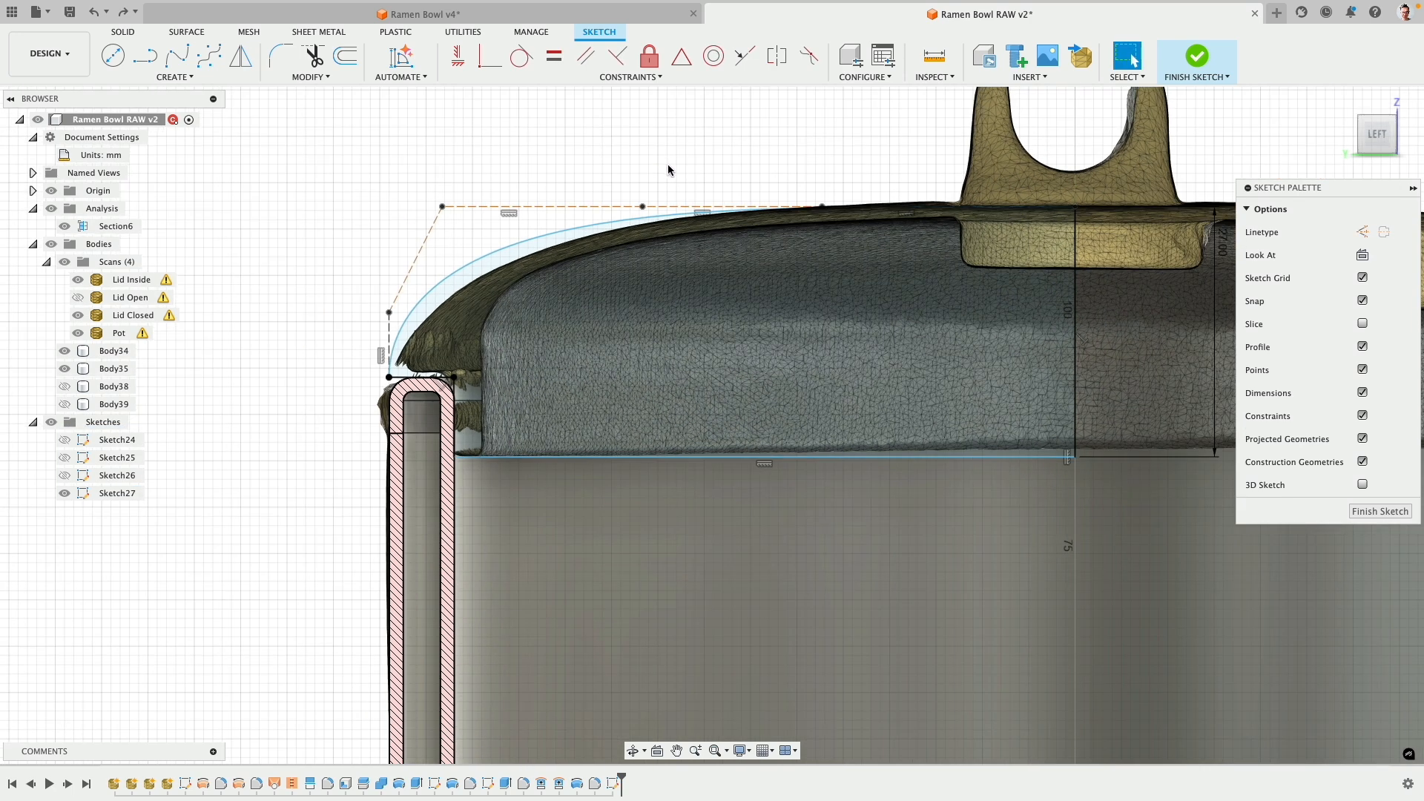
# - Dimension the ledge's height above the lid profile's bottom edge at 8.5 mm and end the dimension command
pyautogui.moveTo(668, 171); pyautogui.dragTo(563, 176, button='middle')
pyautogui.moveTo(538, 210)
pyautogui.mouseDown()
pyautogui.moveTo(534, 178)
pyautogui.moveTo(503, 155)
pyautogui.moveTo(515, 202)
pyautogui.moveTo(537, 208)
pyautogui.mouseUp()
pyautogui.press('d')
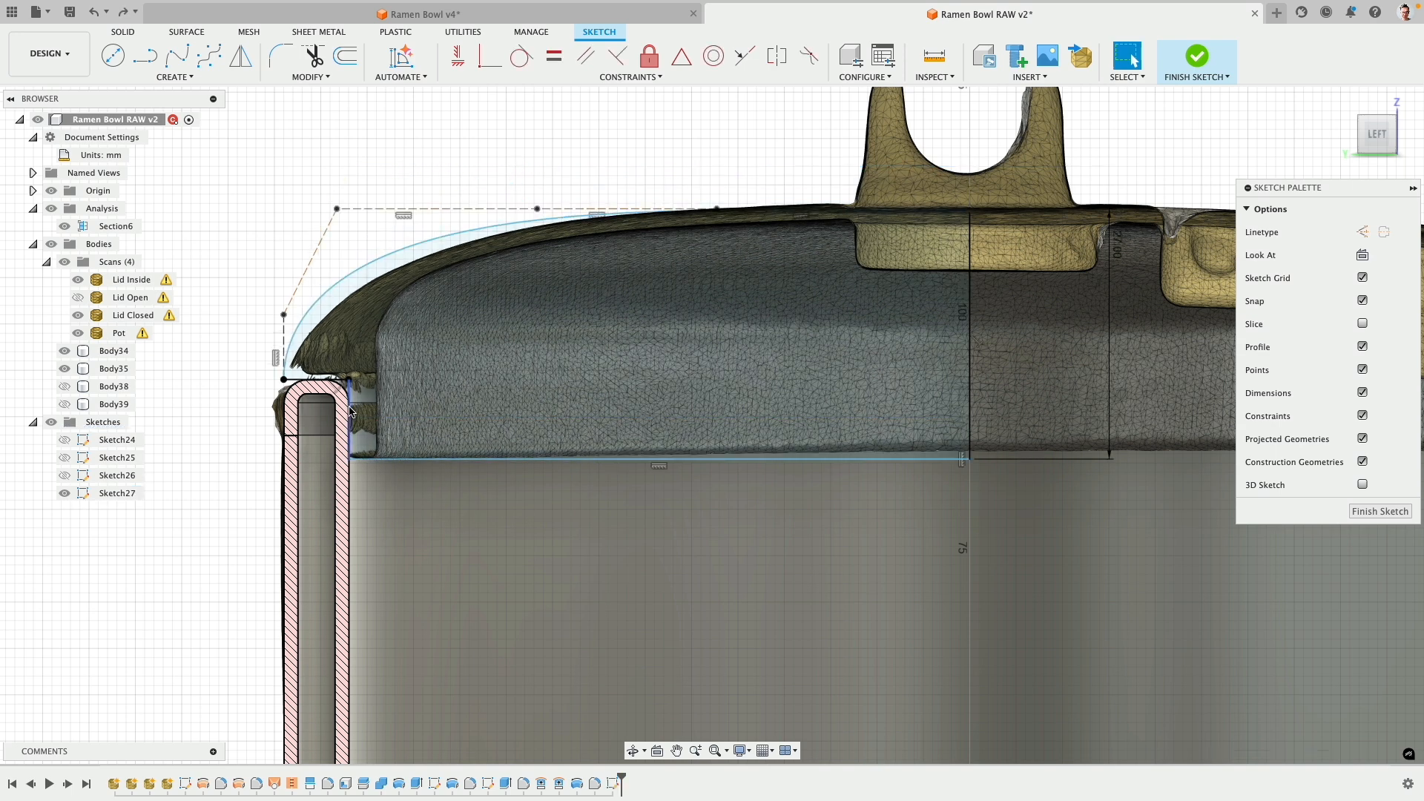
pyautogui.click(284, 380)
pyautogui.click(356, 457)
pyautogui.click(230, 457)
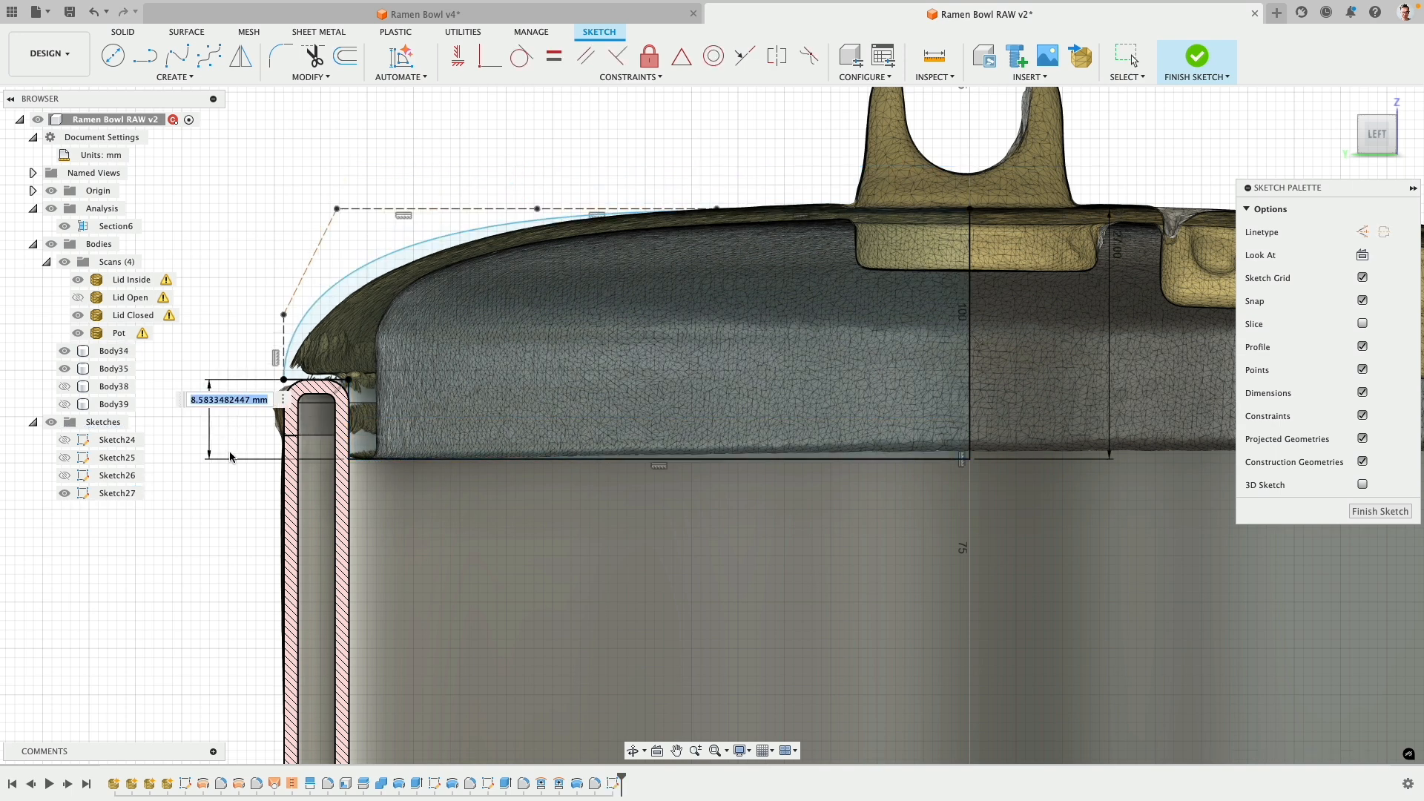
pyautogui.write('8.5')
pyautogui.press('Return')
pyautogui.rightClick(506, 160)
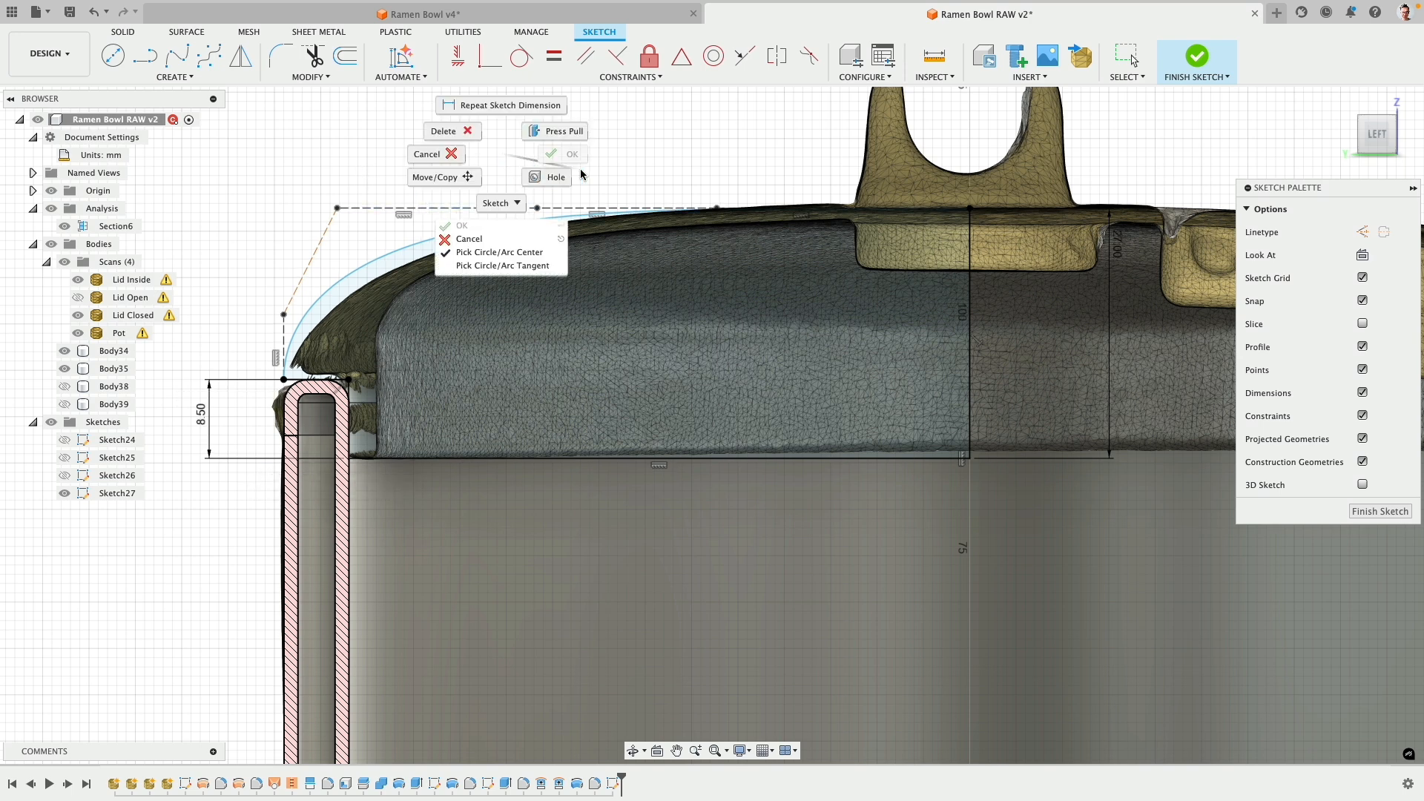
pyautogui.click(504, 147)
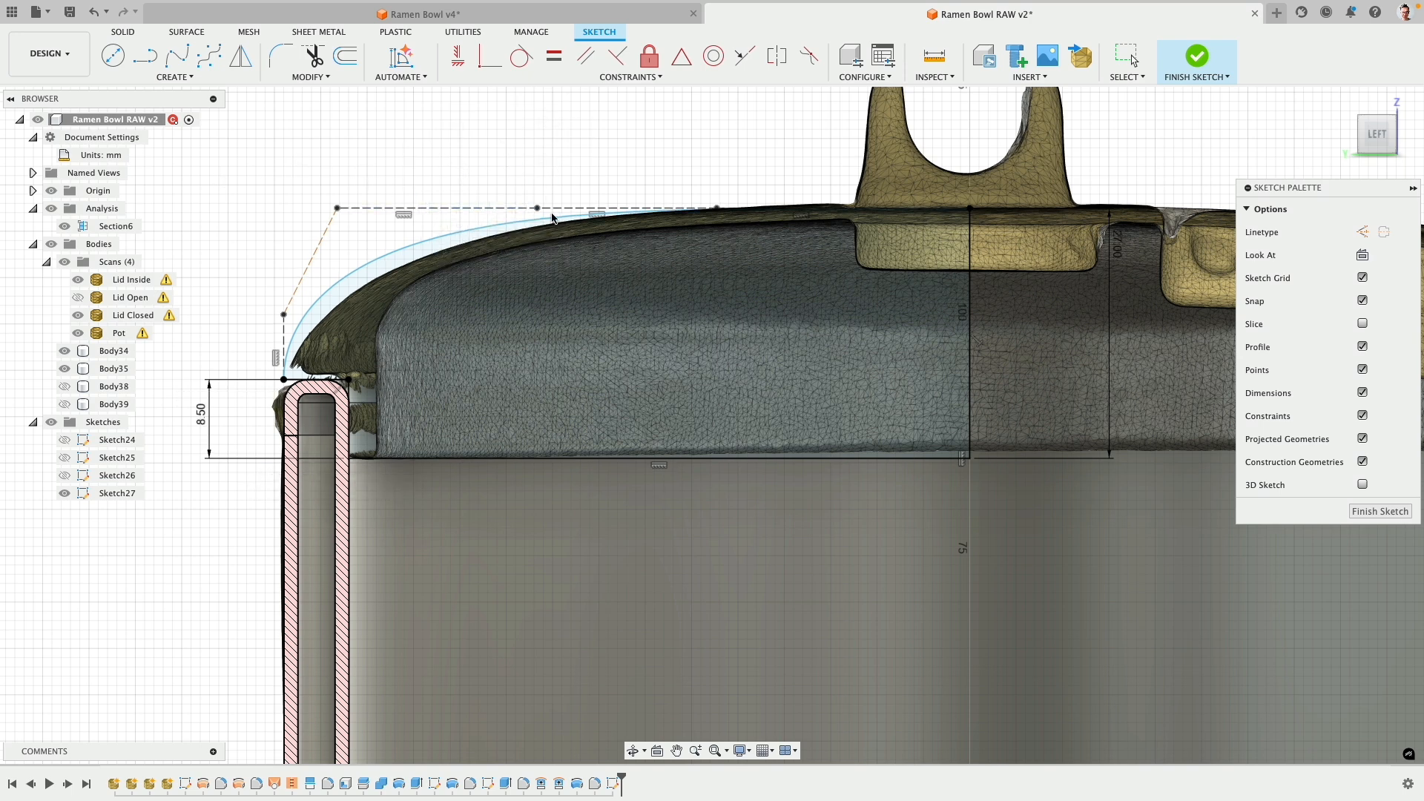
pyautogui.press('d')
pyautogui.rightClick(521, 160)
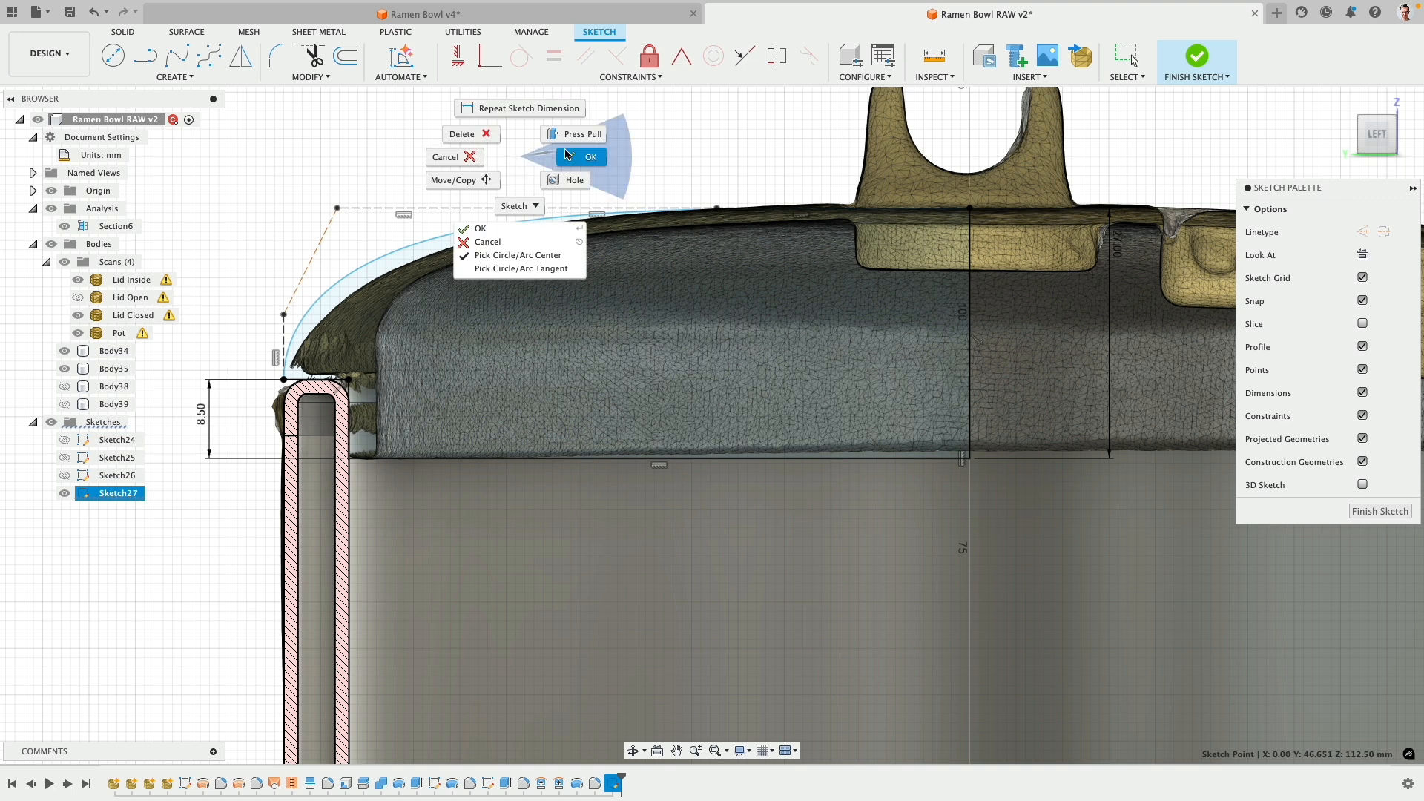
pyautogui.click(582, 157)
# - Move the spline's two outer upper control points inward to 42 mm and 63 mm from the centre axis and lower the side control point to Z 100 mm
pyautogui.moveTo(537, 209)
pyautogui.mouseDown()
pyautogui.moveTo(525, 209)
pyautogui.moveTo(581, 209)
pyautogui.mouseUp()
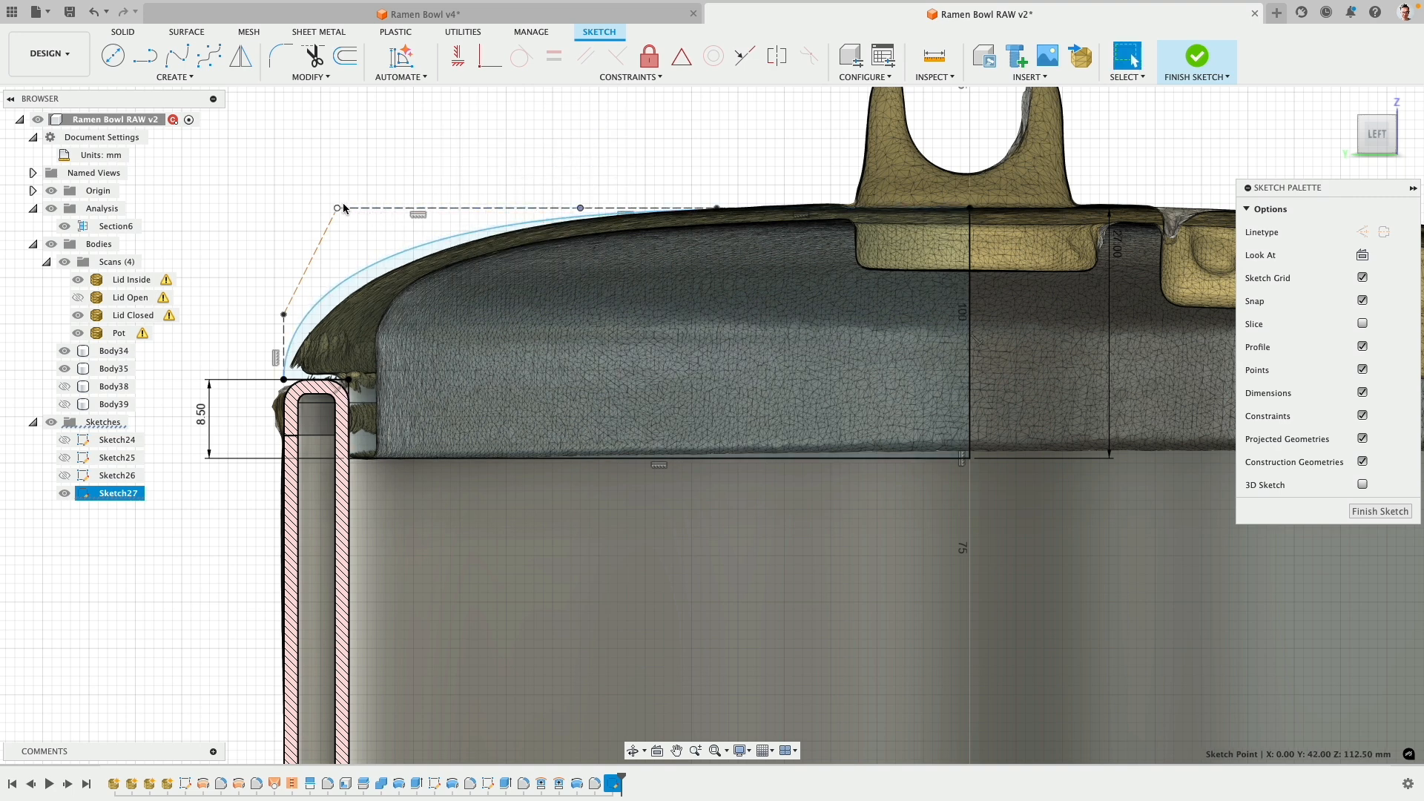
pyautogui.moveTo(338, 208); pyautogui.dragTo(377, 209)
pyautogui.moveTo(283, 314); pyautogui.dragTo(286, 327)
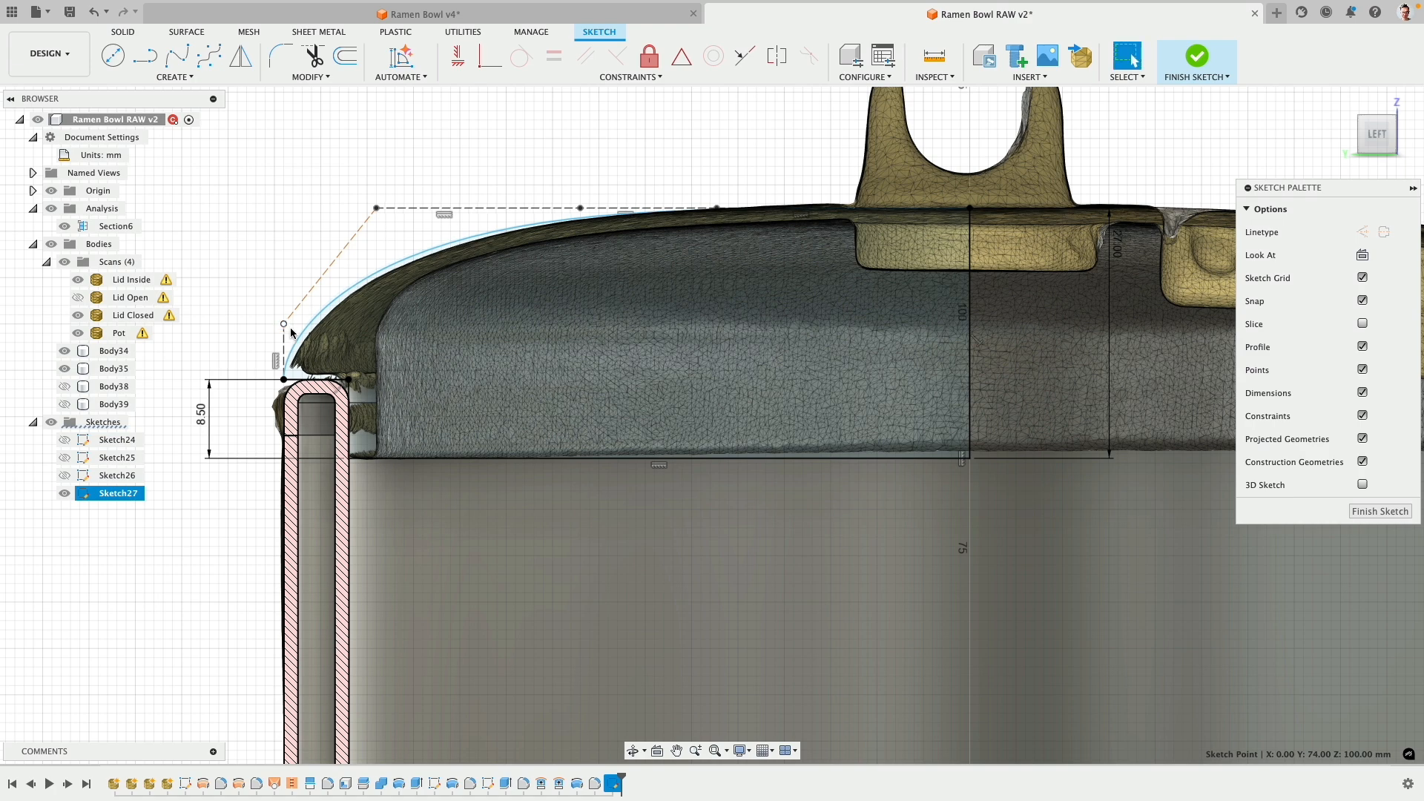
pyautogui.scroll(4, 497, 182)
pyautogui.scroll(1, 497, 181)
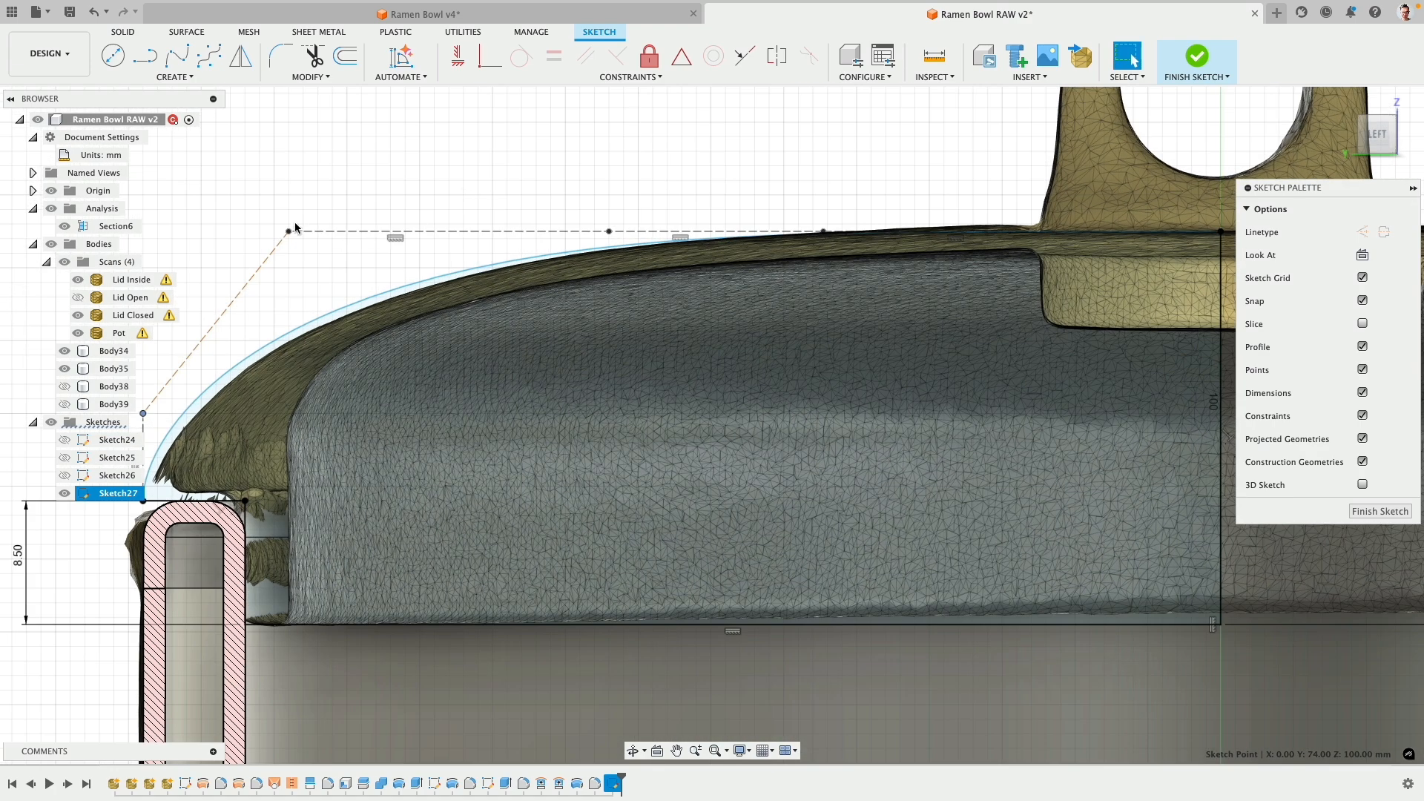
pyautogui.moveTo(289, 230); pyautogui.dragTo(303, 233)
pyautogui.moveTo(230, 312); pyautogui.dragTo(373, 269, button='middle')
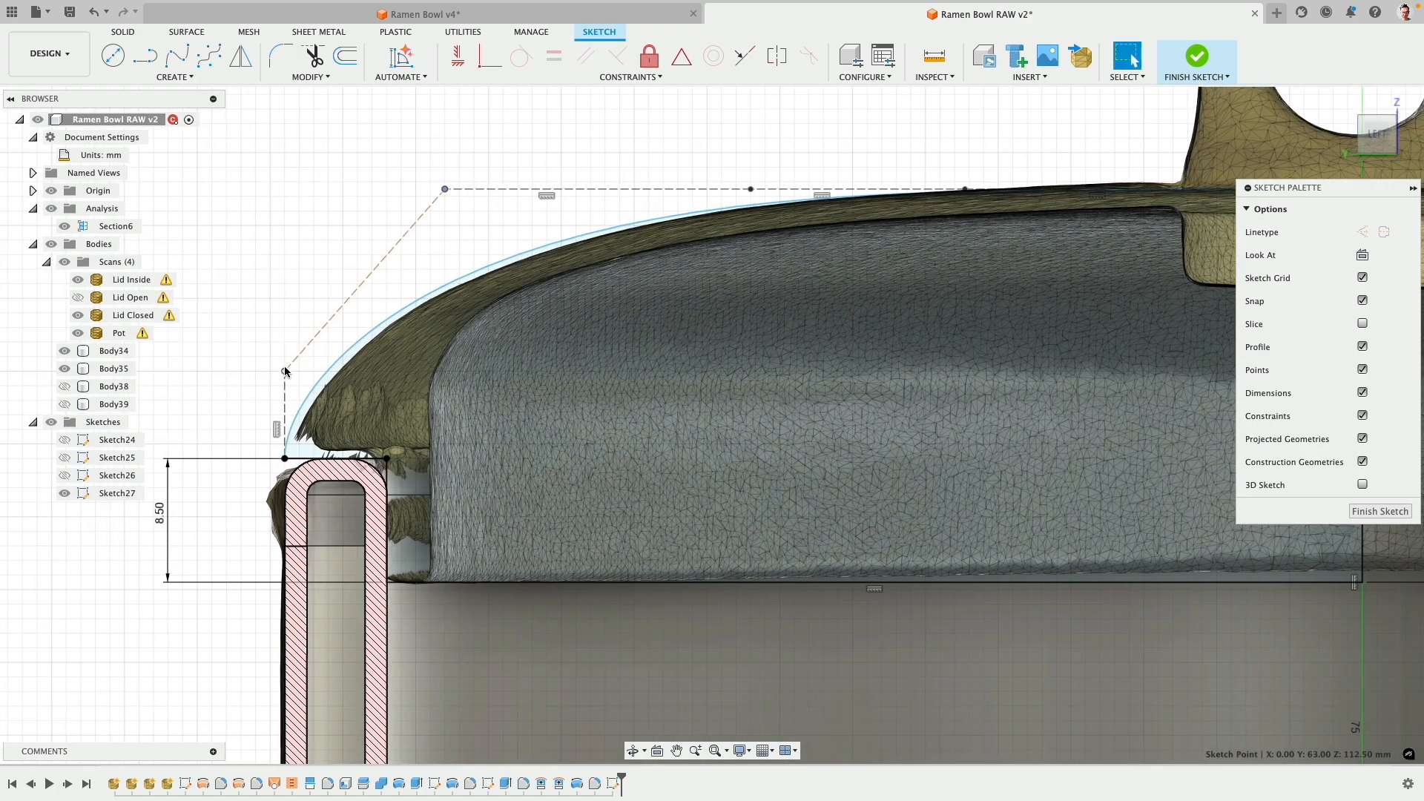
pyautogui.click(291, 401)
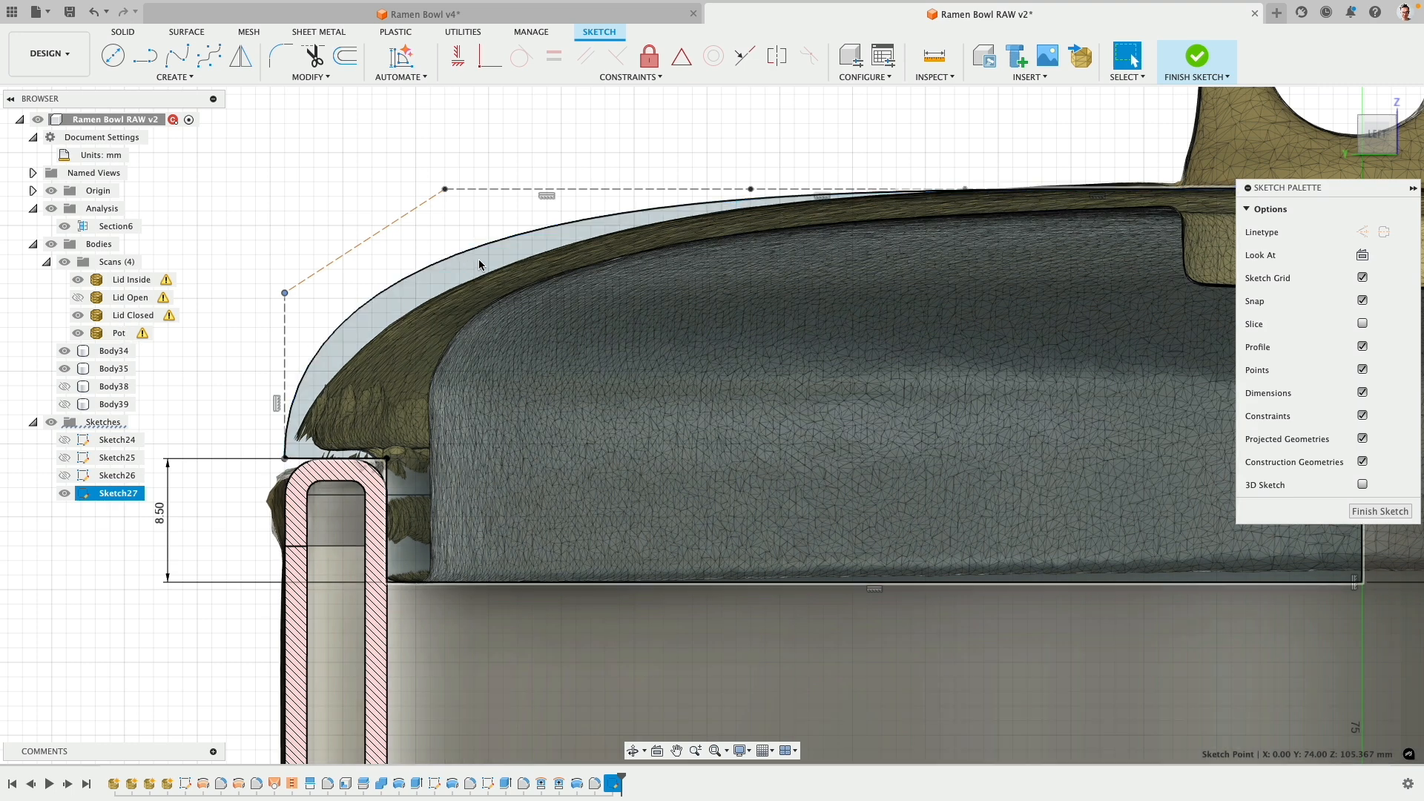
pyautogui.moveTo(285, 293); pyautogui.dragTo(285, 363)
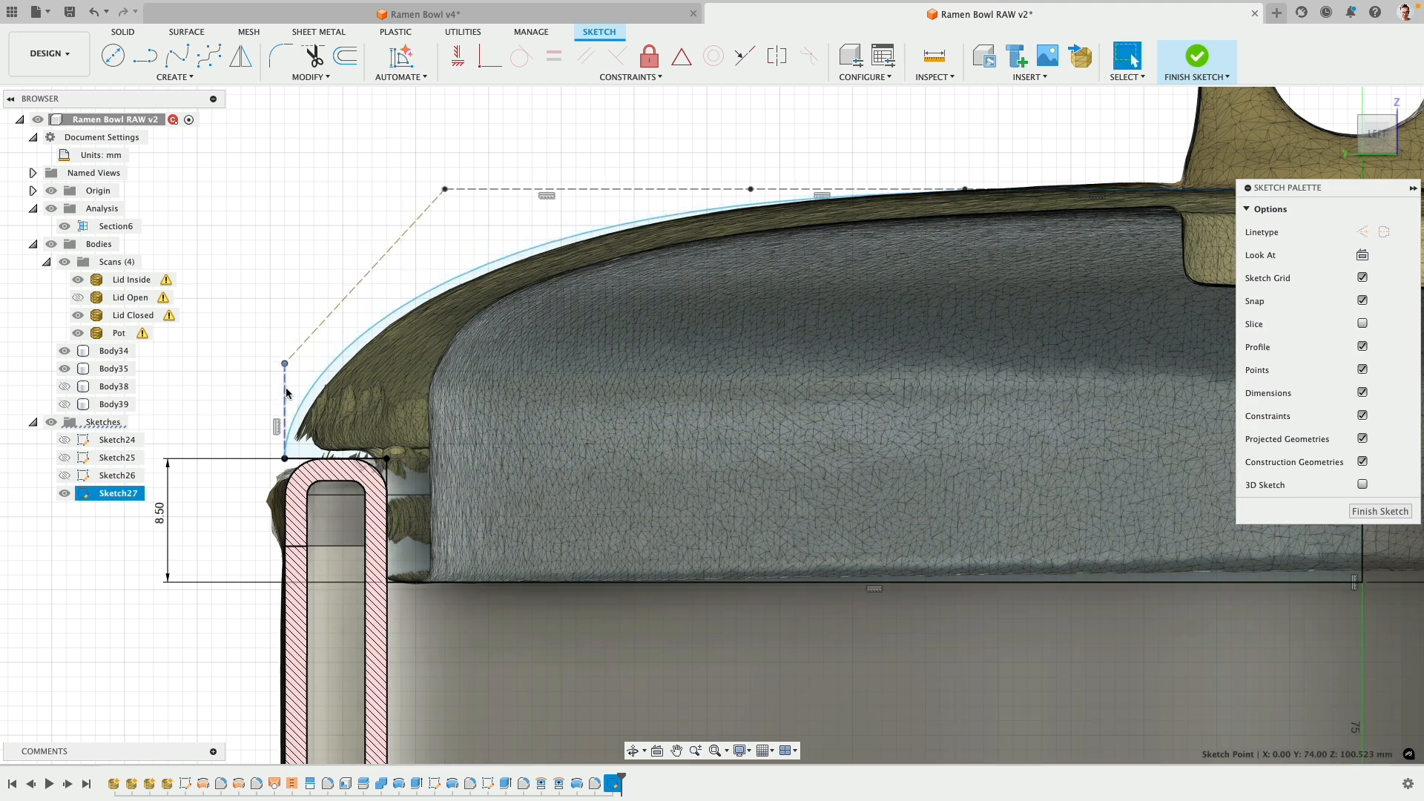
# - Draw a vertical line along the scanned lid's inner wall, from the profile's bottom edge up to the spline
pyautogui.scroll(-3, 289, 257)
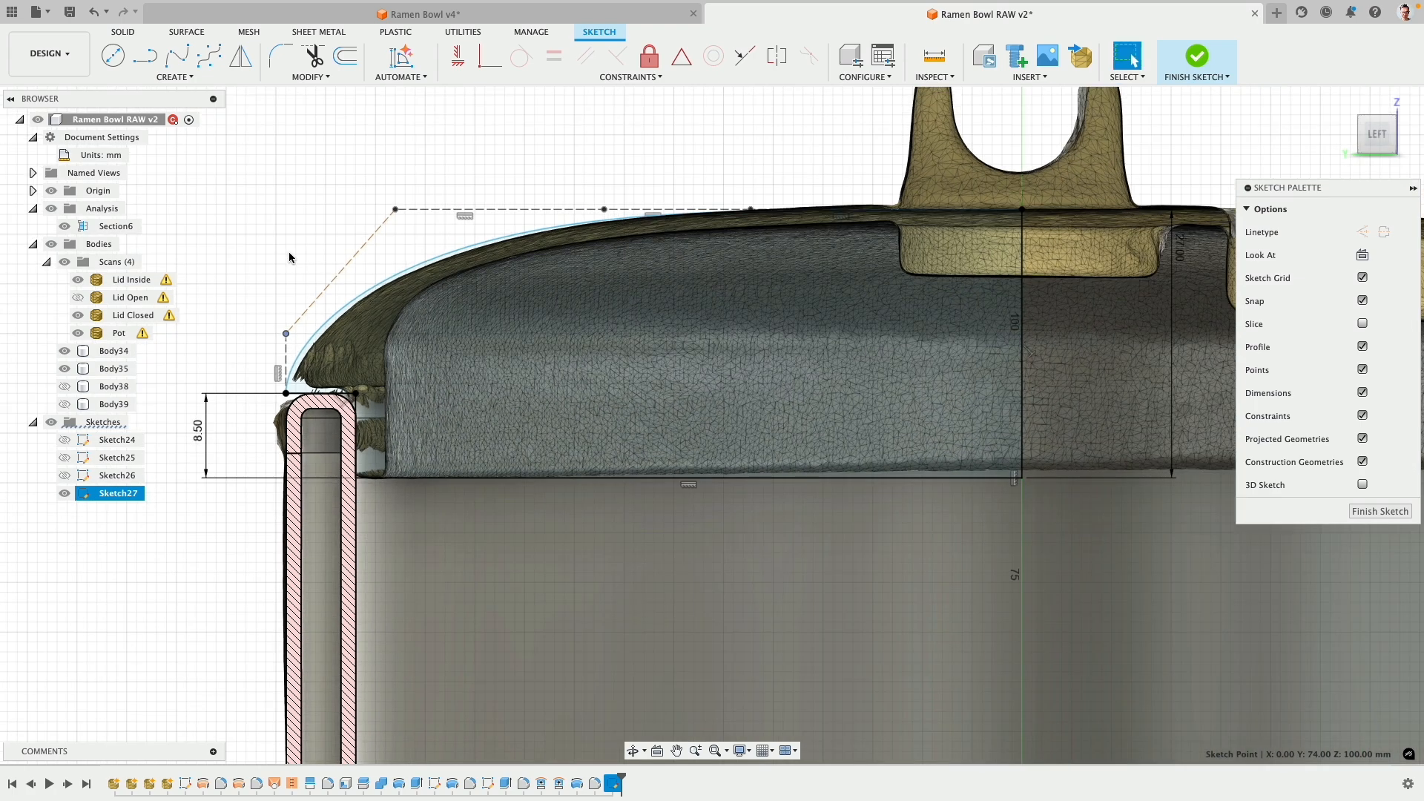
pyautogui.moveTo(289, 258); pyautogui.dragTo(236, 291, button='middle')
pyautogui.scroll(-2, 482, 198)
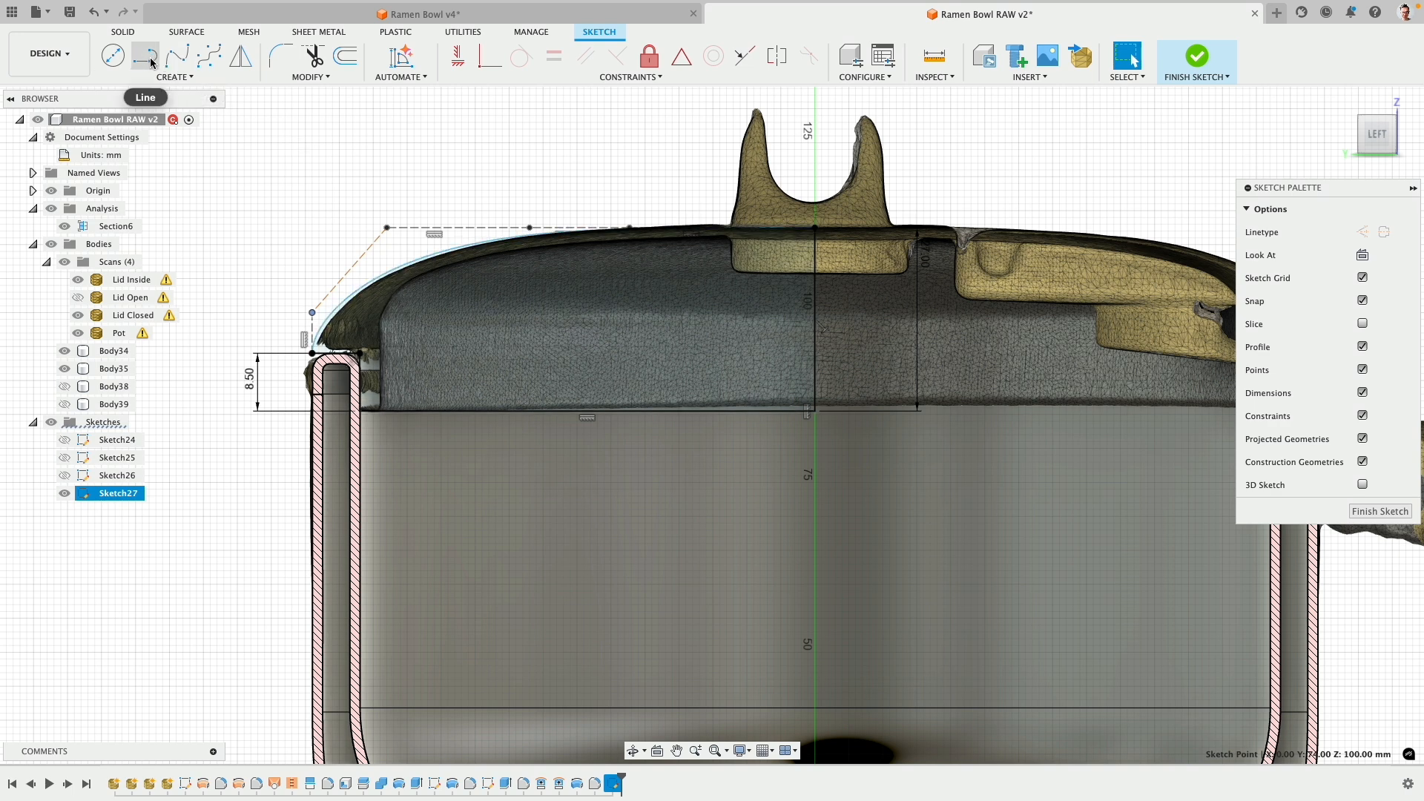
pyautogui.press('l')
pyautogui.scroll(3, 386, 364)
pyautogui.click(369, 437)
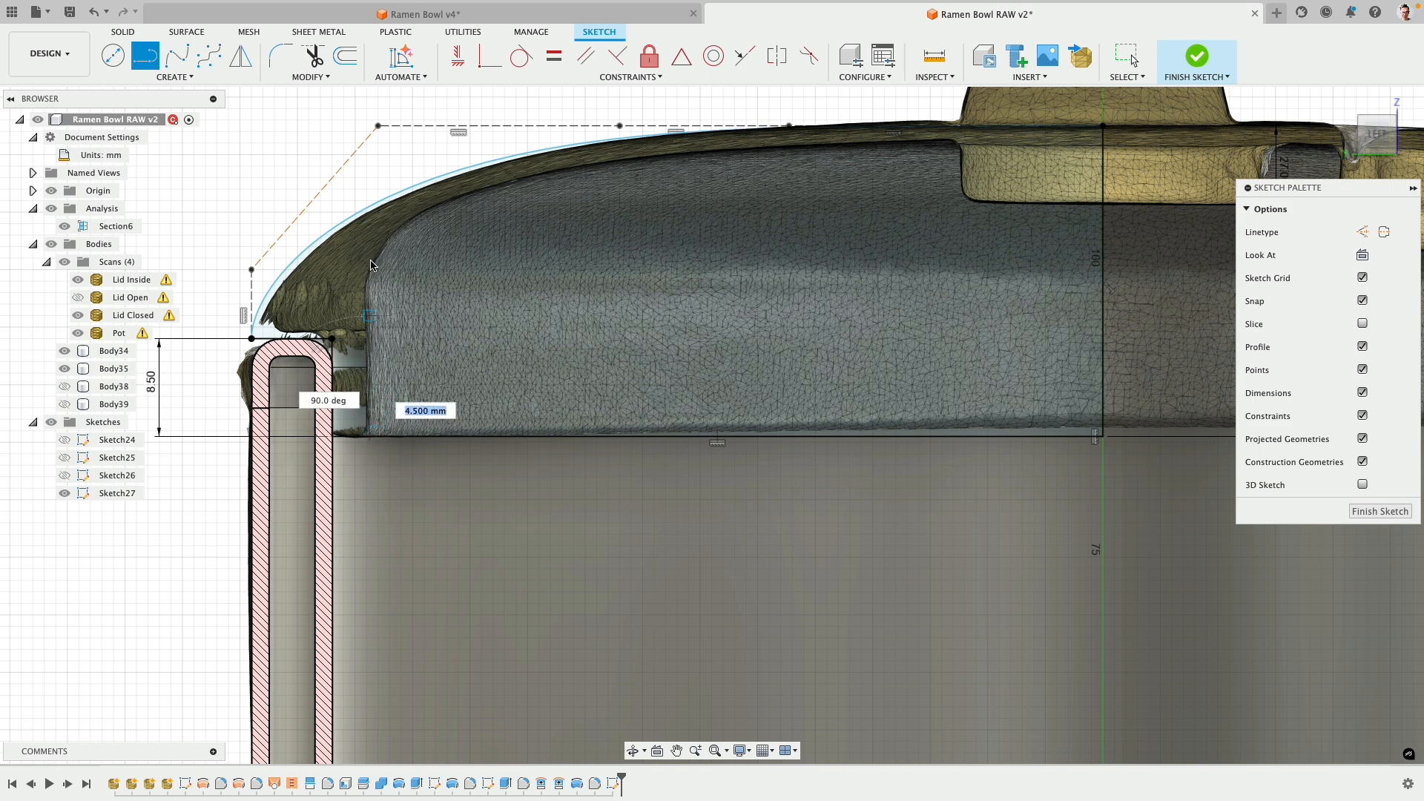
pyautogui.click(369, 208)
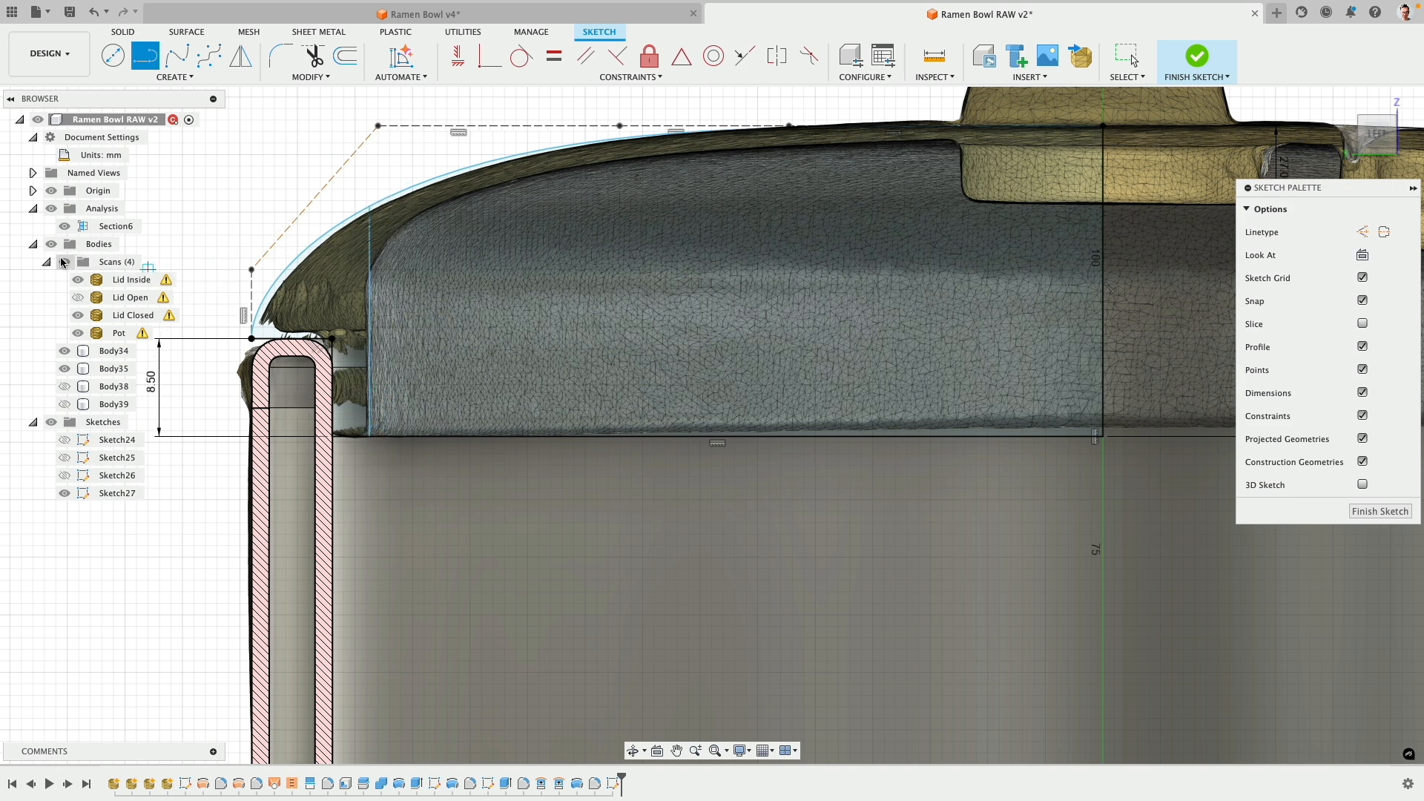
# - Hide the Scans folder and dimension the new vertical line 3 mm from the profile's short vertical edge below the ledge
pyautogui.click(64, 262)
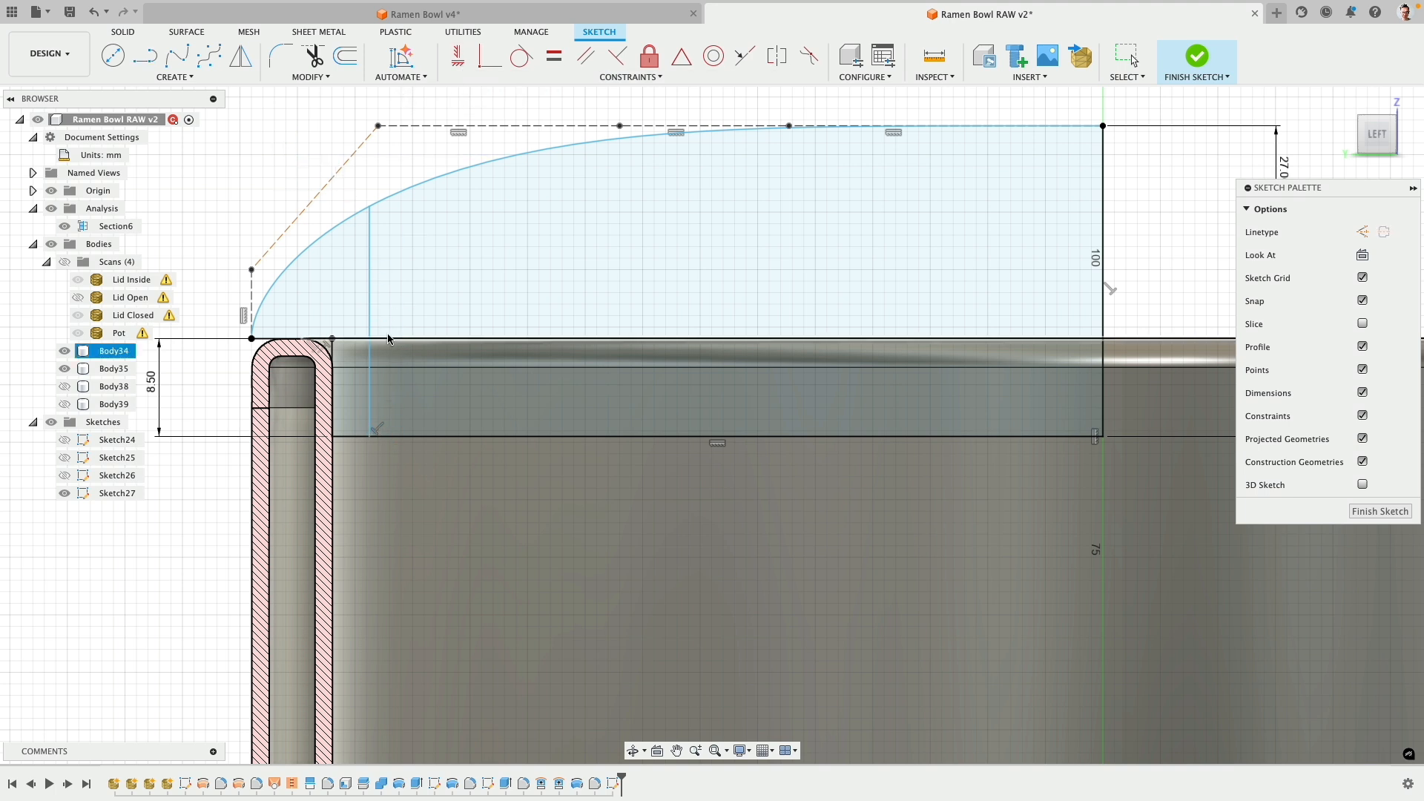
pyautogui.click(370, 386)
pyautogui.press('d')
pyautogui.click(334, 389)
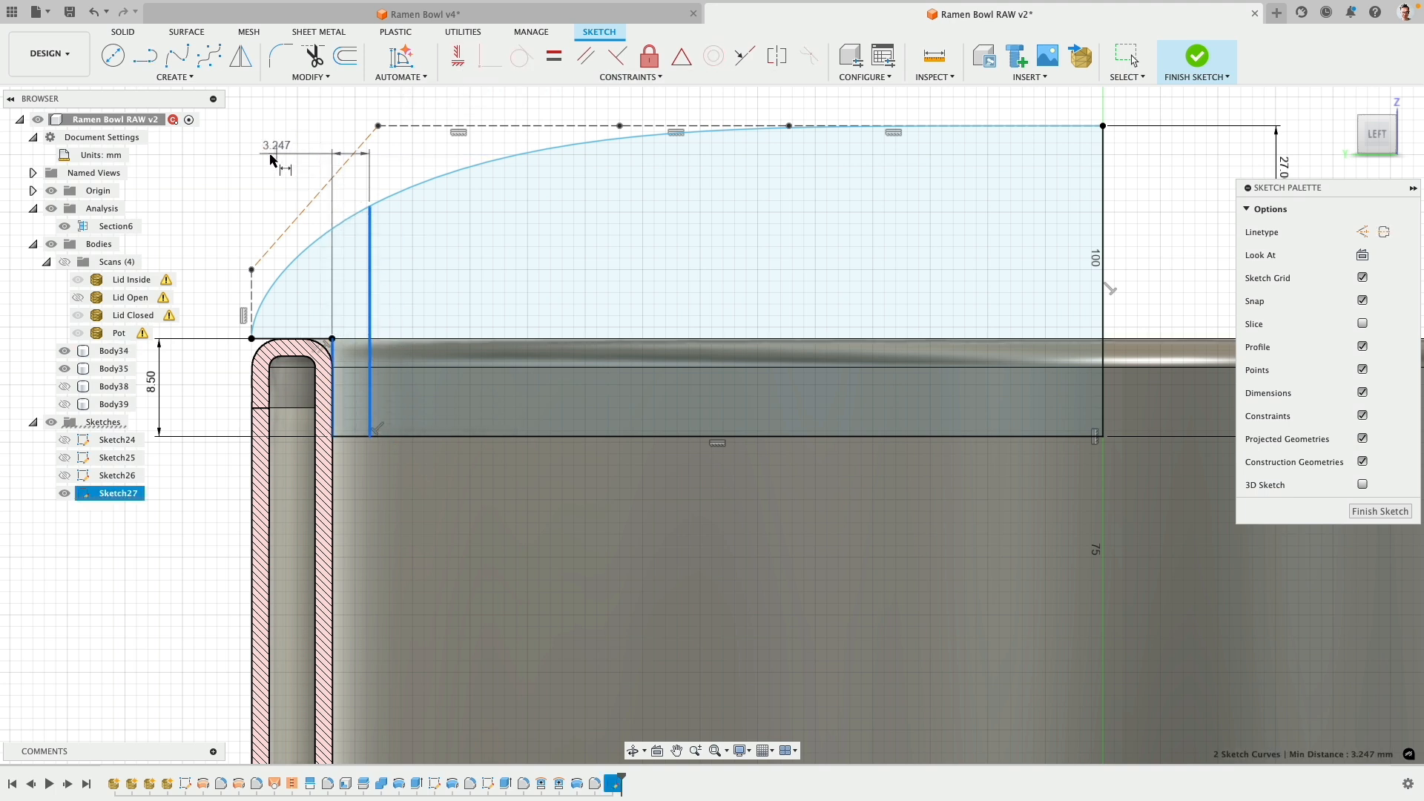
pyautogui.click(256, 155)
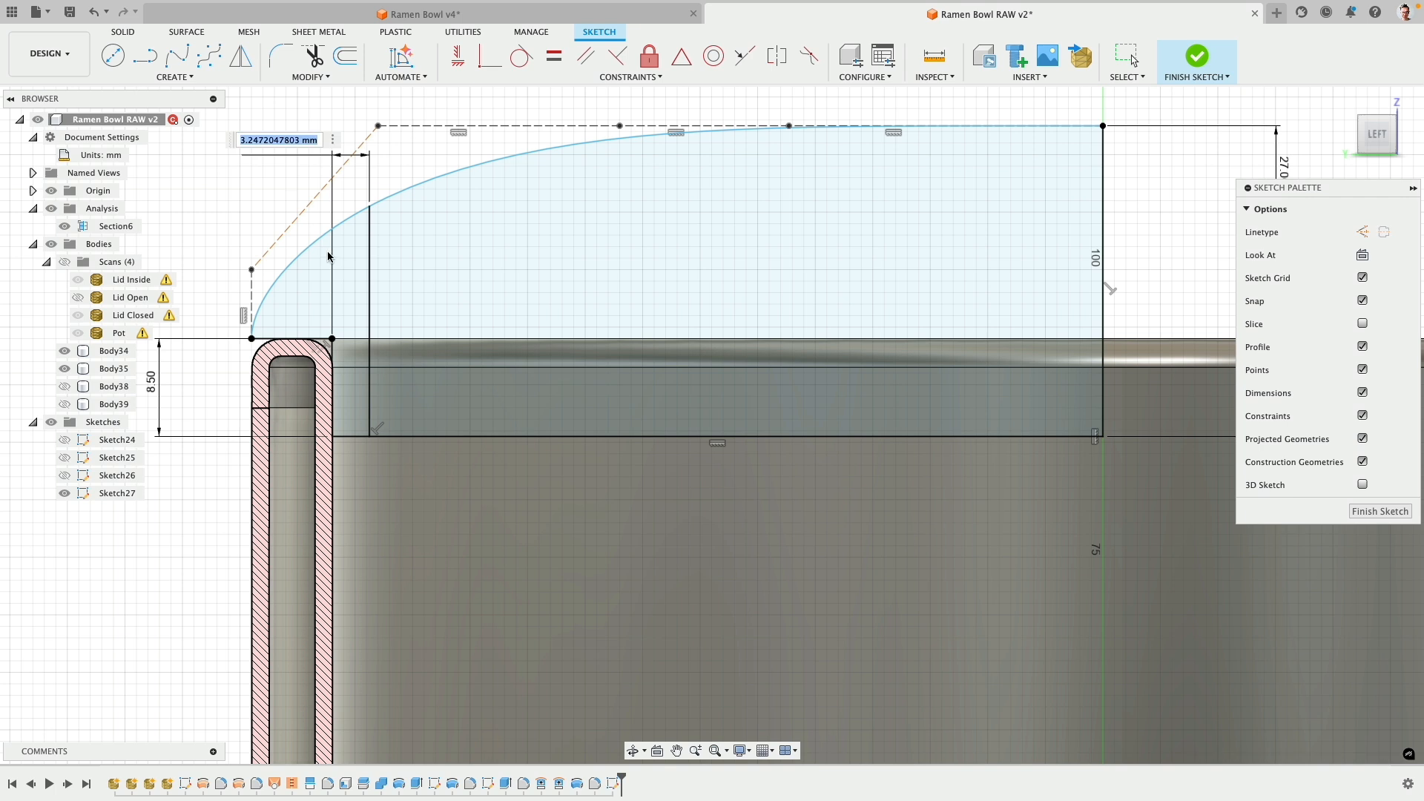
pyautogui.write('3')
pyautogui.press('Return')
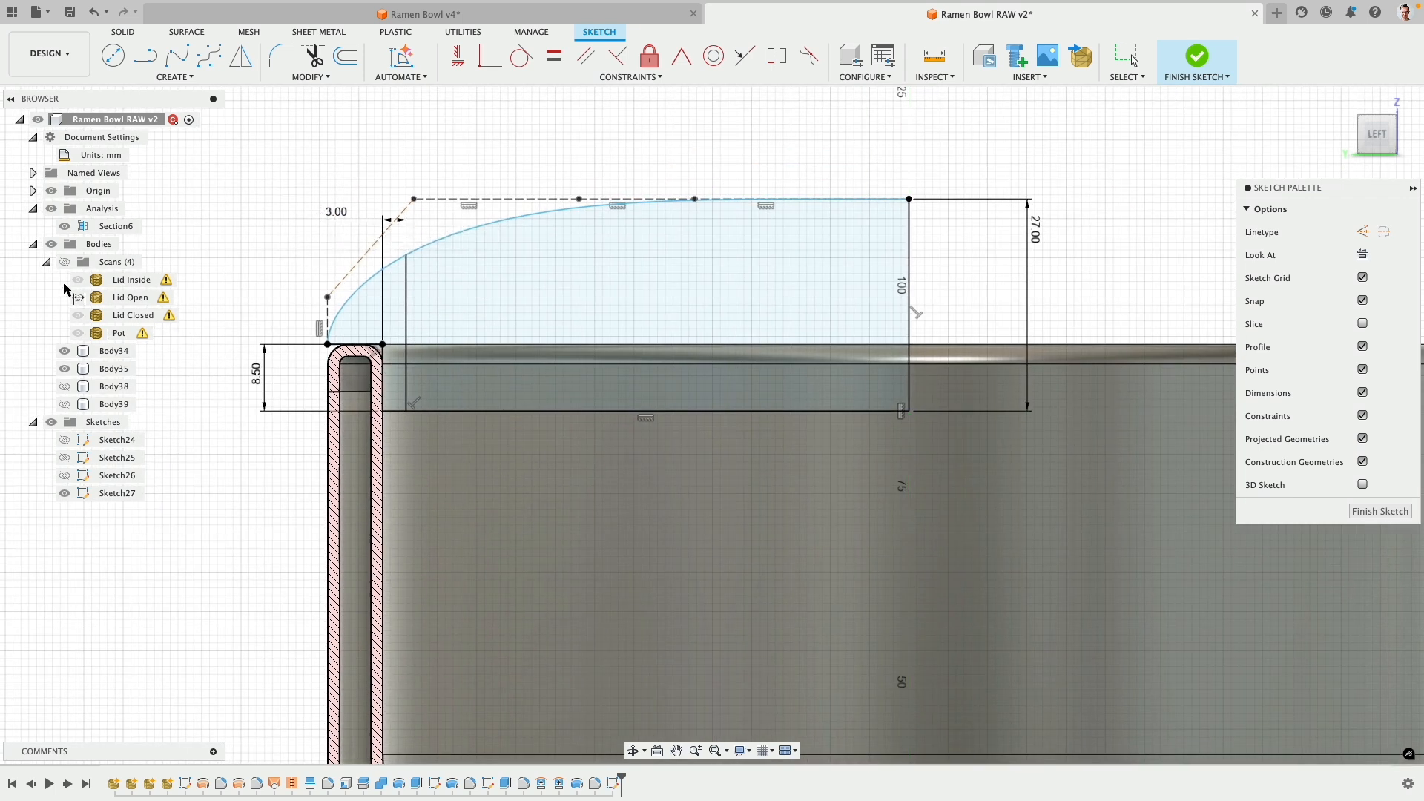
# - Hide Body34 and Body35 so that only the lid sketch is shown
pyautogui.click(65, 351)
pyautogui.click(65, 368)
pyautogui.keyDown('shift'); pyautogui.moveTo(434, 226); pyautogui.dragTo(392, 265, button='middle'); pyautogui.keyUp('shift')
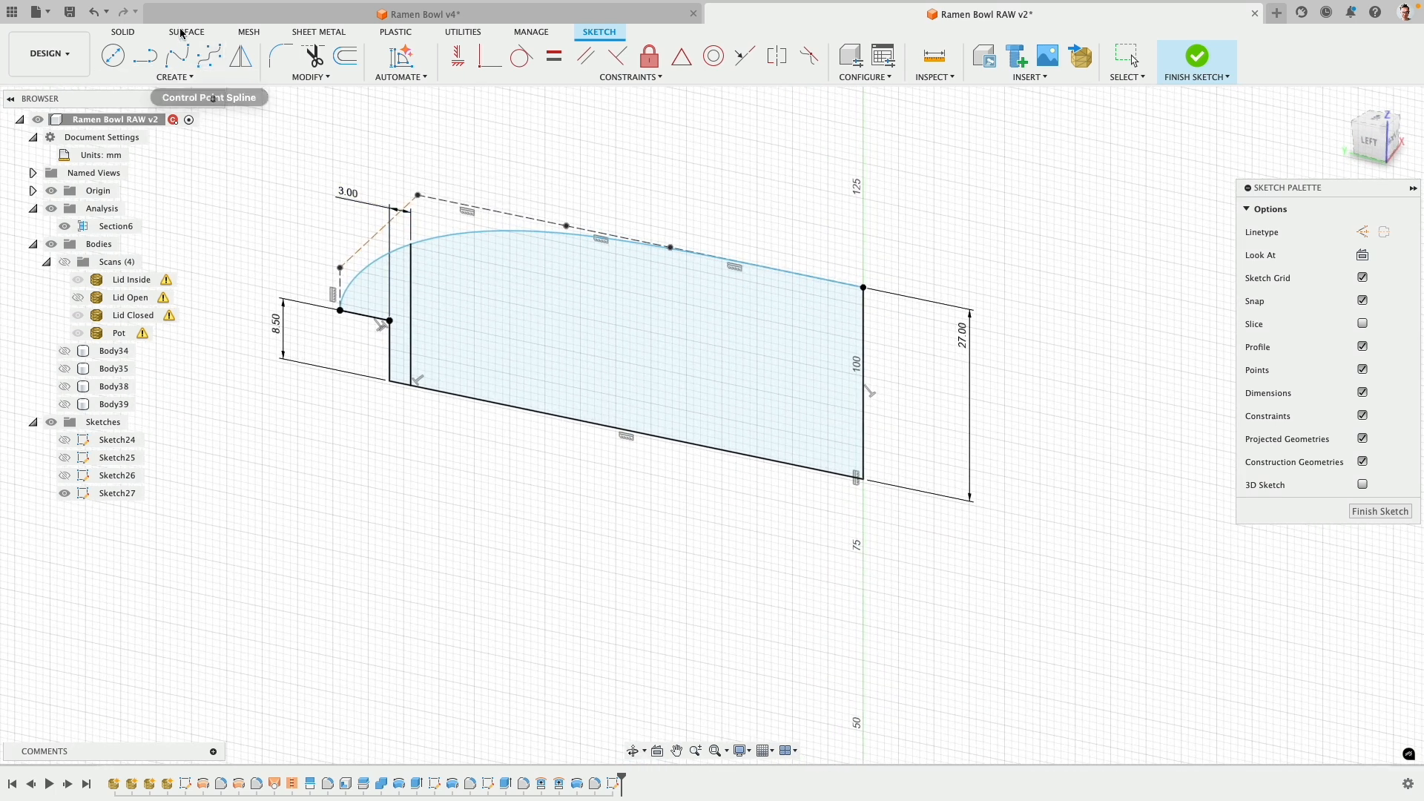
# - Revolve the large inner profile 360 degrees around the vertical centre line as a new body
pyautogui.click(118, 34)
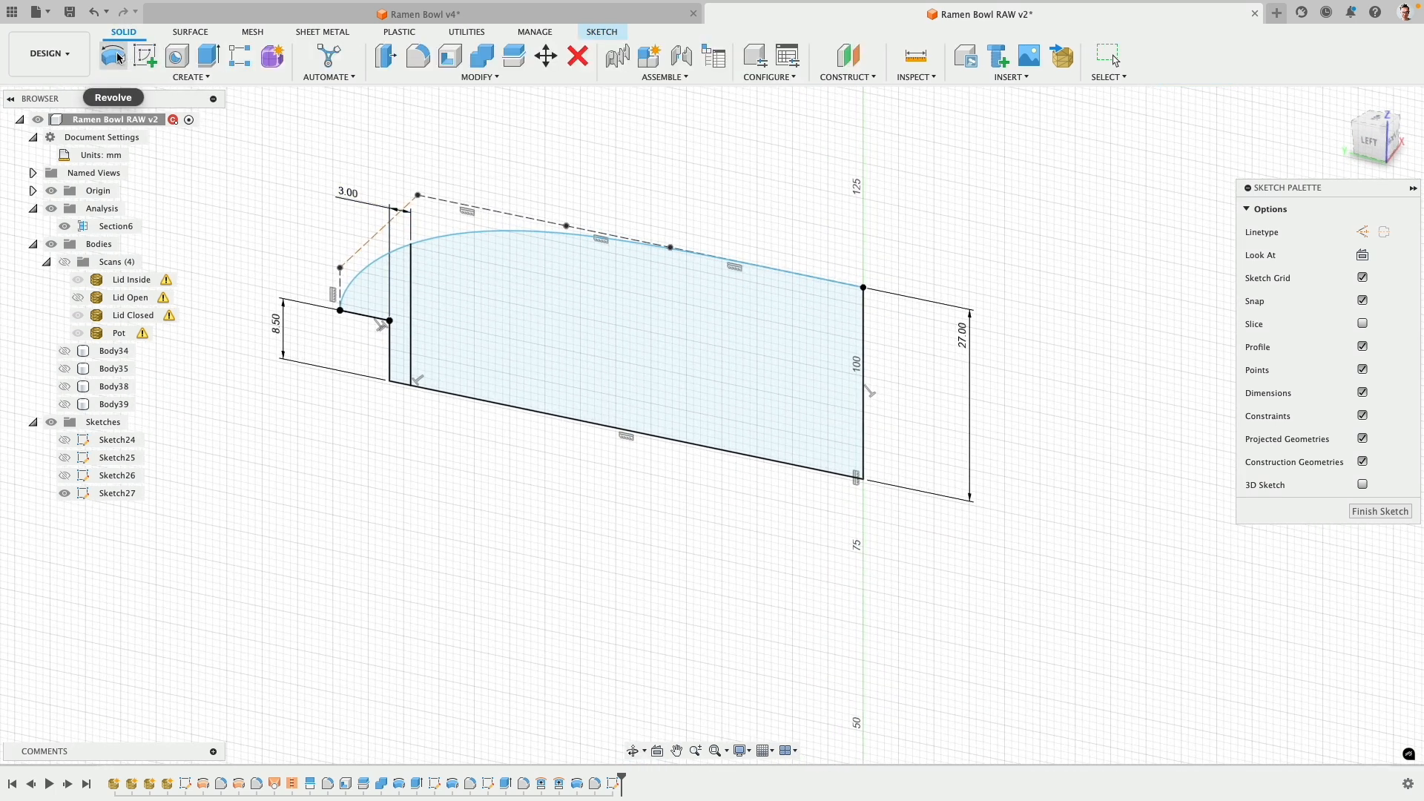
pyautogui.click(118, 58)
pyautogui.click(540, 277)
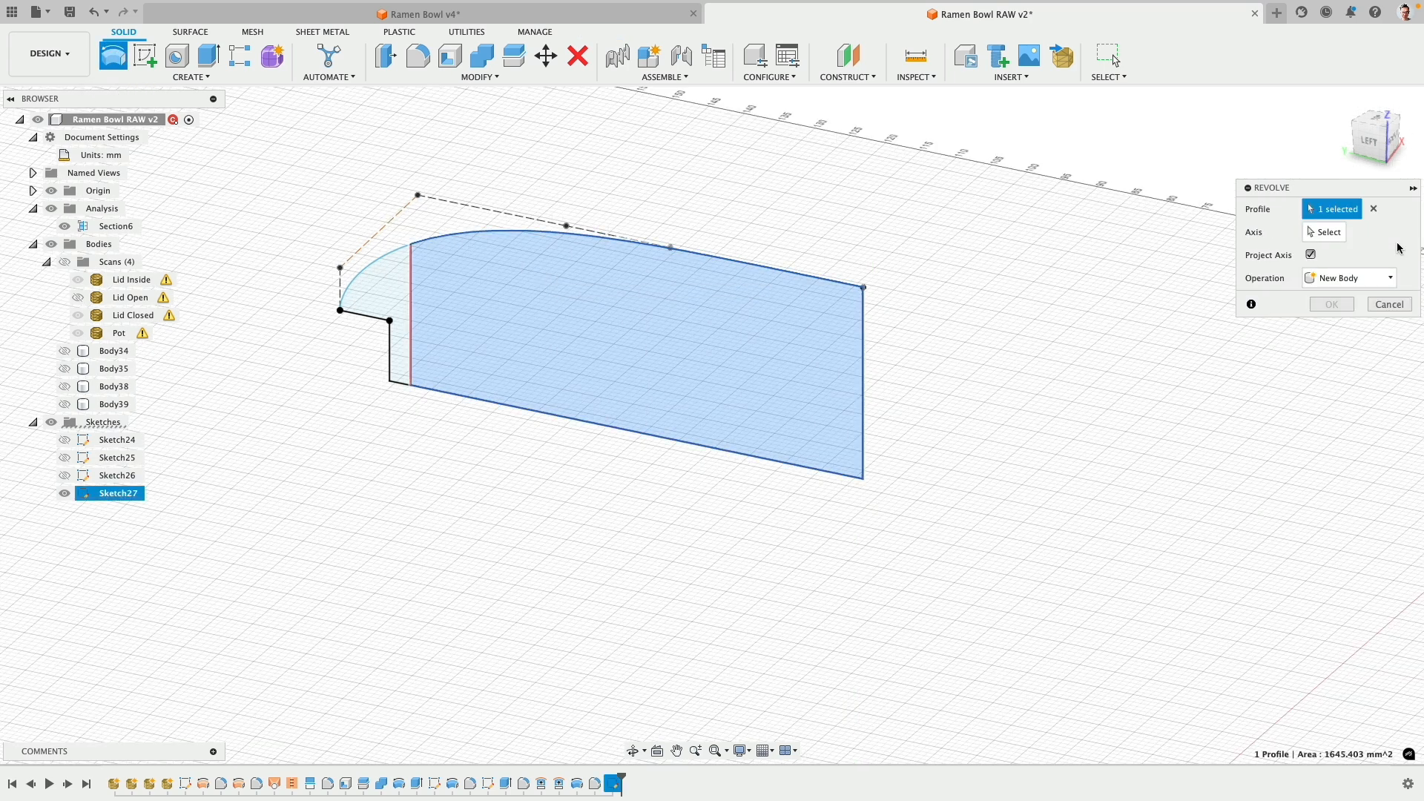
pyautogui.click(864, 334)
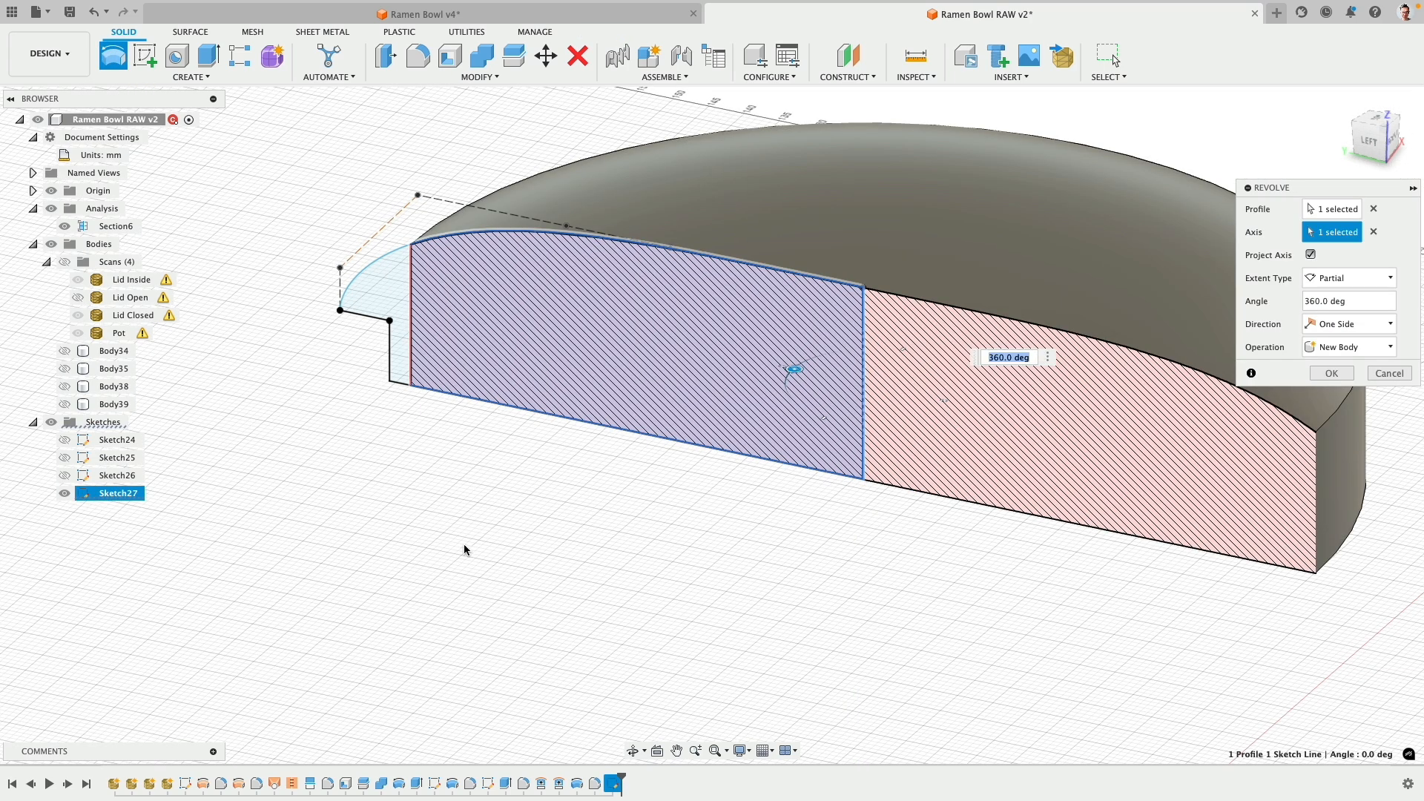
pyautogui.rightClick(350, 451)
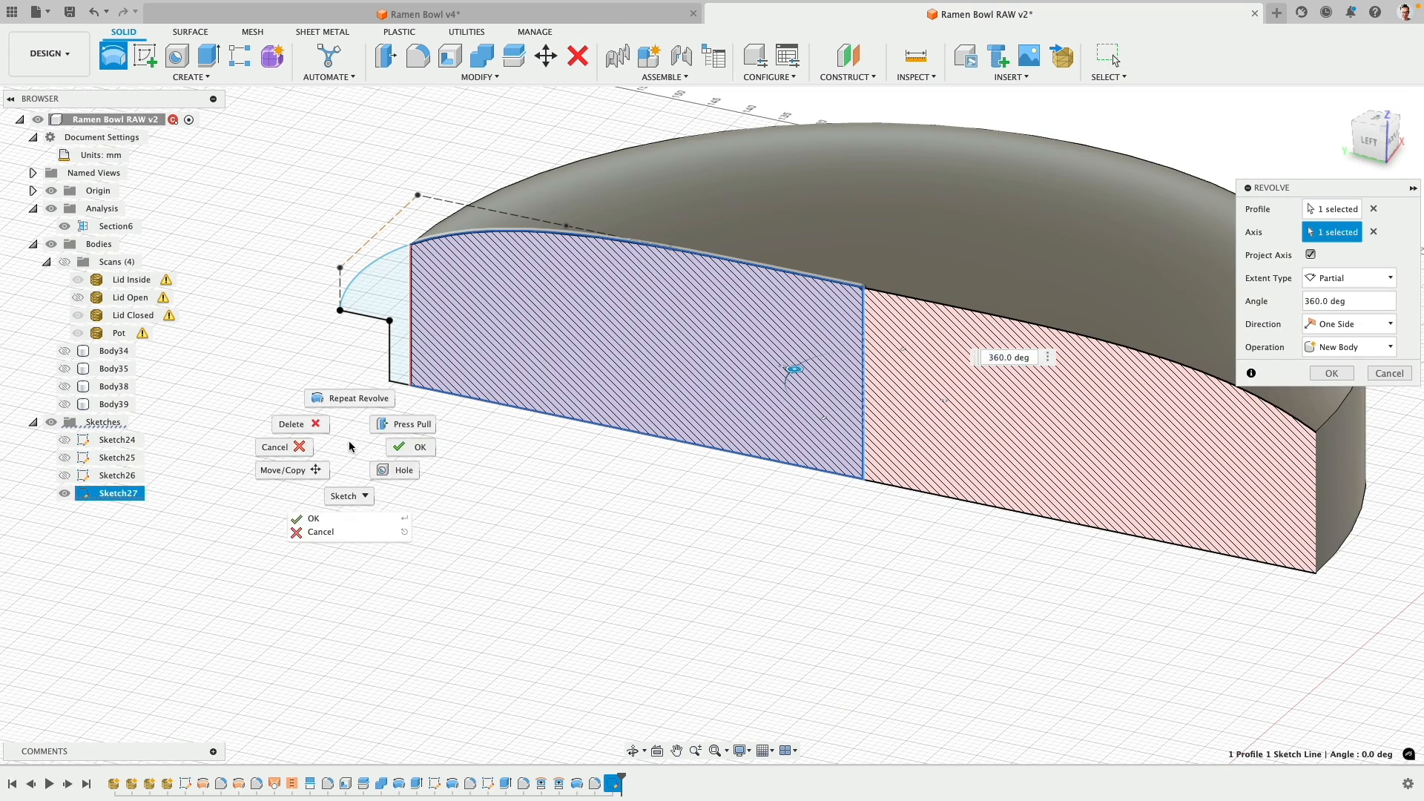
# - Revolve the small outer rim profile 360 degrees around the same centre line, with the operation set to New Body
pyautogui.click(346, 400)
pyautogui.click(417, 306)
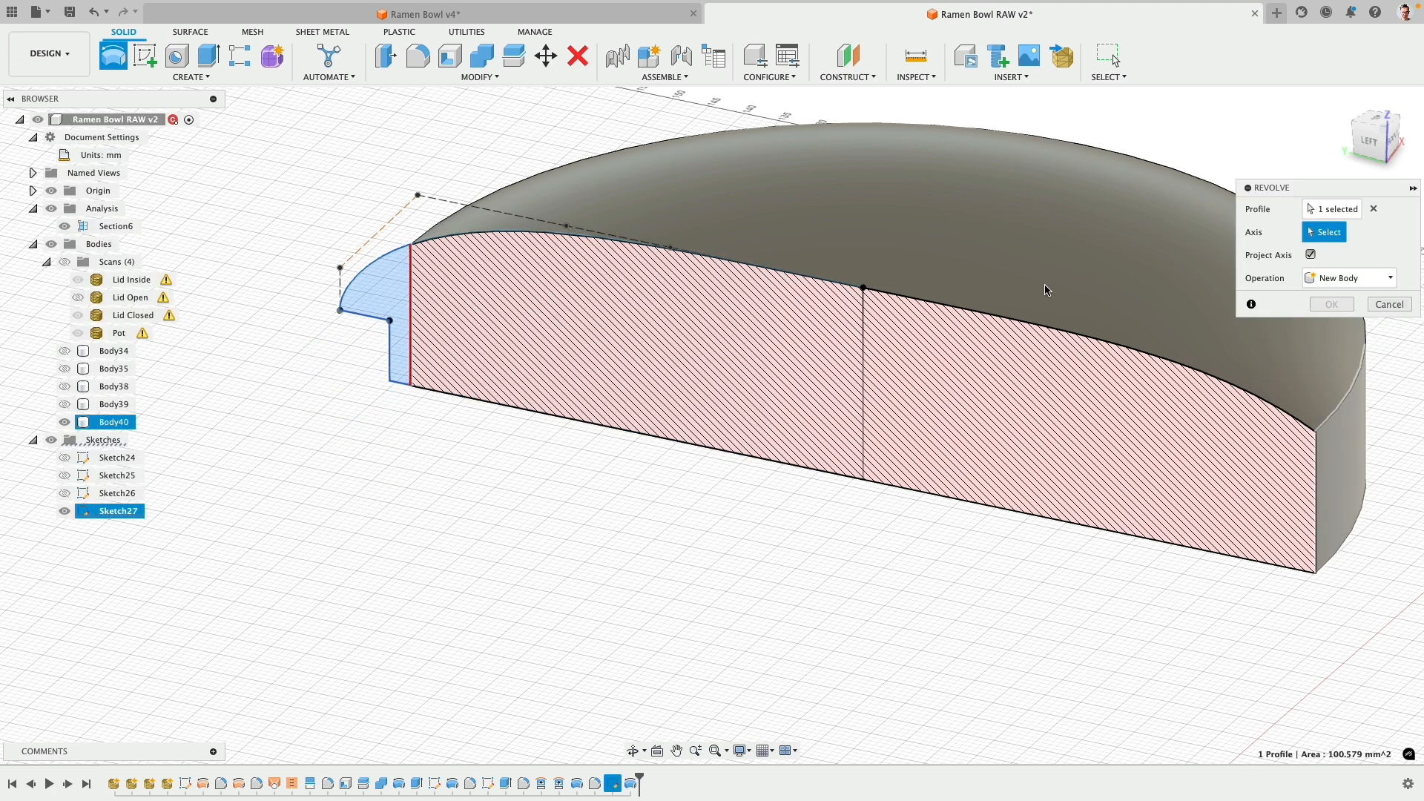
pyautogui.click(865, 335)
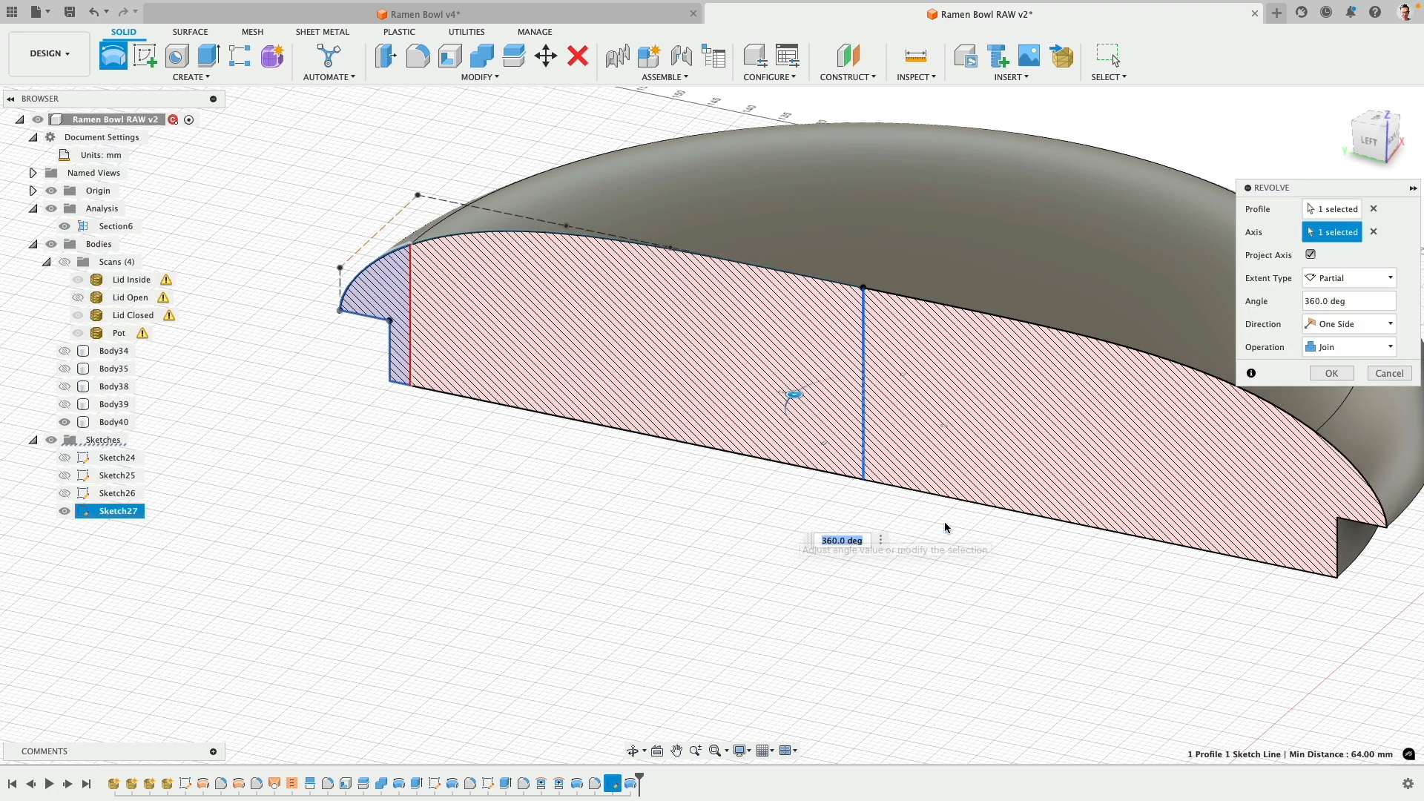
pyautogui.scroll(-5, 1146, 519)
pyautogui.keyDown('shift'); pyautogui.moveTo(1147, 519); pyautogui.dragTo(1183, 523, button='middle'); pyautogui.keyUp('shift')
pyautogui.scroll(5, 1182, 523)
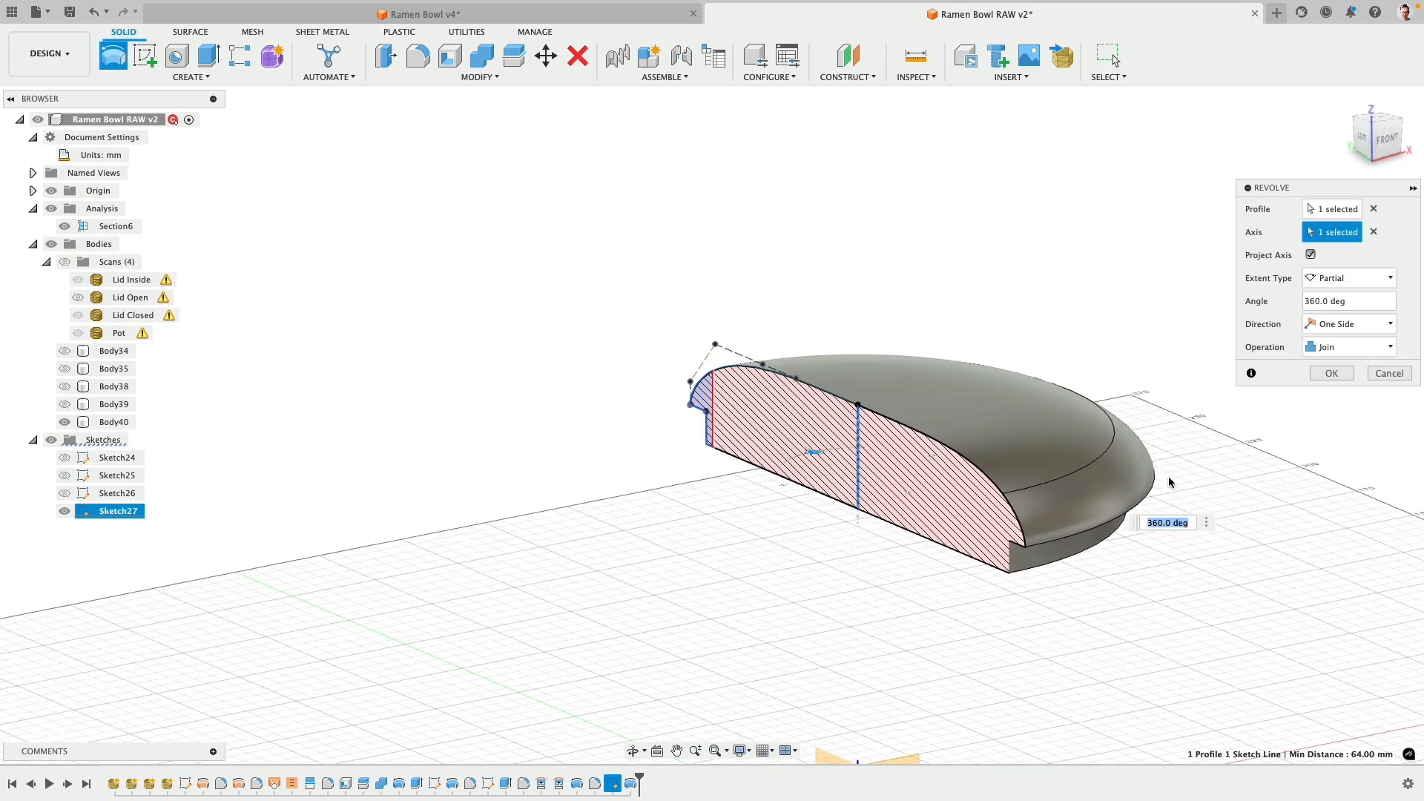
pyautogui.click(1343, 348)
pyautogui.click(1340, 413)
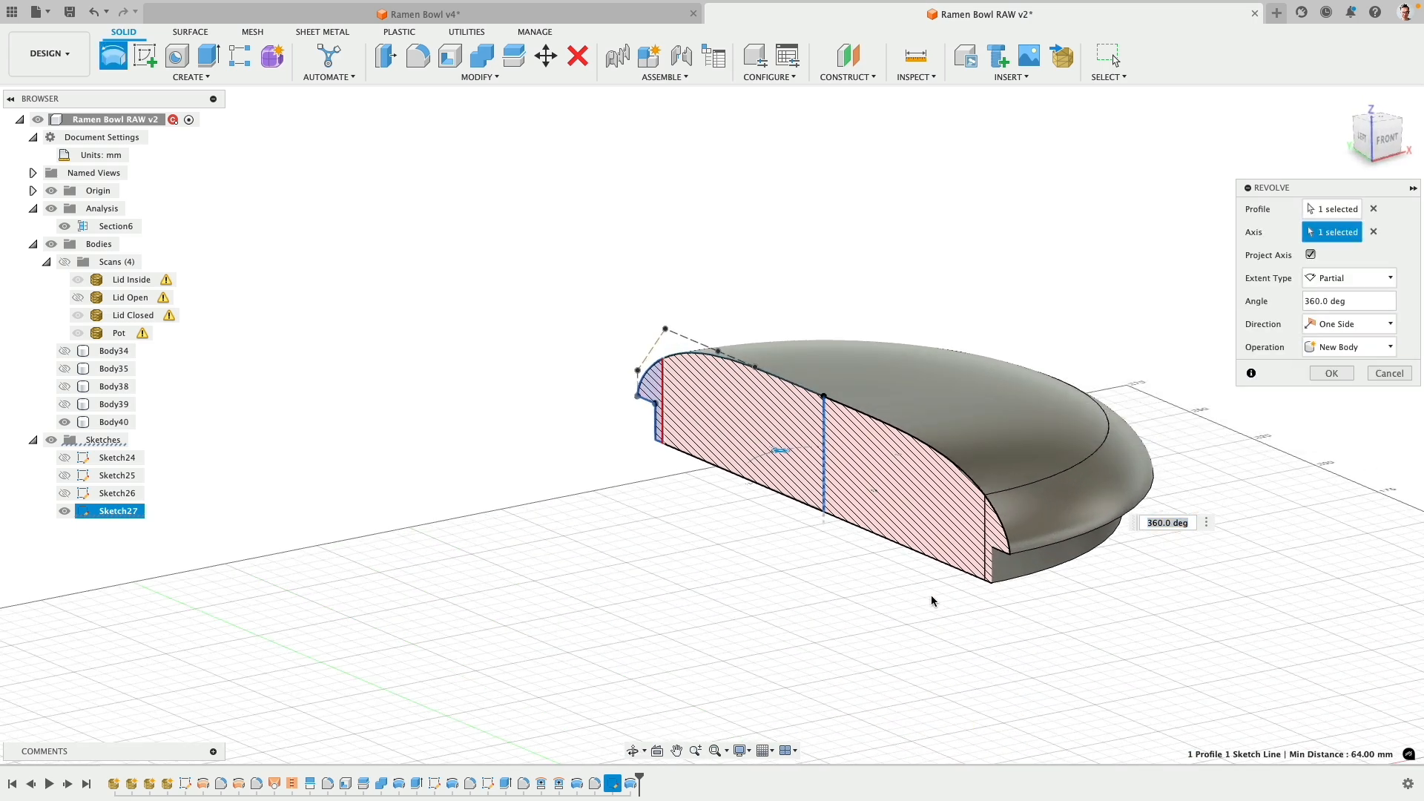
pyautogui.keyDown('shift'); pyautogui.moveTo(808, 594); pyautogui.dragTo(1116, 500, button='middle'); pyautogui.keyUp('shift')
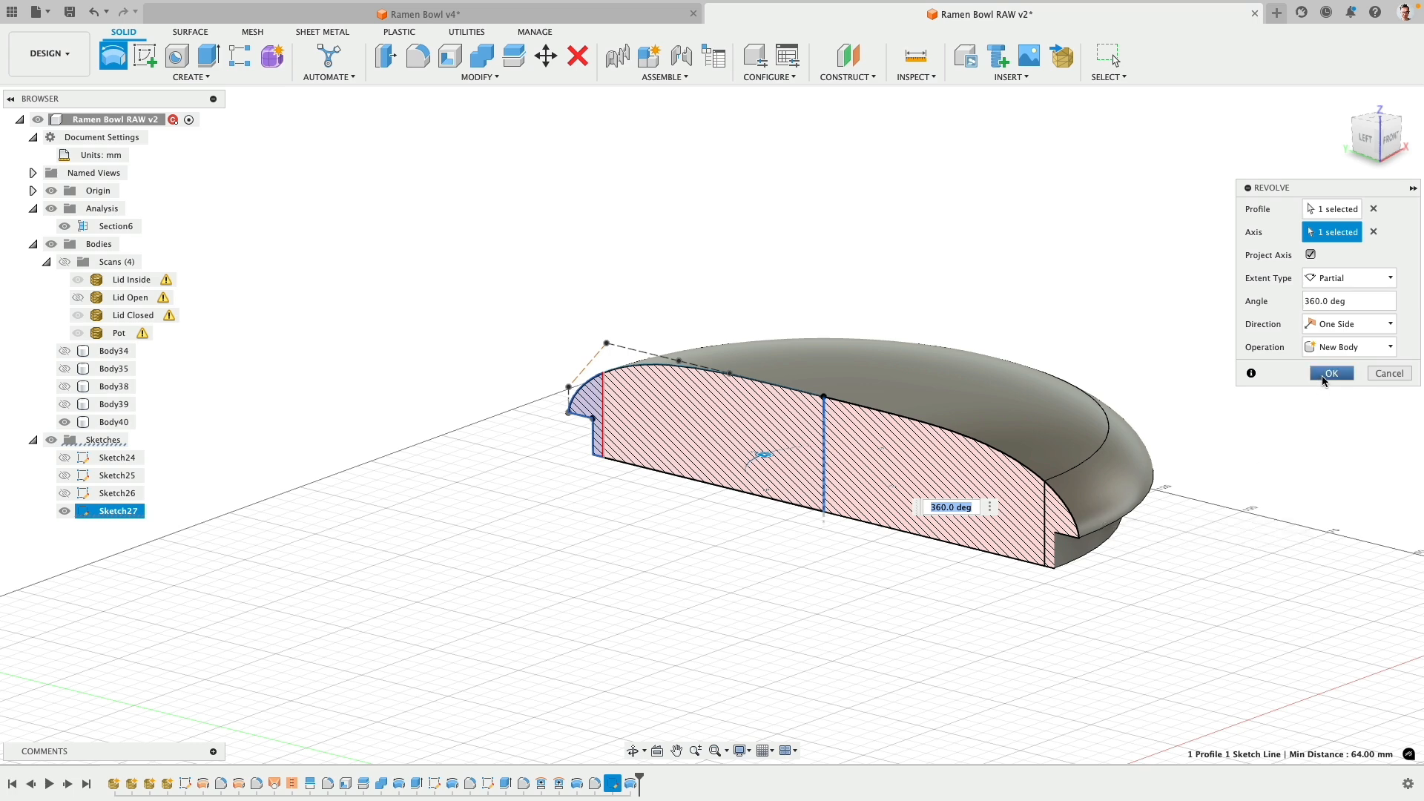
pyautogui.click(1332, 373)
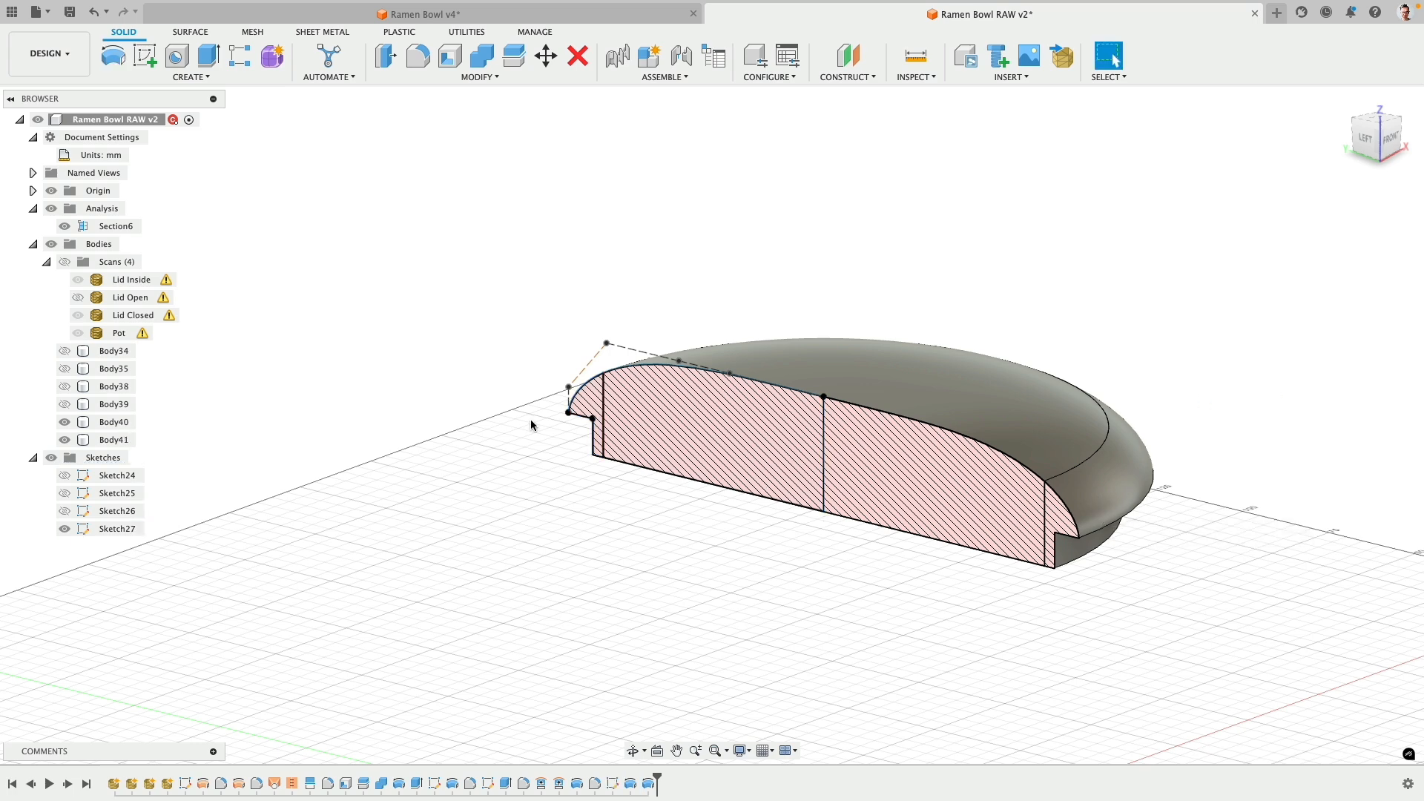
# - Rename the revolved outer rim body, Body41, as "lid end"
pyautogui.scroll(3, 534, 427)
pyautogui.click(1319, 495)
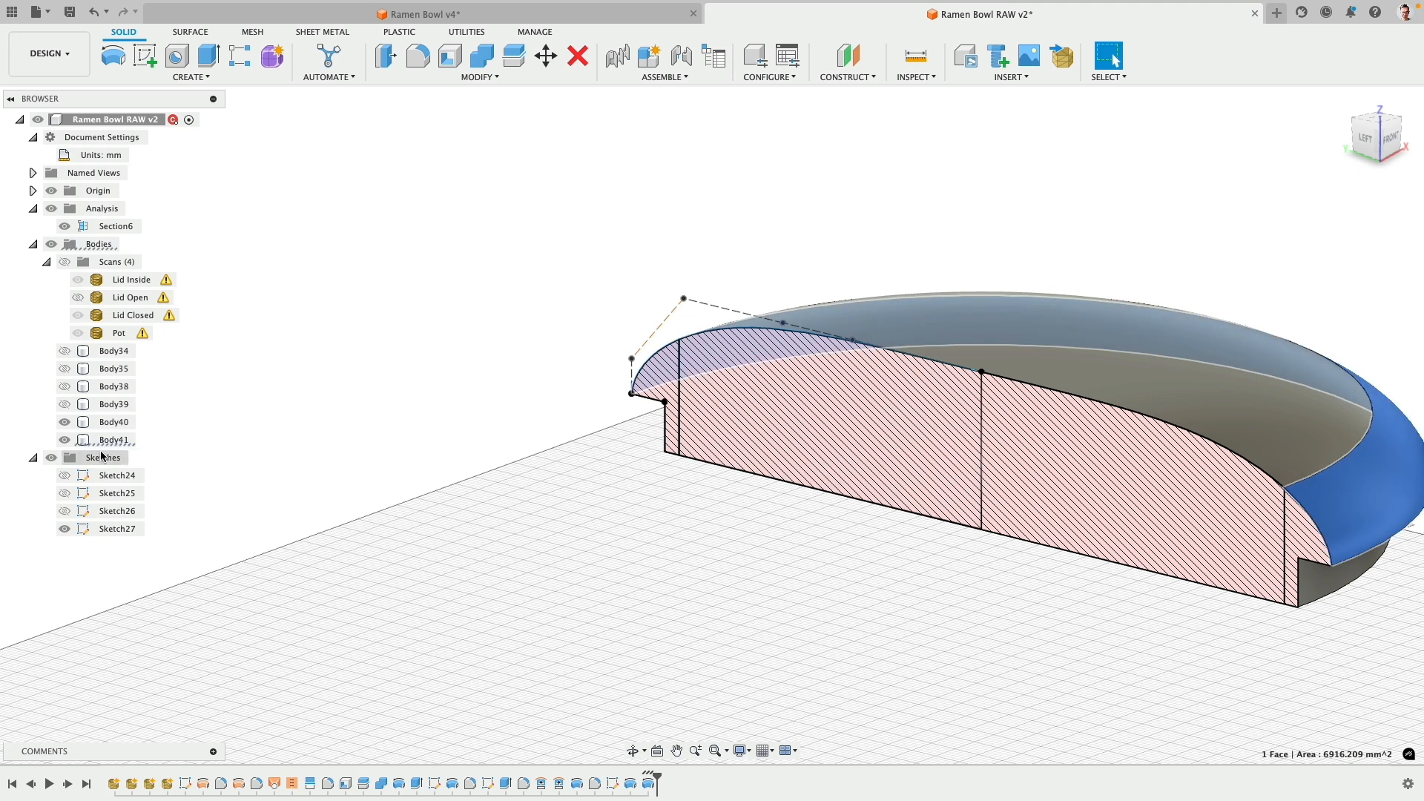
pyautogui.rightClick(119, 442)
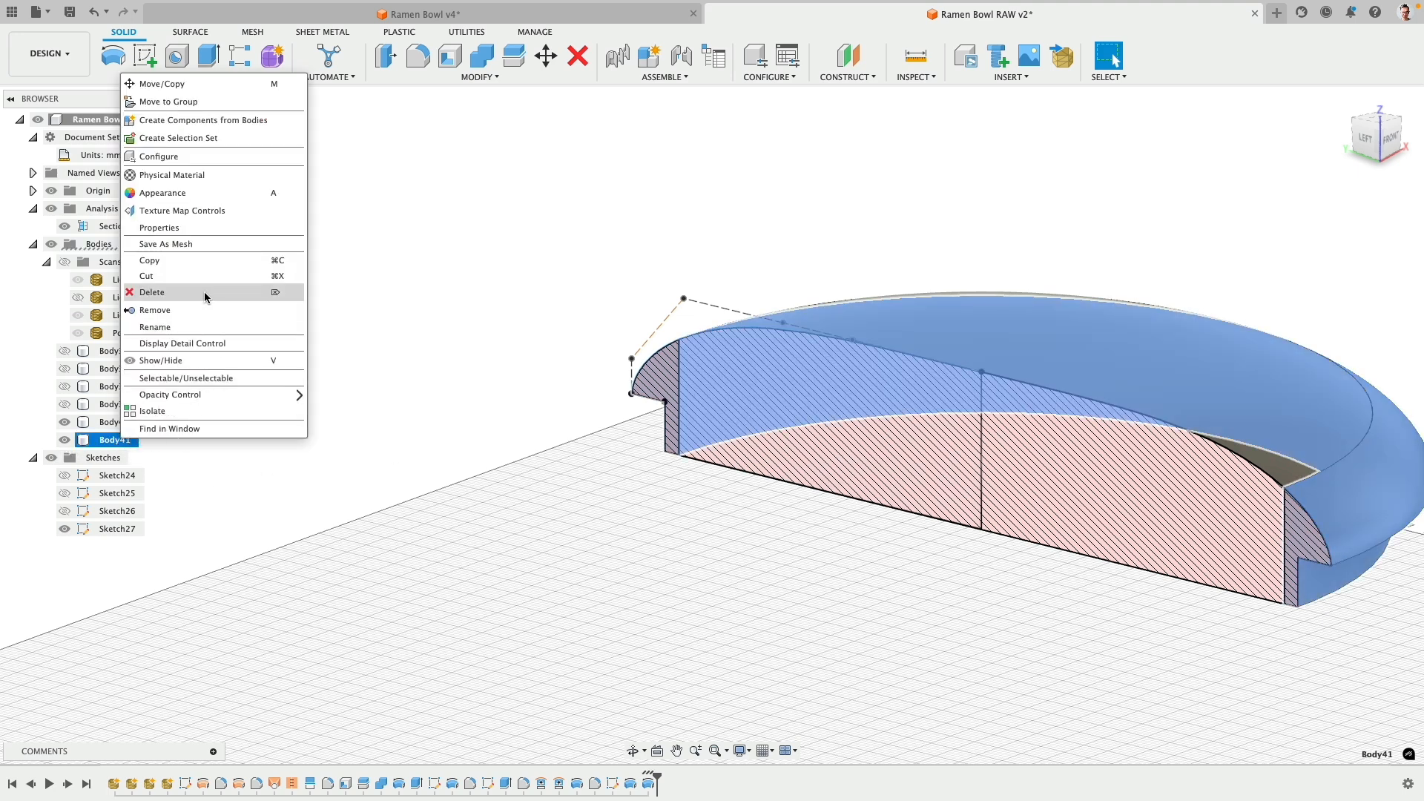
pyautogui.click(207, 328)
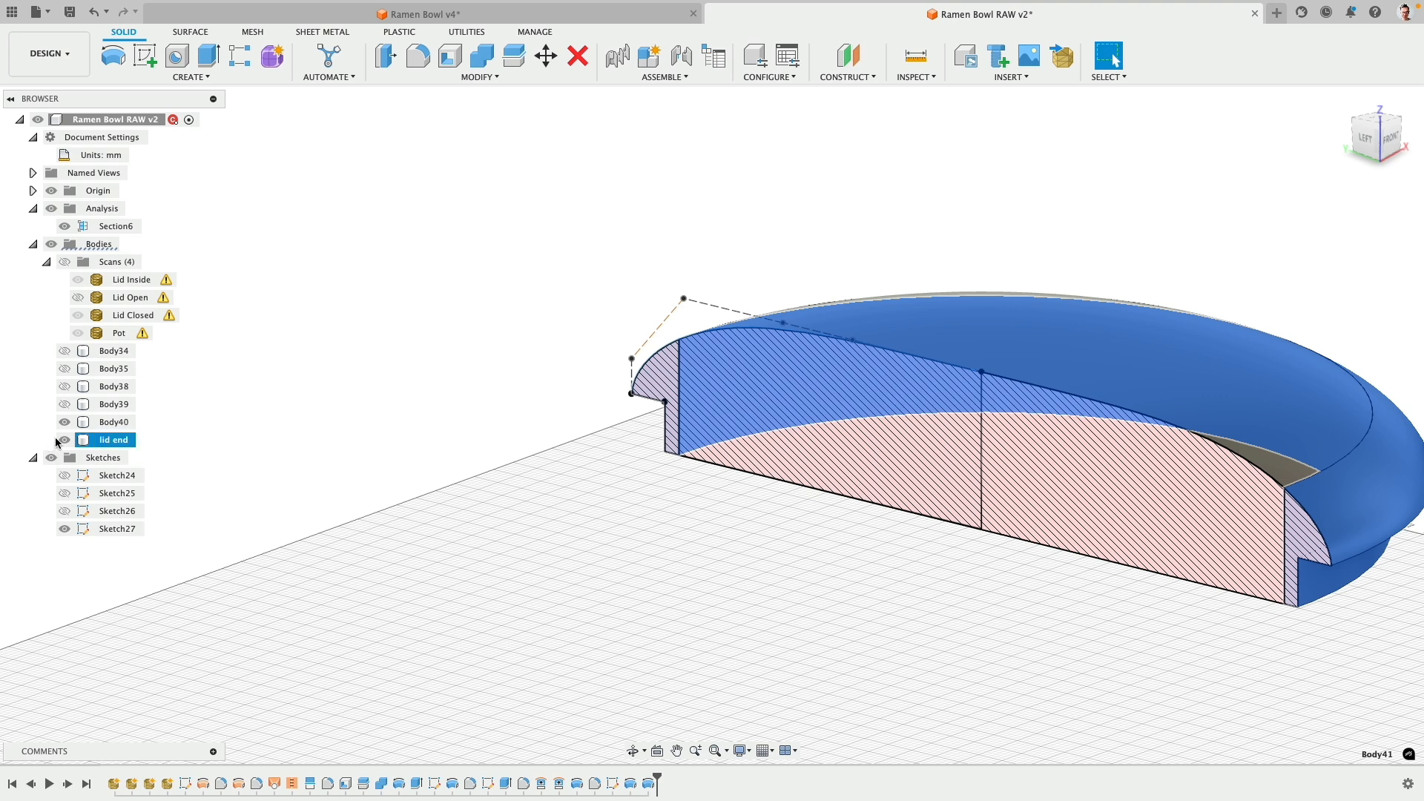
# - Hide the lid end body and Sketch27 to leave only the inner lid body shown
pyautogui.click(62, 439)
pyautogui.click(398, 403)
pyautogui.moveTo(424, 384); pyautogui.dragTo(298, 396, button='middle')
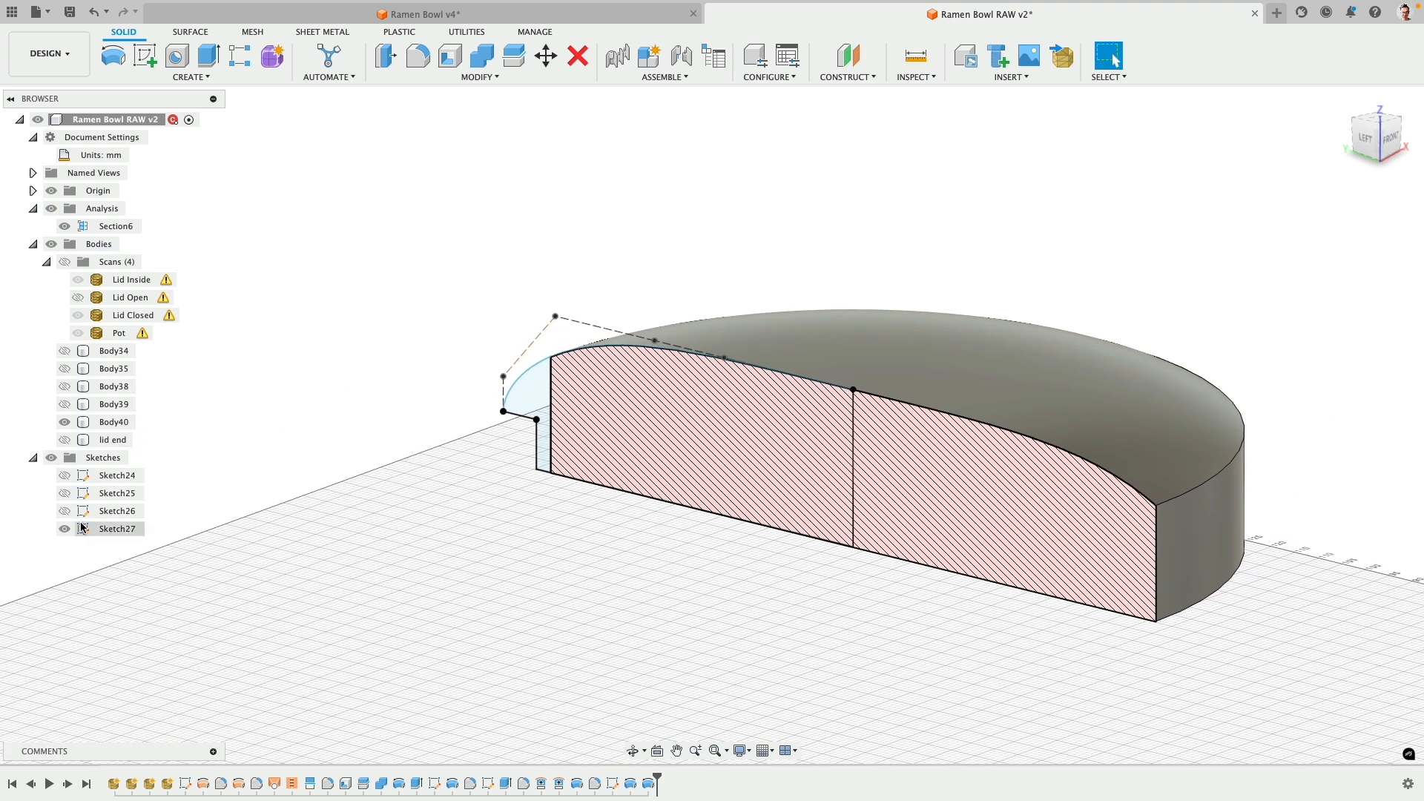
pyautogui.click(65, 529)
pyautogui.keyDown('shift'); pyautogui.moveTo(374, 491); pyautogui.dragTo(417, 503, button='middle'); pyautogui.keyUp('shift')
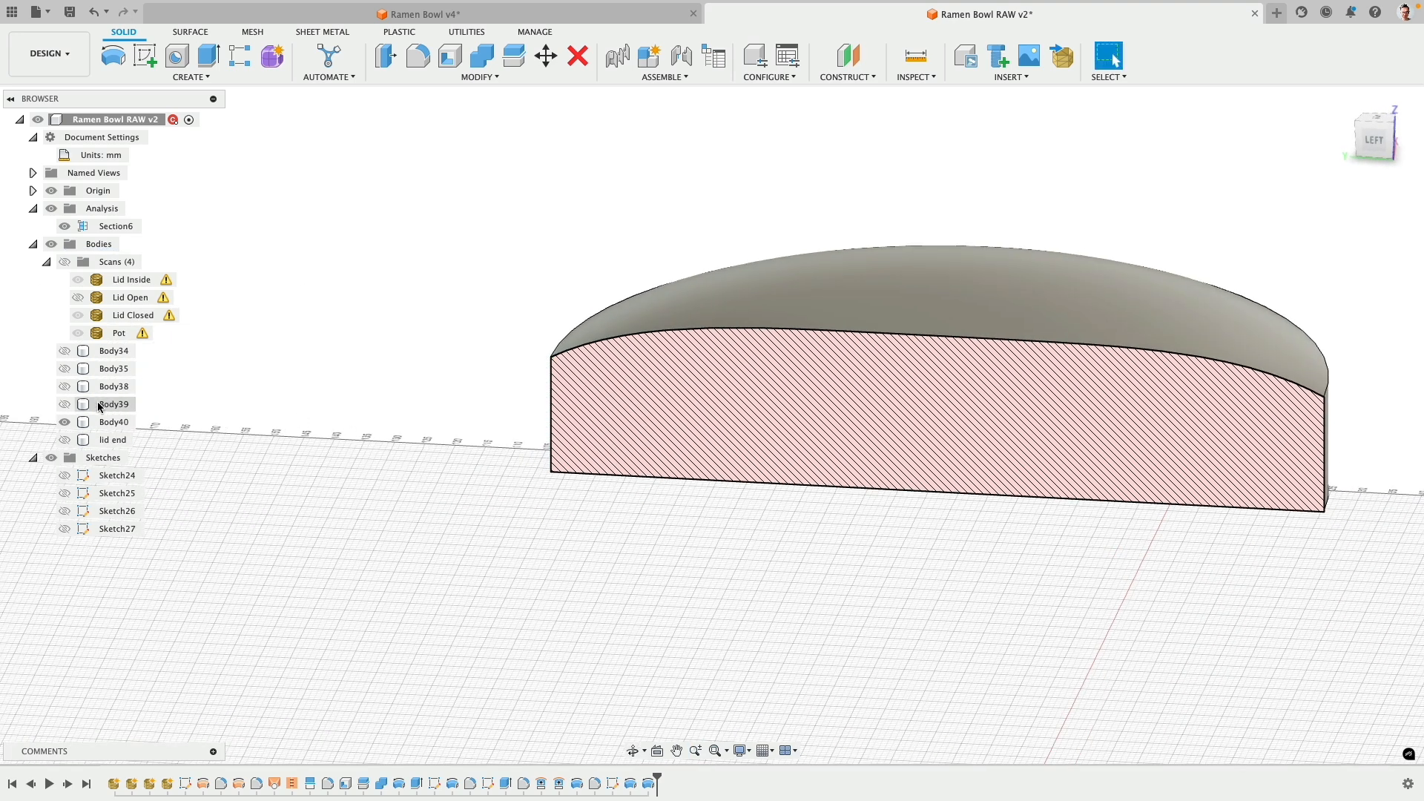
# - Show Body34, Body35, Body38 and Body39 together with the inner lid body, viewed straight on from the left side
pyautogui.click(64, 404)
pyautogui.click(65, 387)
pyautogui.click(65, 369)
pyautogui.click(64, 351)
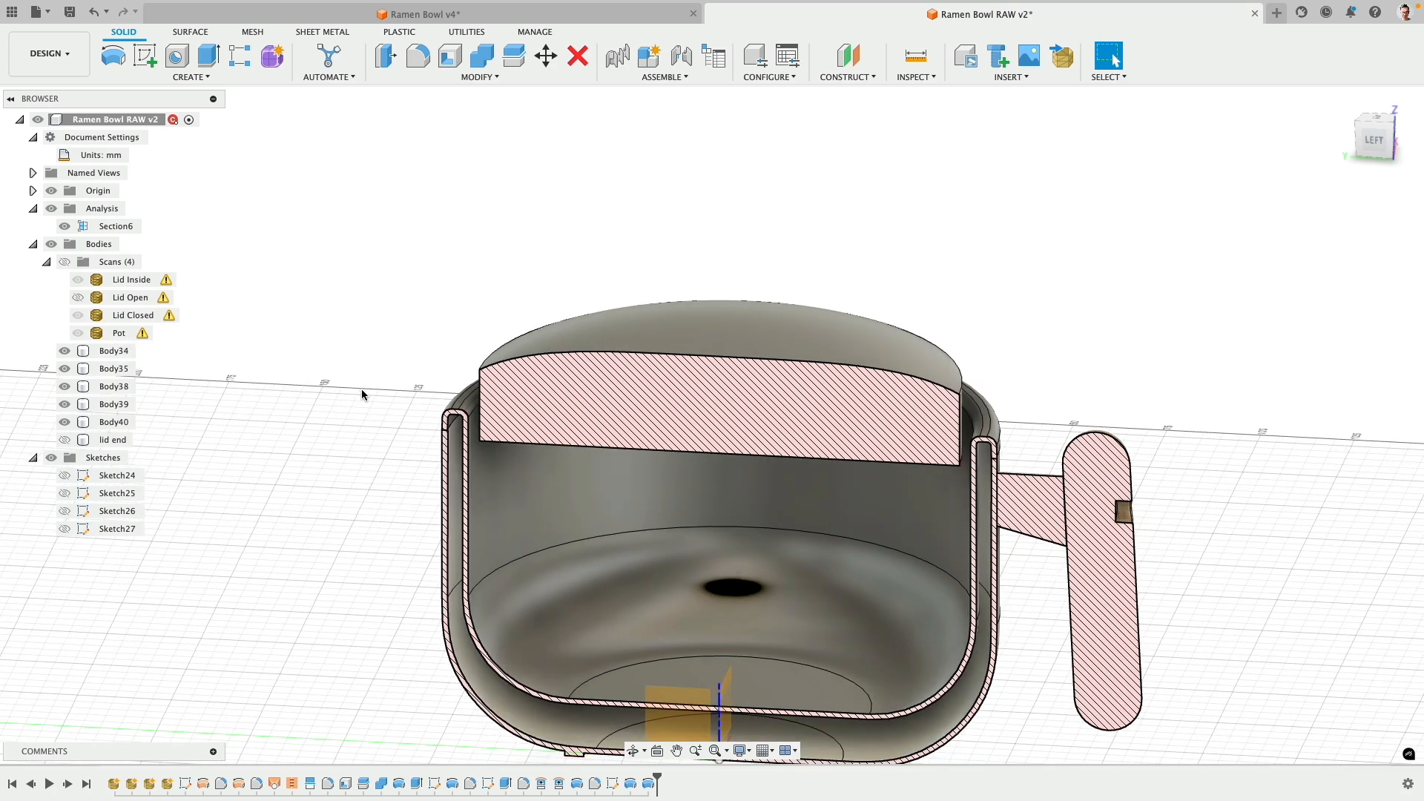
pyautogui.moveTo(362, 394)
pyautogui.keyDown('shift'); pyautogui.mouseDown(button='middle')
pyautogui.moveTo(388, 369)
pyautogui.moveTo(439, 363)
pyautogui.moveTo(388, 386)
pyautogui.mouseUp(button='middle'); pyautogui.keyUp('shift')
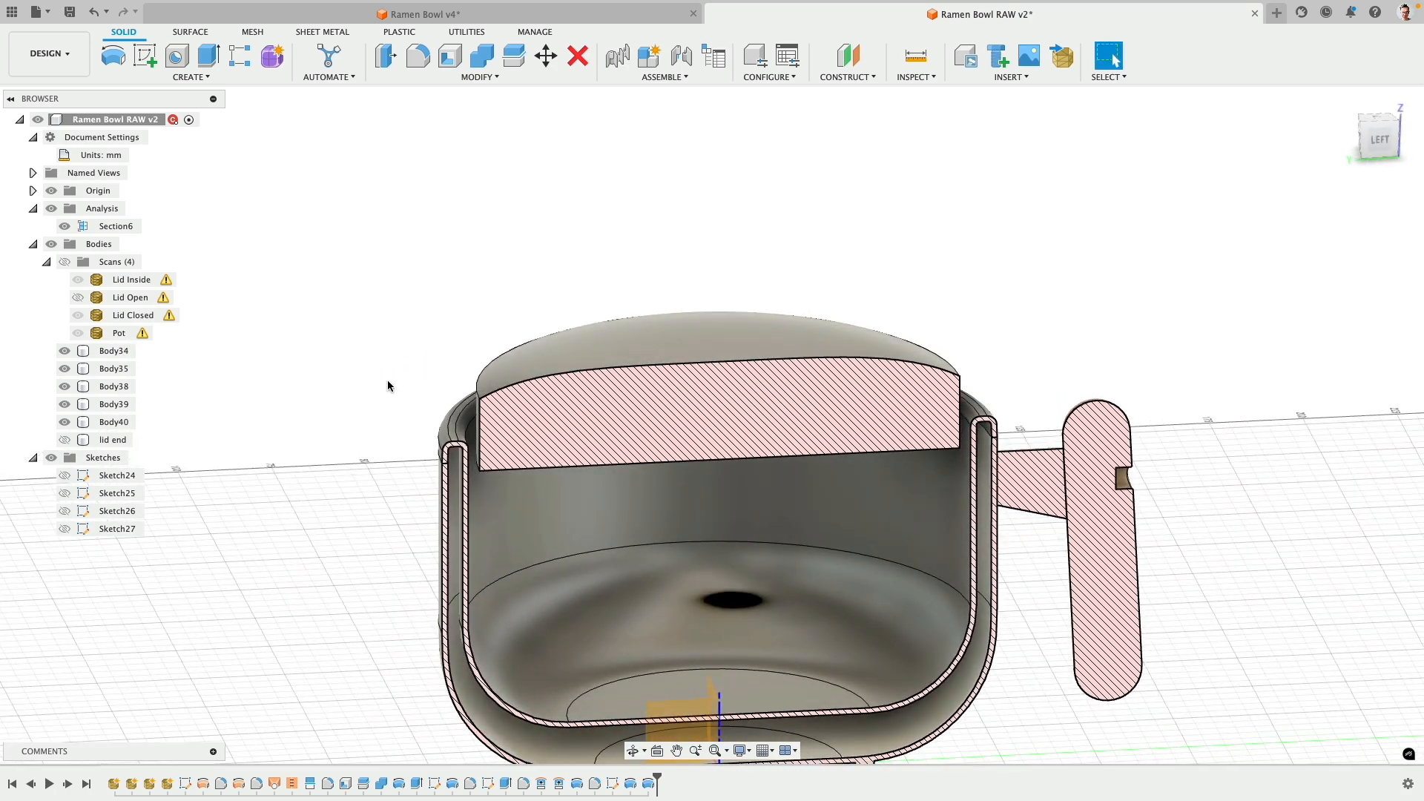
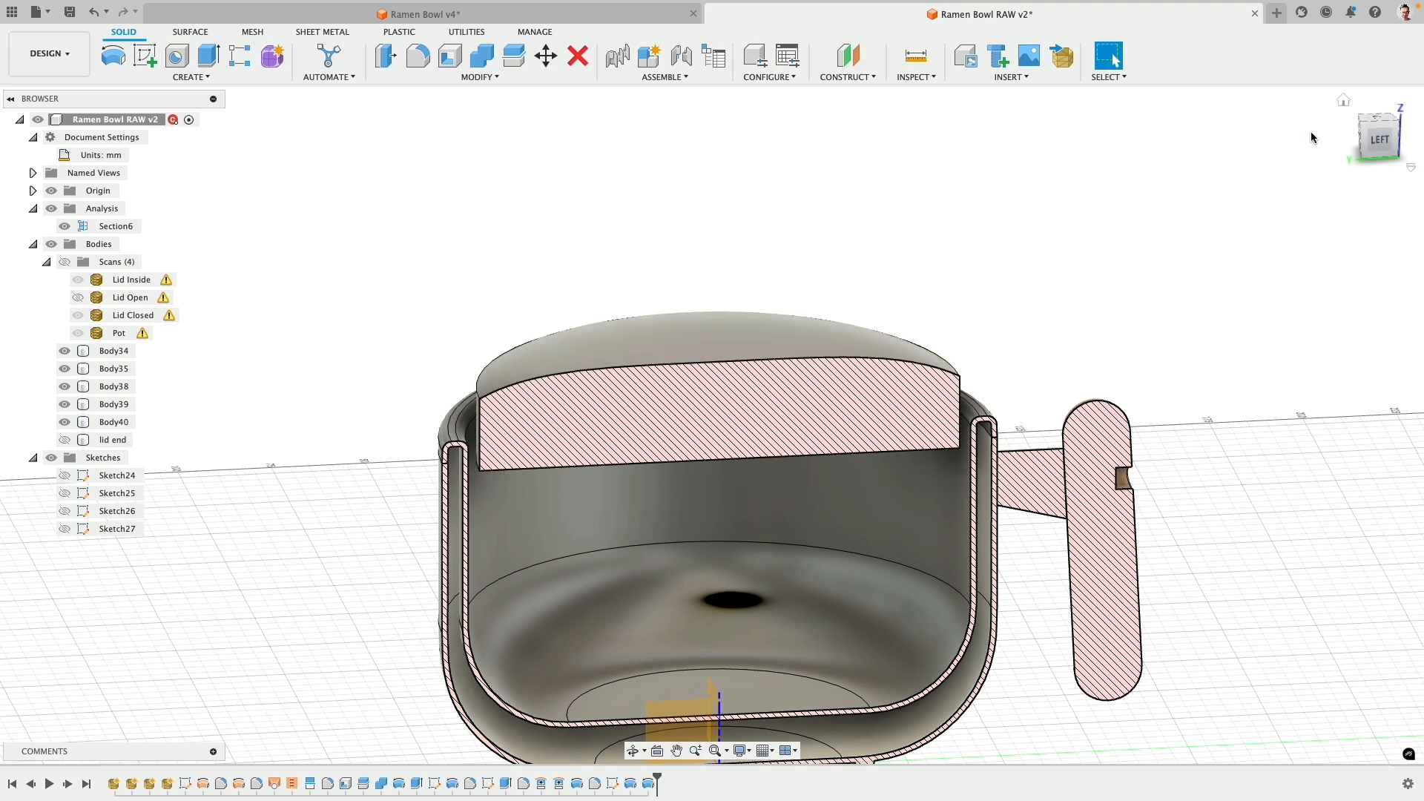
pyautogui.click(1378, 138)
pyautogui.scroll(5, 690, 308)
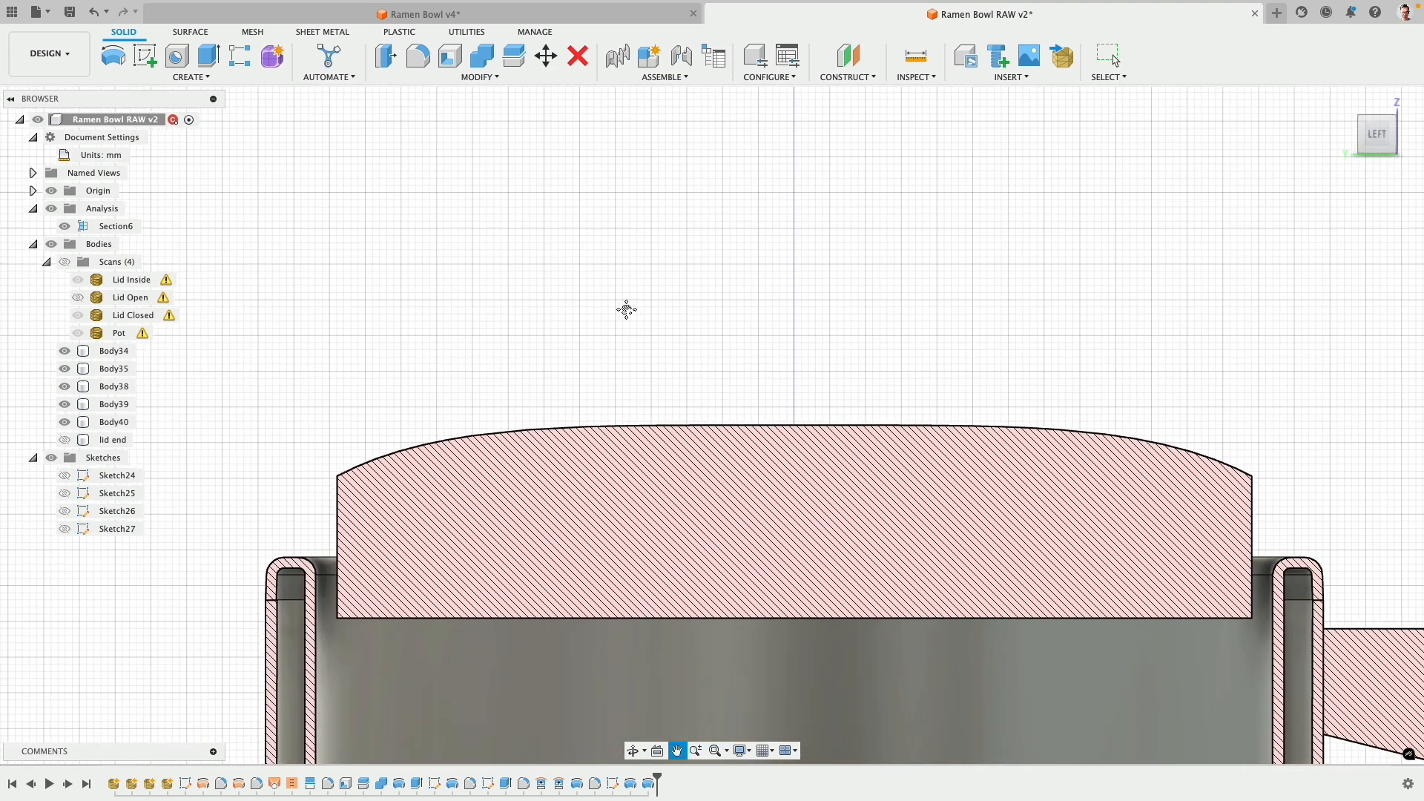
# - Show Sketch27 and slide the lid spline's innermost control point outward along the flat top line to about Y 26.5 mm
pyautogui.click(68, 477)
pyautogui.click(64, 476)
pyautogui.click(64, 529)
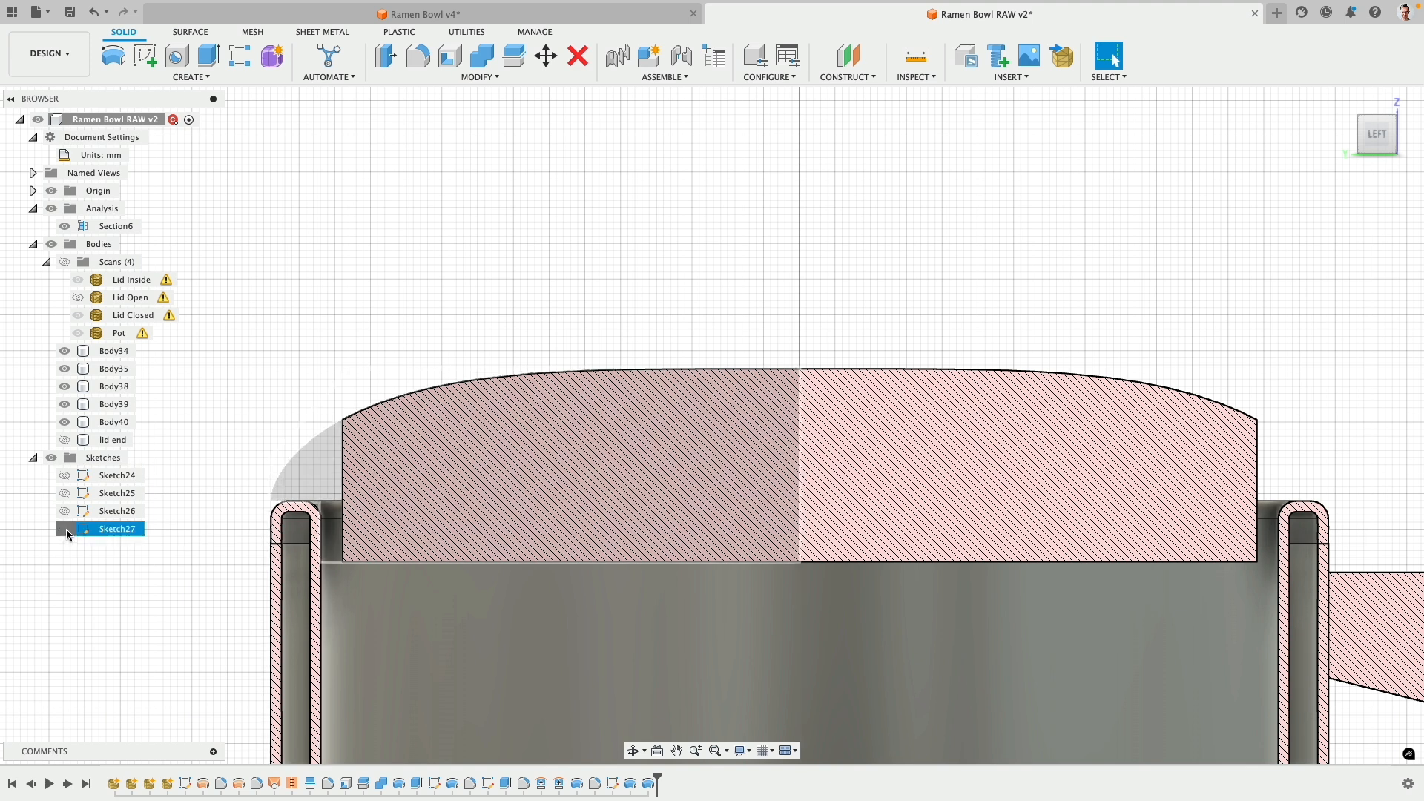
pyautogui.scroll(2, 525, 362)
pyautogui.click(629, 374)
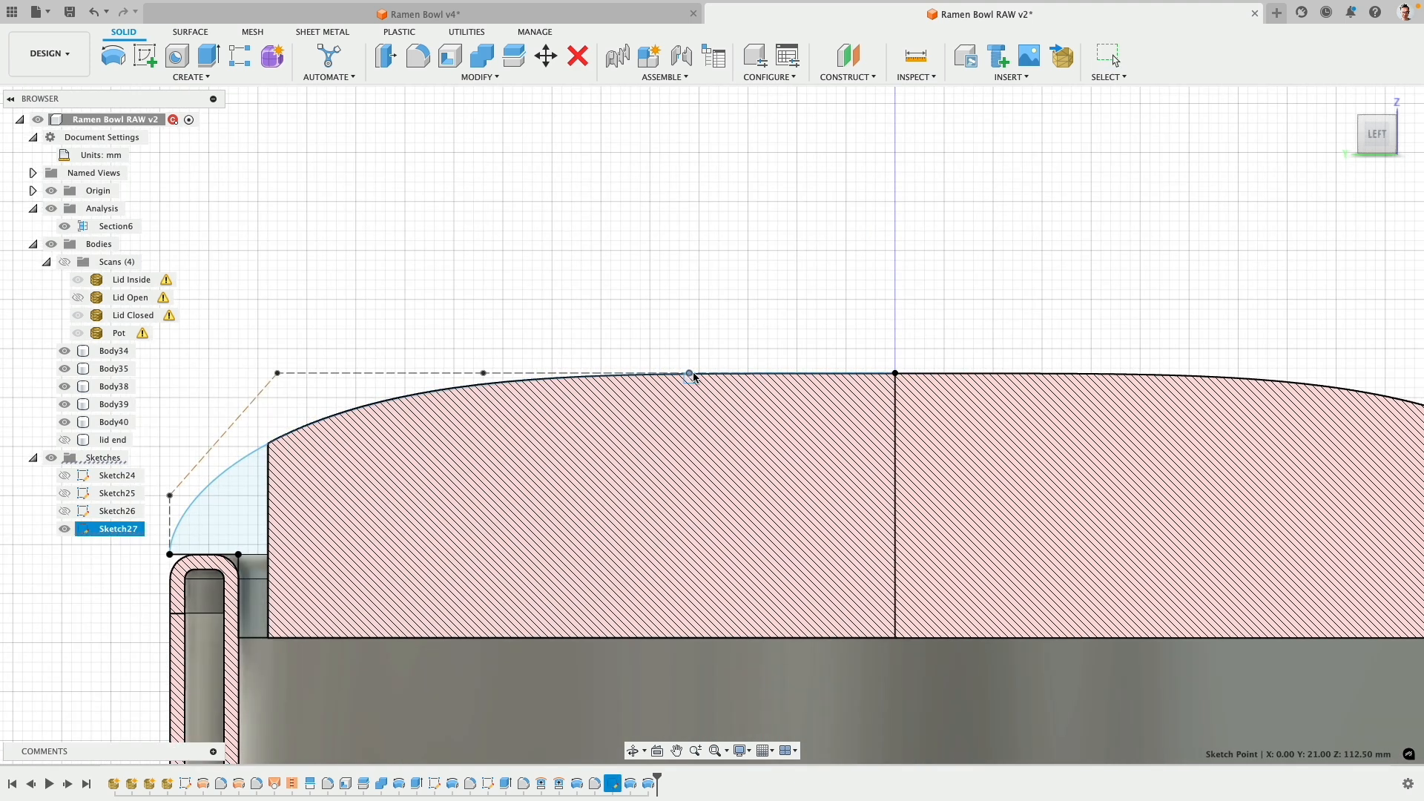
pyautogui.moveTo(632, 374); pyautogui.dragTo(662, 373)
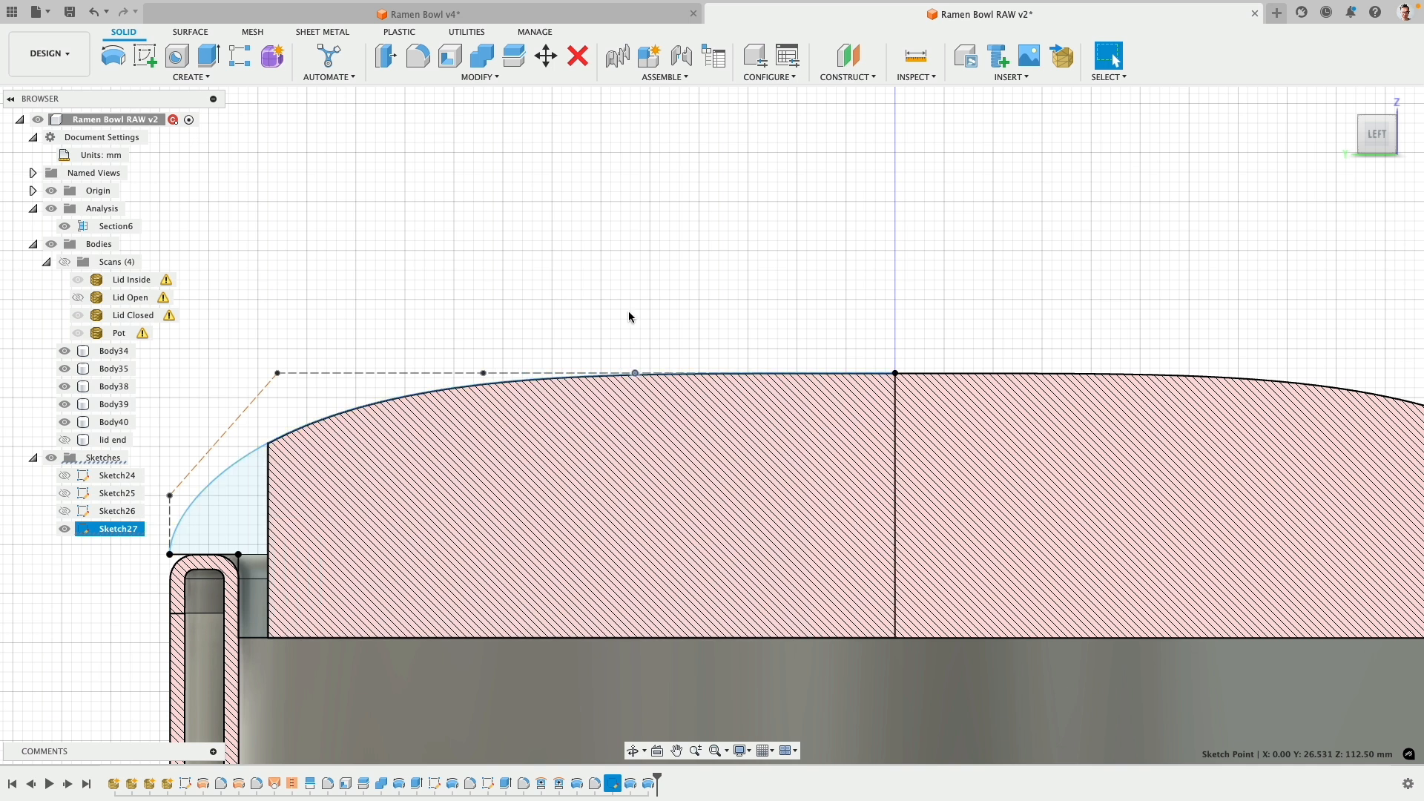
# - Move the lid spline's three top-line control points toward the centre by about 7.8, 4.7 and 1.9 mm
pyautogui.press('m')
pyautogui.moveTo(596, 374); pyautogui.dragTo(668, 374)
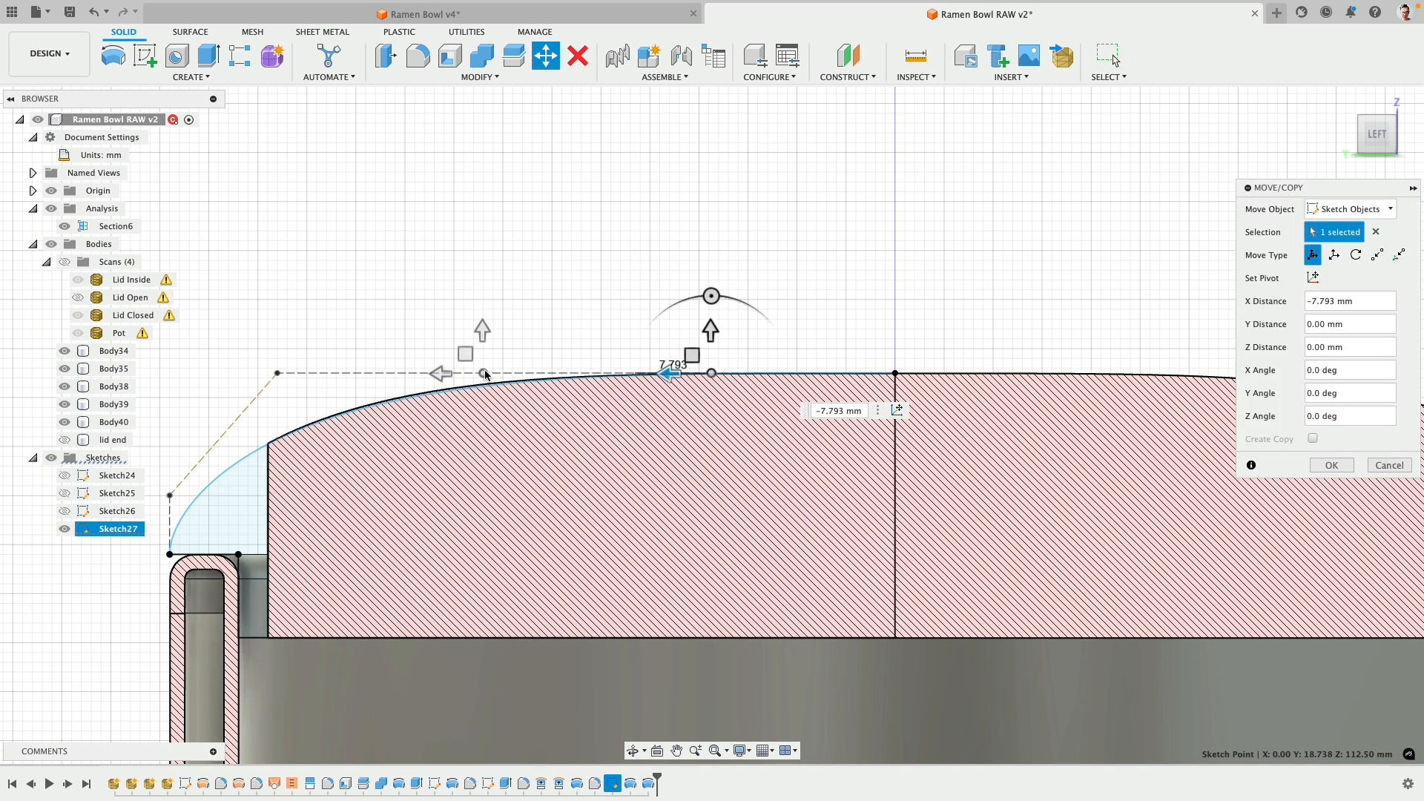
pyautogui.click(484, 374)
pyautogui.moveTo(444, 374); pyautogui.dragTo(490, 376)
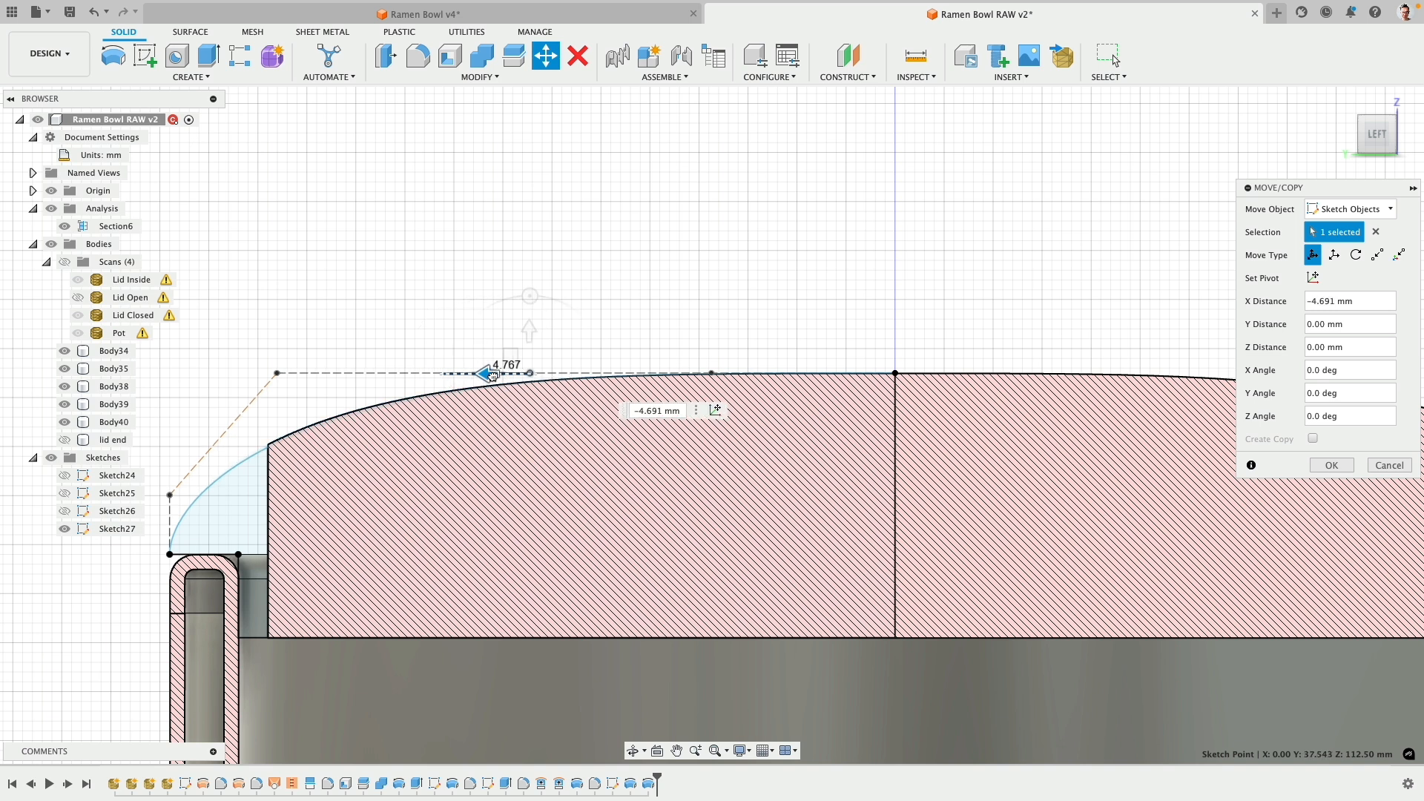
pyautogui.click(276, 376)
pyautogui.moveTo(233, 374); pyautogui.dragTo(253, 376)
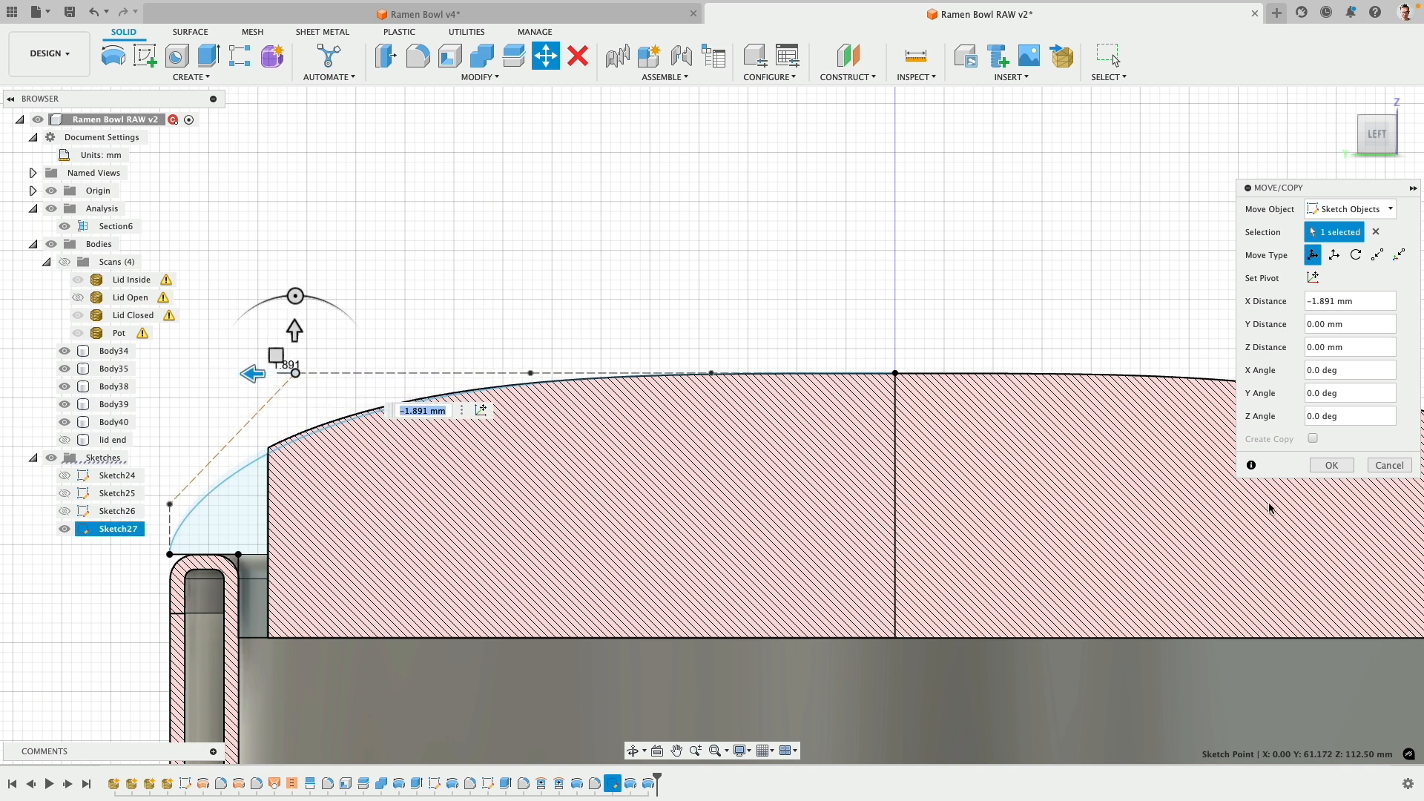
pyautogui.click(1332, 466)
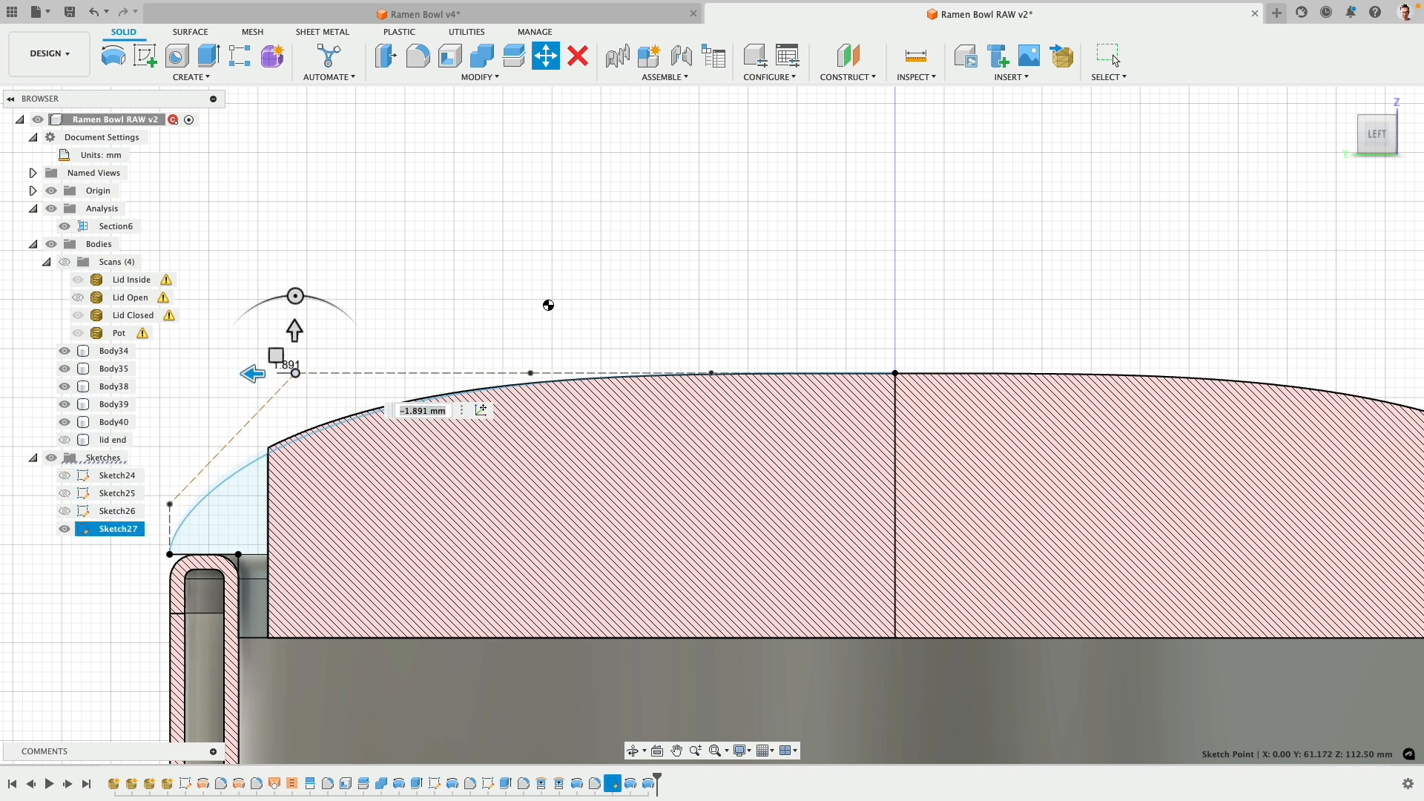
# - Show the Scans group and pull the lid spline's corner and middle control points outward to follow the scanned lid curve
pyautogui.scroll(-2, 537, 304)
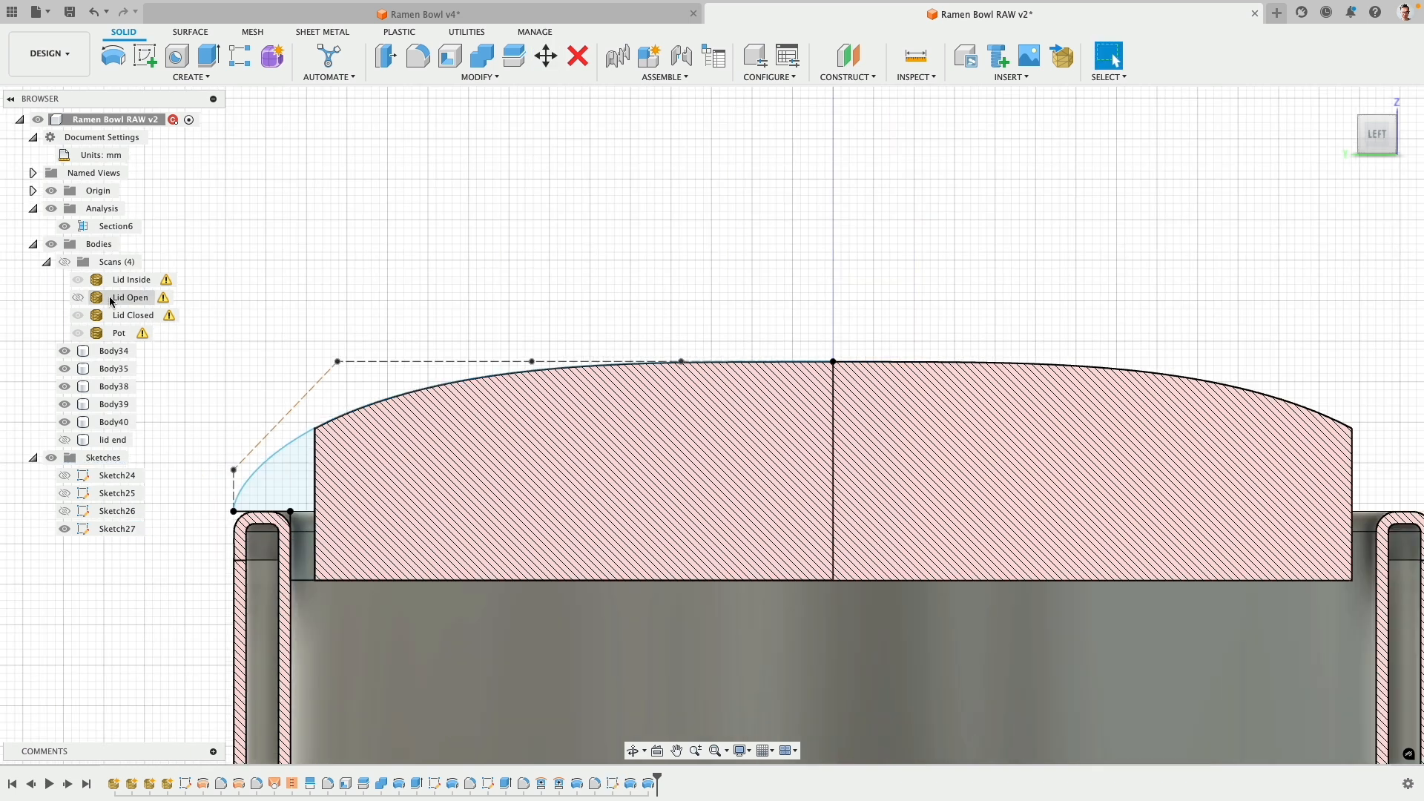
pyautogui.click(67, 265)
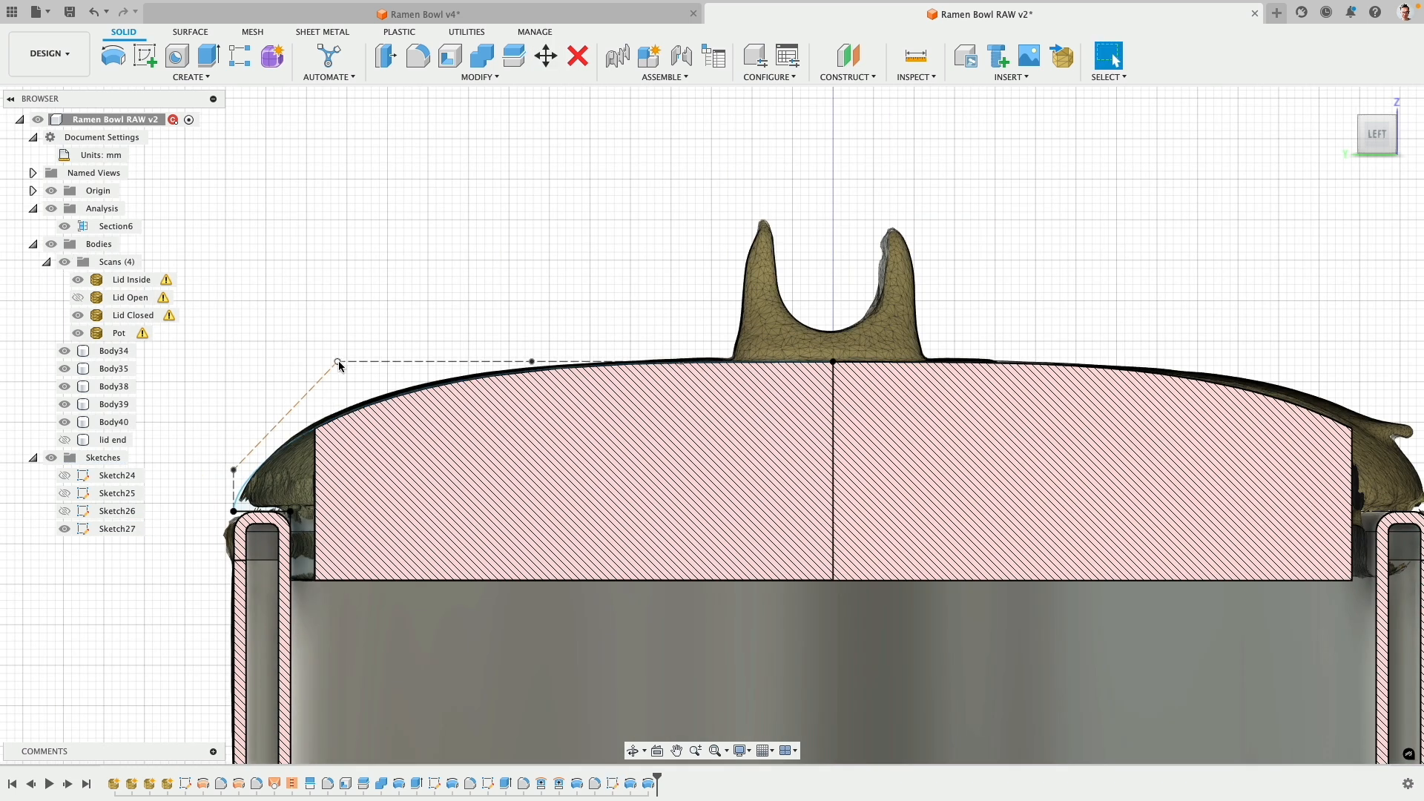
pyautogui.moveTo(336, 362); pyautogui.dragTo(327, 362)
pyautogui.moveTo(531, 364); pyautogui.dragTo(484, 362)
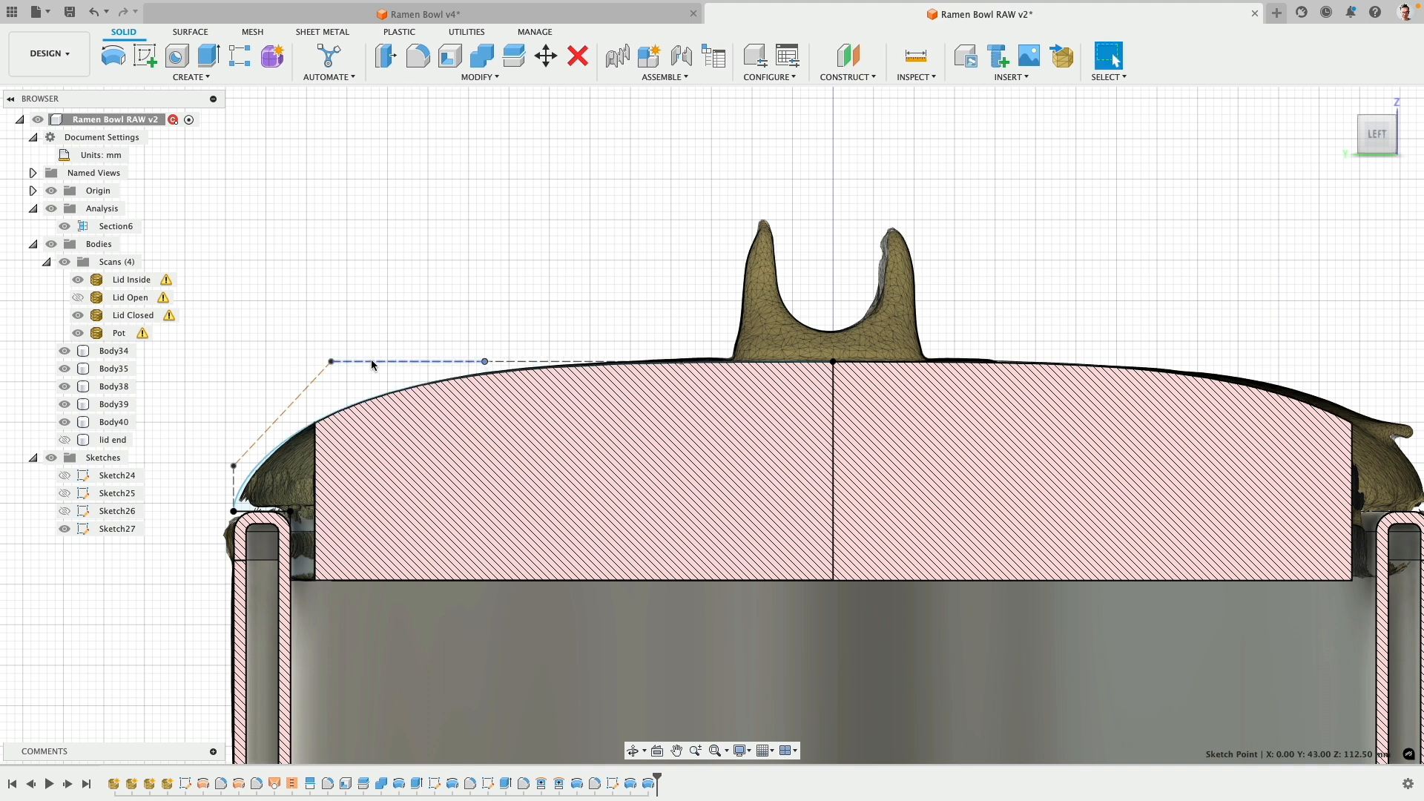
# - Open Sketch27 for editing and reposition the overall lid height dimension beside the outer end of the profile
pyautogui.rightClick(117, 530)
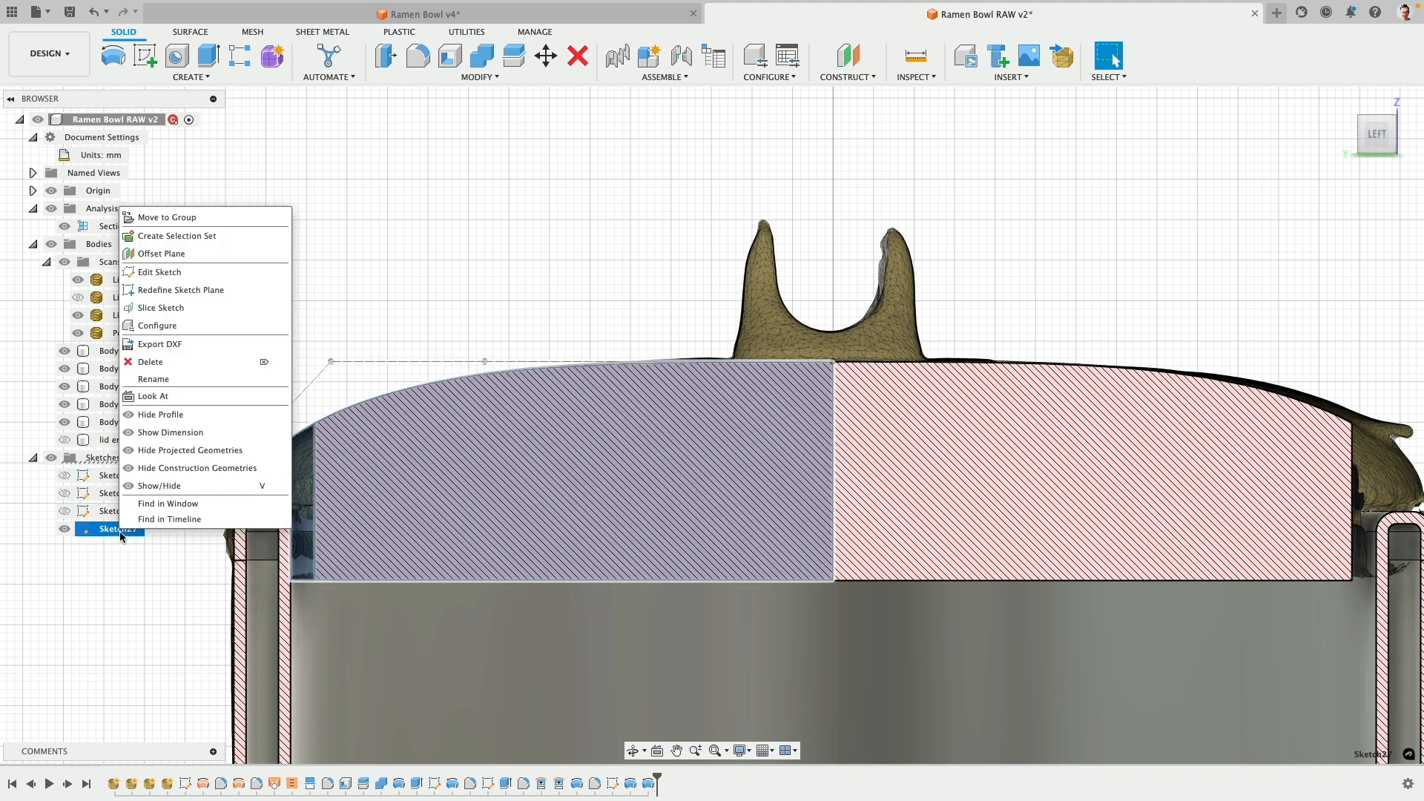
pyautogui.click(235, 275)
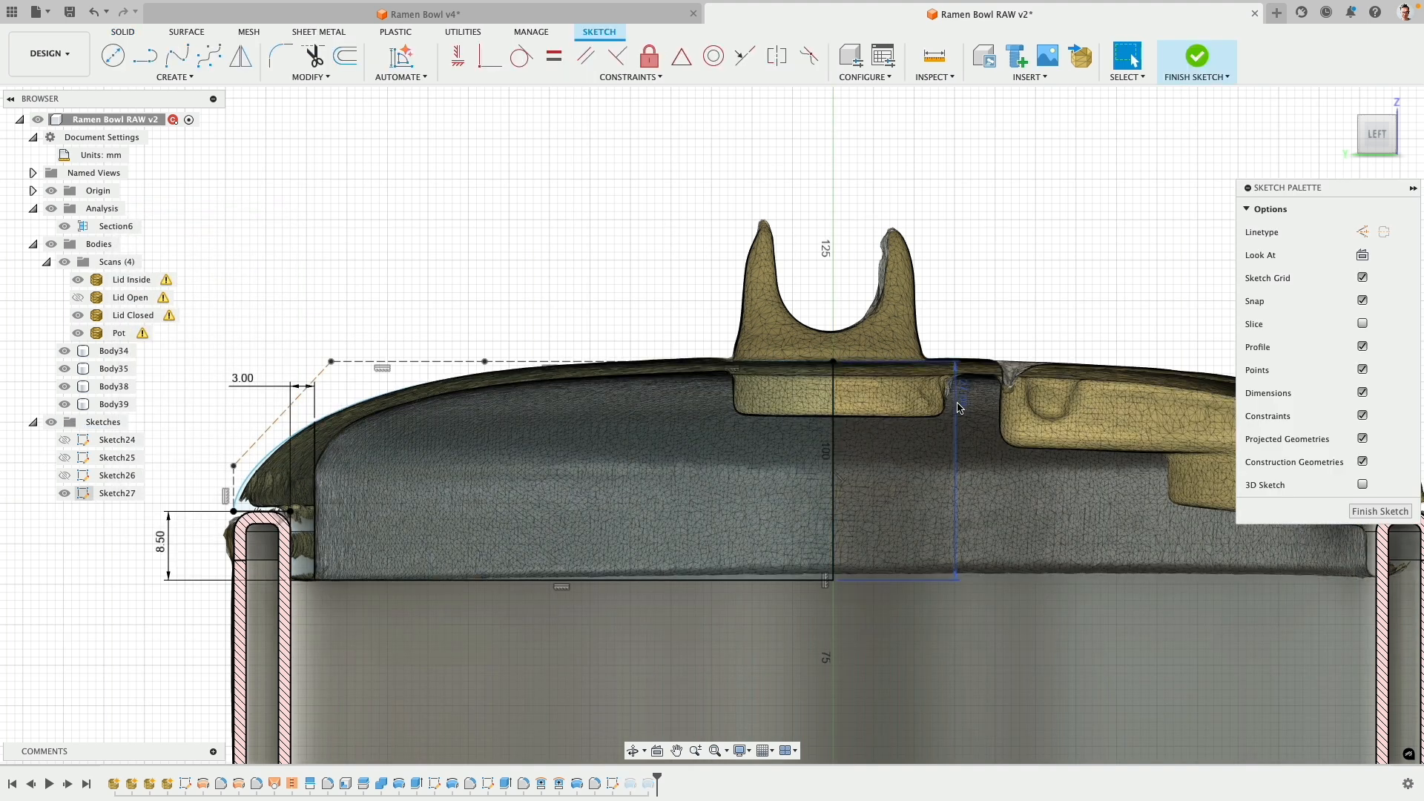
pyautogui.moveTo(959, 405); pyautogui.dragTo(202, 312)
pyautogui.click(205, 313)
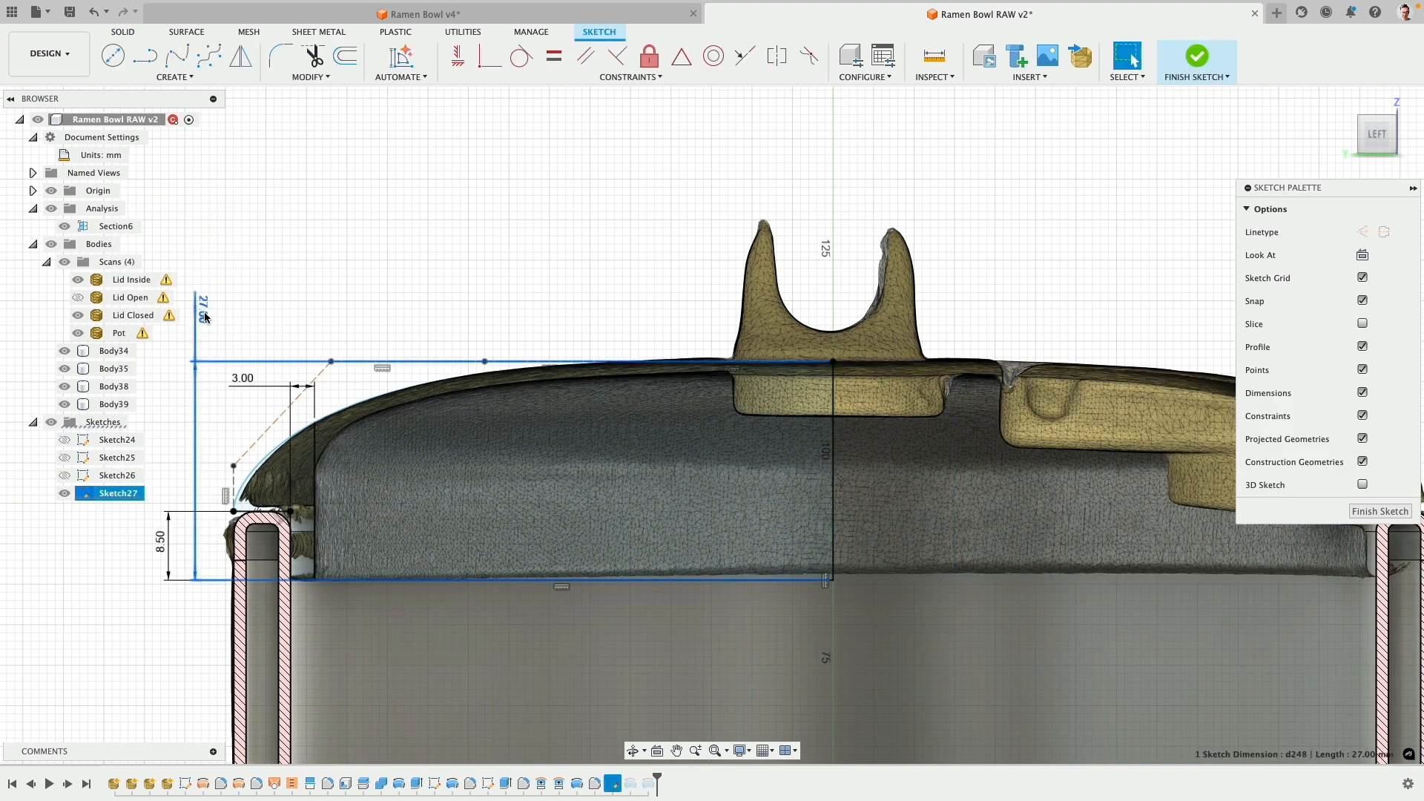
# - Try an overall lid height of 28 mm in the profile sketch
pyautogui.doubleClick(205, 317)
pyautogui.write('28')
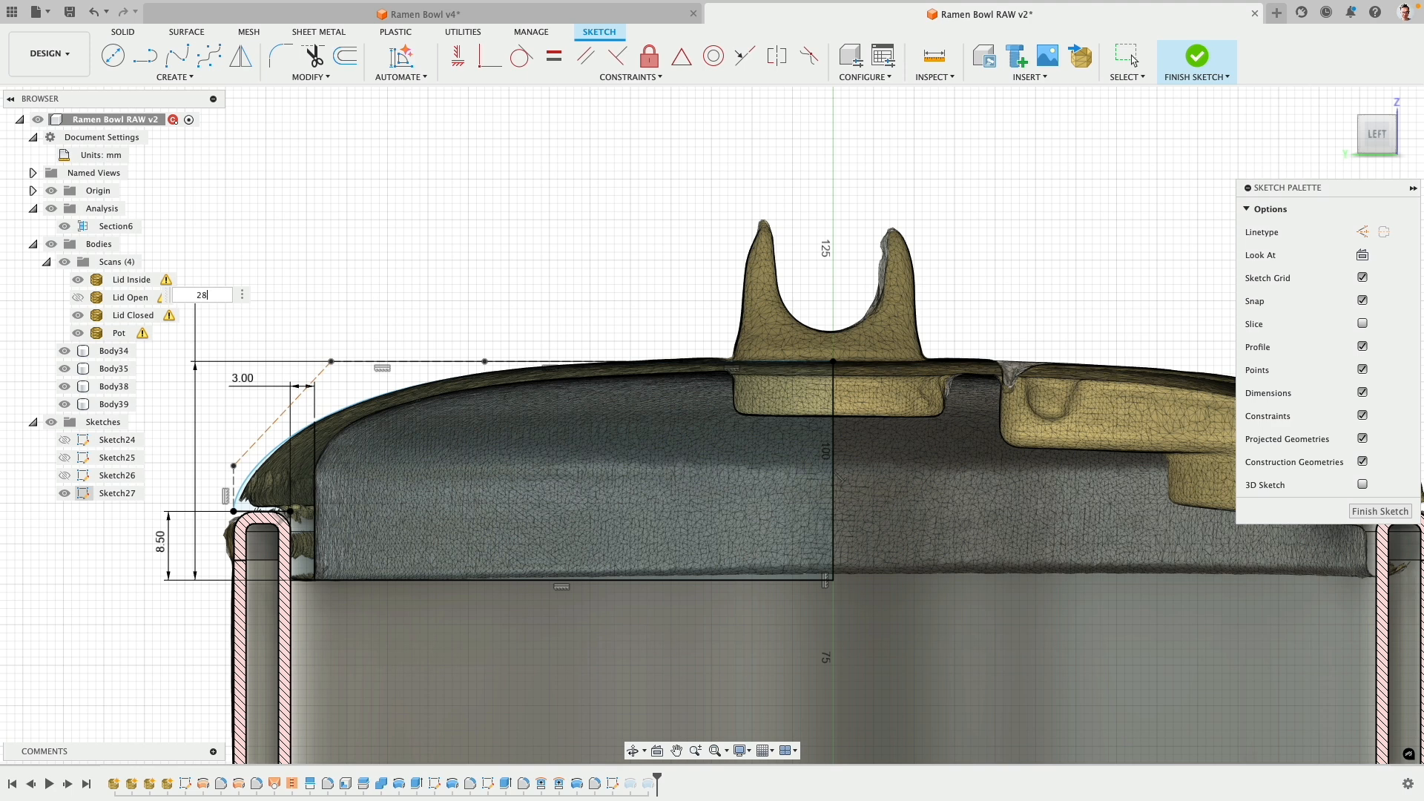
pyautogui.press('Return')
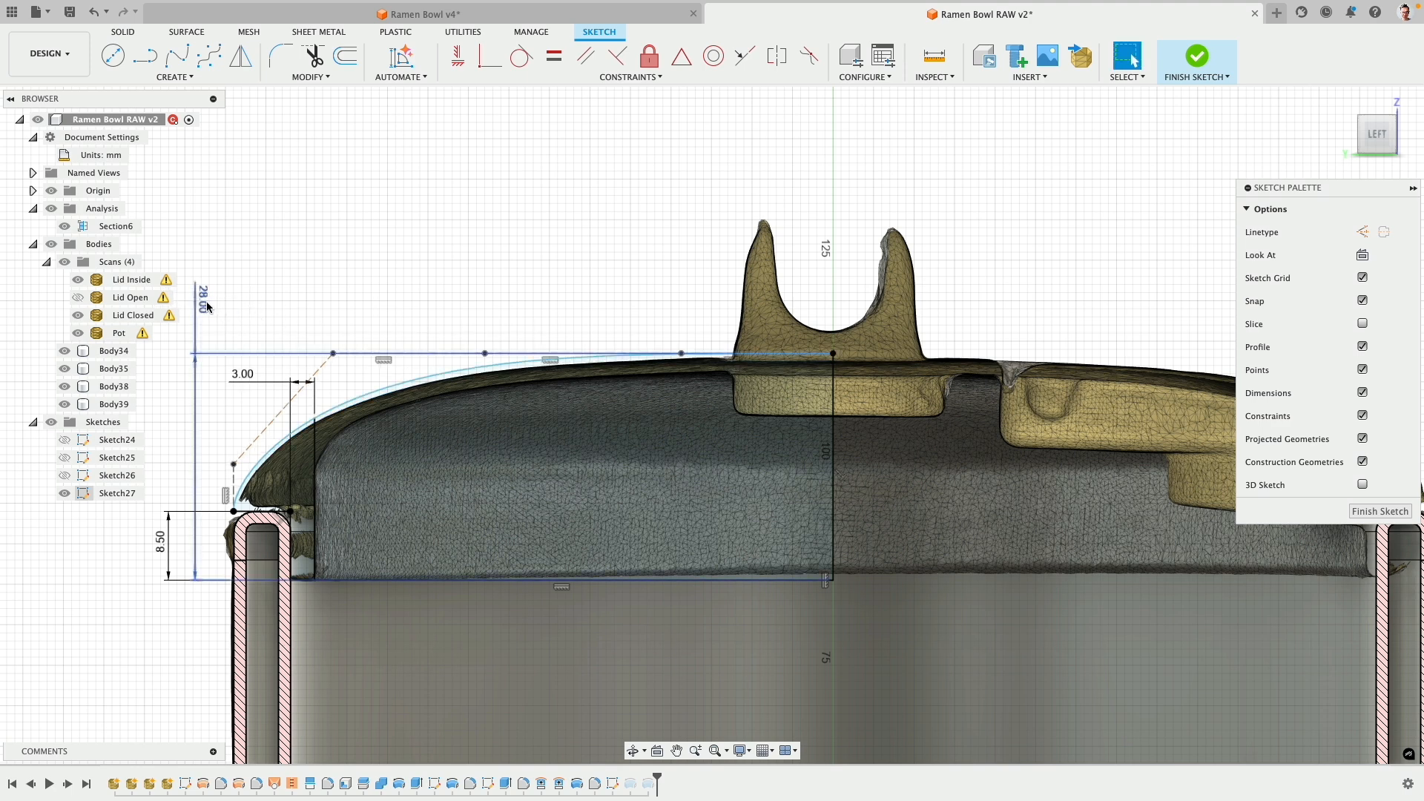
# - Set the overall lid height to 27.5 mm and finish the sketch
pyautogui.doubleClick(230, 318)
pyautogui.write('27.5')
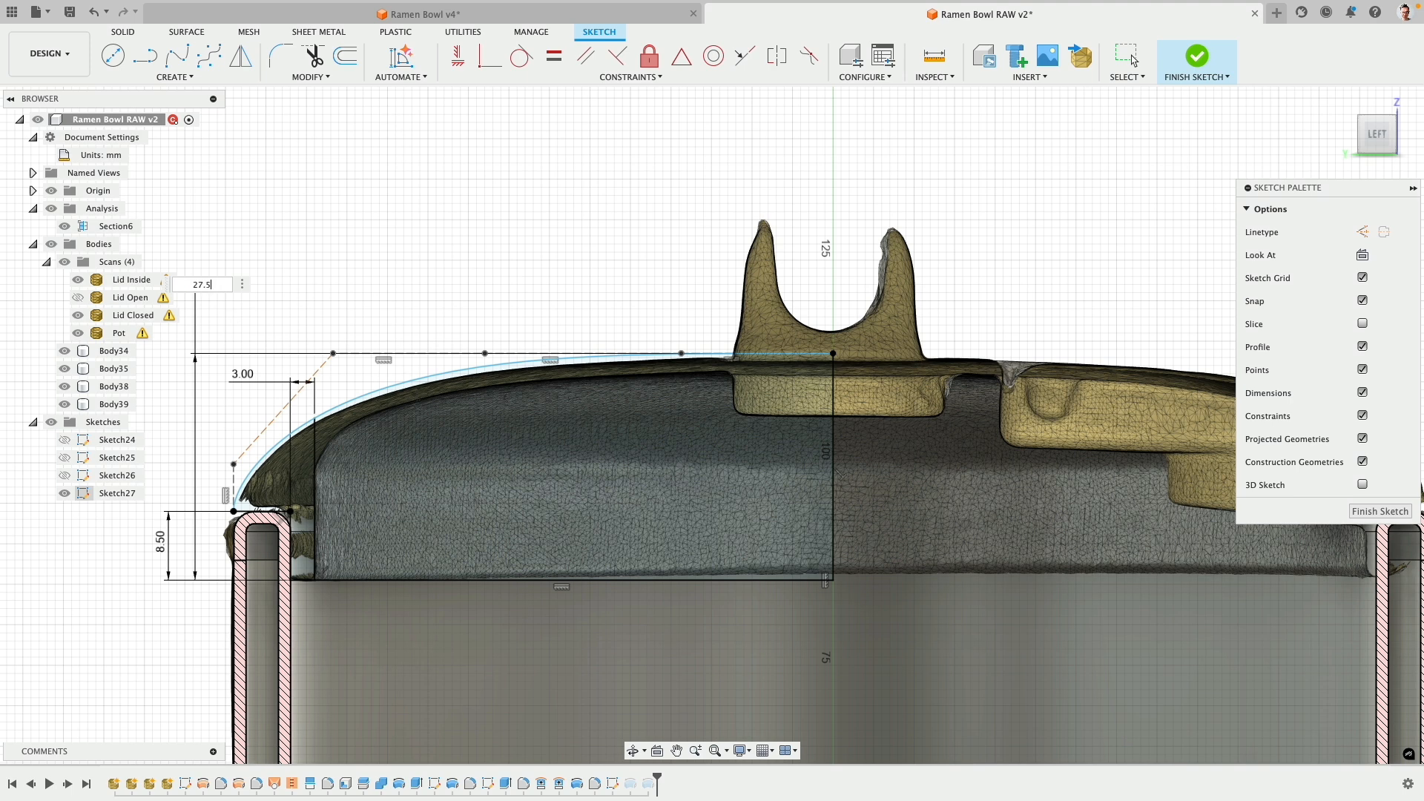
pyautogui.press('Return')
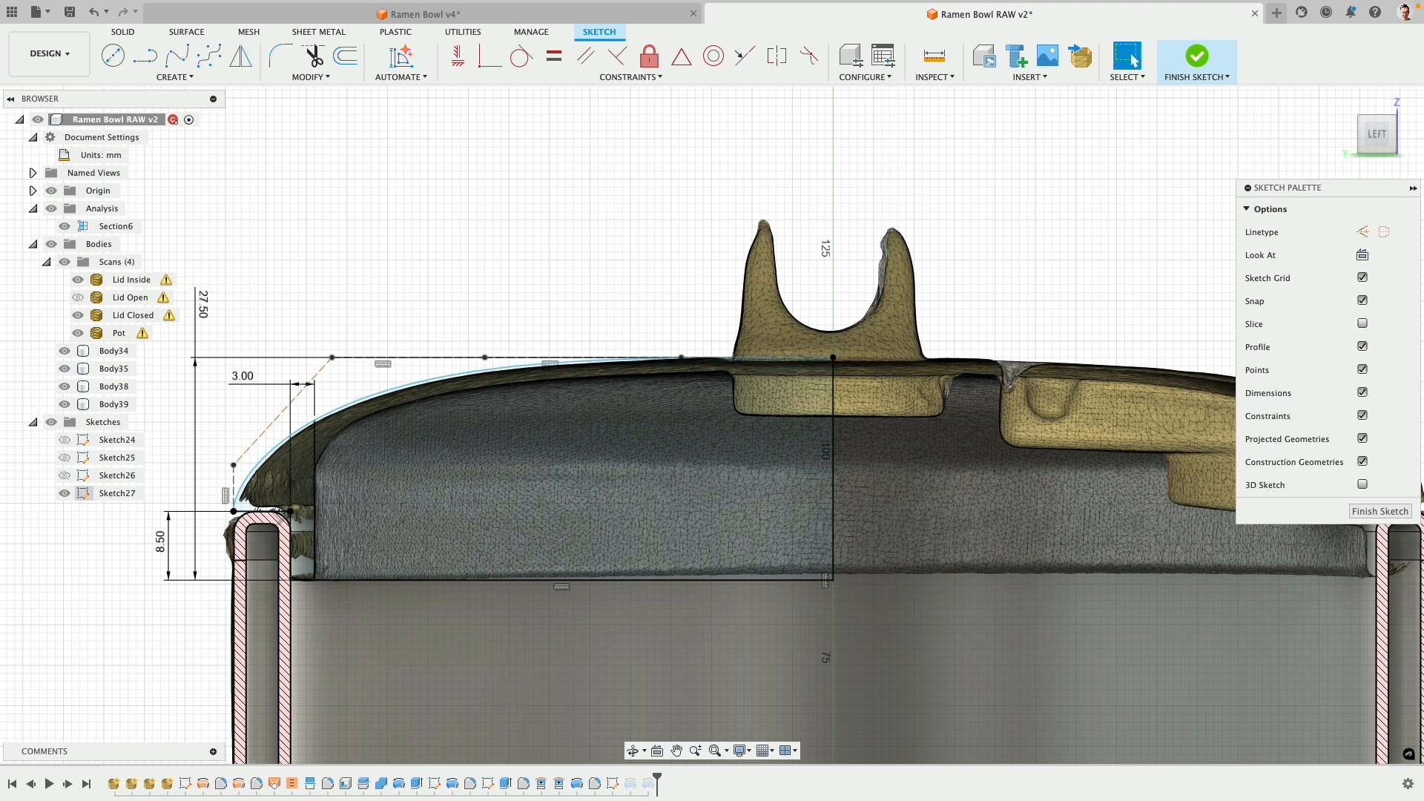
pyautogui.click(1362, 511)
pyautogui.scroll(3, 586, 260)
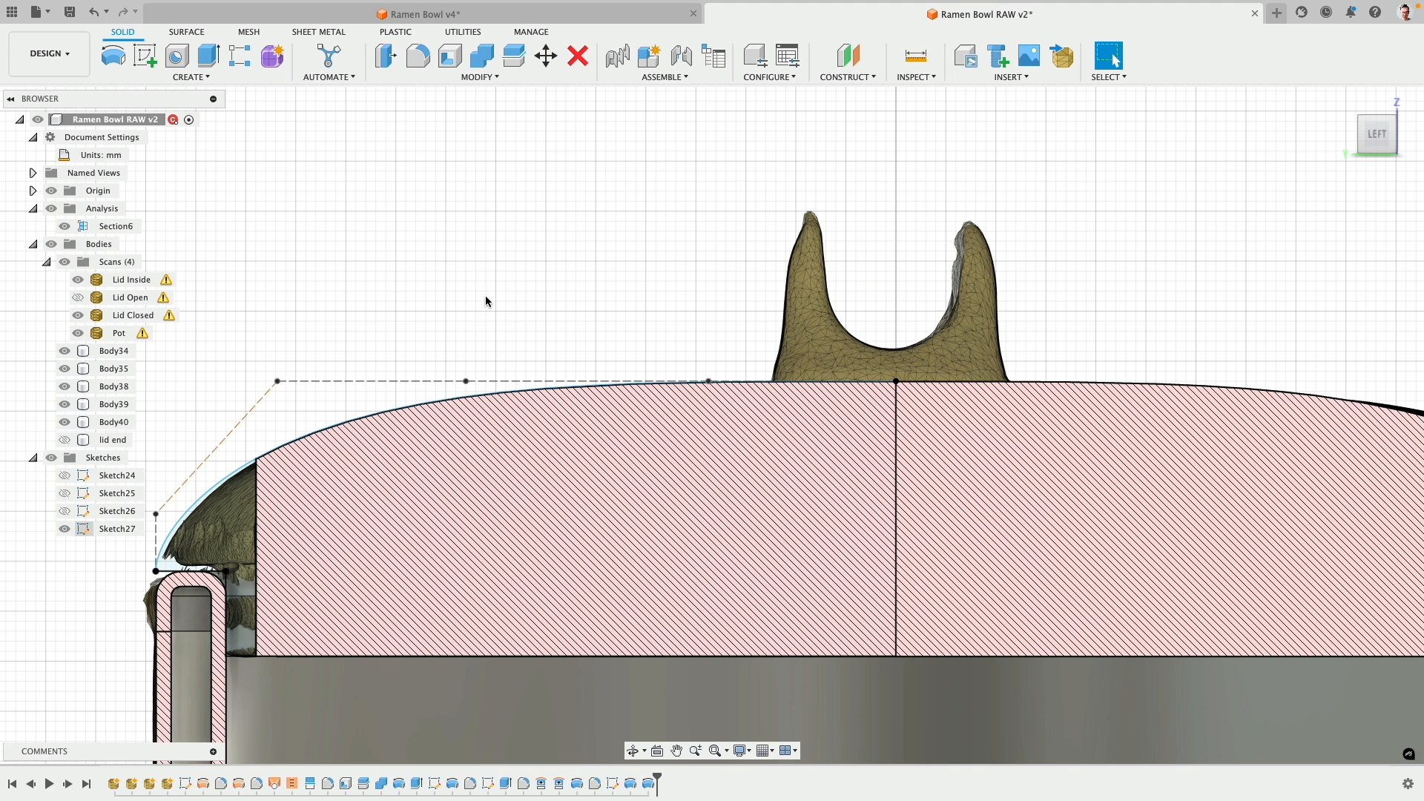
# - Hide Body34, Body35, Body38, Body39 and Body40 to leave the scans and Sketch27 shown
pyautogui.scroll(-4, 486, 297)
pyautogui.keyDown('shift'); pyautogui.moveTo(503, 245); pyautogui.dragTo(503, 279, button='middle'); pyautogui.keyUp('shift')
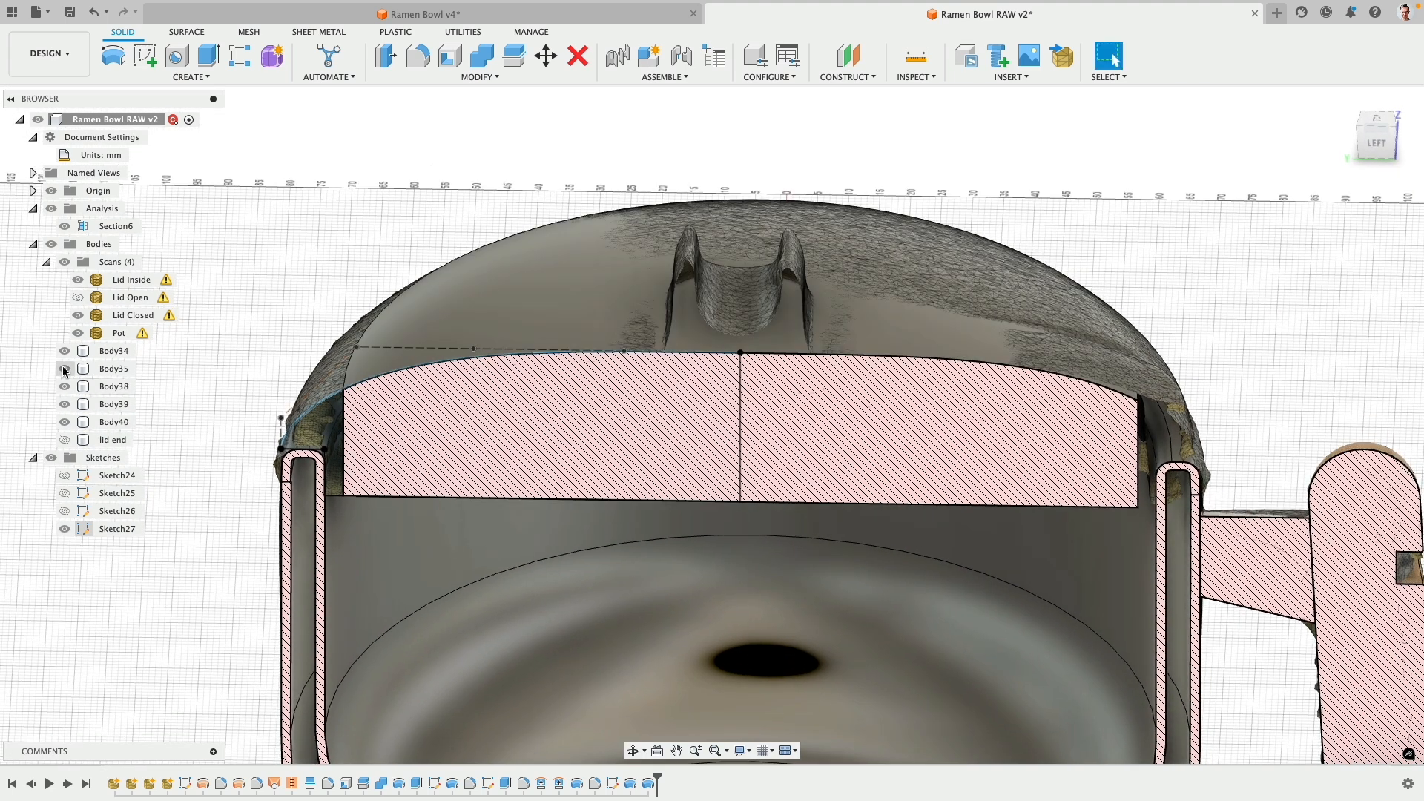
pyautogui.click(65, 422)
pyautogui.click(64, 405)
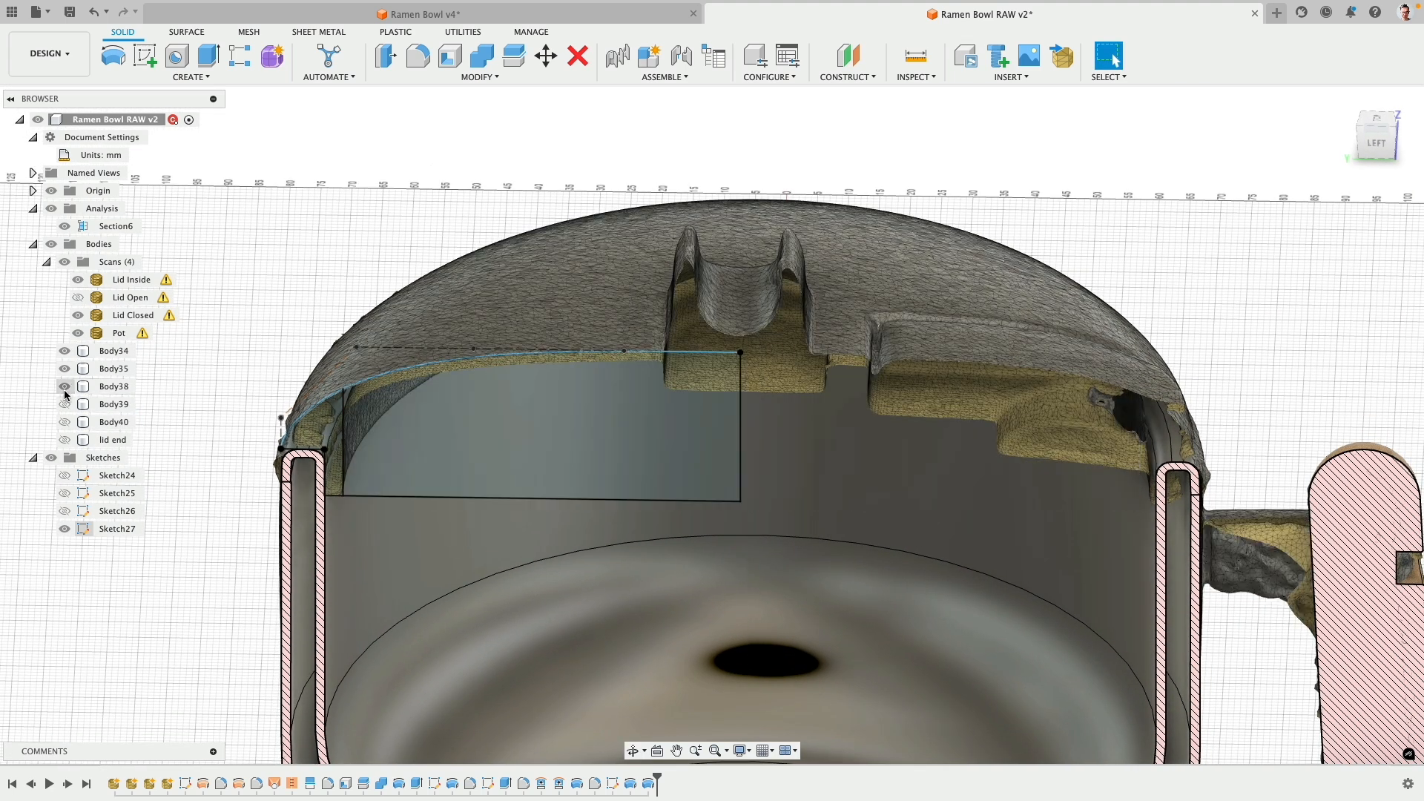
pyautogui.click(65, 387)
pyautogui.click(65, 369)
pyautogui.click(64, 350)
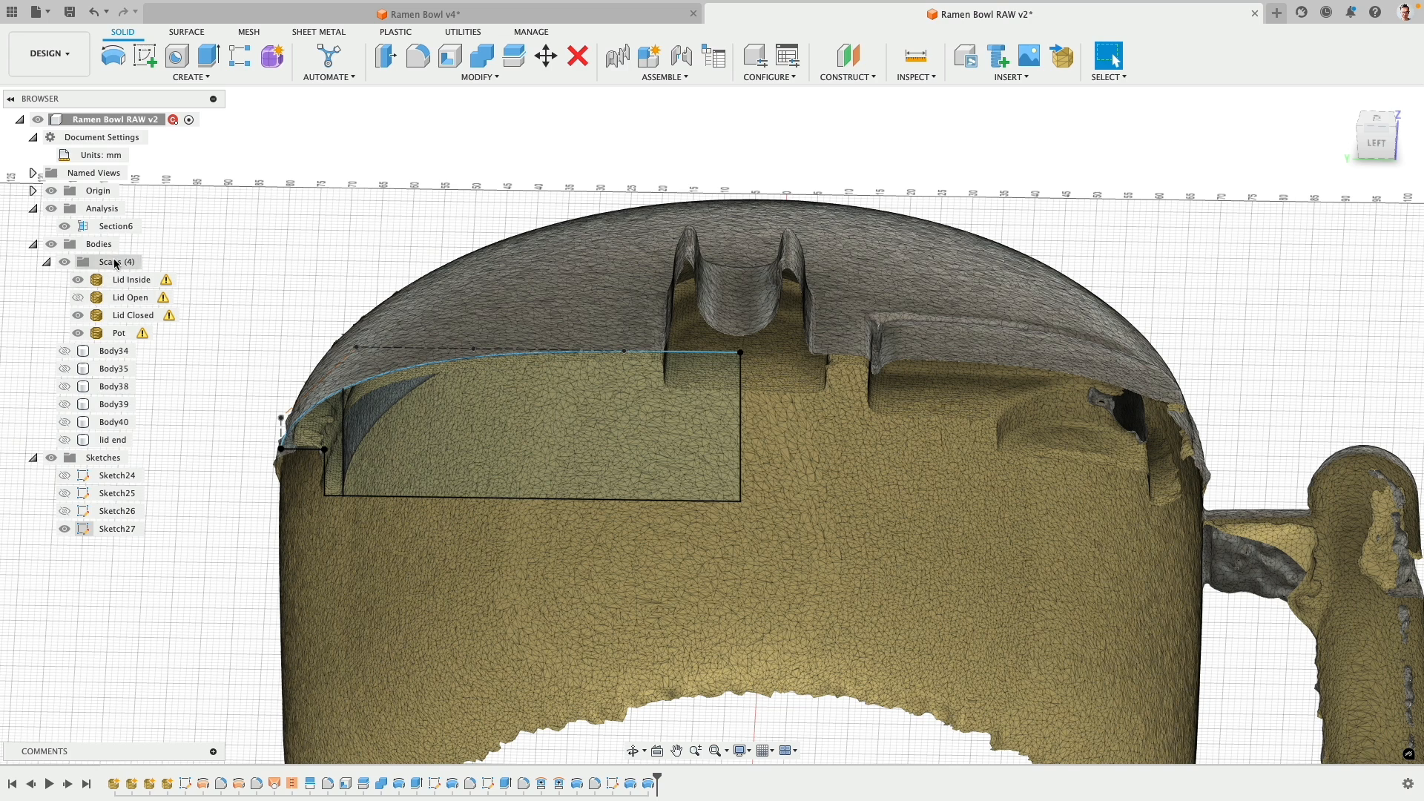
# - Create a new body group containing Body34, Body35, Body38 and Body39, and rename it "Bottom"
pyautogui.rightClick(116, 264)
pyautogui.click(135, 284)
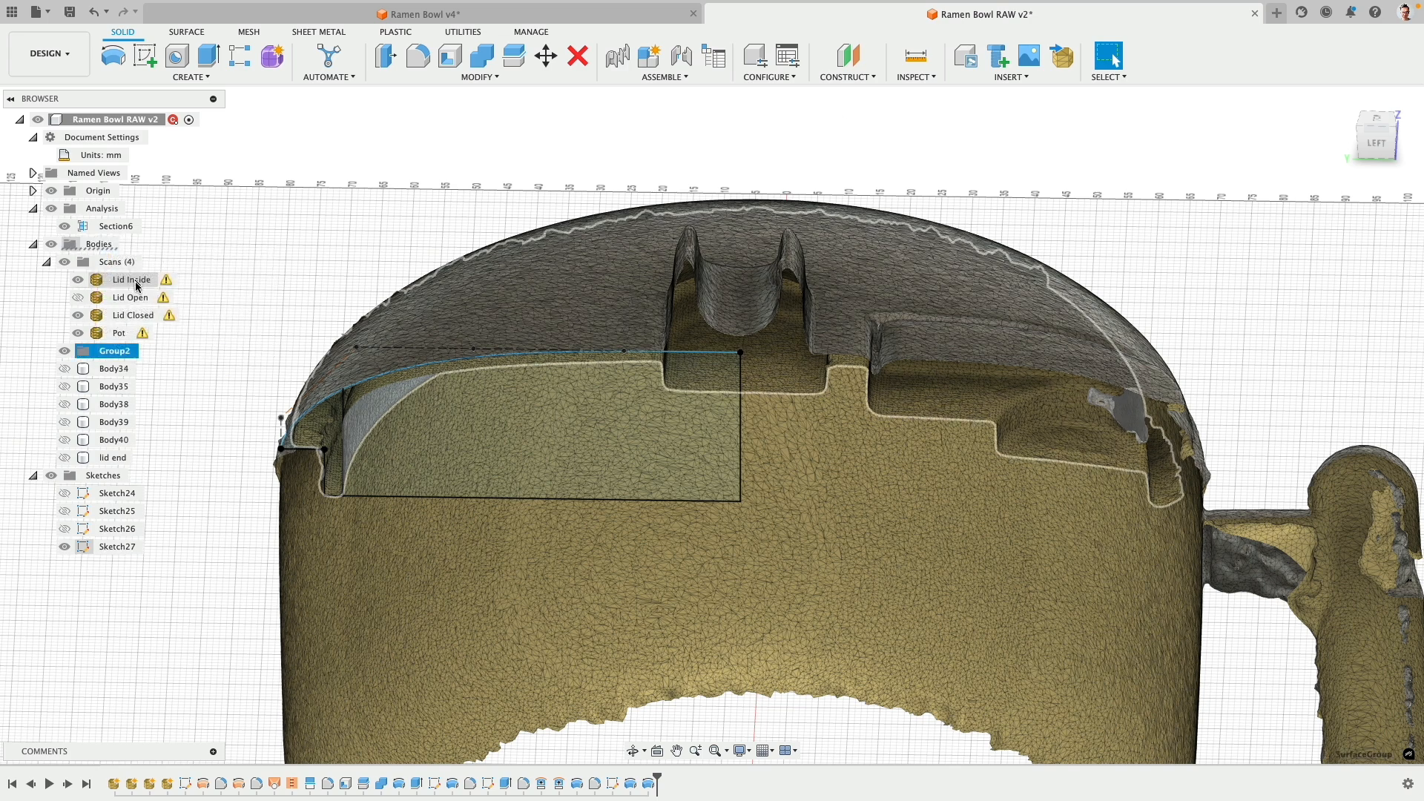
pyautogui.click(113, 441)
pyautogui.click(115, 422)
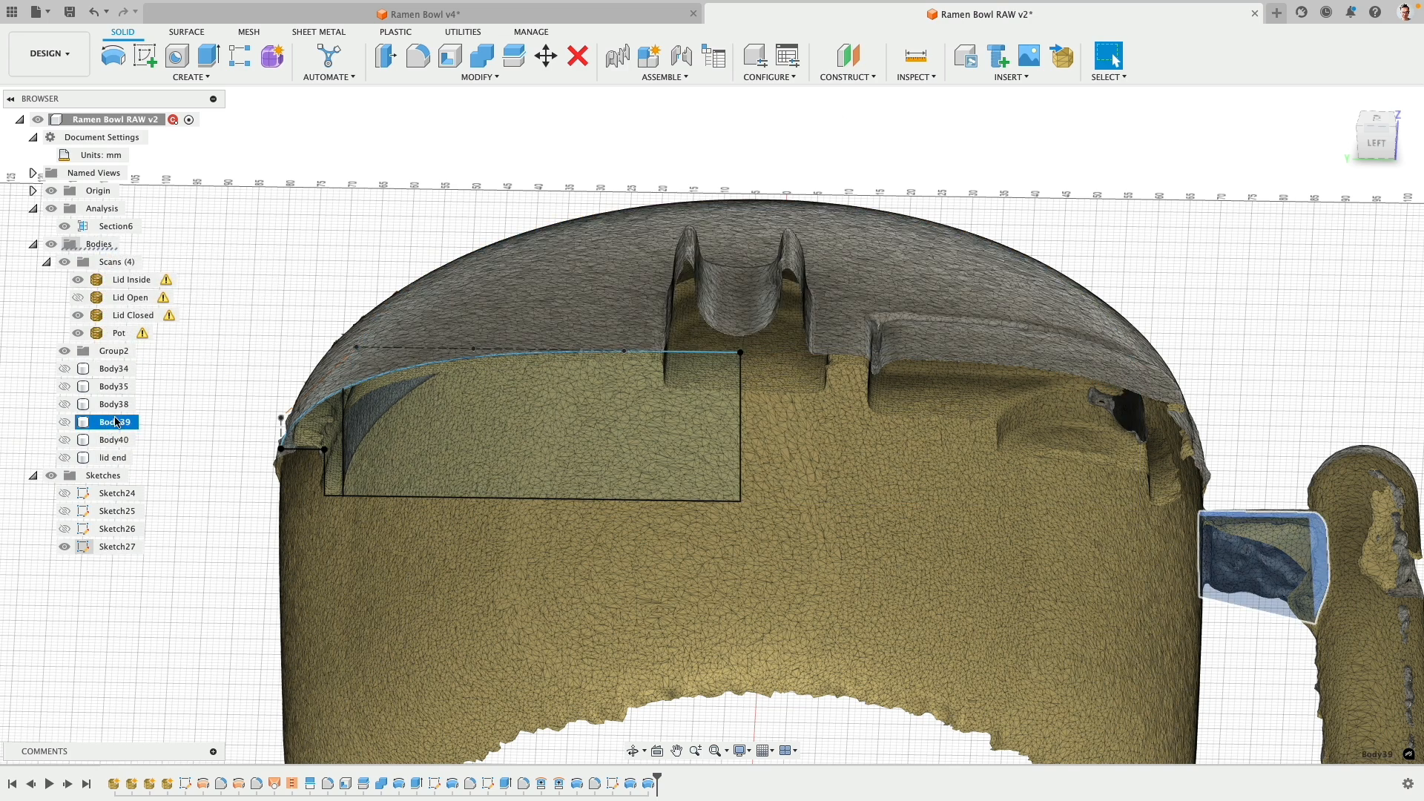
pyautogui.moveTo(115, 422); pyautogui.dragTo(117, 352)
pyautogui.rightClick(120, 351)
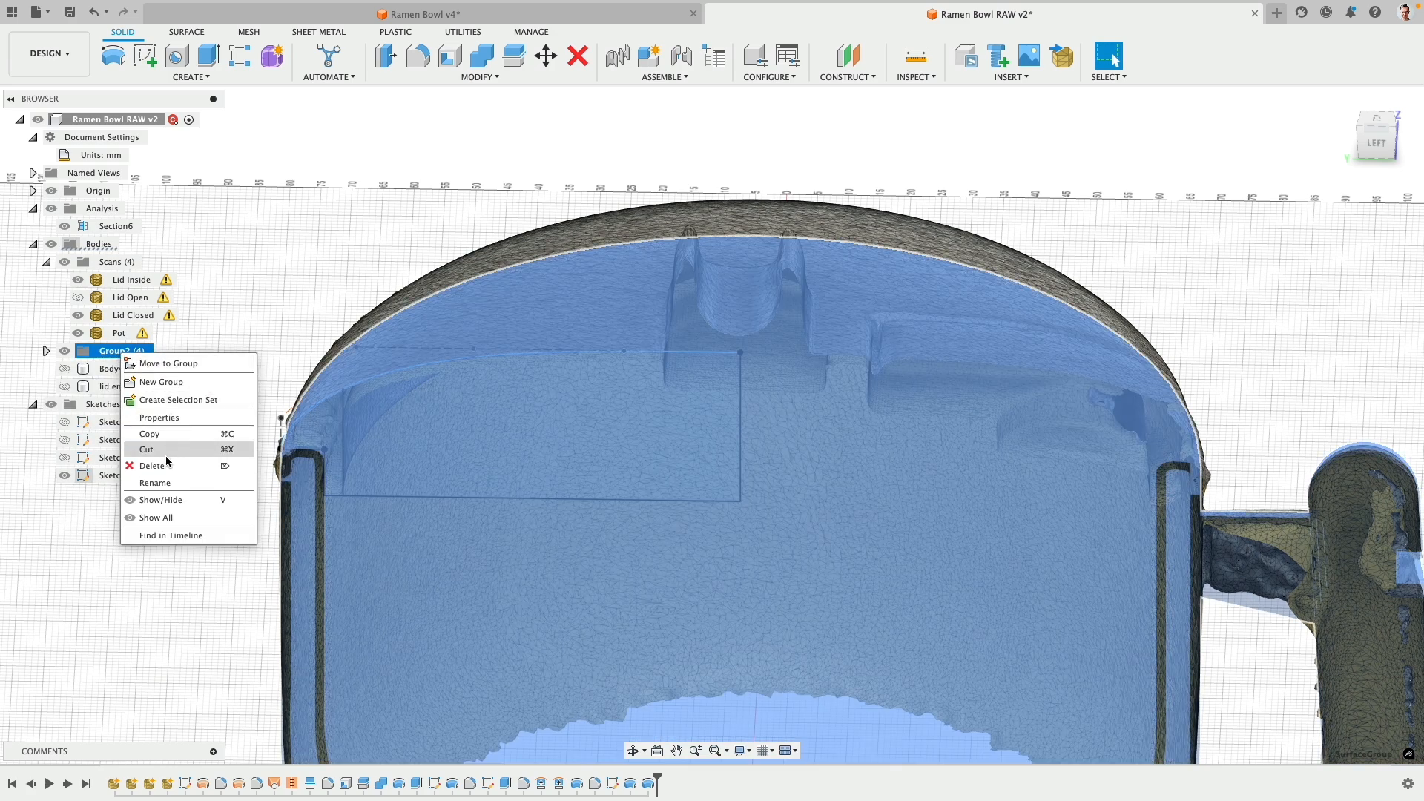
pyautogui.click(170, 483)
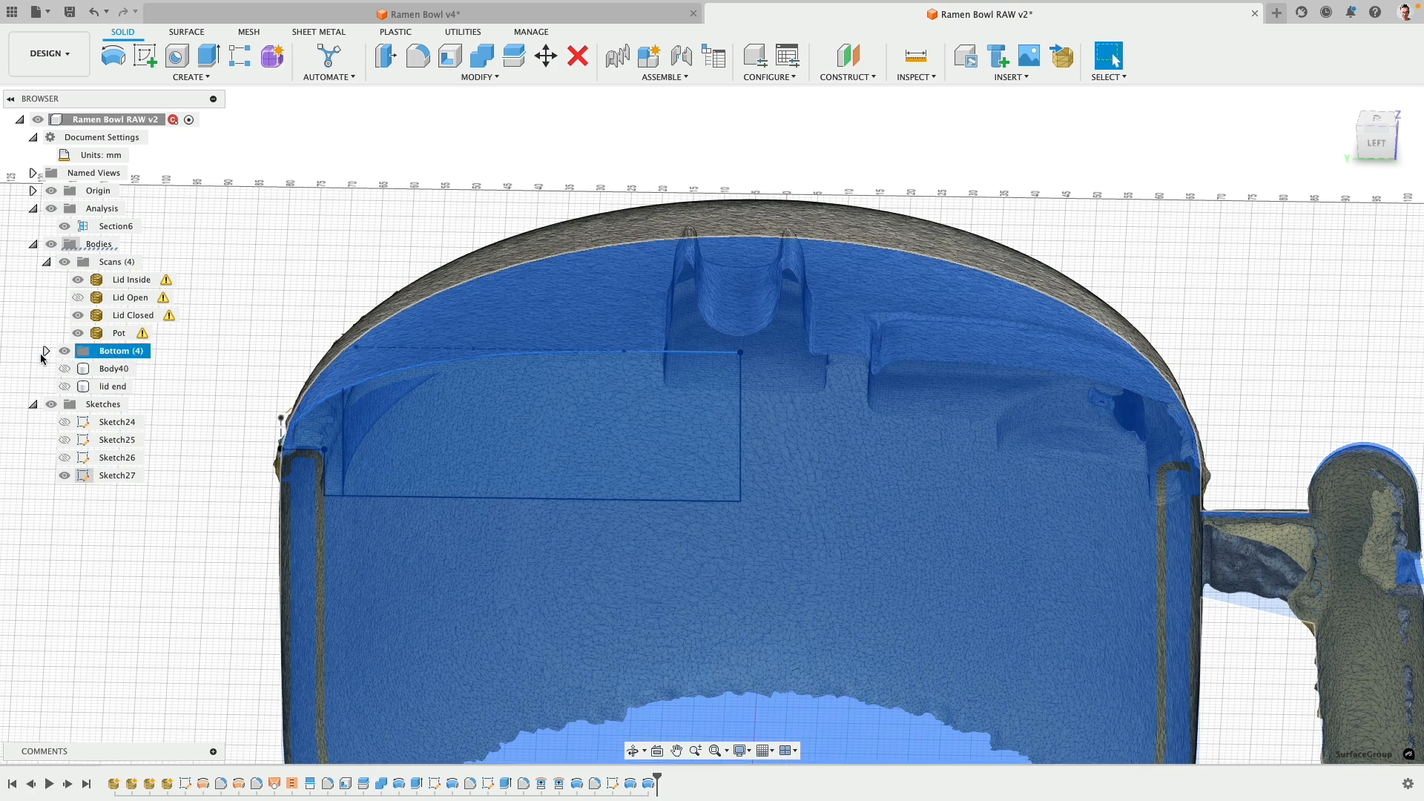
# - Make all four bodies inside the Bottom group visible, hide the group as a whole and collapse it
pyautogui.click(45, 352)
pyautogui.click(77, 423)
pyautogui.click(76, 406)
pyautogui.click(76, 389)
pyautogui.click(75, 371)
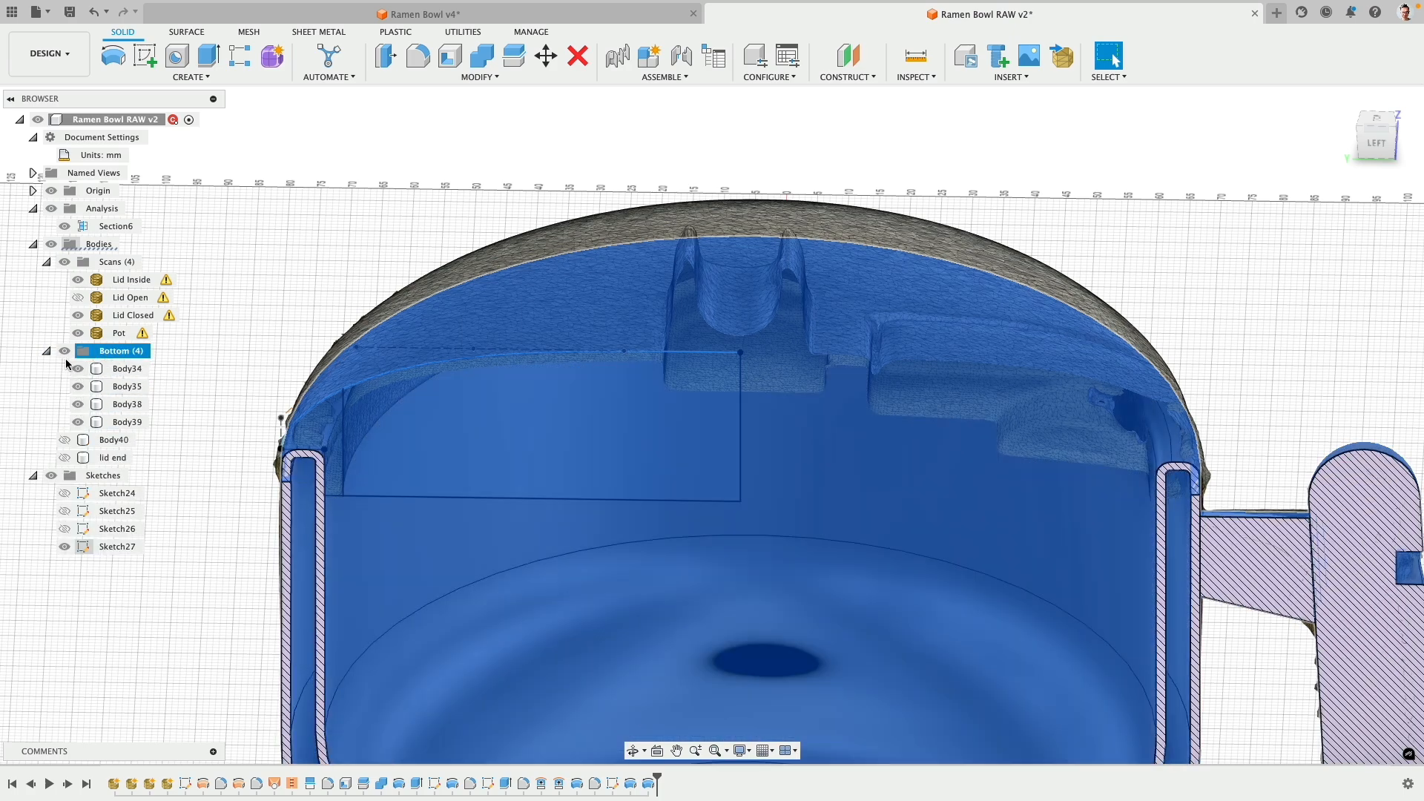
pyautogui.click(65, 353)
pyautogui.click(47, 351)
pyautogui.click(256, 311)
# - Hide Sketch27 and turn off the Section6 analysis to show the complete lid and pot scans from the front
pyautogui.keyDown('shift'); pyautogui.moveTo(218, 419); pyautogui.dragTo(279, 189, button='middle'); pyautogui.keyUp('shift')
pyautogui.click(65, 476)
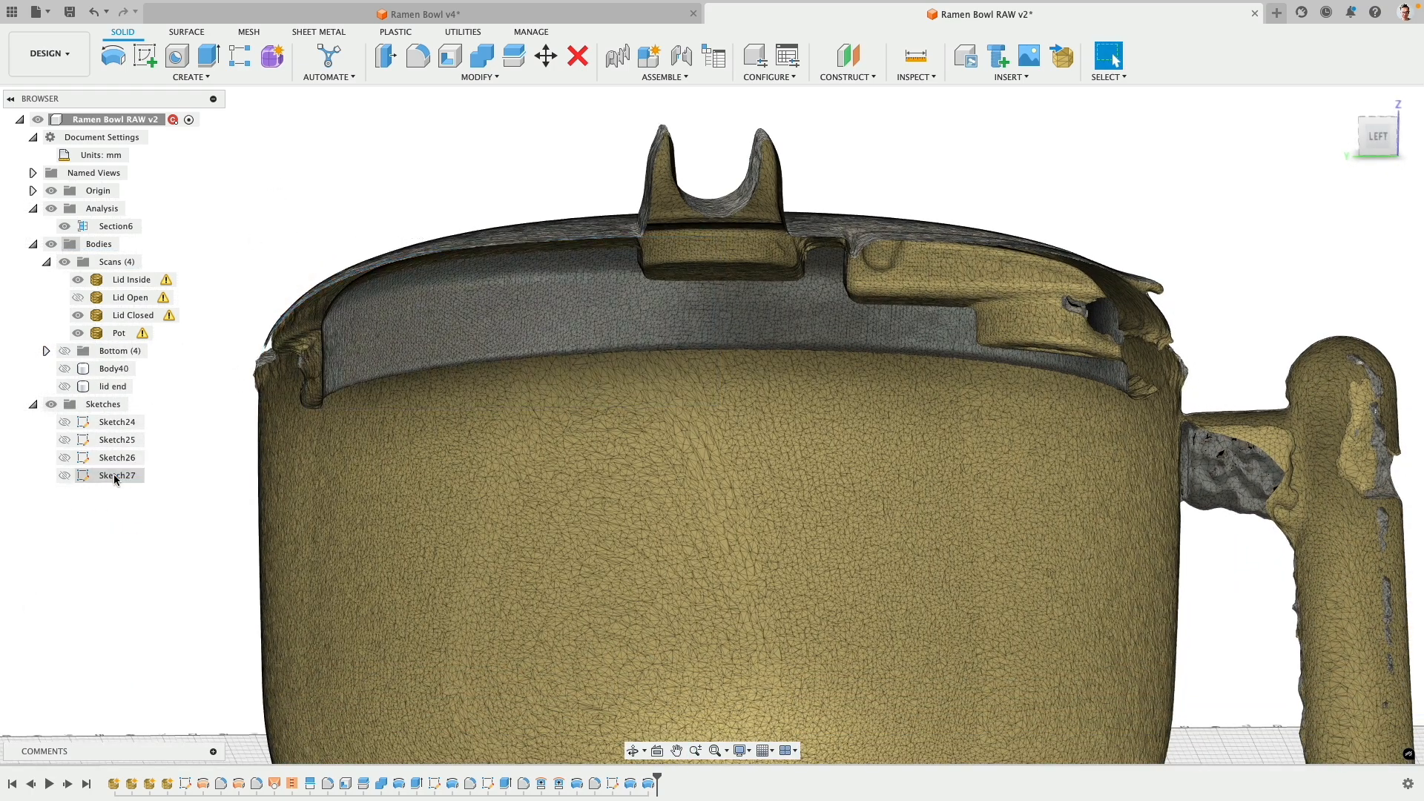
pyautogui.click(1380, 136)
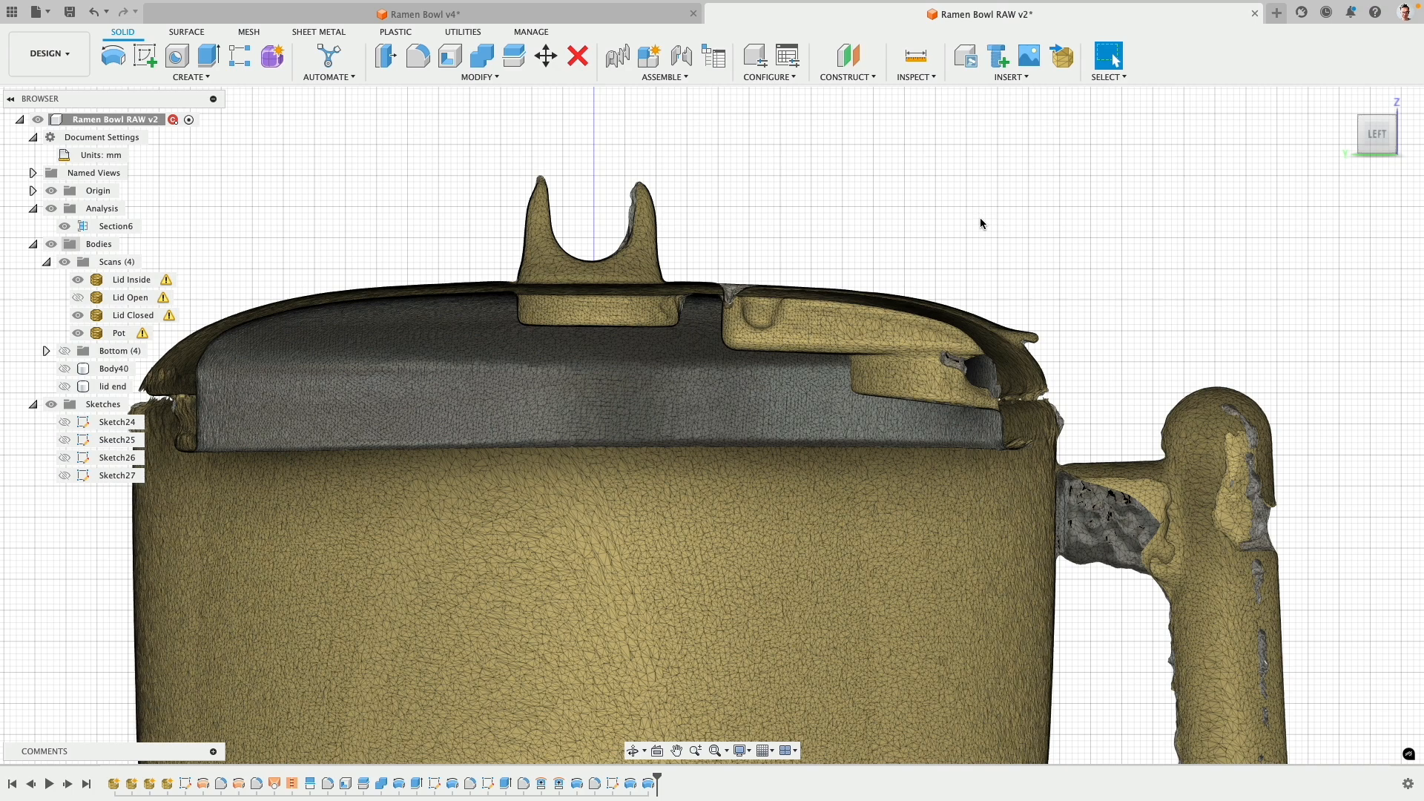
pyautogui.keyDown('shift'); pyautogui.moveTo(874, 241); pyautogui.dragTo(449, 415, button='middle'); pyautogui.keyUp('shift')
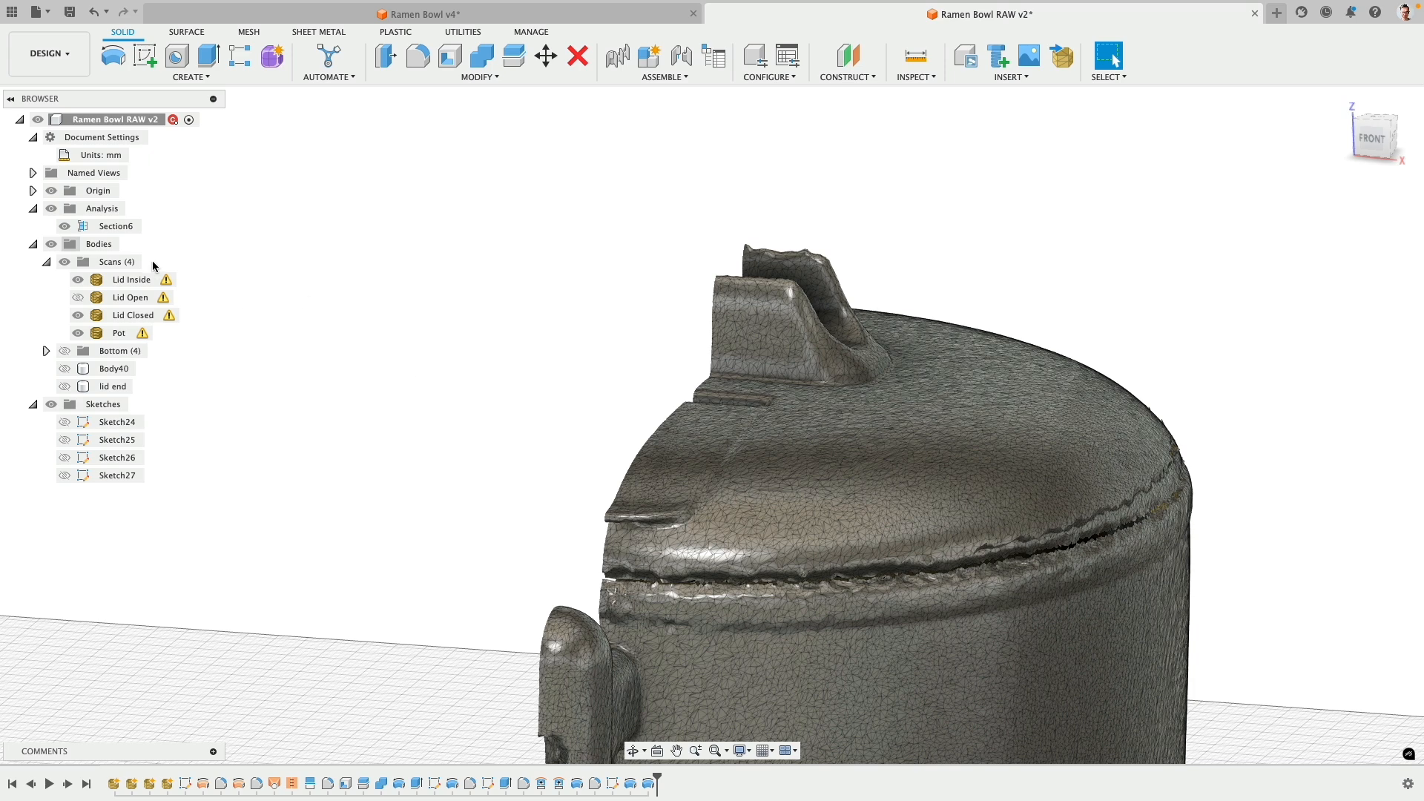
pyautogui.click(64, 227)
pyautogui.click(435, 355)
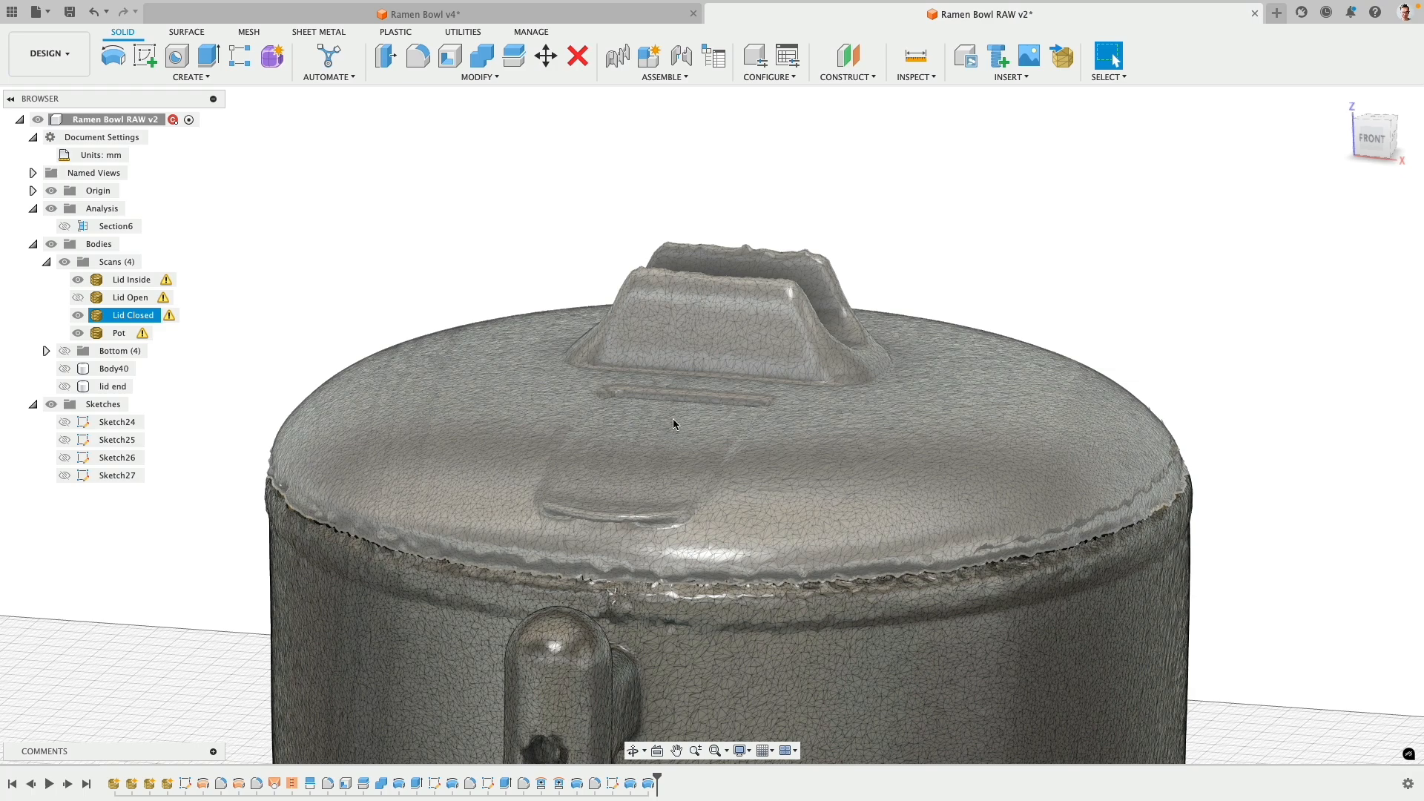
pyautogui.click(243, 253)
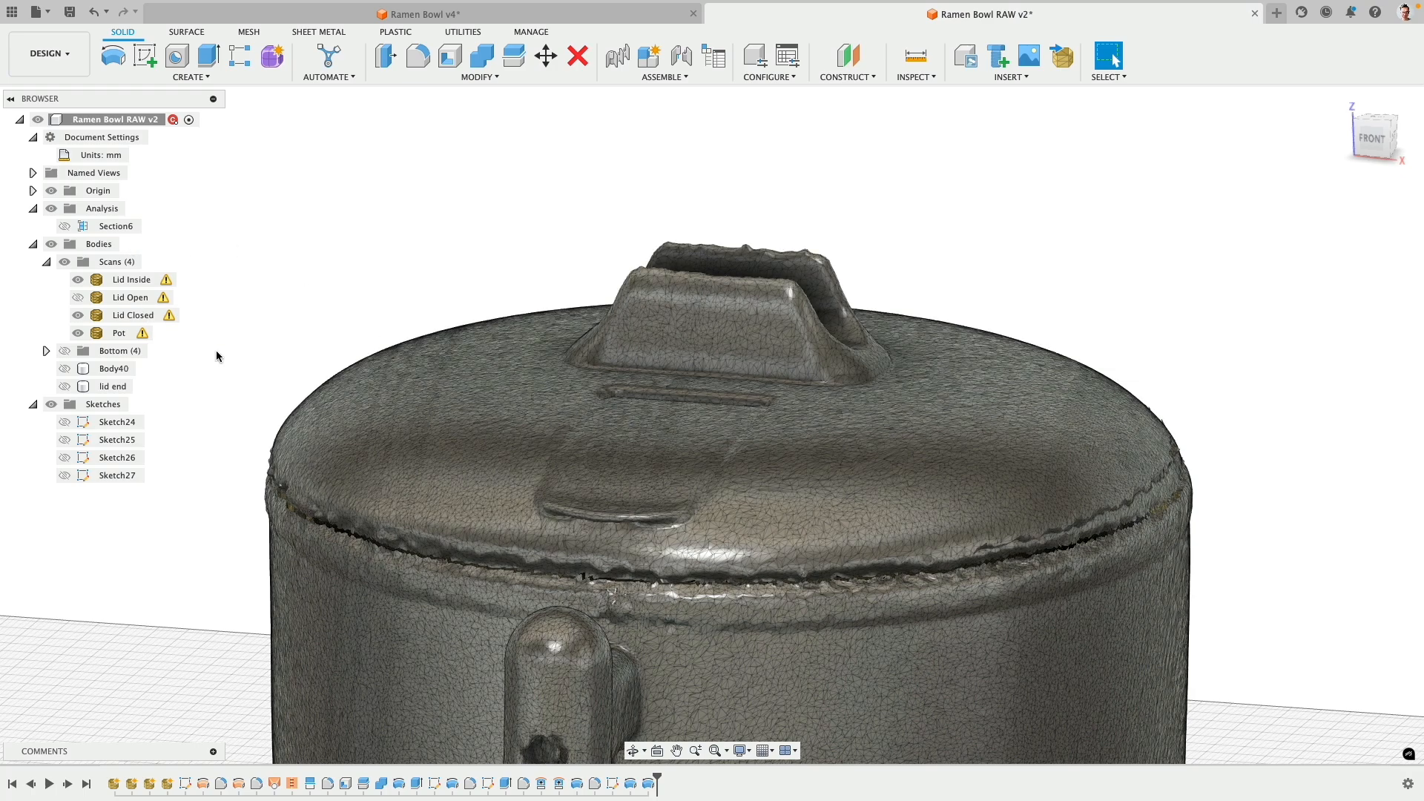
# - Turn on the Section6 analysis in the left view and start a sketch on the plane cutting through the lid handle
pyautogui.keyDown('shift'); pyautogui.moveTo(379, 256); pyautogui.dragTo(550, 249, button='middle'); pyautogui.keyUp('shift')
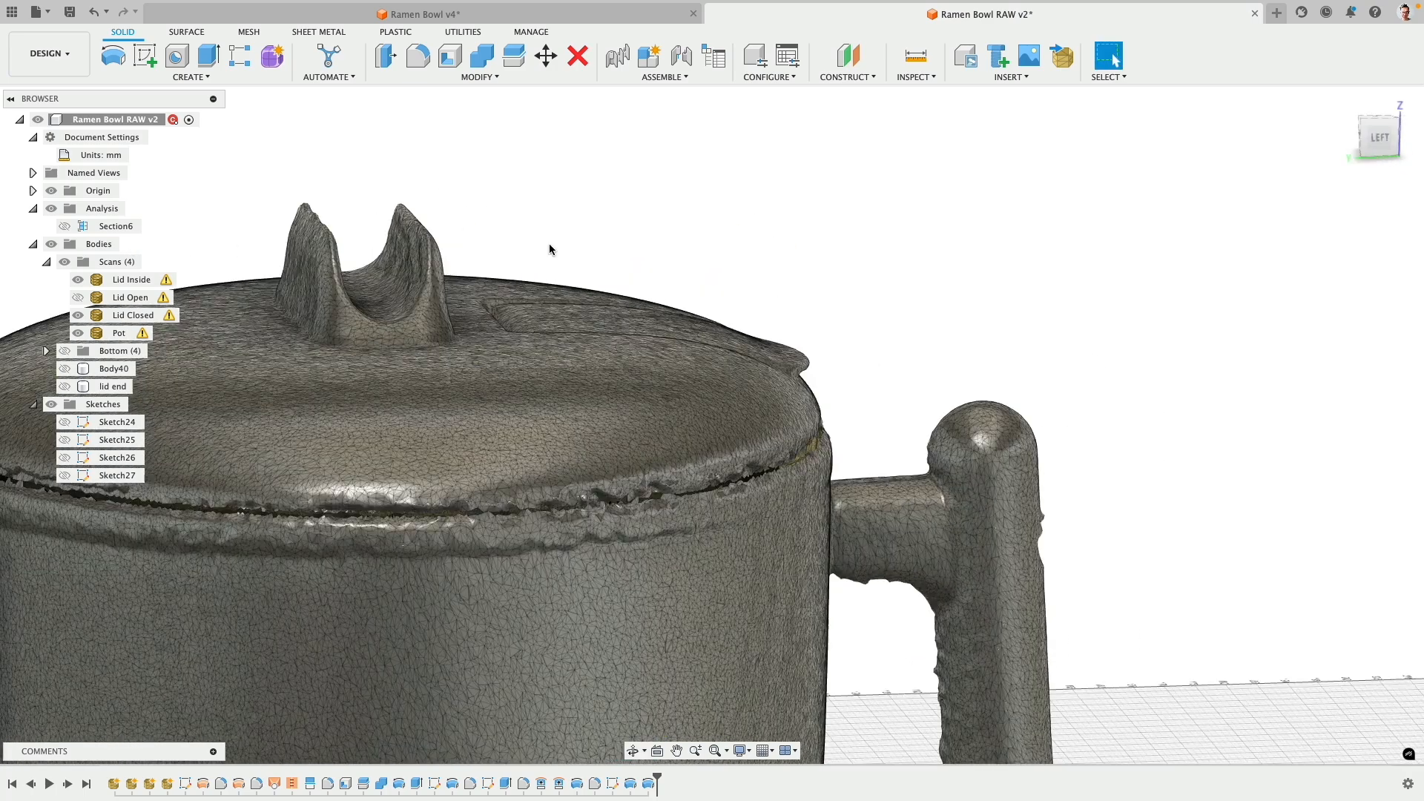
pyautogui.click(1378, 138)
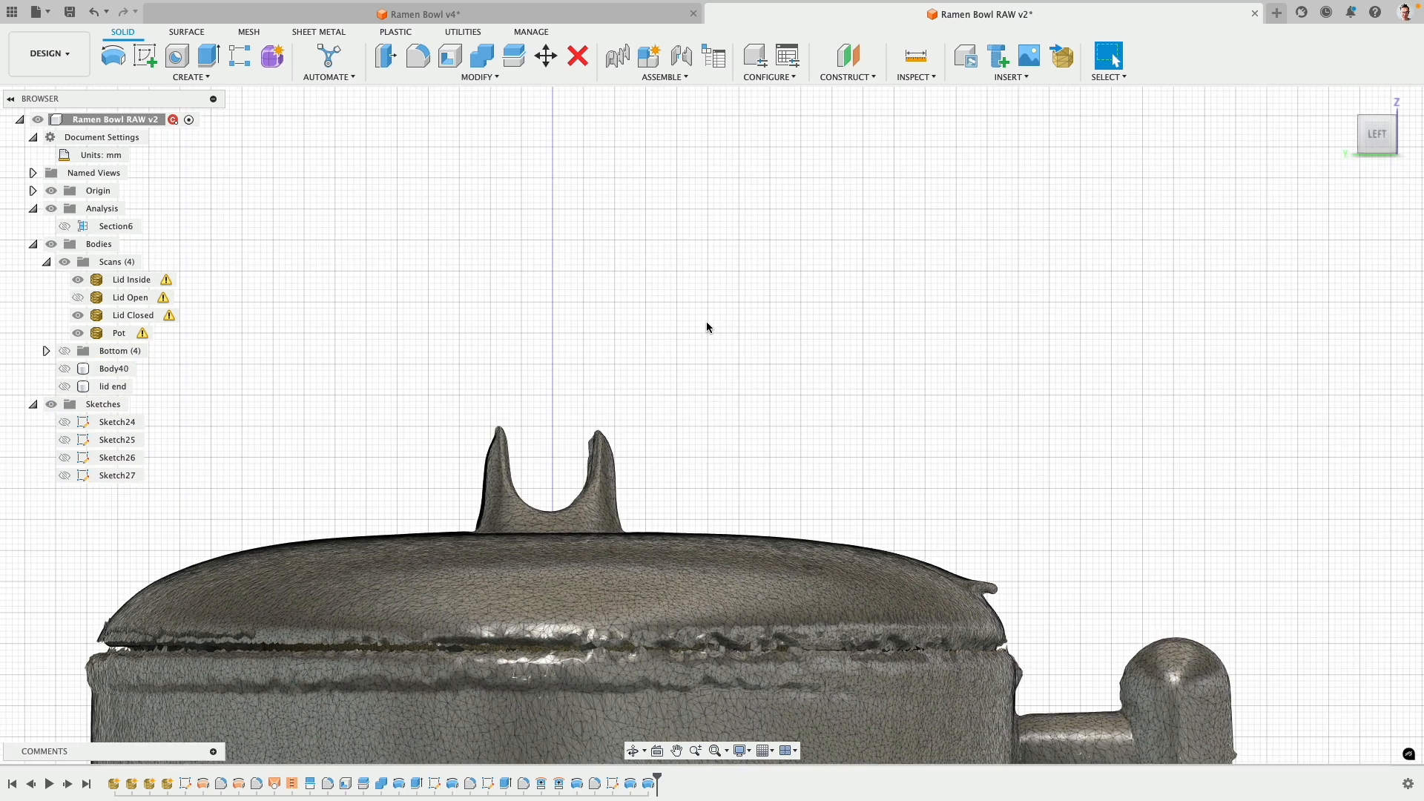
pyautogui.click(64, 227)
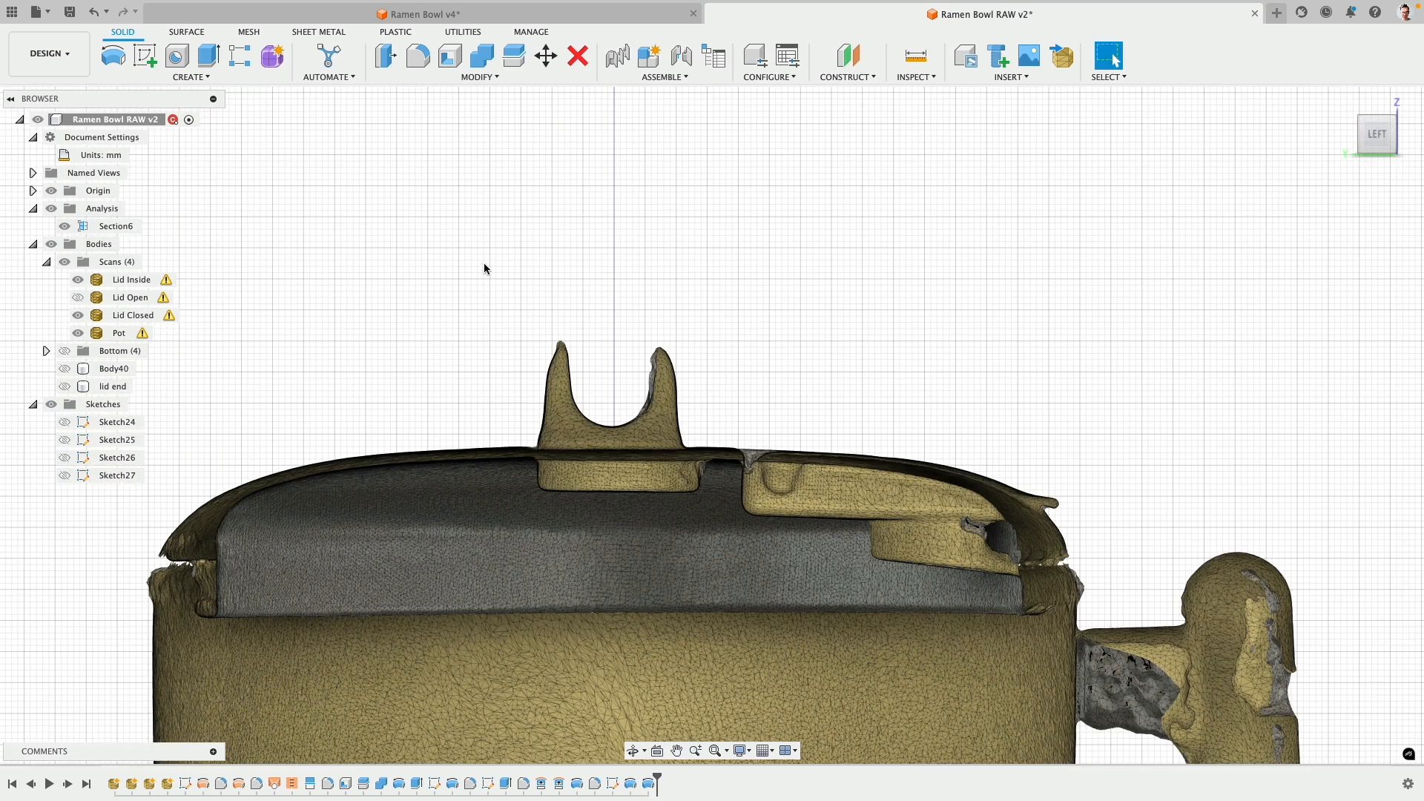
pyautogui.scroll(3, 562, 340)
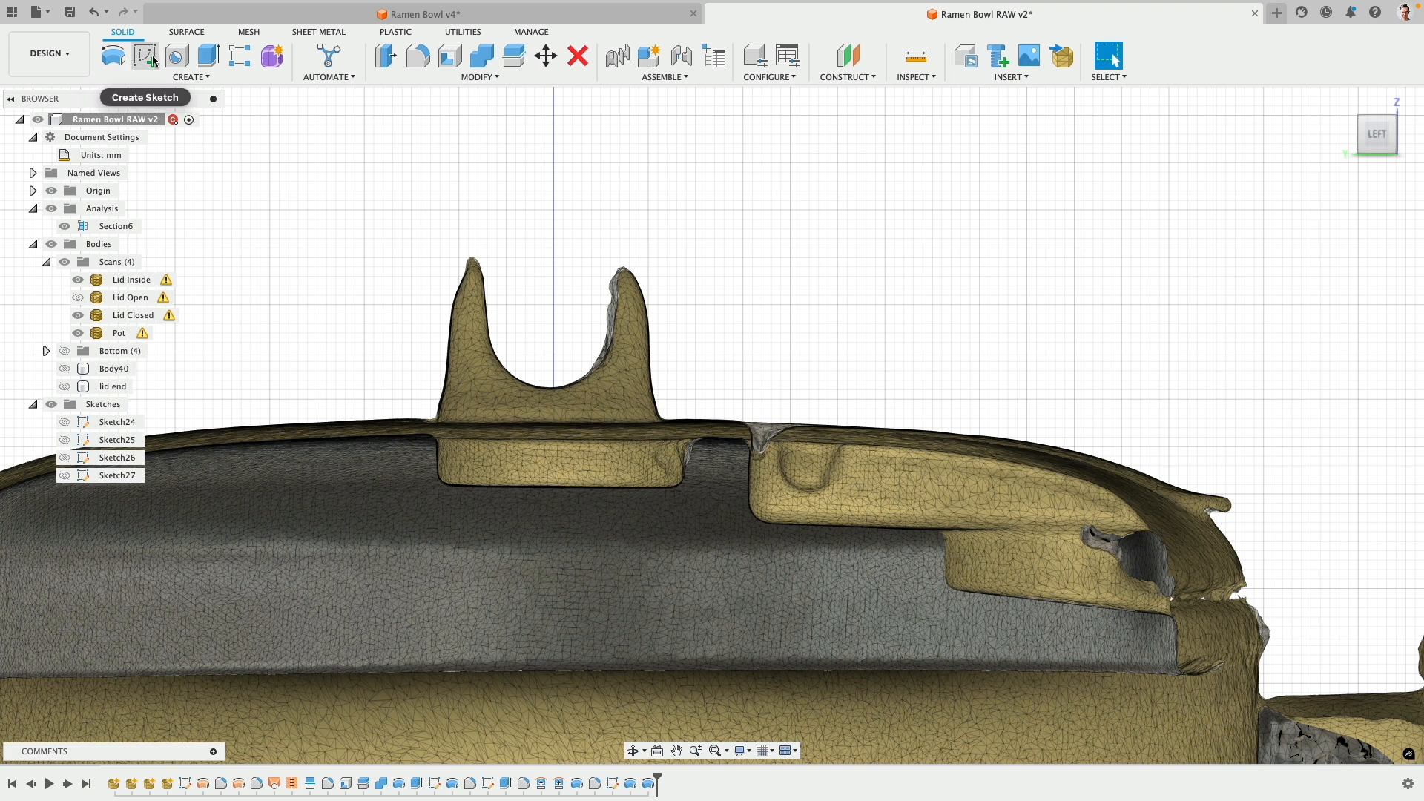
pyautogui.click(146, 56)
pyautogui.click(563, 357)
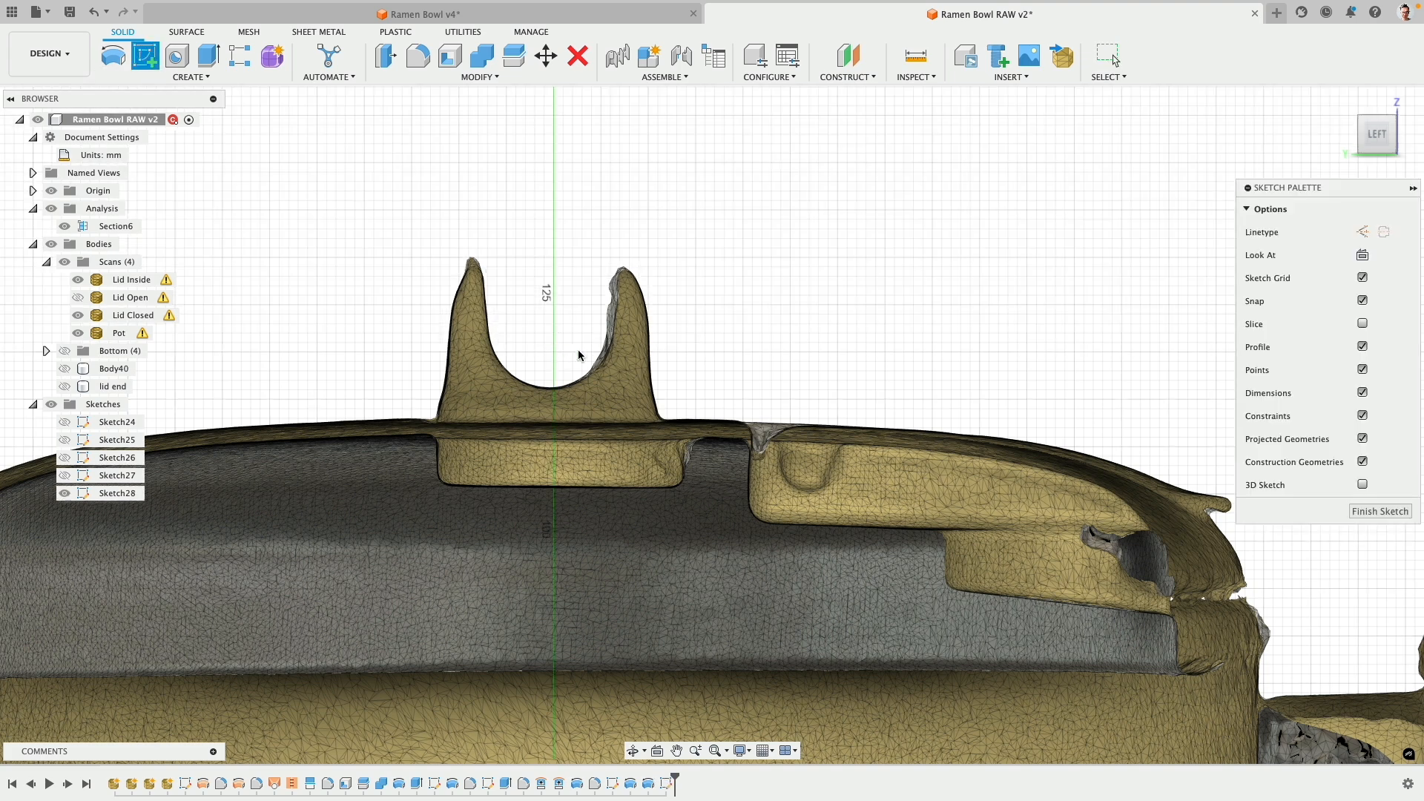
# - Draw a closed trapezoid above the scanned lid handle, with a horizontal base and a shorter parallel top line
pyautogui.press('l')
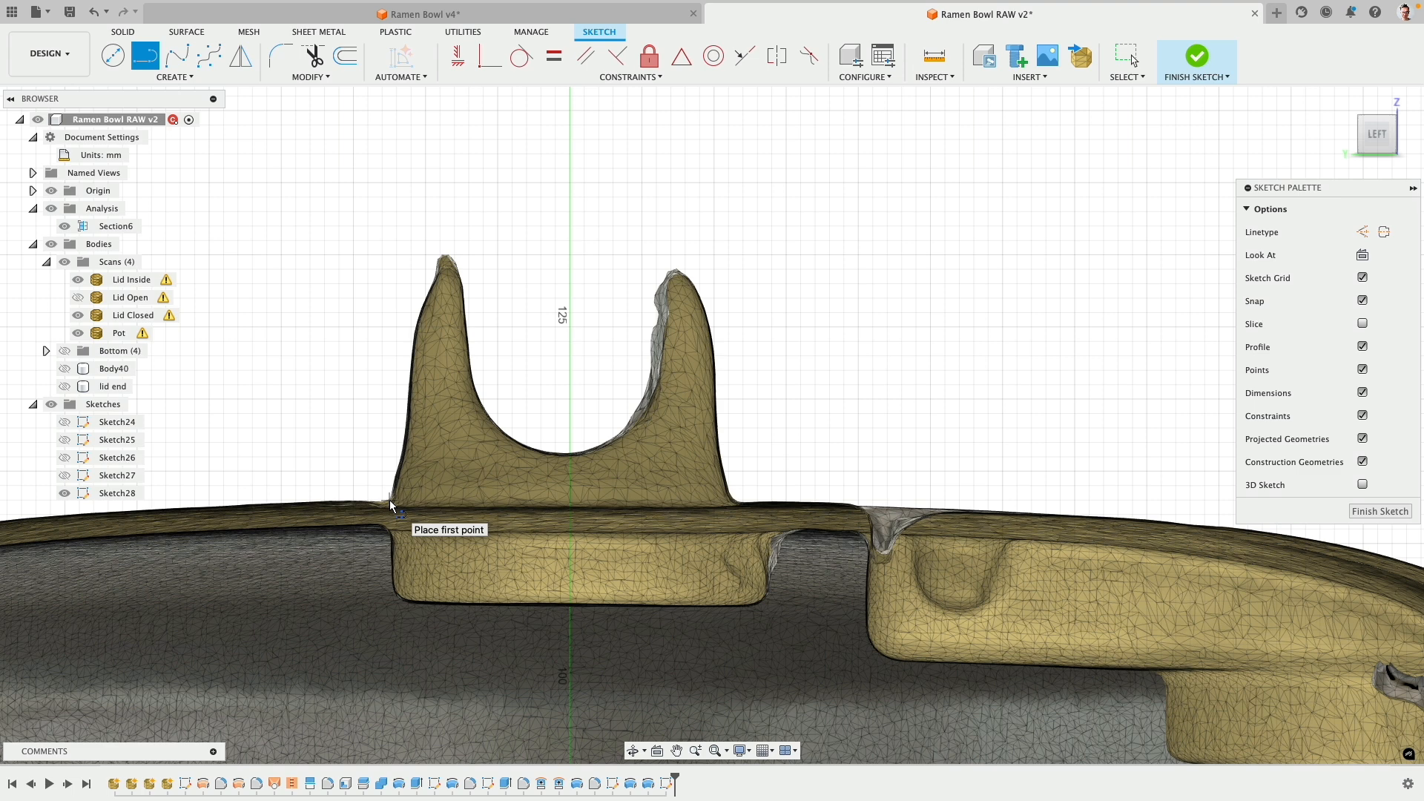
pyautogui.click(396, 212)
pyautogui.click(713, 211)
pyautogui.click(612, 124)
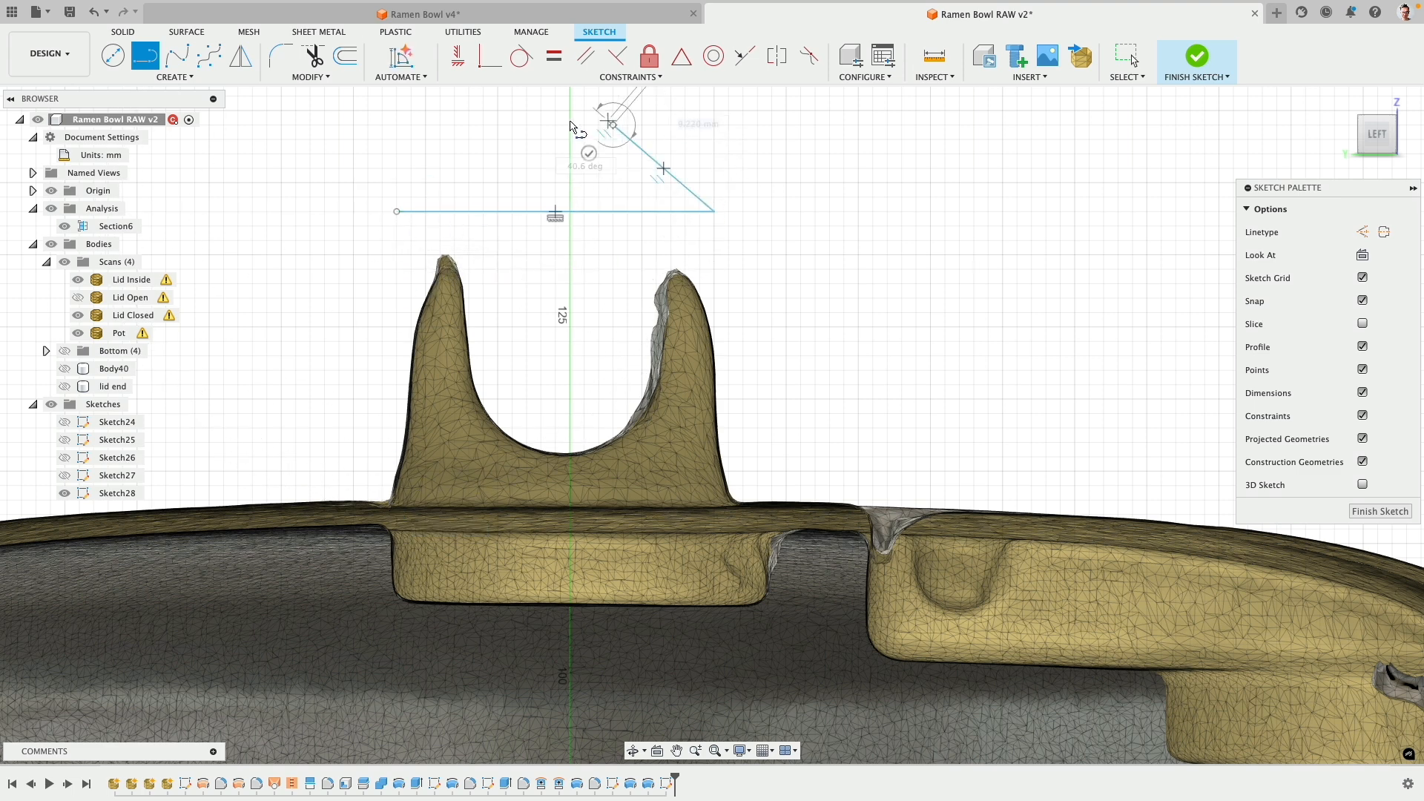
pyautogui.click(454, 124)
pyautogui.click(397, 211)
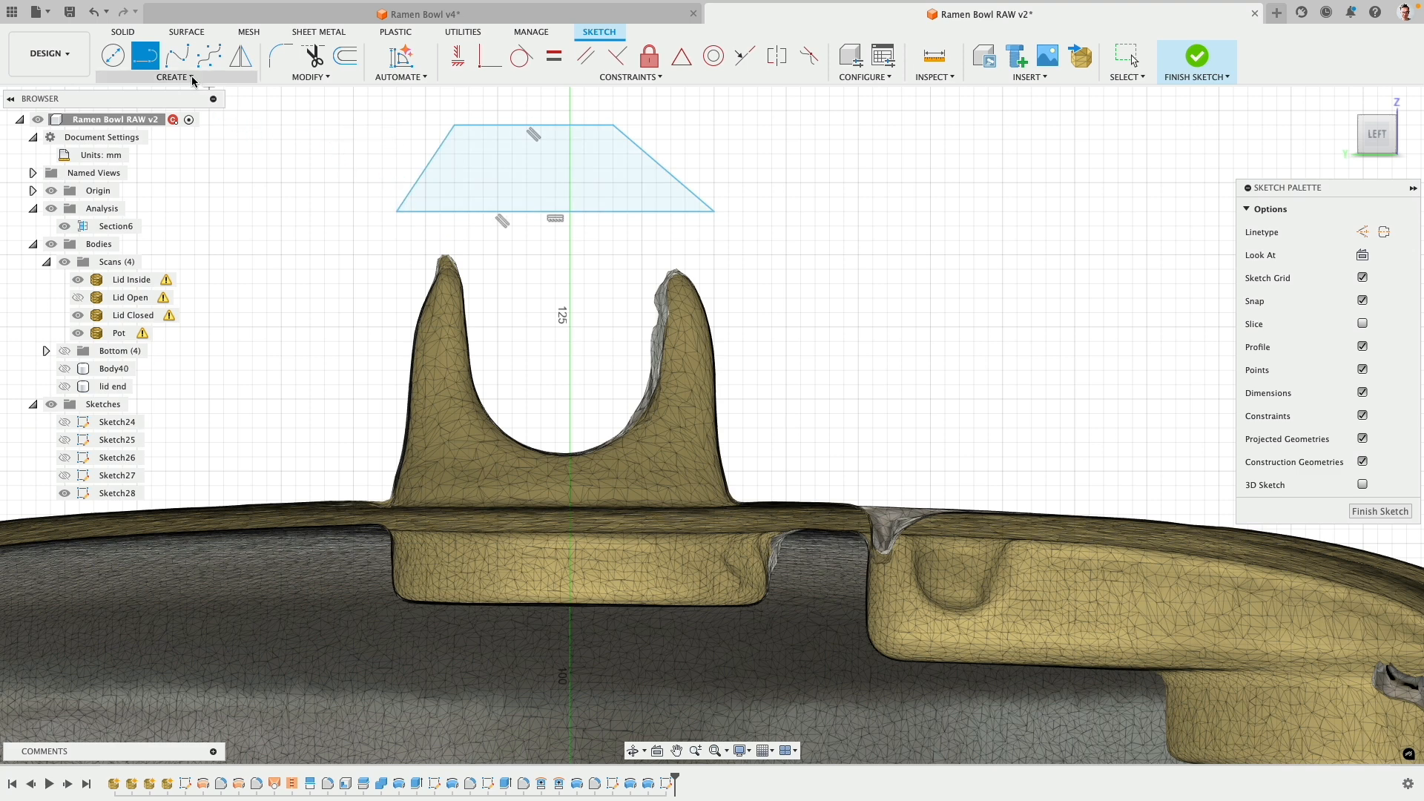
# - Place points at the midpoints of the trapezoid's top and bottom lines and constrain them vertically to each other
pyautogui.click(192, 77)
pyautogui.click(69, 233)
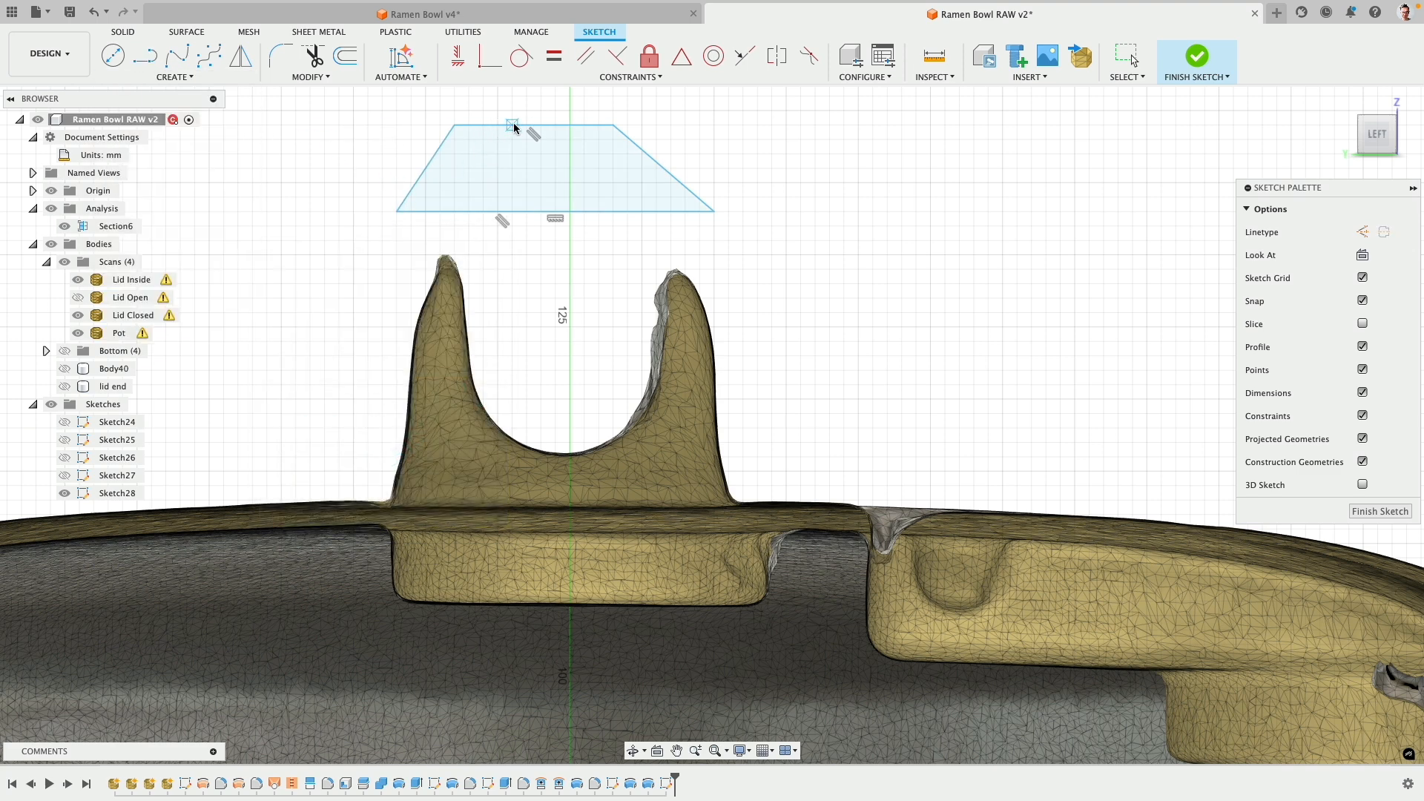
pyautogui.click(534, 124)
pyautogui.click(458, 56)
pyautogui.click(534, 125)
pyautogui.click(556, 213)
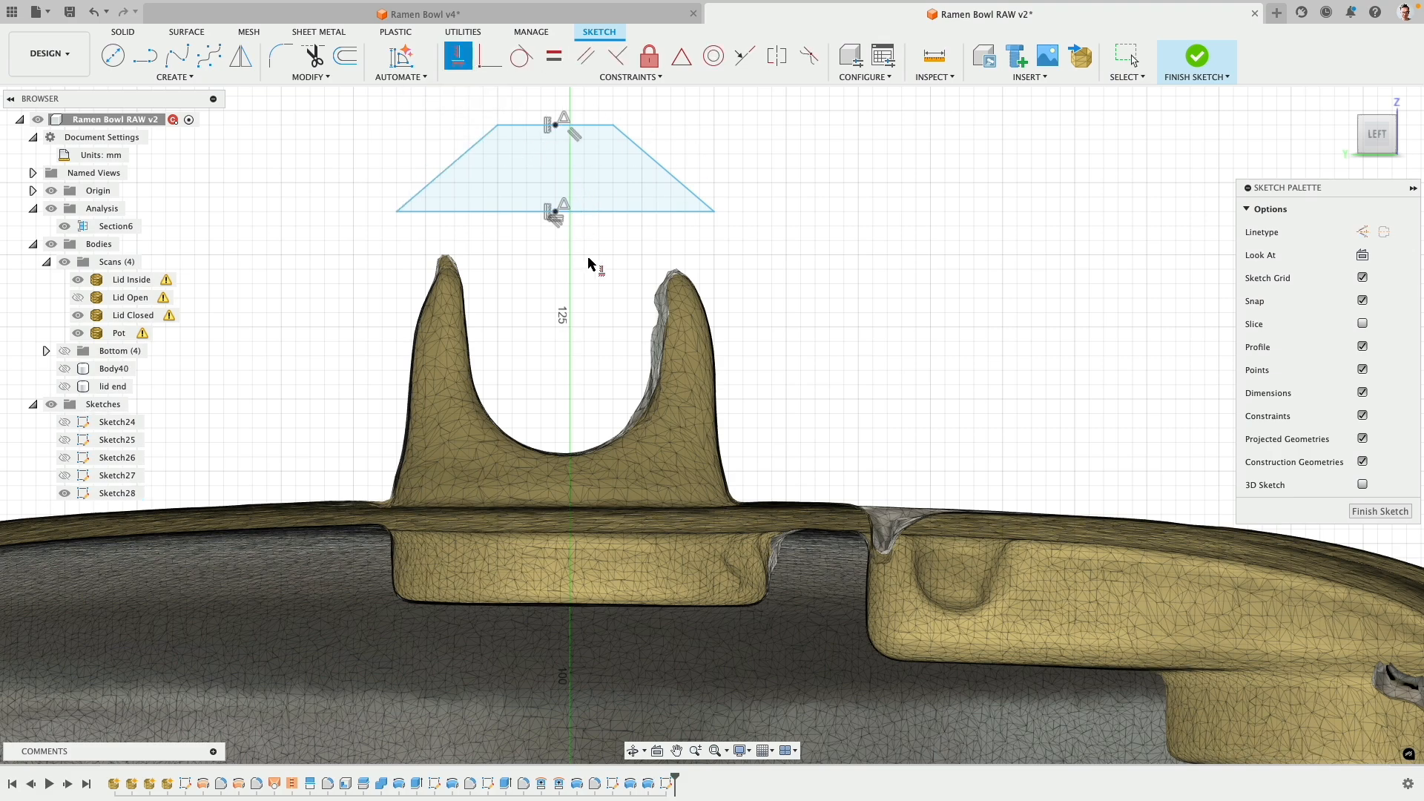
# - Align the bottom line's midpoint vertically with the sketch origin to centre the trapezoid on the pot's axis
pyautogui.click(556, 214)
pyautogui.scroll(-10, 552, 359)
pyautogui.moveTo(555, 601)
pyautogui.mouseDown(button='middle')
pyautogui.moveTo(556, 616)
pyautogui.moveTo(558, 168)
pyautogui.mouseUp(button='middle')
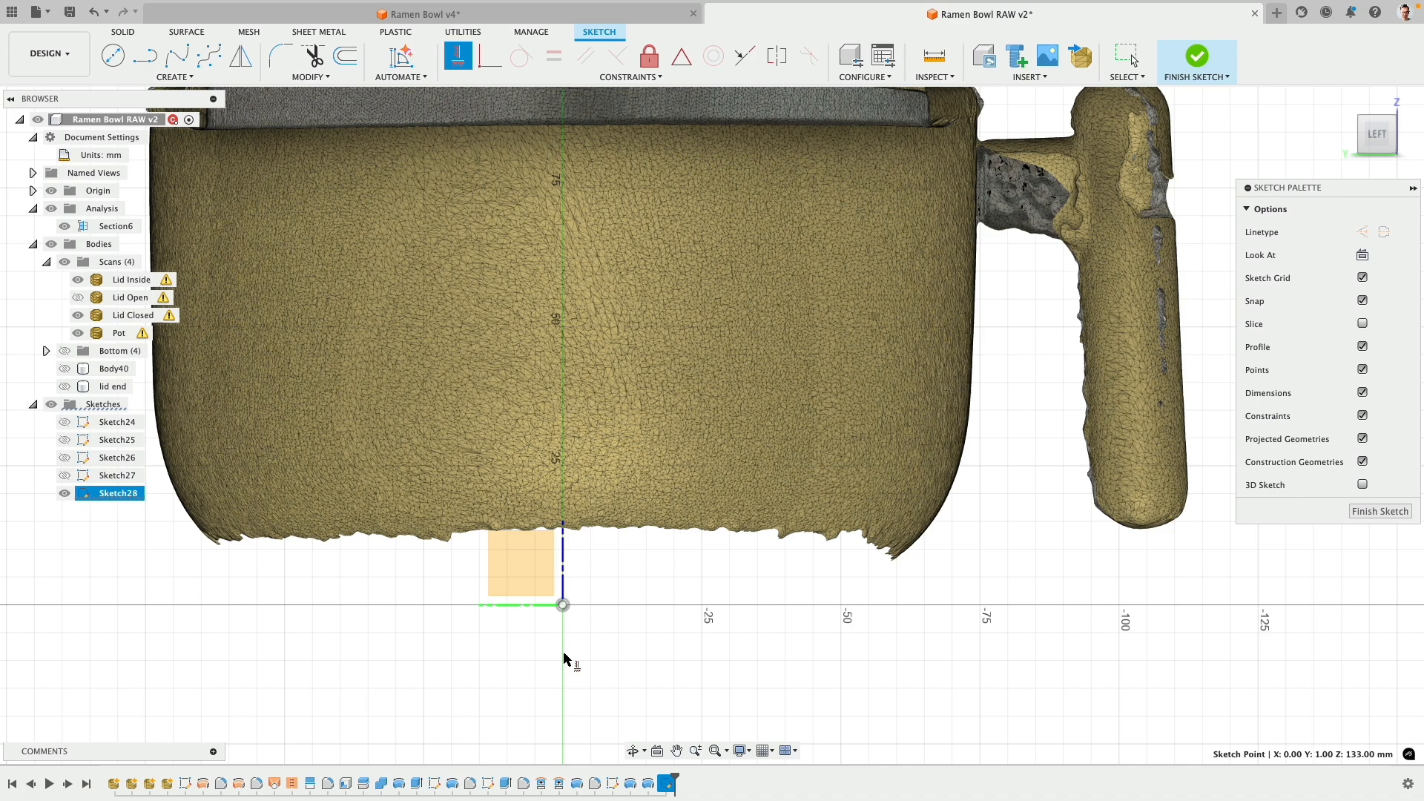
pyautogui.click(564, 606)
pyautogui.moveTo(571, 92)
pyautogui.mouseDown(button='middle')
pyautogui.moveTo(573, 309)
pyautogui.moveTo(549, 265)
pyautogui.mouseUp(button='middle')
pyautogui.scroll(5, 575, 316)
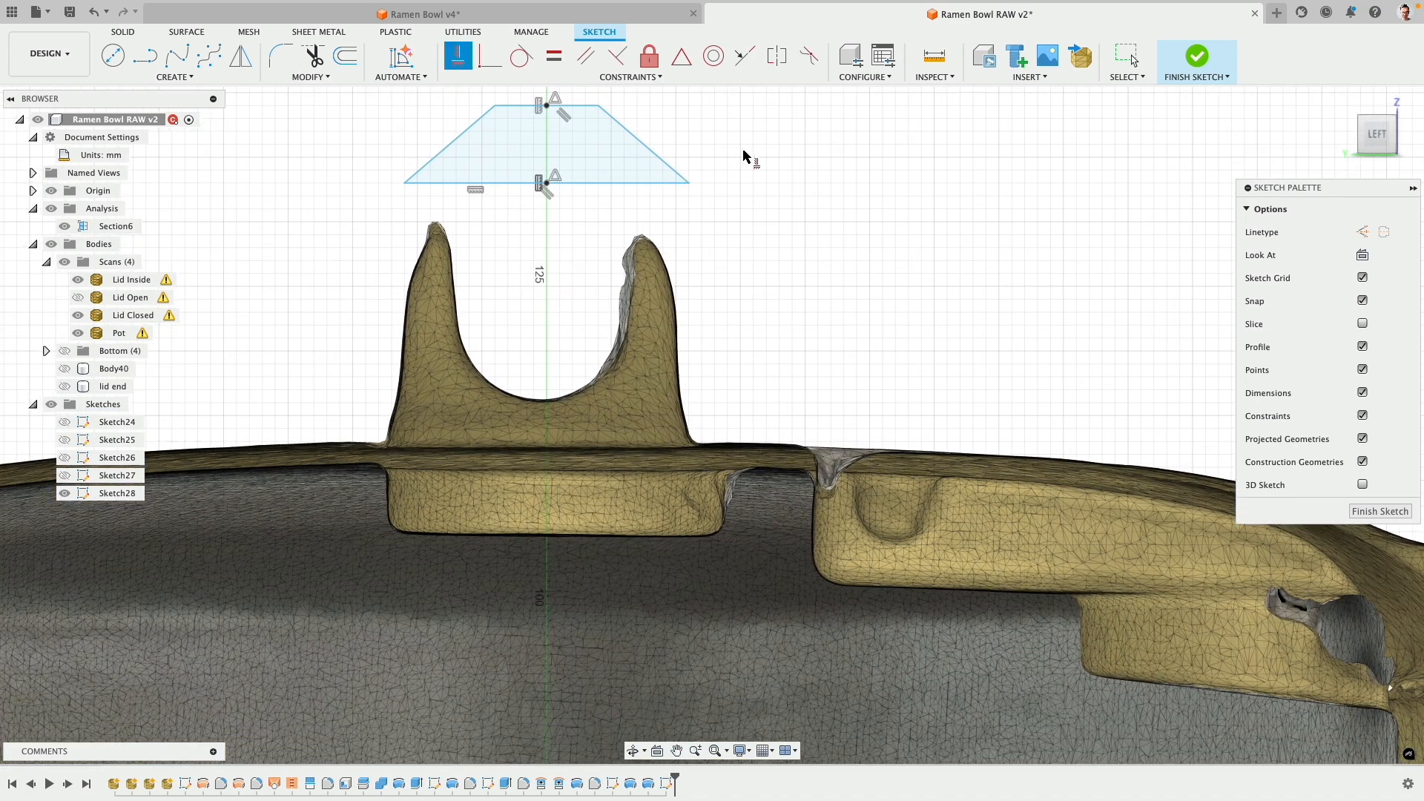
pyautogui.rightClick(618, 235)
pyautogui.click(549, 229)
# - Reshape the trapezoid to fit the scanned handle, about 24 mm wide at the base and about 17 mm tall
pyautogui.moveTo(577, 183); pyautogui.dragTo(574, 441)
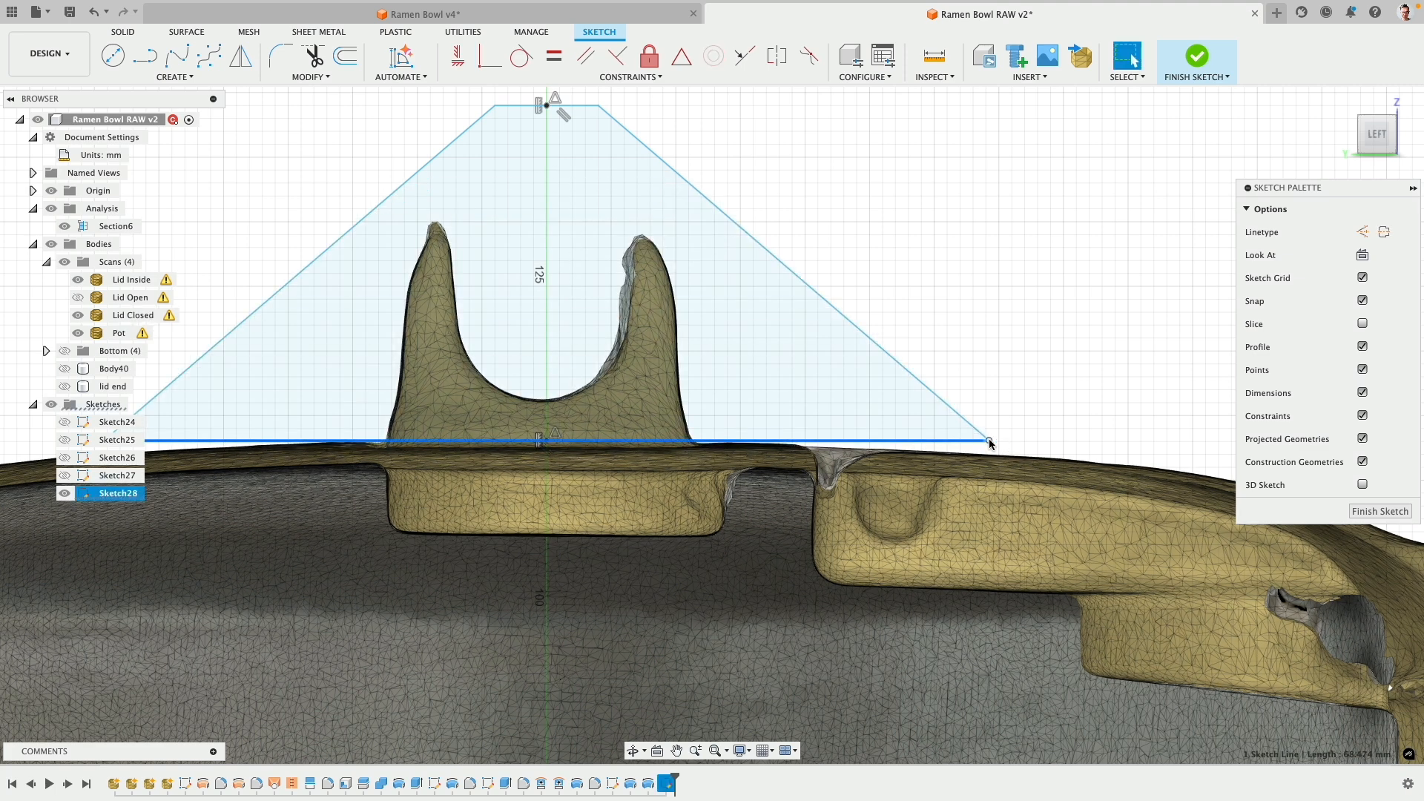
pyautogui.moveTo(989, 442); pyautogui.dragTo(706, 447)
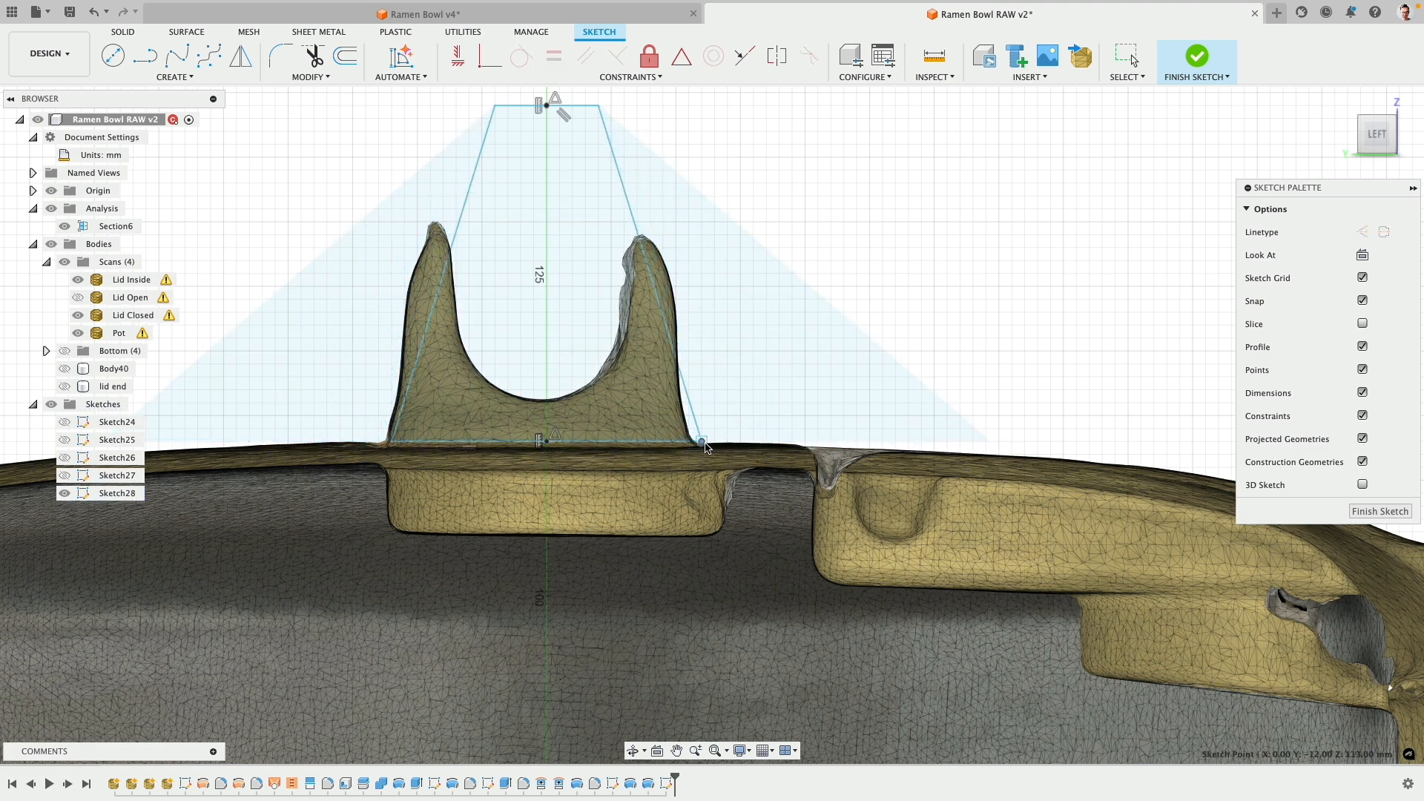
pyautogui.moveTo(702, 319); pyautogui.dragTo(720, 398, button='middle')
pyautogui.moveTo(616, 186)
pyautogui.mouseDown()
pyautogui.moveTo(689, 254)
pyautogui.moveTo(689, 314)
pyautogui.moveTo(688, 300)
pyautogui.mouseUp()
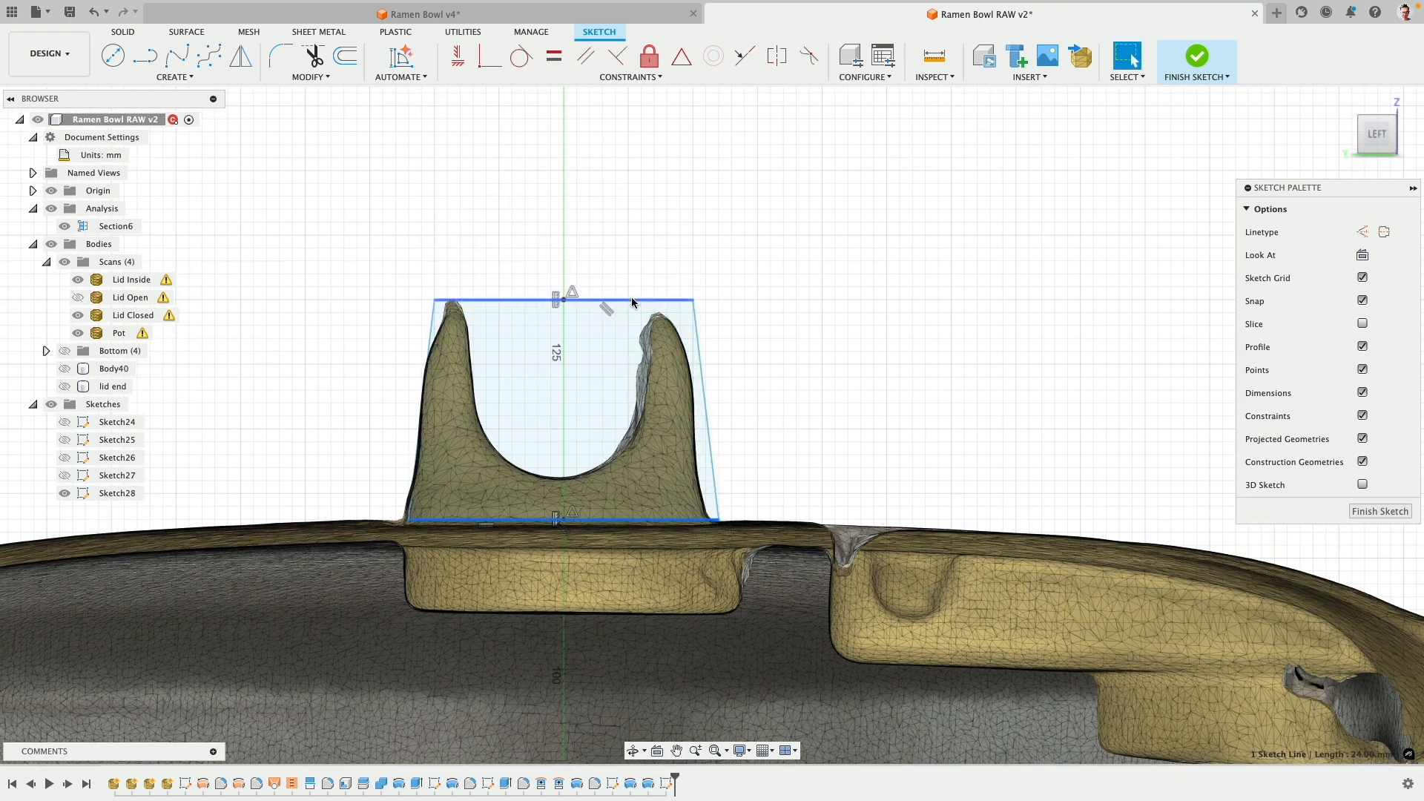
# - Dimension the handle trapezoid with a height of 17 mm and a top width of 20 mm
pyautogui.press('d')
pyautogui.click(799, 325)
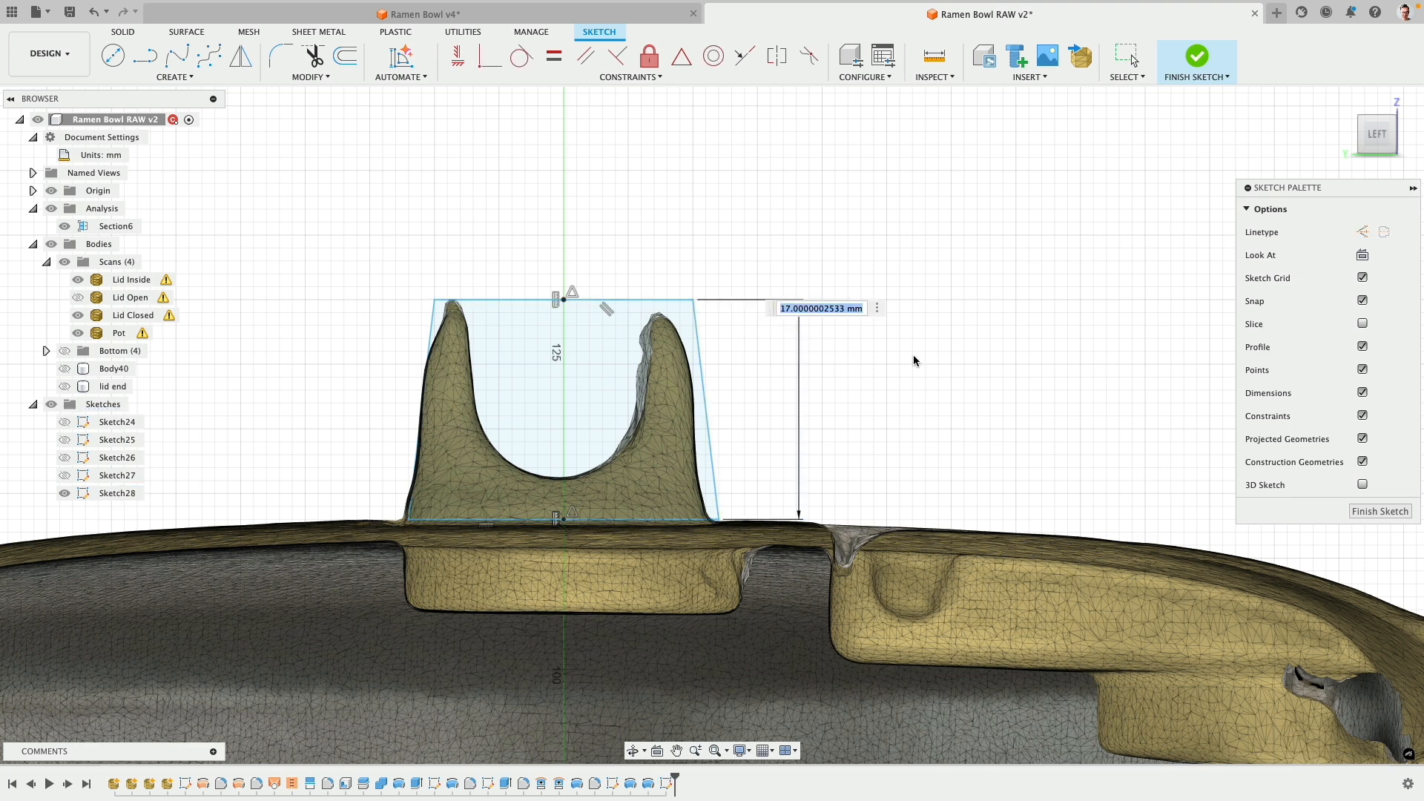
pyautogui.press('Return')
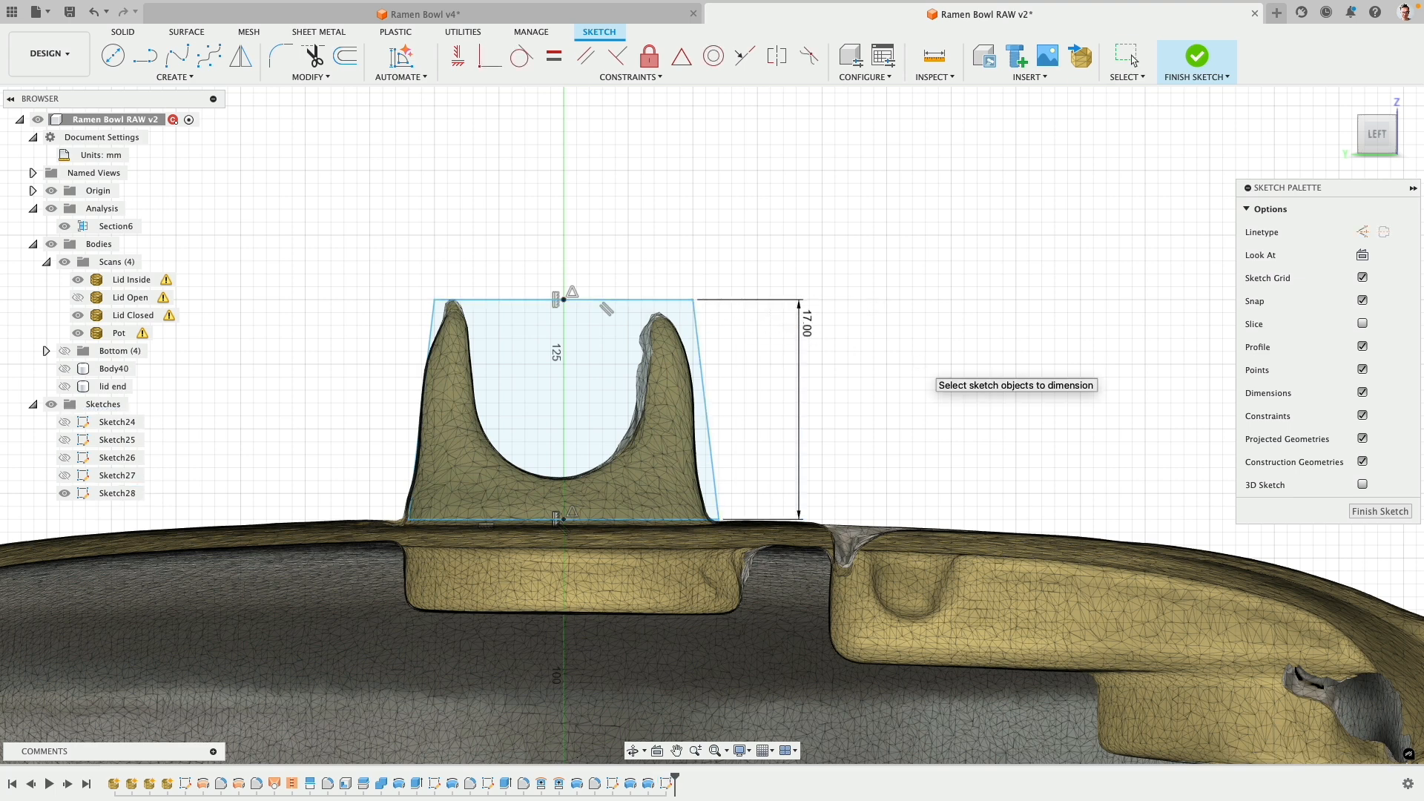
pyautogui.click(599, 301)
pyautogui.click(600, 207)
pyautogui.write('20')
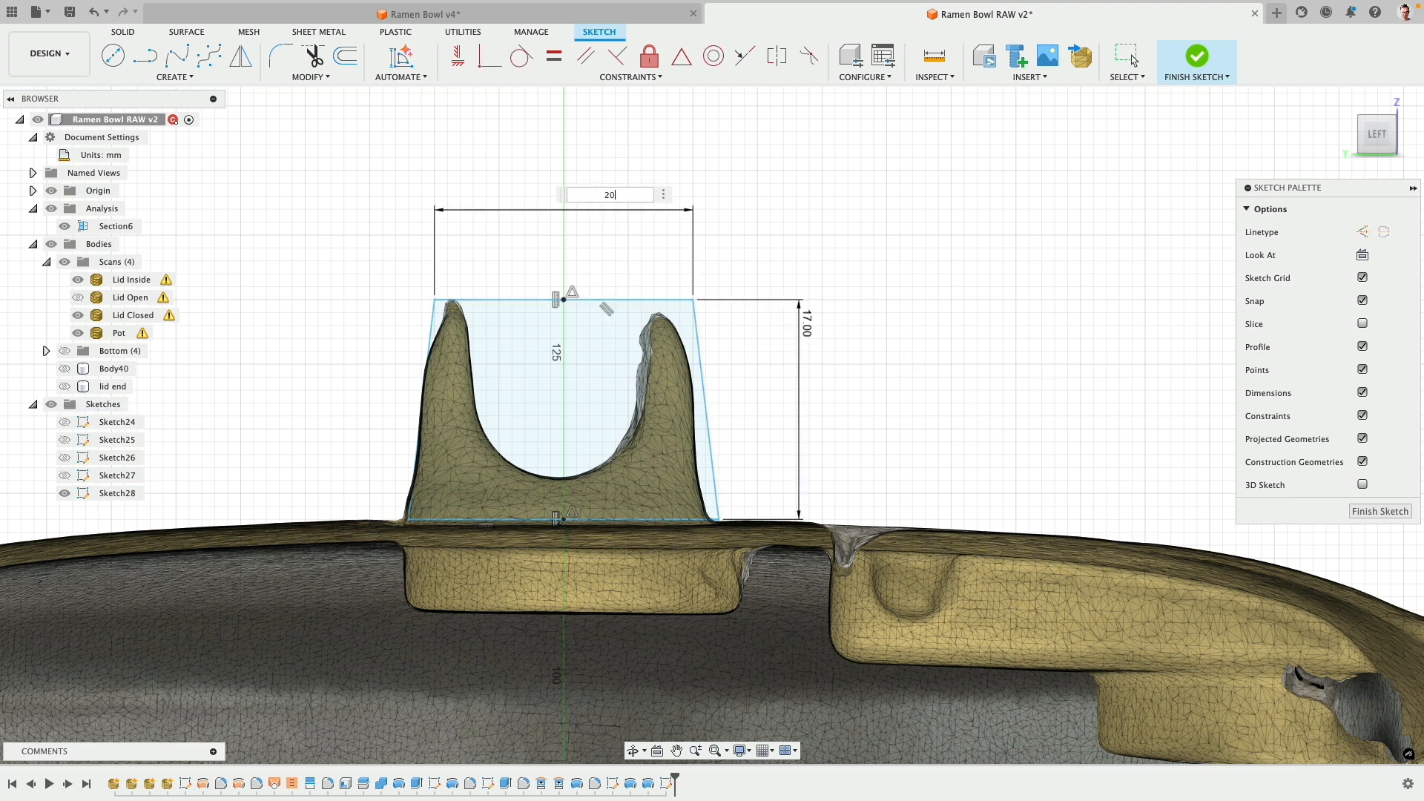
pyautogui.press('Return')
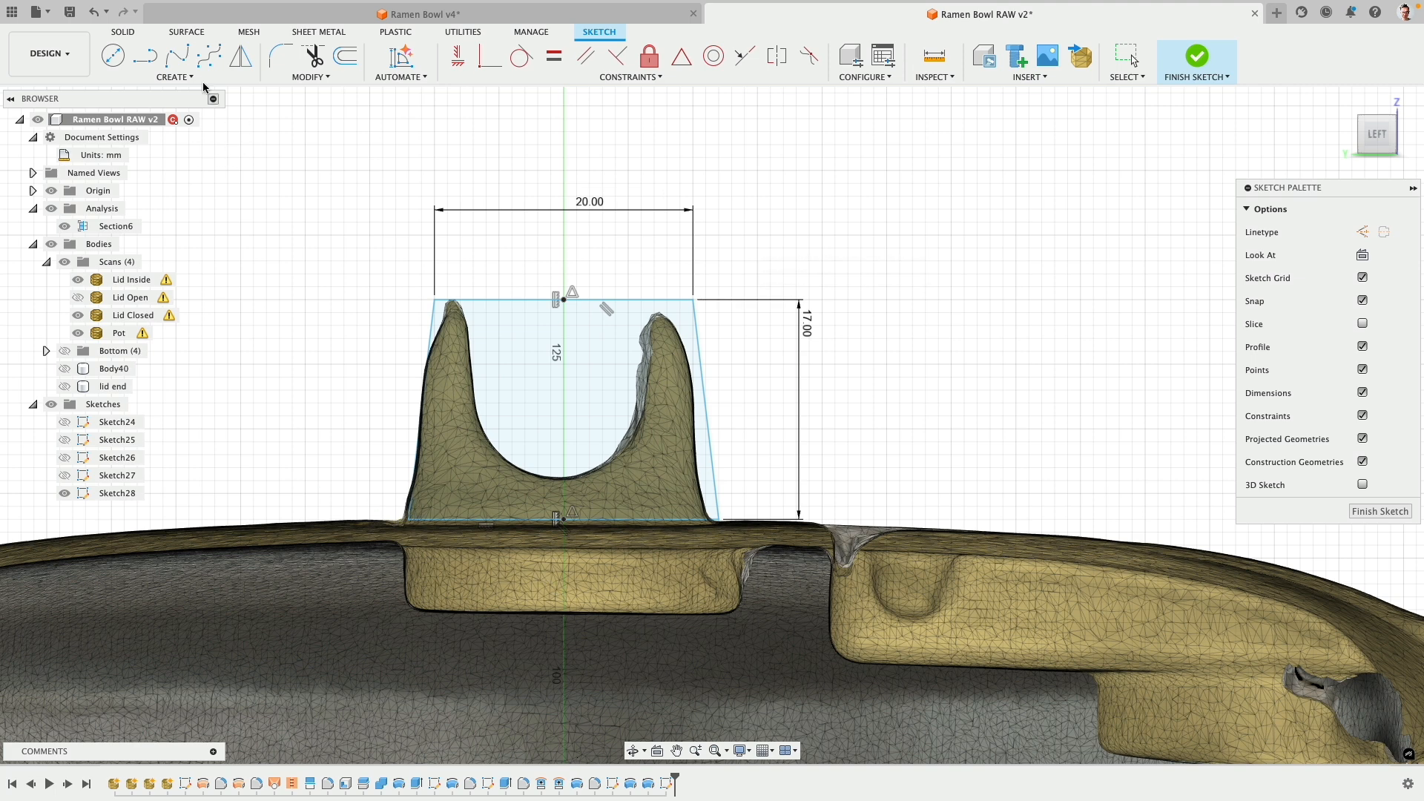
# - Draw a rectangle about 24 mm wide below the trapezoid over the scanned recess and dimension its depth as 7 mm
pyautogui.click(145, 54)
pyautogui.click(408, 521)
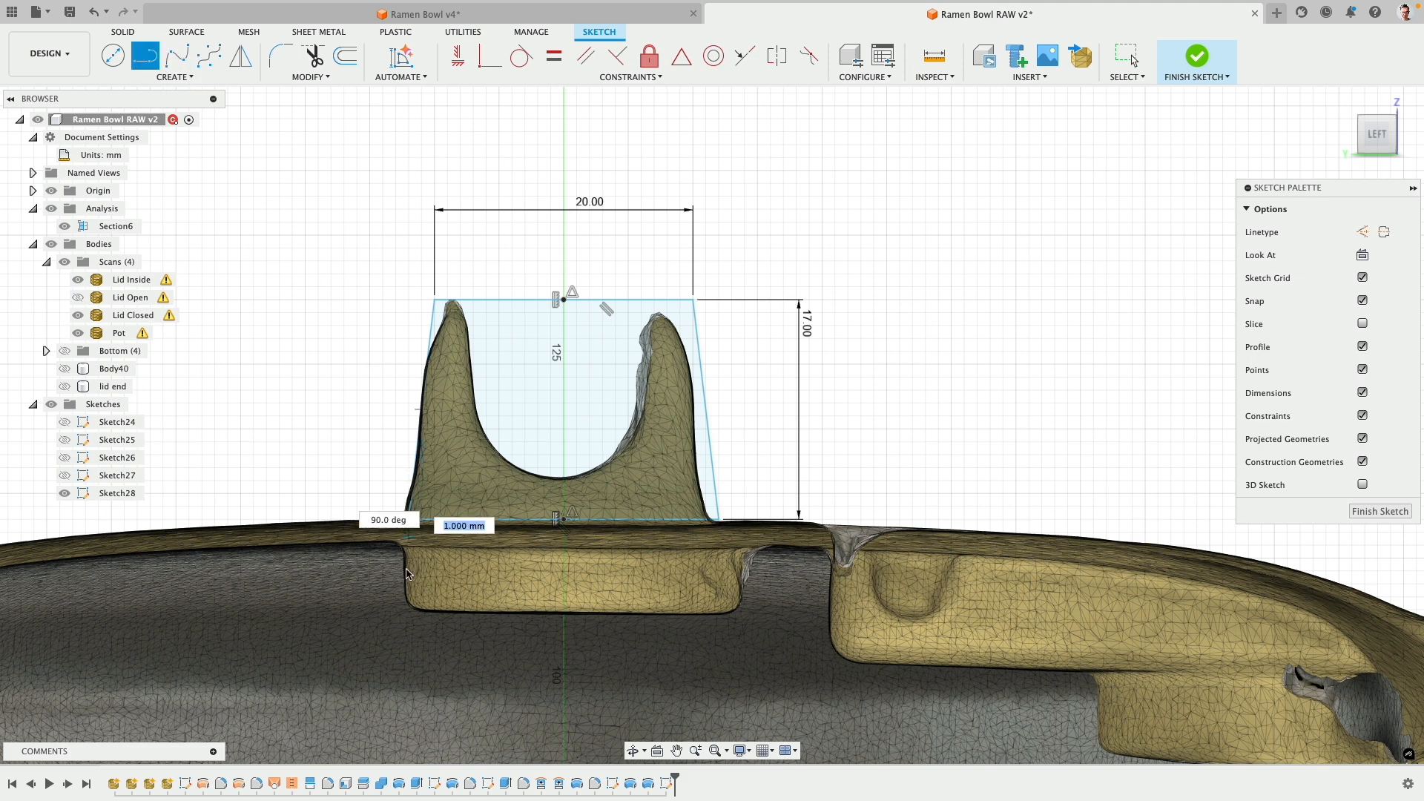
pyautogui.click(408, 610)
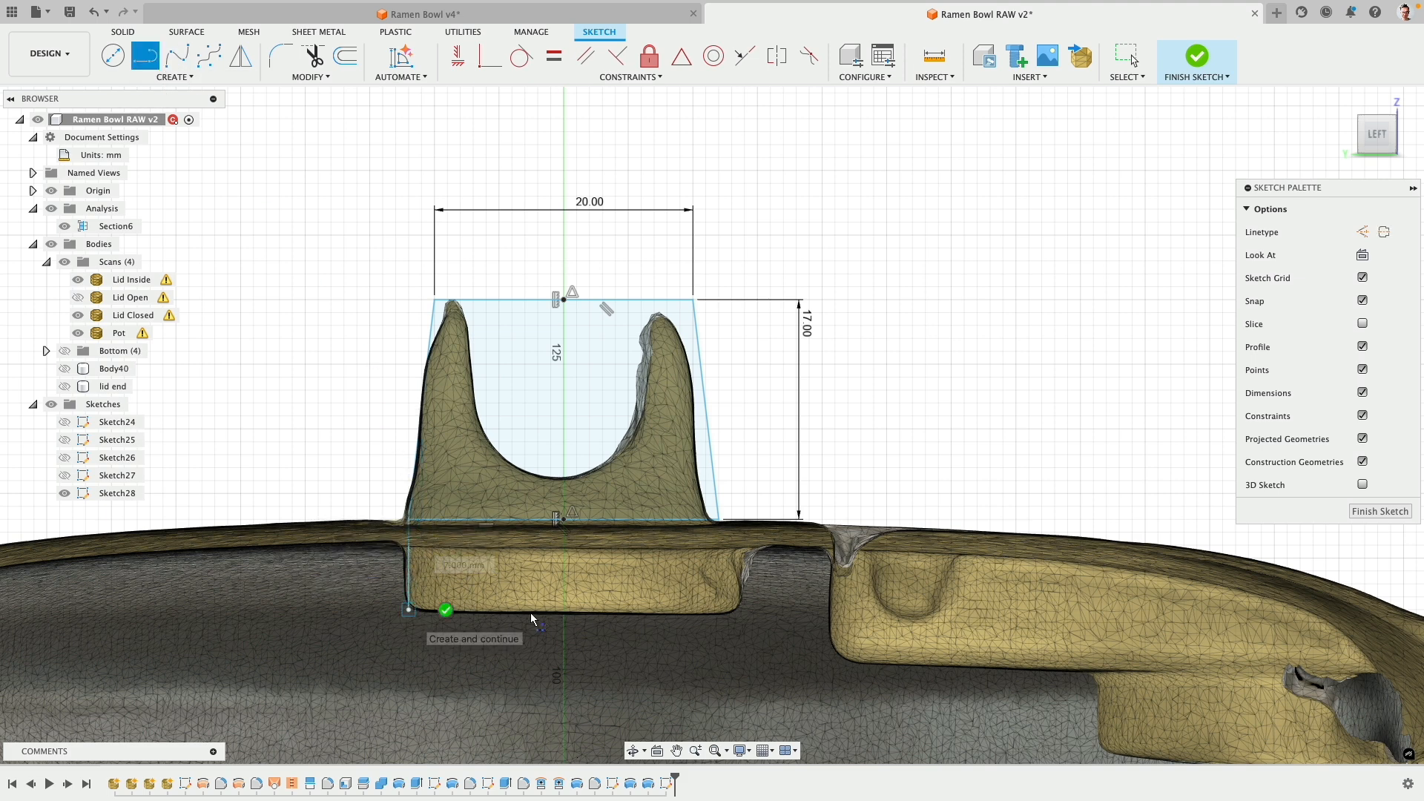
pyautogui.click(718, 610)
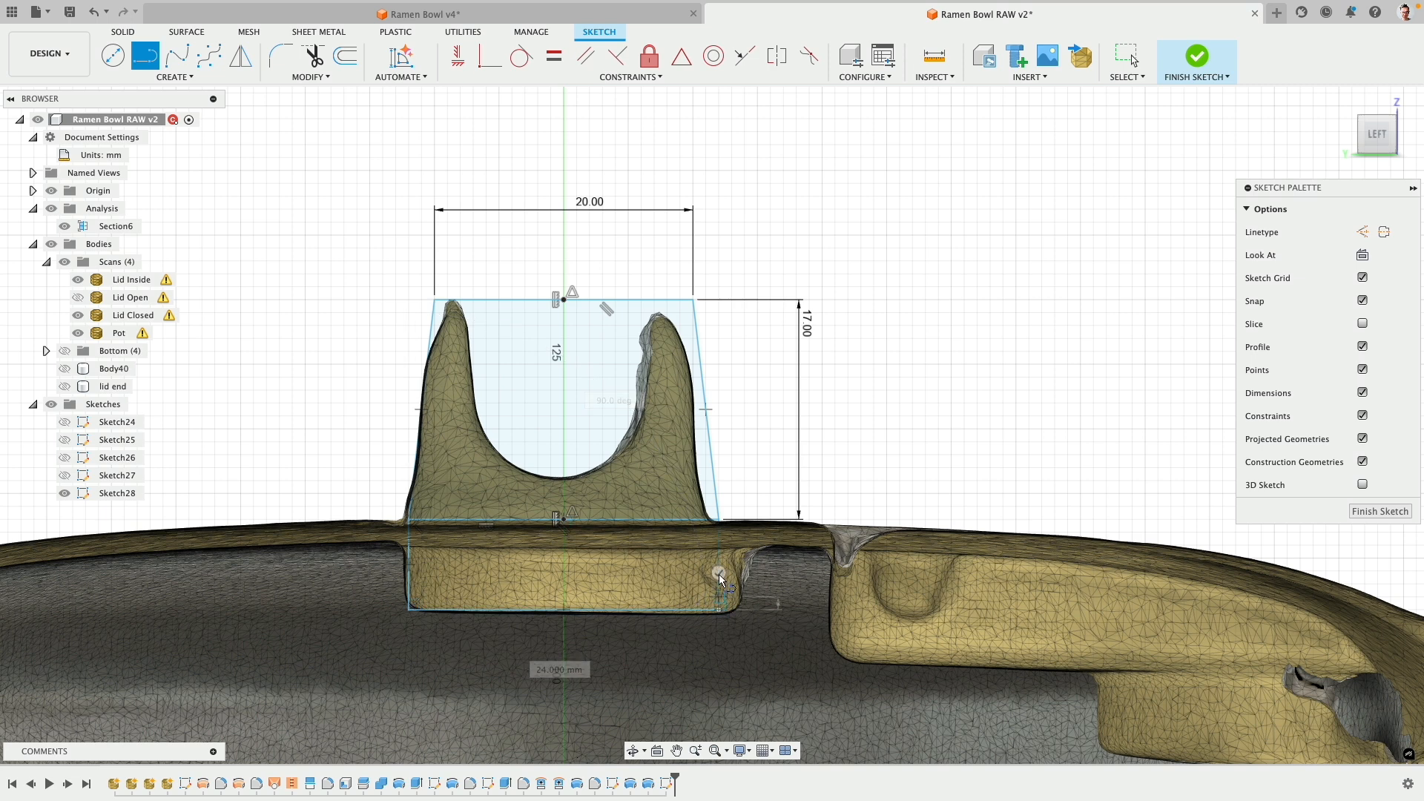
pyautogui.click(719, 520)
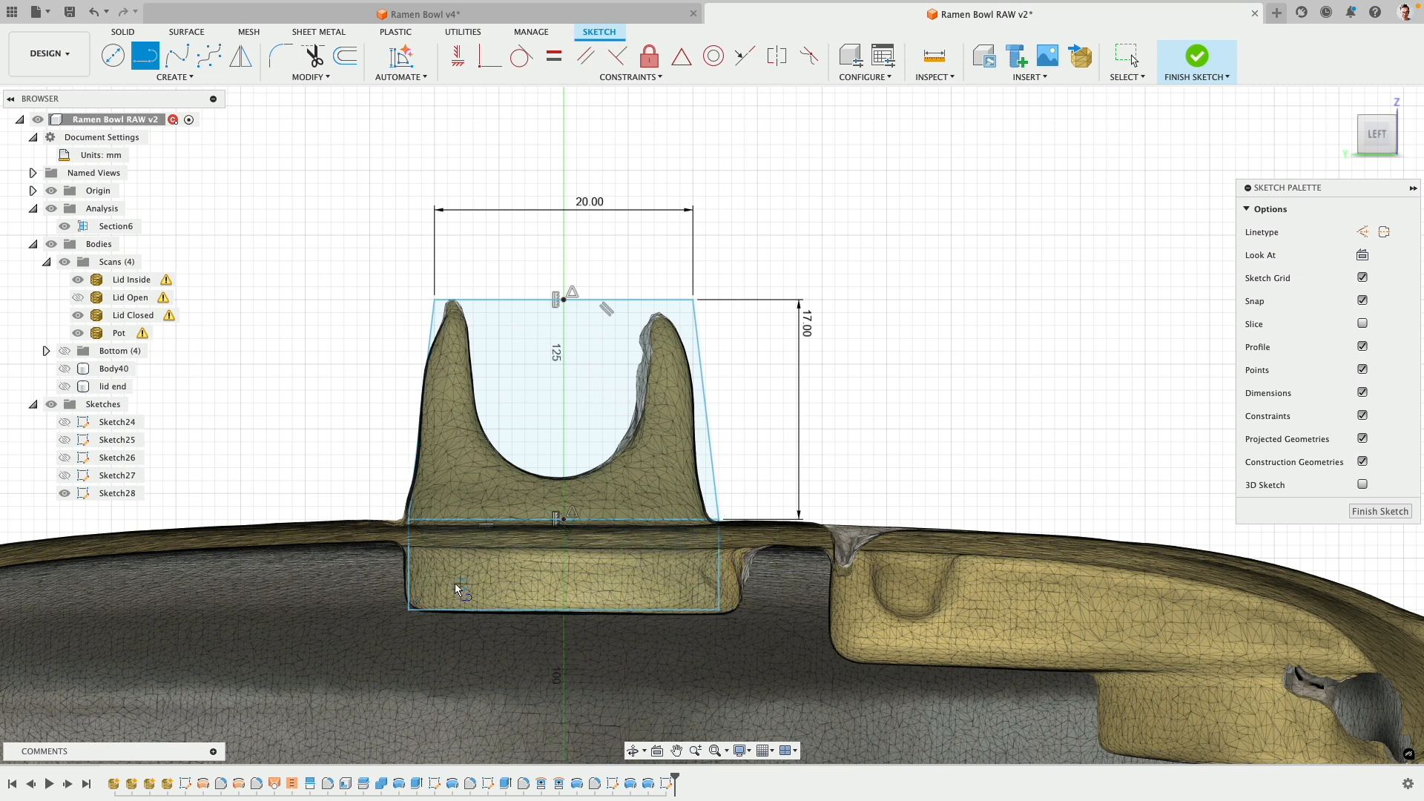
pyautogui.press('Escape')
pyautogui.click(408, 568)
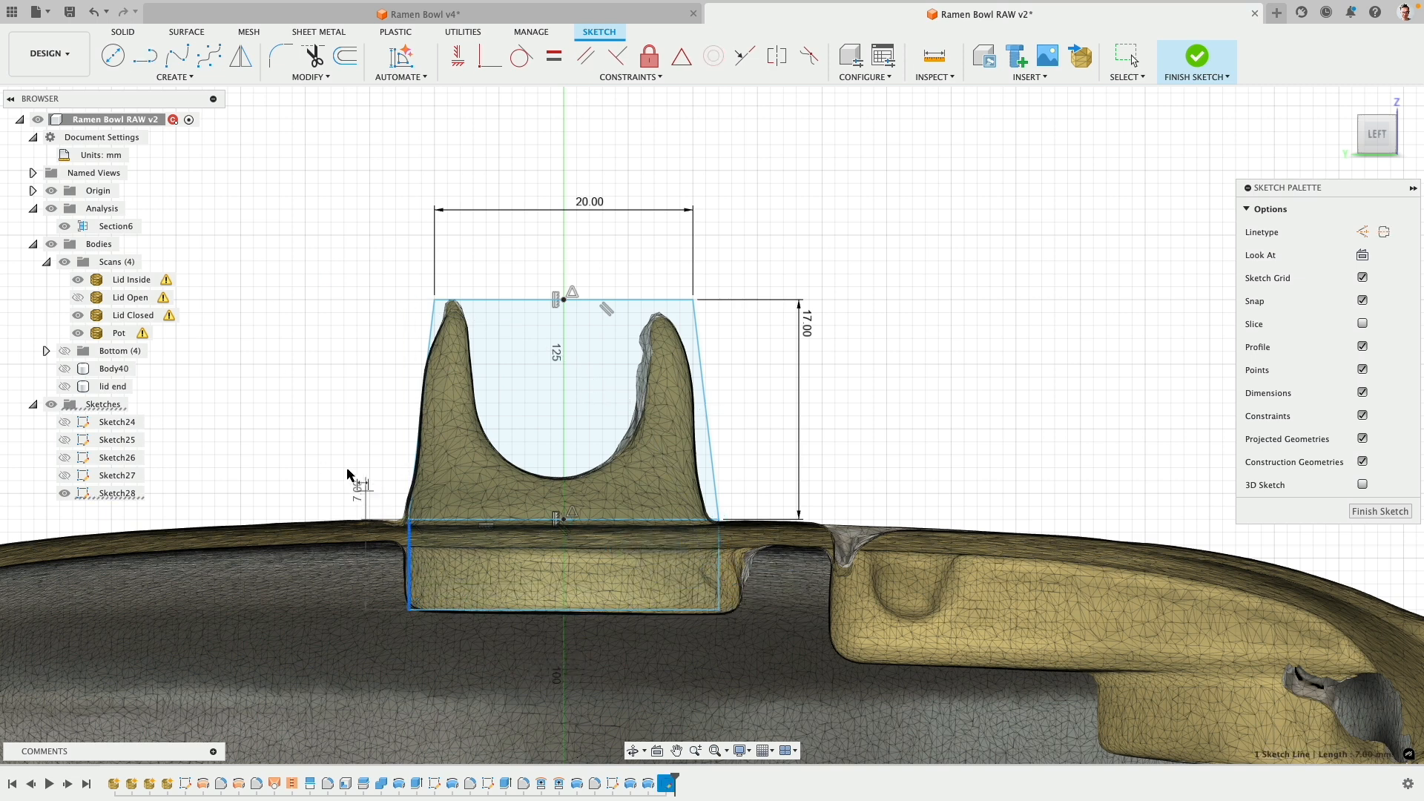
pyautogui.click(379, 429)
pyautogui.press('Return')
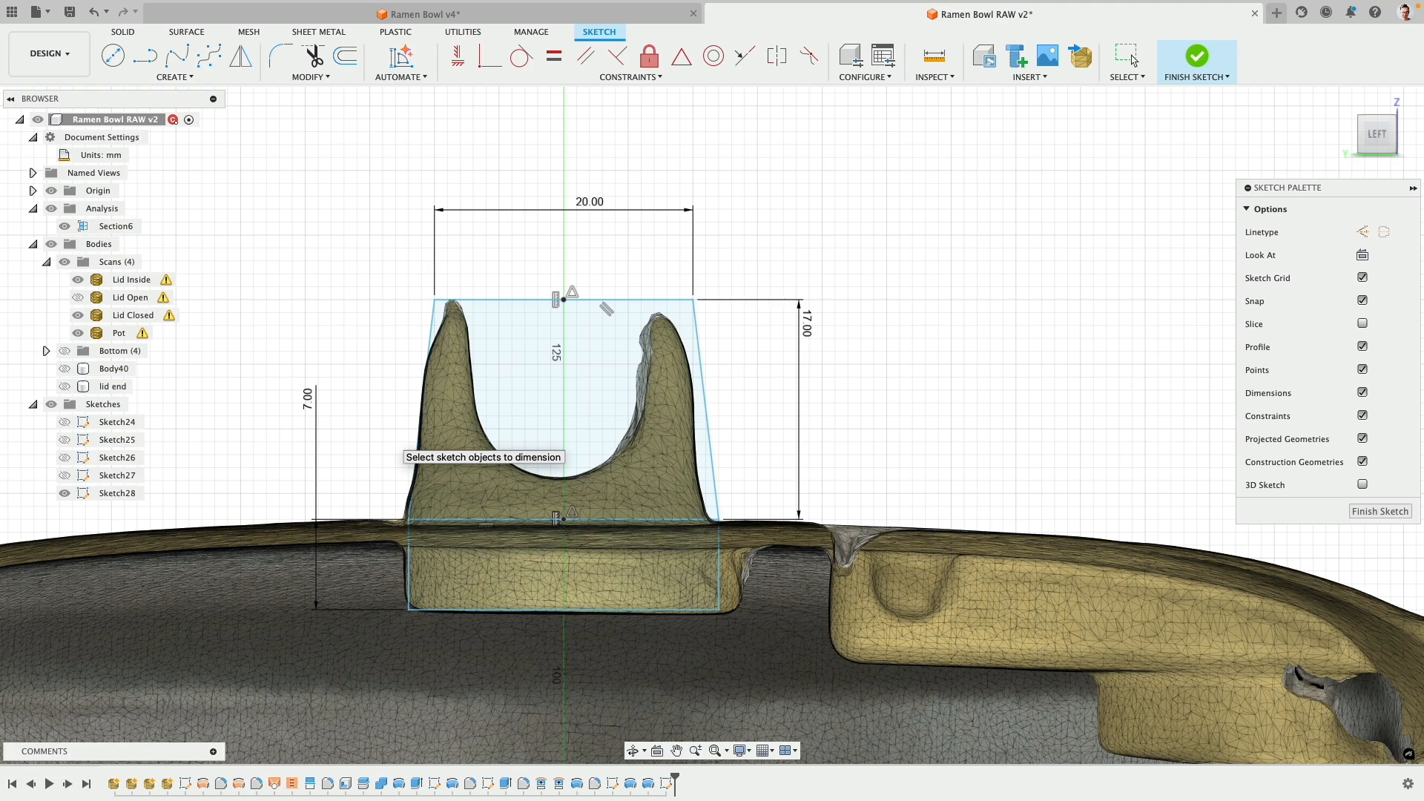
# - Extrude the handle trapezoid 26 mm along the scanned handle as a new body
pyautogui.scroll(-3, 296, 330)
pyautogui.keyDown('shift'); pyautogui.moveTo(241, 296); pyautogui.dragTo(519, 382, button='middle'); pyautogui.keyUp('shift')
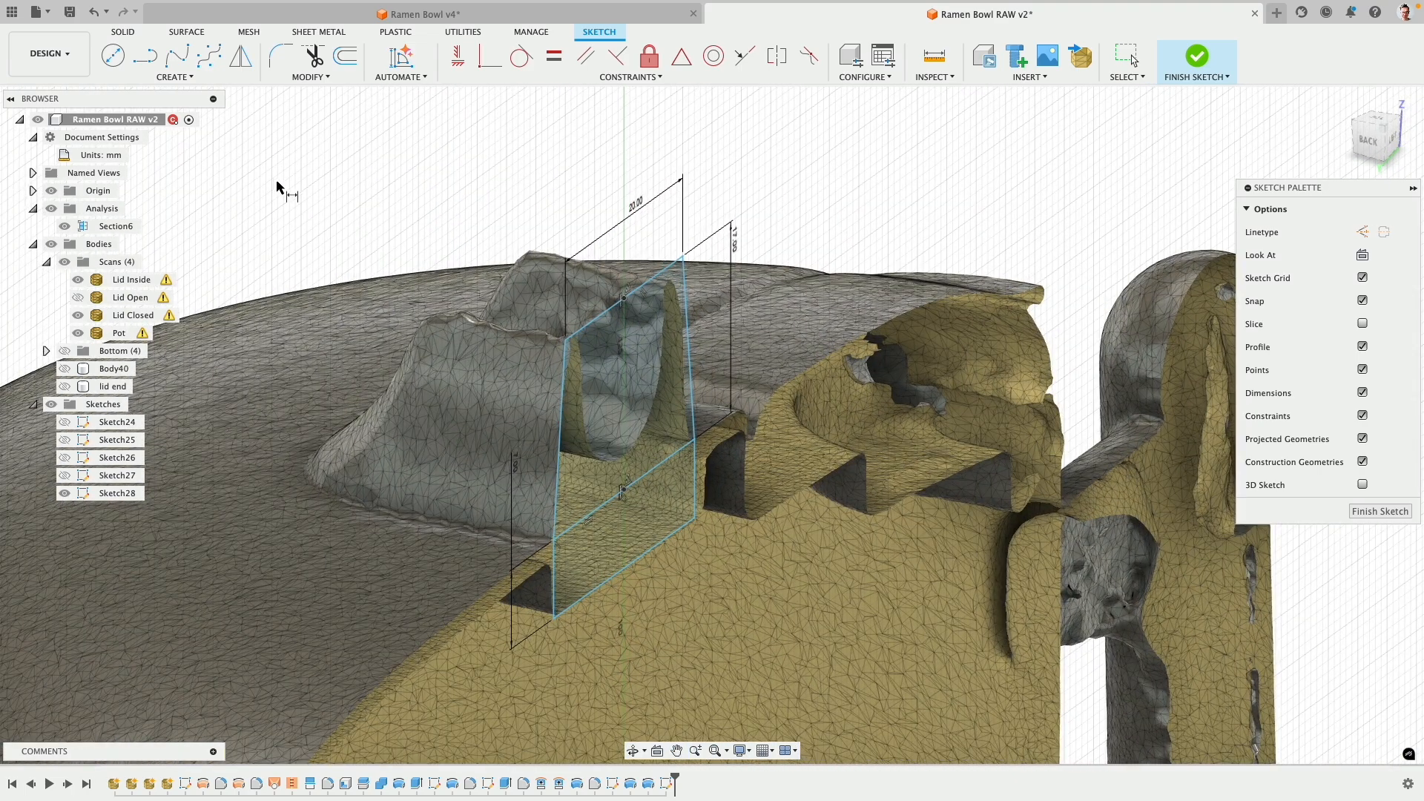
pyautogui.click(132, 33)
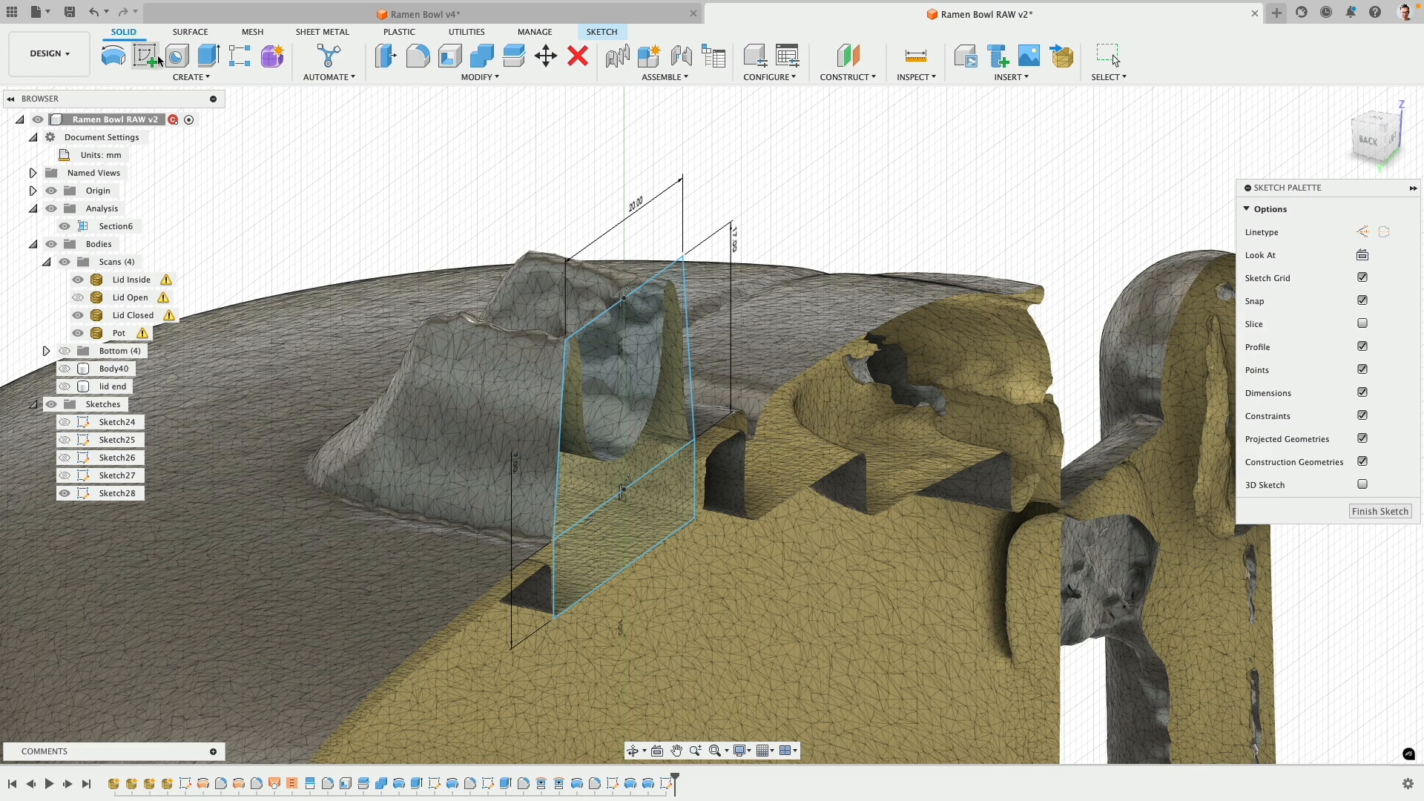
pyautogui.click(209, 56)
pyautogui.keyDown('shift'); pyautogui.moveTo(421, 357); pyautogui.dragTo(522, 371, button='middle'); pyautogui.keyUp('shift')
pyautogui.moveTo(582, 373)
pyautogui.mouseDown()
pyautogui.moveTo(268, 368)
pyautogui.moveTo(255, 383)
pyautogui.mouseUp()
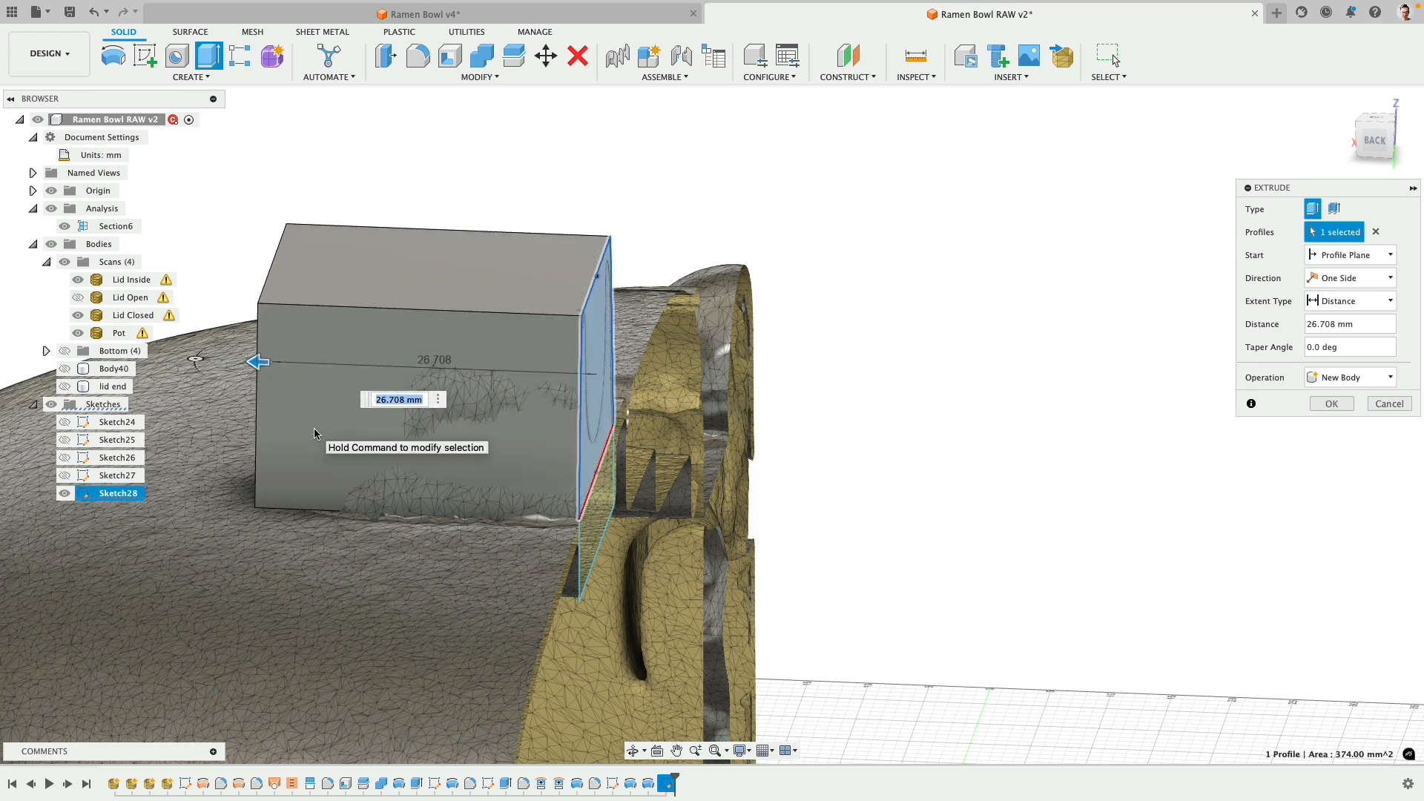
pyautogui.write('26')
pyautogui.press('Return')
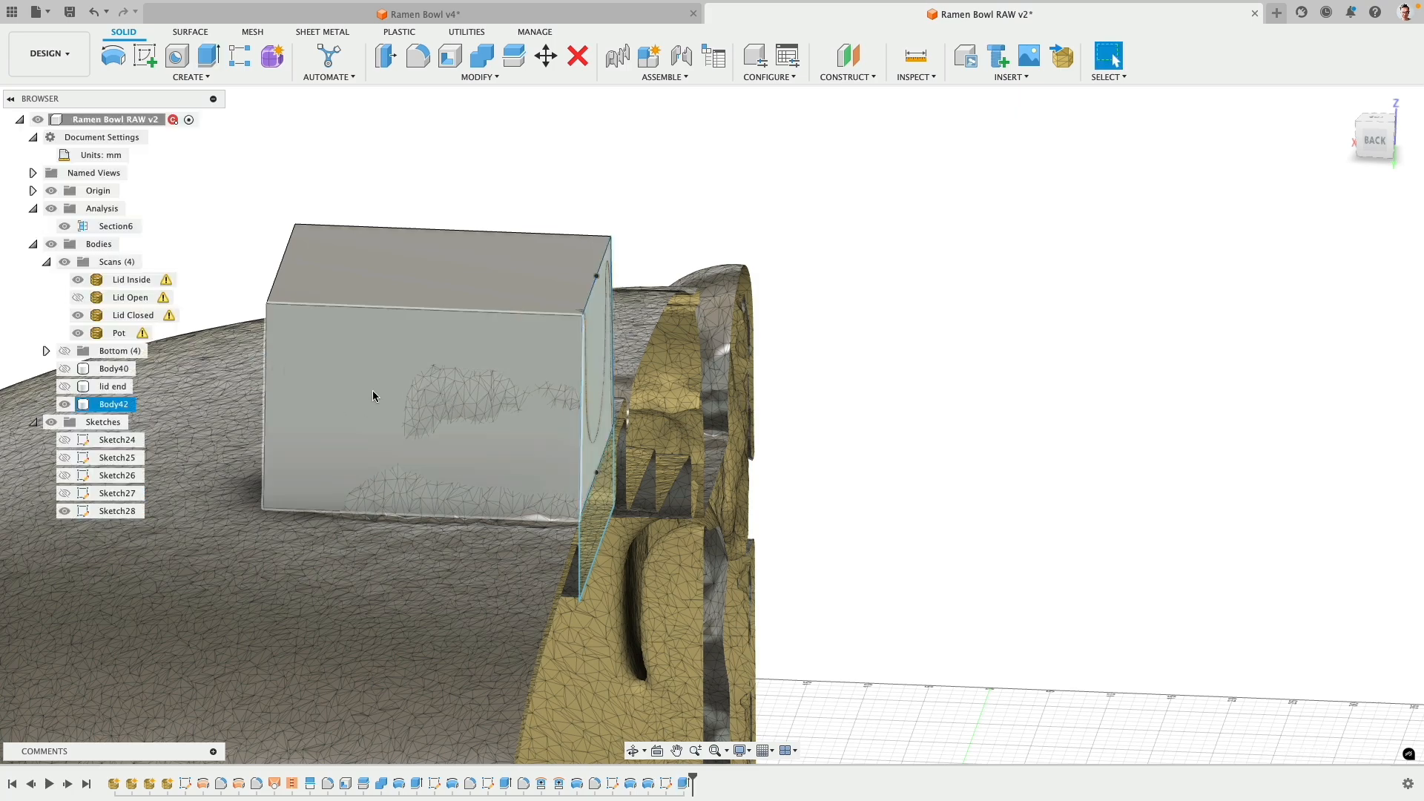
# - Hide the Scans group to isolate the extruded handle block and its sketch
pyautogui.moveTo(374, 389)
pyautogui.keyDown('shift'); pyautogui.mouseDown(button='middle')
pyautogui.moveTo(448, 387)
pyautogui.moveTo(389, 406)
pyautogui.mouseUp(button='middle'); pyautogui.keyUp('shift')
pyautogui.moveTo(389, 407); pyautogui.dragTo(631, 429, button='middle')
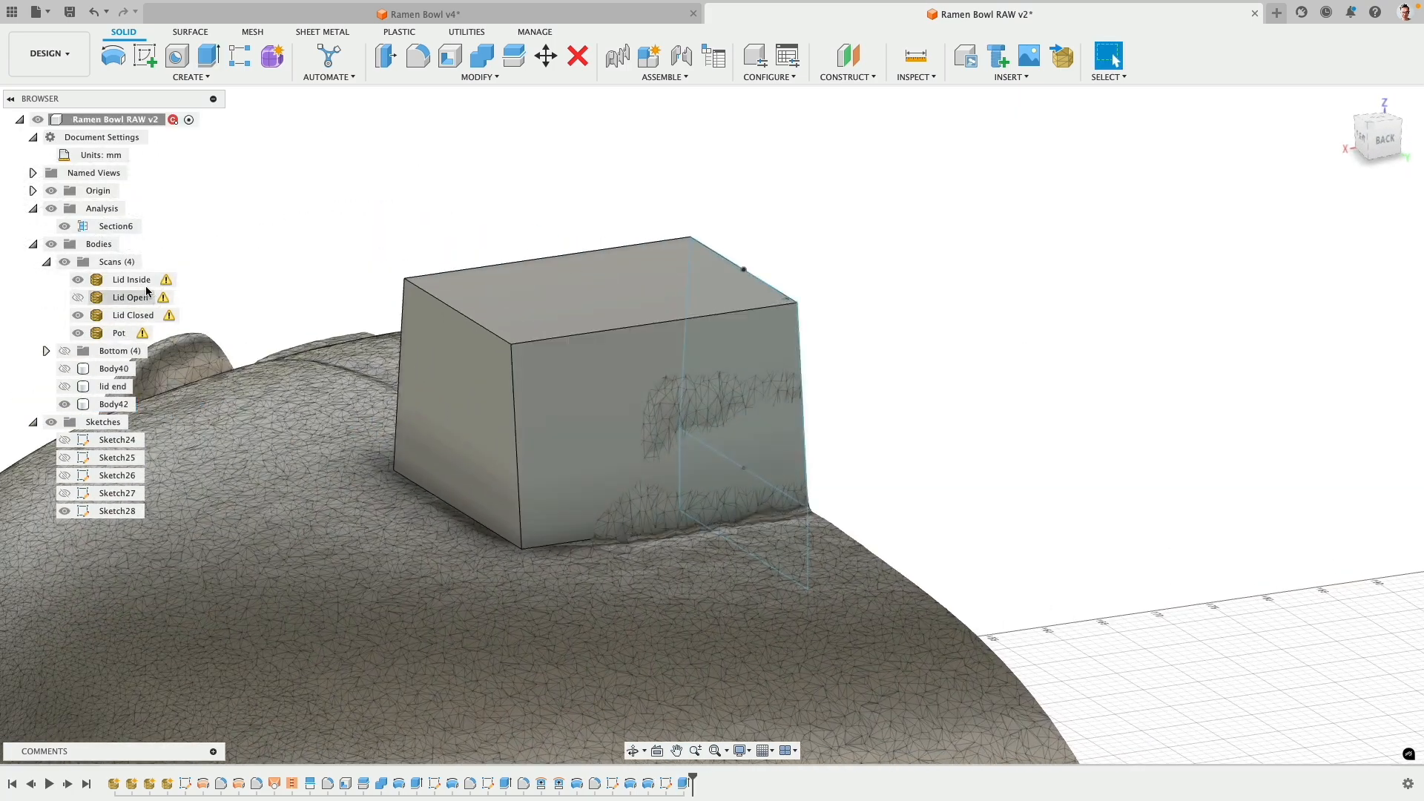
pyautogui.click(65, 262)
pyautogui.moveTo(372, 425)
pyautogui.keyDown('shift'); pyautogui.mouseDown(button='middle')
pyautogui.moveTo(376, 378)
pyautogui.moveTo(378, 448)
pyautogui.moveTo(381, 436)
pyautogui.mouseUp(button='middle'); pyautogui.keyUp('shift')
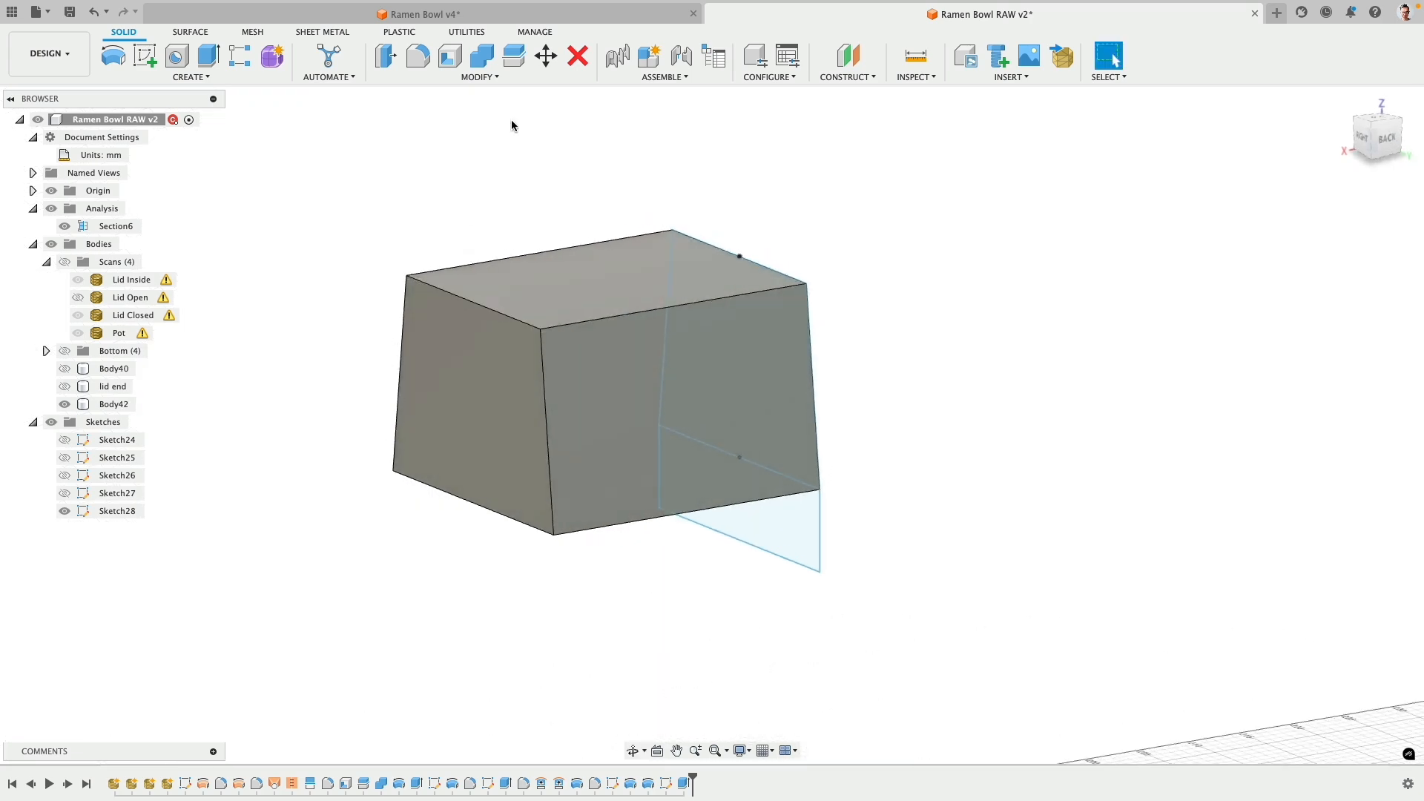
# - Tilt the handle block's end face opposite the sketch by -35 degrees about X around its lower edge with Move/Copy
pyautogui.click(547, 54)
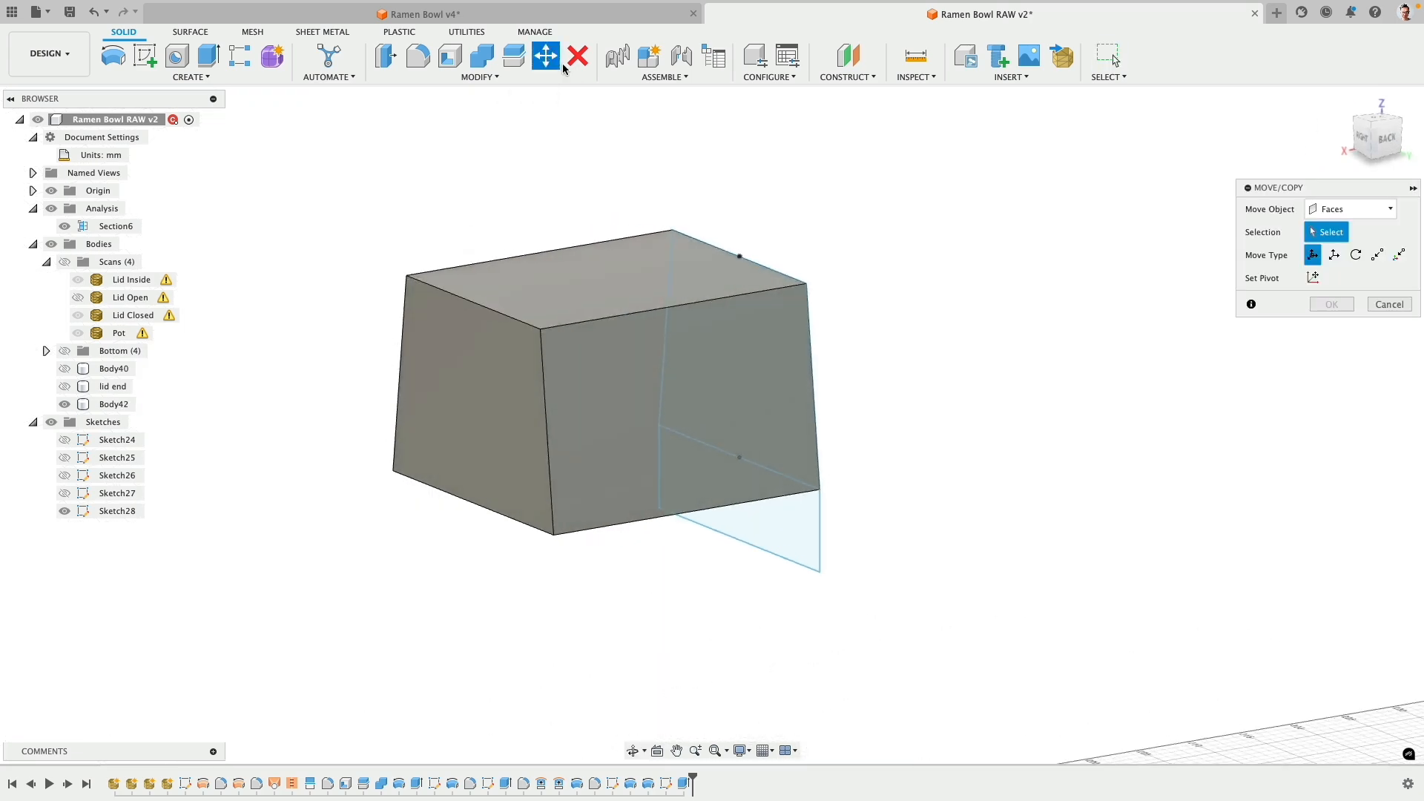
pyautogui.click(461, 409)
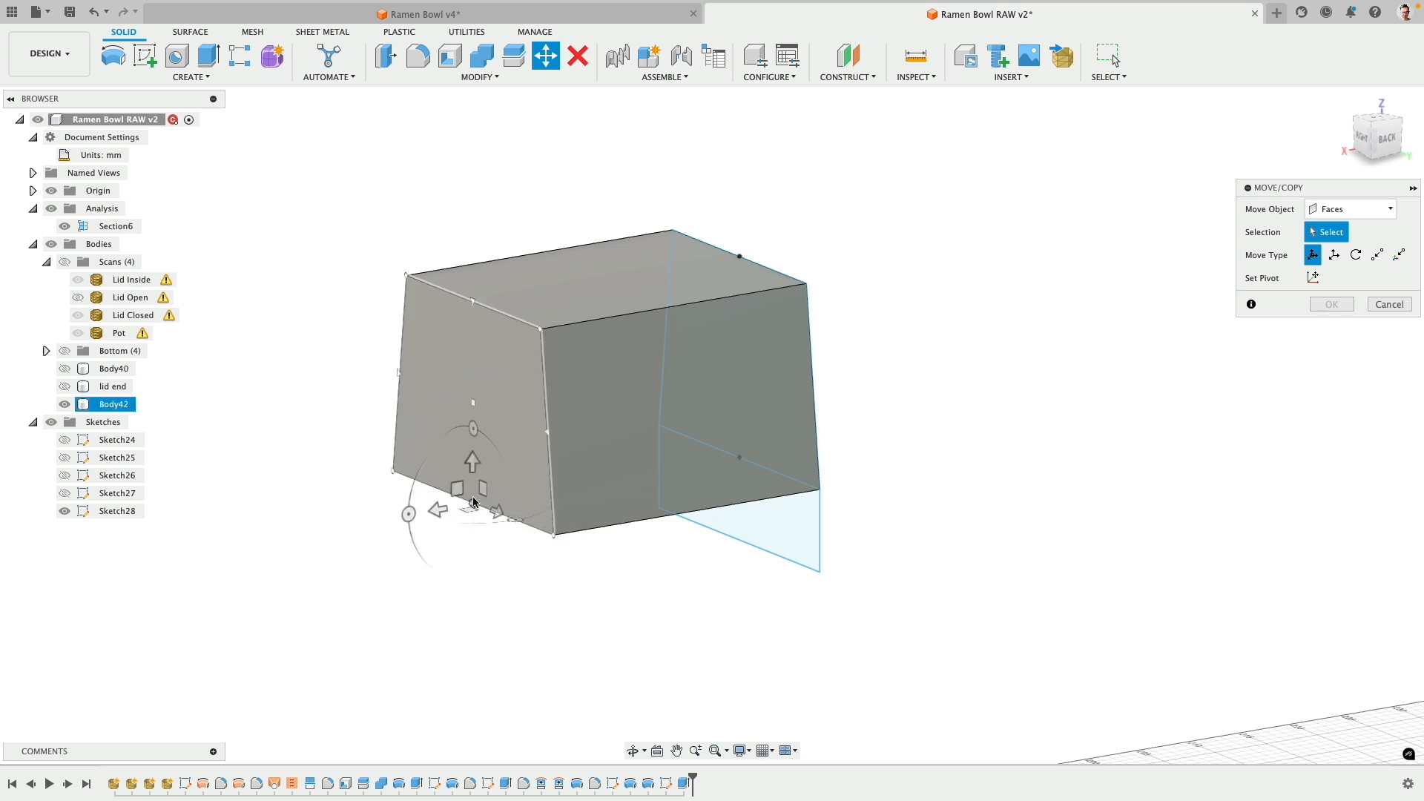
pyautogui.click(475, 496)
pyautogui.moveTo(415, 513); pyautogui.dragTo(414, 486)
pyautogui.keyDown('shift'); pyautogui.moveTo(386, 338); pyautogui.dragTo(335, 316, button='middle'); pyautogui.keyUp('shift')
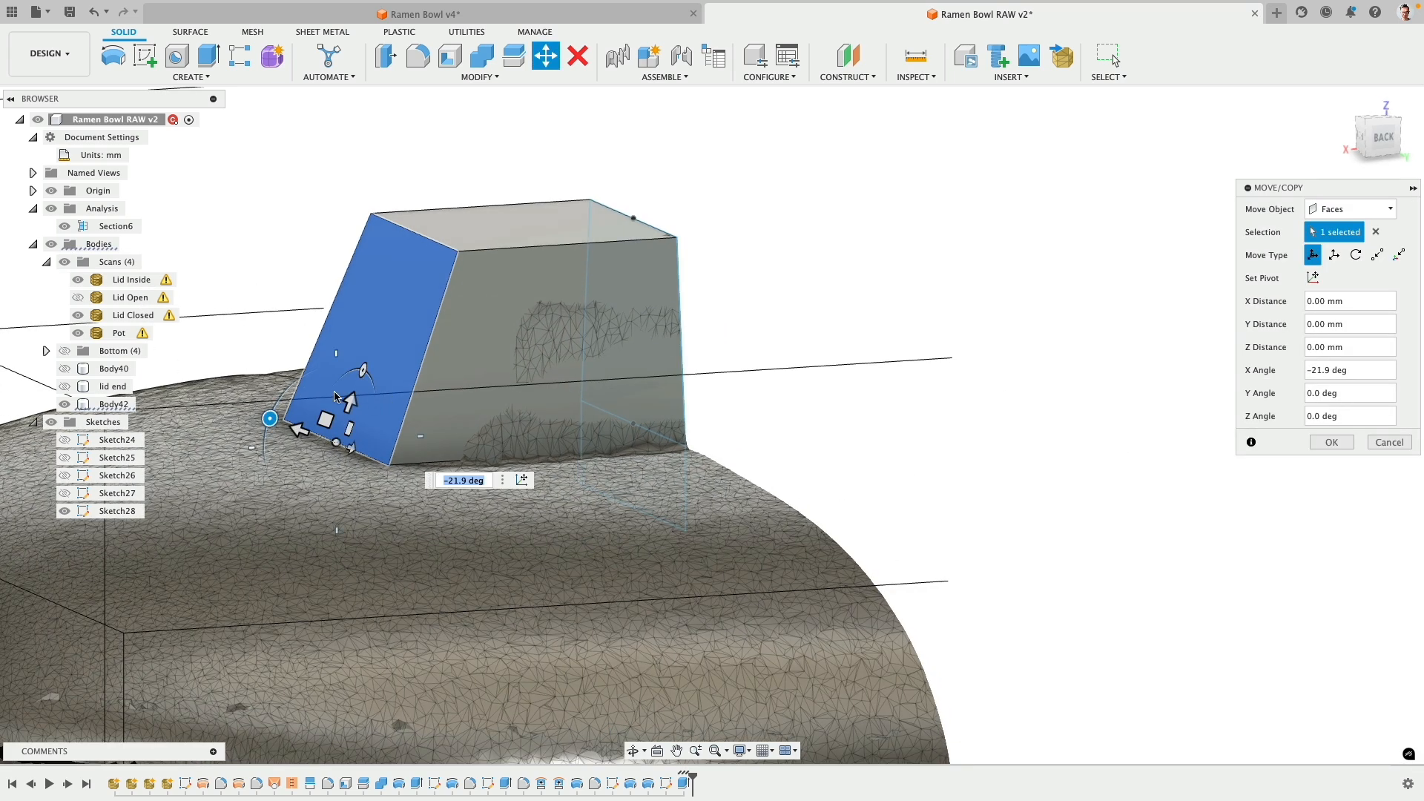
pyautogui.moveTo(276, 420); pyautogui.dragTo(278, 401)
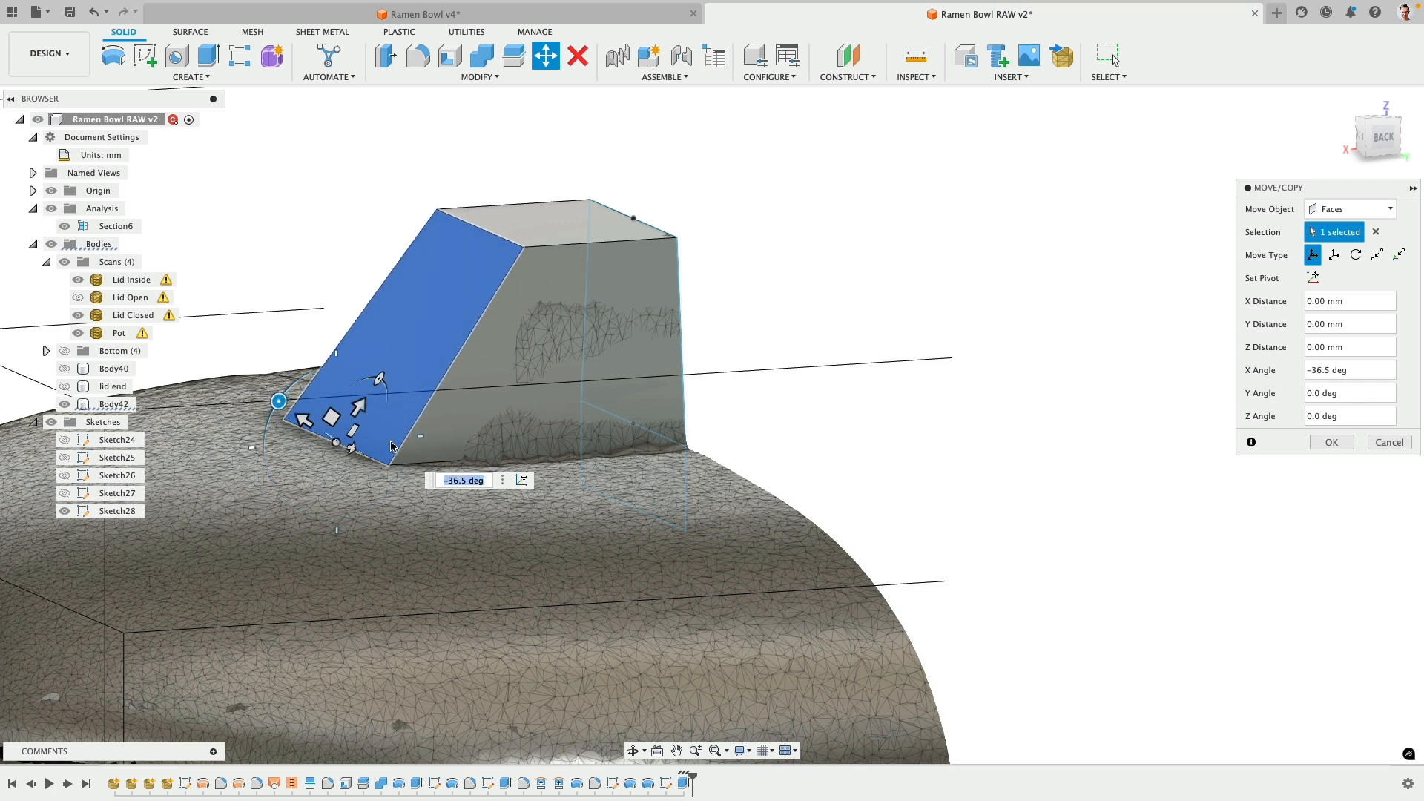
pyautogui.keyDown('shift'); pyautogui.moveTo(764, 448); pyautogui.dragTo(754, 442, button='middle'); pyautogui.keyUp('shift')
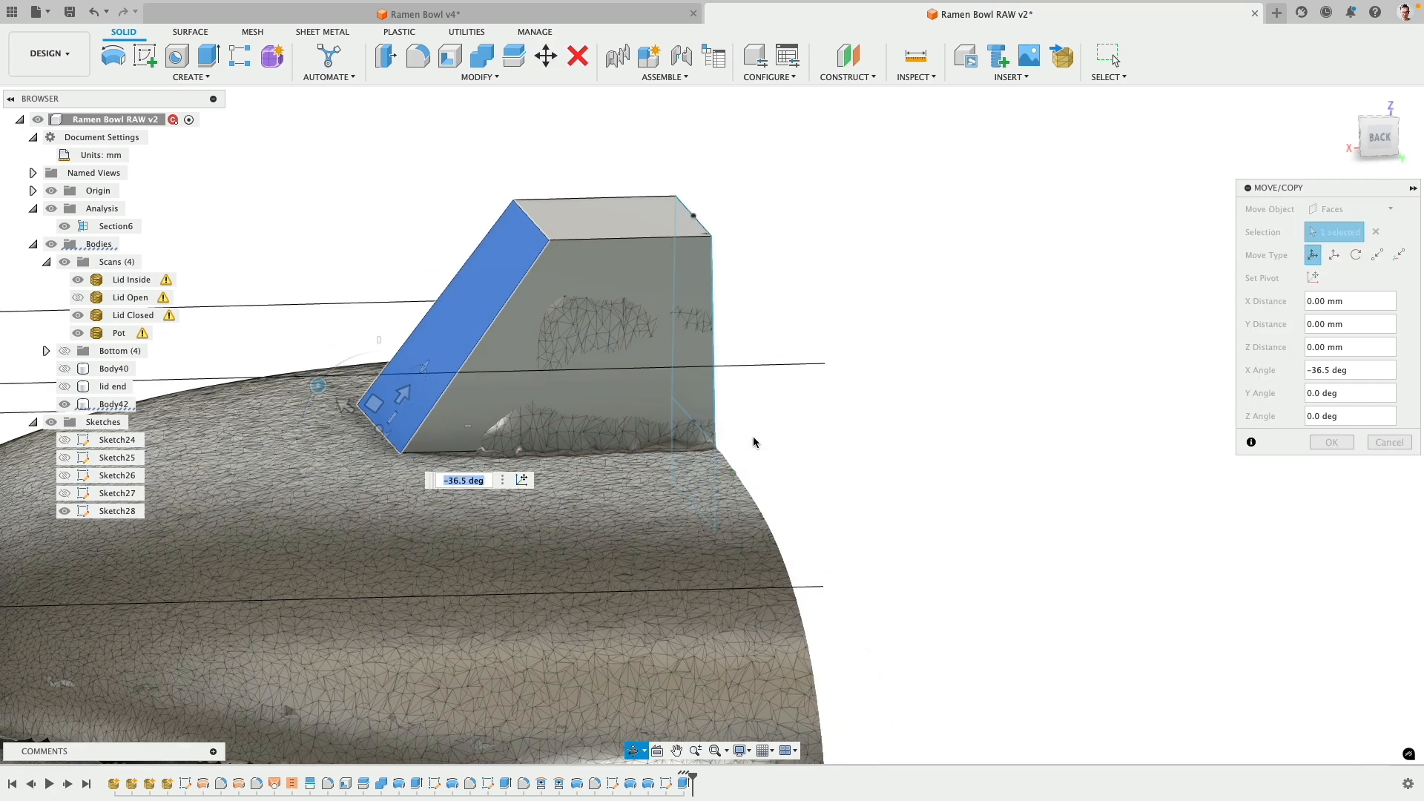
pyautogui.write('25')
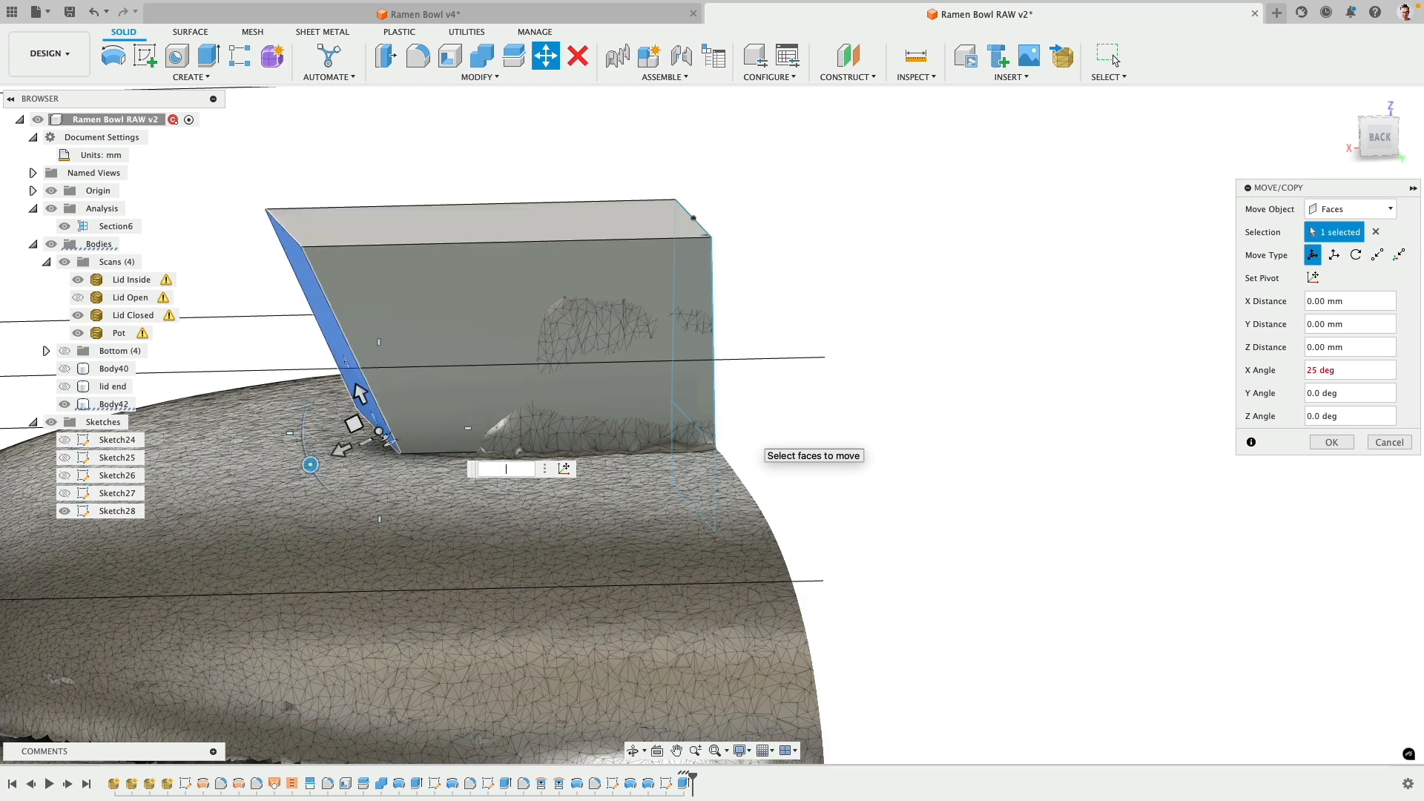
pyautogui.write('-35')
pyautogui.press('Return')
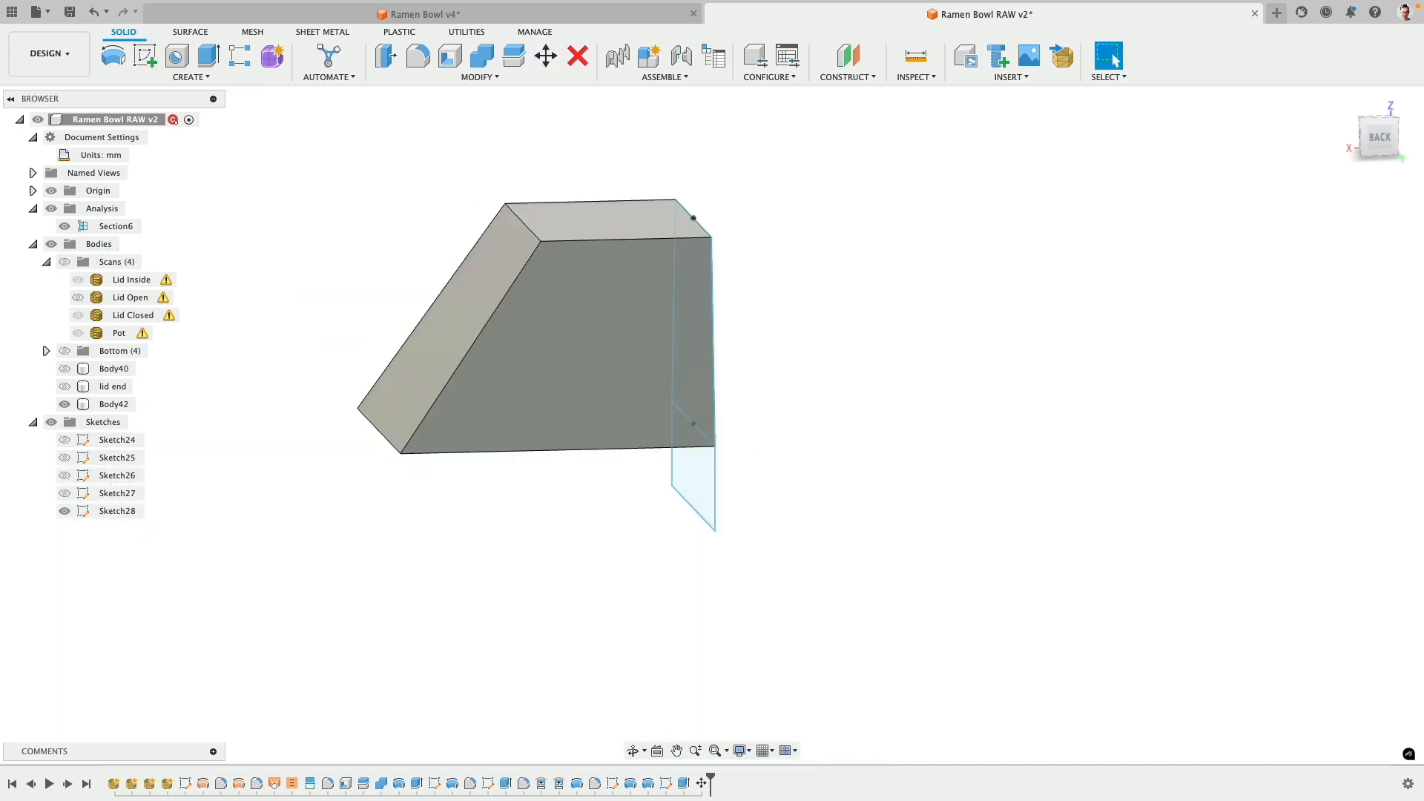
# - Hide the handle block, show the Scans group and reopen the handle sketch for editing in the straight left view
pyautogui.keyDown('shift'); pyautogui.moveTo(986, 318); pyautogui.dragTo(745, 276, button='middle'); pyautogui.keyUp('shift')
pyautogui.moveTo(1039, 245); pyautogui.dragTo(1011, 275, button='middle')
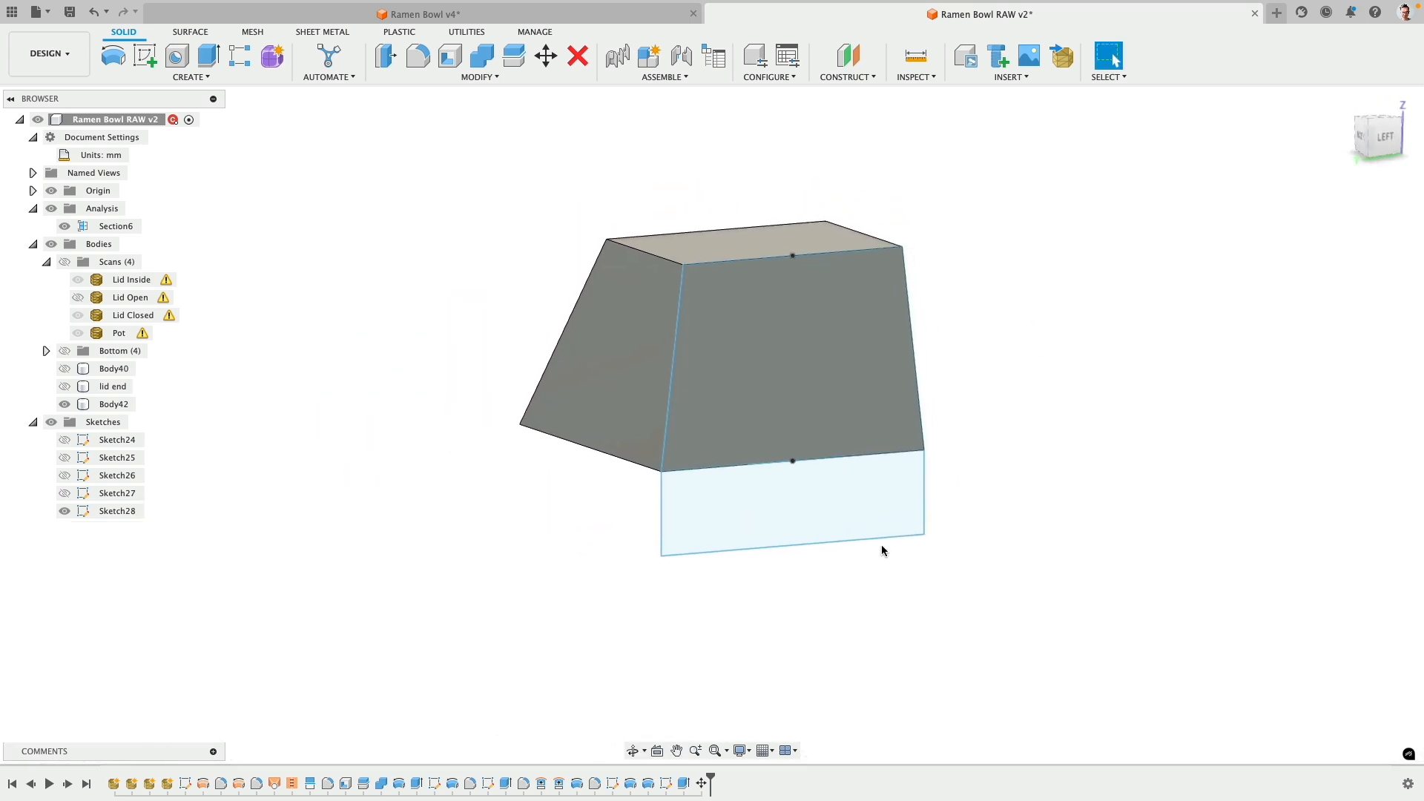
pyautogui.click(64, 404)
pyautogui.click(66, 262)
pyautogui.keyDown('shift'); pyautogui.moveTo(439, 360); pyautogui.dragTo(379, 361, button='middle'); pyautogui.keyUp('shift')
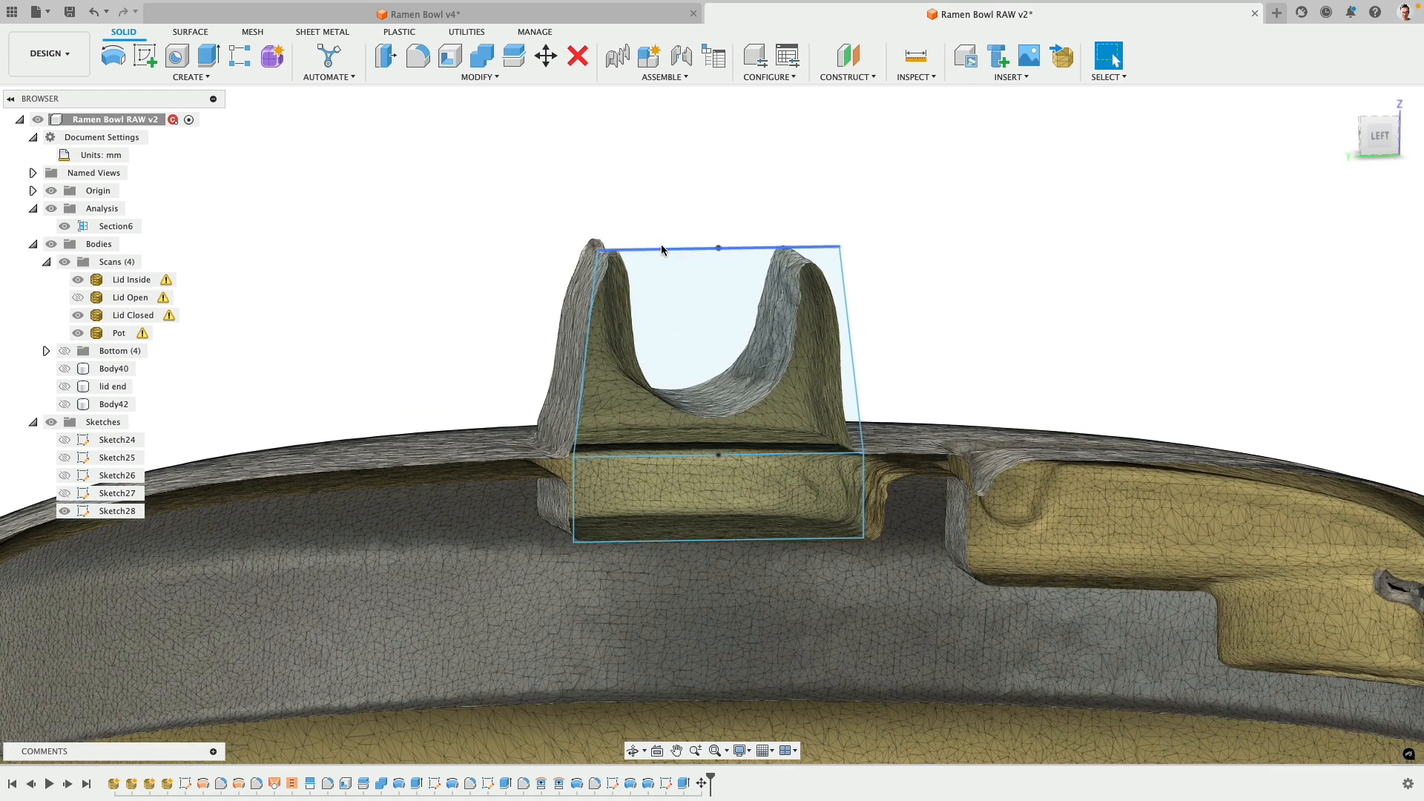
pyautogui.click(664, 249)
pyautogui.rightClick(132, 510)
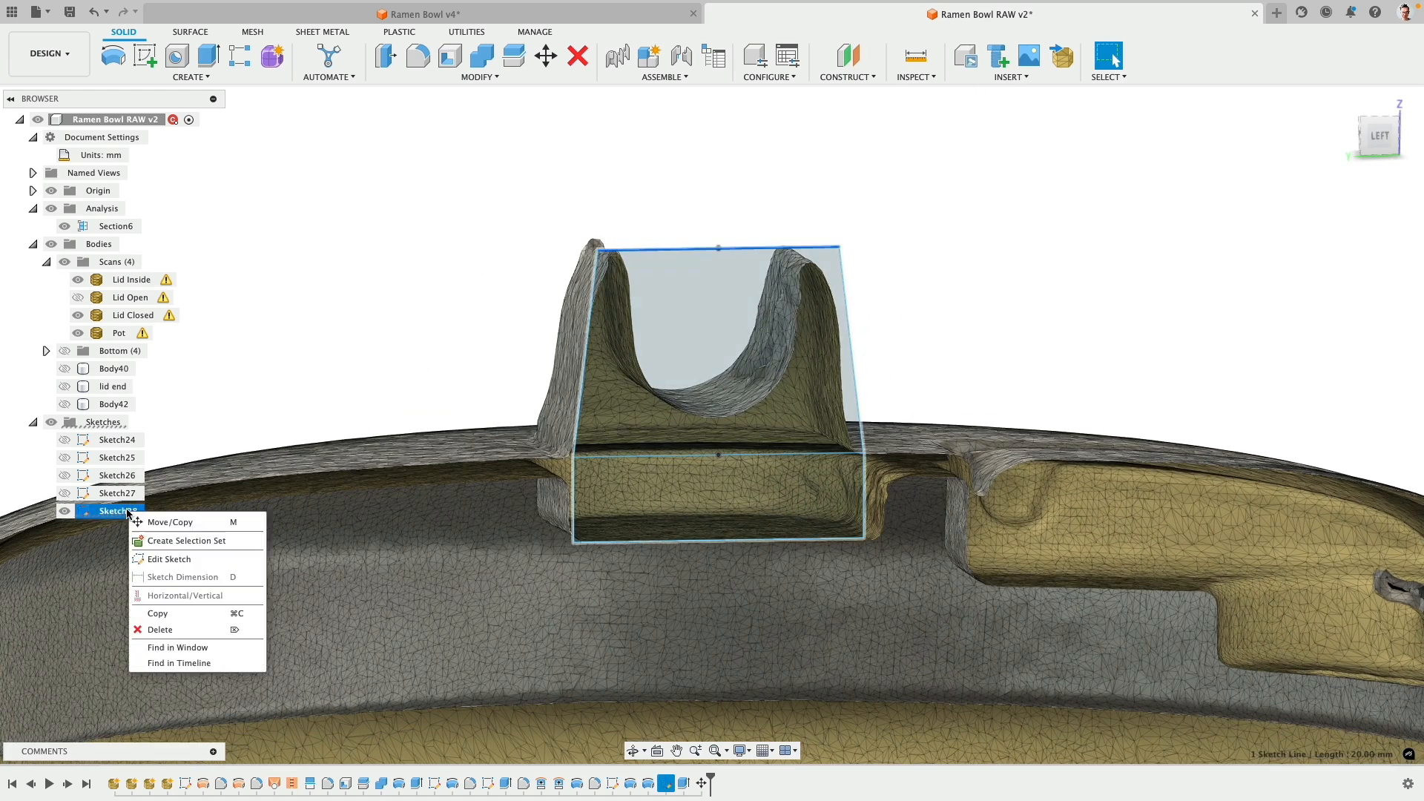
pyautogui.click(212, 560)
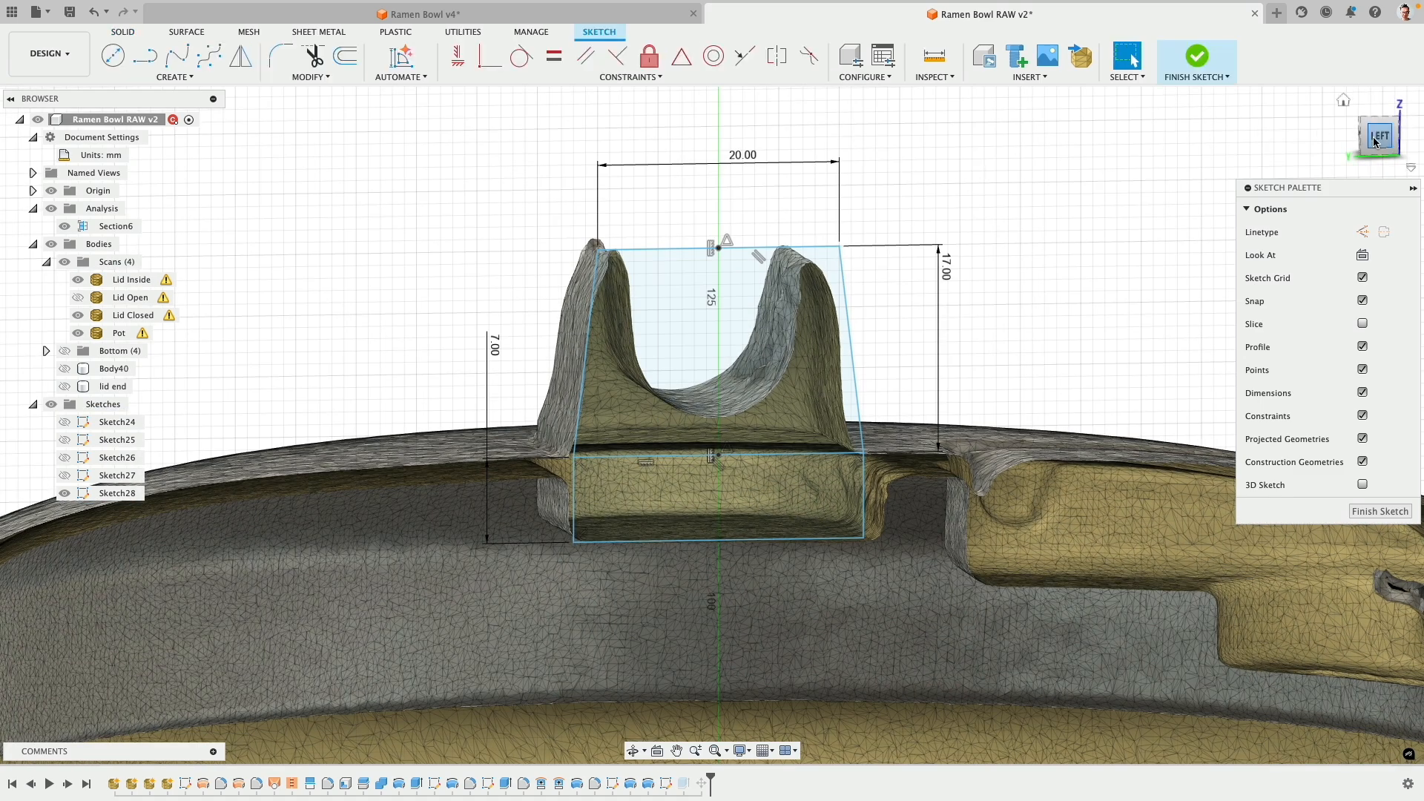
pyautogui.click(1374, 140)
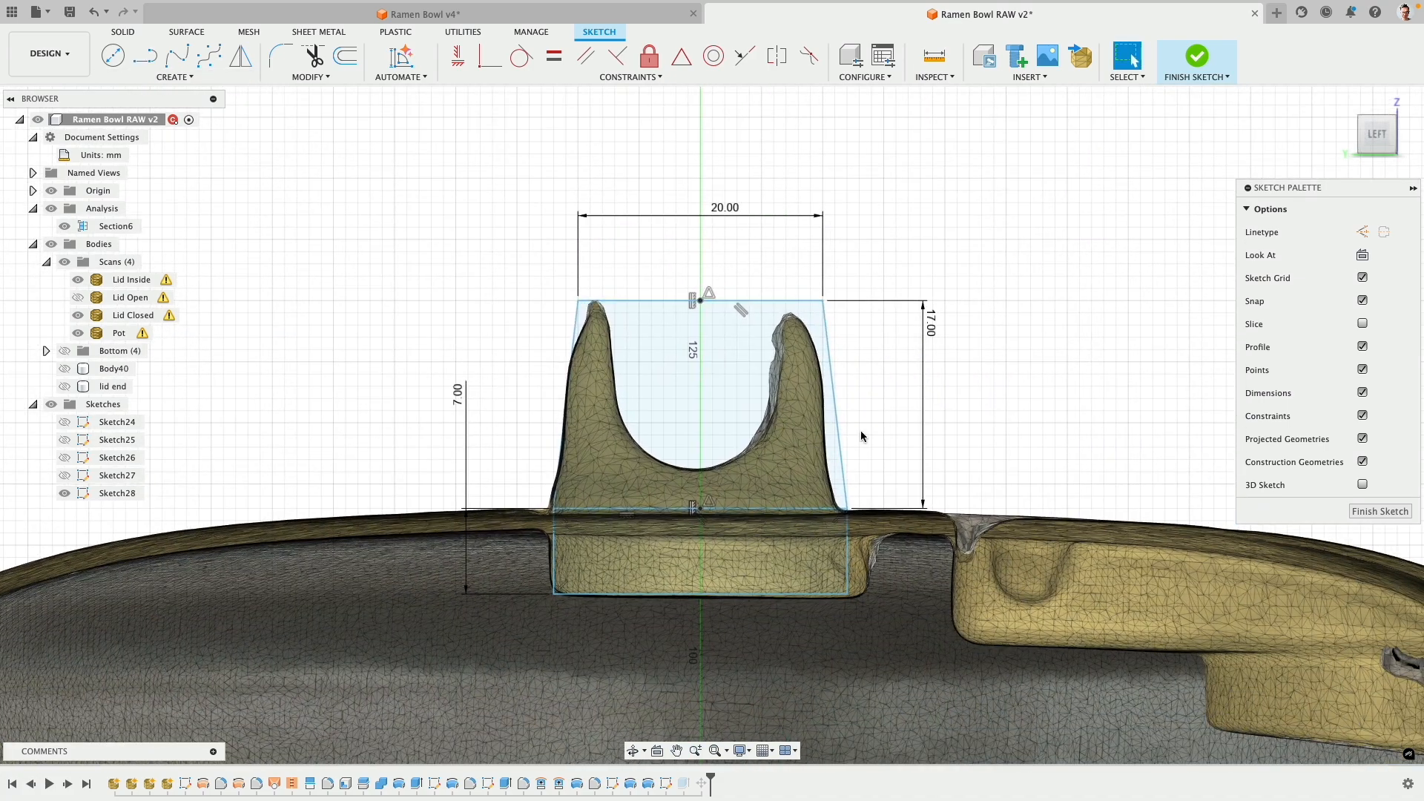
# - Draw a three-line notch about 10 mm wide and 13.5 mm deep from the trapezoid's upper edge over the scanned recess
pyautogui.scroll(4, 862, 436)
pyautogui.press('l')
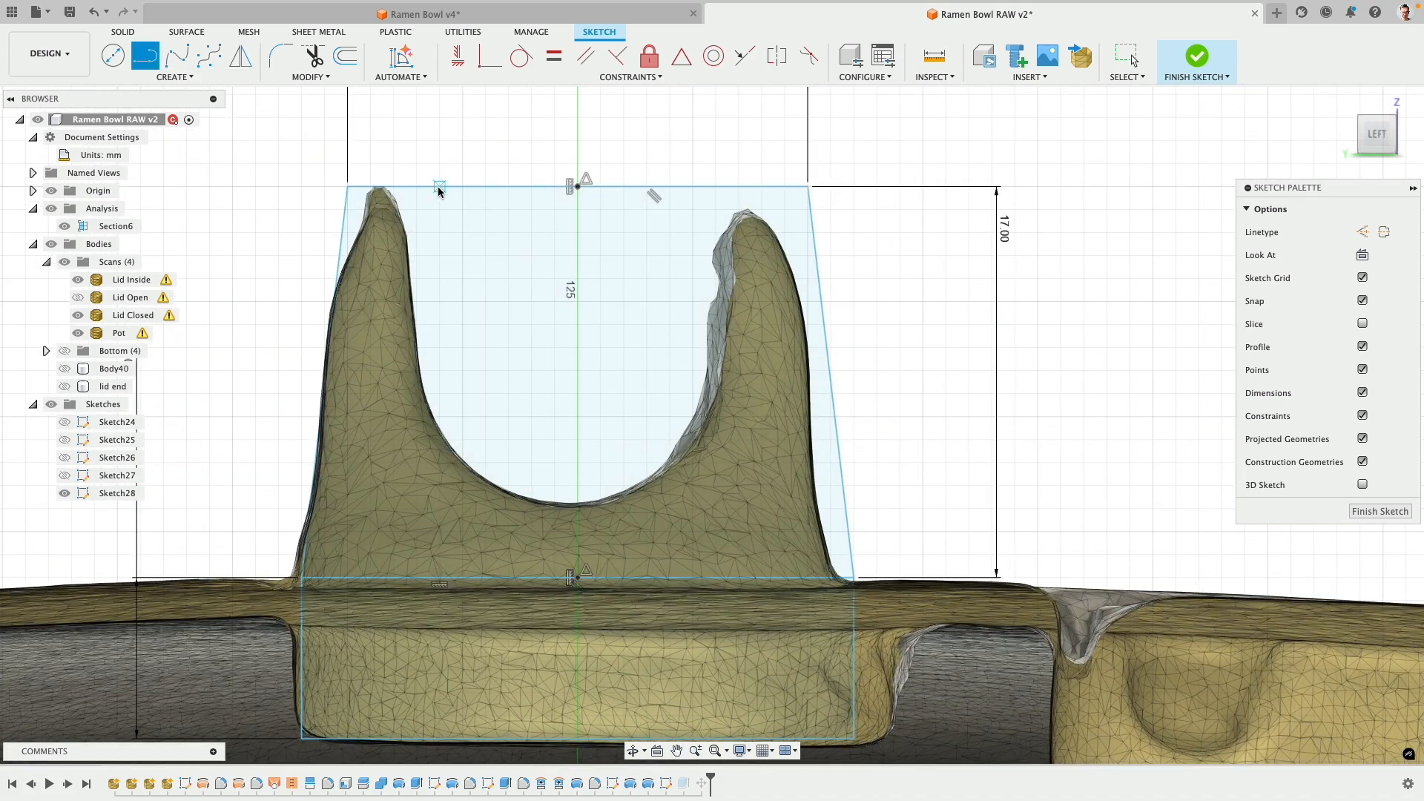
pyautogui.click(438, 187)
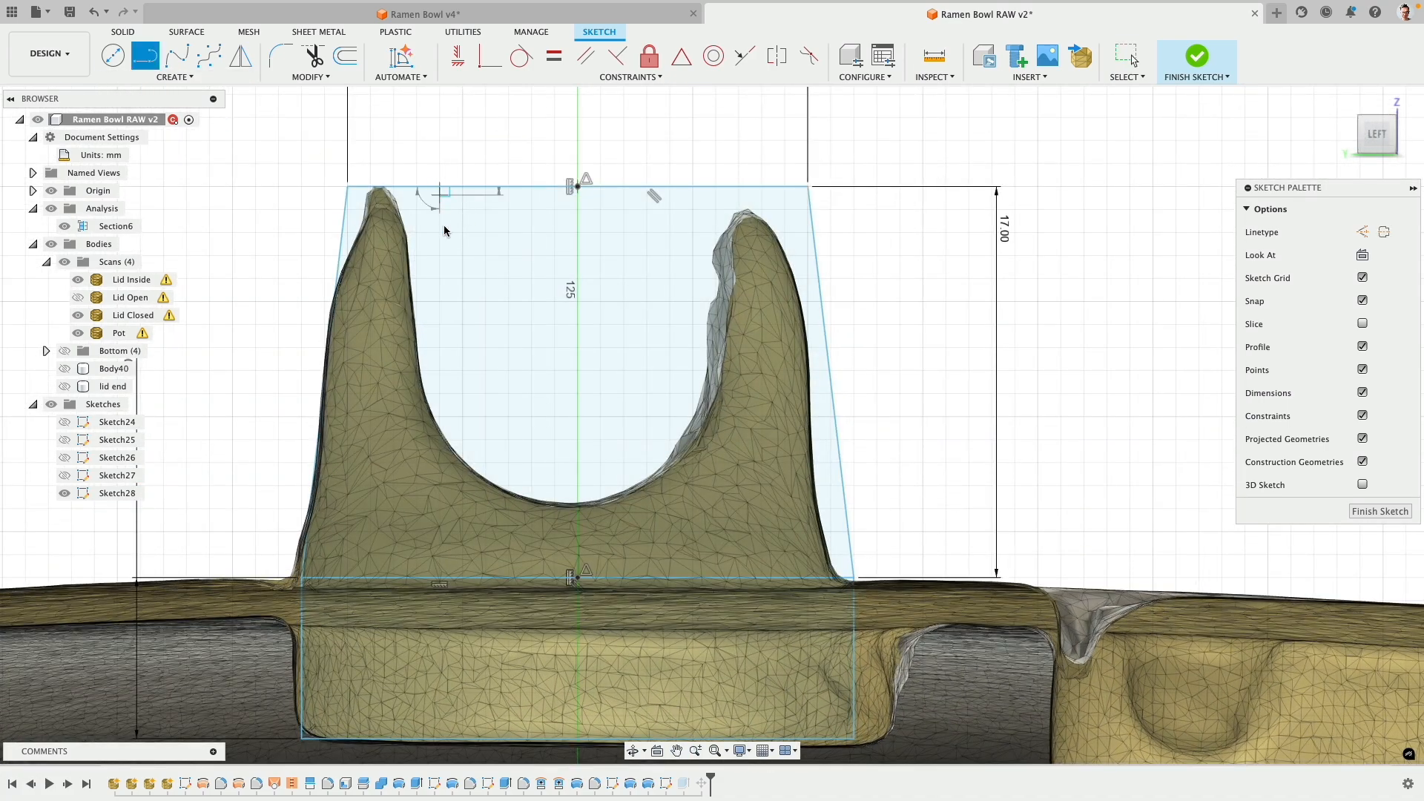
pyautogui.click(441, 496)
pyautogui.click(670, 495)
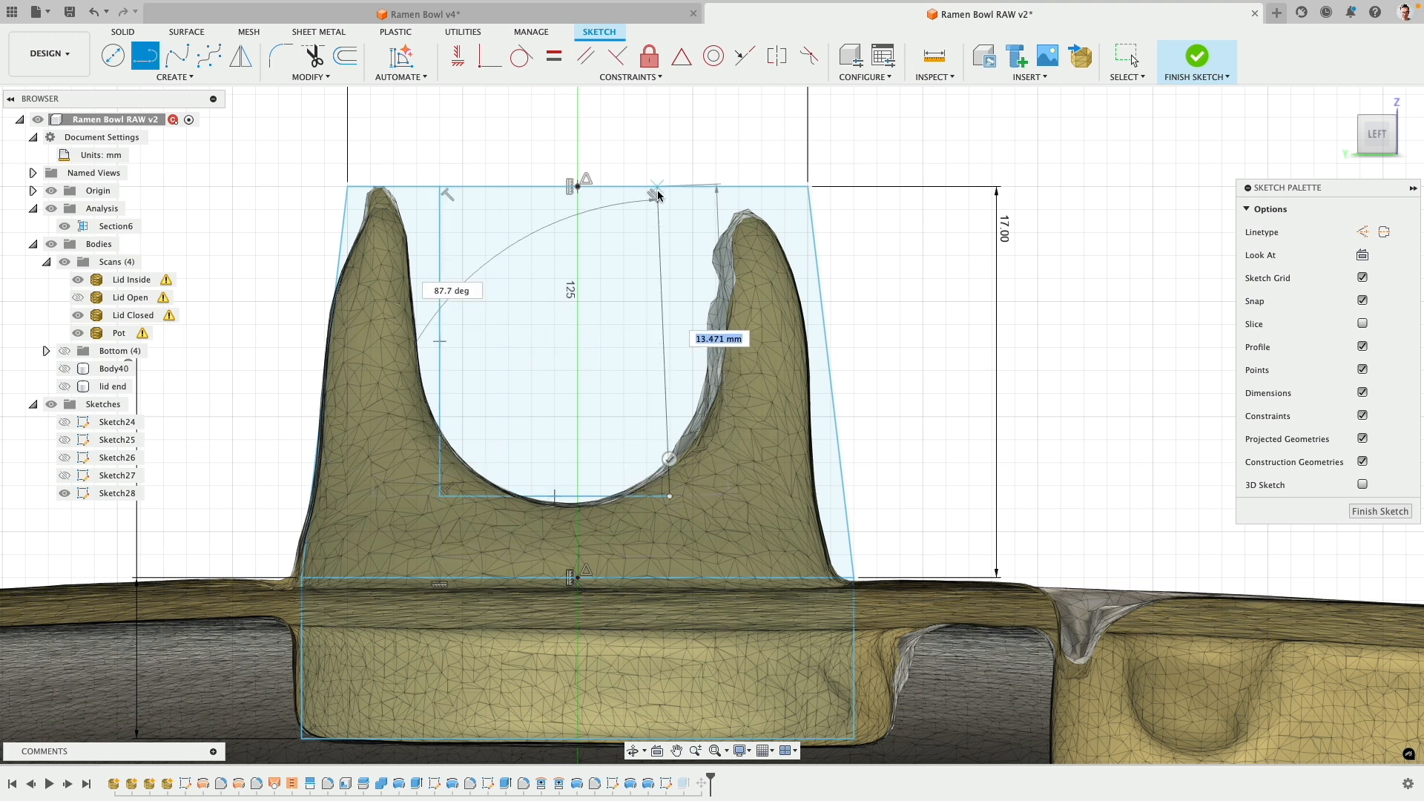
pyautogui.doubleClick(670, 188)
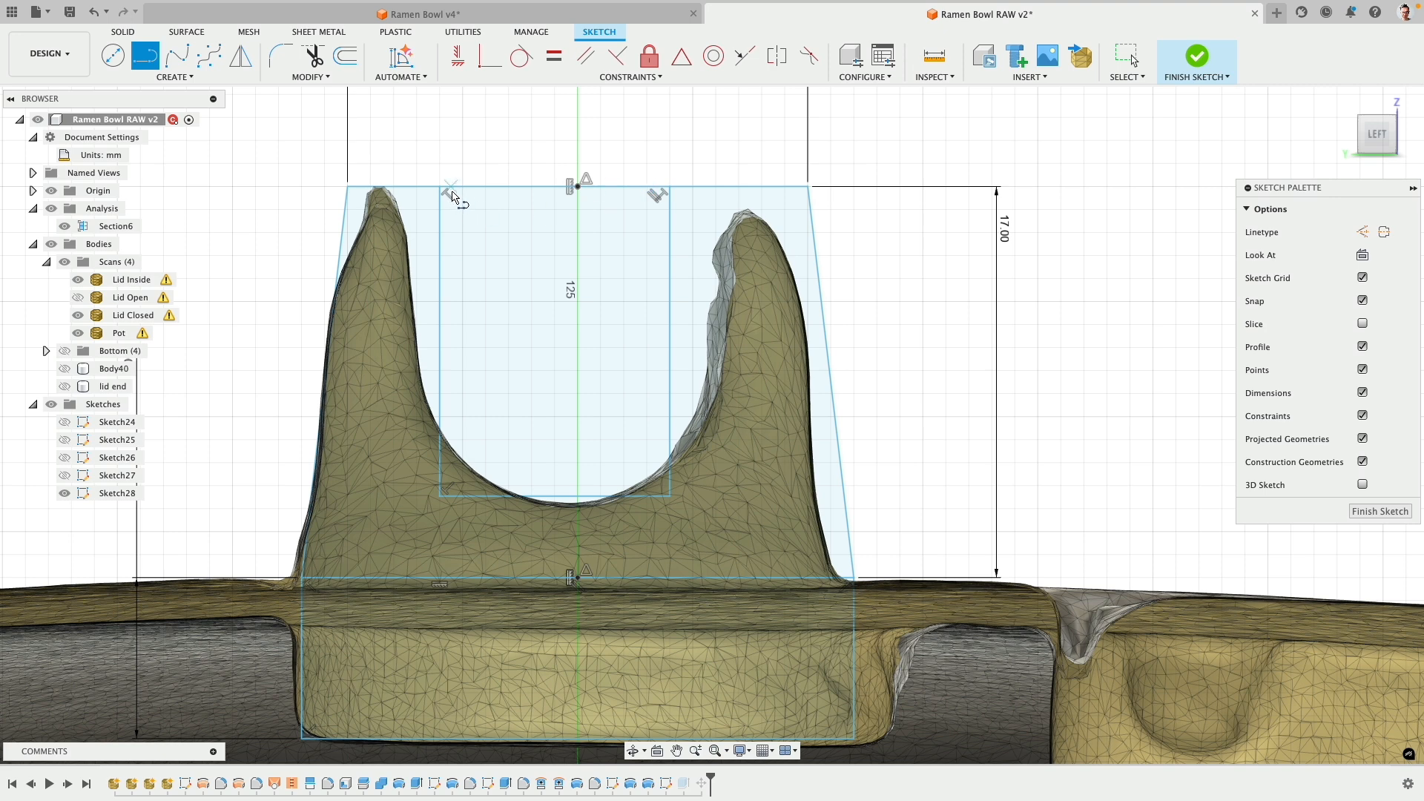
# - Draw a short vertical line on the centre axis above the trapezoid and fix it in place
pyautogui.moveTo(560, 251); pyautogui.dragTo(504, 427, button='middle')
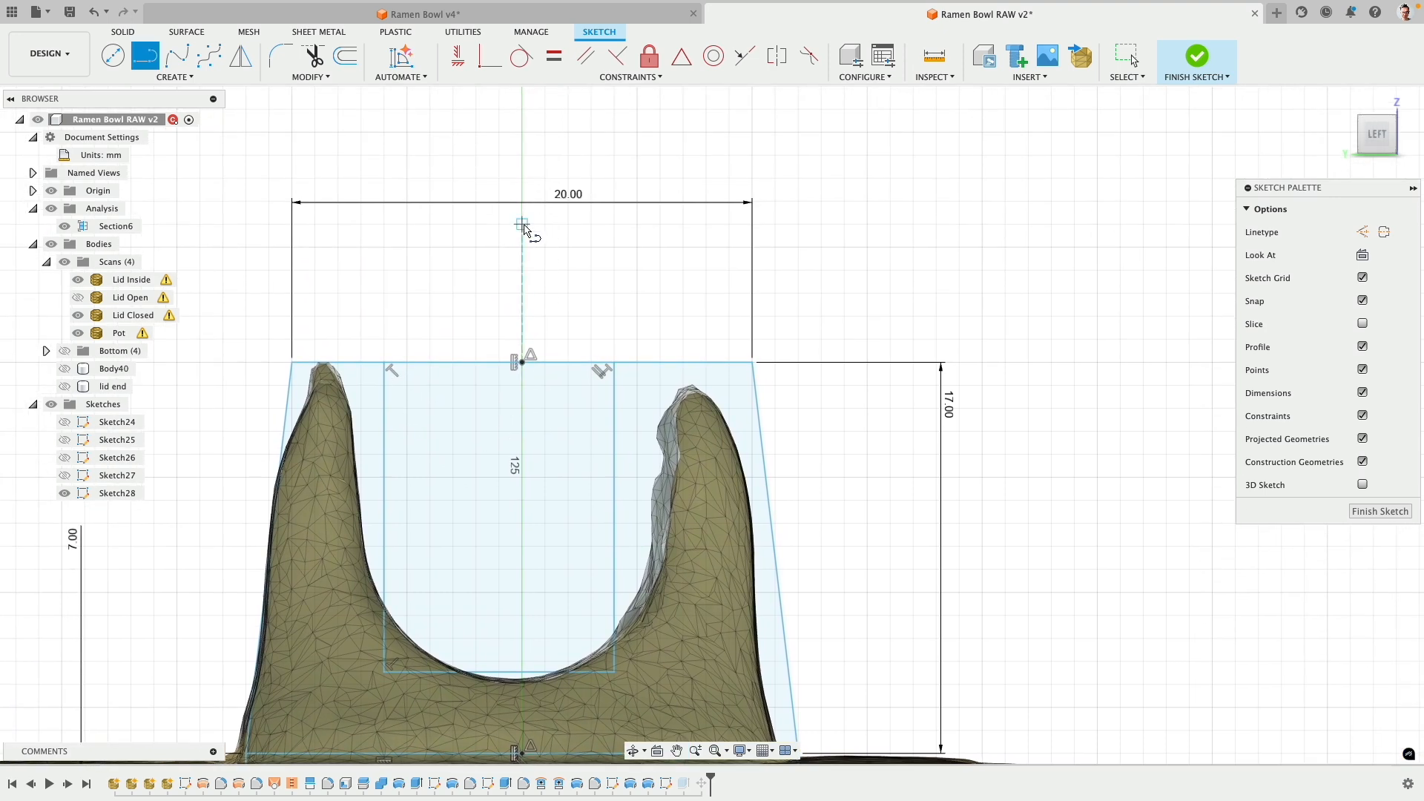
pyautogui.click(523, 225)
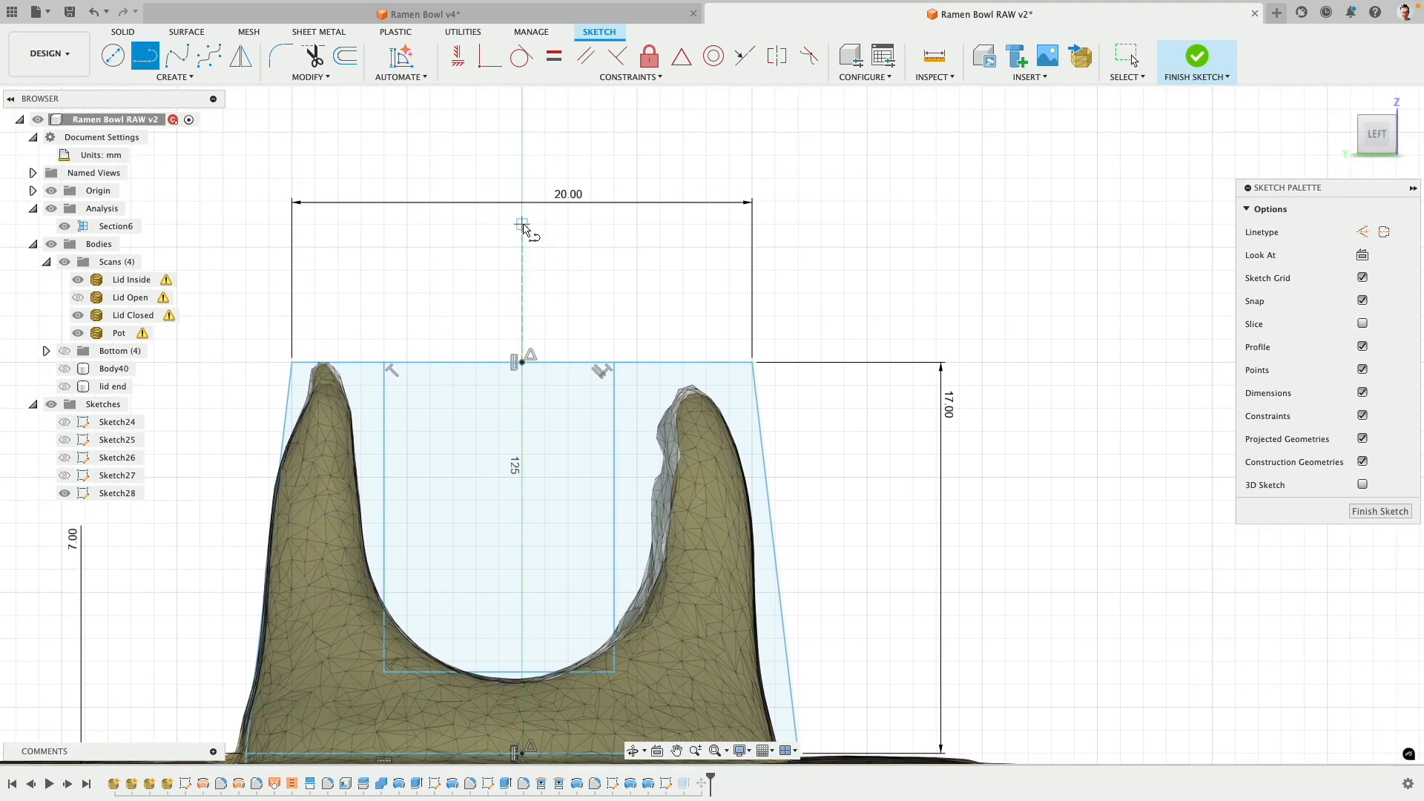
pyautogui.click(527, 317)
pyautogui.click(649, 55)
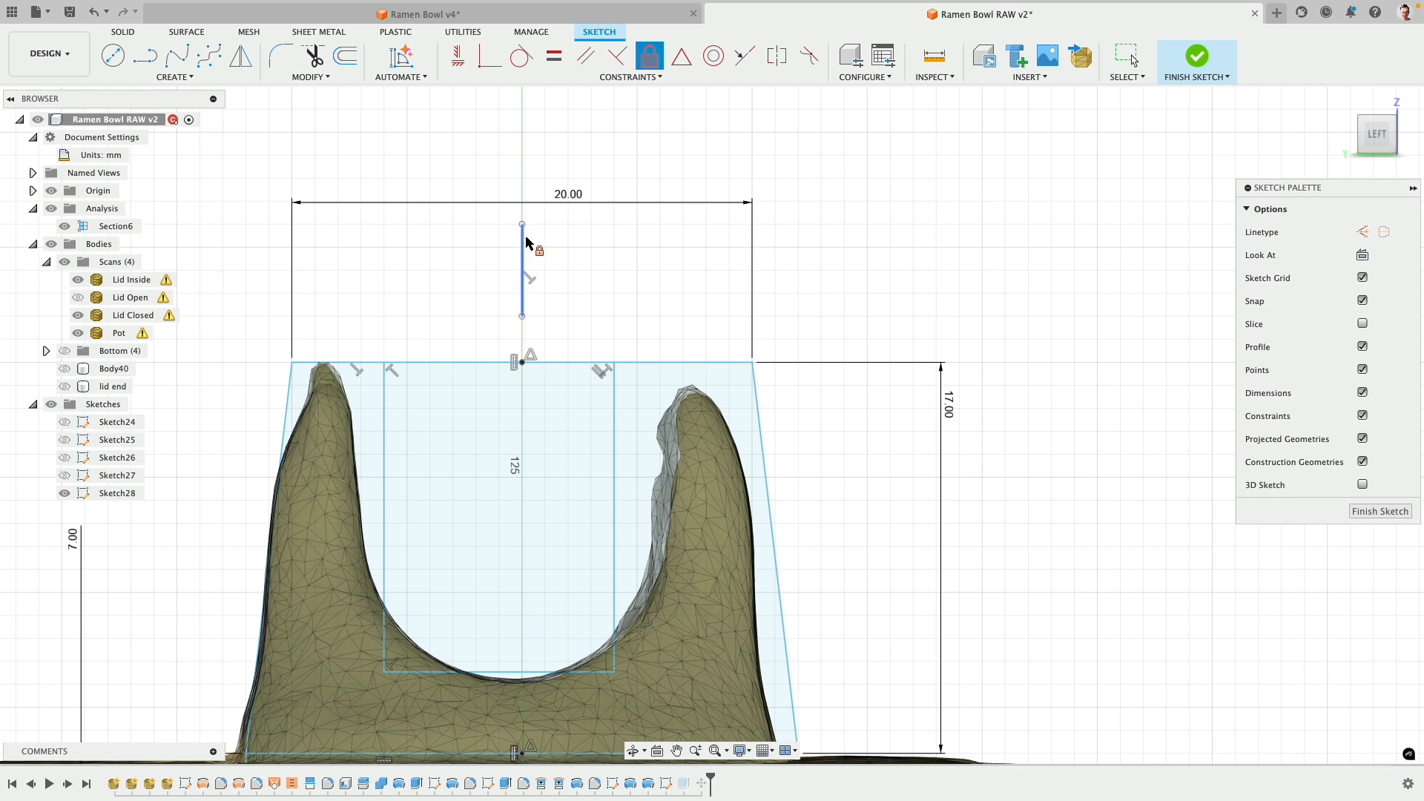
pyautogui.click(524, 241)
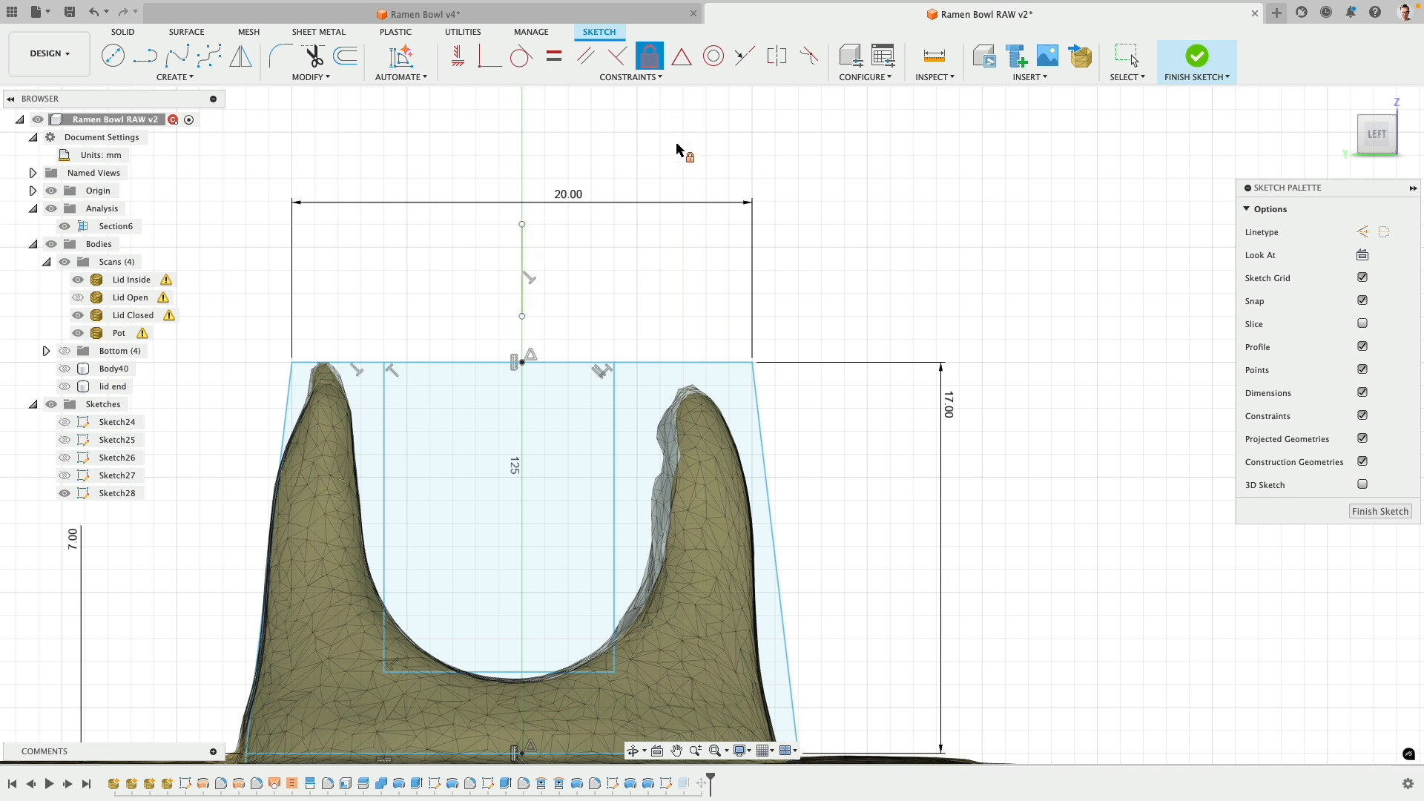
# - Make the notch's two upper endpoints symmetric about the fixed centre line, toggling the section view to reach the line
pyautogui.click(779, 59)
pyautogui.click(385, 363)
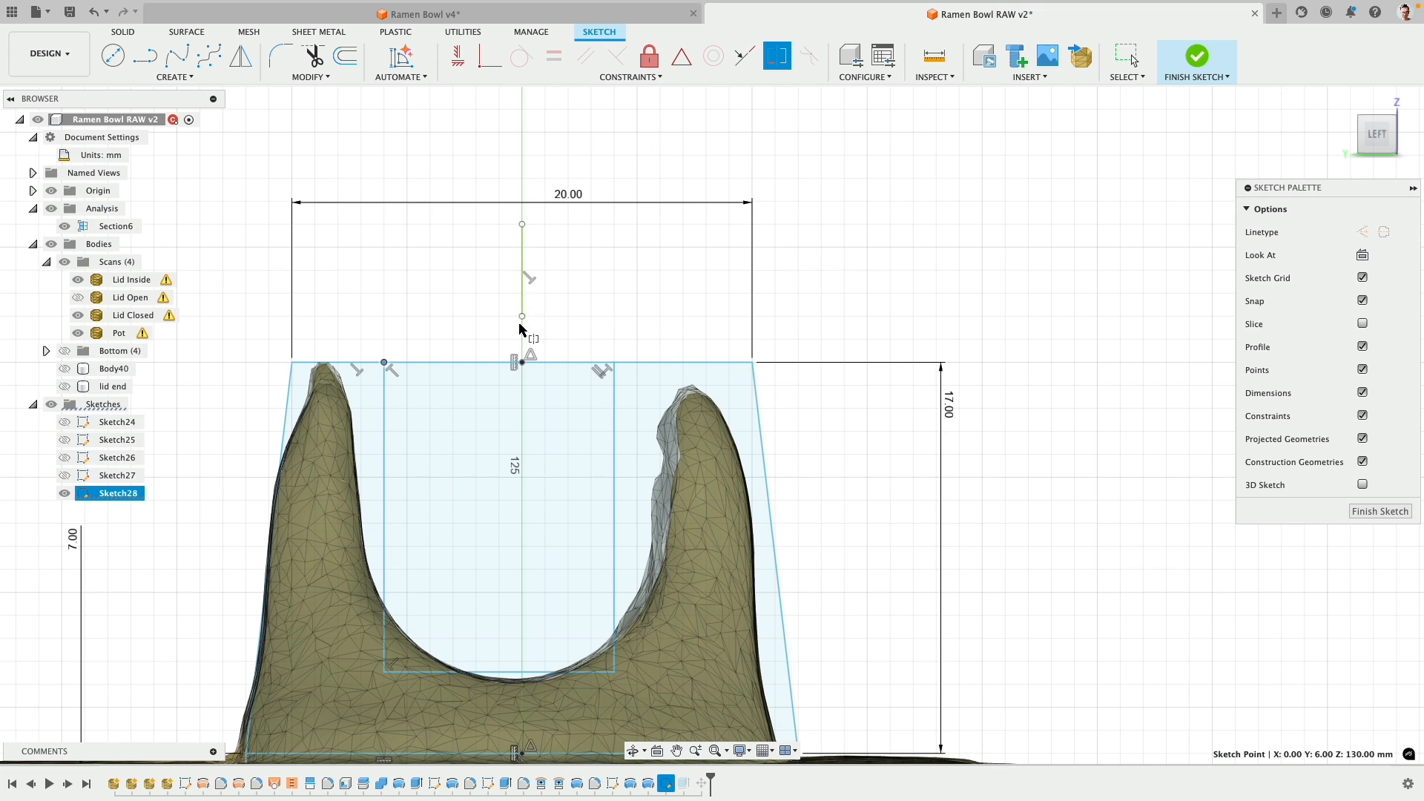
pyautogui.keyDown('shift'); pyautogui.moveTo(518, 302); pyautogui.dragTo(523, 256, button='middle'); pyautogui.keyUp('shift')
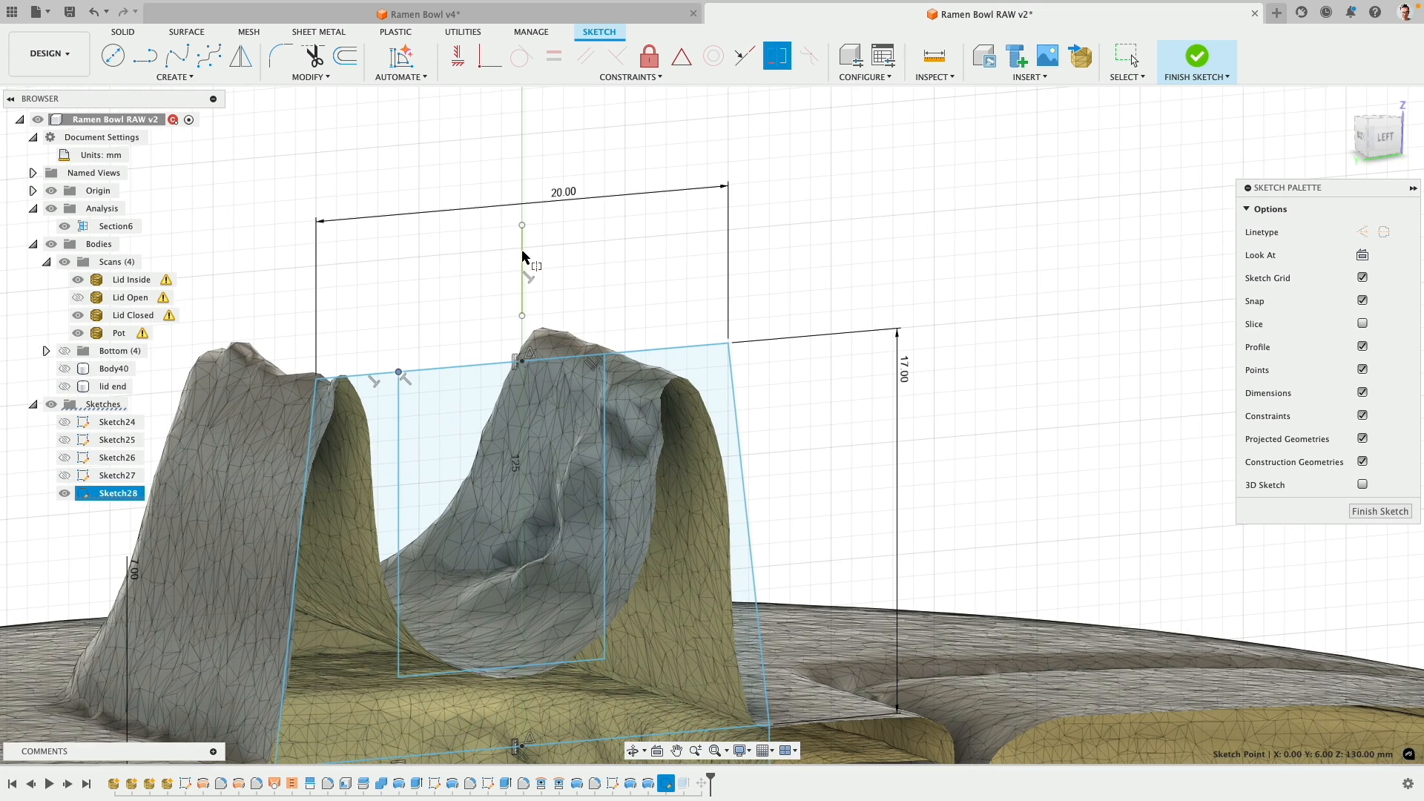
pyautogui.click(65, 225)
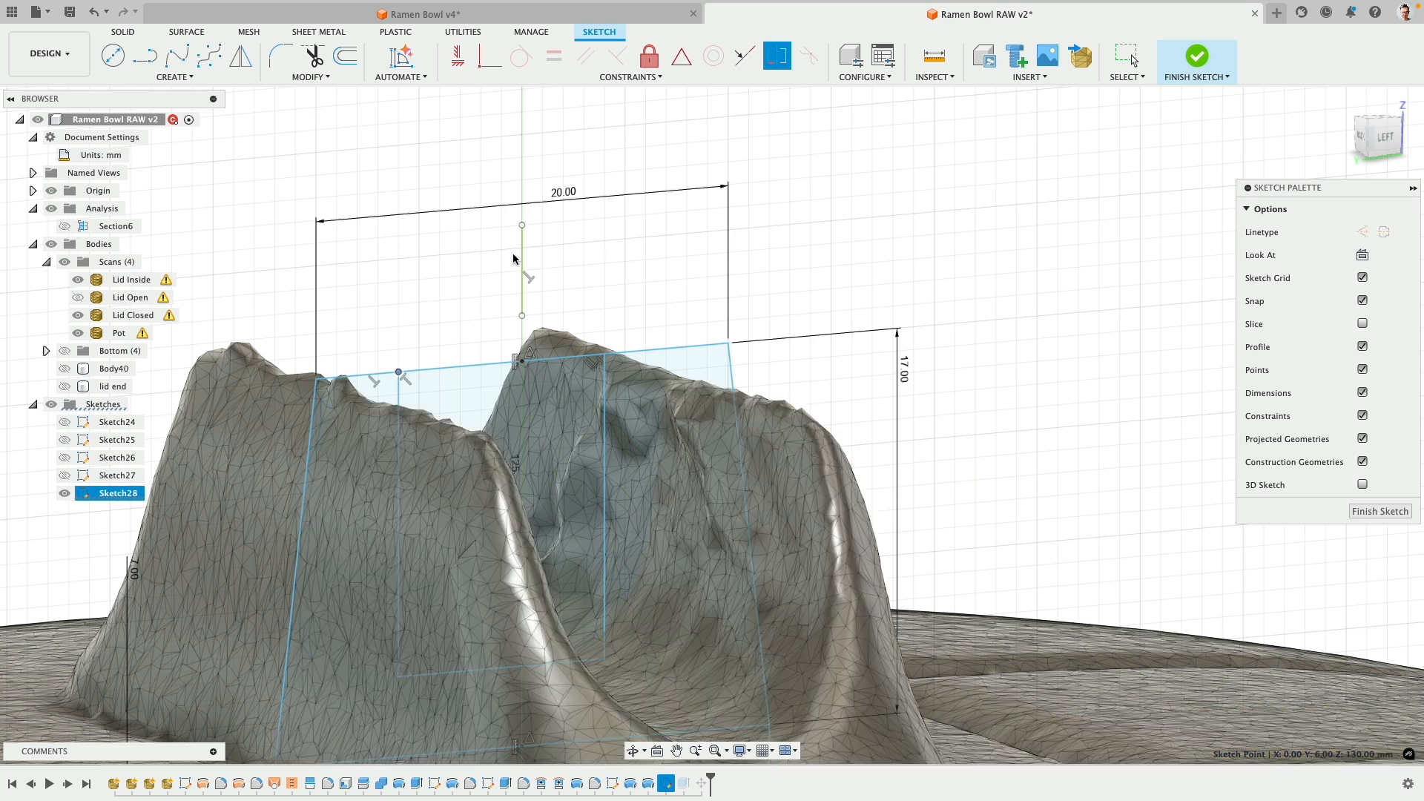
pyautogui.click(605, 355)
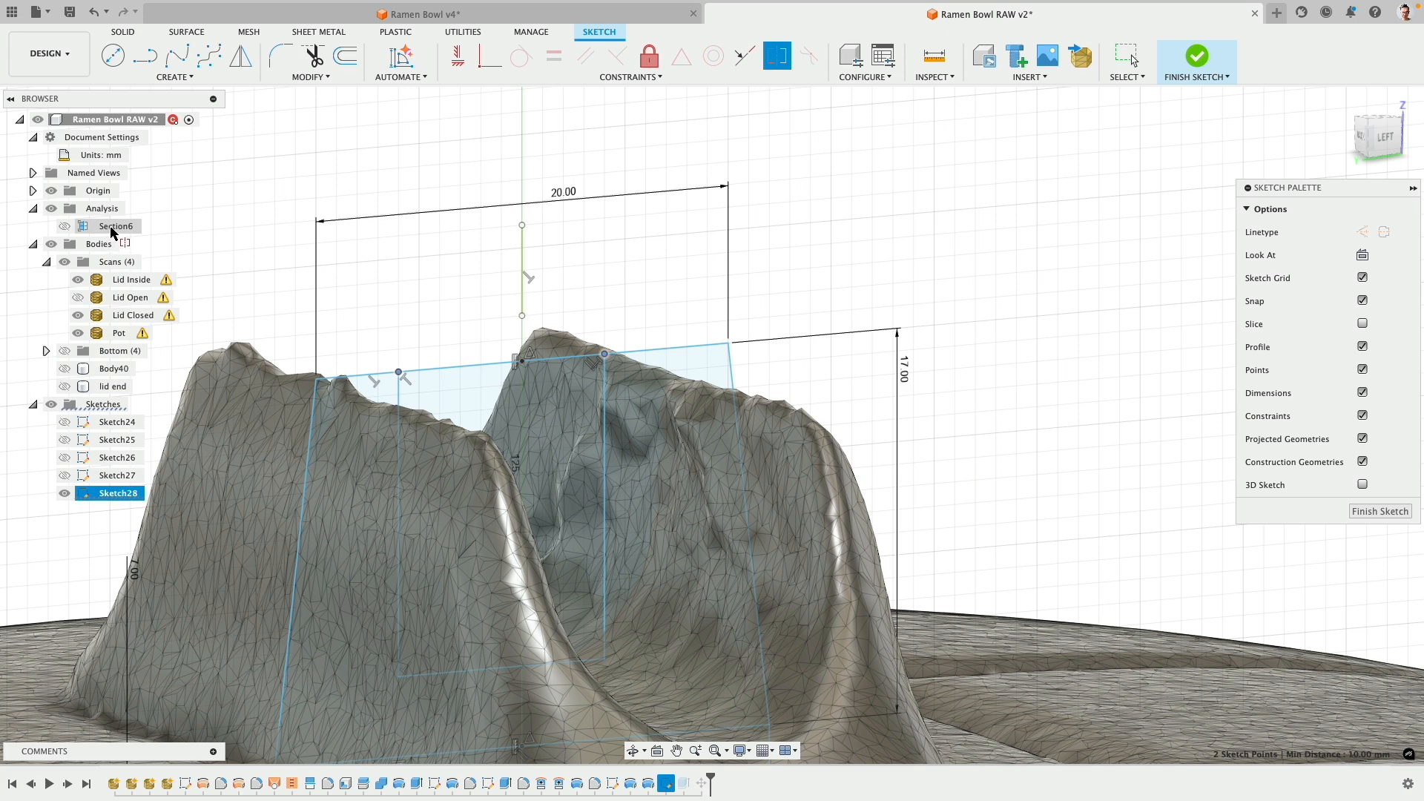
pyautogui.click(524, 253)
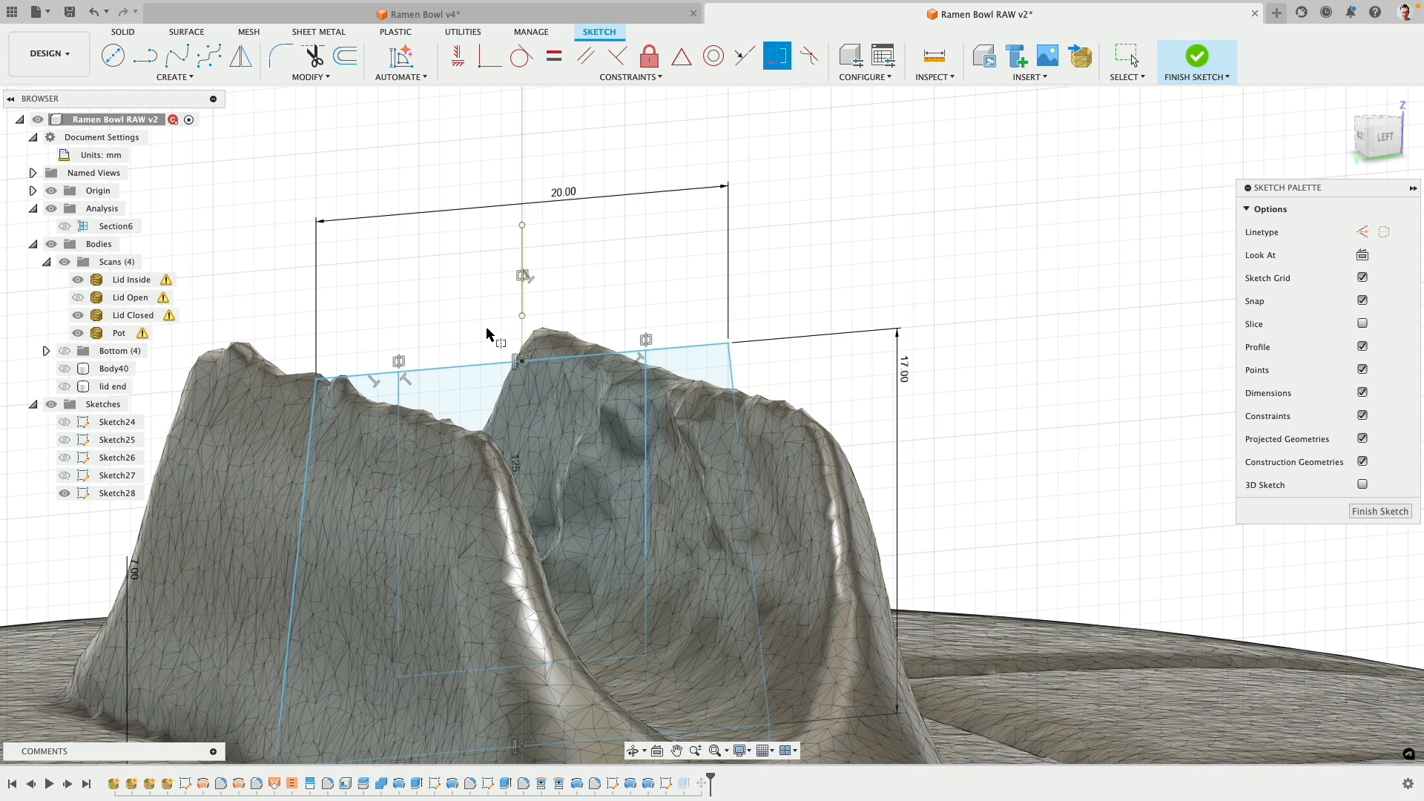
pyautogui.click(65, 226)
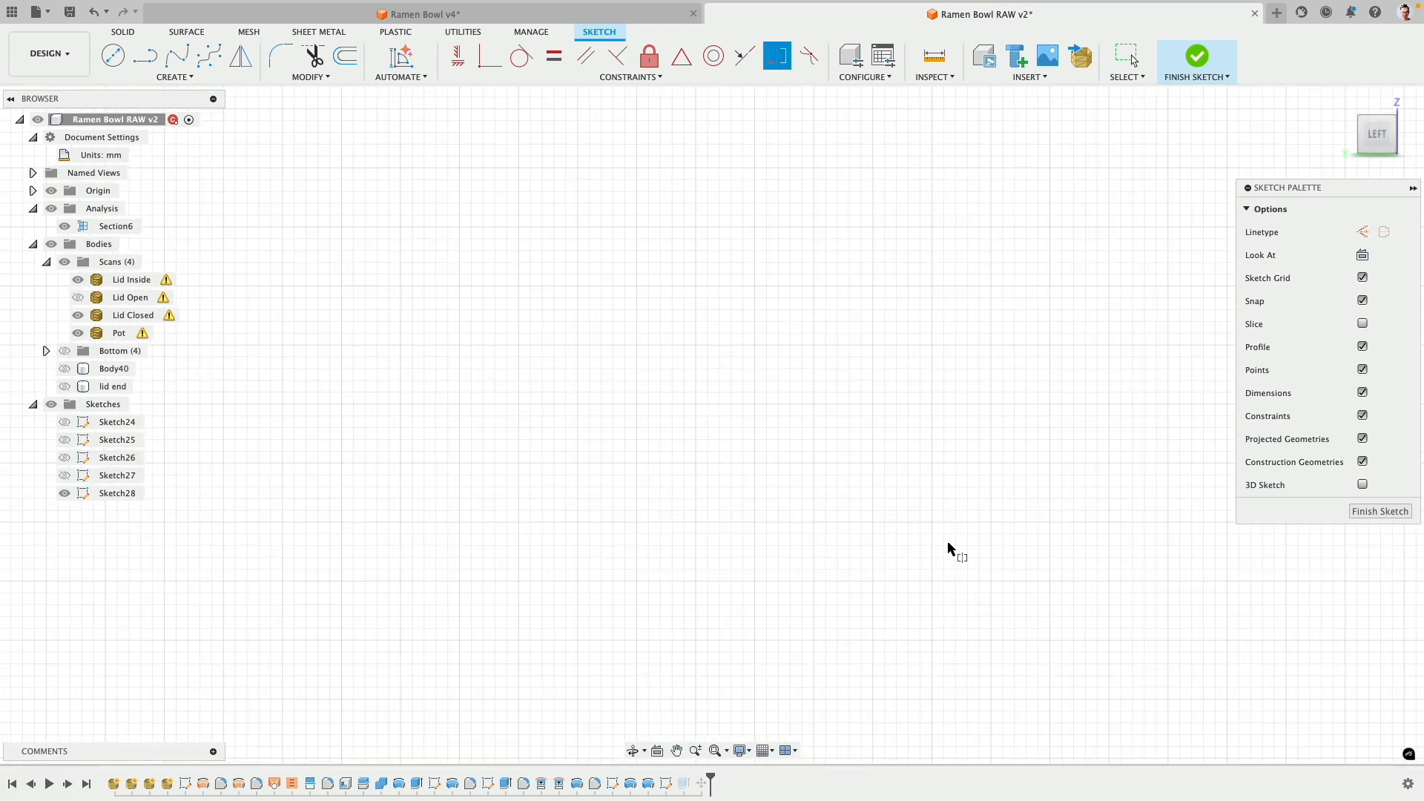
pyautogui.scroll(5, 703, 367)
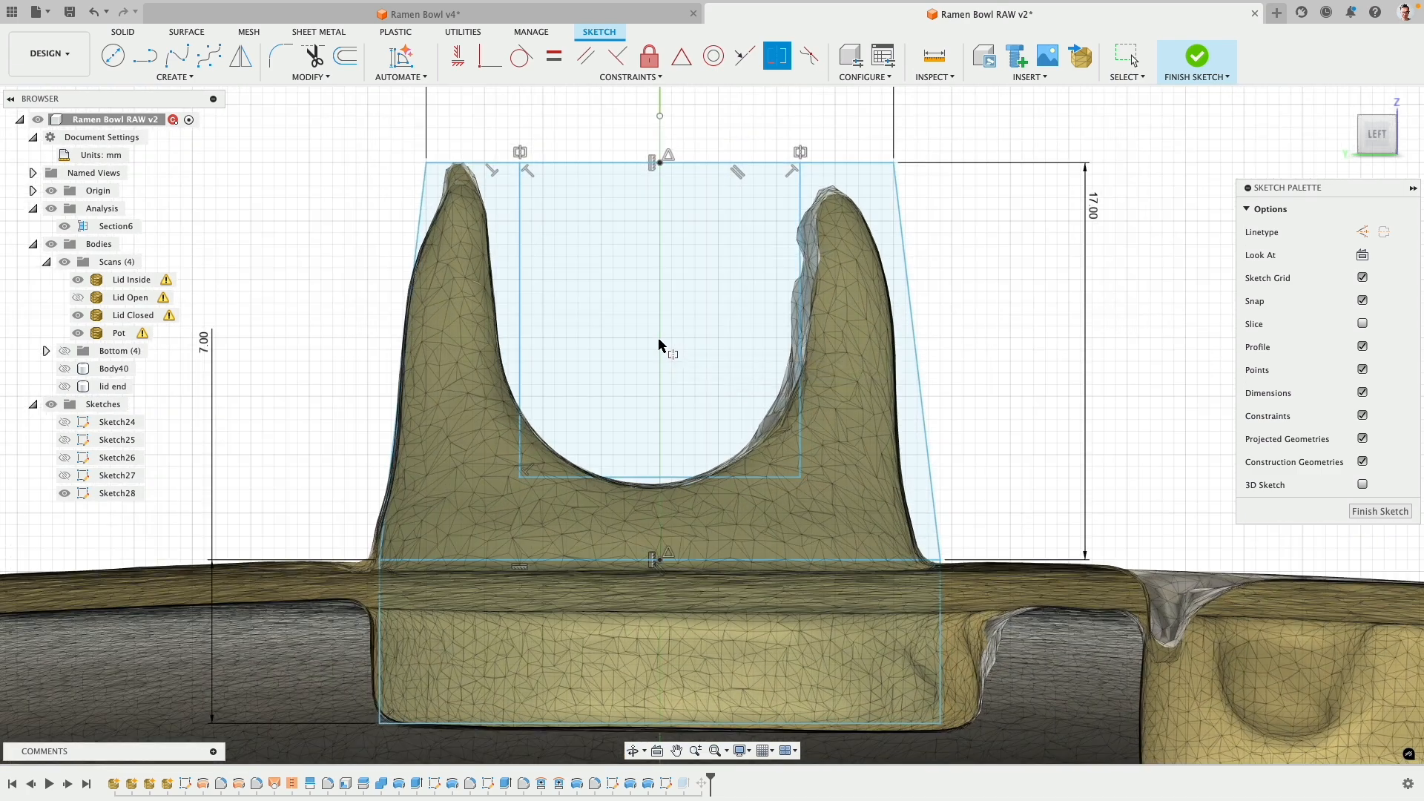
pyautogui.rightClick(673, 271)
pyautogui.click(738, 274)
# - Widen the notch towards the scanned recess walls and dimension its width as 13 mm
pyautogui.moveTo(642, 293); pyautogui.dragTo(667, 369, button='middle')
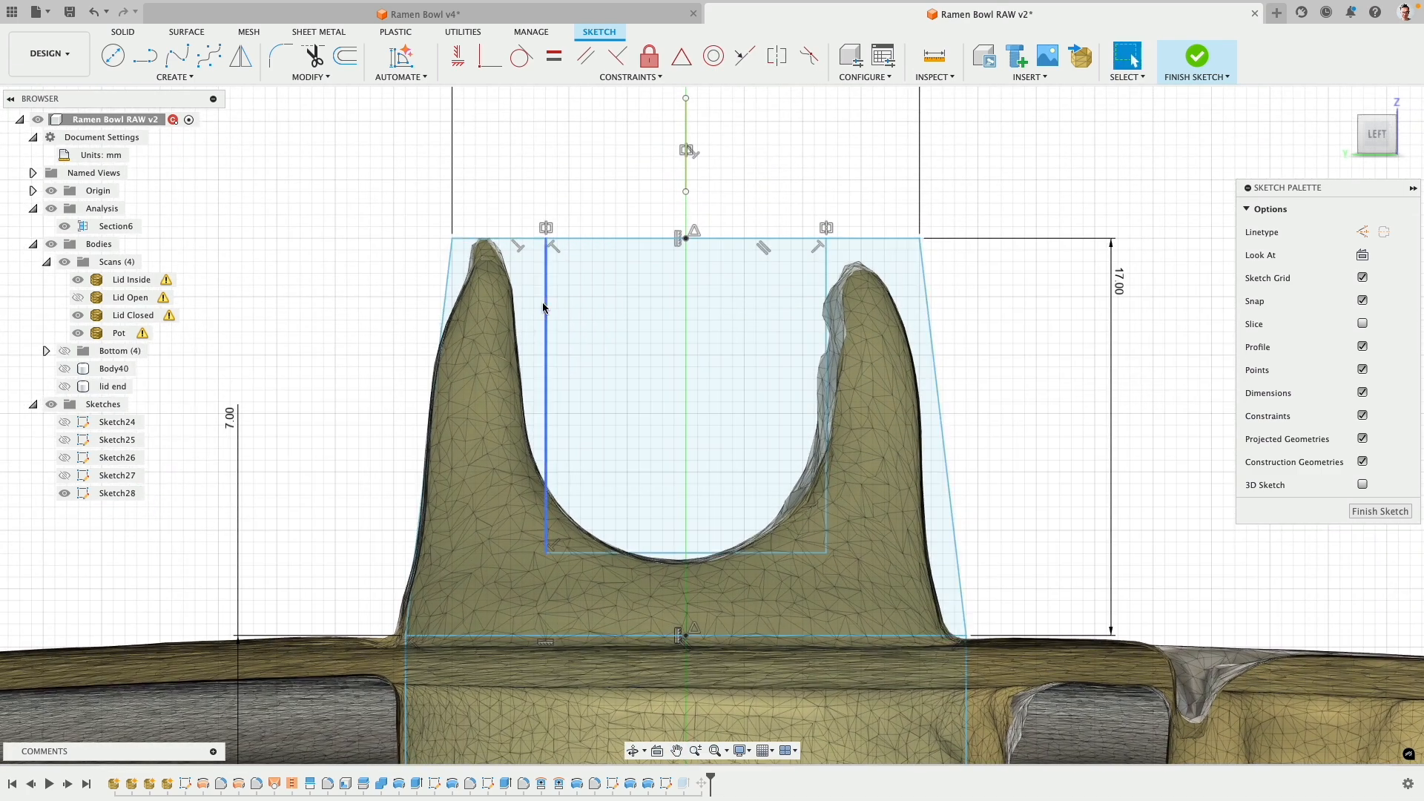
pyautogui.moveTo(542, 302)
pyautogui.mouseDown()
pyautogui.moveTo(517, 306)
pyautogui.moveTo(533, 312)
pyautogui.mouseUp()
pyautogui.keyDown('shift'); pyautogui.click(839, 238); pyautogui.keyUp('shift')
pyautogui.moveTo(701, 158); pyautogui.dragTo(667, 341, button='middle')
pyautogui.press('d')
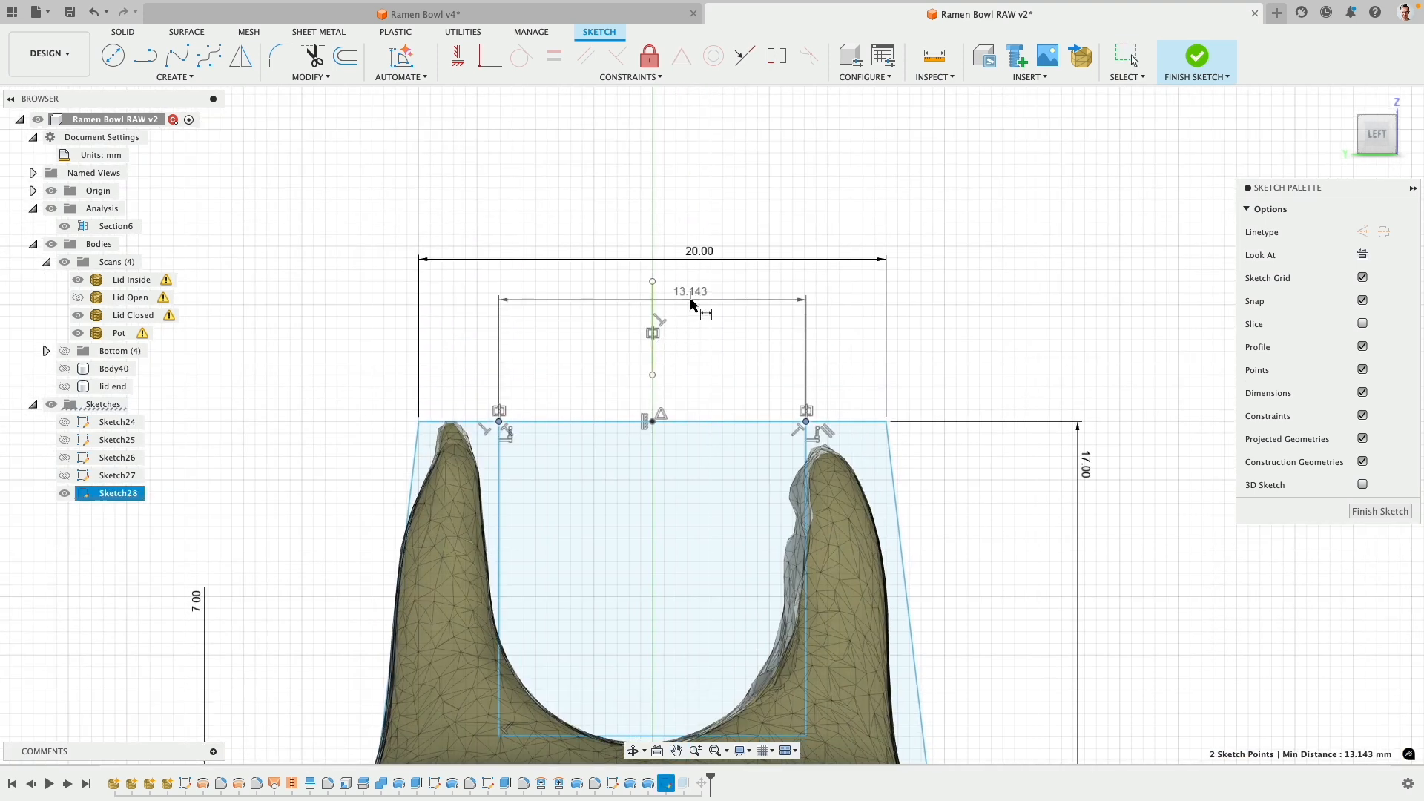
pyautogui.click(693, 303)
pyautogui.write('13')
pyautogui.press('Return')
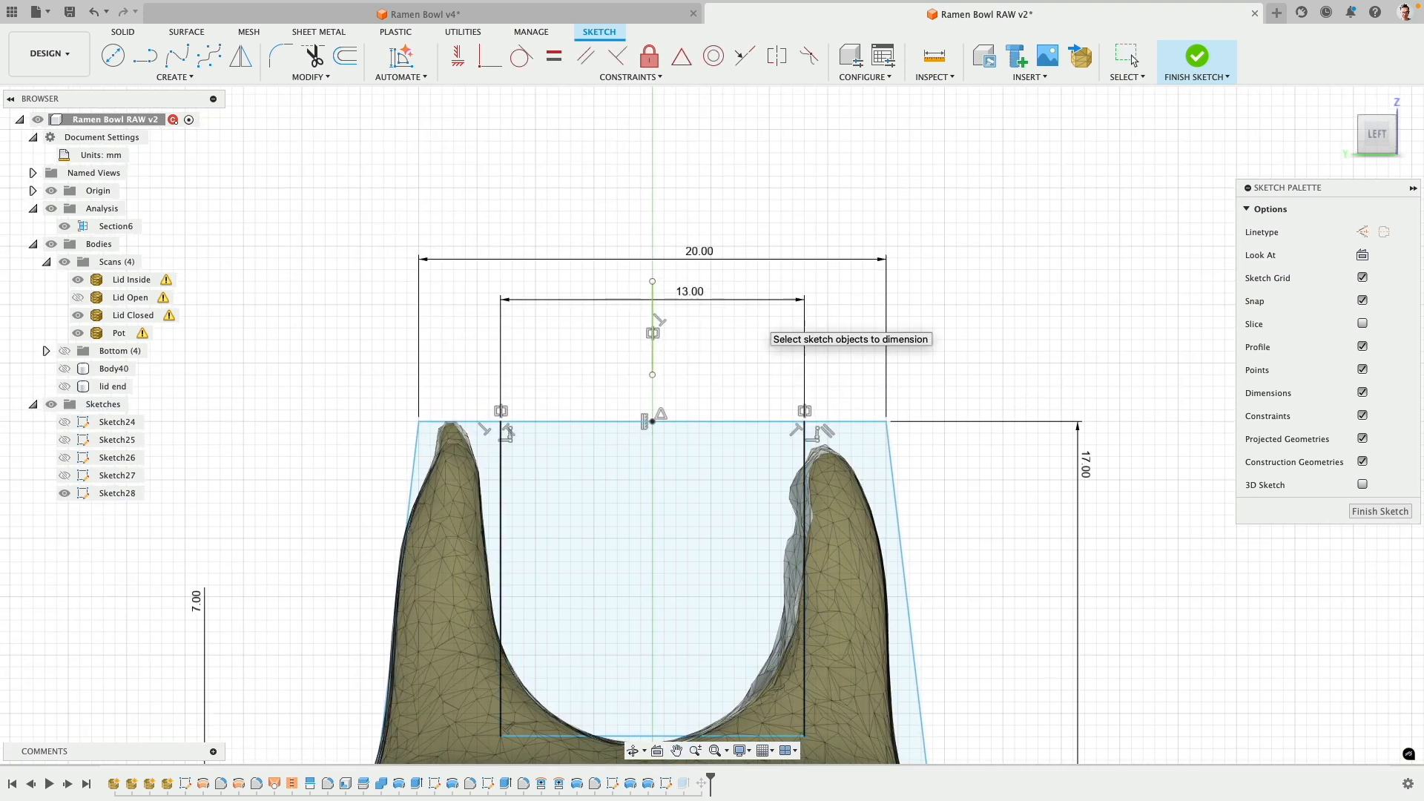
# - Dimension the notch's depth from the trapezoid's upper edge as 14 mm
pyautogui.scroll(-5, 668, 586)
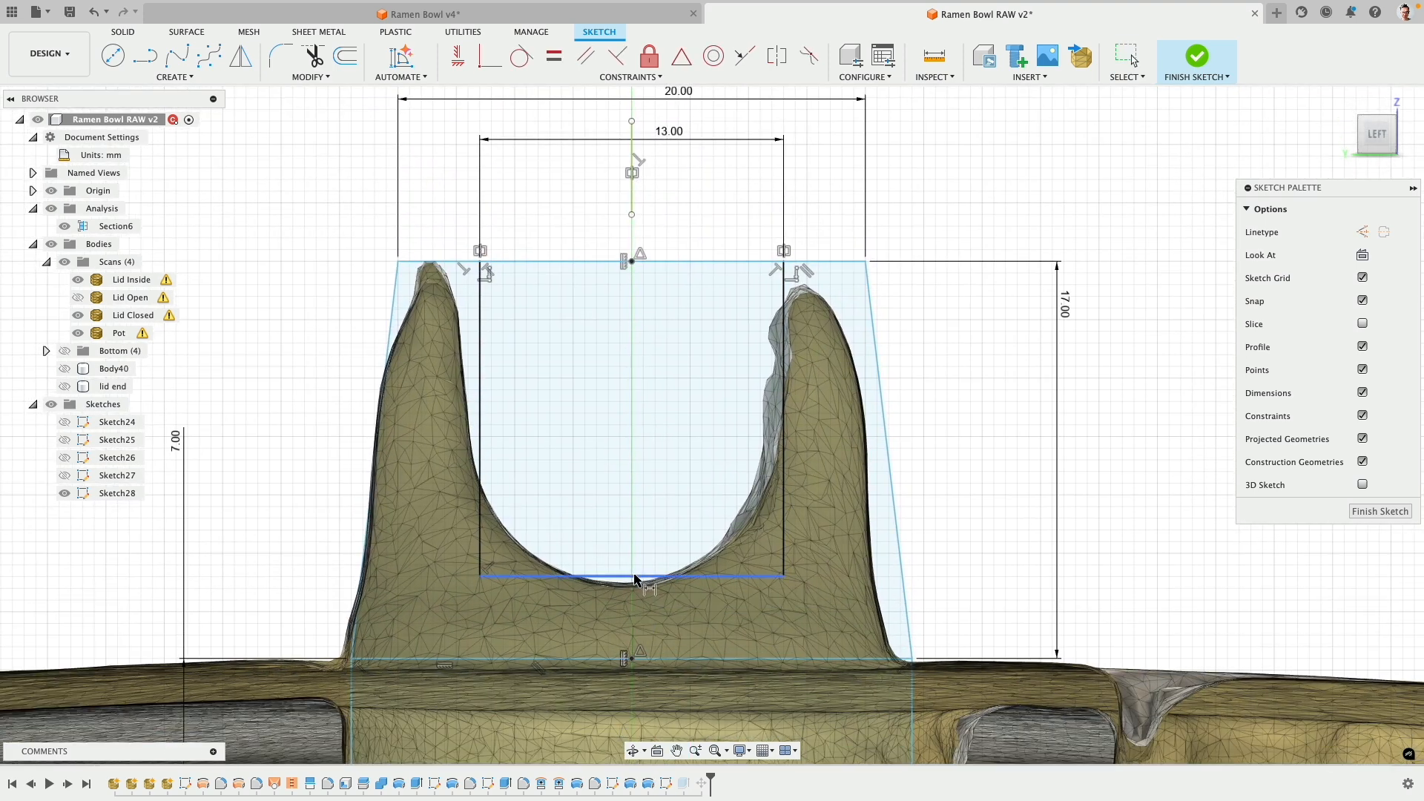
pyautogui.click(635, 577)
pyautogui.click(663, 263)
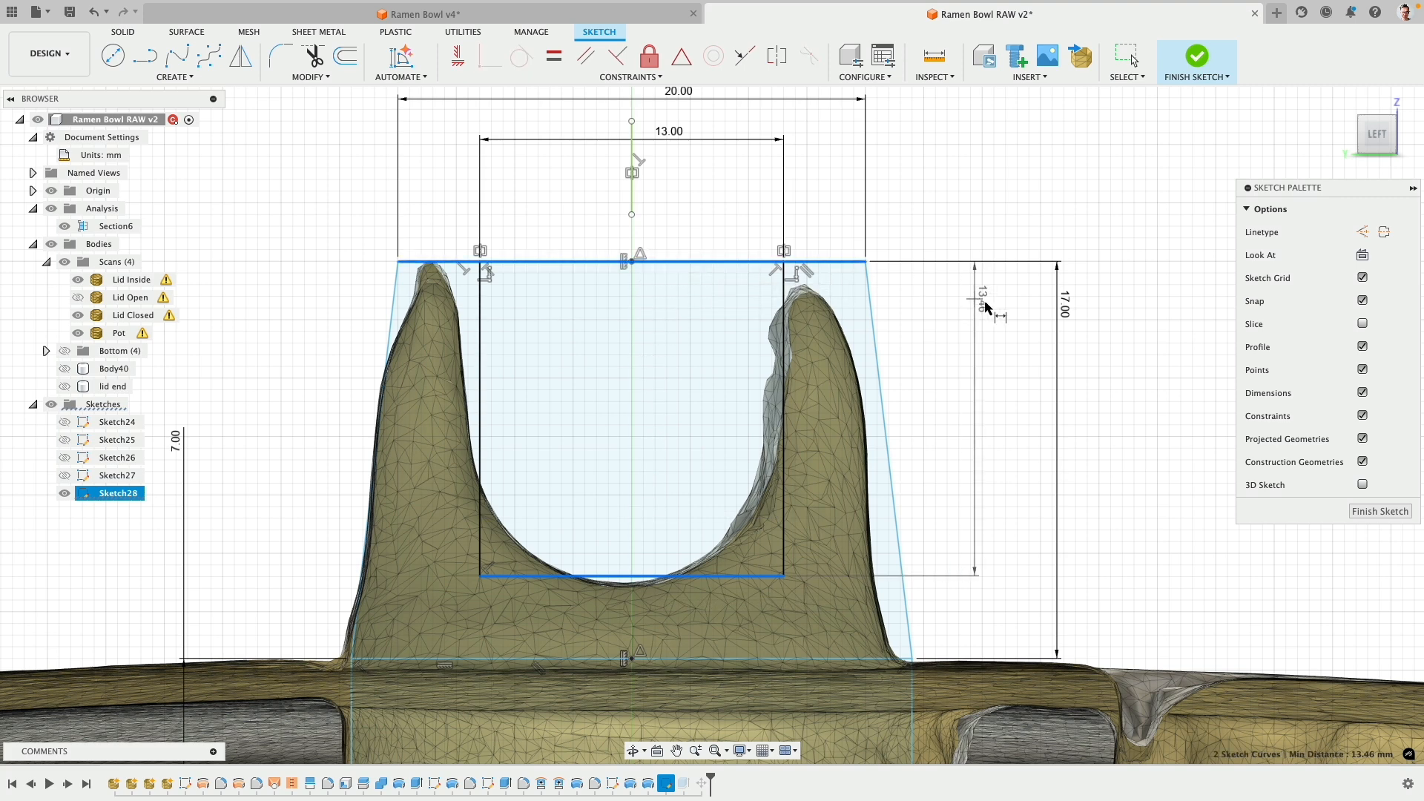
pyautogui.click(988, 295)
pyautogui.write('14')
pyautogui.press('Return')
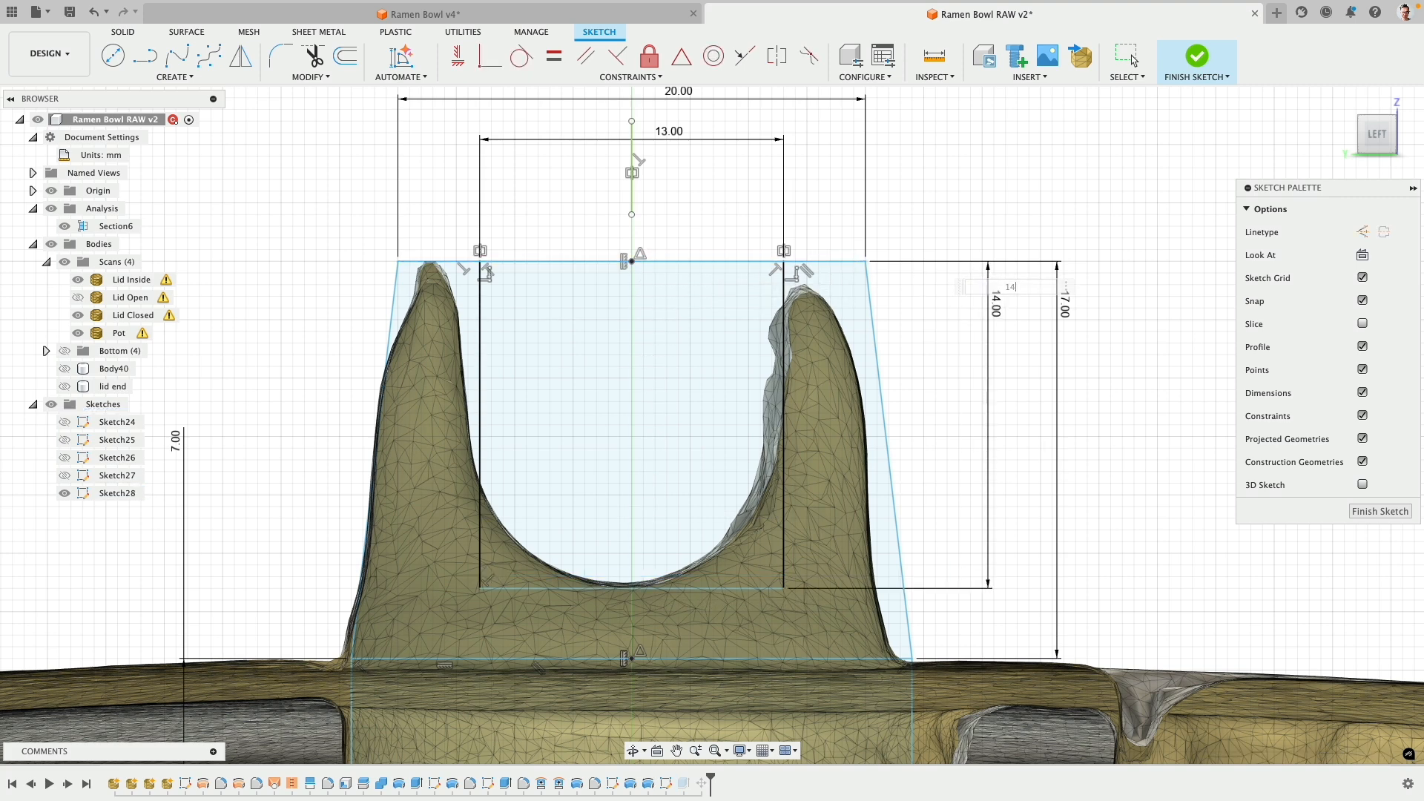
# - Finish the notch sketch, hide the scans folder and show the handle block body
pyautogui.click(1197, 56)
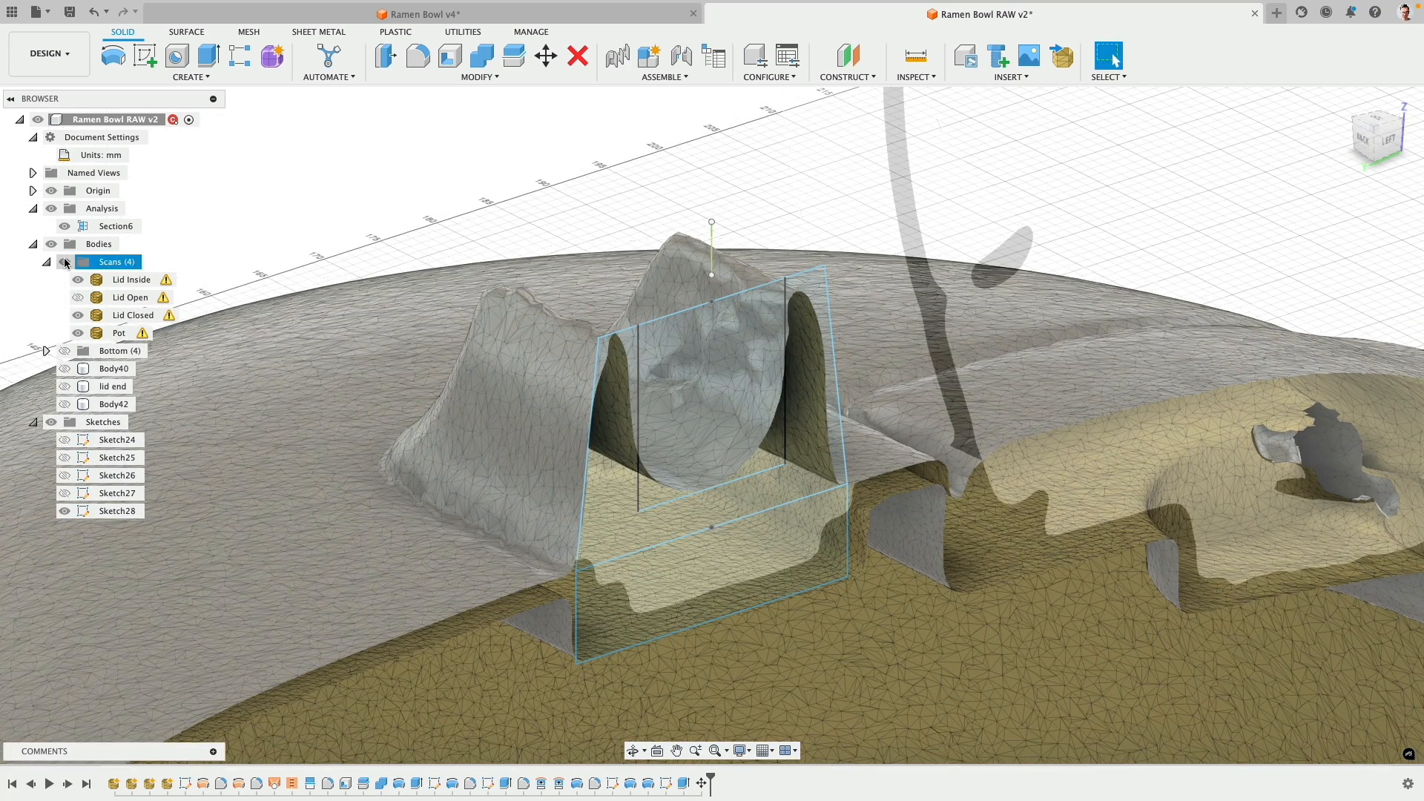
pyautogui.click(65, 262)
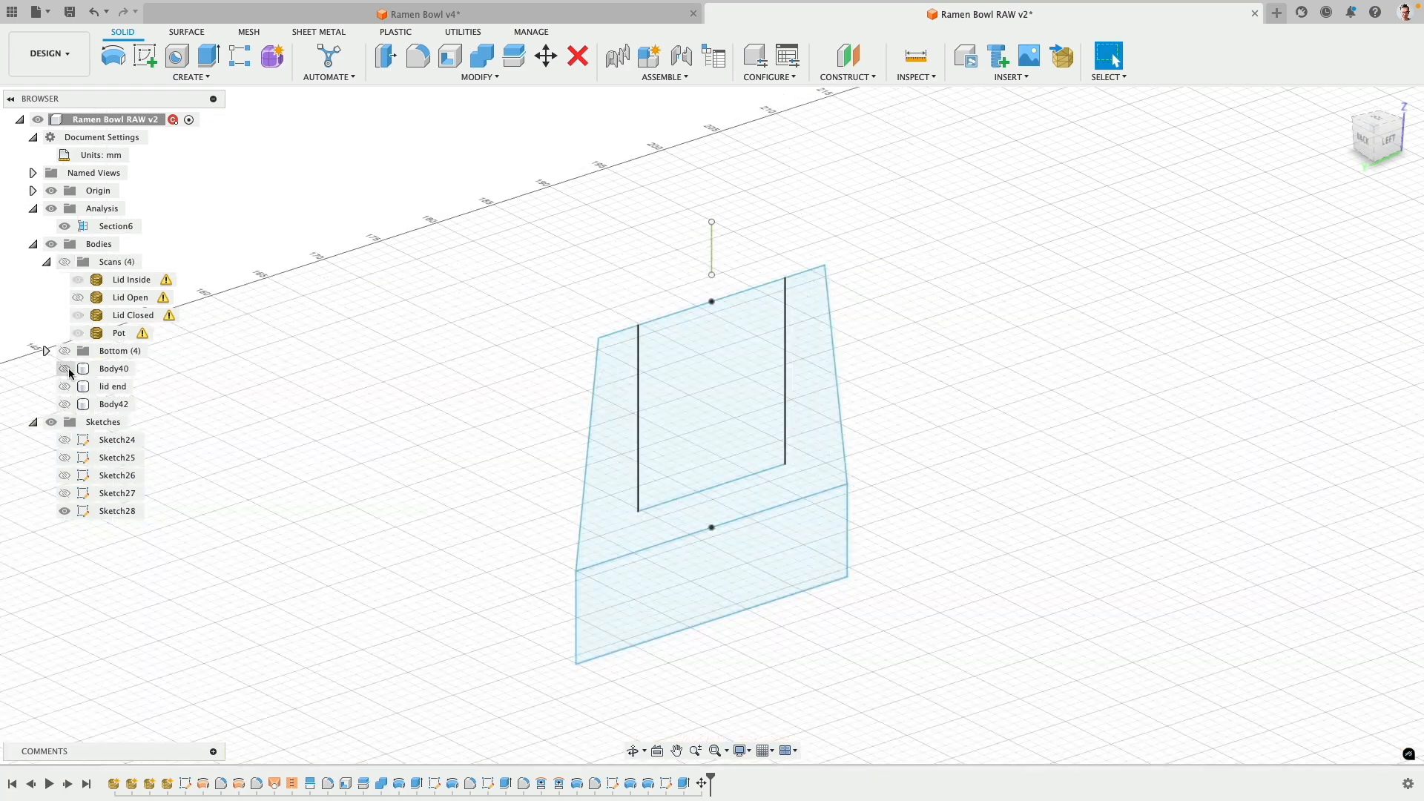
pyautogui.click(67, 405)
pyautogui.moveTo(381, 330); pyautogui.dragTo(366, 369, button='middle')
# - Cut the rectangular notch profile through the full length of the handle block with an Extrude cut
pyautogui.click(705, 394)
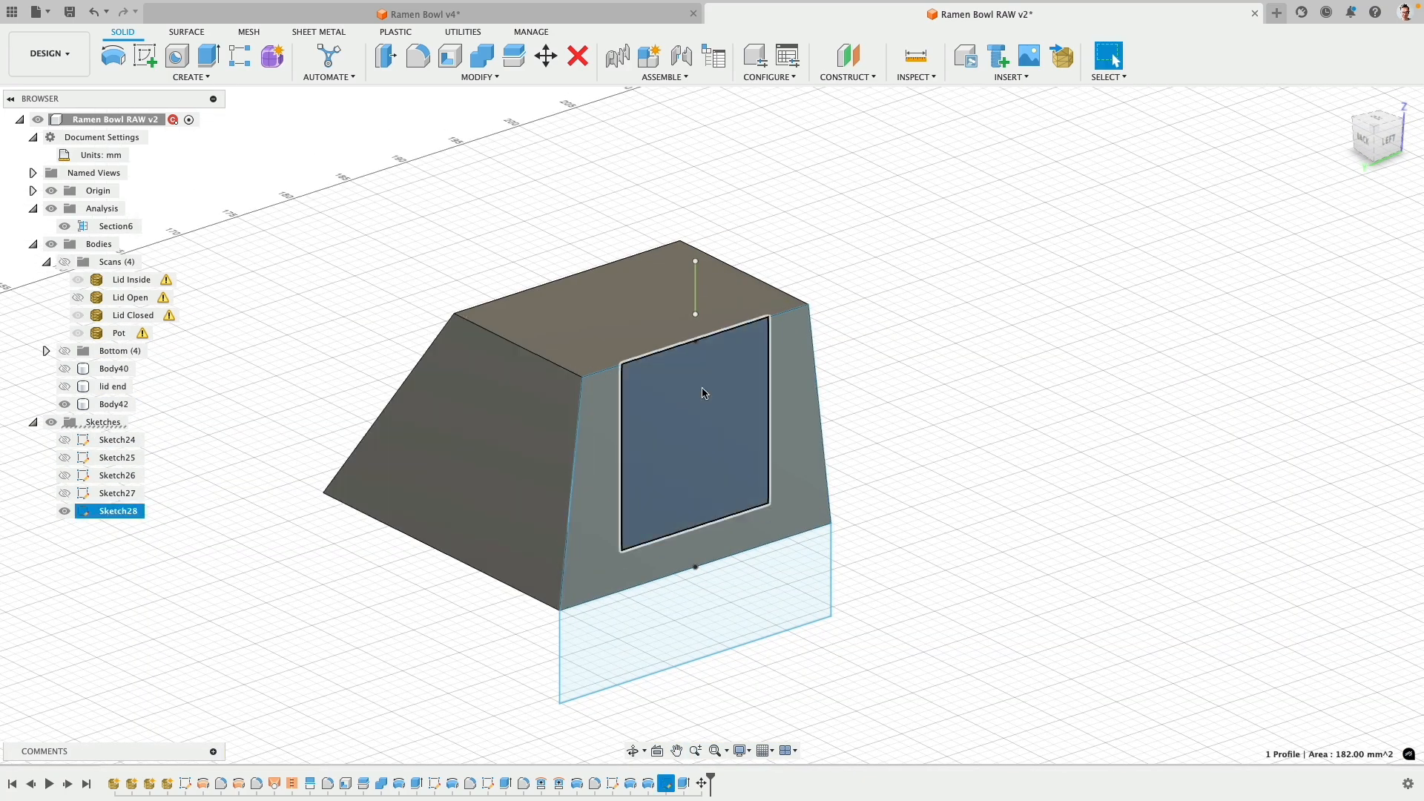
pyautogui.moveTo(509, 202); pyautogui.dragTo(526, 236, button='middle')
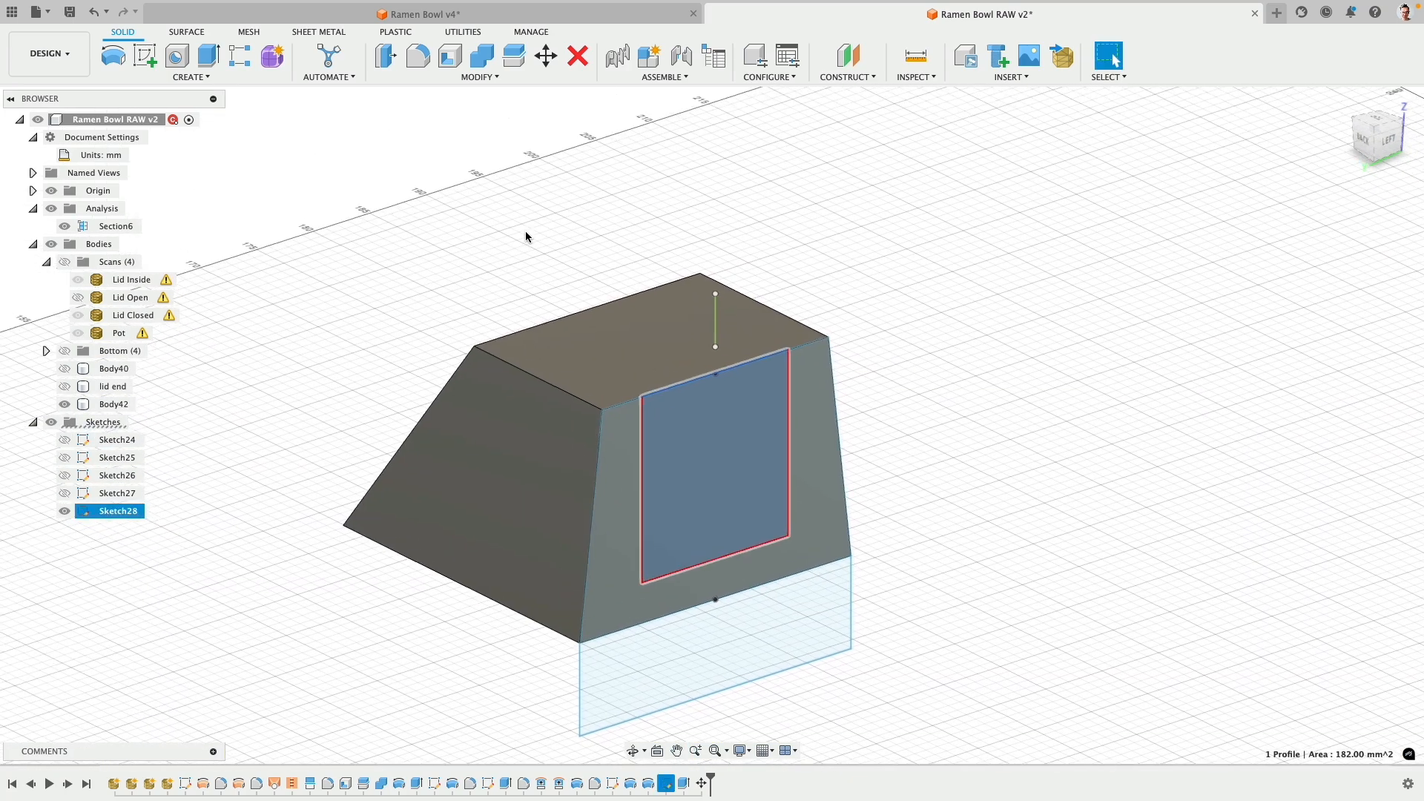
pyautogui.click(208, 55)
pyautogui.moveTo(704, 465); pyautogui.dragTo(419, 293)
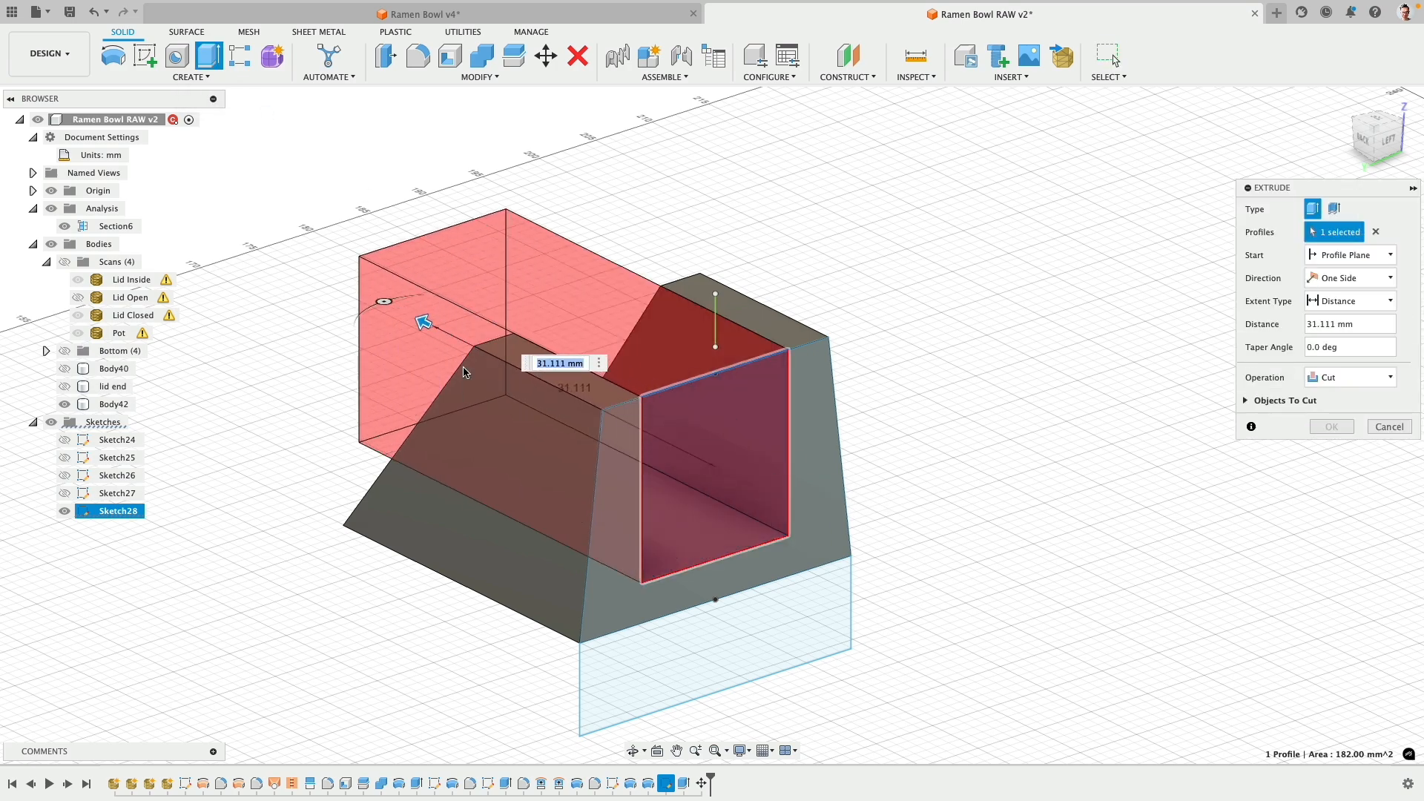
pyautogui.click(1332, 429)
pyautogui.keyDown('shift'); pyautogui.moveTo(1043, 371); pyautogui.dragTo(675, 365, button='middle'); pyautogui.keyUp('shift')
pyautogui.click(558, 516)
pyautogui.keyDown('shift'); pyautogui.moveTo(558, 516); pyautogui.dragTo(716, 477, button='middle'); pyautogui.keyUp('shift')
pyautogui.click(720, 475)
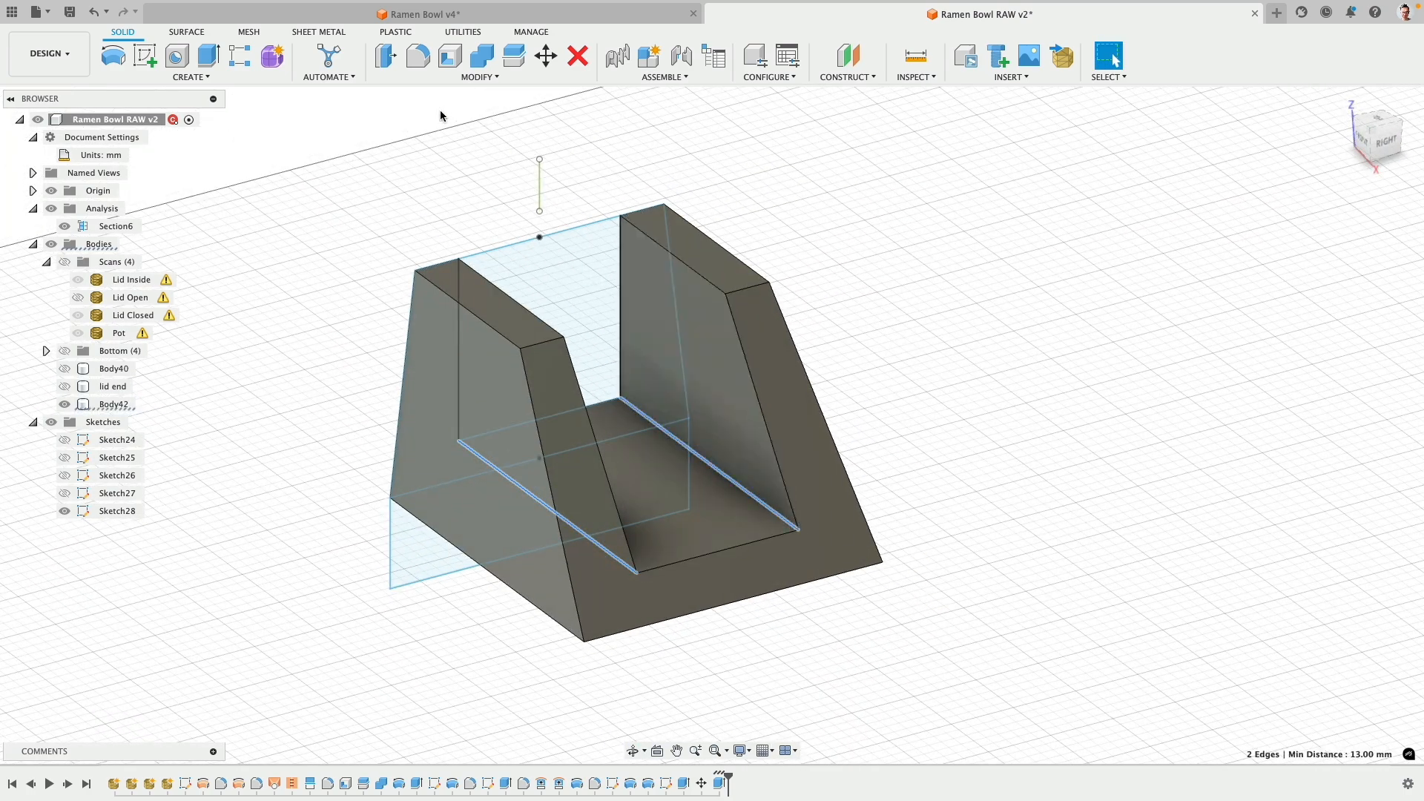
pyautogui.click(417, 55)
pyautogui.moveTo(702, 463); pyautogui.dragTo(680, 441)
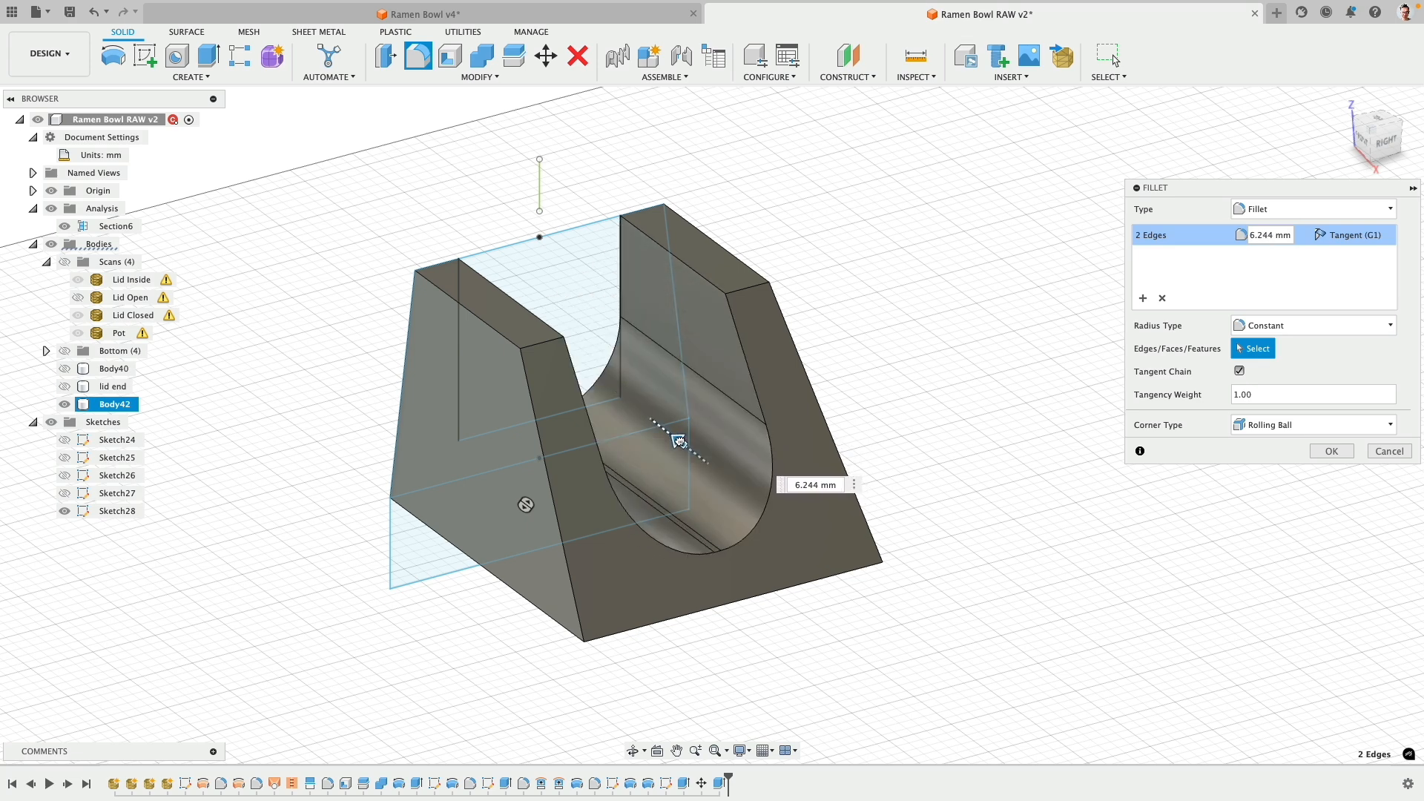
pyautogui.click(1372, 451)
pyautogui.click(566, 229)
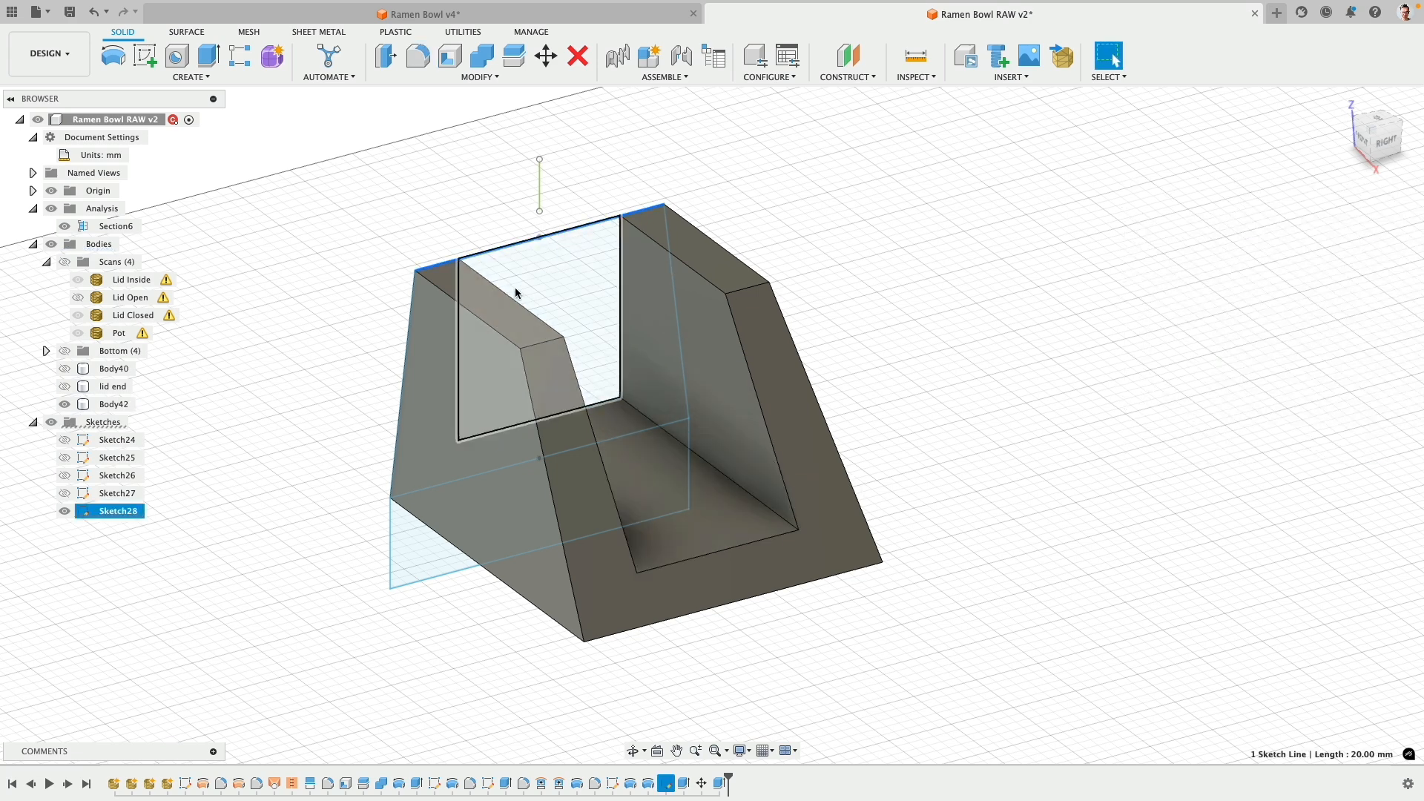
pyautogui.click(658, 244)
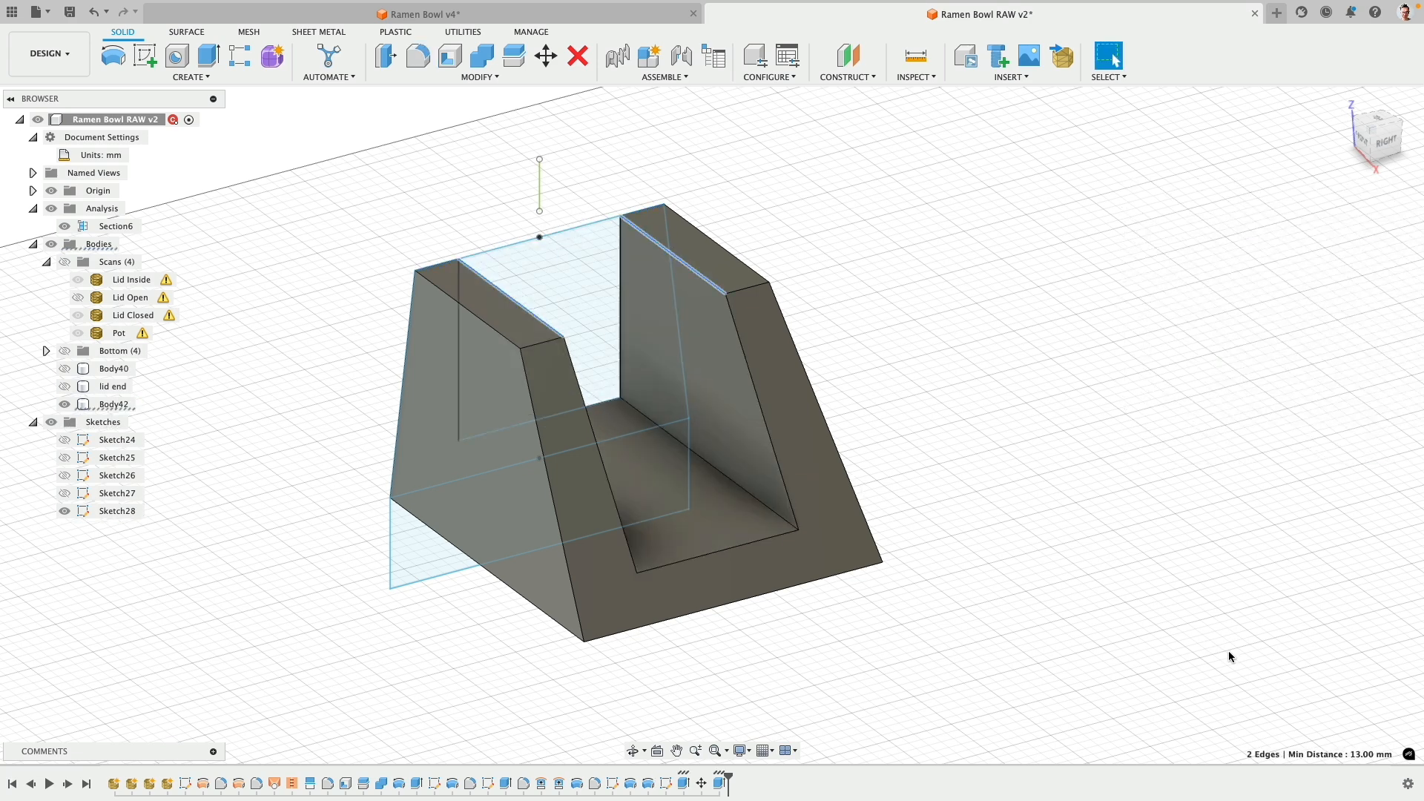
# - Fillet the two long floor edges of the notch with a 6.5 mm radius
pyautogui.click(741, 478)
pyautogui.keyDown('shift'); pyautogui.moveTo(740, 479); pyautogui.dragTo(558, 475, button='middle'); pyautogui.keyUp('shift')
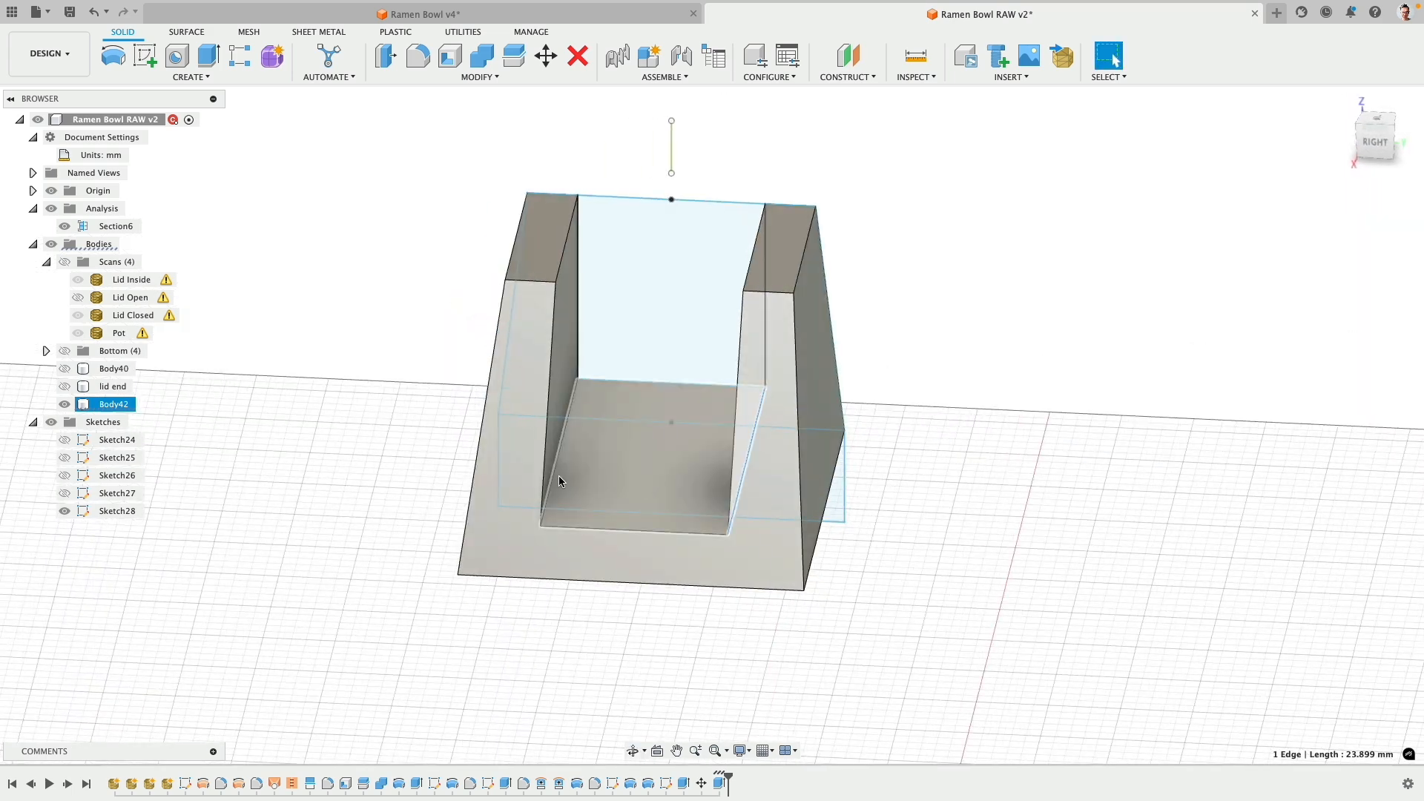
pyautogui.keyDown('shift'); pyautogui.click(558, 475); pyautogui.keyUp('shift')
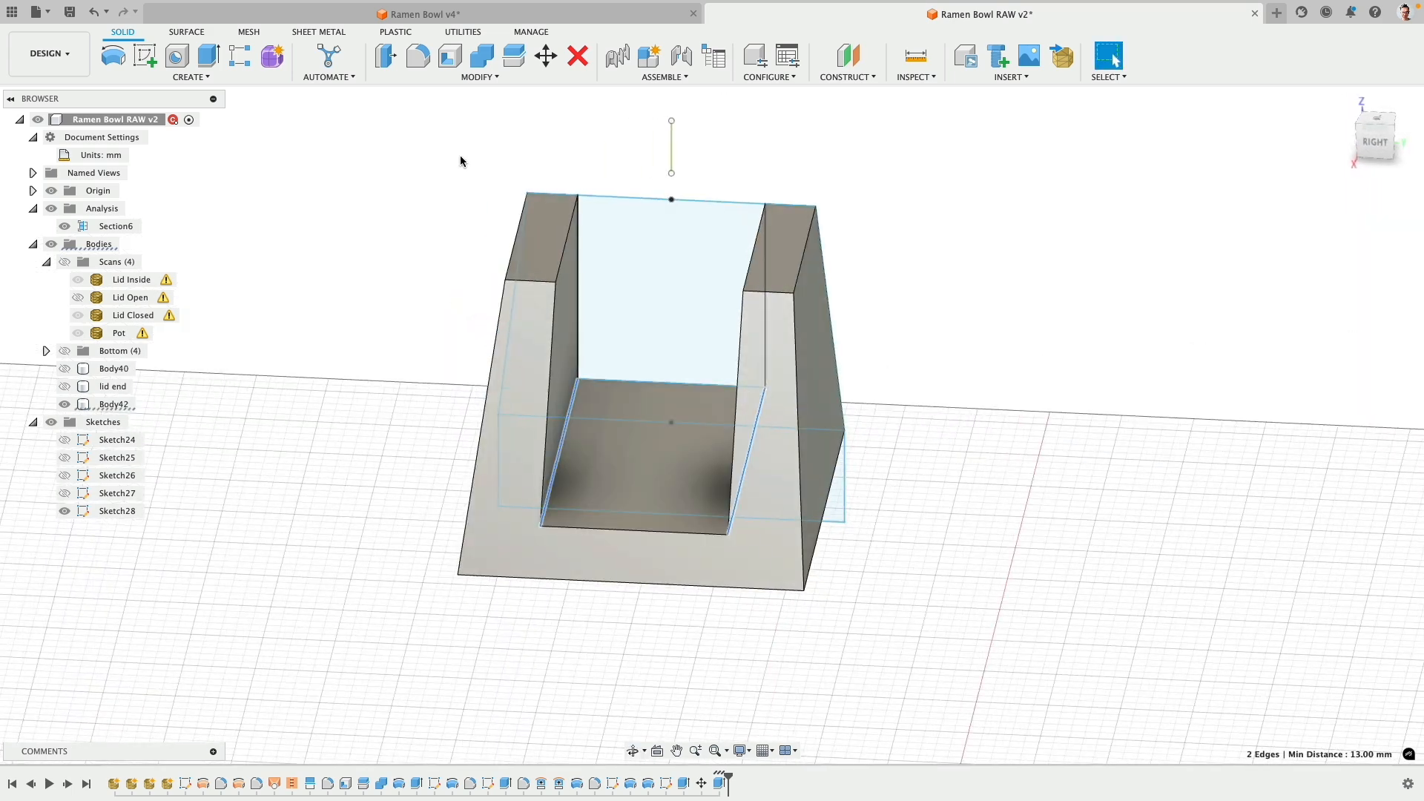
pyautogui.click(418, 55)
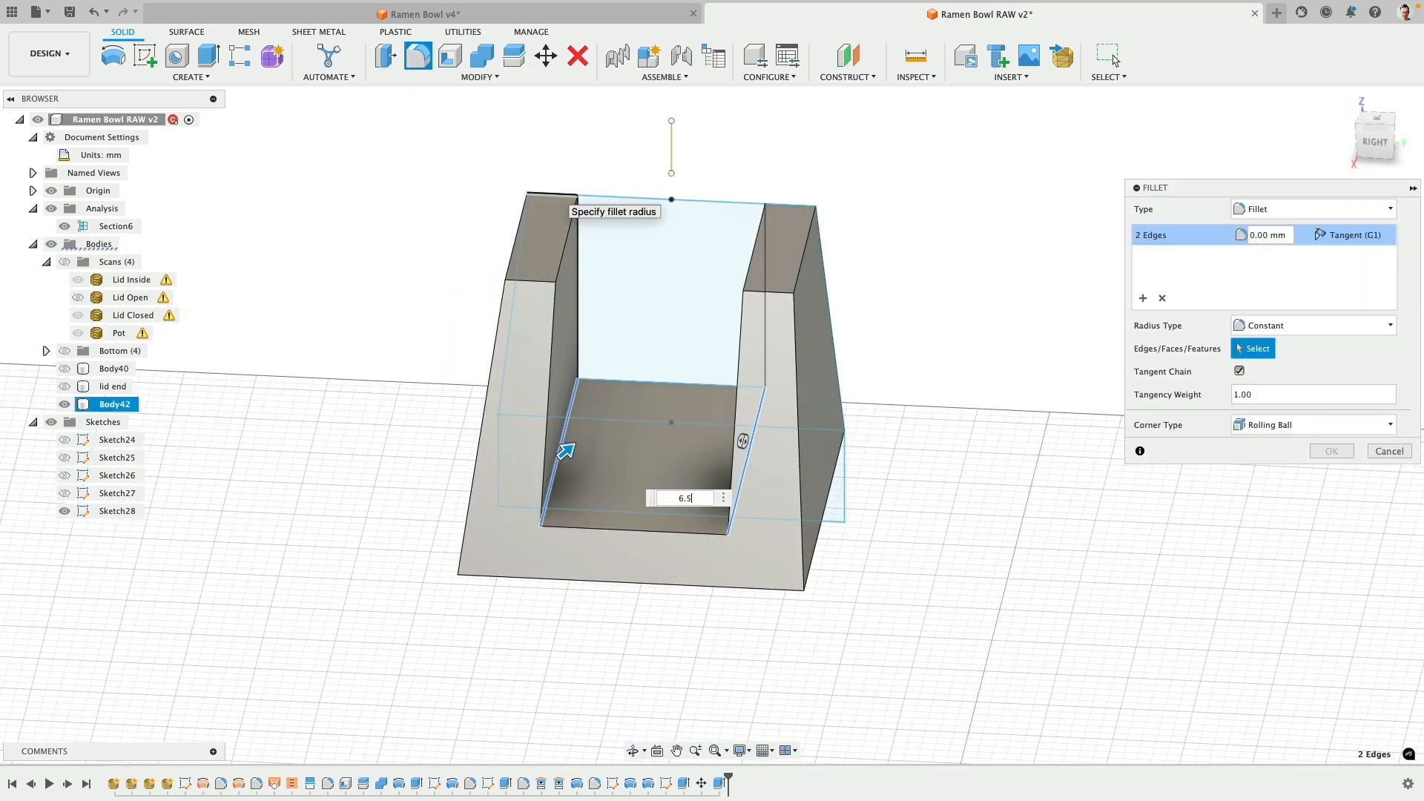
pyautogui.write('6.5')
pyautogui.press('Return')
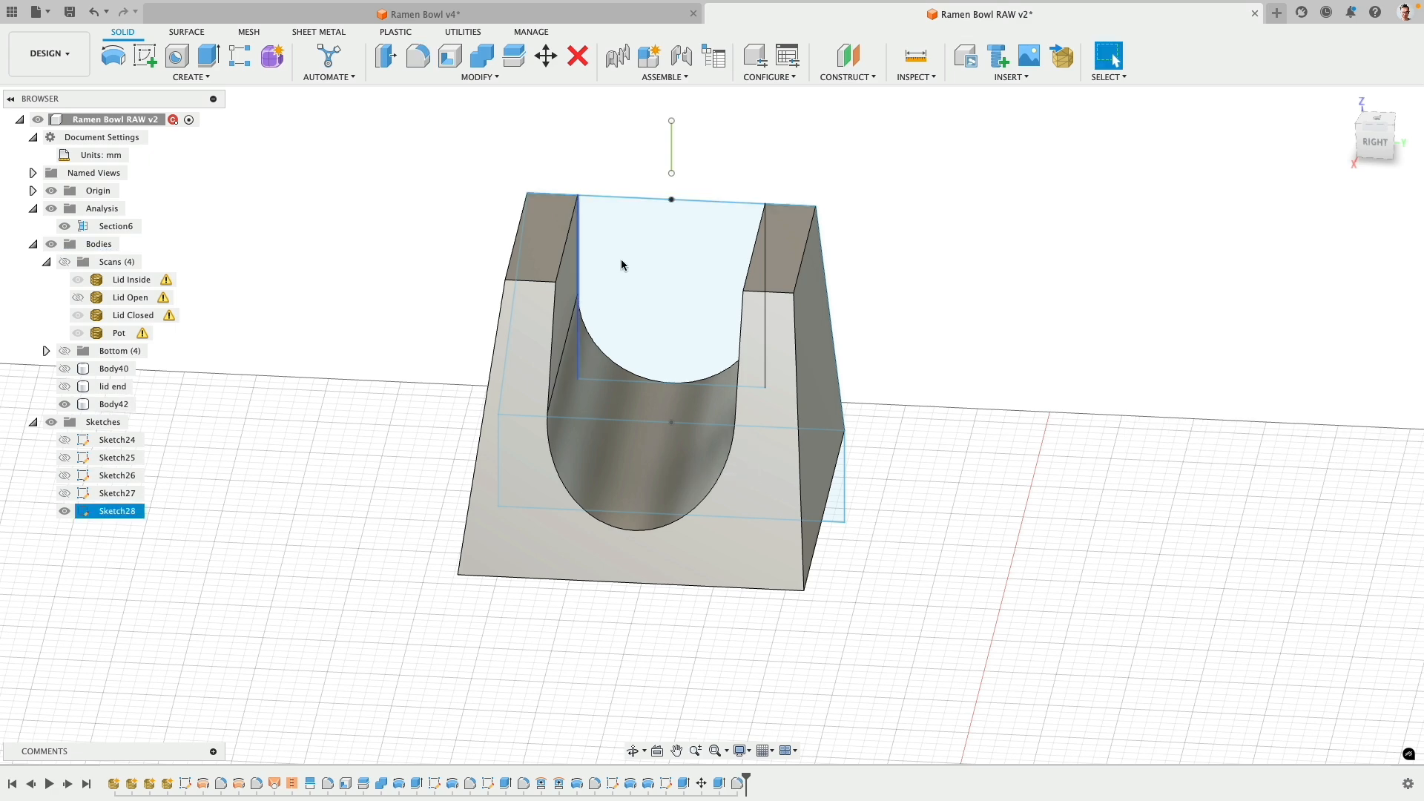
# - Fillet the short upper front edges of both handle prongs with a 5 mm chord length
pyautogui.keyDown('shift'); pyautogui.moveTo(625, 449); pyautogui.dragTo(568, 424, button='middle'); pyautogui.keyUp('shift')
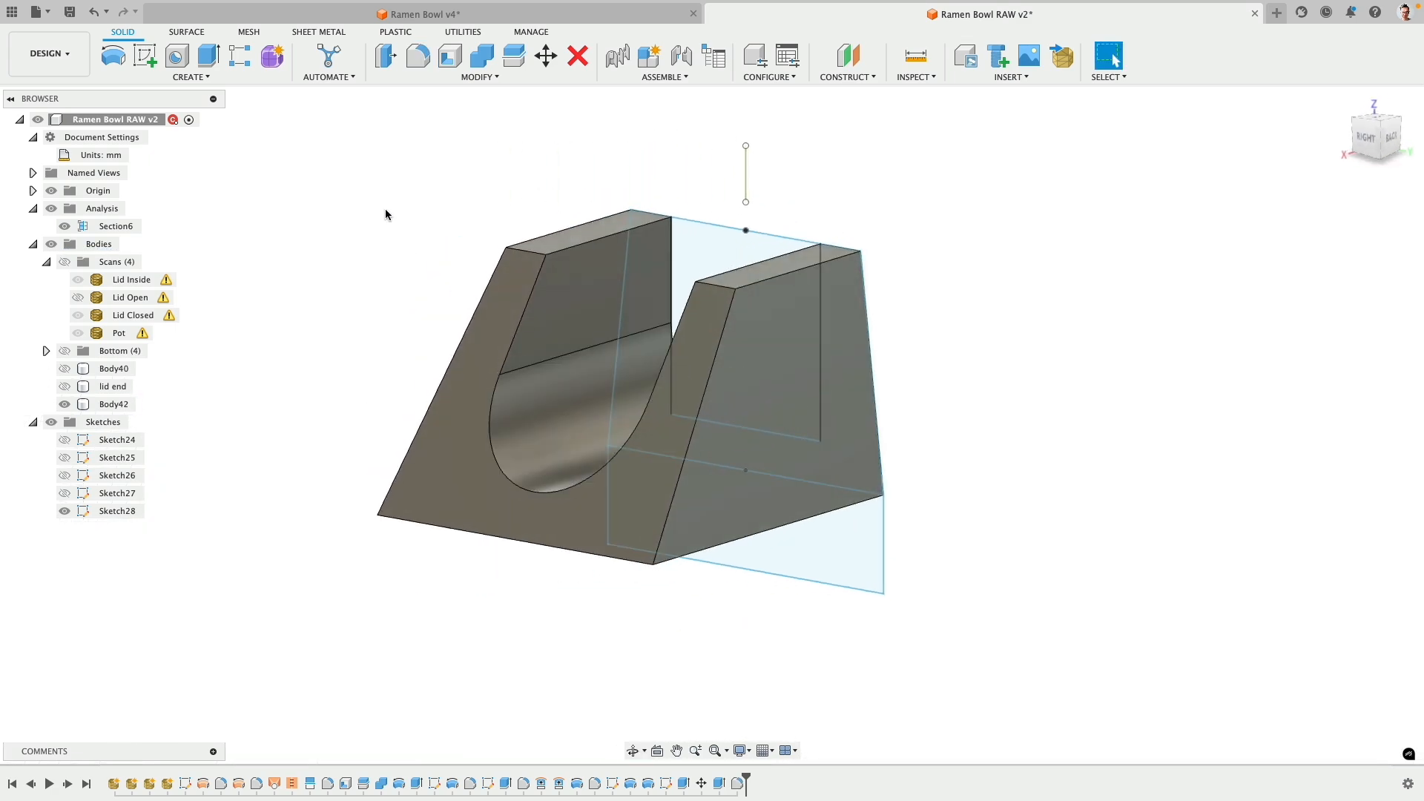
pyautogui.click(420, 59)
pyautogui.click(528, 248)
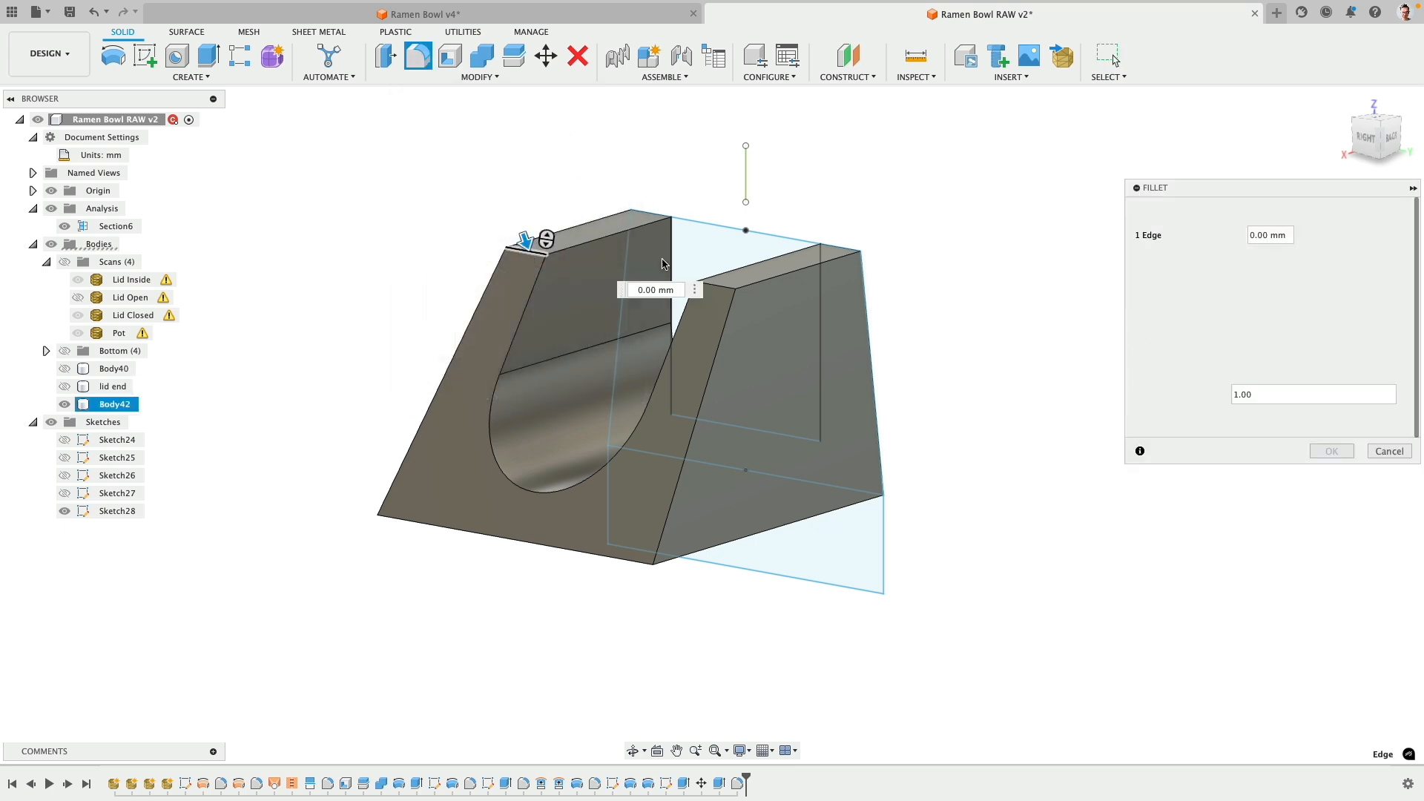
pyautogui.click(713, 284)
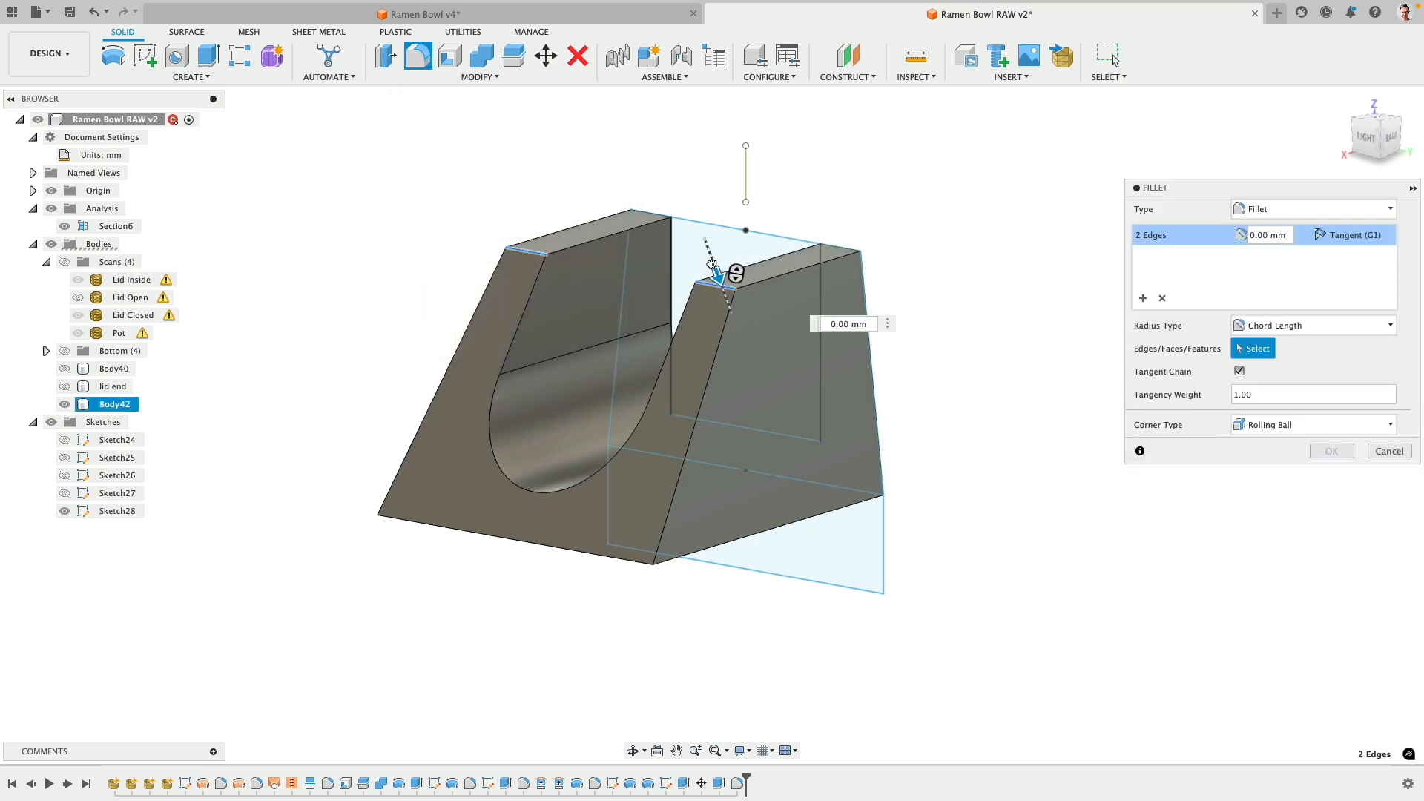
pyautogui.moveTo(718, 274); pyautogui.dragTo(723, 283)
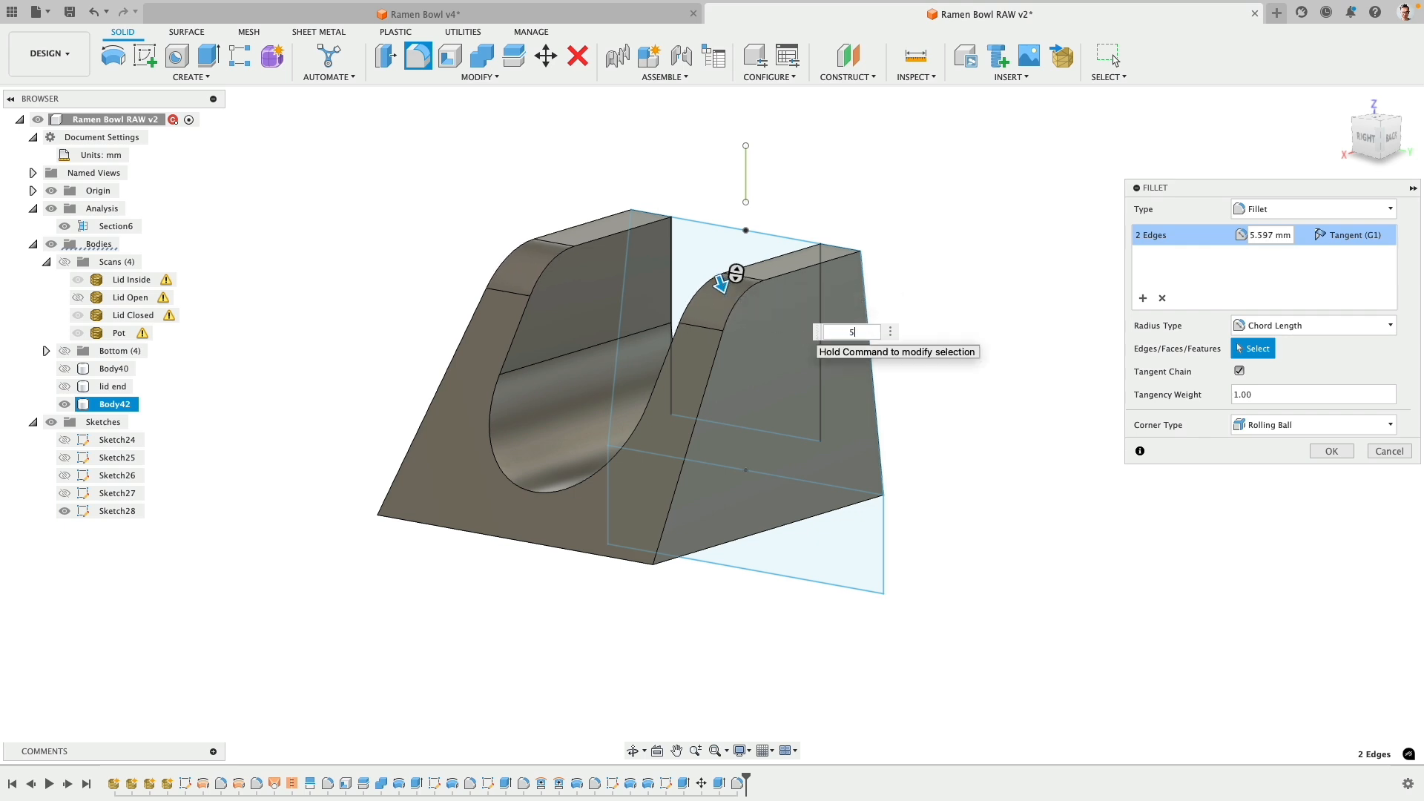
pyautogui.press('Return')
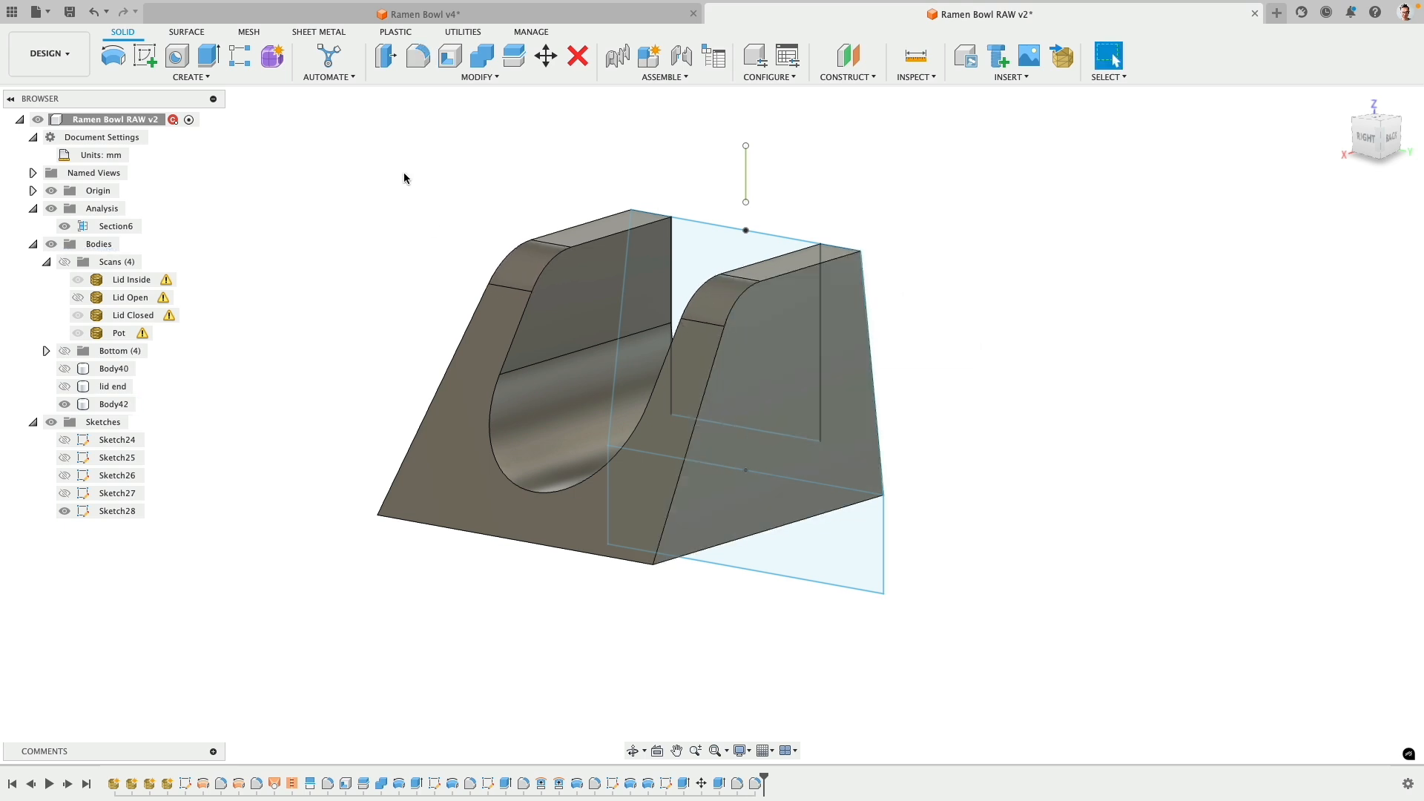
# - Set up a Chord Length fillet of 1 mm along the tangent edge chain around the notch's rim
pyautogui.click(418, 55)
pyautogui.click(622, 241)
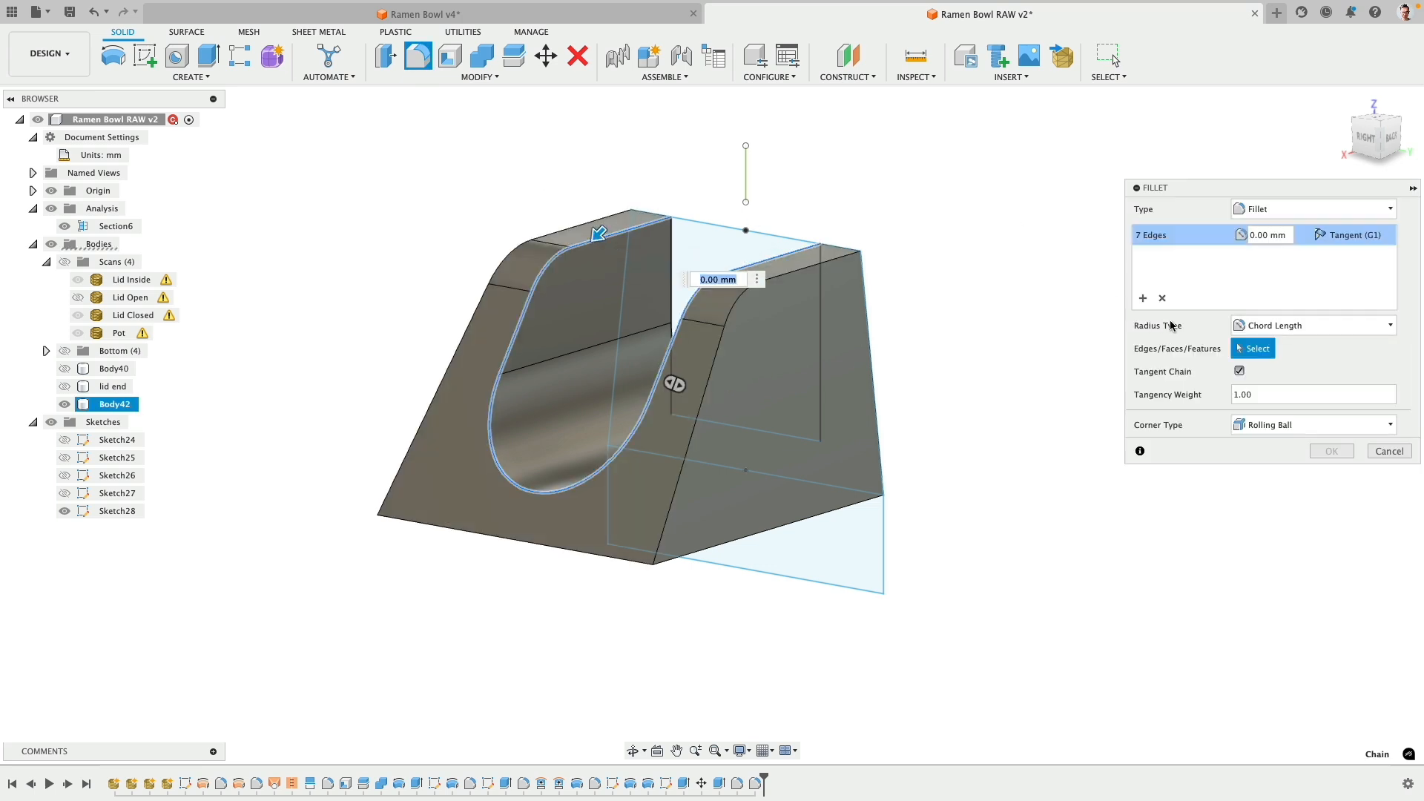
pyautogui.click(1263, 328)
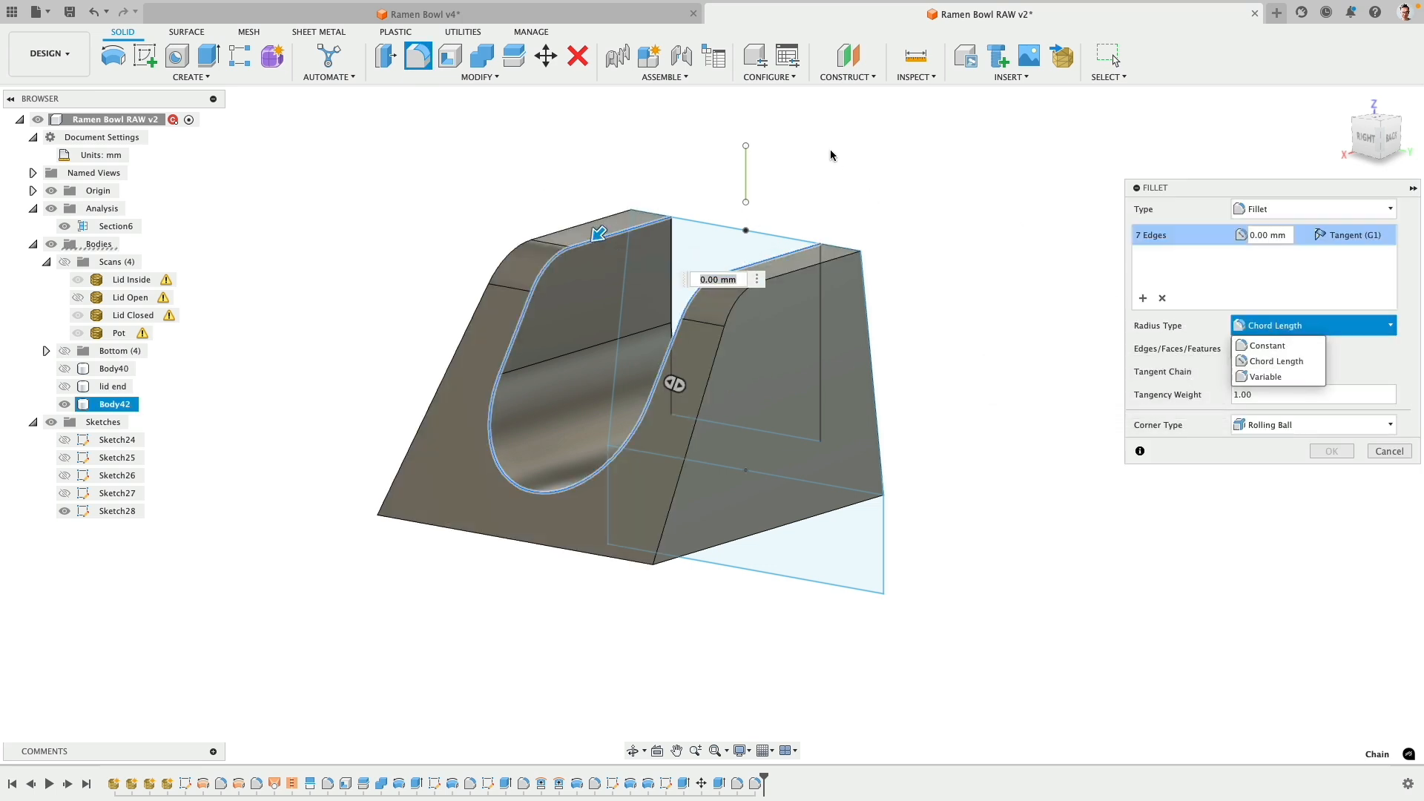
pyautogui.click(738, 282)
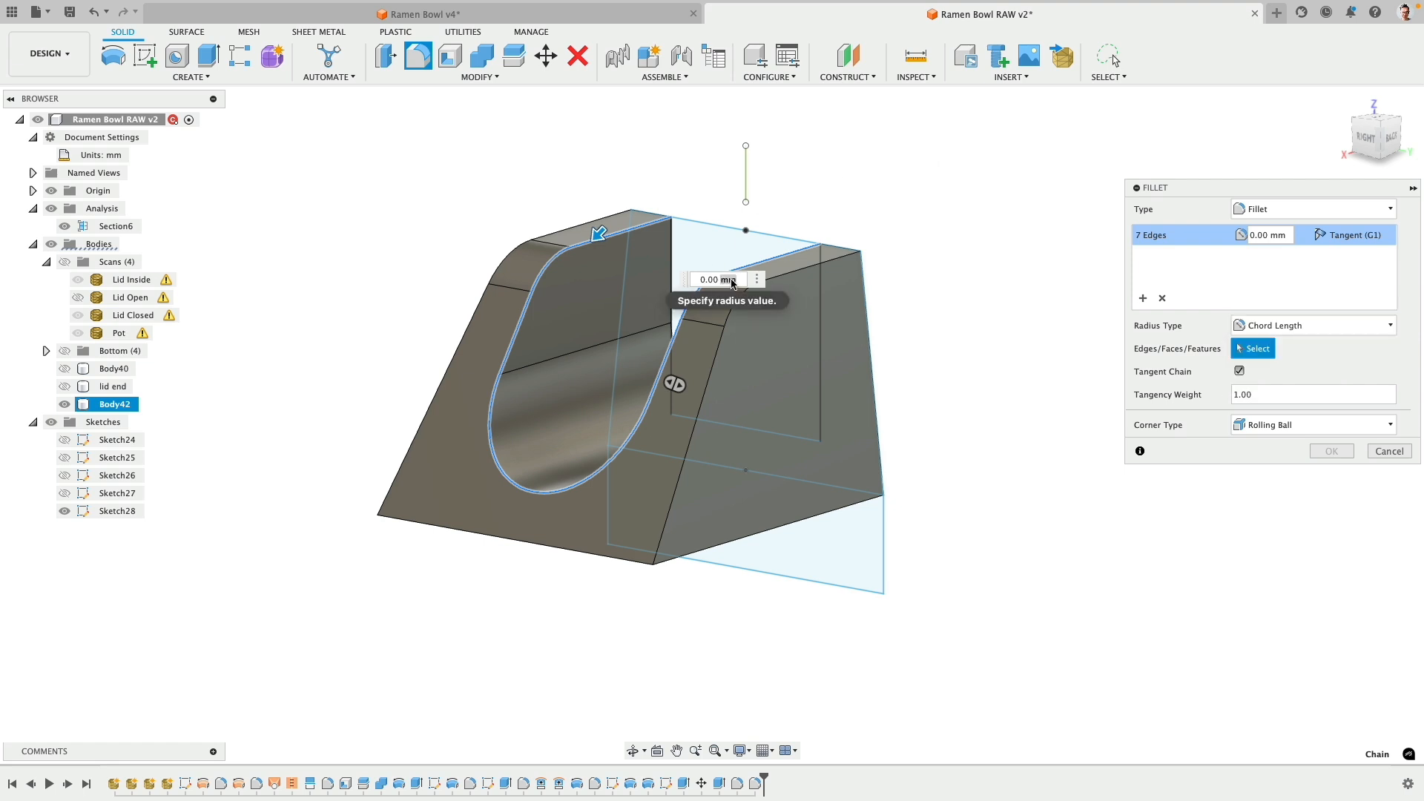
pyautogui.write('2')
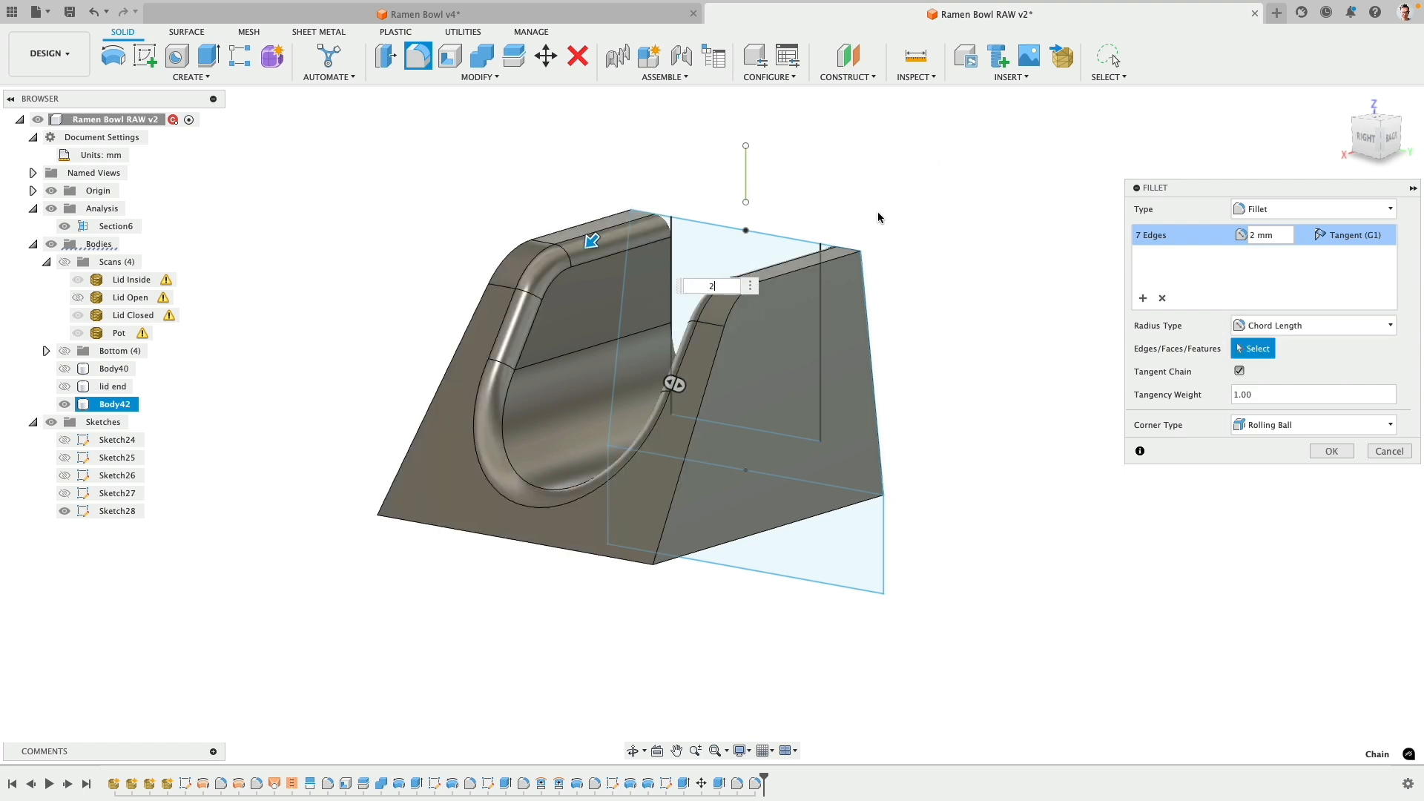
pyautogui.press('BackSpace')
pyautogui.write('1')
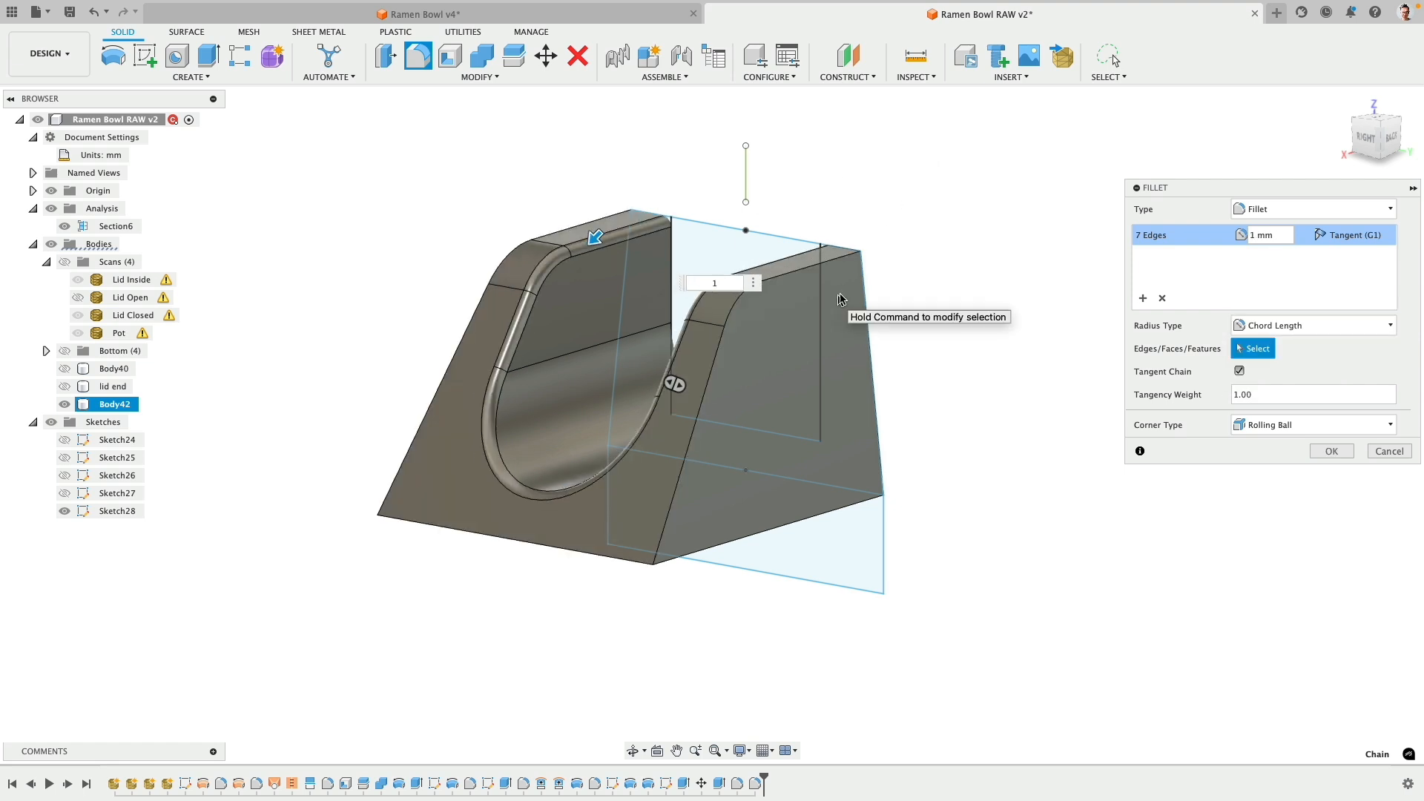
pyautogui.keyDown('shift'); pyautogui.moveTo(841, 299); pyautogui.dragTo(909, 238, button='middle'); pyautogui.keyUp('shift')
# - Try the Constant radius type on the notch rim fillet and examine the rounding along the curved edge
pyautogui.click(1291, 325)
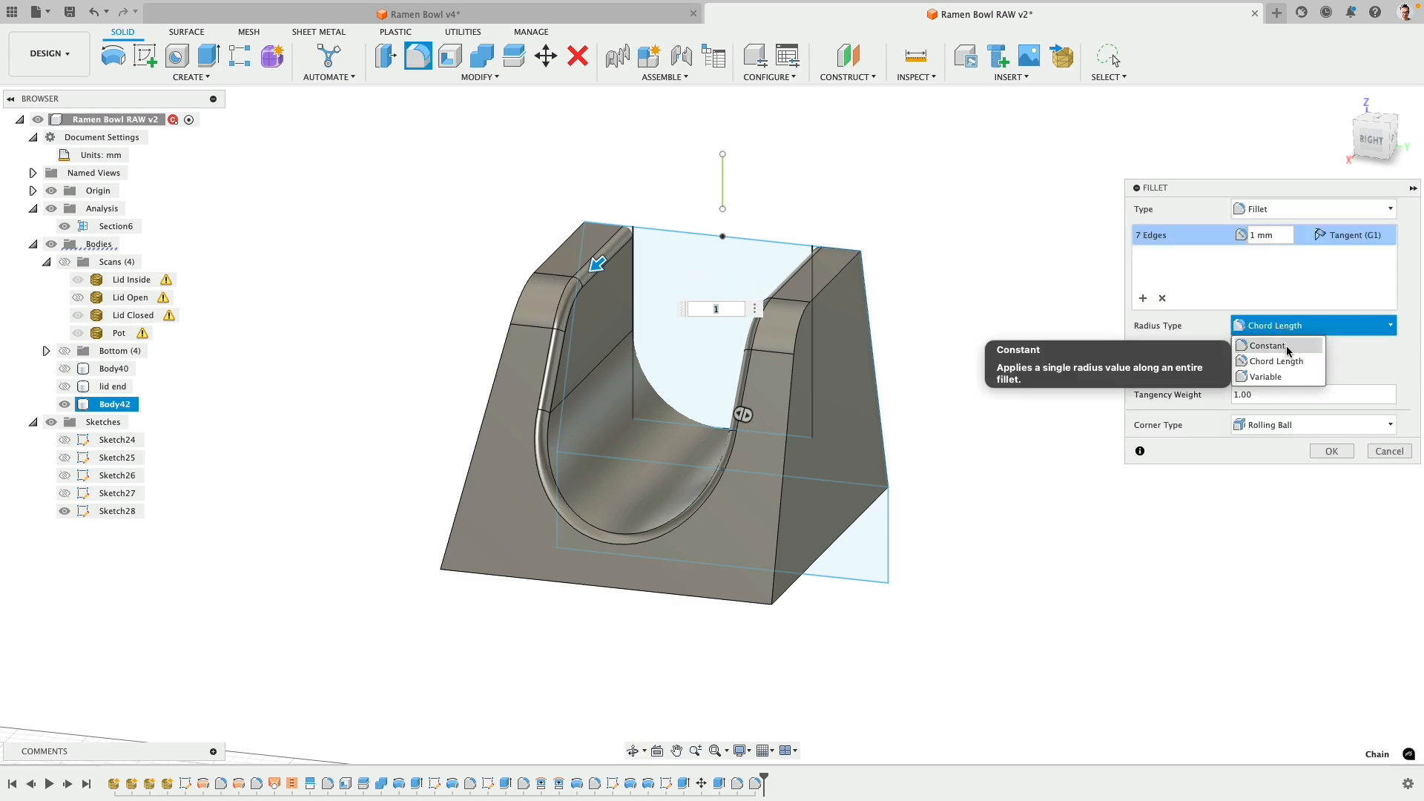
pyautogui.click(1288, 346)
pyautogui.keyDown('shift'); pyautogui.moveTo(1006, 348); pyautogui.dragTo(947, 359, button='middle'); pyautogui.keyUp('shift')
pyautogui.scroll(5, 497, 389)
pyautogui.keyDown('shift'); pyautogui.moveTo(503, 391); pyautogui.dragTo(578, 499, button='middle'); pyautogui.keyUp('shift')
pyautogui.keyDown('shift'); pyautogui.moveTo(545, 218); pyautogui.dragTo(547, 279, button='middle'); pyautogui.keyUp('shift')
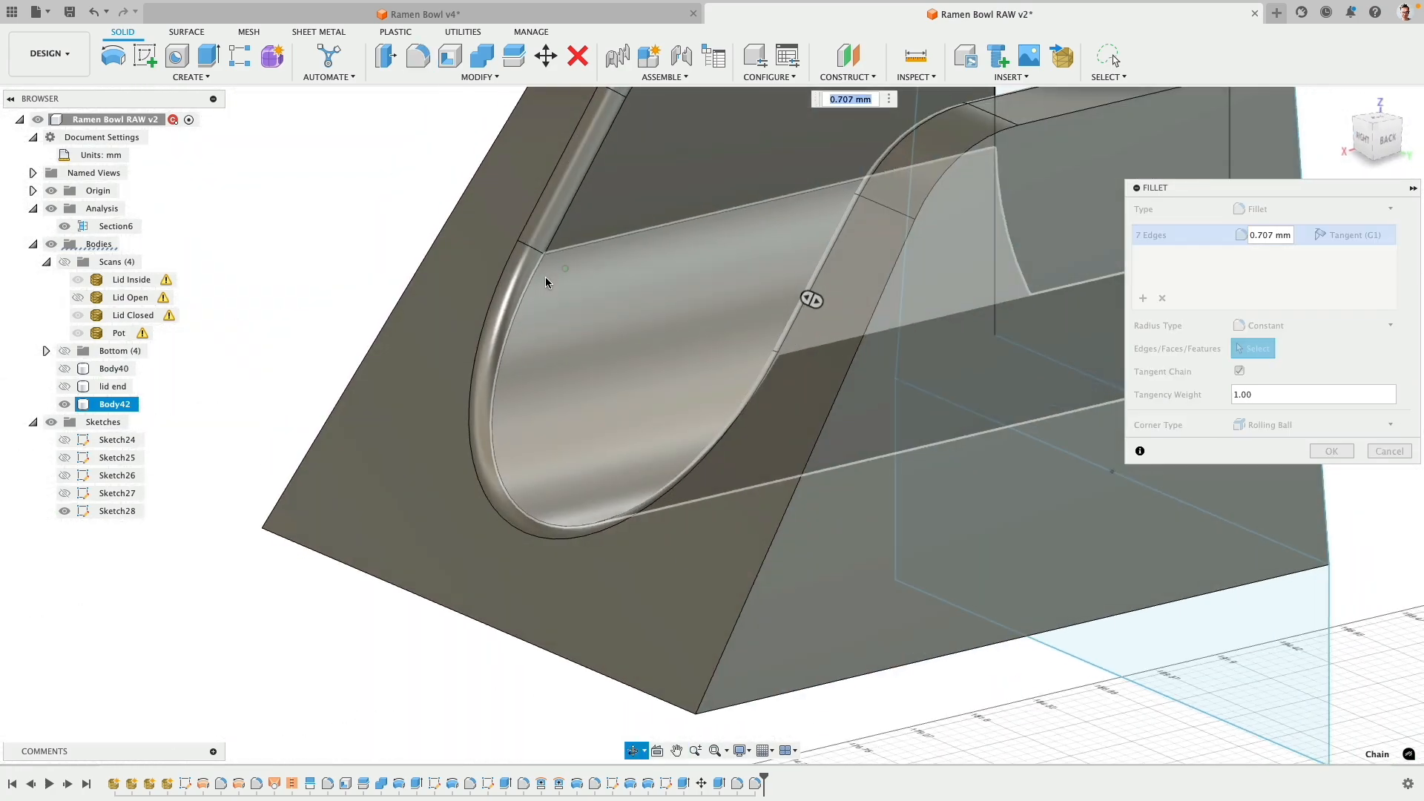
pyautogui.keyDown('shift'); pyautogui.moveTo(531, 227); pyautogui.dragTo(559, 554, button='middle'); pyautogui.keyUp('shift')
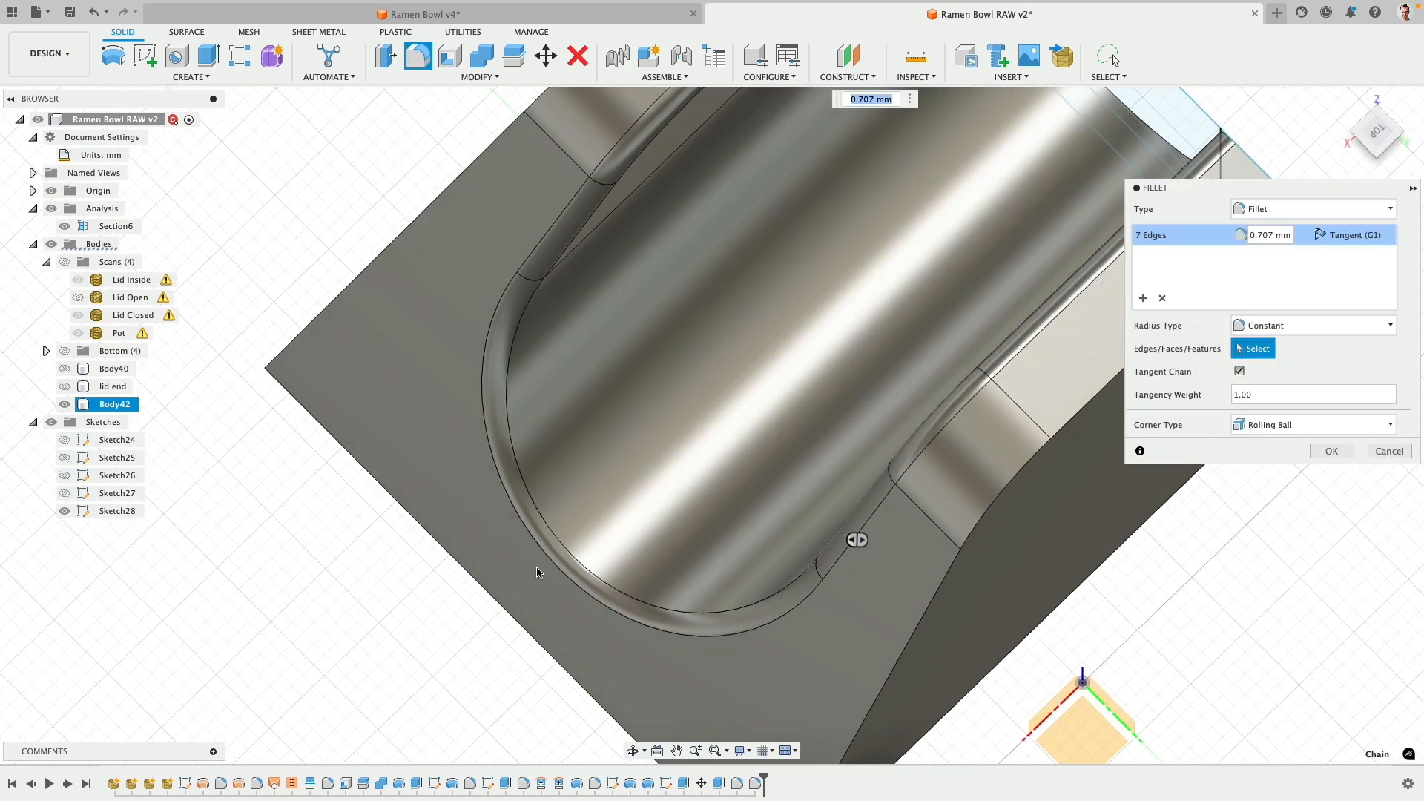
# - Switch the notch rim fillet back to Chord Length at 1 mm and apply it
pyautogui.click(1278, 326)
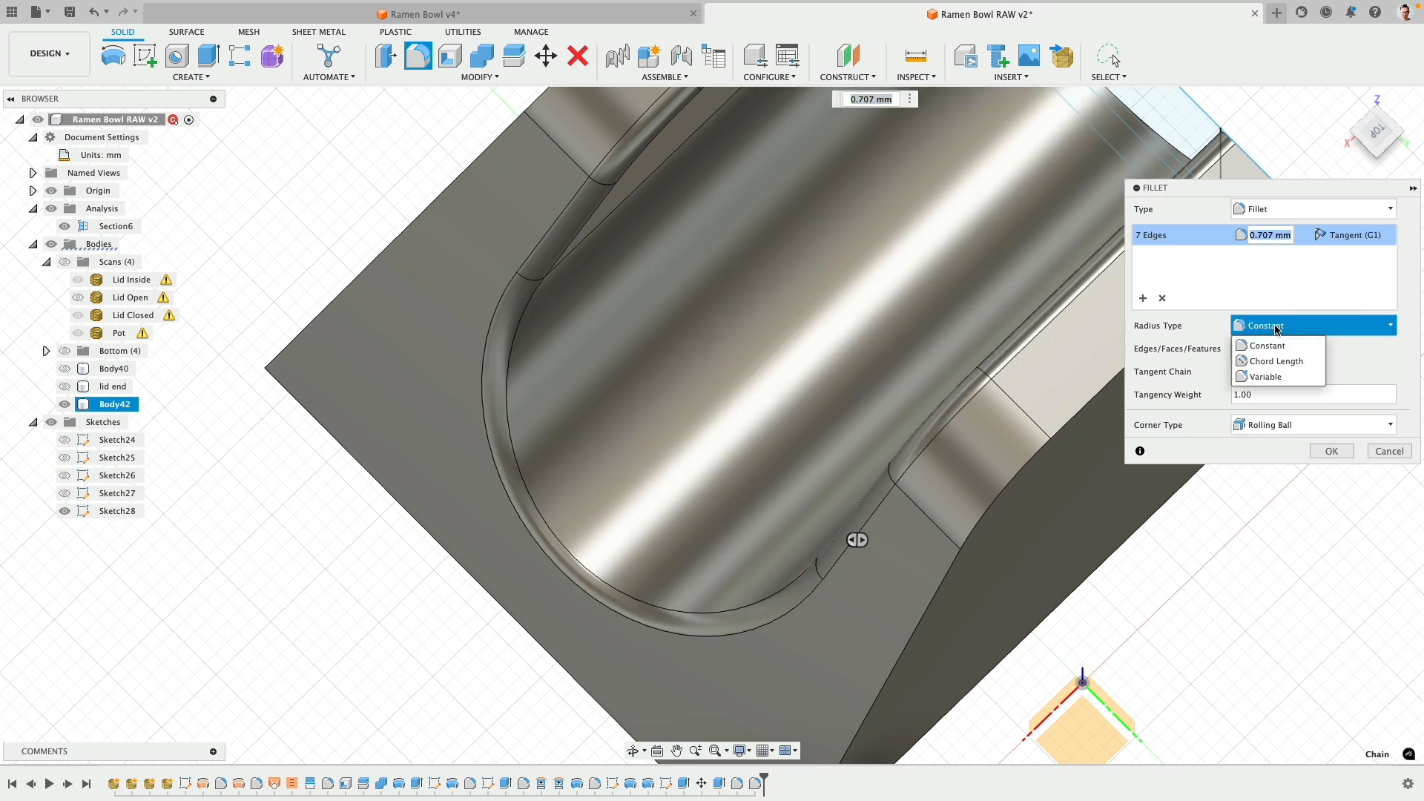
pyautogui.click(1289, 368)
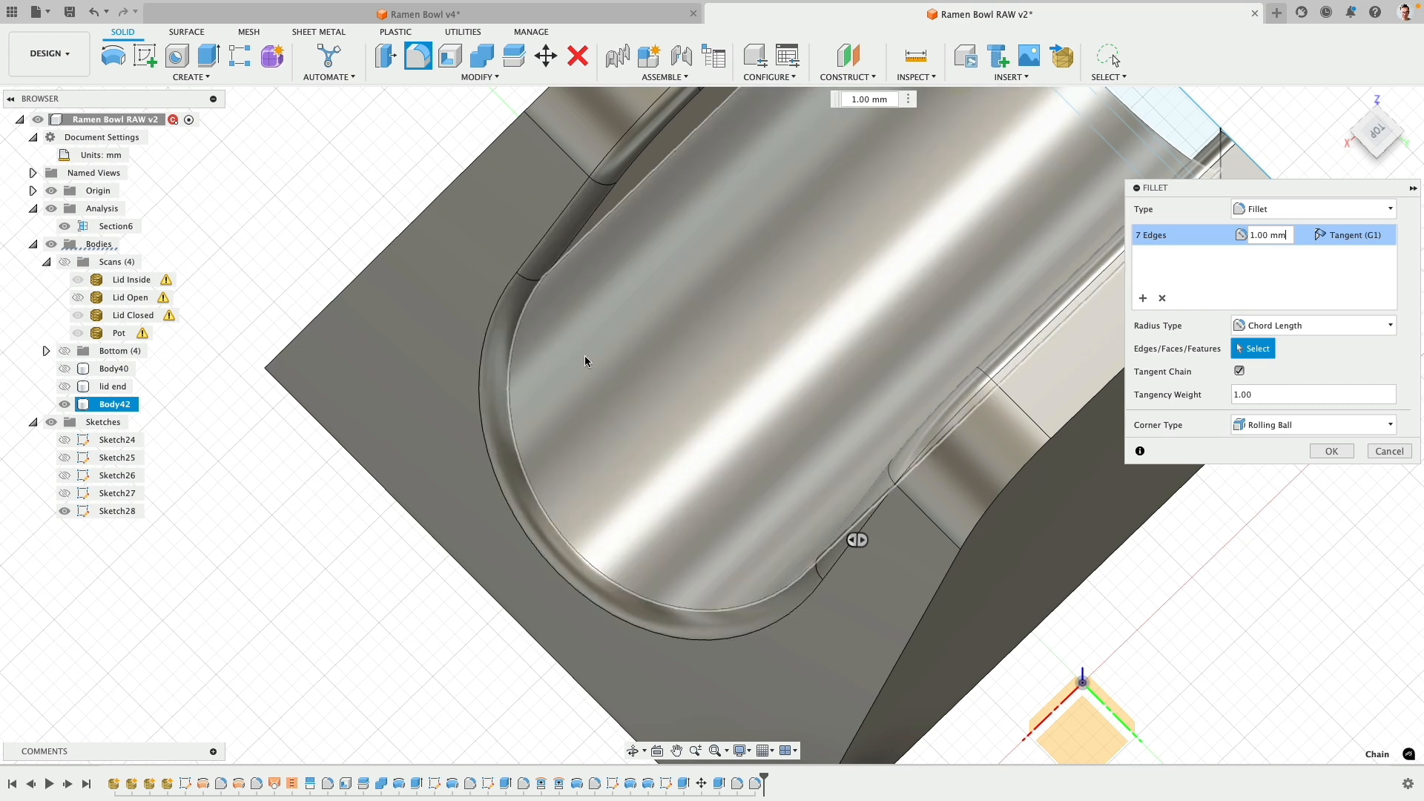
pyautogui.keyDown('shift'); pyautogui.moveTo(585, 359); pyautogui.dragTo(609, 448, button='middle'); pyautogui.keyUp('shift')
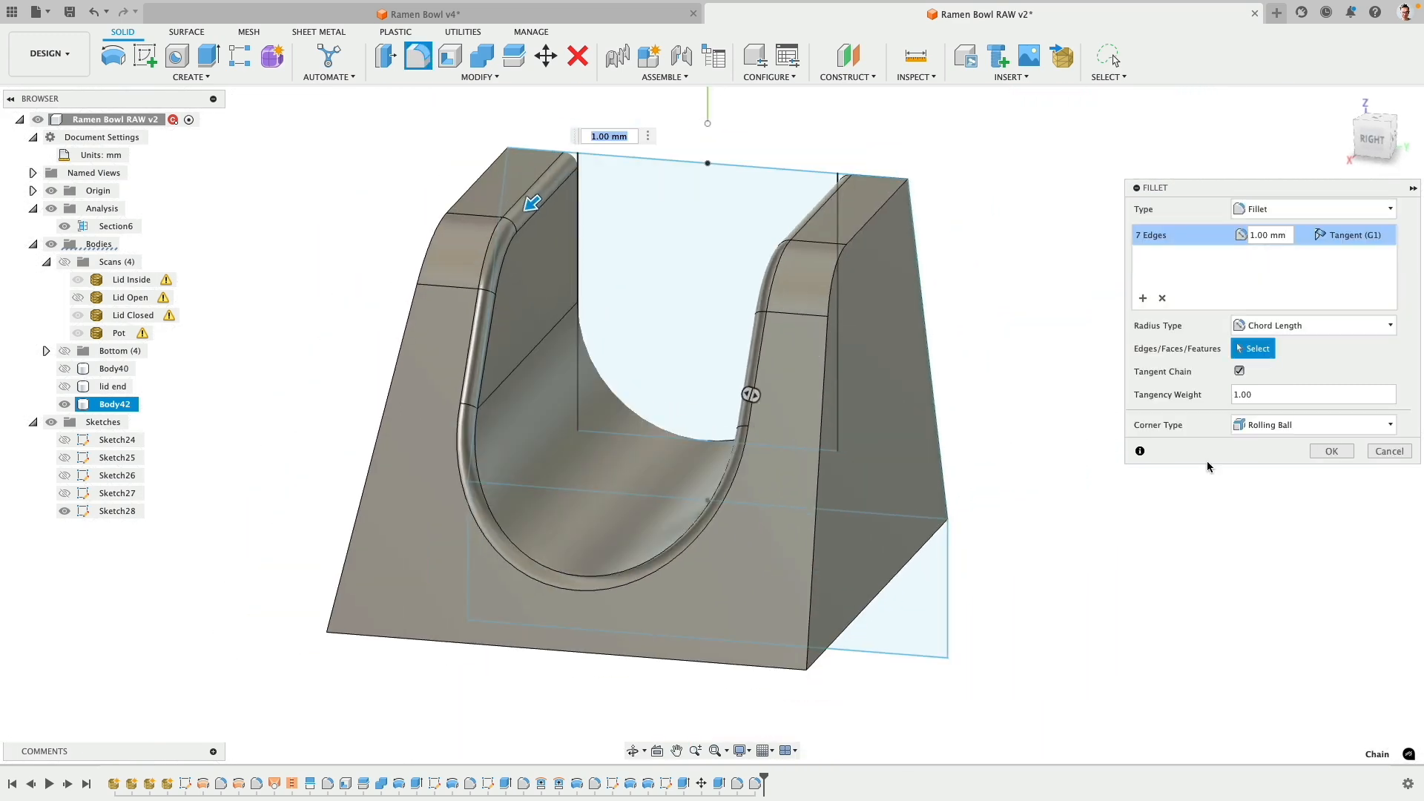
pyautogui.click(1328, 452)
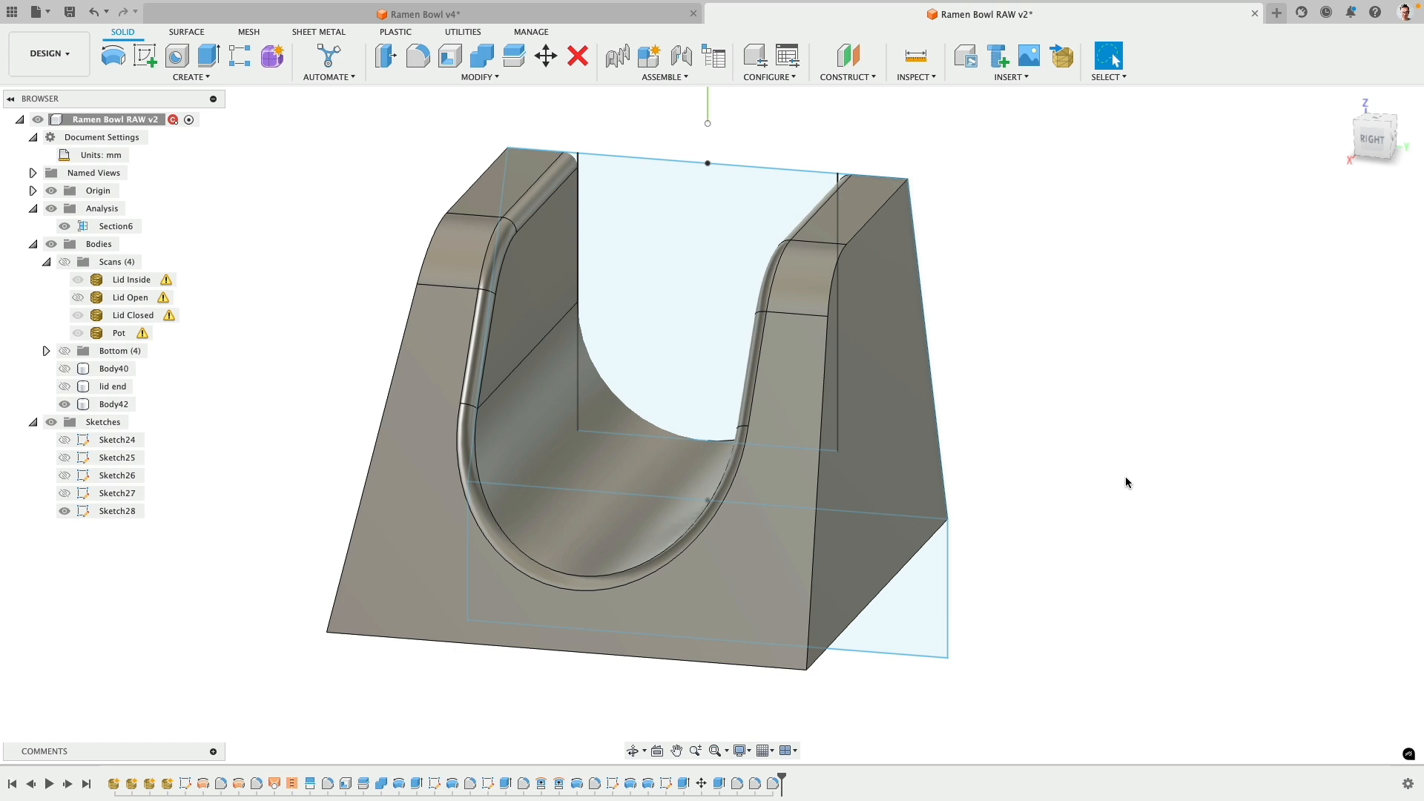
# - Fillet the two outer edge chains along the sides of the handle prongs with a 4 mm chord length
pyautogui.moveTo(232, 546); pyautogui.dragTo(258, 496, button='middle')
pyautogui.click(419, 56)
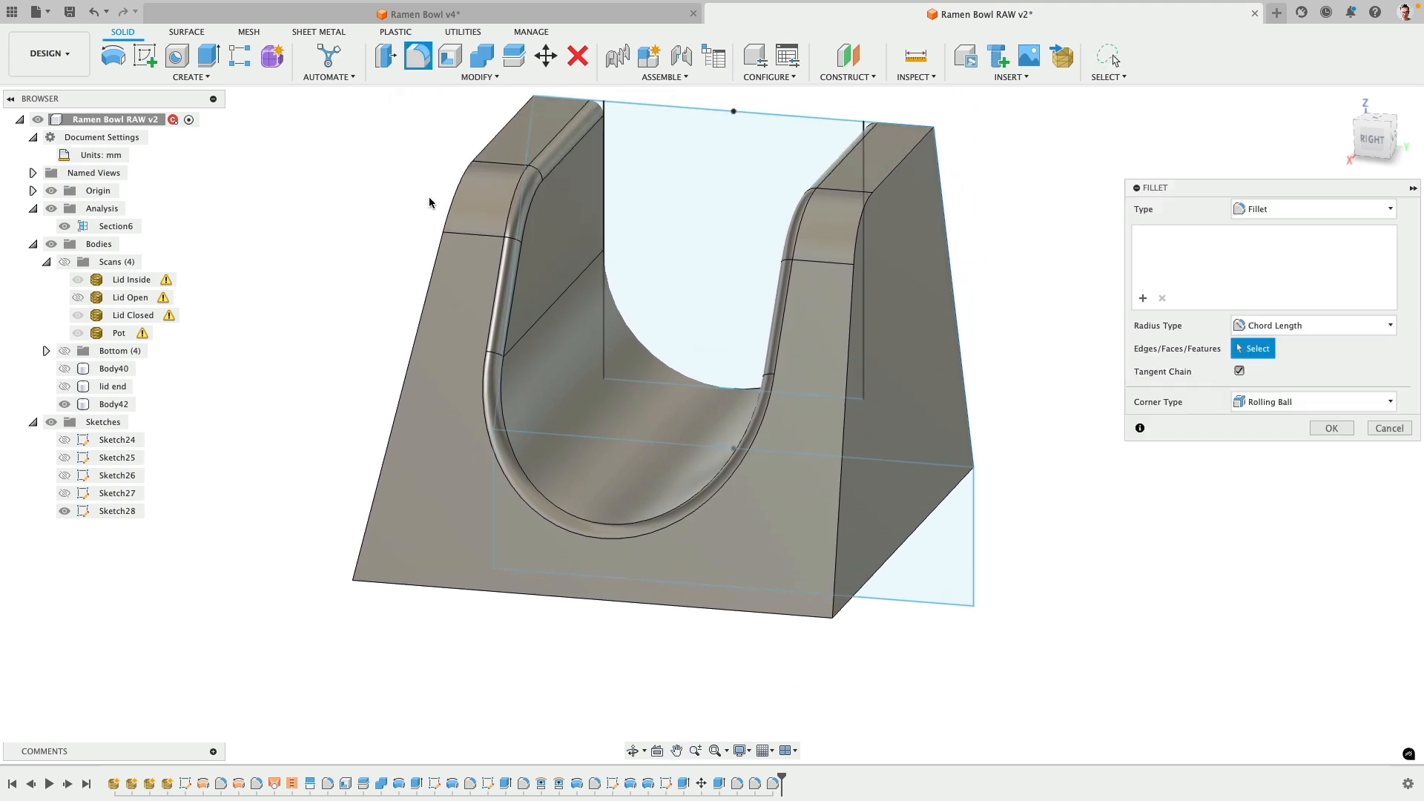
pyautogui.click(441, 242)
pyautogui.click(855, 241)
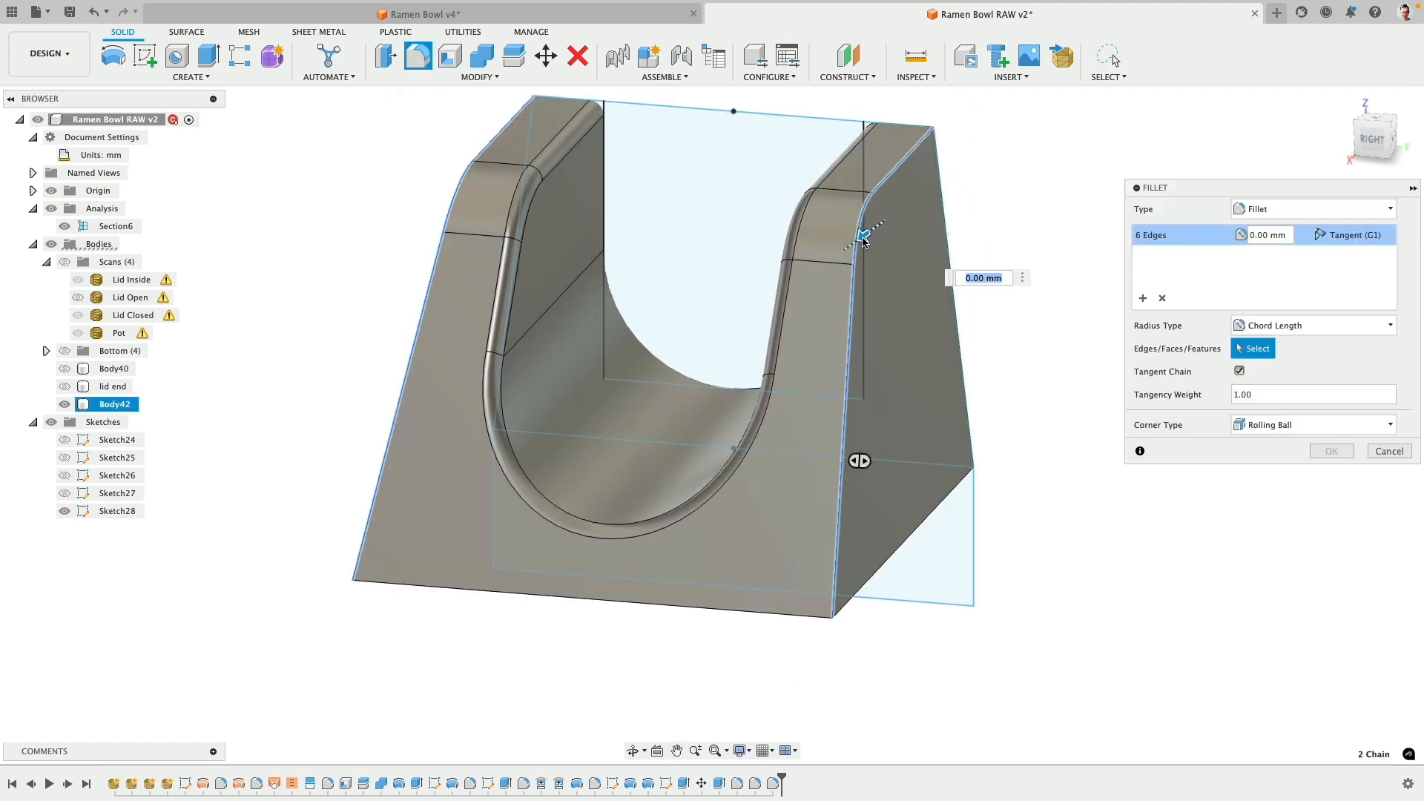
pyautogui.moveTo(858, 235); pyautogui.dragTo(850, 245)
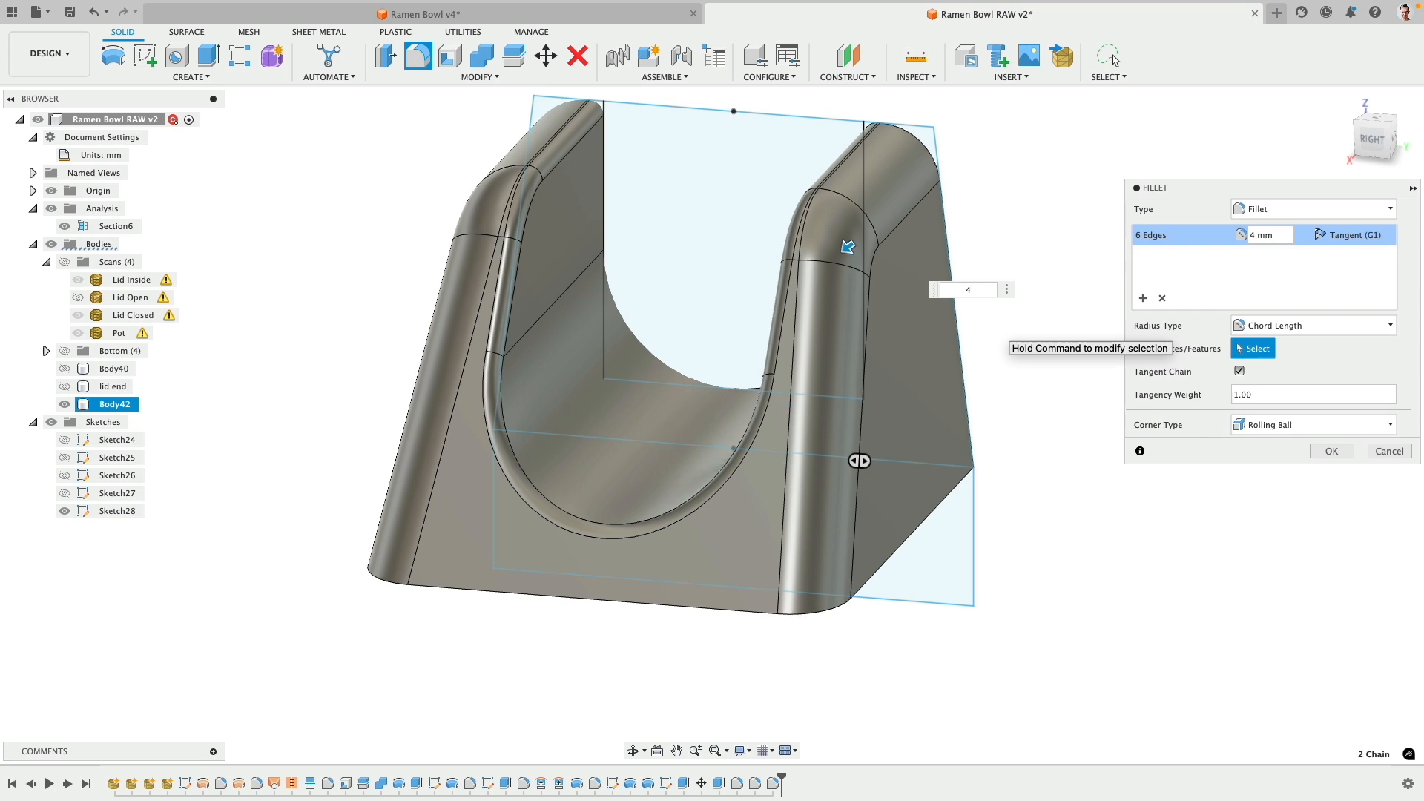
pyautogui.click(1332, 451)
# - Extrude the handle block's bottom face 7 mm downward and join it to the block
pyautogui.keyDown('shift'); pyautogui.moveTo(1075, 386); pyautogui.dragTo(691, 646, button='middle'); pyautogui.keyUp('shift')
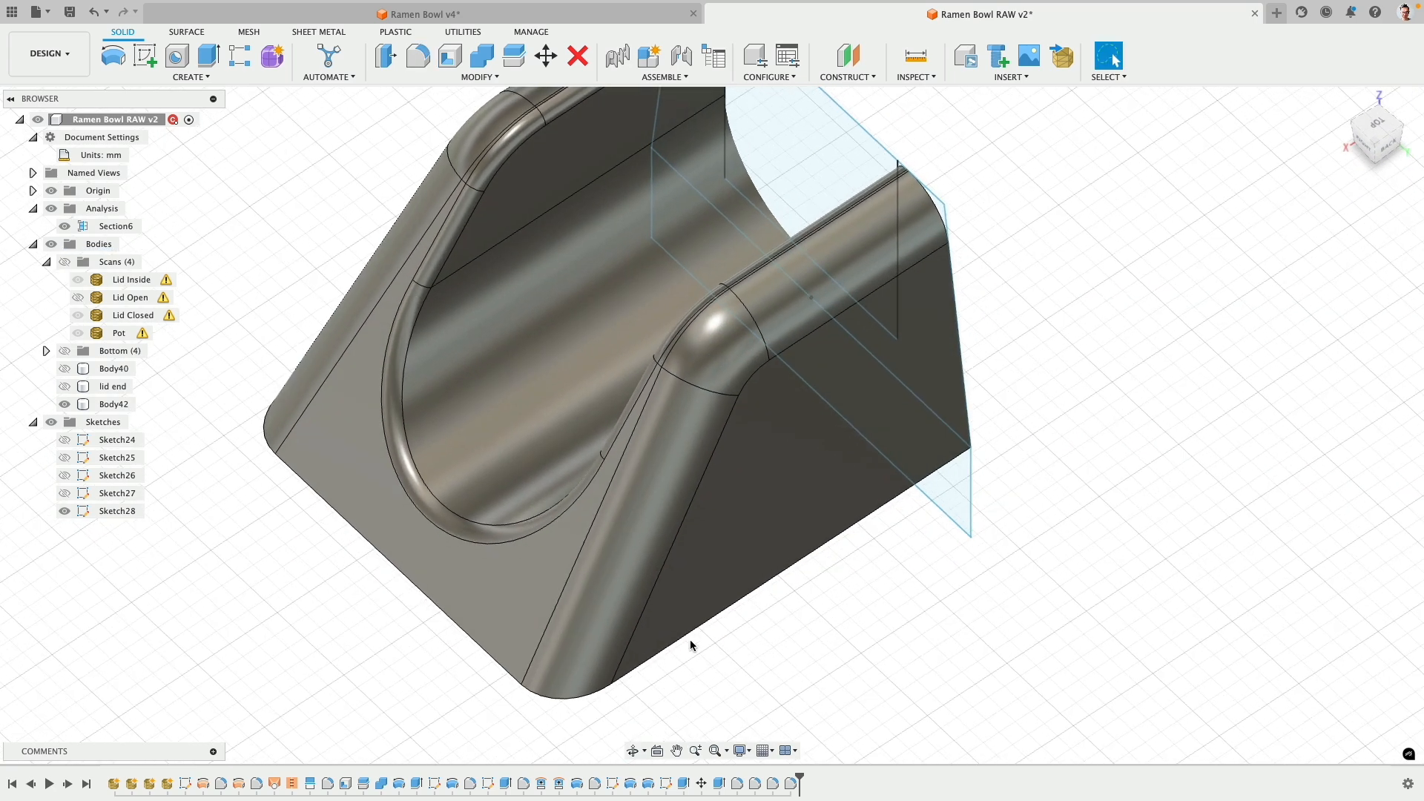
pyautogui.moveTo(519, 706)
pyautogui.keyDown('shift'); pyautogui.mouseDown(button='middle')
pyautogui.moveTo(440, 614)
pyautogui.moveTo(523, 578)
pyautogui.moveTo(586, 319)
pyautogui.mouseUp(button='middle'); pyautogui.keyUp('shift')
pyautogui.click(968, 524)
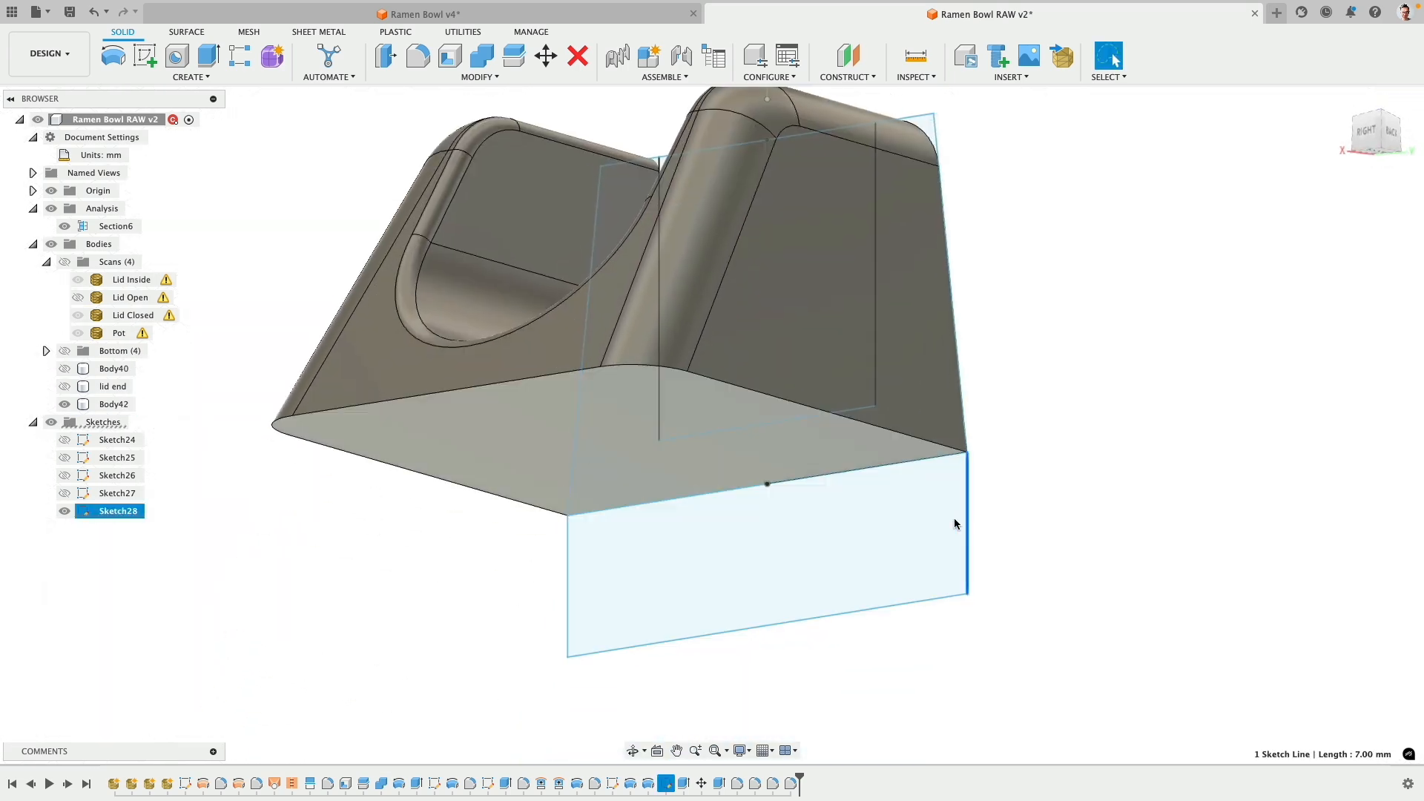
pyautogui.click(565, 414)
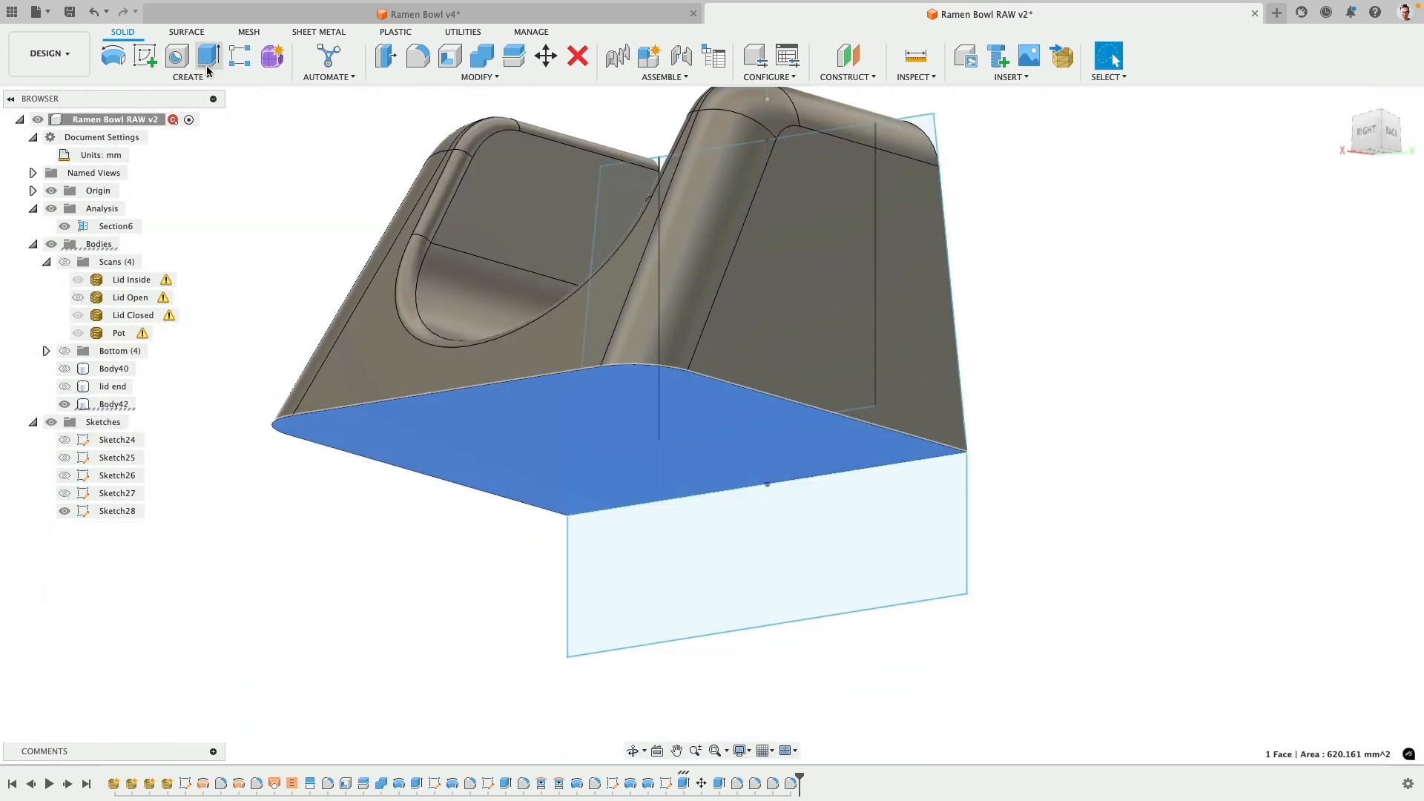
pyautogui.click(208, 65)
pyautogui.moveTo(567, 423); pyautogui.dragTo(569, 487)
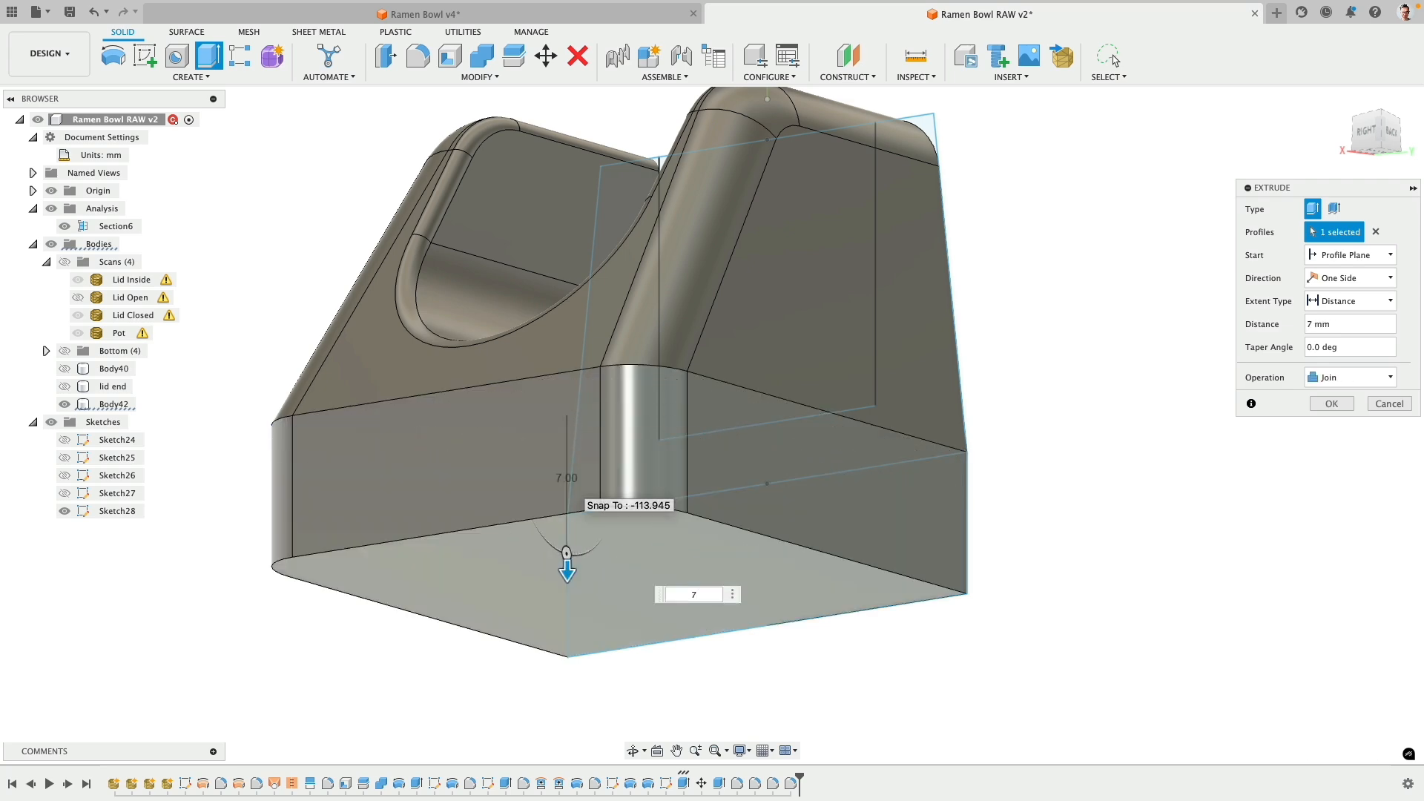
pyautogui.press('Return')
pyautogui.scroll(-5, 565, 504)
pyautogui.keyDown('shift'); pyautogui.moveTo(748, 399); pyautogui.dragTo(830, 490, button='middle'); pyautogui.keyUp('shift')
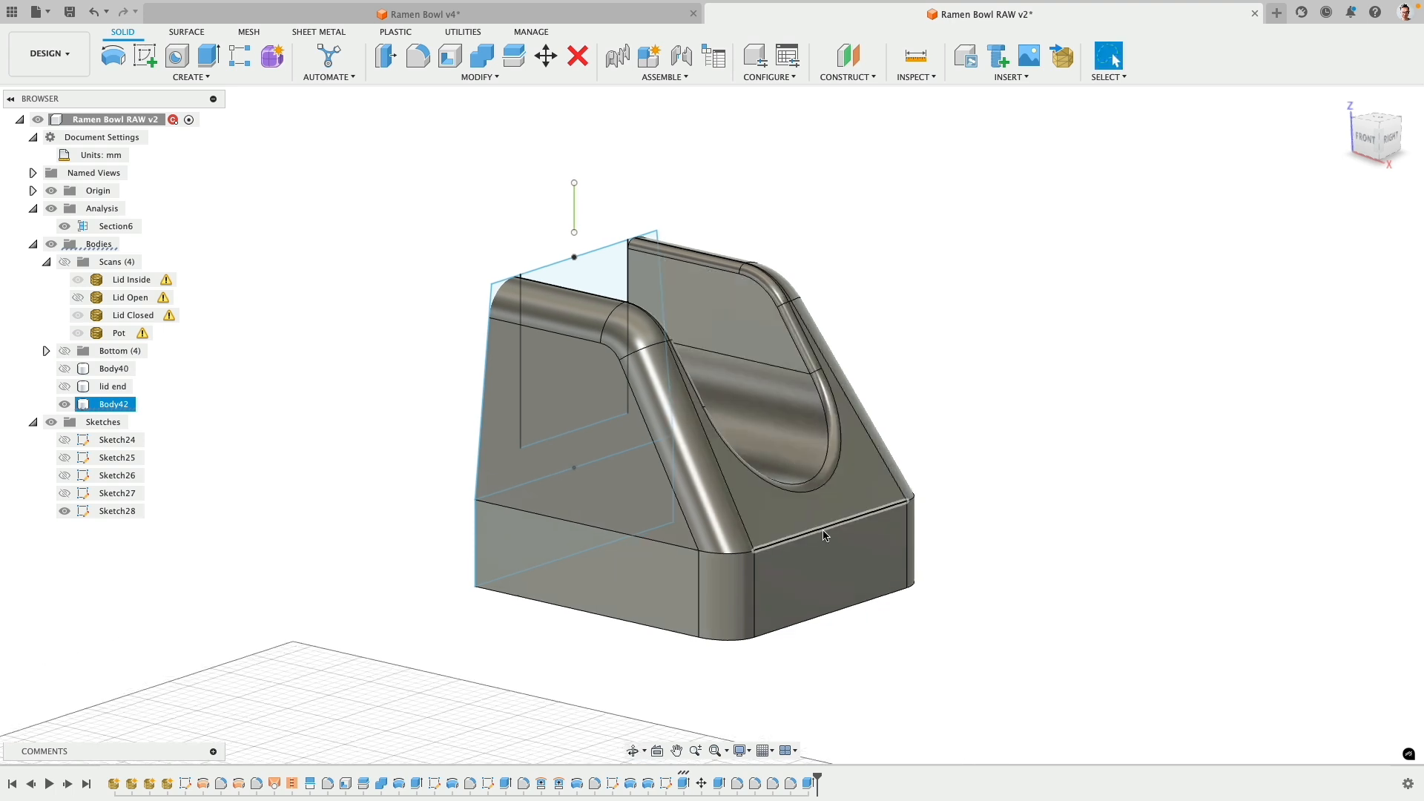
# - Show Body40 and the lid end, and examine from several sides how the handle block meets the lid's surface
pyautogui.keyDown('shift'); pyautogui.click(693, 551); pyautogui.keyUp('shift')
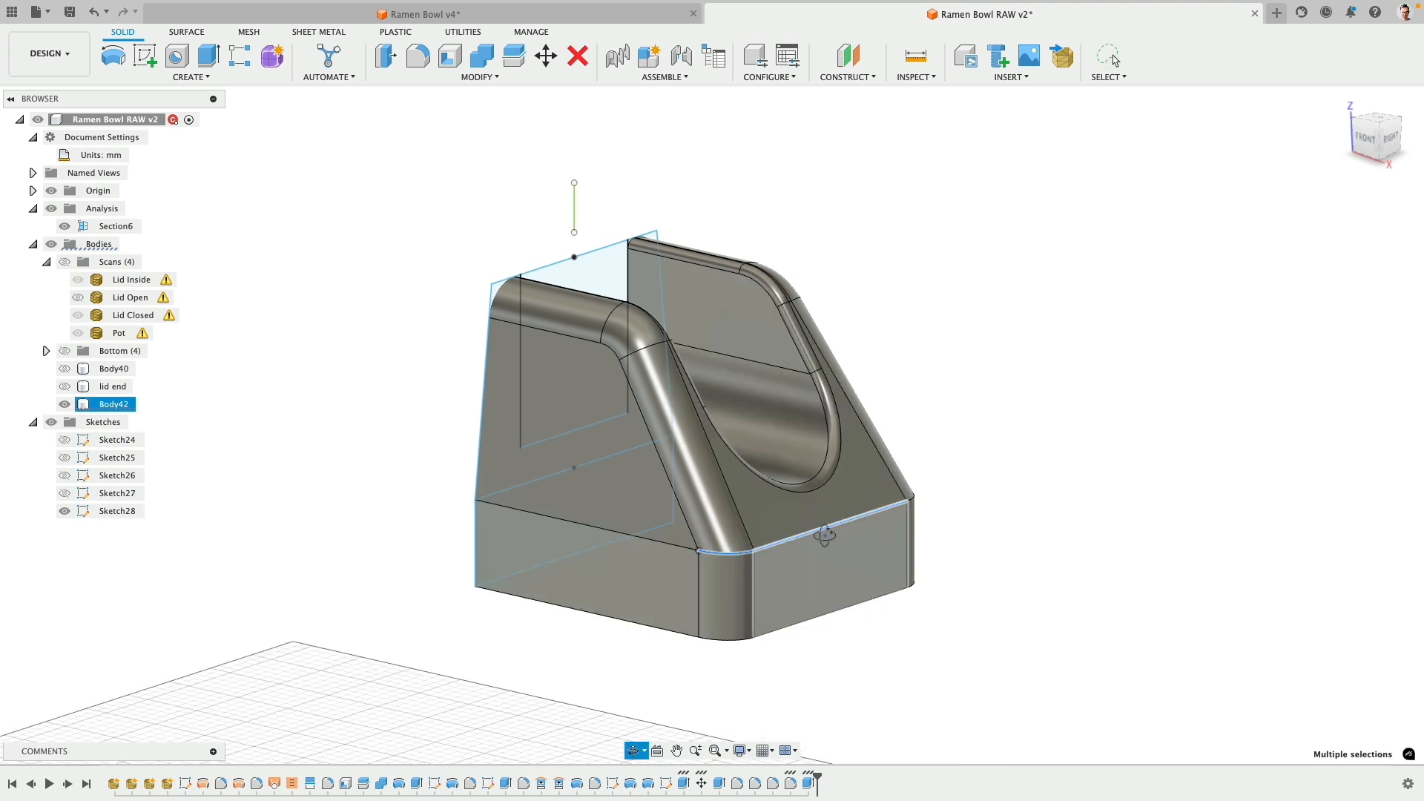
pyautogui.keyDown('shift'); pyautogui.moveTo(823, 534); pyautogui.dragTo(707, 532, button='middle'); pyautogui.keyUp('shift')
pyautogui.click(578, 484)
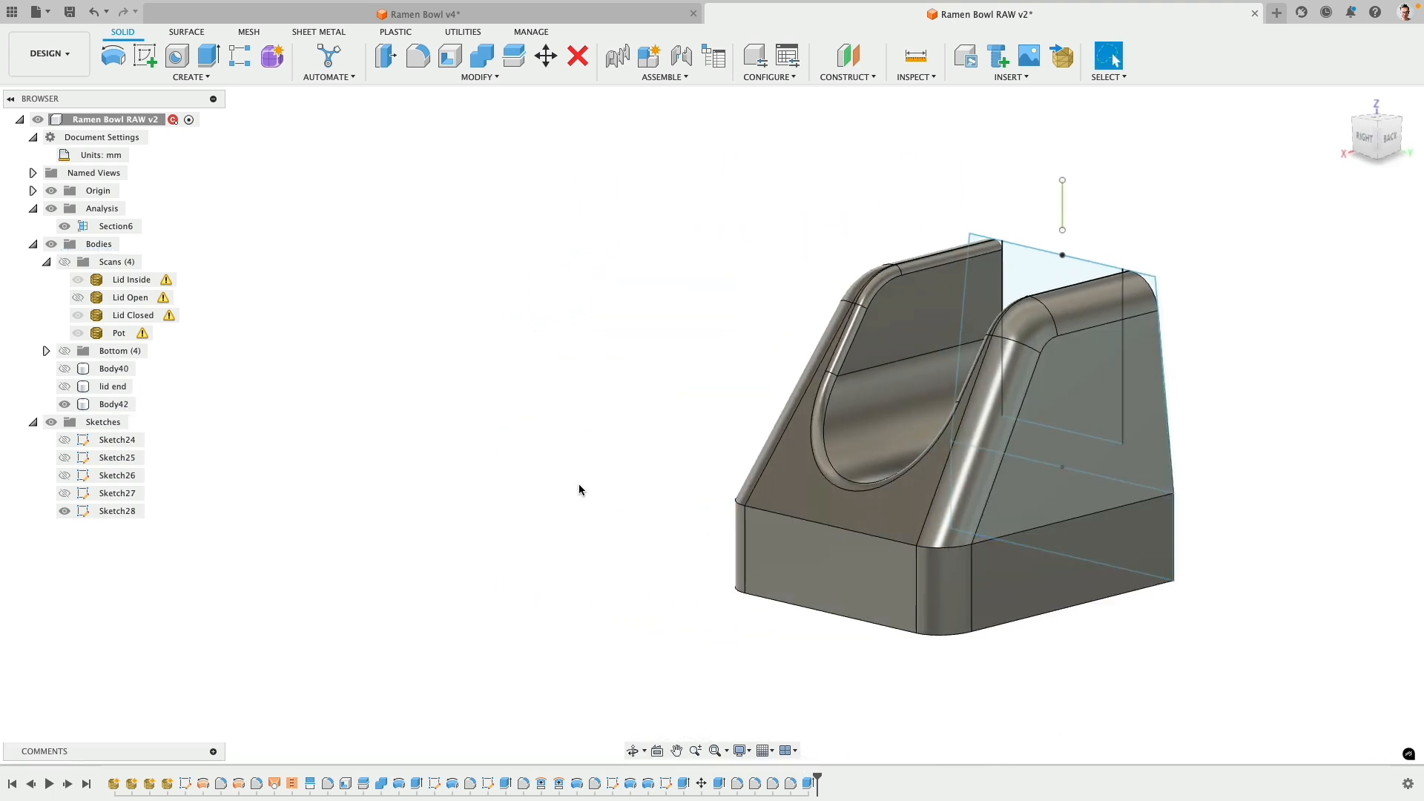
pyautogui.keyDown('shift'); pyautogui.moveTo(579, 484); pyautogui.dragTo(659, 470, button='middle'); pyautogui.keyUp('shift')
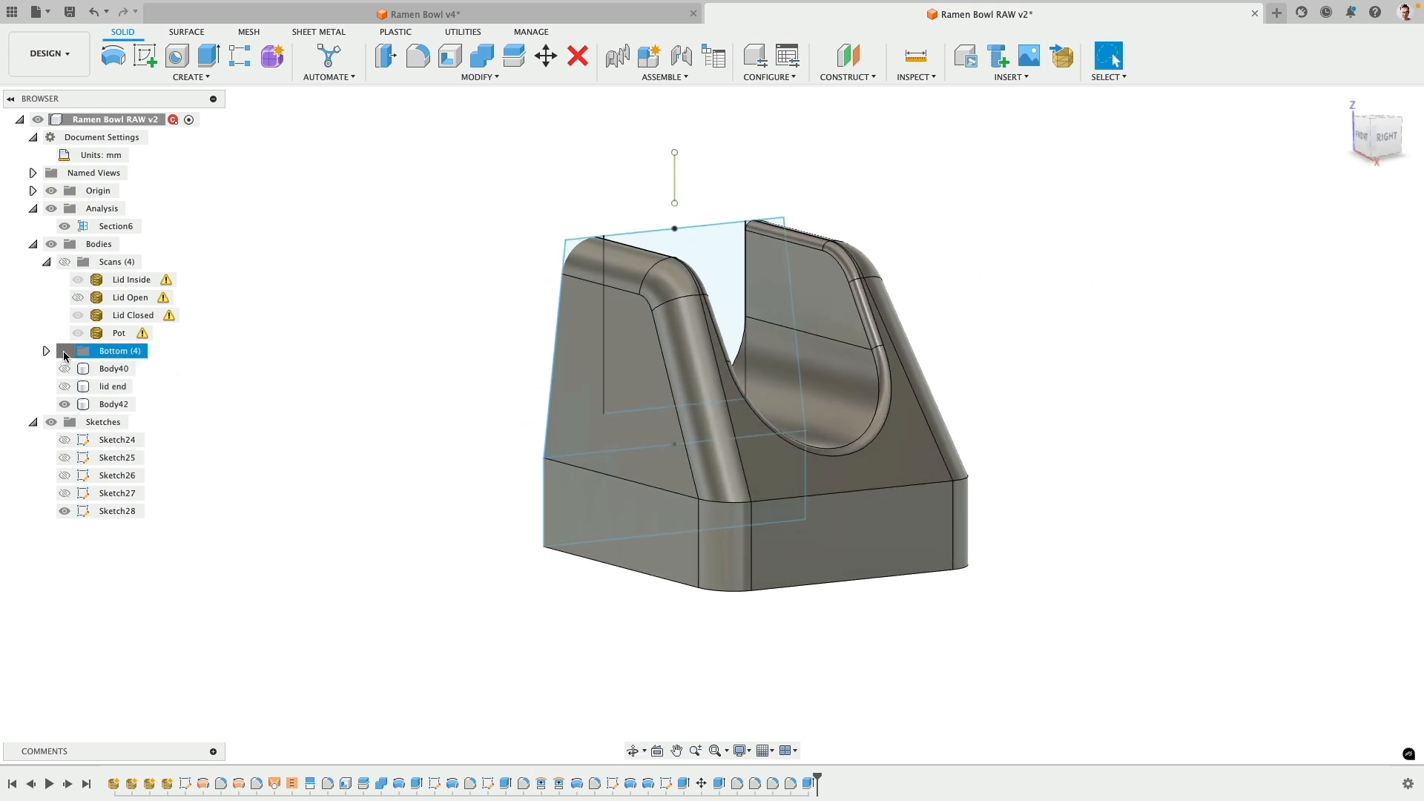
pyautogui.click(64, 369)
pyautogui.click(64, 387)
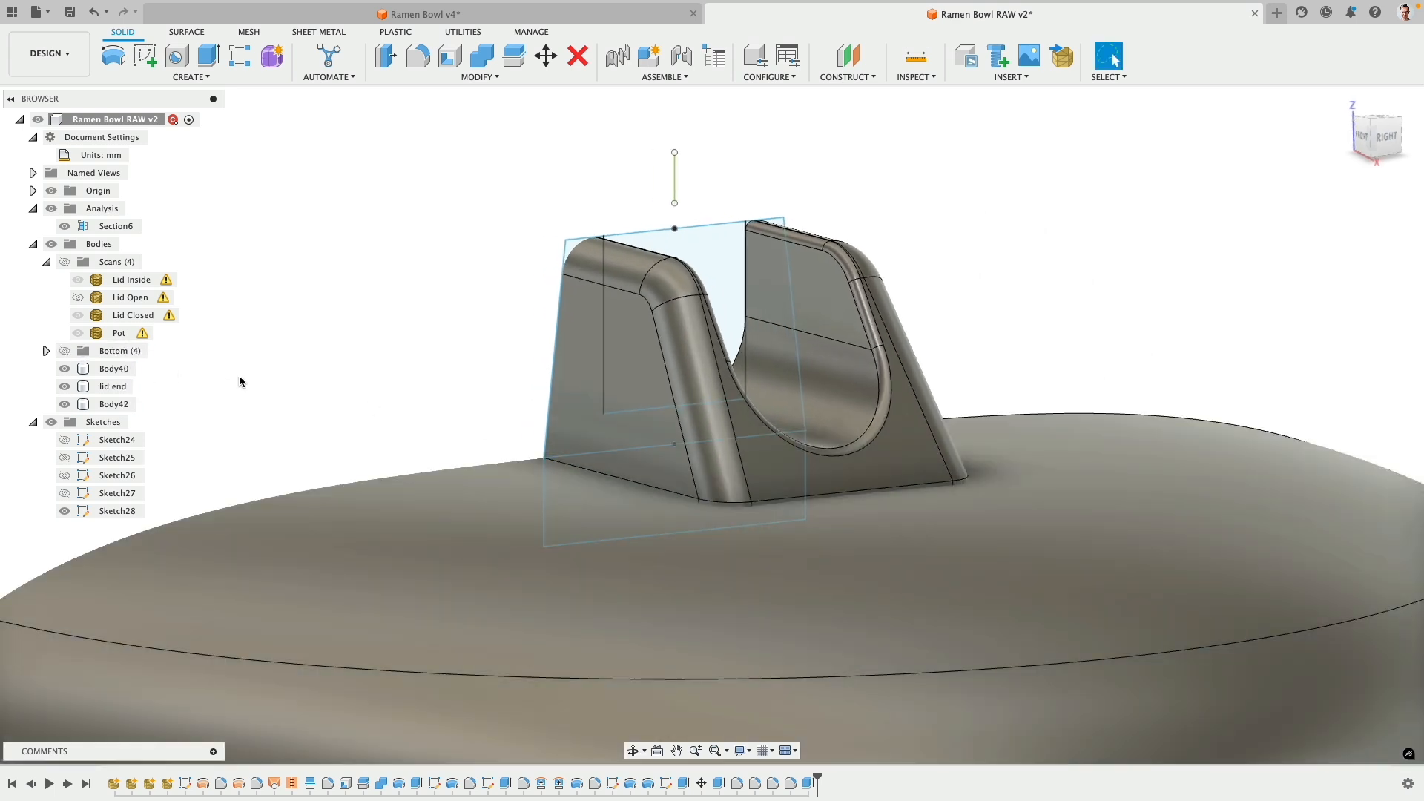
pyautogui.keyDown('shift'); pyautogui.moveTo(405, 389); pyautogui.dragTo(363, 370, button='middle'); pyautogui.keyUp('shift')
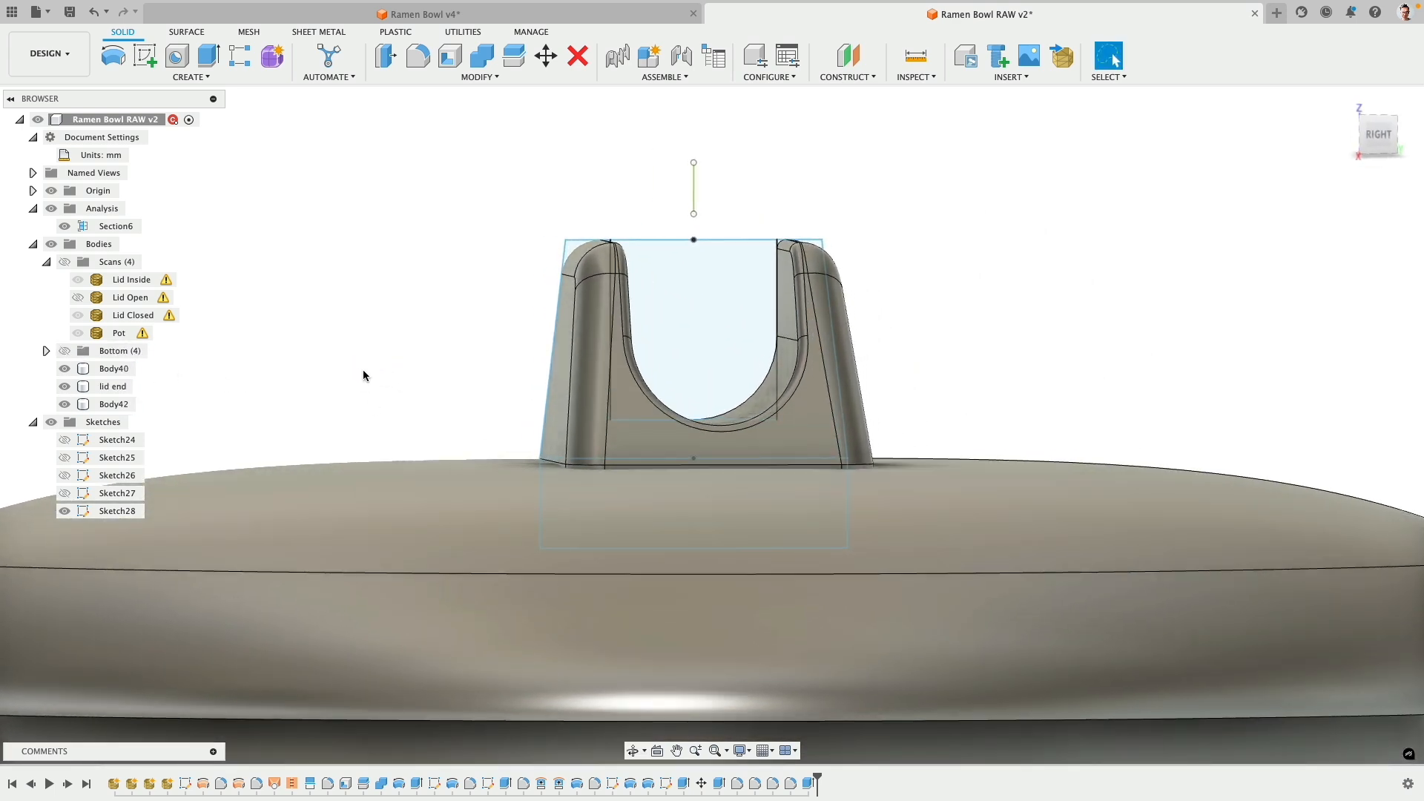
pyautogui.scroll(3, 586, 463)
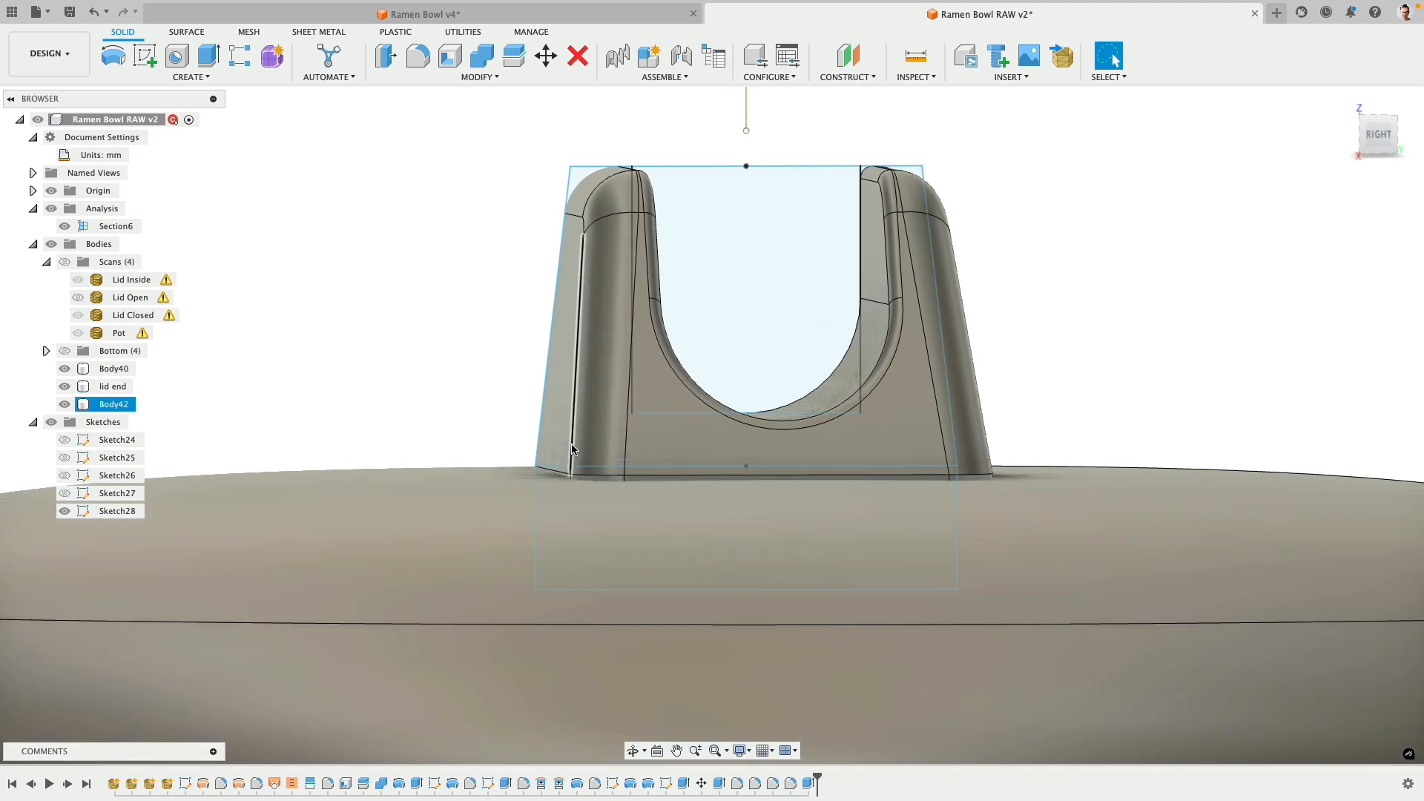
pyautogui.click(634, 470)
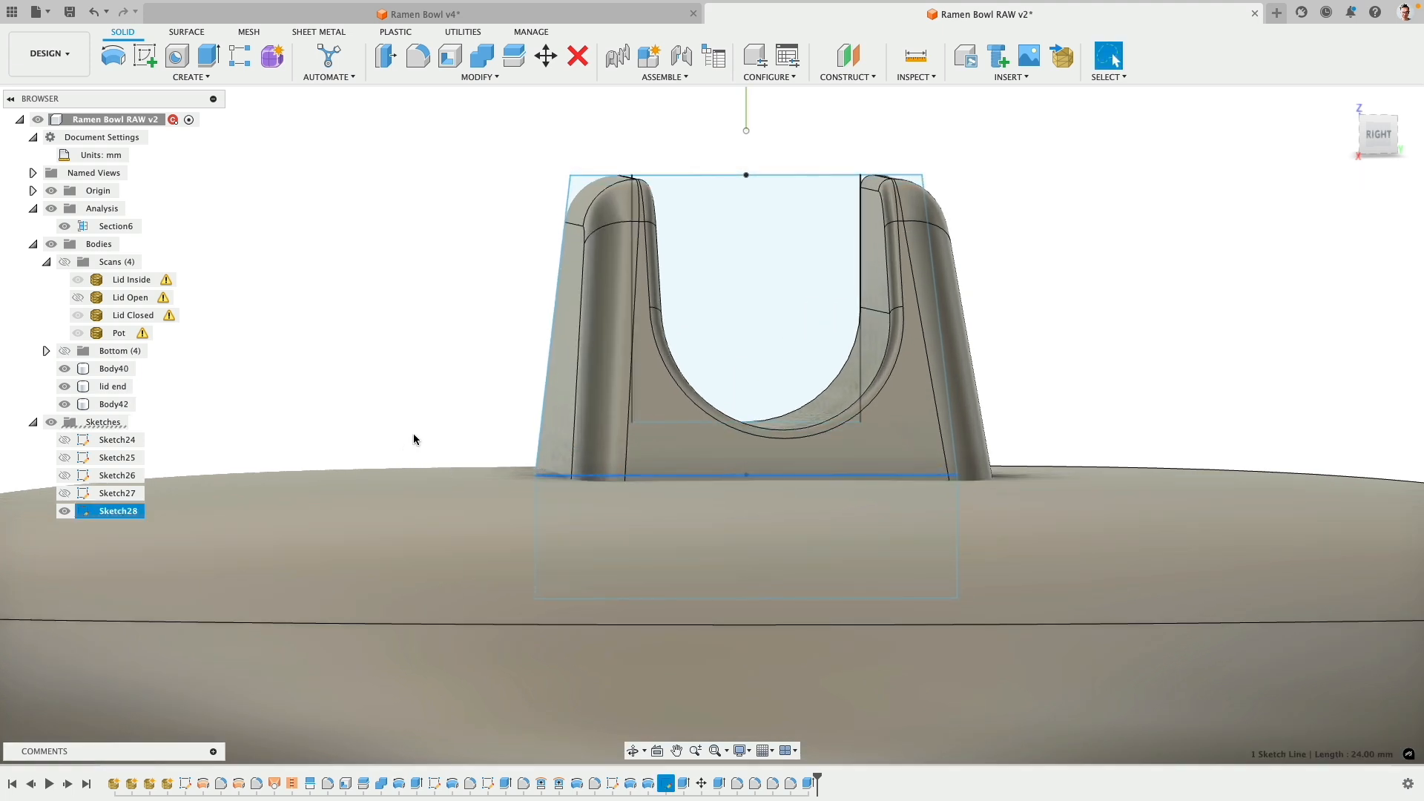
pyautogui.moveTo(414, 439)
pyautogui.keyDown('shift'); pyautogui.mouseDown(button='middle')
pyautogui.moveTo(402, 406)
pyautogui.moveTo(420, 410)
pyautogui.moveTo(429, 388)
pyautogui.moveTo(551, 398)
pyautogui.mouseUp(button='middle'); pyautogui.keyUp('shift')
pyautogui.press('super+z')
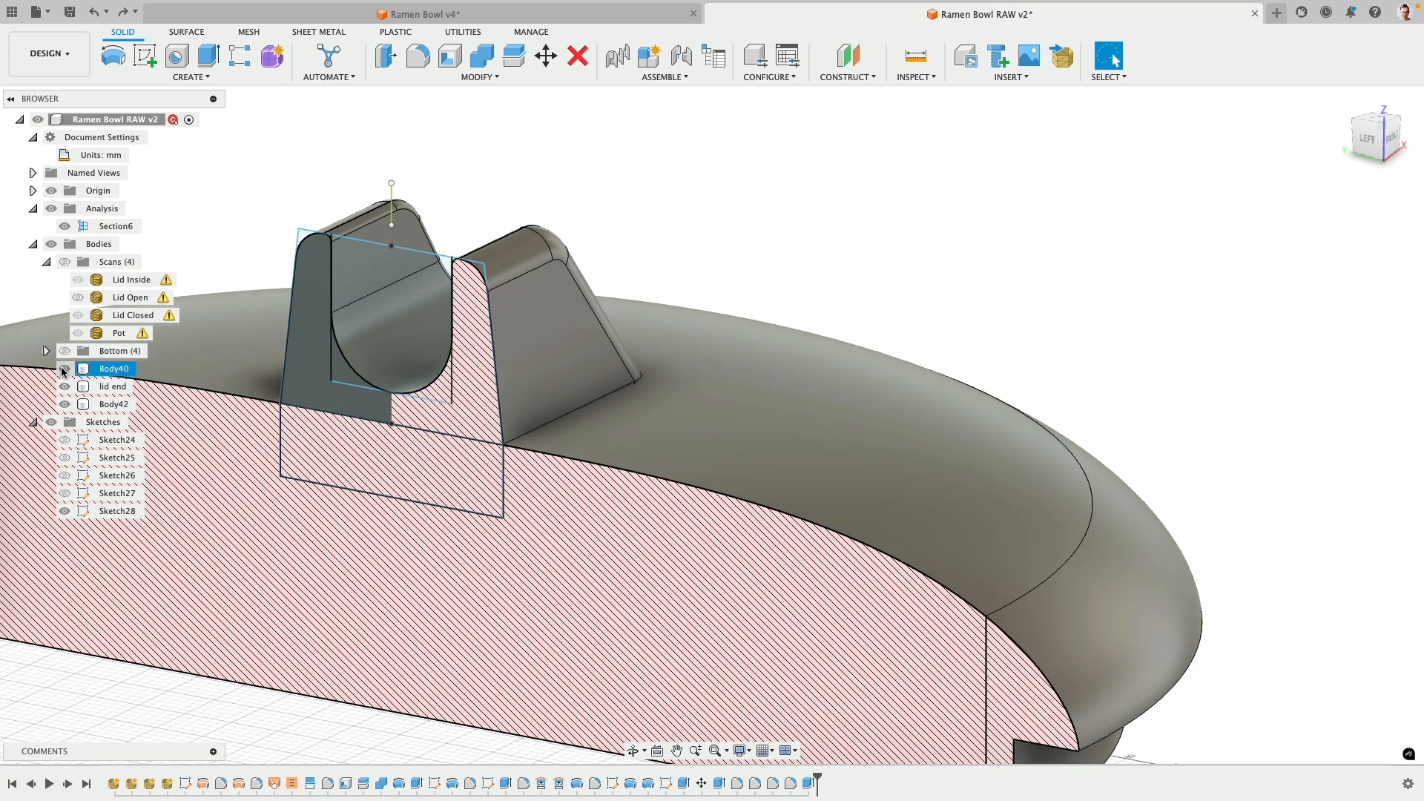
# - Hide Body40, the lid end, the Section6 analysis and Sketch28 to isolate the handle block
pyautogui.click(64, 369)
pyautogui.click(65, 386)
pyautogui.click(65, 226)
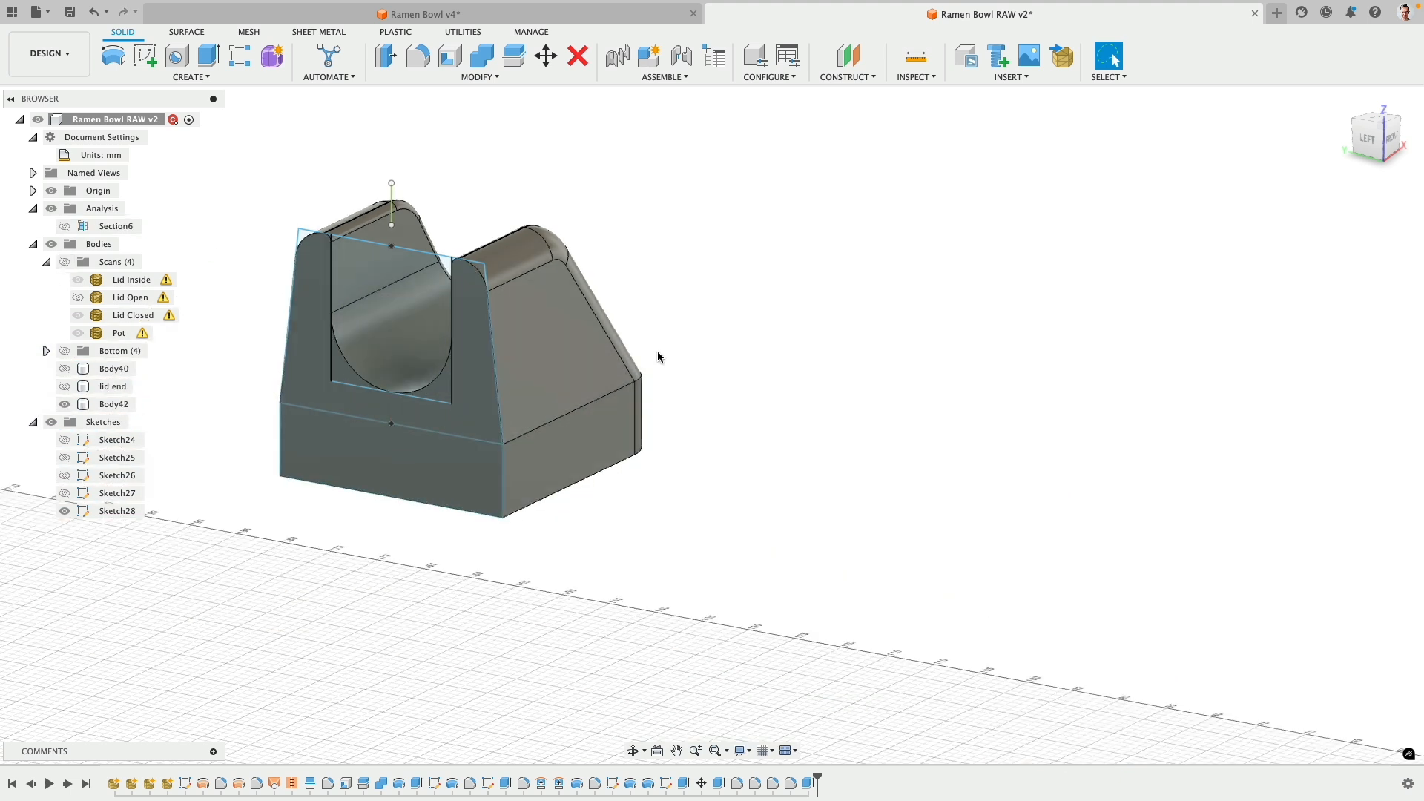
pyautogui.click(65, 511)
pyautogui.moveTo(584, 182); pyautogui.dragTo(724, 256, button='middle')
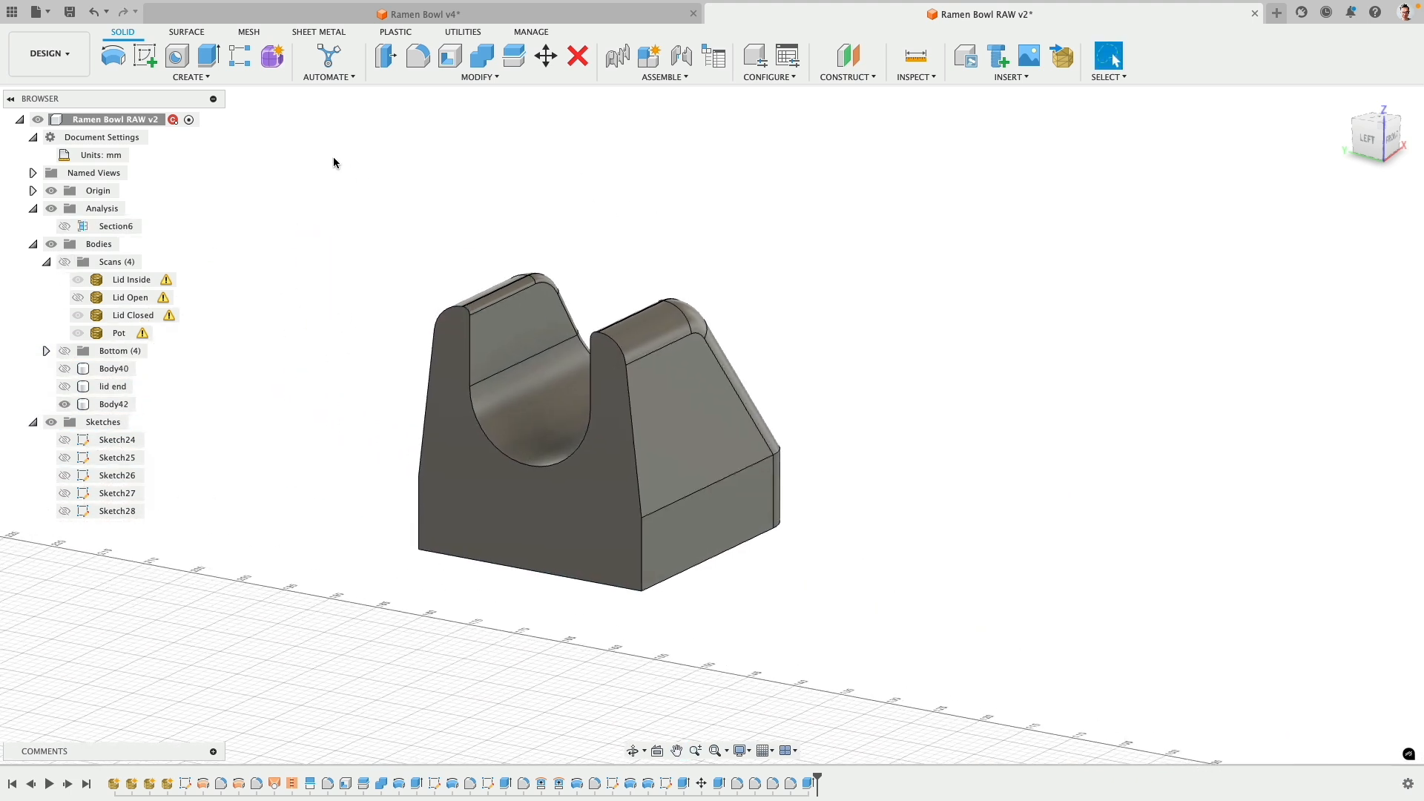
# - Start a Mirror operation for the notched handle block
pyautogui.click(190, 77)
pyautogui.click(176, 408)
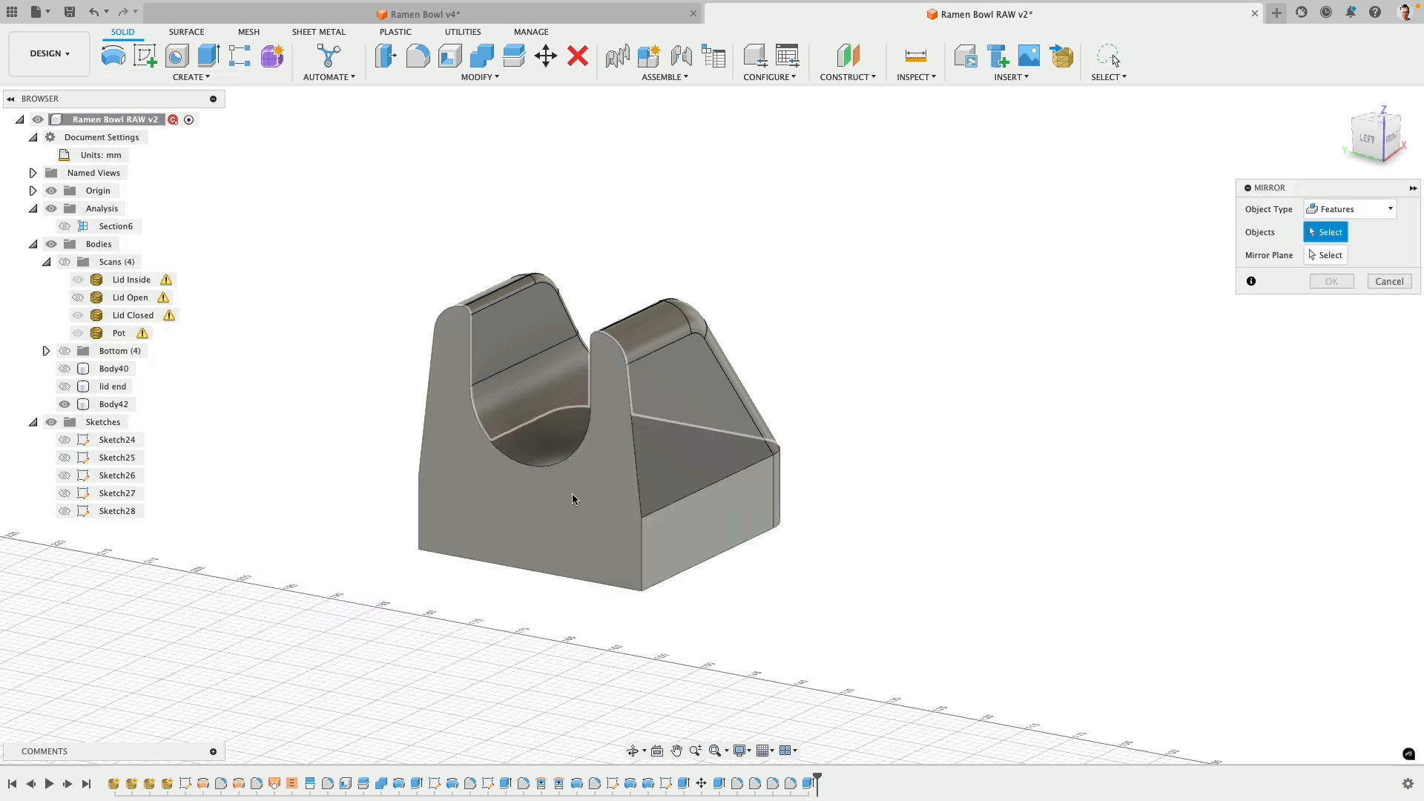
# - Mirror the half phone holder body across its flat cut face to complete the holder
pyautogui.click(1350, 209)
pyautogui.click(1331, 226)
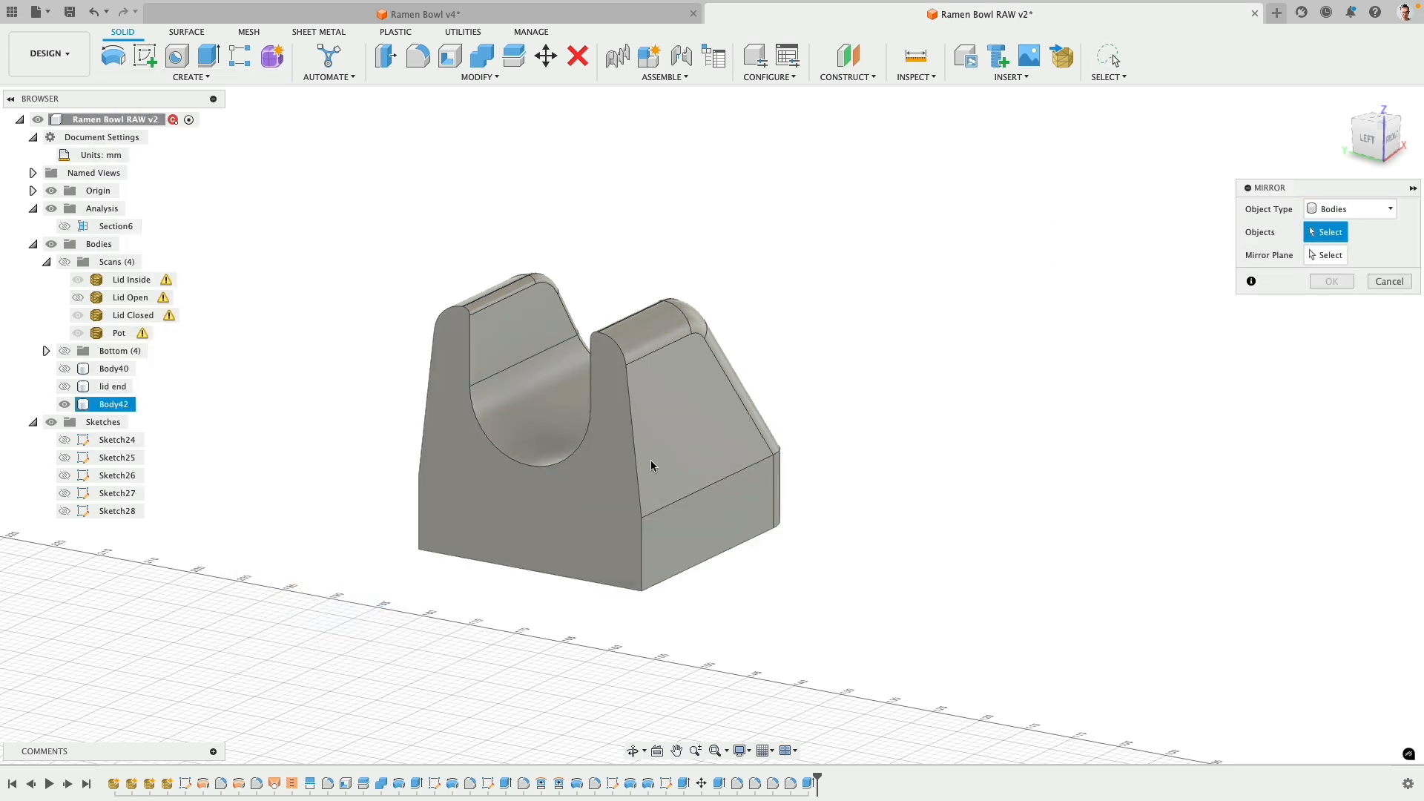
pyautogui.click(652, 465)
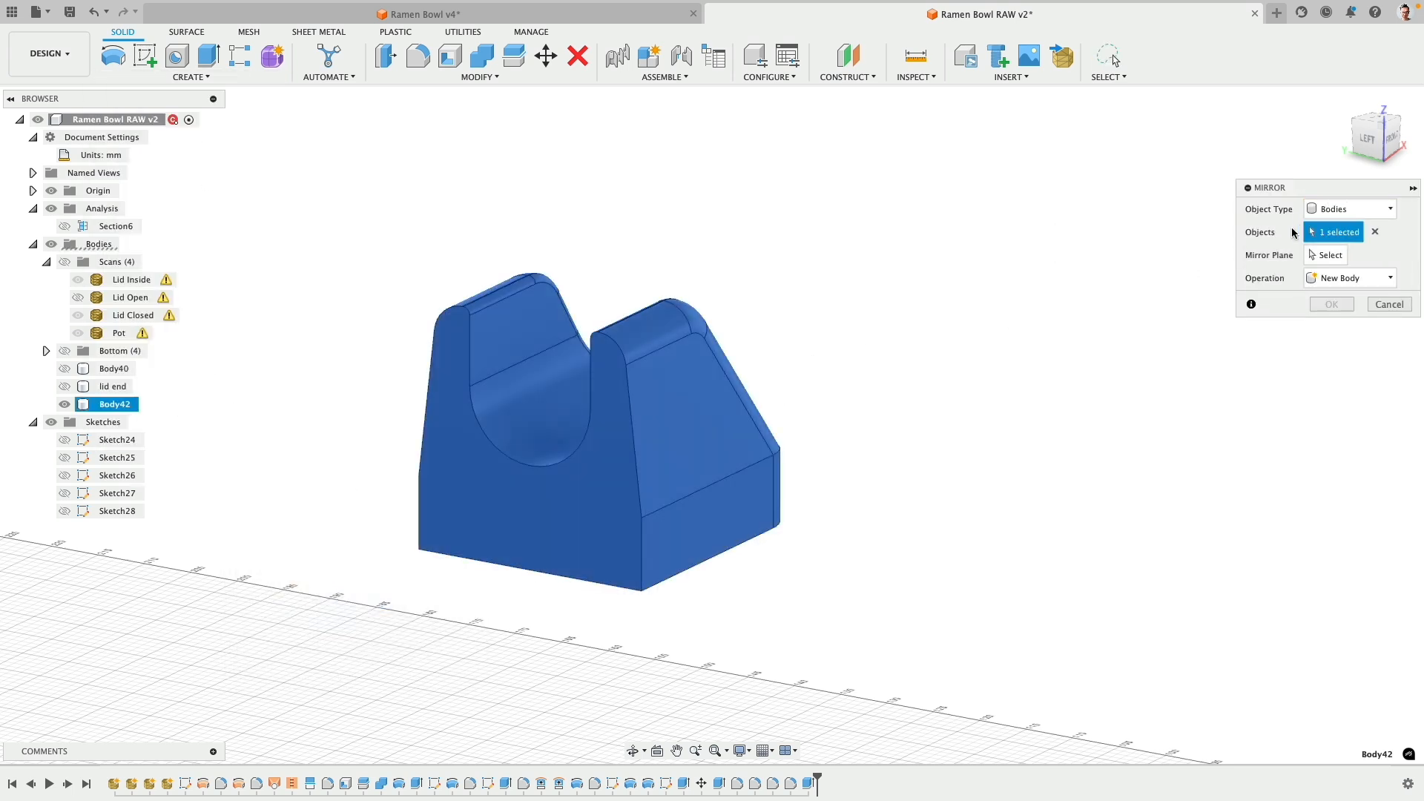
pyautogui.click(613, 492)
pyautogui.click(1329, 305)
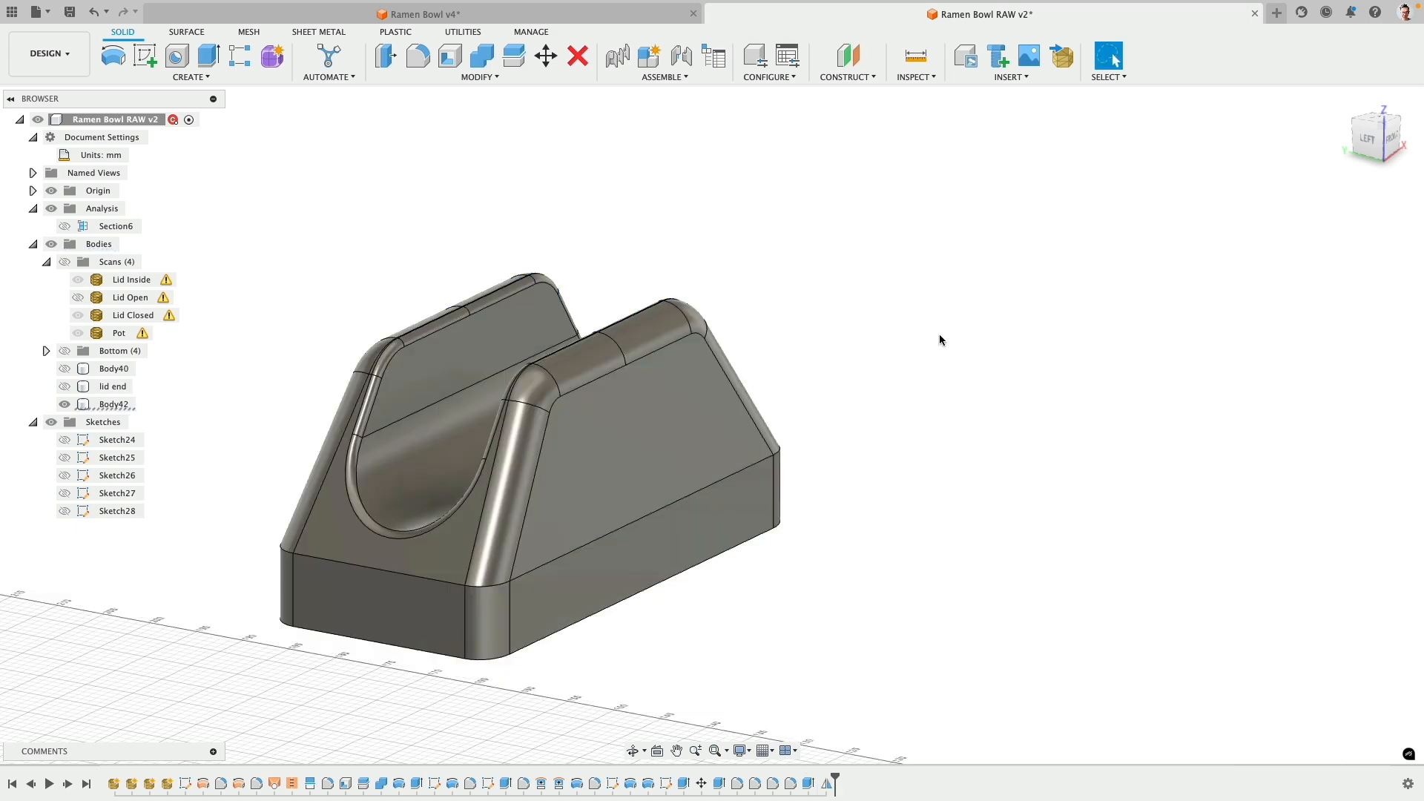
# - Rename the mirrored body as Smartphone Holder
pyautogui.keyDown('shift'); pyautogui.moveTo(938, 334); pyautogui.dragTo(879, 319, button='middle'); pyautogui.keyUp('shift')
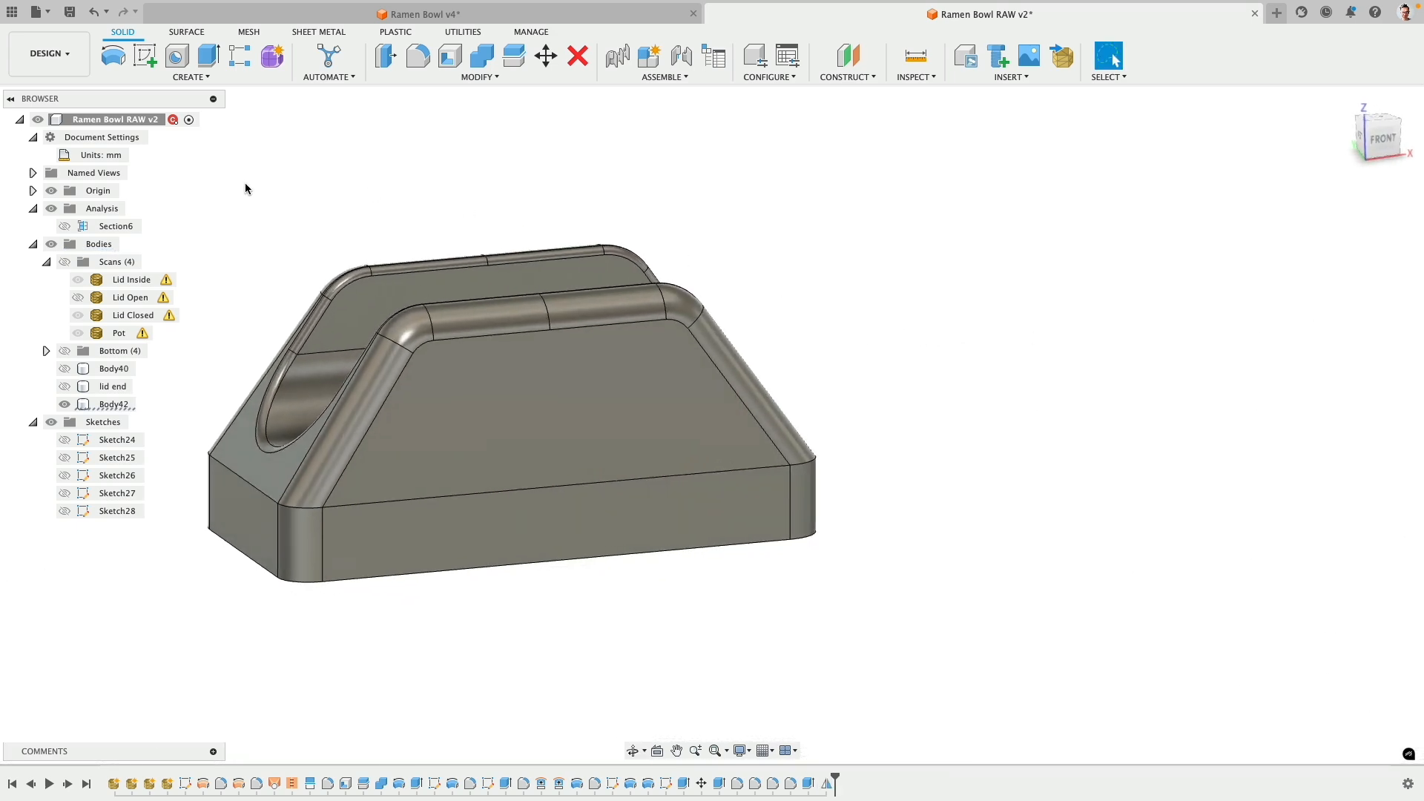
pyautogui.rightClick(116, 407)
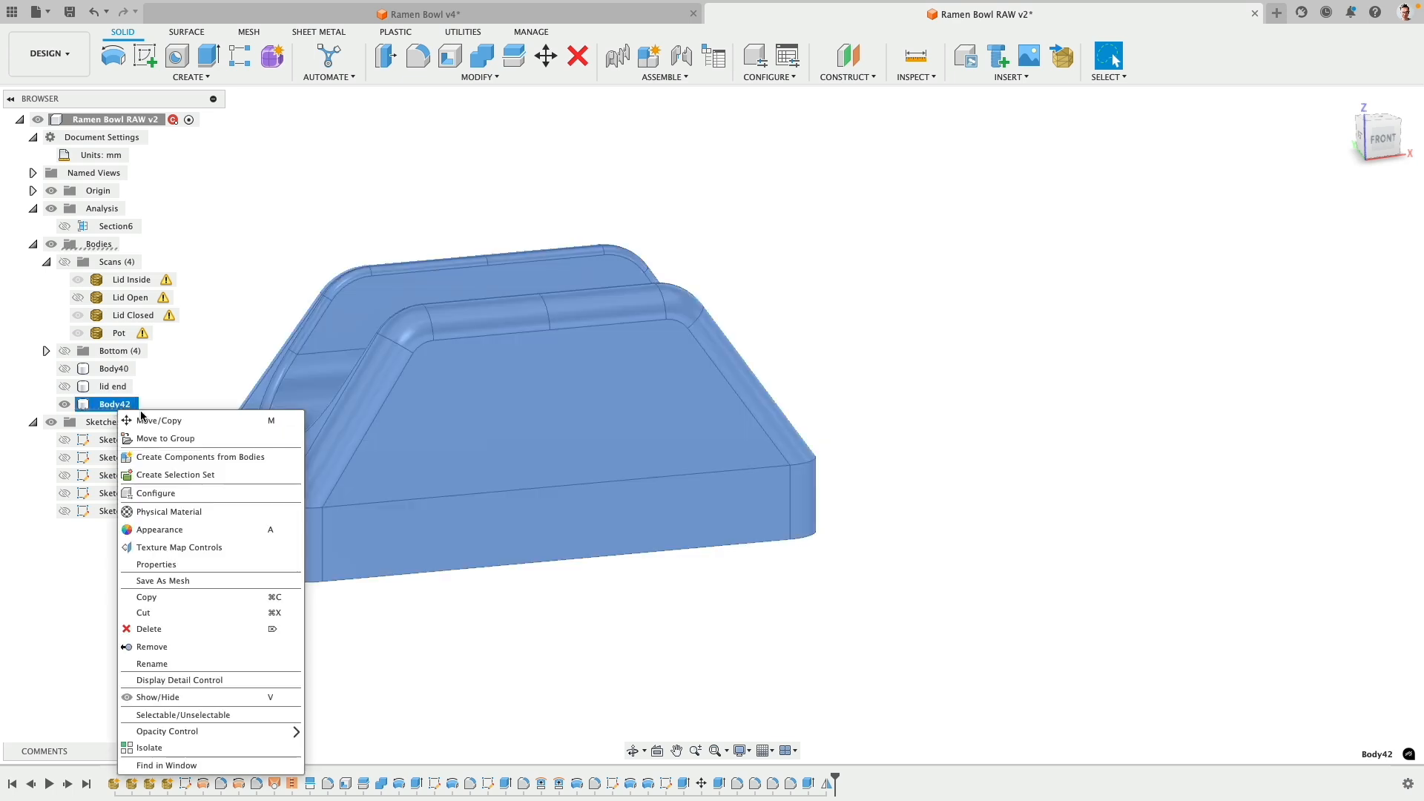
pyautogui.click(214, 663)
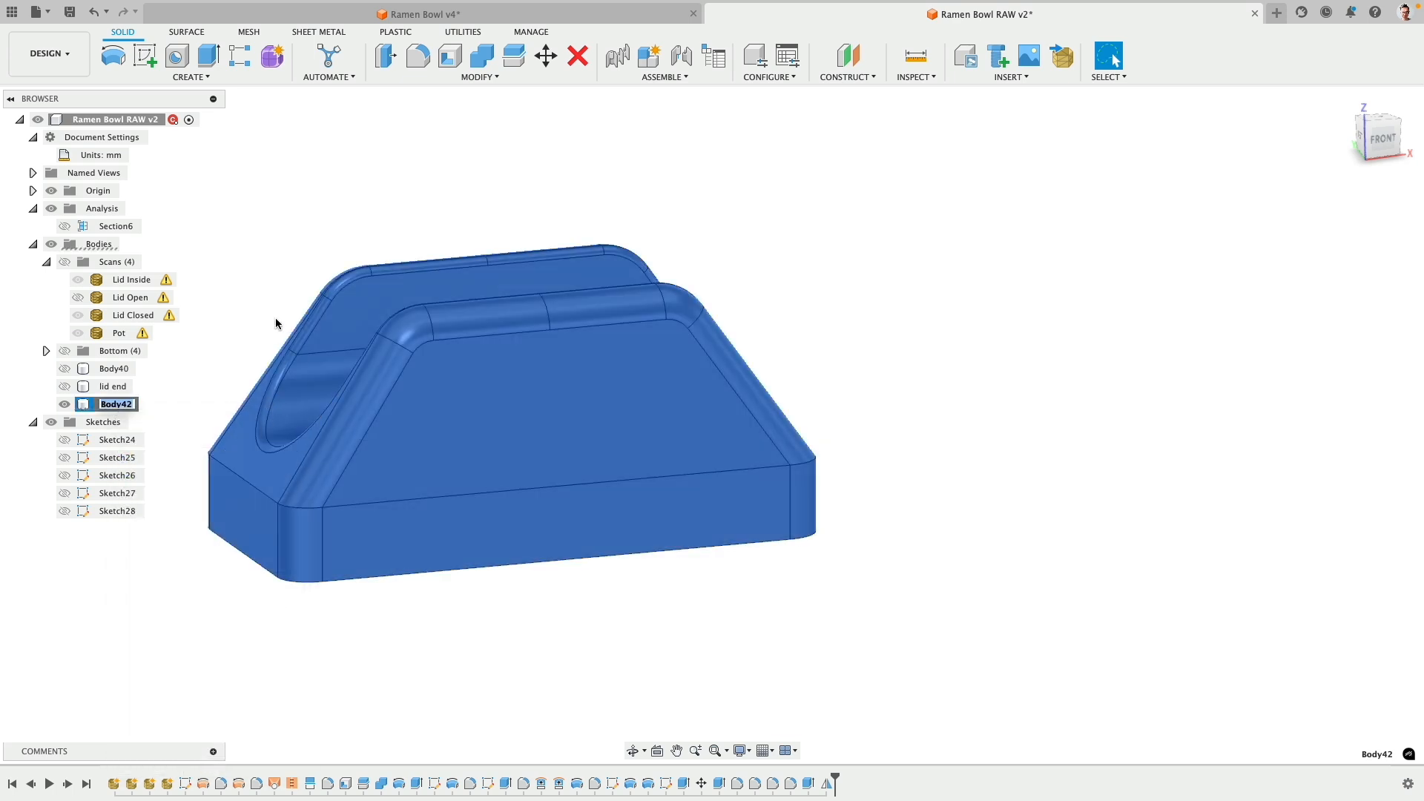
pyautogui.write('Smartphone Holder')
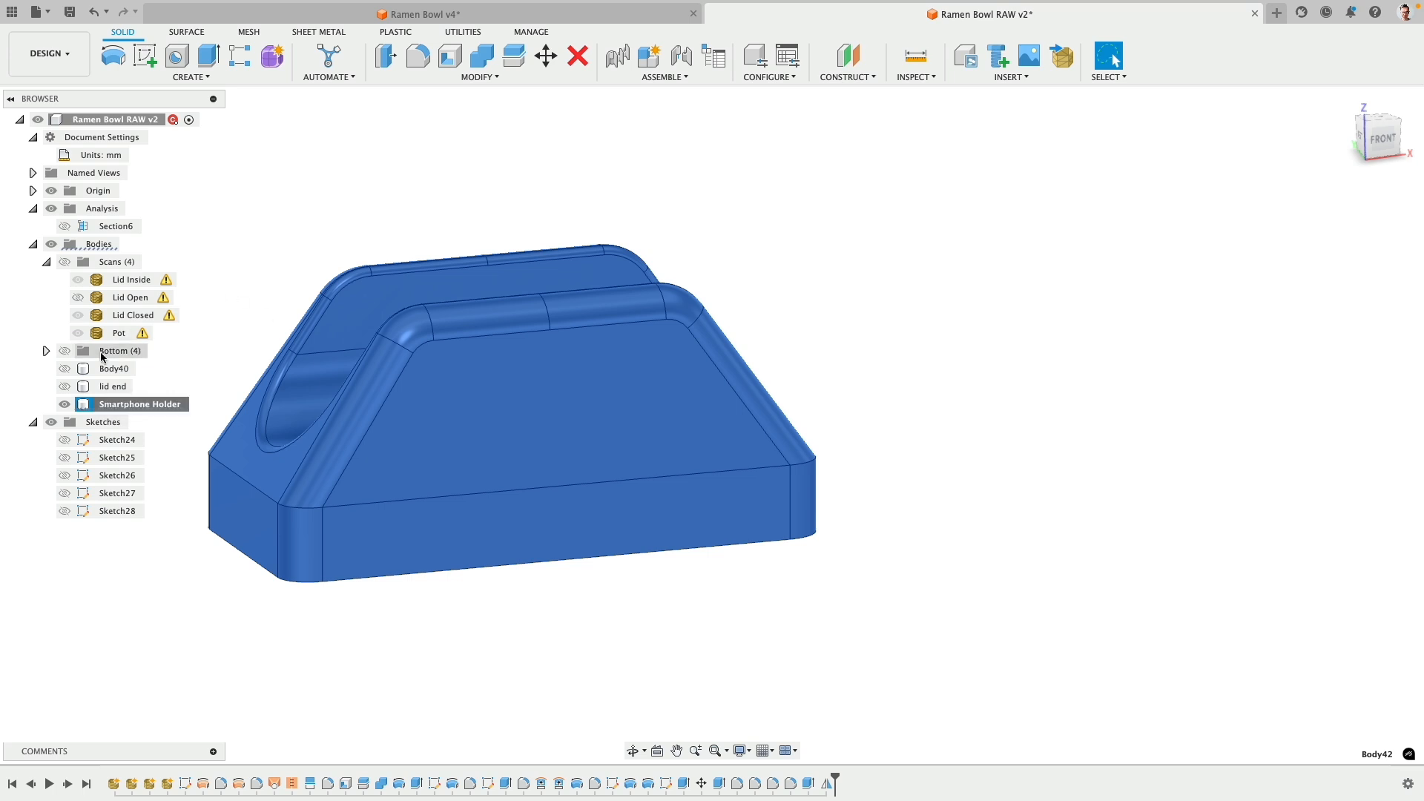
# - Show the lid body Body40 and cut the Smartphone Holder out of it with Combine, keeping the tool body
pyautogui.click(65, 368)
pyautogui.click(317, 168)
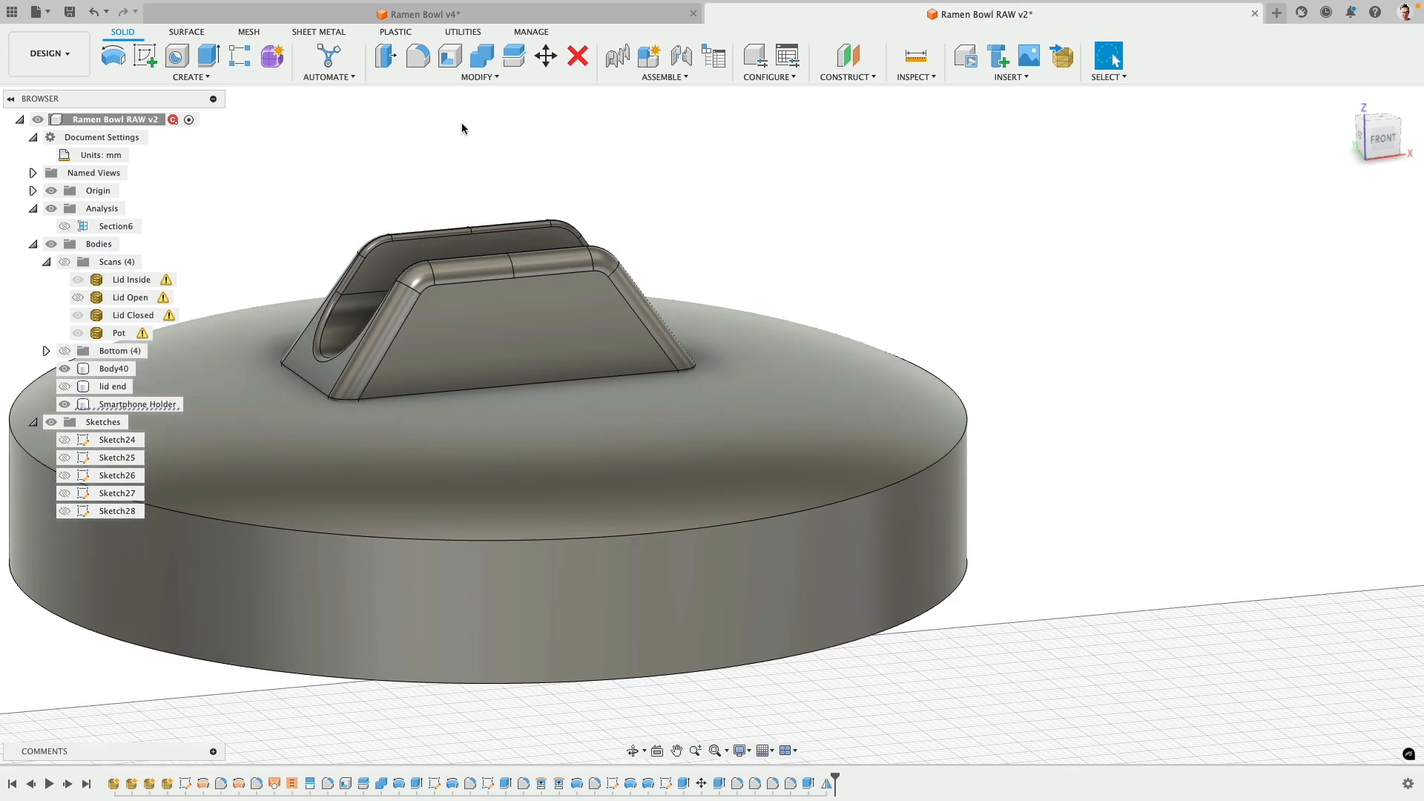
pyautogui.click(493, 62)
pyautogui.click(841, 344)
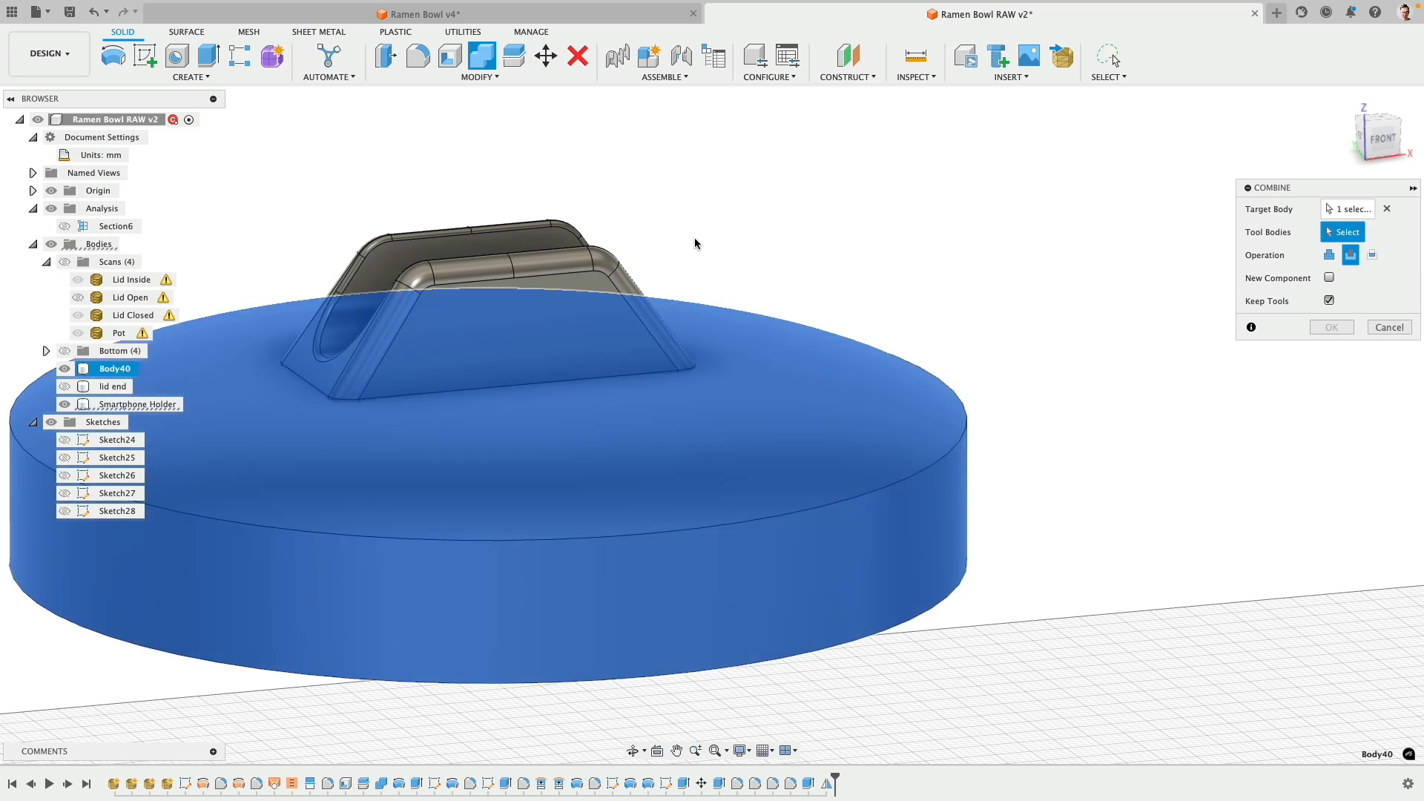
pyautogui.click(606, 263)
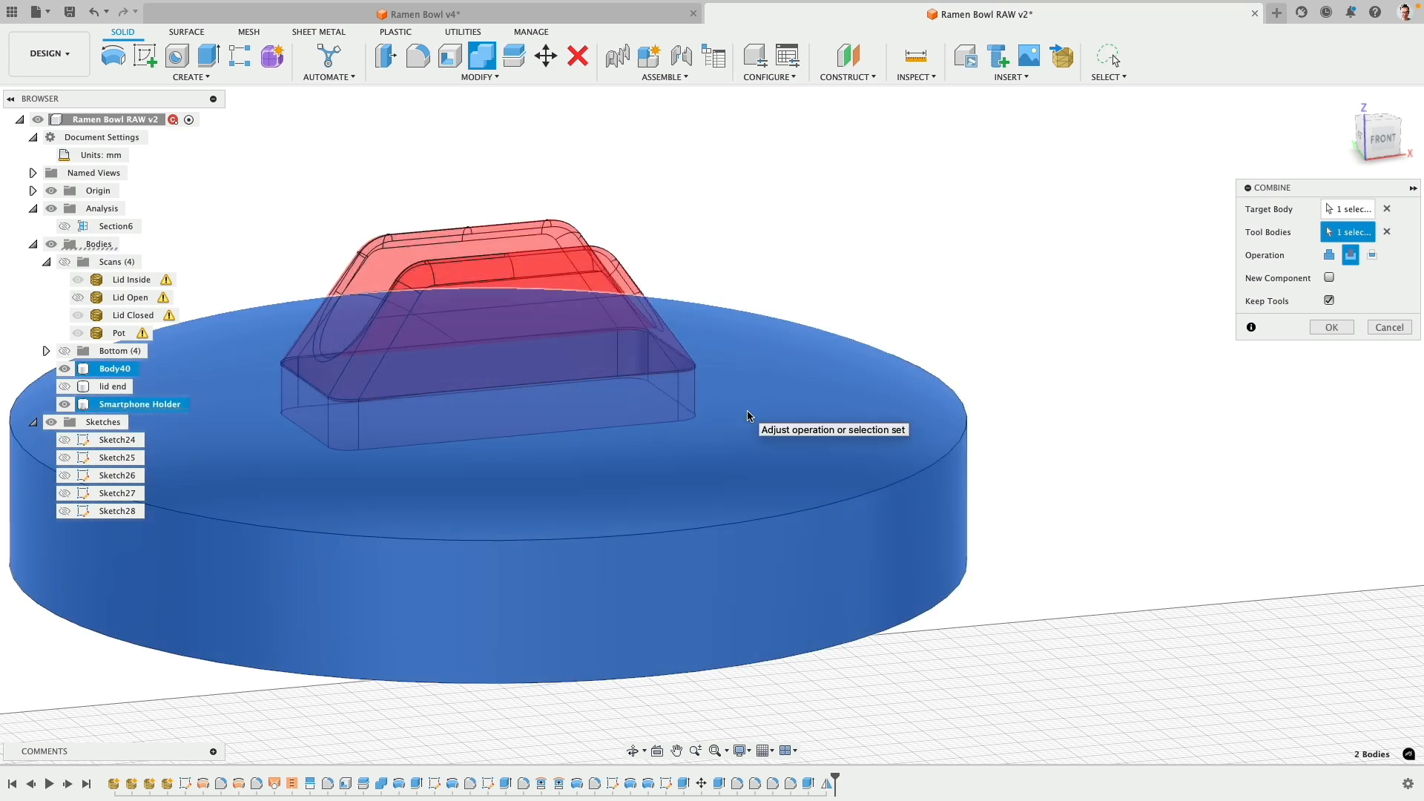
pyautogui.keyDown('shift'); pyautogui.moveTo(1077, 313); pyautogui.dragTo(1094, 323, button='middle'); pyautogui.keyUp('shift')
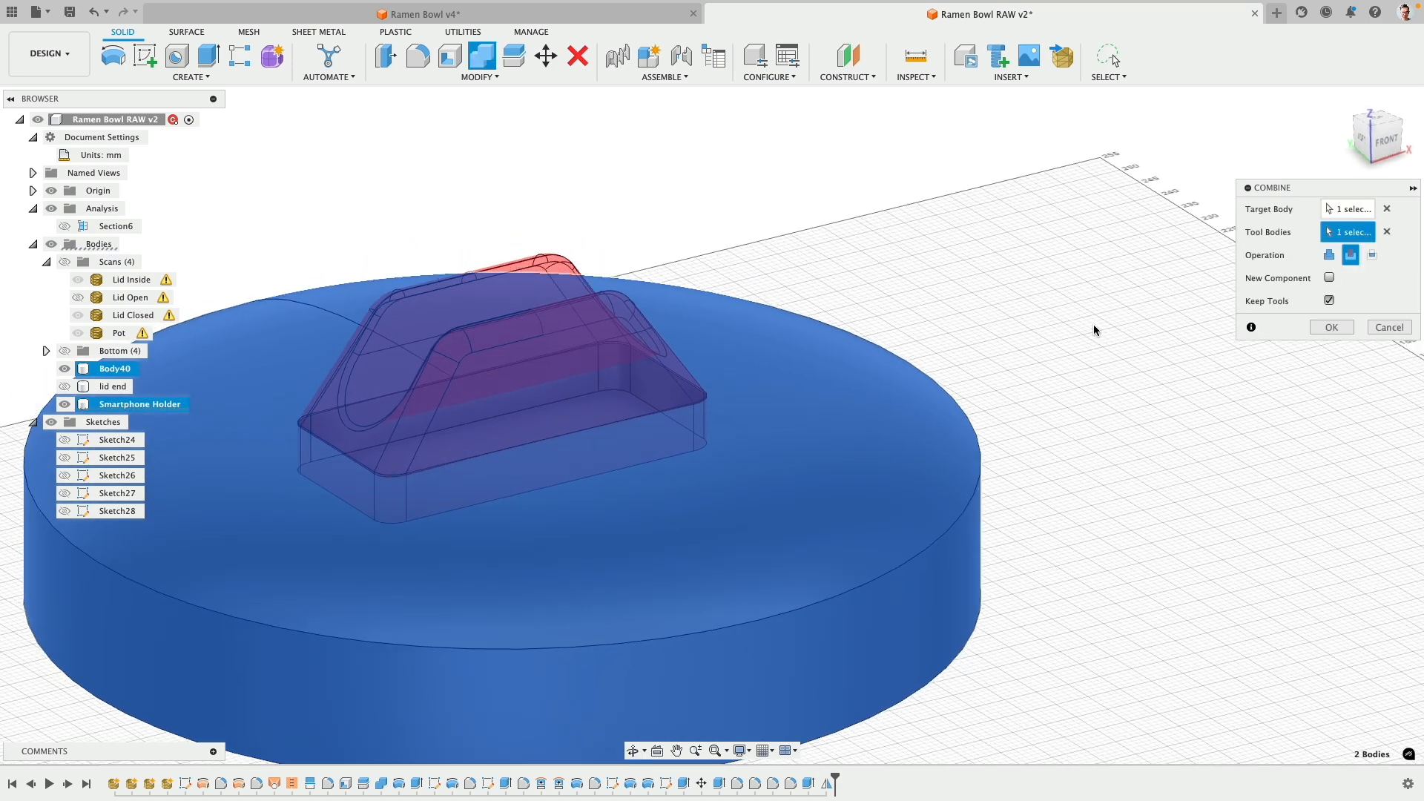
pyautogui.click(1329, 301)
pyautogui.click(1335, 327)
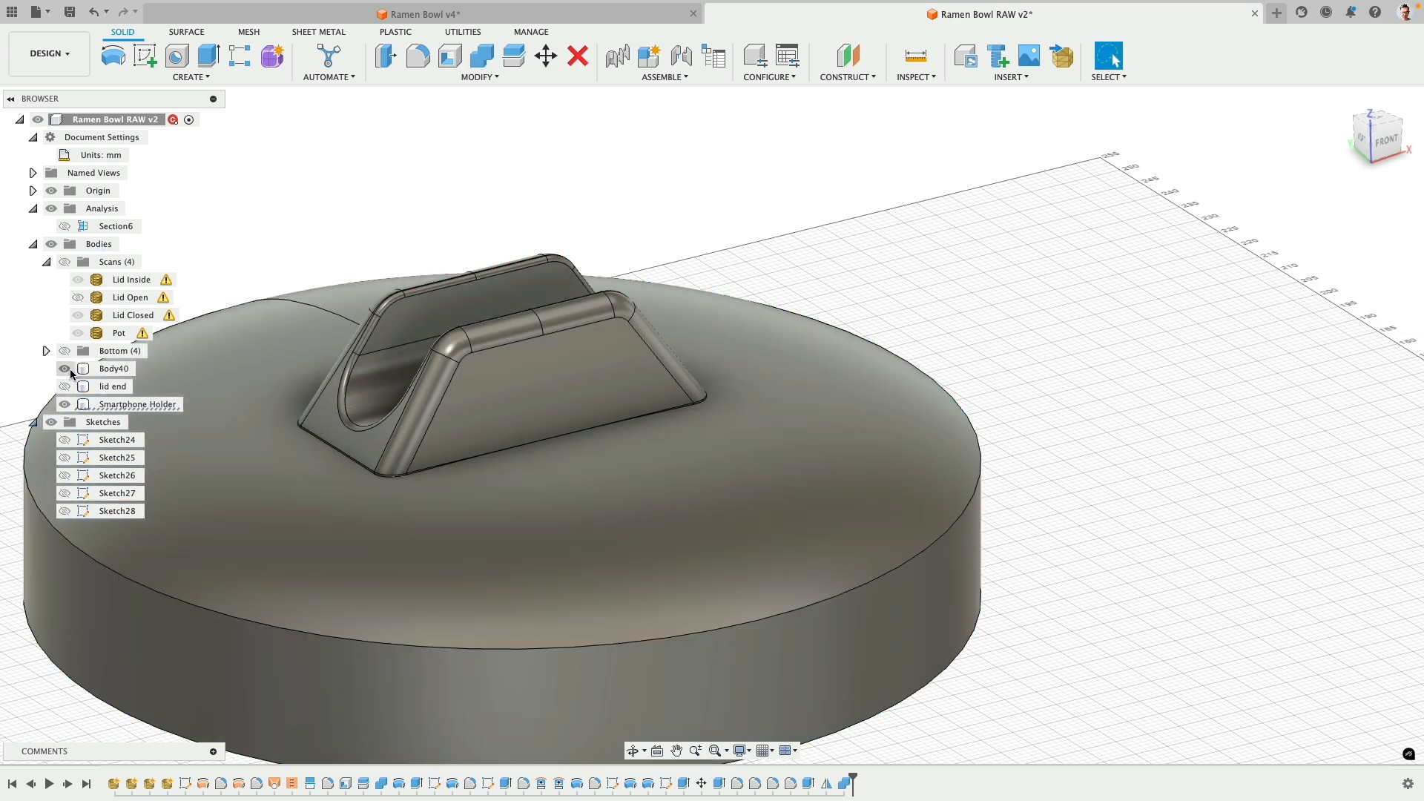
# - Hide the Smartphone Holder to inspect the pocket cut into the lid, and show the holder again
pyautogui.click(71, 371)
pyautogui.click(64, 404)
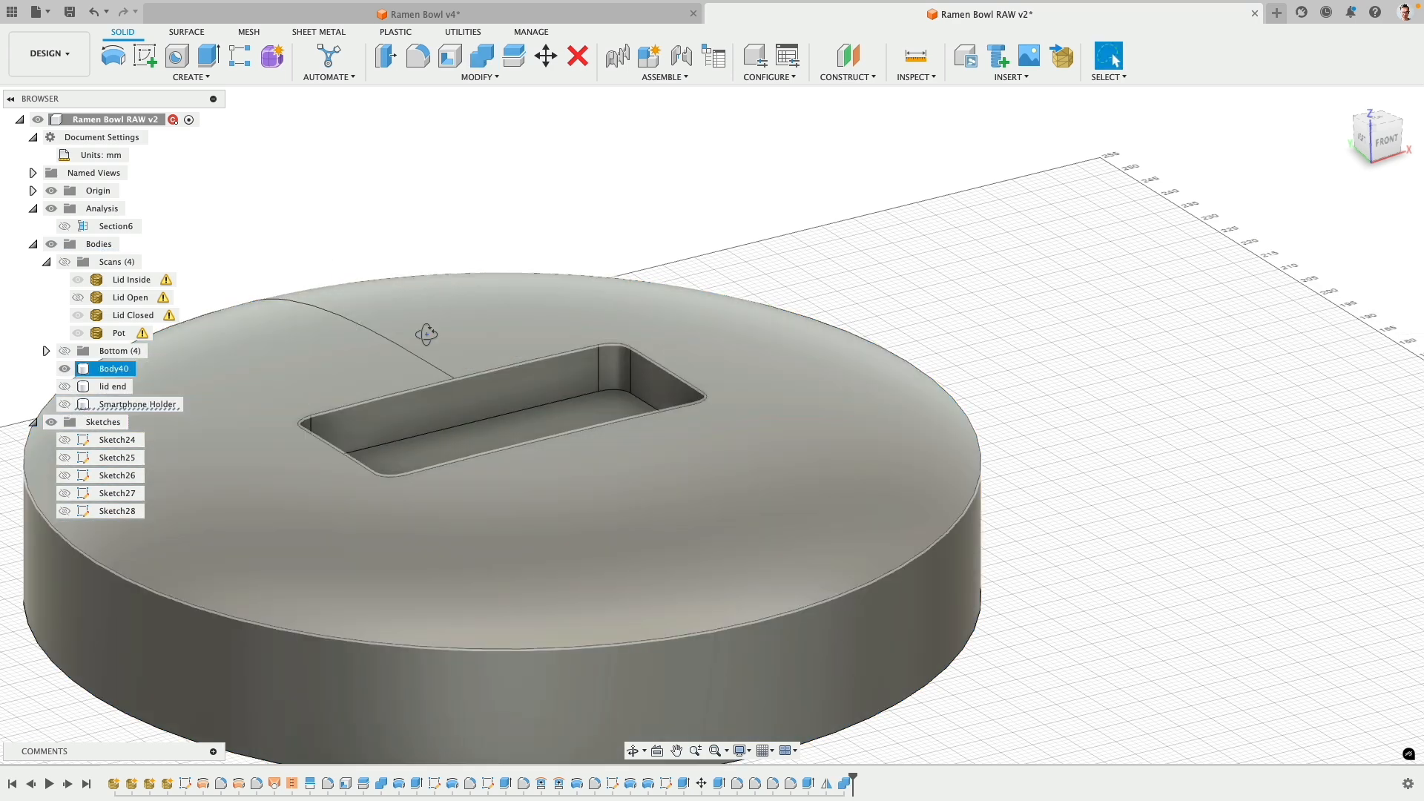
pyautogui.keyDown('shift'); pyautogui.moveTo(427, 333); pyautogui.dragTo(416, 486, button='middle'); pyautogui.keyUp('shift')
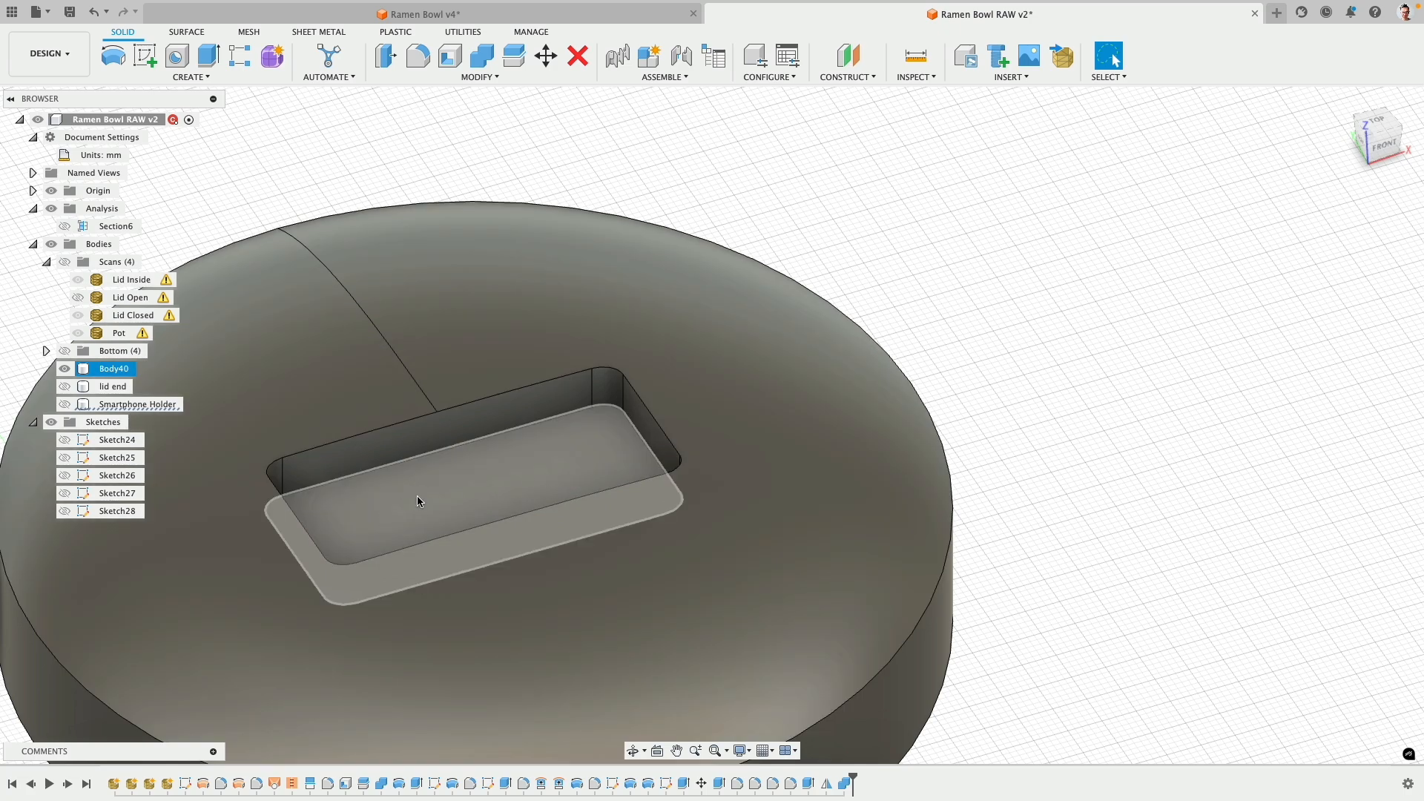
pyautogui.click(65, 405)
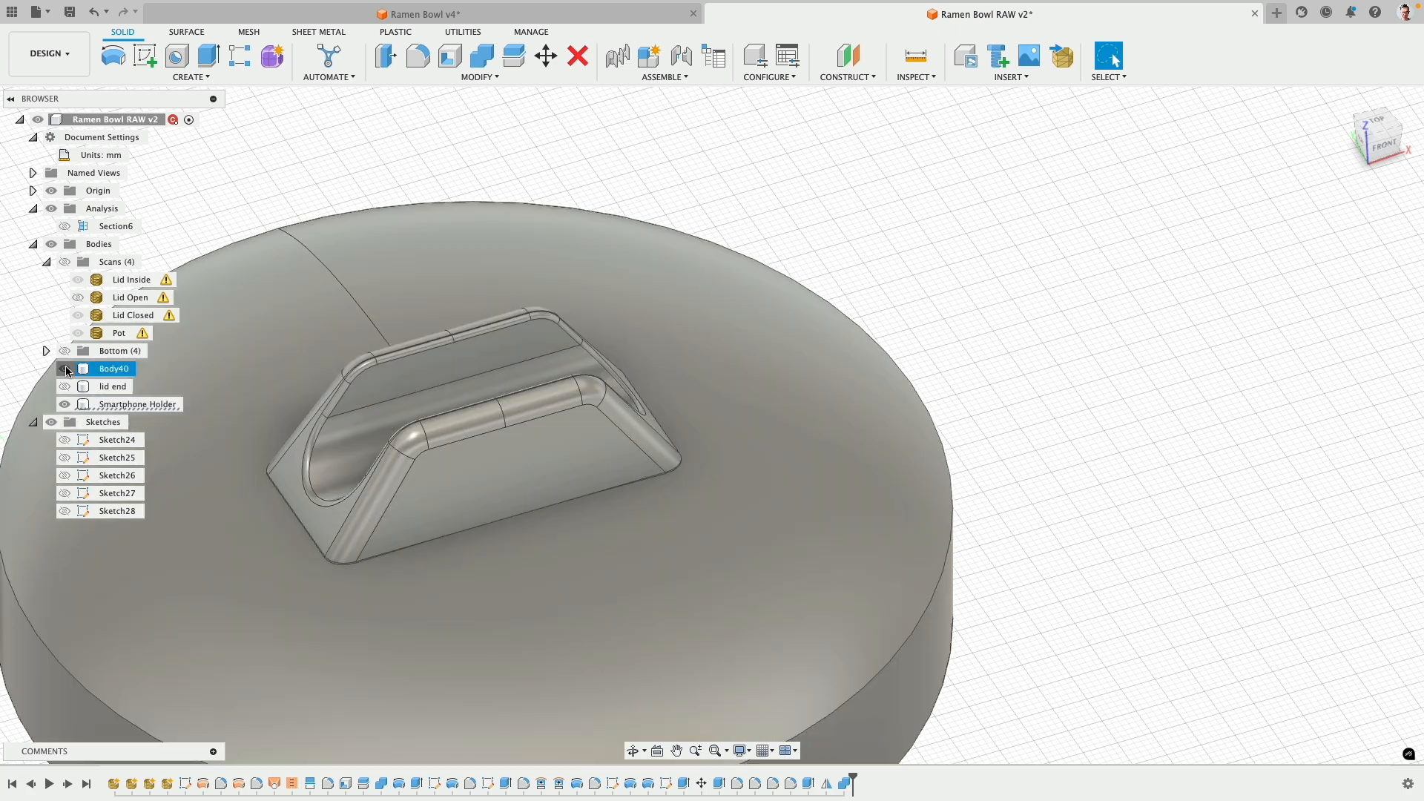
# - Hide the lid body and roll the timeline back to just before the mirror, leaving only half of the Smartphone Holder
pyautogui.click(65, 369)
pyautogui.keyDown('shift'); pyautogui.moveTo(987, 464); pyautogui.dragTo(954, 414, button='middle'); pyautogui.keyUp('shift')
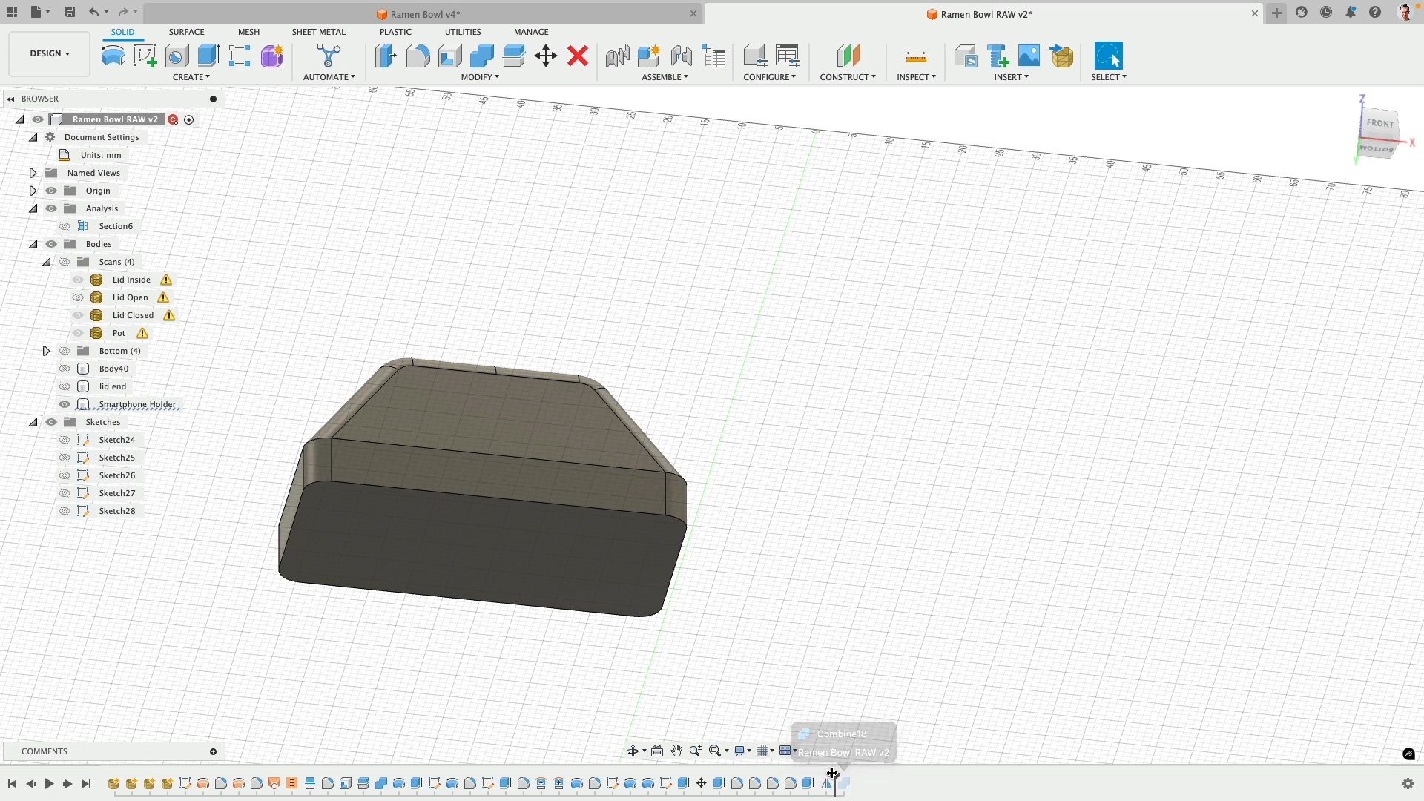
pyautogui.keyDown('shift'); pyautogui.moveTo(734, 579); pyautogui.dragTo(738, 557, button='middle'); pyautogui.keyUp('shift')
pyautogui.click(617, 575)
pyautogui.click(618, 575)
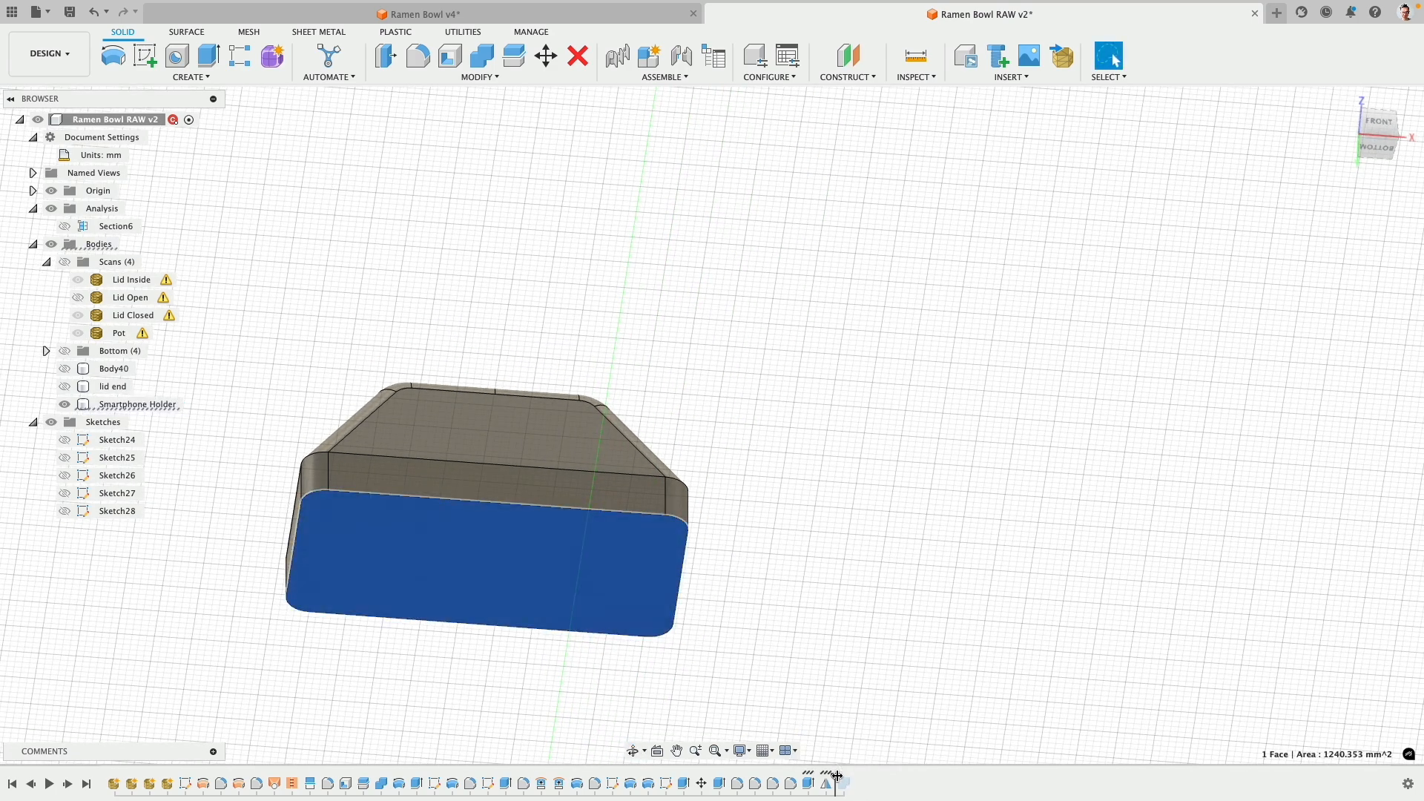
pyautogui.moveTo(836, 775); pyautogui.dragTo(818, 776)
pyautogui.keyDown('shift'); pyautogui.moveTo(750, 457); pyautogui.dragTo(759, 457, button='middle'); pyautogui.keyUp('shift')
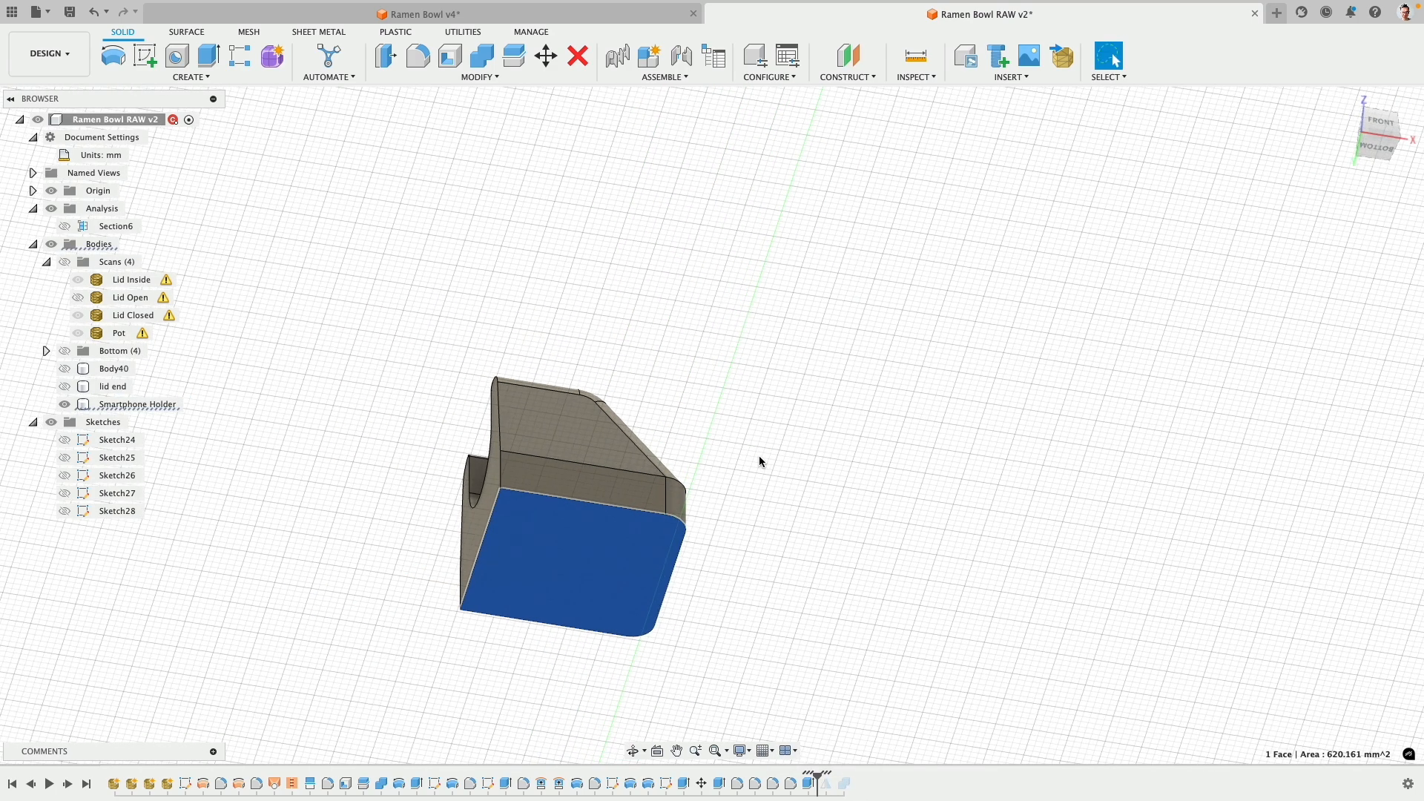
# - Start a sketch on the half holder's bottom face and draw an 8 mm diameter circle near the face's centre line
pyautogui.click(759, 457)
pyautogui.click(607, 596)
pyautogui.click(145, 56)
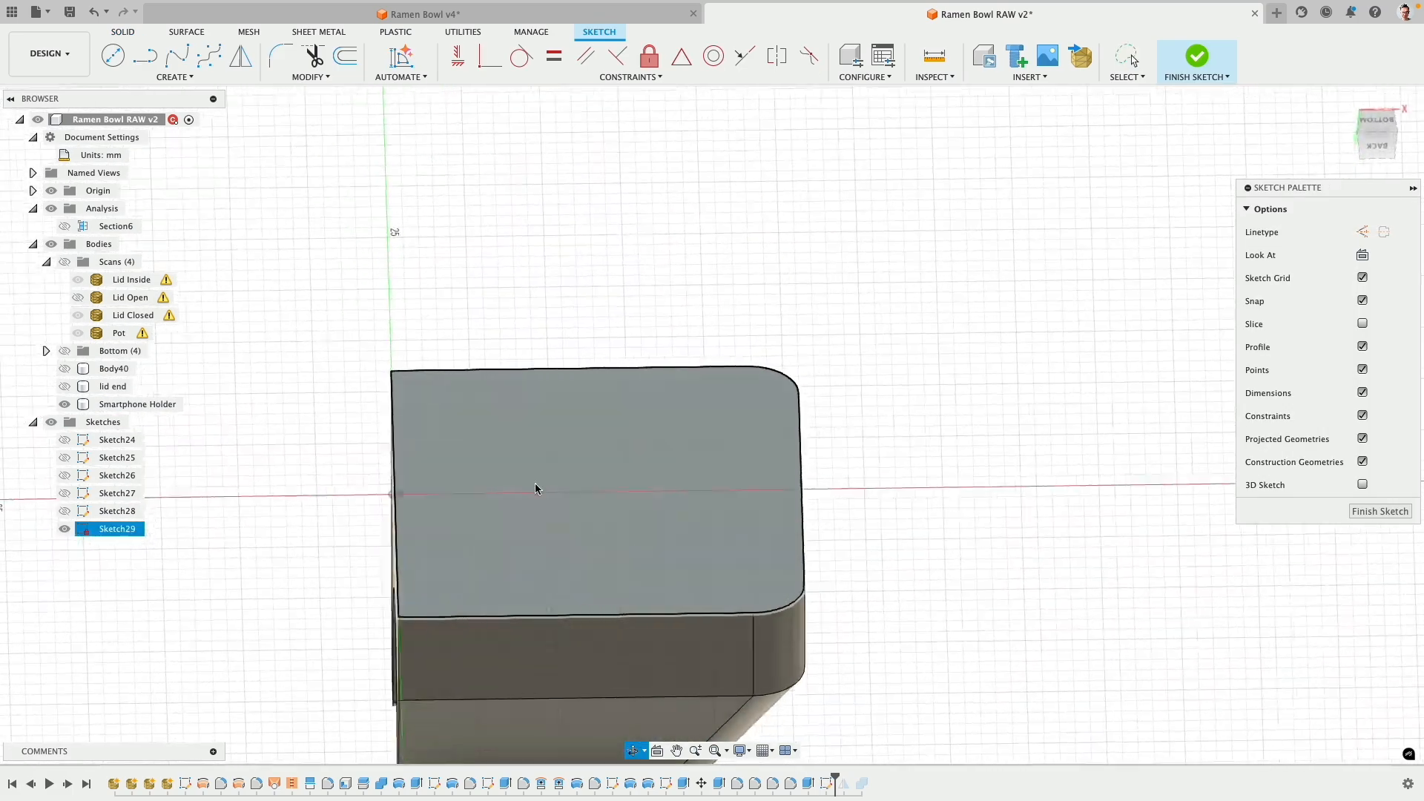
pyautogui.press('c')
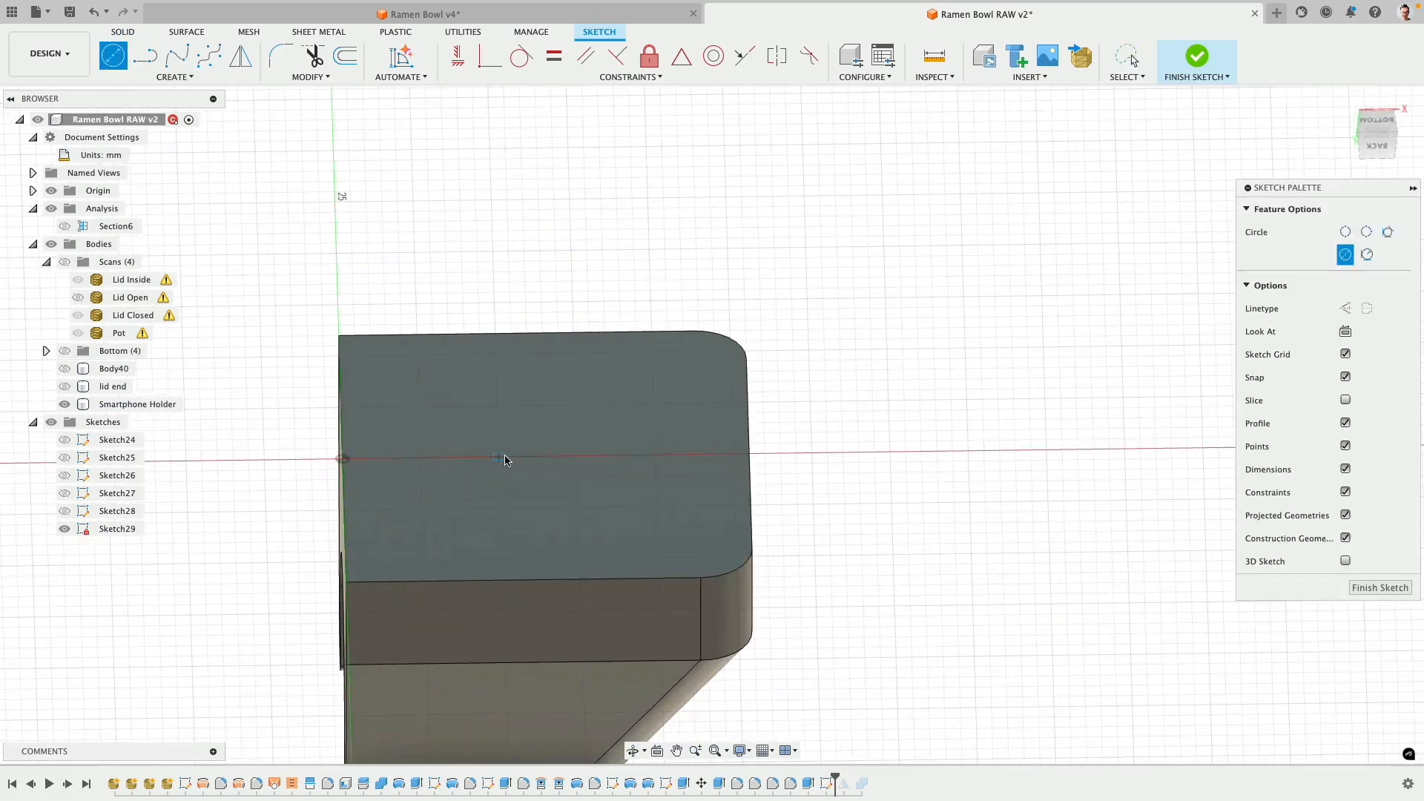
pyautogui.click(499, 457)
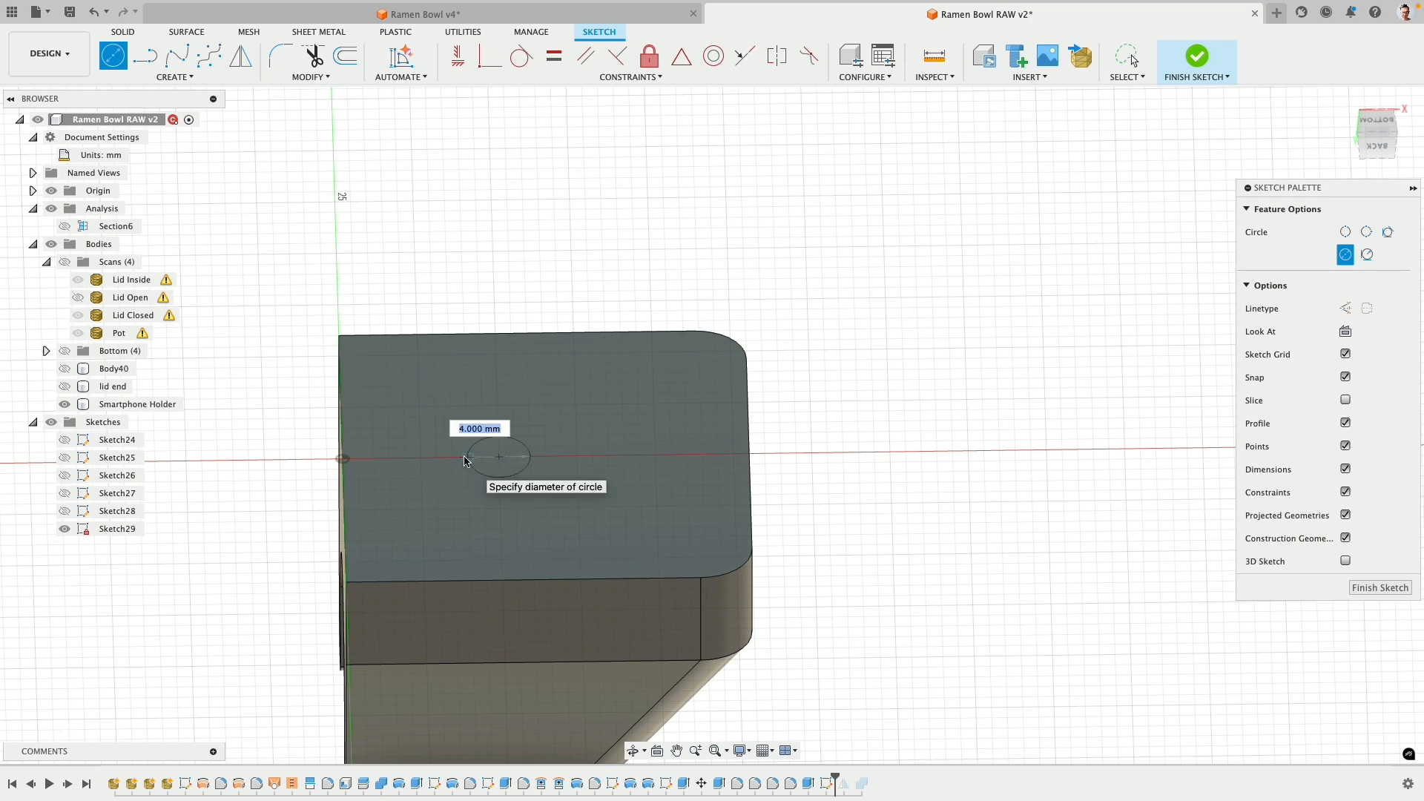
pyautogui.write('8')
pyautogui.press('Return')
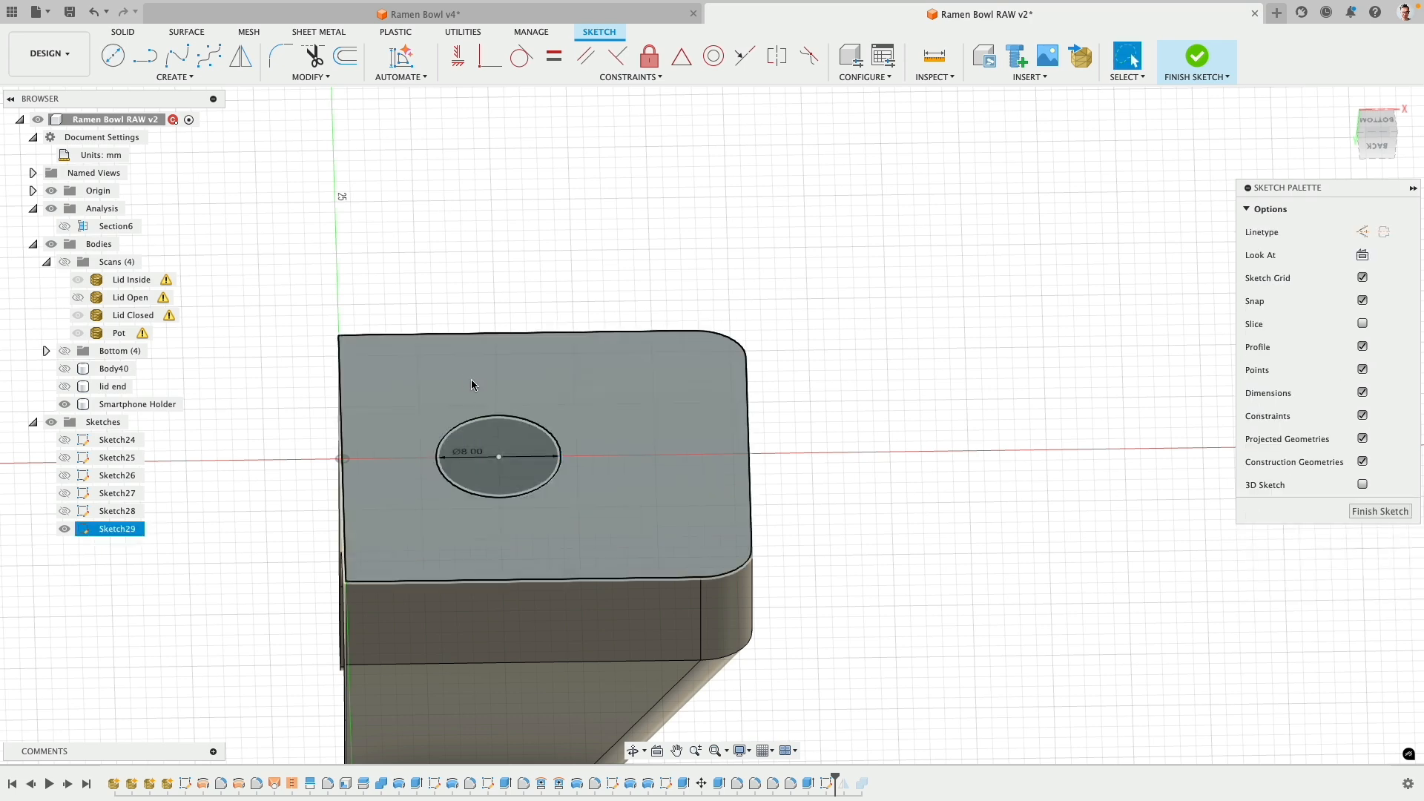
# - Align the circle's centre horizontally with the origin and dimension it 12 mm from the cut edge
pyautogui.keyDown('shift'); pyautogui.moveTo(472, 384); pyautogui.dragTo(465, 413, button='middle'); pyautogui.keyUp('shift')
pyautogui.keyDown('shift'); pyautogui.moveTo(457, 327); pyautogui.dragTo(448, 295, button='middle'); pyautogui.keyUp('shift')
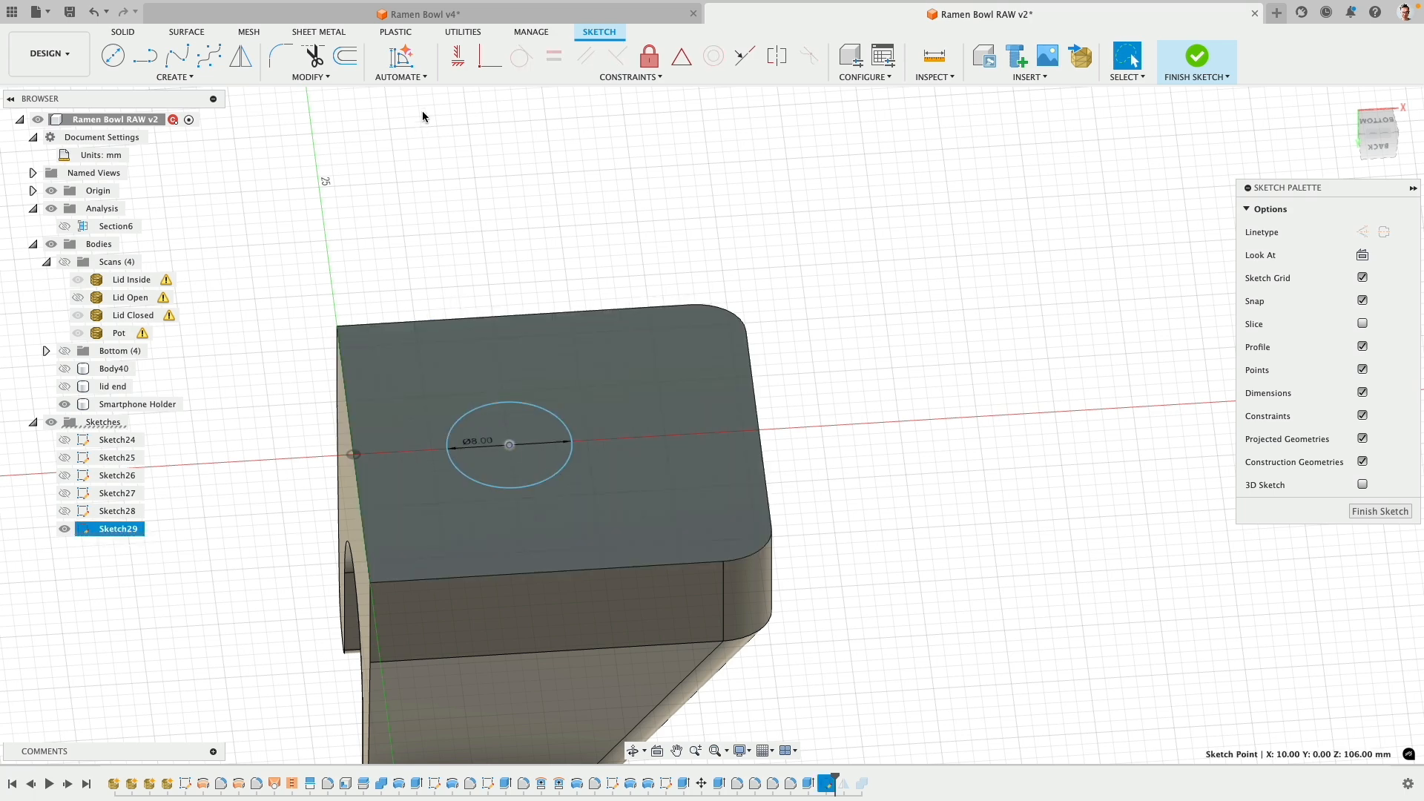
pyautogui.click(458, 56)
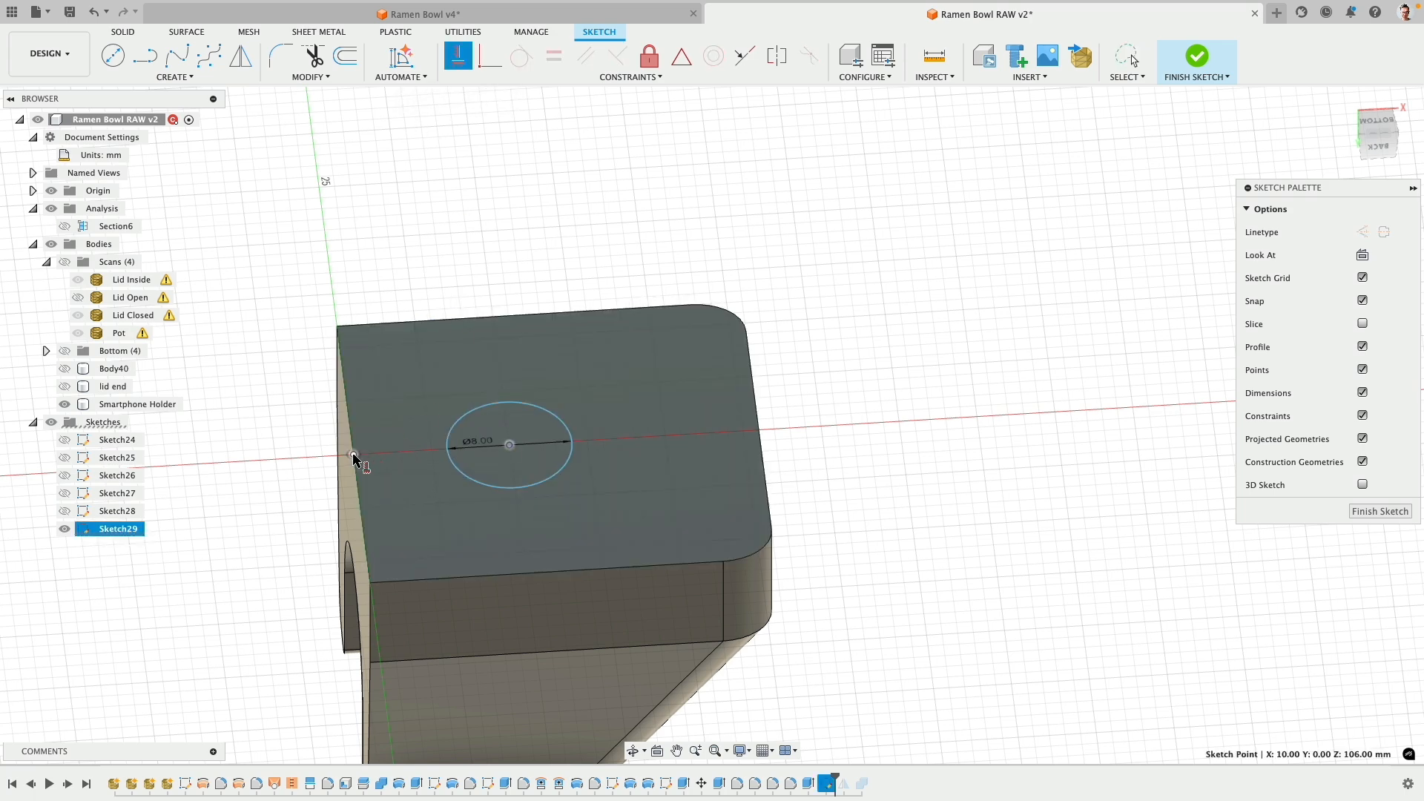
pyautogui.click(354, 454)
pyautogui.click(510, 445)
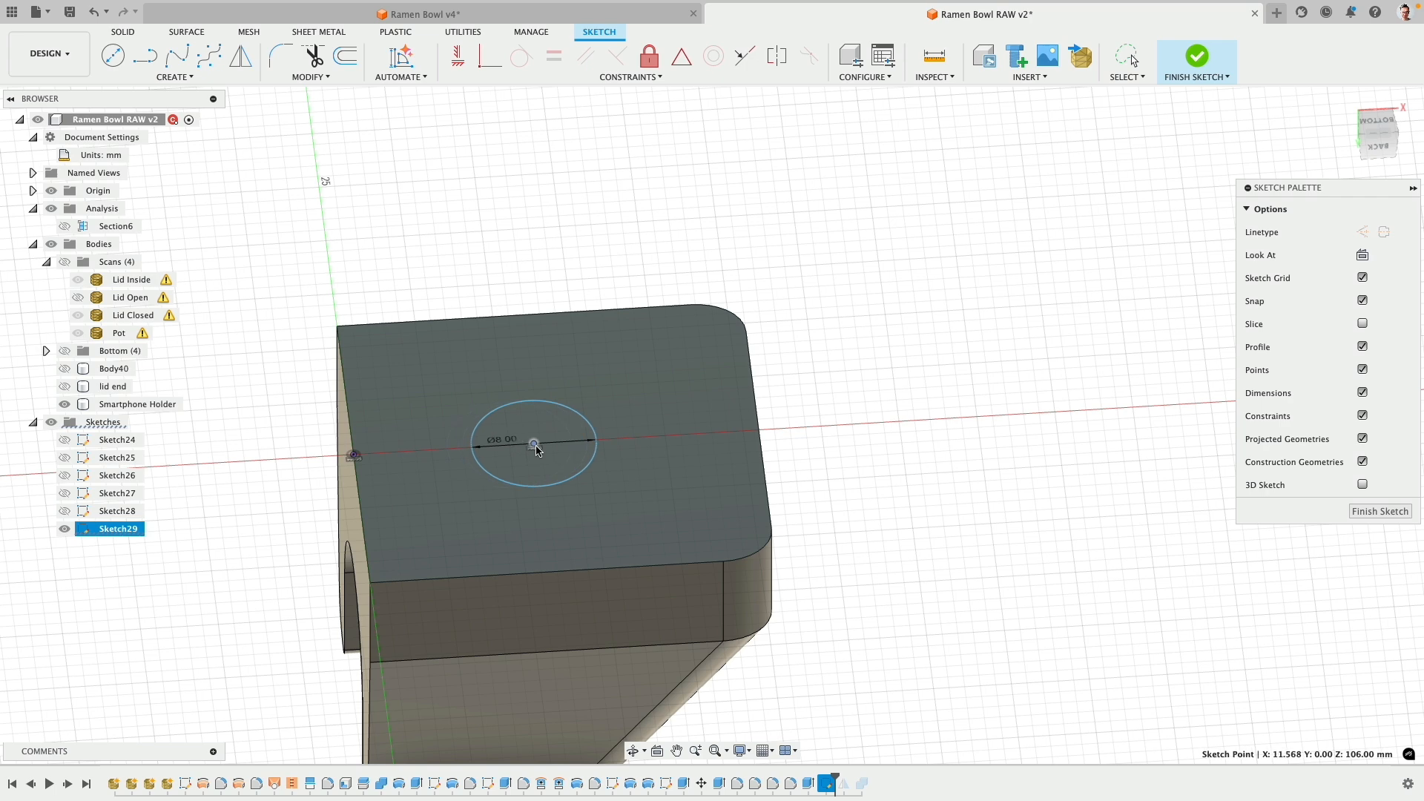
pyautogui.press('d')
pyautogui.click(556, 535)
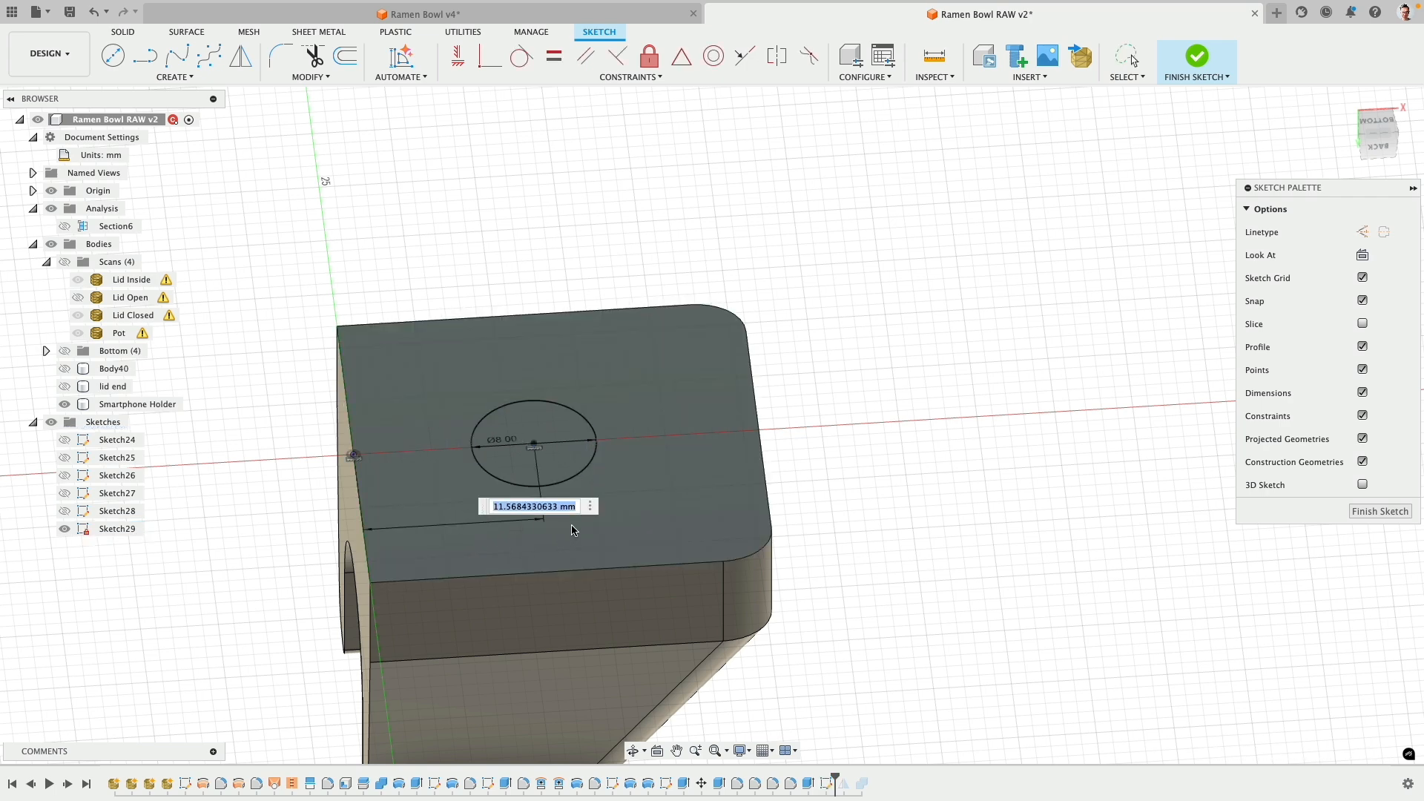
pyautogui.write('12')
pyautogui.press('Return')
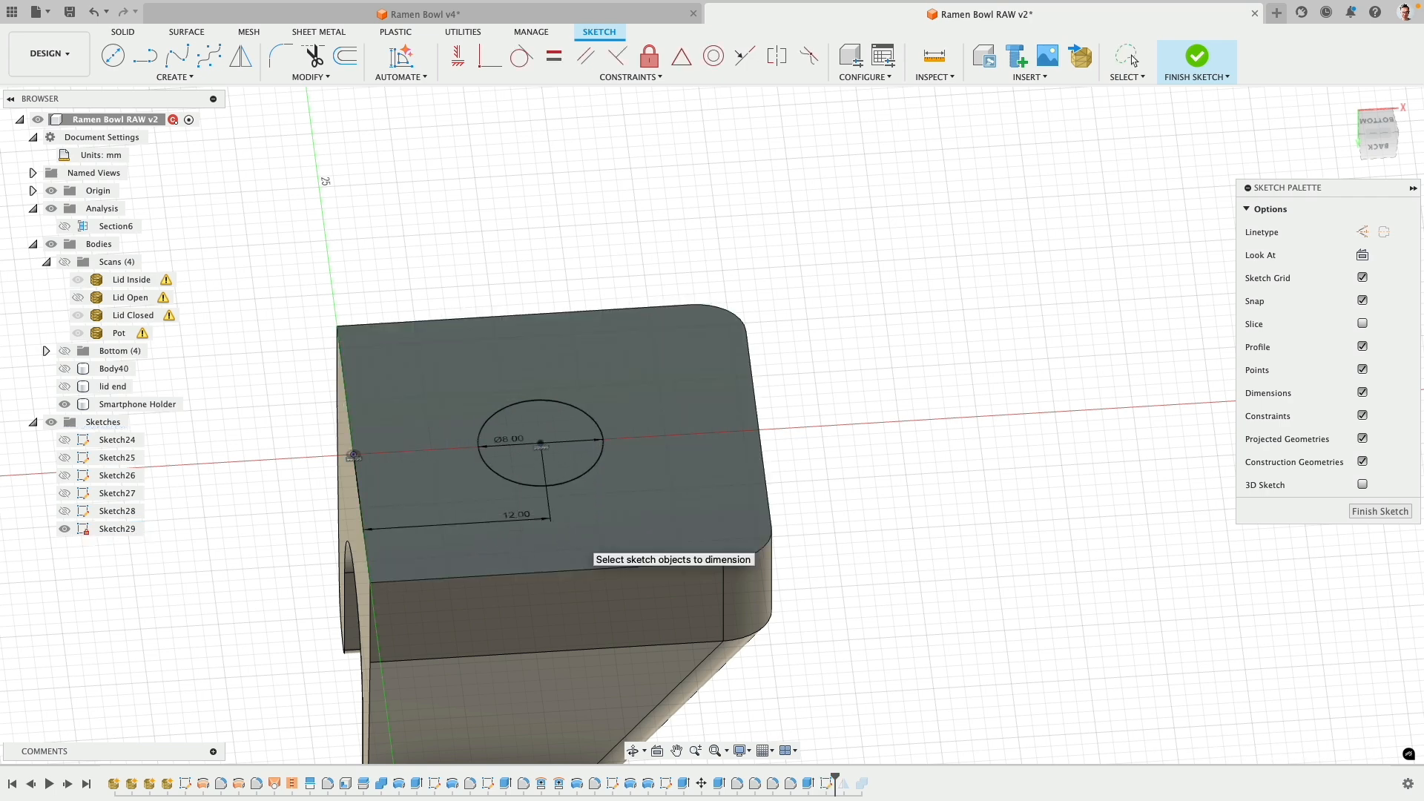
# - Extrude the circle as a cut with a distance of -5 mm into the holder's base
pyautogui.click(125, 33)
pyautogui.click(209, 56)
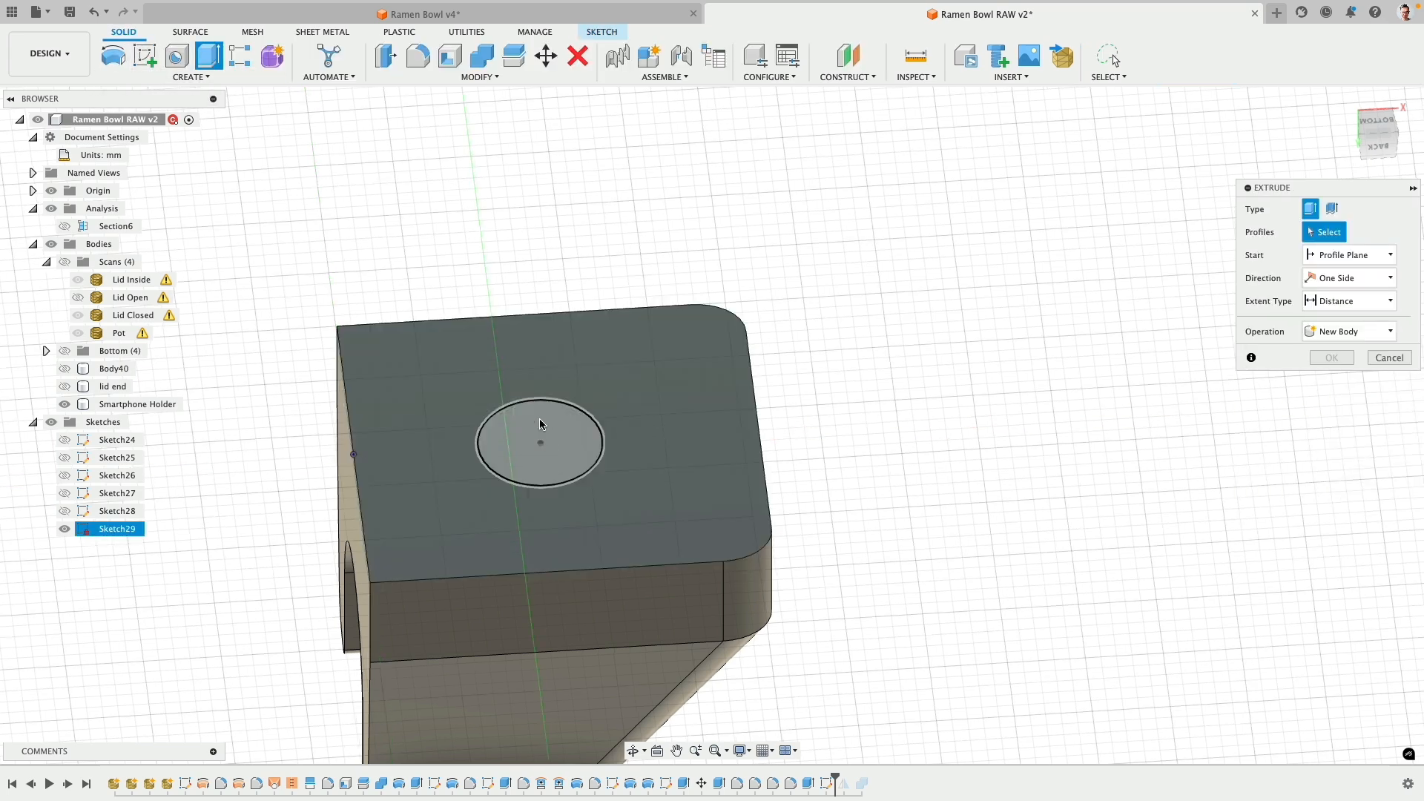
pyautogui.moveTo(532, 444); pyautogui.dragTo(551, 489)
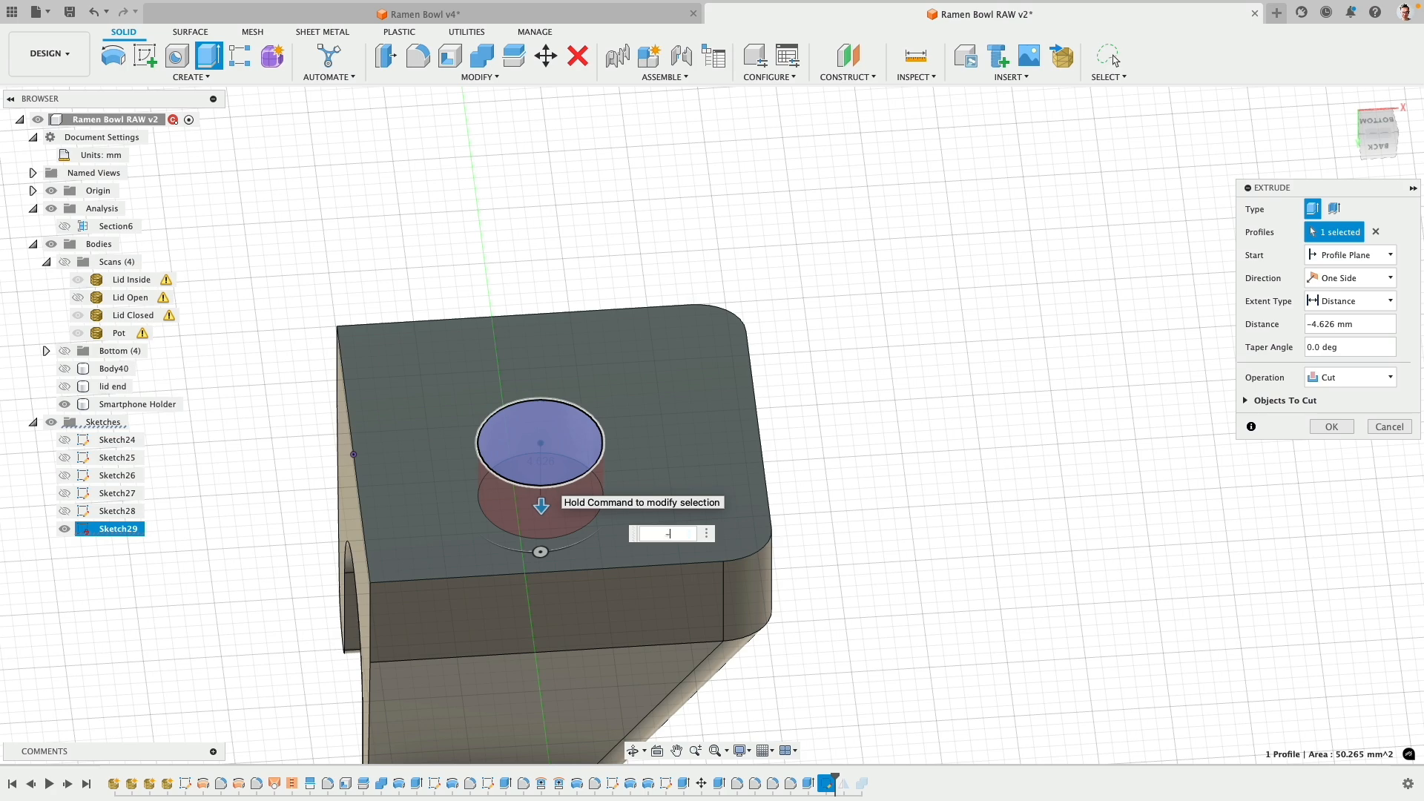
pyautogui.write('-5')
pyautogui.press('Return')
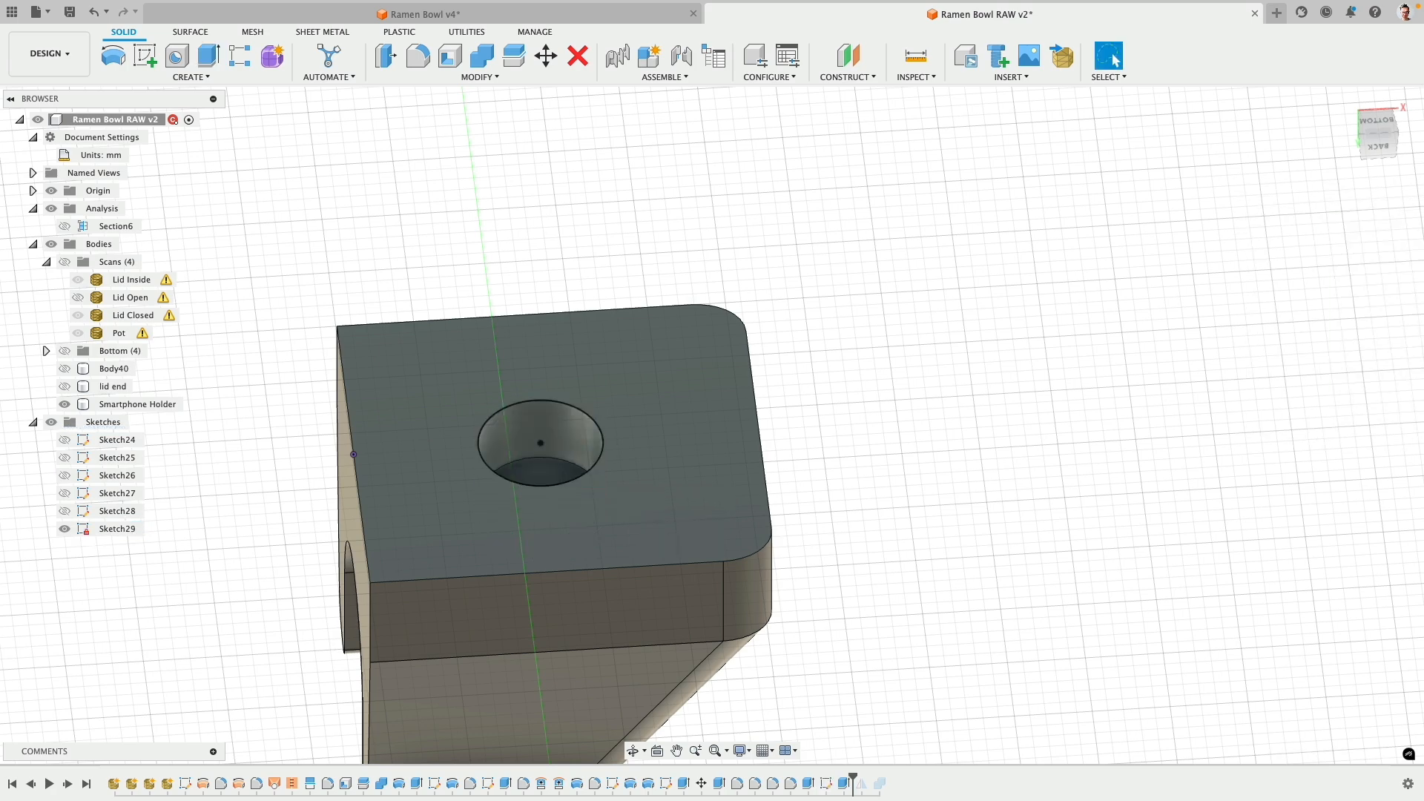
# - Roll the timeline forward to its end so the mirror and combine features are applied again
pyautogui.moveTo(770, 237)
pyautogui.keyDown('shift'); pyautogui.mouseDown(button='middle')
pyautogui.moveTo(772, 387)
pyautogui.moveTo(741, 414)
pyautogui.mouseUp(button='middle'); pyautogui.keyUp('shift')
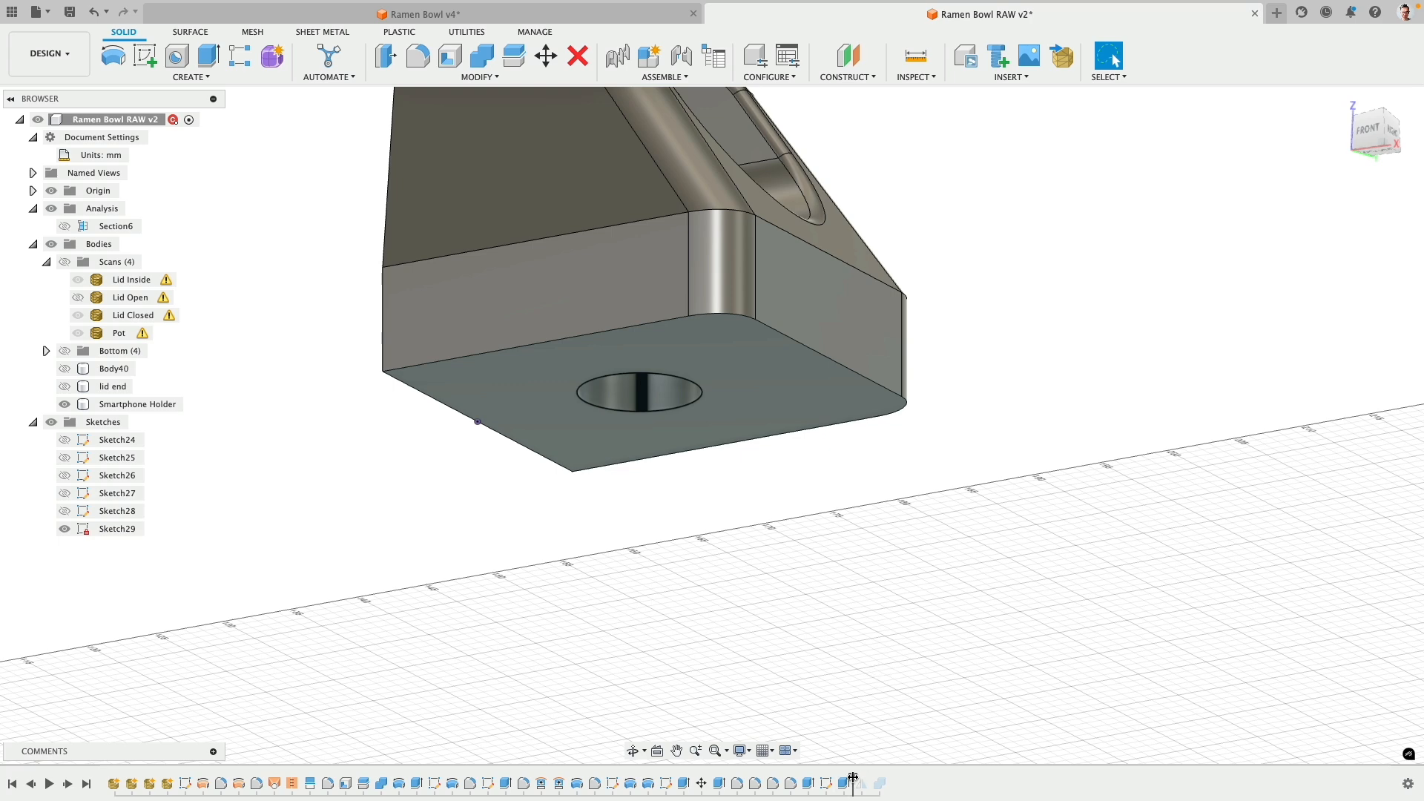
pyautogui.moveTo(853, 779); pyautogui.dragTo(888, 776)
pyautogui.scroll(-5, 773, 633)
pyautogui.keyDown('shift'); pyautogui.moveTo(723, 504); pyautogui.dragTo(767, 560, button='middle'); pyautogui.keyUp('shift')
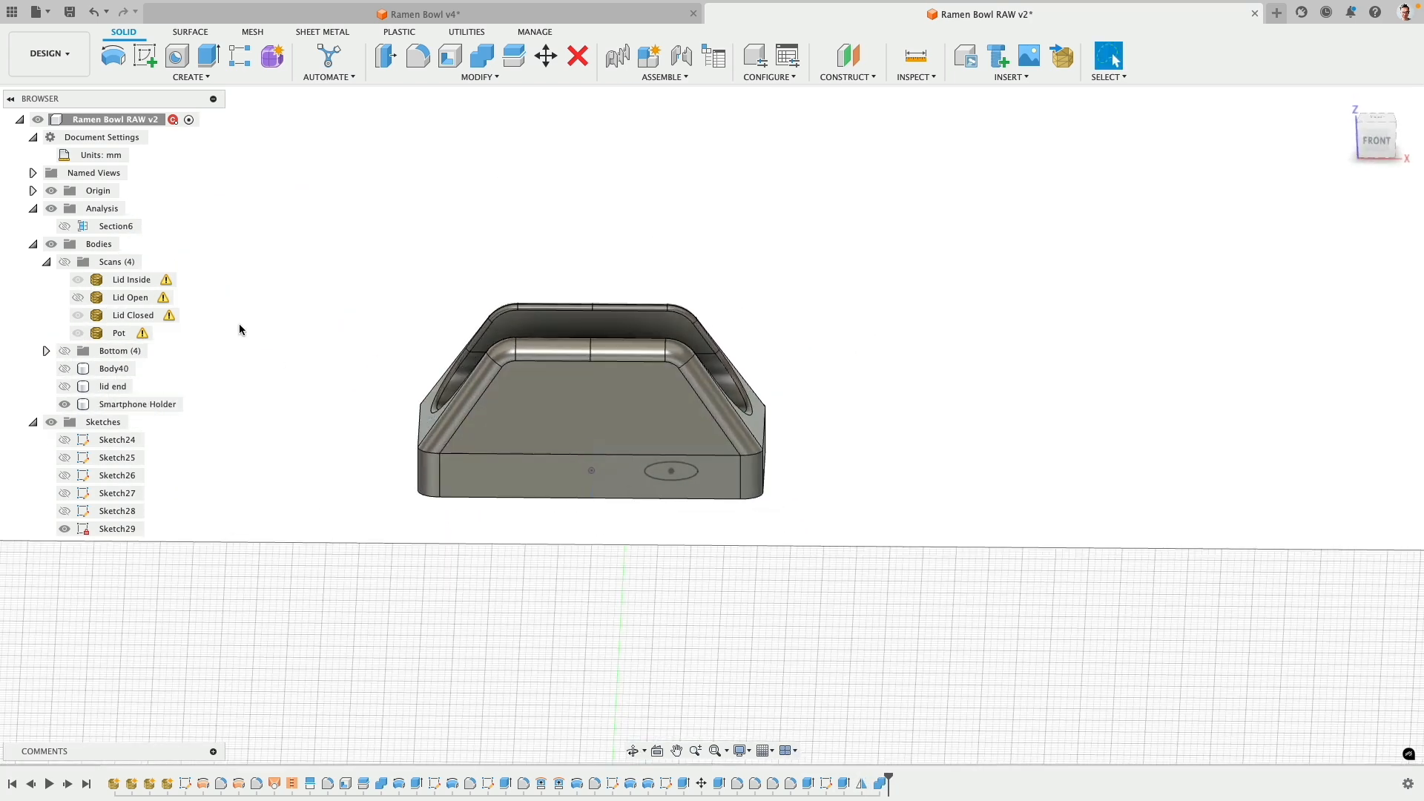
# - Hide the Smartphone Holder and show the lid body Body40 to examine the pocket and how the holder fits in it
pyautogui.click(64, 404)
pyautogui.click(64, 369)
pyautogui.keyDown('shift'); pyautogui.moveTo(238, 381); pyautogui.dragTo(435, 270, button='middle'); pyautogui.keyUp('shift')
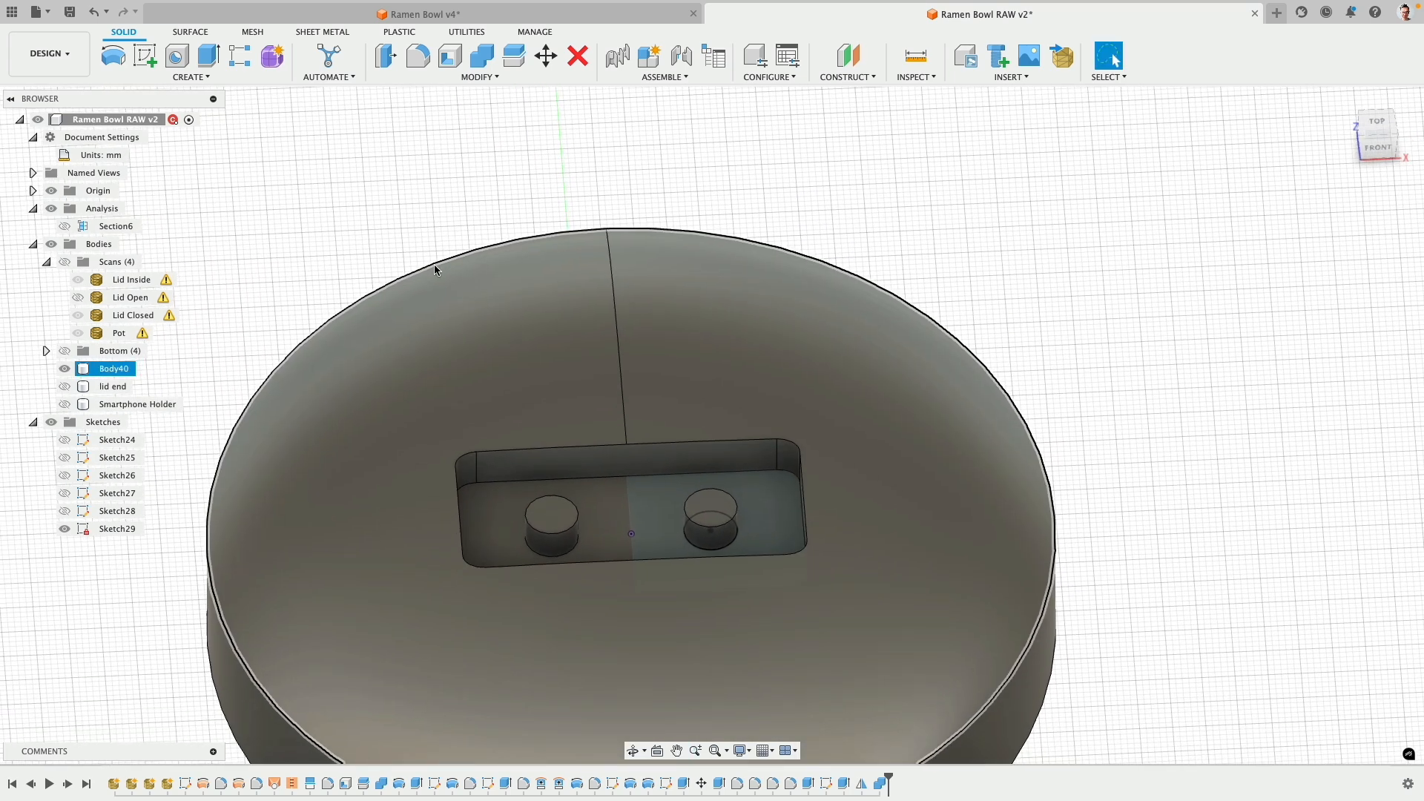
pyautogui.click(65, 404)
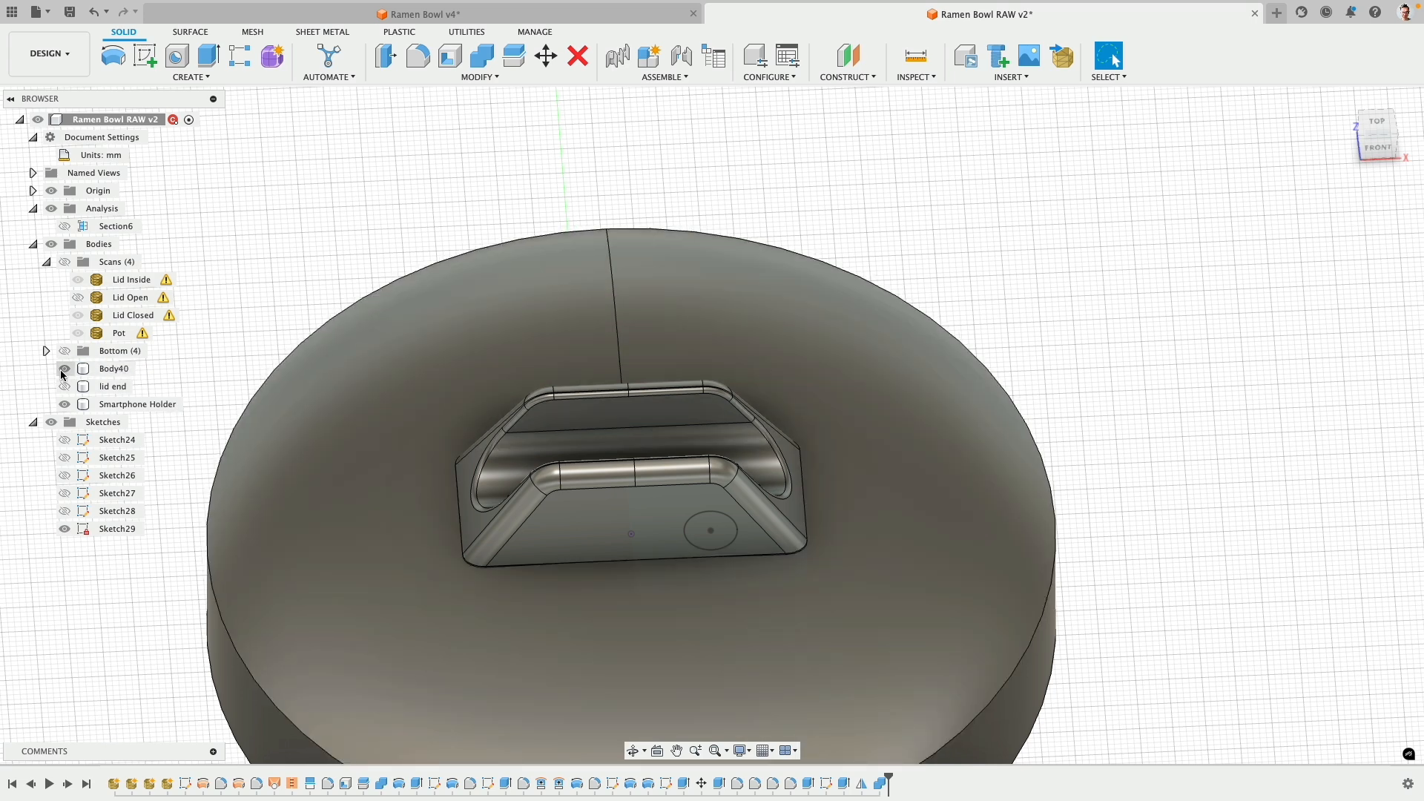
pyautogui.click(65, 405)
pyautogui.scroll(3, 614, 398)
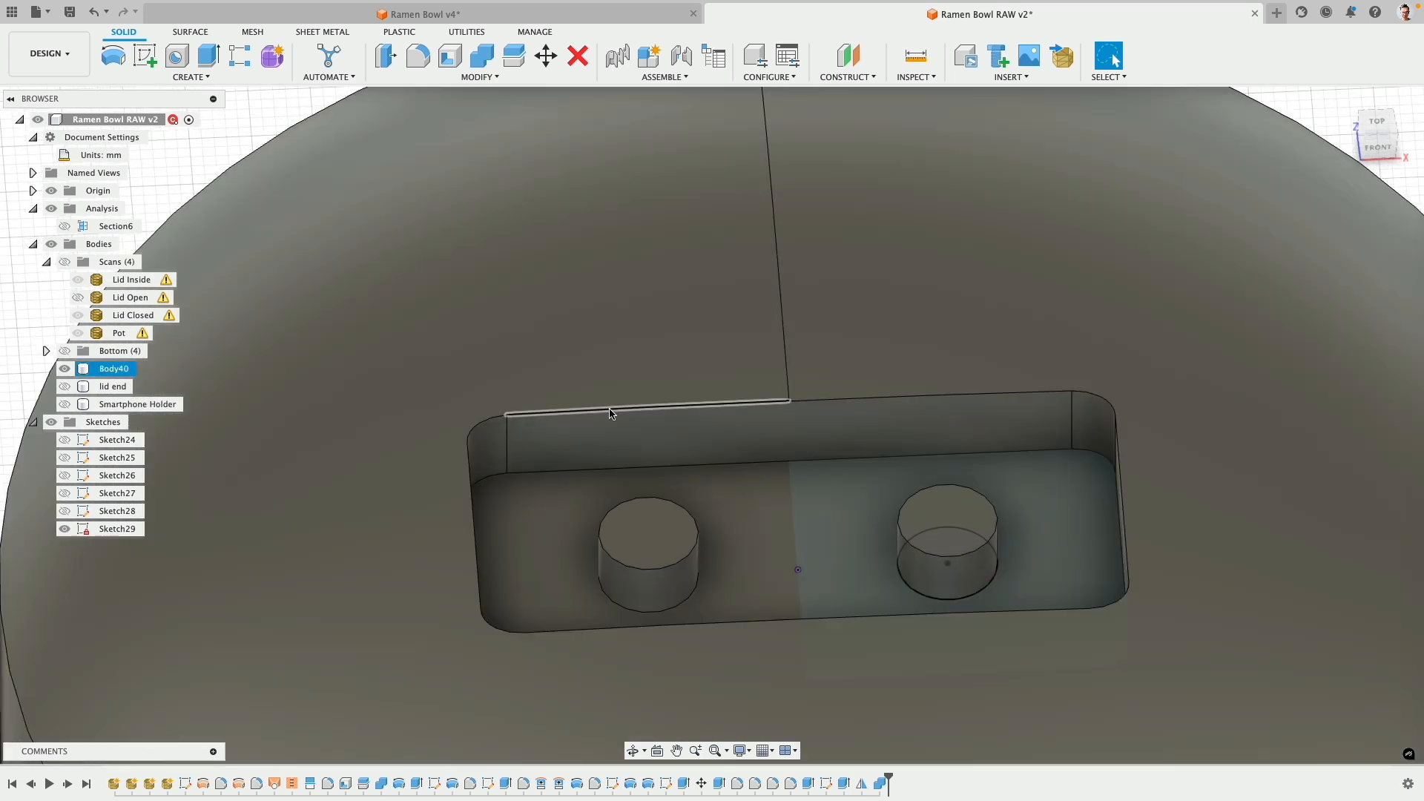
# - Fillet the upper rim of the pocket in the lid with a 1 mm radius
pyautogui.click(613, 408)
pyautogui.click(417, 55)
pyautogui.write('1')
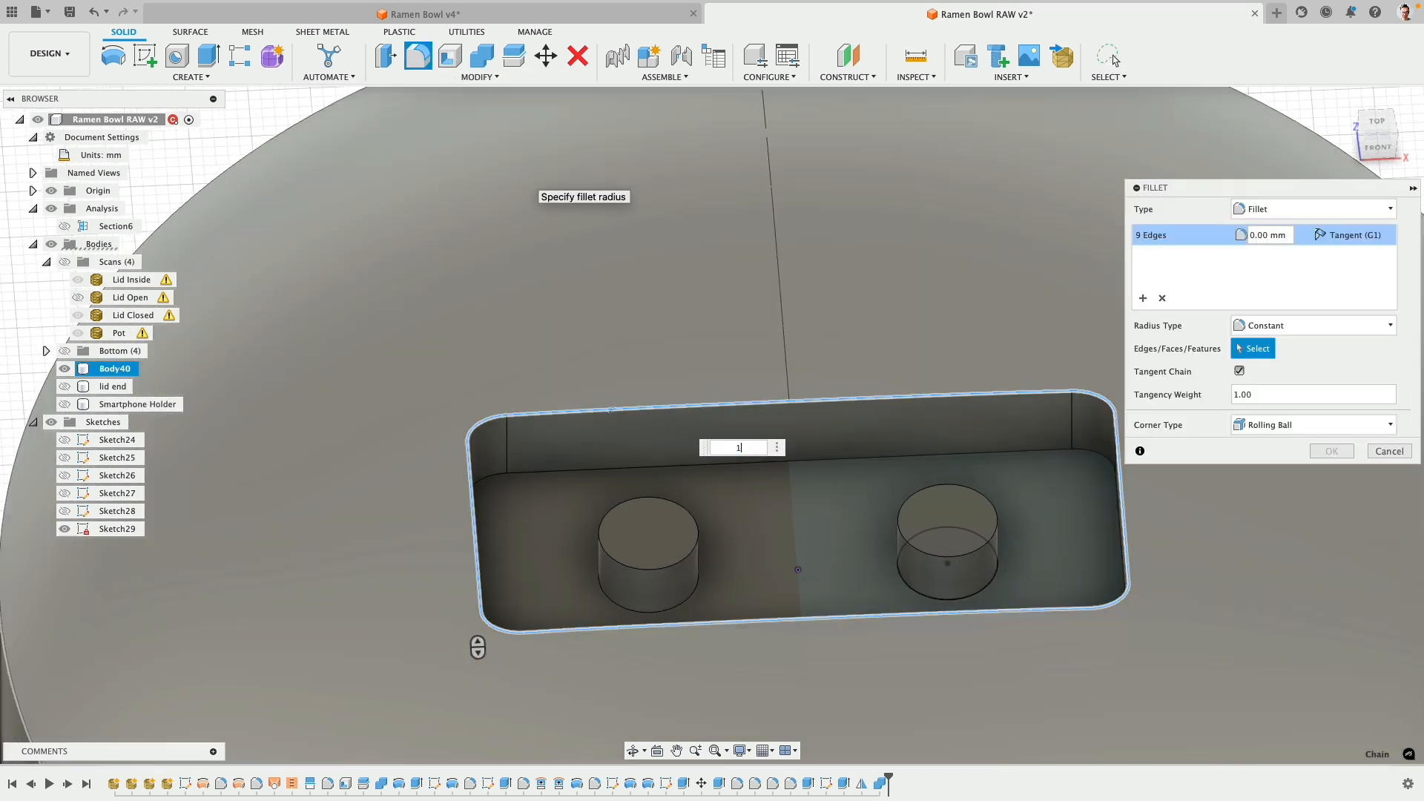
pyautogui.click(1332, 451)
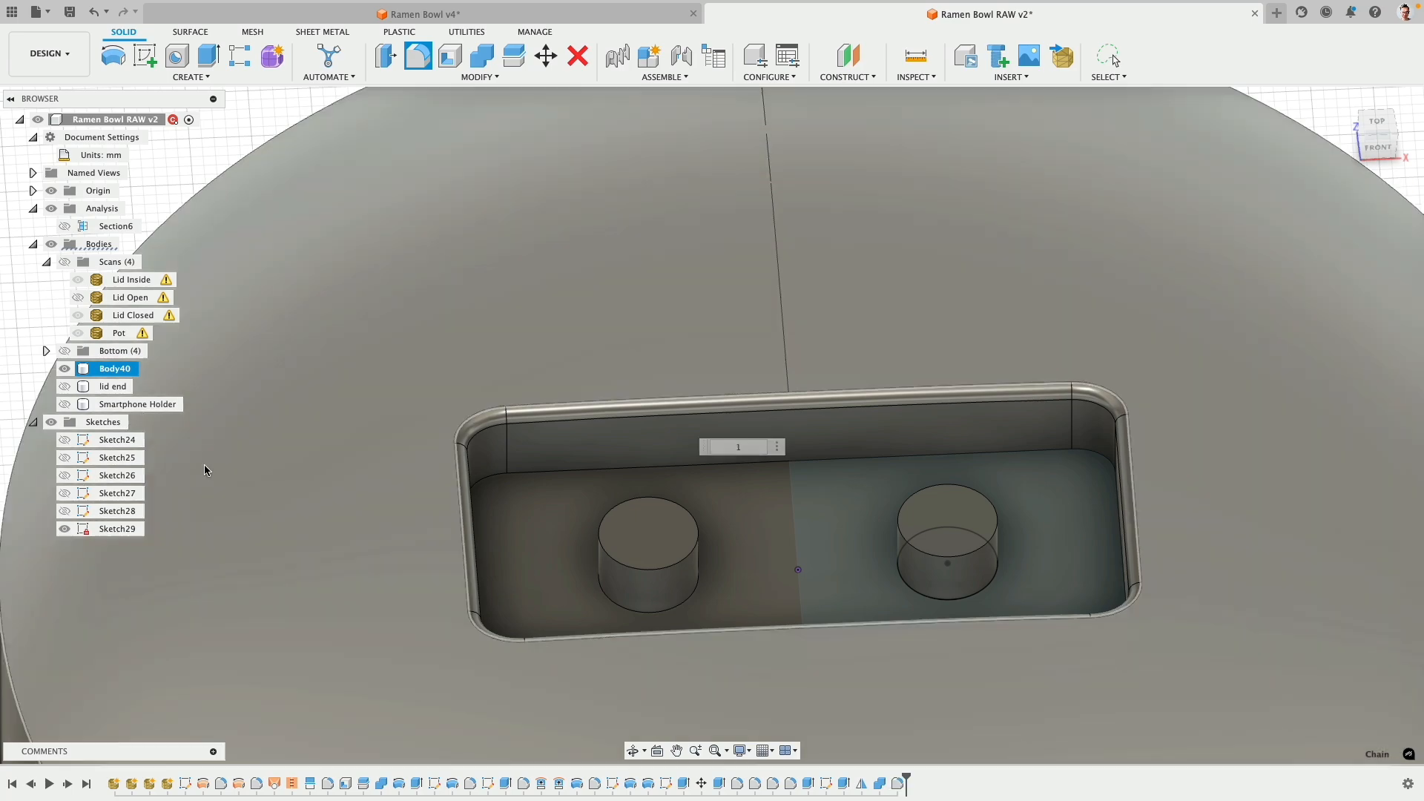
# - Show the Smartphone Holder again and examine how it sits in the filleted pocket
pyautogui.click(65, 405)
pyautogui.scroll(-5, 382, 458)
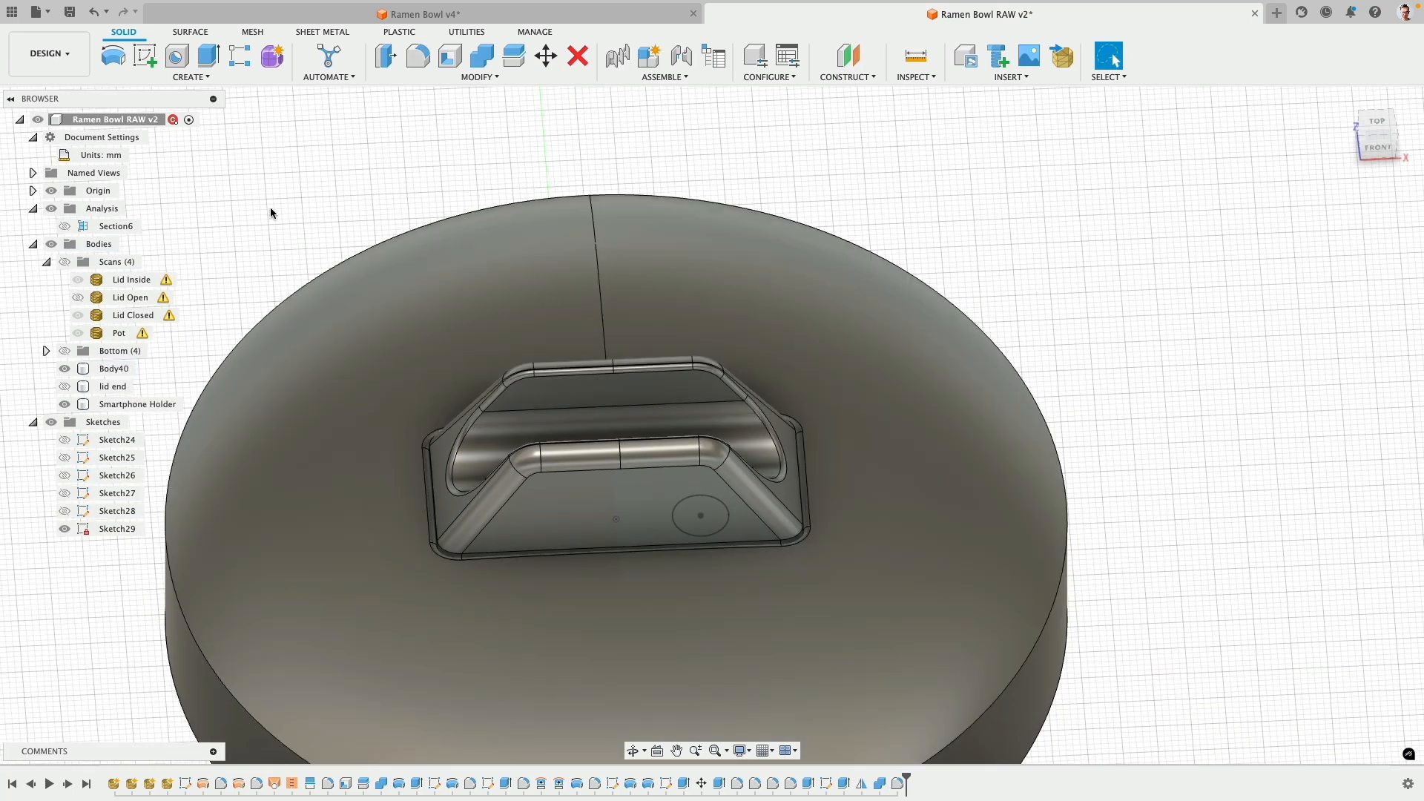
pyautogui.keyDown('shift'); pyautogui.moveTo(294, 222); pyautogui.dragTo(884, 353, button='middle'); pyautogui.keyUp('shift')
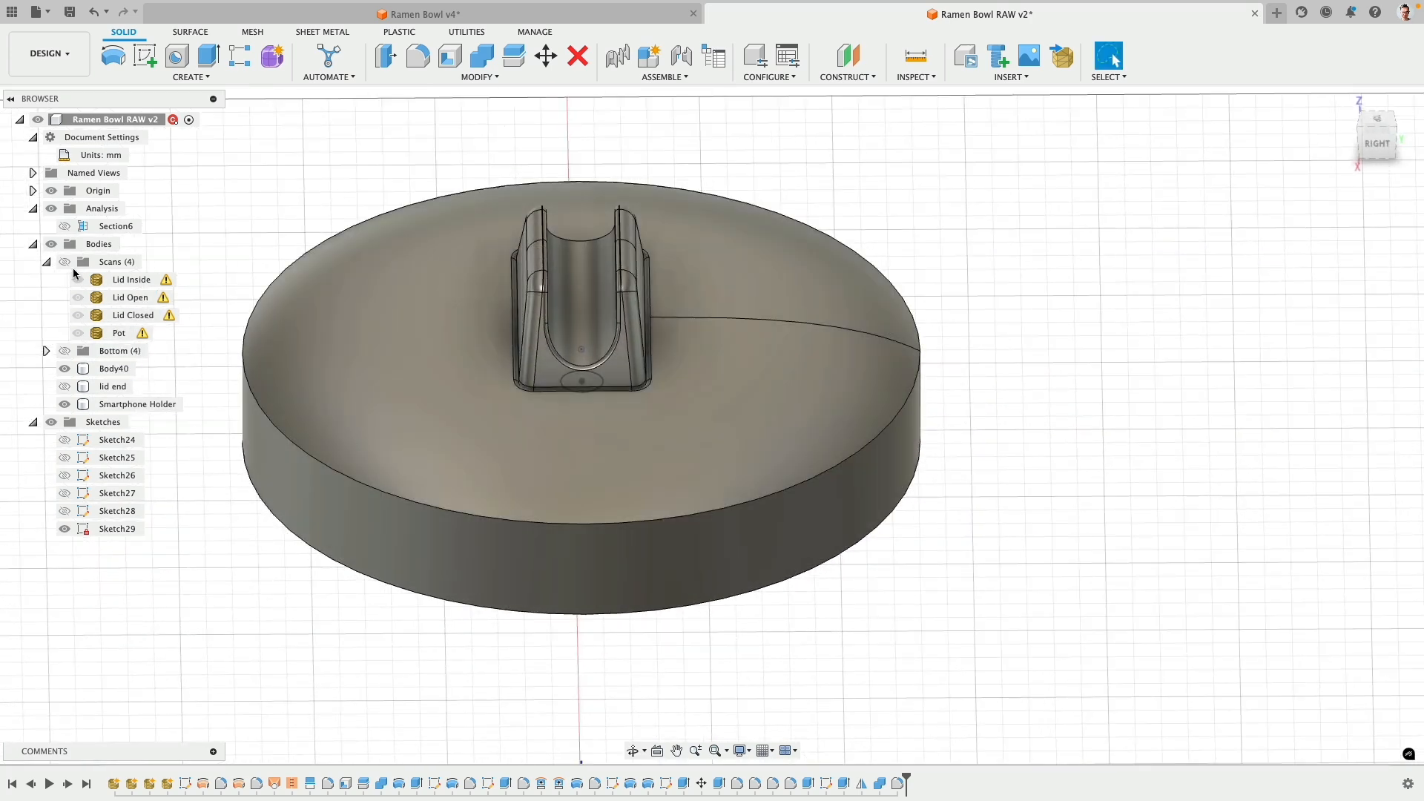
# - Show the Scans folder with its Lid Open scan hidden, and hide the Smartphone Holder body
pyautogui.click(64, 262)
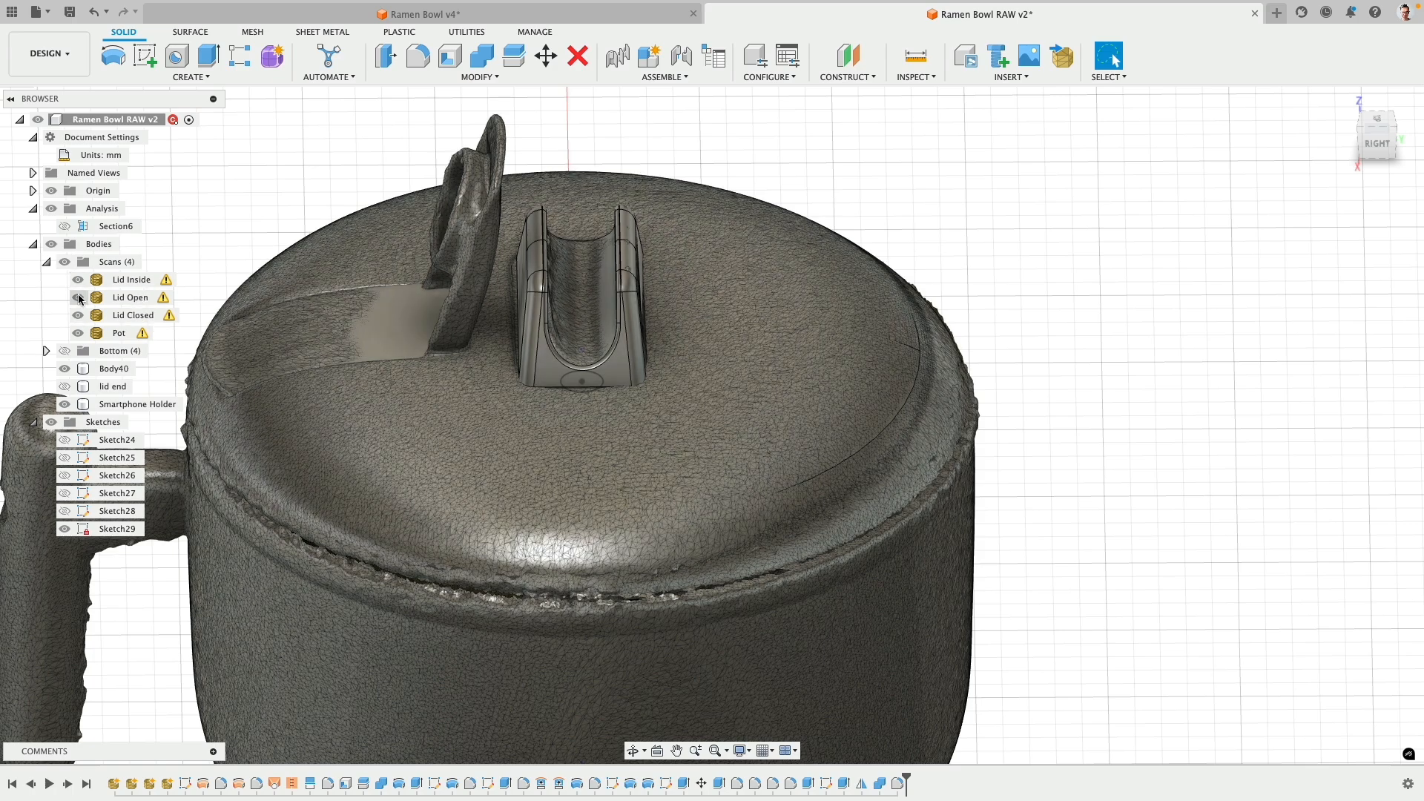
pyautogui.click(78, 298)
pyautogui.keyDown('shift'); pyautogui.moveTo(326, 278); pyautogui.dragTo(363, 269, button='middle'); pyautogui.keyUp('shift')
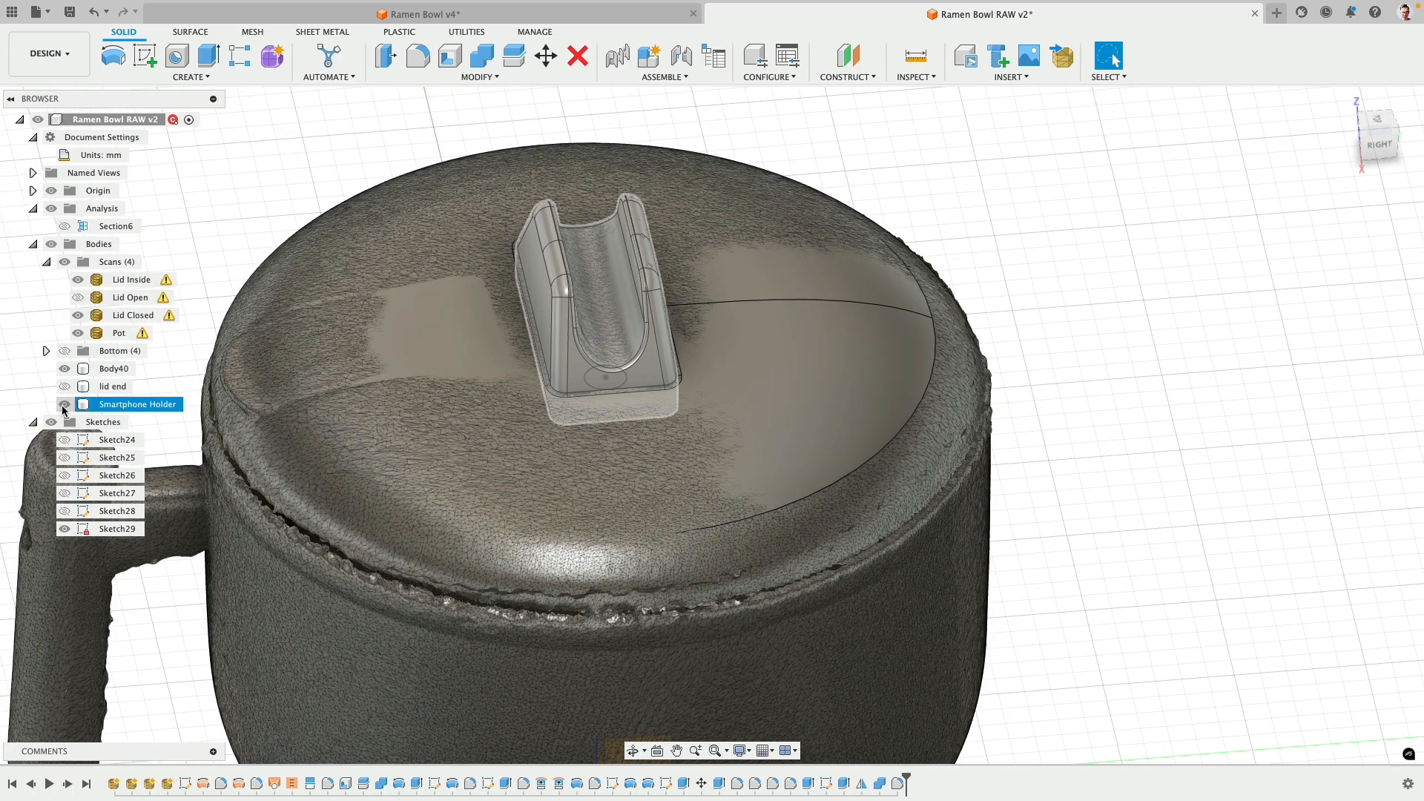
pyautogui.click(65, 405)
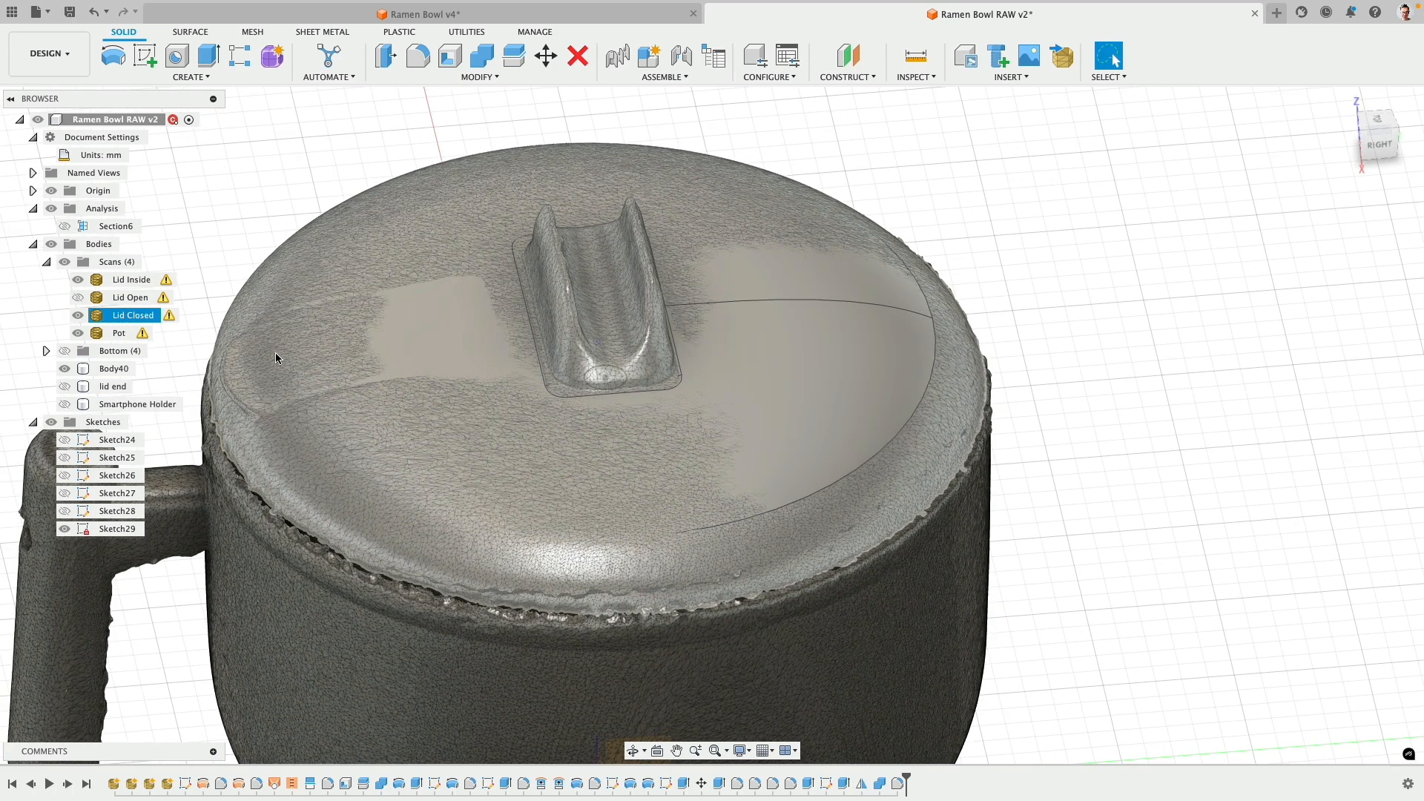
pyautogui.keyDown('shift'); pyautogui.moveTo(339, 367); pyautogui.dragTo(484, 363, button='middle'); pyautogui.keyUp('shift')
pyautogui.moveTo(278, 363); pyautogui.dragTo(582, 384, button='middle')
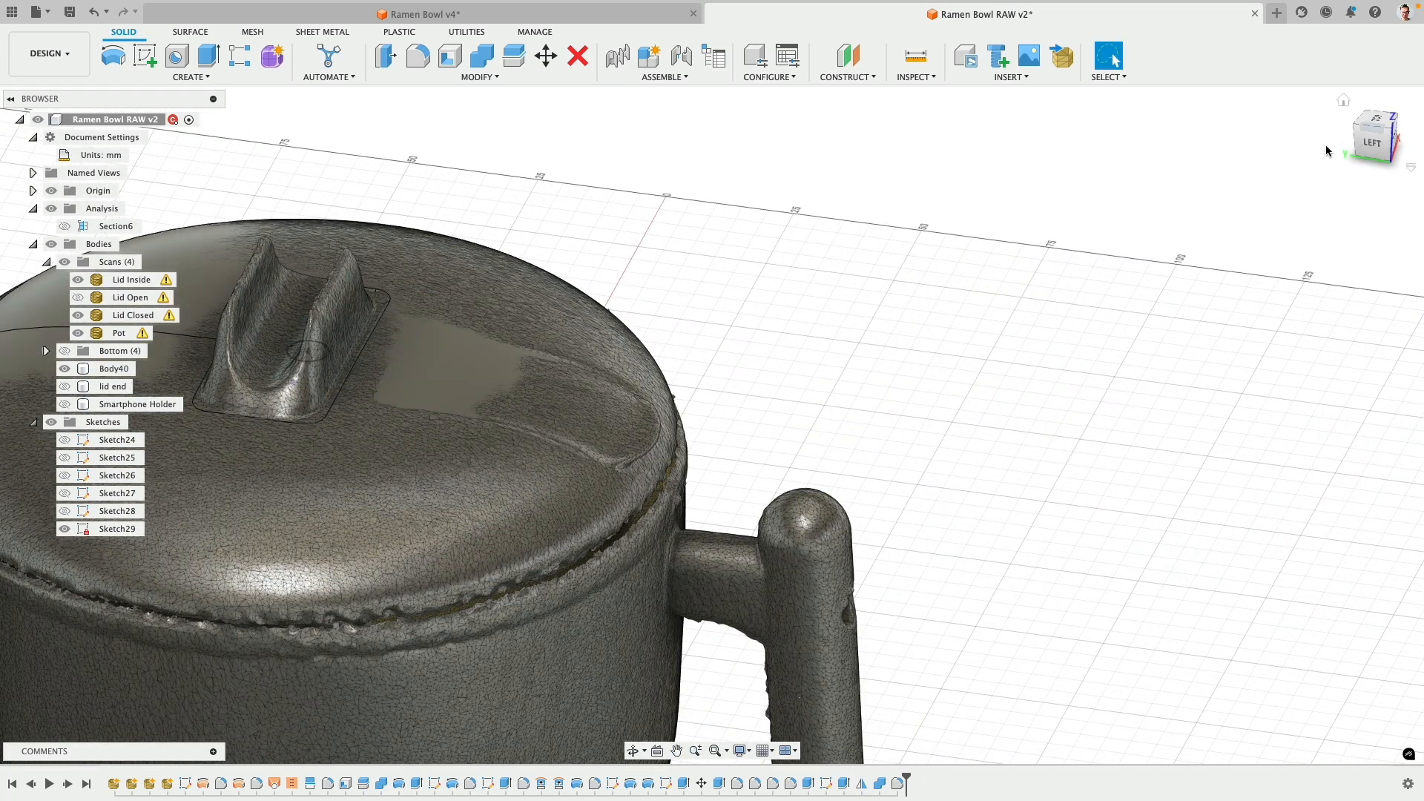
# - Hide Body40 and turn on the Section6 analysis to expose the lid scans' cross-section from the left side
pyautogui.click(1365, 148)
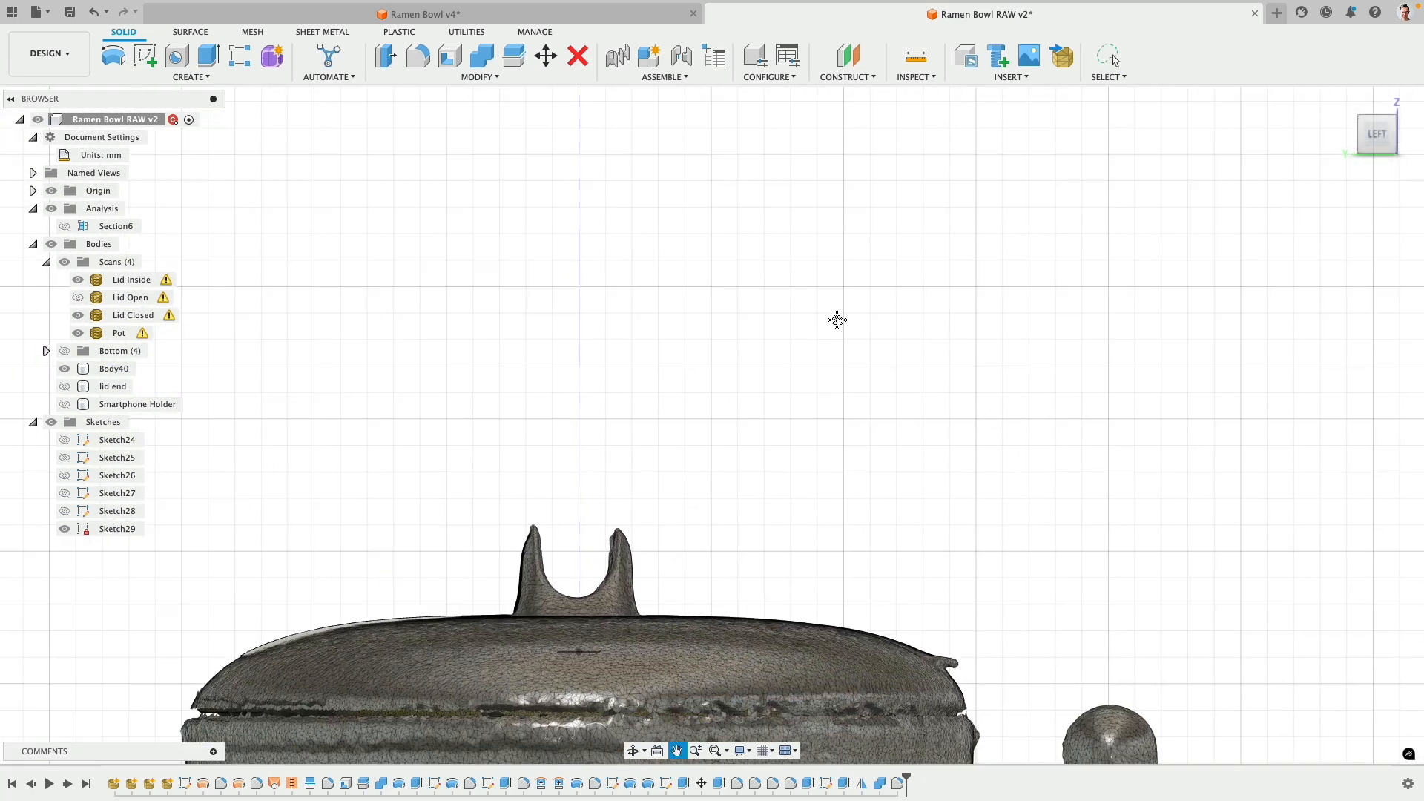
pyautogui.scroll(4, 787, 303)
pyautogui.moveTo(952, 420); pyautogui.dragTo(581, 245, button='middle')
pyautogui.click(64, 369)
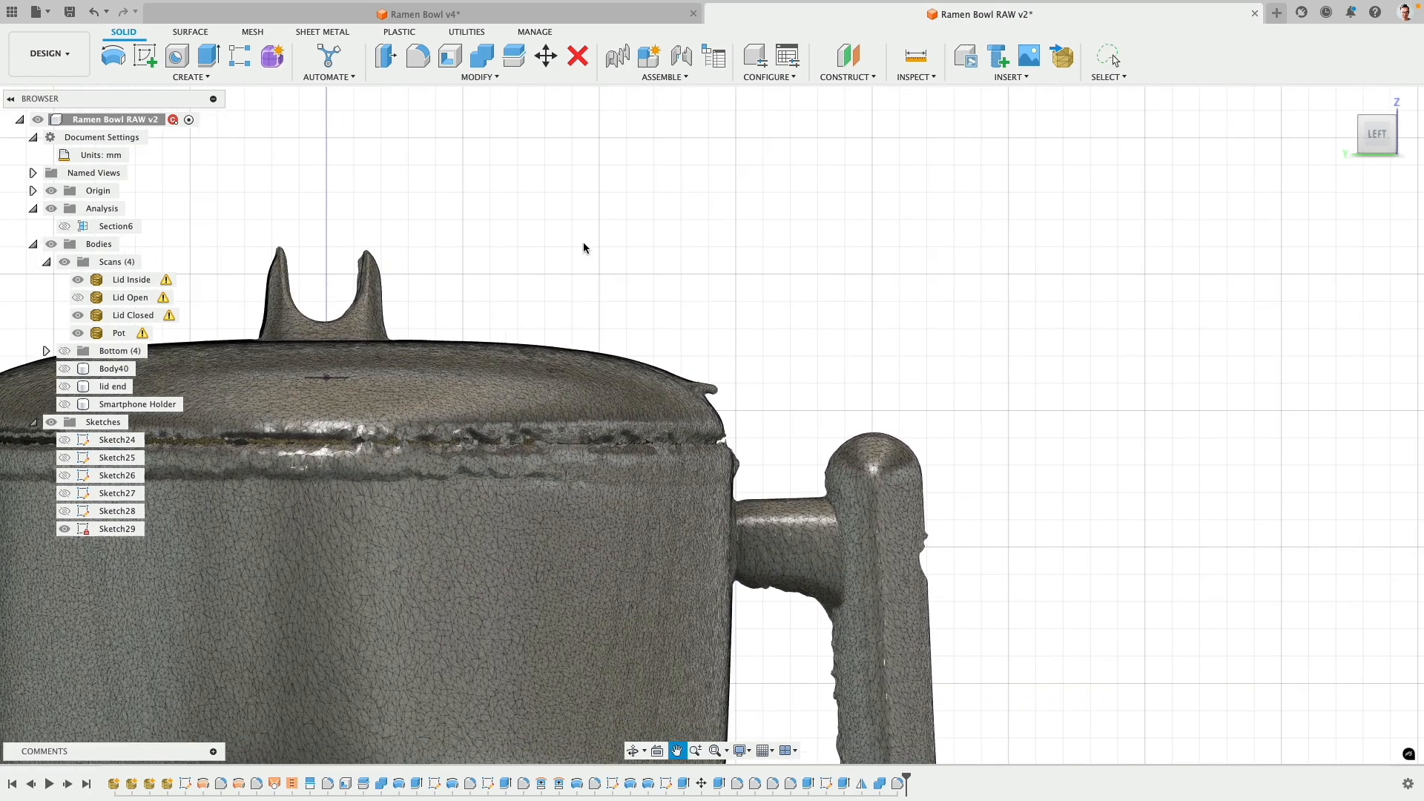
pyautogui.click(65, 225)
pyautogui.click(65, 226)
pyautogui.scroll(4, 552, 236)
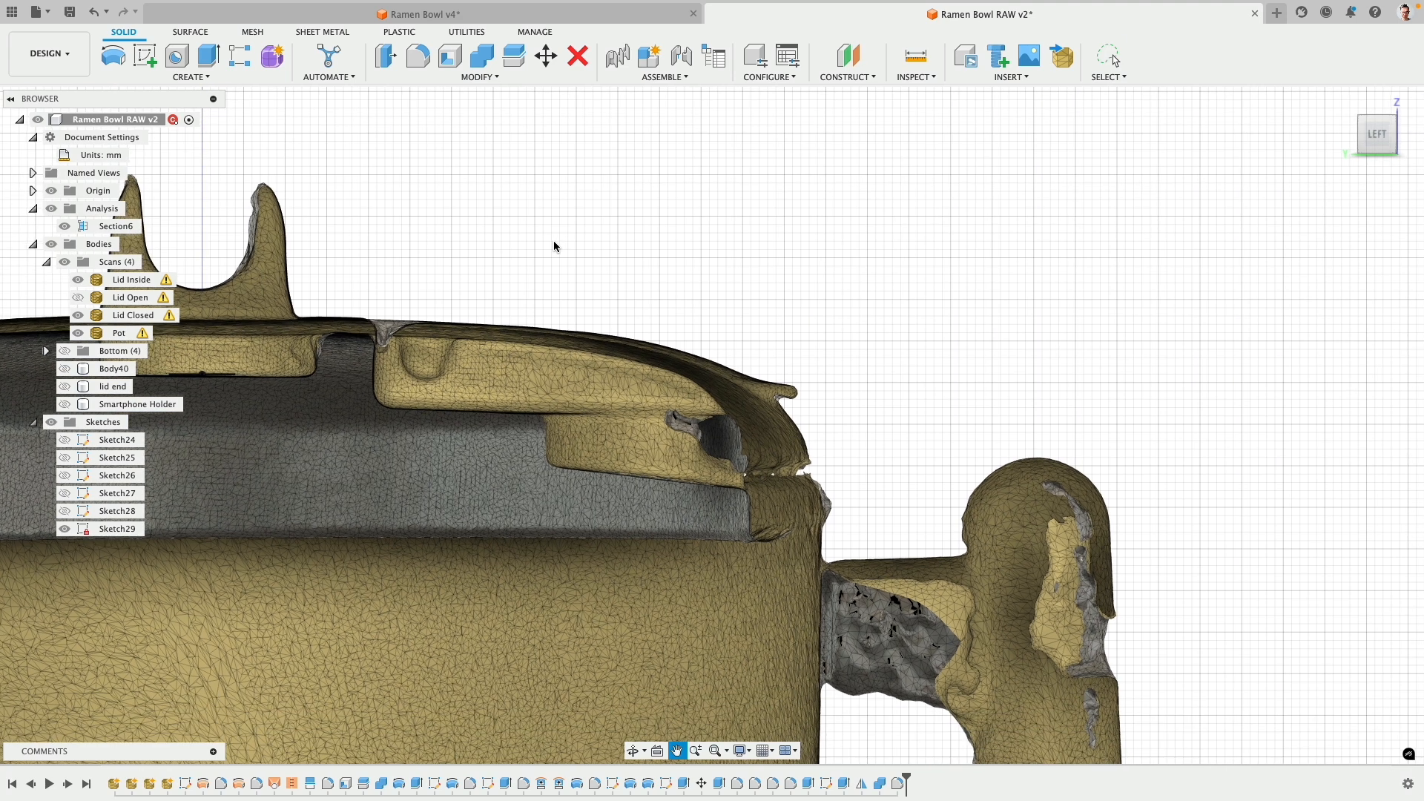
# - Start a sketch on the section plane and draw a closed four-line outline about 56 mm wide and 17 mm high around the lid's recess
pyautogui.click(147, 56)
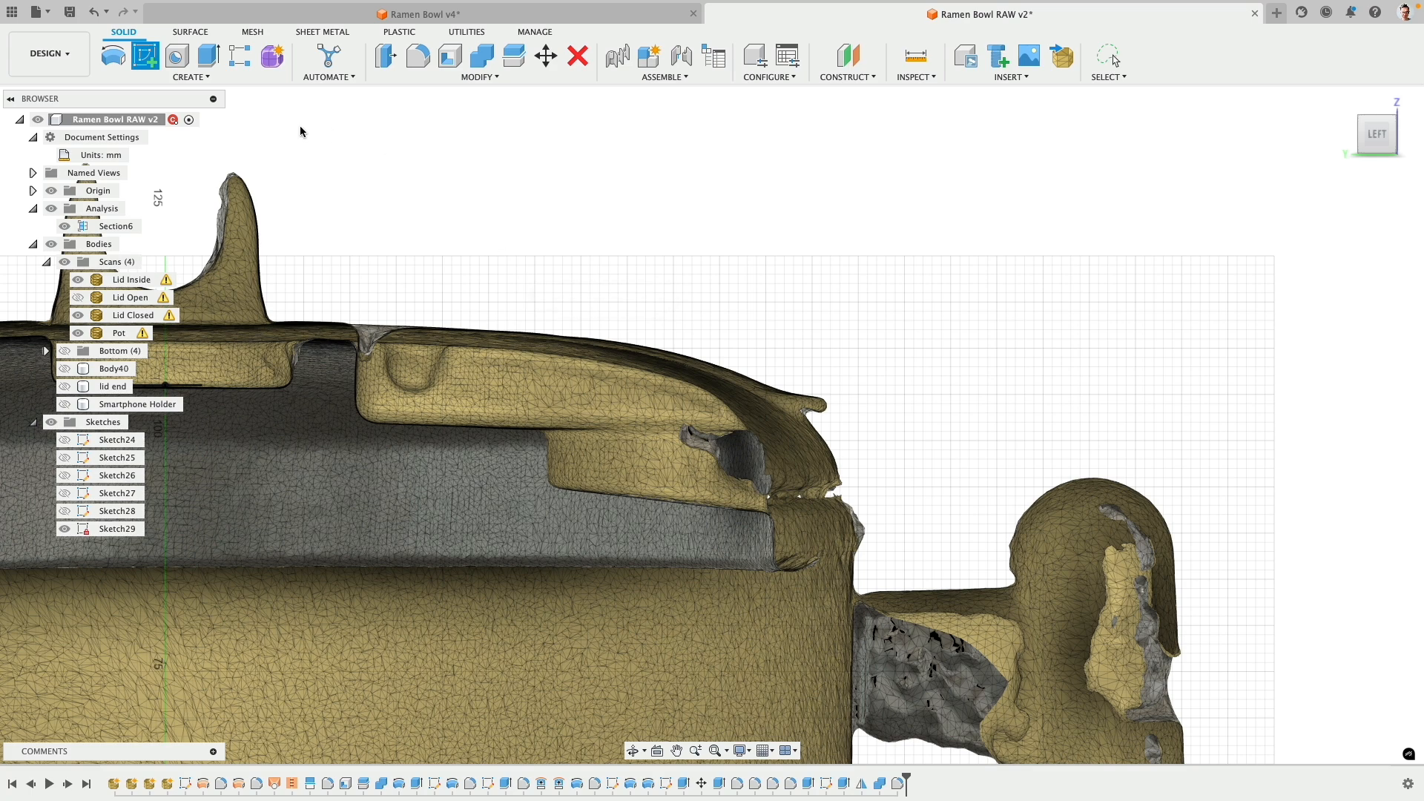
pyautogui.click(416, 290)
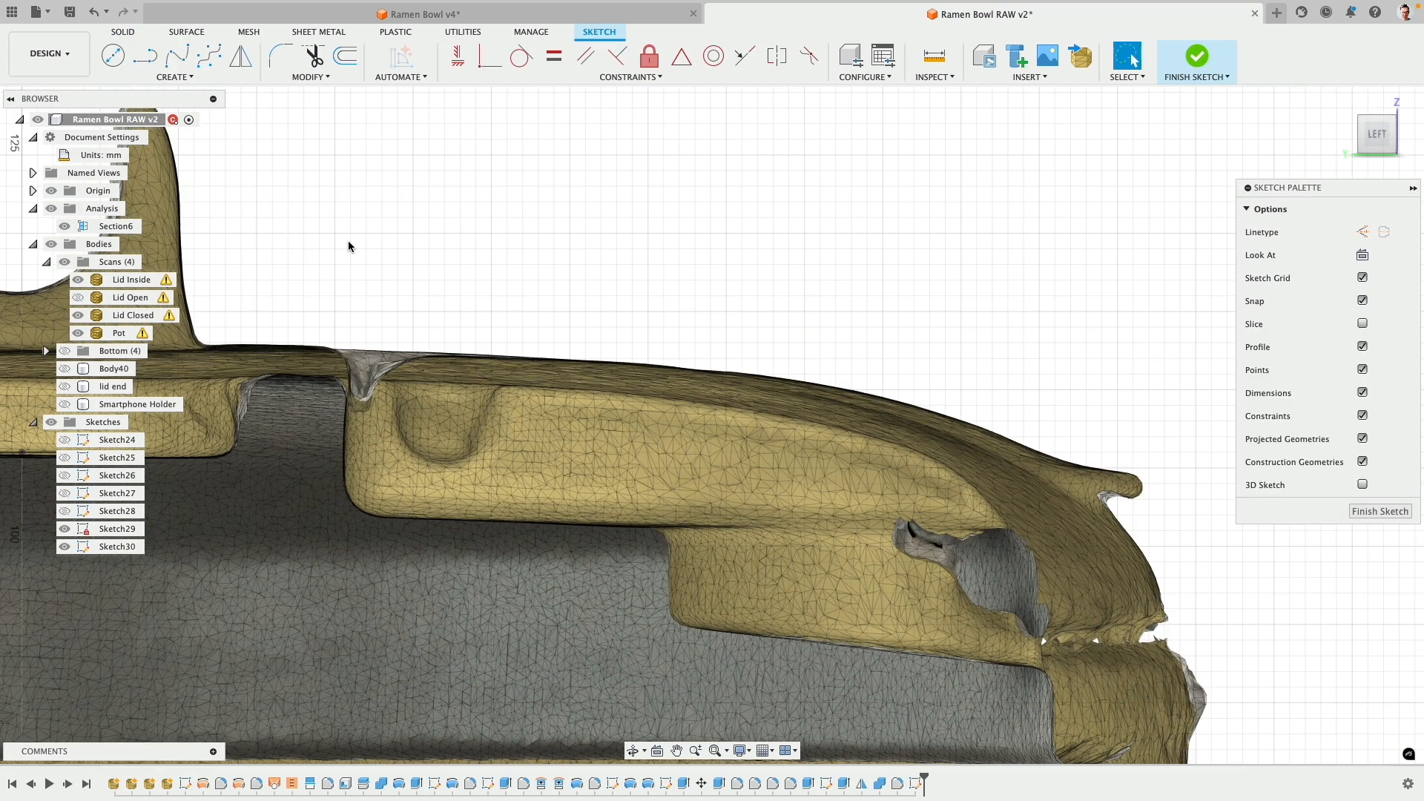
pyautogui.press('l')
pyautogui.click(351, 266)
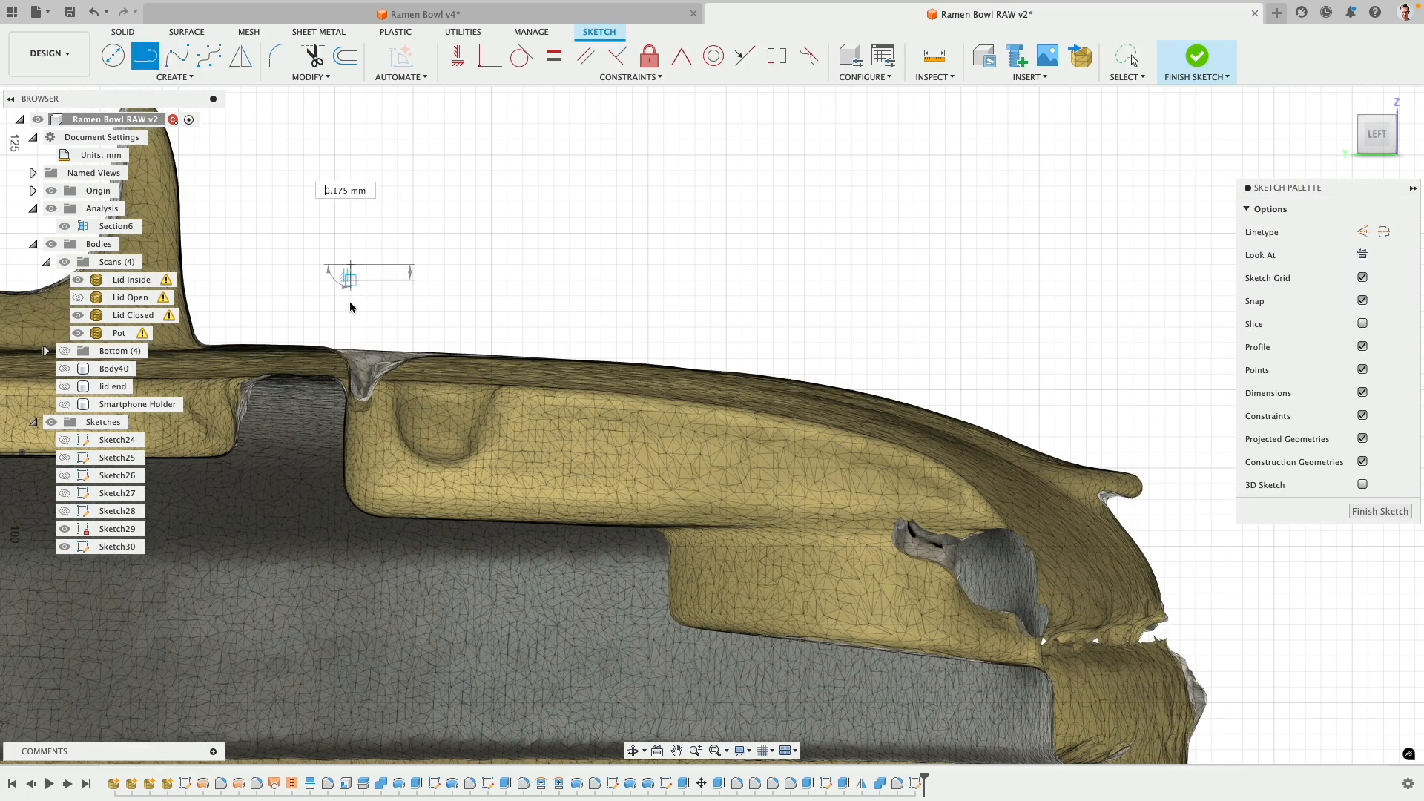
pyautogui.click(351, 524)
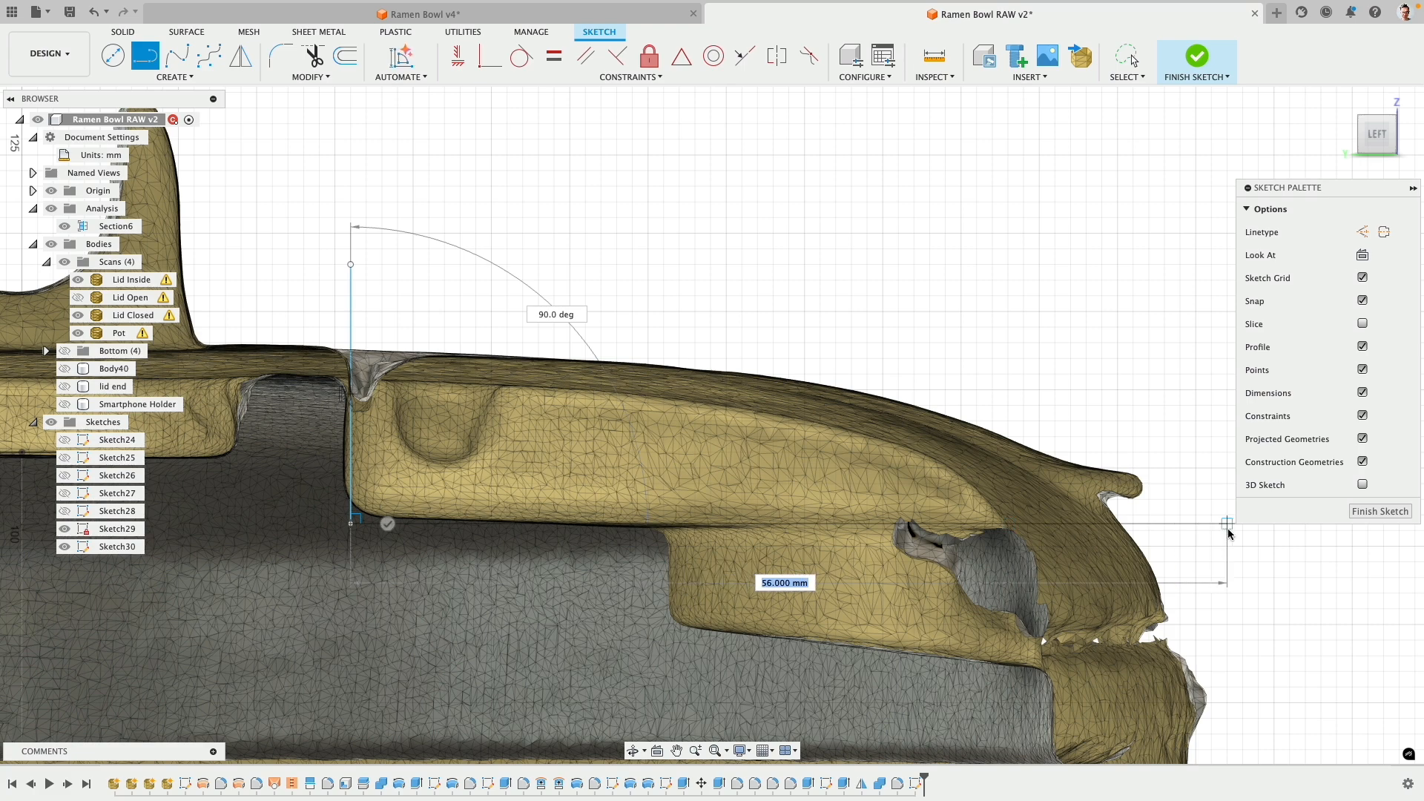
pyautogui.click(1227, 524)
pyautogui.click(1227, 250)
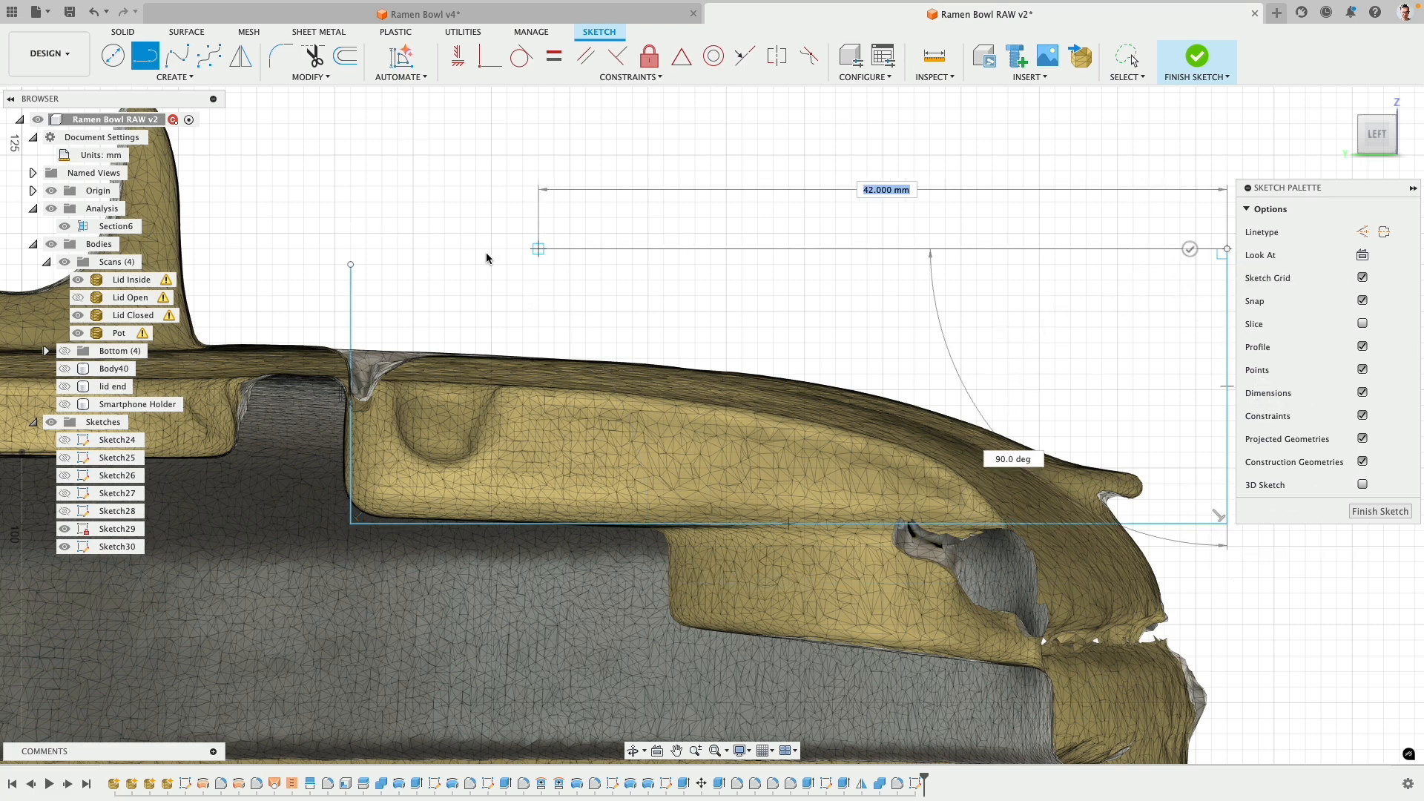
pyautogui.click(351, 264)
pyautogui.scroll(-3, 661, 322)
# - Constrain the outline's sloping upper line to horizontal
pyautogui.click(458, 56)
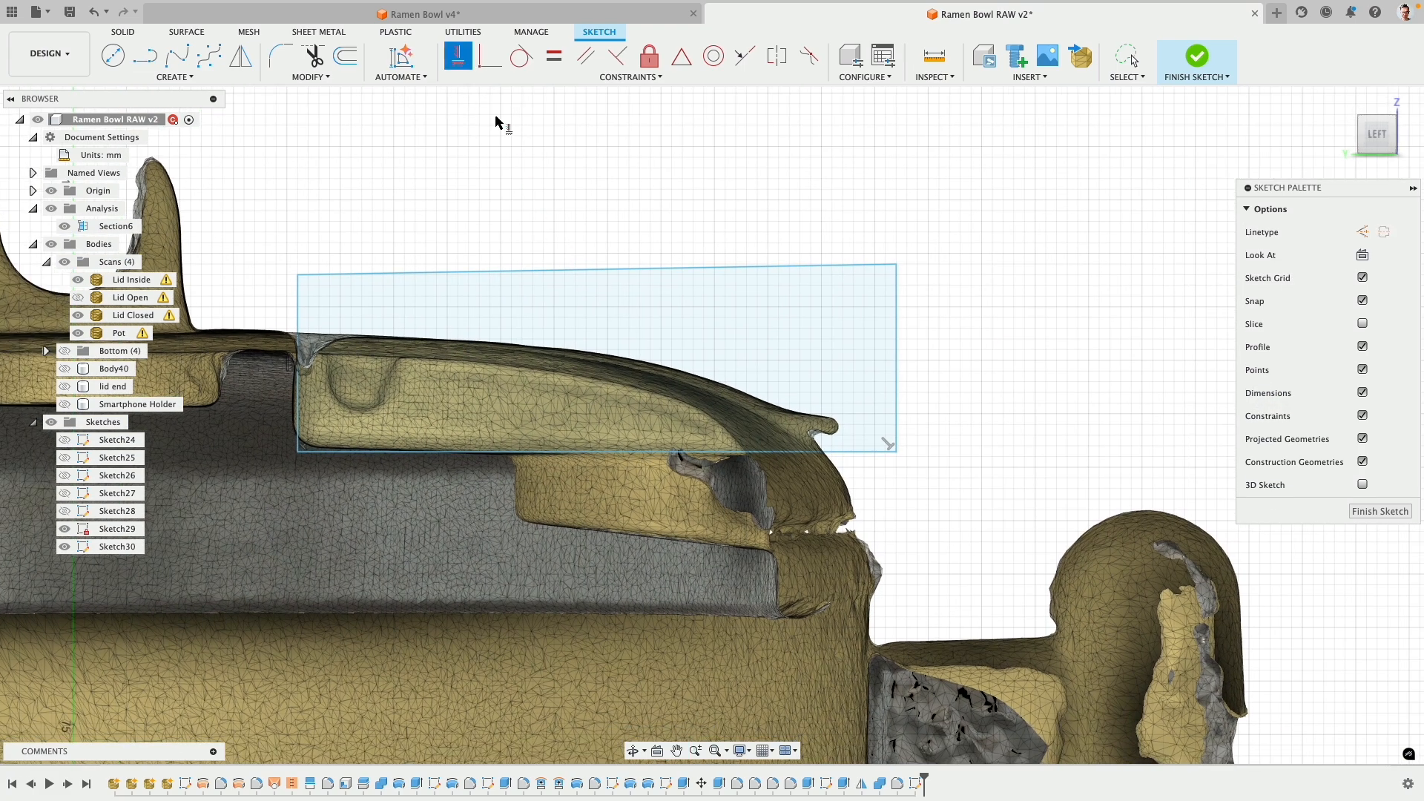
pyautogui.click(560, 271)
pyautogui.scroll(1, 387, 462)
pyautogui.scroll(2, 386, 461)
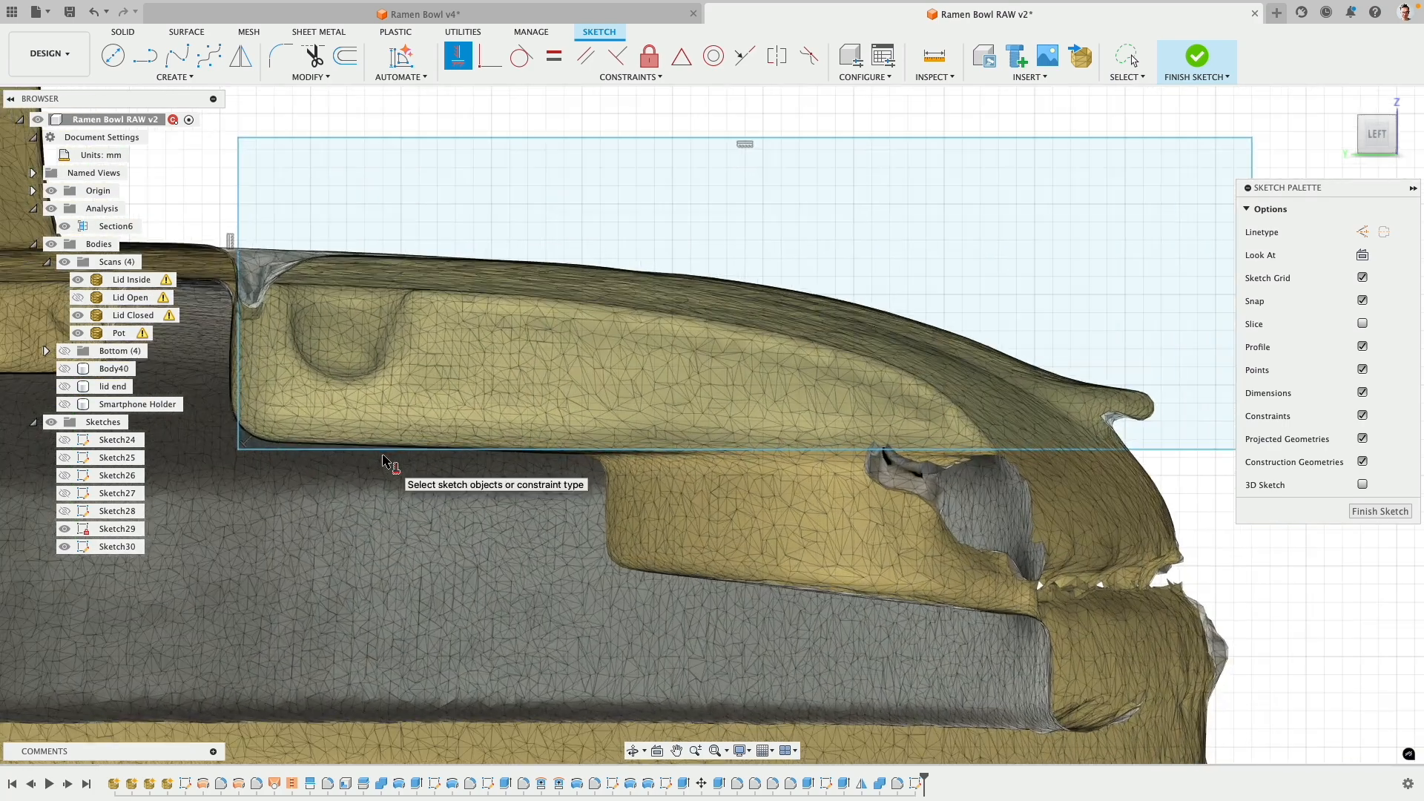
pyautogui.scroll(-2, 387, 462)
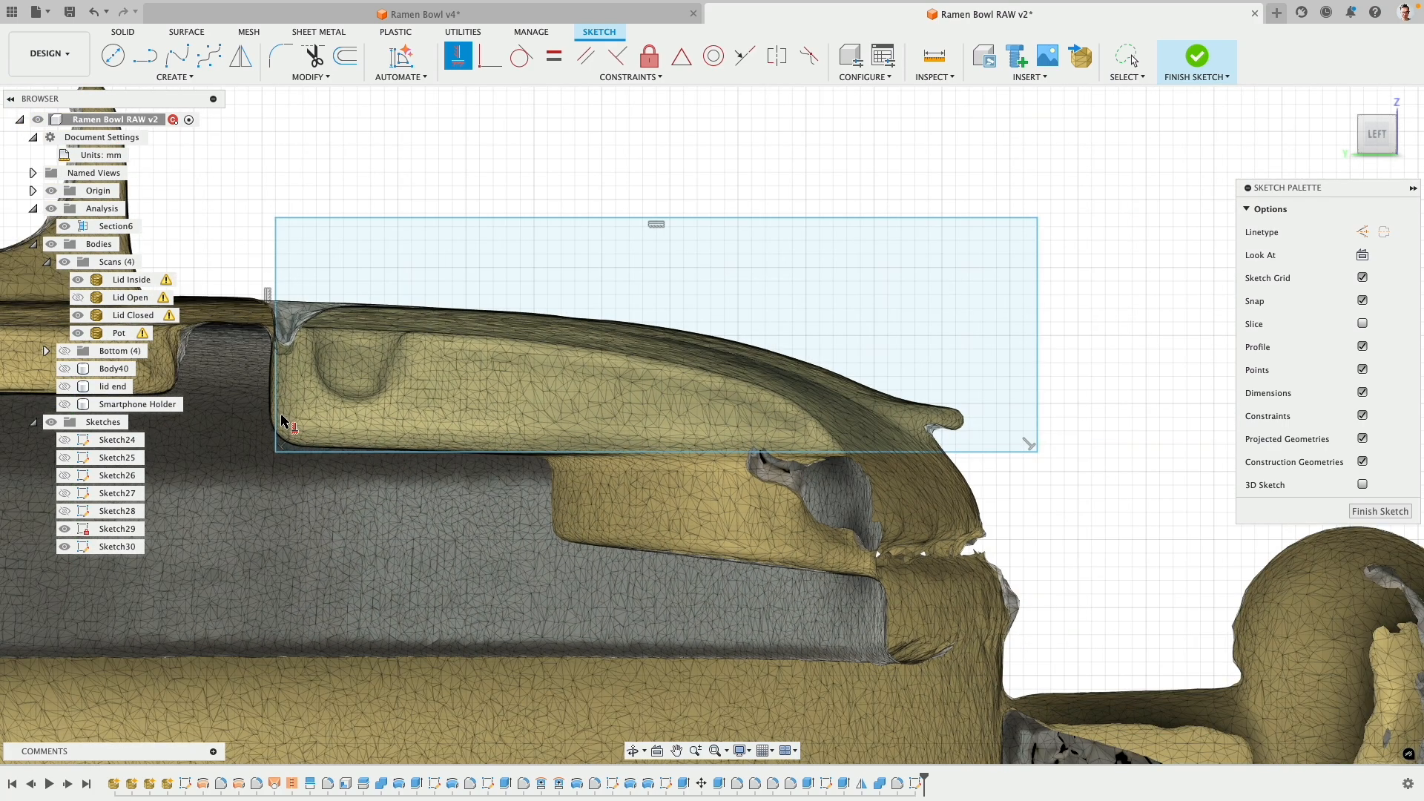
pyautogui.scroll(3, 279, 401)
pyautogui.press('Escape')
# - Shift the outline's inner vertical line and lower line to match the wall and floor of the scanned recess
pyautogui.moveTo(272, 339); pyautogui.dragTo(263, 334)
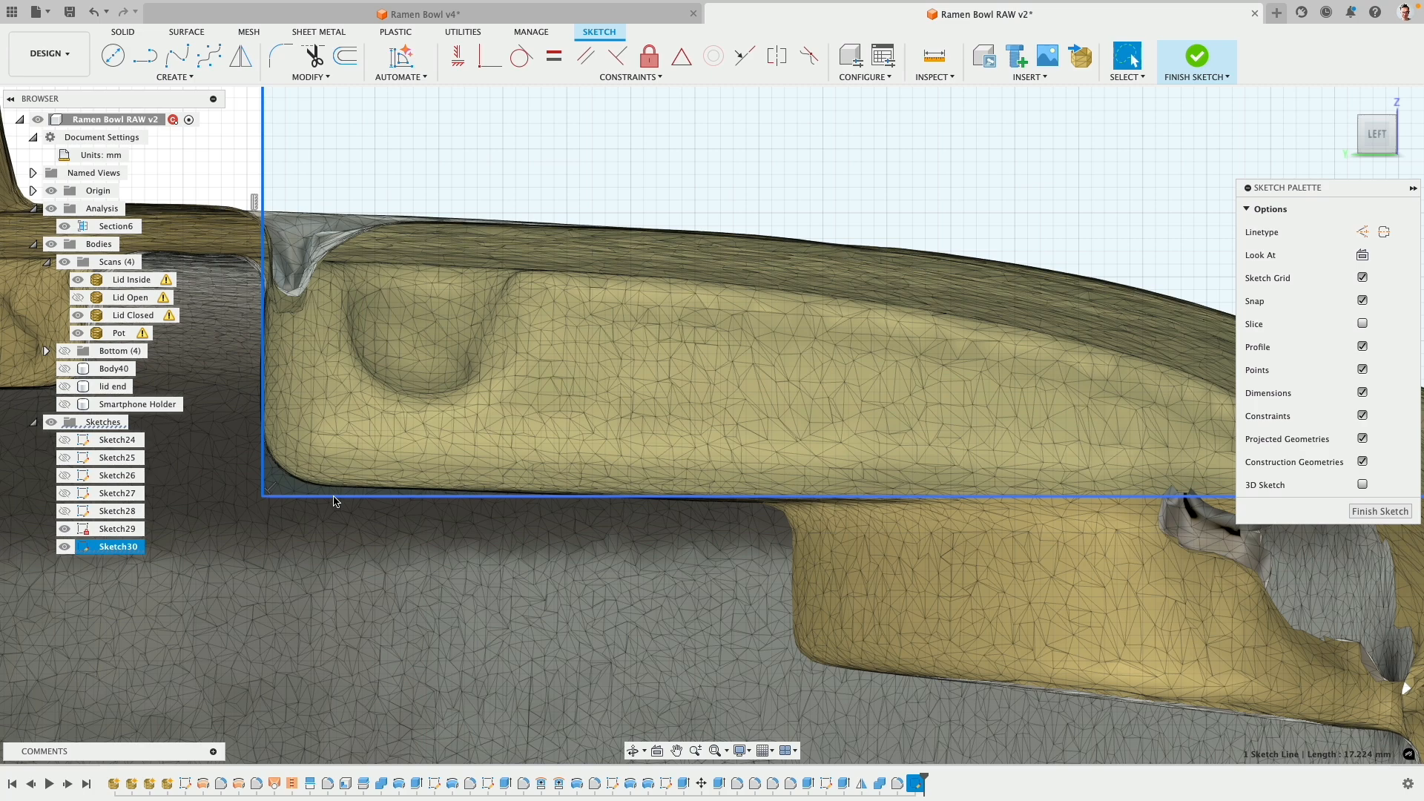
pyautogui.moveTo(336, 494); pyautogui.dragTo(345, 507)
pyautogui.scroll(-5, 360, 514)
pyautogui.moveTo(604, 462); pyautogui.dragTo(479, 362, button='middle')
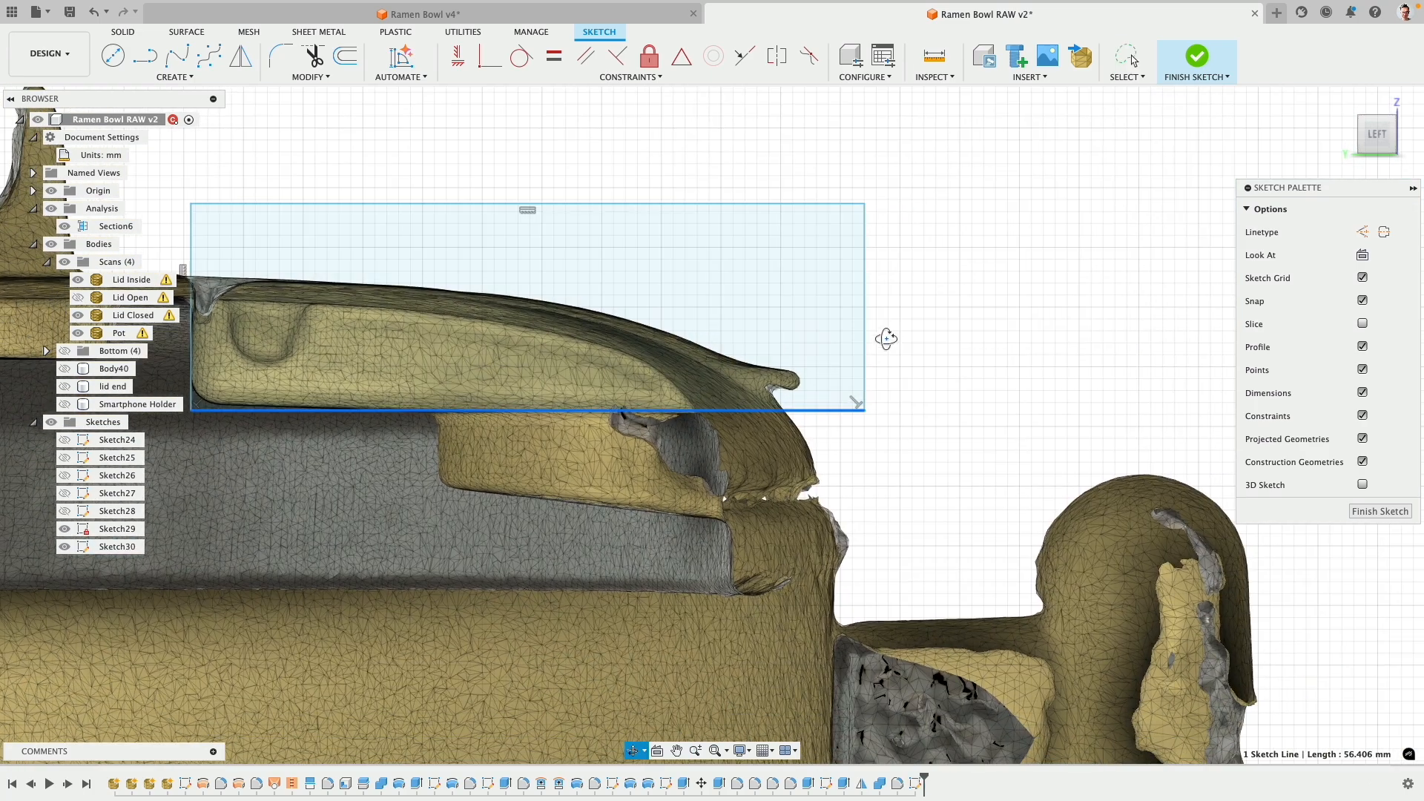
# - Show the lid end body and compare it with the Lid Inside scan near the outline
pyautogui.keyDown('shift'); pyautogui.moveTo(888, 338); pyautogui.dragTo(869, 353, button='middle'); pyautogui.keyUp('shift')
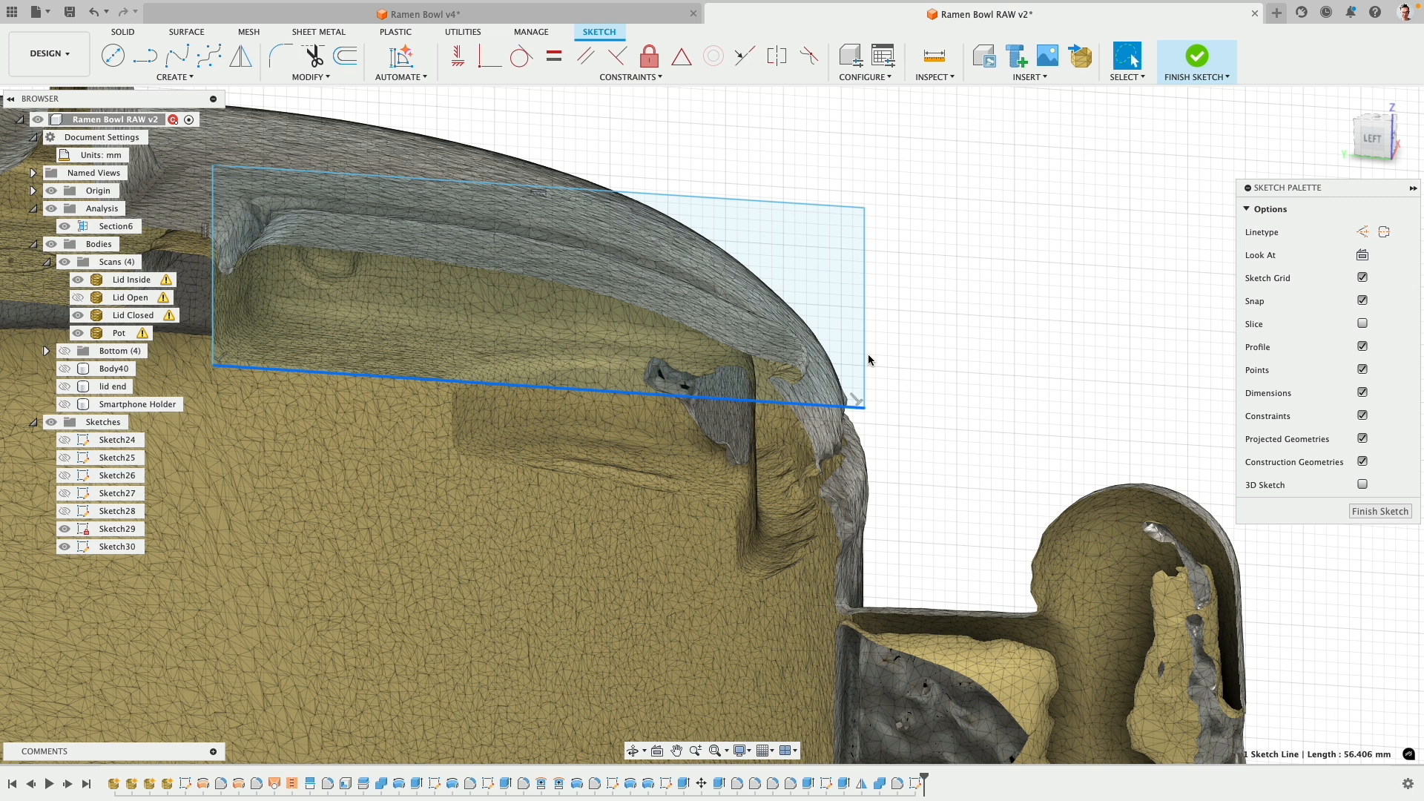
pyautogui.moveTo(705, 448); pyautogui.dragTo(1024, 200, button='middle')
pyautogui.moveTo(283, 673); pyautogui.dragTo(550, 456, button='middle')
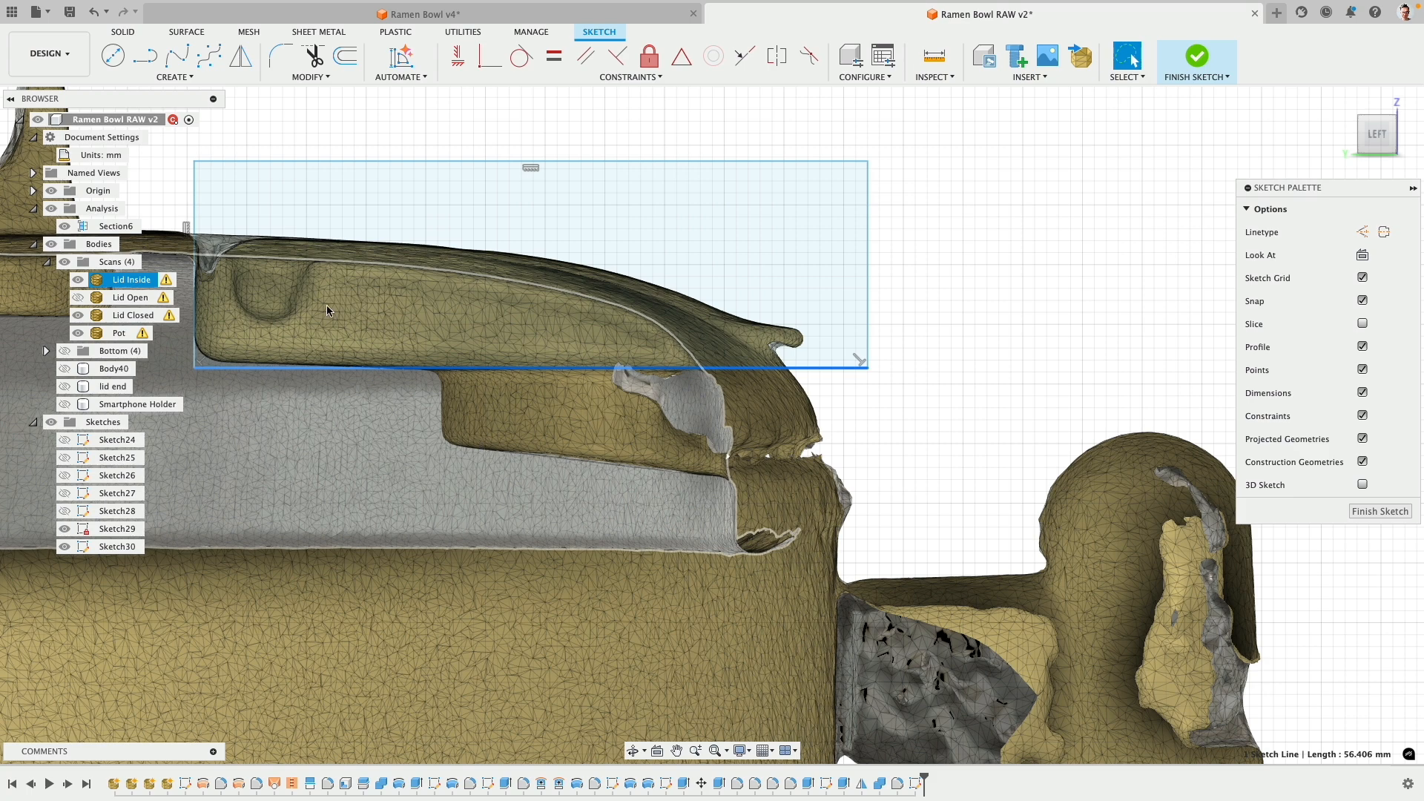
pyautogui.click(73, 277)
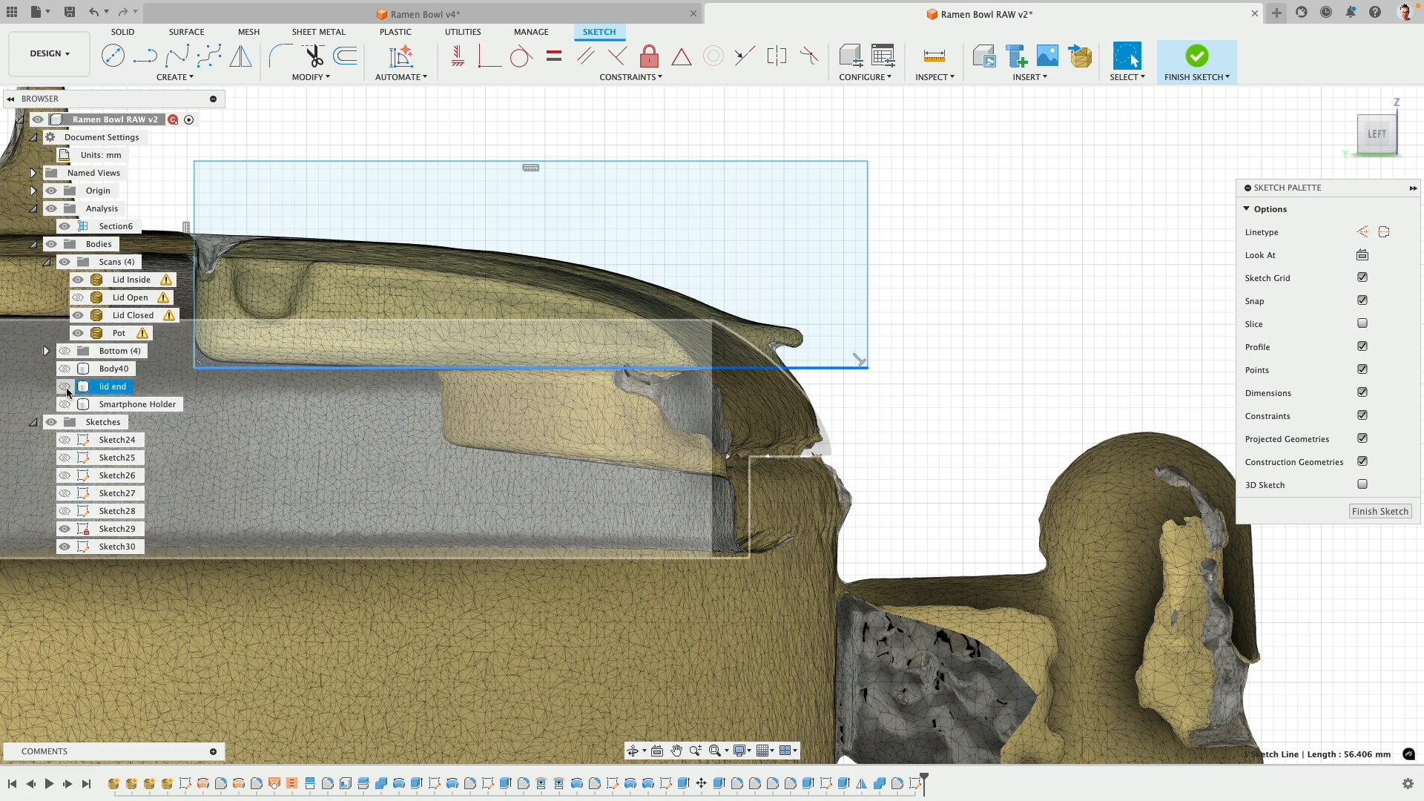
pyautogui.click(65, 351)
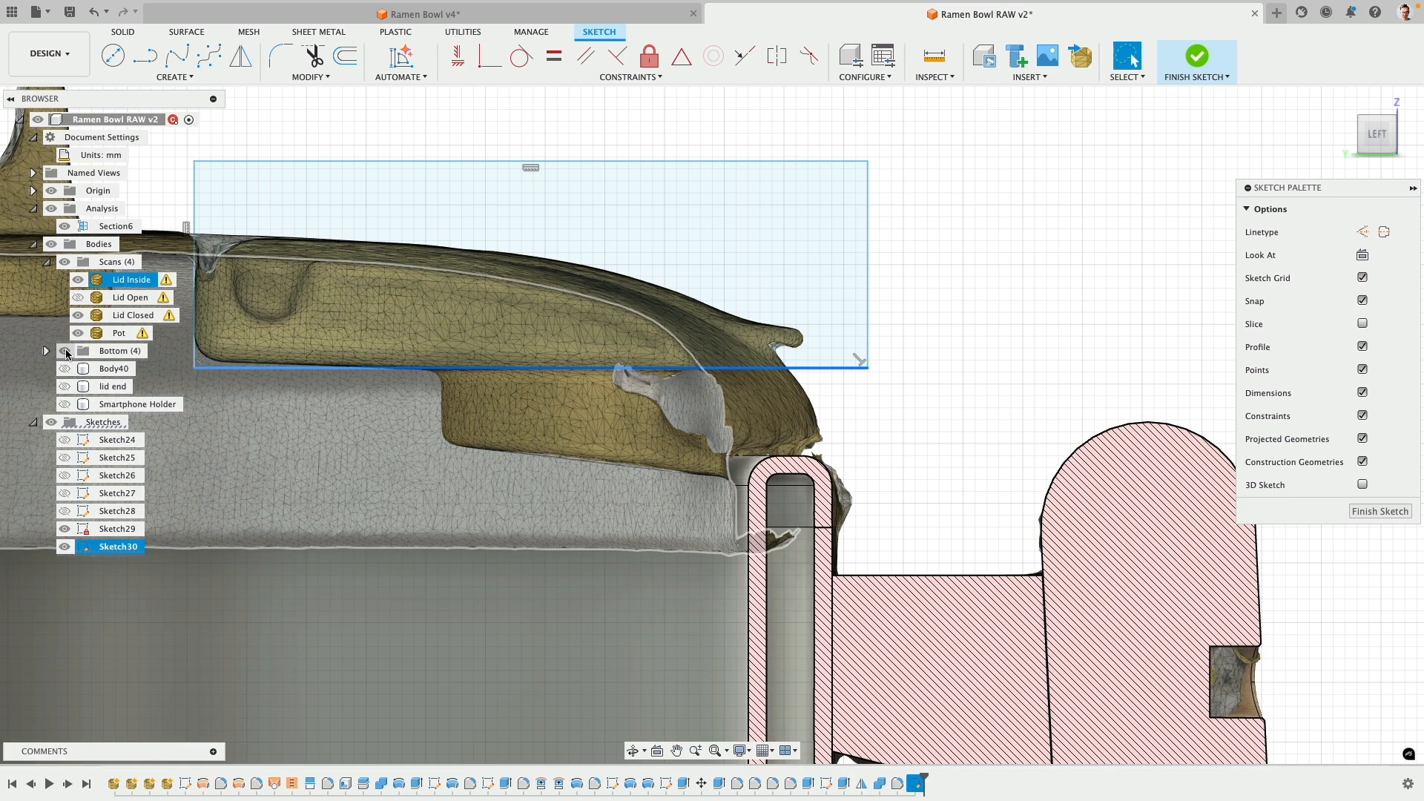
pyautogui.click(65, 351)
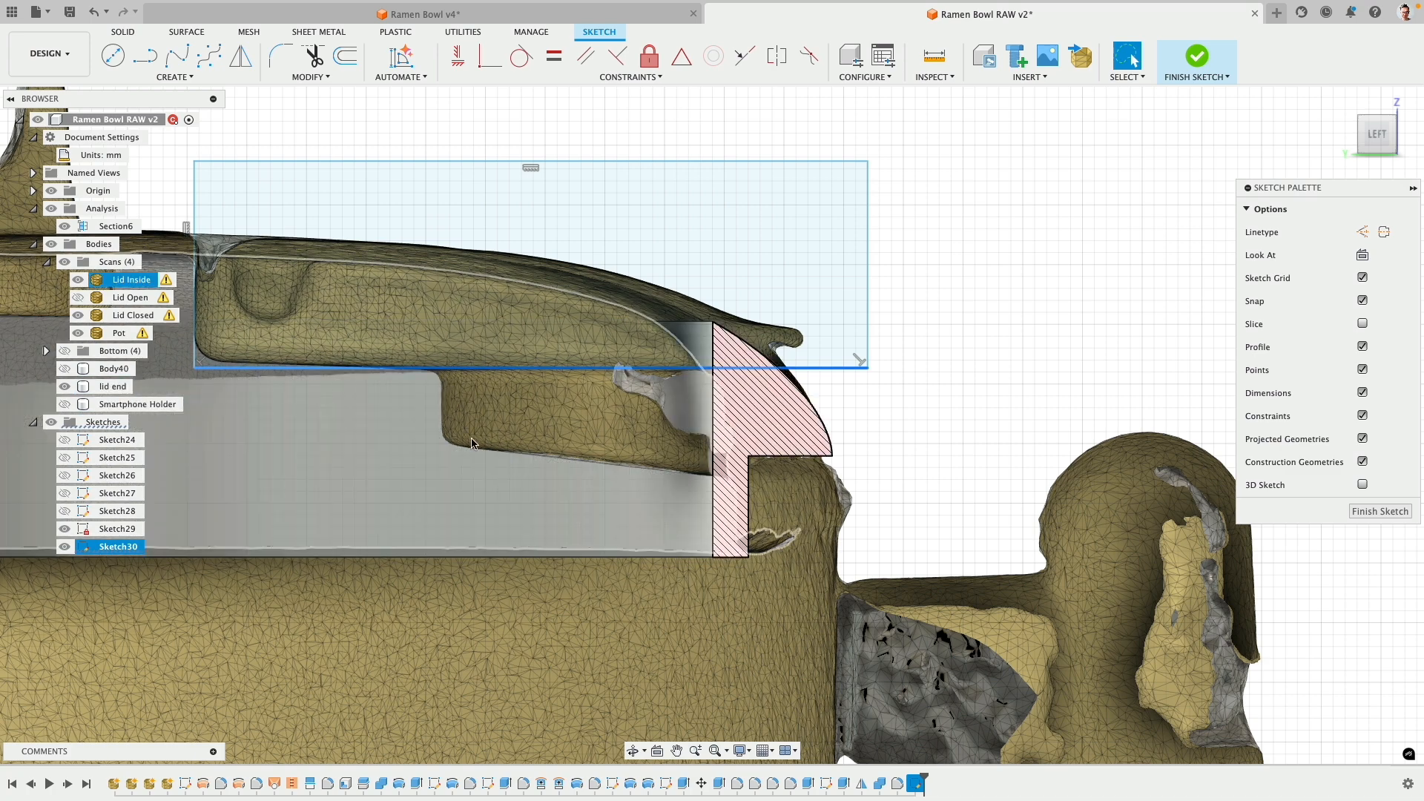
pyautogui.keyDown('shift'); pyautogui.moveTo(585, 498); pyautogui.dragTo(324, 391, button='middle'); pyautogui.keyUp('shift')
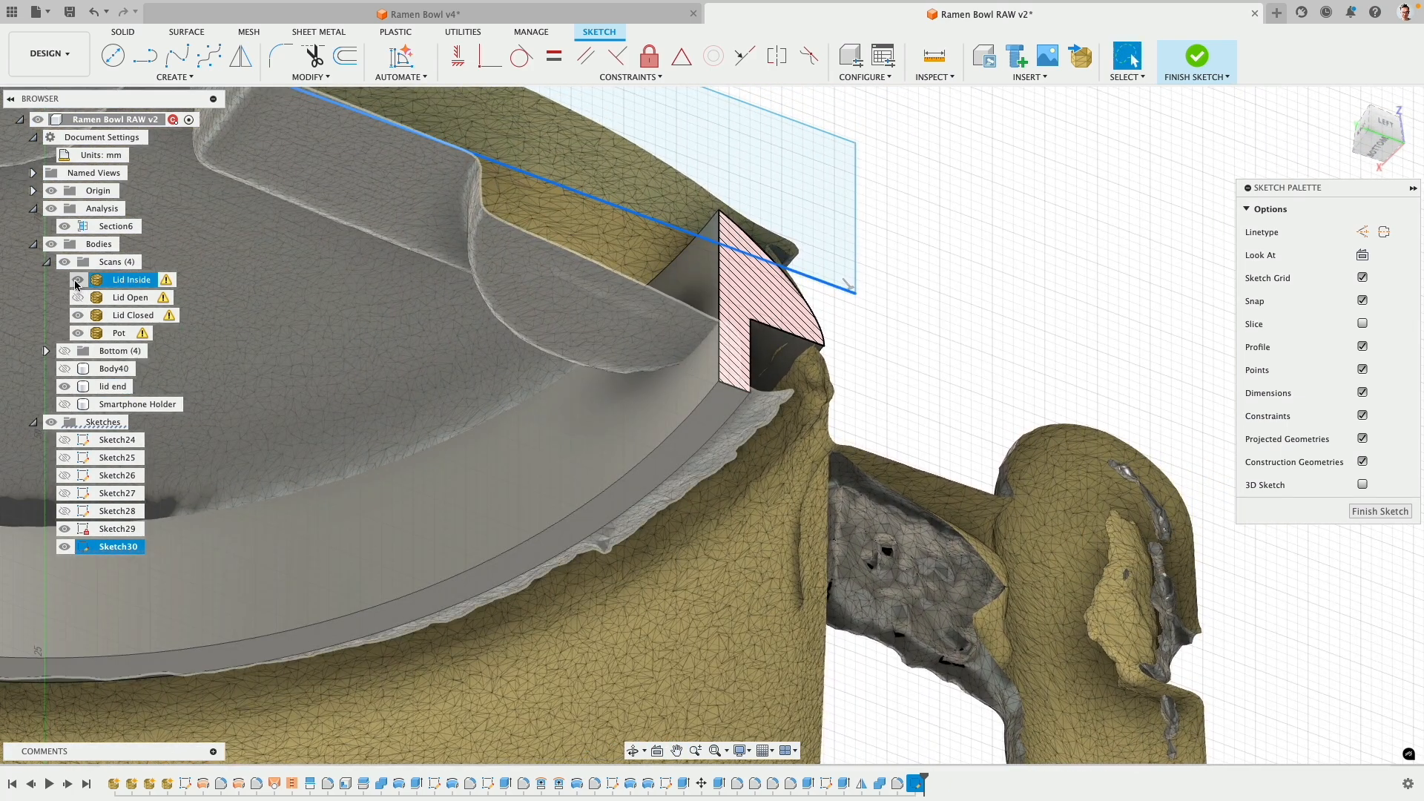
pyautogui.click(64, 387)
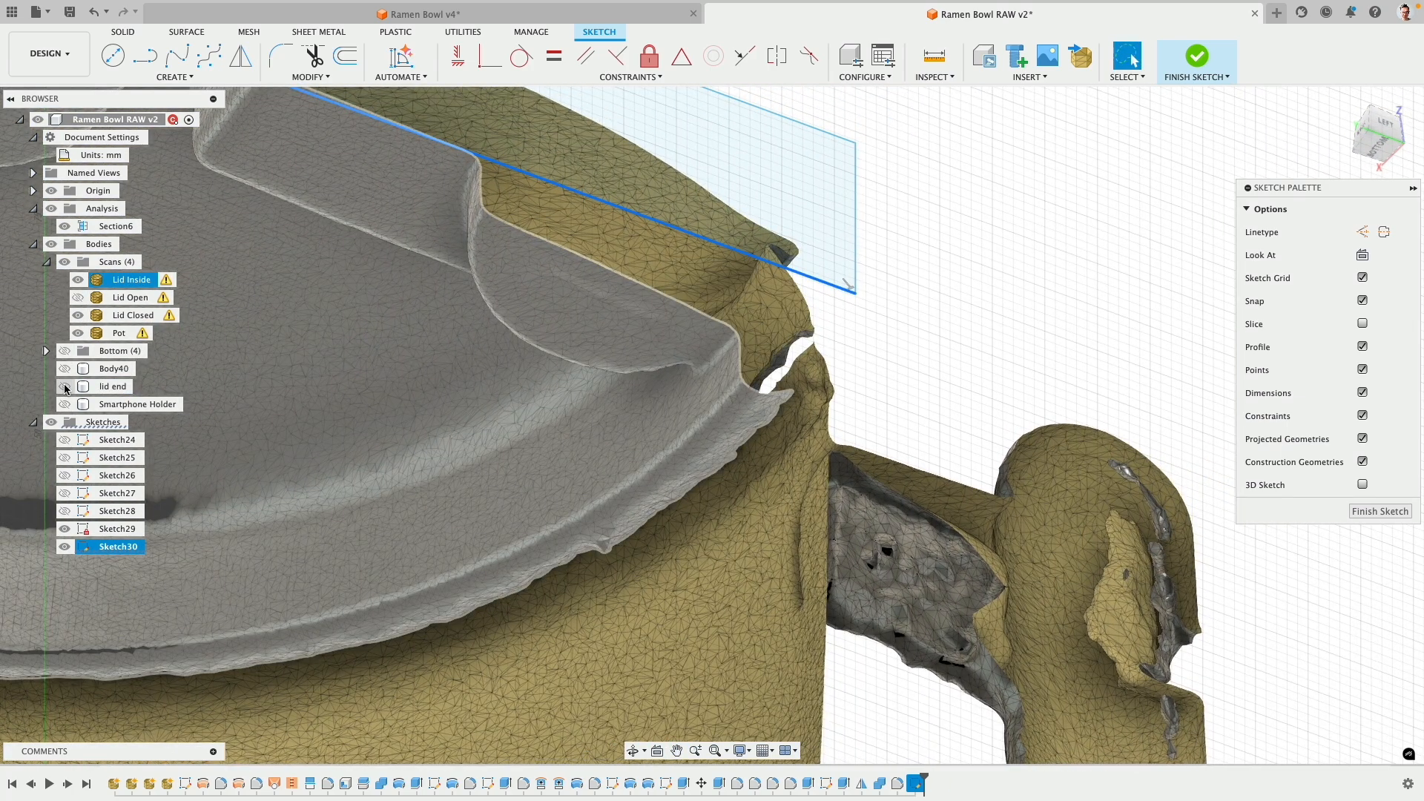
pyautogui.click(65, 387)
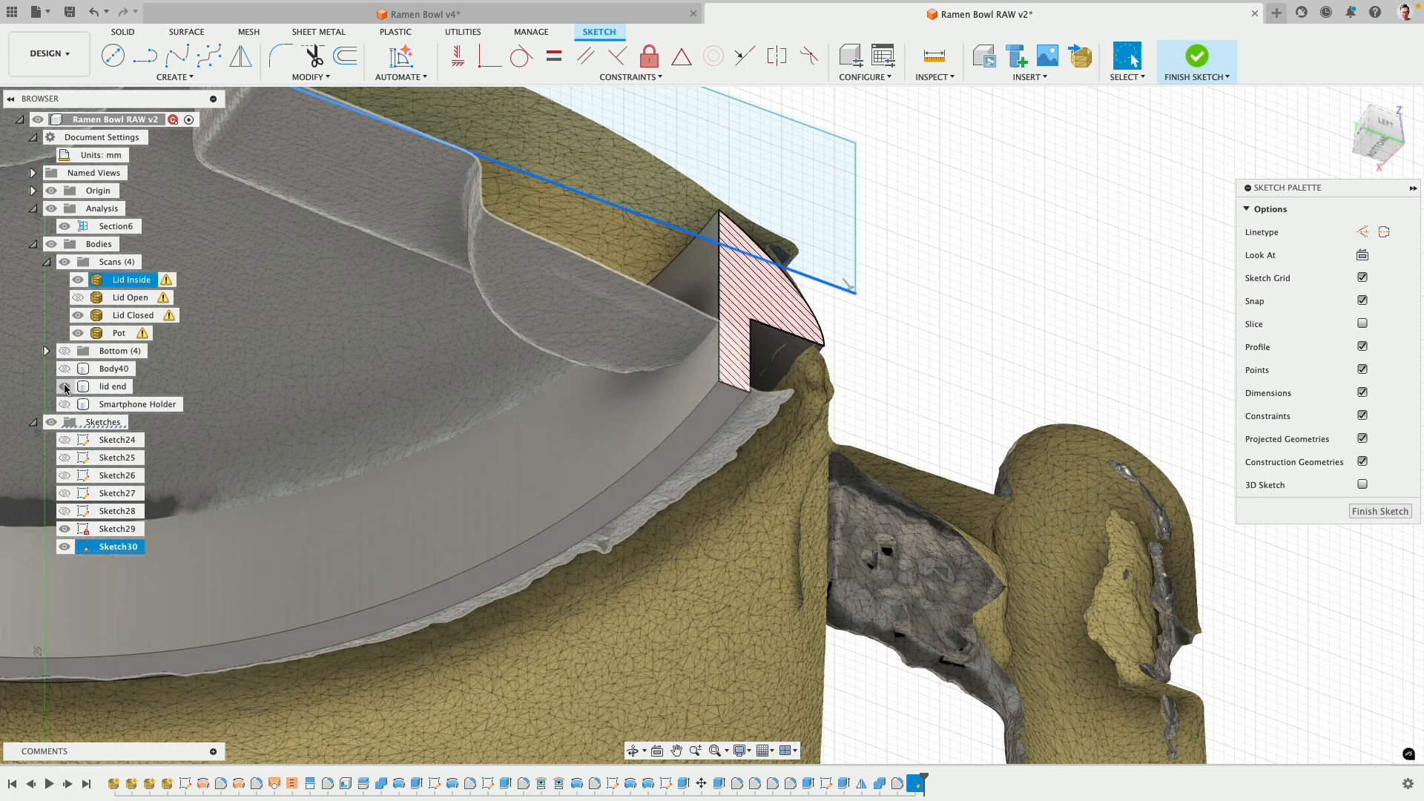
# - Draw a vertical line down from the outline's lower edge along the scanned step, continued by a horizontal line towards the lid end's inner wall
pyautogui.click(1384, 123)
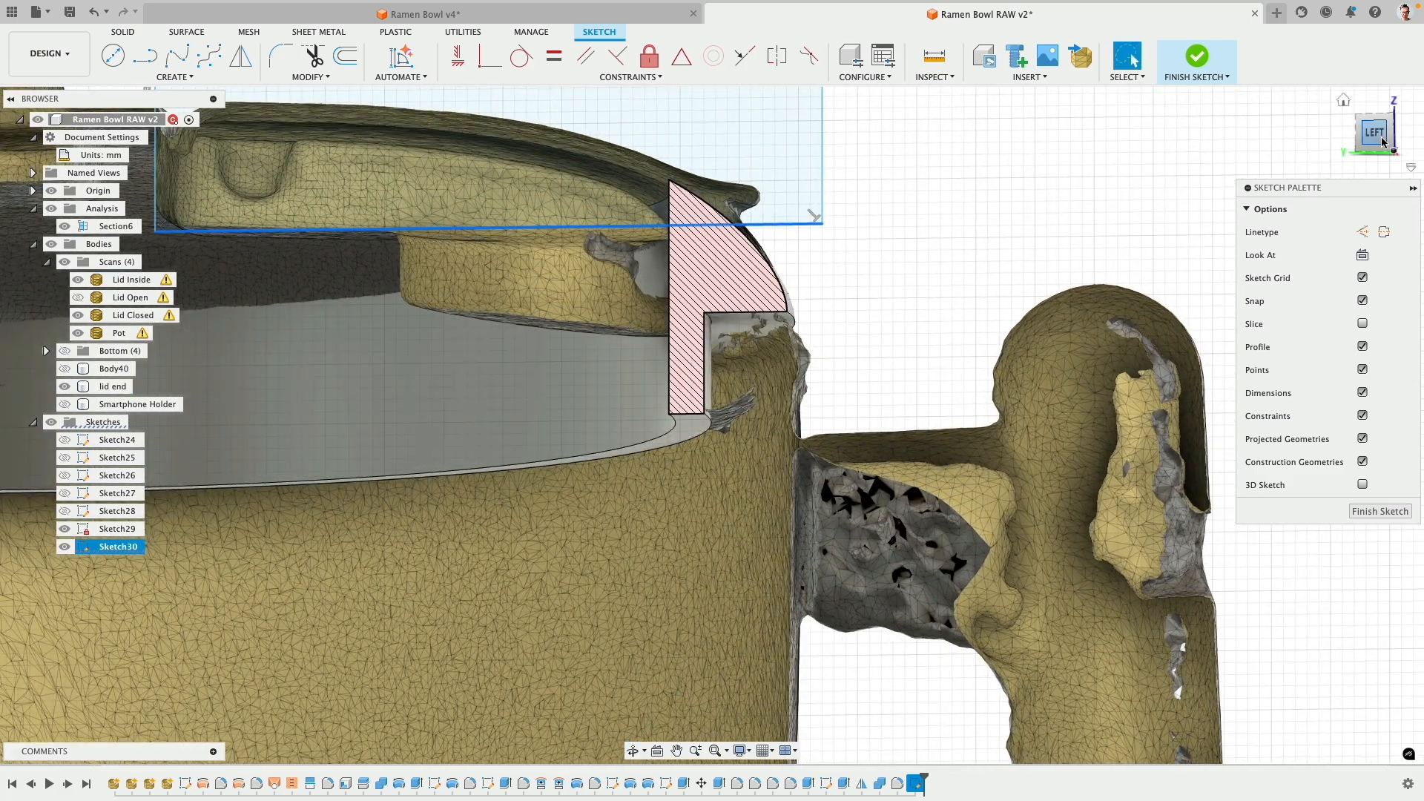
pyautogui.click(1362, 254)
pyautogui.moveTo(185, 148)
pyautogui.mouseDown(button='middle')
pyautogui.moveTo(519, 311)
pyautogui.moveTo(553, 347)
pyautogui.mouseUp(button='middle')
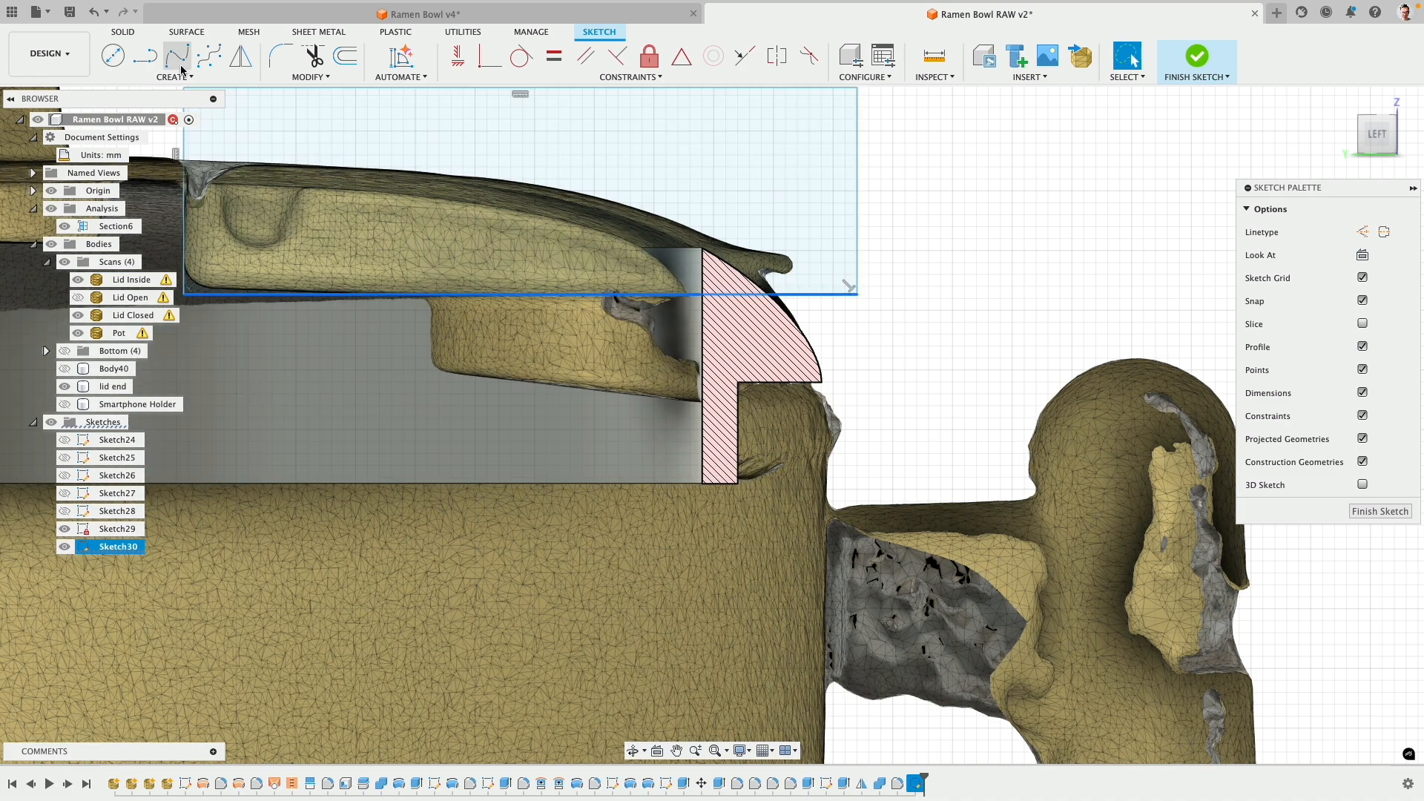
pyautogui.click(145, 55)
pyautogui.scroll(4, 568, 338)
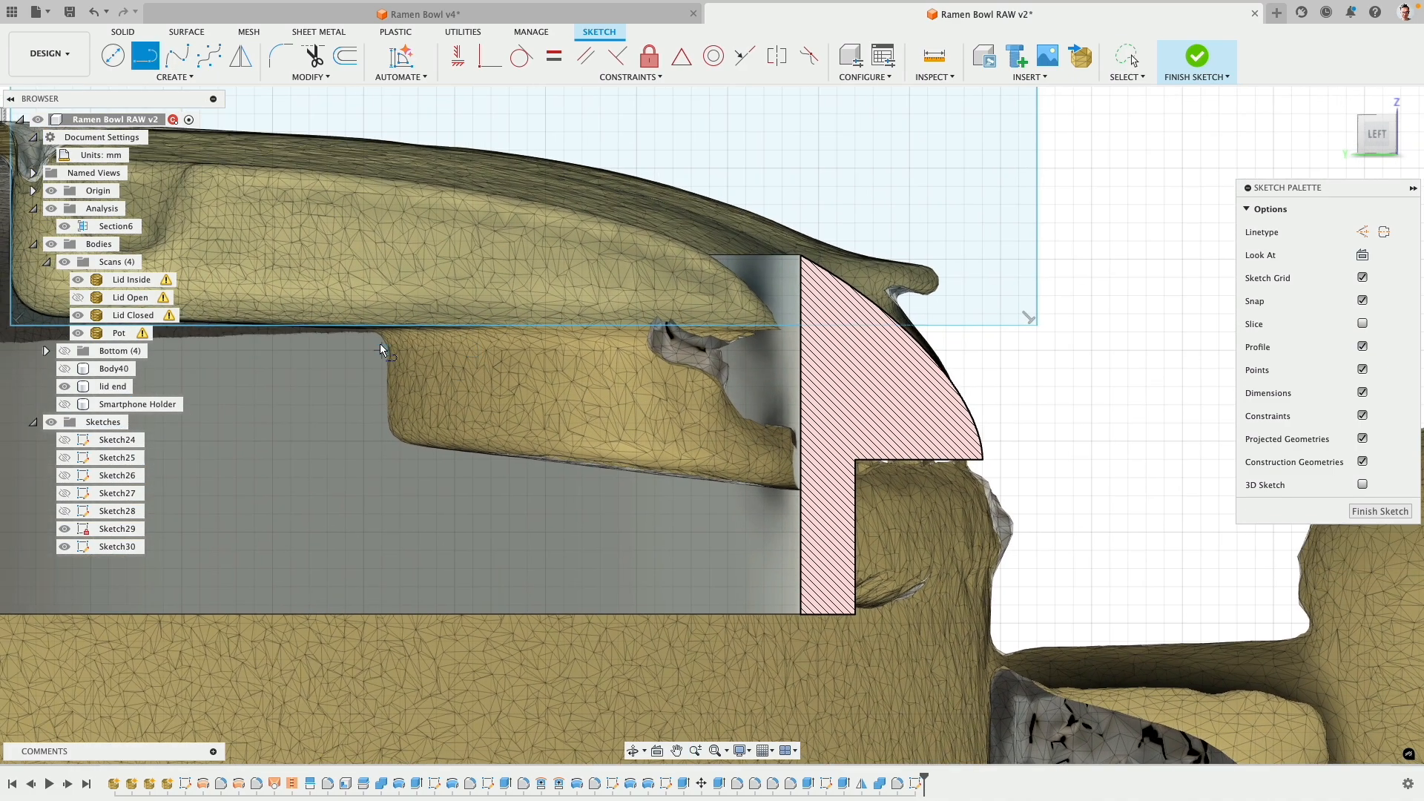
pyautogui.click(388, 327)
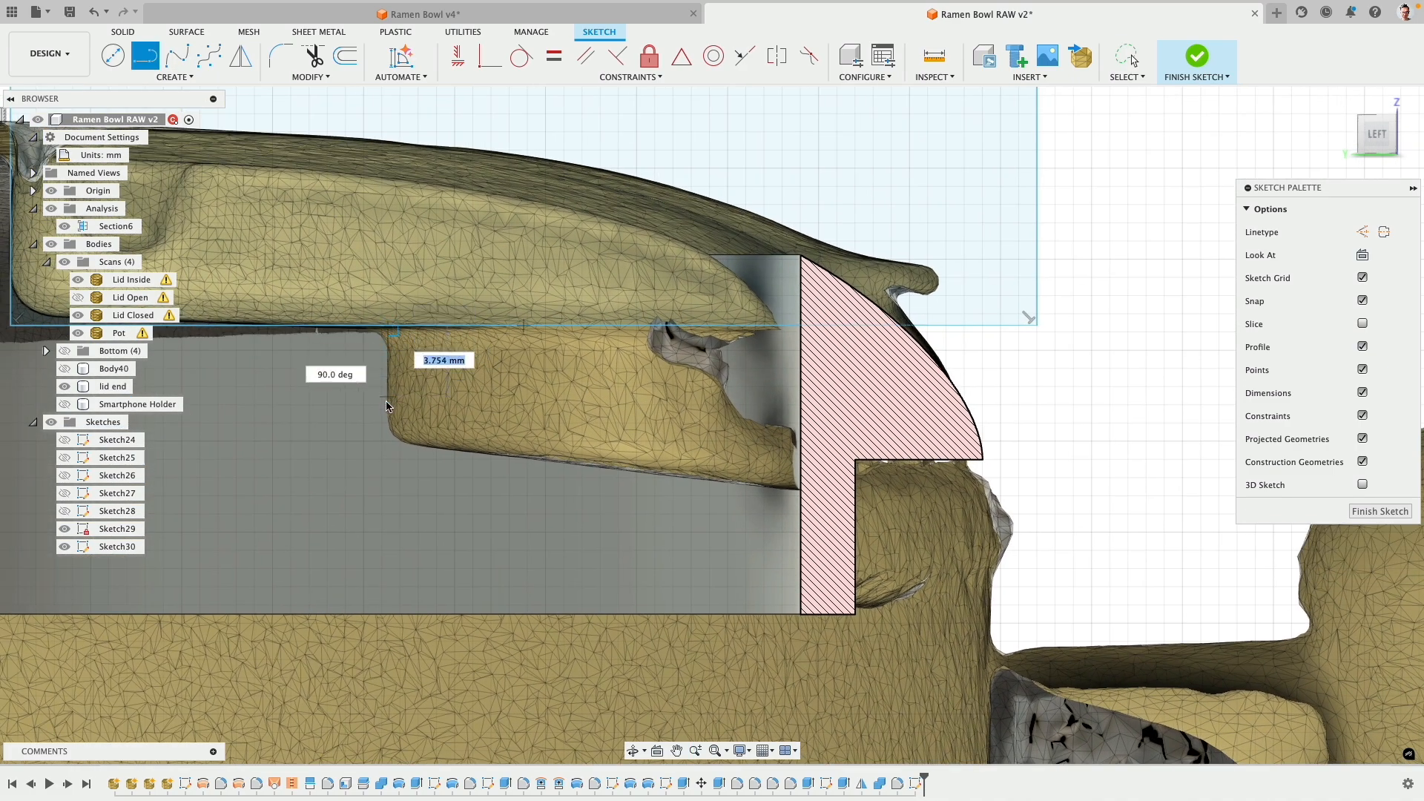
pyautogui.click(388, 442)
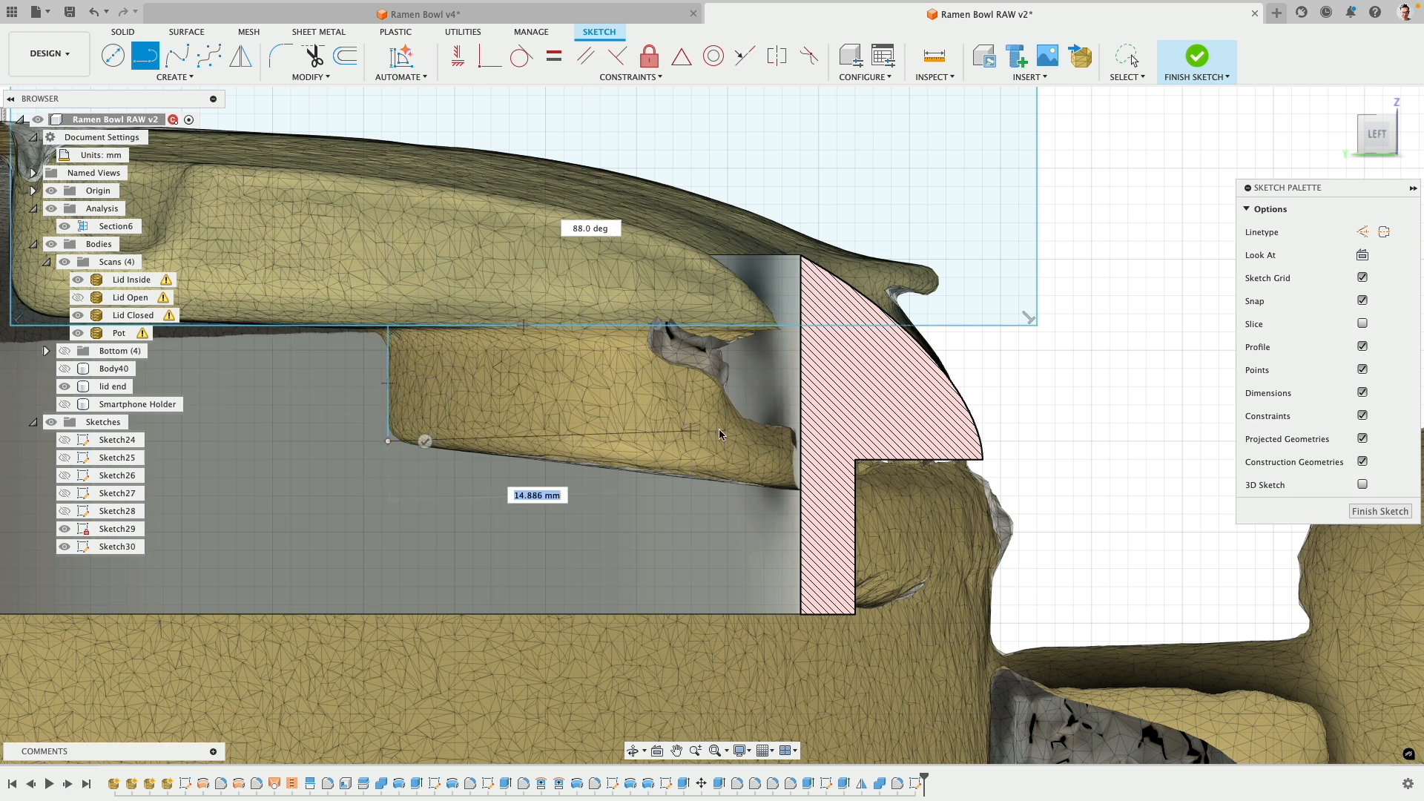
pyautogui.click(783, 441)
pyautogui.press('Escape')
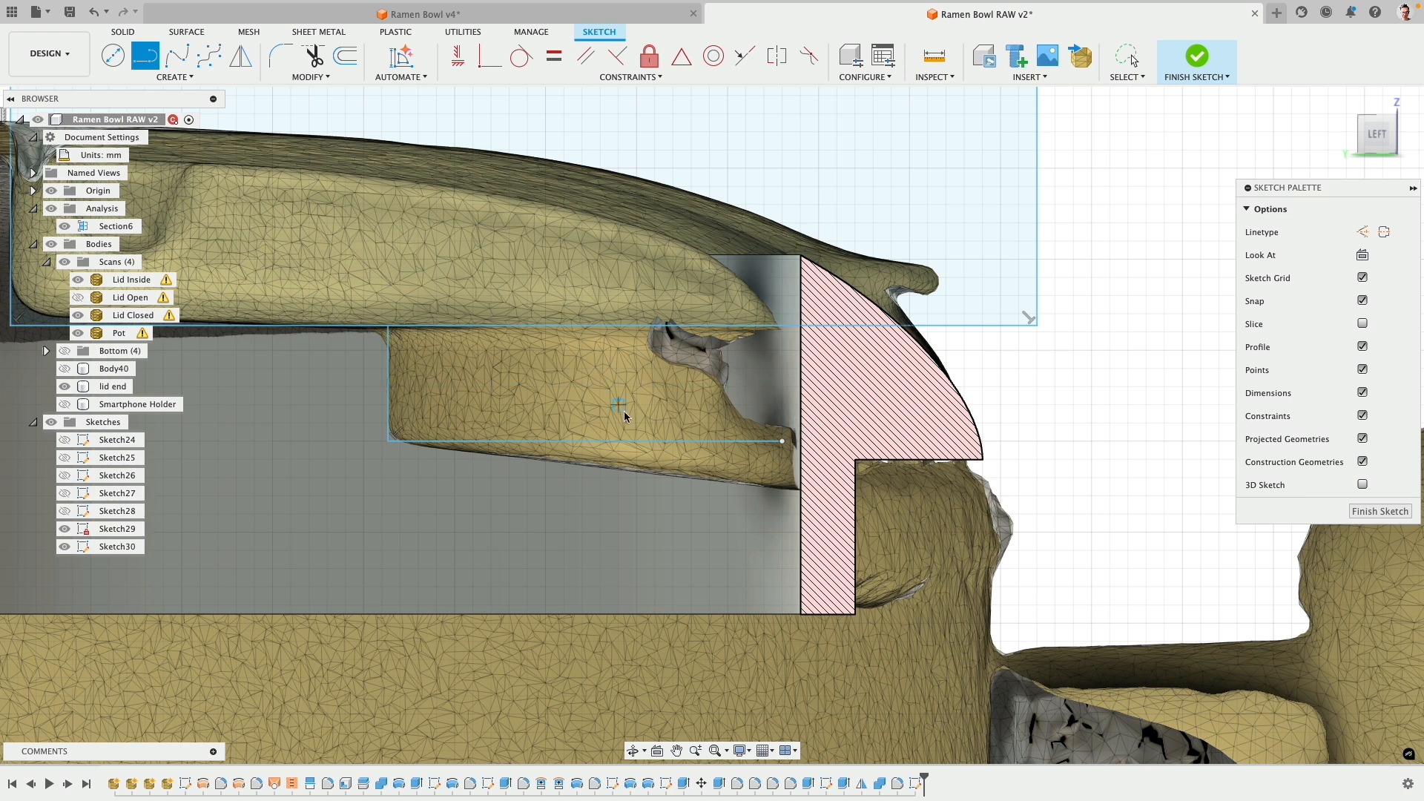
# - Draw a vertical line from the middle of the lower horizontal line up to the large rectangle's lower edge
pyautogui.click(578, 441)
pyautogui.press('Escape')
pyautogui.press('Escape')
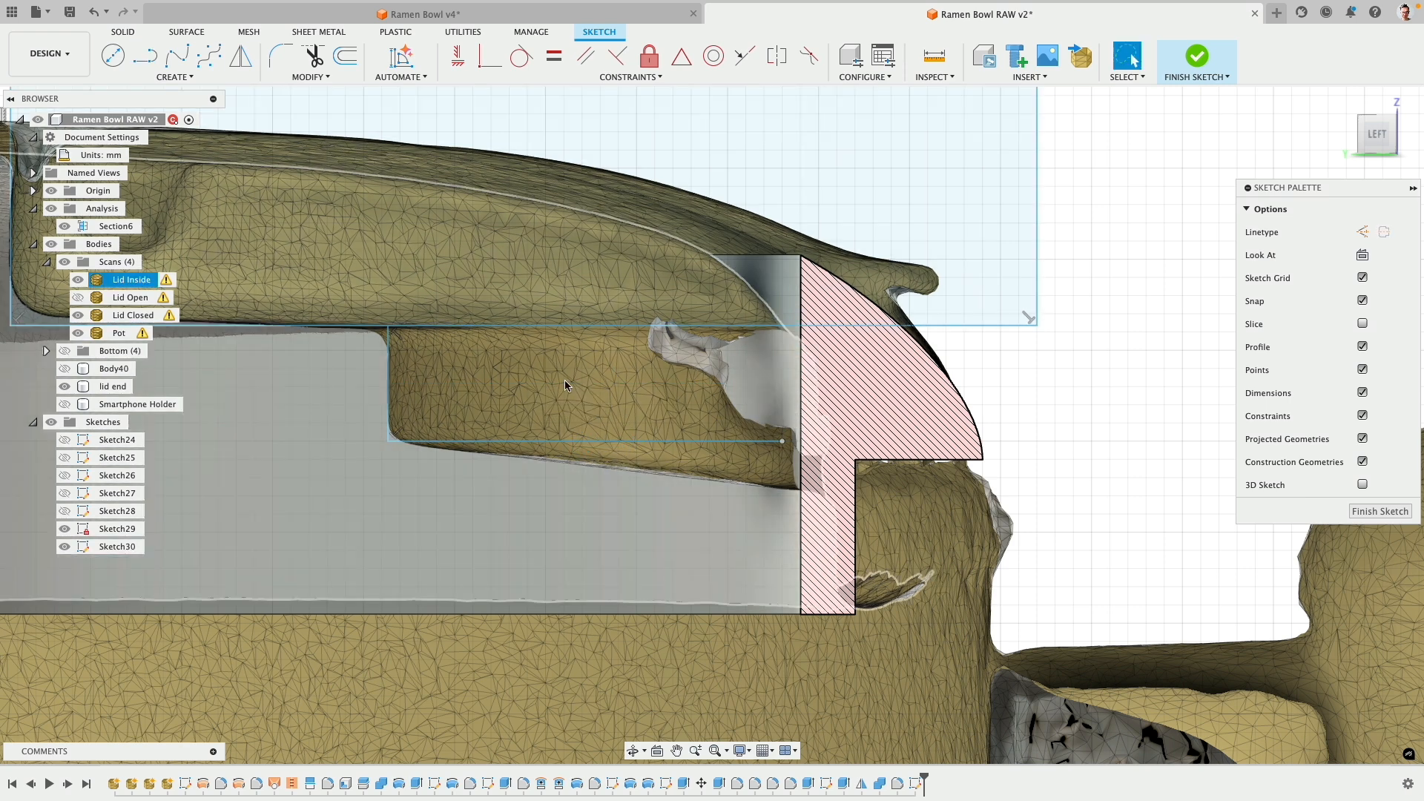
pyautogui.press('l')
pyautogui.click(586, 441)
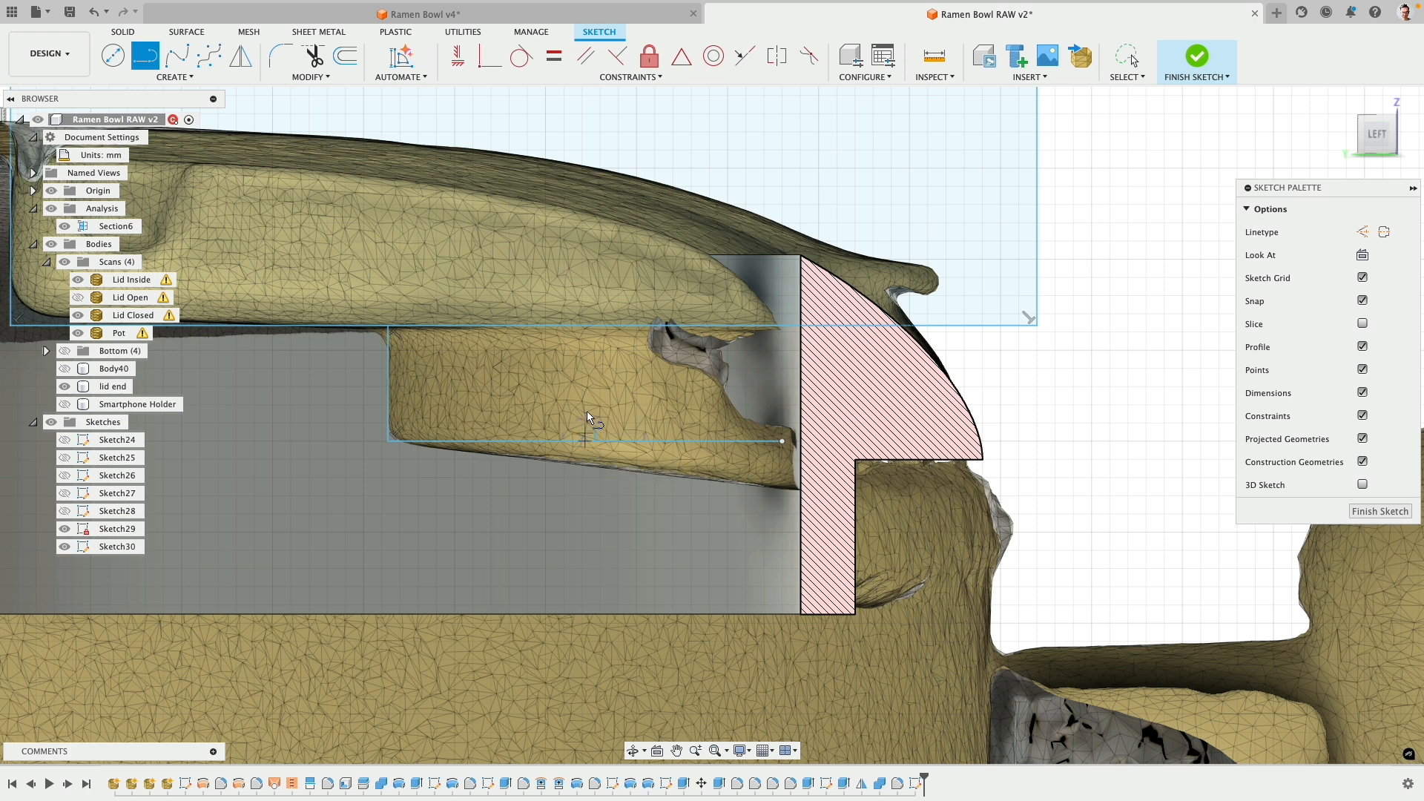
pyautogui.click(585, 327)
# - Intersect the lid end's cylindrical inner face with the sketch plane as a linked reference line
pyautogui.click(175, 77)
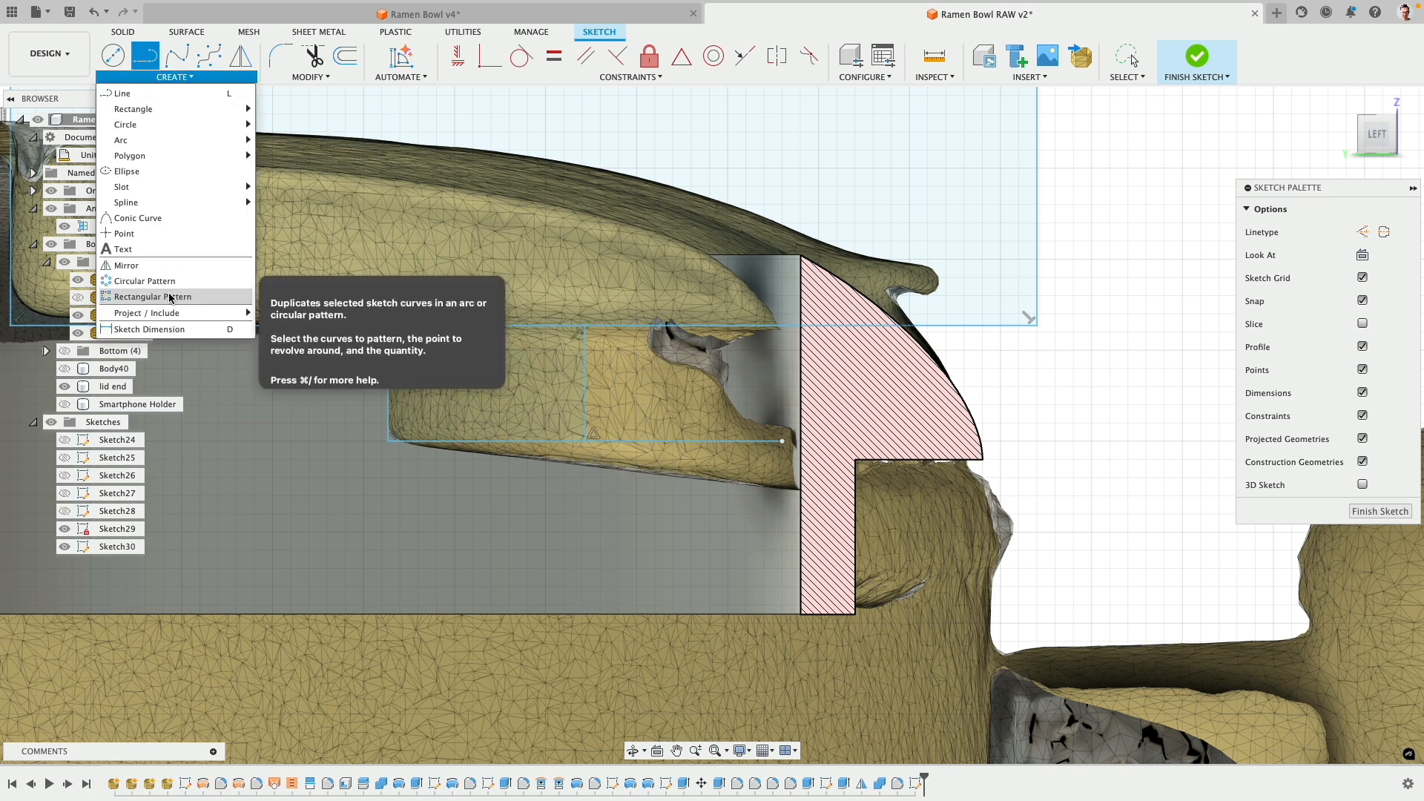
pyautogui.moveTo(171, 315)
pyautogui.click(286, 312)
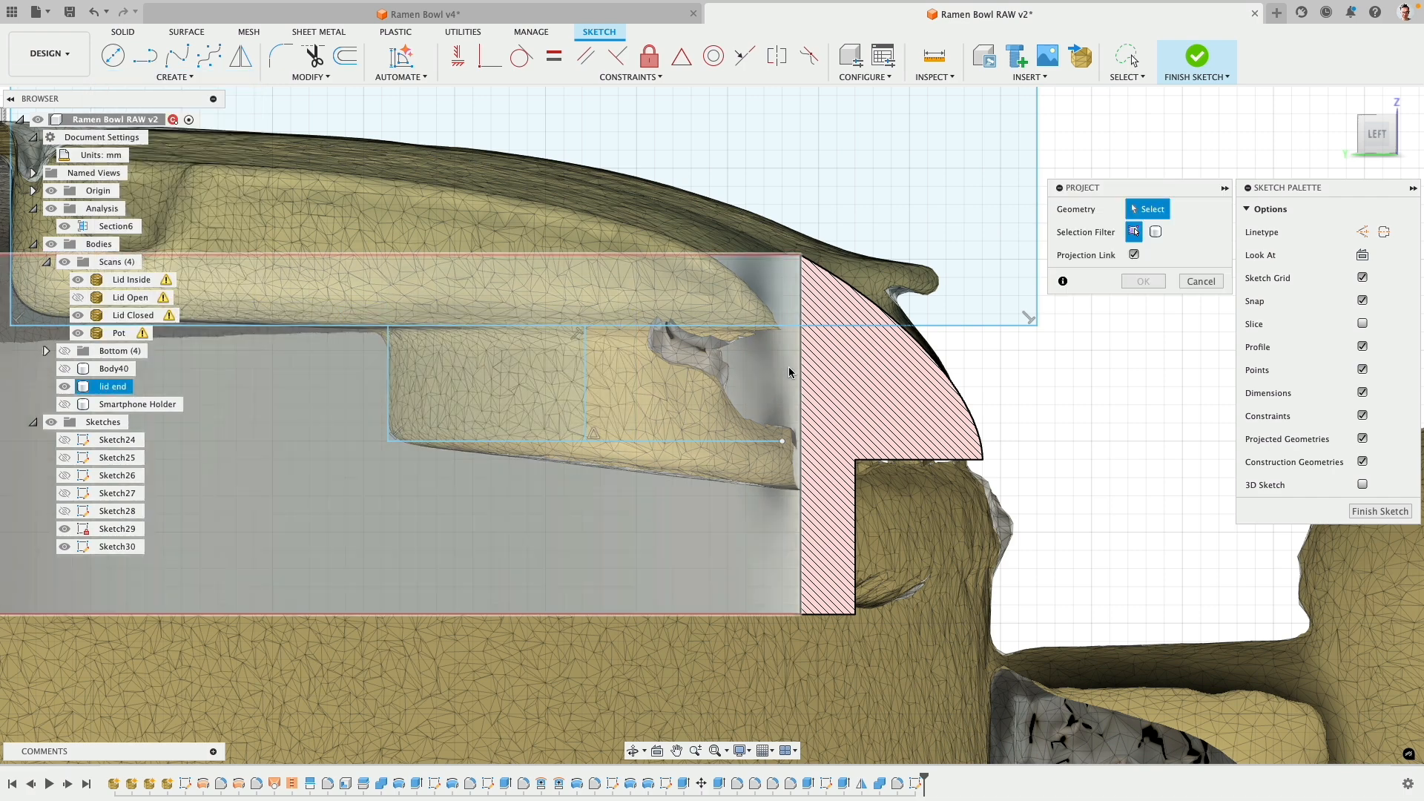
pyautogui.keyDown('shift'); pyautogui.moveTo(763, 351); pyautogui.dragTo(884, 389, button='middle'); pyautogui.keyUp('shift')
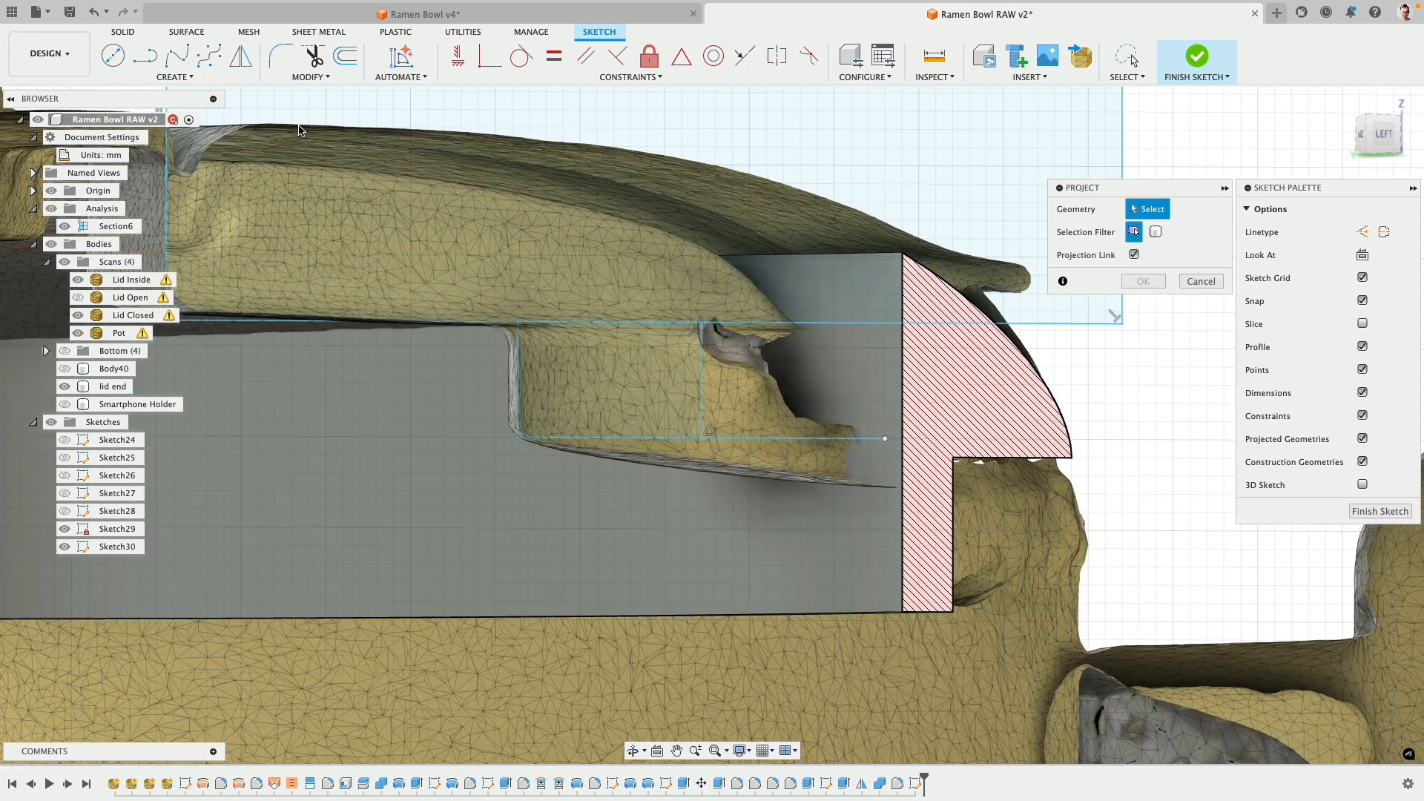
pyautogui.click(162, 78)
pyautogui.moveTo(185, 313)
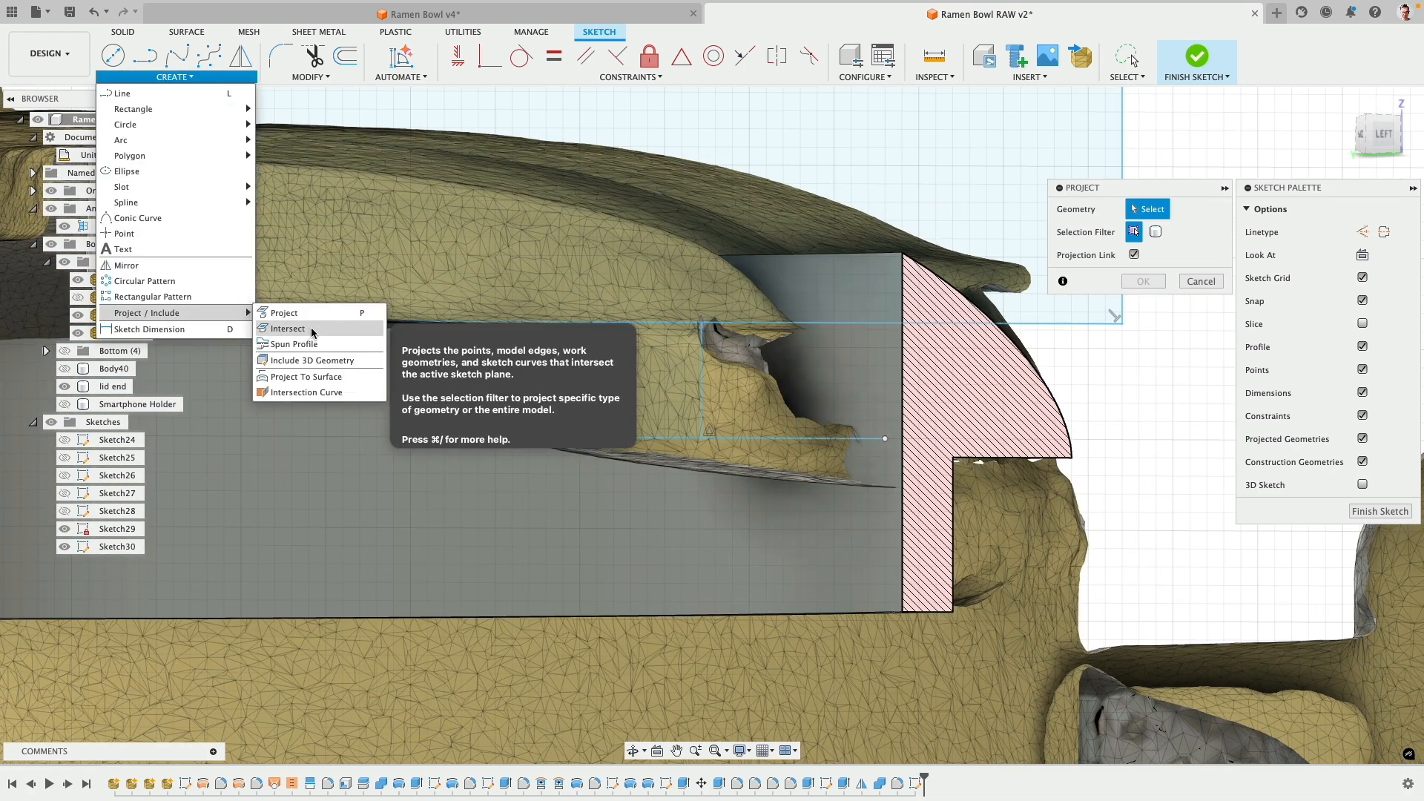
pyautogui.click(316, 328)
pyautogui.click(873, 373)
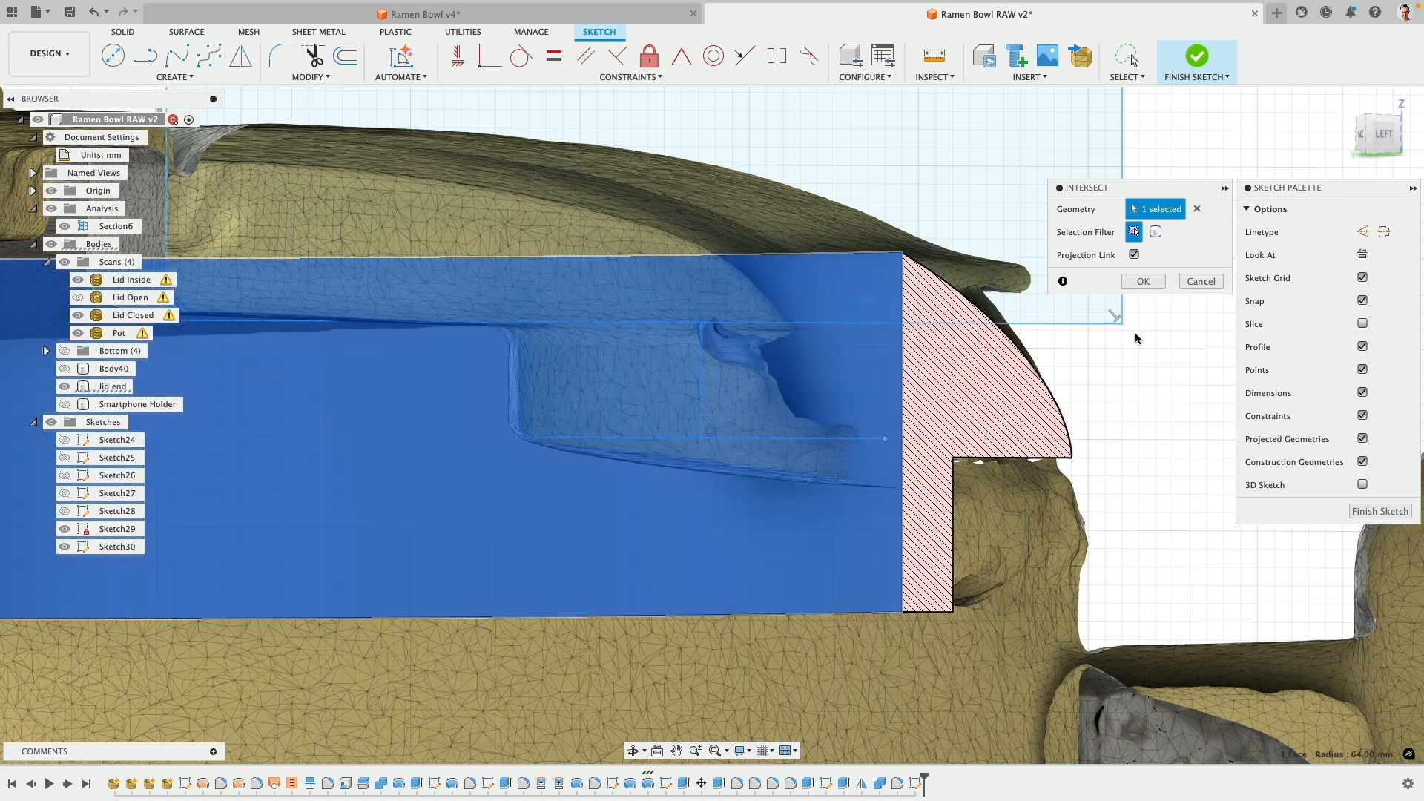
pyautogui.click(1143, 282)
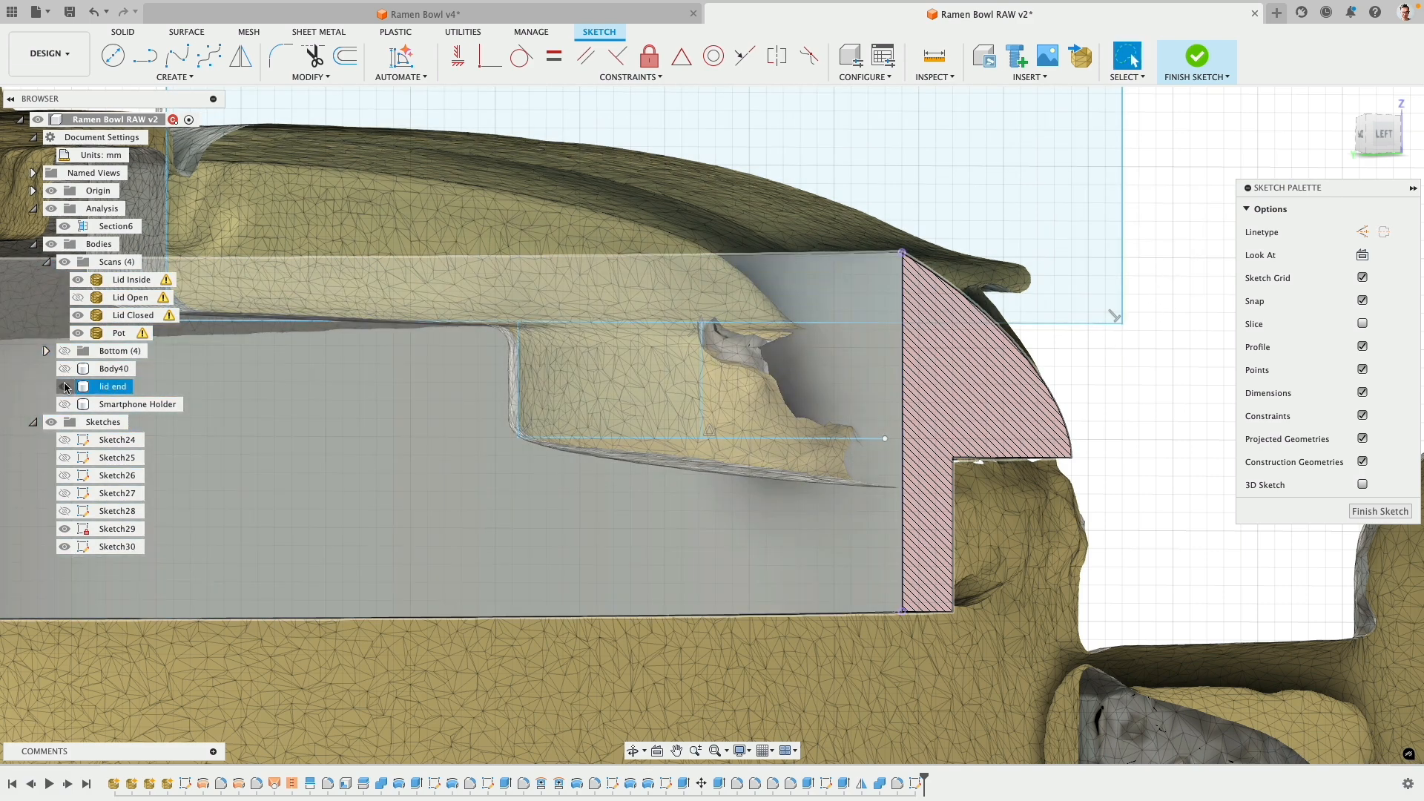
# - Hide the lid end body and attach the lower horizontal line's free endpoint to the intersected reference line
pyautogui.click(66, 386)
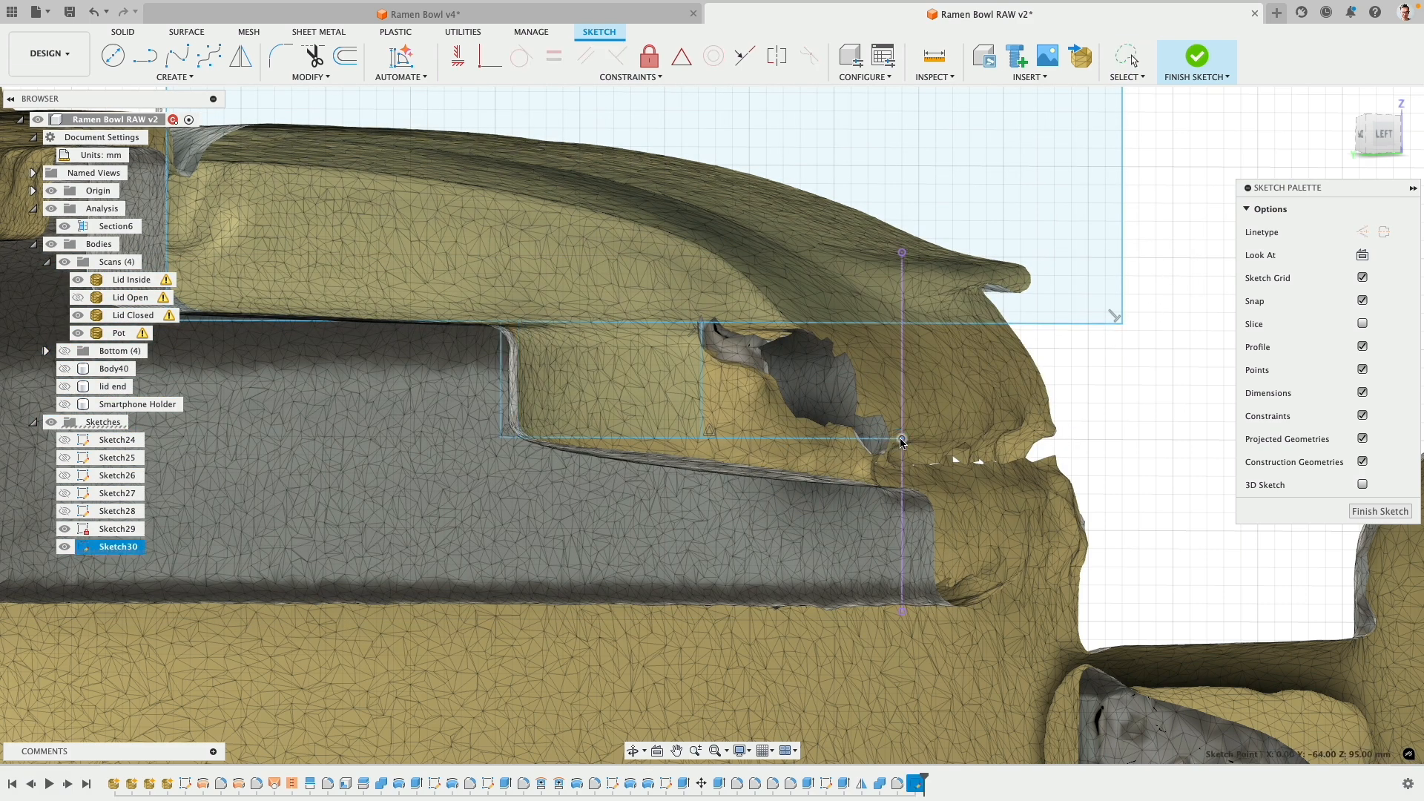
pyautogui.click(902, 439)
pyautogui.press('Escape')
# - Look at the sketch from the left and shift the lower outline's inner vertical line to match the scanned step's wall
pyautogui.click(1382, 138)
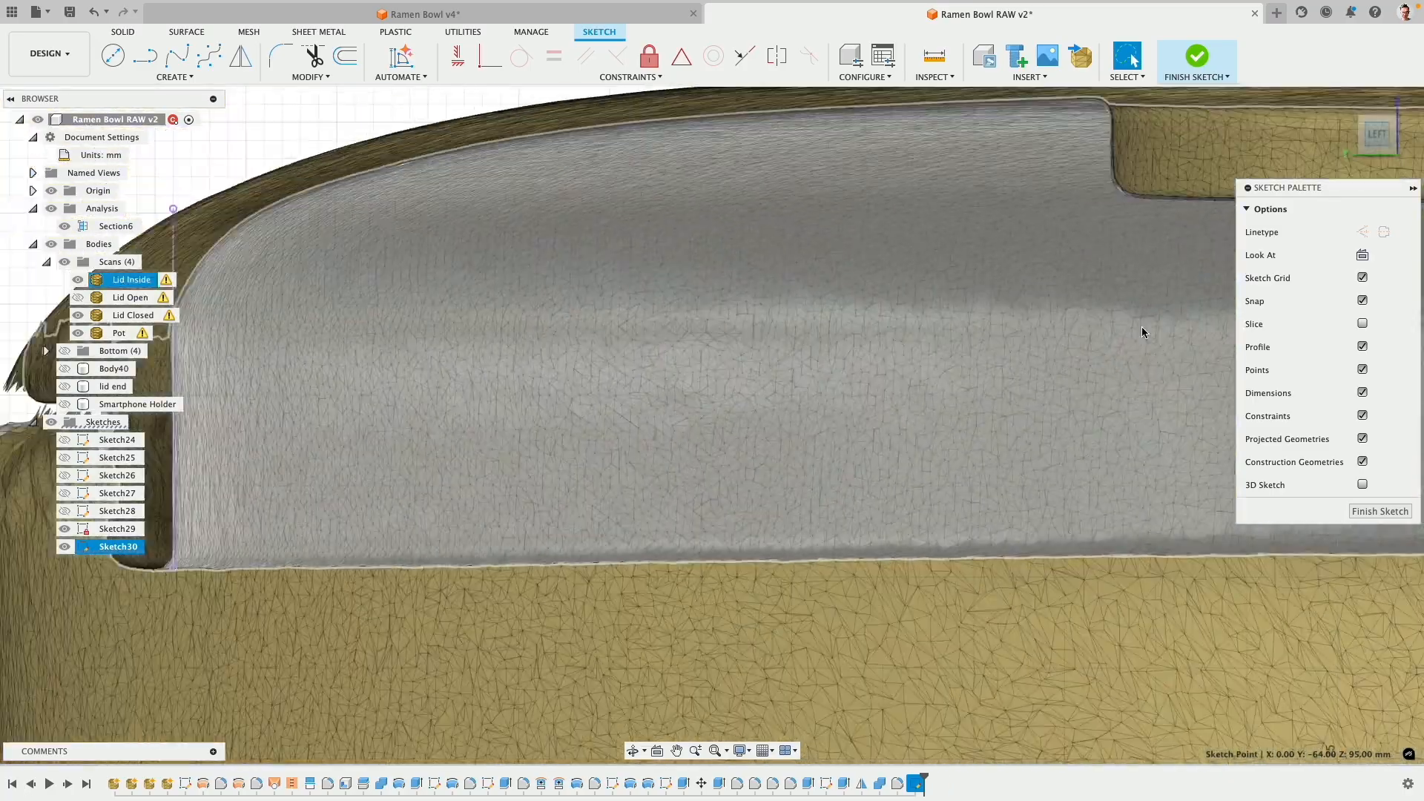
pyautogui.scroll(-5, 1145, 331)
pyautogui.moveTo(1240, 541); pyautogui.dragTo(494, 612, button='middle')
pyautogui.scroll(3, 712, 330)
pyautogui.moveTo(712, 330)
pyautogui.mouseDown(button='middle')
pyautogui.moveTo(605, 341)
pyautogui.moveTo(263, 324)
pyautogui.mouseUp(button='middle')
pyautogui.scroll(4, 473, 439)
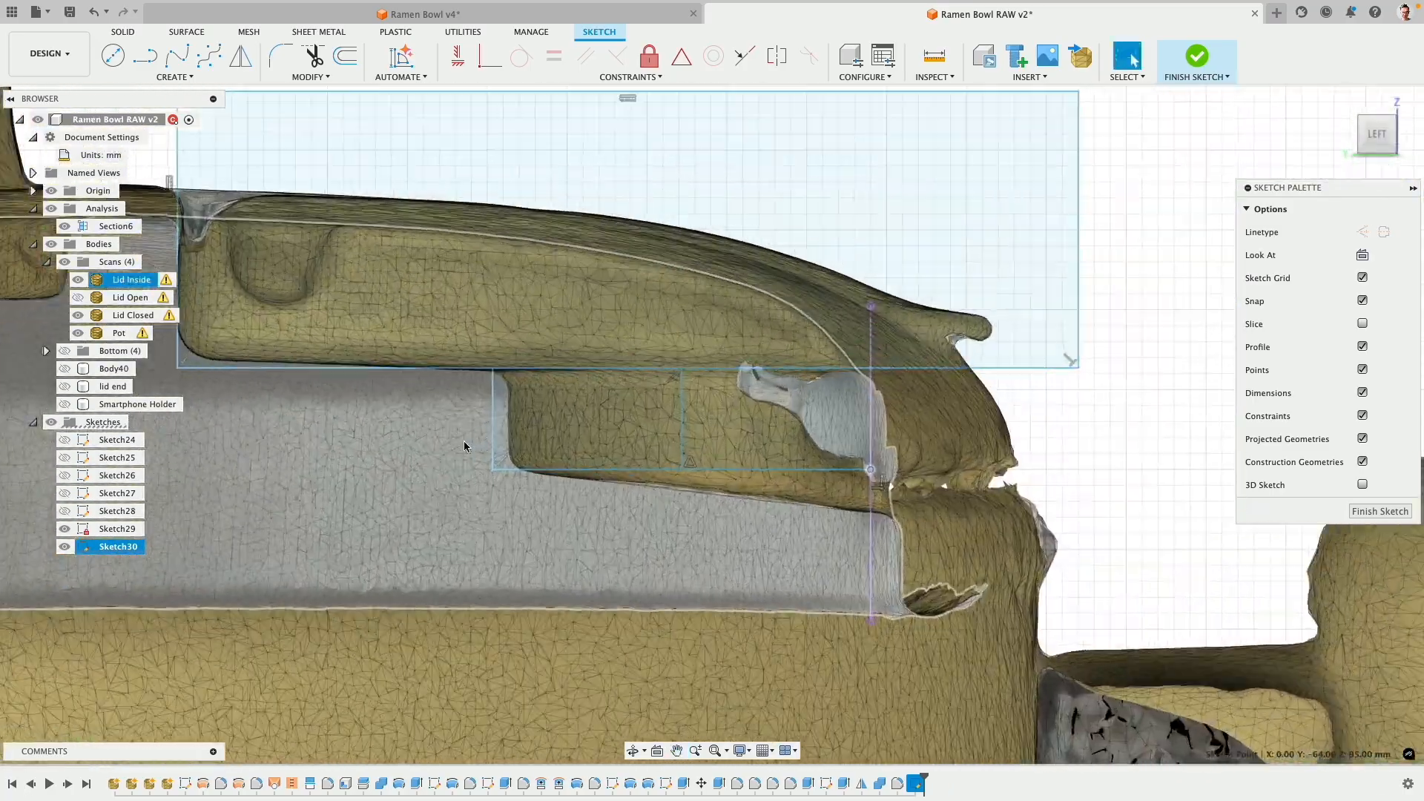
pyautogui.moveTo(497, 415)
pyautogui.mouseDown()
pyautogui.moveTo(722, 417)
pyautogui.moveTo(483, 417)
pyautogui.moveTo(563, 417)
pyautogui.moveTo(517, 417)
pyautogui.mouseUp()
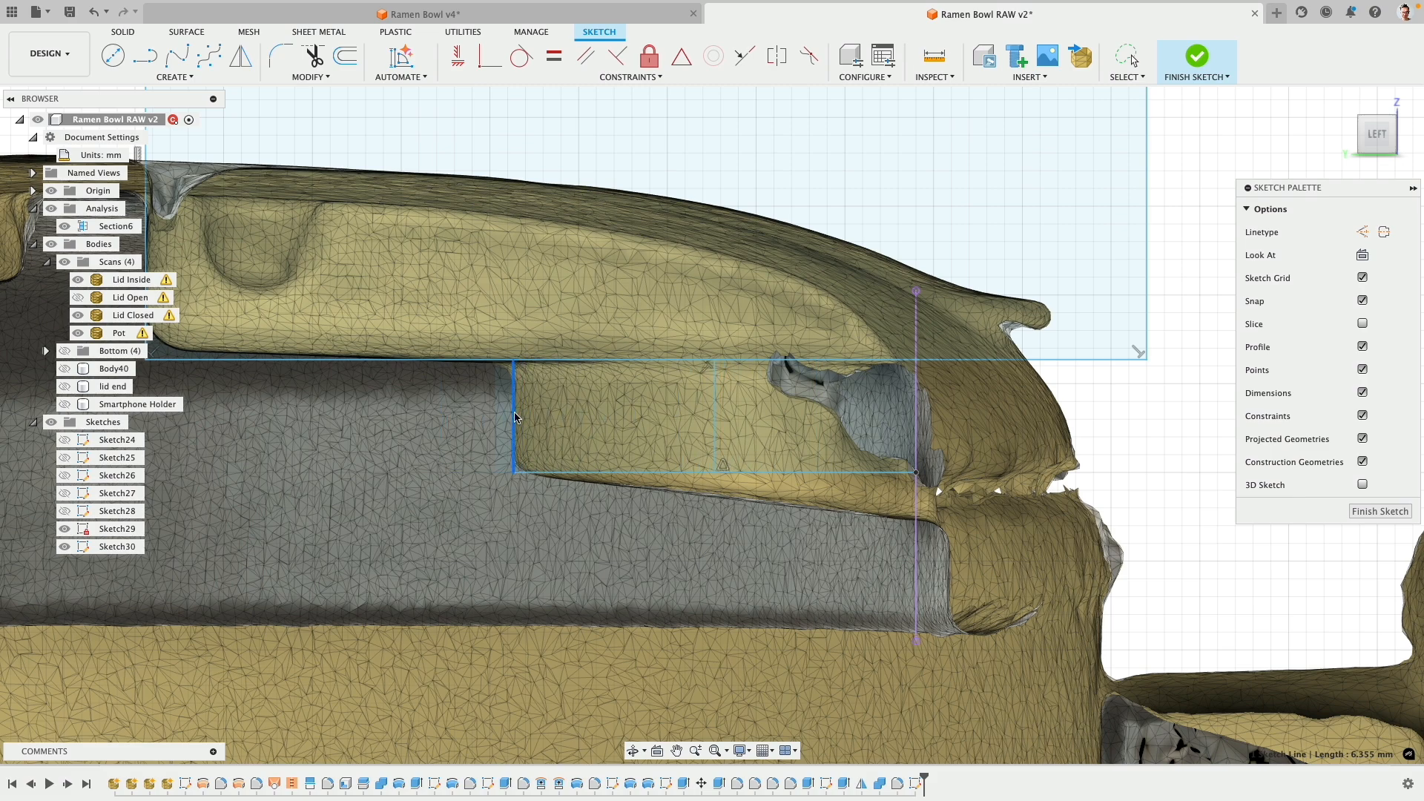
# - Extrude the large upper rectangle symmetrically by 13 mm as a new body, with the Section6 analysis hidden
pyautogui.scroll(-3, 517, 417)
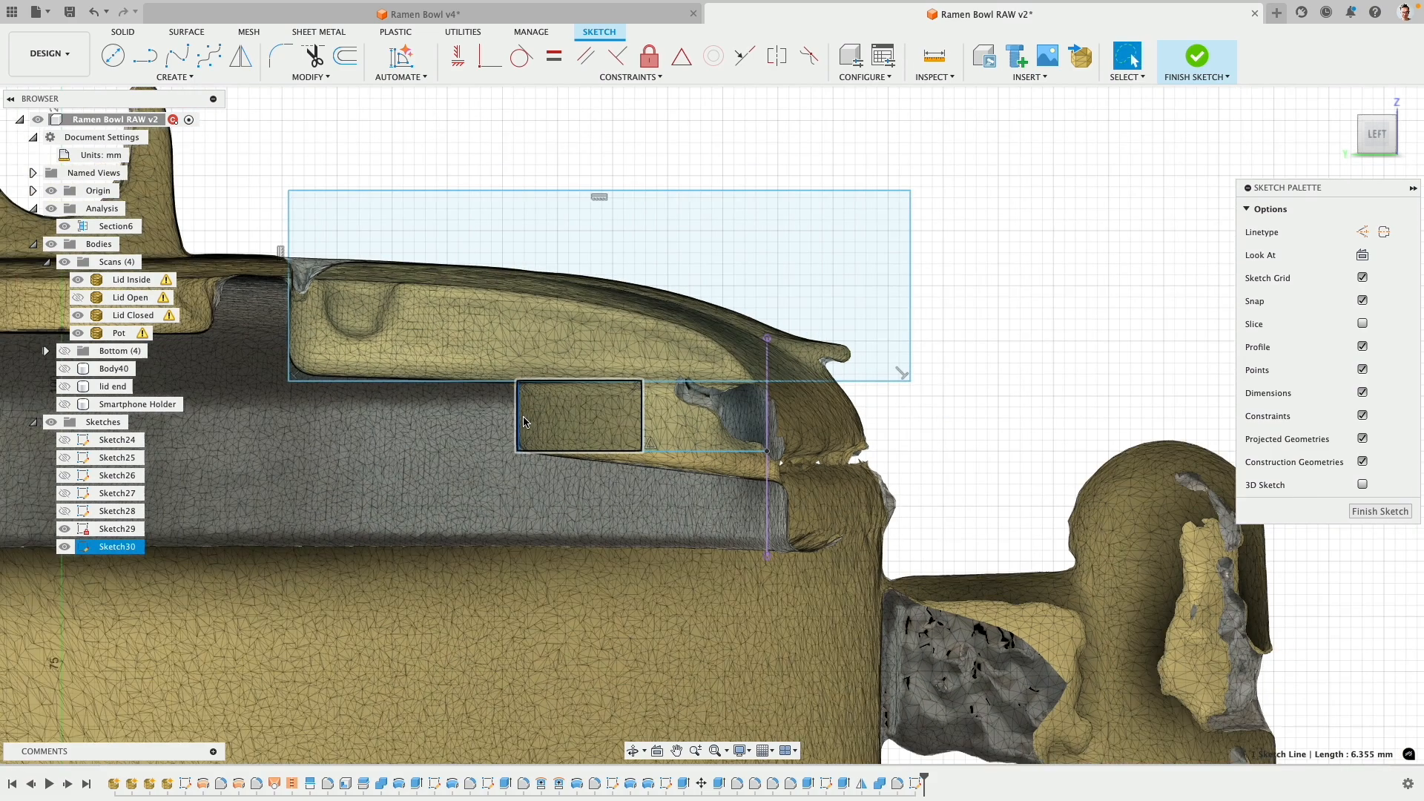
pyautogui.keyDown('shift'); pyautogui.moveTo(517, 417); pyautogui.dragTo(591, 349, button='middle'); pyautogui.keyUp('shift')
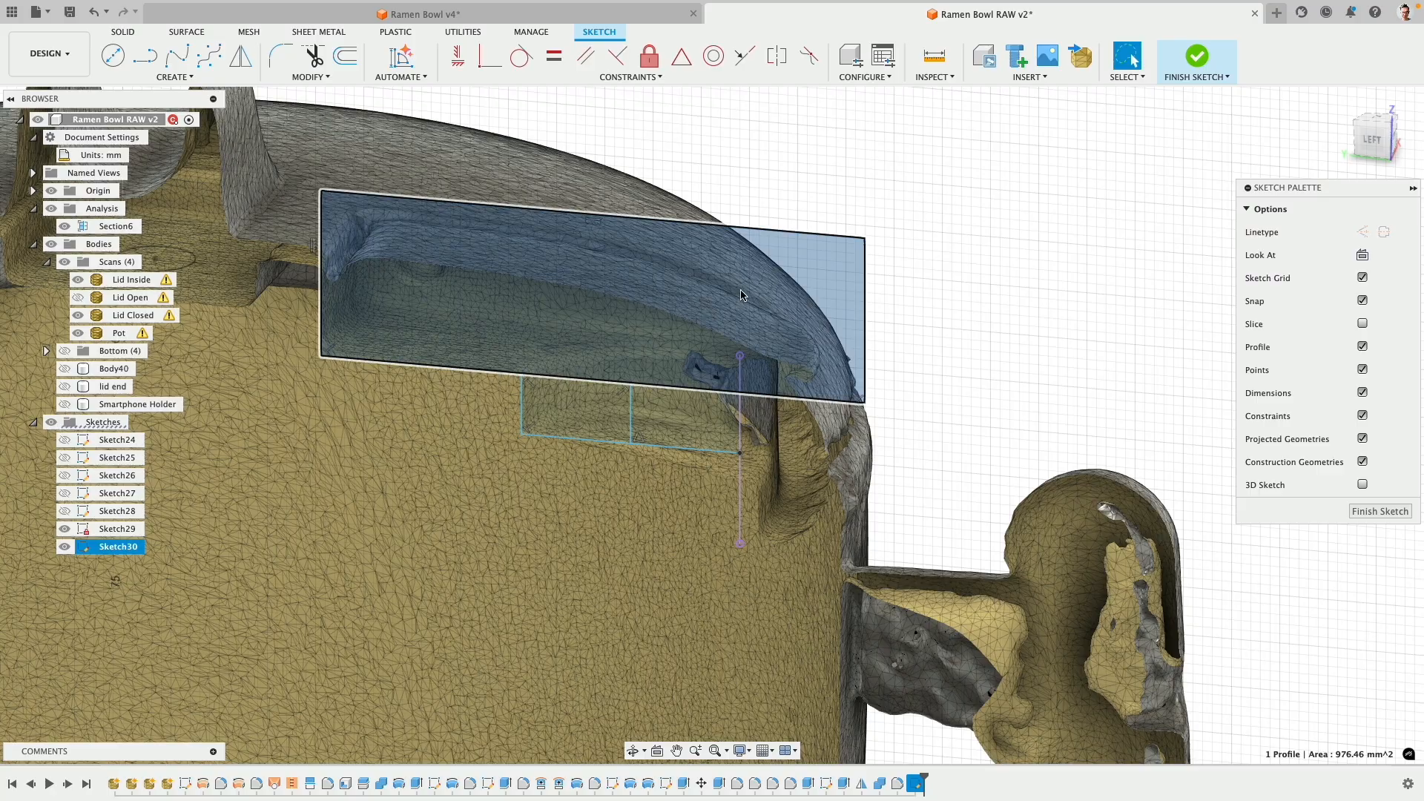
pyautogui.moveTo(570, 331)
pyautogui.keyDown('shift'); pyautogui.mouseDown(button='middle')
pyautogui.moveTo(667, 282)
pyautogui.moveTo(317, 100)
pyautogui.mouseUp(button='middle'); pyautogui.keyUp('shift')
pyautogui.click(123, 32)
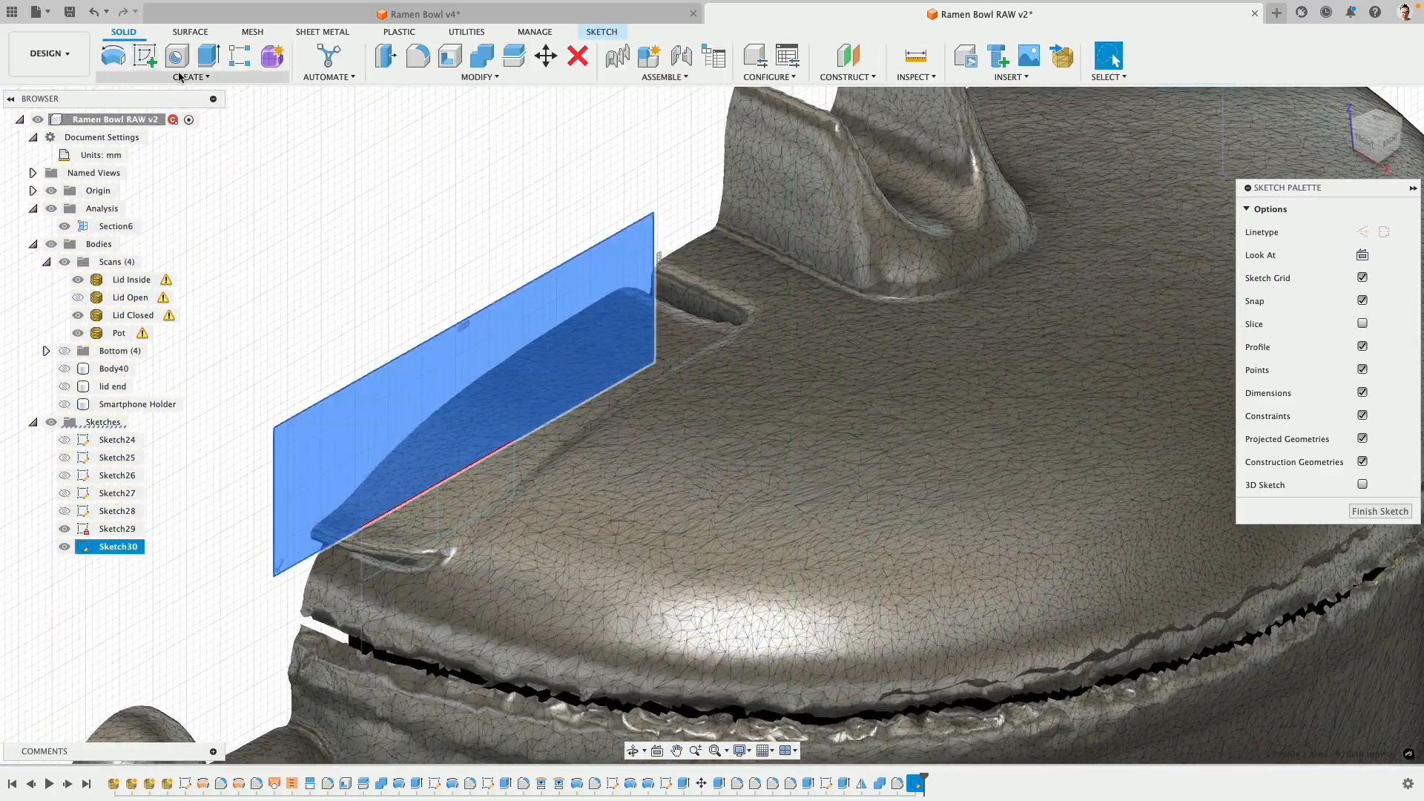
pyautogui.click(208, 56)
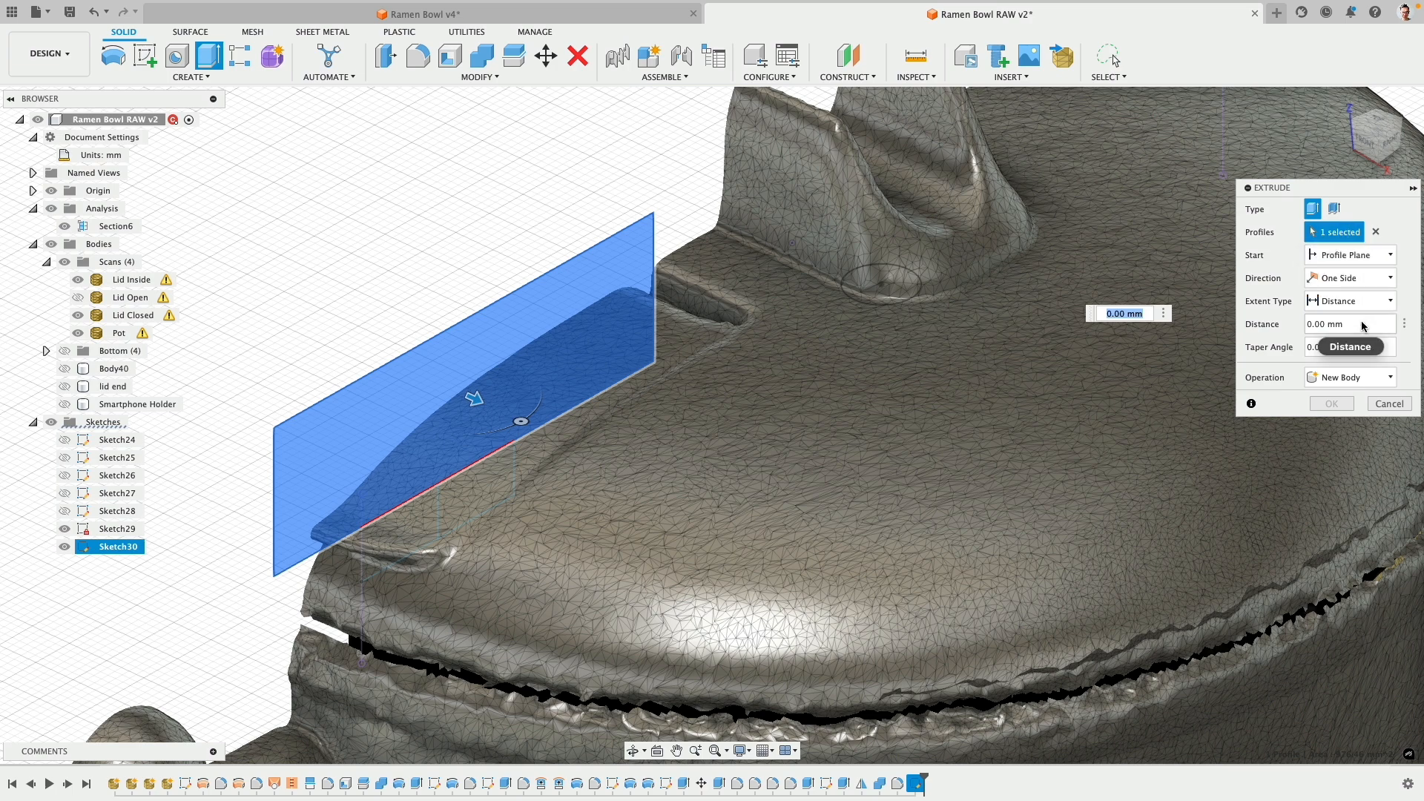
pyautogui.click(1350, 278)
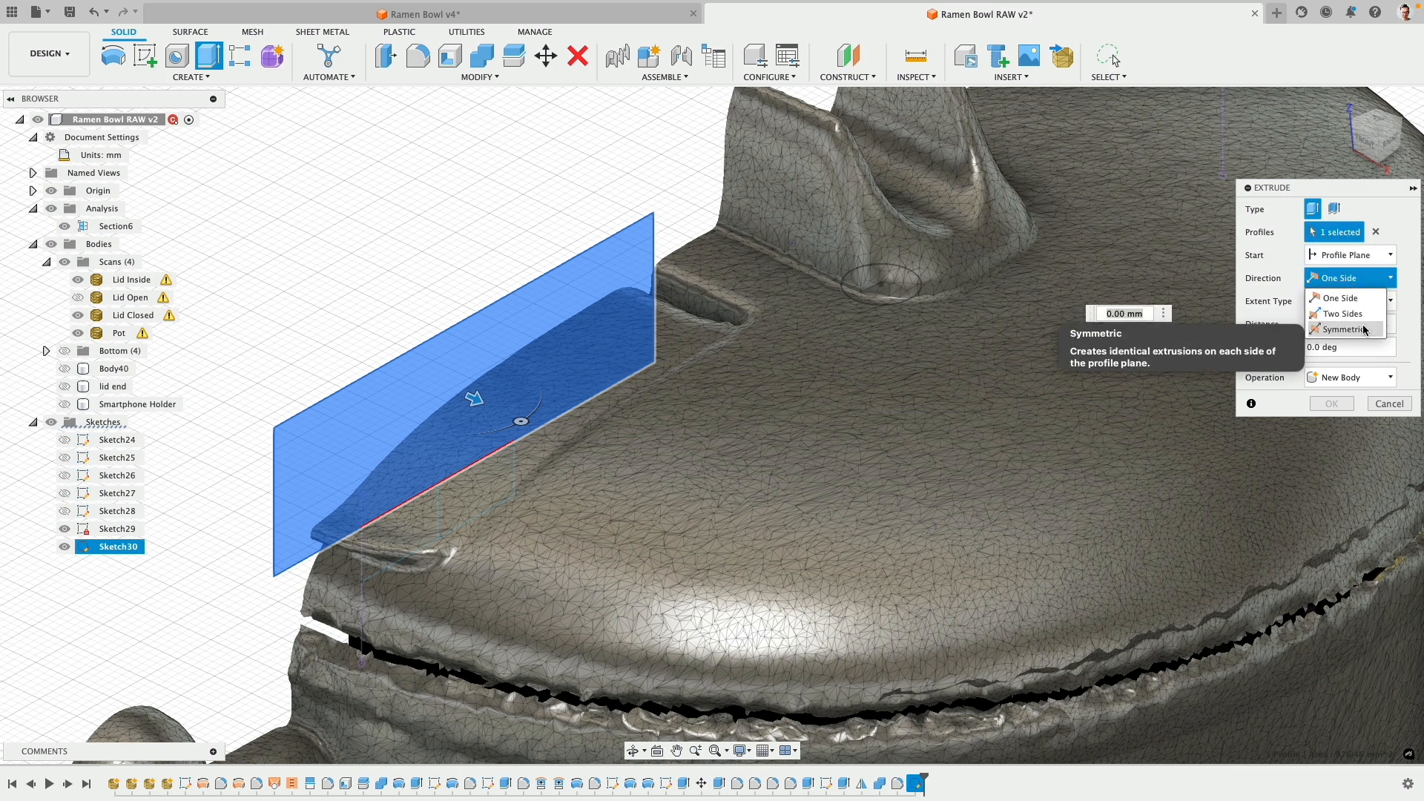
pyautogui.click(1347, 317)
pyautogui.moveTo(459, 401); pyautogui.dragTo(574, 450)
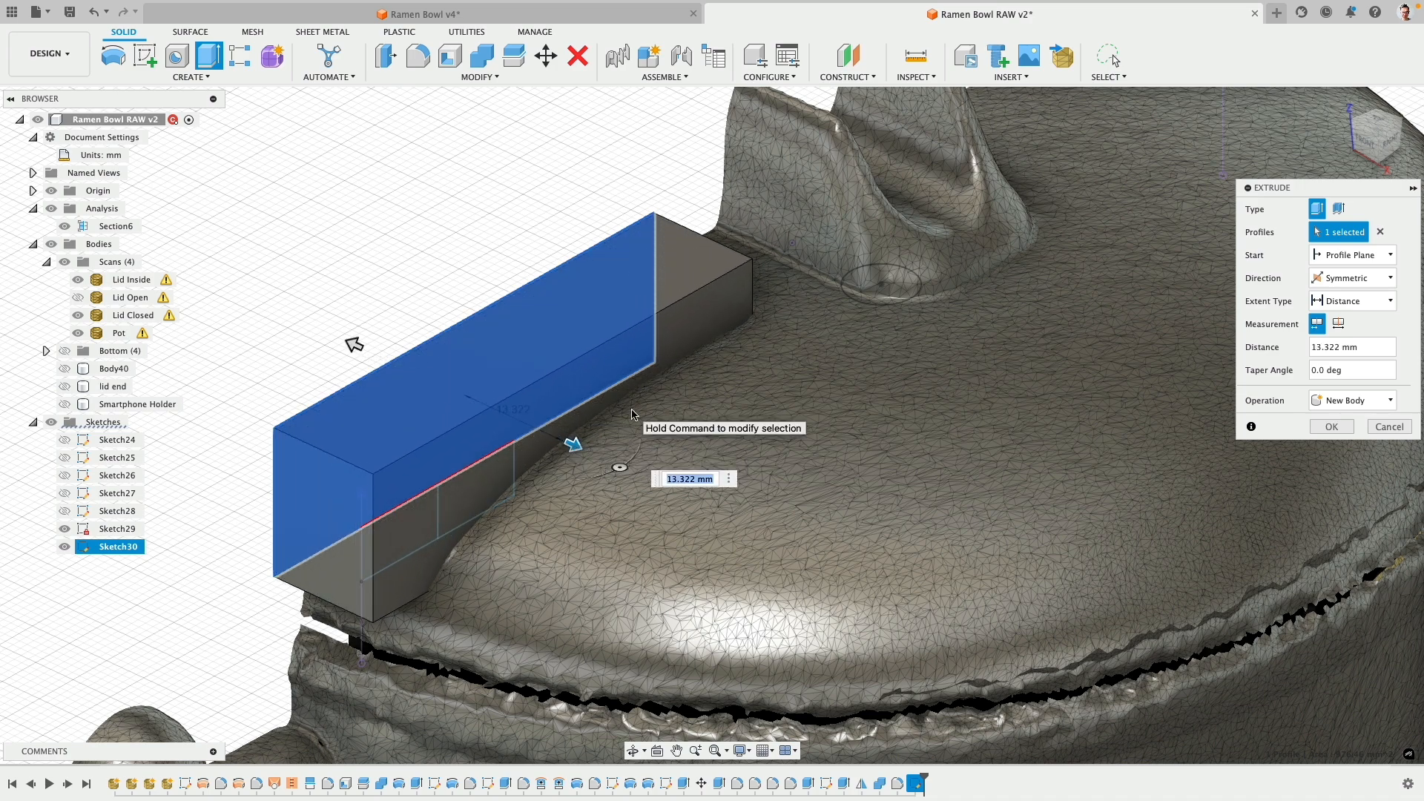
pyautogui.keyDown('shift'); pyautogui.moveTo(543, 327); pyautogui.dragTo(176, 320, button='middle'); pyautogui.keyUp('shift')
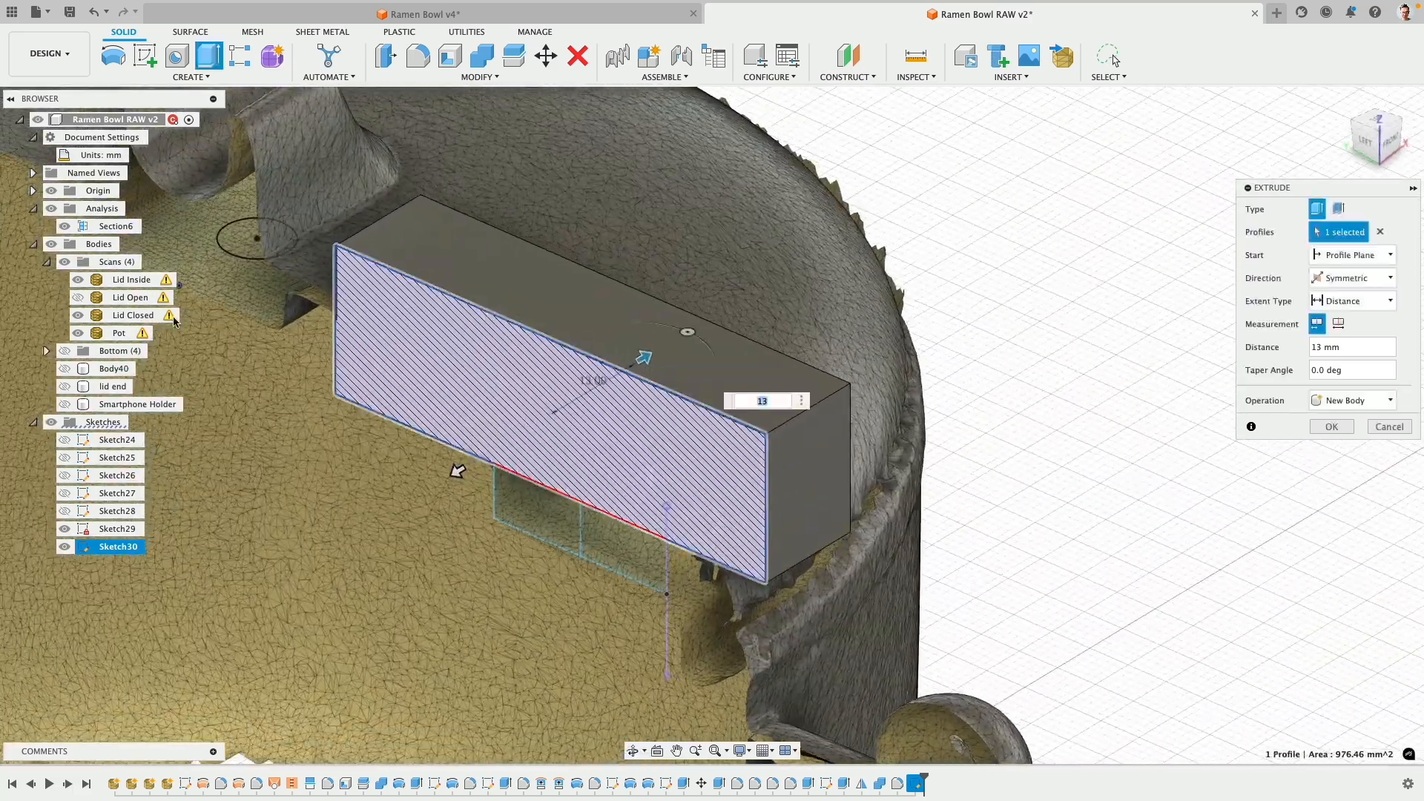
pyautogui.click(66, 227)
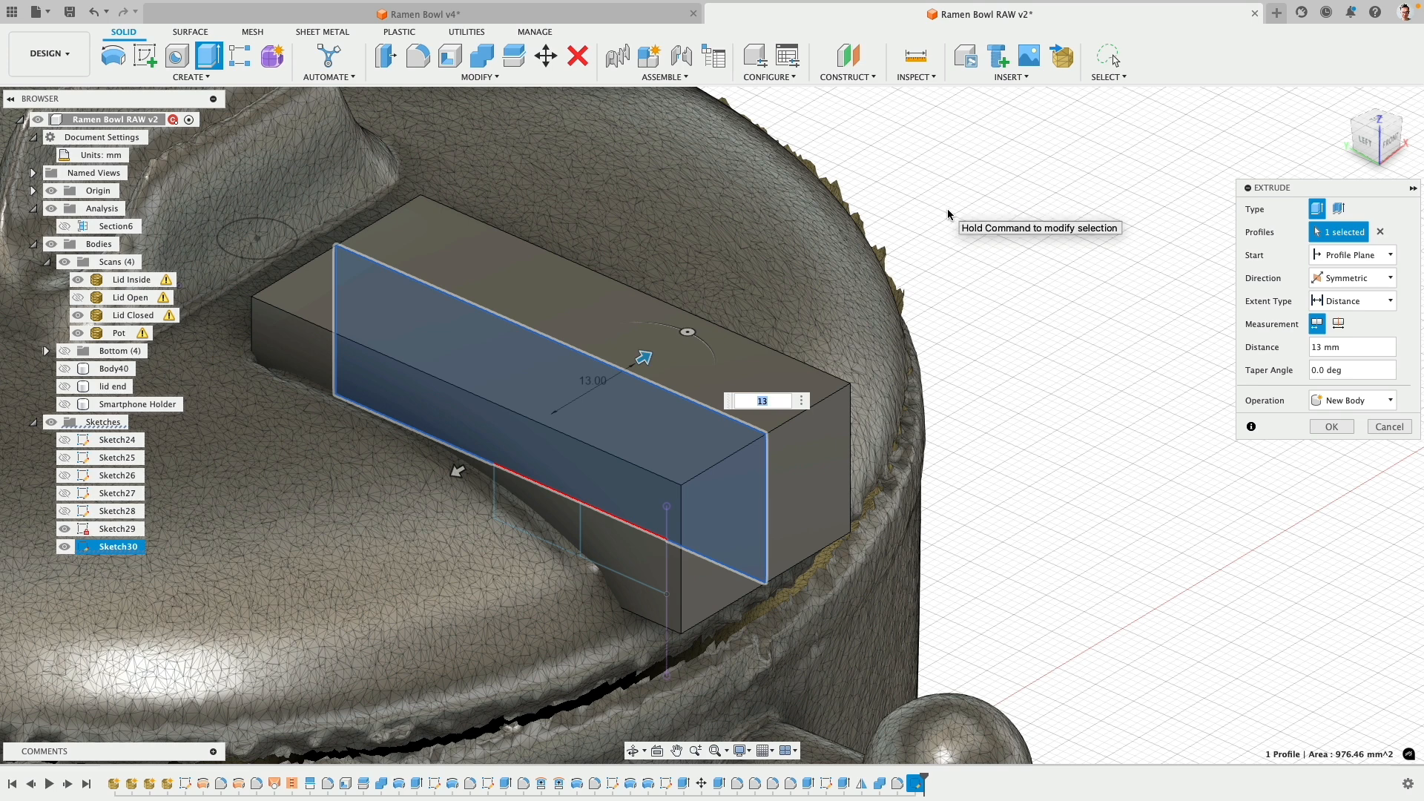
pyautogui.click(1317, 428)
# - Delete the extrusion of the rectangular block over the lid
pyautogui.scroll(-5, 1003, 294)
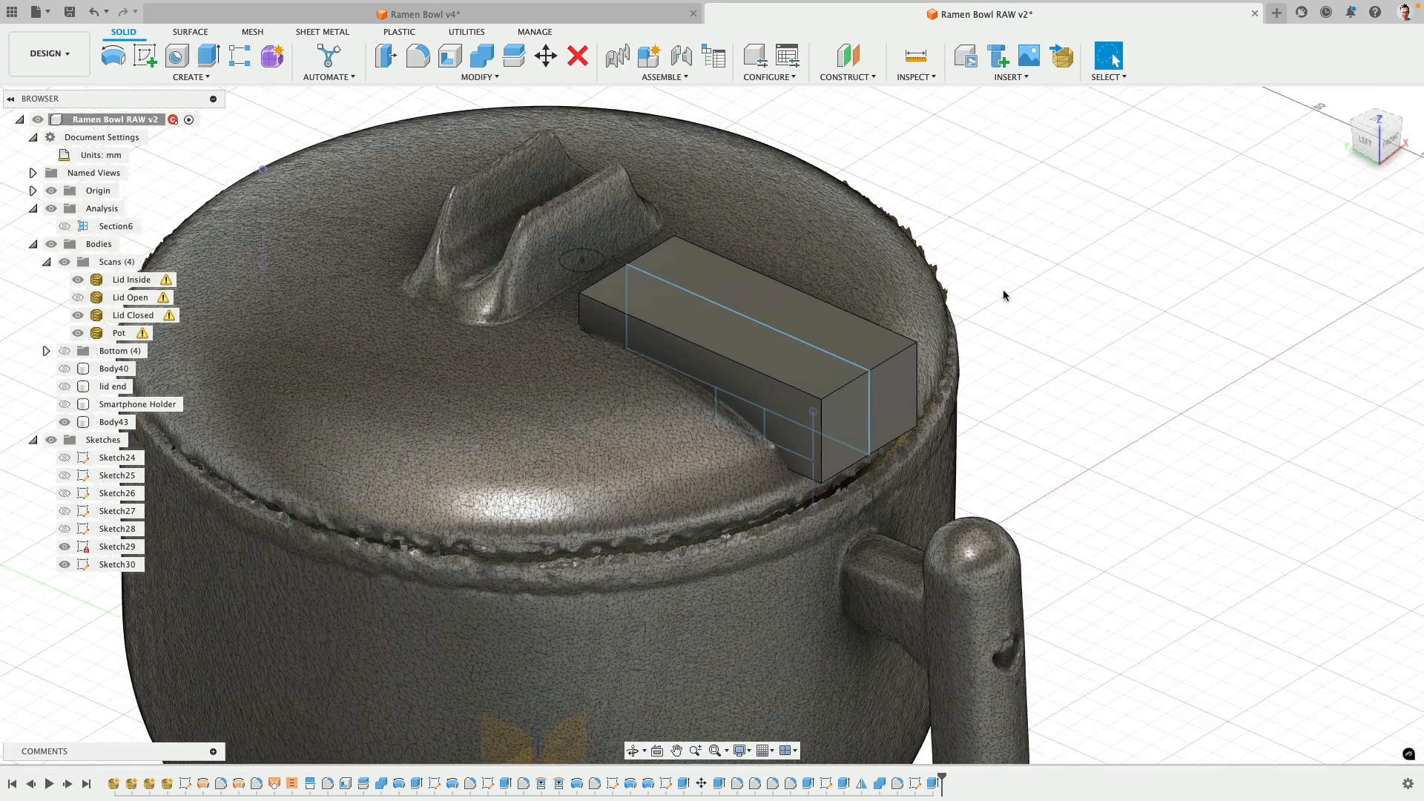
pyautogui.scroll(3, 1003, 296)
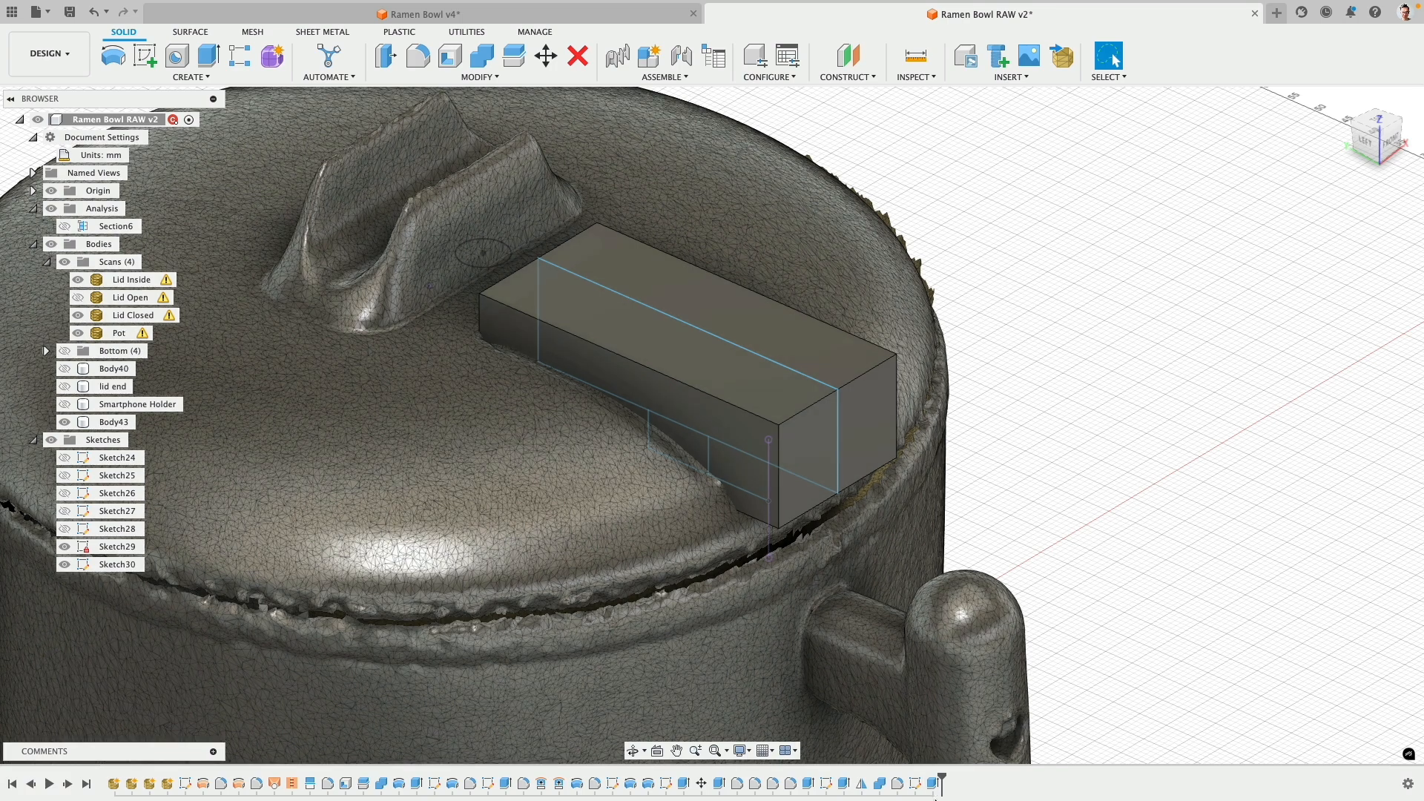
pyautogui.rightClick(933, 783)
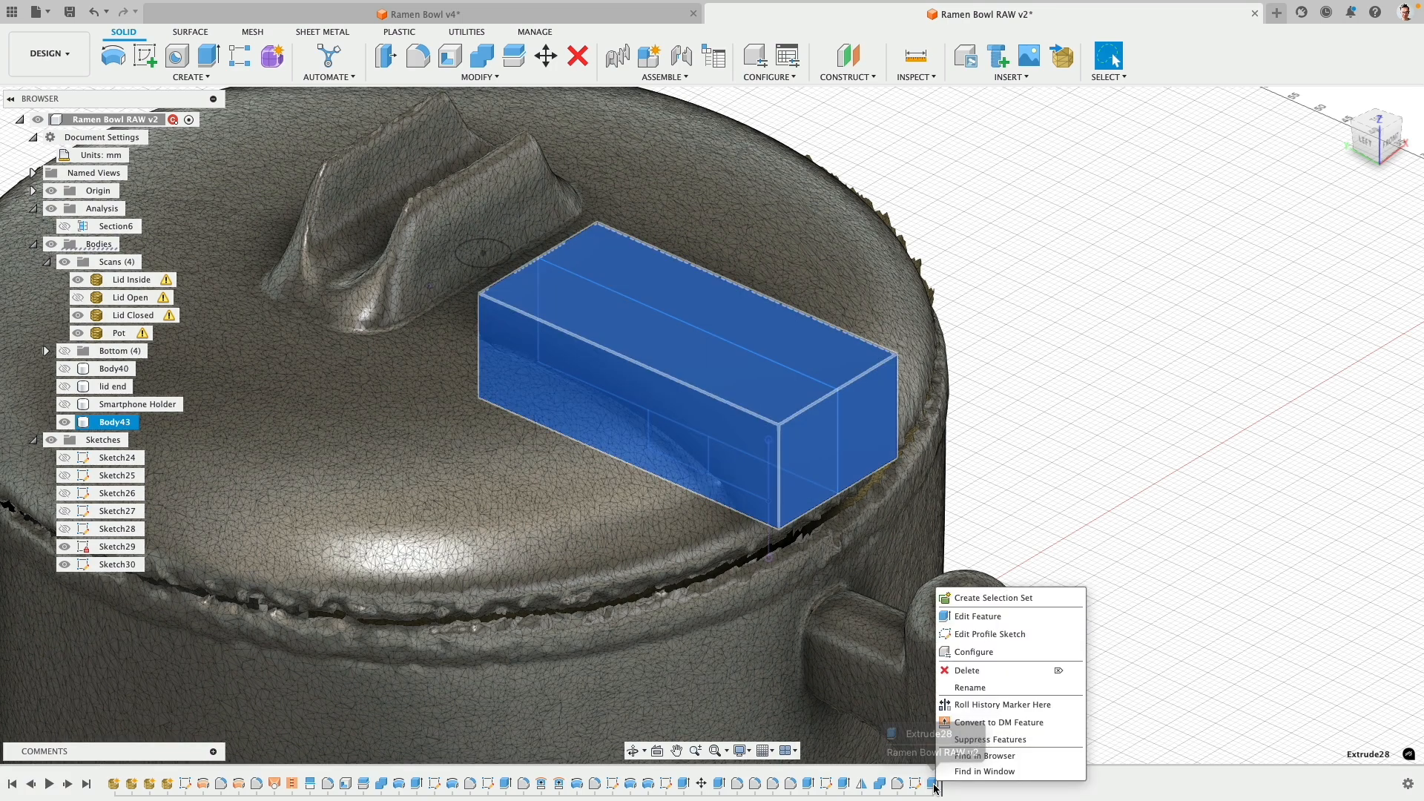
pyautogui.click(992, 670)
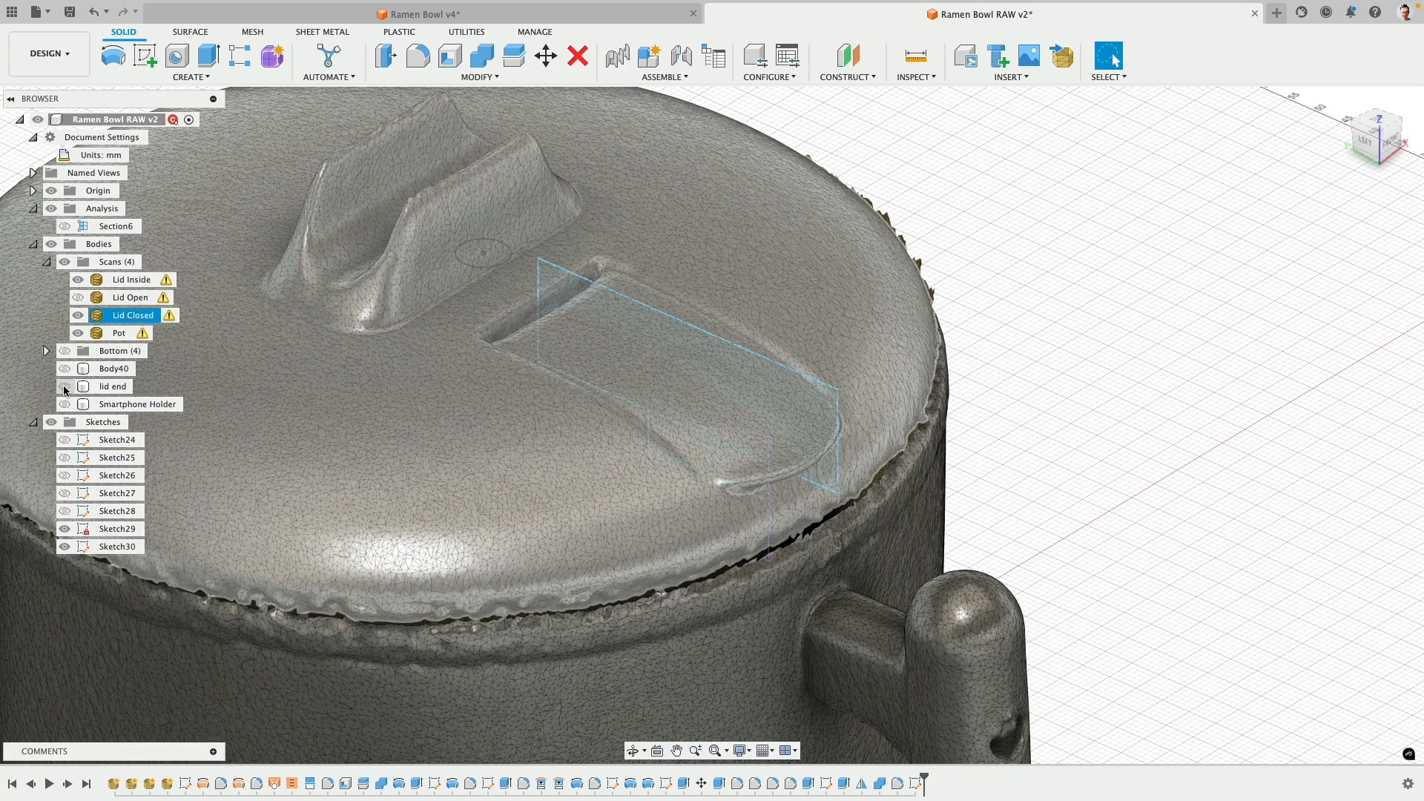
# - Show Body40 and hide all the scans
pyautogui.click(64, 386)
pyautogui.click(64, 368)
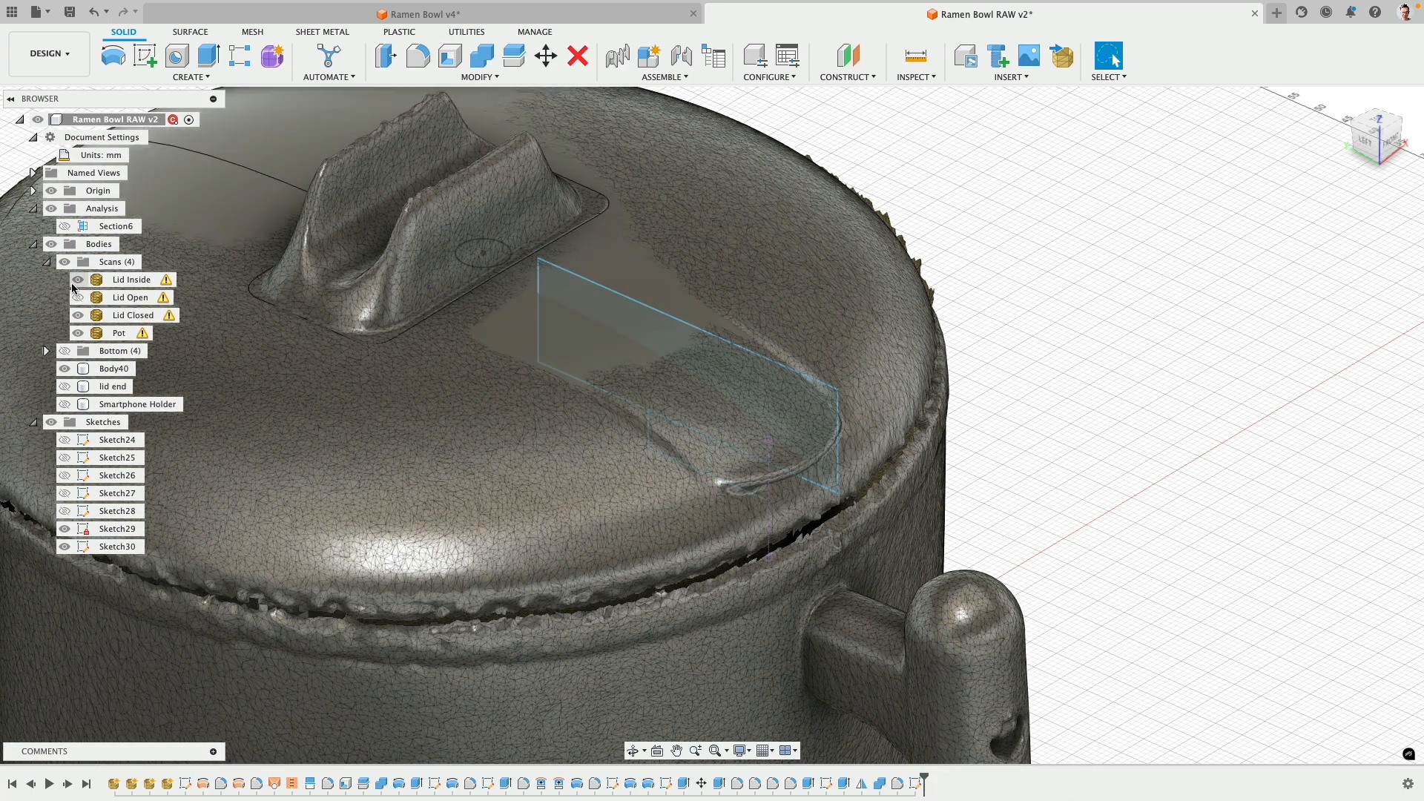
pyautogui.click(64, 262)
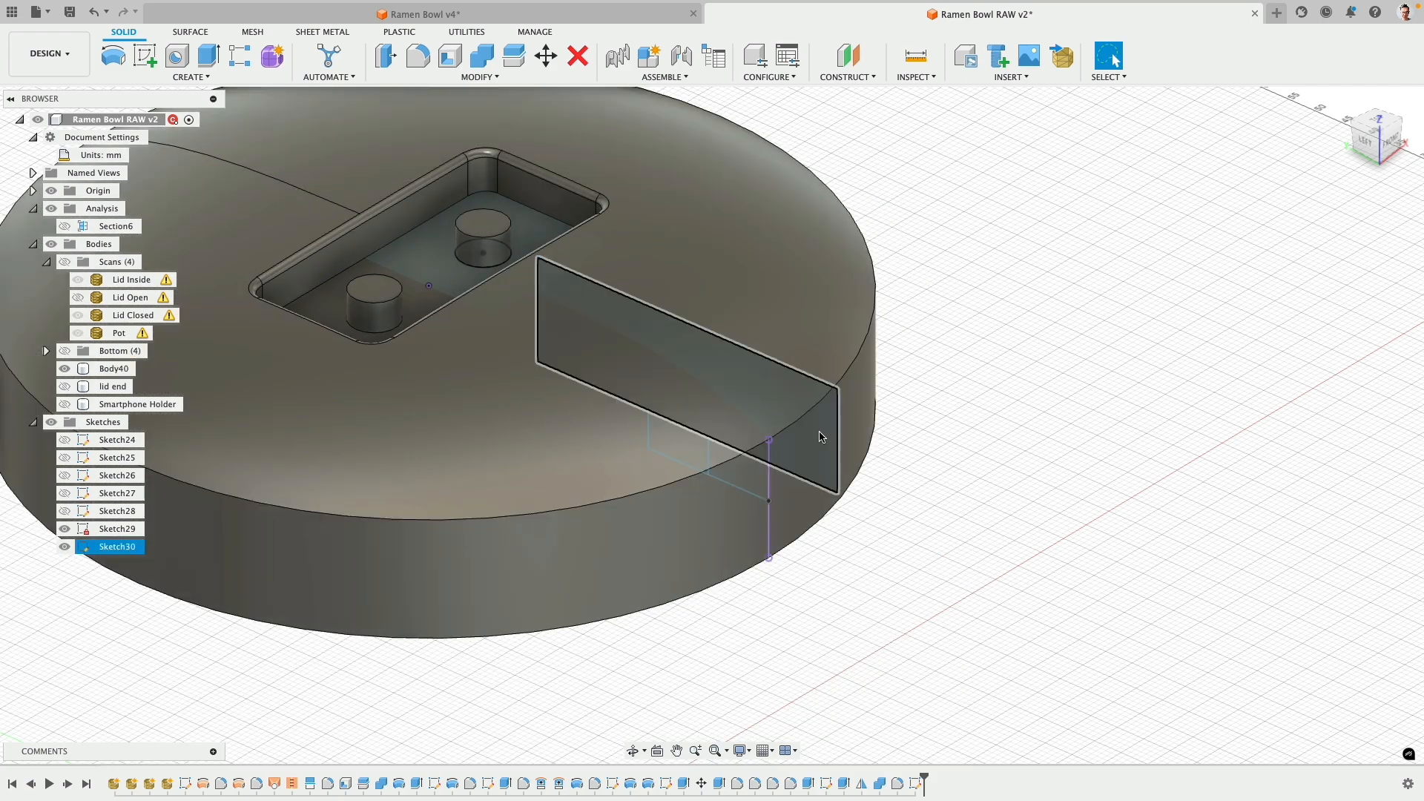
# - Cut the large rectangle through Body40 and the lid end with a symmetric 13 mm extrusion
pyautogui.click(821, 437)
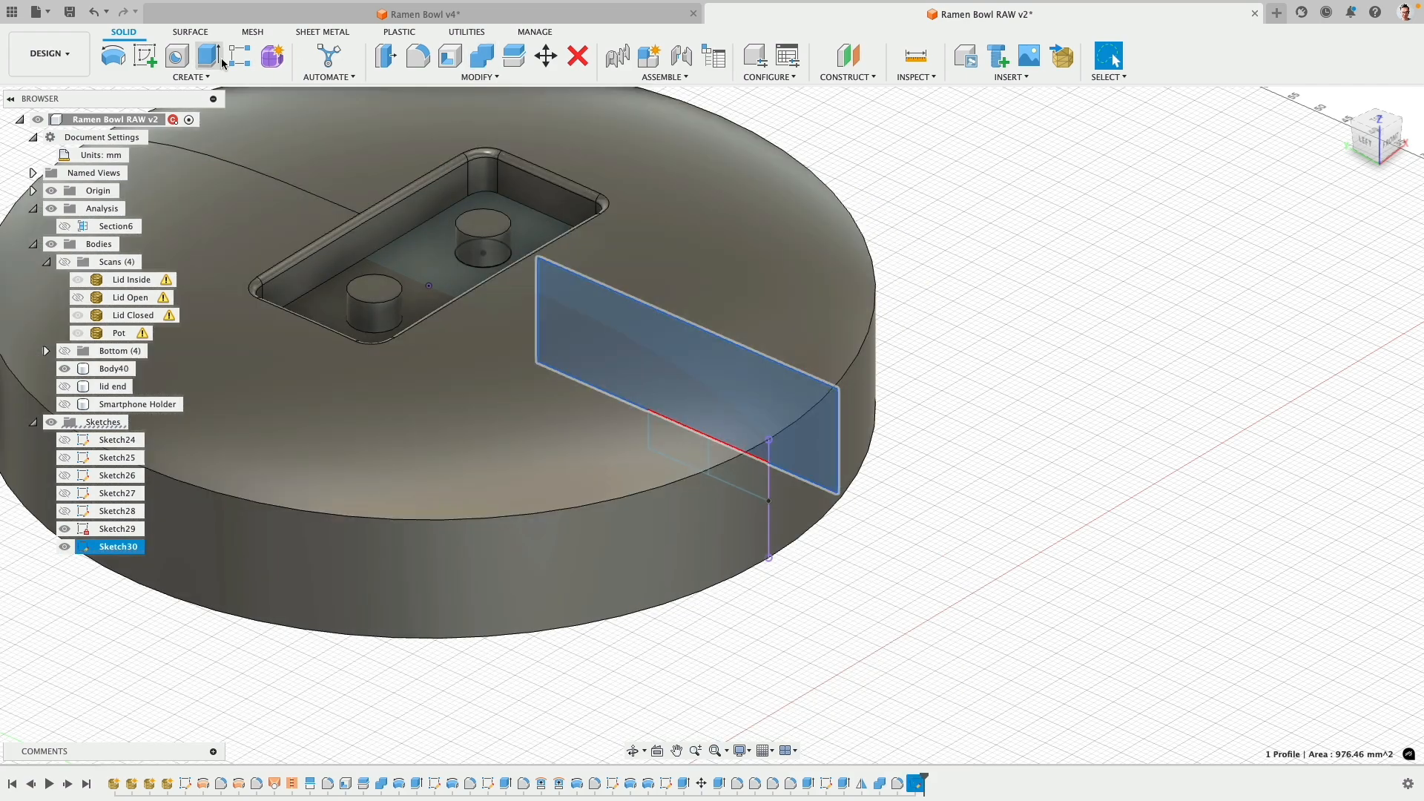
pyautogui.click(223, 63)
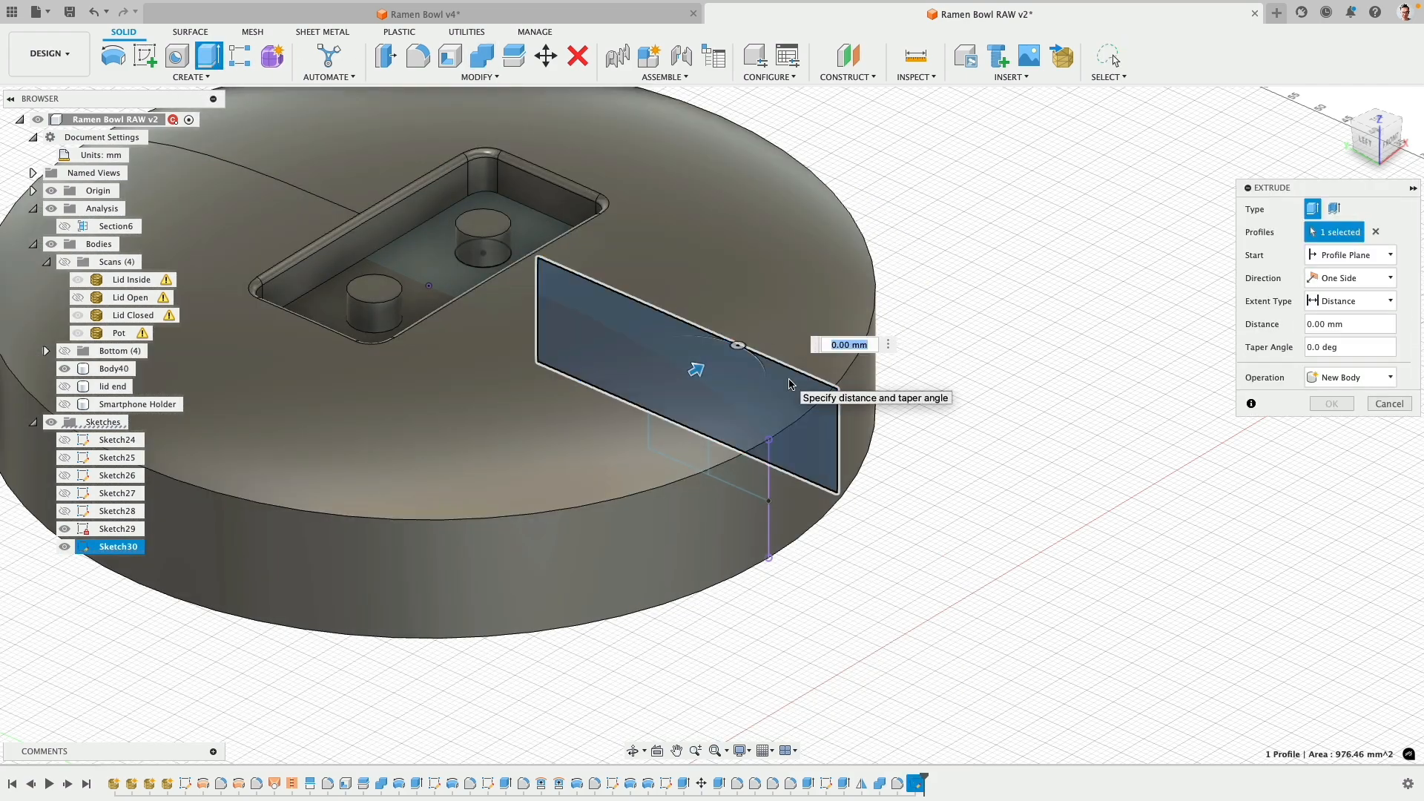
pyautogui.click(1350, 277)
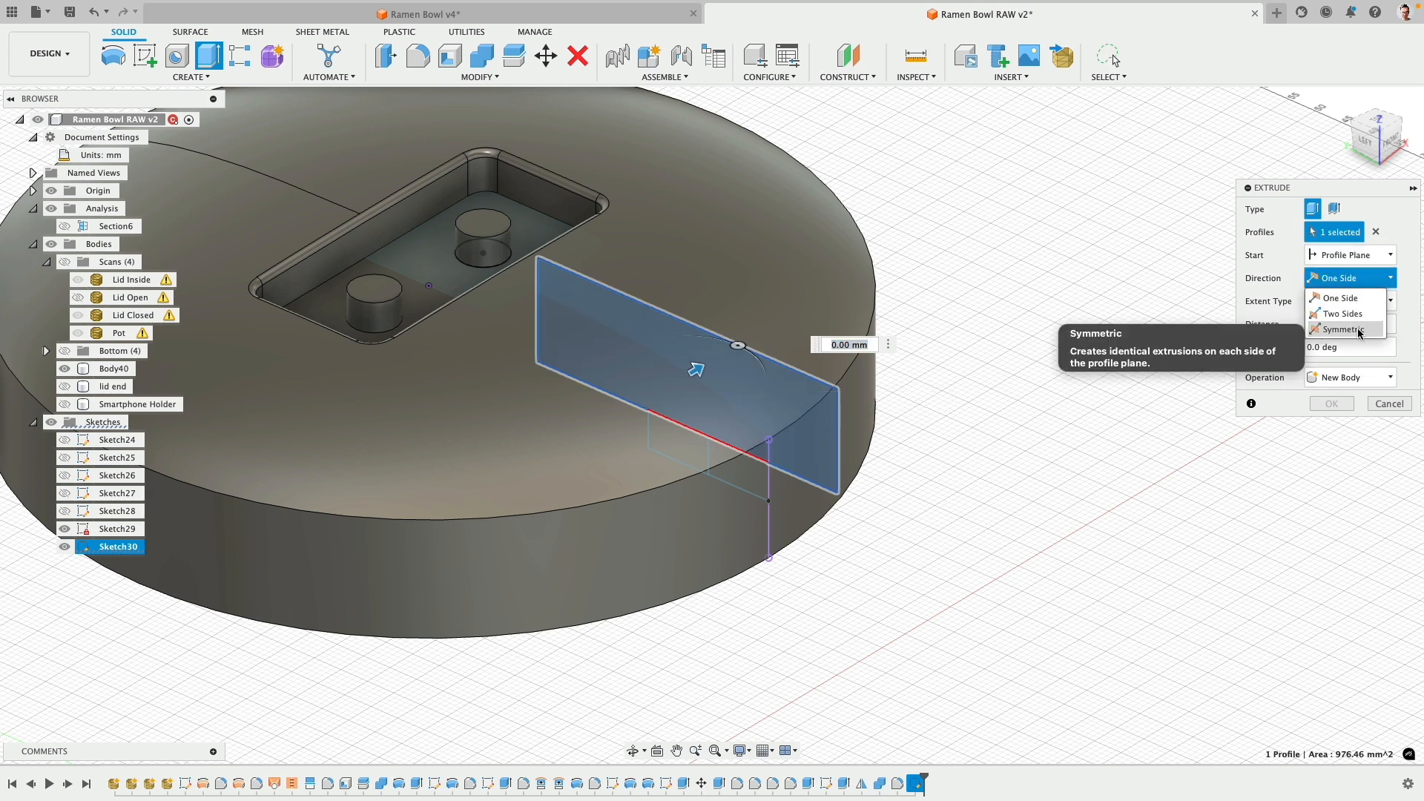
pyautogui.click(1343, 330)
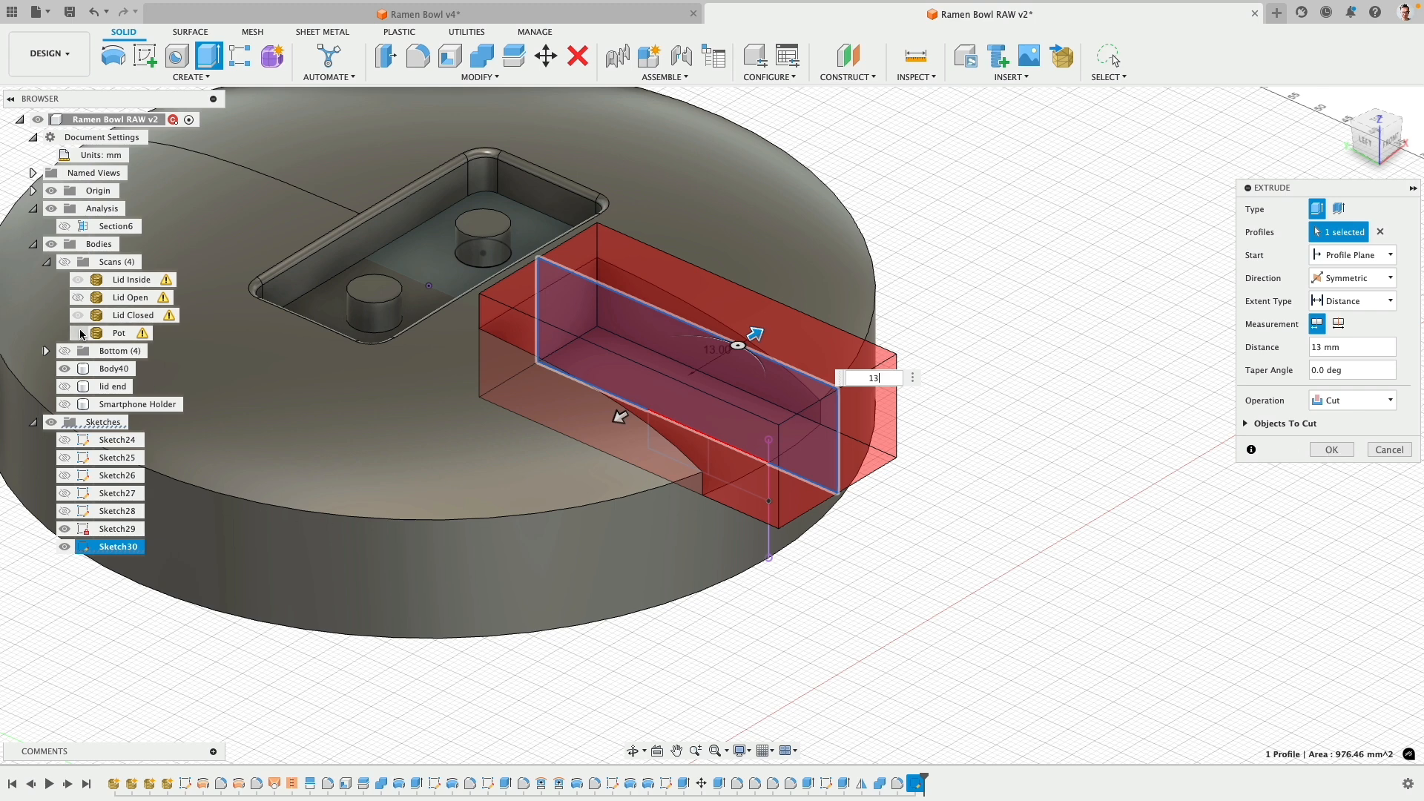
pyautogui.click(65, 387)
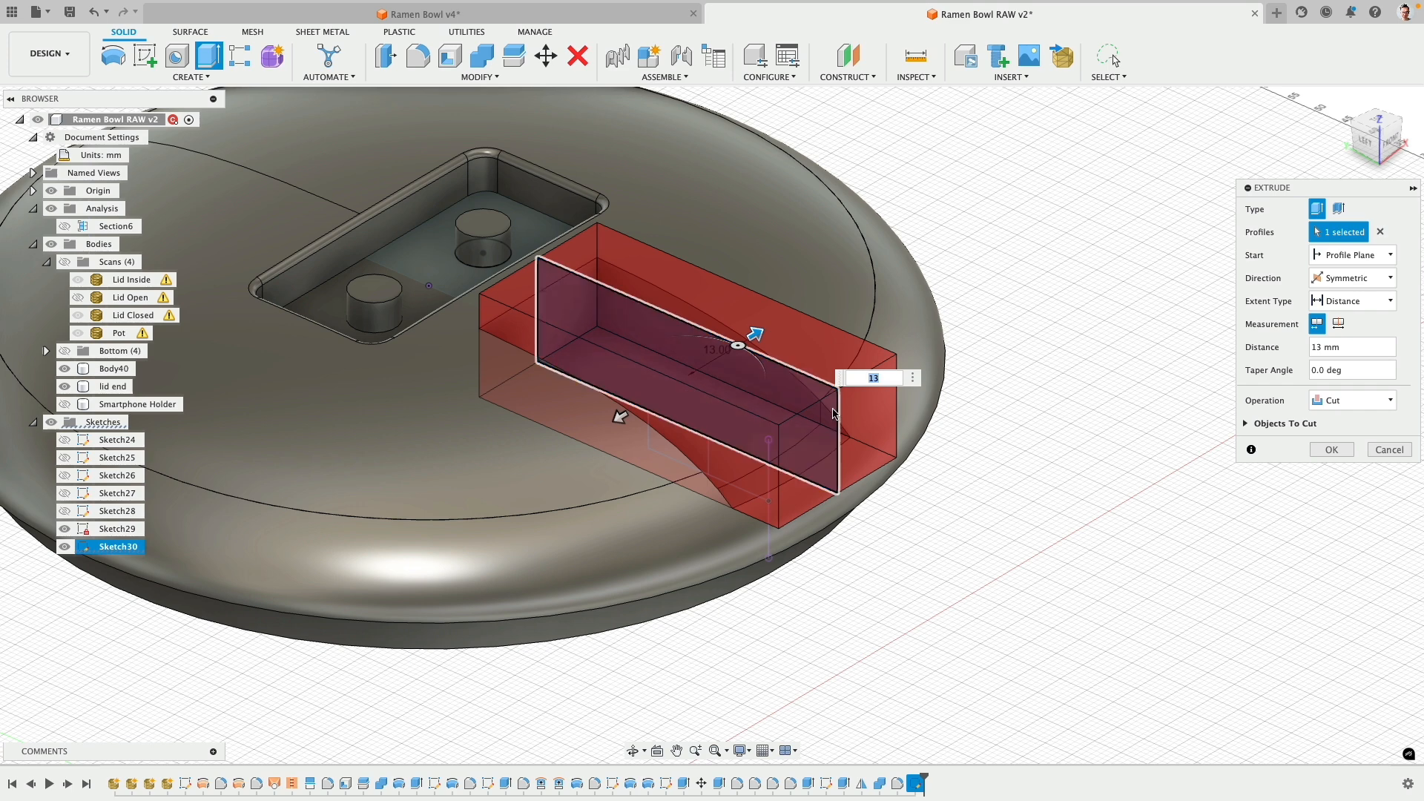
pyautogui.click(1333, 450)
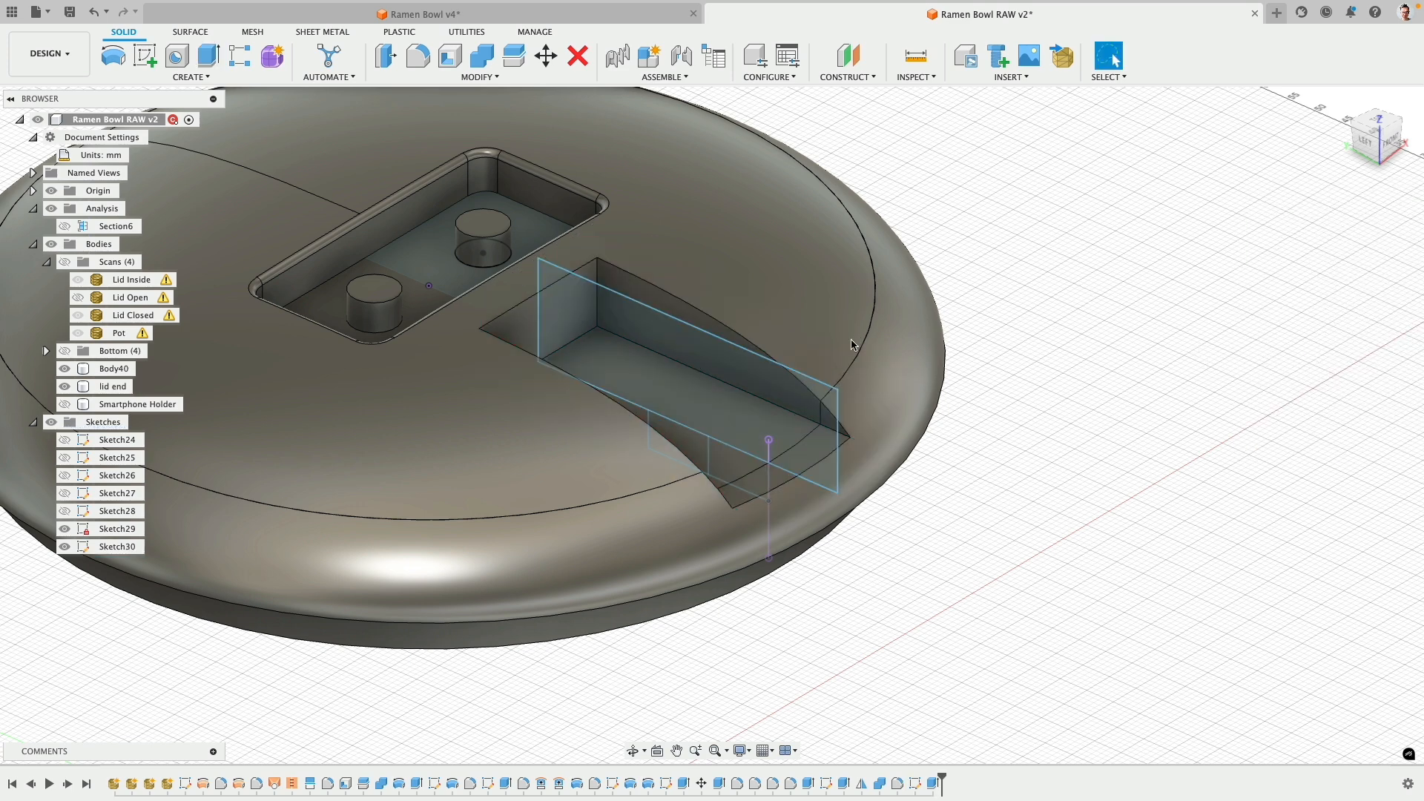
# - Hide the lid end and Body40, and show Sketch27 with the lid's cross-section profile
pyautogui.click(63, 387)
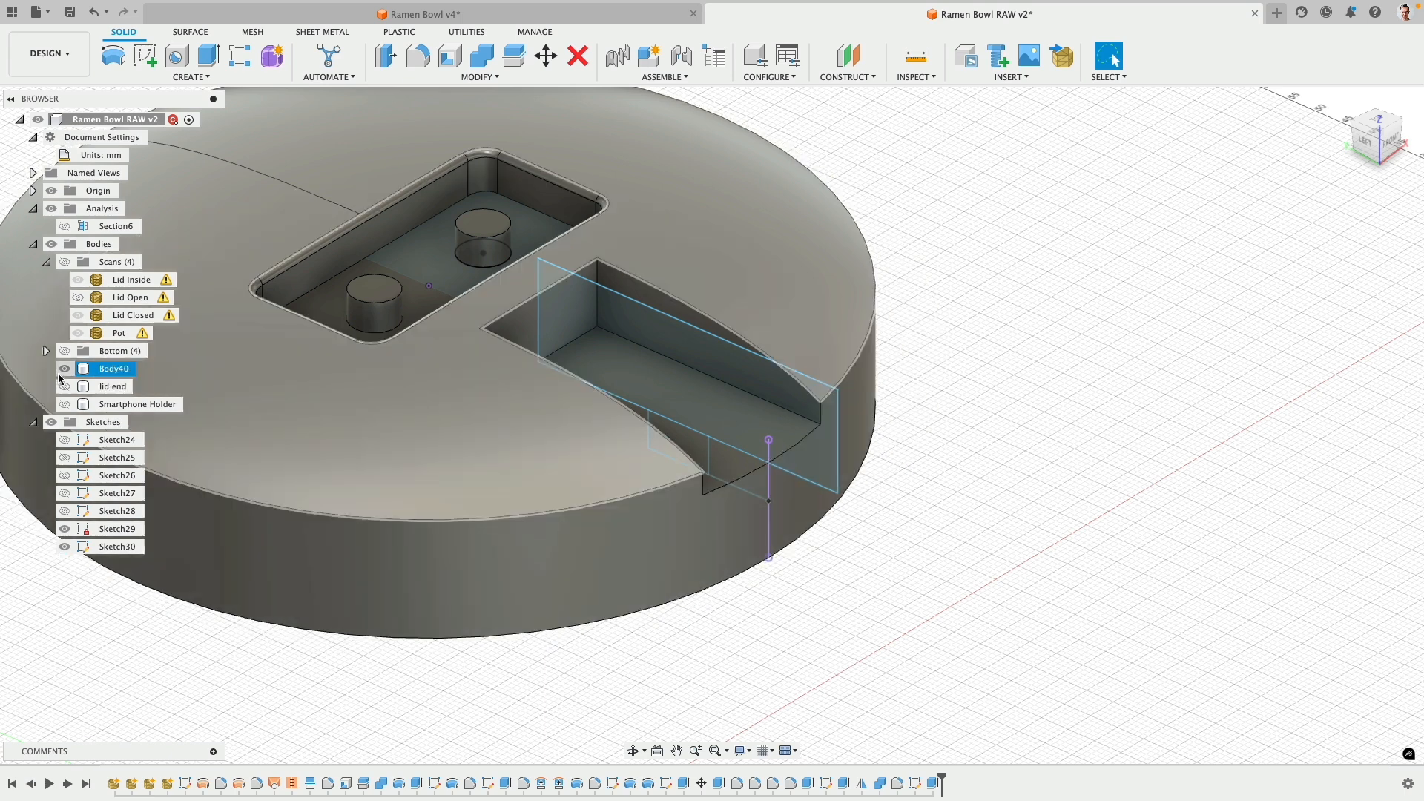
pyautogui.click(65, 369)
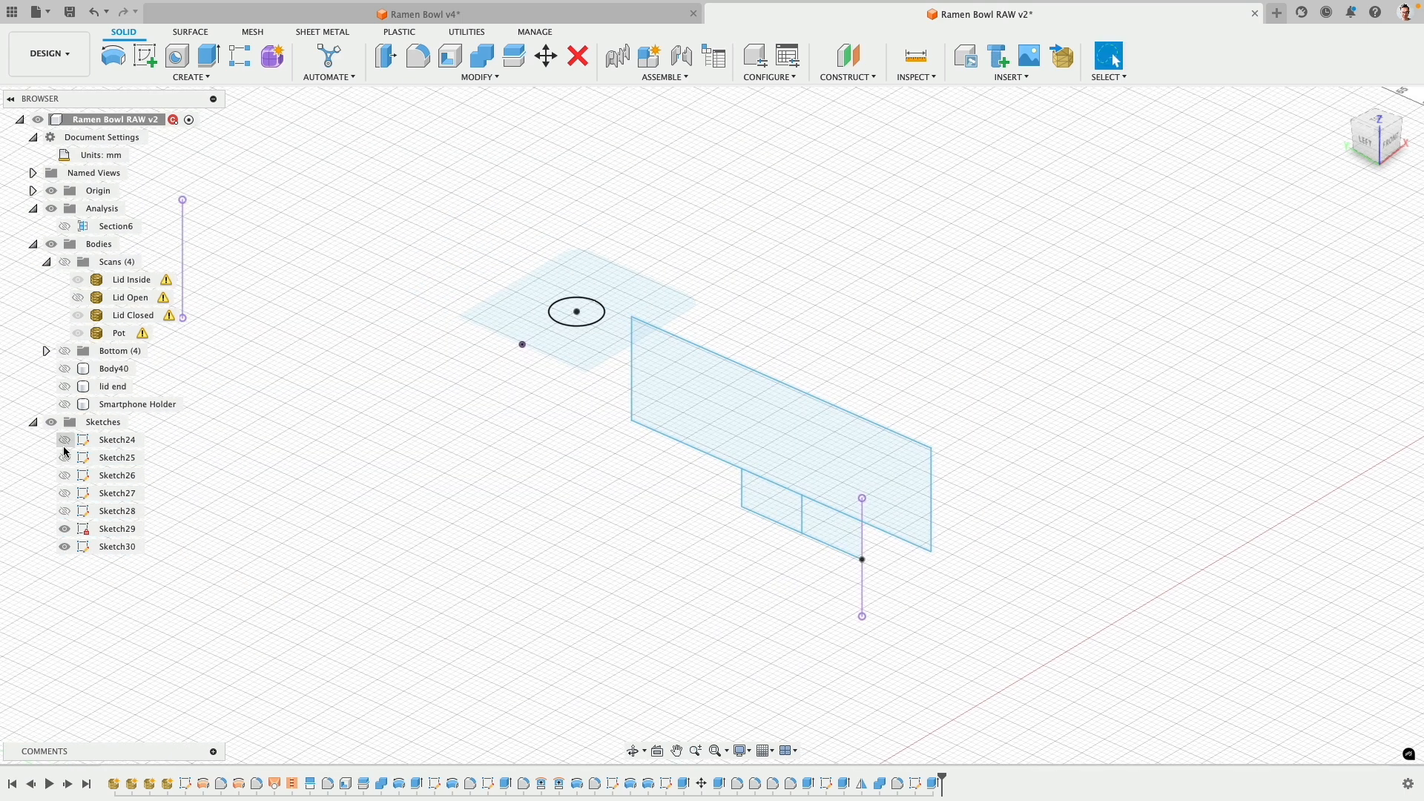
pyautogui.click(71, 511)
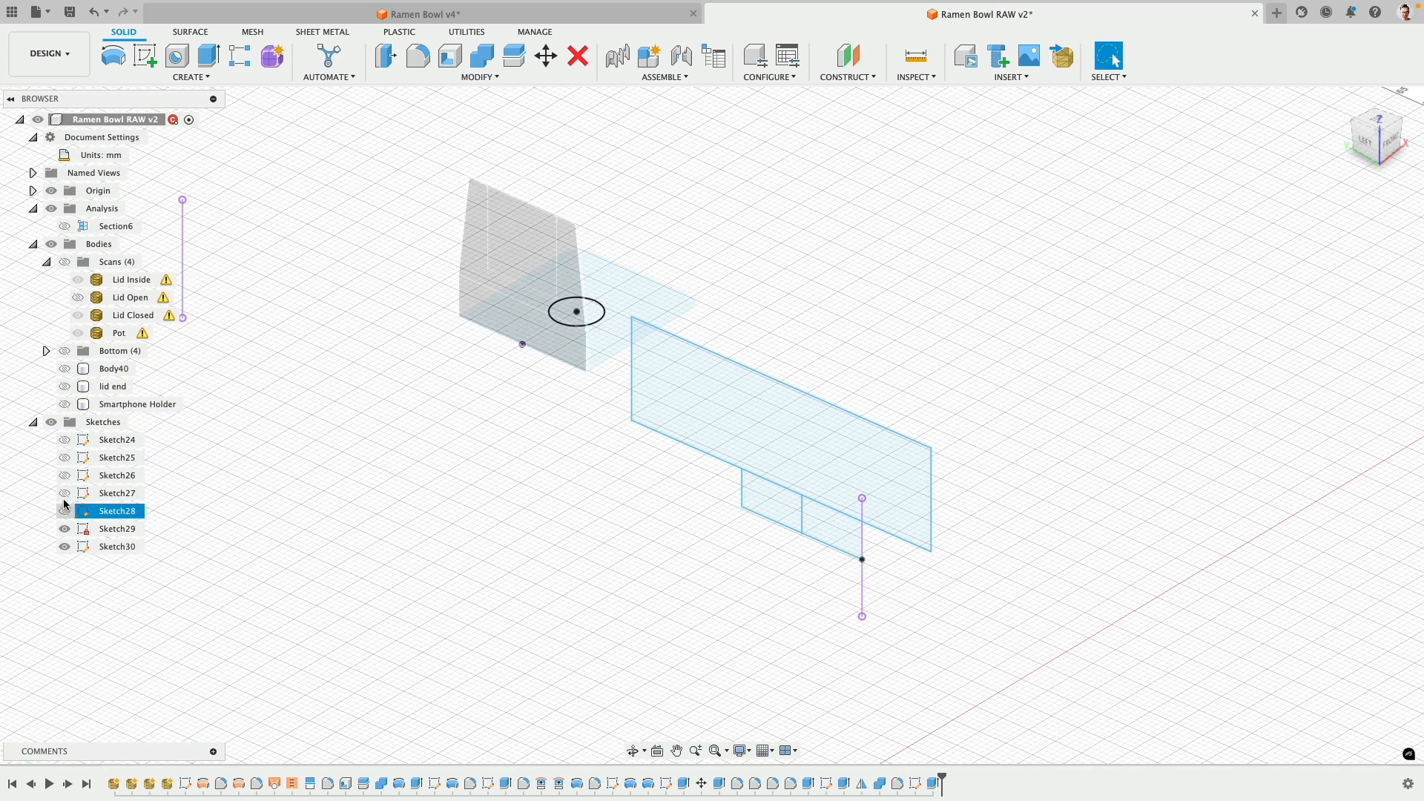
pyautogui.click(64, 495)
pyautogui.moveTo(379, 401); pyautogui.dragTo(470, 452, button='middle')
# - Revolve both Sketch27 profiles 360° about the vertical line at the lid's centre as a new body
pyautogui.click(352, 336)
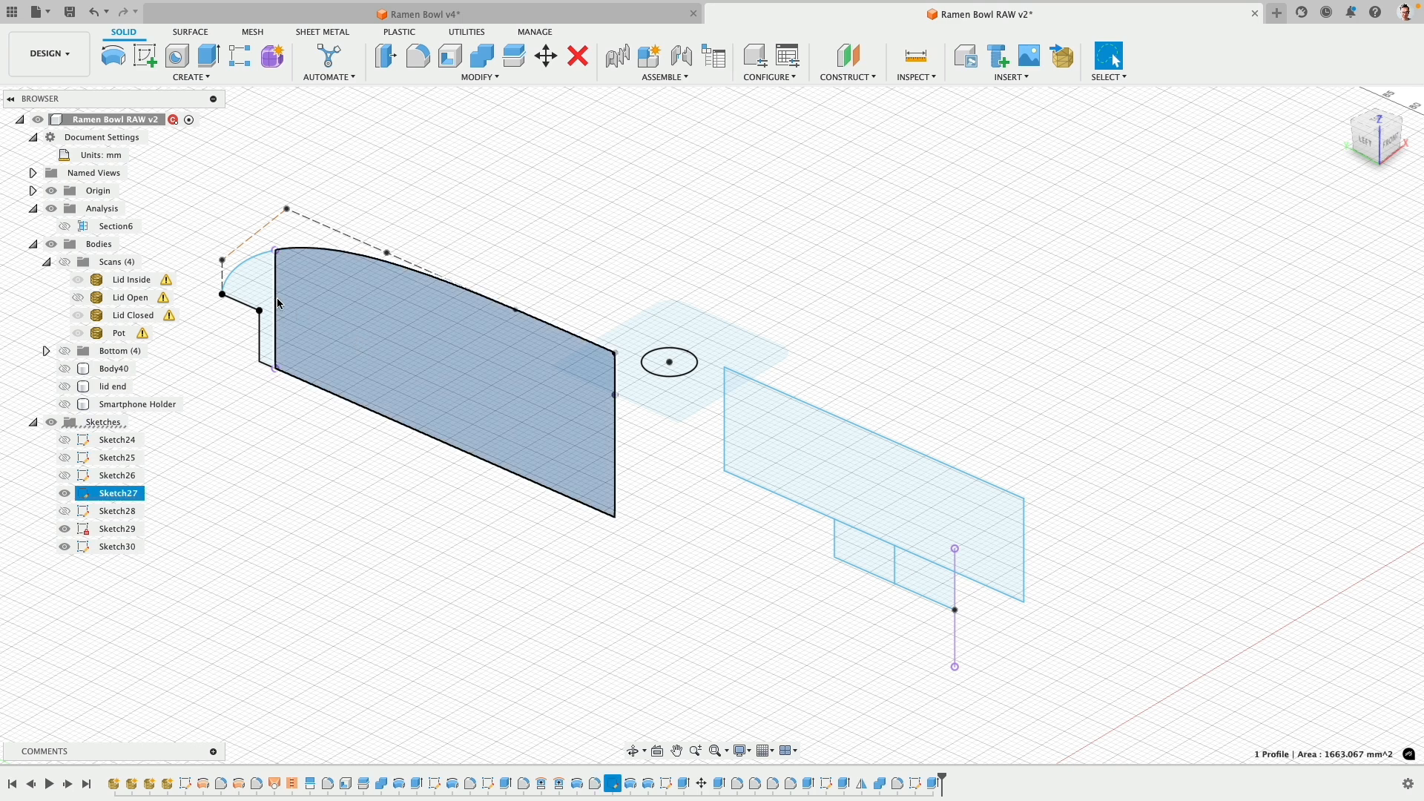
pyautogui.keyDown('shift'); pyautogui.click(249, 282); pyautogui.keyUp('shift')
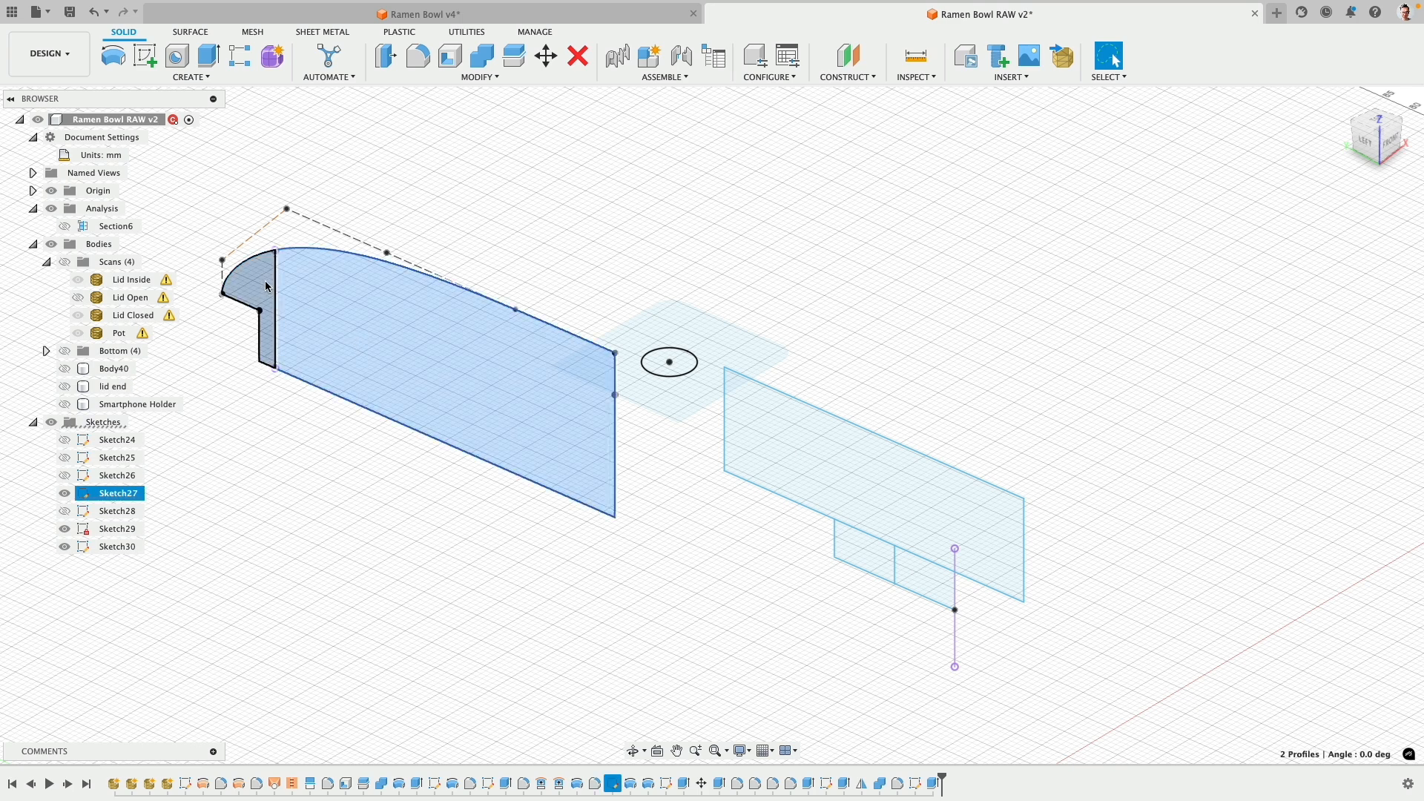
pyautogui.click(113, 58)
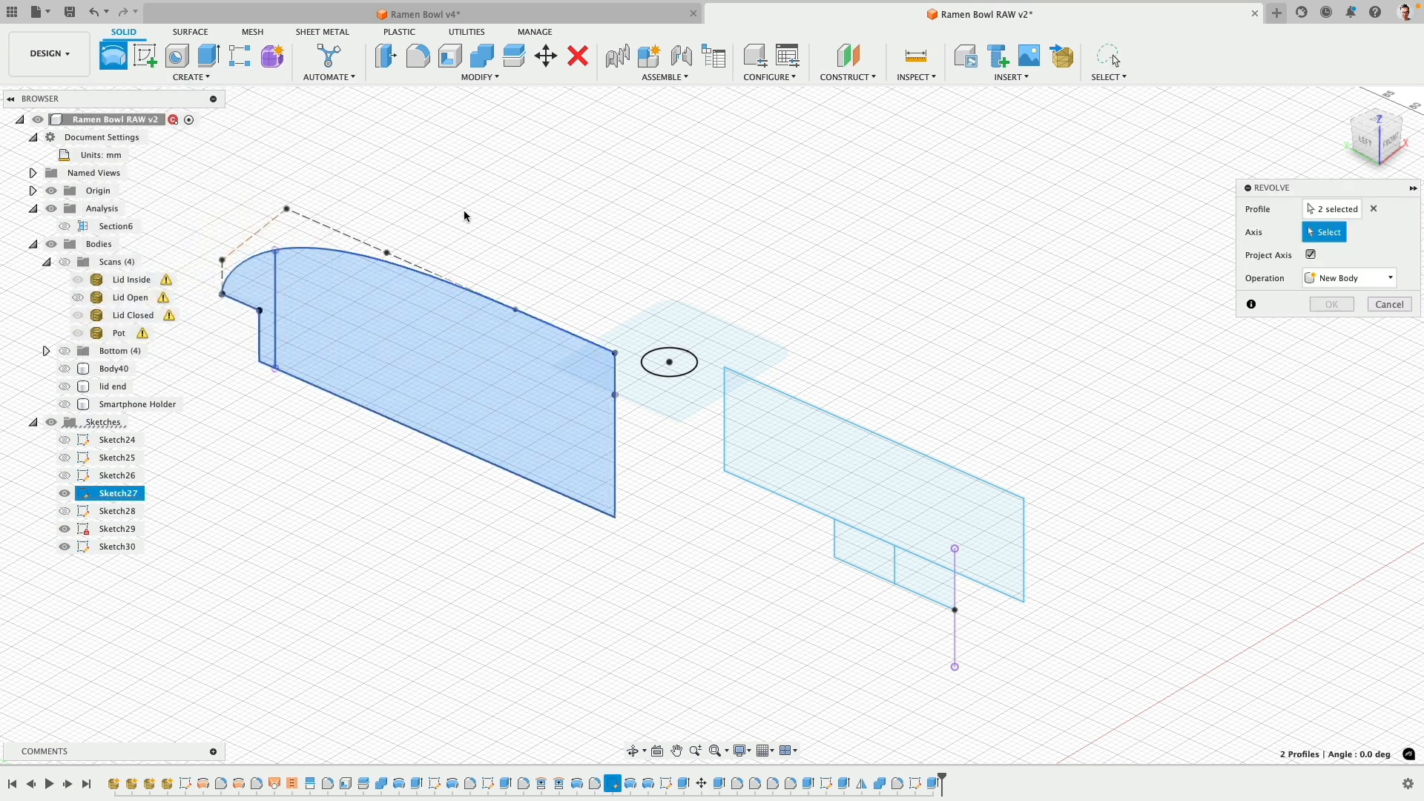
pyautogui.click(613, 428)
pyautogui.click(1333, 373)
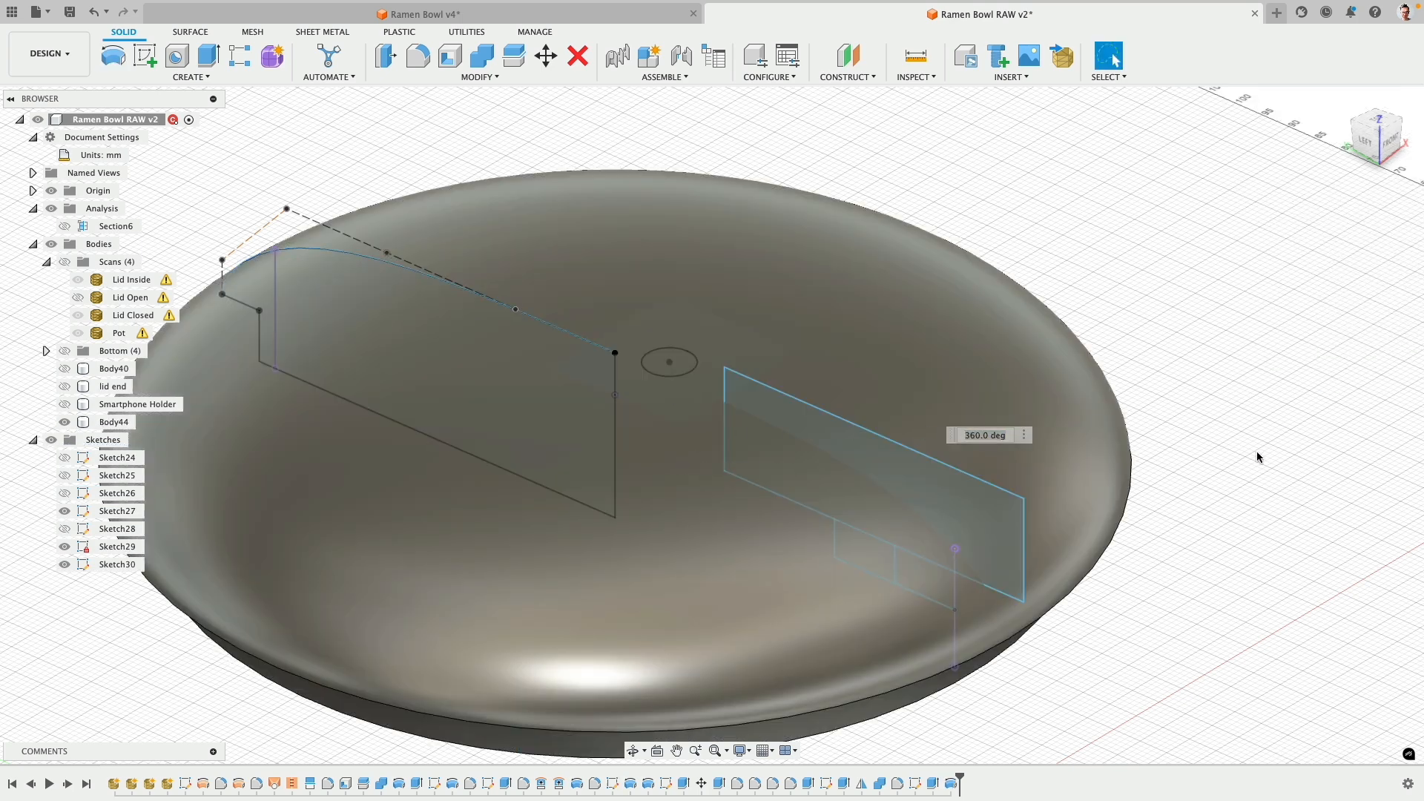
# - Extrude the large Sketch30 rectangle symmetrically by 13 mm, intersecting it with the revolved lid body
pyautogui.click(986, 519)
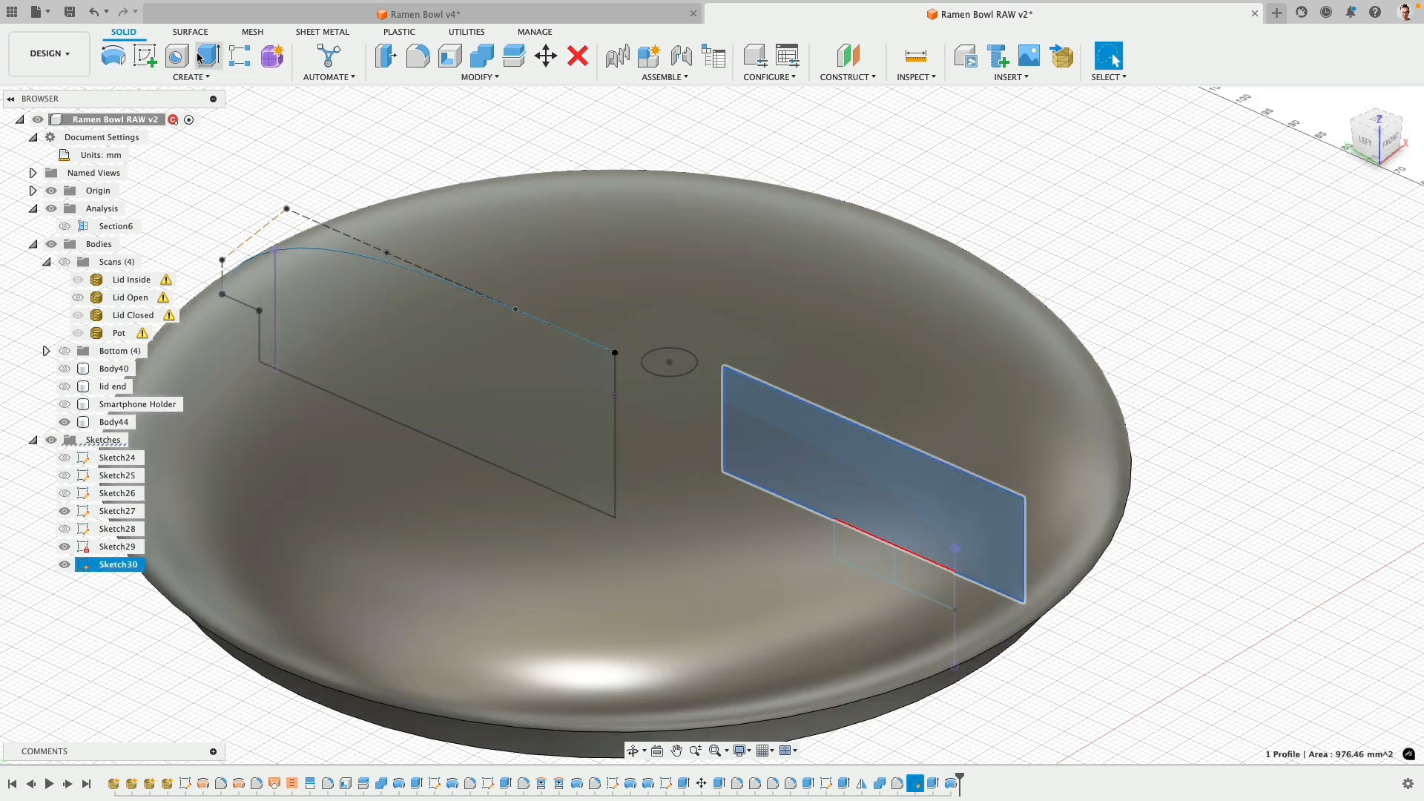
pyautogui.click(200, 58)
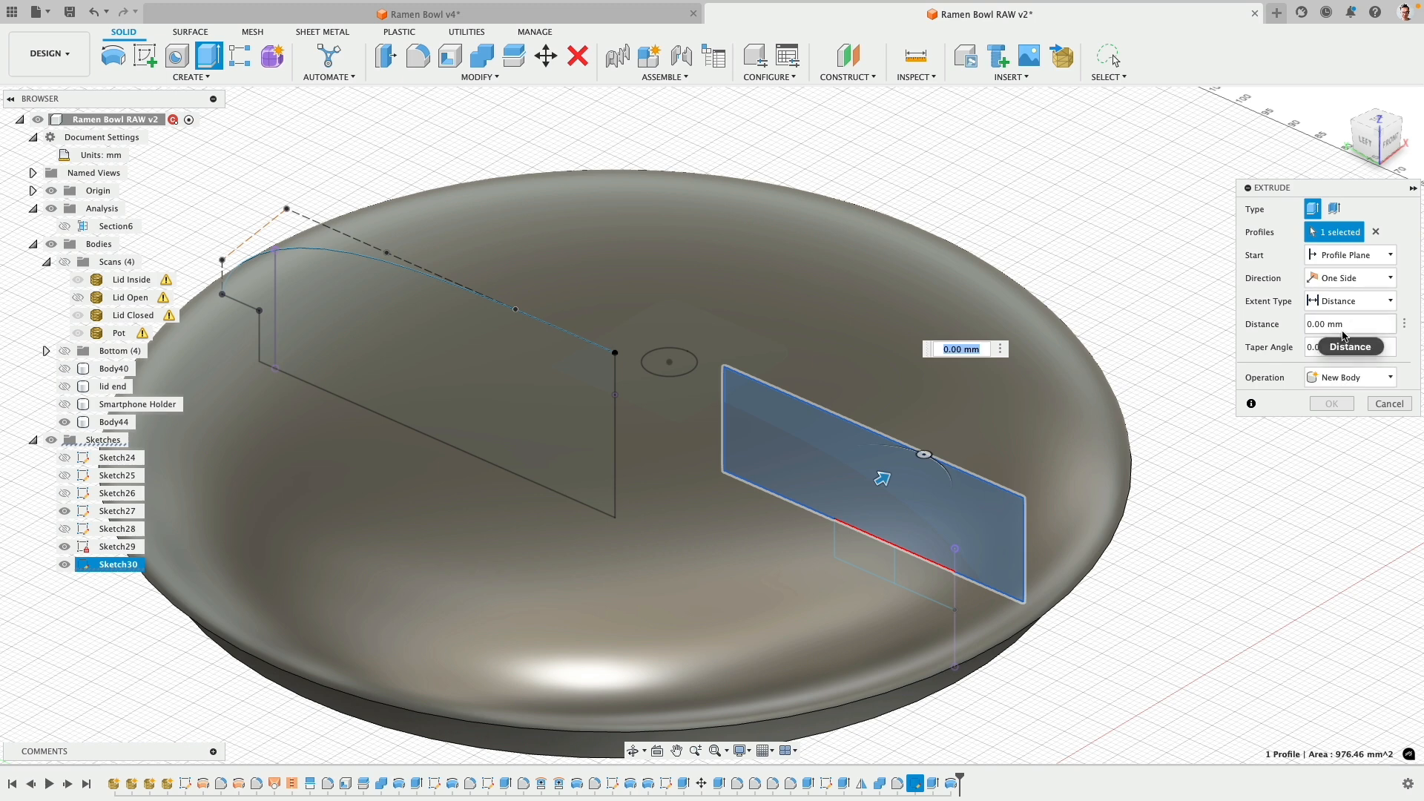
pyautogui.click(1344, 279)
pyautogui.click(1352, 327)
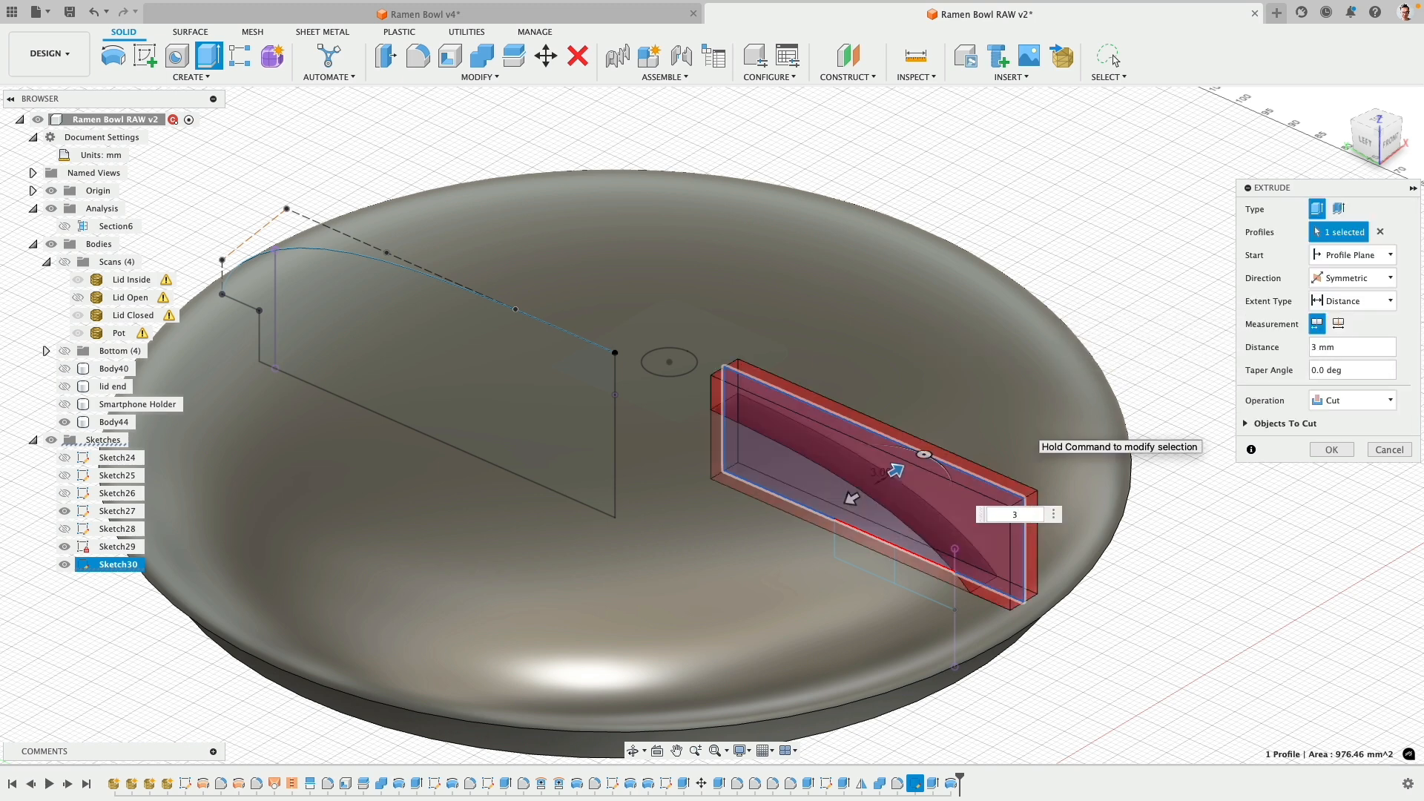
pyautogui.press('Return')
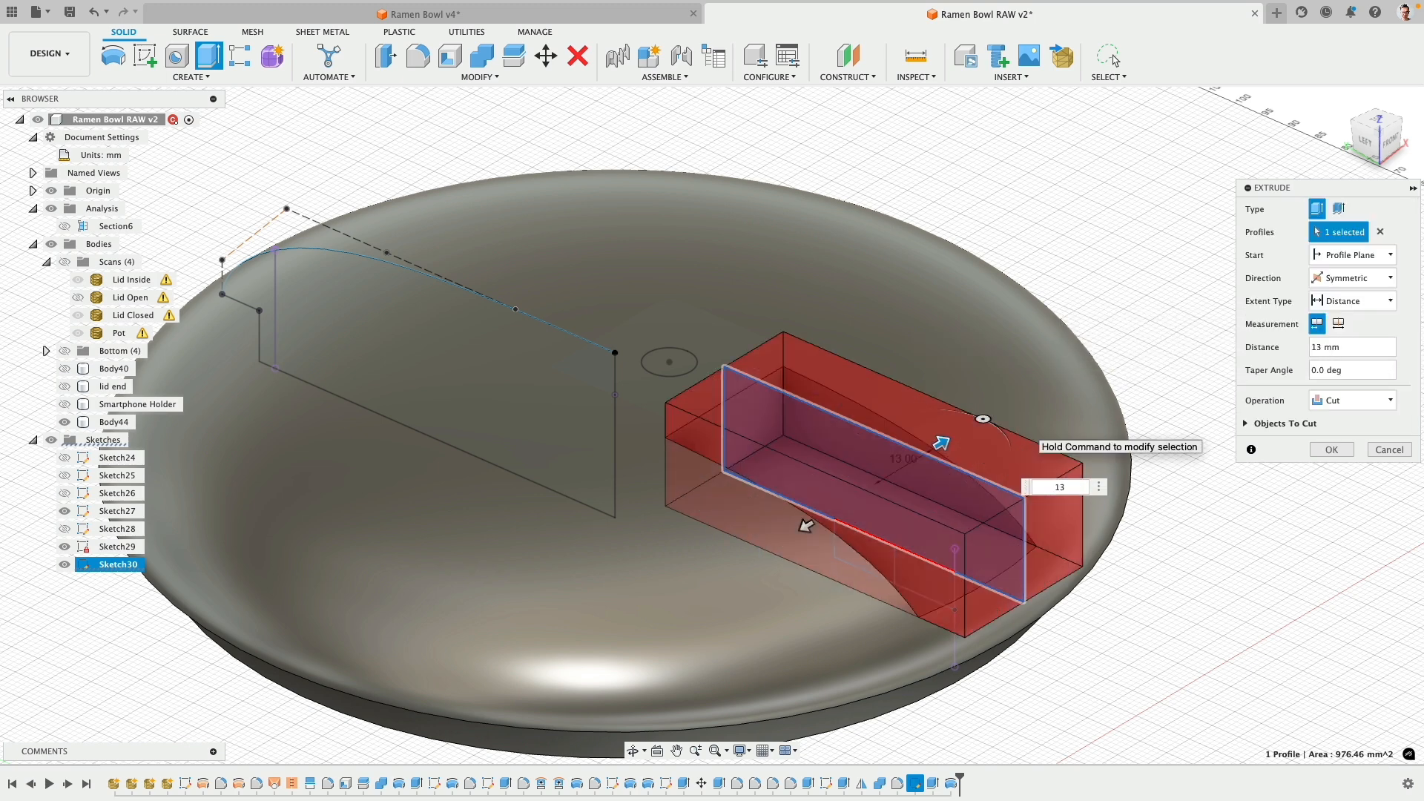
pyautogui.click(1352, 401)
pyautogui.click(1359, 453)
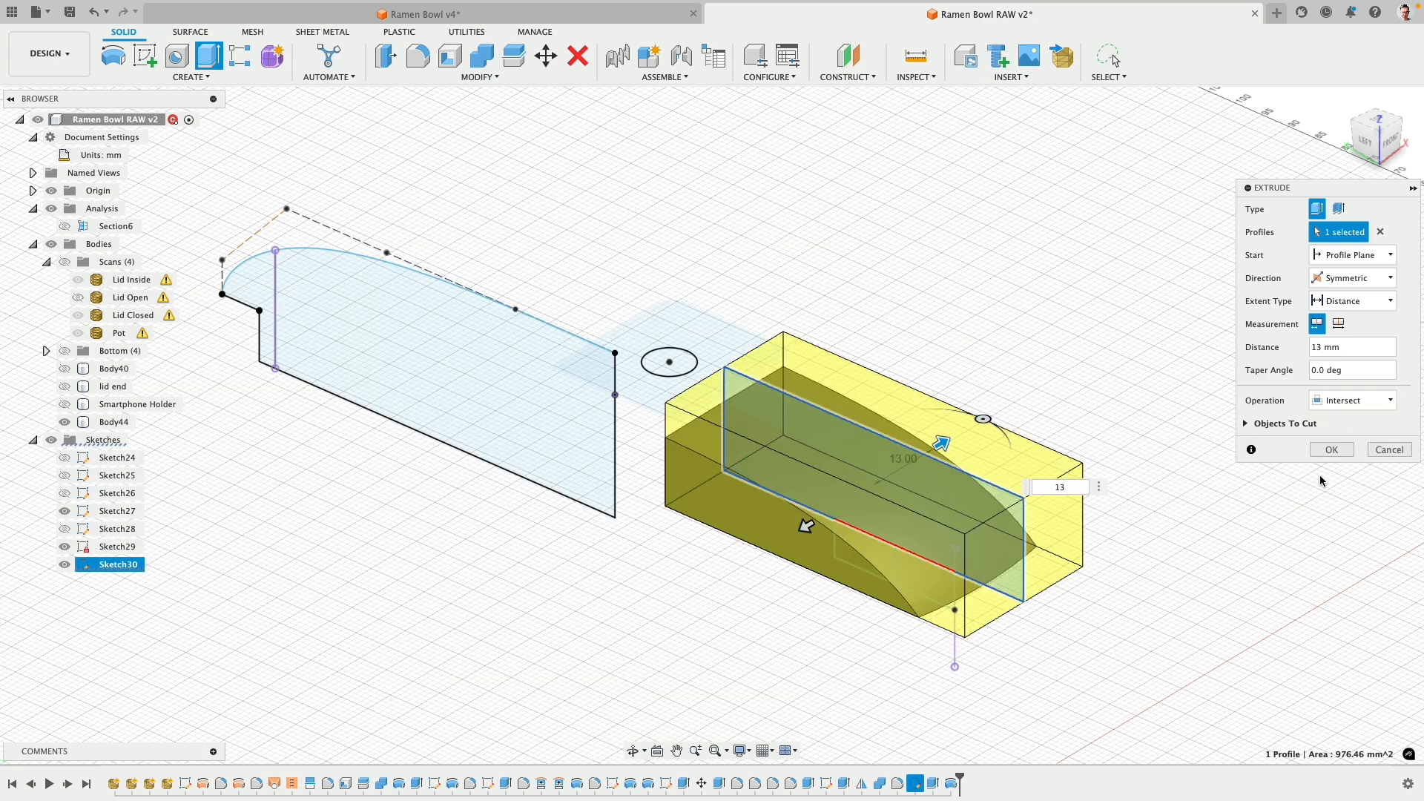
pyautogui.click(1333, 449)
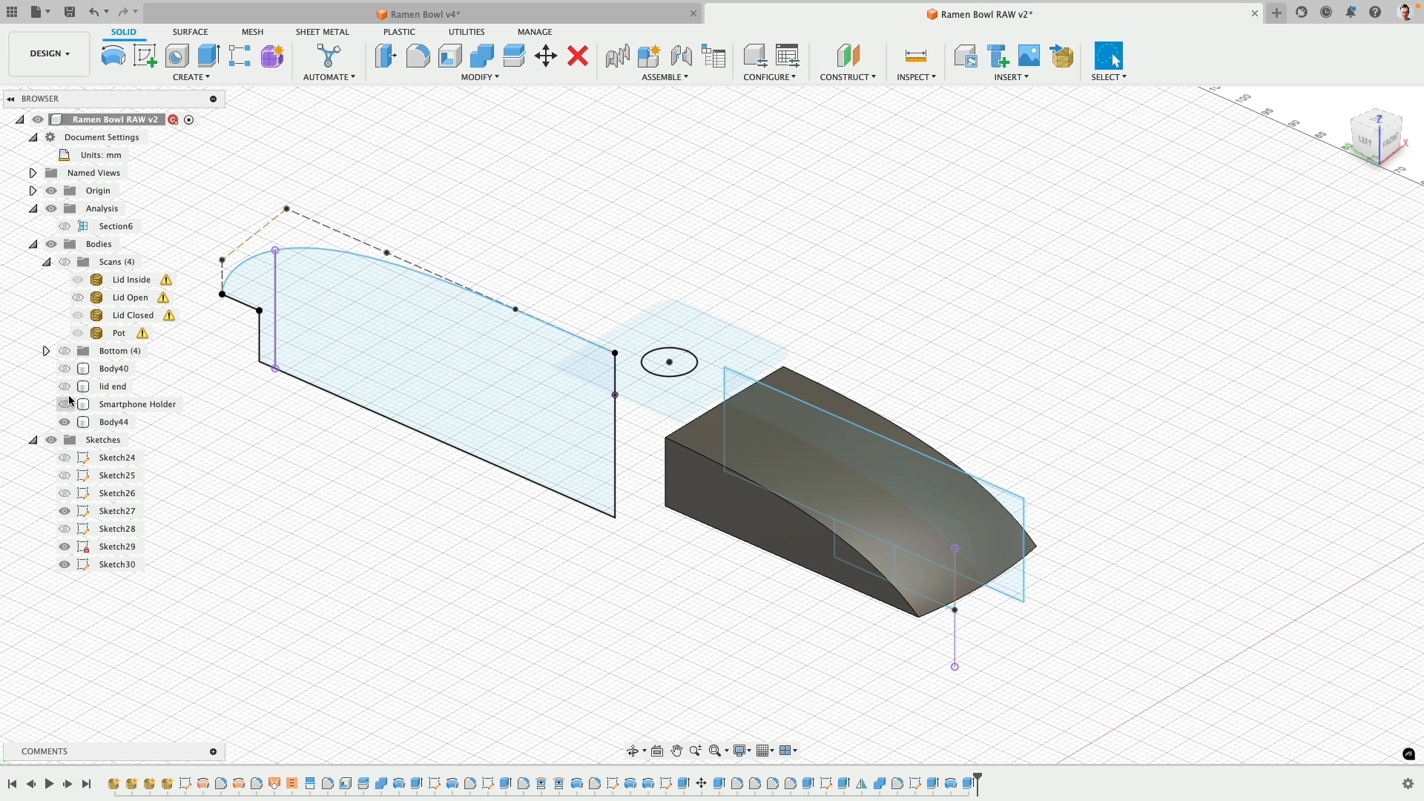
# - Check the dome-topped block's fit in Body40's recess, and hide both bodies
pyautogui.click(65, 368)
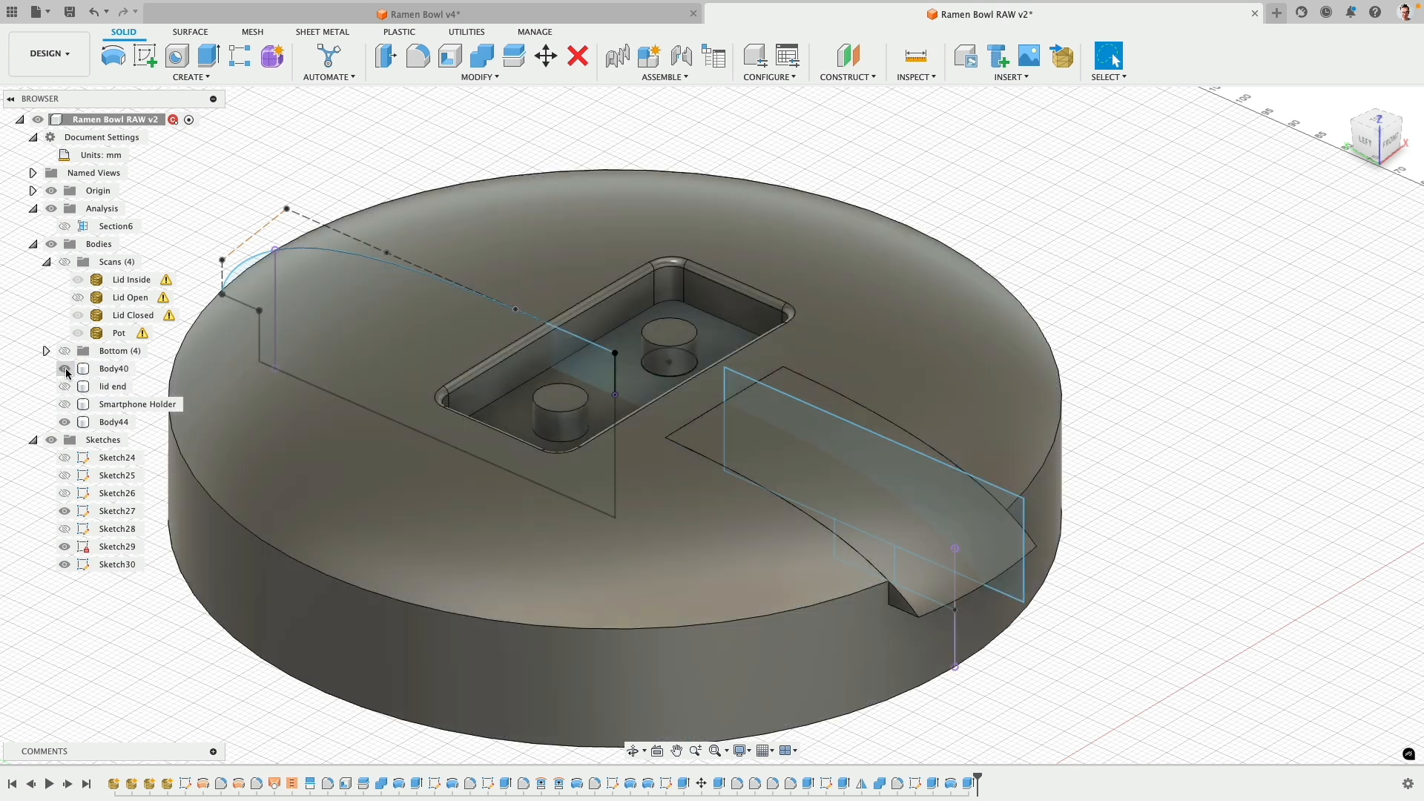
pyautogui.click(65, 369)
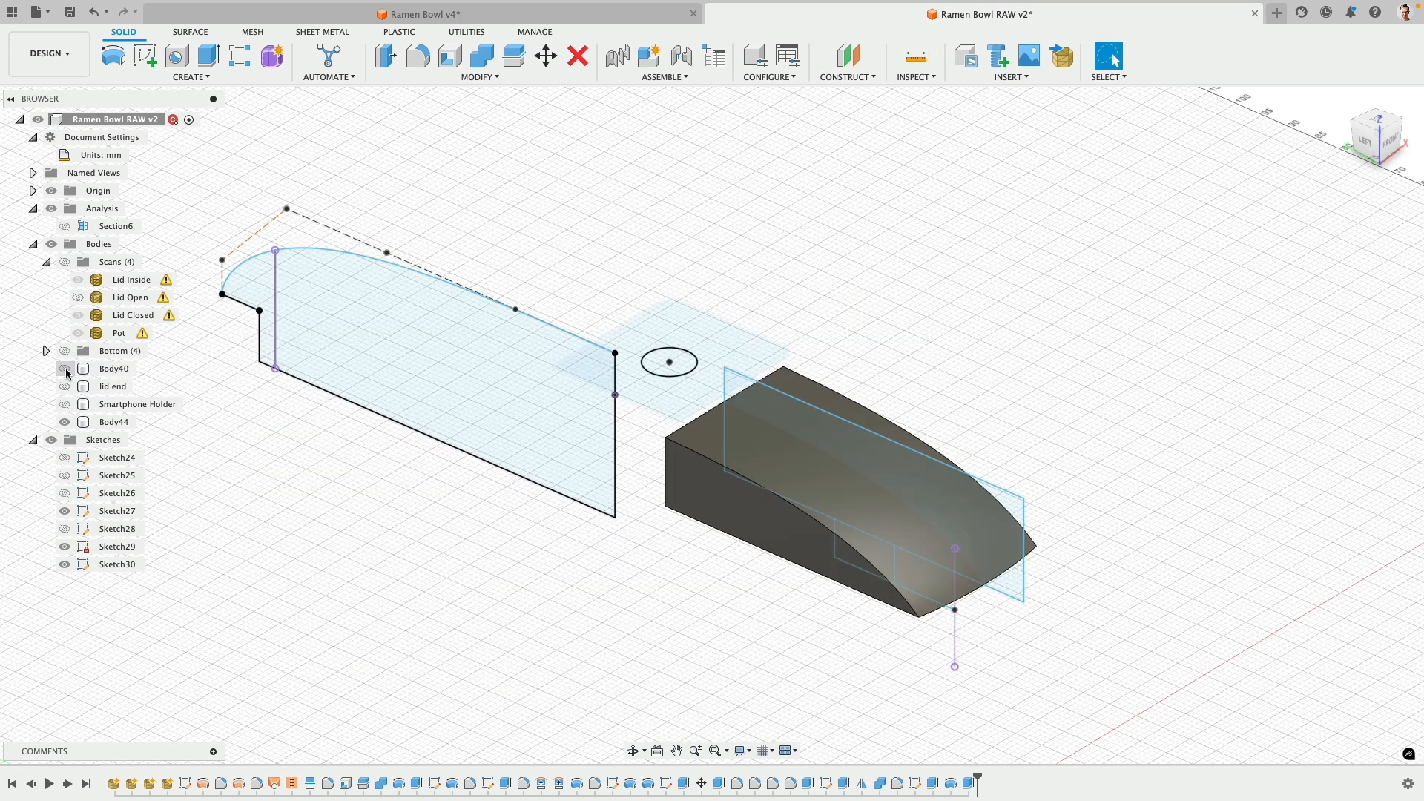
pyautogui.keyDown('shift'); pyautogui.moveTo(538, 558); pyautogui.dragTo(653, 482, button='middle'); pyautogui.keyUp('shift')
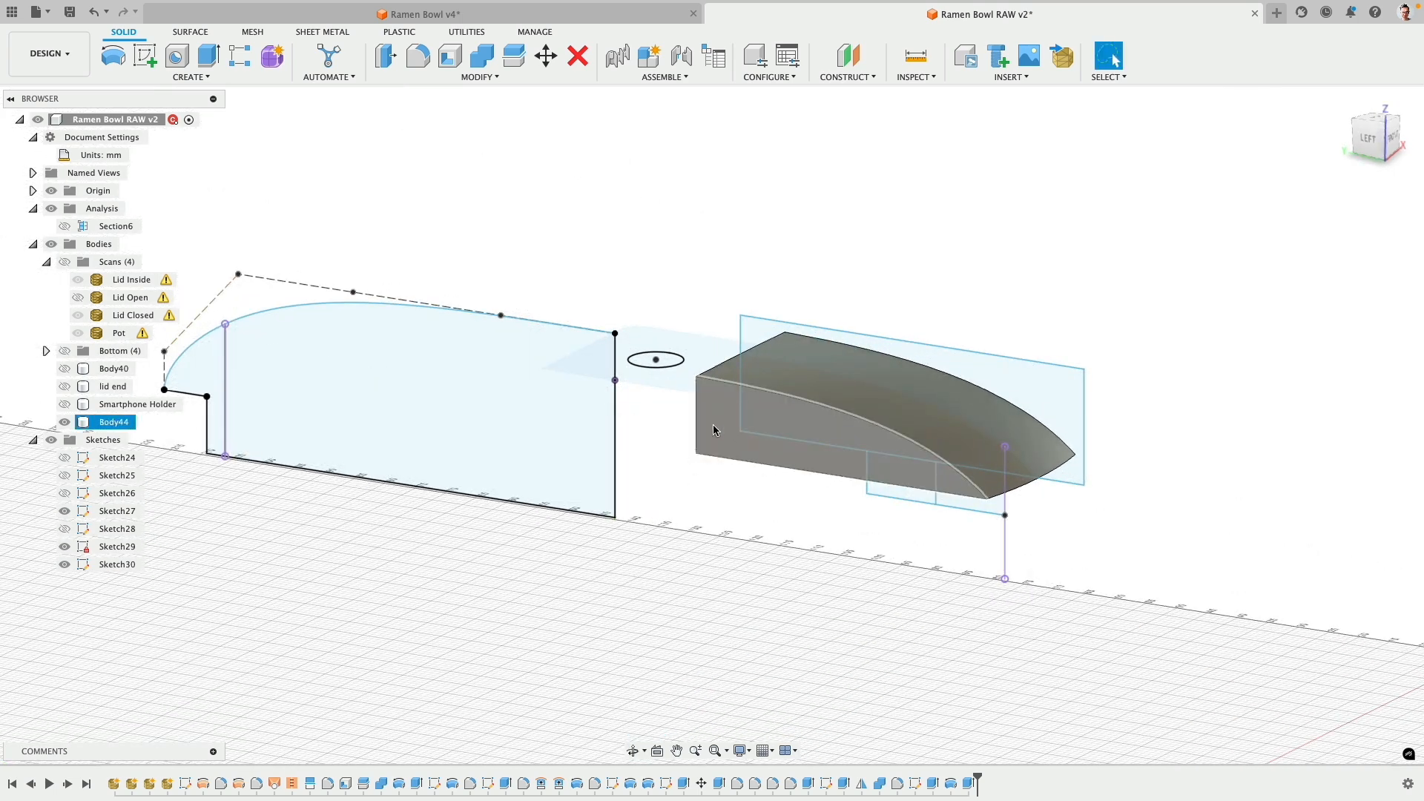
pyautogui.click(715, 429)
pyautogui.click(64, 422)
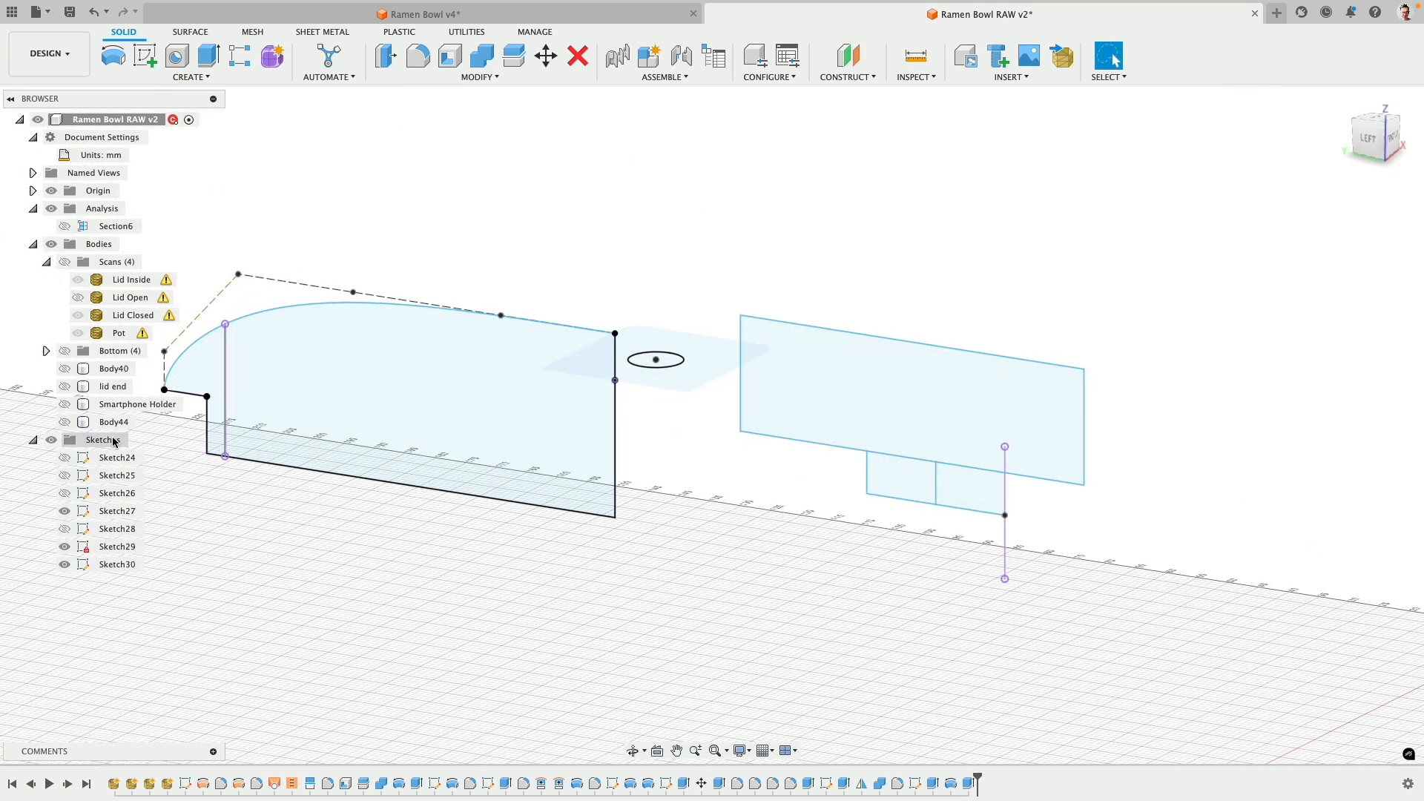
# - Revolve the inner small Sketch30 rectangle 360° about the line between the two small rectangles, cutting a round pocket into Body40
pyautogui.click(59, 388)
pyautogui.click(65, 369)
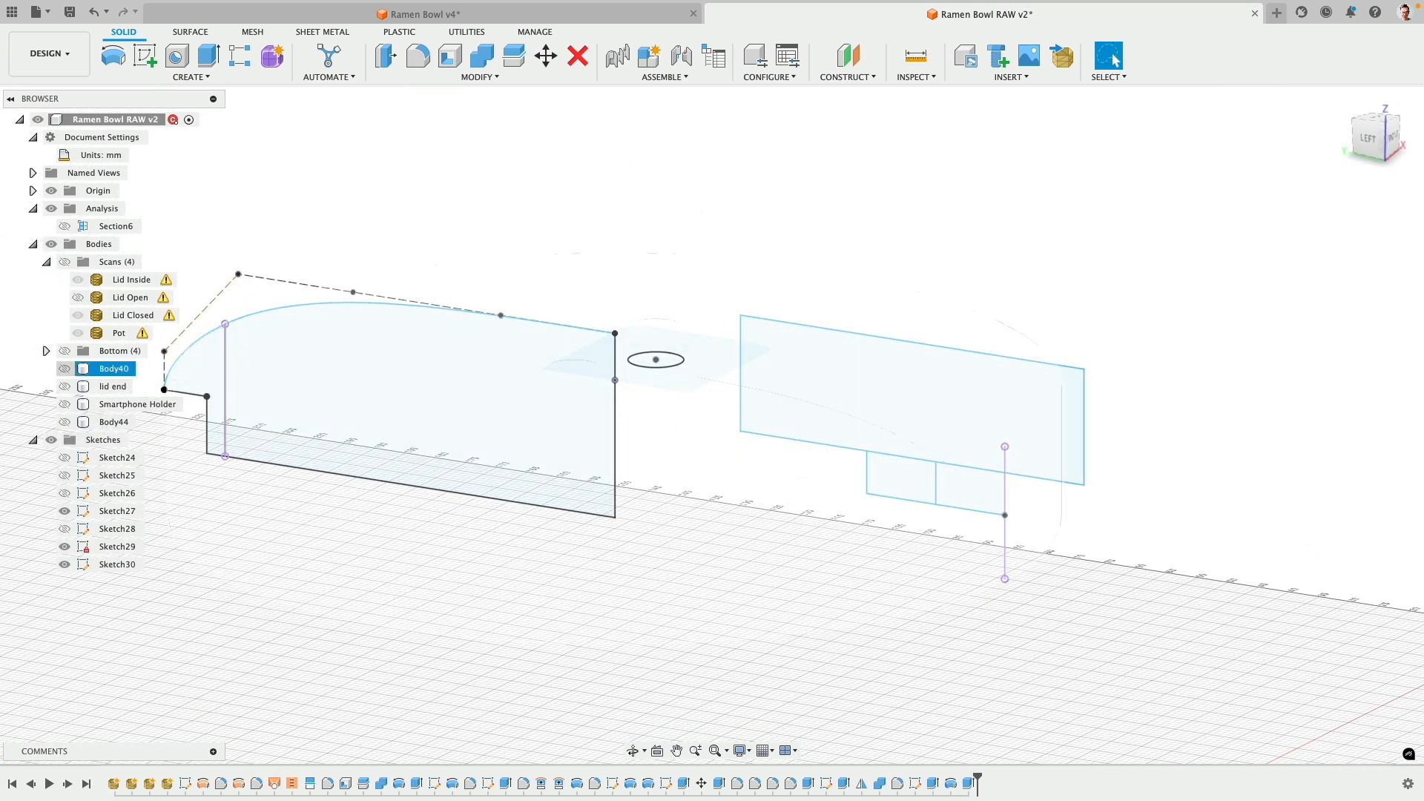
pyautogui.moveTo(647, 451)
pyautogui.keyDown('shift'); pyautogui.mouseDown(button='middle')
pyautogui.moveTo(630, 487)
pyautogui.moveTo(638, 469)
pyautogui.mouseUp(button='middle'); pyautogui.keyUp('shift')
pyautogui.scroll(8, 1065, 493)
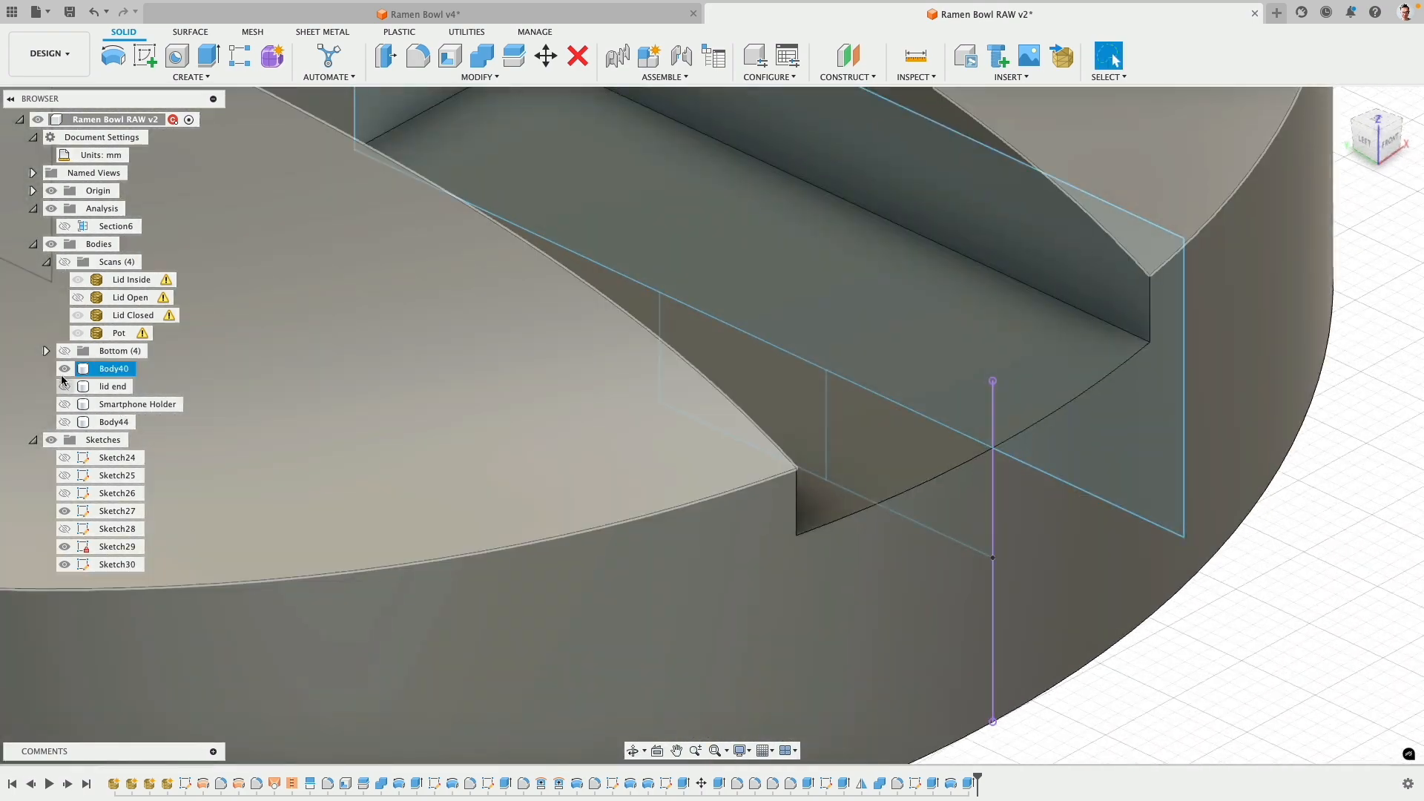
pyautogui.click(65, 368)
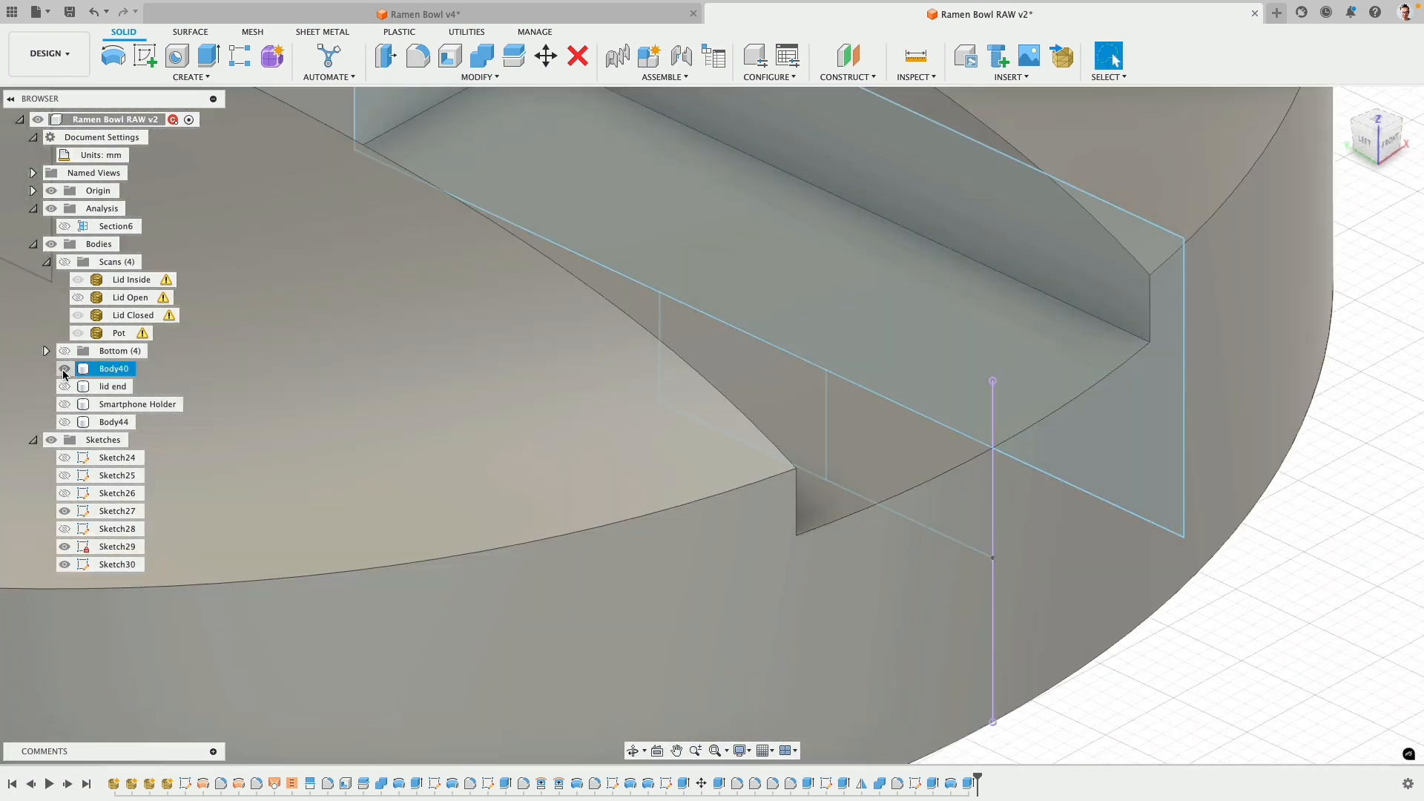
pyautogui.click(765, 390)
pyautogui.keyDown('super'); pyautogui.click(826, 405); pyautogui.keyUp('super')
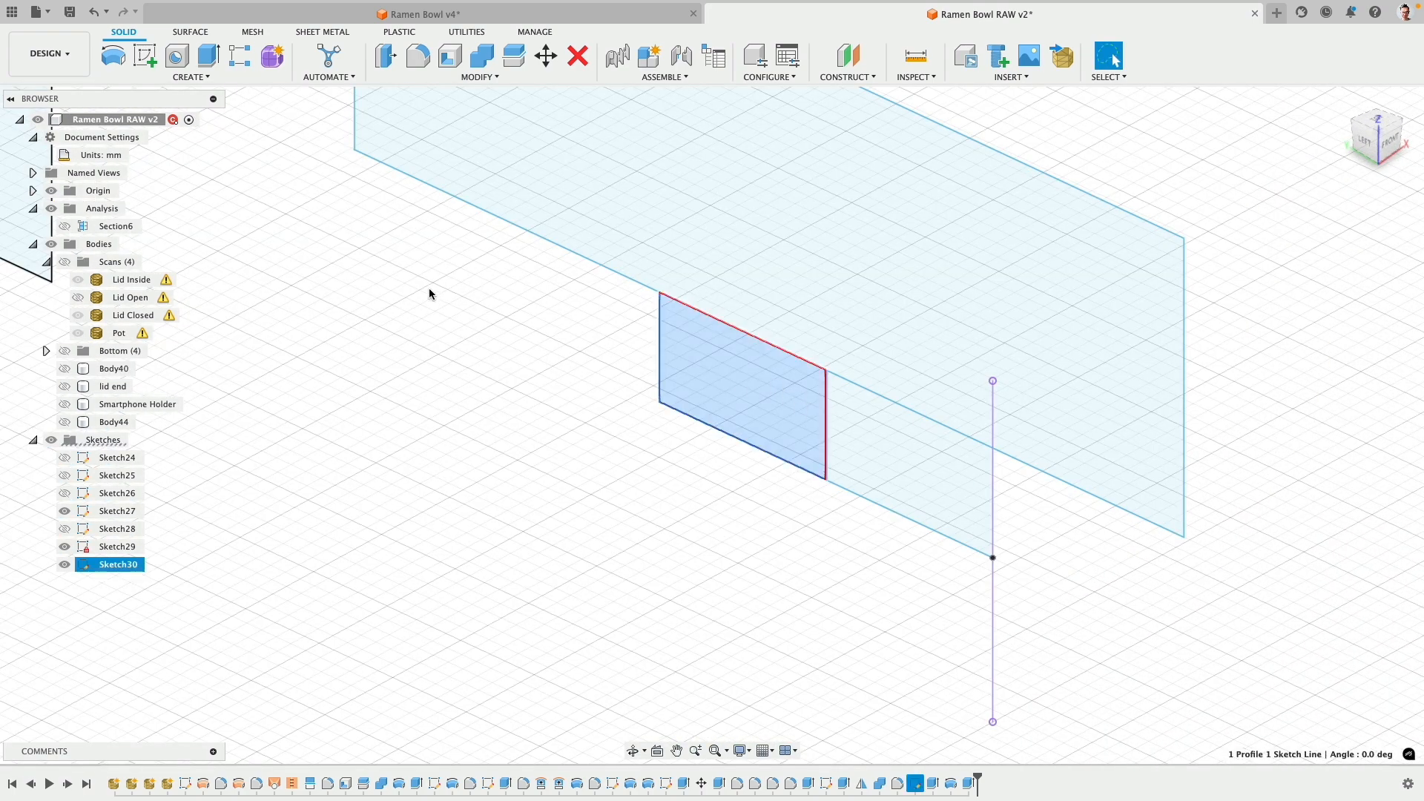
pyautogui.click(113, 57)
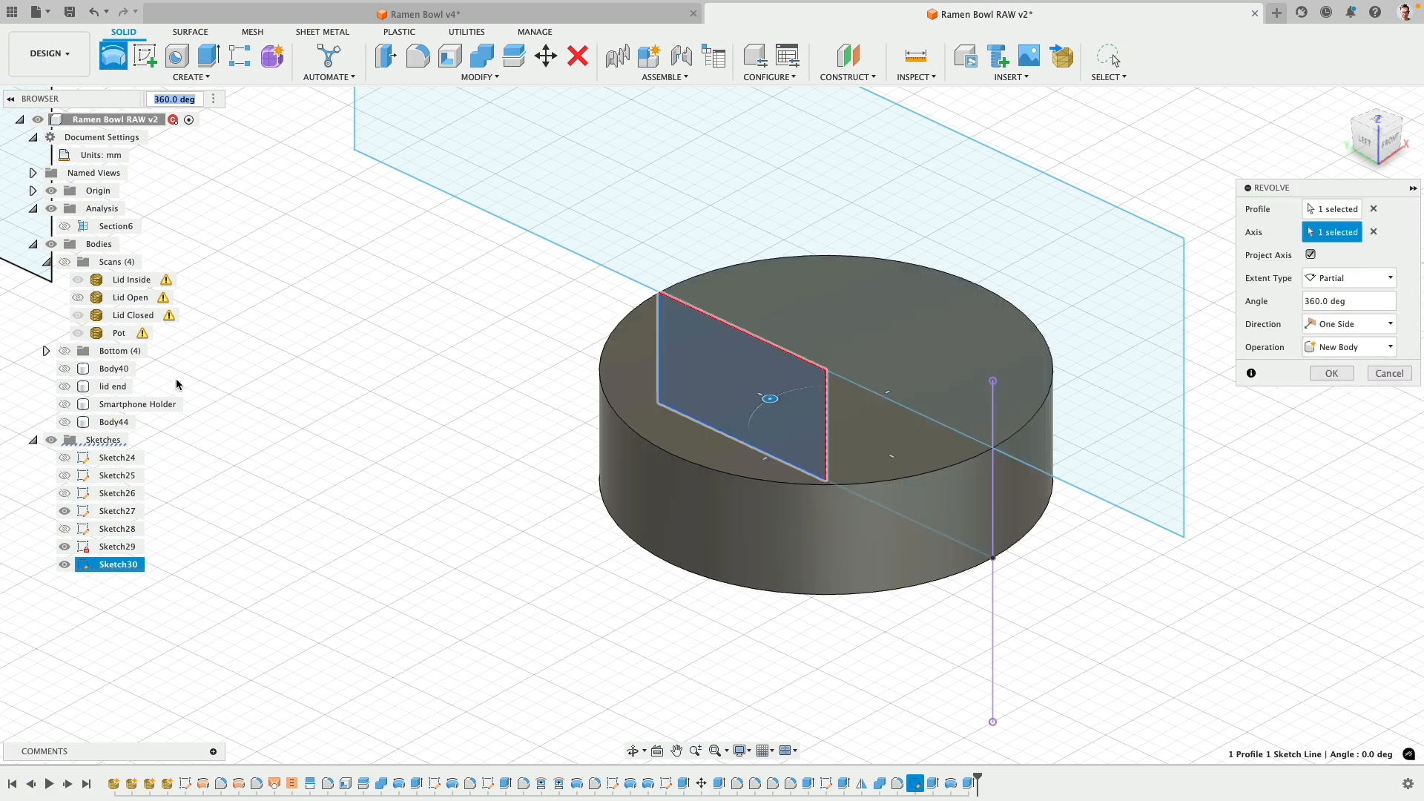
pyautogui.click(69, 368)
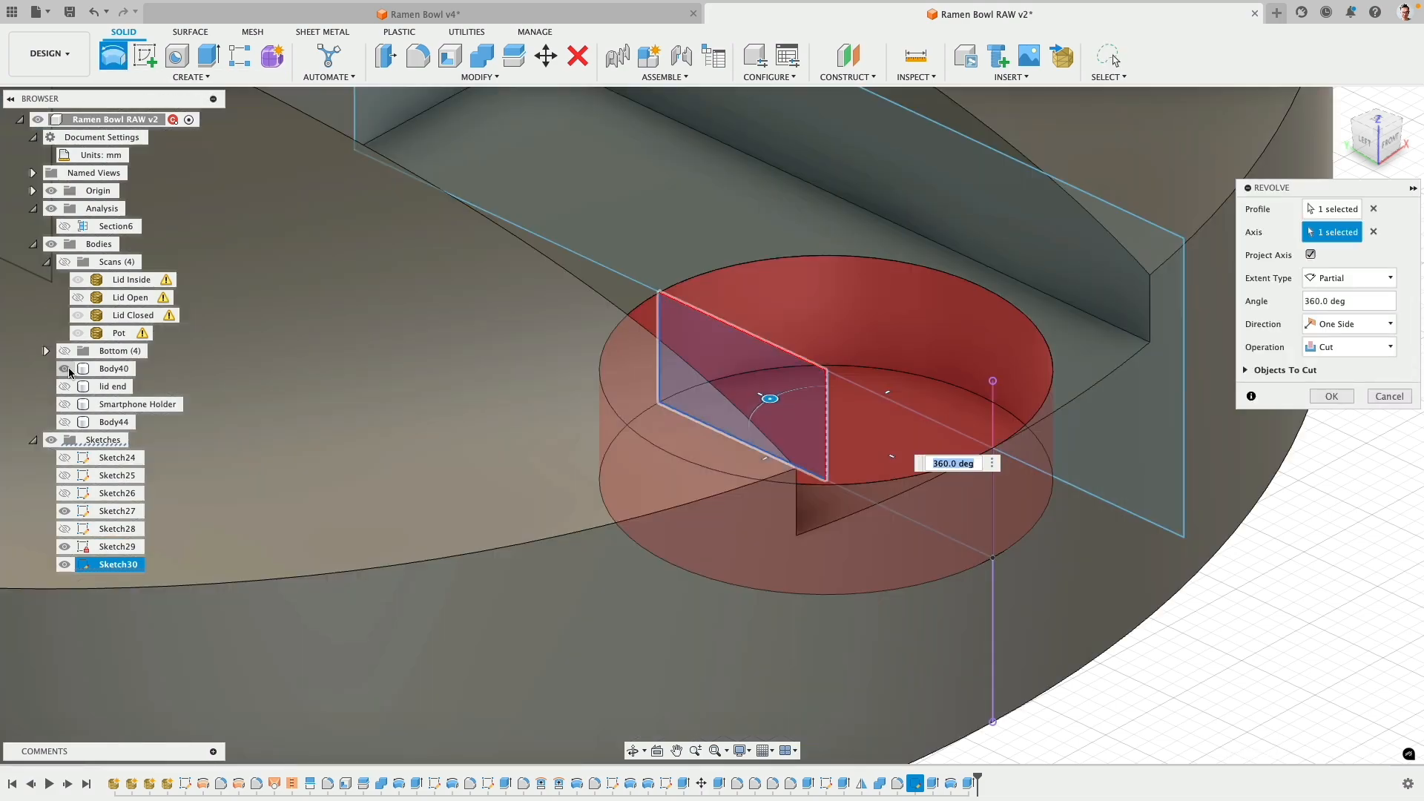
pyautogui.keyDown('shift'); pyautogui.moveTo(656, 391); pyautogui.dragTo(727, 380, button='middle'); pyautogui.keyUp('shift')
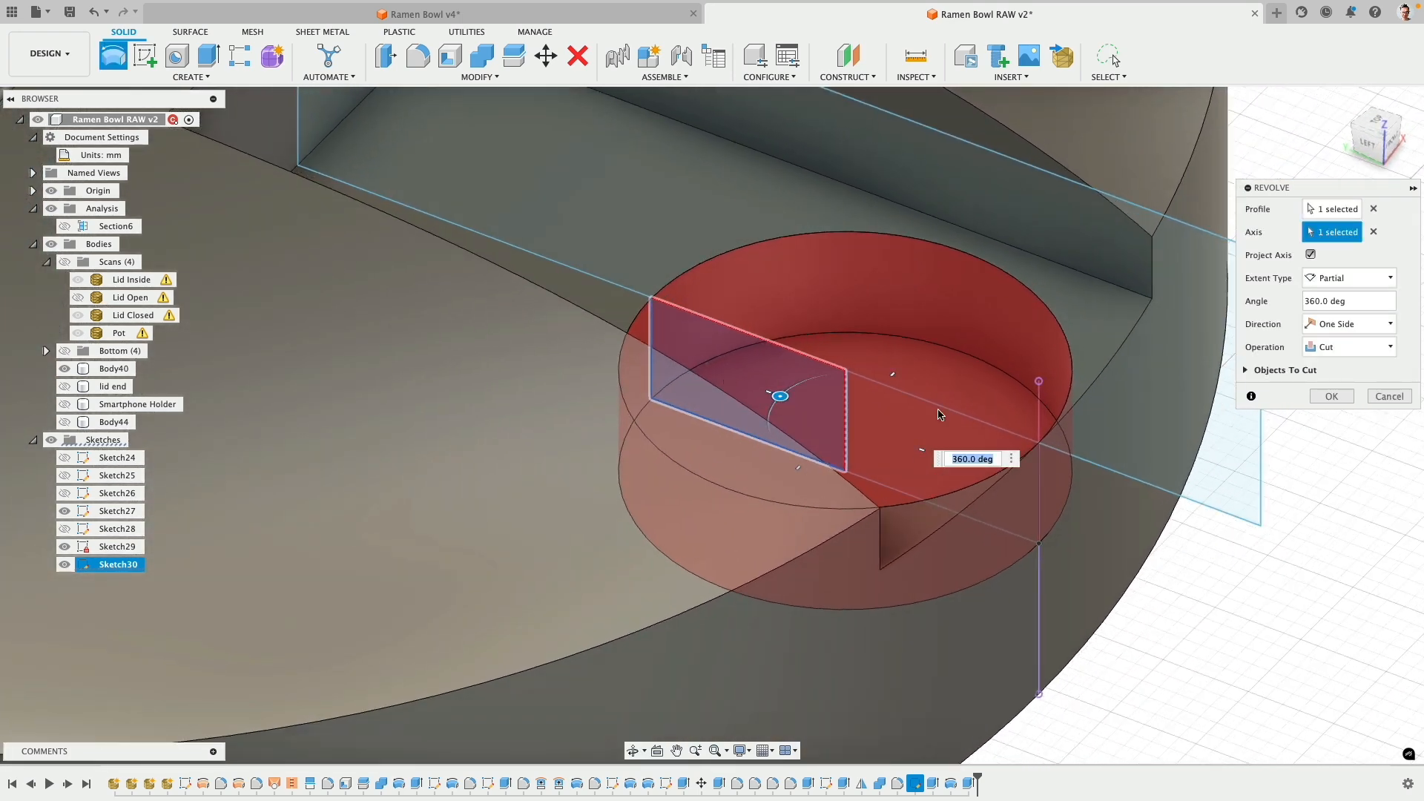
pyautogui.click(1330, 398)
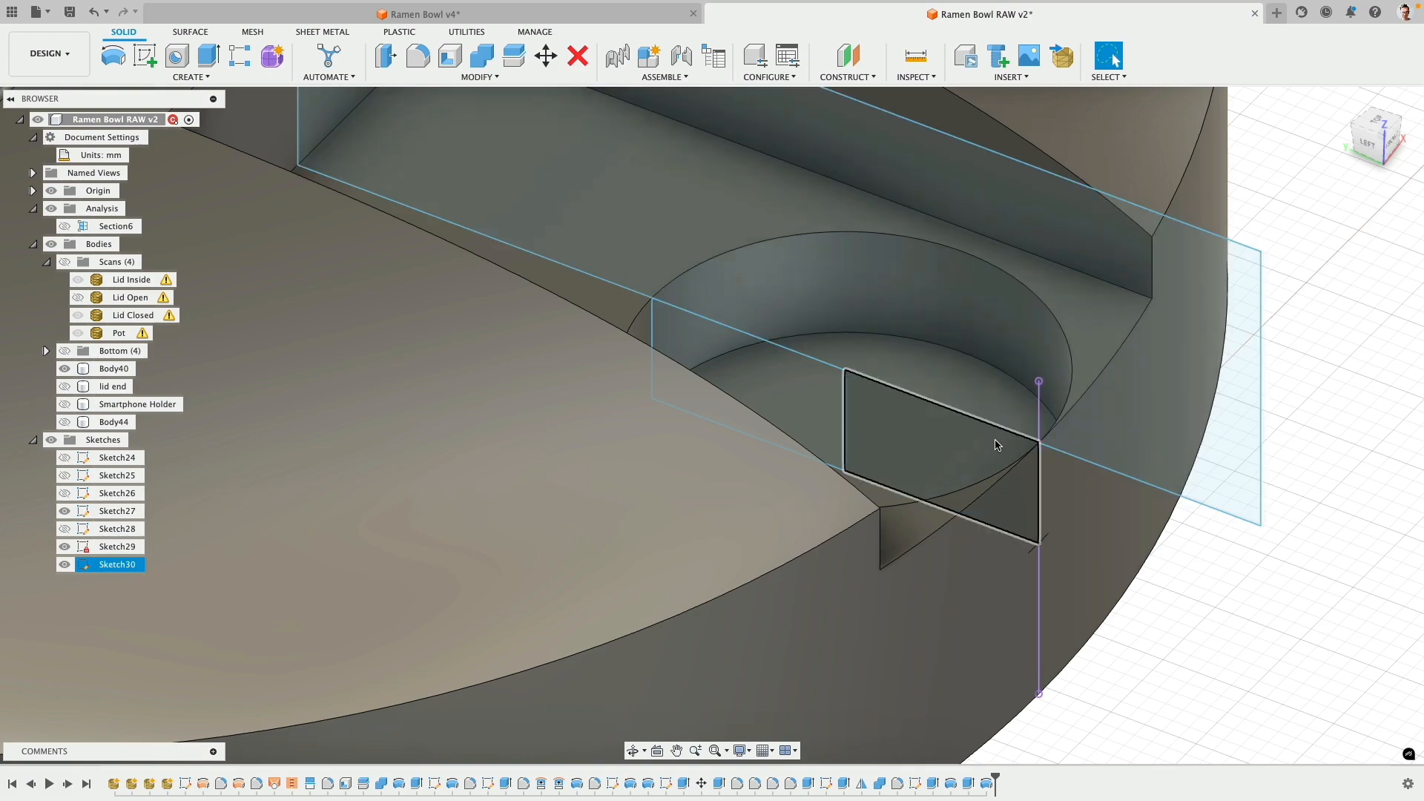
# - Shell Body40 from its flat underside with a 2 mm inside thickness
pyautogui.keyDown('shift'); pyautogui.moveTo(995, 445); pyautogui.dragTo(894, 377, button='middle'); pyautogui.keyUp('shift')
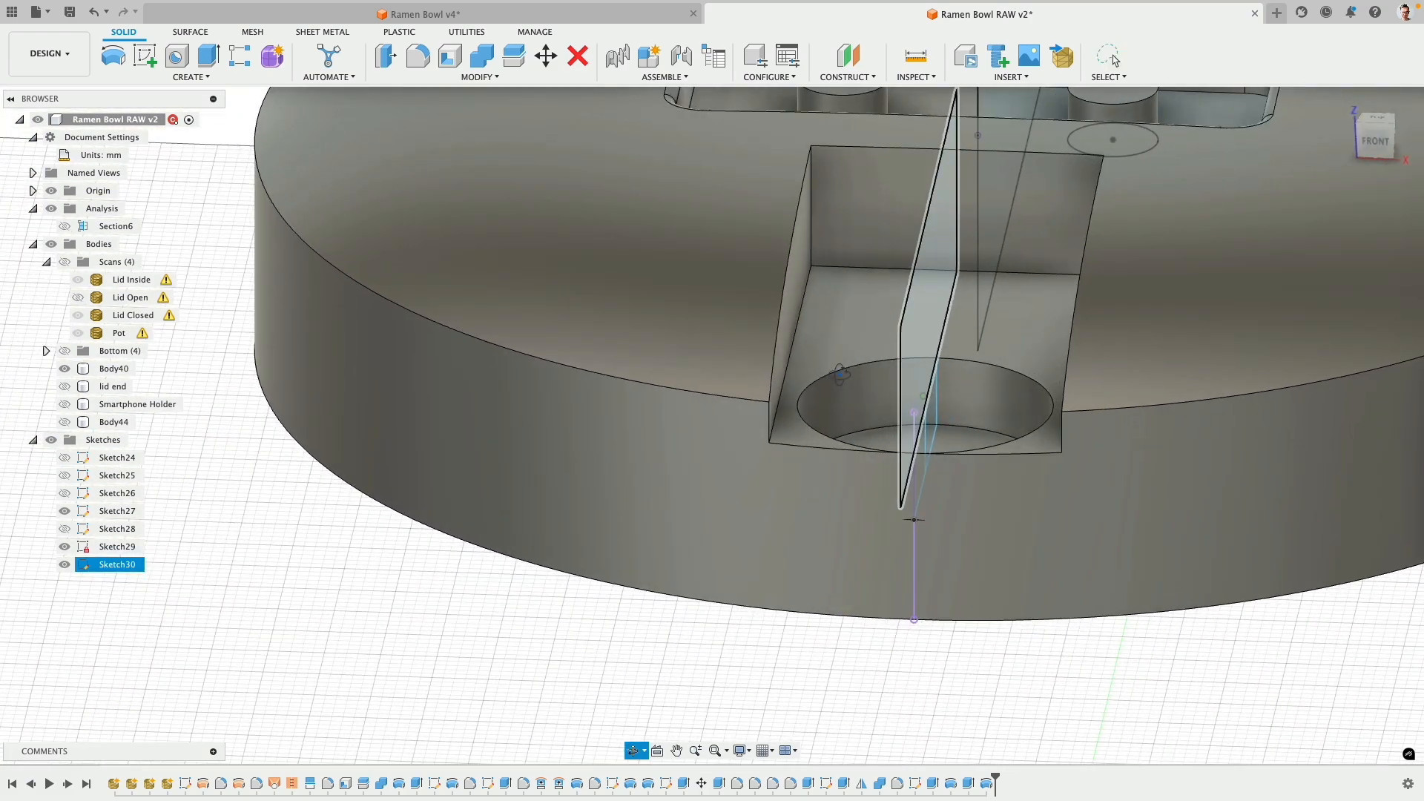
pyautogui.keyDown('shift'); pyautogui.moveTo(580, 661); pyautogui.dragTo(572, 631, button='middle'); pyautogui.keyUp('shift')
pyautogui.scroll(-5, 572, 615)
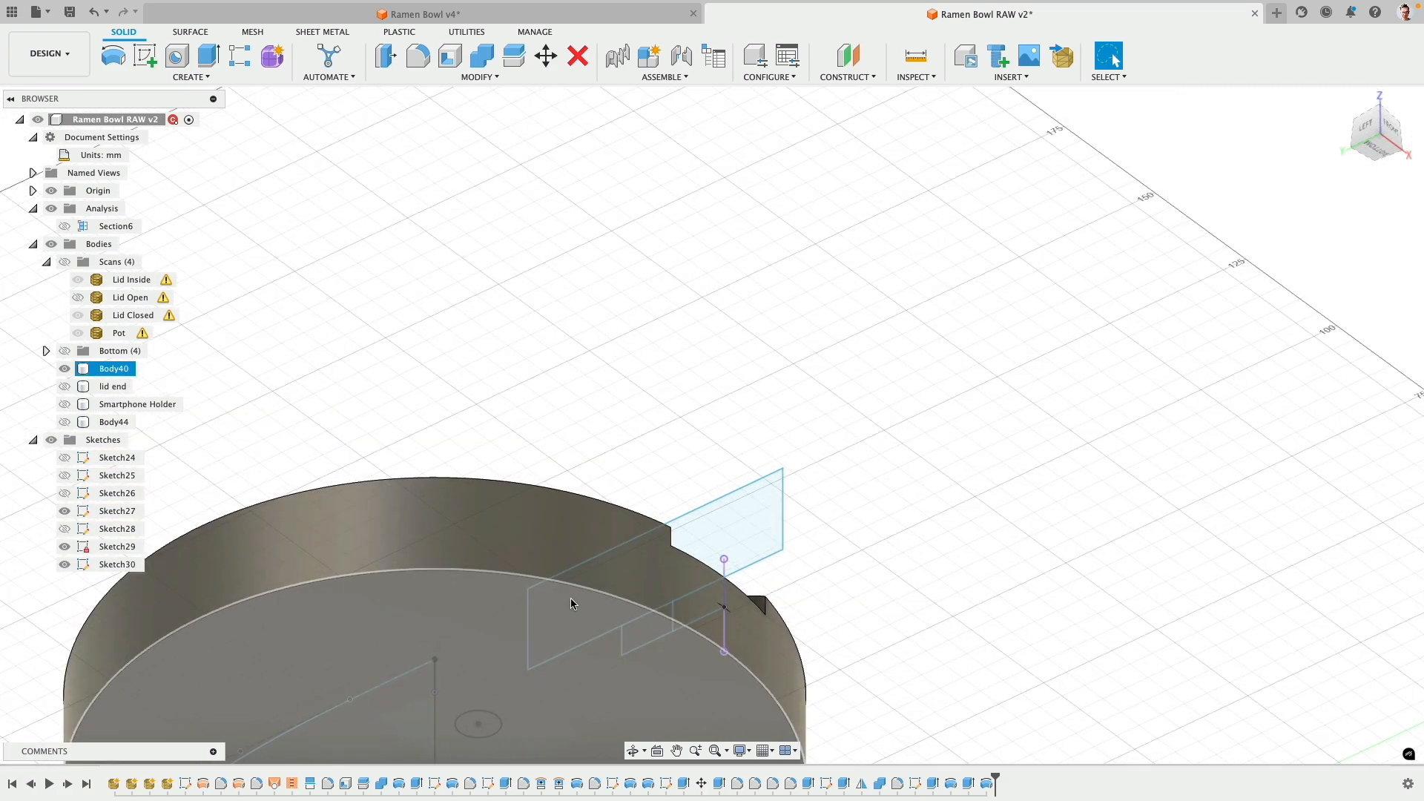
pyautogui.moveTo(553, 512); pyautogui.dragTo(683, 248, button='middle')
pyautogui.click(531, 397)
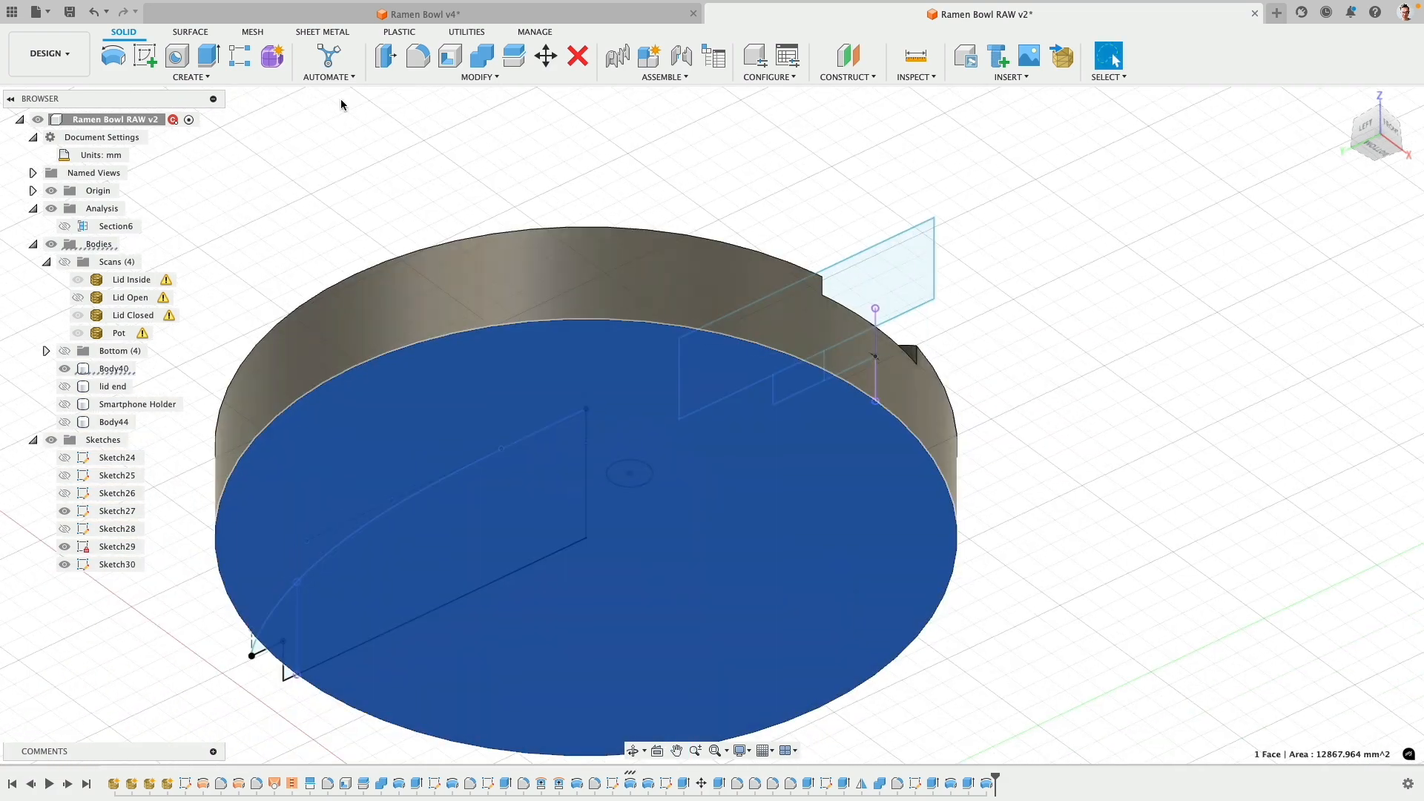
pyautogui.click(443, 58)
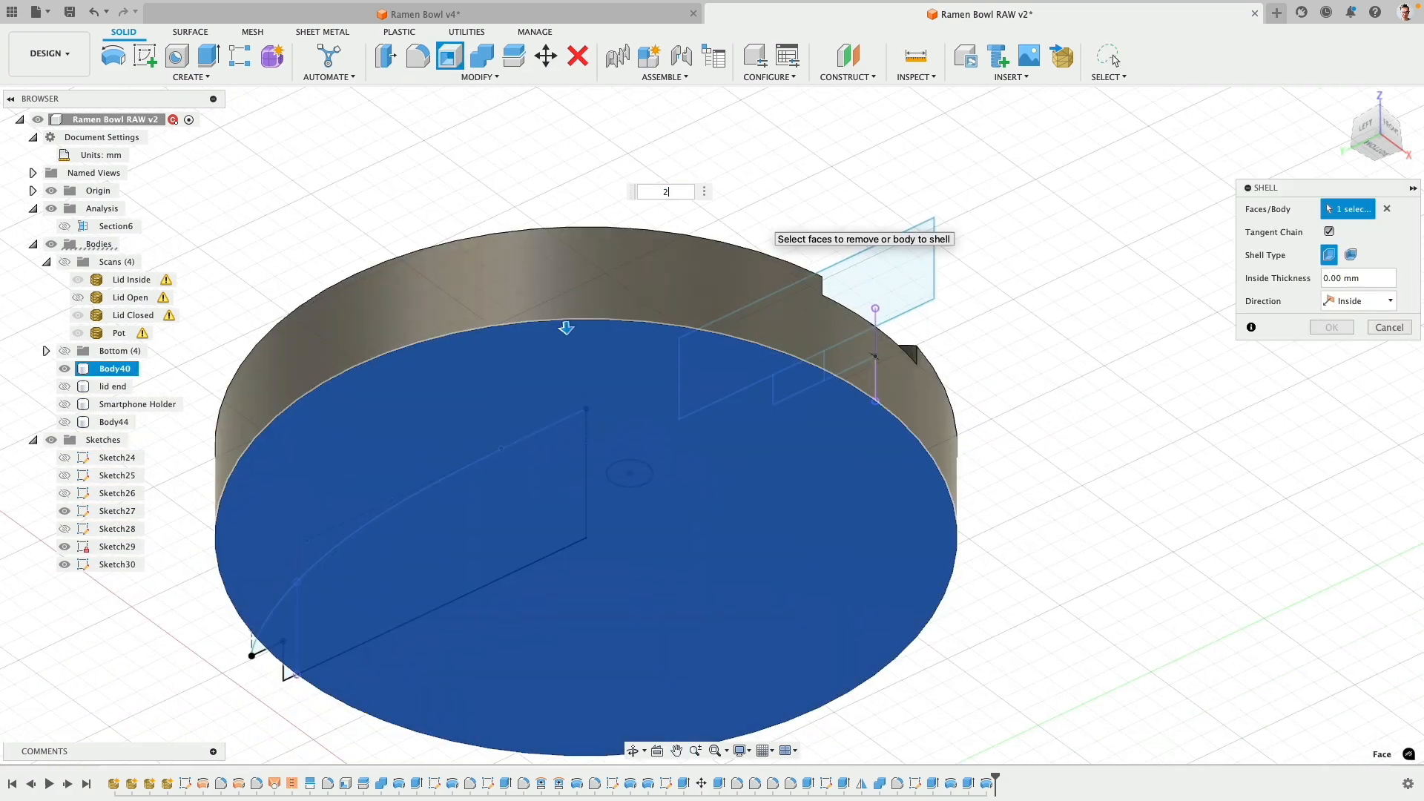
pyautogui.write('2')
pyautogui.press('Return')
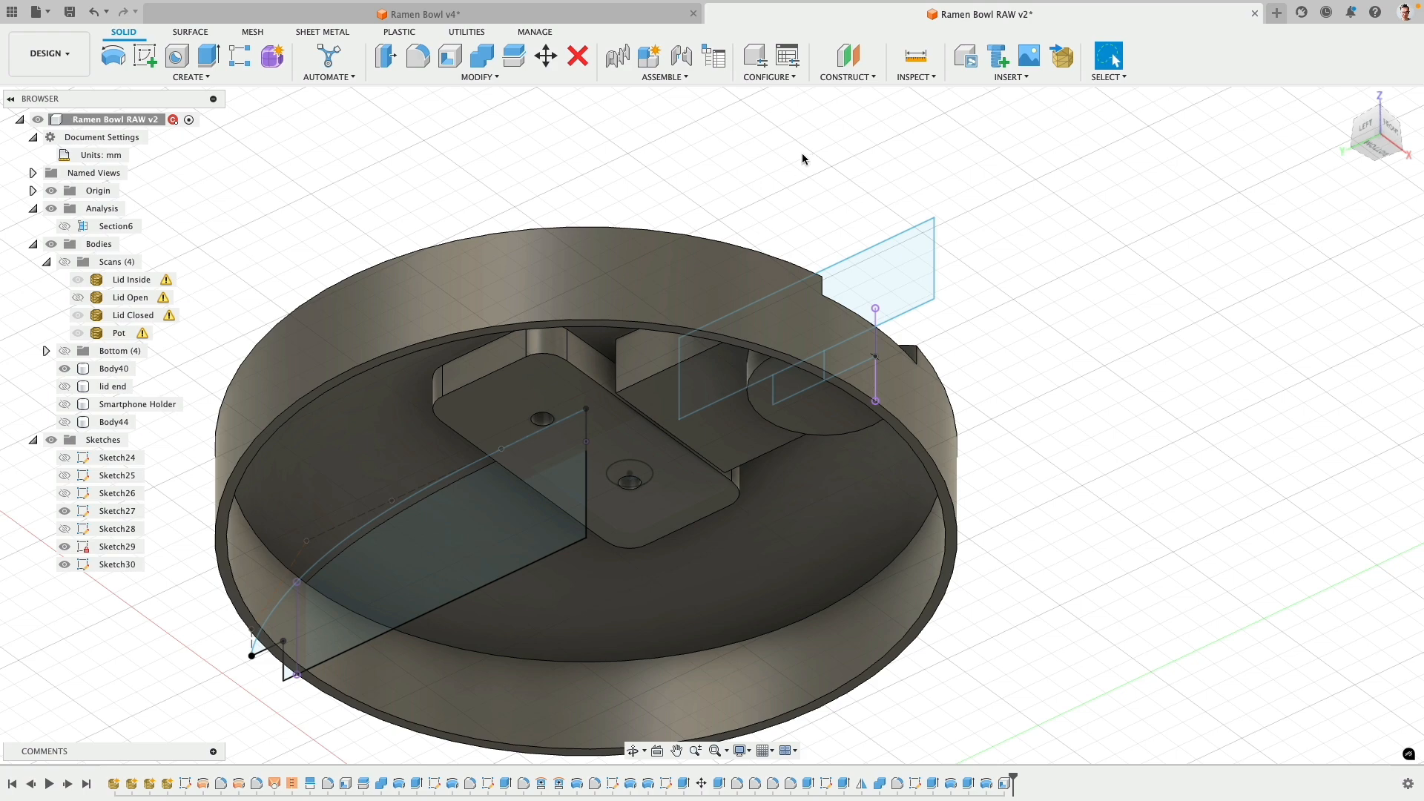
# - Show the lid end and join Body40 to it with Combine, without keeping the tool body
pyautogui.moveTo(803, 159)
pyautogui.keyDown('shift'); pyautogui.mouseDown(button='middle')
pyautogui.moveTo(944, 299)
pyautogui.moveTo(967, 296)
pyautogui.moveTo(917, 361)
pyautogui.mouseUp(button='middle'); pyautogui.keyUp('shift')
pyautogui.click(64, 387)
pyautogui.keyDown('shift'); pyautogui.moveTo(363, 561); pyautogui.dragTo(519, 489, button='middle'); pyautogui.keyUp('shift')
pyautogui.click(482, 55)
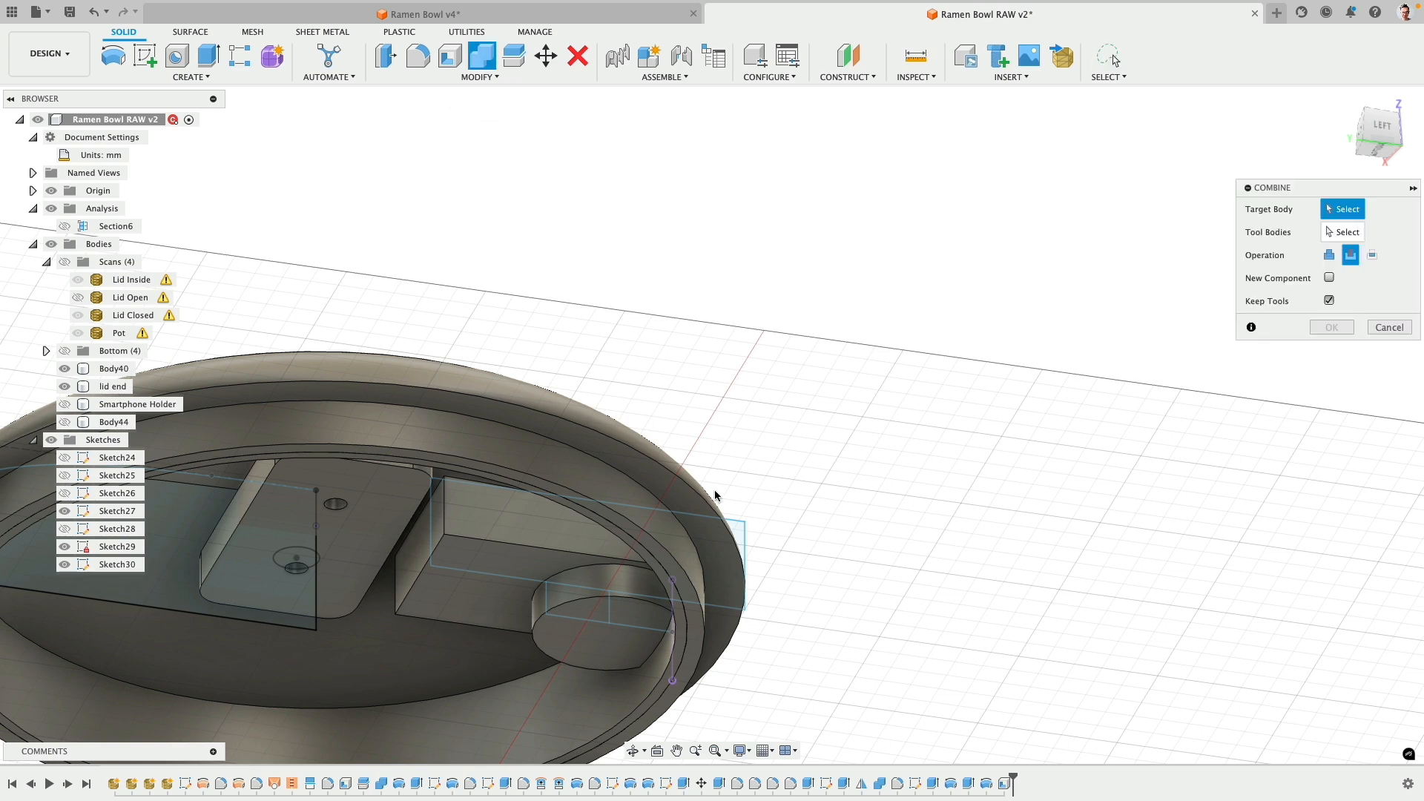
pyautogui.click(708, 507)
pyautogui.click(1329, 255)
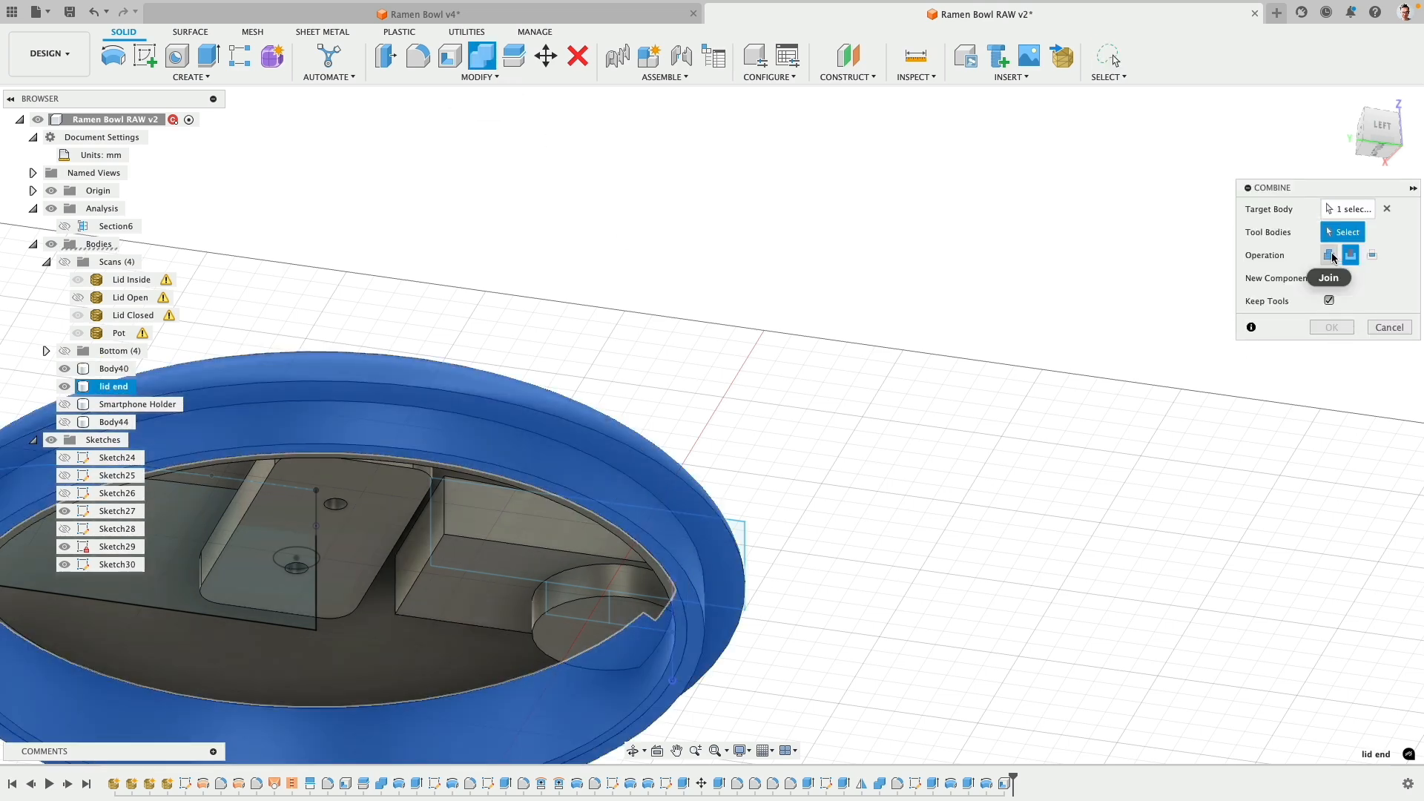
pyautogui.click(1329, 300)
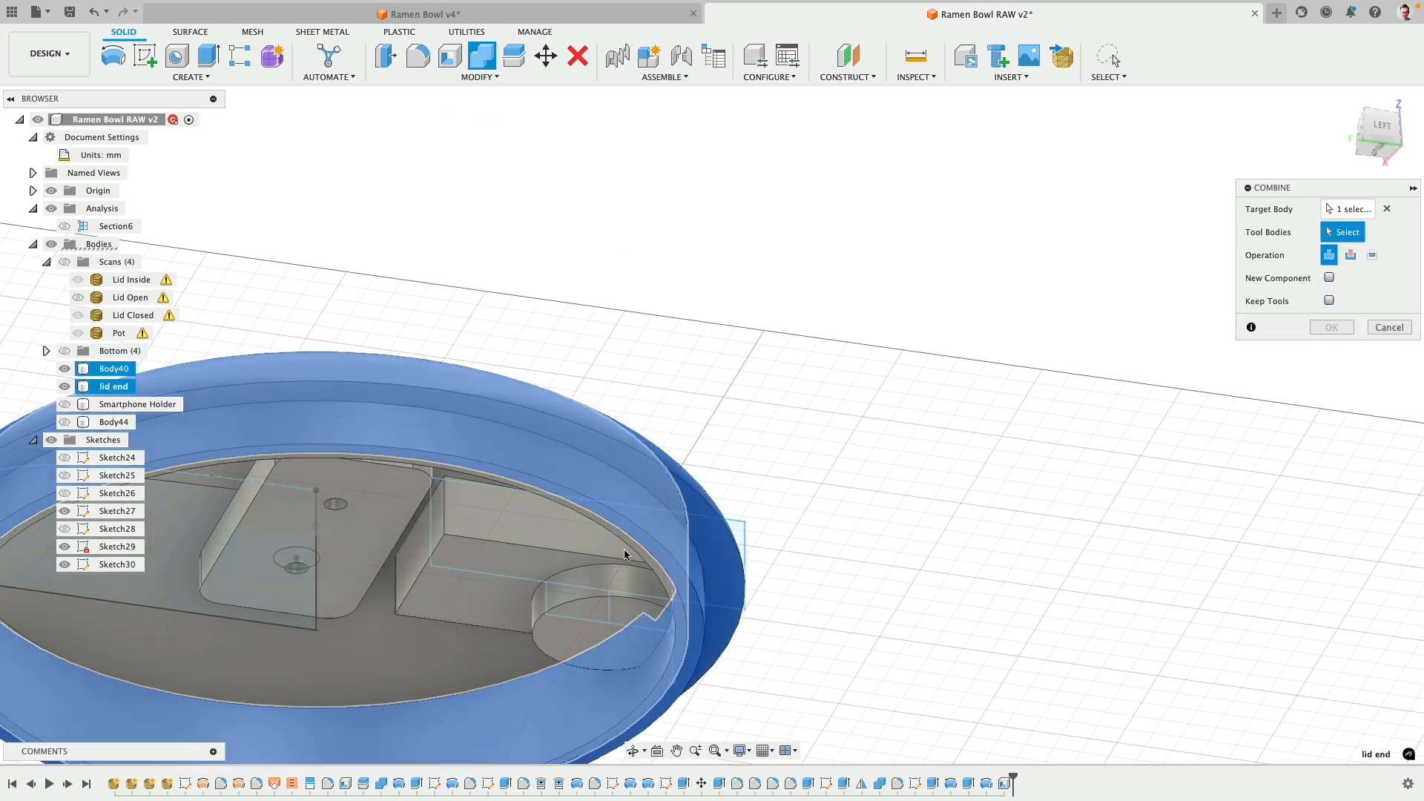
pyautogui.click(553, 566)
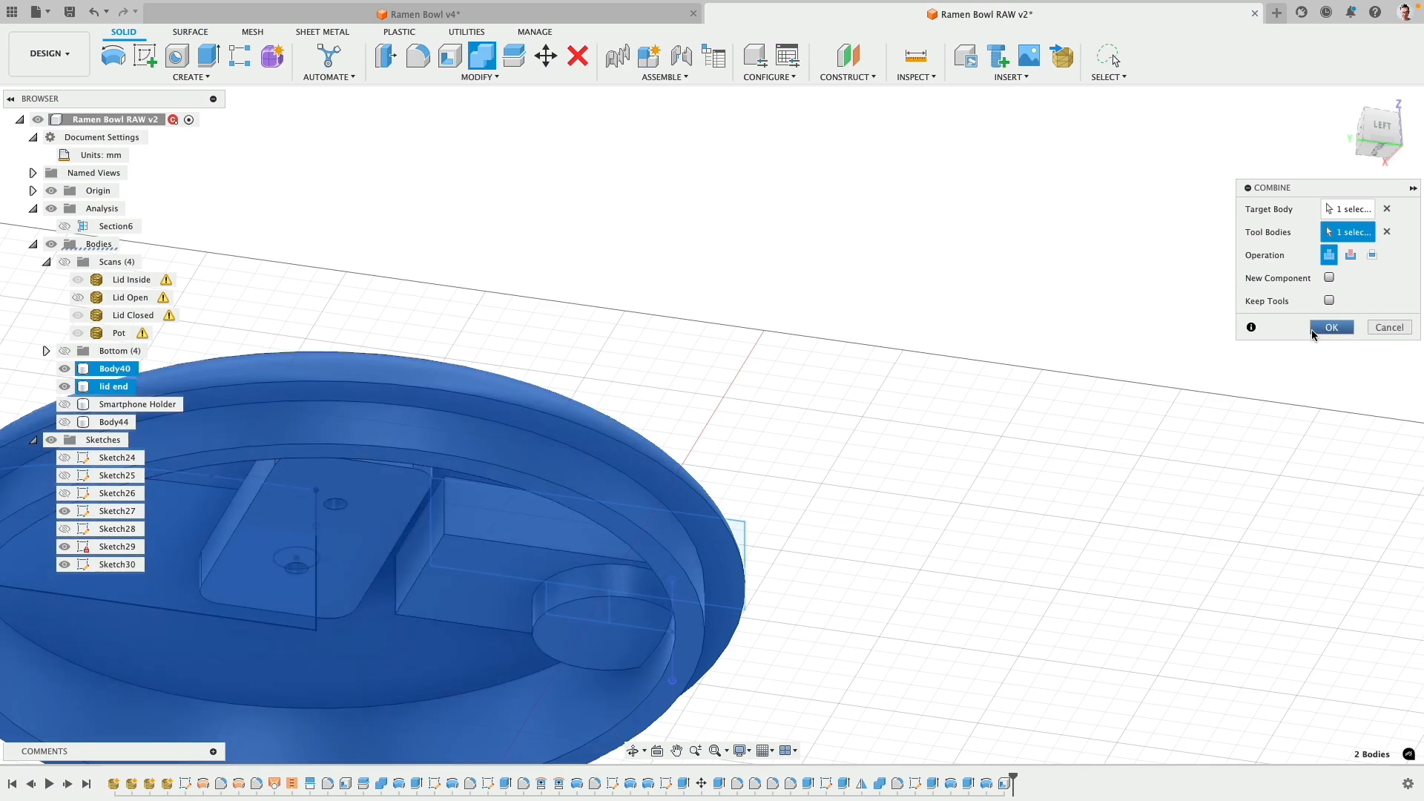
pyautogui.click(1330, 327)
pyautogui.moveTo(858, 321)
pyautogui.keyDown('shift'); pyautogui.mouseDown(button='middle')
pyautogui.moveTo(834, 283)
pyautogui.moveTo(909, 338)
pyautogui.moveTo(856, 344)
pyautogui.moveTo(816, 271)
pyautogui.moveTo(818, 369)
pyautogui.moveTo(826, 296)
pyautogui.moveTo(923, 321)
pyautogui.moveTo(854, 328)
pyautogui.mouseUp(button='middle'); pyautogui.keyUp('shift')
pyautogui.scroll(6, 694, 653)
pyautogui.keyDown('shift'); pyautogui.moveTo(574, 635); pyautogui.dragTo(576, 553, button='middle'); pyautogui.keyUp('shift')
pyautogui.scroll(-5, 611, 594)
pyautogui.scroll(-3, 816, 482)
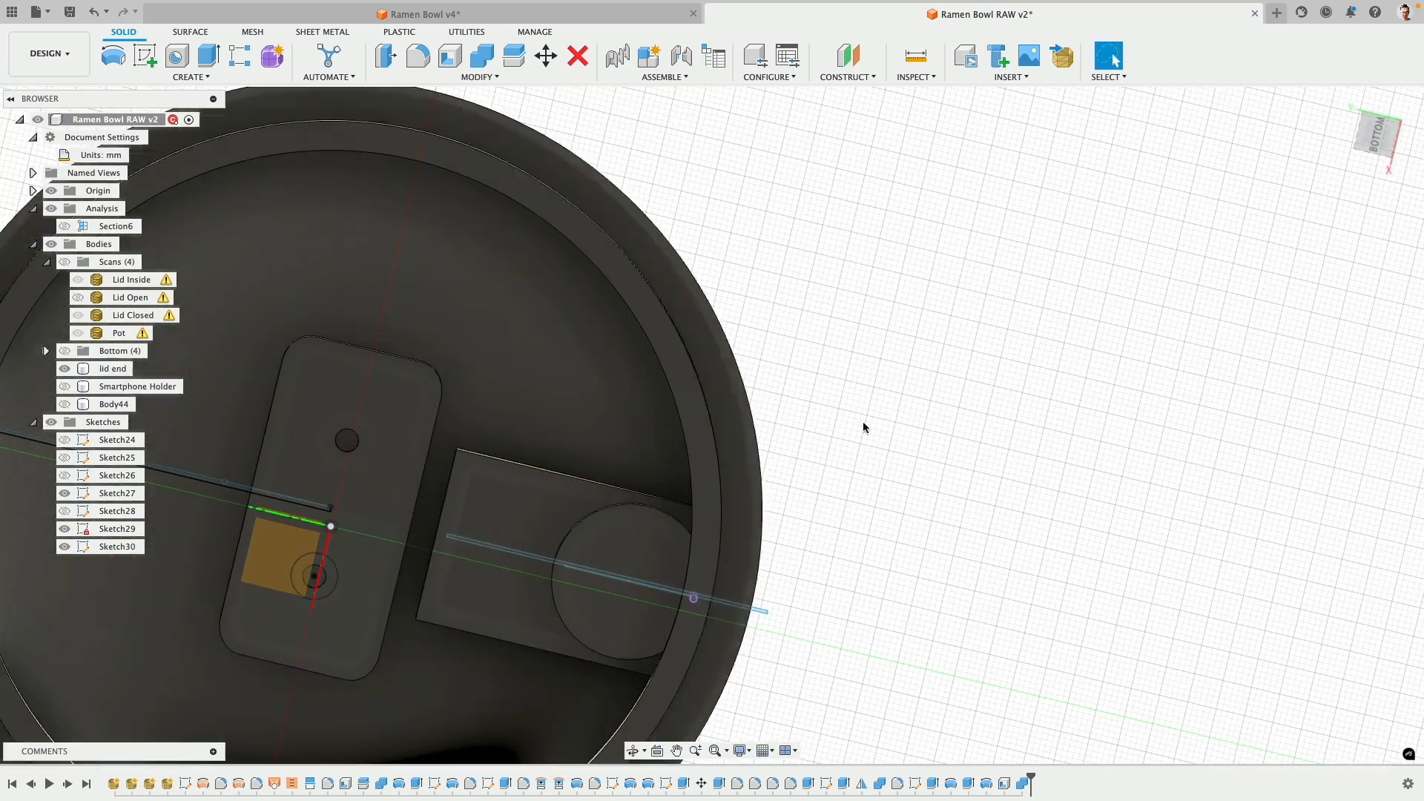
# - Inspect the joined lid from below and in the Section6 cross-section, checking the walls around the recess and round pocket
pyautogui.scroll(-2, 486, 513)
pyautogui.moveTo(483, 513); pyautogui.dragTo(746, 484, button='middle')
pyautogui.click(1373, 141)
pyautogui.moveTo(797, 373); pyautogui.dragTo(786, 405, button='middle')
pyautogui.click(1379, 132)
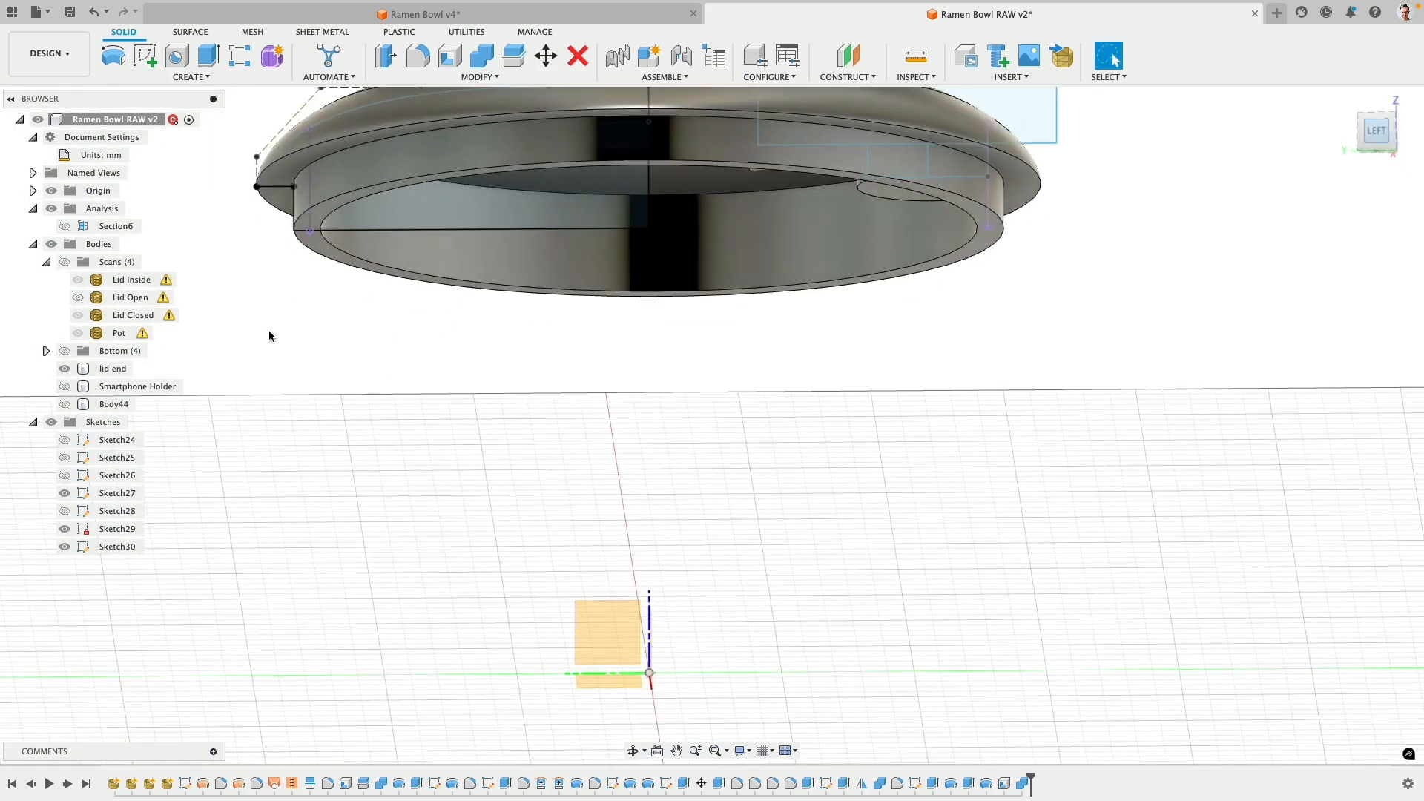
pyautogui.click(65, 227)
pyautogui.scroll(-4, 381, 556)
pyautogui.moveTo(453, 439); pyautogui.dragTo(448, 666, button='middle')
pyautogui.scroll(6, 650, 432)
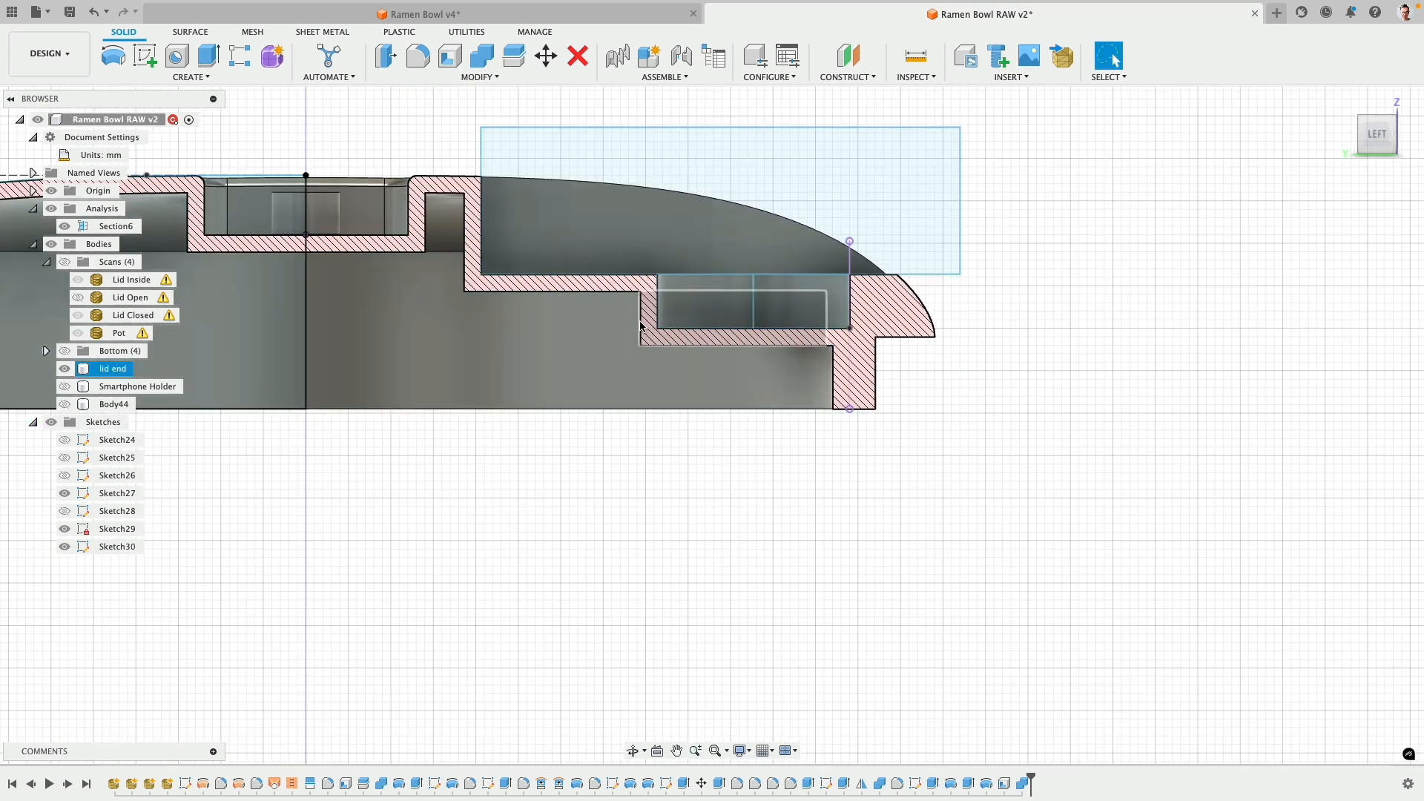
pyautogui.moveTo(484, 532); pyautogui.dragTo(715, 567)
pyautogui.press('Escape')
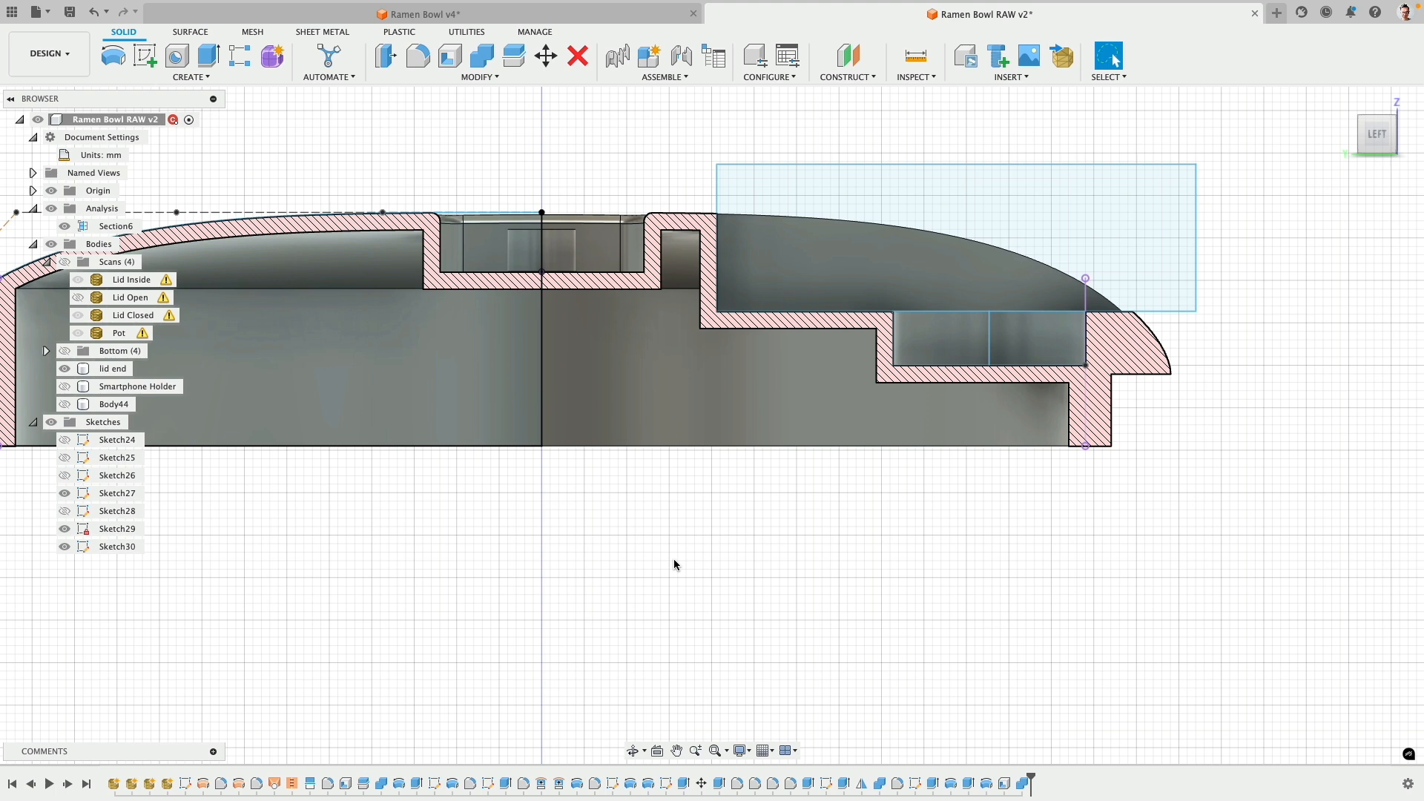
pyautogui.scroll(-3, 747, 685)
pyautogui.keyDown('shift'); pyautogui.moveTo(747, 684); pyautogui.dragTo(801, 531, button='middle'); pyautogui.keyUp('shift')
pyautogui.scroll(4, 706, 494)
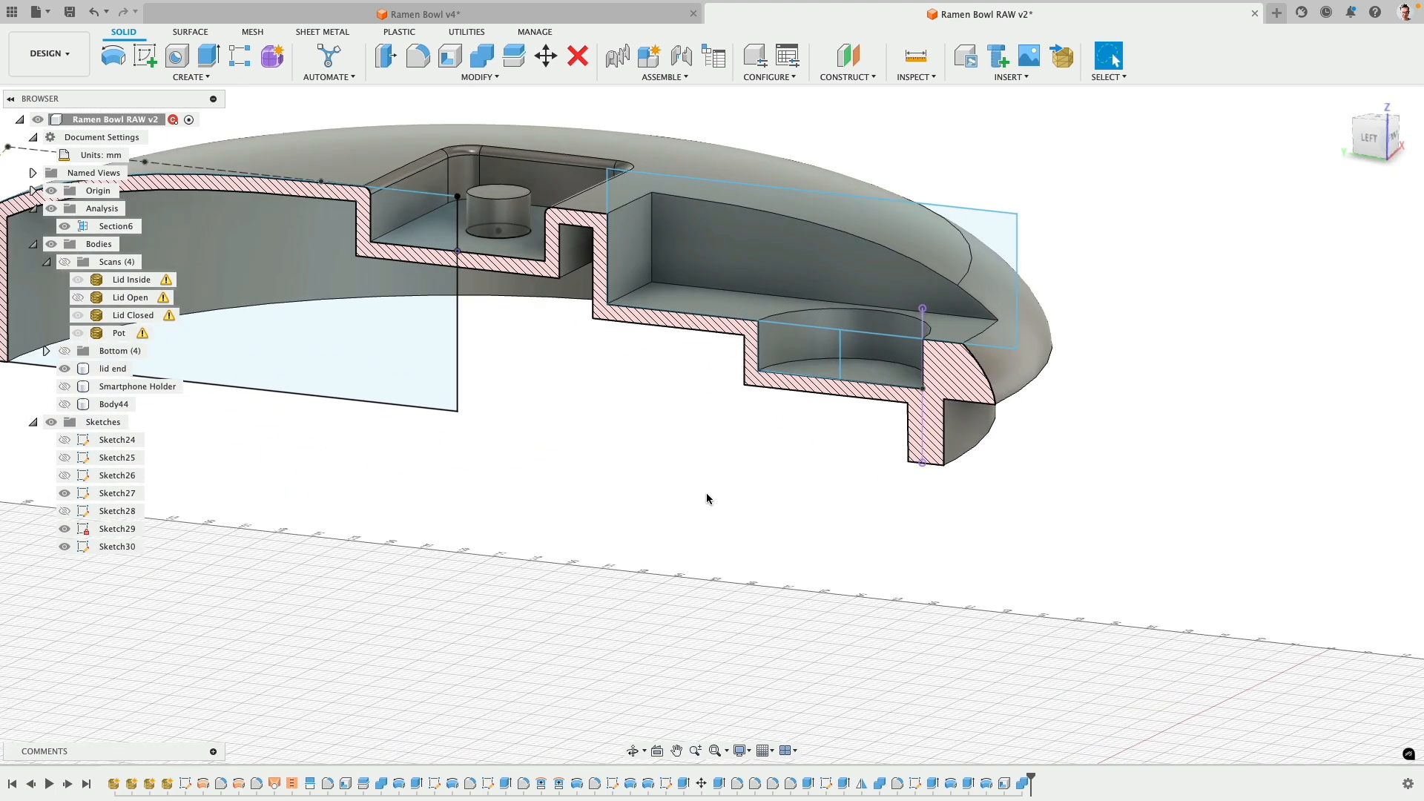
pyautogui.scroll(-2, 618, 510)
pyautogui.keyDown('shift'); pyautogui.moveTo(643, 429); pyautogui.dragTo(638, 452, button='middle'); pyautogui.keyUp('shift')
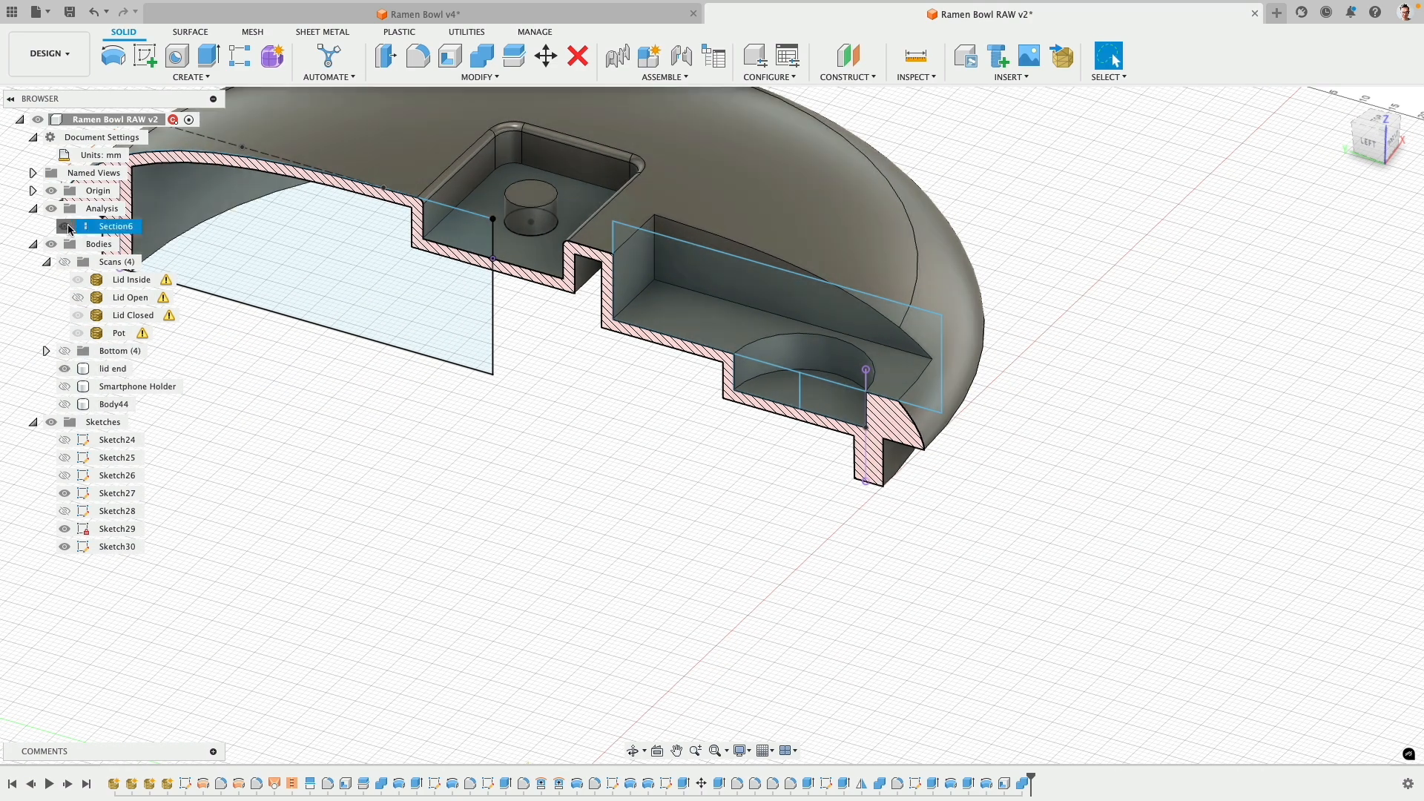
pyautogui.click(69, 227)
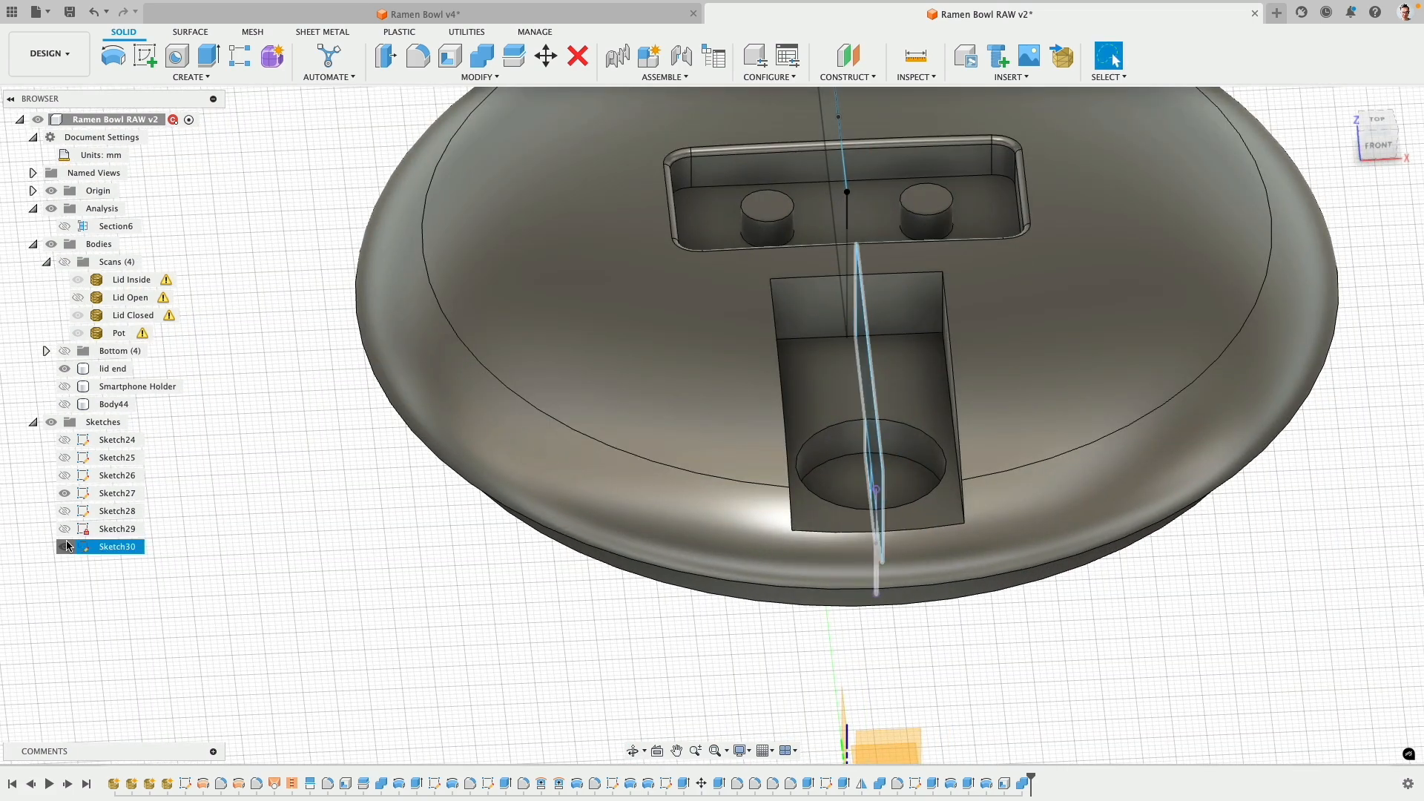
# - Hide Sketch27, Sketch29 and Sketch30 so only the lid end is displayed
pyautogui.click(66, 529)
pyautogui.click(66, 494)
pyautogui.moveTo(611, 484)
pyautogui.keyDown('shift'); pyautogui.mouseDown(button='middle')
pyautogui.moveTo(196, 537)
pyautogui.moveTo(403, 547)
pyautogui.moveTo(518, 587)
pyautogui.mouseUp(button='middle'); pyautogui.keyUp('shift')
pyautogui.click(65, 529)
pyautogui.click(65, 547)
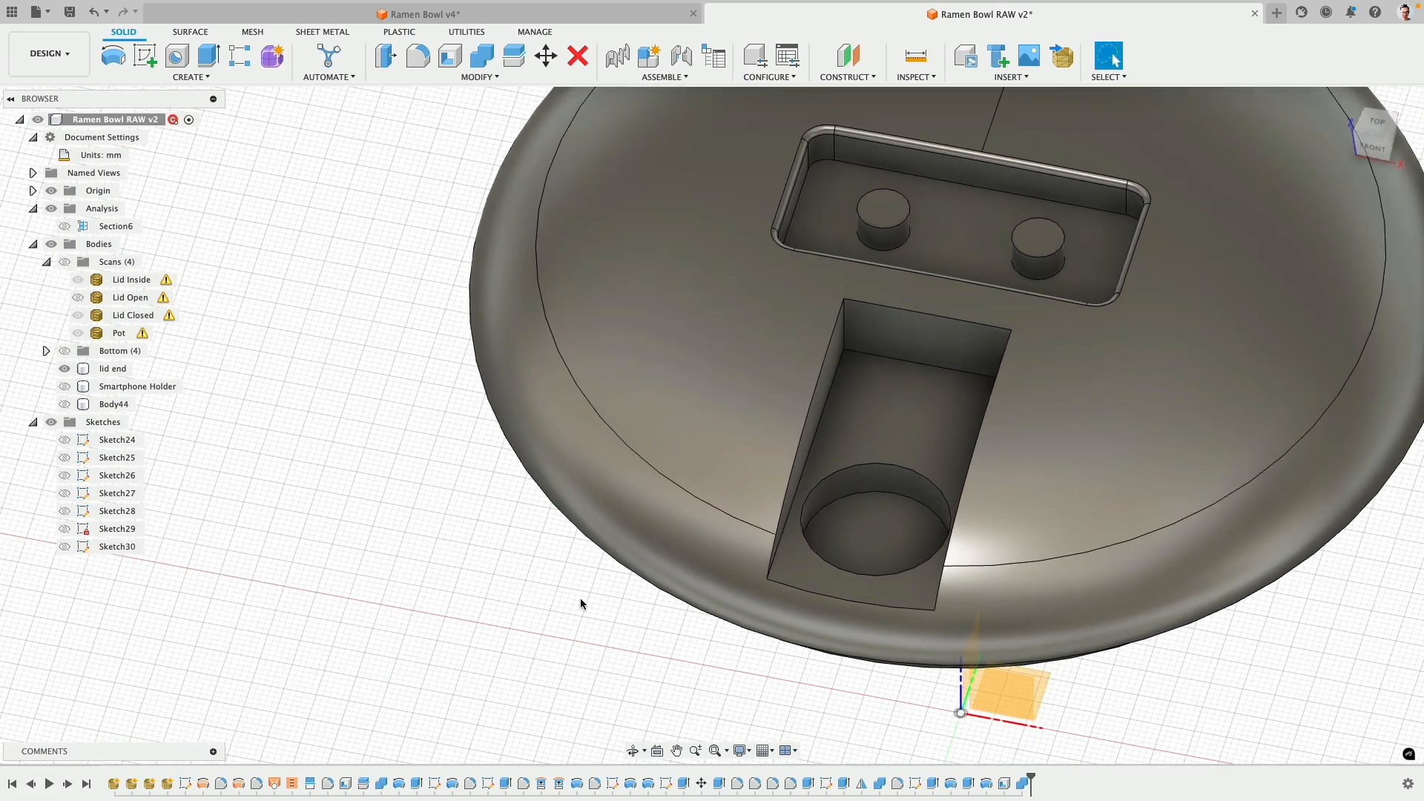
# - Start a sketch on the round pocket's floor and project the pocket's circular edge into it
pyautogui.click(884, 545)
pyautogui.keyDown('shift'); pyautogui.moveTo(531, 471); pyautogui.dragTo(531, 500, button='middle'); pyautogui.keyUp('shift')
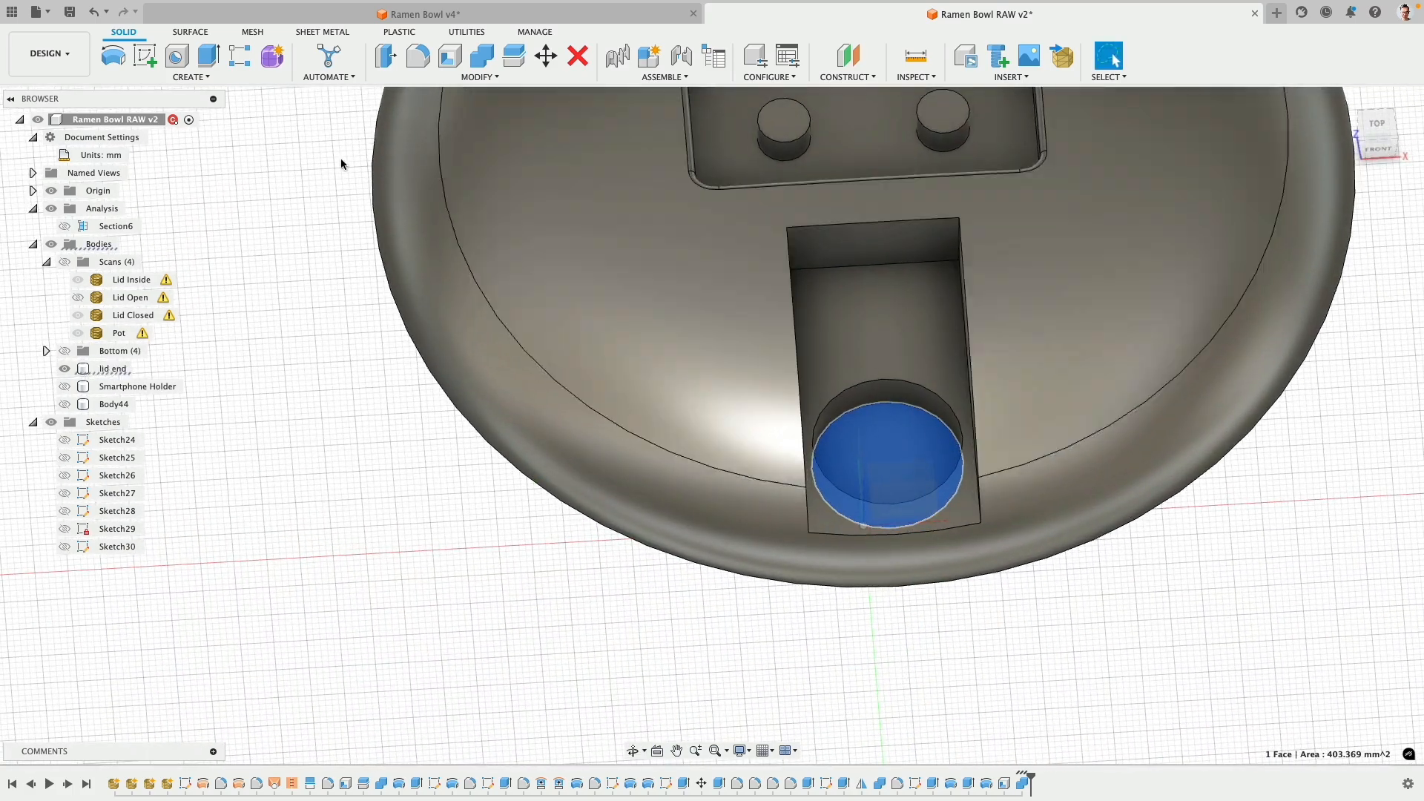
pyautogui.click(144, 56)
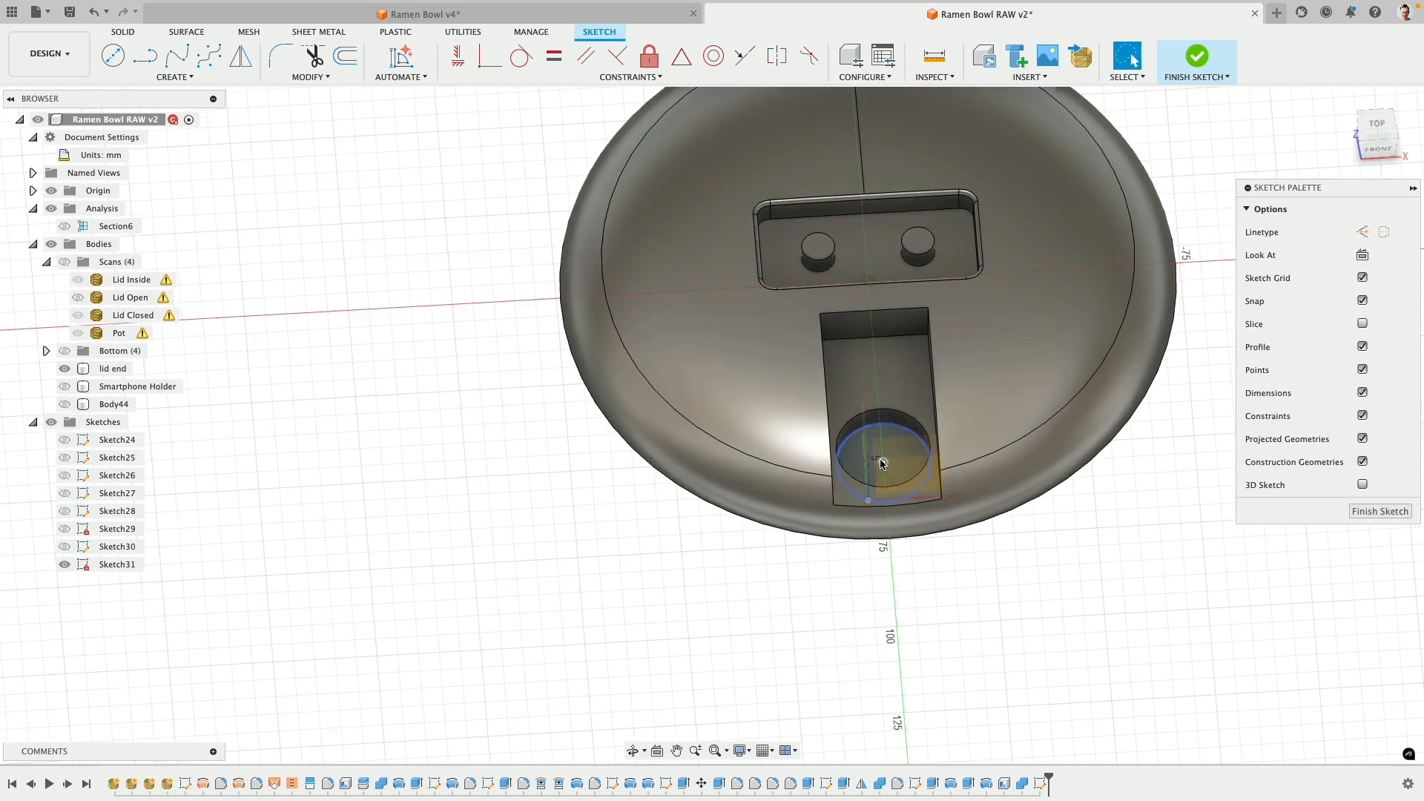
pyautogui.scroll(5, 883, 463)
pyautogui.click(175, 76)
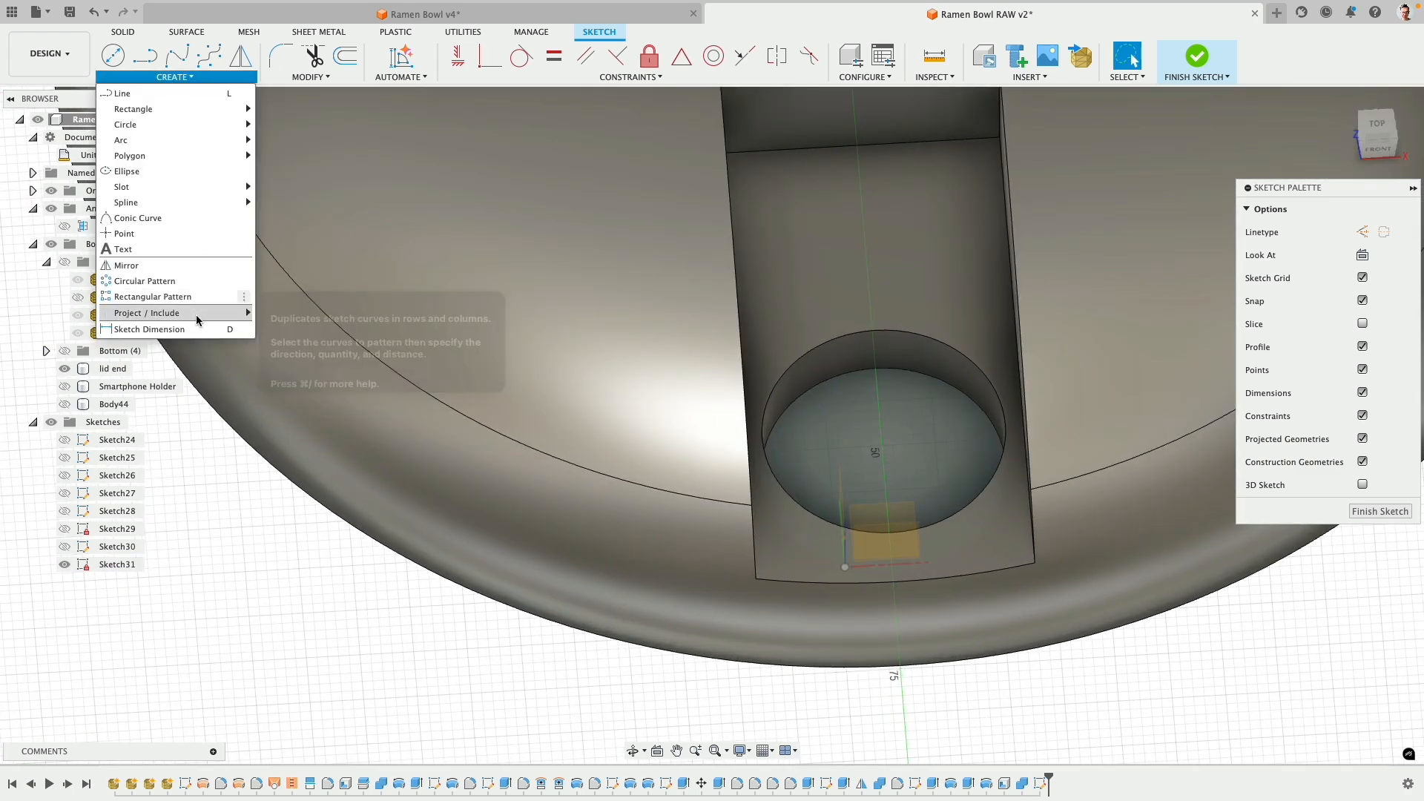
pyautogui.moveTo(196, 315)
pyautogui.click(295, 313)
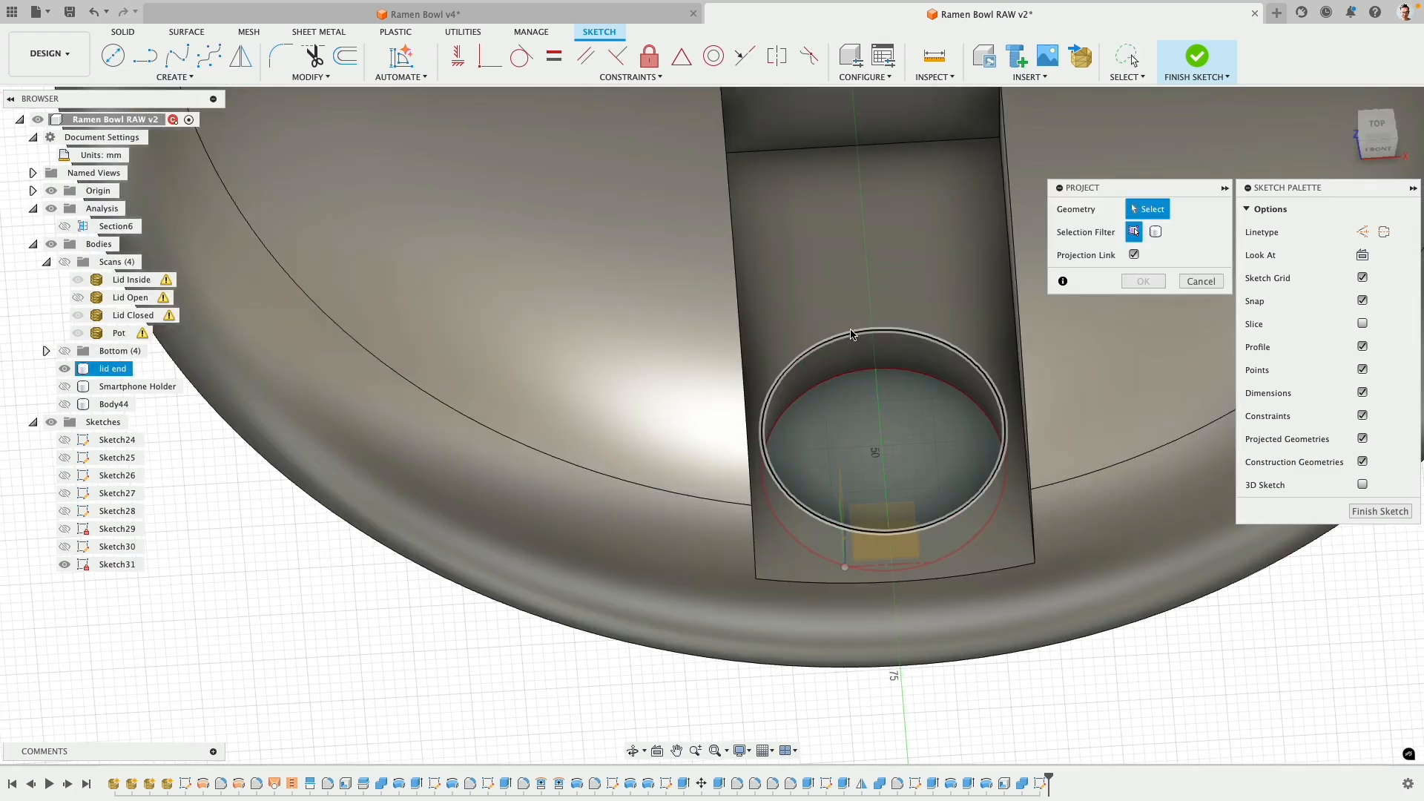
pyautogui.click(851, 354)
pyautogui.click(1143, 282)
# - Offset the projected pocket circle 2 mm inward
pyautogui.keyDown('shift'); pyautogui.moveTo(921, 373); pyautogui.dragTo(776, 510, button='middle'); pyautogui.keyUp('shift')
pyautogui.scroll(5, 776, 511)
pyautogui.press('Escape')
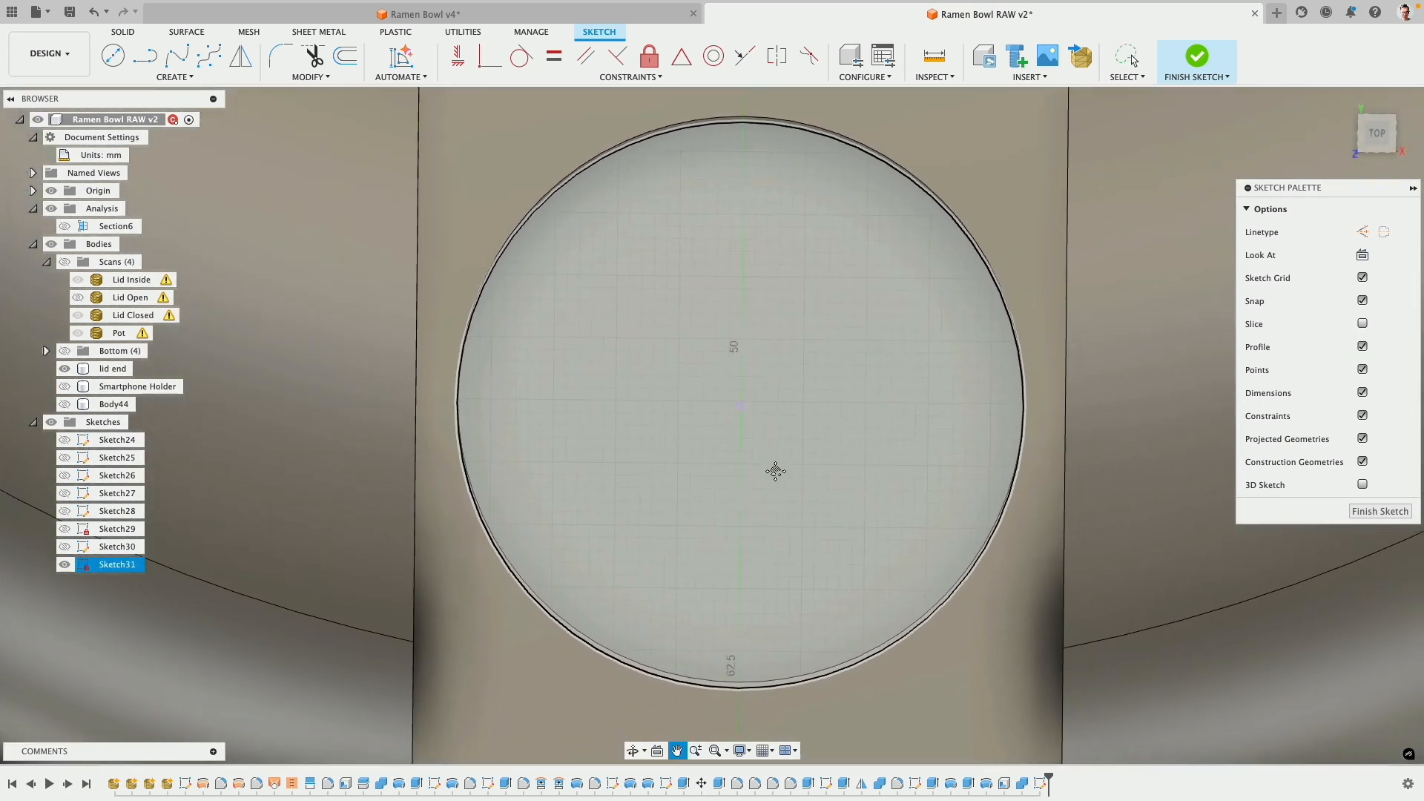
pyautogui.click(343, 58)
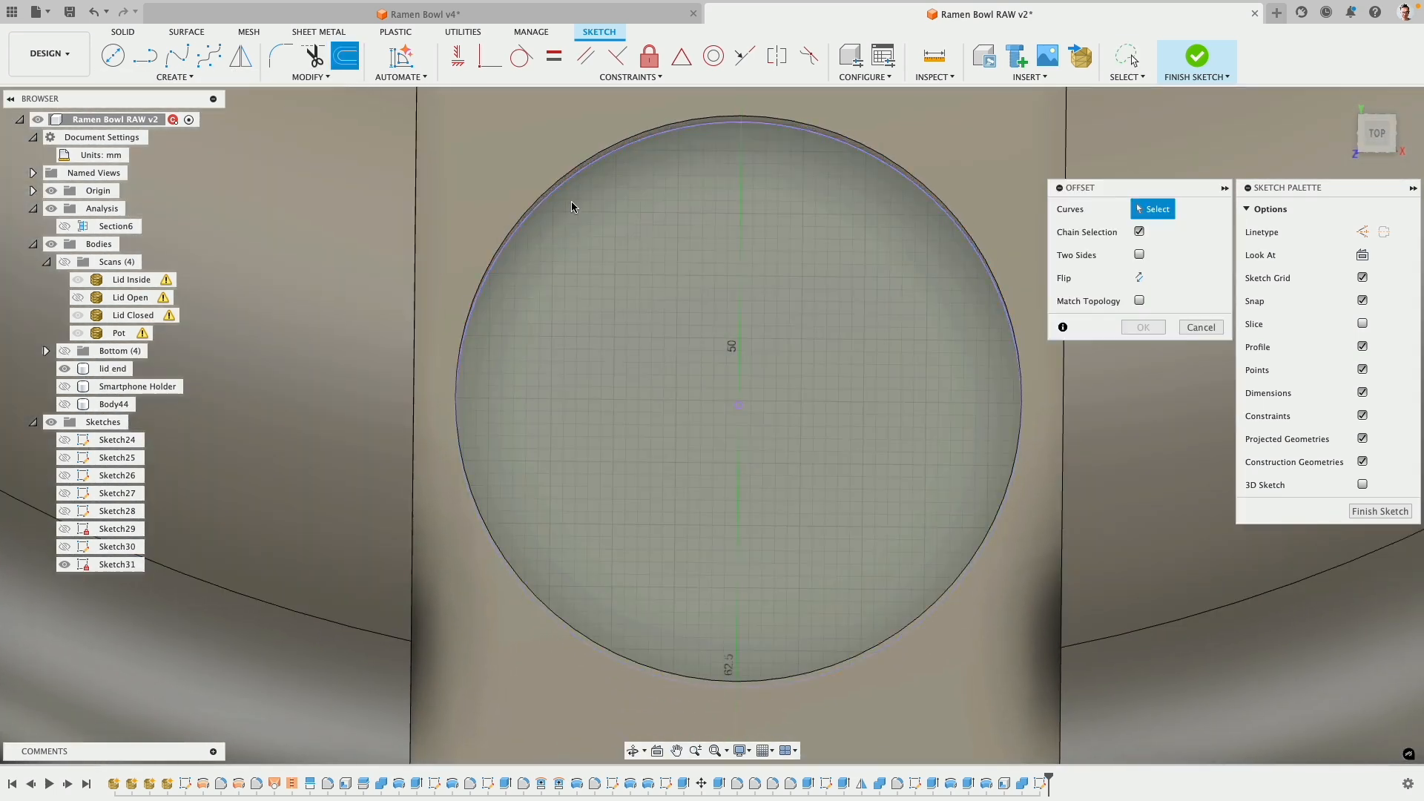
pyautogui.click(562, 191)
pyautogui.moveTo(547, 170); pyautogui.dragTo(591, 225)
pyautogui.write('2')
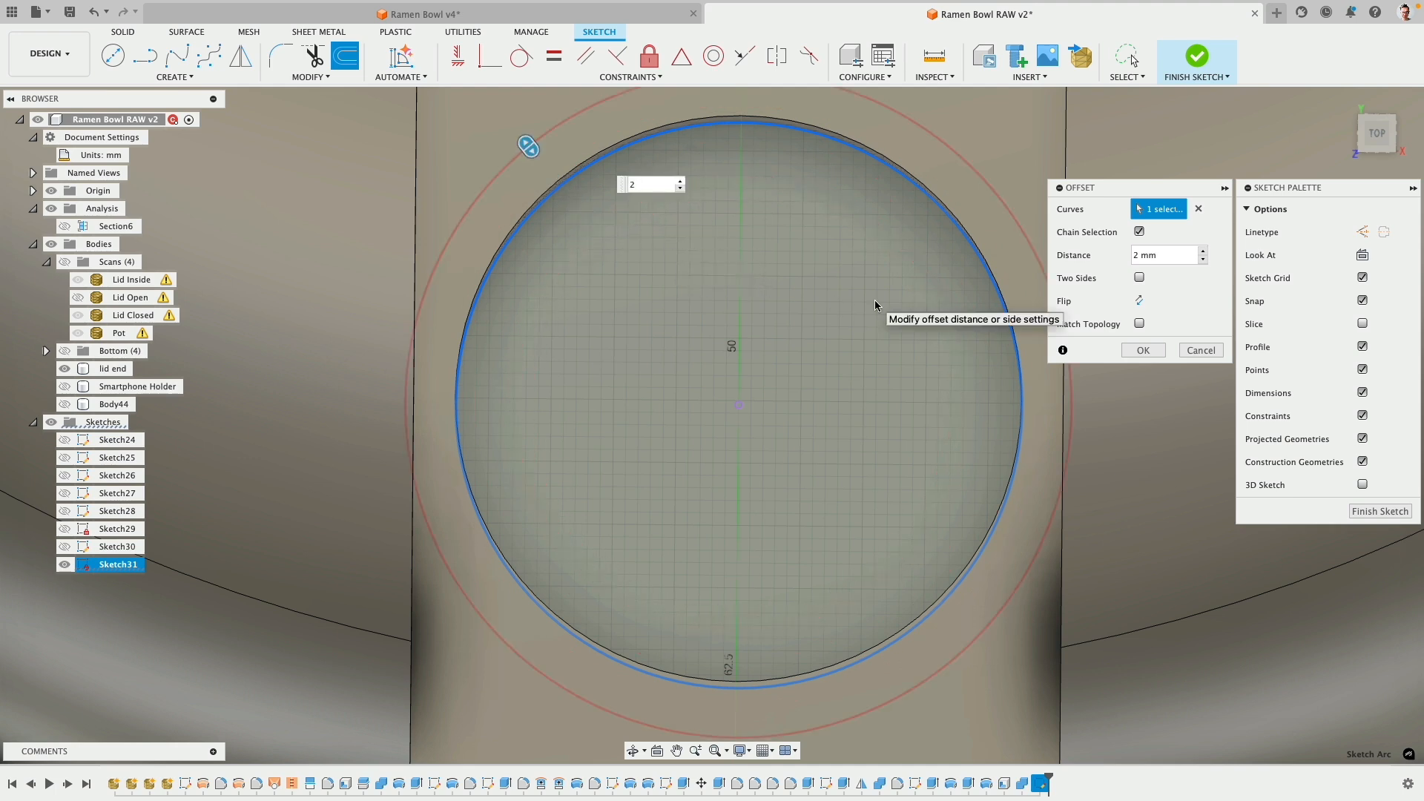
pyautogui.press('Return')
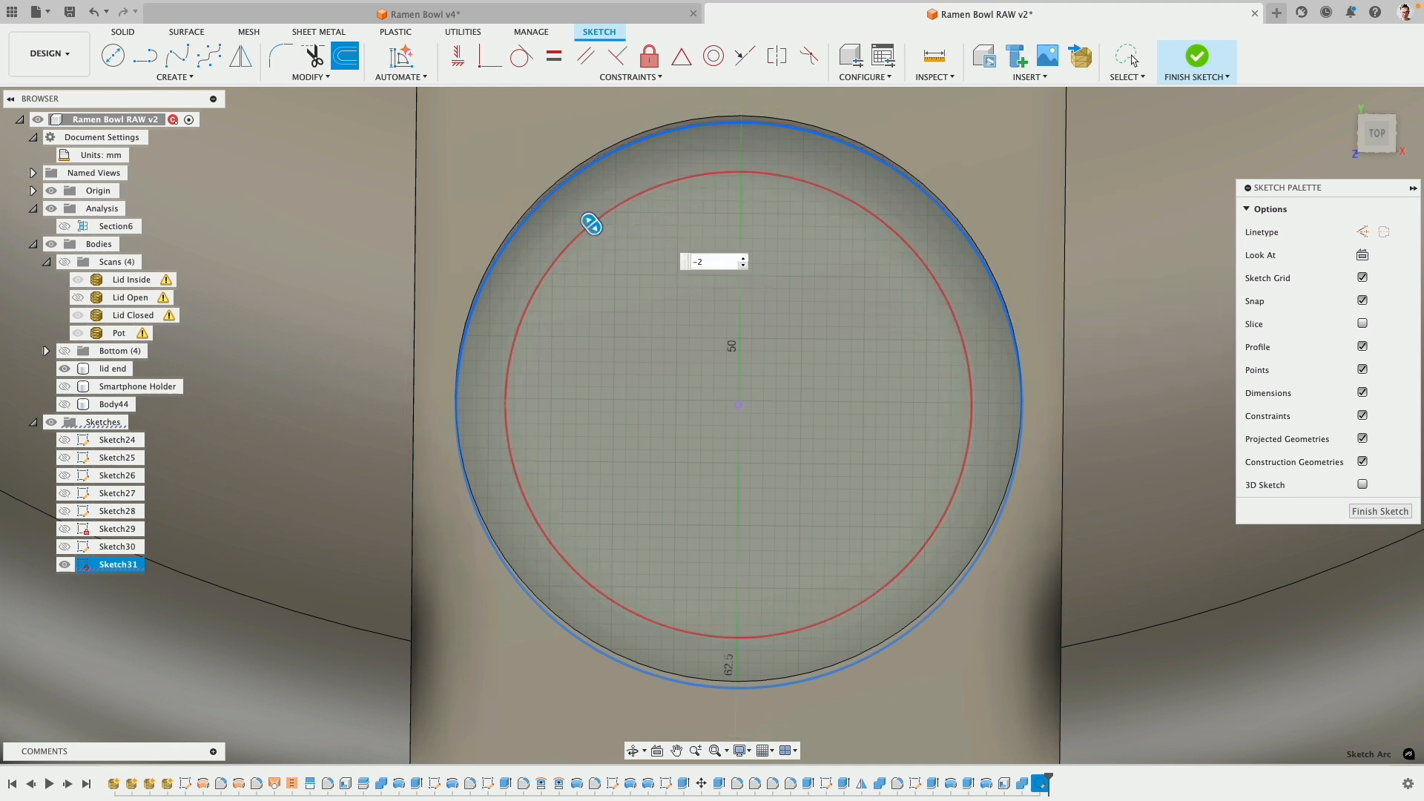
# - Sketch a vertical center point slot about 2 mm wide from the circle's center, spanning nearly the full offset circle
pyautogui.click(177, 78)
pyautogui.moveTo(170, 209)
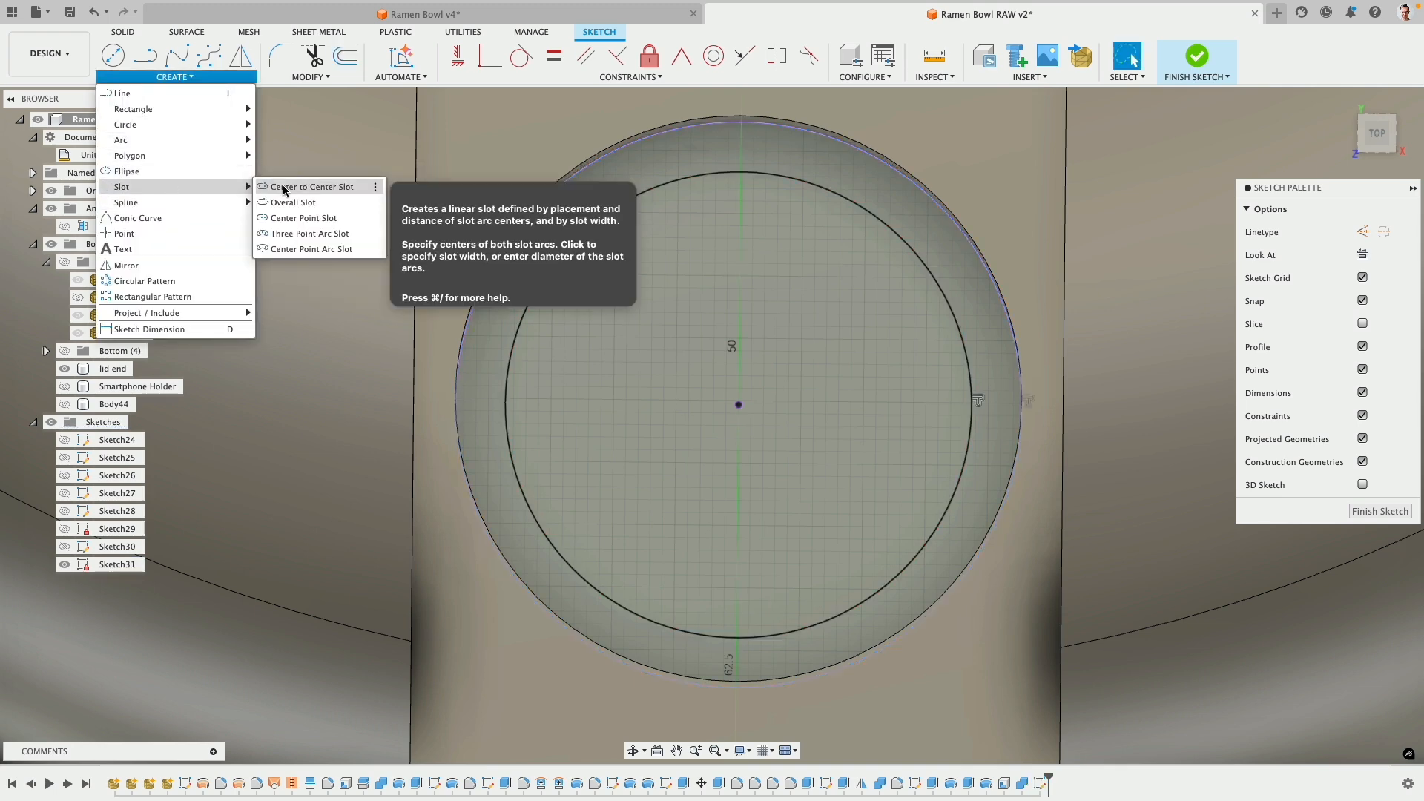
pyautogui.click(300, 219)
pyautogui.click(737, 404)
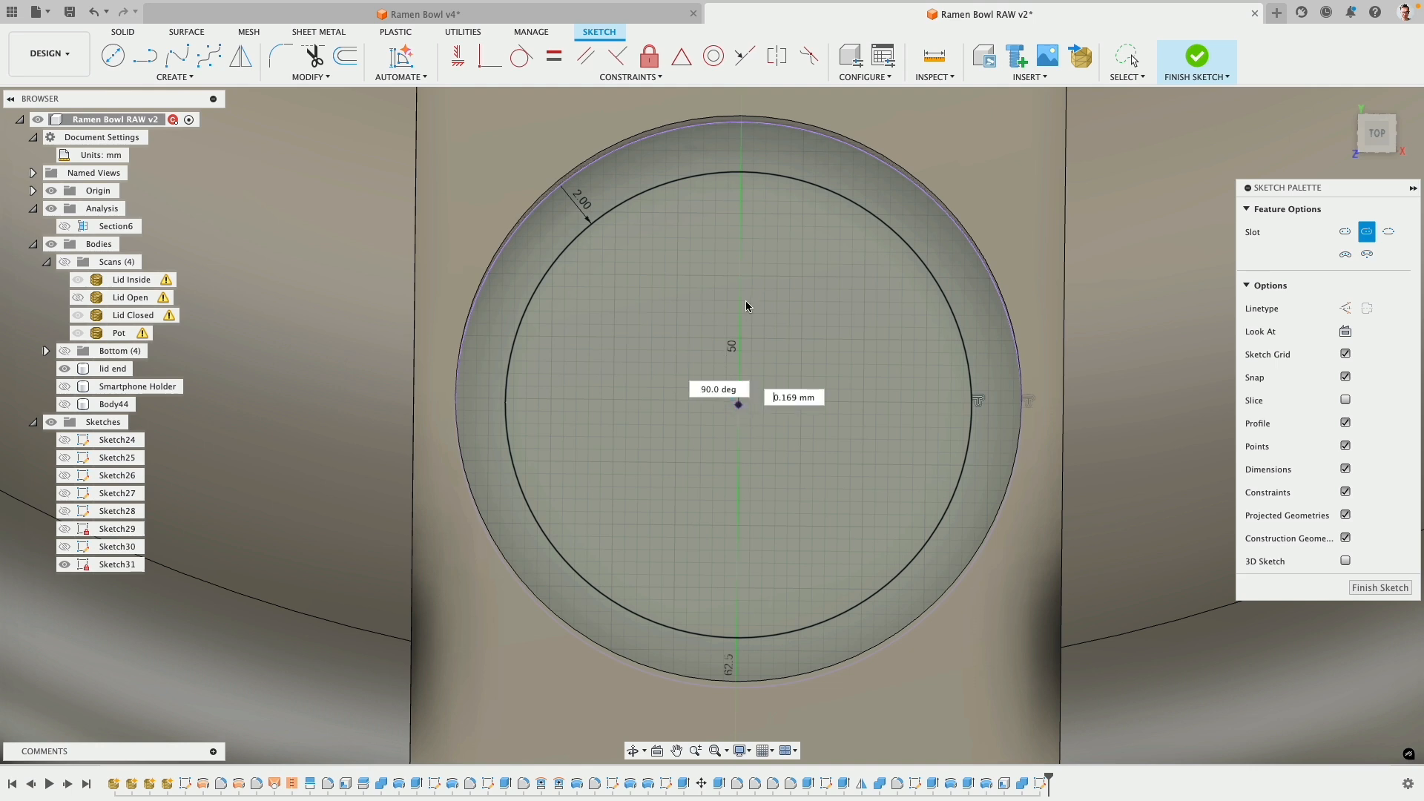
pyautogui.click(739, 190)
pyautogui.click(766, 195)
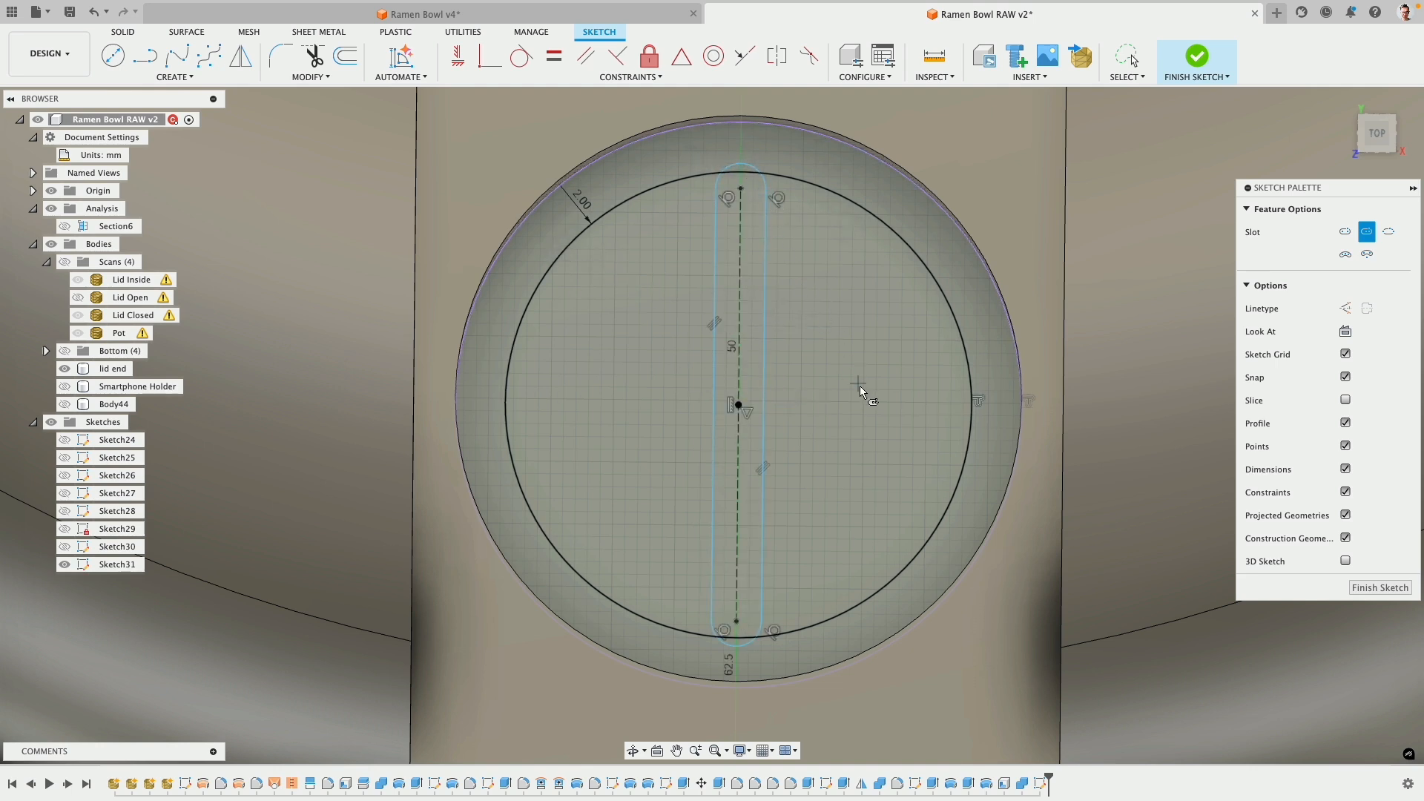
# - Sketch two shorter vertical center point slots, one on each side of the middle slot and level with its center
pyautogui.click(864, 404)
pyautogui.click(868, 252)
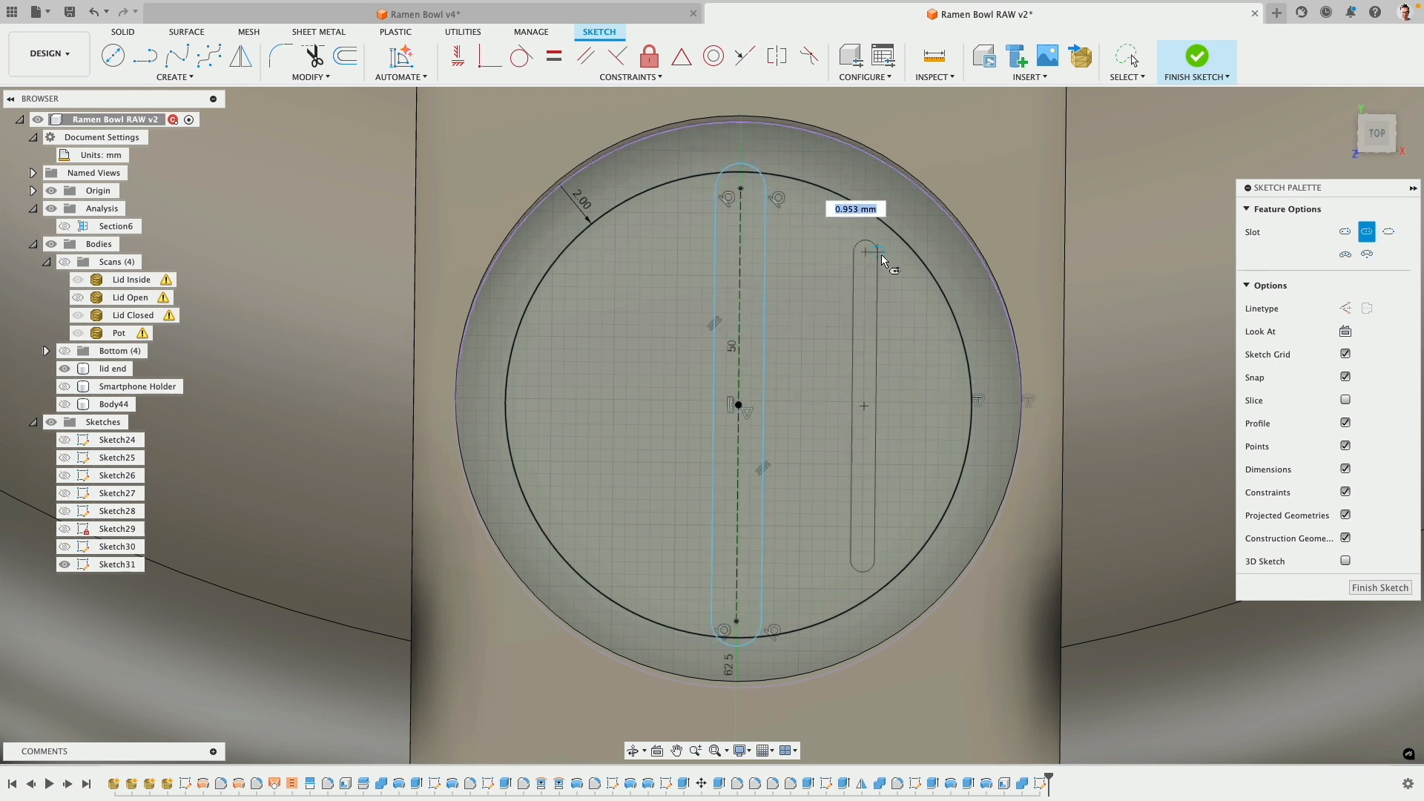
pyautogui.click(879, 258)
pyautogui.click(613, 404)
pyautogui.click(613, 299)
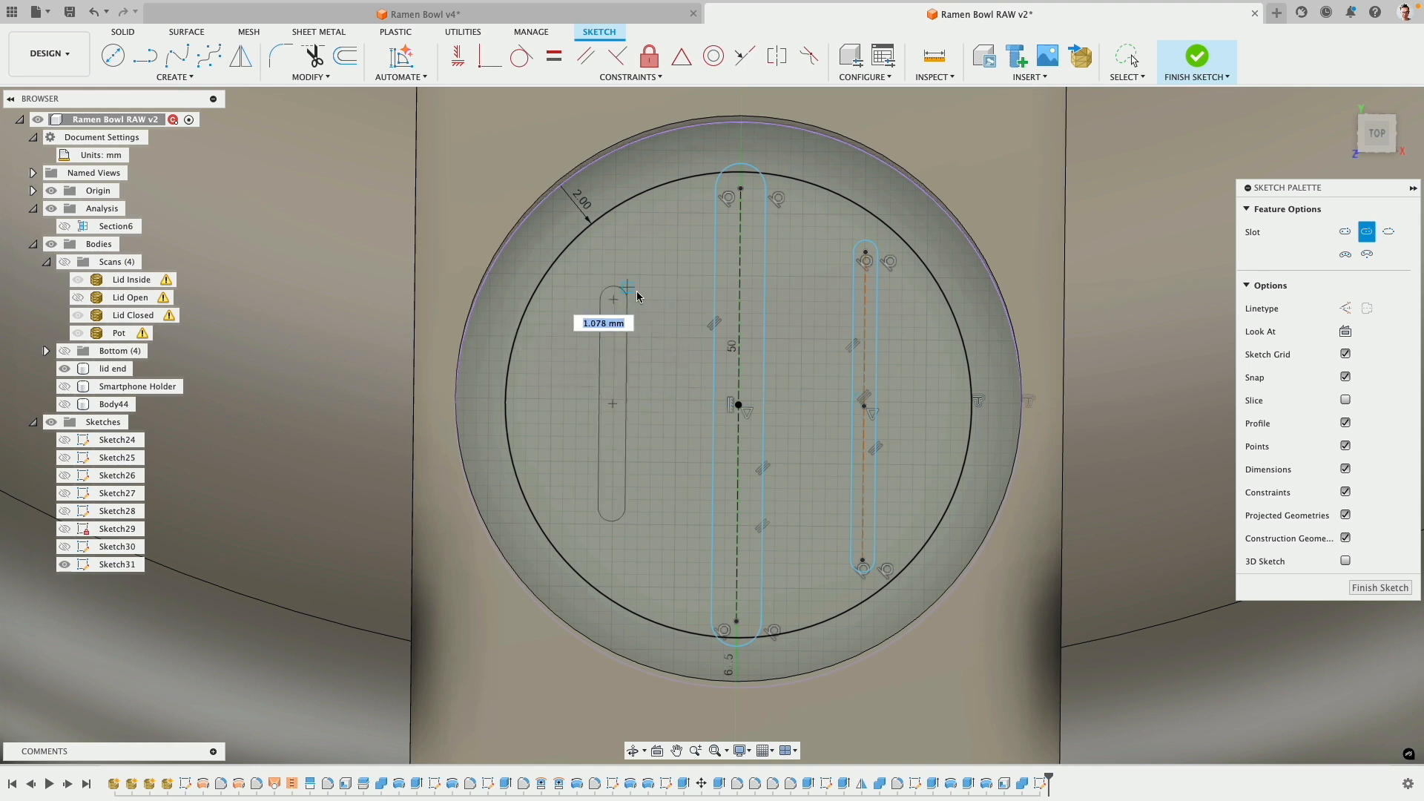
pyautogui.click(639, 305)
# - Make both end arcs of the left and right slots tangent to the offset circle
pyautogui.click(522, 60)
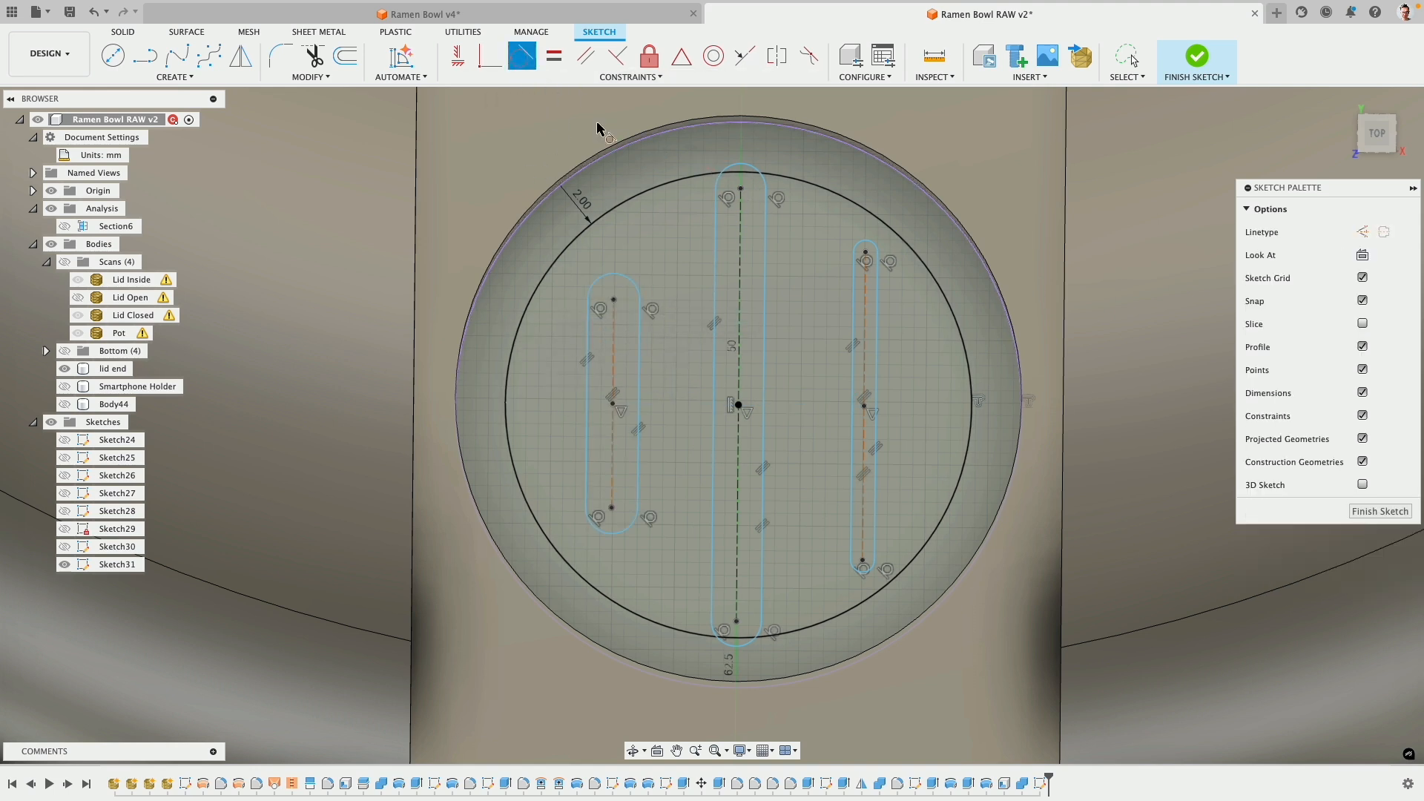
pyautogui.click(622, 283)
pyautogui.click(609, 214)
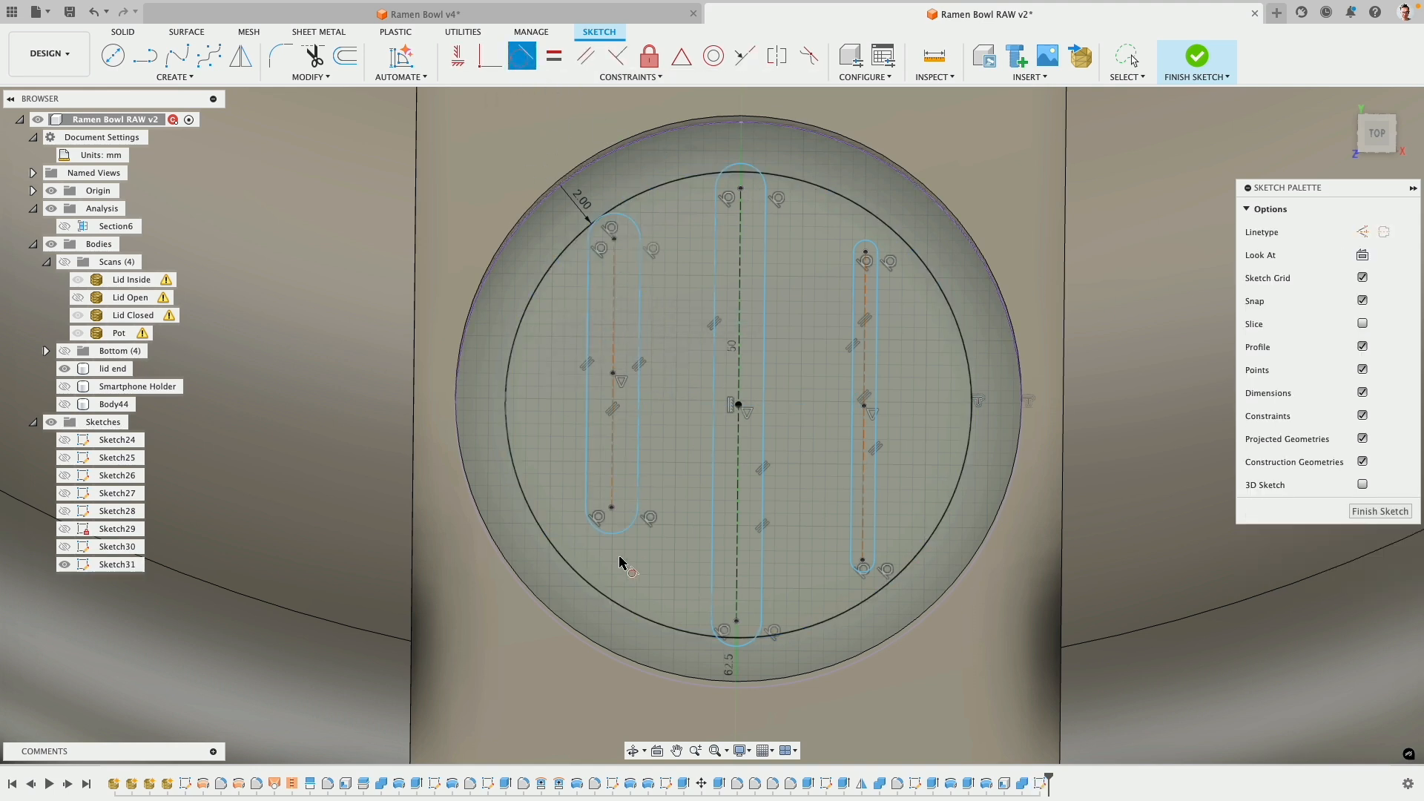
pyautogui.click(623, 532)
pyautogui.click(629, 603)
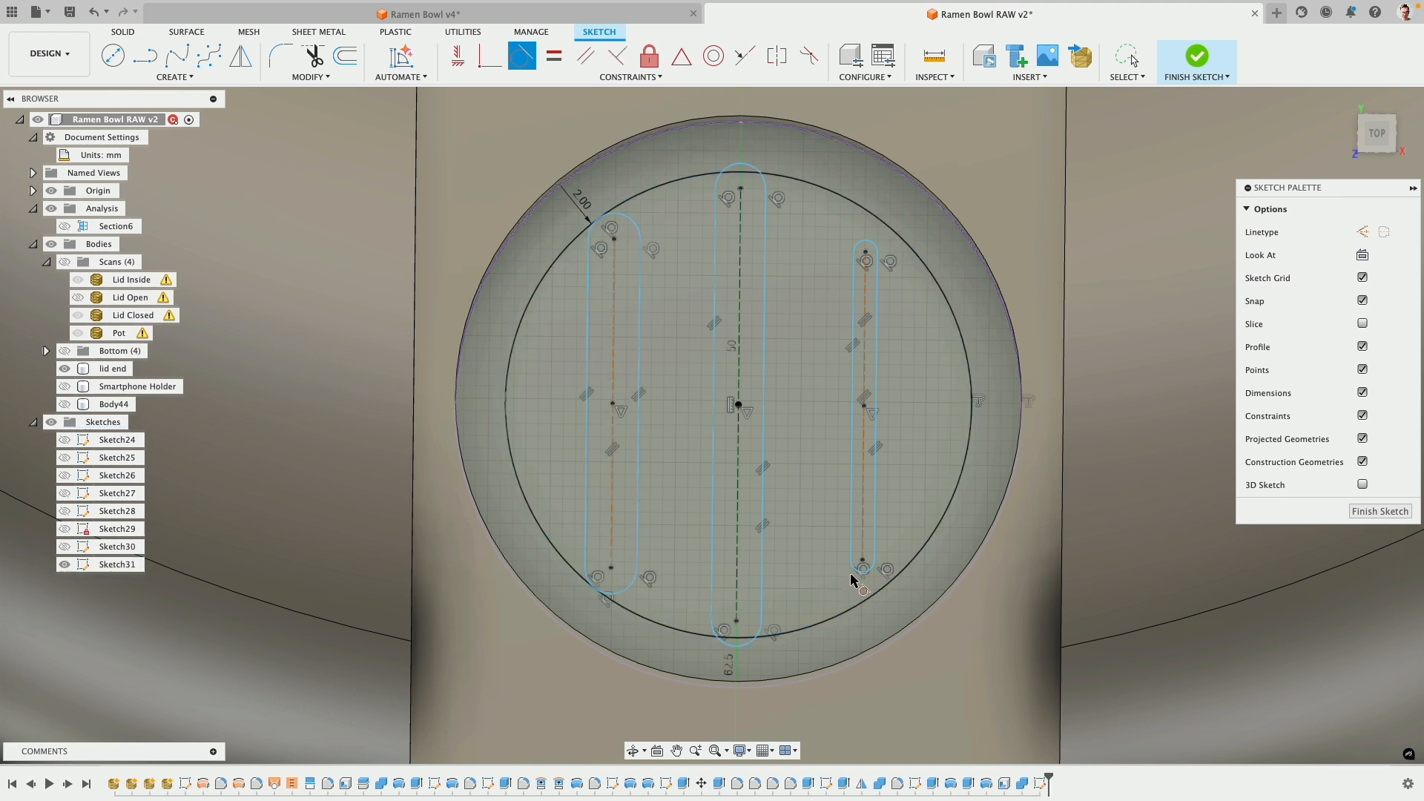
pyautogui.click(861, 571)
pyautogui.click(864, 602)
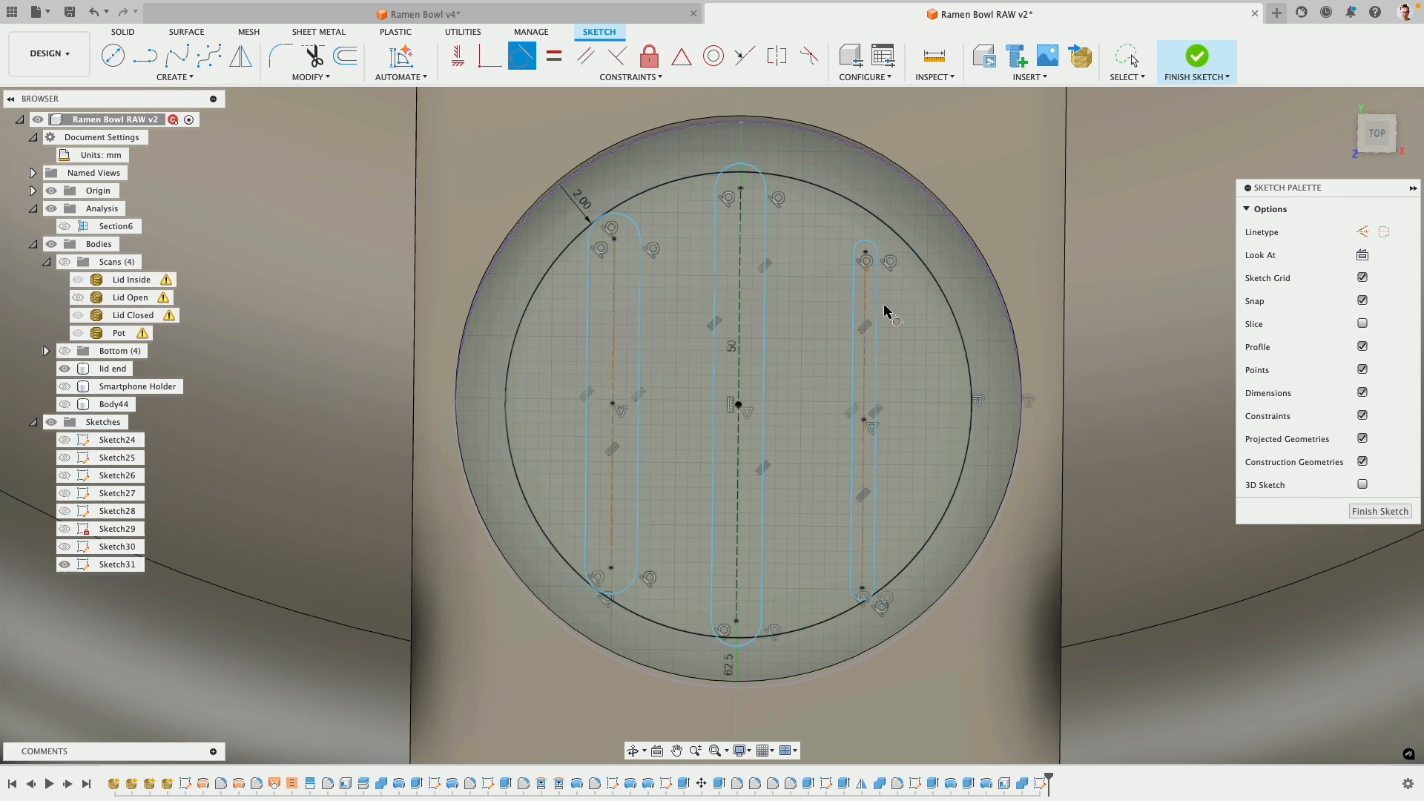
pyautogui.click(872, 247)
pyautogui.click(875, 218)
# - Apply tangent constraints between the middle slot's end arcs and the offset circle
pyautogui.click(742, 165)
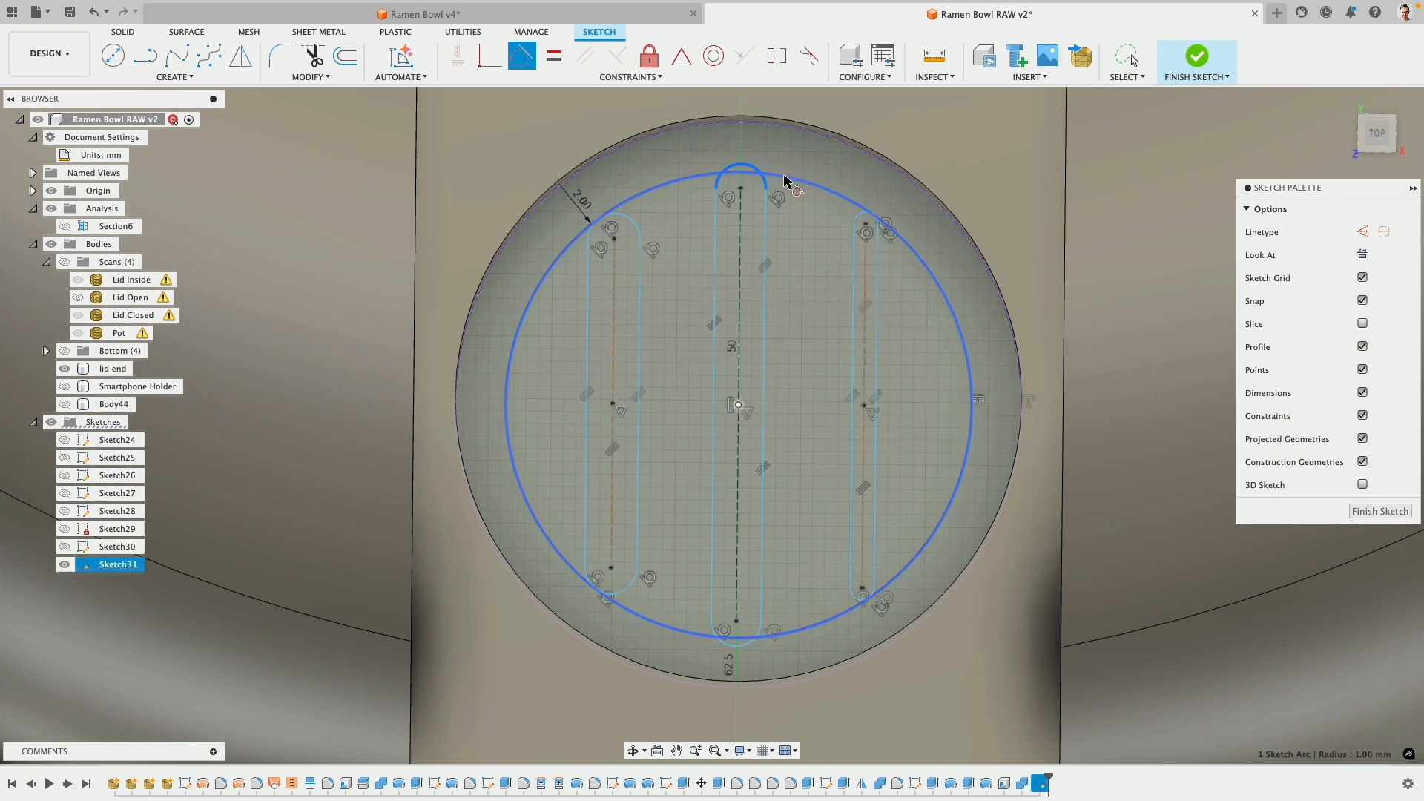
pyautogui.click(785, 178)
pyautogui.click(749, 636)
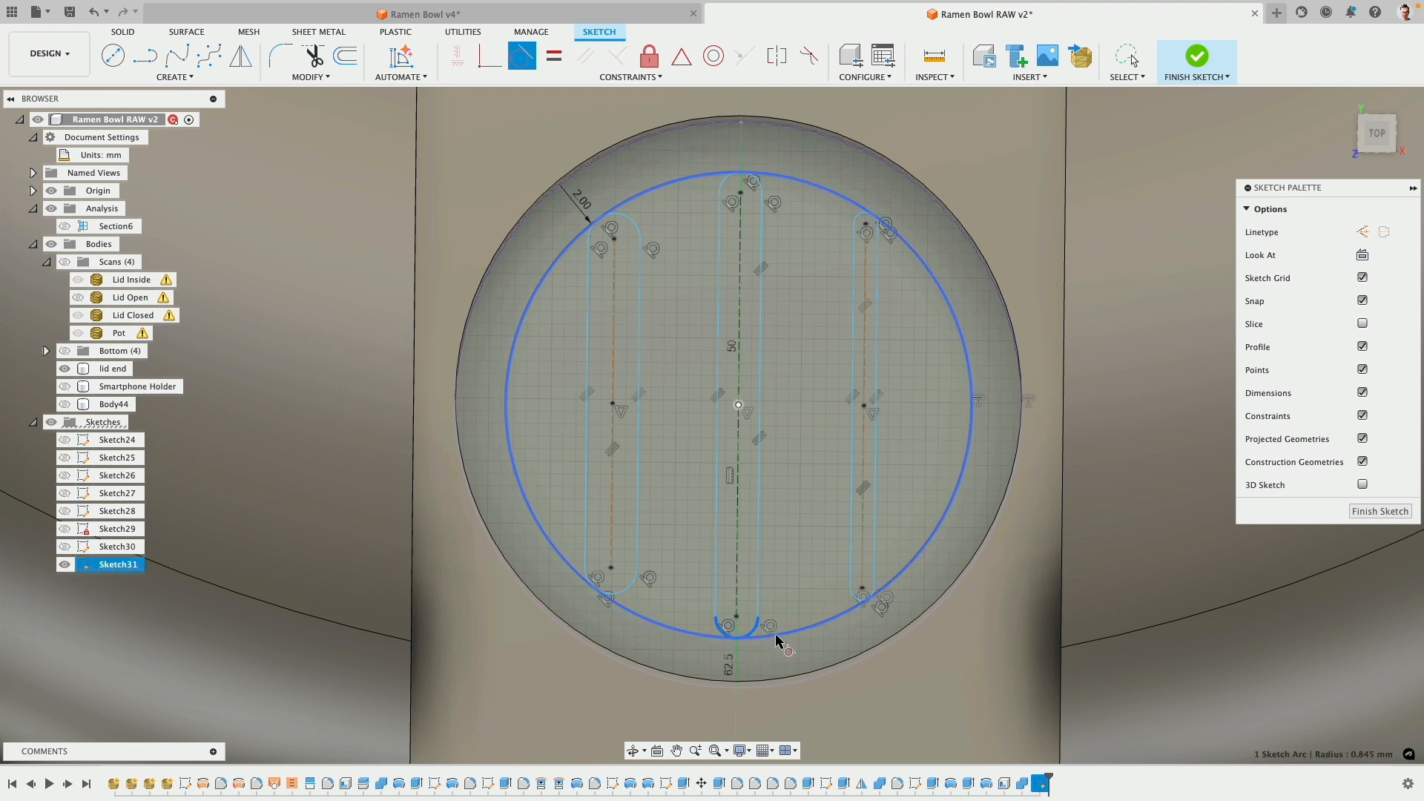
pyautogui.click(778, 634)
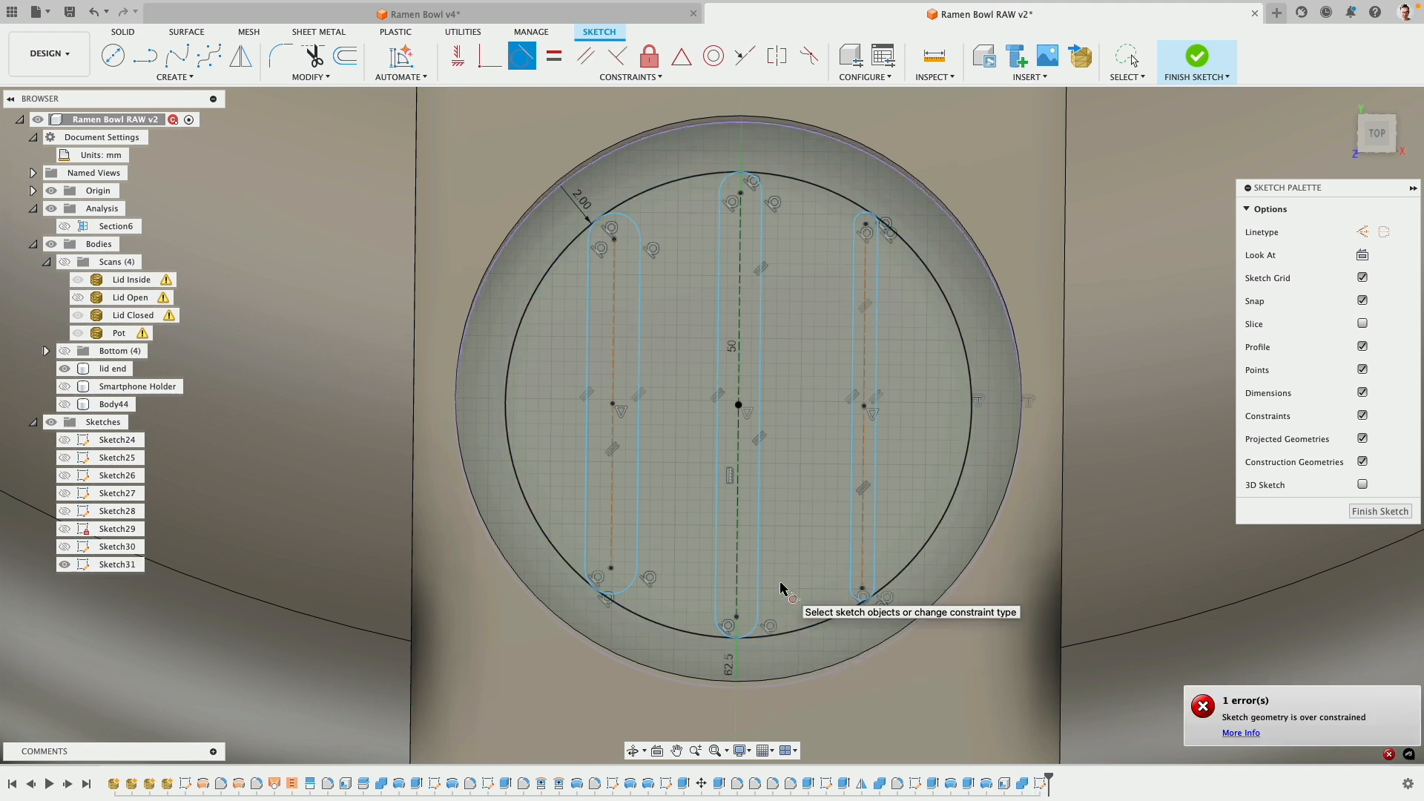
pyautogui.rightClick(692, 203)
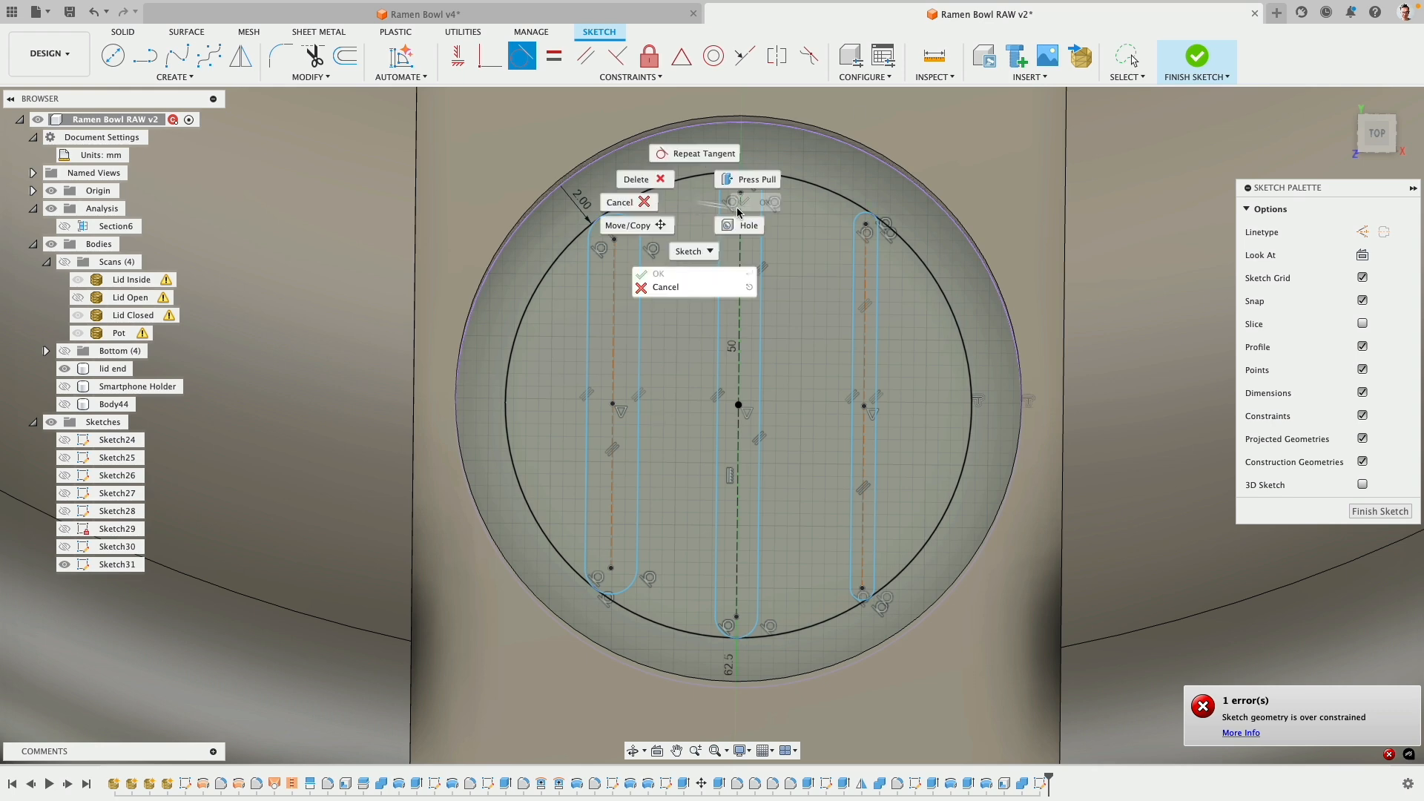
pyautogui.press('Escape')
# - Convert the offset circle to construction geometry
pyautogui.click(679, 181)
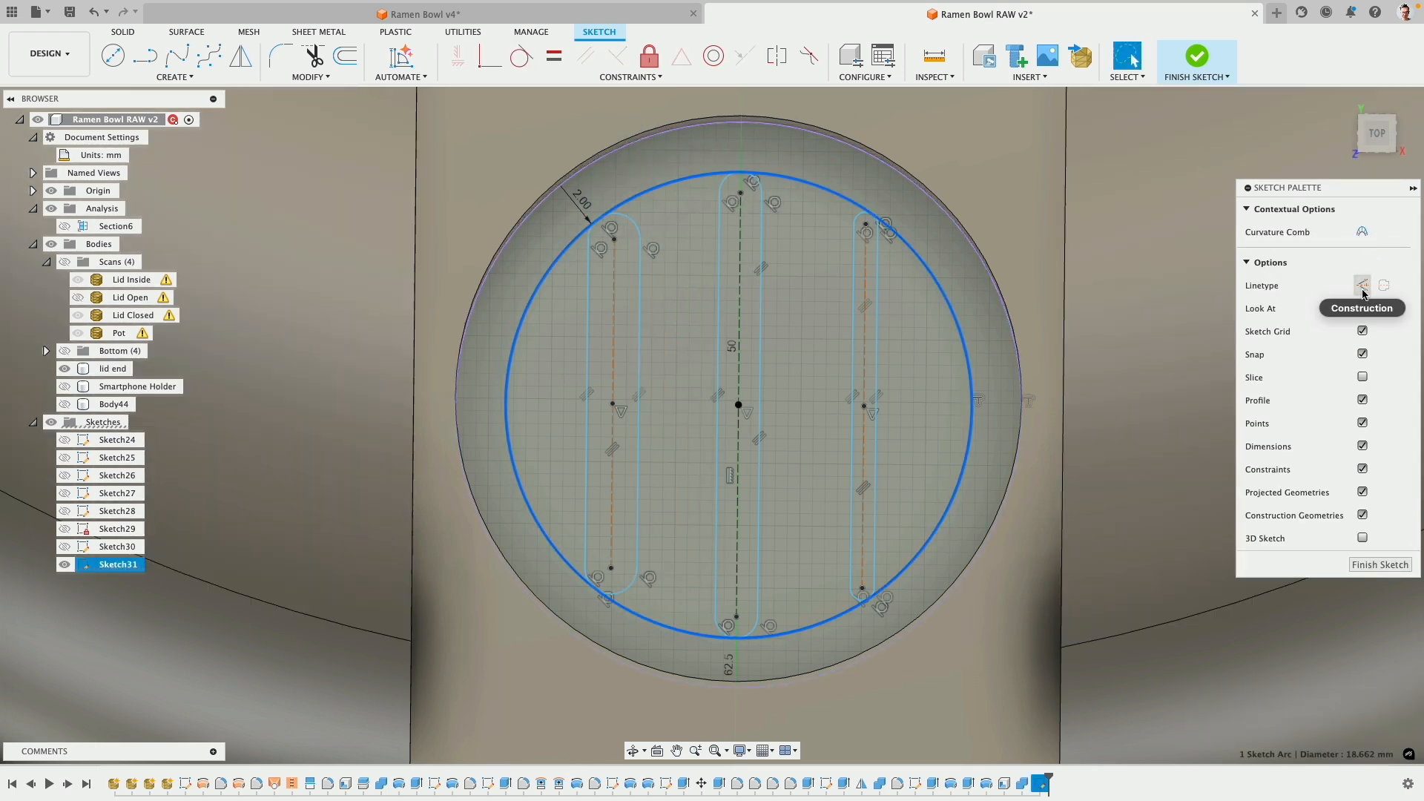
pyautogui.click(1363, 286)
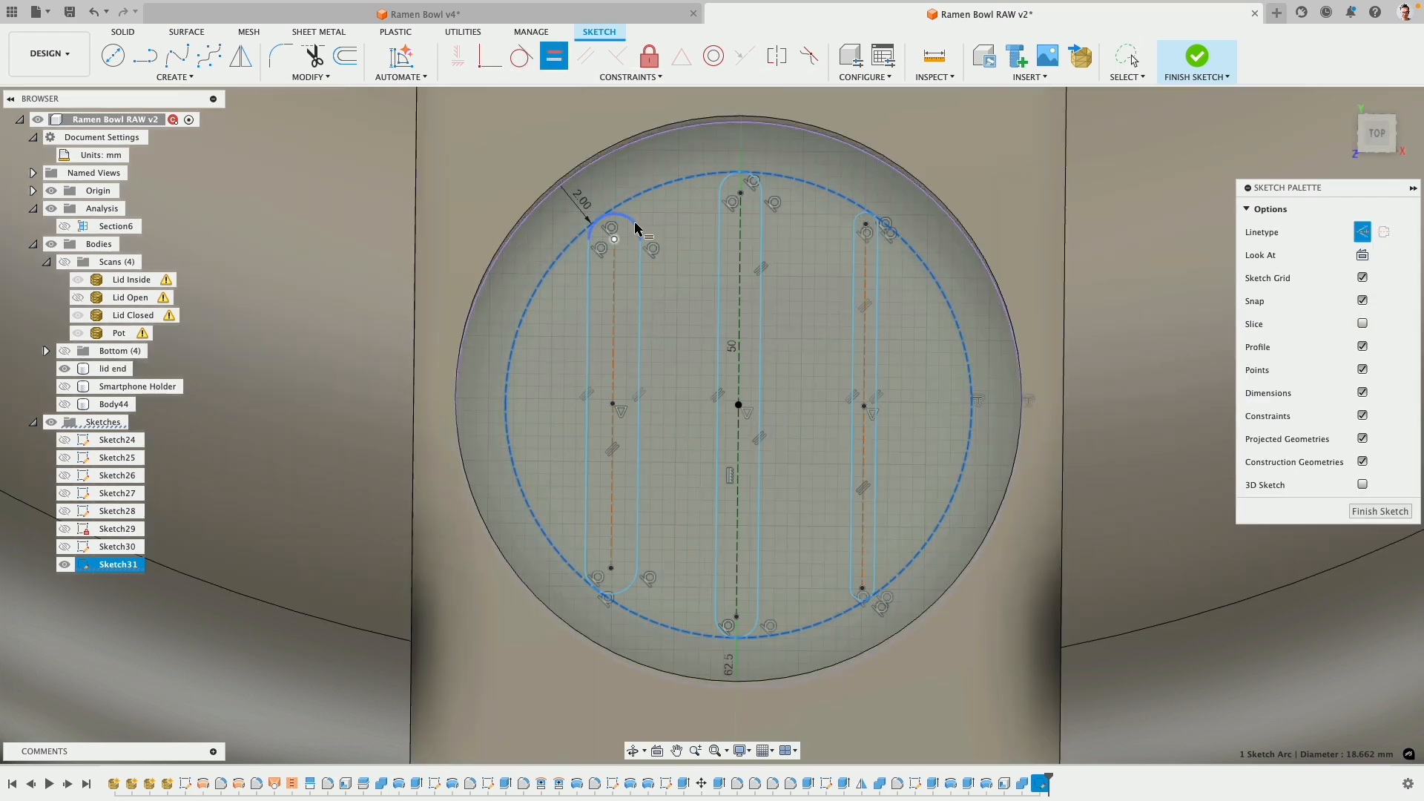
pyautogui.press('Escape')
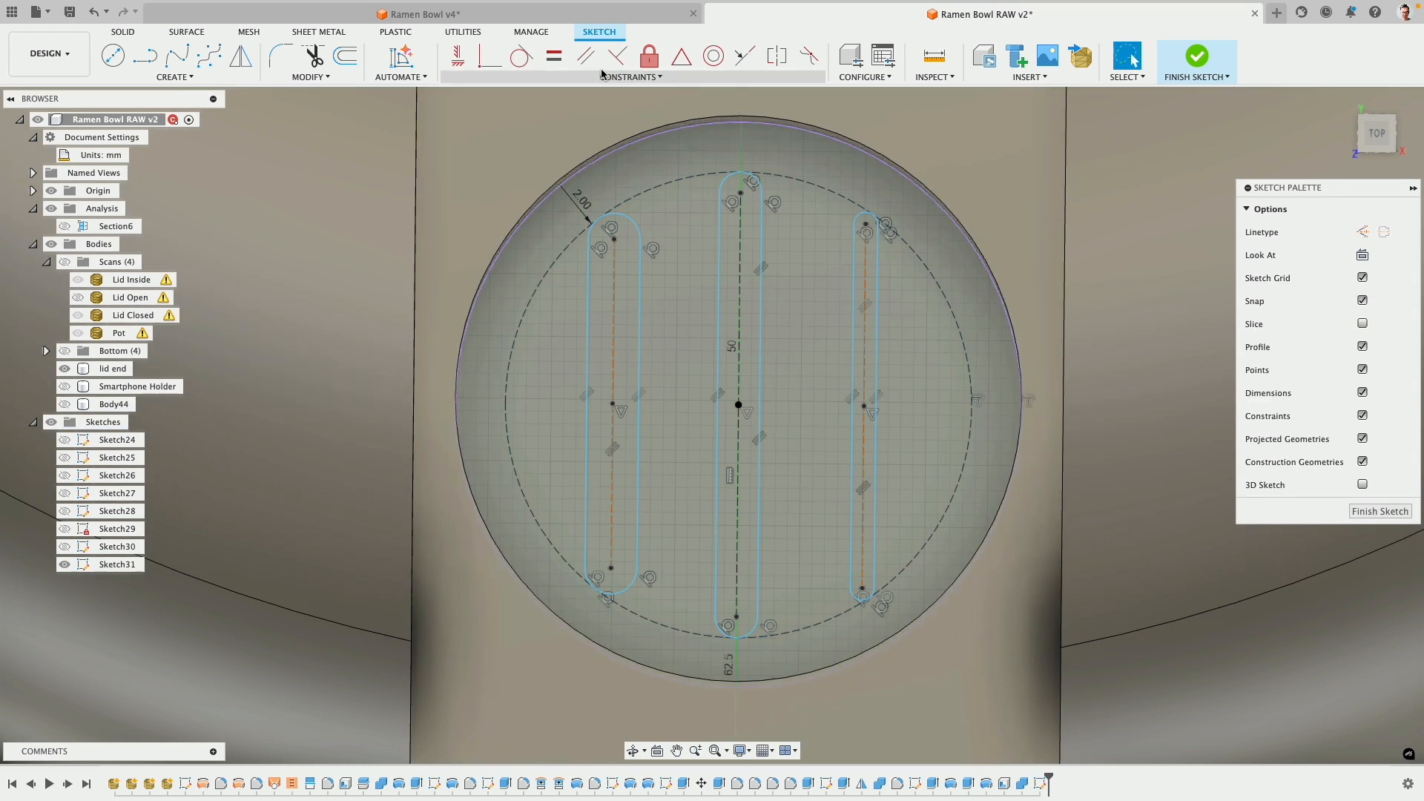
# - Make the end arcs of the right and middle slots equal to the left slot's end arc
pyautogui.click(636, 222)
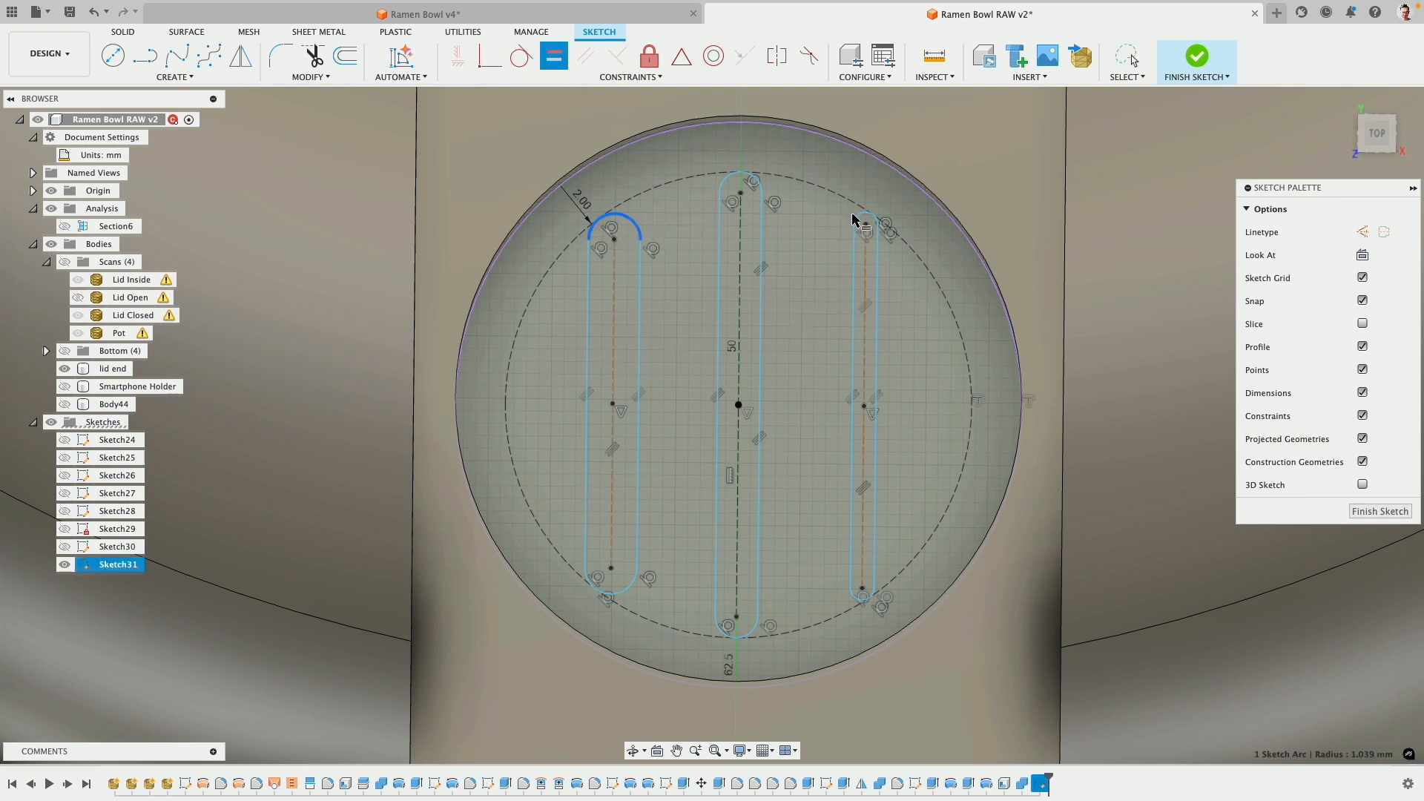
pyautogui.click(852, 219)
pyautogui.click(640, 223)
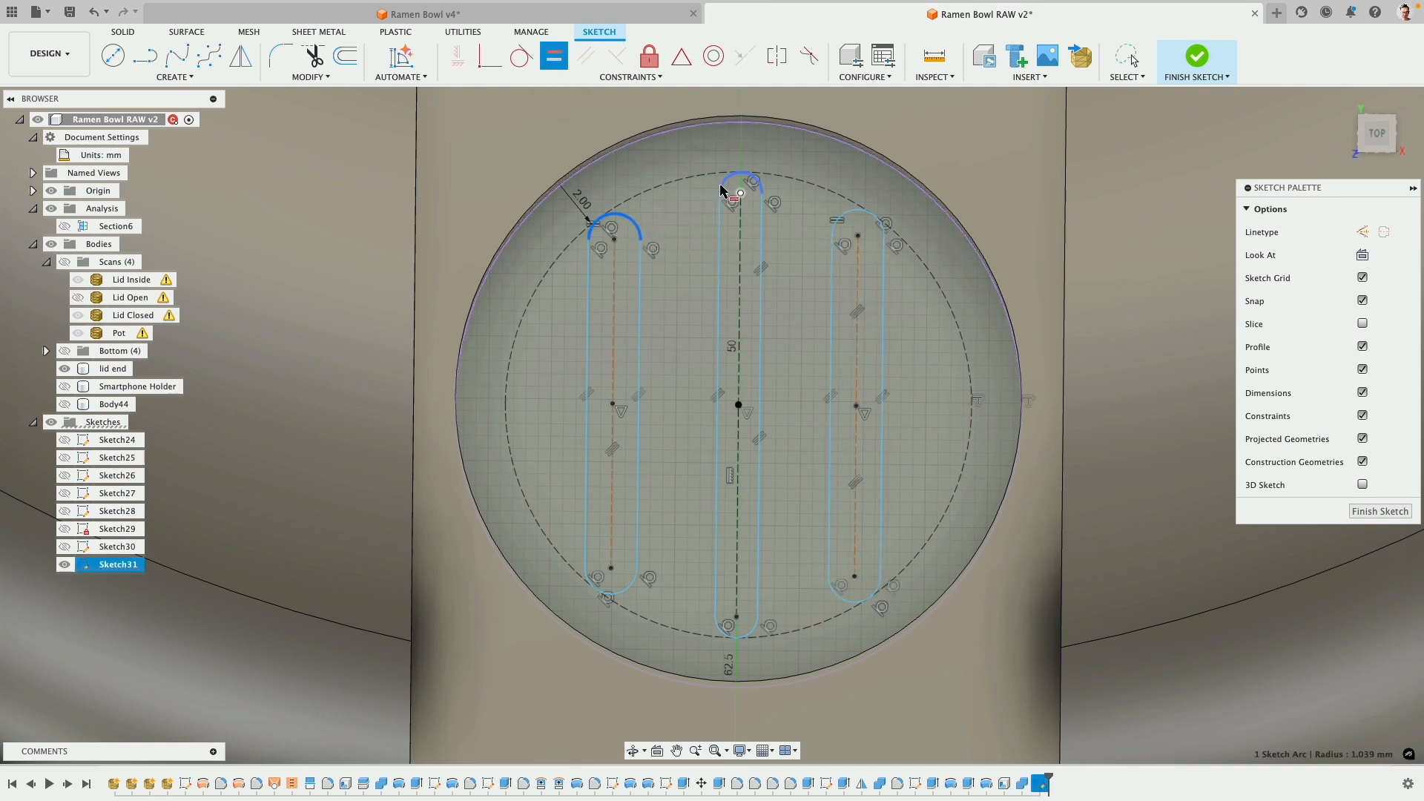
pyautogui.click(740, 178)
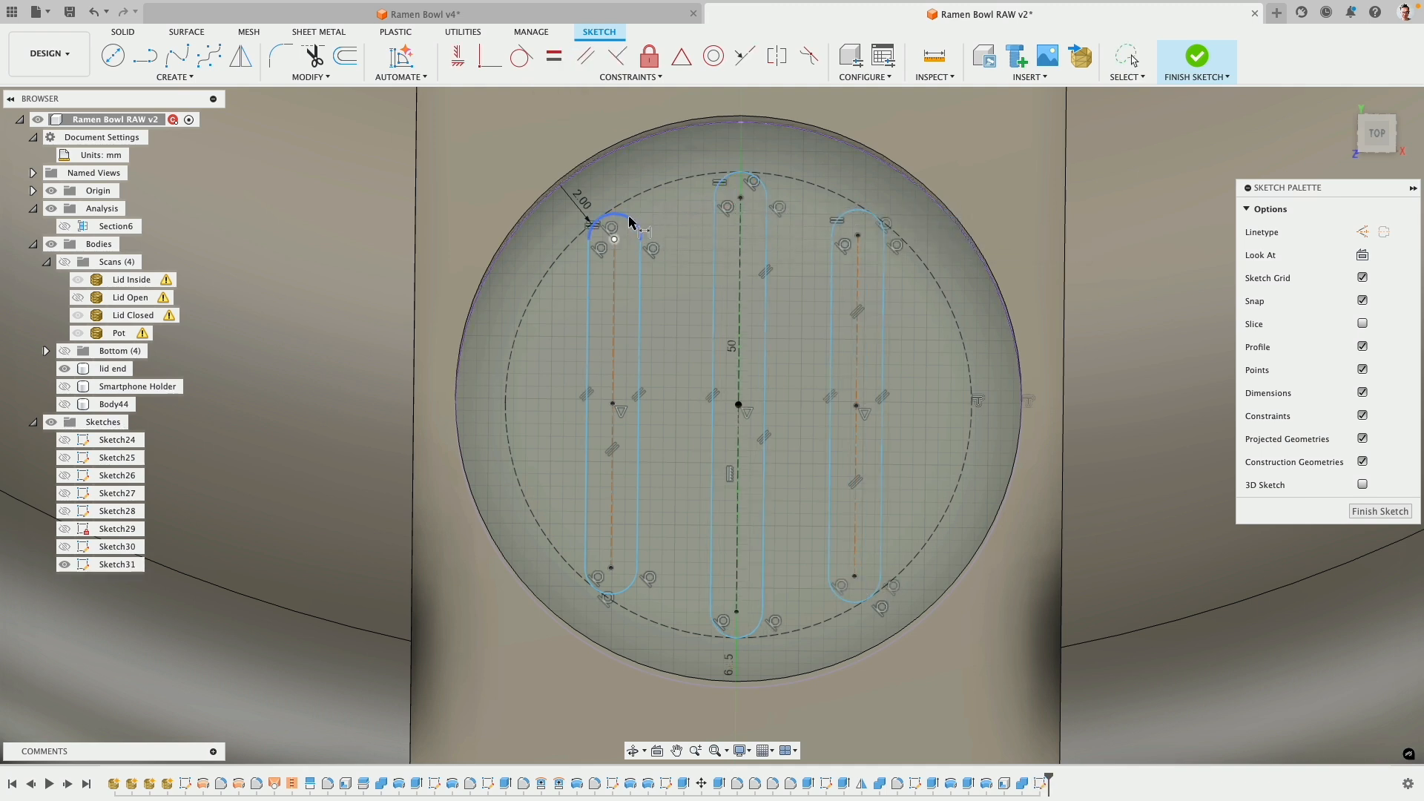
# - Dimension the left slot's upper end arc to a 2 mm radius
pyautogui.click(630, 222)
pyautogui.click(717, 172)
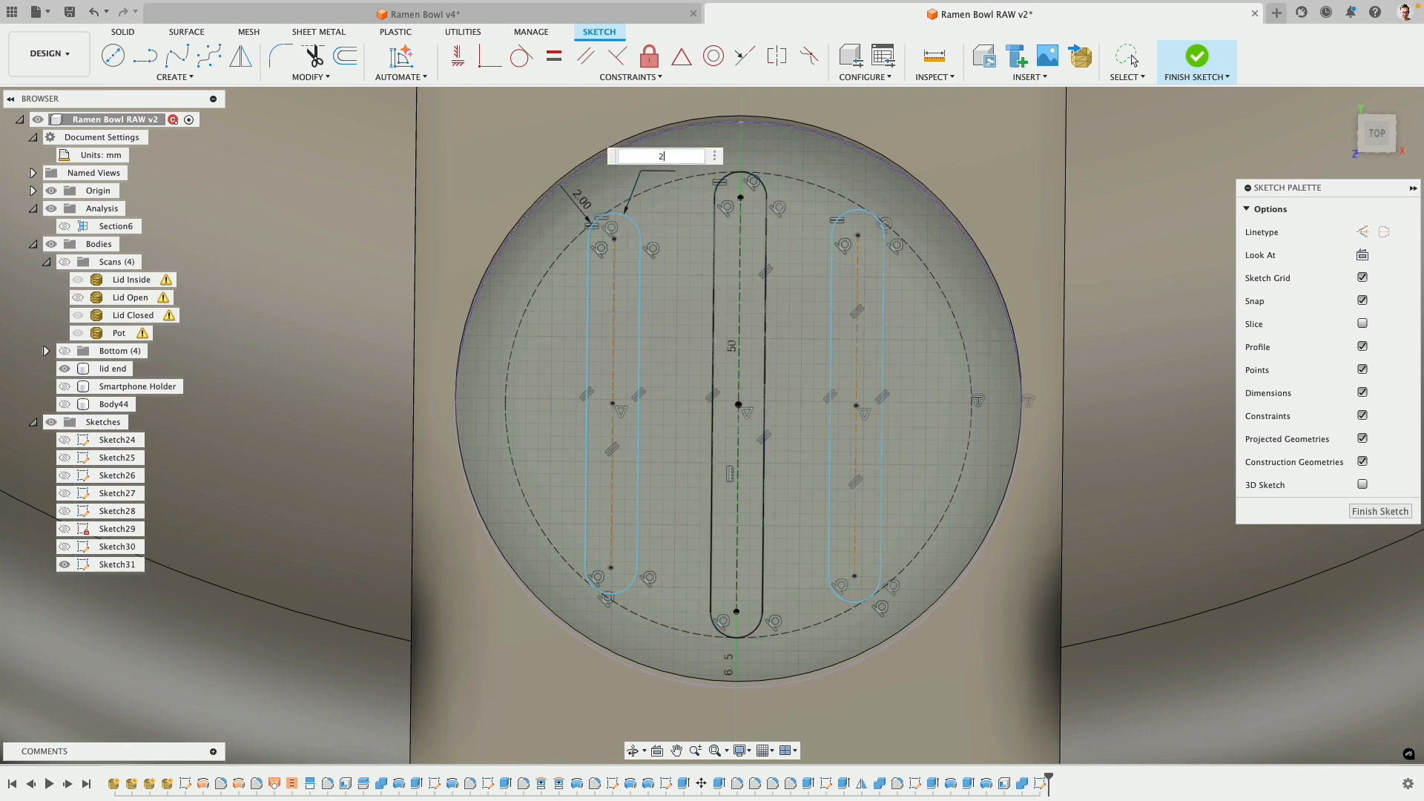
pyautogui.press('Return')
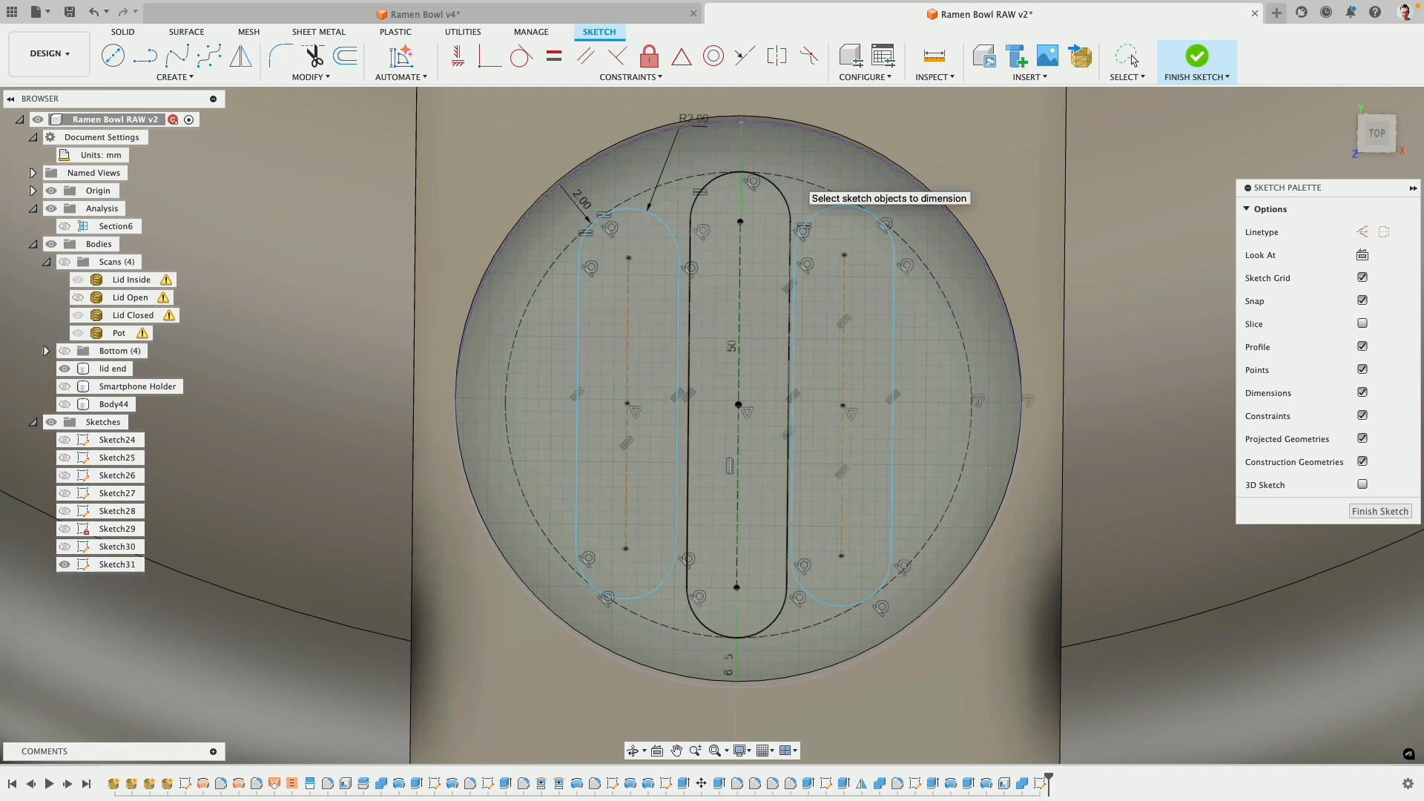
# - Try to align the left slot's center point with the middle slot's center using a Horizontal/Vertical constraint
pyautogui.click(629, 405)
pyautogui.click(739, 410)
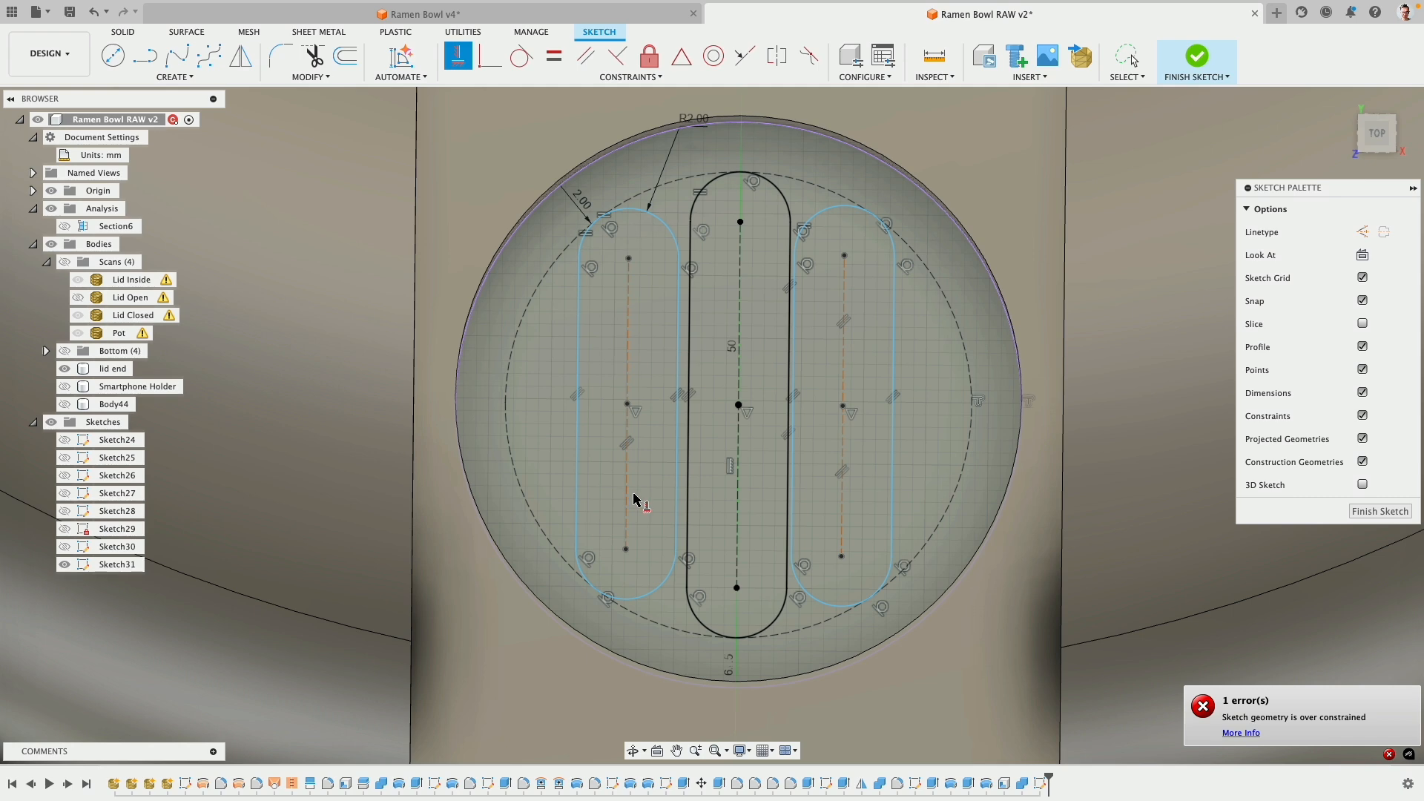
pyautogui.press('Escape')
# - Dimension the spacing between the left and middle slots' center points to 5 mm
pyautogui.click(628, 406)
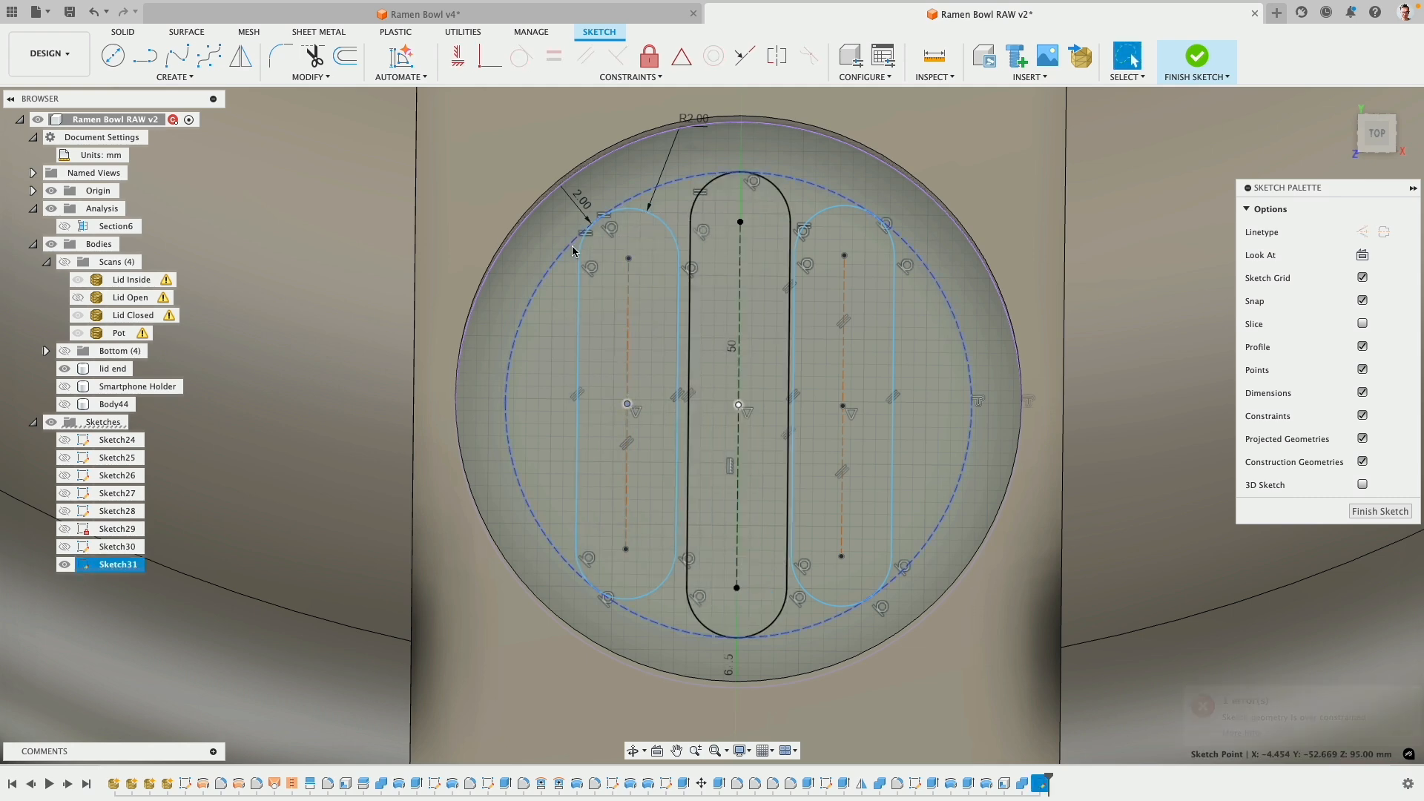
pyautogui.keyDown('shift'); pyautogui.click(738, 406); pyautogui.keyUp('shift')
pyautogui.press('d')
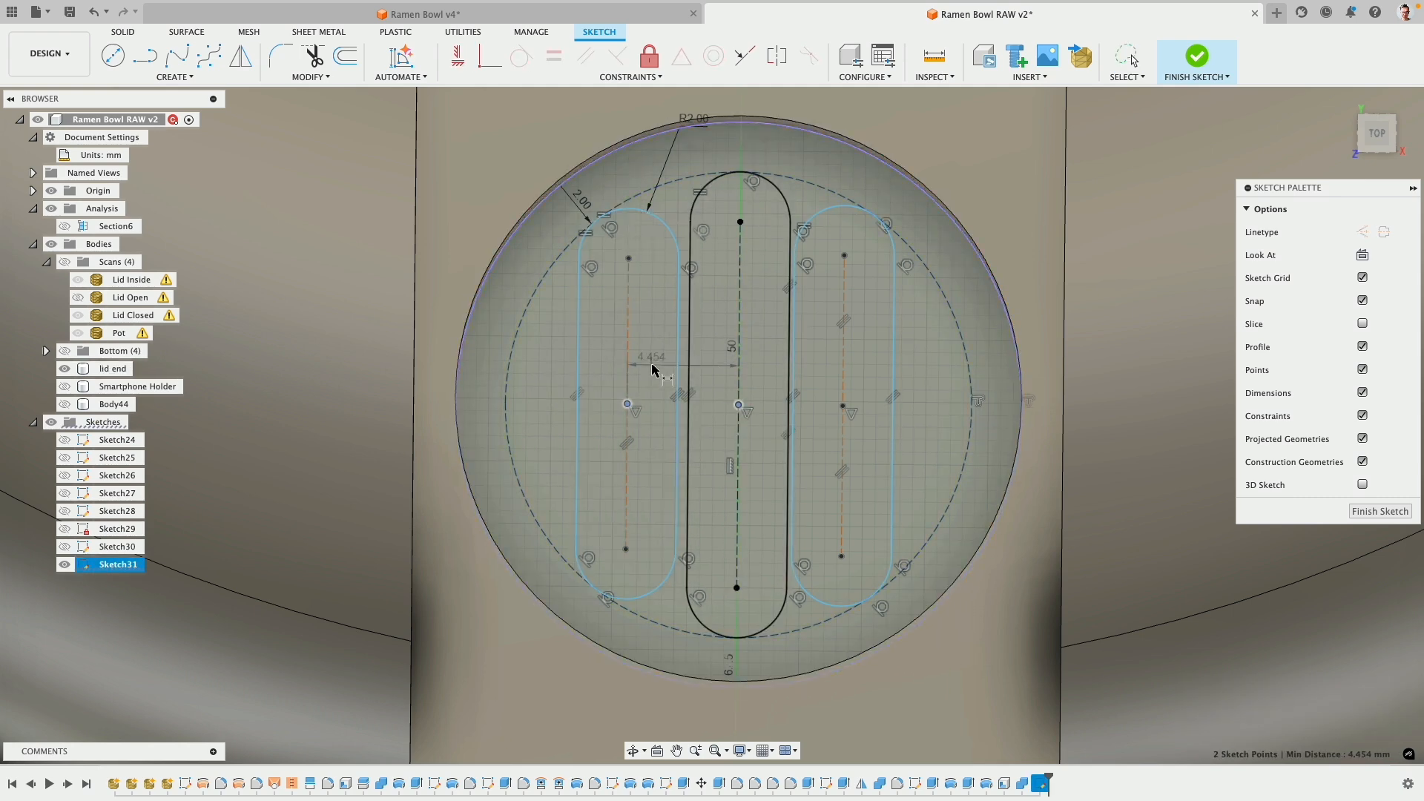
pyautogui.click(672, 365)
pyautogui.write('5')
pyautogui.press('Return')
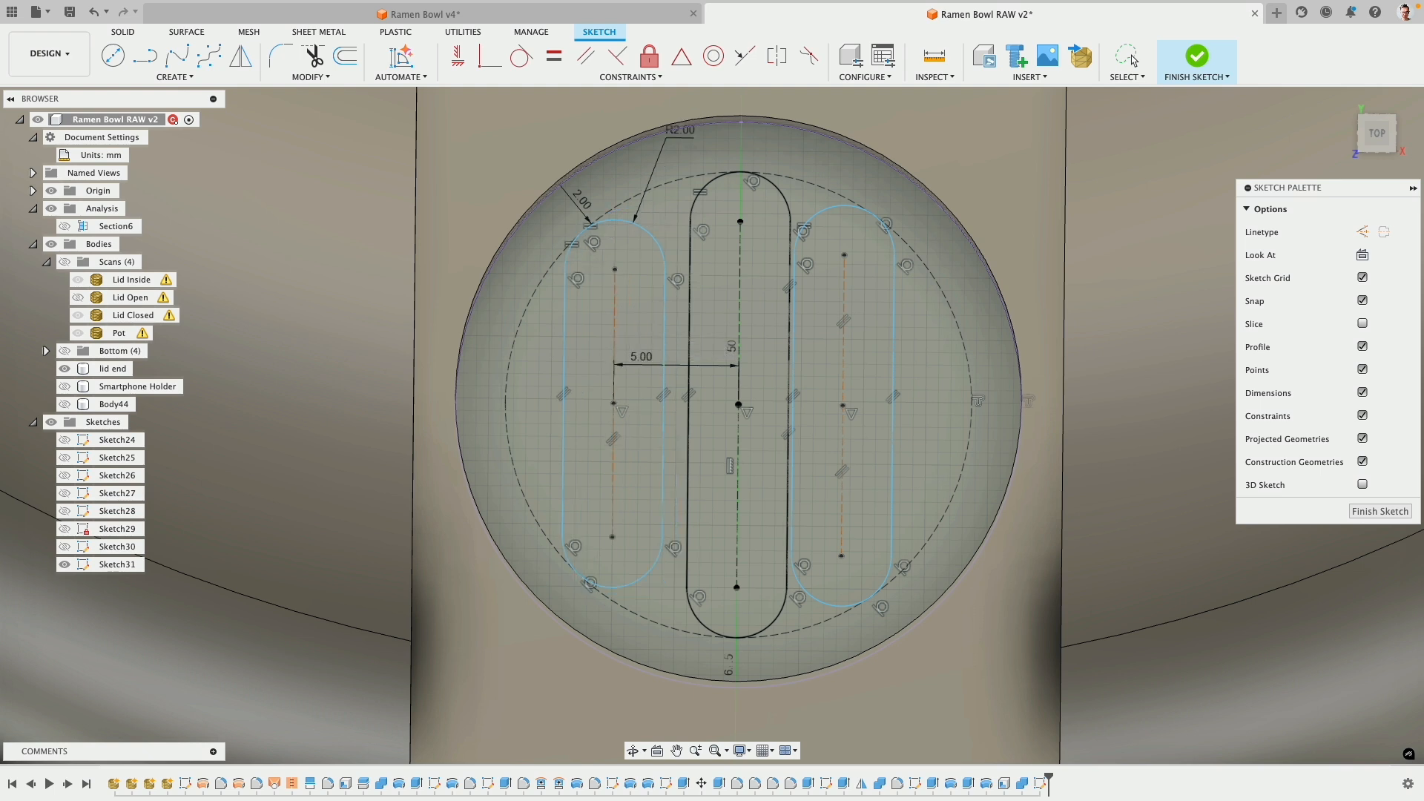
# - Dimension the right slot's center spacing by referencing the left spacing dimension, and set the left spacing to 6 mm
pyautogui.click(738, 405)
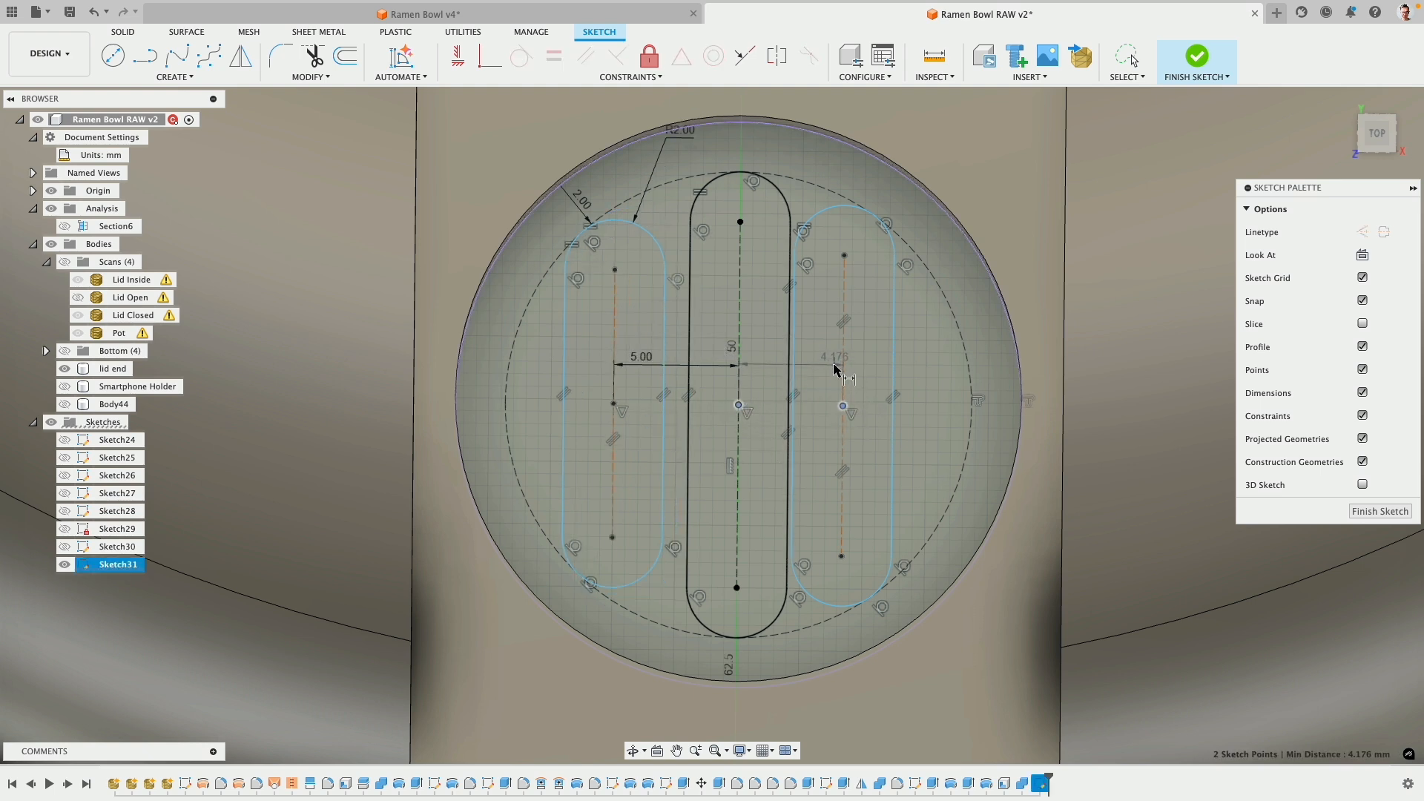
pyautogui.click(835, 371)
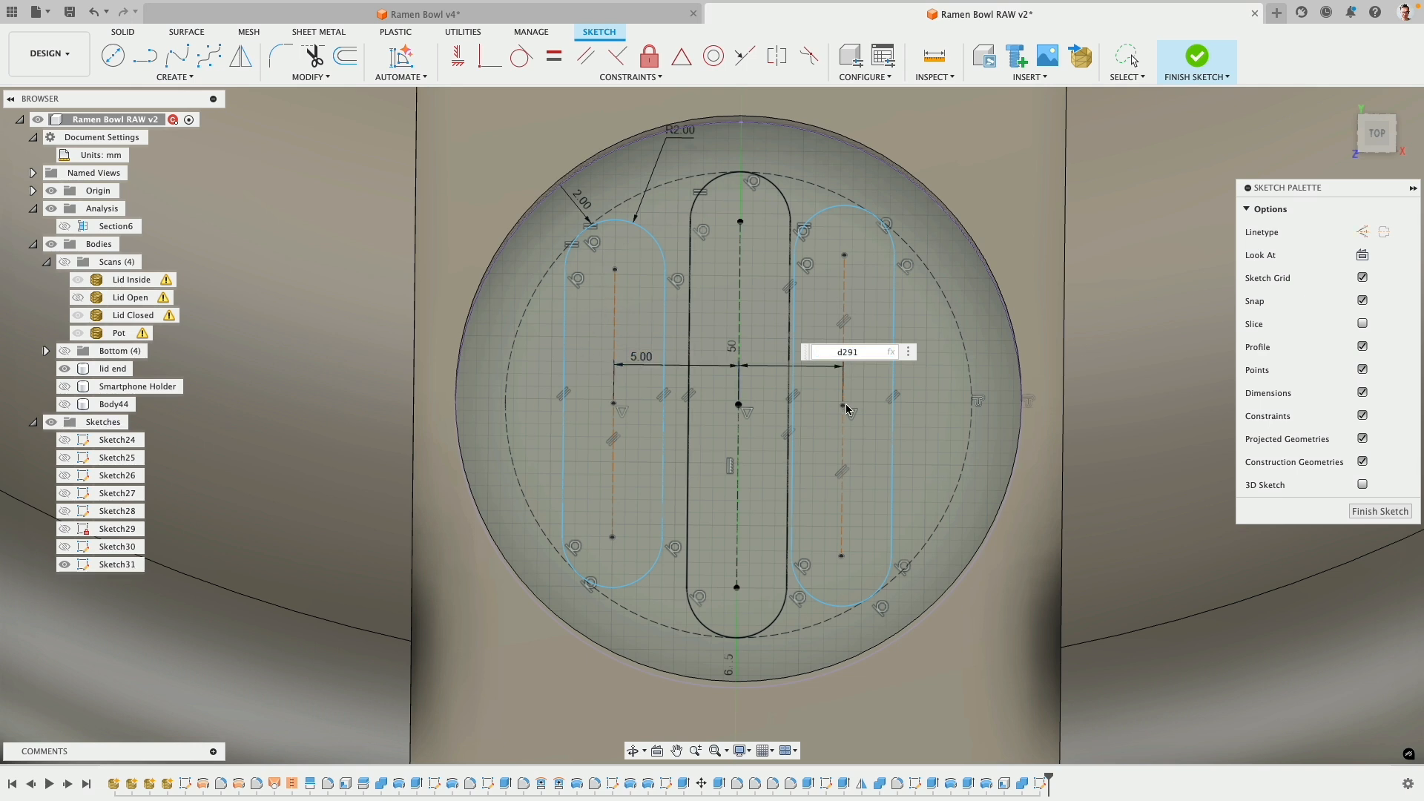
pyautogui.press('Return')
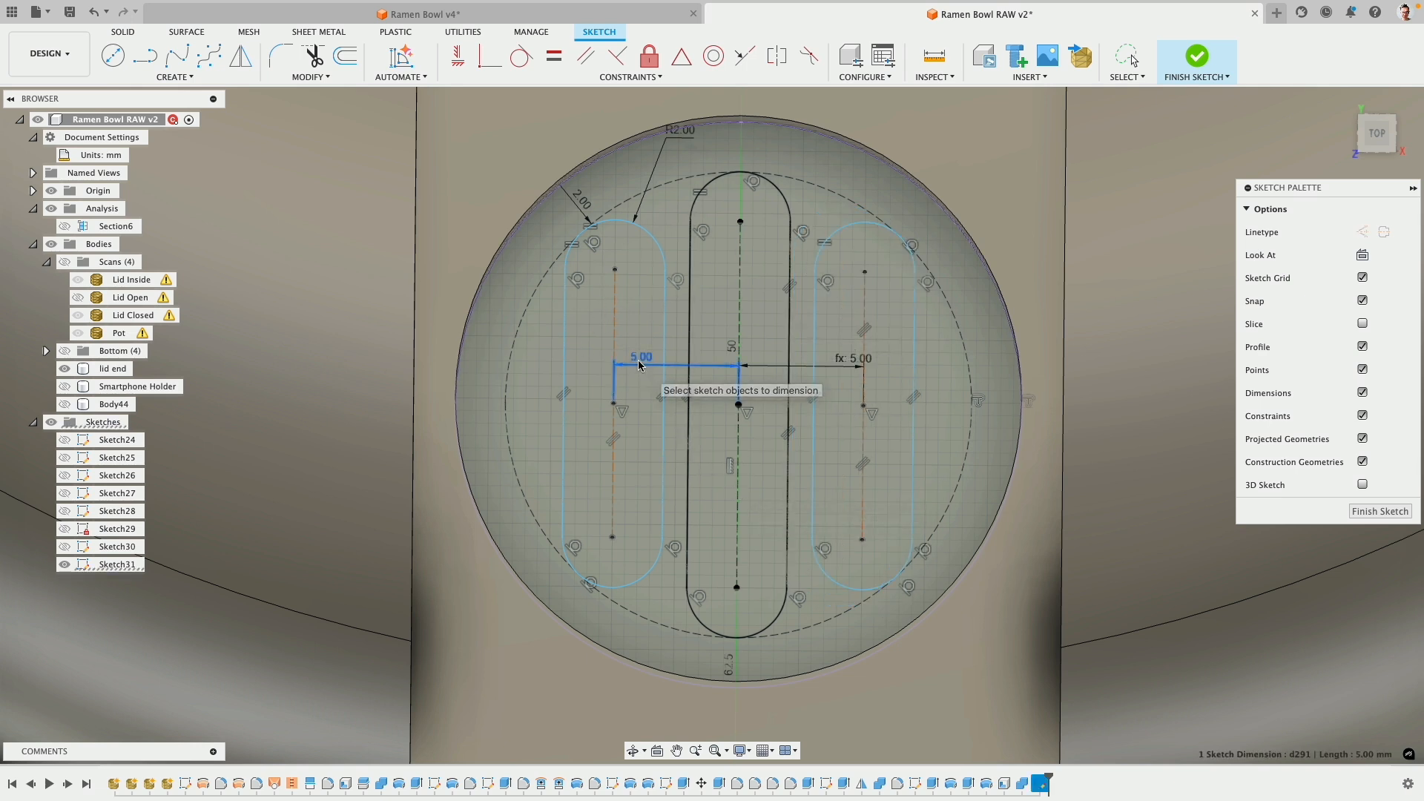
pyautogui.doubleClick(658, 377)
pyautogui.write('6')
pyautogui.press('Return')
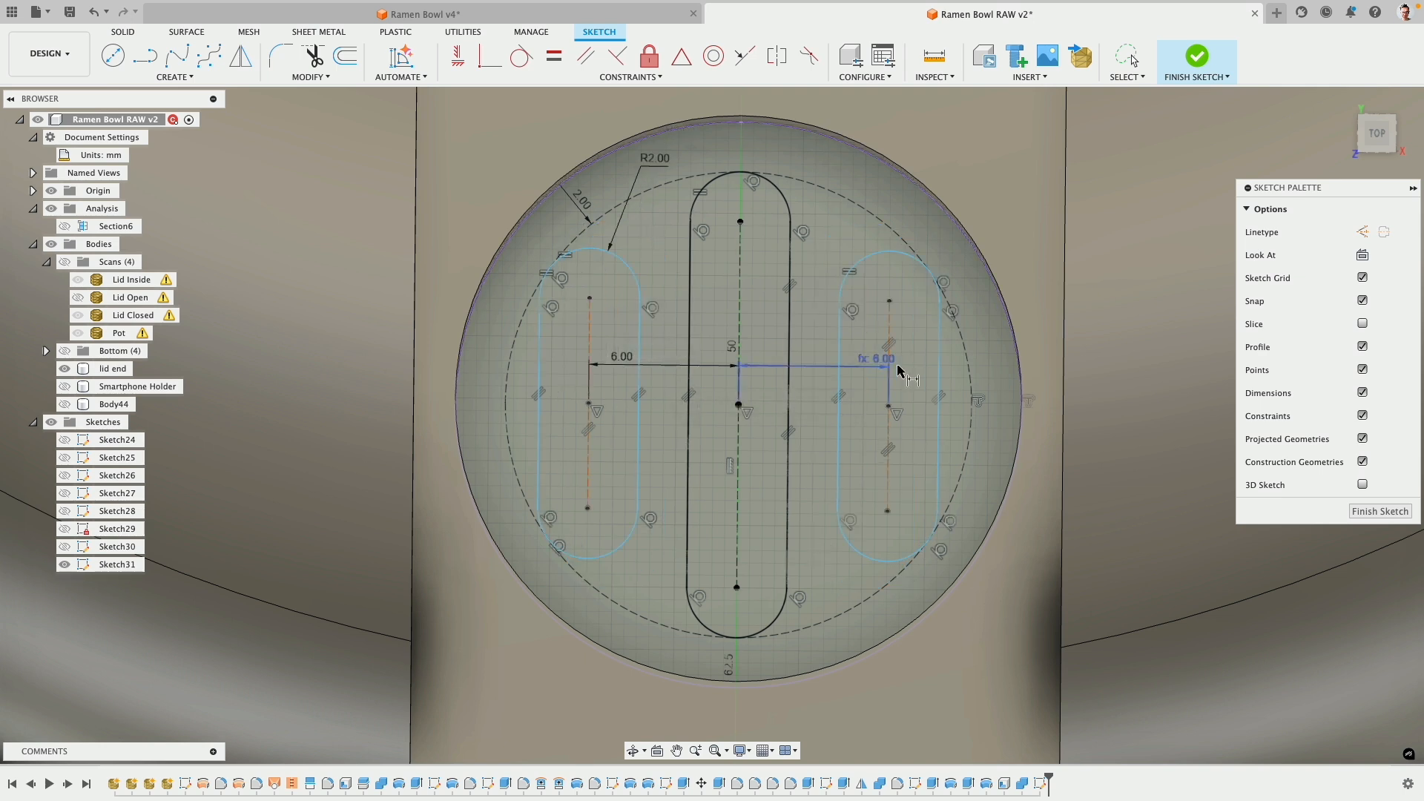
# - Add driven dimensions for the gaps between the middle slot's sides and the left and right slots
pyautogui.click(639, 432)
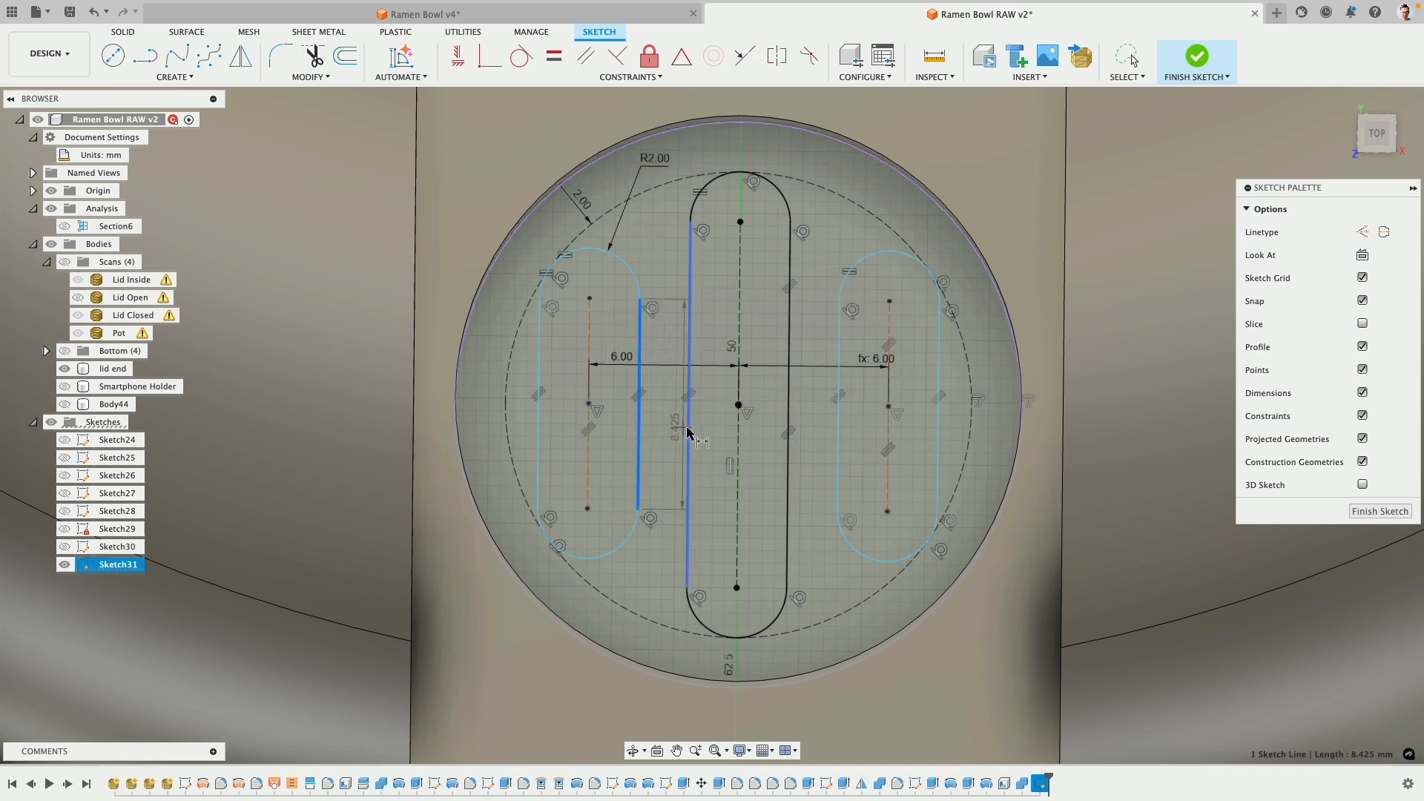
pyautogui.click(690, 432)
pyautogui.click(670, 445)
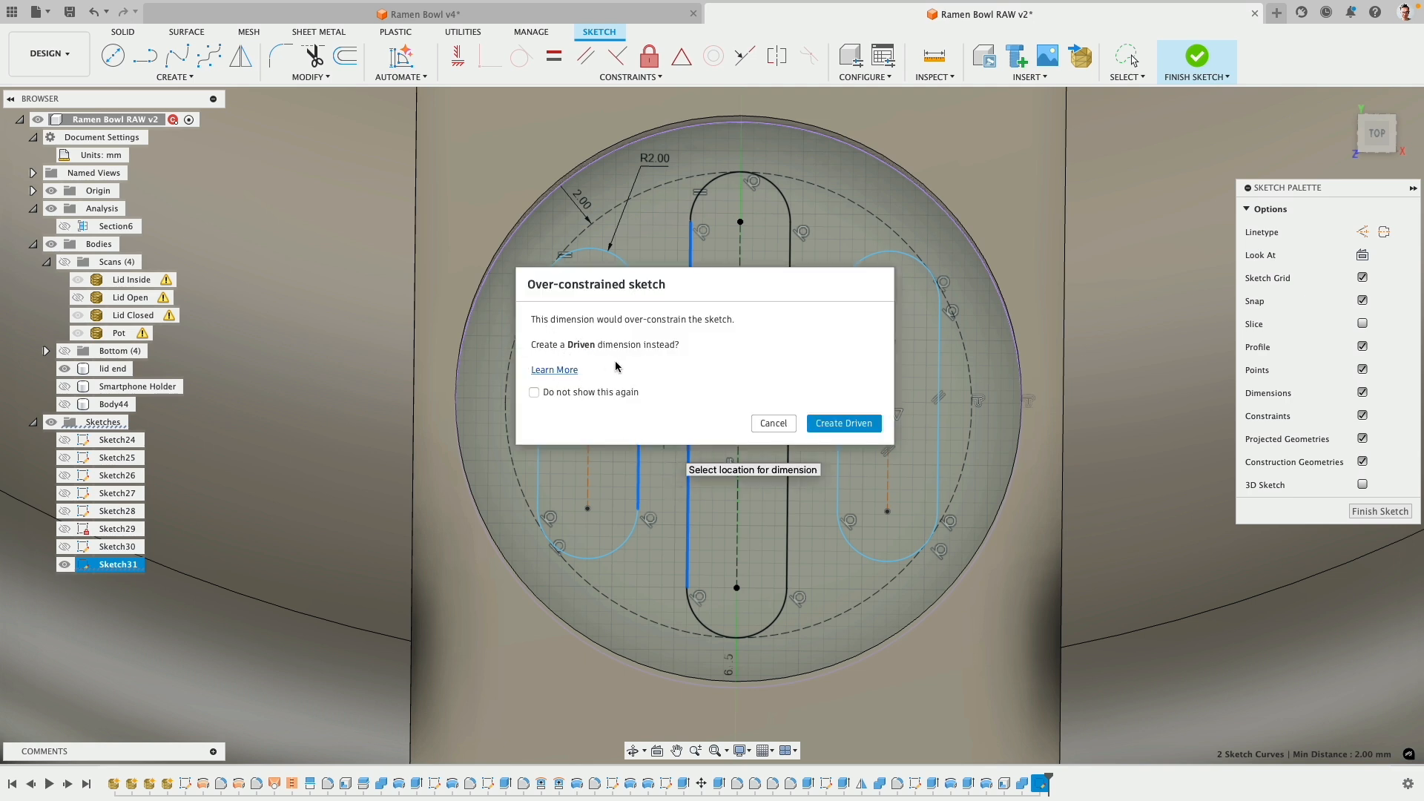
pyautogui.click(844, 423)
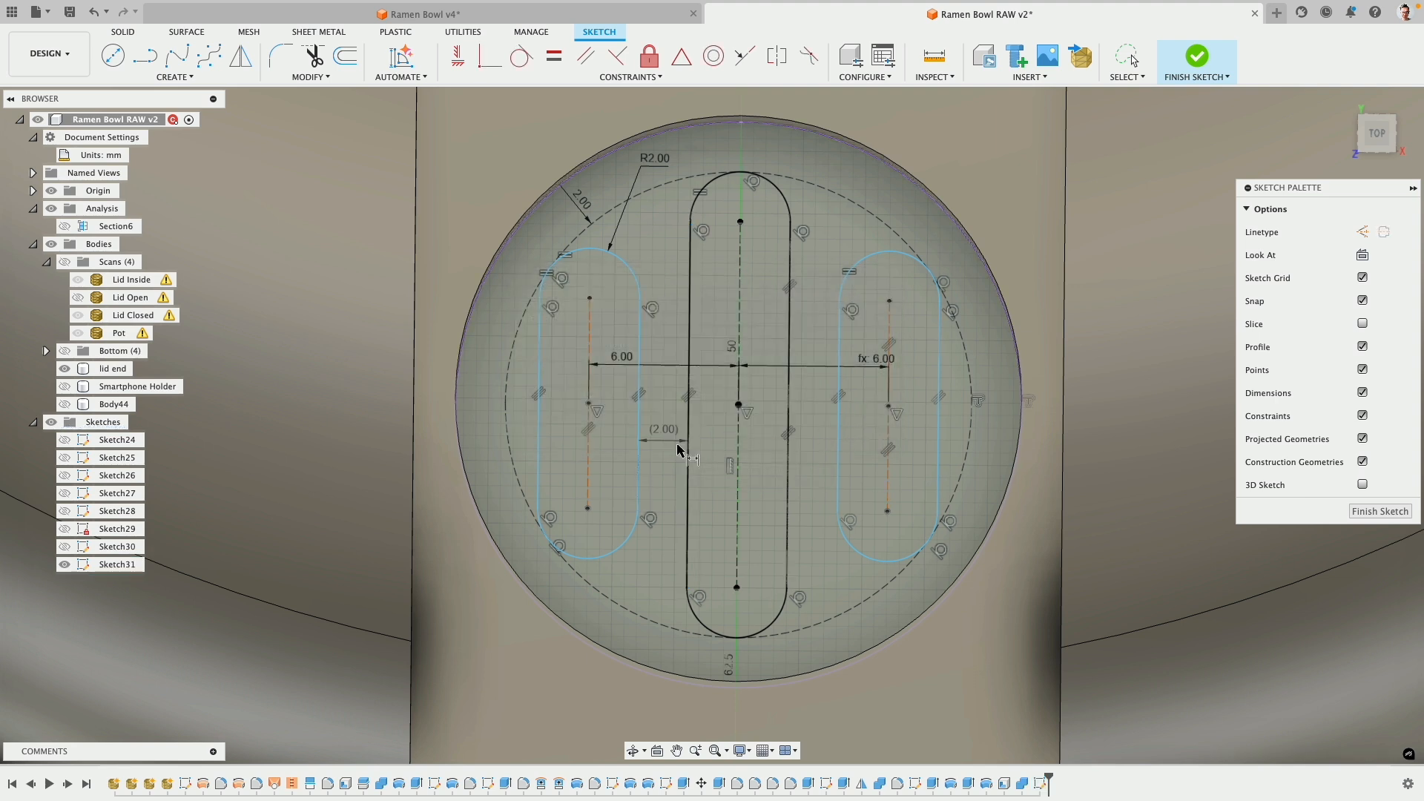
pyautogui.click(789, 430)
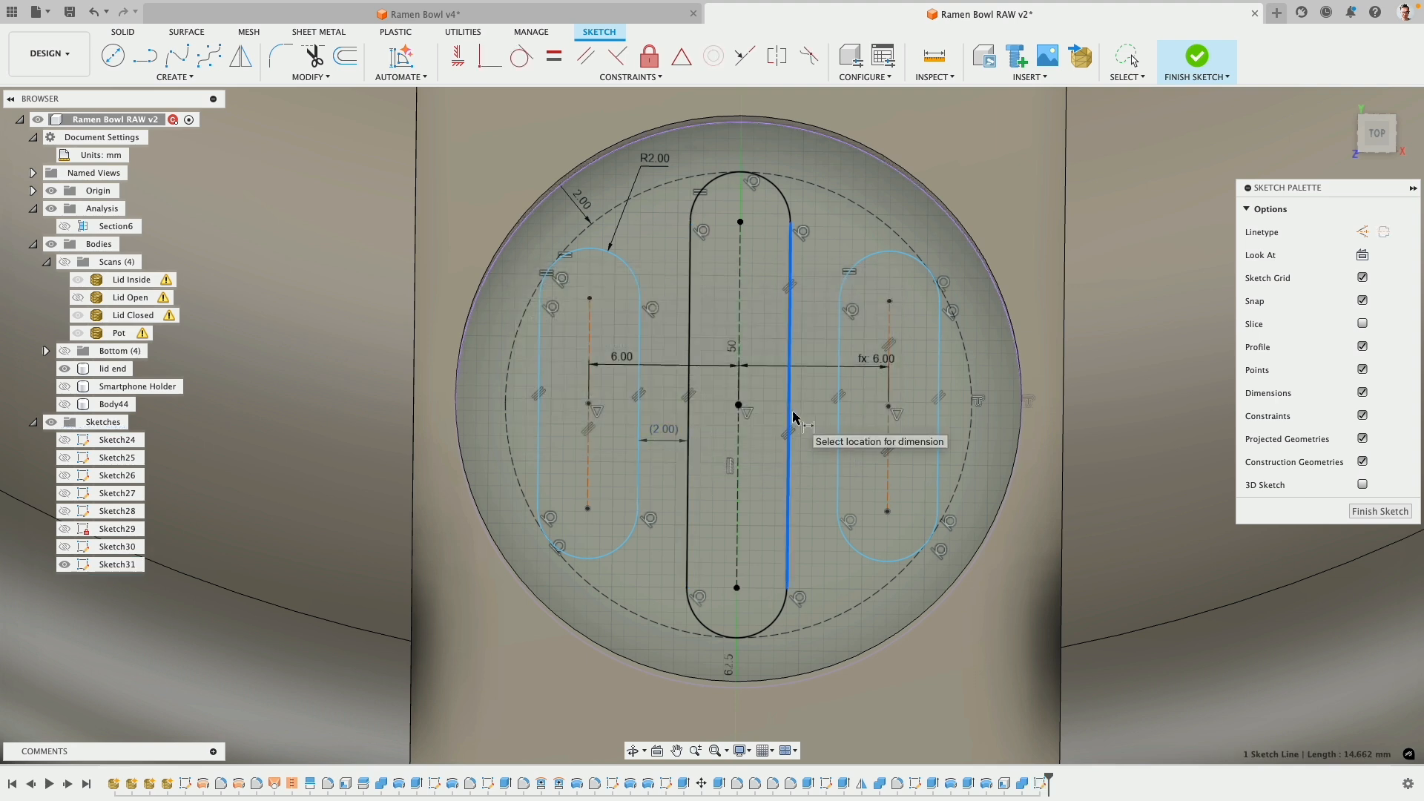
pyautogui.click(837, 425)
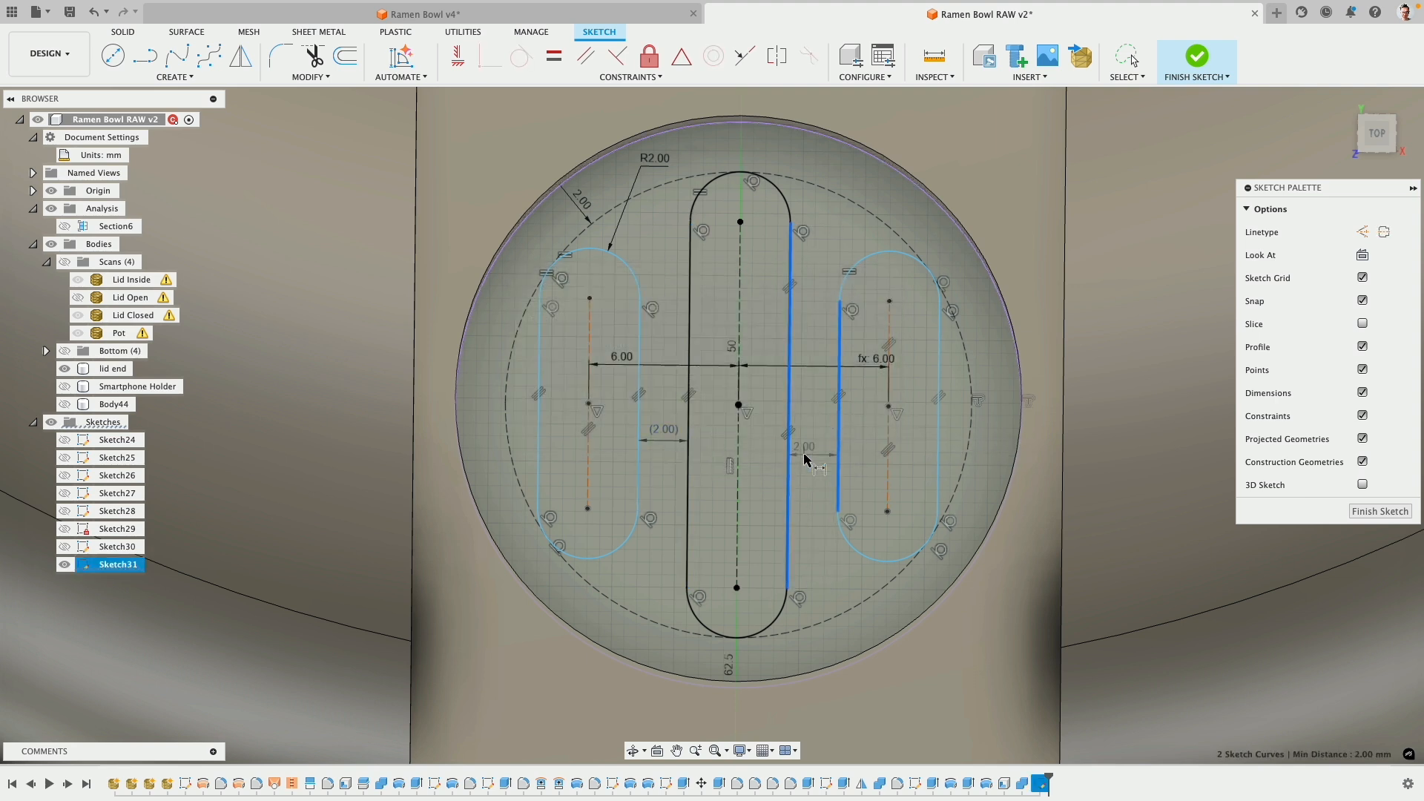
pyautogui.click(858, 474)
pyautogui.click(844, 424)
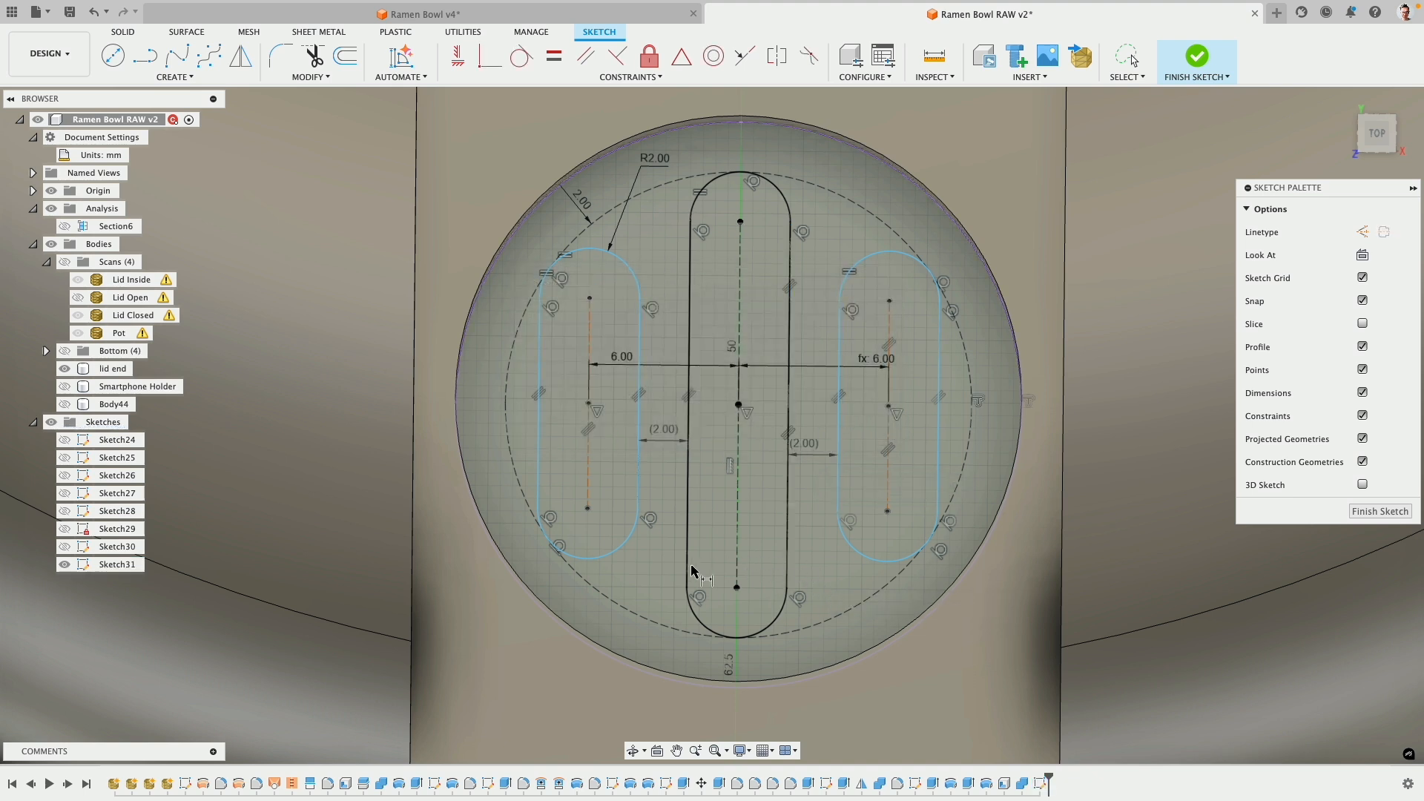
# - Try a 7 mm center spacing between the left and middle slots
pyautogui.doubleClick(628, 367)
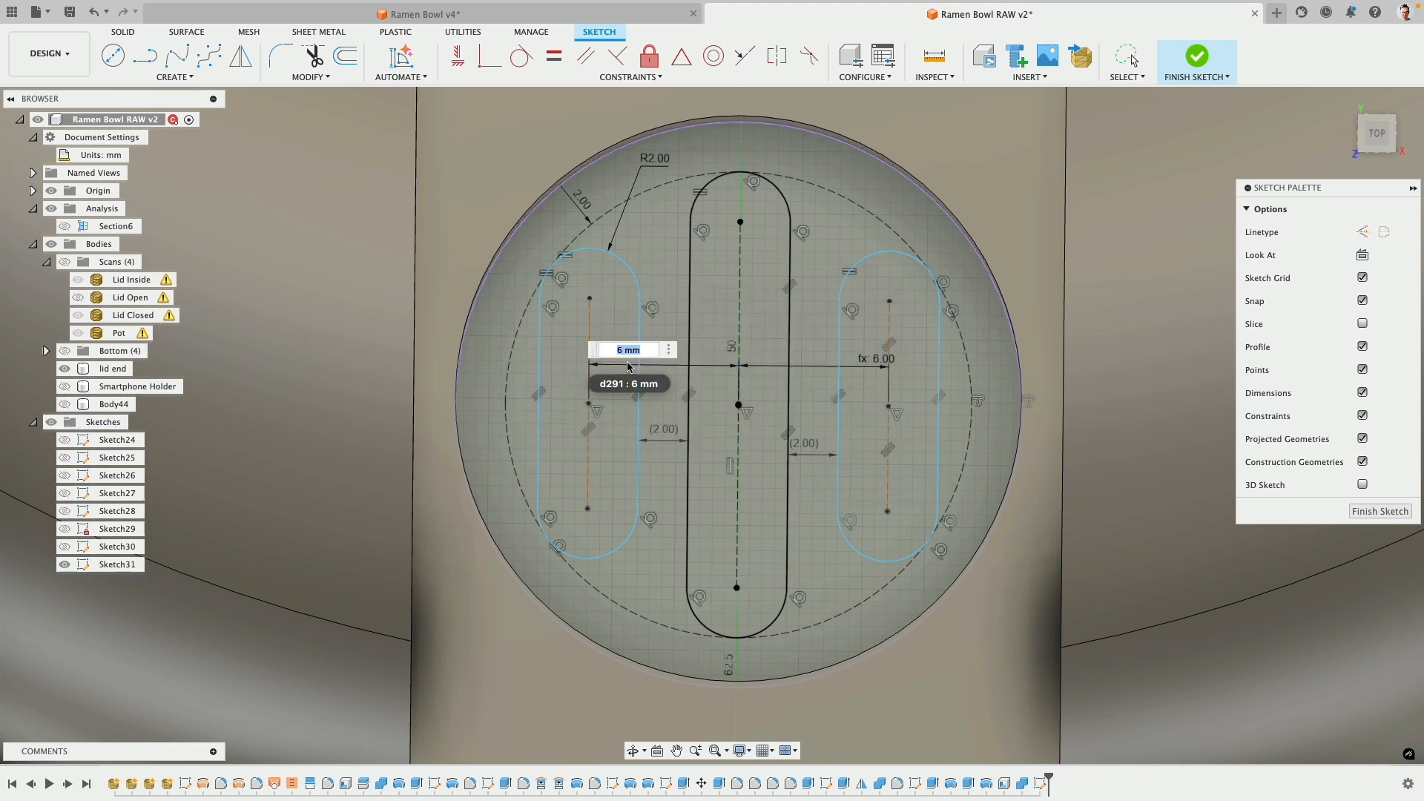
pyautogui.write('7')
pyautogui.press('Return')
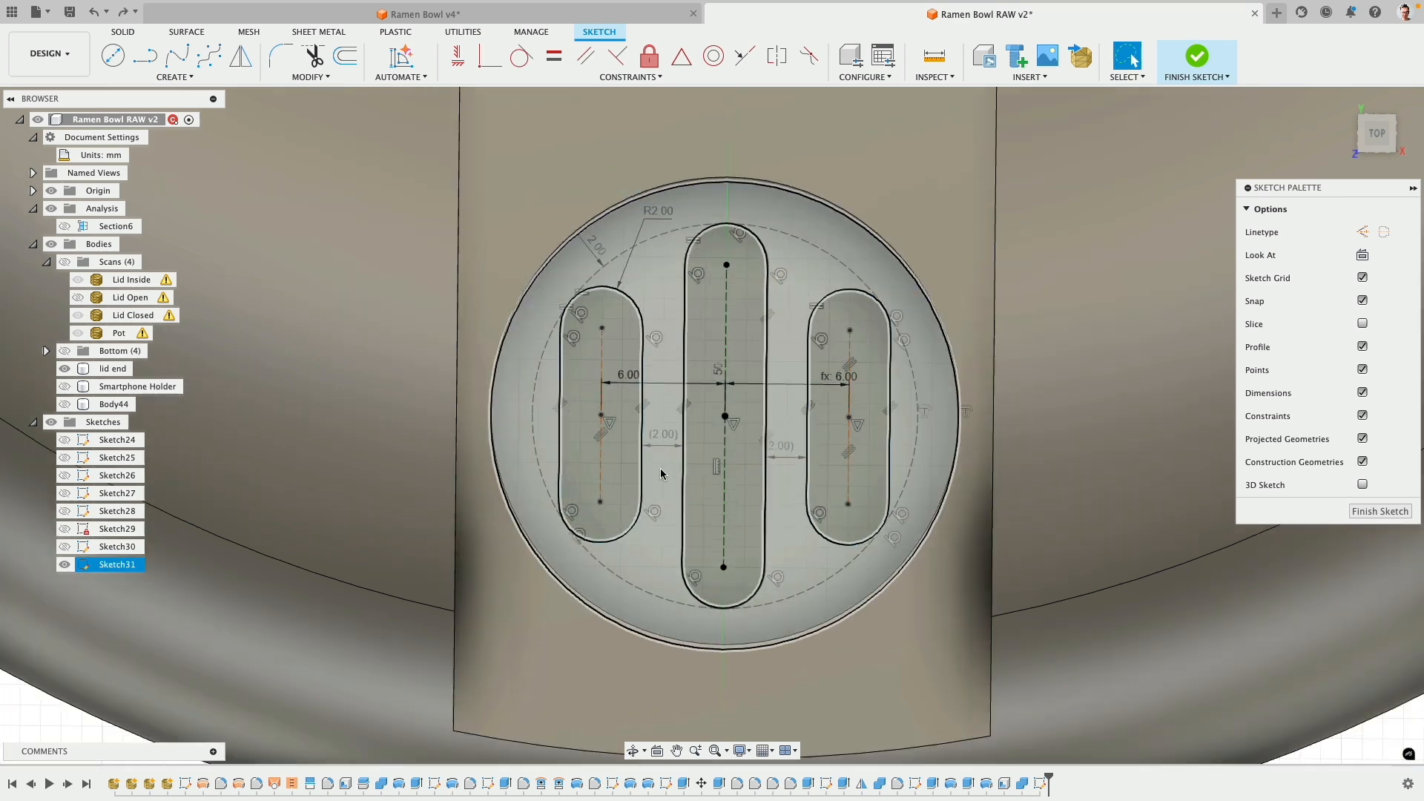
# - Finish the sketch, cut the three slot profiles about 3.18 mm down through the pocket floor, and hide their sketch
pyautogui.keyDown('shift'); pyautogui.moveTo(662, 473); pyautogui.dragTo(725, 350, button='middle'); pyautogui.keyUp('shift')
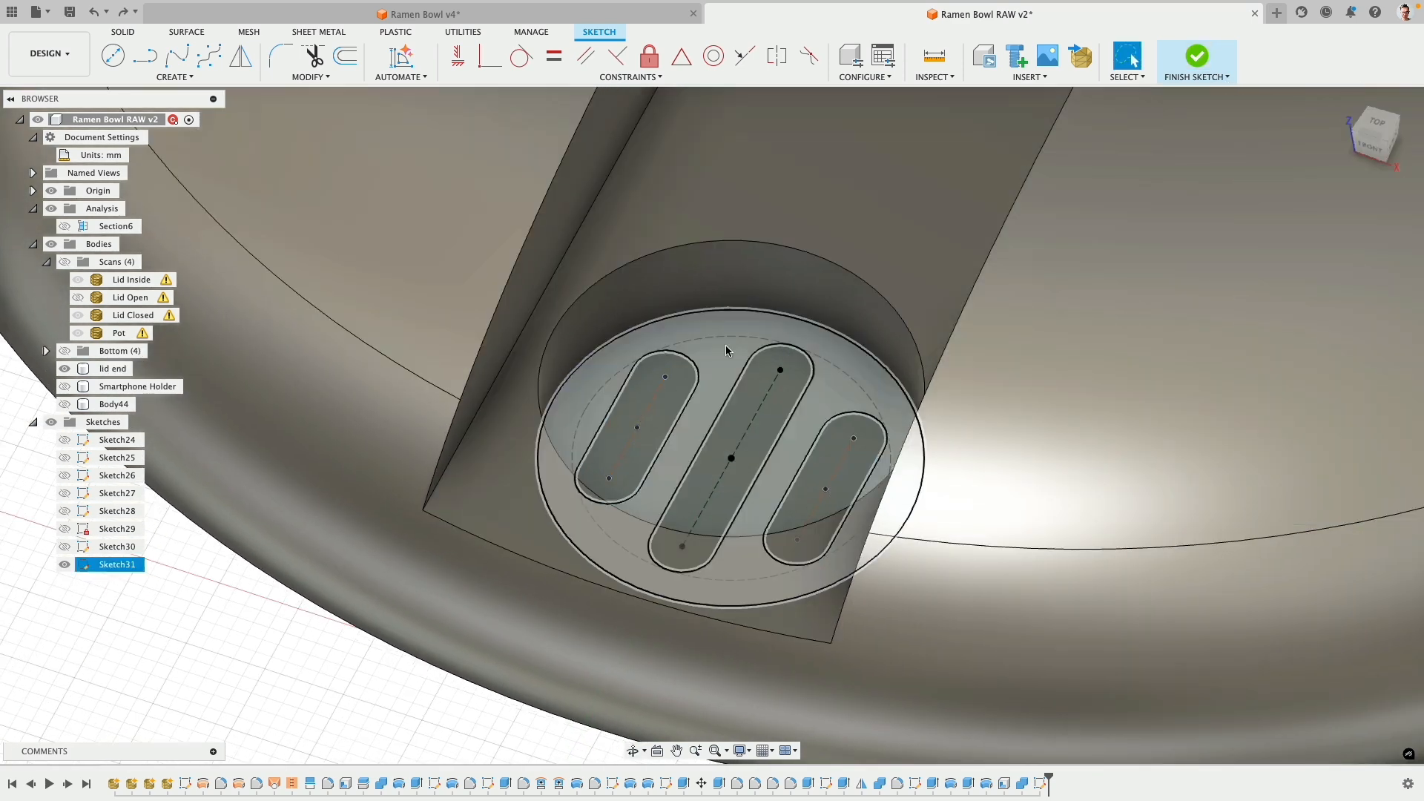
pyautogui.click(1197, 56)
pyautogui.click(636, 428)
pyautogui.keyDown('shift'); pyautogui.click(751, 390); pyautogui.keyUp('shift')
pyautogui.keyDown('shift'); pyautogui.click(826, 475); pyautogui.keyUp('shift')
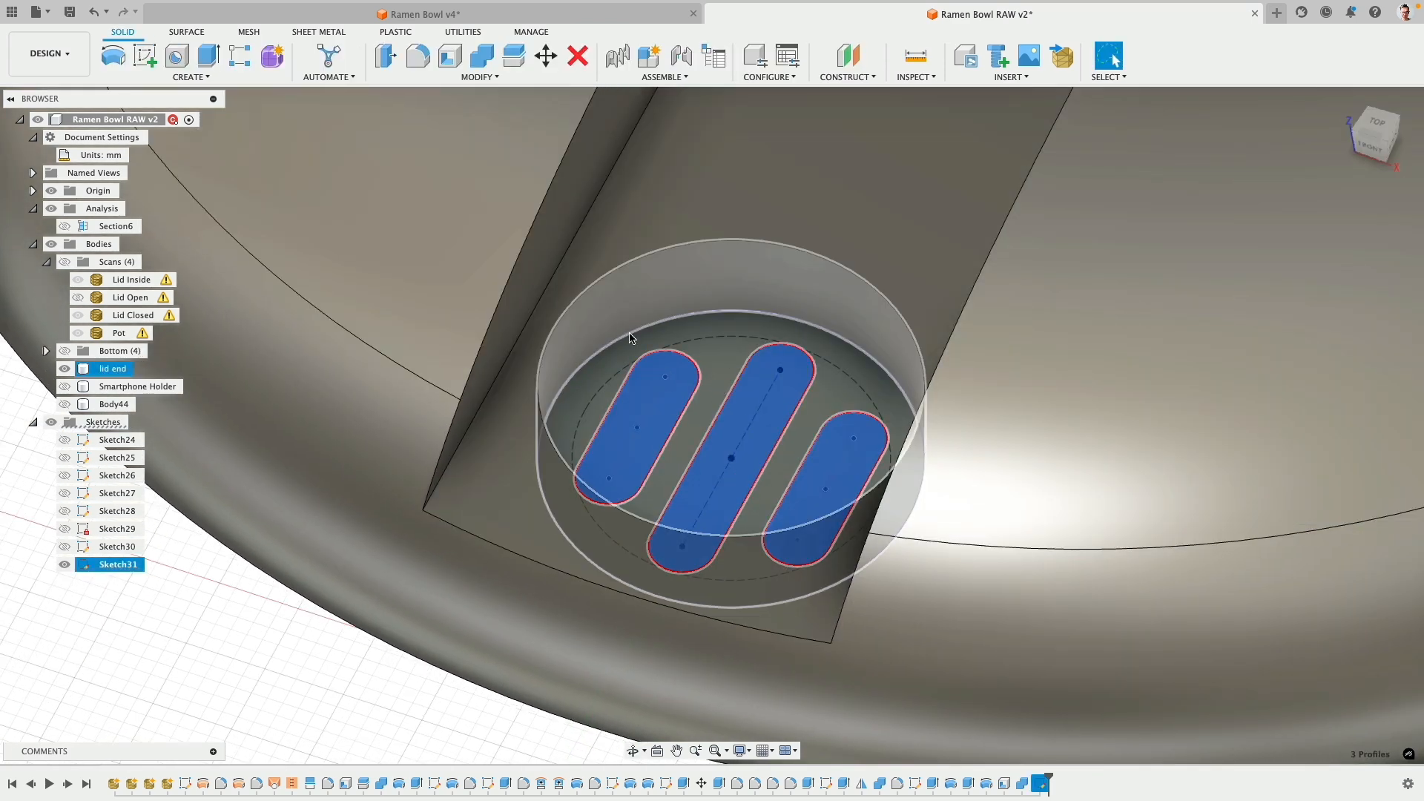
pyautogui.press('e')
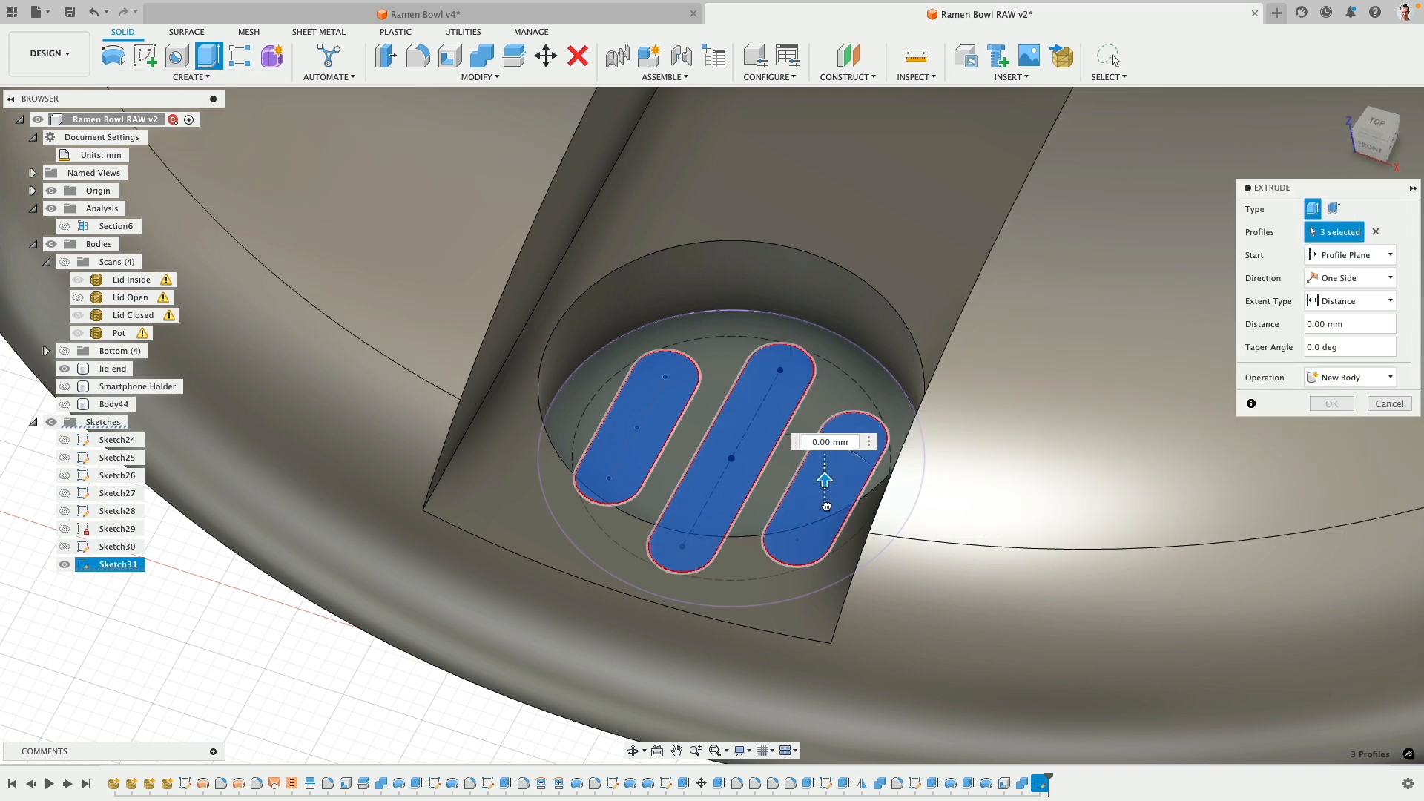
pyautogui.moveTo(826, 505)
pyautogui.mouseDown()
pyautogui.moveTo(827, 679)
pyautogui.moveTo(826, 532)
pyautogui.mouseUp()
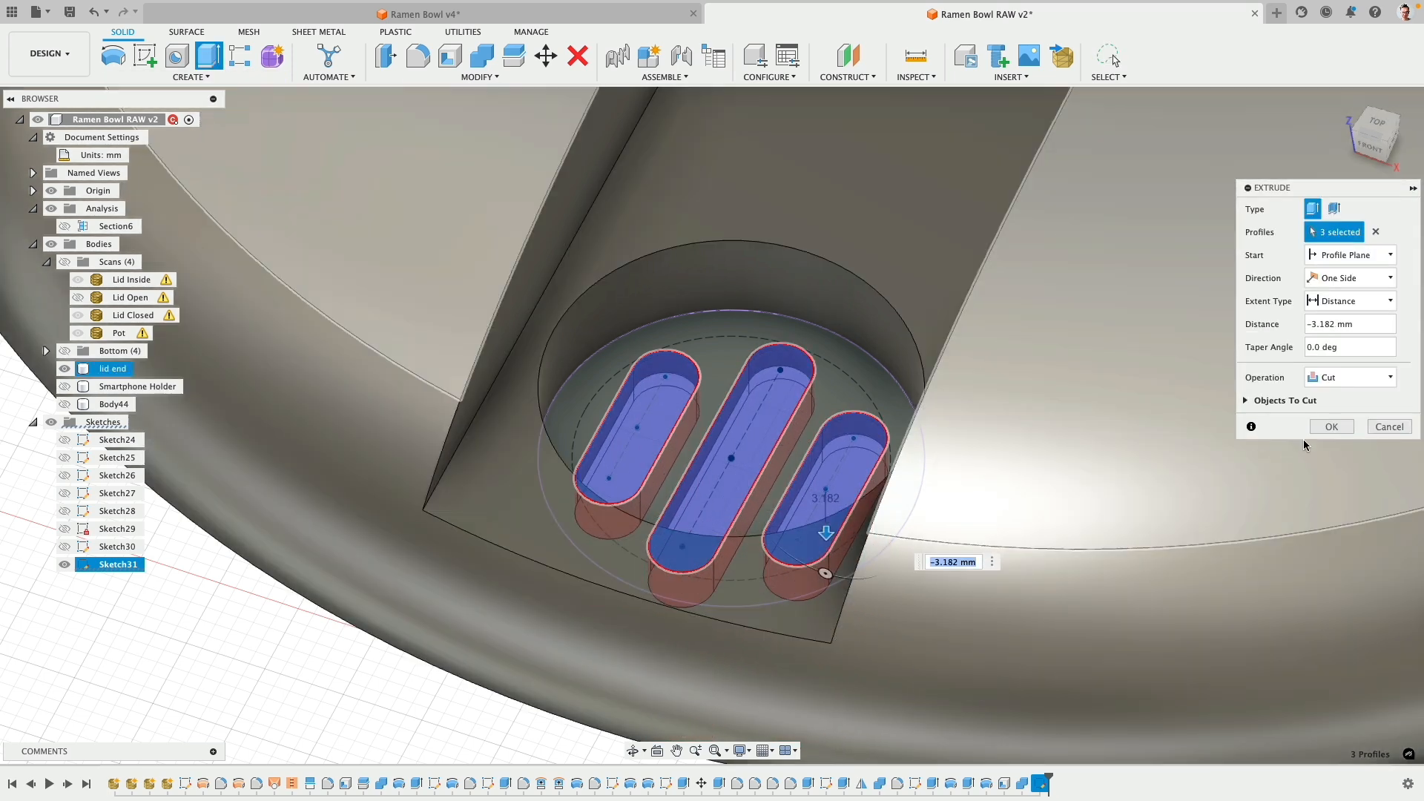
pyautogui.click(1332, 426)
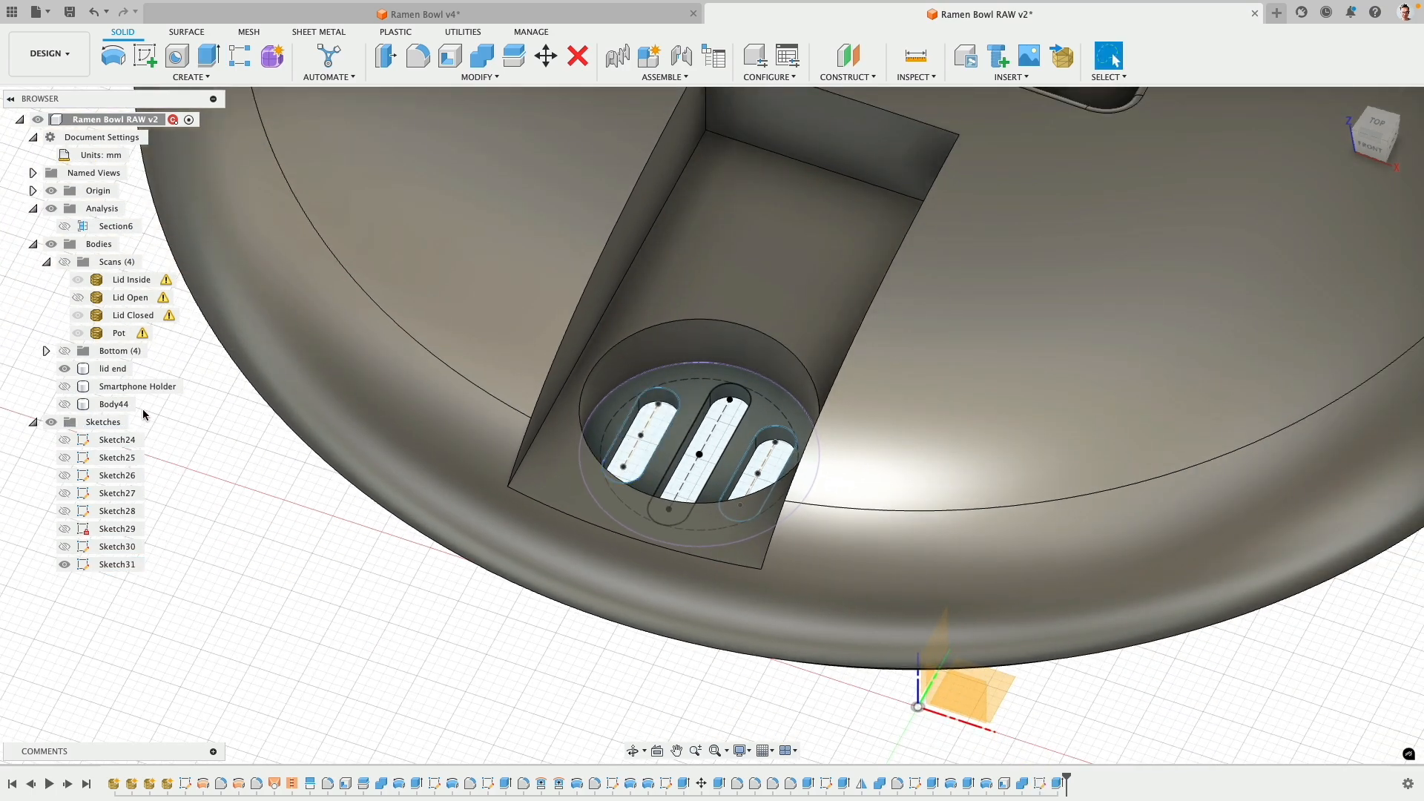
pyautogui.click(65, 564)
# - Delete the faces of both round holes in the rounded rectangular block on the lid's underside
pyautogui.moveTo(65, 564)
pyautogui.keyDown('shift'); pyautogui.mouseDown(button='middle')
pyautogui.moveTo(334, 547)
pyautogui.moveTo(368, 463)
pyautogui.moveTo(408, 454)
pyautogui.mouseUp(button='middle'); pyautogui.keyUp('shift')
pyautogui.scroll(-5, 414, 520)
pyautogui.keyDown('shift'); pyautogui.moveTo(414, 521); pyautogui.dragTo(769, 266, button='middle'); pyautogui.keyUp('shift')
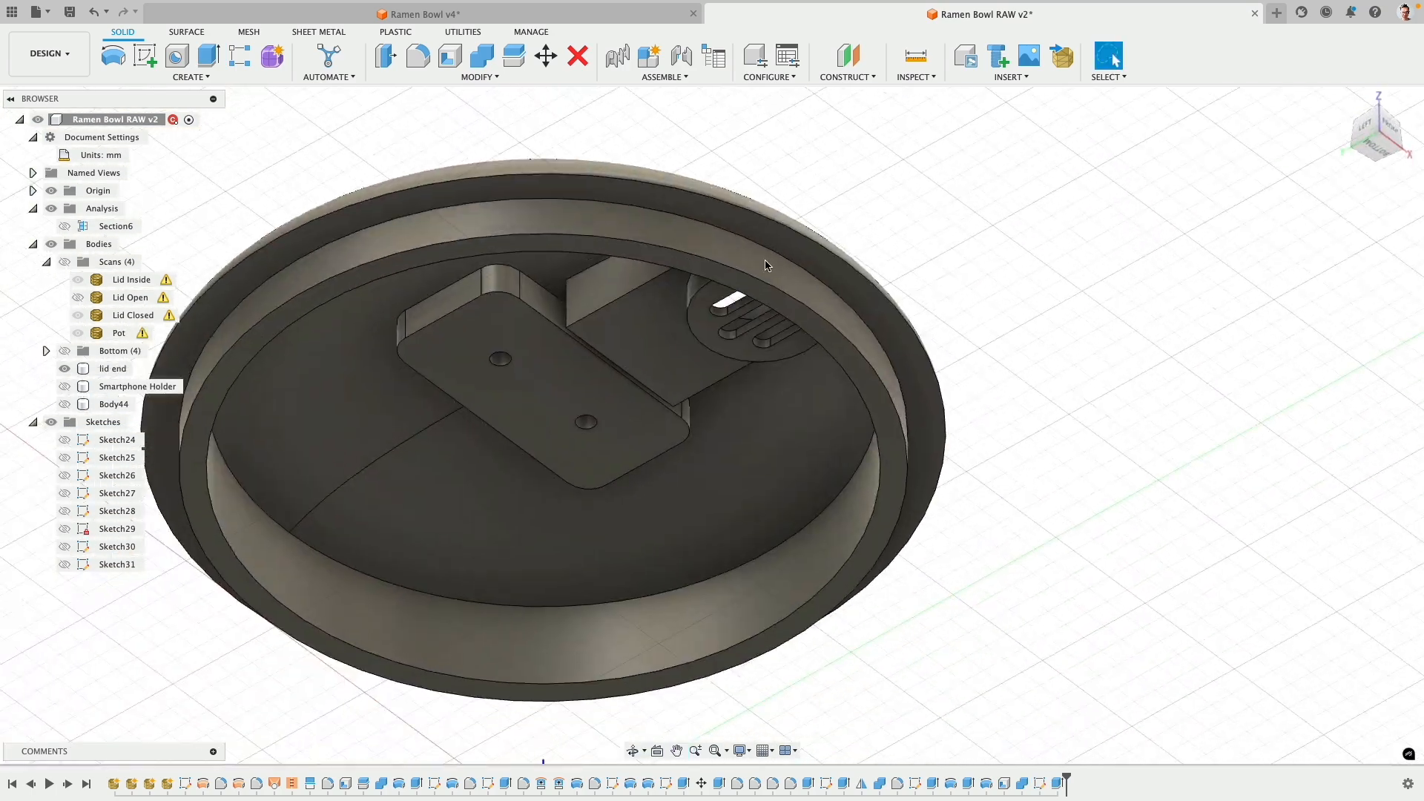
pyautogui.keyDown('shift'); pyautogui.moveTo(665, 319); pyautogui.dragTo(686, 434, button='middle'); pyautogui.keyUp('shift')
pyautogui.scroll(10, 683, 439)
pyautogui.click(683, 426)
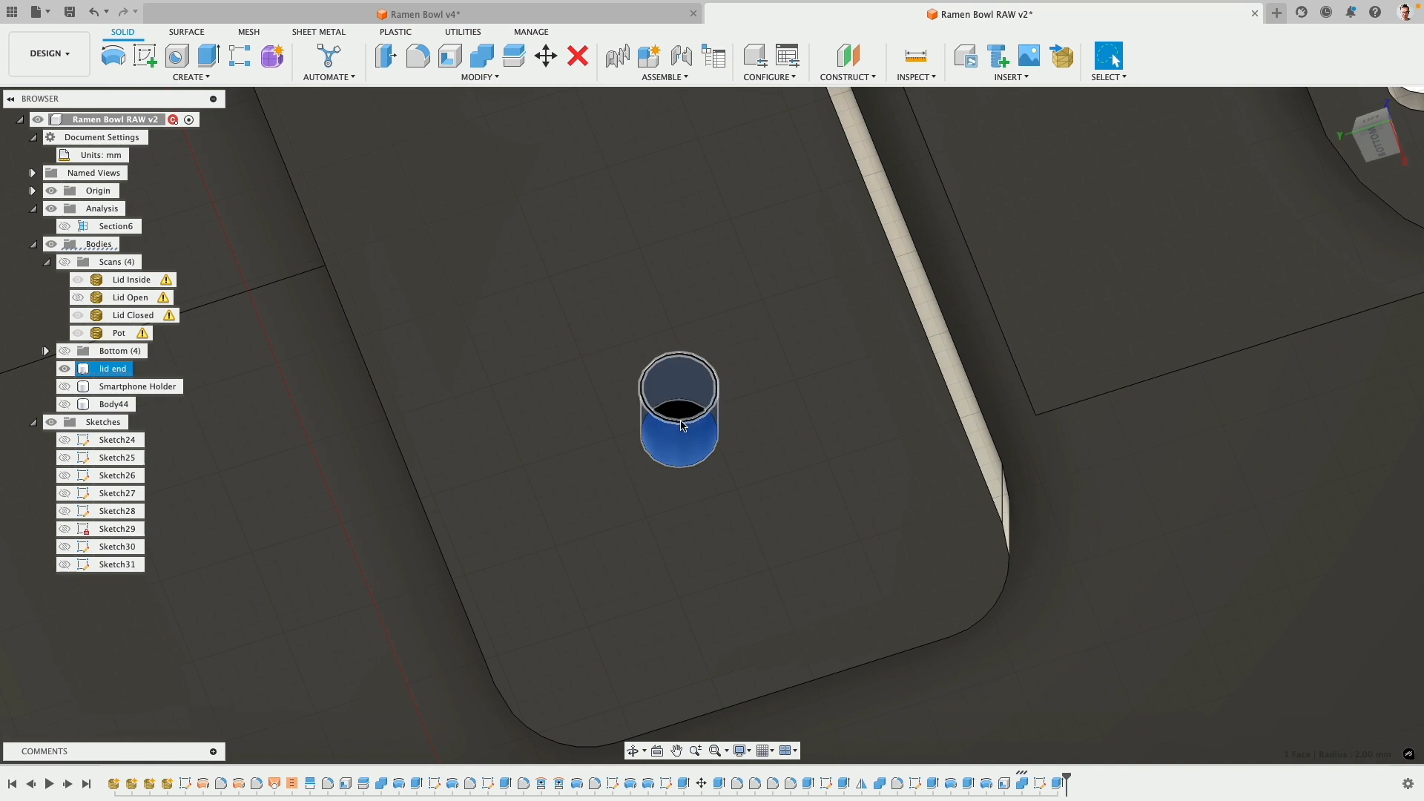
pyautogui.keyDown('shift'); pyautogui.click(681, 417); pyautogui.keyUp('shift')
pyautogui.scroll(-5, 644, 457)
pyautogui.moveTo(592, 241); pyautogui.dragTo(600, 331, button='middle')
pyautogui.scroll(6, 599, 327)
pyautogui.keyDown('shift'); pyautogui.click(606, 354); pyautogui.keyUp('shift')
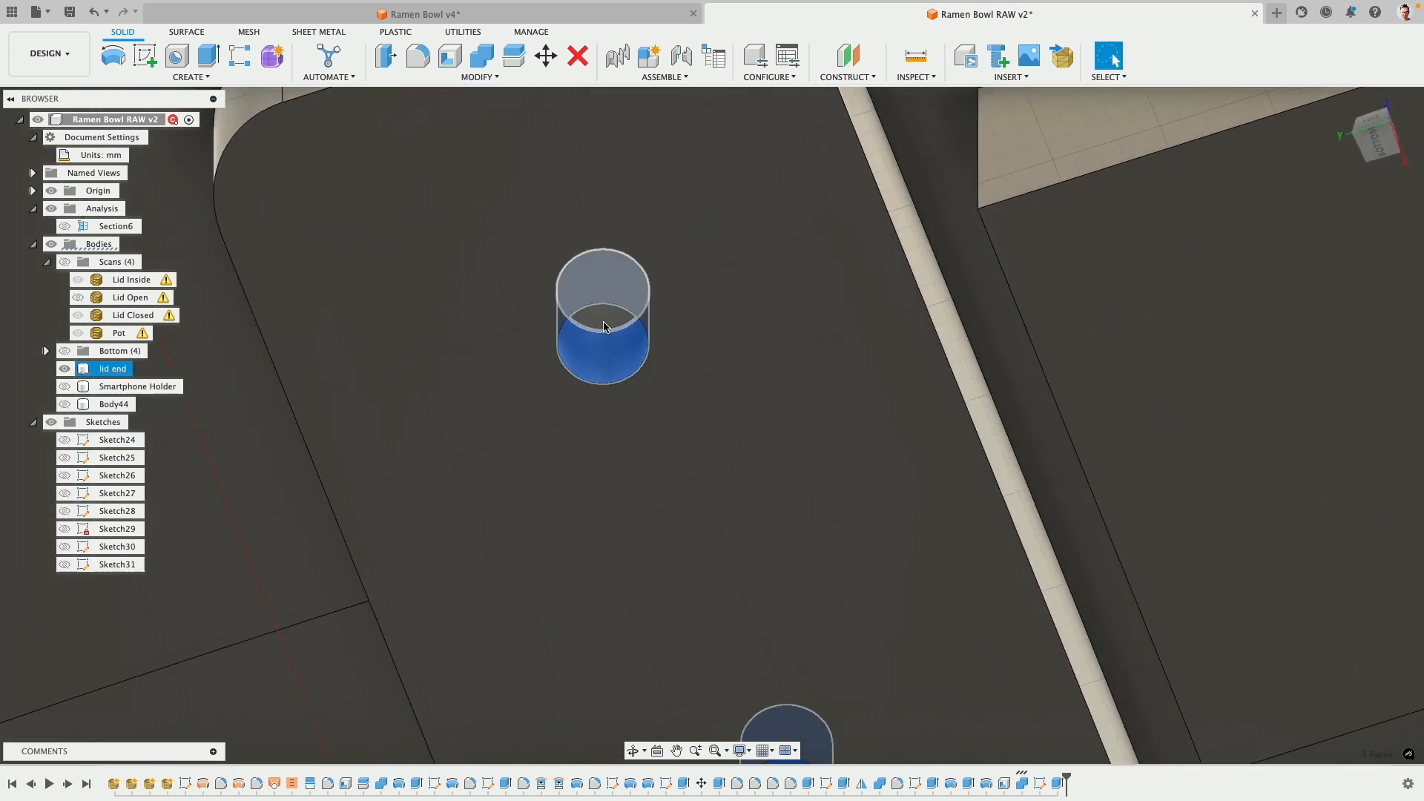
pyautogui.keyDown('shift'); pyautogui.click(604, 326); pyautogui.keyUp('shift')
pyautogui.scroll(-8, 594, 349)
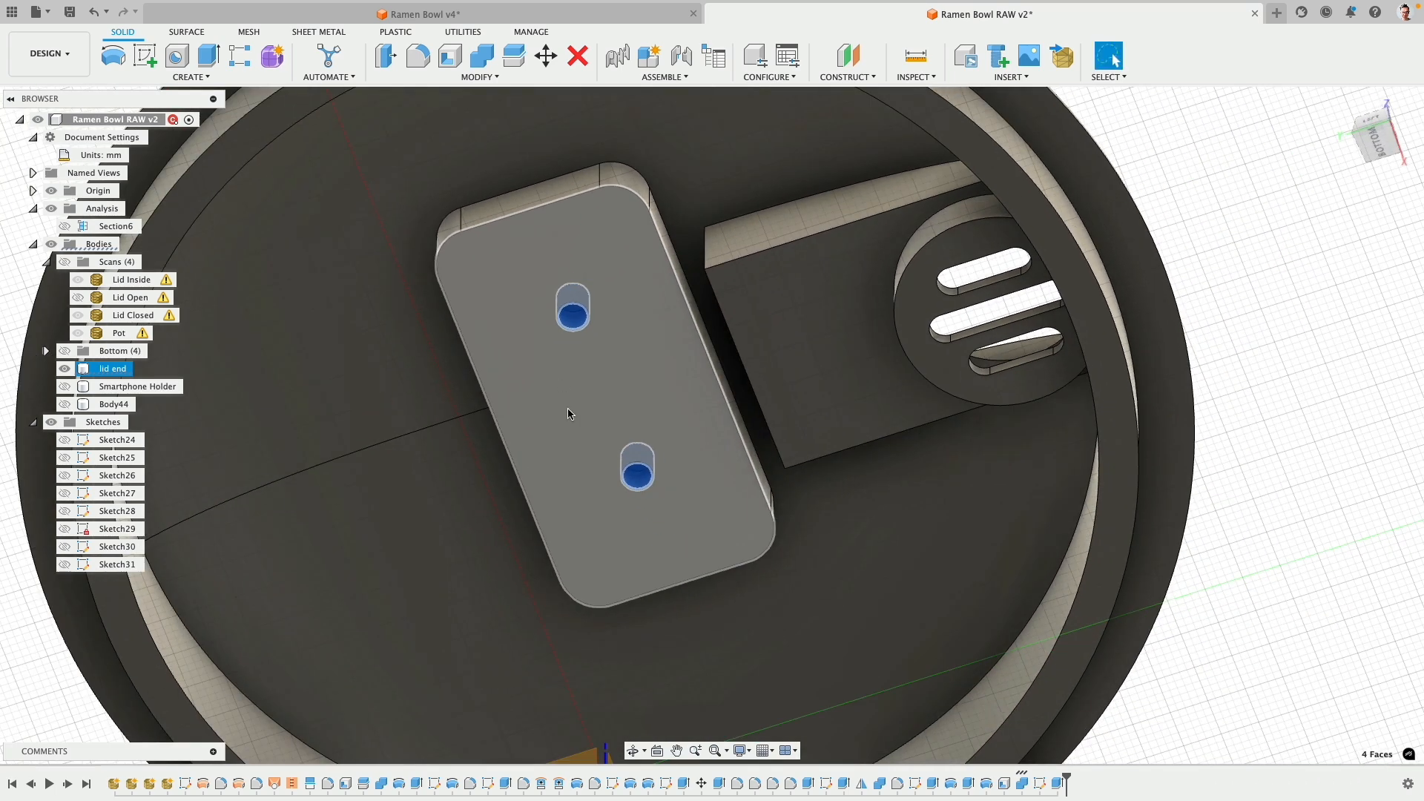
pyautogui.keyDown('shift'); pyautogui.moveTo(566, 409); pyautogui.dragTo(554, 382, button='middle'); pyautogui.keyUp('shift')
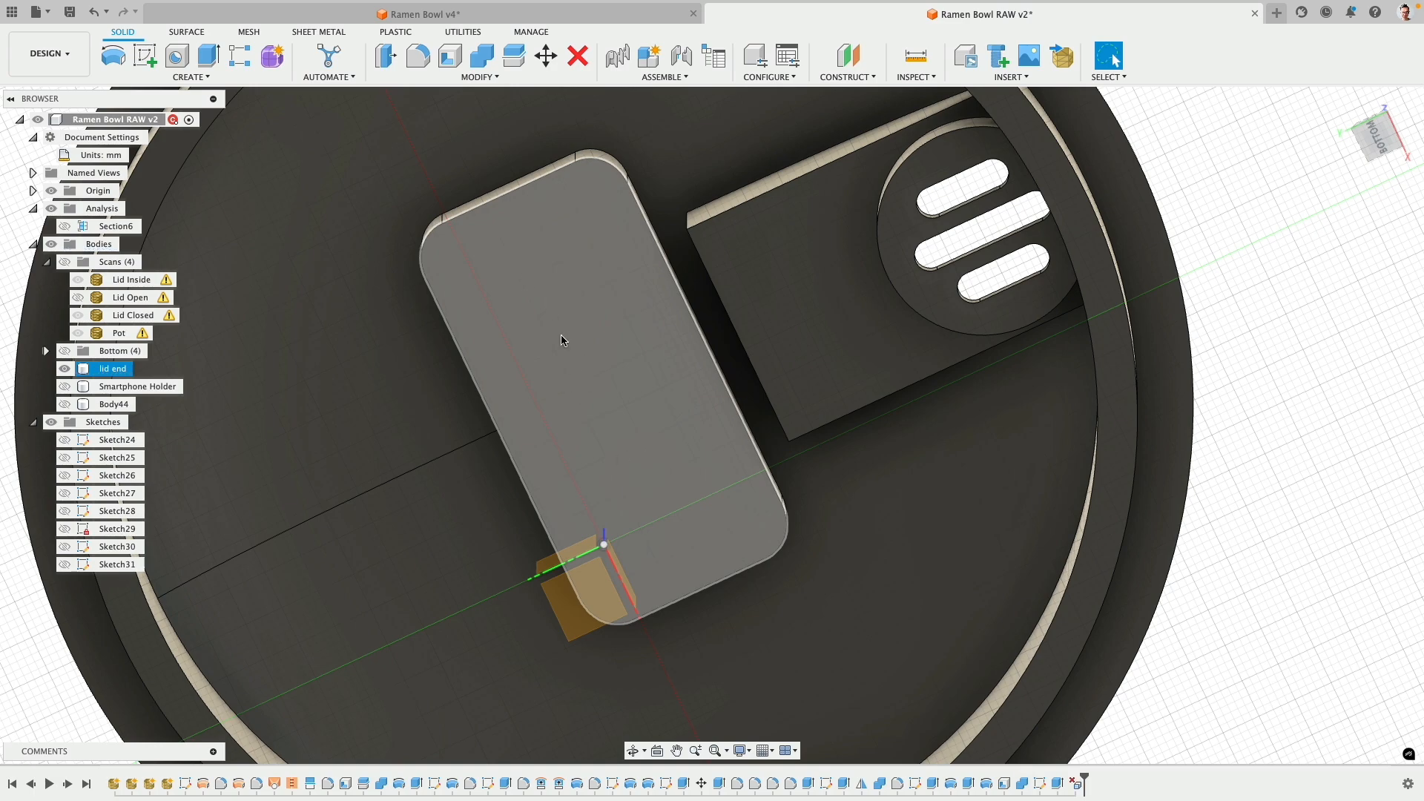
# - Try offsetting the vent channel's end face about 5.04 mm into the rounded rectangular block, and undo the offset
pyautogui.keyDown('shift'); pyautogui.moveTo(561, 336); pyautogui.dragTo(564, 400, button='middle'); pyautogui.keyUp('shift')
pyautogui.scroll(-5, 579, 412)
pyautogui.keyDown('shift'); pyautogui.moveTo(593, 334); pyautogui.dragTo(553, 430, button='middle'); pyautogui.keyUp('shift')
pyautogui.scroll(5, 556, 436)
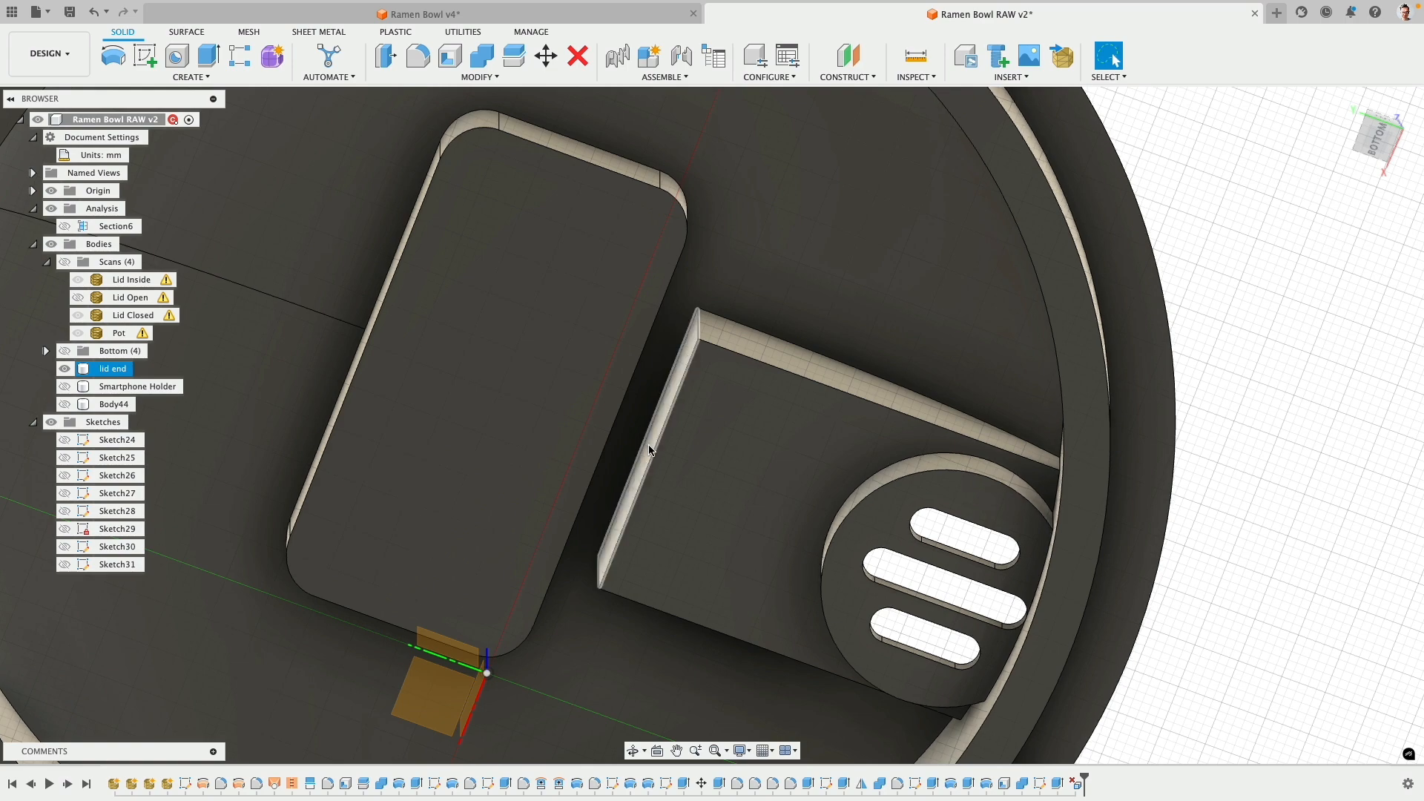
pyautogui.click(649, 446)
pyautogui.press('q')
pyautogui.moveTo(636, 443); pyautogui.dragTo(592, 427)
pyautogui.keyDown('shift'); pyautogui.moveTo(594, 427); pyautogui.dragTo(801, 305, button='middle'); pyautogui.keyUp('shift')
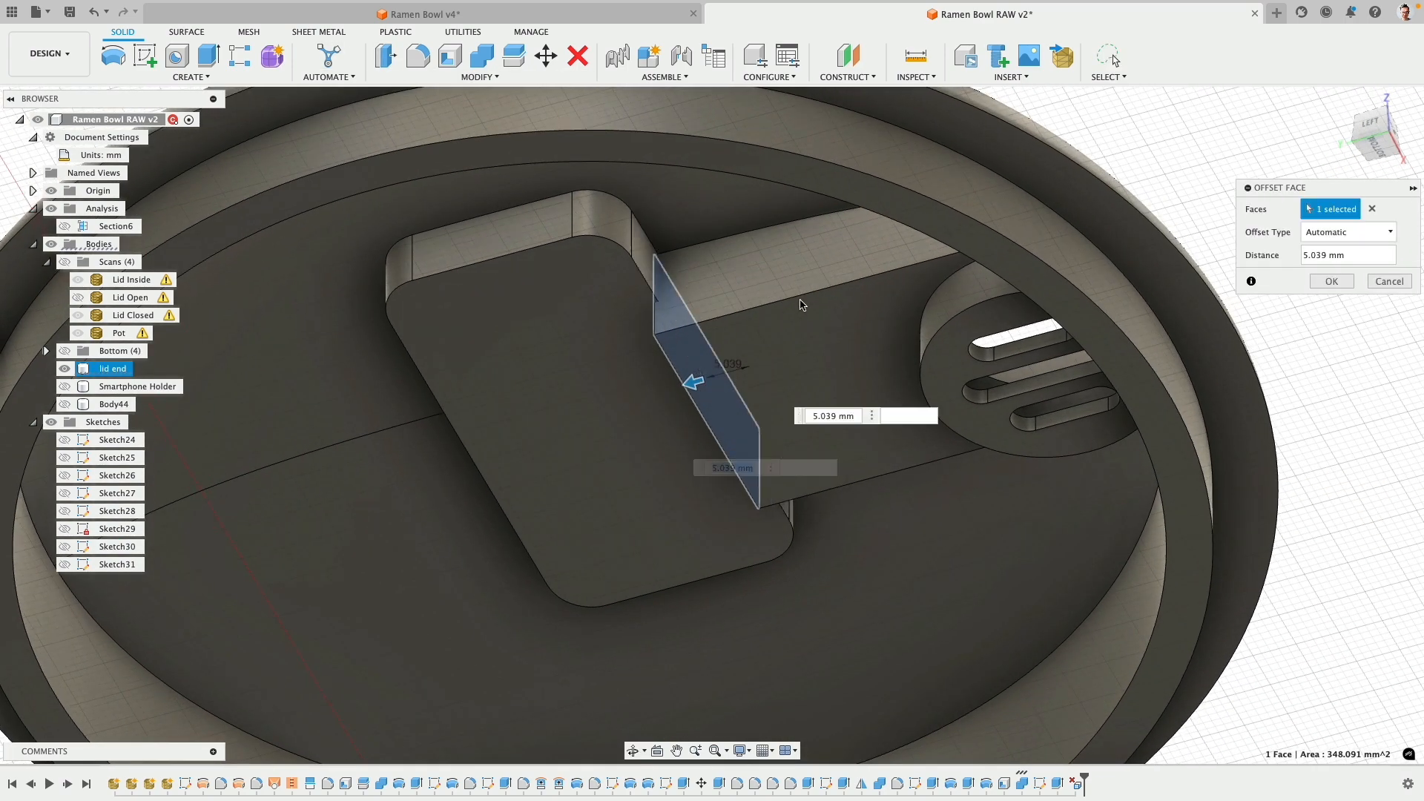
pyautogui.click(1328, 281)
pyautogui.scroll(5, 438, 390)
pyautogui.scroll(4, 538, 276)
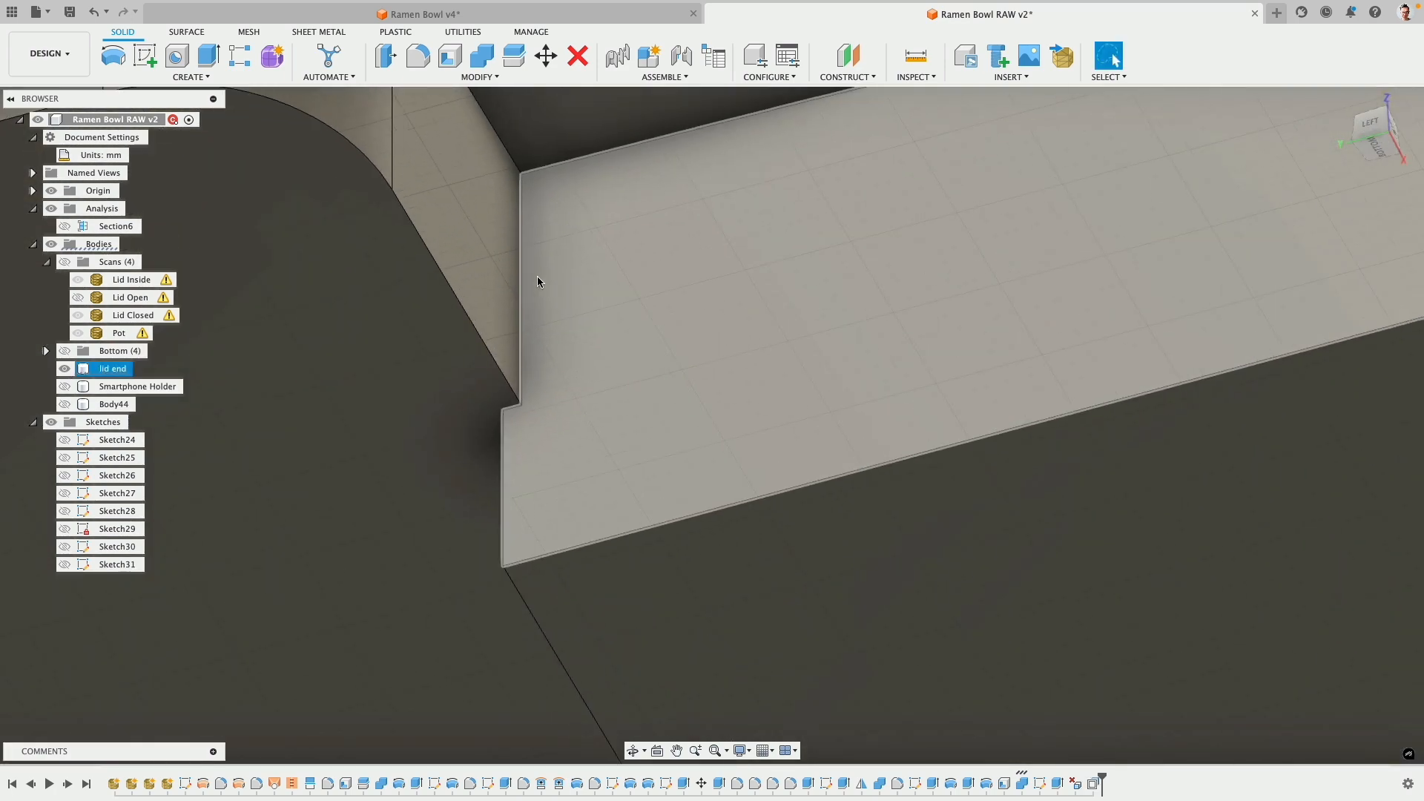
pyautogui.scroll(-6, 537, 281)
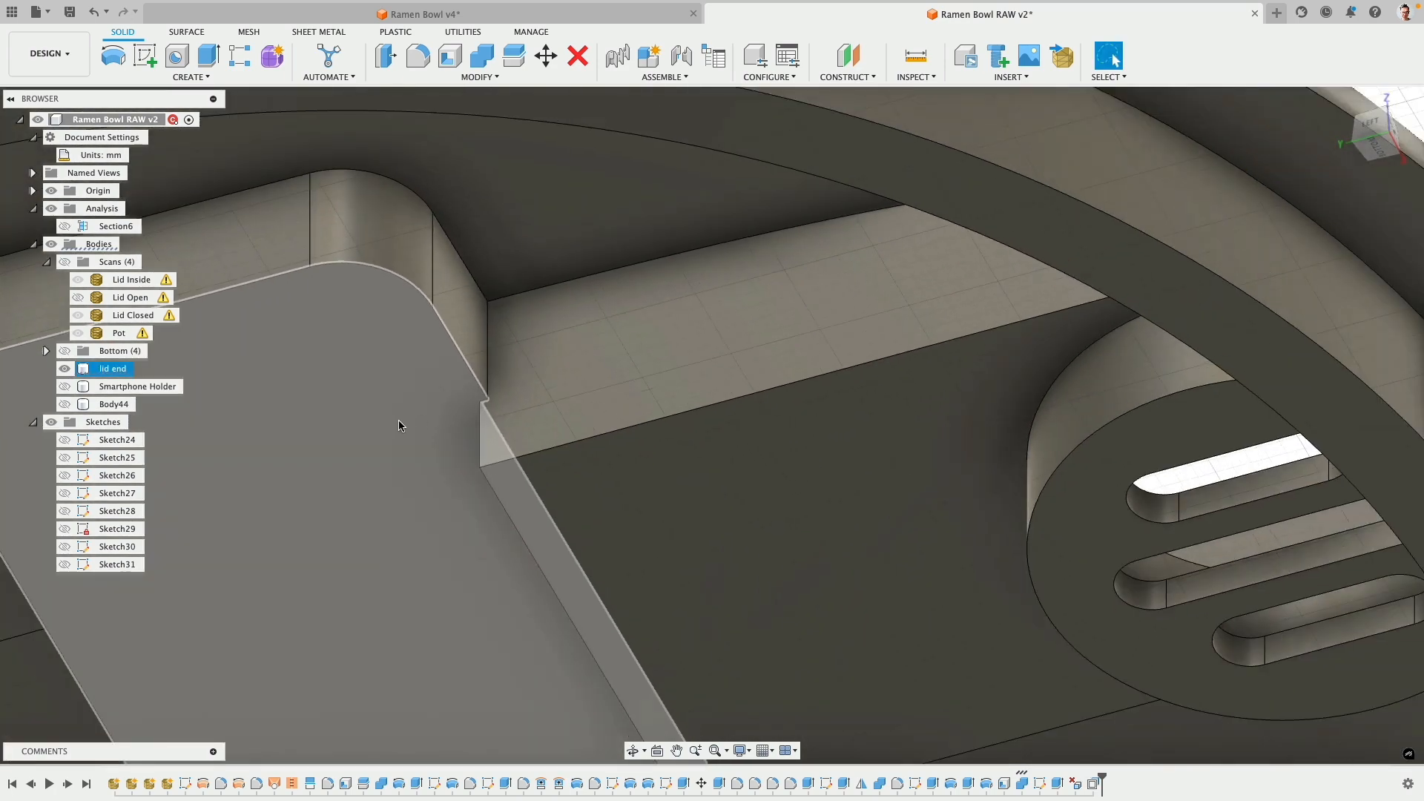
pyautogui.scroll(-5, 399, 426)
pyautogui.scroll(-5, 554, 251)
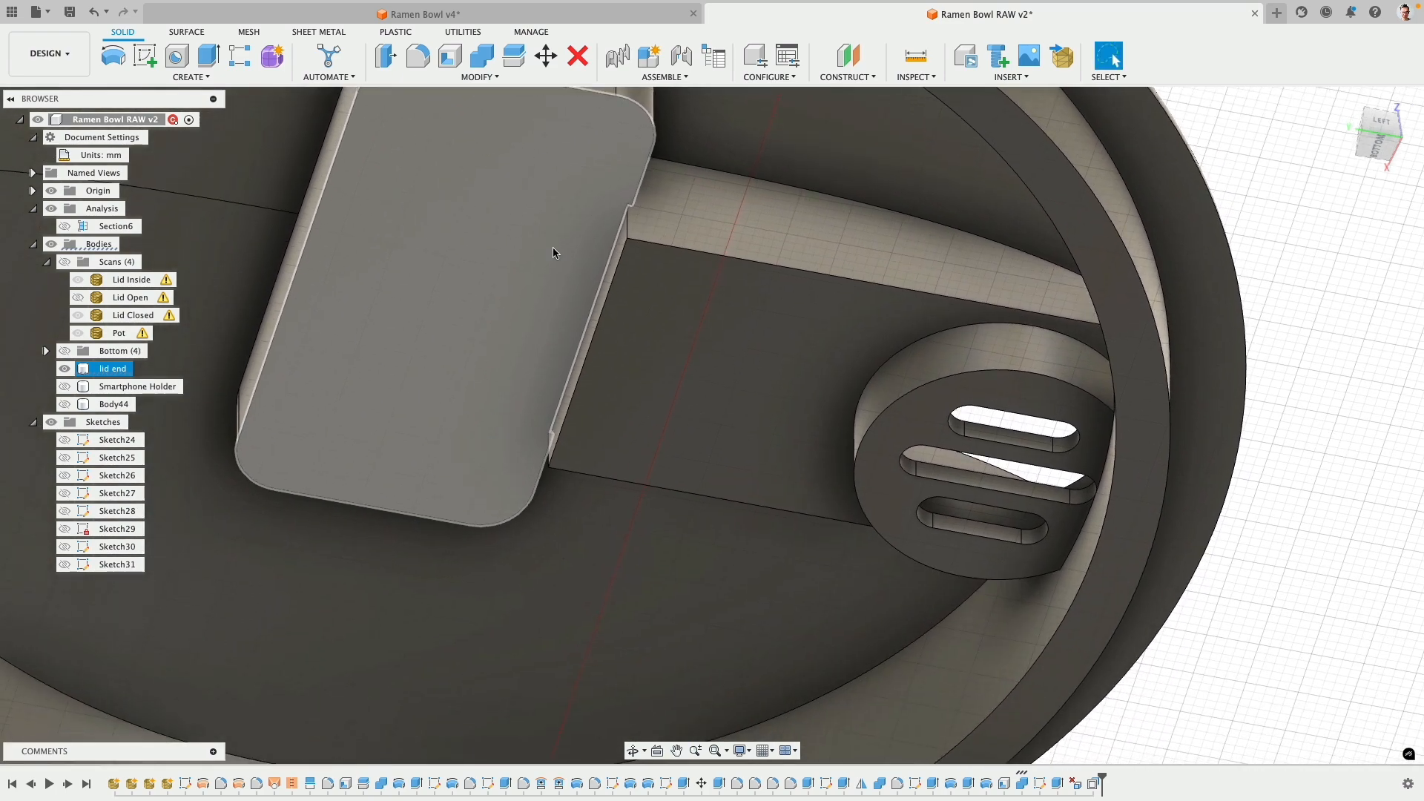
pyautogui.hotkey('ctrl', 'z')
# - Try to replace the vent channel's end face with the facing side of the rounded rectangular block
pyautogui.click(626, 315)
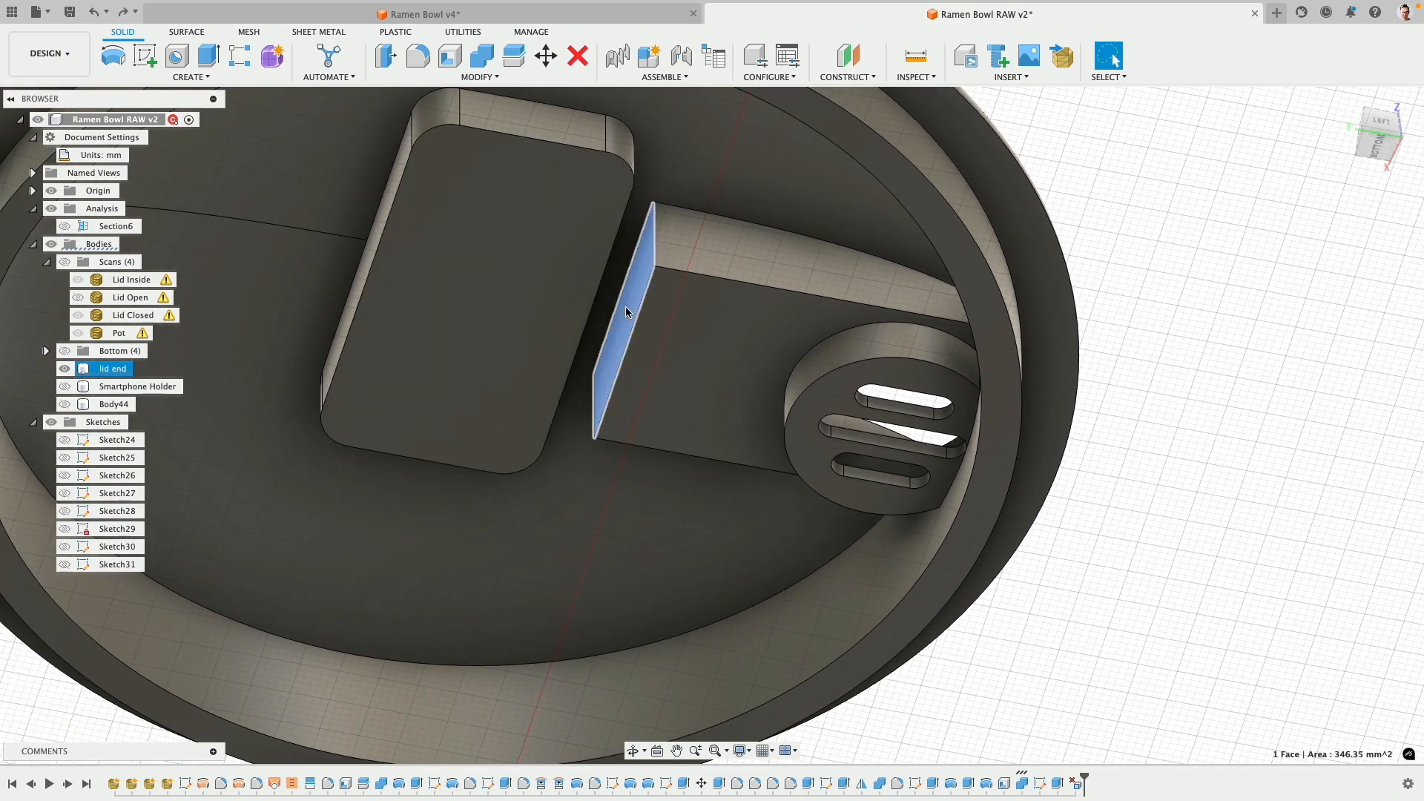
pyautogui.keyDown('shift'); pyautogui.moveTo(626, 306); pyautogui.dragTo(573, 310, button='middle'); pyautogui.keyUp('shift')
pyautogui.keyDown('shift'); pyautogui.click(572, 310); pyautogui.keyUp('shift')
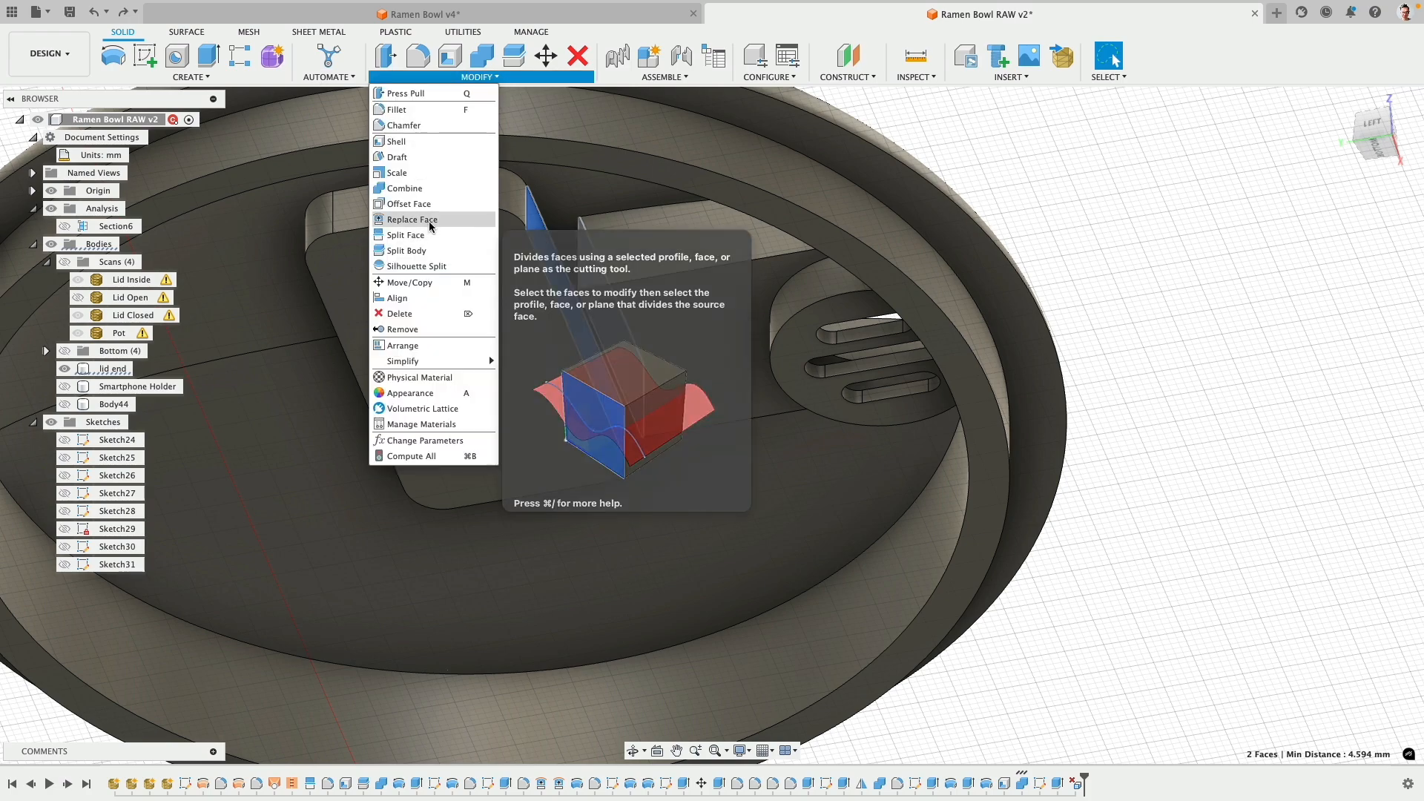
pyautogui.click(413, 219)
pyautogui.click(1383, 210)
pyautogui.keyDown('shift'); pyautogui.moveTo(460, 326); pyautogui.dragTo(626, 328, button='middle'); pyautogui.keyUp('shift')
pyautogui.click(577, 322)
pyautogui.click(1335, 255)
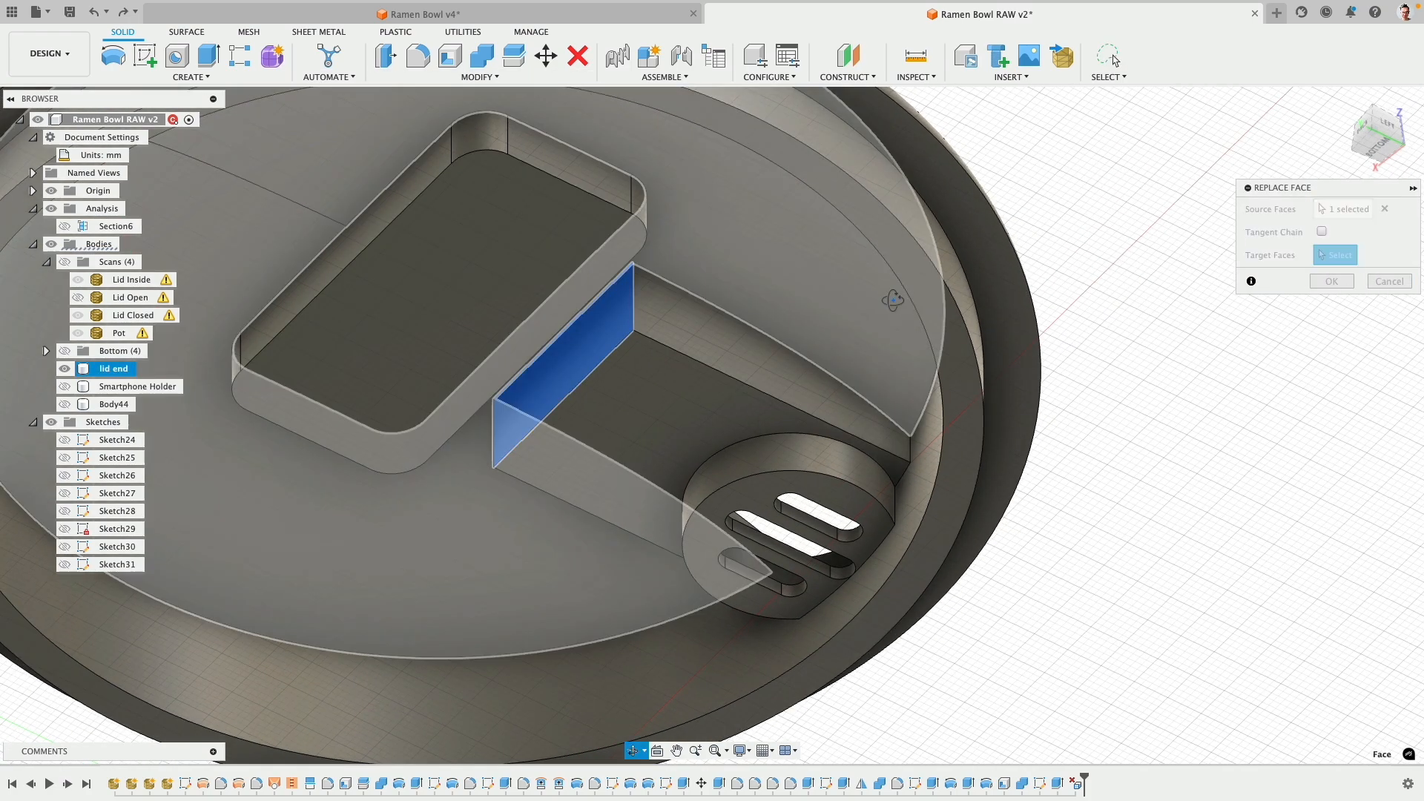
pyautogui.keyDown('shift'); pyautogui.moveTo(893, 299); pyautogui.dragTo(793, 319, button='middle'); pyautogui.keyUp('shift')
pyautogui.click(707, 439)
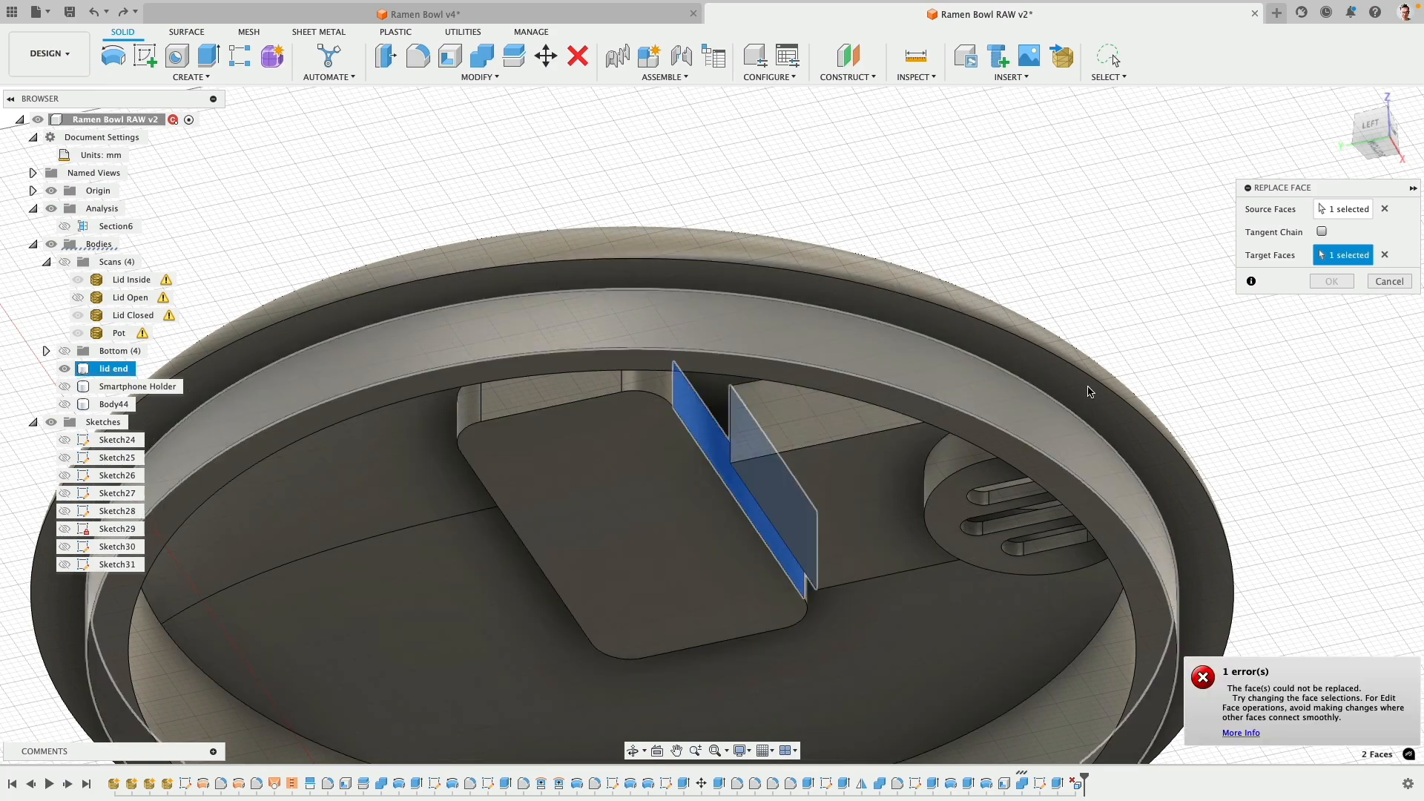
pyautogui.moveTo(1081, 283); pyautogui.dragTo(948, 186, button='middle')
pyautogui.click(1389, 281)
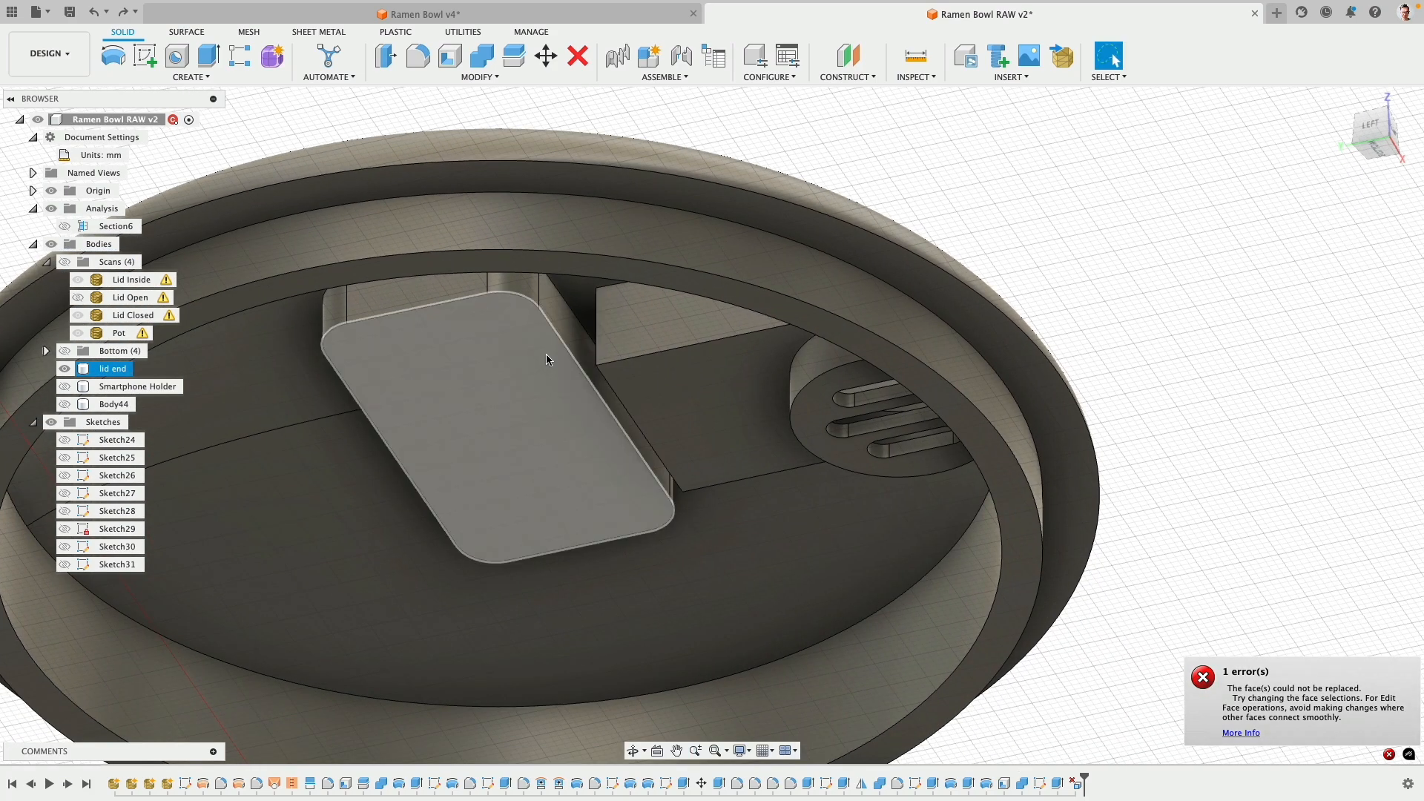
pyautogui.keyDown('shift'); pyautogui.moveTo(549, 364); pyautogui.dragTo(476, 354, button='middle'); pyautogui.keyUp('shift')
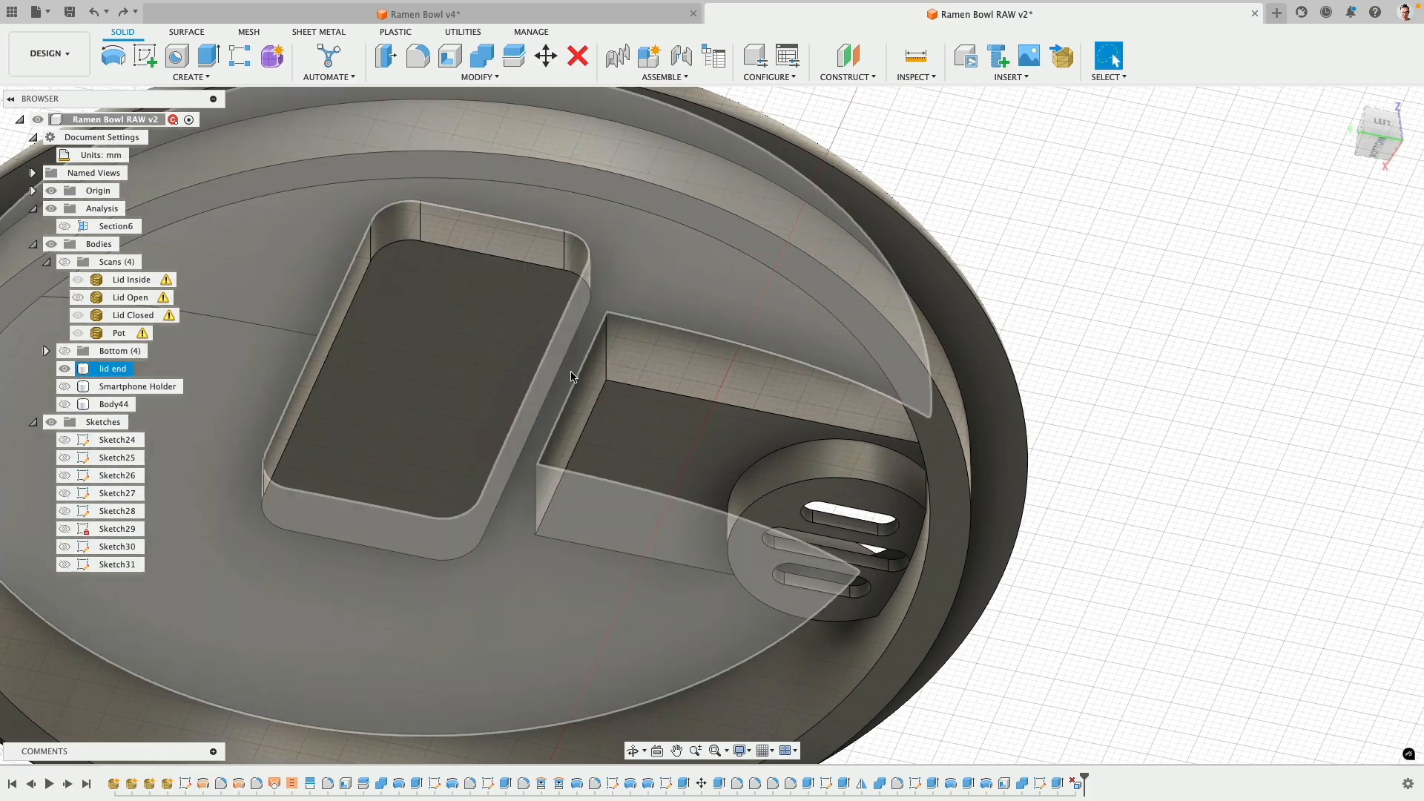
pyautogui.keyDown('shift'); pyautogui.moveTo(567, 369); pyautogui.dragTo(580, 413, button='middle'); pyautogui.keyUp('shift')
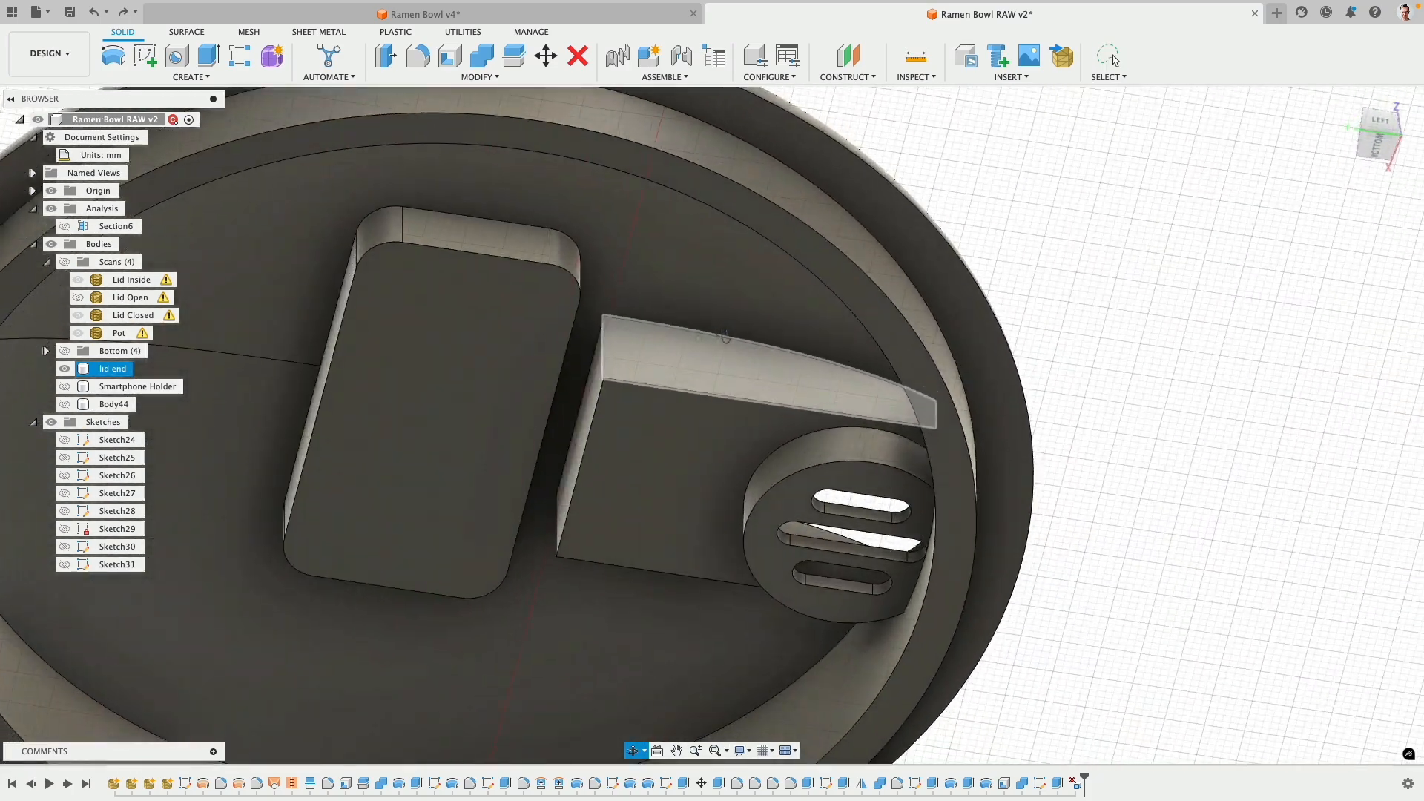
pyautogui.scroll(3, 588, 412)
pyautogui.click(587, 409)
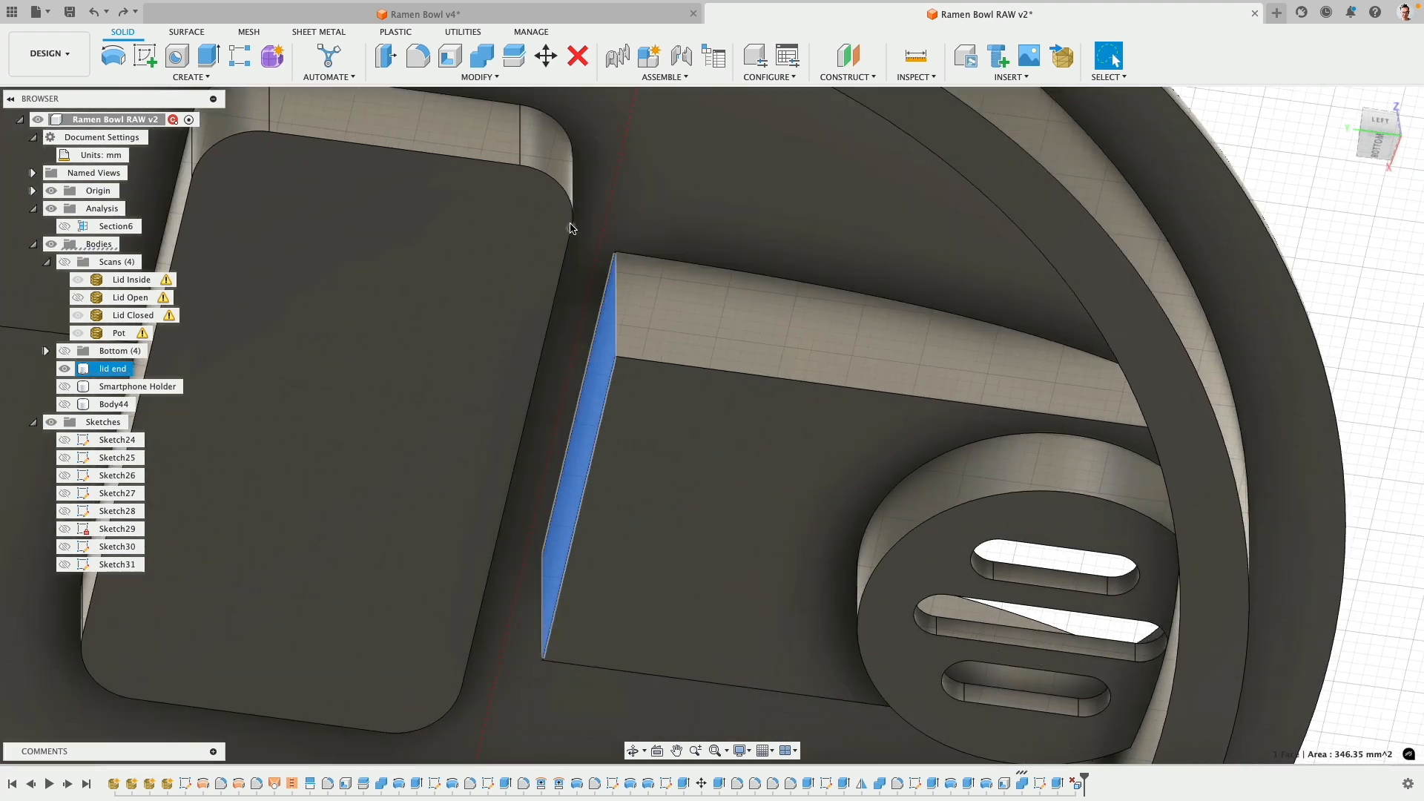
pyautogui.click(407, 77)
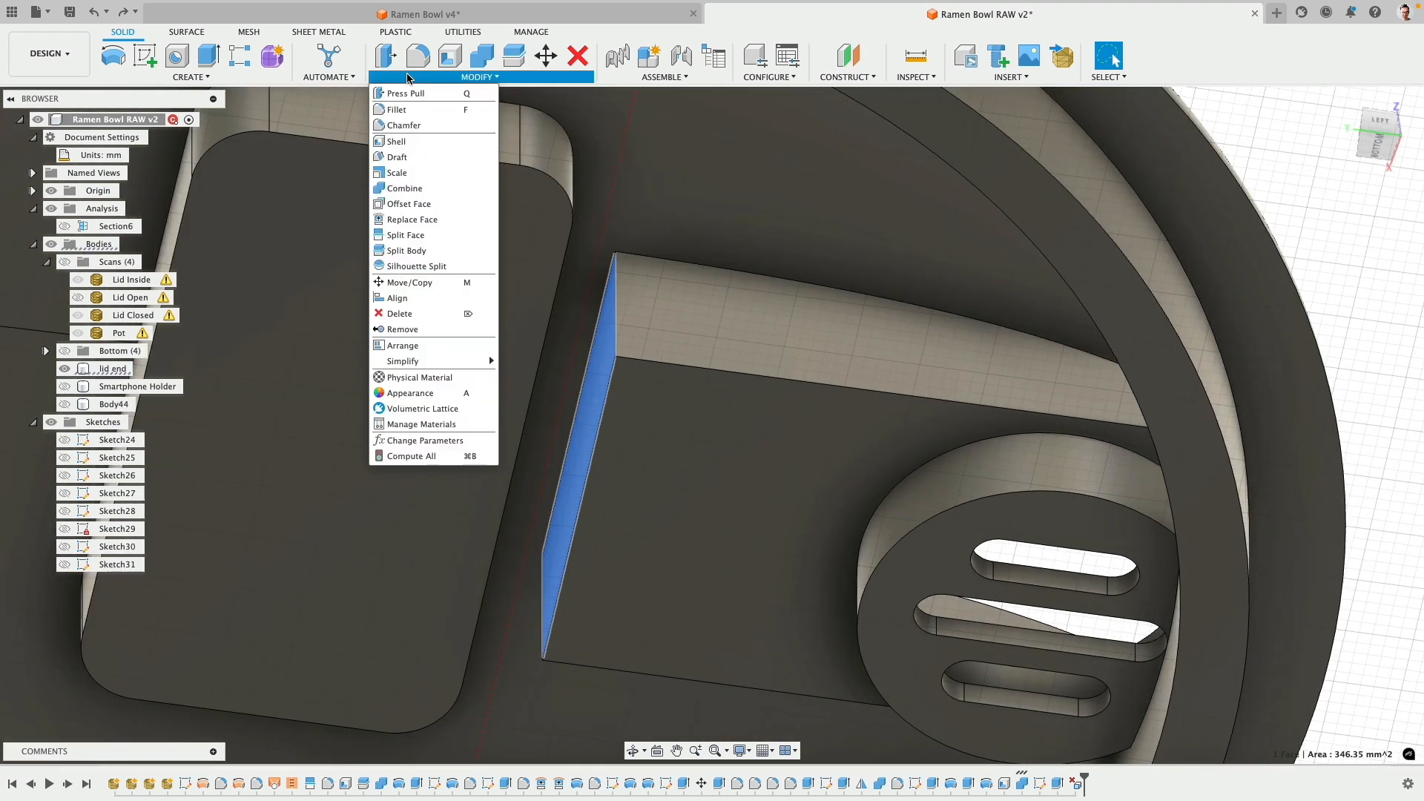
pyautogui.click(411, 158)
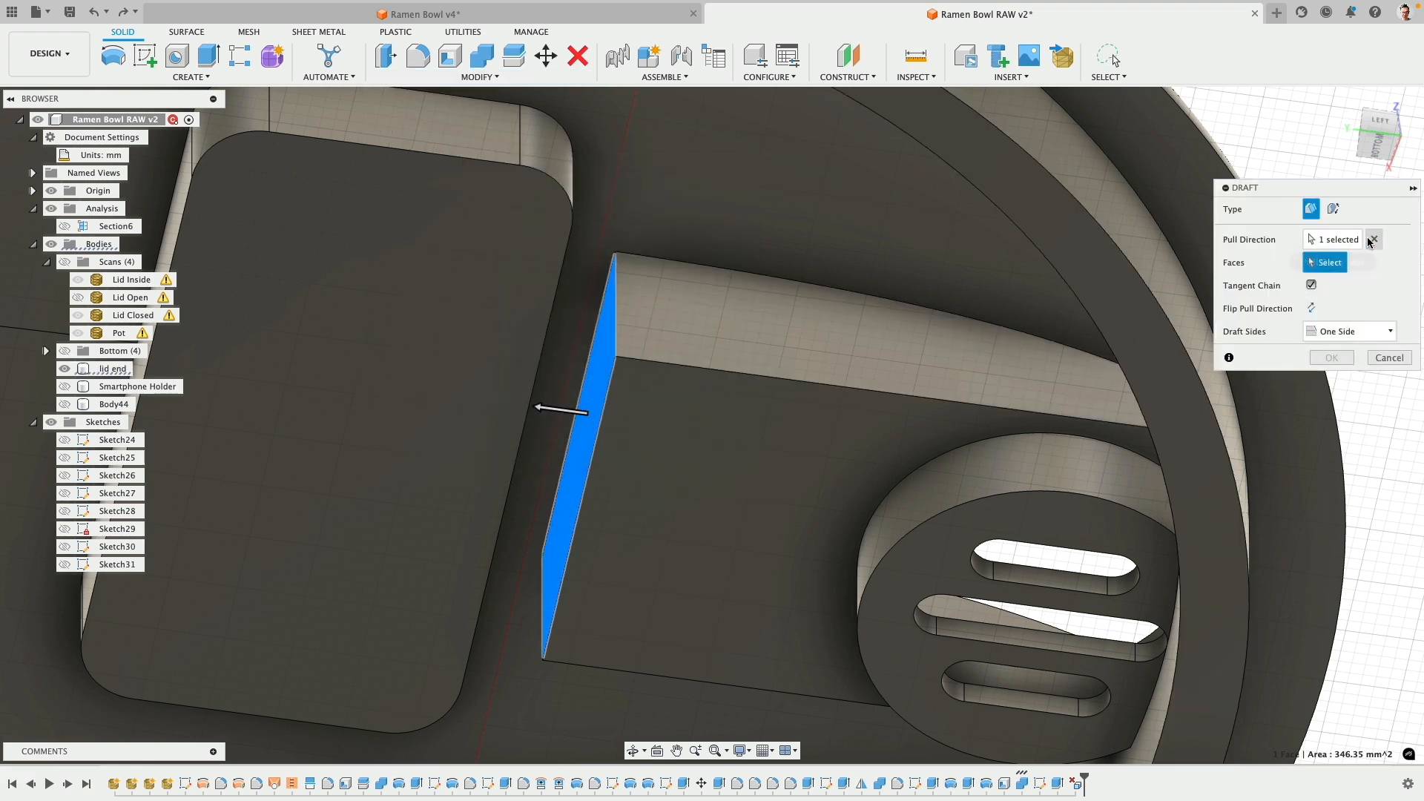
pyautogui.click(1379, 359)
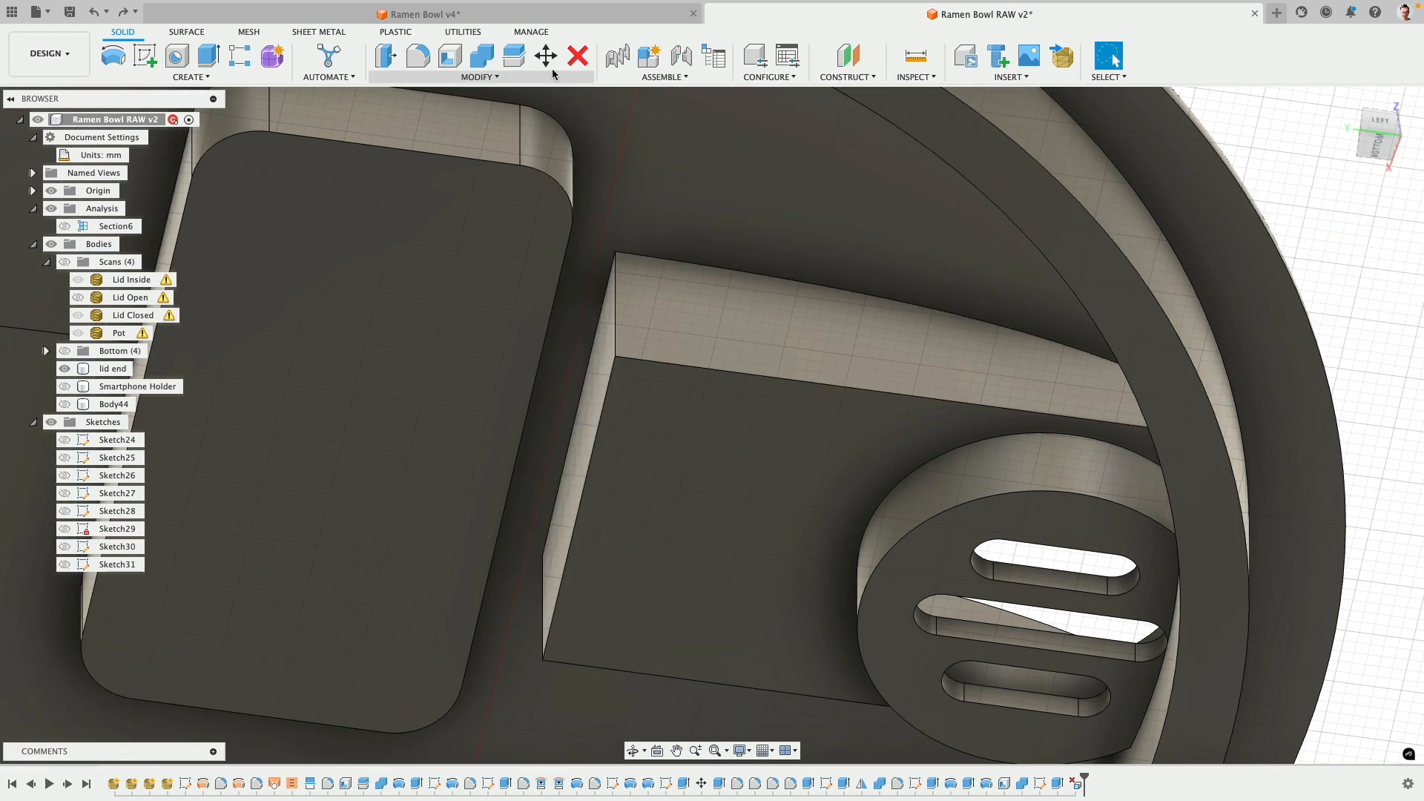
# - Try rotating the vent channel's end face about -3.1 degrees around the Y axis with Move/Copy
pyautogui.click(550, 60)
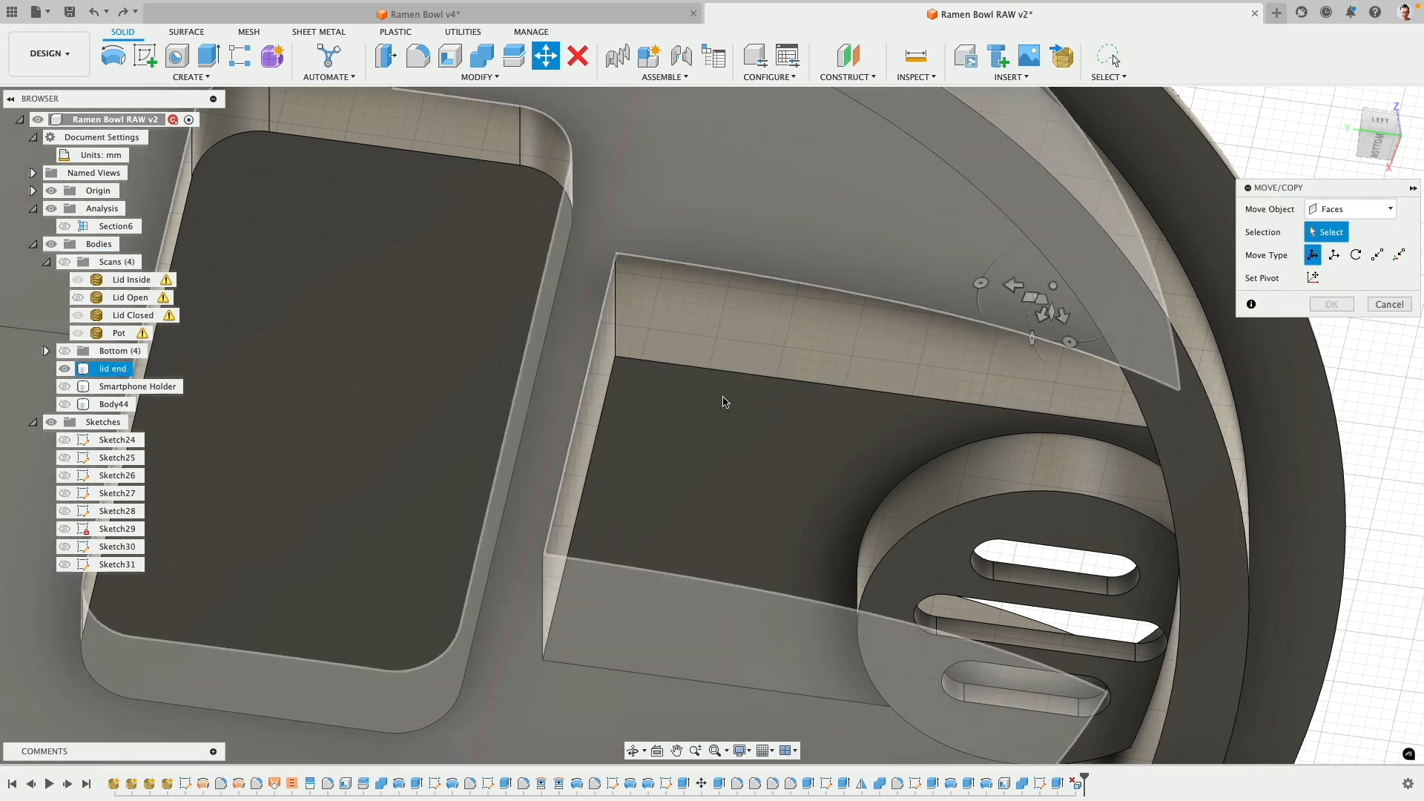
pyautogui.click(590, 420)
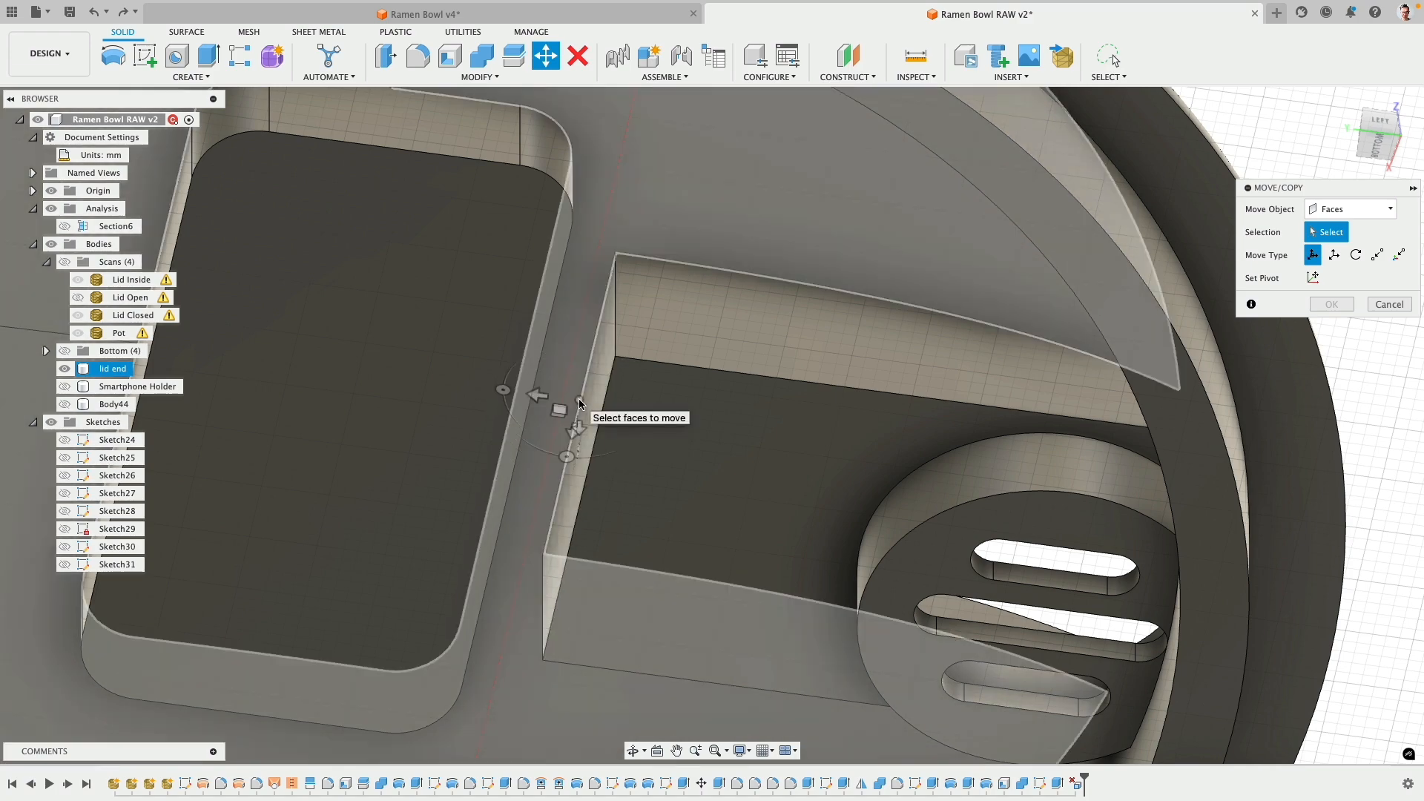
pyautogui.click(579, 399)
pyautogui.keyDown('shift'); pyautogui.moveTo(579, 399); pyautogui.dragTo(545, 476, button='middle'); pyautogui.keyUp('shift')
pyautogui.click(1374, 233)
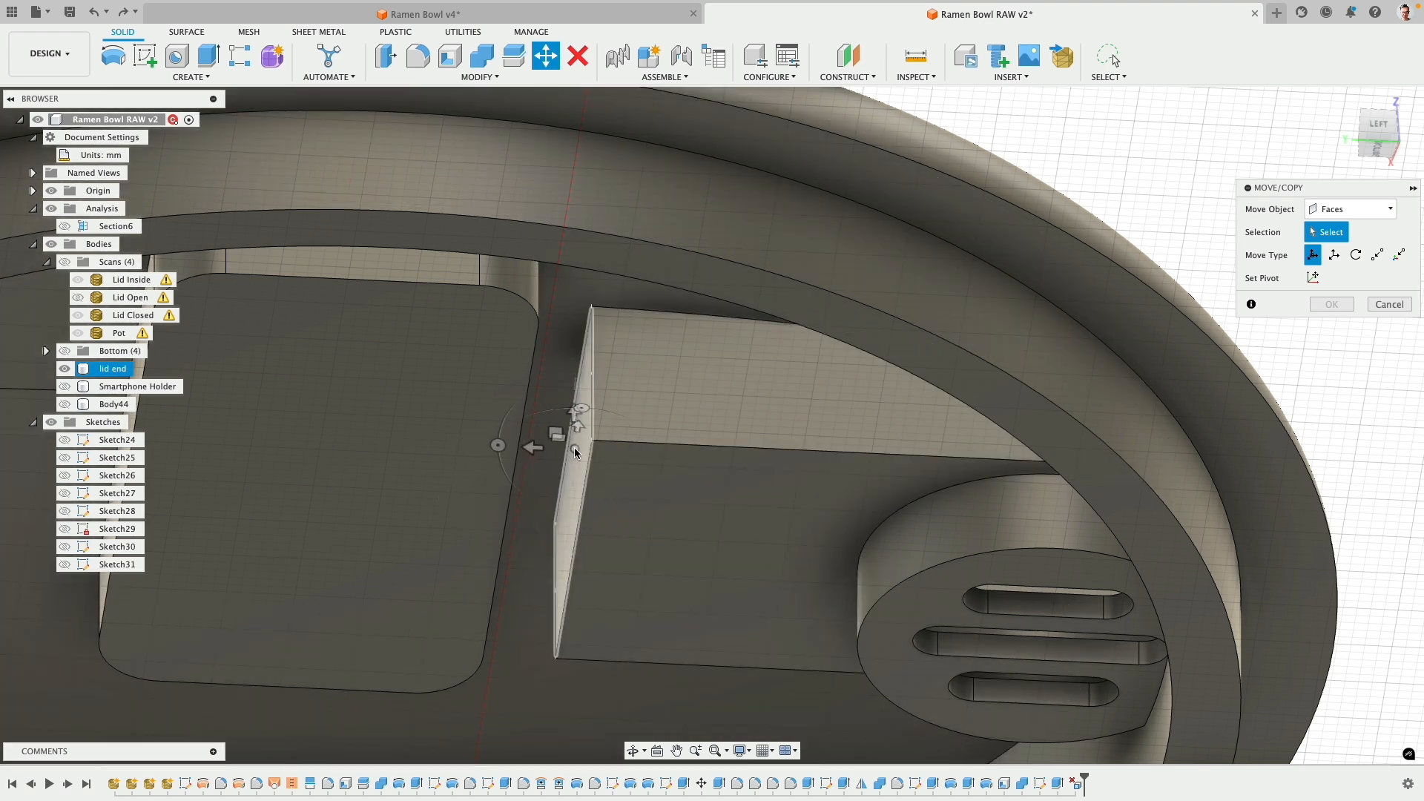
pyautogui.click(573, 461)
pyautogui.keyDown('shift'); pyautogui.moveTo(573, 461); pyautogui.dragTo(827, 381, button='middle'); pyautogui.keyUp('shift')
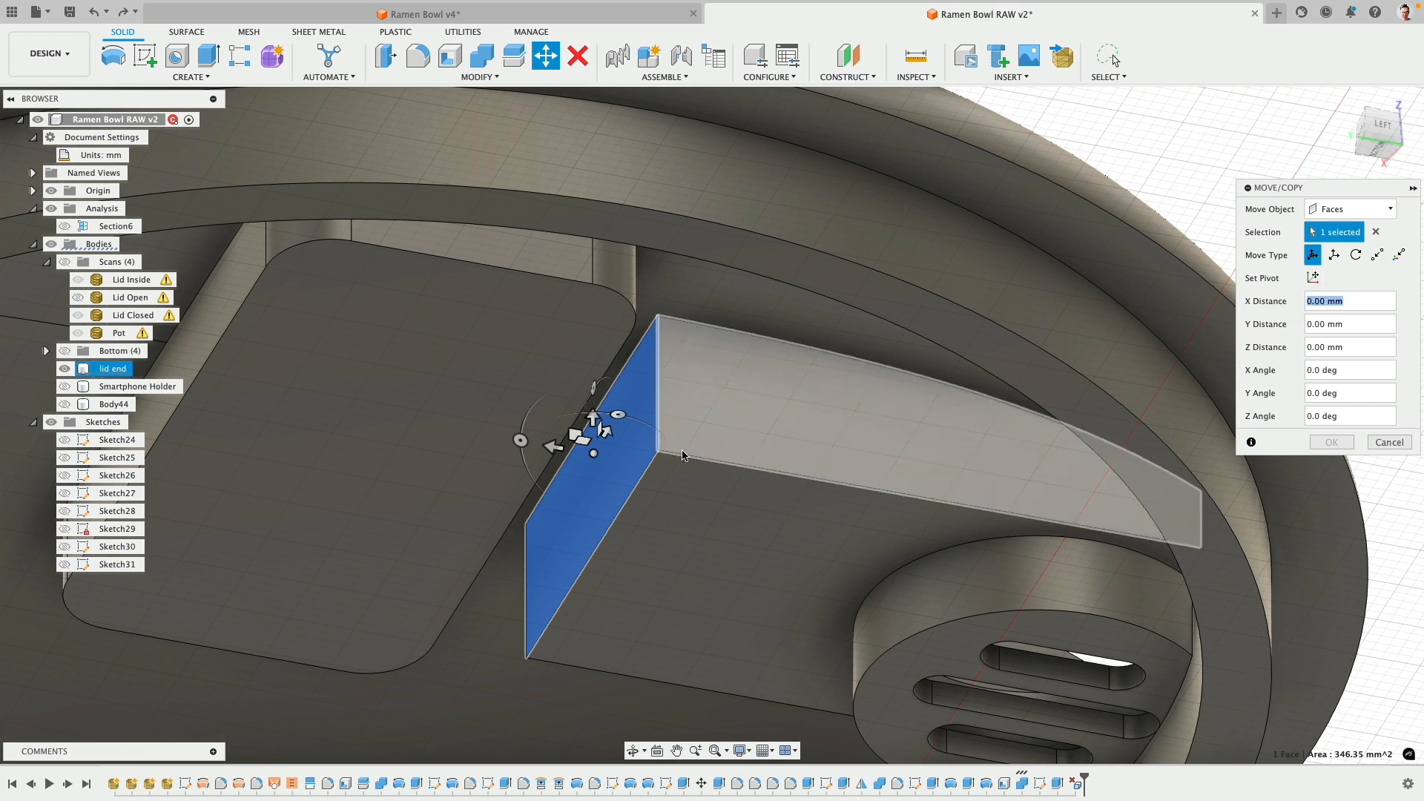
pyautogui.click(1313, 279)
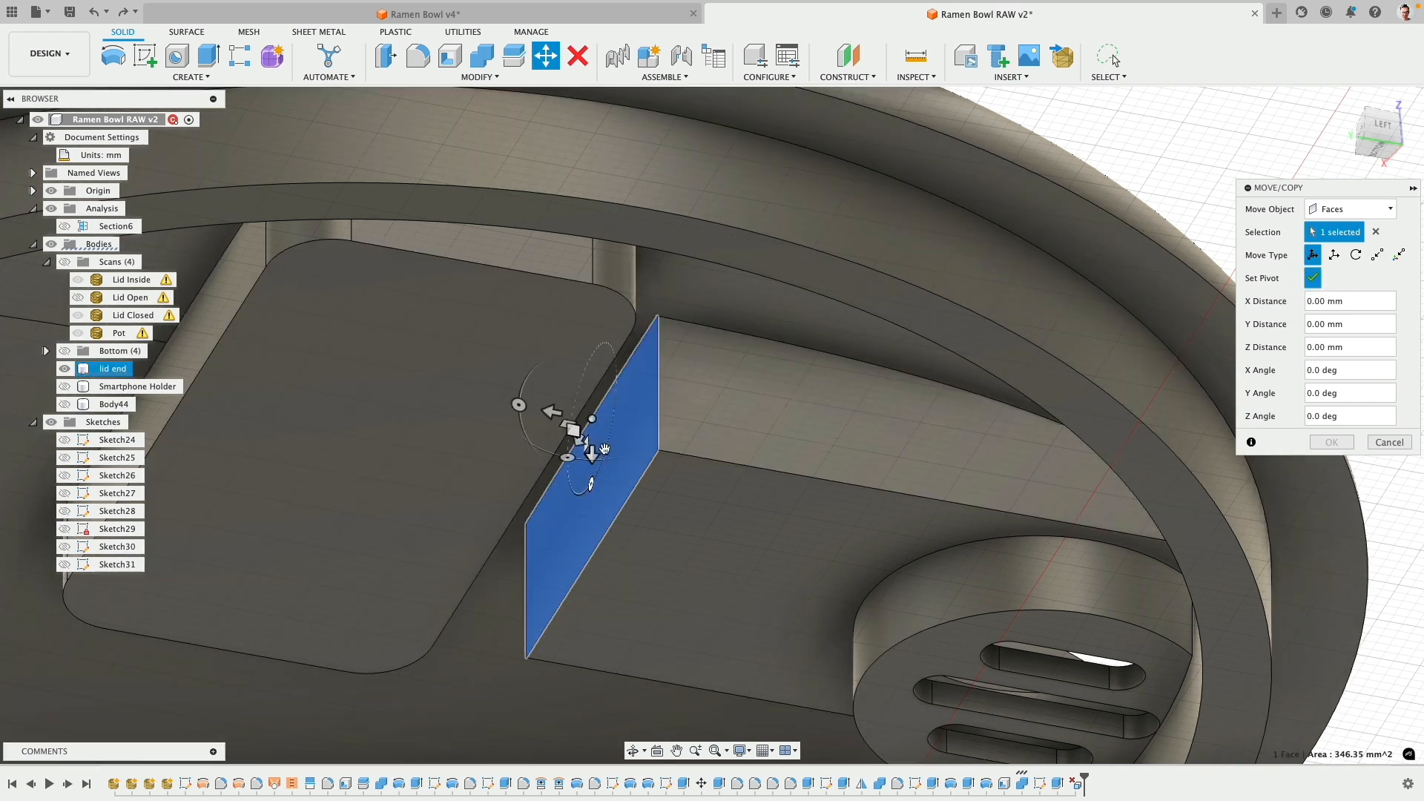
pyautogui.click(1311, 281)
pyautogui.keyDown('shift'); pyautogui.moveTo(712, 434); pyautogui.dragTo(658, 439, button='middle'); pyautogui.keyUp('shift')
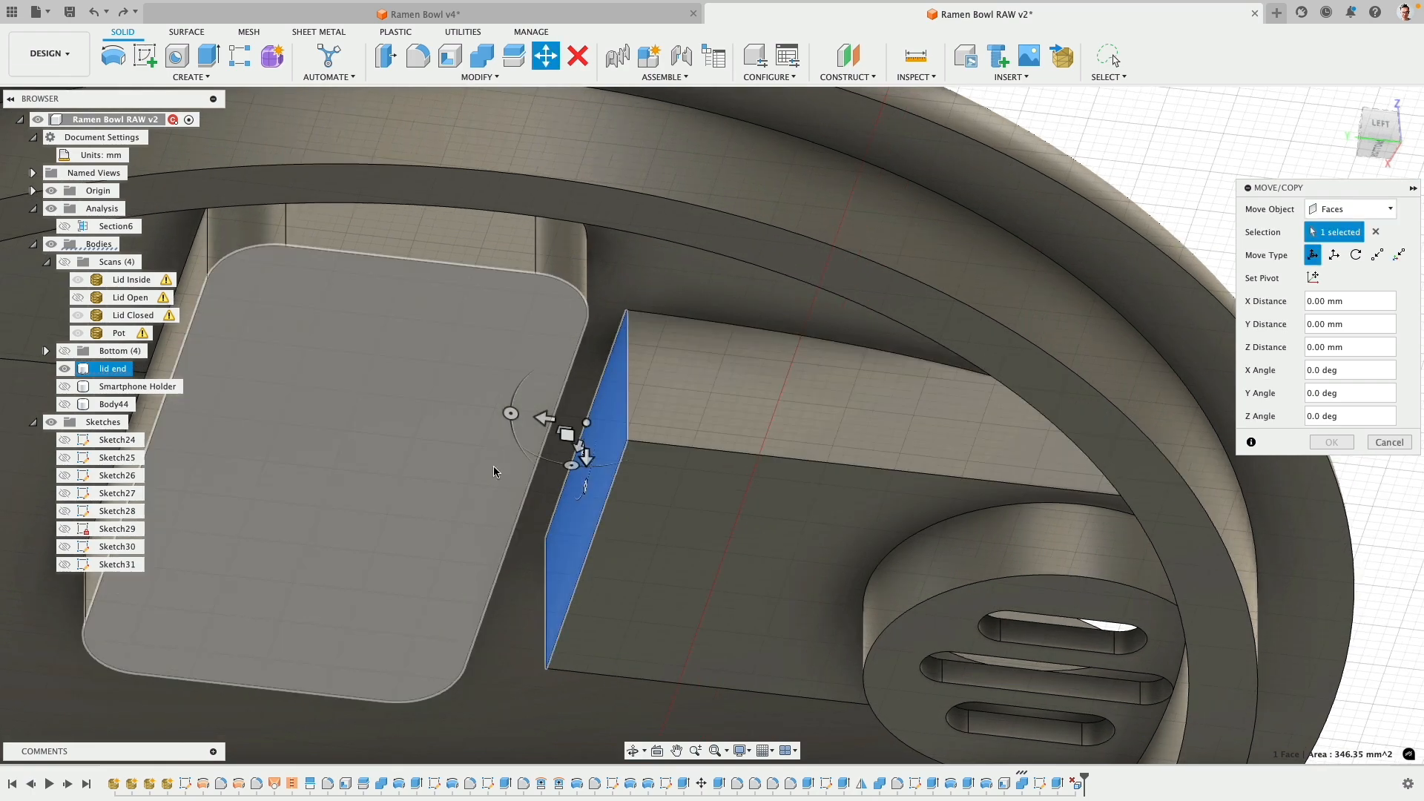
pyautogui.moveTo(510, 414); pyautogui.dragTo(512, 422)
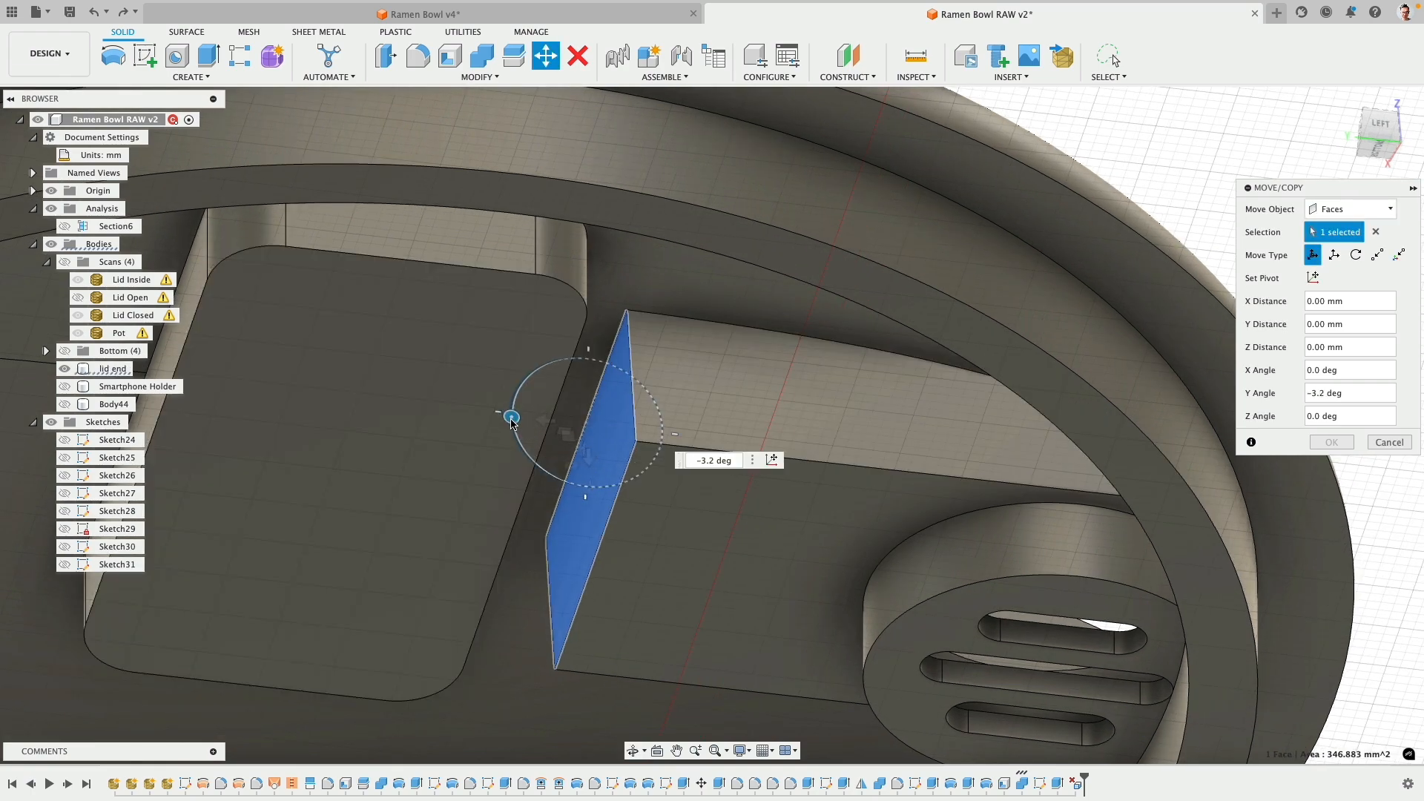
# - Check the tilted end face against the rounded rectangular block in the Section6 cross-section, viewed from the left side
pyautogui.click(1391, 123)
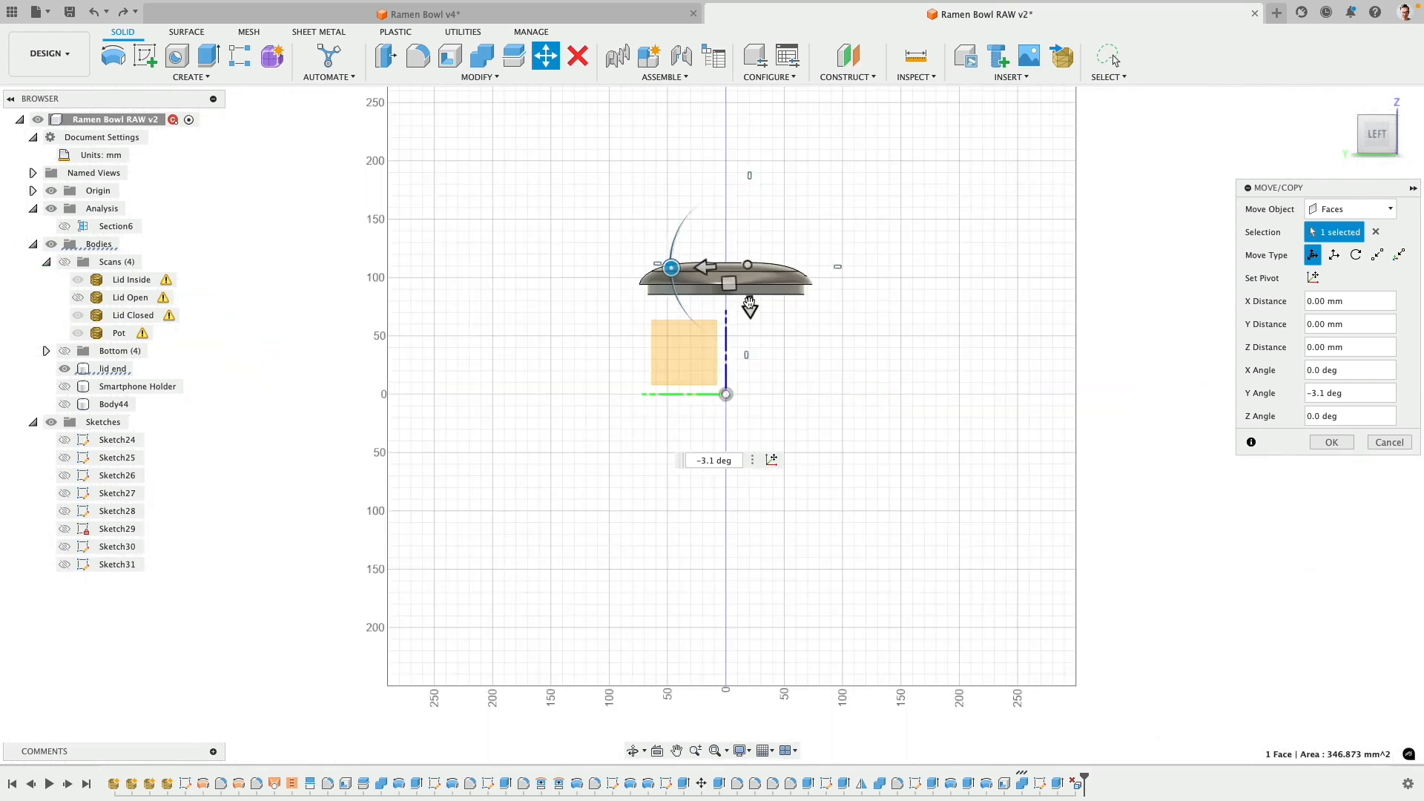
pyautogui.scroll(5, 749, 305)
pyautogui.click(65, 227)
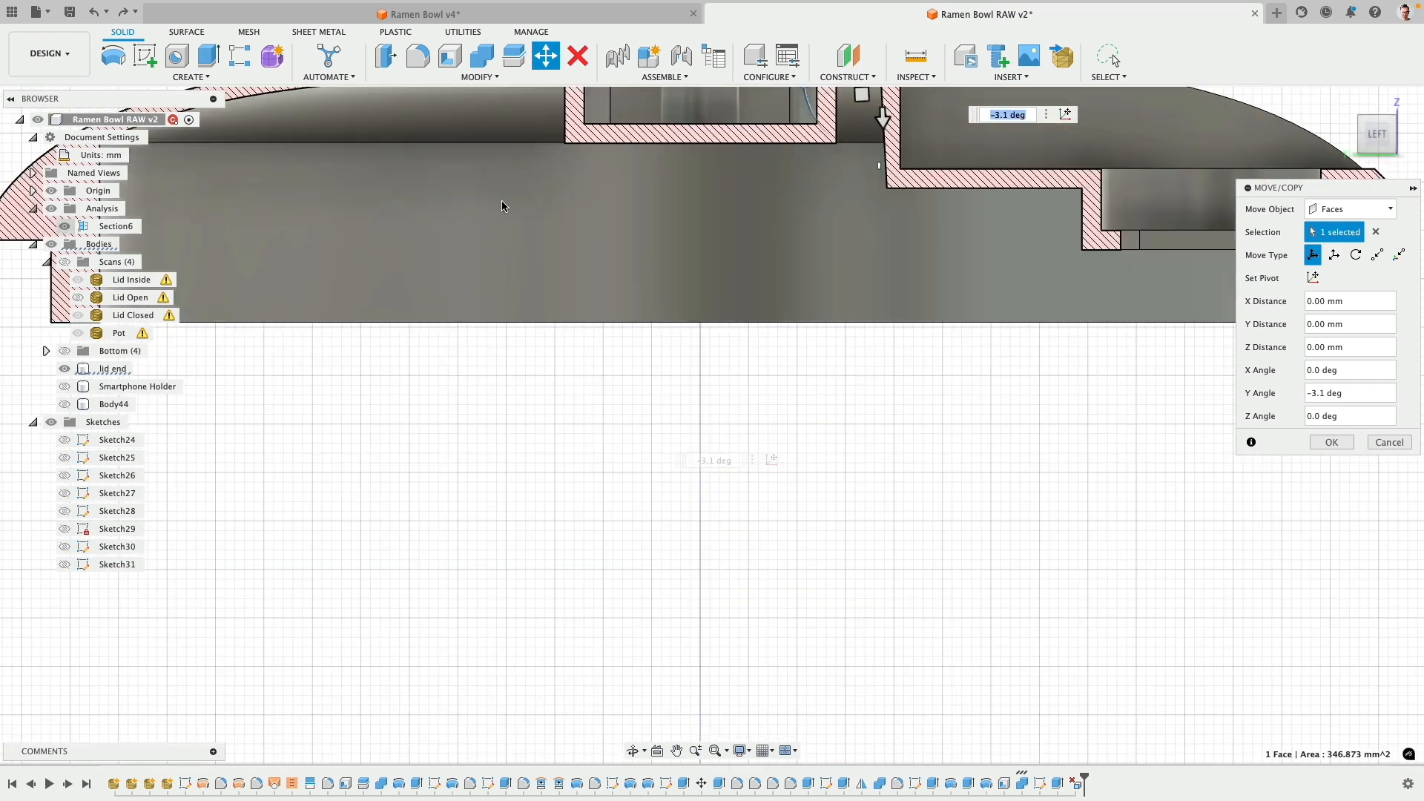
pyautogui.scroll(5, 623, 348)
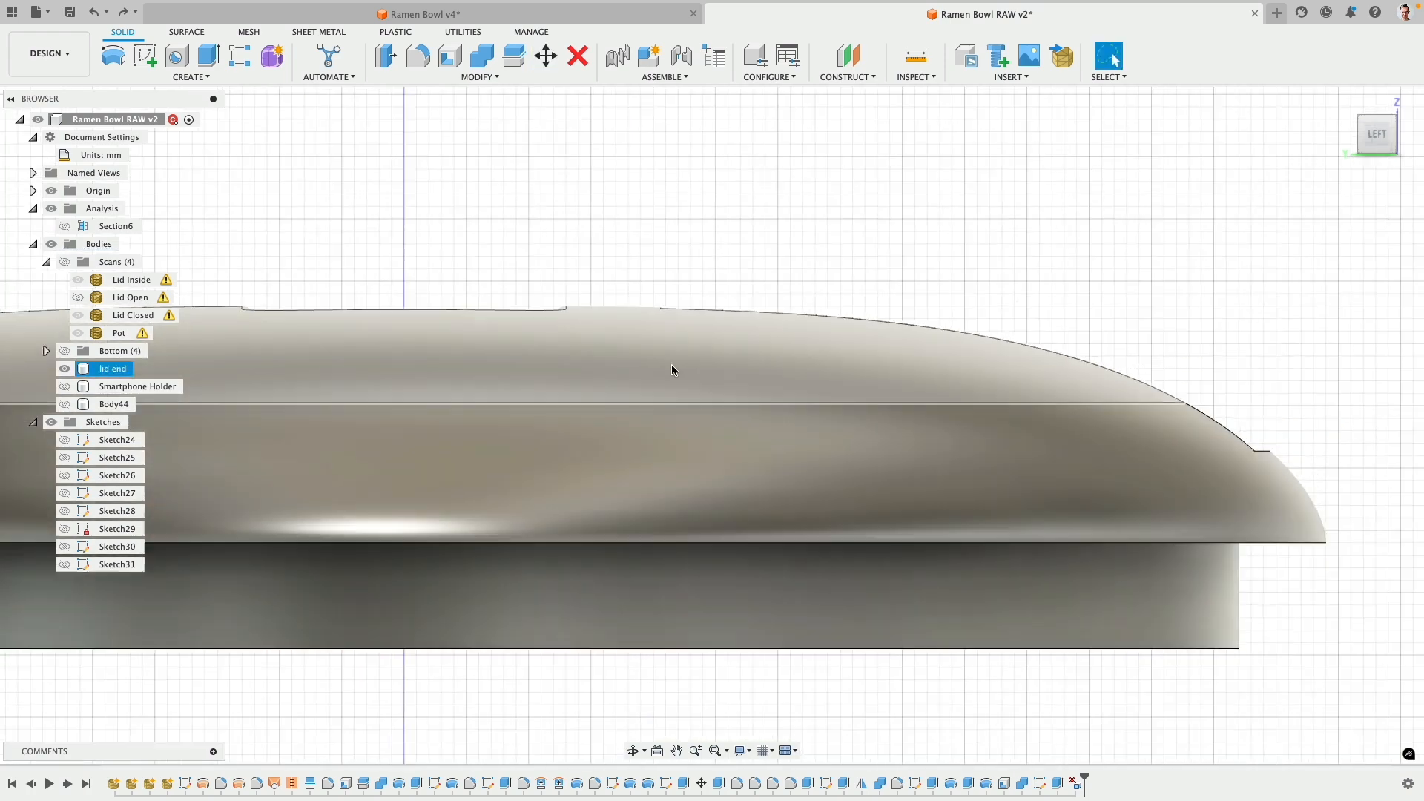
# - Edit the vent slot sketch, setting the inward offset of the circle that bounds the slots to 2.5 mm, and finish the sketch
pyautogui.scroll(-4, 674, 369)
pyautogui.keyDown('shift'); pyautogui.moveTo(650, 474); pyautogui.dragTo(662, 333, button='middle'); pyautogui.keyUp('shift')
pyautogui.moveTo(644, 520); pyautogui.dragTo(670, 321, button='middle')
pyautogui.keyDown('shift'); pyautogui.moveTo(1034, 320); pyautogui.dragTo(1073, 295, button='middle'); pyautogui.keyUp('shift')
pyautogui.scroll(7, 797, 492)
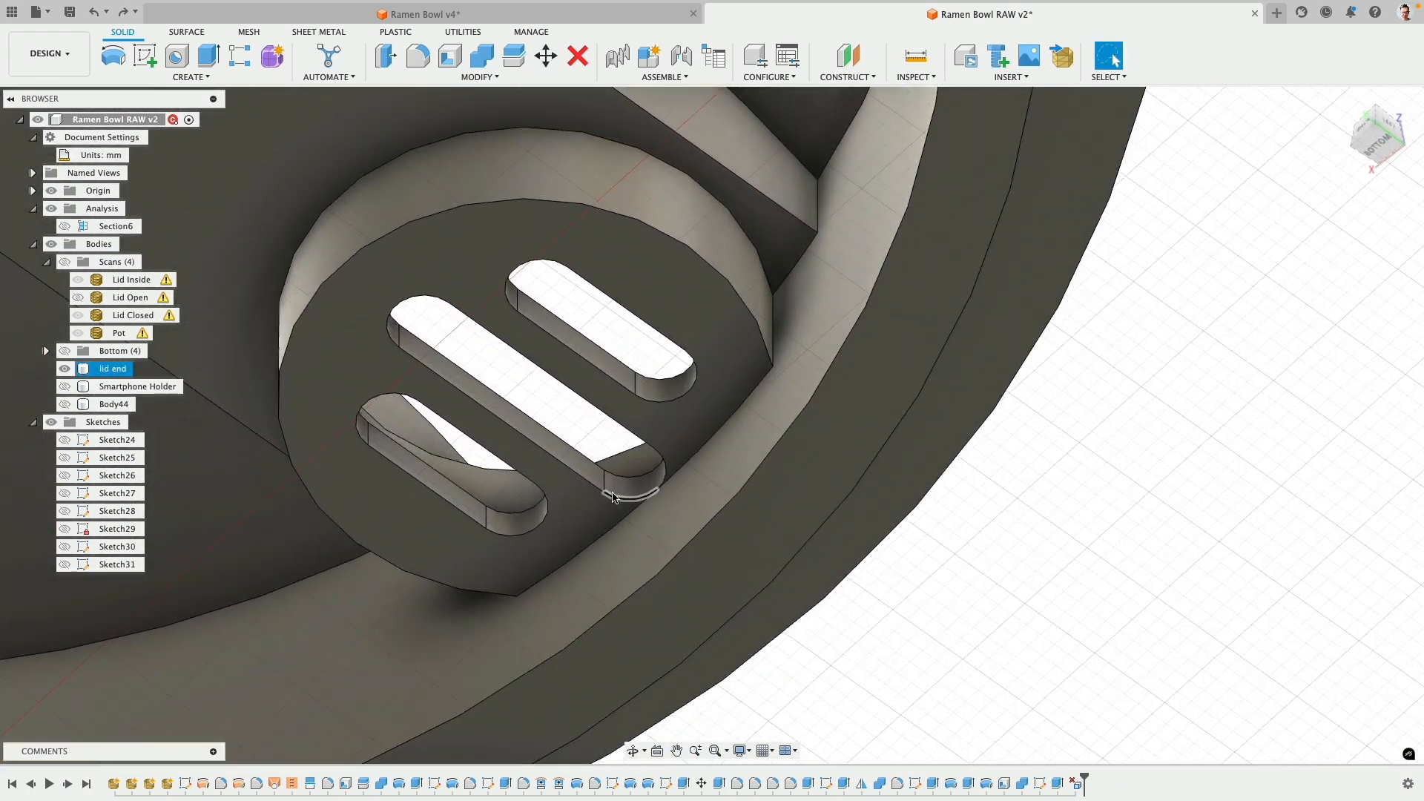
pyautogui.keyDown('shift'); pyautogui.moveTo(633, 496); pyautogui.dragTo(712, 521, button='middle'); pyautogui.keyUp('shift')
pyautogui.click(978, 713)
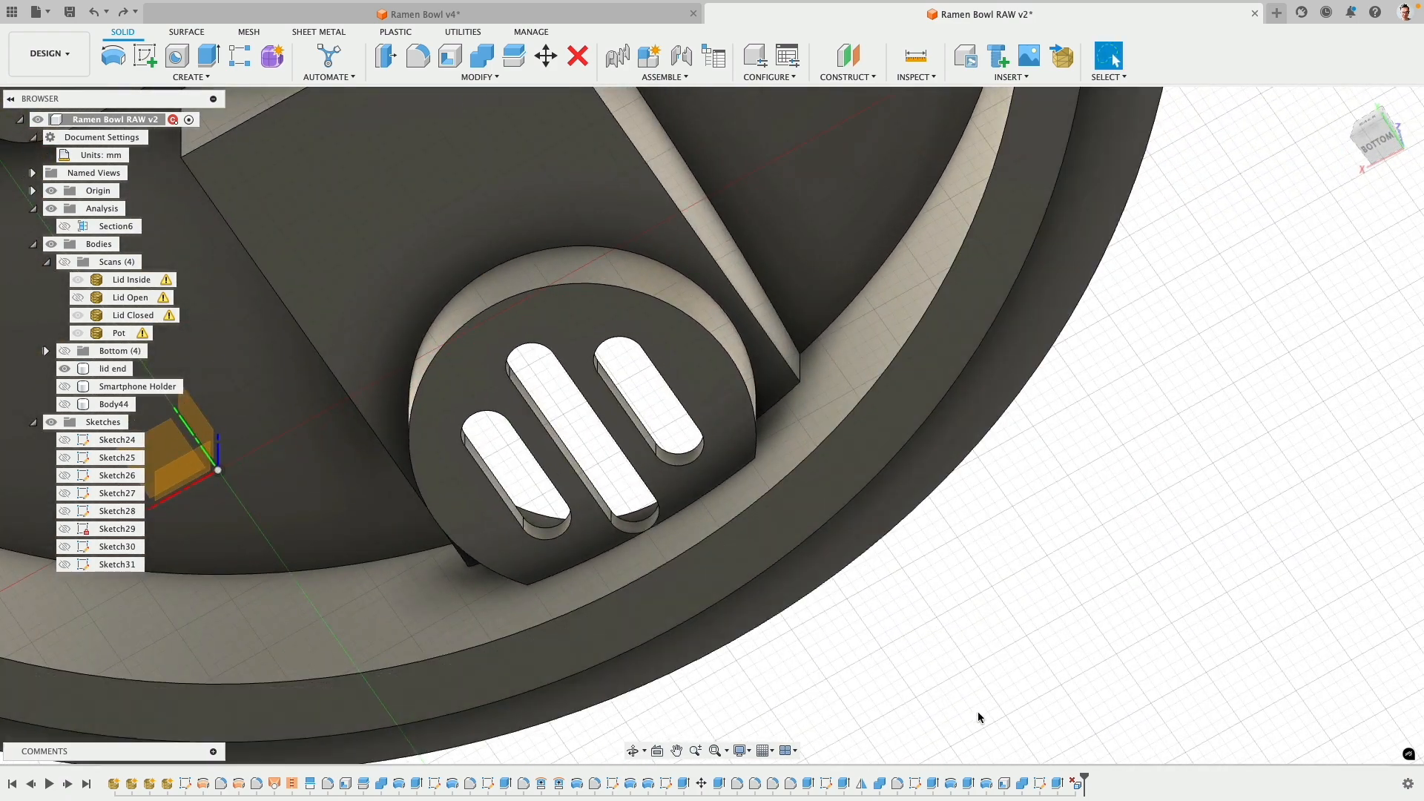
pyautogui.rightClick(1047, 787)
pyautogui.click(1064, 612)
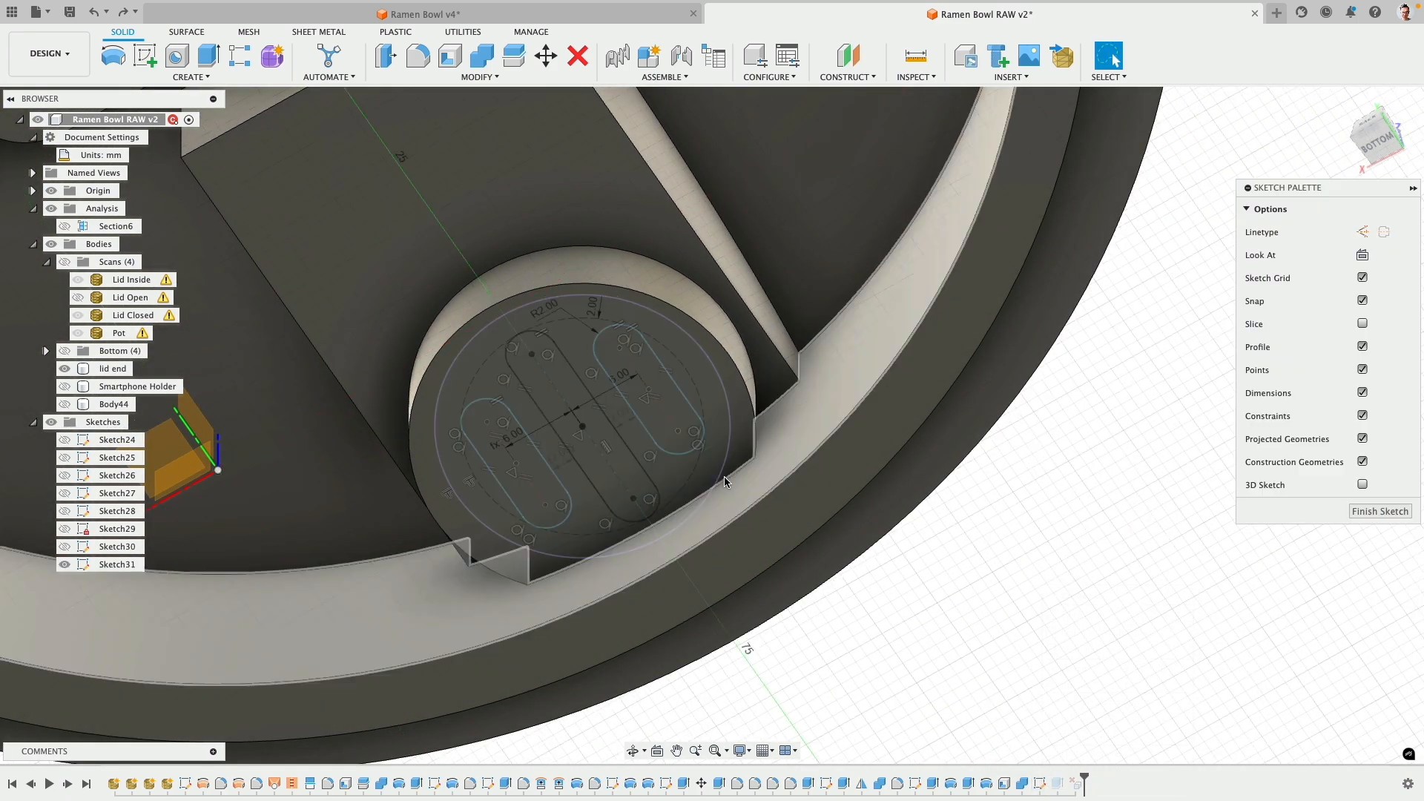
pyautogui.scroll(3, 570, 362)
pyautogui.click(617, 295)
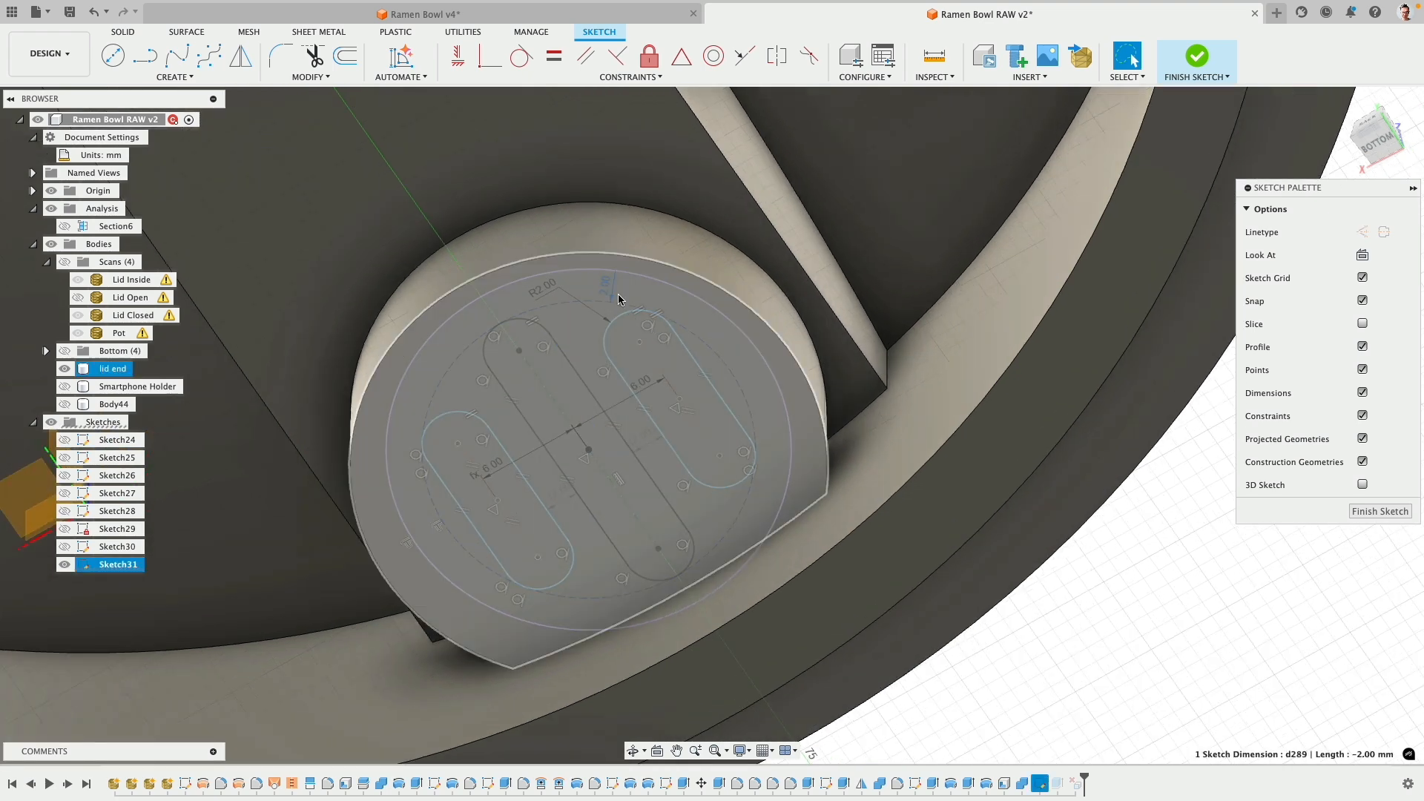
pyautogui.doubleClick(621, 299)
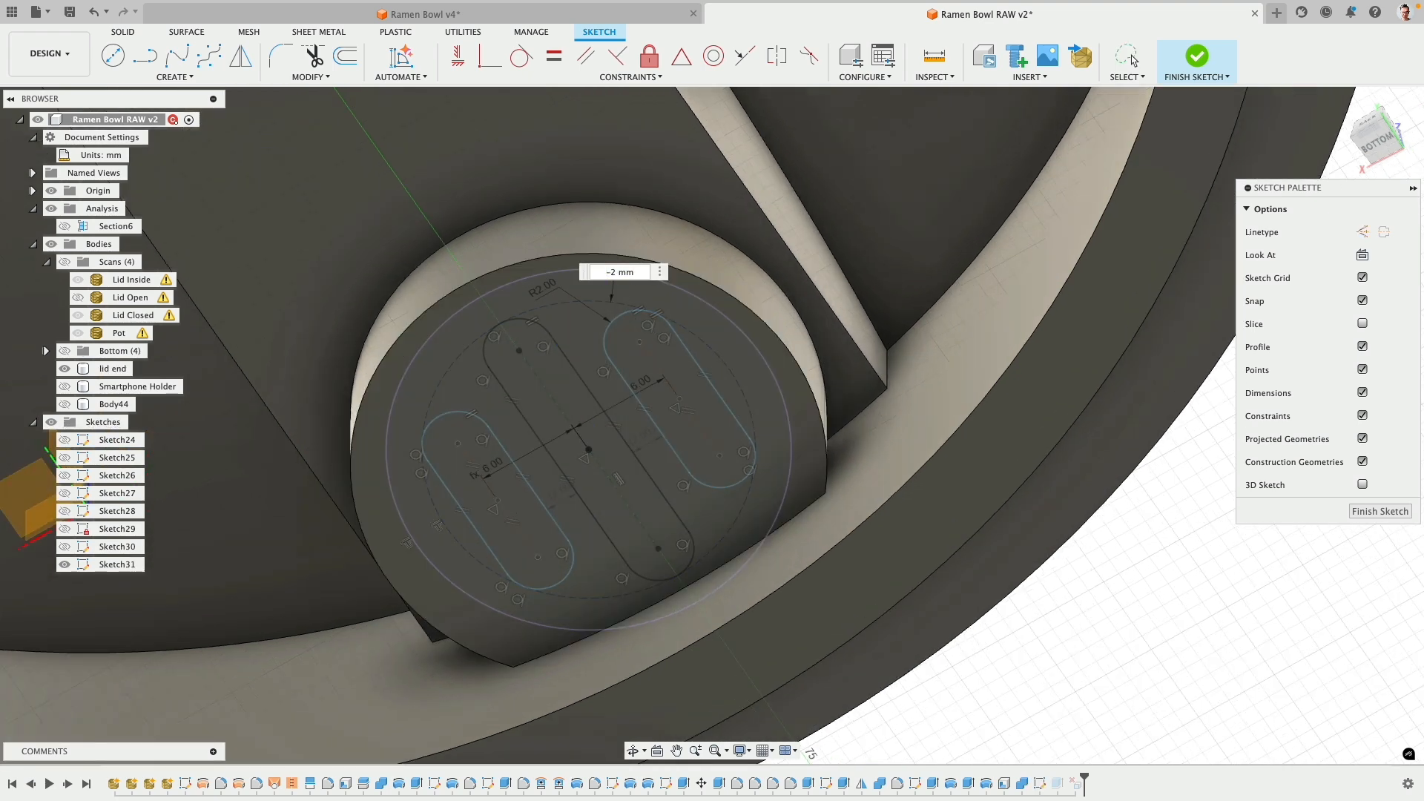
pyautogui.write('-2.5')
pyautogui.press('Return')
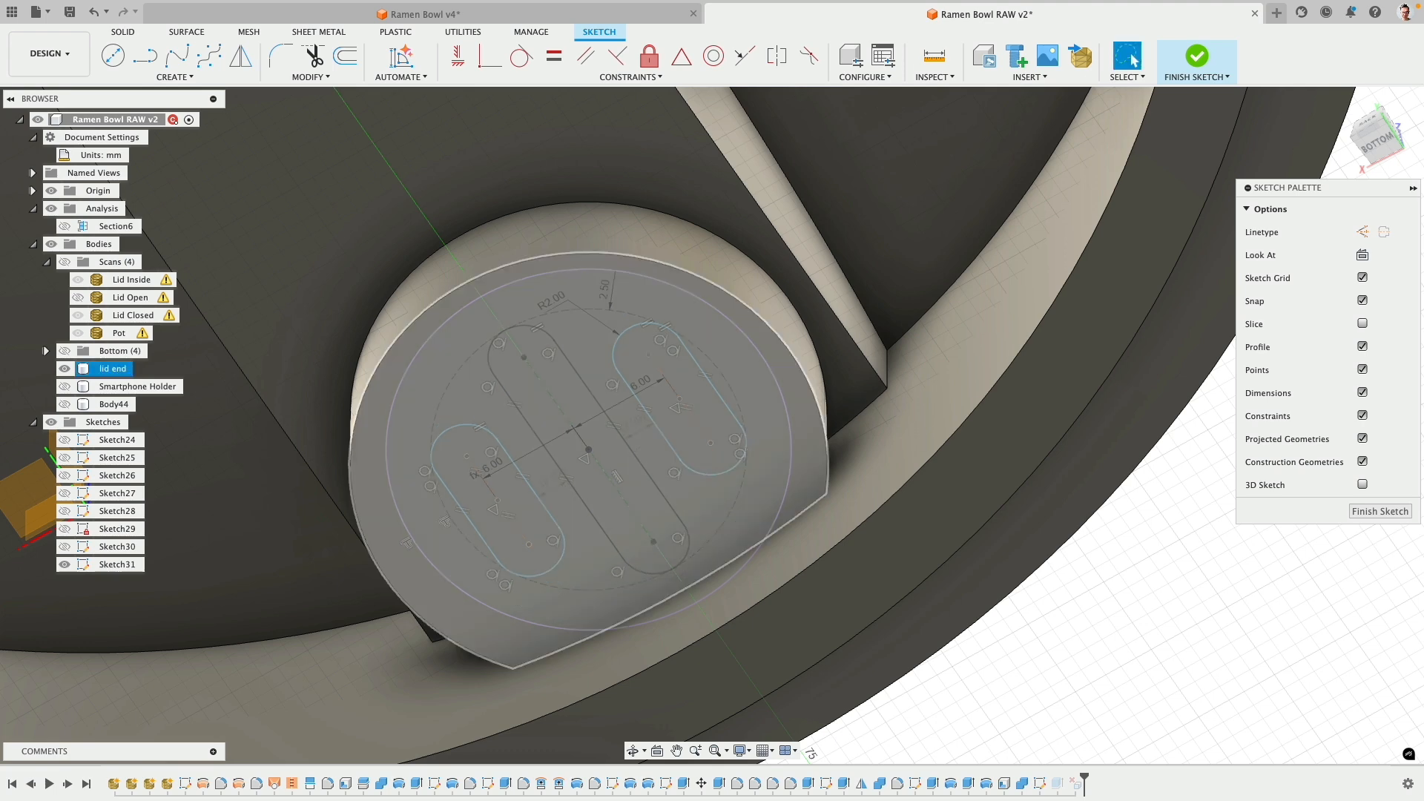
pyautogui.click(1378, 511)
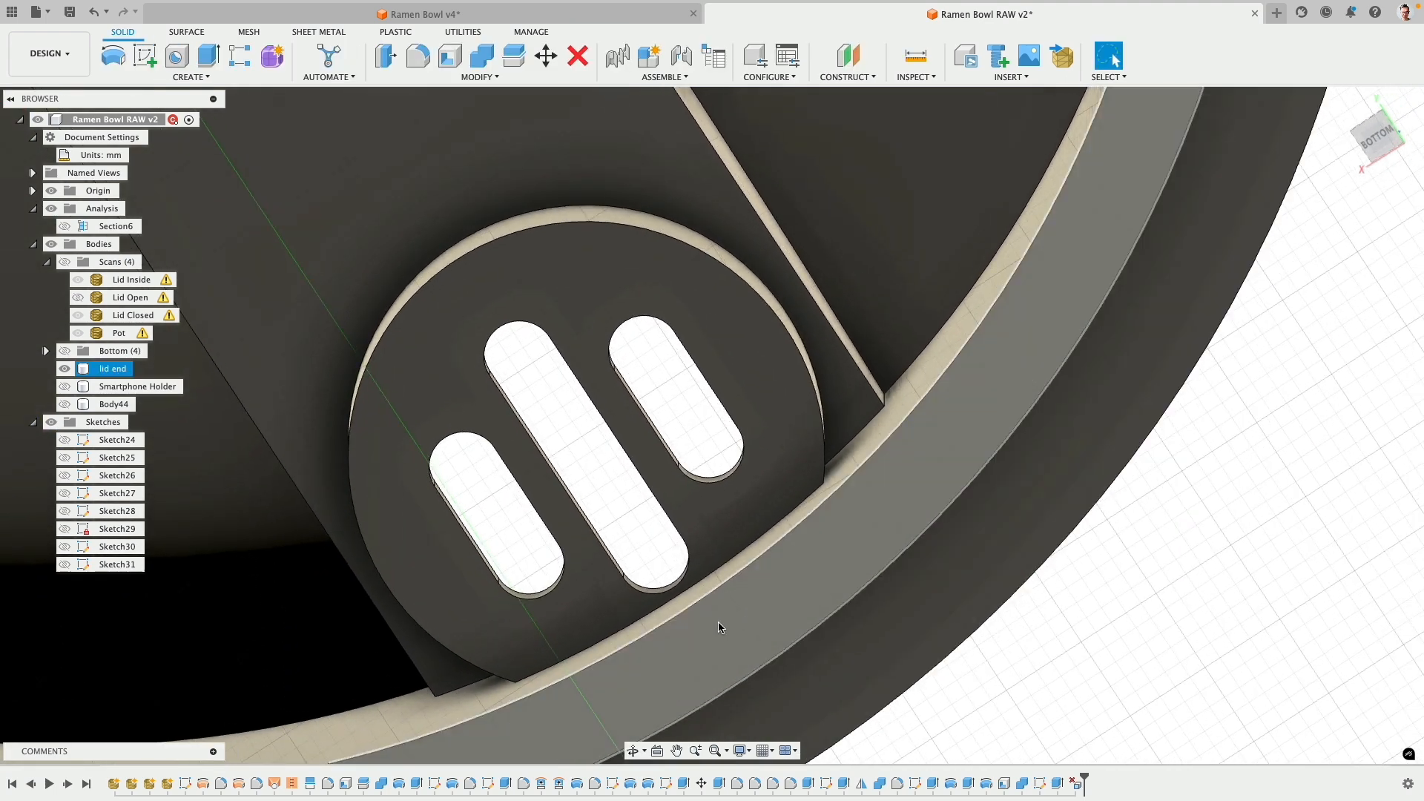
# - Fillet the two vertical corner edges at the inner end of the vent channel with a 0.5 mm radius
pyautogui.keyDown('shift'); pyautogui.moveTo(676, 592); pyautogui.dragTo(741, 356, button='middle'); pyautogui.keyUp('shift')
pyautogui.scroll(-5, 728, 519)
pyautogui.scroll(5, 832, 218)
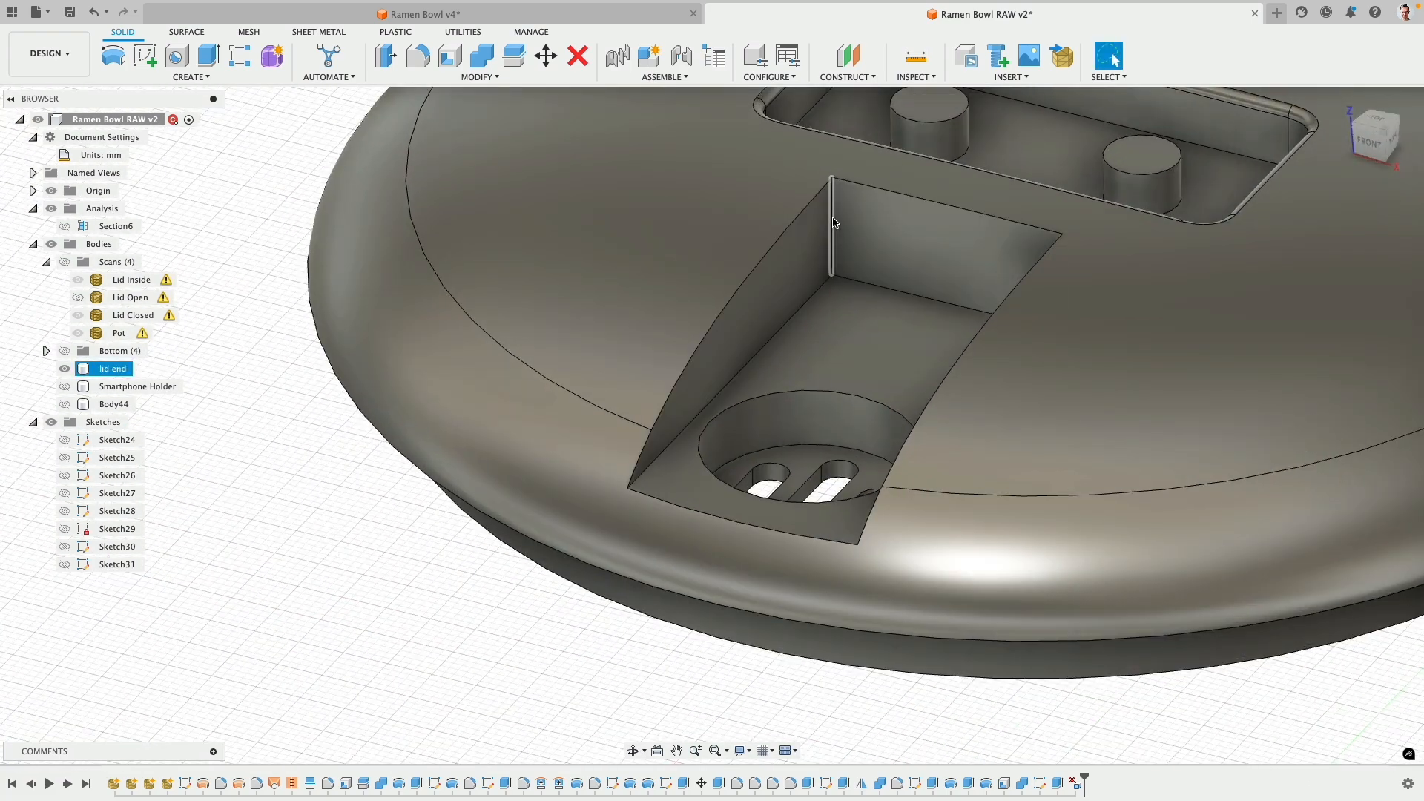
pyautogui.click(832, 219)
pyautogui.keyDown('shift'); pyautogui.moveTo(833, 220); pyautogui.dragTo(896, 267, button='middle'); pyautogui.keyUp('shift')
pyautogui.keyDown('shift'); pyautogui.click(1055, 196); pyautogui.keyUp('shift')
pyautogui.press('f')
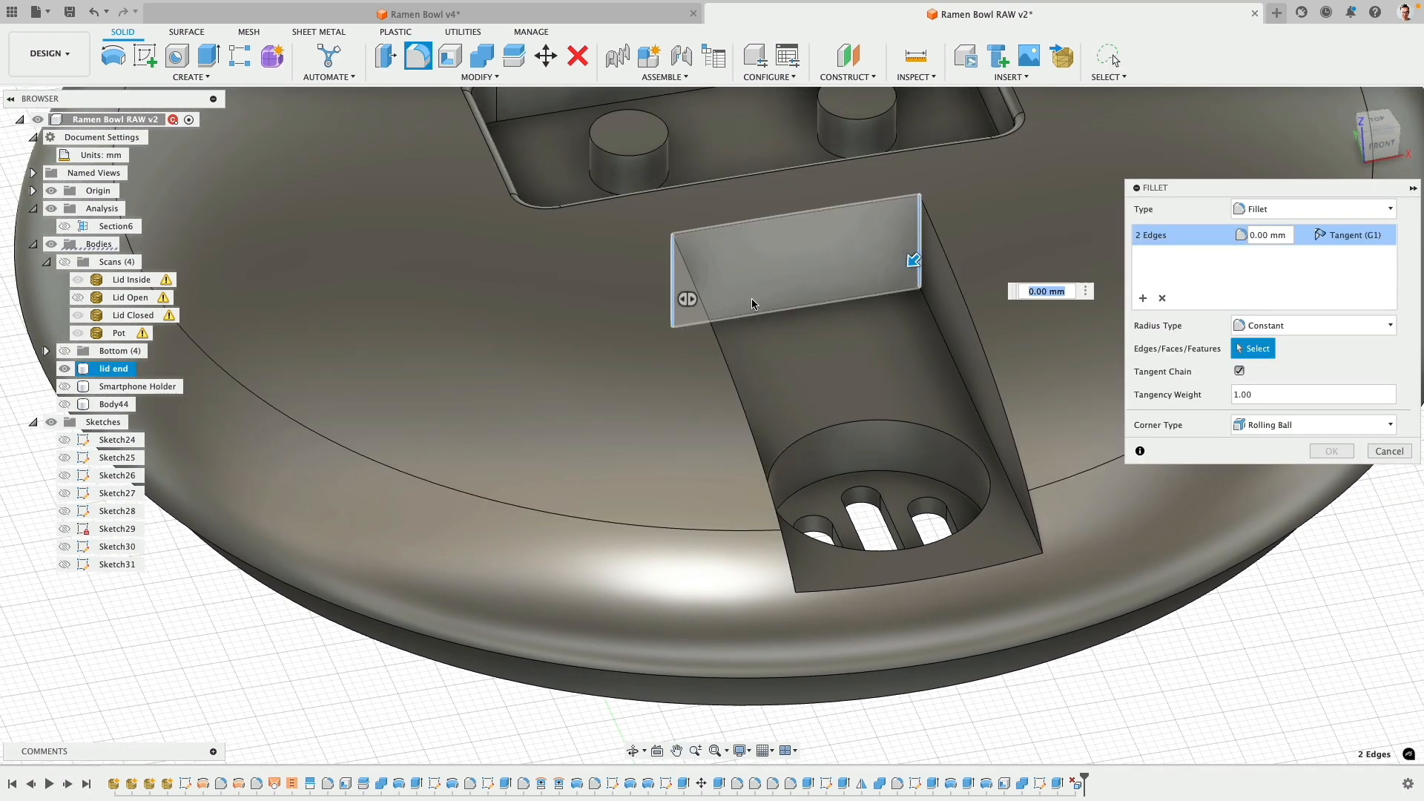
pyautogui.press('Escape')
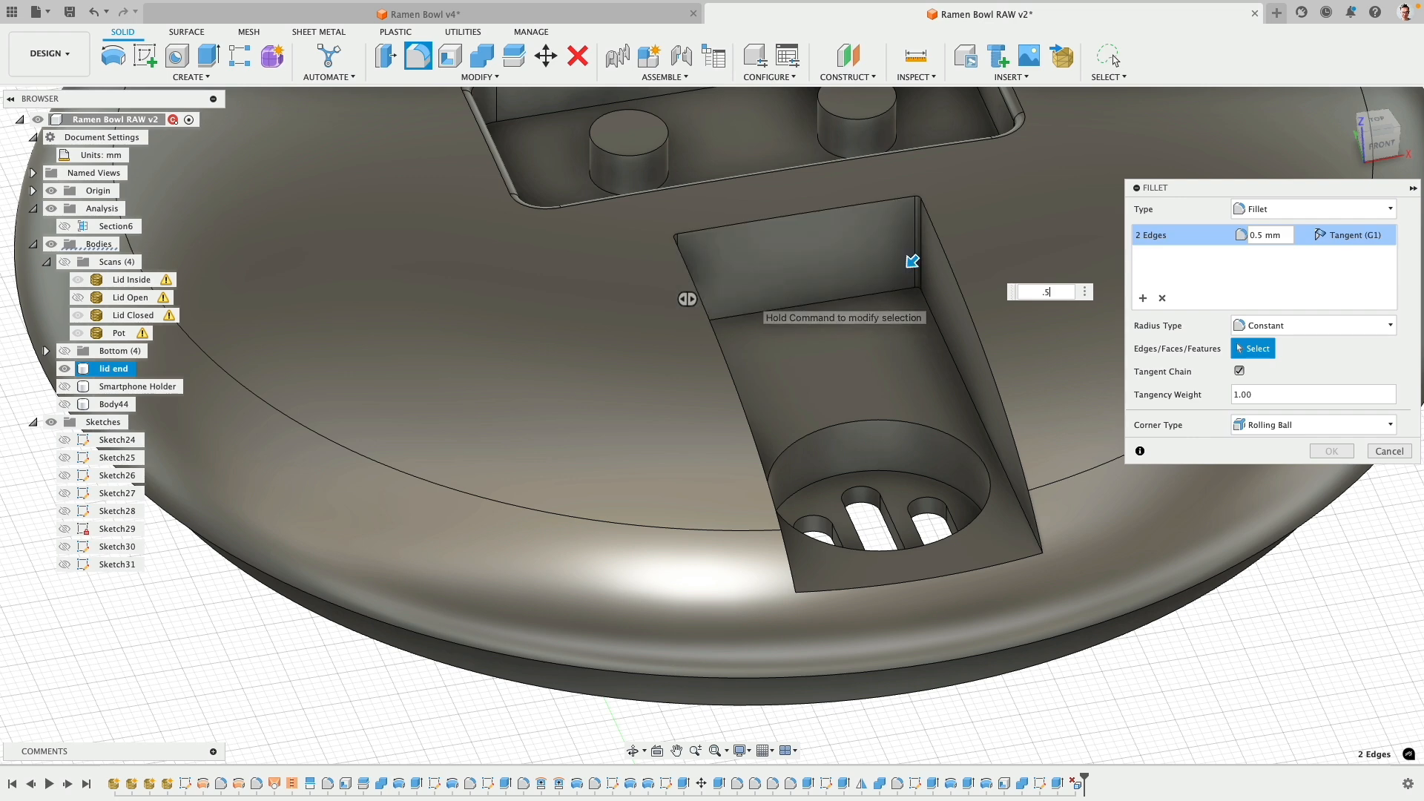
# - Fillet the edges around the vent channel's floor with a 0.5 mm chord length
pyautogui.keyDown('shift'); pyautogui.moveTo(939, 335); pyautogui.dragTo(798, 308, button='middle'); pyautogui.keyUp('shift')
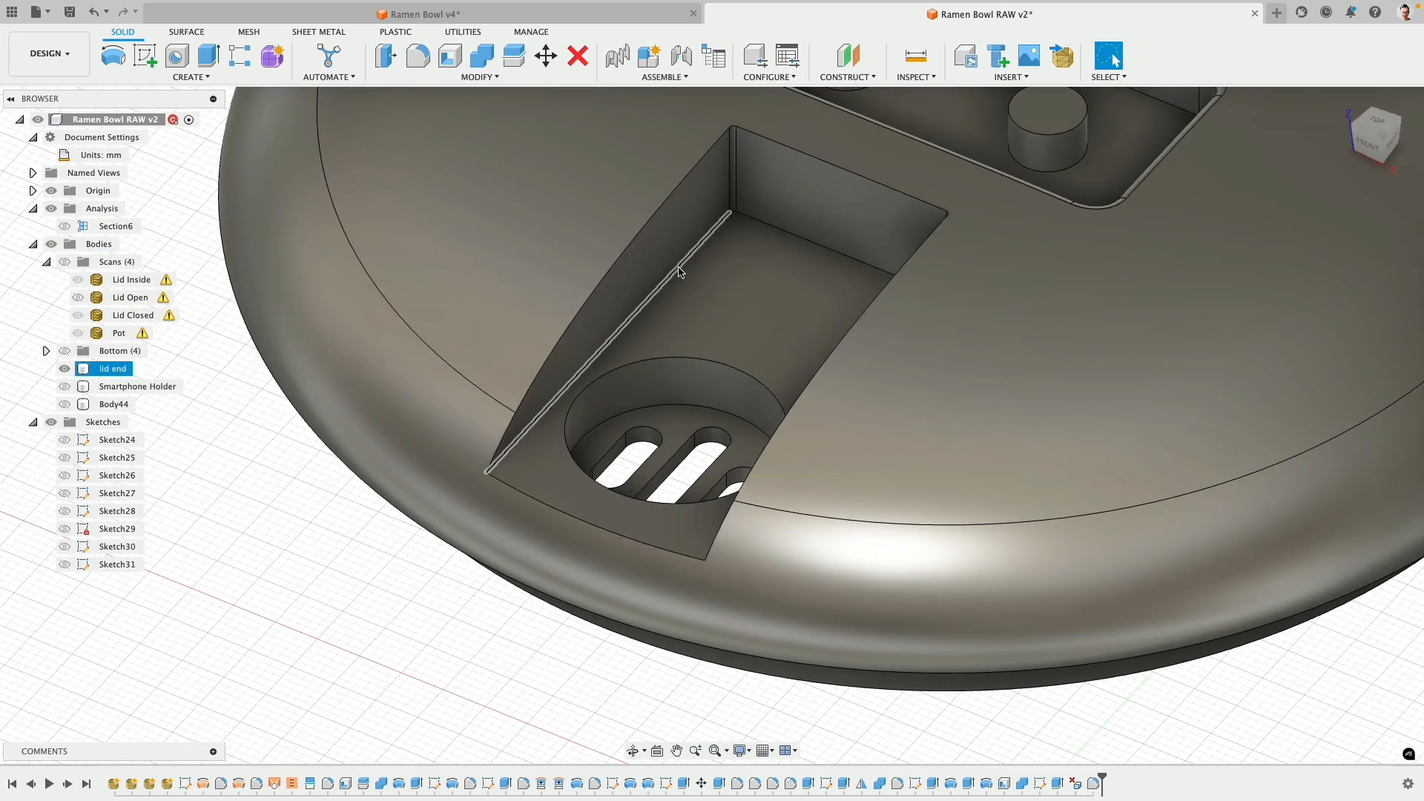
pyautogui.press('f')
pyautogui.click(783, 282)
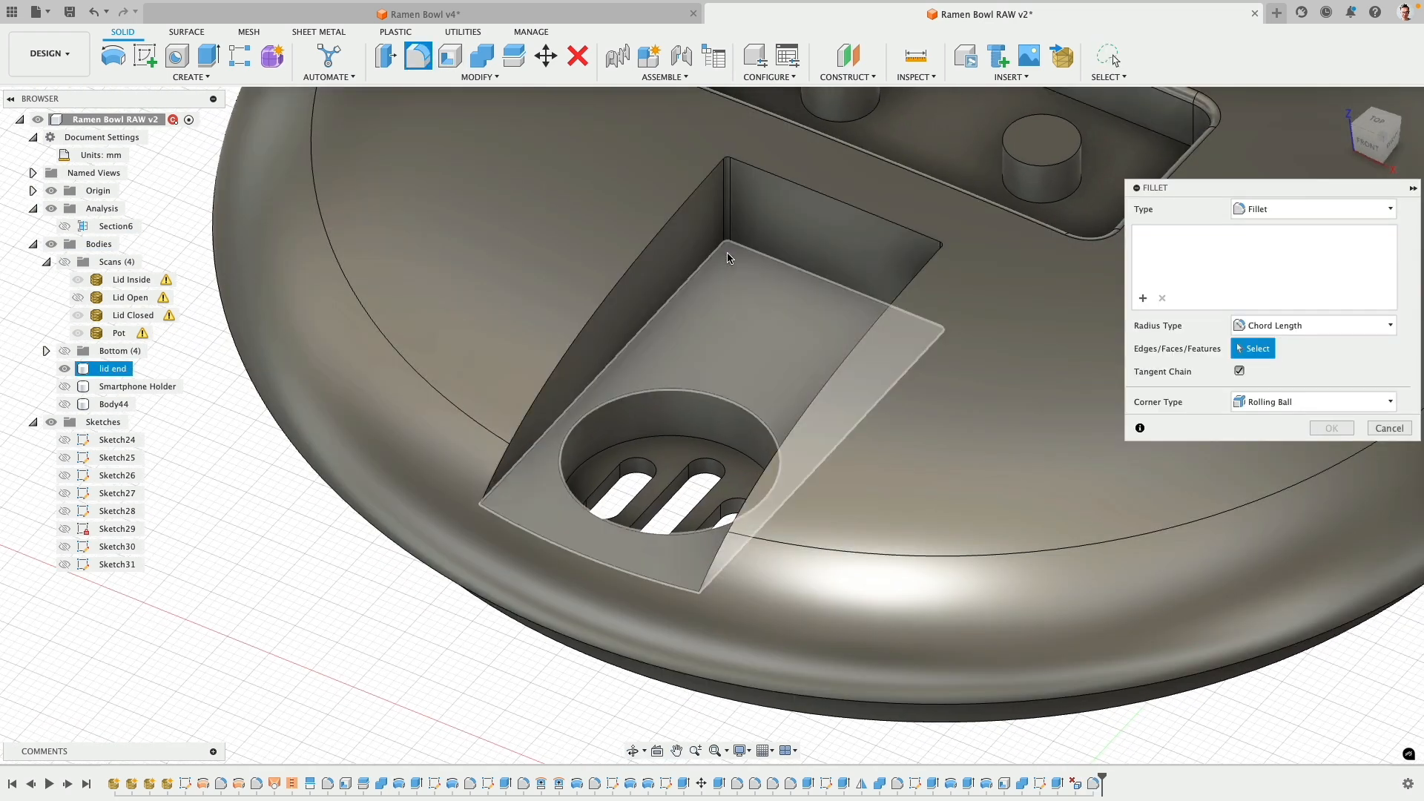
pyautogui.press('BackSpace')
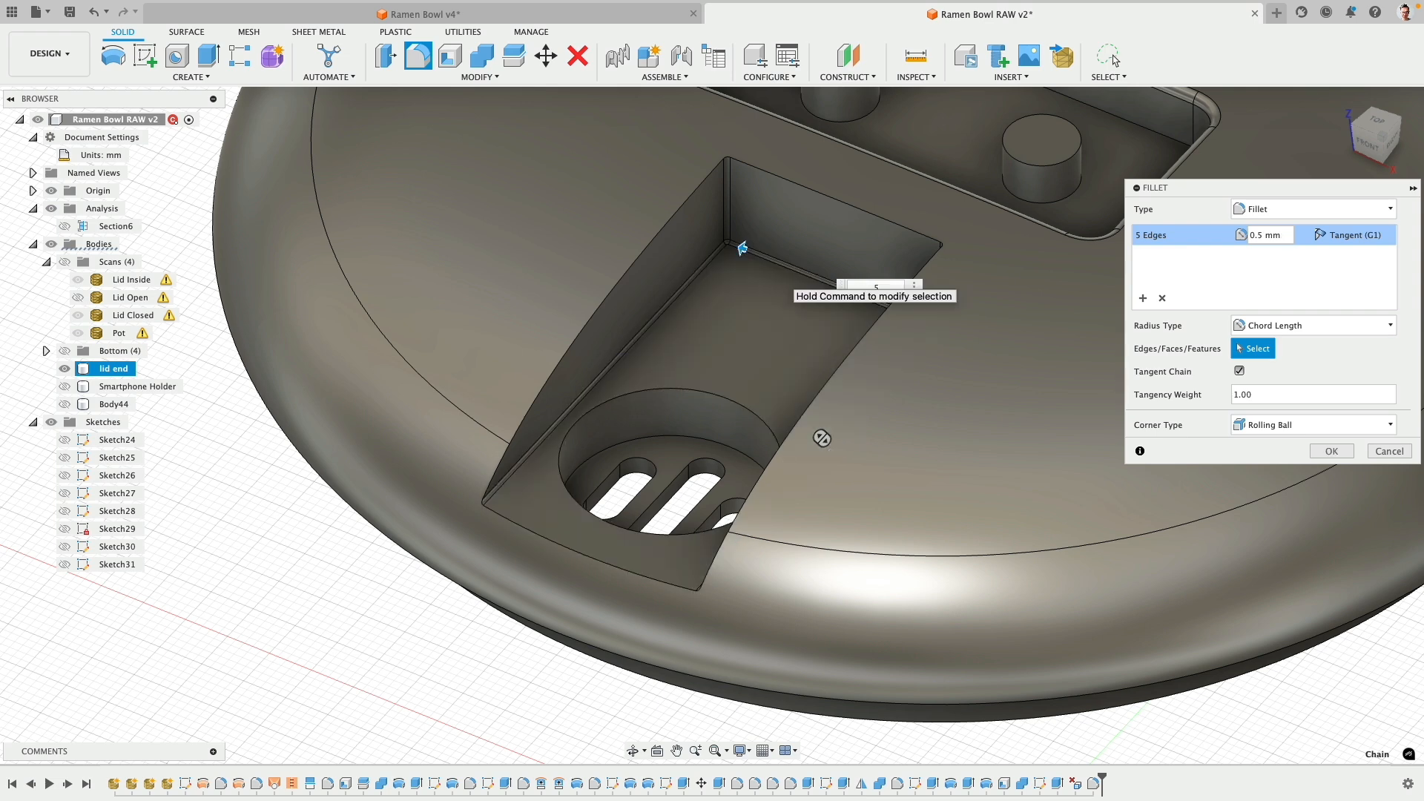
pyautogui.scroll(5, 725, 270)
pyautogui.scroll(-5, 767, 285)
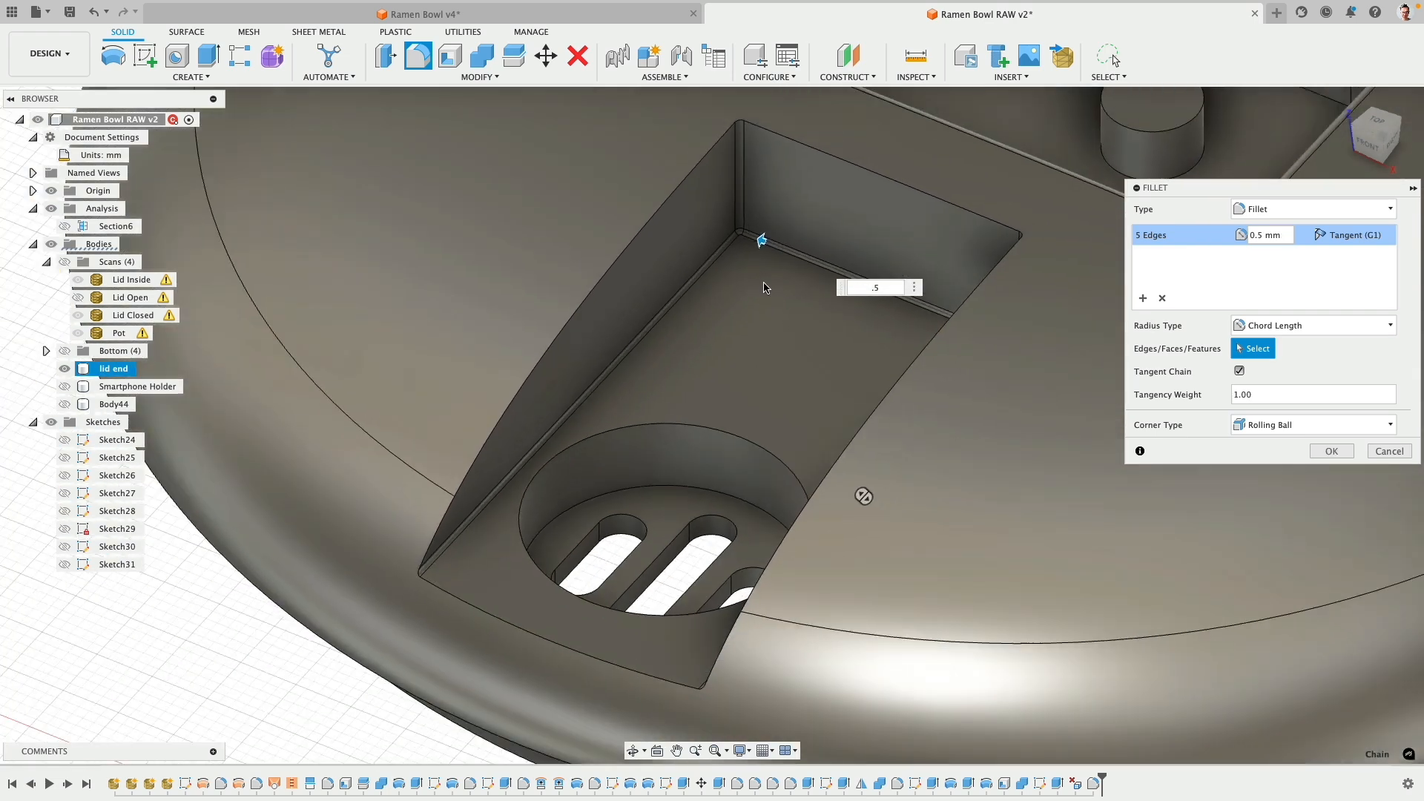
# - Fillet the vent channel's outer rim, where it meets the lid's top surface, with a 0.5 mm chord length
pyautogui.rightClick(243, 591)
pyautogui.click(240, 543)
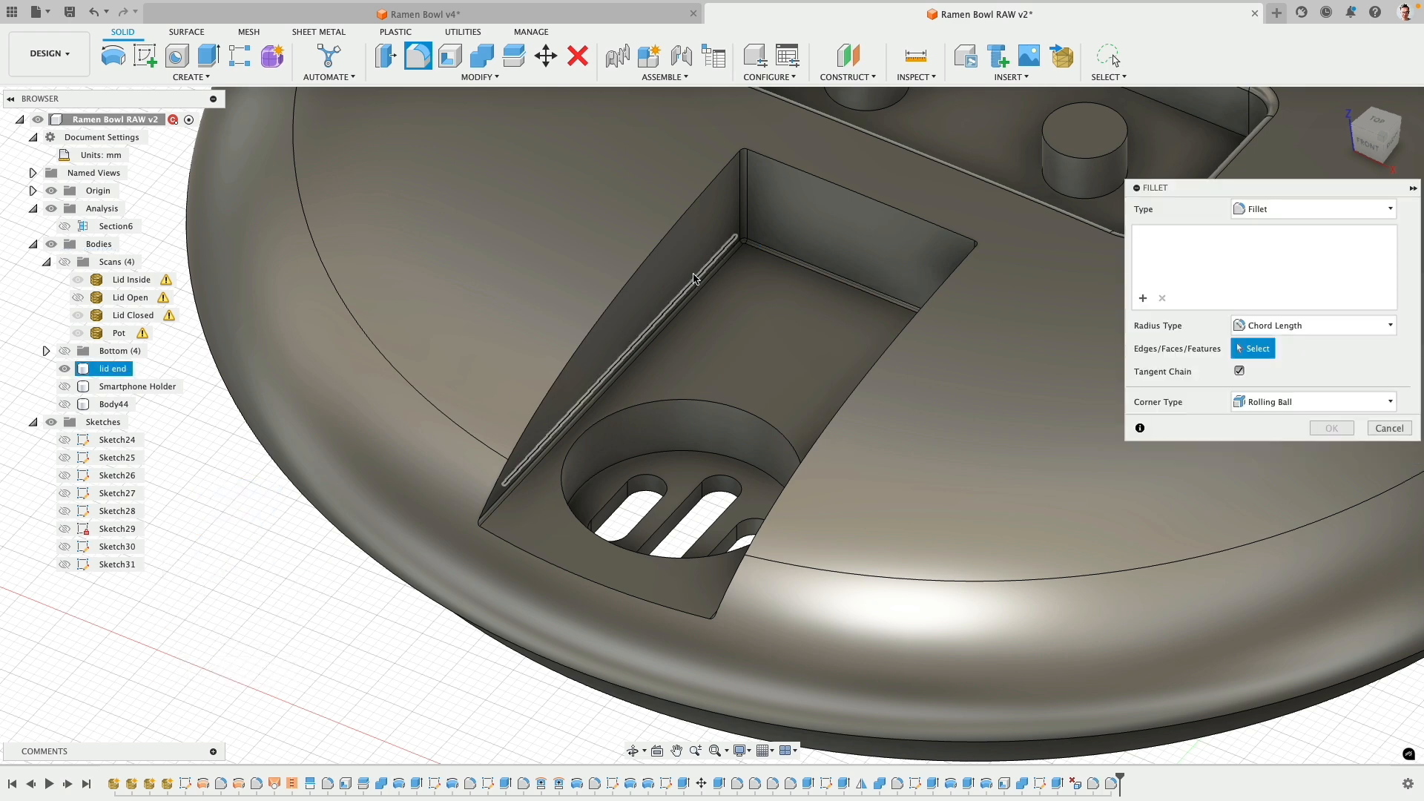
pyautogui.click(668, 236)
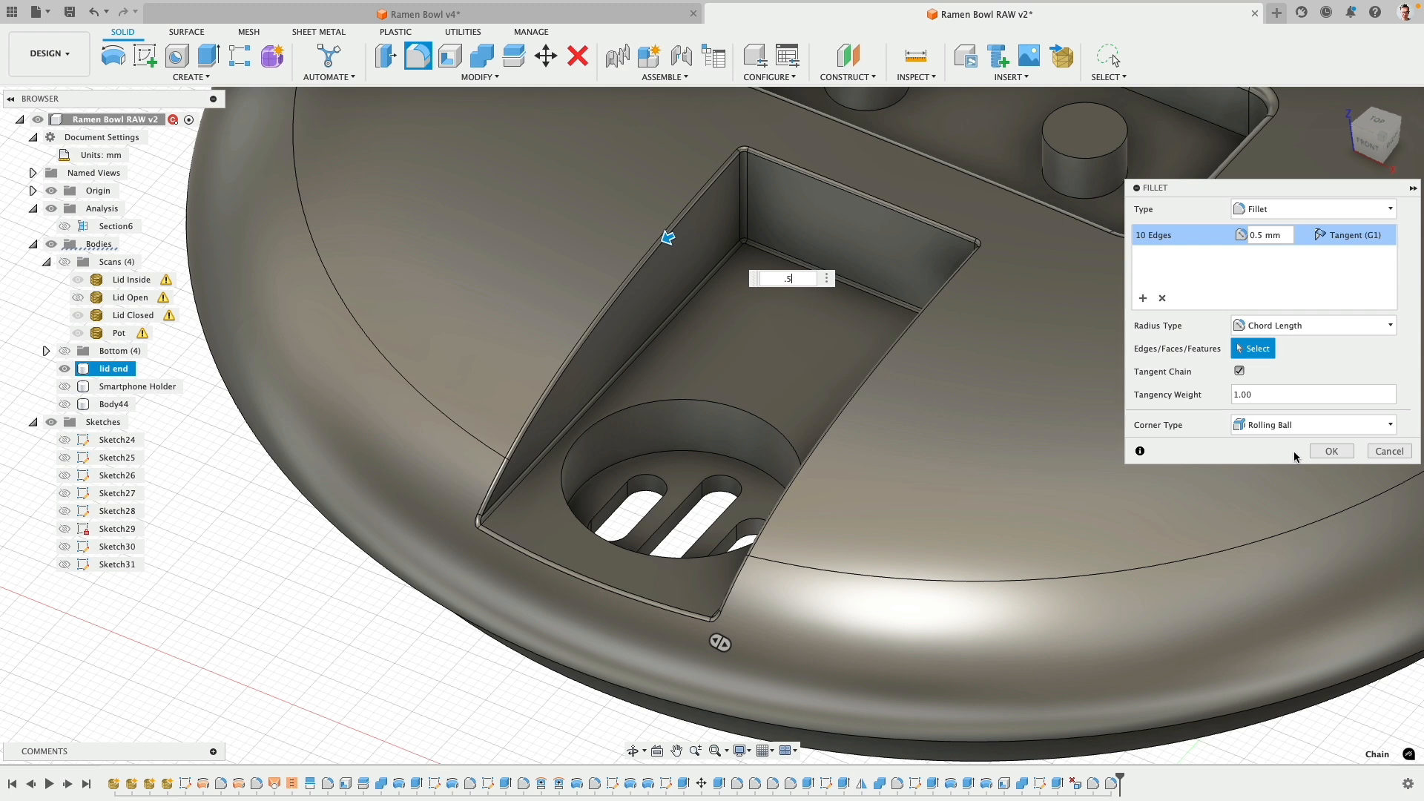
pyautogui.click(1333, 451)
# - Fillet the upper edge of the circular recess above the vent slots with a 0.5 mm chord length
pyautogui.rightClick(304, 575)
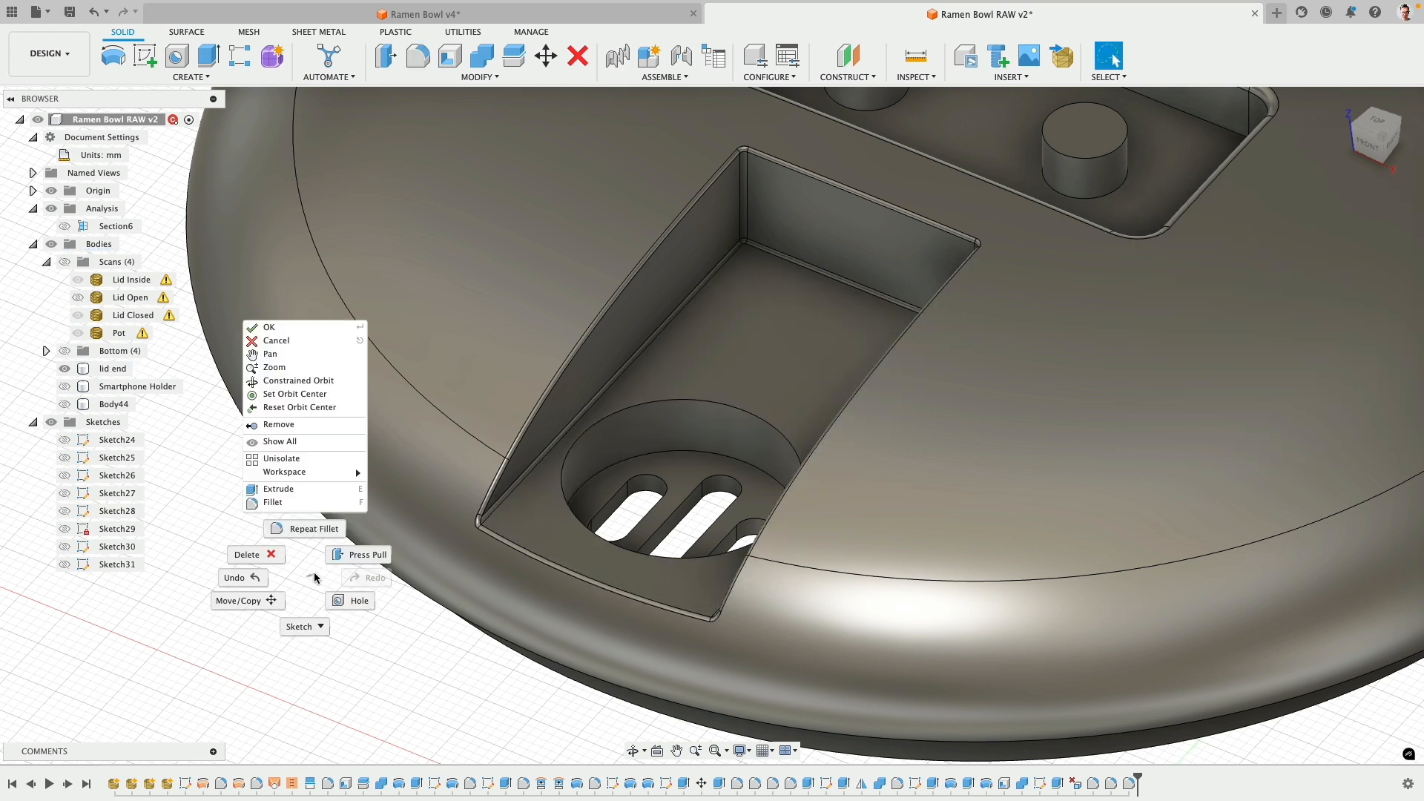
pyautogui.click(315, 529)
pyautogui.click(735, 408)
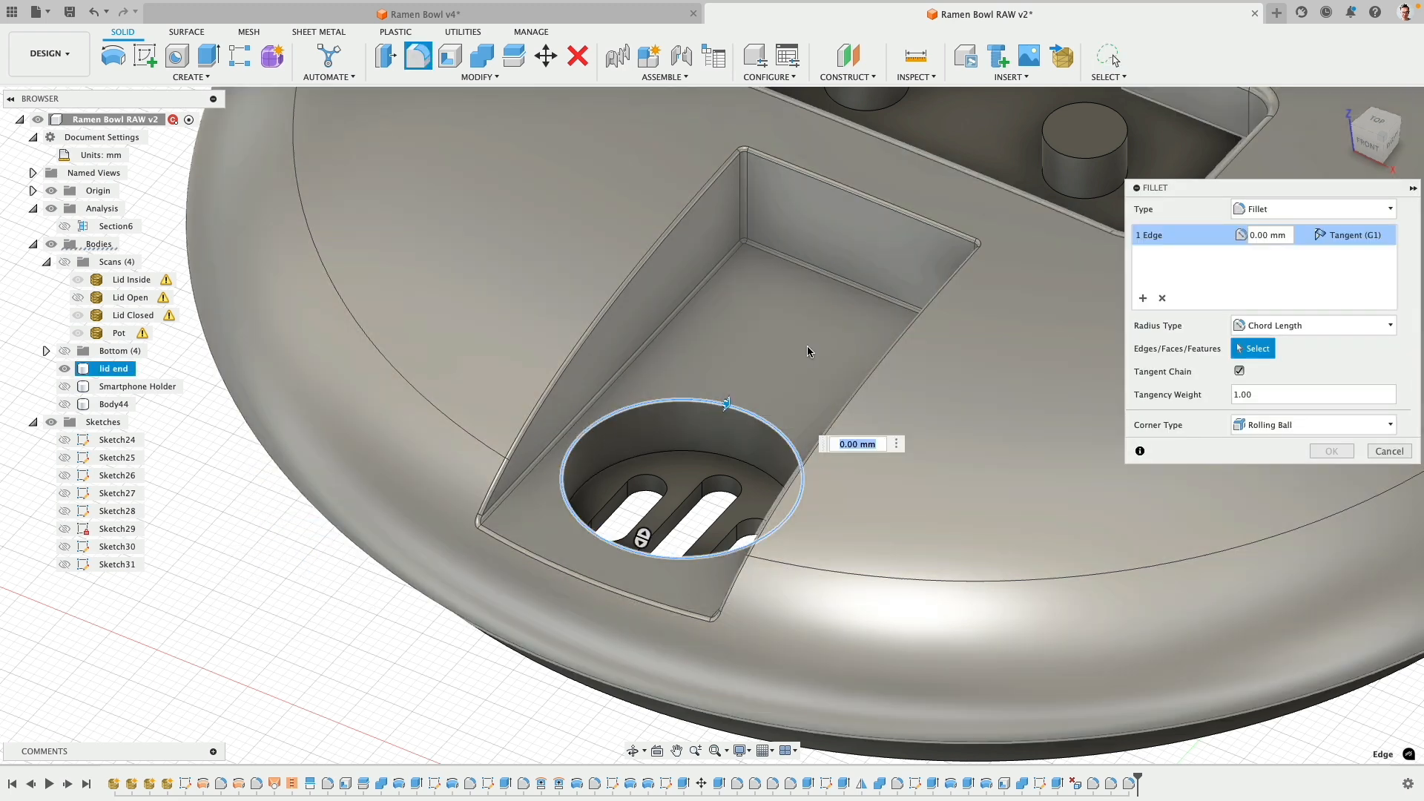
pyautogui.write('0.5')
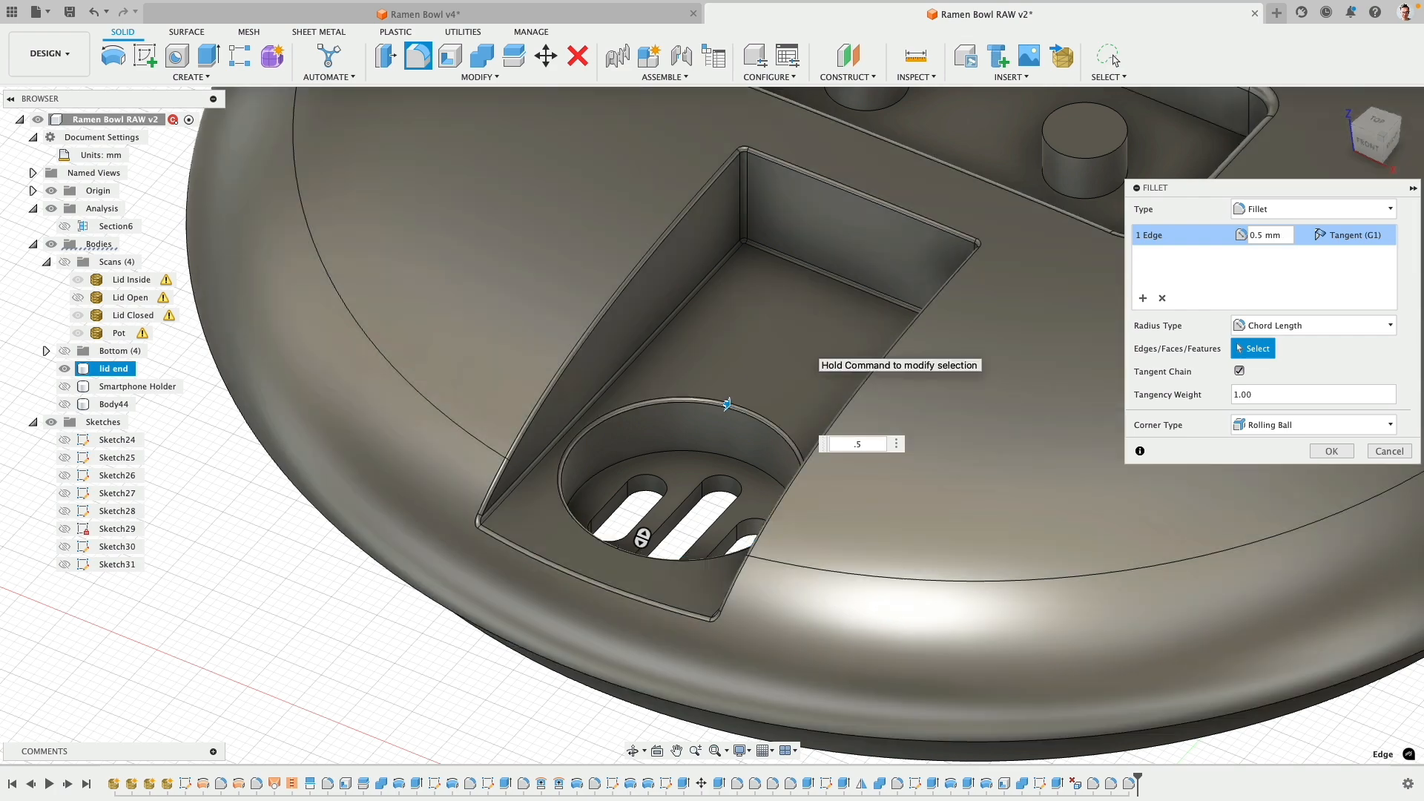
pyautogui.press('Return')
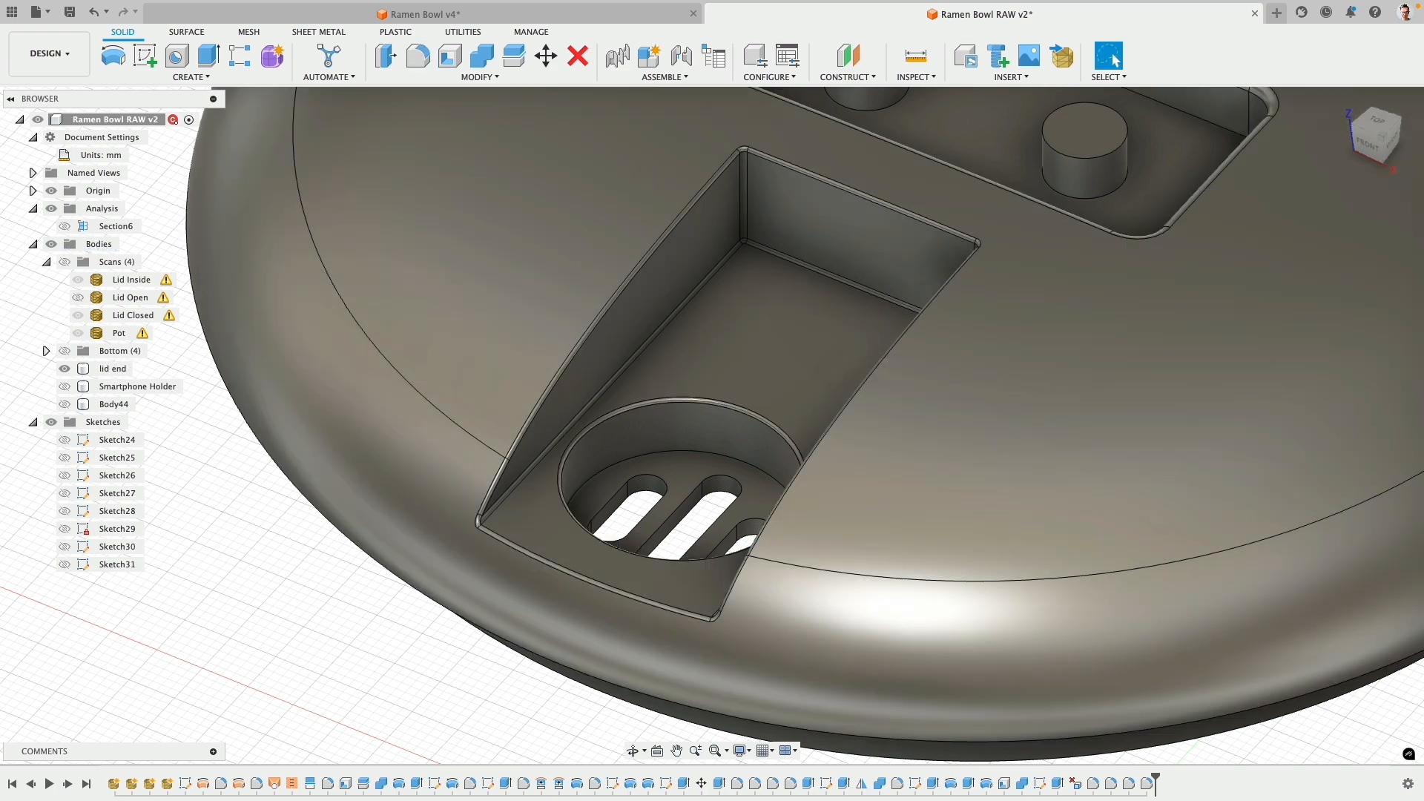
# - Show Body44 without the lid end body and make Sketch30 visible
pyautogui.click(676, 355)
pyautogui.scroll(-5, 549, 419)
pyautogui.moveTo(356, 491)
pyautogui.keyDown('shift'); pyautogui.mouseDown(button='middle')
pyautogui.moveTo(394, 487)
pyautogui.moveTo(373, 488)
pyautogui.mouseUp(button='middle'); pyautogui.keyUp('shift')
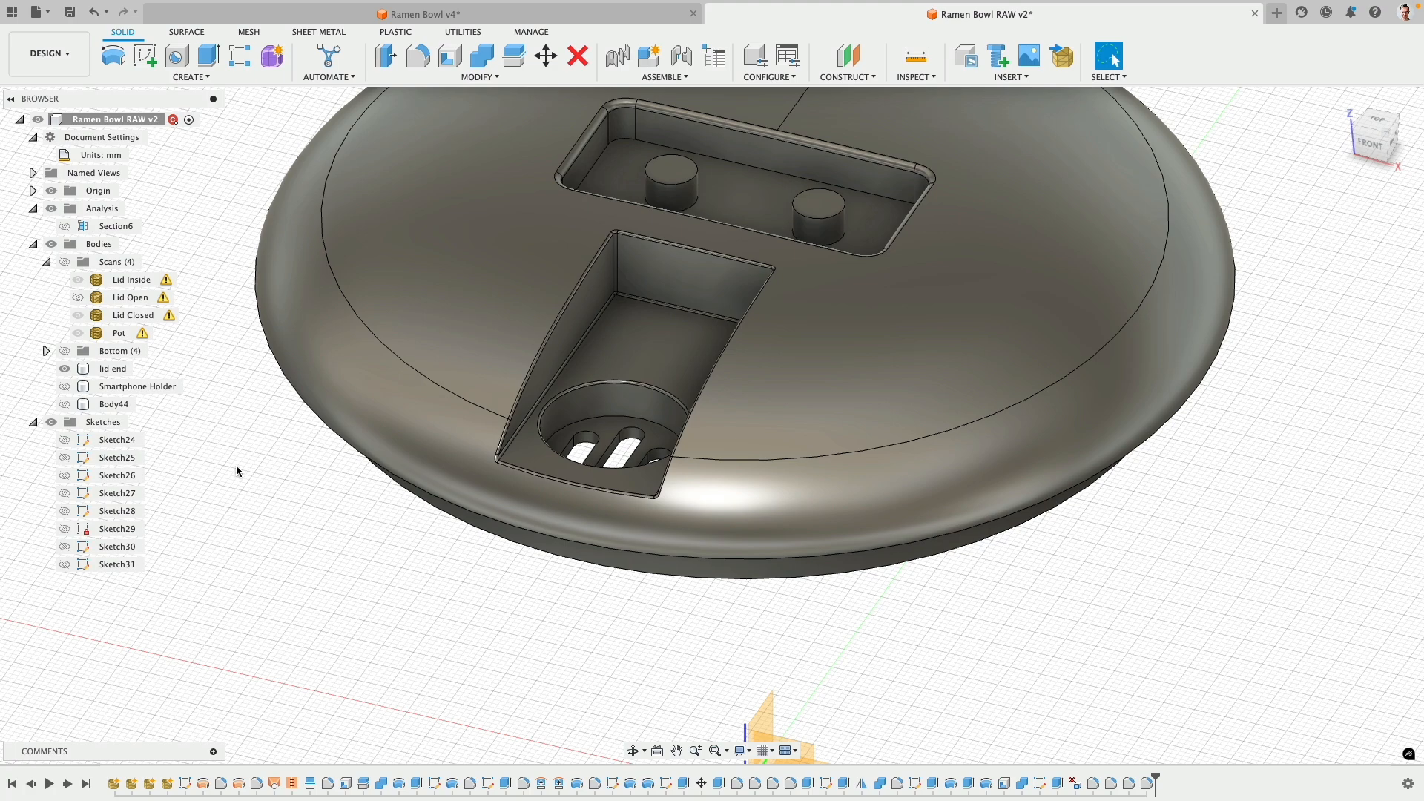
pyautogui.click(65, 404)
pyautogui.click(381, 441)
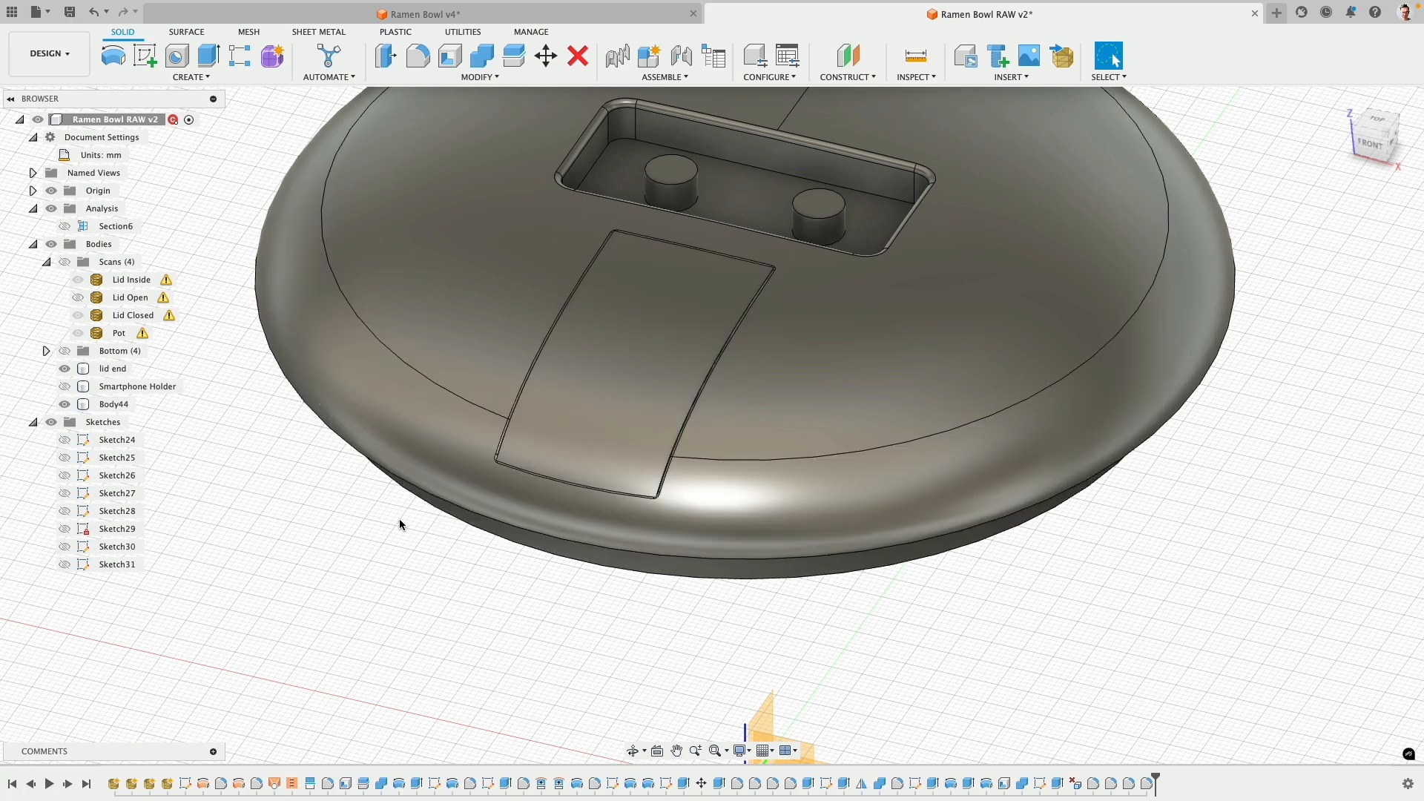
pyautogui.keyDown('shift'); pyautogui.moveTo(401, 524); pyautogui.dragTo(479, 484, button='middle'); pyautogui.keyUp('shift')
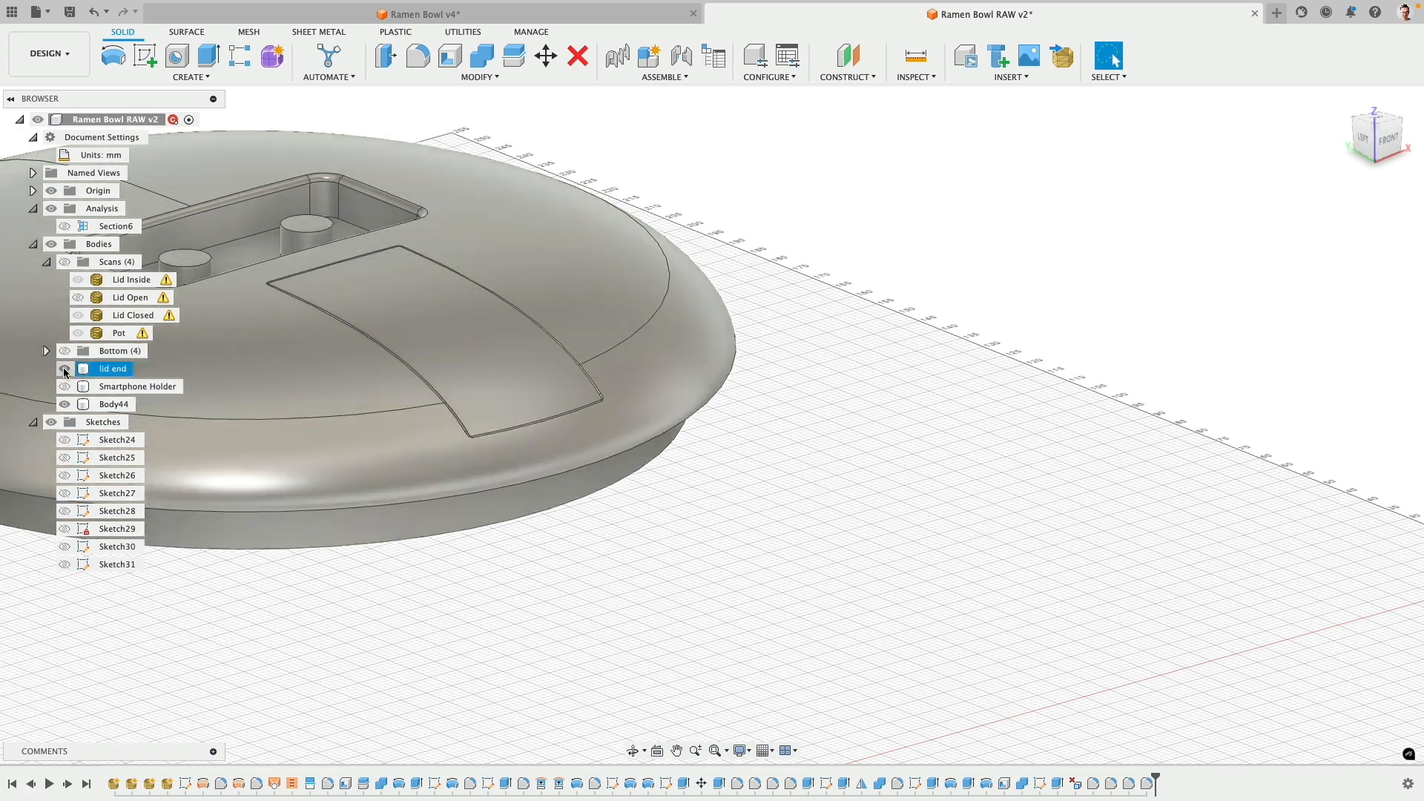
pyautogui.click(65, 368)
pyautogui.keyDown('shift'); pyautogui.moveTo(413, 572); pyautogui.dragTo(452, 564, button='middle'); pyautogui.keyUp('shift')
pyautogui.press('Escape')
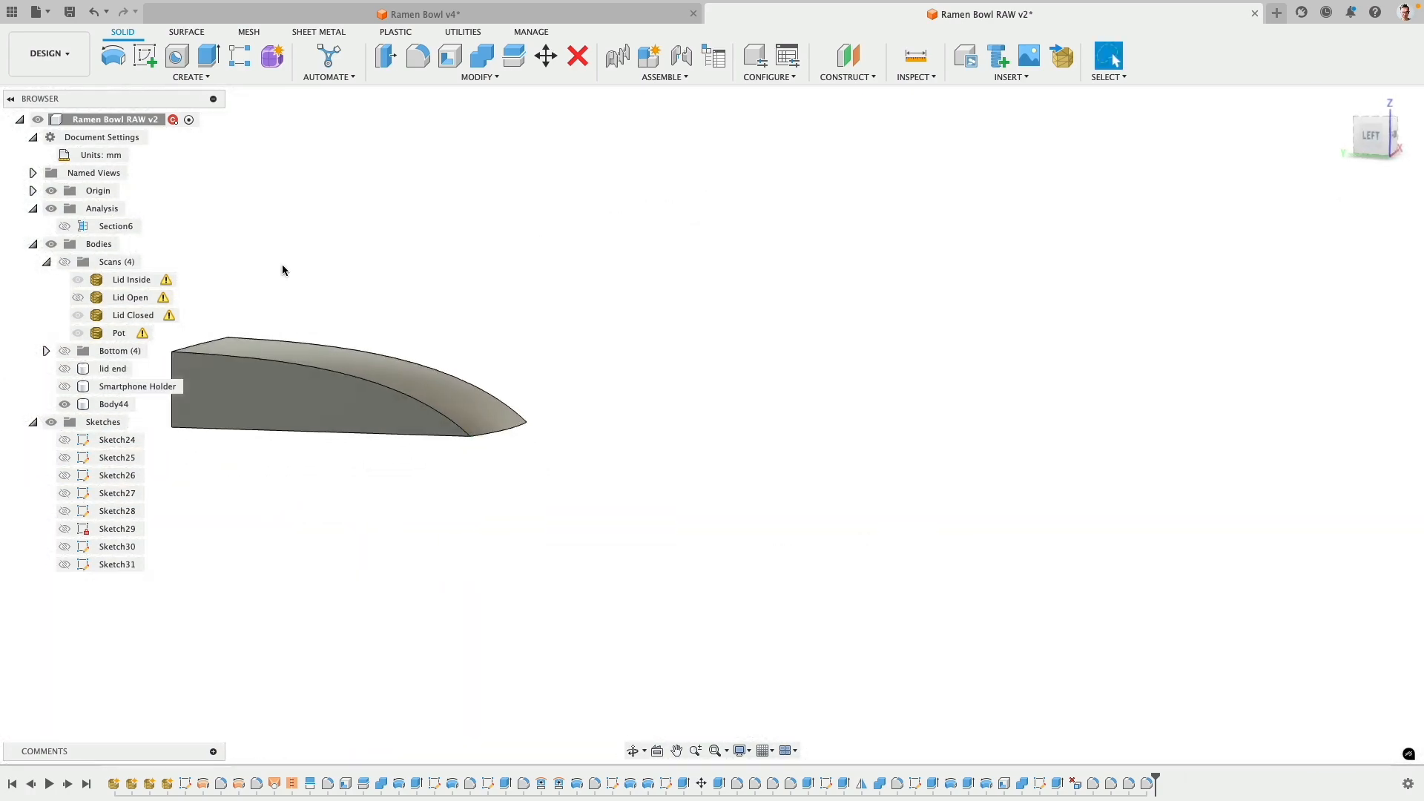
pyautogui.click(67, 548)
pyautogui.click(66, 547)
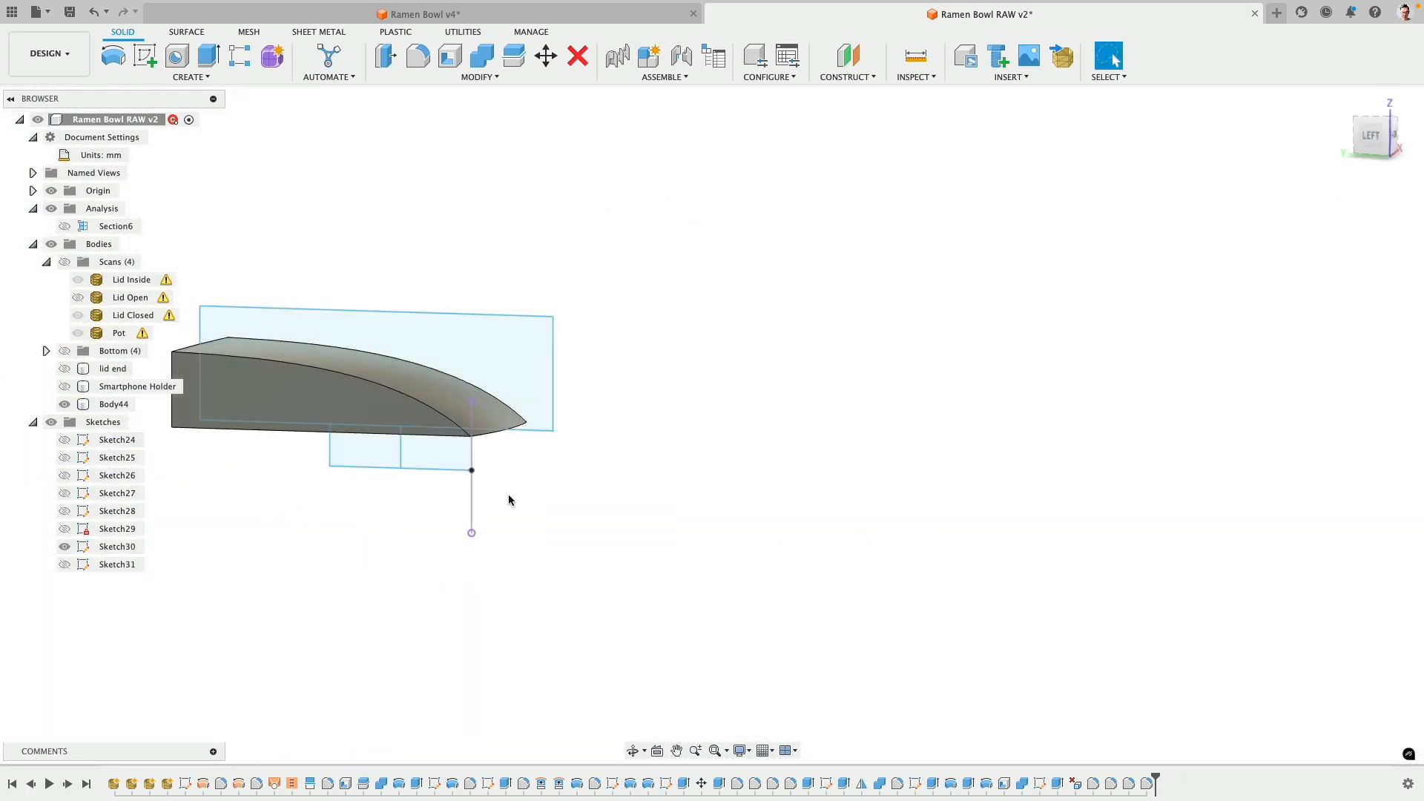
# - Revolve Sketch30's small rectangle beneath Body44 360 degrees around its vertical center line as a new body
pyautogui.click(1370, 139)
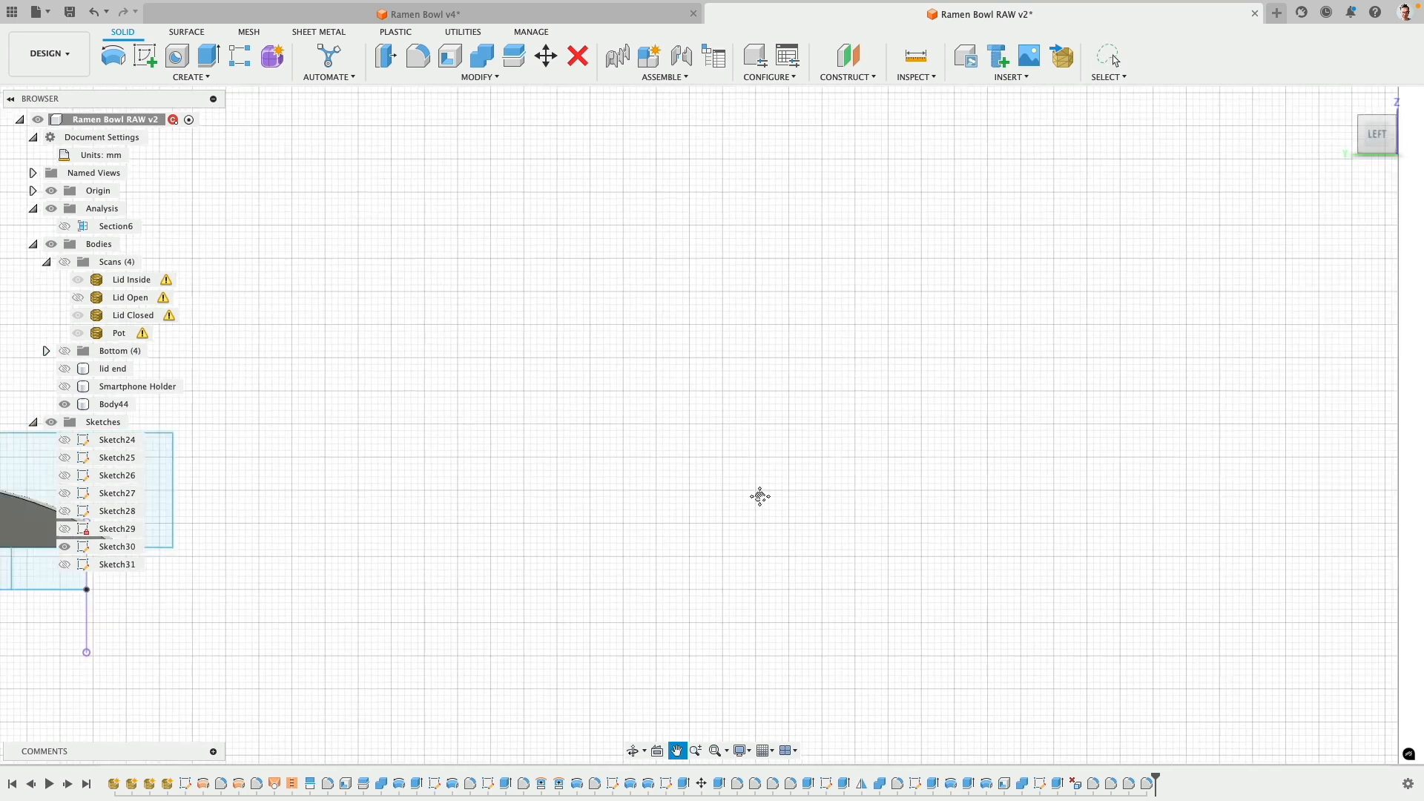
pyautogui.scroll(5, 760, 495)
pyautogui.click(535, 494)
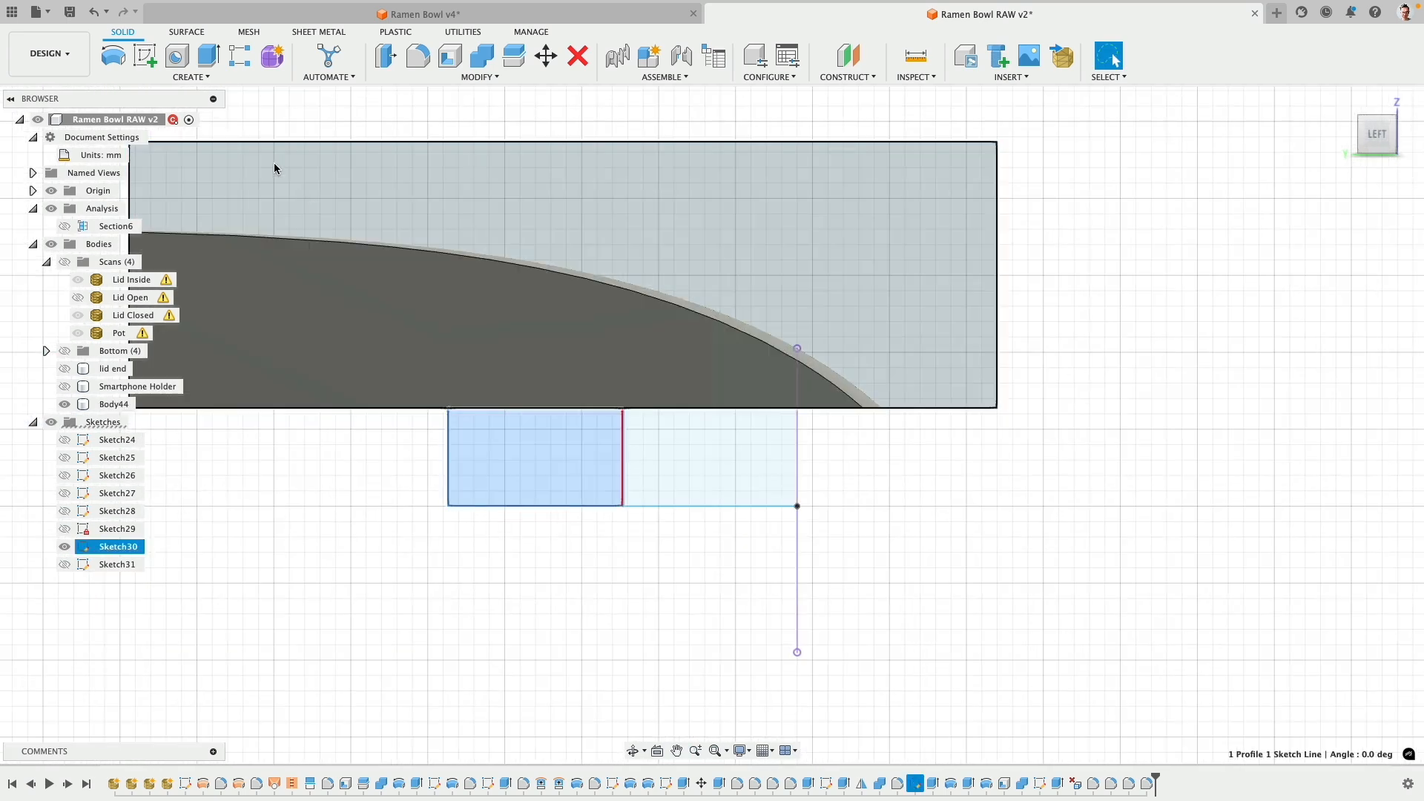
pyautogui.click(114, 57)
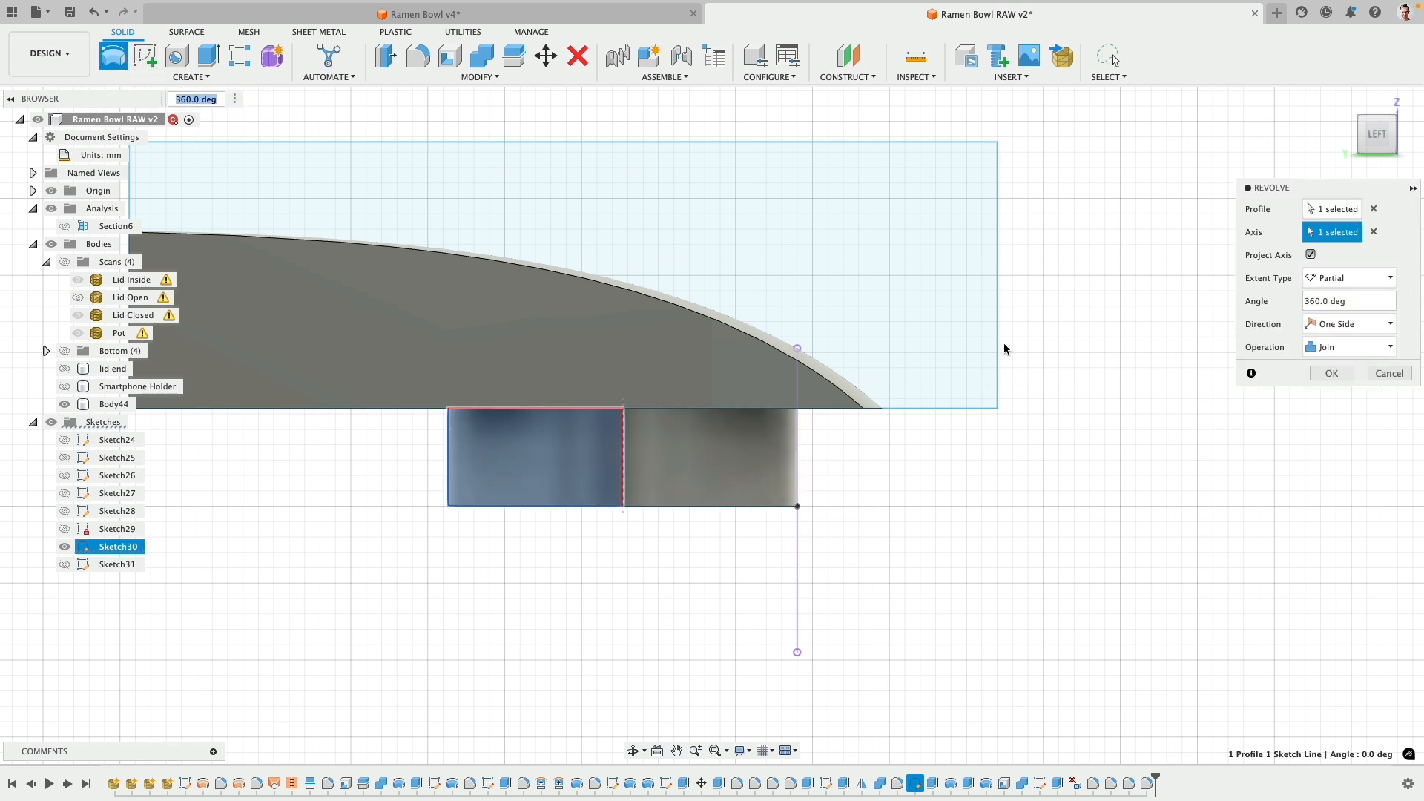
pyautogui.click(1363, 347)
pyautogui.click(1349, 407)
pyautogui.click(1332, 373)
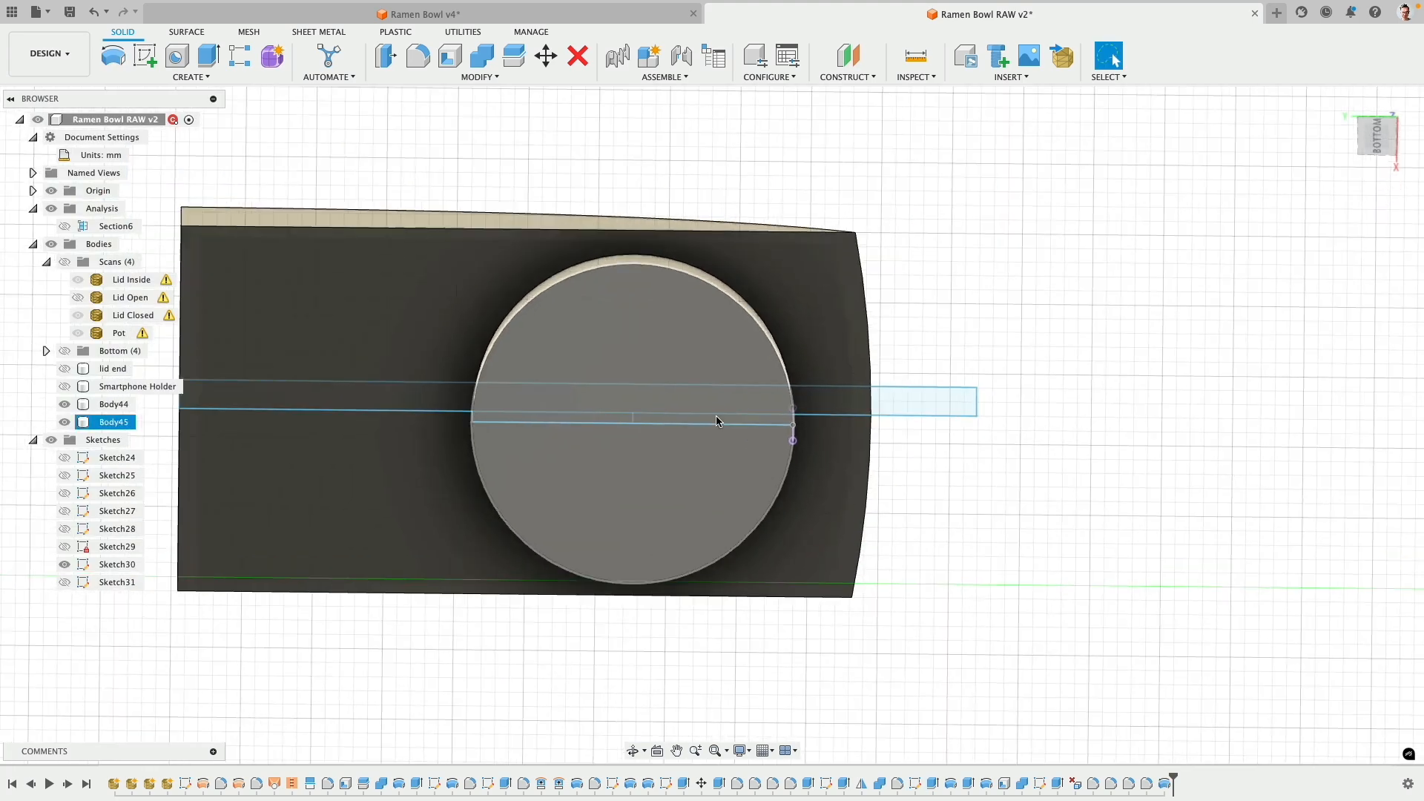
# - Try offsetting Body44's two long side faces and inner end face with the distance set to 12 mm
pyautogui.keyDown('shift'); pyautogui.moveTo(716, 422); pyautogui.dragTo(594, 277, button='middle'); pyautogui.keyUp('shift')
pyautogui.click(594, 277)
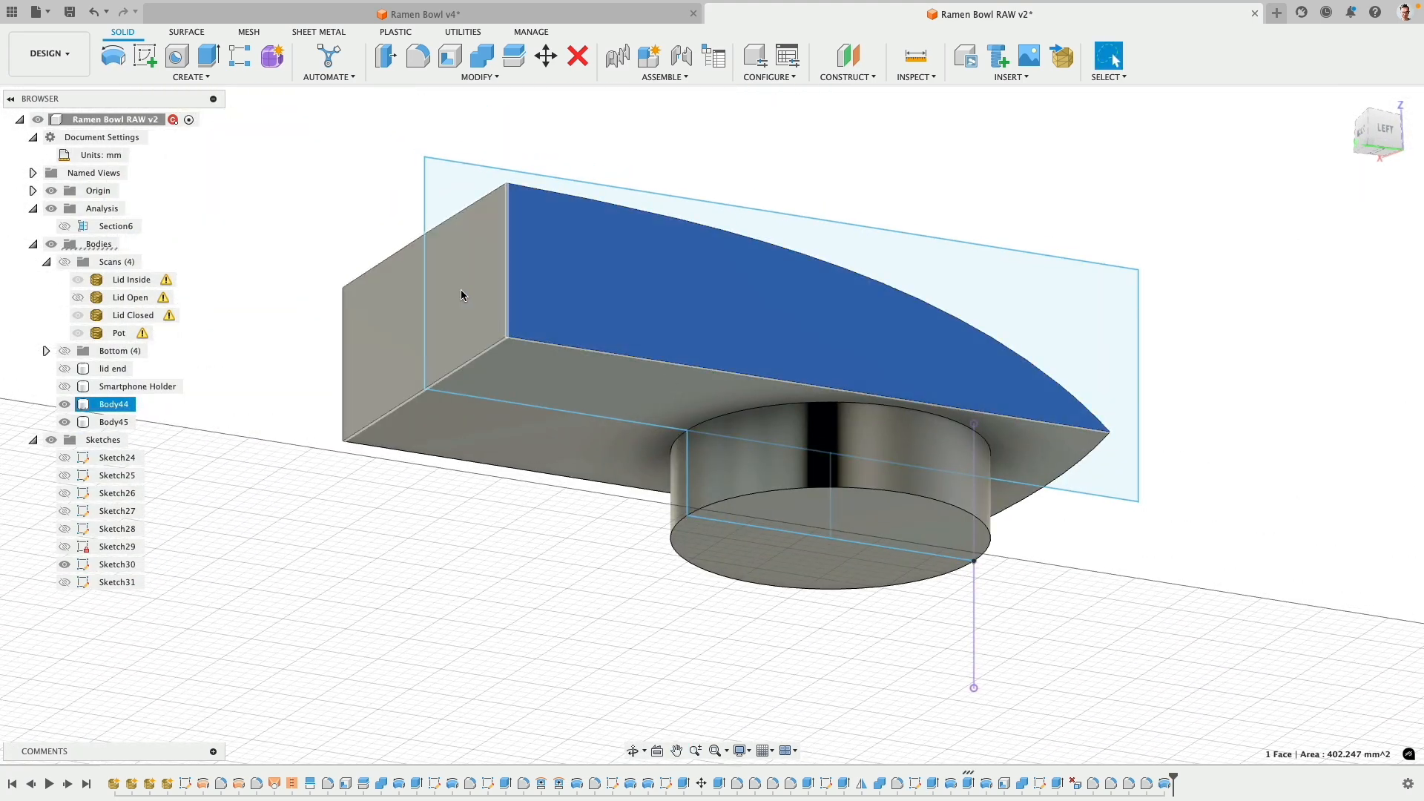
pyautogui.keyDown('shift'); pyautogui.click(460, 296); pyautogui.keyUp('shift')
pyautogui.keyDown('shift'); pyautogui.moveTo(388, 311); pyautogui.dragTo(357, 191, button='middle'); pyautogui.keyUp('shift')
pyautogui.keyDown('shift'); pyautogui.click(300, 350); pyautogui.keyUp('shift')
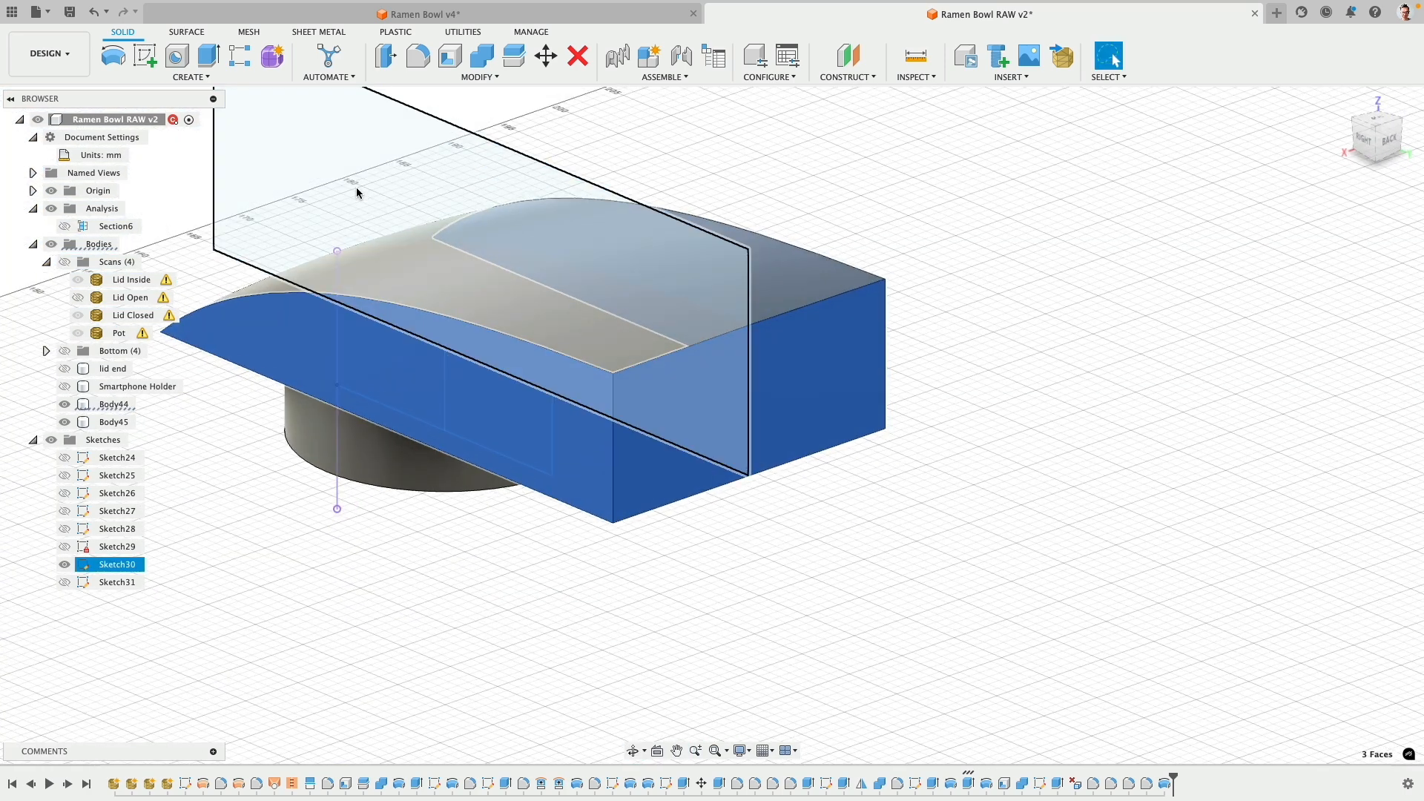
pyautogui.click(385, 62)
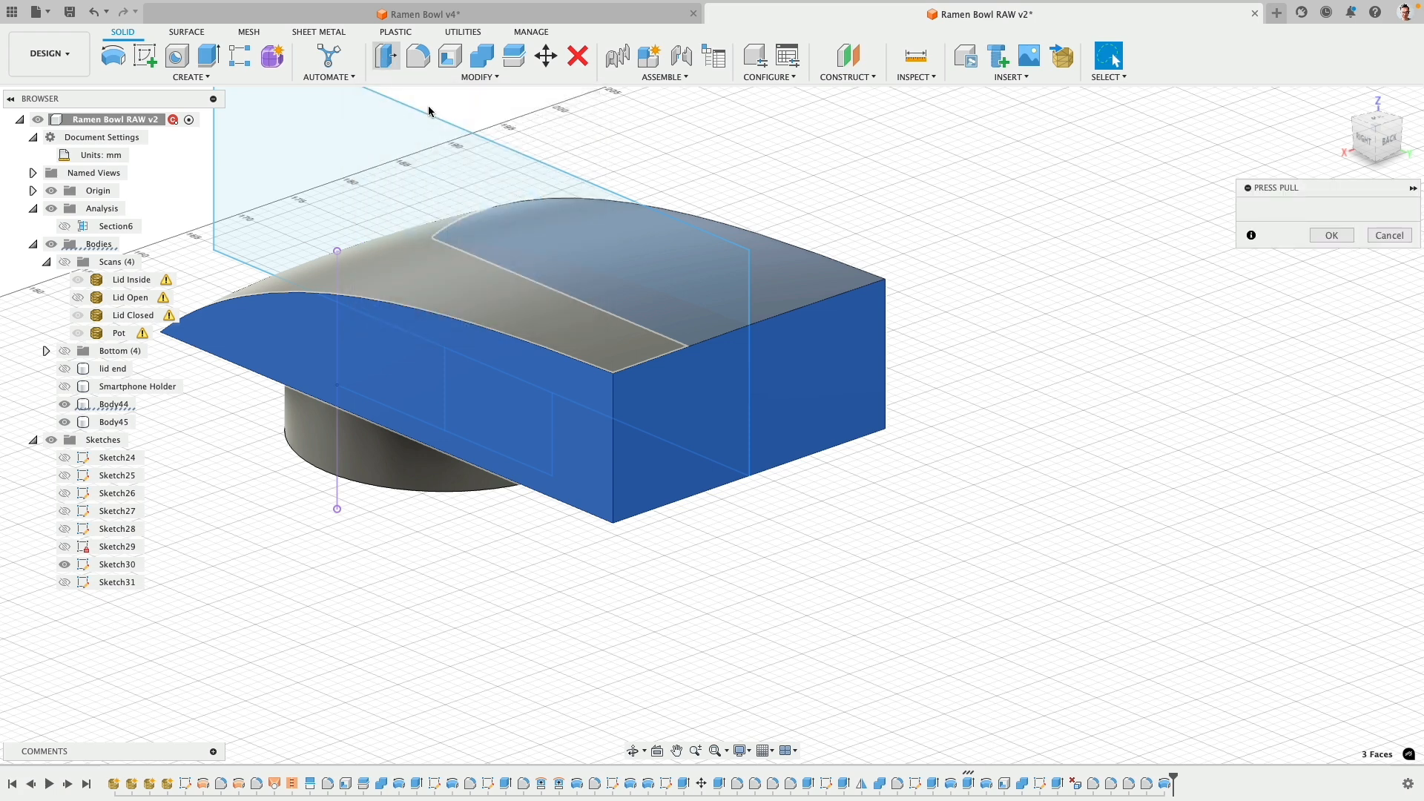
pyautogui.moveTo(572, 446); pyautogui.dragTo(580, 443)
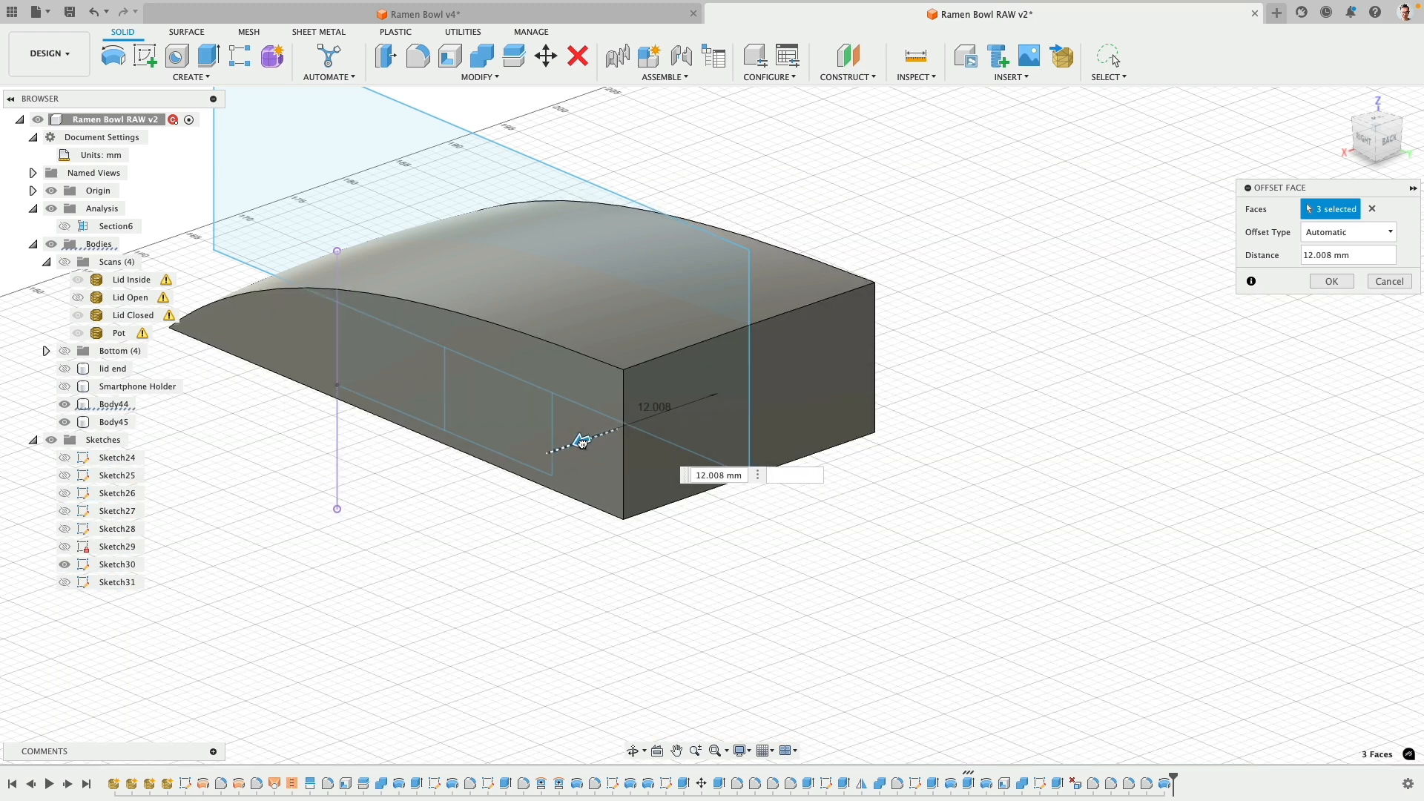
pyautogui.write('12')
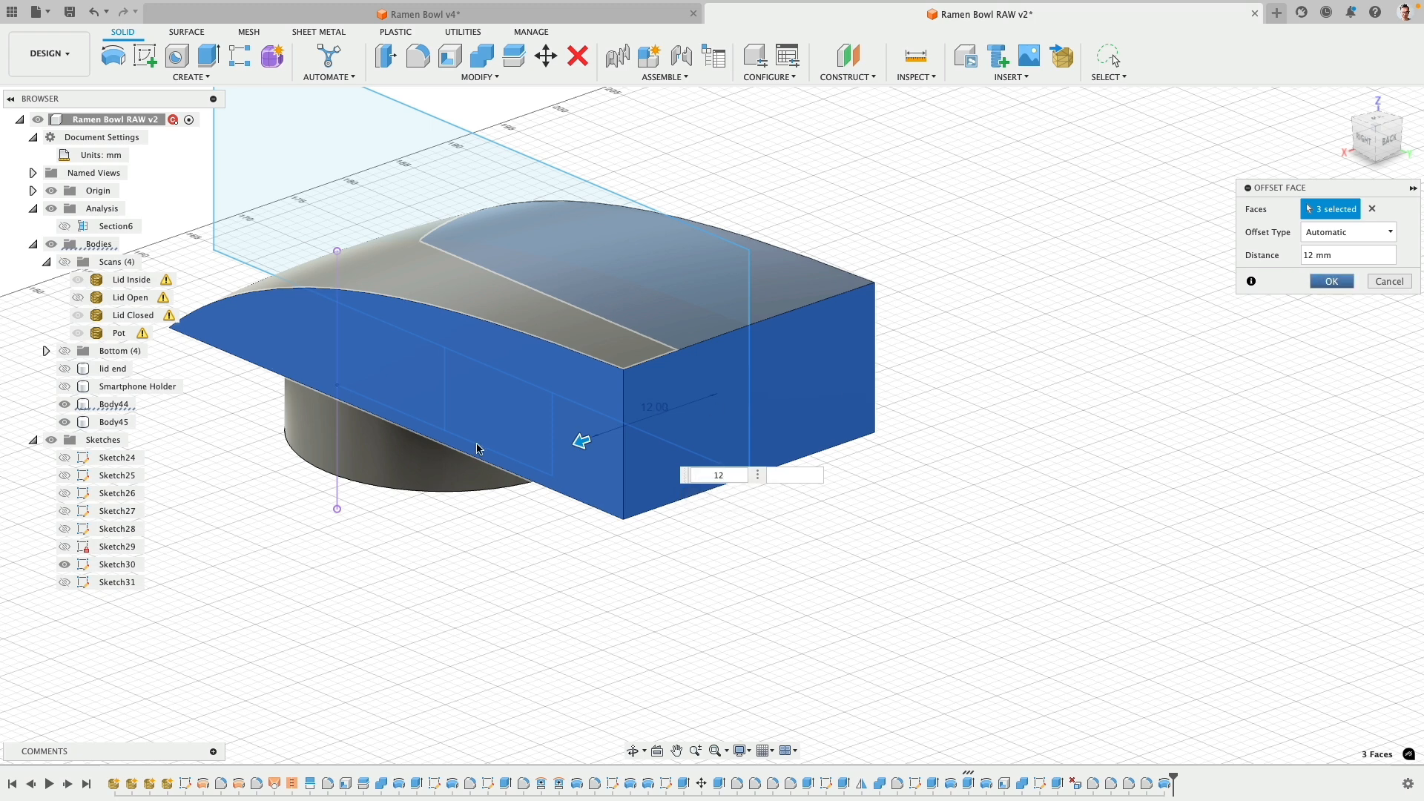
pyautogui.press('Return')
# - Show the lid end body to check the gaps around Body44 in the channel, and undo the face offset
pyautogui.click(89, 368)
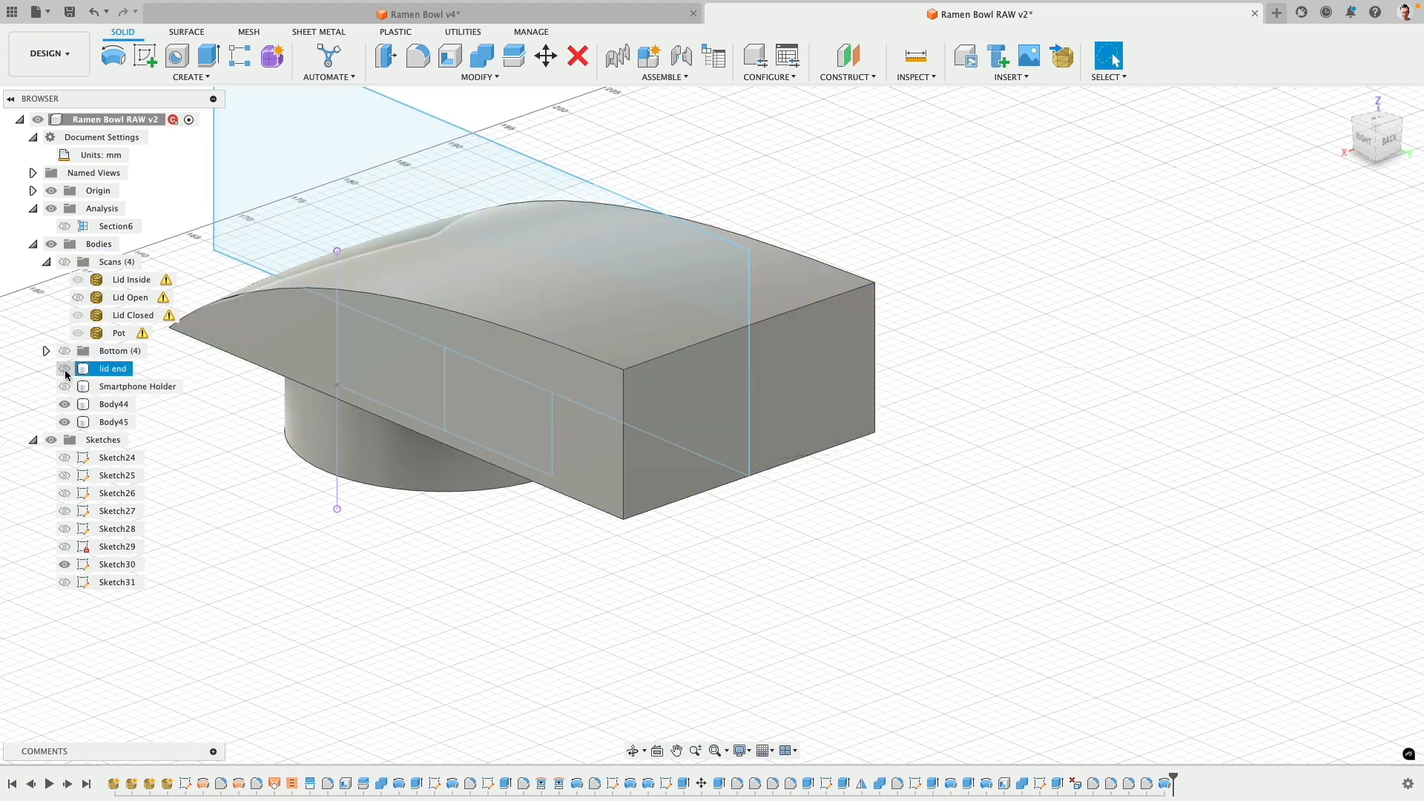
pyautogui.click(65, 373)
pyautogui.keyDown('shift'); pyautogui.moveTo(438, 470); pyautogui.dragTo(649, 461, button='middle'); pyautogui.keyUp('shift')
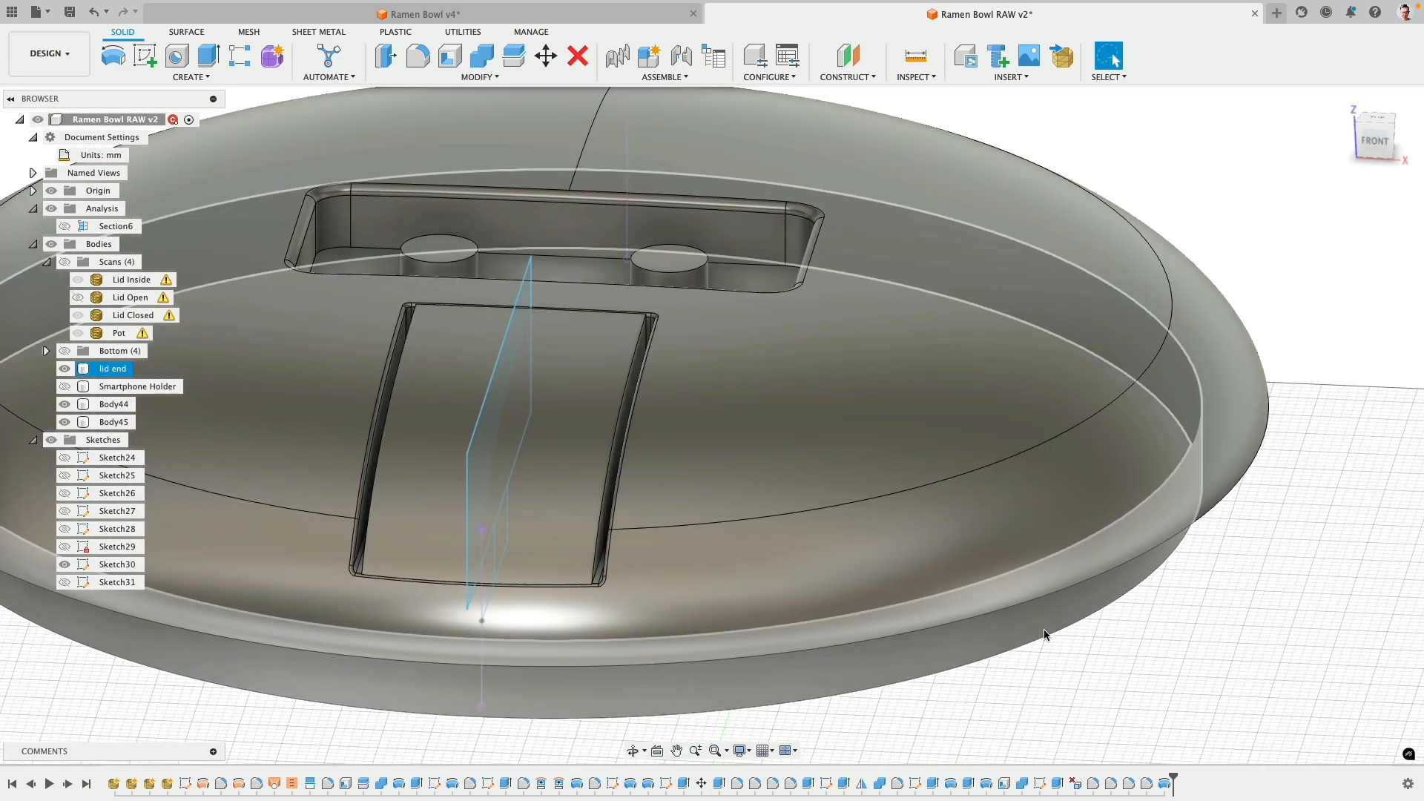
pyautogui.press('v')
pyautogui.keyDown('shift'); pyautogui.moveTo(920, 557); pyautogui.dragTo(825, 496, button='middle'); pyautogui.keyUp('shift')
pyautogui.click(64, 370)
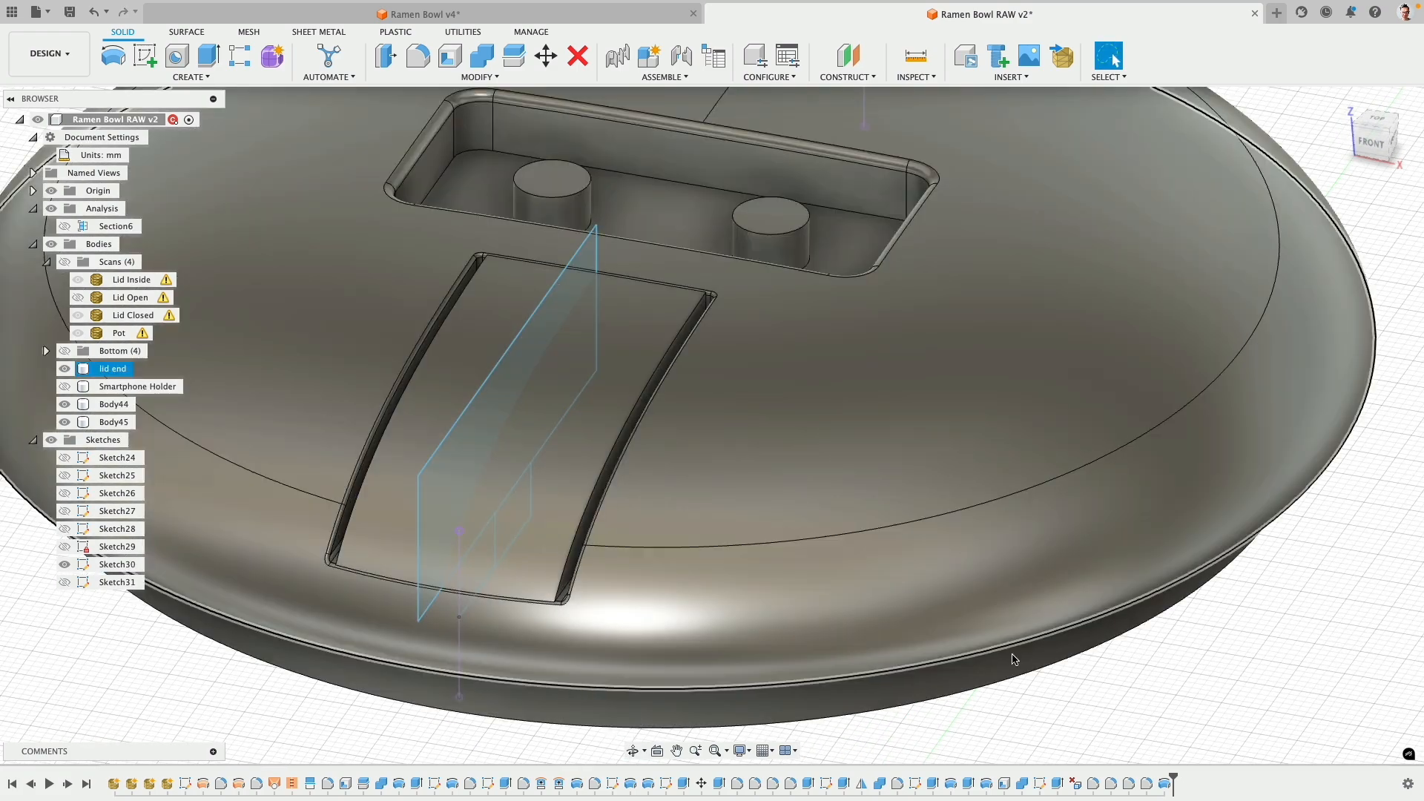
pyautogui.press('super+z')
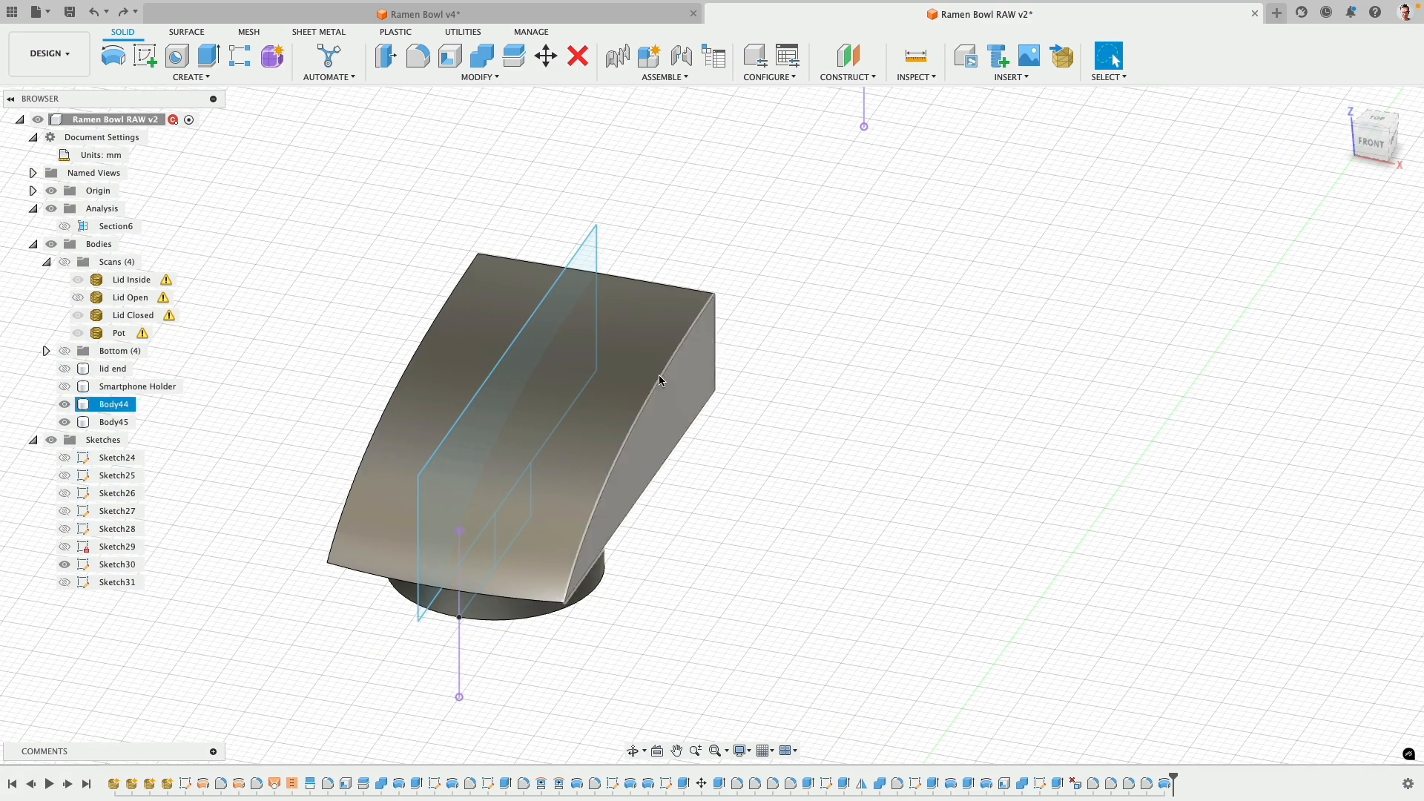
# - Show the lid end body around Body44 again
pyautogui.click(65, 369)
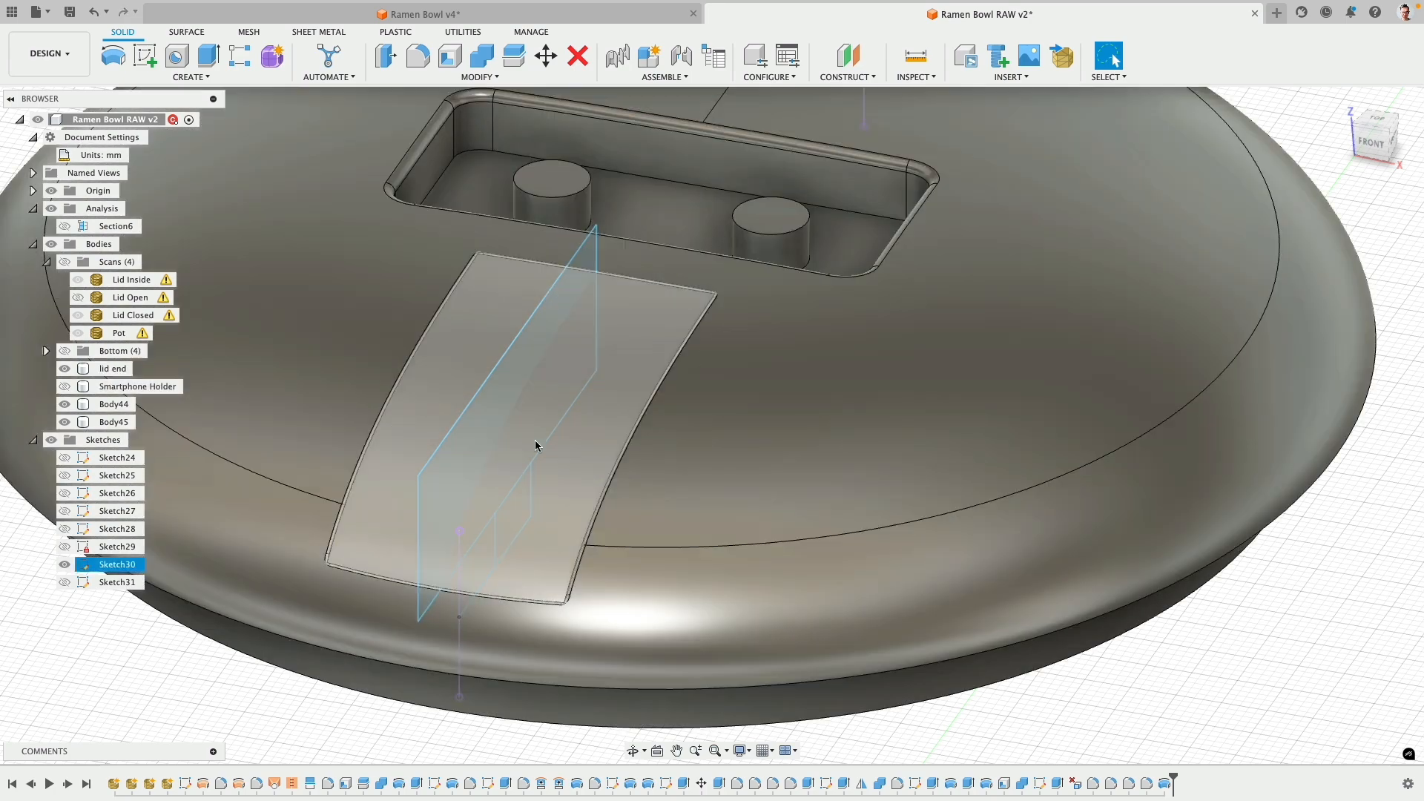
pyautogui.keyDown('shift'); pyautogui.moveTo(647, 384); pyautogui.dragTo(519, 445, button='middle'); pyautogui.keyUp('shift')
pyautogui.keyDown('shift'); pyautogui.moveTo(723, 392); pyautogui.dragTo(657, 406, button='middle'); pyautogui.keyUp('shift')
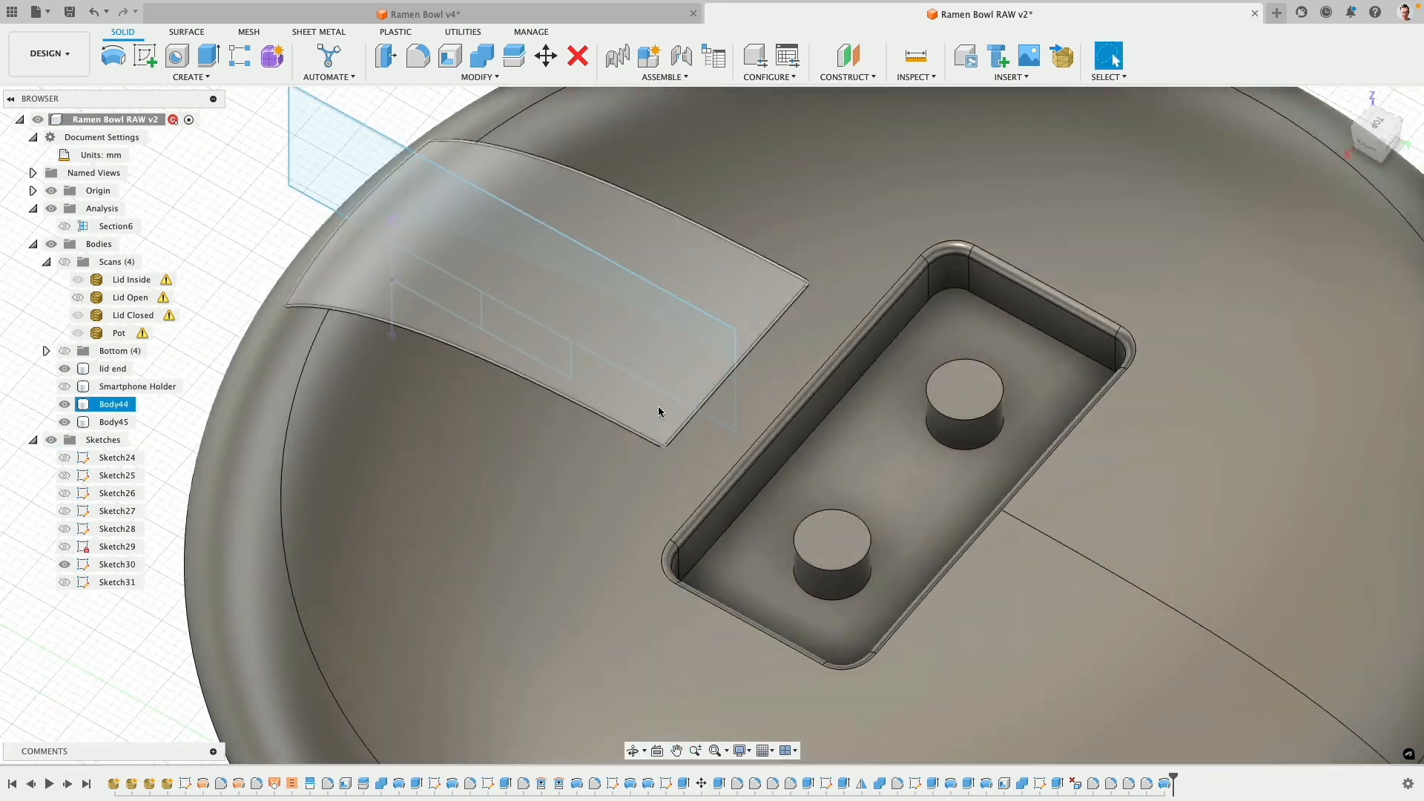
# - Offset Body44's inner end face, next to the rectangular recess, by -1 mm
pyautogui.scroll(6, 659, 431)
pyautogui.scroll(4, 670, 447)
pyautogui.keyDown('shift'); pyautogui.moveTo(769, 577); pyautogui.dragTo(739, 560, button='middle'); pyautogui.keyUp('shift')
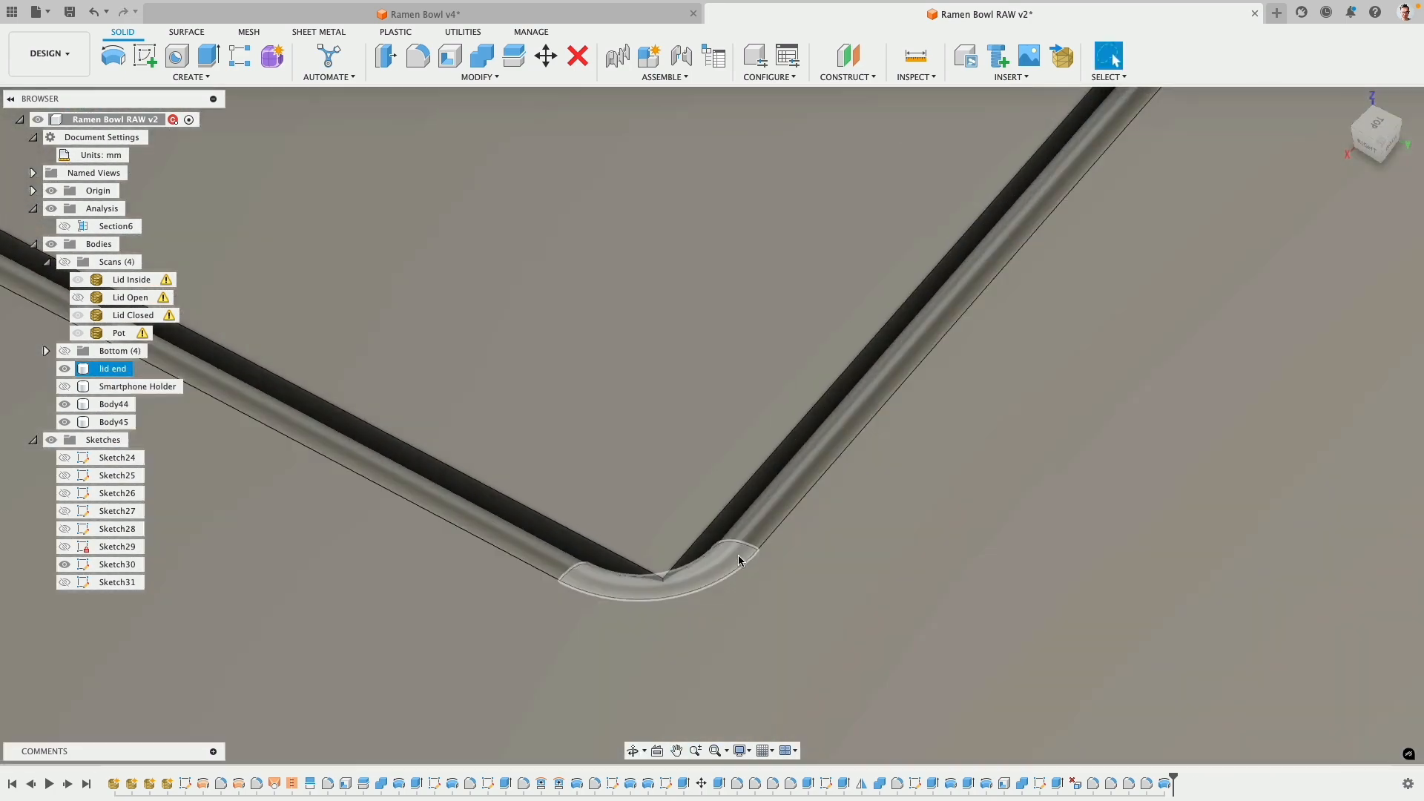
pyautogui.click(688, 534)
pyautogui.scroll(-10, 688, 534)
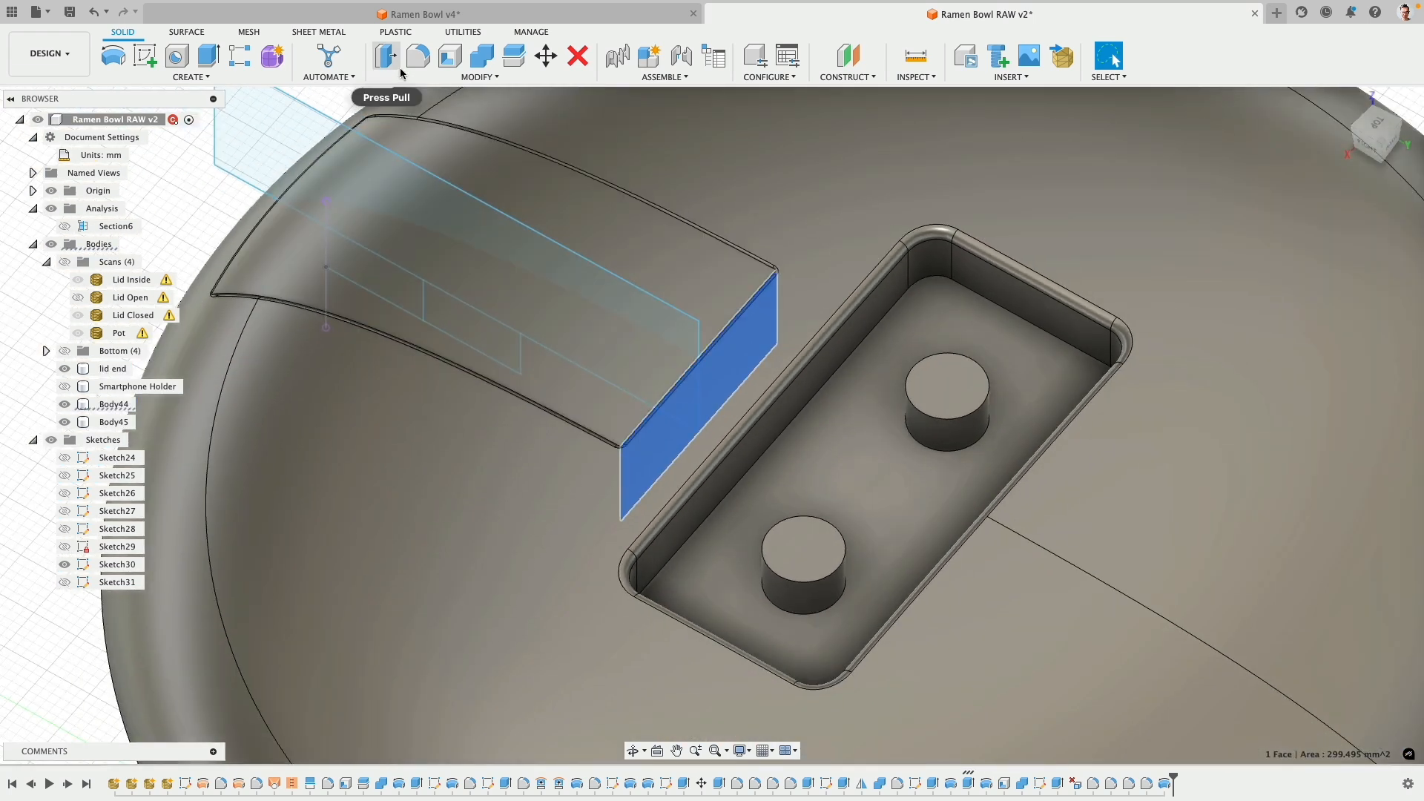
pyautogui.click(389, 58)
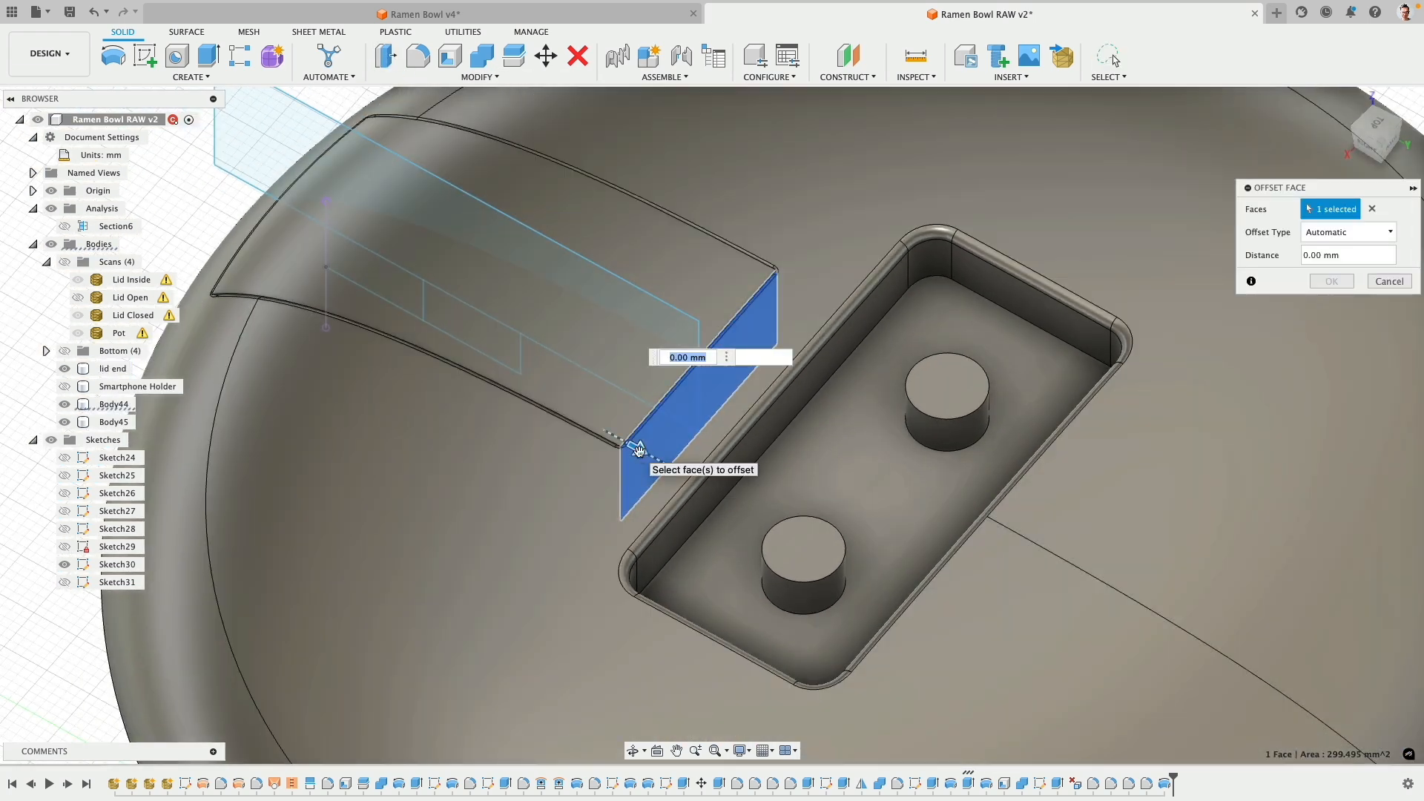
pyautogui.moveTo(636, 448); pyautogui.dragTo(622, 443)
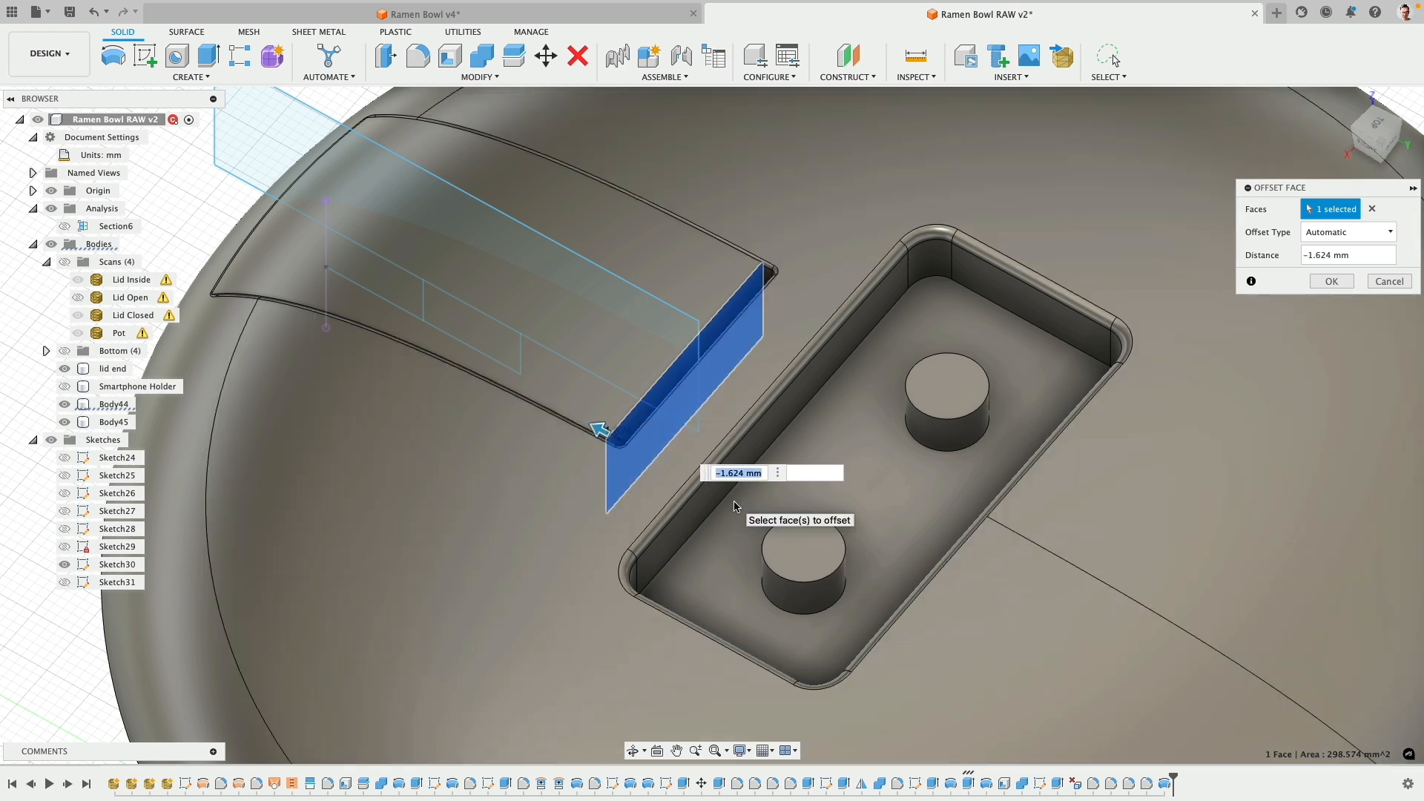
pyautogui.write('-1')
pyautogui.press('Return')
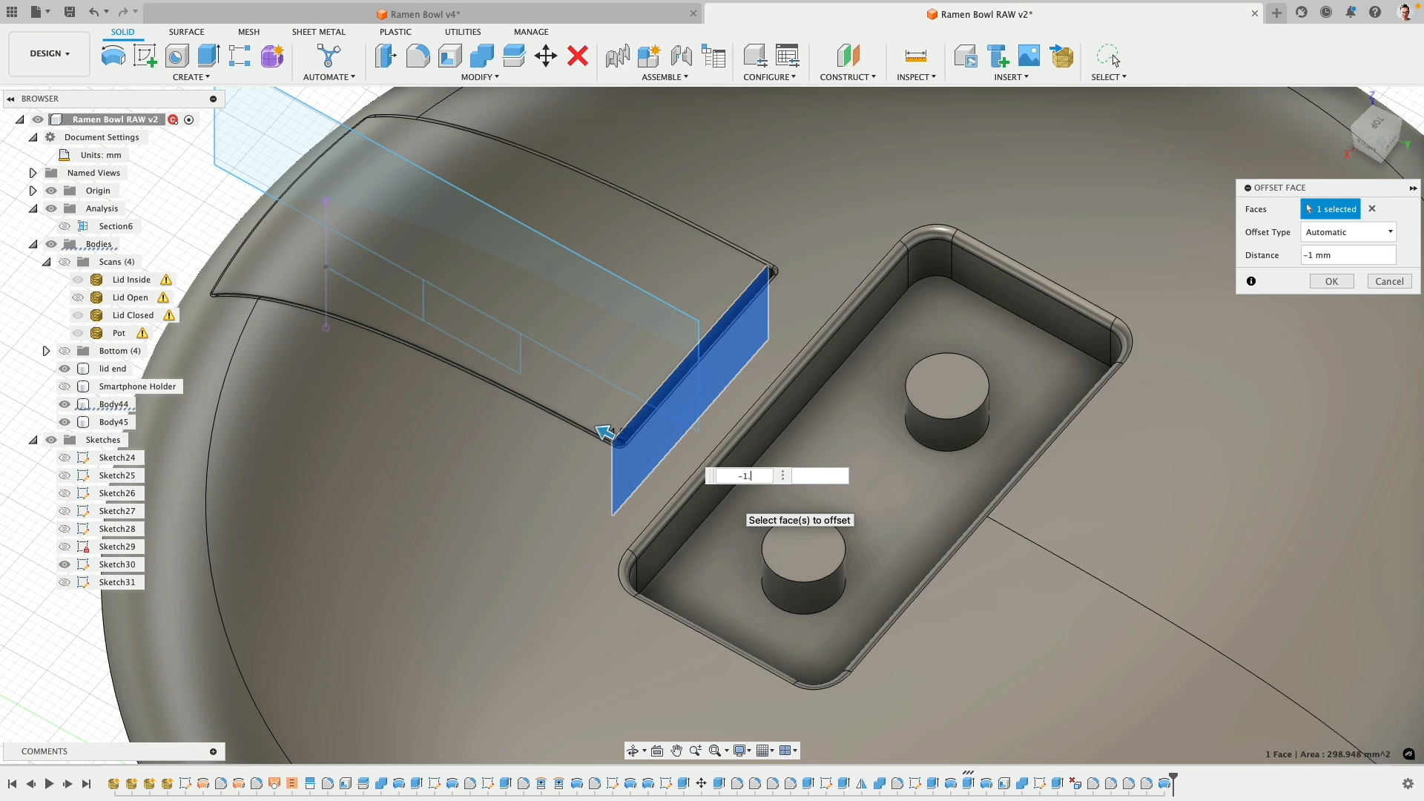
pyautogui.press('Return')
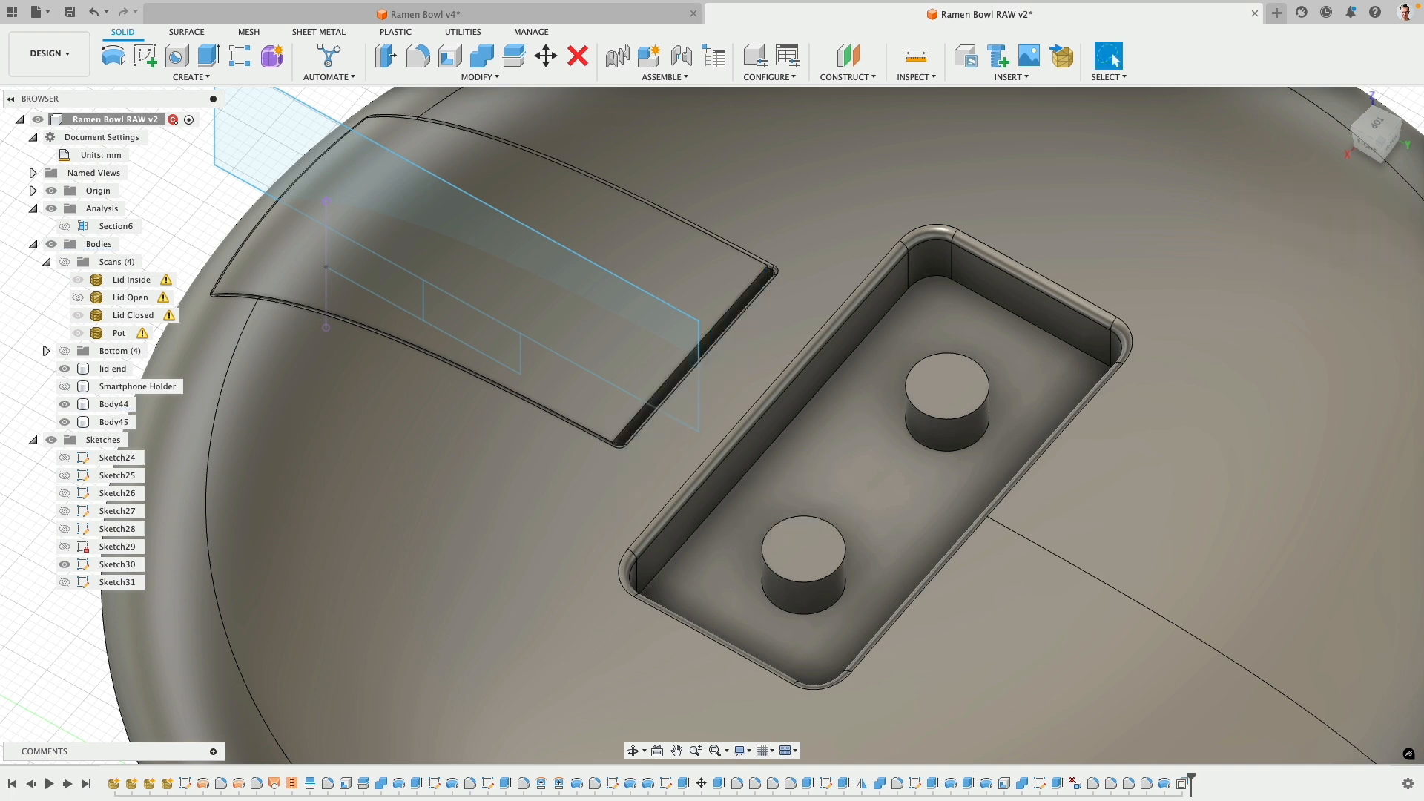
# - Try offsetting Body44's outer end face, near the lid's rim, by -0.25 mm
pyautogui.keyDown('shift'); pyautogui.moveTo(735, 495); pyautogui.dragTo(651, 401, button='middle'); pyautogui.keyUp('shift')
pyautogui.scroll(8, 580, 531)
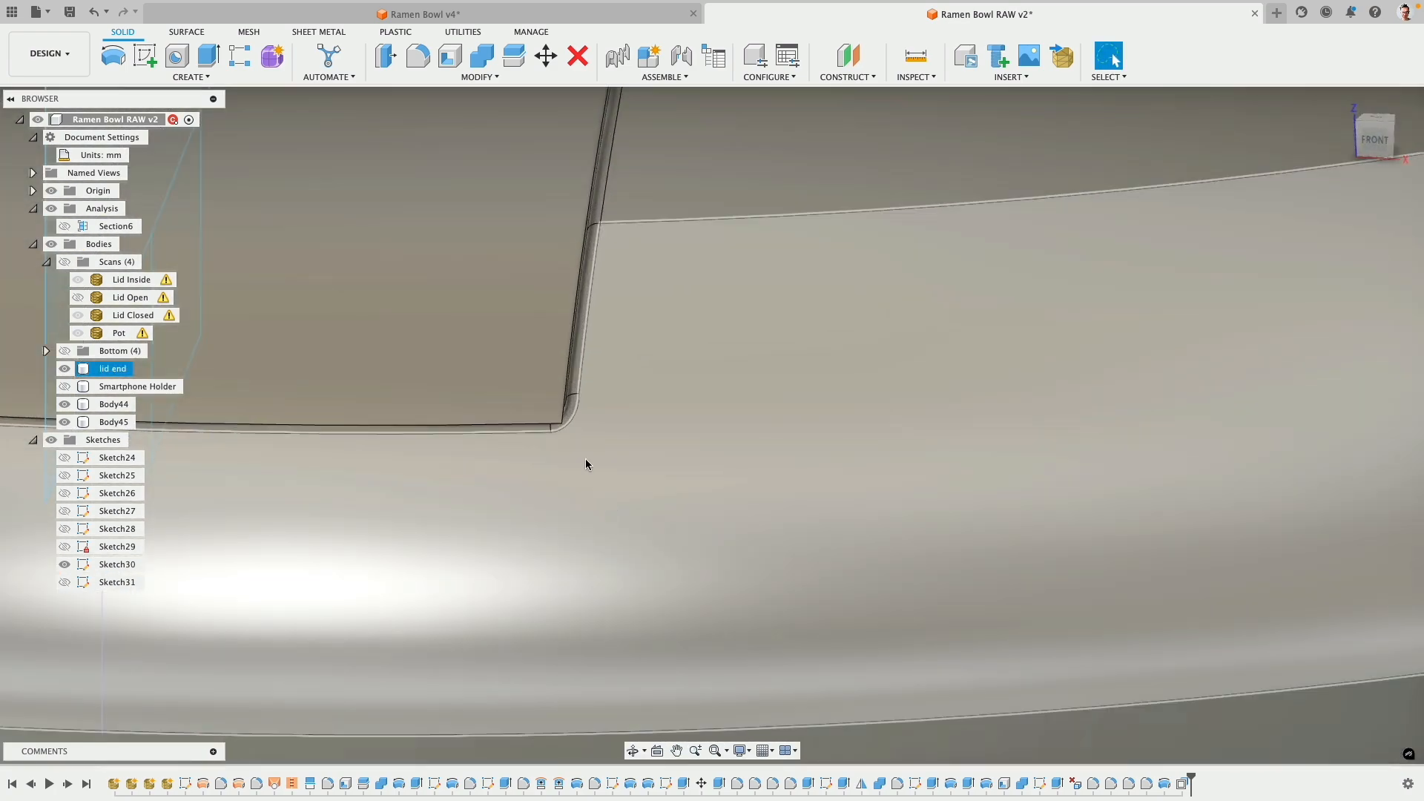
pyautogui.keyDown('shift'); pyautogui.moveTo(585, 457); pyautogui.dragTo(532, 434, button='middle'); pyautogui.keyUp('shift')
pyautogui.scroll(7, 546, 445)
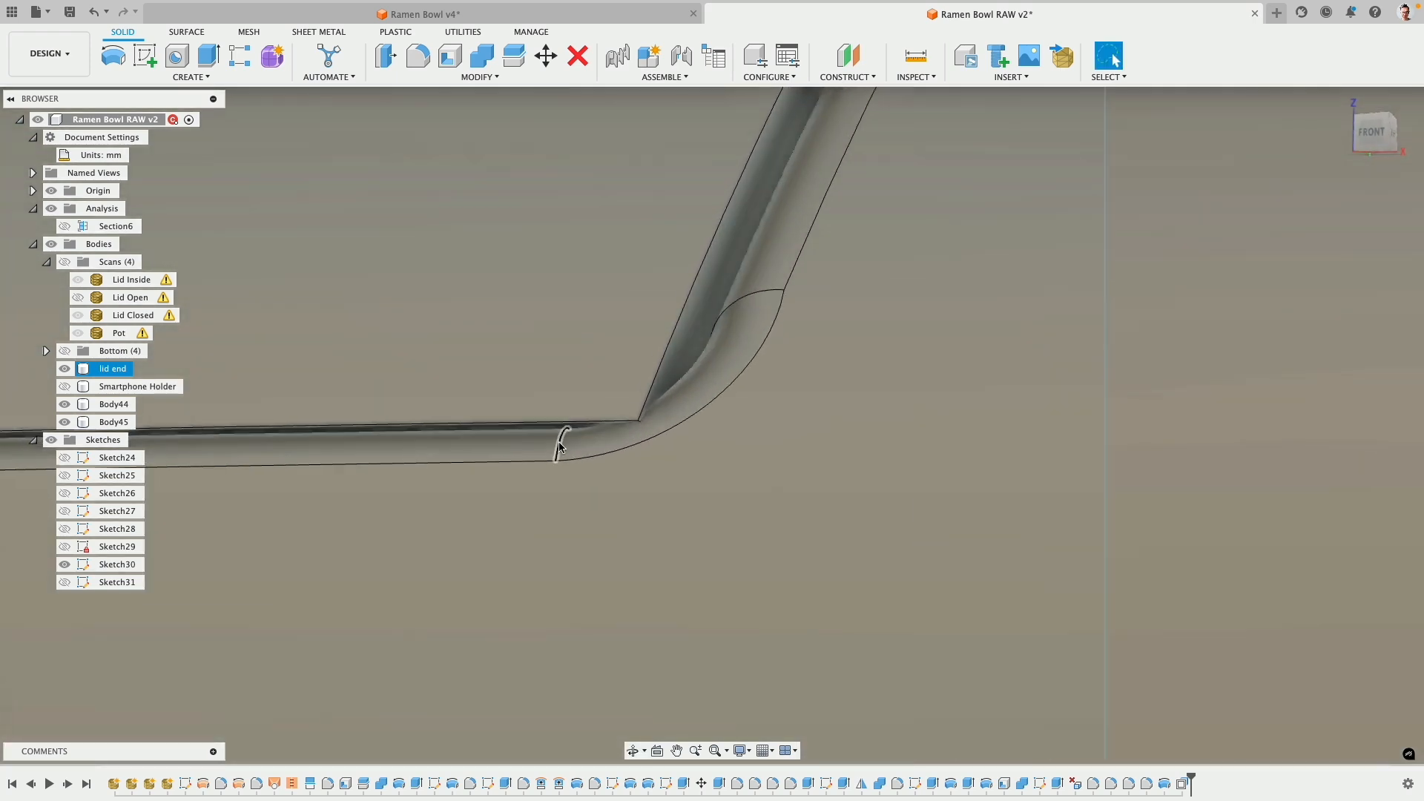
pyautogui.scroll(4, 561, 429)
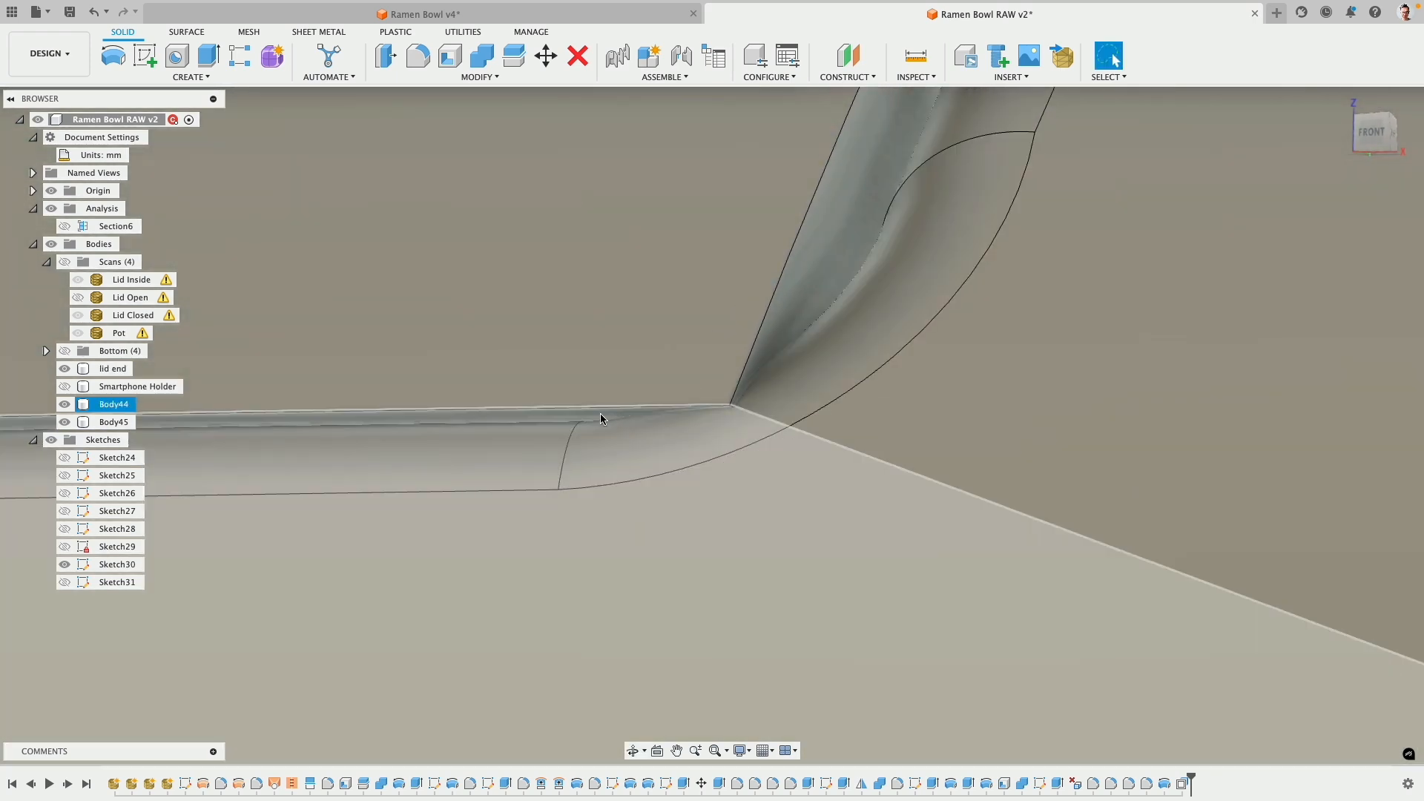
pyautogui.click(599, 413)
pyautogui.scroll(-5, 537, 497)
pyautogui.scroll(-4, 484, 227)
pyautogui.click(385, 57)
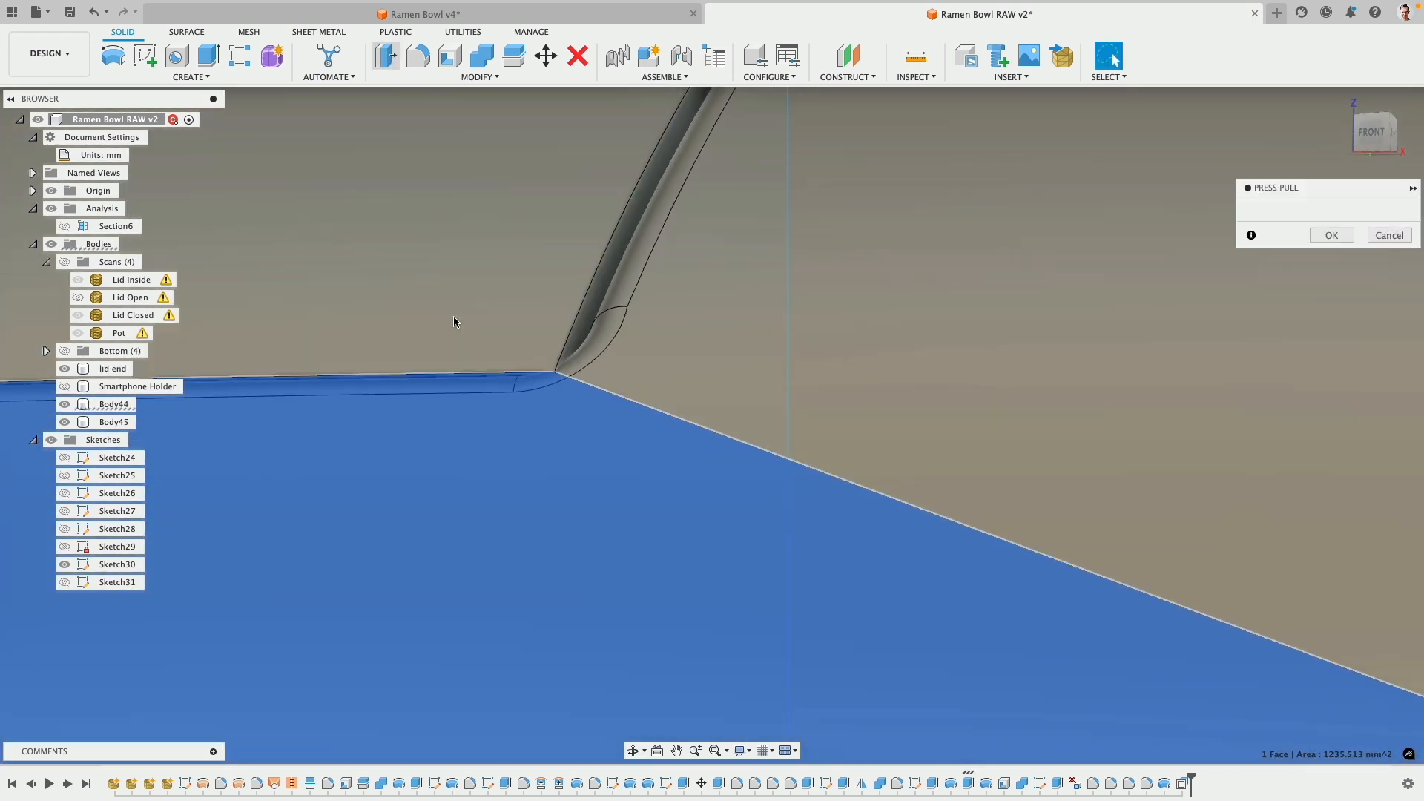
pyautogui.scroll(-5, 522, 520)
pyautogui.moveTo(519, 481); pyautogui.dragTo(598, 546)
pyautogui.press('Right')
pyautogui.press('Left')
pyautogui.press('Left')
pyautogui.press('Left')
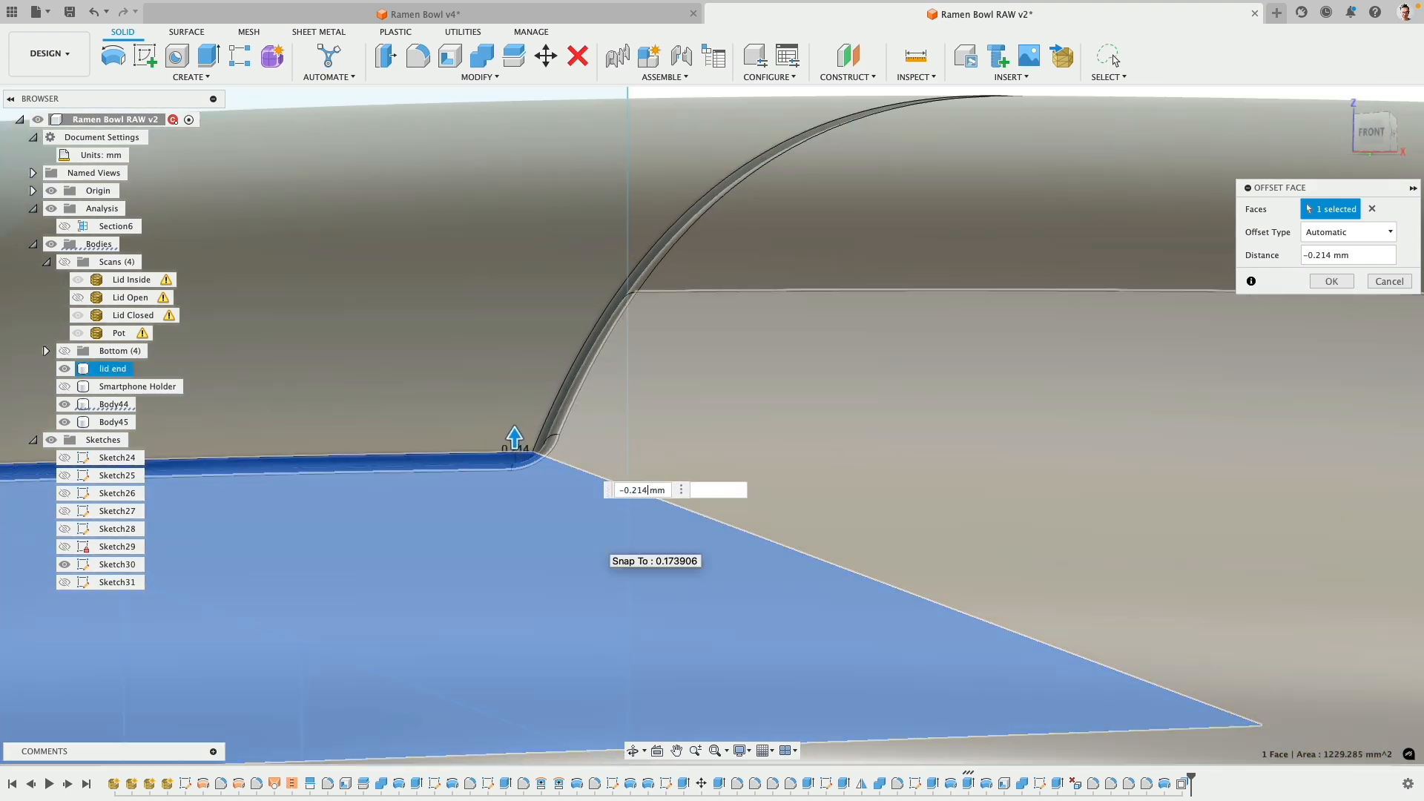
pyautogui.press('Return')
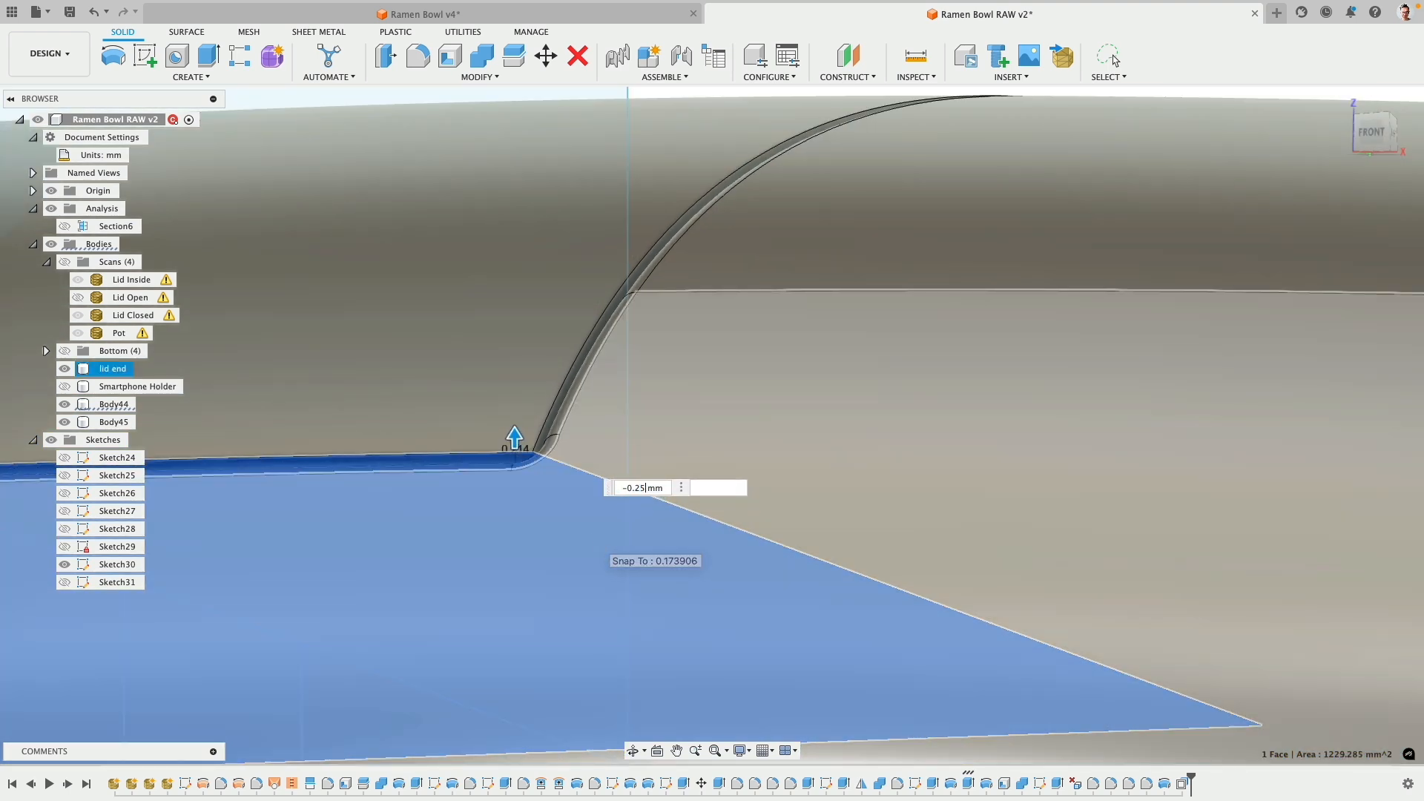
# - Check the gap at the outer corner of Body44 and undo the outer end face offset
pyautogui.scroll(5, 565, 489)
pyautogui.click(517, 443)
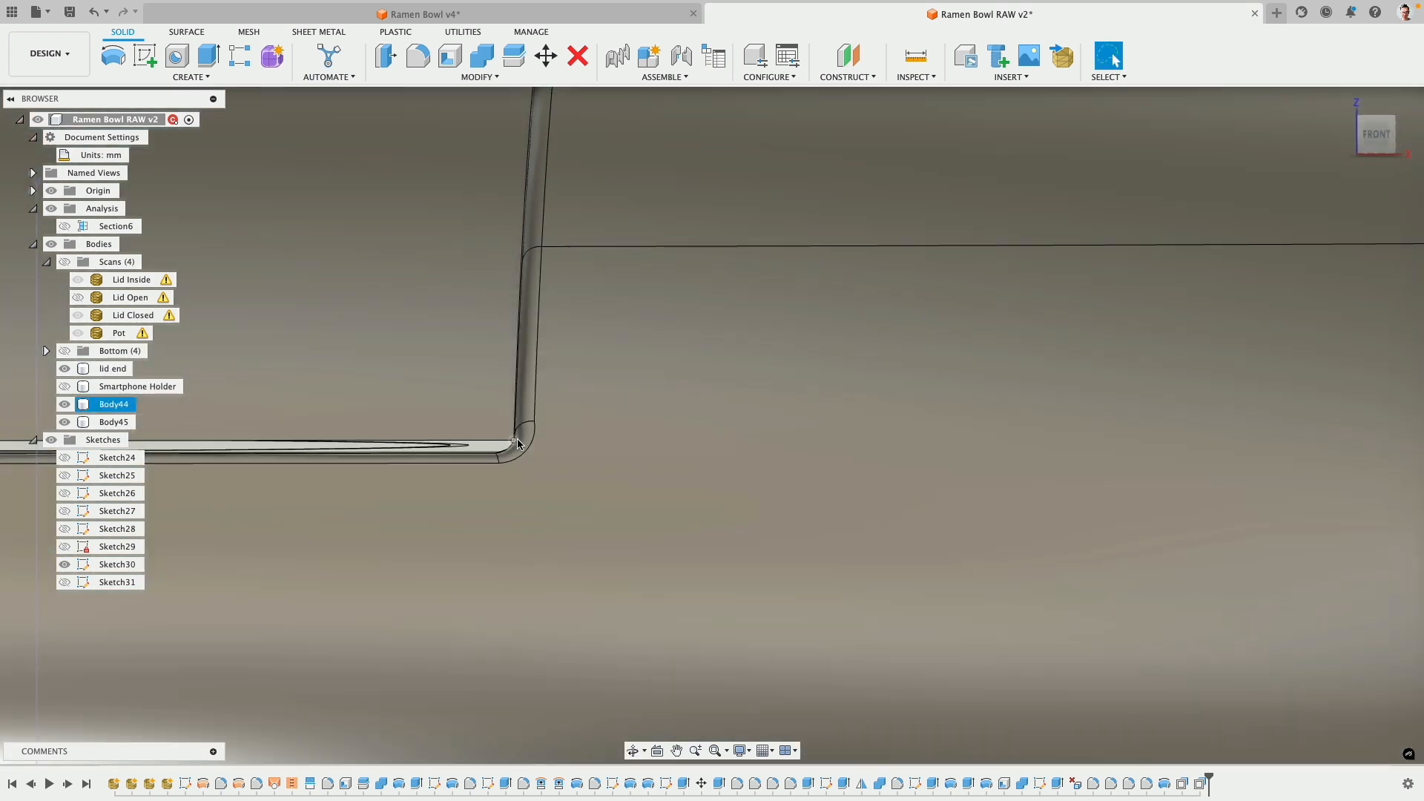
pyautogui.moveTo(529, 440)
pyautogui.keyDown('shift'); pyautogui.mouseDown(button='middle')
pyautogui.moveTo(517, 454)
pyautogui.moveTo(523, 444)
pyautogui.mouseUp(button='middle'); pyautogui.keyUp('shift')
pyautogui.click(517, 430)
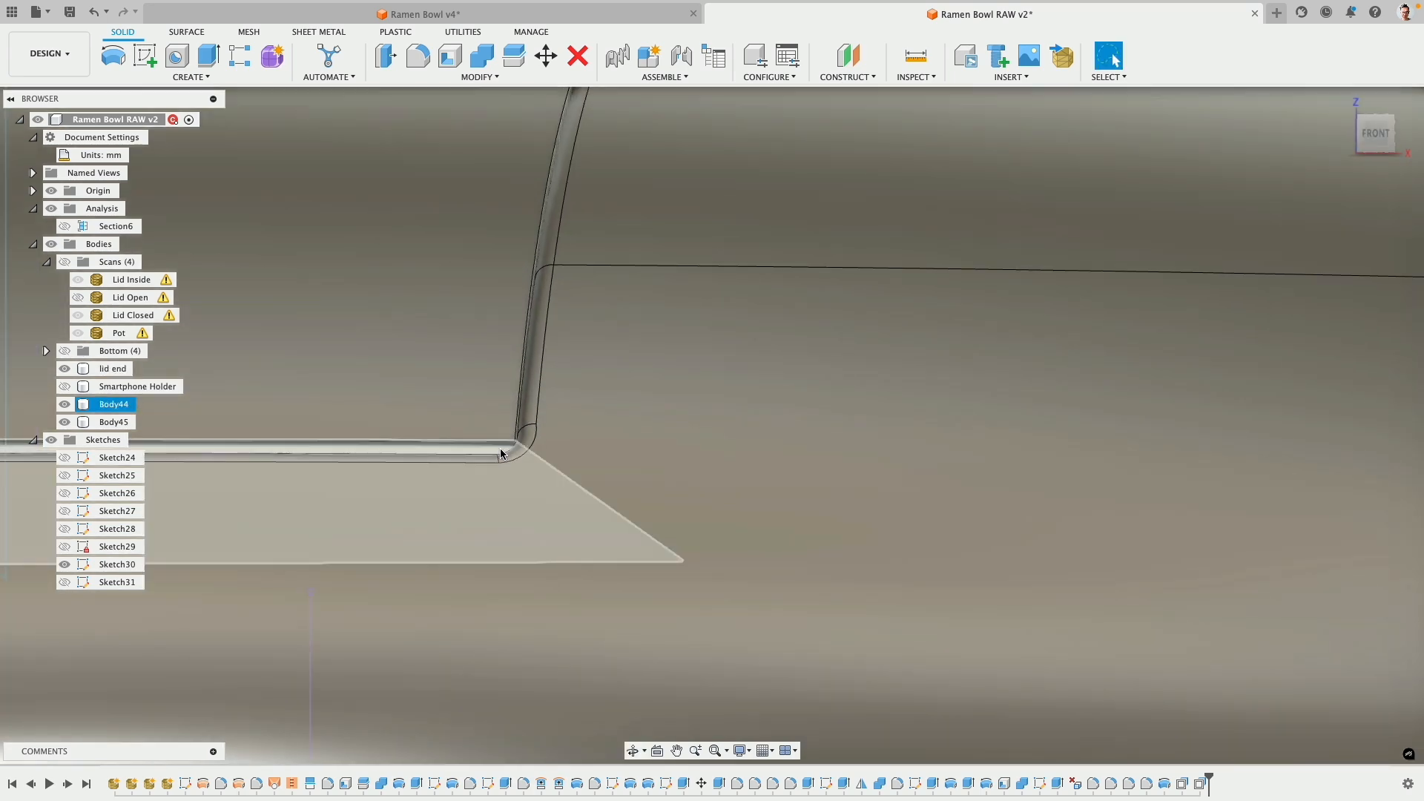
pyautogui.scroll(-5, 531, 527)
pyautogui.scroll(-5, 531, 527)
pyautogui.keyDown('shift'); pyautogui.moveTo(547, 493); pyautogui.dragTo(626, 455, button='middle'); pyautogui.keyUp('shift')
pyautogui.press('super+z')
# - Try offsetting Body44's two long side faces together with the distance set to 12.5 mm
pyautogui.scroll(5, 627, 454)
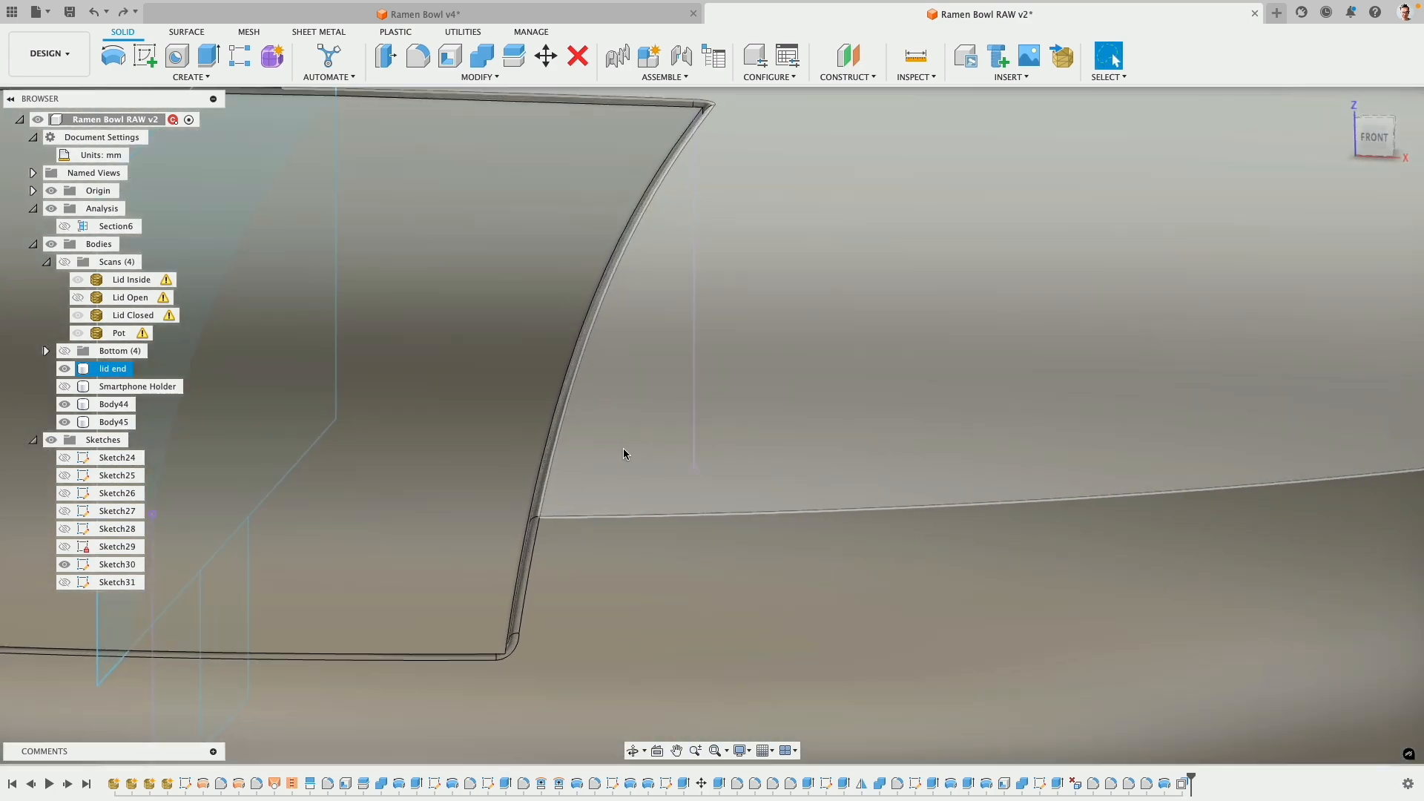
pyautogui.scroll(-5, 626, 454)
pyautogui.keyDown('shift'); pyautogui.moveTo(647, 368); pyautogui.dragTo(737, 329, button='middle'); pyautogui.keyUp('shift')
pyautogui.scroll(3, 884, 571)
pyautogui.scroll(5, 754, 537)
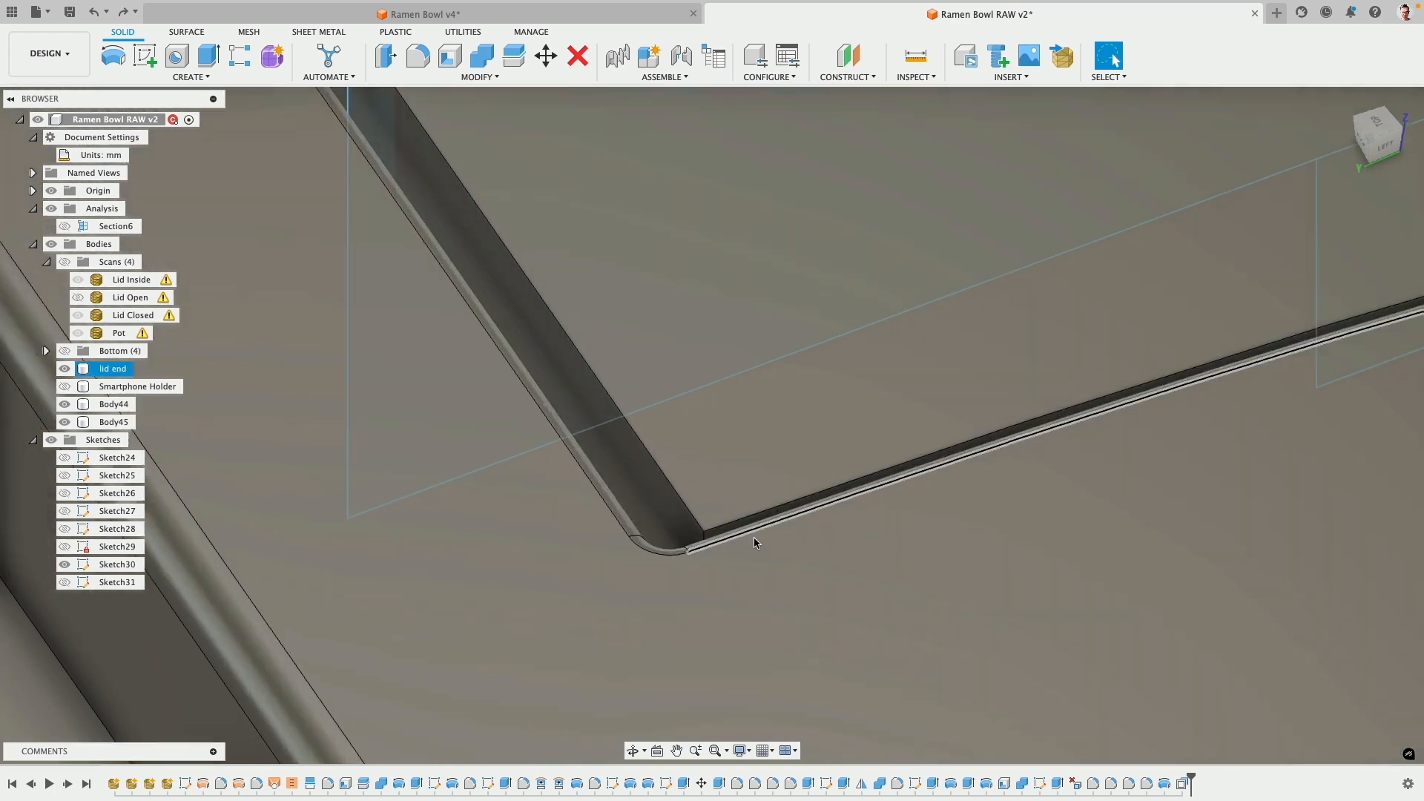
pyautogui.click(710, 529)
pyautogui.moveTo(635, 540)
pyautogui.keyDown('shift'); pyautogui.mouseDown(button='middle')
pyautogui.moveTo(550, 425)
pyautogui.moveTo(533, 514)
pyautogui.moveTo(522, 477)
pyautogui.moveTo(626, 427)
pyautogui.moveTo(467, 334)
pyautogui.mouseUp(button='middle'); pyautogui.keyUp('shift')
pyautogui.click(529, 521)
pyautogui.scroll(-8, 524, 527)
pyautogui.click(385, 55)
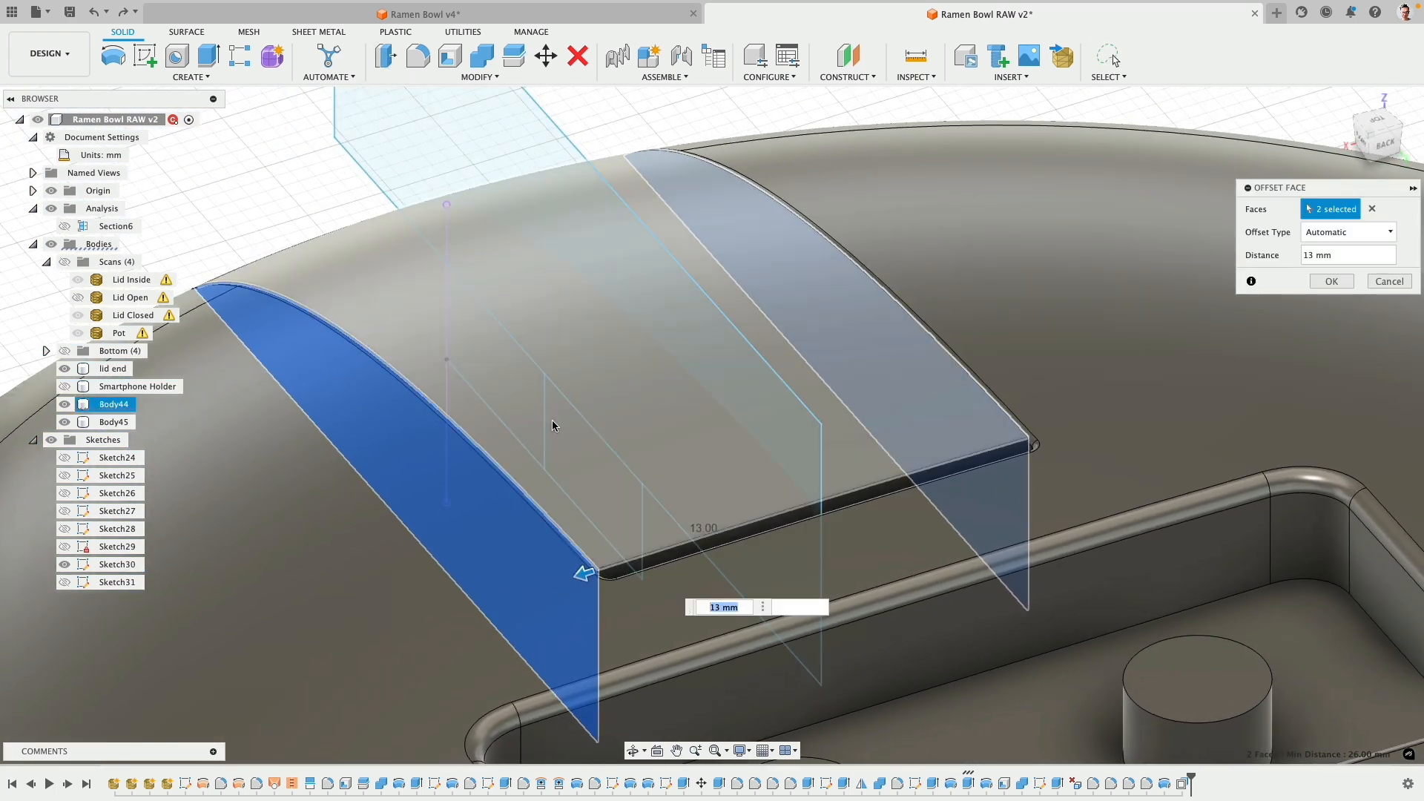
pyautogui.keyDown('shift'); pyautogui.moveTo(553, 423); pyautogui.dragTo(517, 555, button='middle'); pyautogui.keyUp('shift')
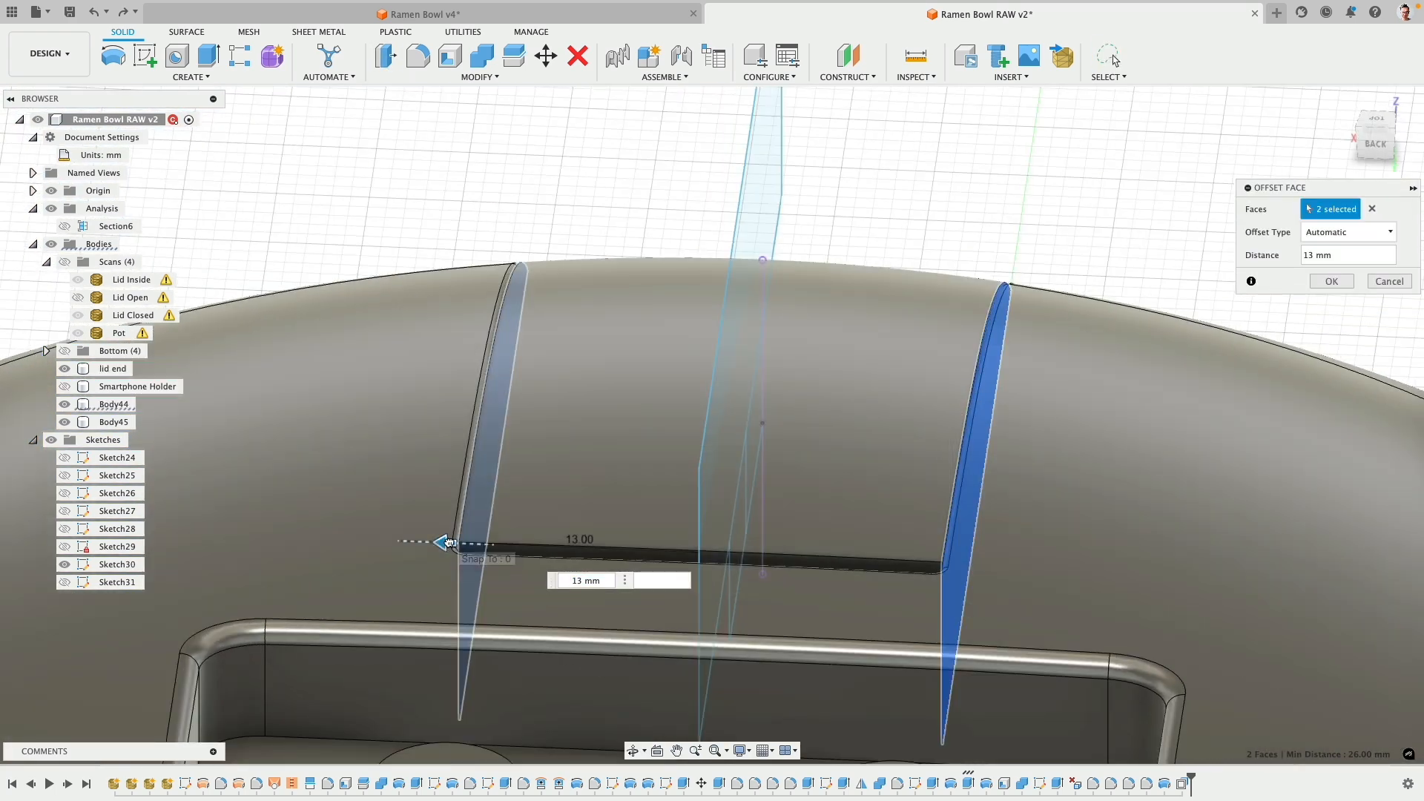
pyautogui.moveTo(453, 542); pyautogui.dragTo(464, 540)
pyautogui.keyDown('shift'); pyautogui.moveTo(503, 506); pyautogui.dragTo(528, 555, button='middle'); pyautogui.keyUp('shift')
pyautogui.moveTo(502, 547); pyautogui.dragTo(497, 548)
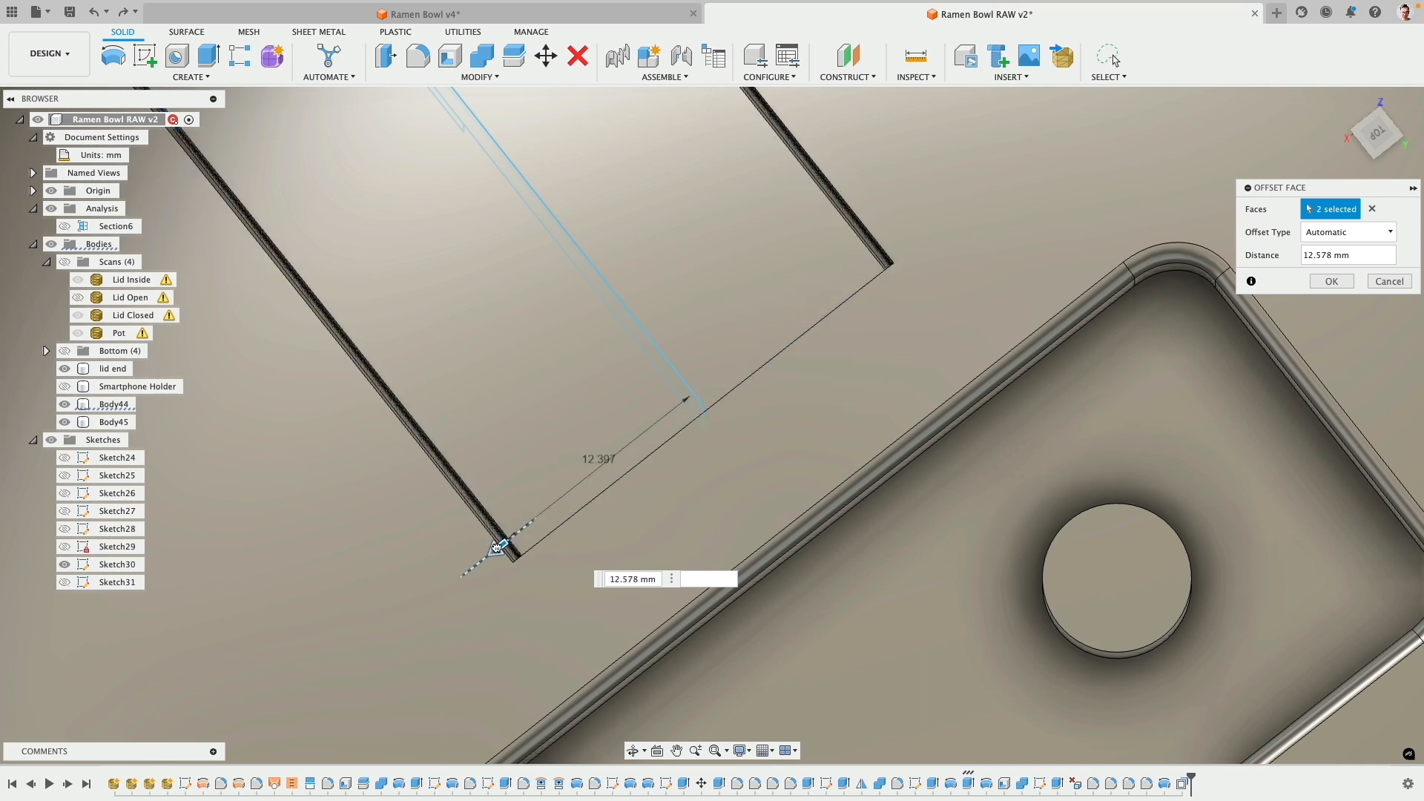
pyautogui.click(706, 579)
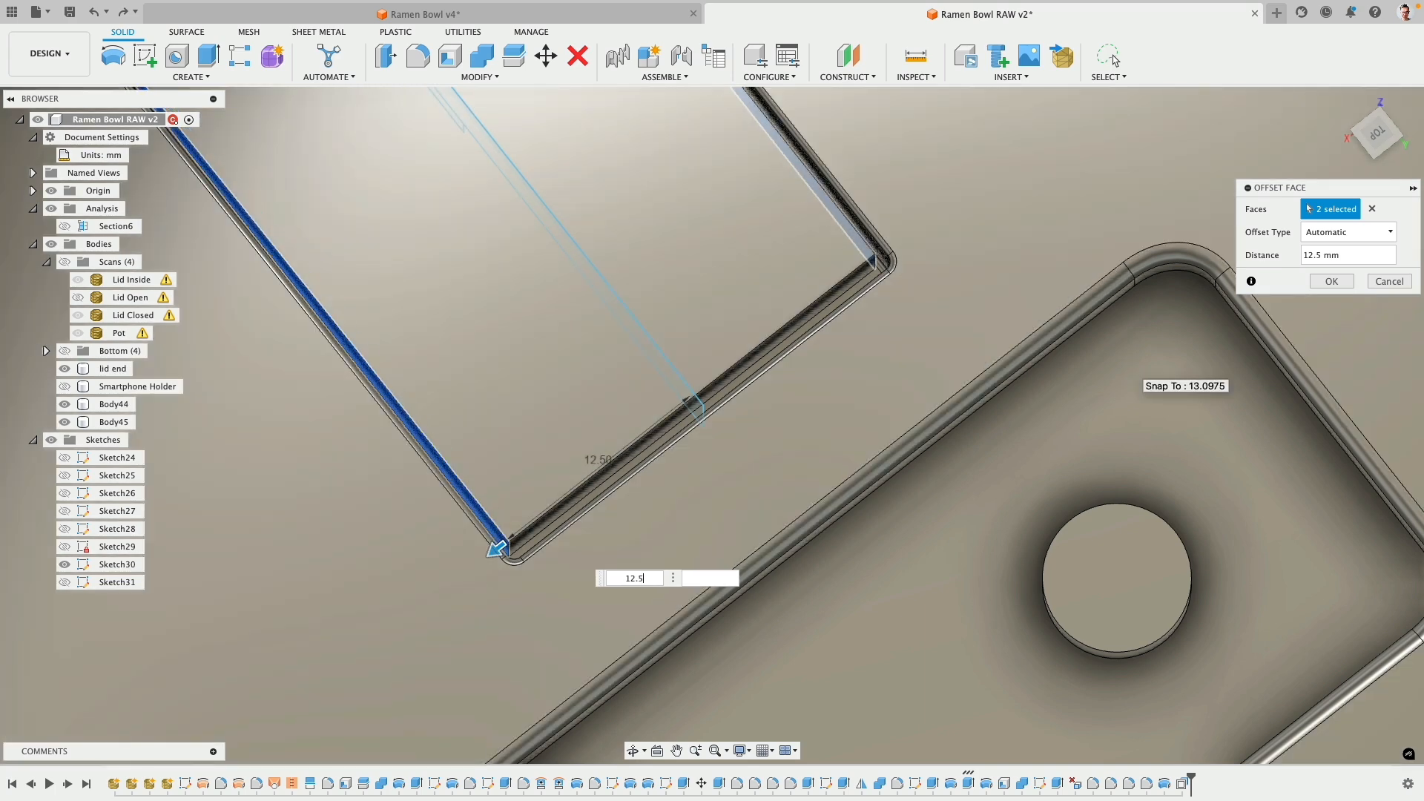
pyautogui.press('Return')
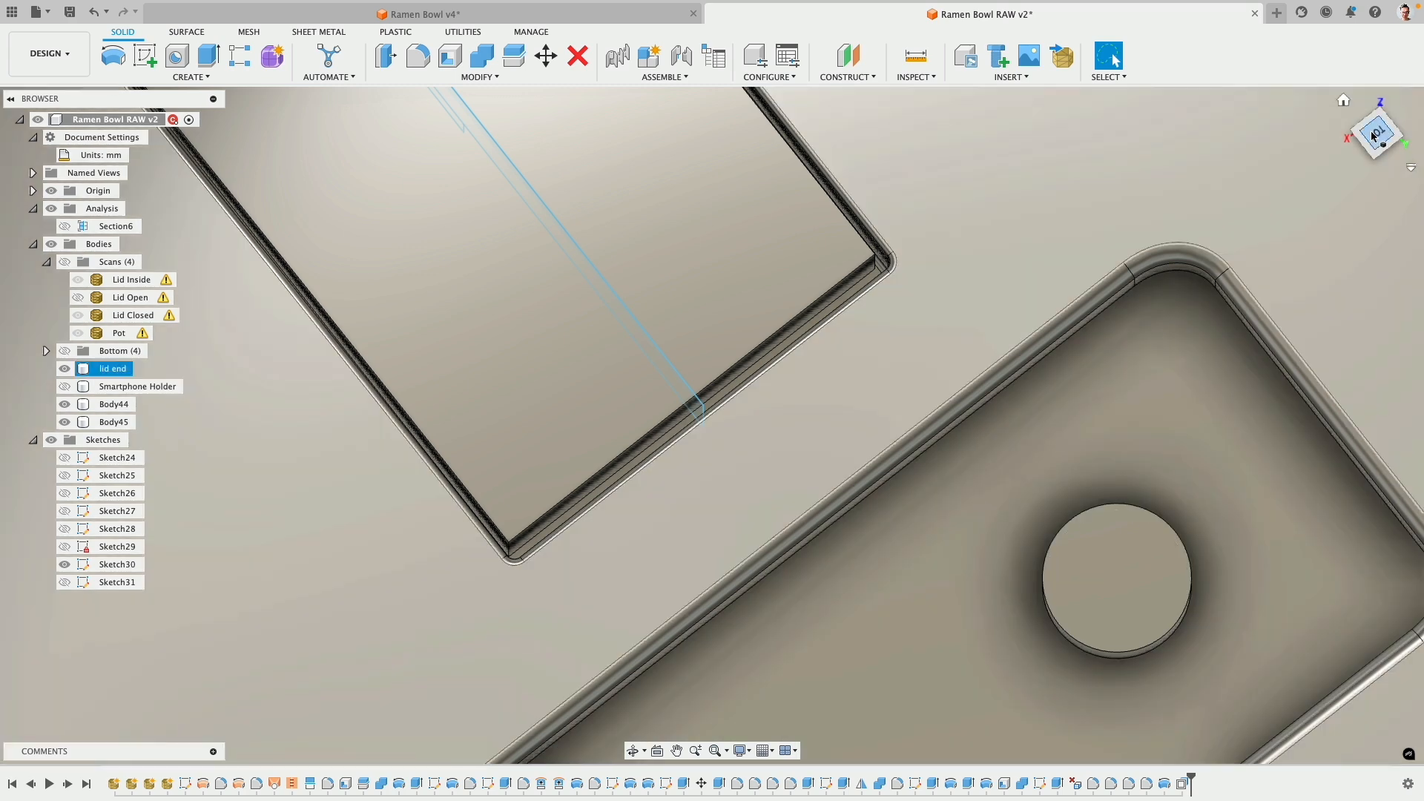
# - Check the side gaps around Body44 from above and undo the offset of the two side faces
pyautogui.click(1376, 133)
pyautogui.scroll(5, 700, 425)
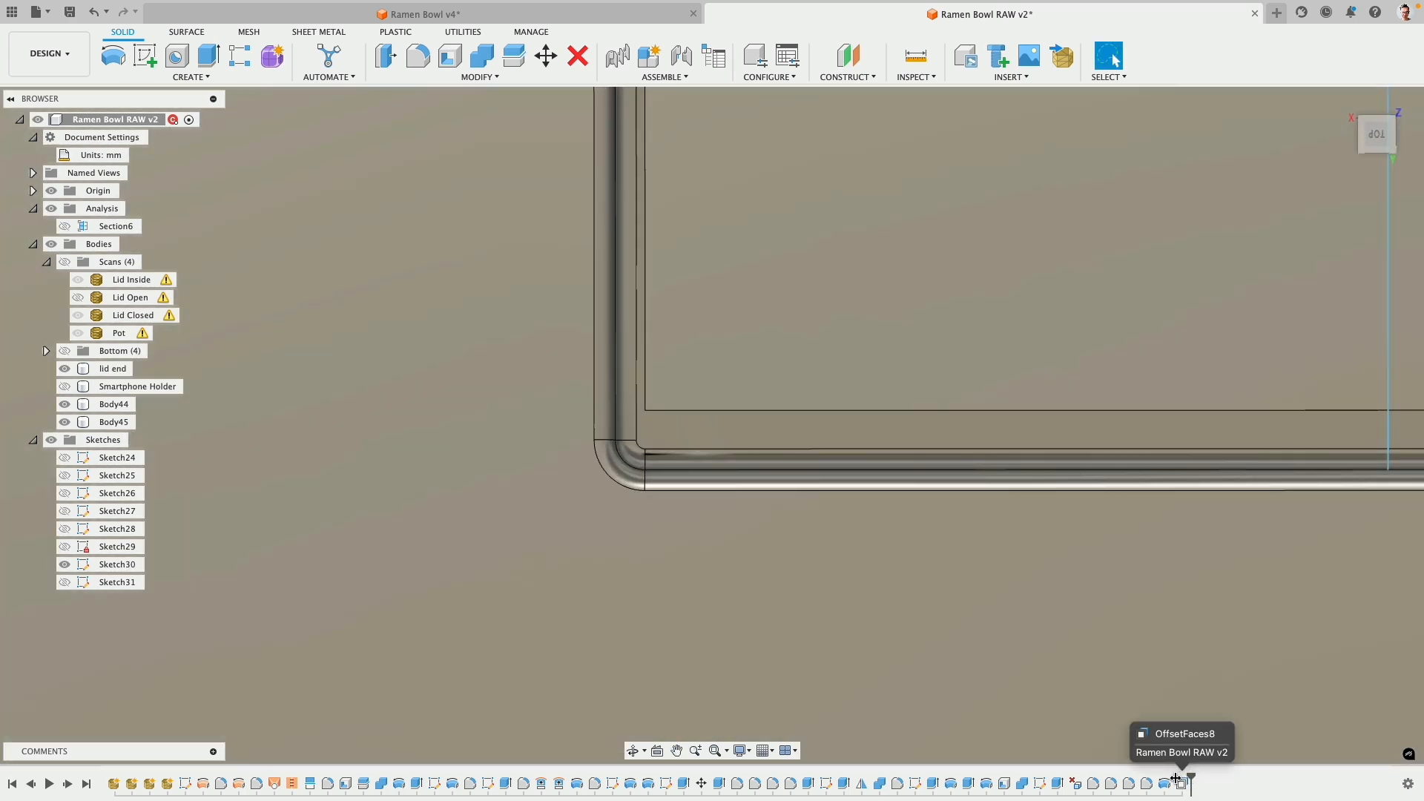
pyautogui.moveTo(1168, 779); pyautogui.dragTo(1191, 775)
pyautogui.press('super+z')
pyautogui.press('super+z')
pyautogui.press('super+z')
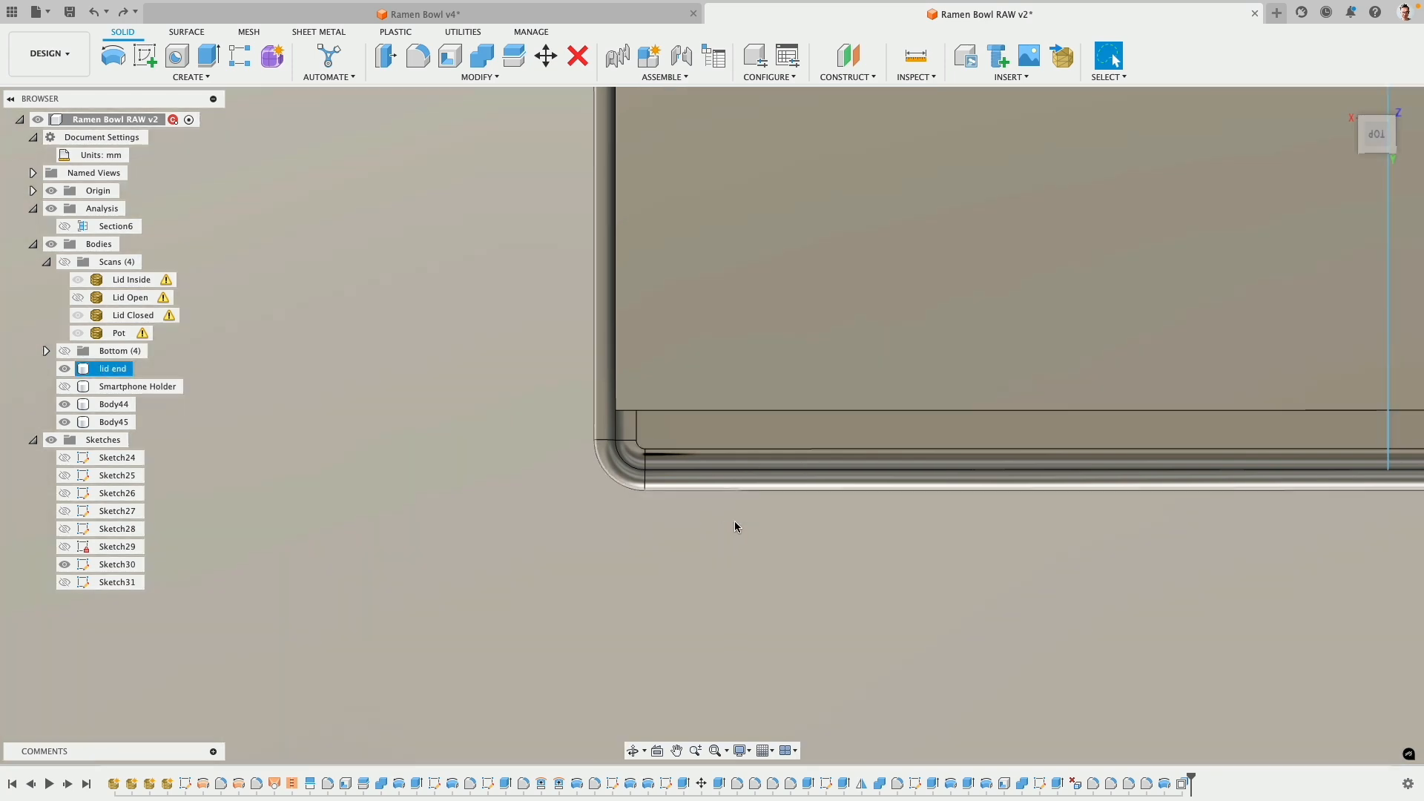
# - Try offsetting a single long side face of Body44 with the distance set to 12.833 mm
pyautogui.scroll(-3, 716, 519)
pyautogui.keyDown('shift'); pyautogui.moveTo(697, 518); pyautogui.dragTo(629, 501, button='middle'); pyautogui.keyUp('shift')
pyautogui.scroll(5, 631, 501)
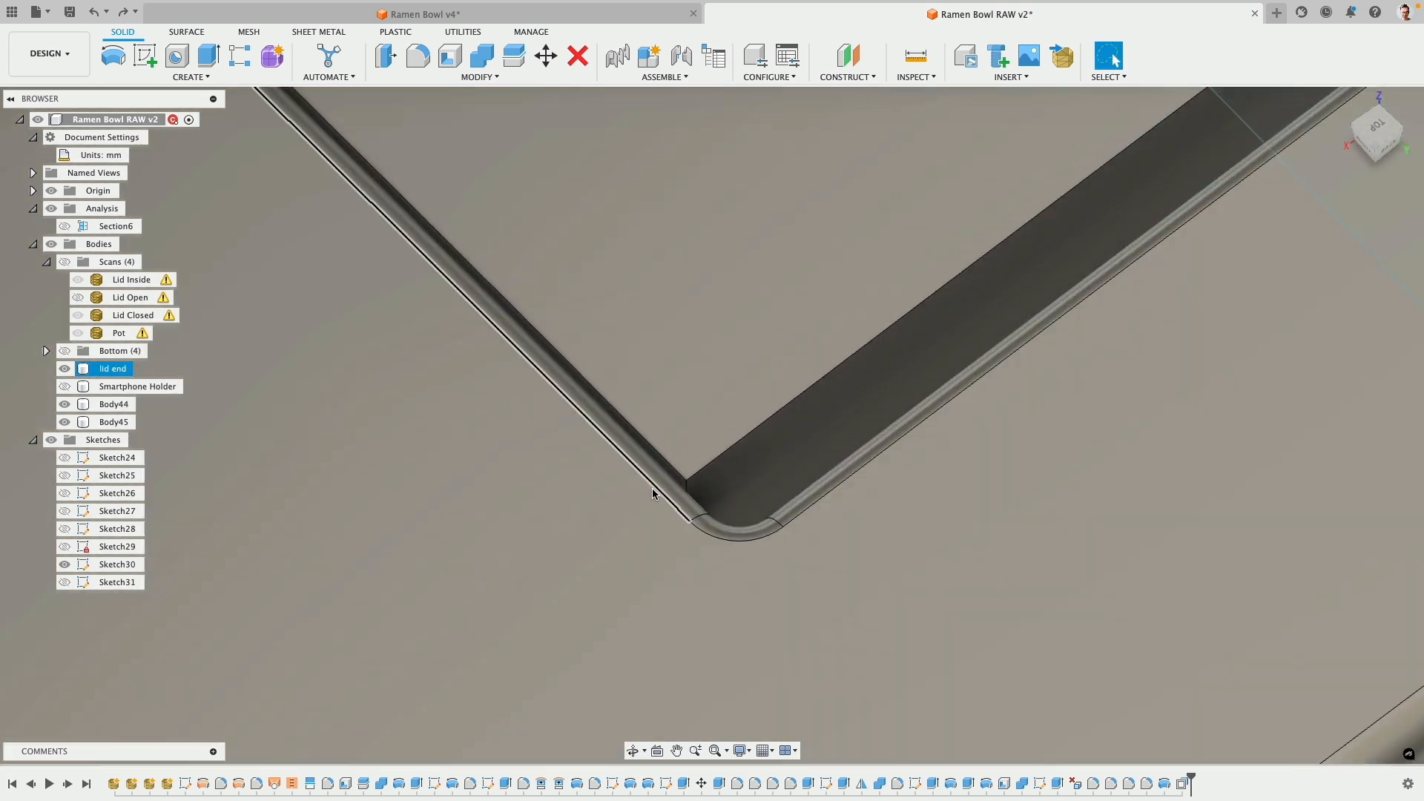
pyautogui.scroll(3, 676, 481)
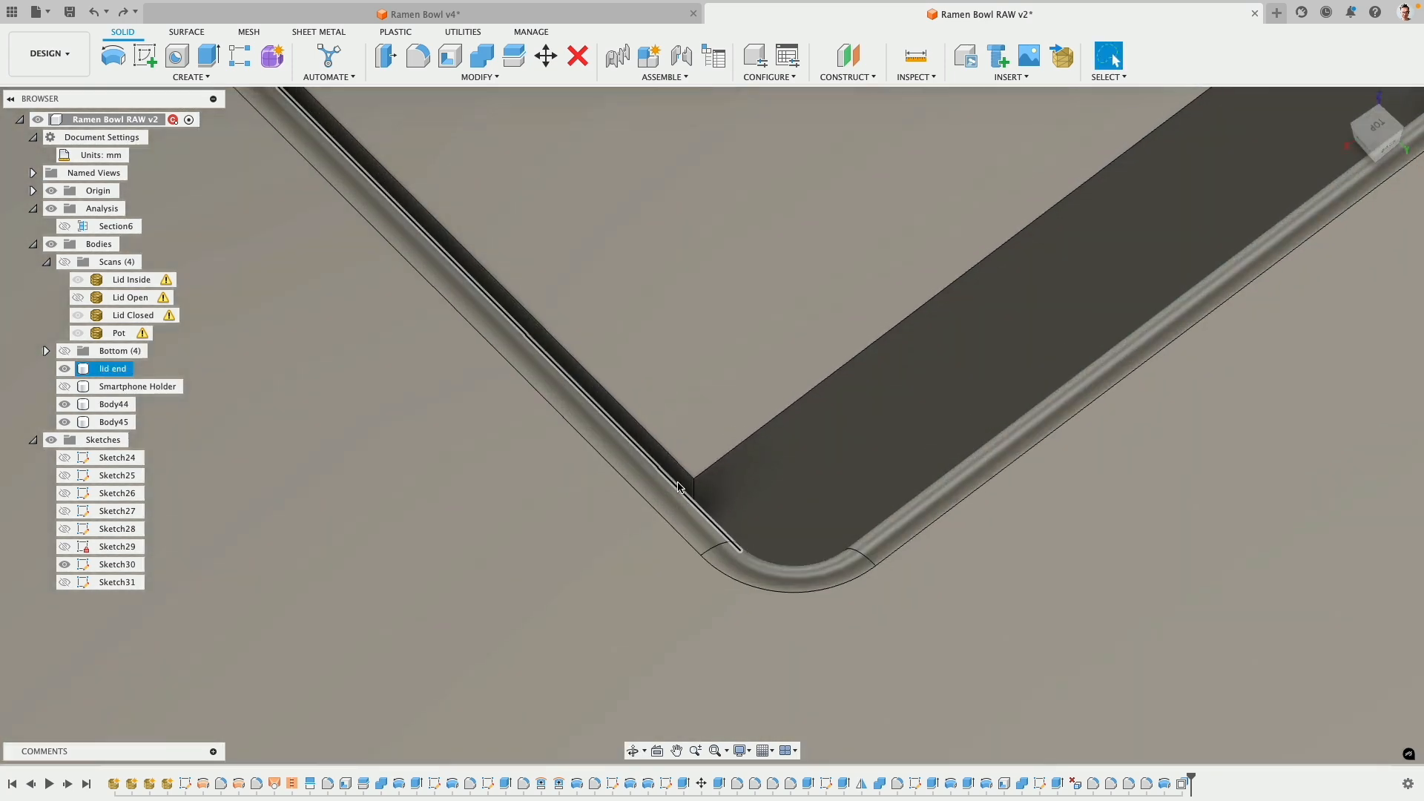
pyautogui.click(680, 479)
pyautogui.scroll(-3, 600, 436)
pyautogui.click(386, 55)
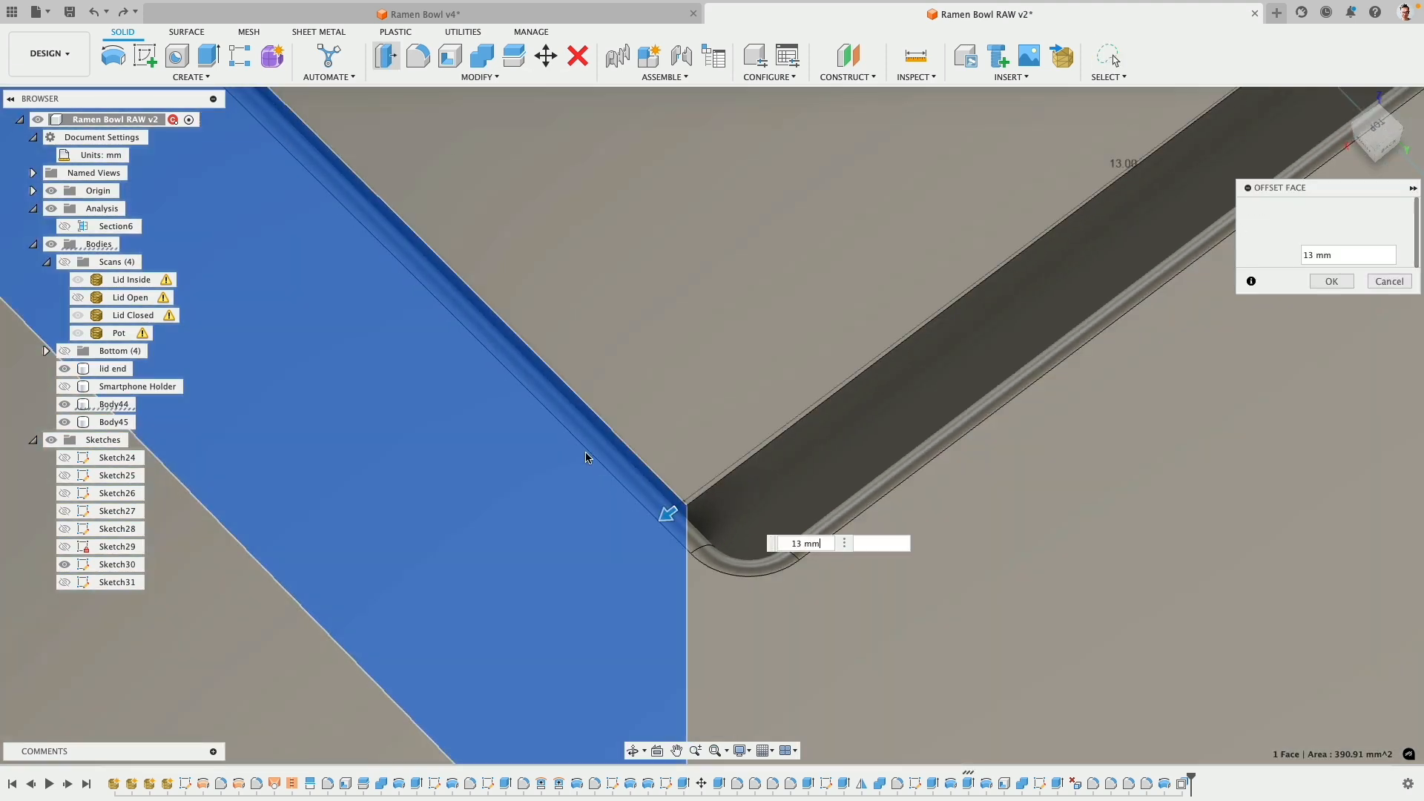
pyautogui.moveTo(665, 511); pyautogui.dragTo(632, 534)
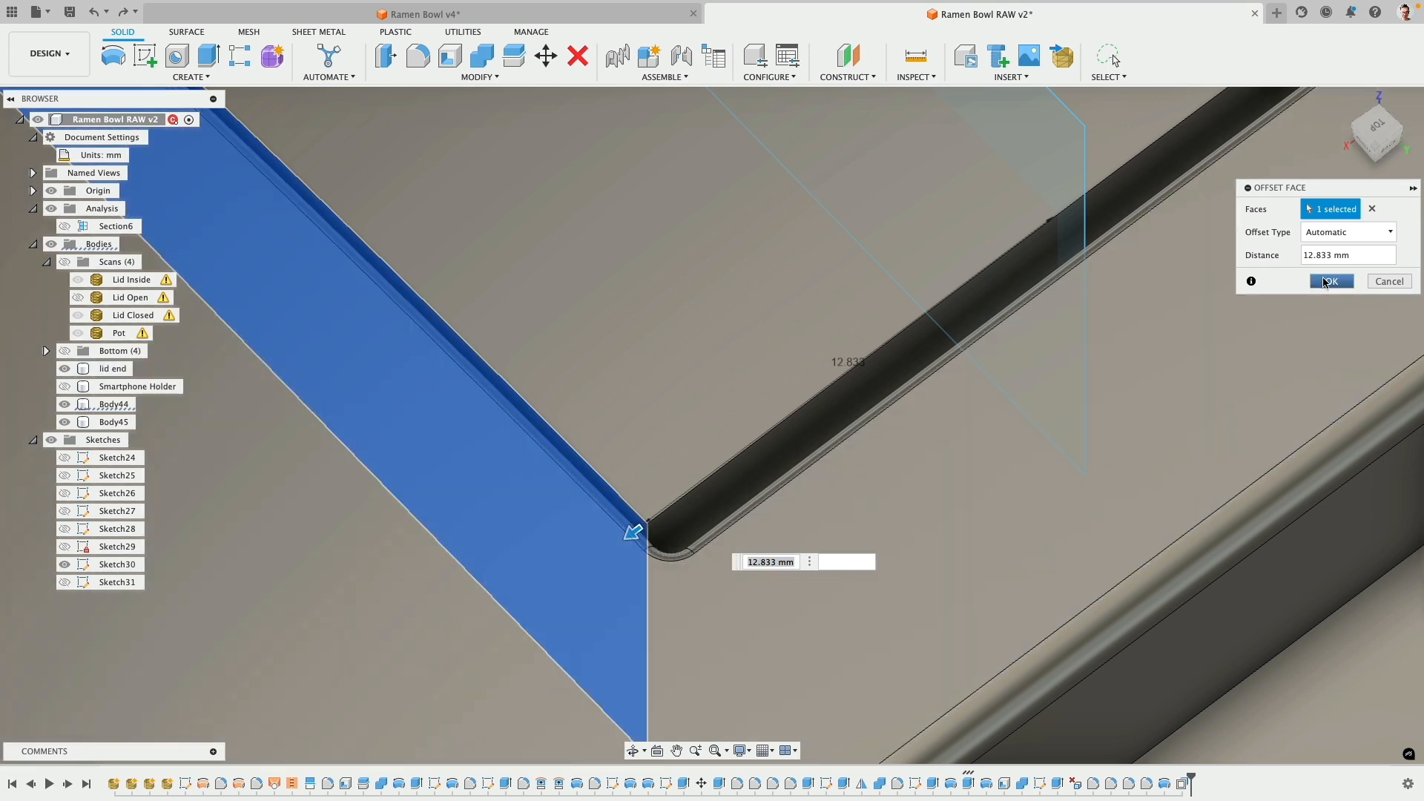
pyautogui.click(1327, 281)
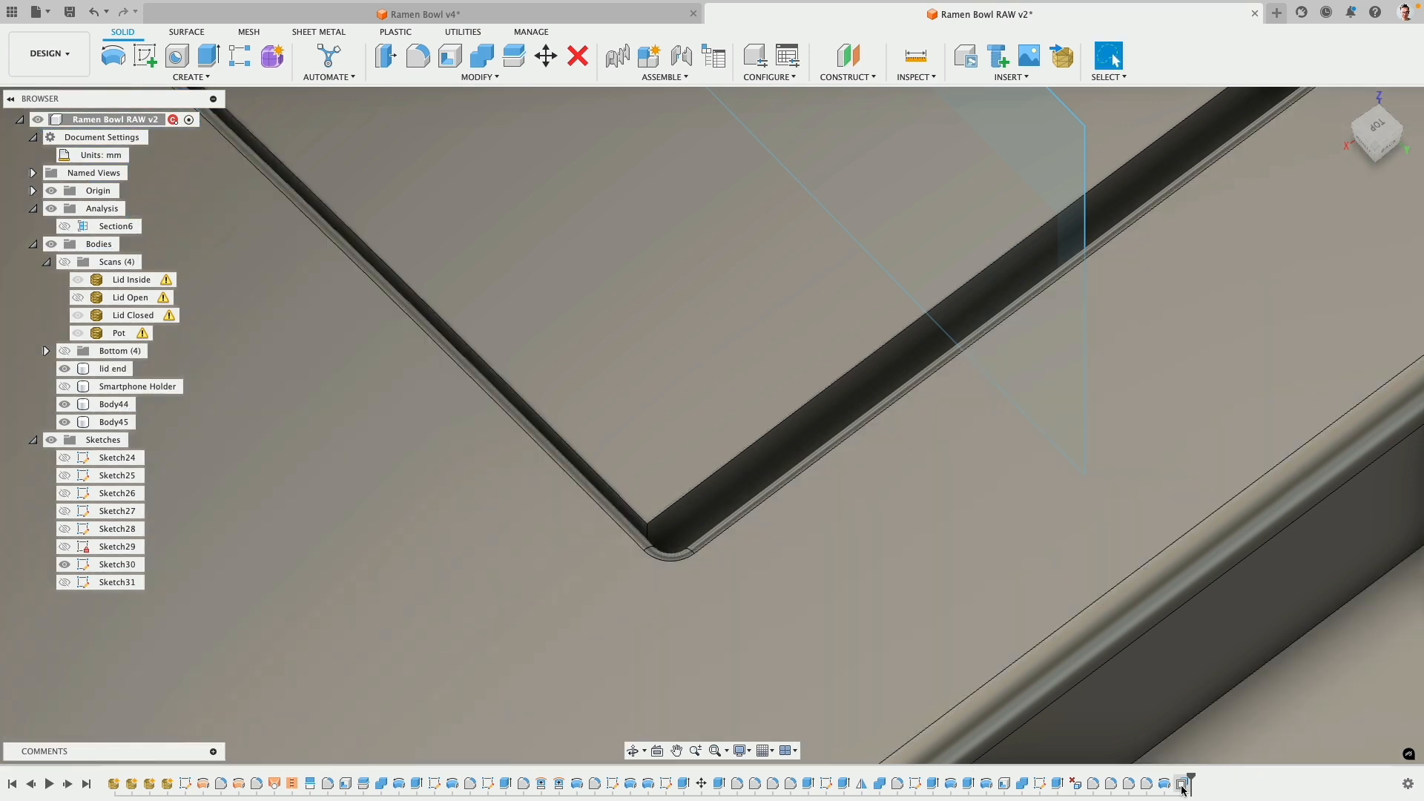
# - Move the same long side face of Body44 inward with a Z distance of -0.25 mm
pyautogui.scroll(5, 701, 482)
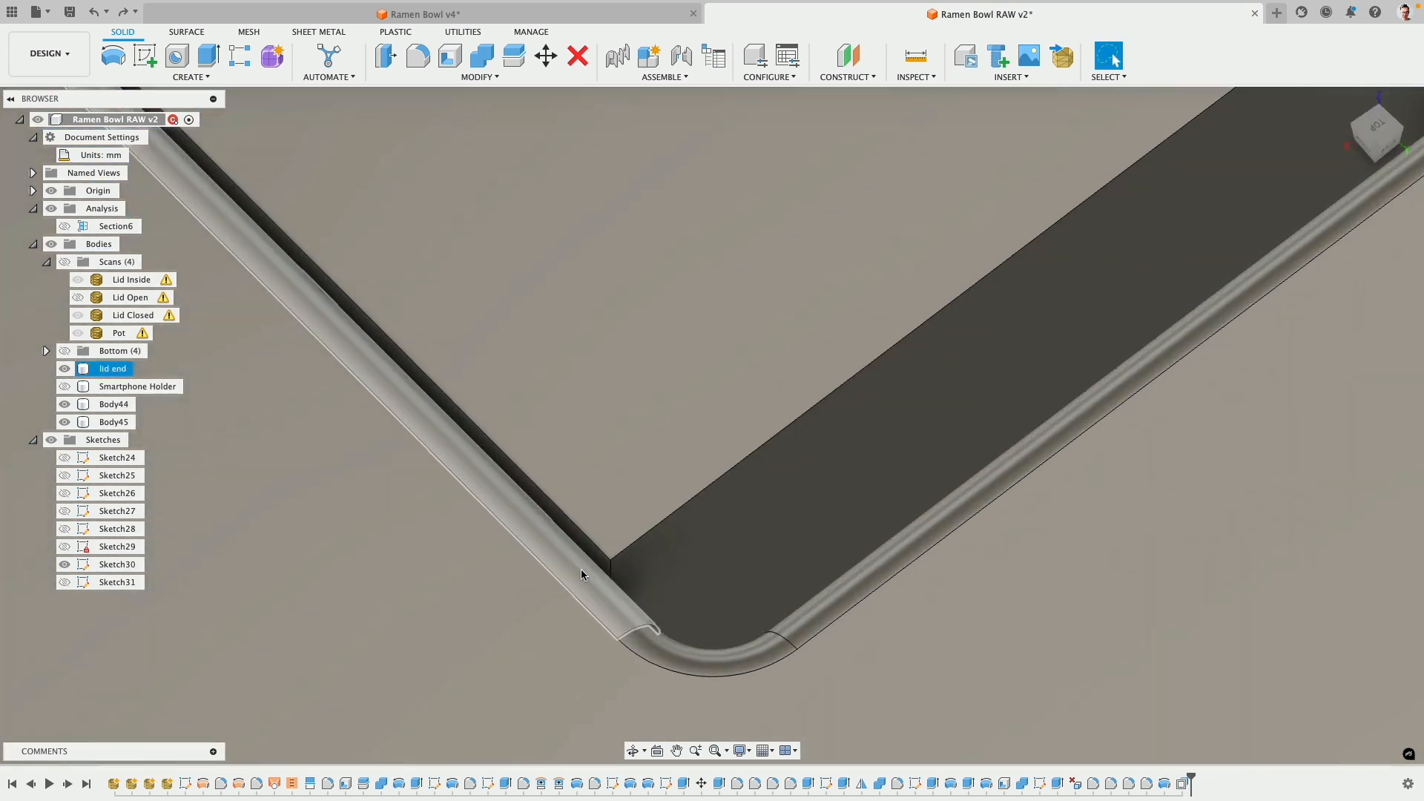
pyautogui.click(593, 557)
pyautogui.scroll(-4, 550, 412)
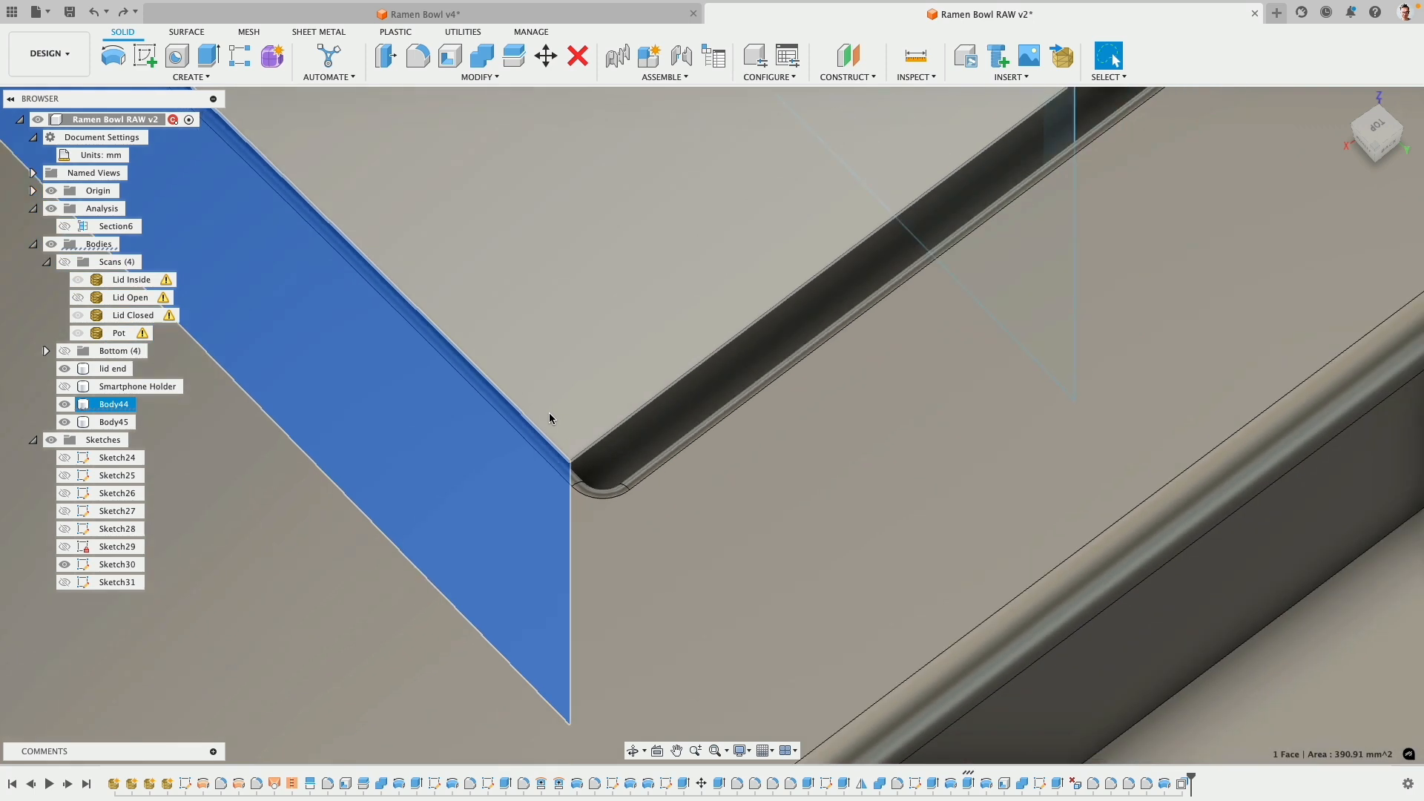
pyautogui.click(542, 64)
pyautogui.scroll(-3, 506, 490)
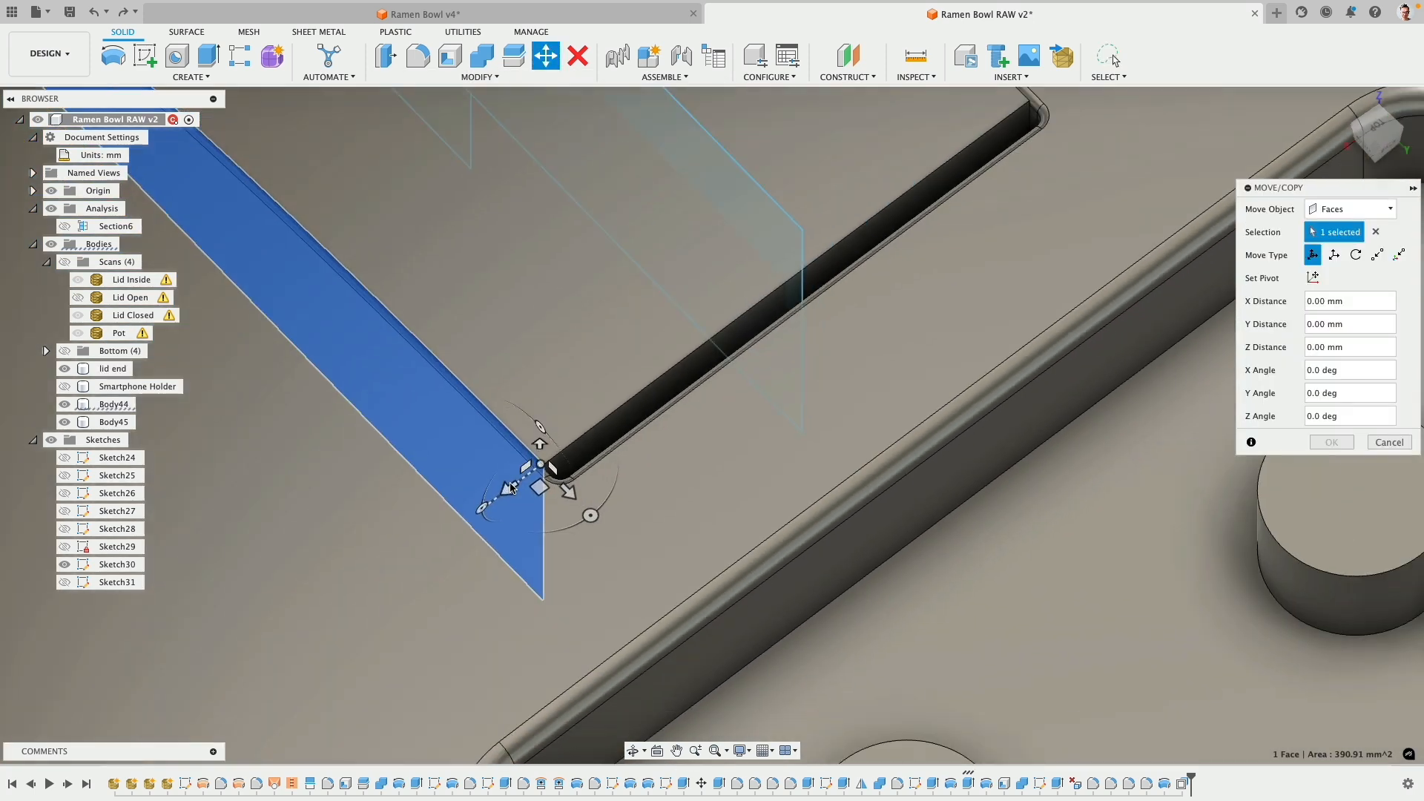
pyautogui.moveTo(504, 495); pyautogui.dragTo(508, 495)
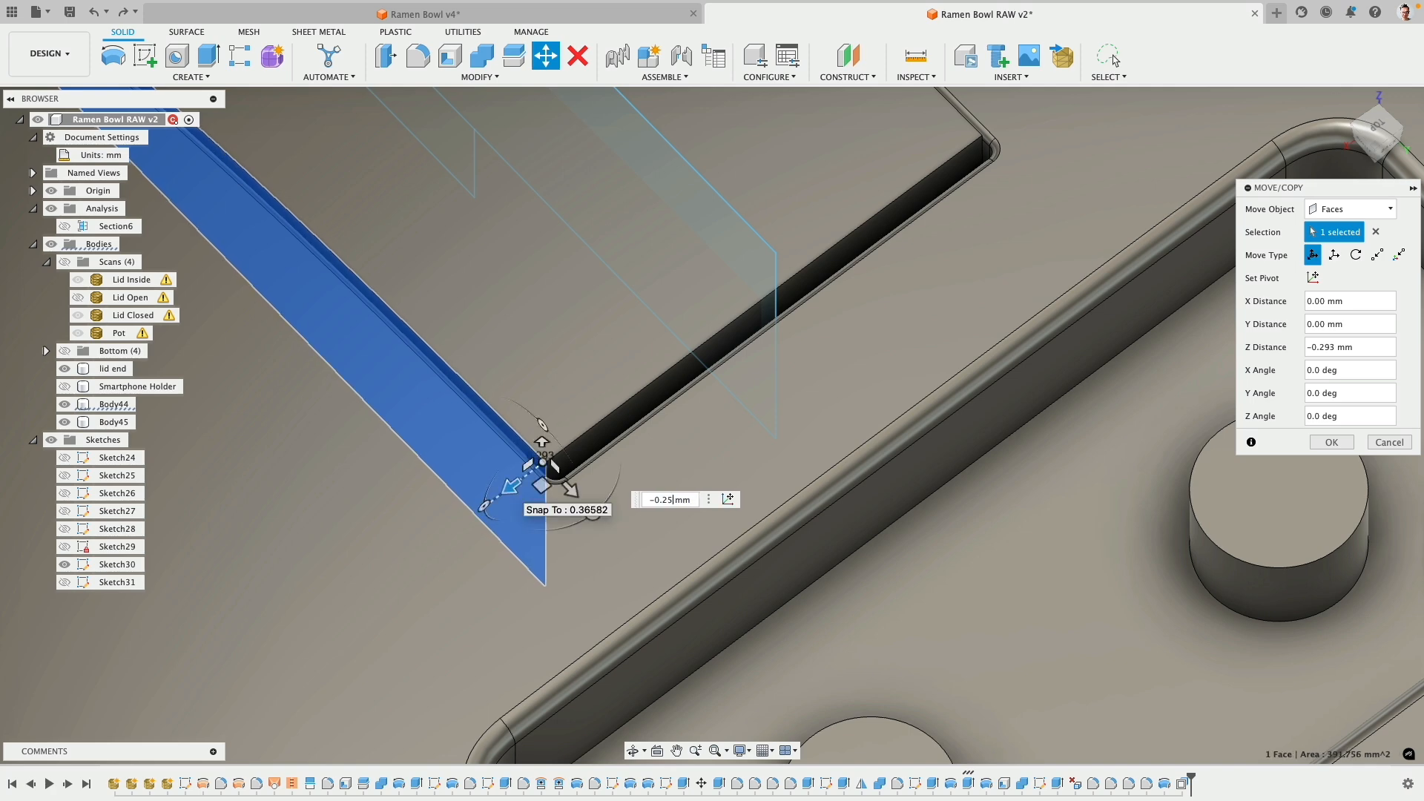
pyautogui.press('Return')
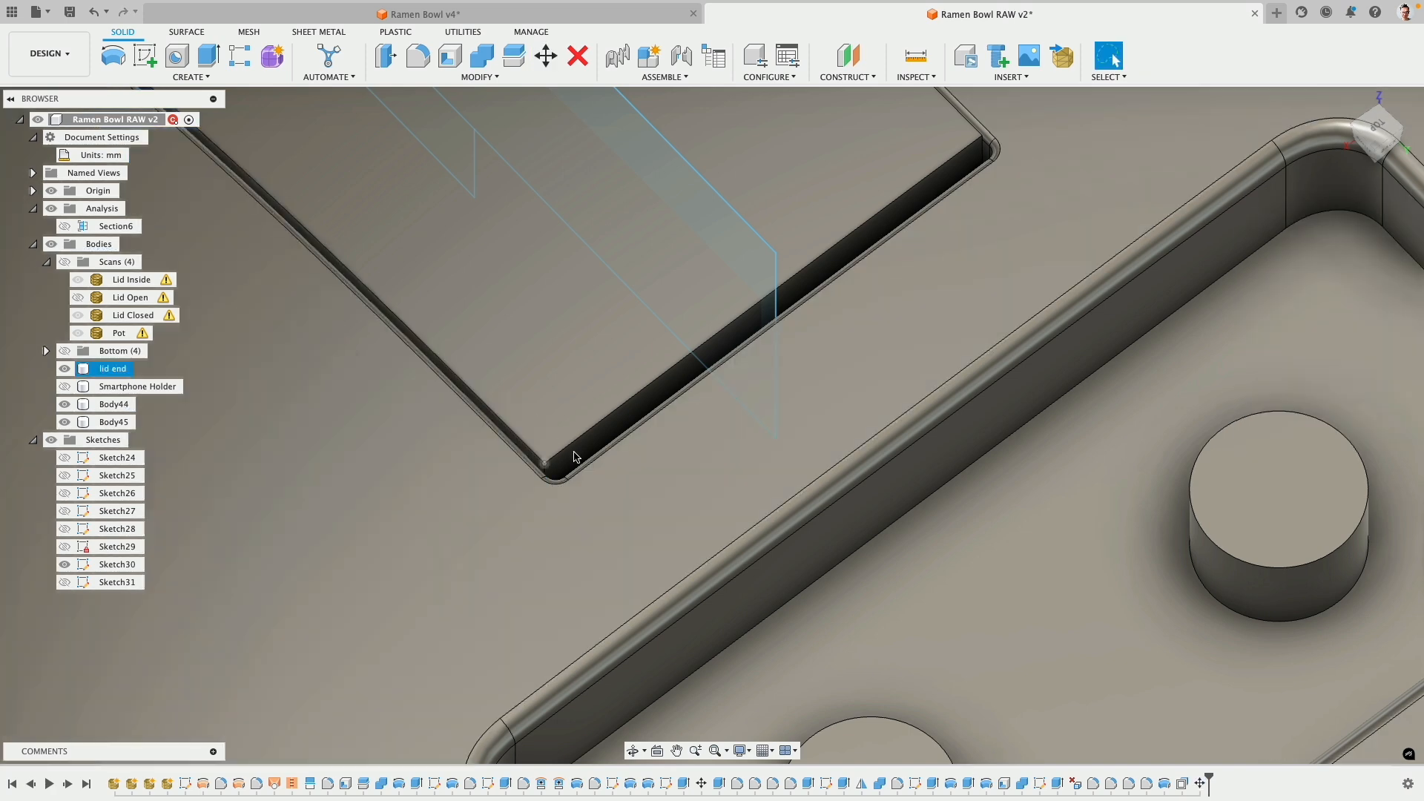
# - Move the opposite long side face of Body44 inward along Z to leave clearance to the filleted channel edge
pyautogui.keyDown('shift'); pyautogui.moveTo(583, 453); pyautogui.dragTo(542, 500, button='middle'); pyautogui.keyUp('shift')
pyautogui.scroll(5, 539, 484)
pyautogui.scroll(-1, 541, 489)
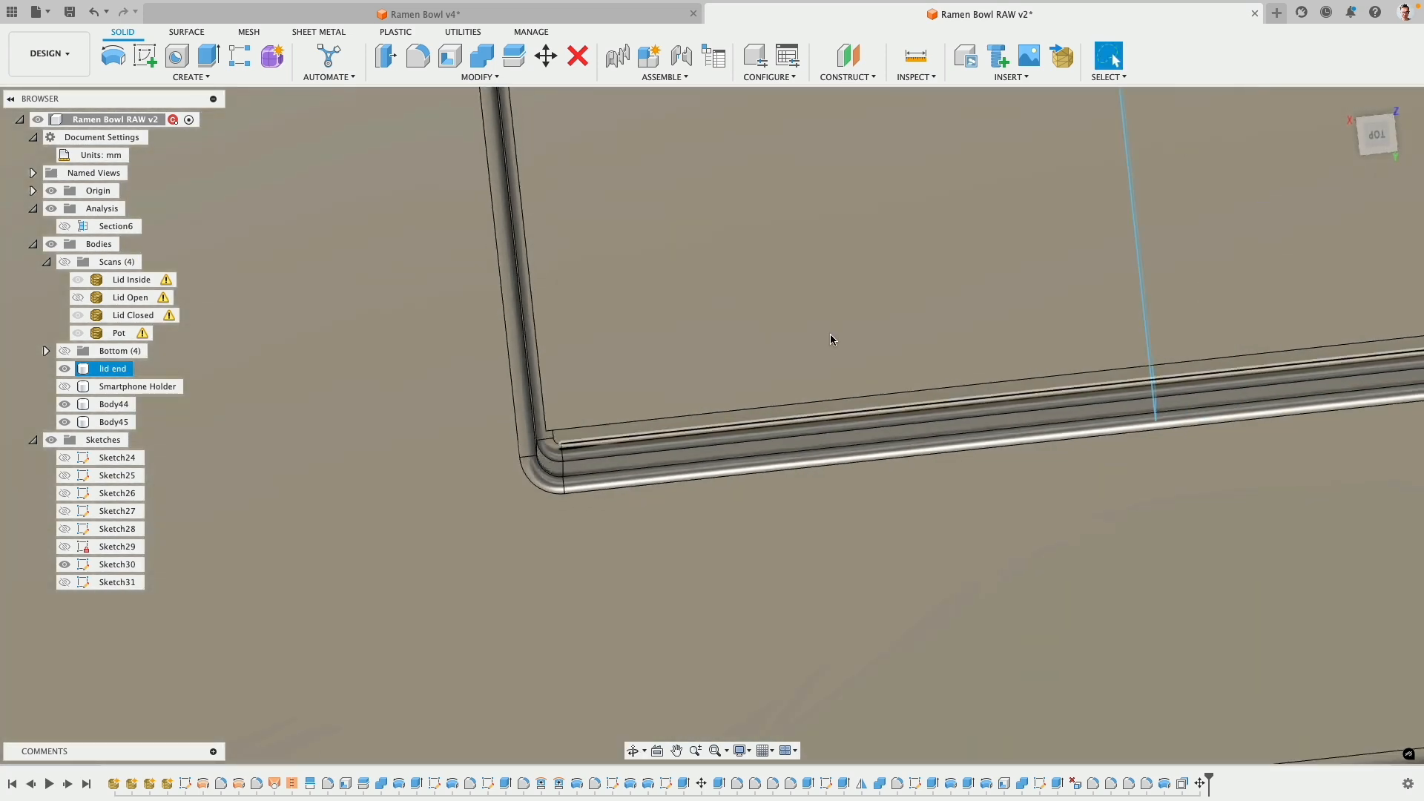
pyautogui.click(831, 340)
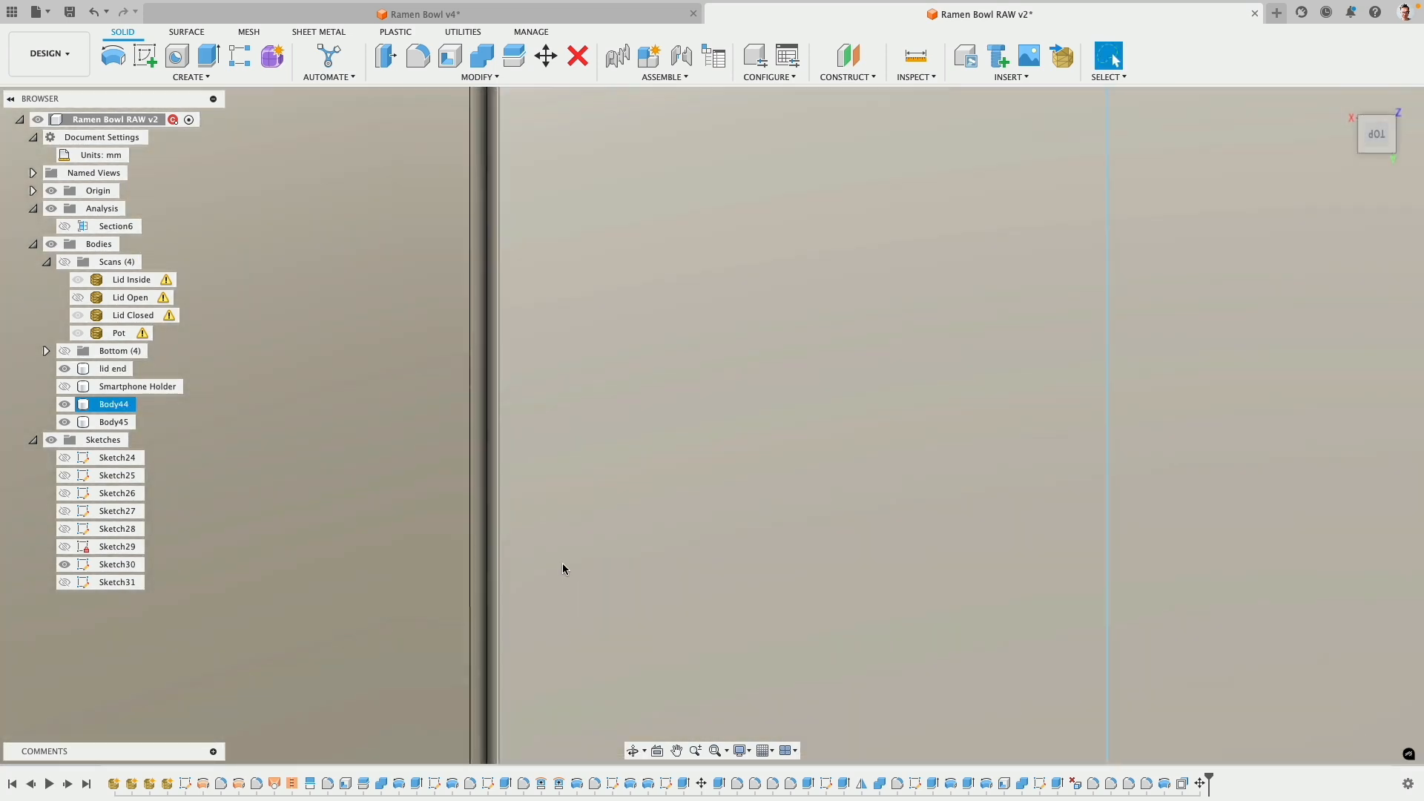
pyautogui.moveTo(562, 563); pyautogui.dragTo(614, 430, button='middle')
pyautogui.scroll(5, 568, 488)
pyautogui.scroll(-10, 577, 490)
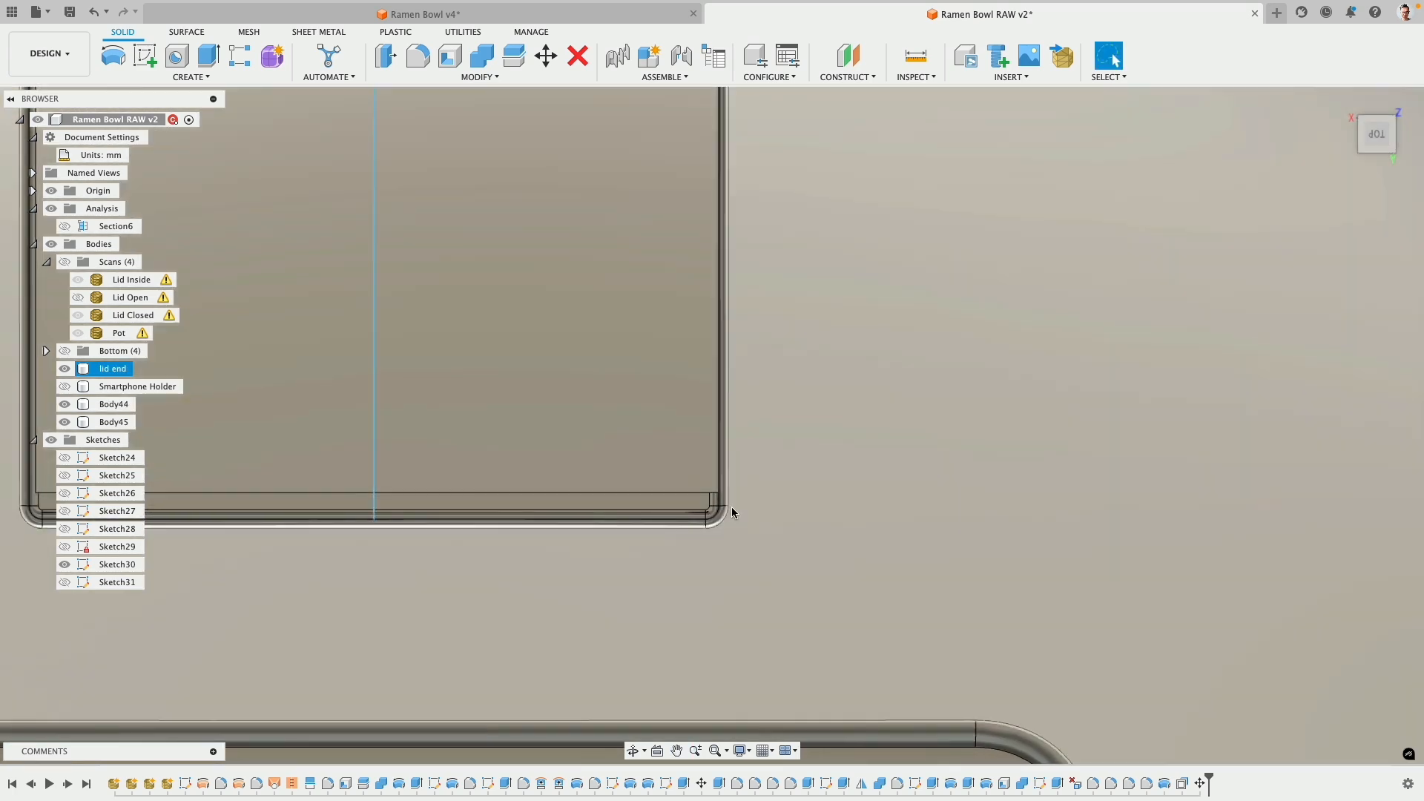
pyautogui.keyDown('shift'); pyautogui.moveTo(731, 508); pyautogui.dragTo(690, 487, button='middle'); pyautogui.keyUp('shift')
pyautogui.scroll(10, 713, 499)
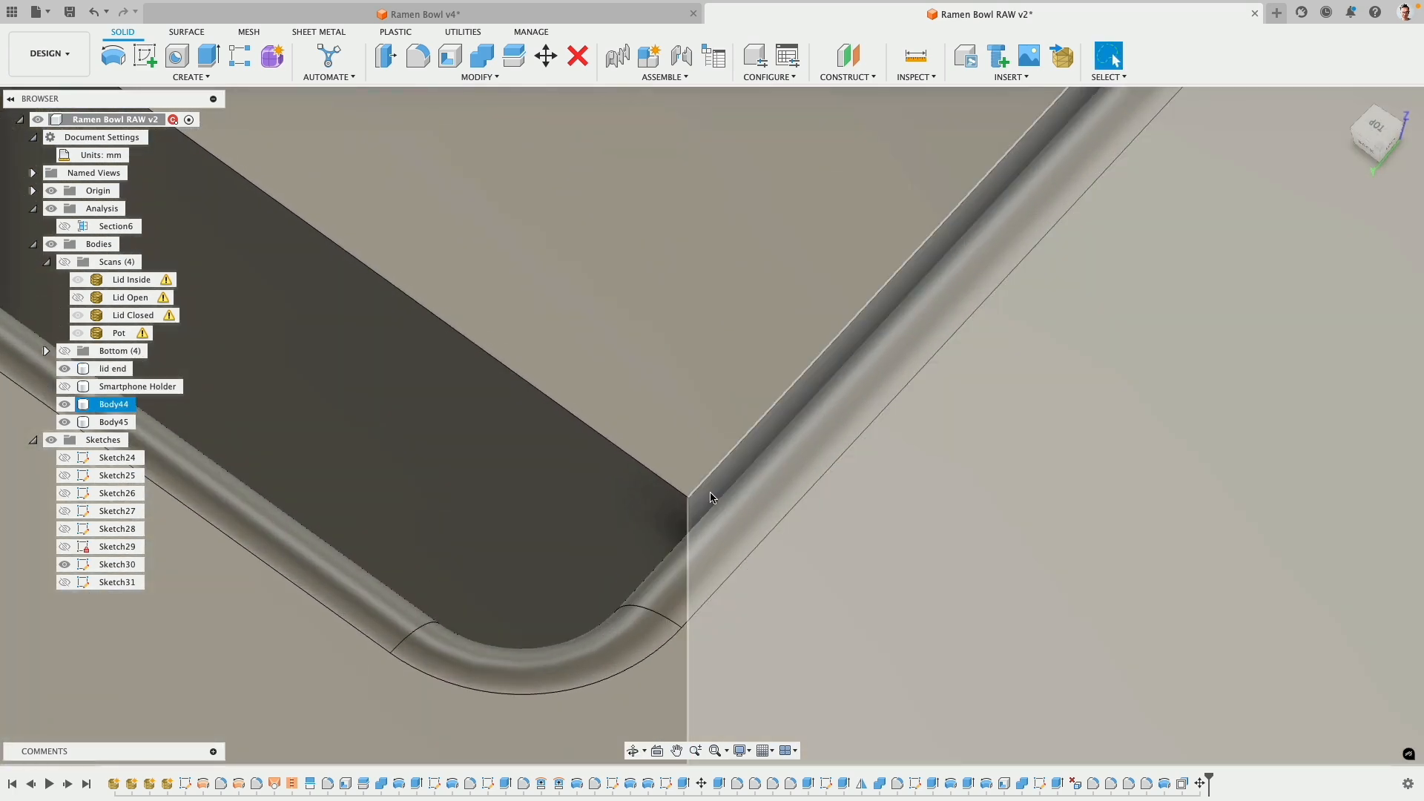
pyautogui.click(711, 497)
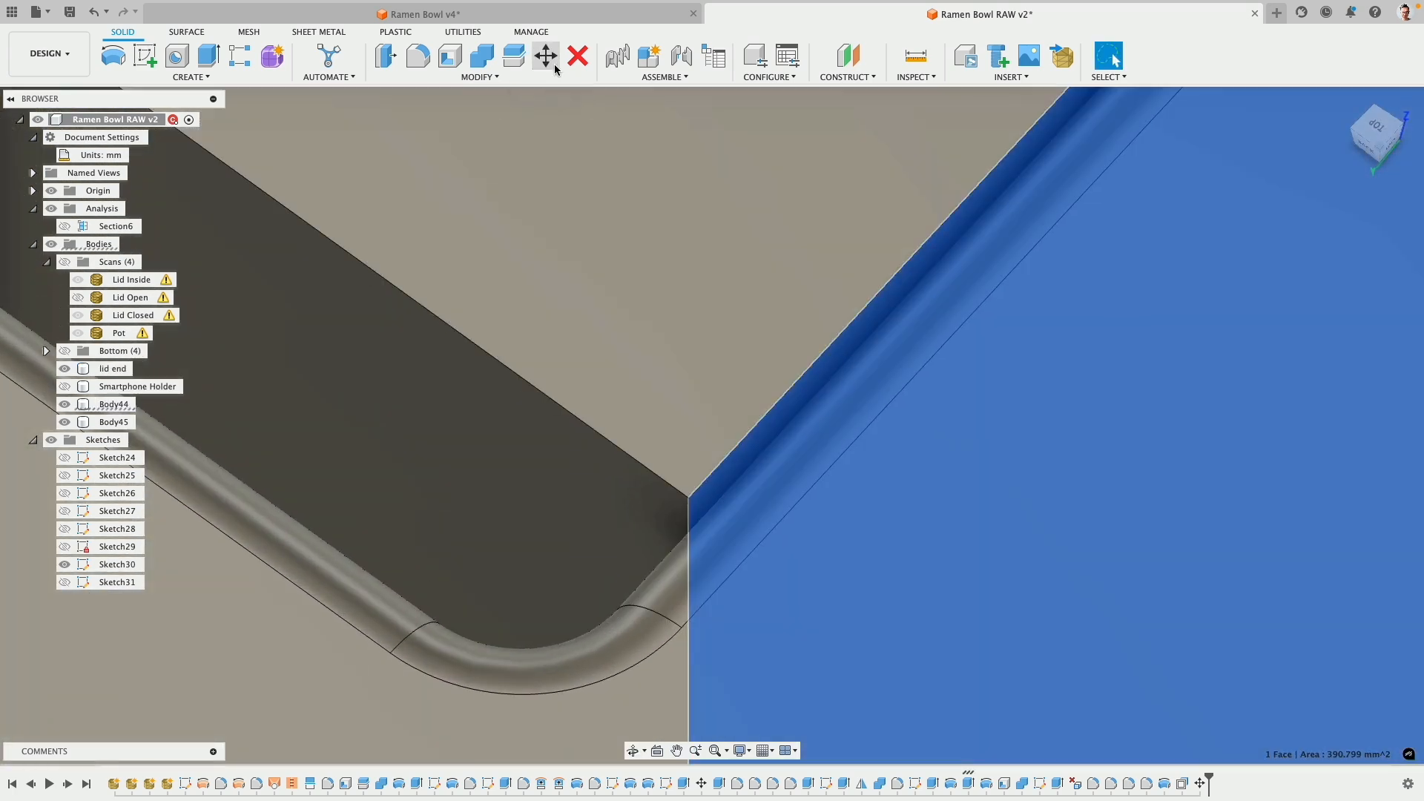
pyautogui.click(548, 59)
pyautogui.moveTo(748, 520); pyautogui.dragTo(779, 526)
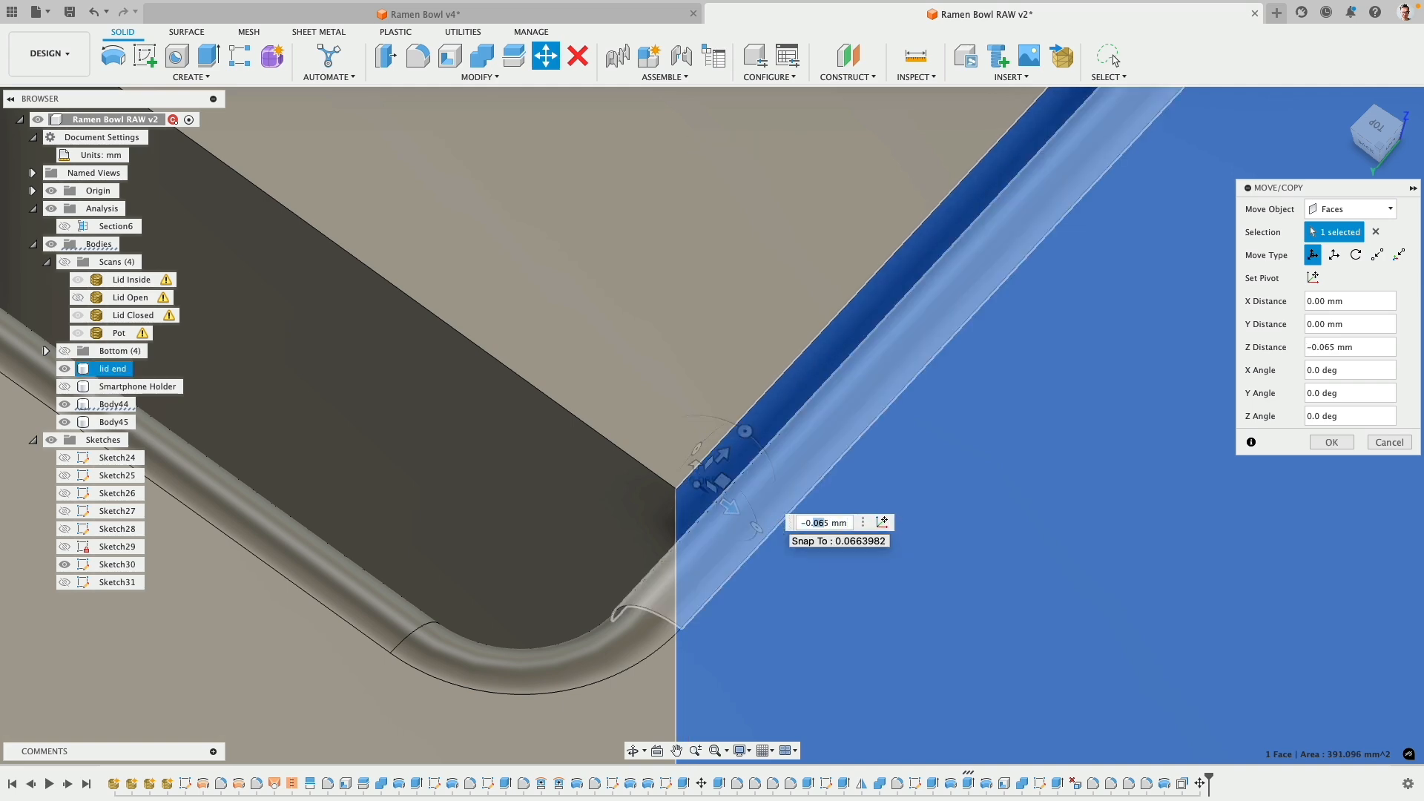
pyautogui.press('Return')
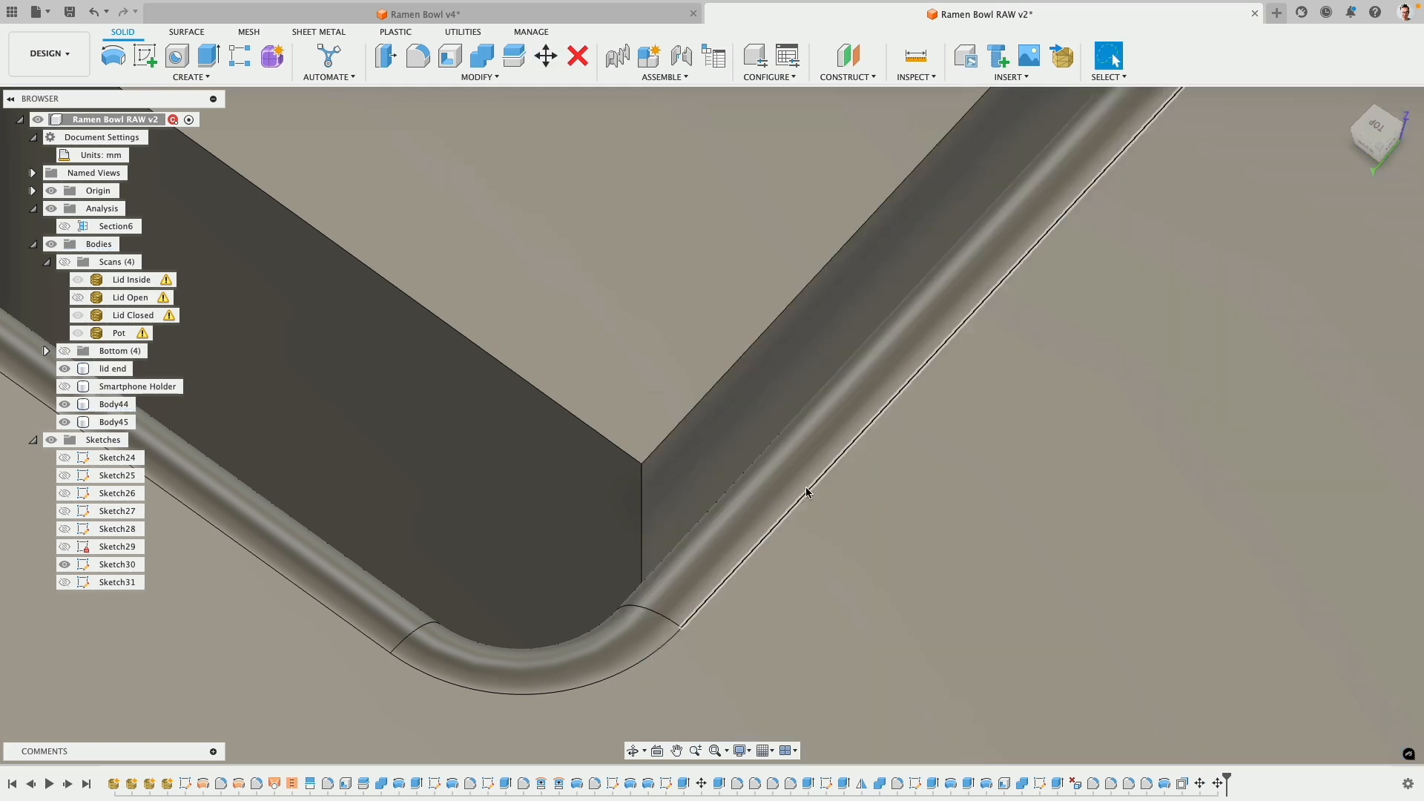
# - Delete the OffsetFaces8 feature that offsets the short end face of Body44
pyautogui.scroll(-5, 751, 498)
pyautogui.keyDown('shift'); pyautogui.moveTo(751, 498); pyautogui.dragTo(767, 558, button='middle'); pyautogui.keyUp('shift')
pyautogui.rightClick(1183, 785)
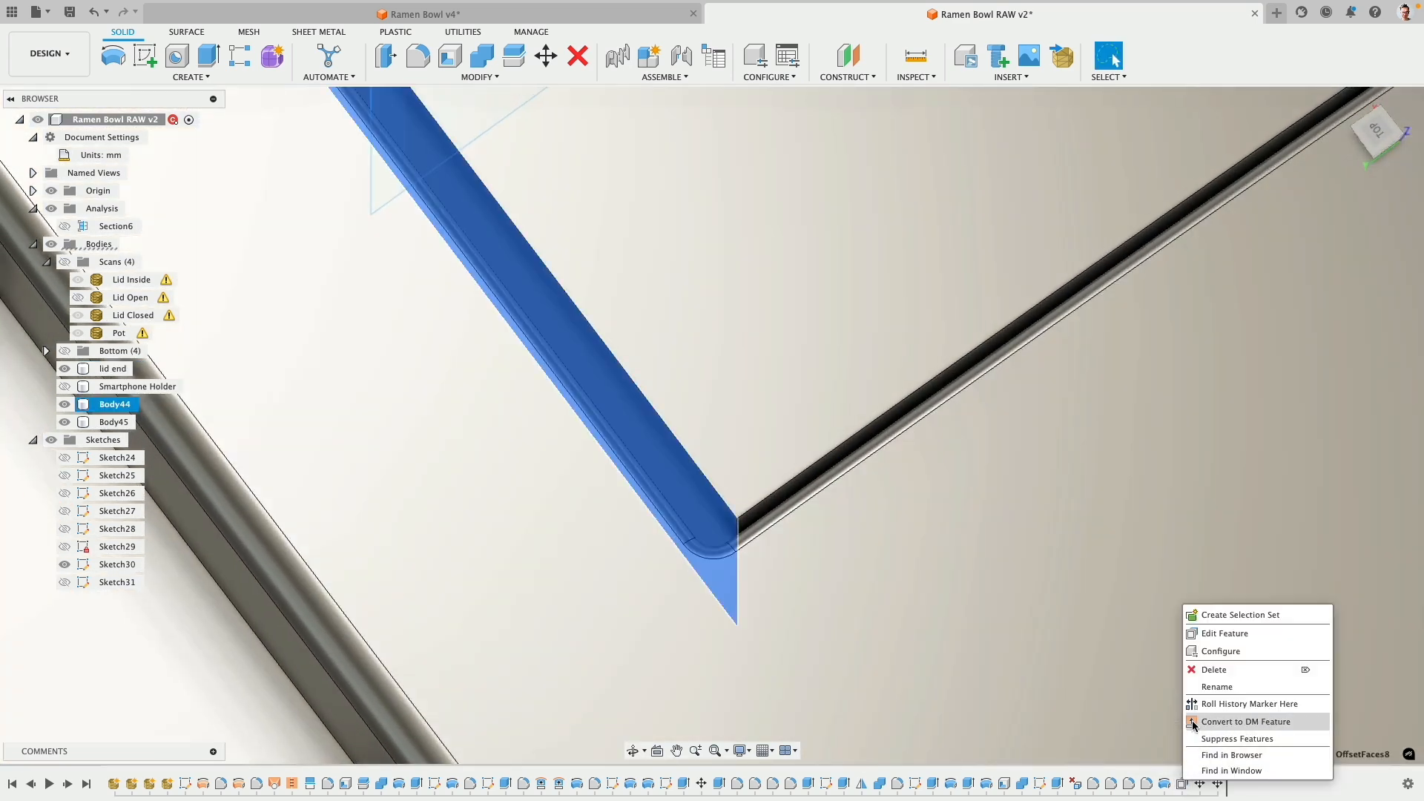
pyautogui.click(1217, 672)
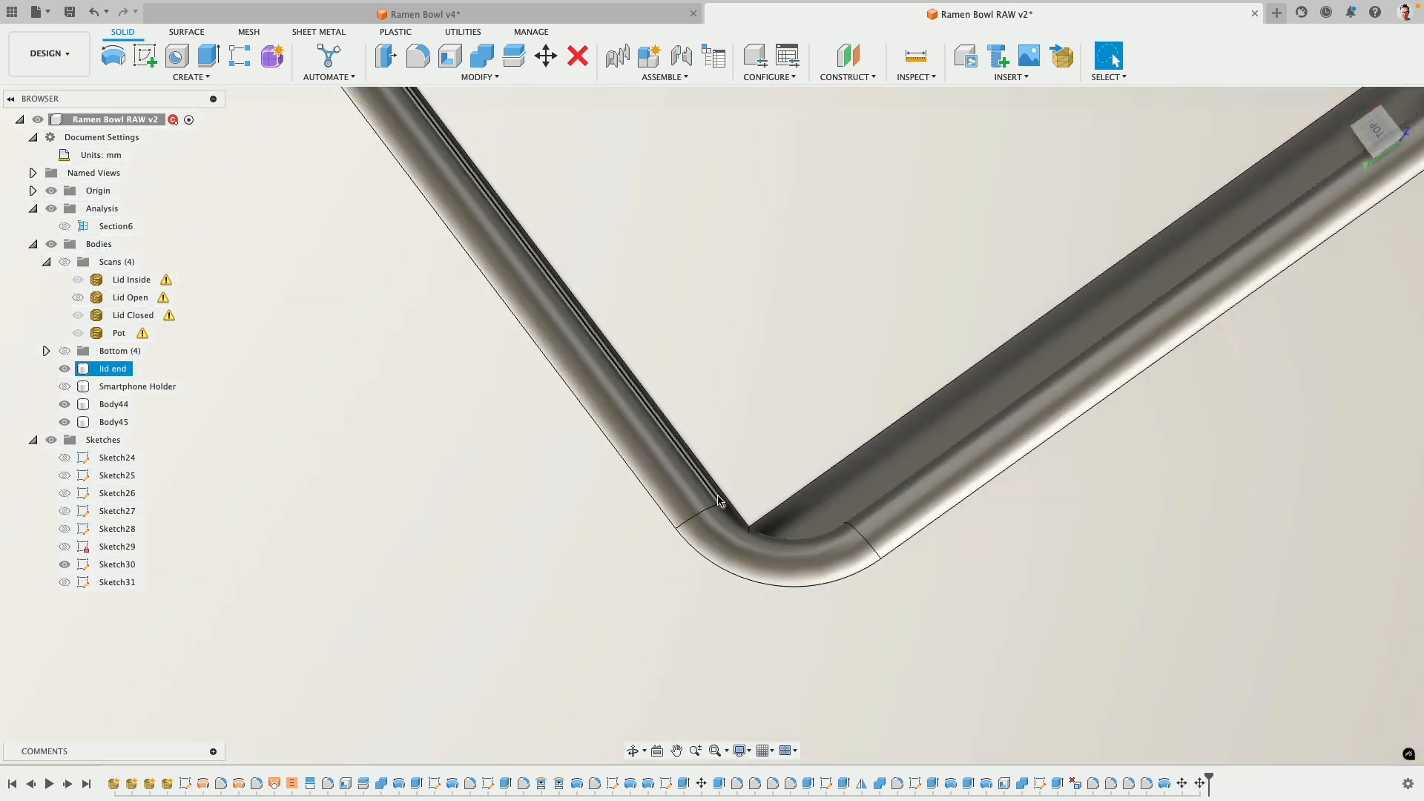
# - Move the short end face of Body44 inward with a Z distance of -0.25 mm
pyautogui.keyDown('shift'); pyautogui.moveTo(720, 502); pyautogui.dragTo(735, 477, button='middle'); pyautogui.keyUp('shift')
pyautogui.click(718, 507)
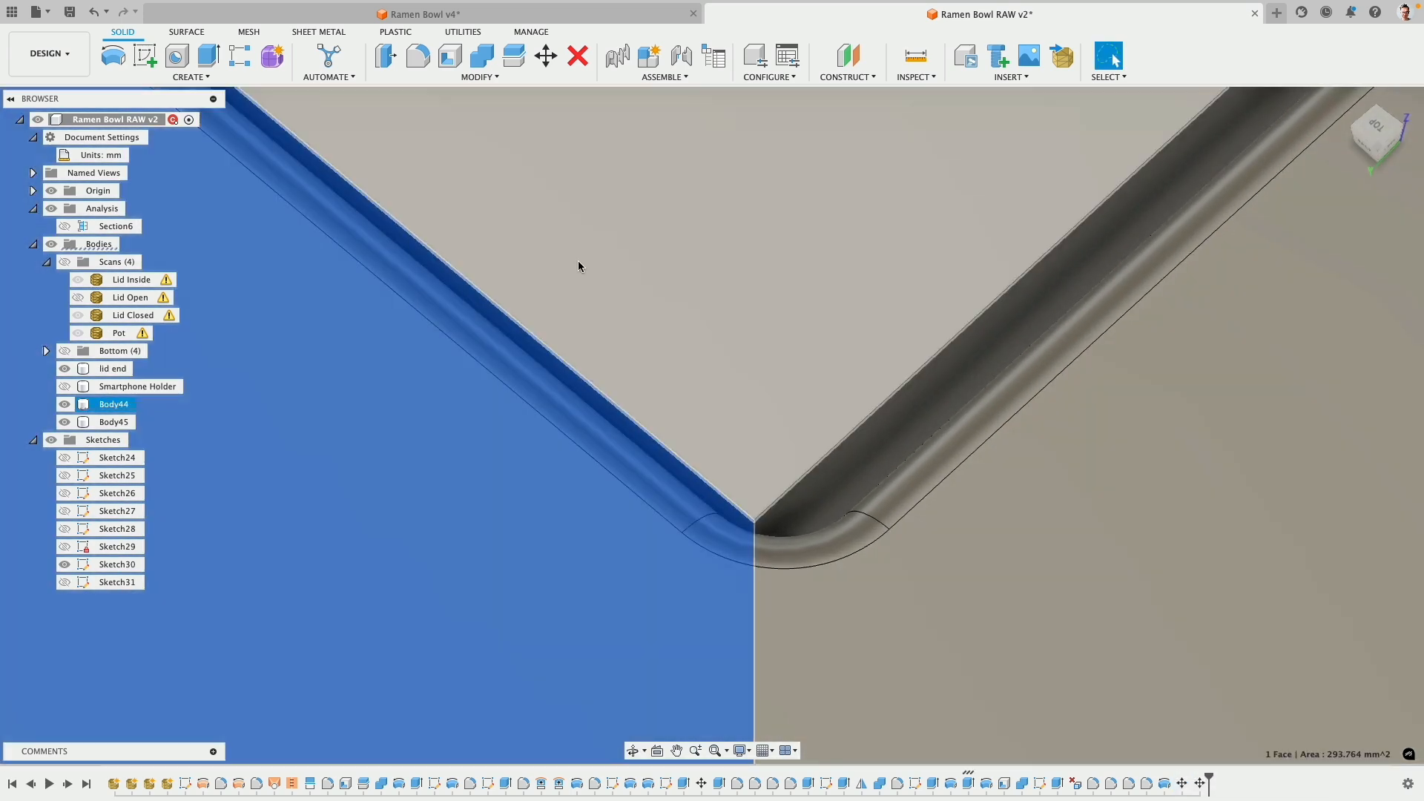
pyautogui.click(545, 55)
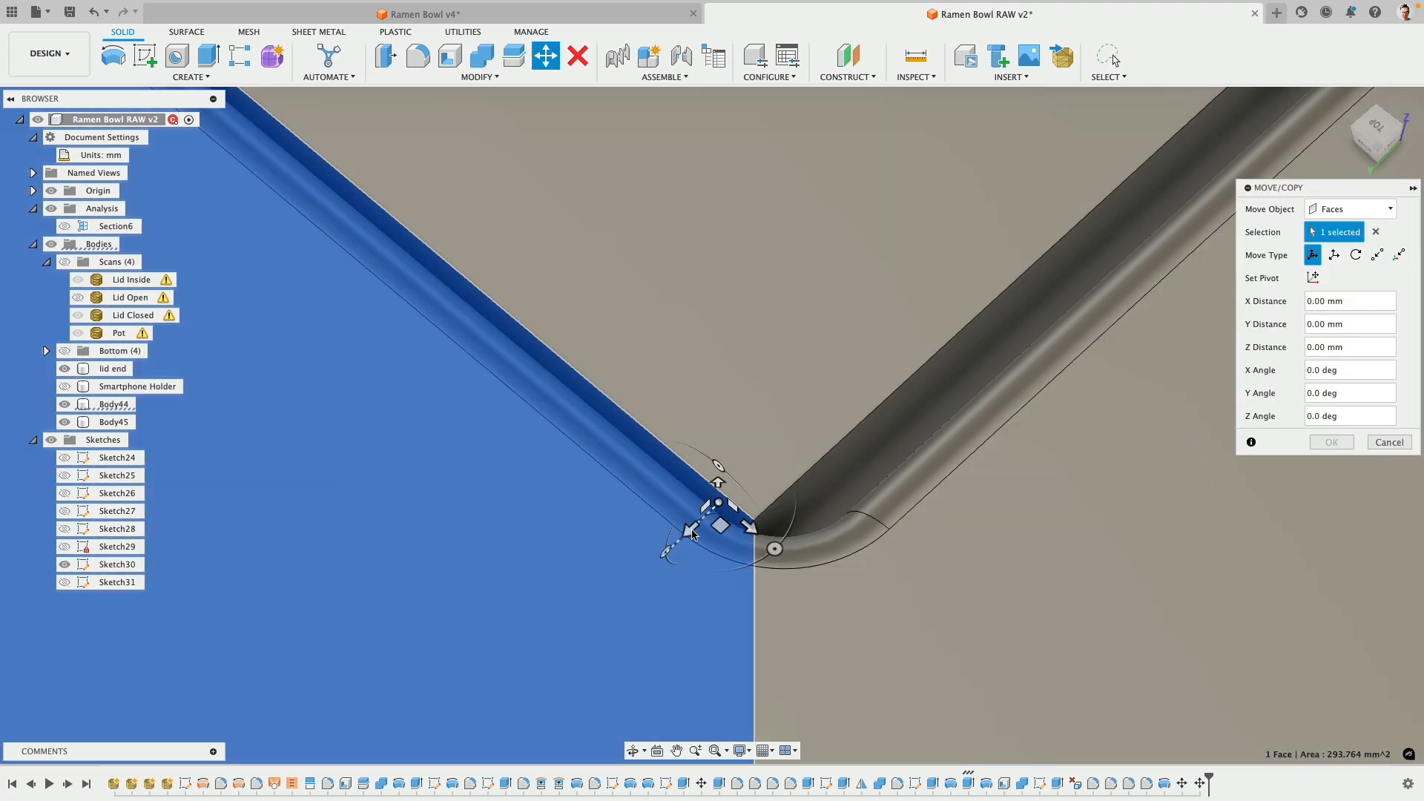
pyautogui.moveTo(696, 525); pyautogui.dragTo(728, 504)
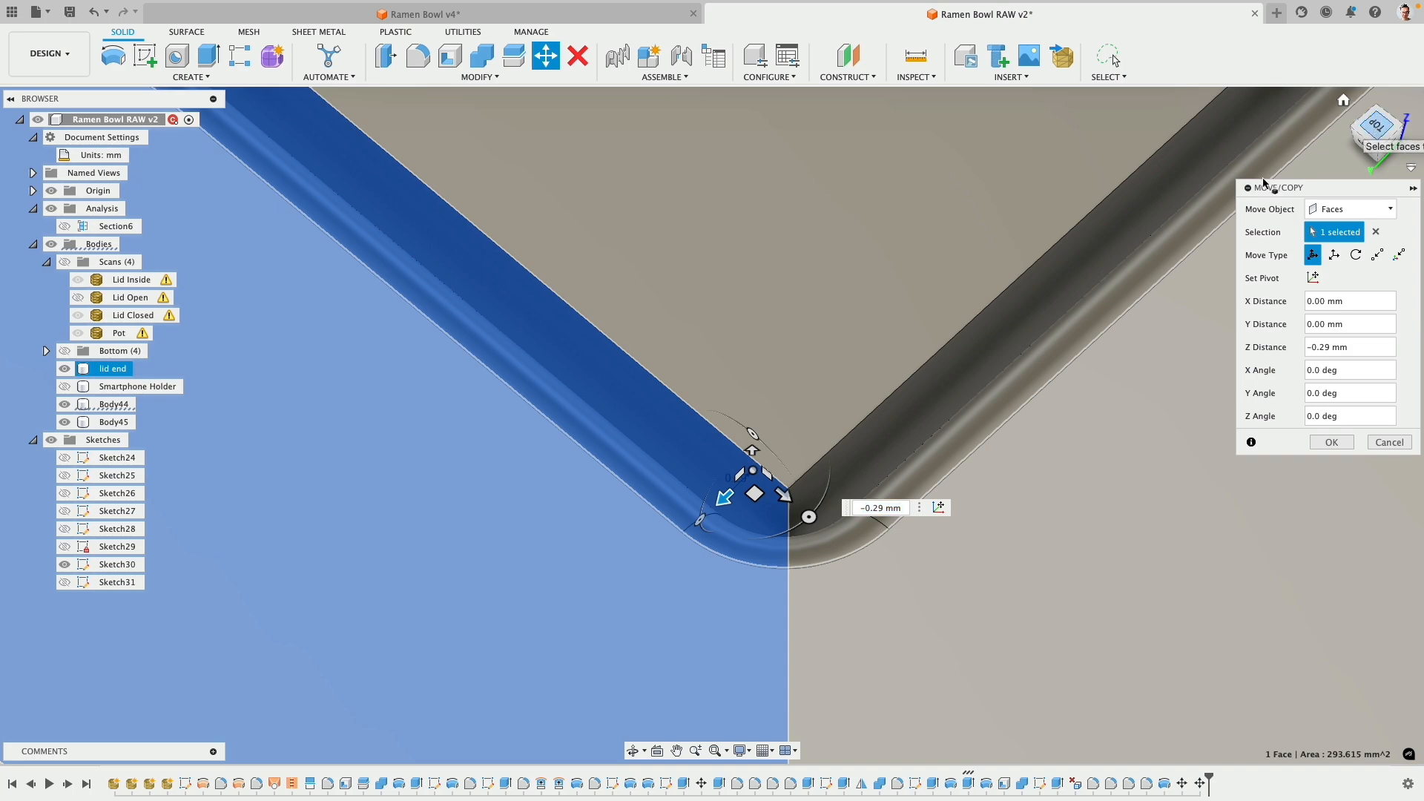
pyautogui.click(1263, 182)
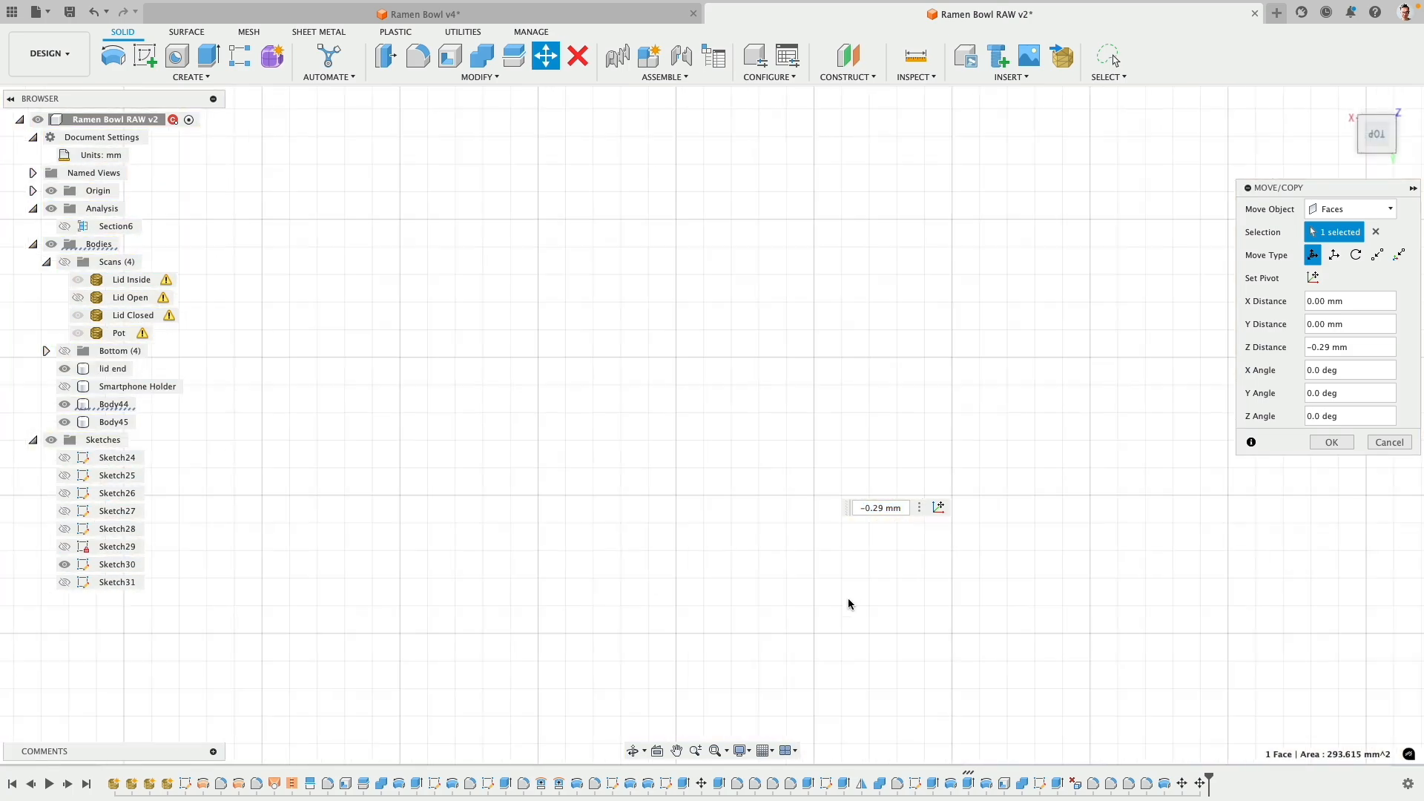
pyautogui.scroll(-10, 829, 586)
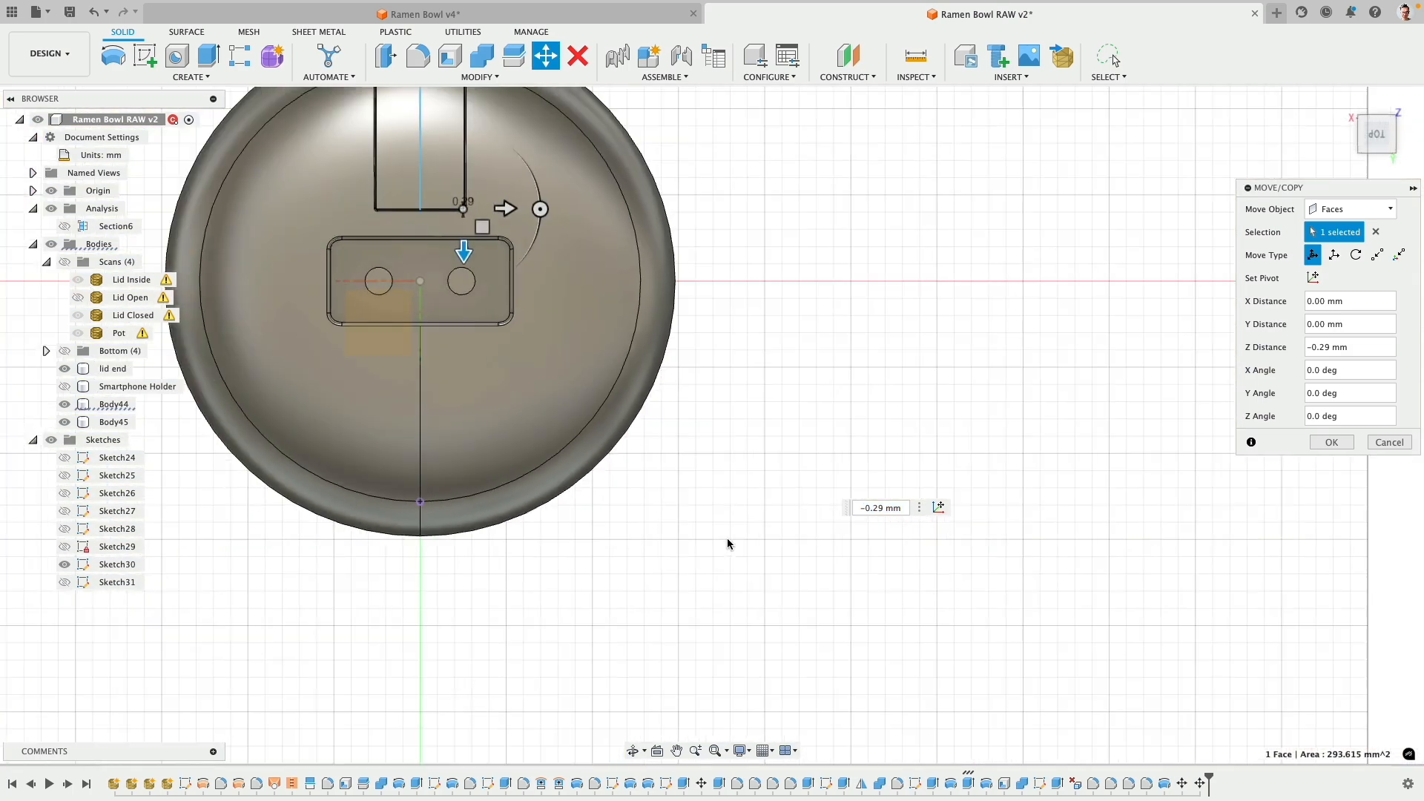
pyautogui.moveTo(613, 357); pyautogui.dragTo(733, 594, button='middle')
pyautogui.scroll(5, 583, 442)
pyautogui.scroll(5, 583, 441)
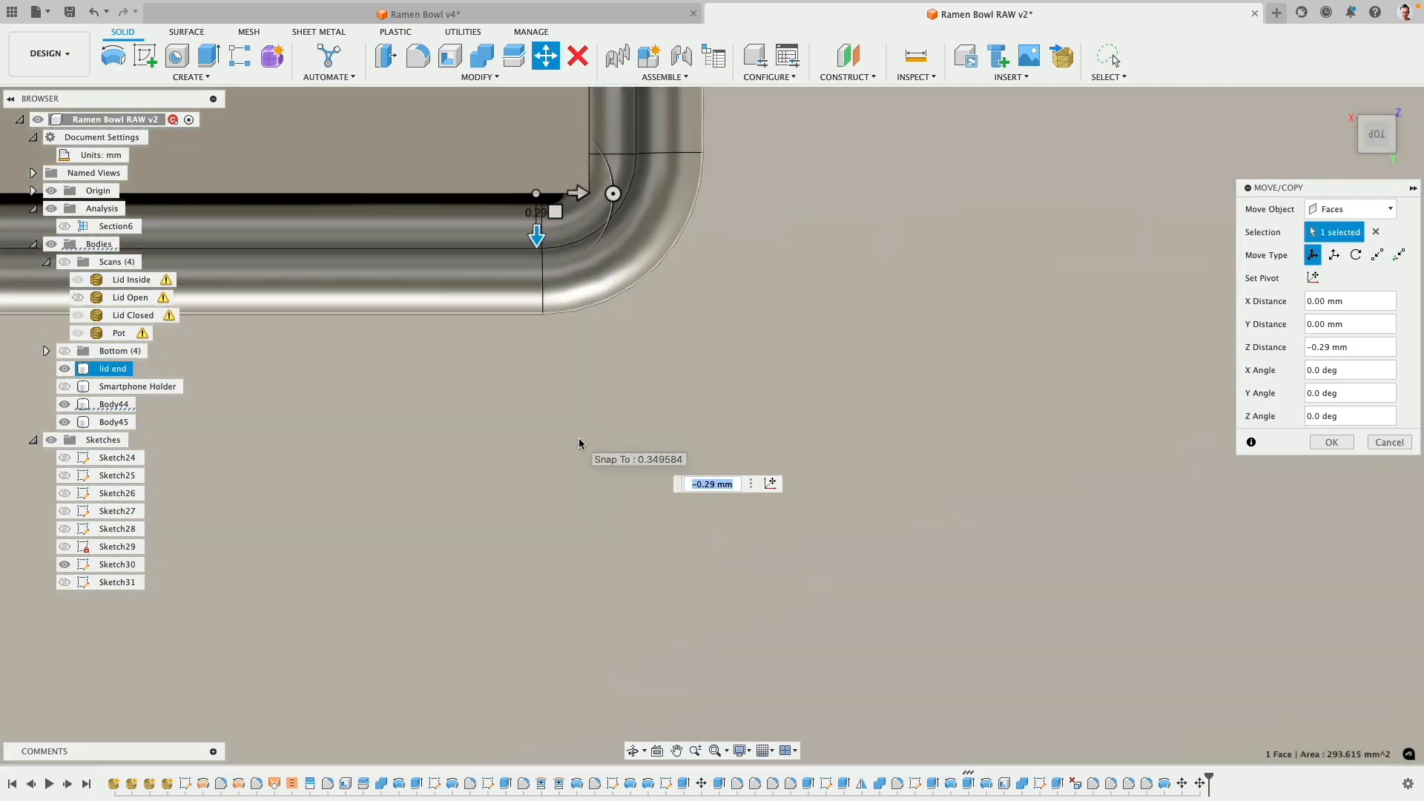
pyautogui.scroll(-2, 579, 445)
pyautogui.scroll(3, 584, 460)
pyautogui.moveTo(552, 408); pyautogui.dragTo(549, 329)
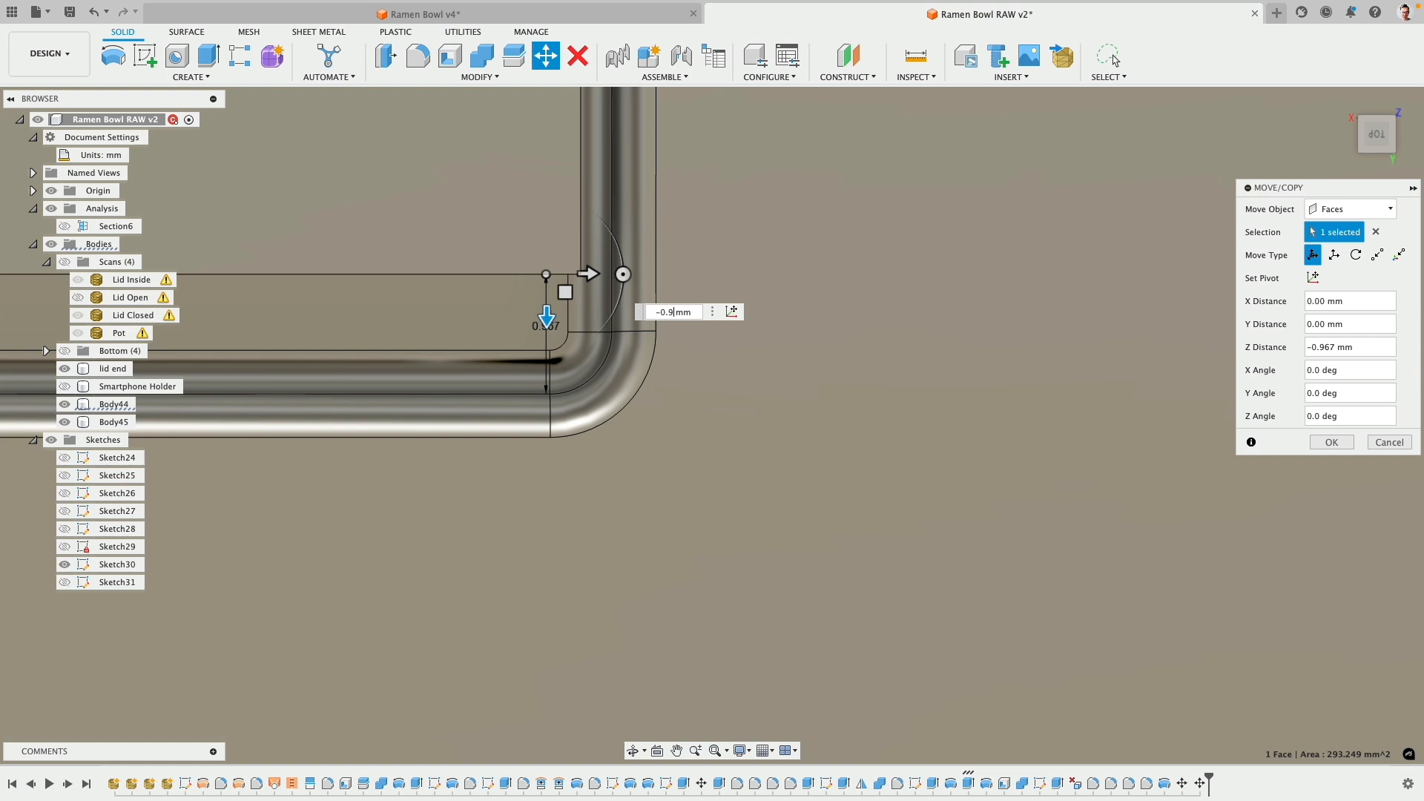
pyautogui.press('BackSpace')
pyautogui.write('25')
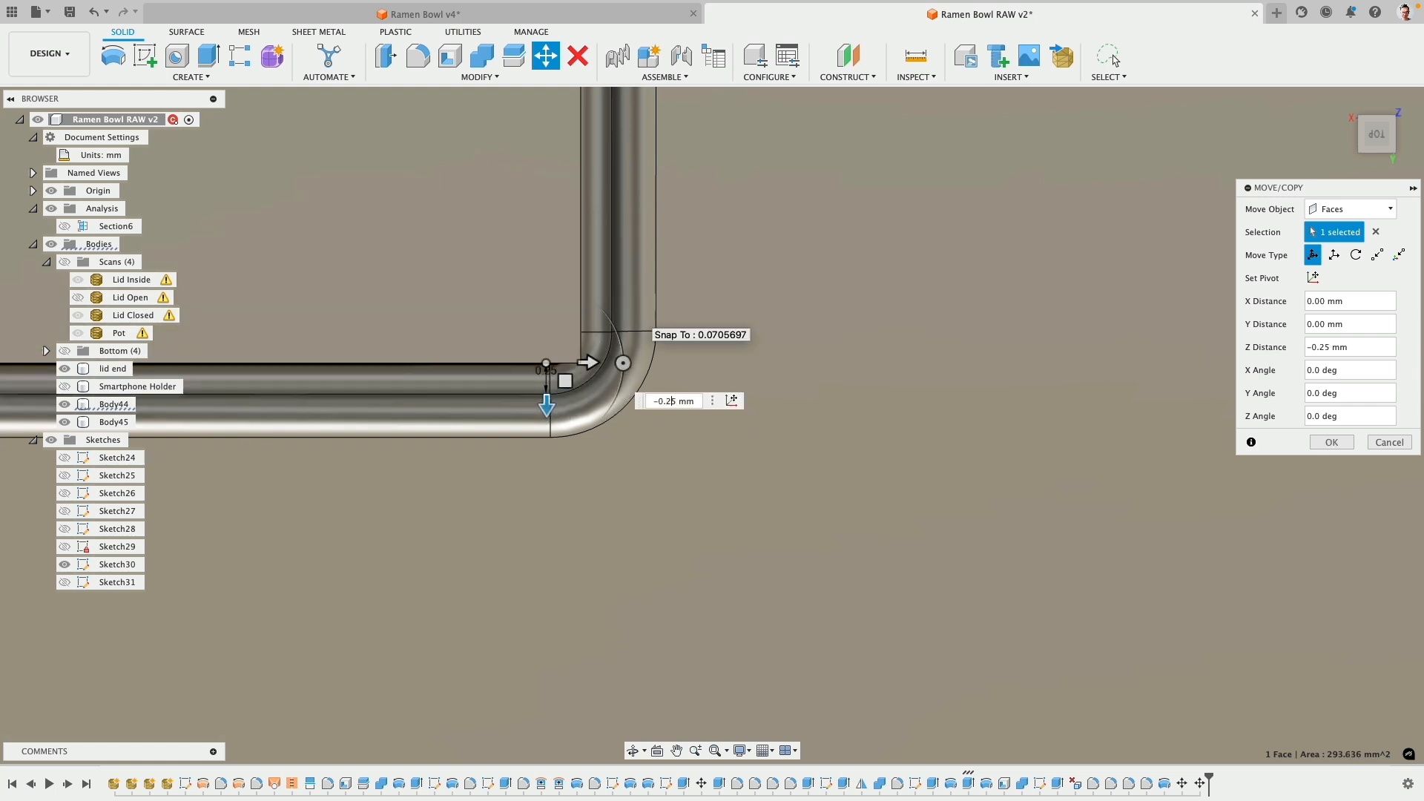
# - Move the selected end face of Body44 by -1.5 mm along Z
pyautogui.press('Return')
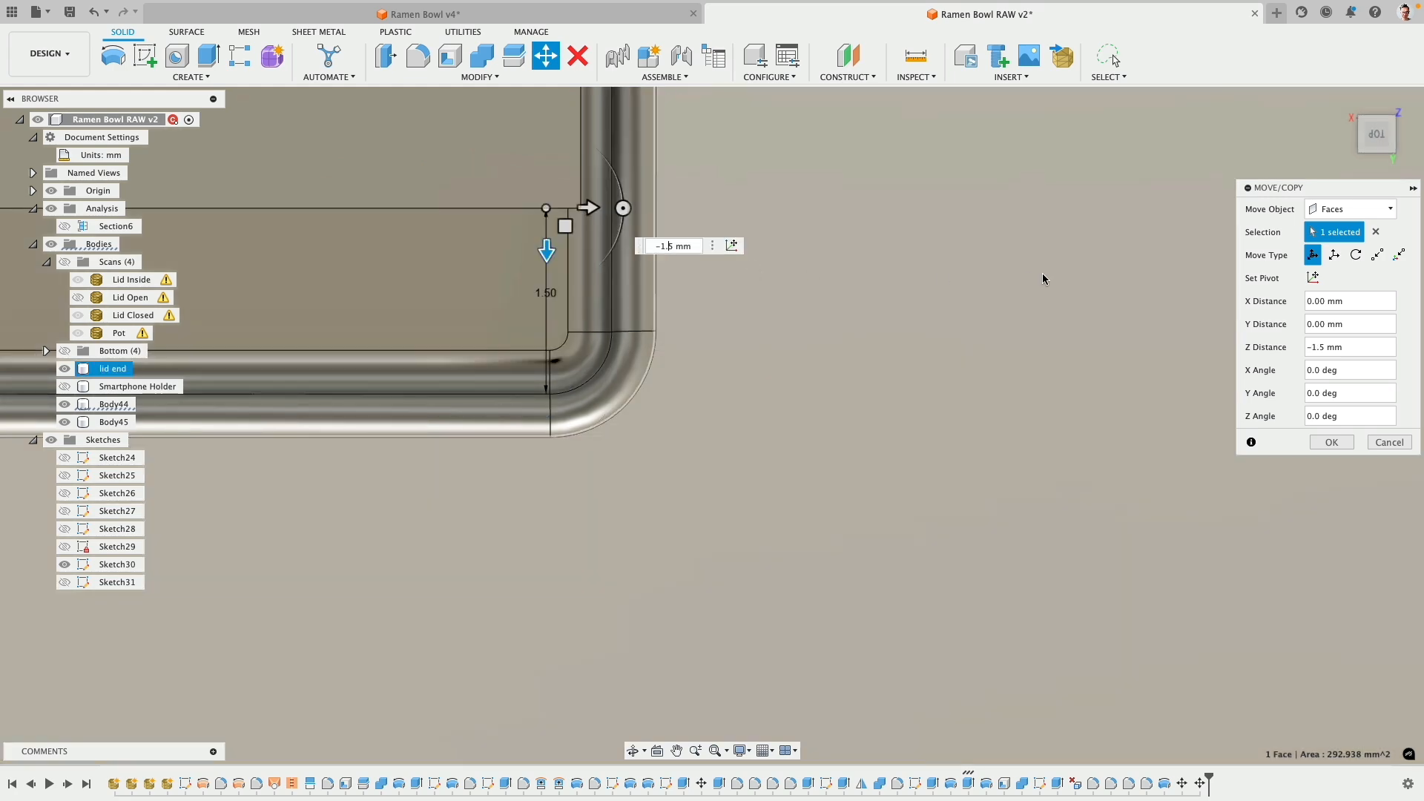
pyautogui.scroll(-10, 492, 452)
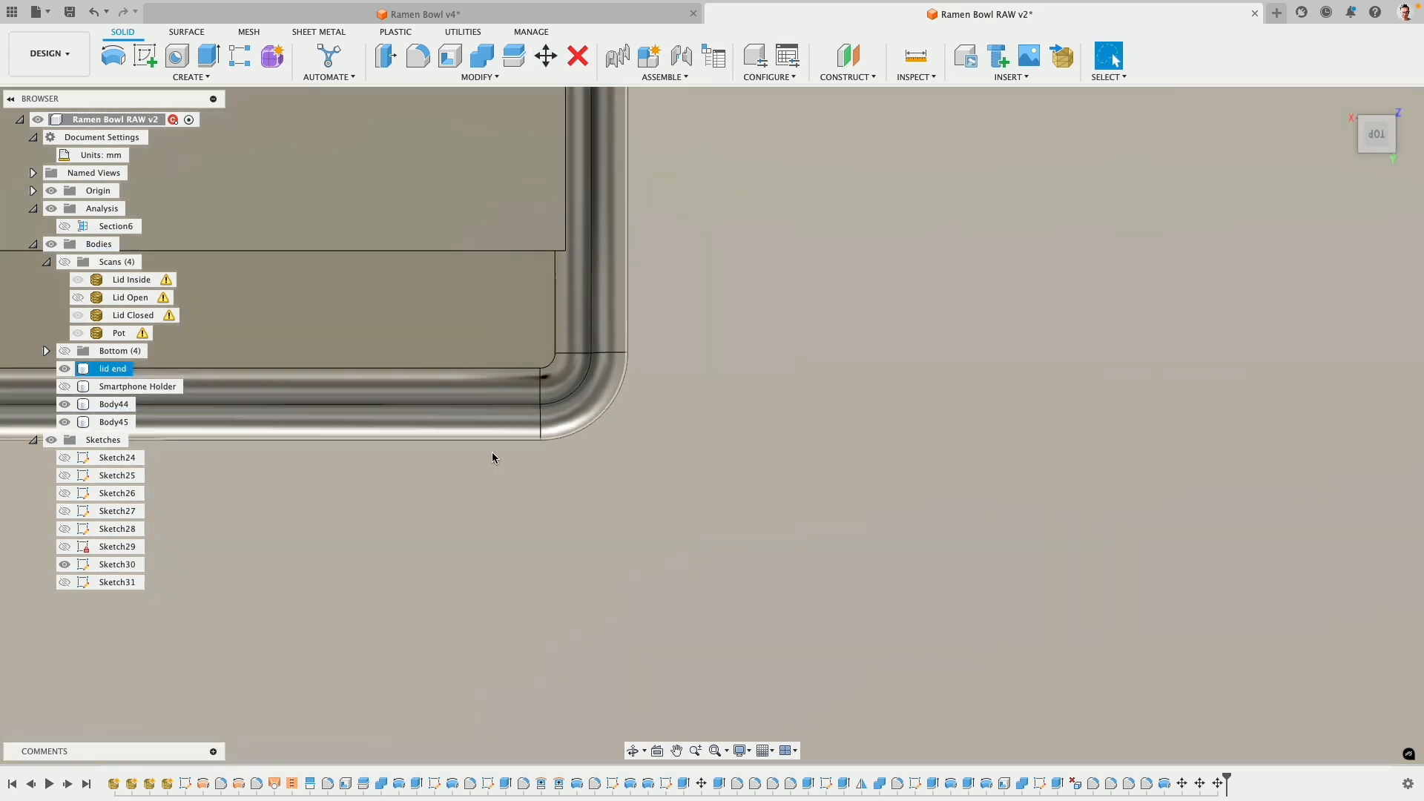
pyautogui.scroll(-10, 492, 451)
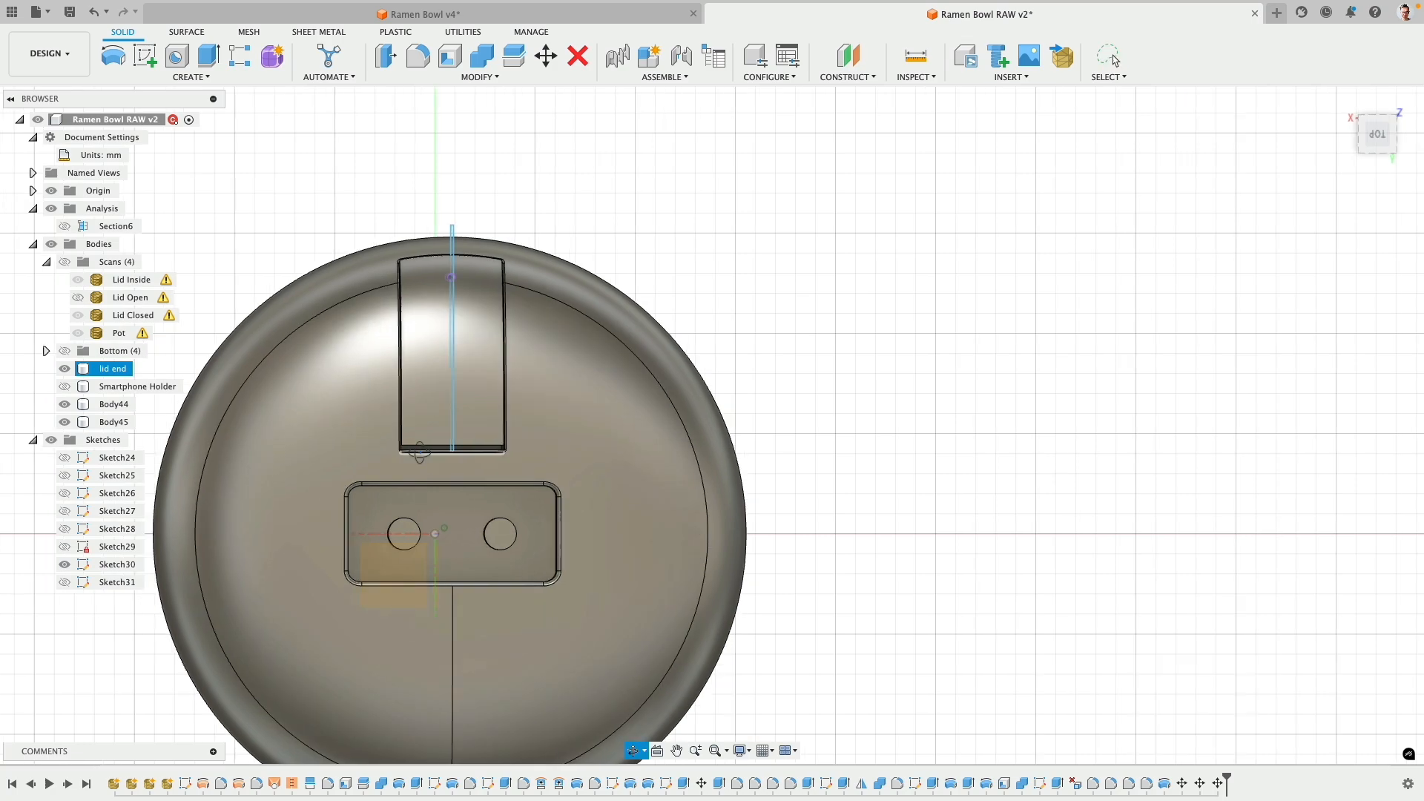
# - Hide the lid end body to expose Body44 and the cylinder beneath it
pyautogui.keyDown('shift'); pyautogui.moveTo(416, 452); pyautogui.dragTo(593, 416, button='middle'); pyautogui.keyUp('shift')
pyautogui.moveTo(759, 568); pyautogui.dragTo(707, 370, button='middle')
pyautogui.scroll(-2, 707, 369)
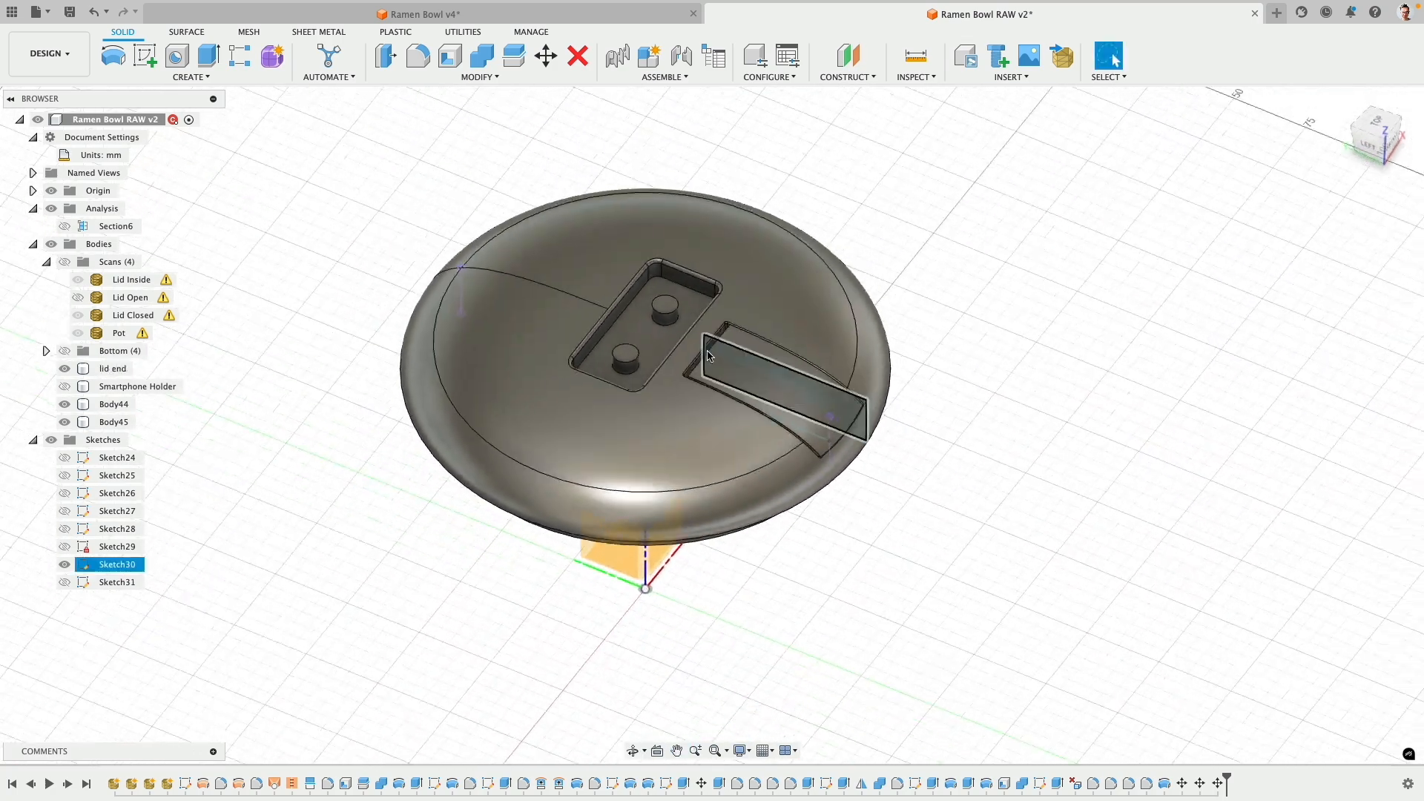
pyautogui.scroll(8, 707, 370)
pyautogui.scroll(3, 706, 368)
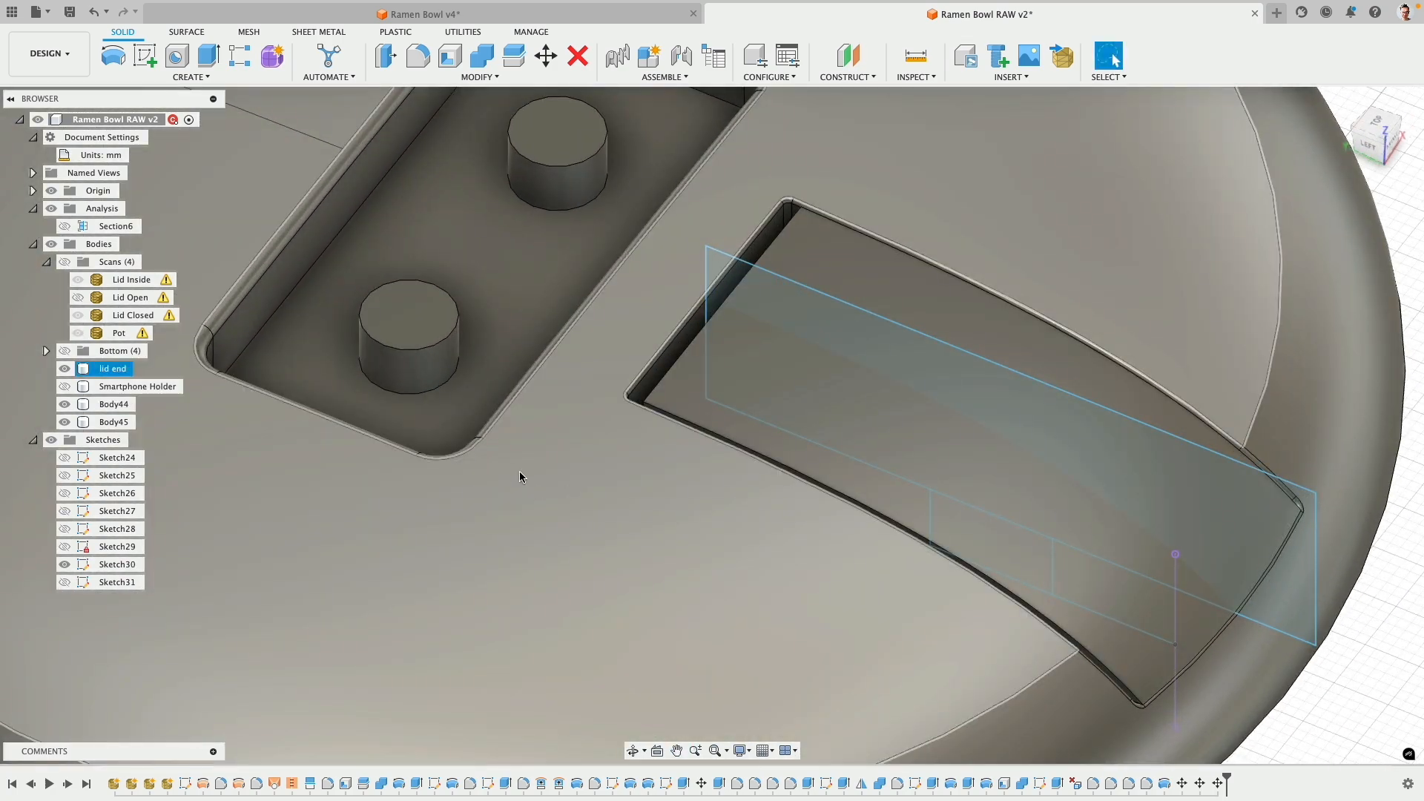
pyautogui.click(520, 470)
pyautogui.click(65, 369)
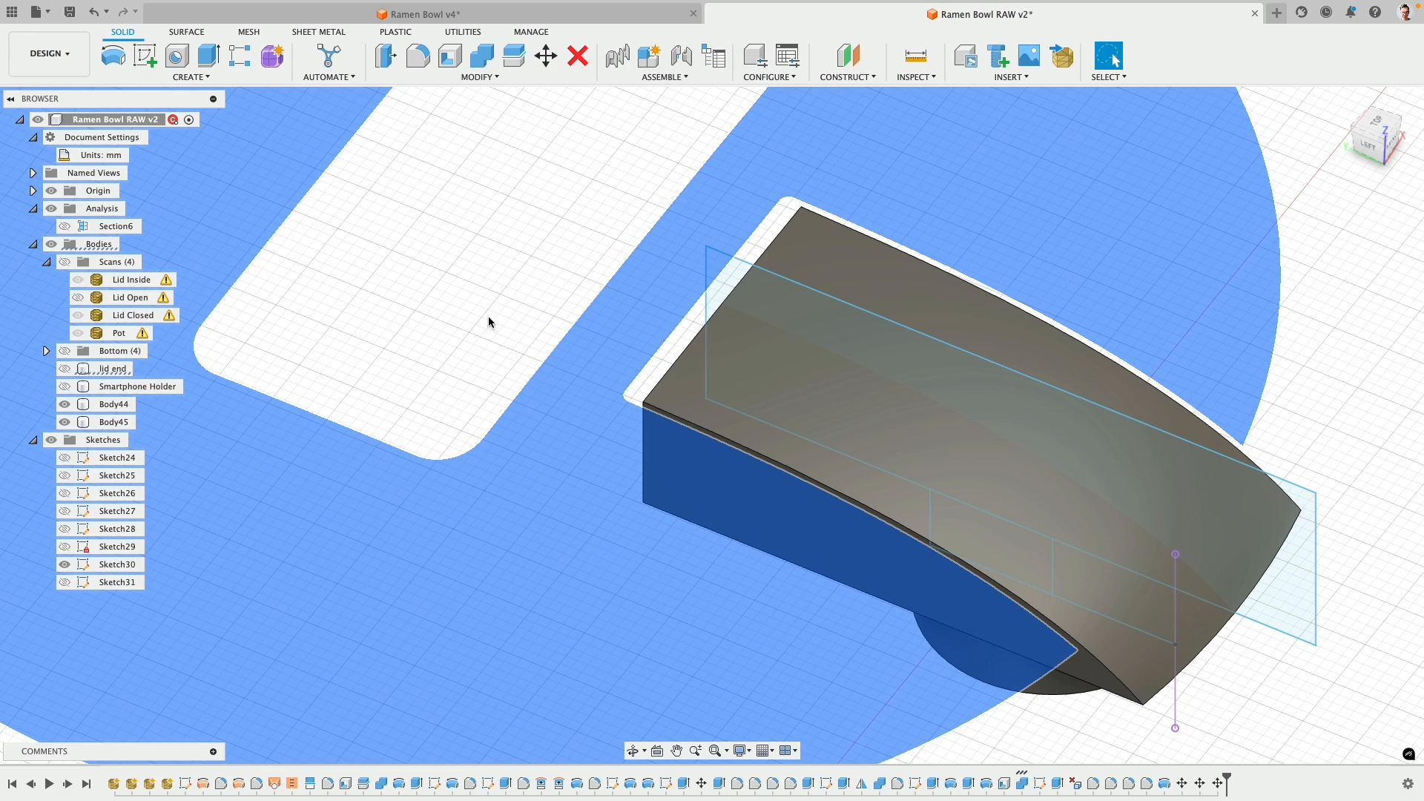
pyautogui.keyDown('shift'); pyautogui.moveTo(488, 322); pyautogui.dragTo(626, 418, button='middle'); pyautogui.keyUp('shift')
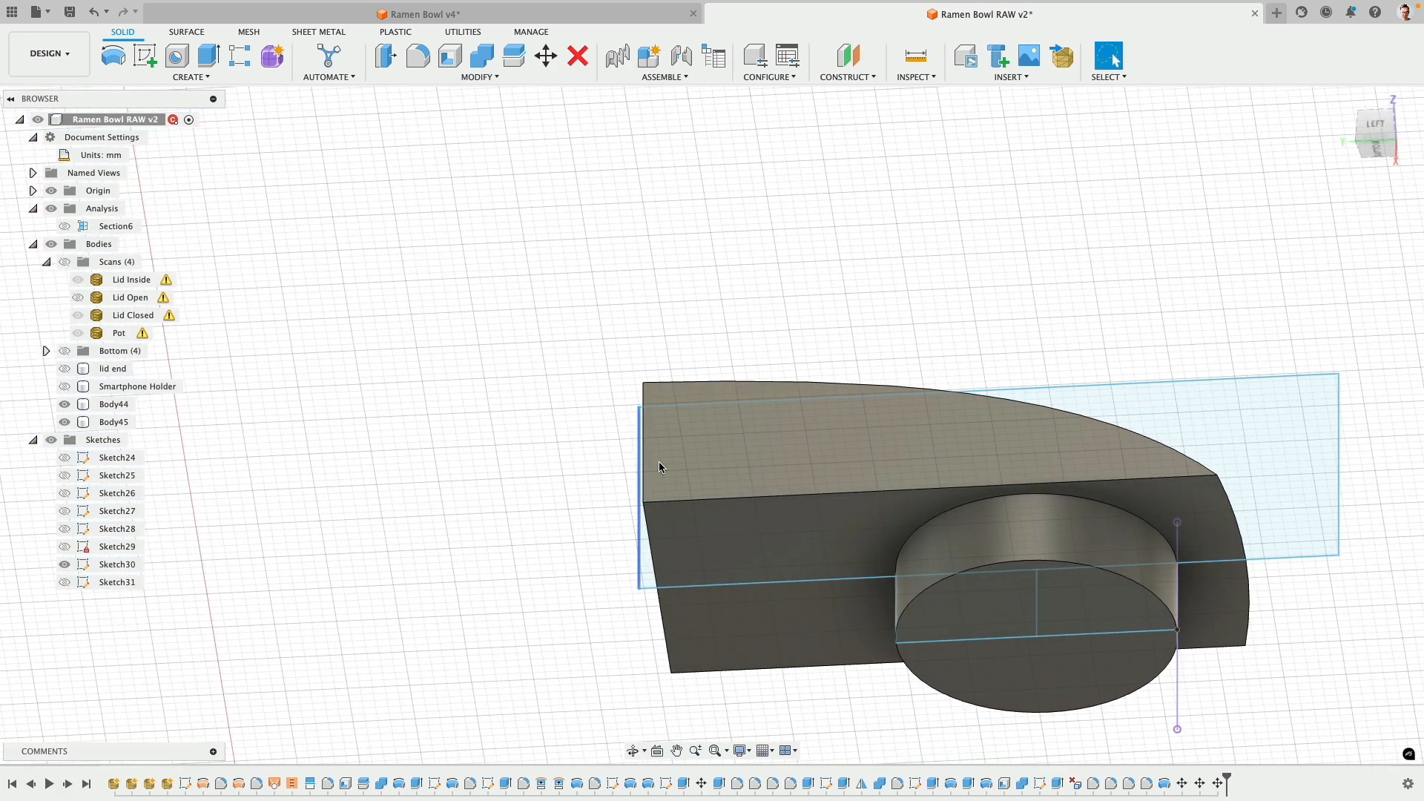
# - Hide Body44 and shell the cylinder Body45 through both end faces with a 2 mm inside thickness
pyautogui.click(937, 621)
pyautogui.click(65, 404)
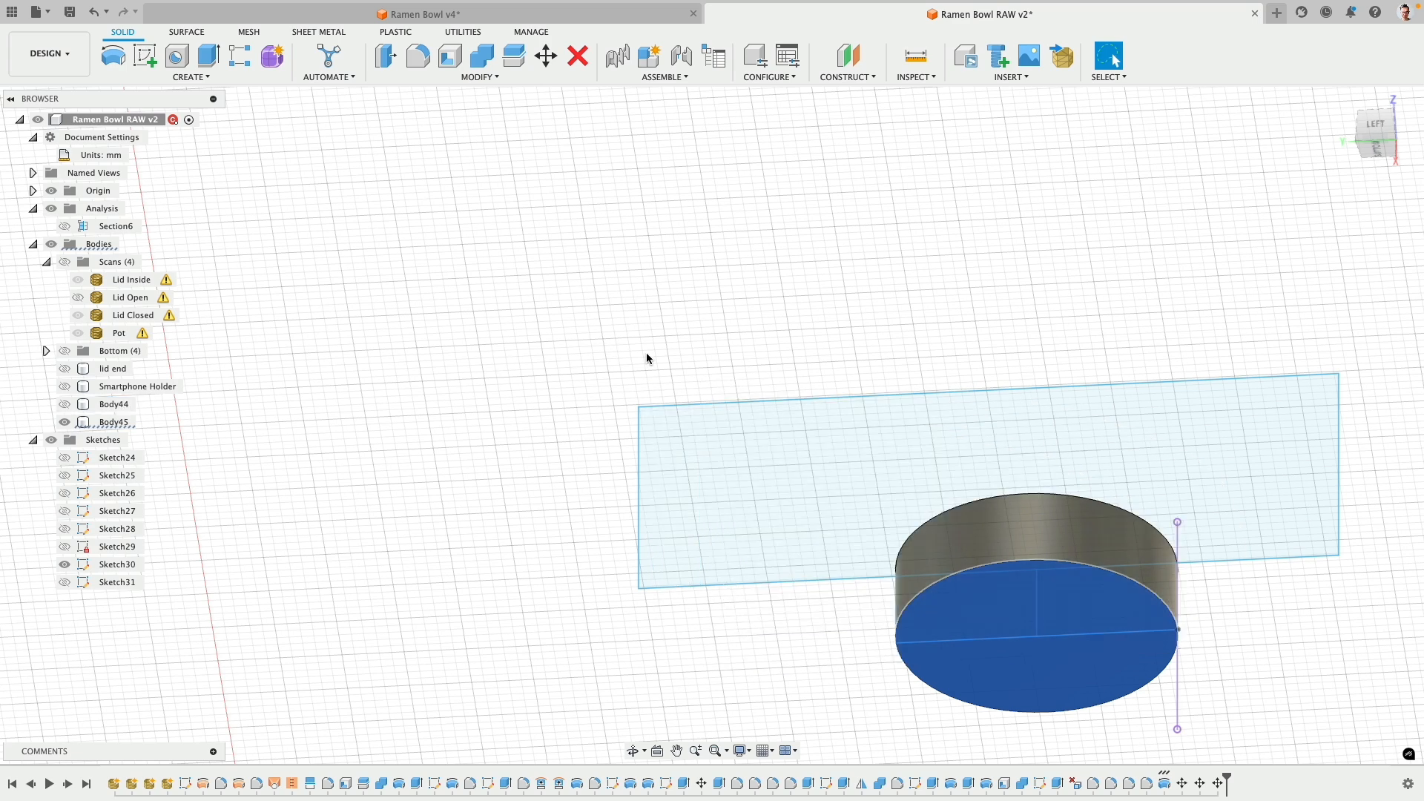
pyautogui.keyDown('shift'); pyautogui.moveTo(820, 486); pyautogui.dragTo(957, 602, button='middle'); pyautogui.keyUp('shift')
pyautogui.click(957, 602)
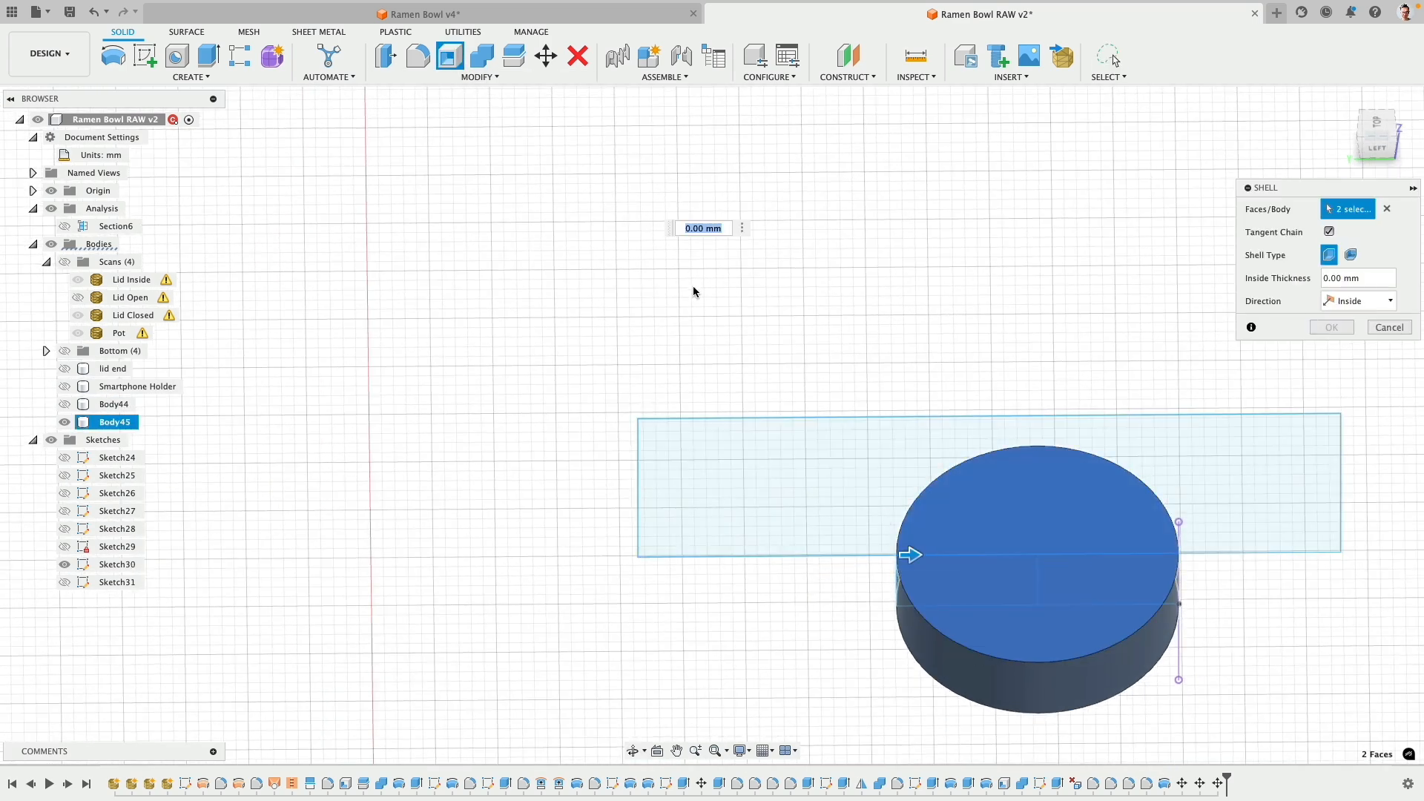
pyautogui.write('2')
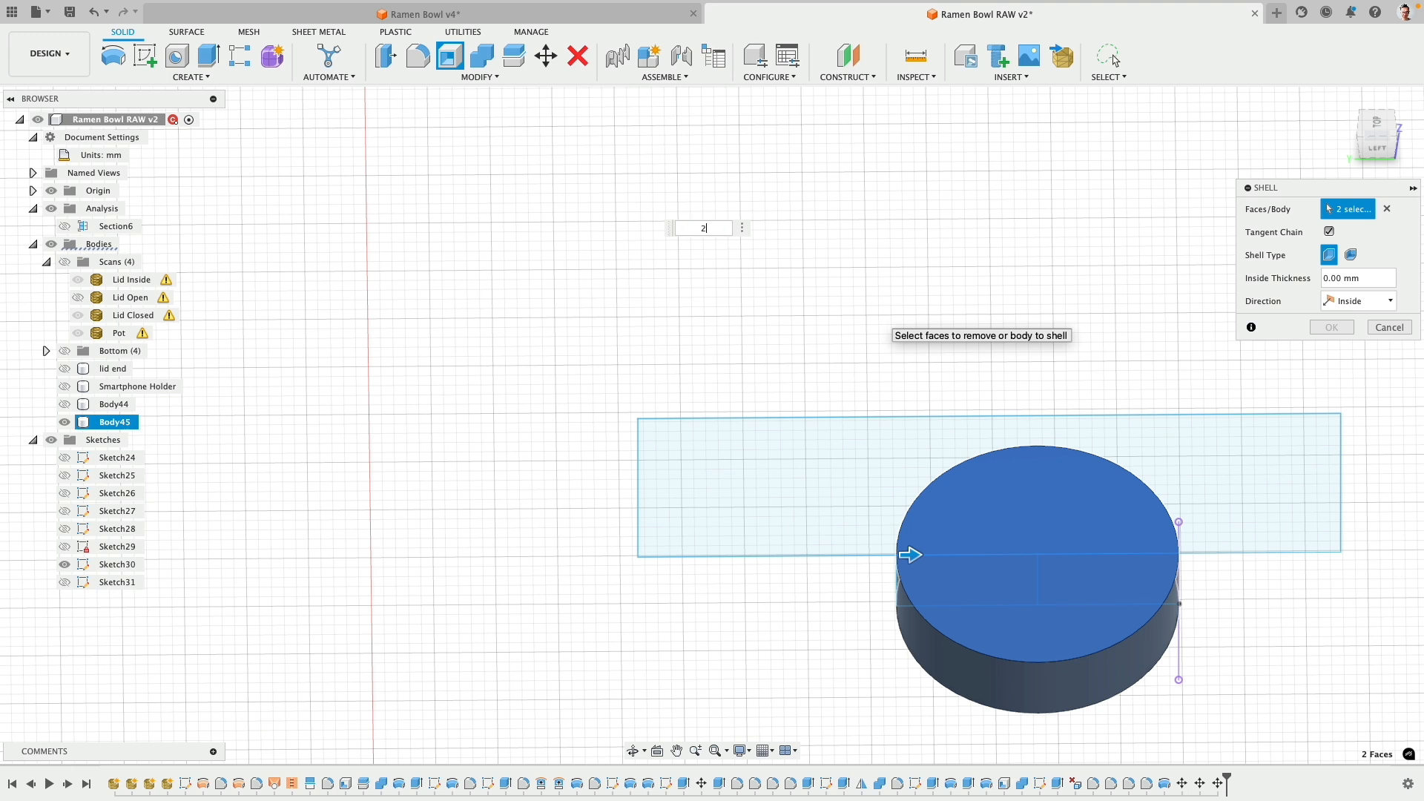
pyautogui.press('Return')
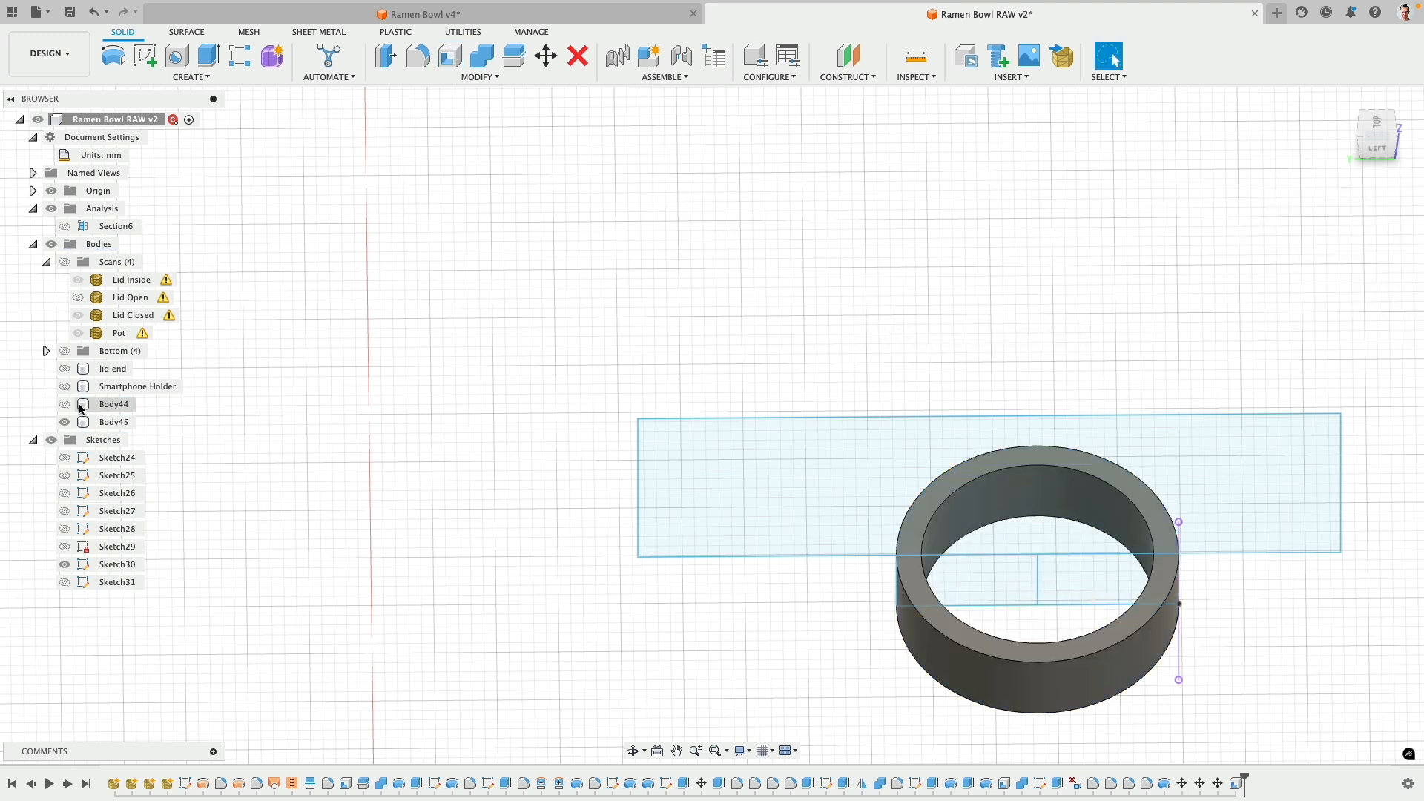
# - Show Body44 again and hide the ring Body45
pyautogui.click(82, 406)
pyautogui.click(65, 405)
pyautogui.click(66, 423)
pyautogui.keyDown('shift'); pyautogui.hscroll(-10, 462, 531); pyautogui.keyUp('shift')
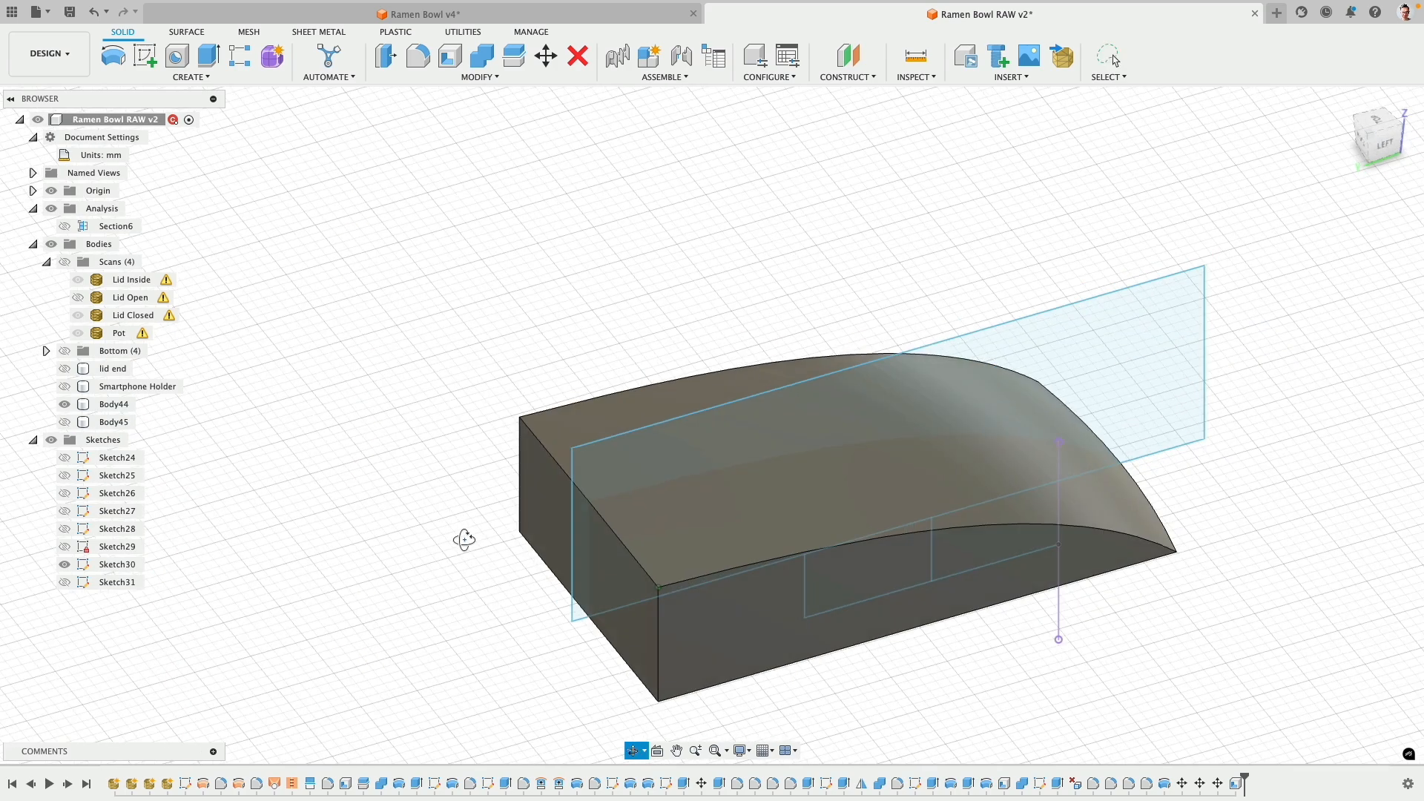
pyautogui.scroll(-3, 462, 527)
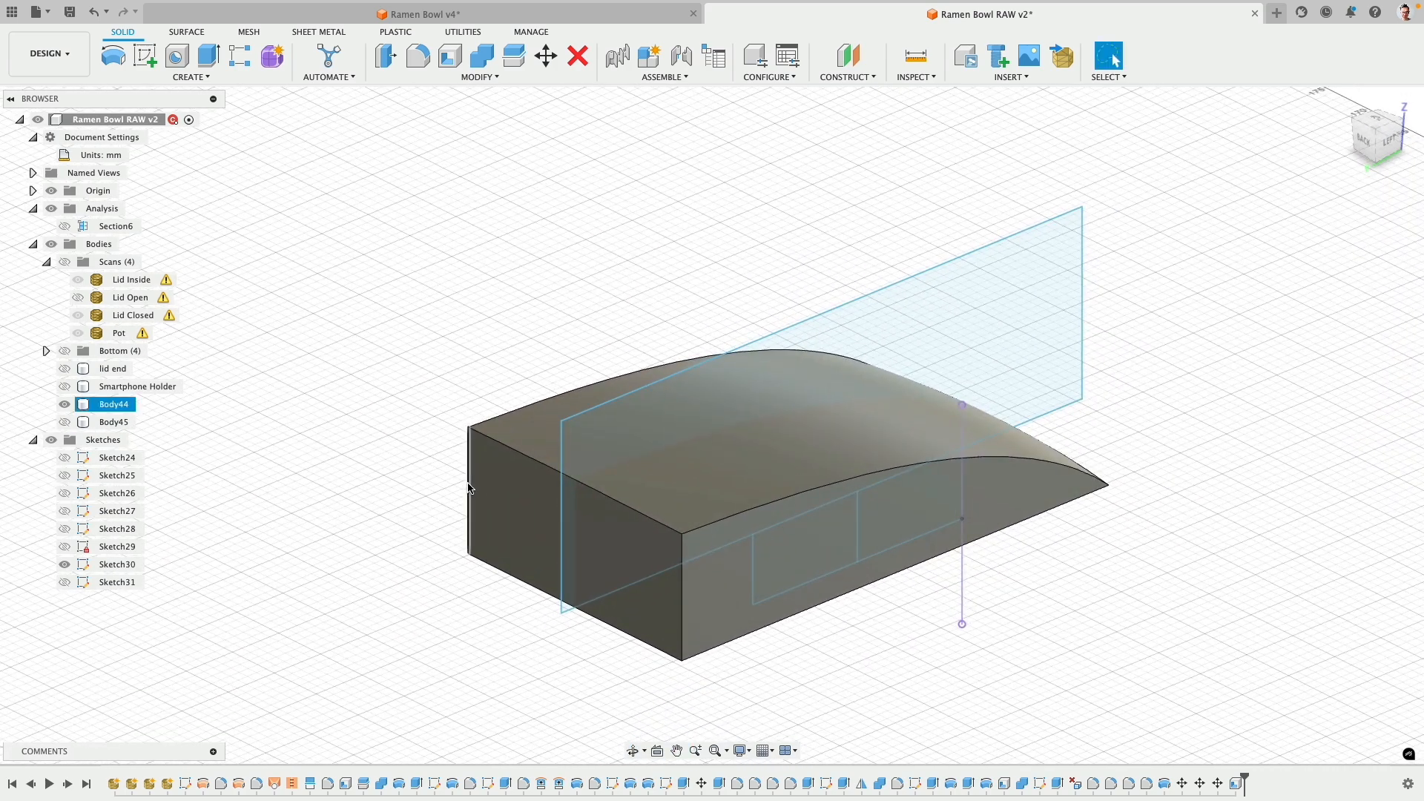
# - Fillet the two vertical corner edges at the thick, straight end of Body44 with a 0.5 mm radius
pyautogui.click(469, 488)
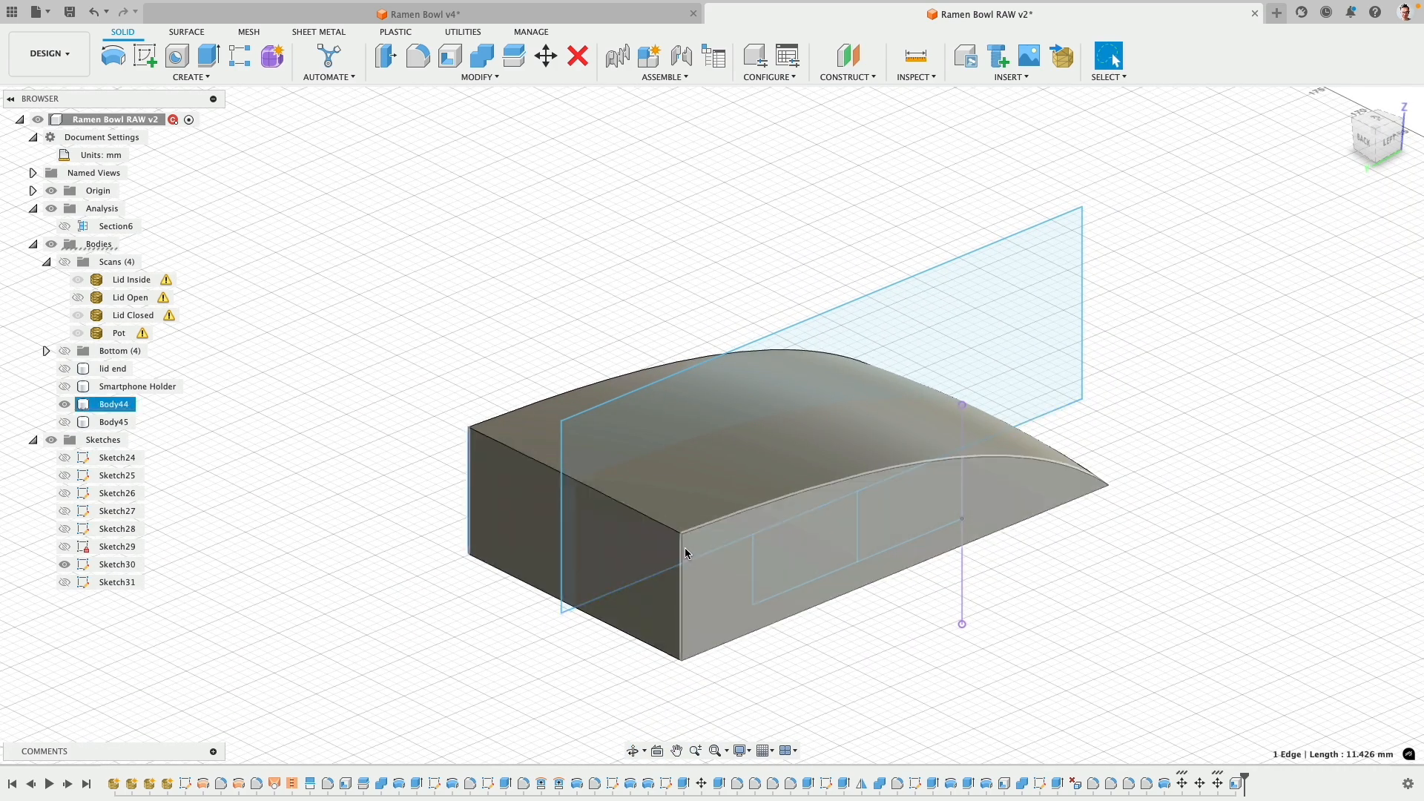
pyautogui.keyDown('shift'); pyautogui.click(682, 551); pyautogui.keyUp('shift')
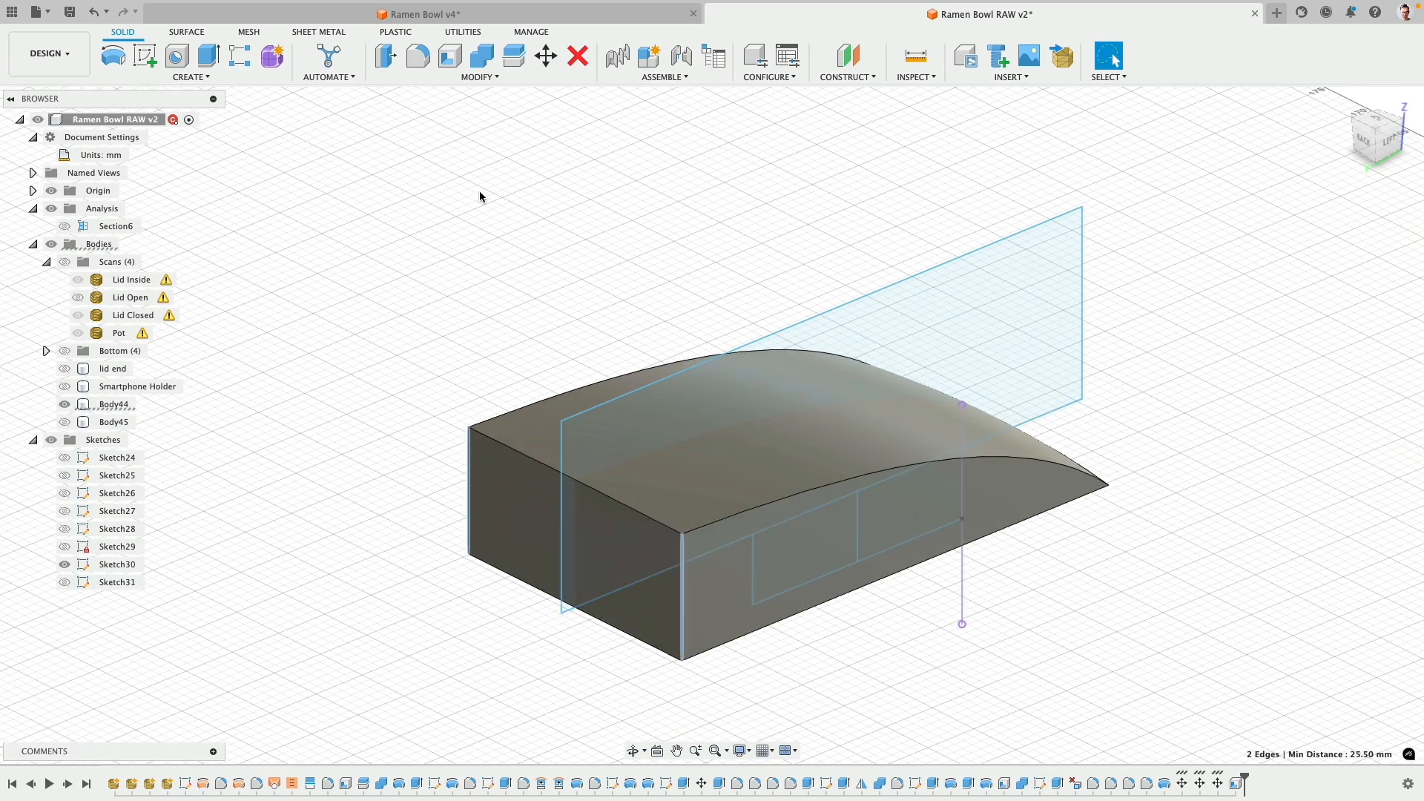
pyautogui.click(419, 57)
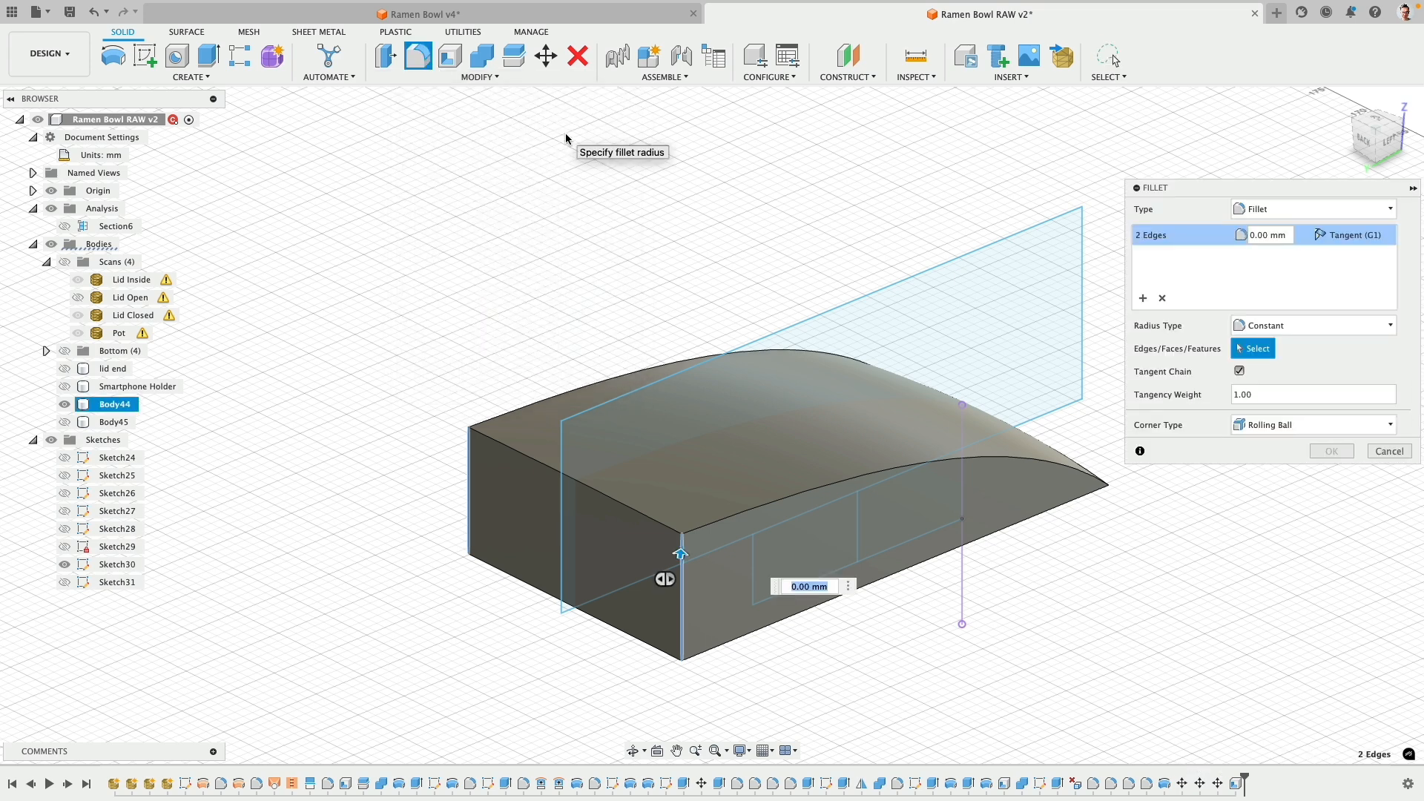
pyautogui.write('.5')
pyautogui.press('Return')
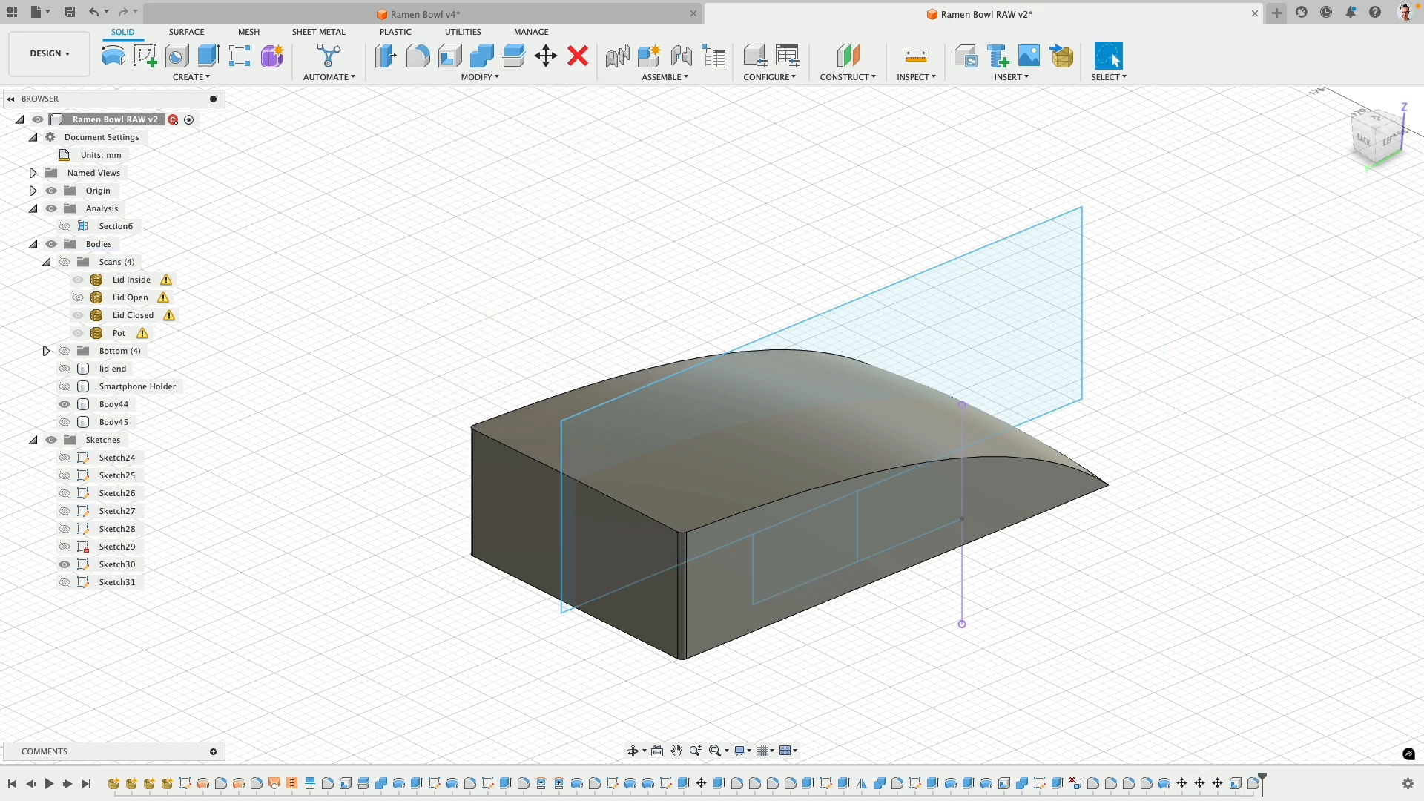
# - Fillet the tangent chain of edges around Body44's curved top face using a 0.5 mm chord length
pyautogui.rightClick(478, 280)
pyautogui.click(479, 221)
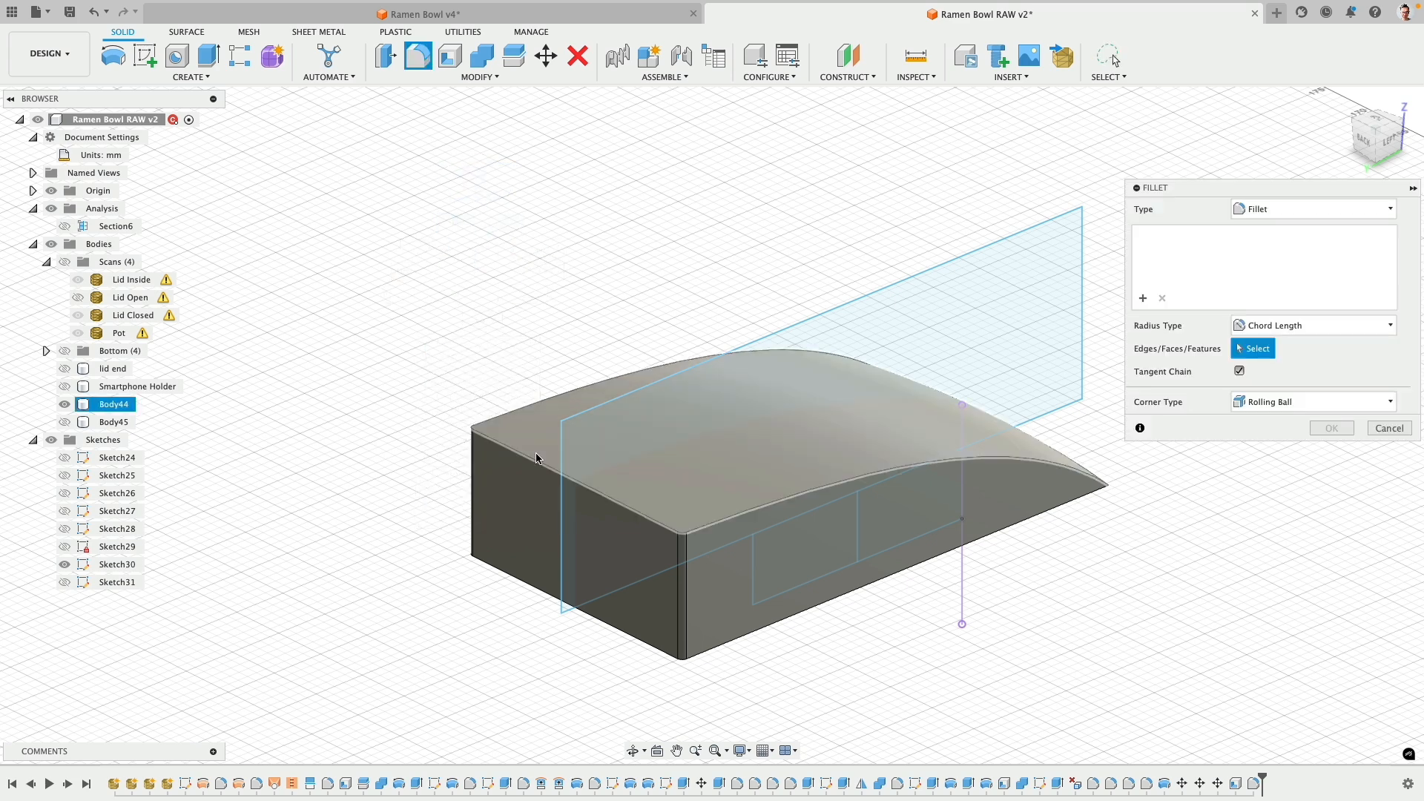
pyautogui.click(533, 463)
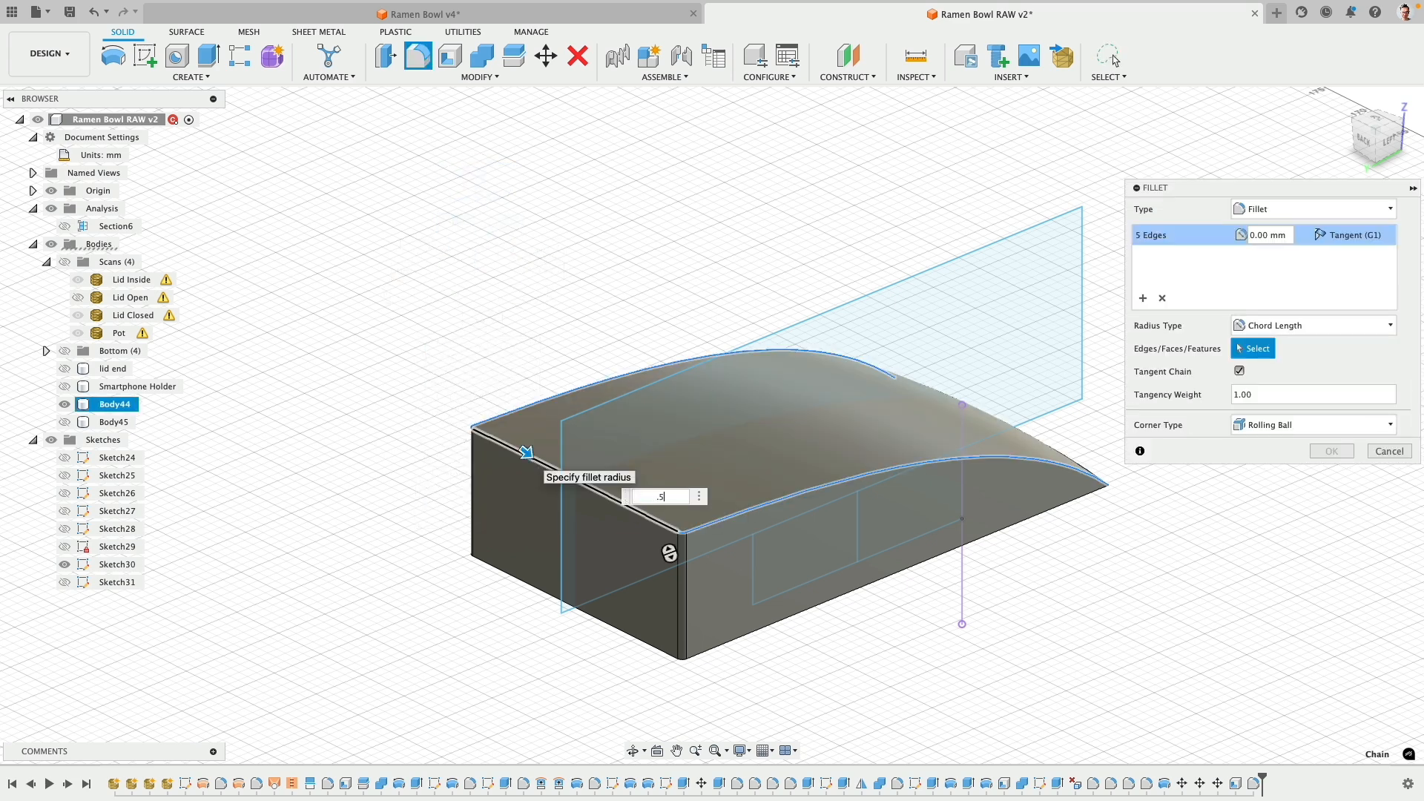
pyautogui.write('.5')
pyautogui.press('Return')
# - Shell Body44 through its flat bottom face with a 2 mm inside thickness
pyautogui.keyDown('shift'); pyautogui.moveTo(670, 553); pyautogui.dragTo(634, 543, button='middle'); pyautogui.keyUp('shift')
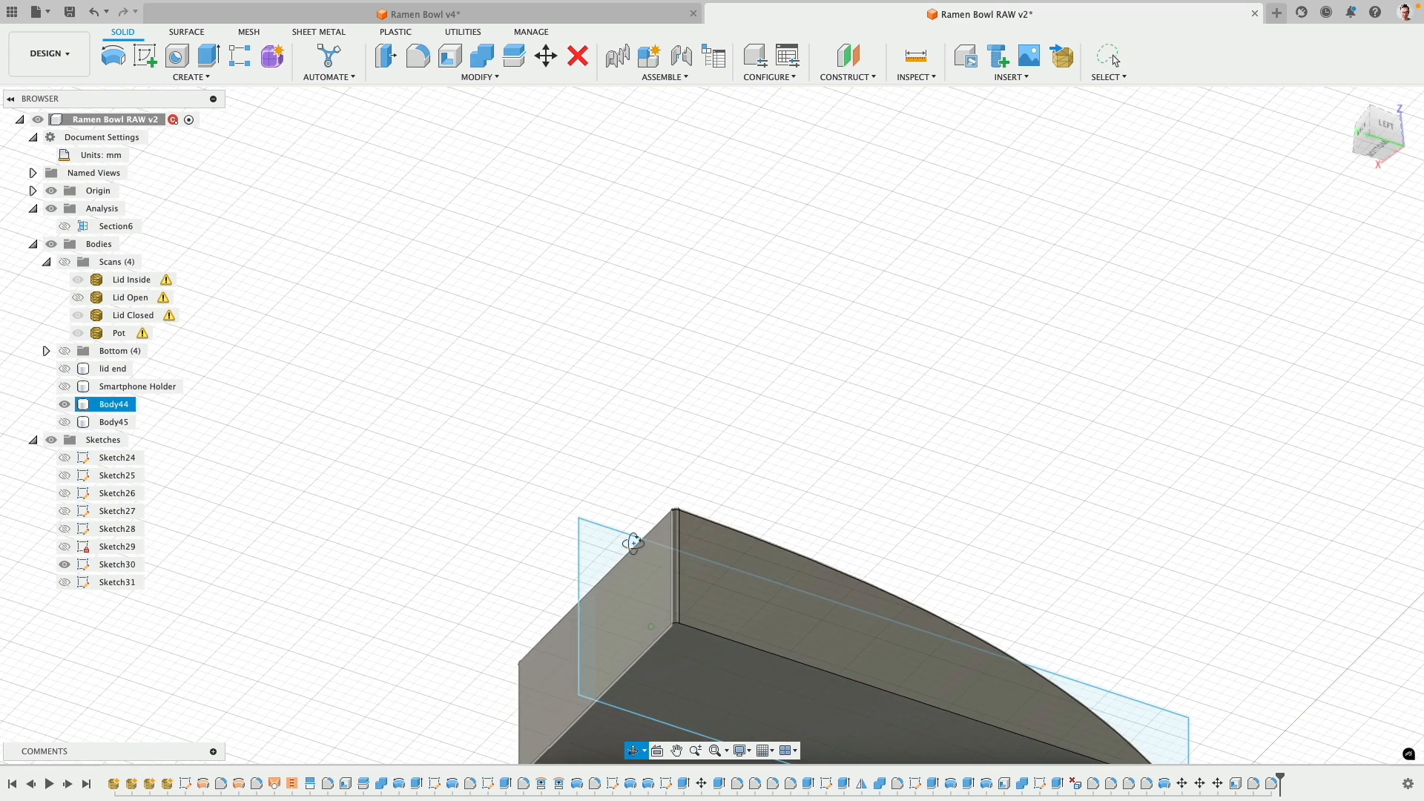
pyautogui.press('F6')
pyautogui.click(679, 374)
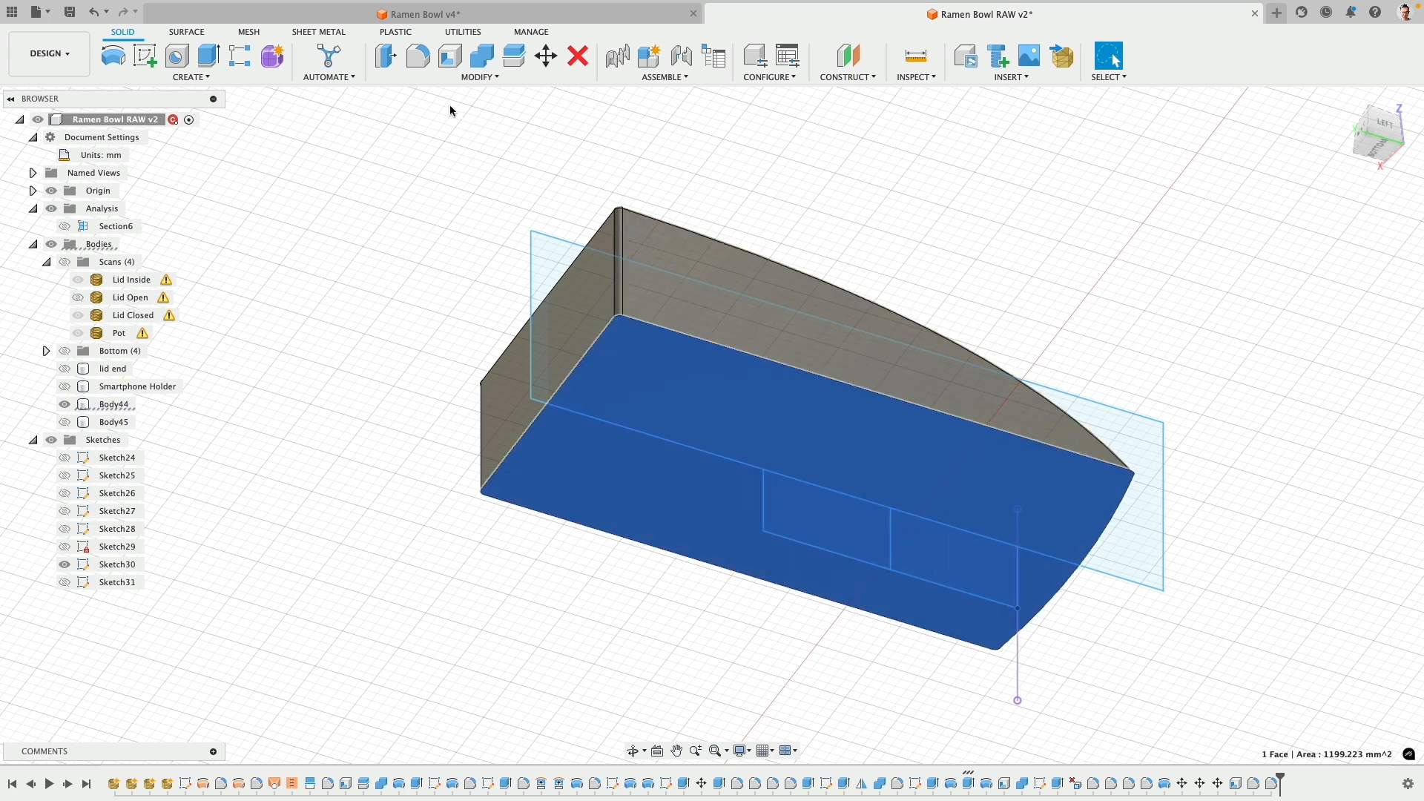
pyautogui.click(451, 60)
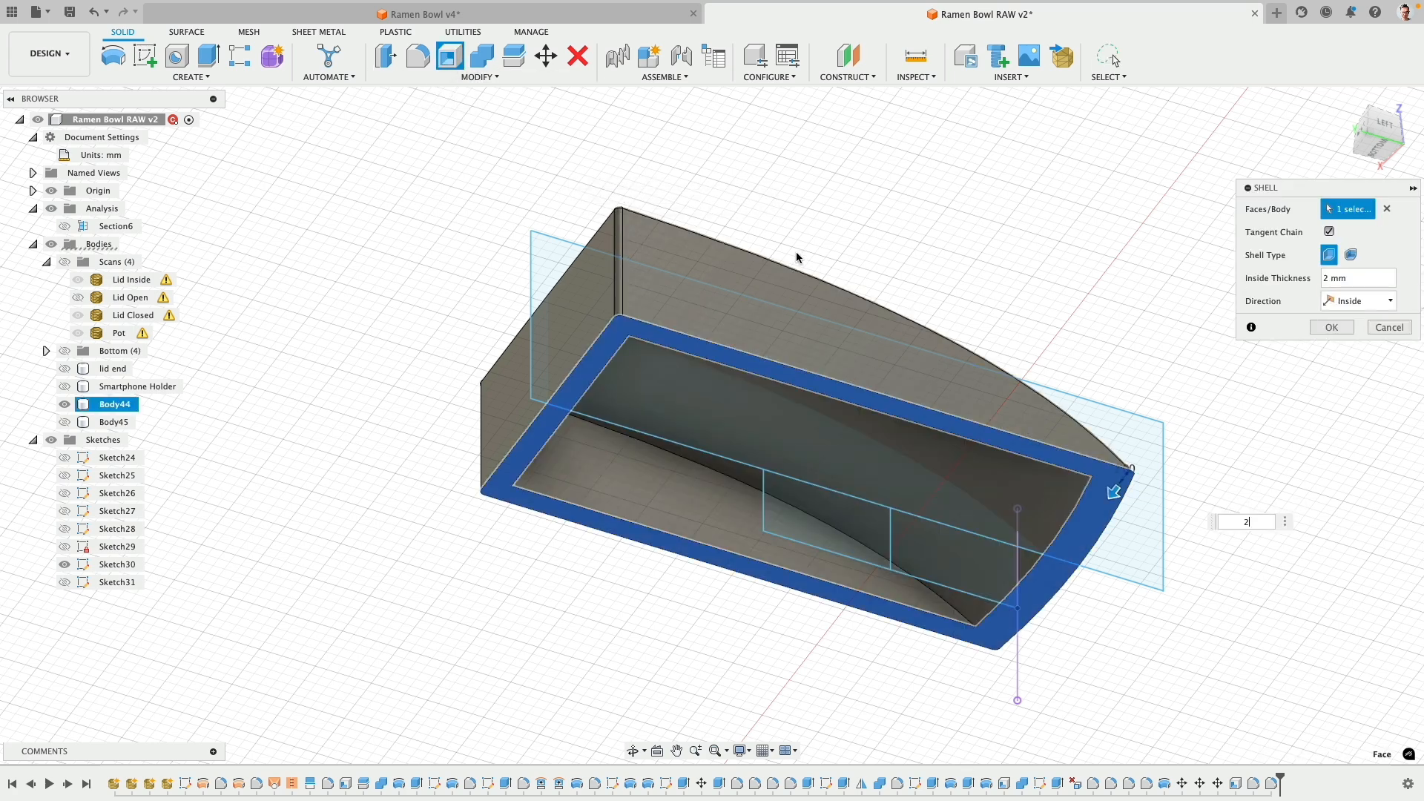
pyautogui.press('Return')
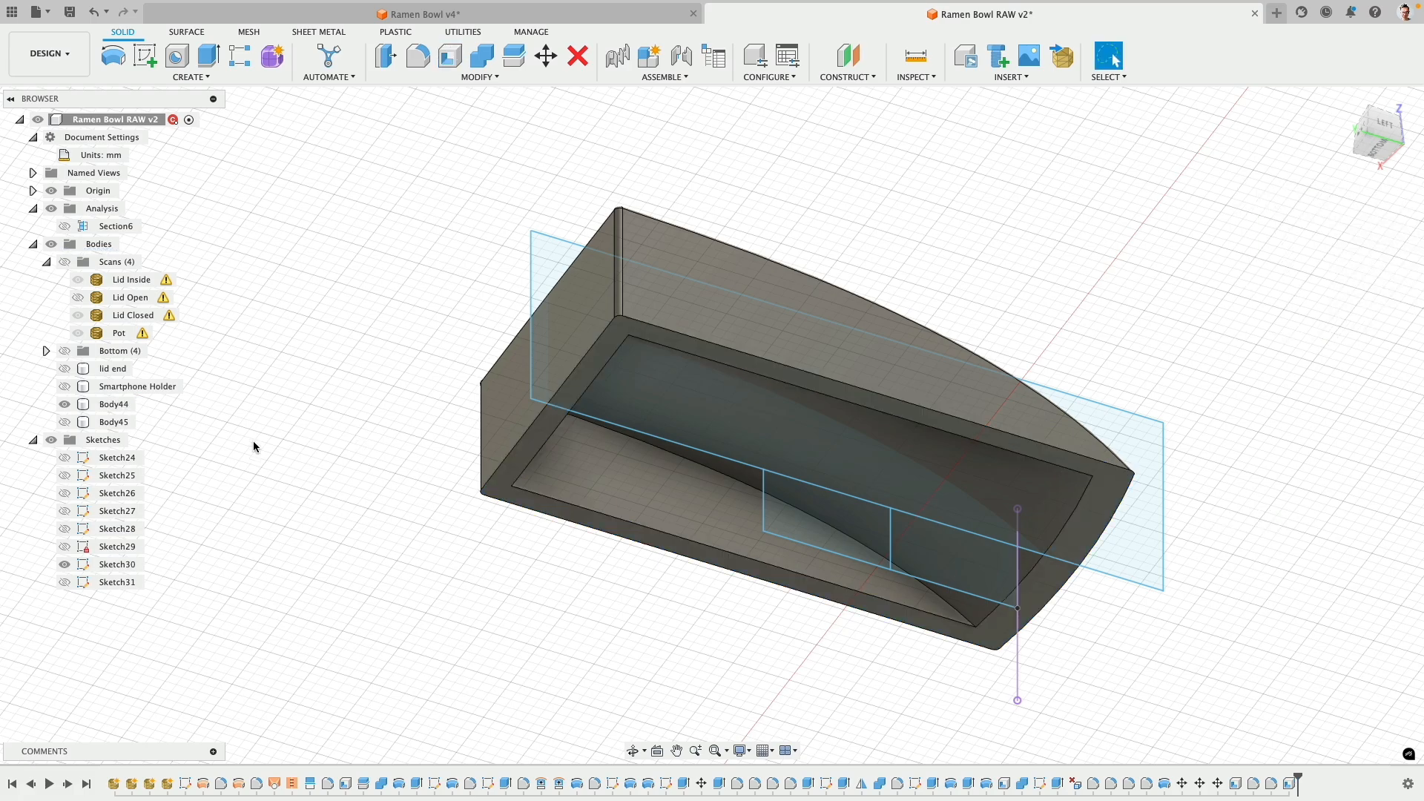
# - Show Body45, turn on the Section6 analysis and hide all sketches
pyautogui.click(65, 422)
pyautogui.keyDown('shift'); pyautogui.moveTo(423, 494); pyautogui.dragTo(402, 450, button='middle'); pyautogui.keyUp('shift')
pyautogui.moveTo(741, 329)
pyautogui.keyDown('shift'); pyautogui.mouseDown(button='middle')
pyautogui.moveTo(616, 258)
pyautogui.moveTo(644, 343)
pyautogui.mouseUp(button='middle'); pyautogui.keyUp('shift')
pyautogui.scroll(5, 759, 384)
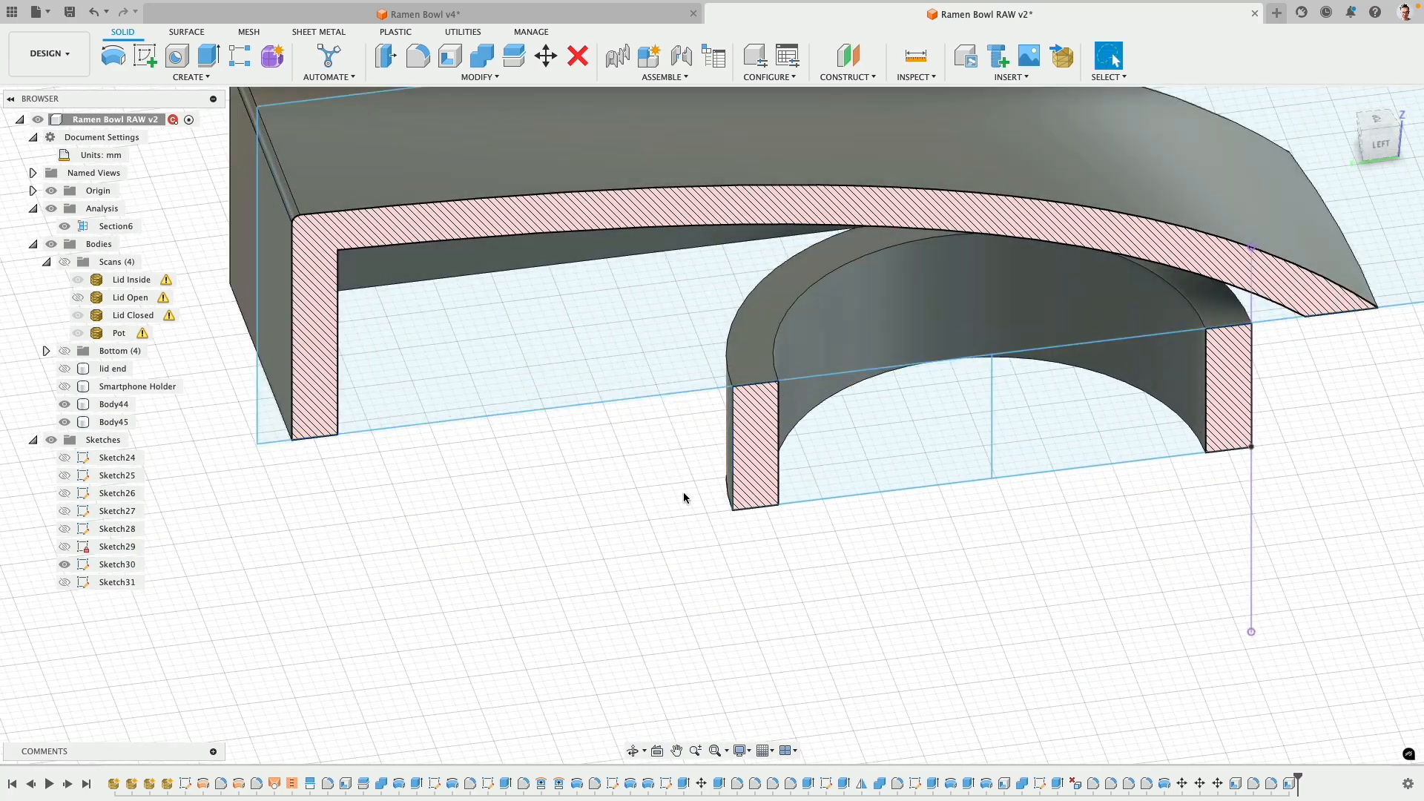
pyautogui.keyDown('shift'); pyautogui.moveTo(683, 496); pyautogui.dragTo(731, 483, button='middle'); pyautogui.keyUp('shift')
pyautogui.click(52, 440)
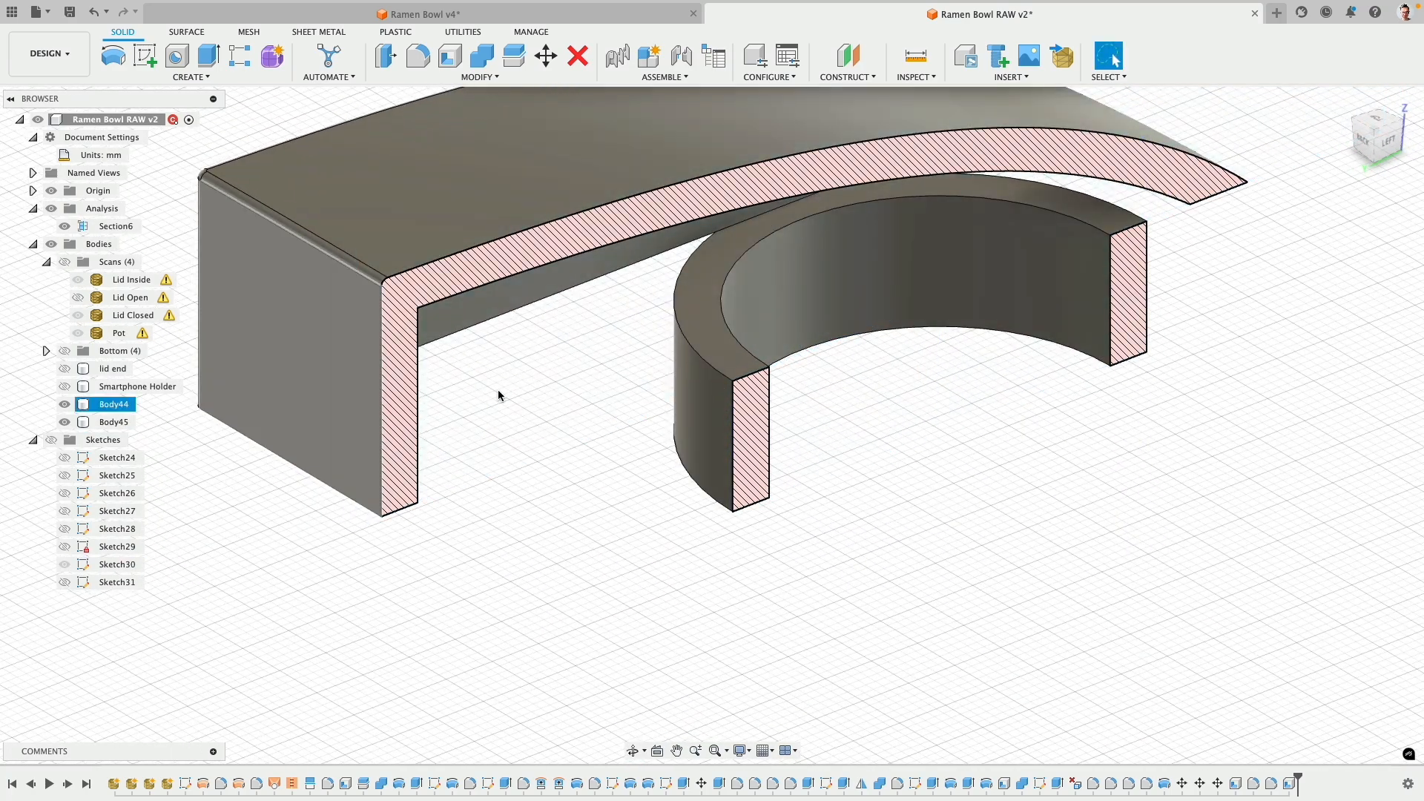
# - Extend the ring's top face upward with Press Pull until it passes completely through Body44's curved top wall
pyautogui.click(697, 312)
pyautogui.scroll(-3, 604, 585)
pyautogui.scroll(-1, 605, 586)
pyautogui.moveTo(605, 586); pyautogui.dragTo(488, 636, button='middle')
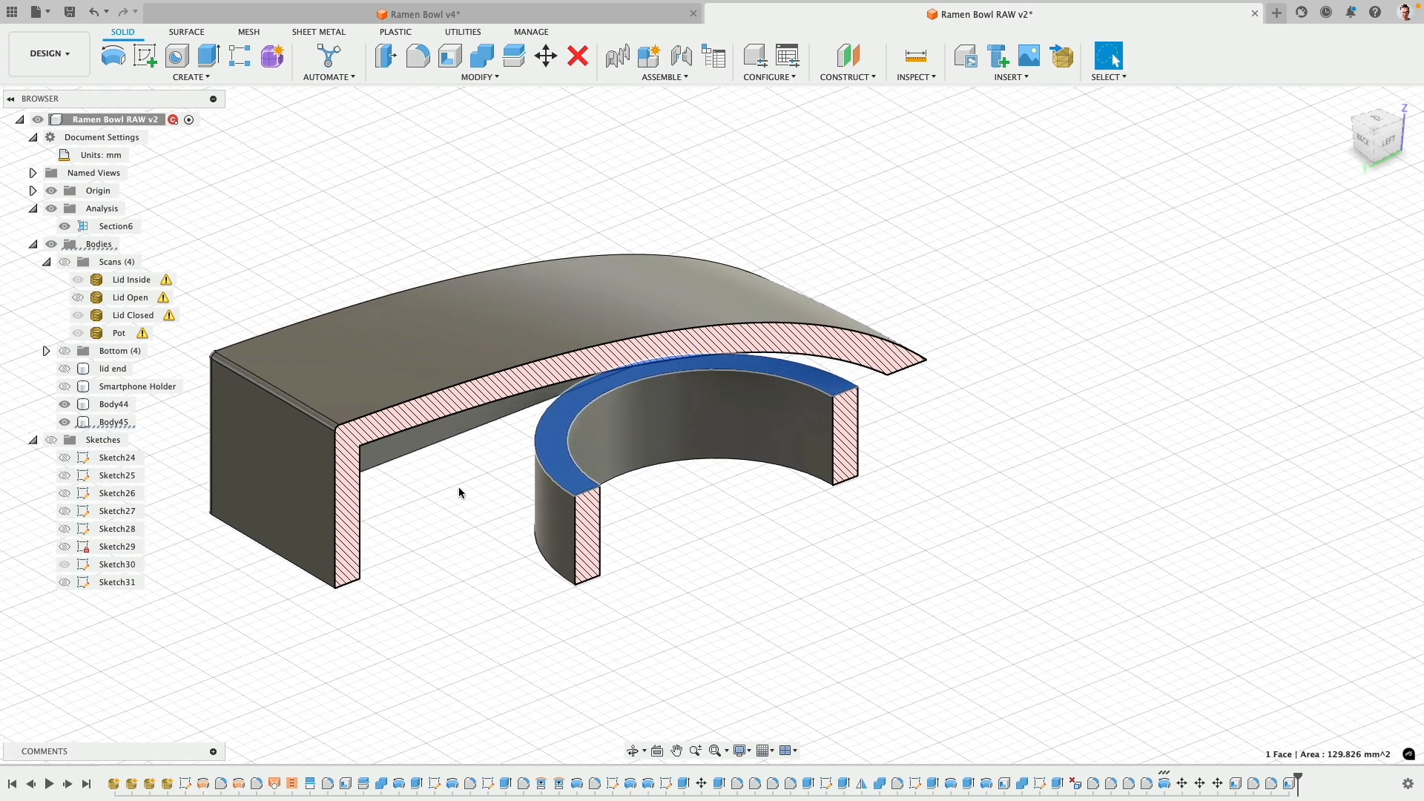
pyautogui.click(385, 56)
pyautogui.moveTo(560, 463); pyautogui.dragTo(559, 281)
pyautogui.click(1332, 282)
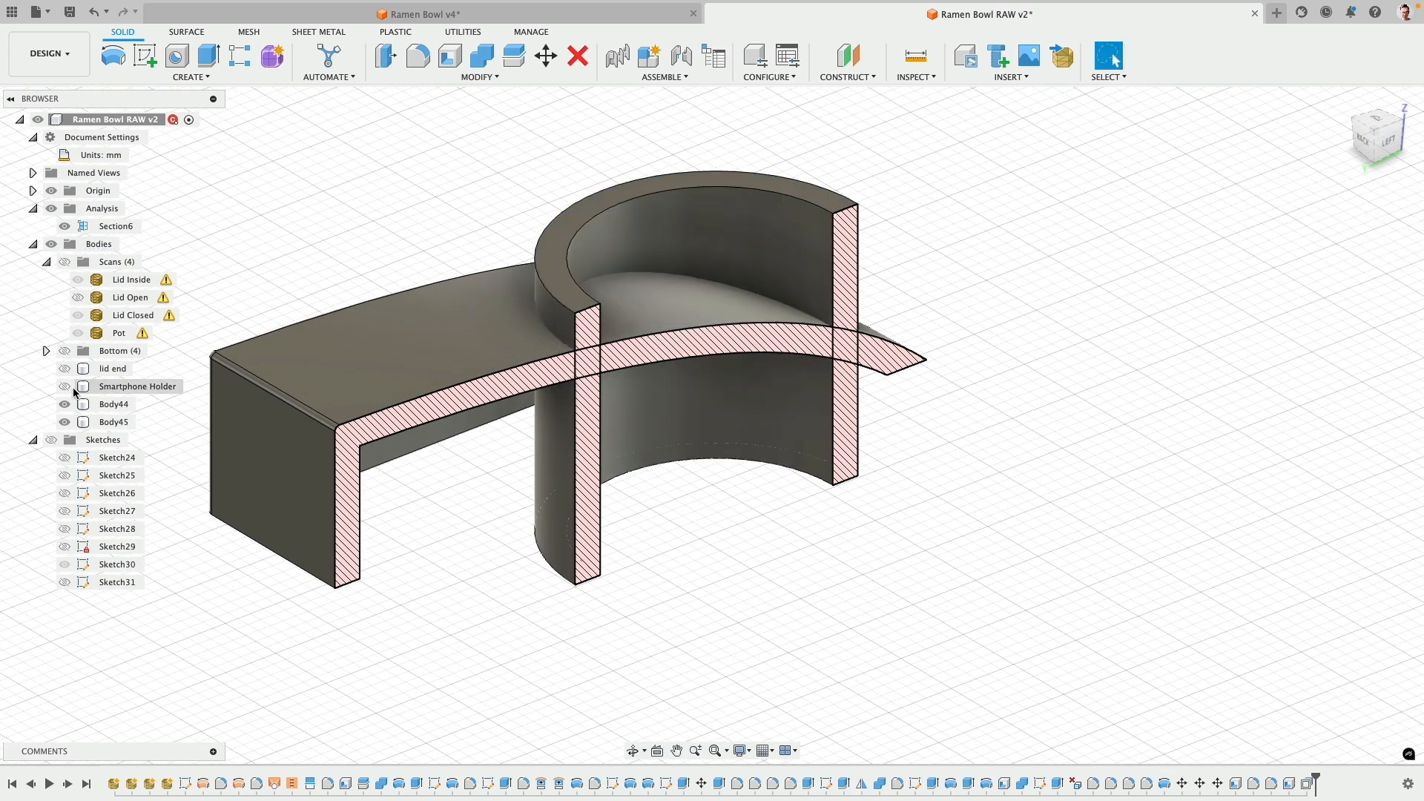
pyautogui.click(209, 56)
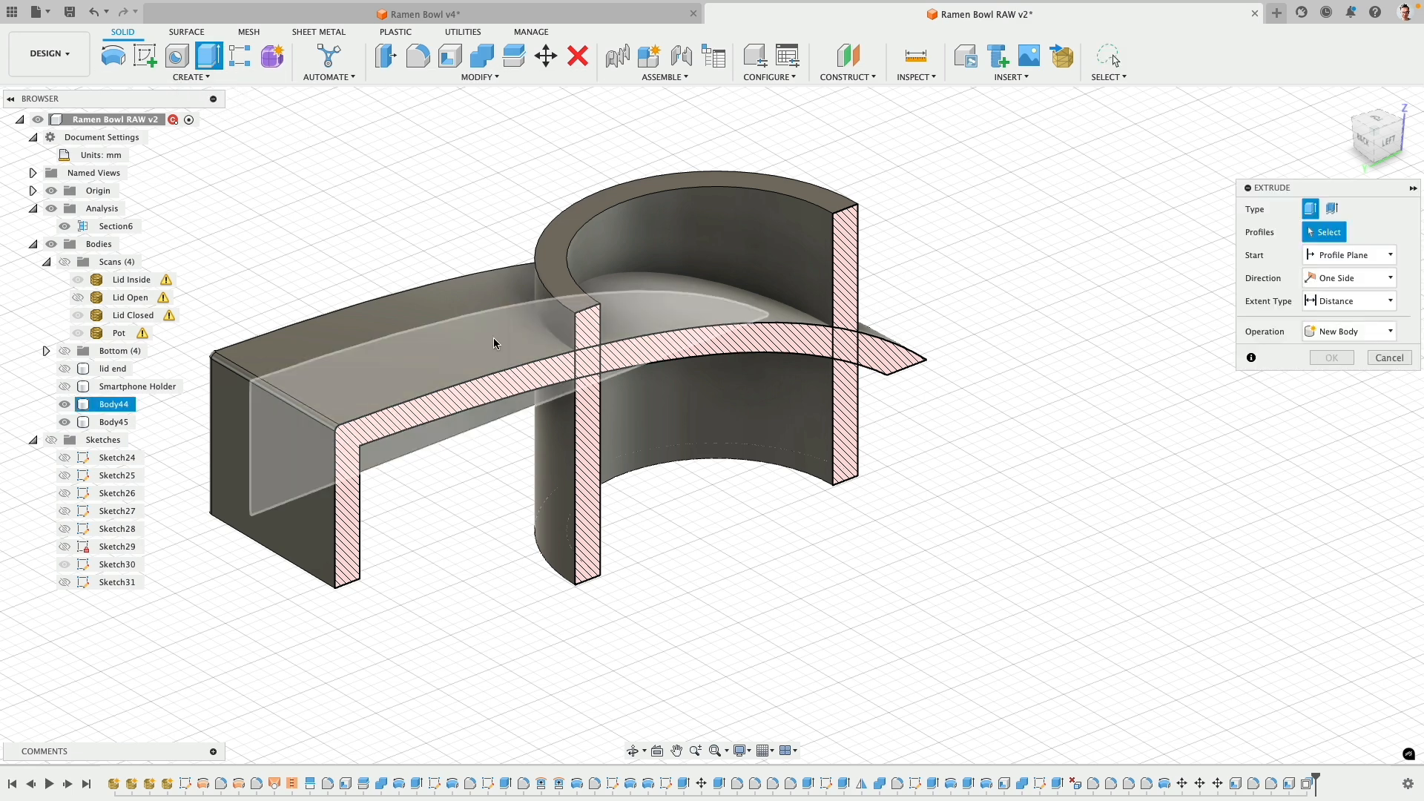
pyautogui.click(519, 352)
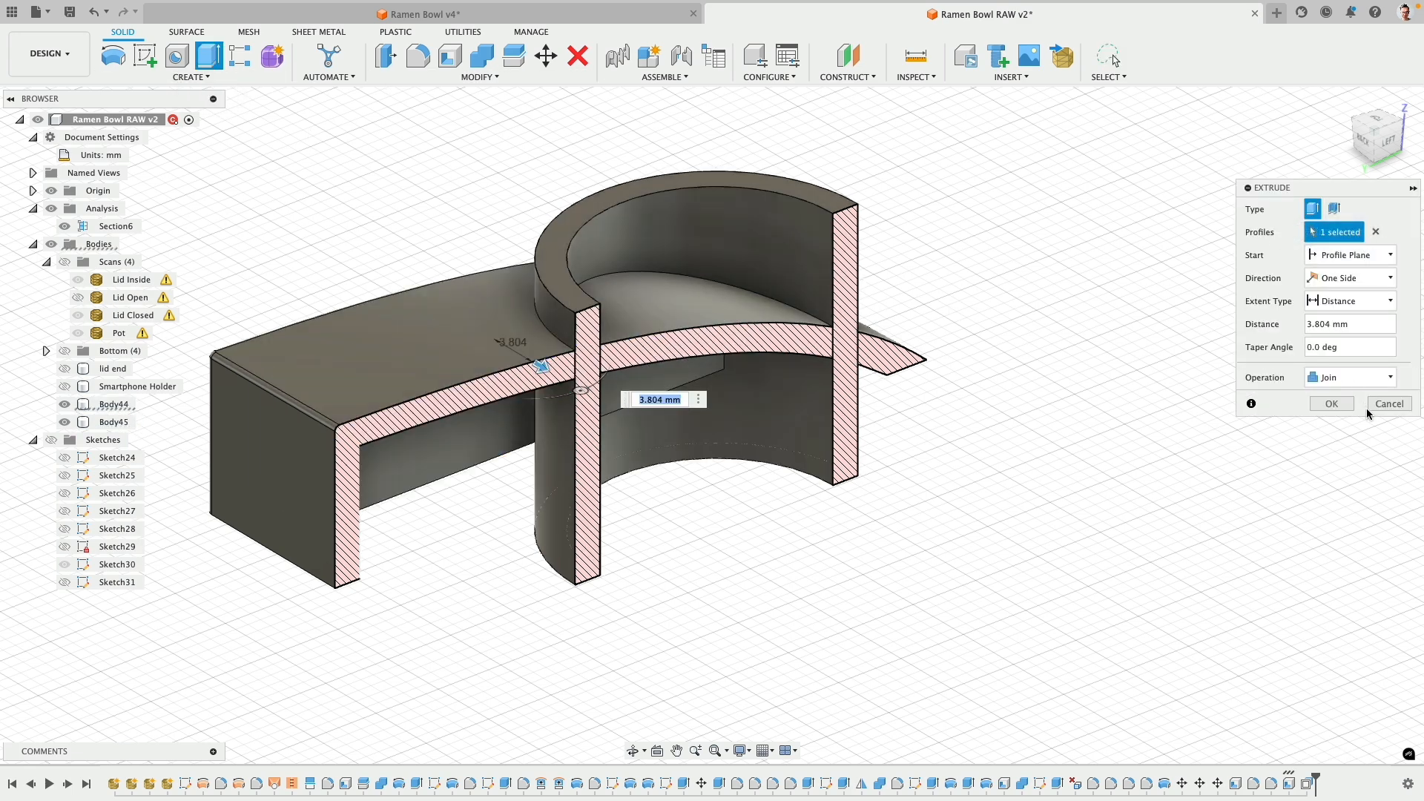
pyautogui.click(1370, 410)
# - Combine Body44 with the ring Body45 into one body using the Join operation
pyautogui.click(511, 56)
pyautogui.click(518, 318)
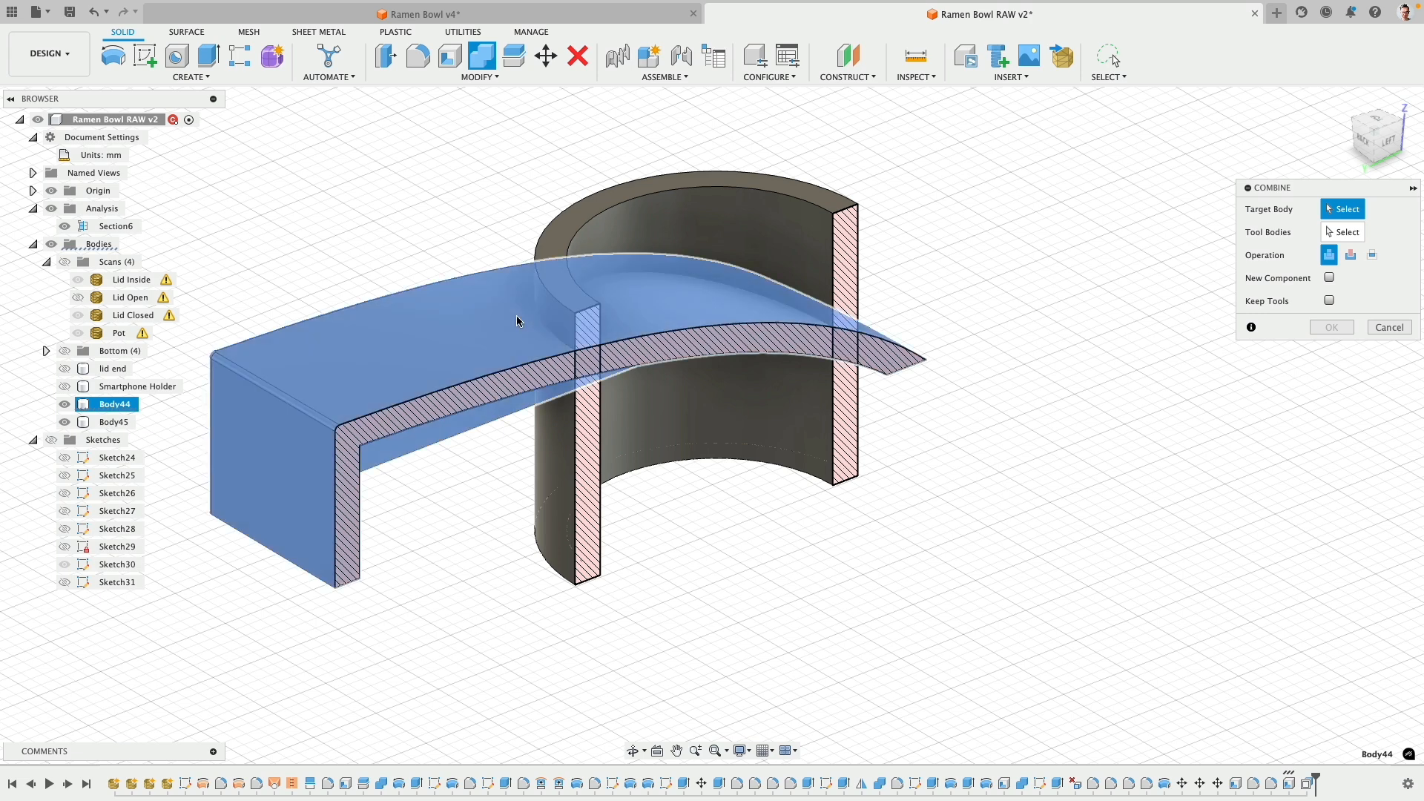
pyautogui.click(677, 248)
pyautogui.click(1329, 328)
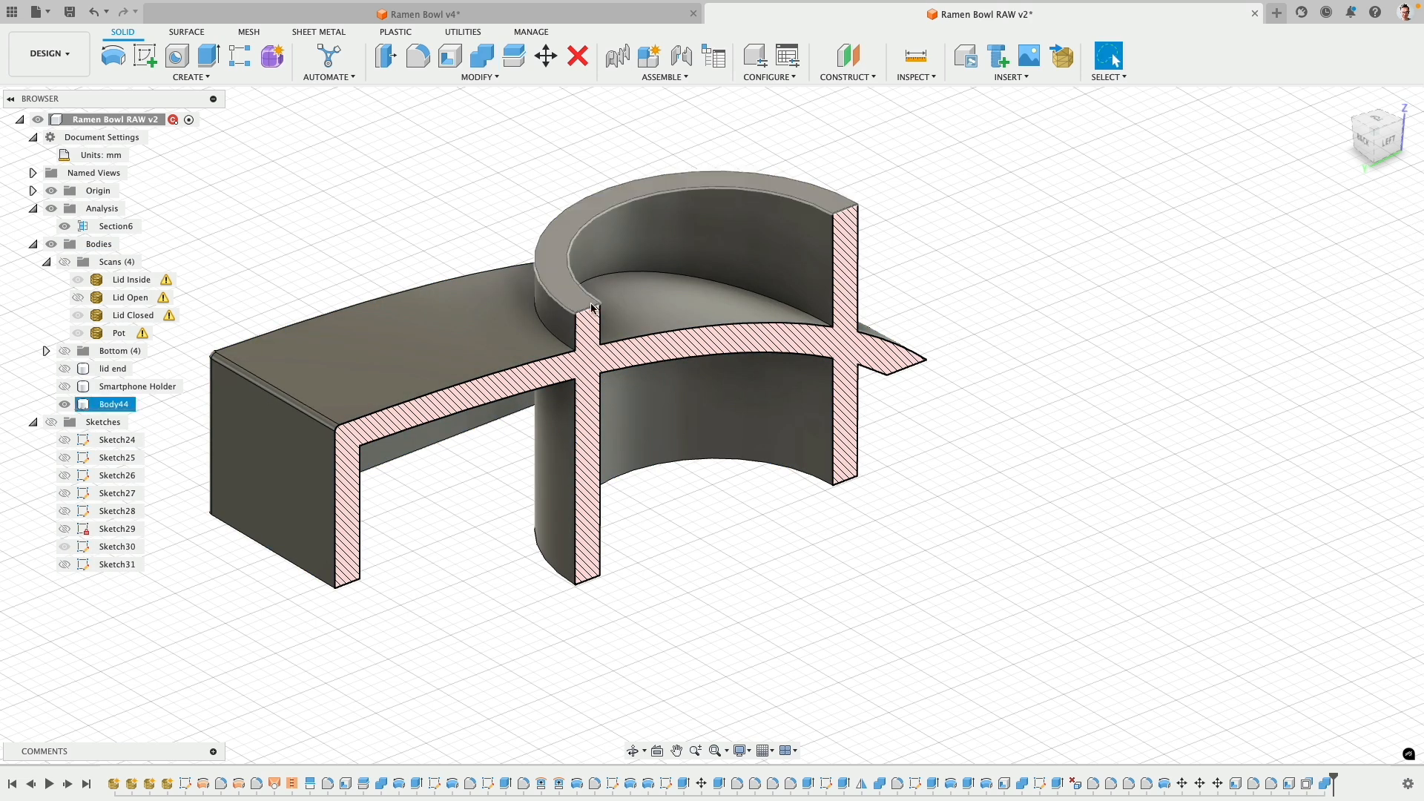
# - Delete the three ring faces protruding above Body44's curved top surface
pyautogui.keyDown('shift'); pyautogui.click(559, 253); pyautogui.keyUp('shift')
pyautogui.keyDown('shift'); pyautogui.click(606, 234); pyautogui.keyUp('shift')
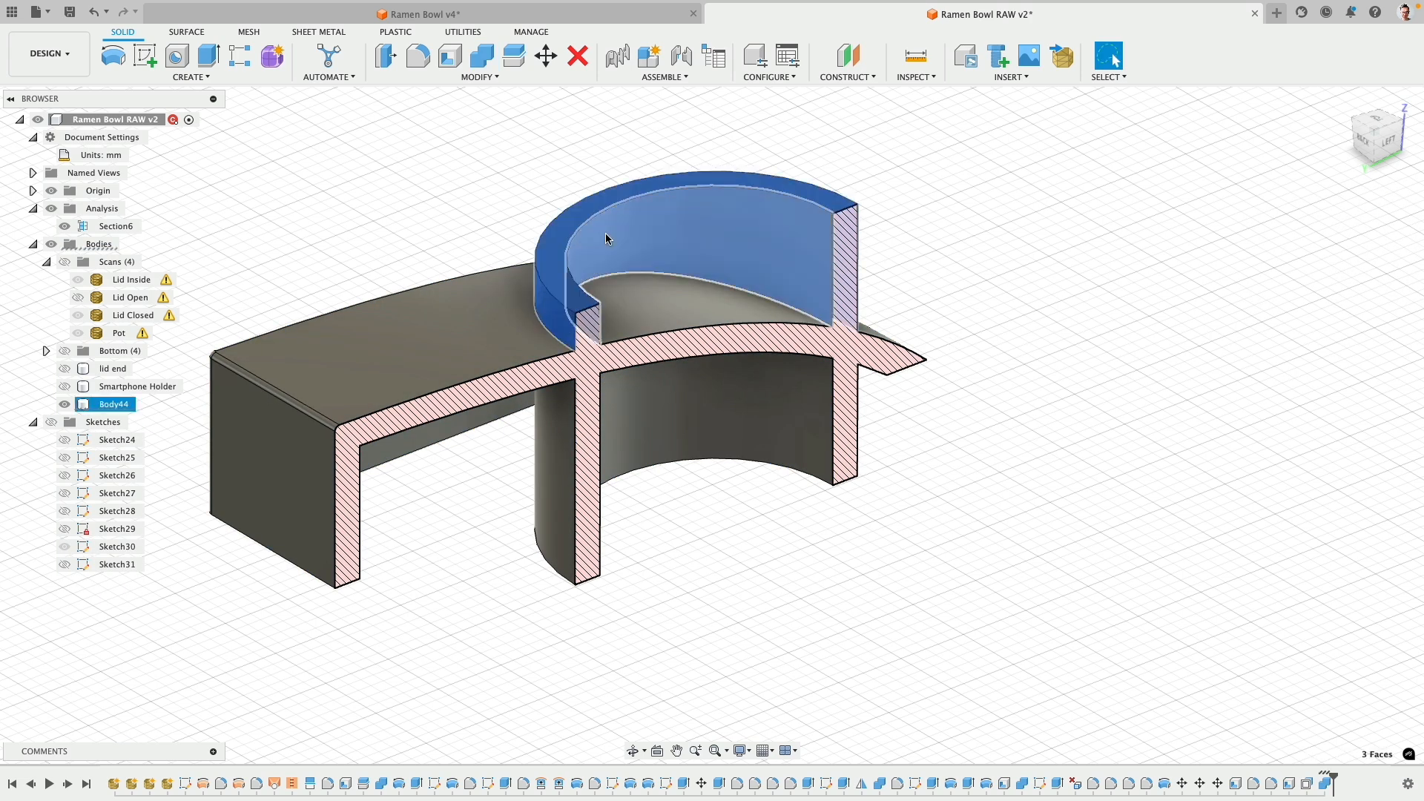
pyautogui.press('Delete')
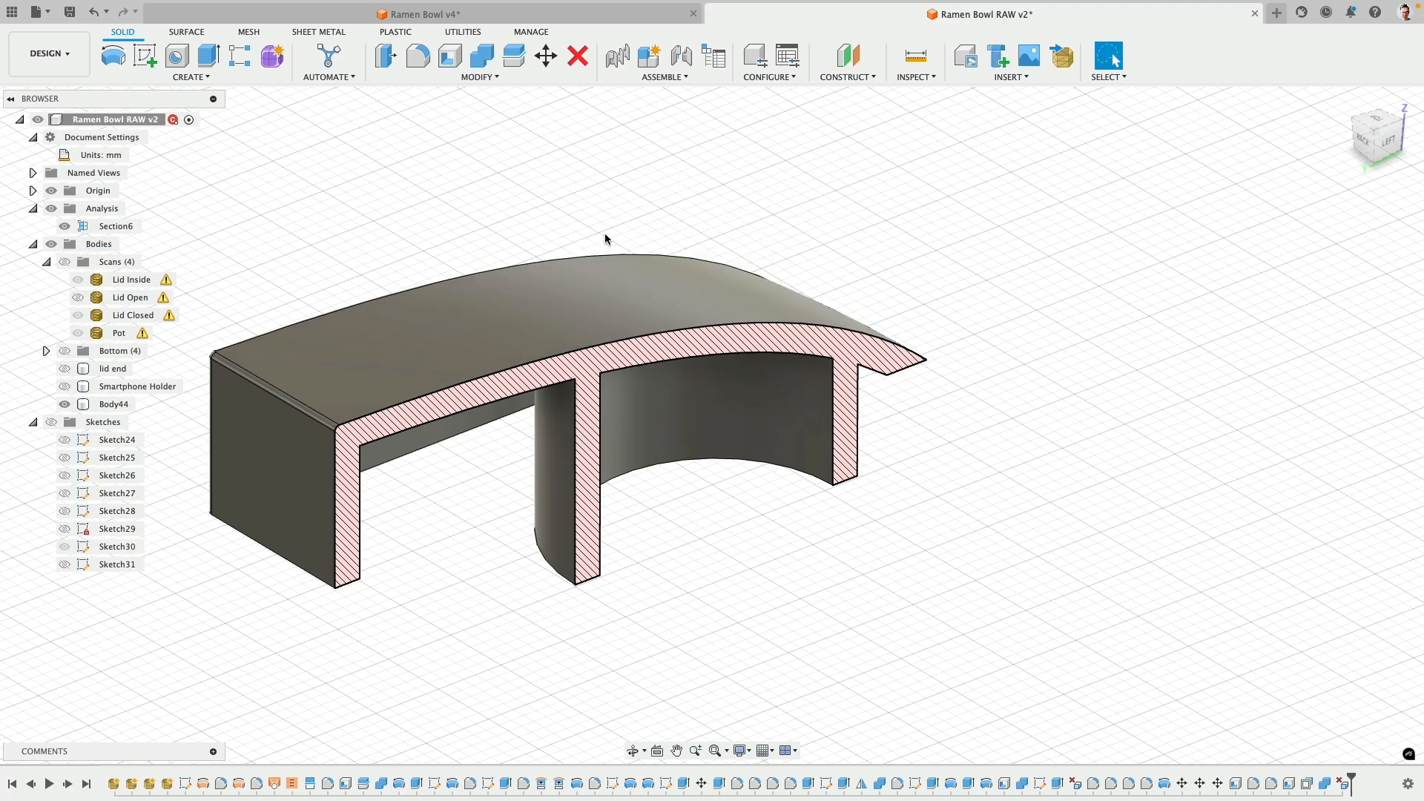
# - Turn off the Section6 analysis and view the complete joined body from the side
pyautogui.keyDown('shift'); pyautogui.moveTo(754, 513); pyautogui.dragTo(703, 343, button='middle'); pyautogui.keyUp('shift')
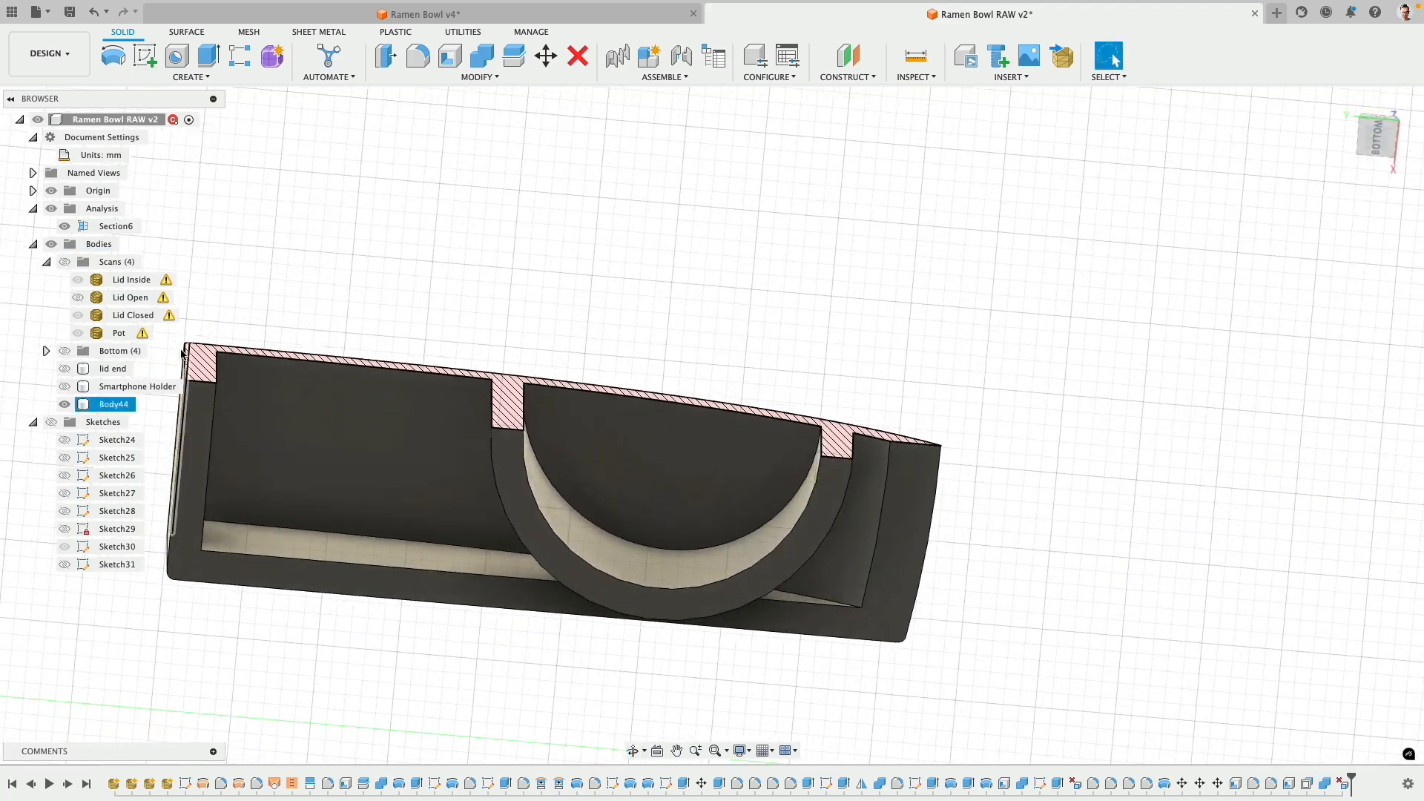
pyautogui.click(65, 227)
pyautogui.keyDown('shift'); pyautogui.moveTo(480, 493); pyautogui.dragTo(534, 492, button='middle'); pyautogui.keyUp('shift')
pyautogui.click(492, 466)
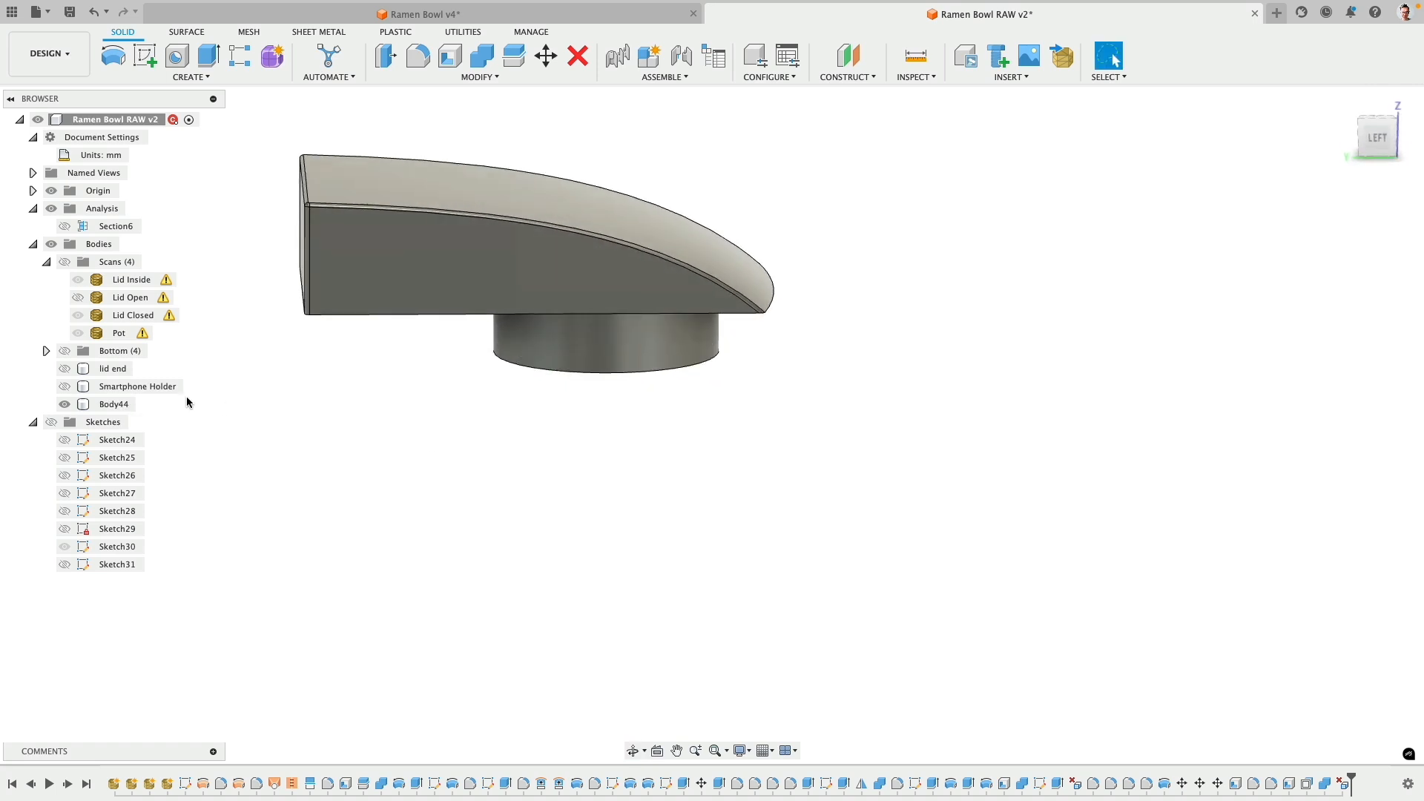
# - Turn on the Section6 analysis and show the lid end body to examine how Body44 fits into the lid in cross-section
pyautogui.click(1376, 145)
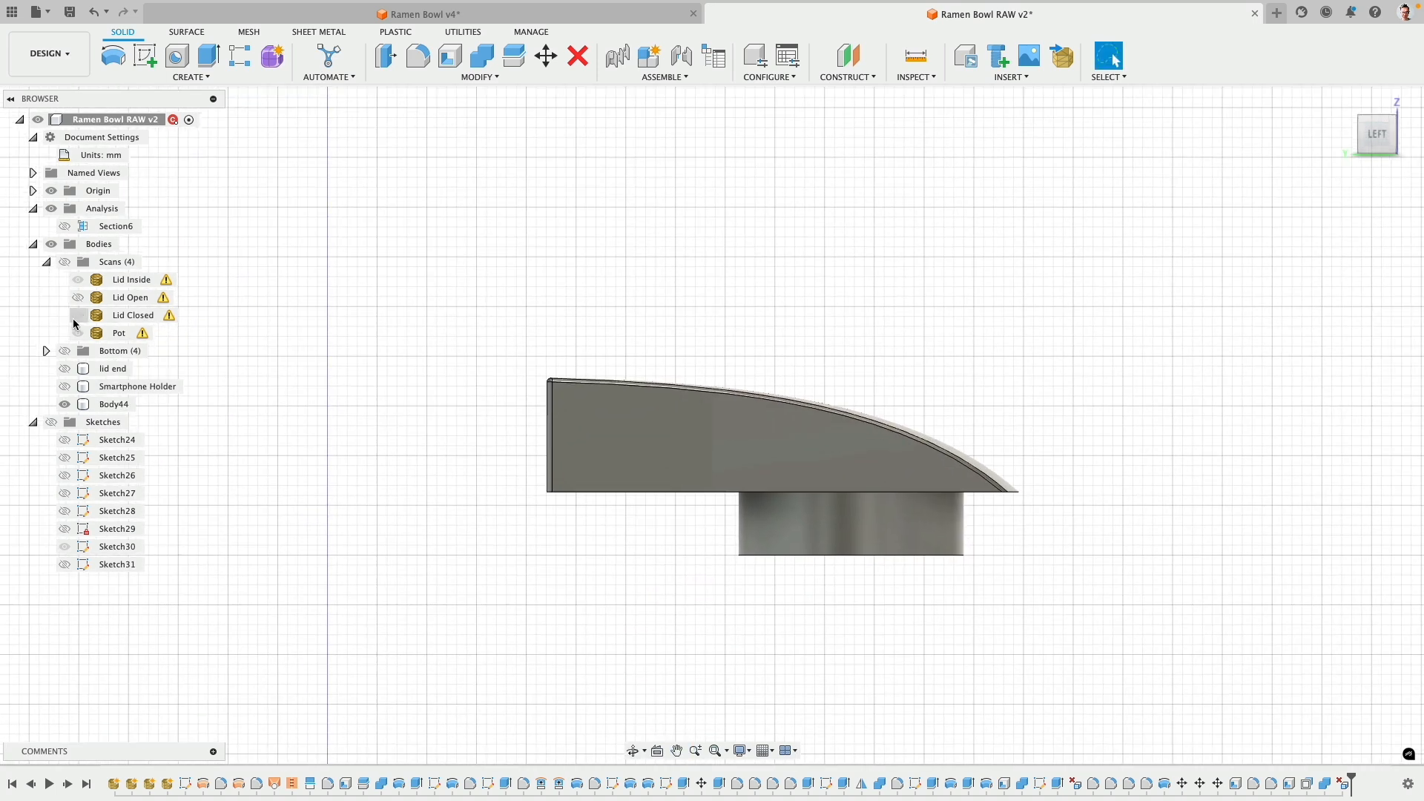
pyautogui.click(65, 227)
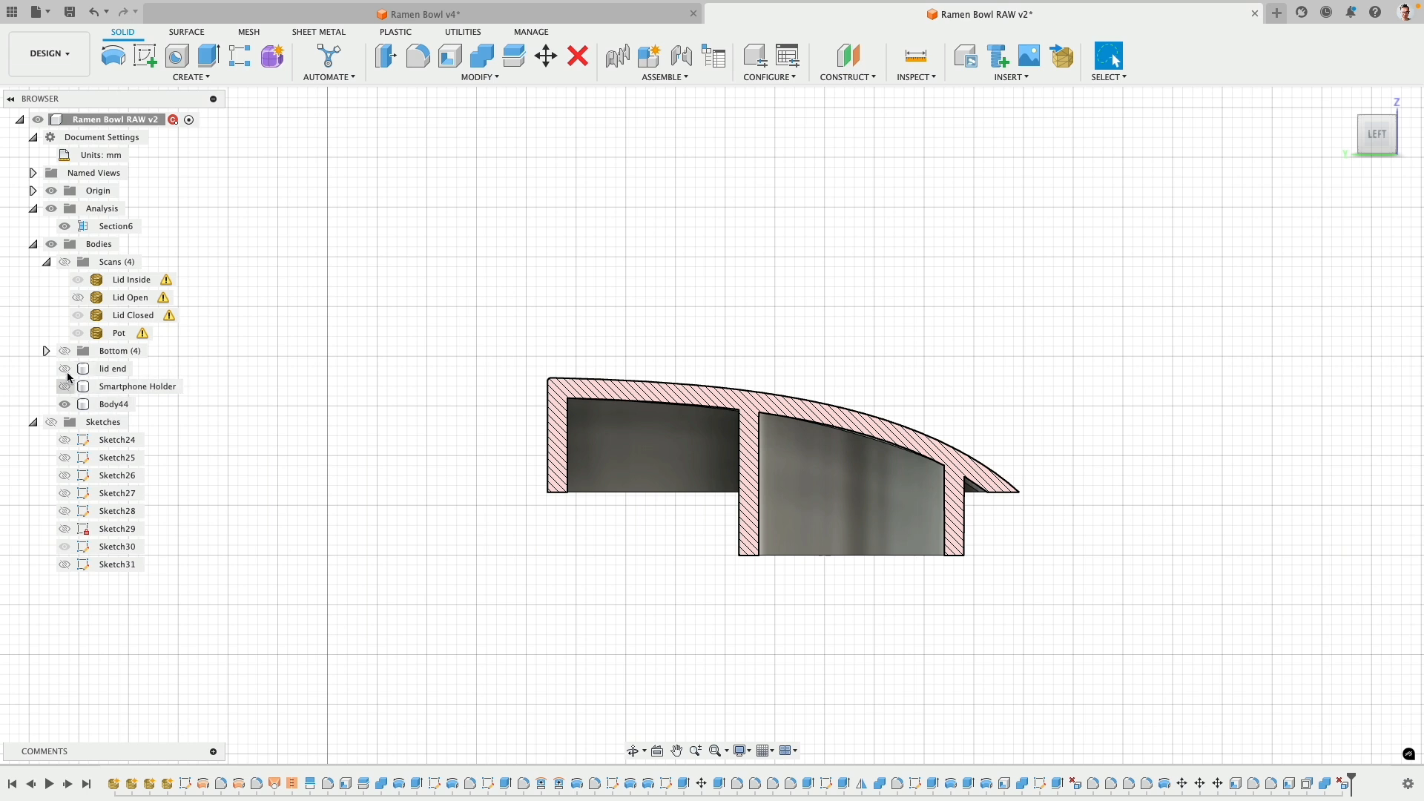
pyautogui.click(66, 375)
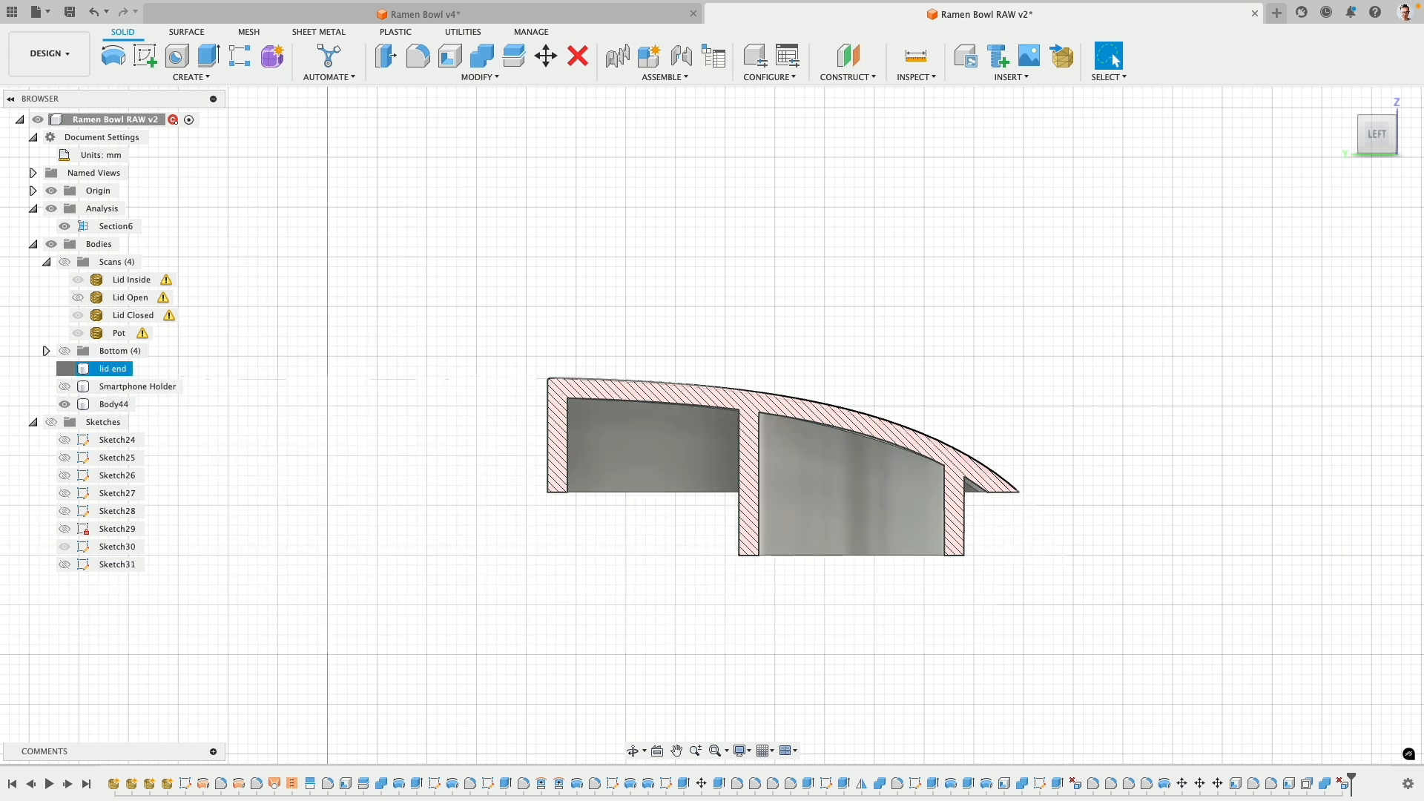
pyautogui.click(65, 369)
pyautogui.scroll(3, 560, 437)
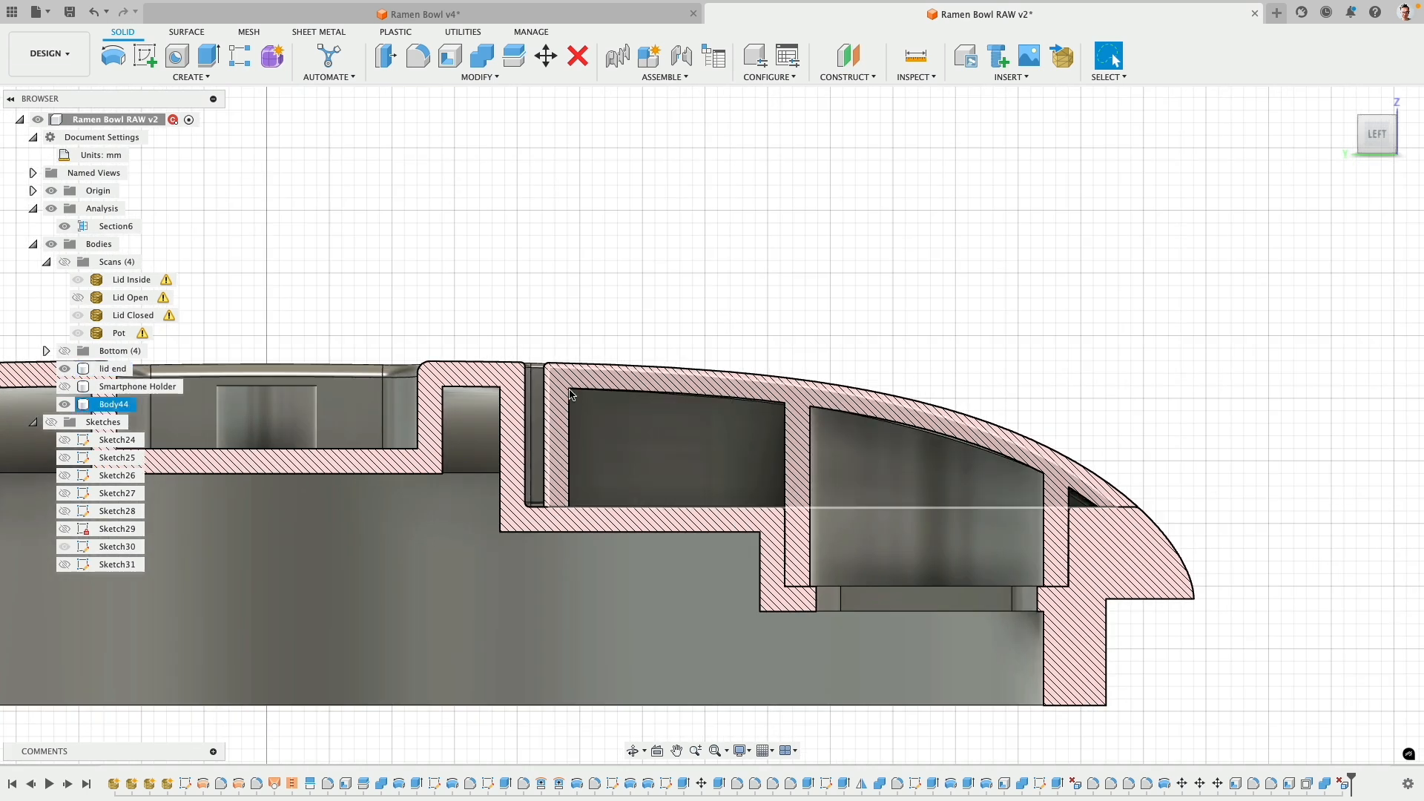
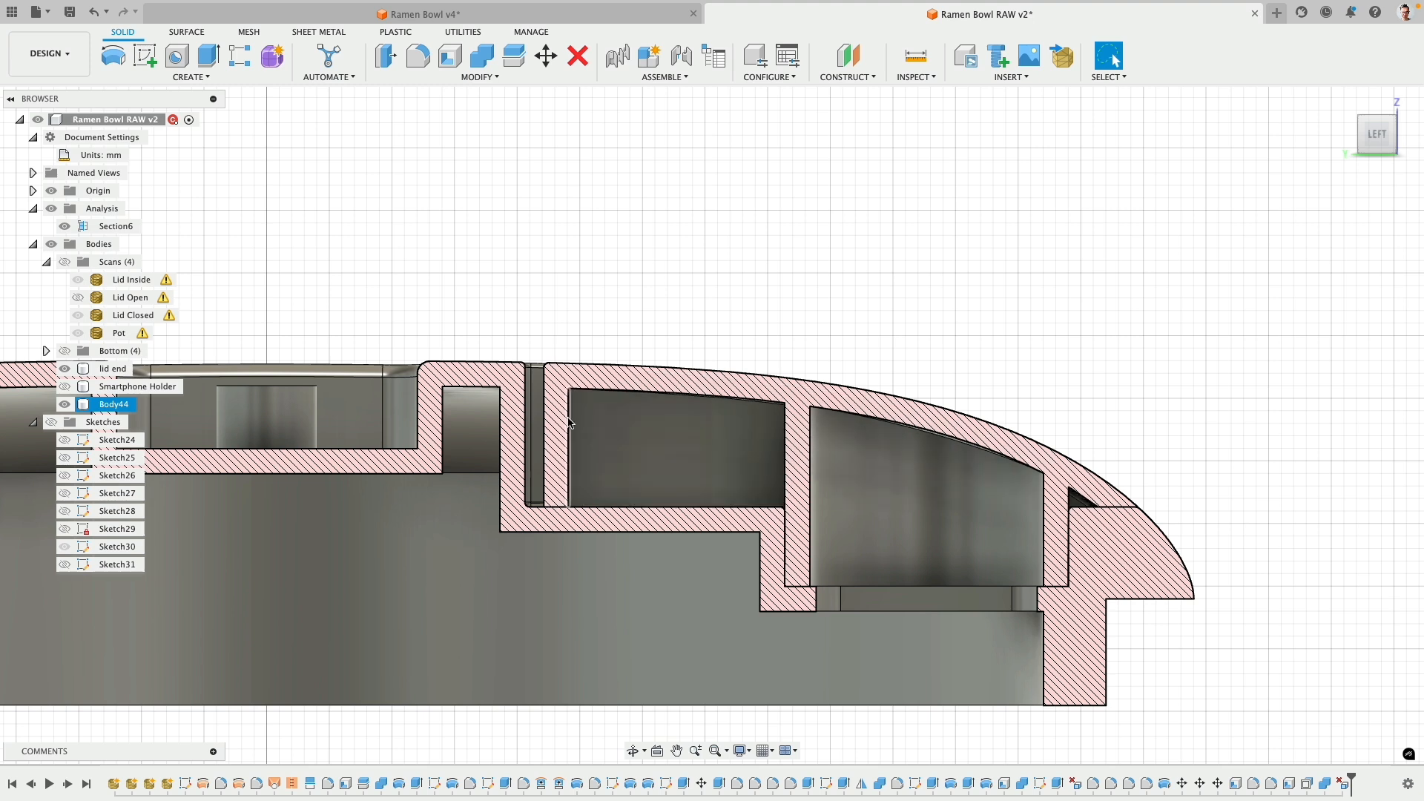
pyautogui.scroll(-5, 570, 424)
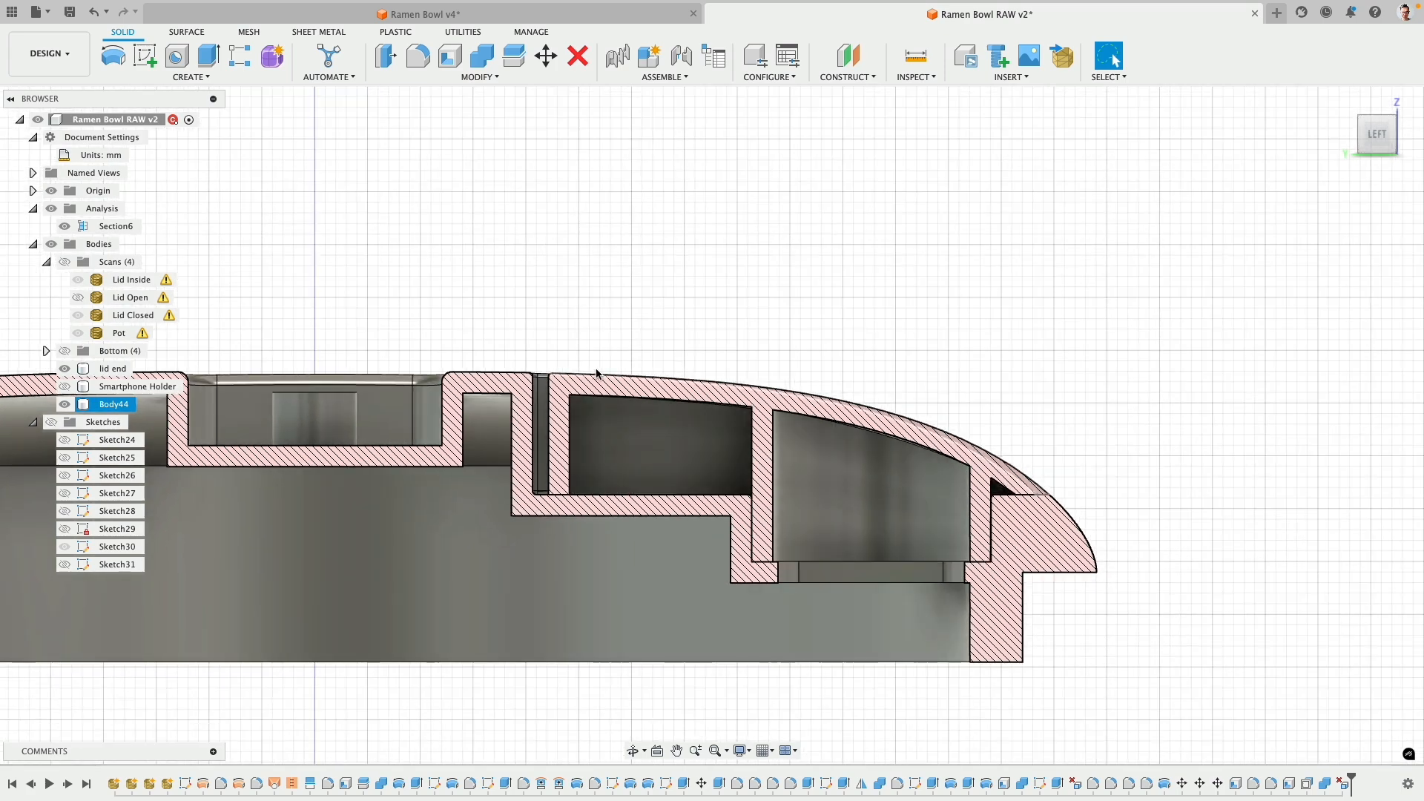
pyautogui.keyDown('shift'); pyautogui.moveTo(571, 424); pyautogui.dragTo(611, 398, button='middle'); pyautogui.keyUp('shift')
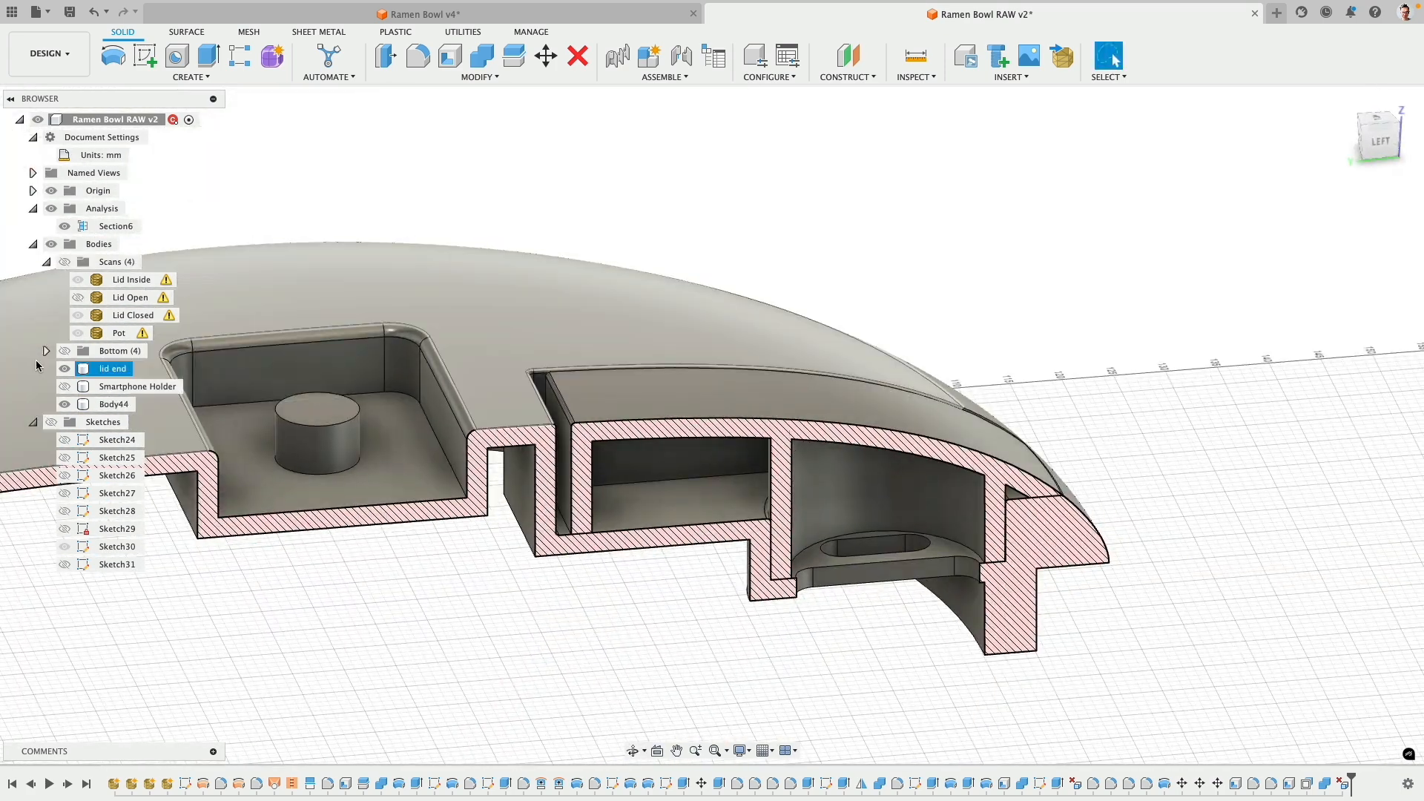
pyautogui.click(1382, 144)
pyautogui.moveTo(885, 455); pyautogui.dragTo(759, 149, button='middle')
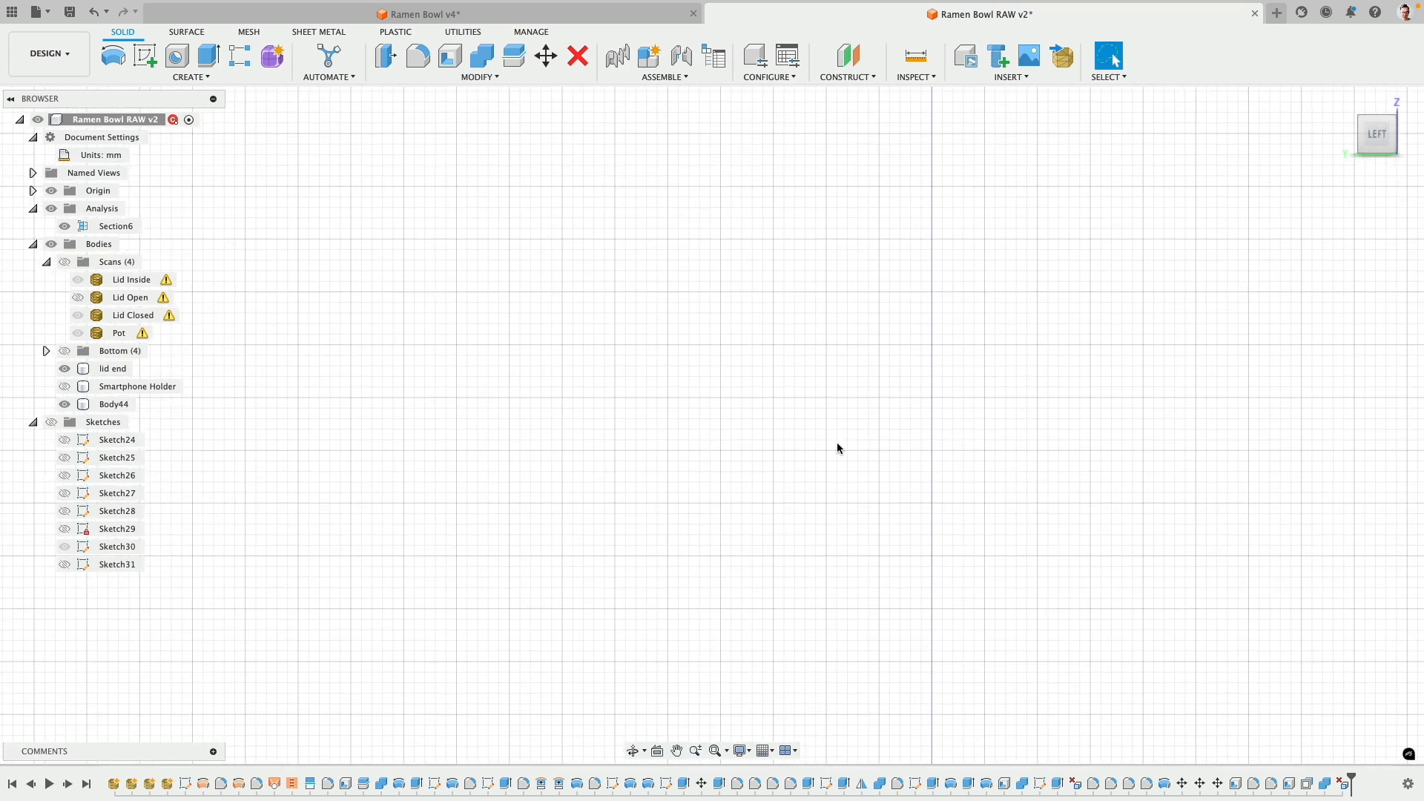
pyautogui.scroll(-5, 839, 449)
pyautogui.scroll(5, 1002, 638)
pyautogui.moveTo(1026, 640); pyautogui.dragTo(765, 450, button='middle')
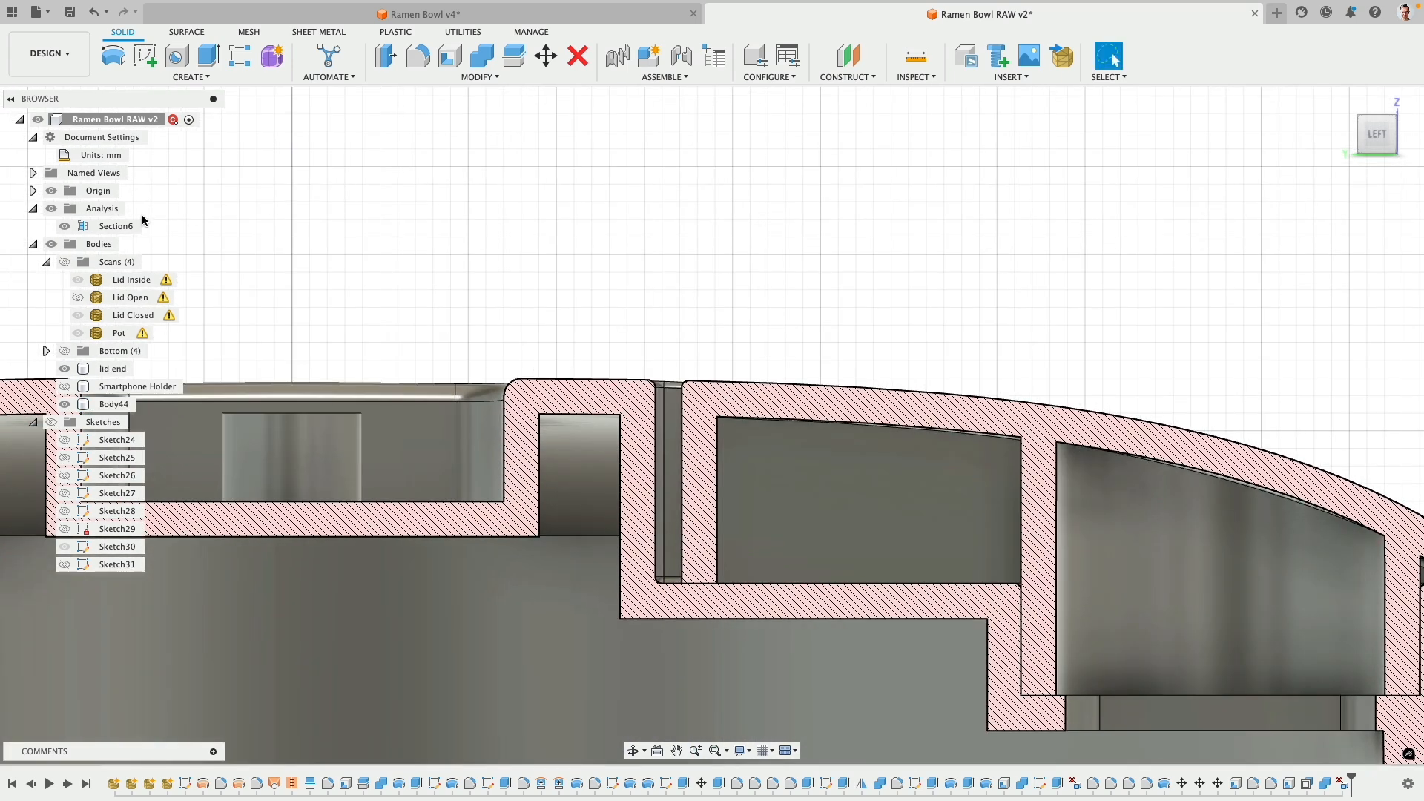
# - Turn off Section6, hide the lid end body, and start a sketch on Body44's flat side face
pyautogui.click(65, 227)
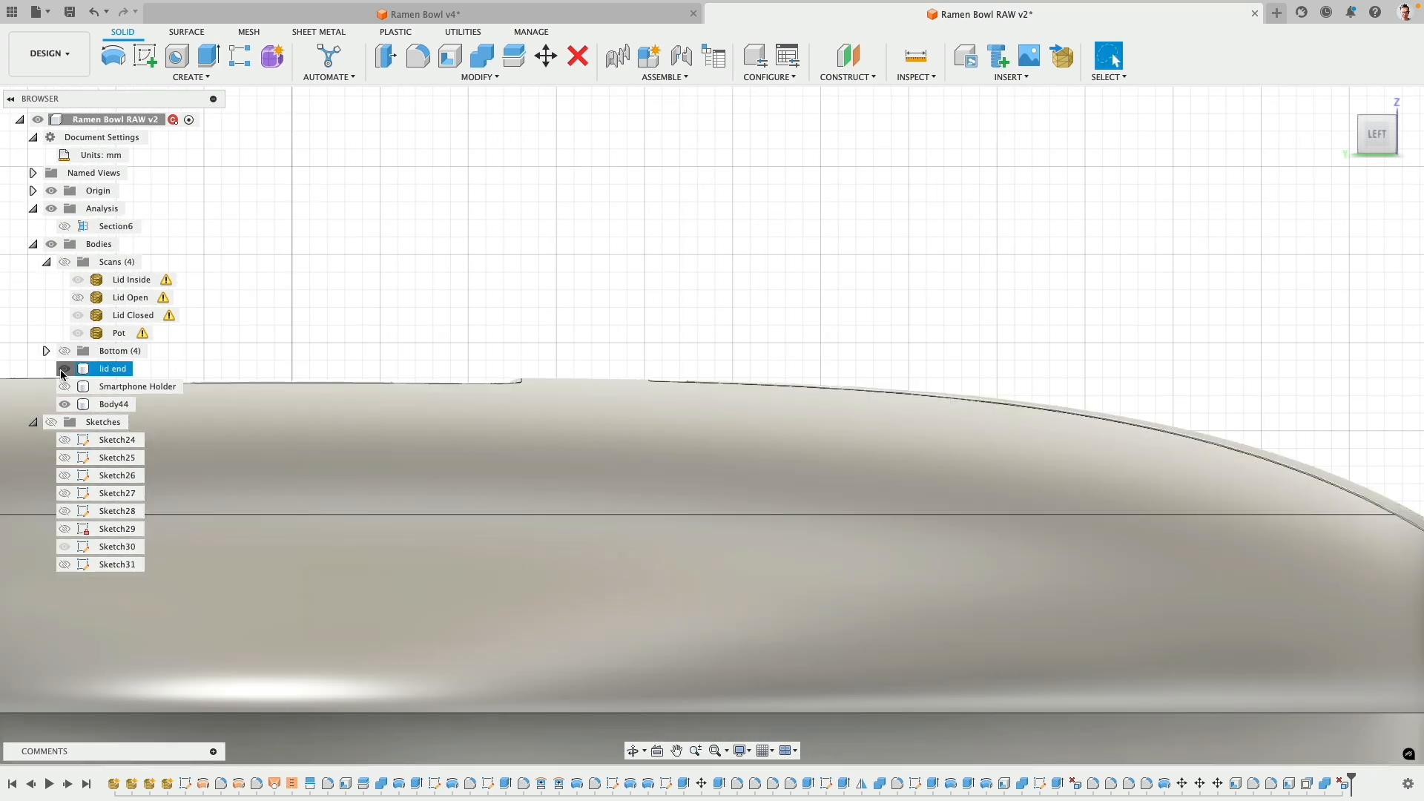
pyautogui.click(63, 370)
pyautogui.click(750, 411)
pyautogui.scroll(5, 598, 382)
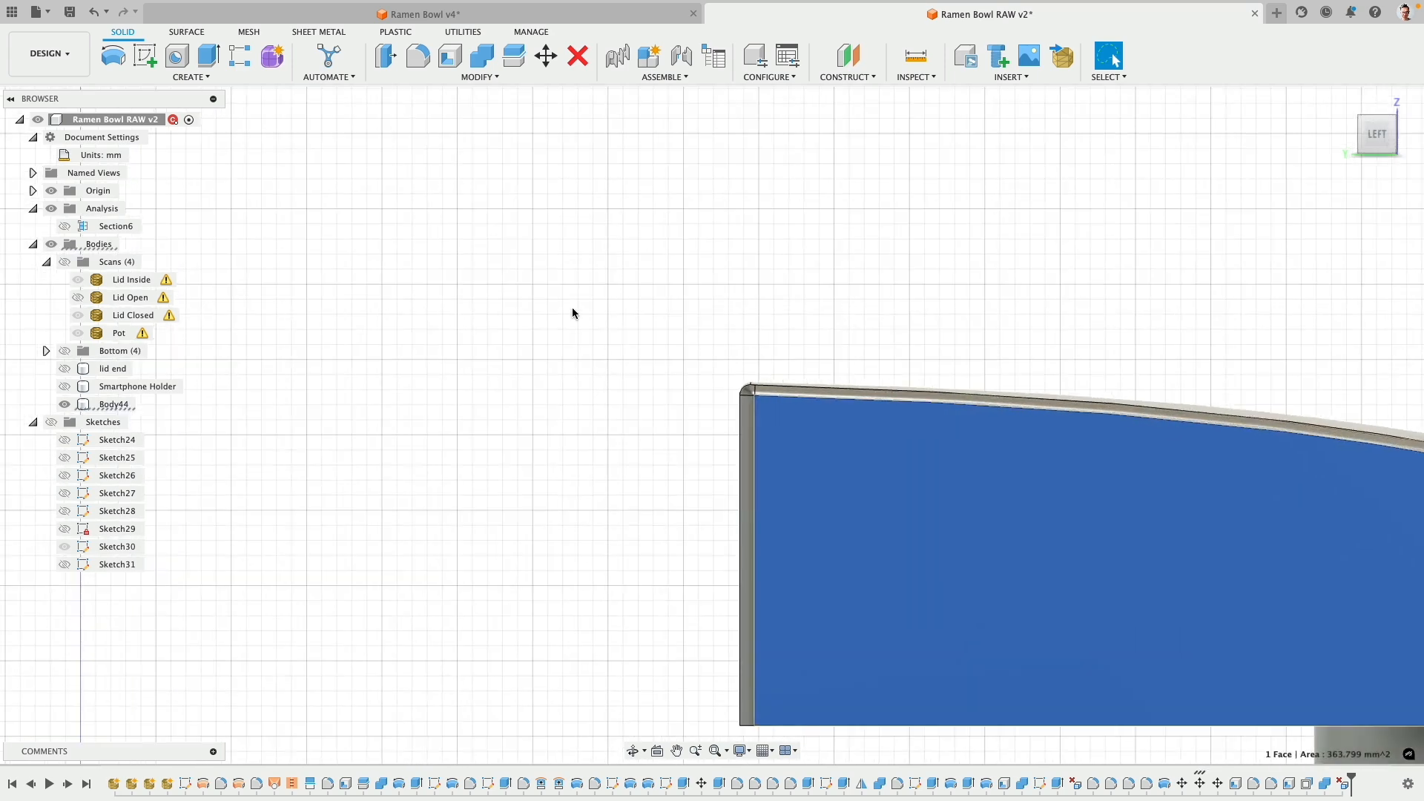
pyautogui.moveTo(573, 314); pyautogui.dragTo(416, 229, button='middle')
pyautogui.click(145, 58)
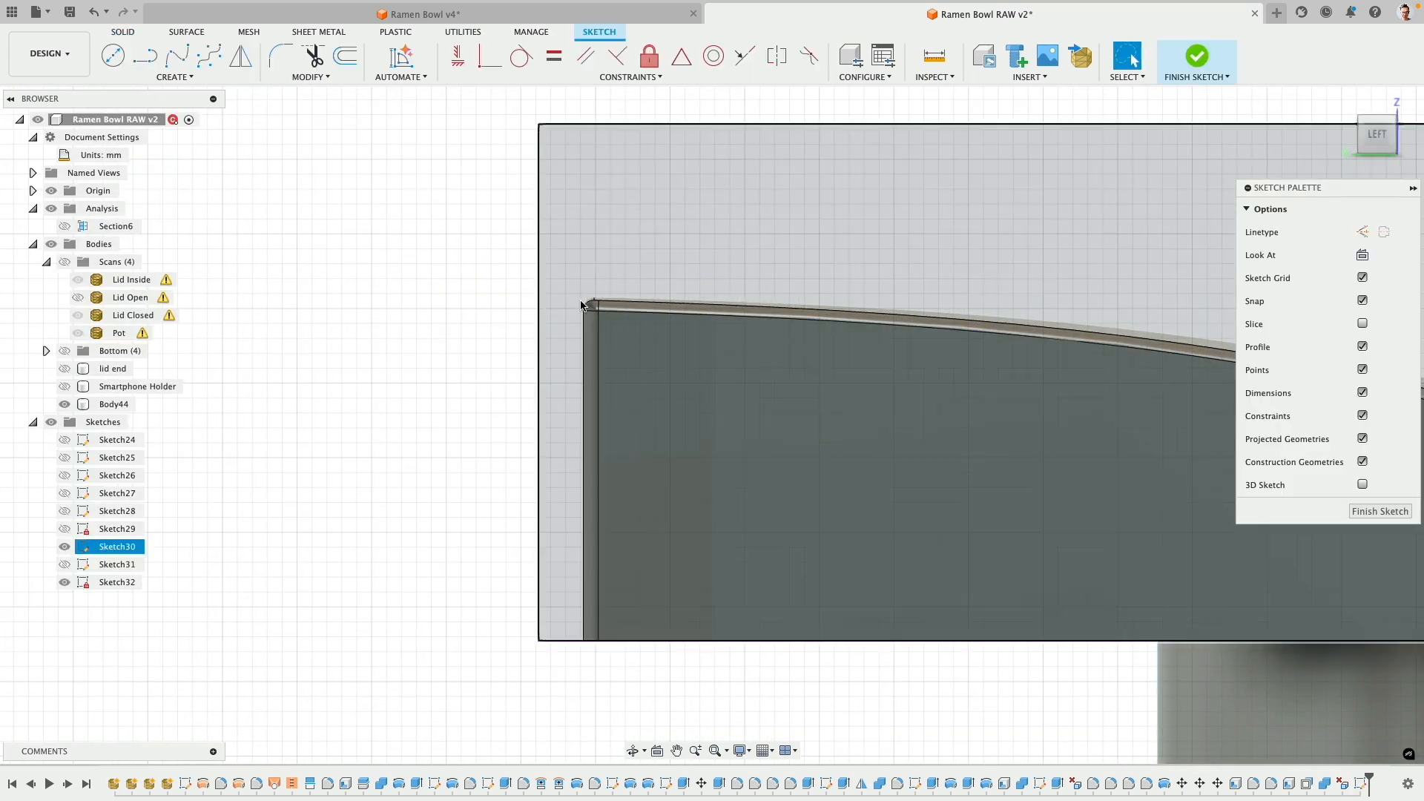
# - Sketch a 5 mm diameter circle and place it inside the side face near its upper corner at the straight vertical end
pyautogui.scroll(5, 579, 361)
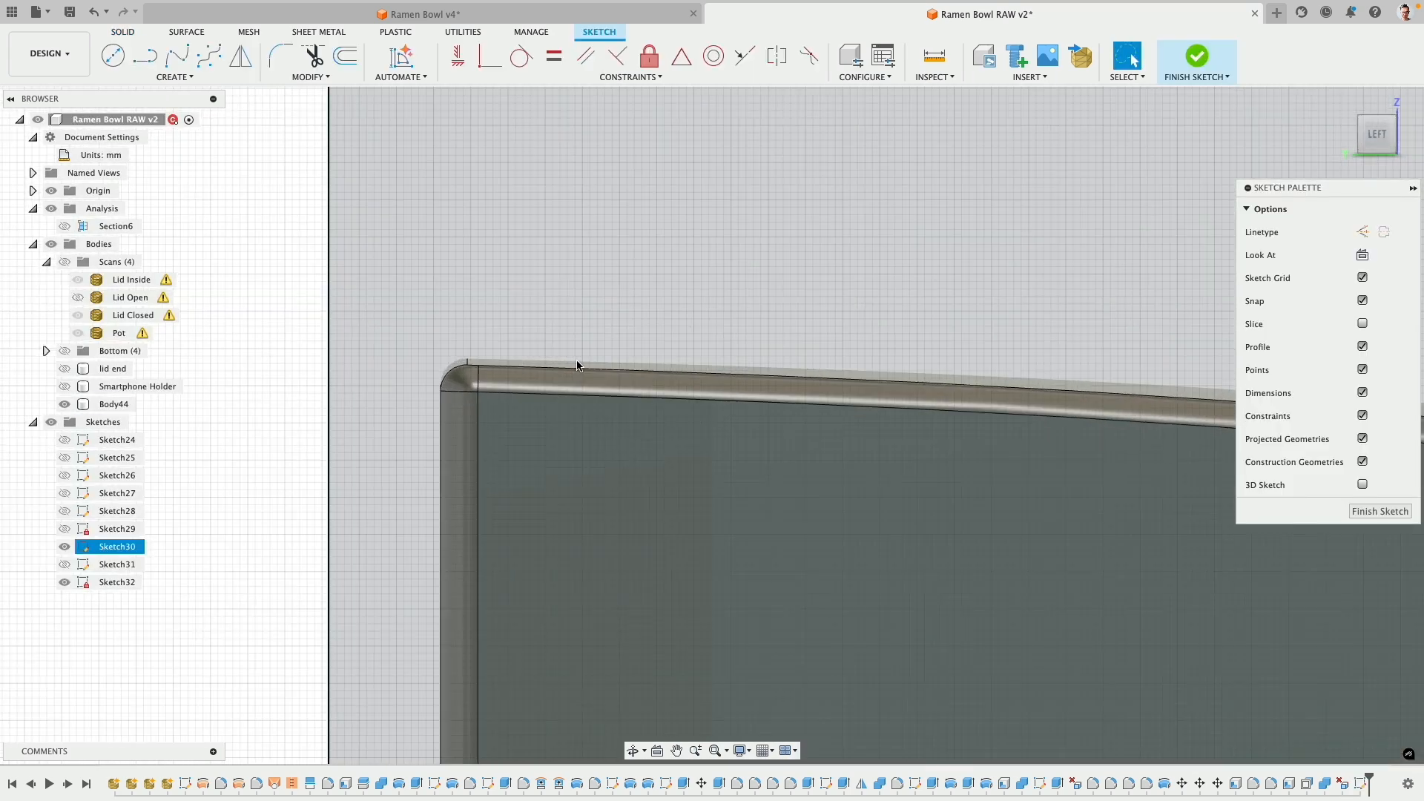
pyautogui.keyDown('shift'); pyautogui.moveTo(540, 402); pyautogui.dragTo(670, 360, button='middle'); pyautogui.keyUp('shift')
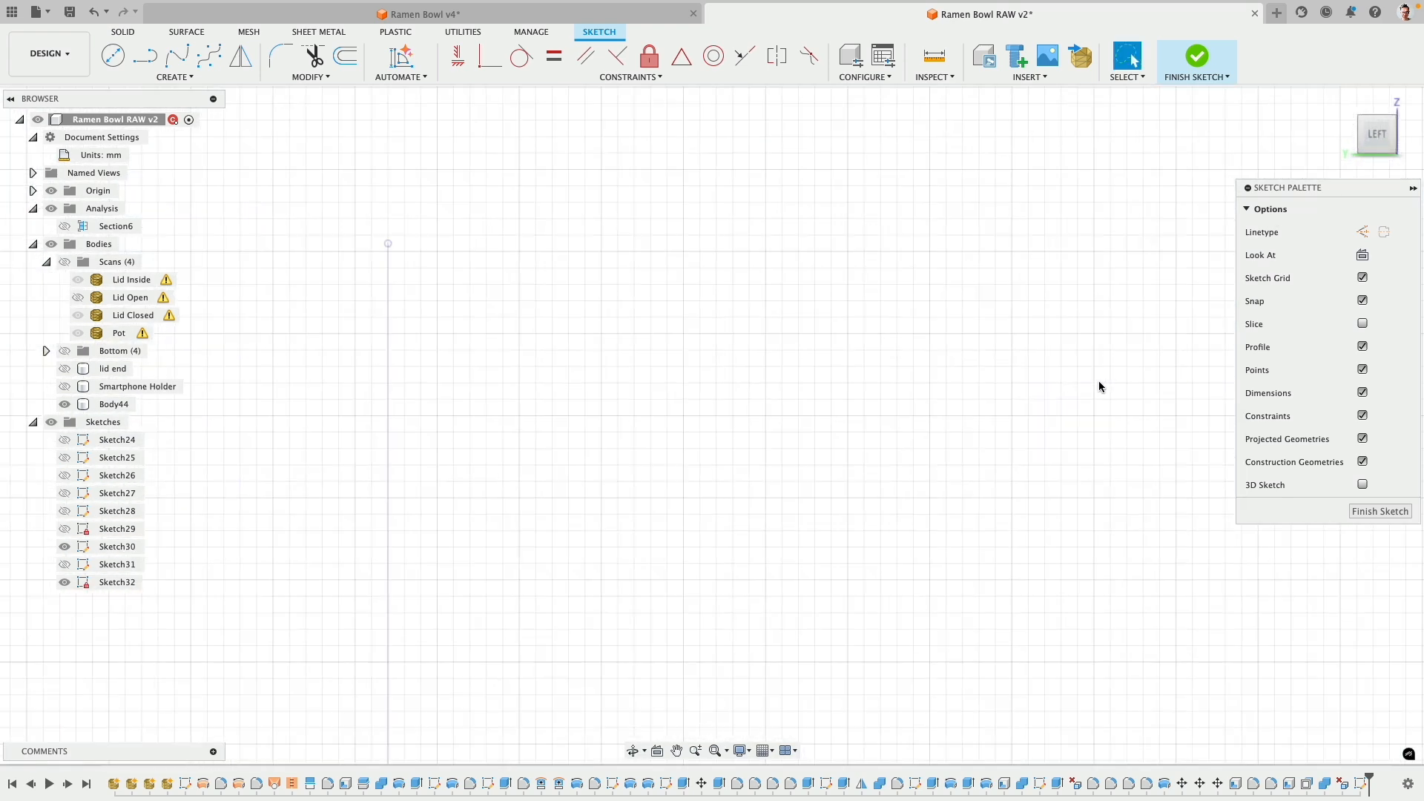
pyautogui.moveTo(1100, 384); pyautogui.dragTo(789, 388, button='middle')
pyautogui.scroll(-5, 789, 388)
pyautogui.moveTo(1000, 339); pyautogui.dragTo(415, 382, button='middle')
pyautogui.scroll(6, 590, 369)
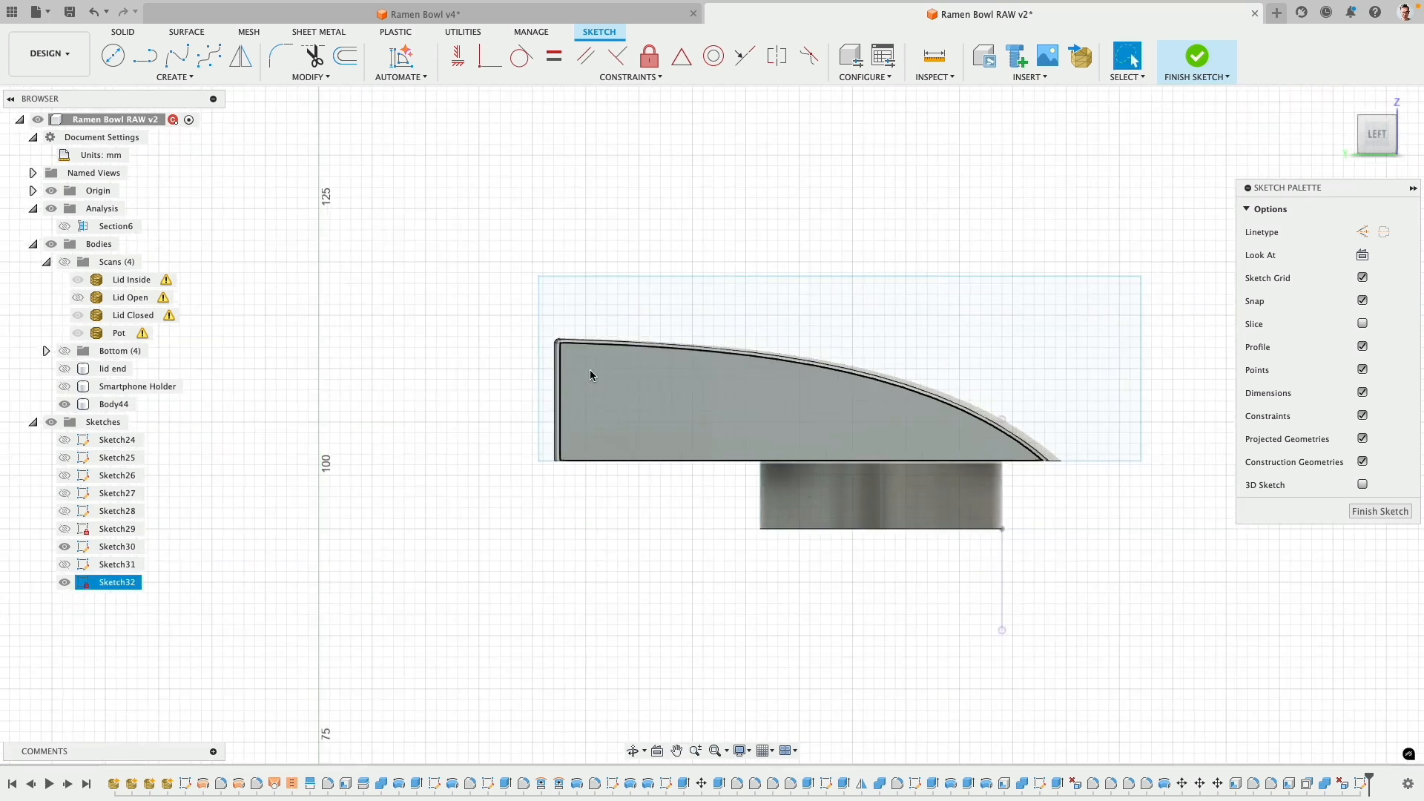
pyautogui.scroll(5, 568, 340)
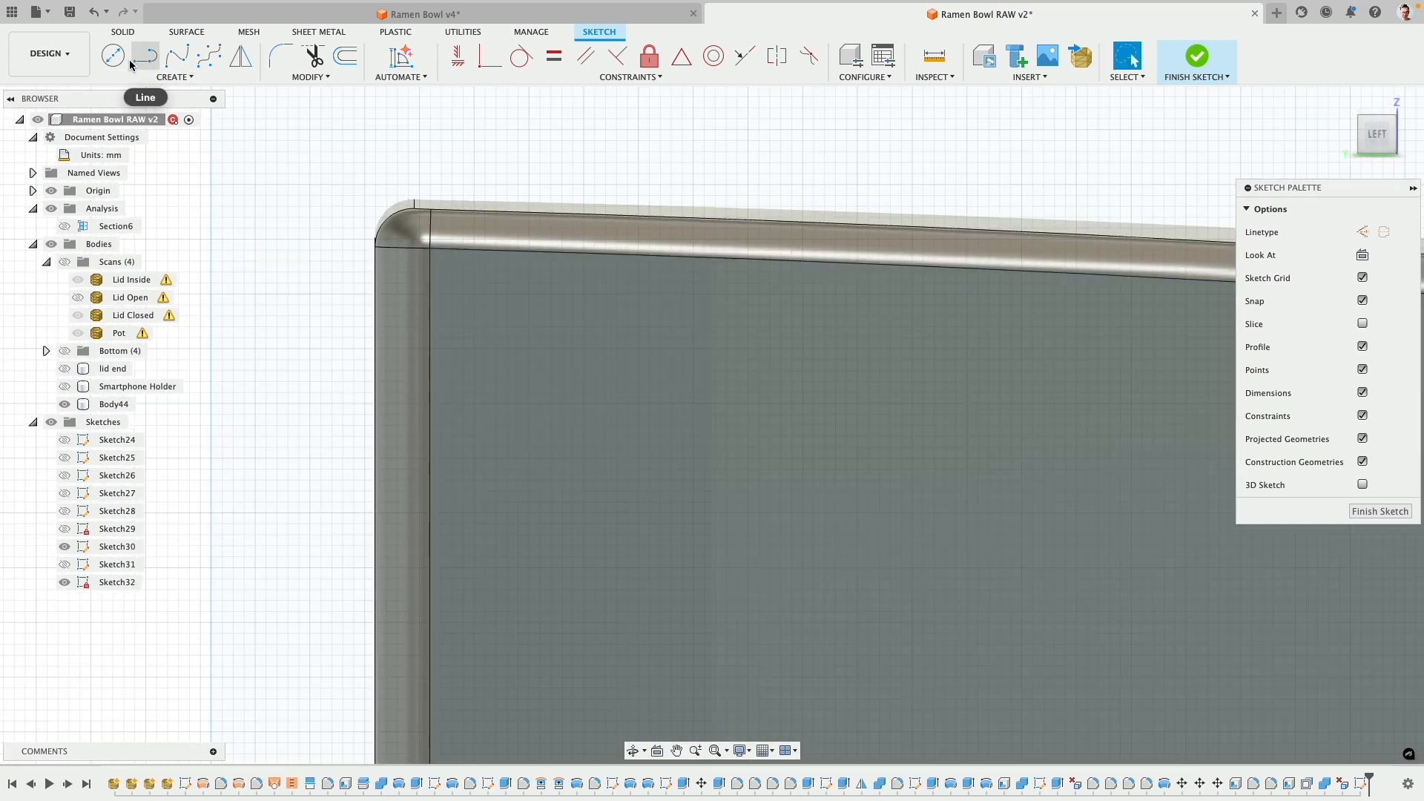
pyautogui.click(114, 56)
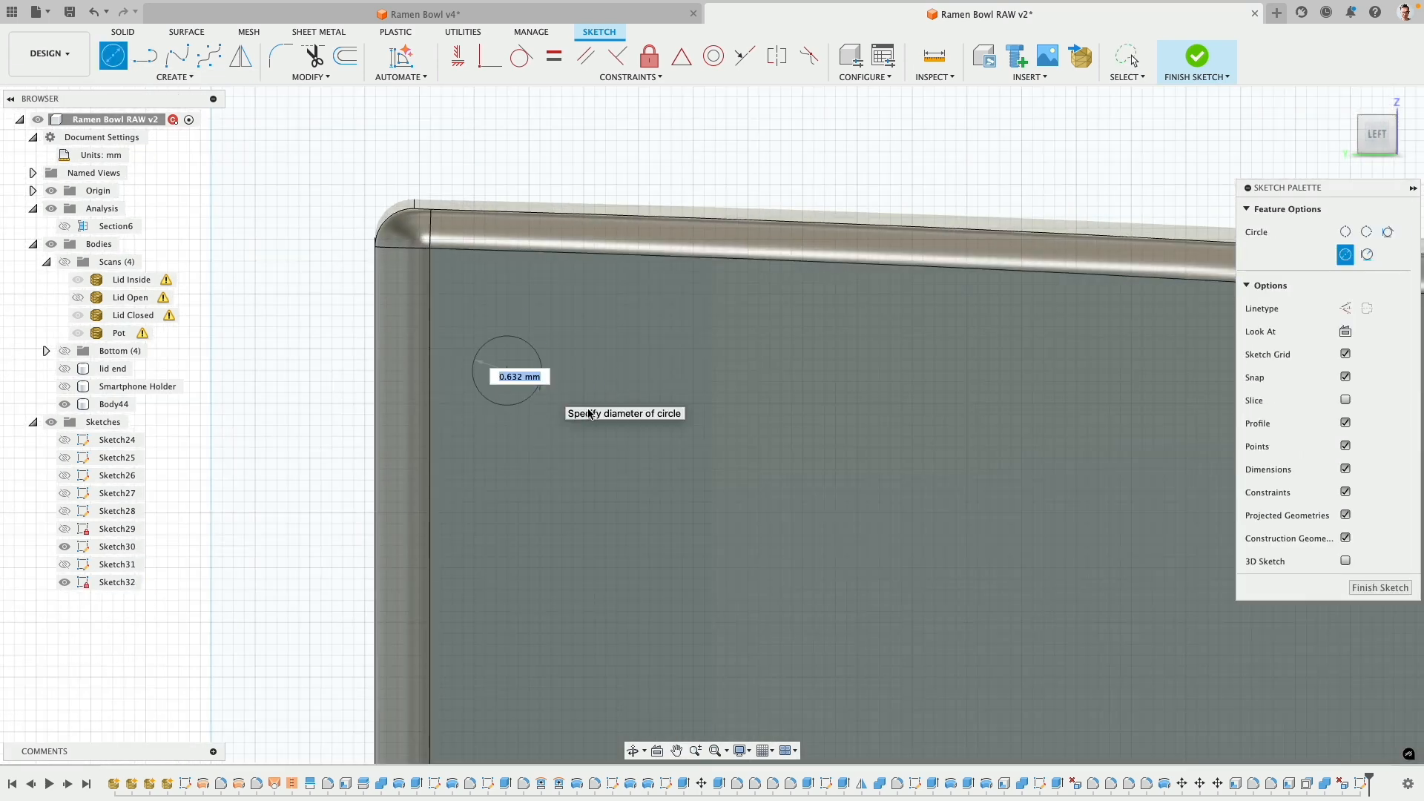
pyautogui.press('Tab')
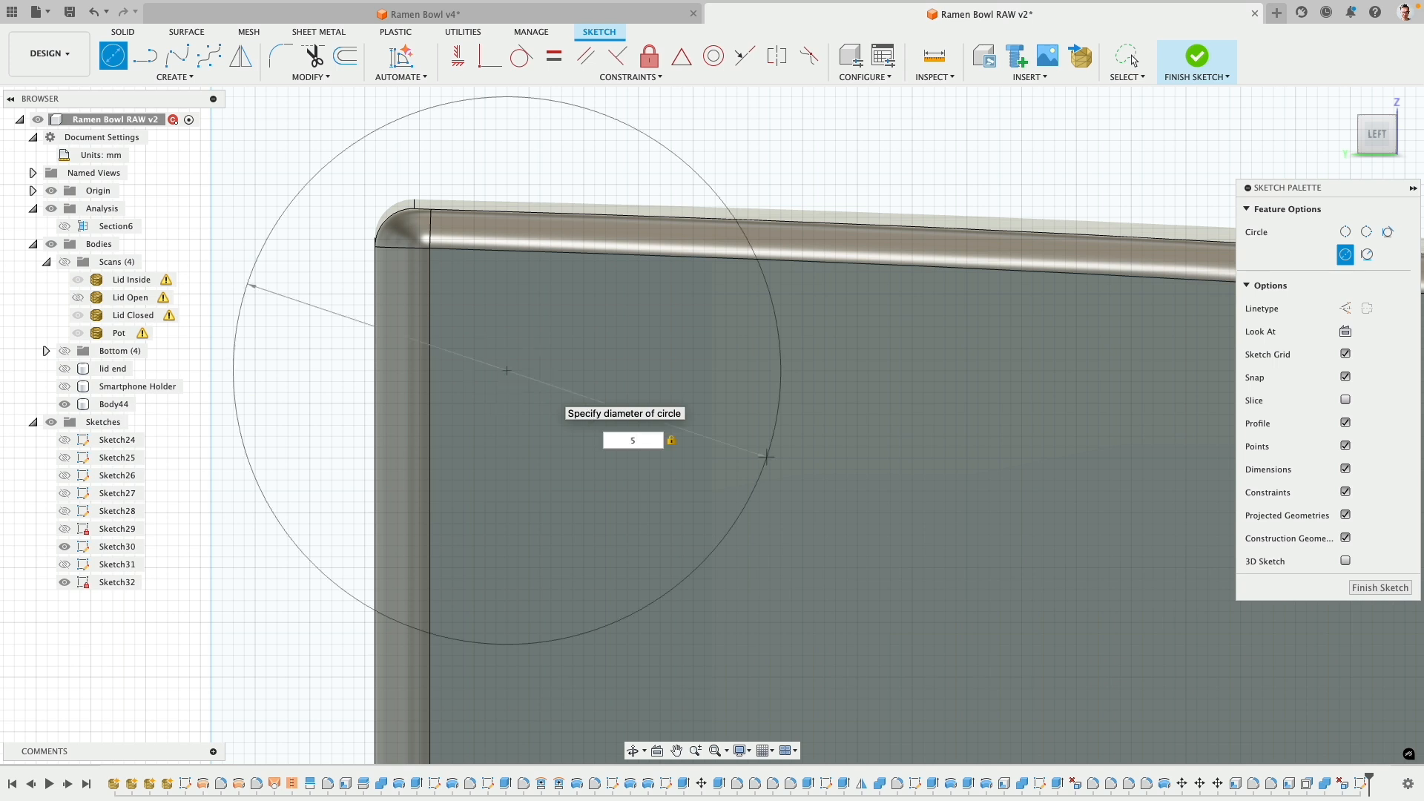
pyautogui.click(1132, 58)
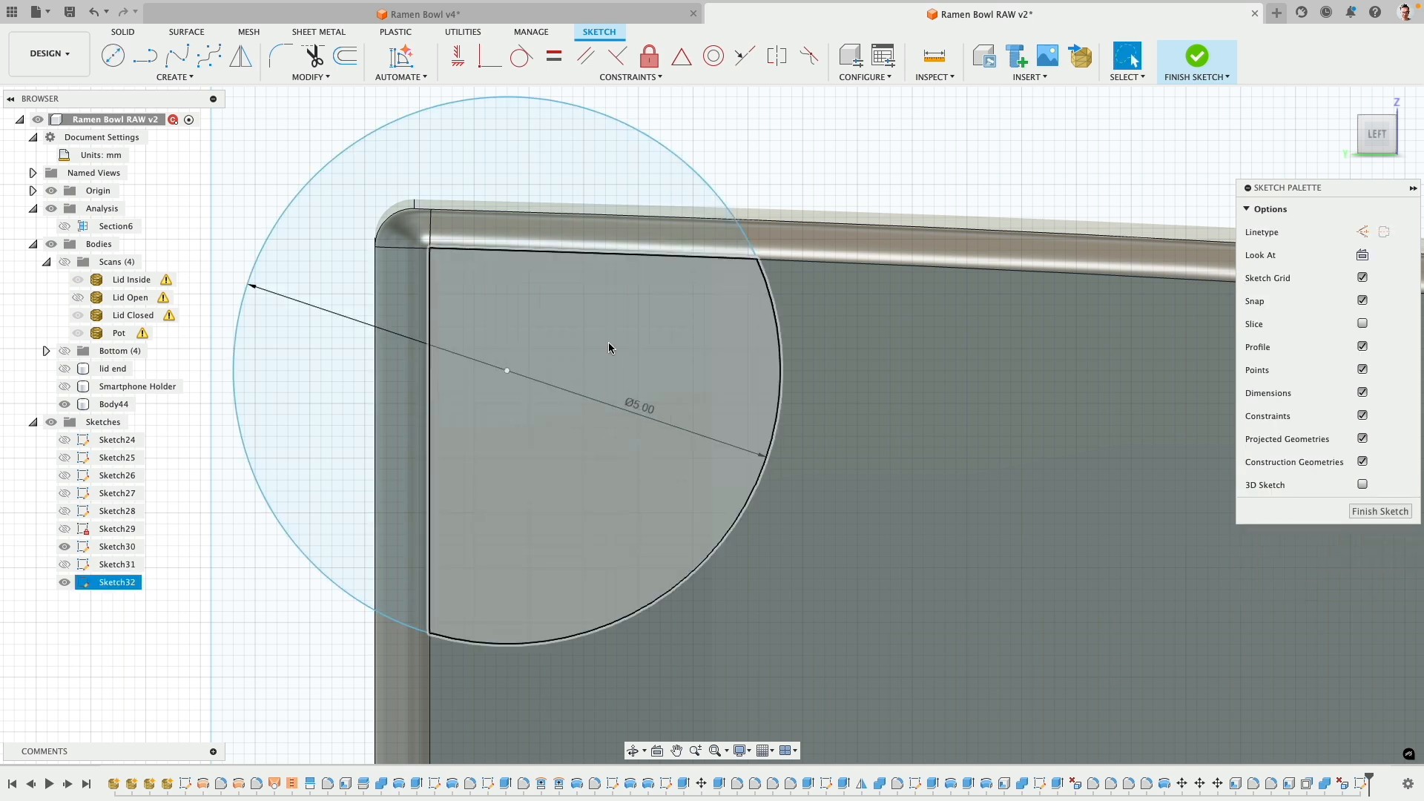
pyautogui.scroll(-3, 534, 396)
pyautogui.moveTo(518, 378); pyautogui.dragTo(670, 521)
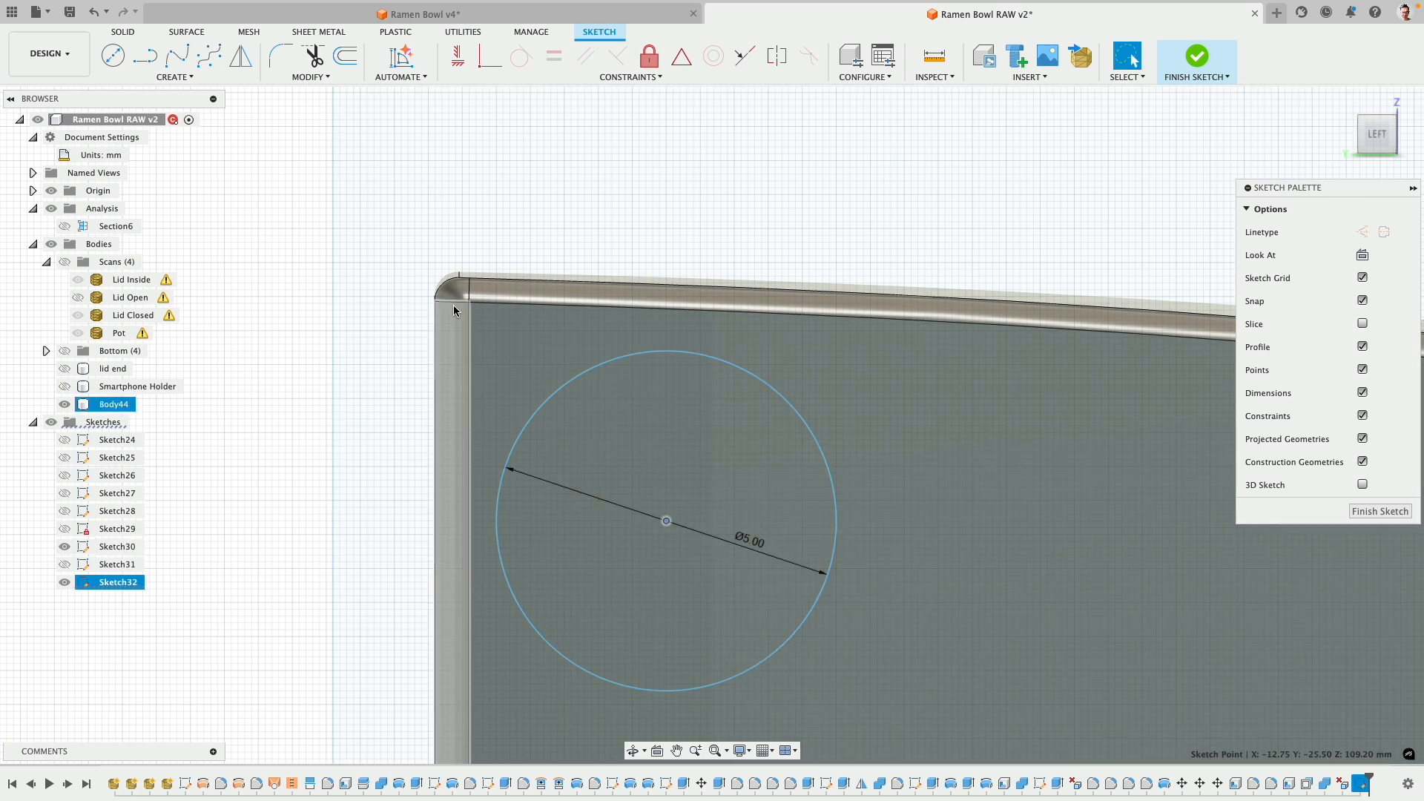
# - Project the face's vertical end edge into the sketch and make the circle tangent to it
pyautogui.press('p')
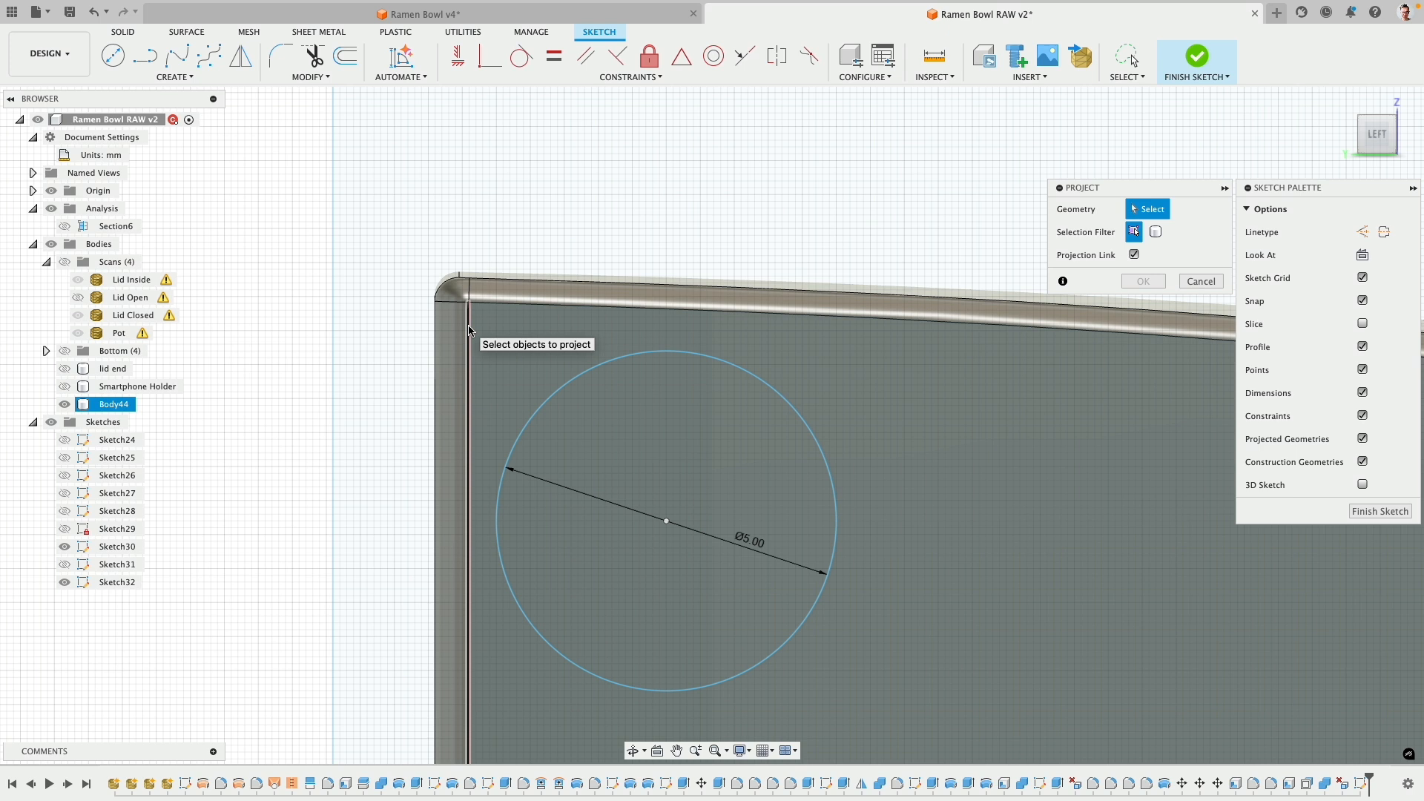
pyautogui.click(468, 330)
pyautogui.click(1143, 281)
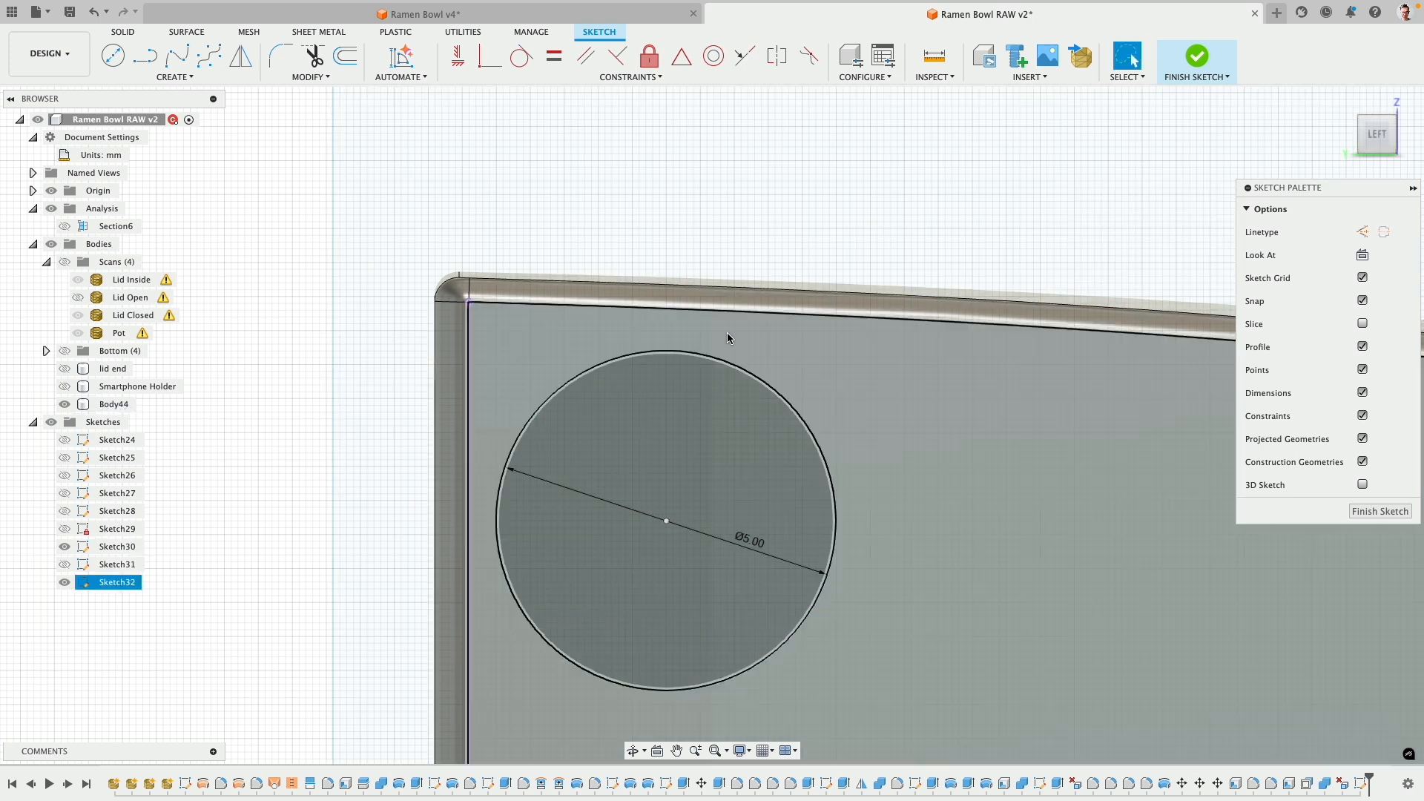
pyautogui.click(521, 56)
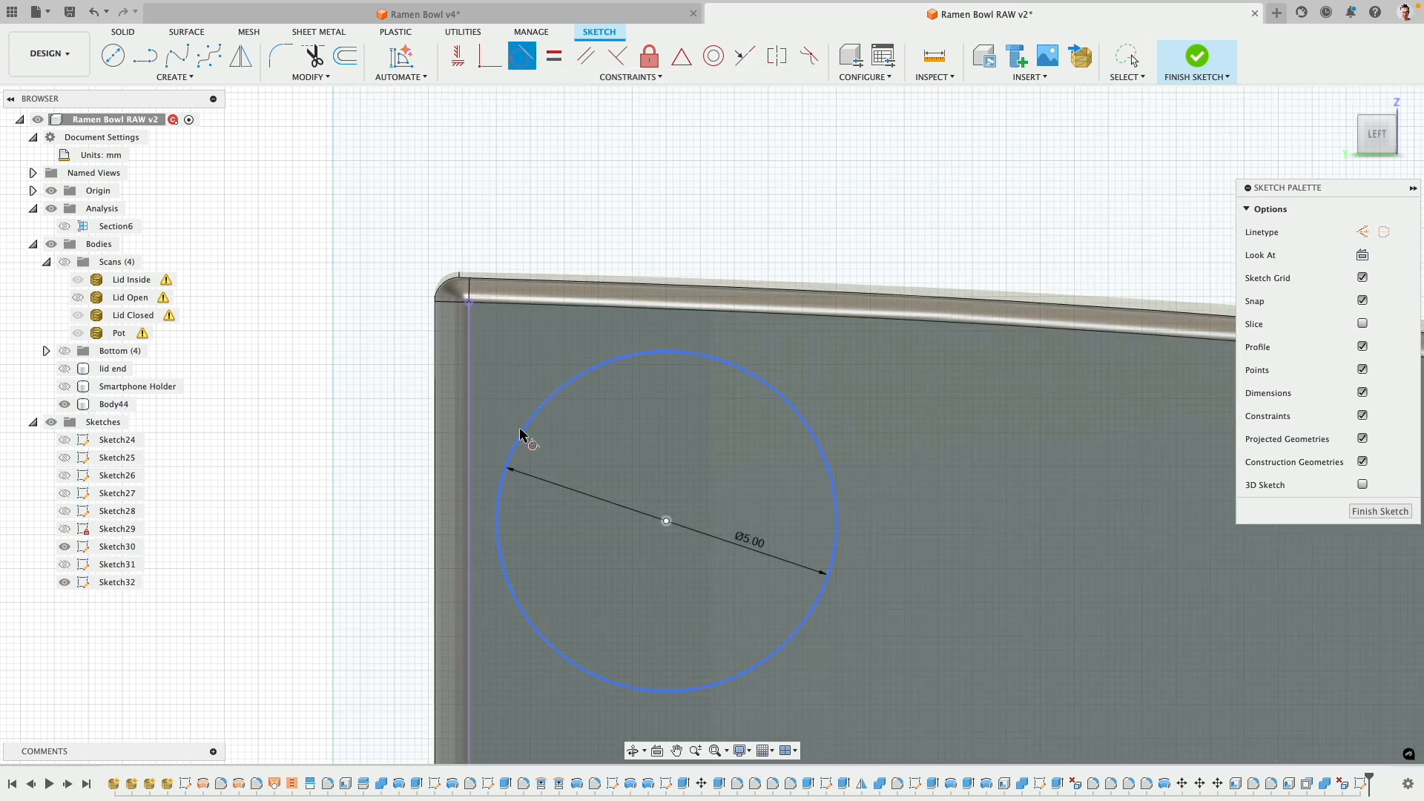
pyautogui.click(519, 434)
pyautogui.click(469, 438)
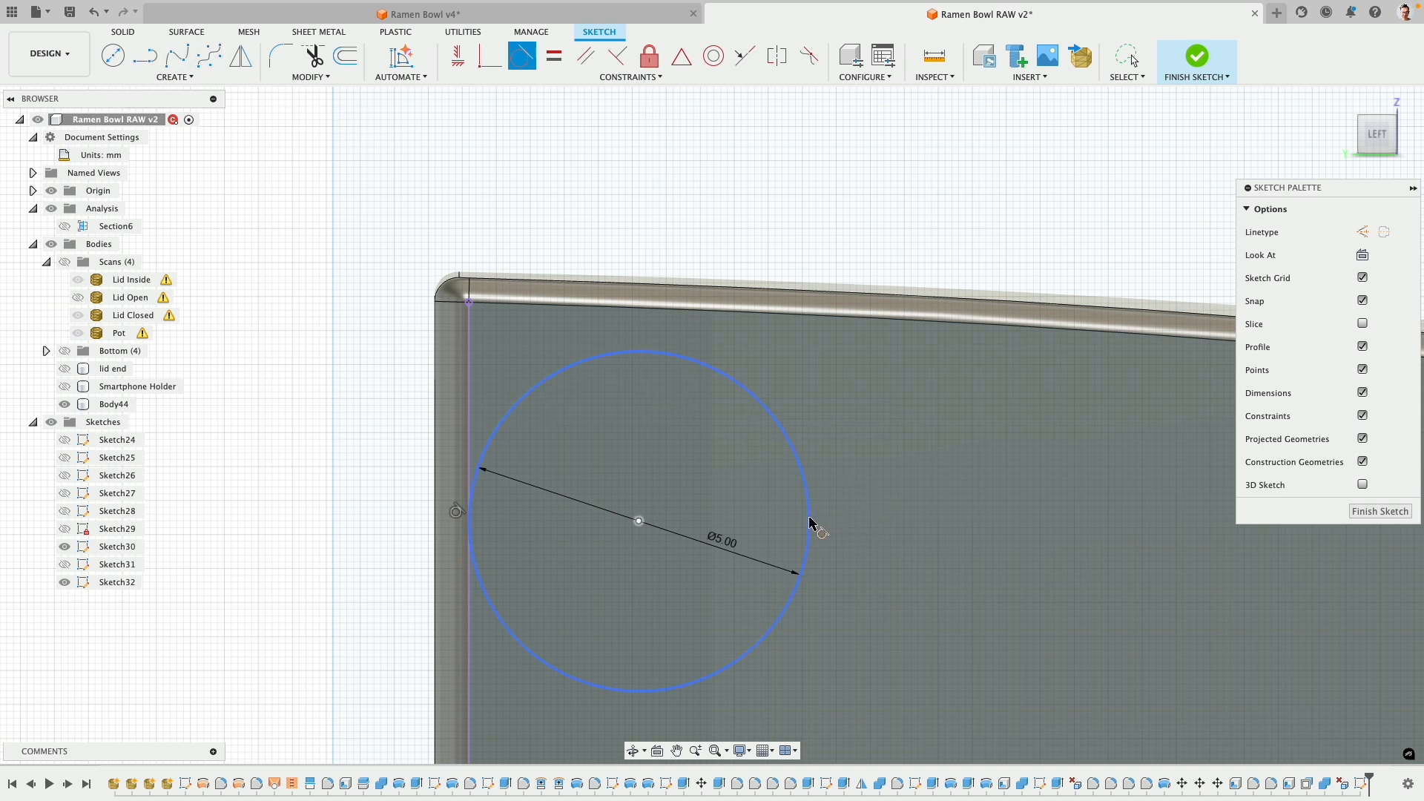
# - Draw three connected lines from the circle's far side up past the curved edge, across, and down to the face's upper corner
pyautogui.click(147, 58)
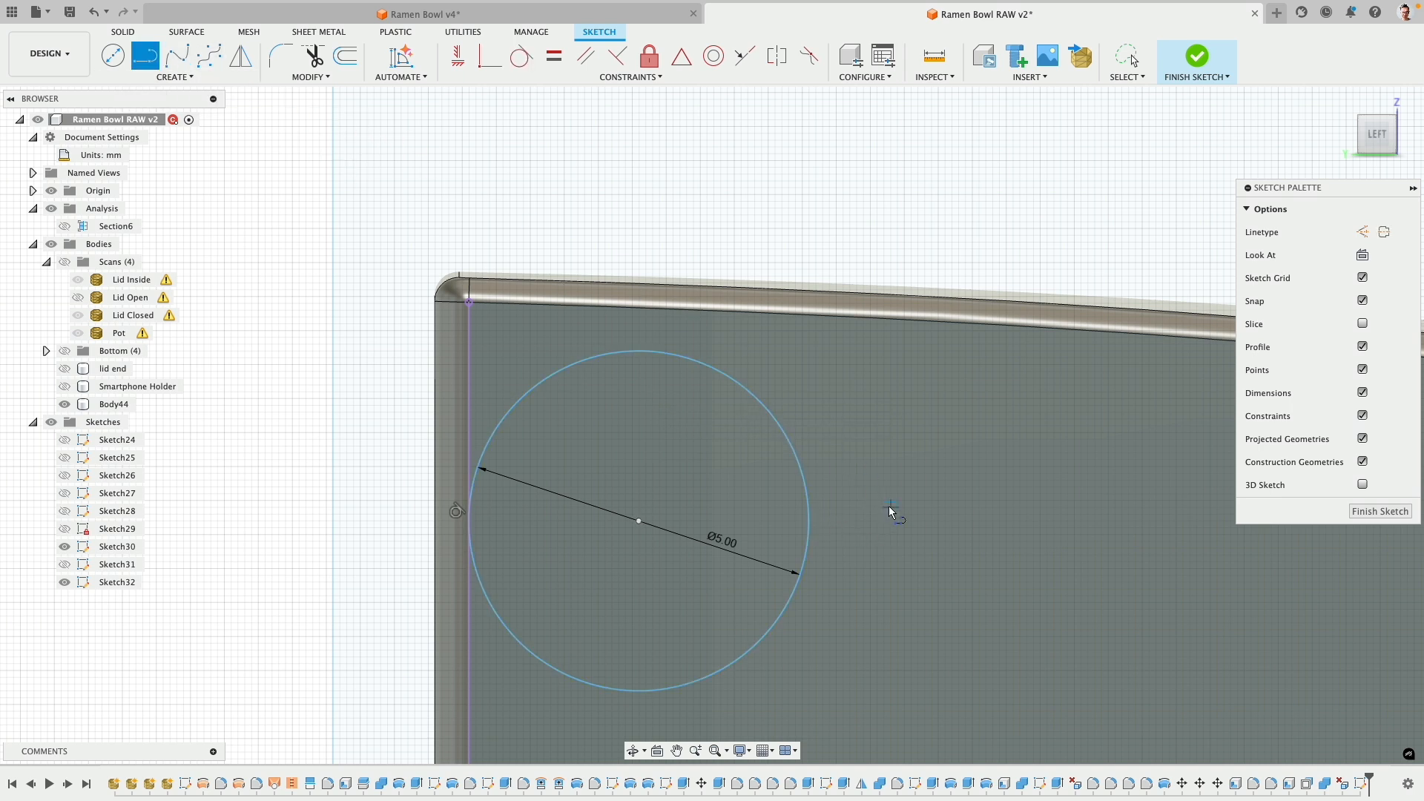
pyautogui.click(810, 512)
pyautogui.click(804, 162)
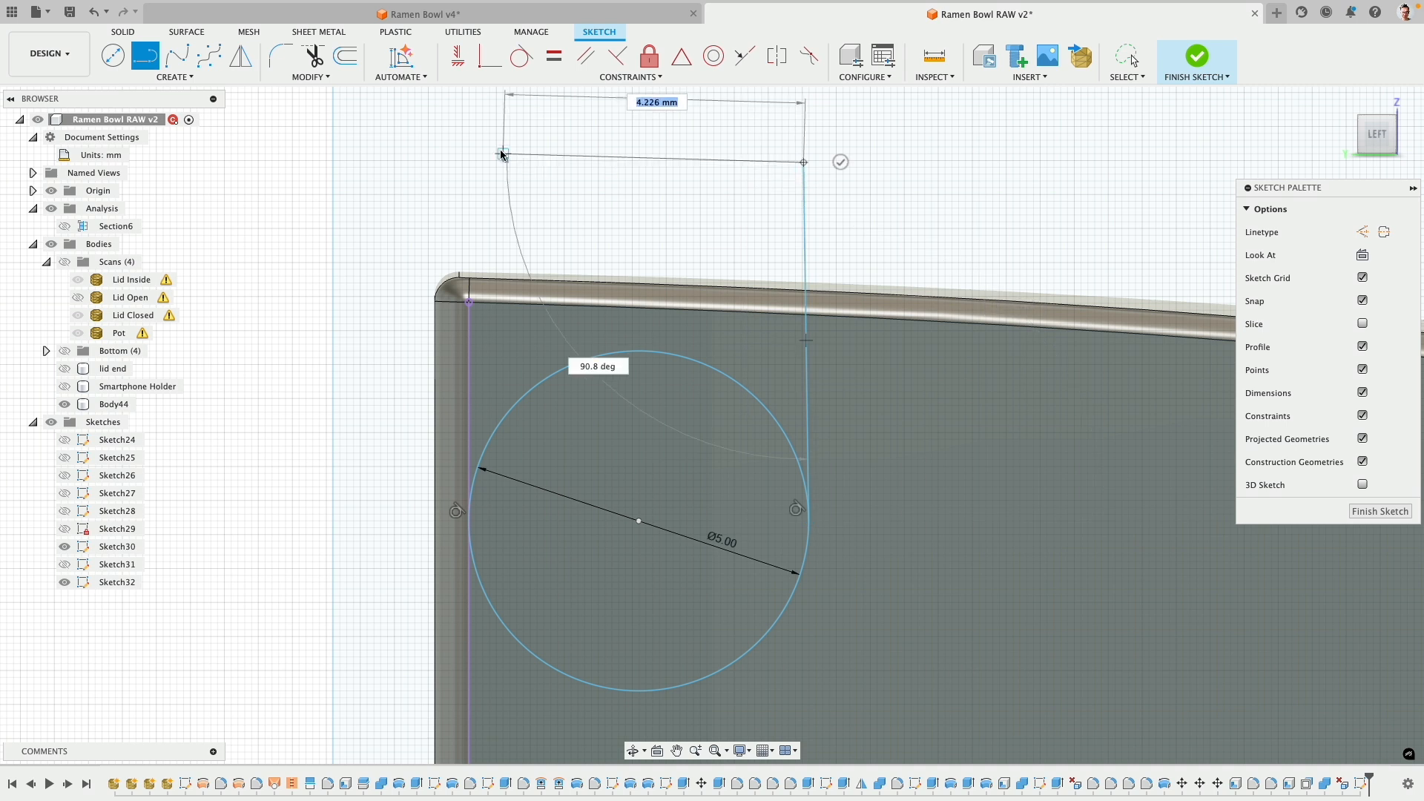
pyautogui.click(478, 154)
pyautogui.click(469, 302)
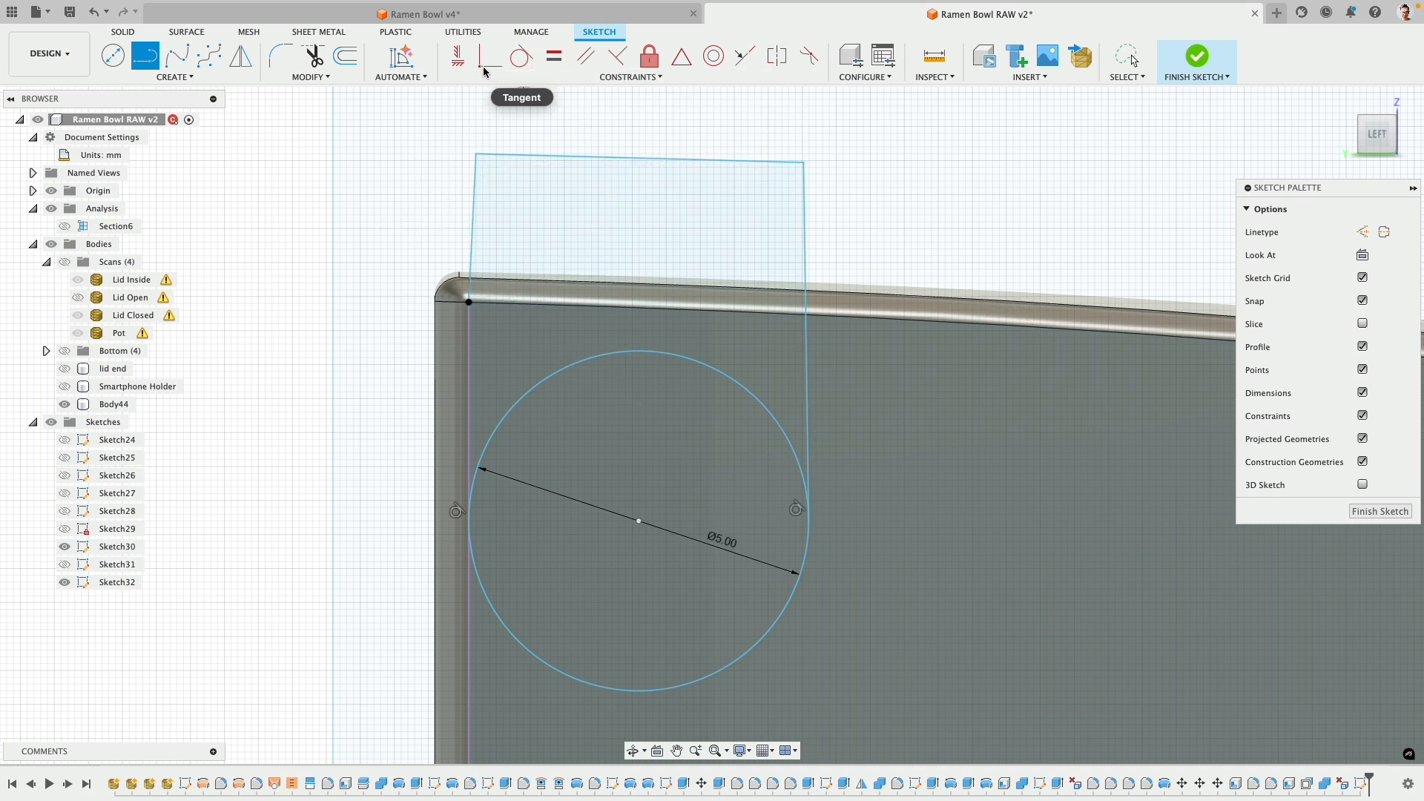
# - Constrain the frame's upper line horizontal and its two side lines vertical
pyautogui.click(458, 56)
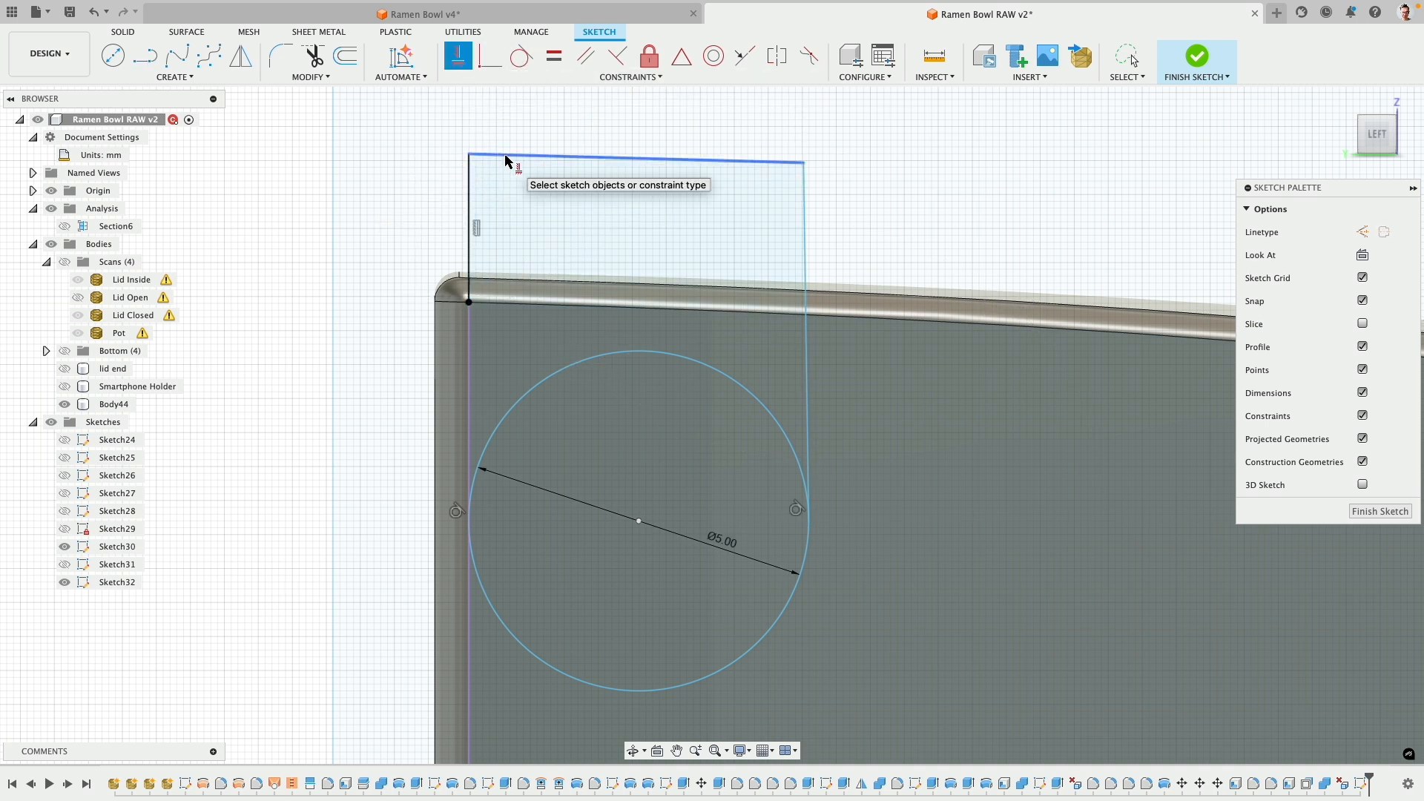
pyautogui.click(504, 156)
pyautogui.click(805, 221)
# - Project the side face's curved upper edge into the sketch
pyautogui.click(523, 65)
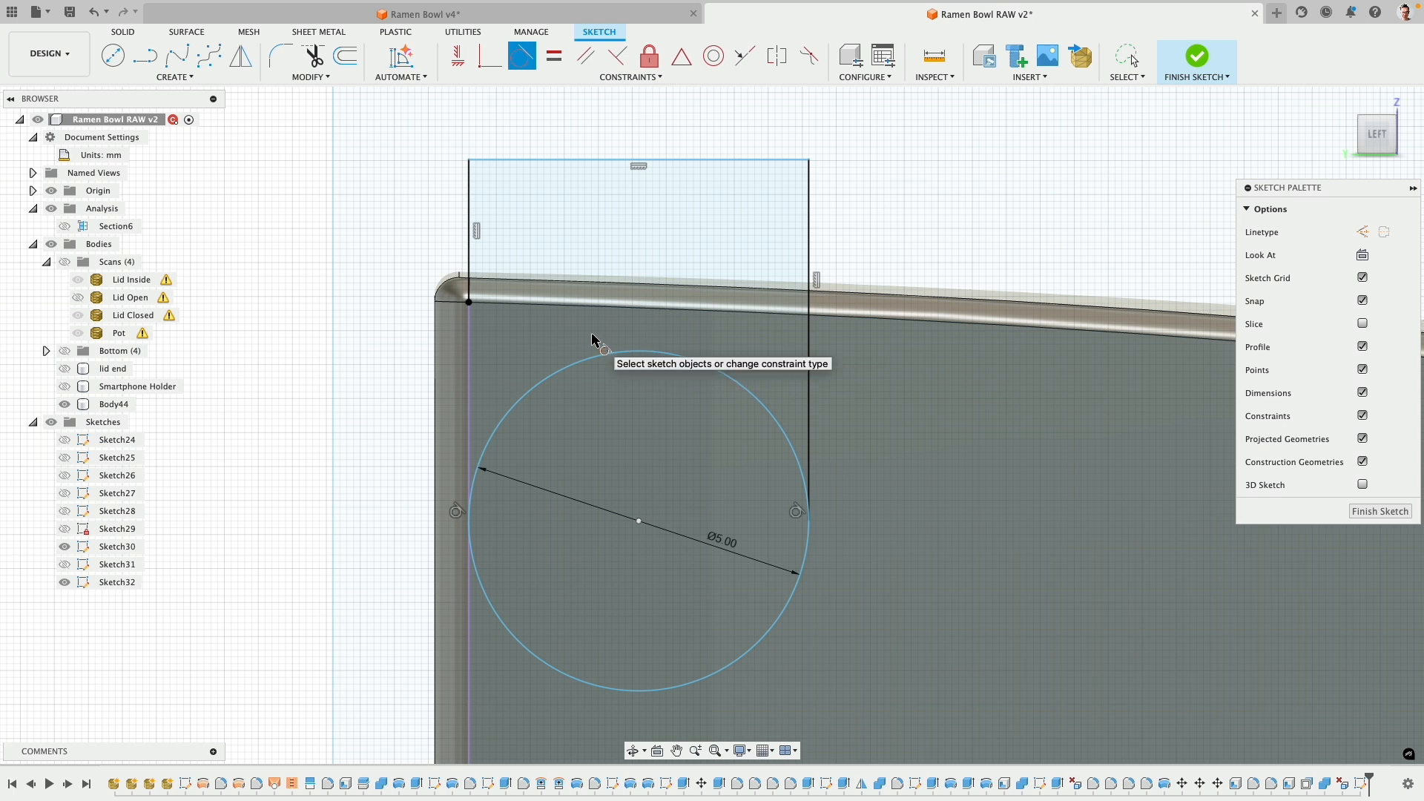
pyautogui.press('p')
pyautogui.click(579, 308)
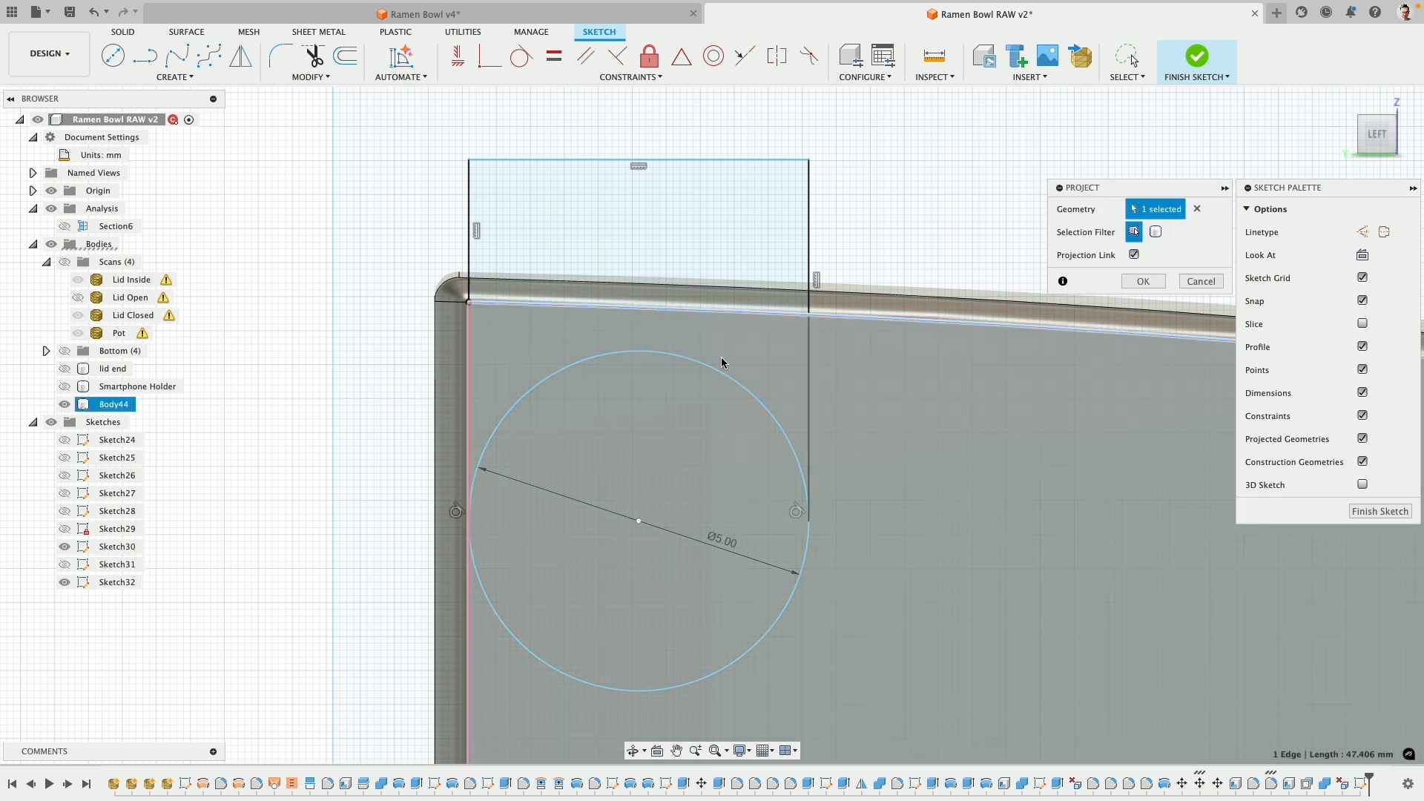
pyautogui.click(1144, 282)
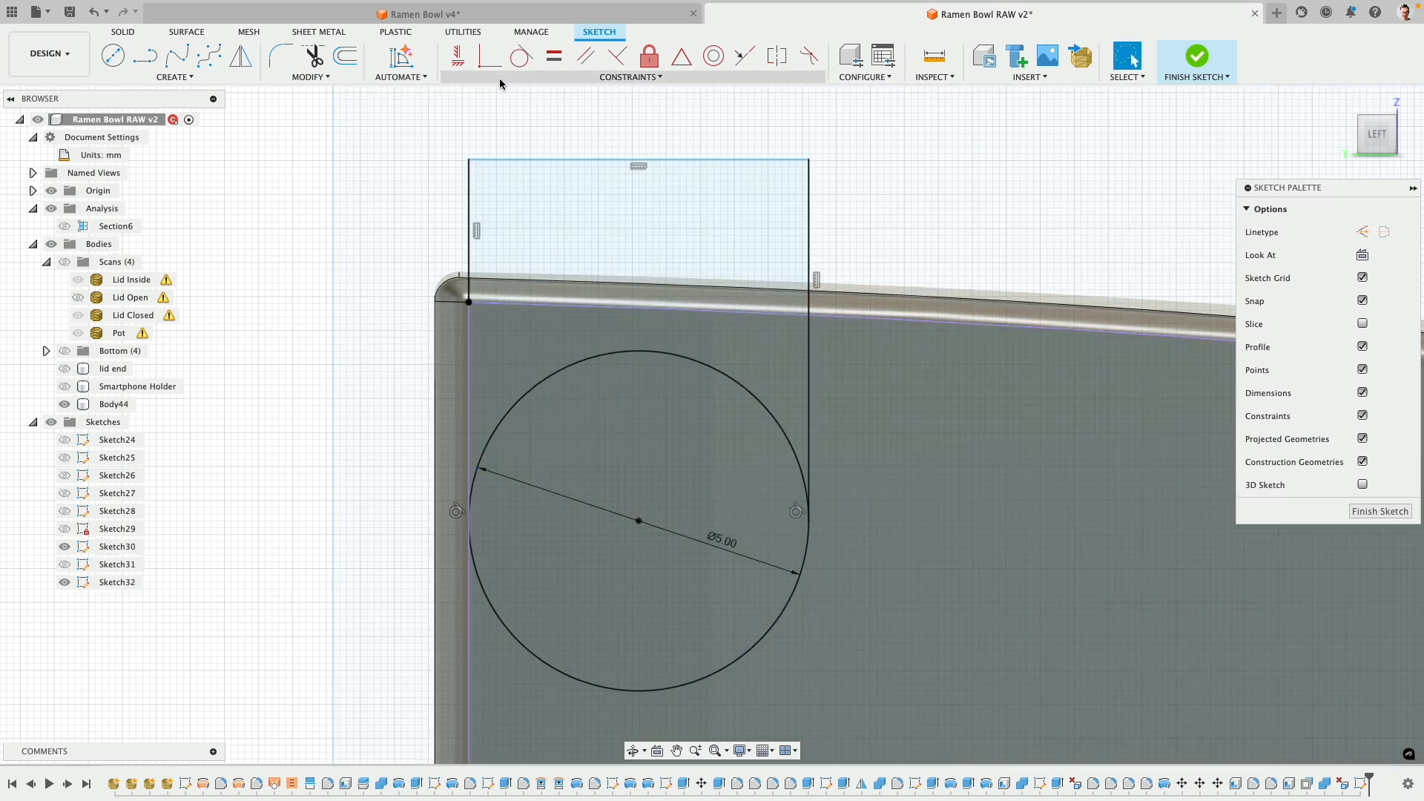
pyautogui.click(522, 56)
pyautogui.click(657, 352)
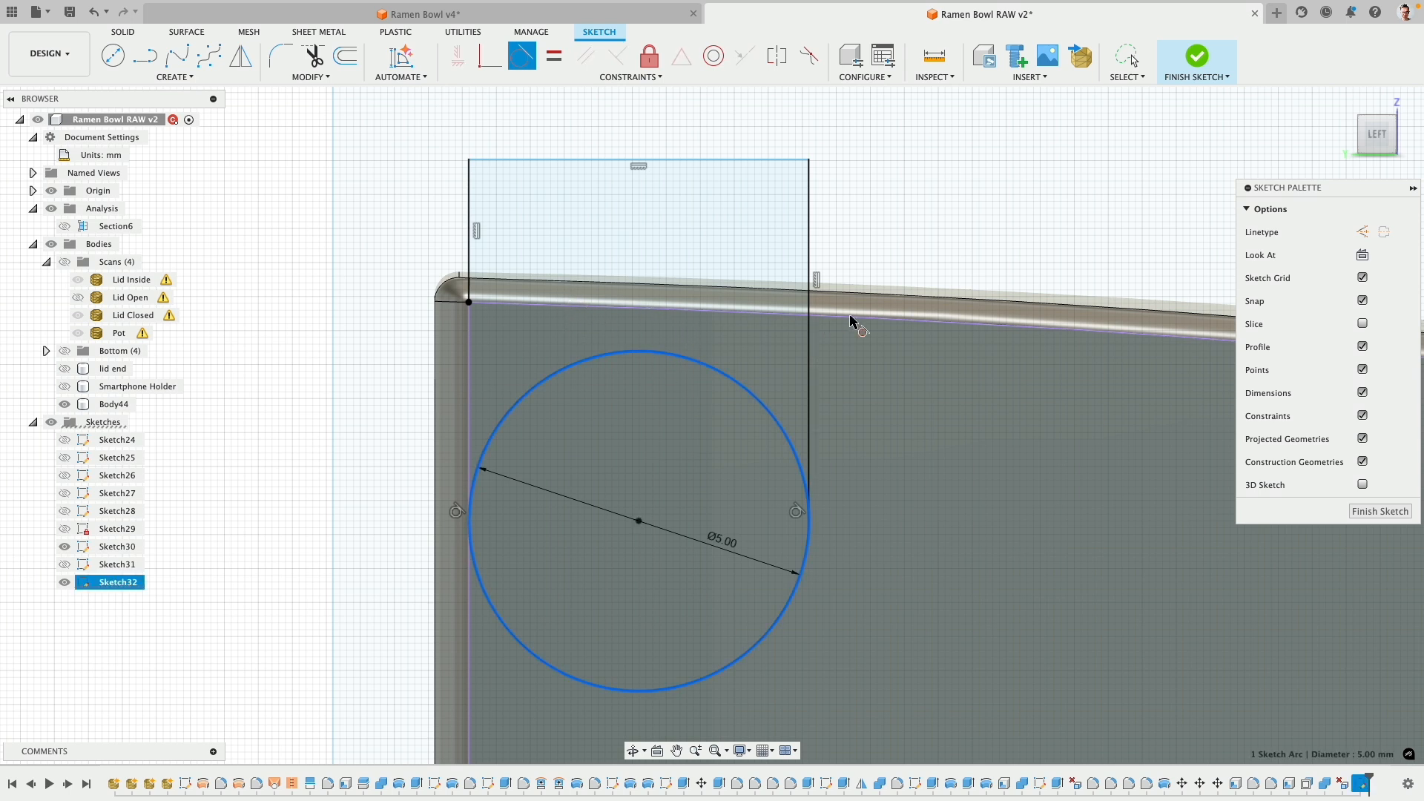
pyautogui.press('Escape')
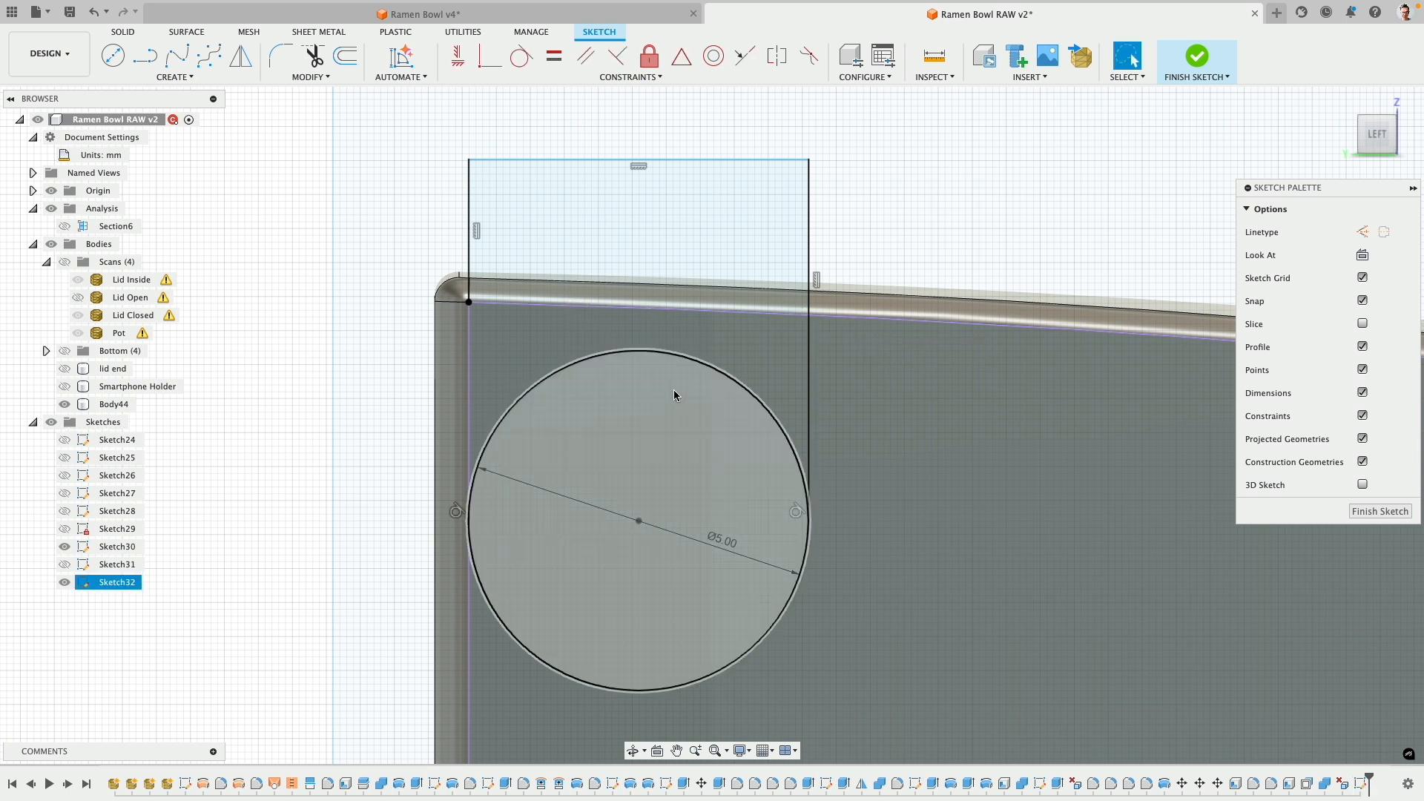
# - Move the 5 mm circle up until it sits just beneath the projected curved edge
pyautogui.moveTo(638, 523); pyautogui.dragTo(643, 522)
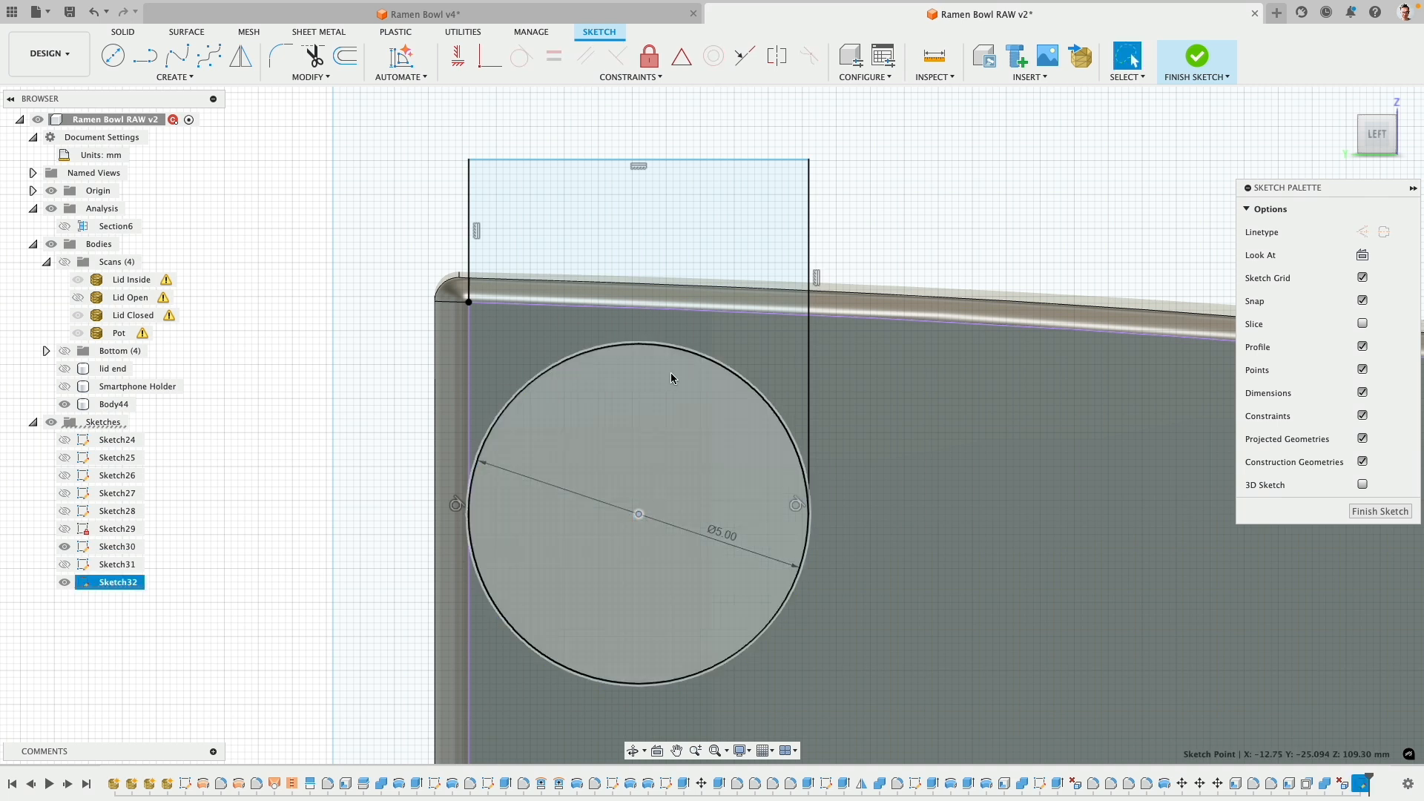
pyautogui.moveTo(663, 349); pyautogui.dragTo(658, 316)
pyautogui.scroll(-5, 583, 361)
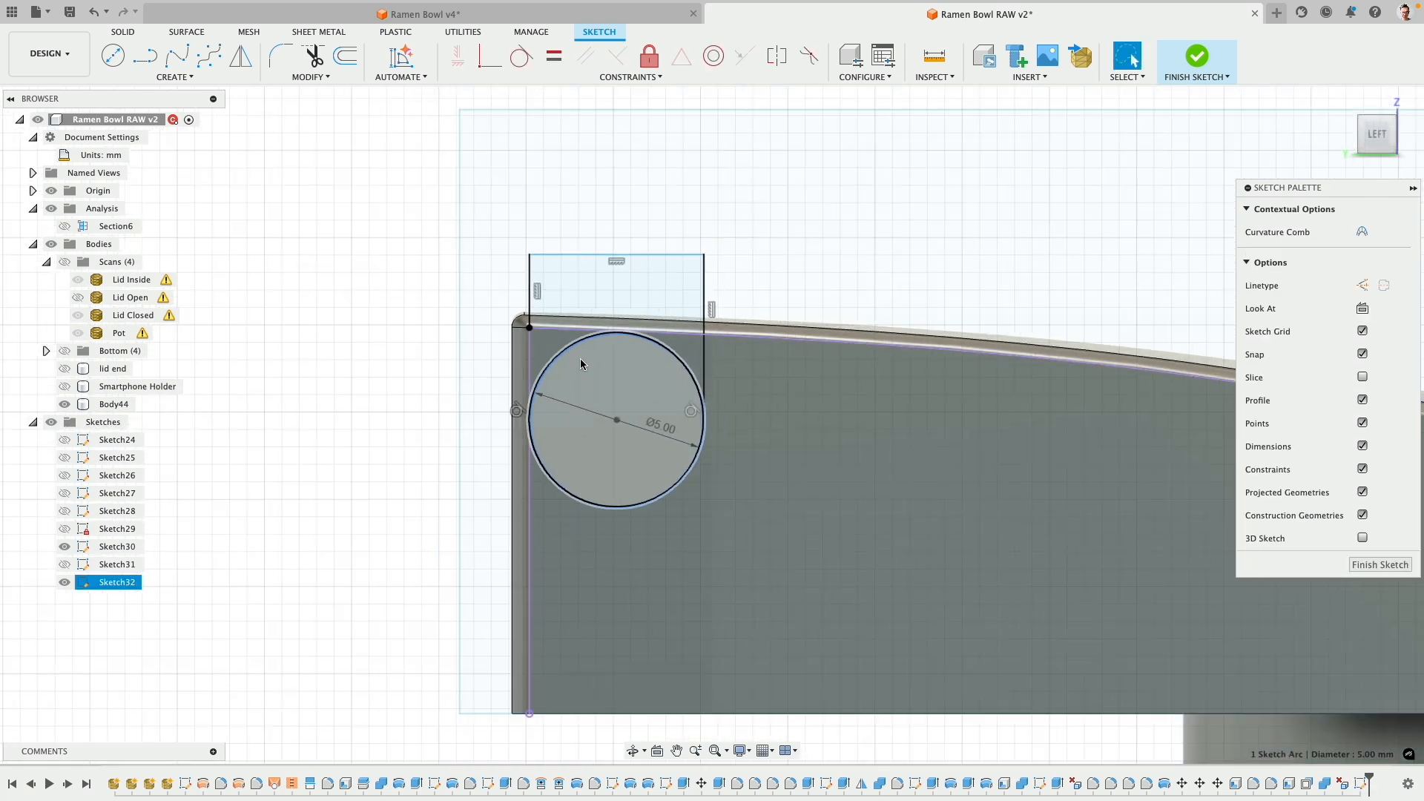
# - Extrude the 5 mm circle 1.5 mm outward from the tab's side face, joined to the tab body
pyautogui.click(481, 351)
pyautogui.keyDown('shift'); pyautogui.moveTo(458, 319); pyautogui.dragTo(429, 497, button='middle'); pyautogui.keyUp('shift')
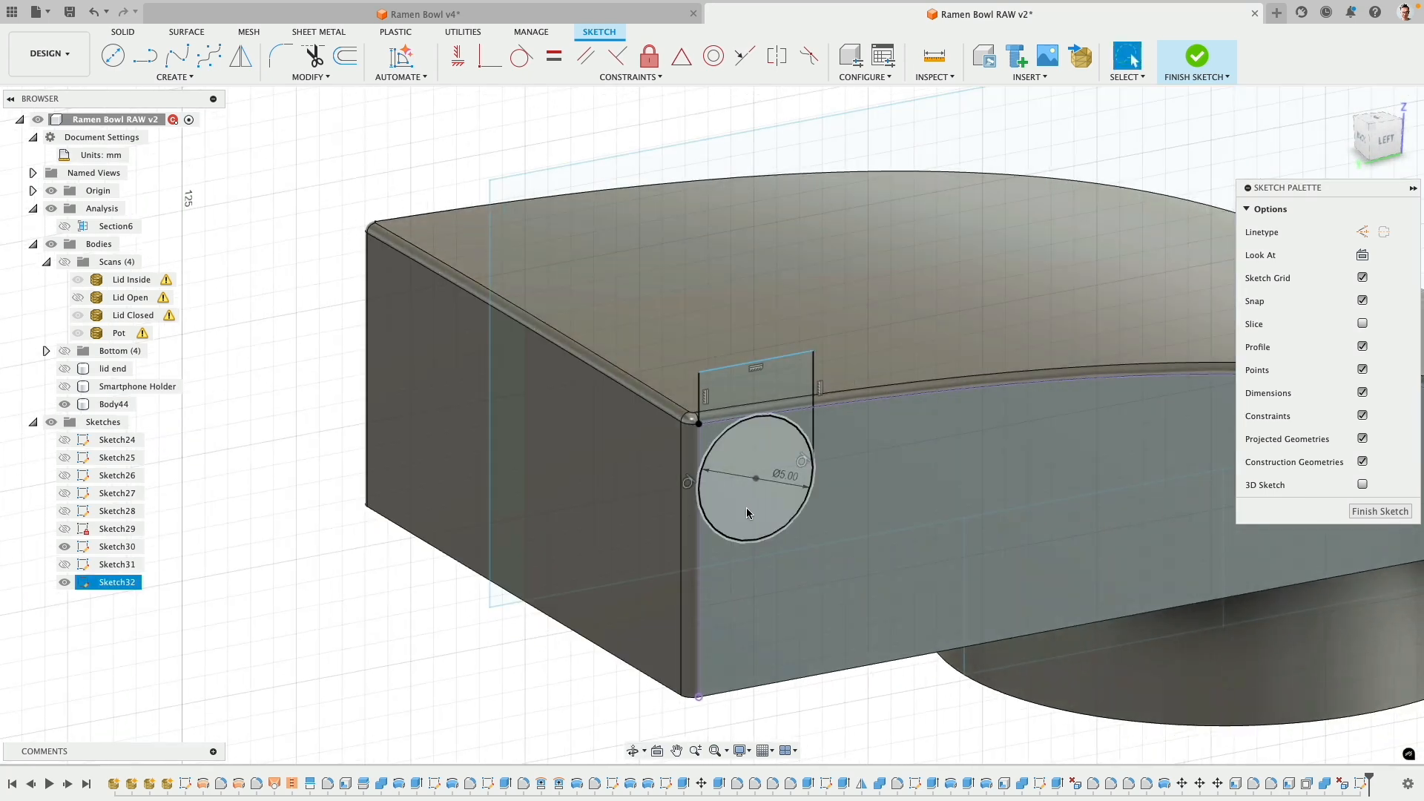
pyautogui.click(747, 512)
pyautogui.keyDown('shift'); pyautogui.moveTo(742, 490); pyautogui.dragTo(505, 452, button='middle'); pyautogui.keyUp('shift')
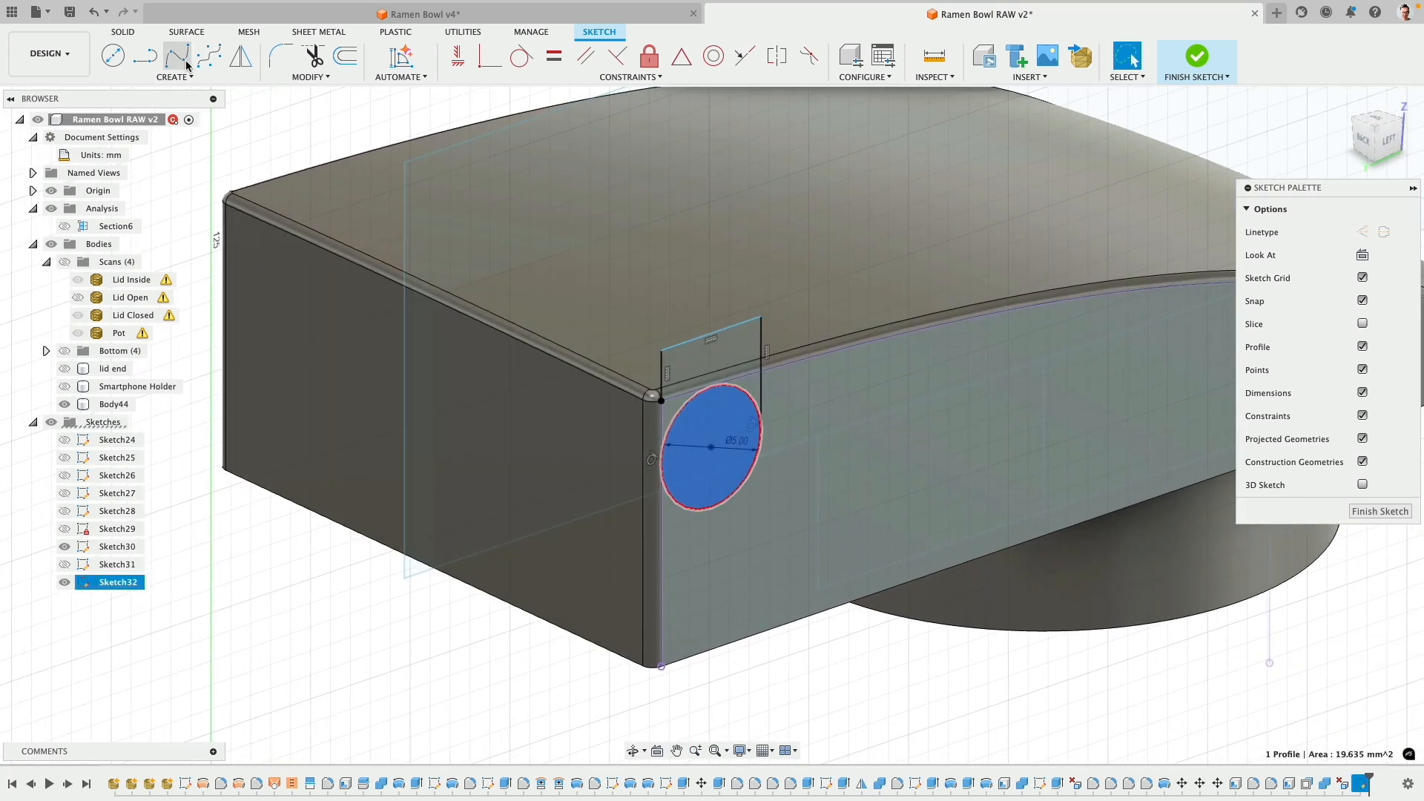
pyautogui.click(121, 32)
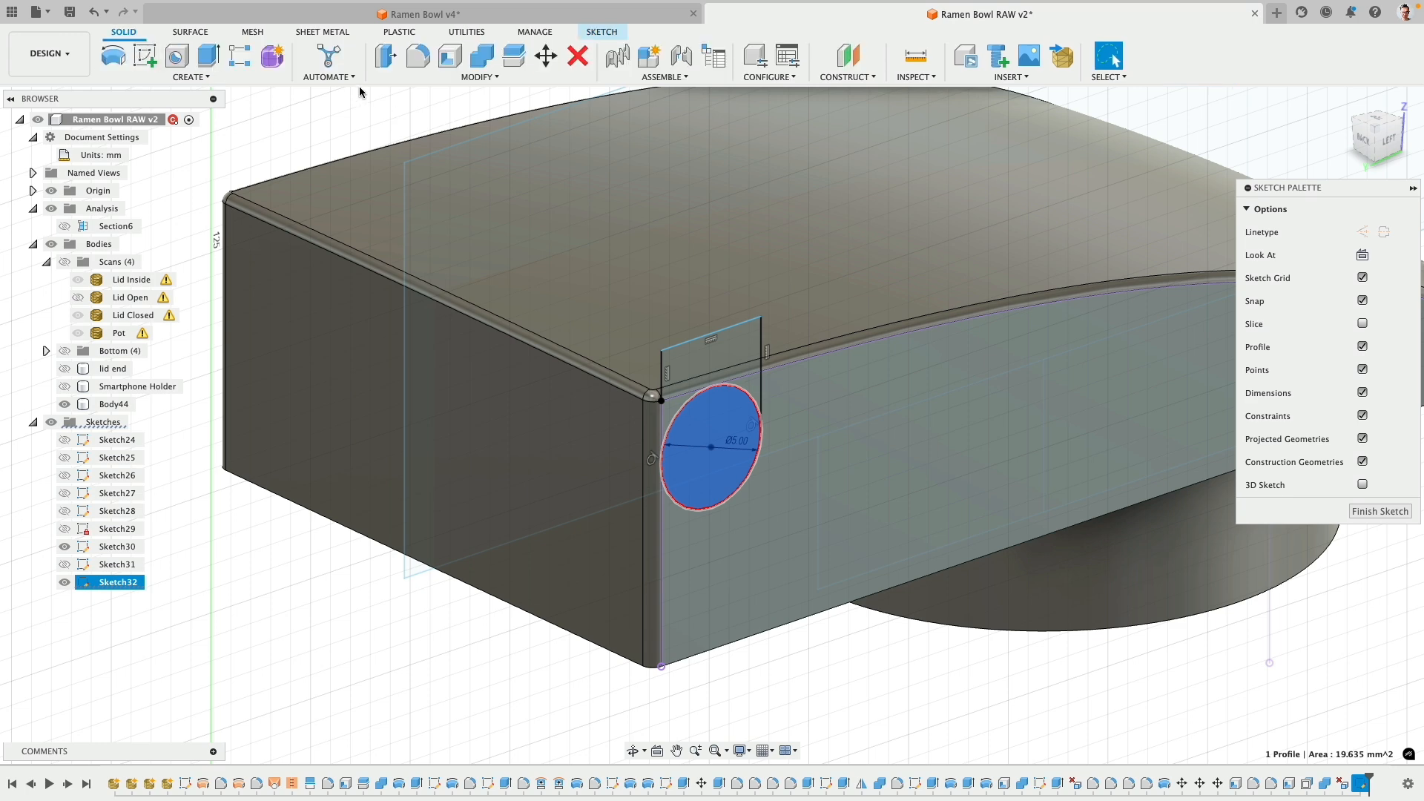
pyautogui.click(208, 60)
pyautogui.write('1.5')
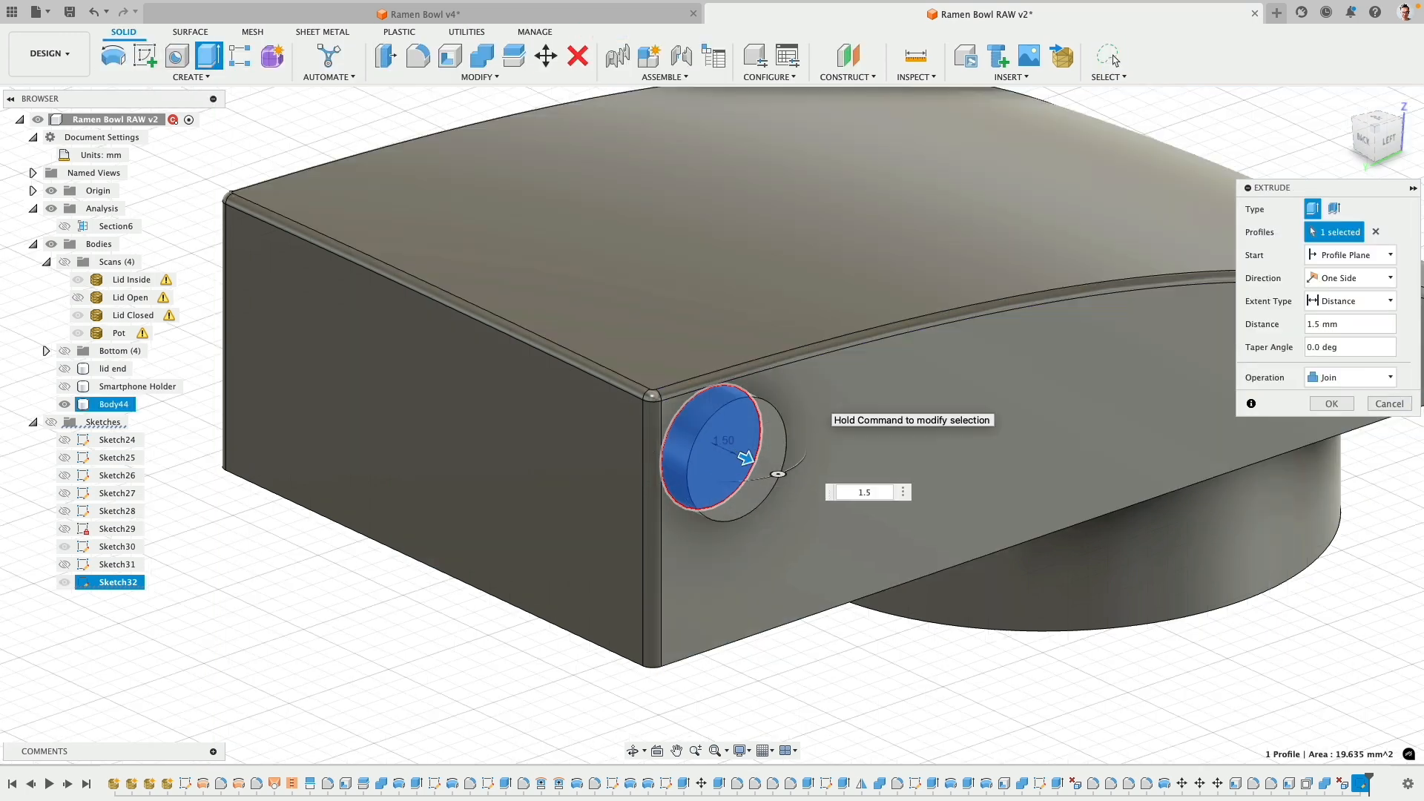
pyautogui.press('Return')
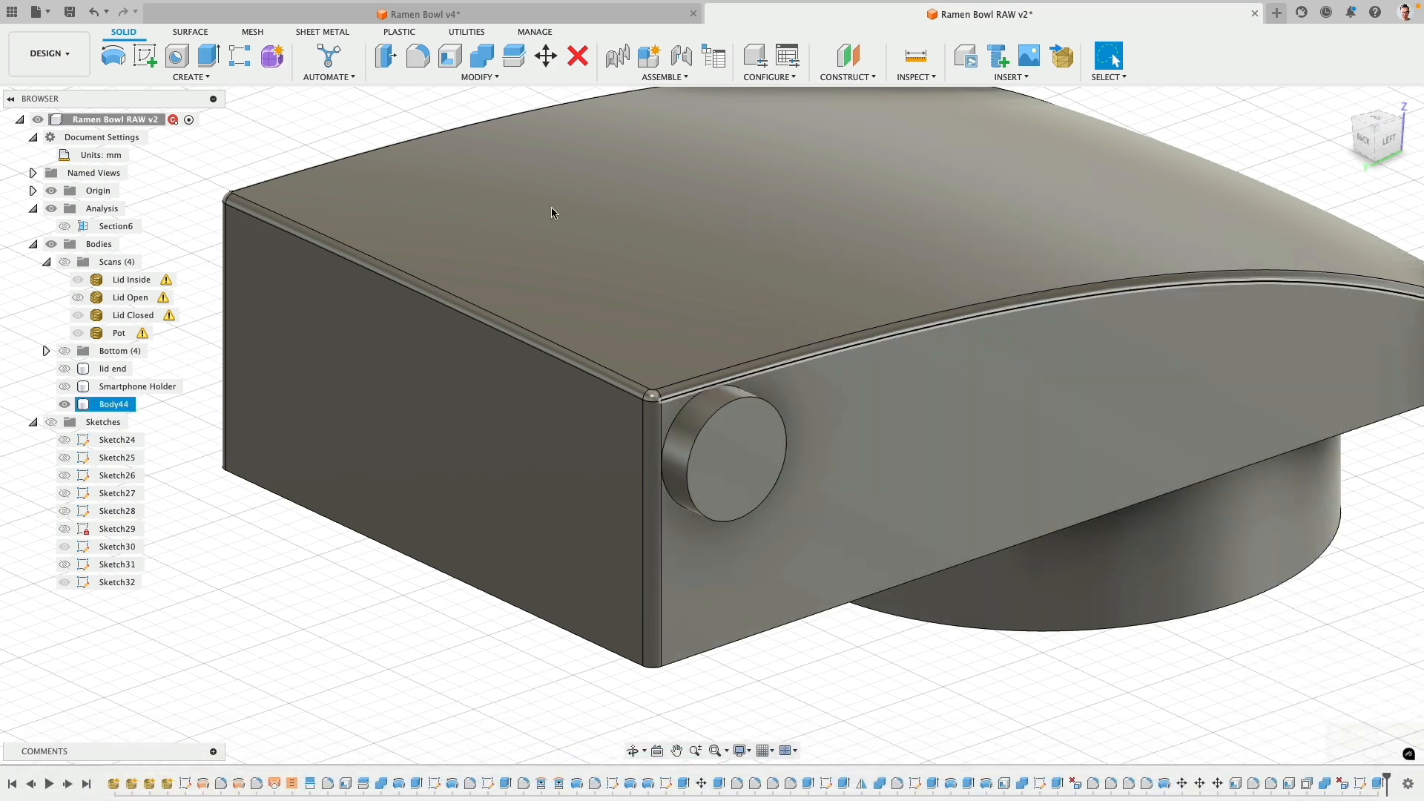
# - Mirror the pin's extrude feature to the tab's opposite side across the vertical origin plane parallel to the side face
pyautogui.click(190, 78)
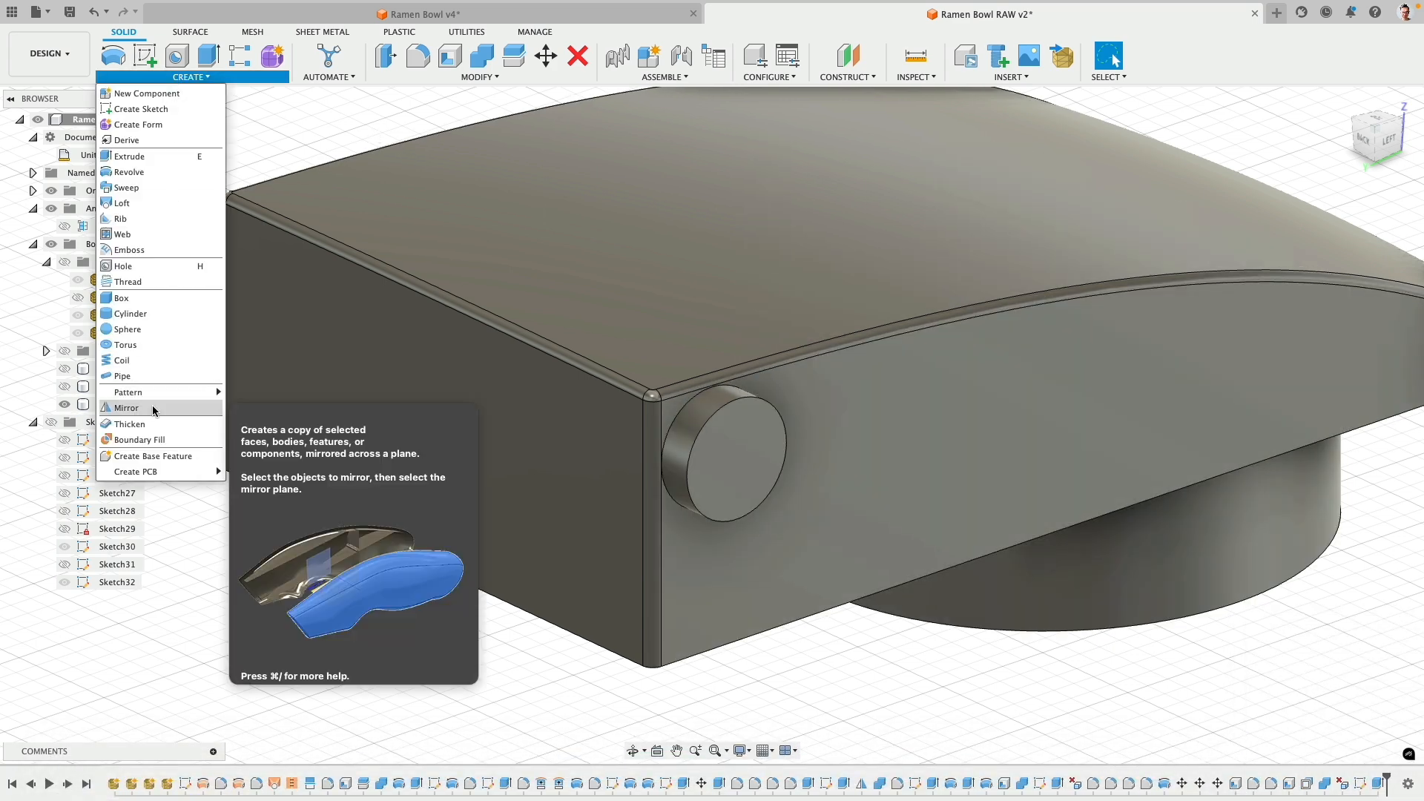
pyautogui.click(128, 408)
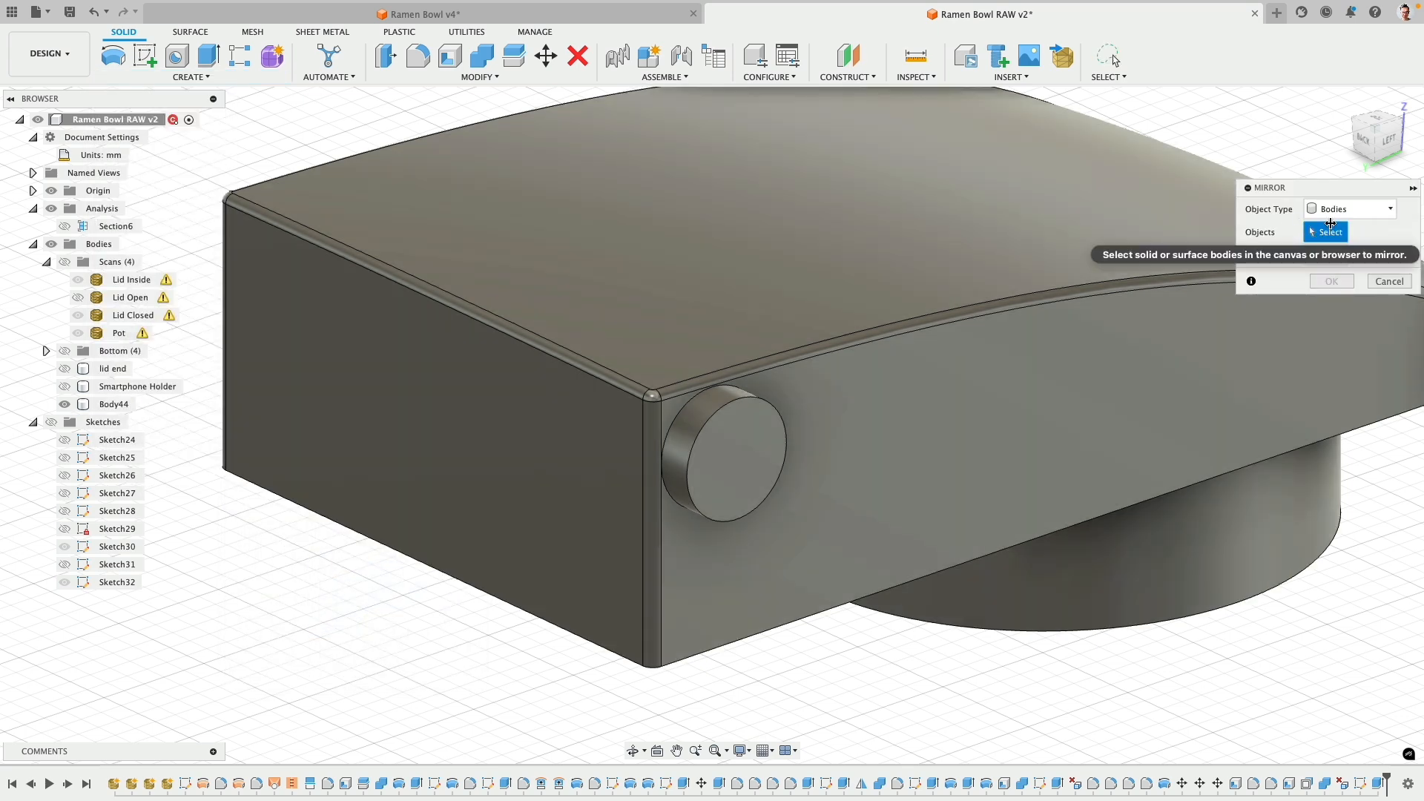
pyautogui.click(1350, 209)
pyautogui.click(1328, 245)
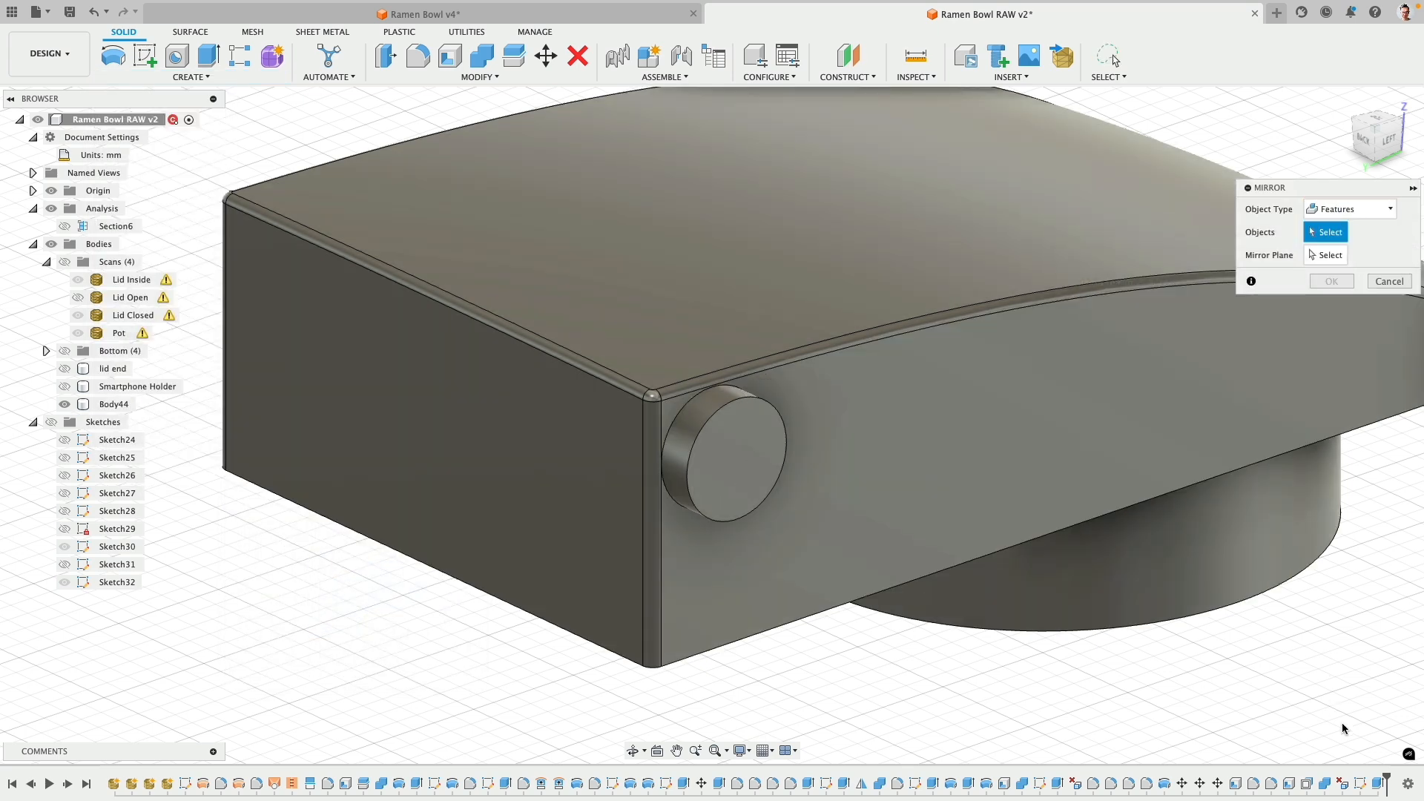
pyautogui.click(1378, 784)
pyautogui.scroll(-3, 455, 463)
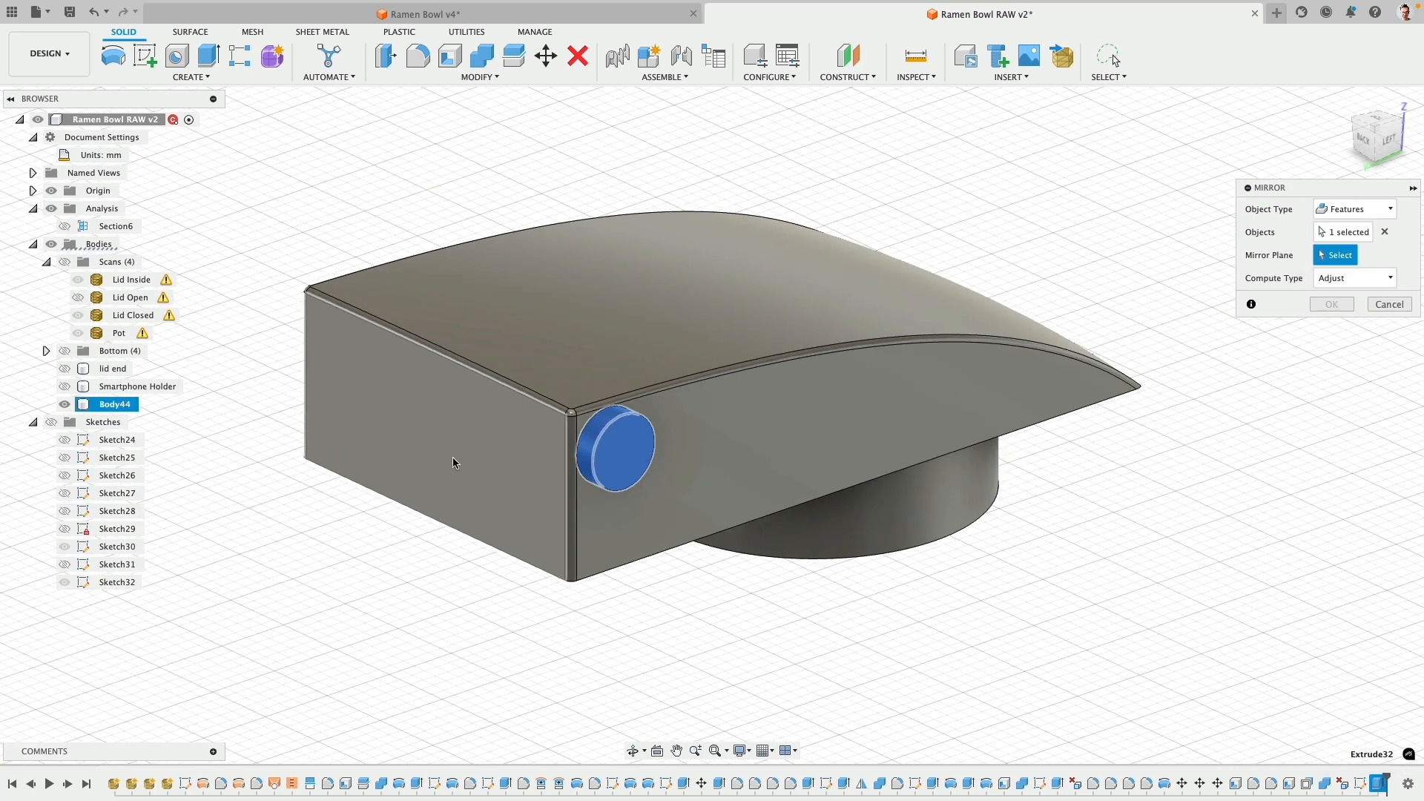
pyautogui.scroll(-7, 455, 463)
pyautogui.scroll(-4, 435, 586)
pyautogui.moveTo(435, 586); pyautogui.dragTo(531, 458, button='middle')
pyautogui.scroll(-1, 532, 458)
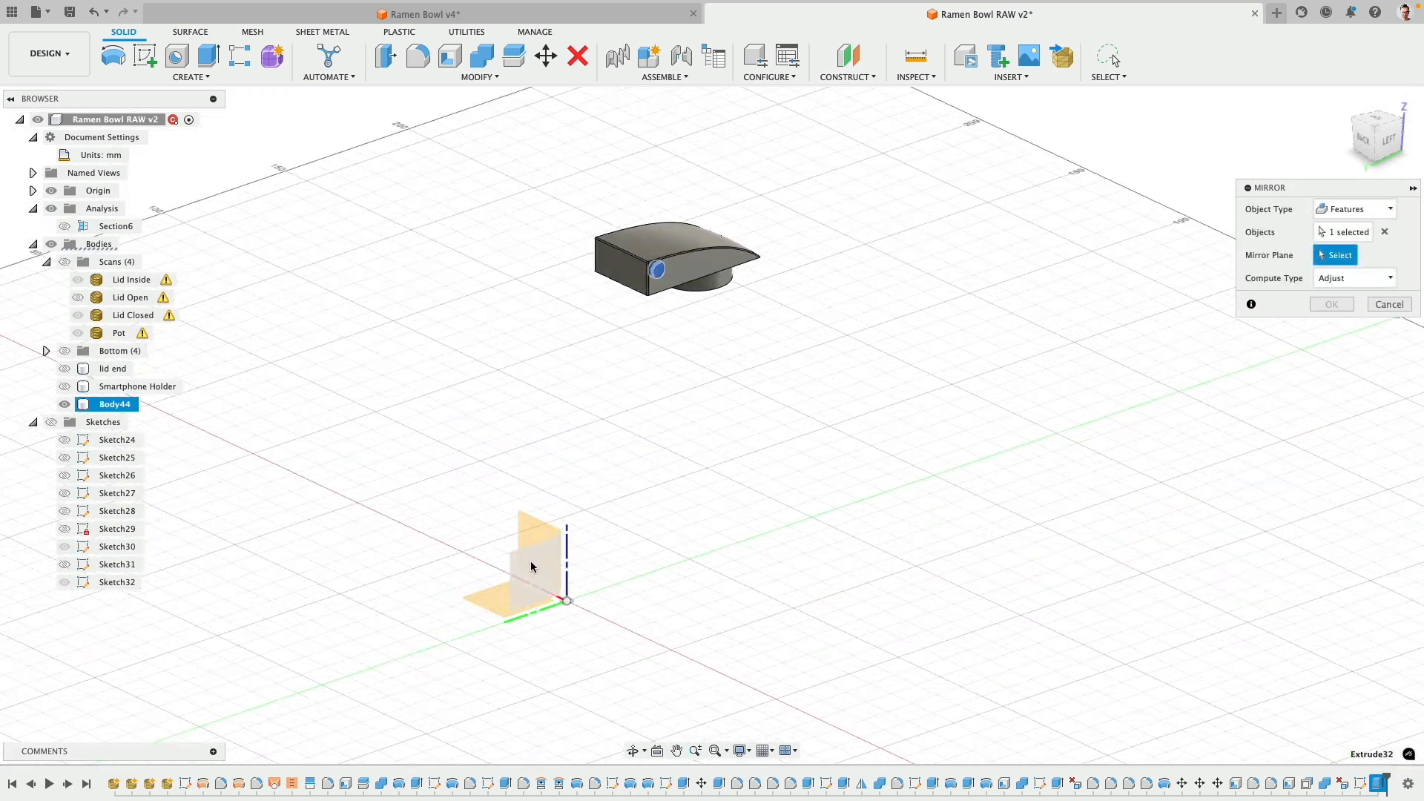
pyautogui.click(531, 567)
pyautogui.keyDown('shift'); pyautogui.moveTo(518, 343); pyautogui.dragTo(630, 336, button='middle'); pyautogui.keyUp('shift')
pyautogui.scroll(8, 635, 290)
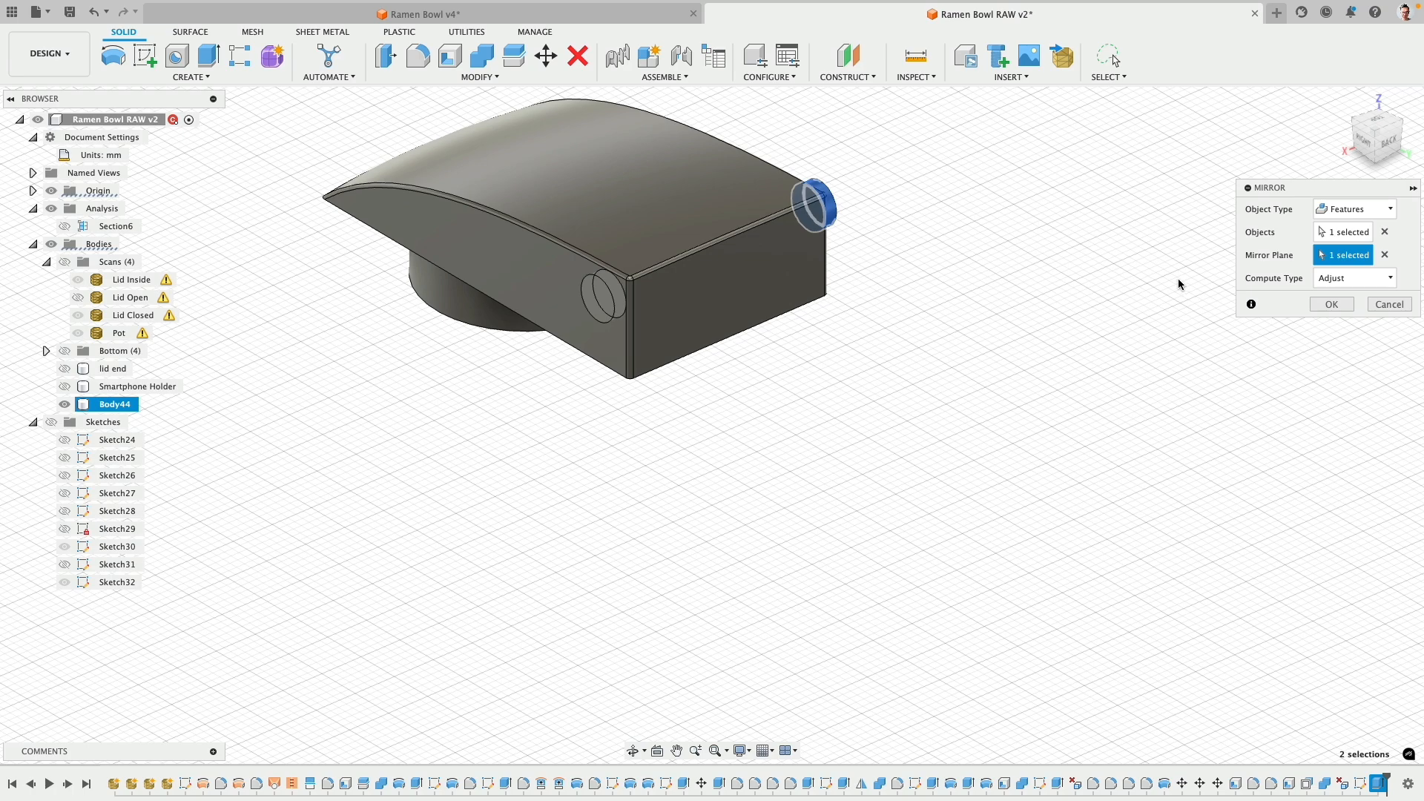
pyautogui.click(1313, 307)
# - Show the lid end body and hide the tab's Body44 to expose the tab recess in the lid
pyautogui.keyDown('shift'); pyautogui.moveTo(976, 352); pyautogui.dragTo(804, 332, button='middle'); pyautogui.keyUp('shift')
pyautogui.keyDown('shift'); pyautogui.moveTo(803, 333); pyautogui.dragTo(797, 331); pyautogui.keyUp('shift')
pyautogui.click(64, 370)
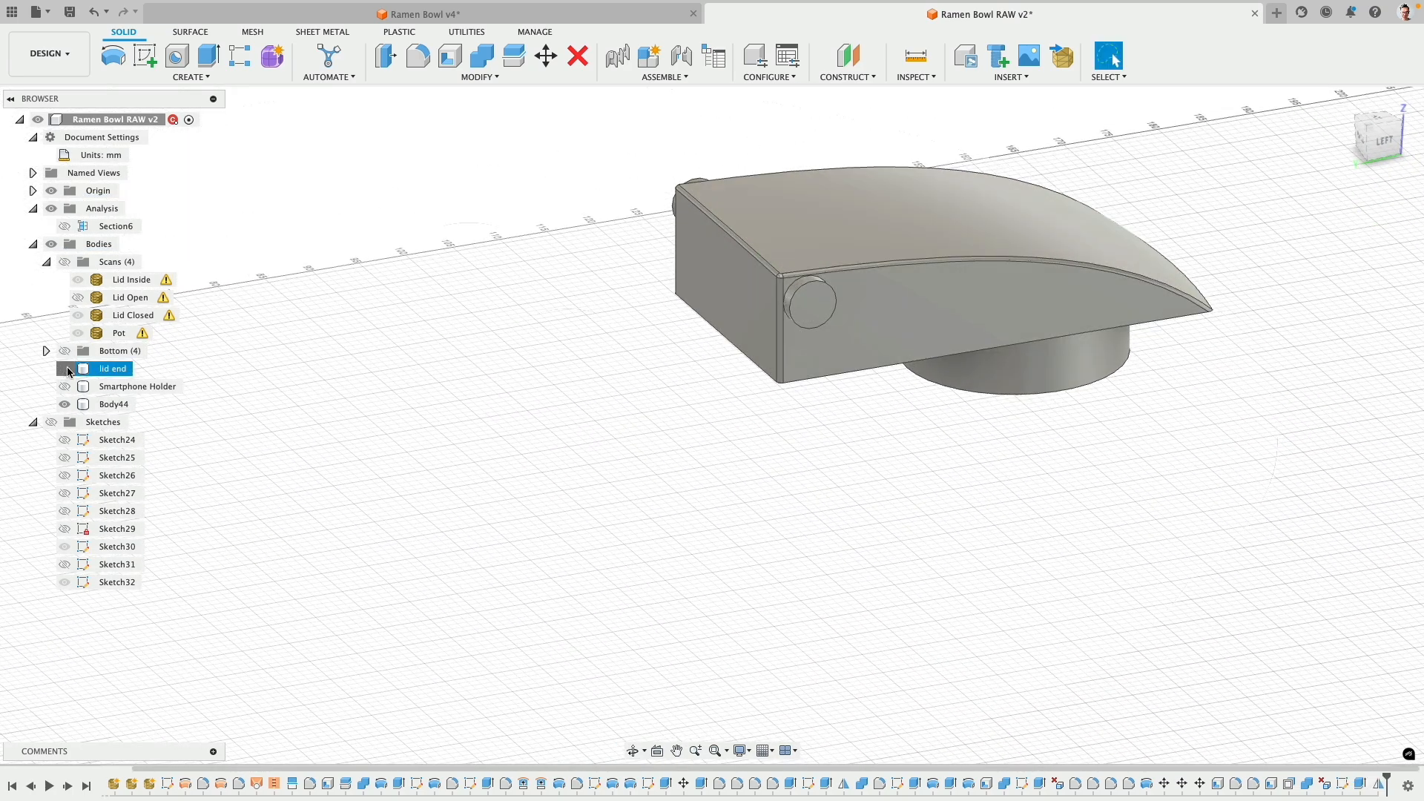
pyautogui.keyDown('shift'); pyautogui.moveTo(484, 221); pyautogui.dragTo(483, 315, button='middle'); pyautogui.keyUp('shift')
pyautogui.keyDown('shift'); pyautogui.moveTo(472, 325); pyautogui.dragTo(221, 208, button='middle'); pyautogui.keyUp('shift')
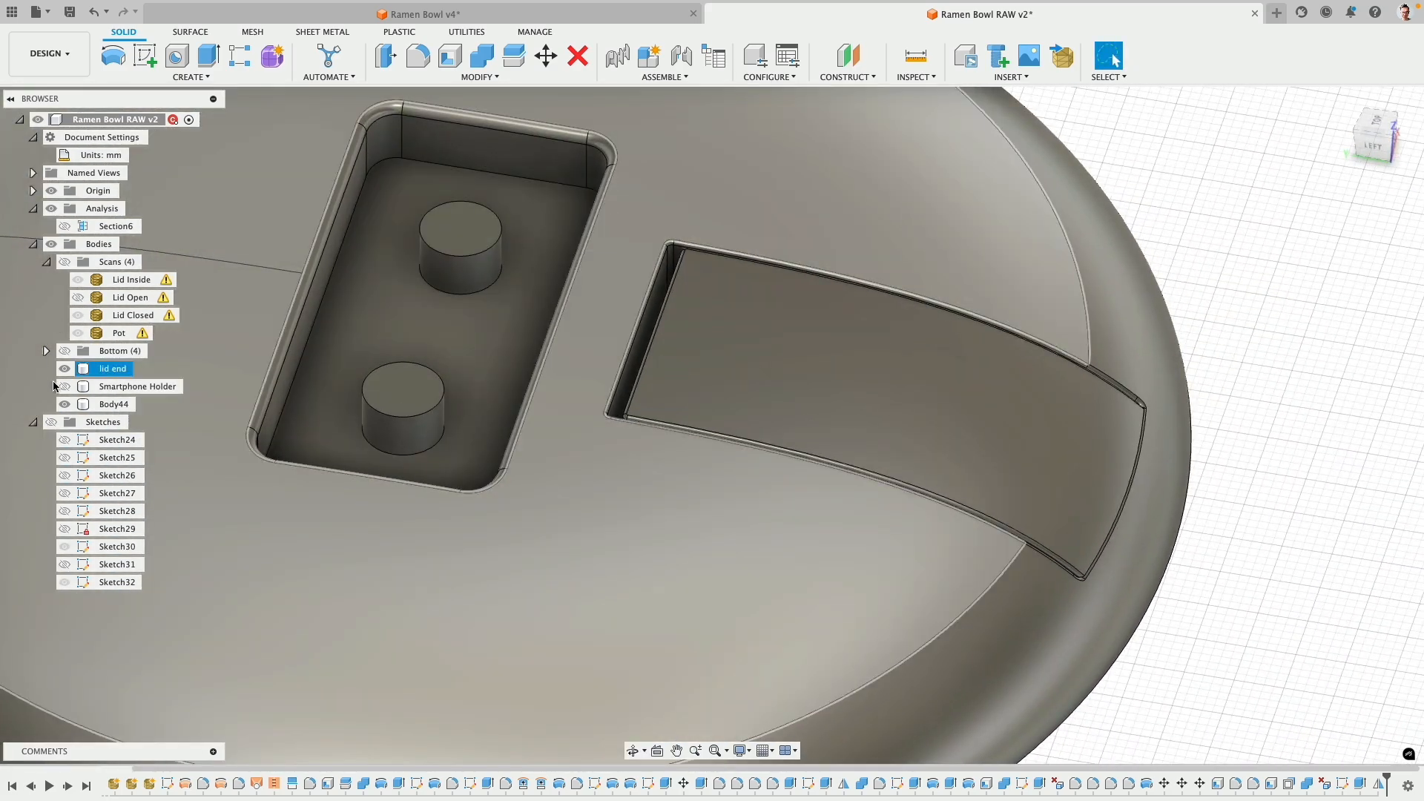
pyautogui.click(65, 369)
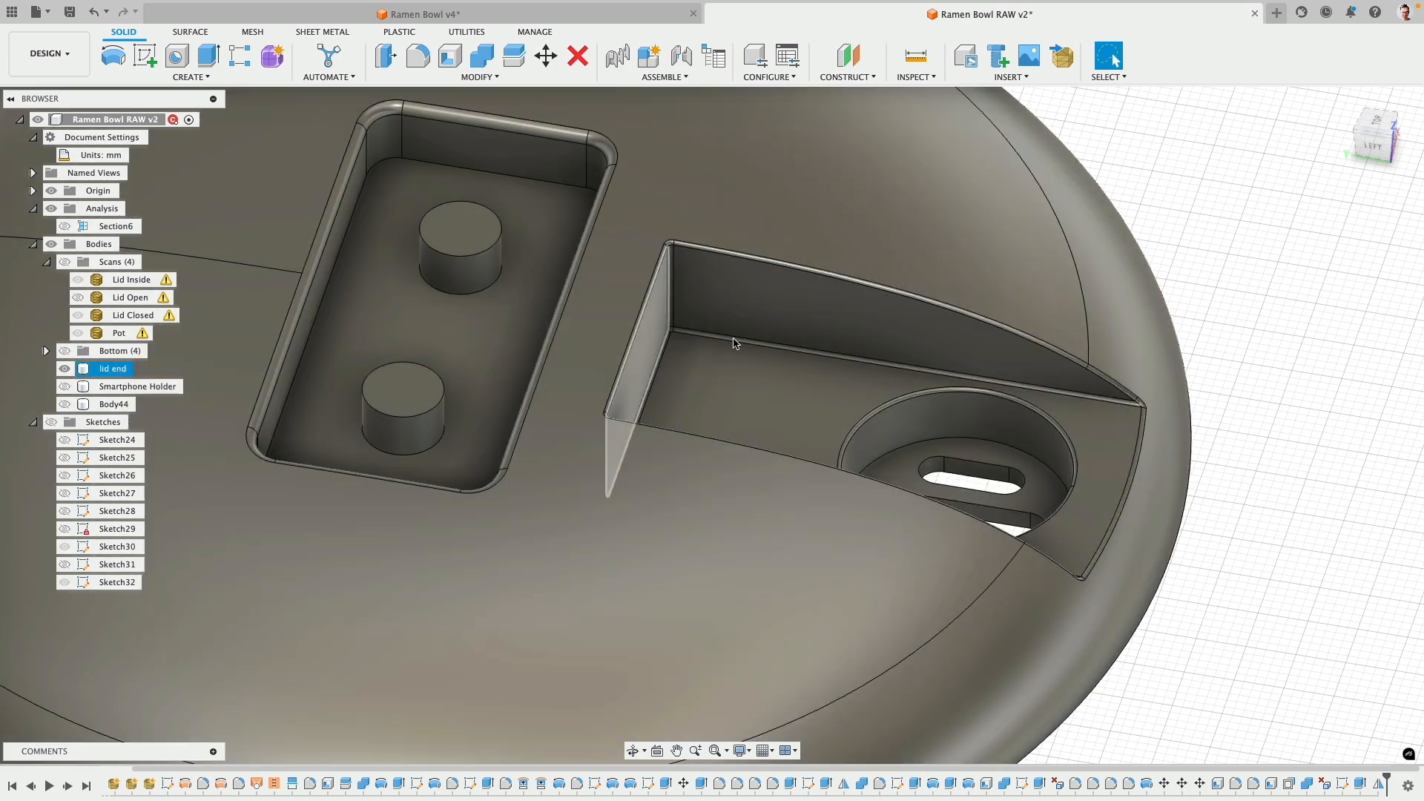
pyautogui.keyDown('shift'); pyautogui.moveTo(737, 343); pyautogui.dragTo(529, 391, button='middle'); pyautogui.keyUp('shift')
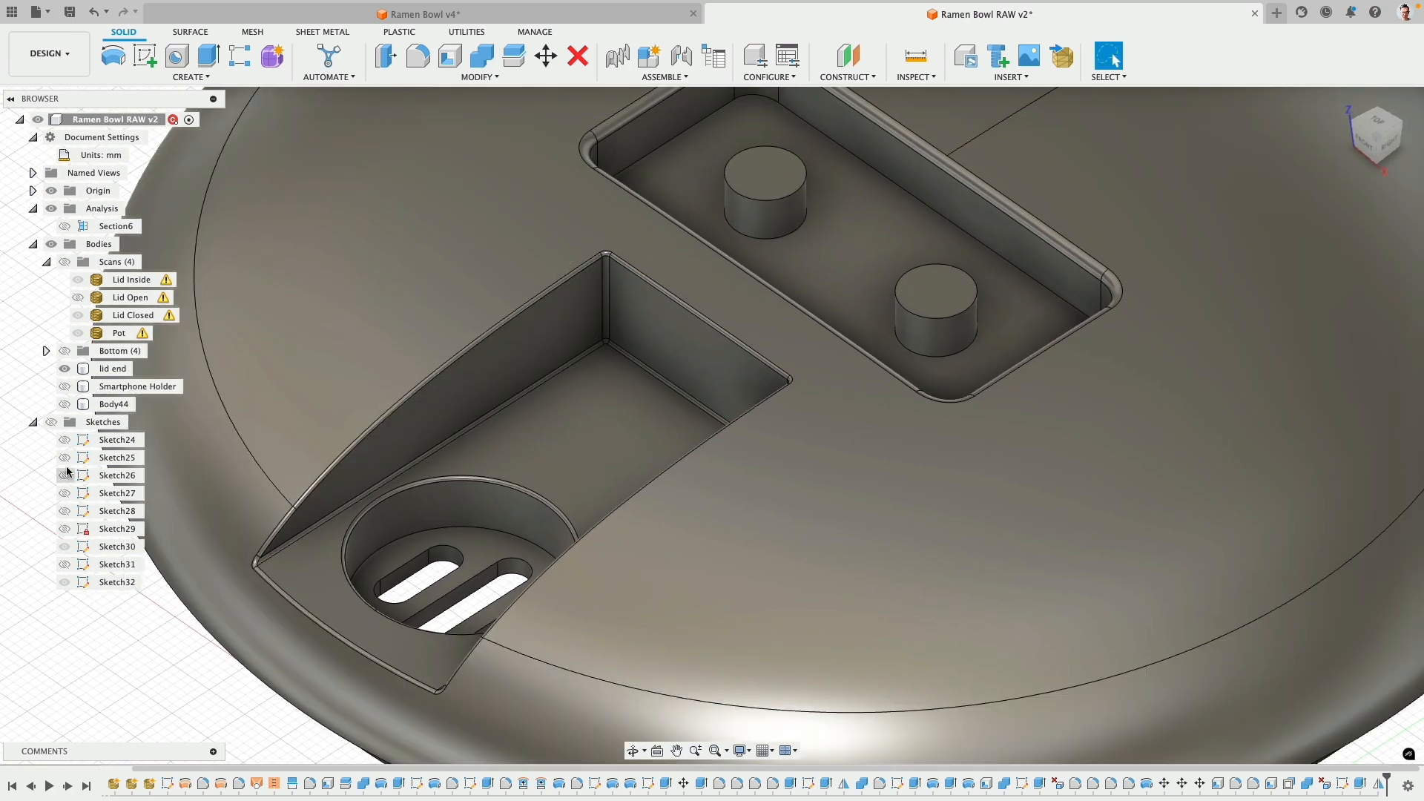
# - Show the sketches and cut the circle and the frame profiles above it 0.5 mm into the recess's side wall
pyautogui.click(52, 423)
pyautogui.scroll(5, 578, 297)
pyautogui.click(605, 346)
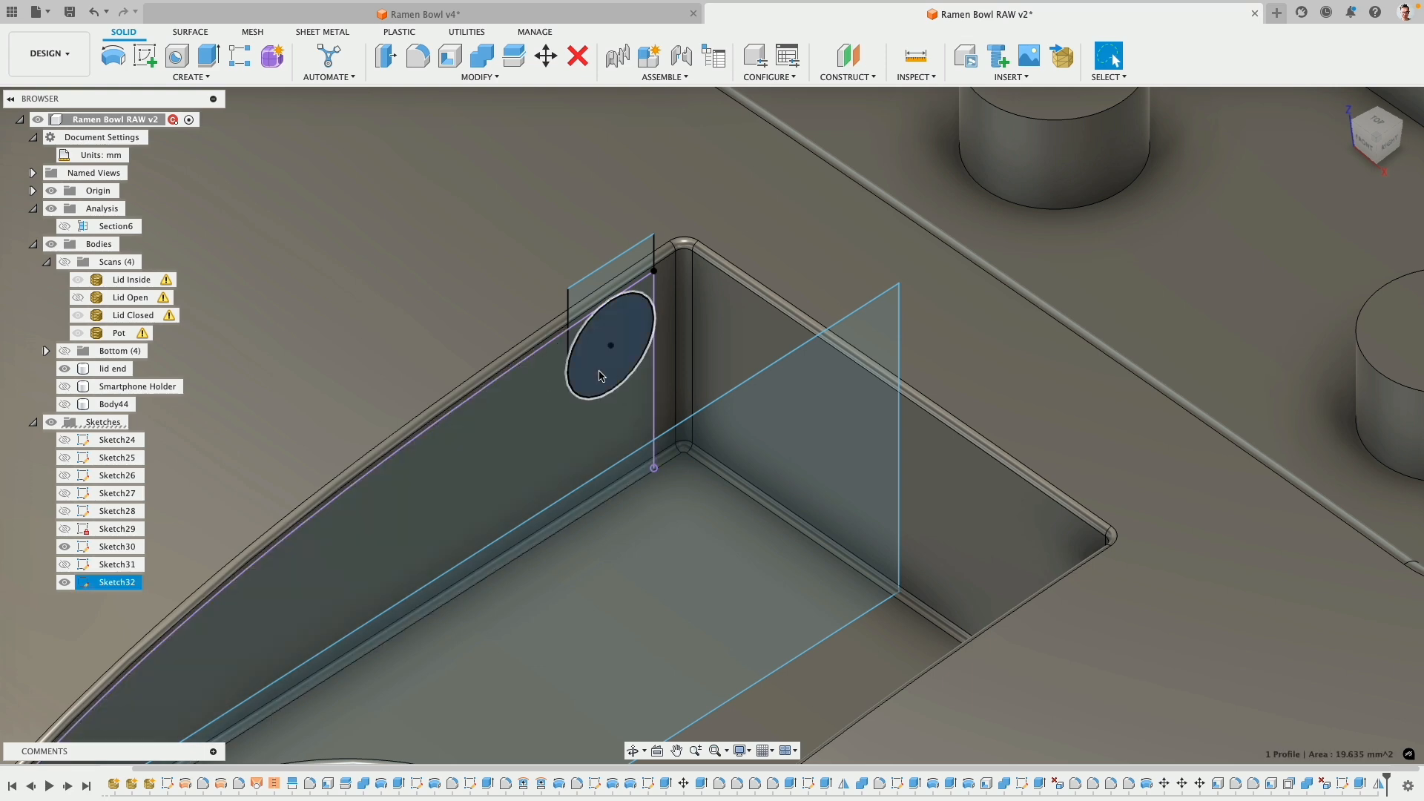
pyautogui.scroll(2, 605, 347)
pyautogui.scroll(2, 605, 347)
pyautogui.keyDown('shift'); pyautogui.click(549, 331); pyautogui.keyUp('shift')
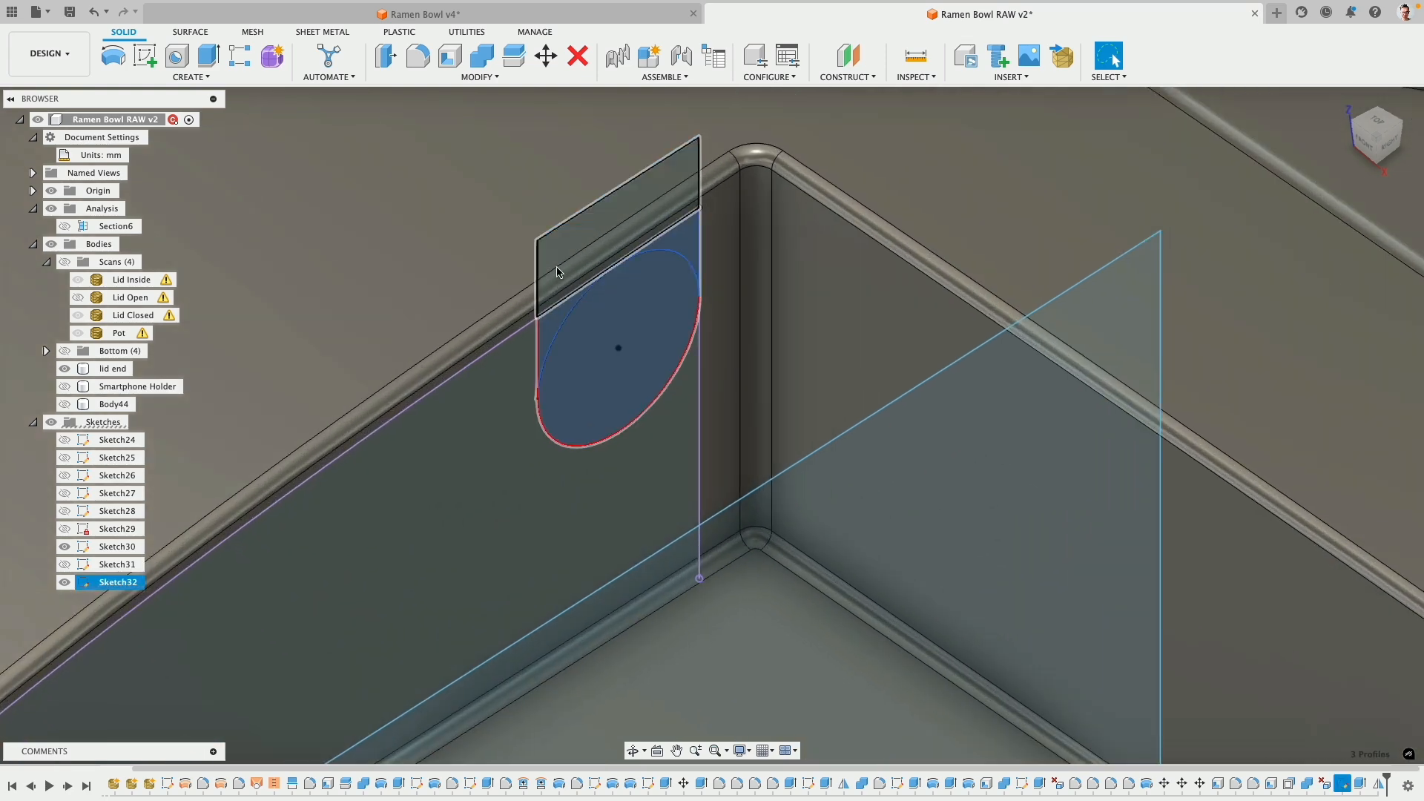
pyautogui.keyDown('shift'); pyautogui.moveTo(549, 332); pyautogui.dragTo(621, 248, button='middle'); pyautogui.keyUp('shift')
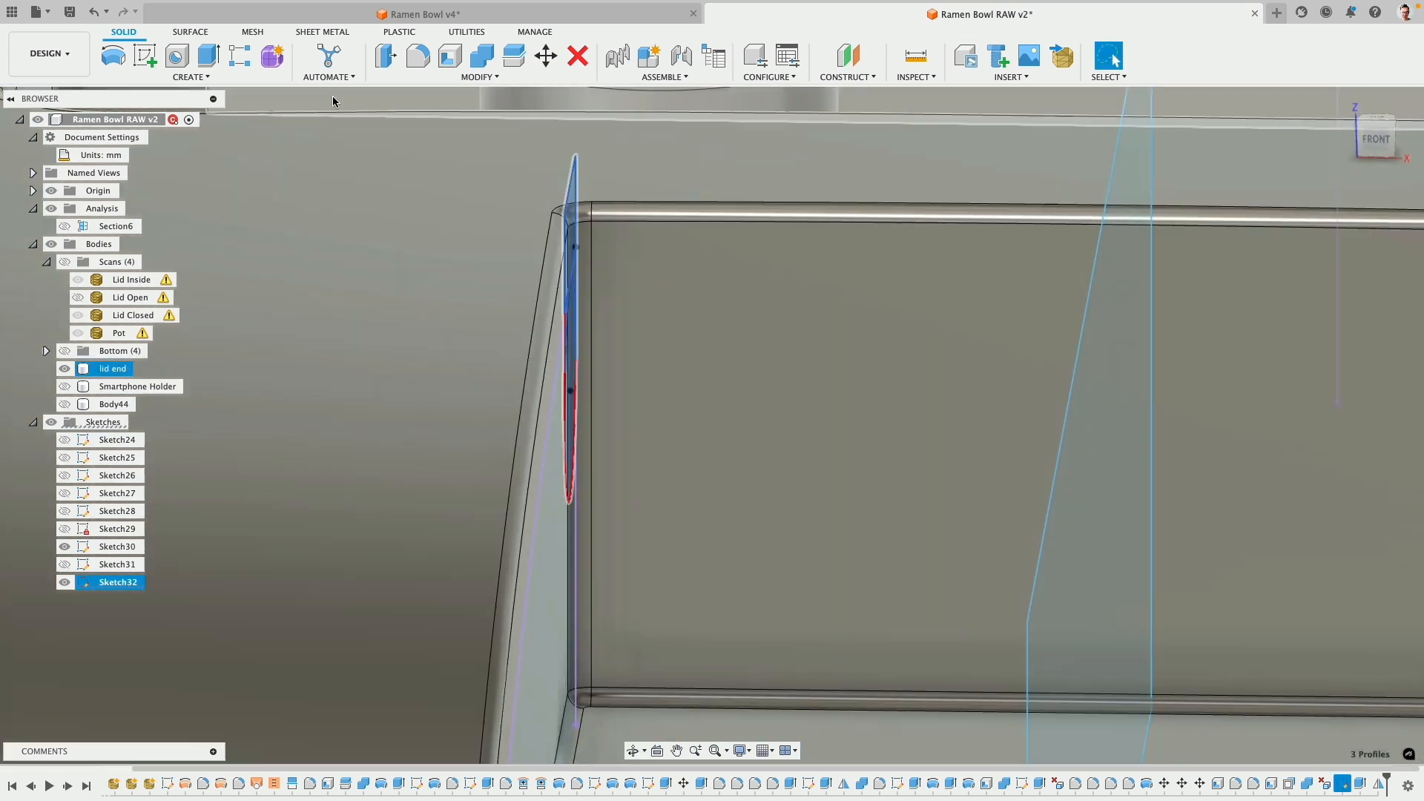
pyautogui.click(208, 55)
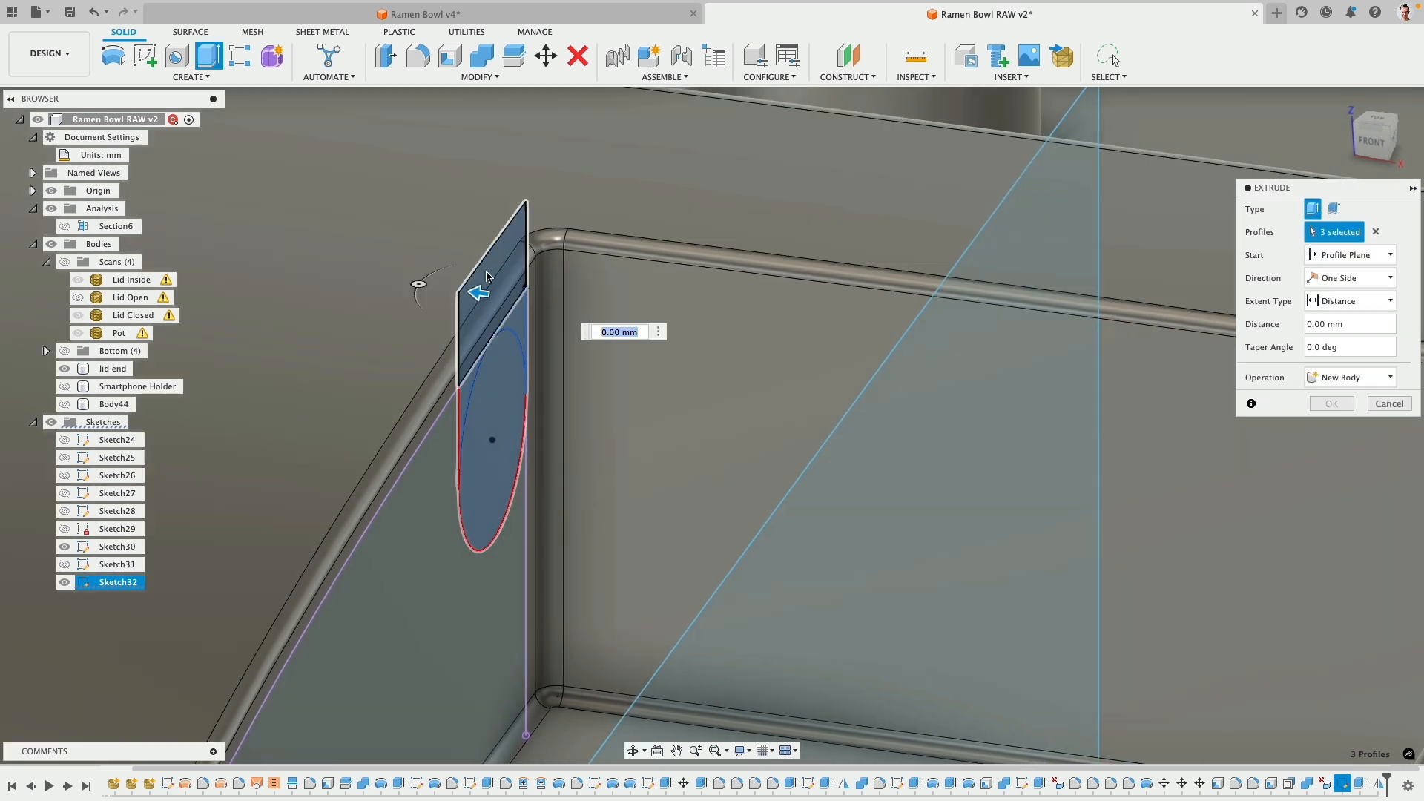
pyautogui.moveTo(481, 297); pyautogui.dragTo(450, 290)
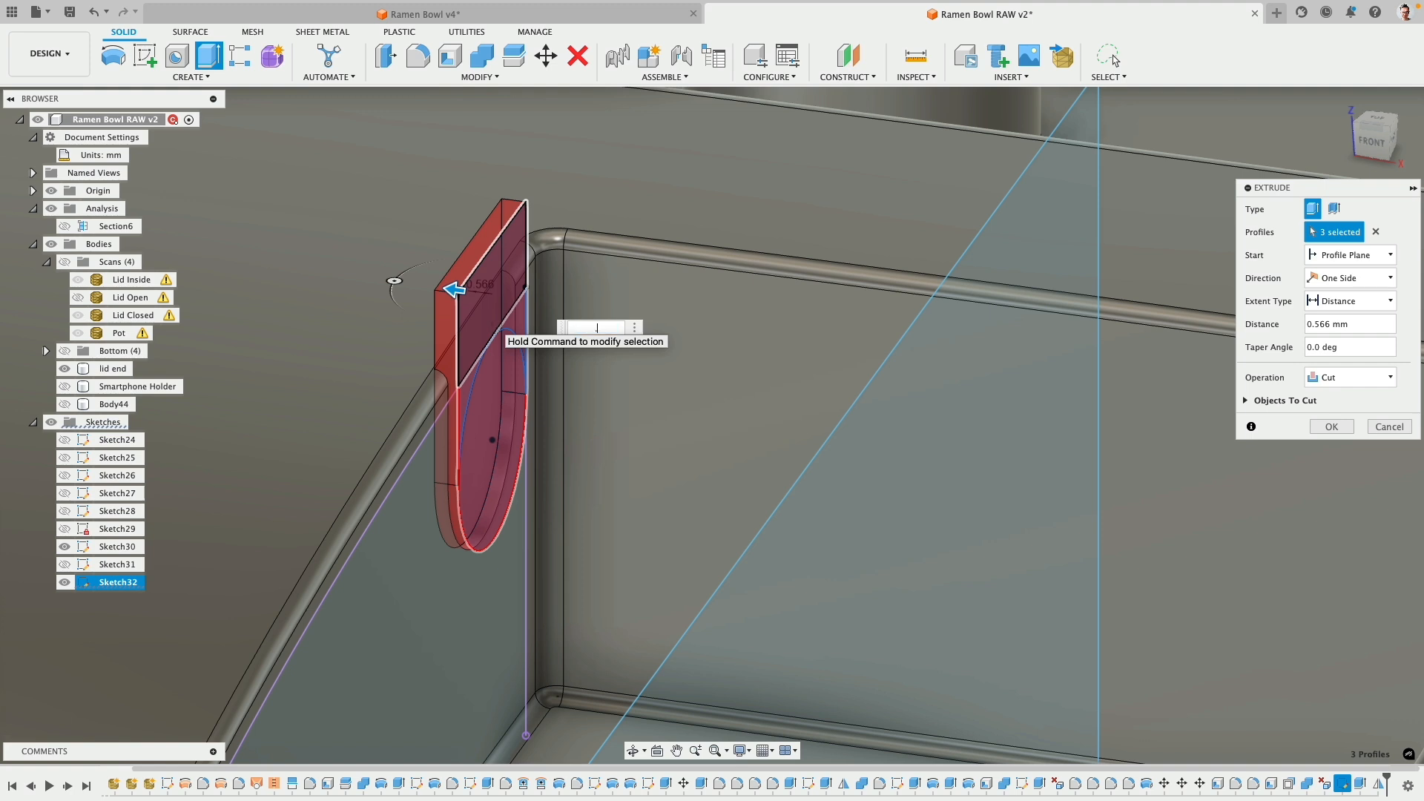
pyautogui.press('Return')
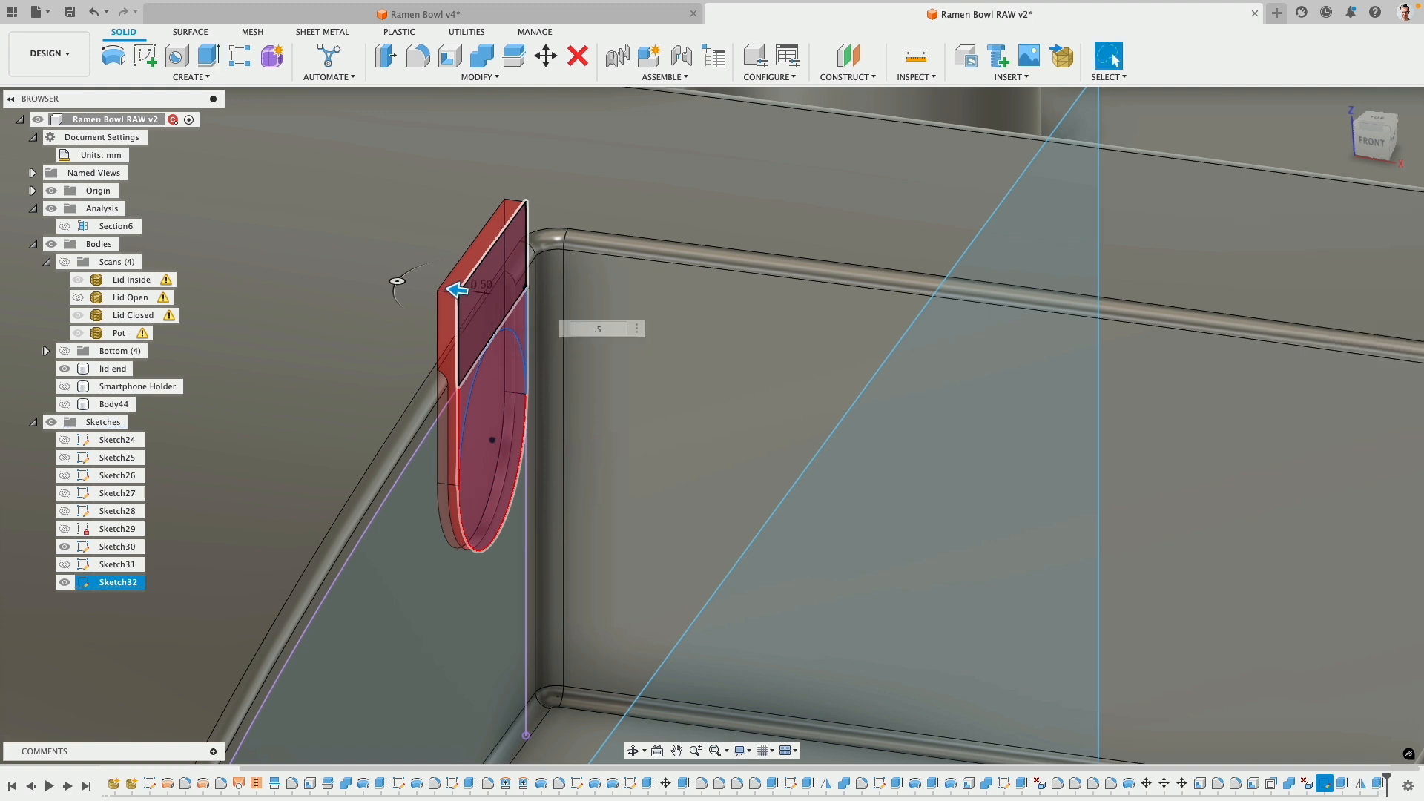
# - Cut the 5 mm circle 1.5 mm into the recess's side wall and hide the sketches
pyautogui.click(494, 379)
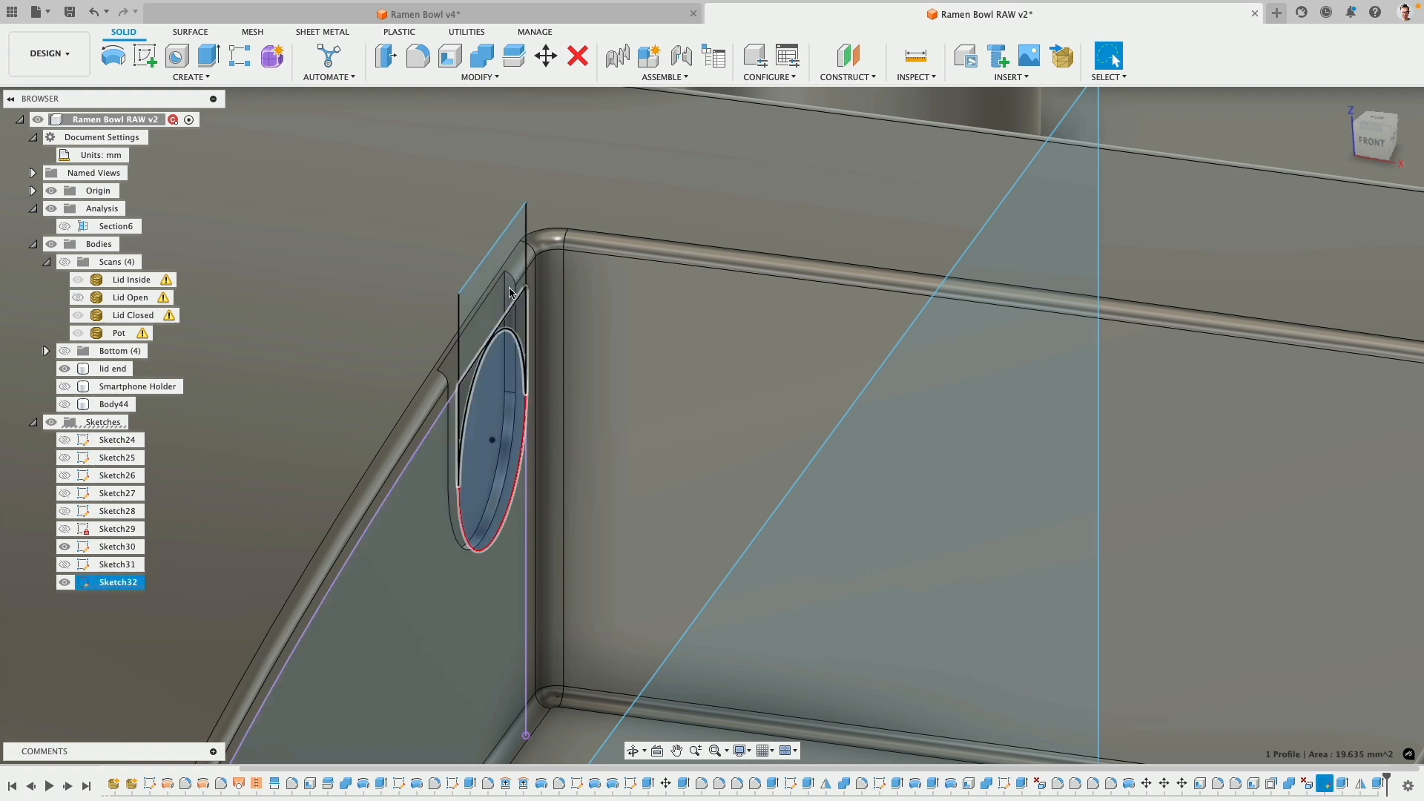
pyautogui.press('e')
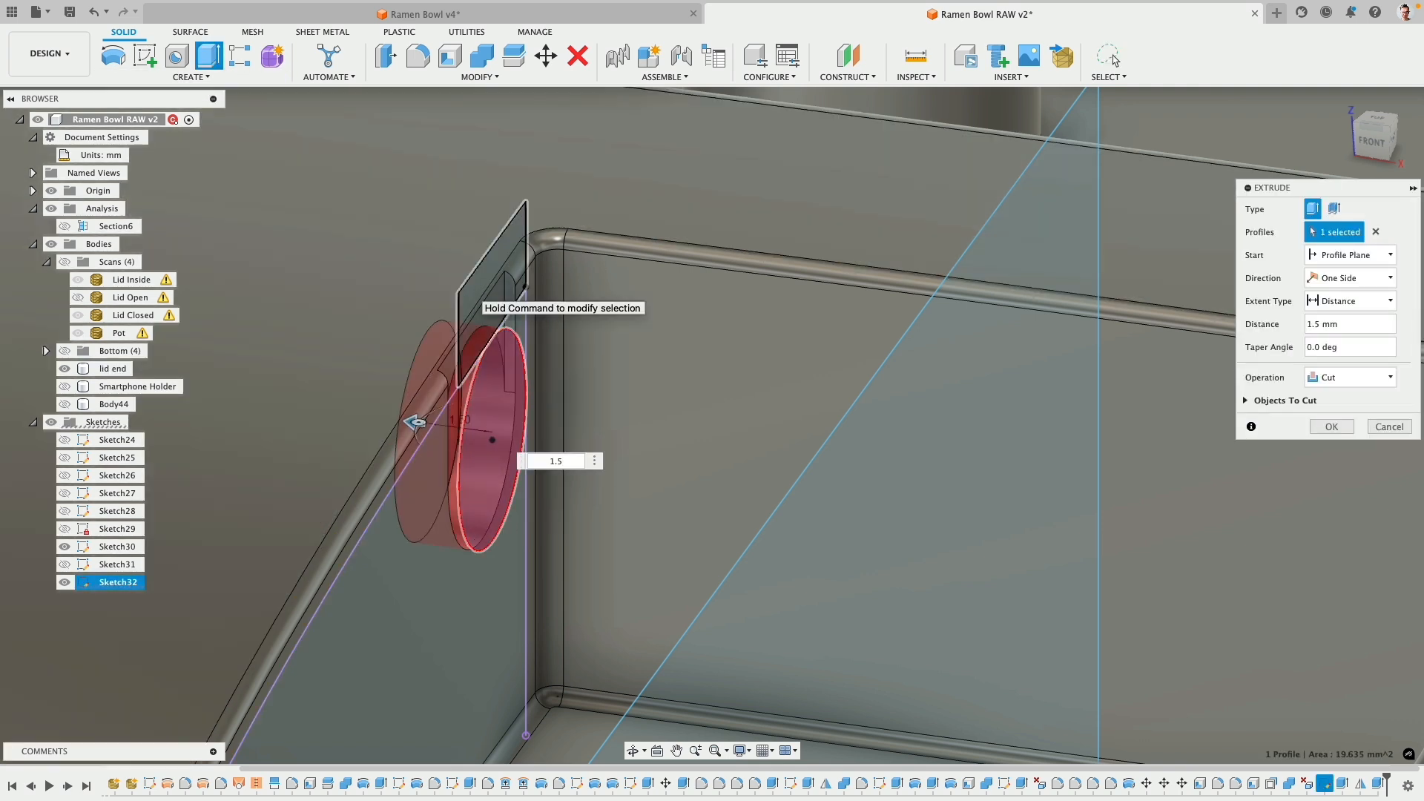
pyautogui.press('Return')
pyautogui.moveTo(586, 360)
pyautogui.keyDown('shift'); pyautogui.mouseDown(button='middle')
pyautogui.moveTo(551, 362)
pyautogui.moveTo(576, 362)
pyautogui.mouseUp(button='middle'); pyautogui.keyUp('shift')
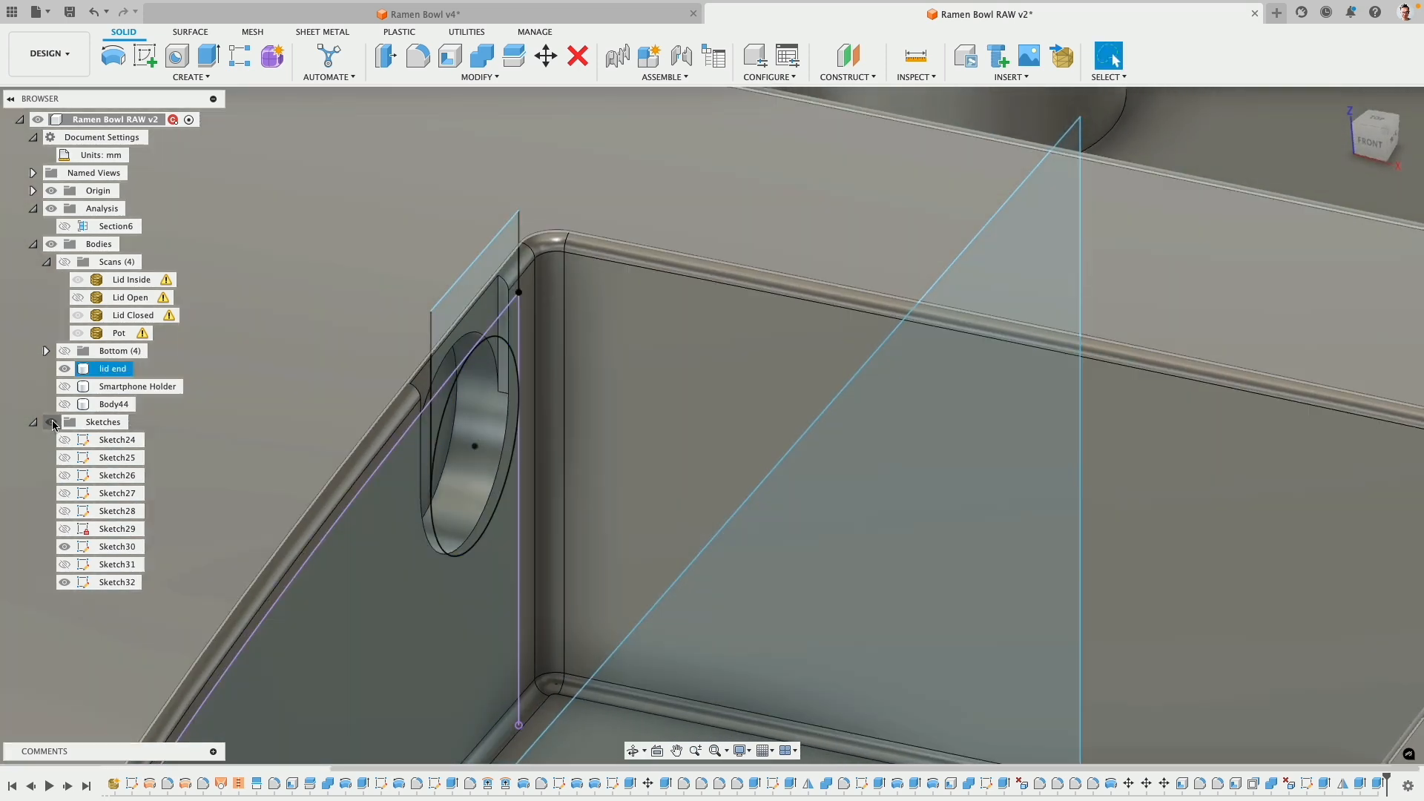
pyautogui.click(51, 422)
# - Measure the distance between the pin hole's circular edges and try to set the tab pin's extrusion distance to 1.25 mm
pyautogui.click(457, 405)
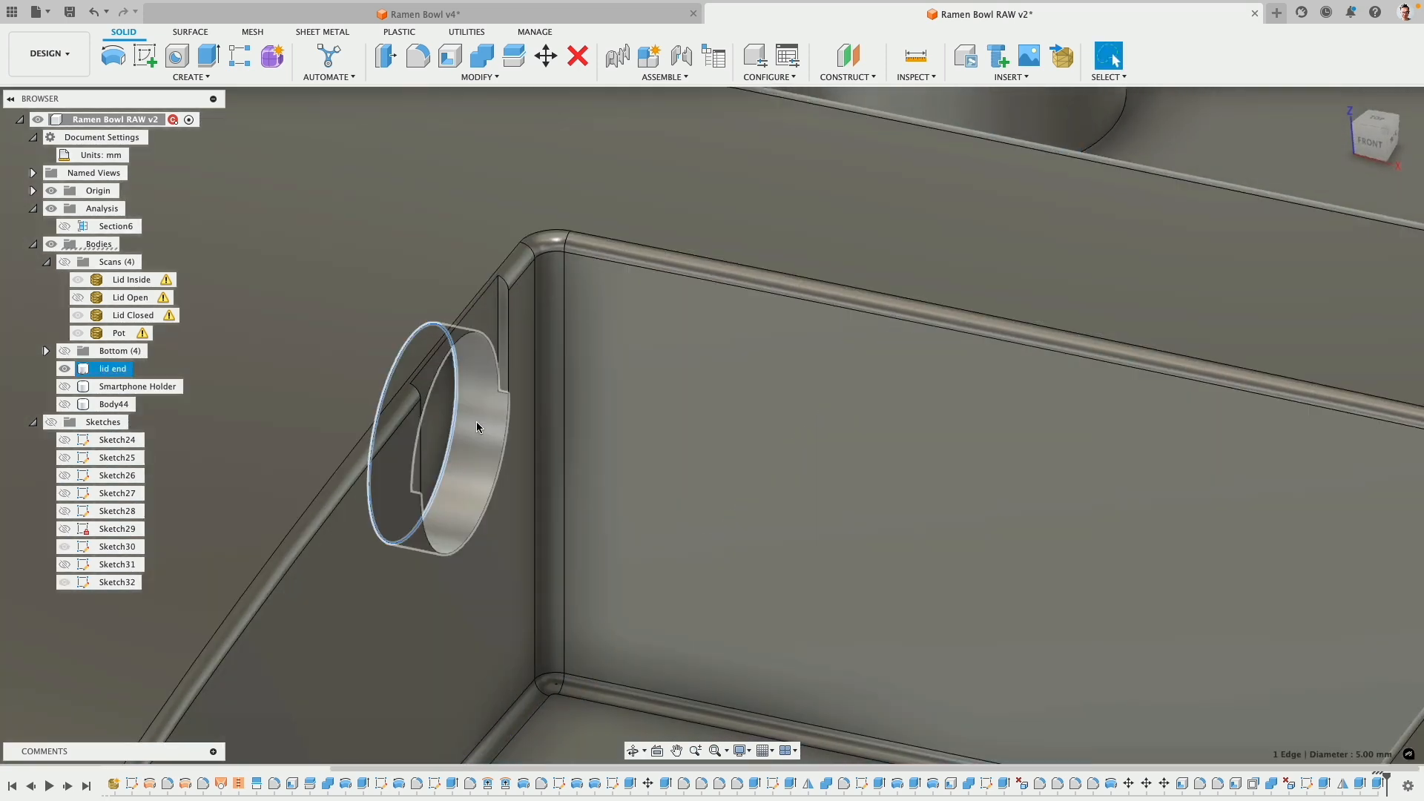
pyautogui.keyDown('shift'); pyautogui.click(507, 435); pyautogui.keyUp('shift')
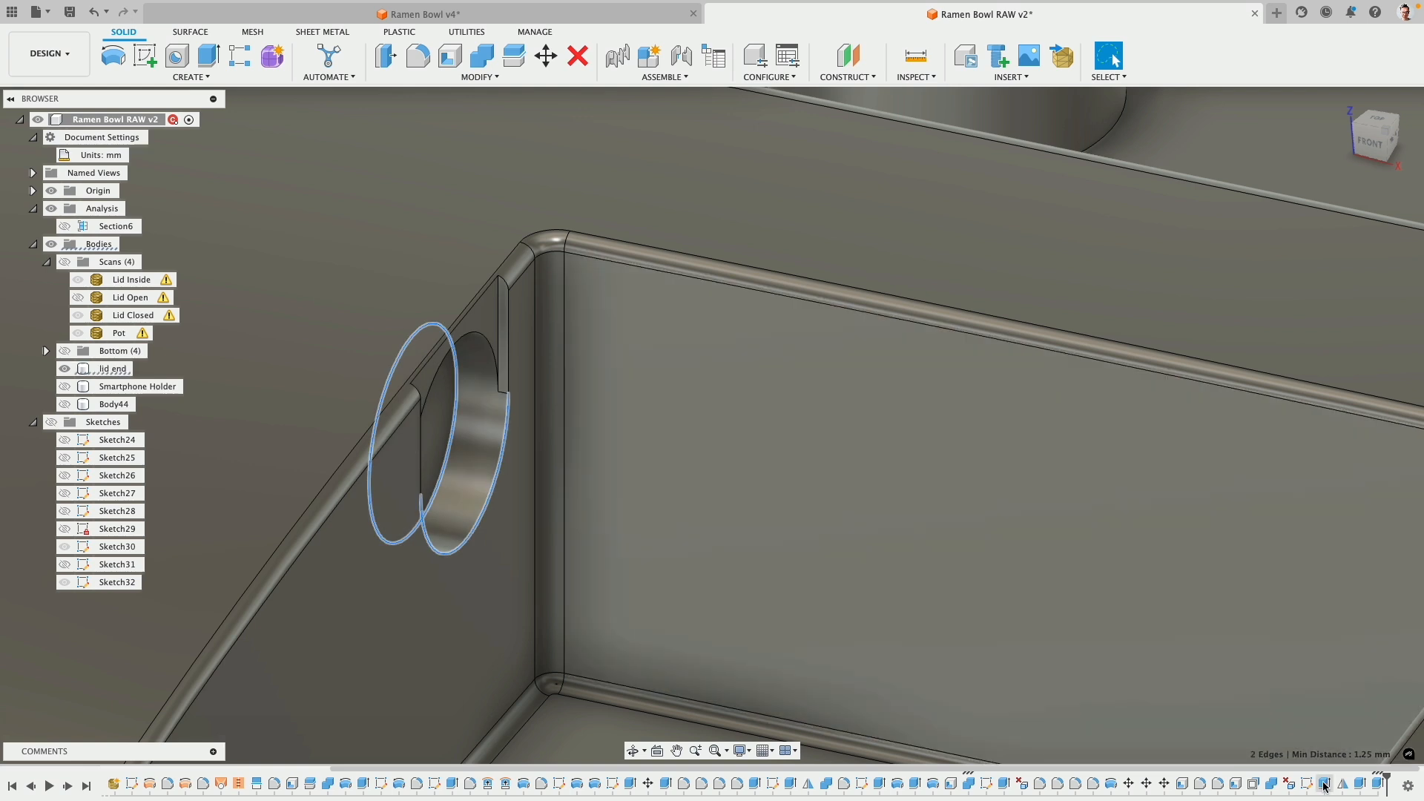
pyautogui.rightClick(1325, 784)
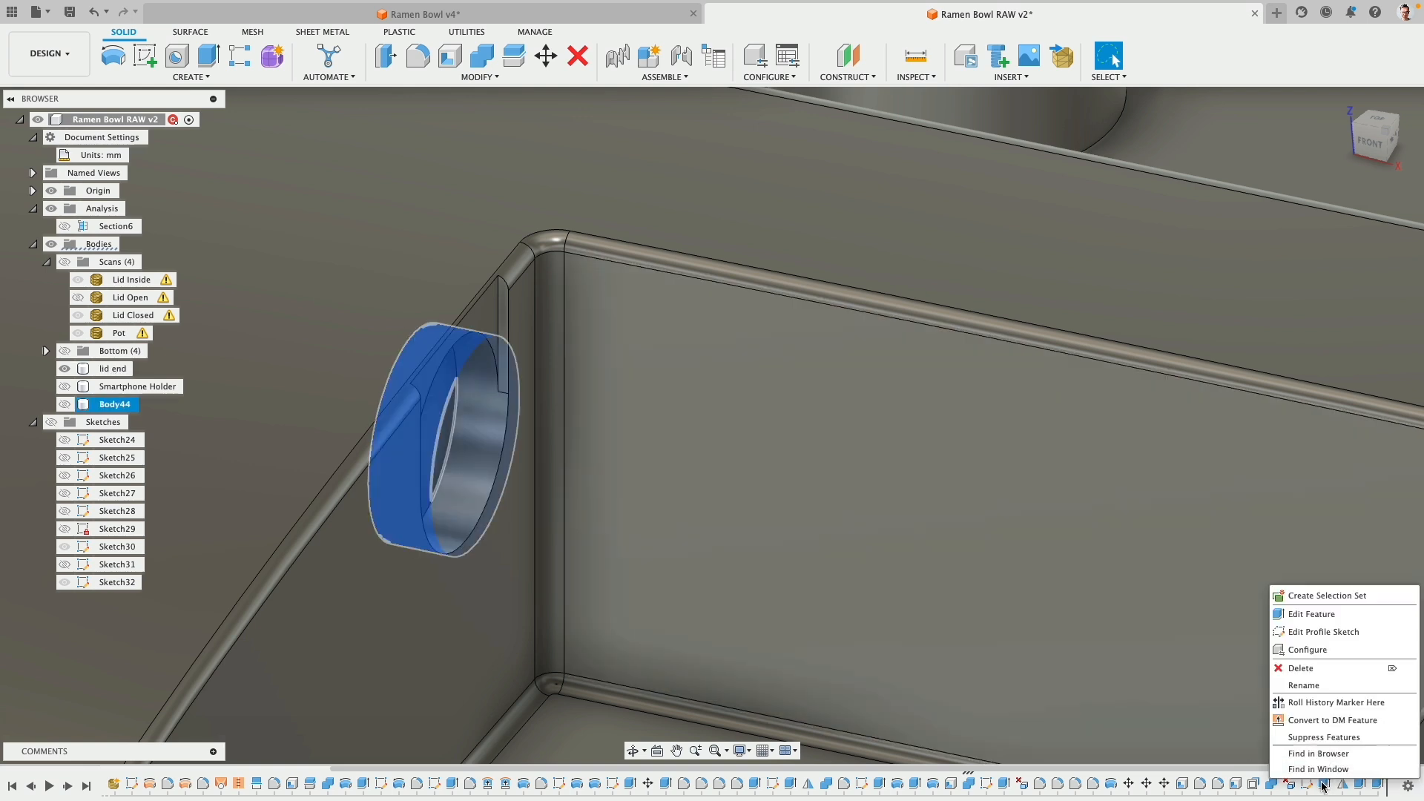
pyautogui.click(1320, 615)
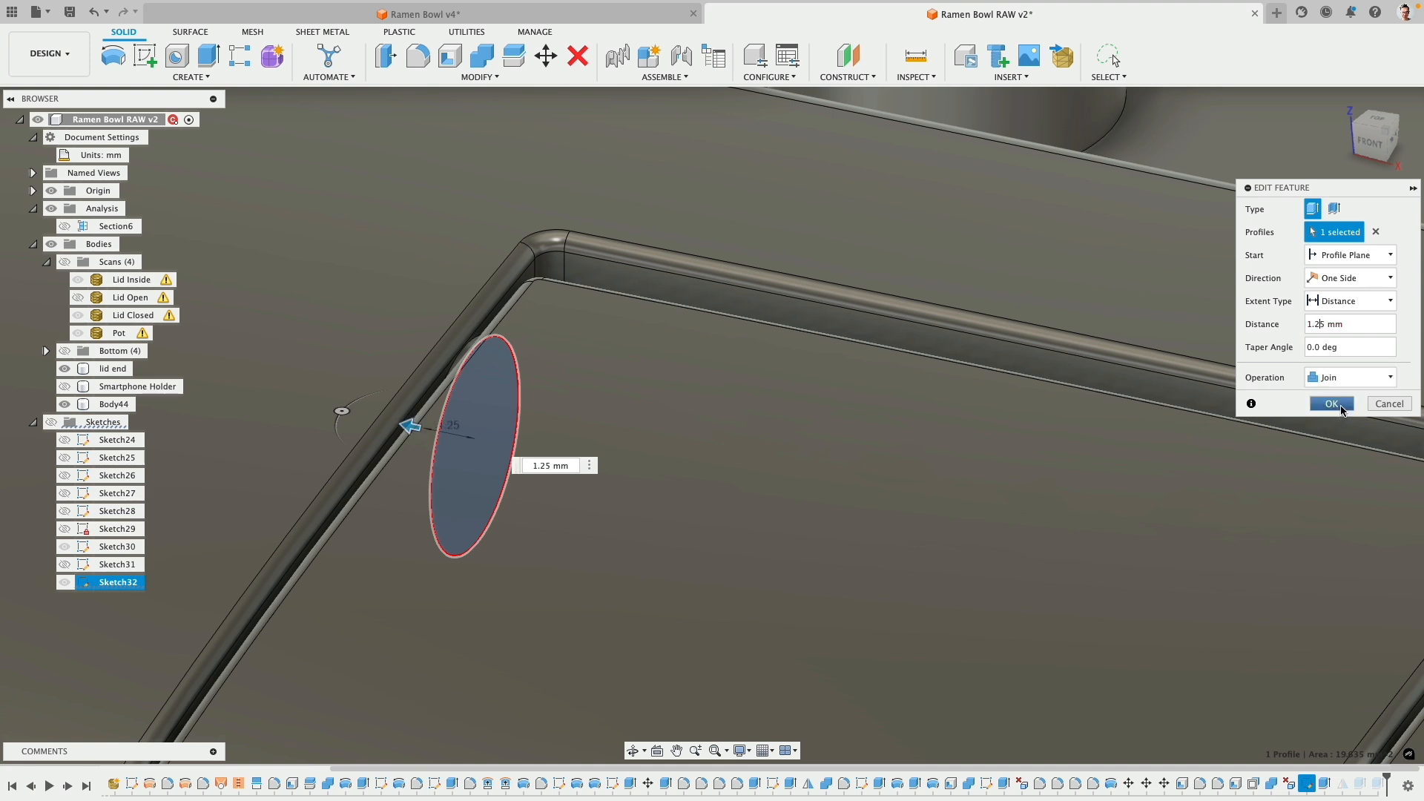
pyautogui.press('Return')
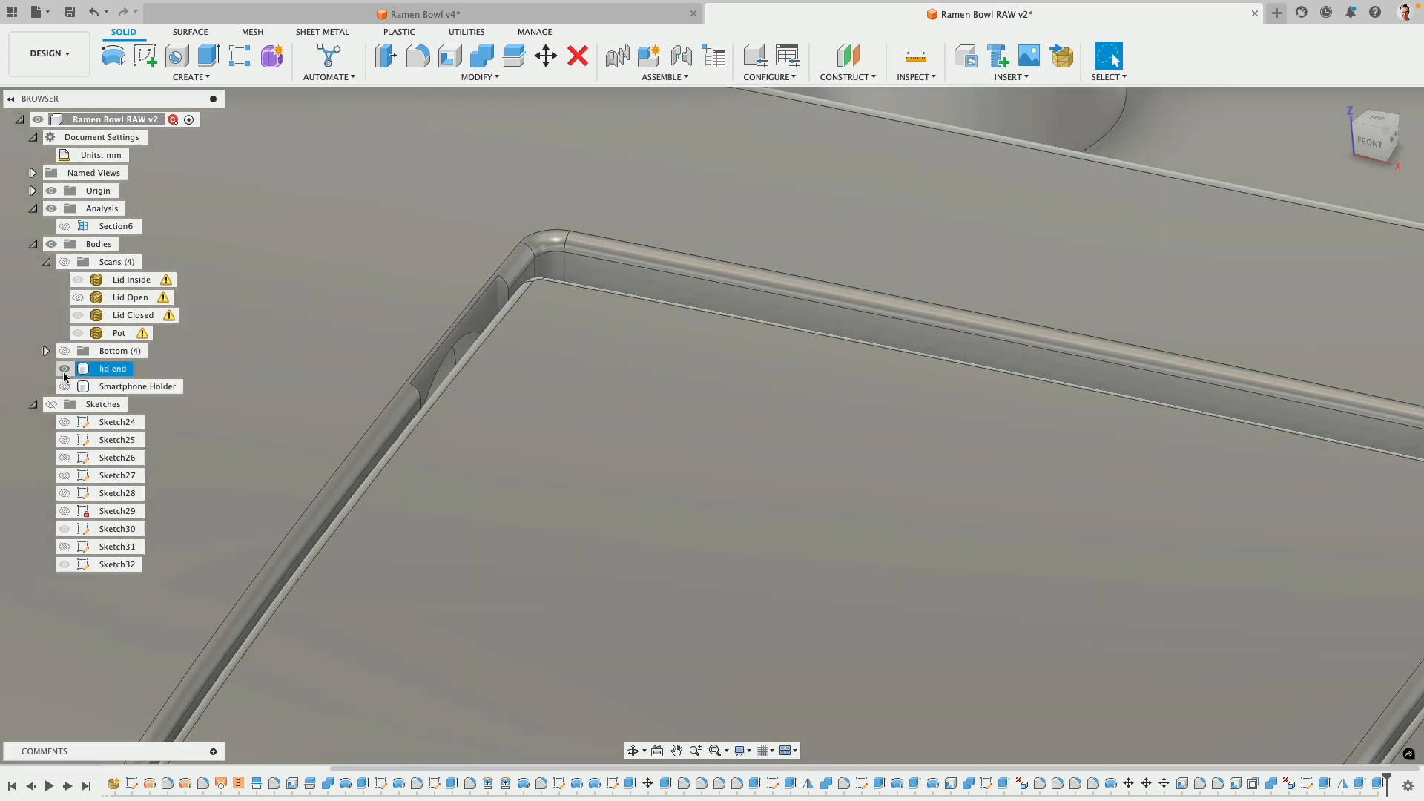
pyautogui.click(64, 371)
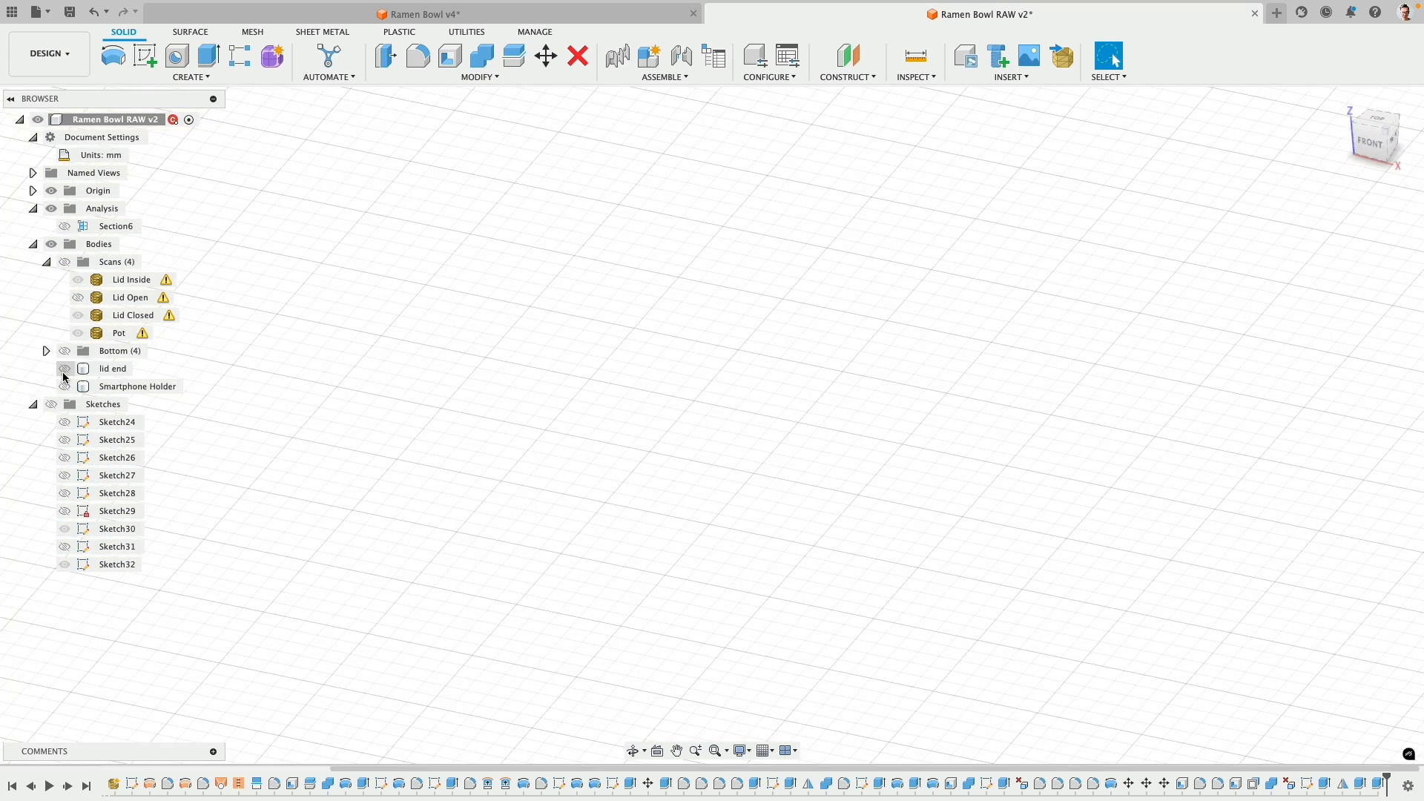
pyautogui.click(64, 371)
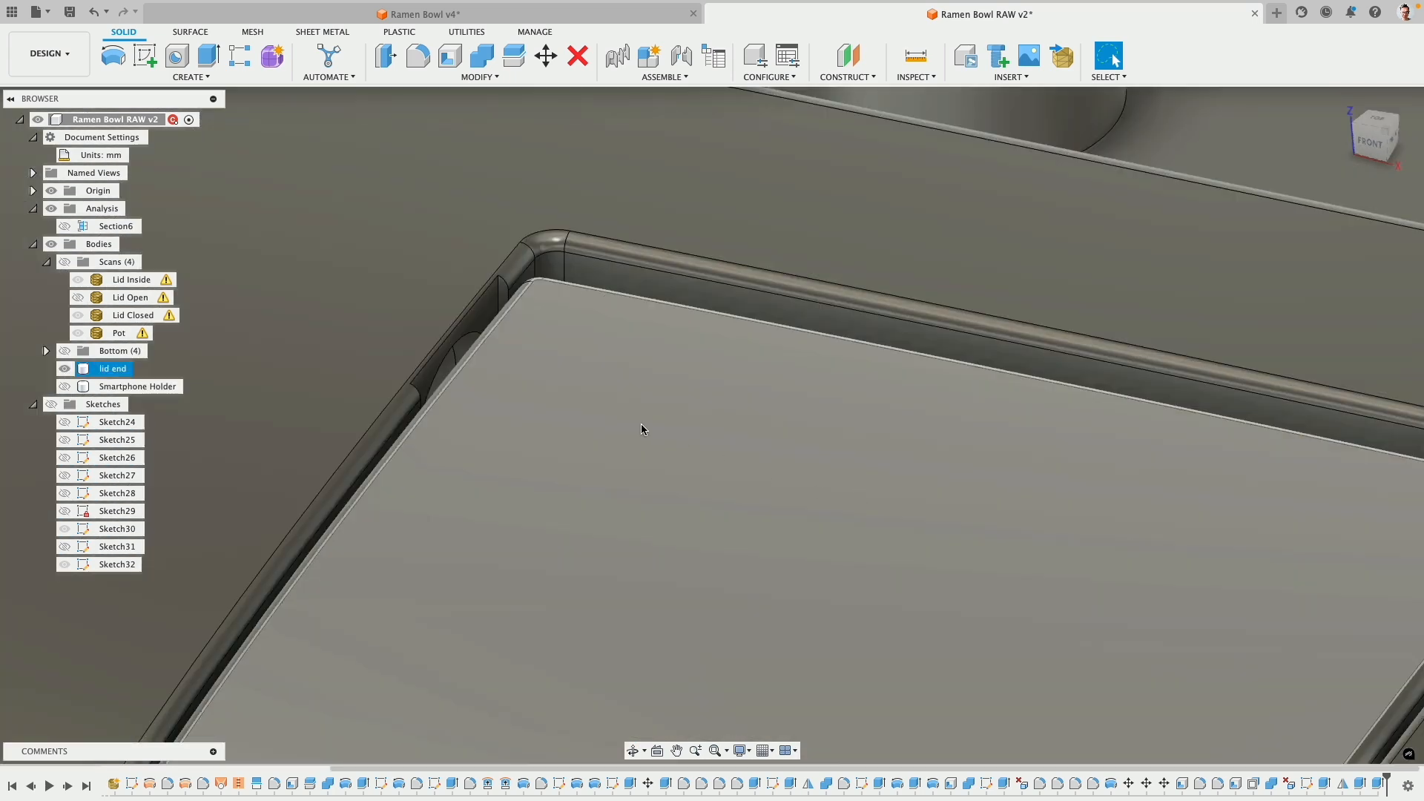
pyautogui.press('v')
pyautogui.press('v')
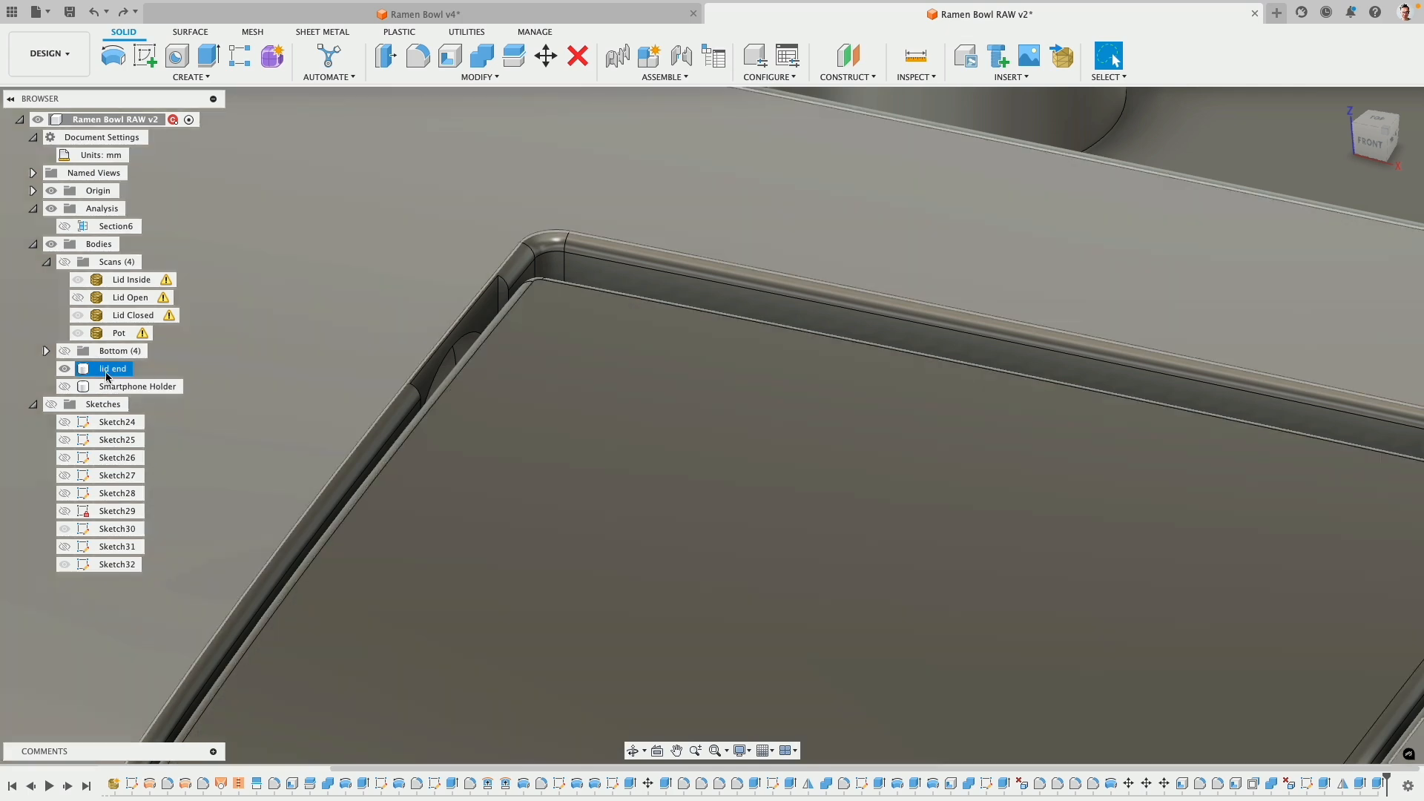
# - Undo the pin's extrusion edit and isolate the tab's Body44 by hiding the lid end body
pyautogui.click(64, 369)
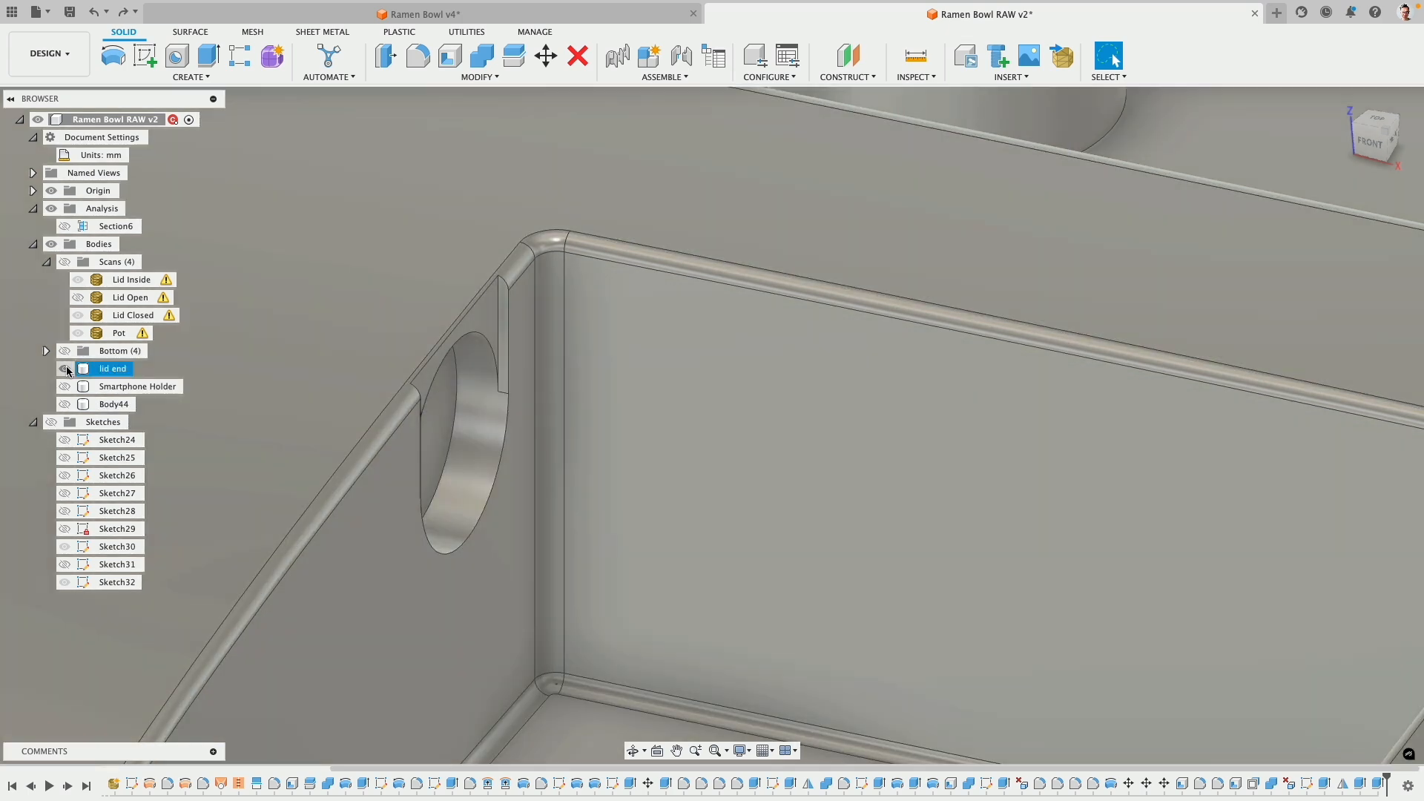
pyautogui.click(65, 387)
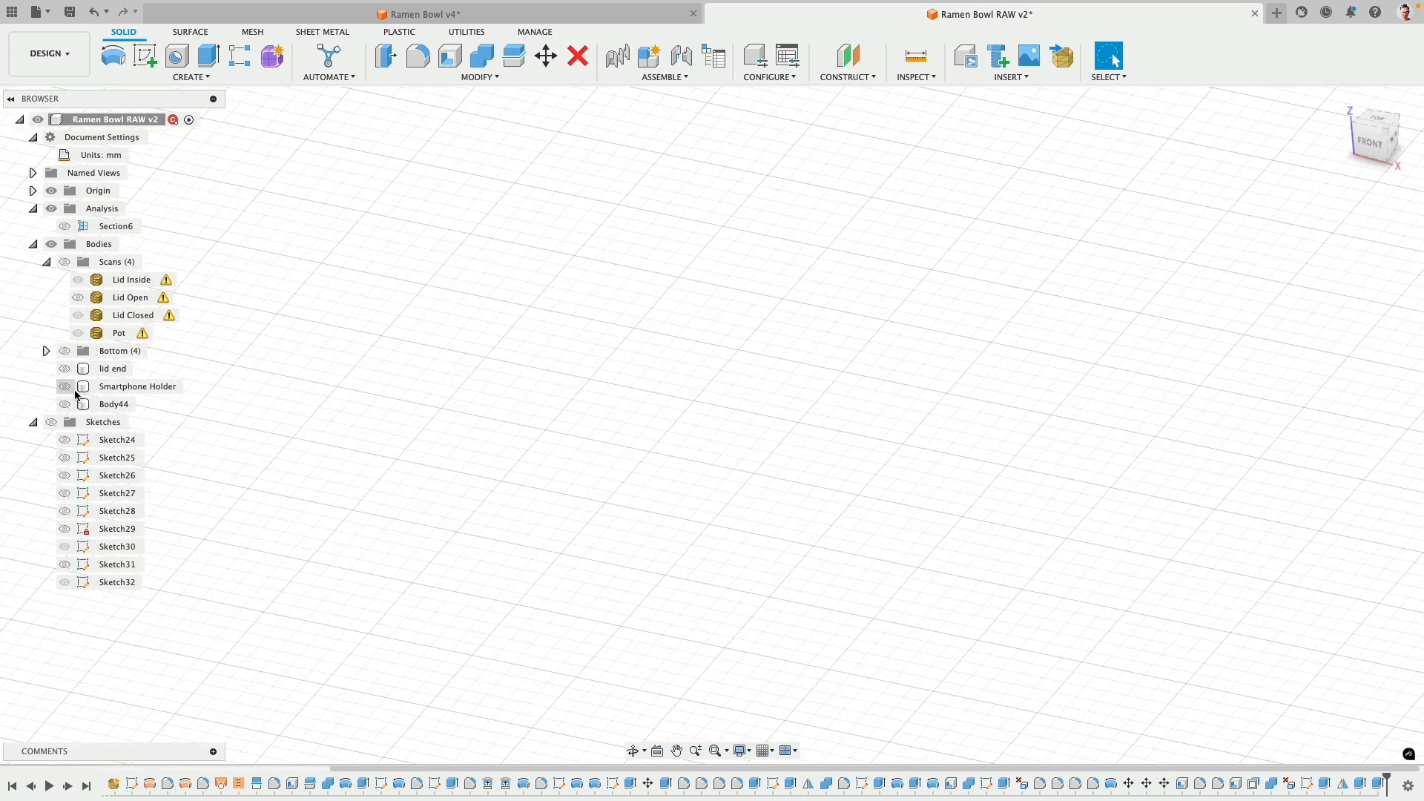
pyautogui.click(65, 404)
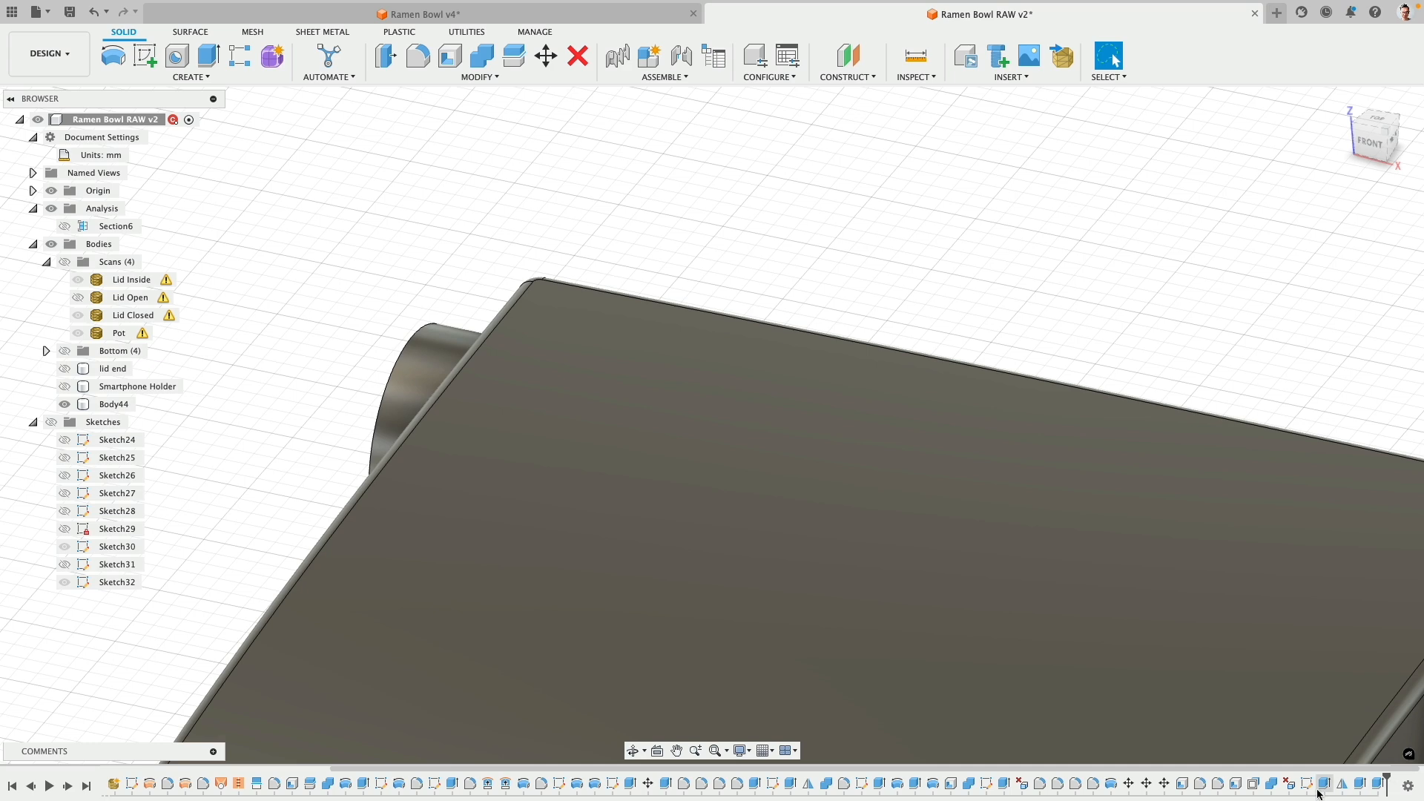
# - Set the extrusion distance of the tab's side pin to 1.25 mm
pyautogui.rightClick(1324, 788)
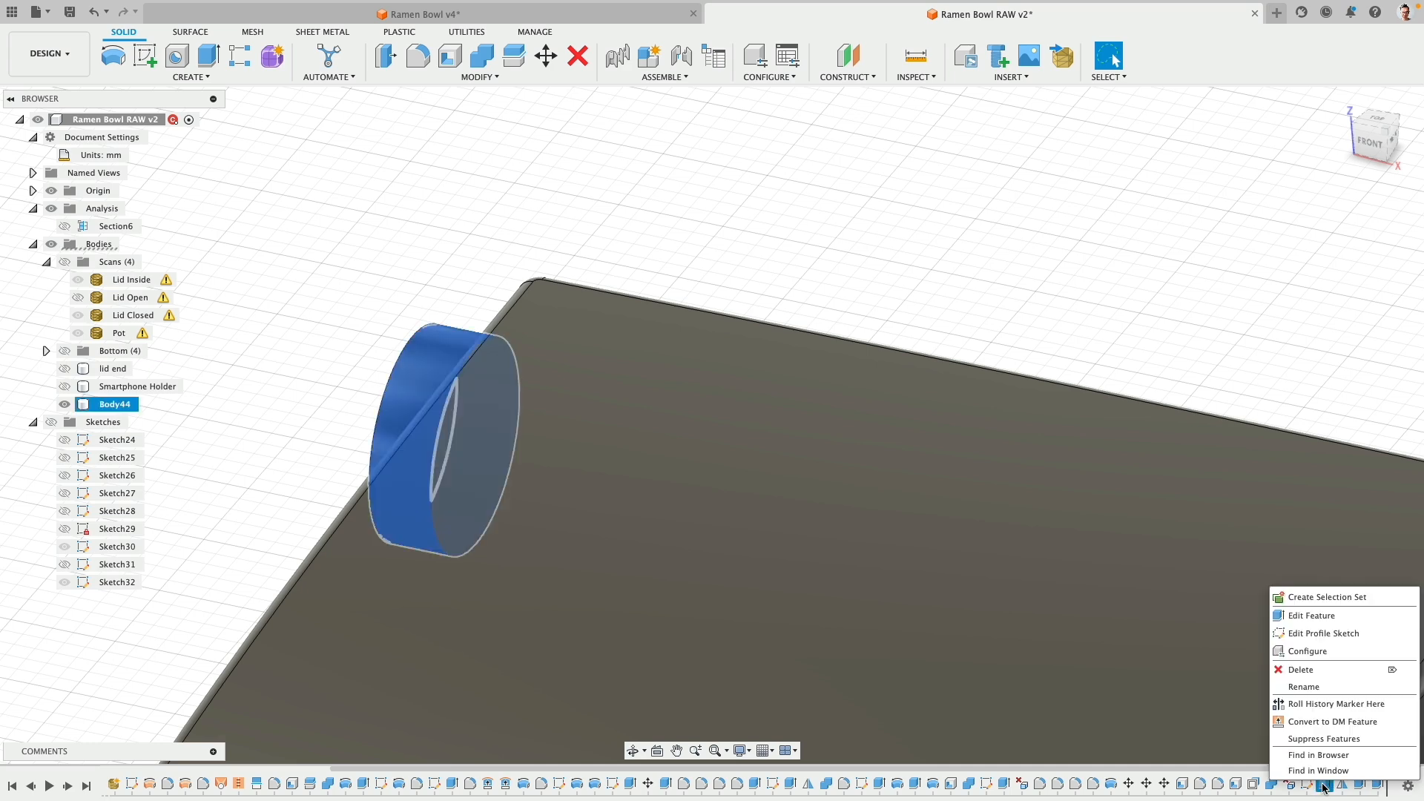
pyautogui.click(1330, 616)
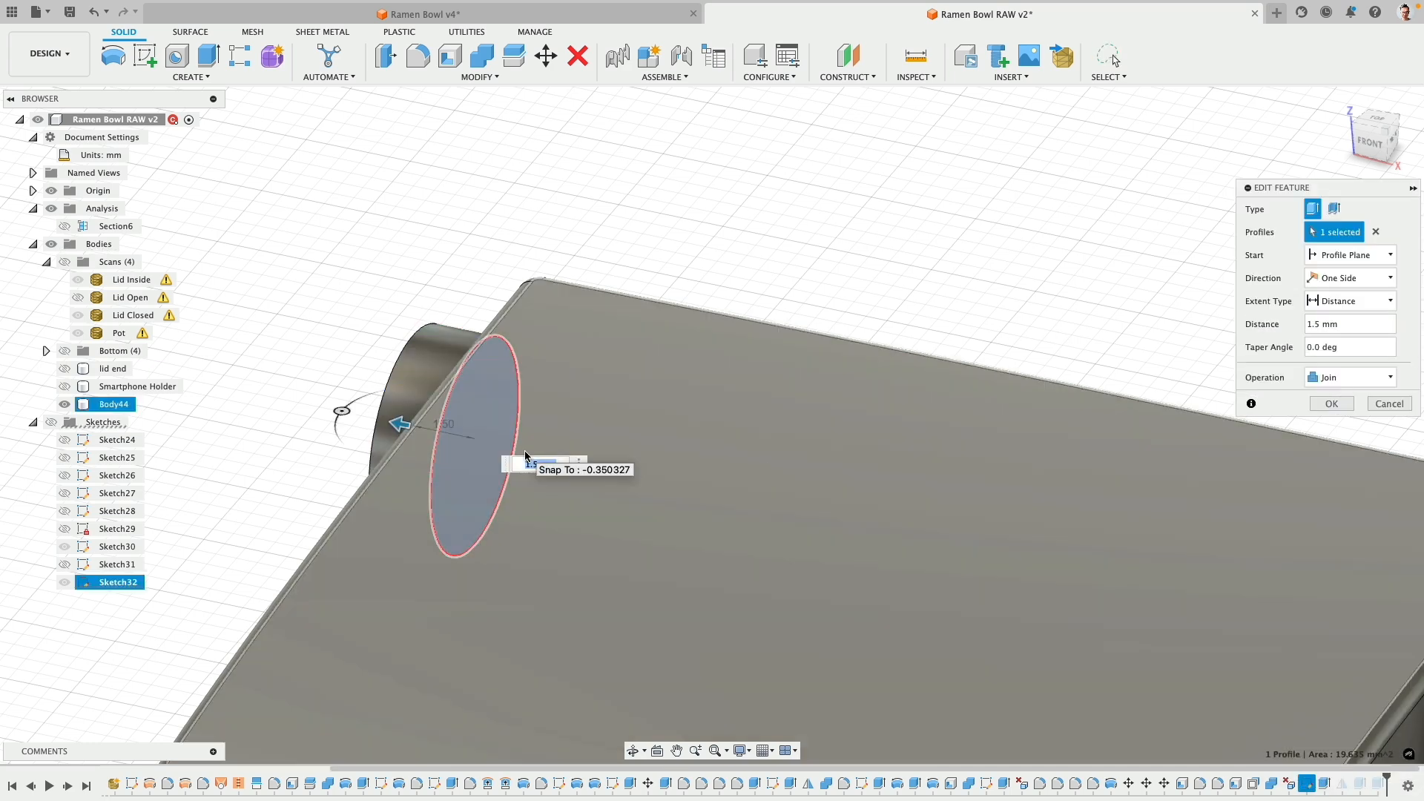
pyautogui.write('1.25')
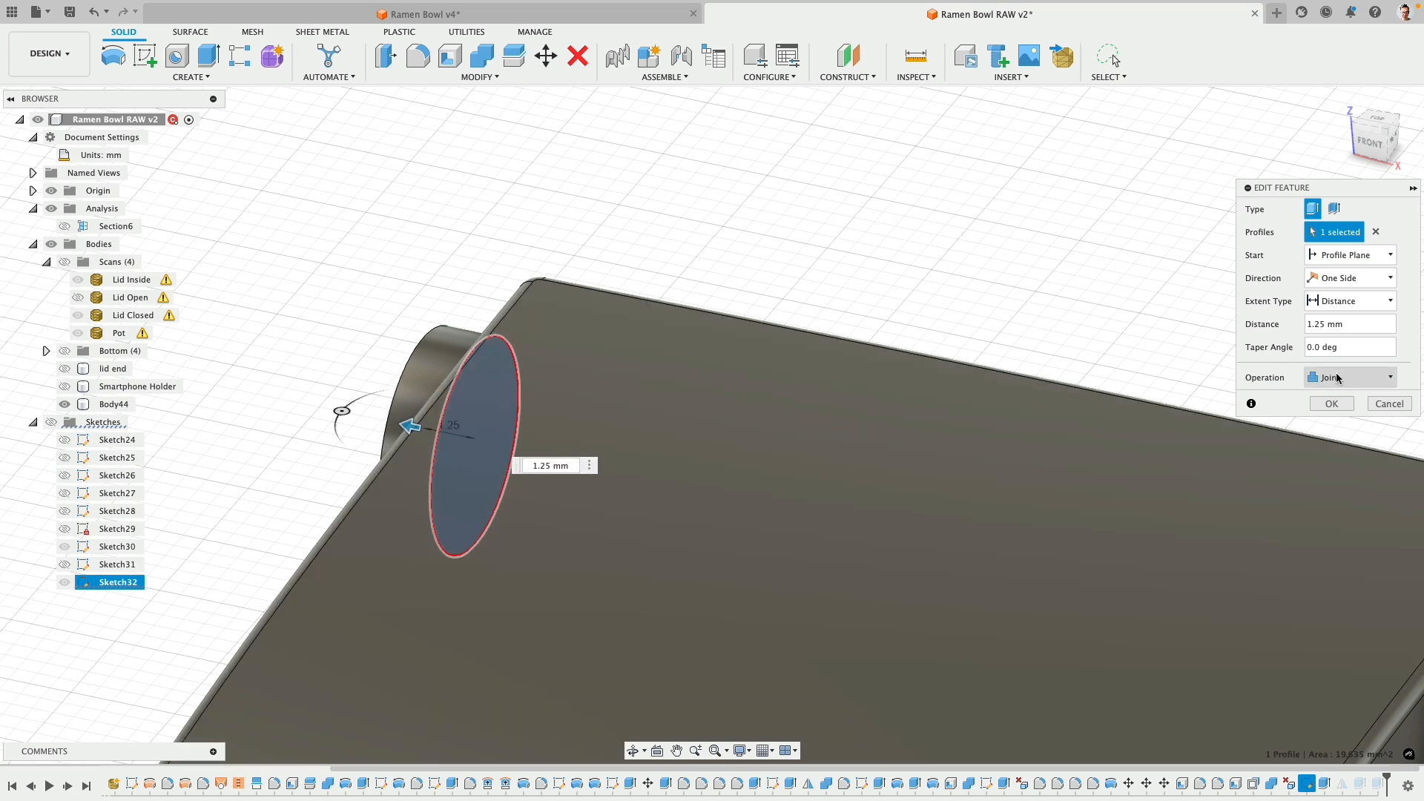
pyautogui.click(1332, 404)
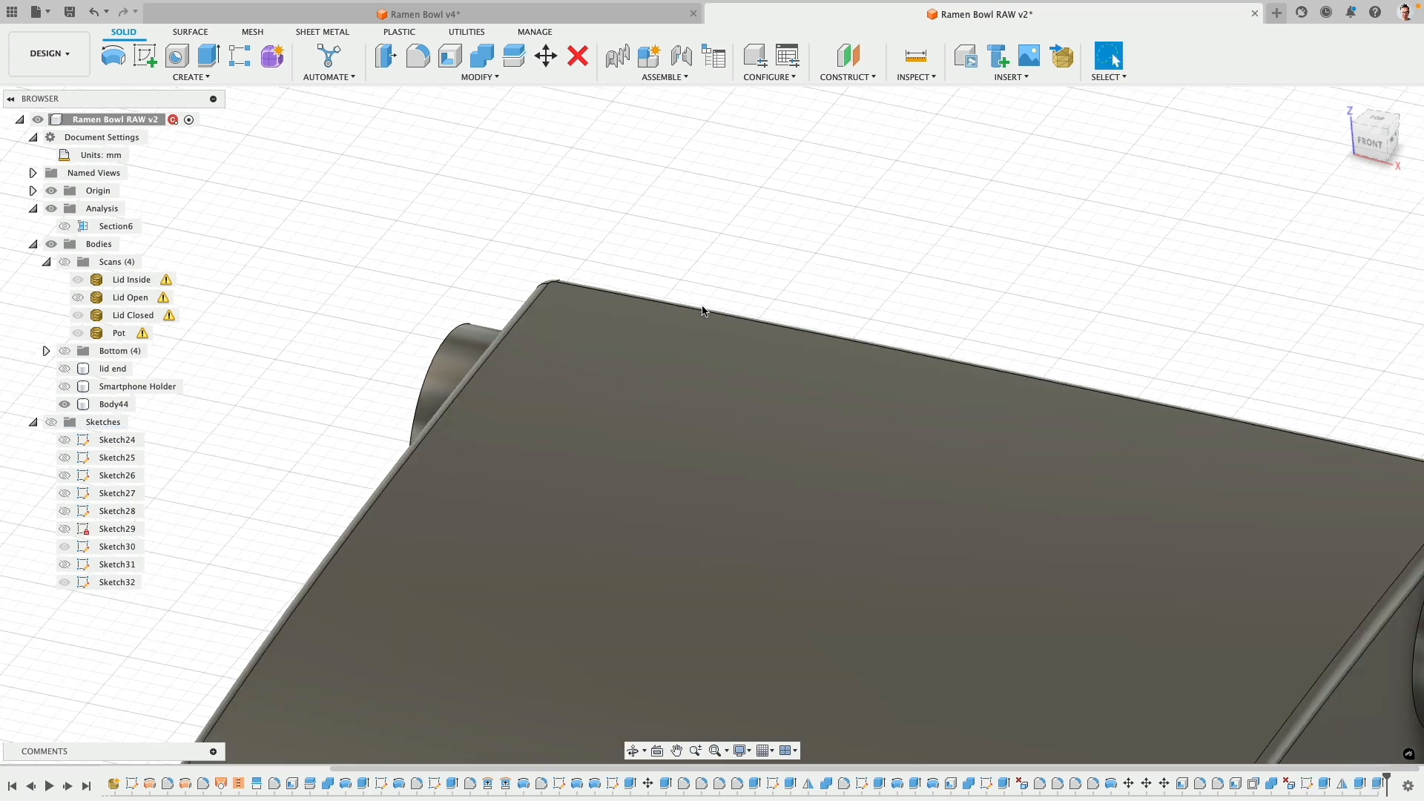
pyautogui.scroll(-3, 785, 339)
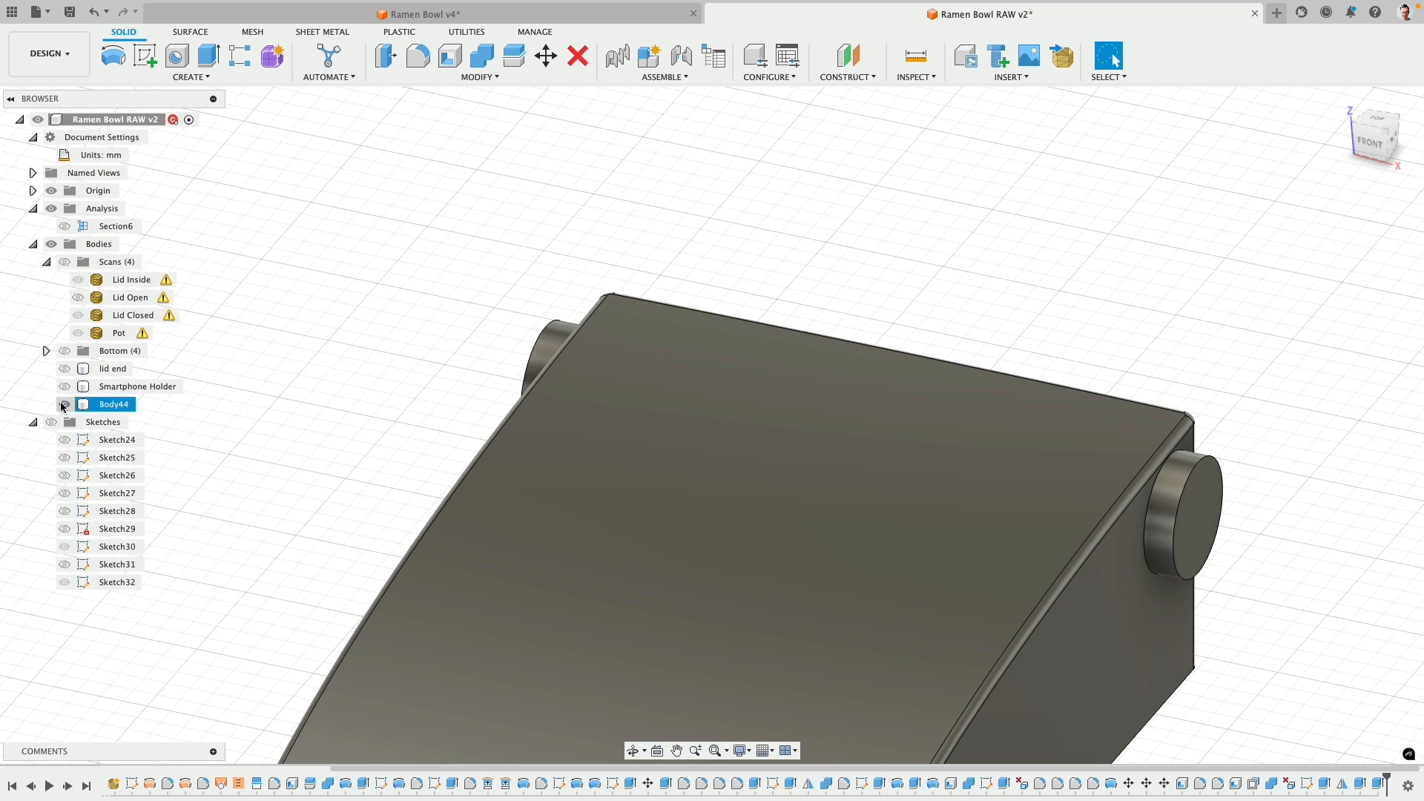
# - Hide the tab's Body44, show the lid end body and measure the distance between the pin hole's circular edges
pyautogui.click(64, 404)
pyautogui.click(65, 369)
pyautogui.scroll(5, 601, 381)
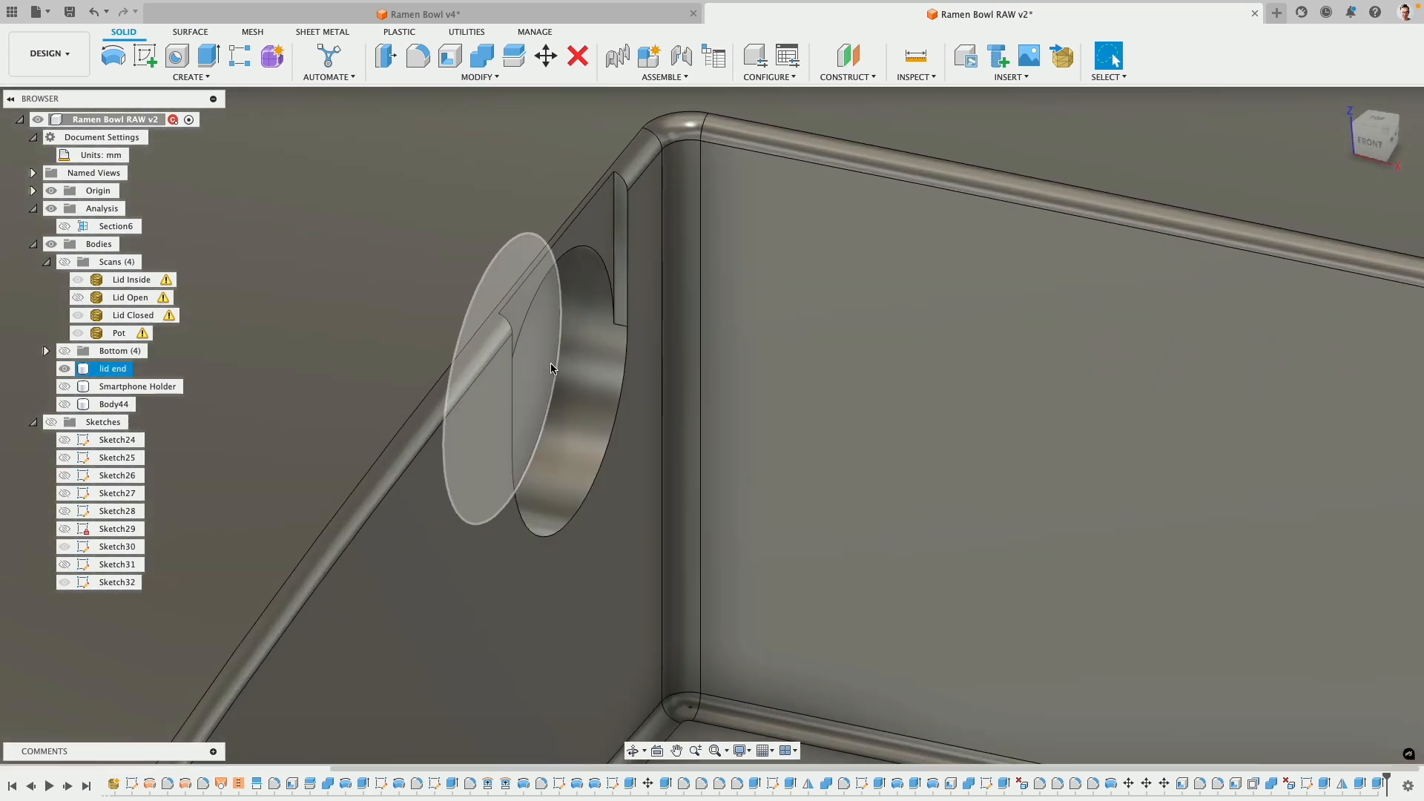
pyautogui.click(557, 369)
pyautogui.keyDown('shift'); pyautogui.click(624, 373); pyautogui.keyUp('shift')
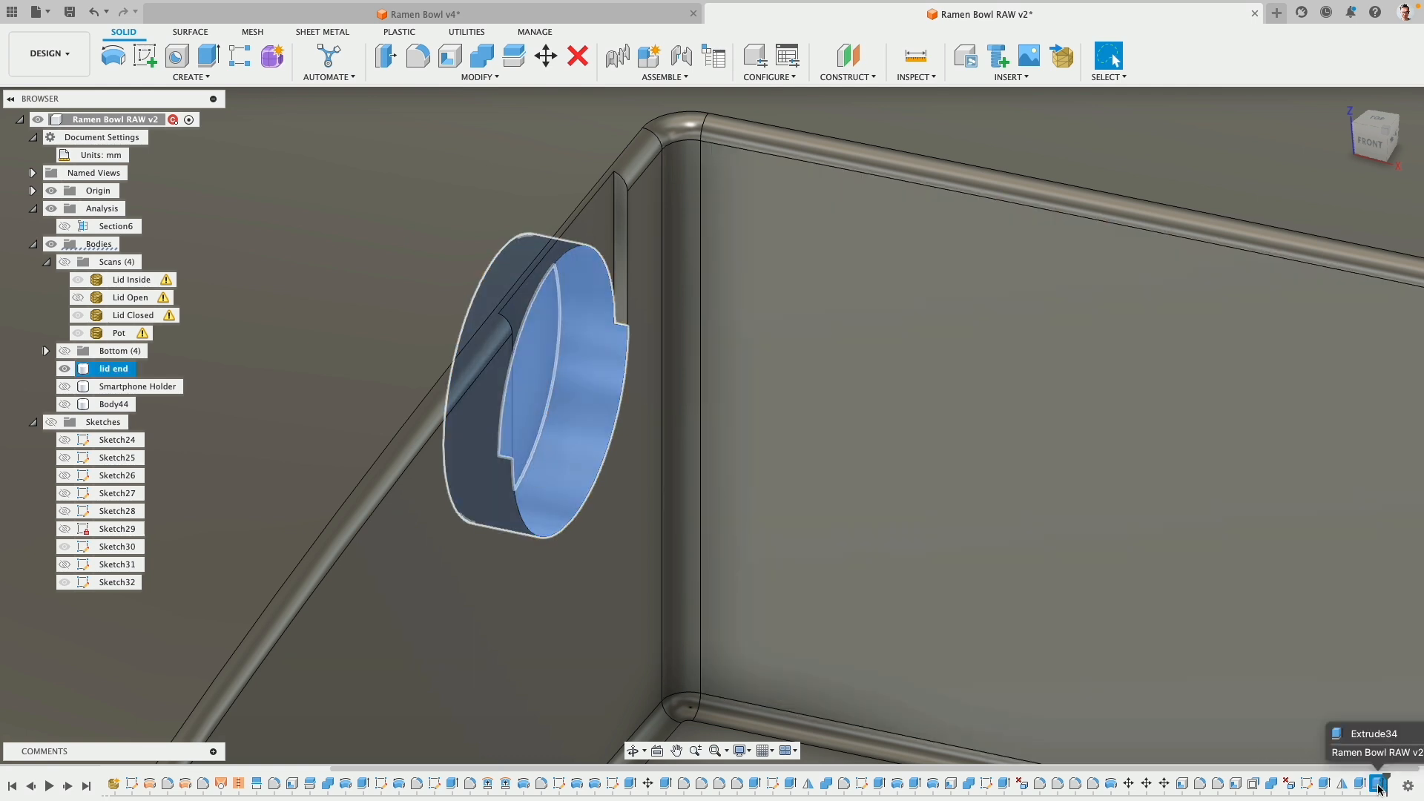
# - Set the pin hole's cut distance to 1.25 mm and measure the hole's depth from the recess wall
pyautogui.rightClick(1379, 785)
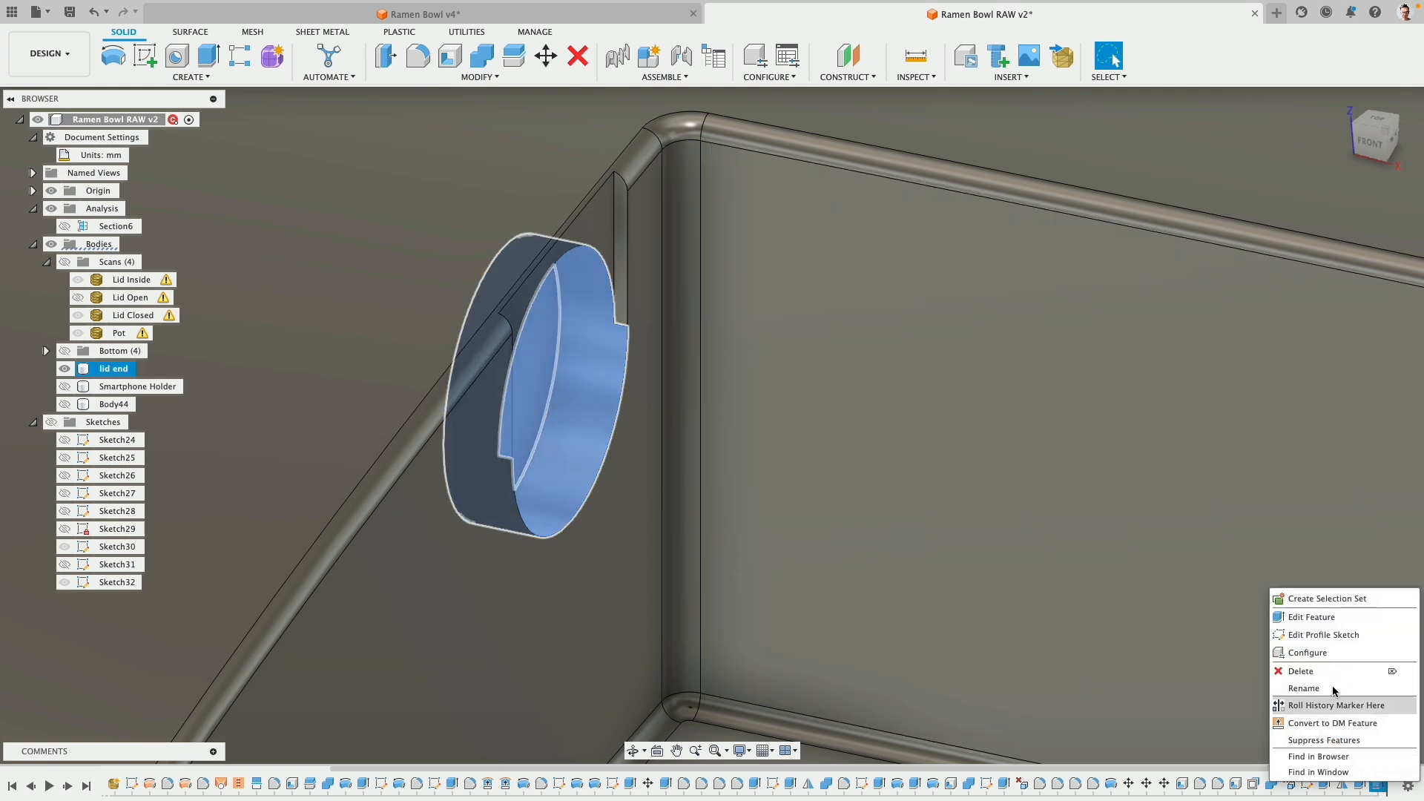
pyautogui.click(1311, 617)
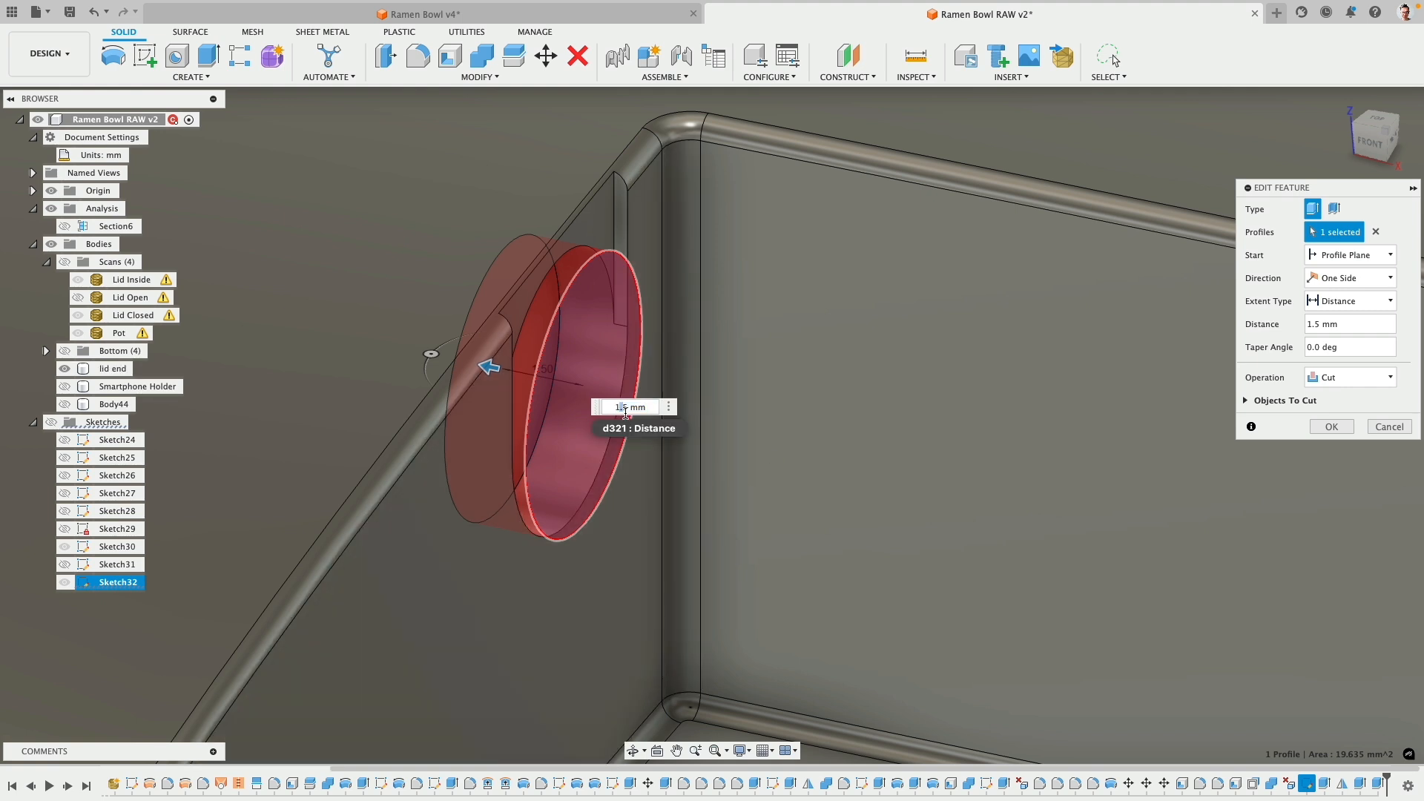
pyautogui.write('.2')
pyautogui.press('Return')
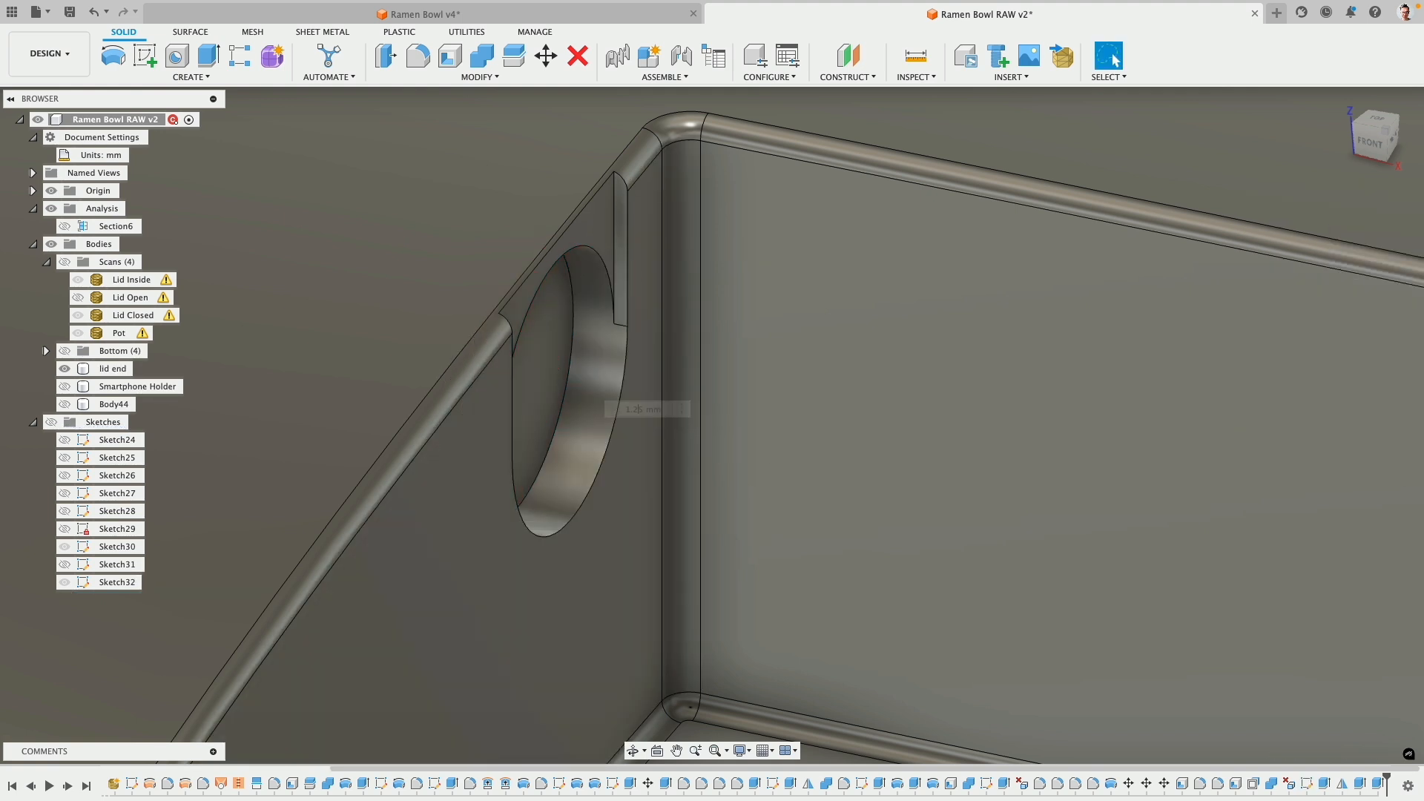
pyautogui.click(569, 372)
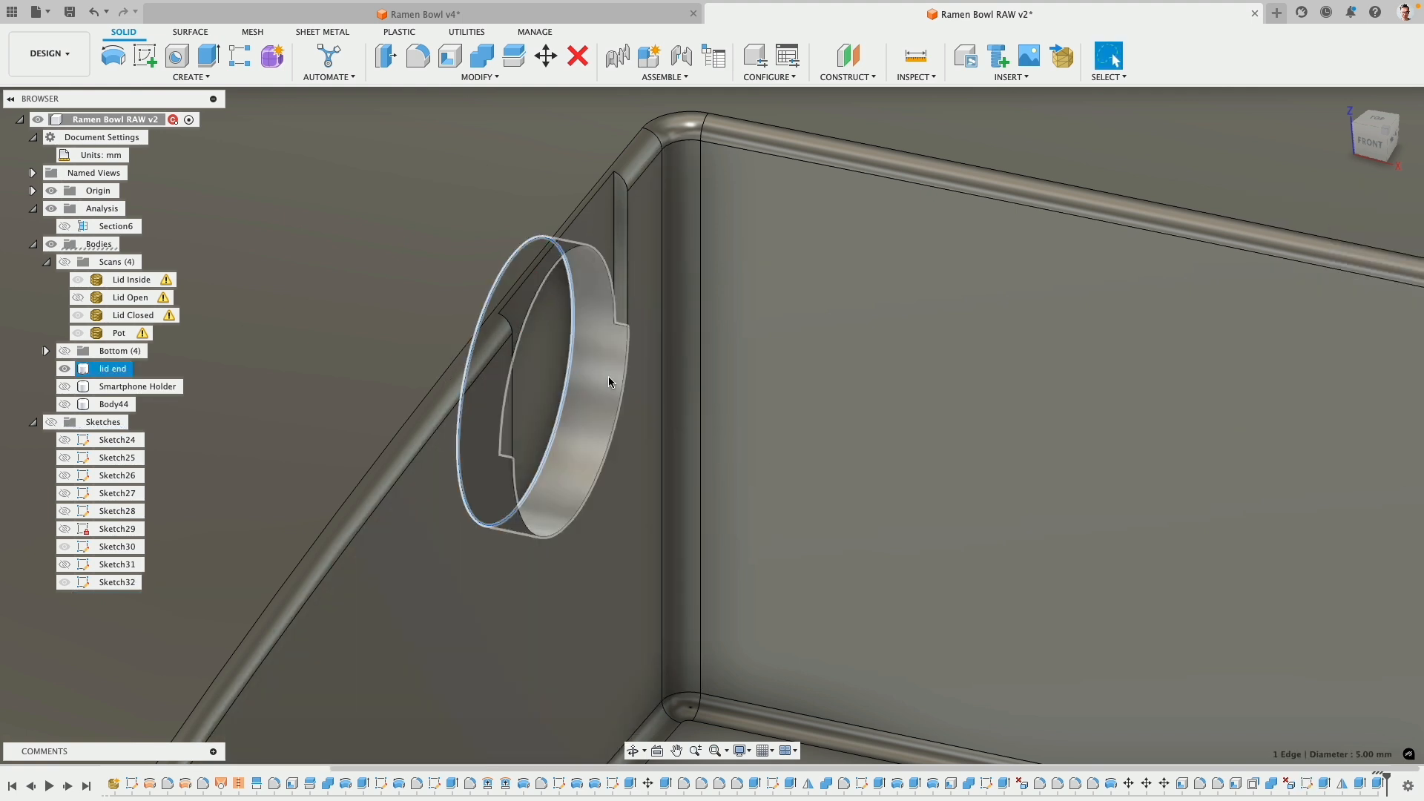
pyautogui.keyDown('shift'); pyautogui.click(624, 385); pyautogui.keyUp('shift')
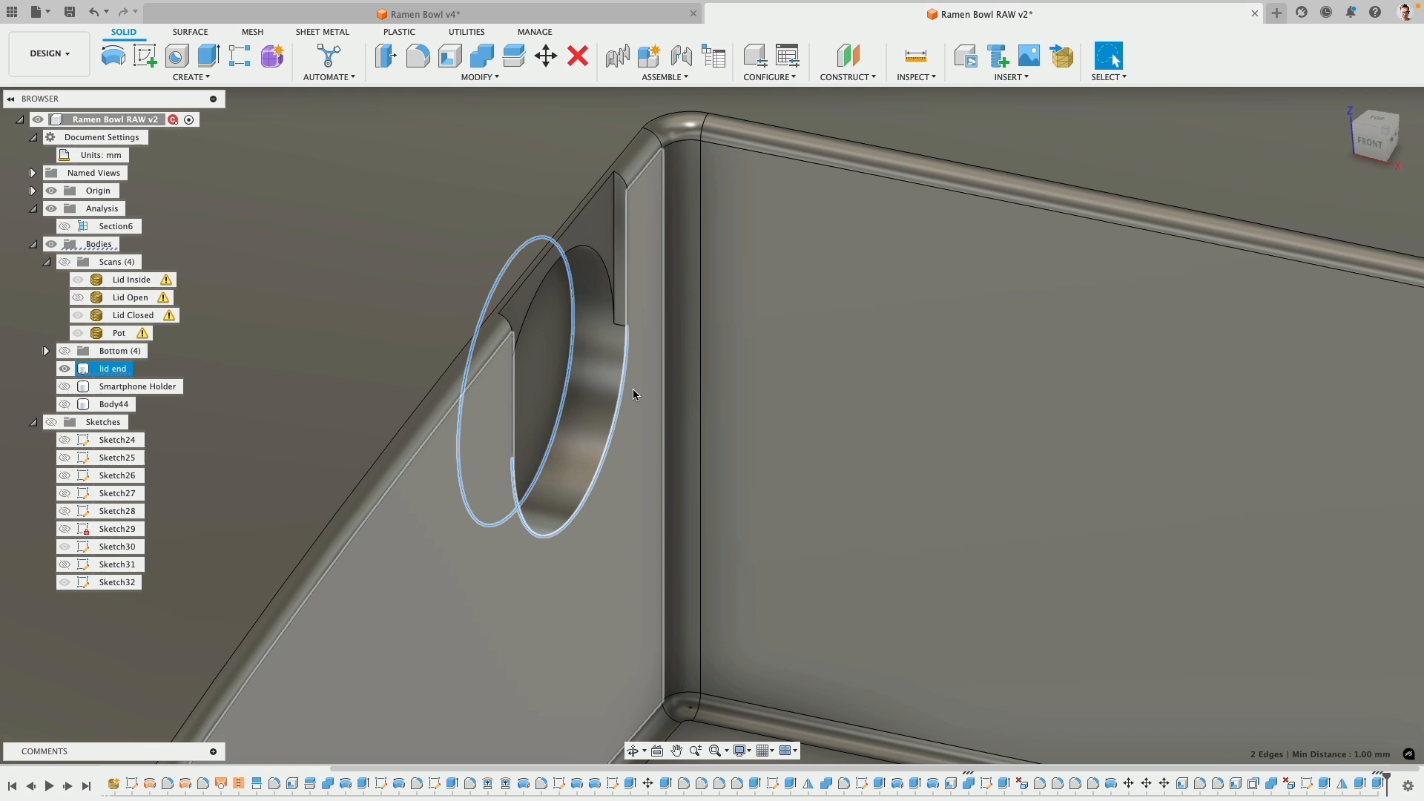
# - Deepen the slide-in slot cut to leave 0.5 mm to the pin hole's floor, and measure that gap
pyautogui.scroll(-3, 542, 412)
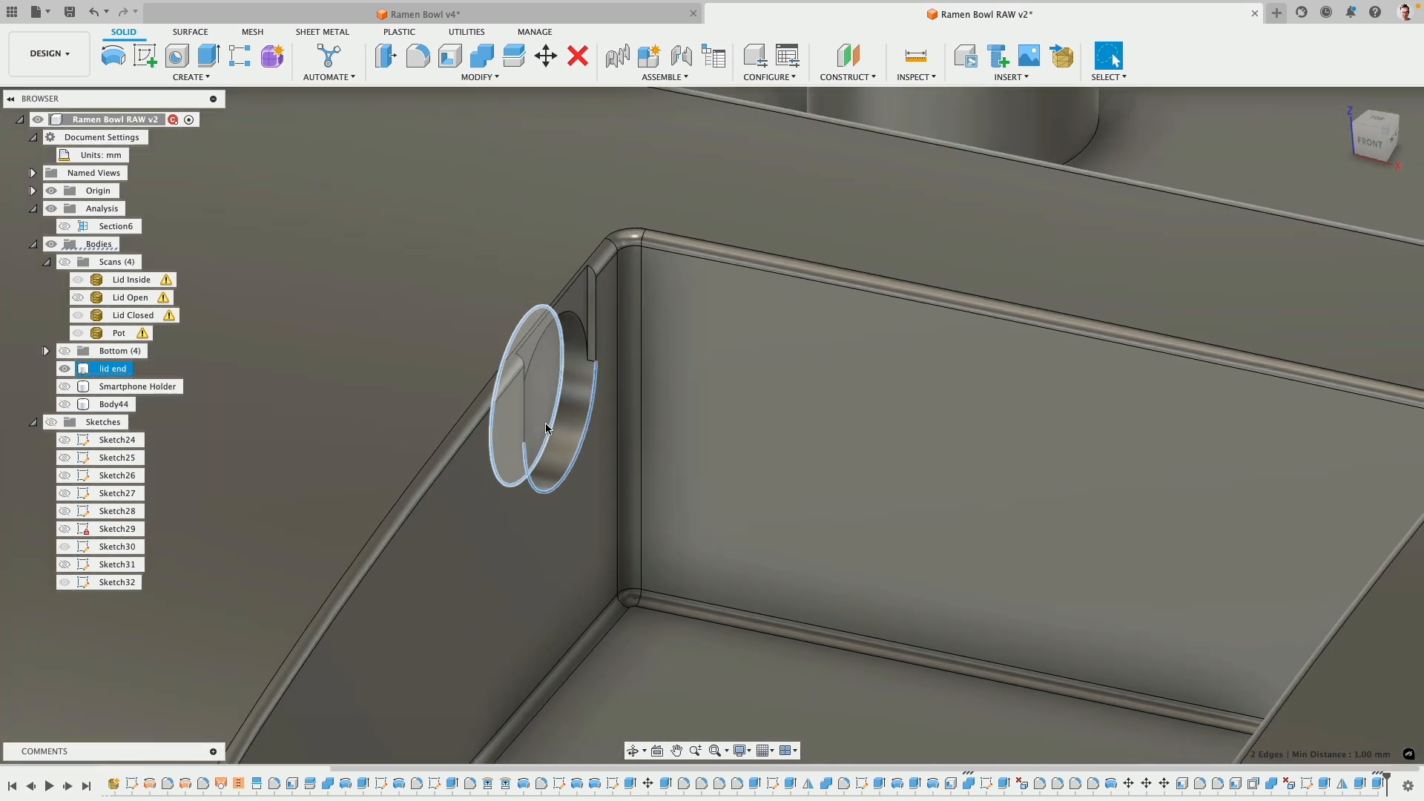
pyautogui.scroll(-5, 578, 434)
pyautogui.scroll(3, 615, 418)
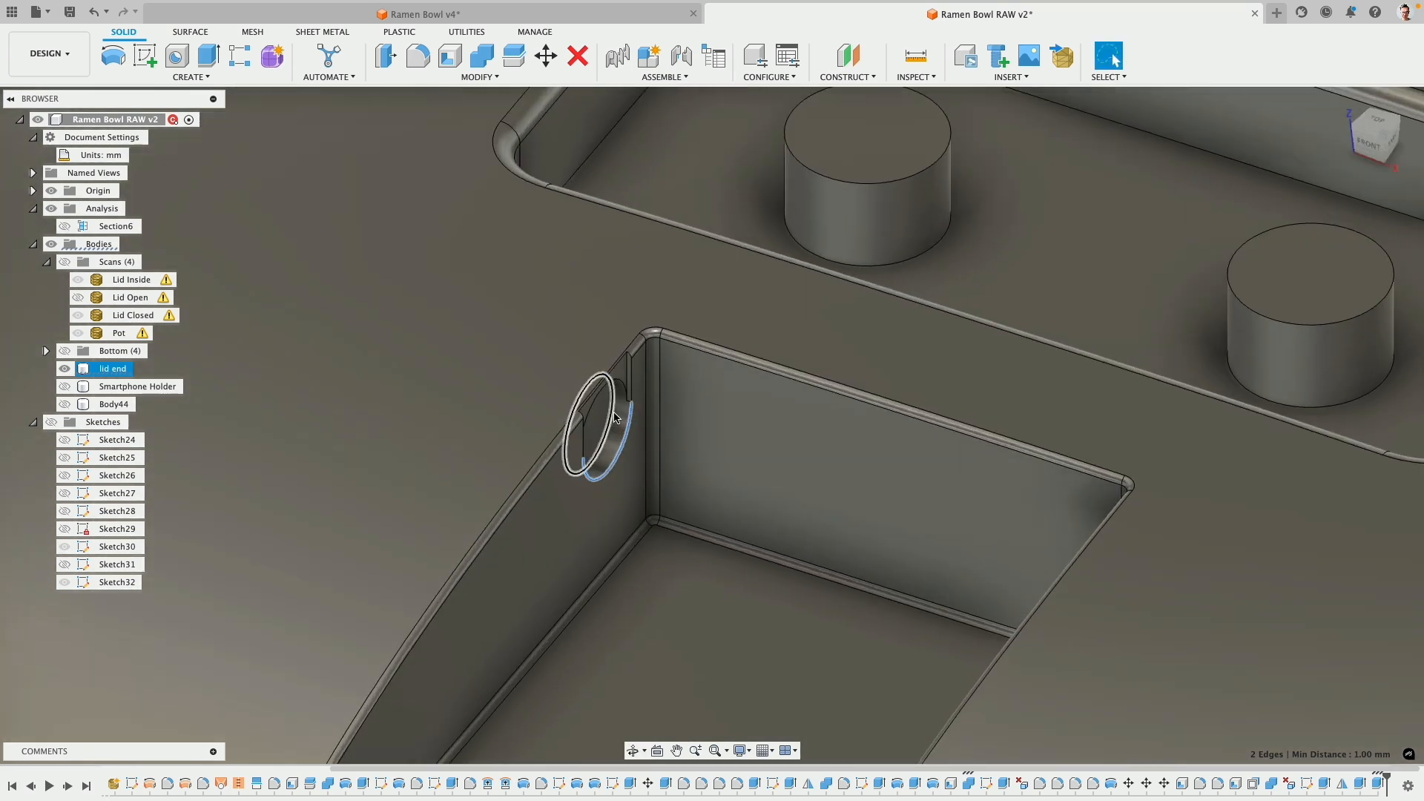
pyautogui.scroll(6, 615, 418)
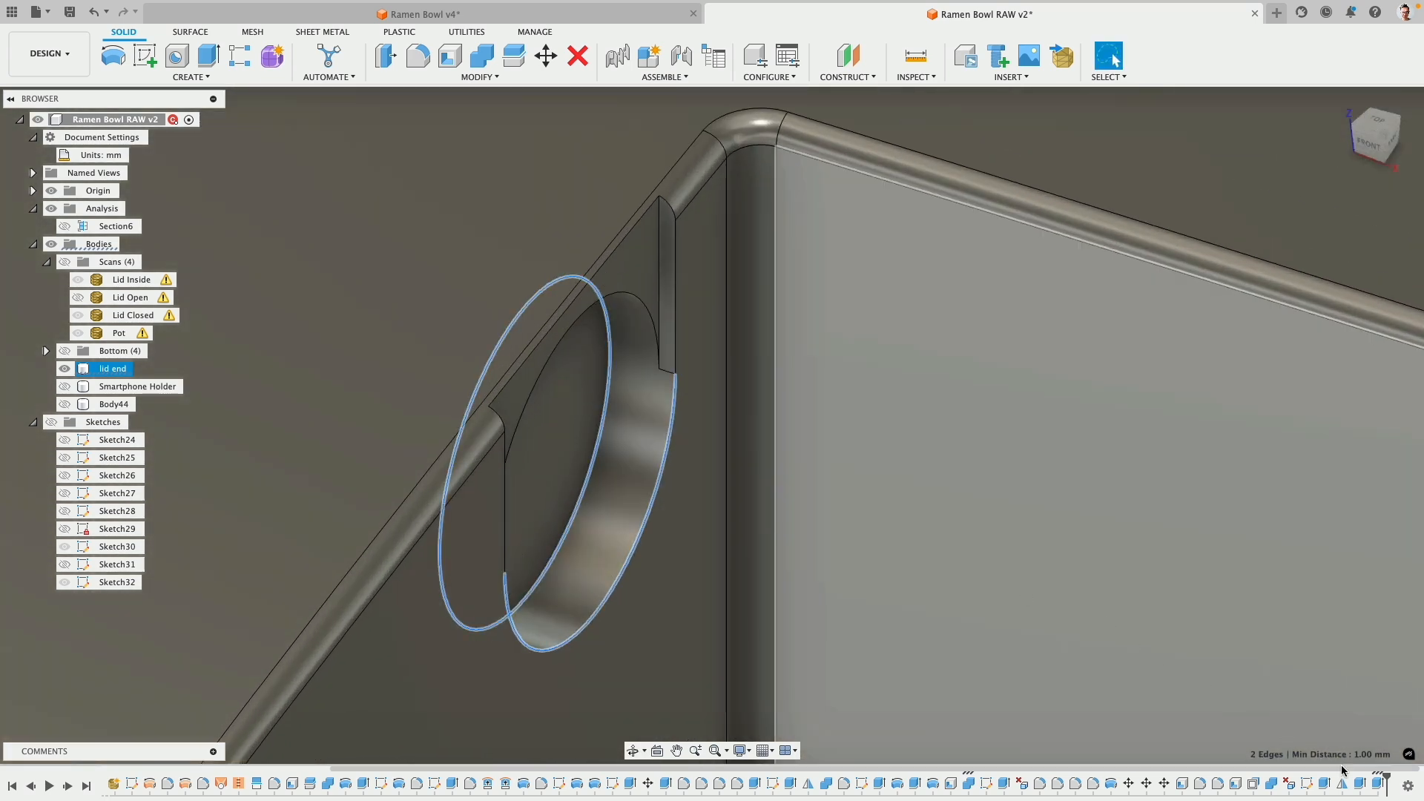
pyautogui.rightClick(1378, 783)
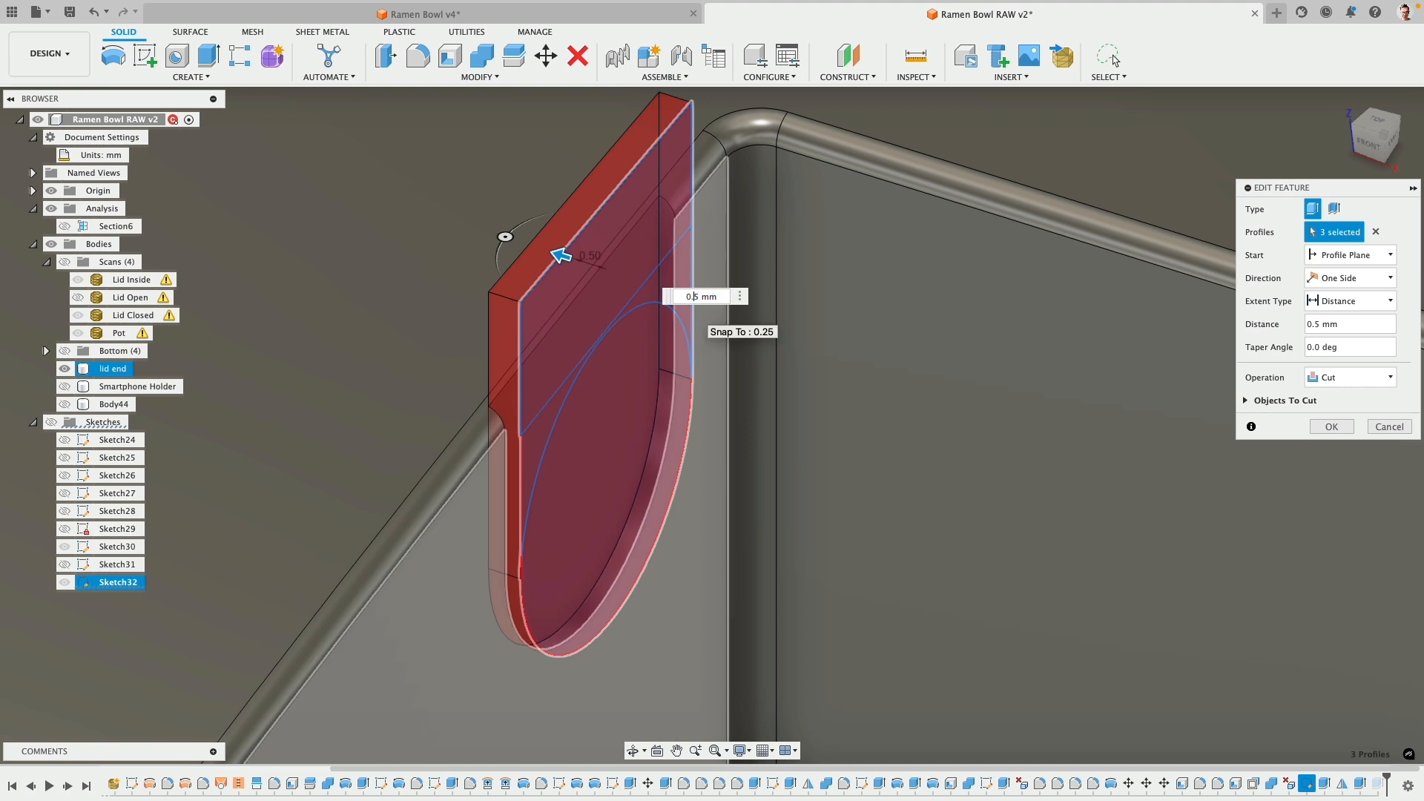
pyautogui.press('Return')
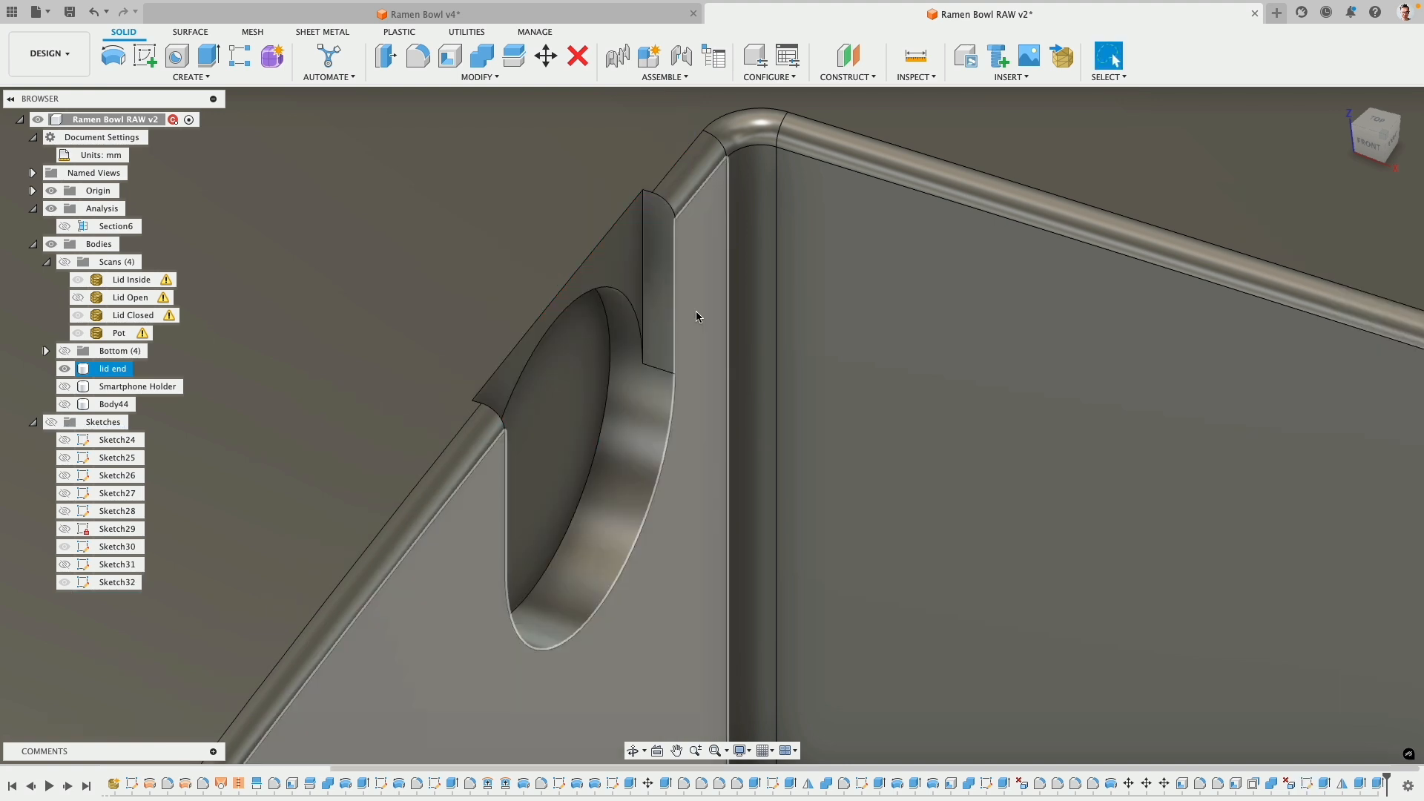
pyautogui.click(609, 328)
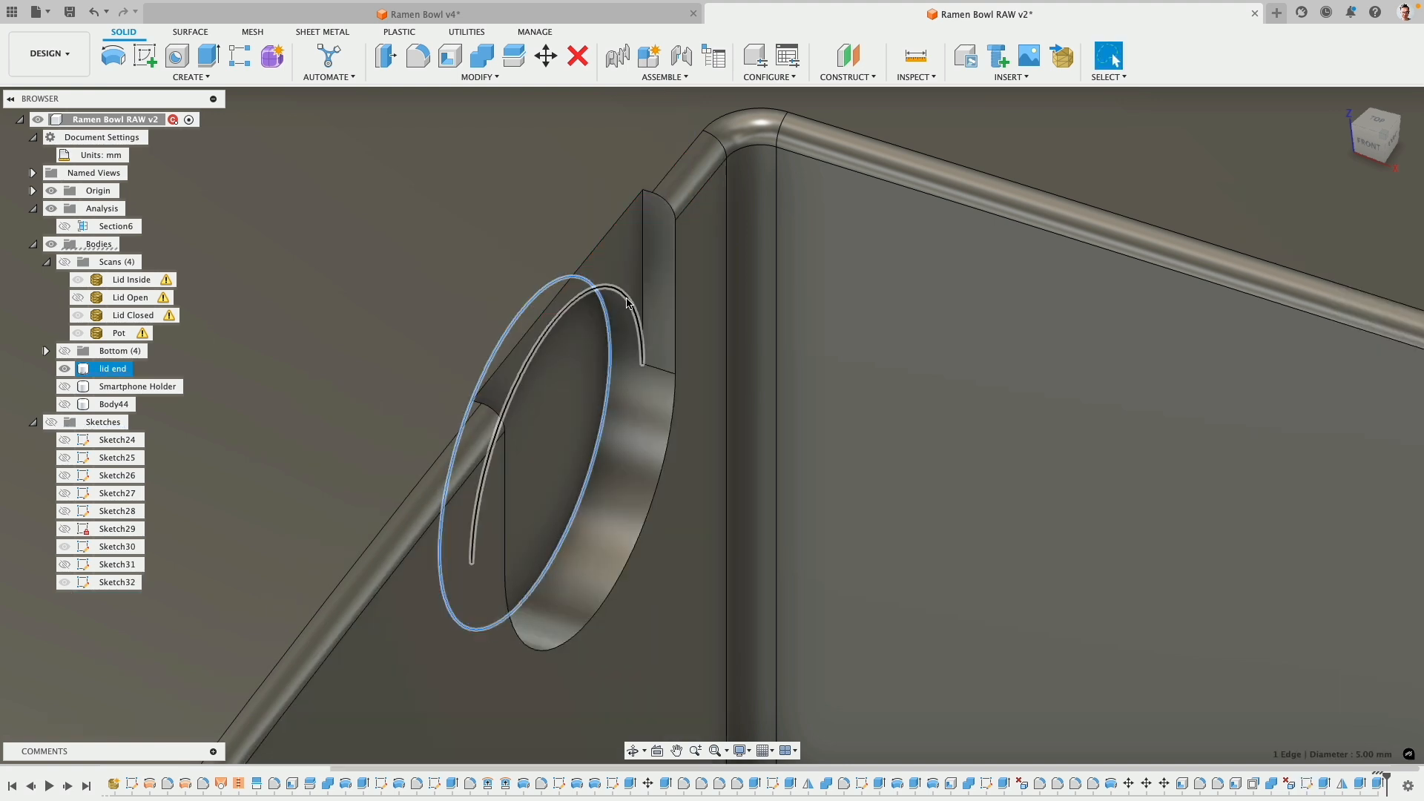
pyautogui.keyDown('shift'); pyautogui.click(627, 300); pyautogui.keyUp('shift')
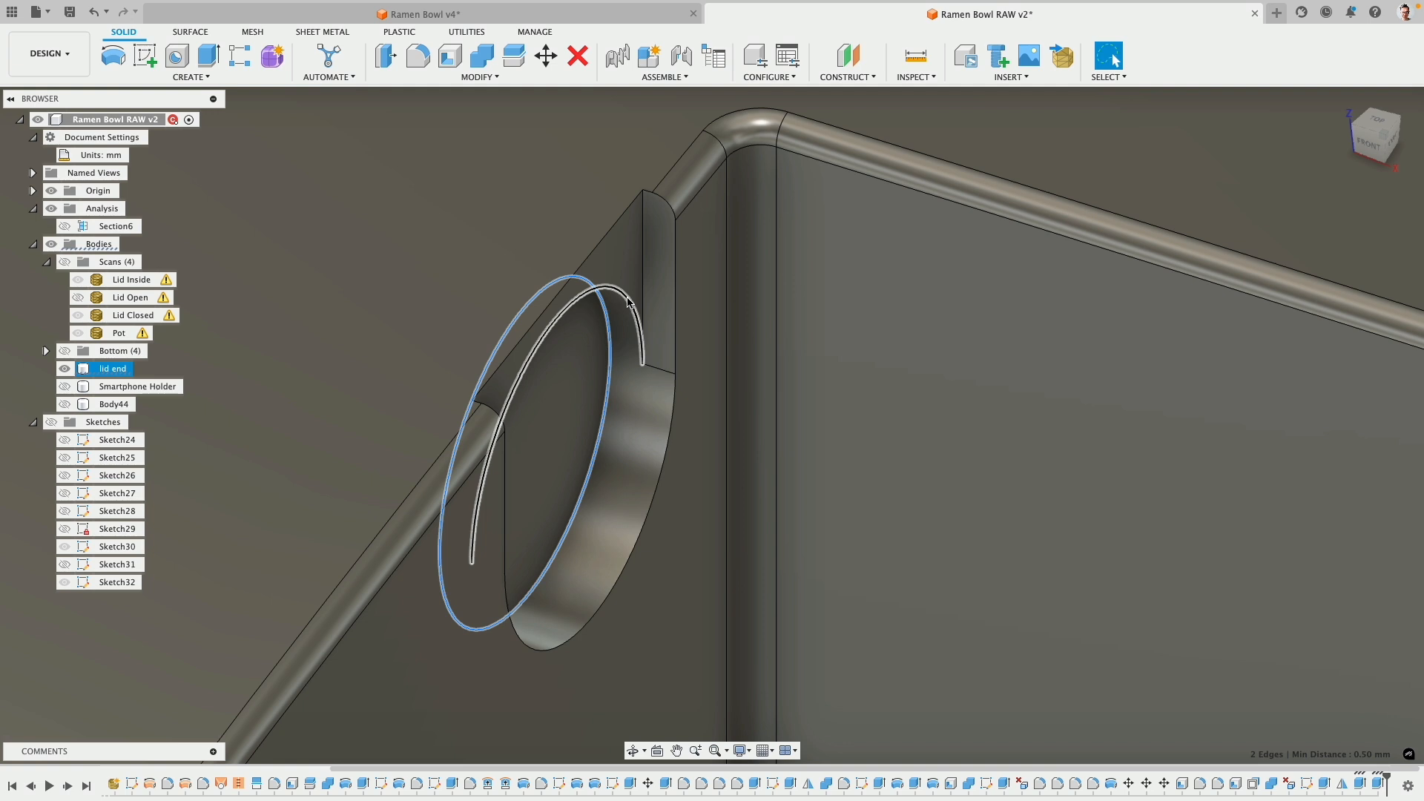
pyautogui.scroll(-3, 627, 300)
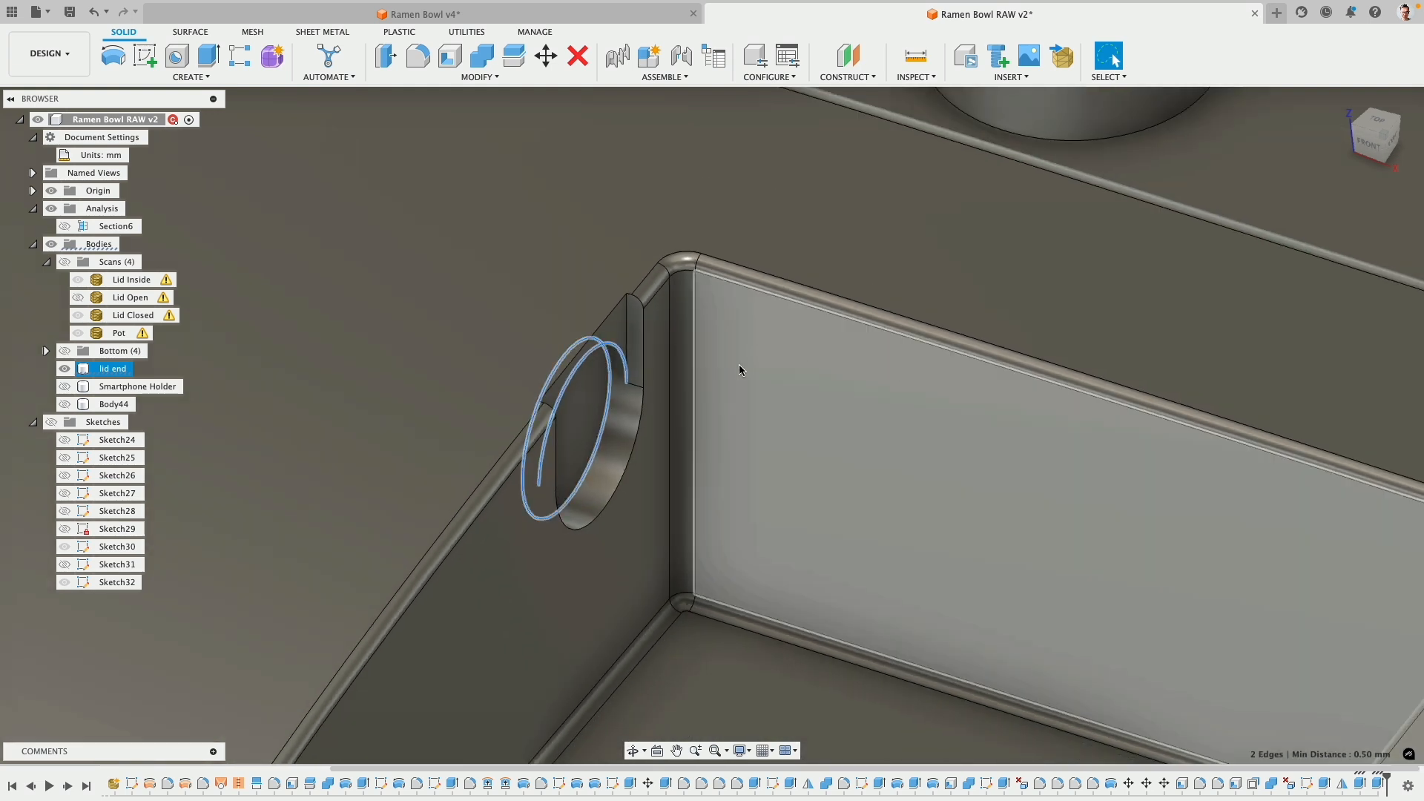
pyautogui.scroll(-5, 682, 431)
pyautogui.keyDown('shift'); pyautogui.moveTo(682, 432); pyautogui.dragTo(447, 398, button='middle'); pyautogui.keyUp('shift')
pyautogui.scroll(-5, 533, 425)
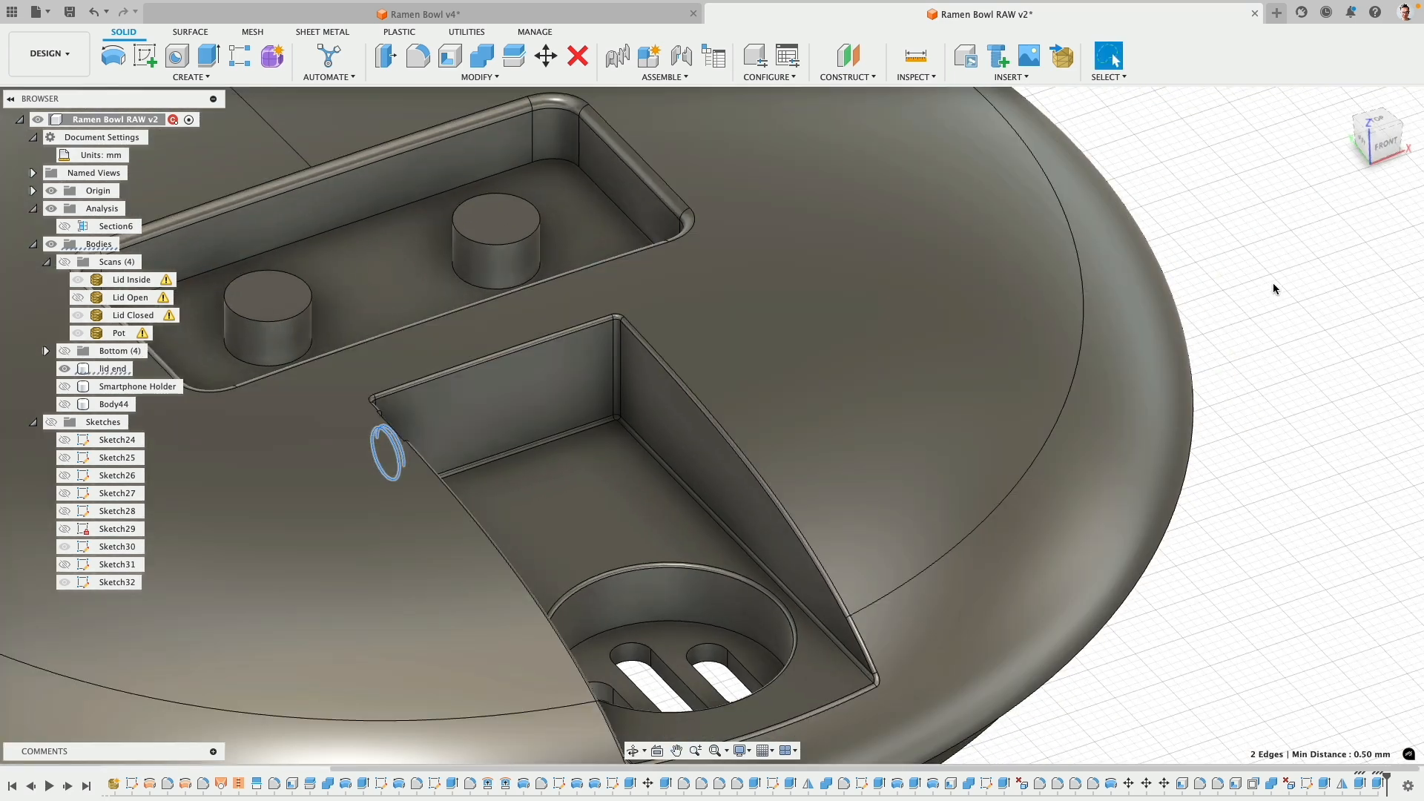
pyautogui.click(1272, 285)
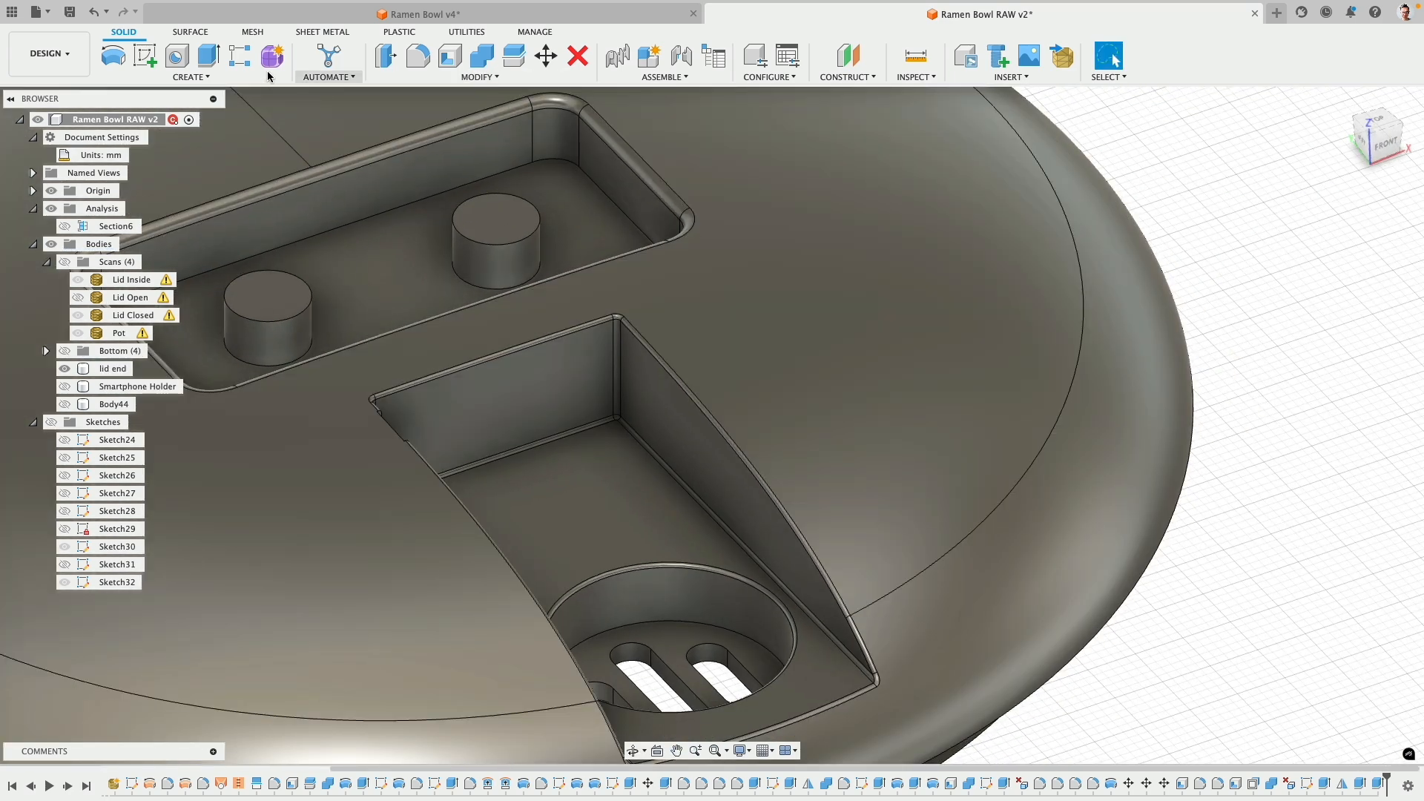
# - Mirror the slide-in slot and pin hole cut features across the YZ origin plane onto the opposite recess wall
pyautogui.click(191, 77)
pyautogui.click(151, 408)
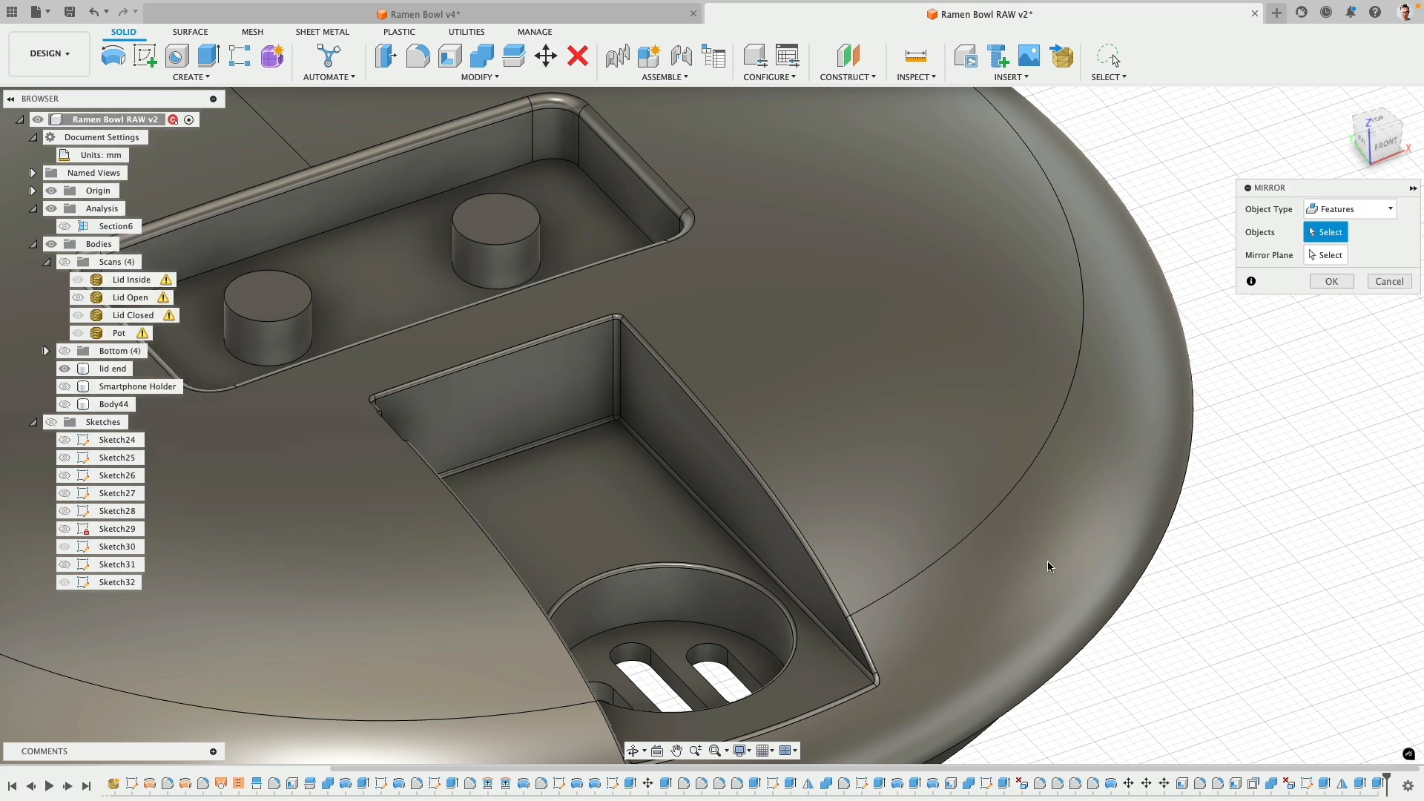
pyautogui.click(1360, 786)
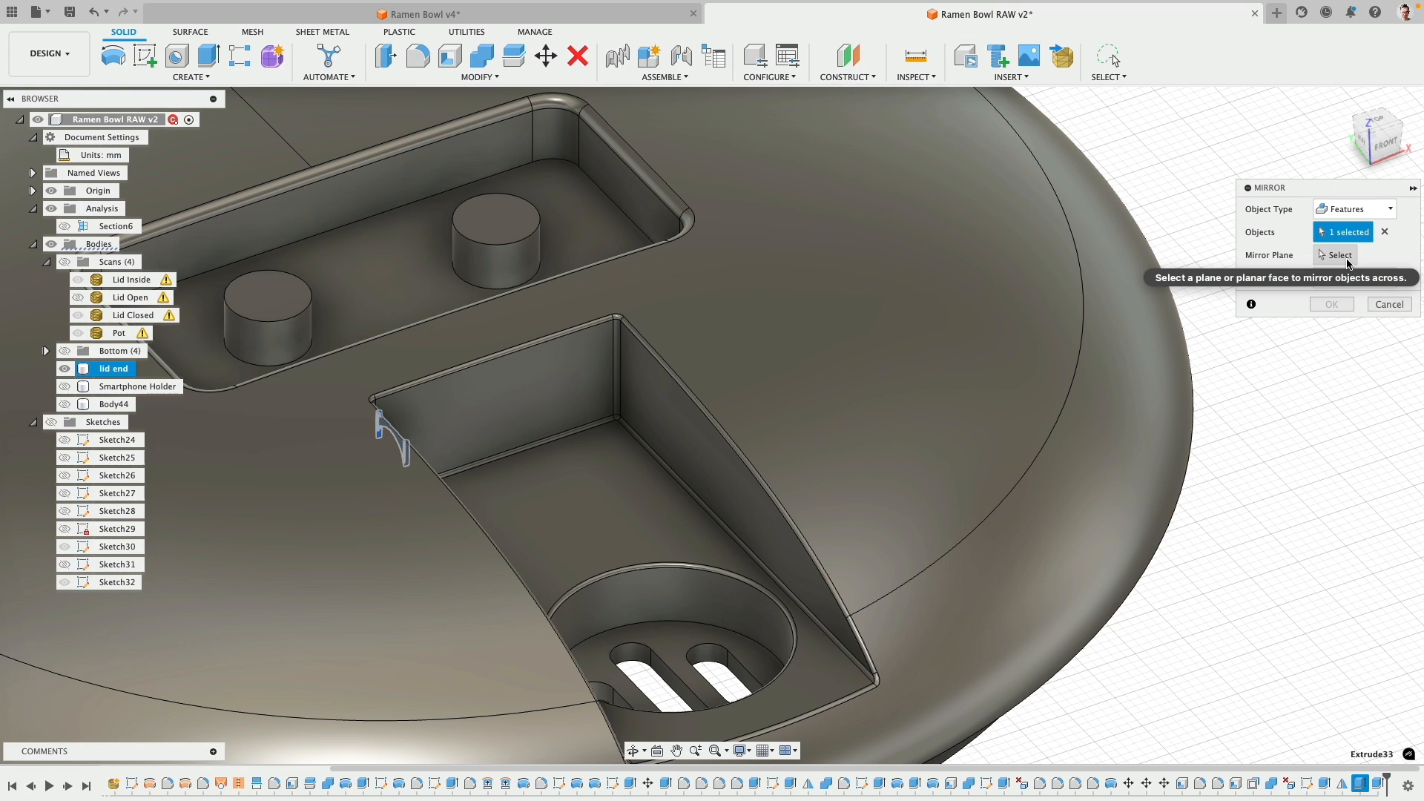
pyautogui.click(1333, 255)
pyautogui.scroll(-5, 924, 525)
pyautogui.scroll(-3, 924, 525)
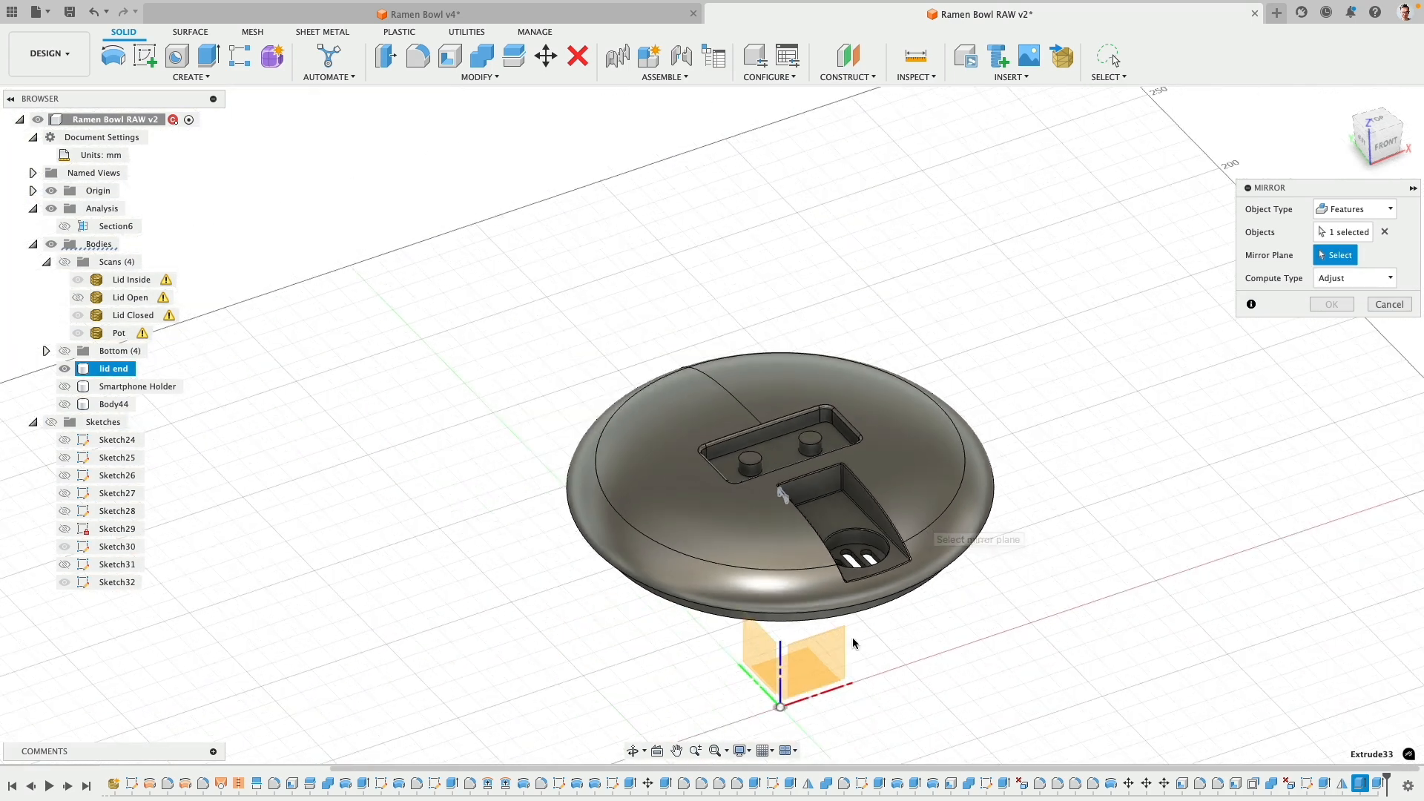
pyautogui.click(751, 655)
pyautogui.scroll(6, 1037, 543)
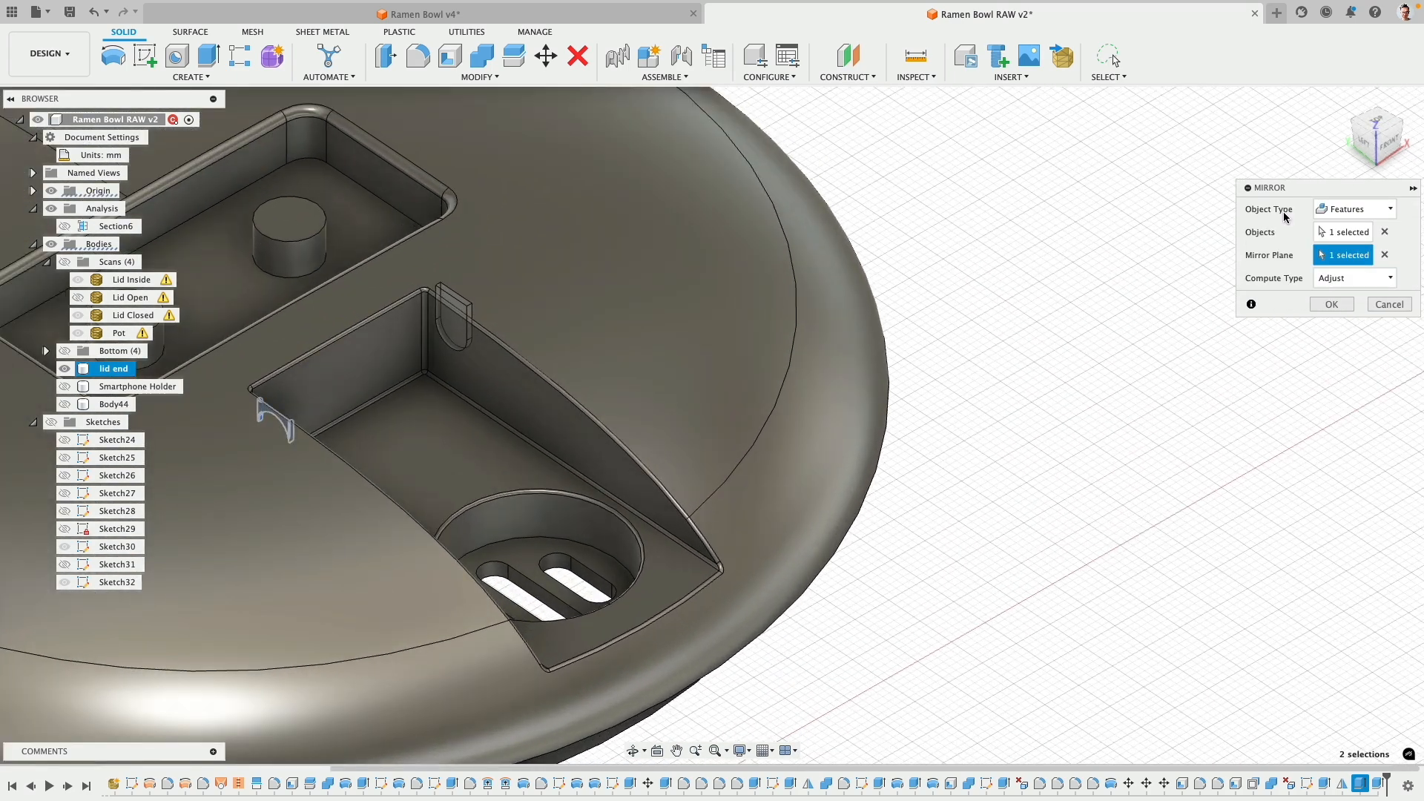
pyautogui.click(1339, 232)
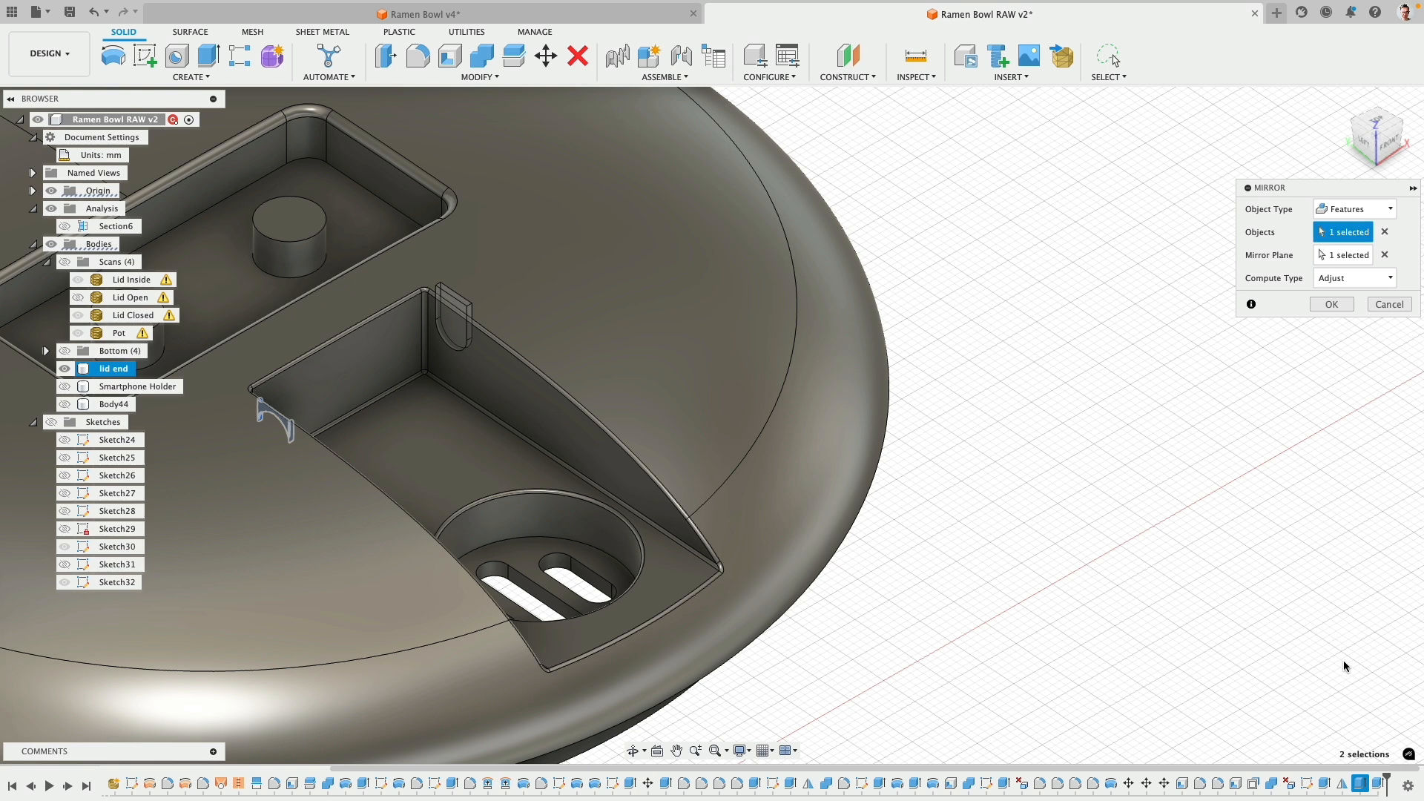
pyautogui.click(1378, 782)
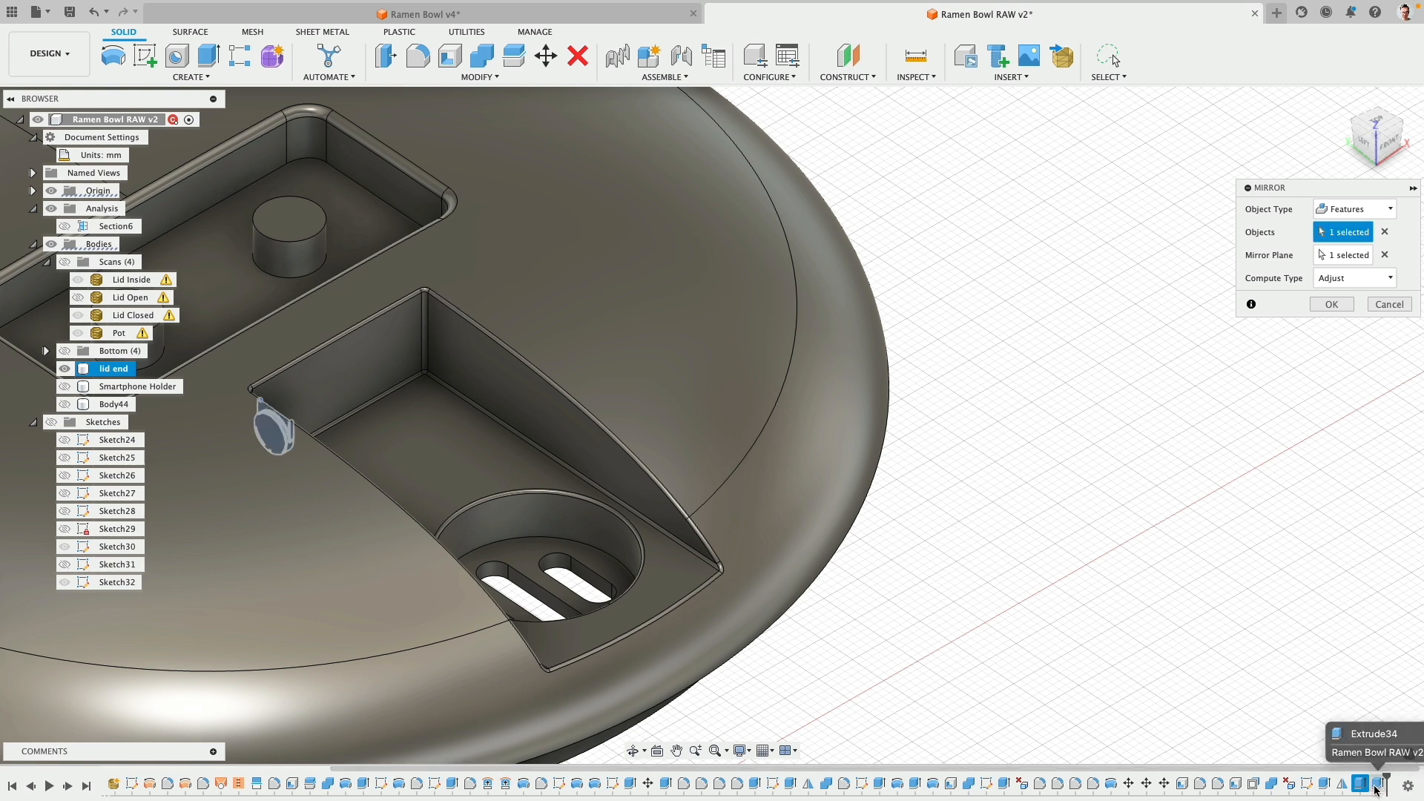
pyautogui.click(1333, 308)
# - Inspect the mirrored cuts in the recess, show the tab's Body44 and hide the lid end body
pyautogui.keyDown('shift'); pyautogui.moveTo(765, 327); pyautogui.dragTo(581, 434, button='middle'); pyautogui.keyUp('shift')
pyautogui.scroll(10, 469, 278)
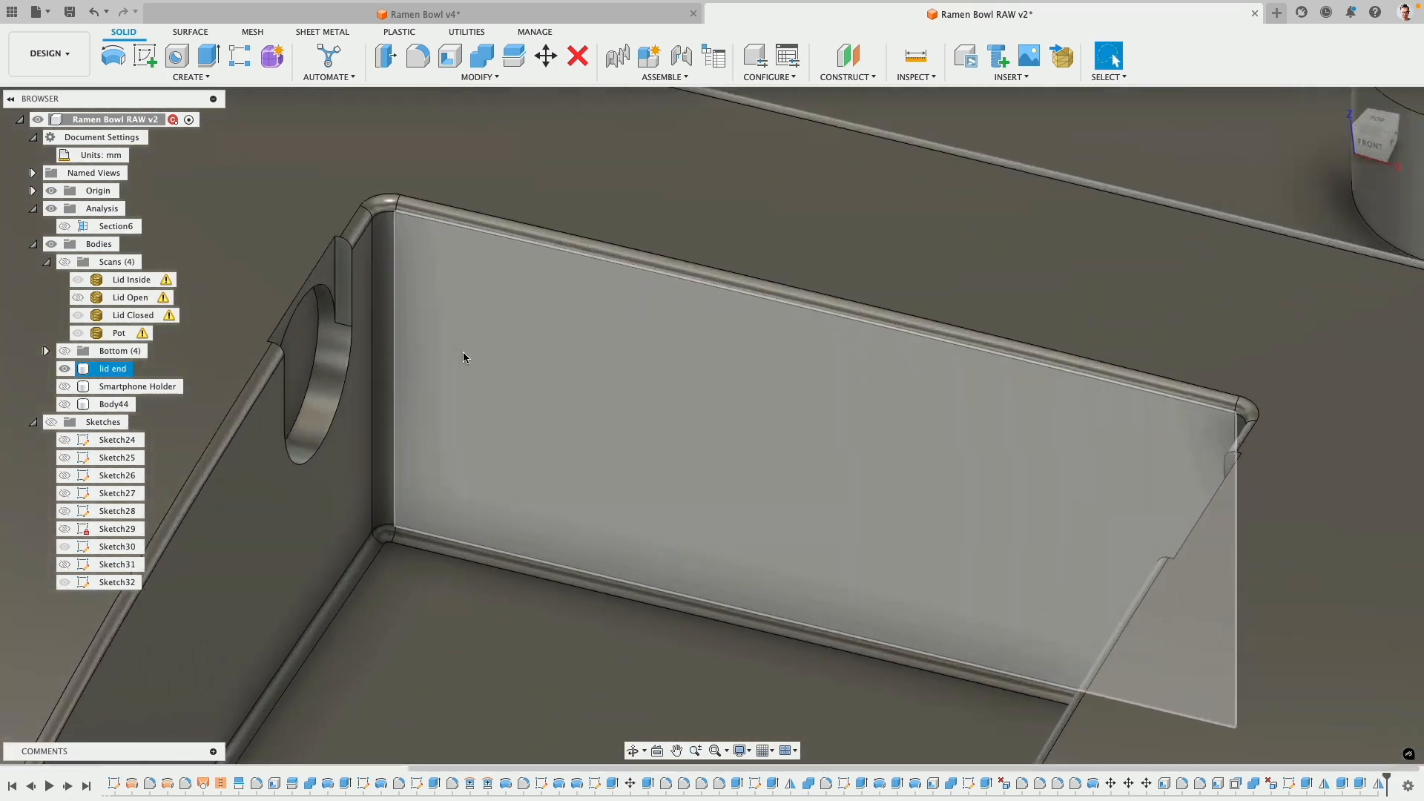
pyautogui.scroll(-5, 463, 357)
pyautogui.keyDown('shift'); pyautogui.moveTo(442, 376); pyautogui.dragTo(465, 333, button='middle'); pyautogui.keyUp('shift')
pyautogui.scroll(-5, 407, 394)
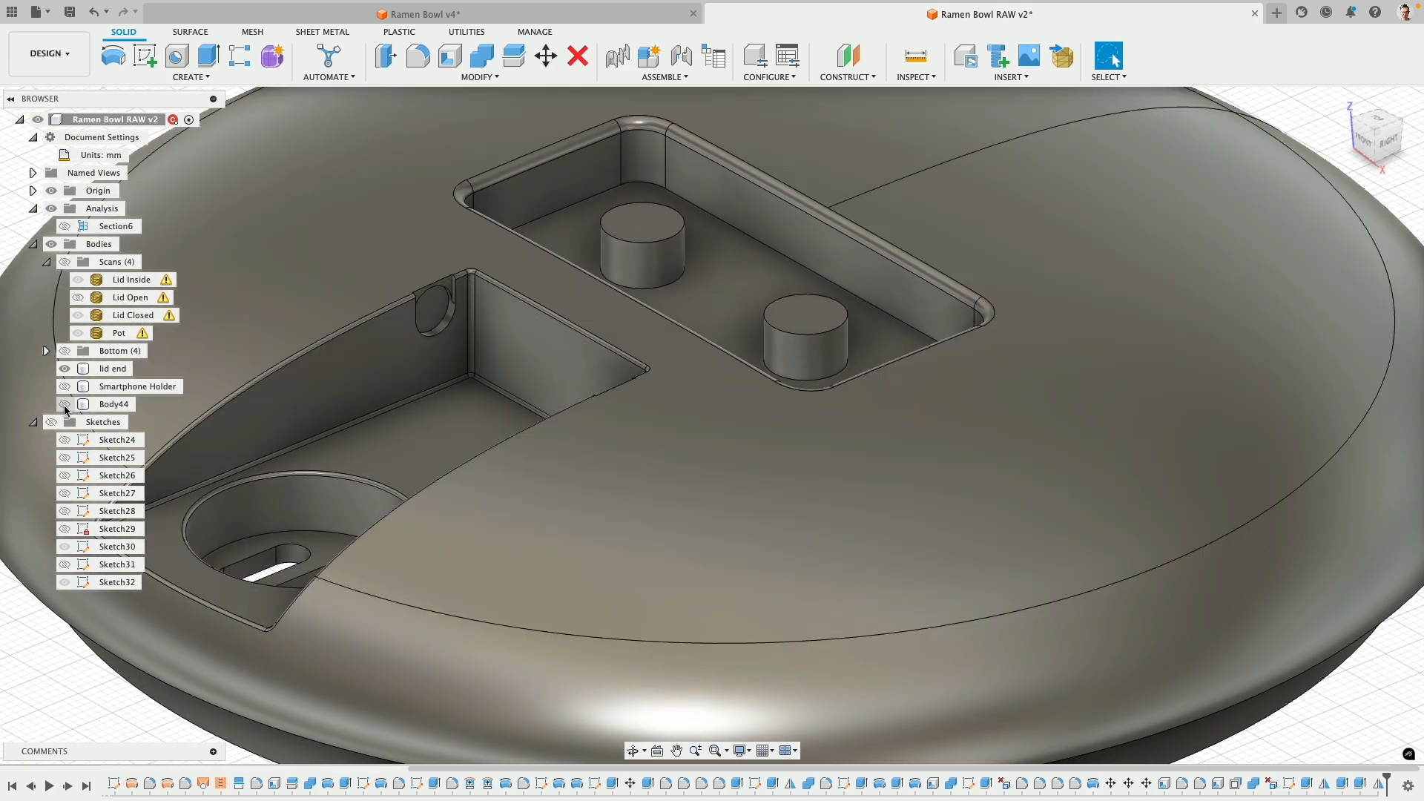
pyautogui.click(97, 404)
pyautogui.click(64, 404)
pyautogui.click(65, 369)
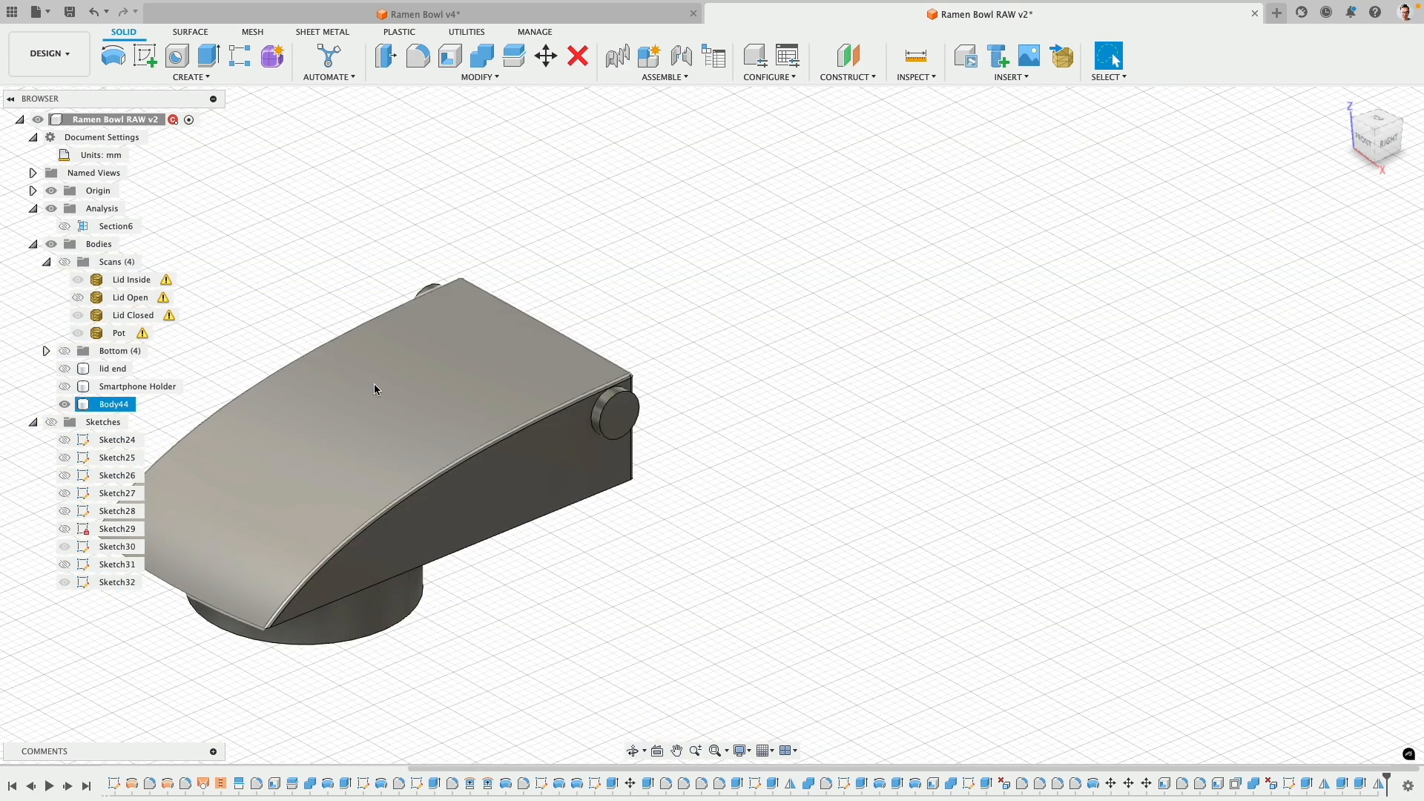
pyautogui.keyDown('shift'); pyautogui.moveTo(400, 382); pyautogui.dragTo(430, 372, button='middle'); pyautogui.keyUp('shift')
pyautogui.moveTo(427, 475)
pyautogui.keyDown('shift'); pyautogui.mouseDown(button='middle')
pyautogui.moveTo(408, 347)
pyautogui.moveTo(416, 479)
pyautogui.mouseUp(button='middle'); pyautogui.keyUp('shift')
pyautogui.press('Escape')
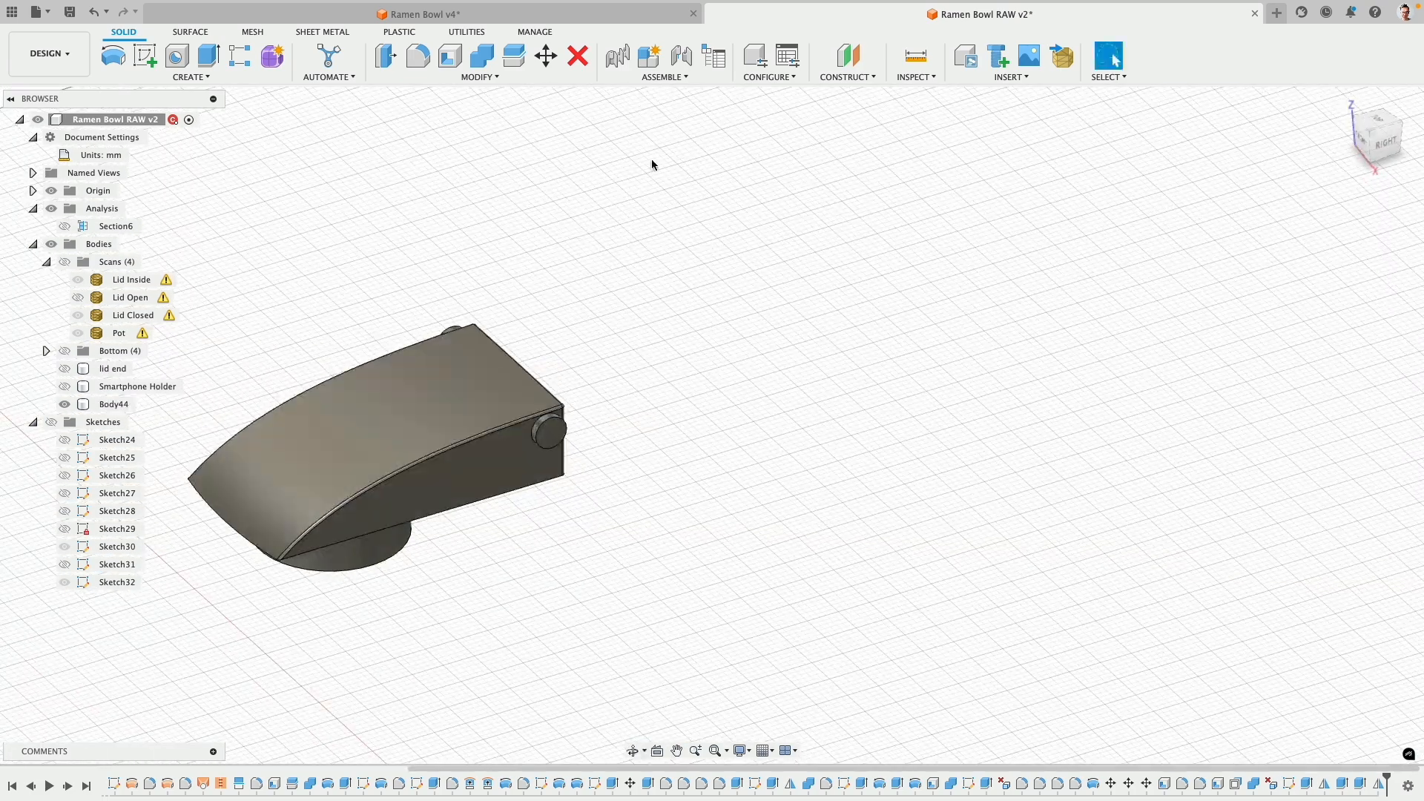
# - Rotate the tab's Body44 by -45° about its side pin axis with Move/Copy
pyautogui.click(546, 57)
pyautogui.click(1334, 209)
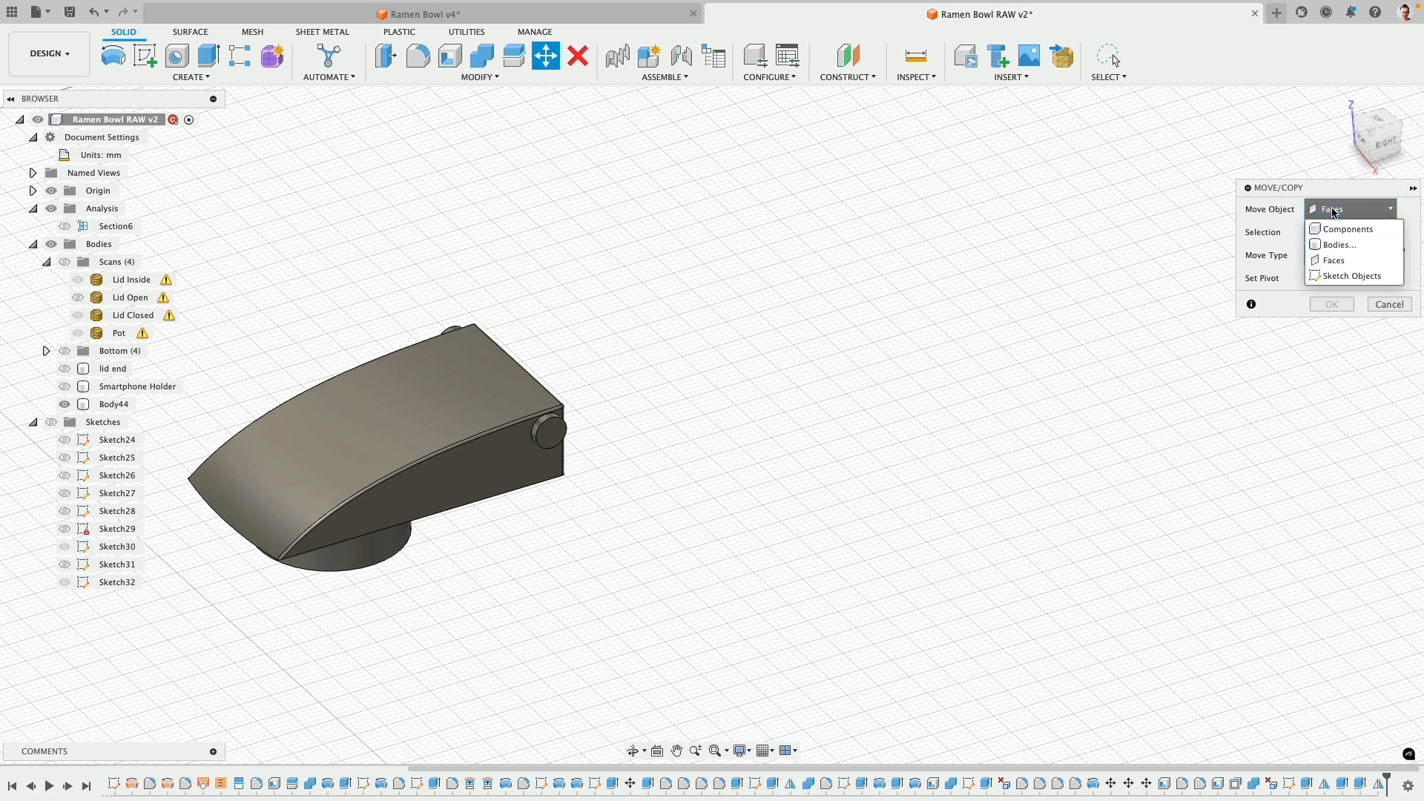
pyautogui.click(1341, 244)
pyautogui.click(546, 435)
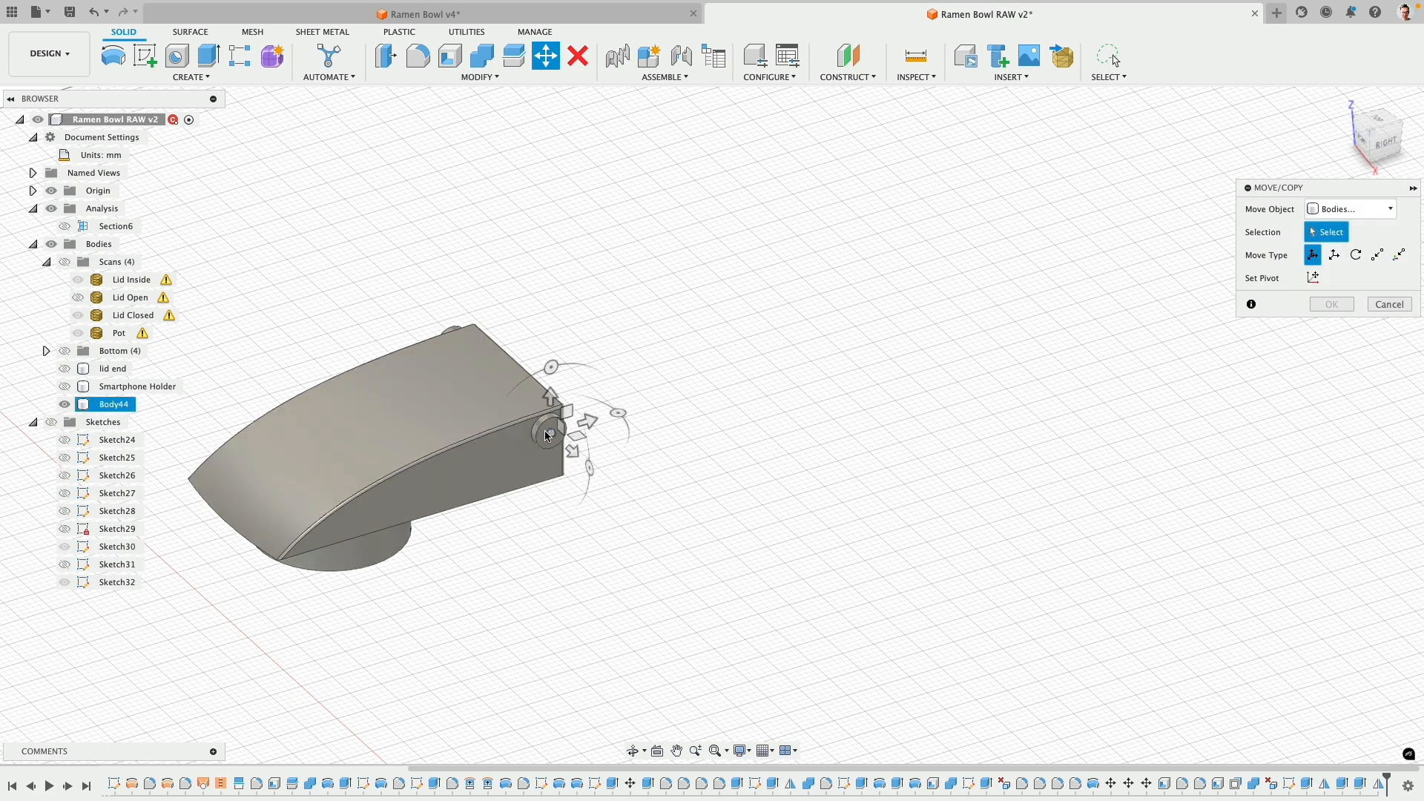
pyautogui.click(551, 437)
pyautogui.scroll(3, 564, 431)
pyautogui.scroll(-2, 579, 408)
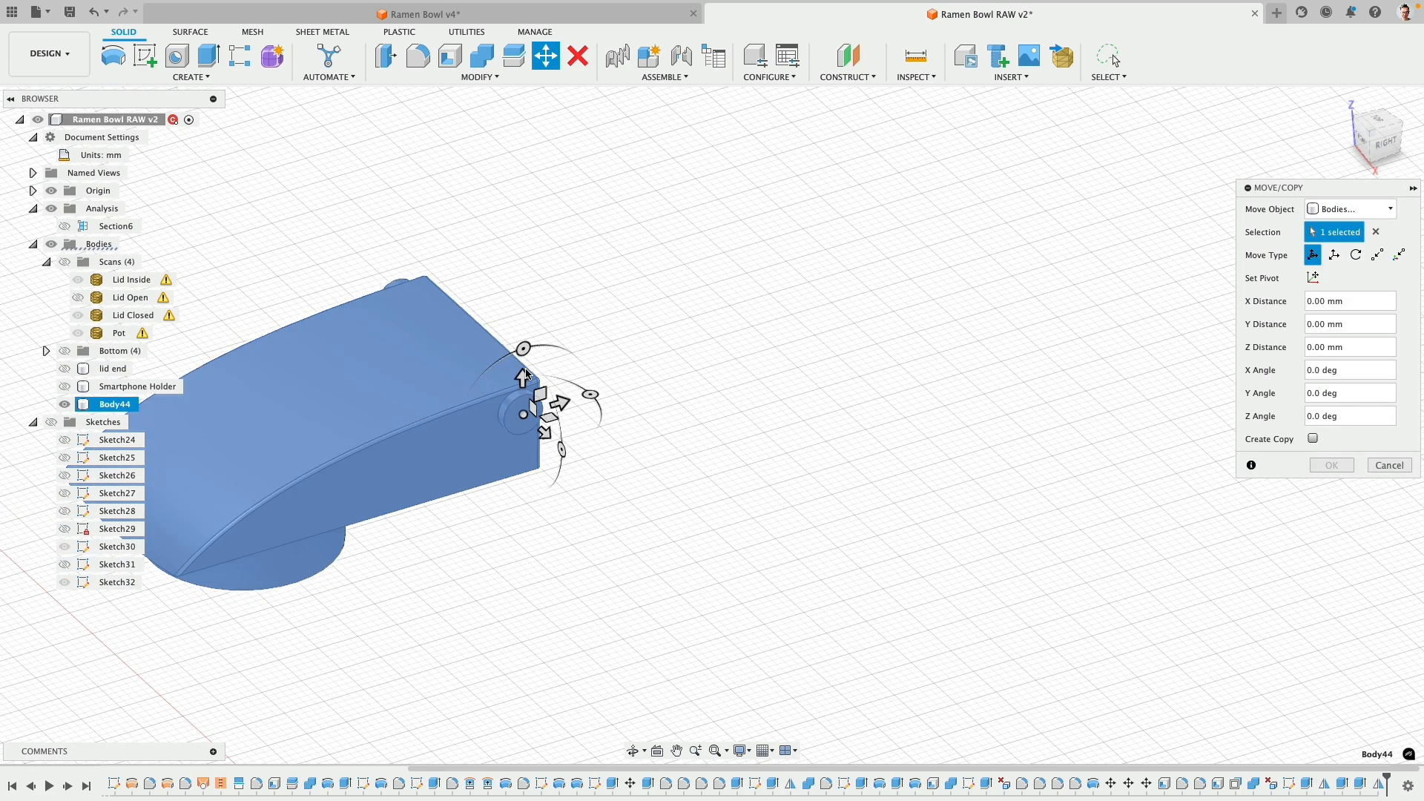
pyautogui.moveTo(524, 349); pyautogui.dragTo(575, 359)
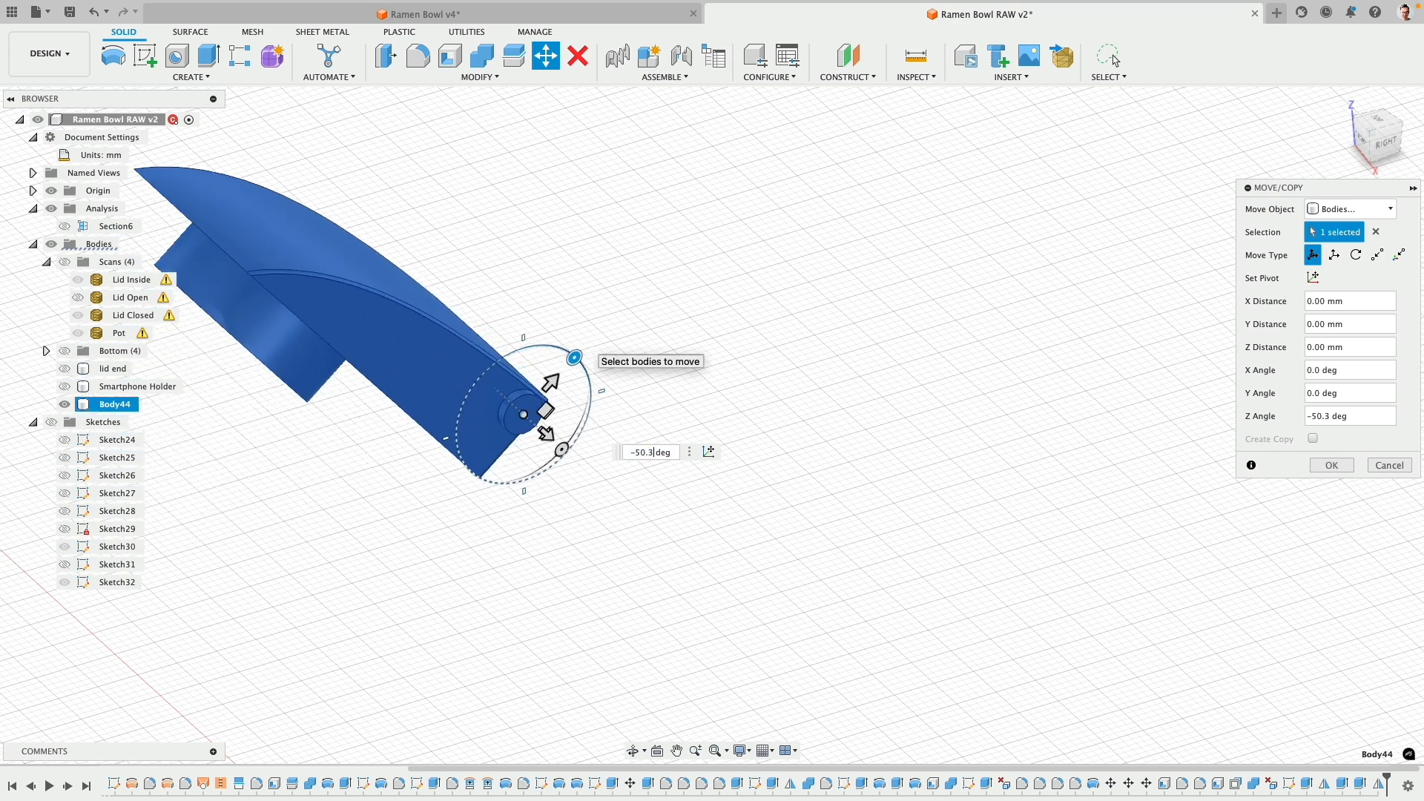
pyautogui.press('Return')
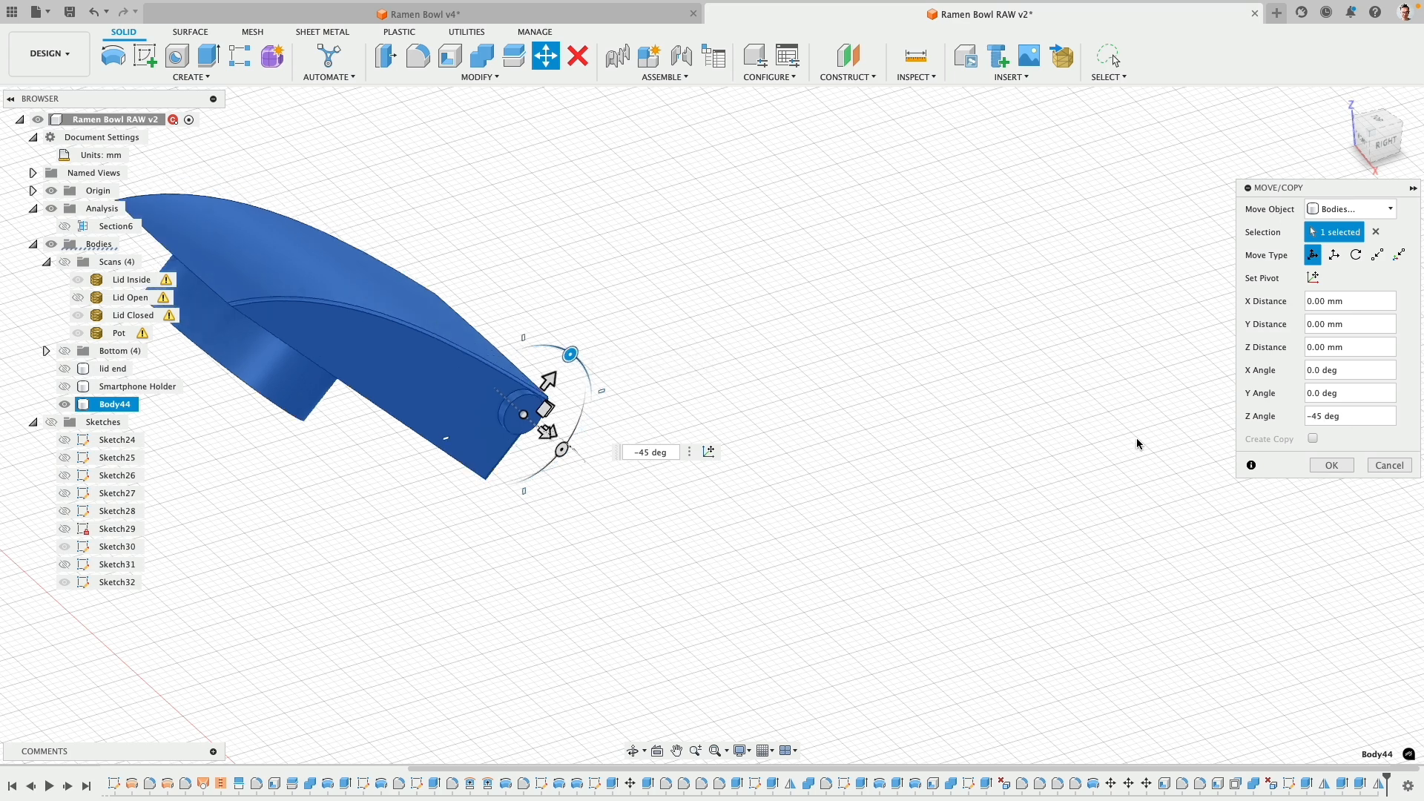
pyautogui.click(1328, 471)
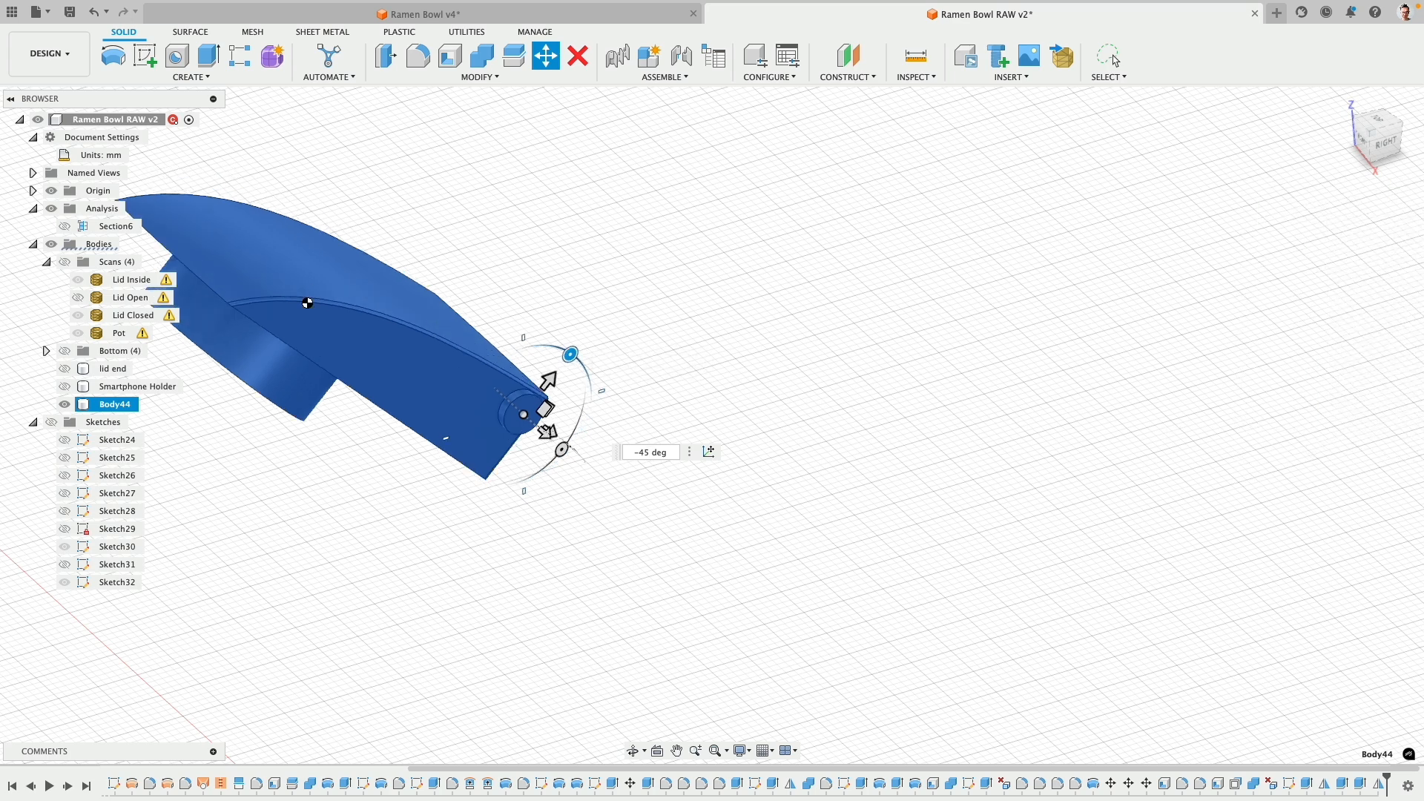
# - Turn on the Section6 analysis, show the lid end body and examine the raised tab's clearance in the recess side-on
pyautogui.click(1368, 149)
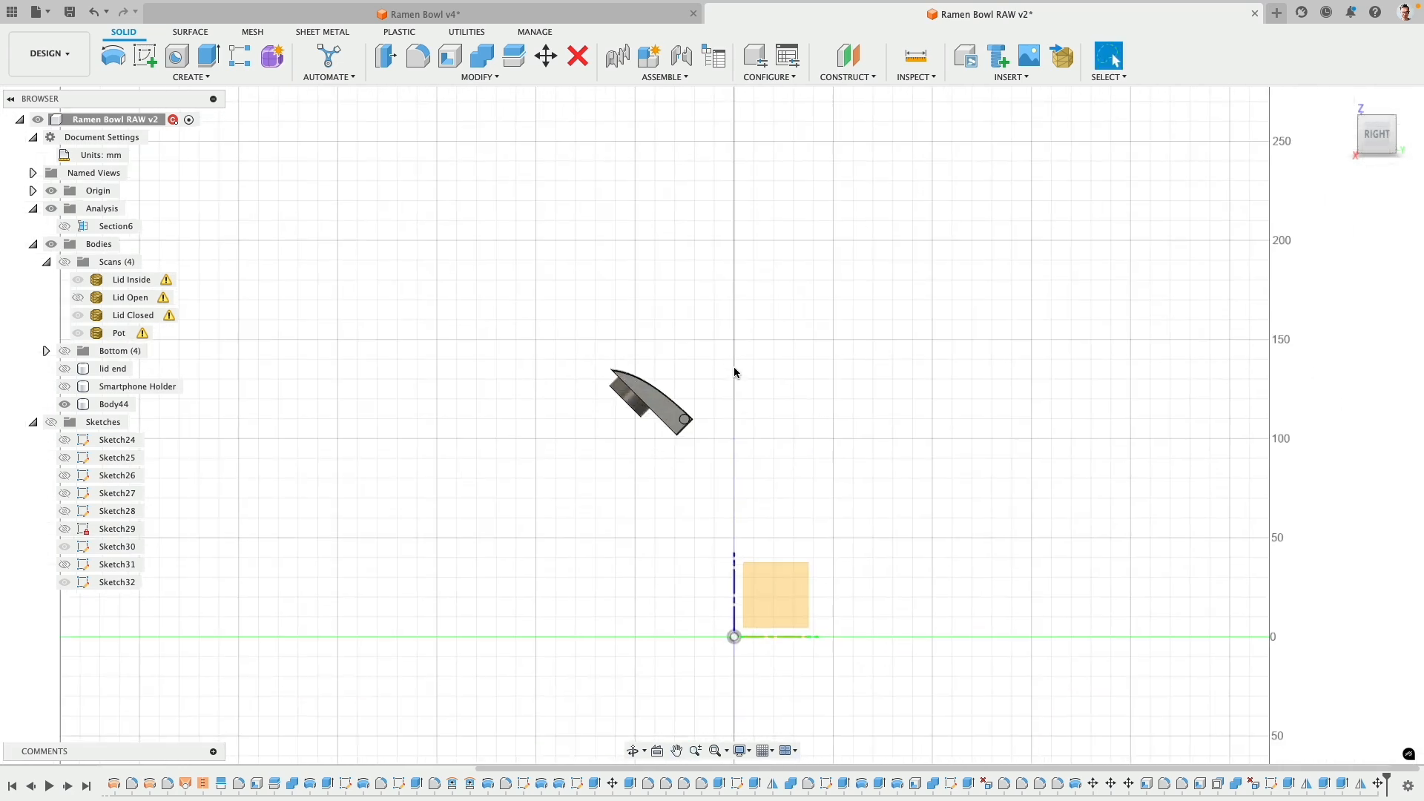
pyautogui.click(65, 226)
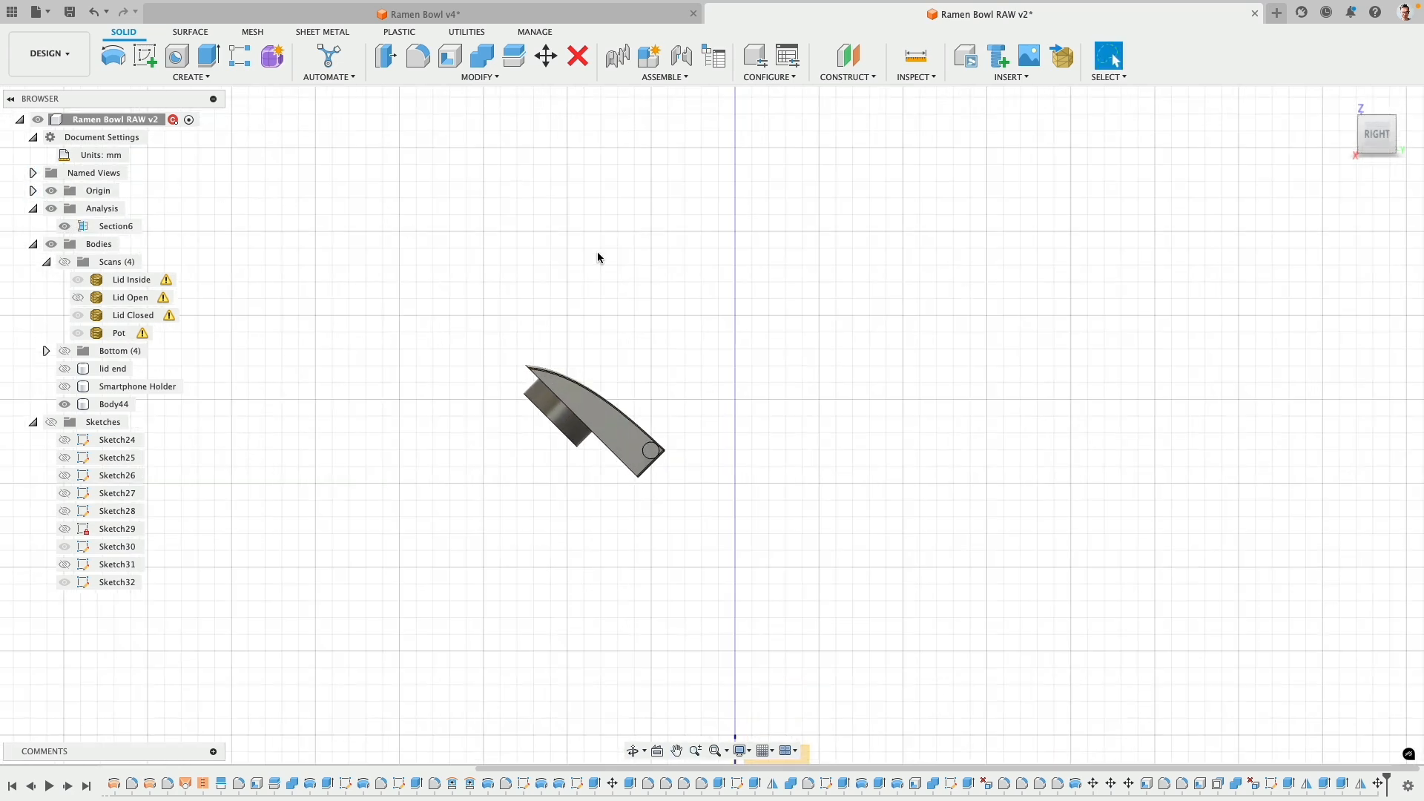
pyautogui.keyDown('shift'); pyautogui.moveTo(598, 254); pyautogui.dragTo(731, 265, button='middle'); pyautogui.keyUp('shift')
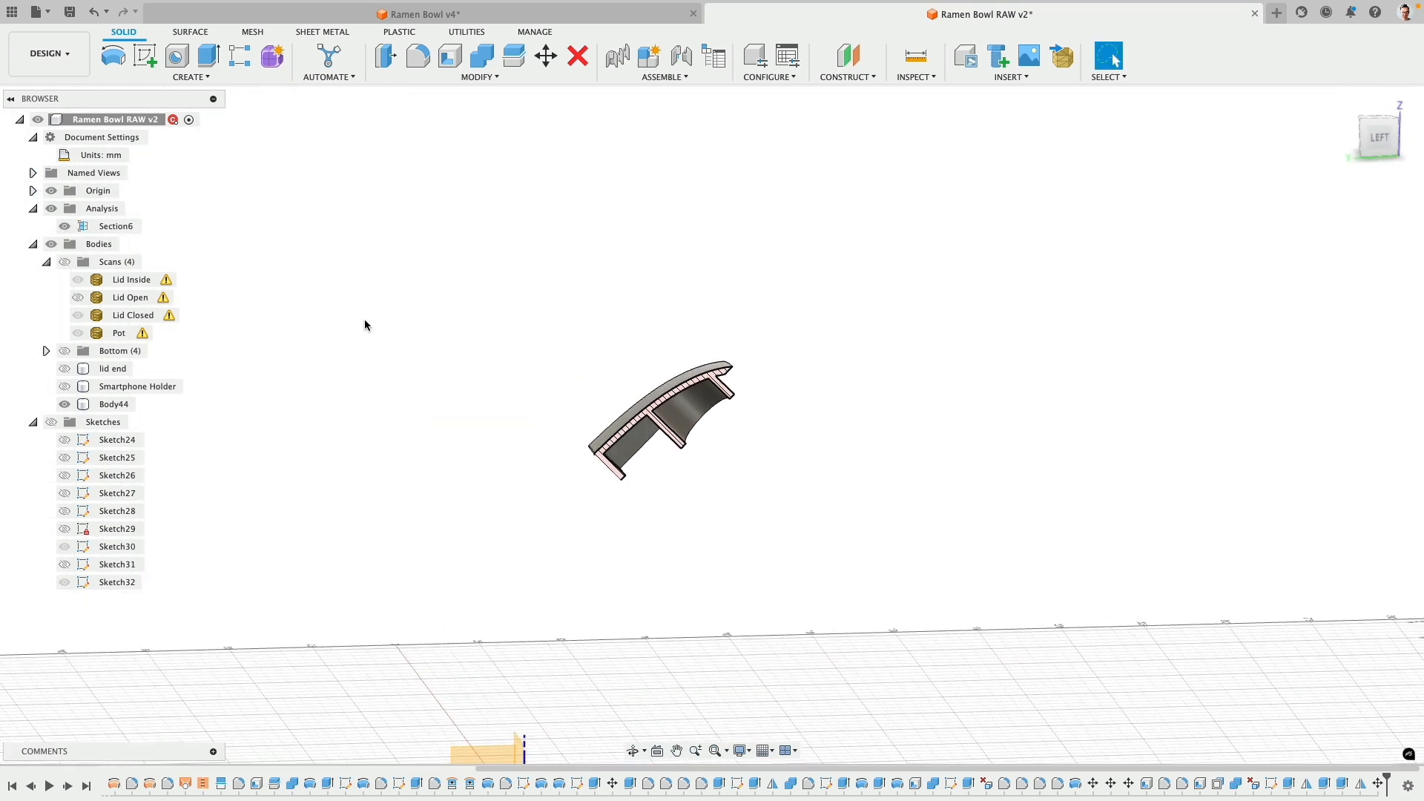
pyautogui.click(64, 369)
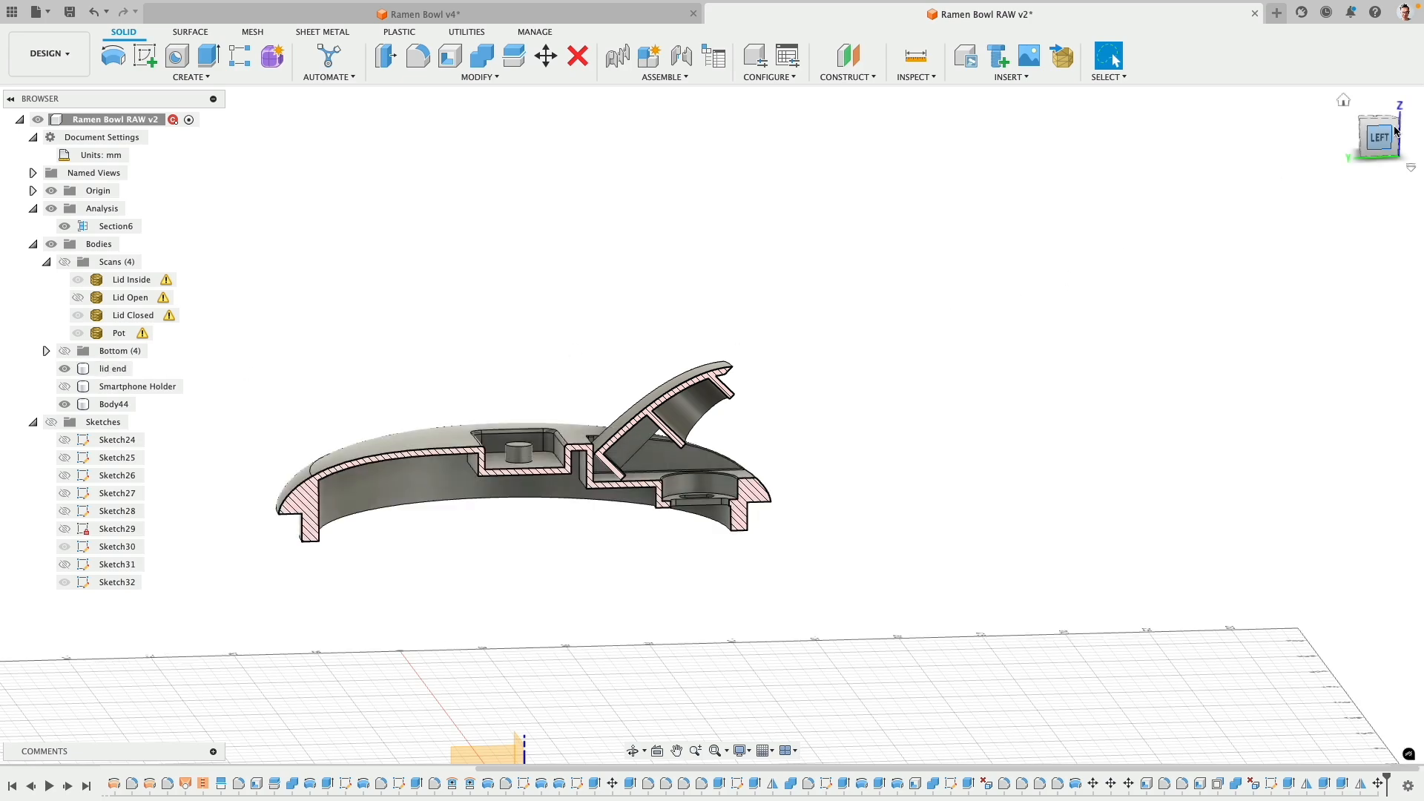
pyautogui.click(1374, 143)
pyautogui.scroll(8, 906, 331)
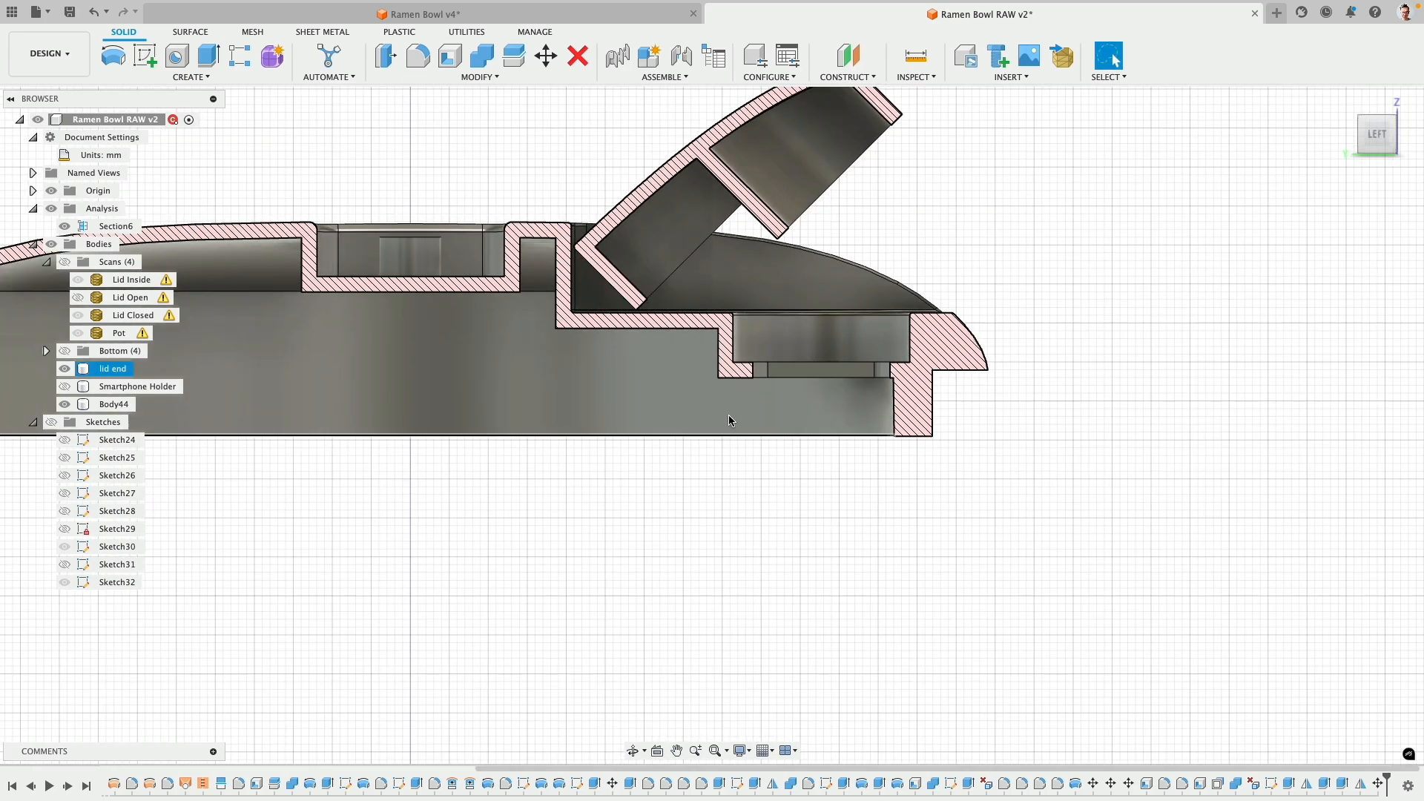
pyautogui.moveTo(609, 345); pyautogui.dragTo(620, 449, button='middle')
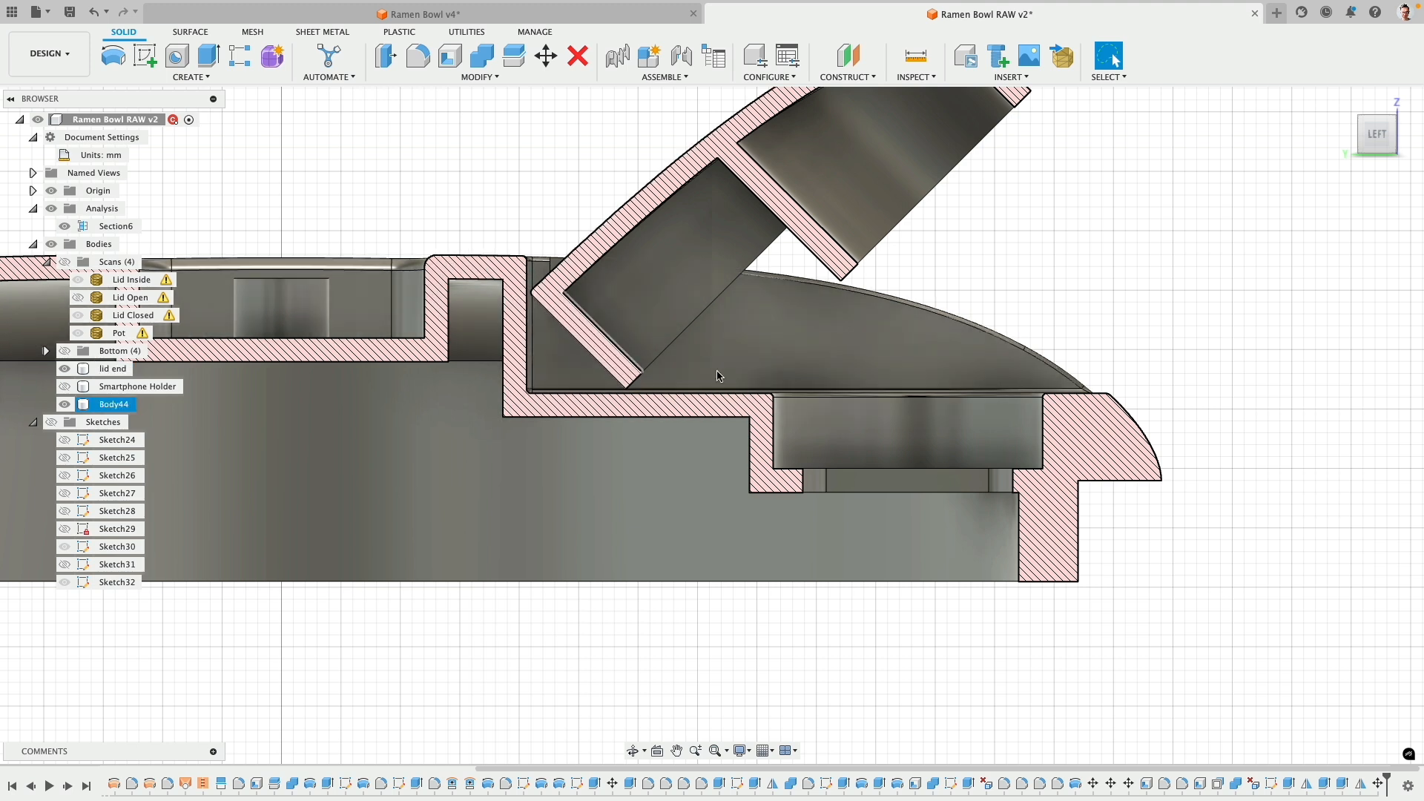
# - Check the settings of the tab's 45° move feature, cancel the edit and delete the feature
pyautogui.rightClick(1376, 785)
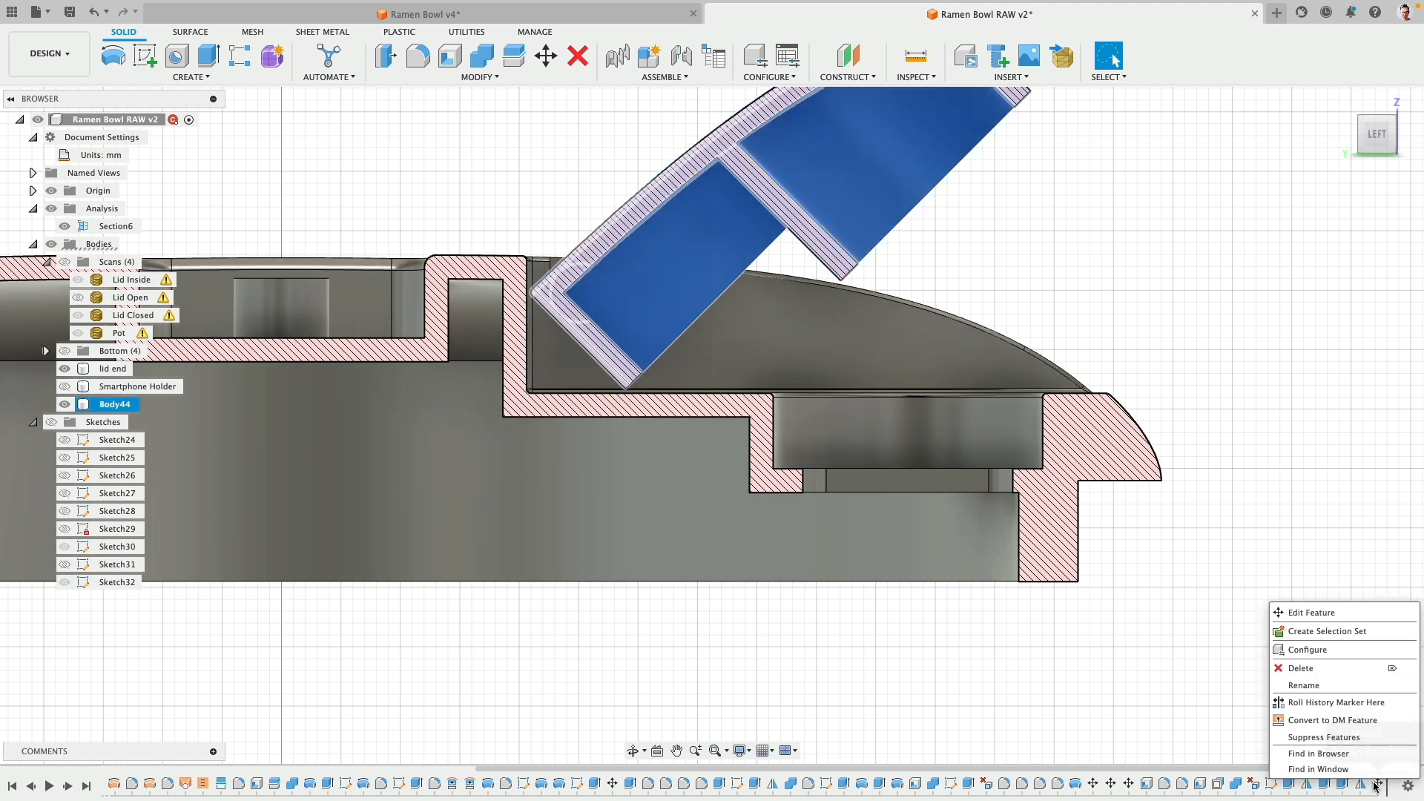
pyautogui.click(1341, 613)
pyautogui.scroll(-3, 848, 487)
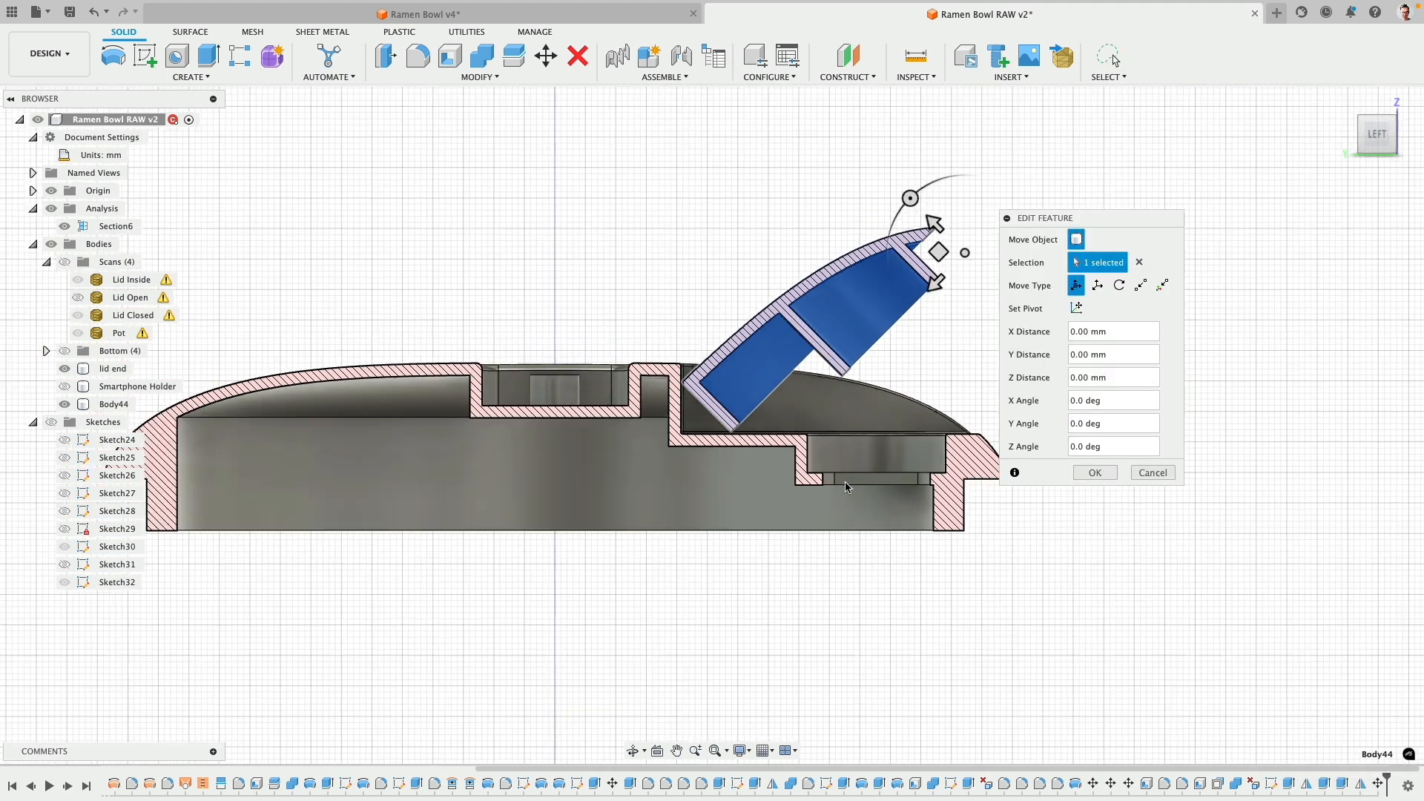
pyautogui.rightClick(1378, 784)
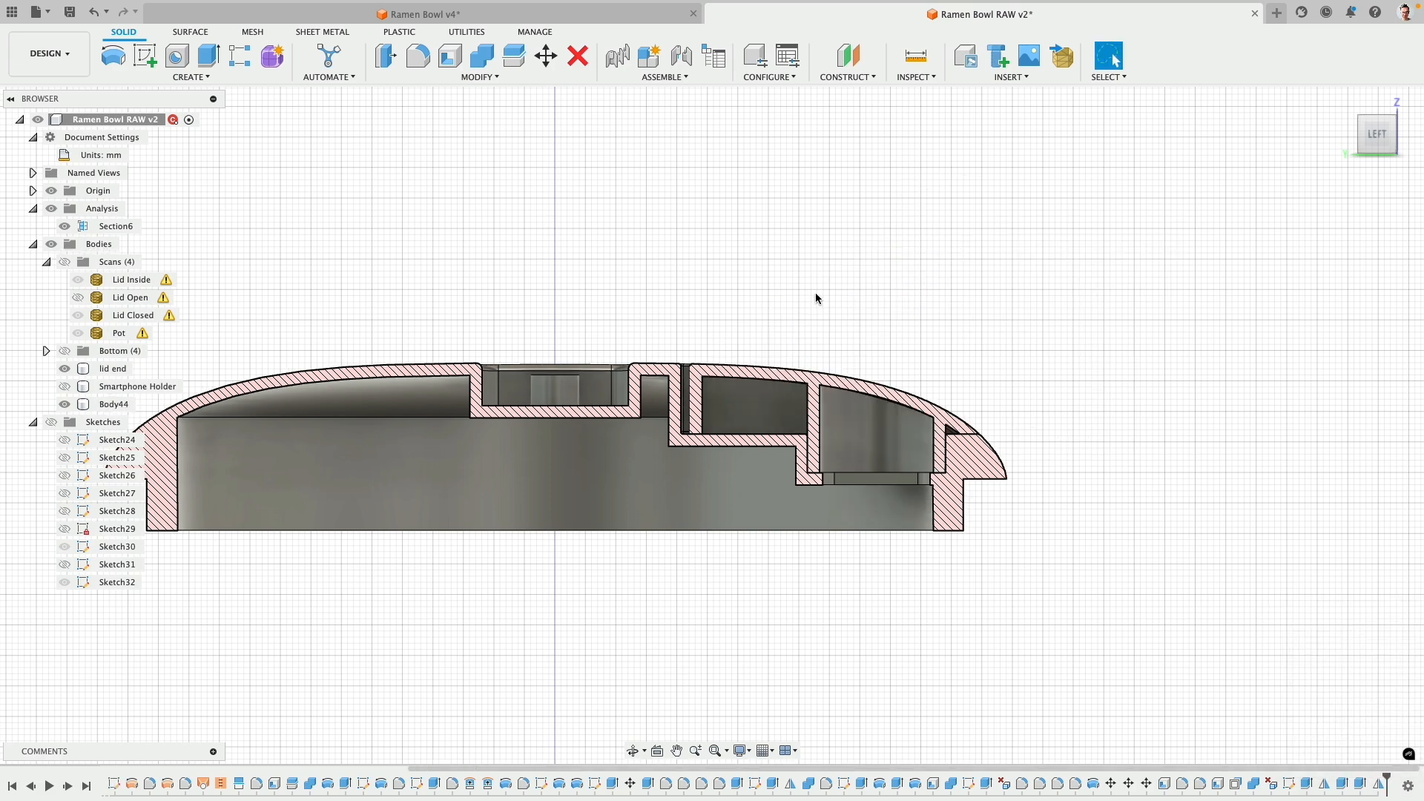
# - Set up a body move of Body44 pivoting on its side pin, test a tilt of about 9° and return it to 0°
pyautogui.keyDown('shift'); pyautogui.moveTo(816, 298); pyautogui.dragTo(779, 331, button='middle'); pyautogui.keyUp('shift')
pyautogui.scroll(5, 779, 331)
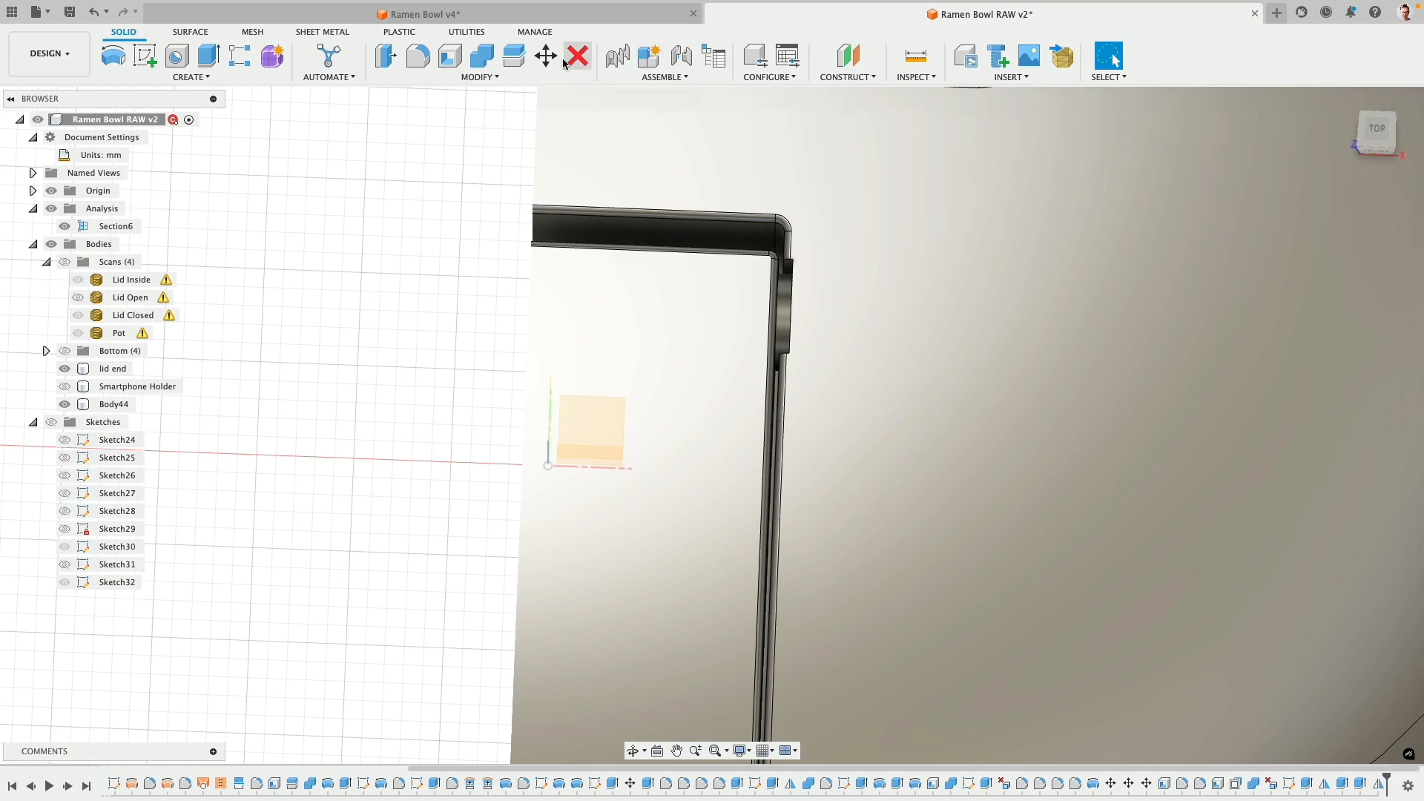
pyautogui.press('m')
pyautogui.scroll(3, 734, 256)
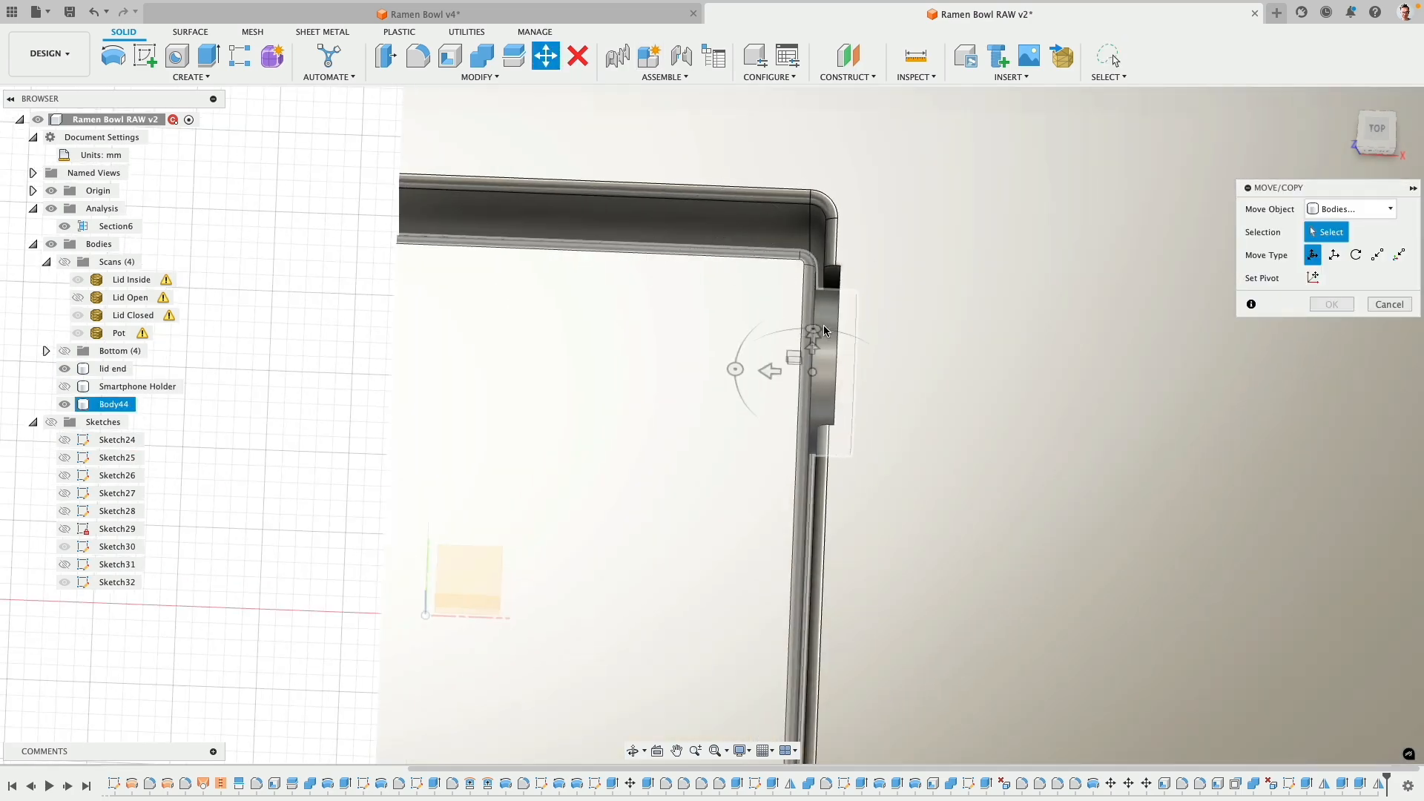
pyautogui.click(819, 347)
pyautogui.keyDown('shift'); pyautogui.moveTo(818, 350); pyautogui.dragTo(751, 421, button='middle'); pyautogui.keyUp('shift')
pyautogui.scroll(-3, 696, 454)
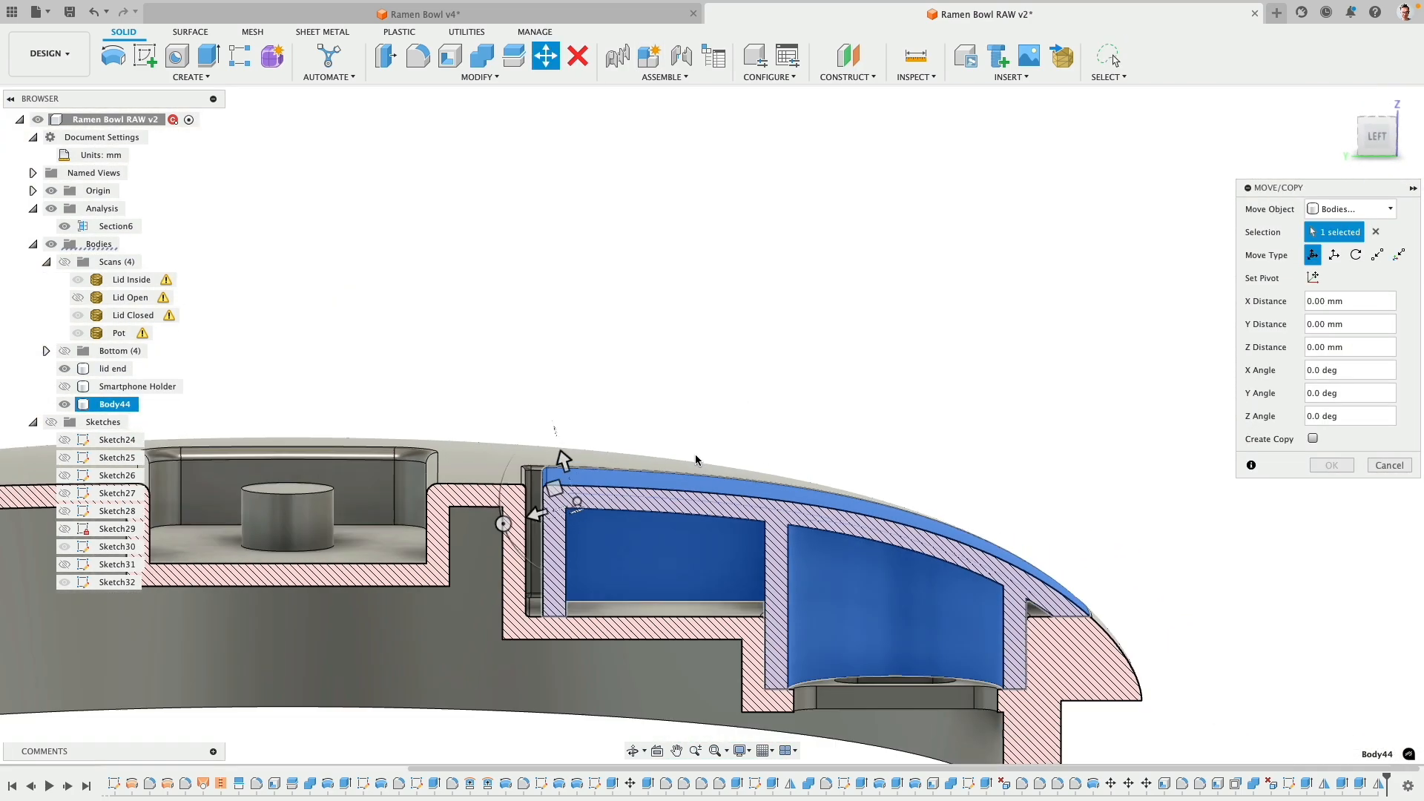
pyautogui.click(1369, 141)
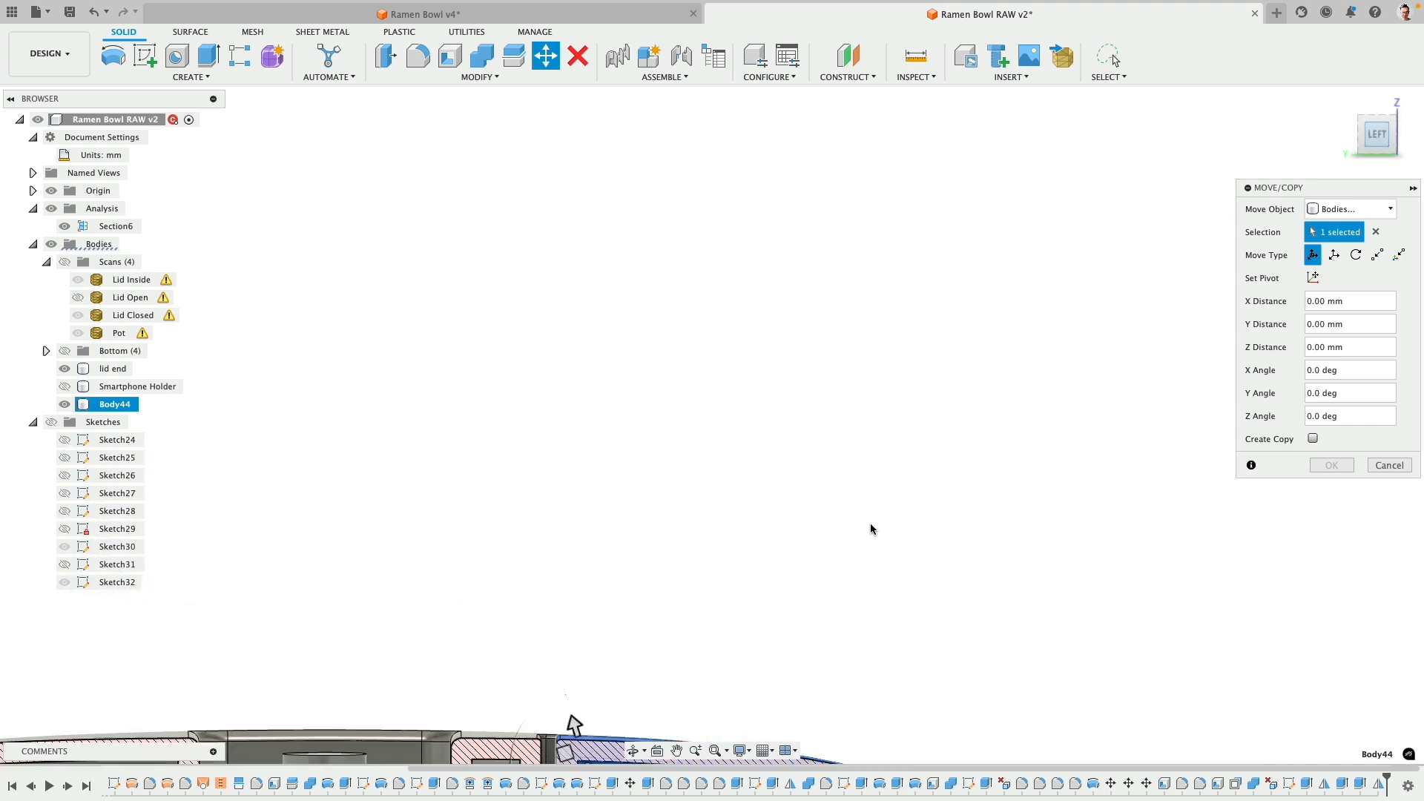
pyautogui.moveTo(550, 537); pyautogui.dragTo(549, 361, button='middle')
pyautogui.moveTo(550, 361)
pyautogui.mouseDown()
pyautogui.moveTo(582, 405)
pyautogui.moveTo(550, 361)
pyautogui.moveTo(542, 385)
pyautogui.mouseUp()
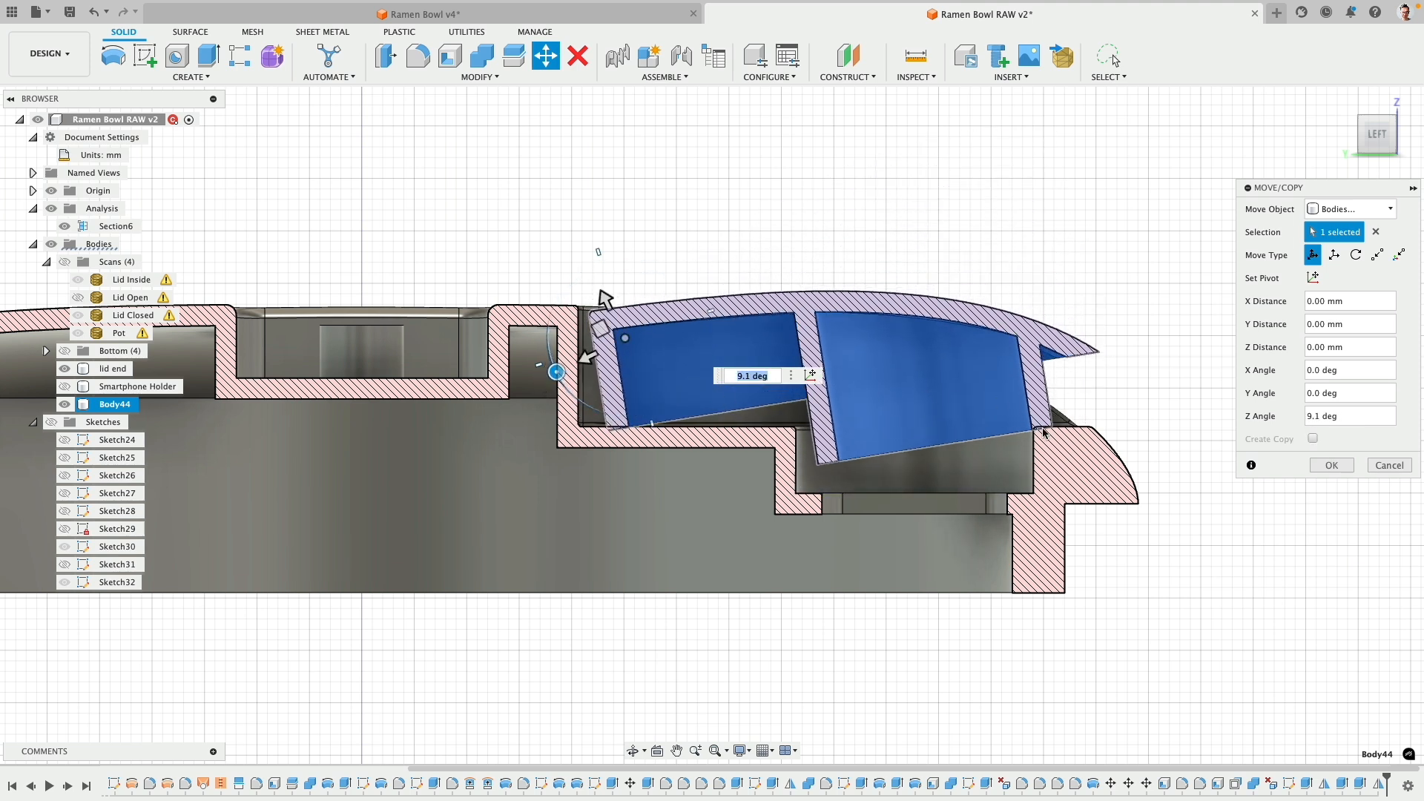
pyautogui.moveTo(556, 373)
pyautogui.mouseDown()
pyautogui.moveTo(597, 406)
pyautogui.moveTo(549, 360)
pyautogui.moveTo(578, 414)
pyautogui.moveTo(538, 364)
pyautogui.mouseUp()
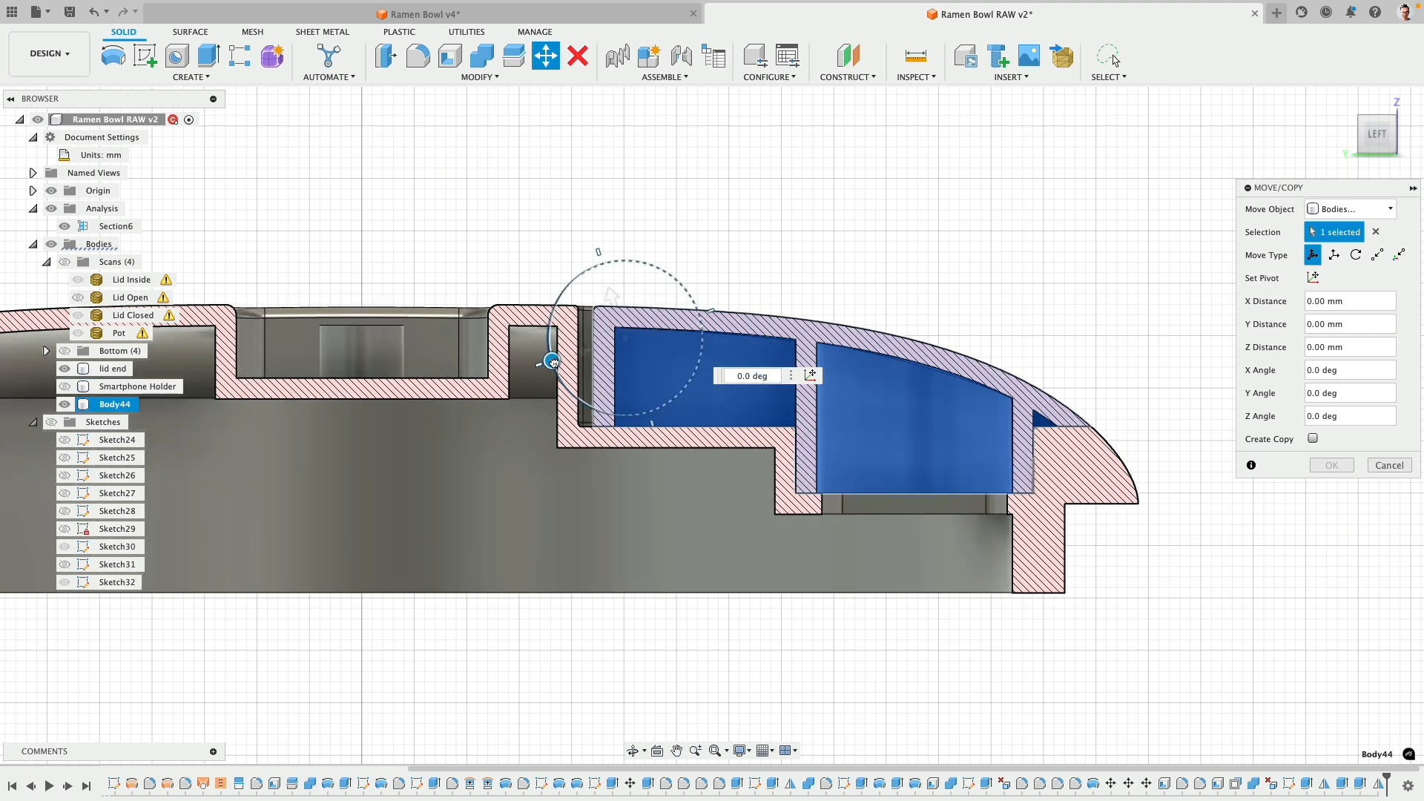
pyautogui.moveTo(553, 361)
pyautogui.mouseDown()
pyautogui.moveTo(571, 410)
pyautogui.moveTo(553, 365)
pyautogui.mouseUp()
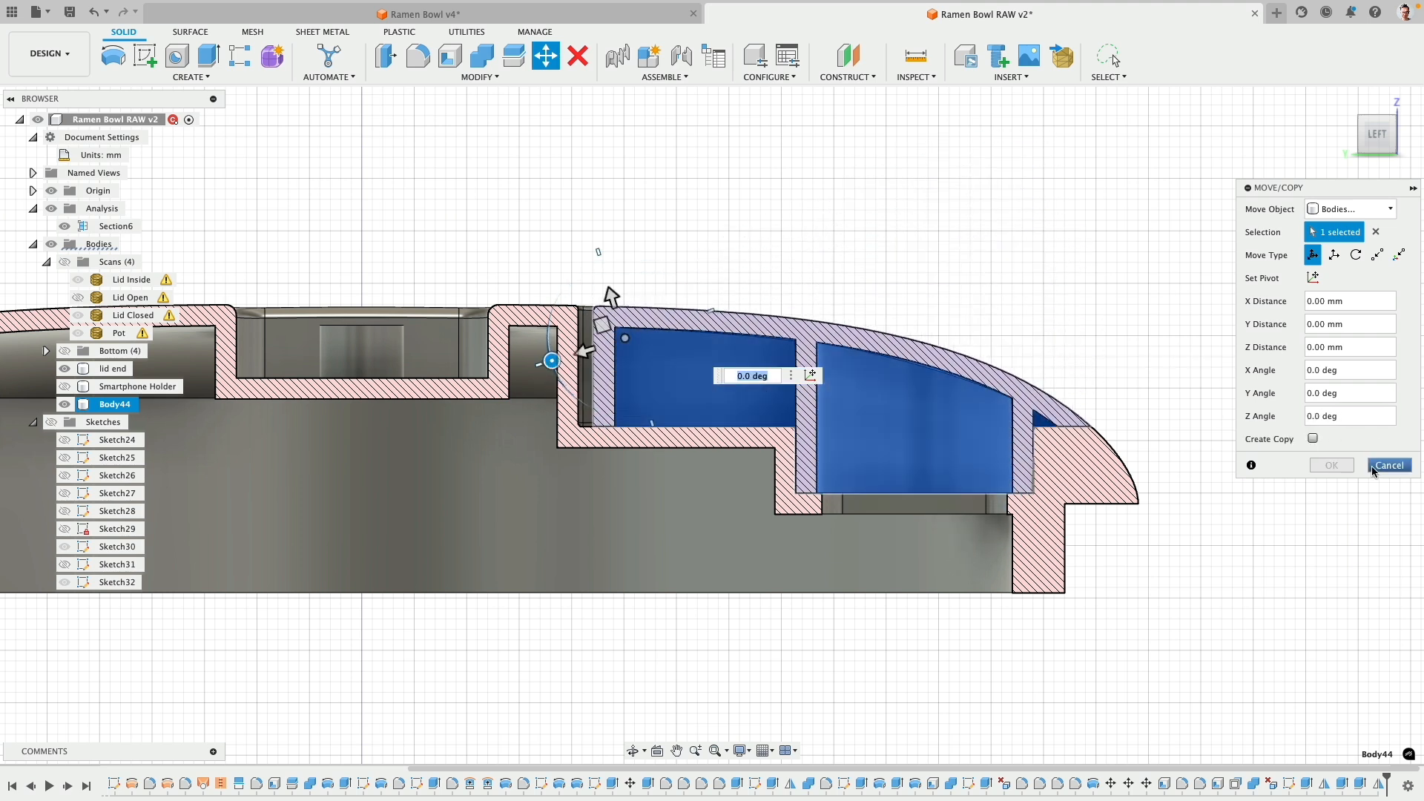
# - Rotate the tab 90° about its side pin axis into the upright open position
pyautogui.moveTo(562, 362); pyautogui.dragTo(647, 411)
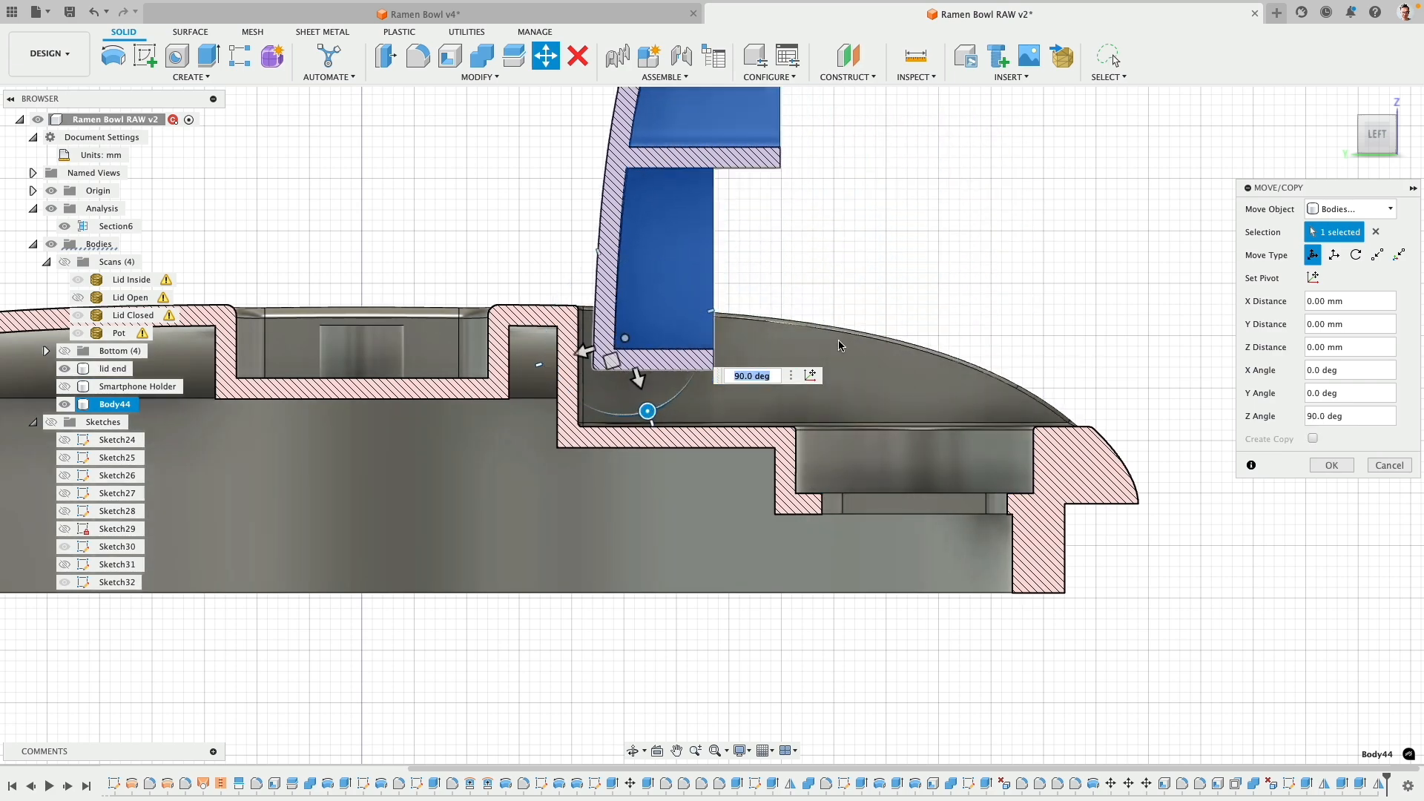
pyautogui.click(1343, 467)
pyautogui.scroll(-3, 1011, 399)
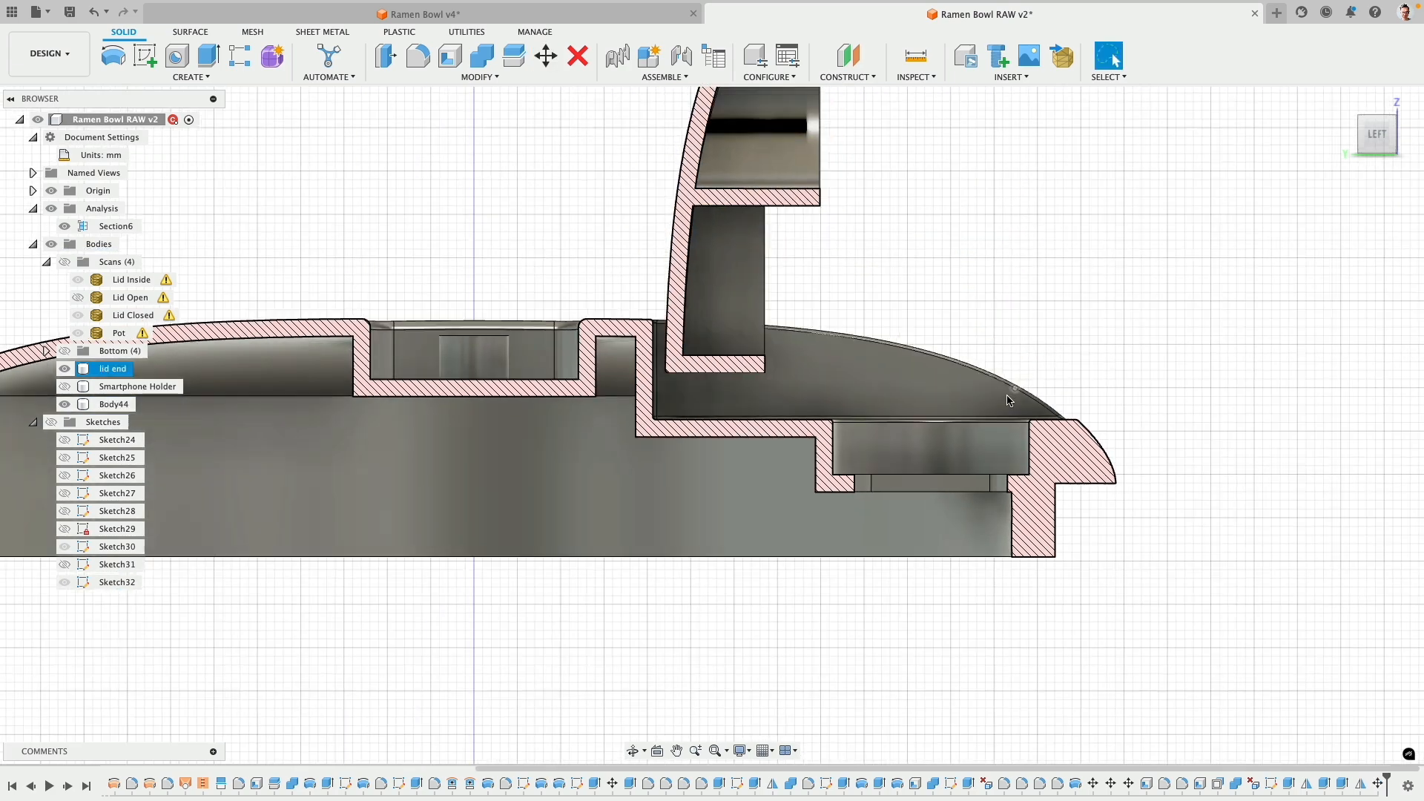
# - Apply the Paint - Enamel Glossy (White) appearance to the lid end and tab bodies
pyautogui.keyDown('shift'); pyautogui.moveTo(1010, 398); pyautogui.dragTo(1021, 366, button='middle'); pyautogui.keyUp('shift')
pyautogui.press('a')
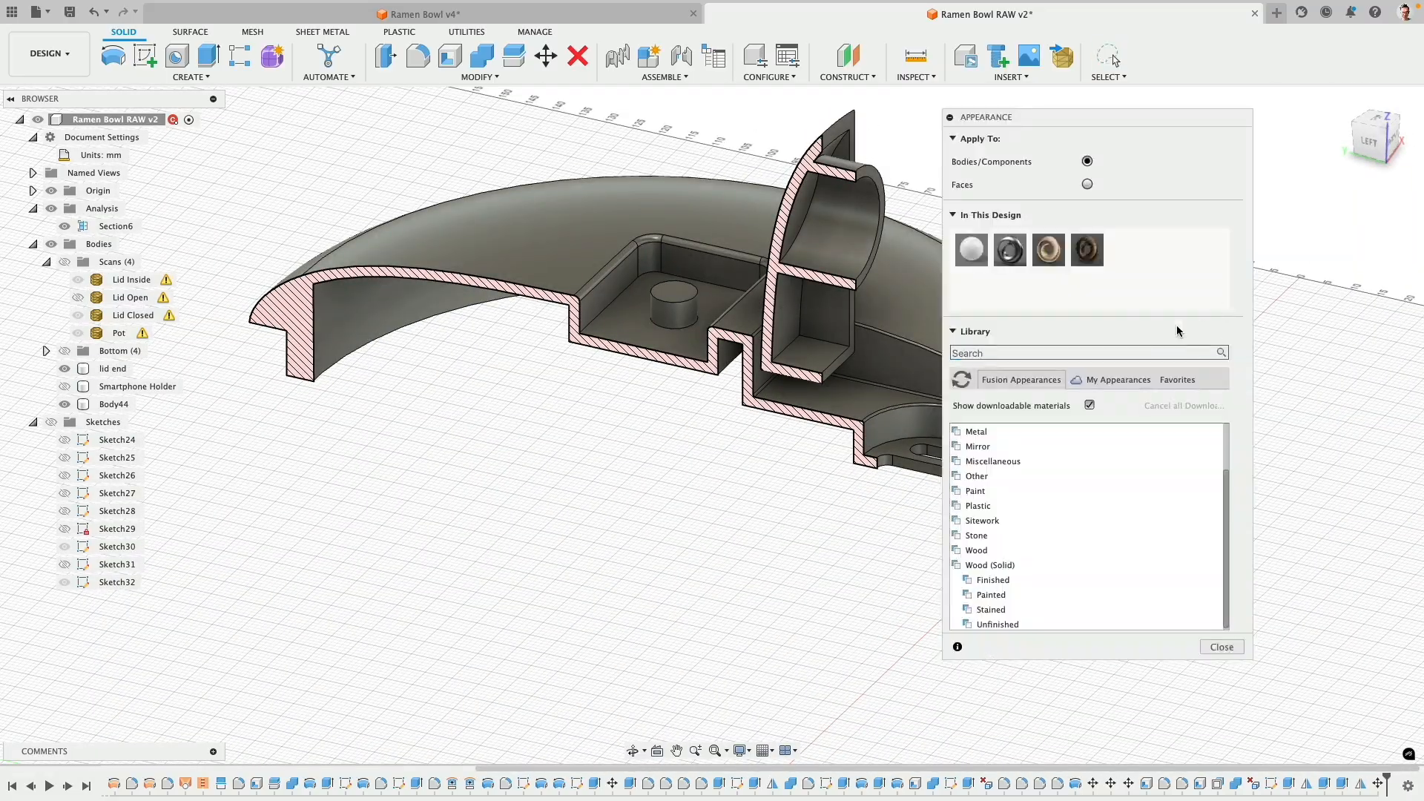
pyautogui.moveTo(973, 252); pyautogui.dragTo(909, 319)
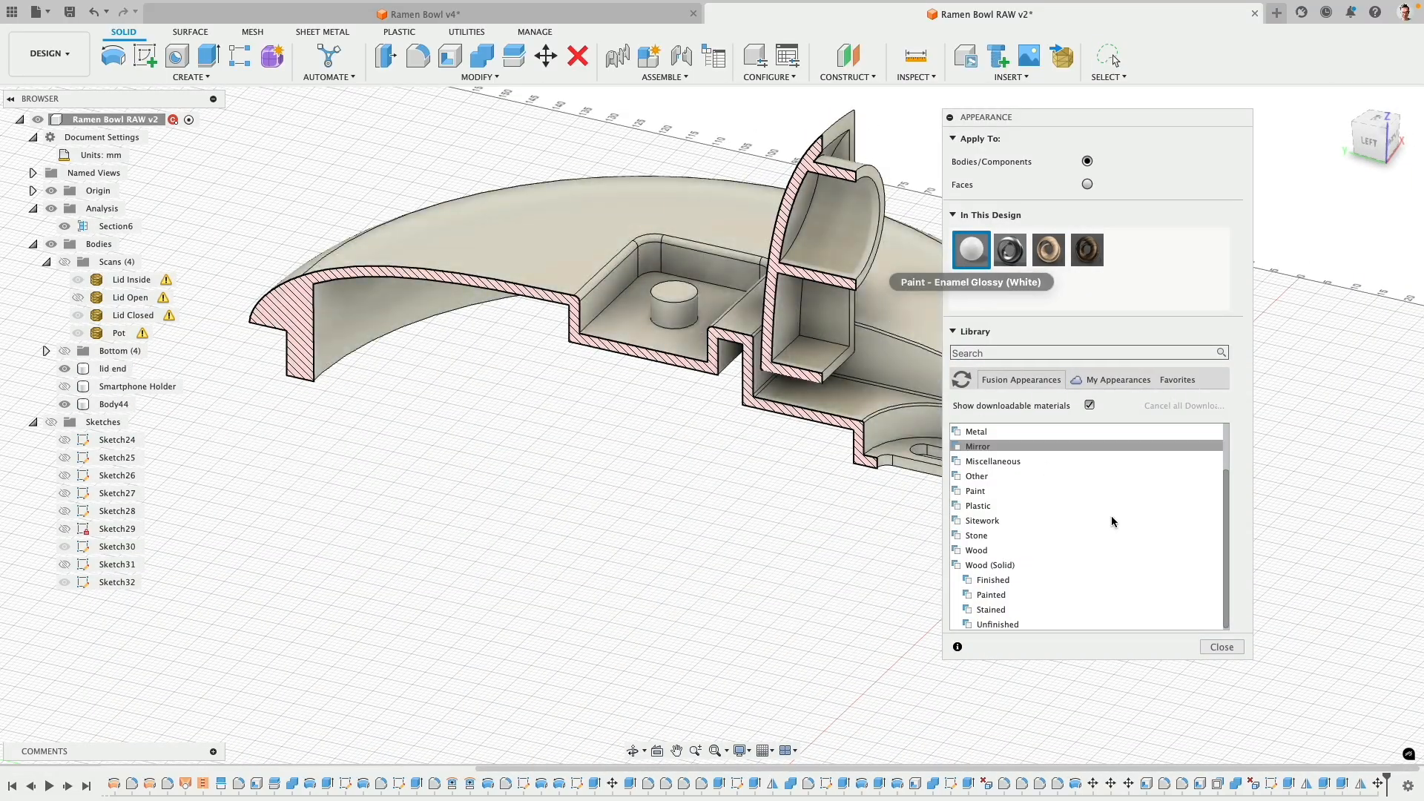
pyautogui.click(1228, 647)
# - Suppress the tab's 90° move feature so the tab sits closed in the lid
pyautogui.moveTo(1105, 412); pyautogui.dragTo(894, 382, button='middle')
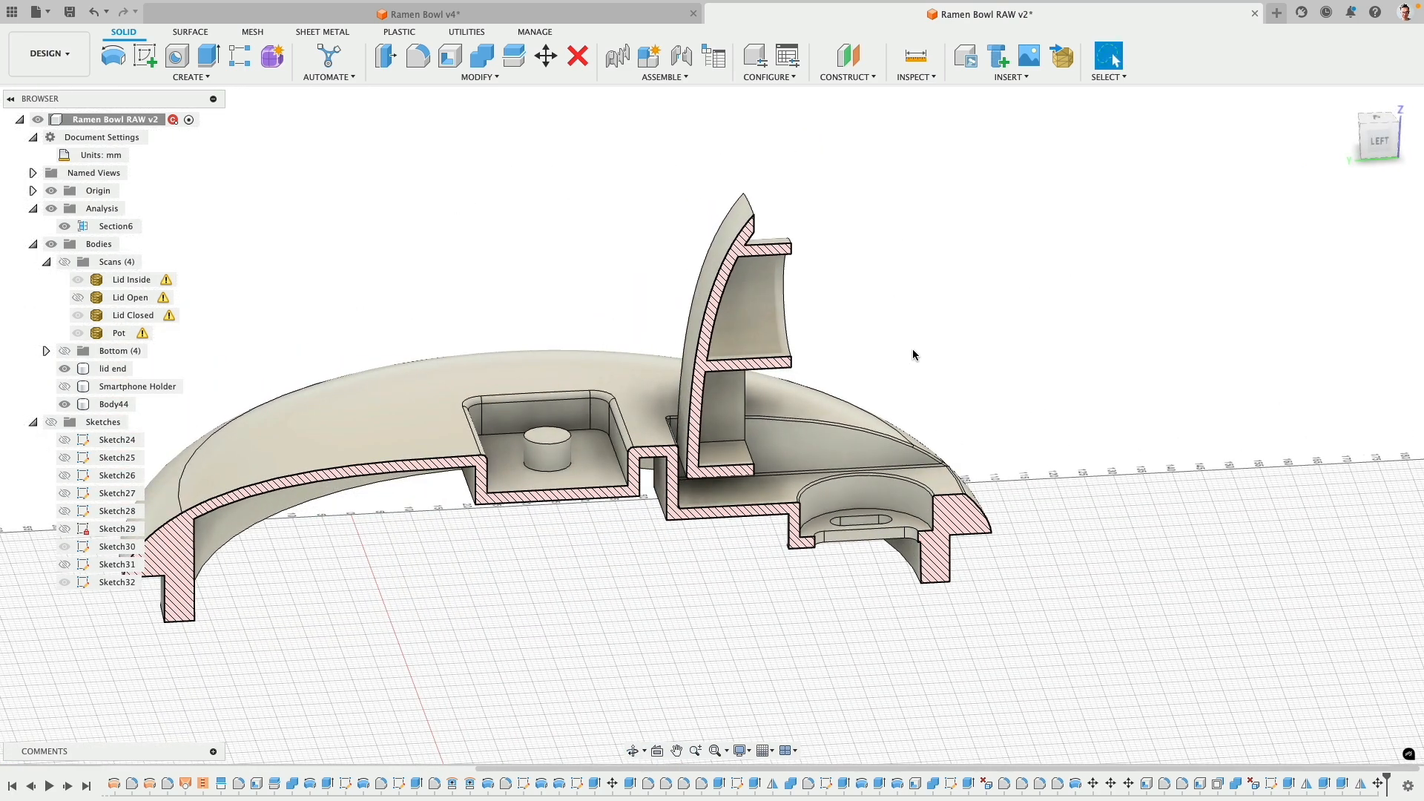
pyautogui.rightClick(1379, 784)
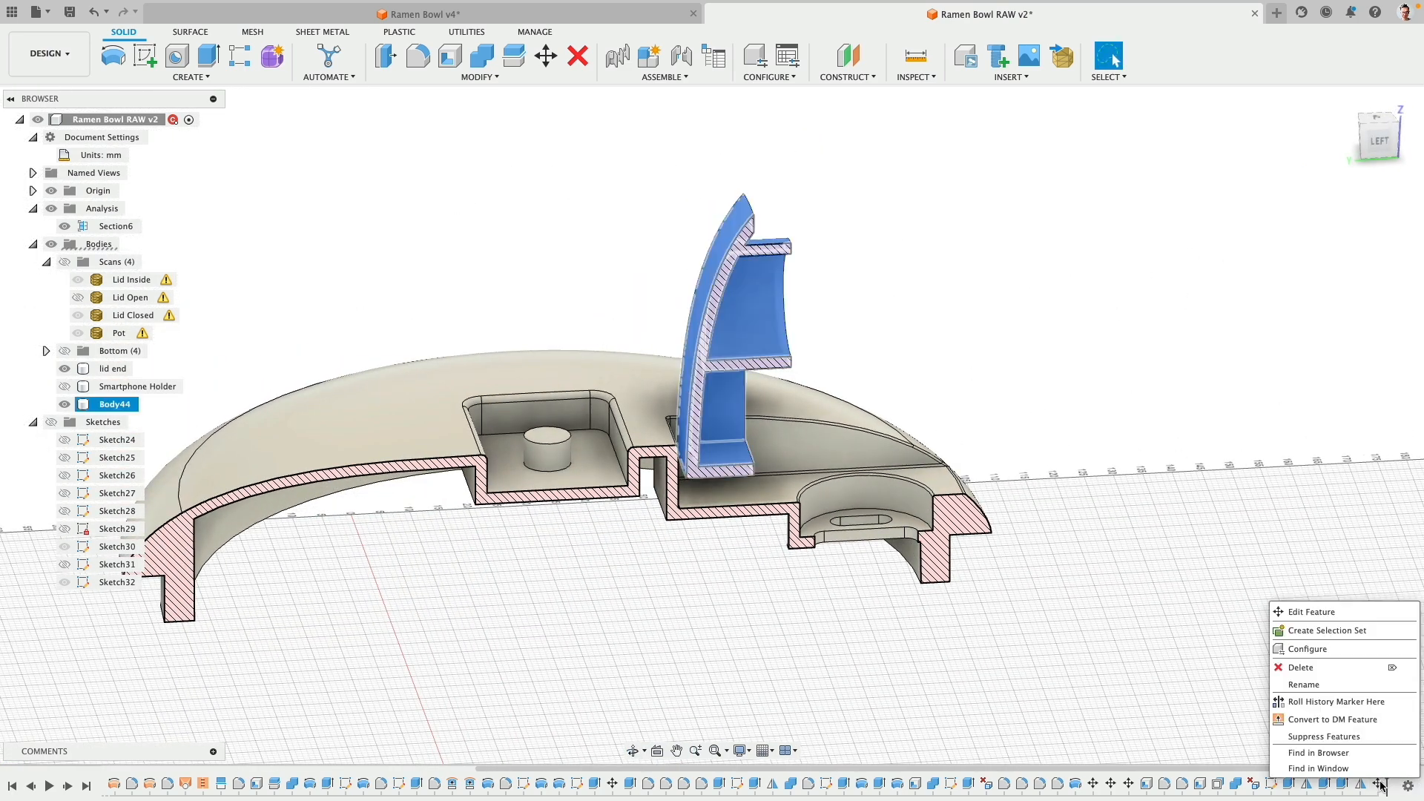
pyautogui.click(1350, 737)
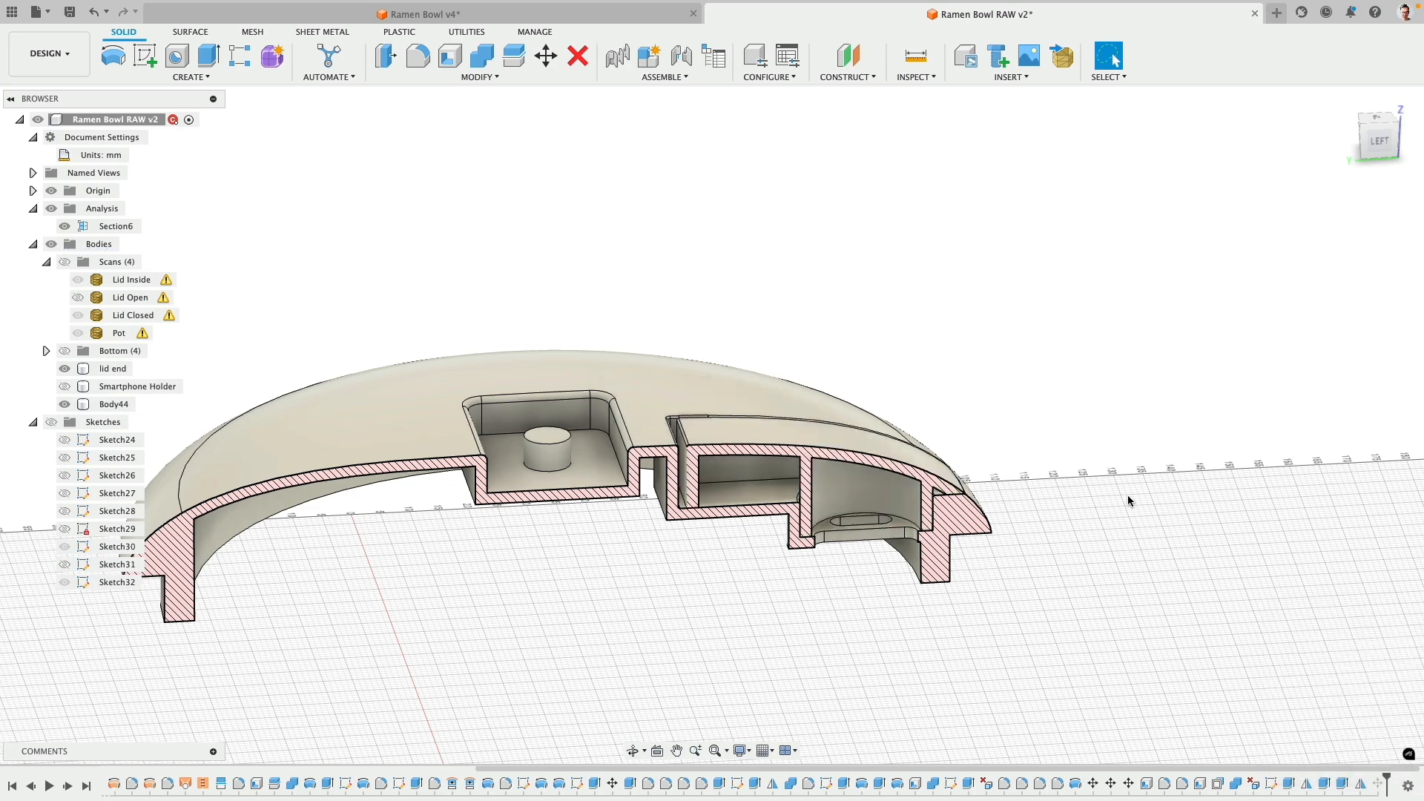
# - Check the closed tab's front edge in section, hide the lid end body and turn off the Section6 analysis
pyautogui.moveTo(994, 483)
pyautogui.keyDown('shift'); pyautogui.mouseDown(button='middle')
pyautogui.moveTo(964, 477)
pyautogui.moveTo(994, 478)
pyautogui.mouseUp(button='middle'); pyautogui.keyUp('shift')
pyautogui.scroll(5, 957, 467)
pyautogui.click(956, 465)
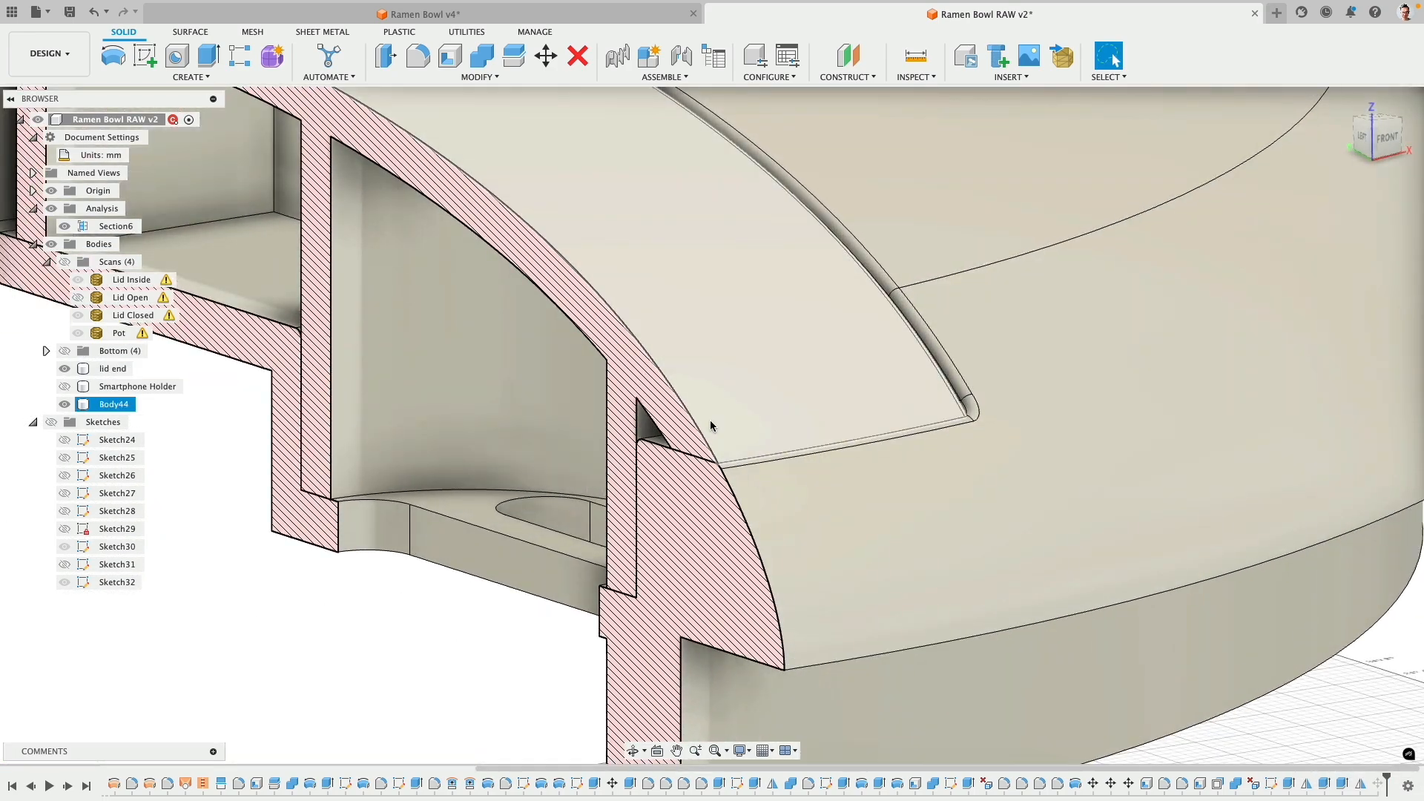
pyautogui.click(271, 465)
pyautogui.click(64, 369)
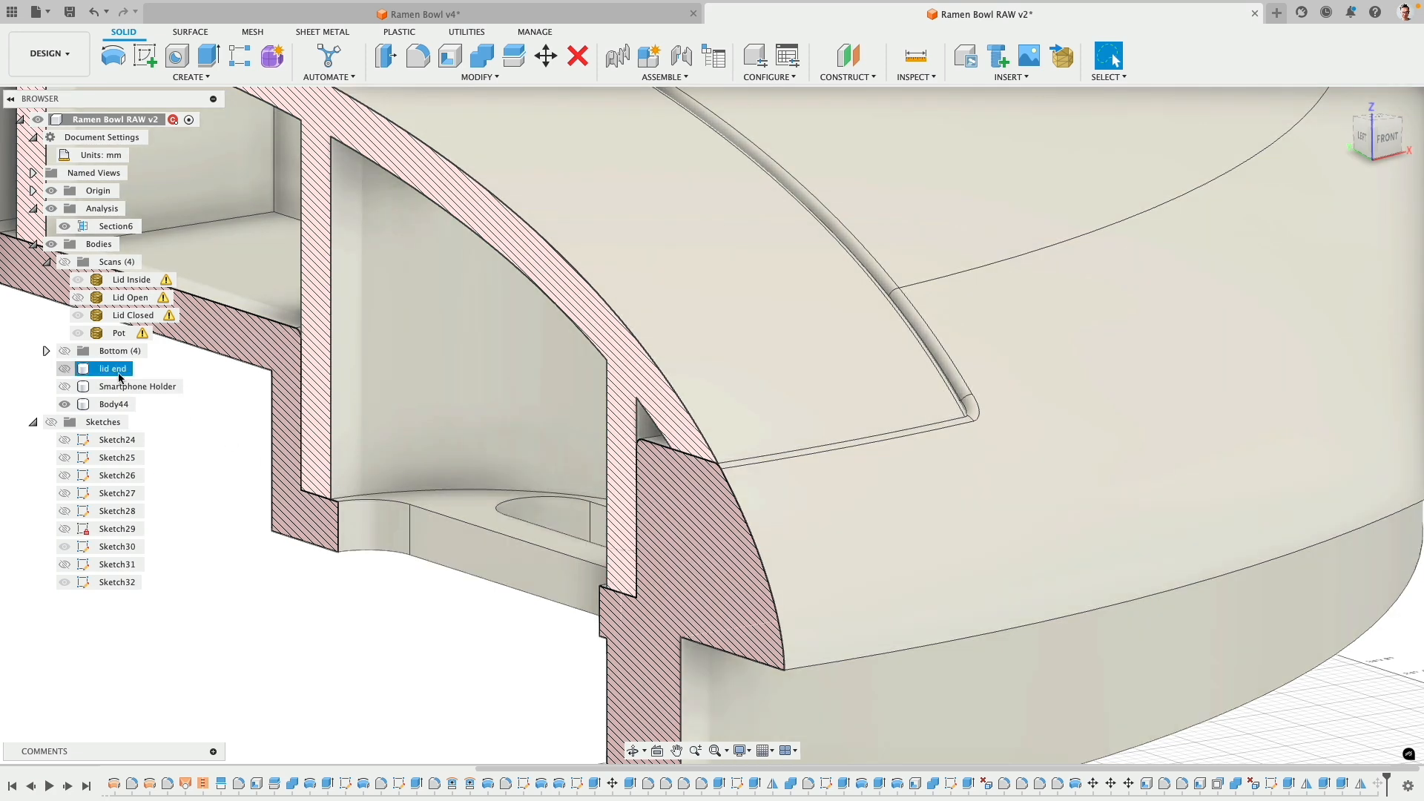
pyautogui.click(69, 264)
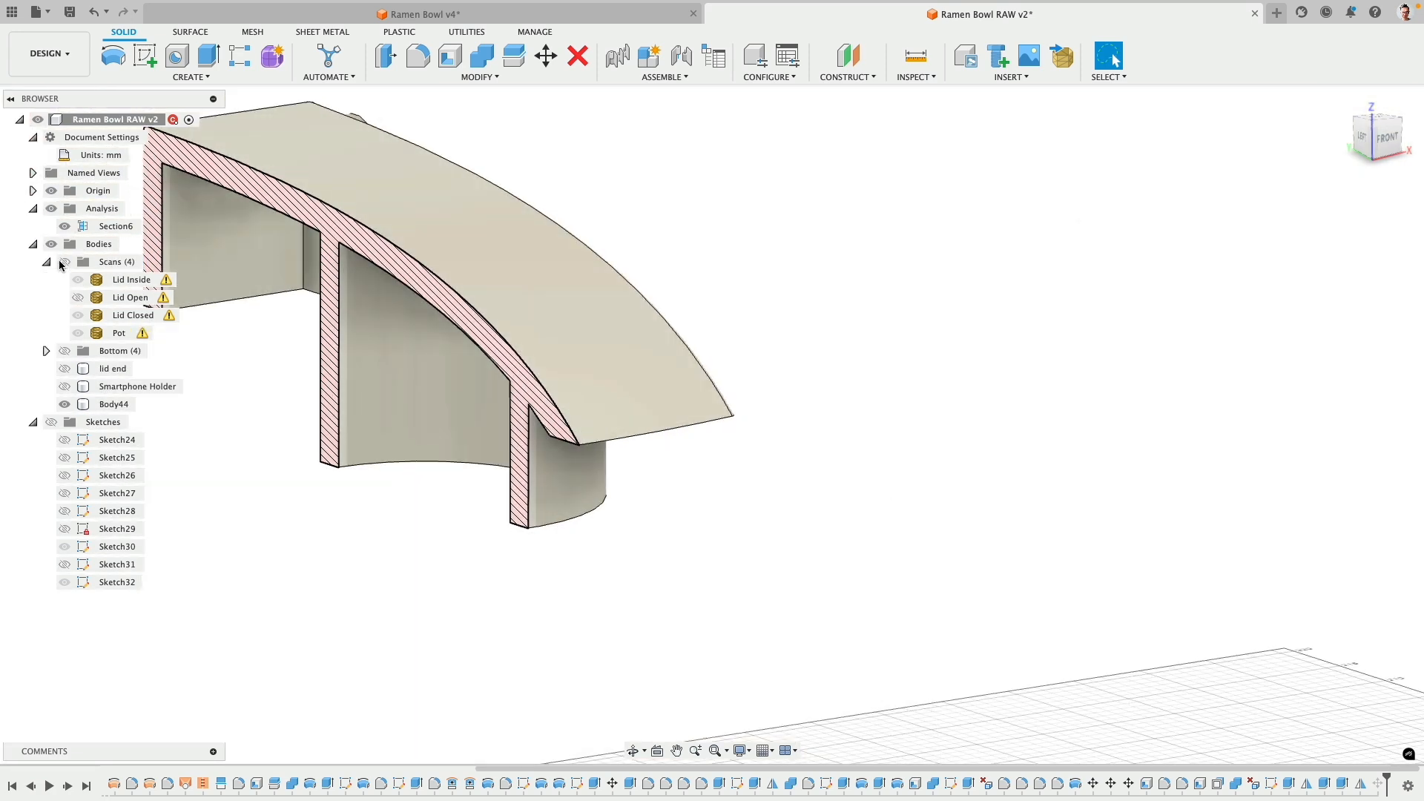
pyautogui.click(66, 227)
# - Fillet the tangent-connected outer edges around the tab's underside with a 0.25 mm radius
pyautogui.keyDown('shift'); pyautogui.moveTo(1062, 342); pyautogui.dragTo(955, 270, button='middle'); pyautogui.keyUp('shift')
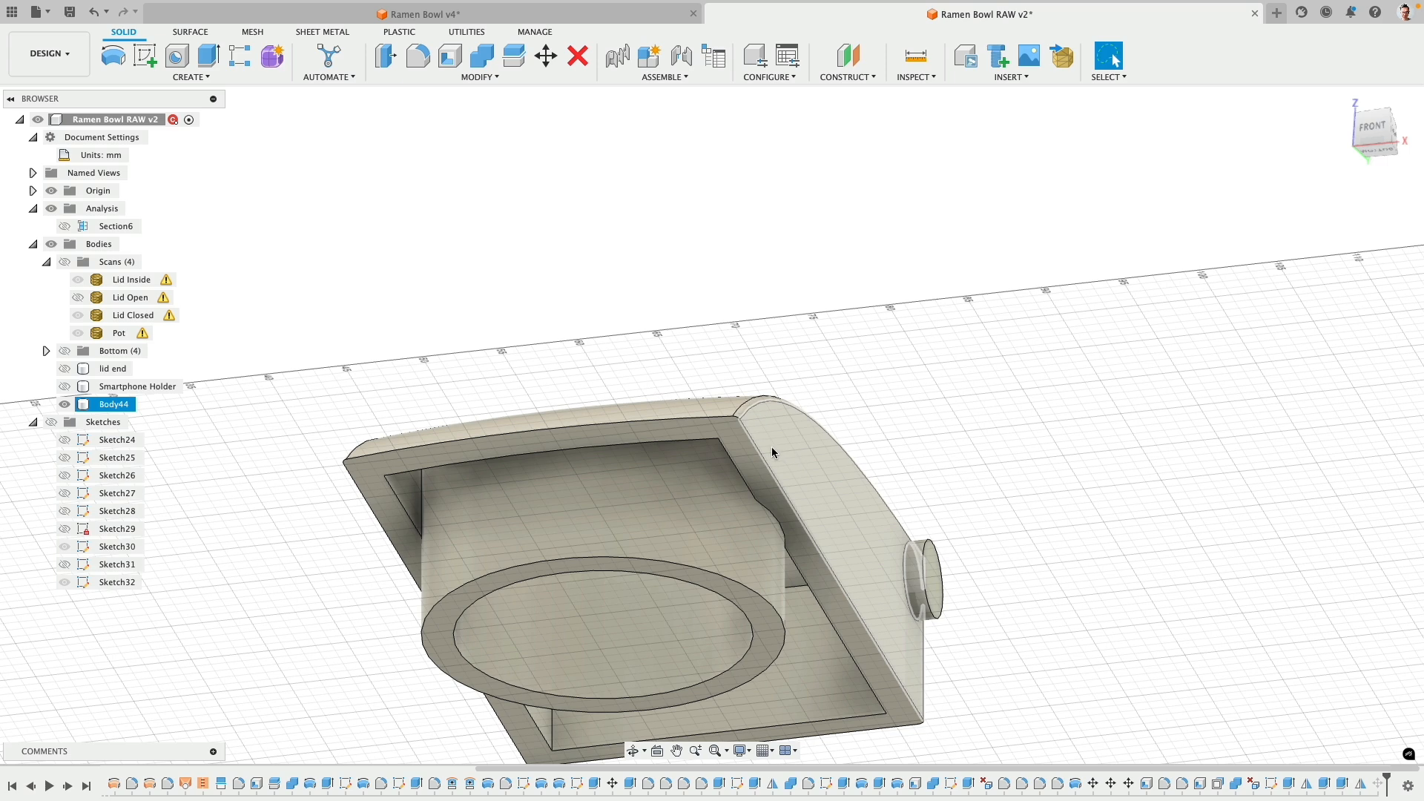
pyautogui.click(758, 449)
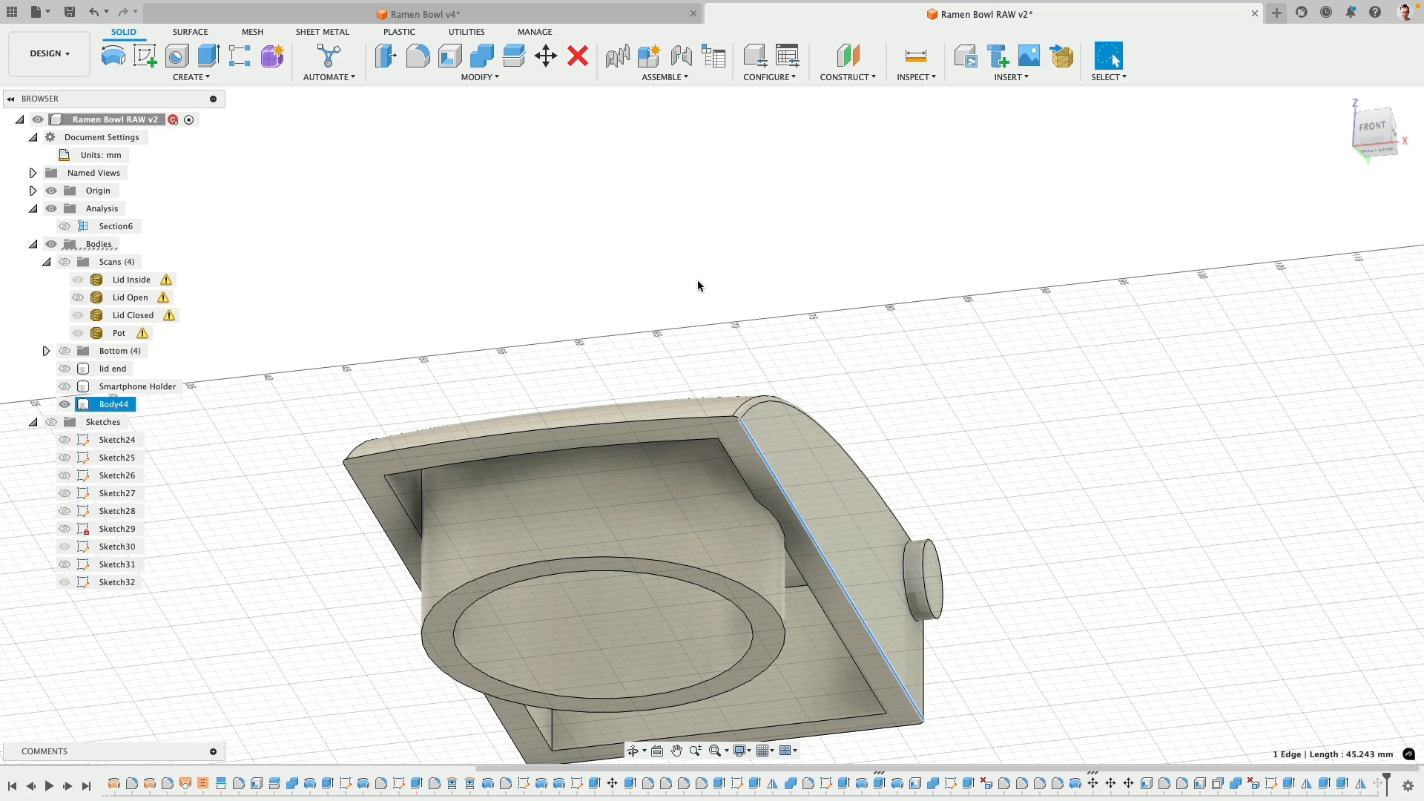
pyautogui.click(419, 57)
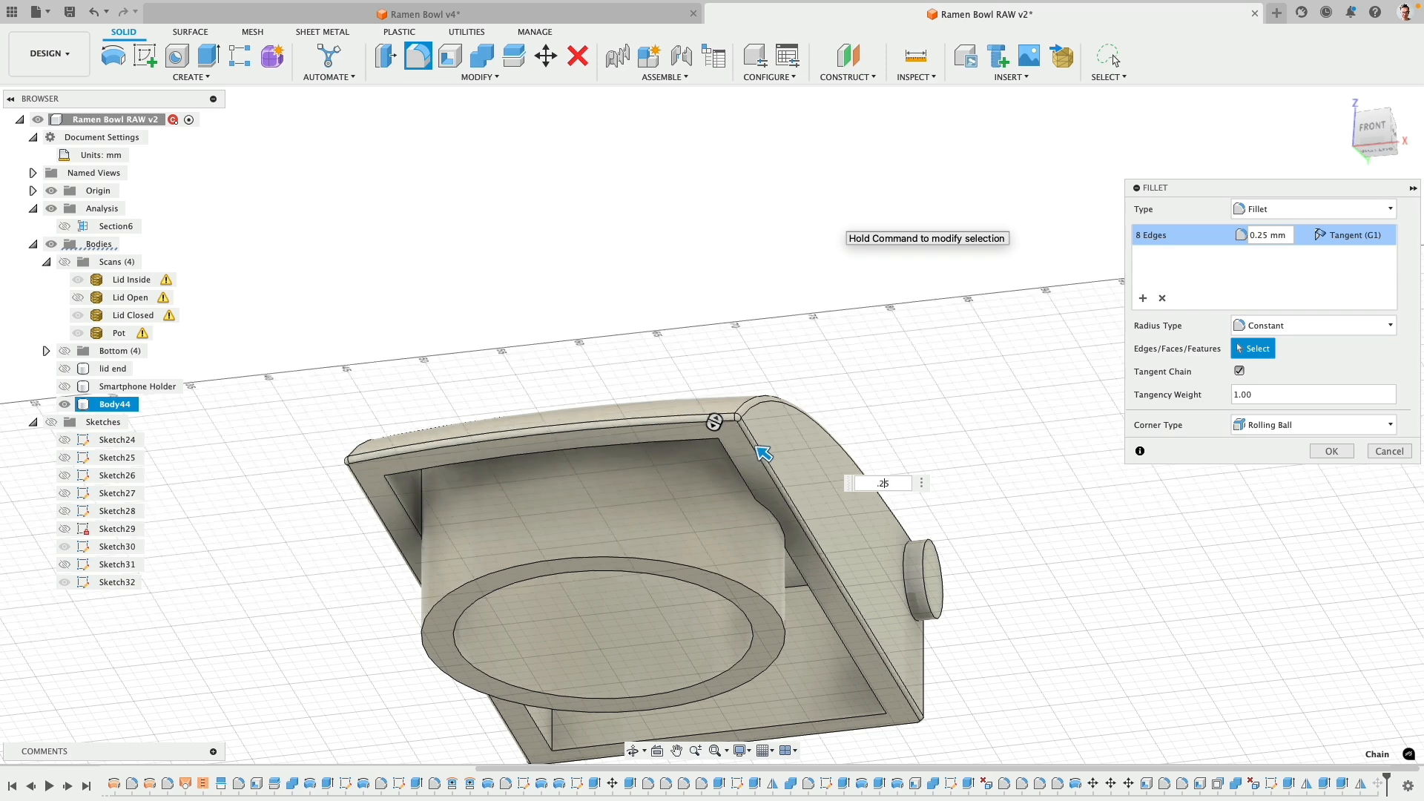
pyautogui.press('Return')
pyautogui.keyDown('shift'); pyautogui.moveTo(851, 220); pyautogui.dragTo(751, 292, button='middle'); pyautogui.keyUp('shift')
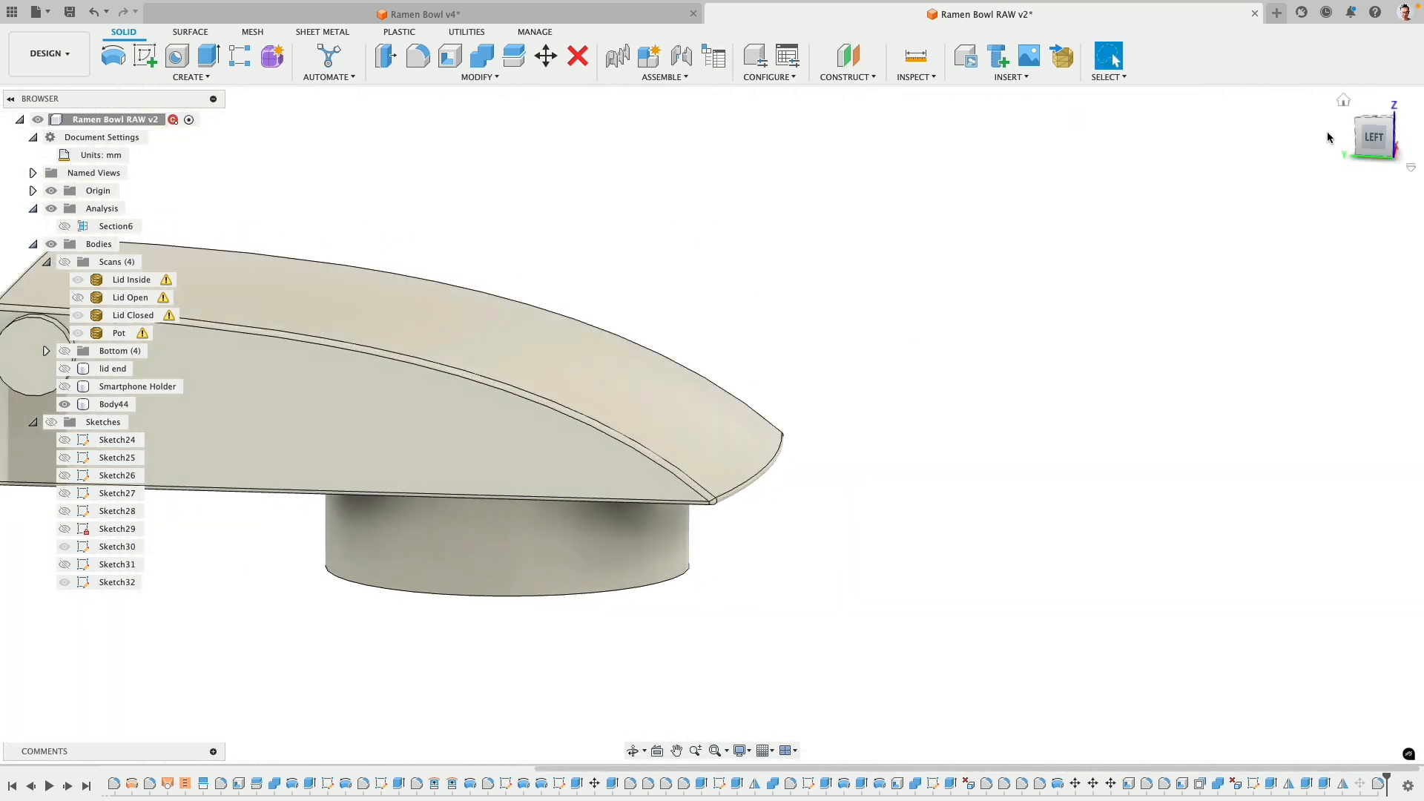
pyautogui.keyDown('shift'); pyautogui.moveTo(995, 380); pyautogui.dragTo(989, 307, button='middle'); pyautogui.keyUp('shift')
pyautogui.click(742, 434)
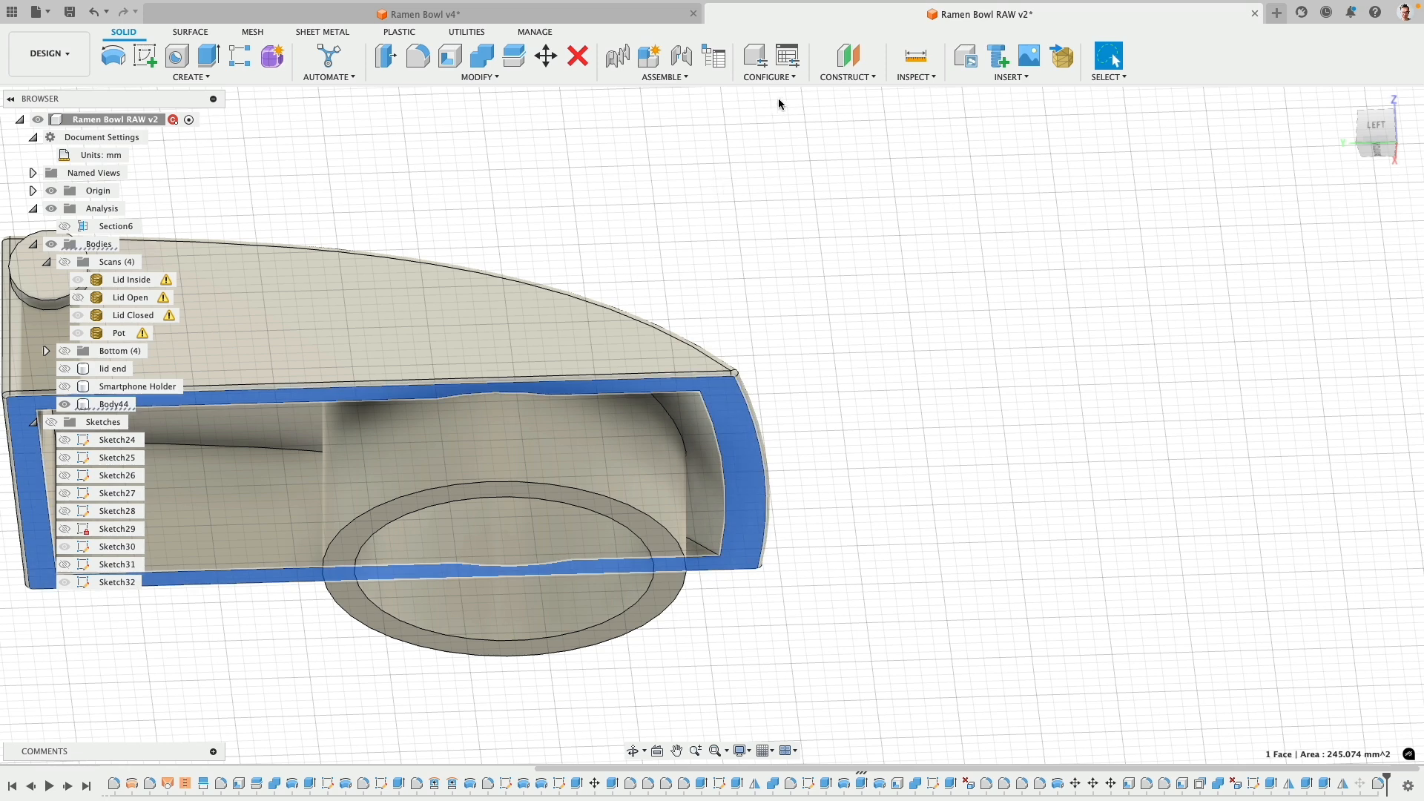
pyautogui.click(848, 58)
pyautogui.scroll(-5, 664, 345)
pyautogui.keyDown('shift'); pyautogui.moveTo(651, 343); pyautogui.dragTo(649, 404, button='middle'); pyautogui.keyUp('shift')
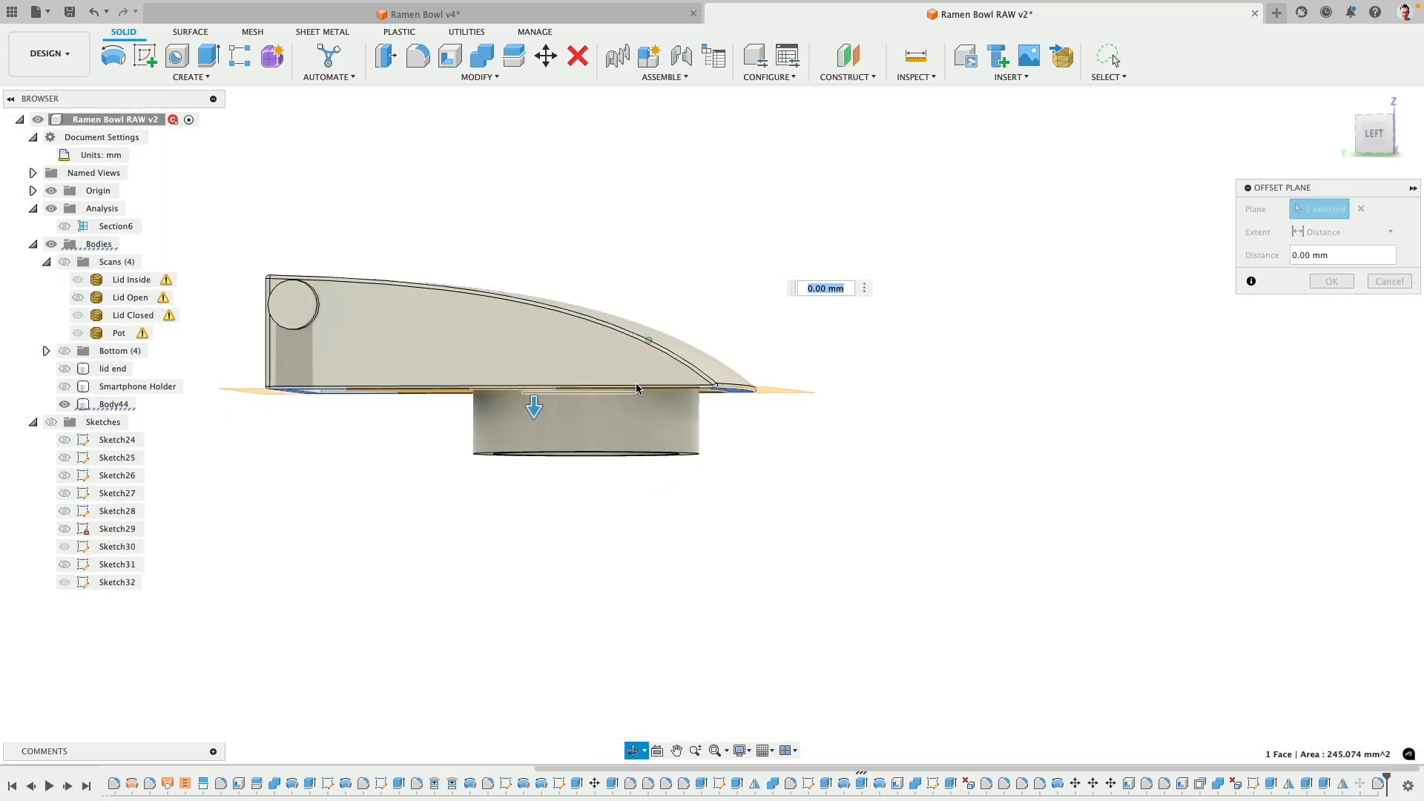
pyautogui.moveTo(534, 409); pyautogui.dragTo(534, 385)
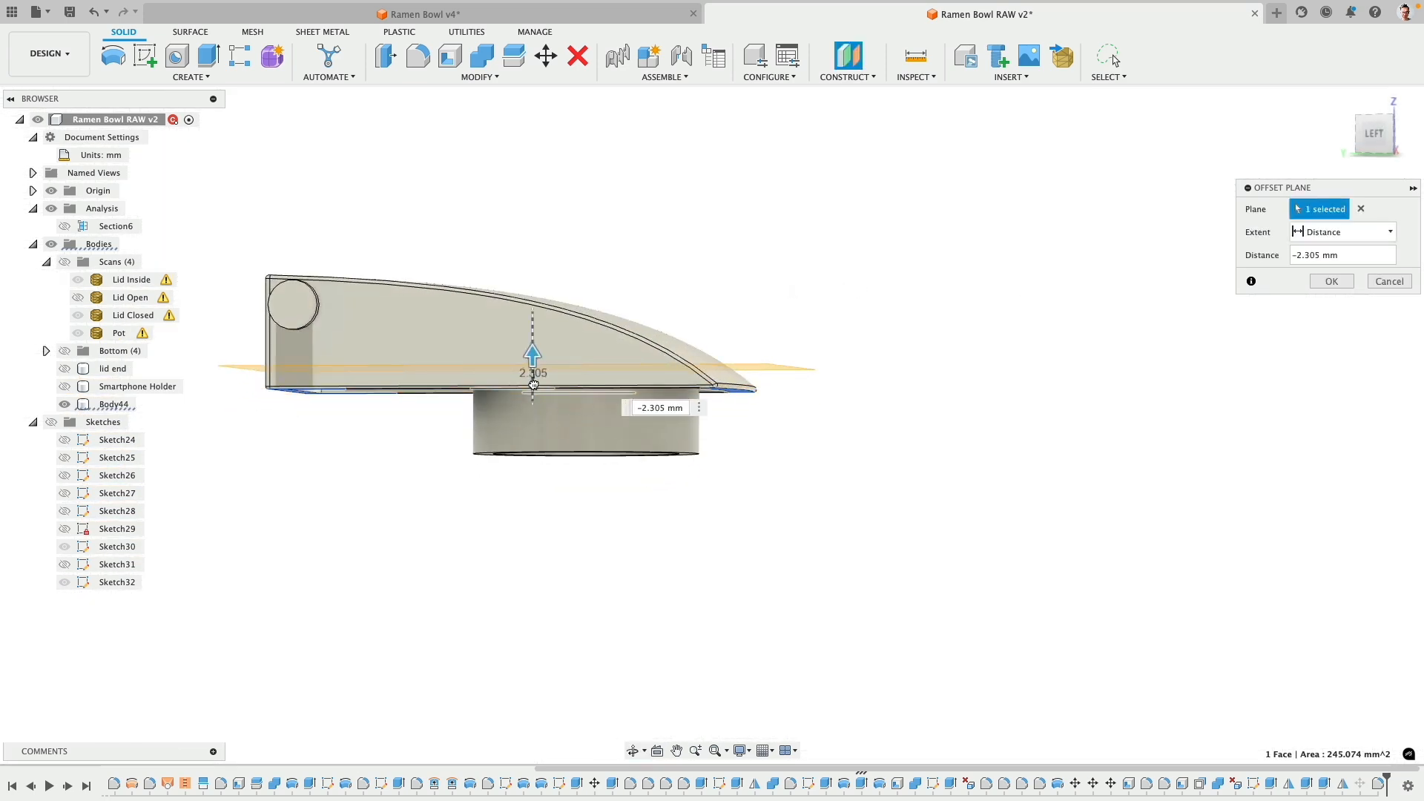
pyautogui.moveTo(533, 385); pyautogui.dragTo(538, 405)
pyautogui.keyDown('shift'); pyautogui.moveTo(729, 295); pyautogui.dragTo(729, 277, button='middle'); pyautogui.keyUp('shift')
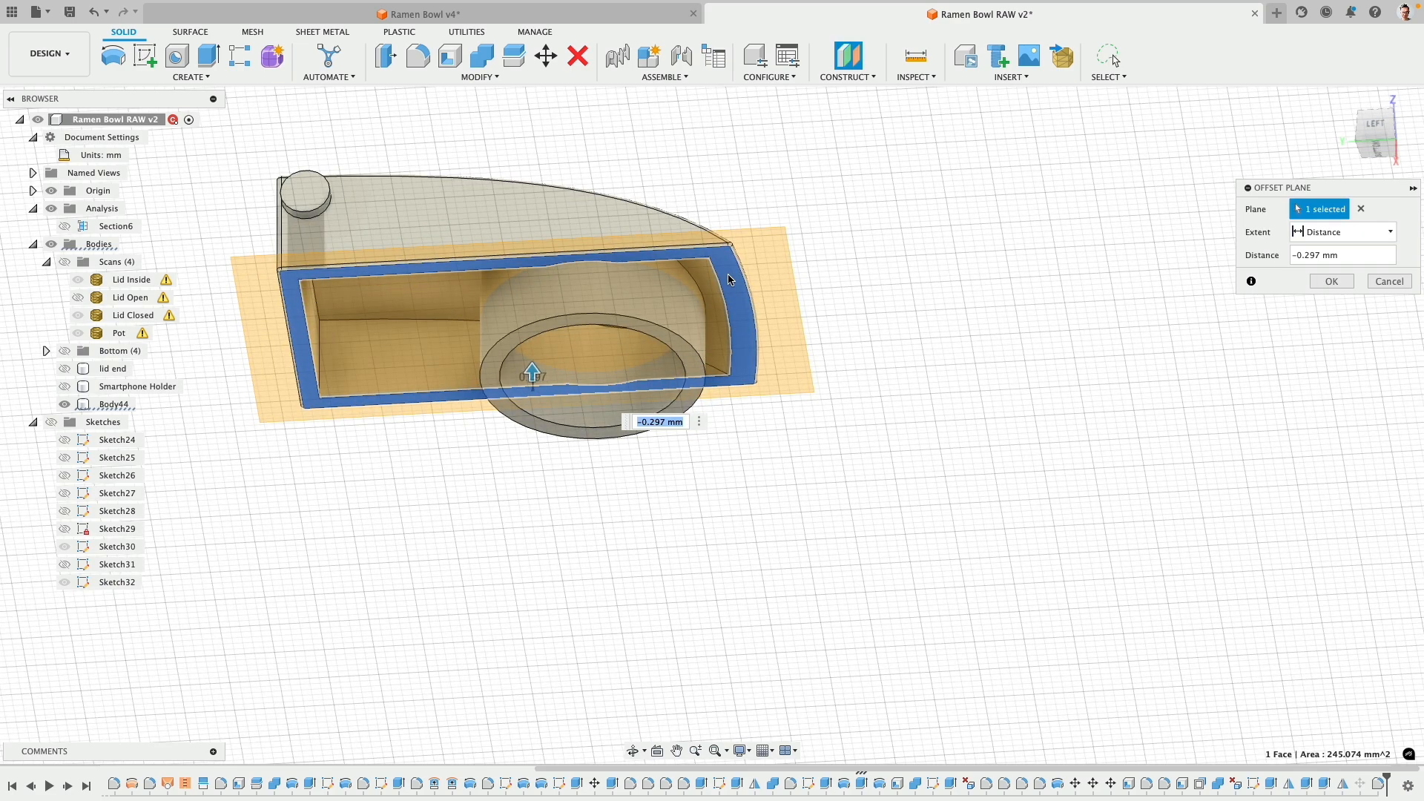
pyautogui.keyDown('shift'); pyautogui.moveTo(779, 226); pyautogui.dragTo(792, 319, button='middle'); pyautogui.keyUp('shift')
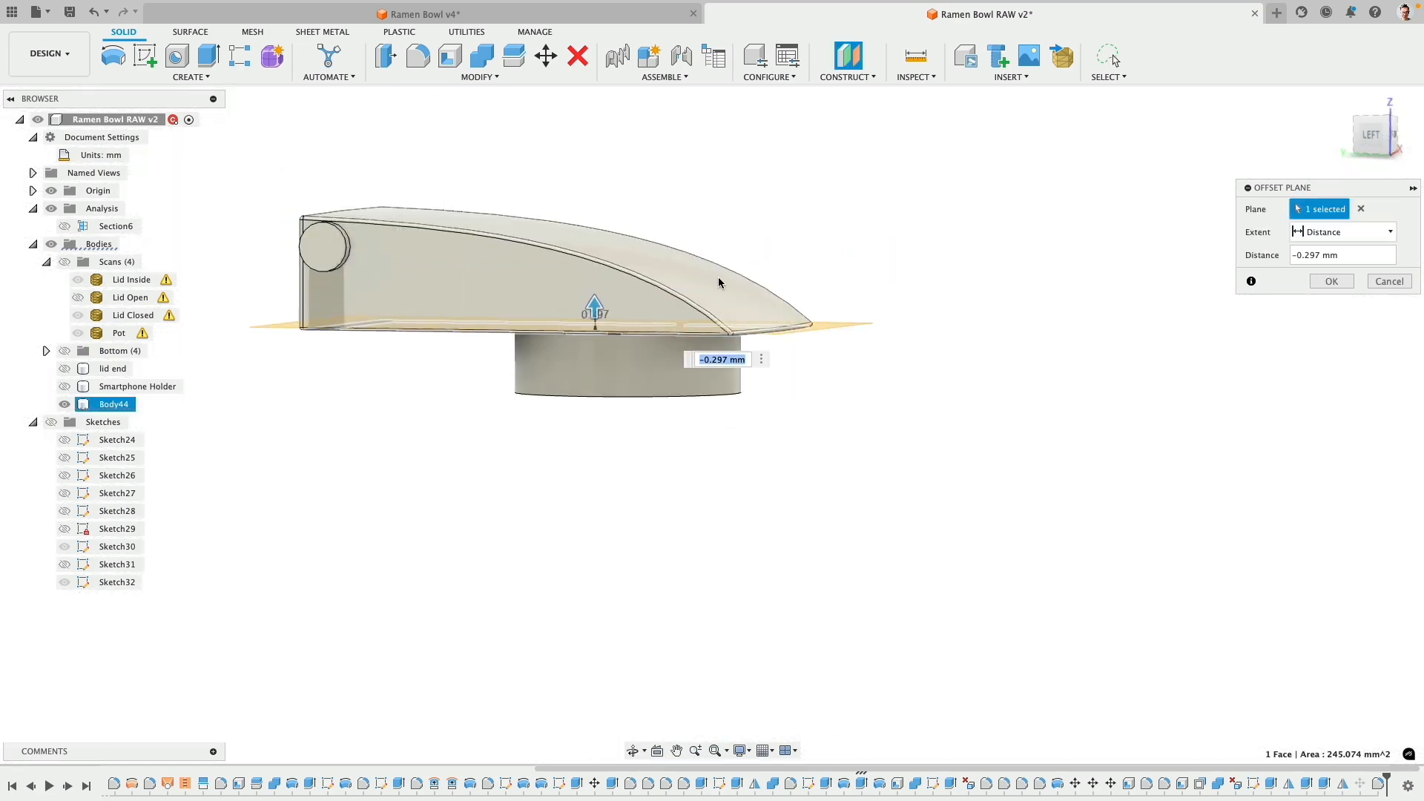
pyautogui.click(1389, 281)
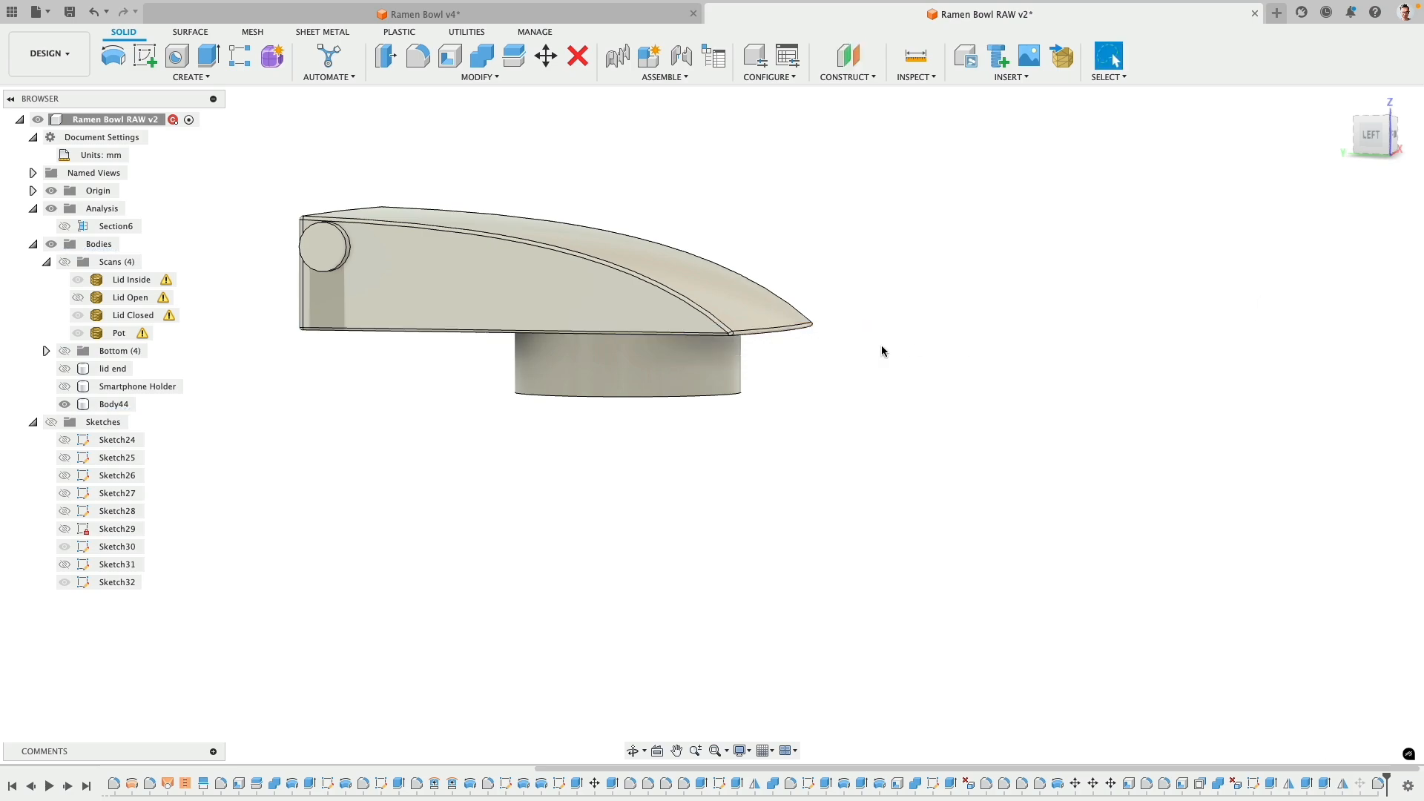
# - Delete the fillet around the outer edges of the tab's underside
pyautogui.keyDown('shift'); pyautogui.moveTo(883, 351); pyautogui.dragTo(890, 279, button='middle'); pyautogui.keyUp('shift')
pyautogui.scroll(5, 866, 277)
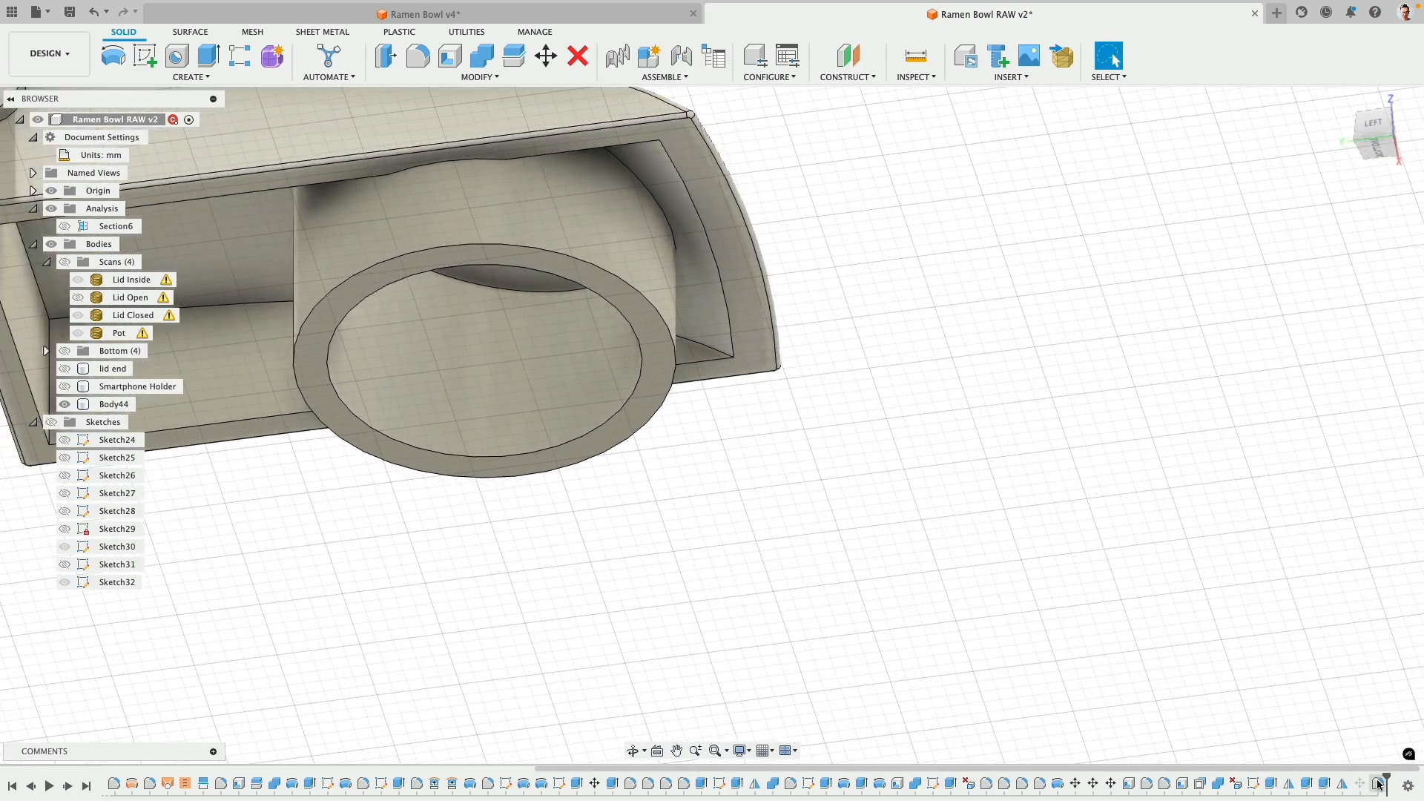
pyautogui.rightClick(1378, 785)
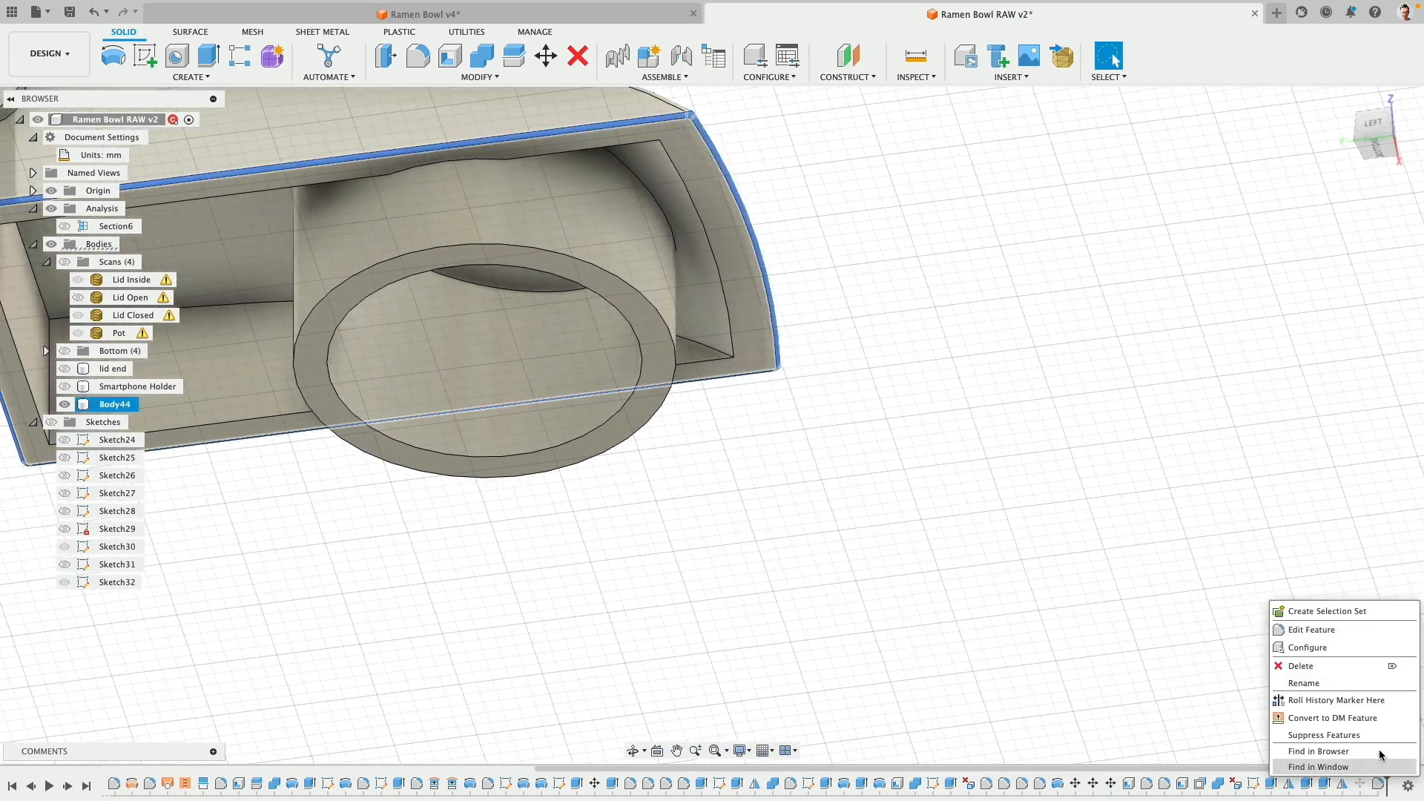
pyautogui.click(1367, 674)
pyautogui.moveTo(967, 474); pyautogui.dragTo(898, 469, button='middle')
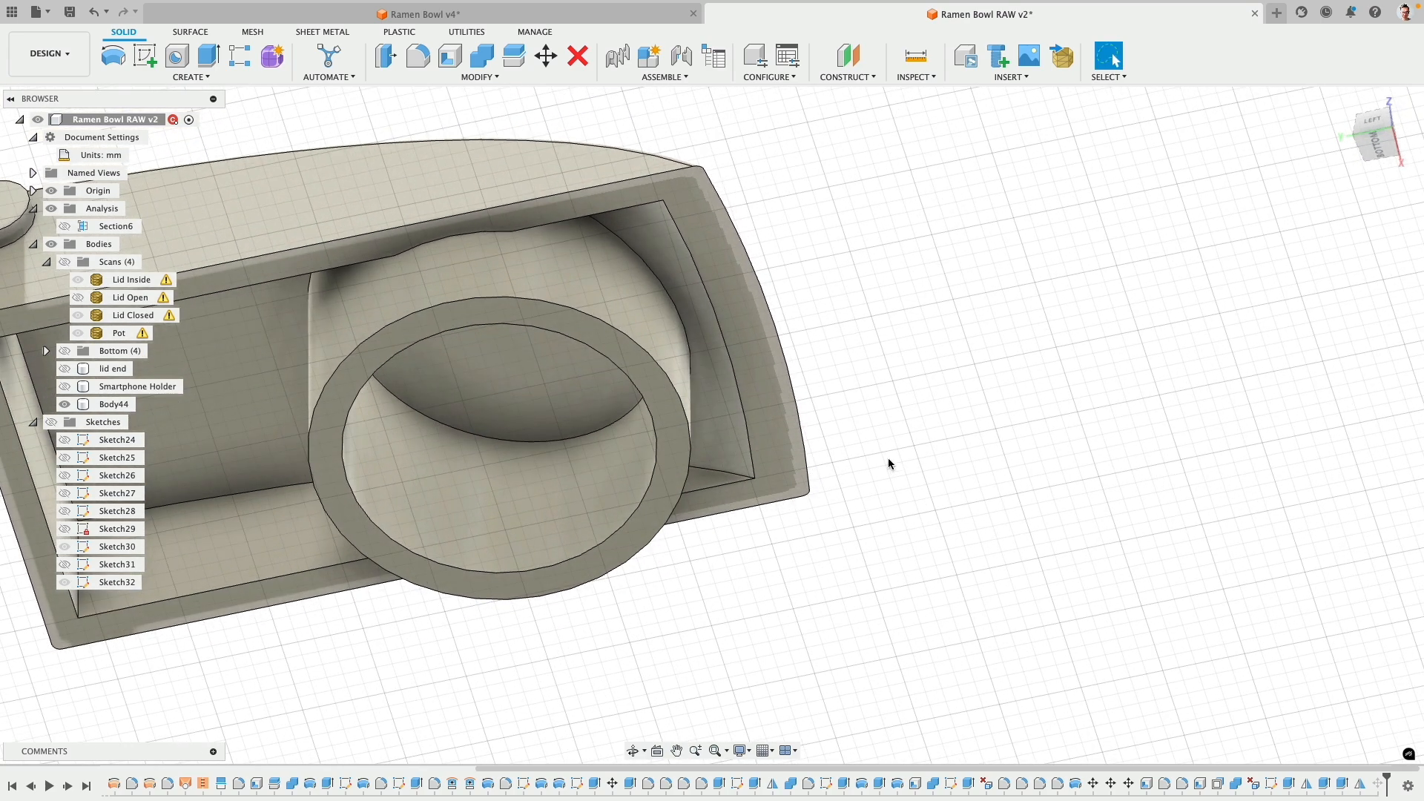
# - Start a sketch on the tab's flat underside rim face and view it square from below
pyautogui.click(766, 367)
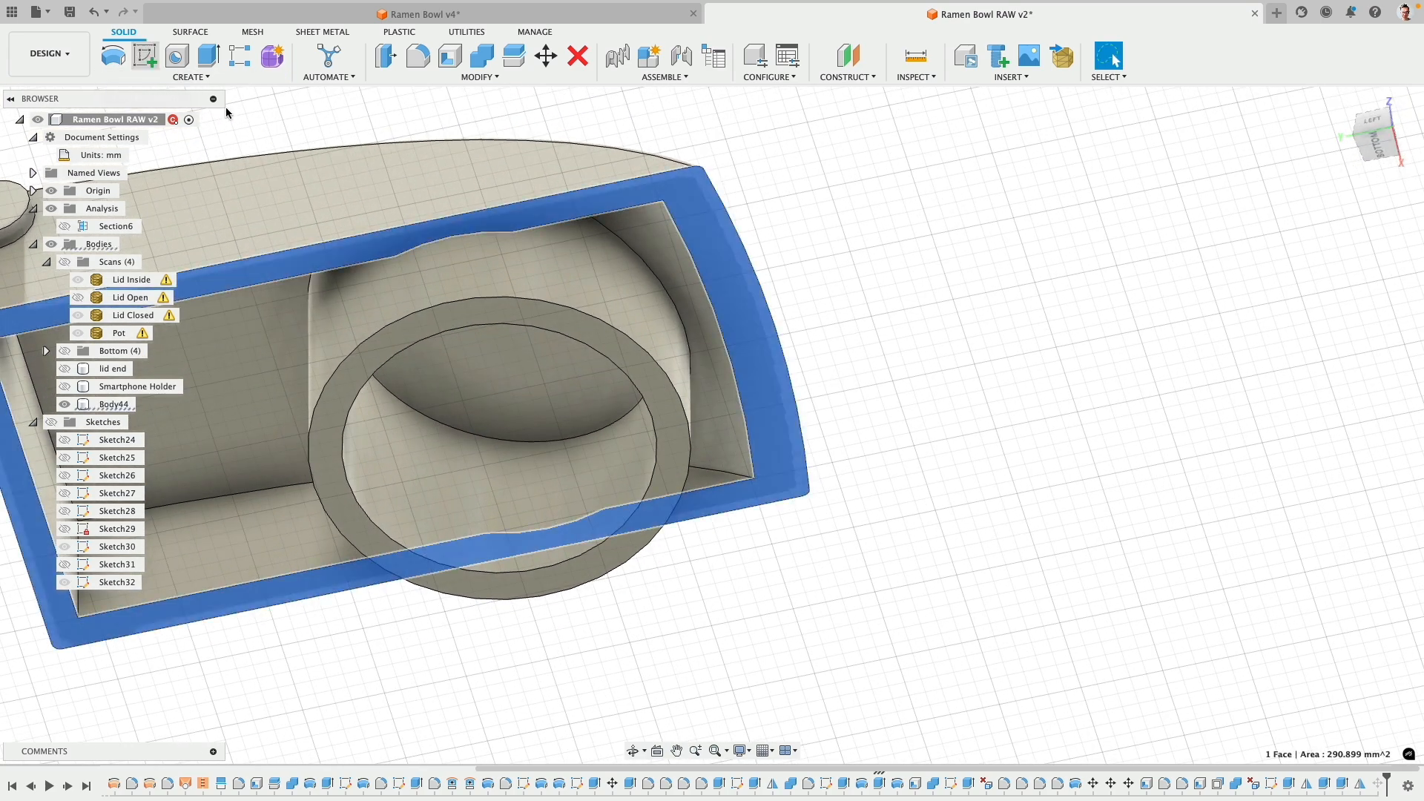
pyautogui.click(145, 55)
pyautogui.click(1371, 146)
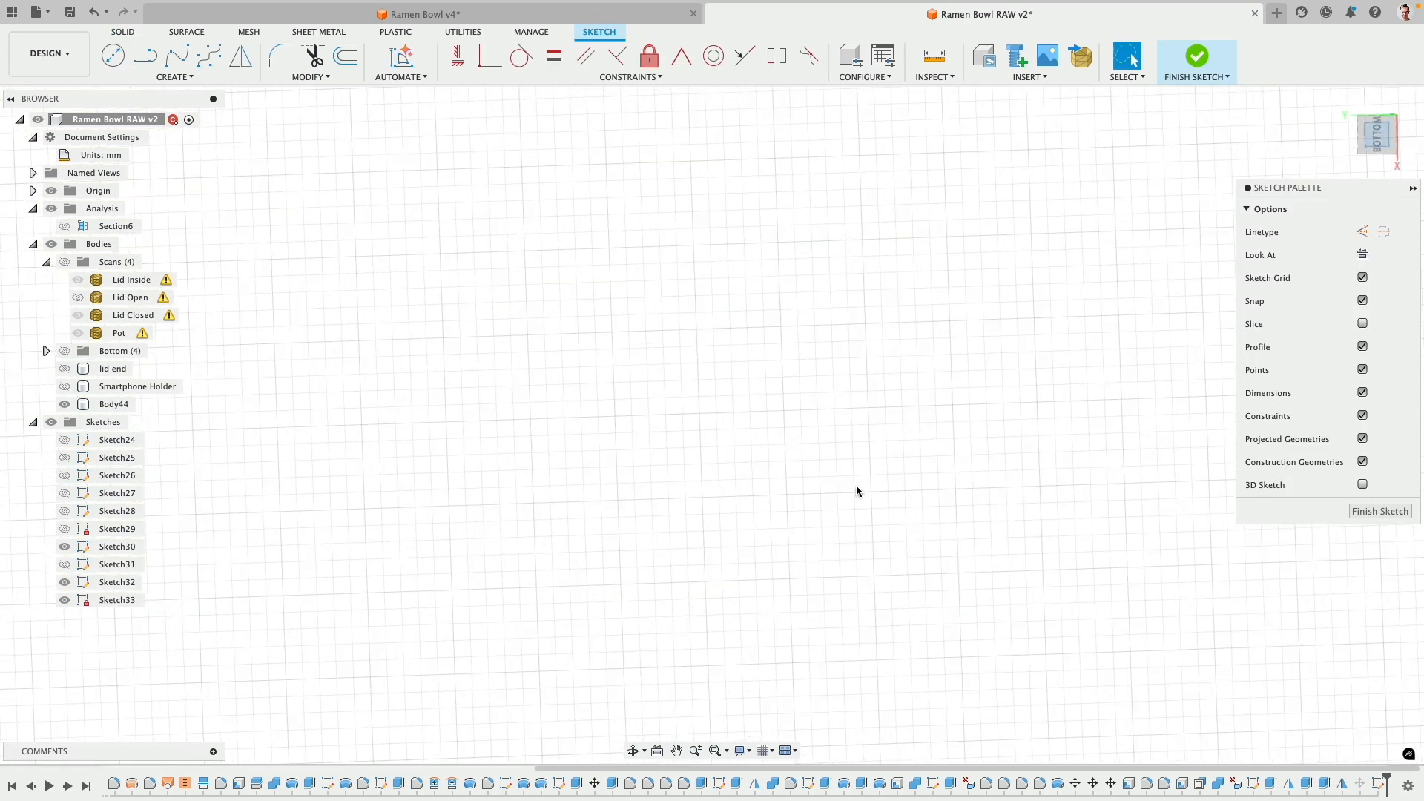
pyautogui.scroll(-5, 839, 572)
pyautogui.moveTo(742, 508); pyautogui.dragTo(764, 387, button='middle')
pyautogui.press('Escape')
# - Project the tab's curved front edge into the sketch with the projection link on
pyautogui.scroll(6, 661, 431)
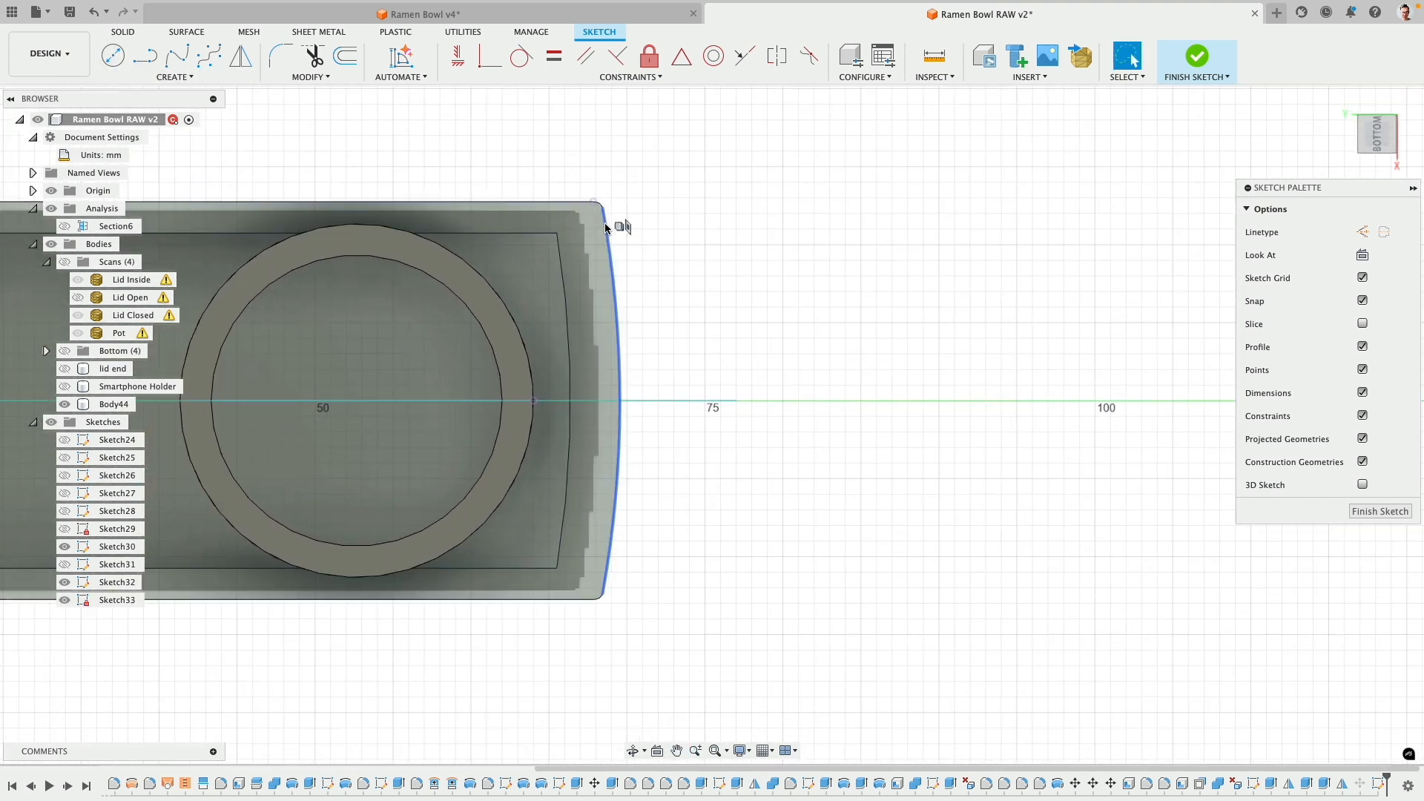
pyautogui.click(181, 81)
pyautogui.moveTo(197, 315)
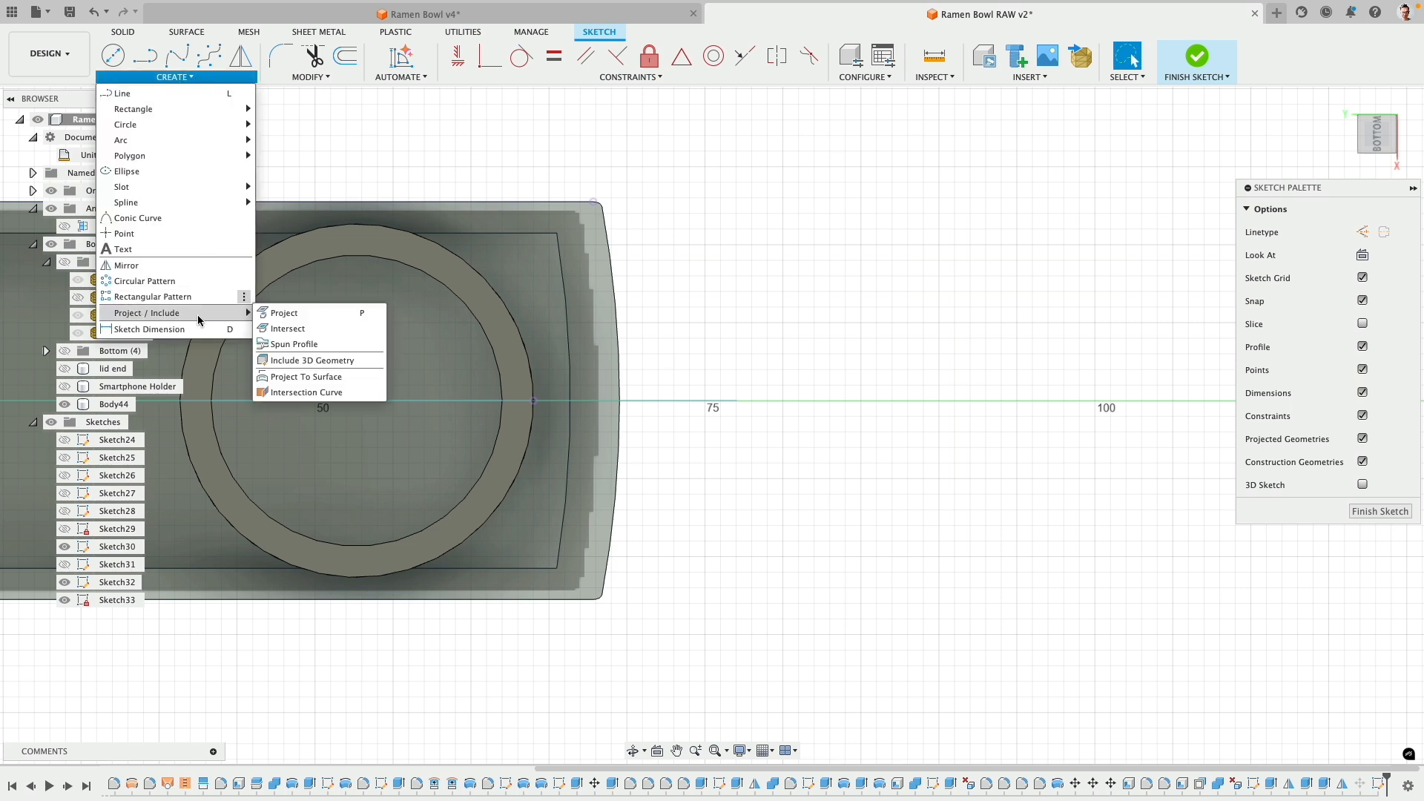
pyautogui.click(297, 311)
pyautogui.click(614, 273)
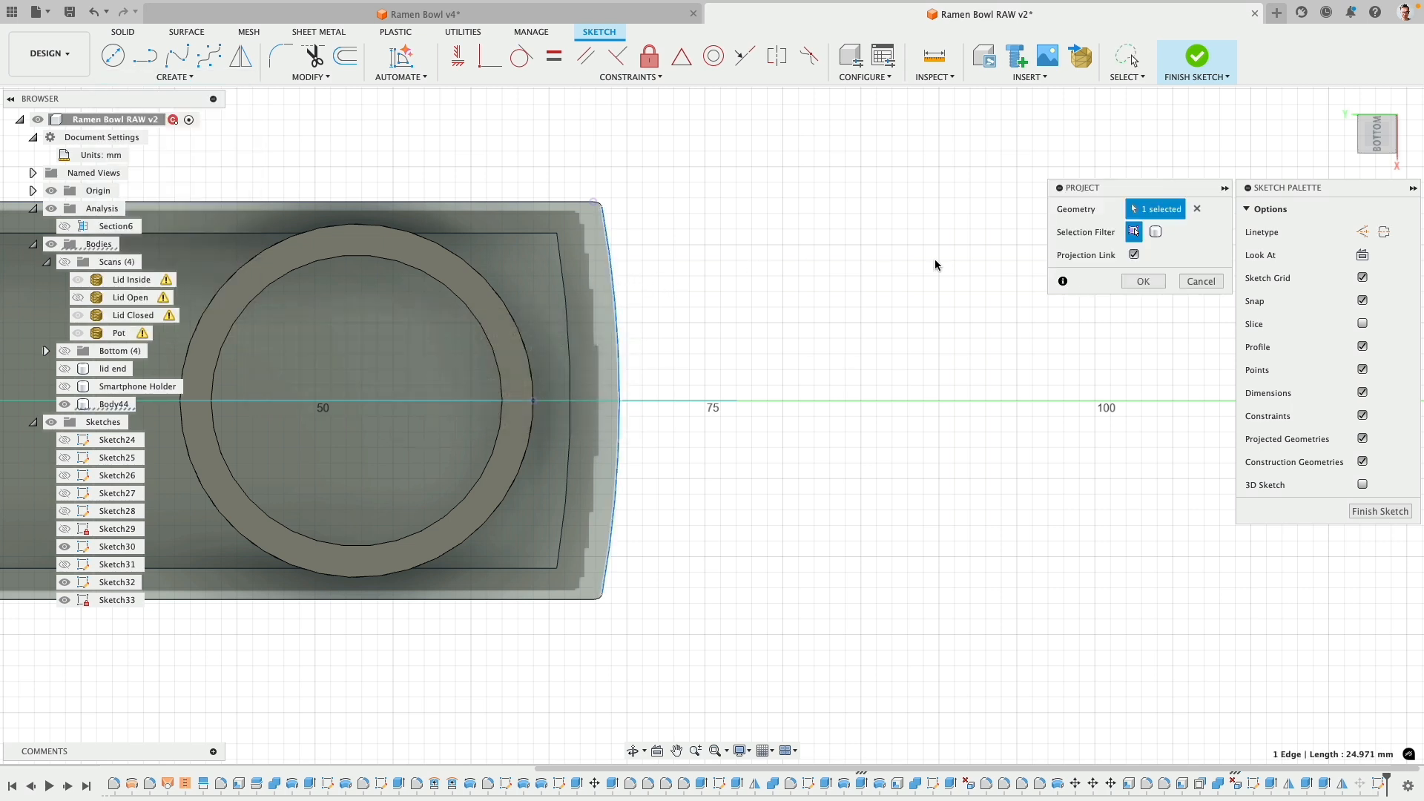
pyautogui.click(1147, 282)
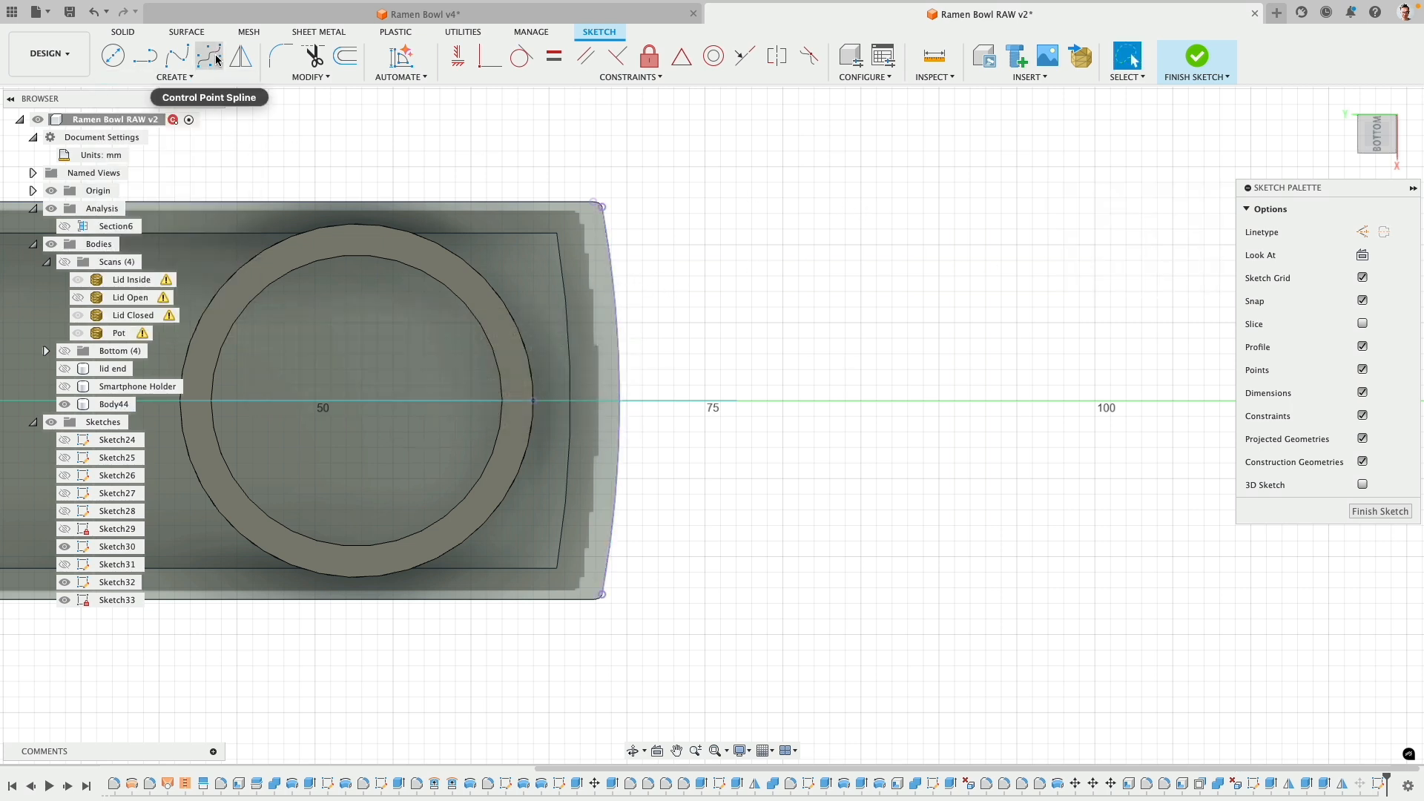
# - Draw a three-point fit point spline bulging forward from the projected front edge, with its middle point on the centre axis
pyautogui.click(178, 77)
pyautogui.moveTo(176, 204)
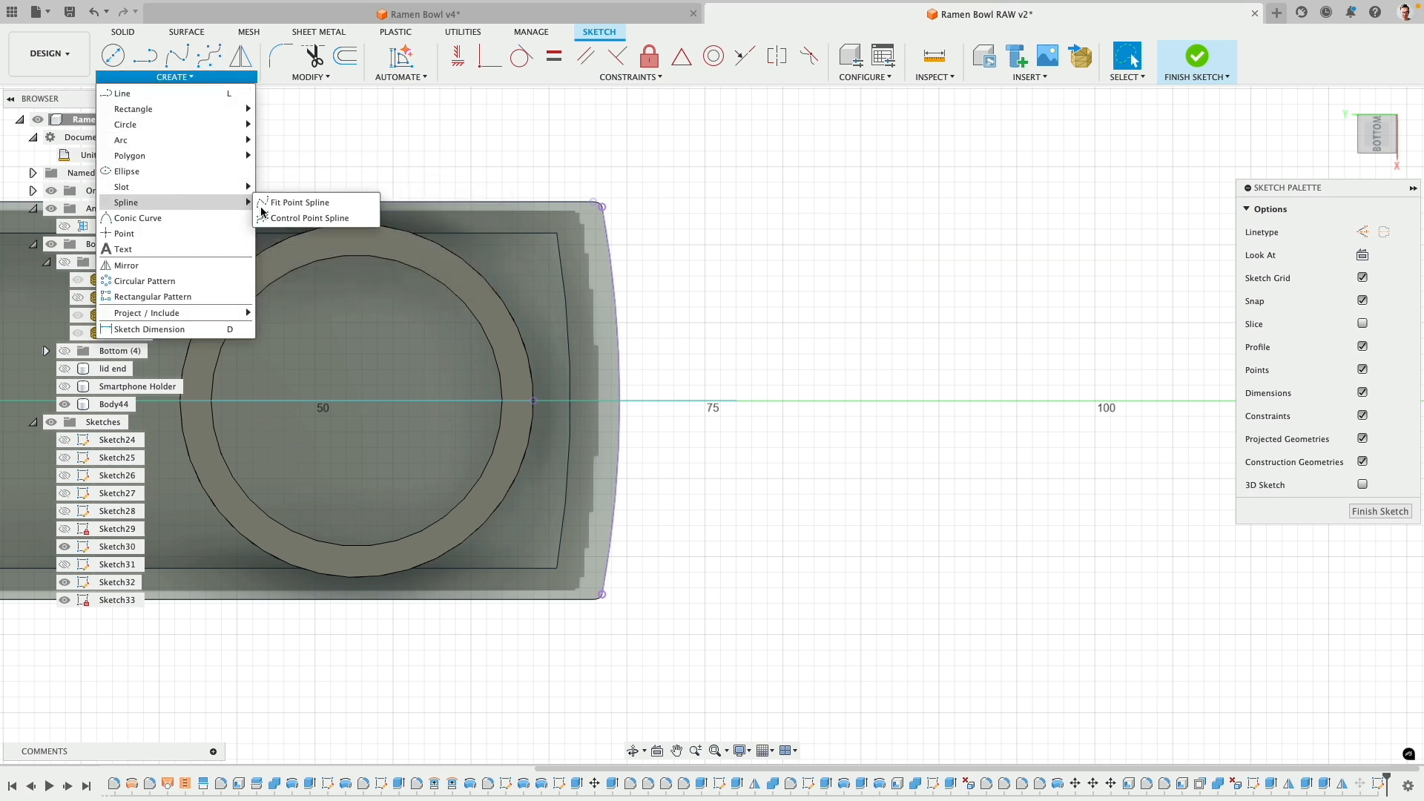
pyautogui.click(293, 202)
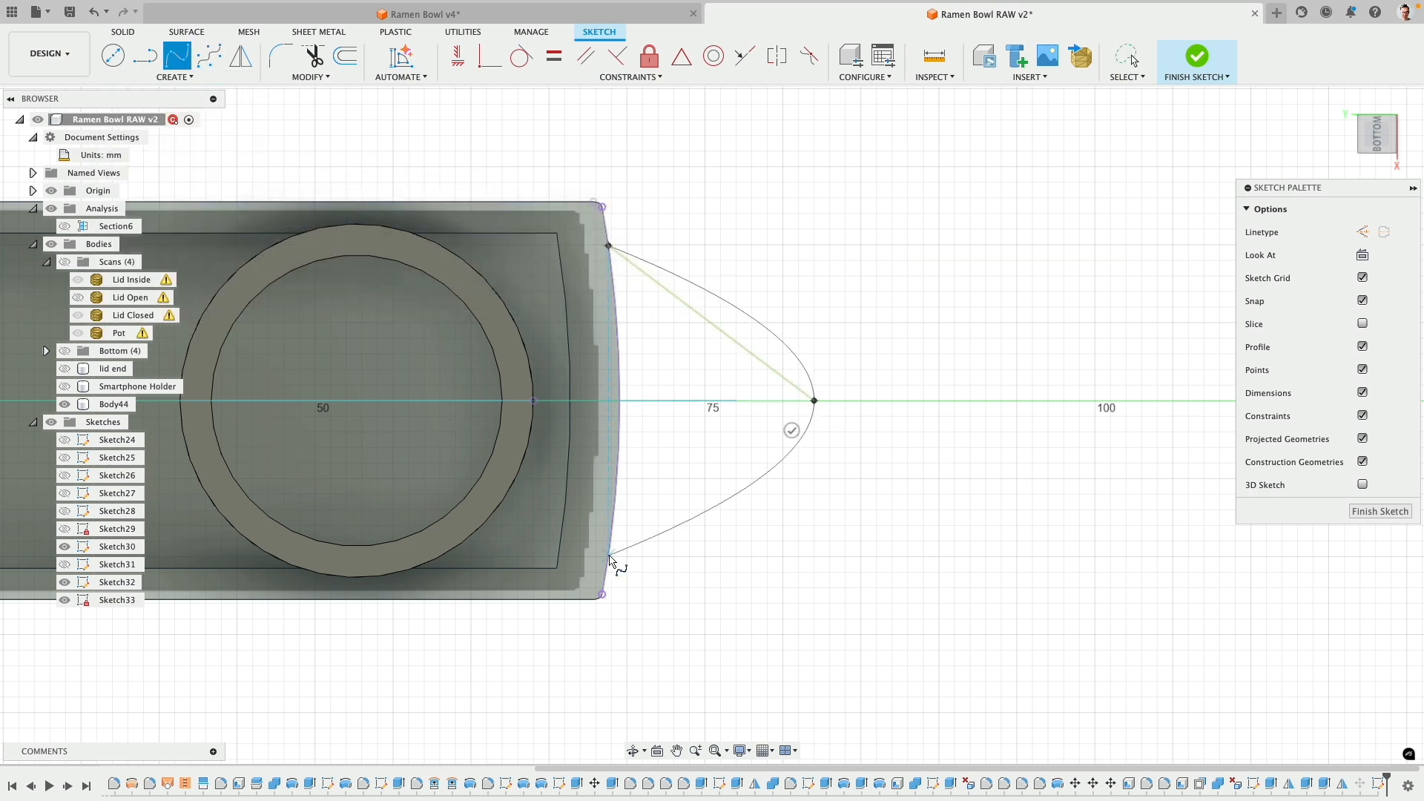
pyautogui.click(597, 522)
pyautogui.scroll(-3, 597, 527)
pyautogui.moveTo(521, 475); pyautogui.dragTo(696, 410, button='middle')
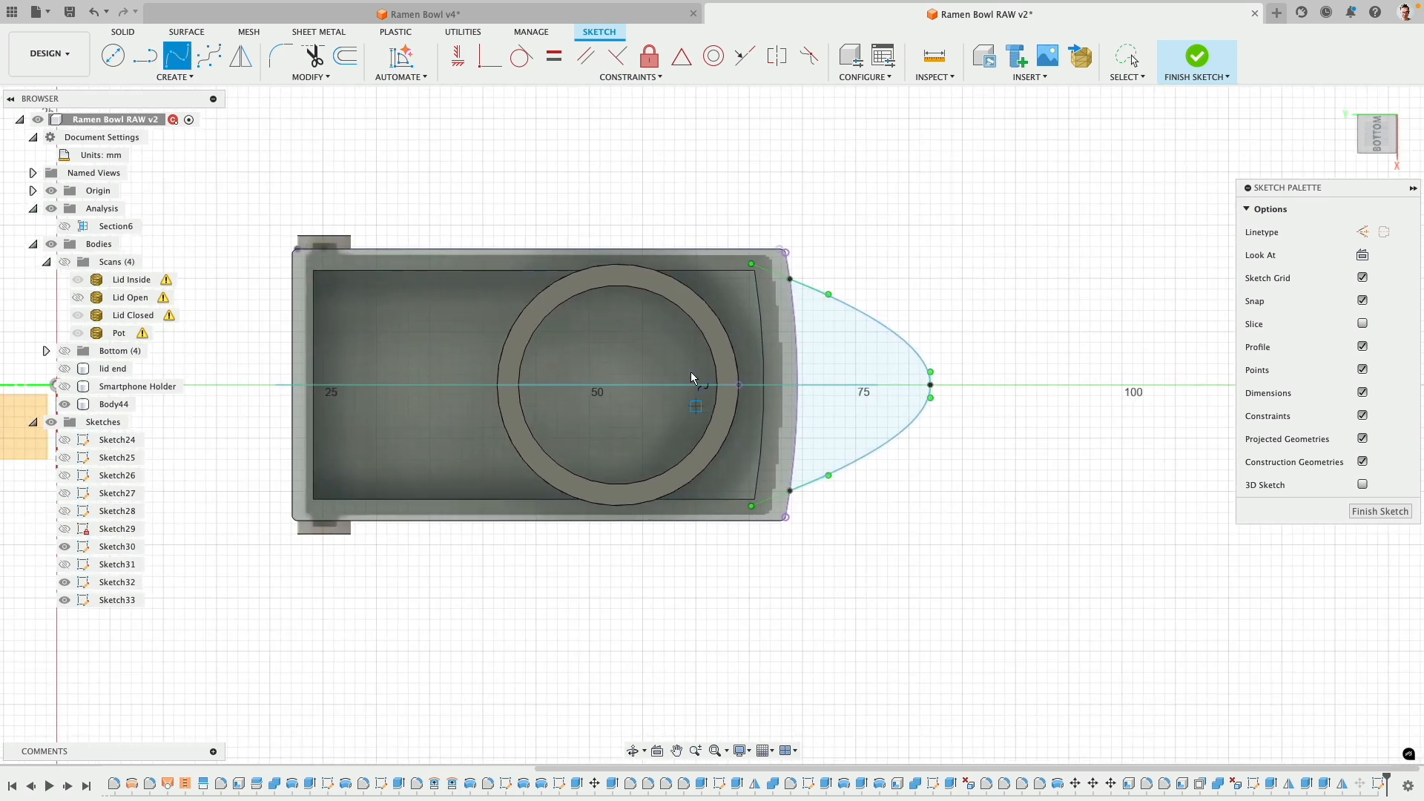
# - Make the spline's two end points on the projected front edge symmetric about the centre axis
pyautogui.click(777, 55)
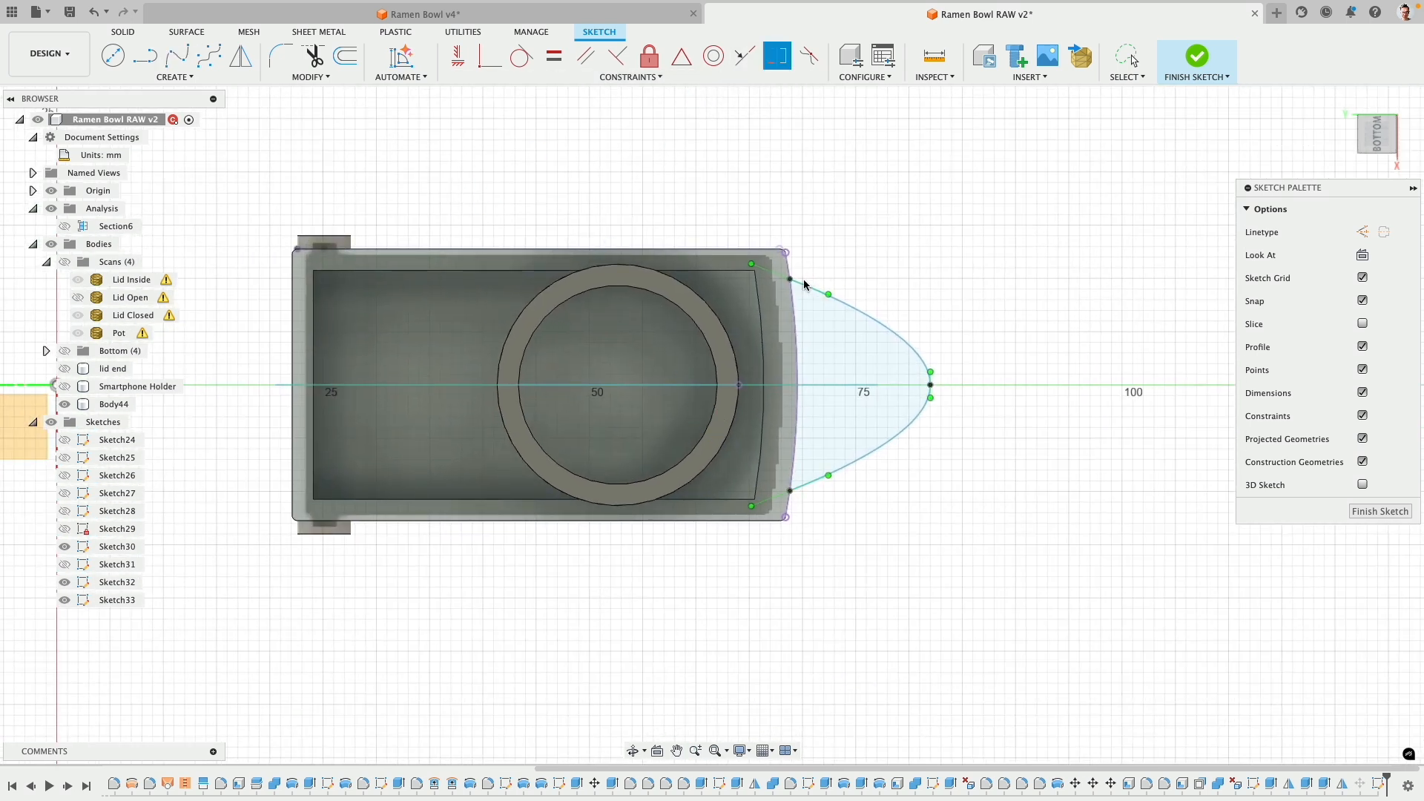
pyautogui.click(791, 280)
pyautogui.click(791, 491)
pyautogui.moveTo(198, 509); pyautogui.dragTo(539, 514, button='middle')
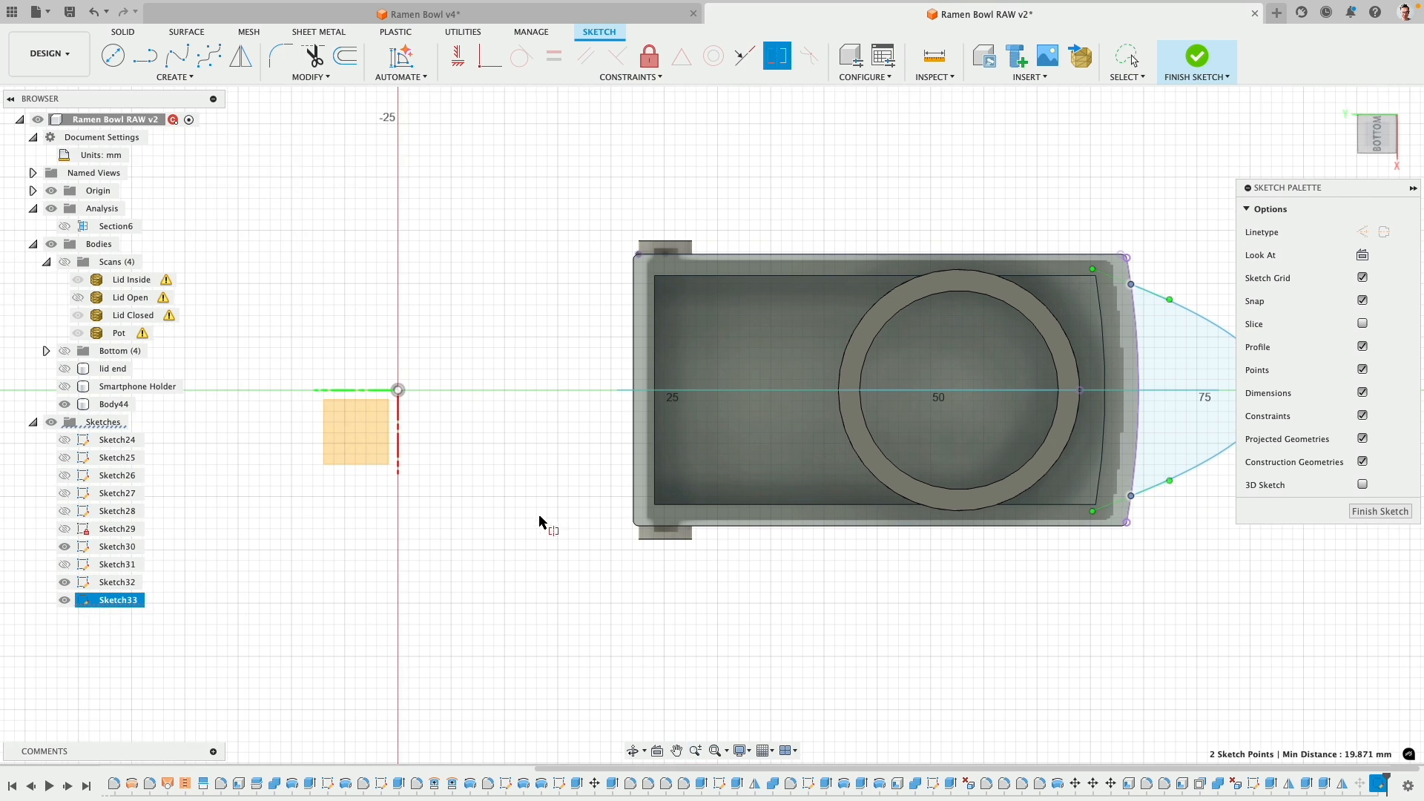
pyautogui.click(391, 390)
# - Try to make the tangent handles at the spline's two ends symmetric about the centre axis
pyautogui.moveTo(857, 354); pyautogui.dragTo(547, 366, button='middle')
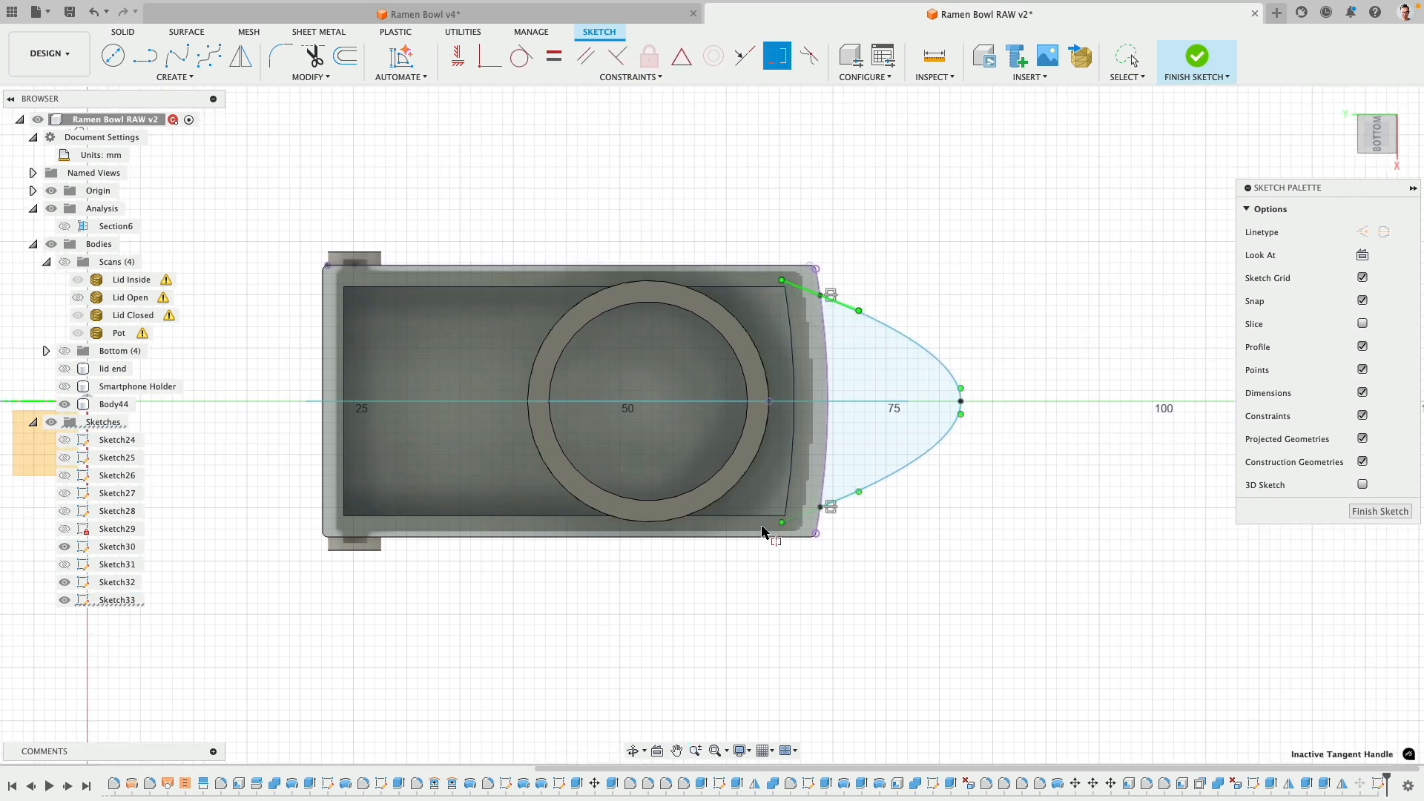
pyautogui.moveTo(166, 424); pyautogui.dragTo(377, 432, button='middle')
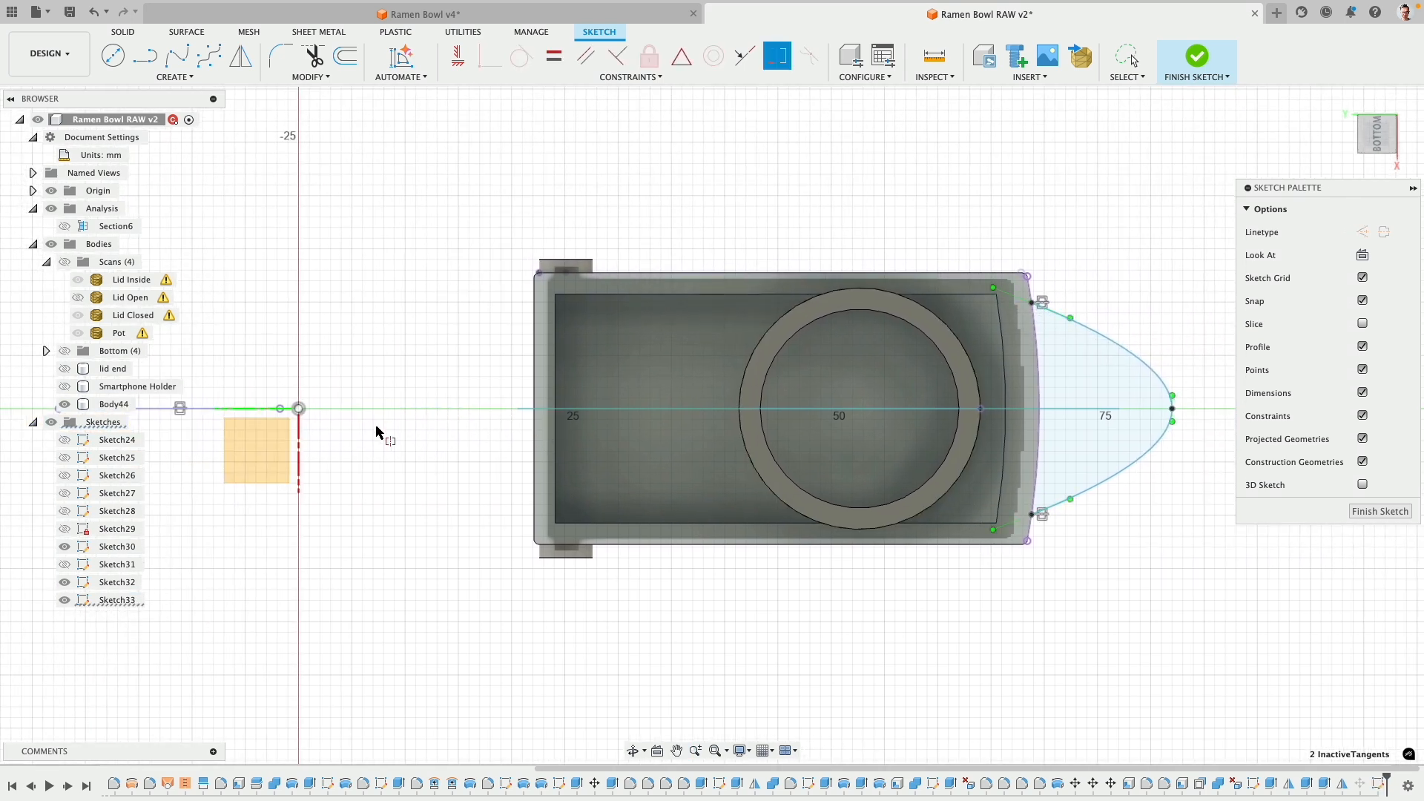
pyautogui.click(274, 411)
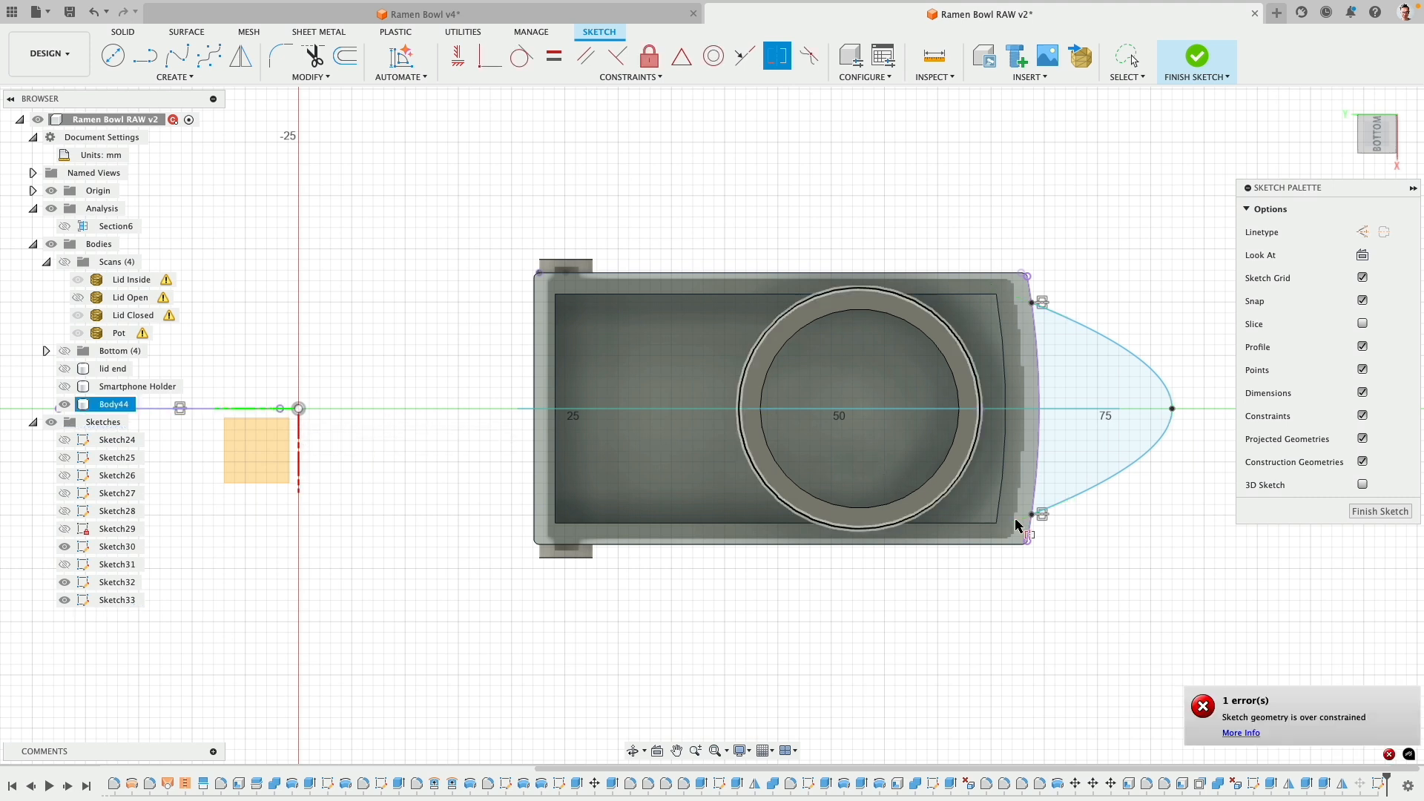
pyautogui.moveTo(1093, 338); pyautogui.dragTo(917, 358, button='middle')
pyautogui.scroll(3, 917, 358)
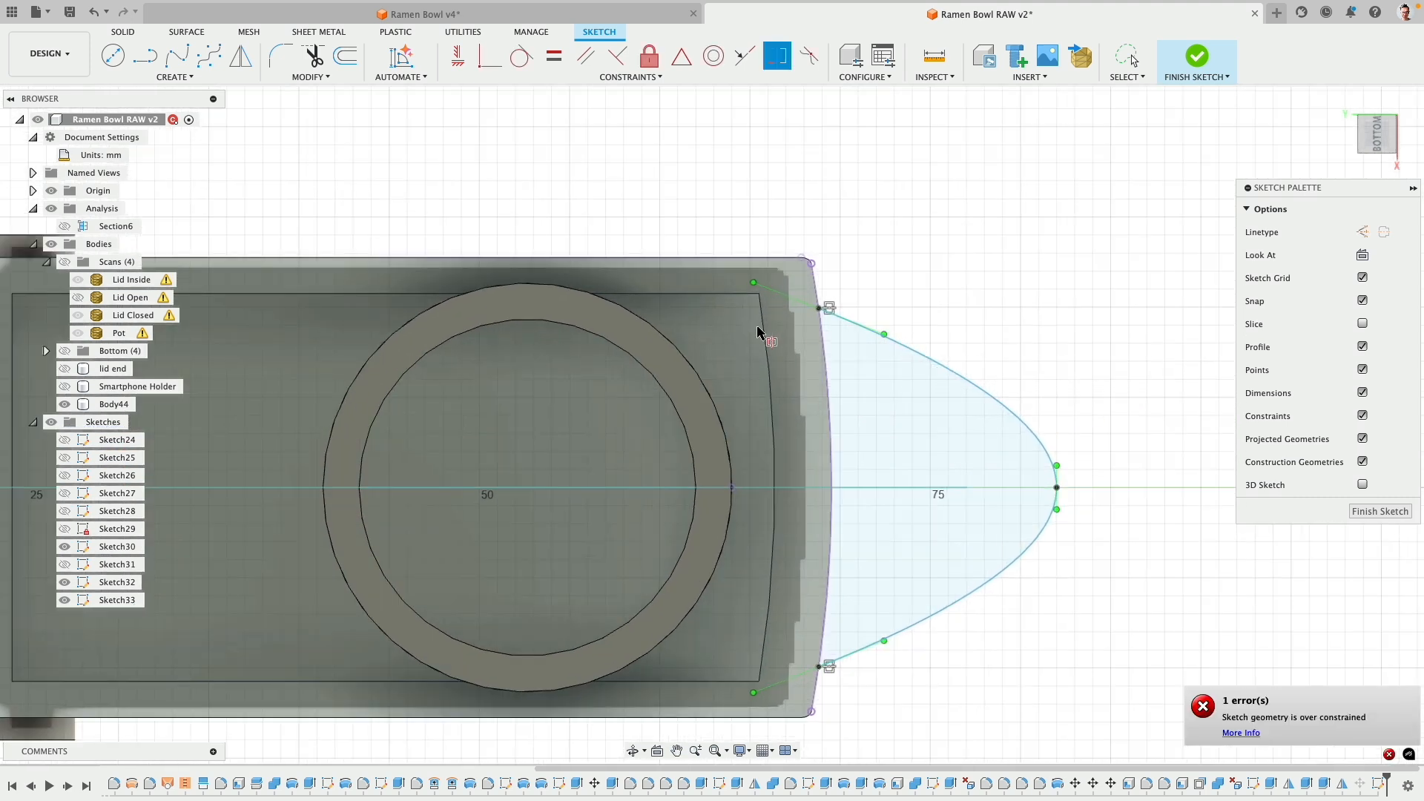
pyautogui.press('Escape')
# - Adjust the tangent handles at both spline ends so the curve leaves the projected front edge with a fuller, rounder shape
pyautogui.click(821, 309)
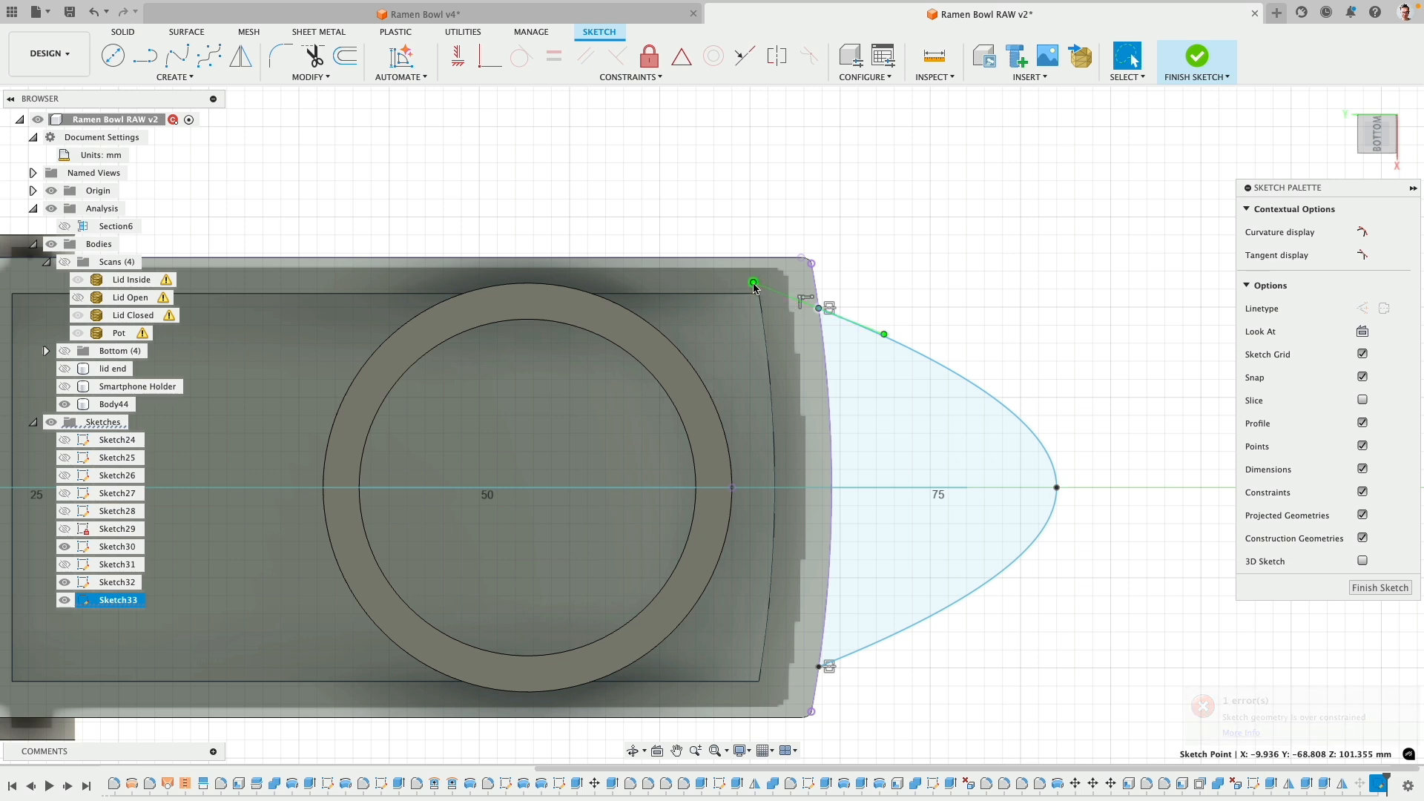
pyautogui.moveTo(754, 286); pyautogui.dragTo(750, 295)
pyautogui.click(820, 668)
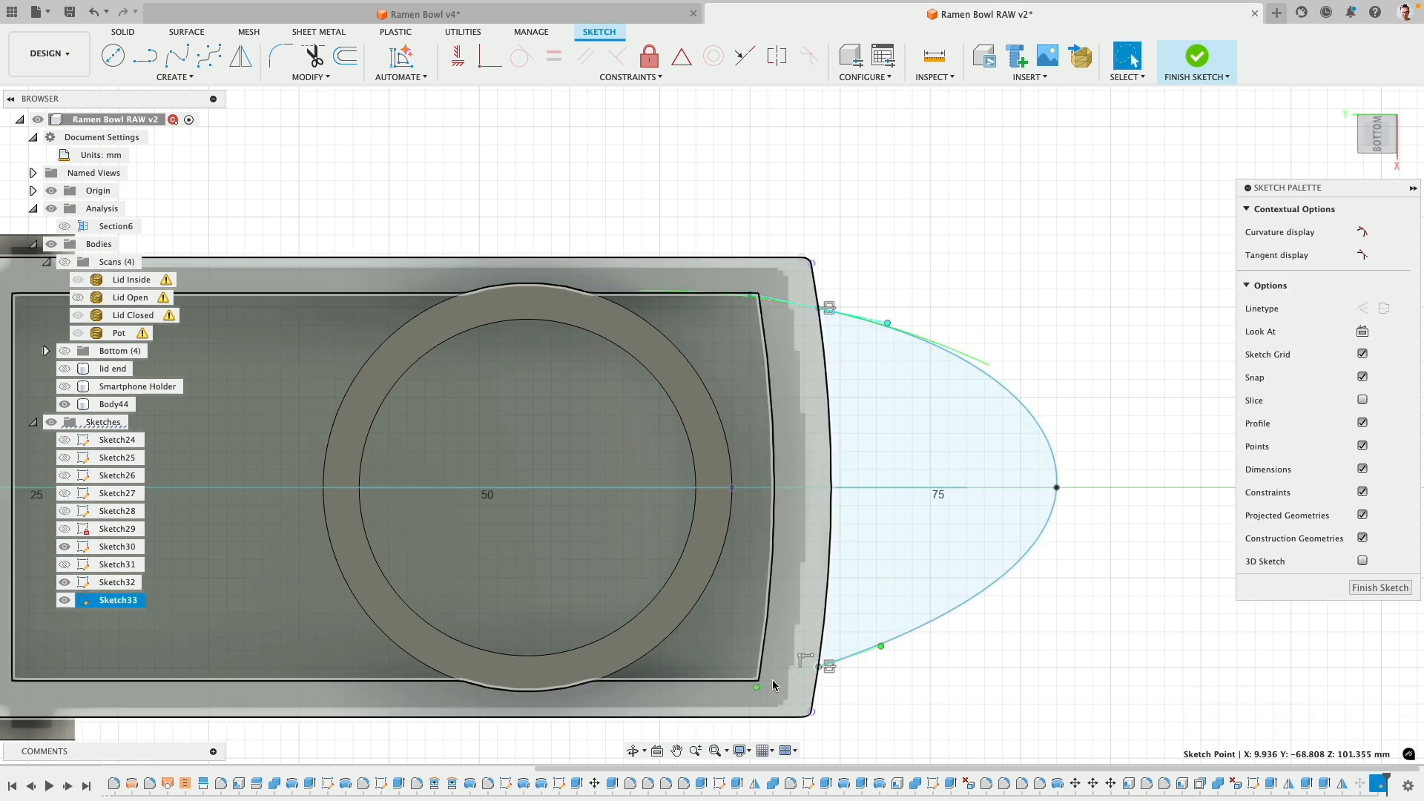
pyautogui.moveTo(756, 689); pyautogui.dragTo(749, 680)
pyautogui.scroll(-3, 741, 644)
pyautogui.click(894, 676)
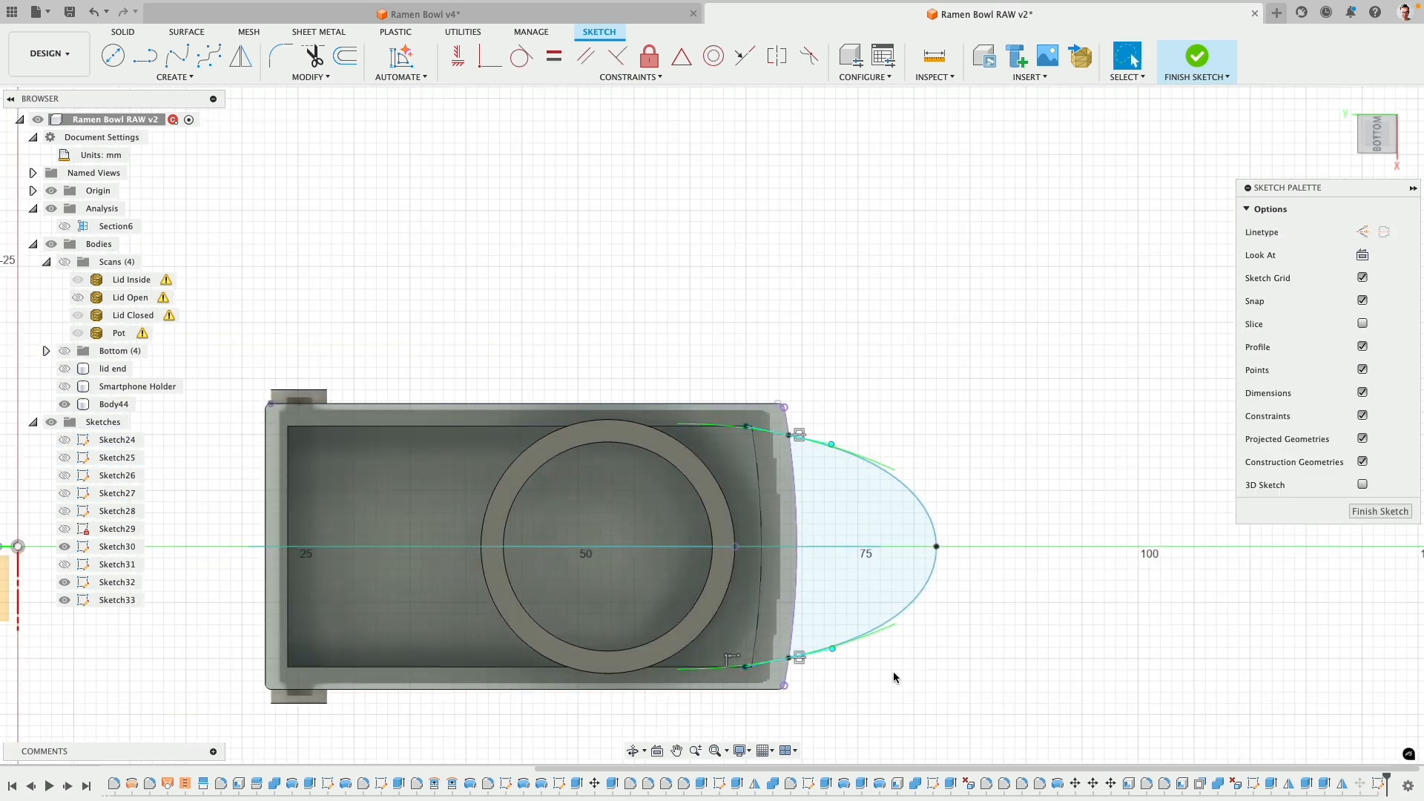
# - Try to make the inner end points of the spline's two tangent handles symmetric about the centre axis
pyautogui.moveTo(893, 675); pyautogui.dragTo(980, 527, button='middle')
pyautogui.click(777, 55)
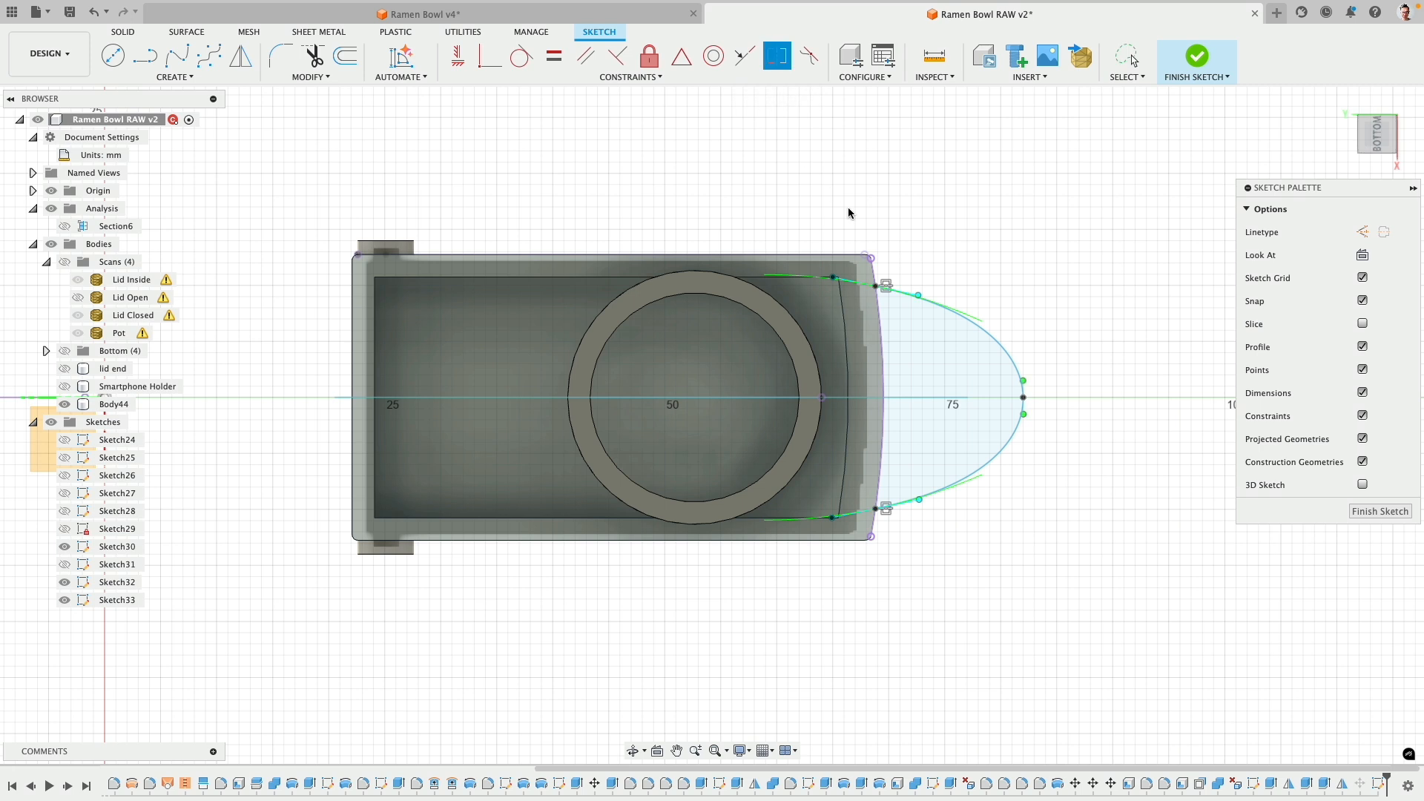
pyautogui.click(833, 279)
pyautogui.click(832, 518)
pyautogui.moveTo(58, 397); pyautogui.dragTo(301, 393, button='middle')
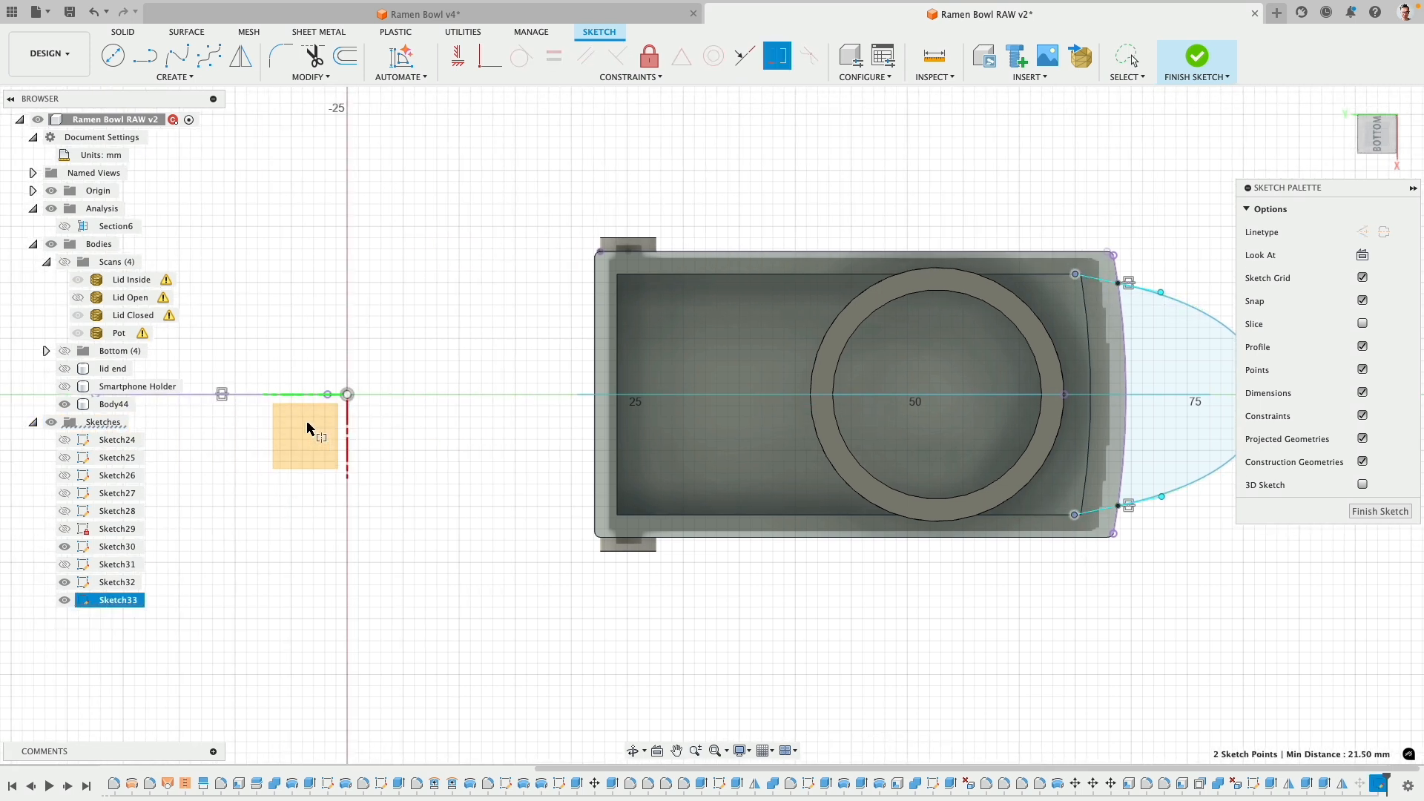
pyautogui.click(301, 393)
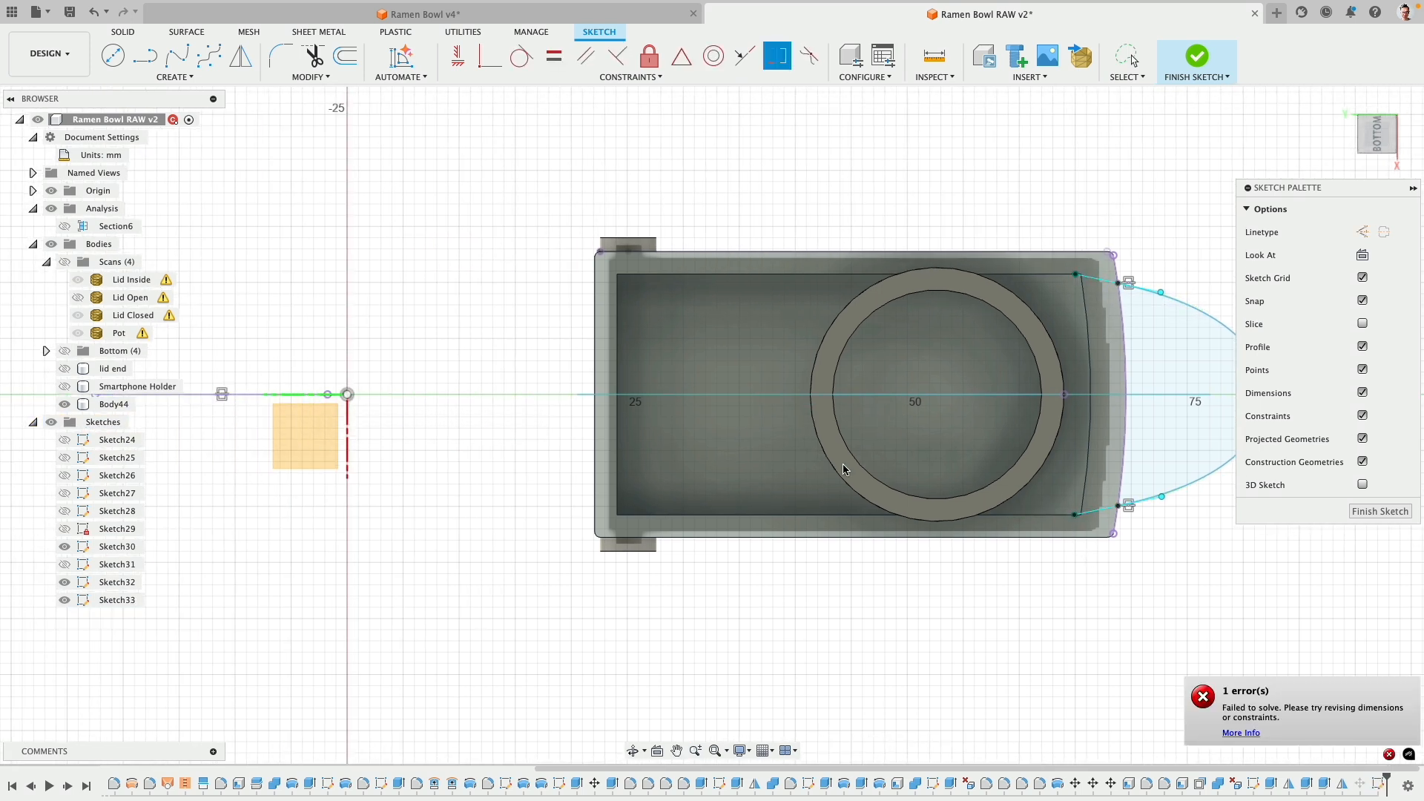
pyautogui.moveTo(1077, 522); pyautogui.dragTo(722, 545, button='middle')
pyautogui.scroll(3, 796, 407)
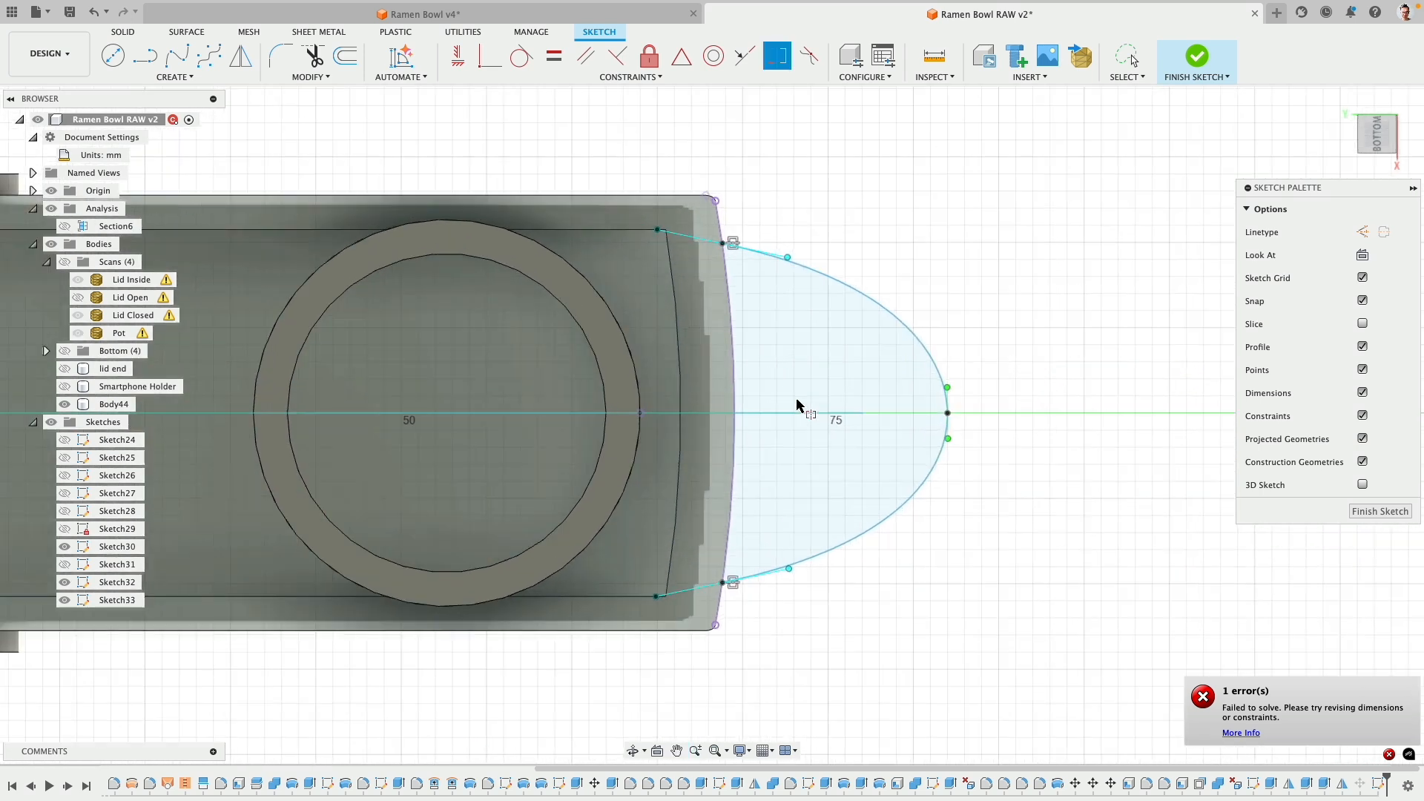
# - Retry the symmetry constraint on the inner tangent-handle end points, using the origin's Y axis as the symmetry line
pyautogui.scroll(-3, 597, 366)
pyautogui.moveTo(515, 364)
pyautogui.mouseDown(button='middle')
pyautogui.moveTo(984, 335)
pyautogui.moveTo(617, 360)
pyautogui.mouseUp(button='middle')
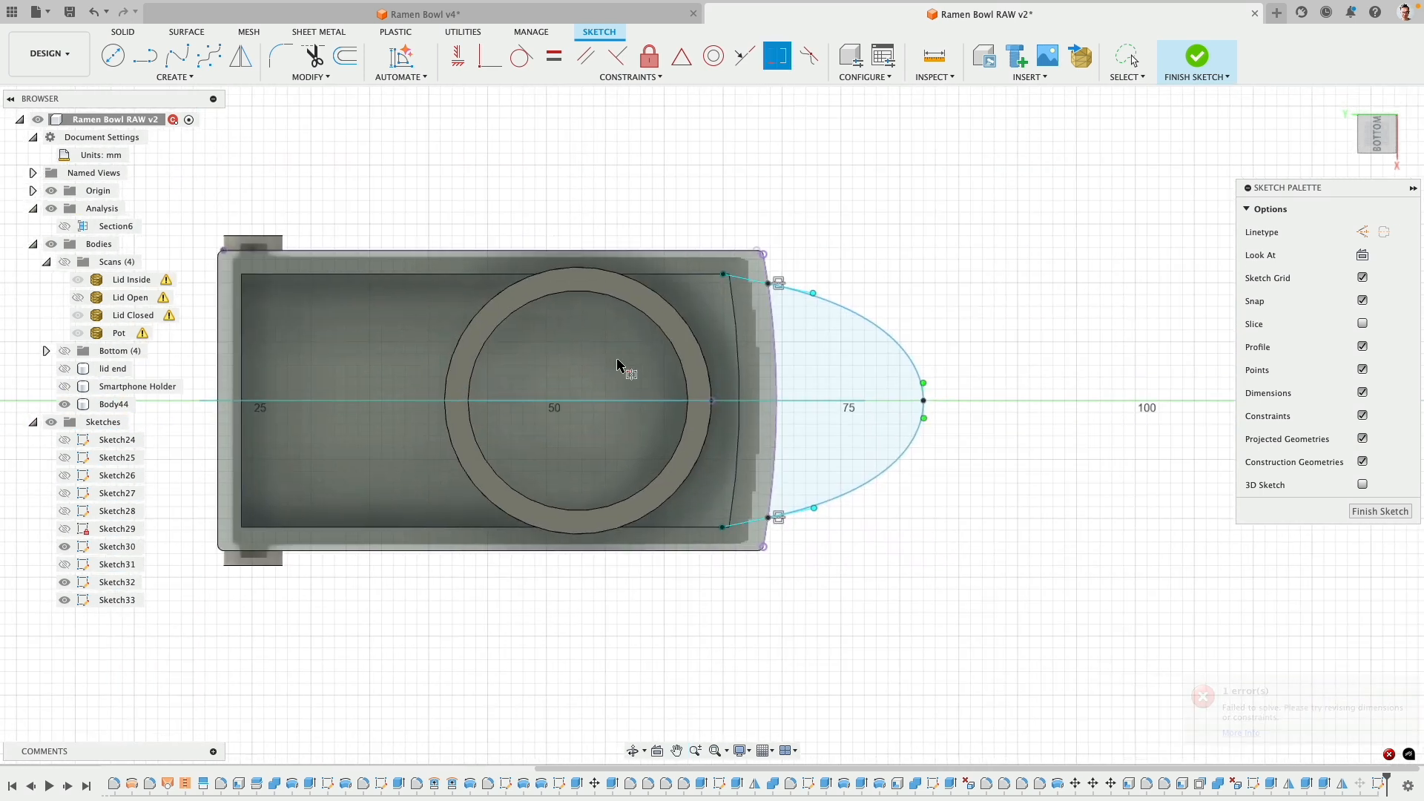
pyautogui.click(724, 274)
pyautogui.click(724, 528)
pyautogui.moveTo(436, 430); pyautogui.dragTo(912, 415, button='middle')
pyautogui.keyDown('shift'); pyautogui.moveTo(546, 370); pyautogui.dragTo(543, 412, button='middle'); pyautogui.keyUp('shift')
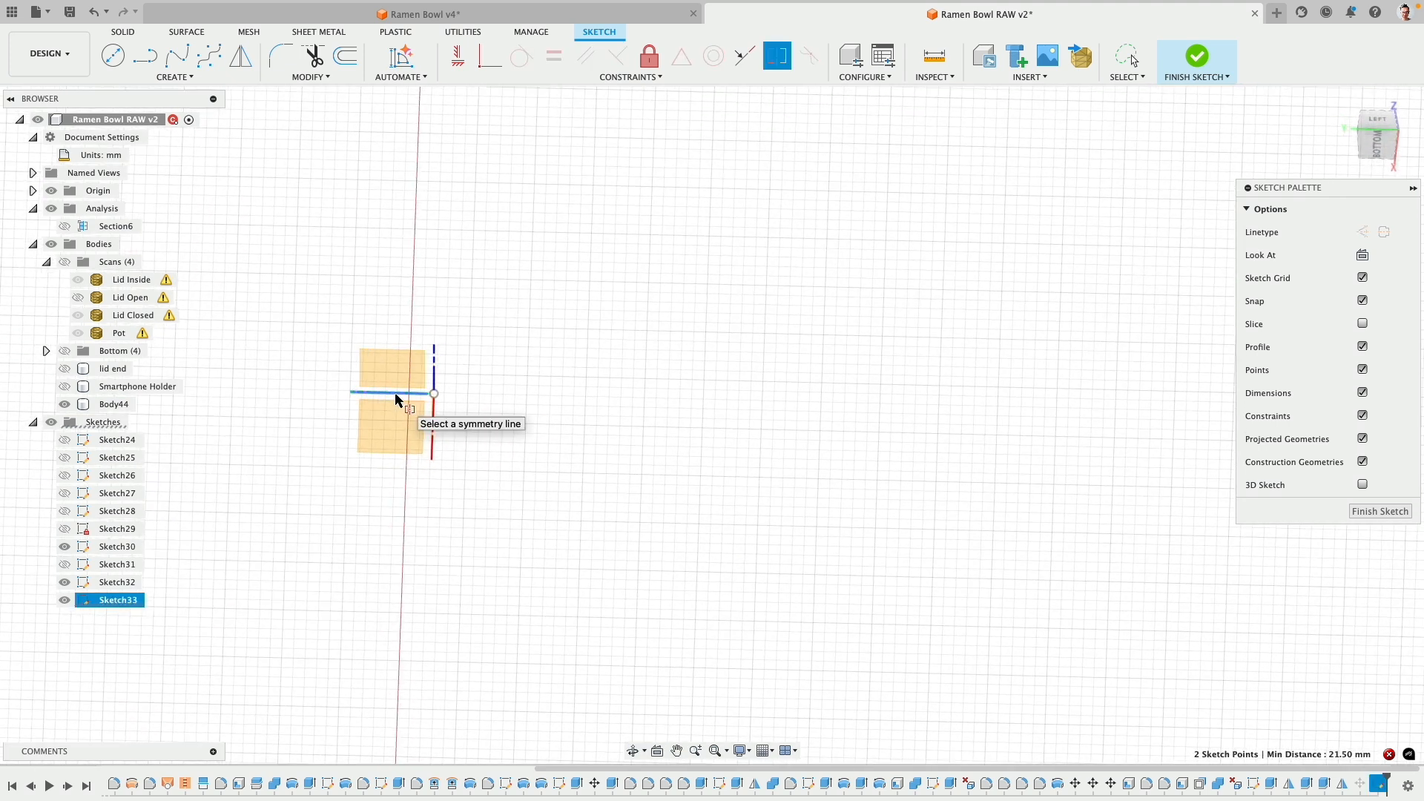
pyautogui.click(398, 393)
pyautogui.keyDown('shift'); pyautogui.moveTo(770, 518); pyautogui.dragTo(1297, 184, button='middle'); pyautogui.keyUp('shift')
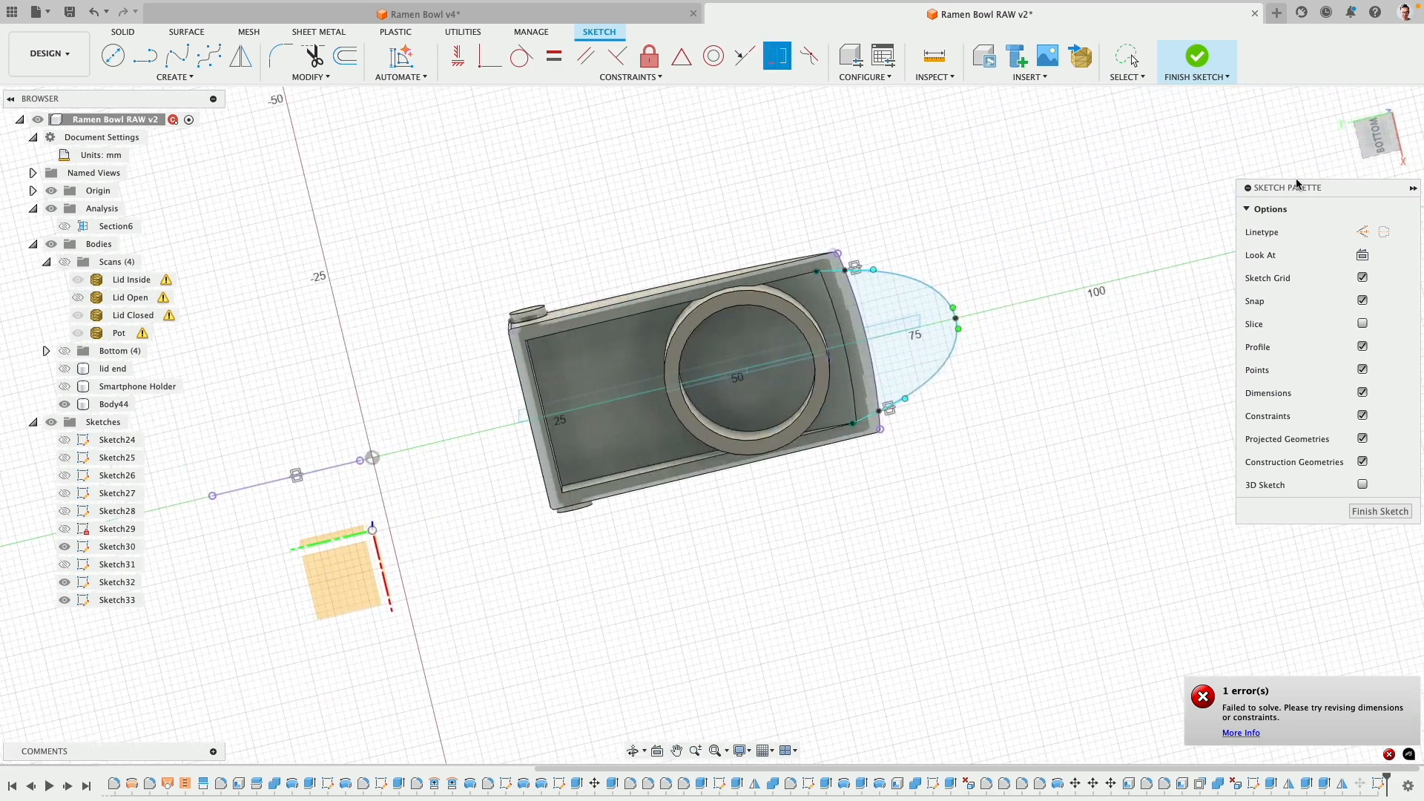
pyautogui.click(1383, 142)
pyautogui.scroll(4, 916, 467)
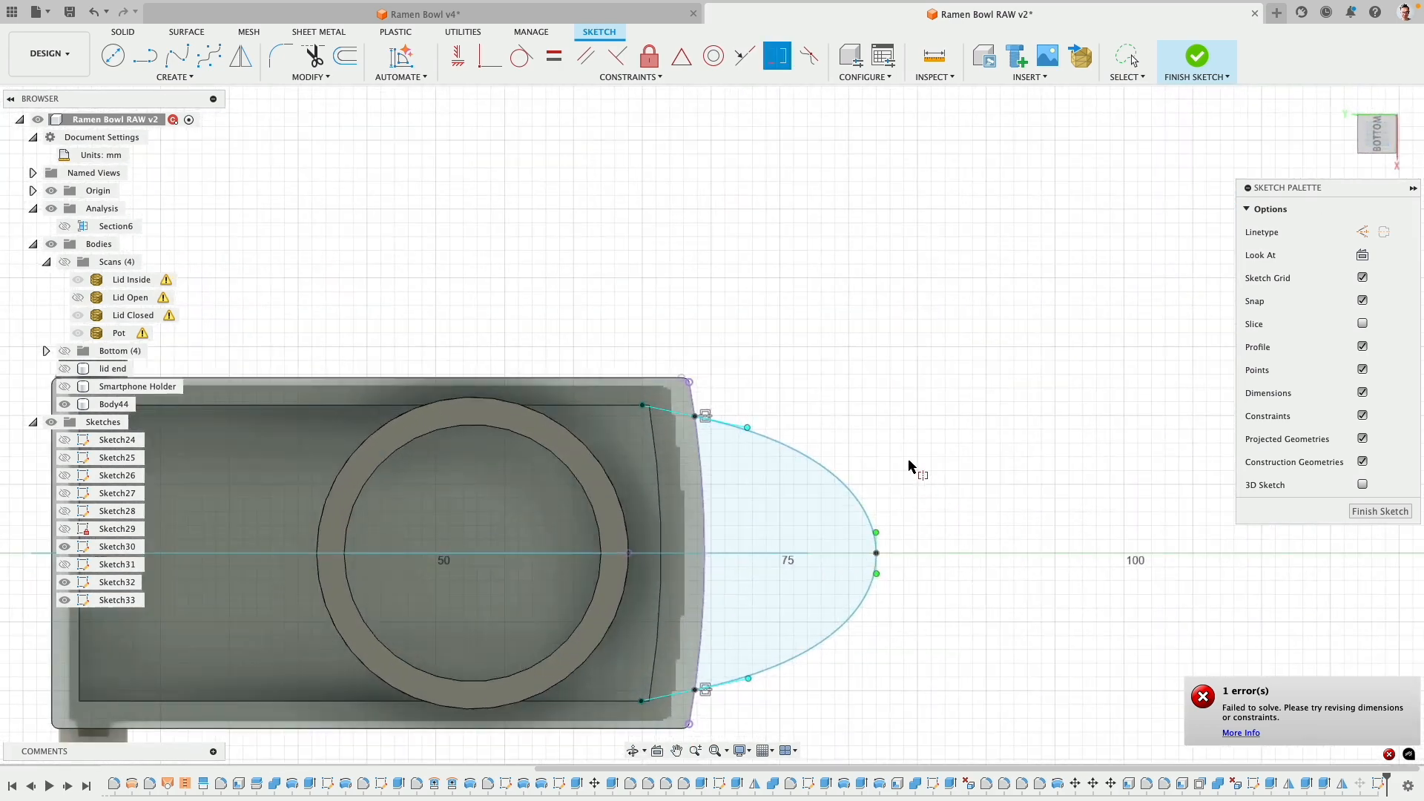
pyautogui.scroll(2, 990, 300)
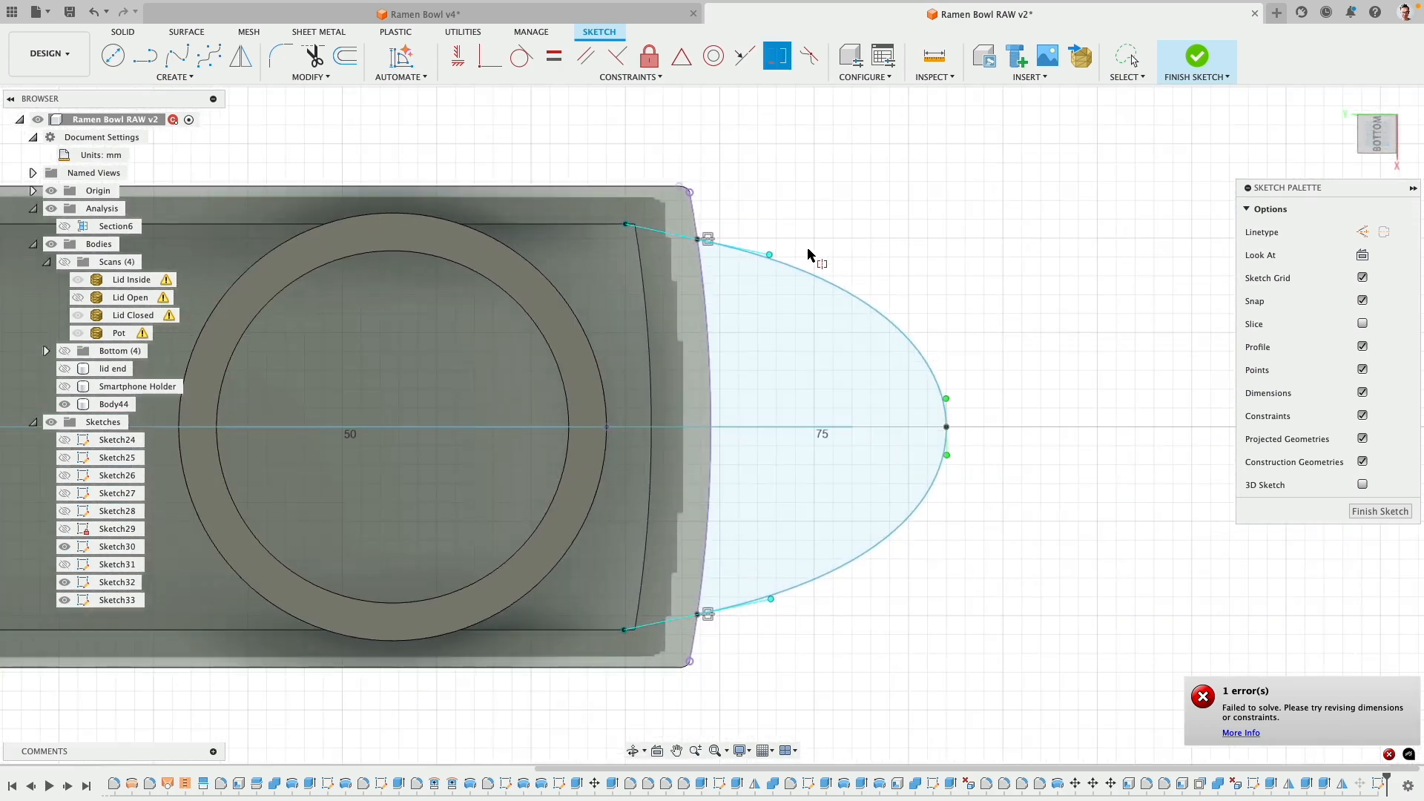
pyautogui.press('Escape')
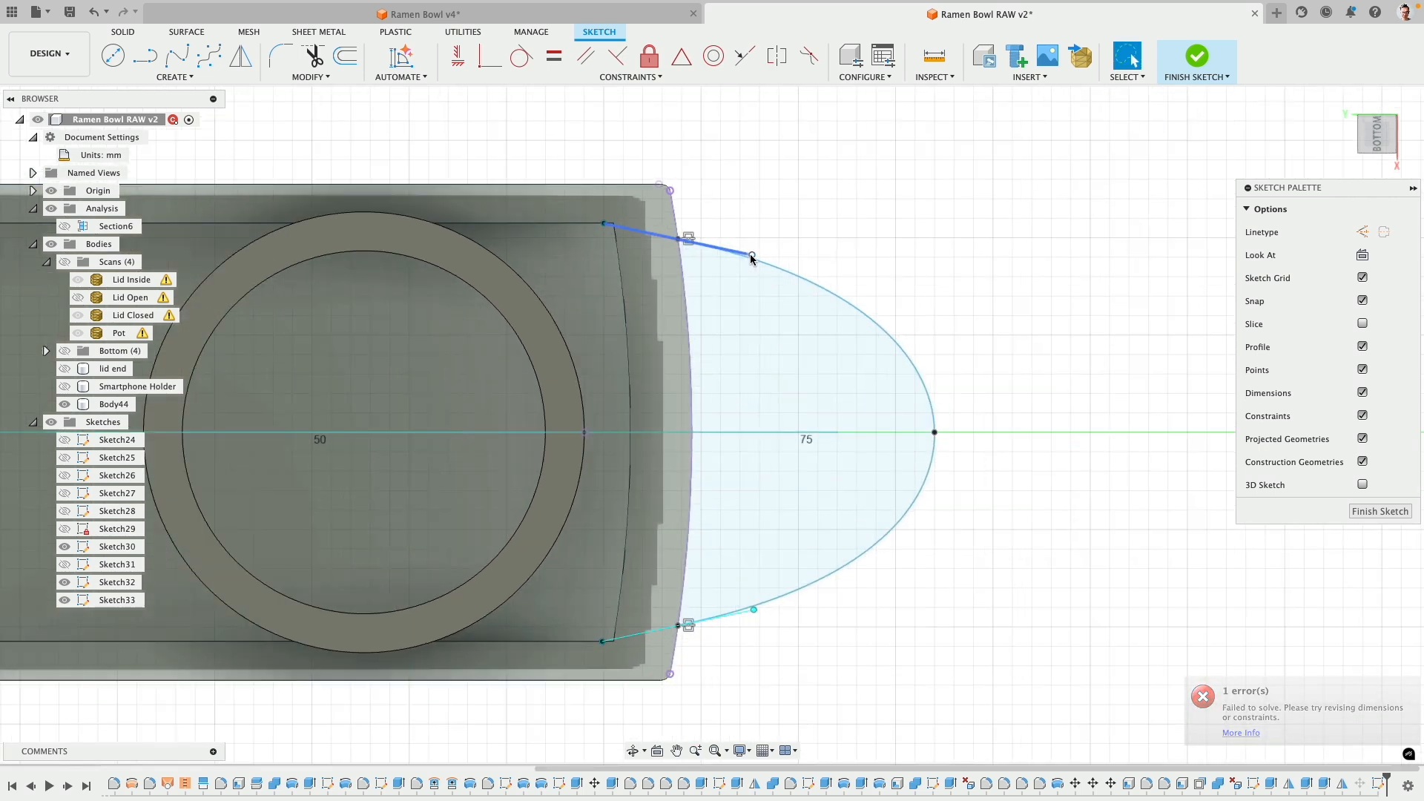
# - Align the outer end points of the two tangent handles vertically and lengthen the handles to give the spline a fuller shape
pyautogui.click(764, 243)
pyautogui.click(459, 58)
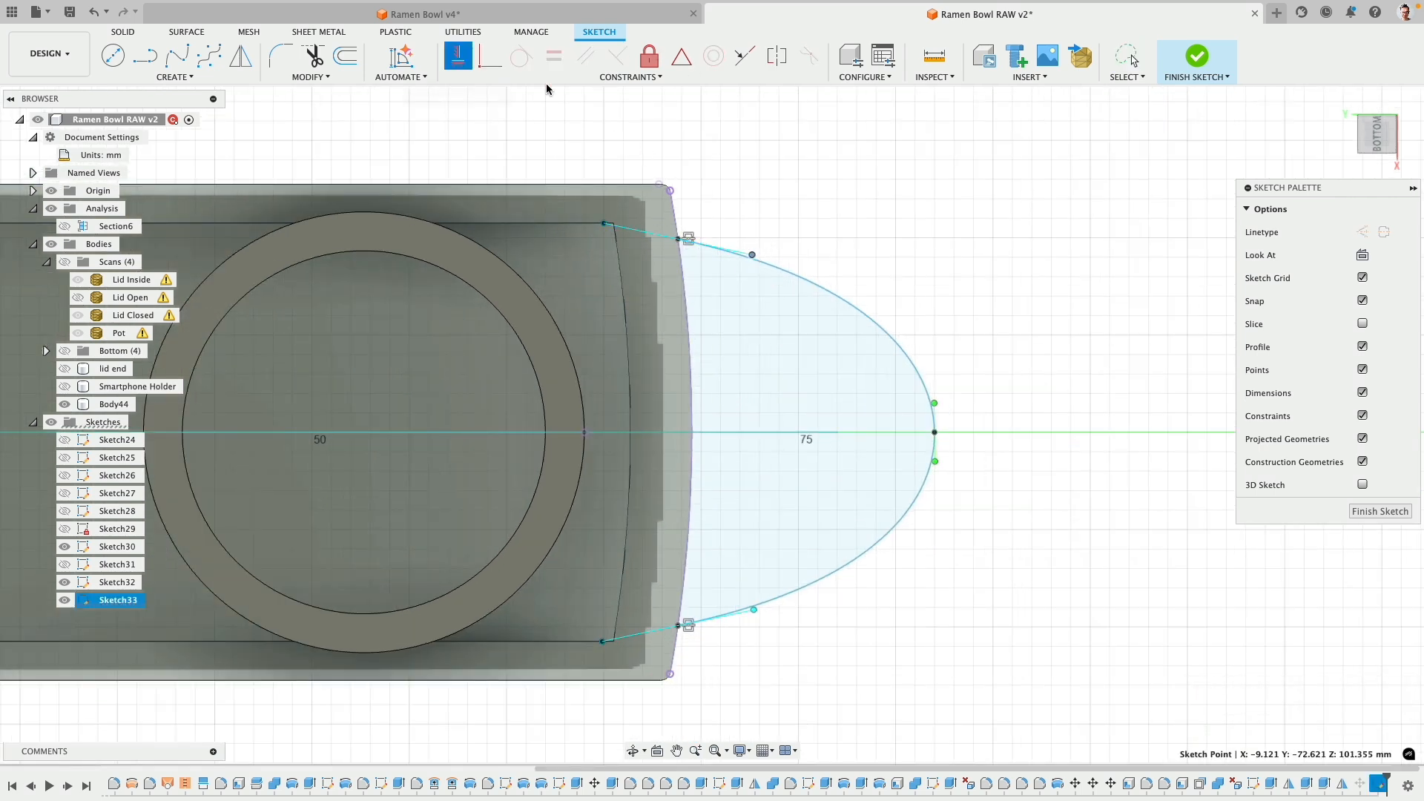
pyautogui.click(756, 613)
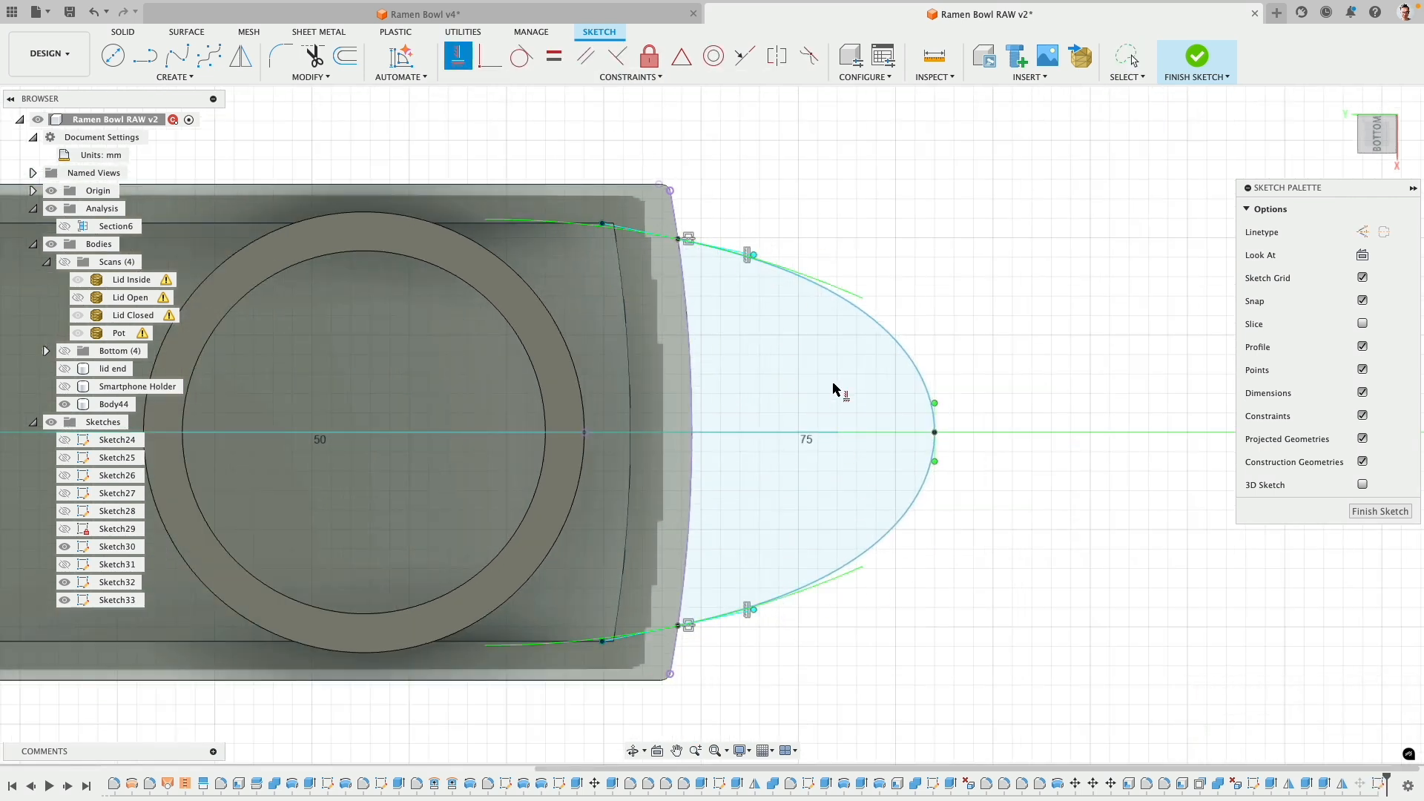
pyautogui.press('Escape')
pyautogui.moveTo(755, 255)
pyautogui.mouseDown()
pyautogui.moveTo(789, 255)
pyautogui.moveTo(781, 233)
pyautogui.moveTo(817, 247)
pyautogui.mouseUp()
pyautogui.moveTo(579, 224)
pyautogui.mouseDown()
pyautogui.moveTo(580, 243)
pyautogui.moveTo(718, 240)
pyautogui.moveTo(694, 233)
pyautogui.moveTo(794, 255)
pyautogui.mouseUp()
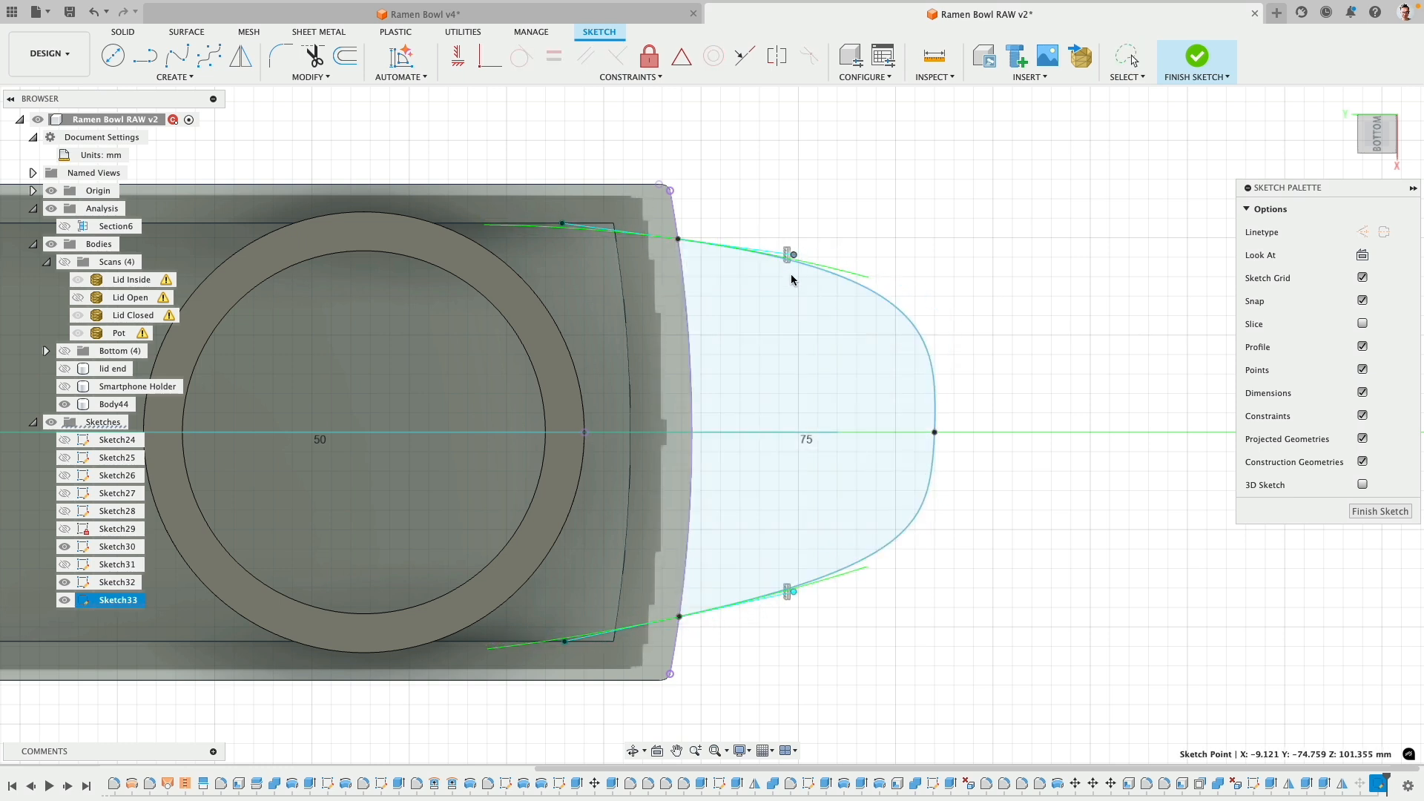
# - Delete the spline's upper tangent handle and the whole spline, leaving only the projected front edge
pyautogui.click(718, 246)
pyautogui.press('Delete')
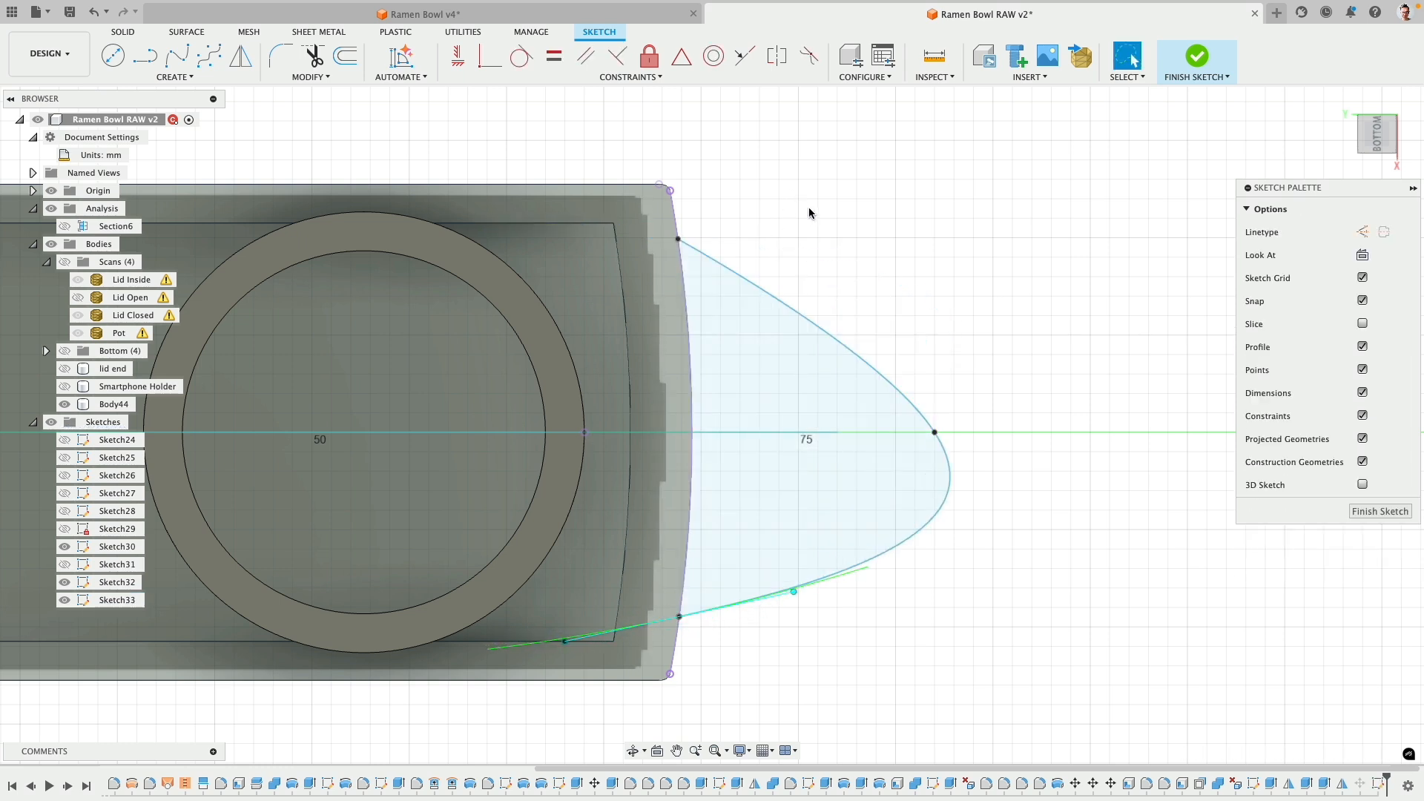
pyautogui.click(758, 287)
pyautogui.press('Delete')
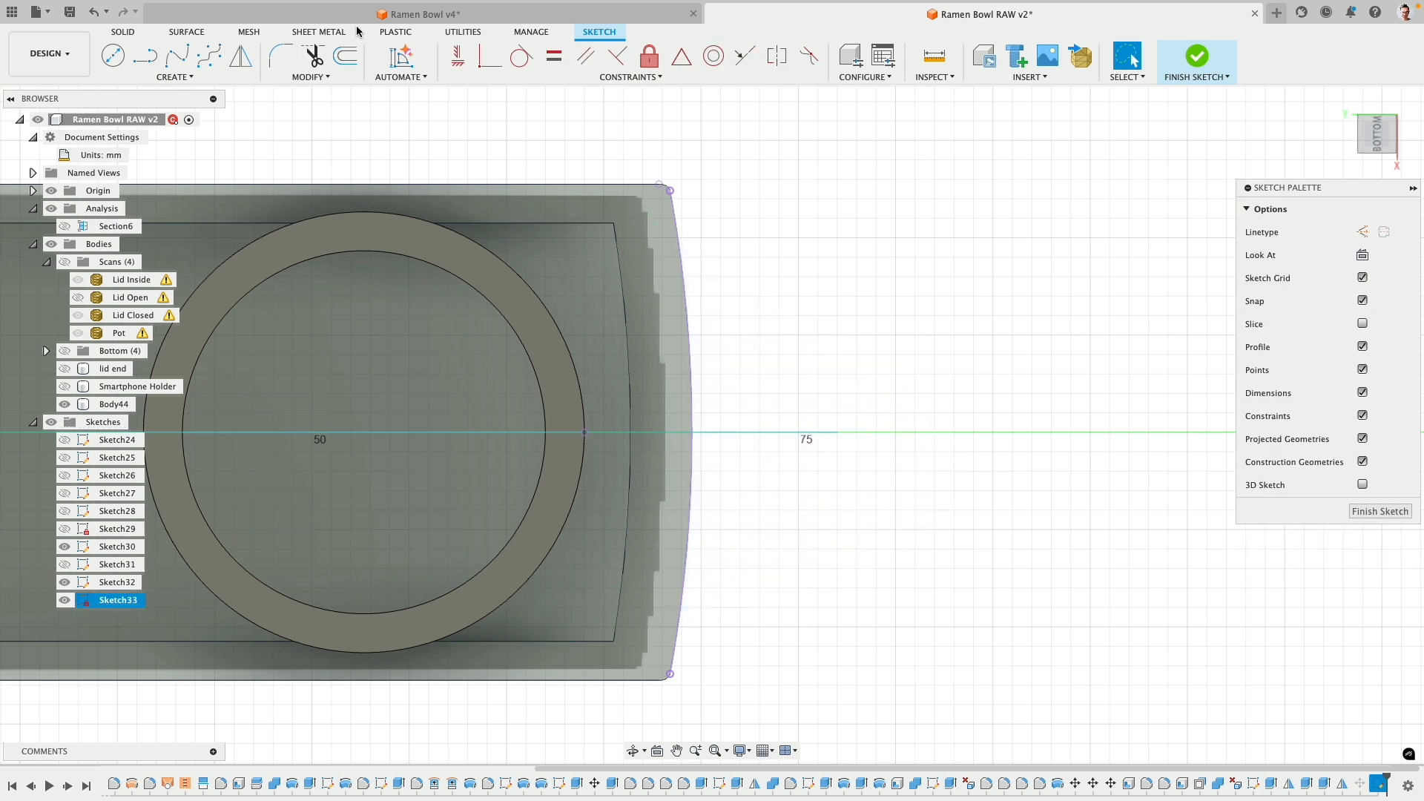
# - Draw a new three-point fit point spline from the projected front edge through the centre axis and back to the edge
pyautogui.click(177, 55)
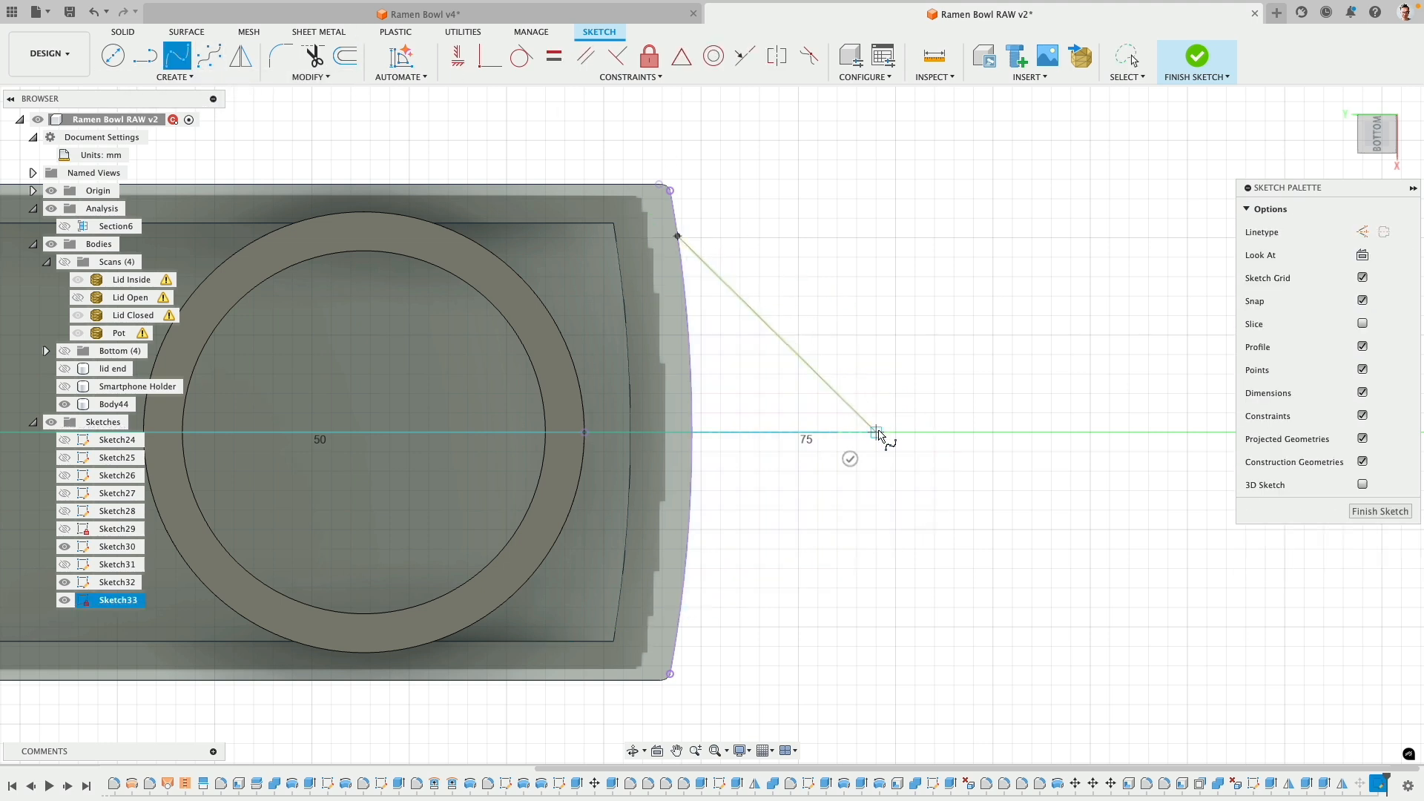
pyautogui.click(678, 627)
pyautogui.click(663, 598)
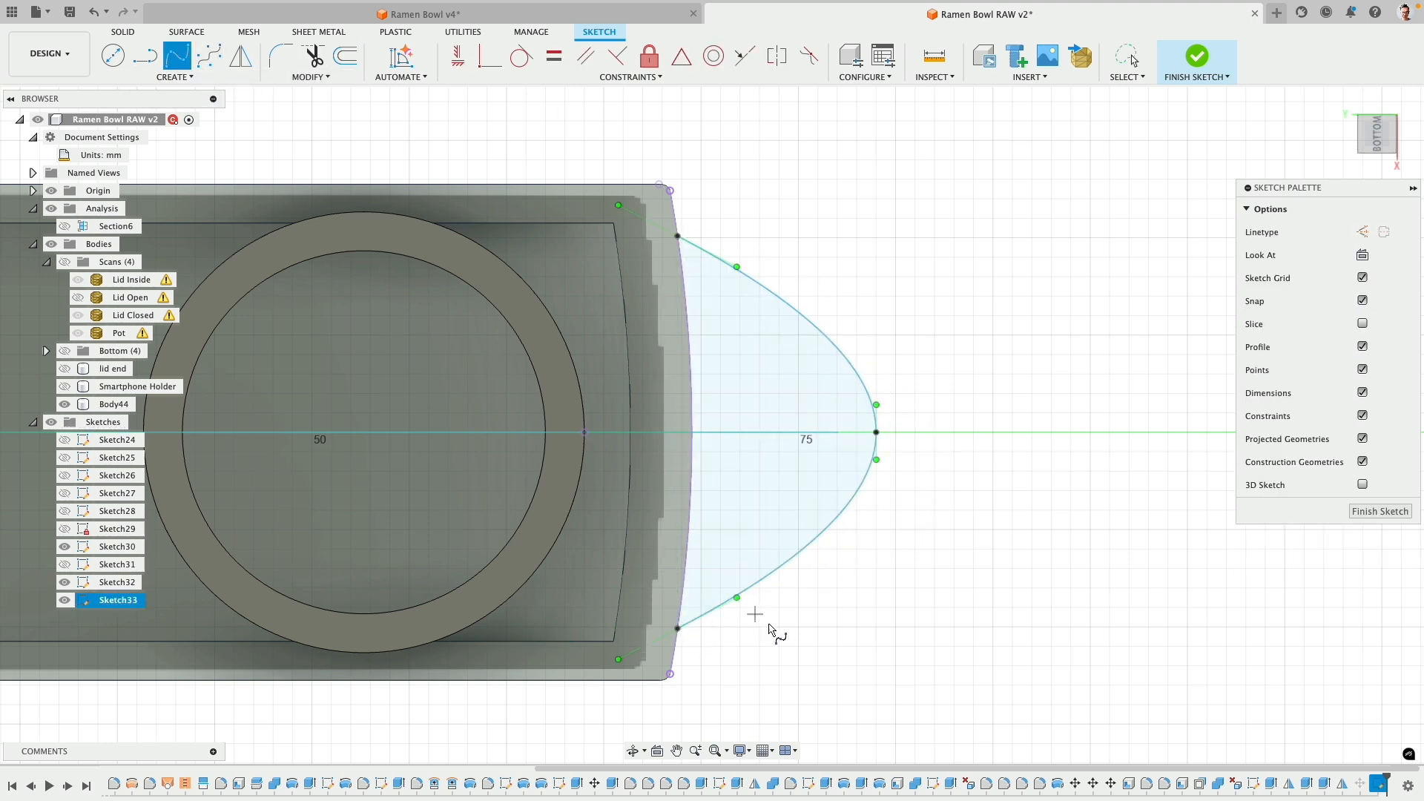
pyautogui.press('Escape')
# - Adjust the tangent handles at both ends of the new spline so it leaves the front edge more squarely and bulges outward
pyautogui.moveTo(738, 600); pyautogui.dragTo(779, 607)
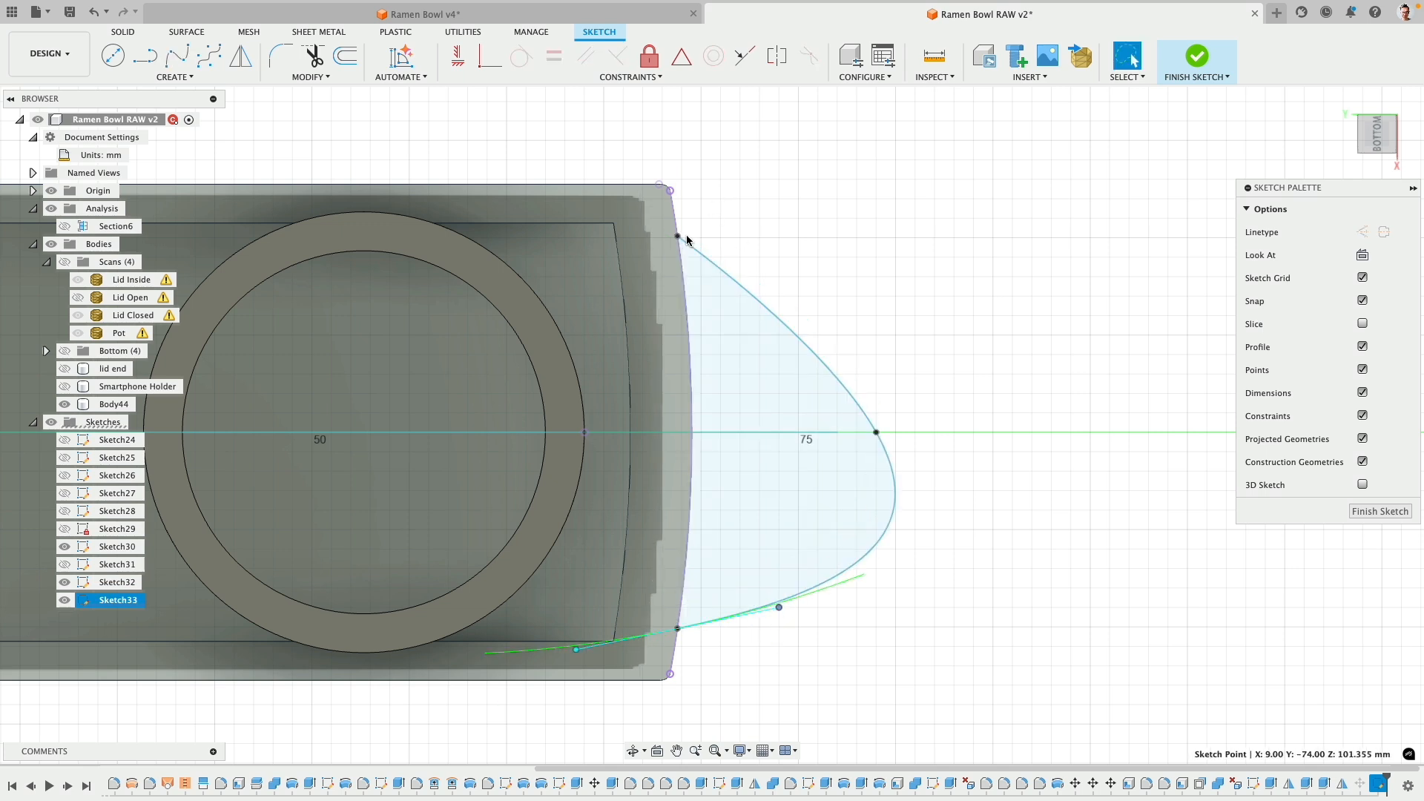
pyautogui.moveTo(716, 263); pyautogui.dragTo(733, 239)
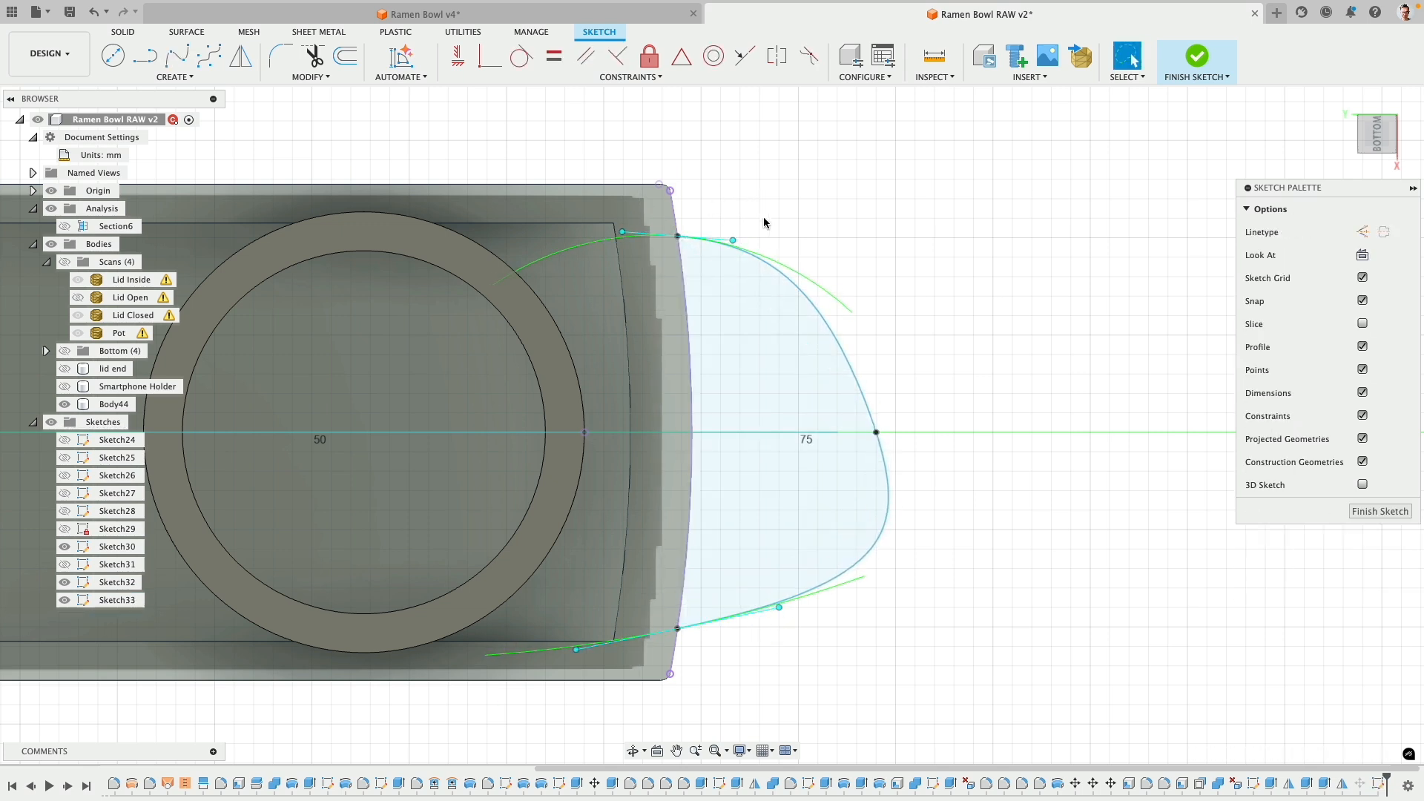
pyautogui.moveTo(780, 608); pyautogui.dragTo(763, 617)
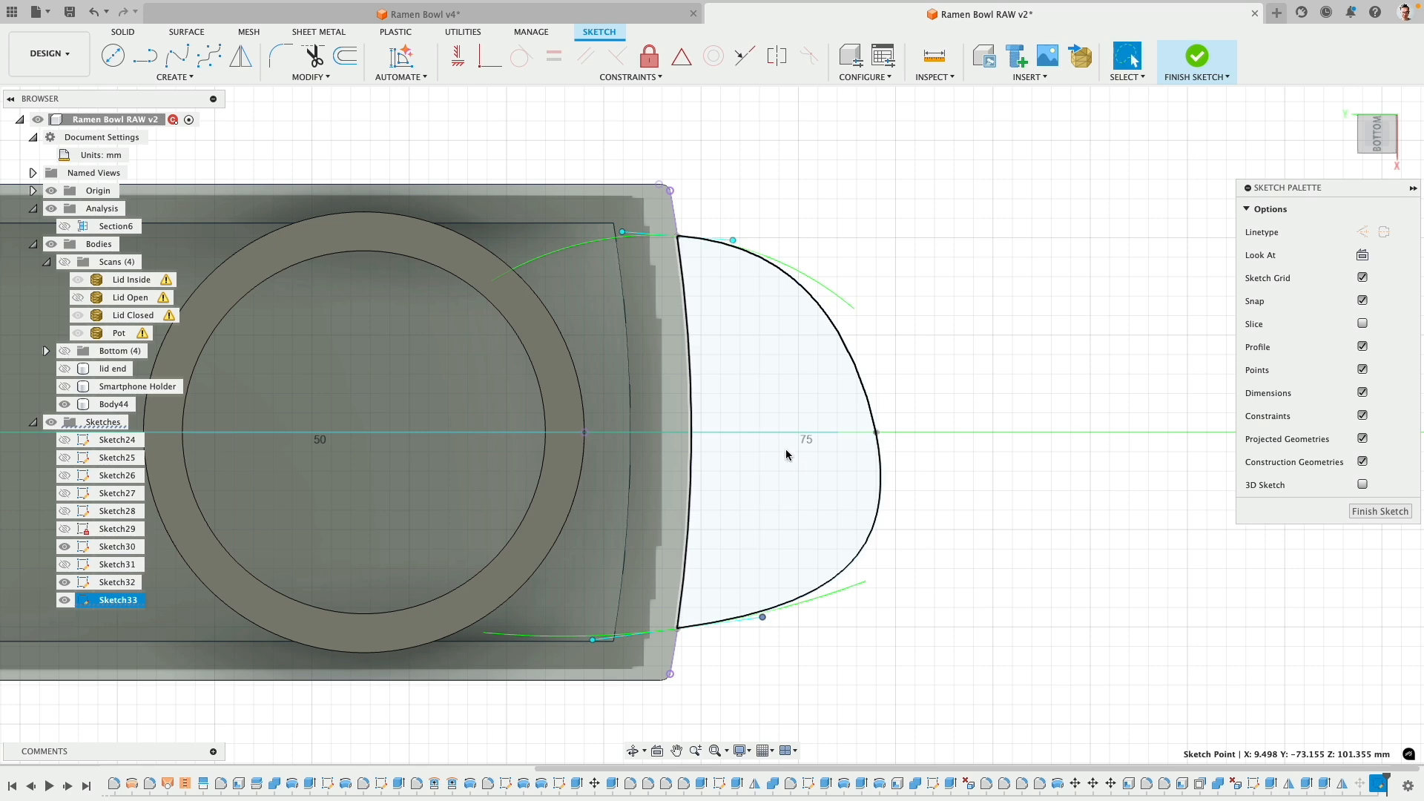
# - Make the outer end points of the new spline's two tangent handles symmetric about the Y axis
pyautogui.keyDown('shift'); pyautogui.click(734, 240); pyautogui.keyUp('shift')
pyautogui.scroll(-5, 862, 276)
pyautogui.moveTo(896, 275); pyautogui.dragTo(1028, 267, button='middle')
pyautogui.click(776, 58)
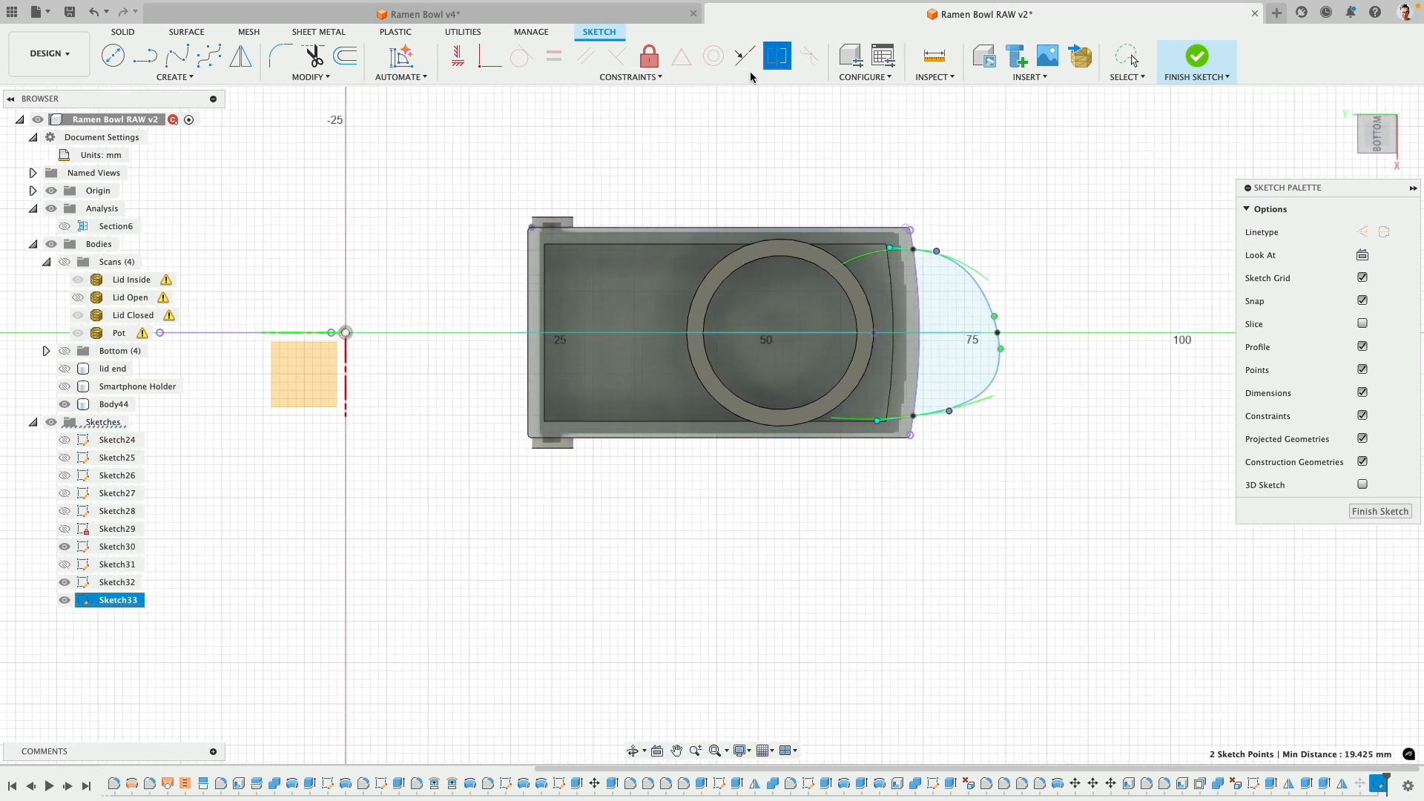
pyautogui.click(310, 332)
pyautogui.scroll(4, 985, 317)
pyautogui.press('Escape')
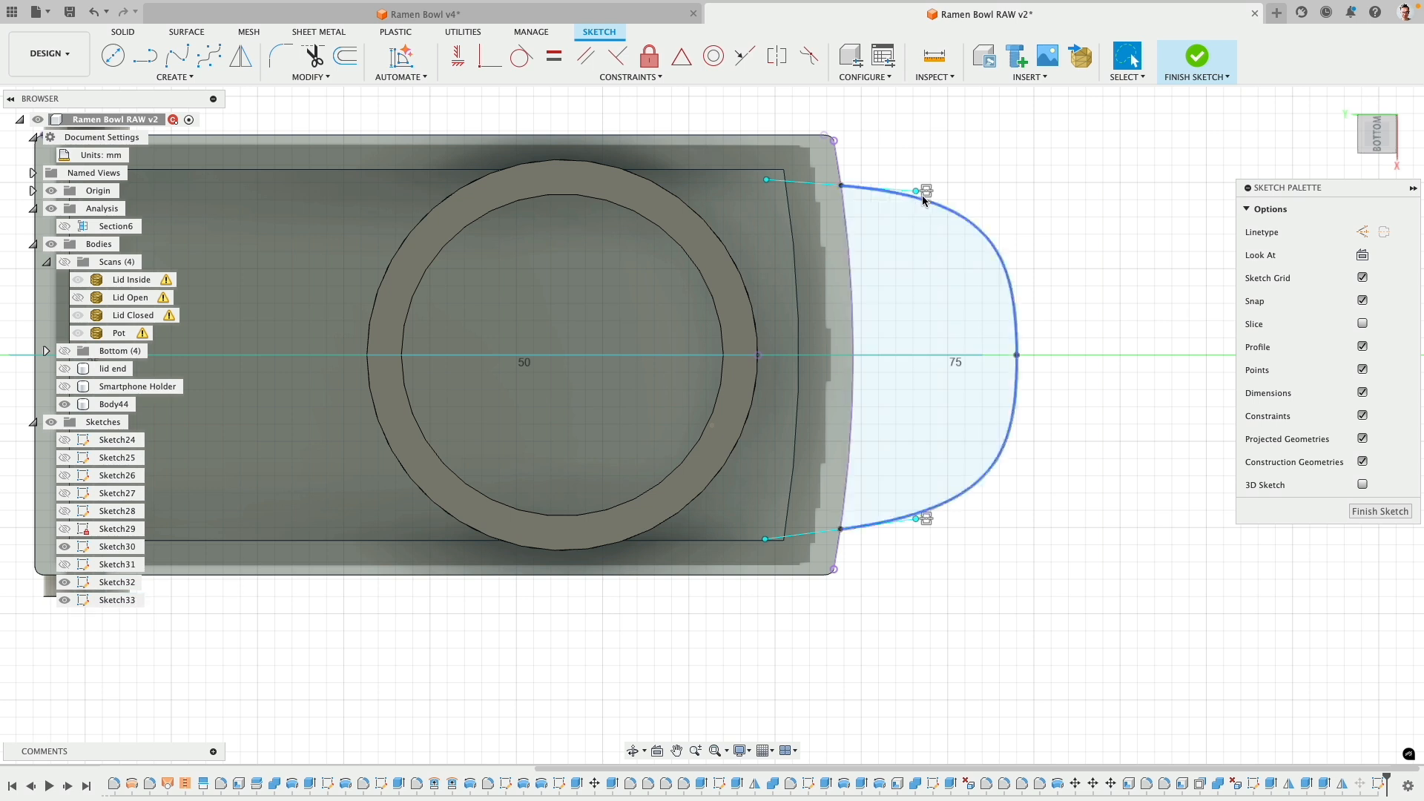
# - Shorten the tangent handles and move the spline's tip in to about Y -75 mm for a shallower, rounder pull
pyautogui.moveTo(911, 196); pyautogui.dragTo(899, 190)
pyautogui.scroll(1, 1022, 359)
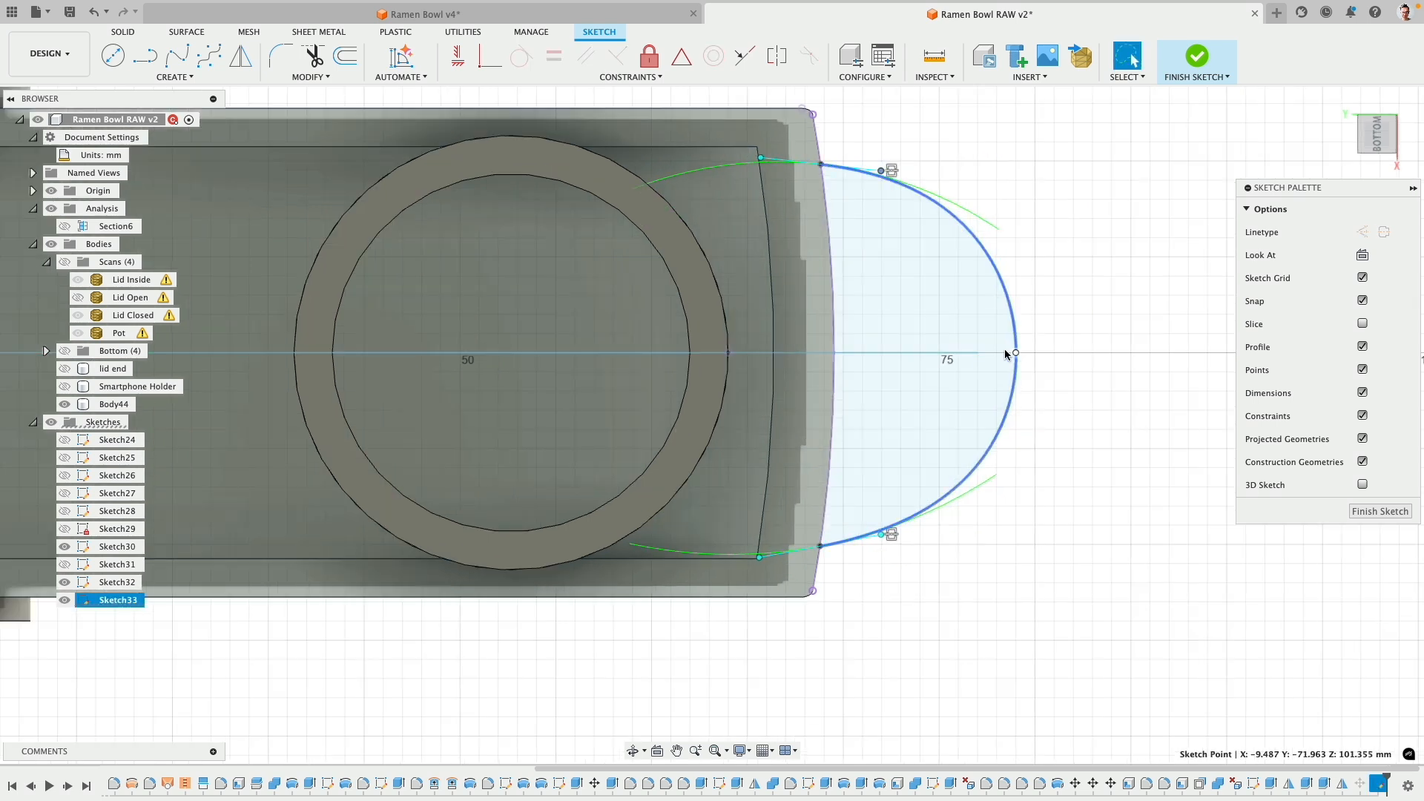
pyautogui.moveTo(1006, 353); pyautogui.dragTo(941, 352)
pyautogui.moveTo(886, 540); pyautogui.dragTo(869, 526)
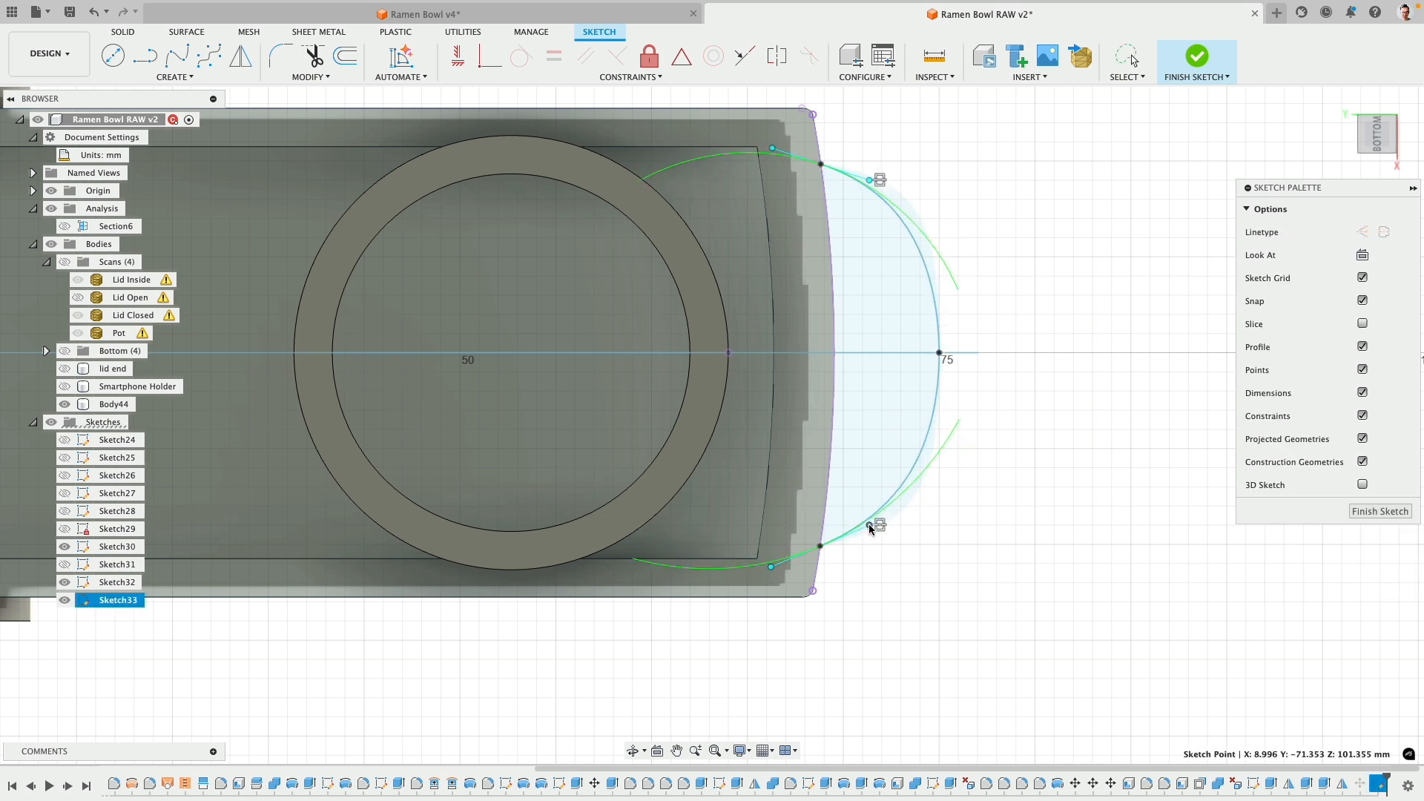
# - Turn on the spline's curvature display with density 20 and scale 1.000
pyautogui.click(929, 438)
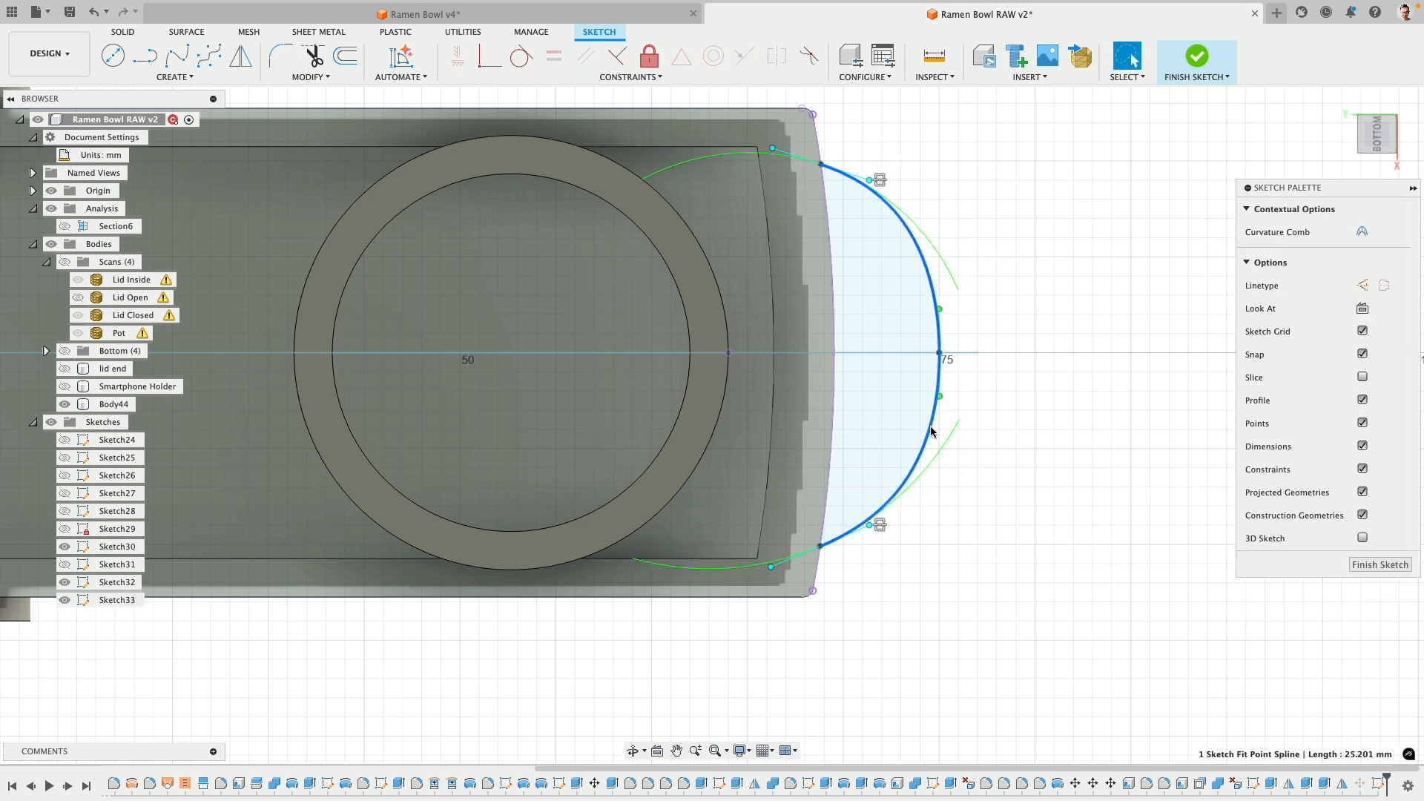
pyautogui.rightClick(932, 430)
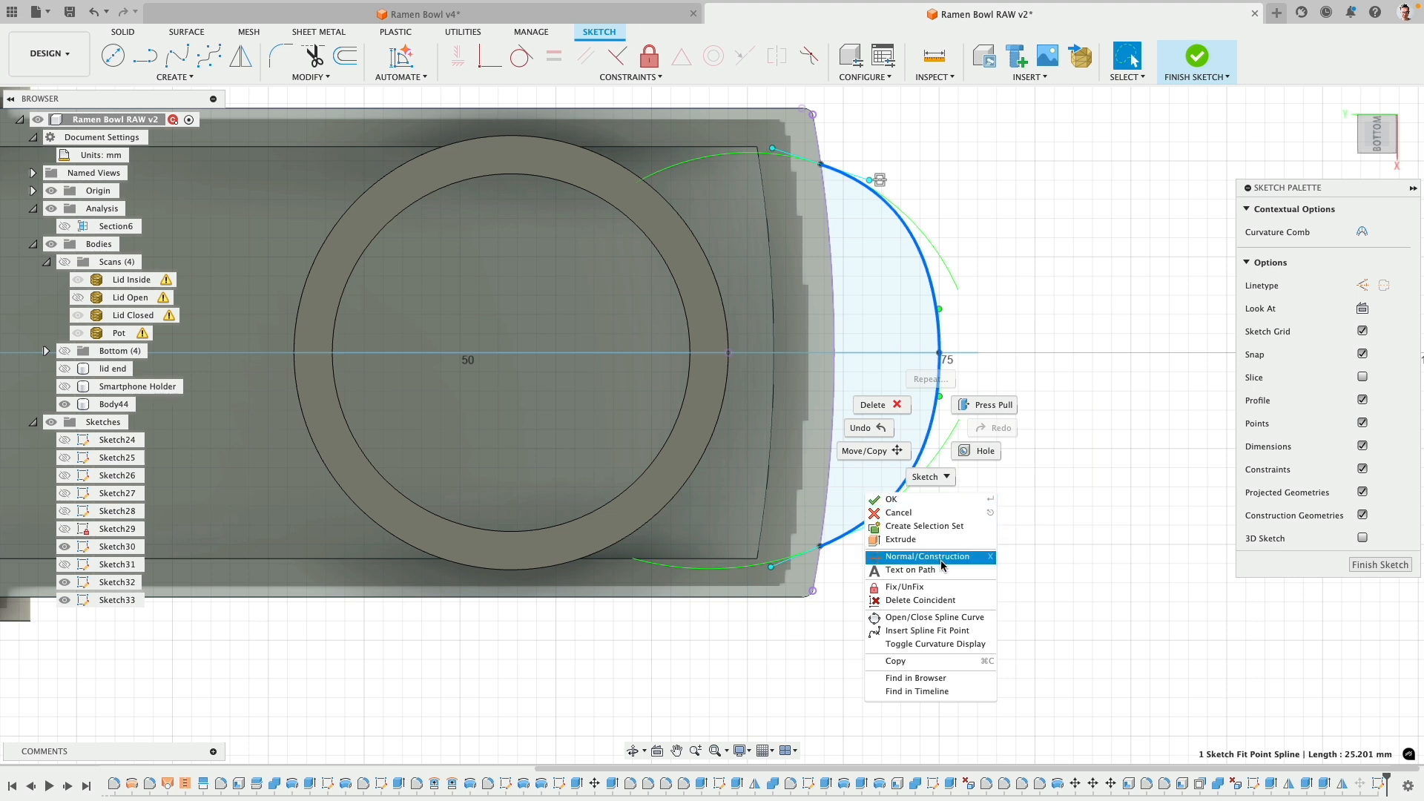
pyautogui.click(965, 644)
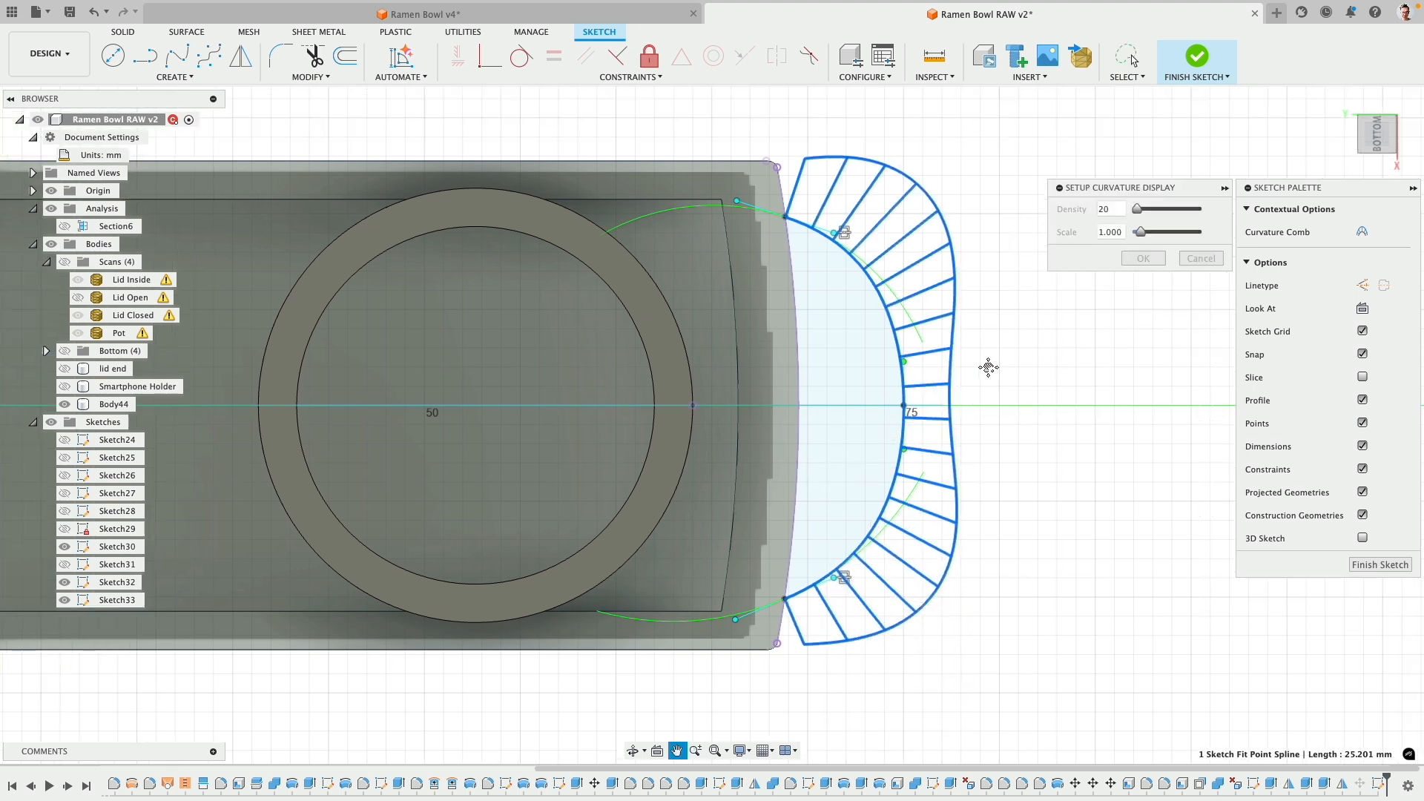
pyautogui.click(1133, 265)
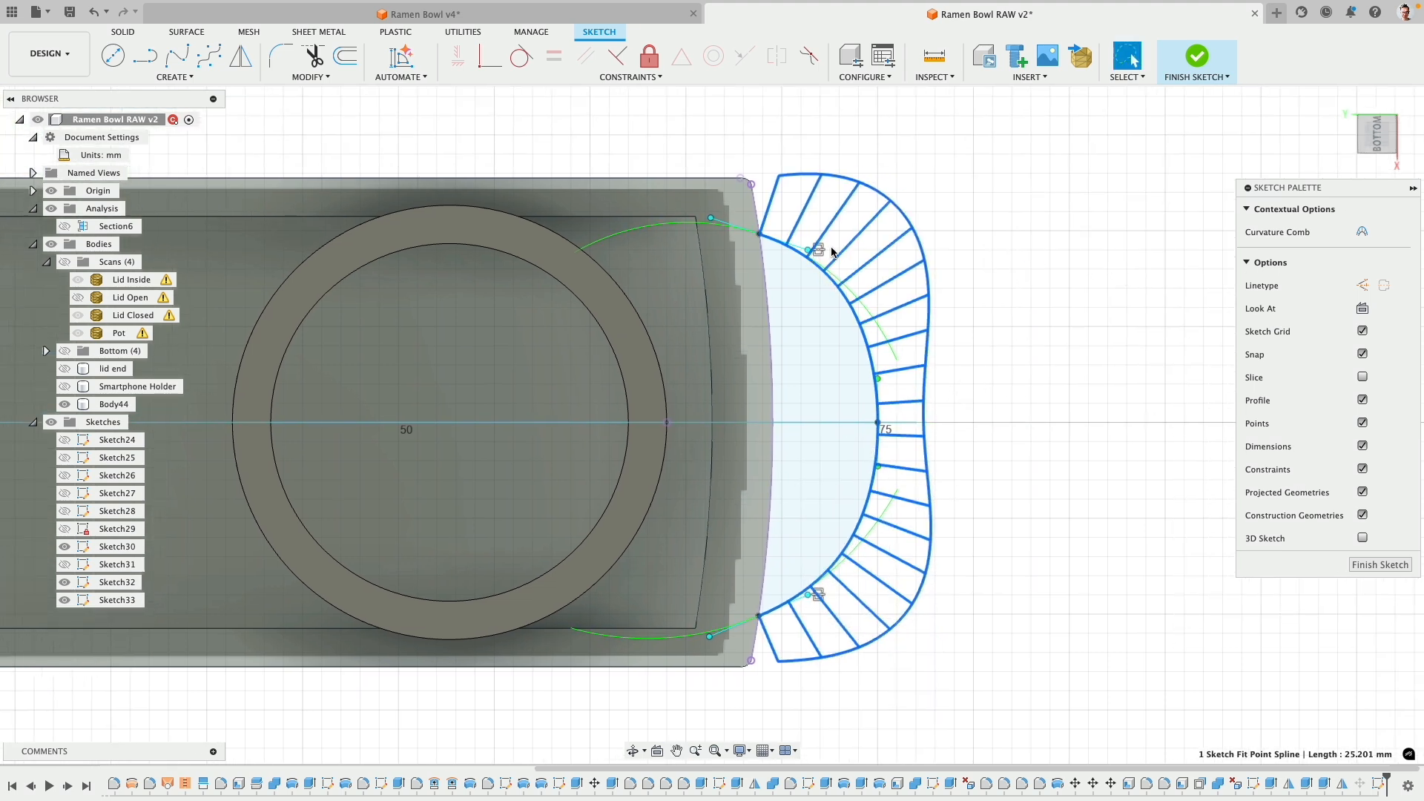
# - Fine-tune the symmetric tangent handles to even out the curvature comb, and place the spline's tip at X 0, Y -75 mm
pyautogui.moveTo(810, 254)
pyautogui.mouseDown()
pyautogui.moveTo(807, 239)
pyautogui.moveTo(804, 259)
pyautogui.mouseUp()
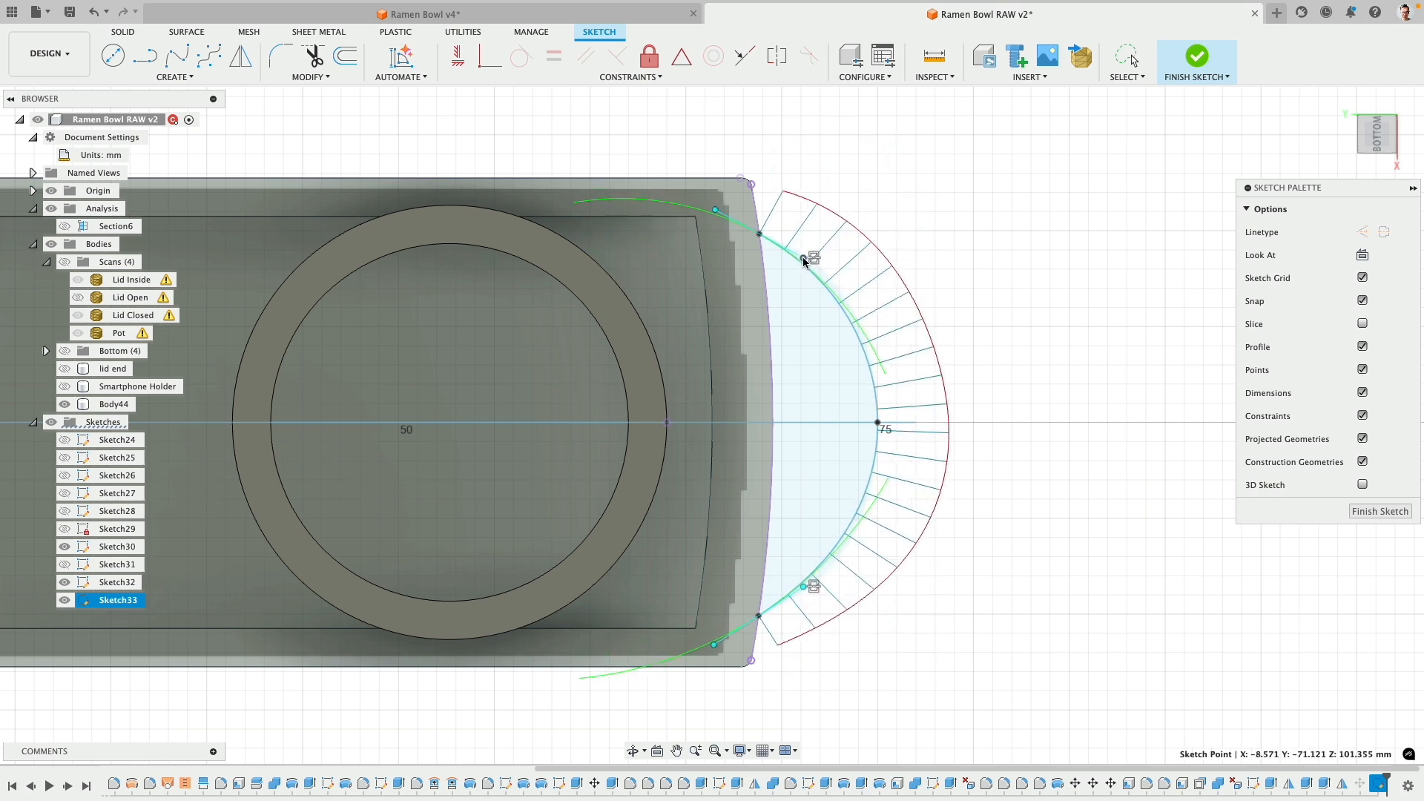
pyautogui.moveTo(879, 428); pyautogui.dragTo(878, 425)
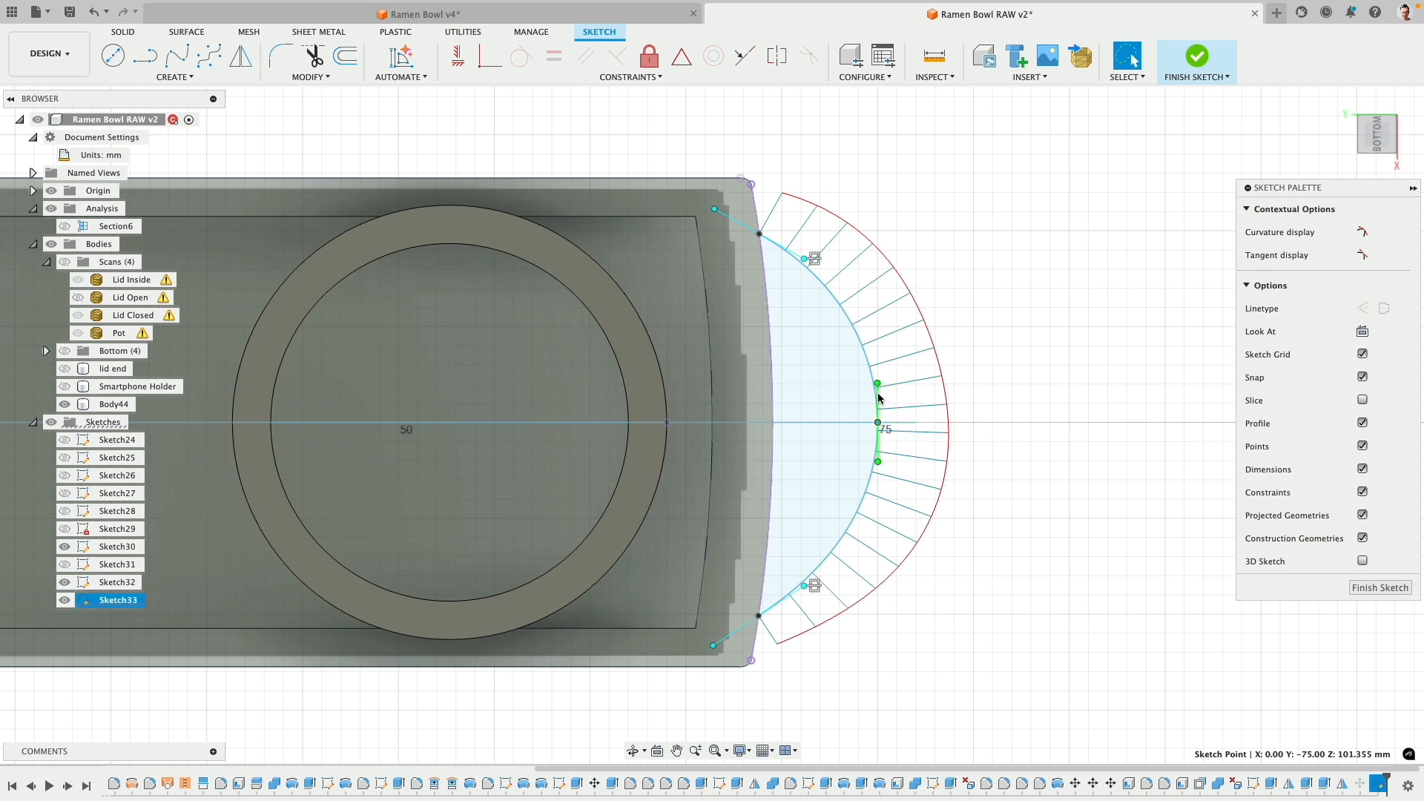
pyautogui.click(1028, 418)
pyautogui.scroll(3, 1030, 416)
pyautogui.scroll(-2, 1030, 421)
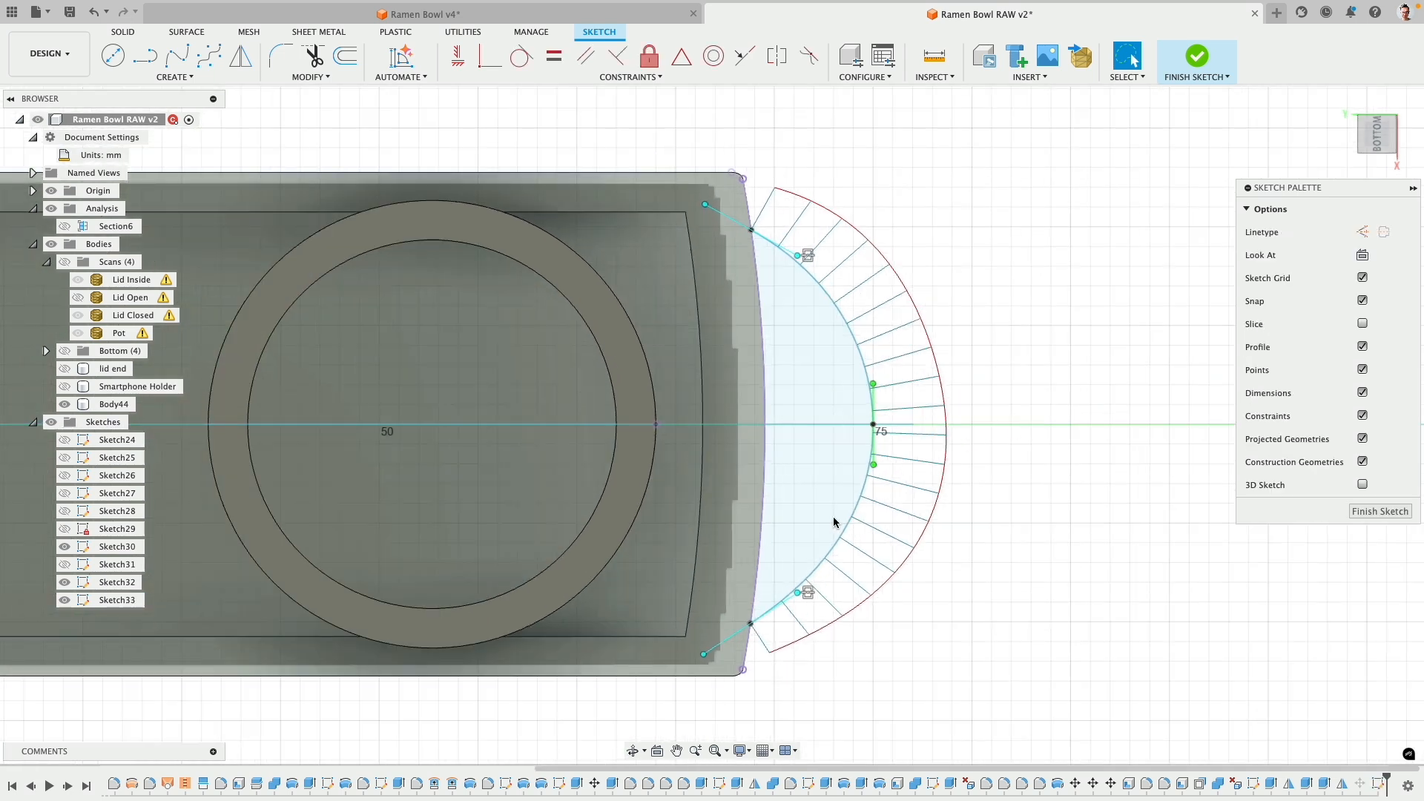
# - Make the spline's two end points on the projected front edge symmetric about the Y axis
pyautogui.click(765, 469)
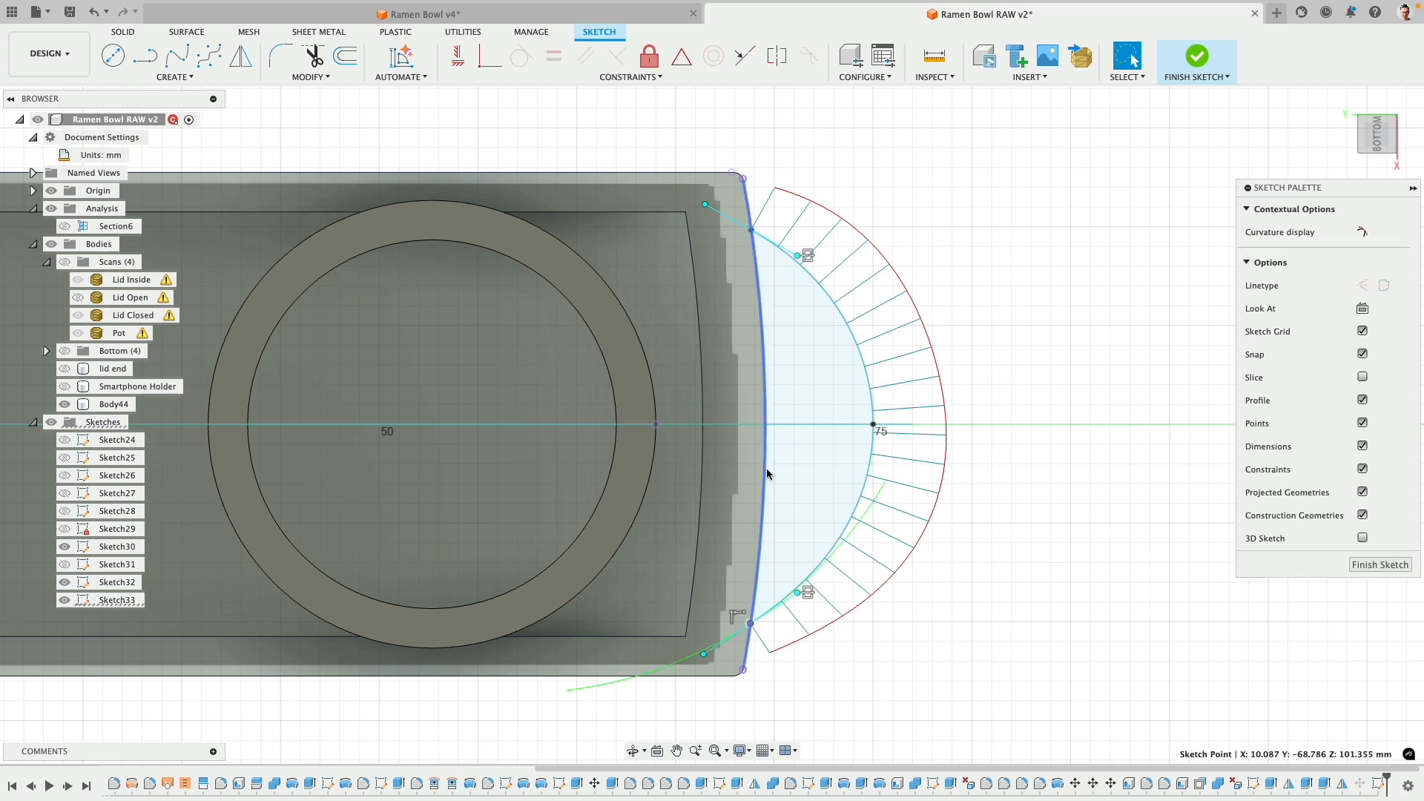
pyautogui.keyDown('shift'); pyautogui.click(751, 233); pyautogui.keyUp('shift')
pyautogui.scroll(-3, 723, 362)
pyautogui.moveTo(594, 327); pyautogui.dragTo(845, 288, button='middle')
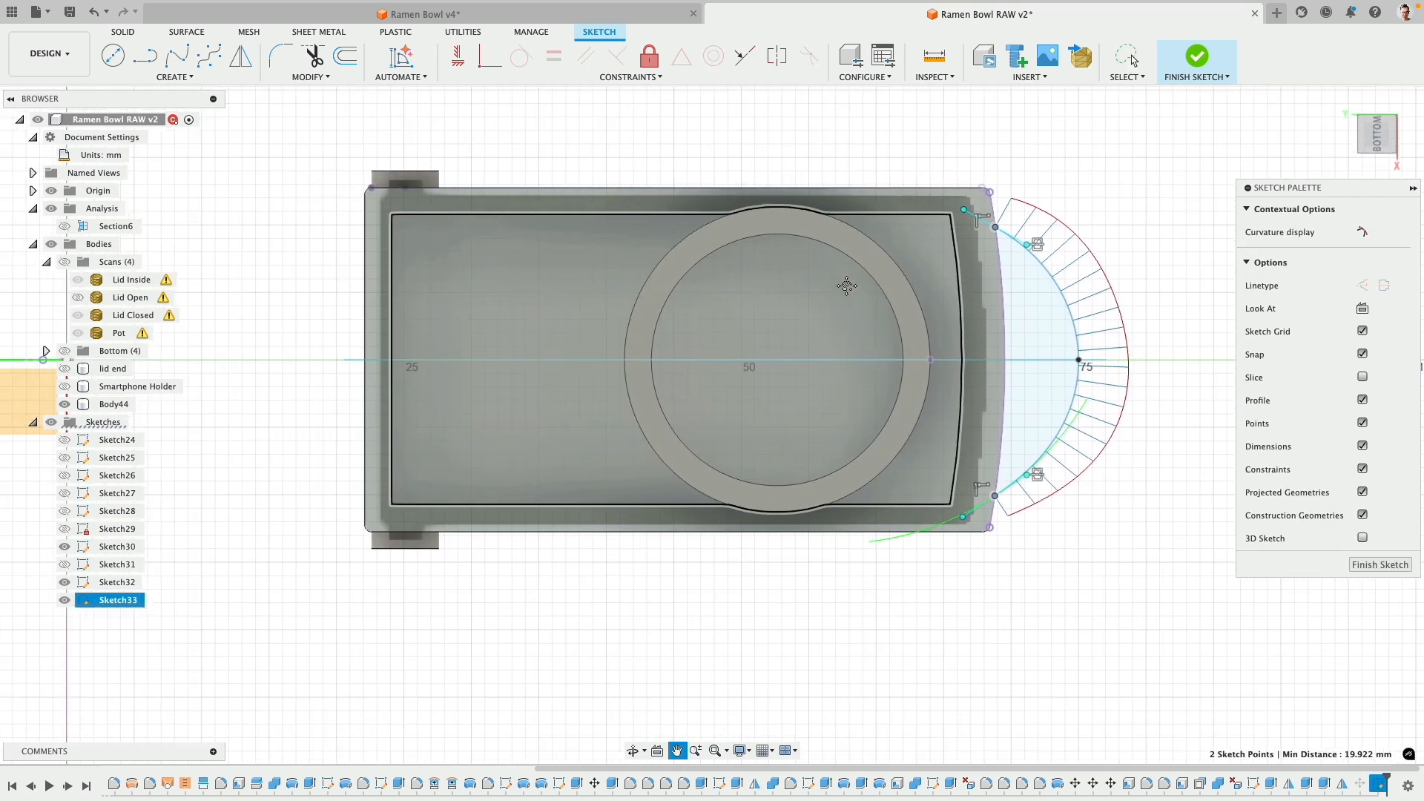
pyautogui.scroll(-2, 623, 383)
pyautogui.moveTo(623, 382); pyautogui.dragTo(854, 381, button='middle')
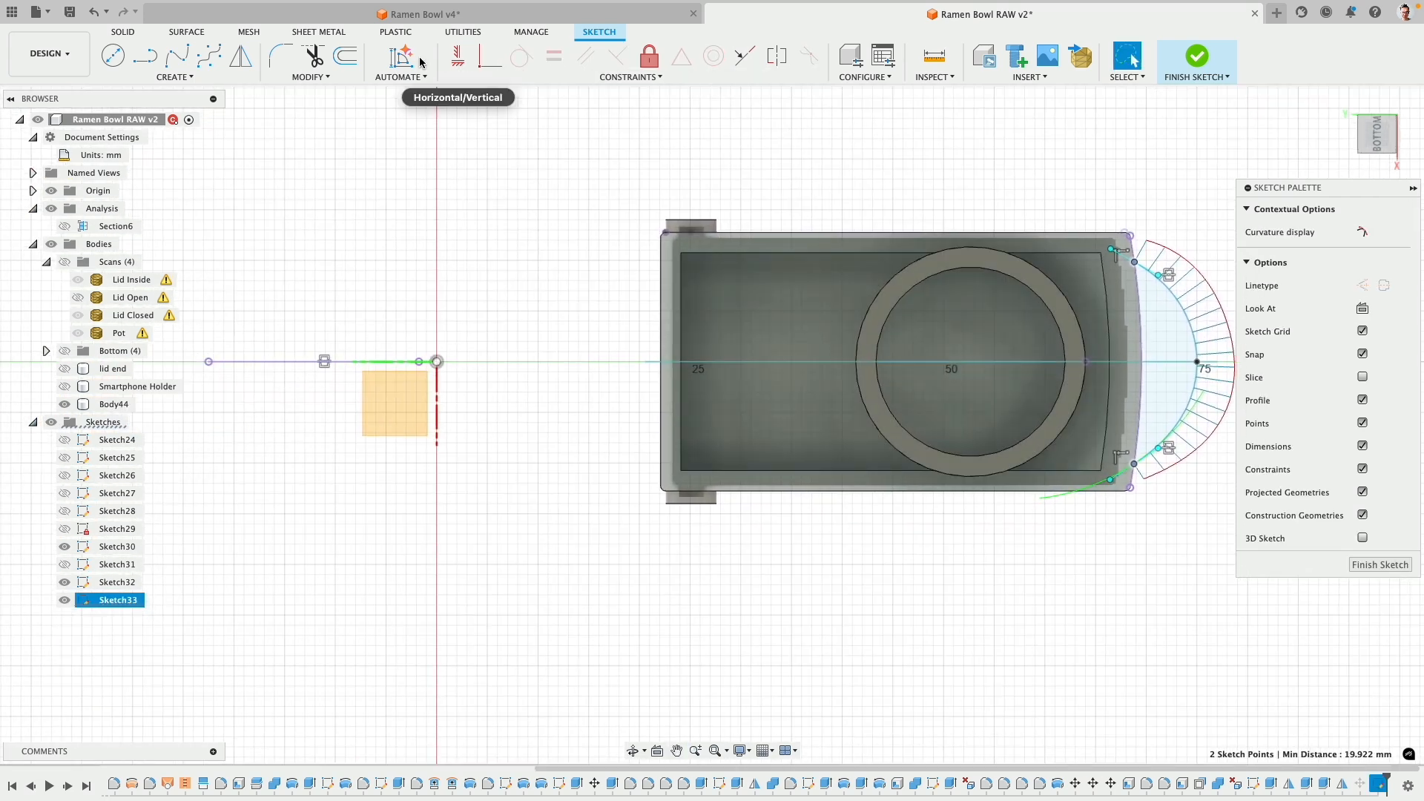
pyautogui.click(770, 63)
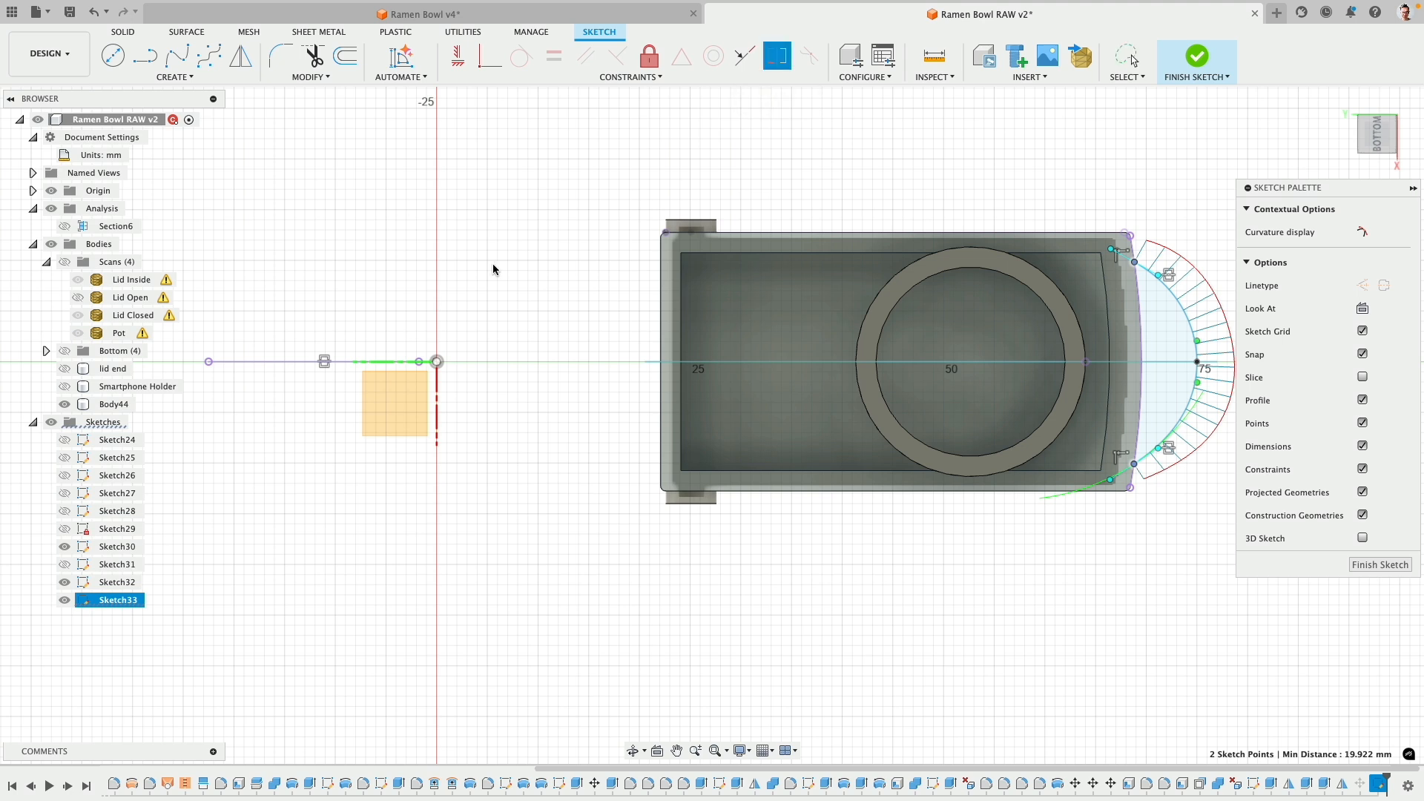
pyautogui.click(380, 364)
pyautogui.moveTo(751, 496); pyautogui.dragTo(373, 488, button='middle')
pyautogui.scroll(3, 808, 410)
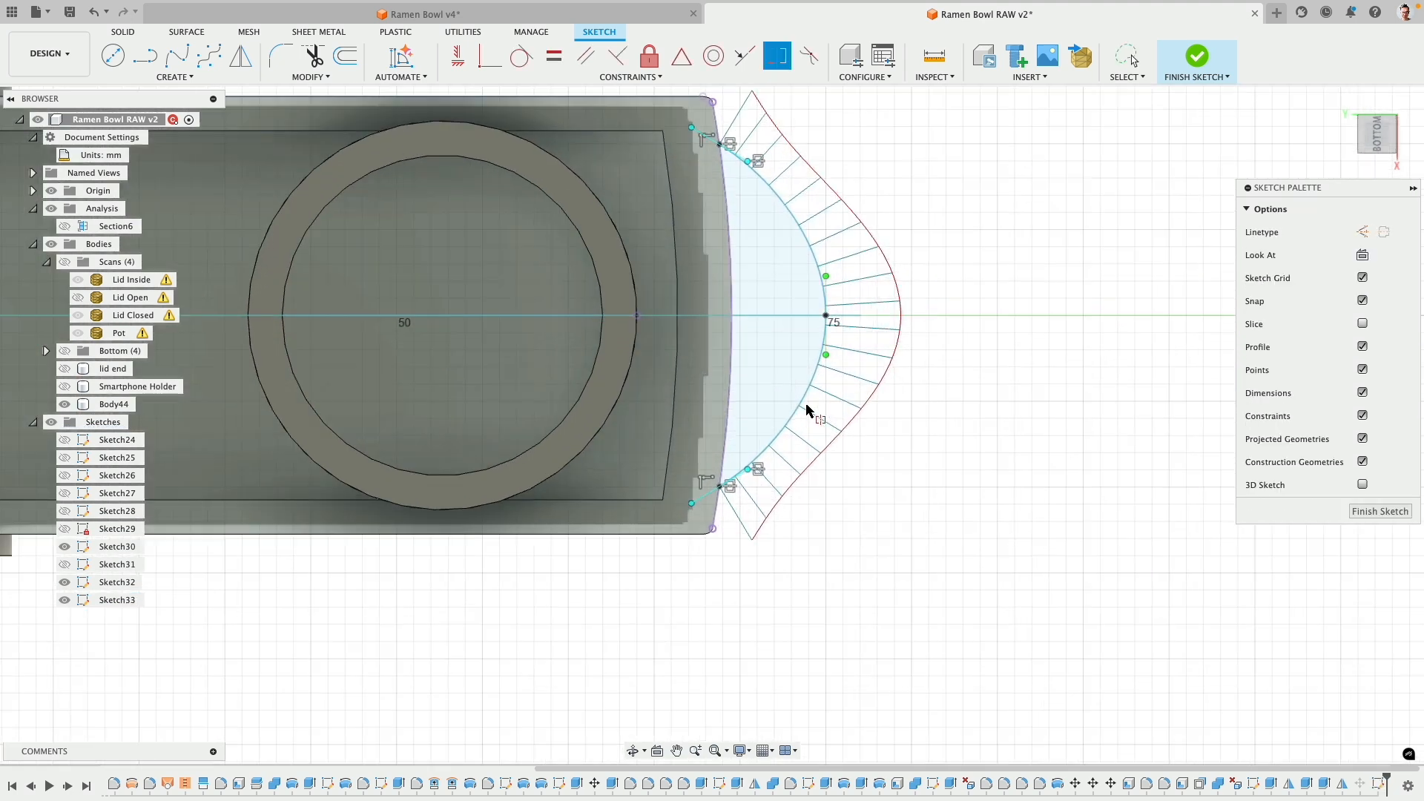
# - Smooth the curvature comb by moving the lower outer handle point to X 9, Y -71 mm and the tip to about Y -75.6 mm
pyautogui.moveTo(770, 376); pyautogui.dragTo(749, 442, button='middle')
pyautogui.moveTo(732, 538)
pyautogui.mouseDown()
pyautogui.moveTo(763, 533)
pyautogui.moveTo(739, 532)
pyautogui.mouseUp()
pyautogui.scroll(2, 904, 363)
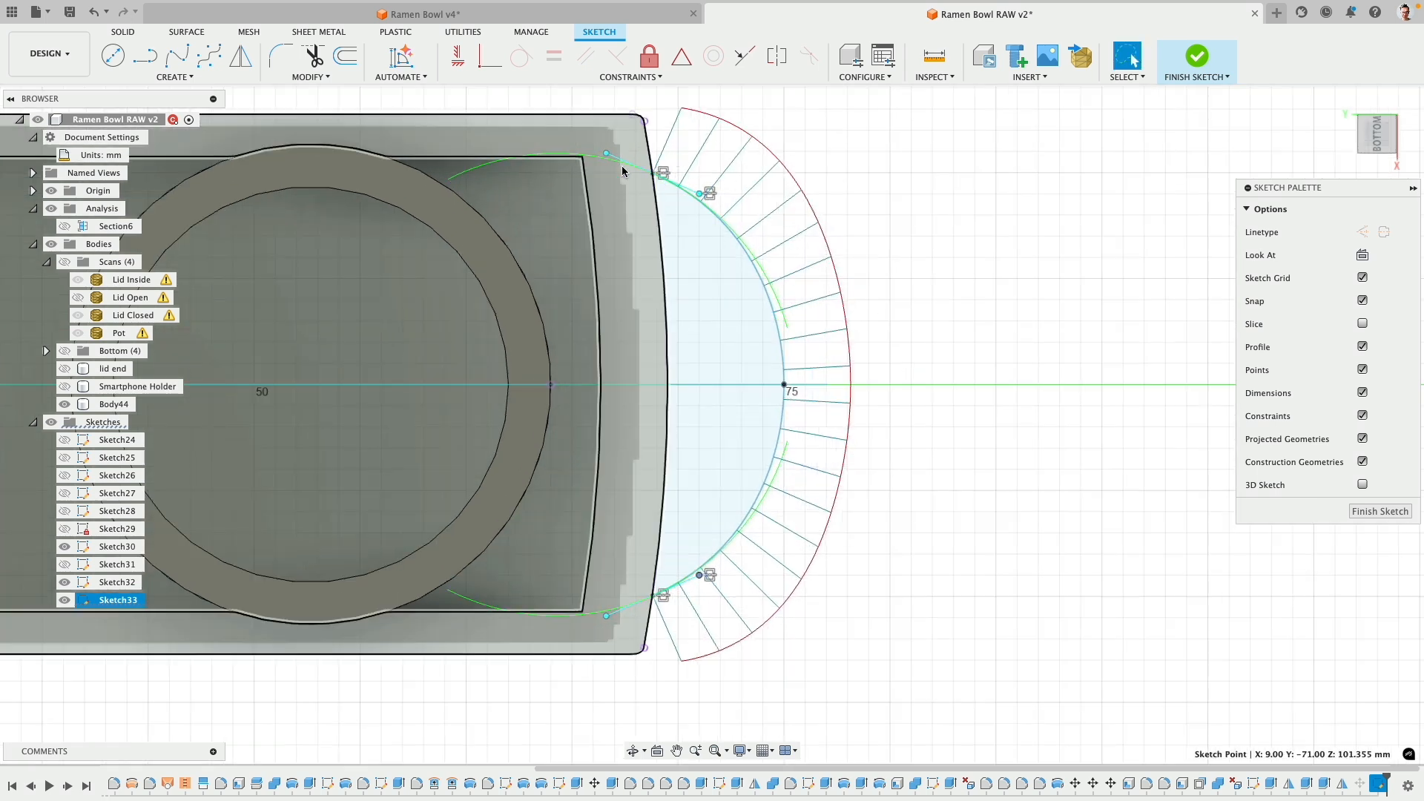
pyautogui.moveTo(785, 387)
pyautogui.mouseDown()
pyautogui.moveTo(804, 388)
pyautogui.moveTo(792, 389)
pyautogui.mouseUp()
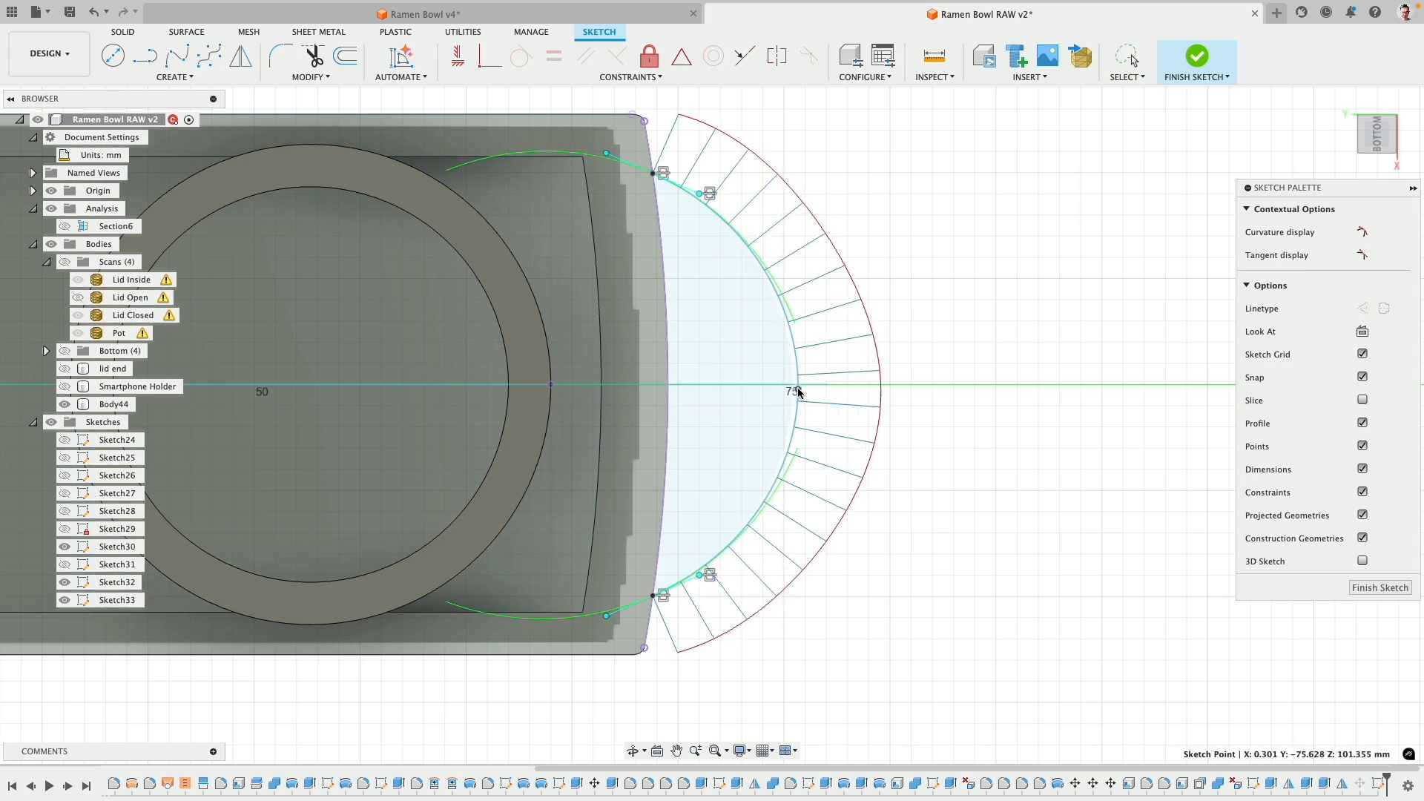
# - Align the spline's tip with the sketch origin using a Horizontal/Vertical constraint
pyautogui.scroll(-3, 785, 420)
pyautogui.scroll(-4, 782, 424)
pyautogui.moveTo(455, 242); pyautogui.dragTo(641, 234, button='middle')
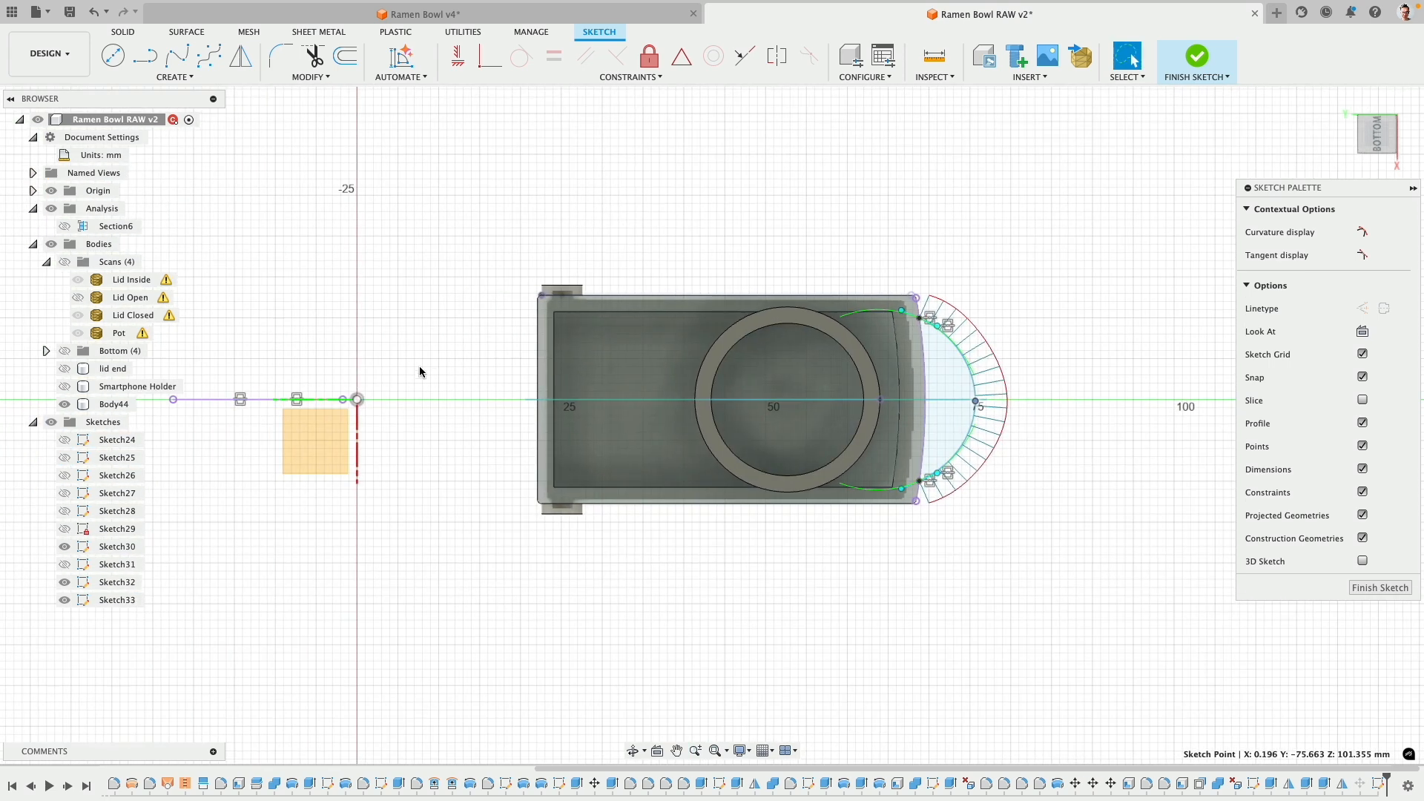
pyautogui.click(361, 402)
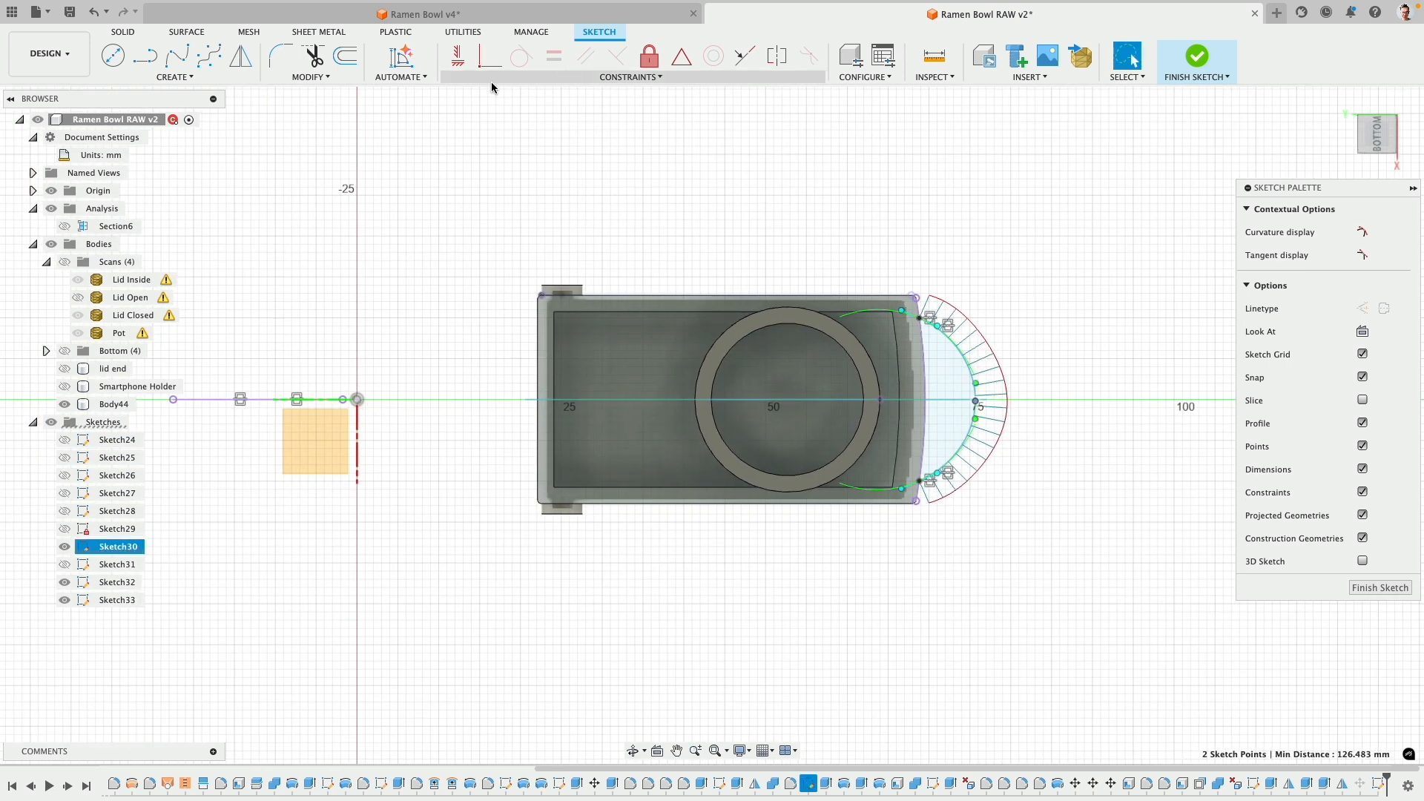
pyautogui.click(458, 66)
pyautogui.scroll(6, 1001, 401)
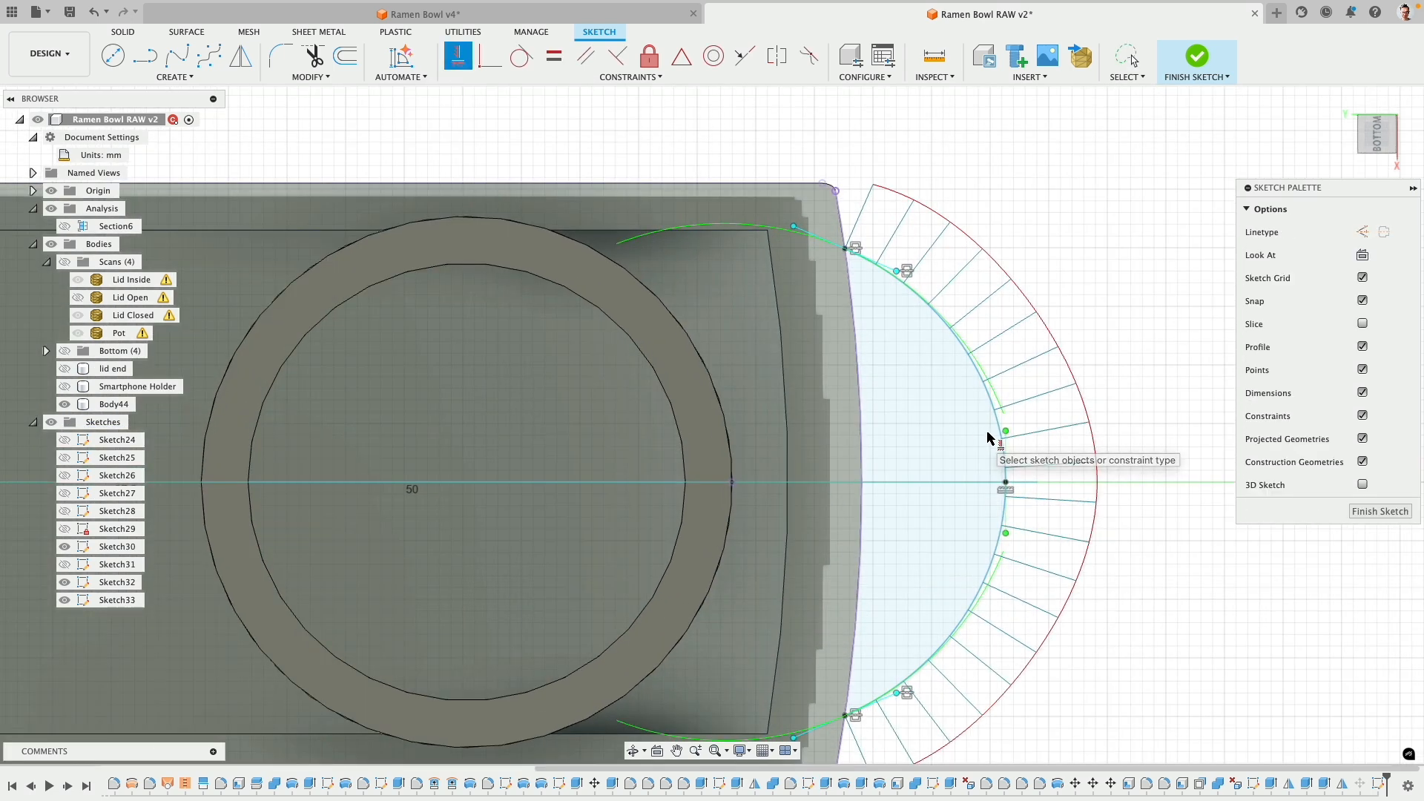
pyautogui.moveTo(951, 254); pyautogui.dragTo(926, 240, button='middle')
pyautogui.rightClick(974, 277)
pyautogui.click(1048, 283)
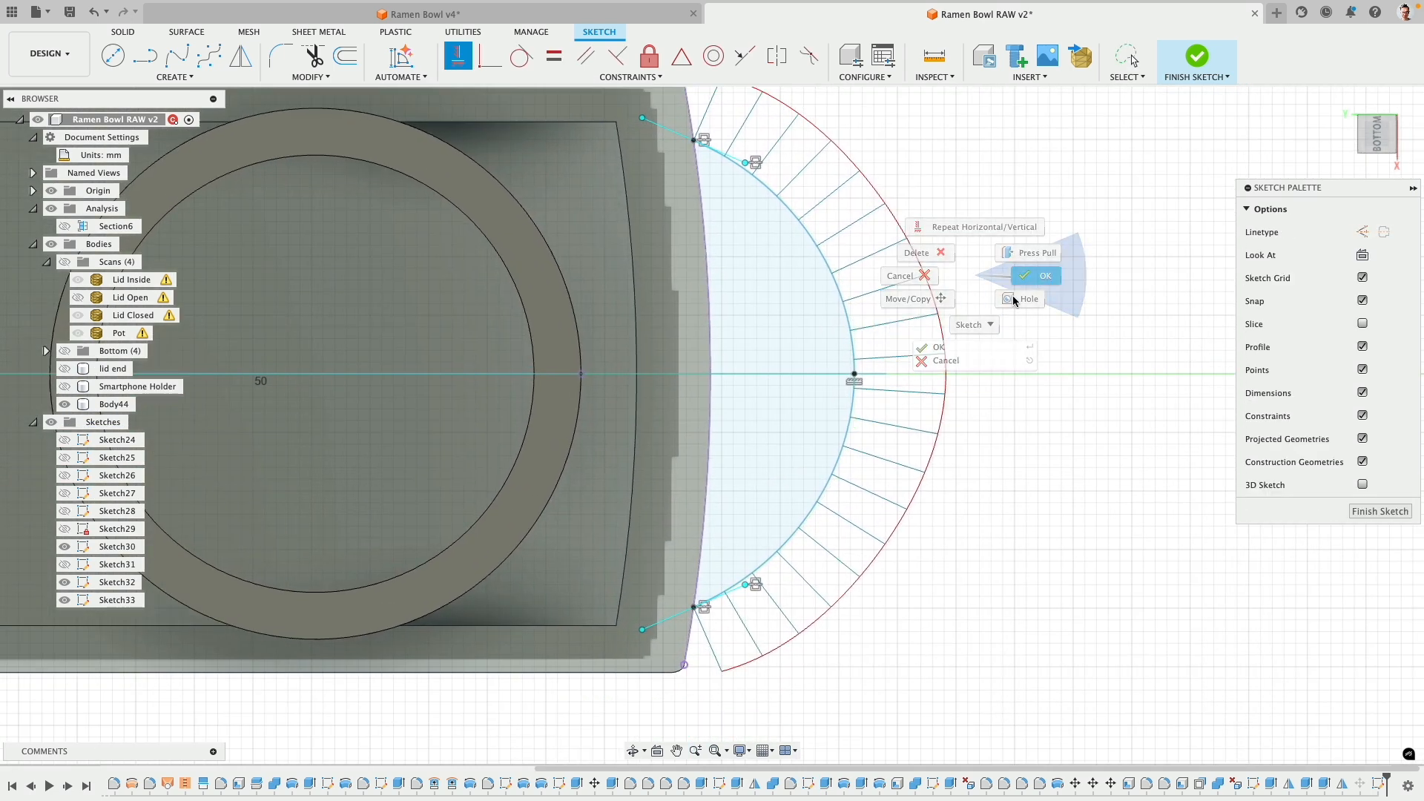
# - Move the spline's tip inward along the Y axis to about Y -74.5 mm
pyautogui.click(851, 377)
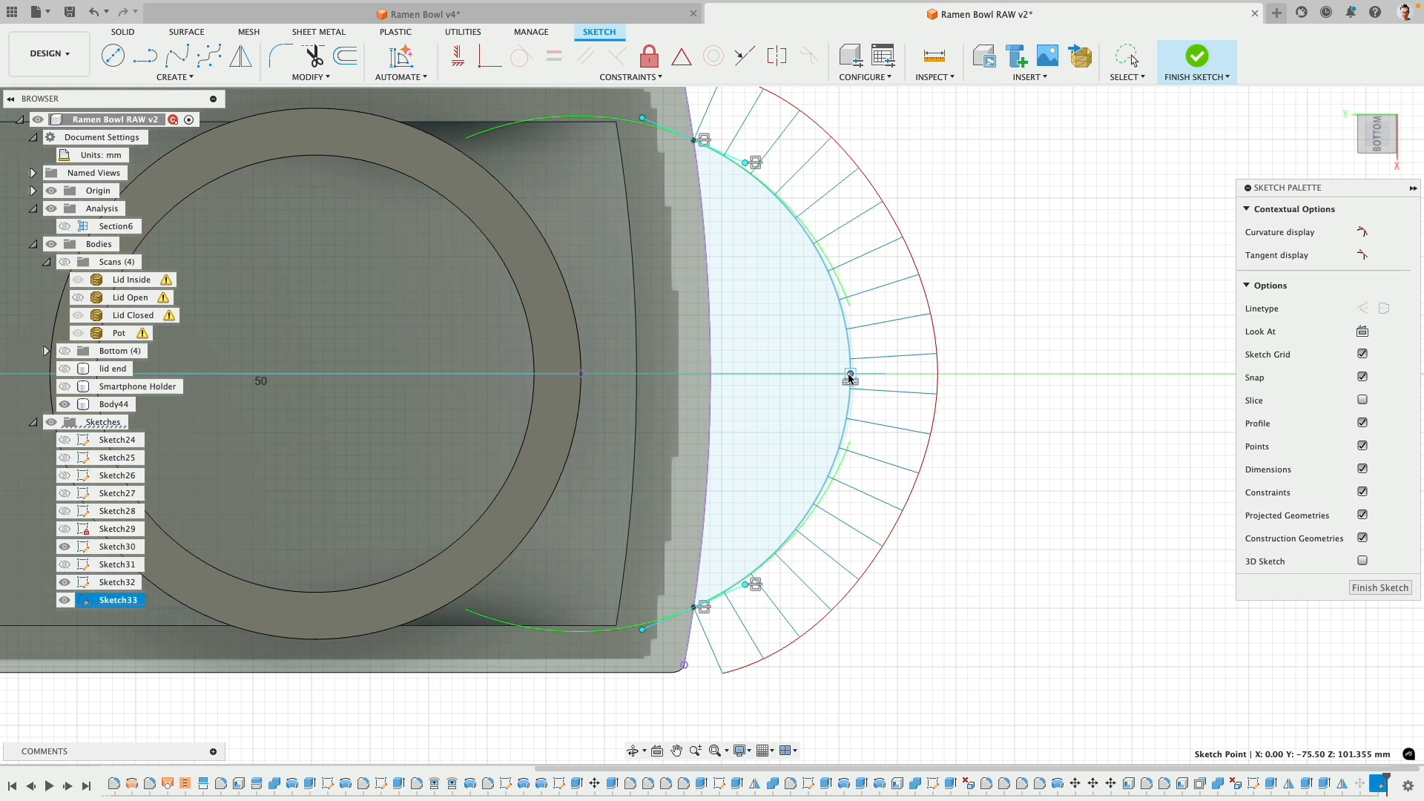
pyautogui.moveTo(851, 376); pyautogui.dragTo(829, 378)
pyautogui.scroll(-4, 867, 404)
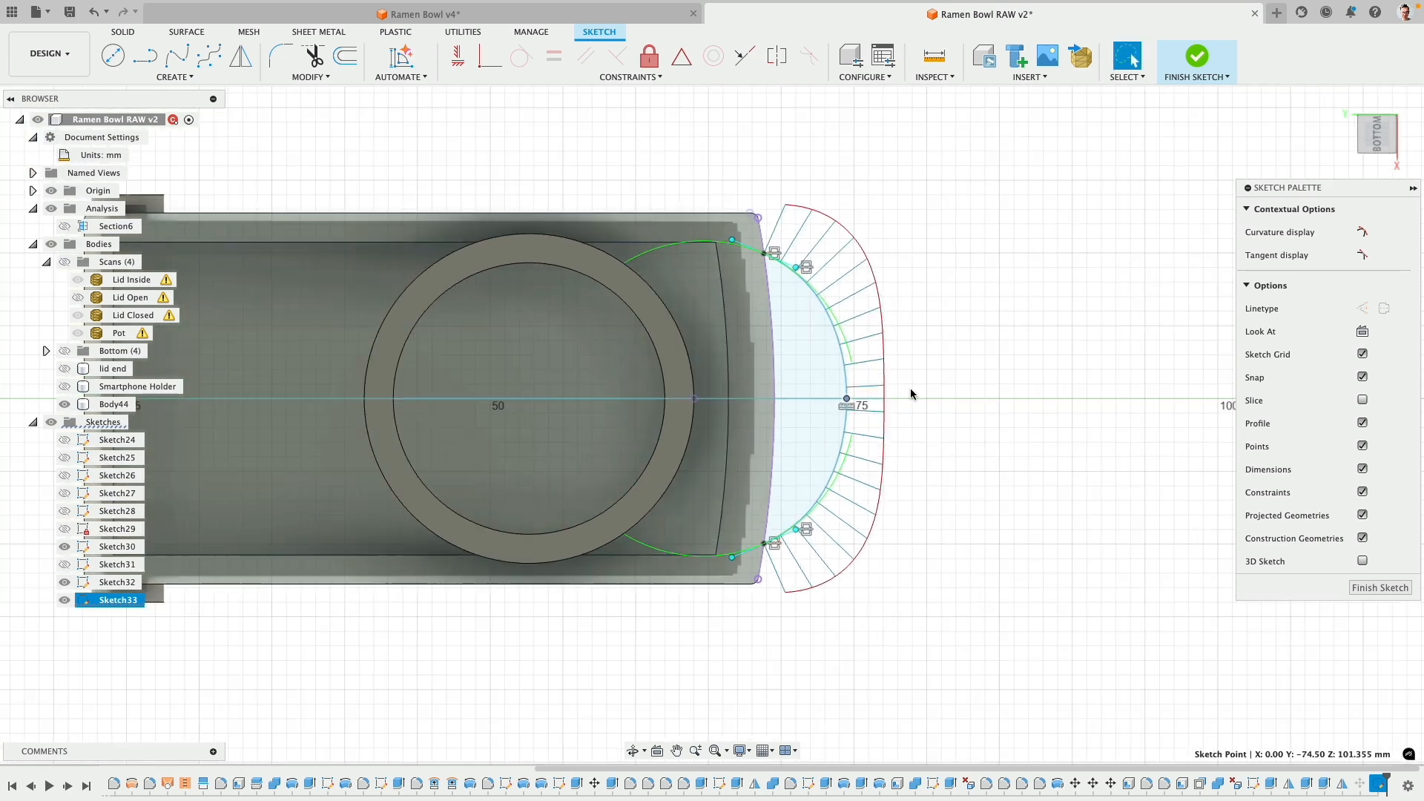
# - Draw a centre line about 5 mm long from the spline's tip to the projected front edge
pyautogui.moveTo(911, 390)
pyautogui.keyDown('shift'); pyautogui.mouseDown(button='middle')
pyautogui.moveTo(922, 407)
pyautogui.moveTo(981, 401)
pyautogui.moveTo(992, 466)
pyautogui.mouseUp(button='middle'); pyautogui.keyUp('shift')
pyautogui.scroll(3, 906, 429)
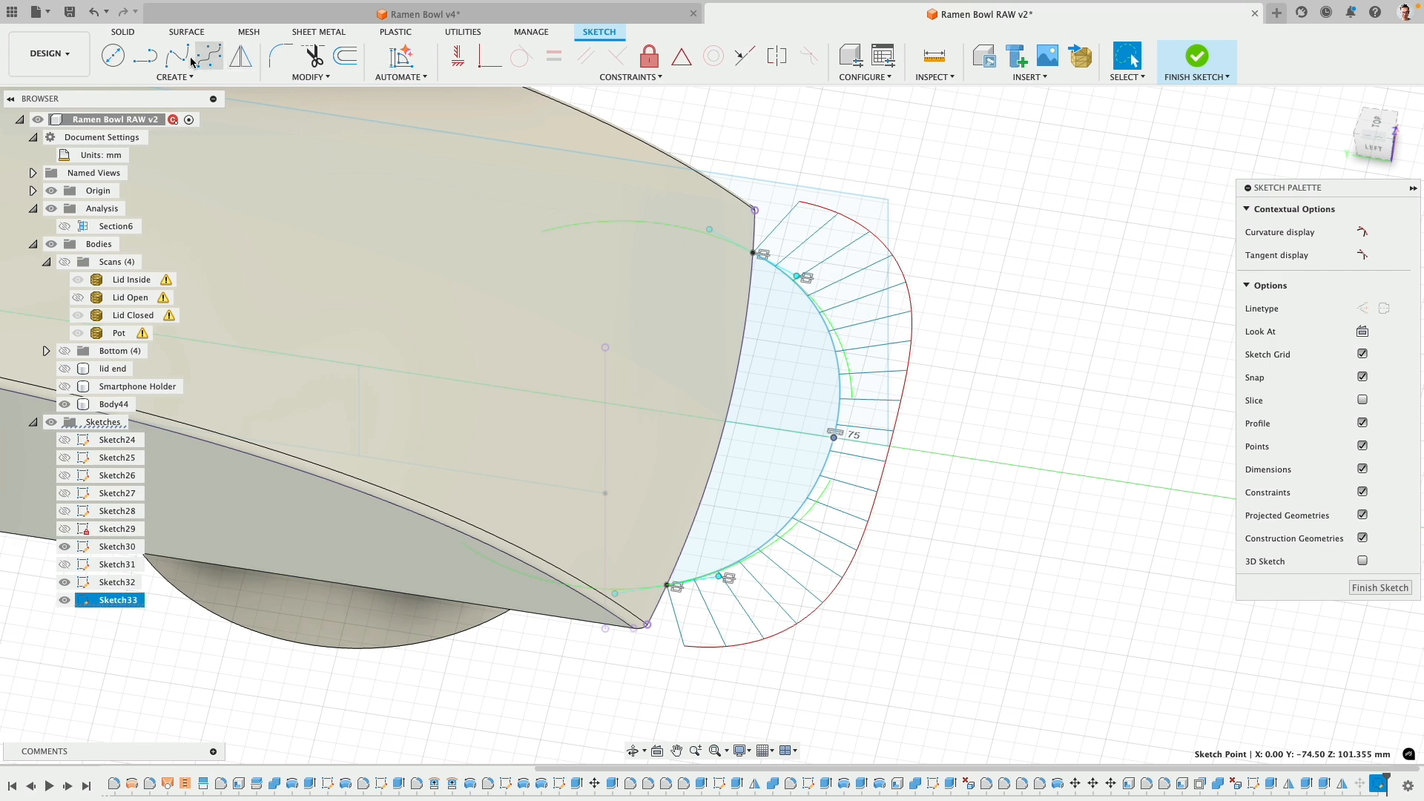
pyautogui.press('l')
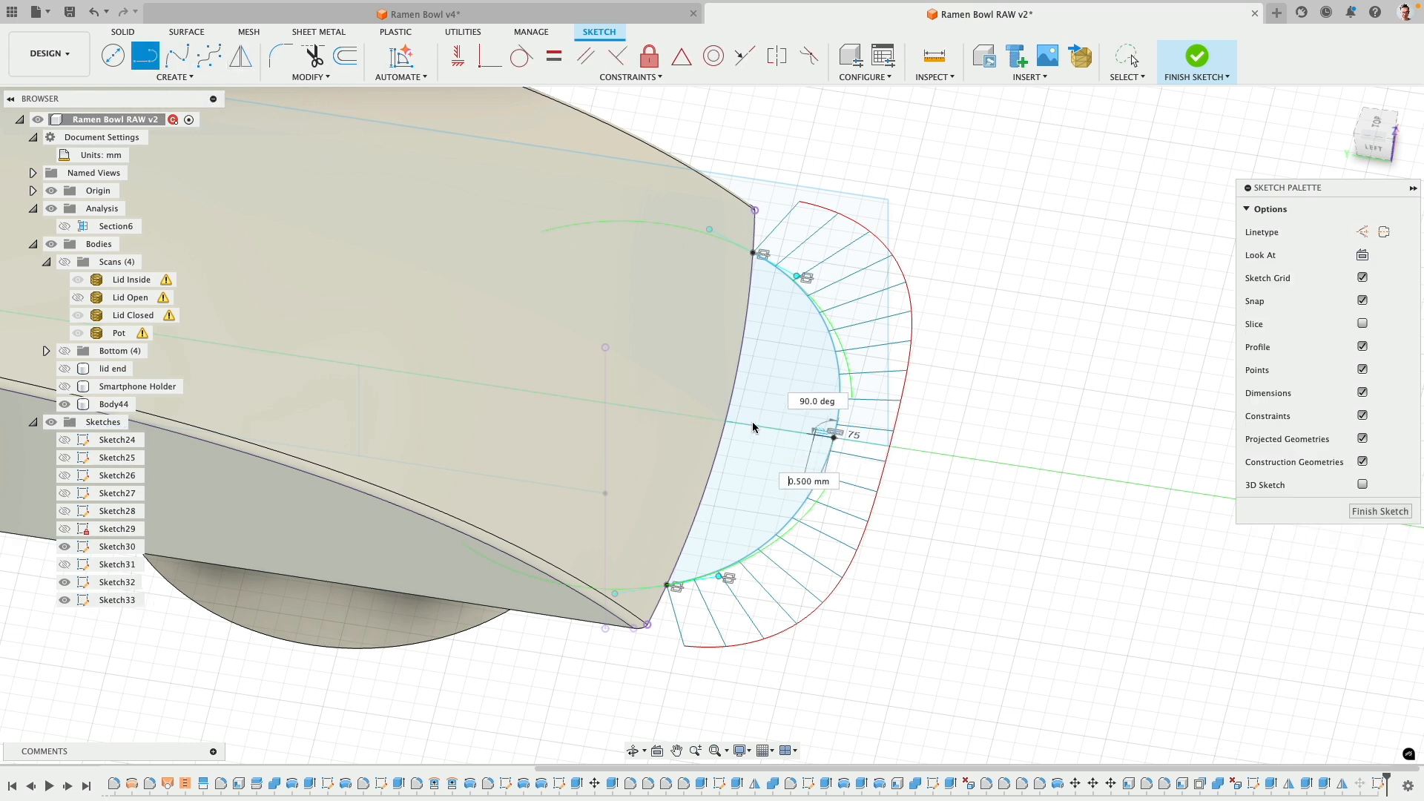
pyautogui.press('Escape')
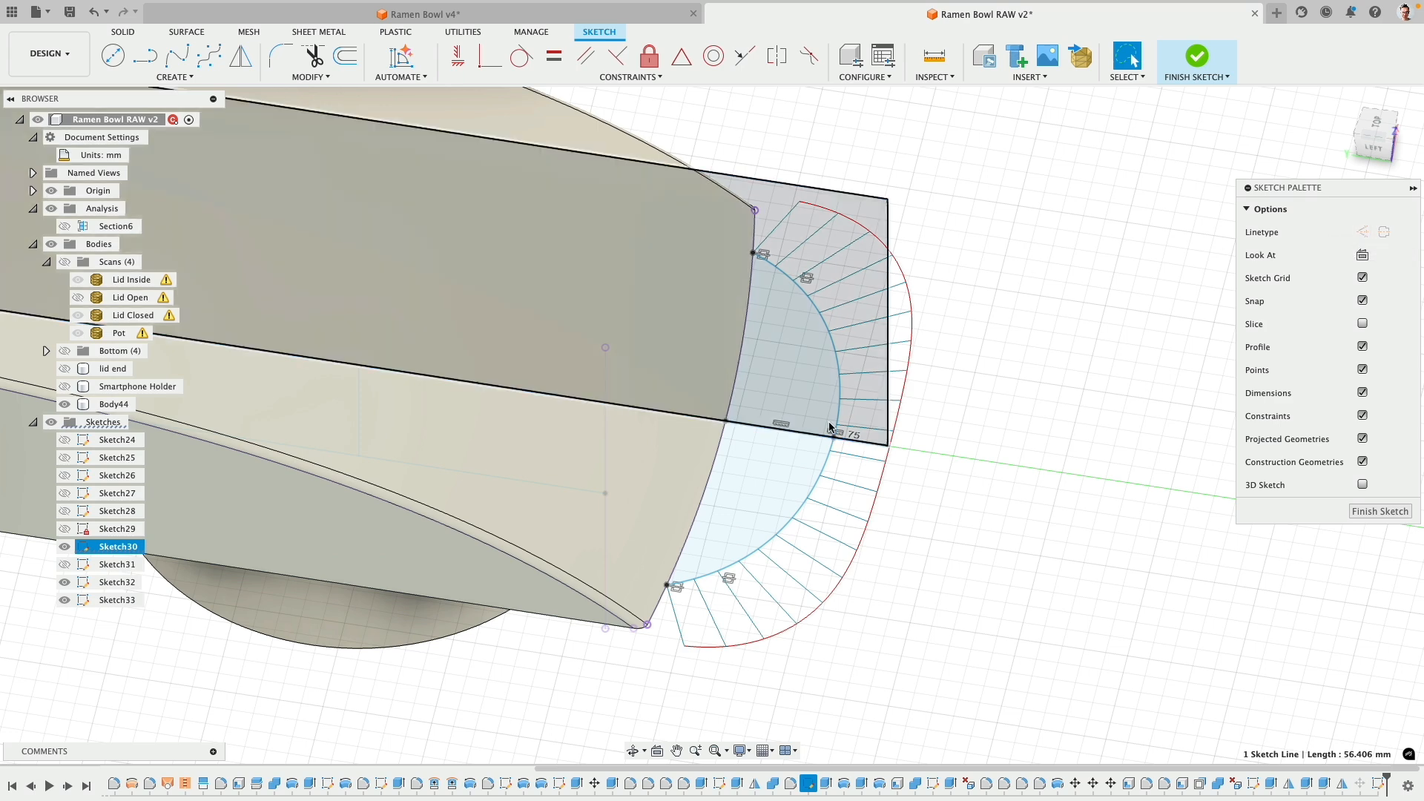
# - Hide Sketch30 and turn the short centre line at the spline's tip into construction geometry
pyautogui.click(1125, 323)
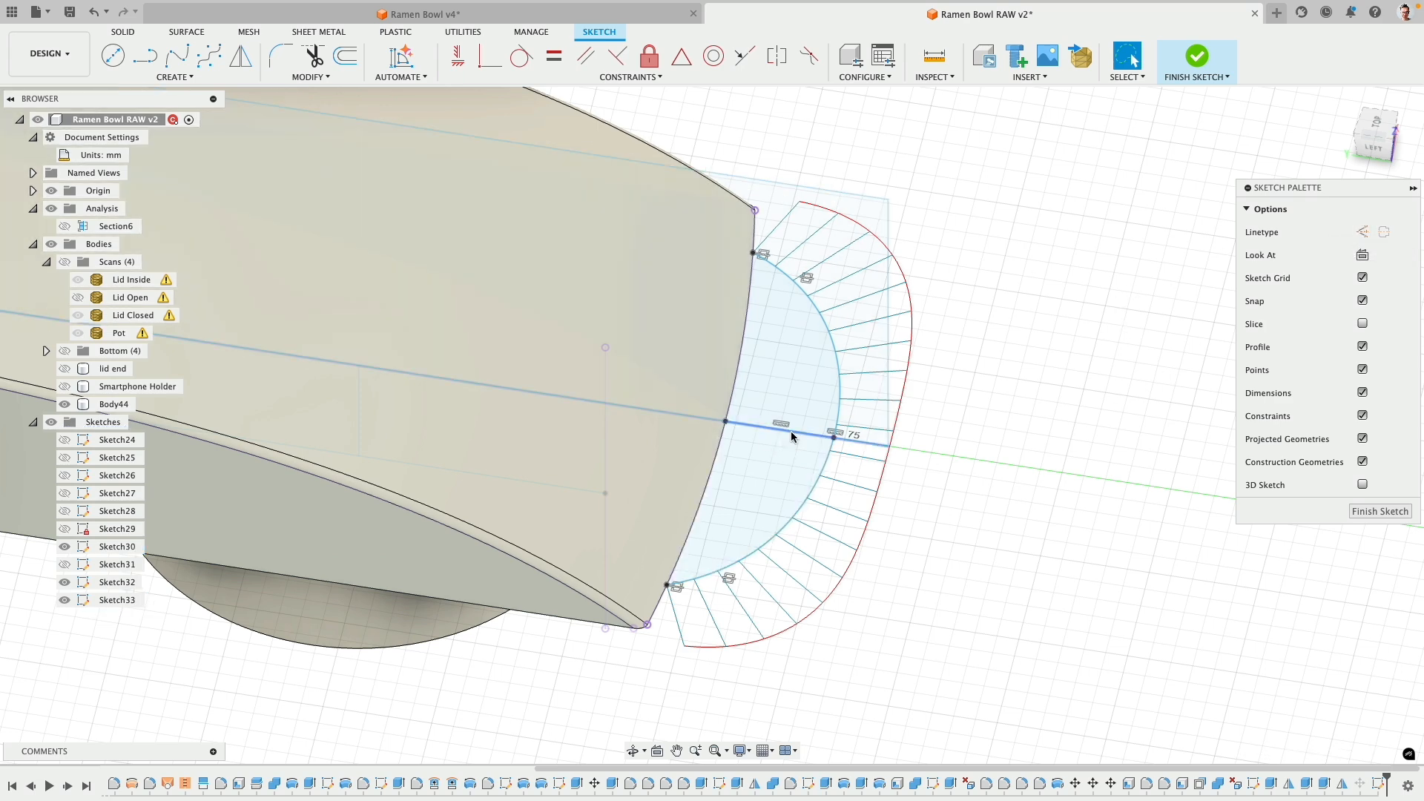
pyautogui.click(791, 431)
pyautogui.click(64, 547)
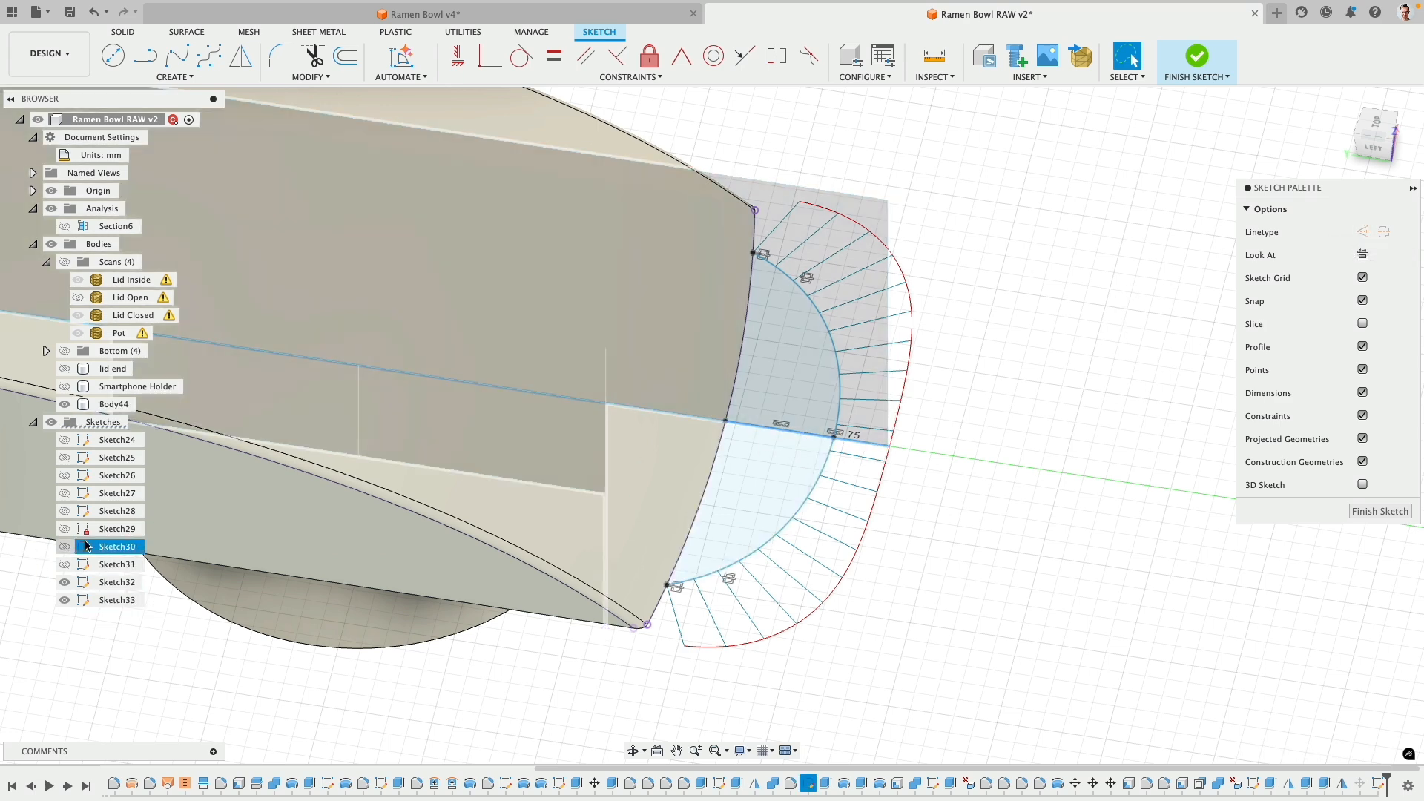
pyautogui.click(767, 428)
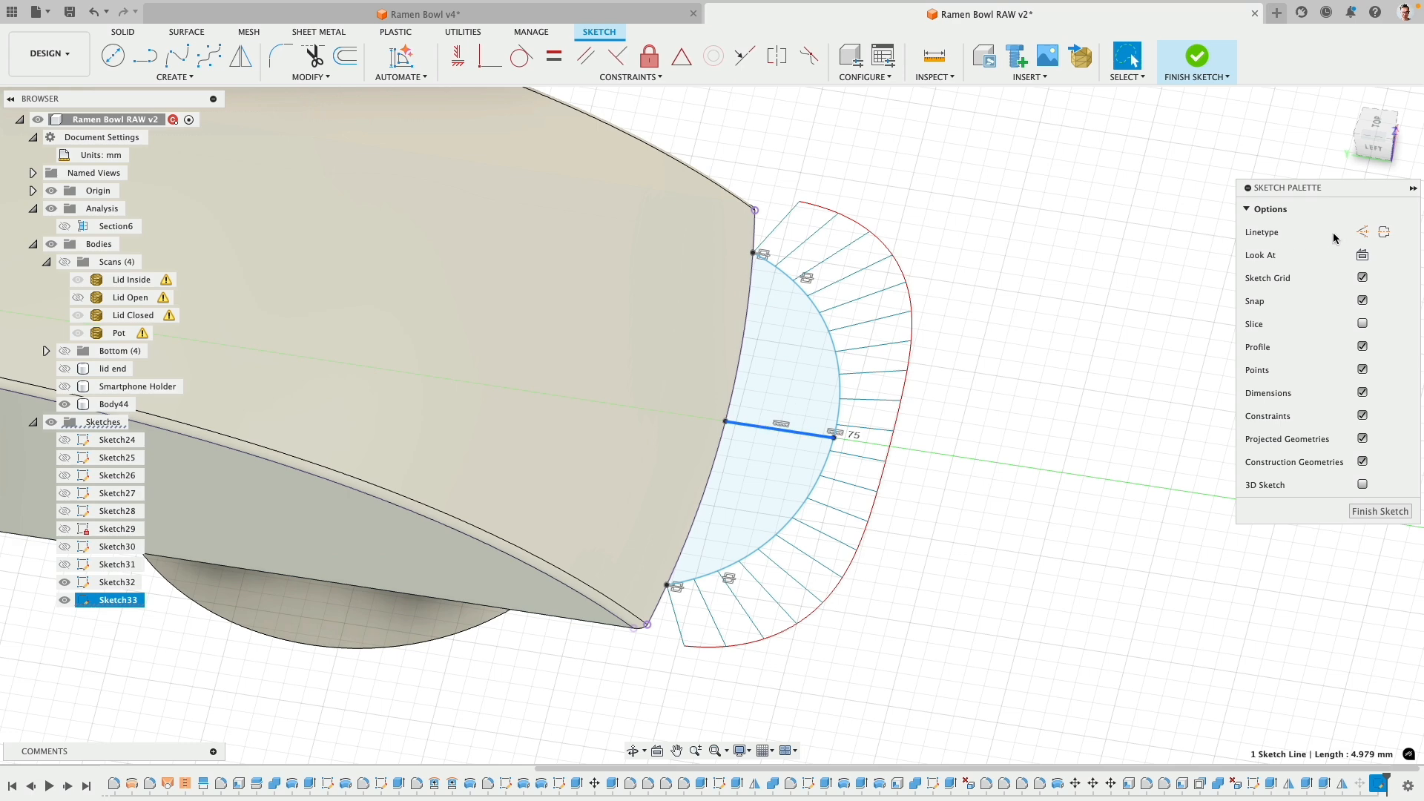
pyautogui.press('x')
# - Dimension the construction centre line to 4 mm to set how far the pull tab extends
pyautogui.press('d')
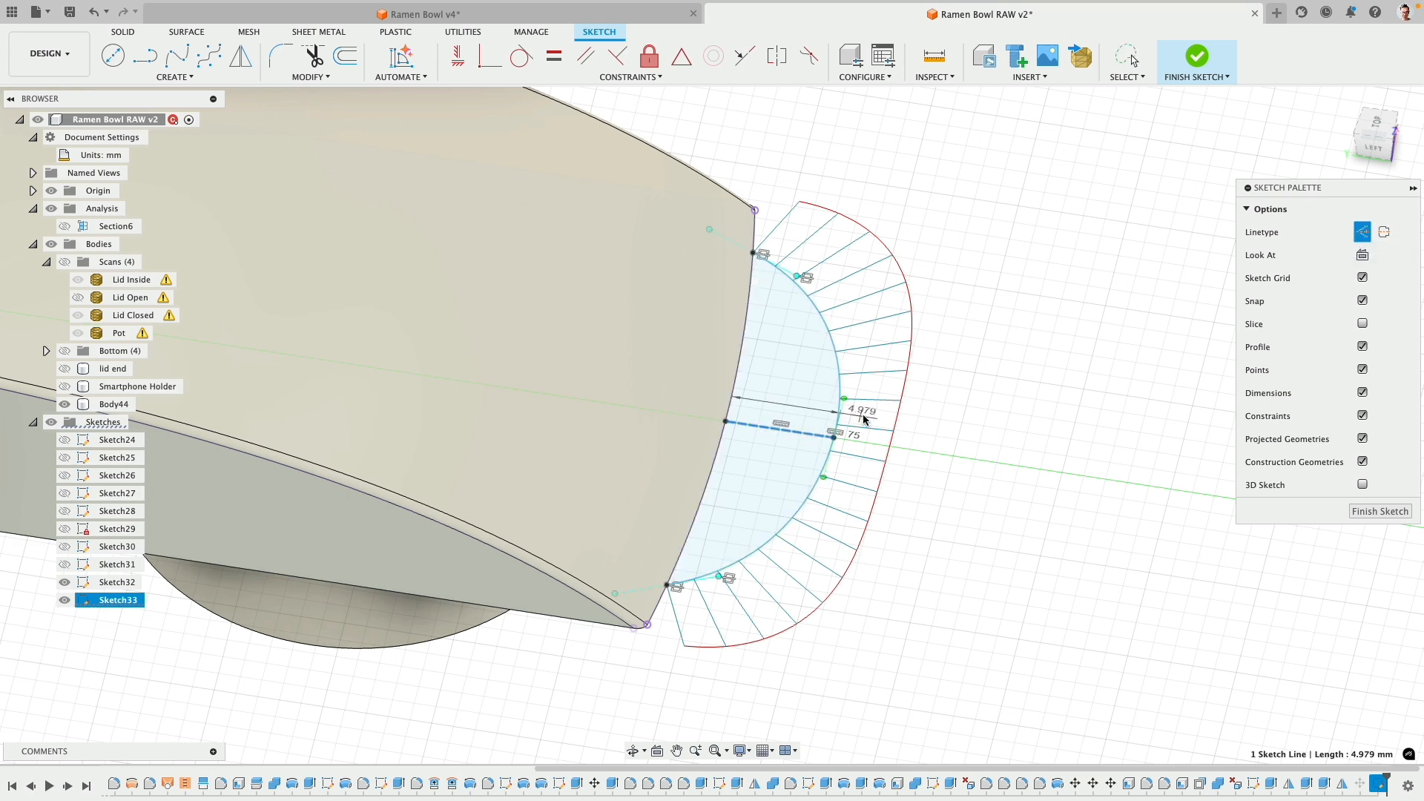
pyautogui.click(1079, 335)
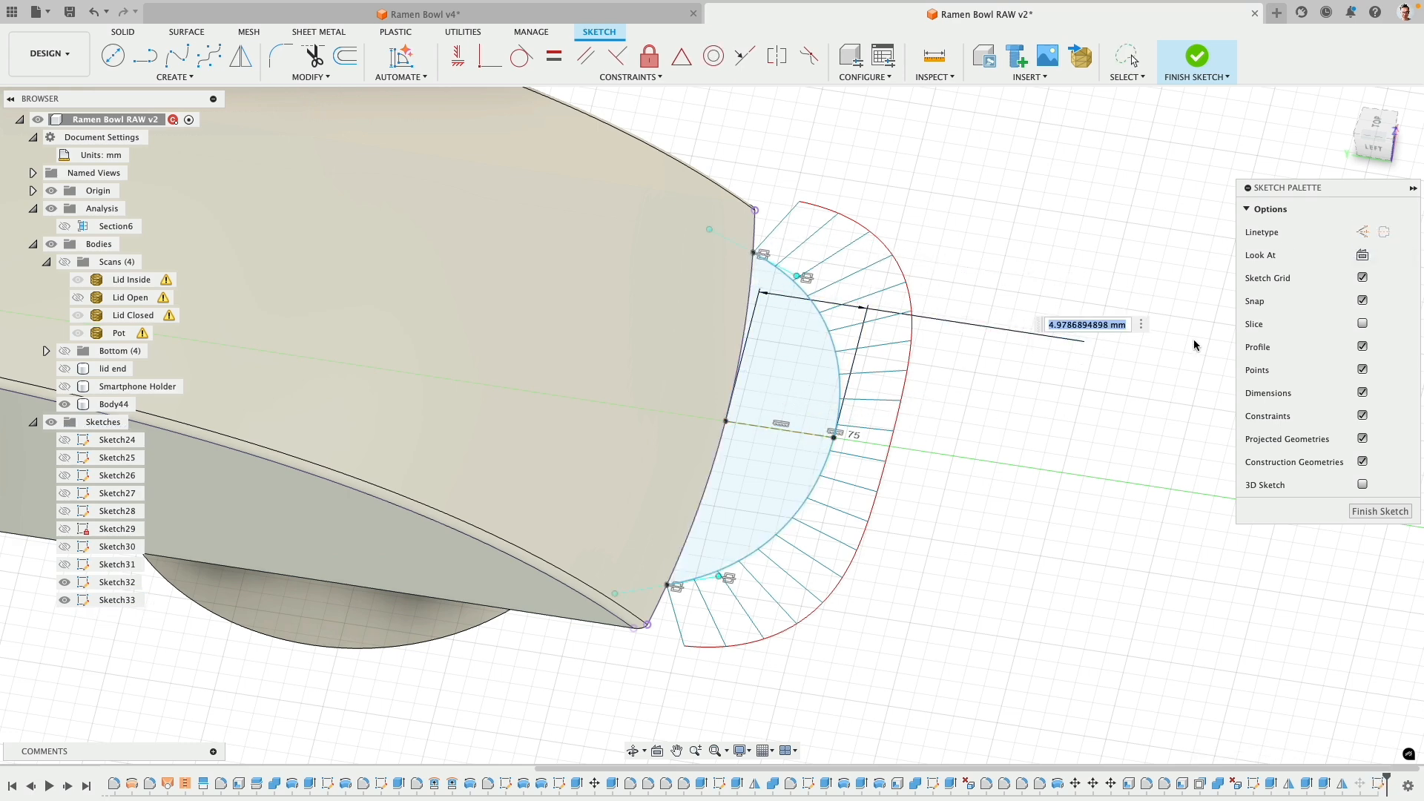
pyautogui.write('4')
pyautogui.press('Return')
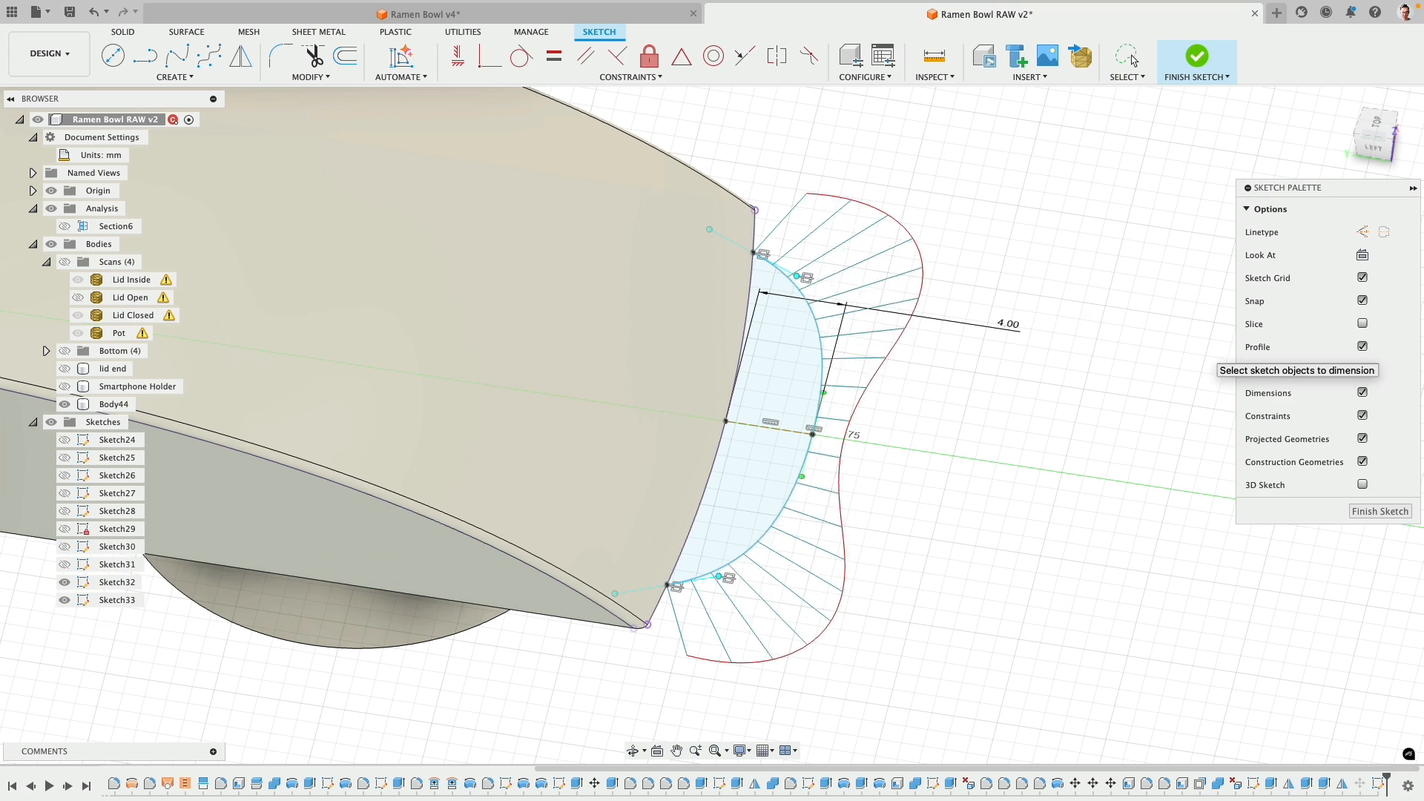
pyautogui.moveTo(794, 509)
pyautogui.keyDown('shift'); pyautogui.mouseDown(button='middle')
pyautogui.moveTo(811, 572)
pyautogui.moveTo(816, 547)
pyautogui.mouseUp(button='middle'); pyautogui.keyUp('shift')
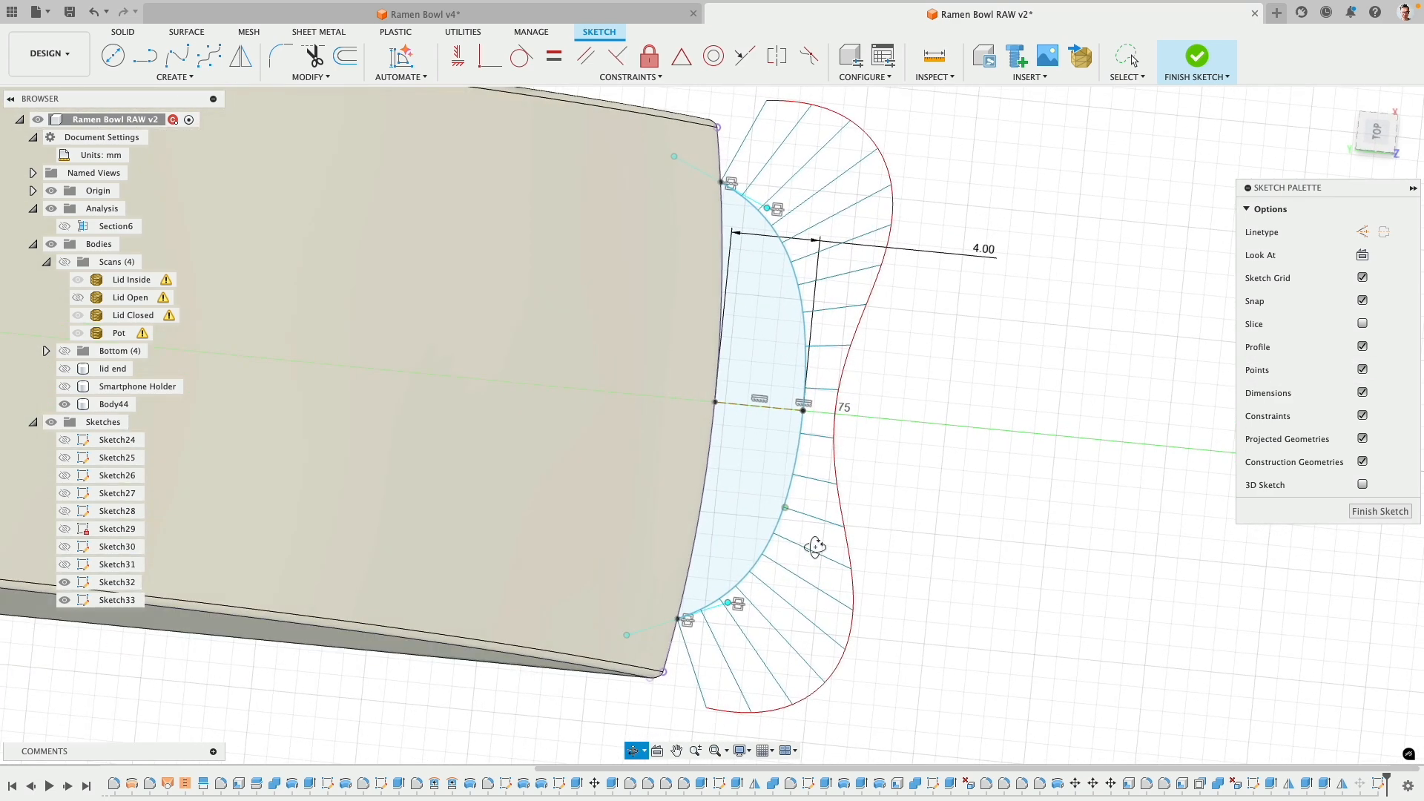
pyautogui.press('Escape')
# - Extrude the spline-shaped pull profile by -1 mm as a new body
pyautogui.moveTo(890, 503)
pyautogui.keyDown('shift'); pyautogui.mouseDown(button='middle')
pyautogui.moveTo(883, 477)
pyautogui.moveTo(789, 487)
pyautogui.mouseUp(button='middle'); pyautogui.keyUp('shift')
pyautogui.click(788, 488)
pyautogui.keyDown('shift'); pyautogui.moveTo(874, 447); pyautogui.dragTo(843, 420, button='middle'); pyautogui.keyUp('shift')
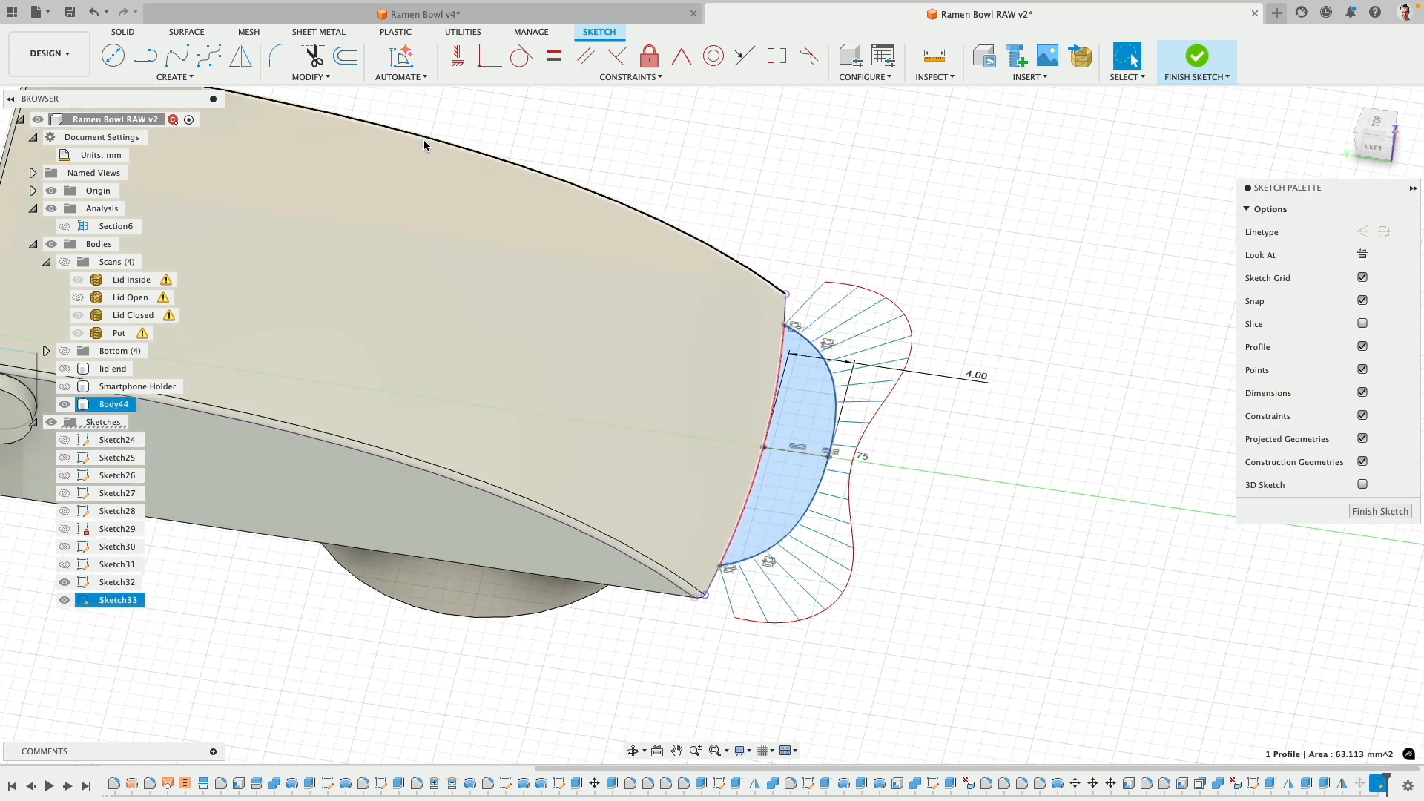
pyautogui.click(123, 33)
pyautogui.scroll(4, 794, 373)
pyautogui.press('e')
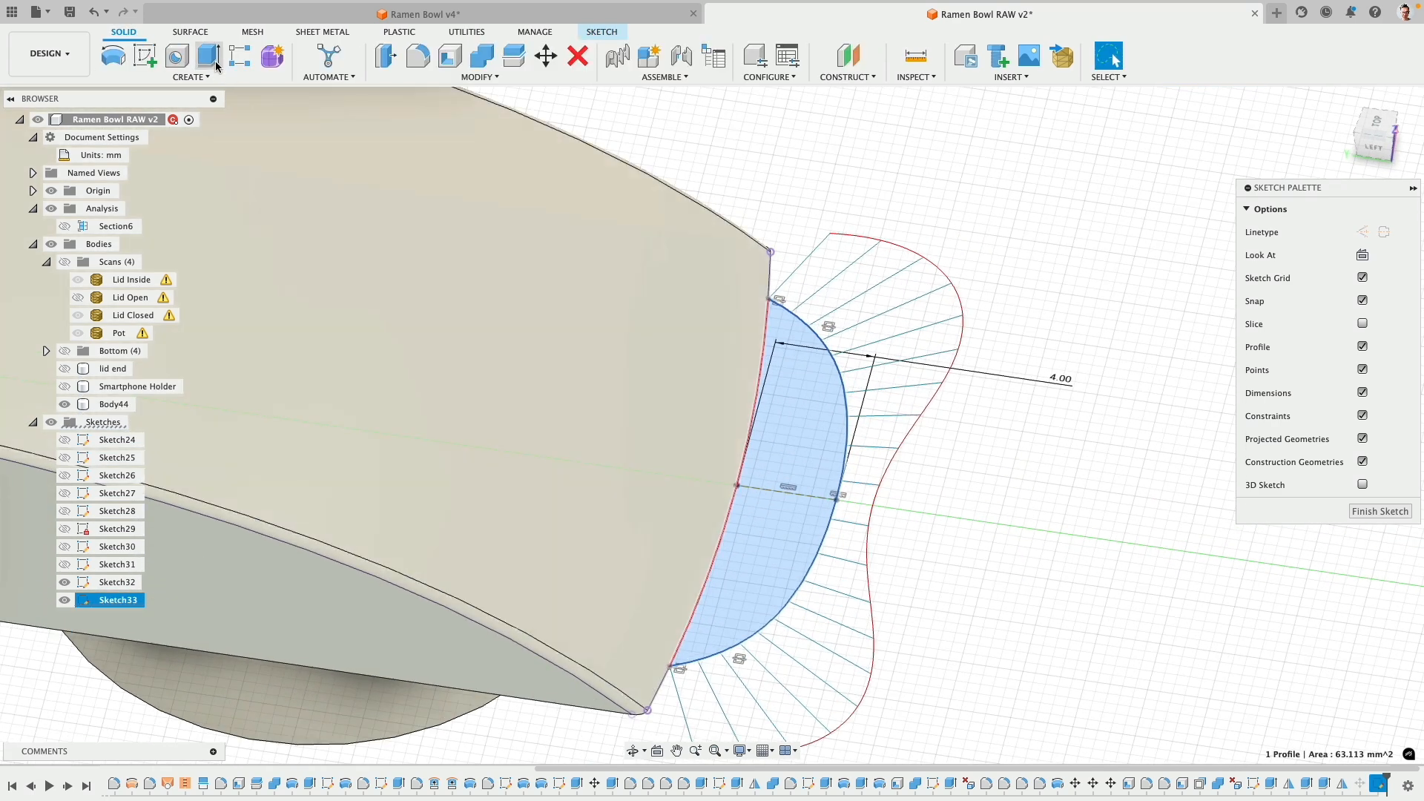
pyautogui.moveTo(779, 502); pyautogui.dragTo(781, 490)
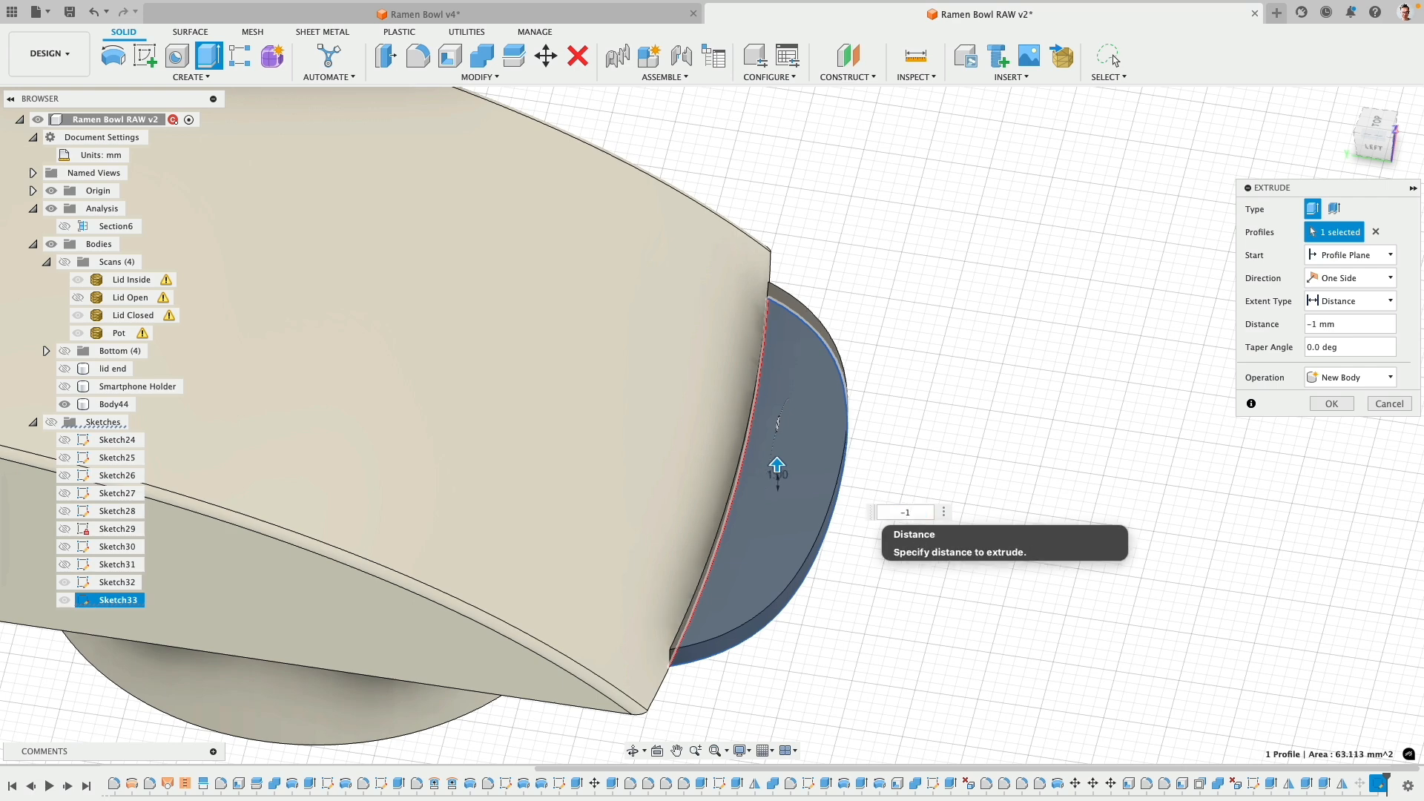
pyautogui.press('Return')
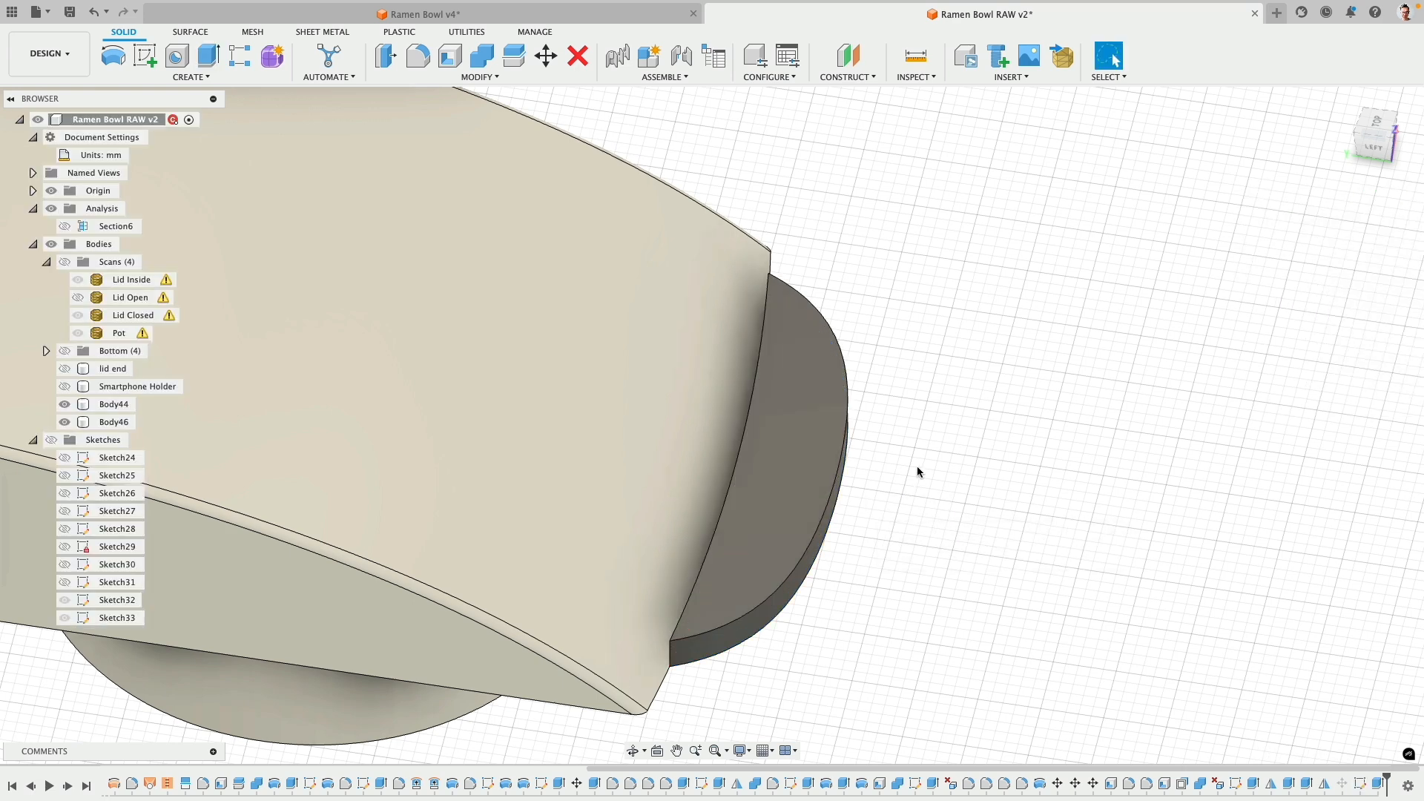
pyautogui.keyDown('shift'); pyautogui.moveTo(919, 471); pyautogui.dragTo(959, 401, button='middle'); pyautogui.keyUp('shift')
pyautogui.click(787, 556)
pyautogui.keyDown('shift'); pyautogui.moveTo(785, 556); pyautogui.dragTo(754, 512, button='middle'); pyautogui.keyUp('shift')
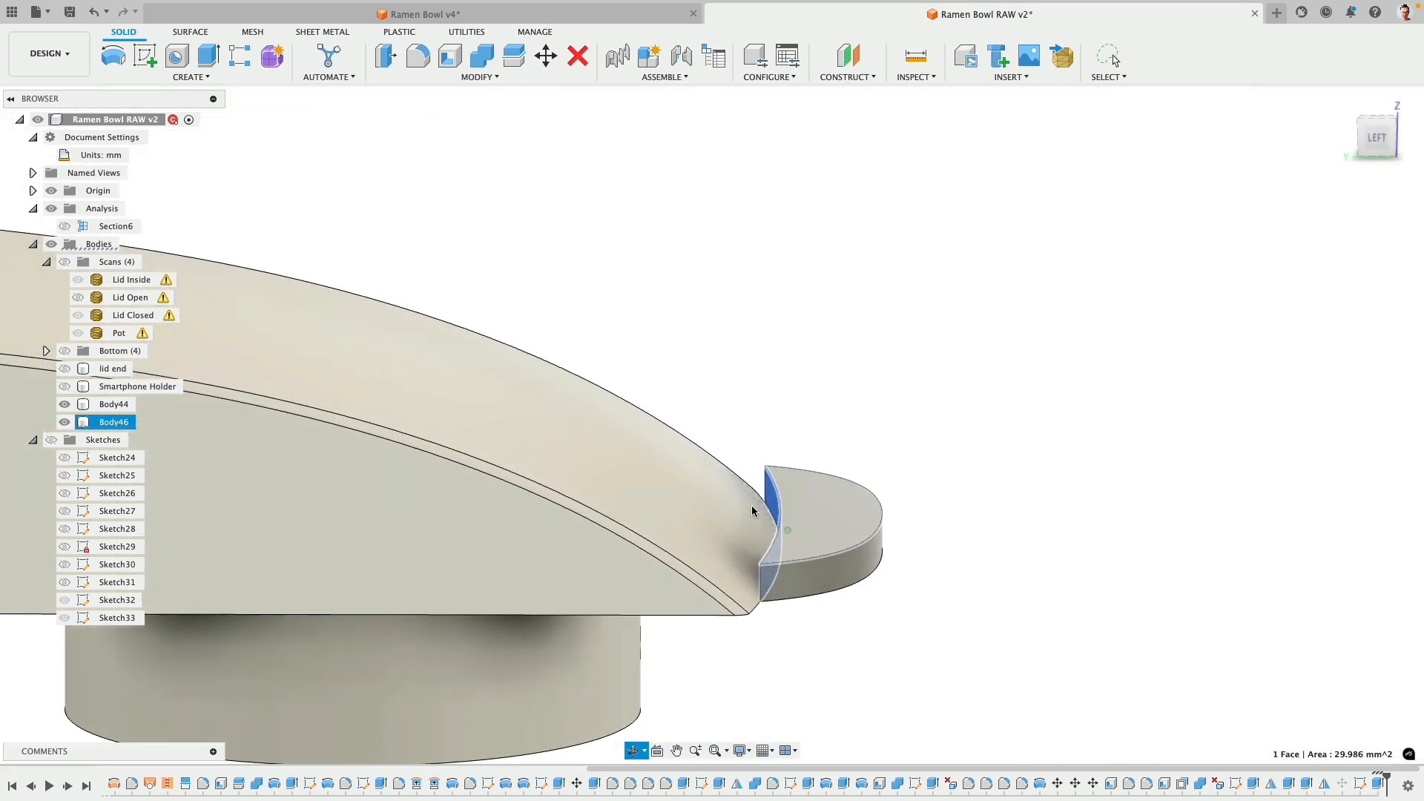
pyautogui.click(208, 55)
pyautogui.click(1406, 358)
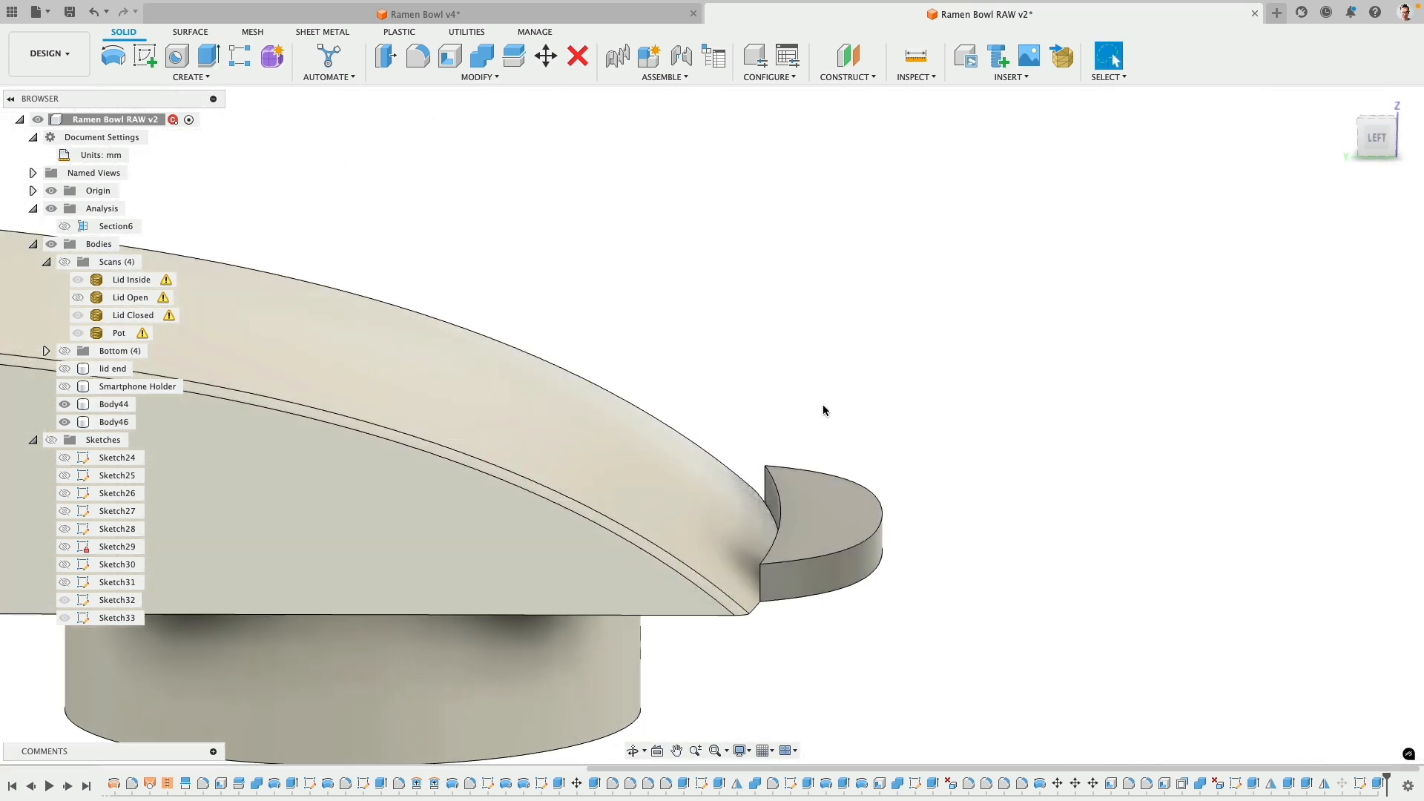
# - Offset the pull tab's inner curved face about 1.98 mm into the lid body with Press Pull
pyautogui.keyDown('shift'); pyautogui.moveTo(824, 408); pyautogui.dragTo(859, 423, button='middle'); pyautogui.keyUp('shift')
pyautogui.click(779, 499)
pyautogui.click(386, 54)
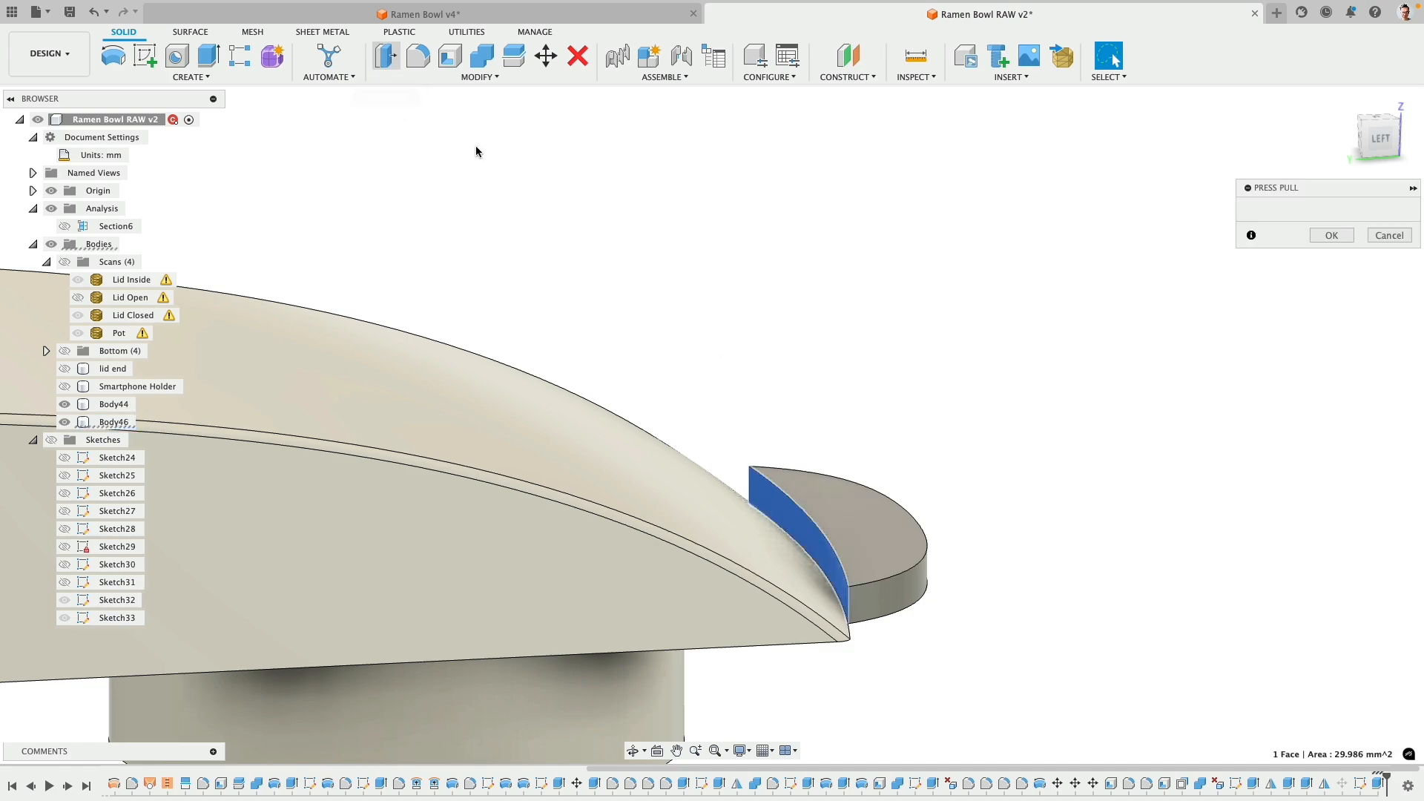
pyautogui.moveTo(772, 512); pyautogui.dragTo(715, 515)
pyautogui.keyDown('shift'); pyautogui.moveTo(836, 446); pyautogui.dragTo(883, 357, button='middle'); pyautogui.keyUp('shift')
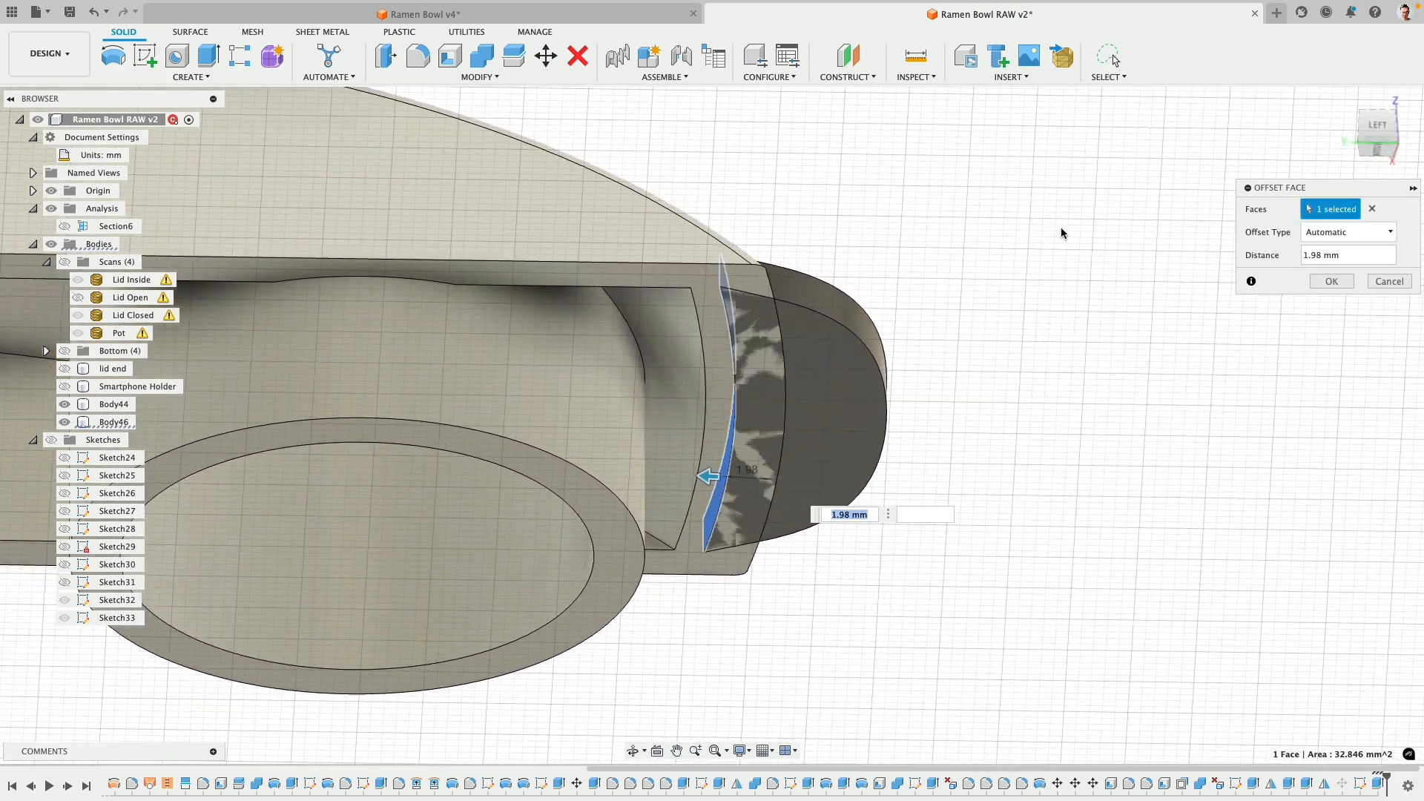
pyautogui.click(1332, 281)
# - Combine the pull tab body and the lid body into one with the Join operation
pyautogui.keyDown('shift'); pyautogui.moveTo(883, 252); pyautogui.dragTo(841, 263, button='middle'); pyautogui.keyUp('shift')
pyautogui.moveTo(831, 236)
pyautogui.mouseDown()
pyautogui.moveTo(780, 231)
pyautogui.moveTo(785, 211)
pyautogui.mouseUp()
pyautogui.click(492, 55)
pyautogui.click(805, 227)
pyautogui.click(727, 219)
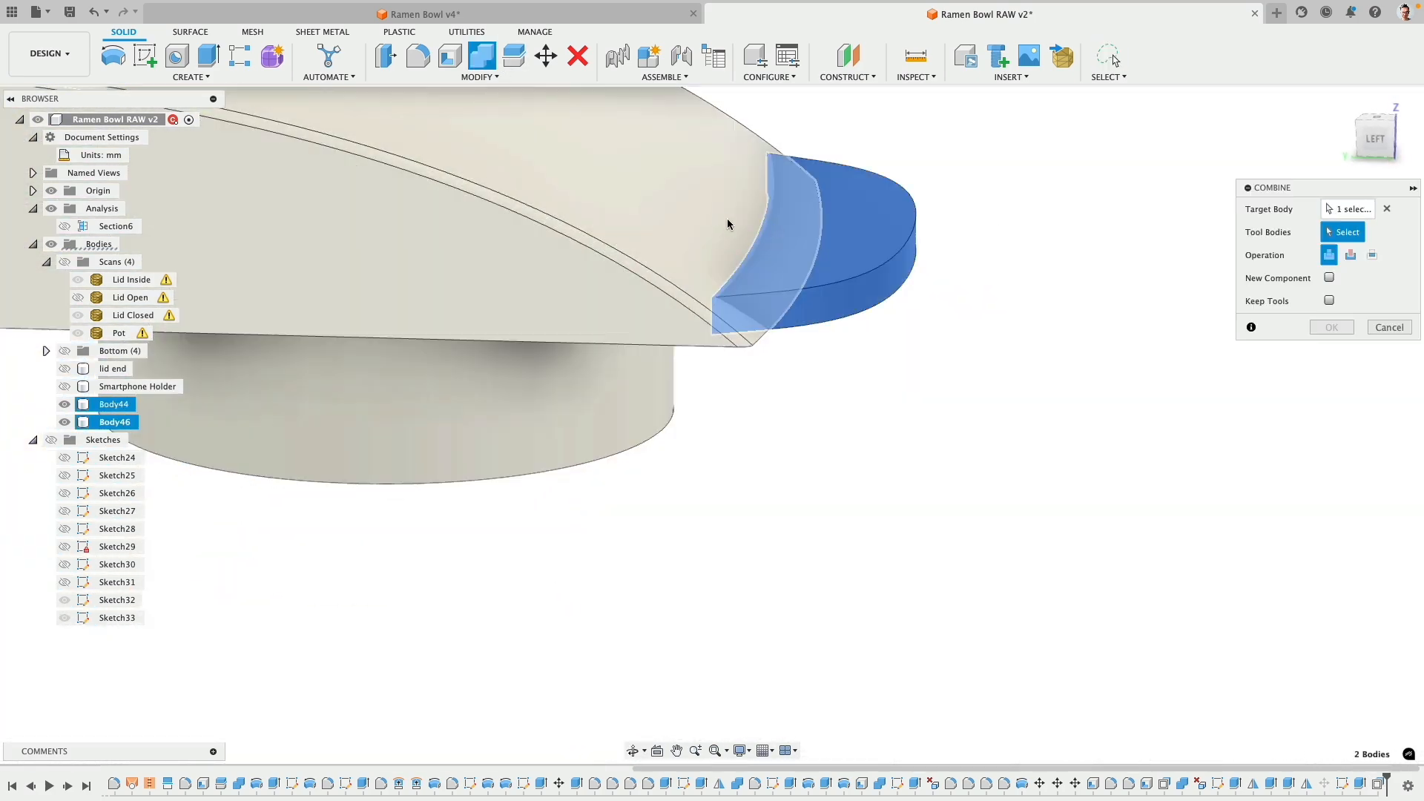
pyautogui.click(1332, 327)
# - Fillet the pull tab's upper outer edge with a constant radius of about 1.03 mm
pyautogui.keyDown('shift'); pyautogui.moveTo(1027, 238); pyautogui.dragTo(913, 361, button='middle'); pyautogui.keyUp('shift')
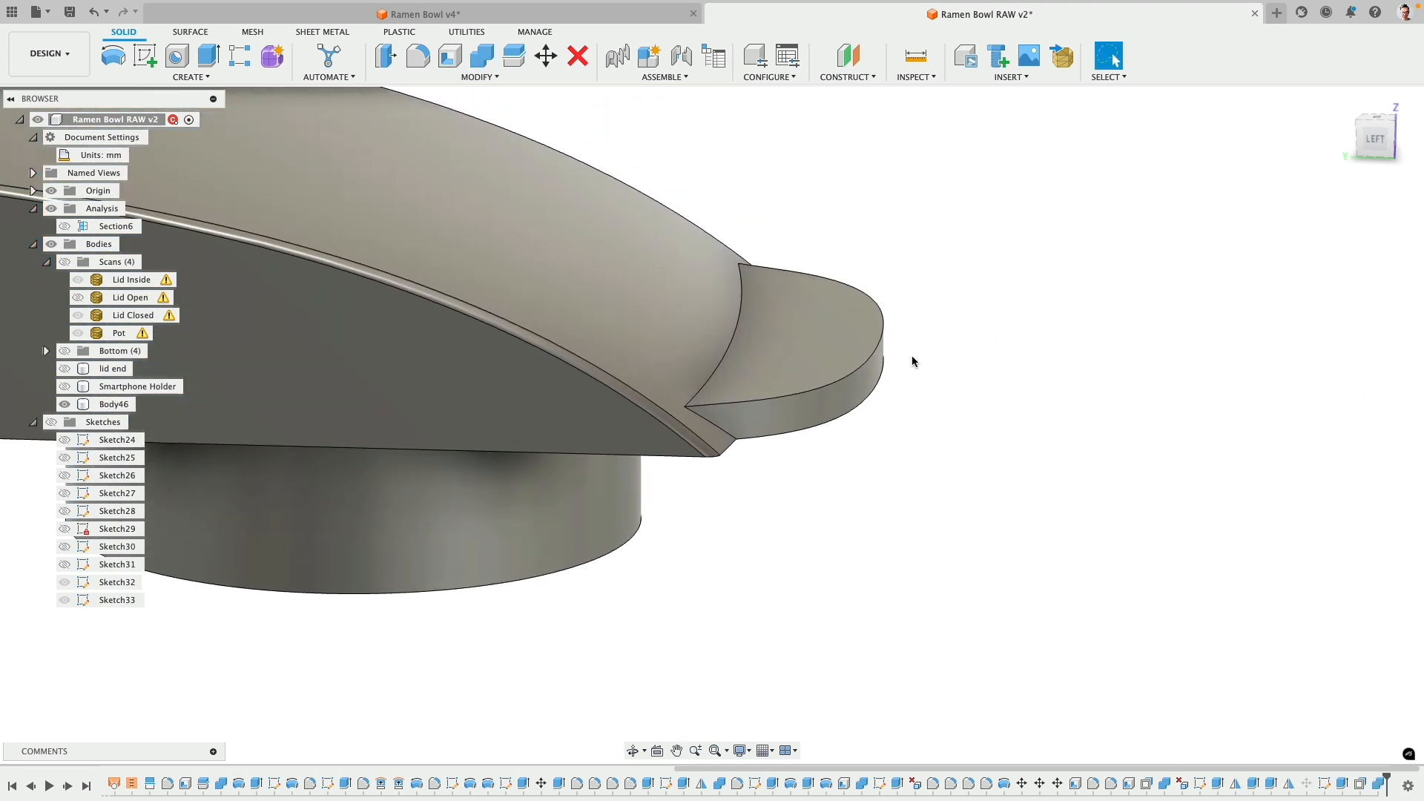
pyautogui.click(873, 362)
pyautogui.click(417, 55)
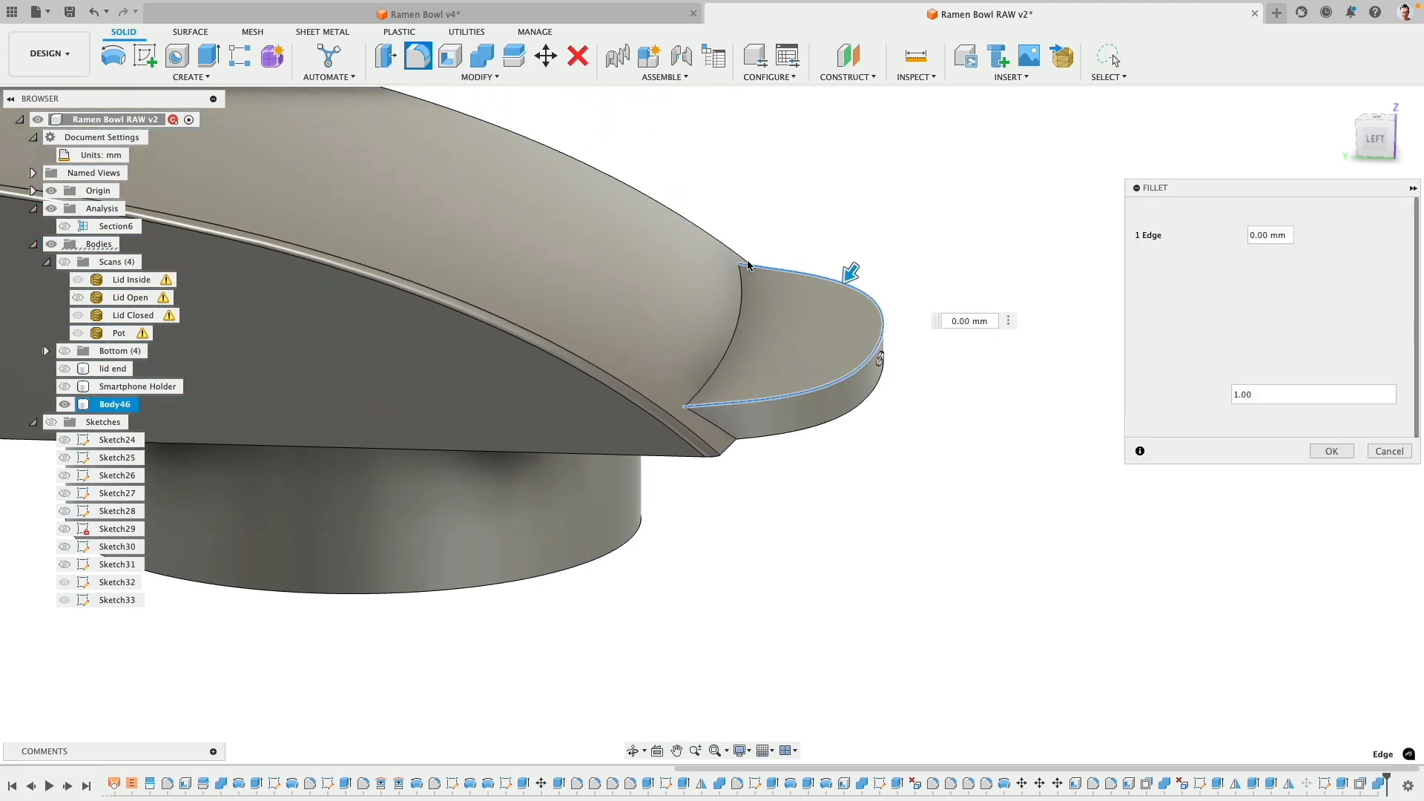
pyautogui.moveTo(859, 276); pyautogui.dragTo(850, 286)
pyautogui.keyDown('shift'); pyautogui.moveTo(835, 378); pyautogui.dragTo(796, 387, button='middle'); pyautogui.keyUp('shift')
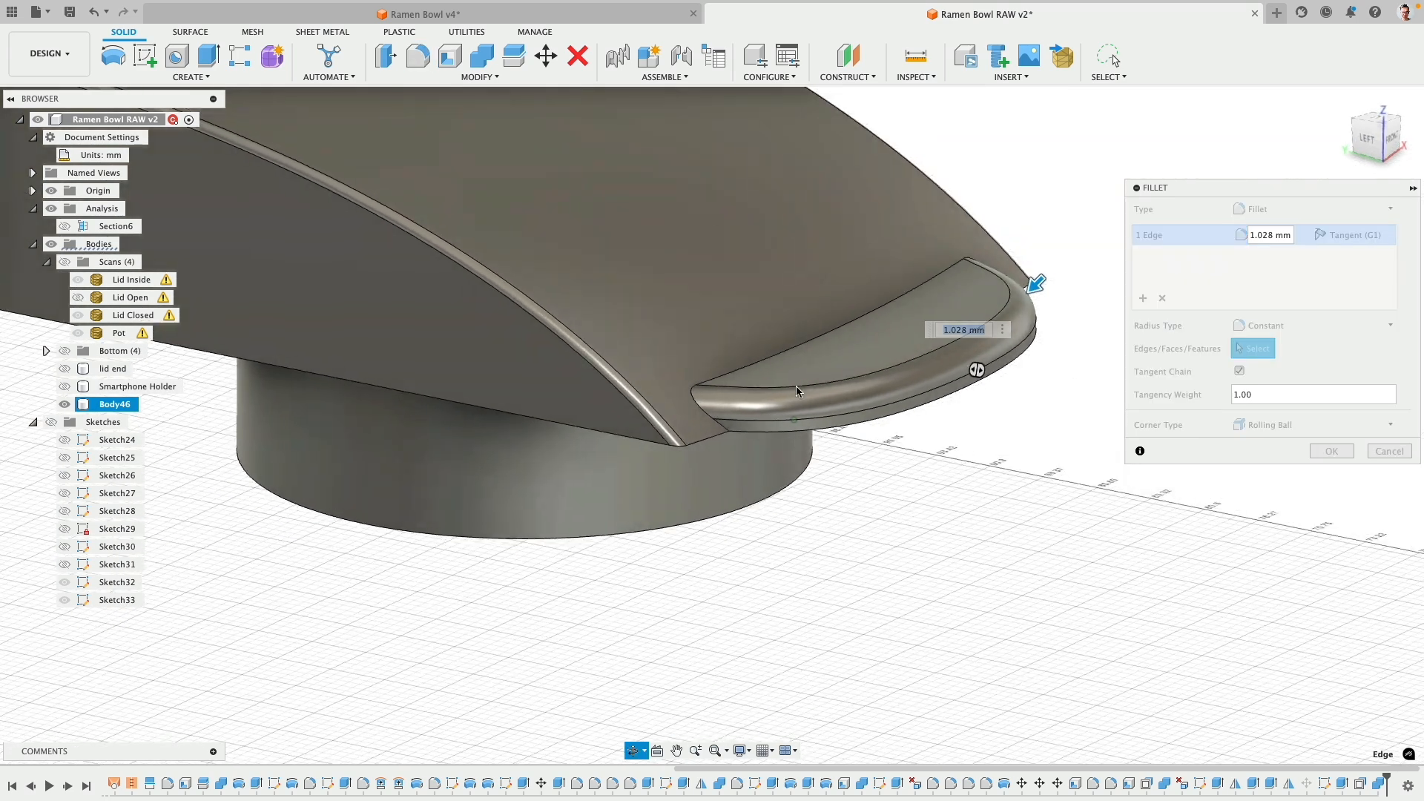
# - Fillet the edges where the pull tab meets the lid with a 0.5 mm chord length
pyautogui.rightClick(1067, 171)
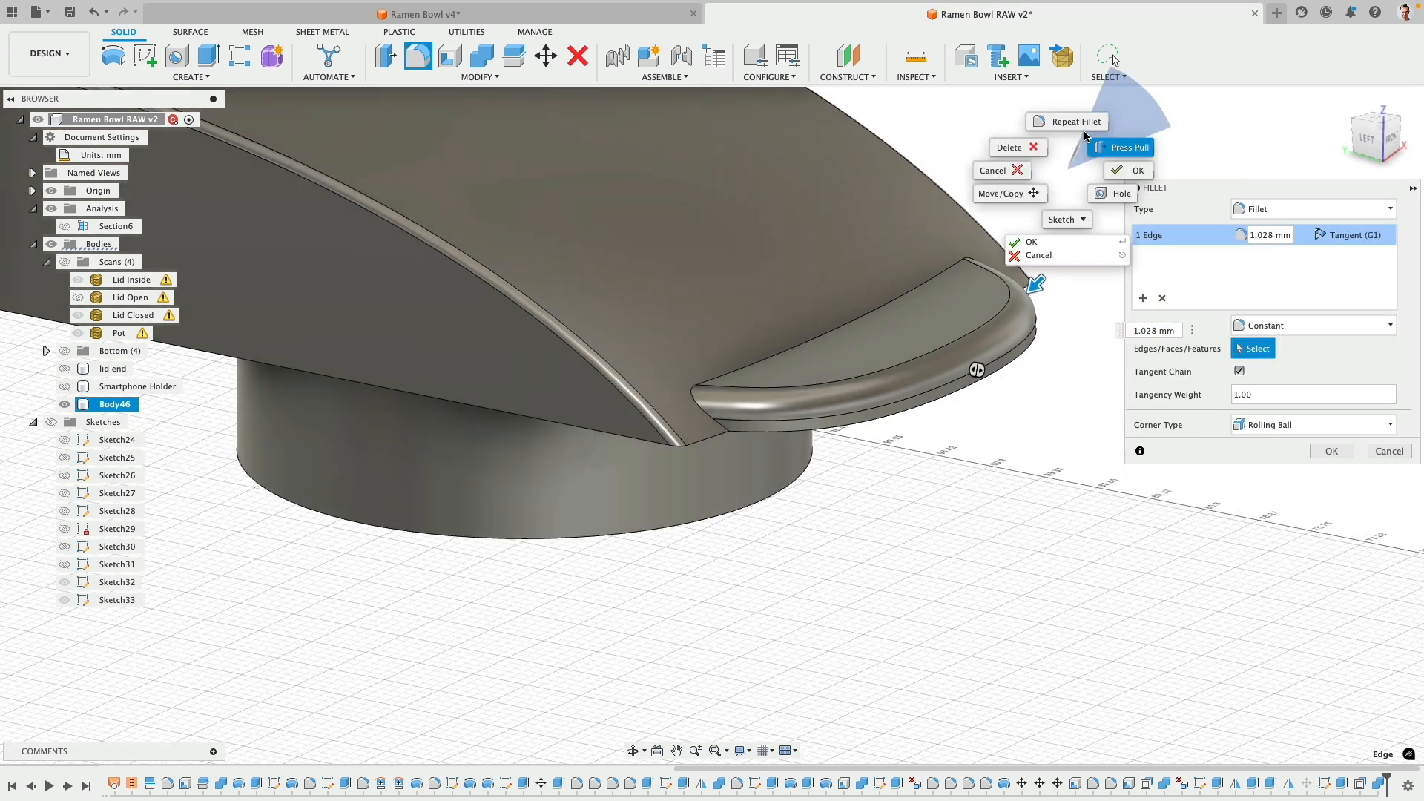
pyautogui.click(1075, 122)
pyautogui.click(899, 301)
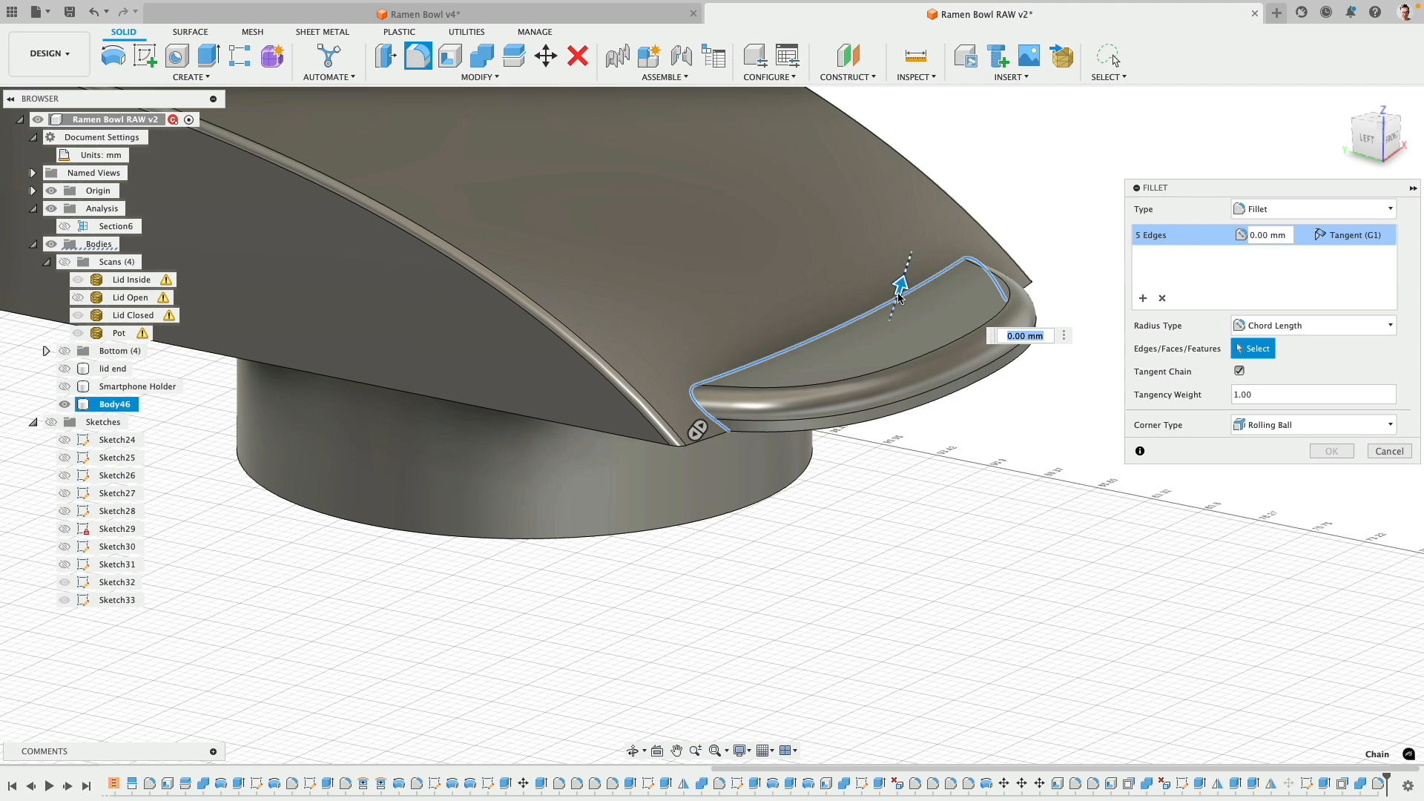
pyautogui.moveTo(902, 282); pyautogui.dragTo(1028, 352)
pyautogui.doubleClick(1028, 333)
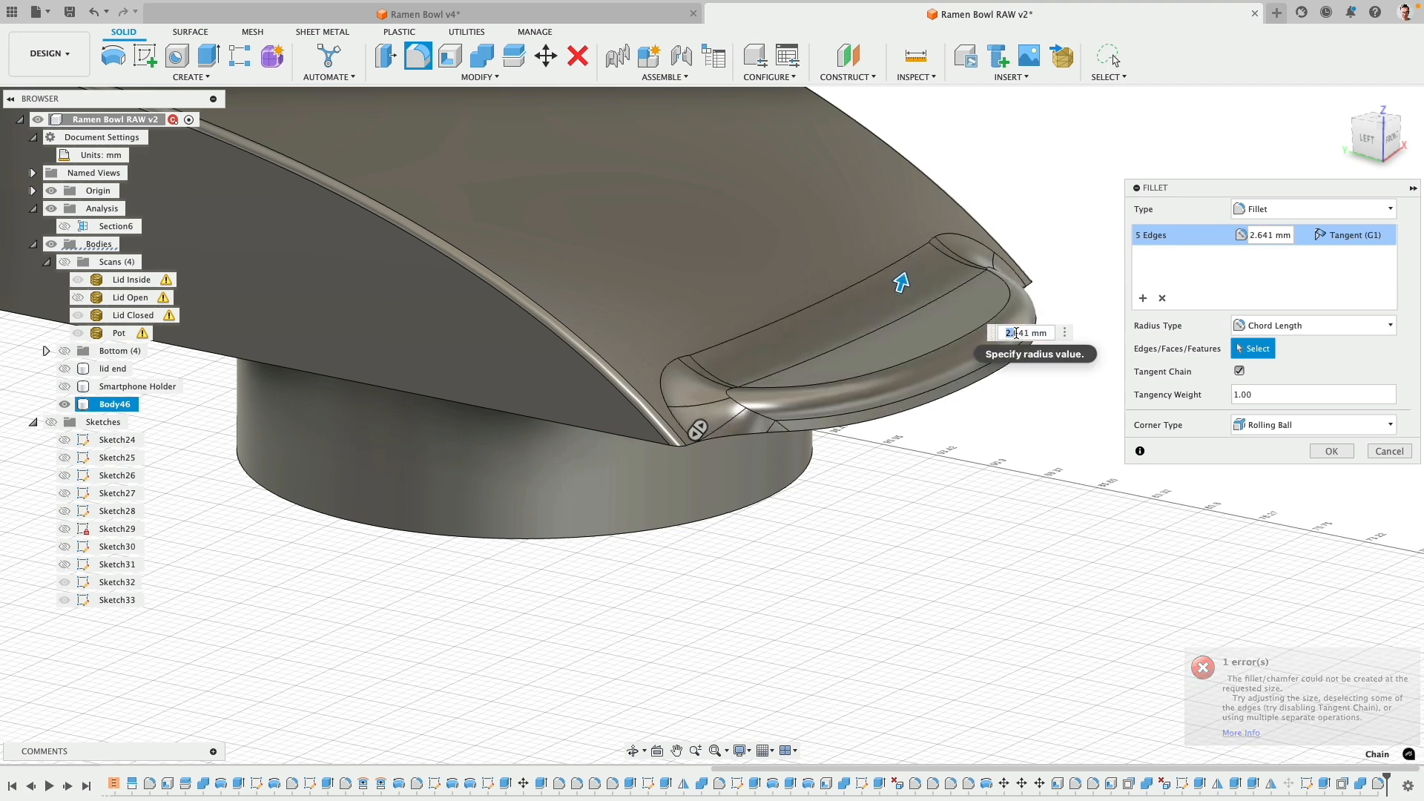
pyautogui.write('1')
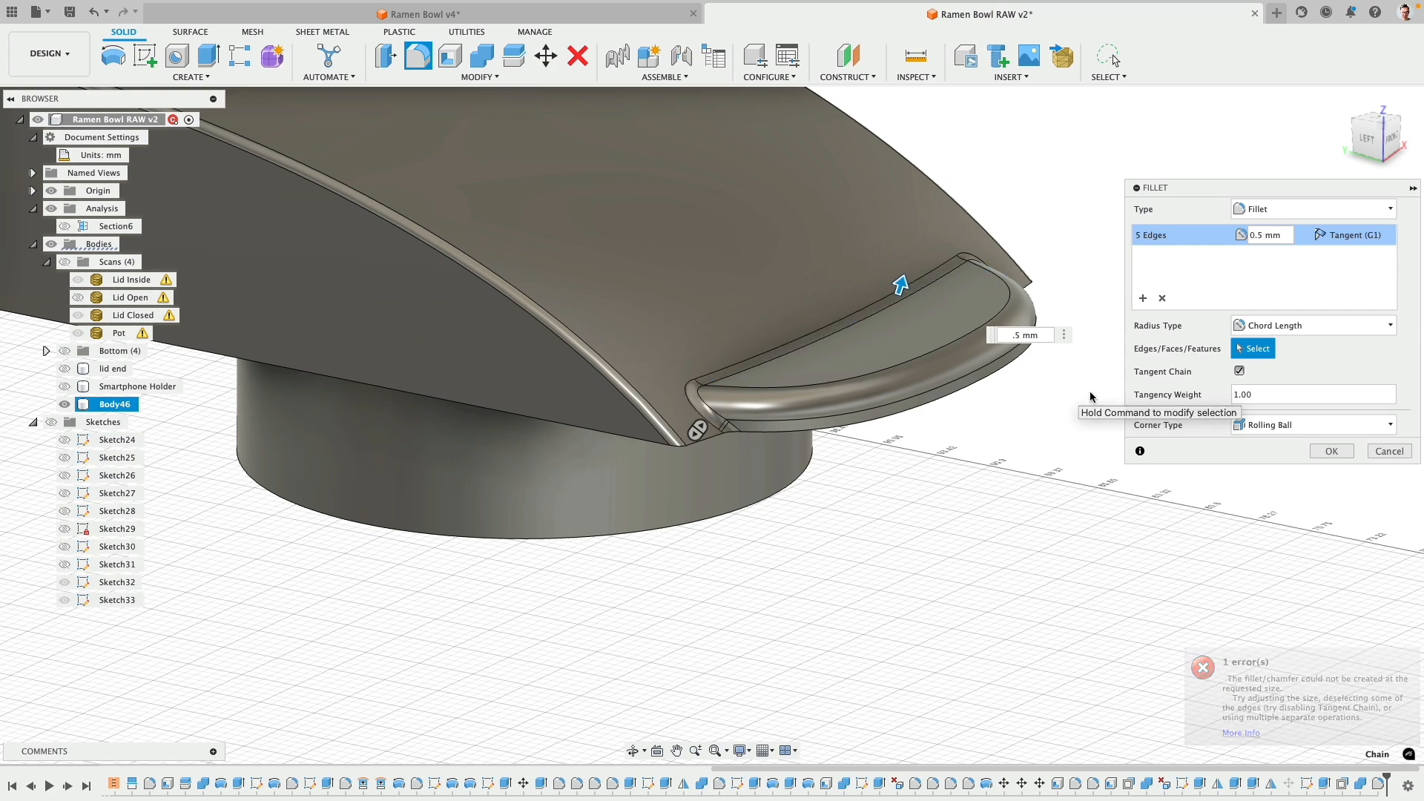
pyautogui.keyDown('shift'); pyautogui.moveTo(983, 538); pyautogui.dragTo(927, 496, button='middle'); pyautogui.keyUp('shift')
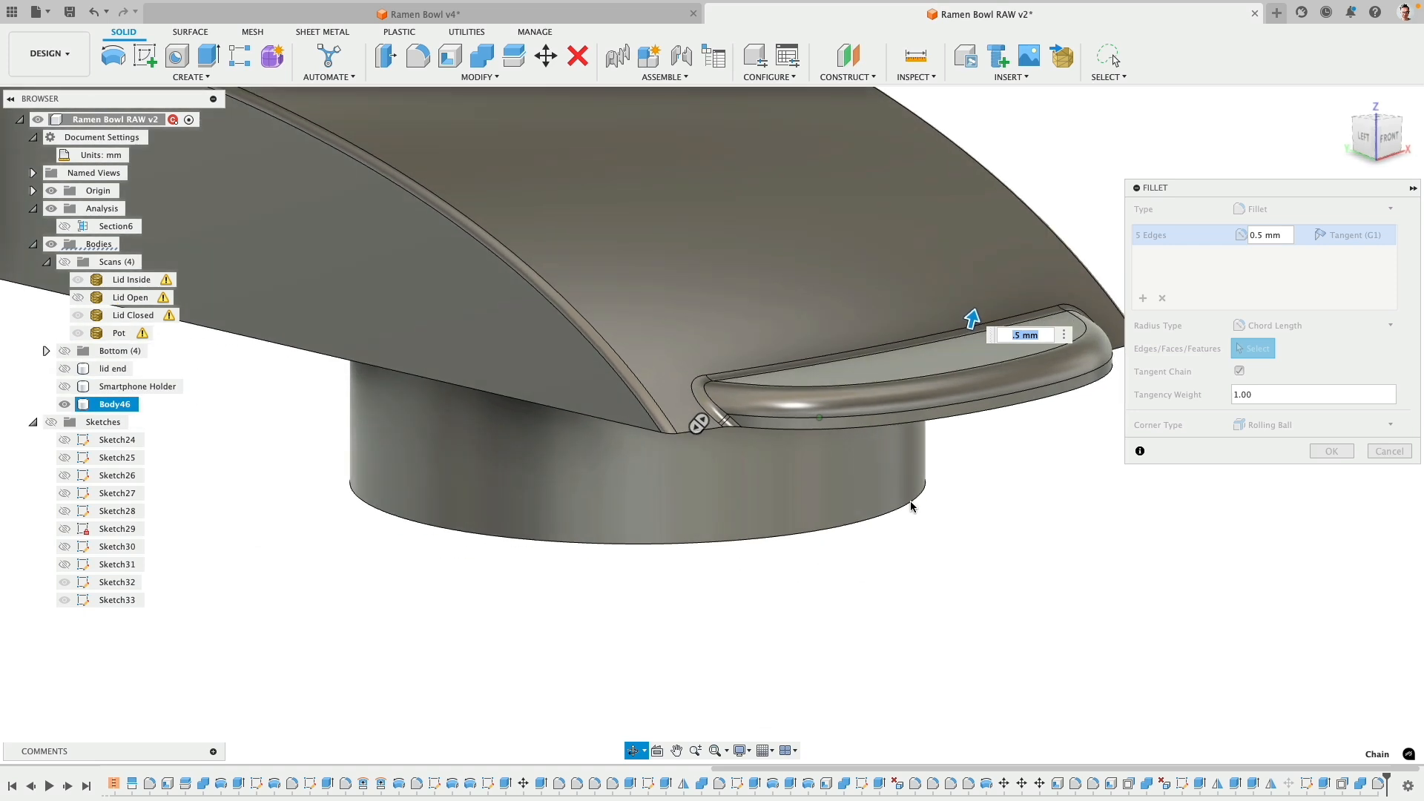
pyautogui.rightClick(982, 497)
pyautogui.click(980, 448)
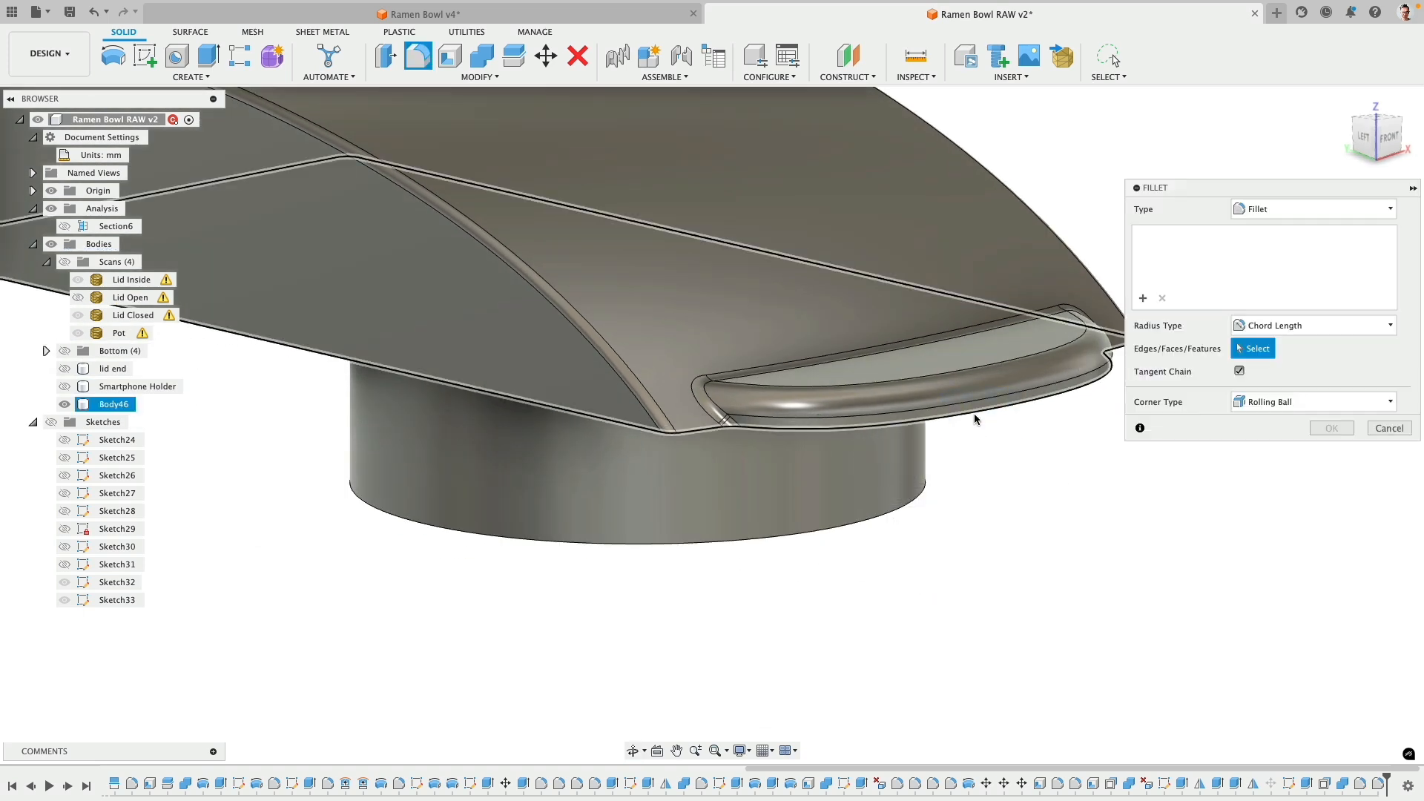
pyautogui.click(975, 415)
pyautogui.press('Return')
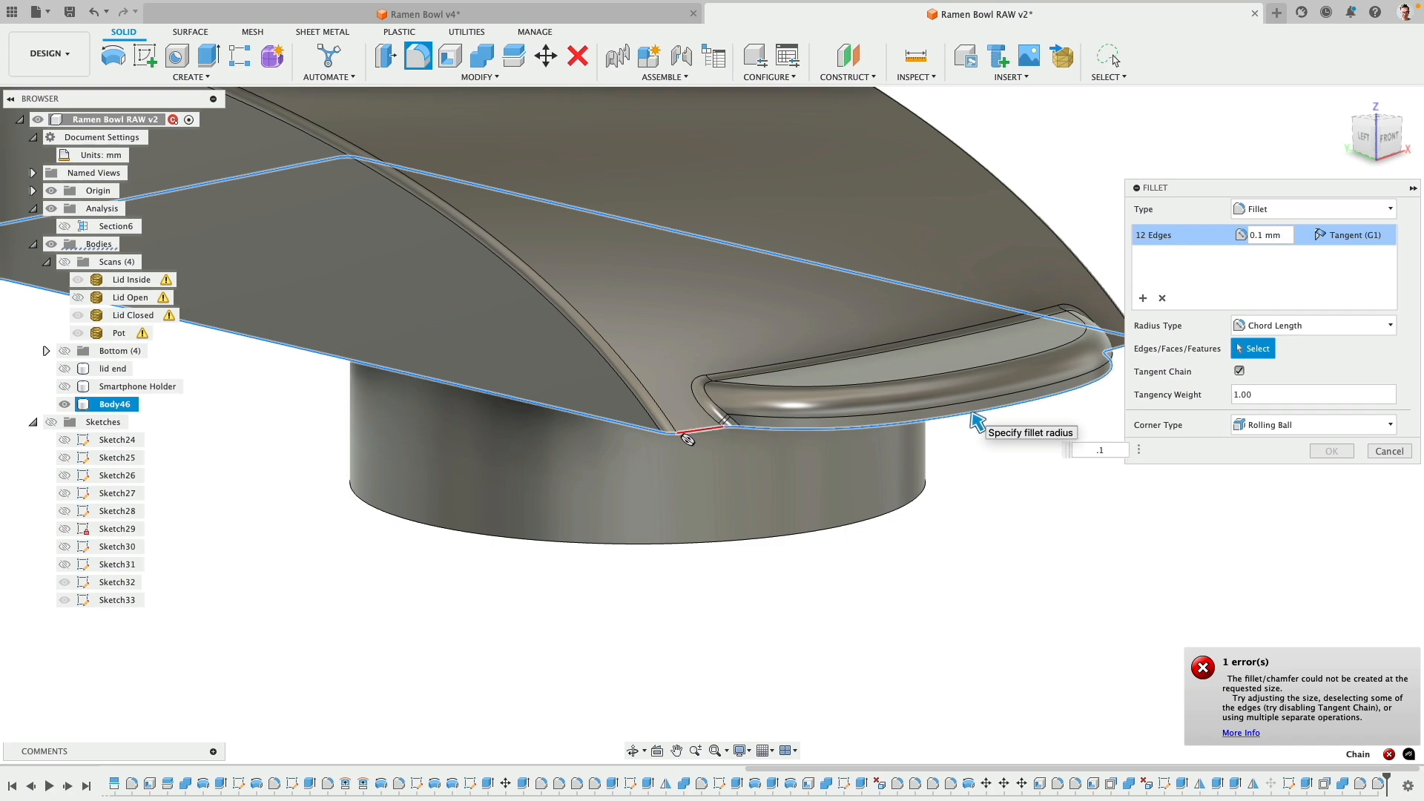
pyautogui.keyDown('shift'); pyautogui.moveTo(959, 386); pyautogui.dragTo(695, 381, button='middle'); pyautogui.keyUp('shift')
pyautogui.scroll(3, 694, 382)
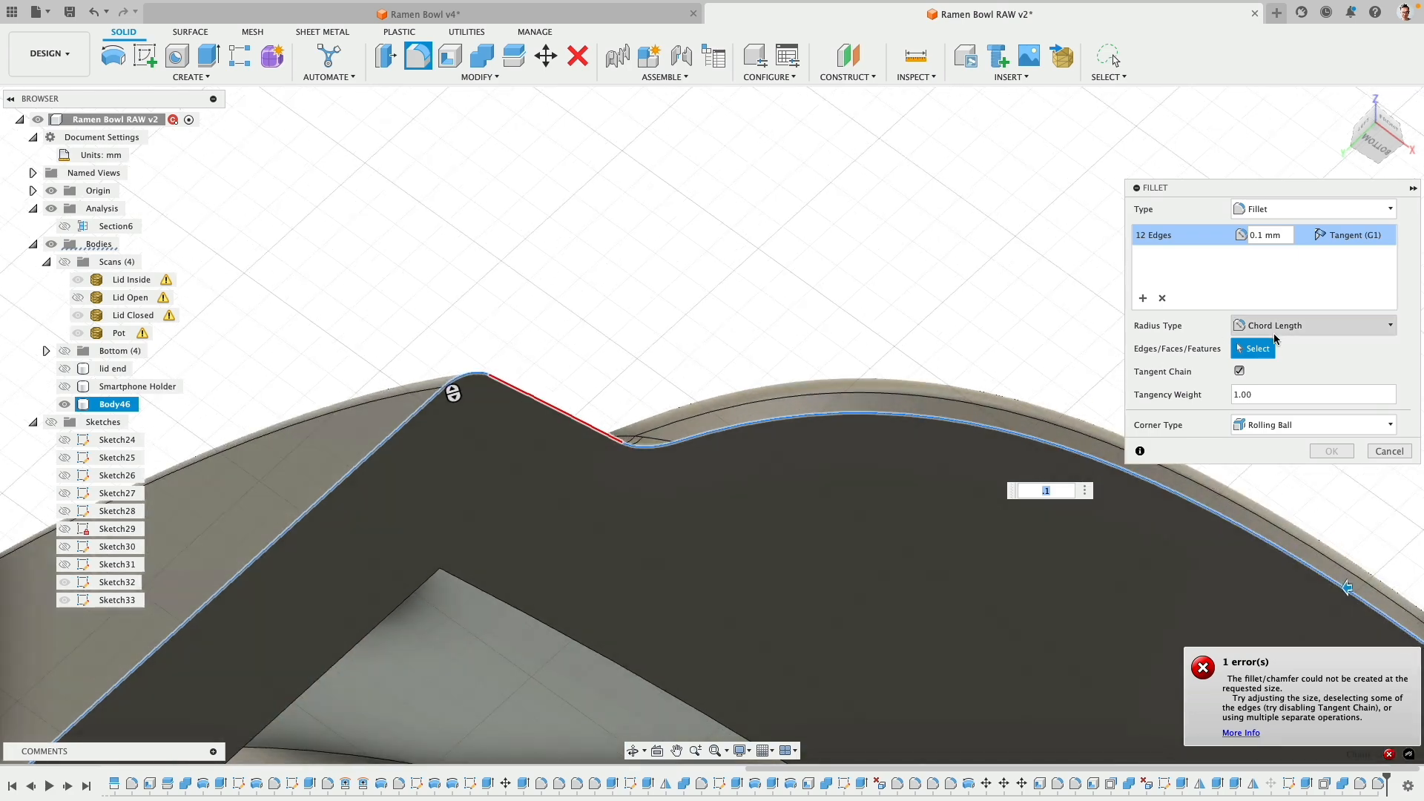
pyautogui.scroll(5, 683, 400)
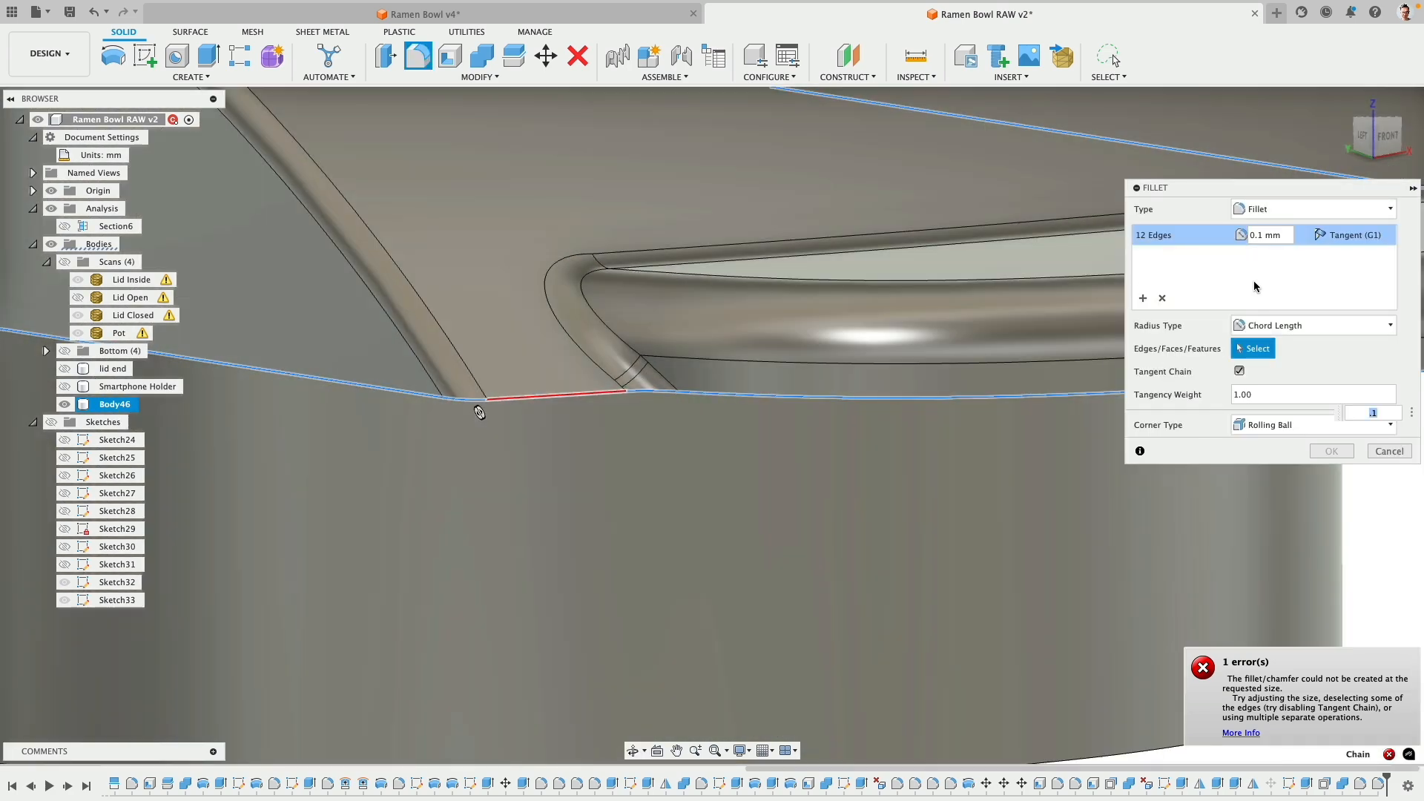
pyautogui.click(1387, 452)
# - Fillet the bottom outer edge chain of the flap and its pull tab with a 0.05 mm chord length
pyautogui.scroll(-5, 666, 528)
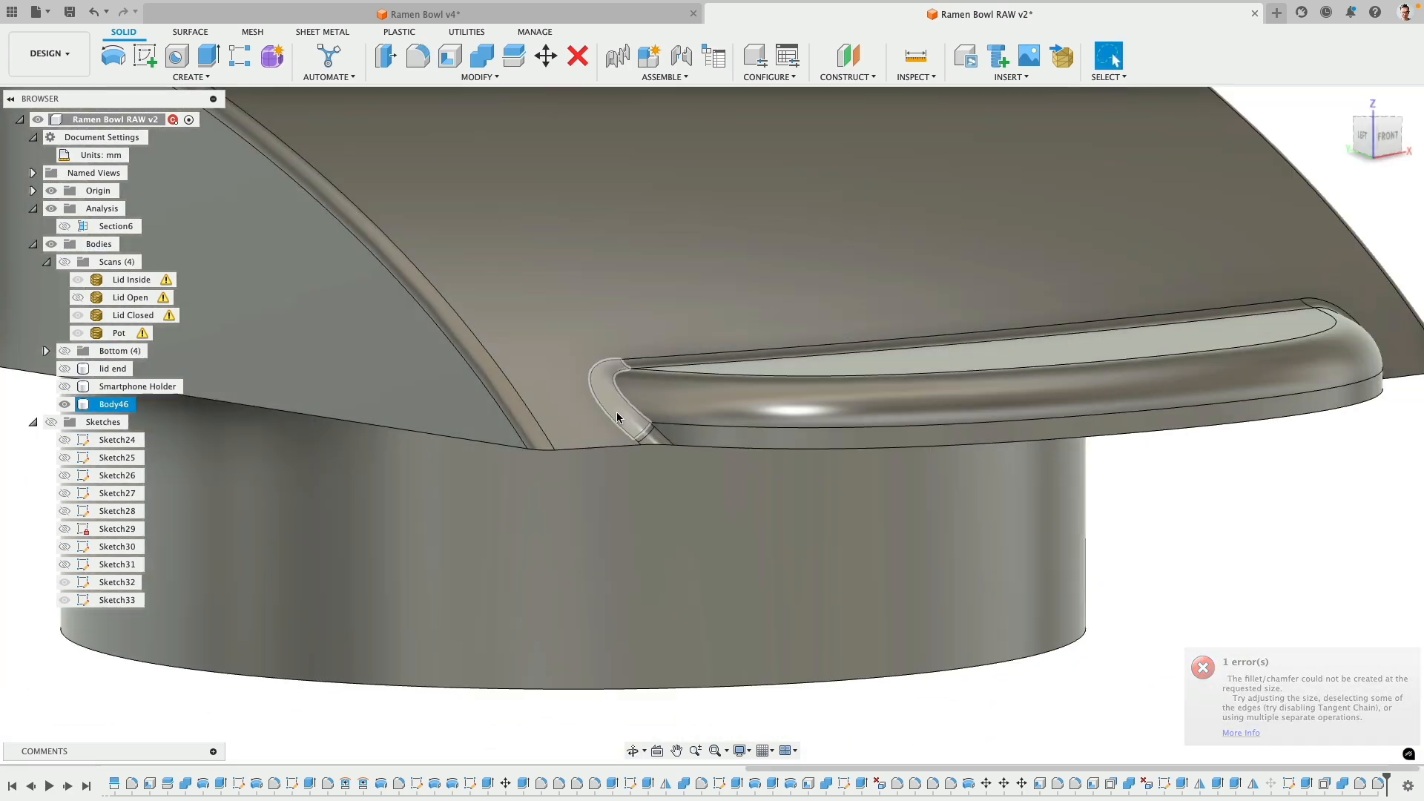
pyautogui.keyDown('shift'); pyautogui.moveTo(616, 412); pyautogui.dragTo(664, 335, button='middle'); pyautogui.keyUp('shift')
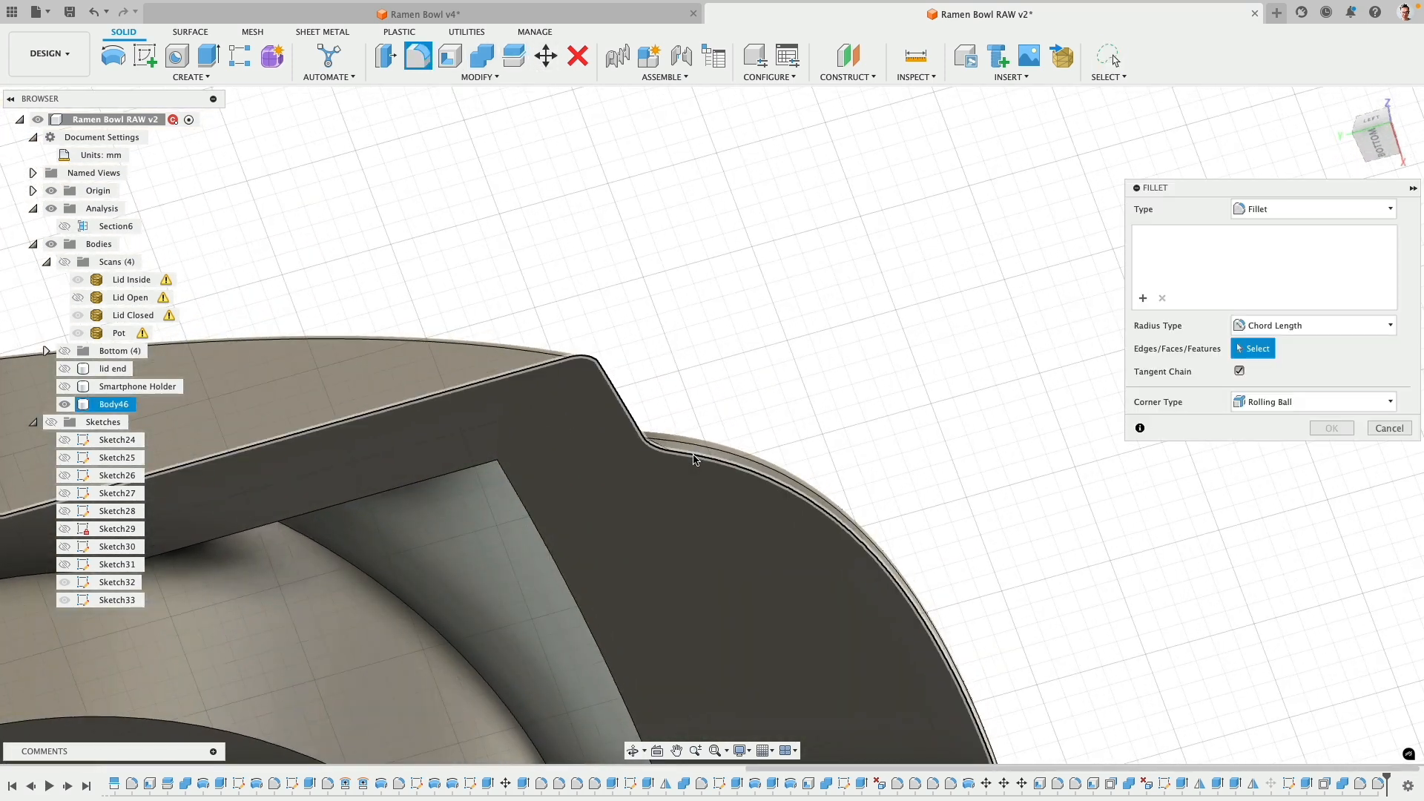
pyautogui.click(693, 455)
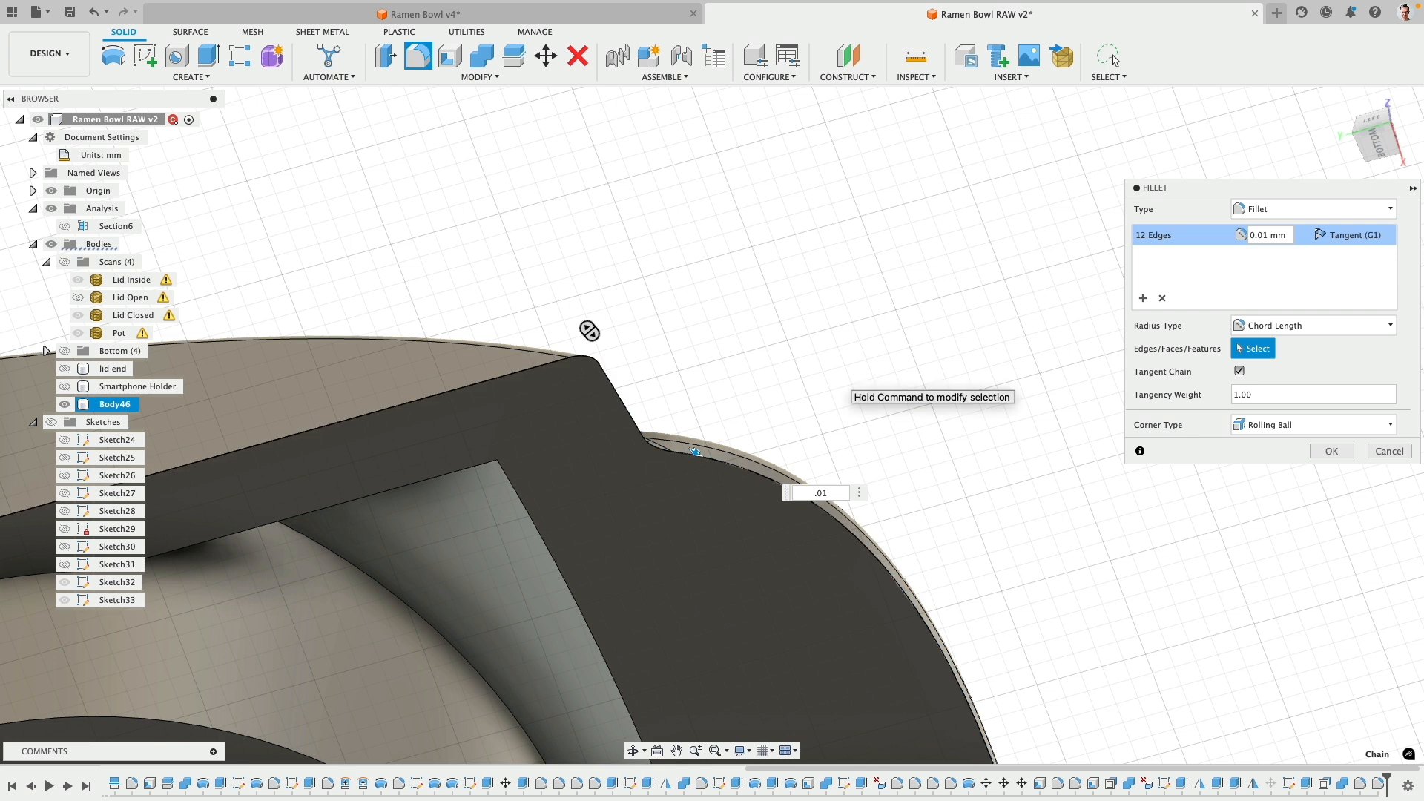
pyautogui.press('BackSpace')
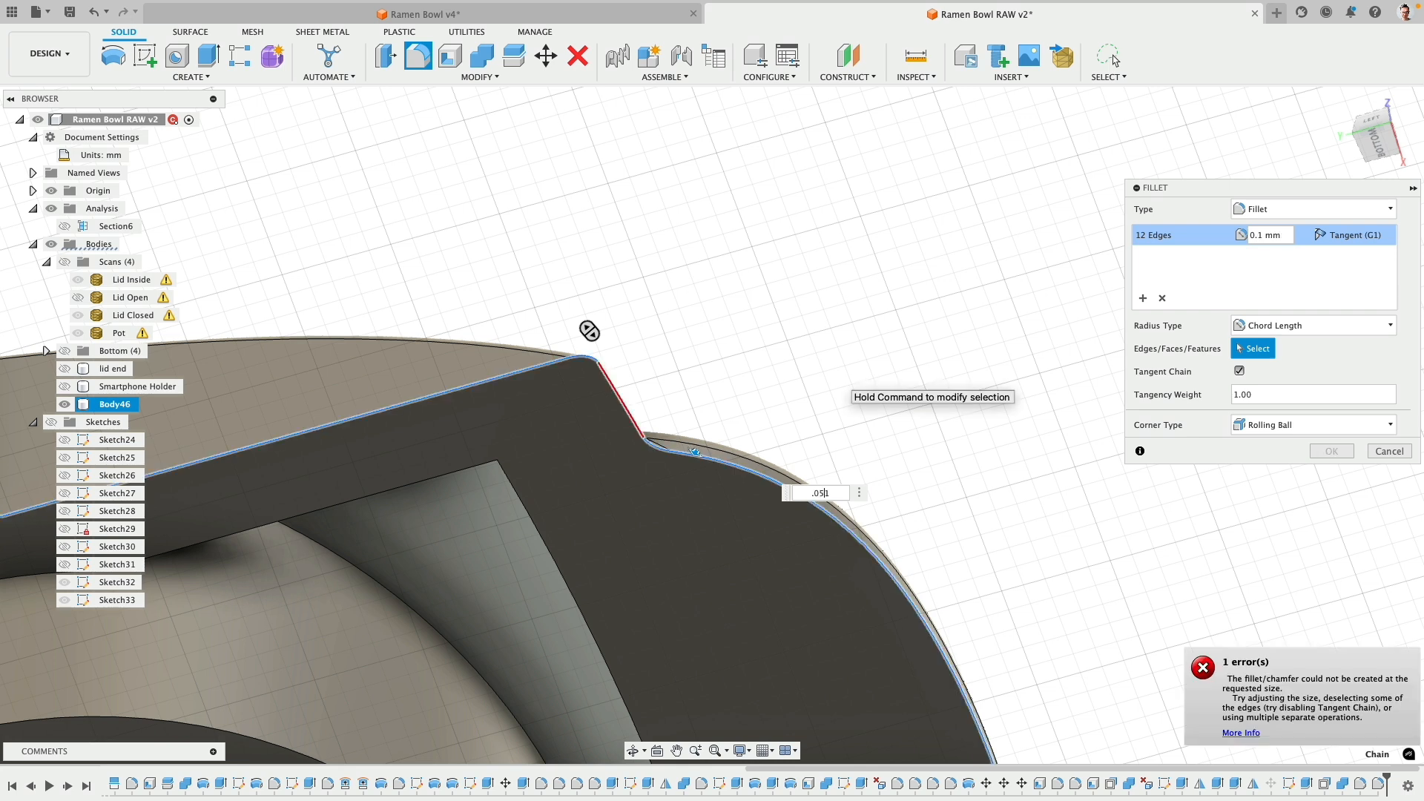
pyautogui.press('Right')
pyautogui.press('BackSpace')
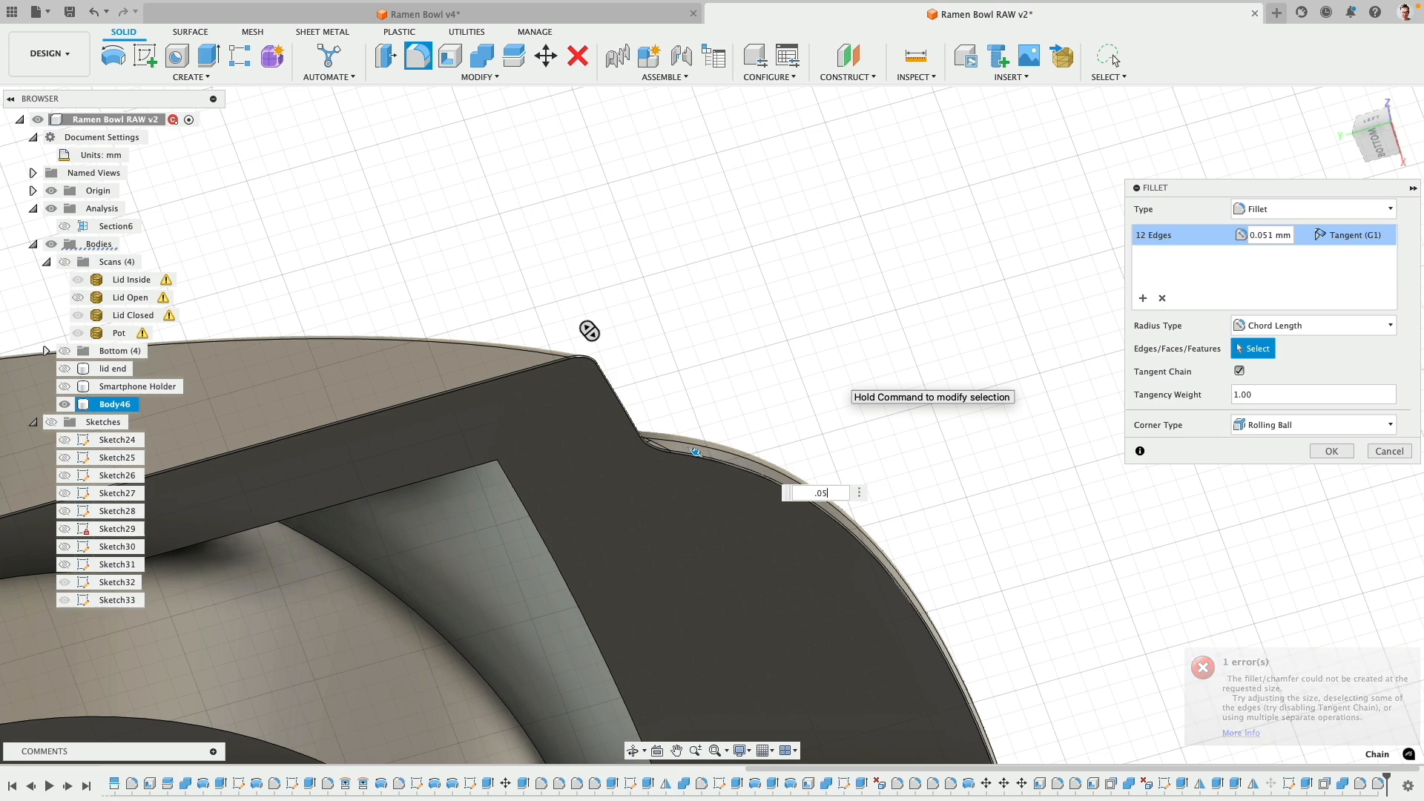
pyautogui.keyDown('shift'); pyautogui.moveTo(817, 359); pyautogui.dragTo(942, 445, button='middle'); pyautogui.keyUp('shift')
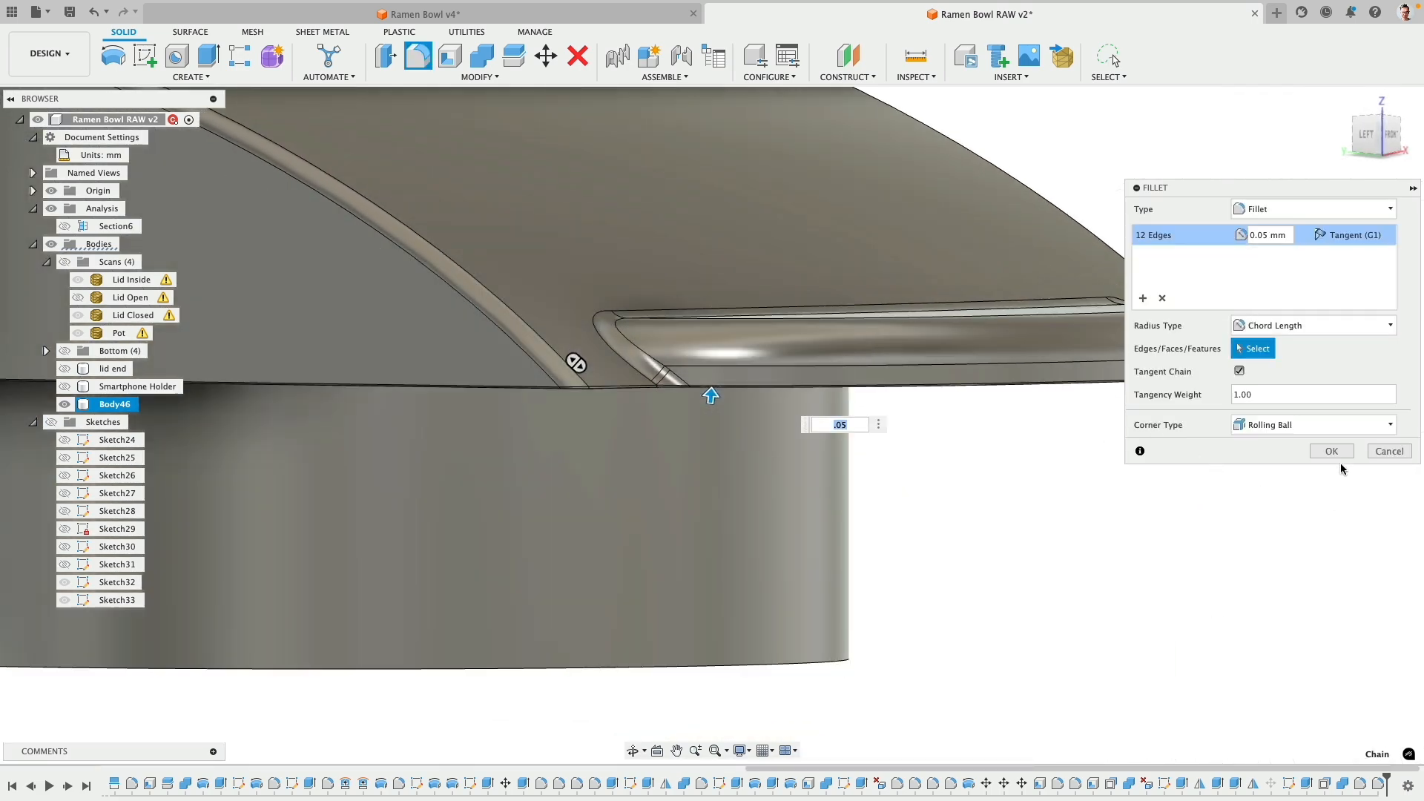
pyautogui.press('Return')
# - Show the lid end and Smartphone Holder bodies together with the finished flap
pyautogui.scroll(-5, 980, 524)
pyautogui.keyDown('shift'); pyautogui.moveTo(1040, 467); pyautogui.dragTo(1031, 497, button='middle'); pyautogui.keyUp('shift')
pyautogui.keyDown('shift'); pyautogui.moveTo(263, 508); pyautogui.dragTo(334, 474, button='middle'); pyautogui.keyUp('shift')
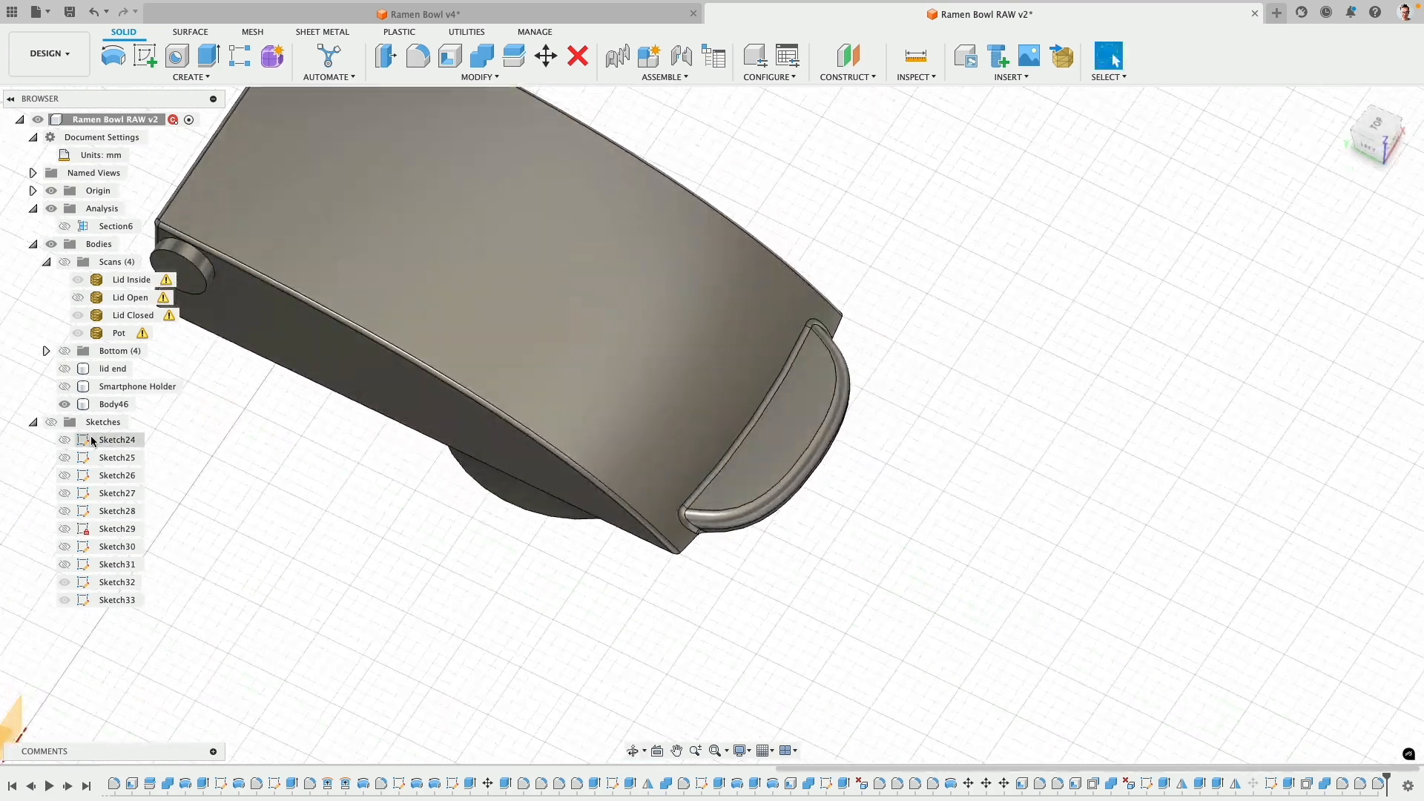
pyautogui.click(65, 387)
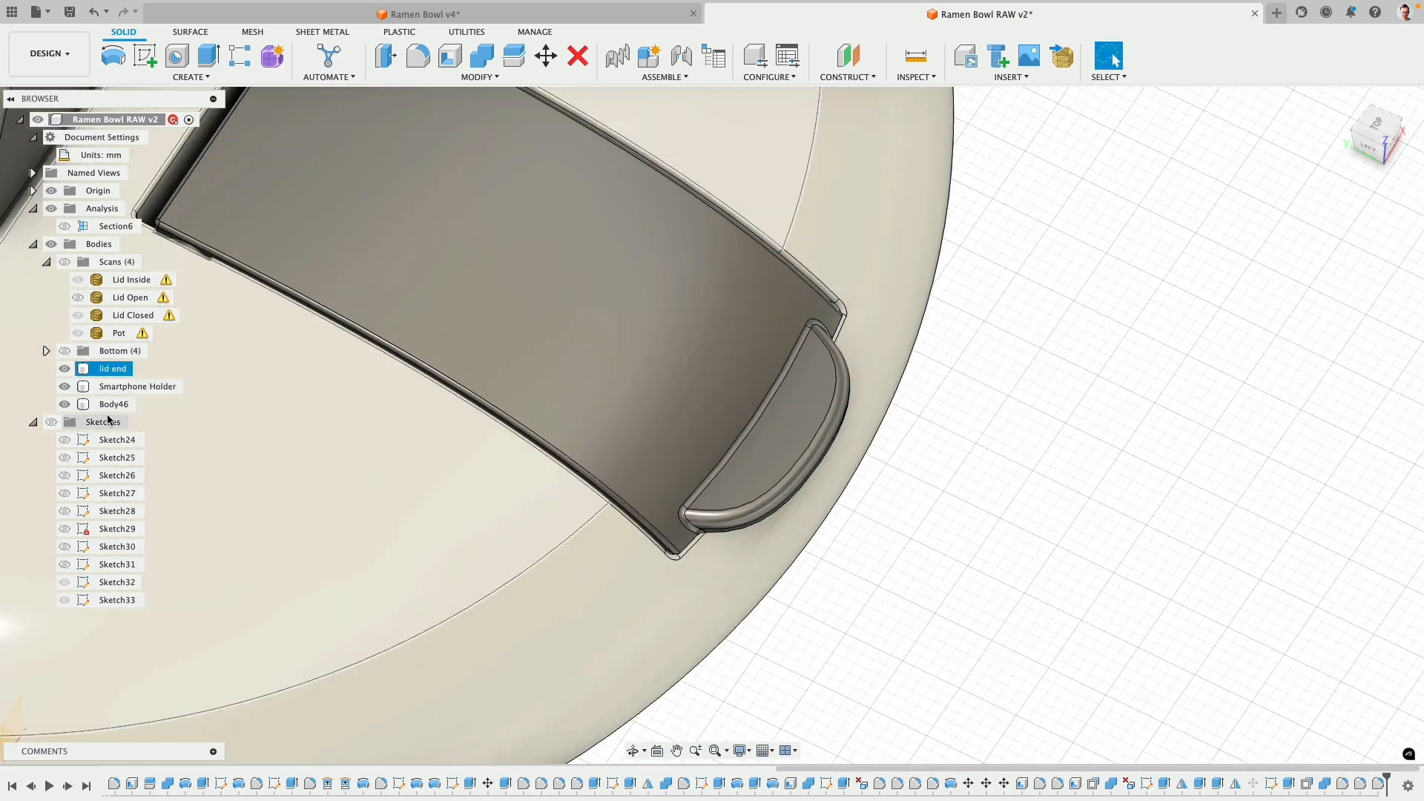
pyautogui.rightClick(107, 405)
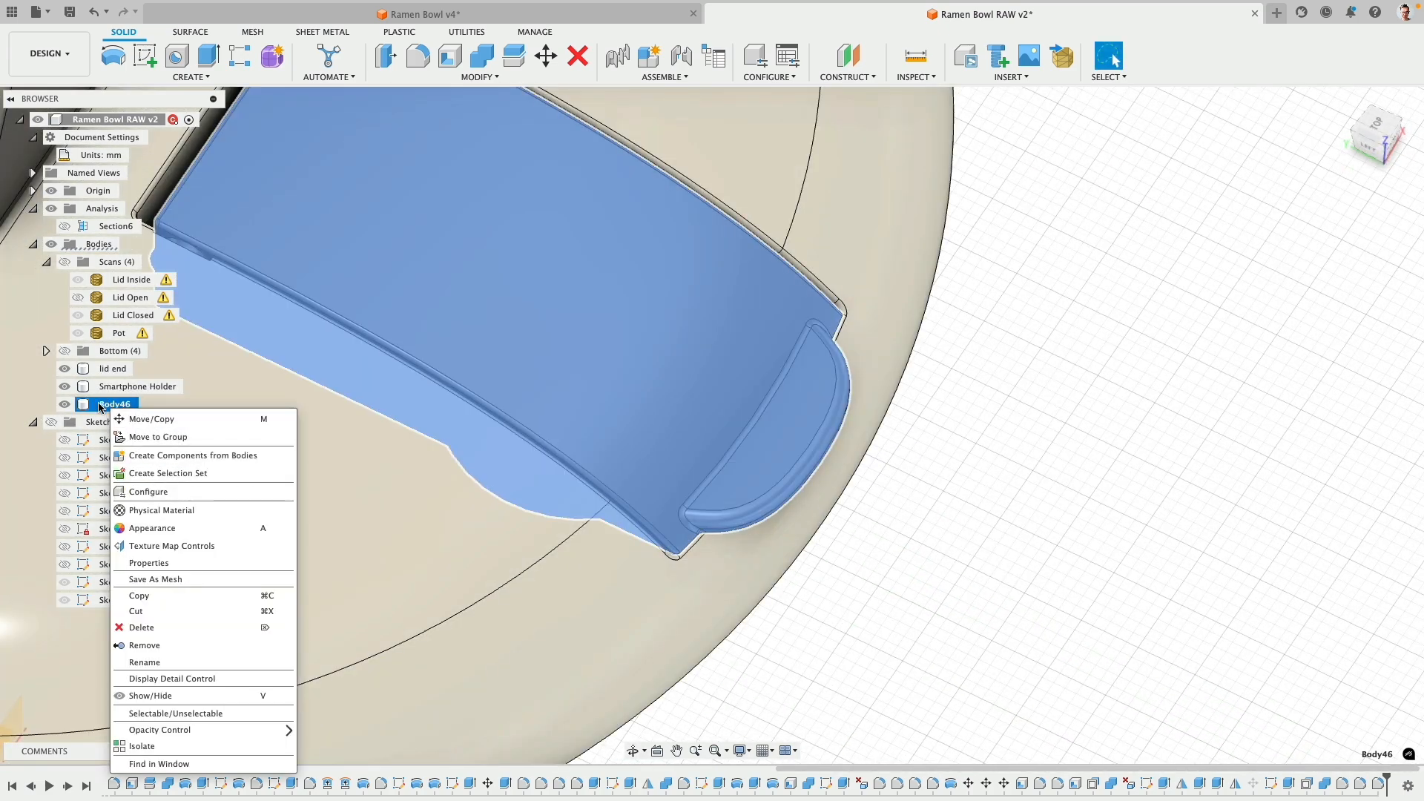
pyautogui.click(99, 407)
pyautogui.scroll(-6, 167, 451)
pyautogui.click(743, 516)
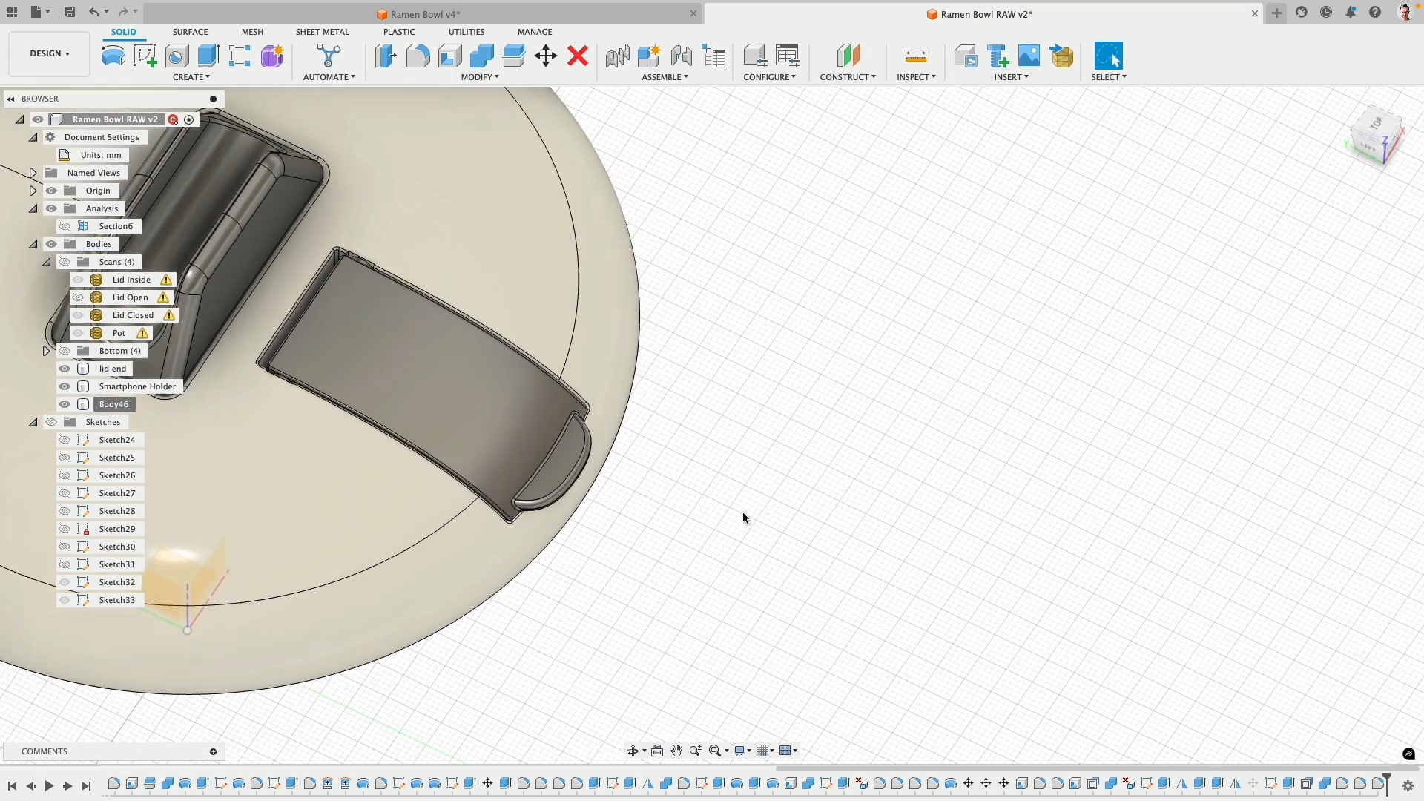
# - Apply the Paint - Enamel Glossy (White) appearance to the flap and 3D Maple - Semigloss to the smartphone holder
pyautogui.scroll(-5, 849, 432)
pyautogui.press('a')
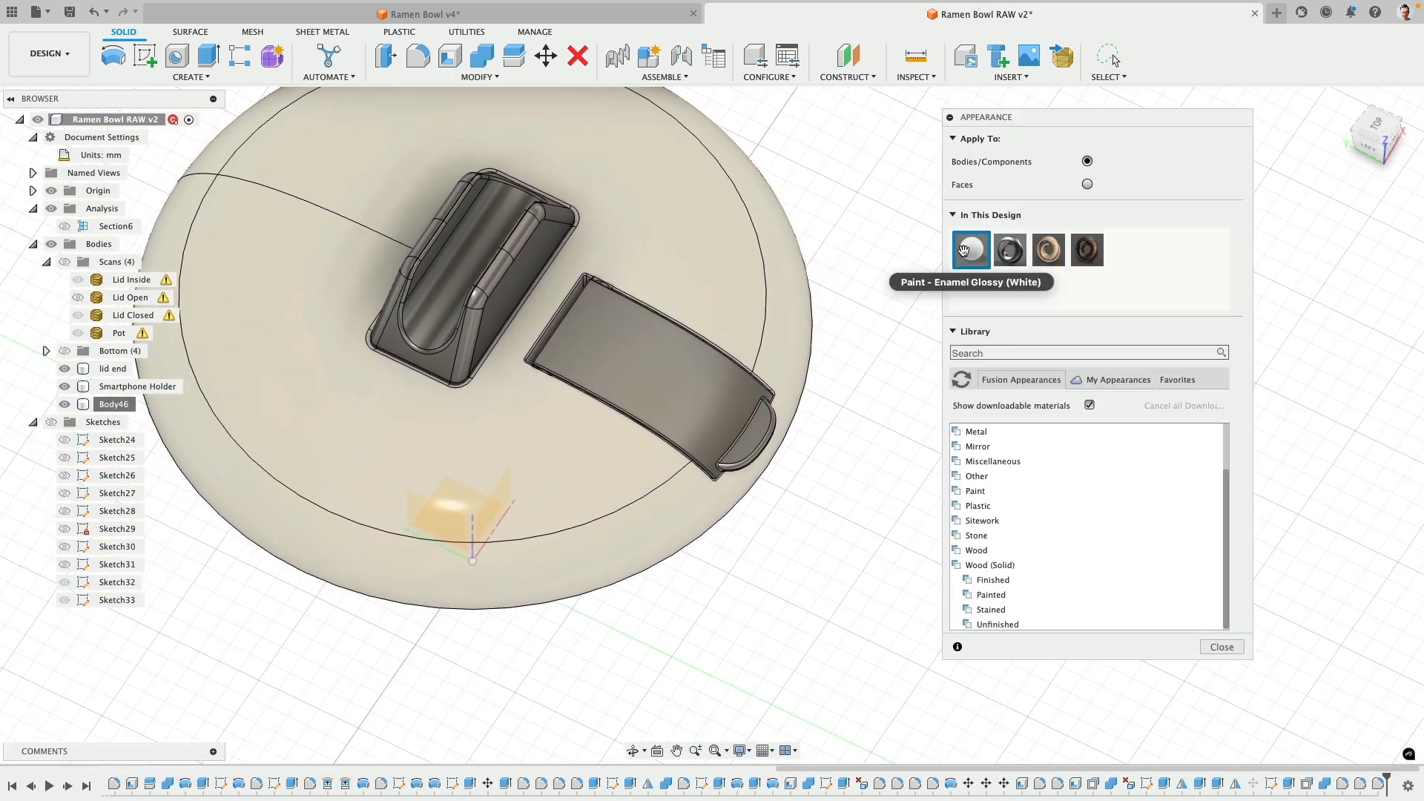
pyautogui.moveTo(964, 251); pyautogui.dragTo(703, 366)
pyautogui.moveTo(1044, 252); pyautogui.dragTo(471, 259)
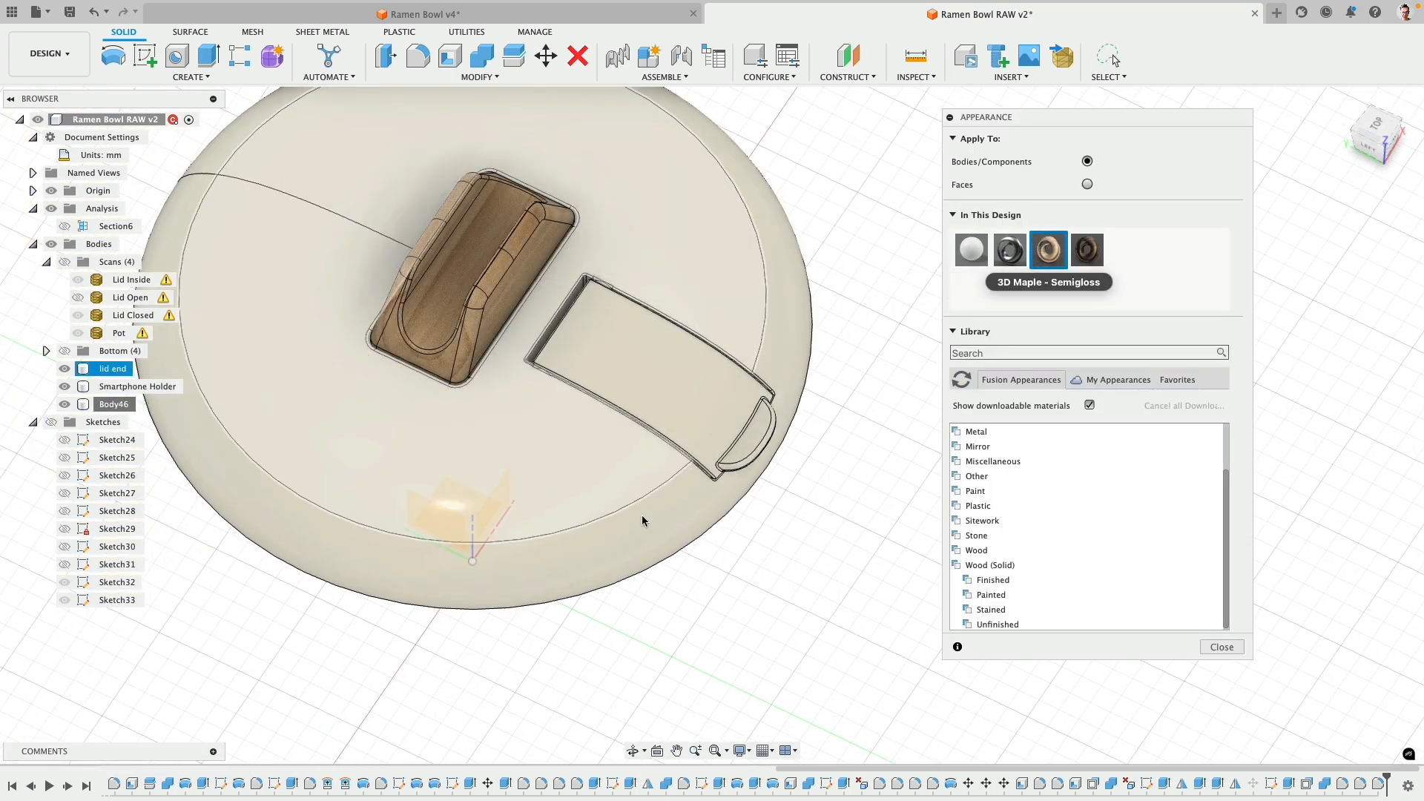
pyautogui.keyDown('shift'); pyautogui.moveTo(805, 614); pyautogui.dragTo(842, 542, button='middle'); pyautogui.keyUp('shift')
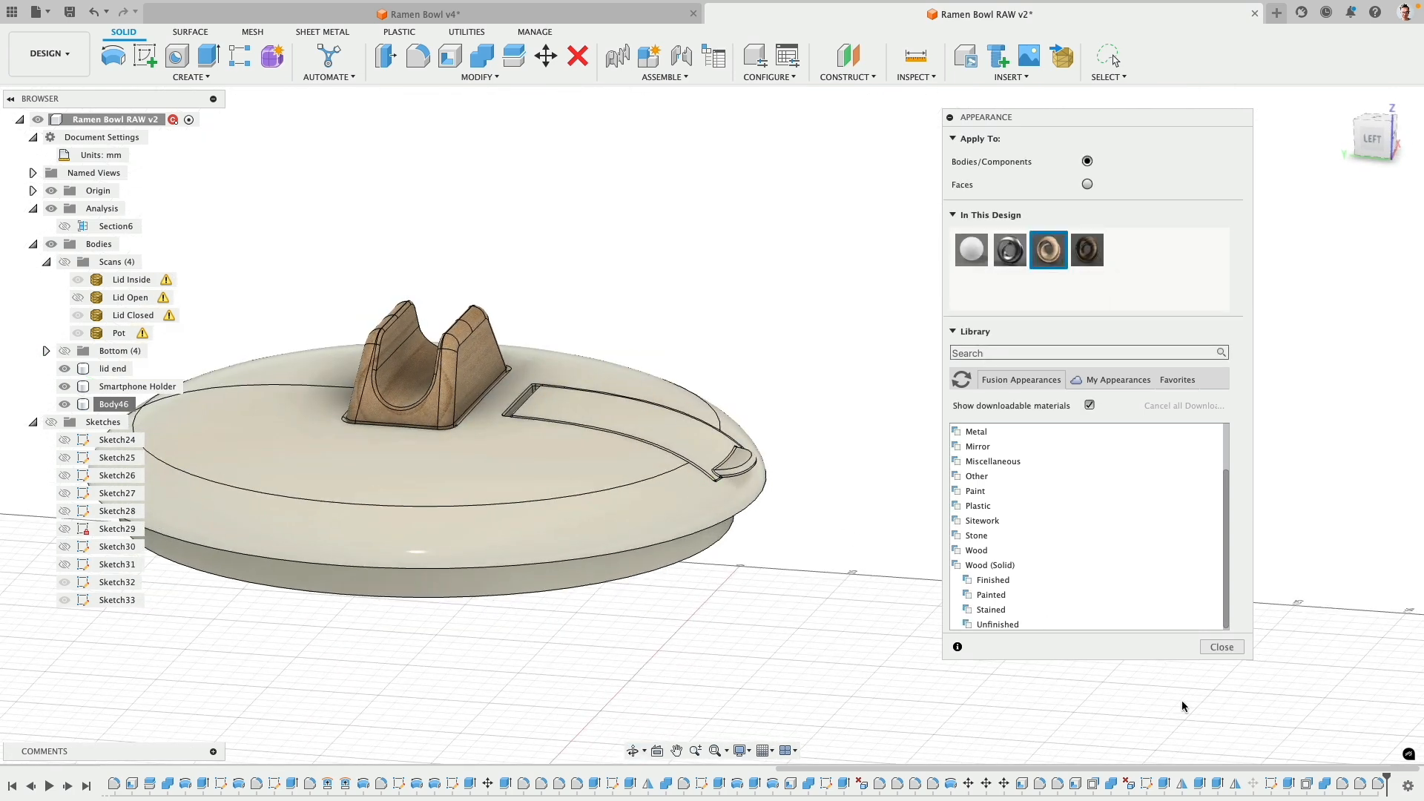
pyautogui.click(1231, 647)
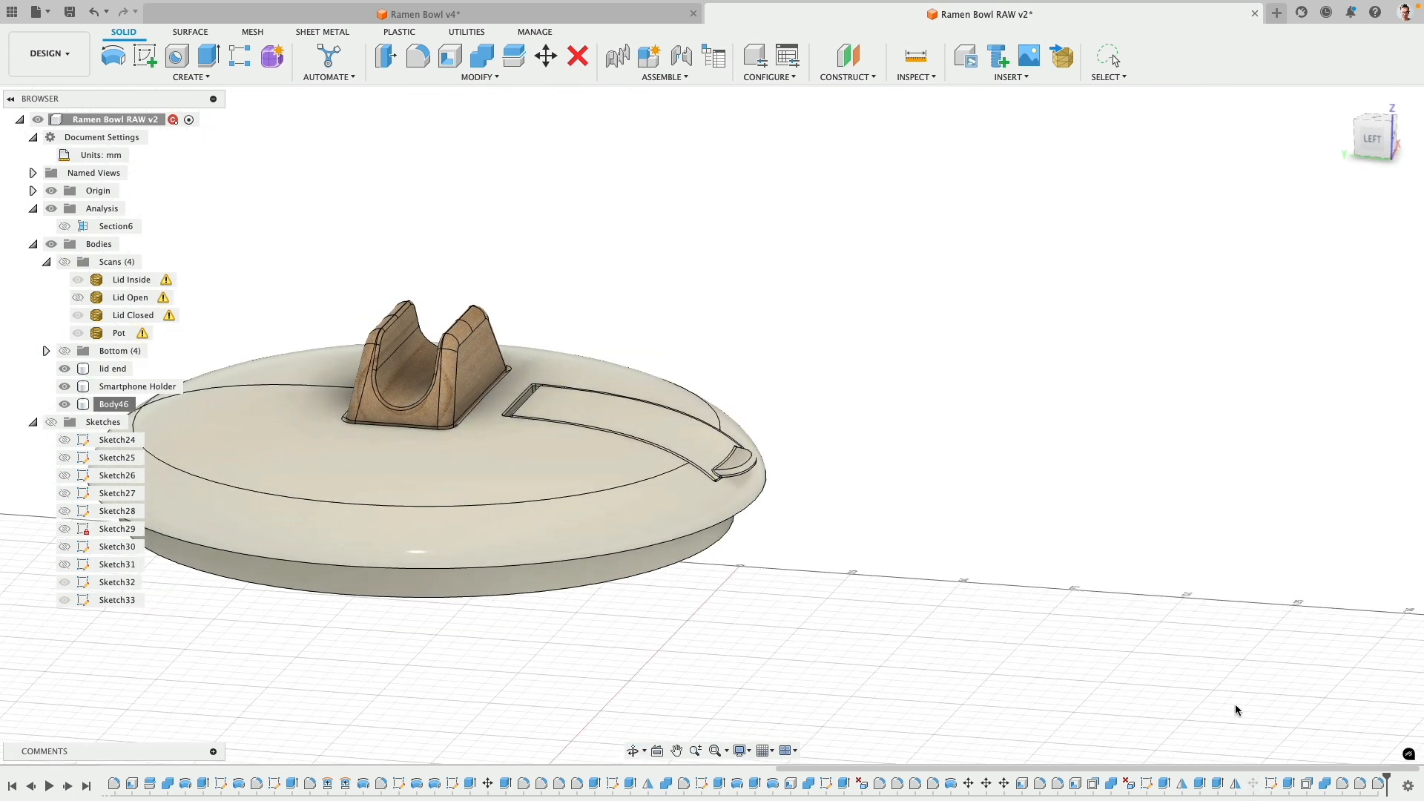
# - Reorder the suppressed Move feature to the end of the timeline and unsuppress it to swing the flap open
pyautogui.click(1253, 784)
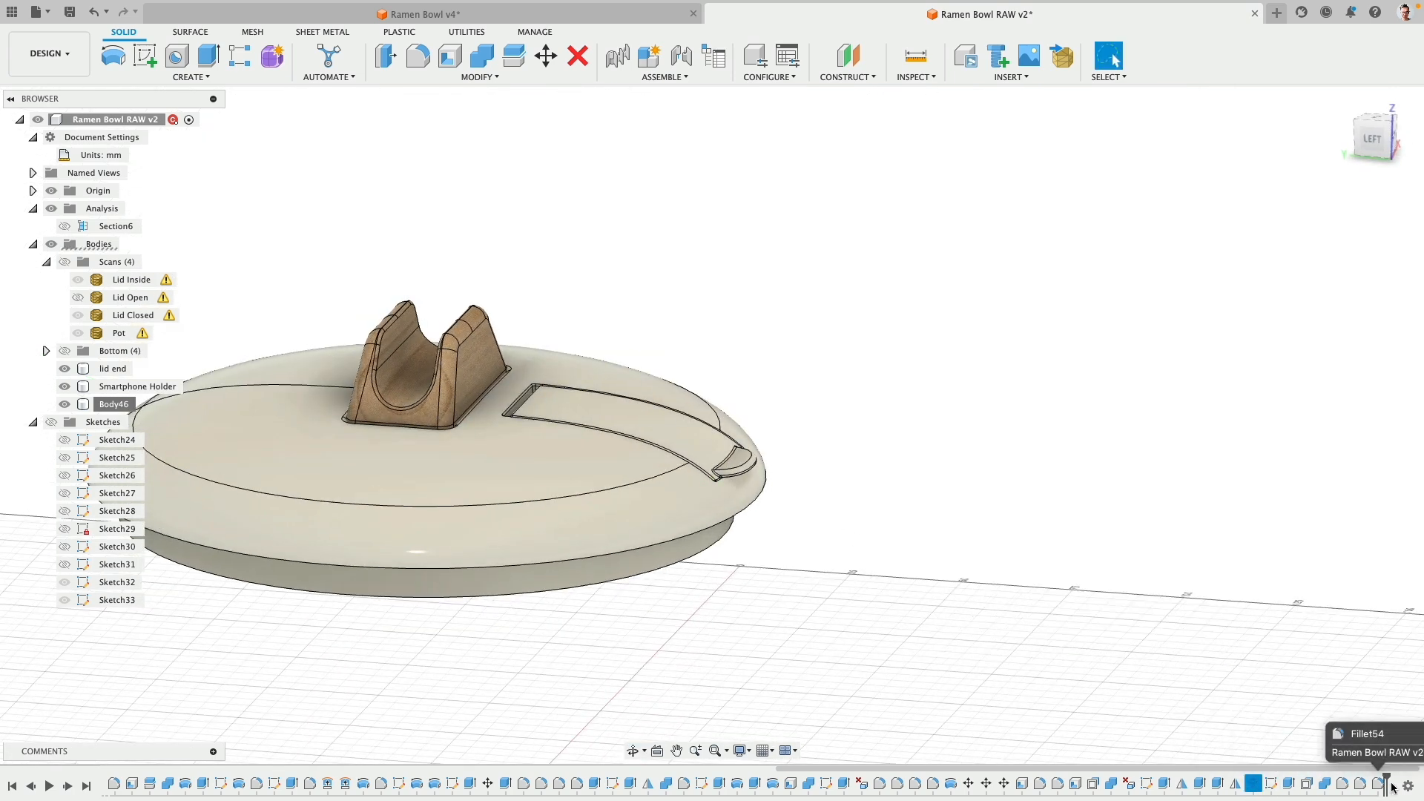
pyautogui.moveTo(1253, 784); pyautogui.dragTo(1392, 787)
pyautogui.rightClick(1365, 788)
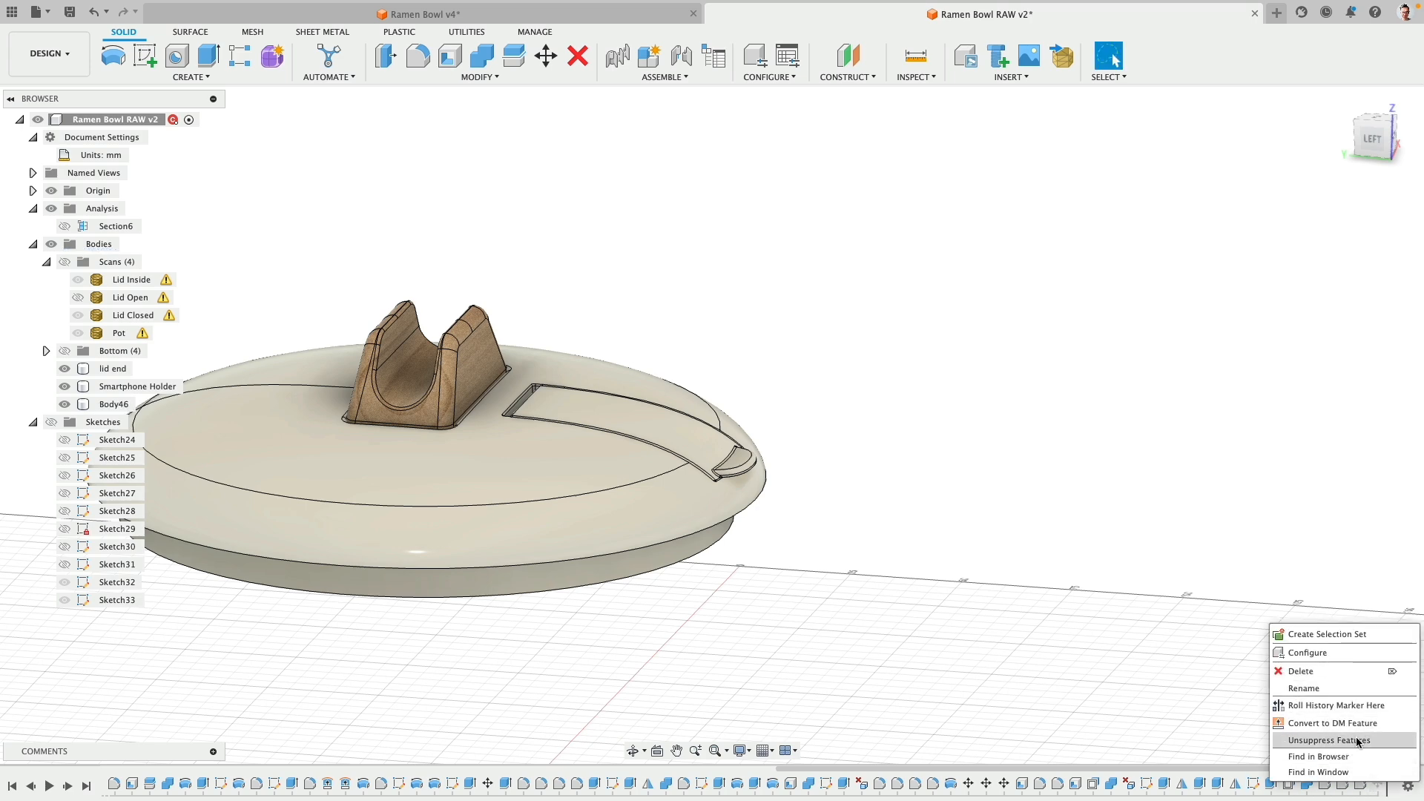
pyautogui.click(1359, 742)
pyautogui.keyDown('shift'); pyautogui.moveTo(1110, 556); pyautogui.dragTo(970, 496, button='middle'); pyautogui.keyUp('shift')
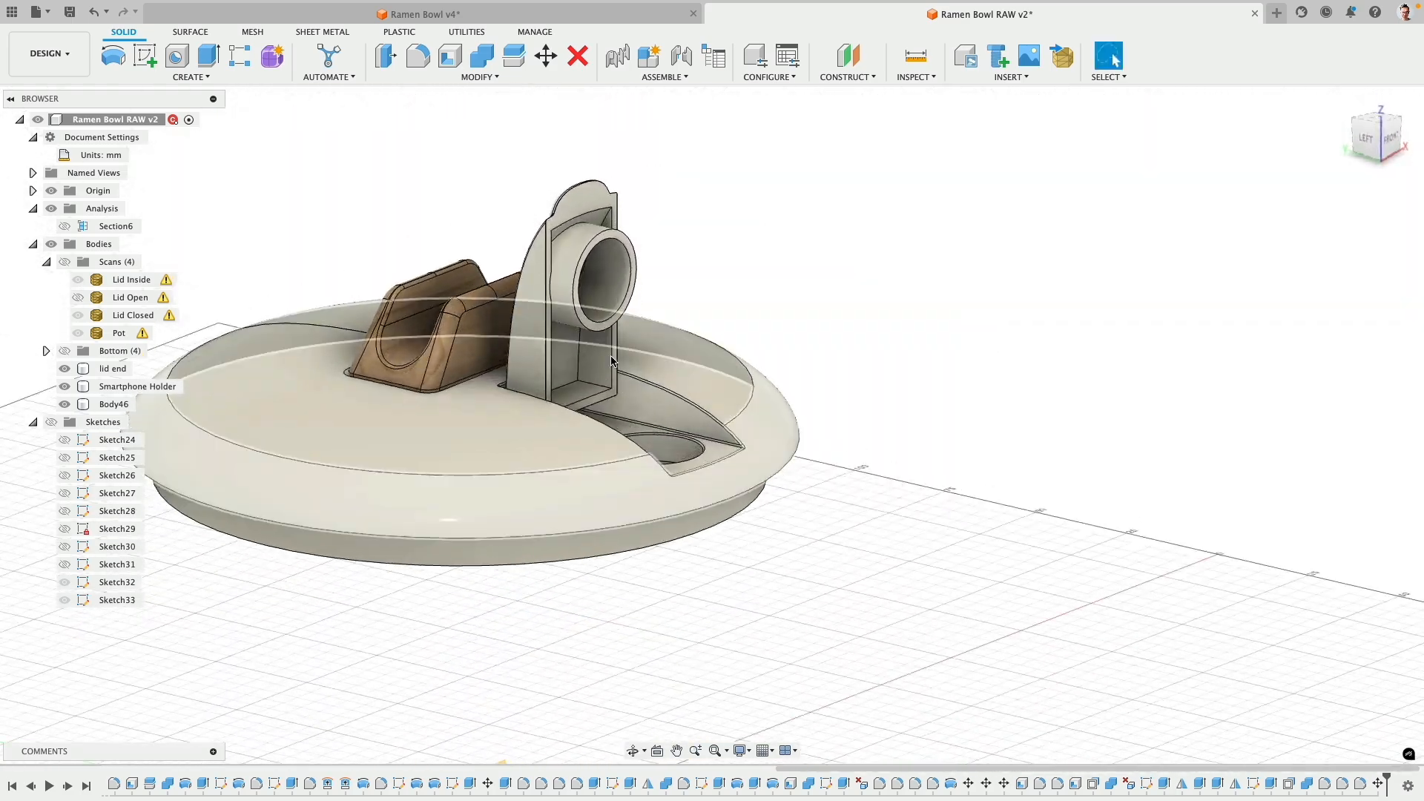
# - Show the Bottom bodies and turn on the Section6 analysis to view the whole bowl in cross-section
pyautogui.click(65, 350)
pyautogui.keyDown('shift'); pyautogui.moveTo(564, 416); pyautogui.dragTo(869, 316, button='middle'); pyautogui.keyUp('shift')
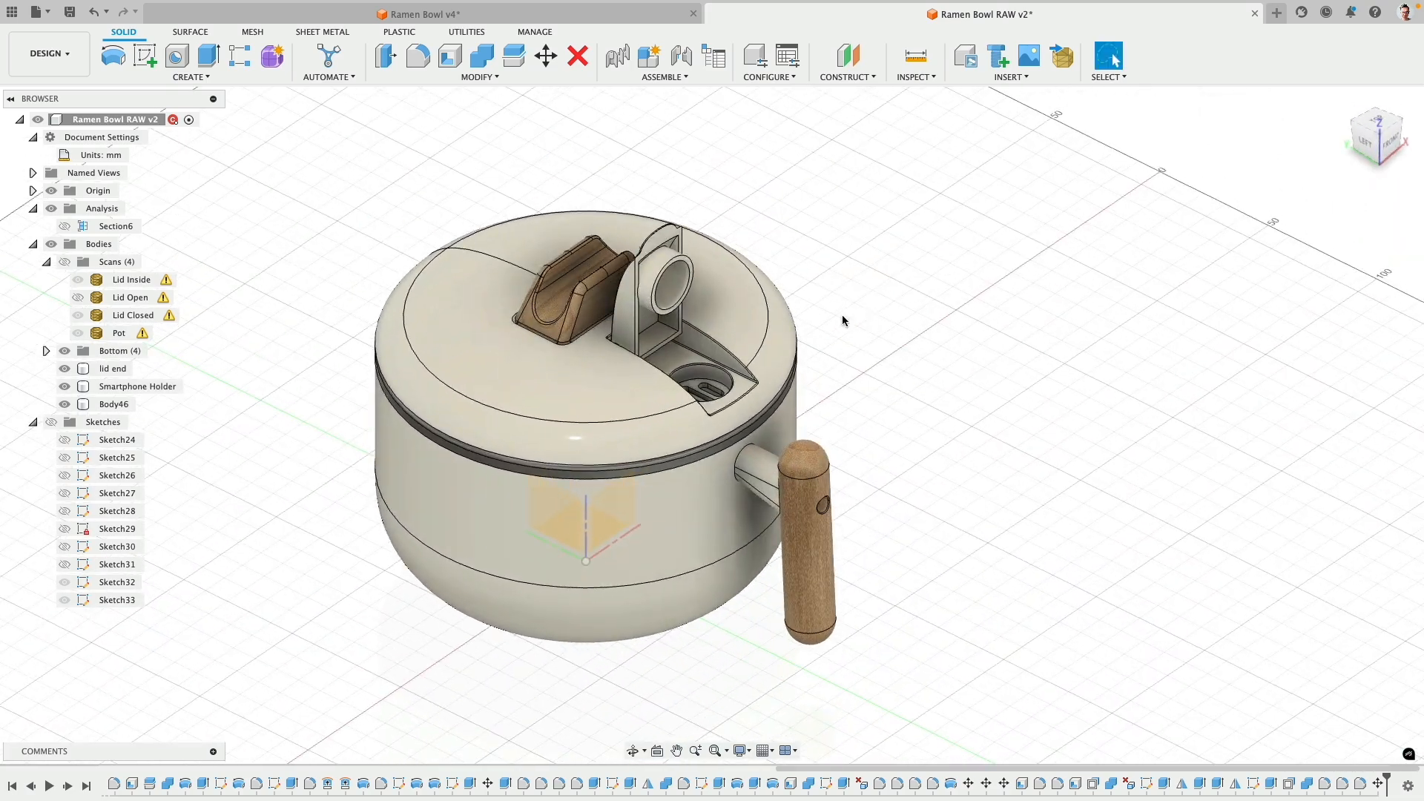
pyautogui.keyDown('shift'); pyautogui.moveTo(933, 453); pyautogui.dragTo(972, 423, button='middle'); pyautogui.keyUp('shift')
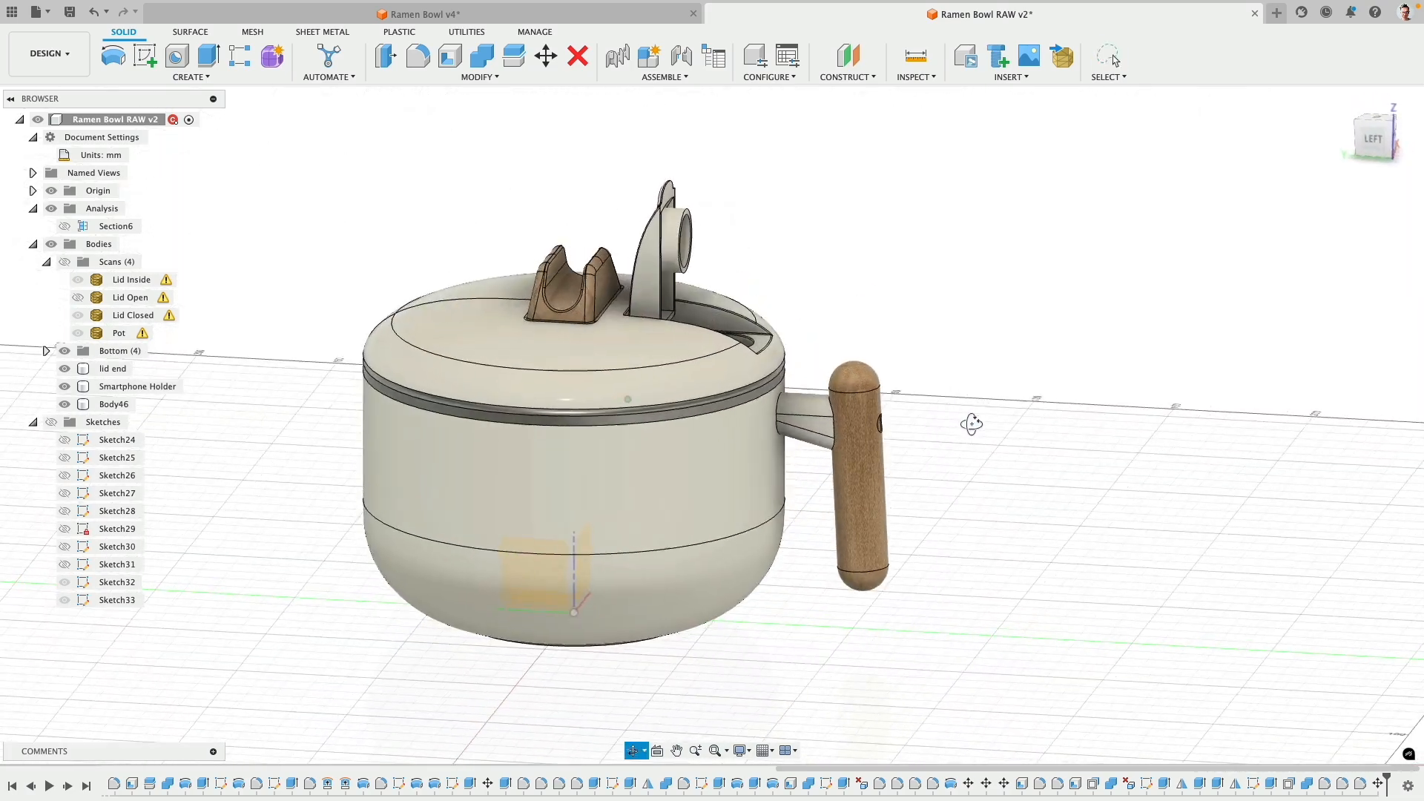
pyautogui.click(64, 226)
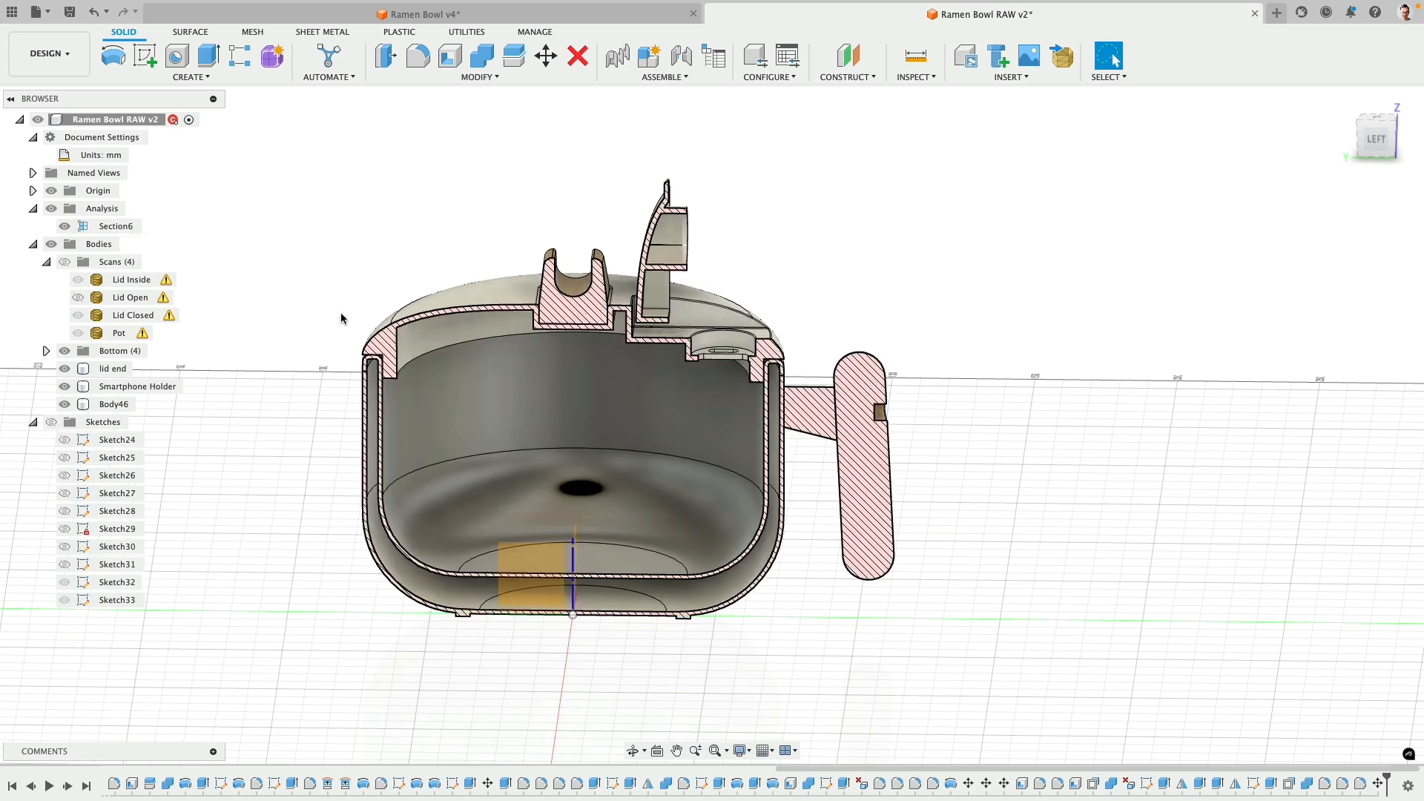
pyautogui.keyDown('shift'); pyautogui.moveTo(341, 313); pyautogui.dragTo(344, 285, button='middle'); pyautogui.keyUp('shift')
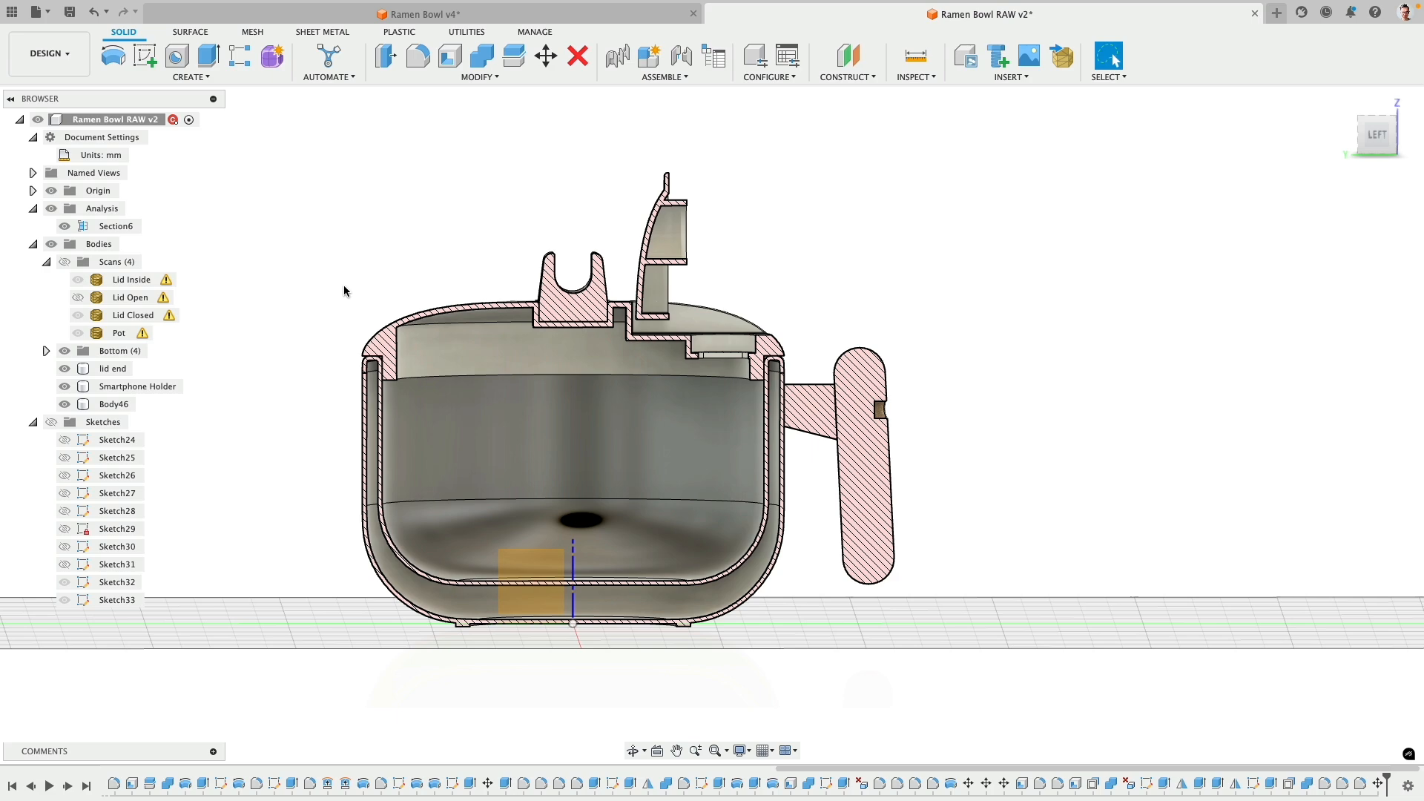
pyautogui.moveTo(372, 271)
pyautogui.keyDown('shift'); pyautogui.mouseDown(button='middle')
pyautogui.moveTo(465, 219)
pyautogui.moveTo(688, 245)
pyautogui.moveTo(407, 235)
pyautogui.moveTo(421, 212)
pyautogui.mouseUp(button='middle'); pyautogui.keyUp('shift')
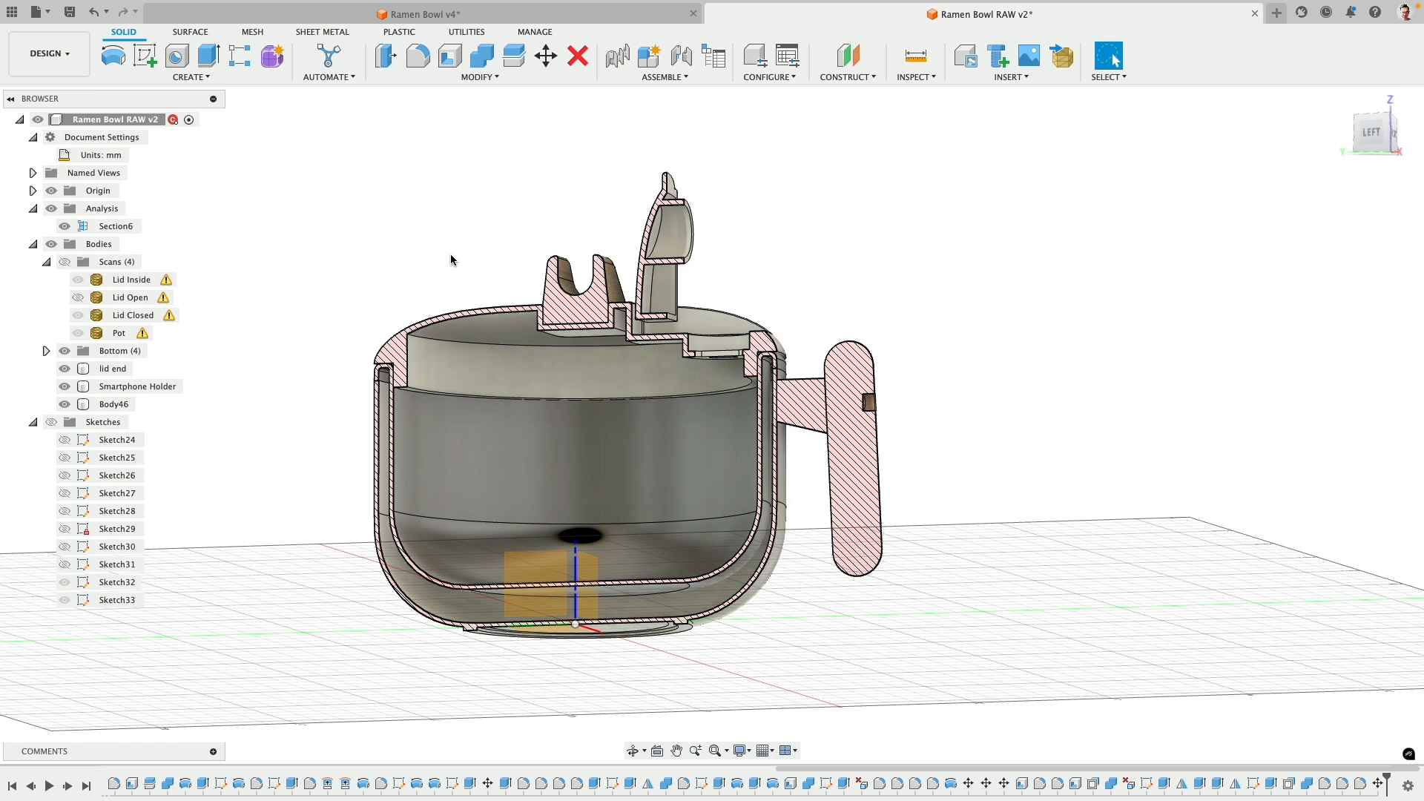
# - Fillet the inner edge where the lid's underside meets its rim with a chord length of about 13.015 mm, checking against the scans
pyautogui.scroll(3, 445, 264)
pyautogui.moveTo(443, 262); pyautogui.dragTo(443, 227, button='middle')
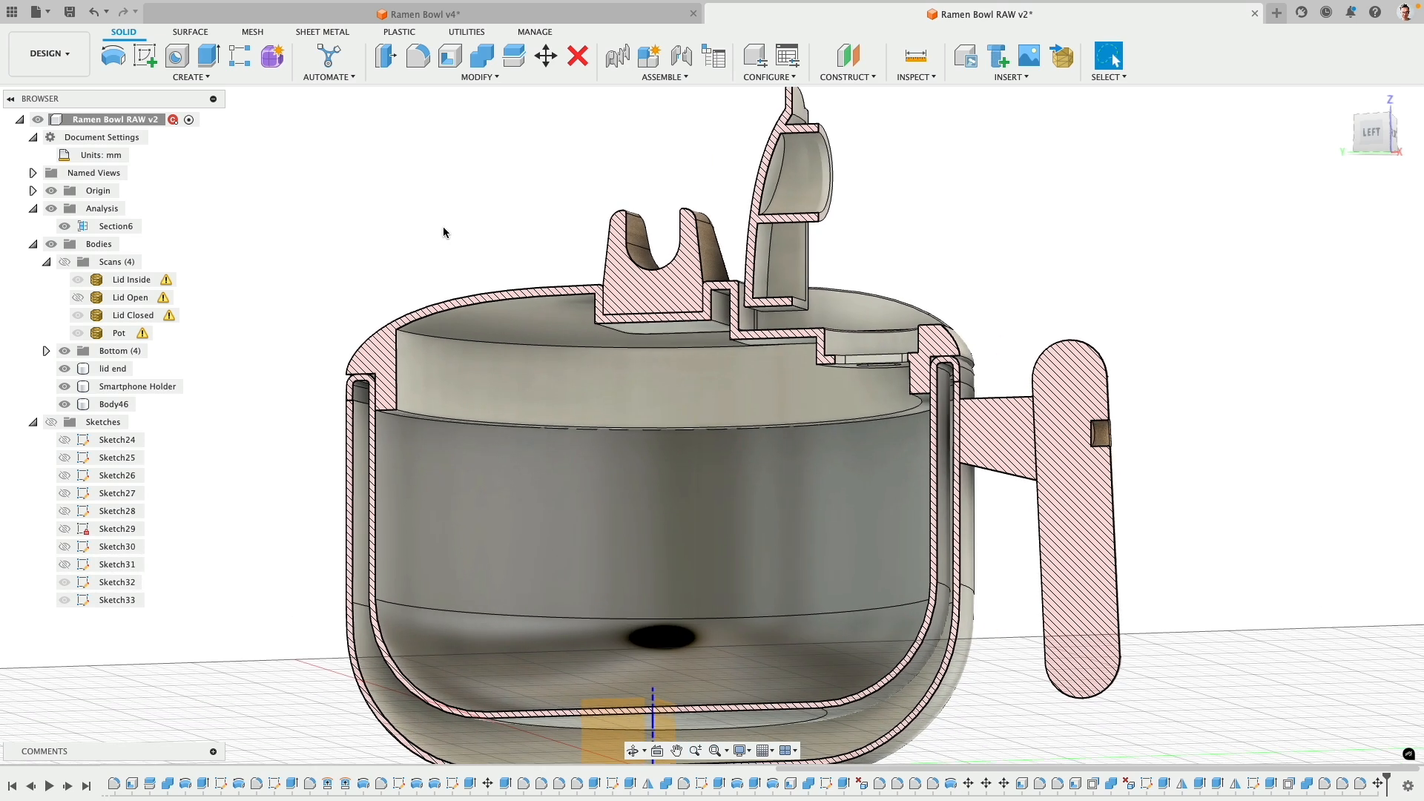
pyautogui.click(418, 58)
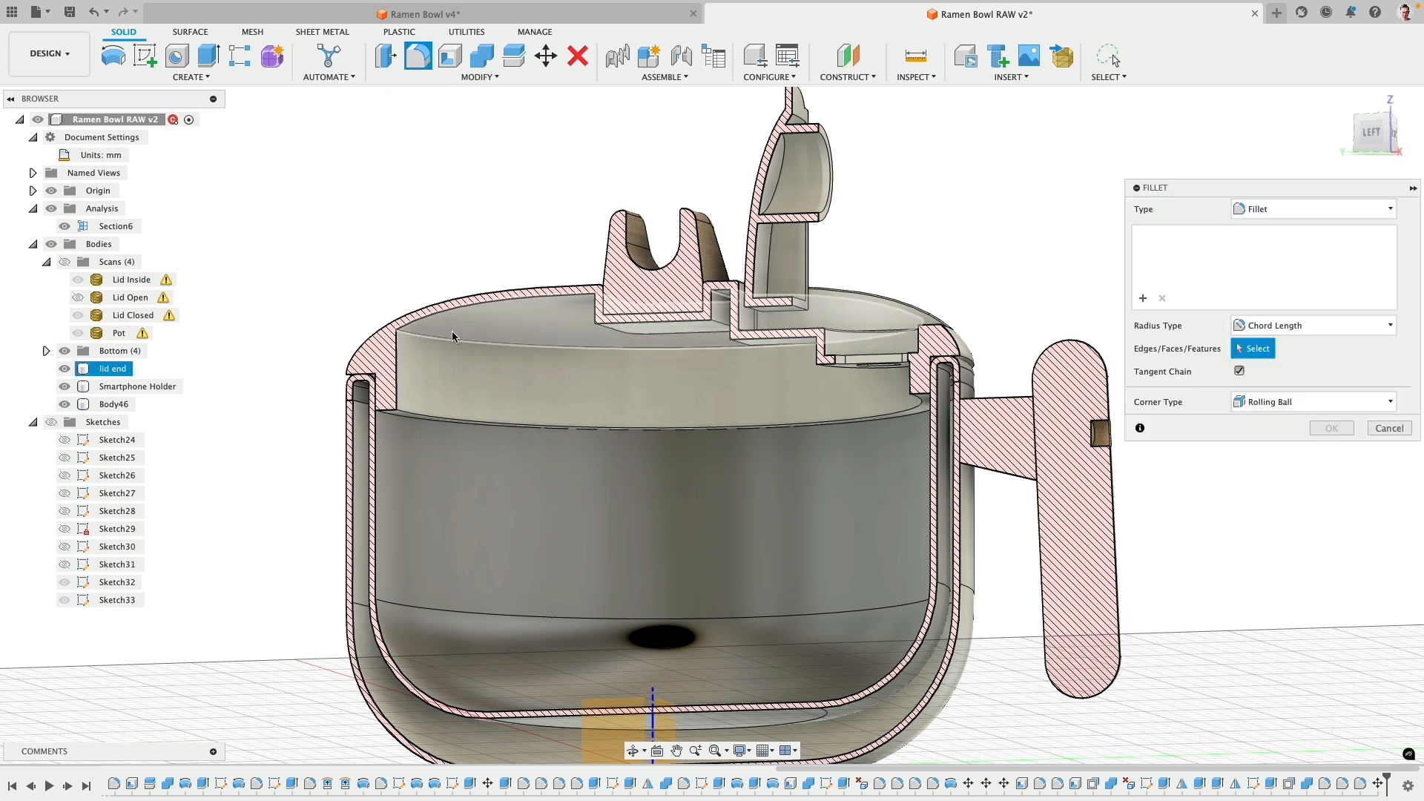
pyautogui.click(446, 336)
pyautogui.moveTo(457, 343); pyautogui.dragTo(462, 347)
pyautogui.keyDown('shift'); pyautogui.moveTo(465, 268); pyautogui.dragTo(398, 211, button='middle'); pyautogui.keyUp('shift')
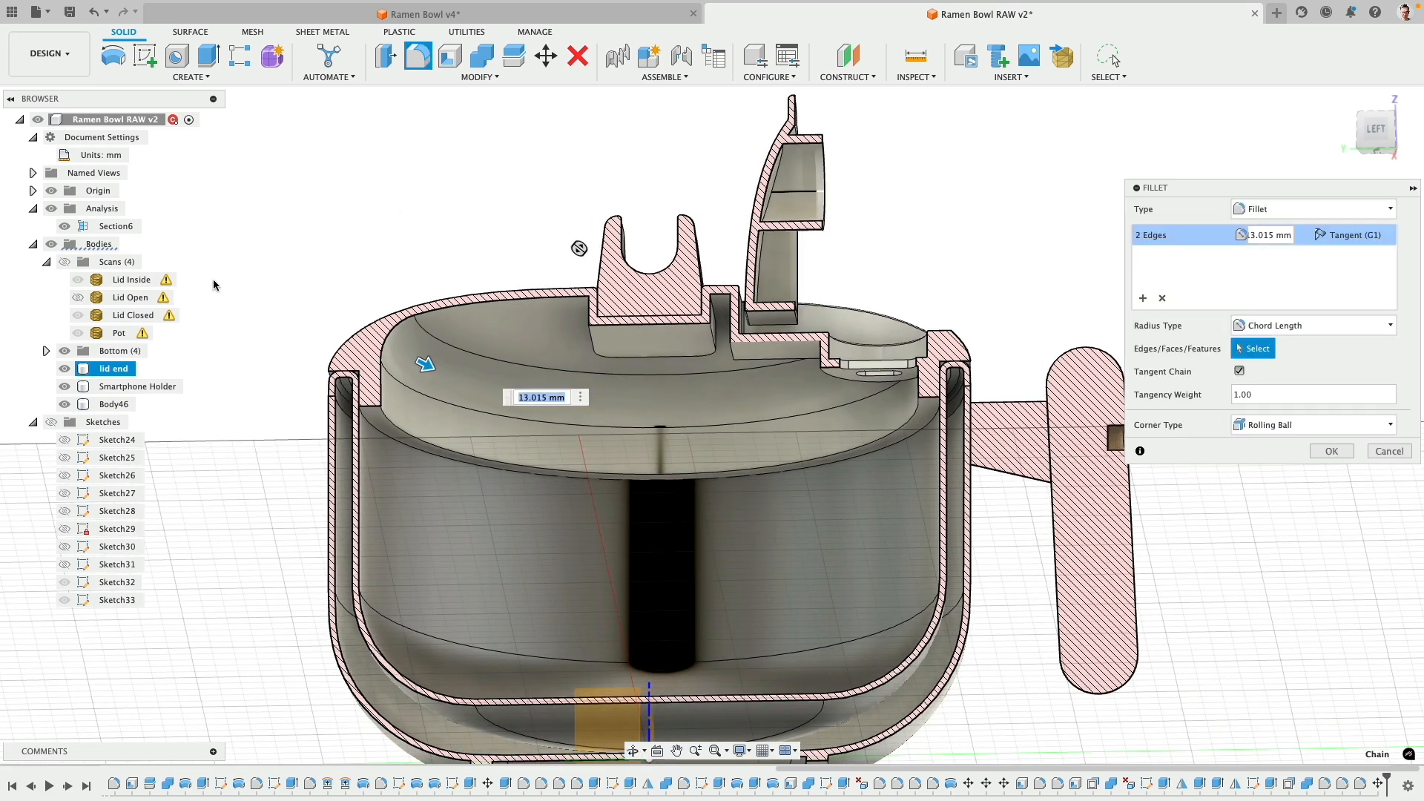
pyautogui.click(64, 264)
pyautogui.click(63, 263)
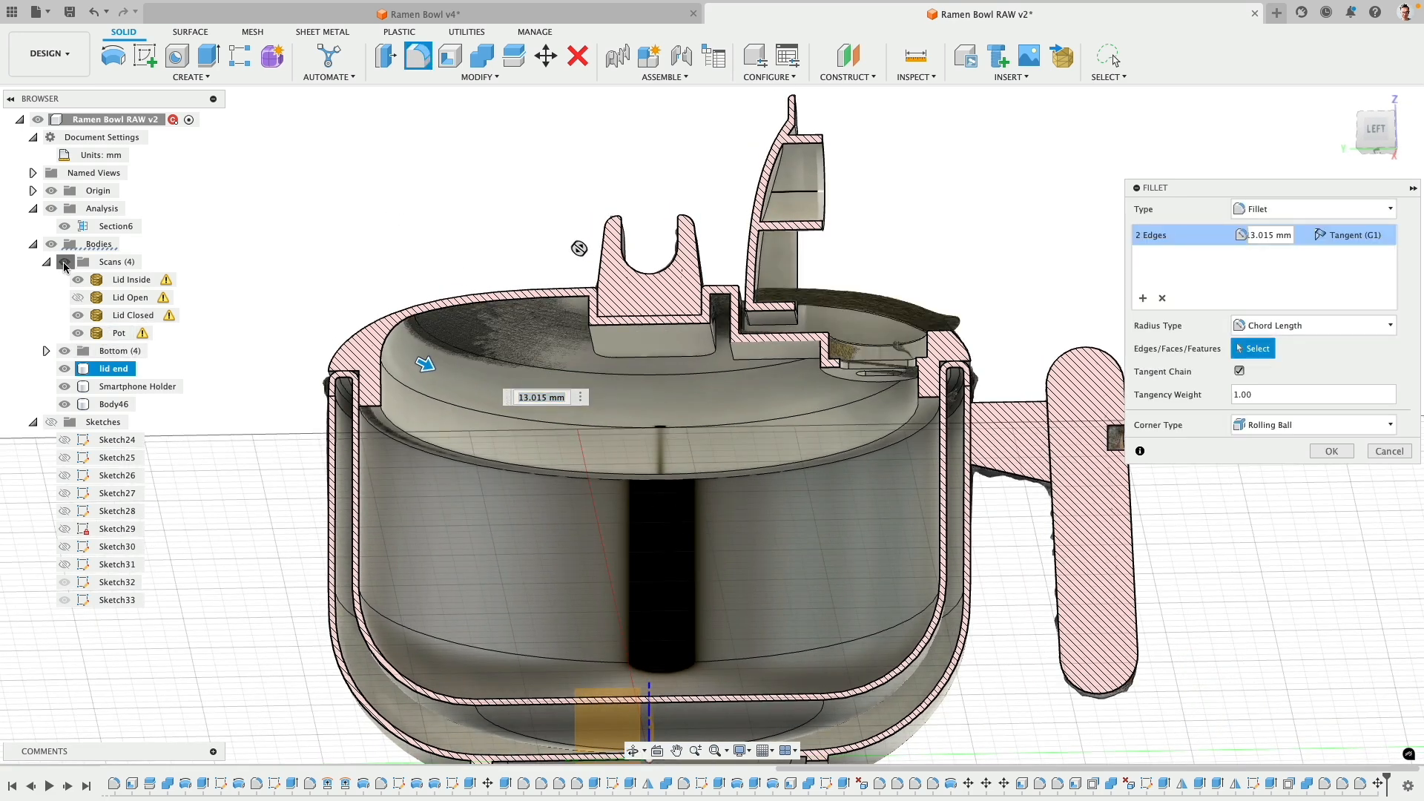
pyautogui.click(1321, 454)
# - Hide the origin planes and axes while keeping the sectioned bowl displayed
pyautogui.scroll(-5, 994, 319)
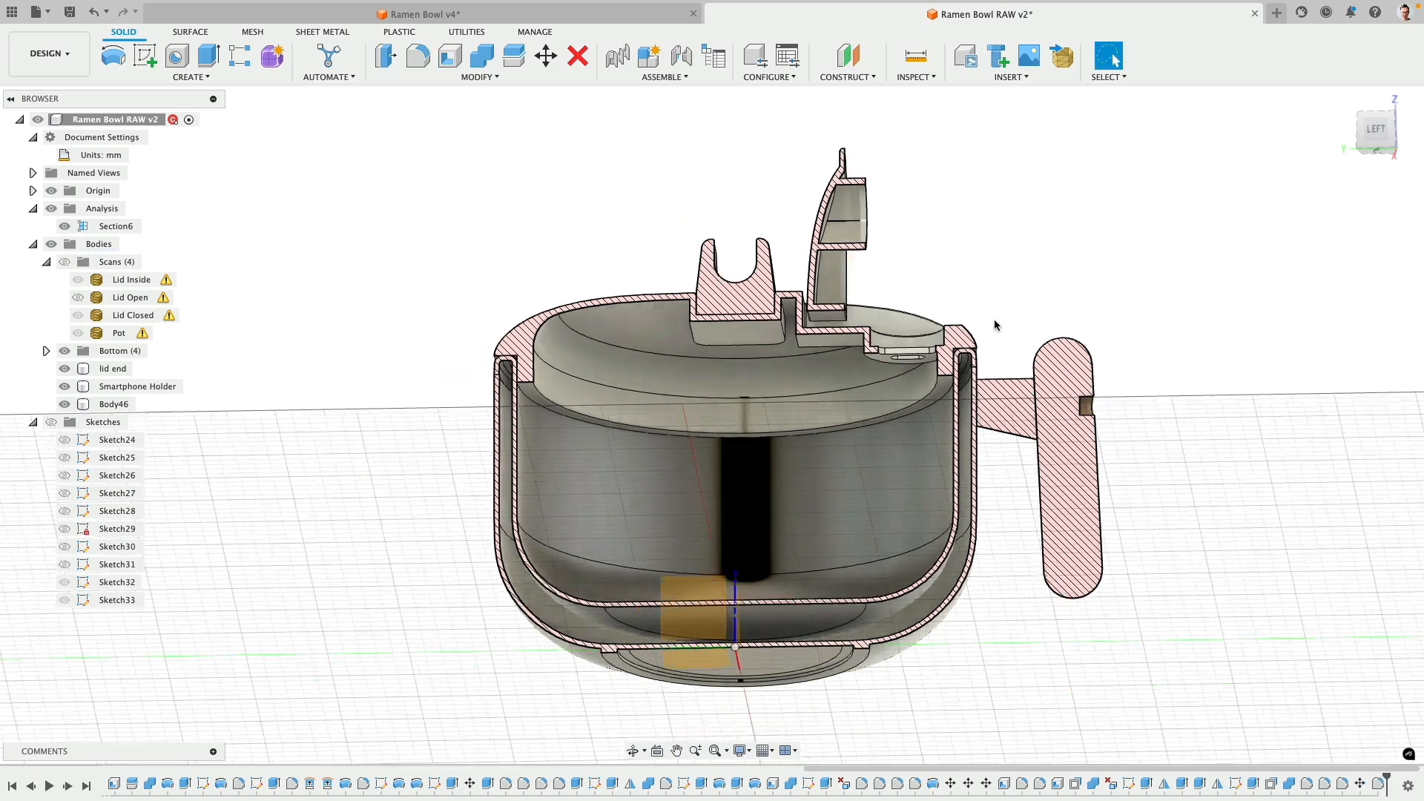
pyautogui.keyDown('shift'); pyautogui.moveTo(996, 319); pyautogui.dragTo(1027, 350, button='middle'); pyautogui.keyUp('shift')
pyautogui.click(51, 191)
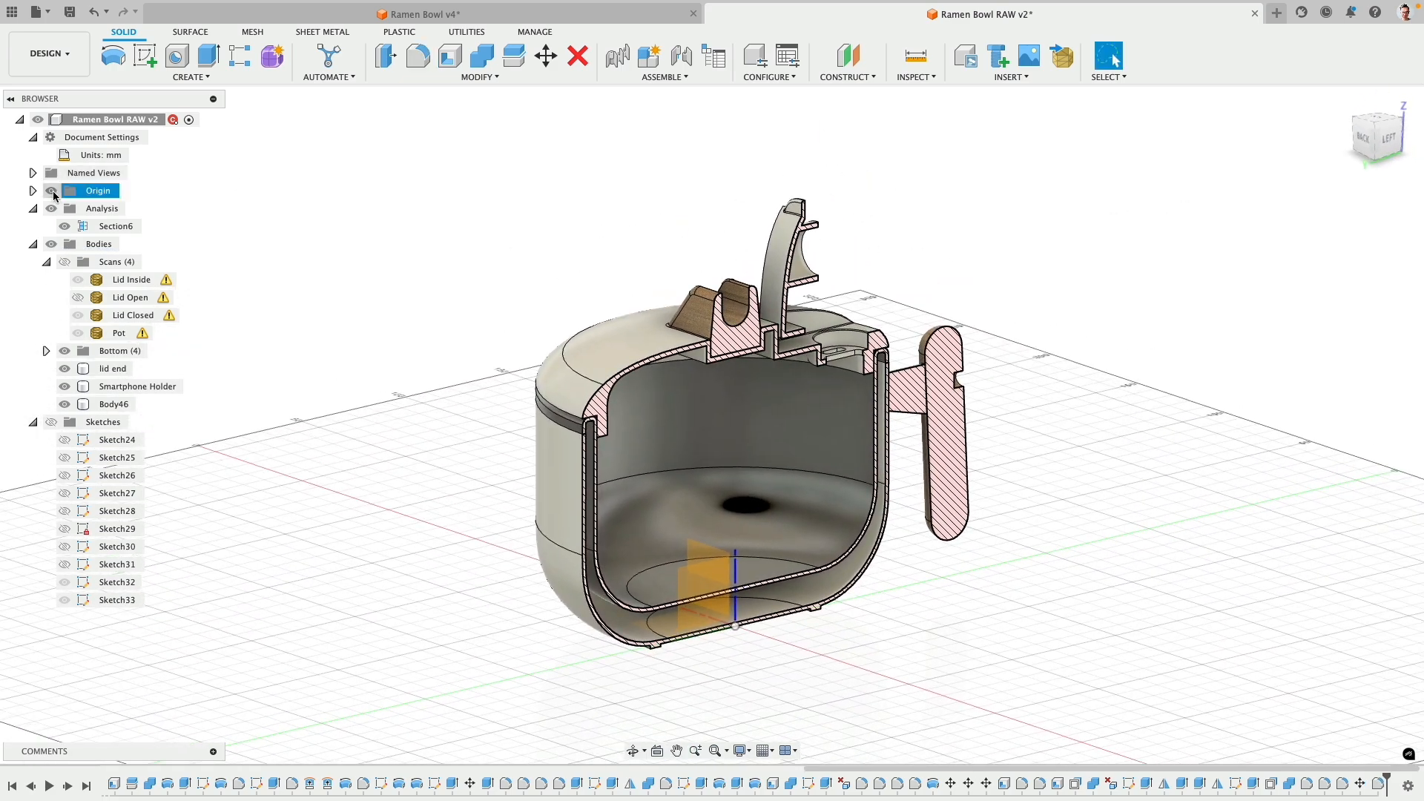
pyautogui.scroll(5, 454, 342)
pyautogui.moveTo(466, 347); pyautogui.dragTo(330, 321, button='middle')
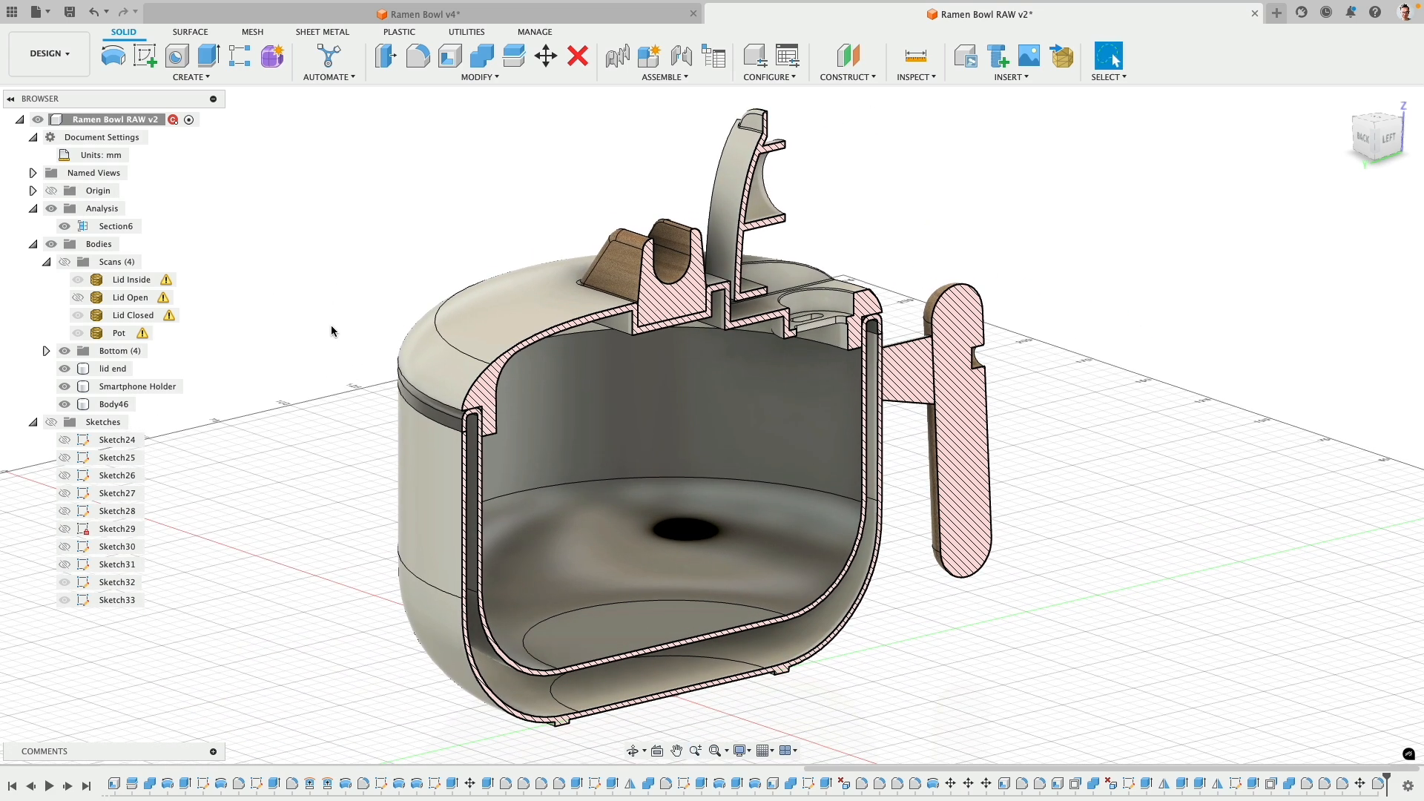
# - Fillet the lid's outer circular edge just above the pot rim with a constant 1.5 mm radius
pyautogui.click(441, 405)
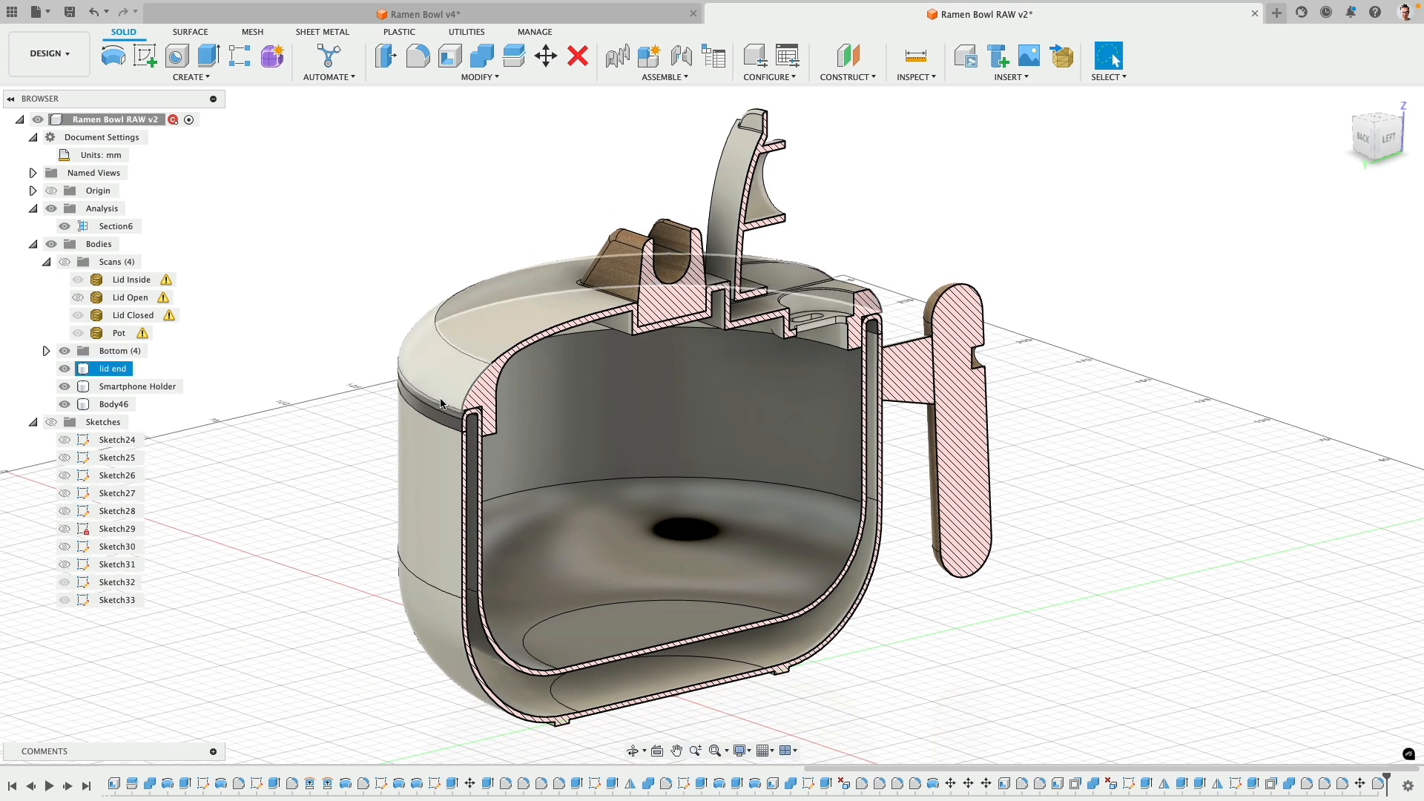
pyautogui.click(441, 407)
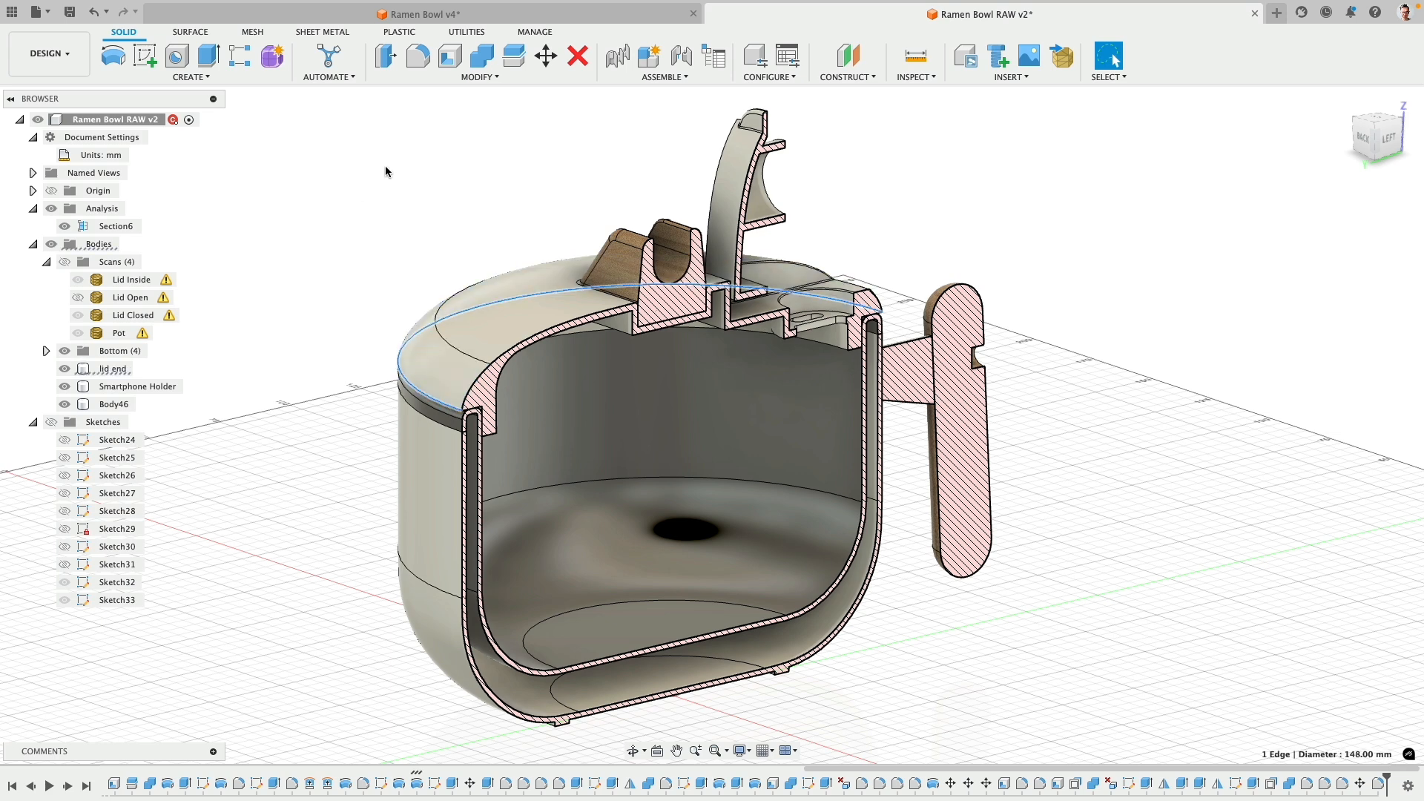
pyautogui.click(419, 56)
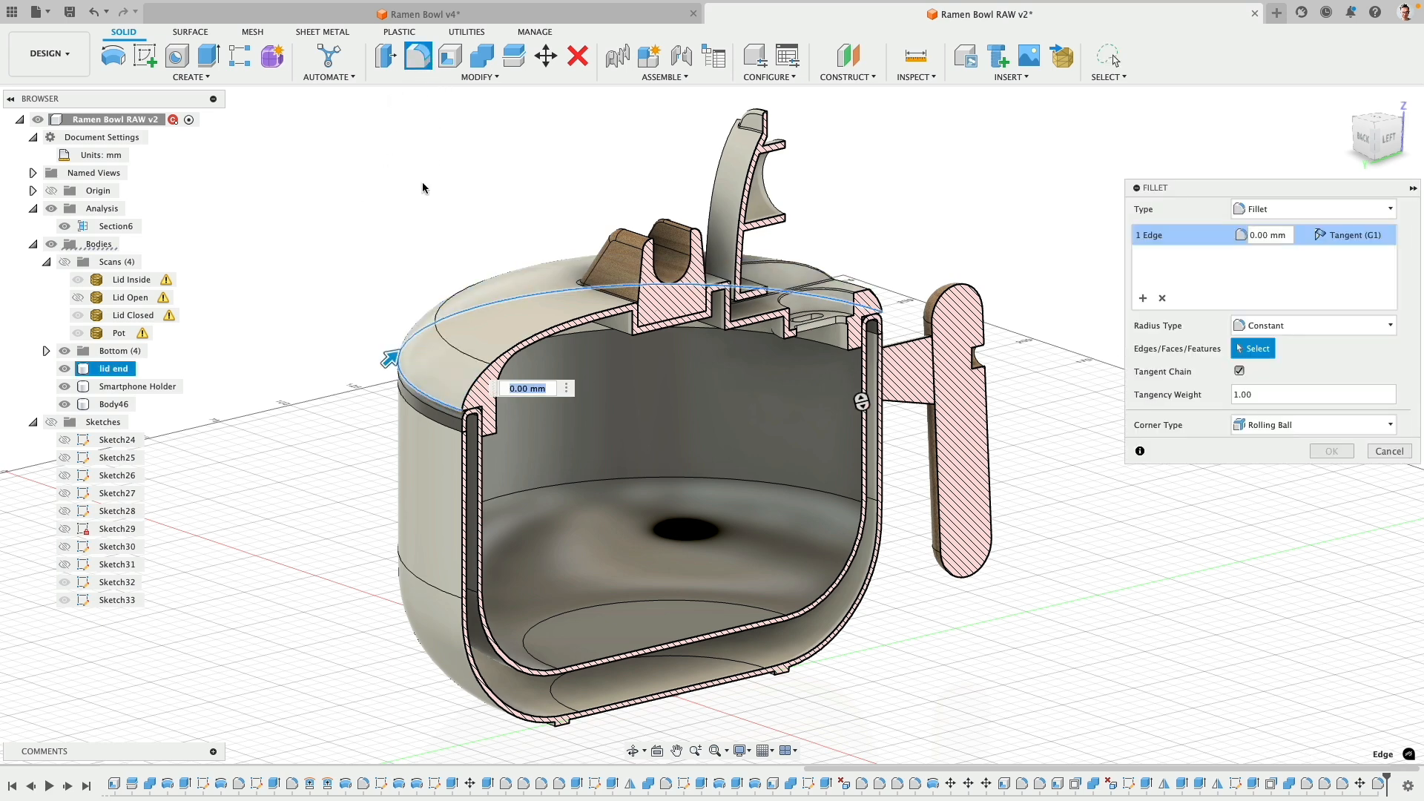
pyautogui.click(1276, 327)
pyautogui.click(1279, 342)
pyautogui.scroll(5, 391, 356)
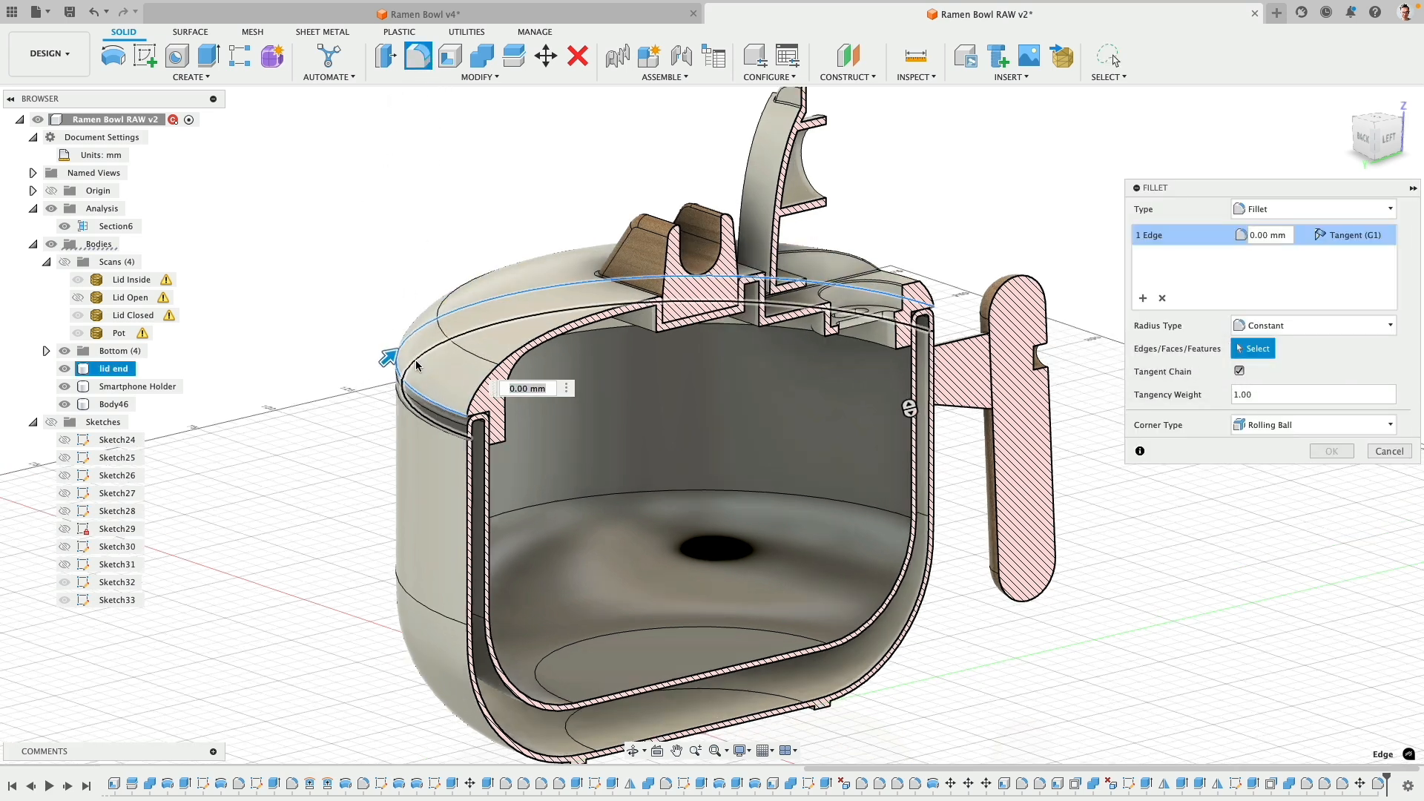
pyautogui.moveTo(402, 338); pyautogui.dragTo(388, 351)
pyautogui.write('1')
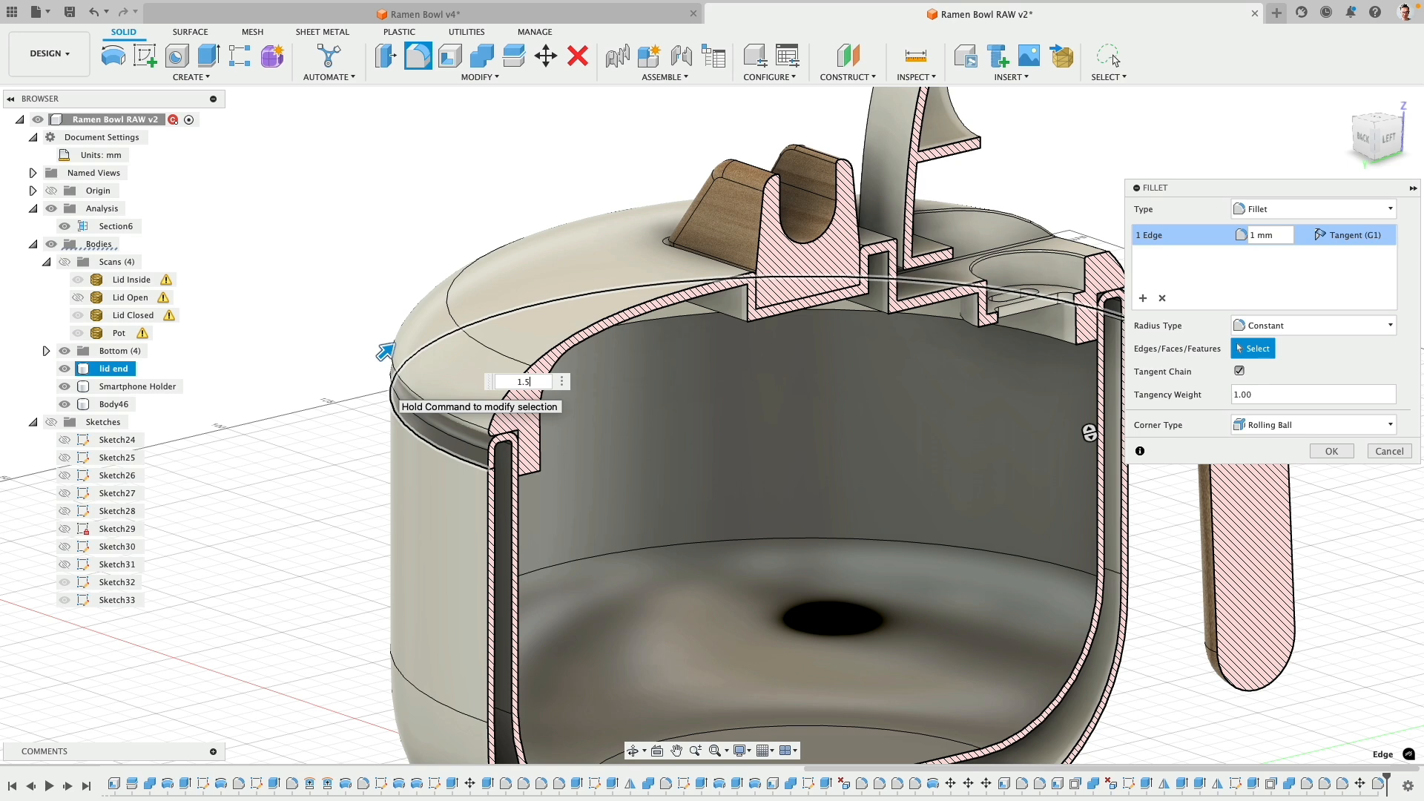
pyautogui.write('.5')
pyautogui.press('Return')
# - Set the lid edge fillet's continuity to Curvature (G2) and apply it
pyautogui.click(1353, 236)
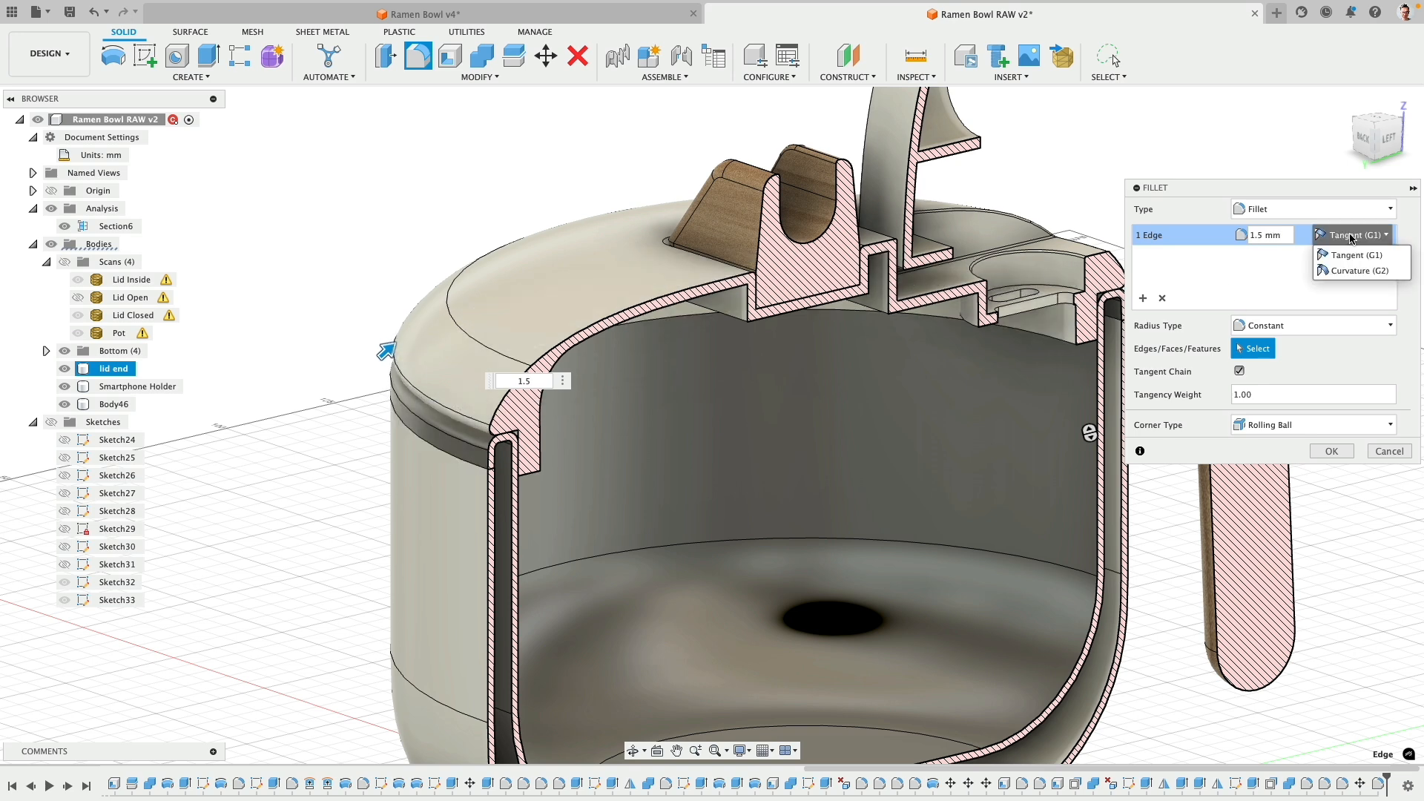
pyautogui.click(1349, 274)
pyautogui.keyDown('shift'); pyautogui.moveTo(348, 405); pyautogui.dragTo(293, 403, button='middle'); pyautogui.keyUp('shift')
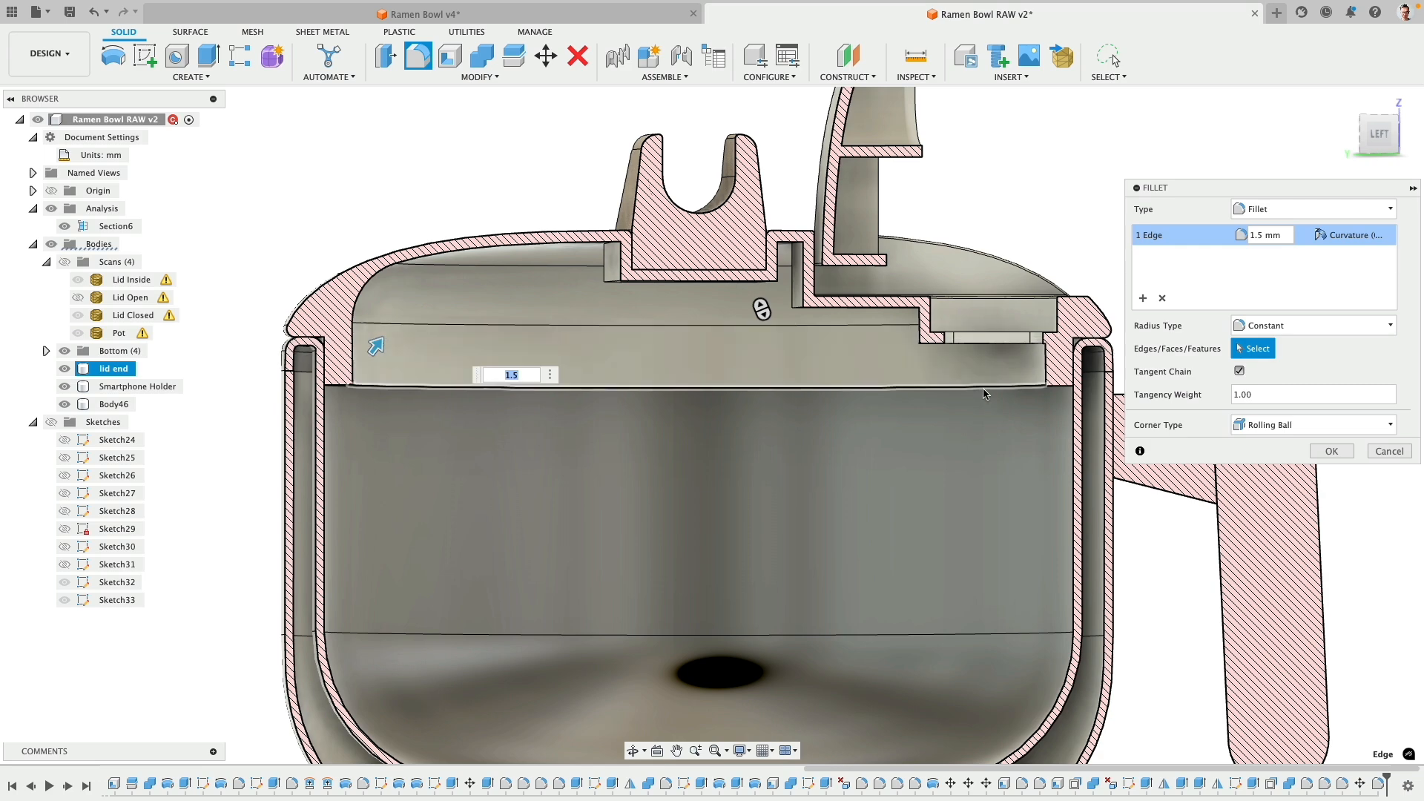
pyautogui.click(1335, 450)
# - Turn off the Section6 analysis and view the complete bowl with its open flap from several sides
pyautogui.scroll(-5, 305, 270)
pyautogui.keyDown('shift'); pyautogui.moveTo(305, 270); pyautogui.dragTo(112, 256, button='middle'); pyautogui.keyUp('shift')
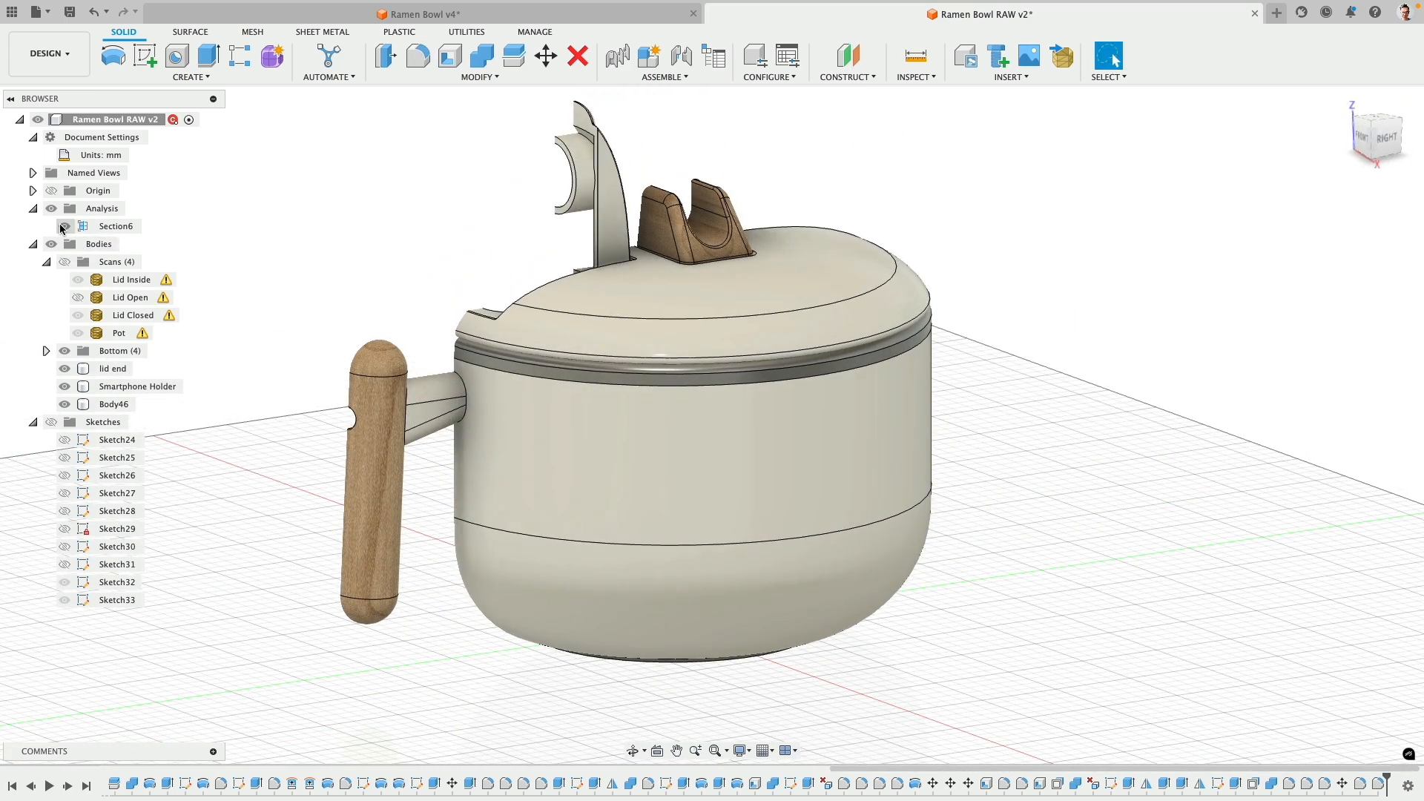
pyautogui.click(64, 227)
pyautogui.keyDown('shift'); pyautogui.moveTo(344, 229); pyautogui.dragTo(925, 317, button='middle'); pyautogui.keyUp('shift')
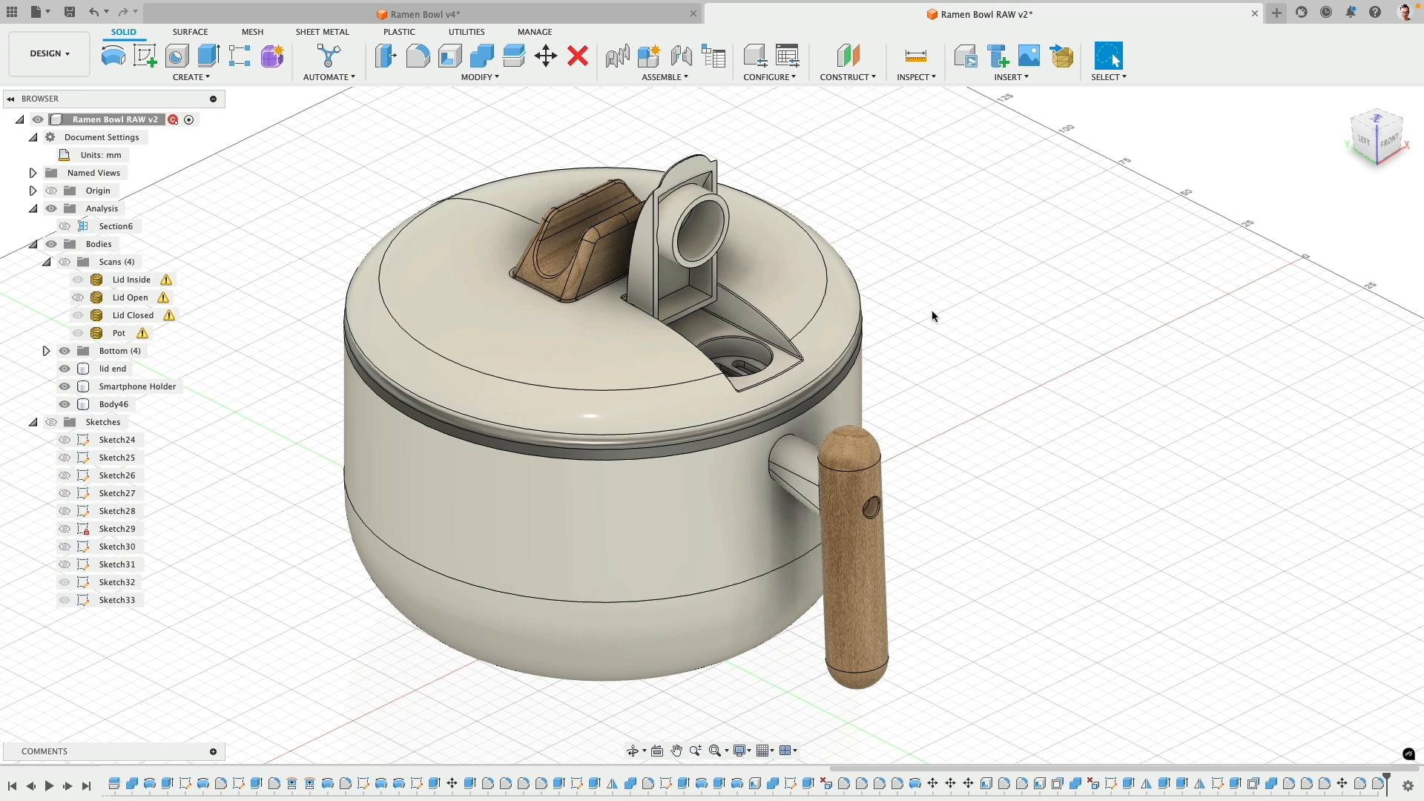
pyautogui.moveTo(932, 310)
pyautogui.keyDown('shift'); pyautogui.mouseDown(button='middle')
pyautogui.moveTo(932, 366)
pyautogui.moveTo(942, 322)
pyautogui.mouseUp(button='middle'); pyautogui.keyUp('shift')
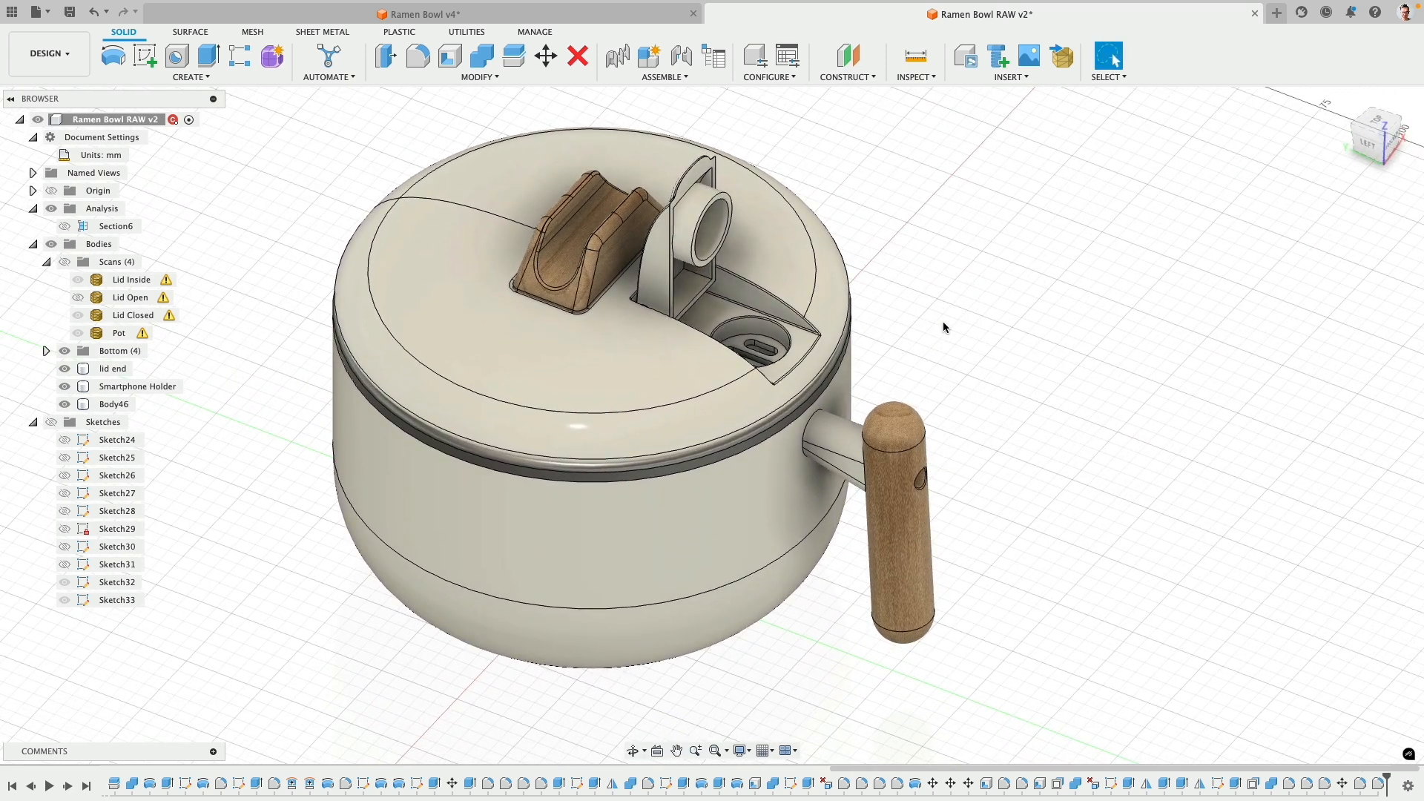